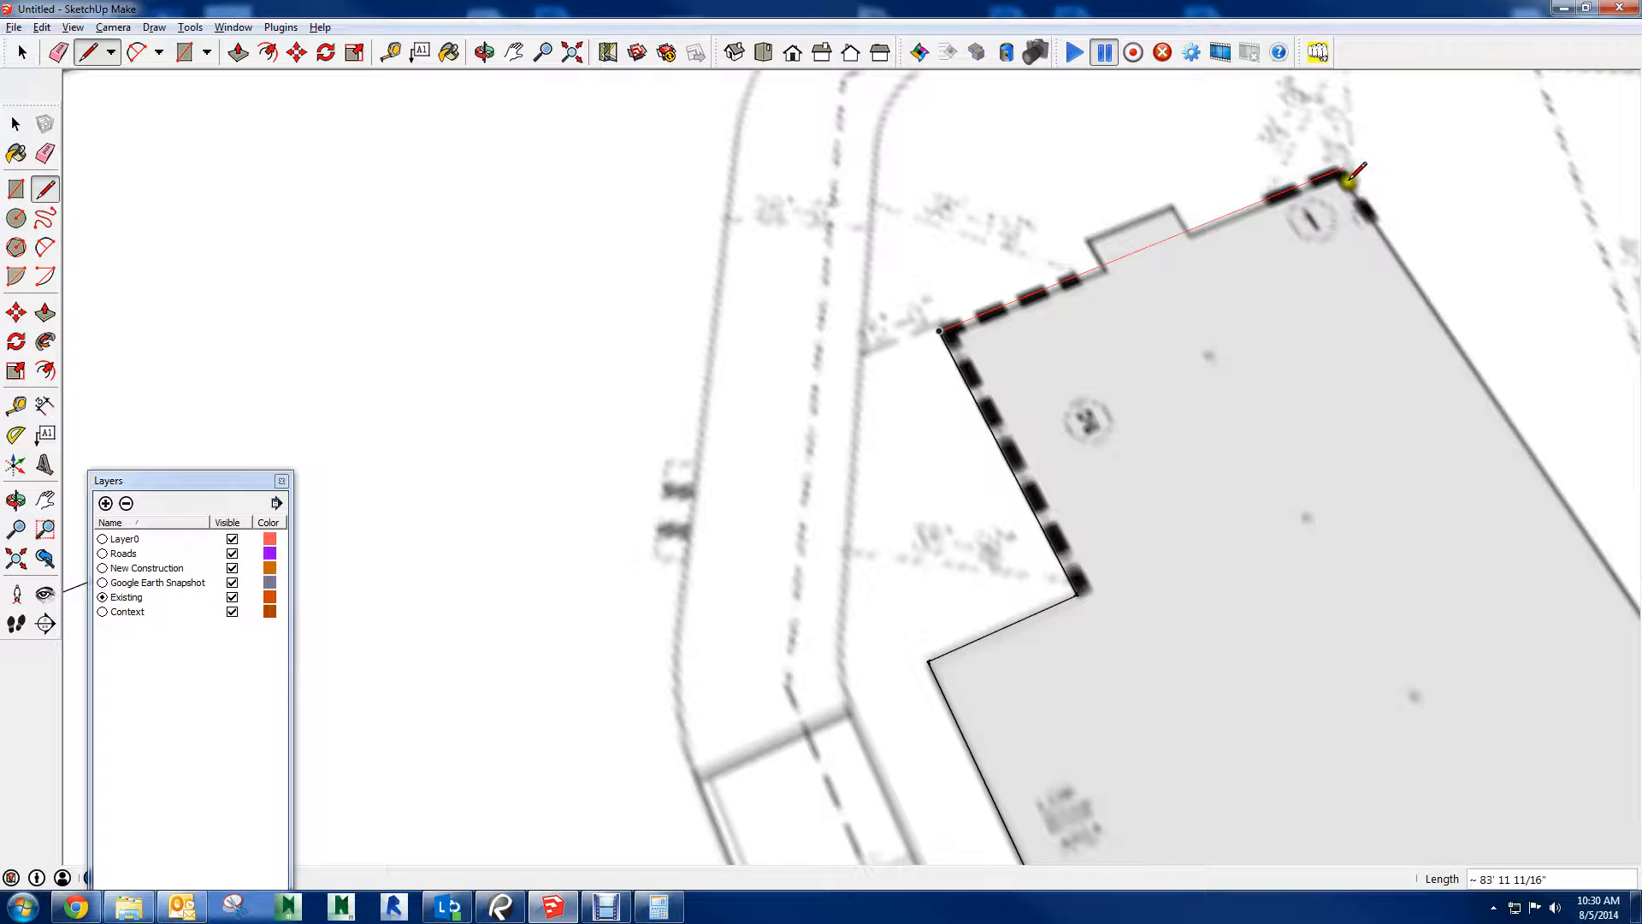
Trace the new building's remaining outline on the site plan, with an upper edge about 84' long and a closing edge about 99' long
{"action": "left_click", "coordinate": [1346, 176]}
{"action": "scroll", "coordinate": [1385, 197], "scroll_direction": "down", "scroll_amount": 3}
{"action": "scroll", "coordinate": [1401, 217], "scroll_direction": "up", "scroll_amount": 1}
{"action": "middle_click_drag", "start_coordinate": [1403, 218], "coordinate": [1011, 163], "text": "shift"}
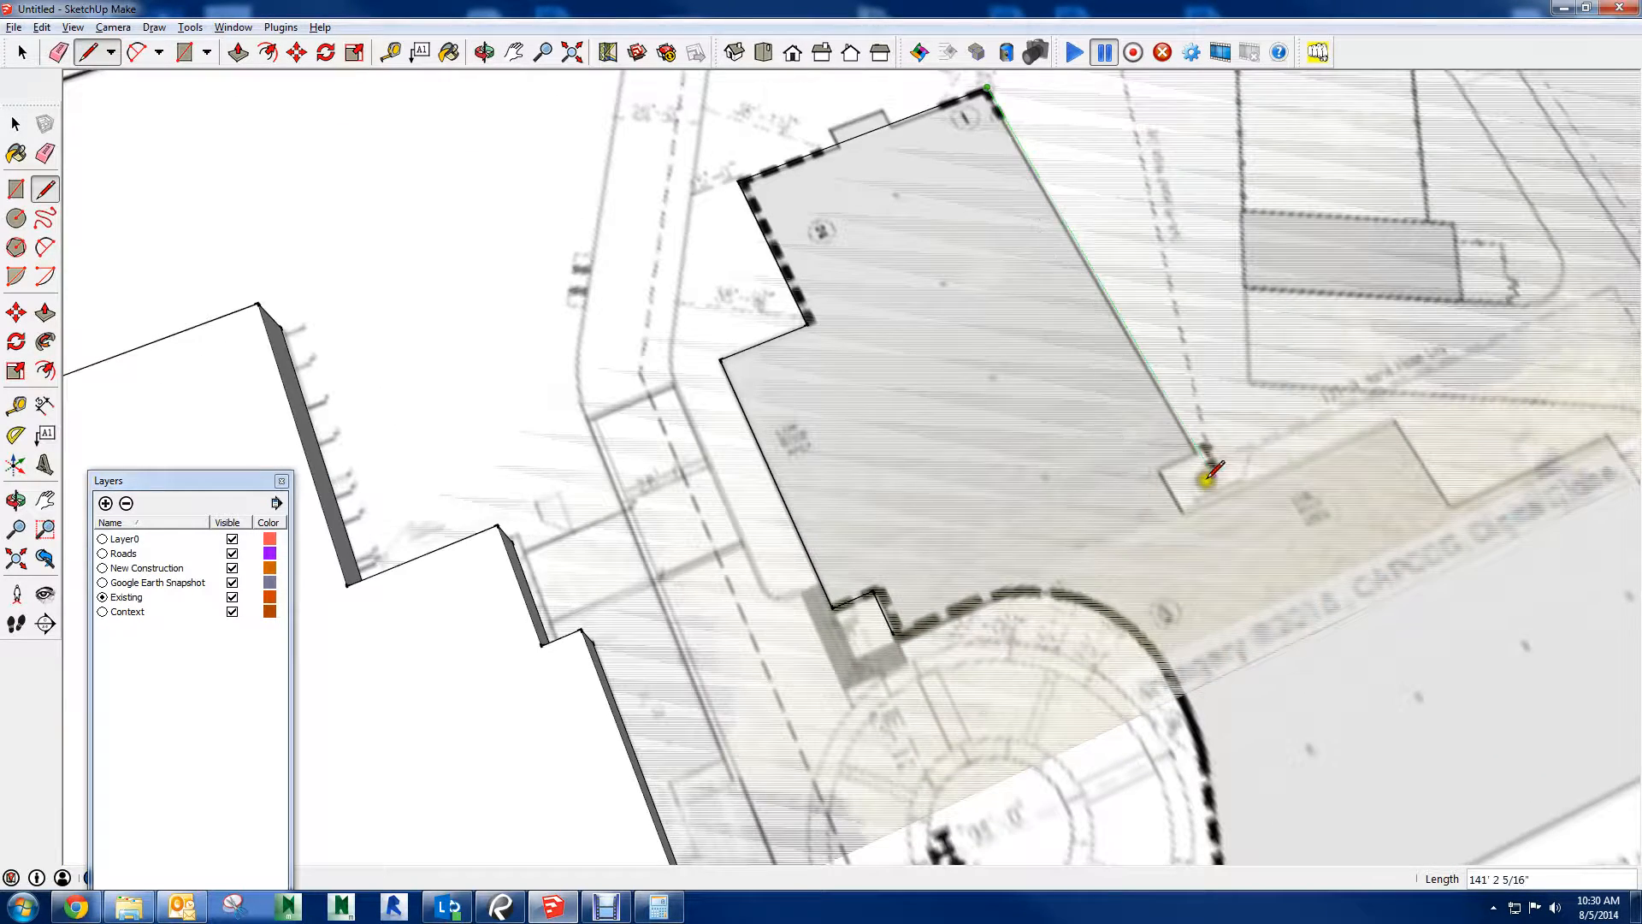
{"action": "left_click", "coordinate": [1197, 448]}
{"action": "left_click", "coordinate": [872, 584]}
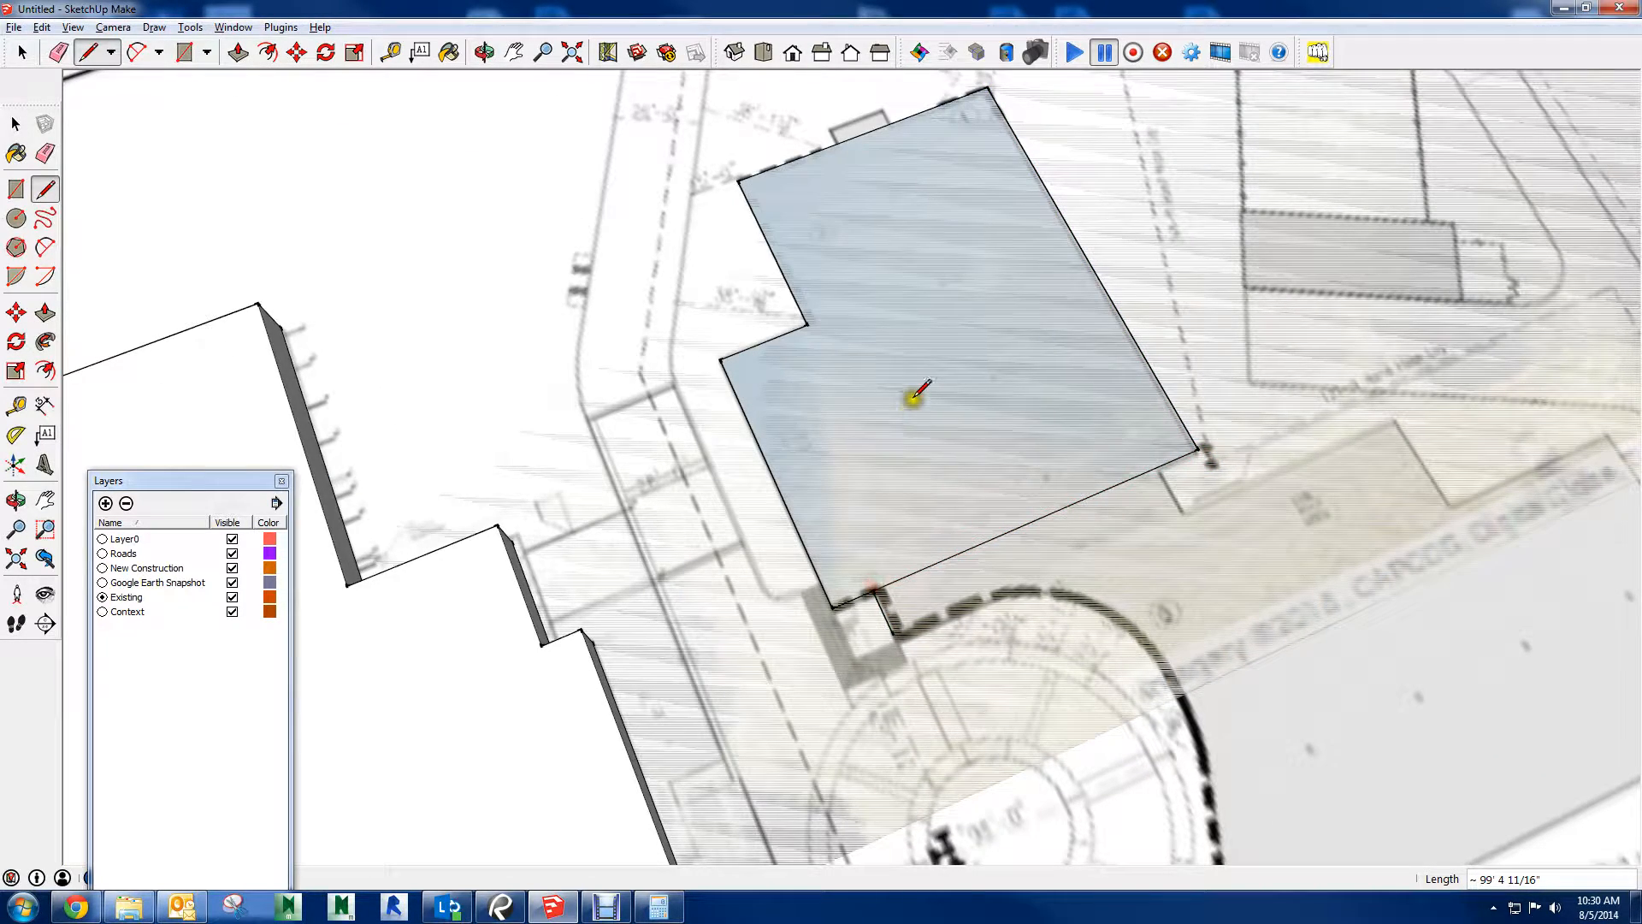
Push/Pull the closed building footprint upward by about 49'
{"action": "key", "text": "p"}
{"action": "left_click_drag", "start_coordinate": [910, 361], "coordinate": [920, 238]}
{"action": "middle_click_drag", "start_coordinate": [920, 238], "coordinate": [1055, 249], "text": "shift"}
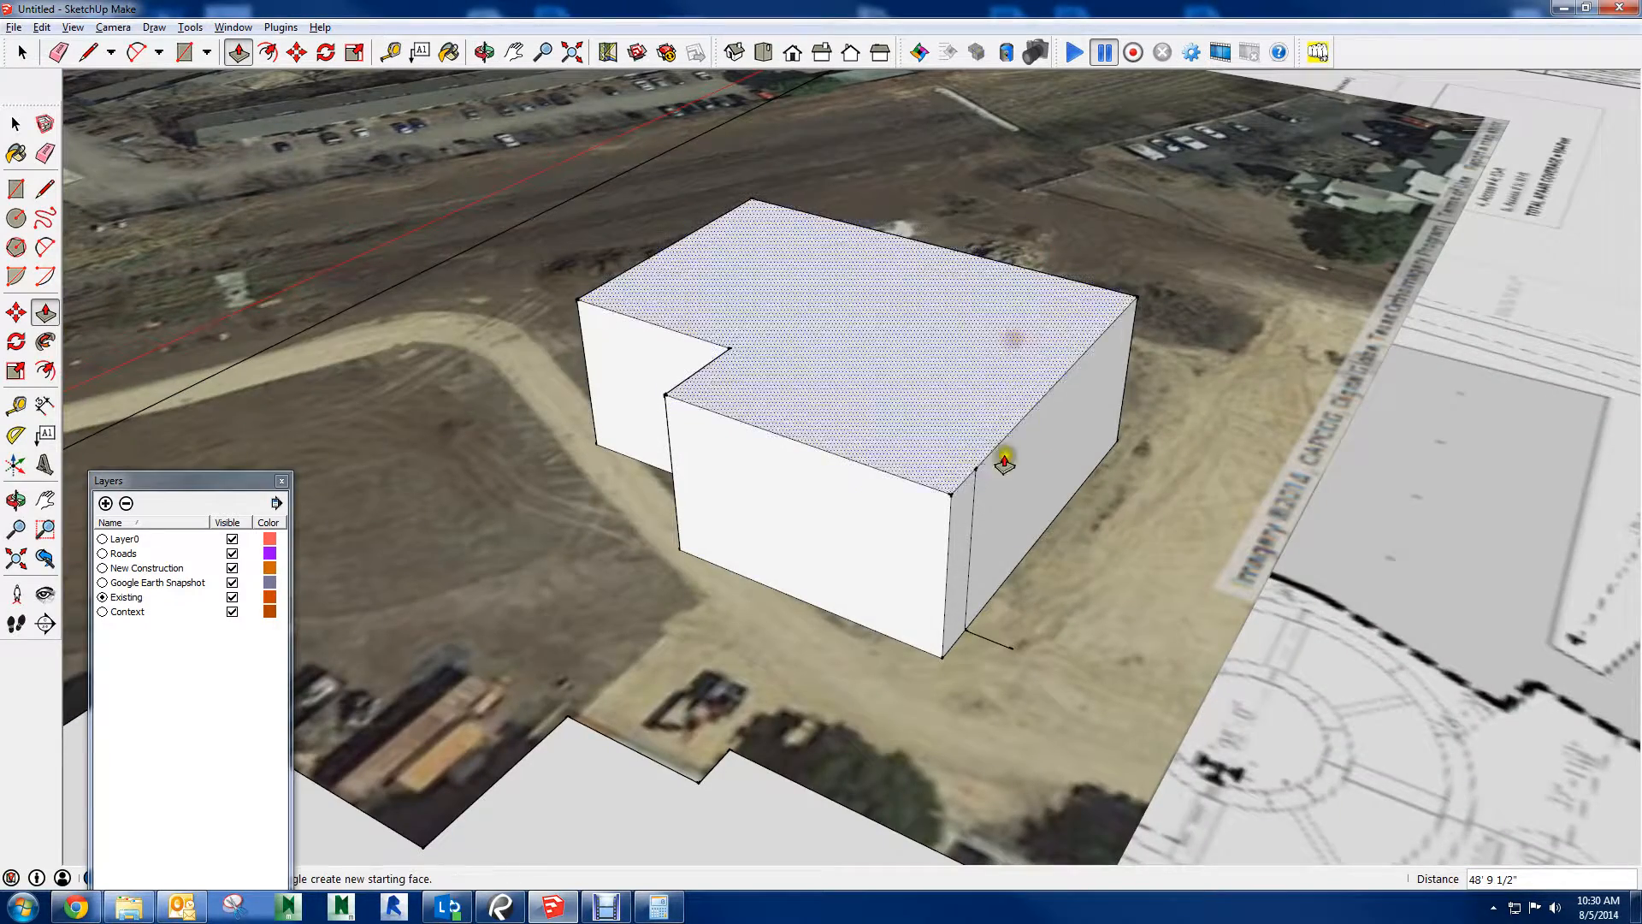
Switch to Revu and examine the aerial building picture on the cover sheet of GARNER MS PCK_2 100% CD SET
{"action": "left_click", "coordinate": [500, 907]}
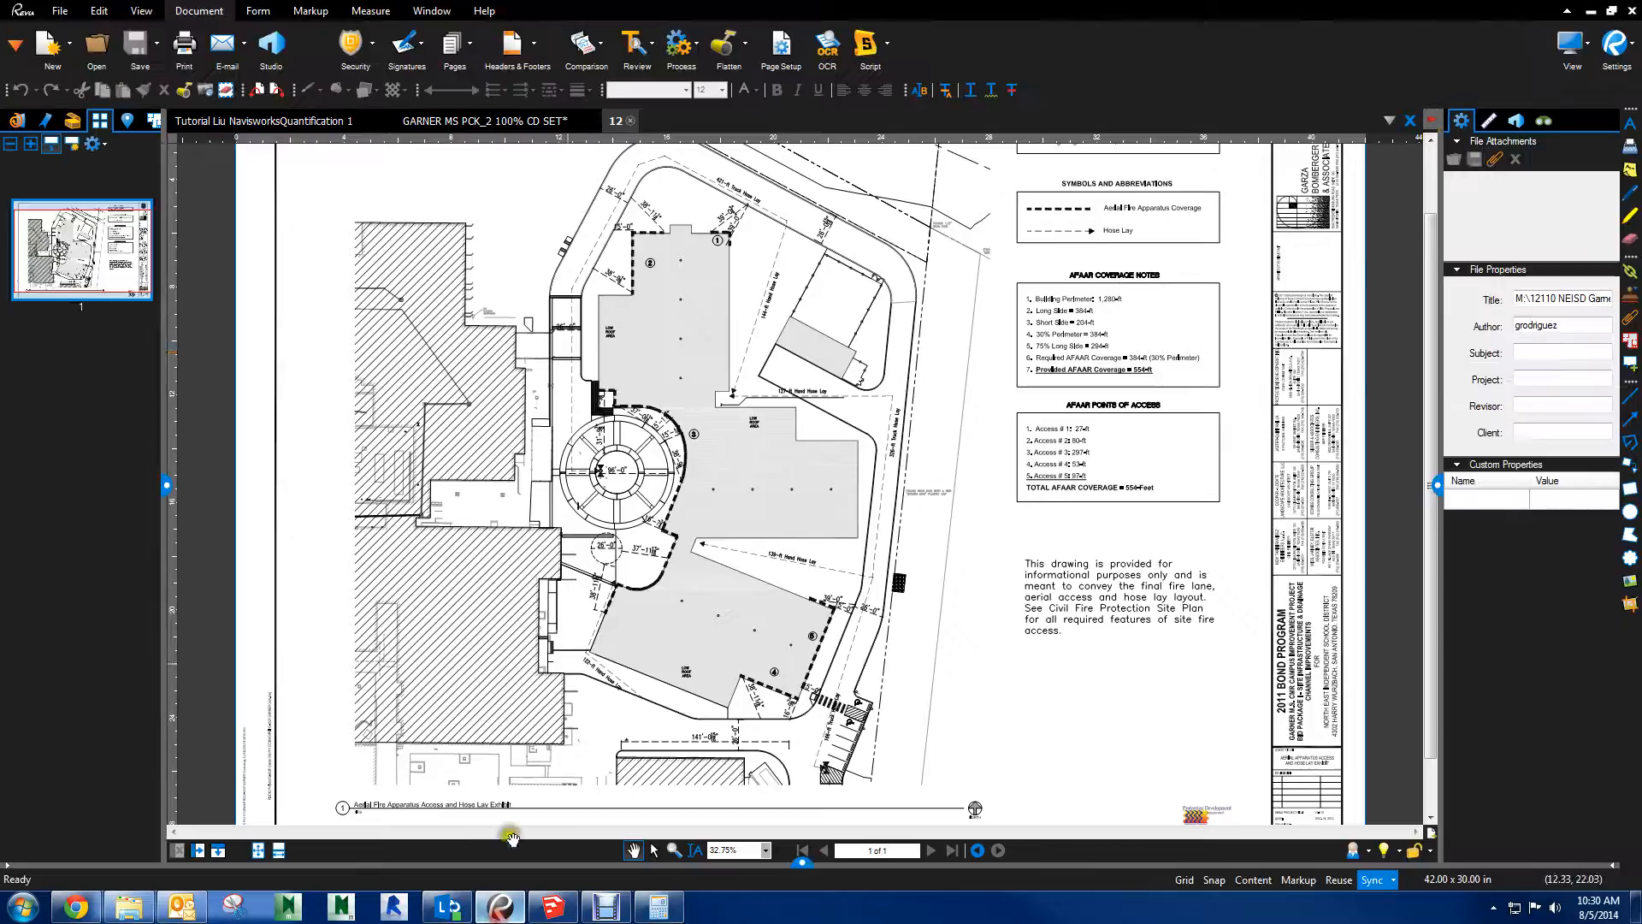
{"action": "left_click", "coordinate": [401, 121]}
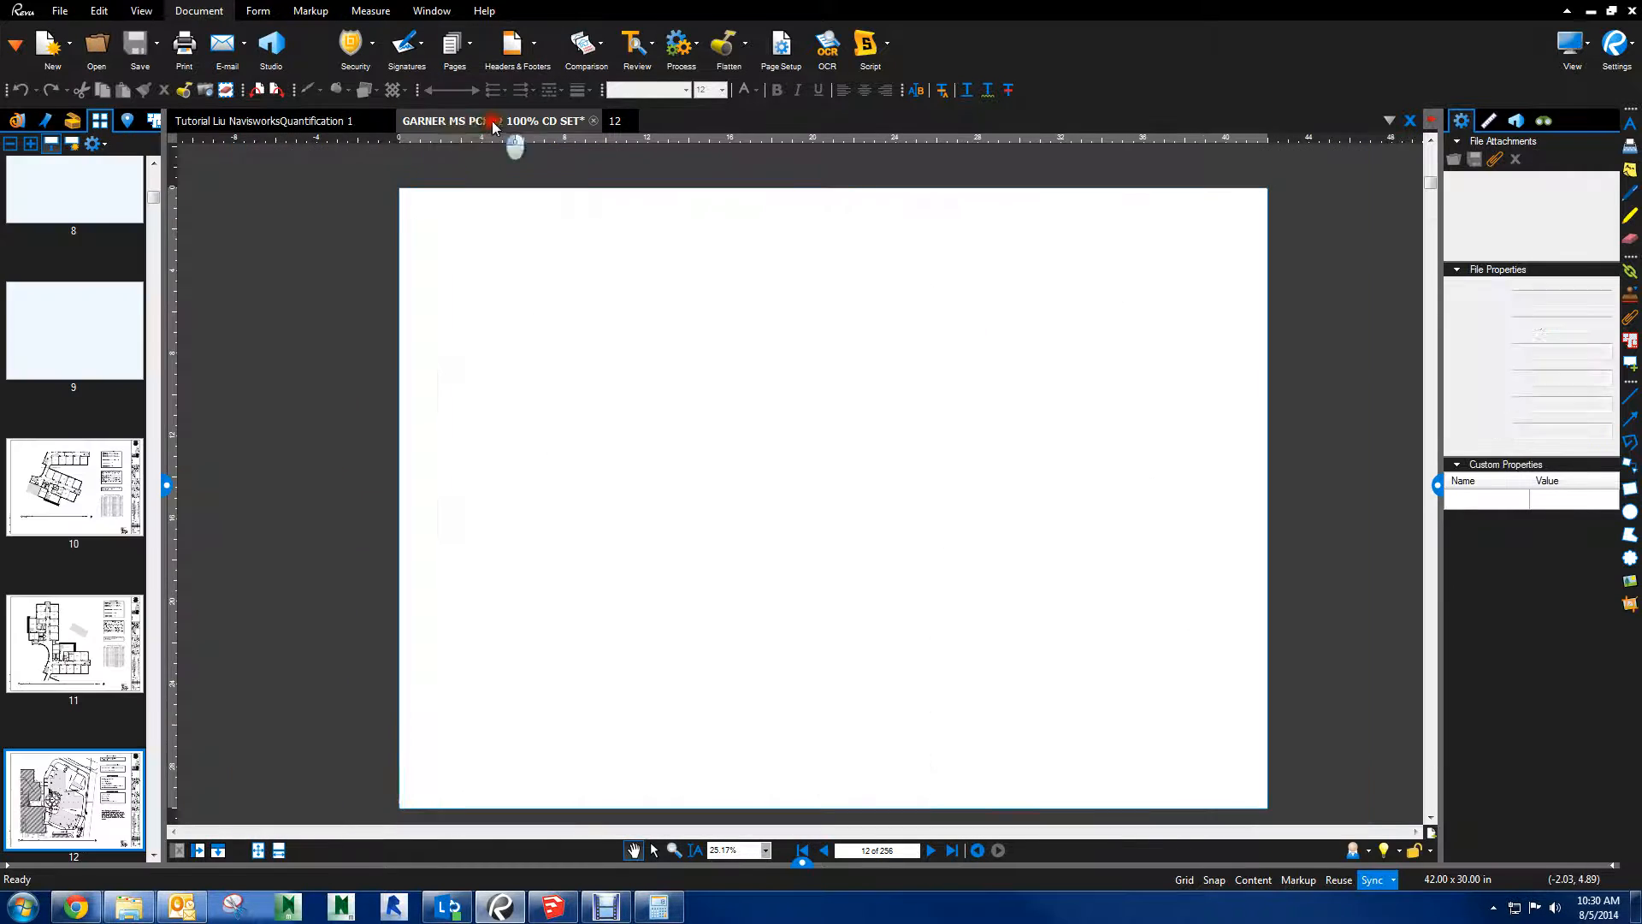
{"action": "left_click", "coordinate": [72, 343]}
{"action": "key", "text": "Home"}
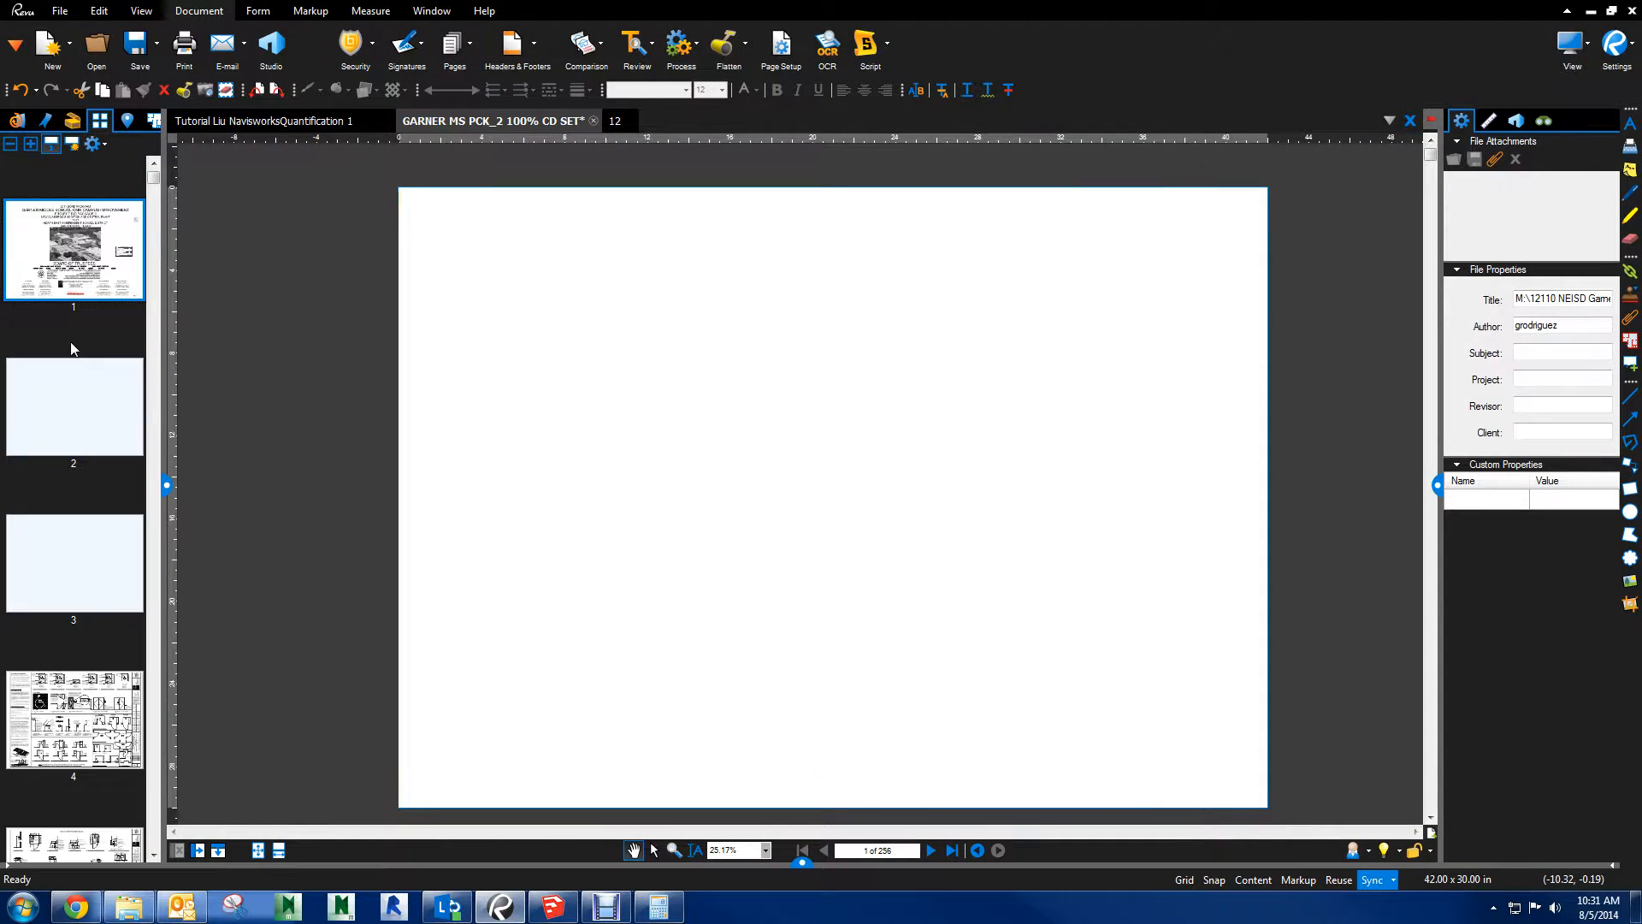
{"action": "scroll", "coordinate": [710, 461], "scroll_direction": "up", "scroll_amount": 7}
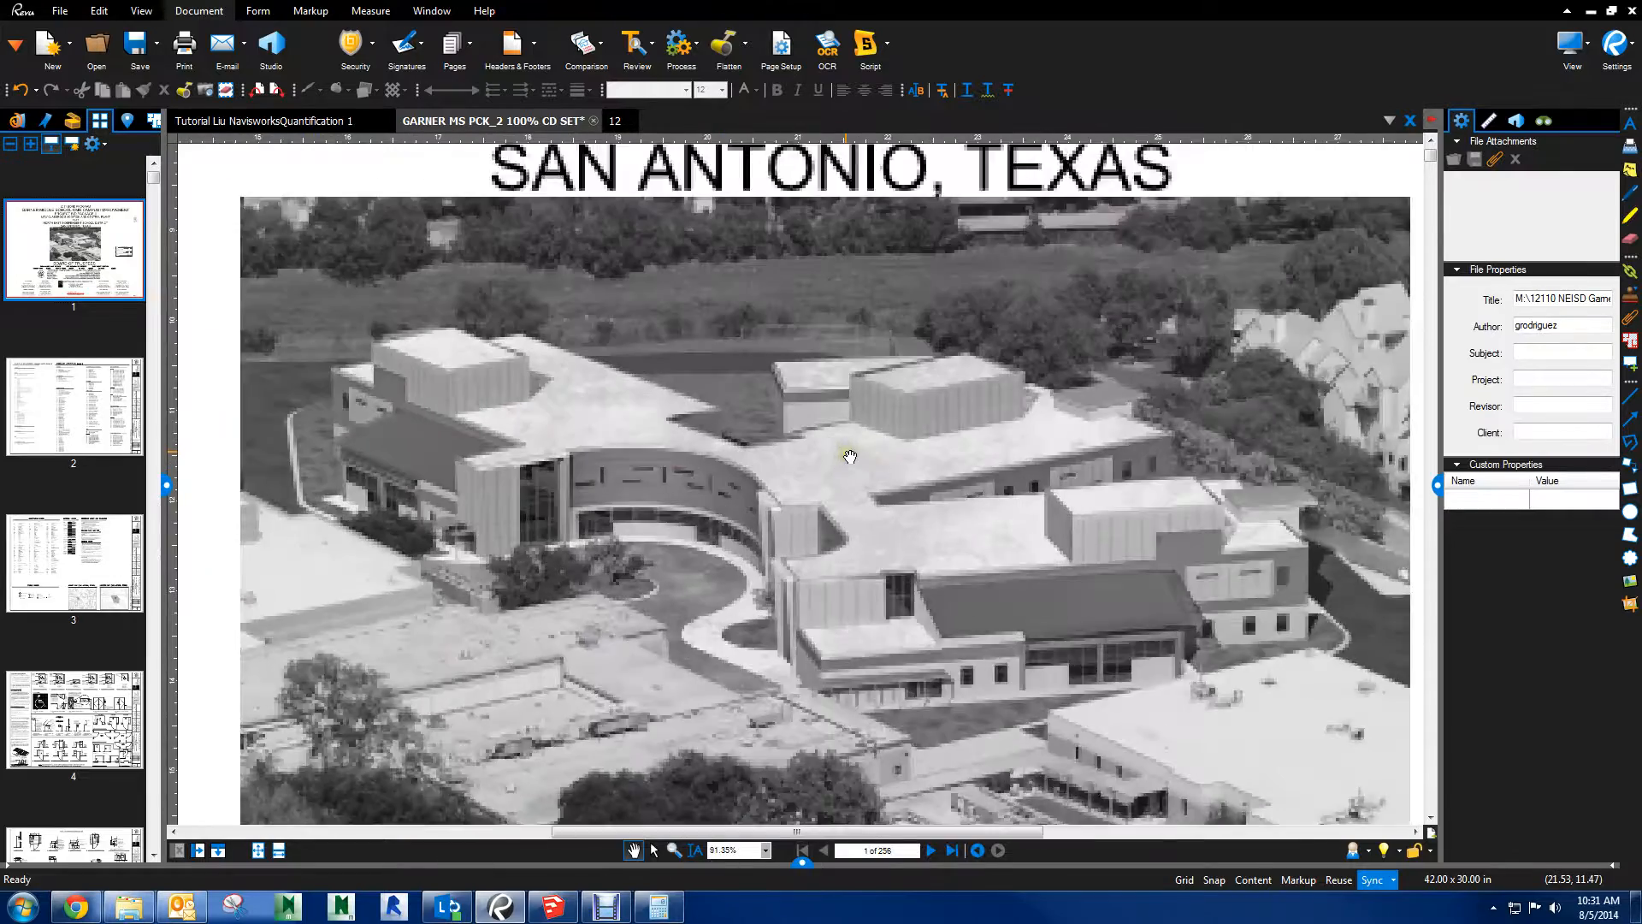
{"action": "left_click_drag", "start_coordinate": [836, 556], "coordinate": [795, 477]}
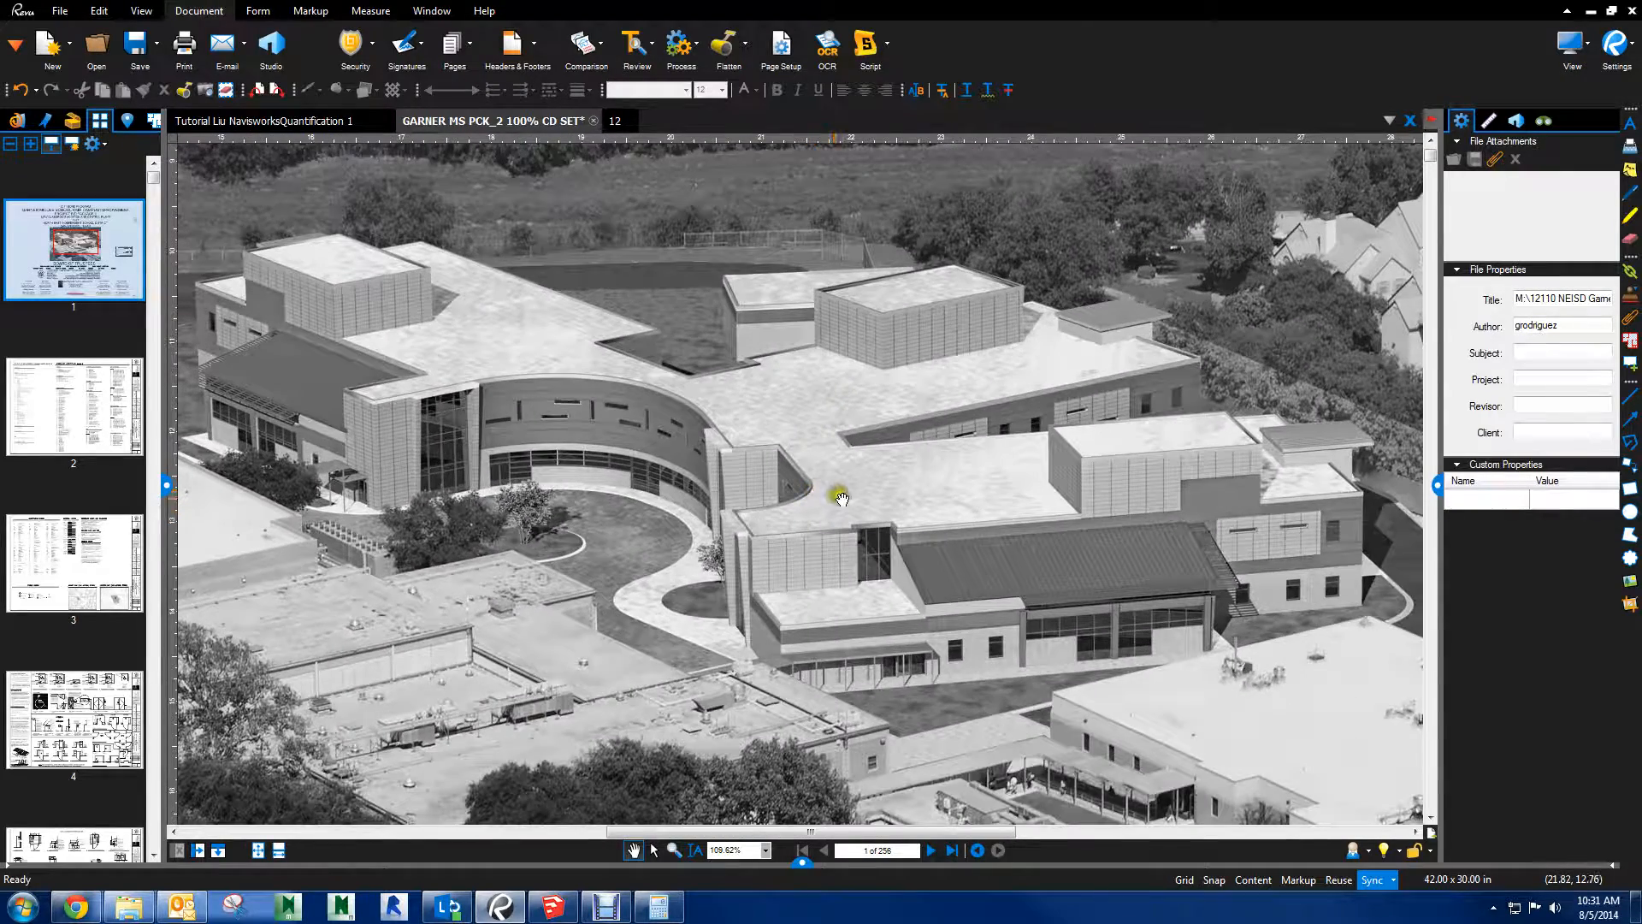
{"action": "scroll", "coordinate": [842, 498], "scroll_direction": "down", "scroll_amount": 2}
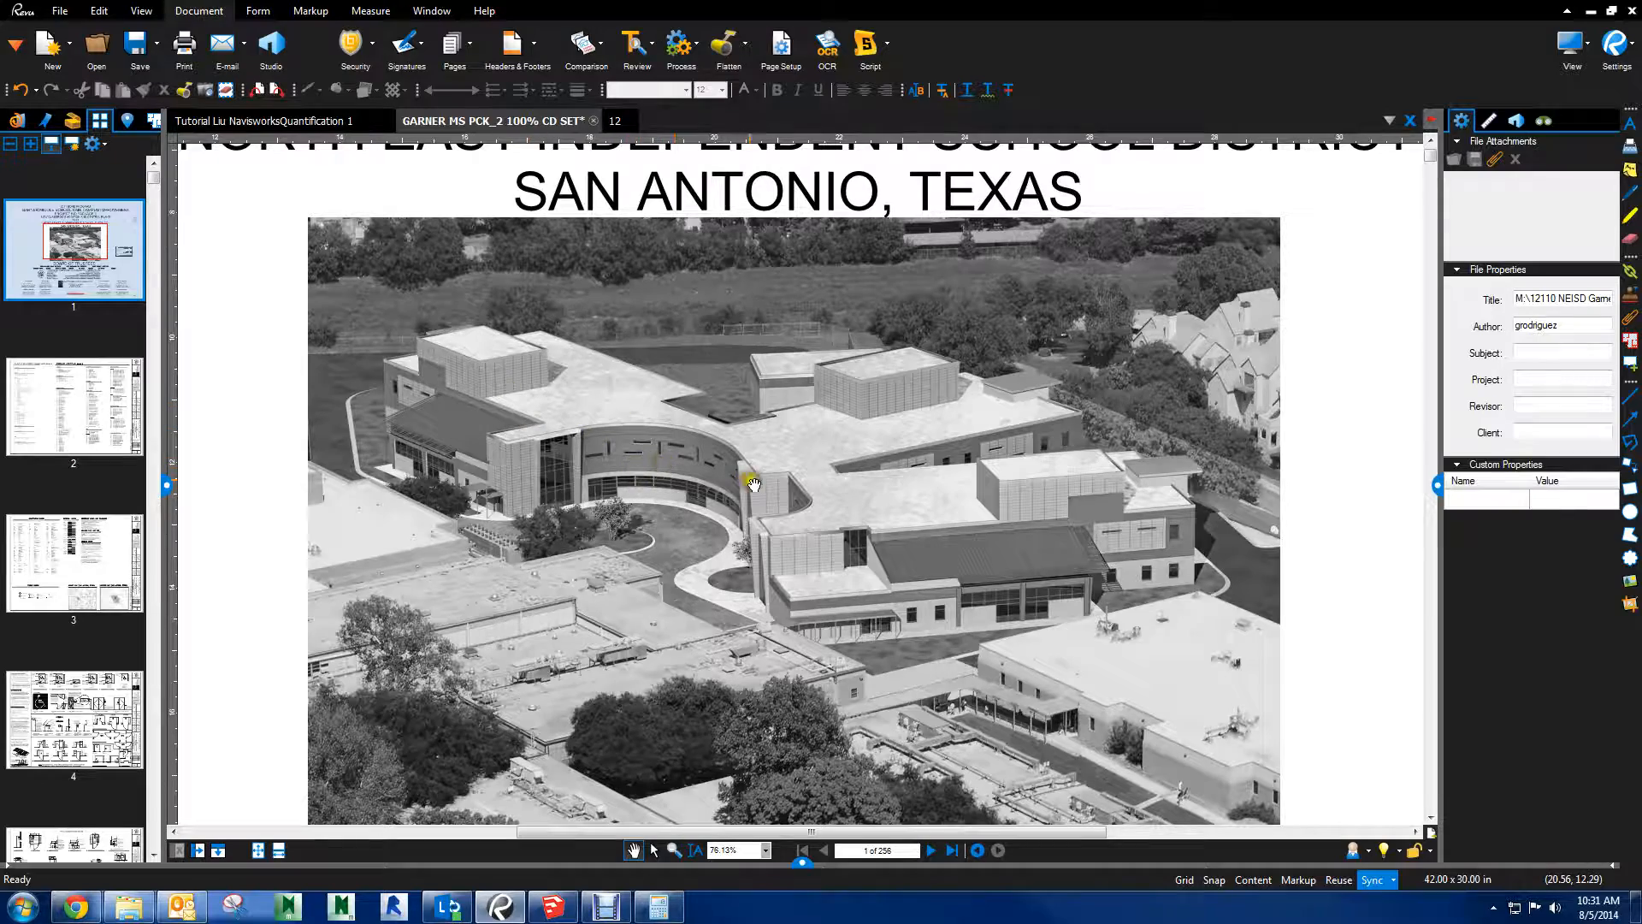
{"action": "scroll", "coordinate": [753, 484], "scroll_direction": "down", "scroll_amount": 3}
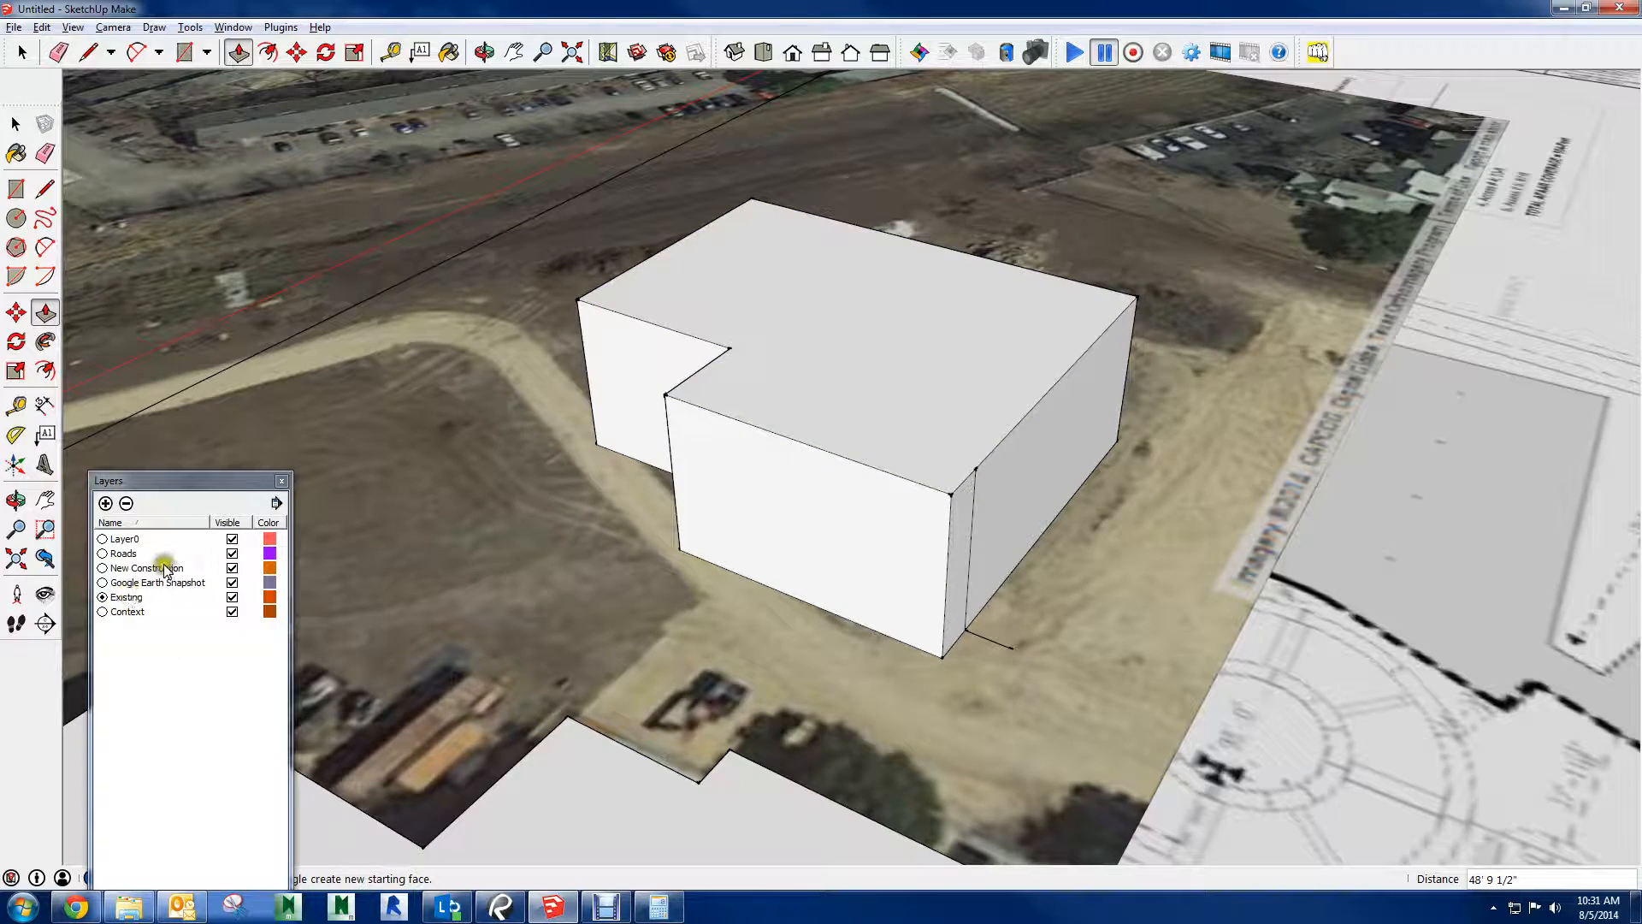
Back in SketchUp, select all connected geometry of the new building and assign it to the New Construction layer
{"action": "key", "text": "space"}
{"action": "triple_click", "coordinate": [804, 346]}
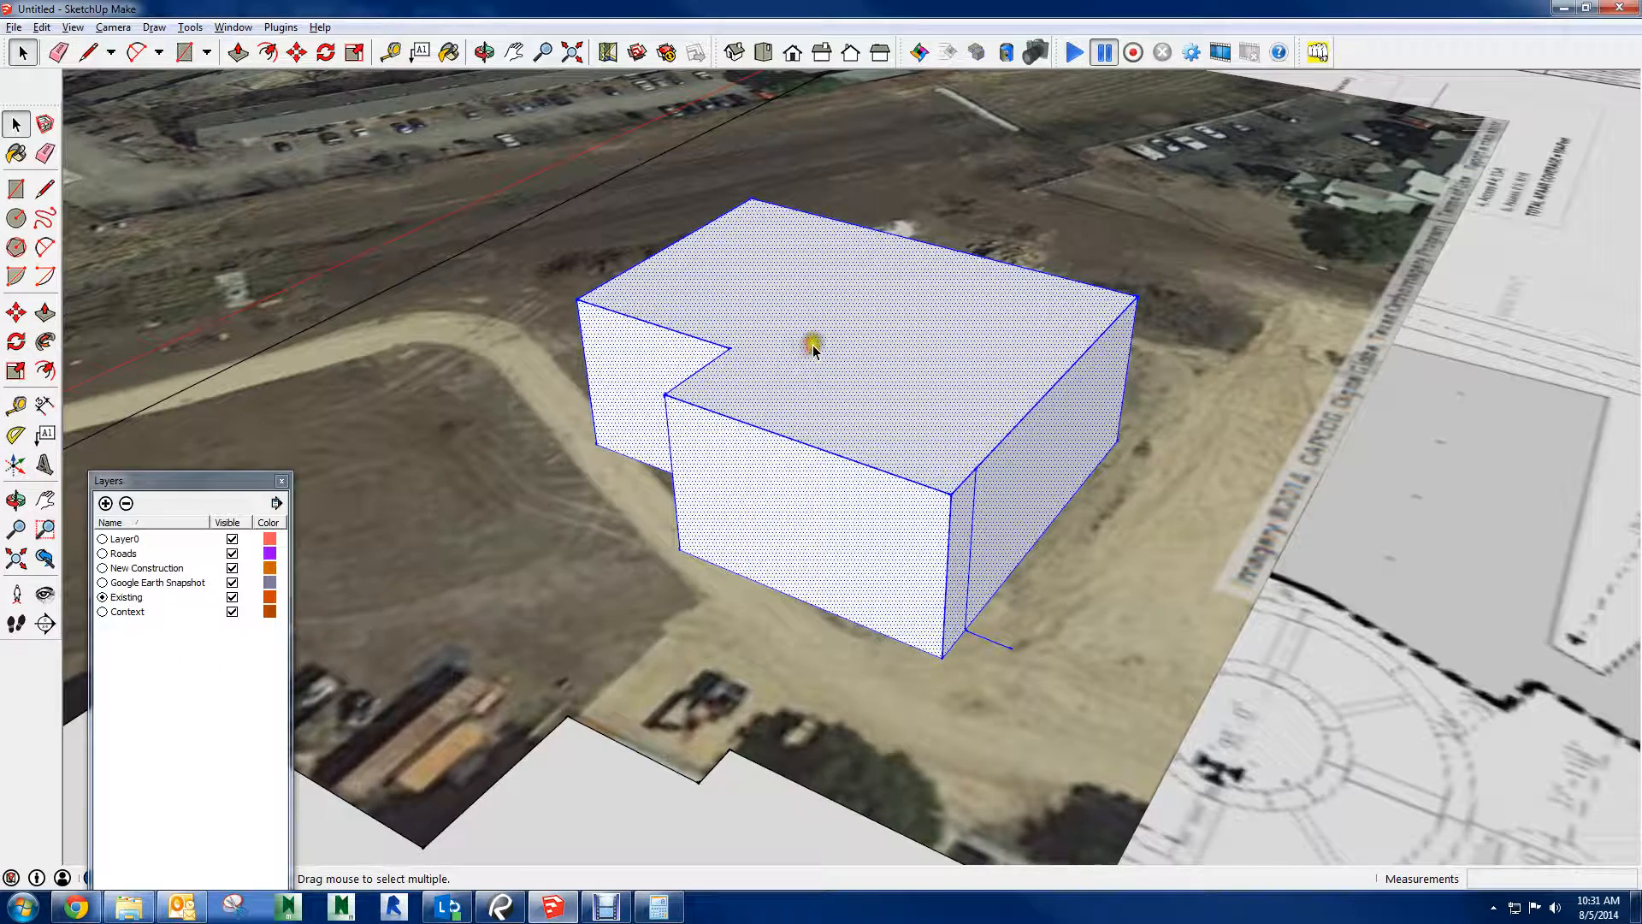
{"action": "right_click", "coordinate": [812, 346]}
{"action": "left_click", "coordinate": [822, 377]}
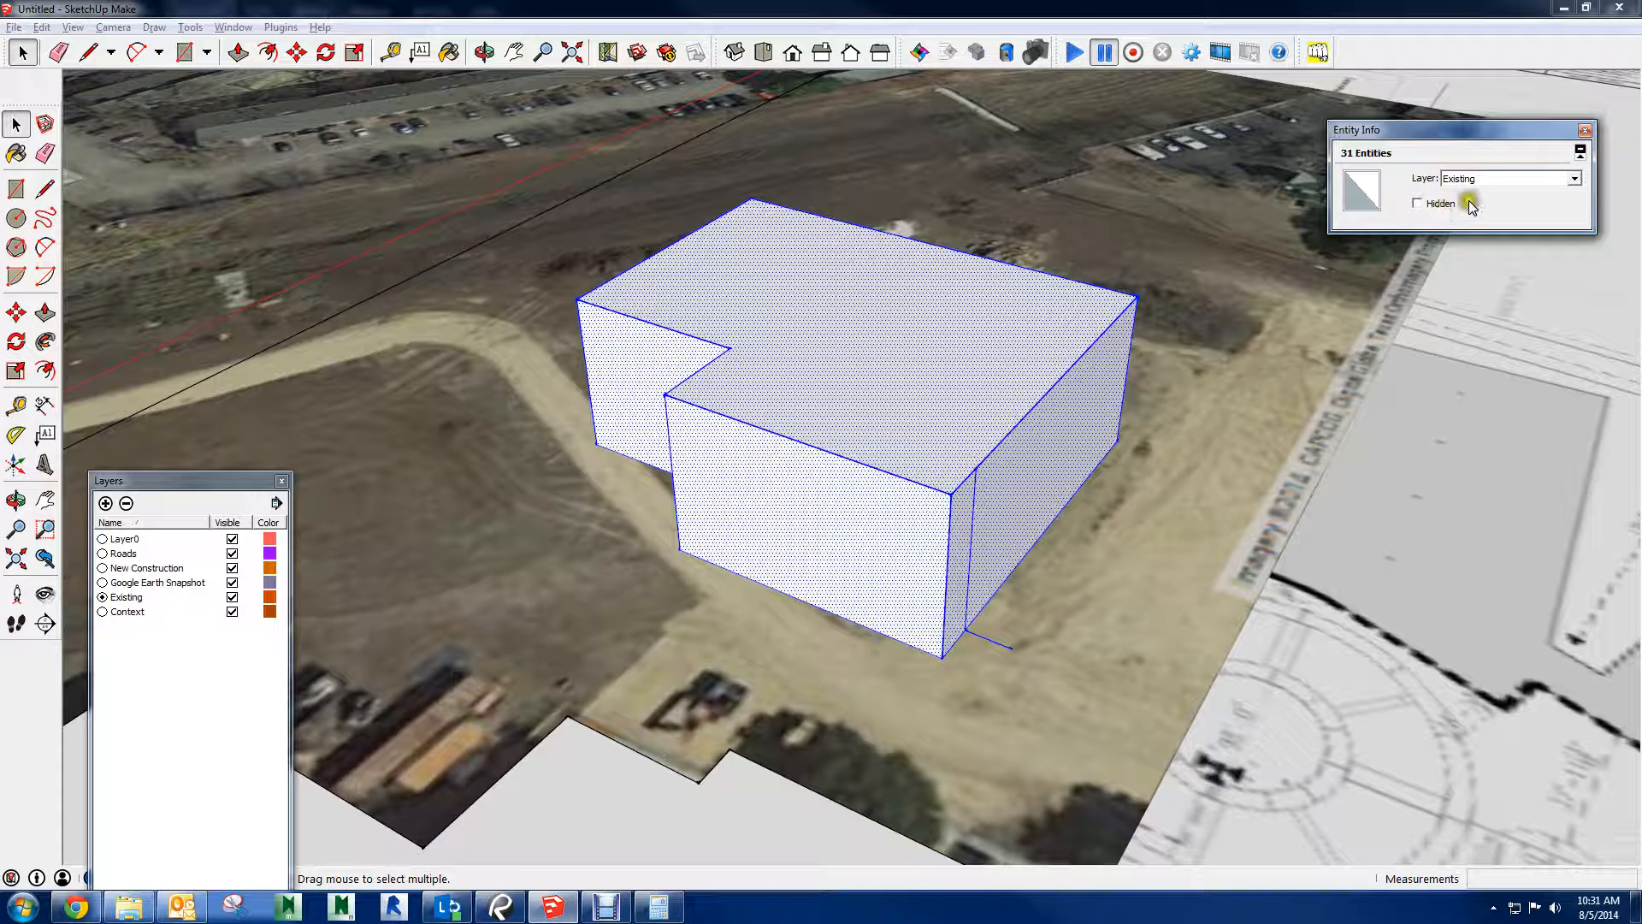
{"action": "left_click", "coordinate": [1539, 177]}
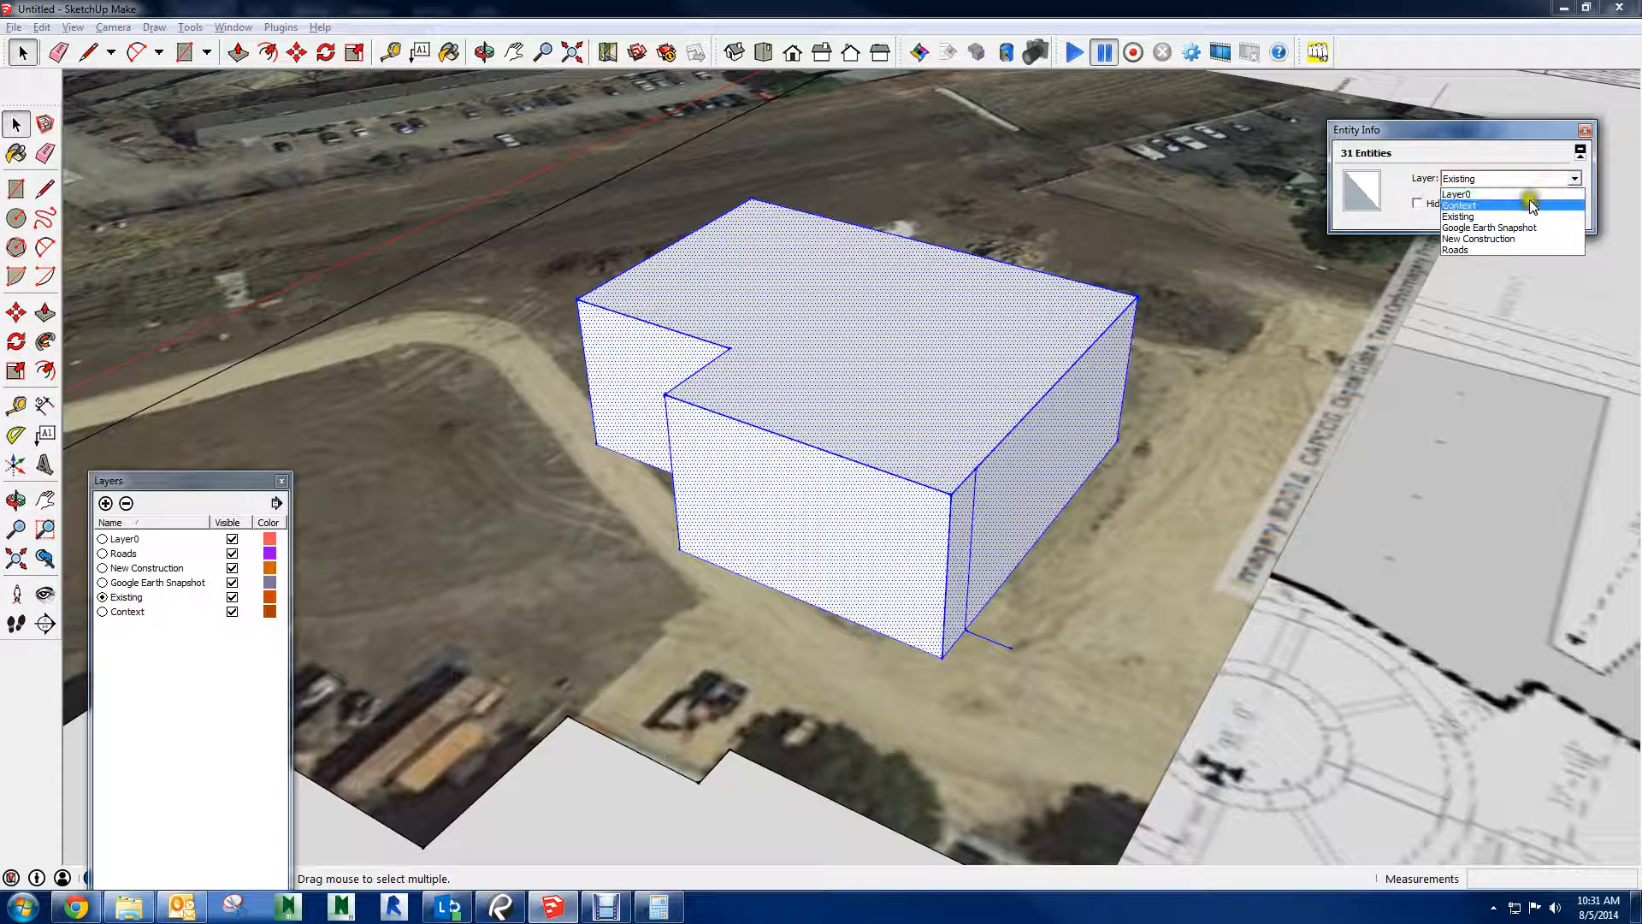
{"action": "left_click", "coordinate": [1477, 239]}
{"action": "left_click", "coordinate": [999, 637]}
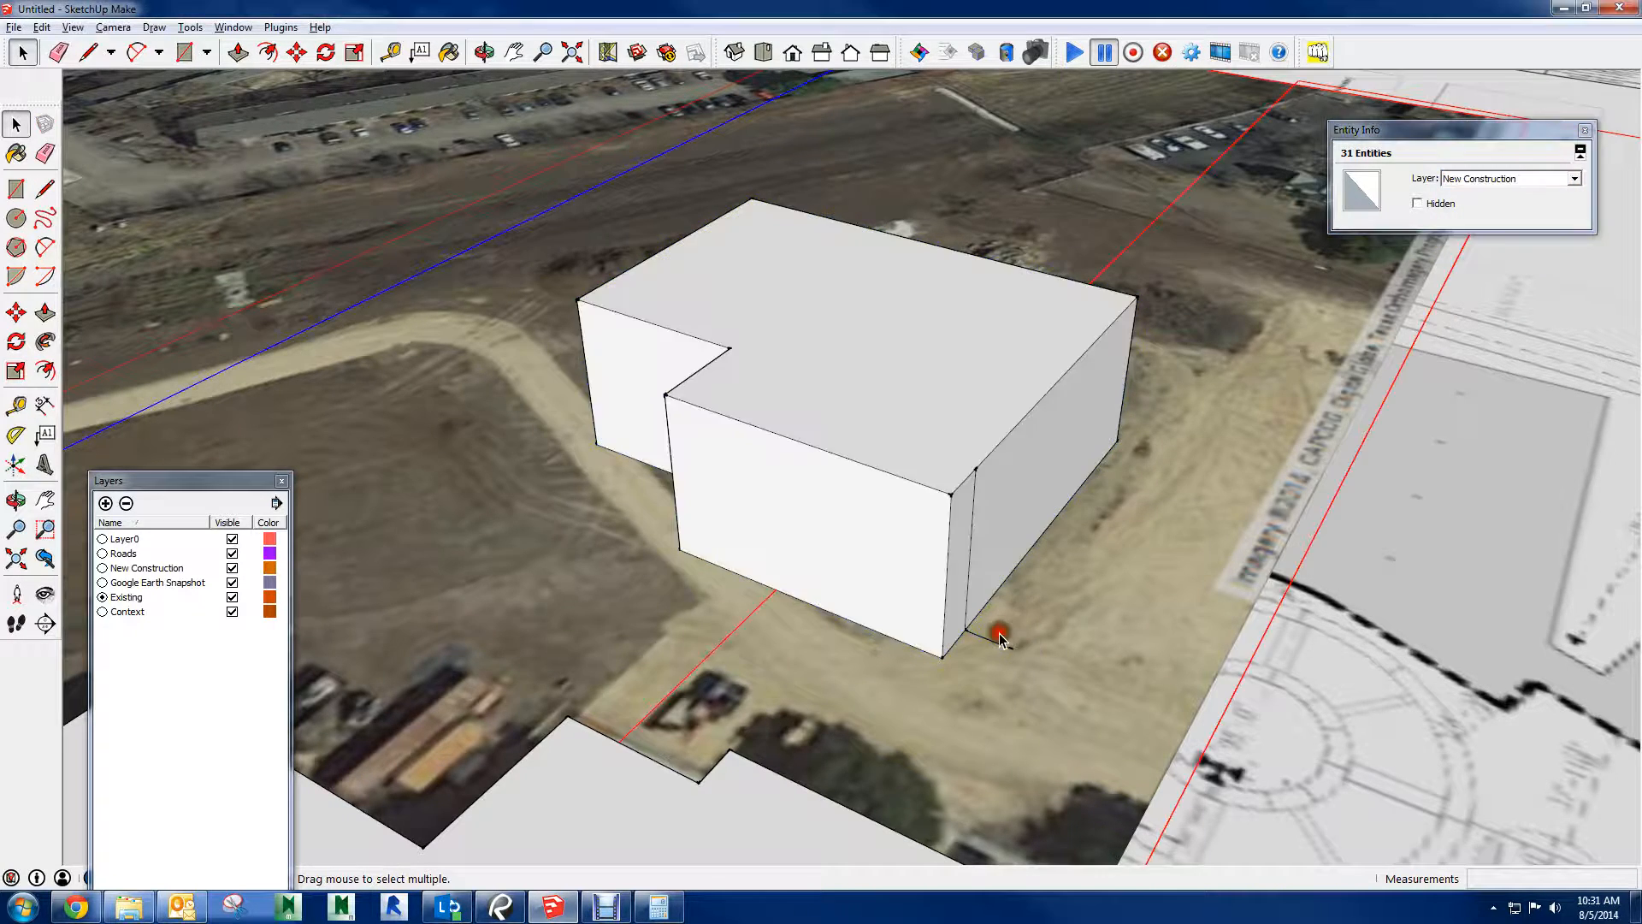
Erase the stray line at the new building's base and the extra vertical edge near its corner
{"action": "key", "text": "e"}
{"action": "left_click", "coordinate": [998, 643]}
{"action": "left_click", "coordinate": [968, 585]}
{"action": "key", "text": "space"}
Select parts of the new building and the whole volume by enclosing them with selection windows
{"action": "scroll", "coordinate": [958, 442], "scroll_direction": "down", "scroll_amount": 3}
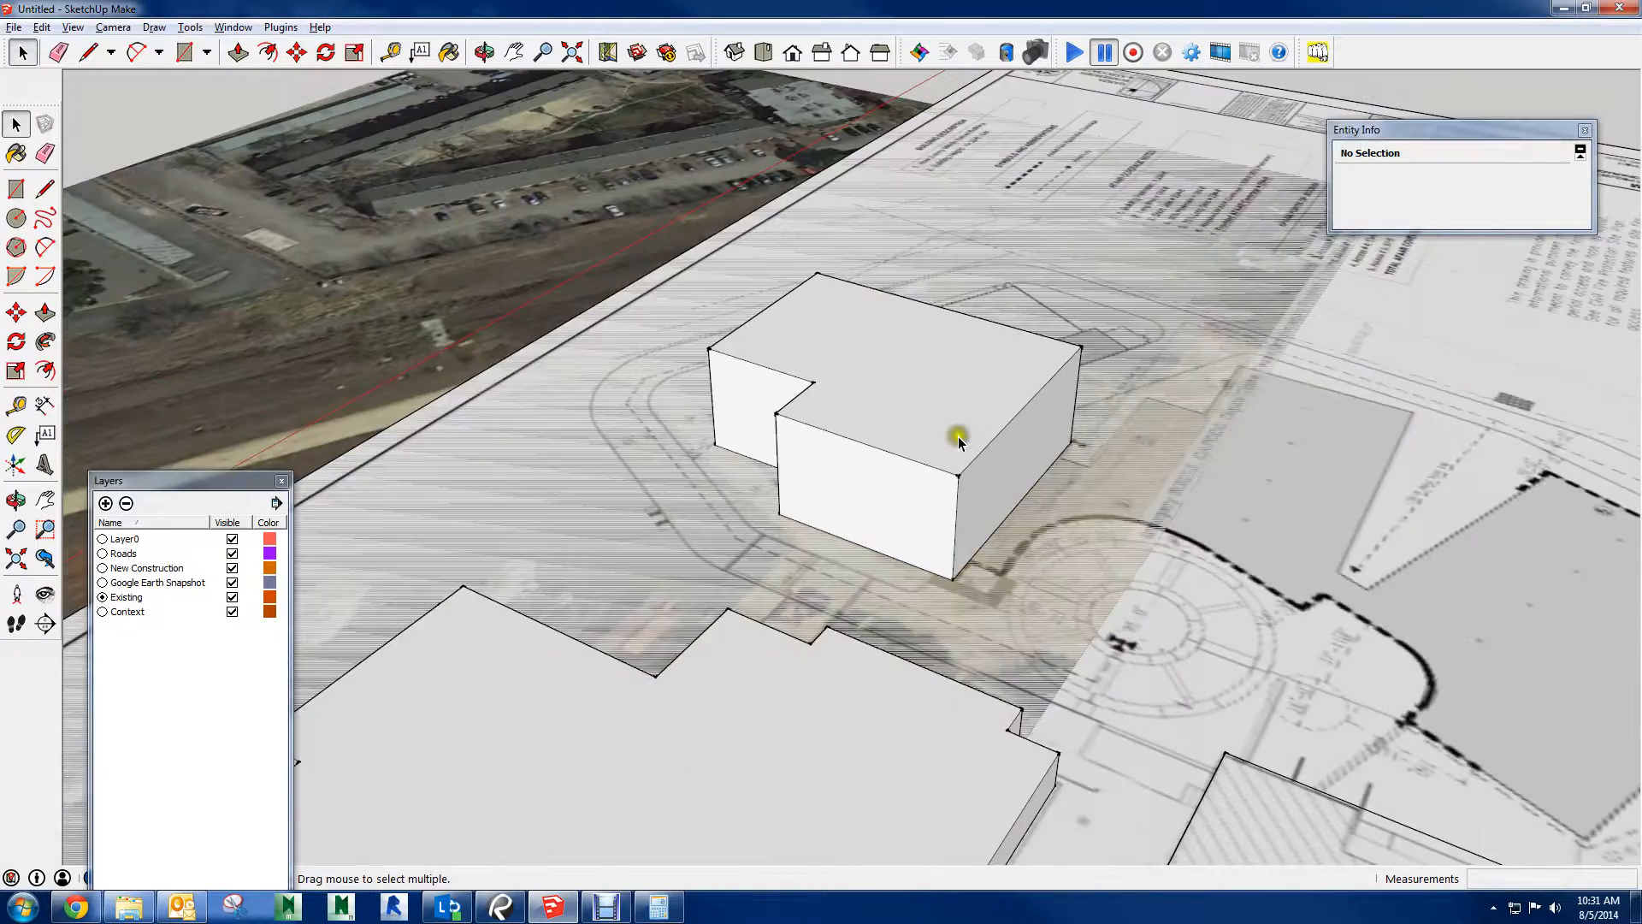
{"action": "scroll", "coordinate": [959, 442], "scroll_direction": "down", "scroll_amount": 2}
{"action": "middle_click_drag", "start_coordinate": [989, 410], "coordinate": [1069, 342]}
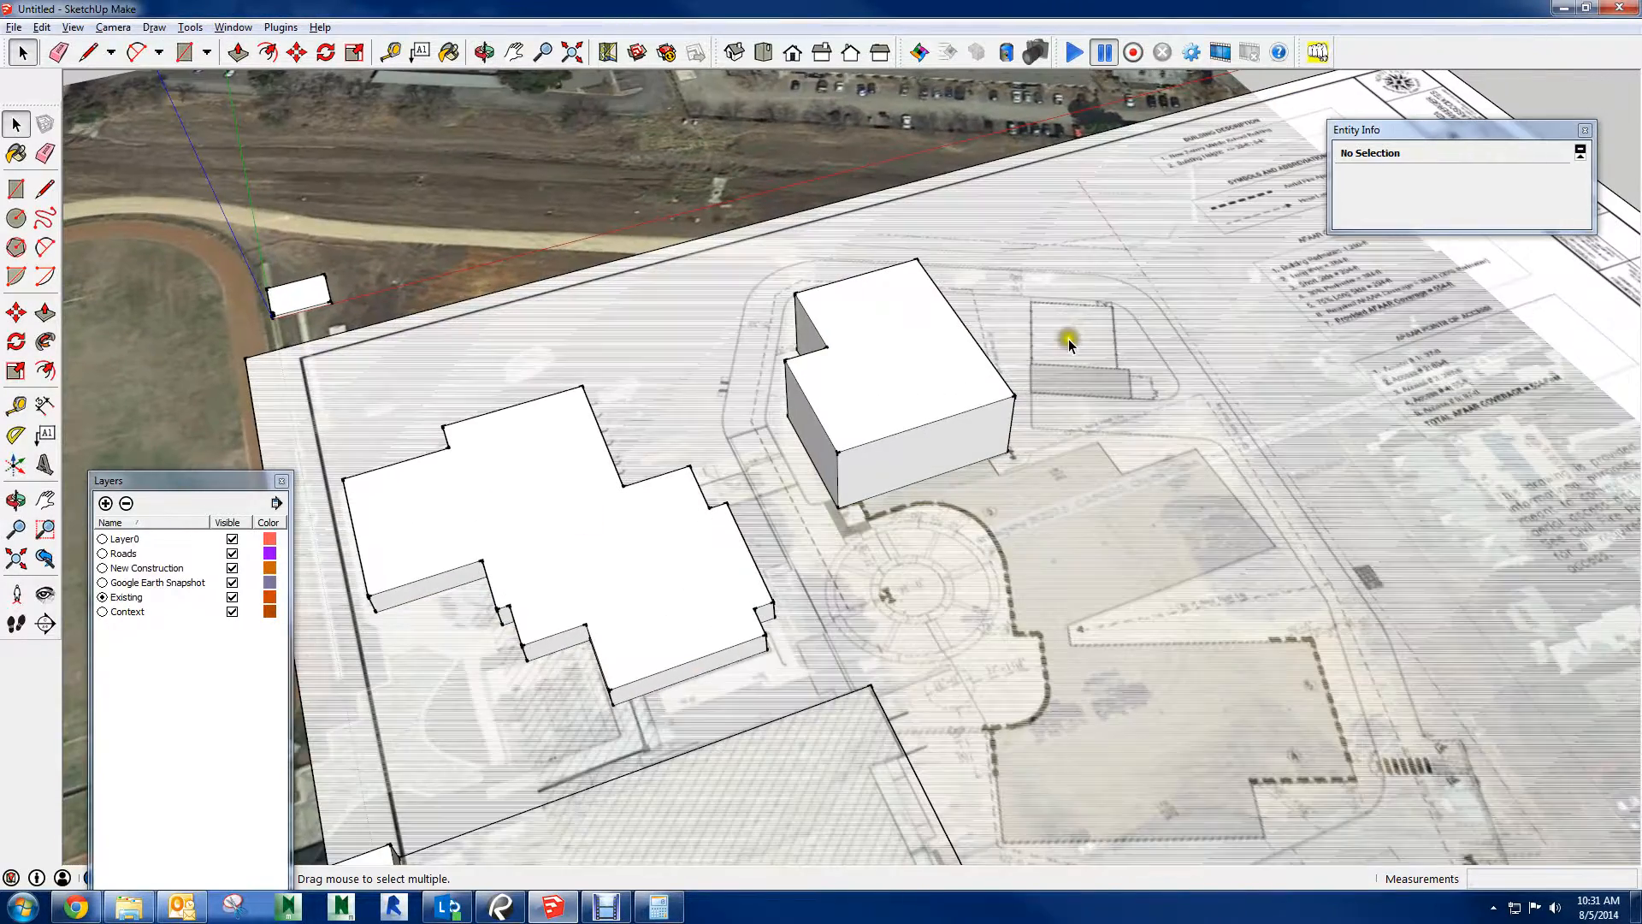
{"action": "left_click_drag", "start_coordinate": [729, 253], "coordinate": [1162, 458]}
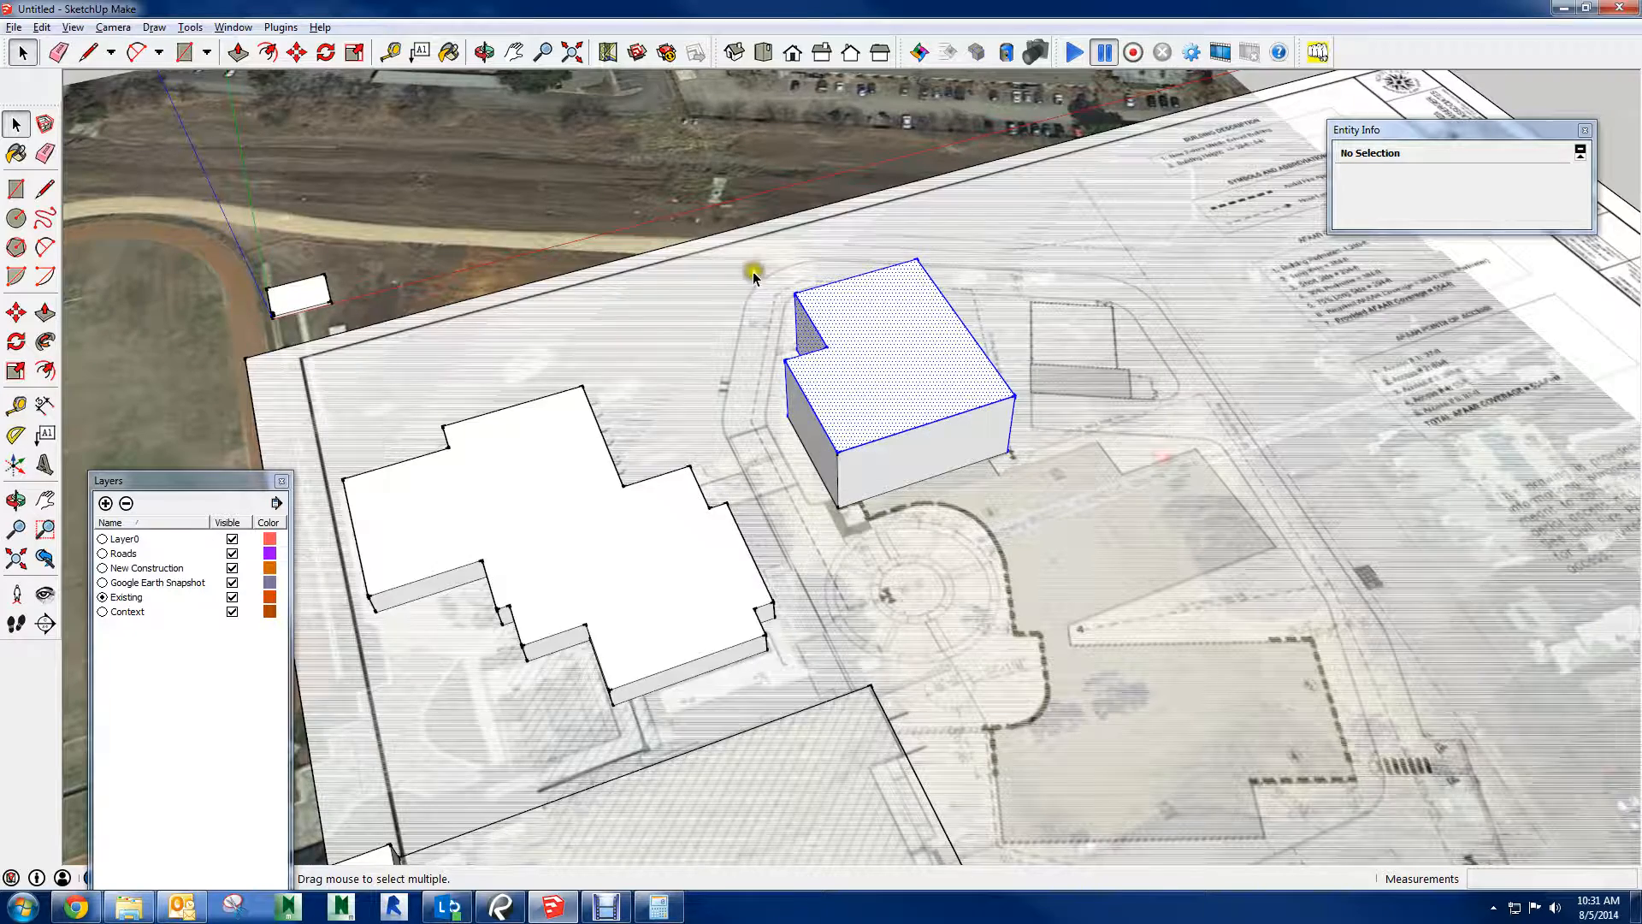
{"action": "left_click_drag", "start_coordinate": [955, 466], "coordinate": [1060, 540]}
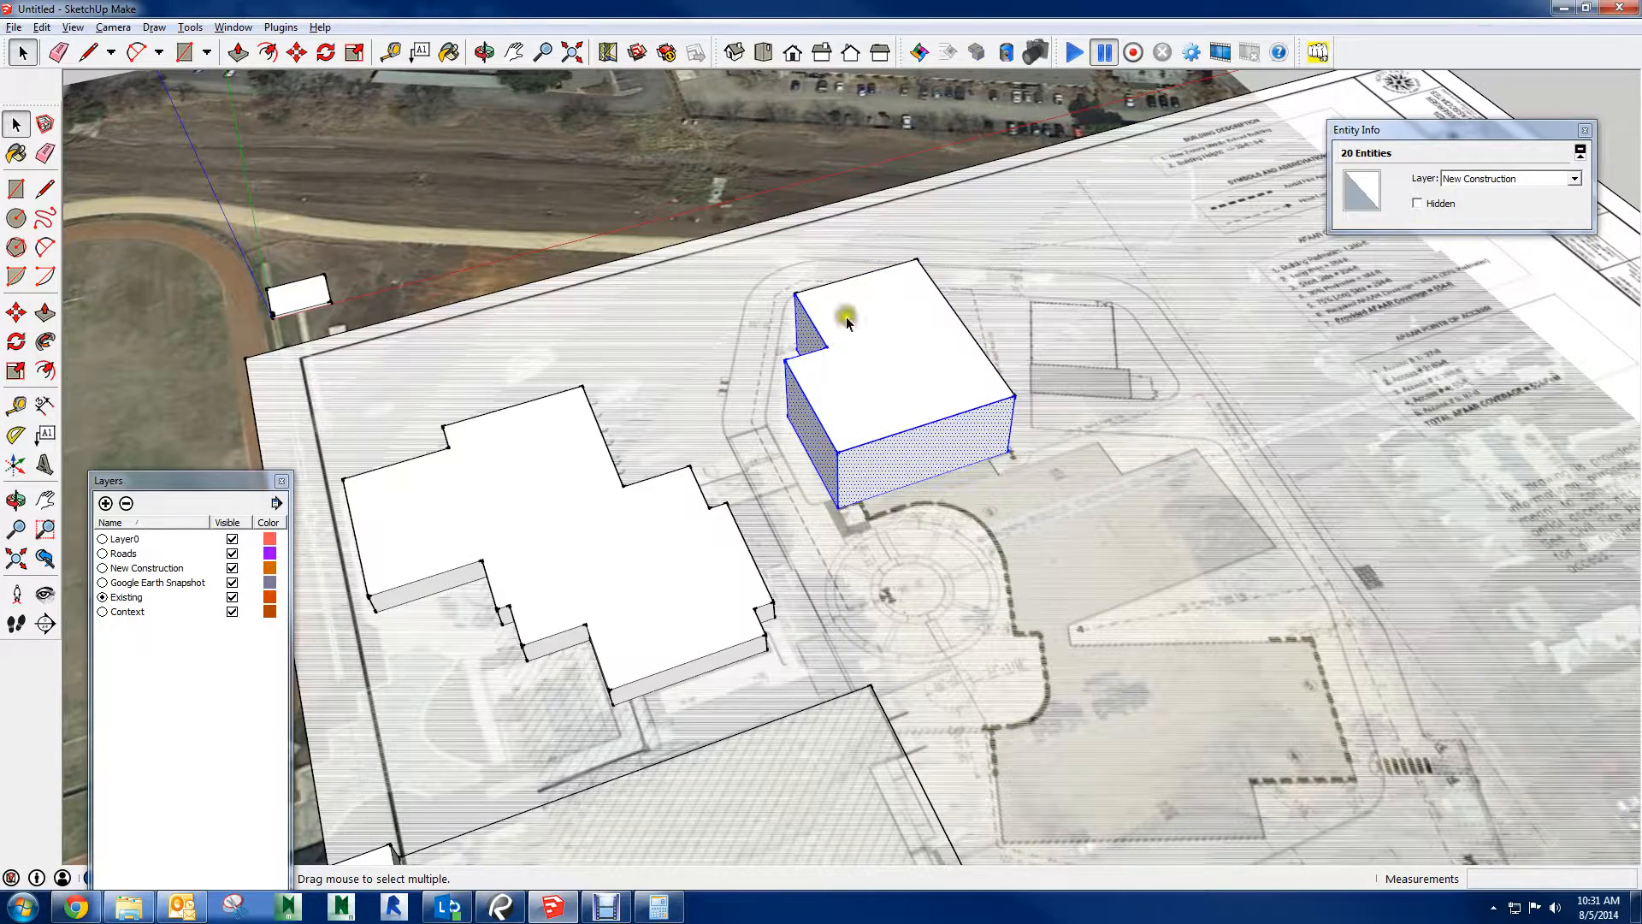
{"action": "left_click_drag", "start_coordinate": [769, 248], "coordinate": [1063, 542]}
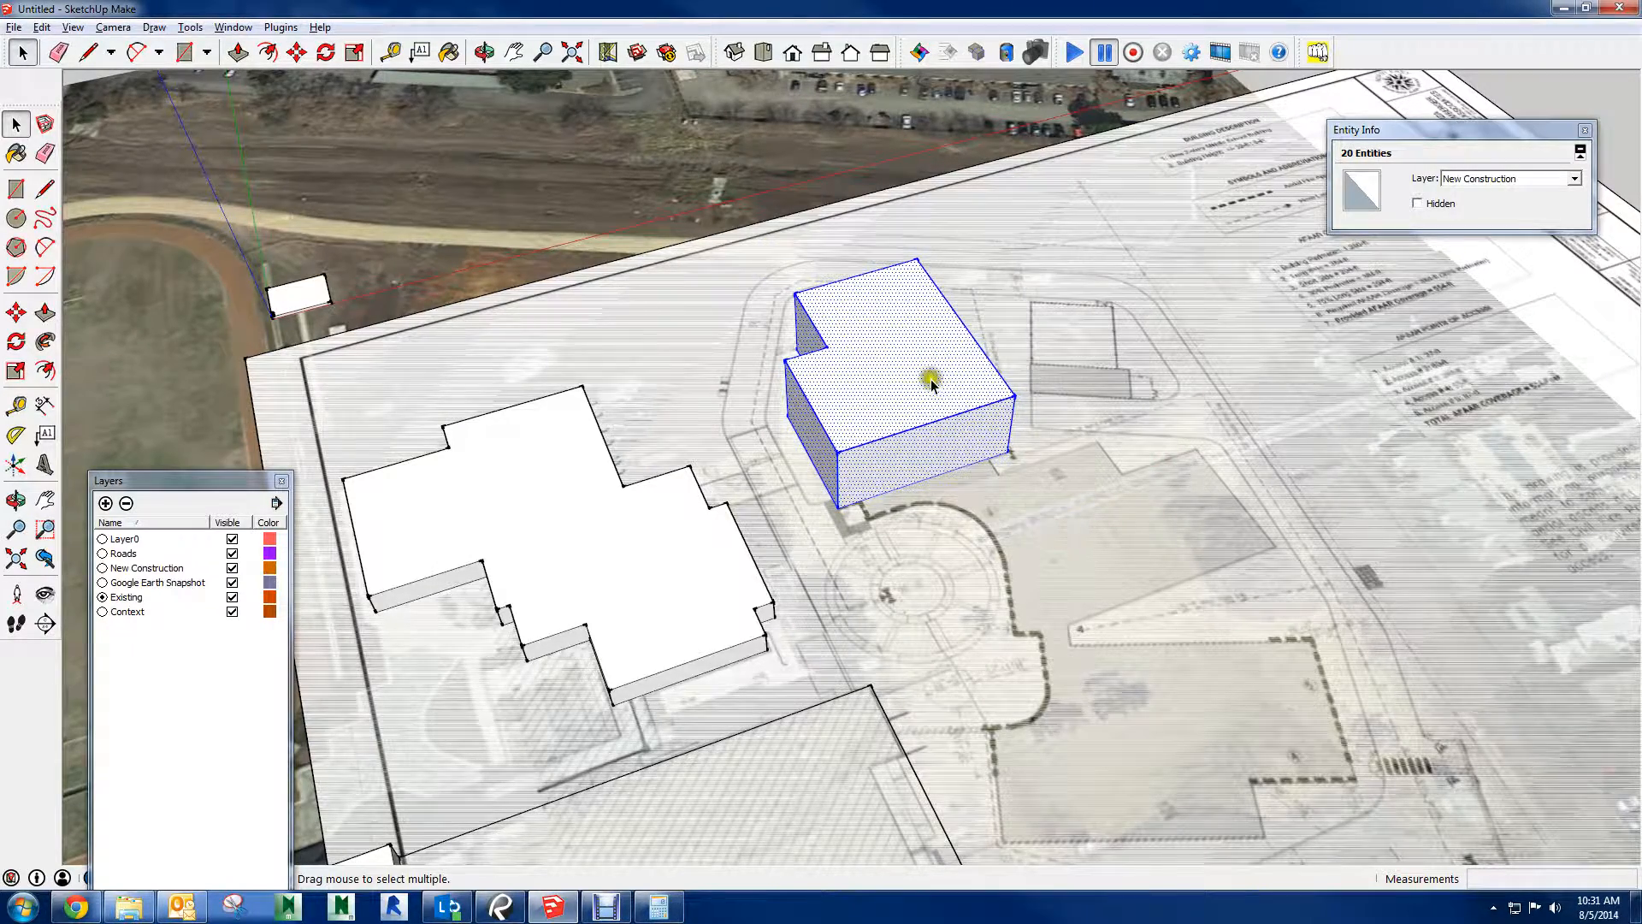
{"action": "right_click", "coordinate": [932, 379]}
{"action": "left_click", "coordinate": [1026, 526]}
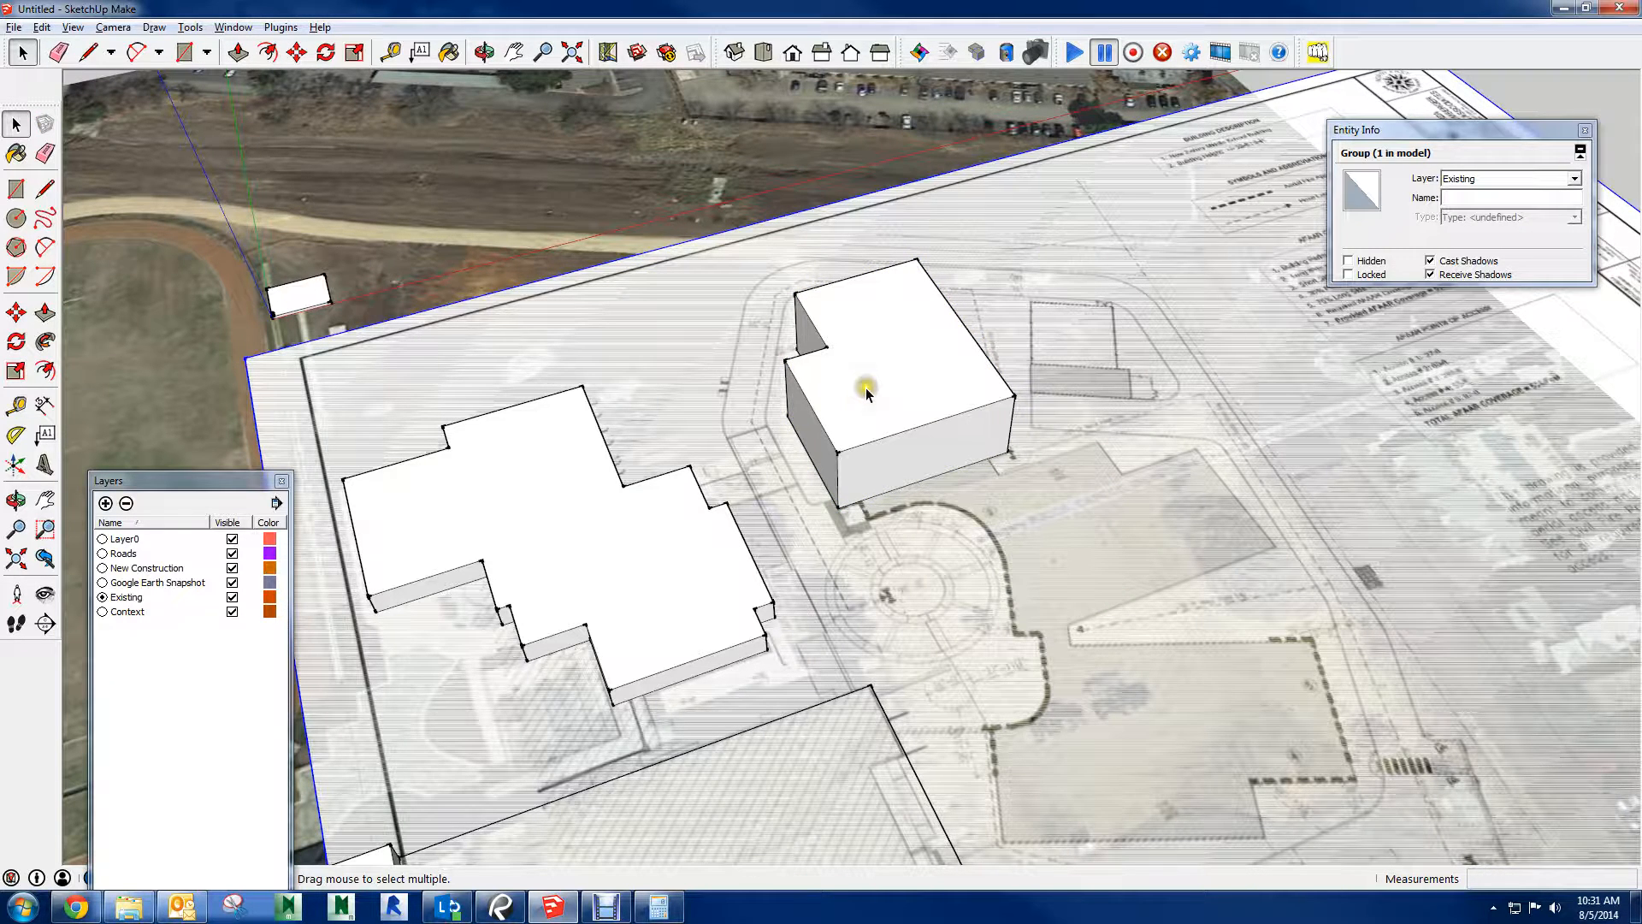
Select the new building's roof face, one roof edge, the roof with its bounding edges, and finally all connected geometry
{"action": "scroll", "coordinate": [874, 387], "scroll_direction": "up", "scroll_amount": 3}
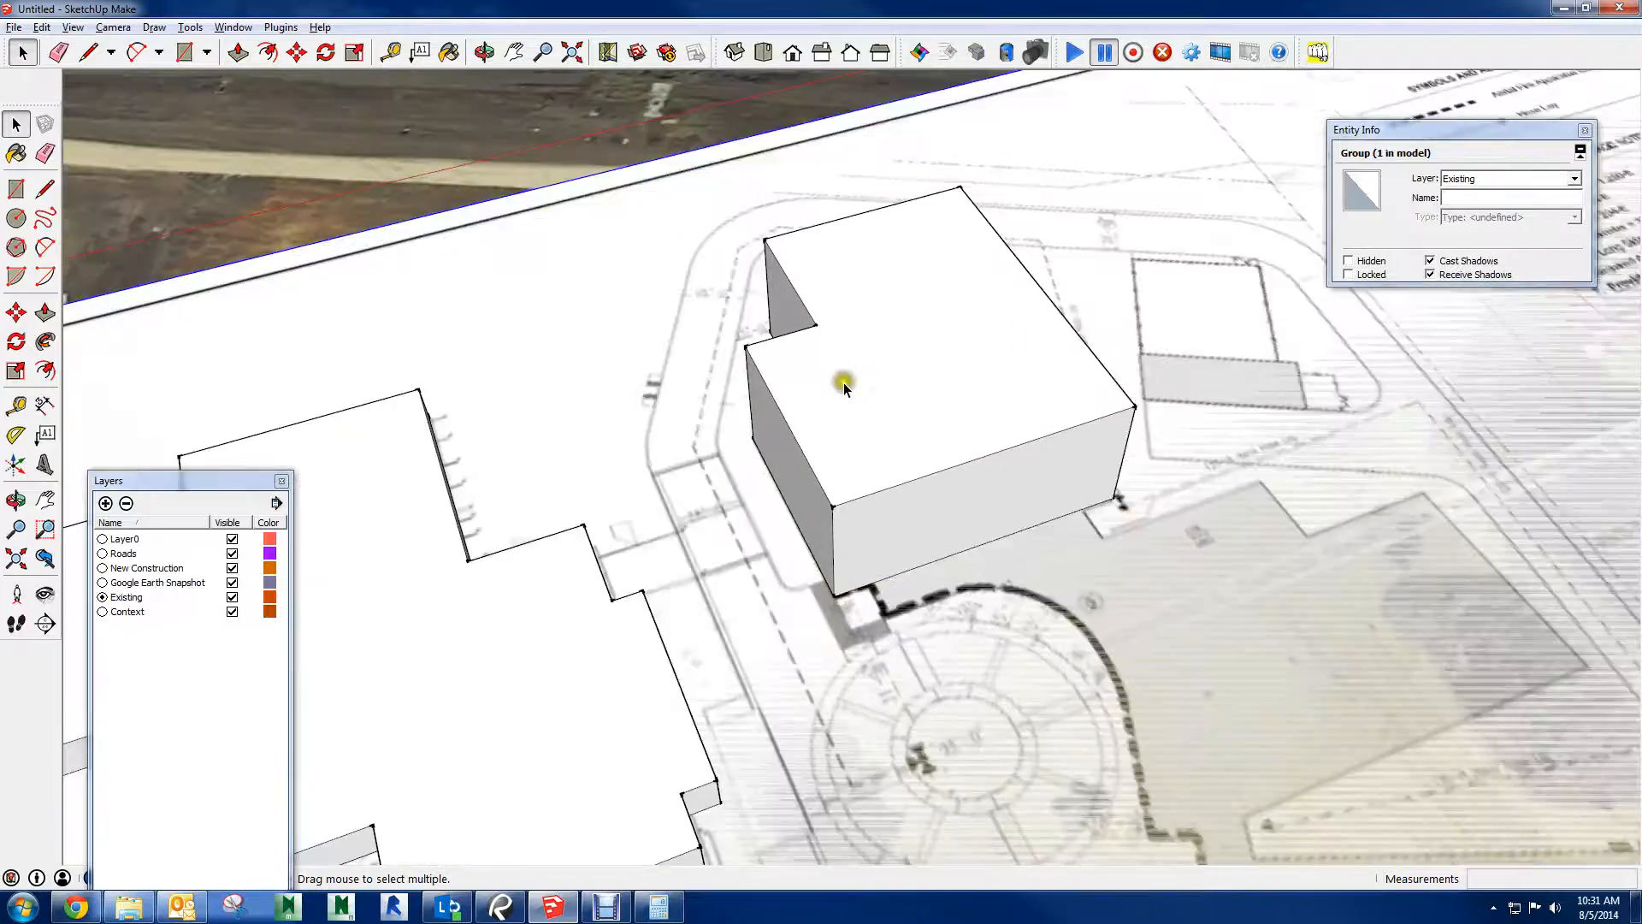
{"action": "middle_click_drag", "start_coordinate": [843, 382], "coordinate": [1034, 425], "text": "shift"}
{"action": "left_click", "coordinate": [897, 562]}
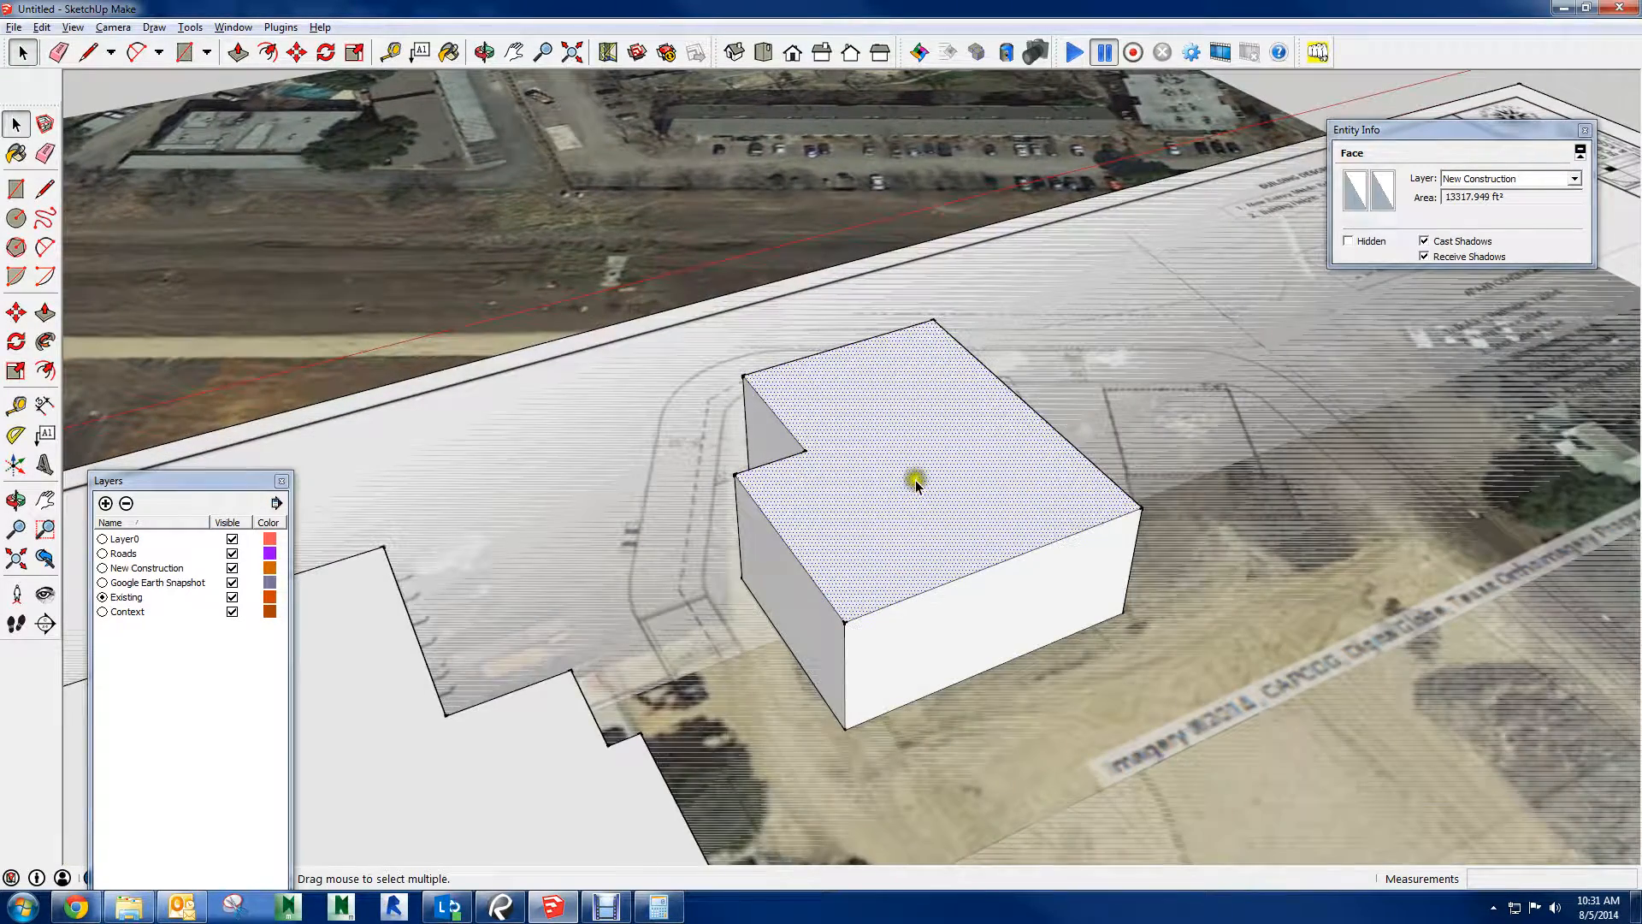
{"action": "left_click", "coordinate": [813, 586]}
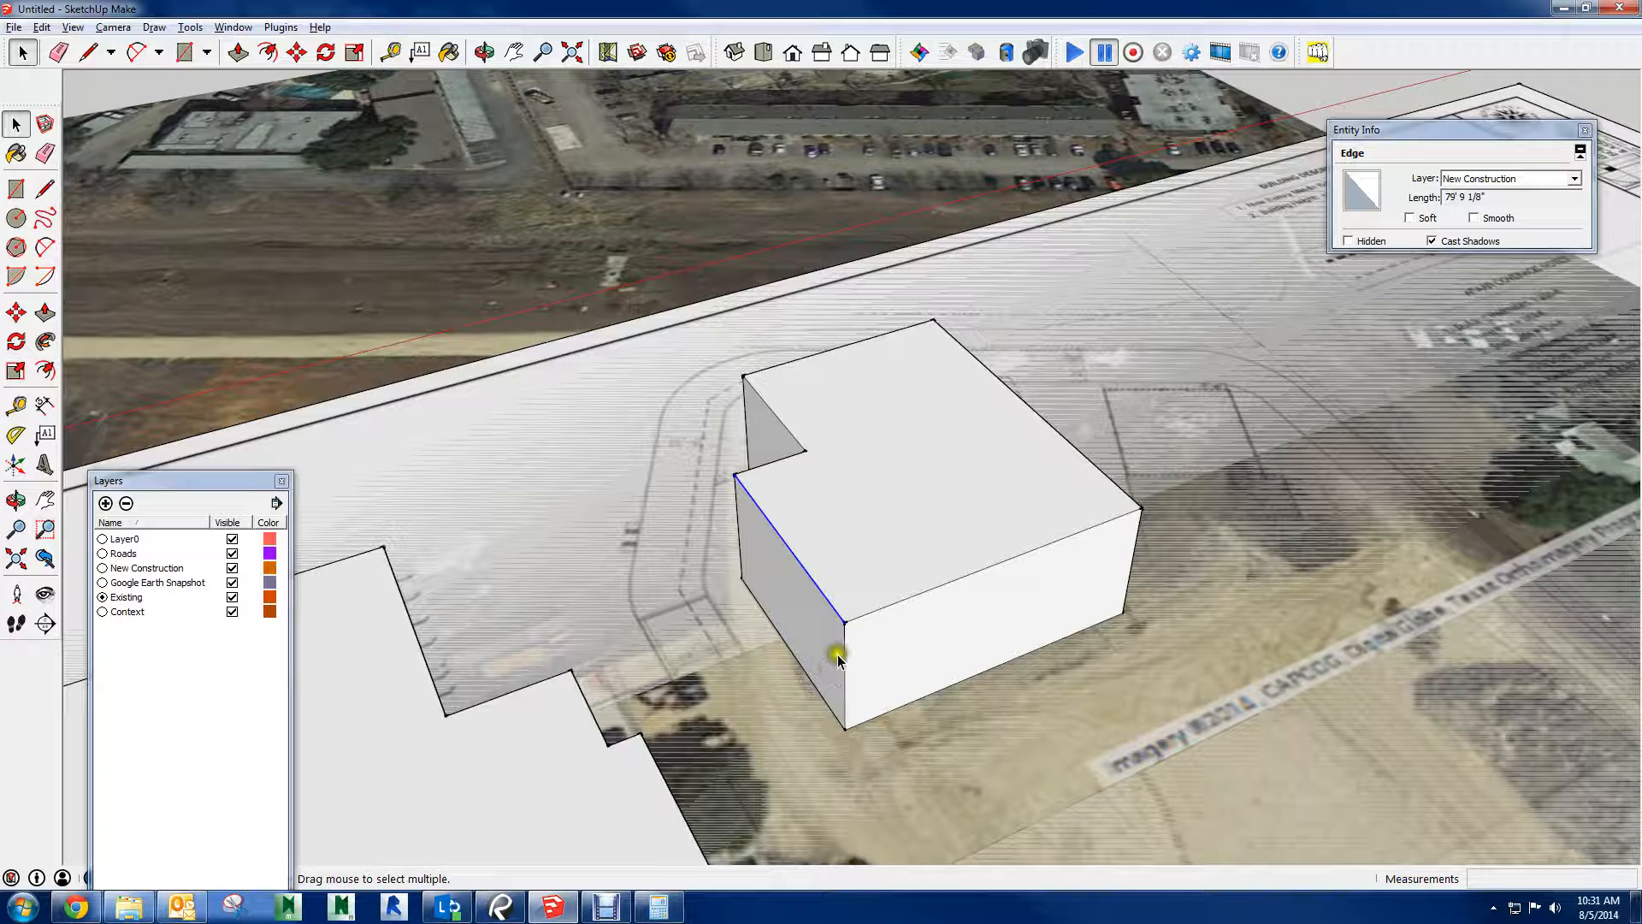
{"action": "left_click", "coordinate": [916, 536]}
{"action": "left_click", "coordinate": [914, 518]}
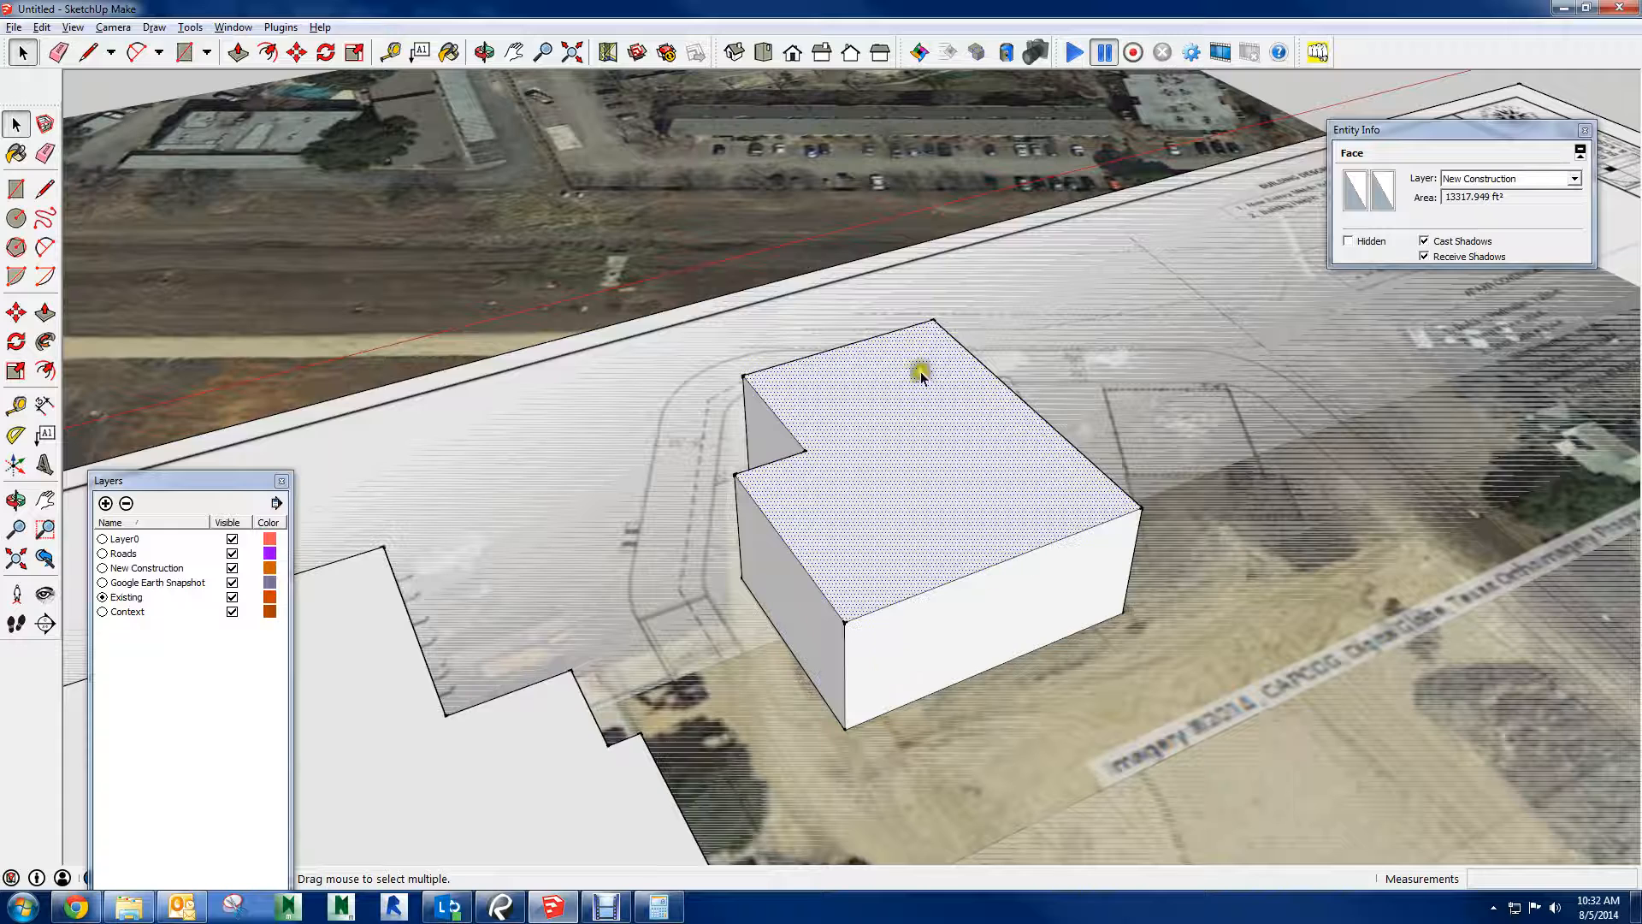
{"action": "double_click", "coordinate": [881, 463]}
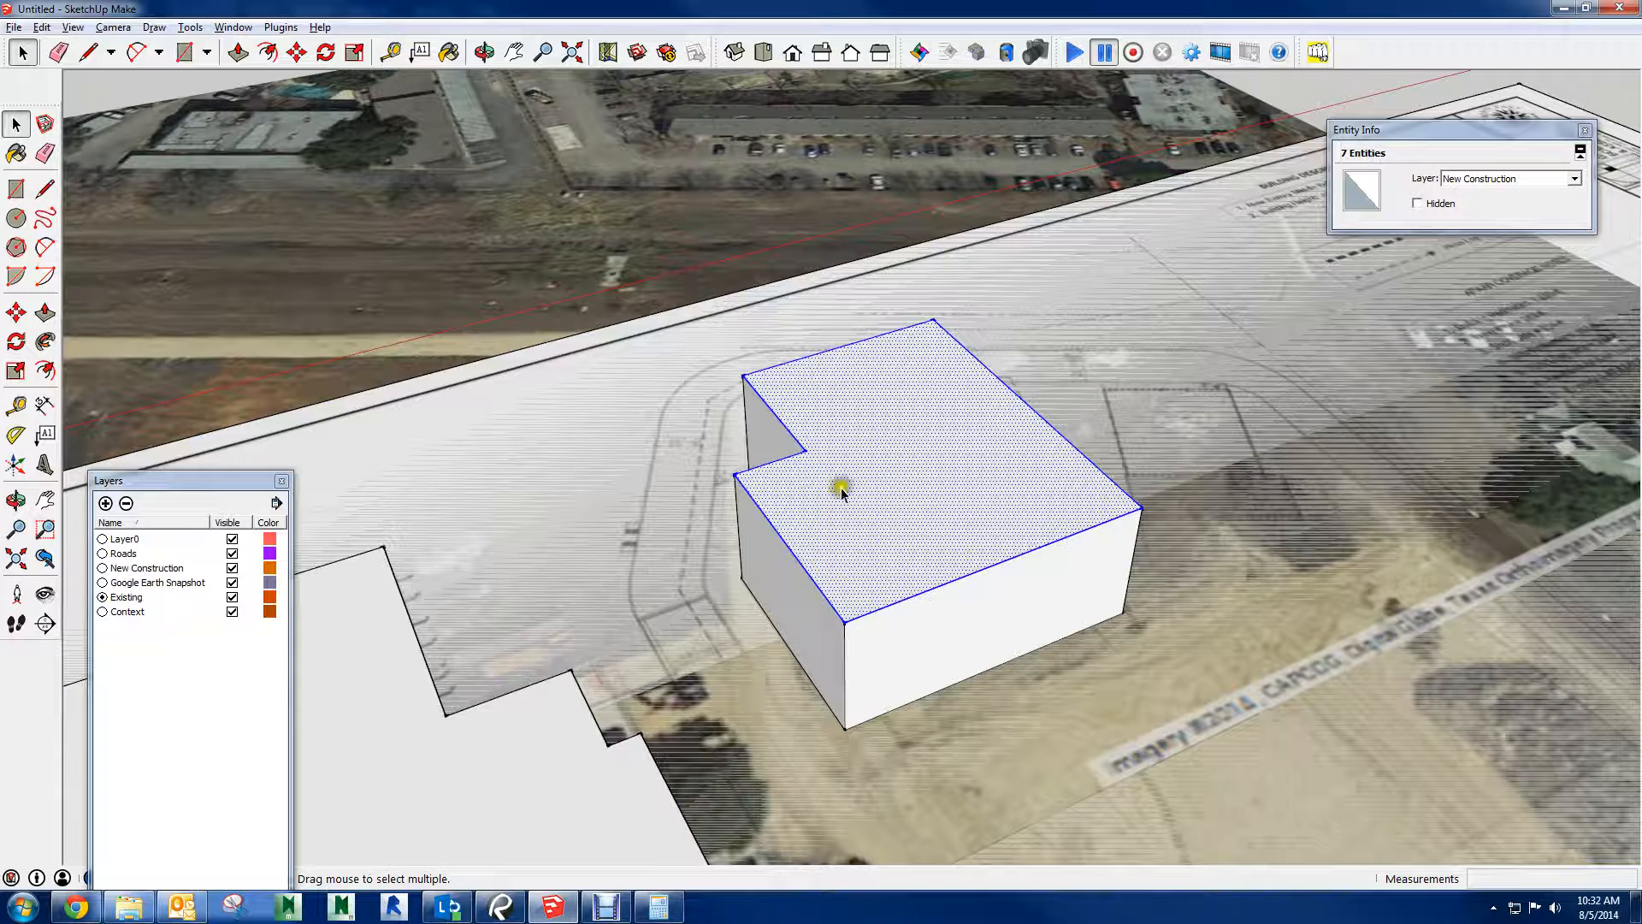
{"action": "triple_click", "coordinate": [907, 472]}
Draw a line about 80' long from the new building's base corner to the existing building's lower edge
{"action": "middle_click_drag", "start_coordinate": [1022, 531], "coordinate": [794, 542]}
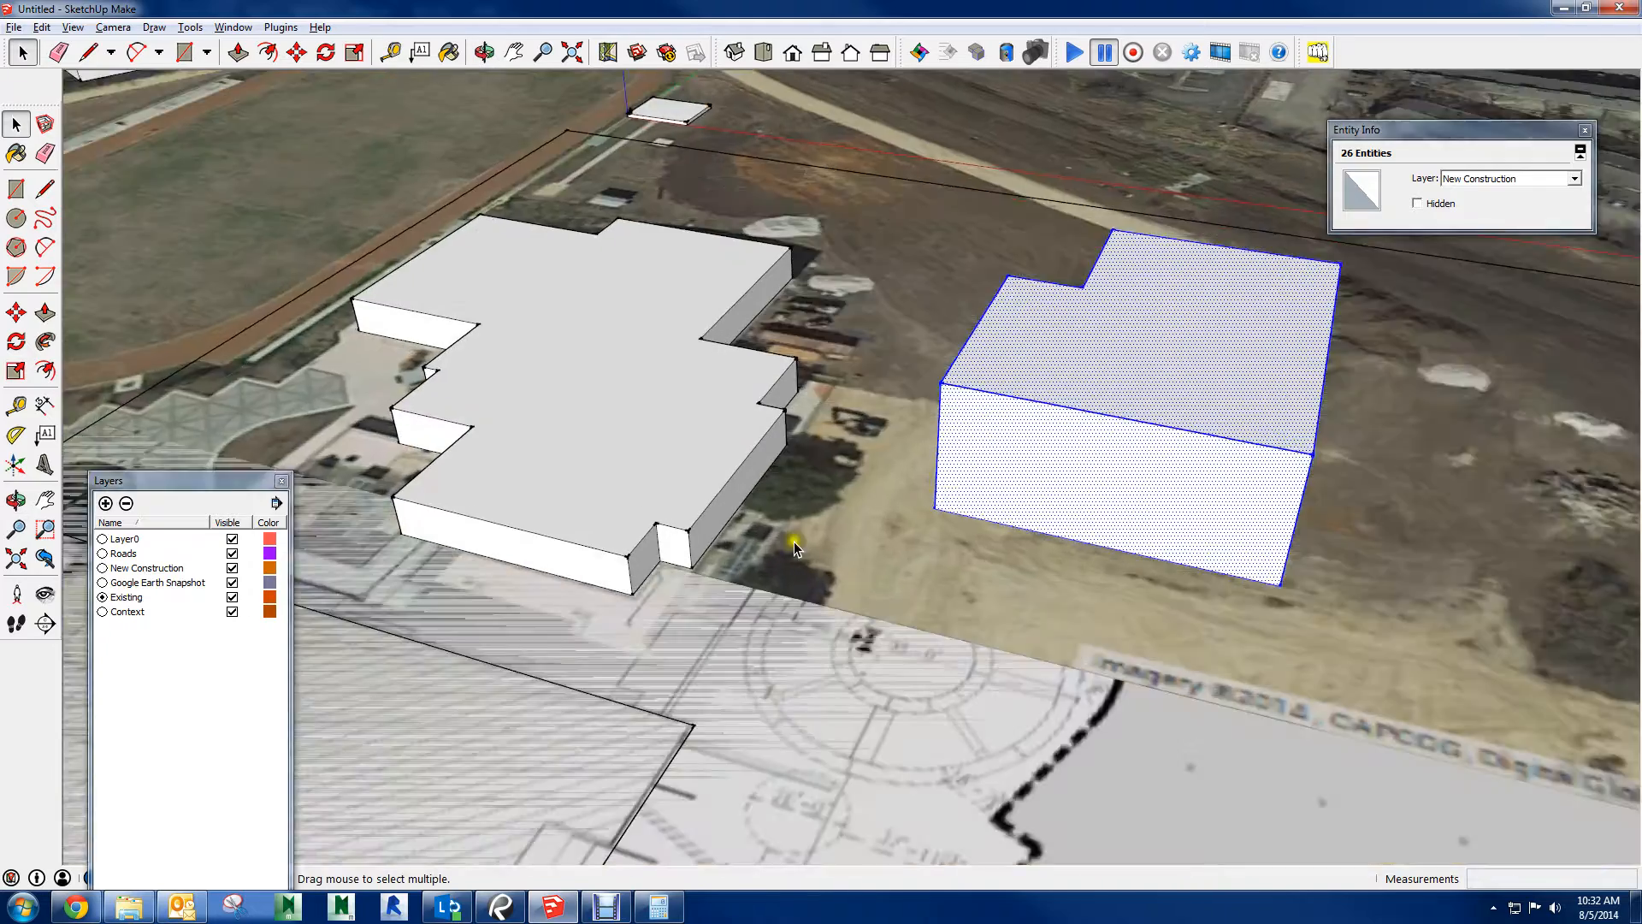
{"action": "scroll", "coordinate": [795, 552], "scroll_direction": "up", "scroll_amount": 5}
{"action": "key", "text": "l"}
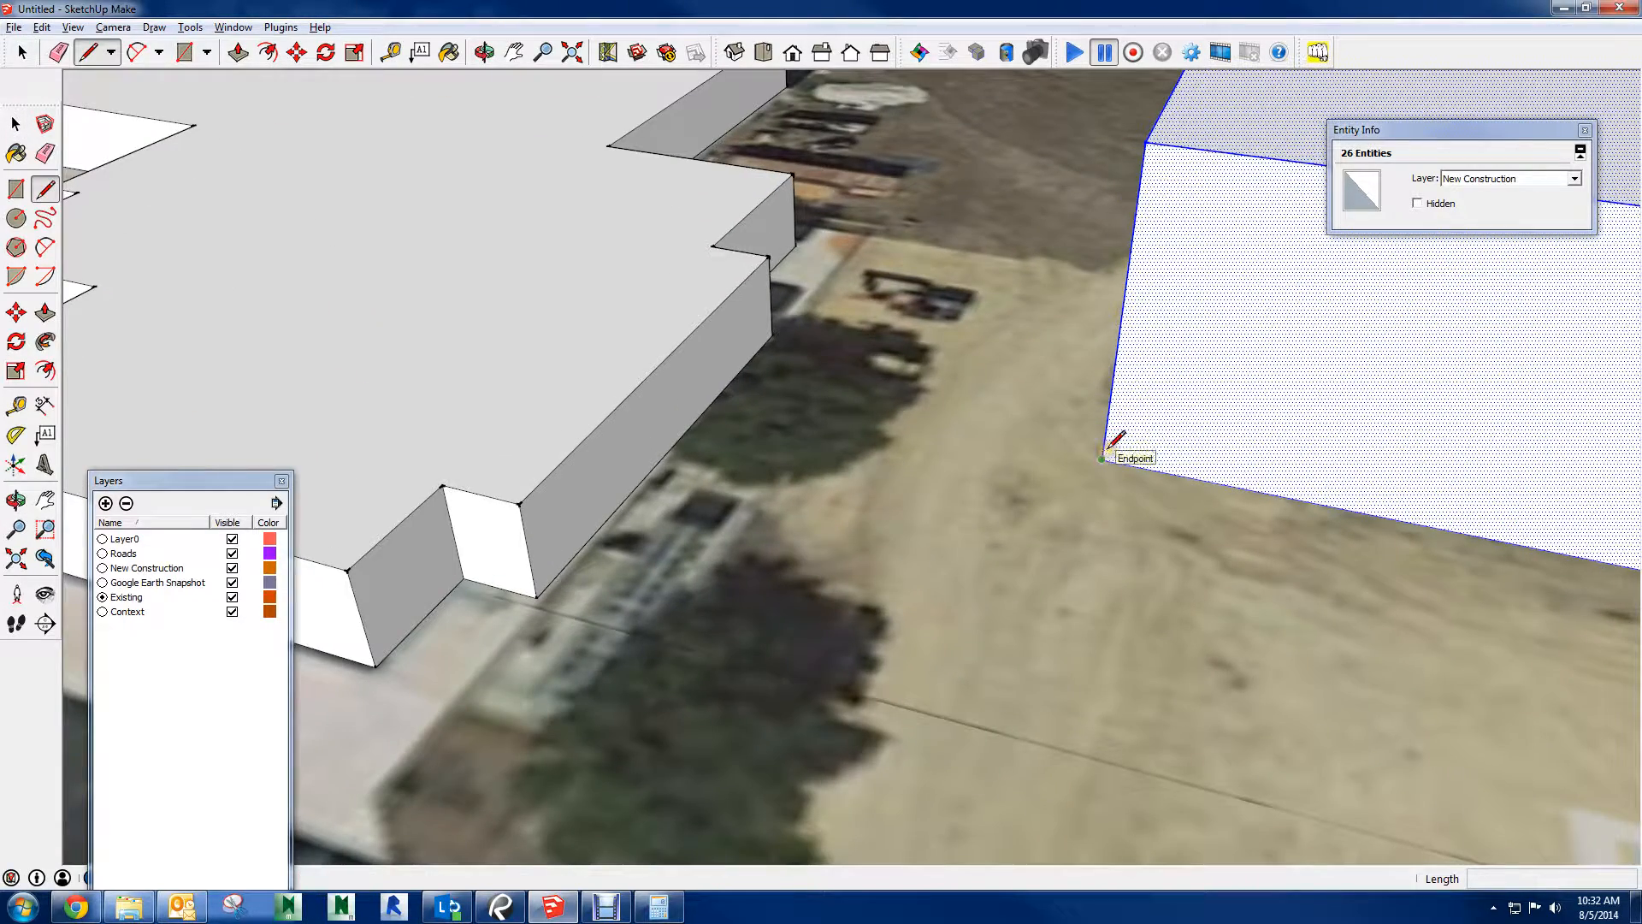
{"action": "left_click", "coordinate": [1102, 458]}
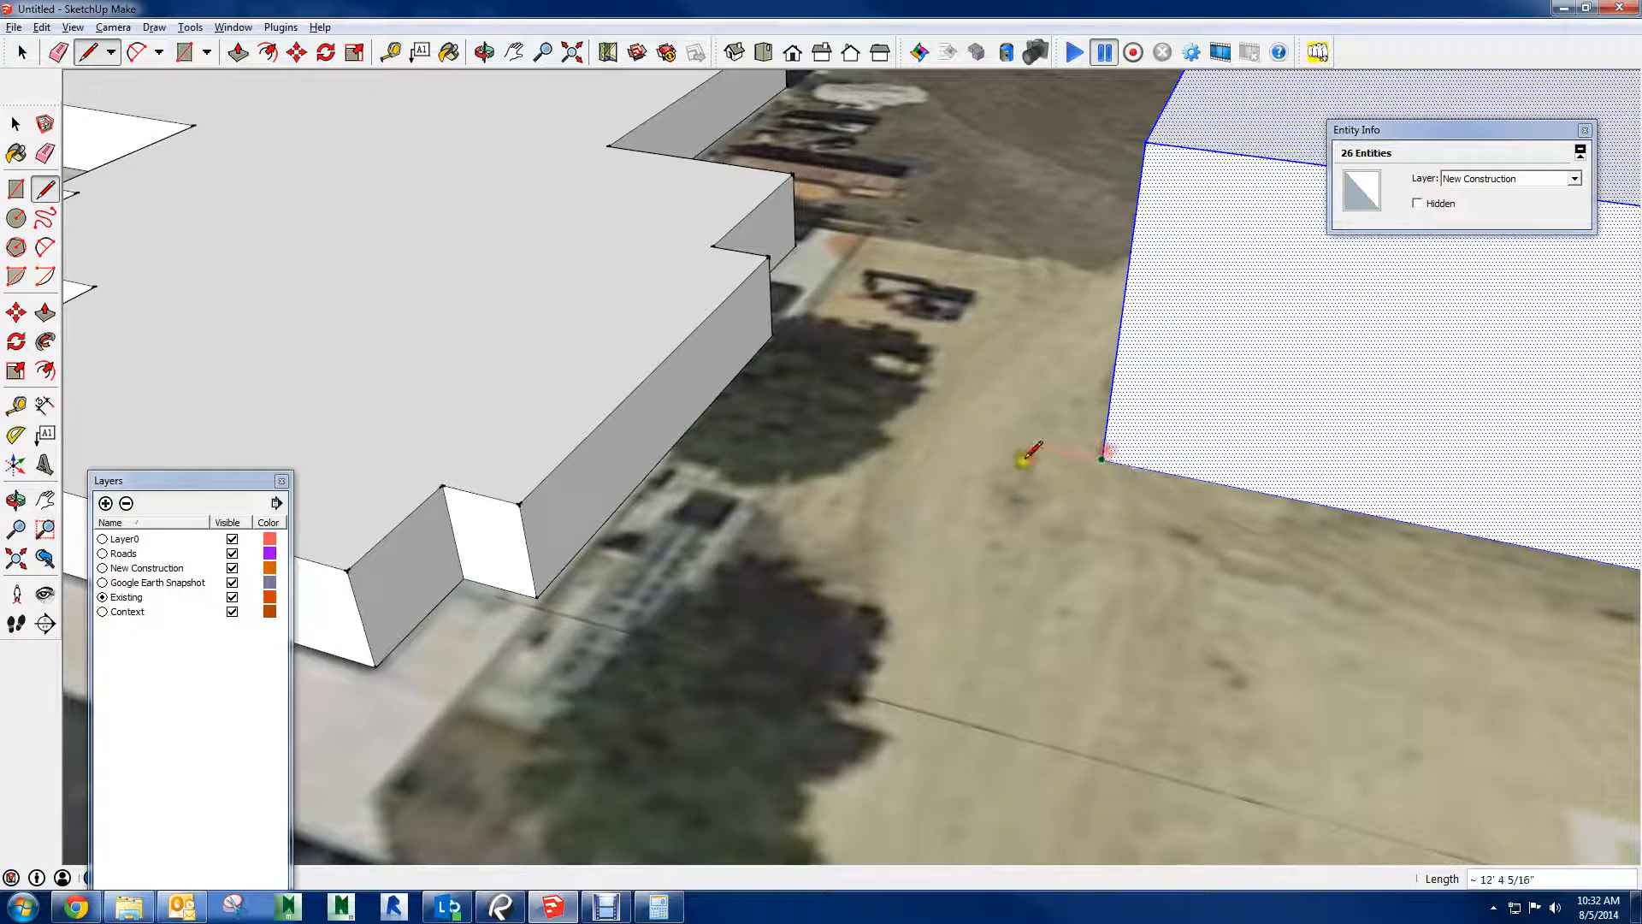
{"action": "left_click", "coordinate": [554, 571]}
Select the new building's roof and front wall faces individually, followed by all geometry connected to the roof
{"action": "key", "text": "space"}
{"action": "scroll", "coordinate": [983, 507], "scroll_direction": "down", "scroll_amount": 5}
{"action": "middle_click_drag", "start_coordinate": [1173, 309], "coordinate": [626, 253], "text": "shift"}
{"action": "left_click", "coordinate": [1105, 313]}
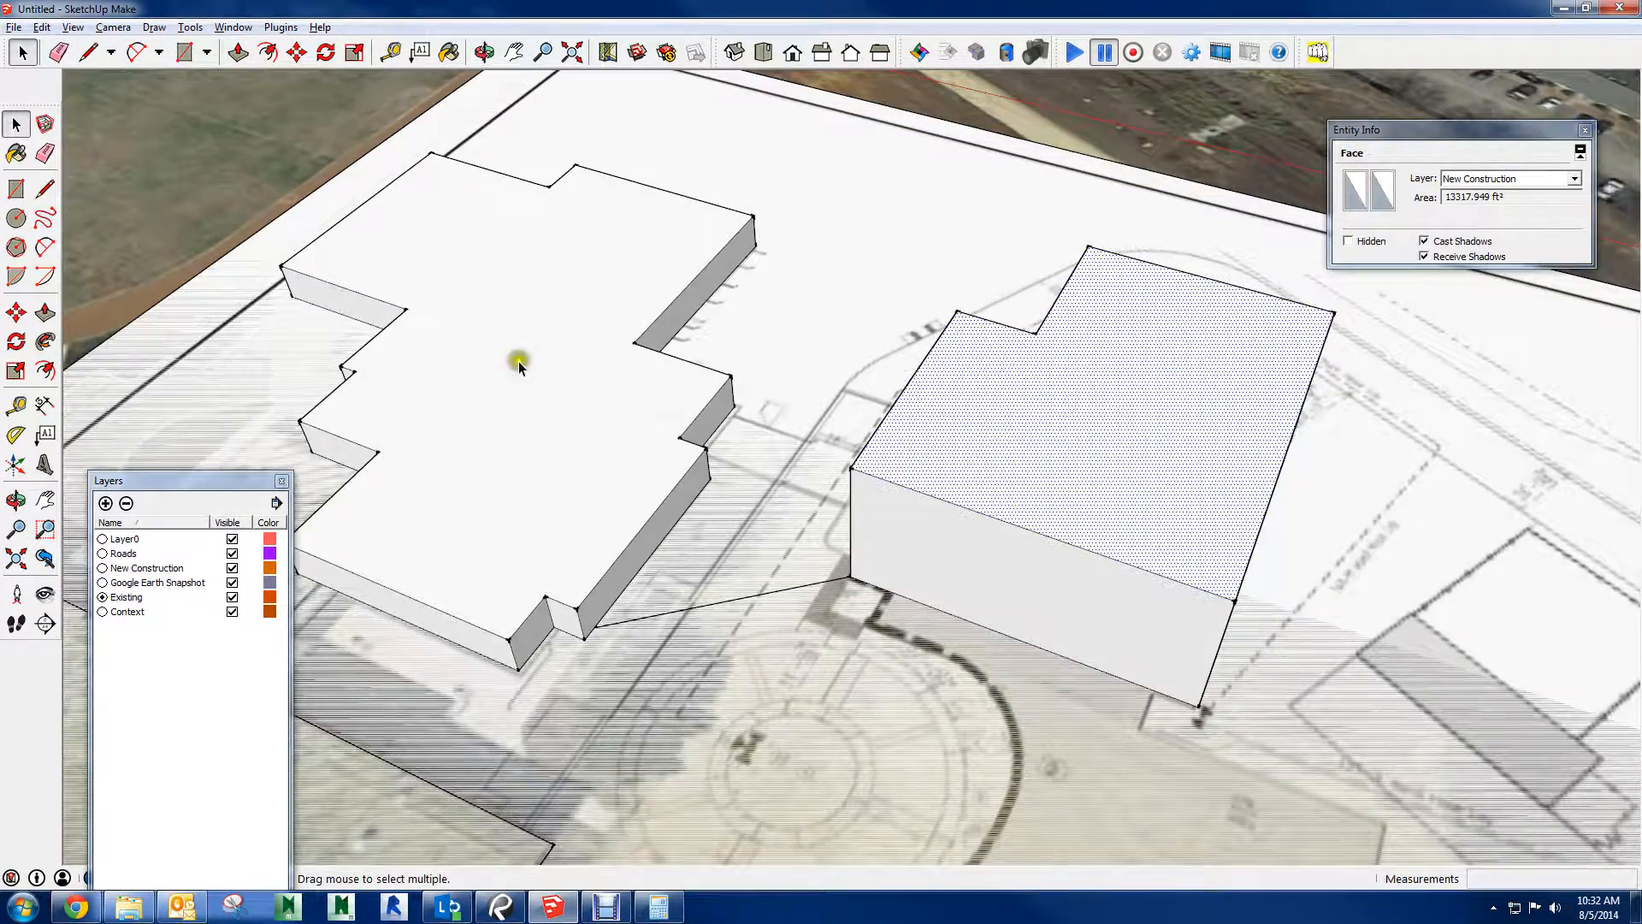
{"action": "middle_click_drag", "start_coordinate": [941, 453], "coordinate": [1076, 455]}
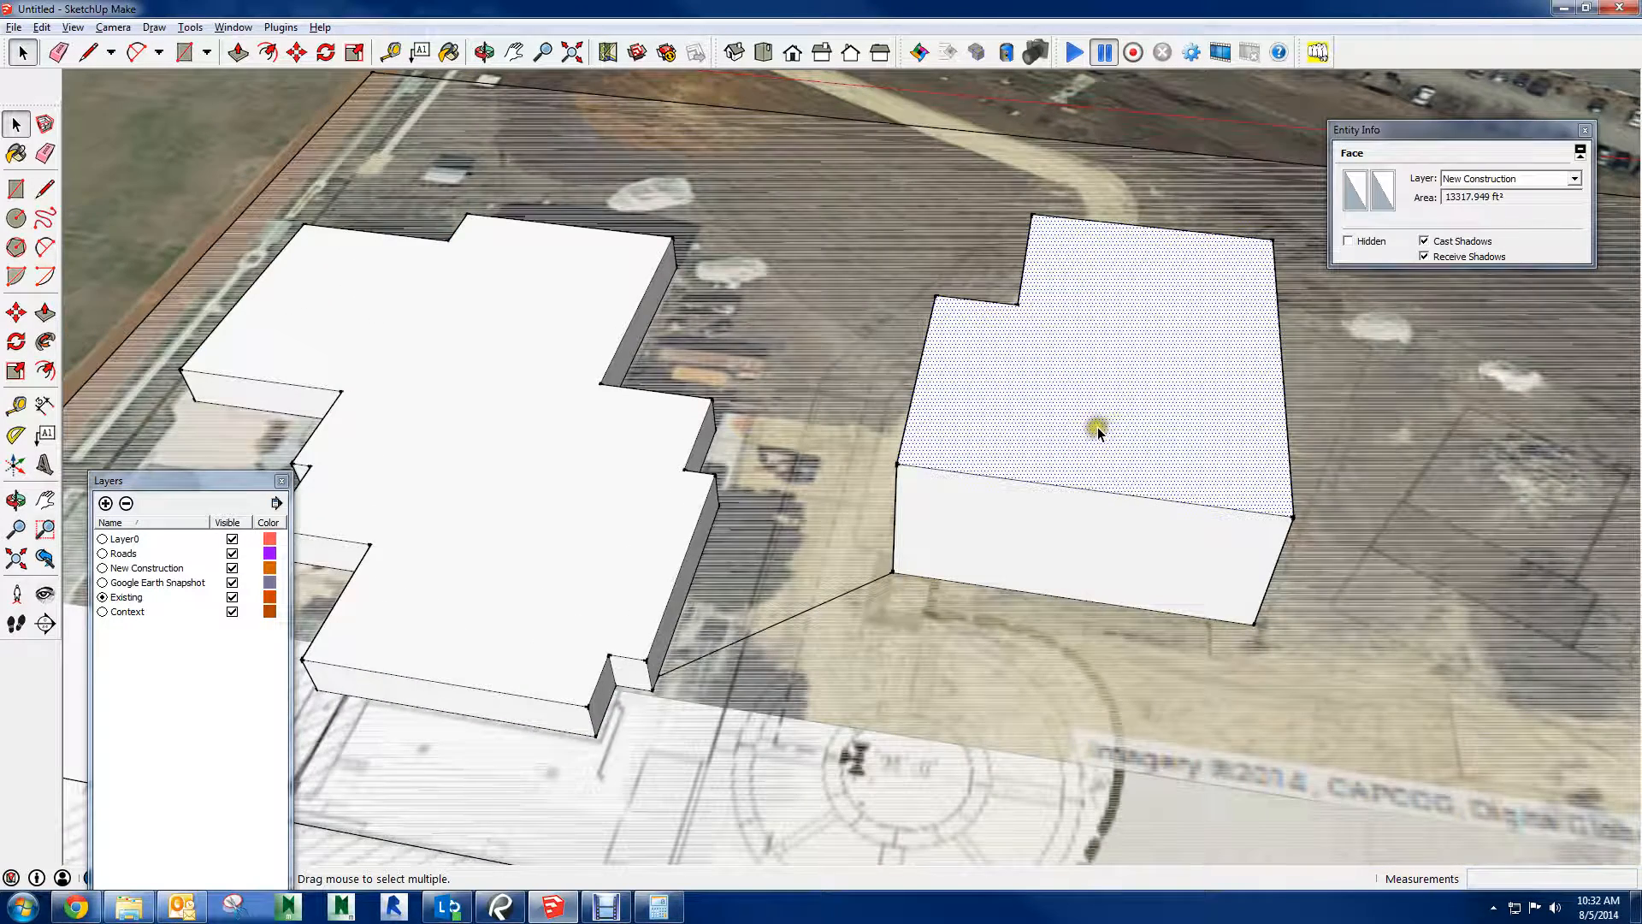
{"action": "left_click", "coordinate": [1100, 386]}
{"action": "left_click", "coordinate": [1090, 490]}
{"action": "left_click", "coordinate": [1075, 524]}
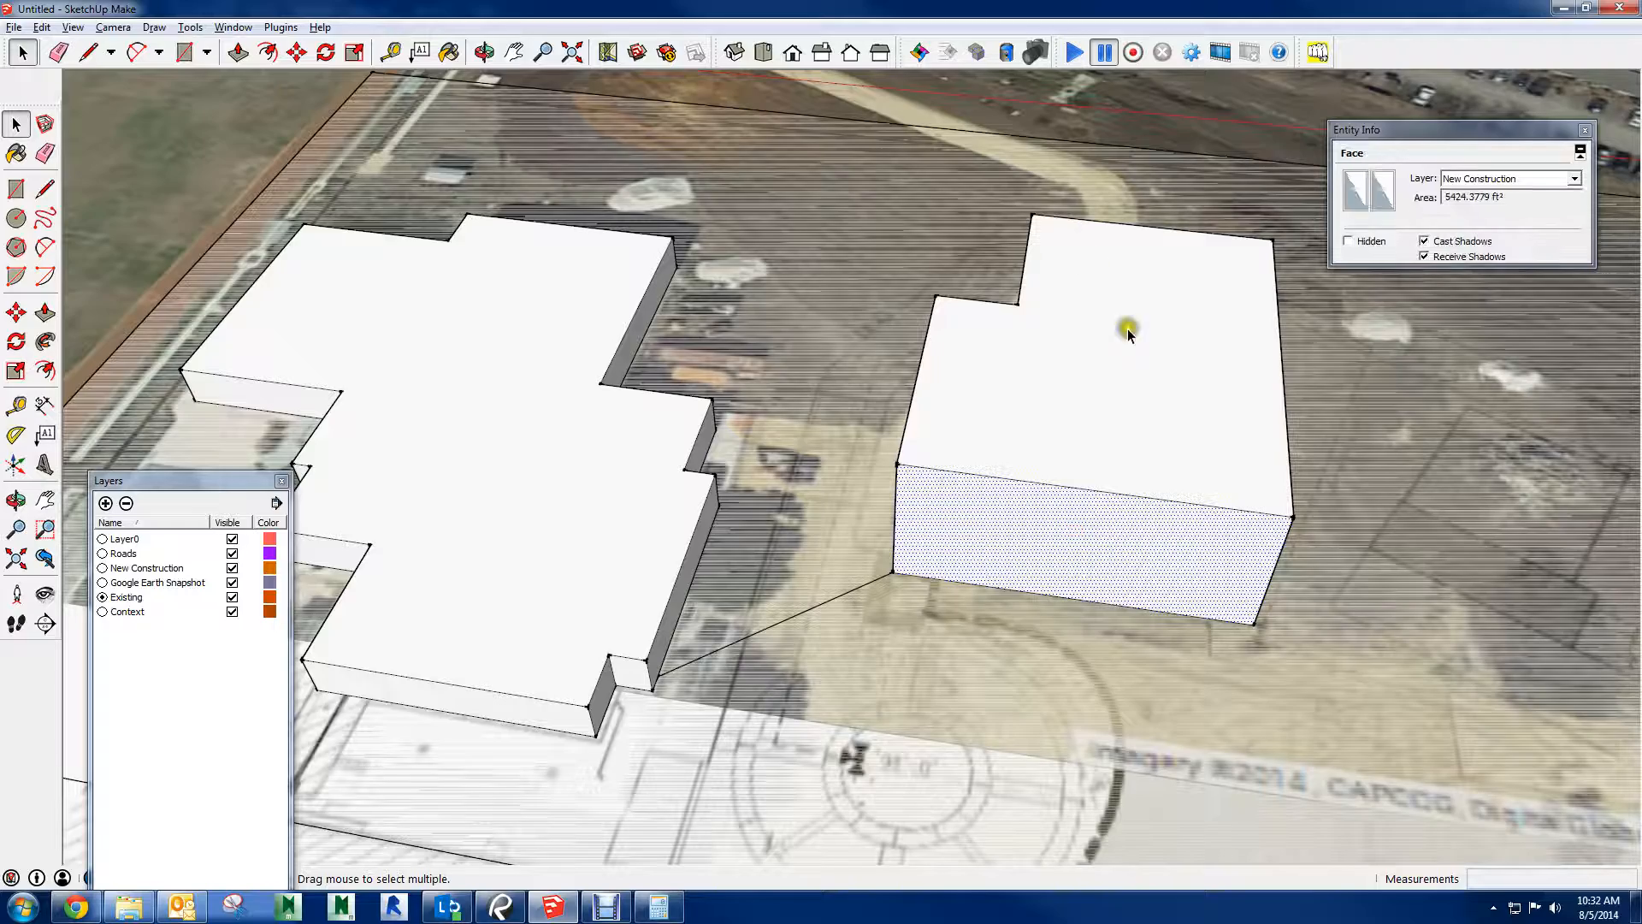
{"action": "triple_click", "coordinate": [1095, 393]}
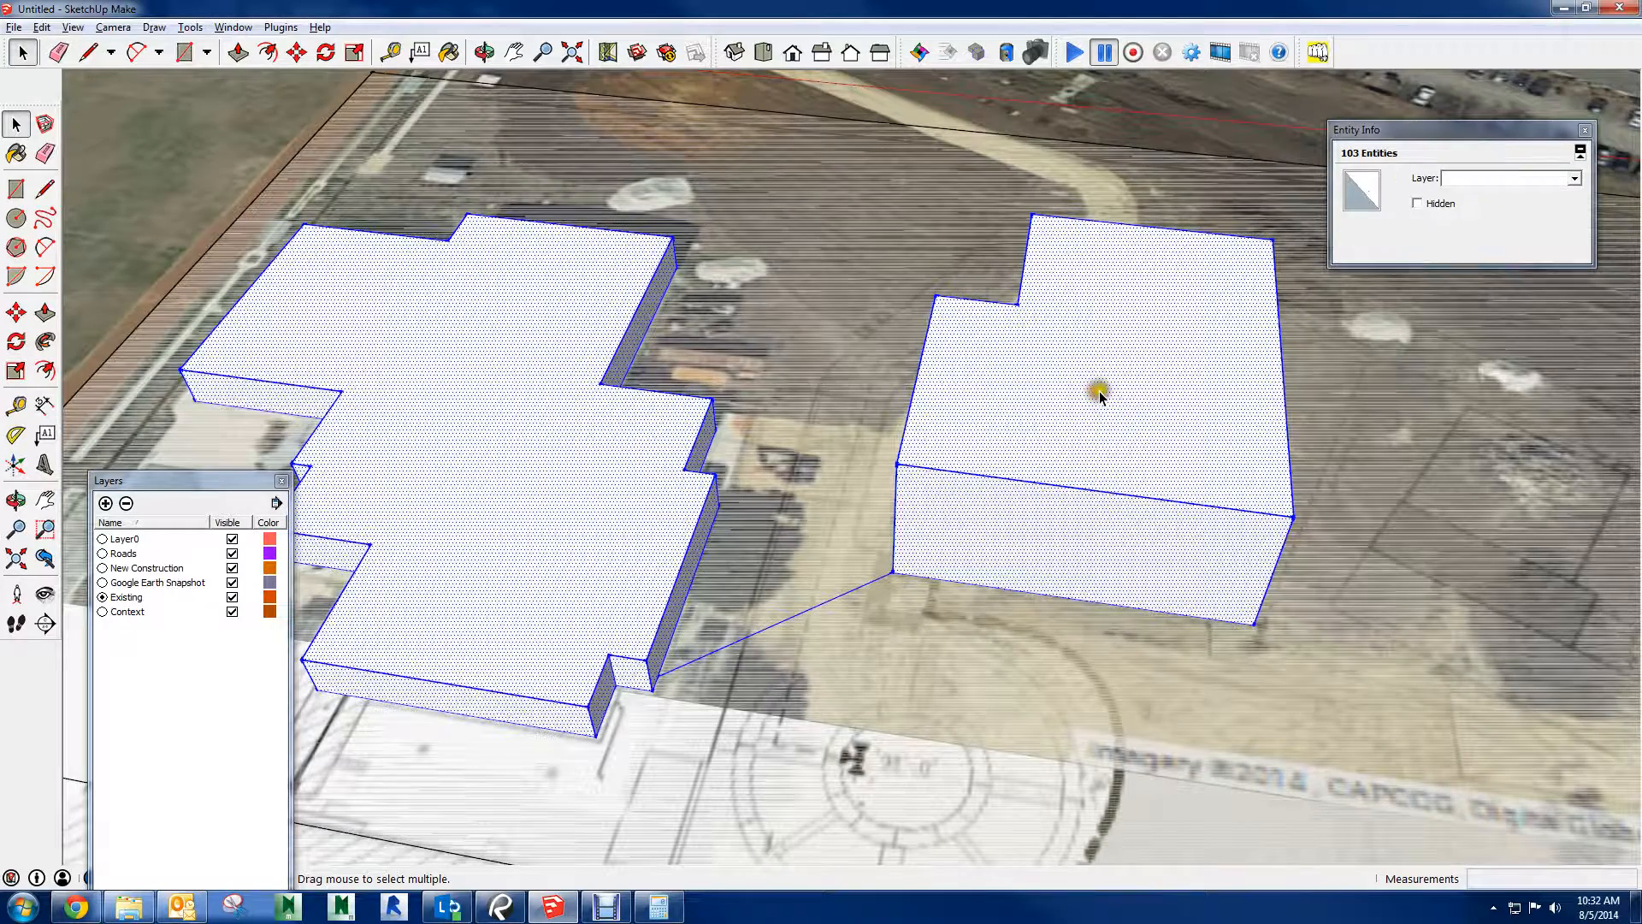
Erase the line connecting the new building to the existing building
{"action": "middle_click_drag", "start_coordinate": [975, 487], "coordinate": [1120, 295]}
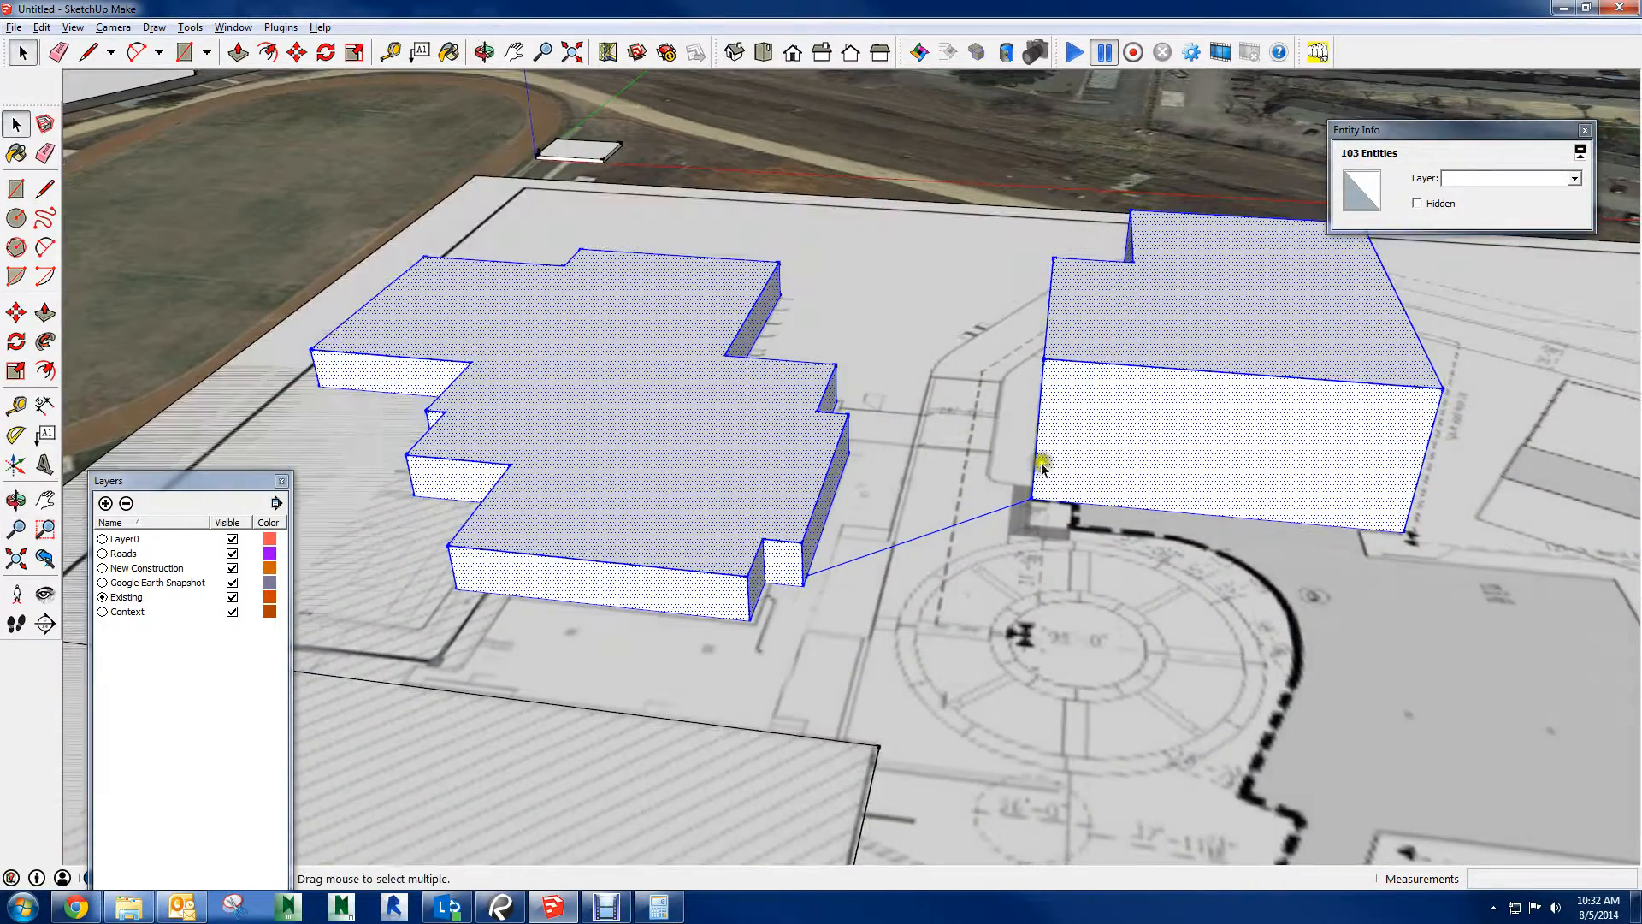
{"action": "key", "text": "e"}
{"action": "left_click", "coordinate": [898, 542]}
Select all geometry connected to the new building's roof and make it a group
{"action": "key", "text": "p"}
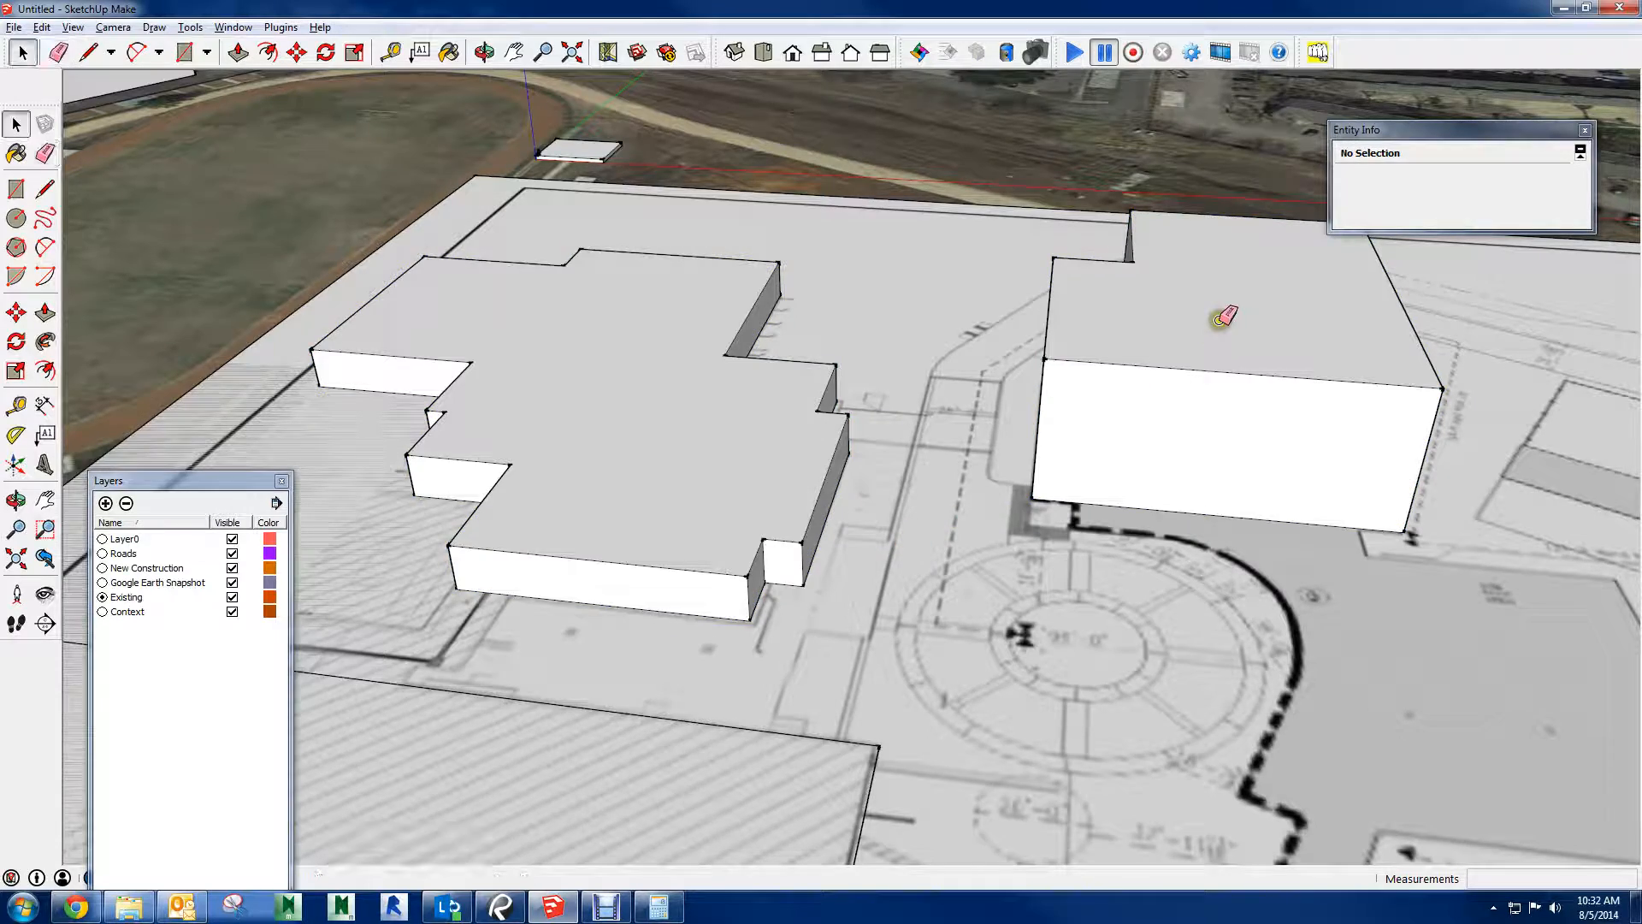
{"action": "triple_click", "coordinate": [1223, 316]}
{"action": "right_click", "coordinate": [1225, 315]}
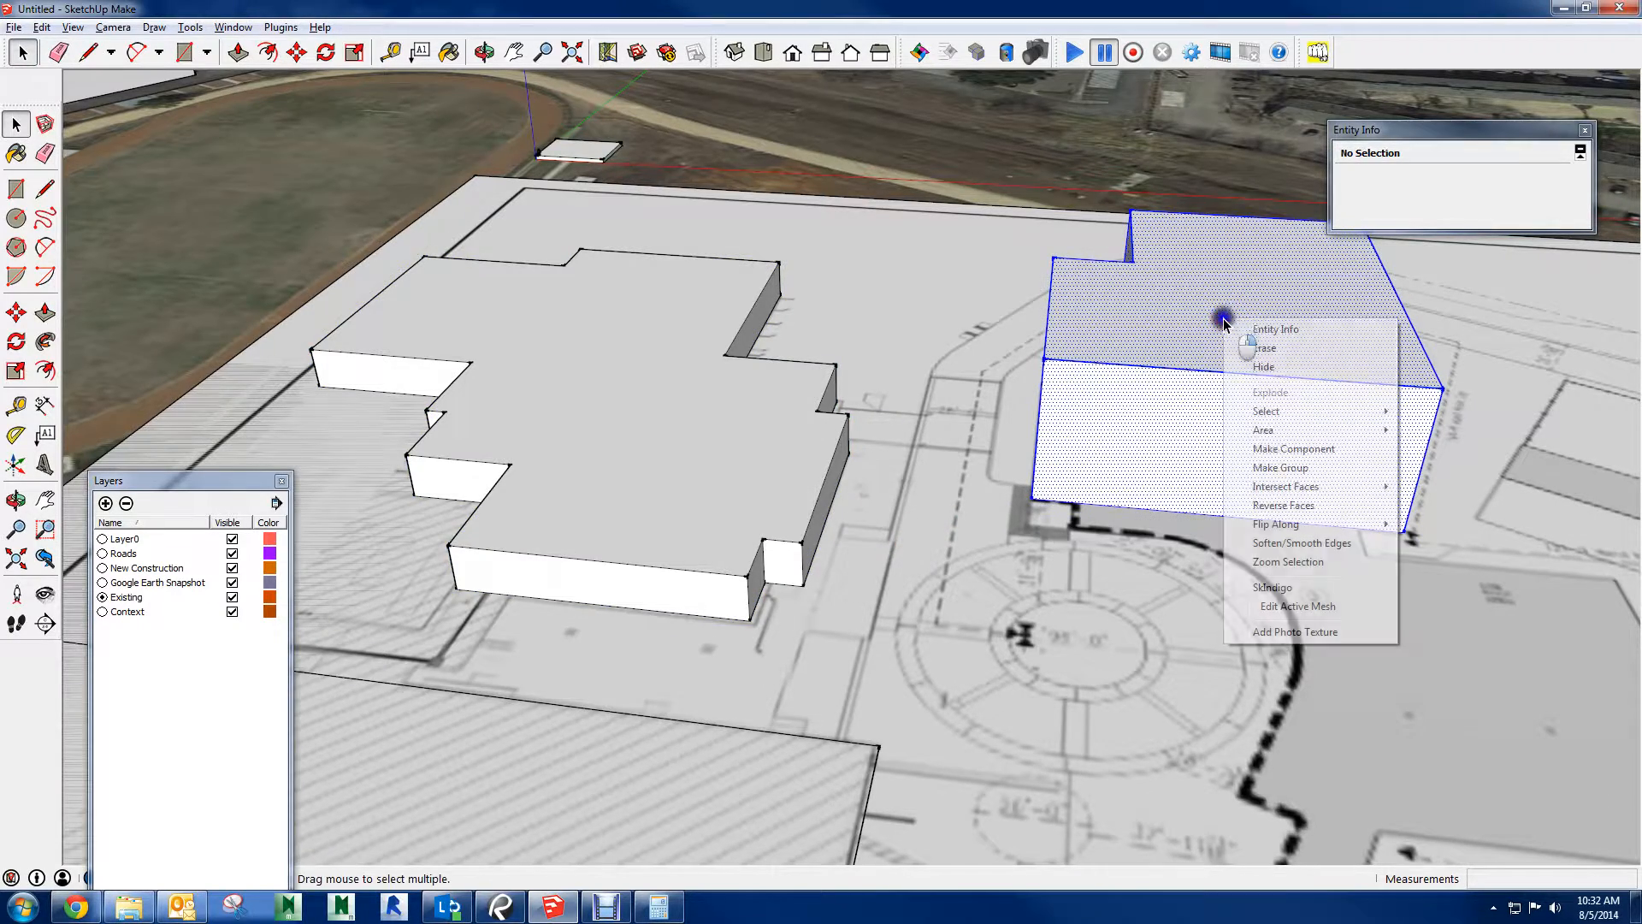
{"action": "left_click", "coordinate": [1322, 473]}
{"action": "middle_click_drag", "start_coordinate": [946, 274], "coordinate": [990, 376]}
{"action": "scroll", "coordinate": [976, 363], "scroll_direction": "down", "scroll_amount": 3}
{"action": "key", "text": "ctrl+t"}
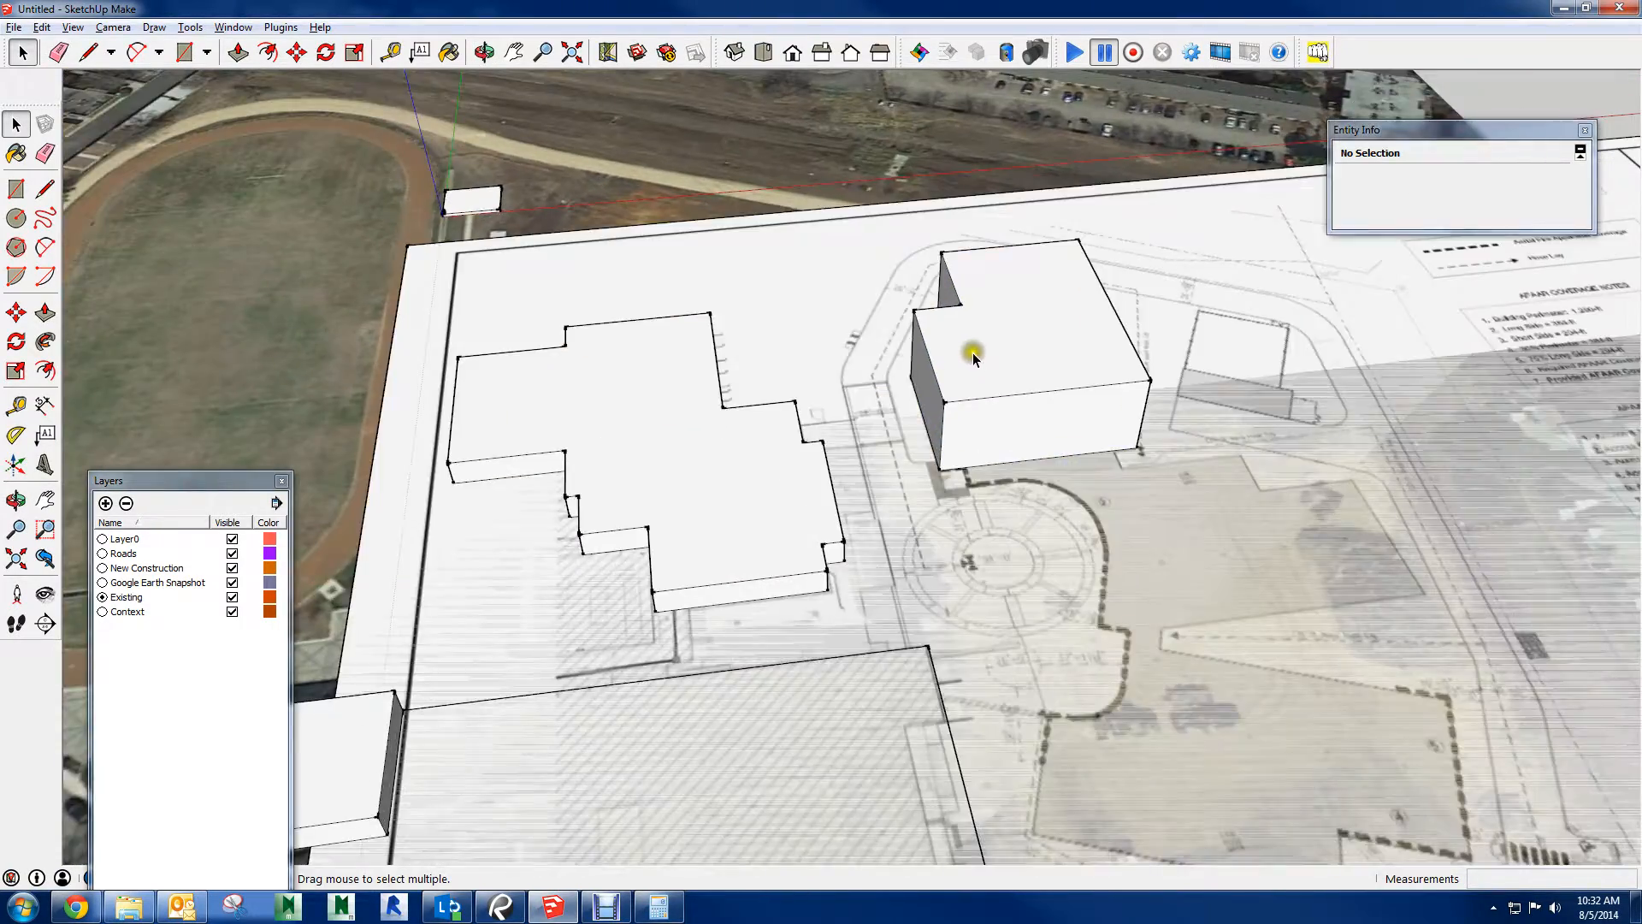
Draw a ground rectangle of about 83,600 sq ft enclosing the new building
{"action": "scroll", "coordinate": [972, 356], "scroll_direction": "down", "scroll_amount": 2}
{"action": "middle_click_drag", "start_coordinate": [1105, 278], "coordinate": [989, 152]}
{"action": "key", "text": "r"}
{"action": "left_click", "coordinate": [793, 158]}
{"action": "left_click", "coordinate": [1162, 480]}
{"action": "key", "text": "space"}
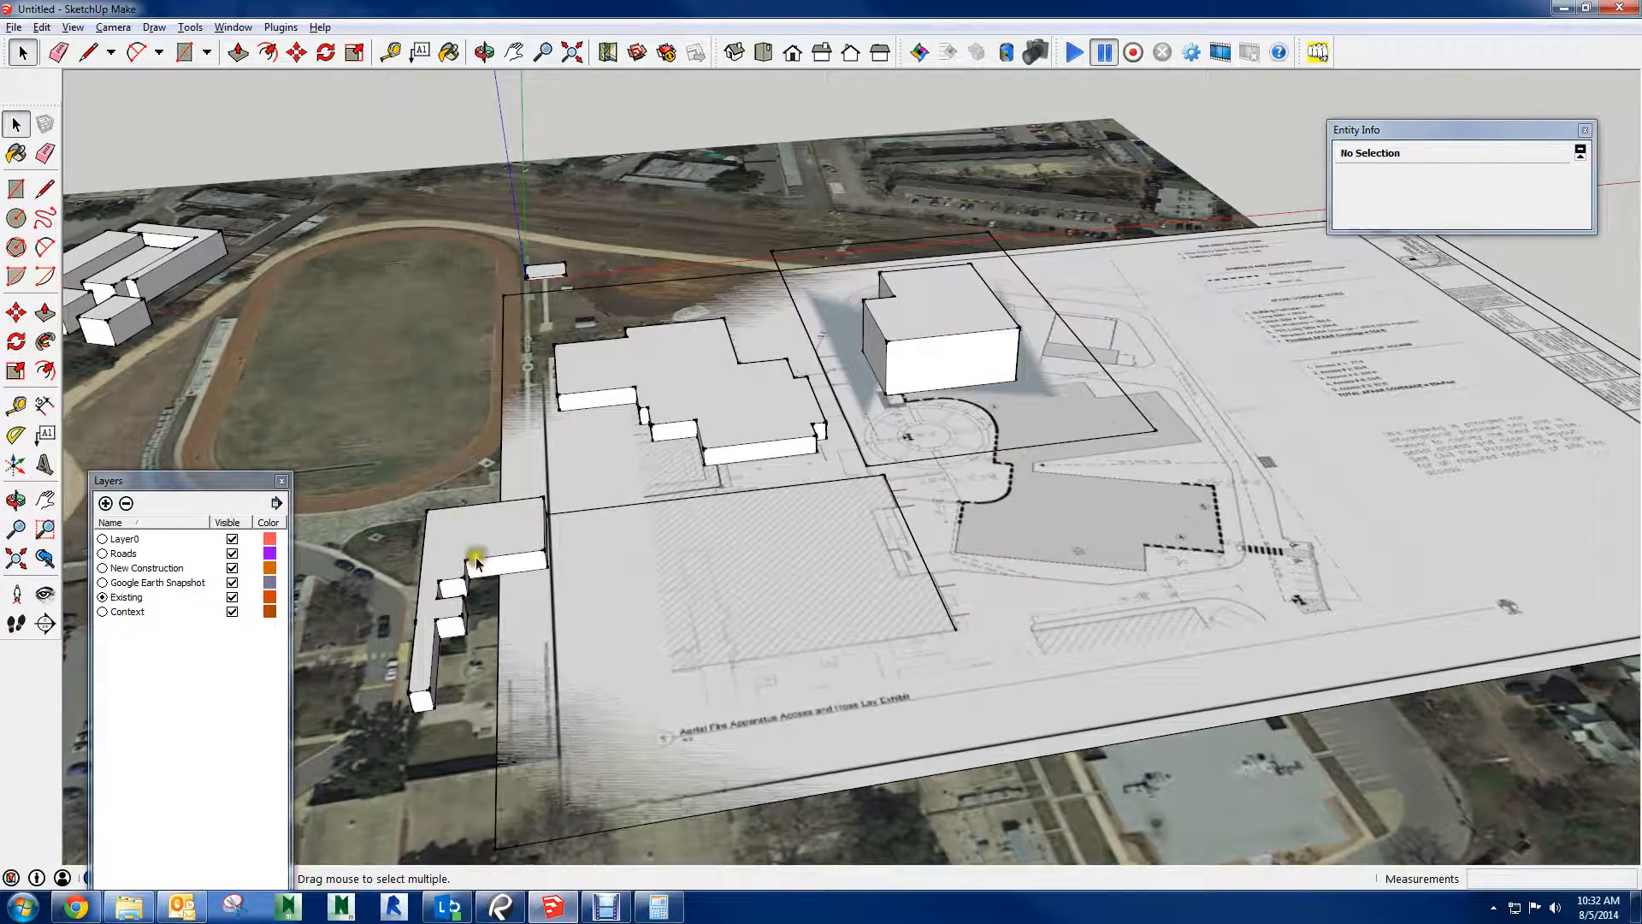
Turn off the Google Earth Snapshot layer's visibility and add a layer named Background
{"action": "left_click", "coordinate": [231, 583]}
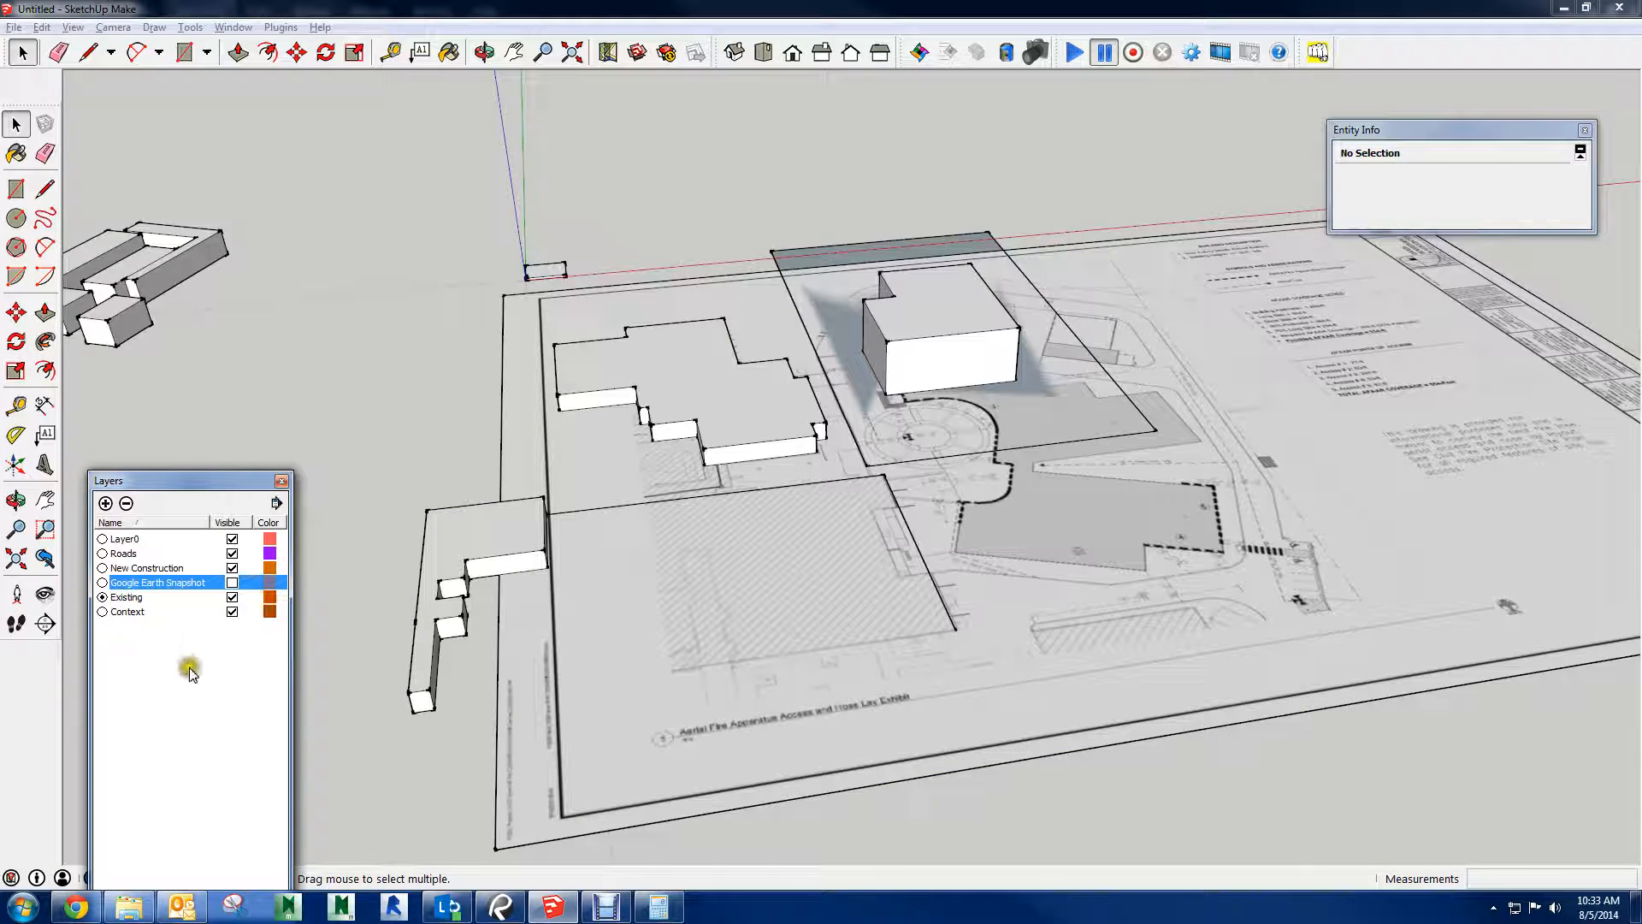
{"action": "left_click", "coordinate": [694, 320]}
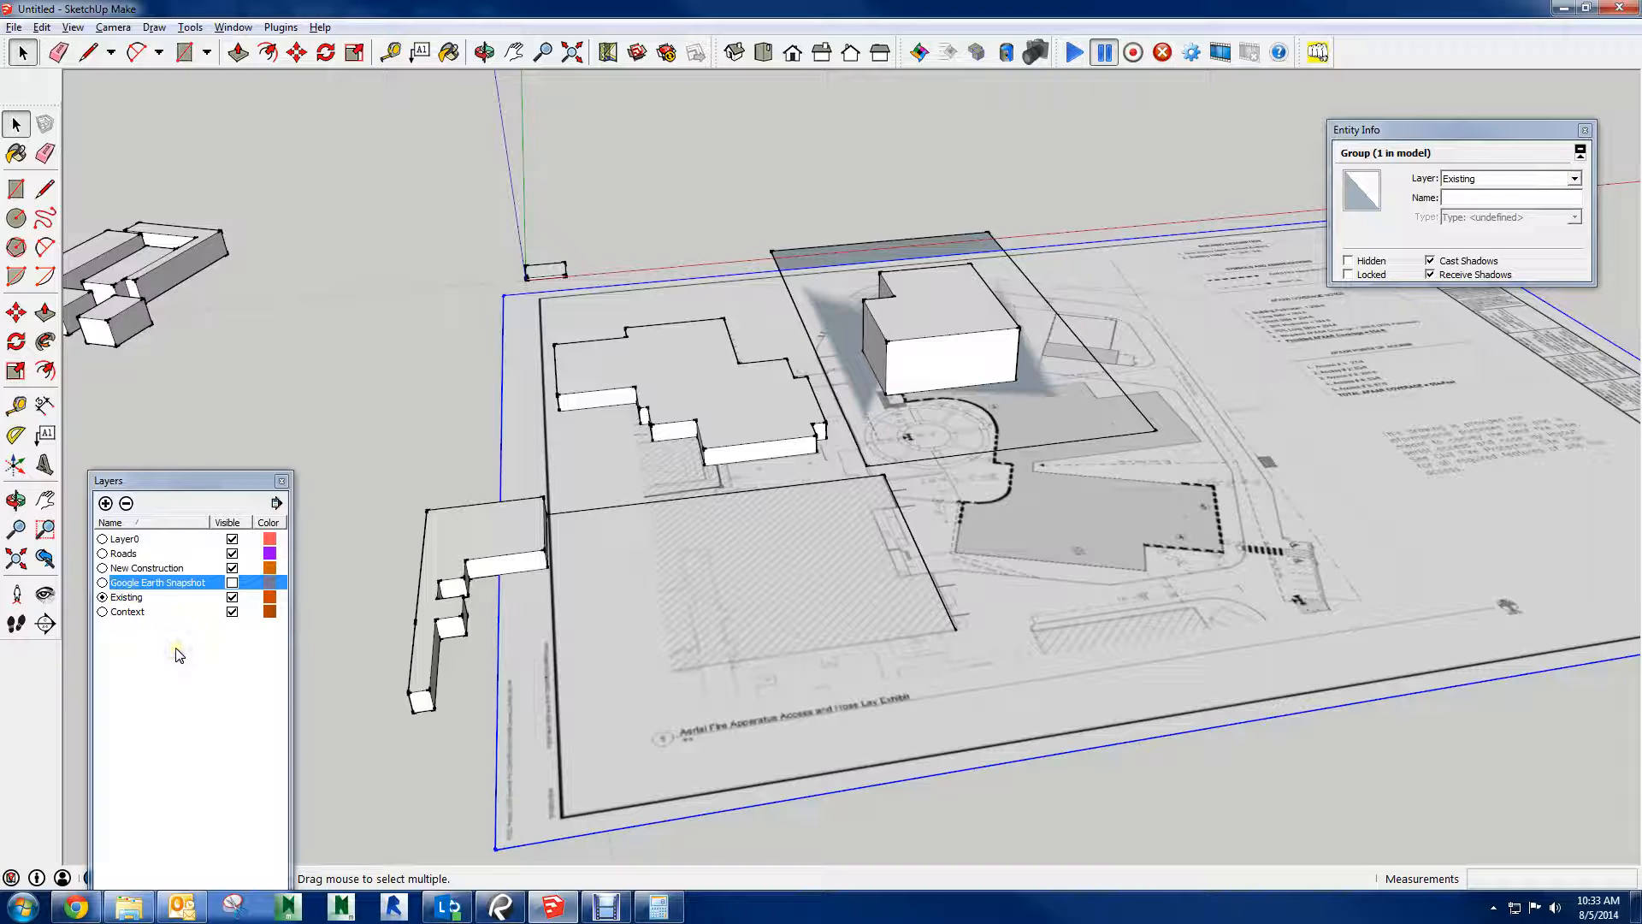
{"action": "left_click", "coordinate": [104, 503]}
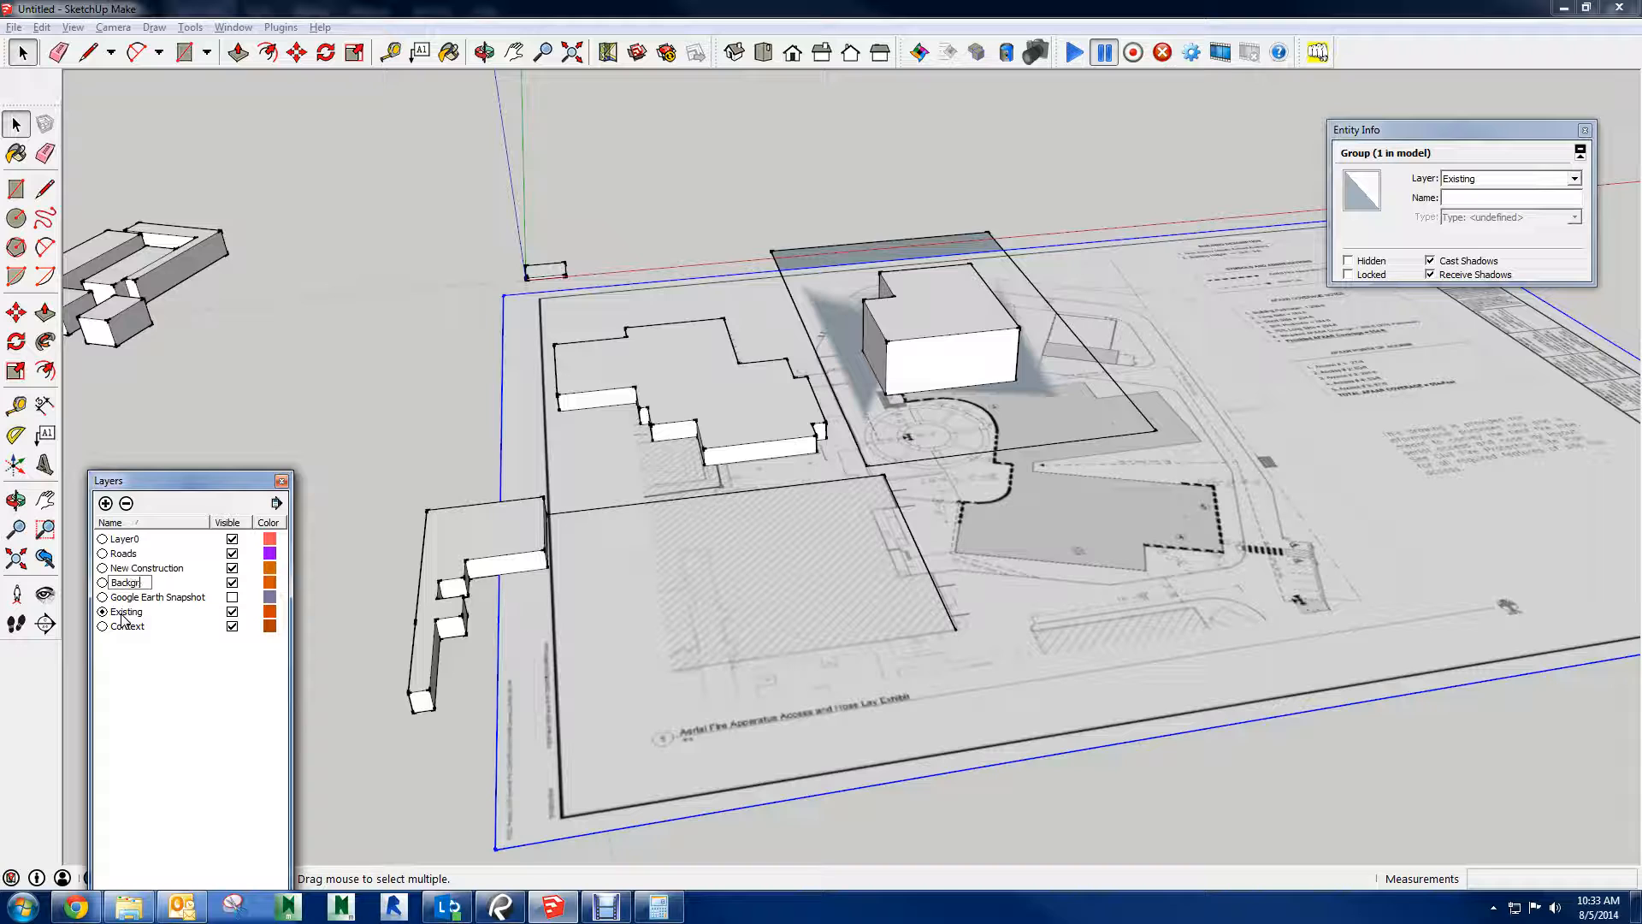
{"action": "key", "text": "Return"}
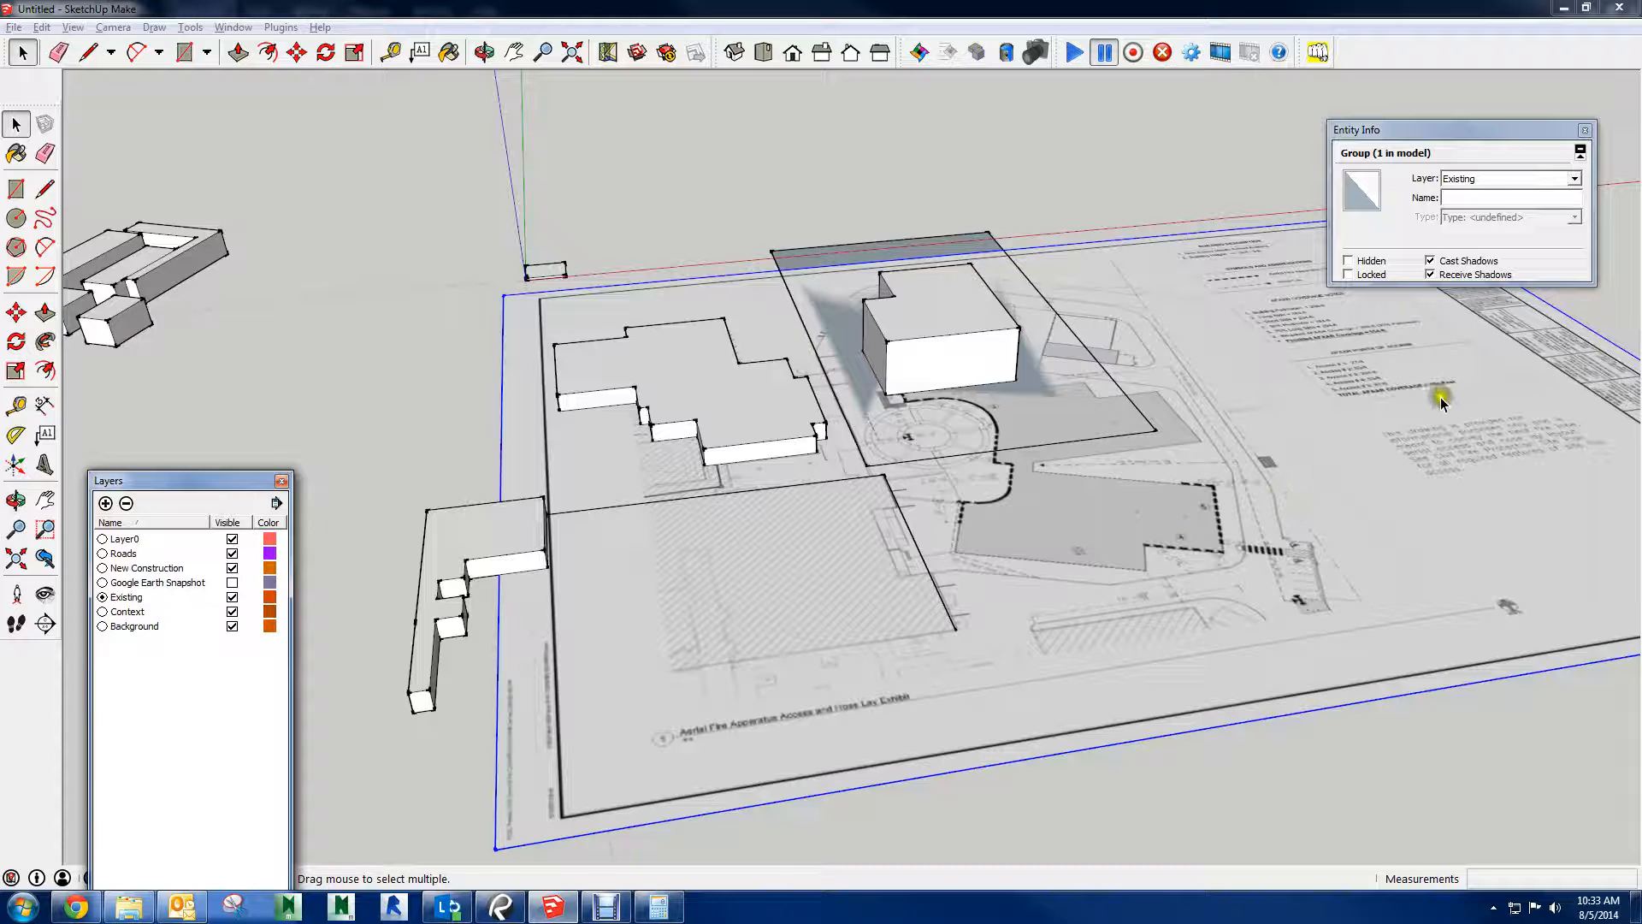
Assign all geometry inside the site plan group to the Background layer and leave the group
{"action": "triple_click", "coordinate": [1377, 402]}
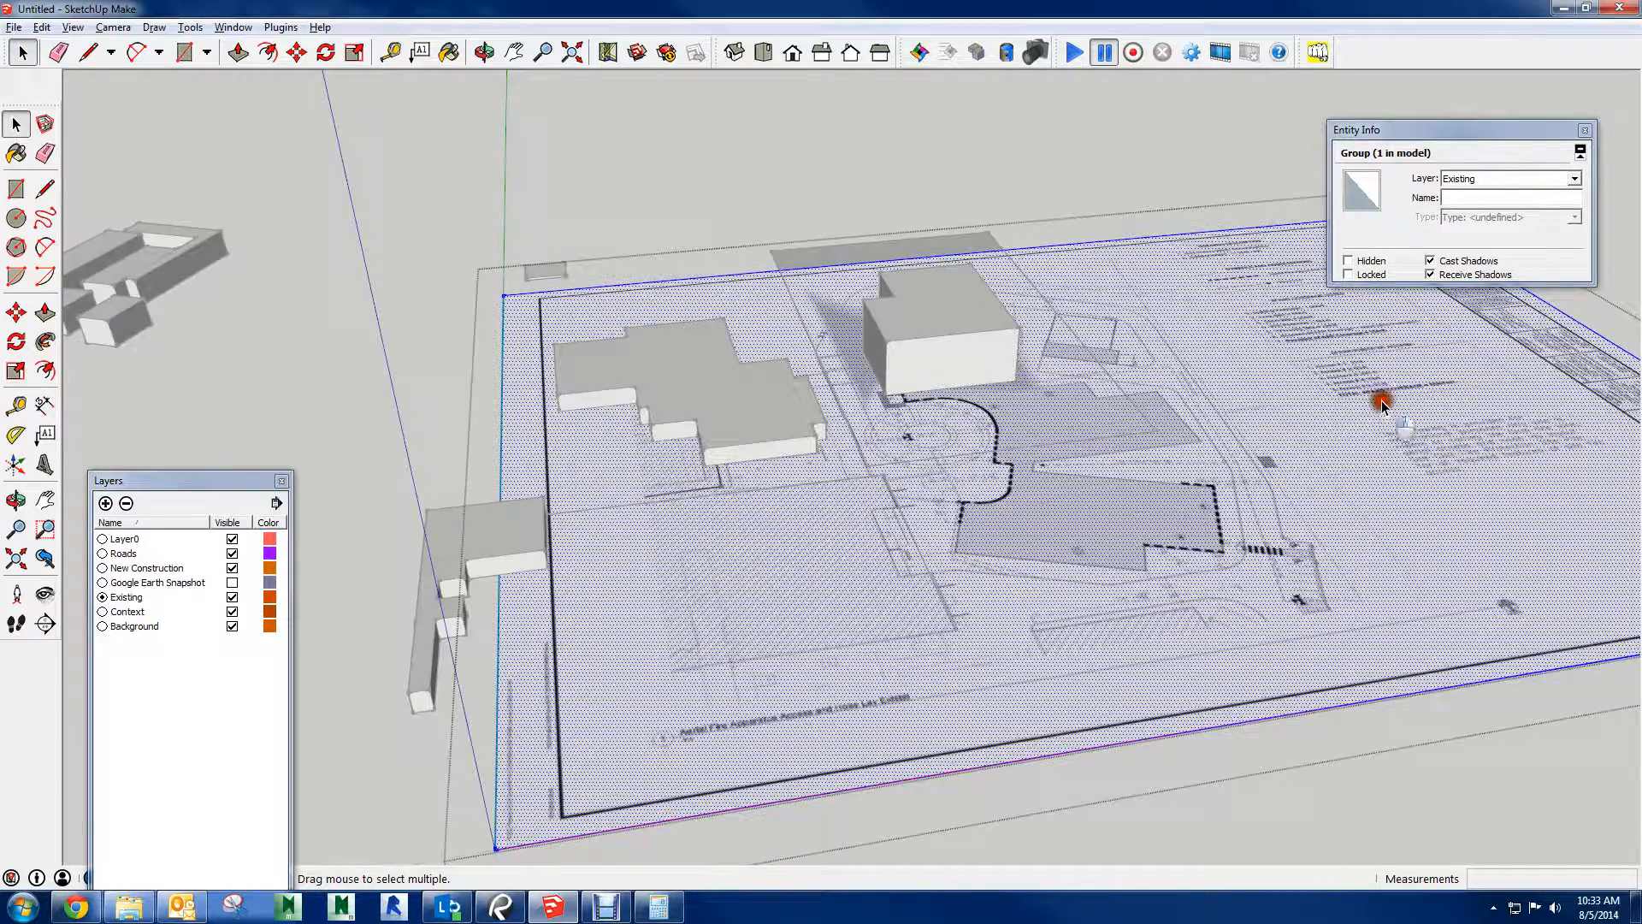
{"action": "left_click", "coordinate": [1575, 180]}
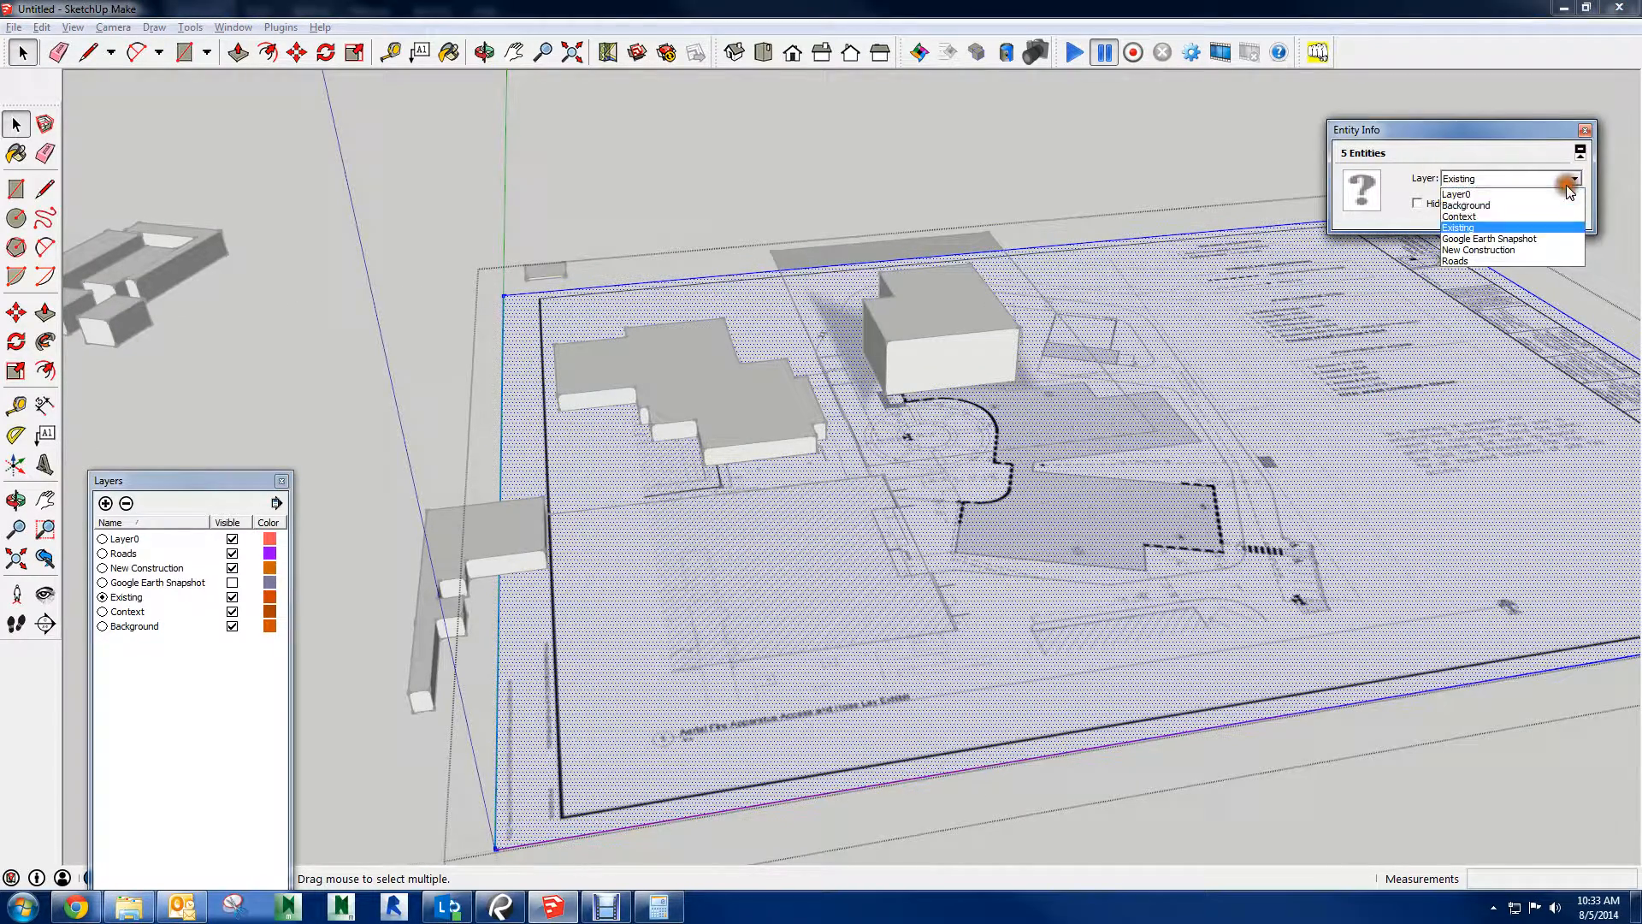
{"action": "left_click", "coordinate": [1498, 205]}
{"action": "left_click", "coordinate": [1585, 130]}
{"action": "left_click", "coordinate": [1261, 214]}
Assign the site plan group itself to the Background layer and hide that layer
{"action": "left_click", "coordinate": [1279, 304]}
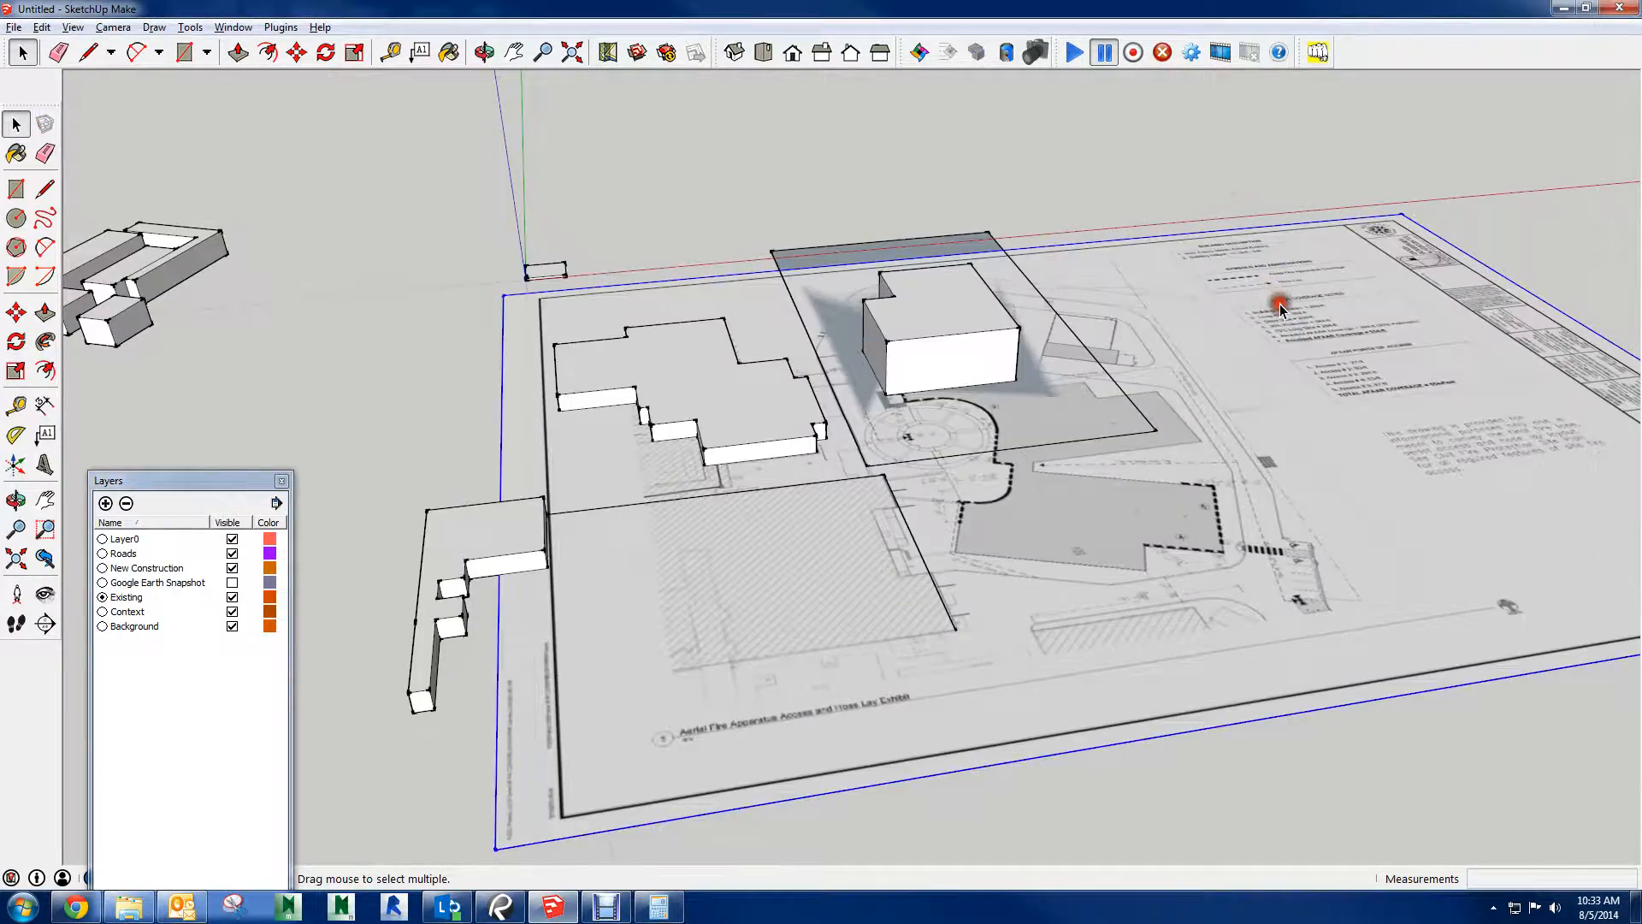
{"action": "right_click", "coordinate": [1282, 290]}
{"action": "left_click", "coordinate": [1309, 303]}
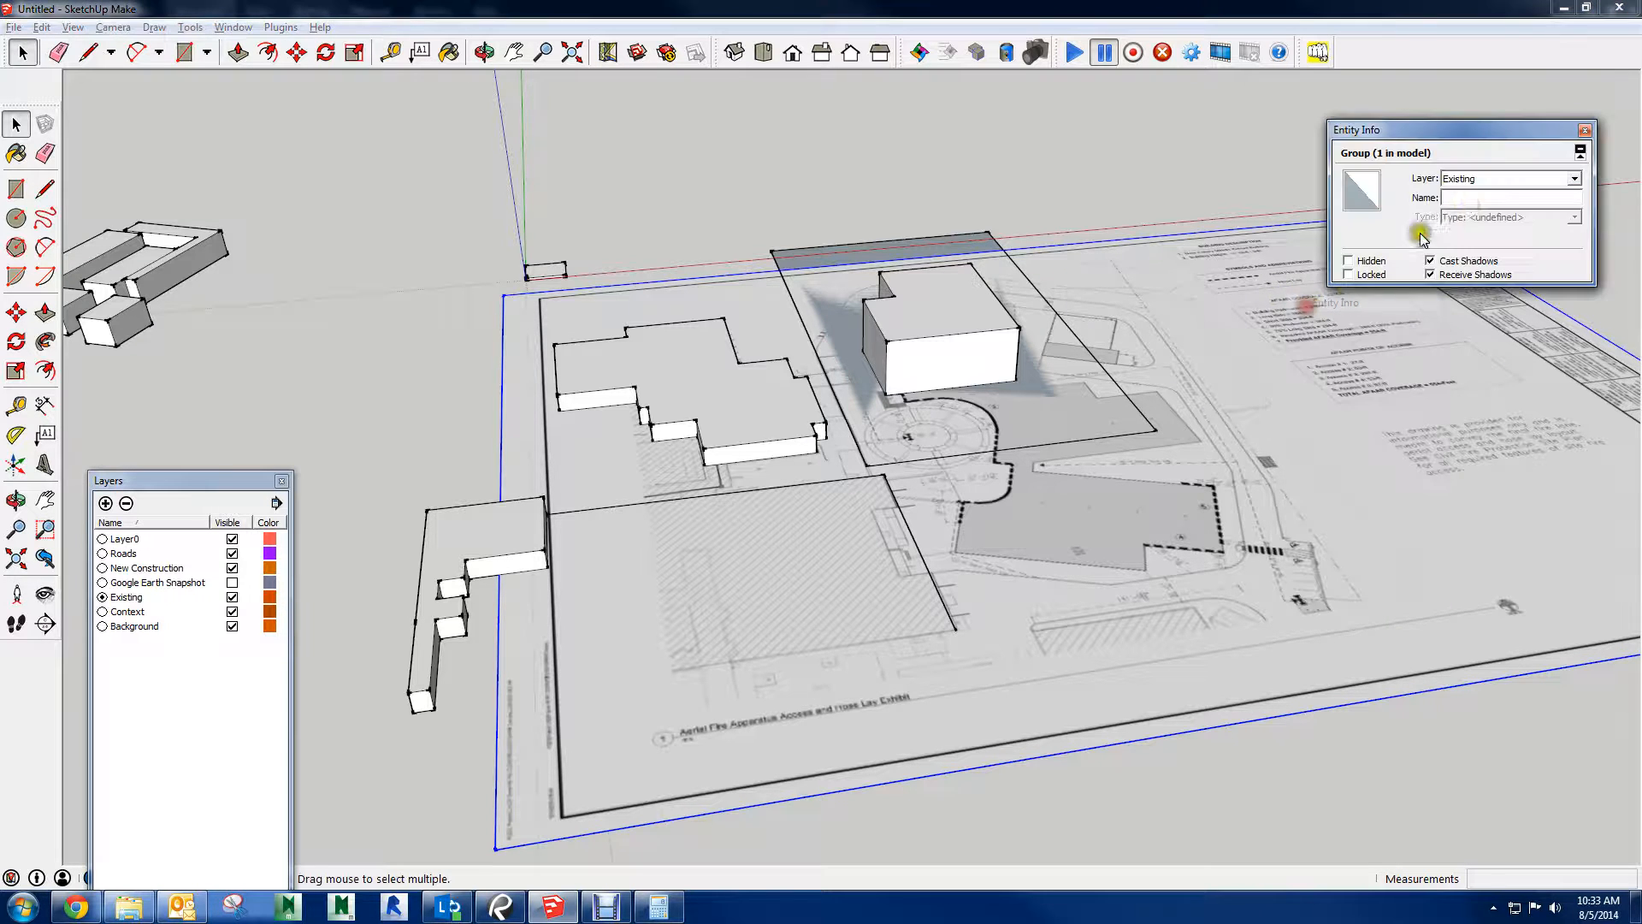
{"action": "left_click", "coordinate": [1574, 178]}
{"action": "left_click", "coordinate": [1536, 214]}
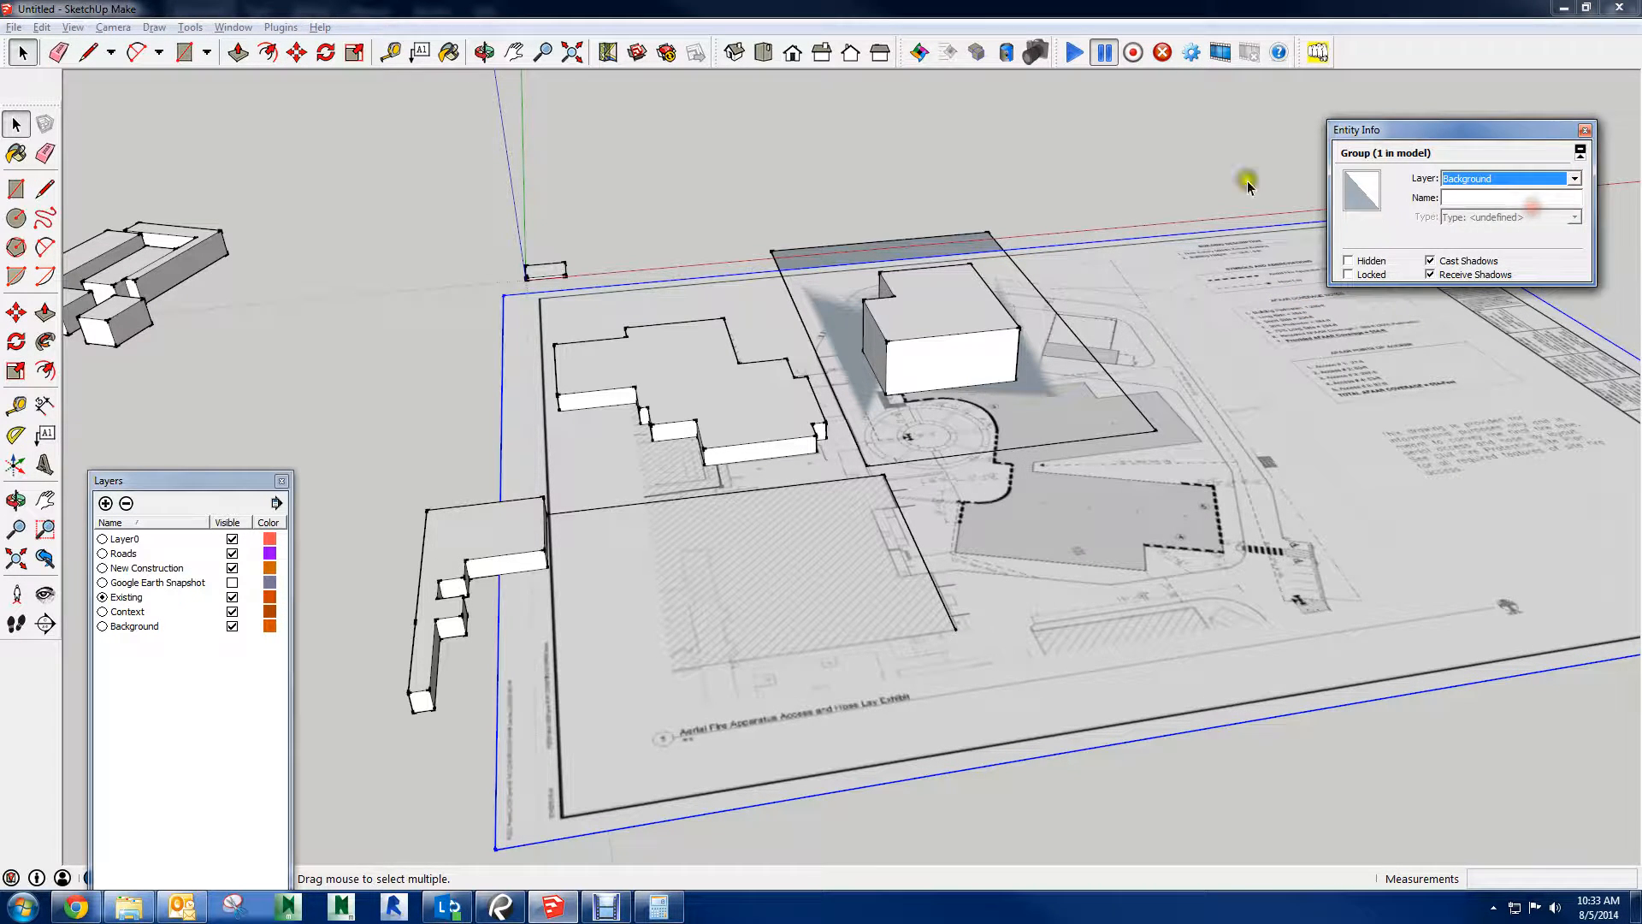
{"action": "left_click", "coordinate": [1094, 184]}
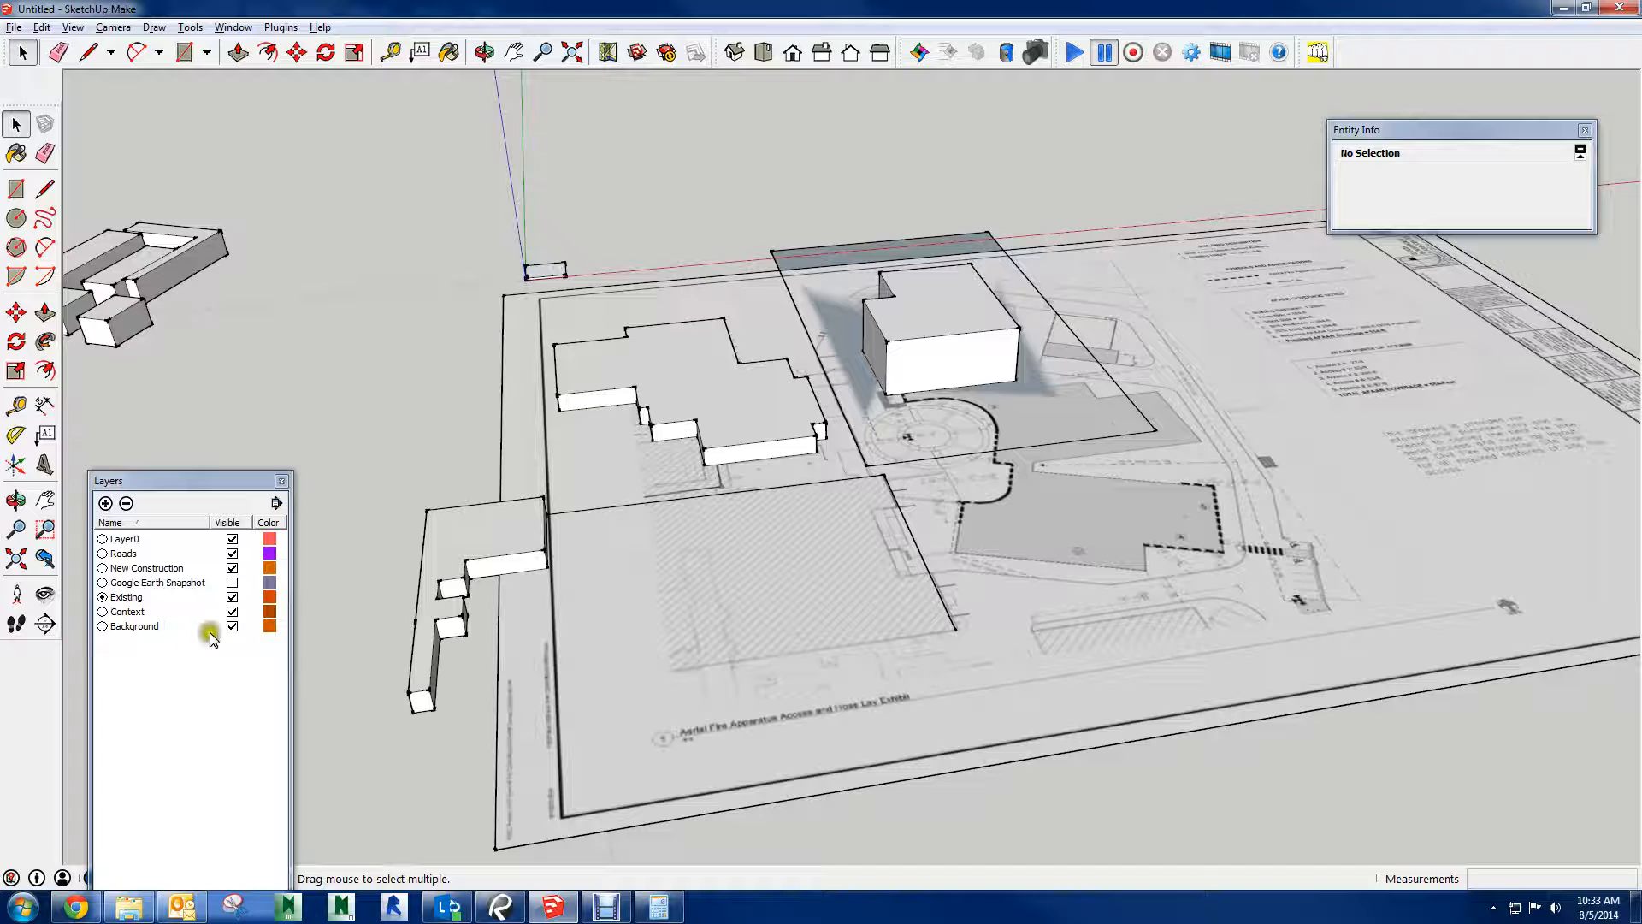
{"action": "left_click", "coordinate": [232, 626]}
Select the ground rectangle's face, followed by the new building's roof face
{"action": "middle_click_drag", "start_coordinate": [984, 588], "coordinate": [1305, 604]}
{"action": "scroll", "coordinate": [1041, 359], "scroll_direction": "up", "scroll_amount": 2}
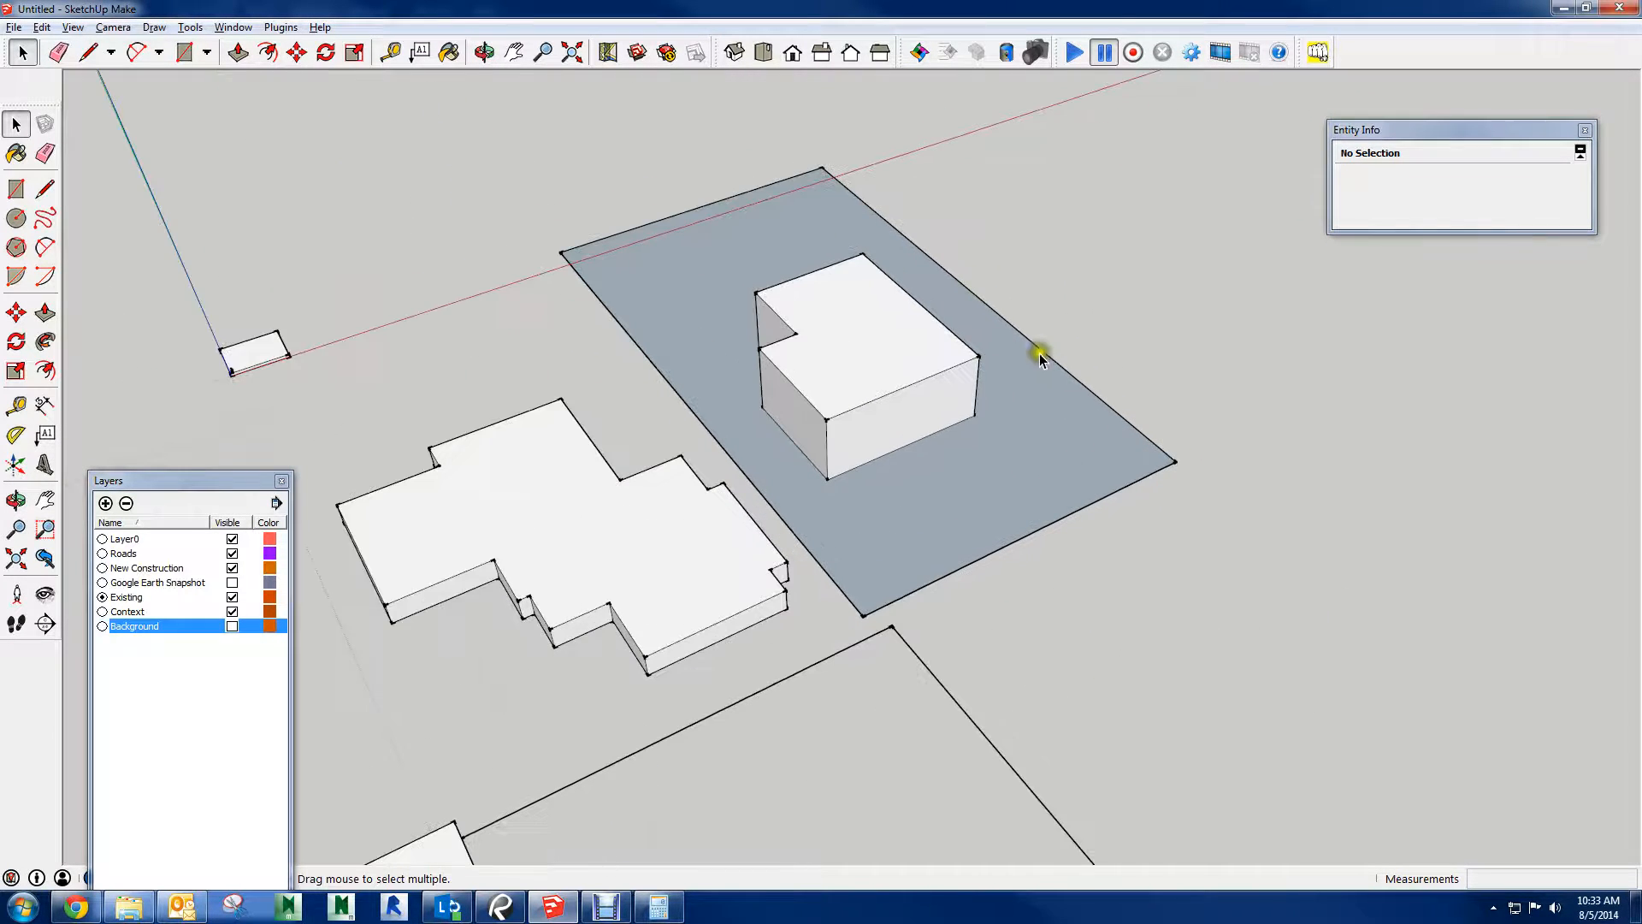
{"action": "left_click", "coordinate": [947, 502]}
{"action": "scroll", "coordinate": [835, 396], "scroll_direction": "up", "scroll_amount": 1}
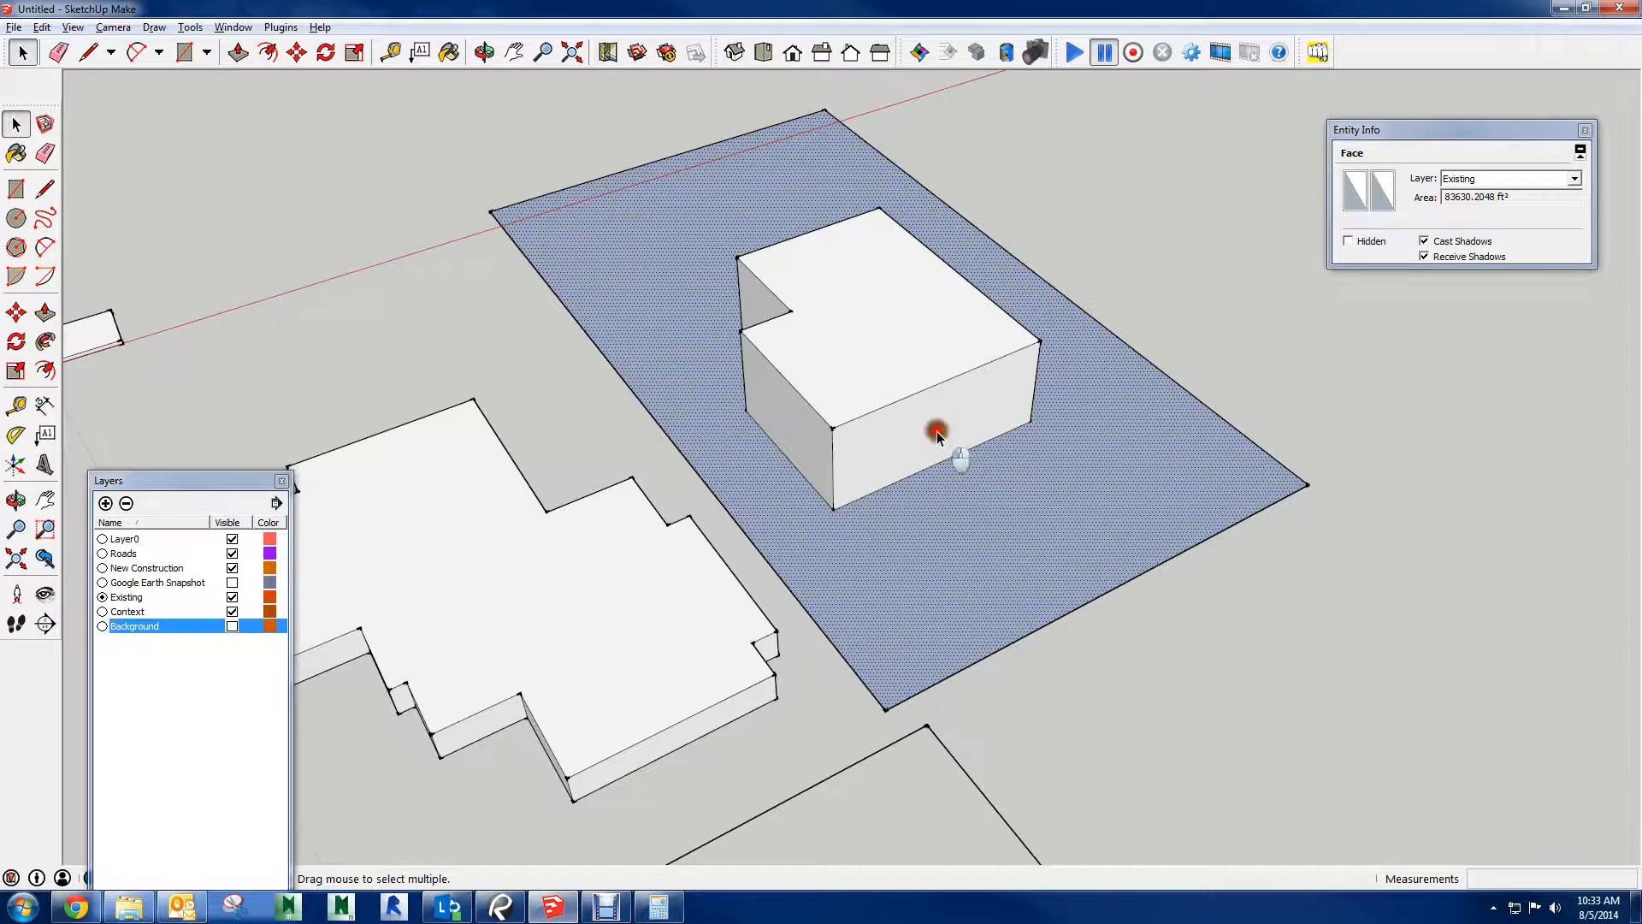
{"action": "left_click", "coordinate": [942, 316]}
Window-select the ungrouped new building and move it partway across the ground rectangle's edge
{"action": "middle_click_drag", "start_coordinate": [1015, 356], "coordinate": [951, 453]}
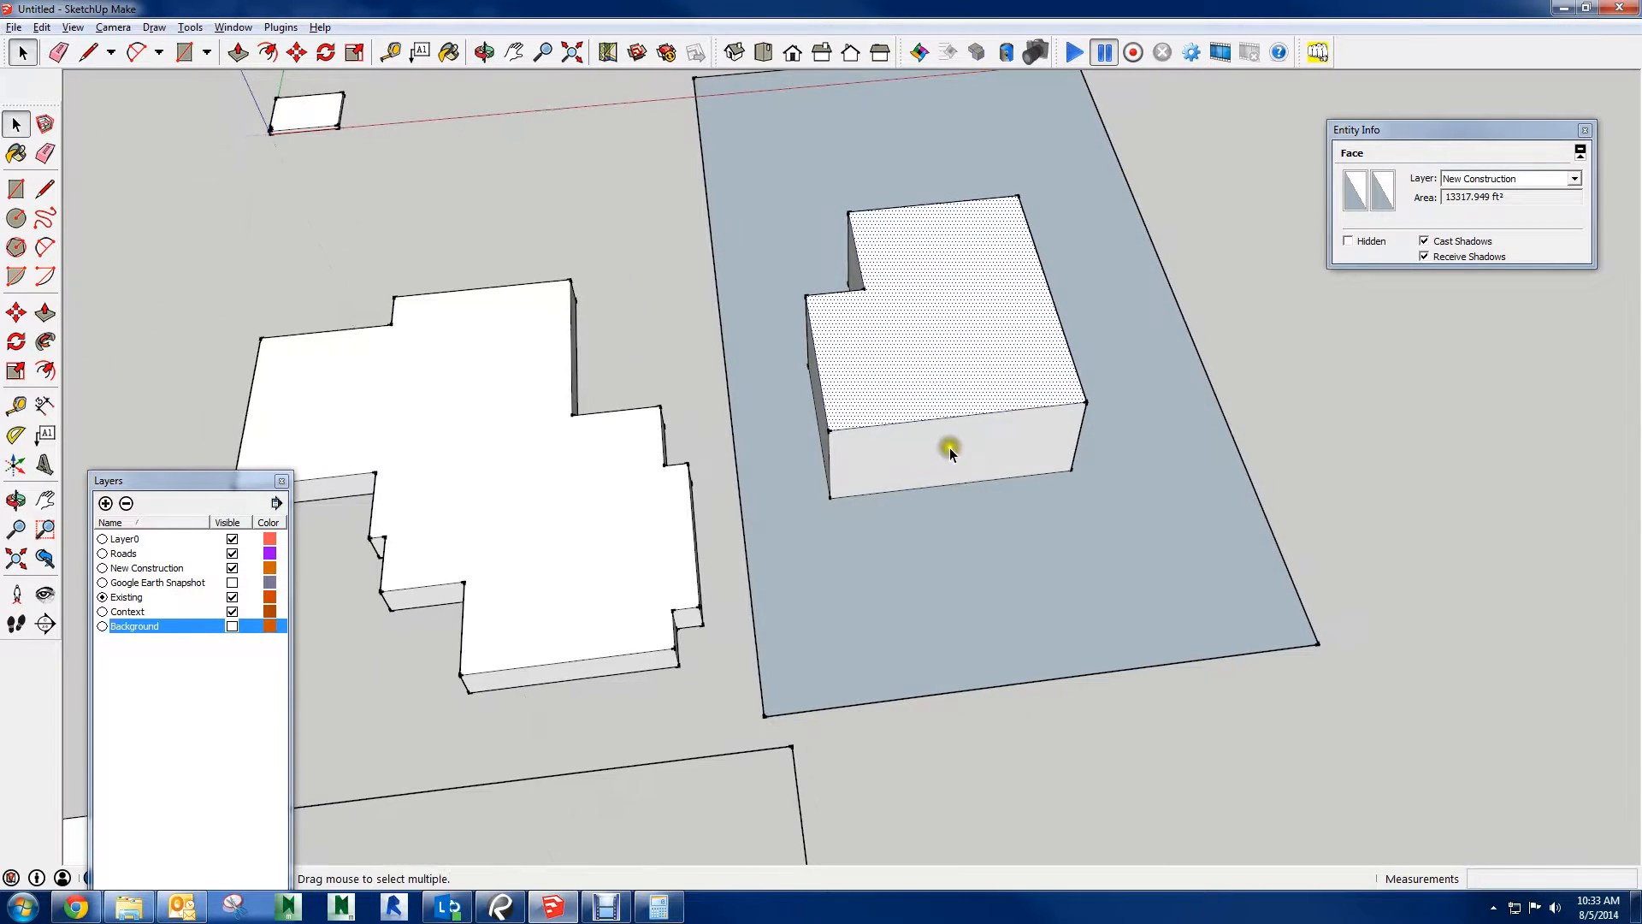
{"action": "scroll", "coordinate": [951, 453], "scroll_direction": "down", "scroll_amount": 2}
{"action": "left_click_drag", "start_coordinate": [788, 230], "coordinate": [1069, 487]}
{"action": "scroll", "coordinate": [992, 380], "scroll_direction": "up", "scroll_amount": 4}
{"action": "scroll", "coordinate": [908, 274], "scroll_direction": "down", "scroll_amount": 2}
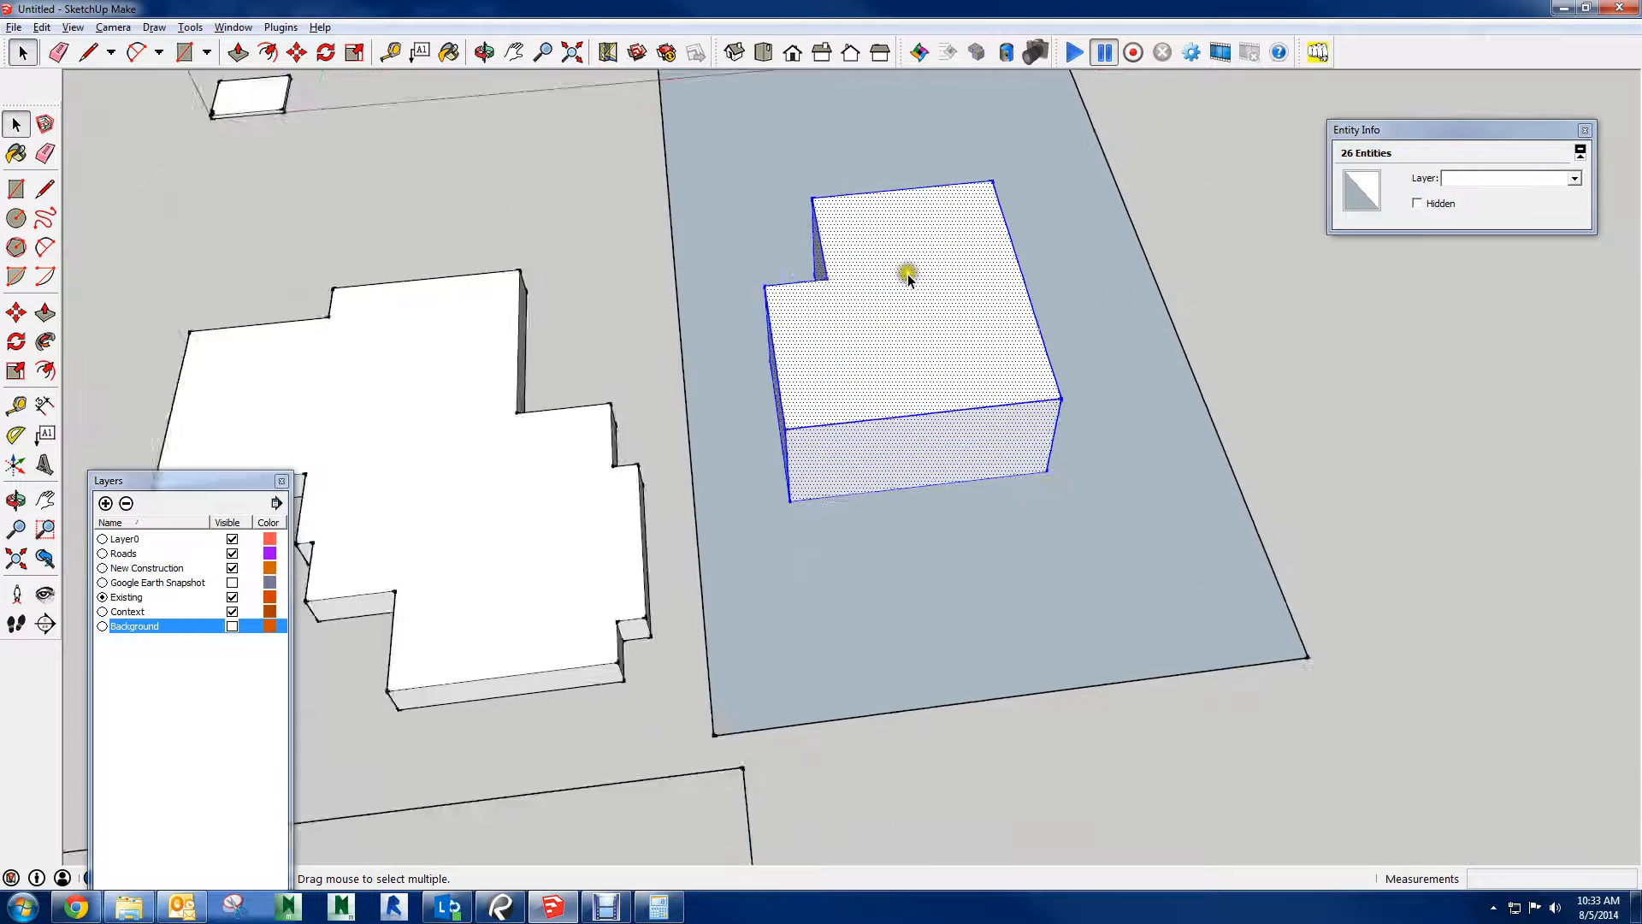
{"action": "key", "text": "m"}
{"action": "left_click_drag", "start_coordinate": [924, 418], "coordinate": [1134, 391]}
{"action": "middle_click_drag", "start_coordinate": [1427, 526], "coordinate": [1243, 439]}
{"action": "key", "text": "space"}
{"action": "left_click", "coordinate": [1299, 525]}
Window-select the displaced new building and try to move it toward the ground rectangle's far corner
{"action": "middle_click_drag", "start_coordinate": [1300, 526], "coordinate": [1067, 449]}
{"action": "left_click_drag", "start_coordinate": [793, 314], "coordinate": [1283, 627]}
{"action": "middle_click_drag", "start_coordinate": [1075, 643], "coordinate": [829, 367]}
{"action": "key", "text": "m"}
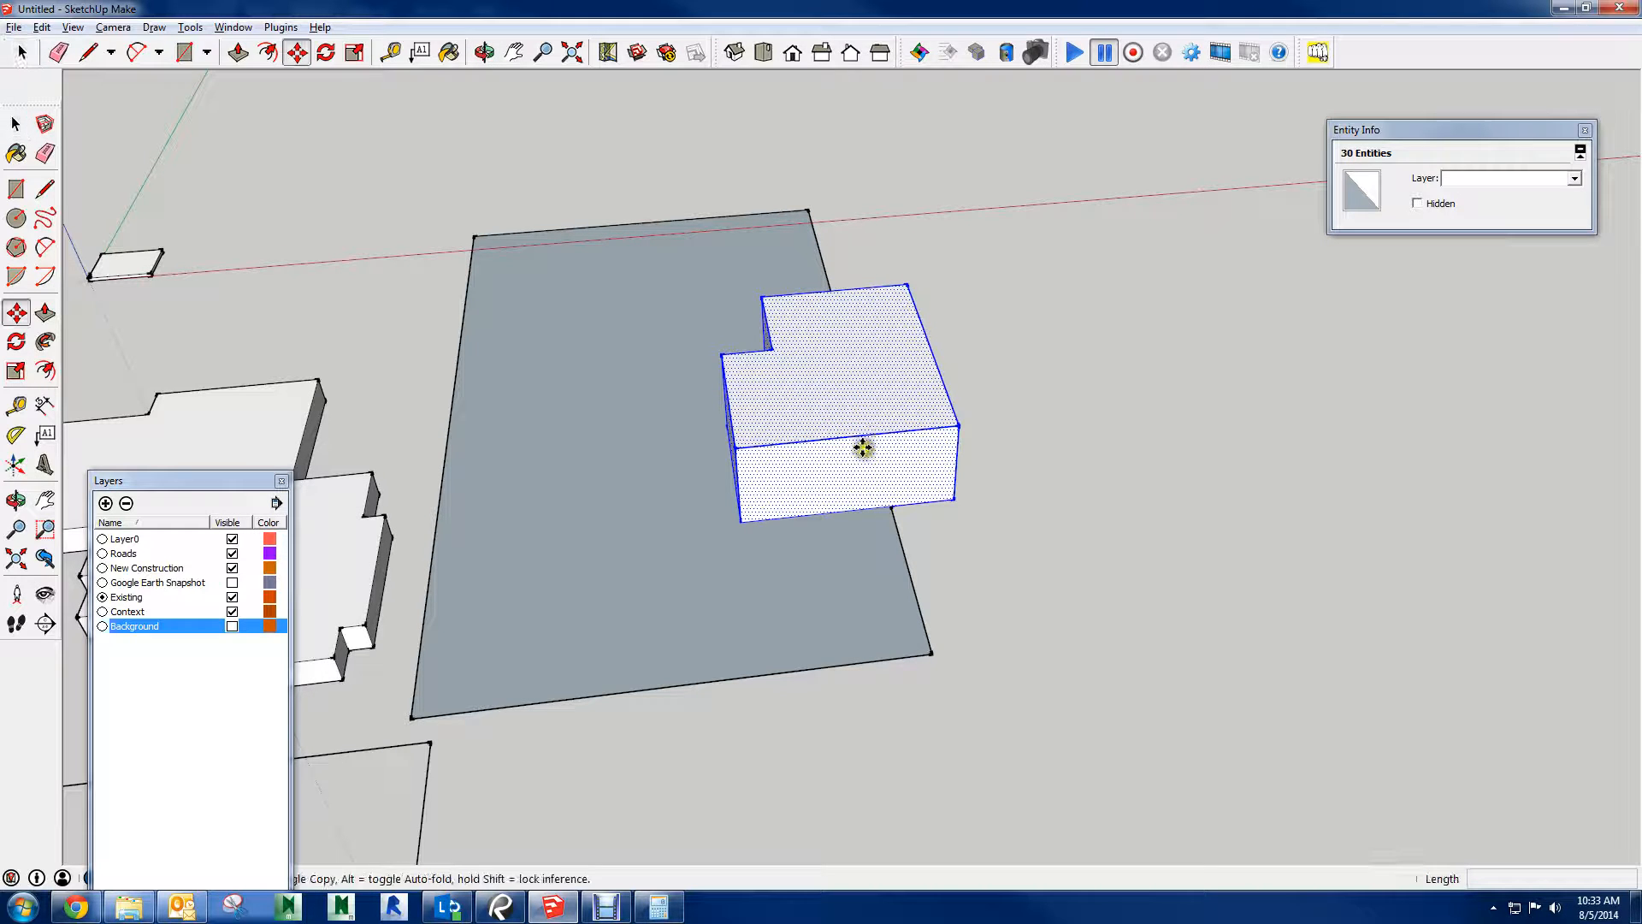
{"action": "left_click", "coordinate": [811, 476]}
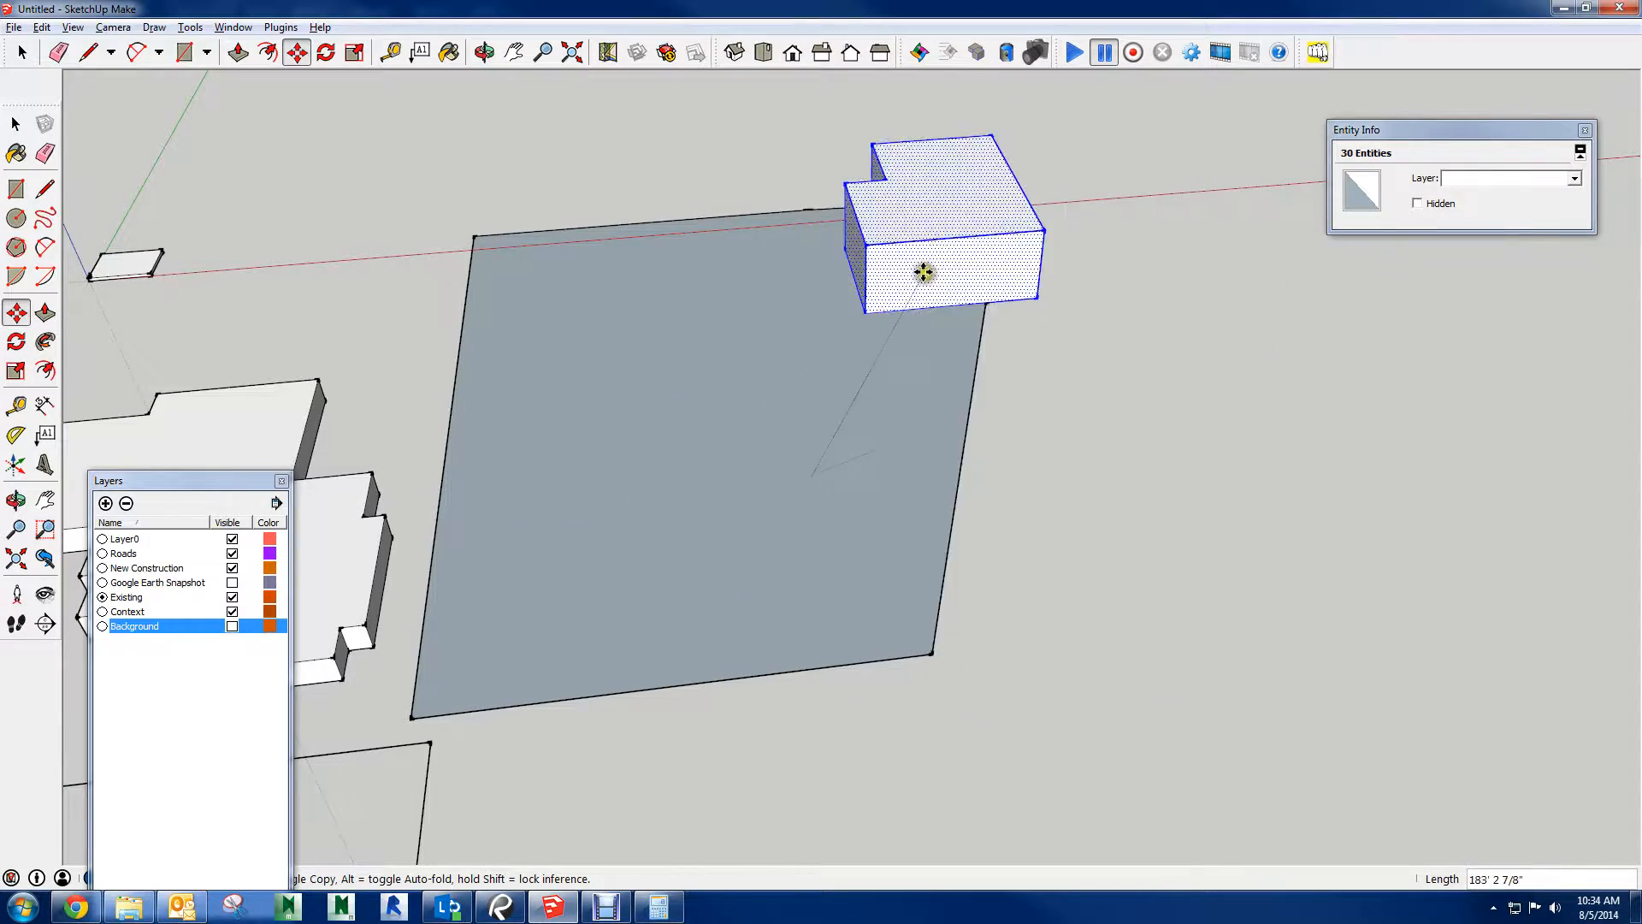
{"action": "key", "text": "Escape"}
{"action": "key", "text": "space"}
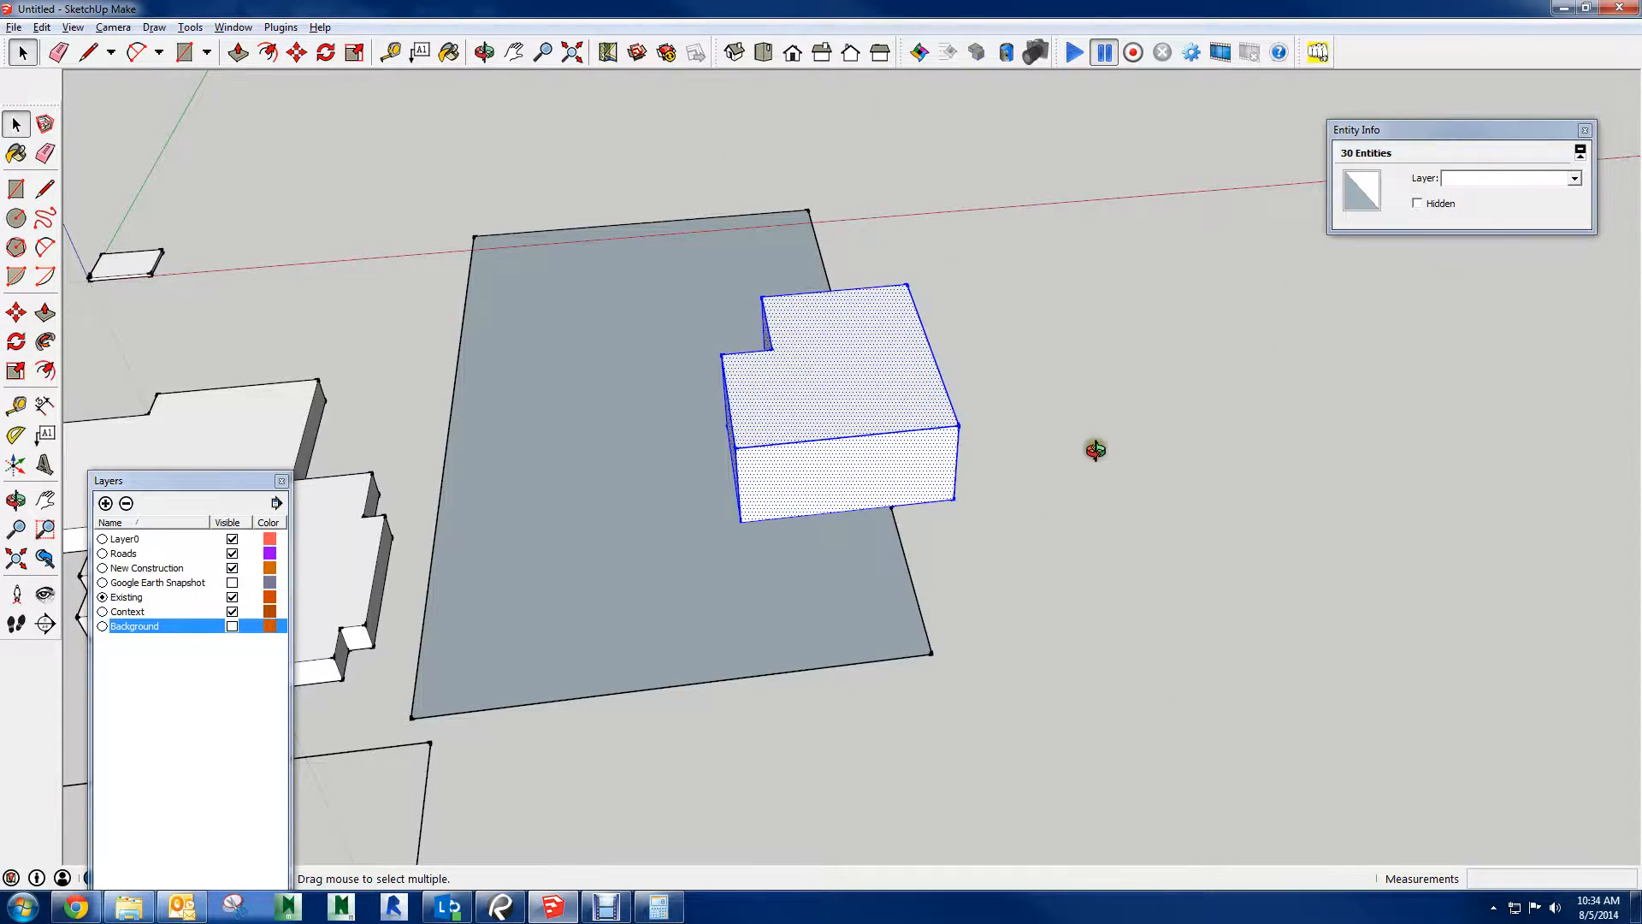
Clear the selection and select only the new building's front wall face
{"action": "middle_click_drag", "start_coordinate": [1095, 450], "coordinate": [1027, 437]}
{"action": "left_click", "coordinate": [1172, 608]}
{"action": "middle_click_drag", "start_coordinate": [895, 488], "coordinate": [1184, 778]}
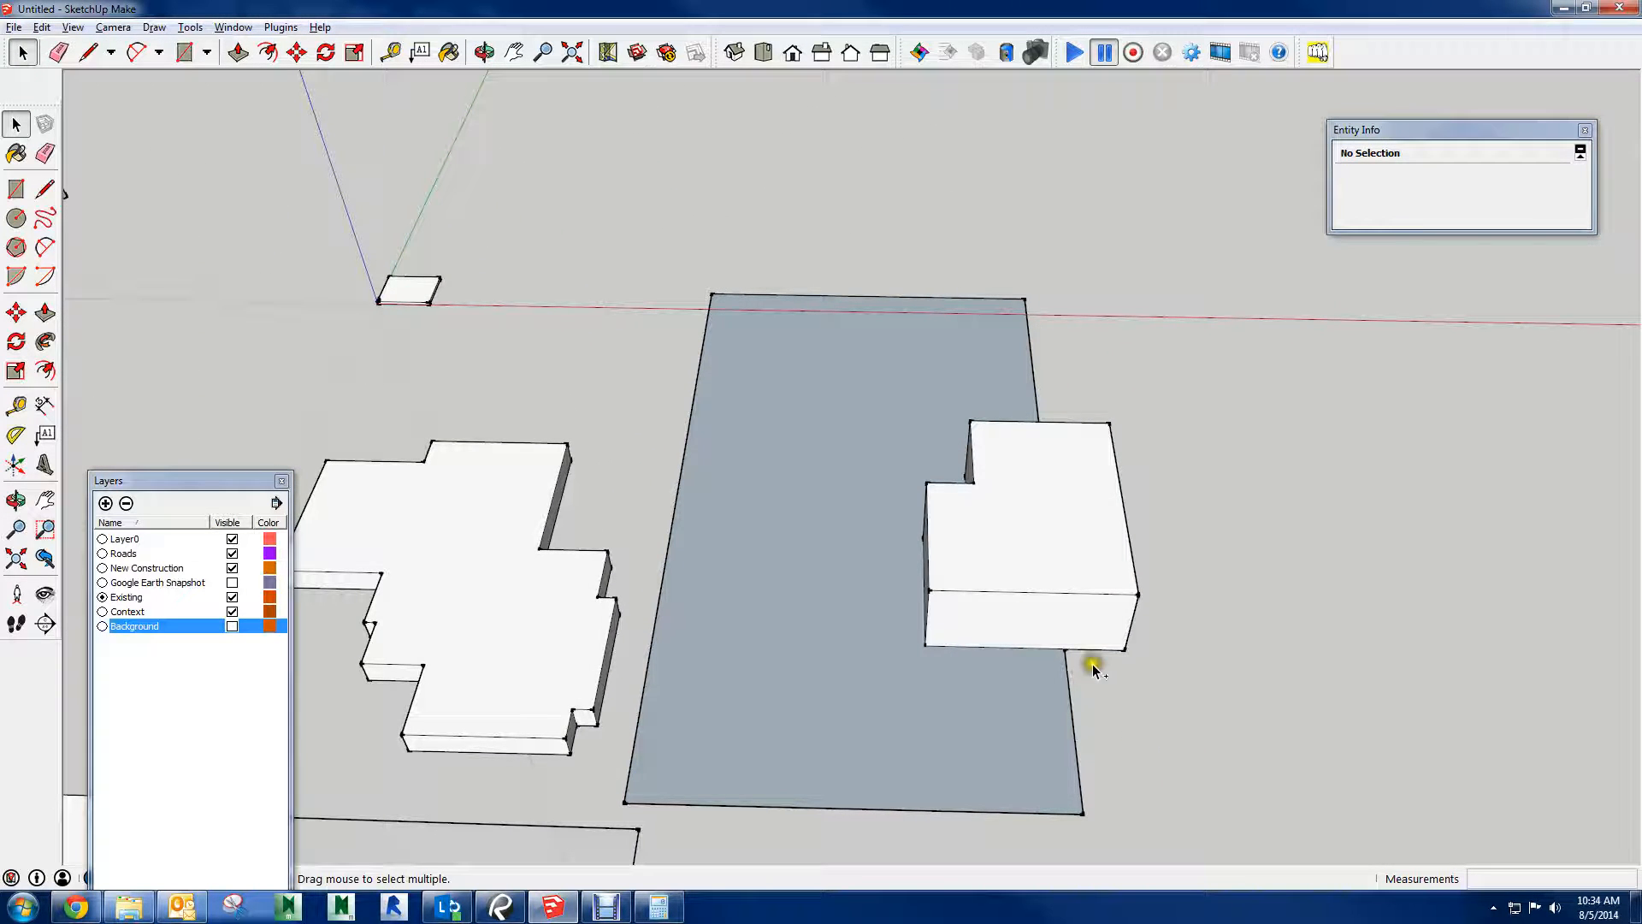
{"action": "left_click", "coordinate": [1045, 623]}
{"action": "middle_click_drag", "start_coordinate": [1183, 641], "coordinate": [1176, 523]}
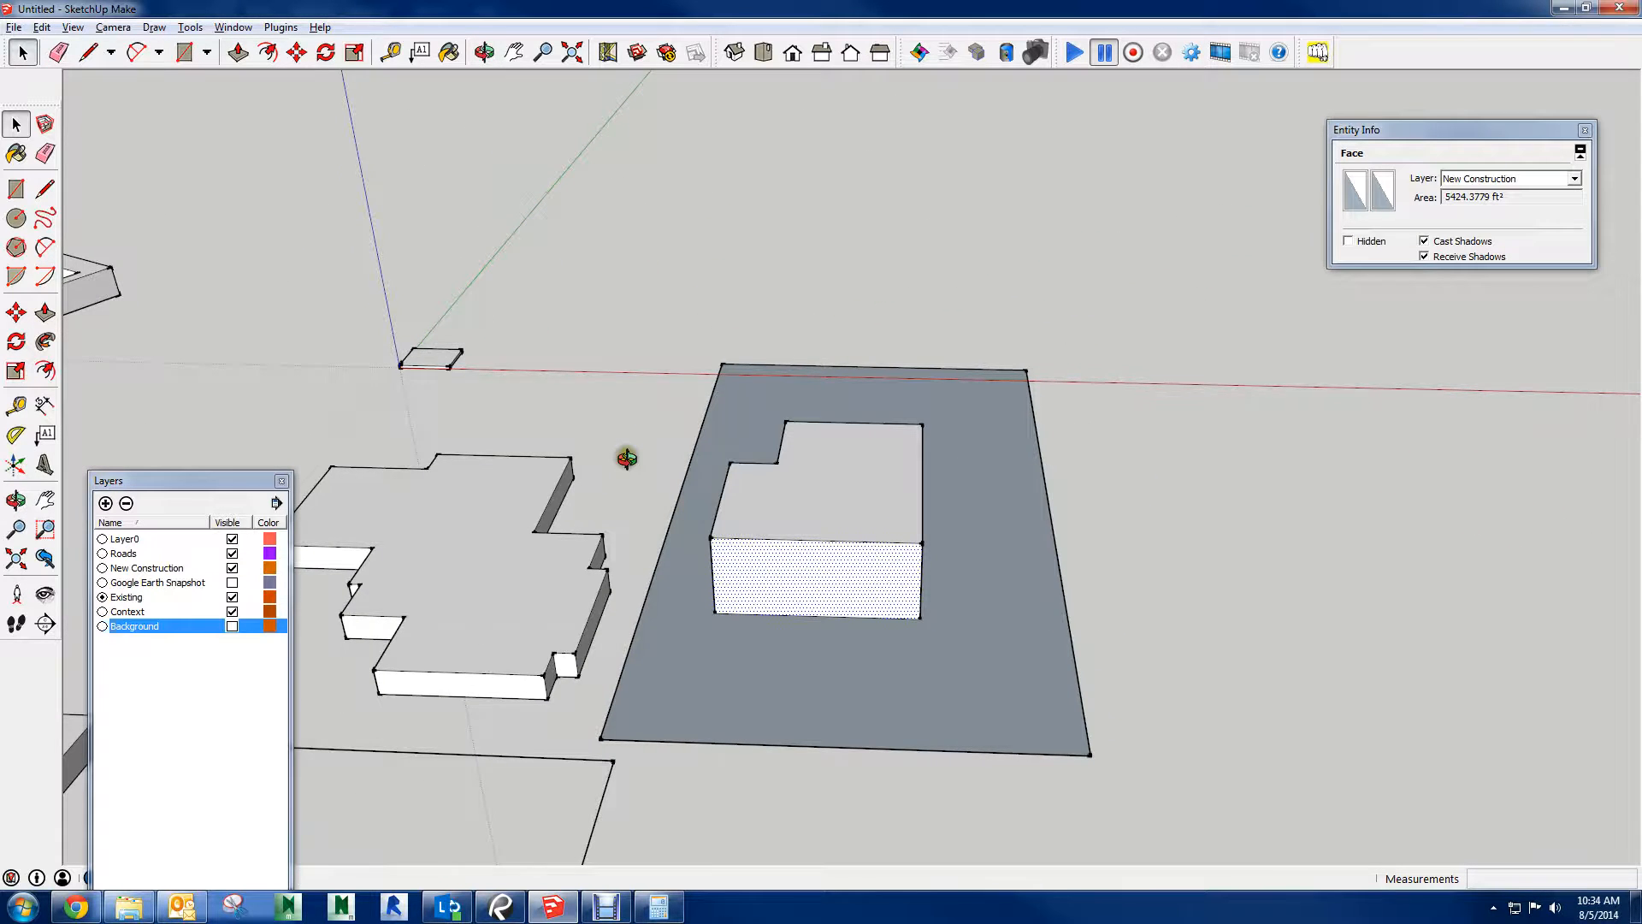
Window-select the whole new building within the ground rectangle and make it a group
{"action": "middle_click_drag", "start_coordinate": [627, 459], "coordinate": [749, 503]}
{"action": "left_click_drag", "start_coordinate": [697, 412], "coordinate": [1004, 683]}
{"action": "left_click_drag", "start_coordinate": [684, 409], "coordinate": [1048, 673]}
{"action": "middle_click_drag", "start_coordinate": [1048, 673], "coordinate": [877, 566]}
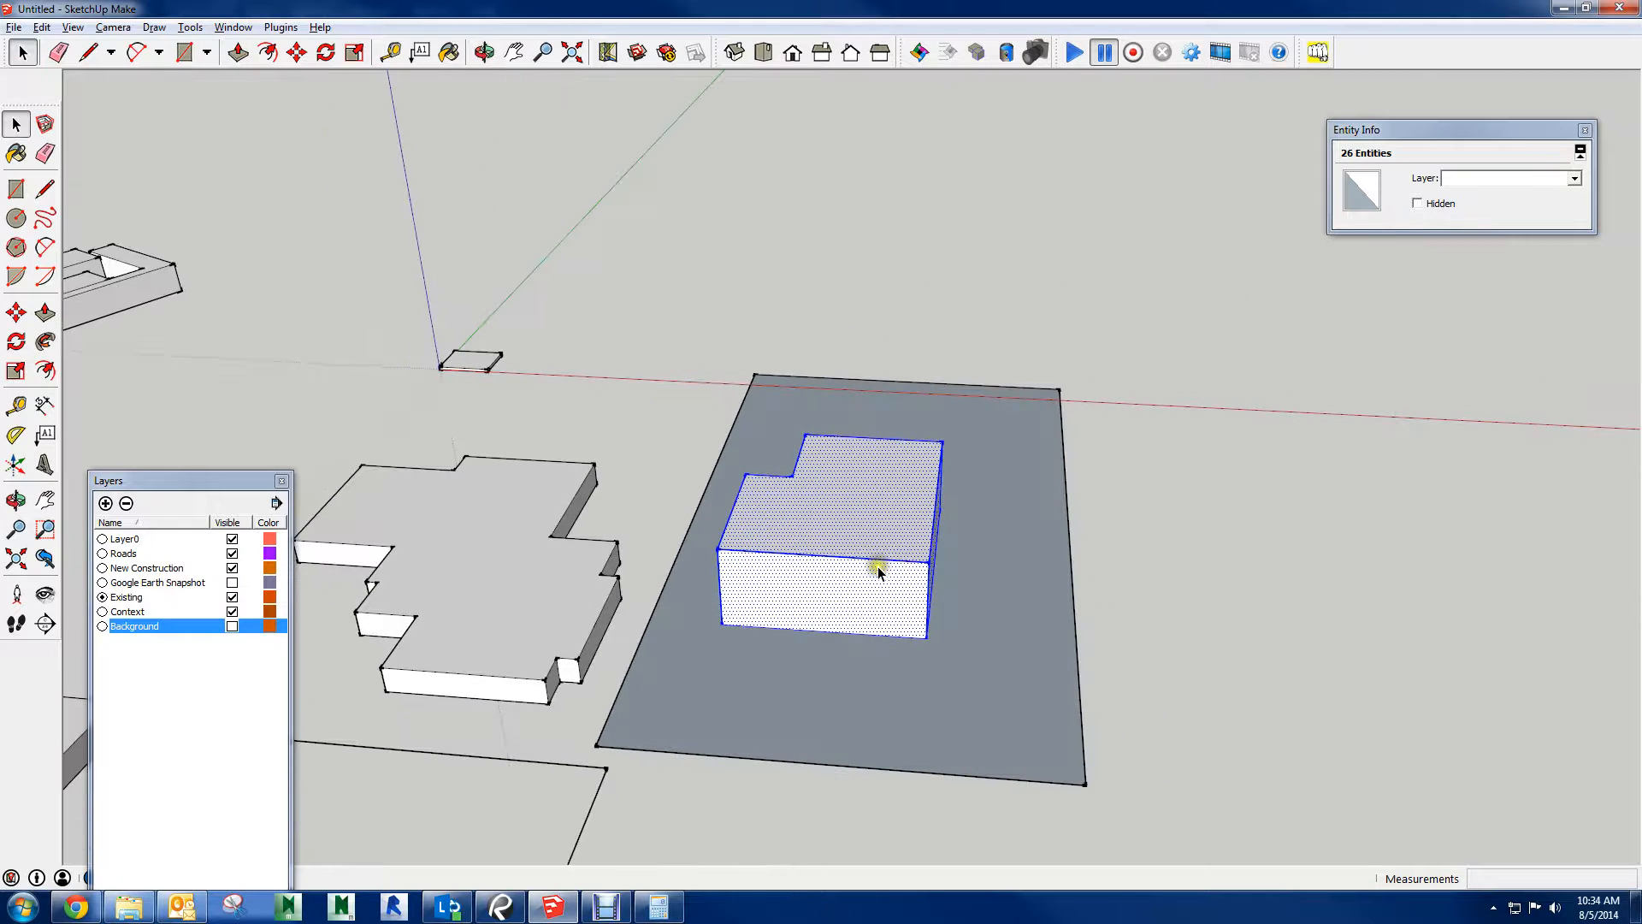
{"action": "right_click", "coordinate": [843, 588]}
{"action": "left_click", "coordinate": [915, 408]}
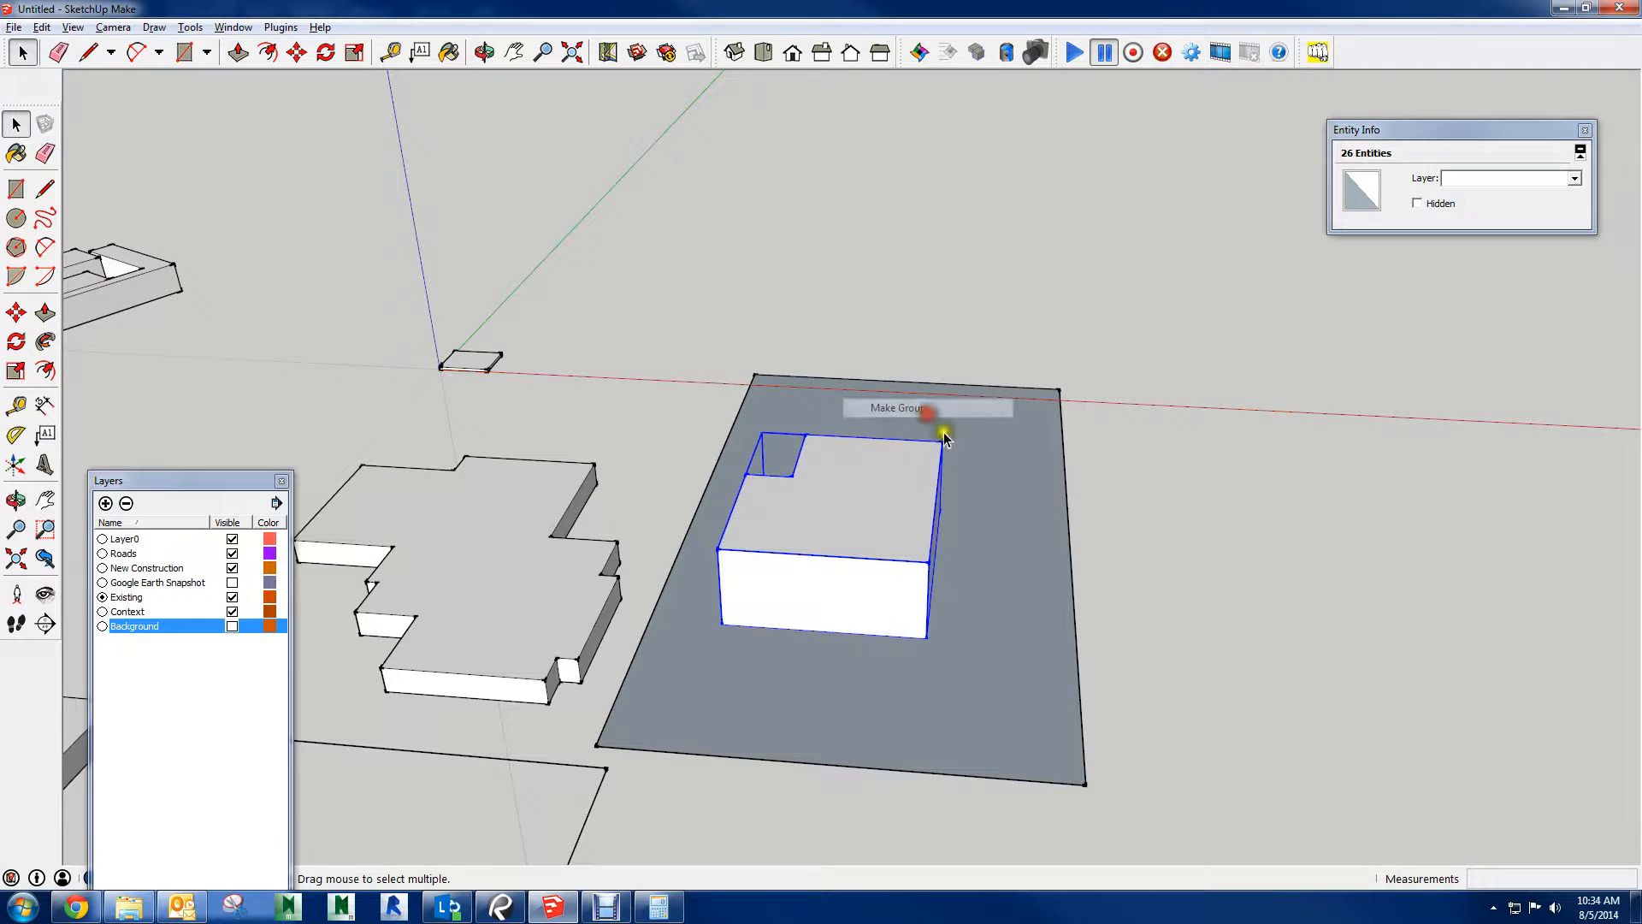
Move the new building group around over the ground rectangle and back inside its outline
{"action": "key", "text": "m"}
{"action": "left_click_drag", "start_coordinate": [890, 608], "coordinate": [1103, 647]}
{"action": "middle_click_drag", "start_coordinate": [1374, 645], "coordinate": [1246, 787]}
{"action": "scroll", "coordinate": [1022, 675], "scroll_direction": "up", "scroll_amount": 3}
{"action": "scroll", "coordinate": [1022, 675], "scroll_direction": "down", "scroll_amount": 3}
{"action": "left_click_drag", "start_coordinate": [1013, 658], "coordinate": [703, 579]}
{"action": "scroll", "coordinate": [725, 579], "scroll_direction": "down", "scroll_amount": 2}
{"action": "scroll", "coordinate": [725, 580], "scroll_direction": "down", "scroll_amount": 2}
{"action": "middle_click_drag", "start_coordinate": [733, 556], "coordinate": [1632, 572], "text": "shift"}
{"action": "key", "text": "m"}
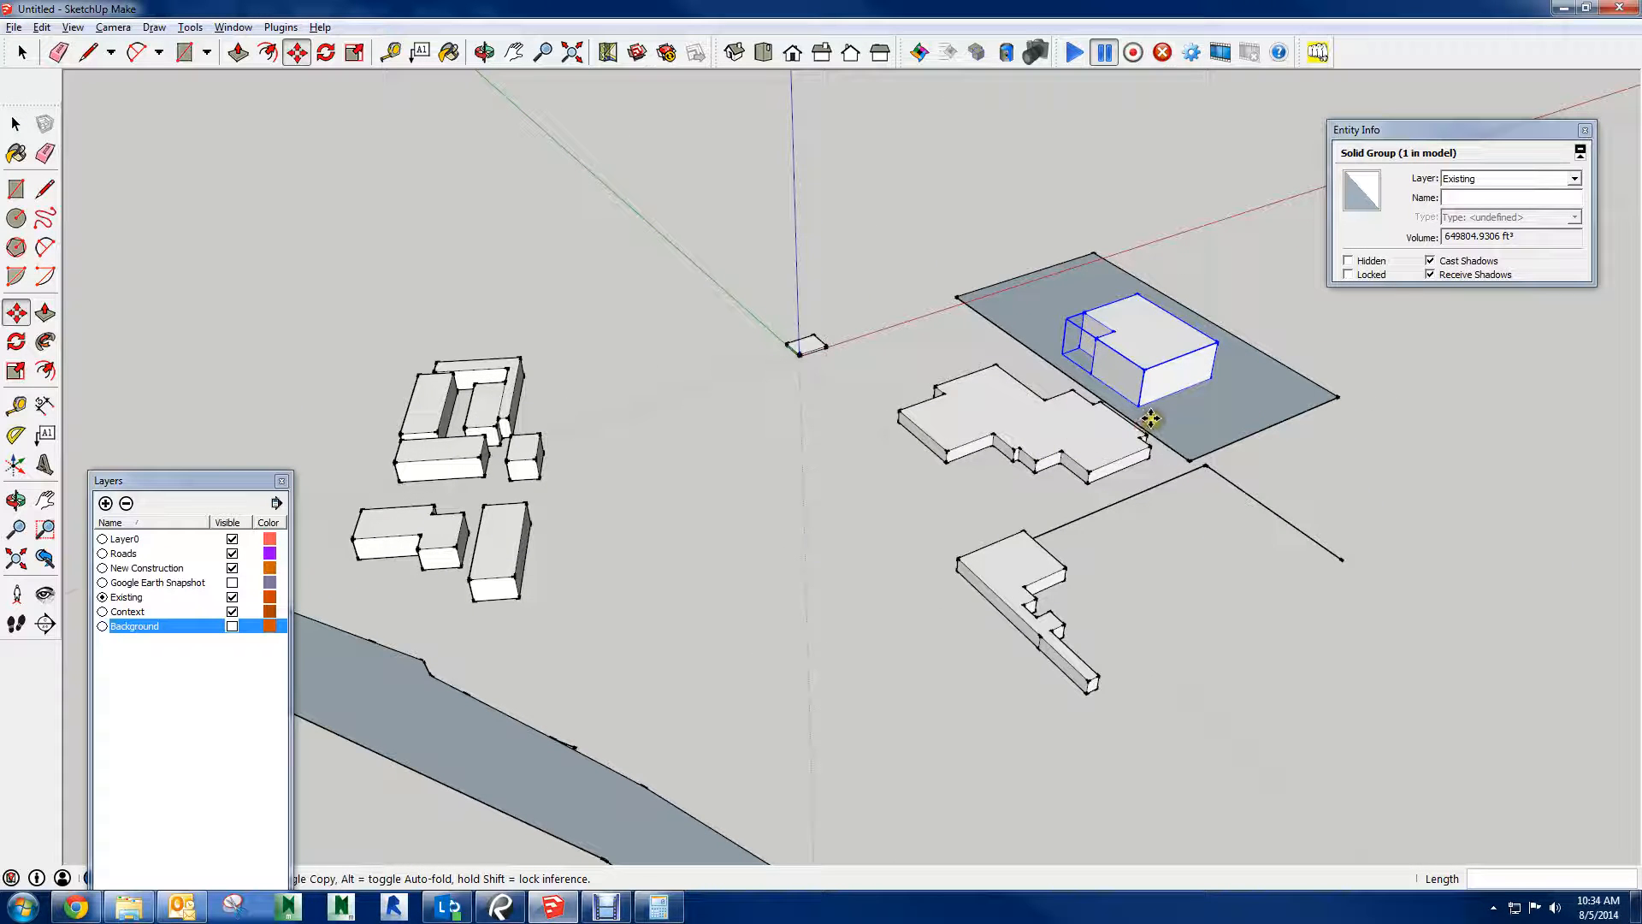
{"action": "left_click_drag", "start_coordinate": [1150, 418], "coordinate": [1163, 412]}
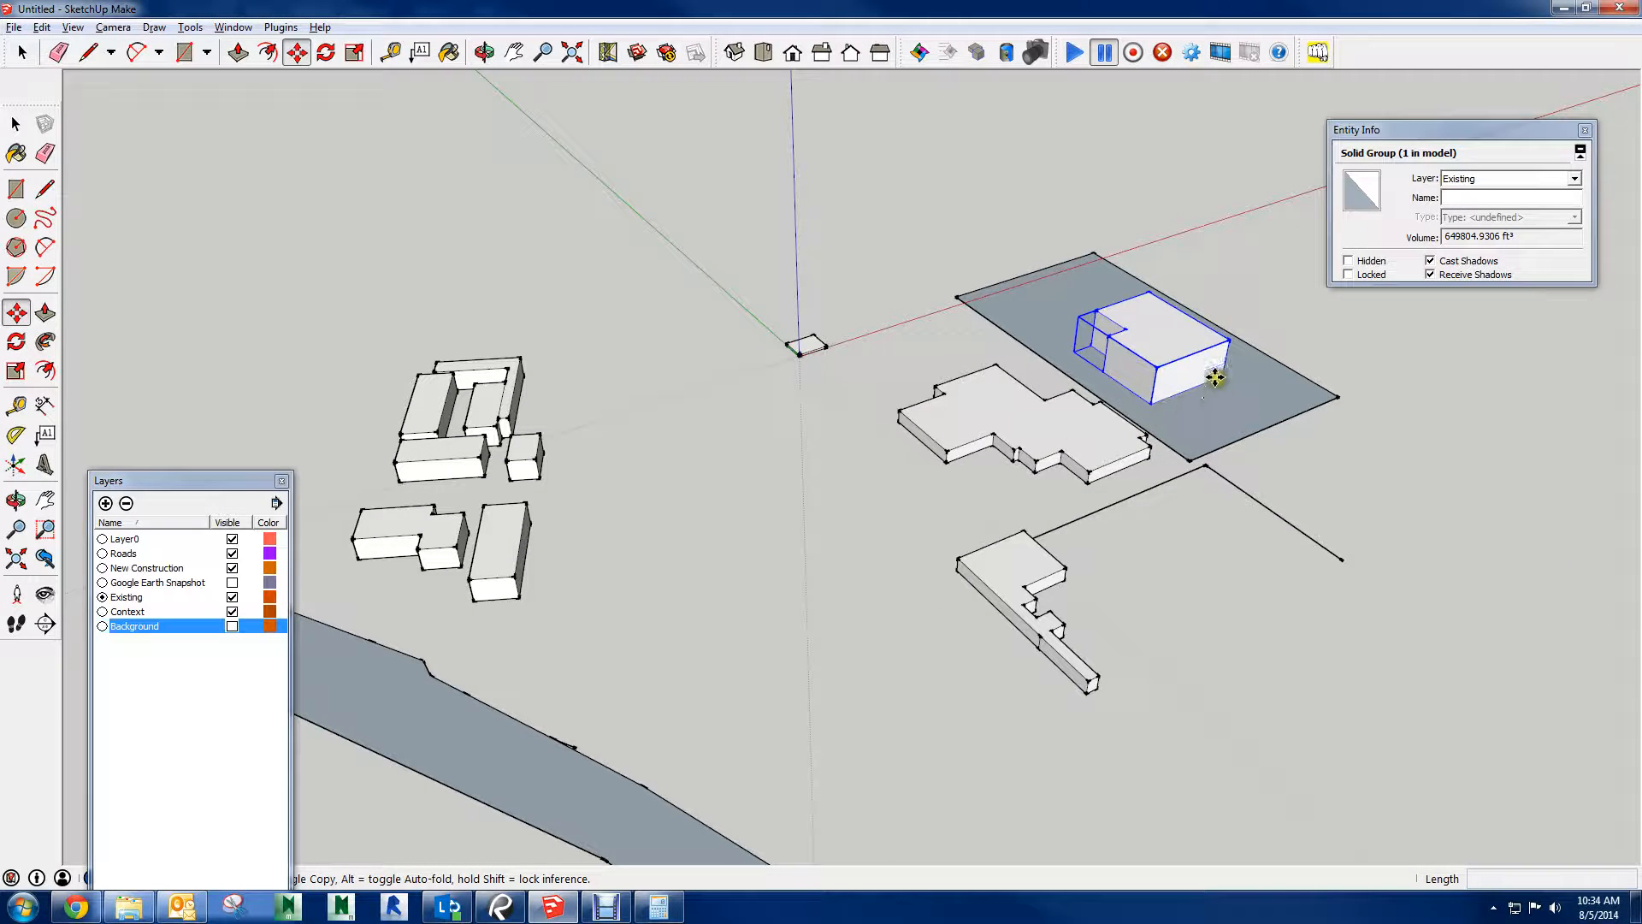
Explode the new building group and return to the Select tool
{"action": "right_click", "coordinate": [1176, 360]}
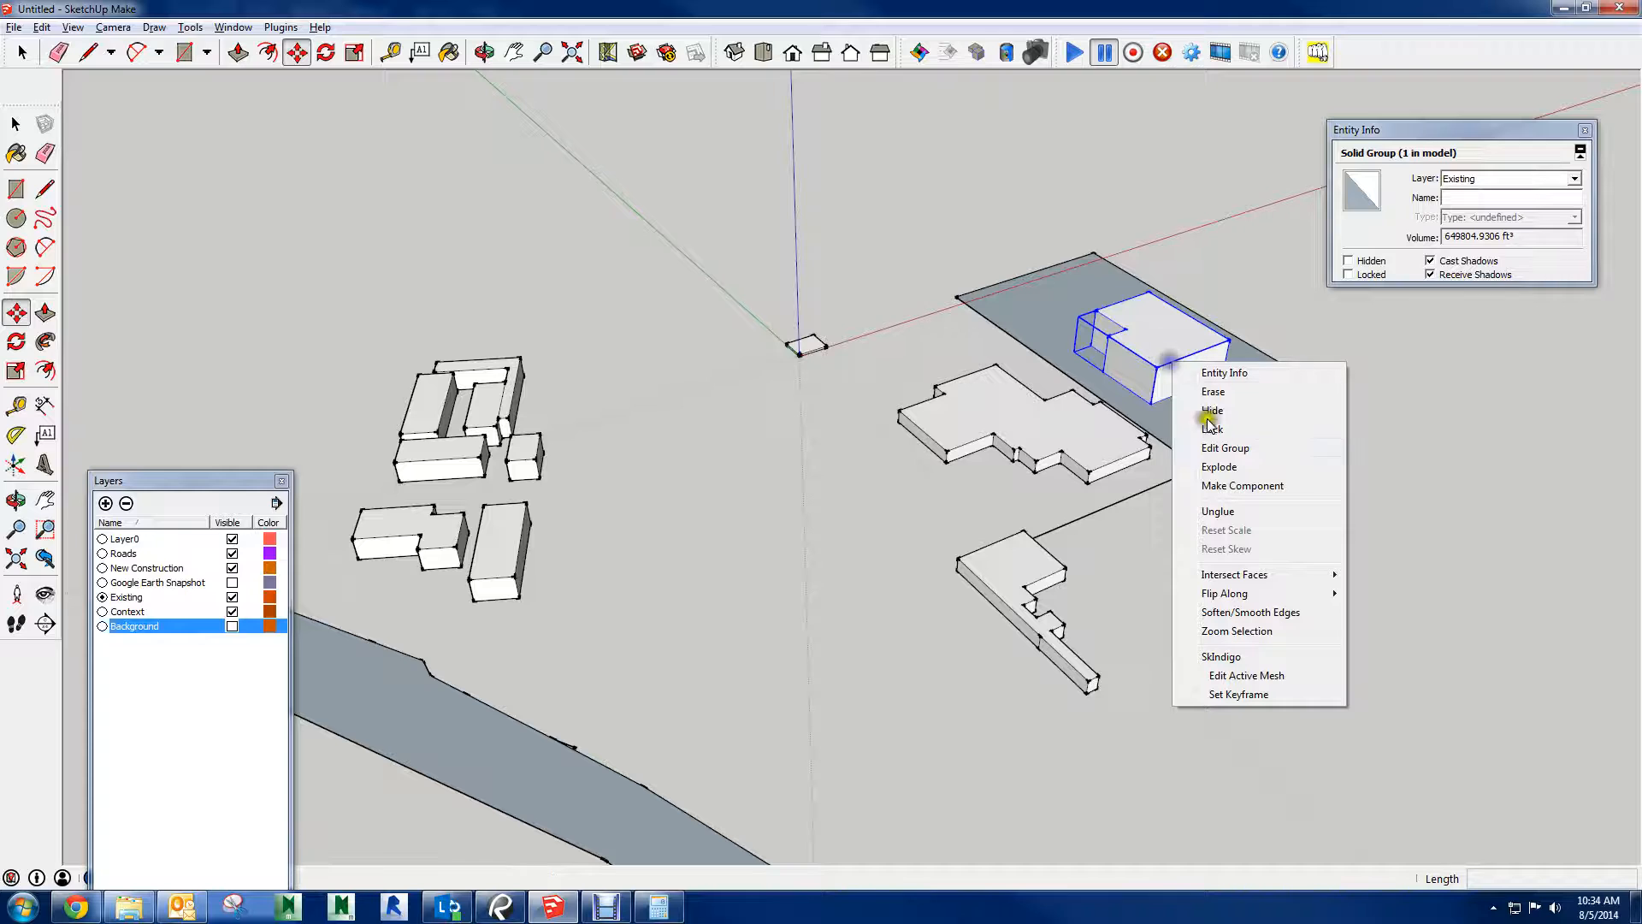
{"action": "left_click", "coordinate": [1231, 469]}
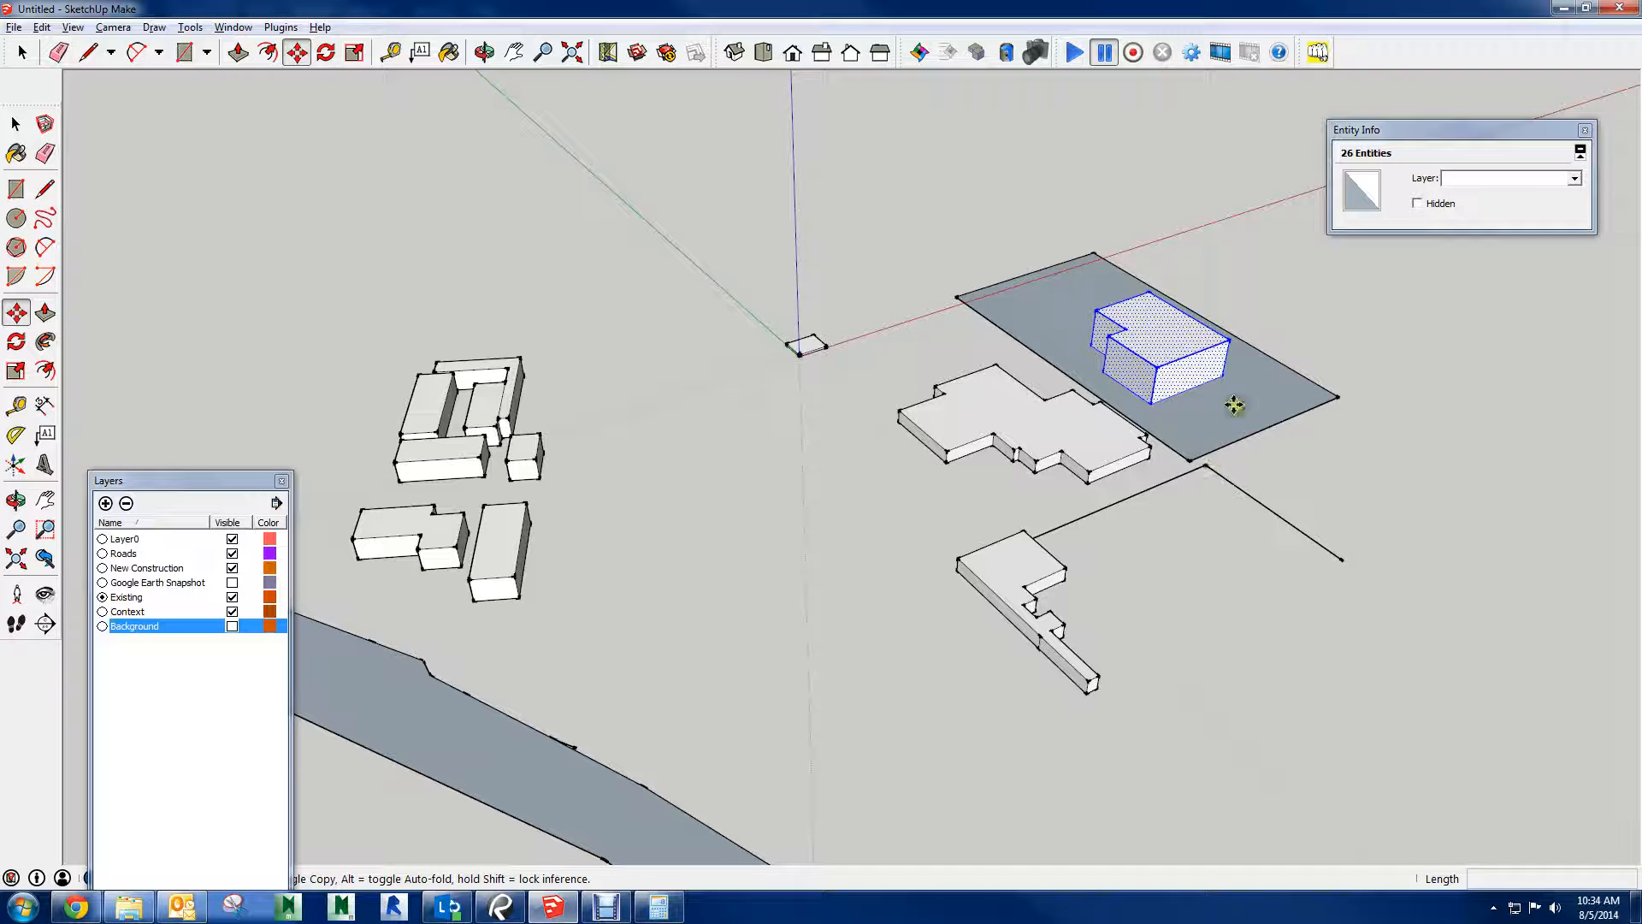
{"action": "middle_click_drag", "start_coordinate": [1235, 394], "coordinate": [1013, 472]}
{"action": "key", "text": "space"}
{"action": "scroll", "coordinate": [1347, 470], "scroll_direction": "up", "scroll_amount": 3}
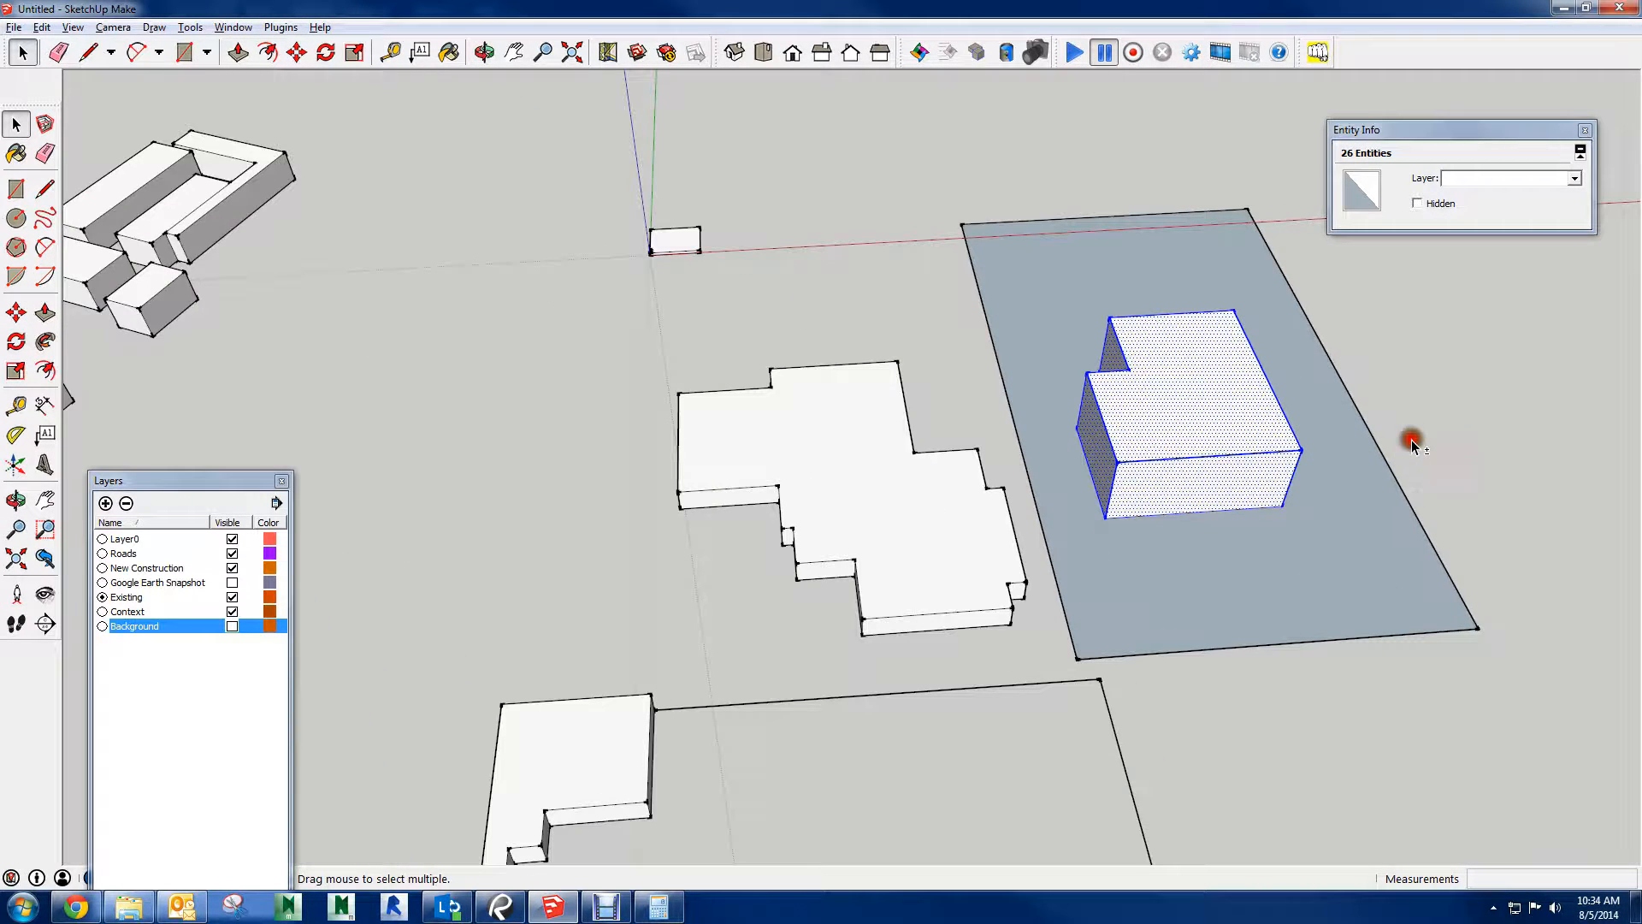
Window-select the new building from above, select all geometry connected to its roof, and clear the selection
{"action": "middle_click_drag", "start_coordinate": [1412, 443], "coordinate": [1177, 555]}
{"action": "middle_click_drag", "start_coordinate": [865, 383], "coordinate": [836, 640]}
{"action": "left_click_drag", "start_coordinate": [748, 388], "coordinate": [981, 662]}
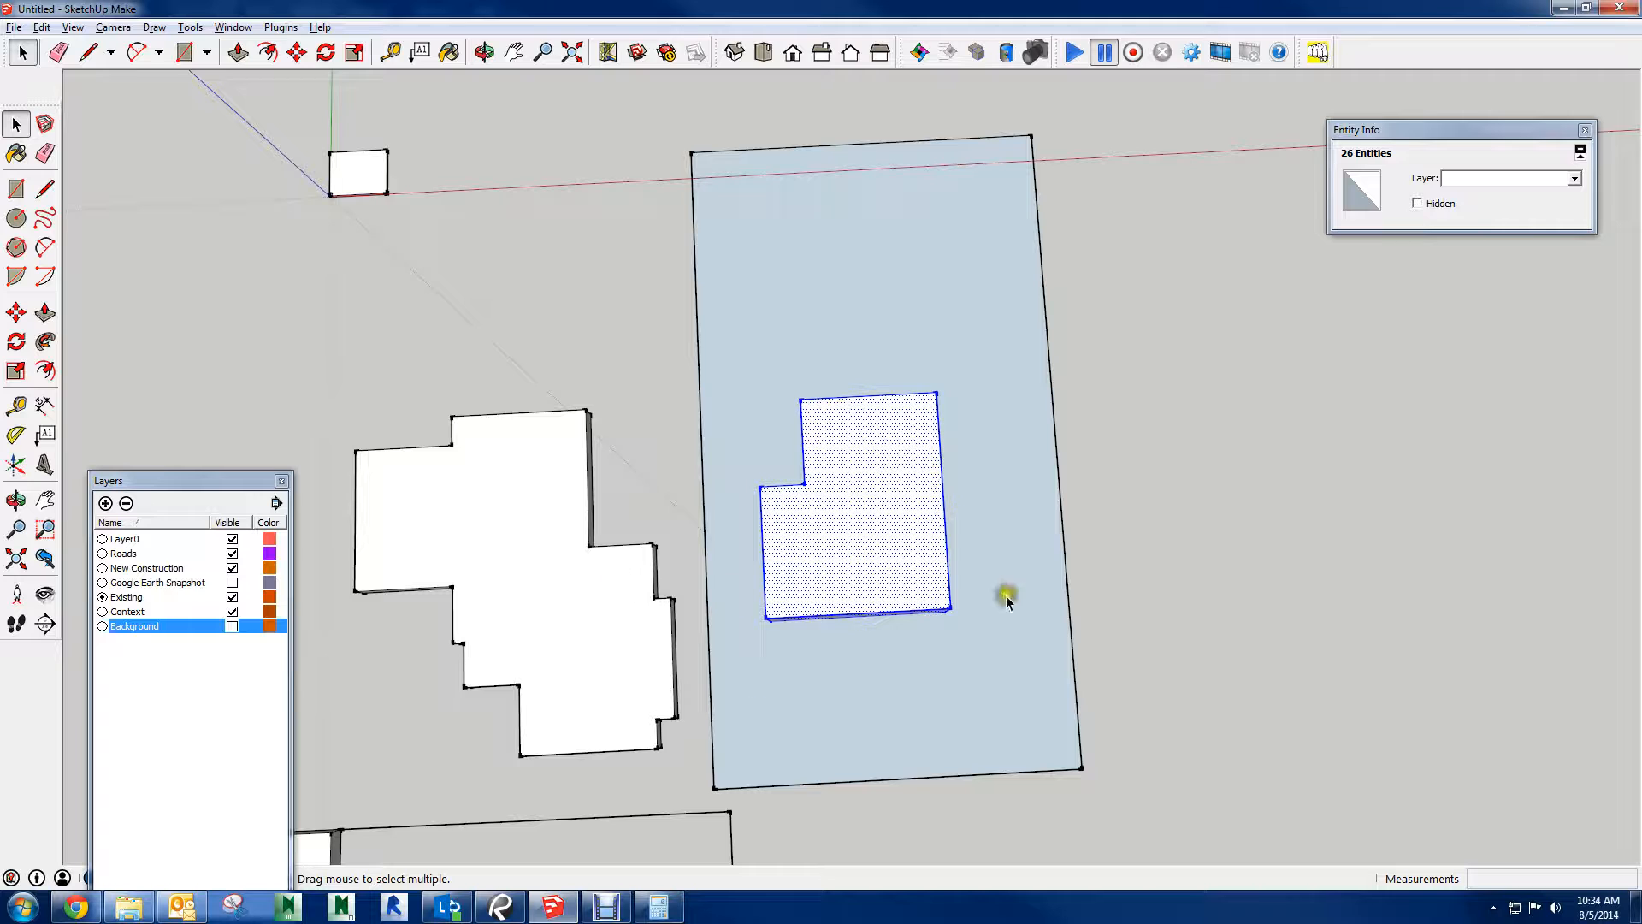
{"action": "middle_click_drag", "start_coordinate": [1007, 599], "coordinate": [833, 553]}
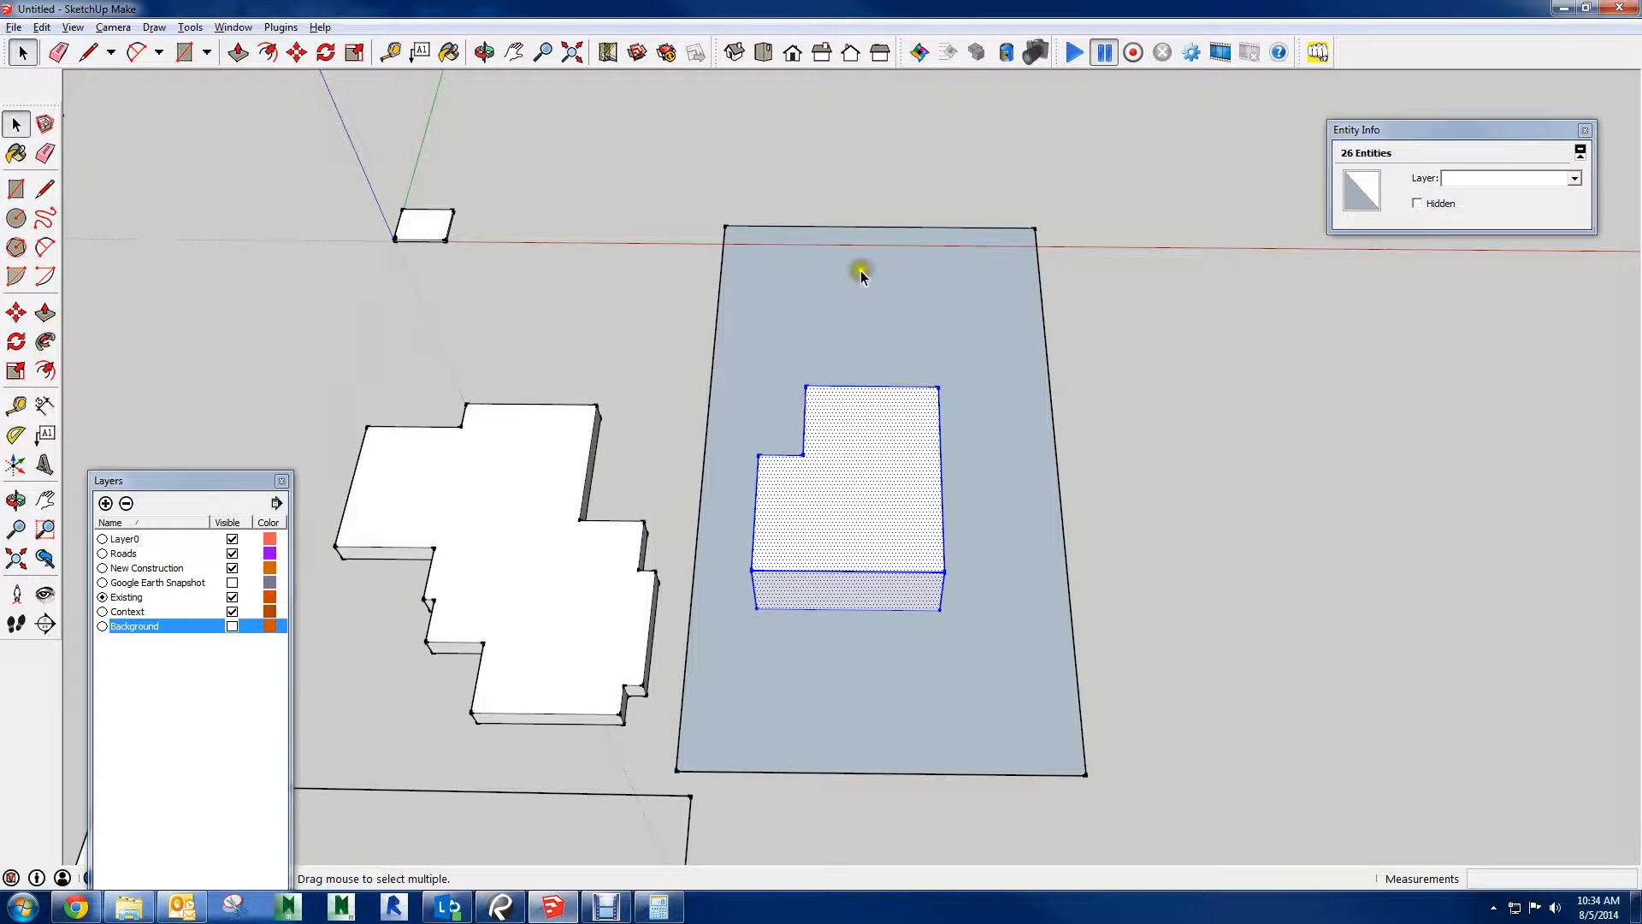
{"action": "triple_click", "coordinate": [856, 509]}
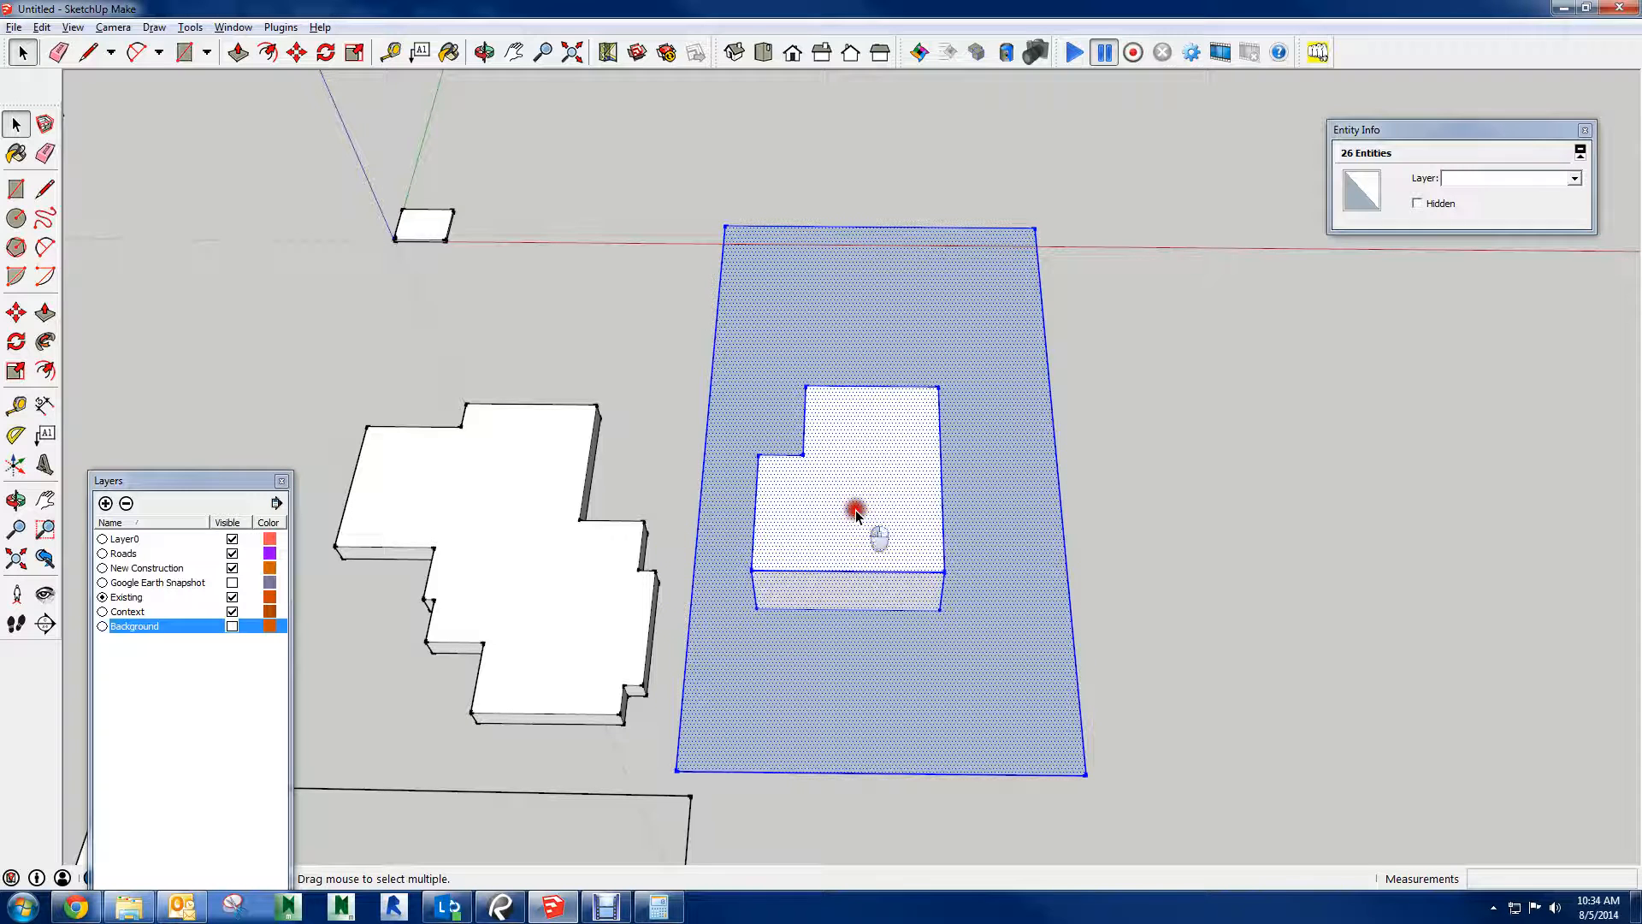
{"action": "left_click", "coordinate": [1198, 528]}
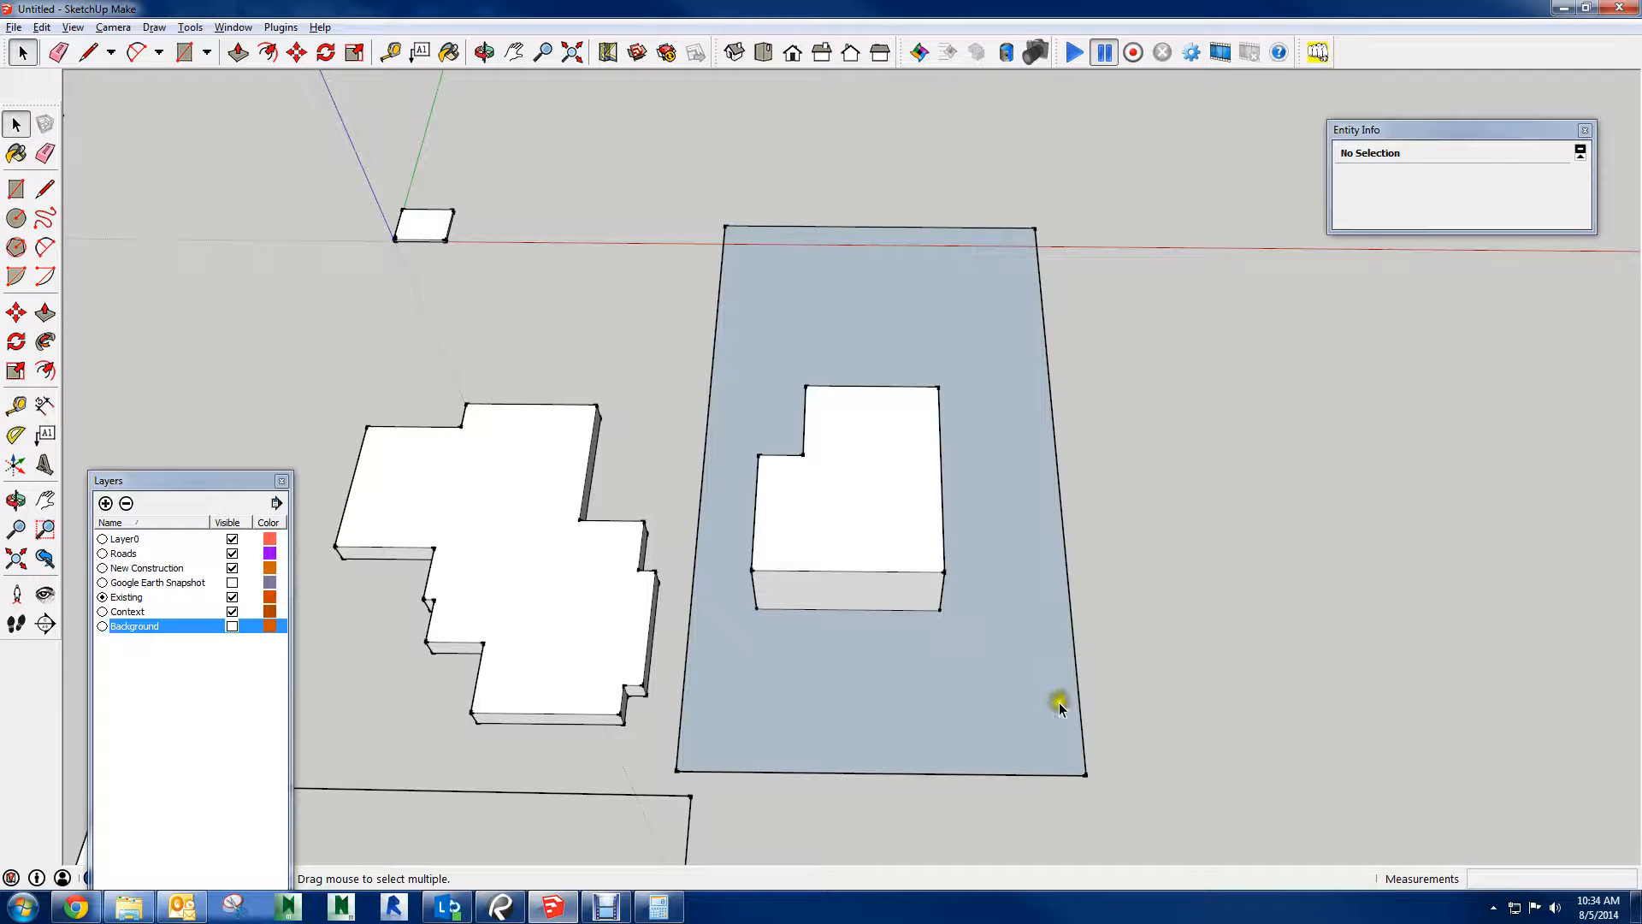
Erase the ground rectangle around the new building by removing its boundary edges
{"action": "key", "text": "e"}
{"action": "left_click_drag", "start_coordinate": [1074, 777], "coordinate": [1092, 715]}
{"action": "left_click_drag", "start_coordinate": [778, 229], "coordinate": [732, 227]}
Select all geometry connected to the new building's roof and make it a group
{"action": "key", "text": "space"}
{"action": "triple_click", "coordinate": [871, 491]}
{"action": "right_click", "coordinate": [870, 491]}
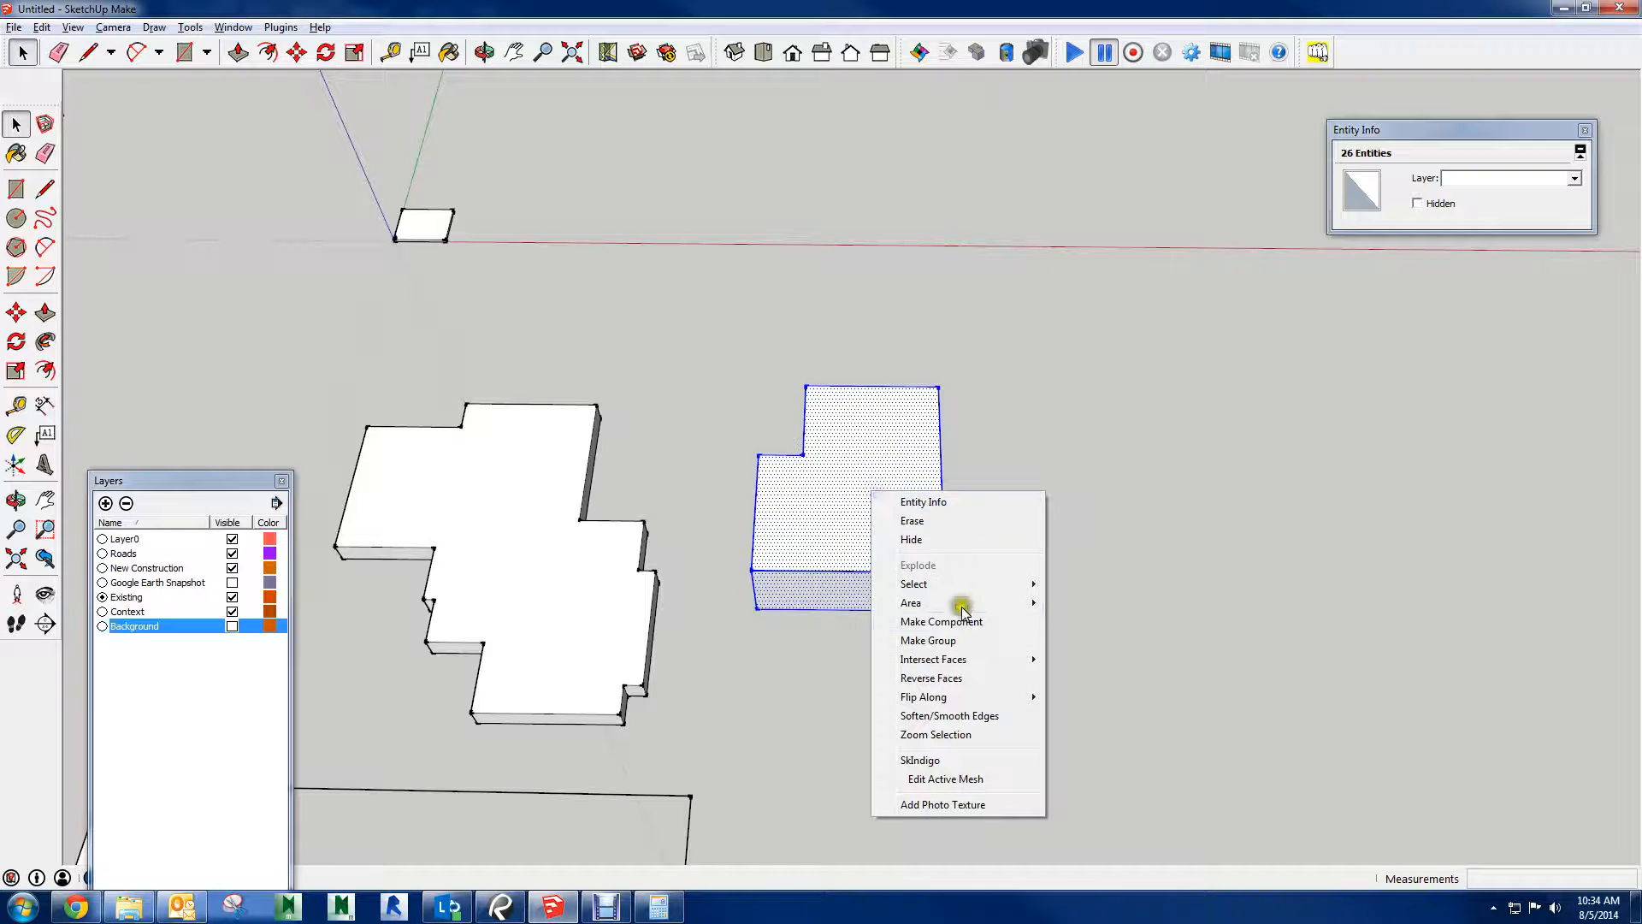
{"action": "left_click", "coordinate": [940, 641]}
Select all geometry connected to the roof of the irregular building beside the new one, and clear the selection
{"action": "middle_click_drag", "start_coordinate": [608, 514], "coordinate": [818, 395]}
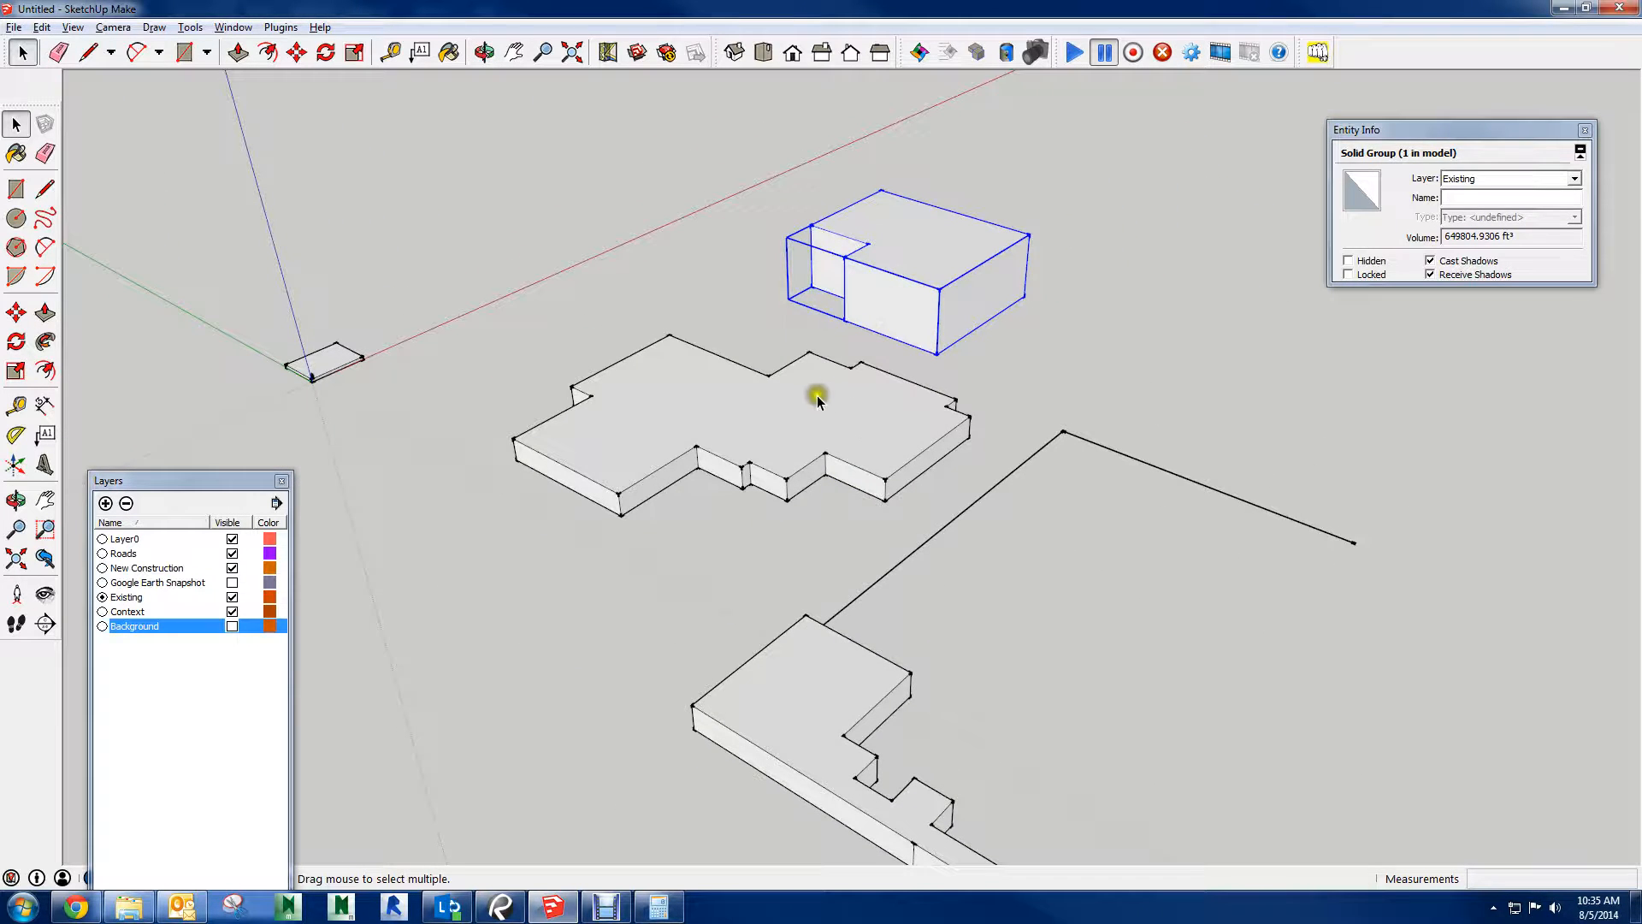
{"action": "double_click", "coordinate": [818, 395]}
{"action": "left_click", "coordinate": [812, 403]}
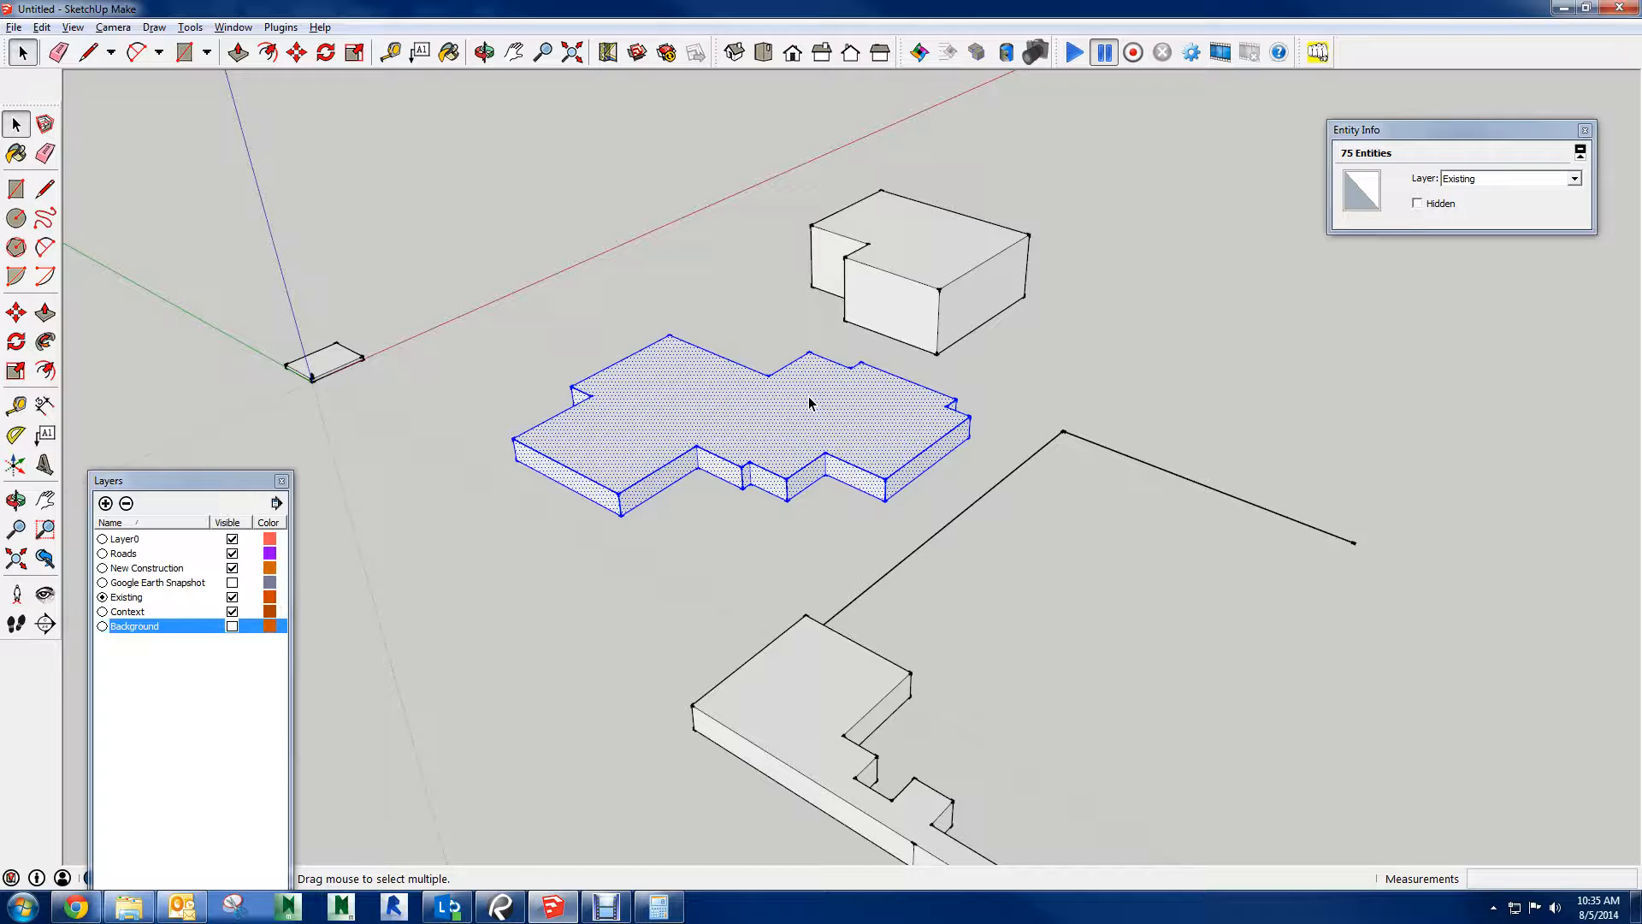
{"action": "left_click", "coordinate": [604, 206]}
Make the Google Earth Snapshot layer visible and keep the Background layer hidden
{"action": "scroll", "coordinate": [829, 396], "scroll_direction": "down", "scroll_amount": 1}
{"action": "middle_click_drag", "start_coordinate": [829, 396], "coordinate": [601, 447]}
{"action": "scroll", "coordinate": [601, 447], "scroll_direction": "down", "scroll_amount": 3}
{"action": "middle_click_drag", "start_coordinate": [643, 394], "coordinate": [605, 462], "text": "shift"}
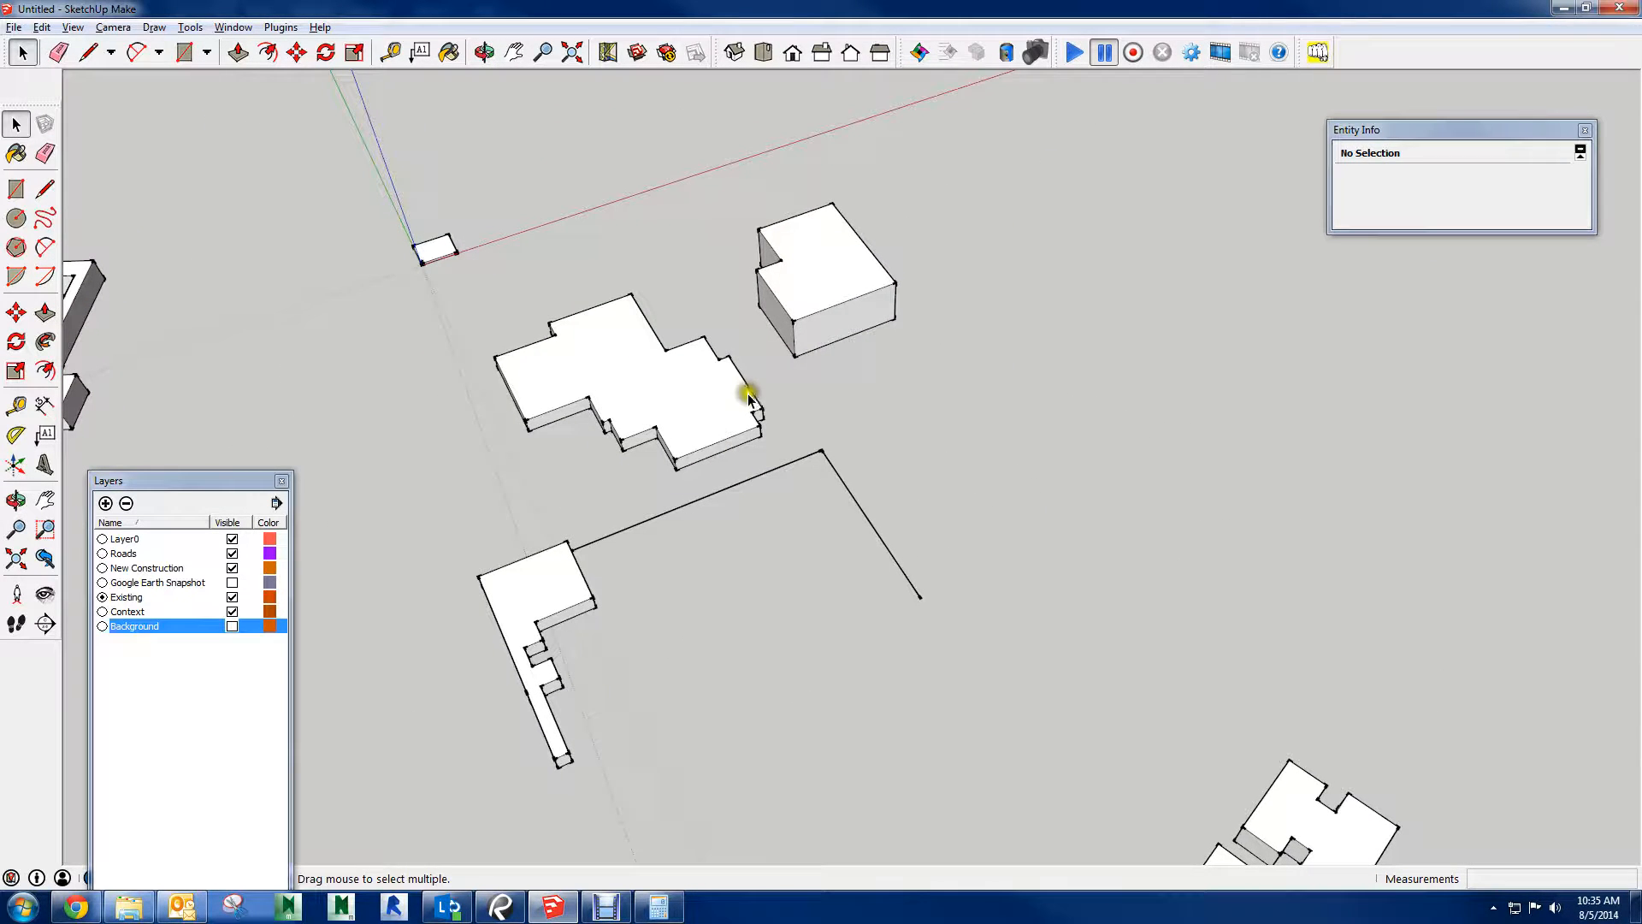
{"action": "middle_click_drag", "start_coordinate": [783, 403], "coordinate": [964, 390]}
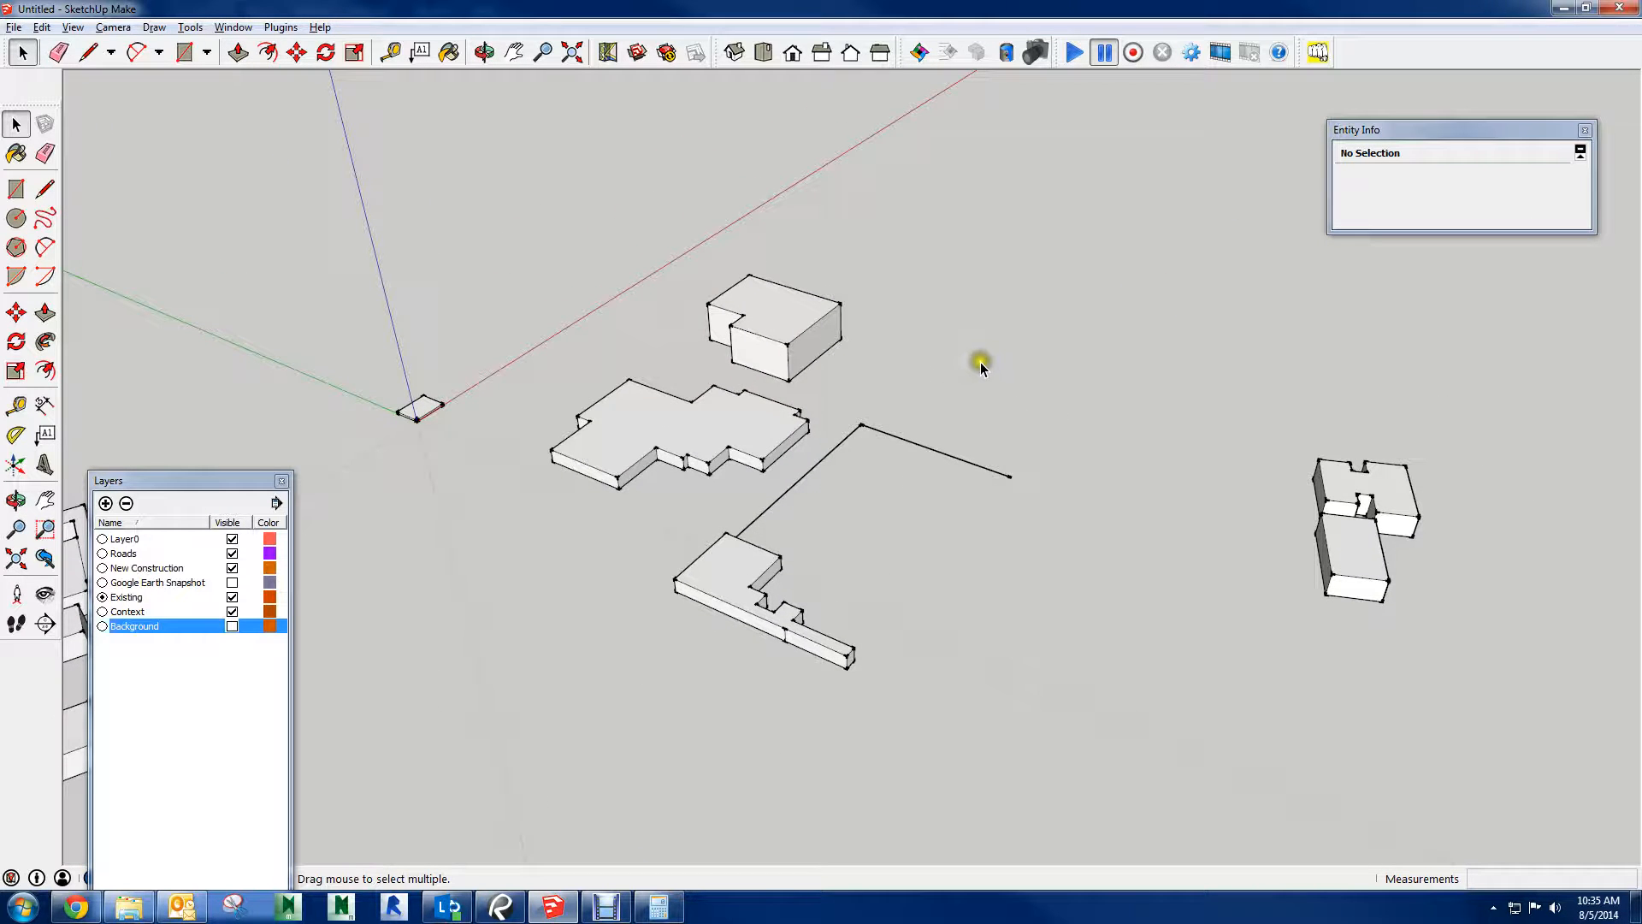
{"action": "scroll", "coordinate": [992, 376], "scroll_direction": "down", "scroll_amount": 5}
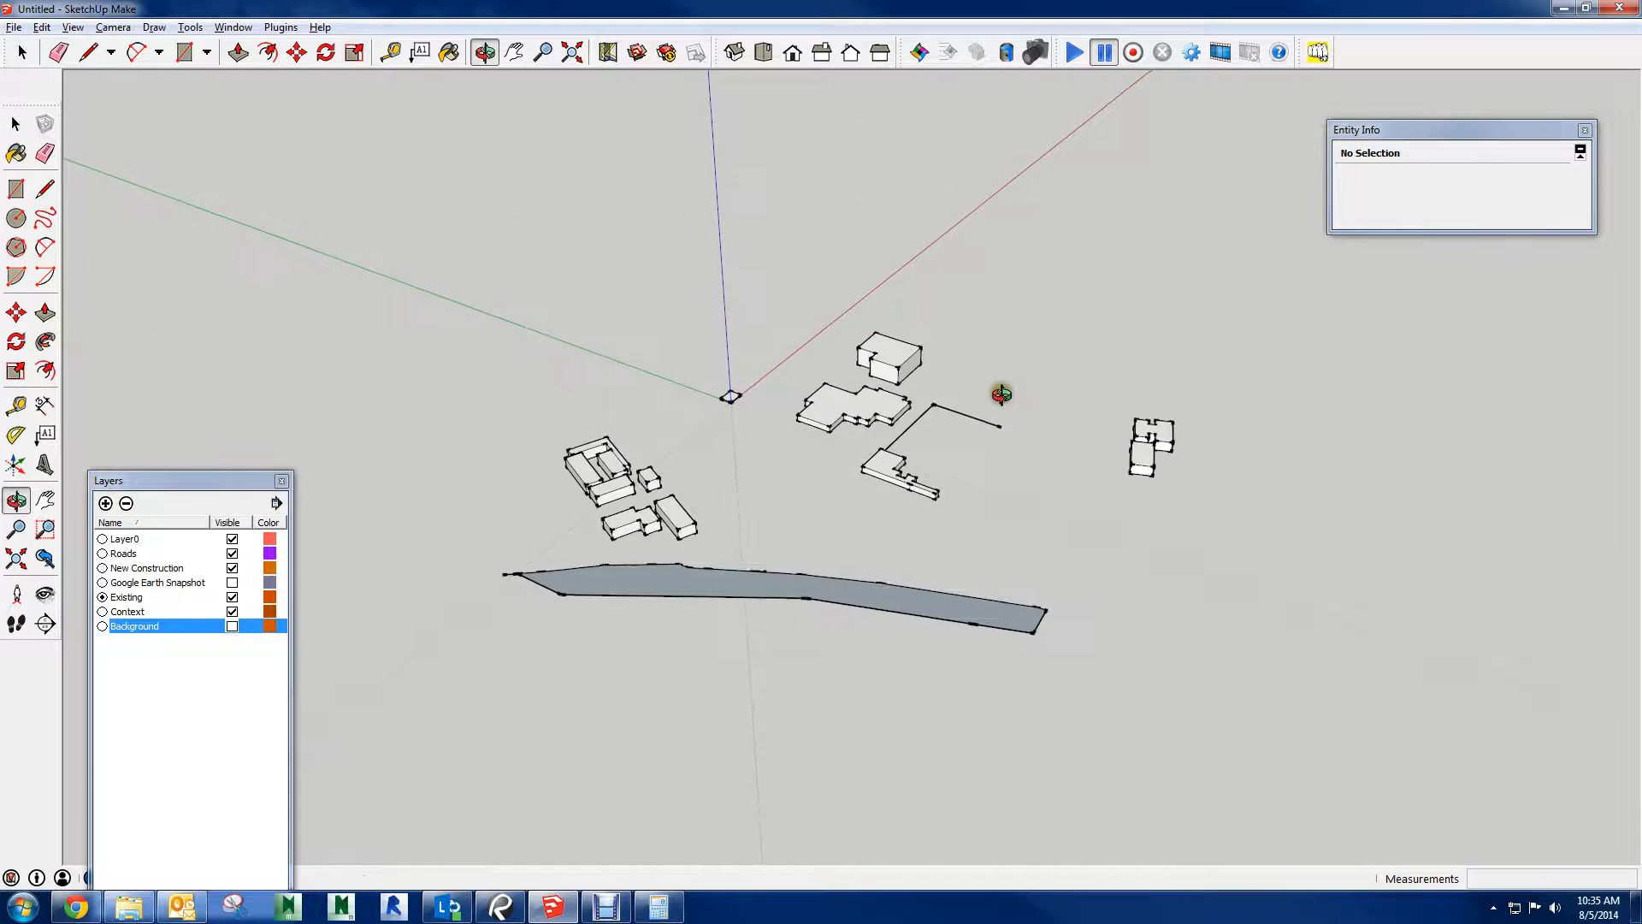
{"action": "middle_click_drag", "start_coordinate": [999, 392], "coordinate": [780, 441]}
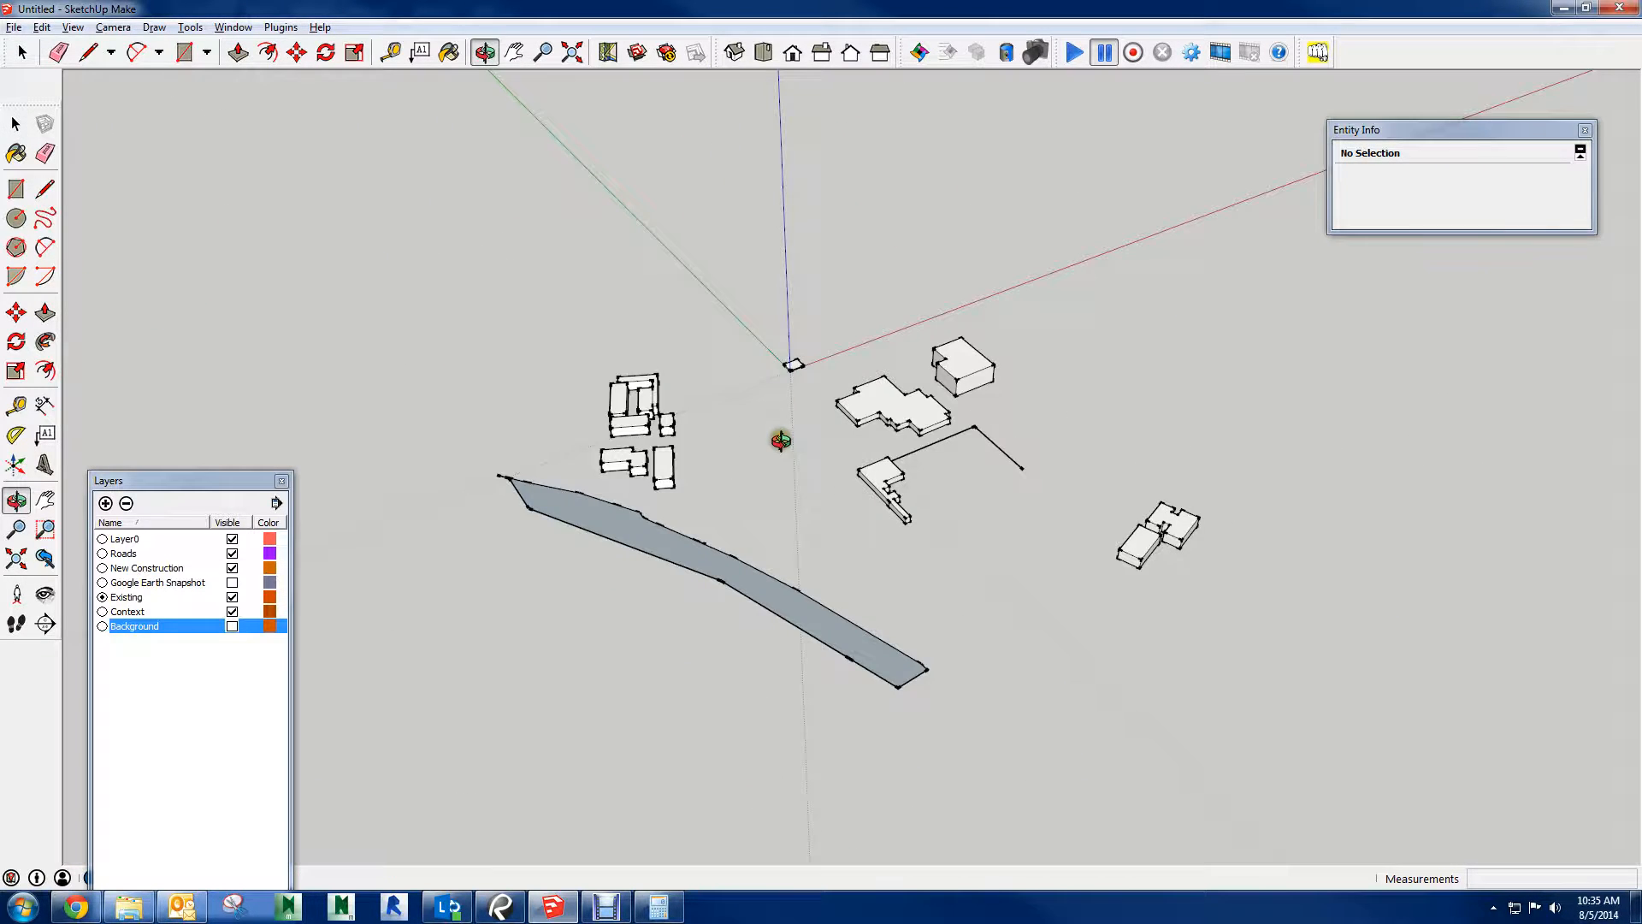
{"action": "left_click", "coordinate": [232, 625]}
{"action": "left_click", "coordinate": [232, 626]}
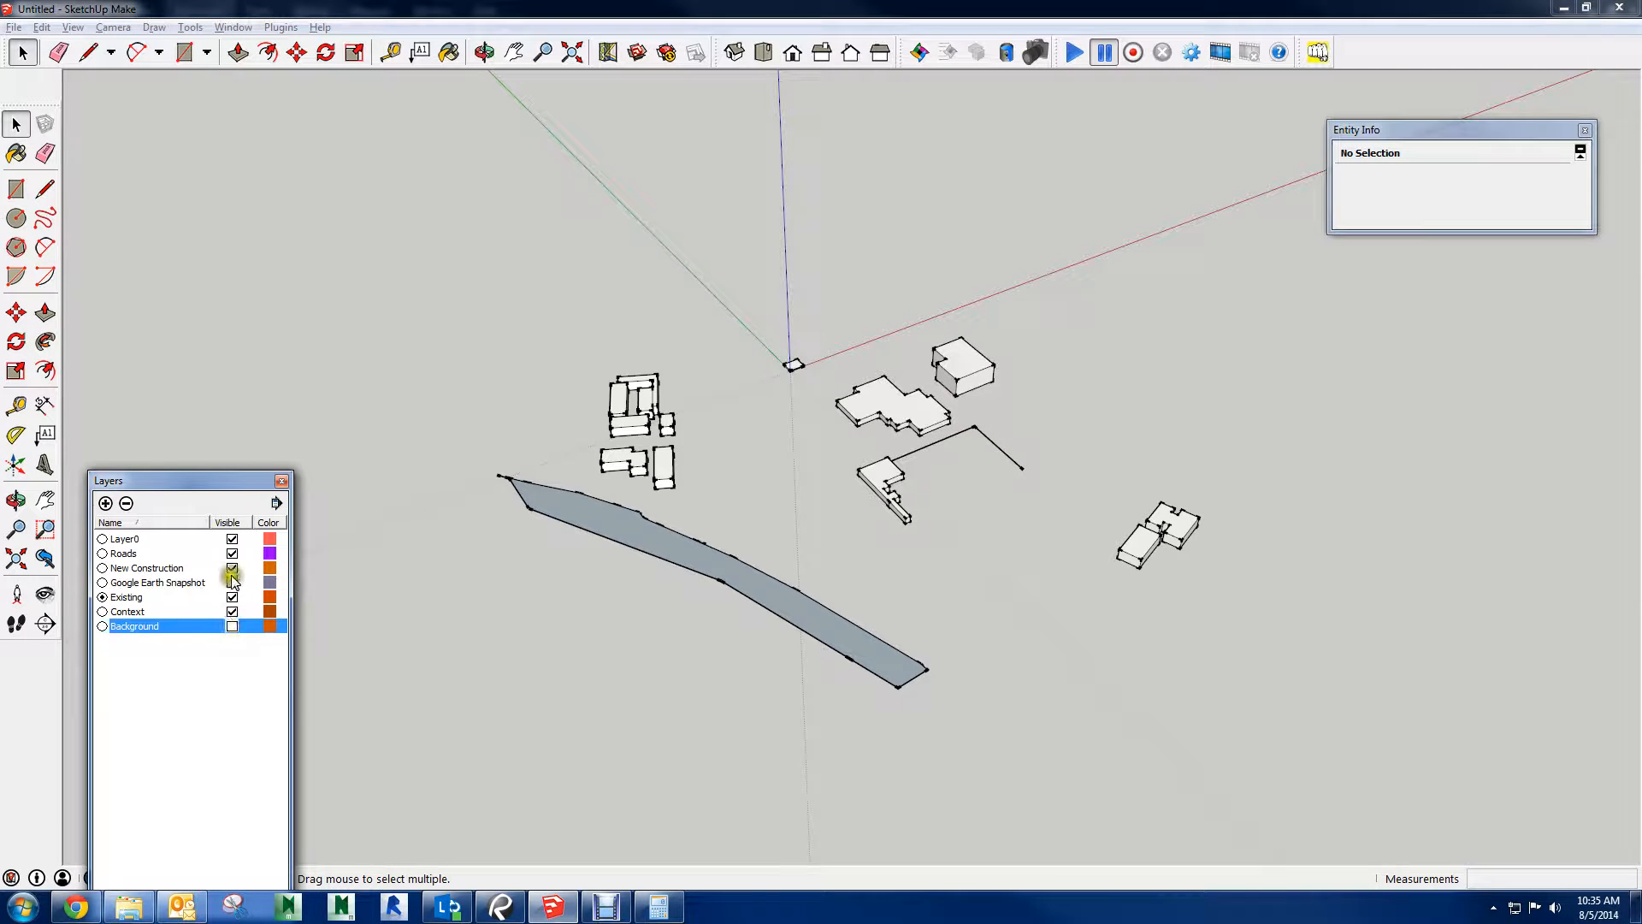
{"action": "left_click", "coordinate": [232, 583]}
{"action": "scroll", "coordinate": [945, 464], "scroll_direction": "up", "scroll_amount": 10}
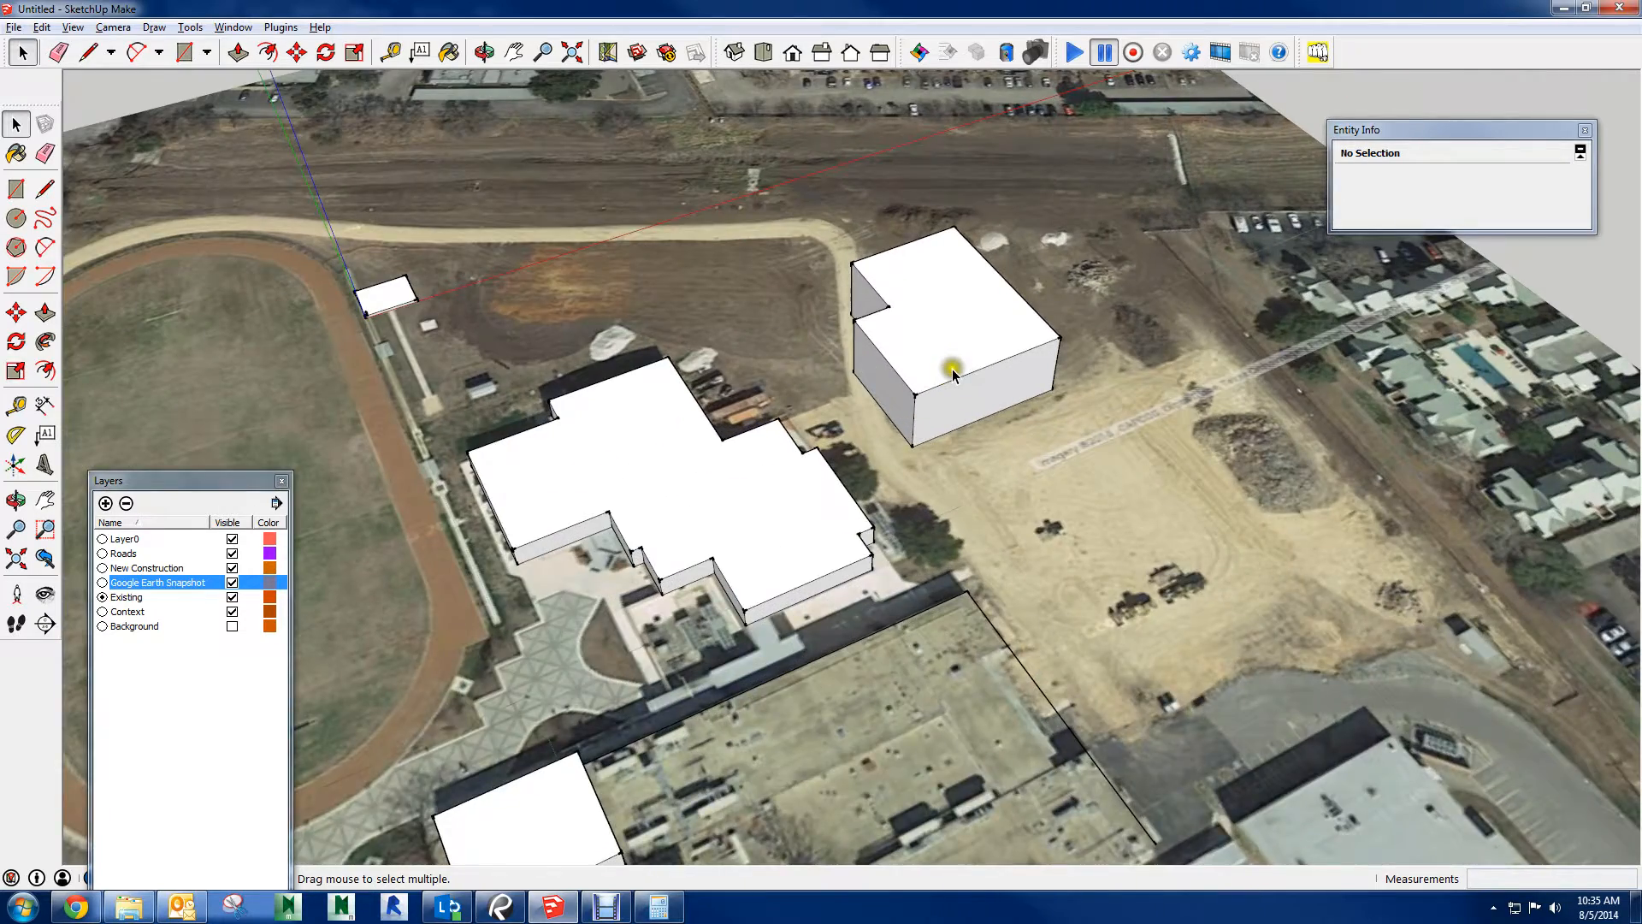
{"action": "middle_click_drag", "start_coordinate": [952, 373], "coordinate": [919, 411]}
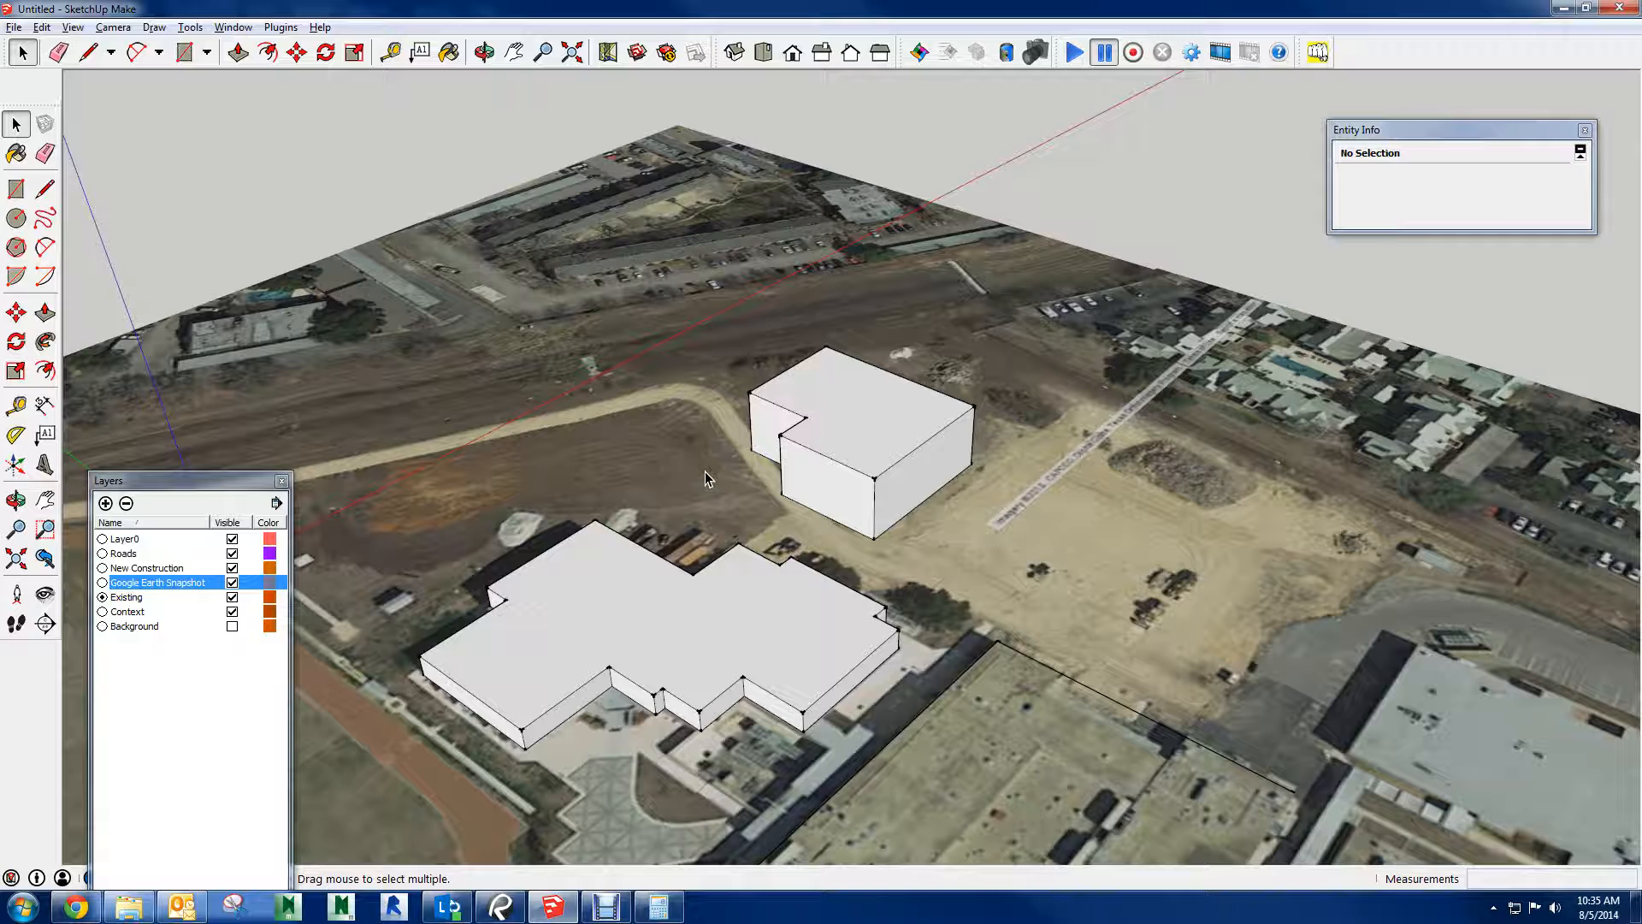
Paint the new building group light green with Color_F03 from the Colors material collection
{"action": "key", "text": "b"}
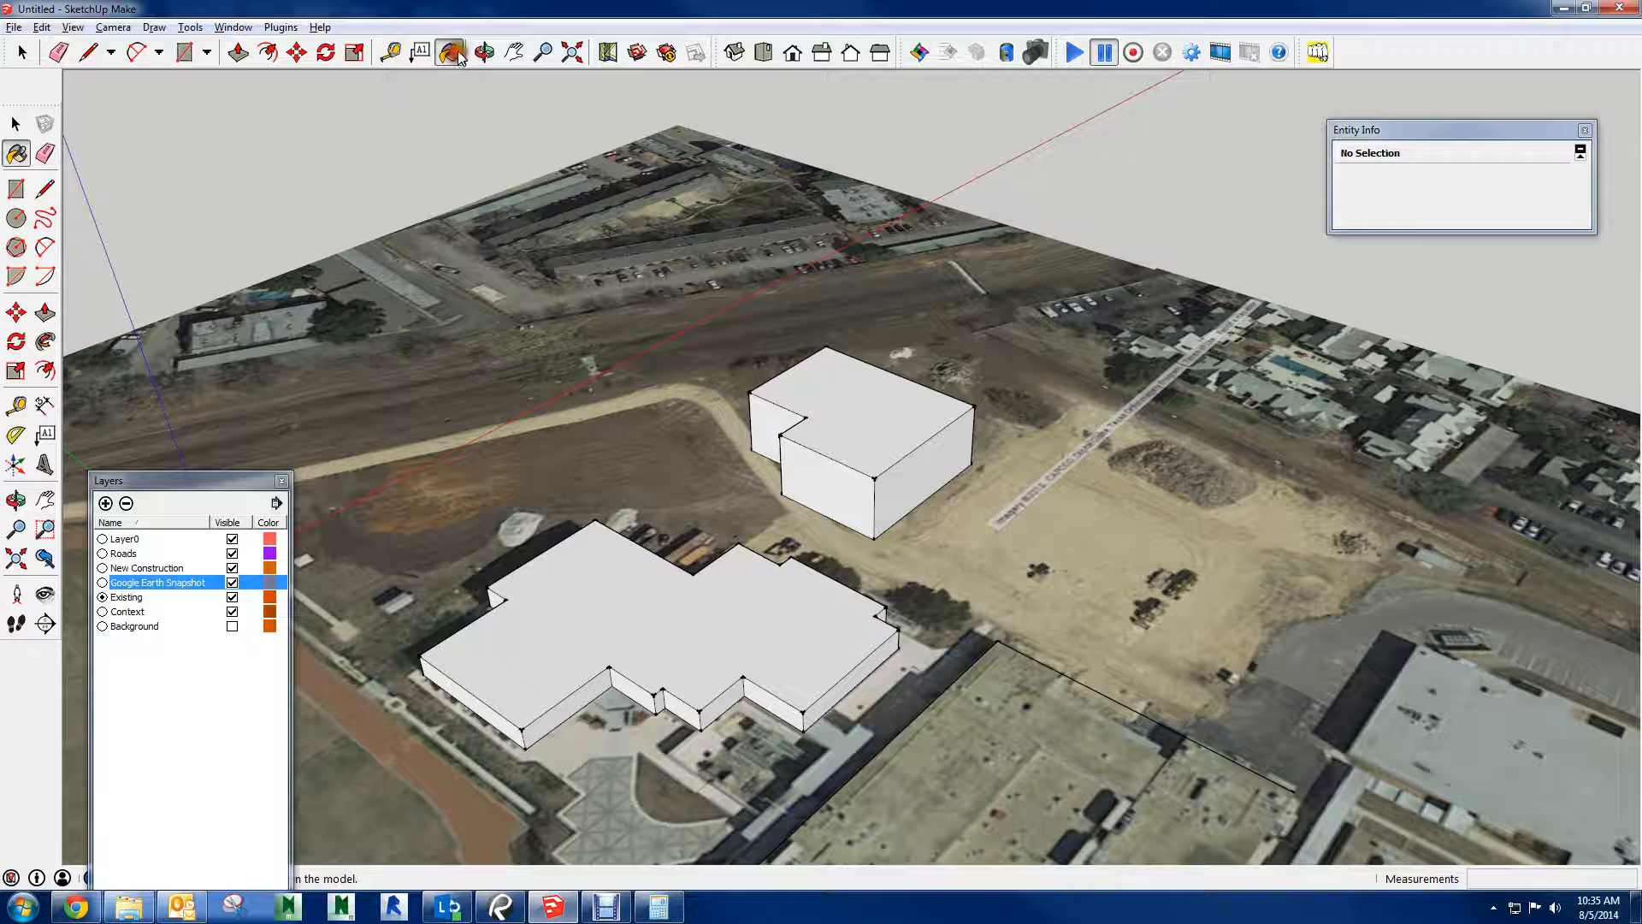
{"action": "key", "text": "space"}
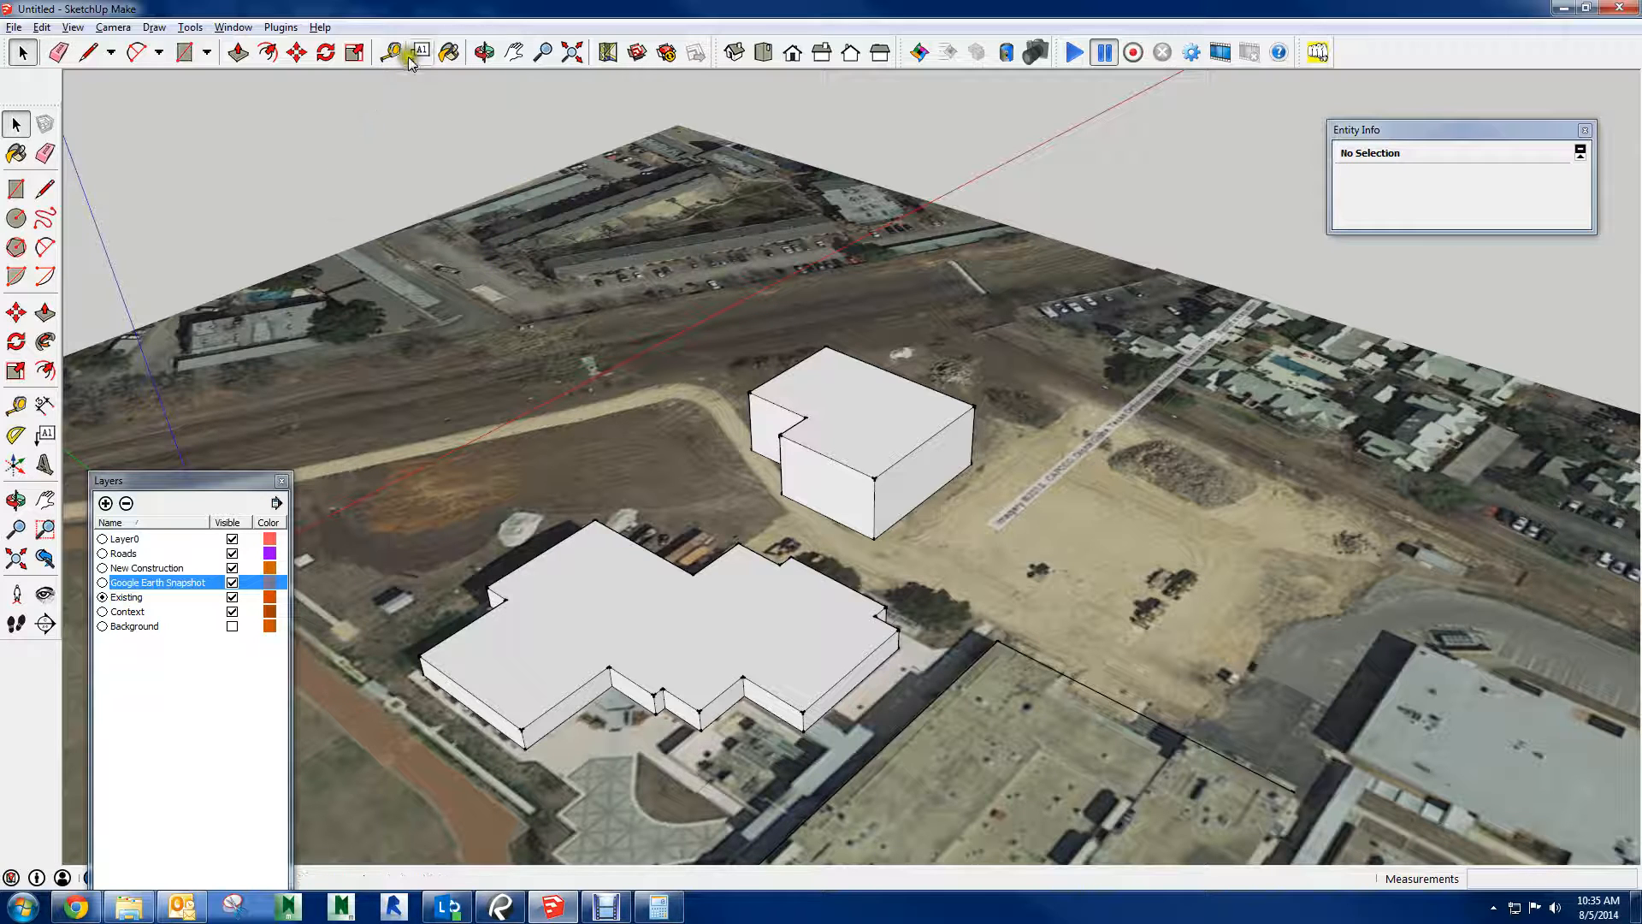
{"action": "left_click", "coordinate": [445, 53]}
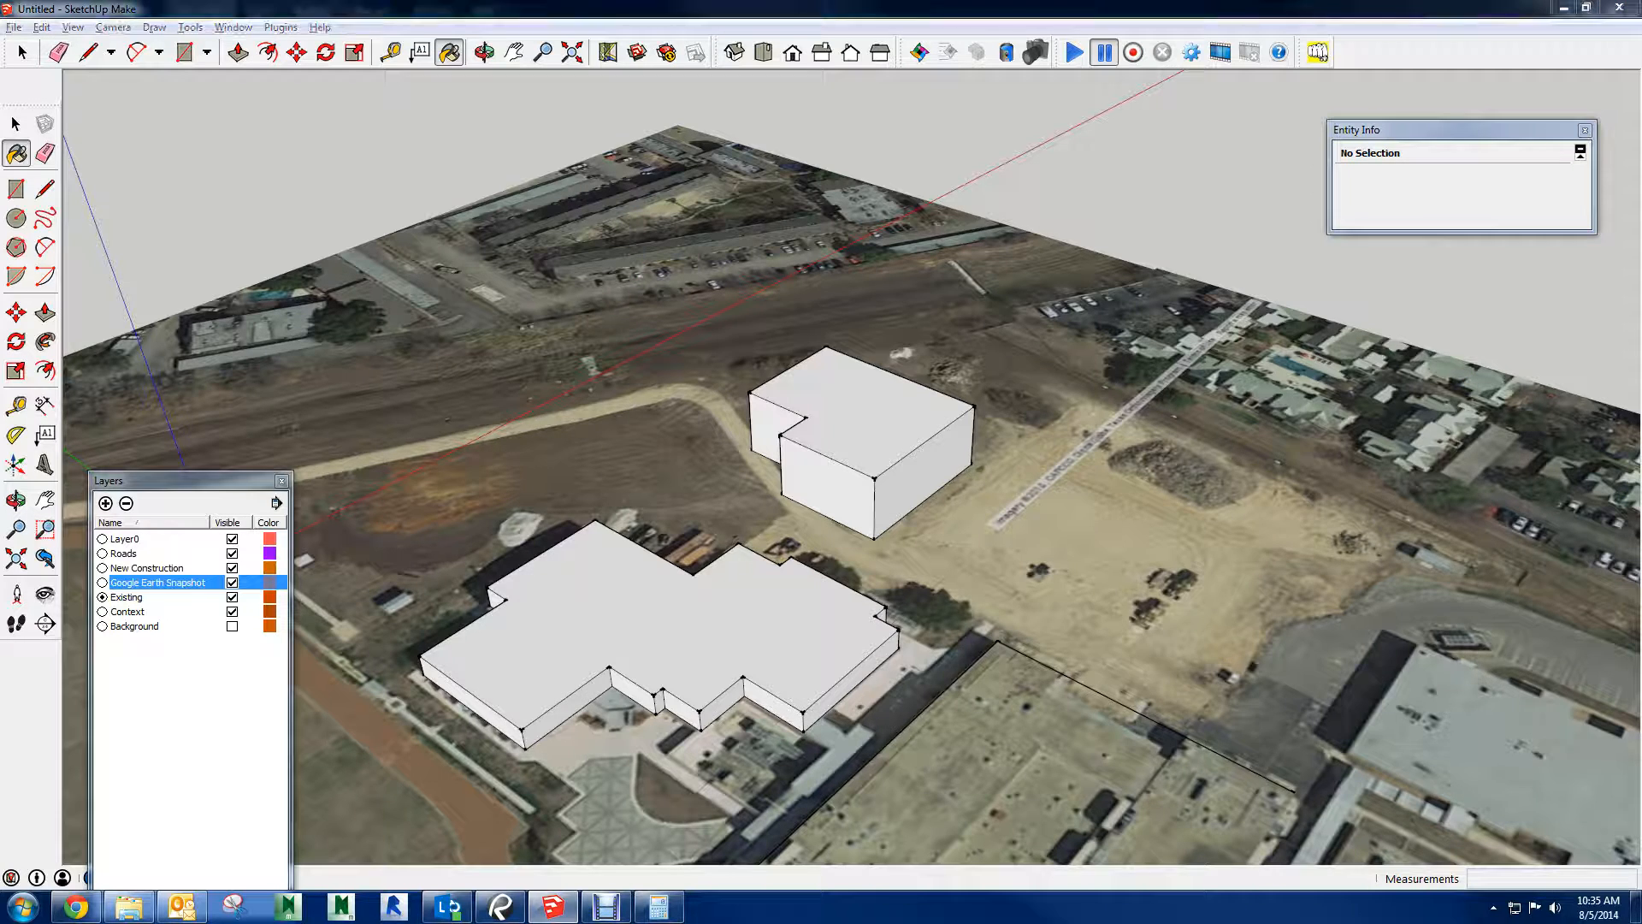
{"action": "left_click_drag", "start_coordinate": [1641, 513], "coordinate": [464, 285]}
{"action": "left_click", "coordinate": [376, 375]}
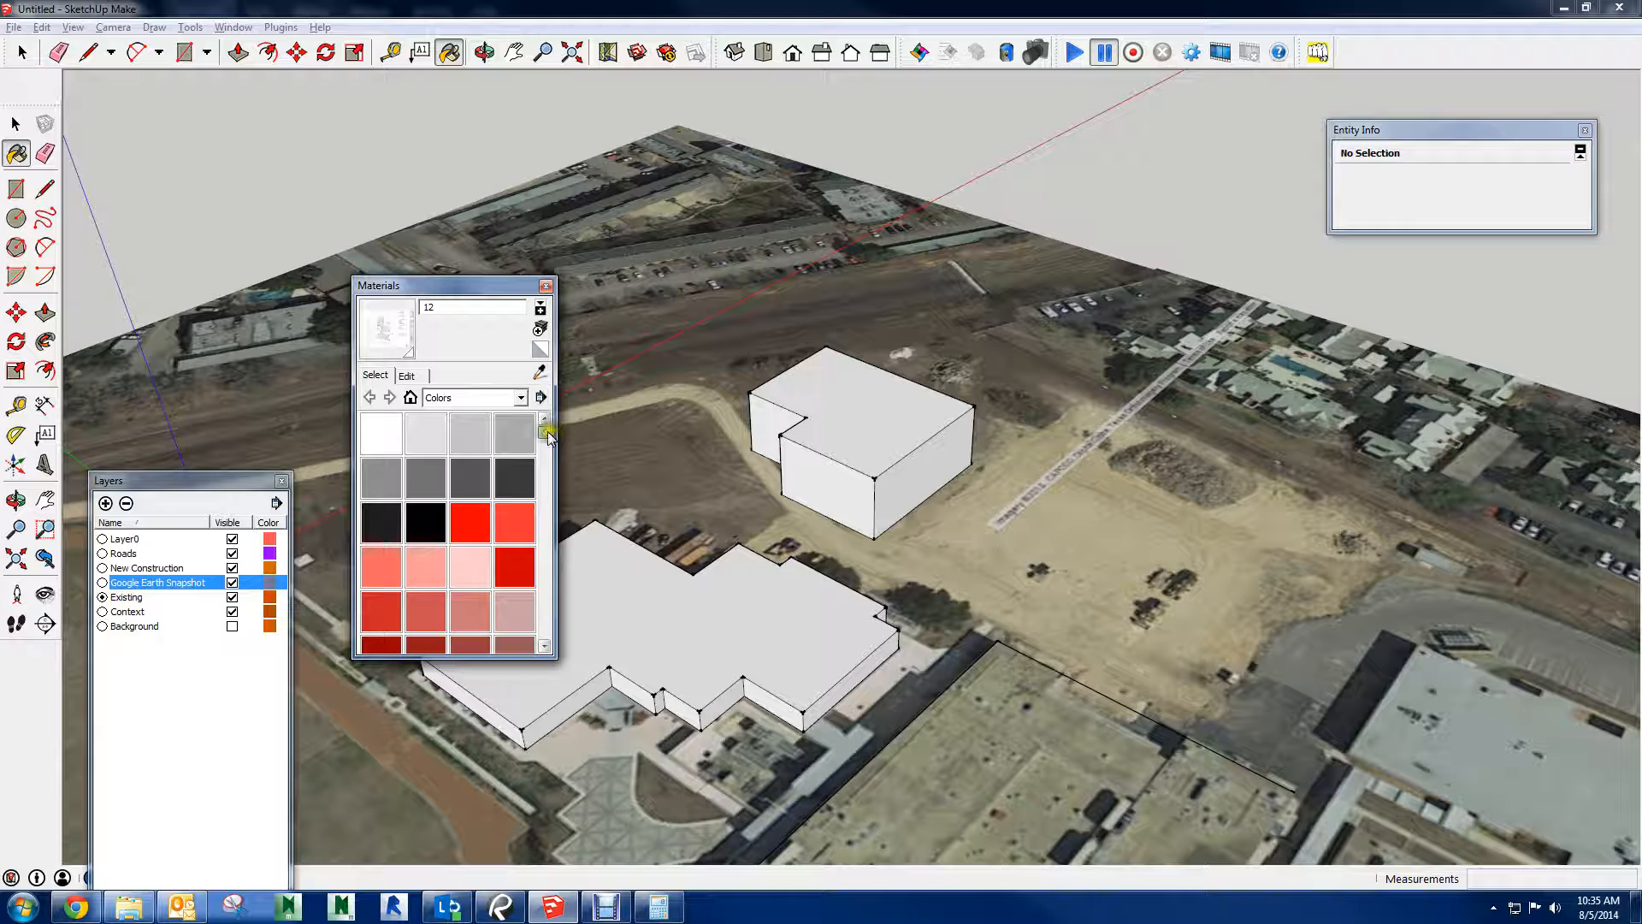
{"action": "left_click_drag", "start_coordinate": [548, 436], "coordinate": [554, 524]}
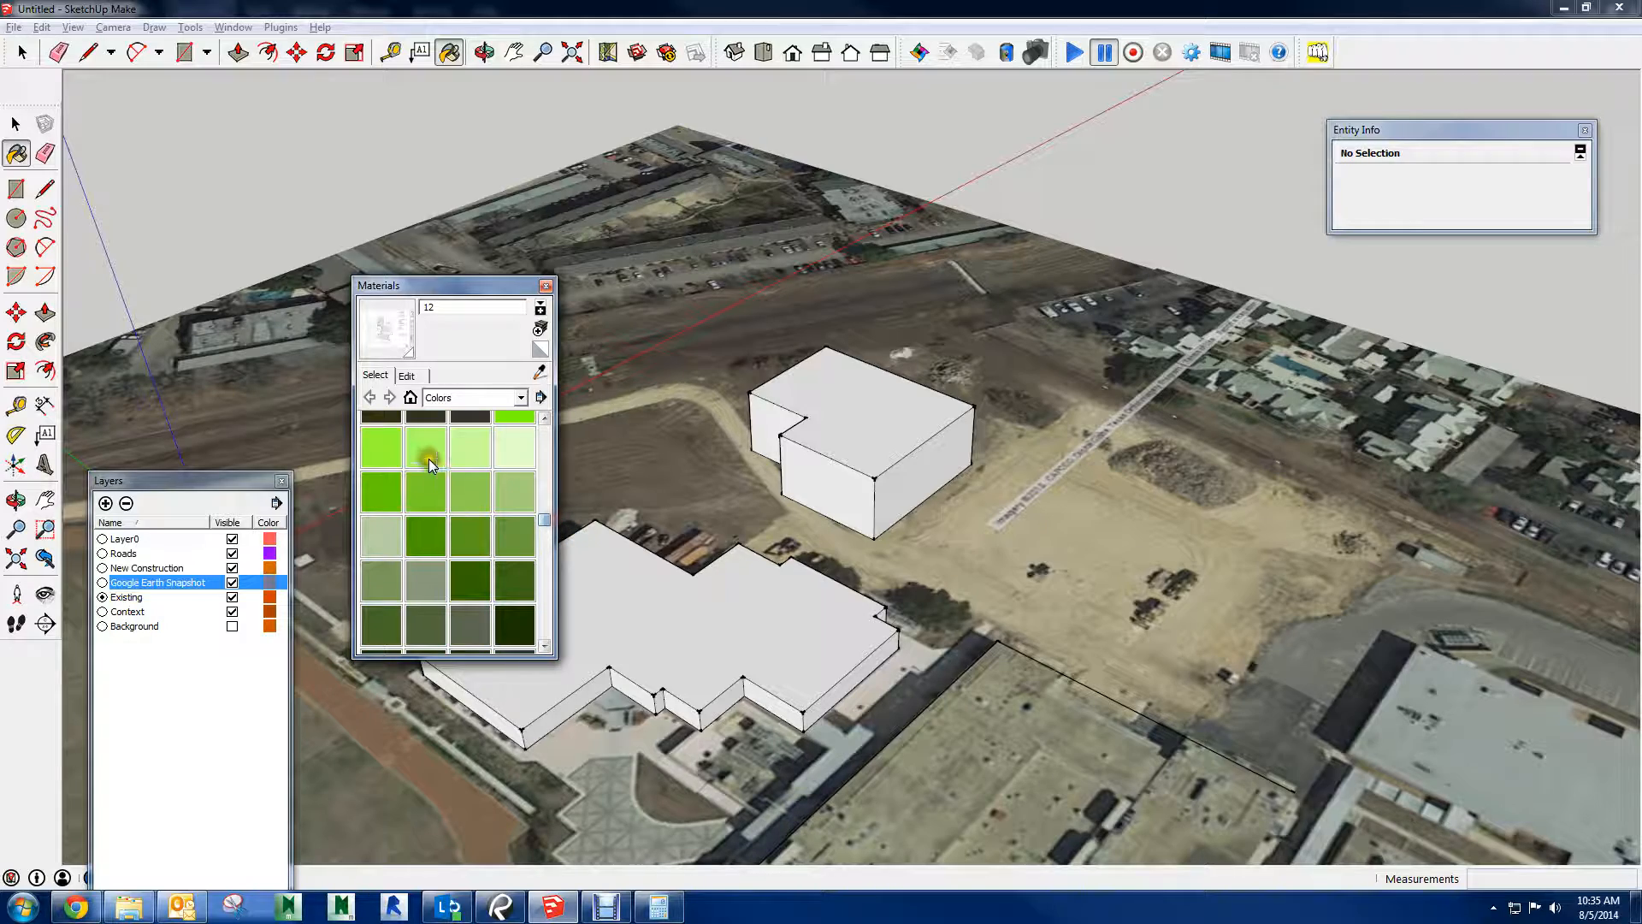
{"action": "left_click", "coordinate": [427, 463]}
{"action": "left_click", "coordinate": [843, 431]}
Choose the light gray Color_001 as the active paint material
{"action": "mouse_move", "coordinate": [752, 469]}
{"action": "middle_mouse_down"}
{"action": "mouse_move", "coordinate": [1048, 312]}
{"action": "mouse_move", "coordinate": [722, 465]}
{"action": "mouse_move", "coordinate": [598, 458]}
{"action": "middle_mouse_up"}
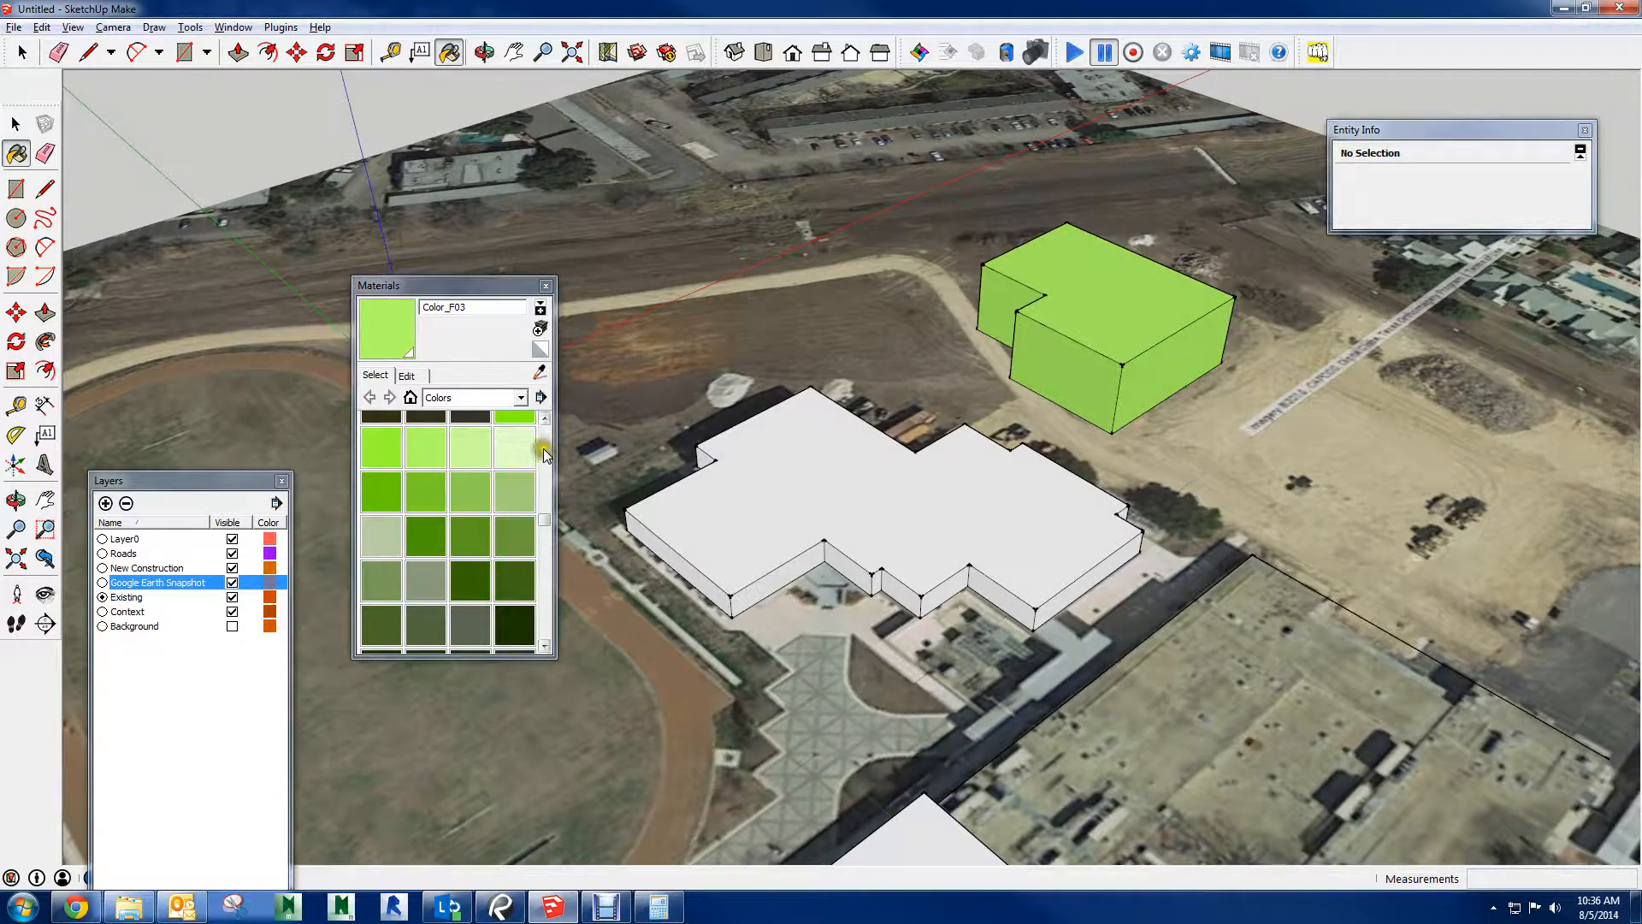
{"action": "scroll", "coordinate": [542, 466], "scroll_direction": "up", "scroll_amount": 1}
{"action": "left_click_drag", "start_coordinate": [542, 515], "coordinate": [569, 415]}
{"action": "left_click", "coordinate": [428, 433]}
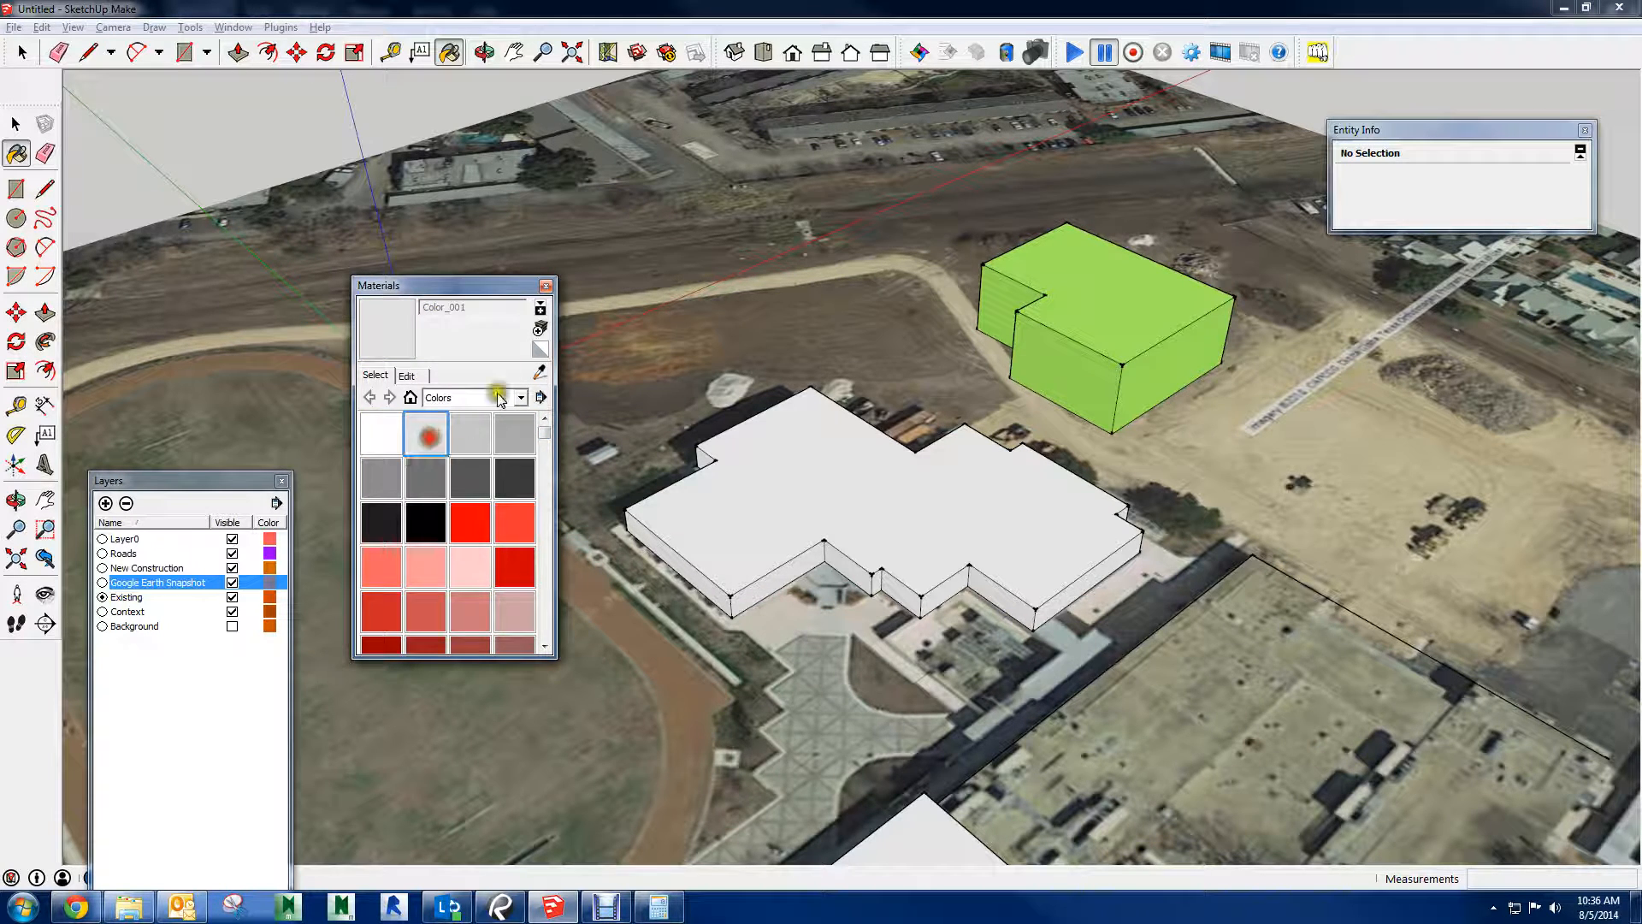
Window-select all the context buildings beside the running track and make them one group
{"action": "scroll", "coordinate": [878, 461], "scroll_direction": "down", "scroll_amount": 2}
{"action": "middle_click_drag", "start_coordinate": [878, 462], "coordinate": [1133, 265], "text": "shift"}
{"action": "scroll", "coordinate": [1099, 334], "scroll_direction": "down", "scroll_amount": 4}
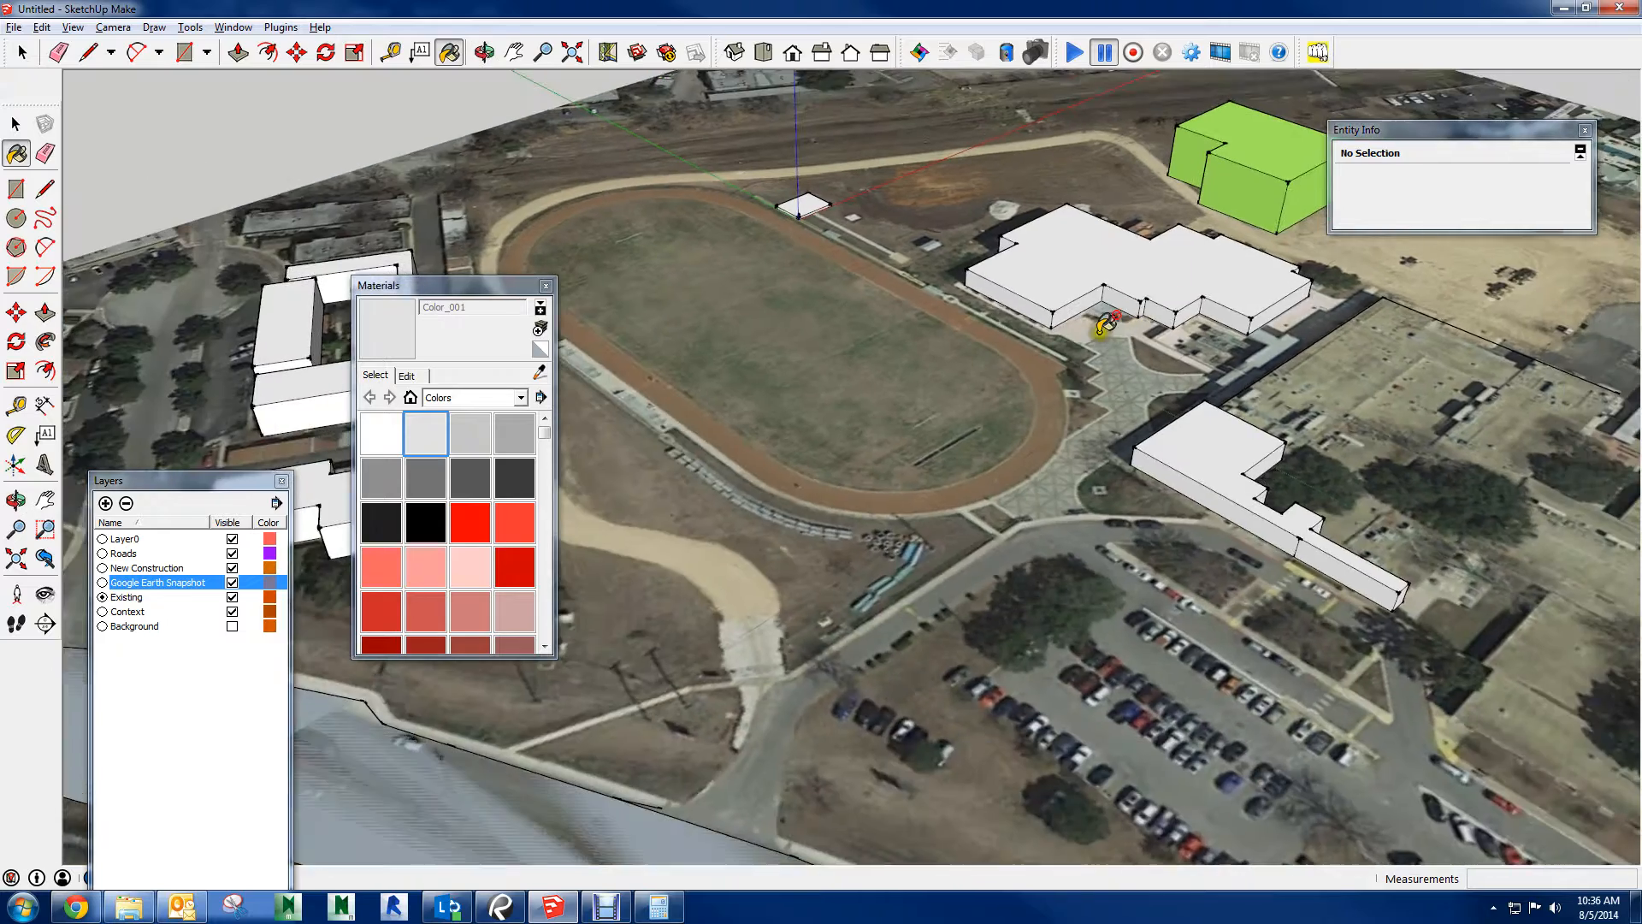
{"action": "middle_click_drag", "start_coordinate": [917, 310], "coordinate": [1336, 295], "text": "shift"}
{"action": "key", "text": "space"}
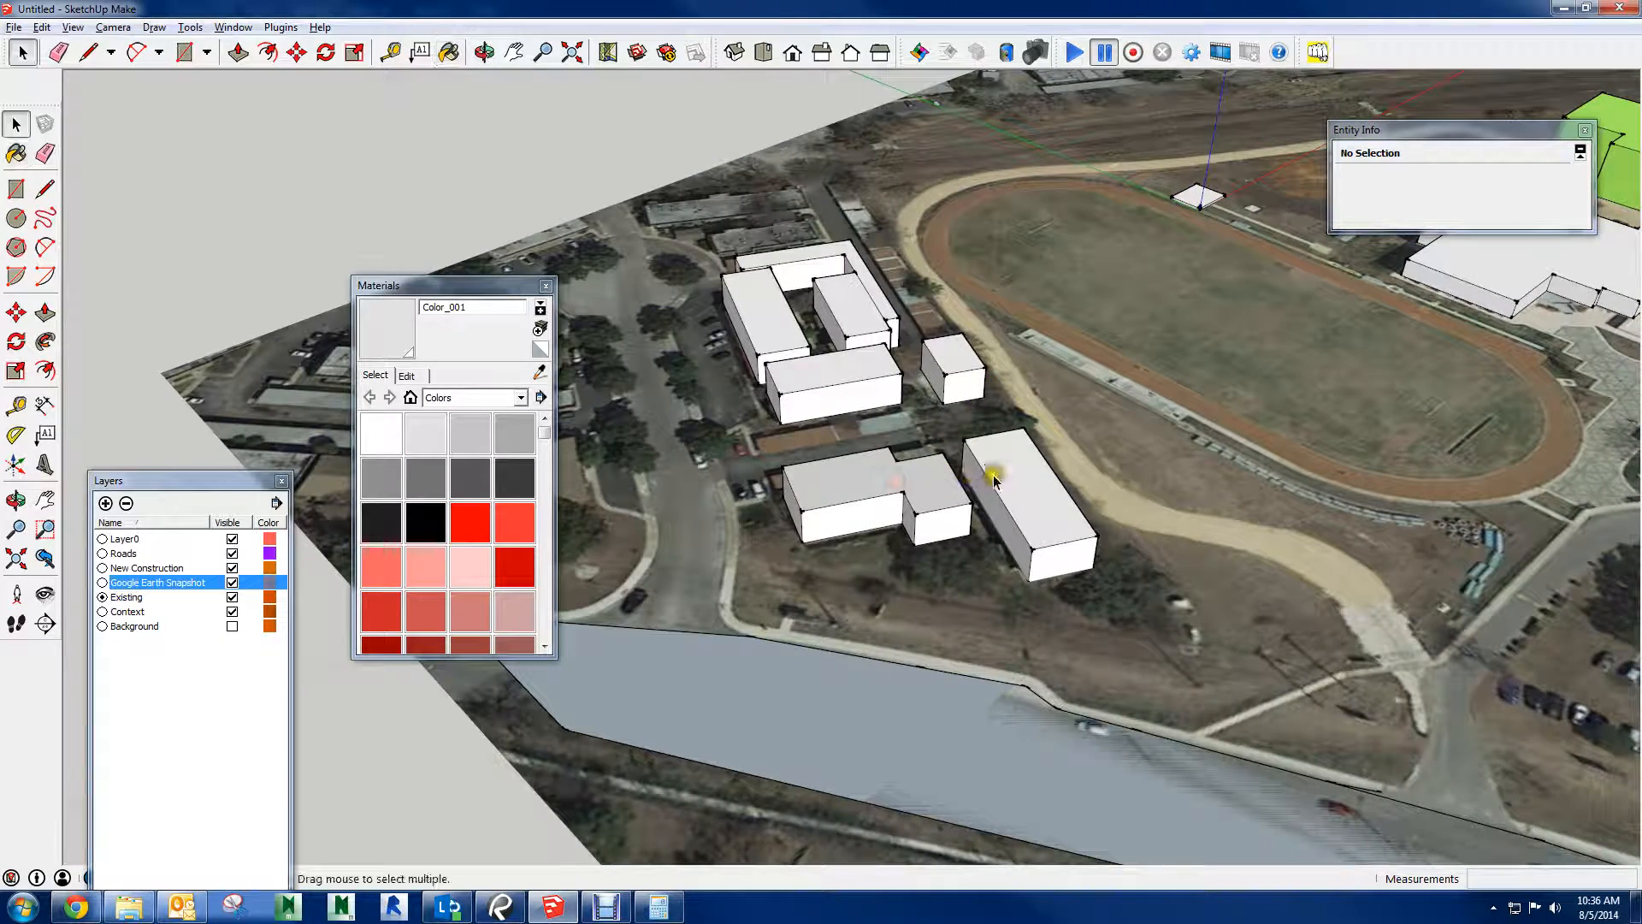
{"action": "left_click", "coordinate": [1000, 473]}
{"action": "left_click_drag", "start_coordinate": [631, 204], "coordinate": [1219, 662]}
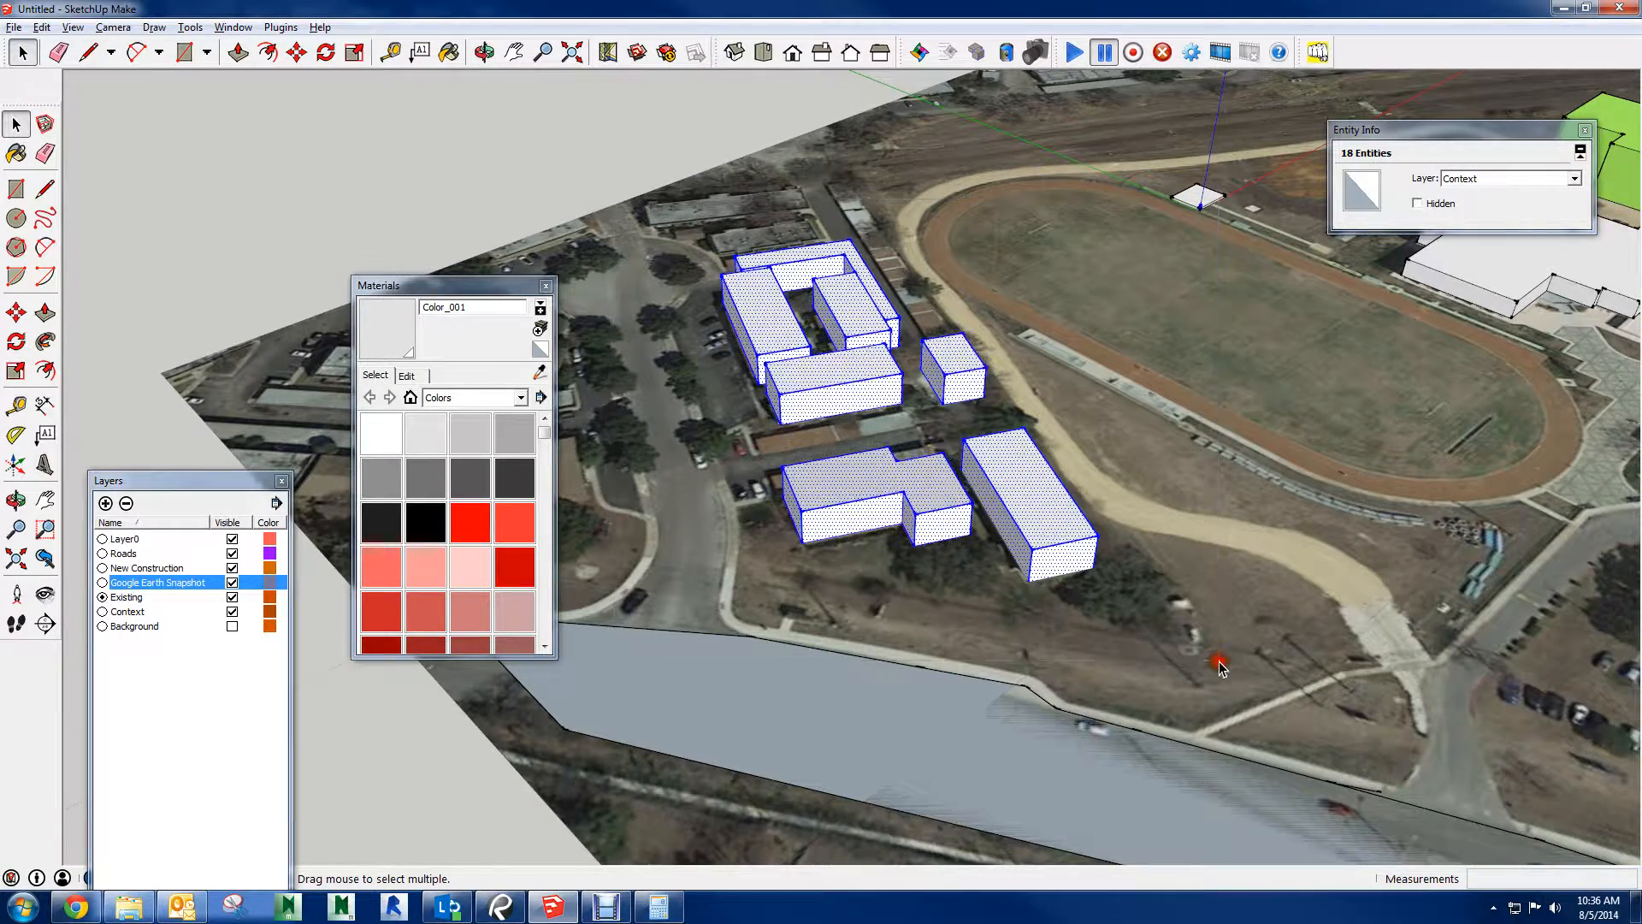
{"action": "right_click", "coordinate": [1053, 536]}
{"action": "left_click", "coordinate": [1111, 276]}
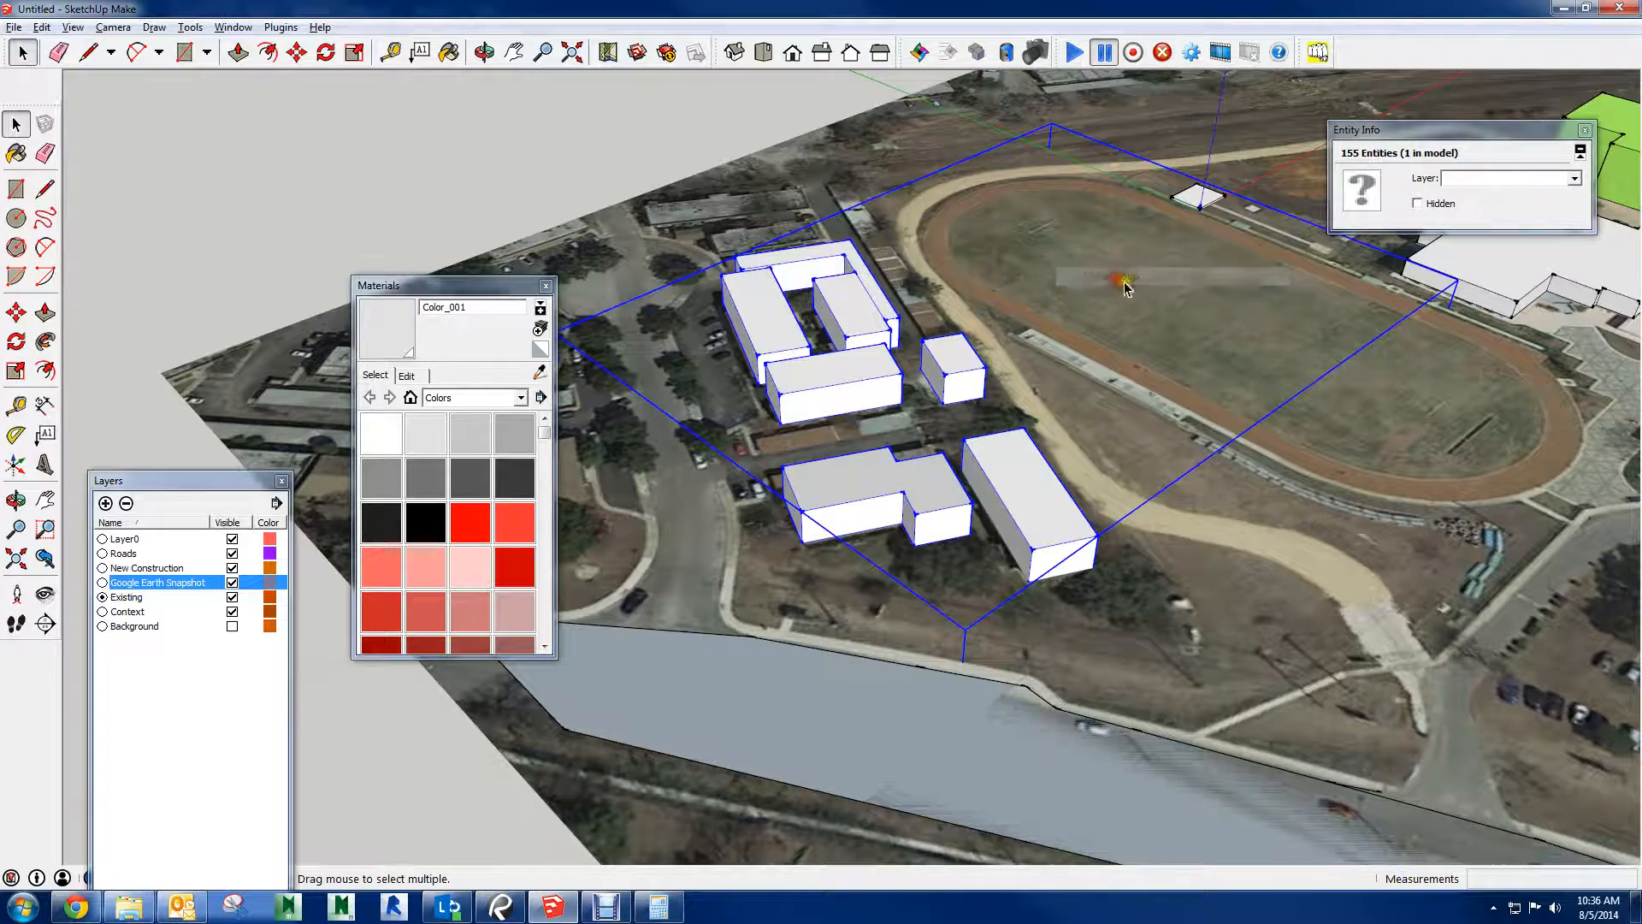
Inspect the context buildings group from below and explode it
{"action": "middle_click_drag", "start_coordinate": [1126, 445], "coordinate": [720, 210]}
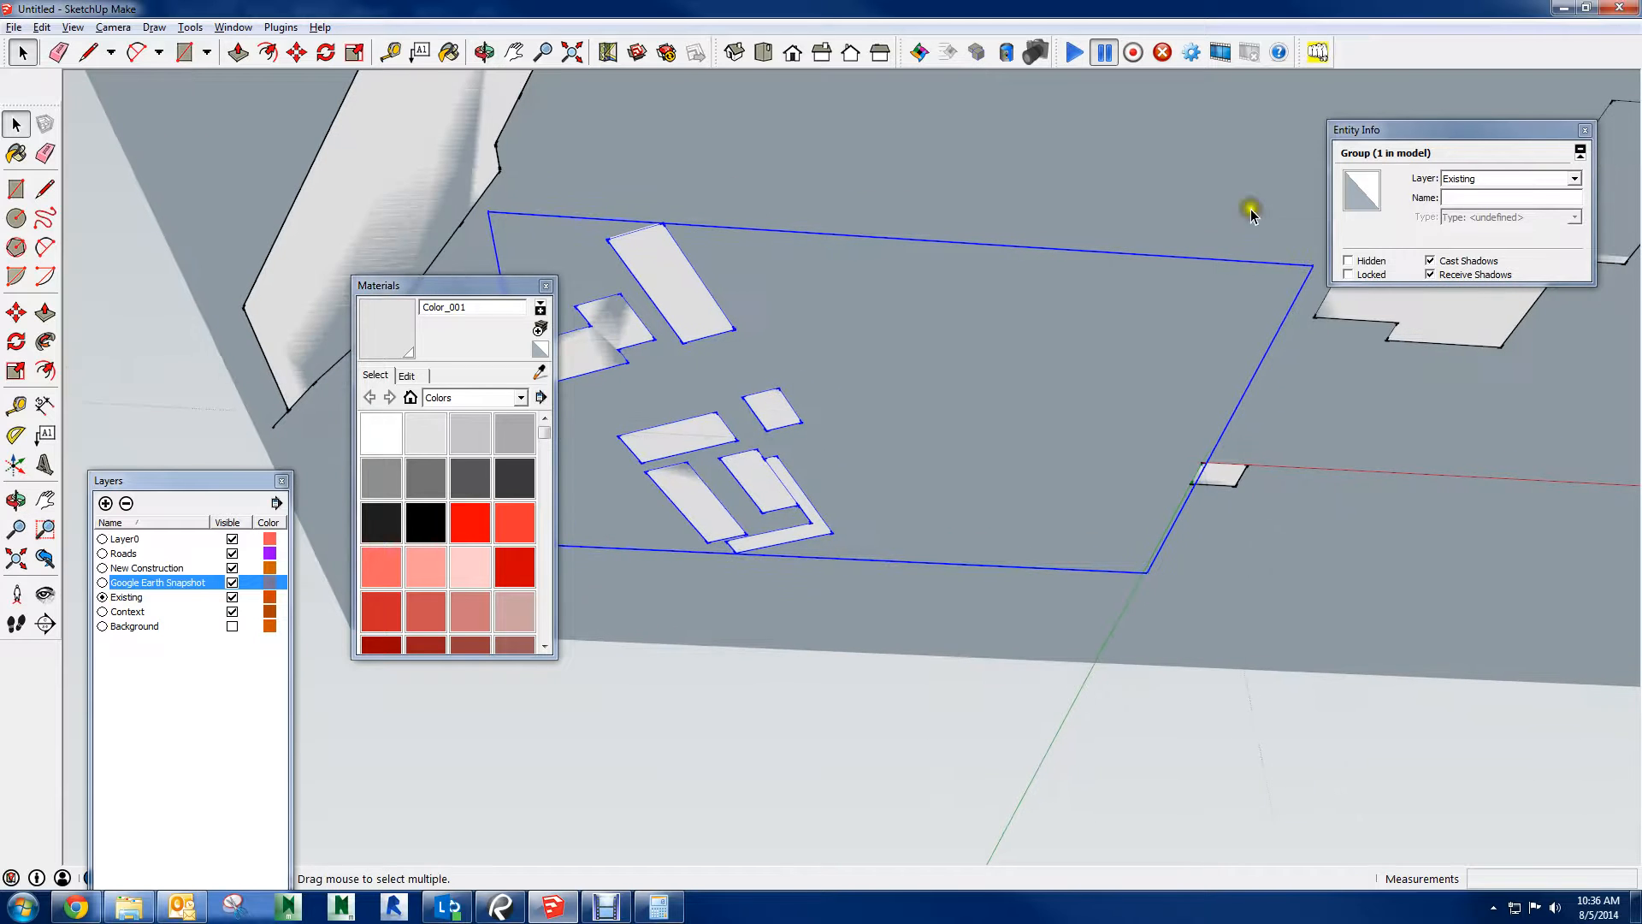
{"action": "middle_click_drag", "start_coordinate": [941, 506], "coordinate": [1129, 689]}
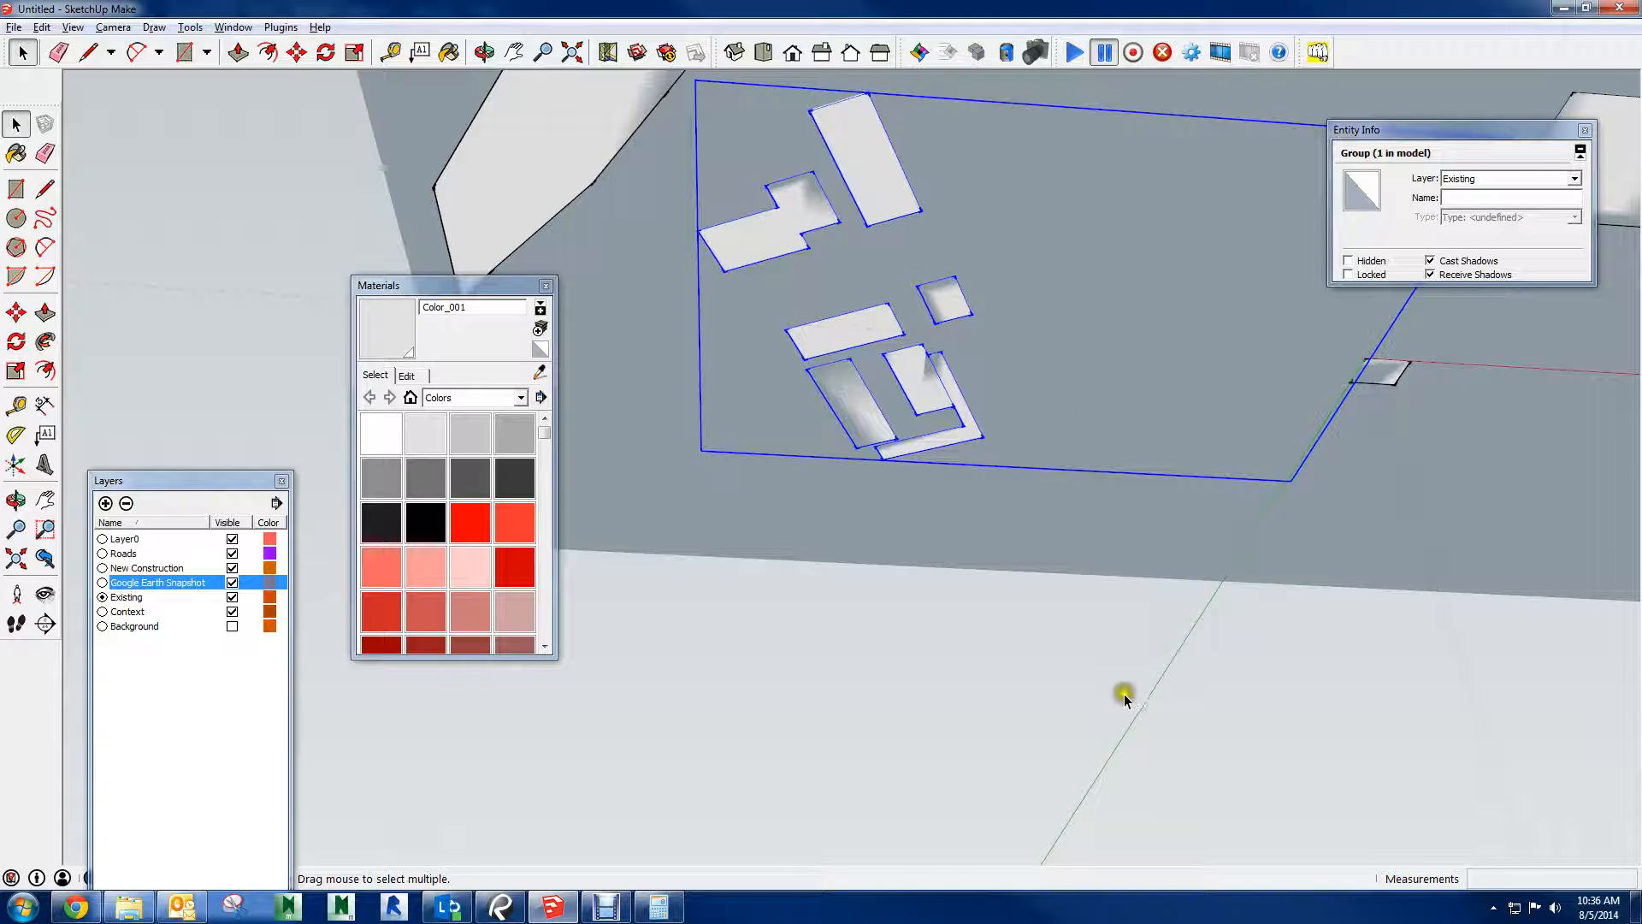
{"action": "left_click", "coordinate": [1112, 694]}
{"action": "left_click", "coordinate": [883, 197]}
{"action": "right_click", "coordinate": [884, 198]}
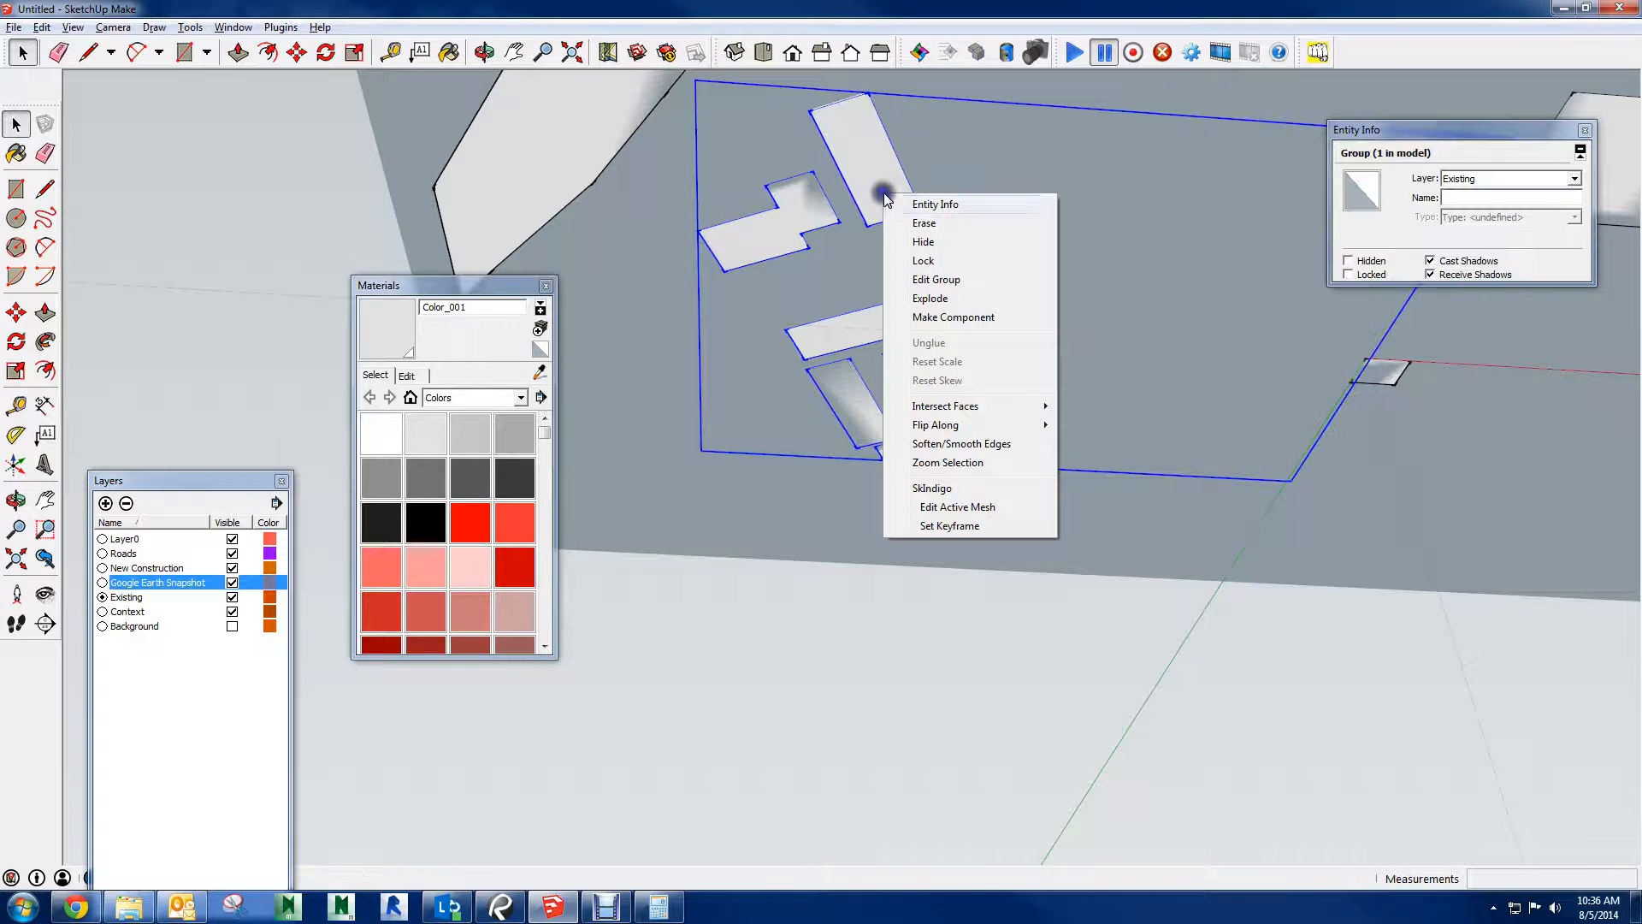
{"action": "left_click", "coordinate": [929, 298]}
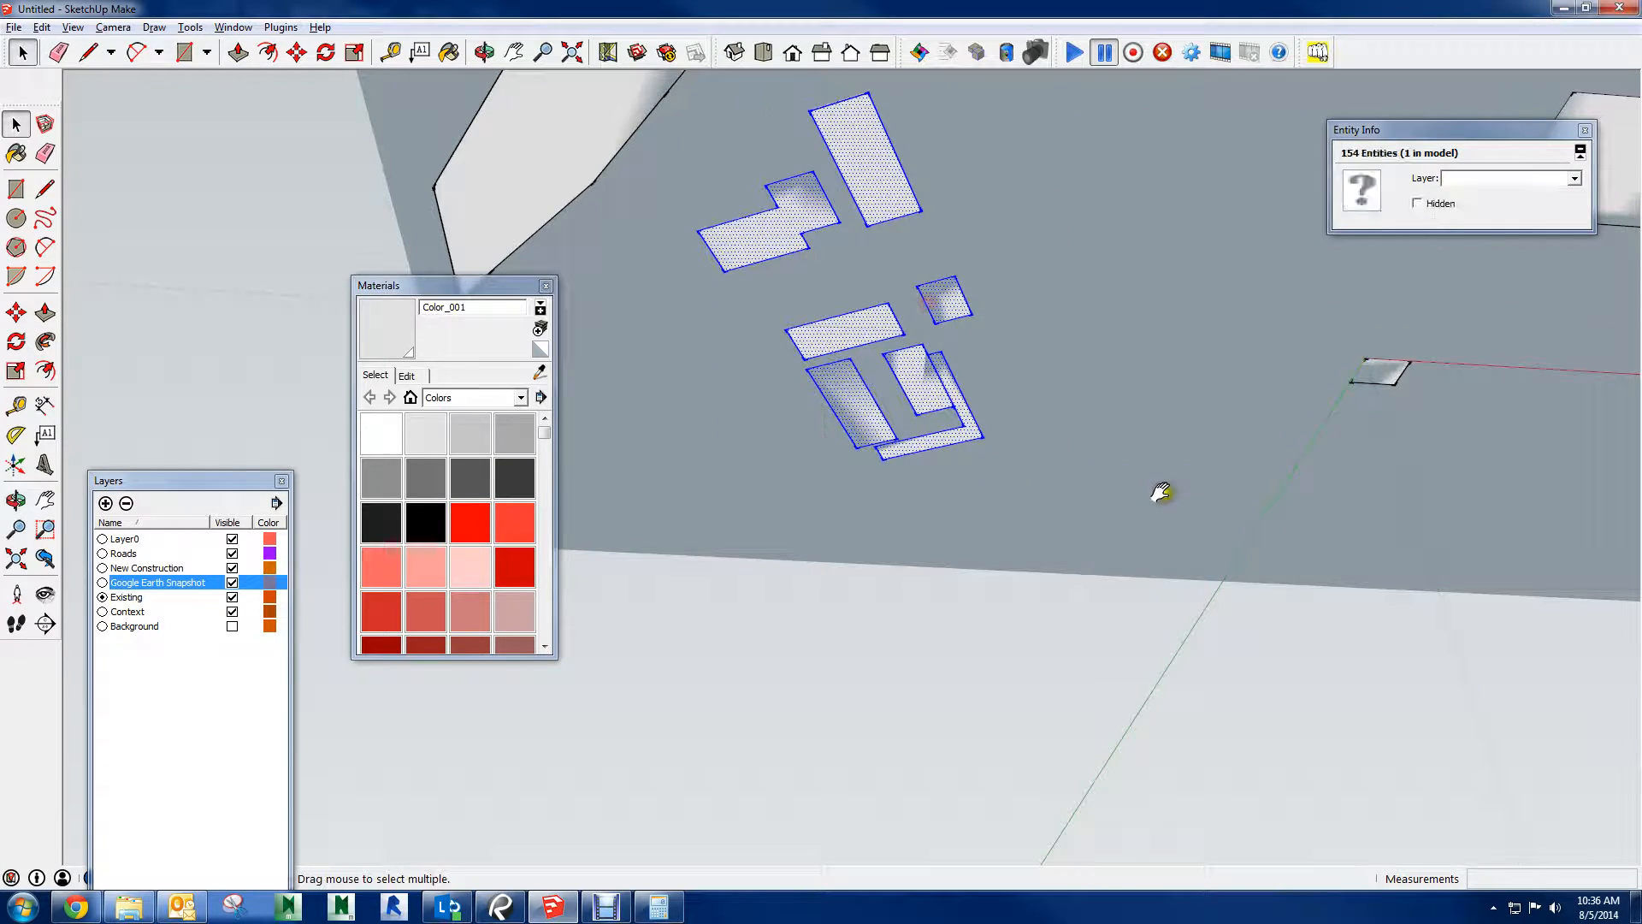
Window-select only the context buildings from below the ground and regroup them
{"action": "middle_click_drag", "start_coordinate": [1160, 492], "coordinate": [767, 217]}
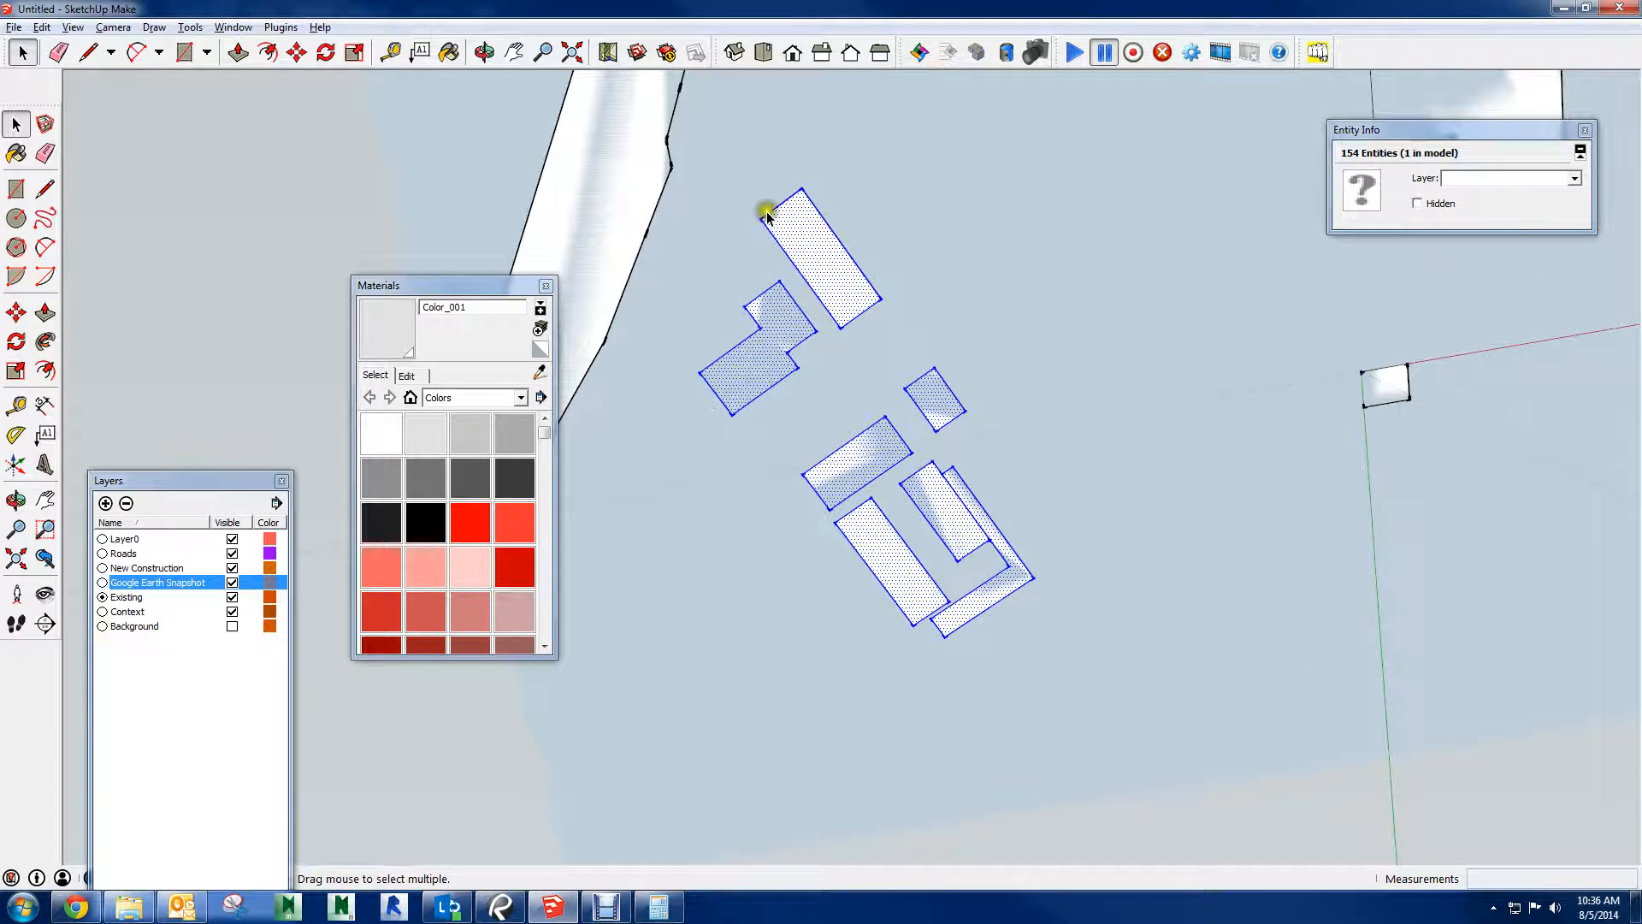
{"action": "left_click_drag", "start_coordinate": [700, 149], "coordinate": [1091, 688]}
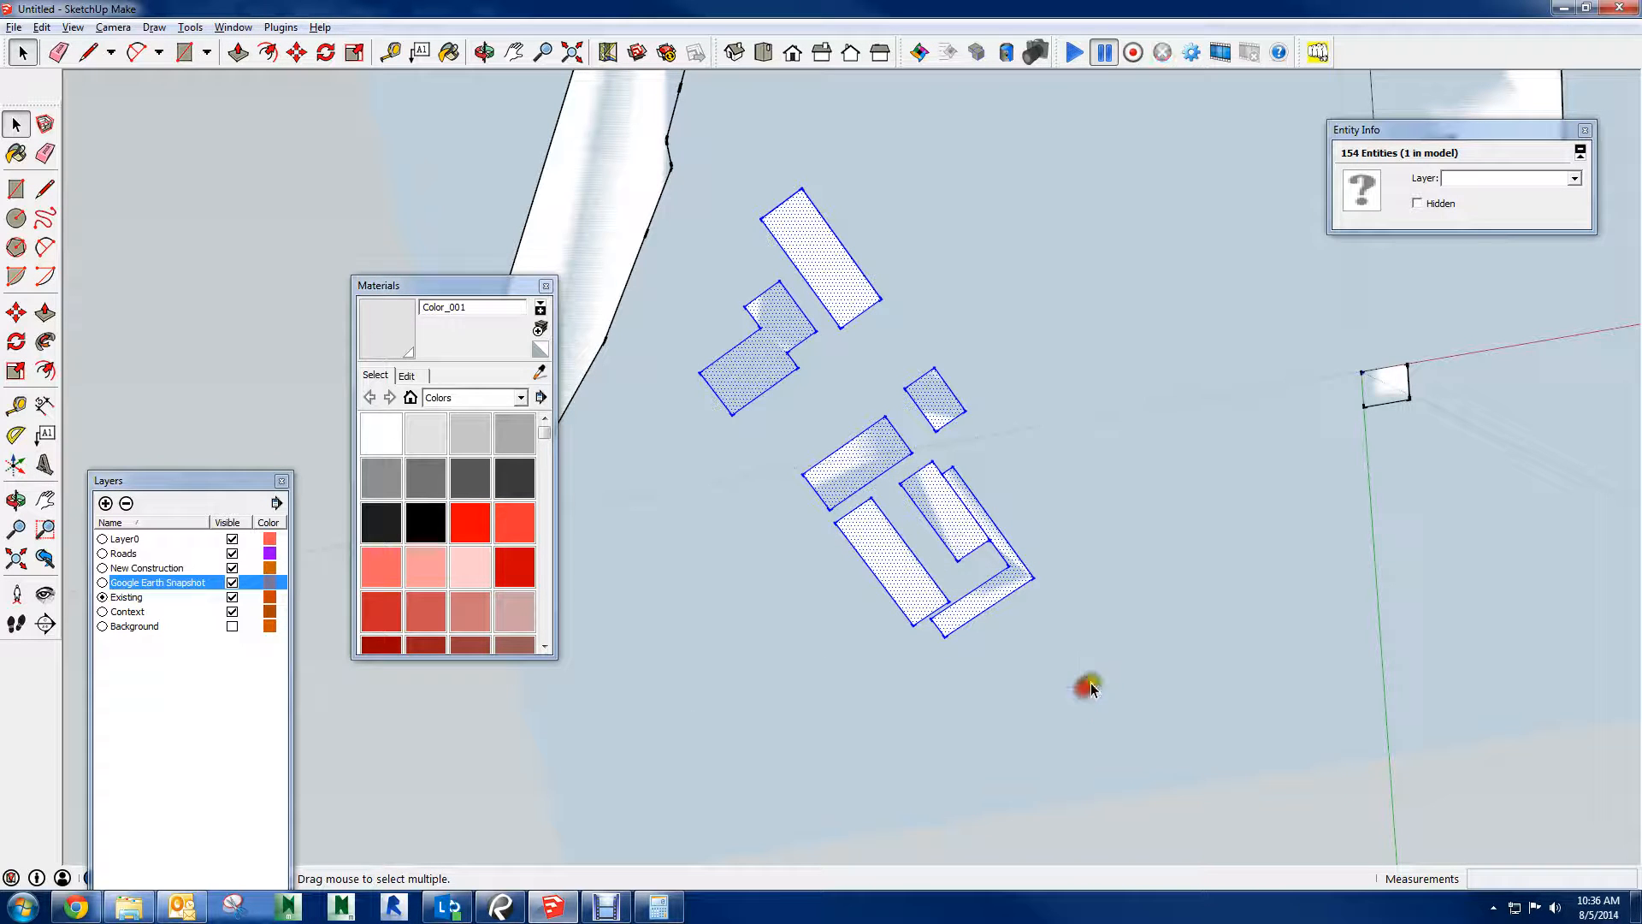
{"action": "right_click", "coordinate": [838, 294]}
{"action": "left_click", "coordinate": [926, 444]}
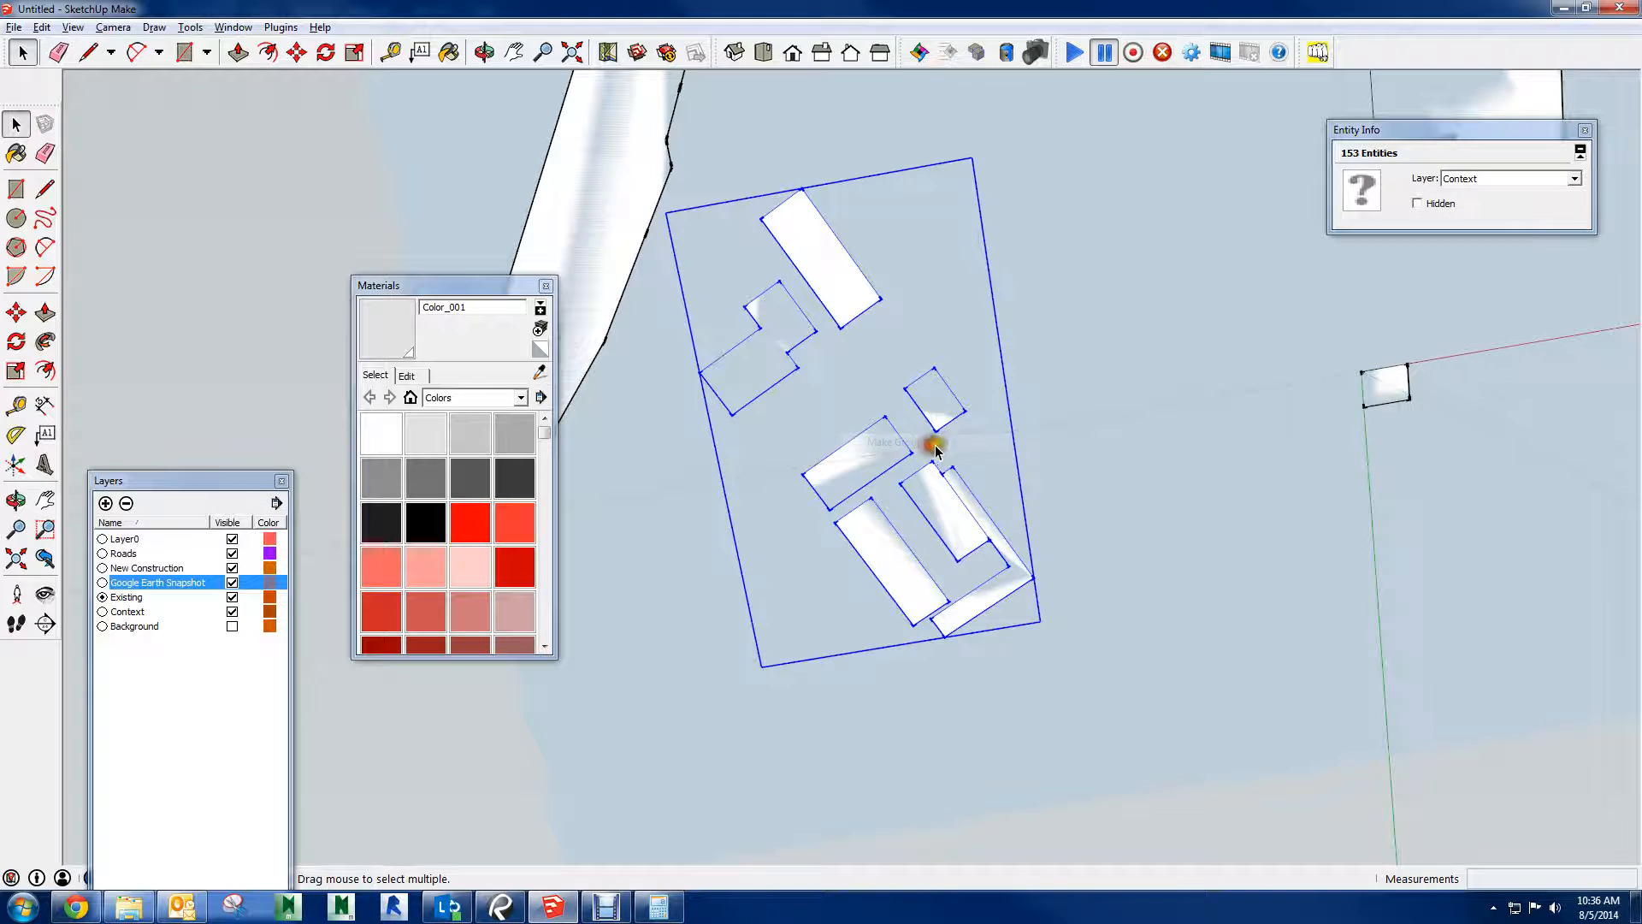
Try Color_001 and Color_002 as materials, and paint the context buildings group with the gray Color_002
{"action": "middle_click_drag", "start_coordinate": [924, 326], "coordinate": [1114, 584]}
{"action": "middle_click_drag", "start_coordinate": [975, 282], "coordinate": [960, 466]}
{"action": "scroll", "coordinate": [965, 440], "scroll_direction": "up", "scroll_amount": 3}
{"action": "middle_click_drag", "start_coordinate": [967, 342], "coordinate": [989, 410]}
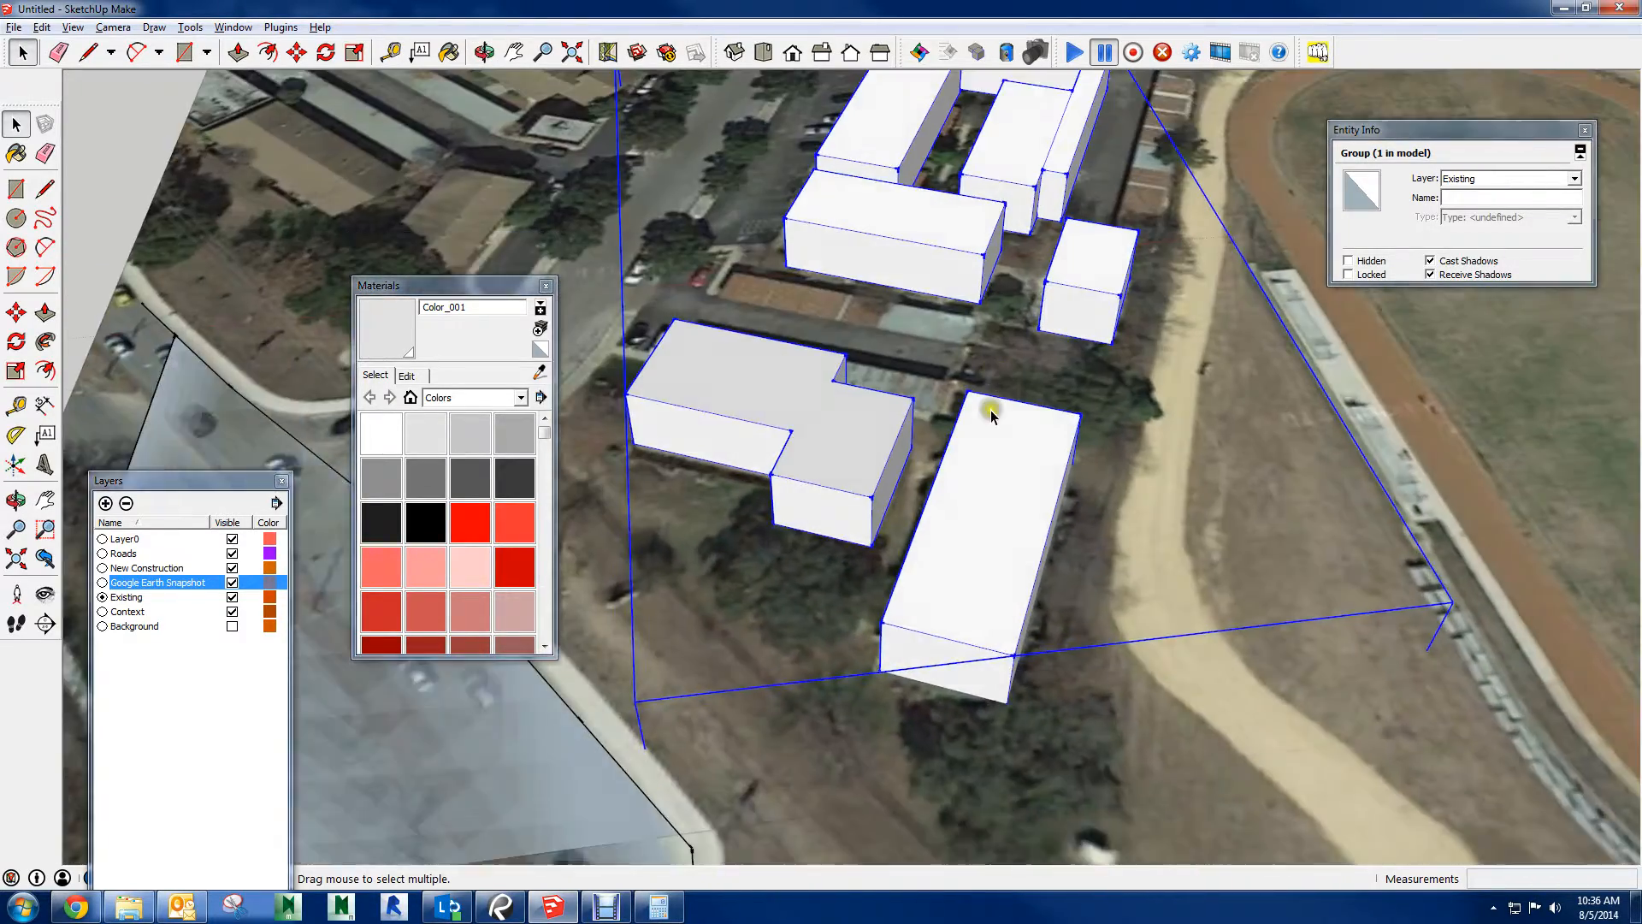
{"action": "scroll", "coordinate": [686, 410], "scroll_direction": "up", "scroll_amount": 3}
{"action": "middle_click_drag", "start_coordinate": [992, 193], "coordinate": [897, 409], "text": "shift"}
{"action": "scroll", "coordinate": [903, 434], "scroll_direction": "down", "scroll_amount": 1}
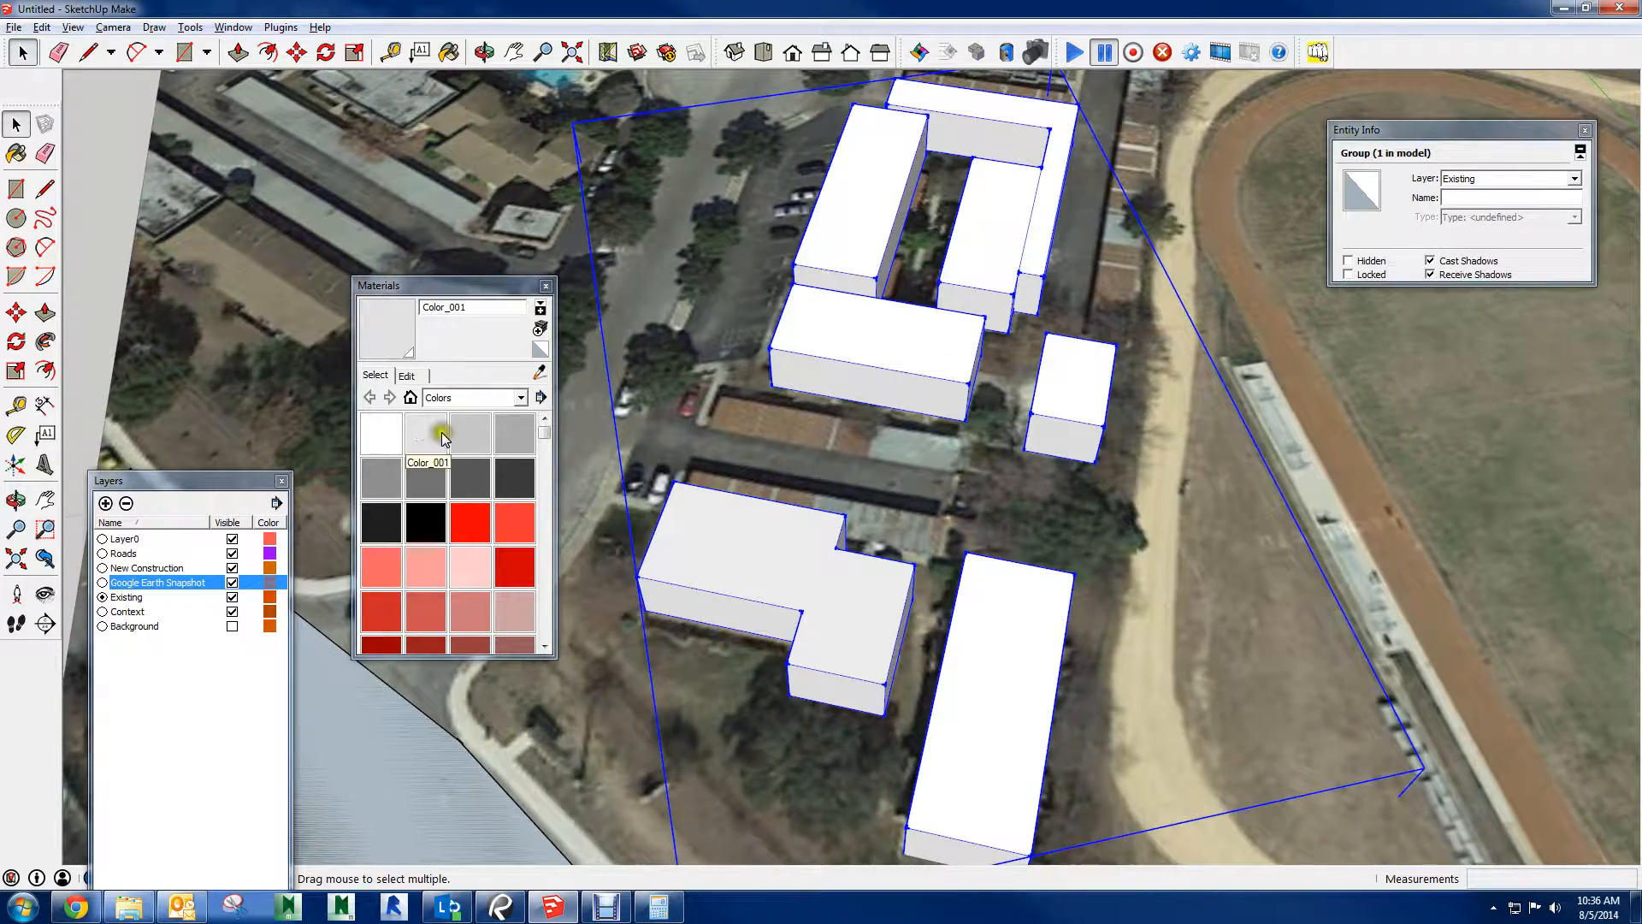
{"action": "left_click", "coordinate": [425, 434]}
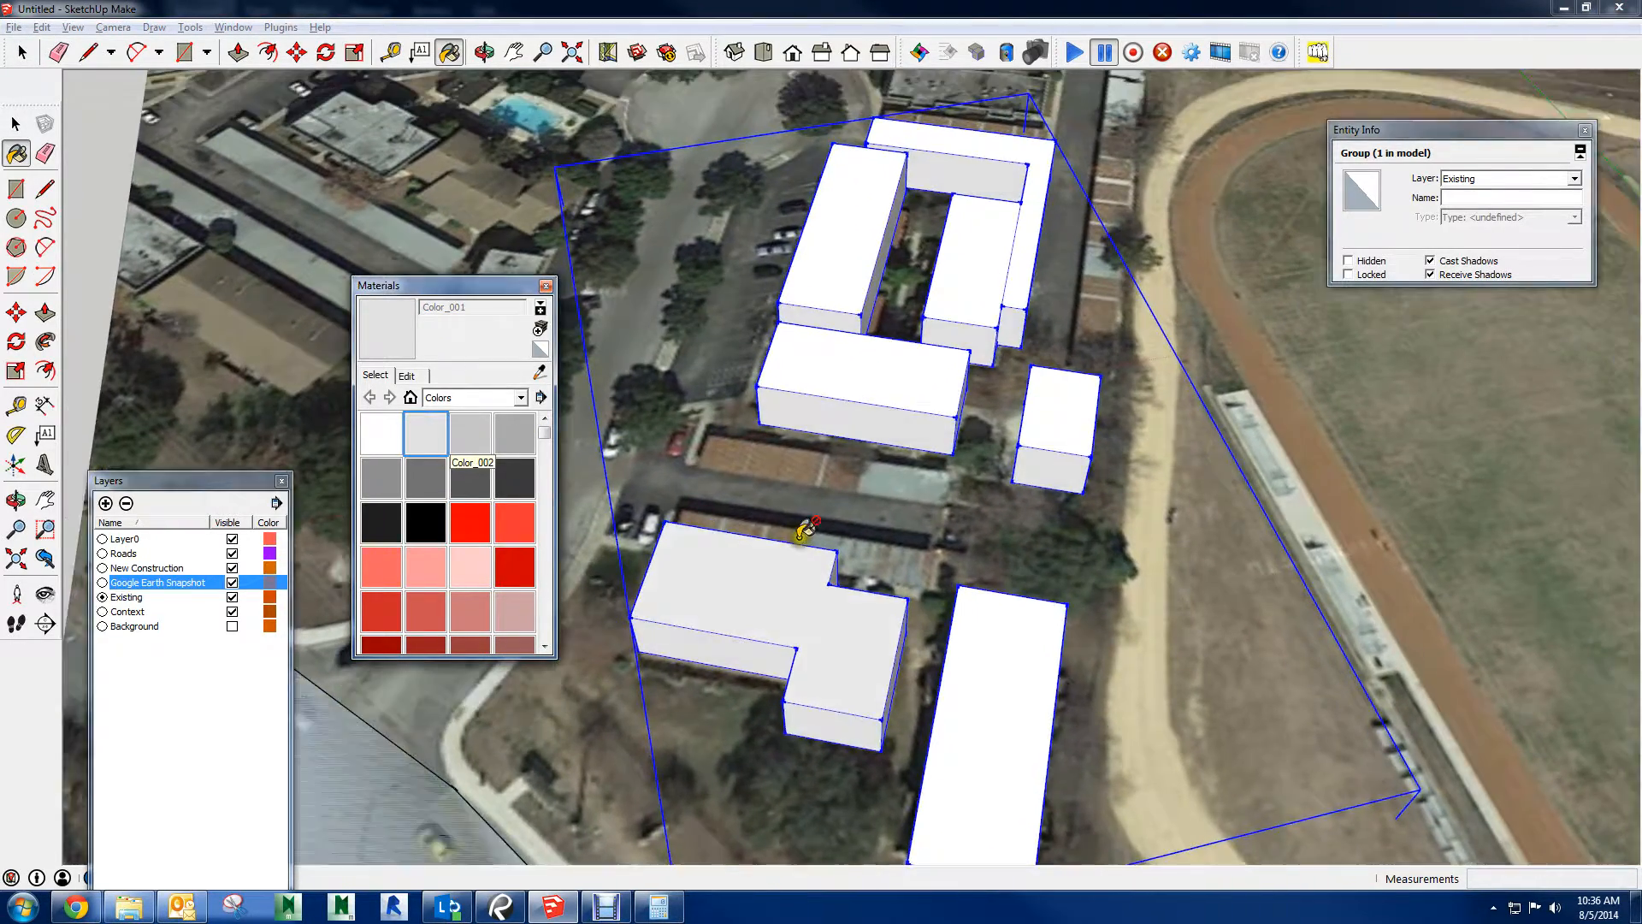
{"action": "middle_click_drag", "start_coordinate": [806, 529], "coordinate": [1079, 412]}
{"action": "left_click", "coordinate": [472, 436]}
{"action": "middle_click_drag", "start_coordinate": [816, 581], "coordinate": [1165, 603]}
{"action": "scroll", "coordinate": [1165, 603], "scroll_direction": "up", "scroll_amount": 2}
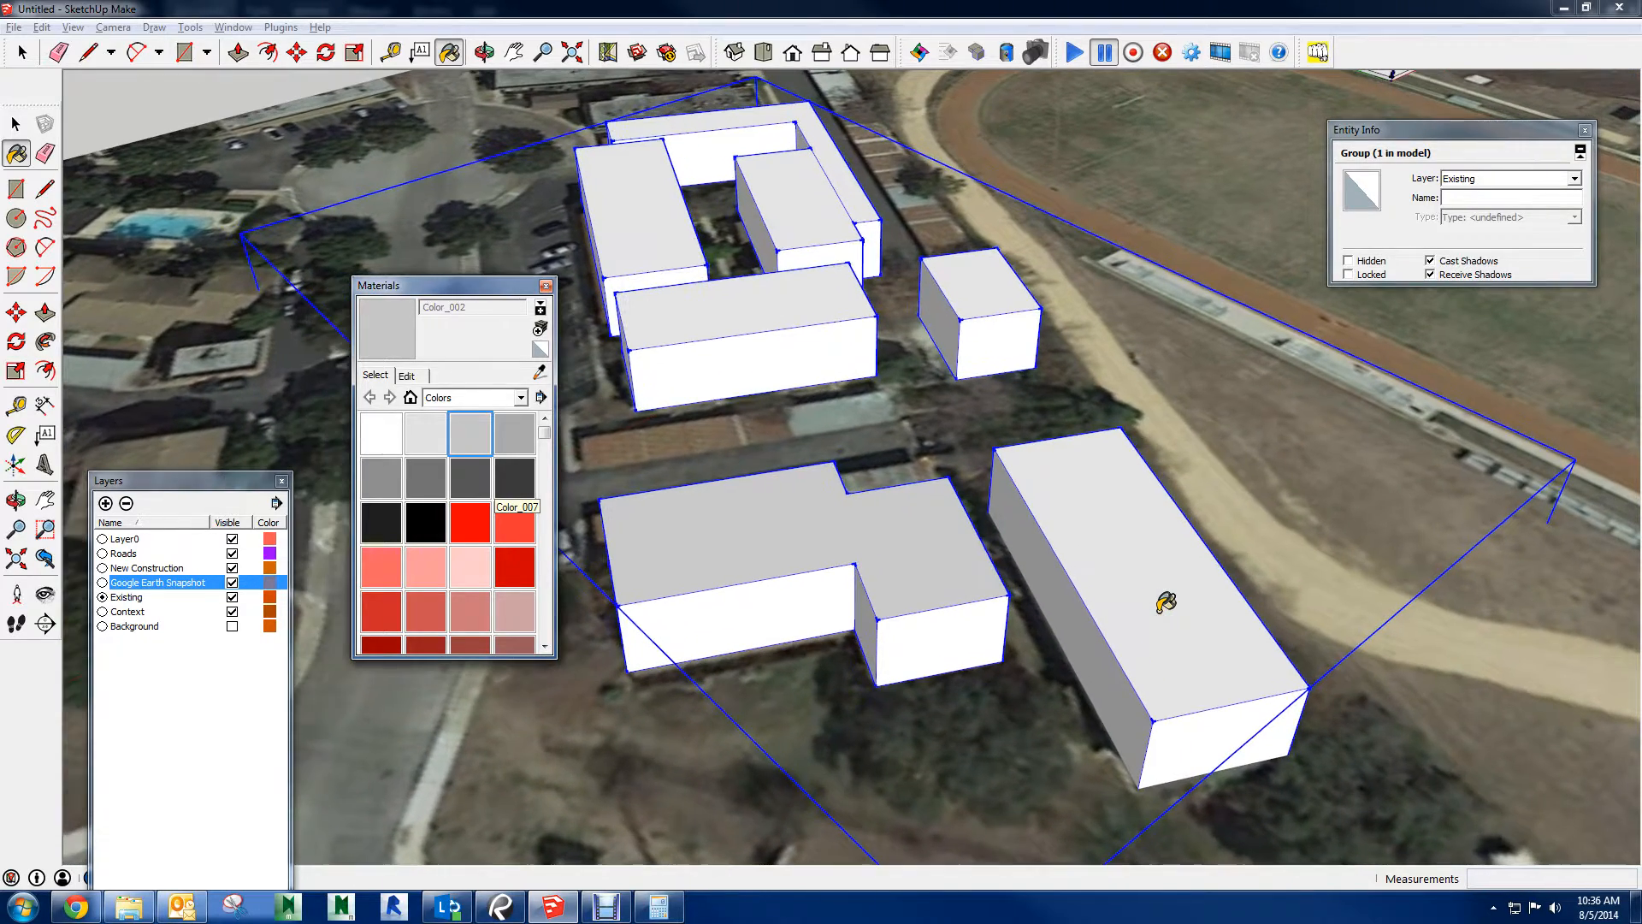
{"action": "left_click", "coordinate": [1154, 577]}
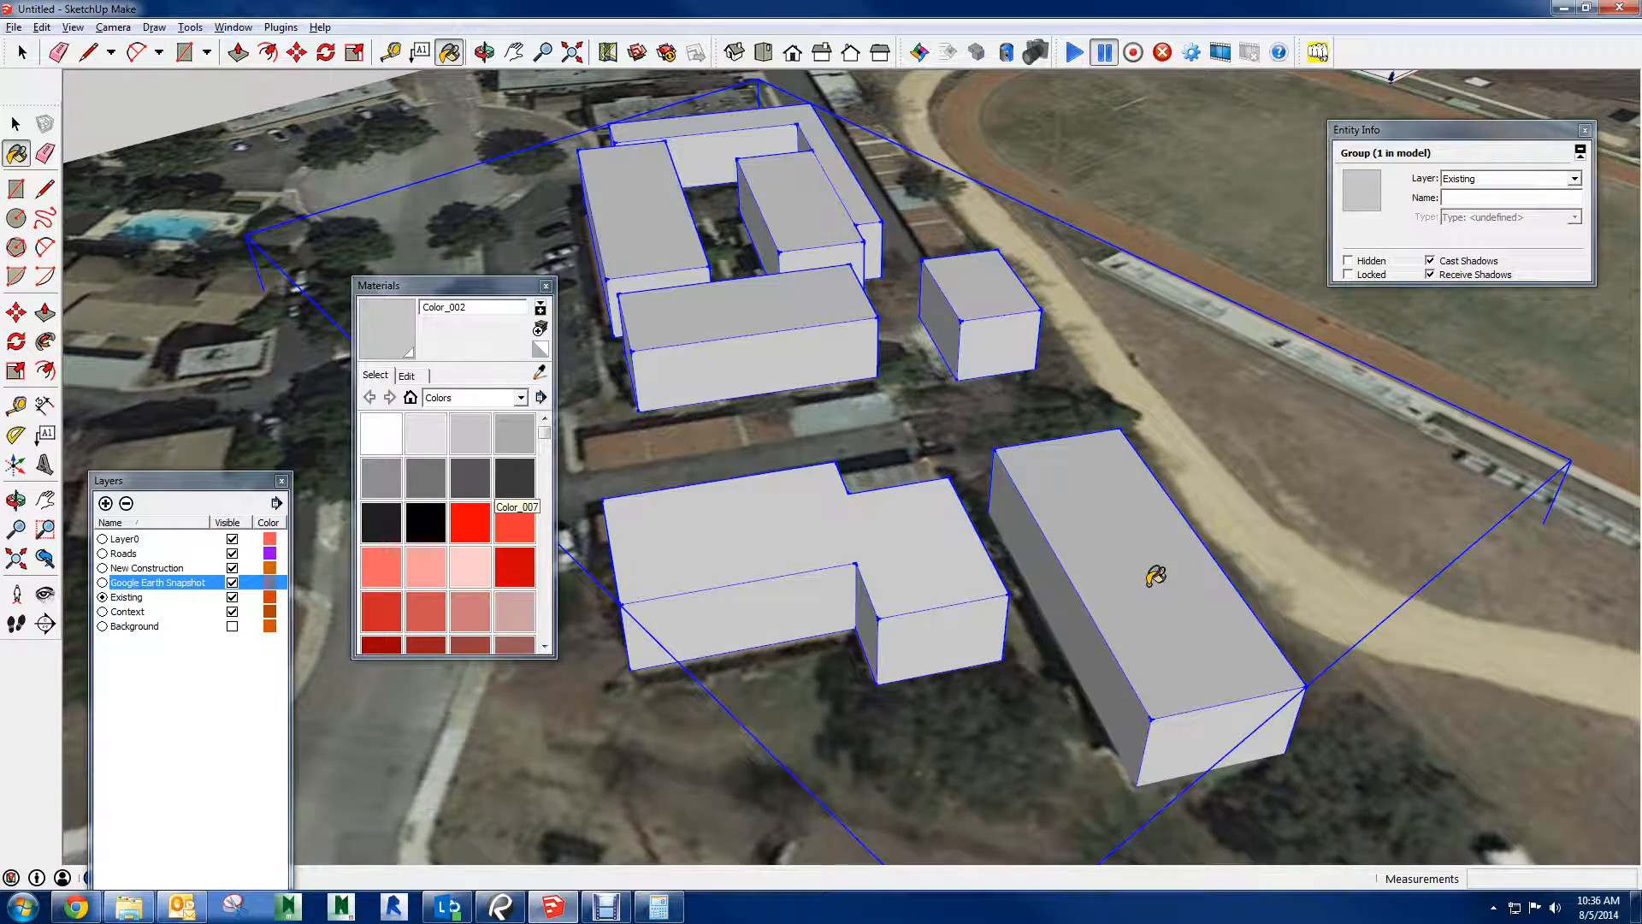
Paint the context buildings group with the red Color_A02, and open the group to paint the L-shaped building's roof the same color
{"action": "left_click", "coordinate": [514, 521]}
{"action": "left_click", "coordinate": [1096, 588]}
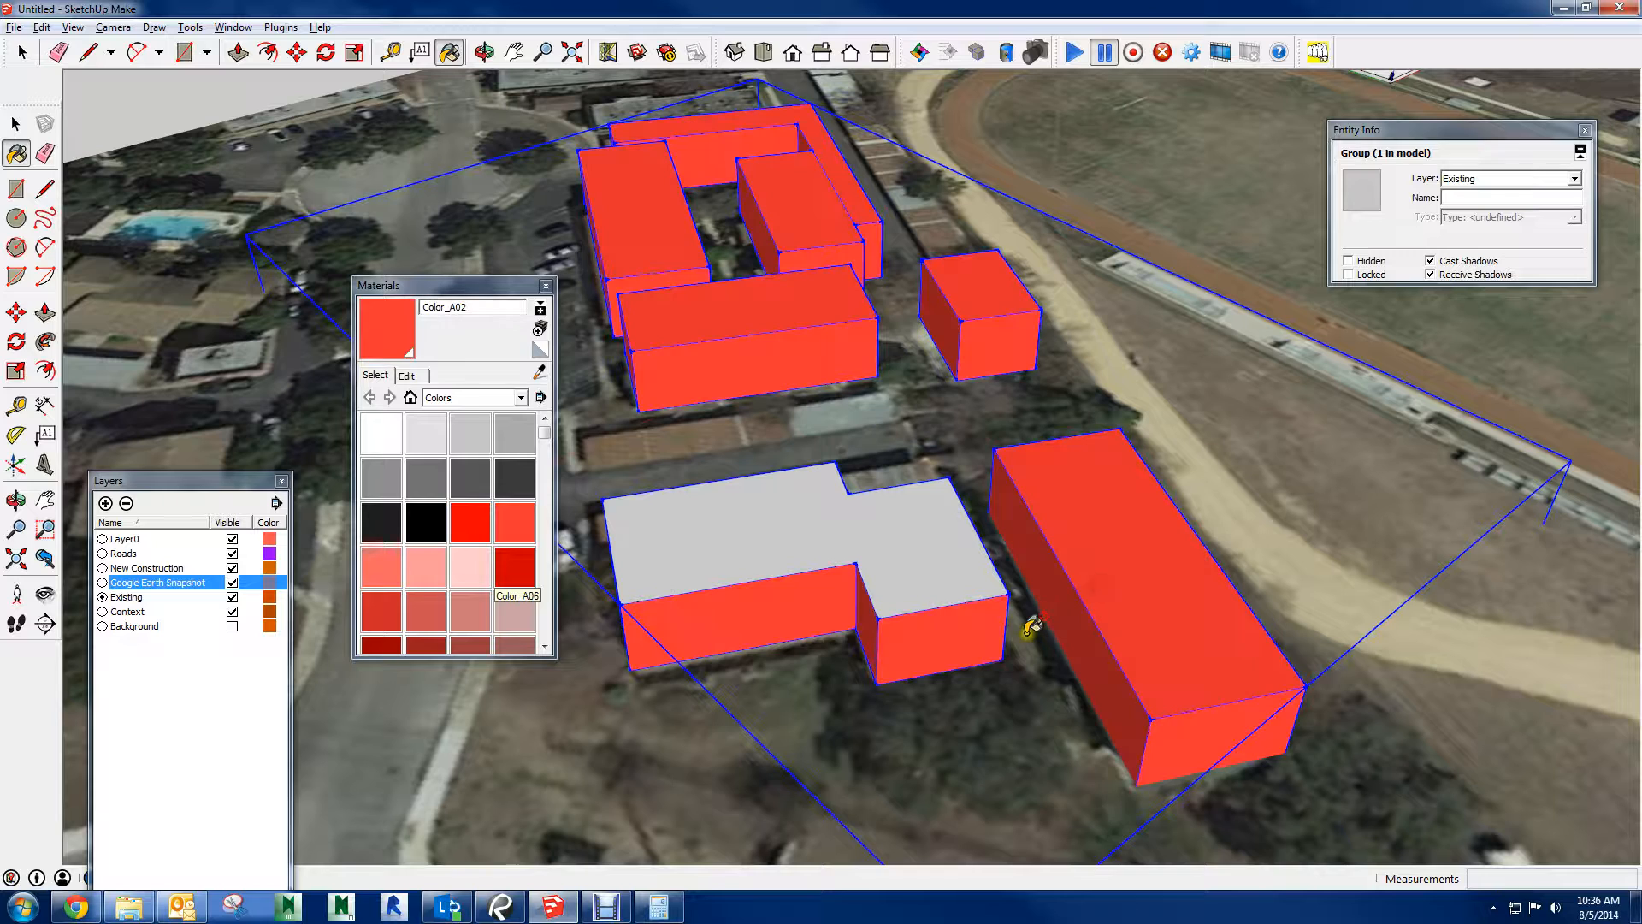
{"action": "key", "text": "space"}
{"action": "double_click", "coordinate": [896, 544]}
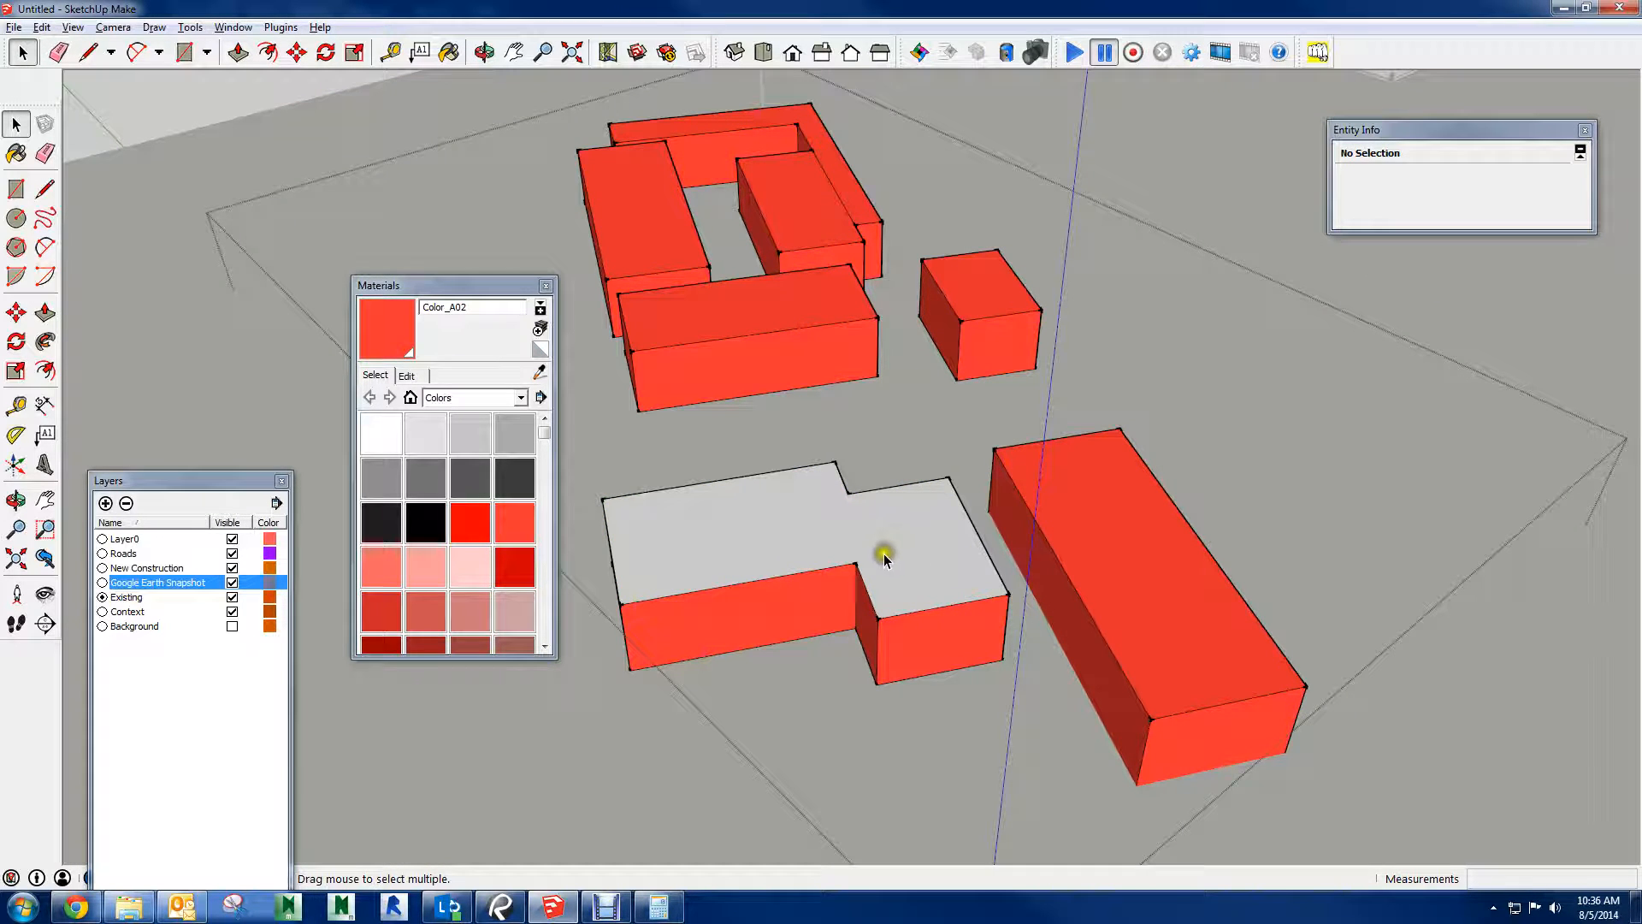
{"action": "key", "text": "b"}
{"action": "left_click", "coordinate": [909, 516]}
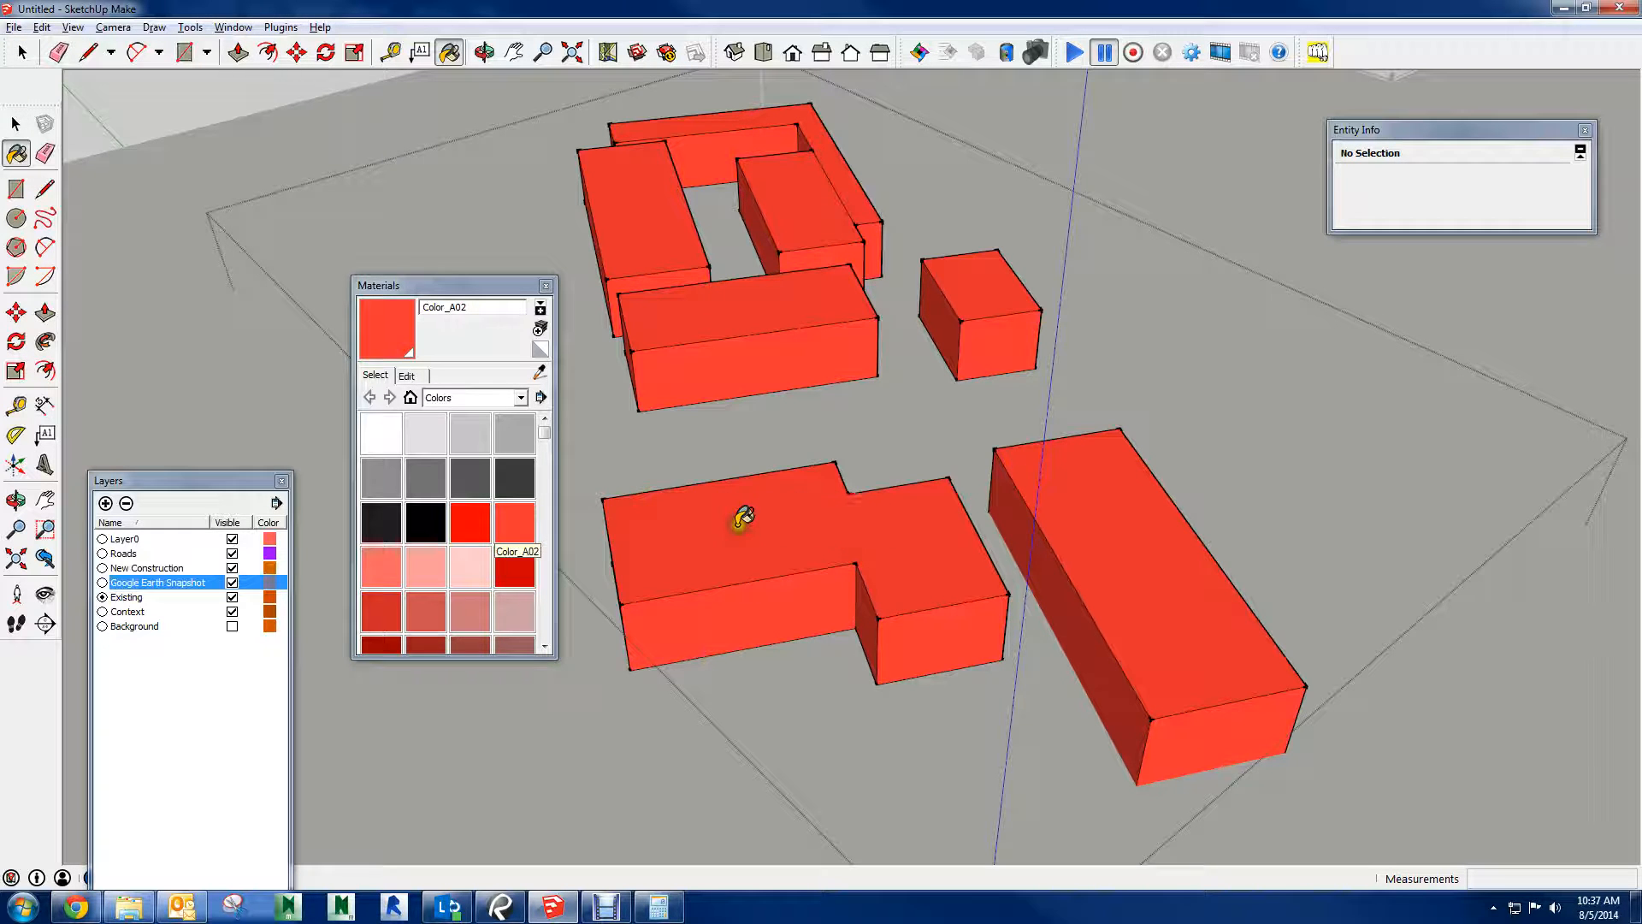
Leave the group and paint the context buildings group with the pale pink Color_A05
{"action": "key", "text": "space"}
{"action": "left_click", "coordinate": [532, 787]}
{"action": "left_click", "coordinate": [915, 576]}
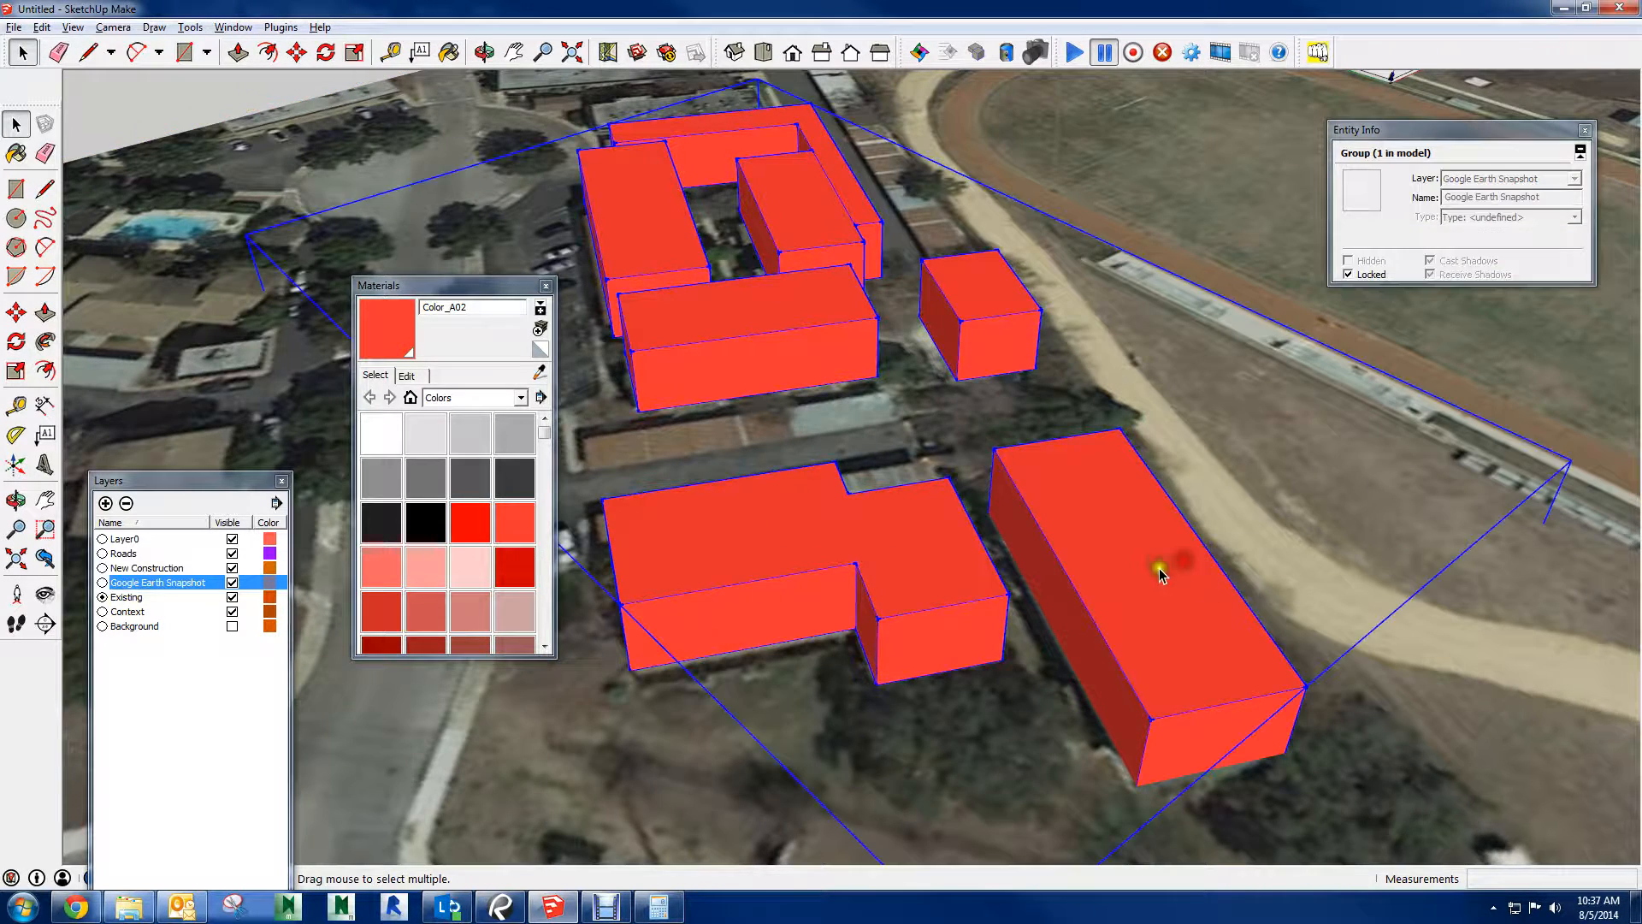
{"action": "left_click", "coordinate": [469, 560]}
{"action": "left_click", "coordinate": [869, 555]}
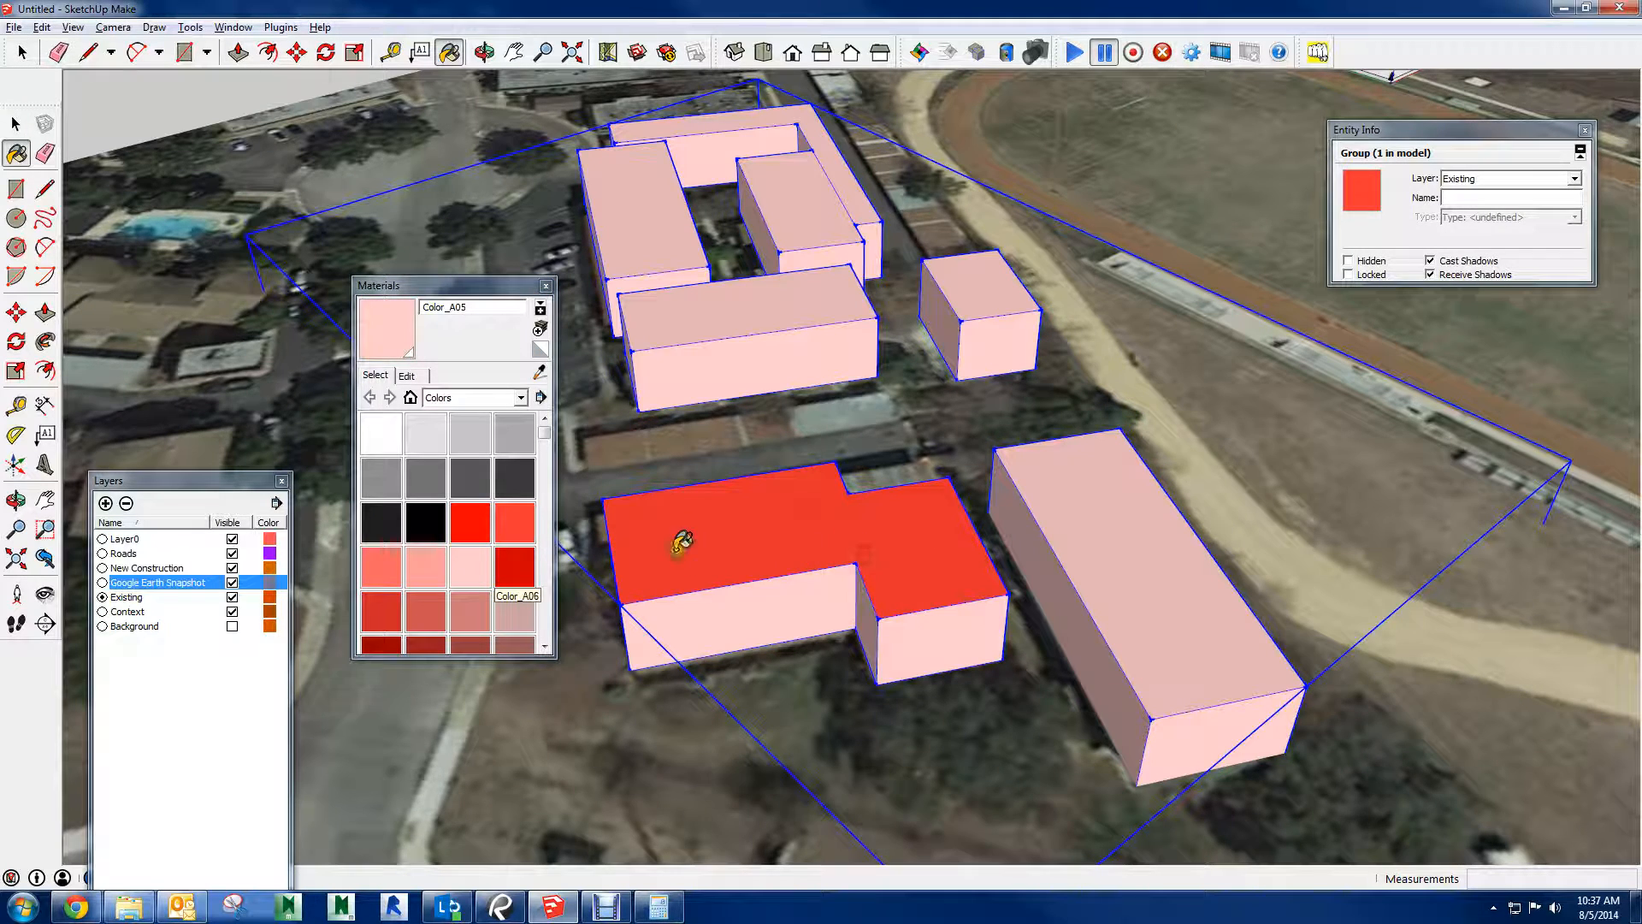
Undo the recent paint changes on the context buildings group and on the L-shaped building's roof
{"action": "key", "text": "space"}
{"action": "key", "text": "ctrl+z"}
{"action": "key", "text": "ctrl+z"}
{"action": "key", "text": "ctrl+z"}
{"action": "key", "text": "ctrl+z"}
{"action": "key", "text": "ctrl+z"}
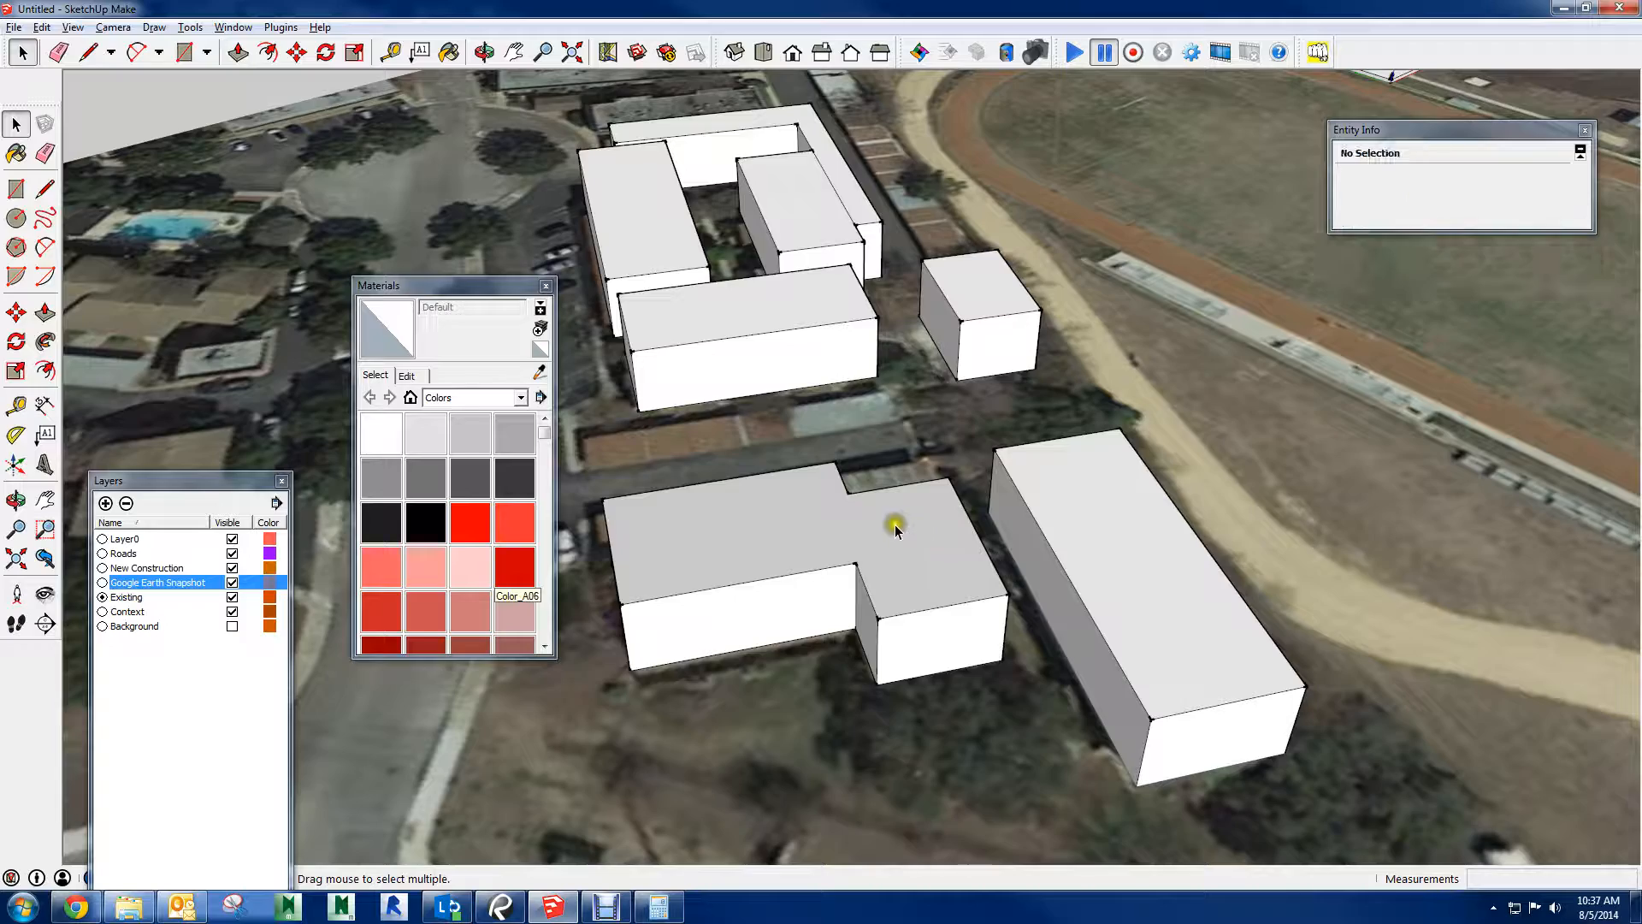
Open the context buildings group, paint the L-shaped building's roof with the Default material, and close the group
{"action": "middle_click_drag", "start_coordinate": [890, 524], "coordinate": [1055, 593]}
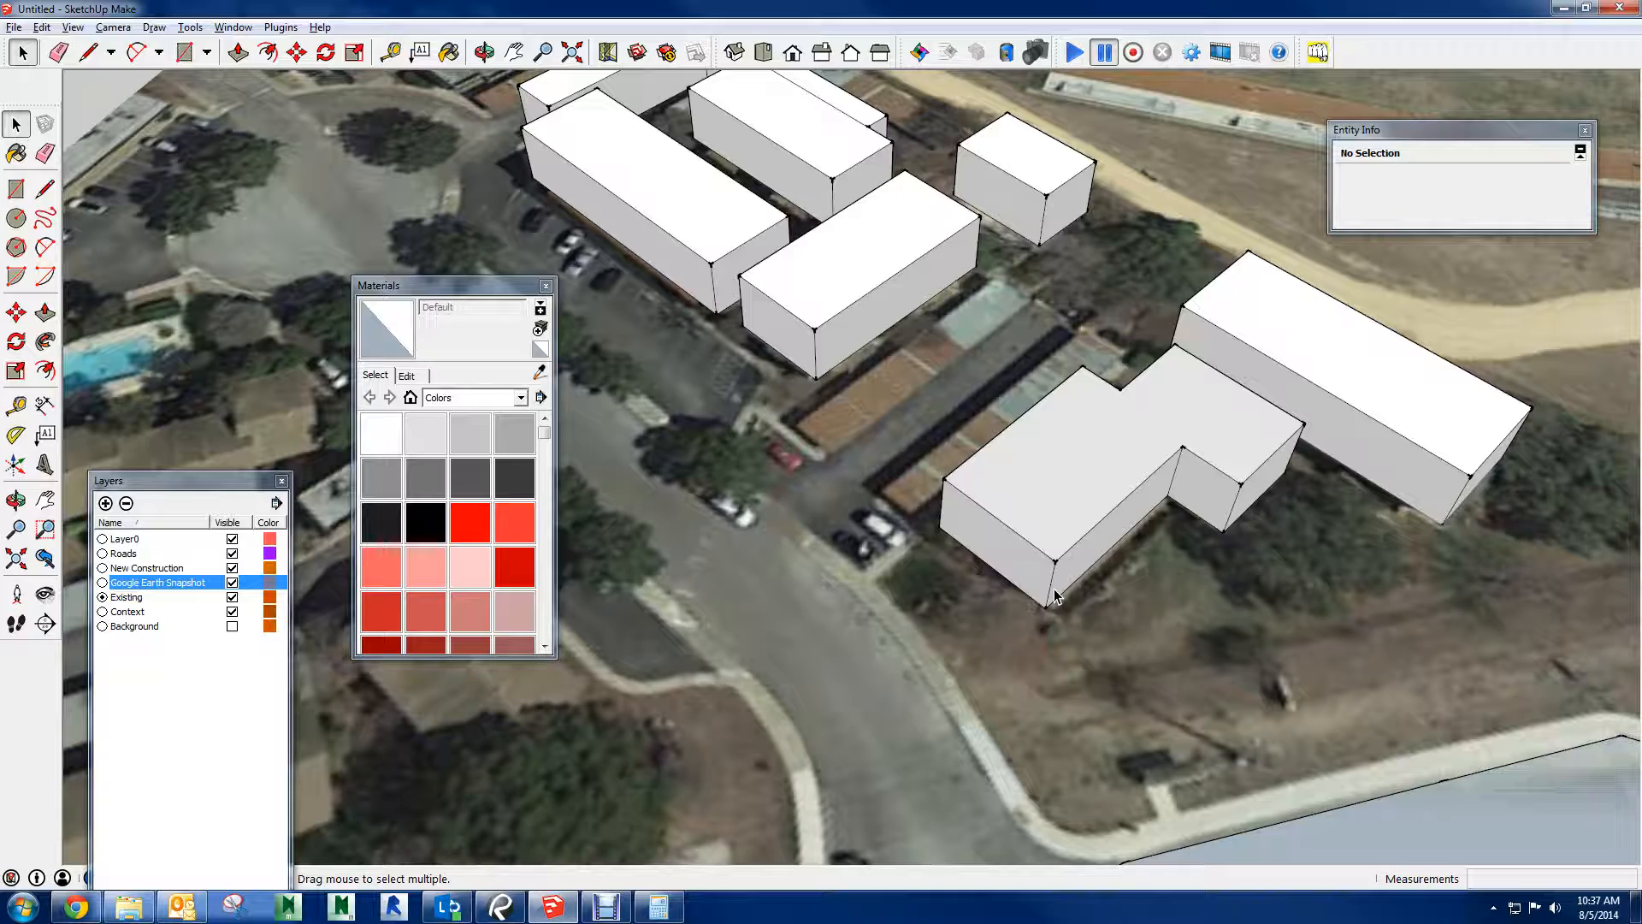
{"action": "left_click", "coordinate": [1103, 434]}
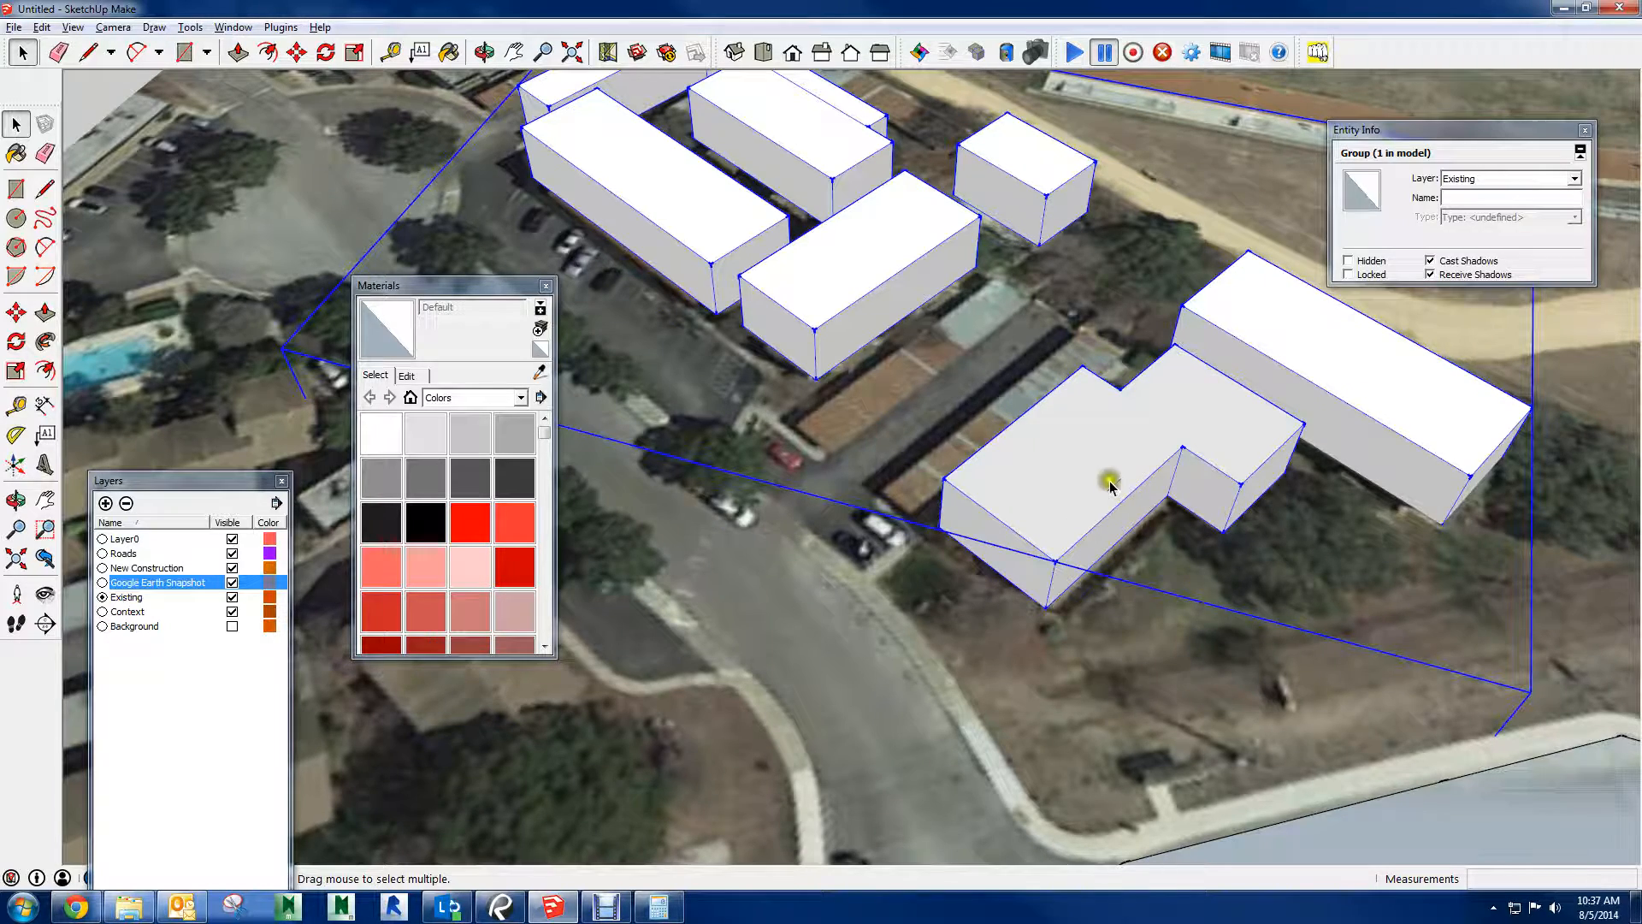
{"action": "middle_click_drag", "start_coordinate": [1162, 451], "coordinate": [783, 453]}
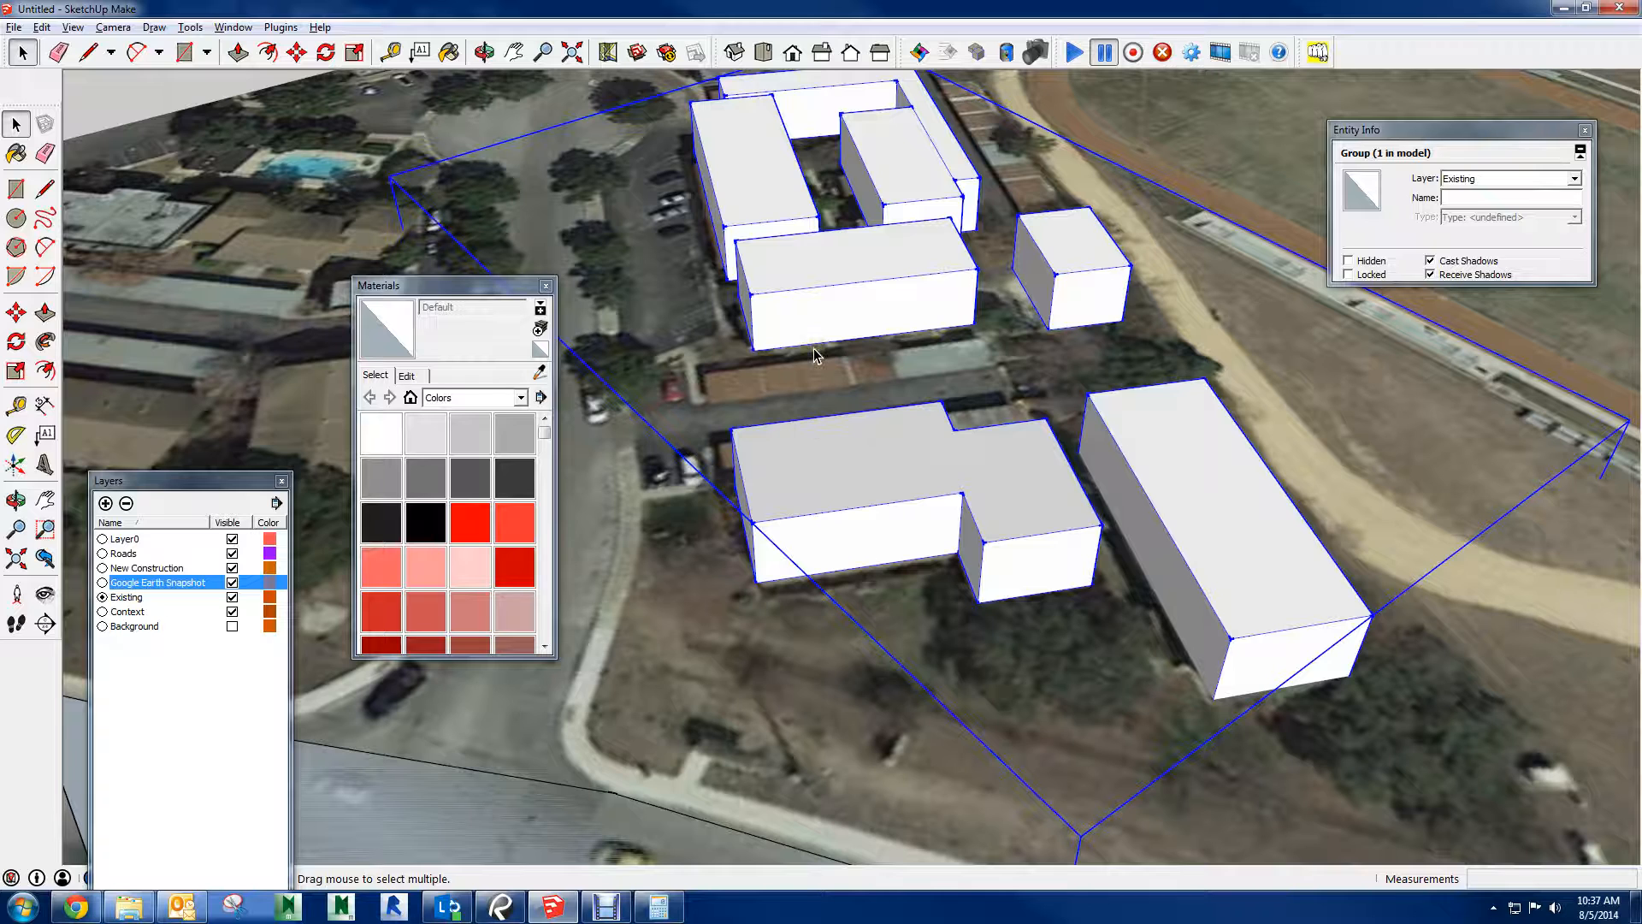
{"action": "double_click", "coordinate": [916, 433]}
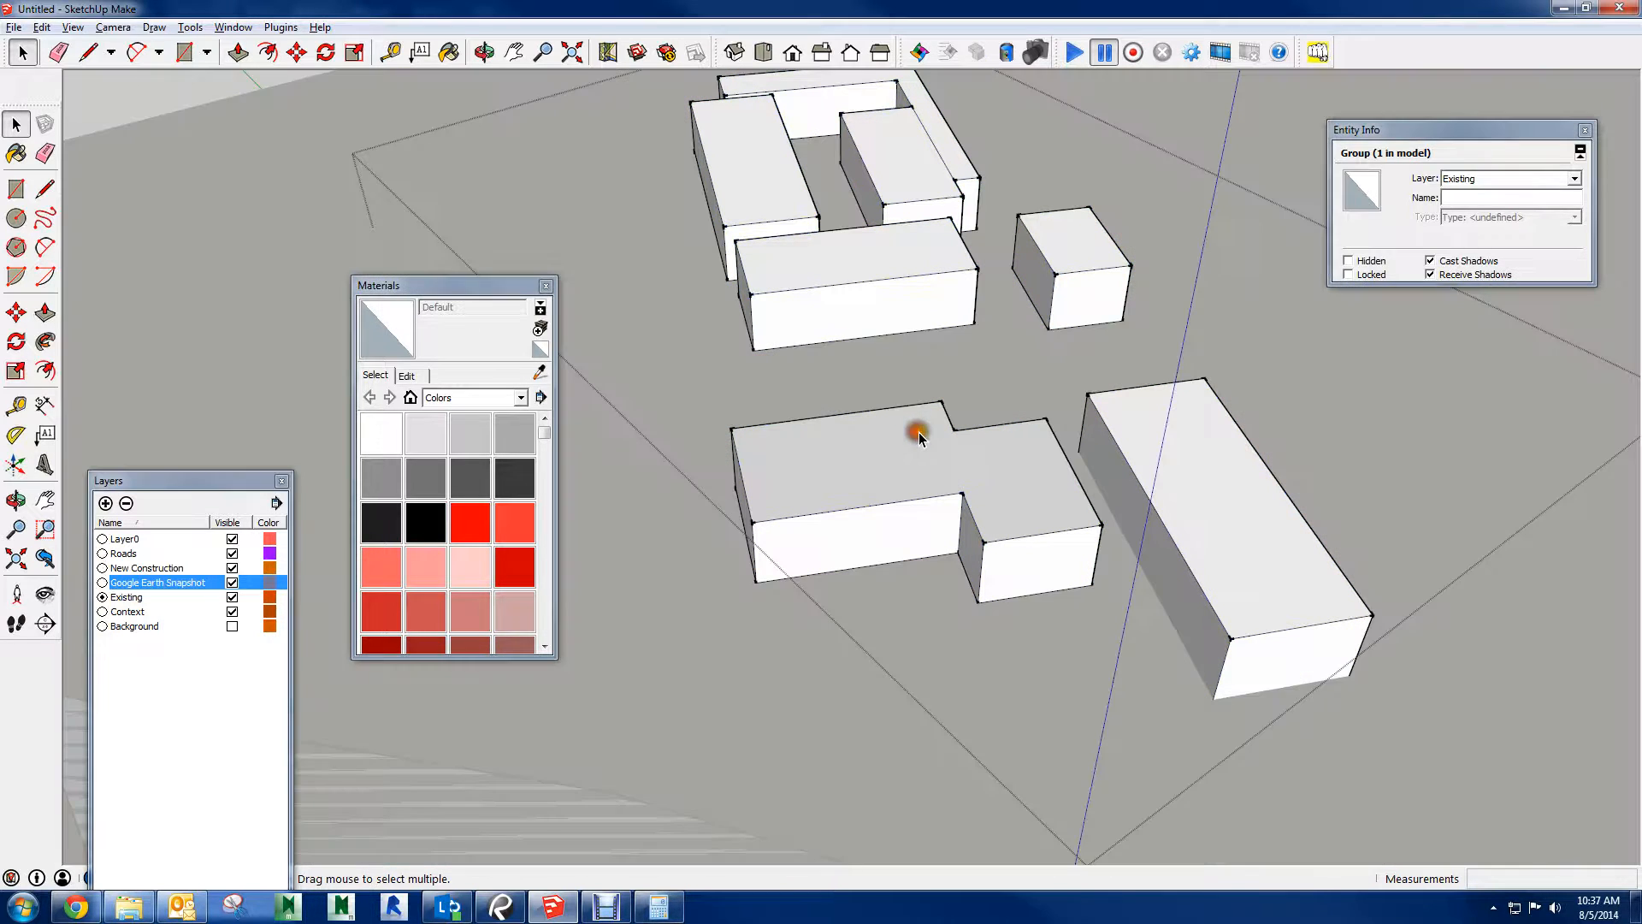
{"action": "left_click", "coordinate": [540, 351]}
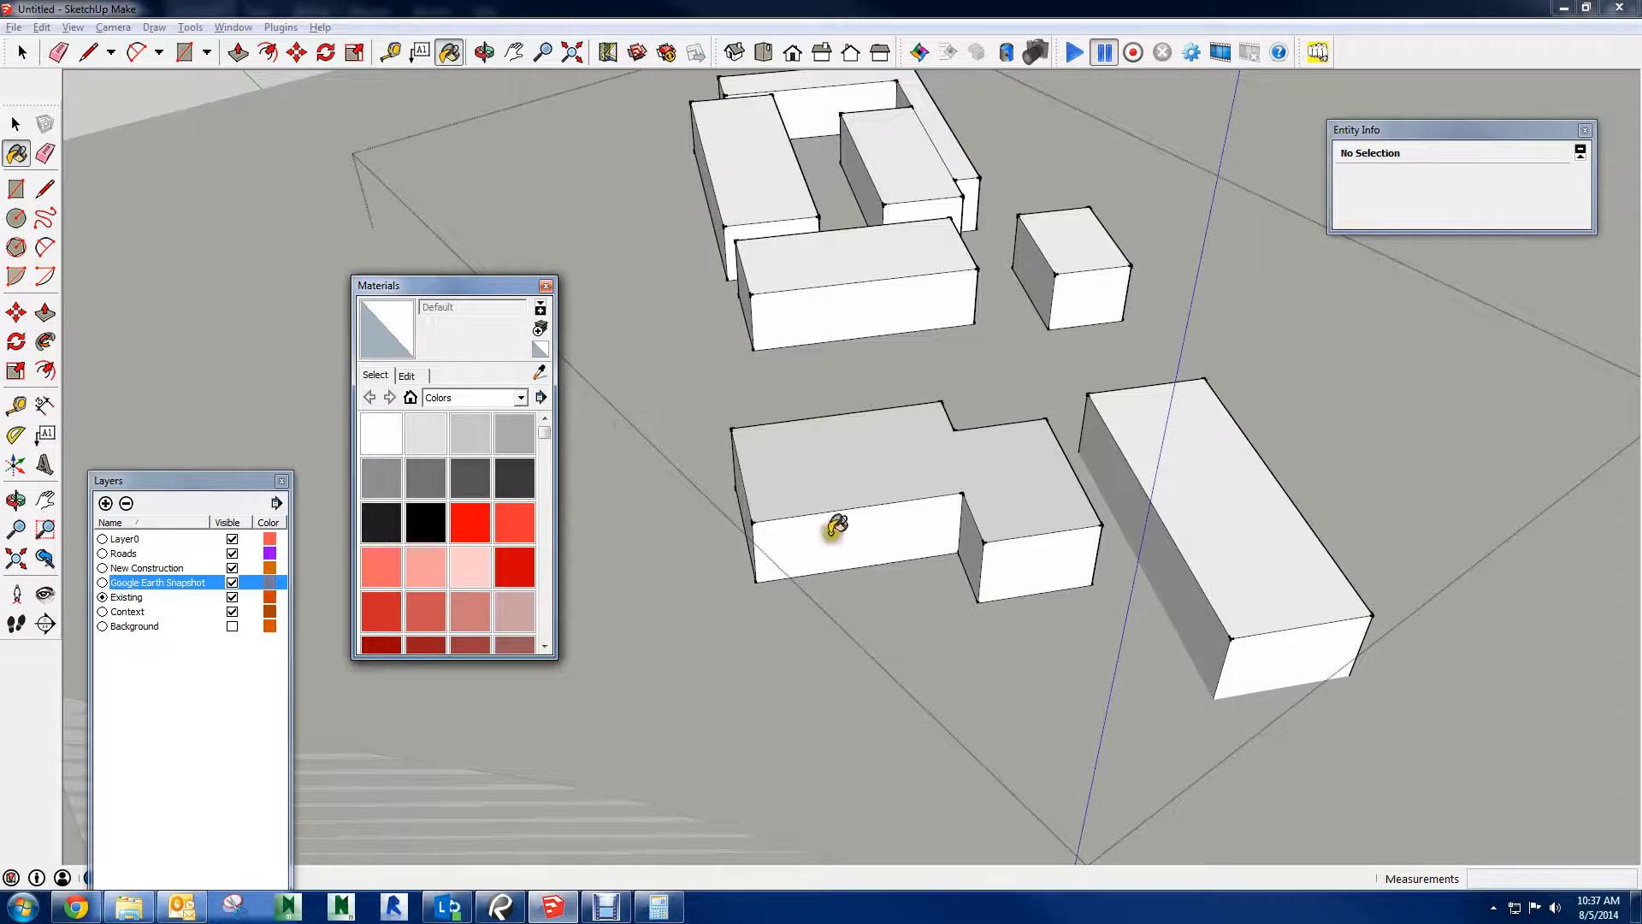
{"action": "left_click", "coordinate": [889, 470]}
{"action": "key", "text": "space"}
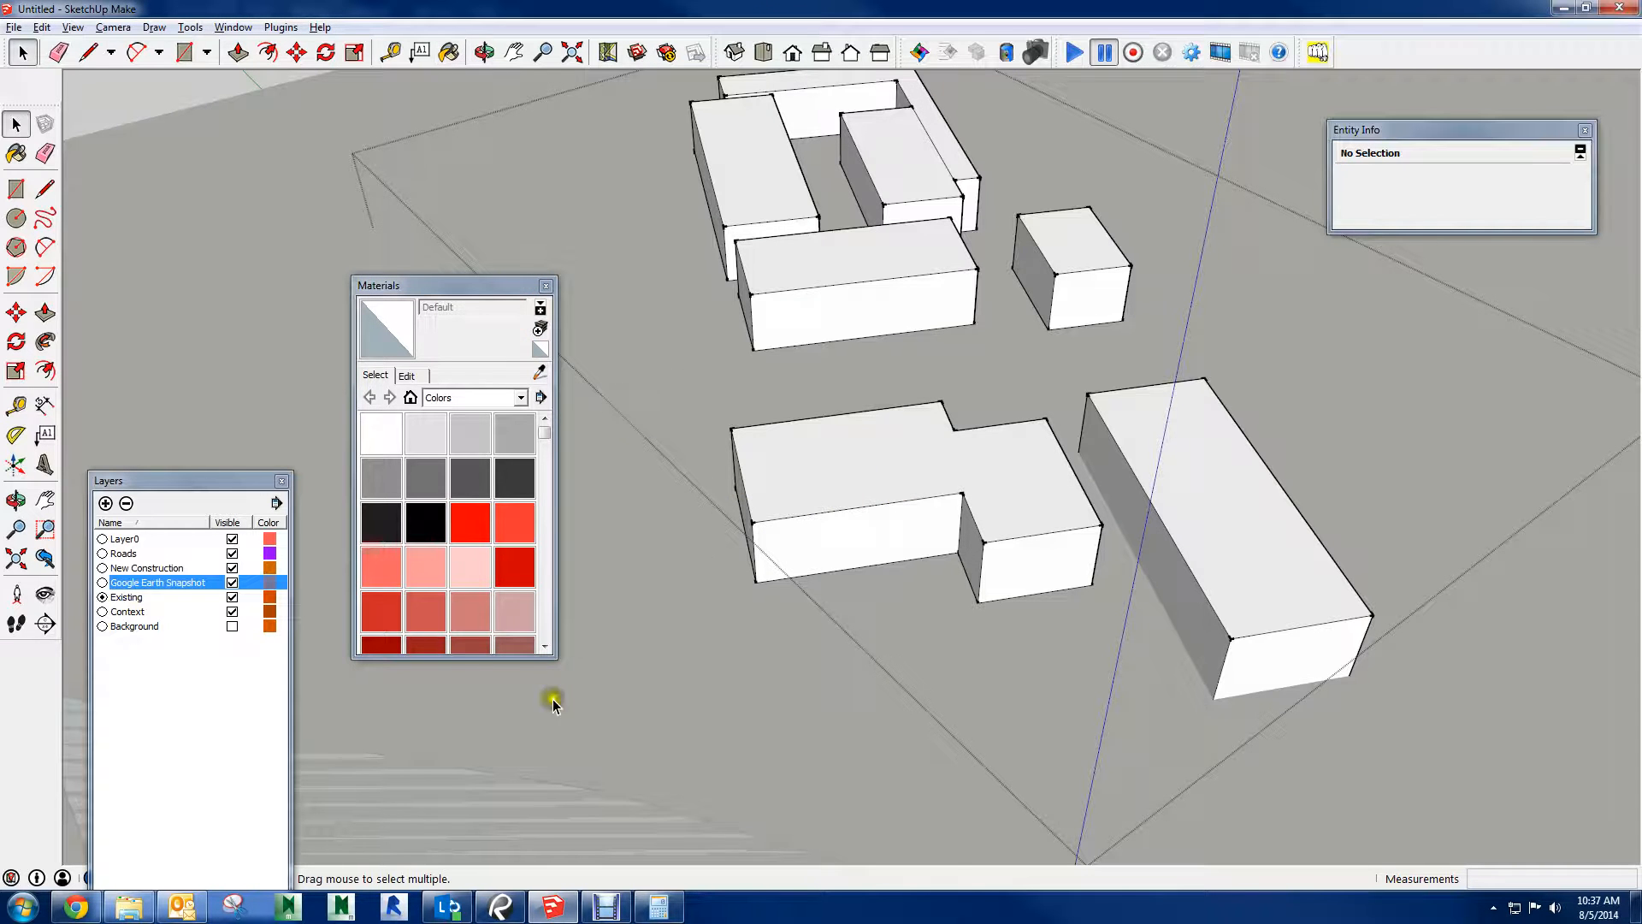
{"action": "left_click", "coordinate": [769, 654]}
Try the red Color_A06 and the dusty pink Color_A10 on the context buildings group
{"action": "left_click", "coordinate": [513, 560]}
{"action": "left_click", "coordinate": [842, 526]}
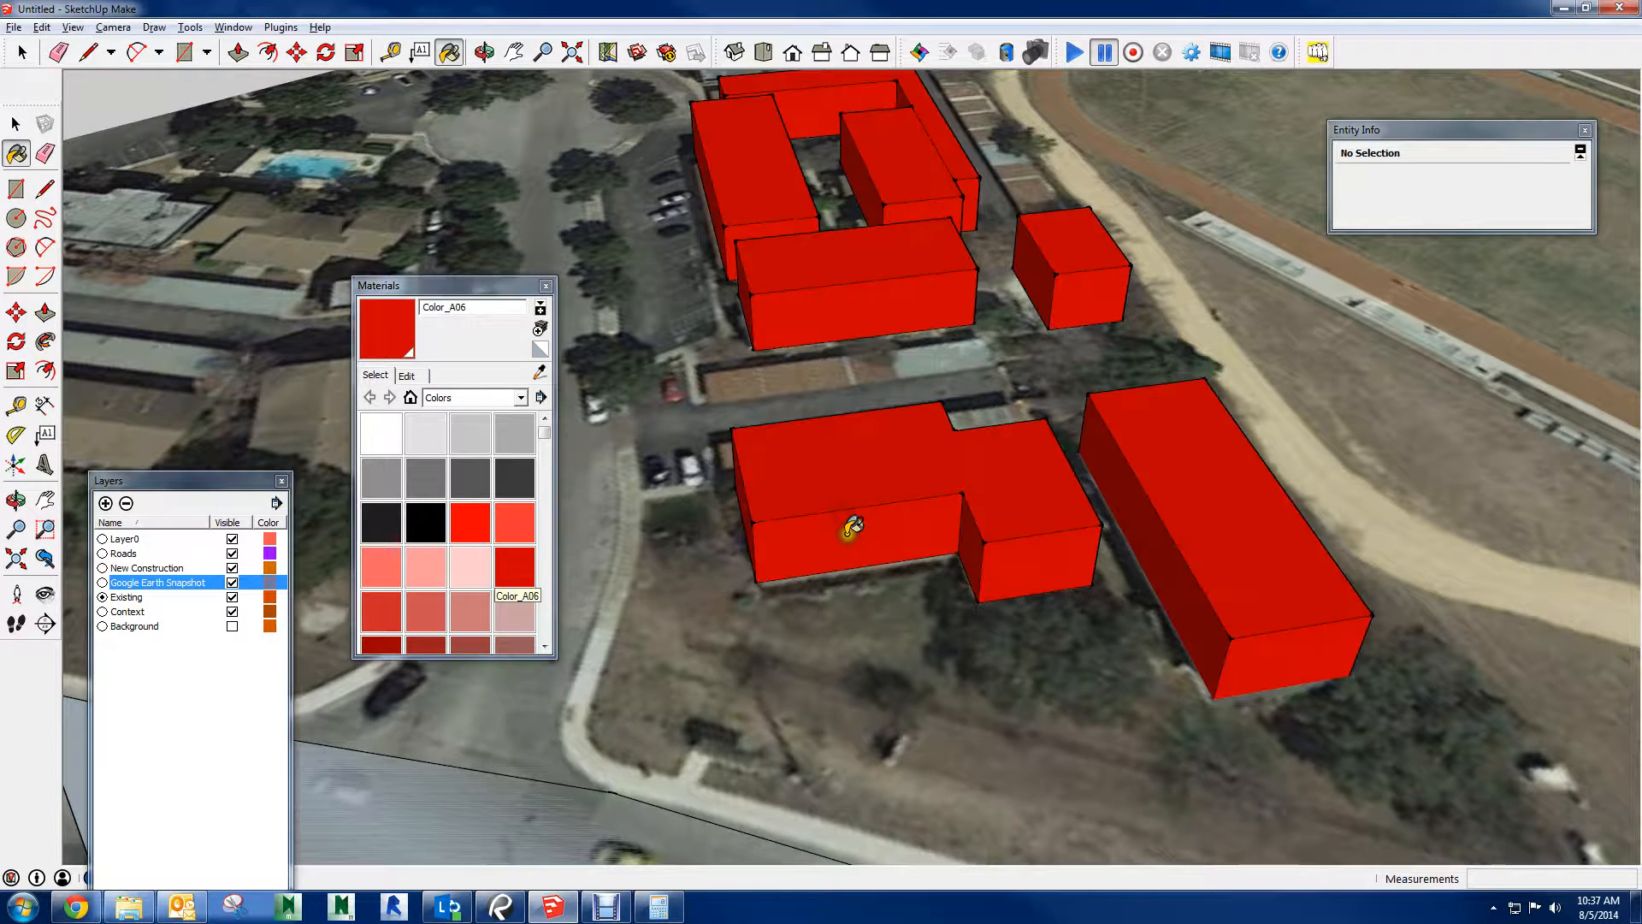
{"action": "left_click", "coordinate": [511, 616]}
{"action": "left_click", "coordinate": [868, 511]}
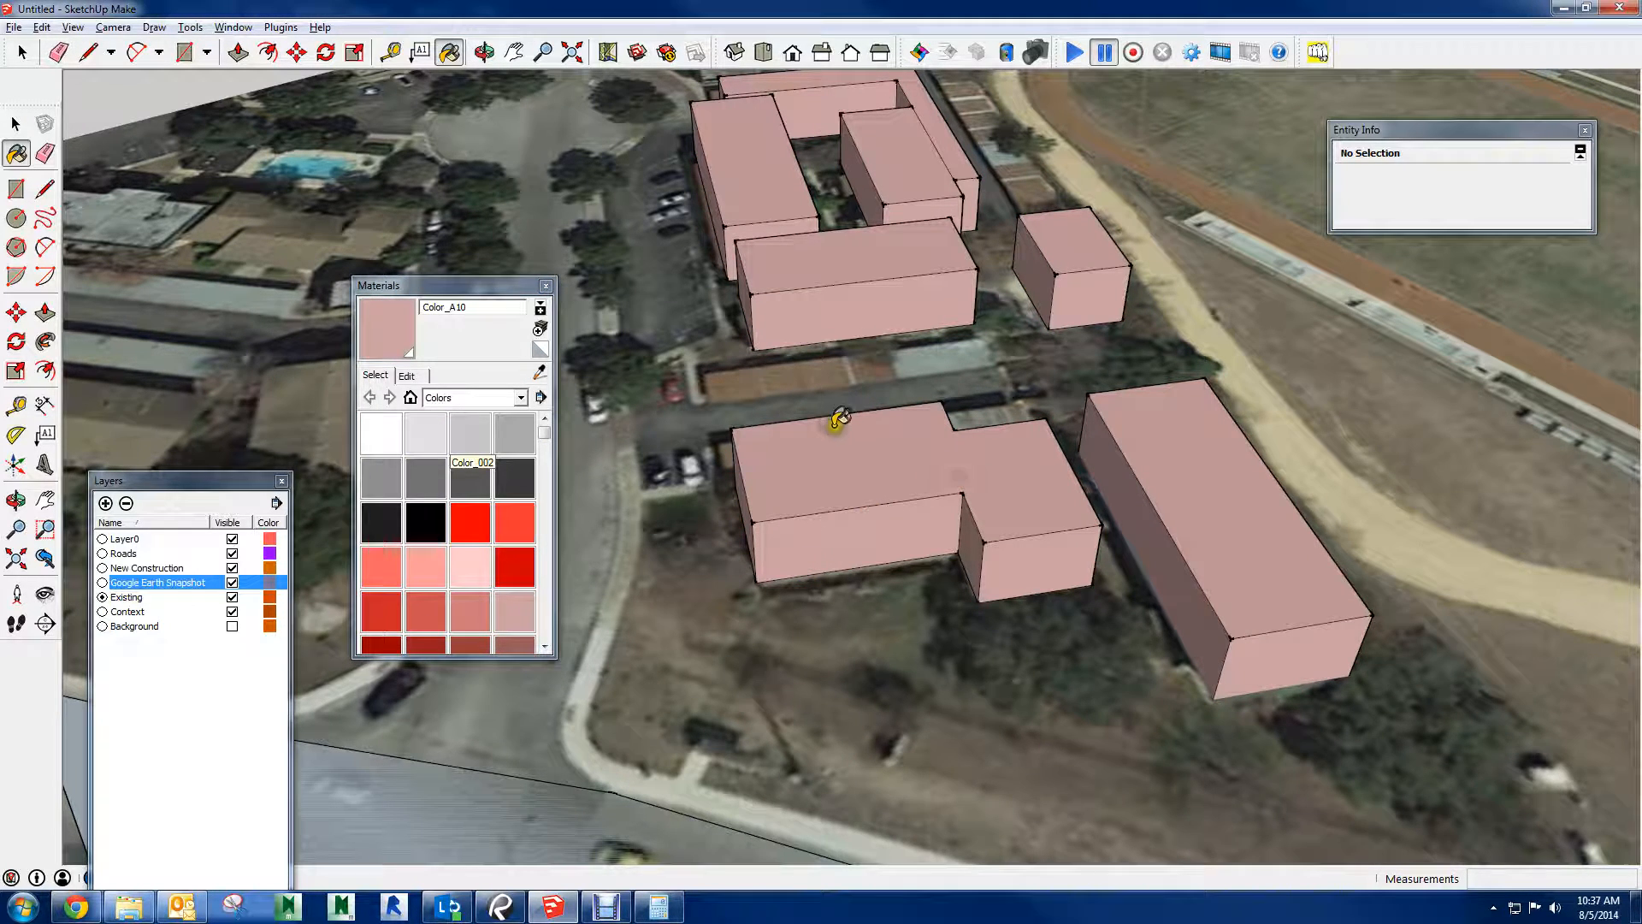
Paint the context buildings group with the gray Color_002
{"action": "left_click", "coordinate": [471, 434]}
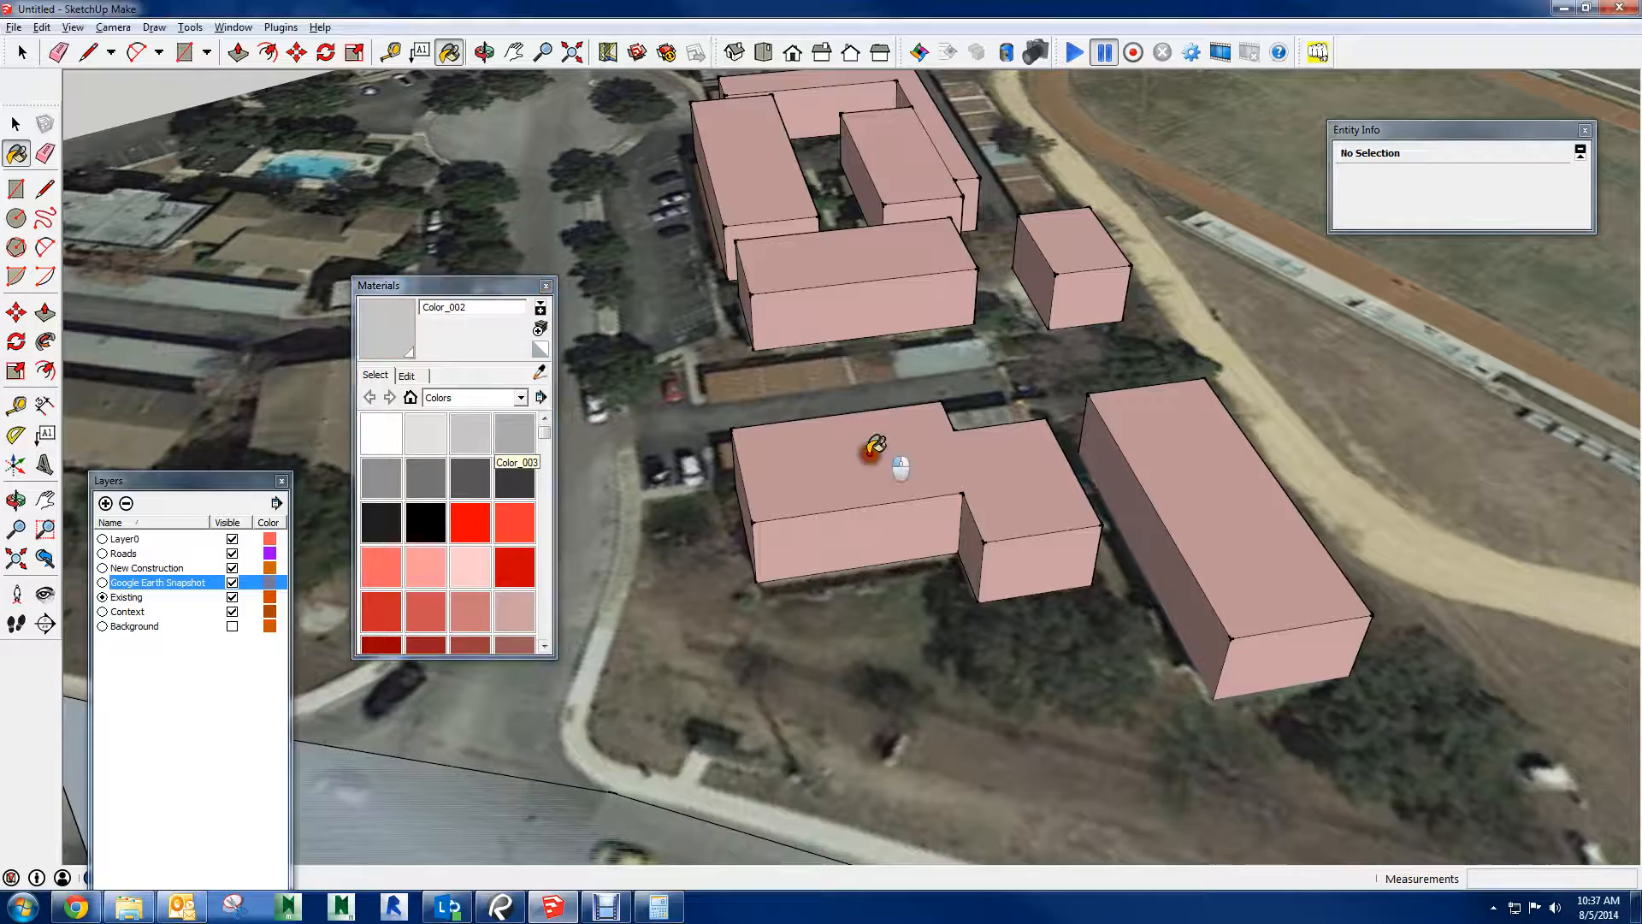
{"action": "left_click", "coordinate": [870, 454]}
{"action": "middle_click_drag", "start_coordinate": [814, 462], "coordinate": [850, 459]}
Select the two ungrouped context buildings at the far edge of the site and paint them with the gray Color_002
{"action": "scroll", "coordinate": [953, 339], "scroll_direction": "down", "scroll_amount": 8}
{"action": "middle_click_drag", "start_coordinate": [960, 339], "coordinate": [1360, 462]}
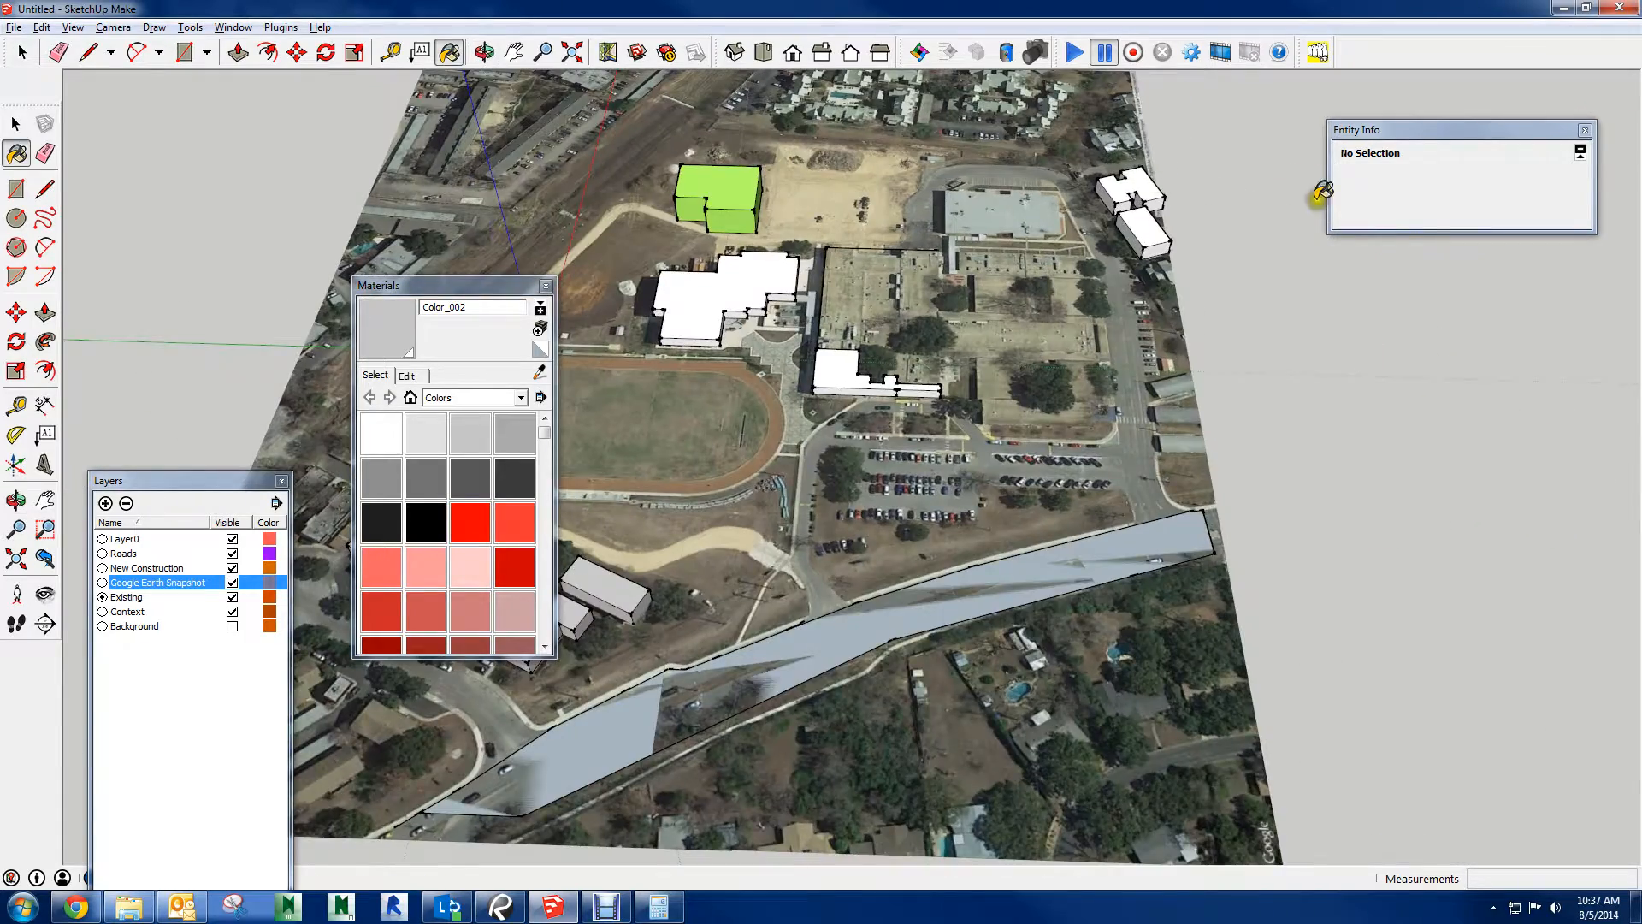
{"action": "middle_click_drag", "start_coordinate": [1150, 171], "coordinate": [903, 275], "text": "shift"}
{"action": "left_click_drag", "start_coordinate": [903, 249], "coordinate": [1227, 458]}
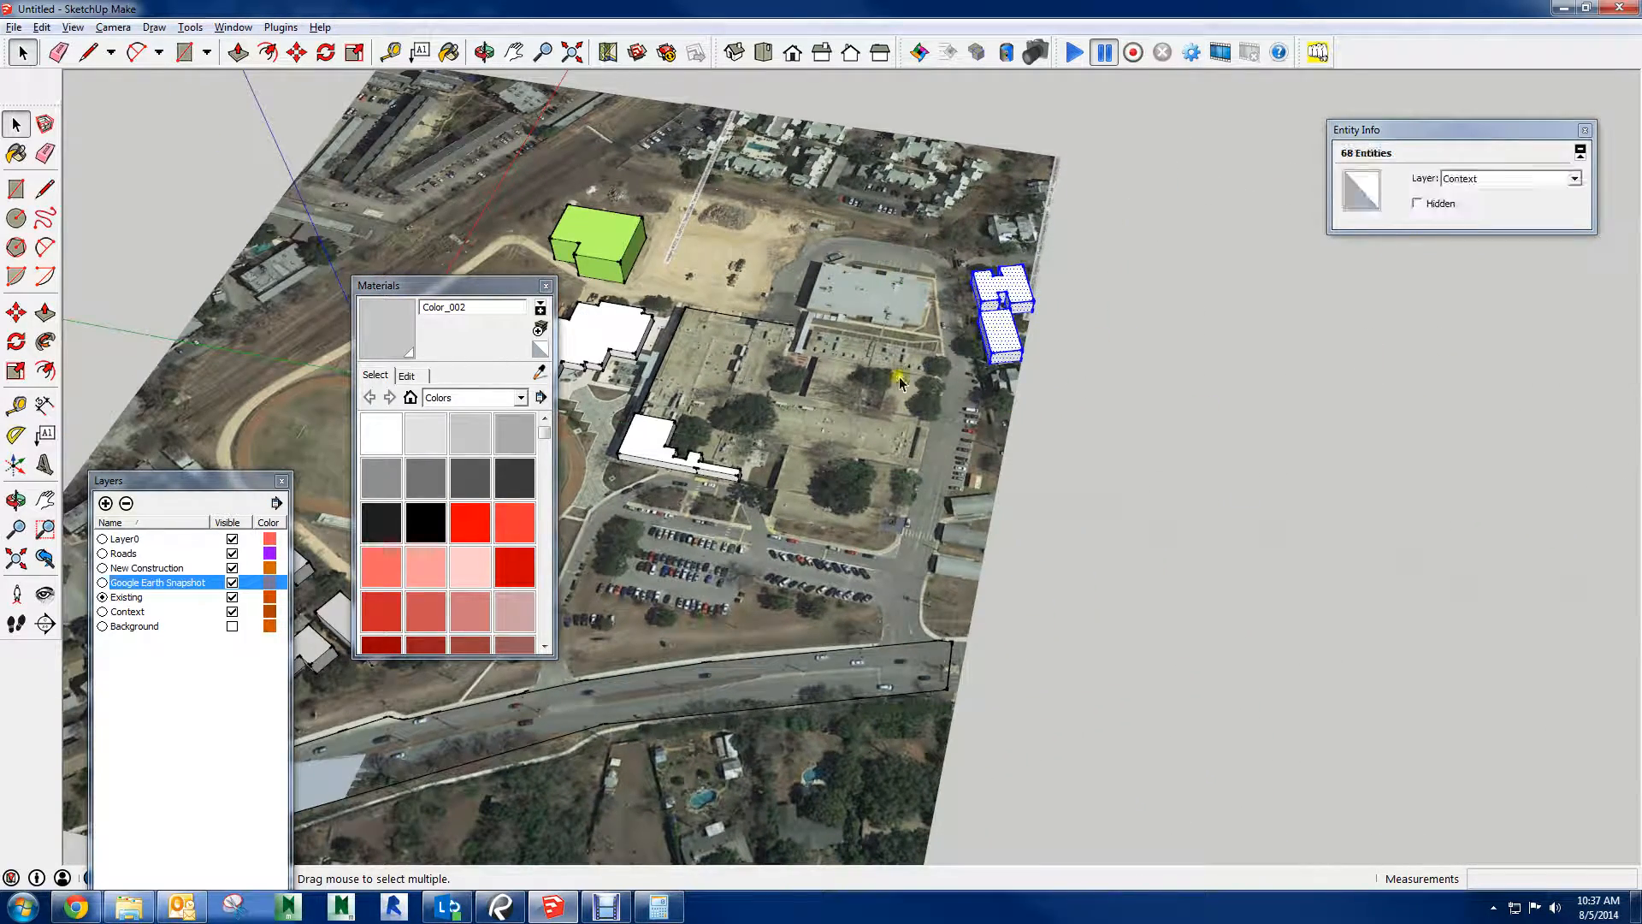
{"action": "left_click", "coordinate": [477, 441]}
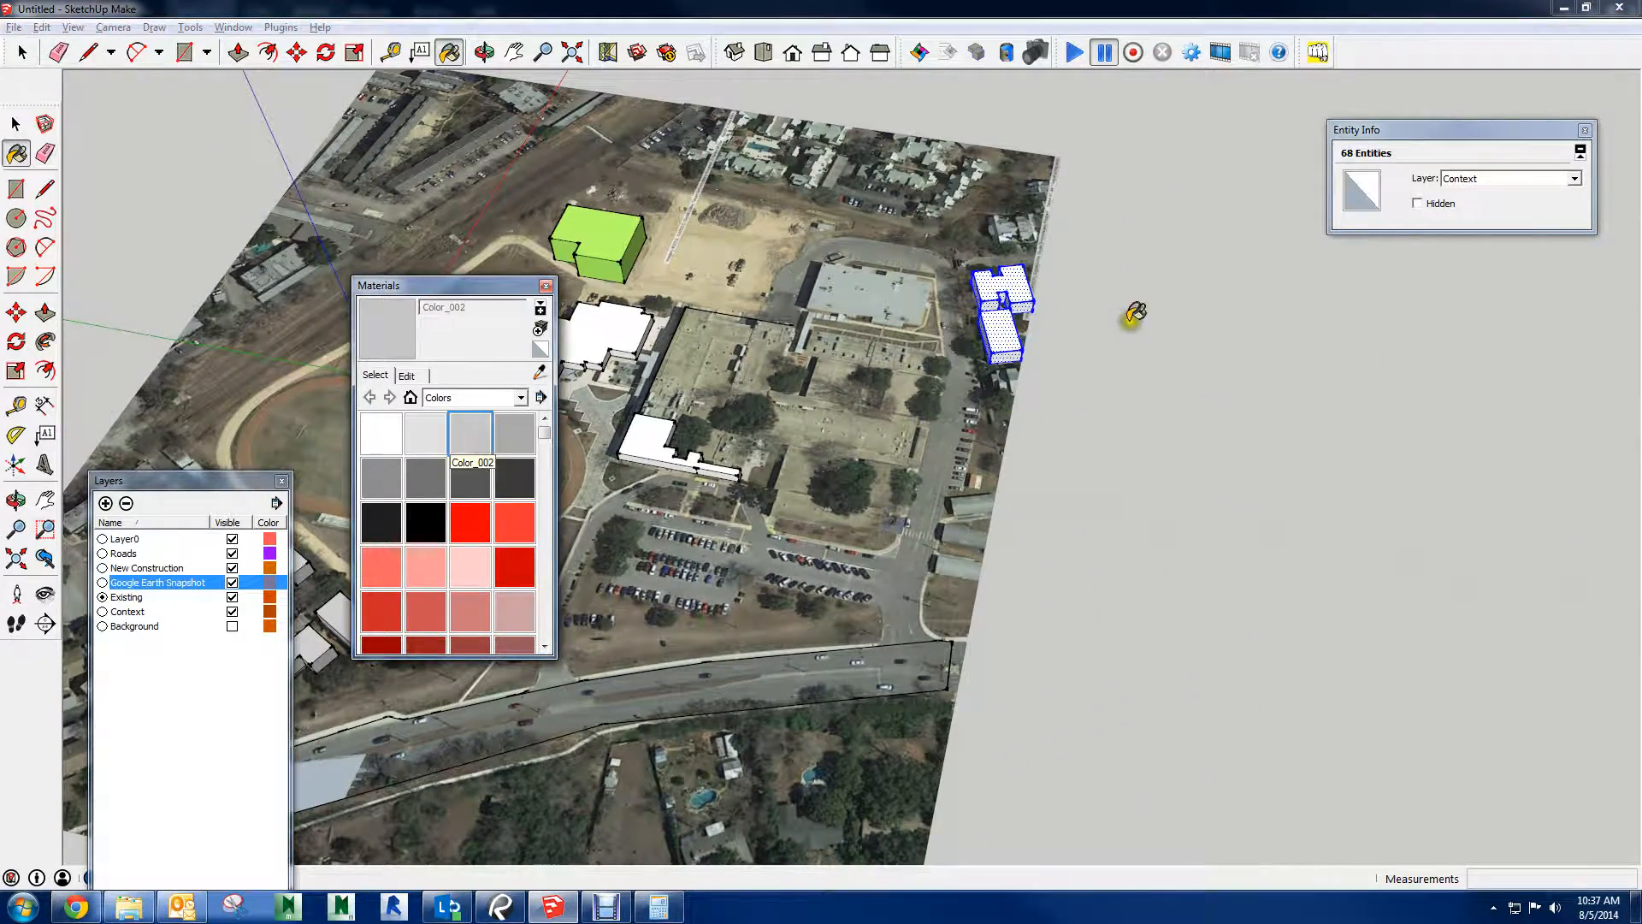
{"action": "left_click", "coordinate": [1020, 342]}
{"action": "key", "text": "space"}
{"action": "left_click", "coordinate": [1136, 381]}
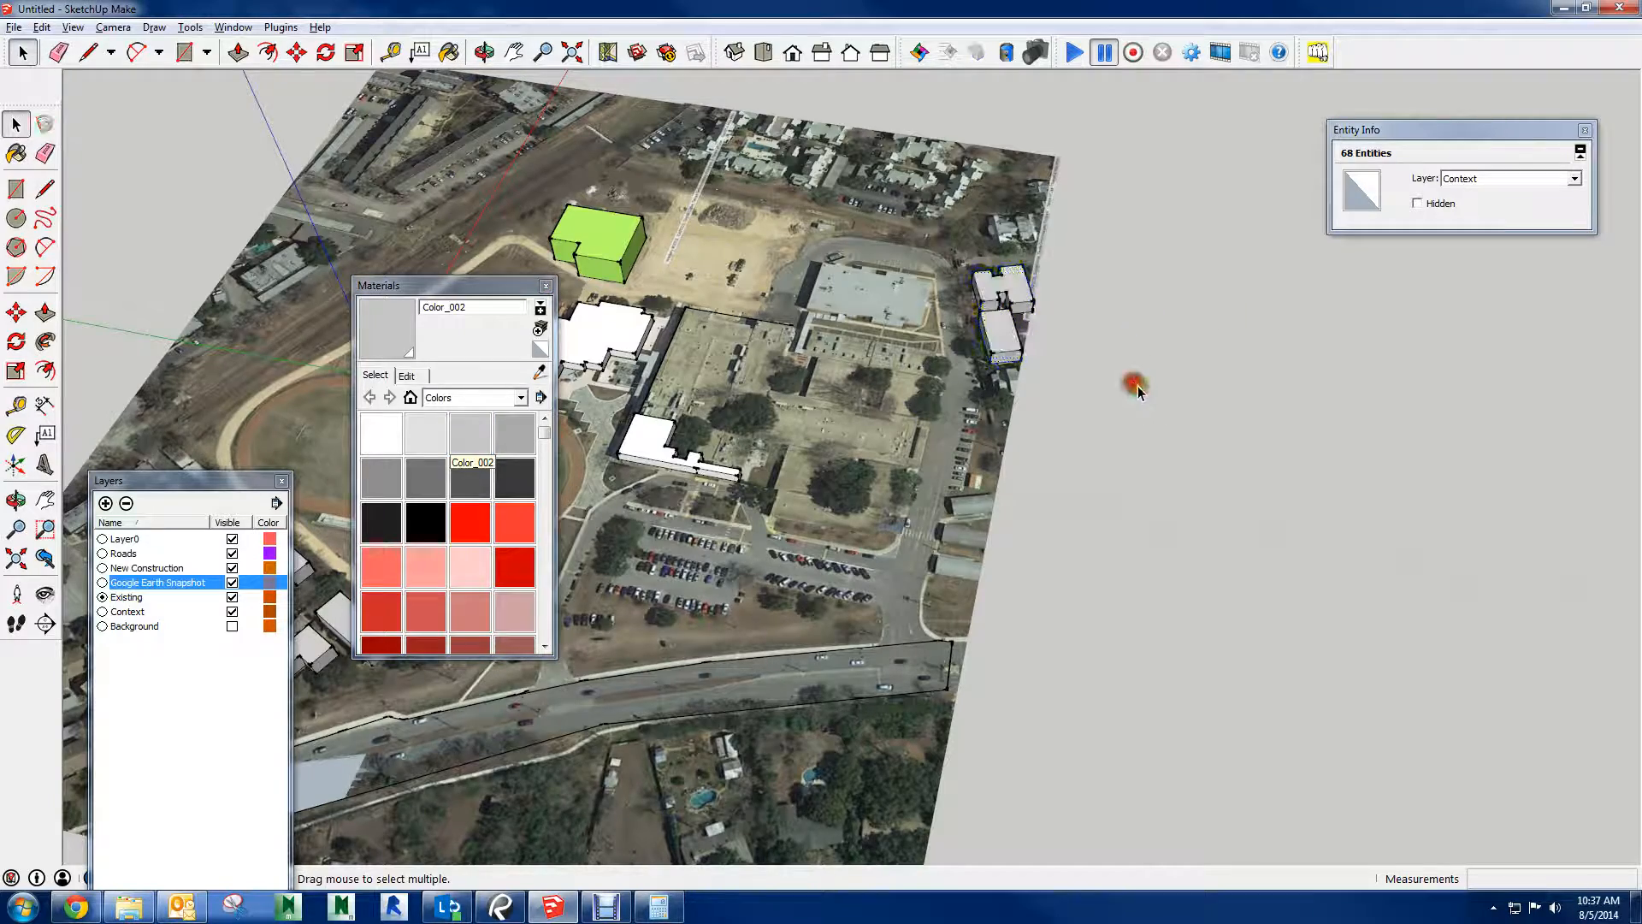
Paint the road surface along the front of the site with the light gray Color_001
{"action": "mouse_move", "coordinate": [1136, 382]}
{"action": "middle_mouse_down"}
{"action": "mouse_move", "coordinate": [721, 425]}
{"action": "mouse_move", "coordinate": [983, 182]}
{"action": "middle_mouse_up"}
{"action": "scroll", "coordinate": [685, 434], "scroll_direction": "up", "scroll_amount": 5}
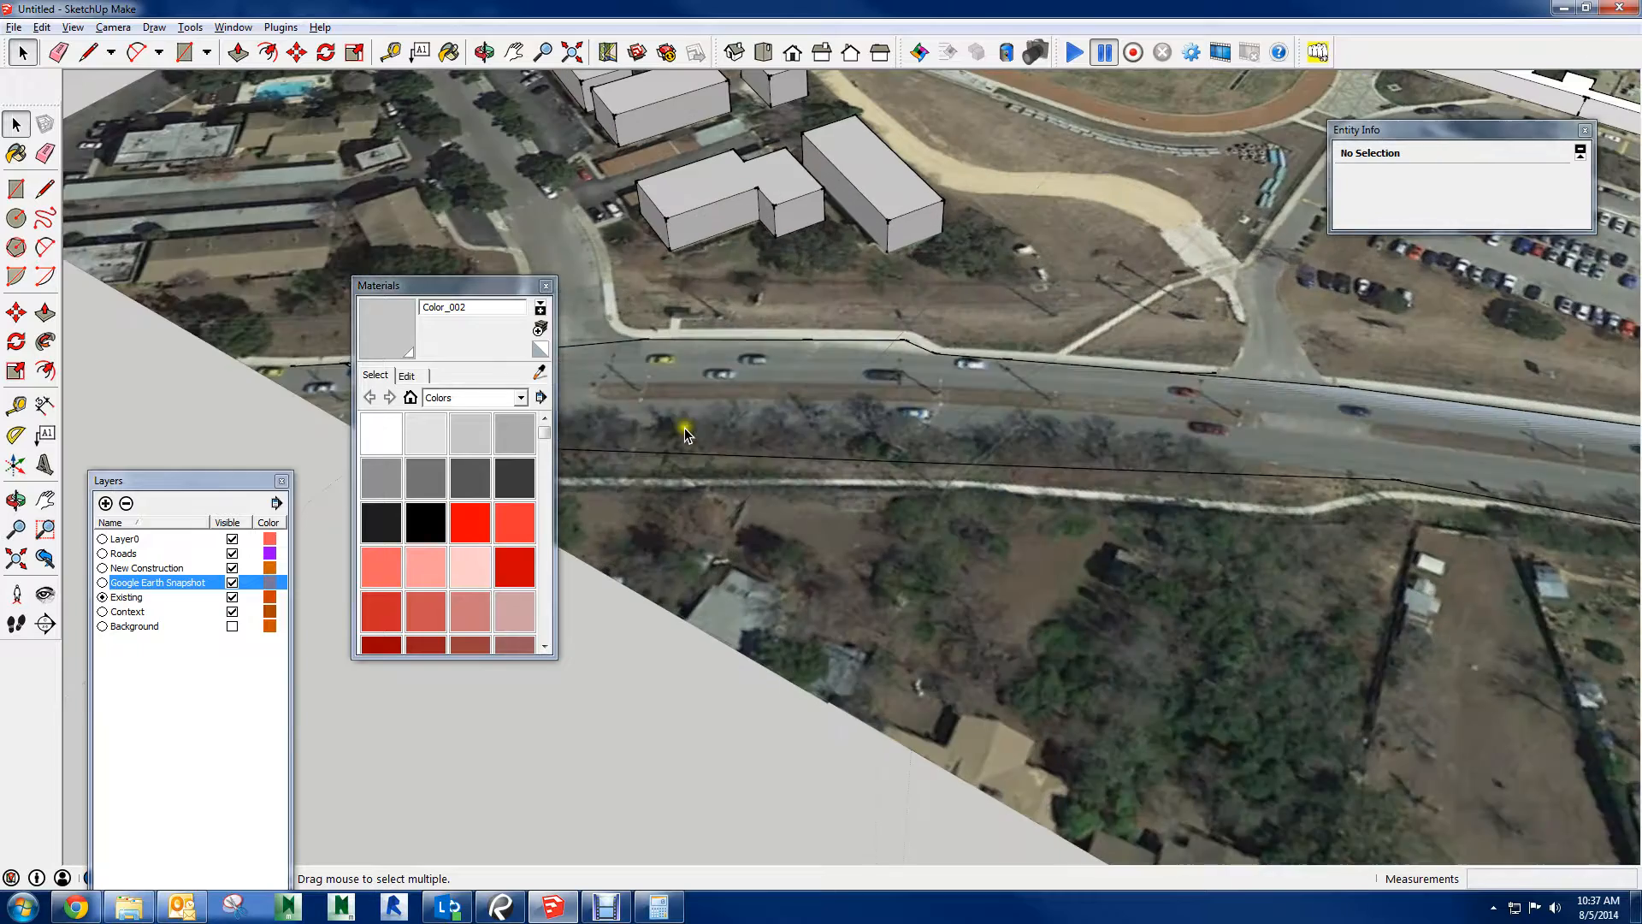
{"action": "left_click", "coordinate": [427, 433]}
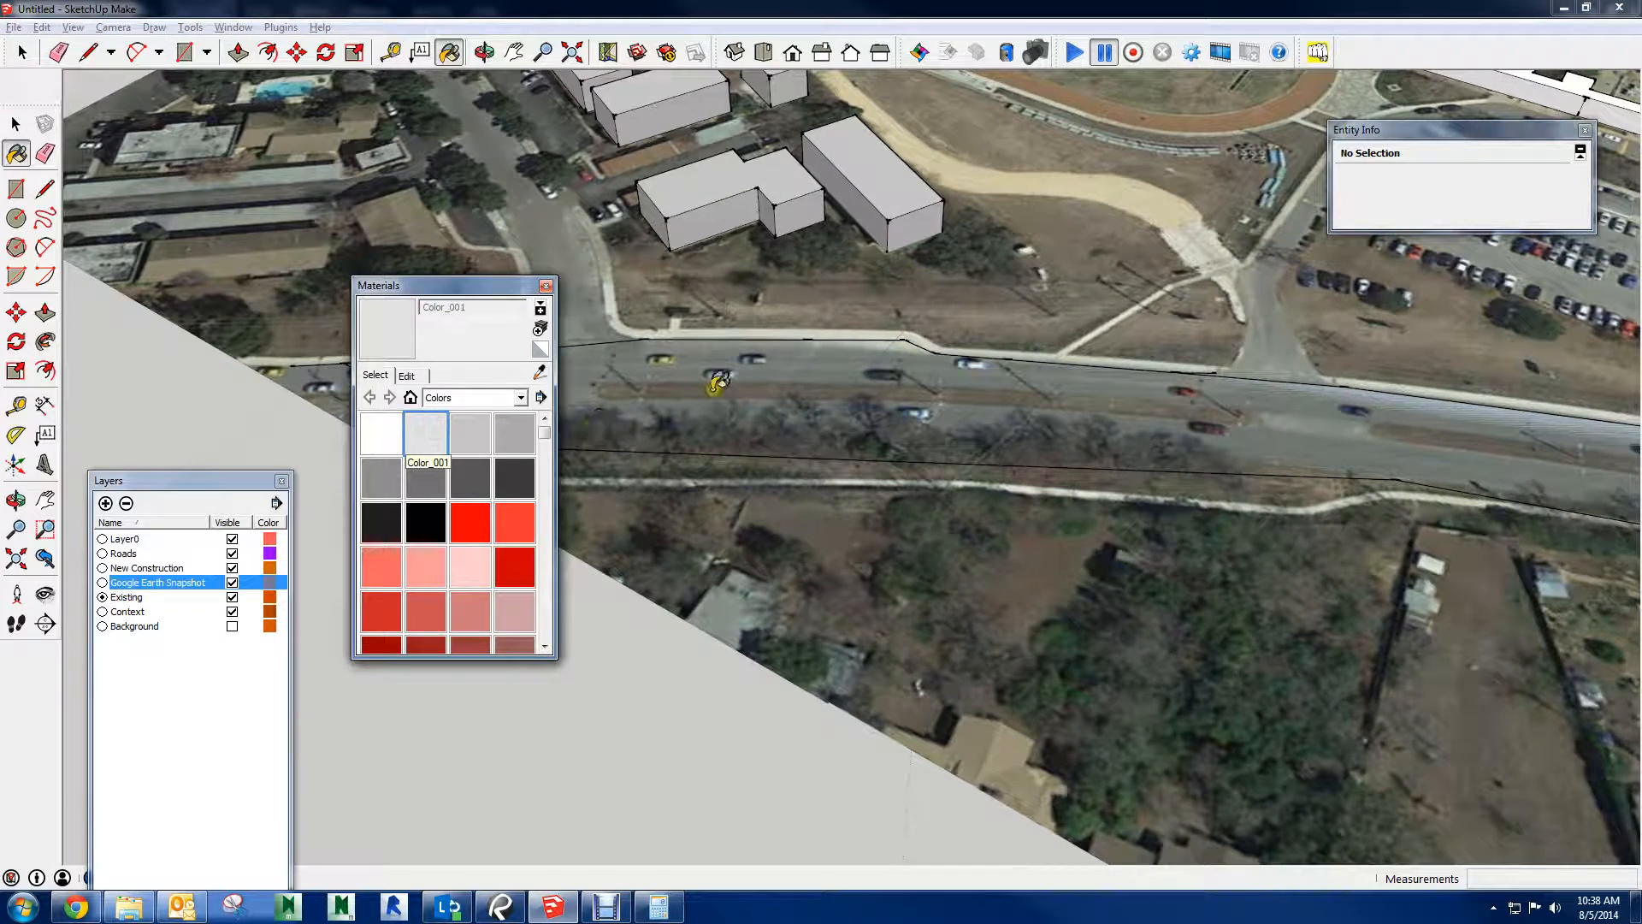
{"action": "left_click", "coordinate": [746, 358]}
{"action": "mouse_move", "coordinate": [746, 358]}
{"action": "middle_mouse_down"}
{"action": "mouse_move", "coordinate": [1001, 422]}
{"action": "mouse_move", "coordinate": [1116, 408]}
{"action": "mouse_move", "coordinate": [1018, 381]}
{"action": "middle_mouse_up"}
{"action": "middle_click_drag", "start_coordinate": [1205, 389], "coordinate": [1065, 547]}
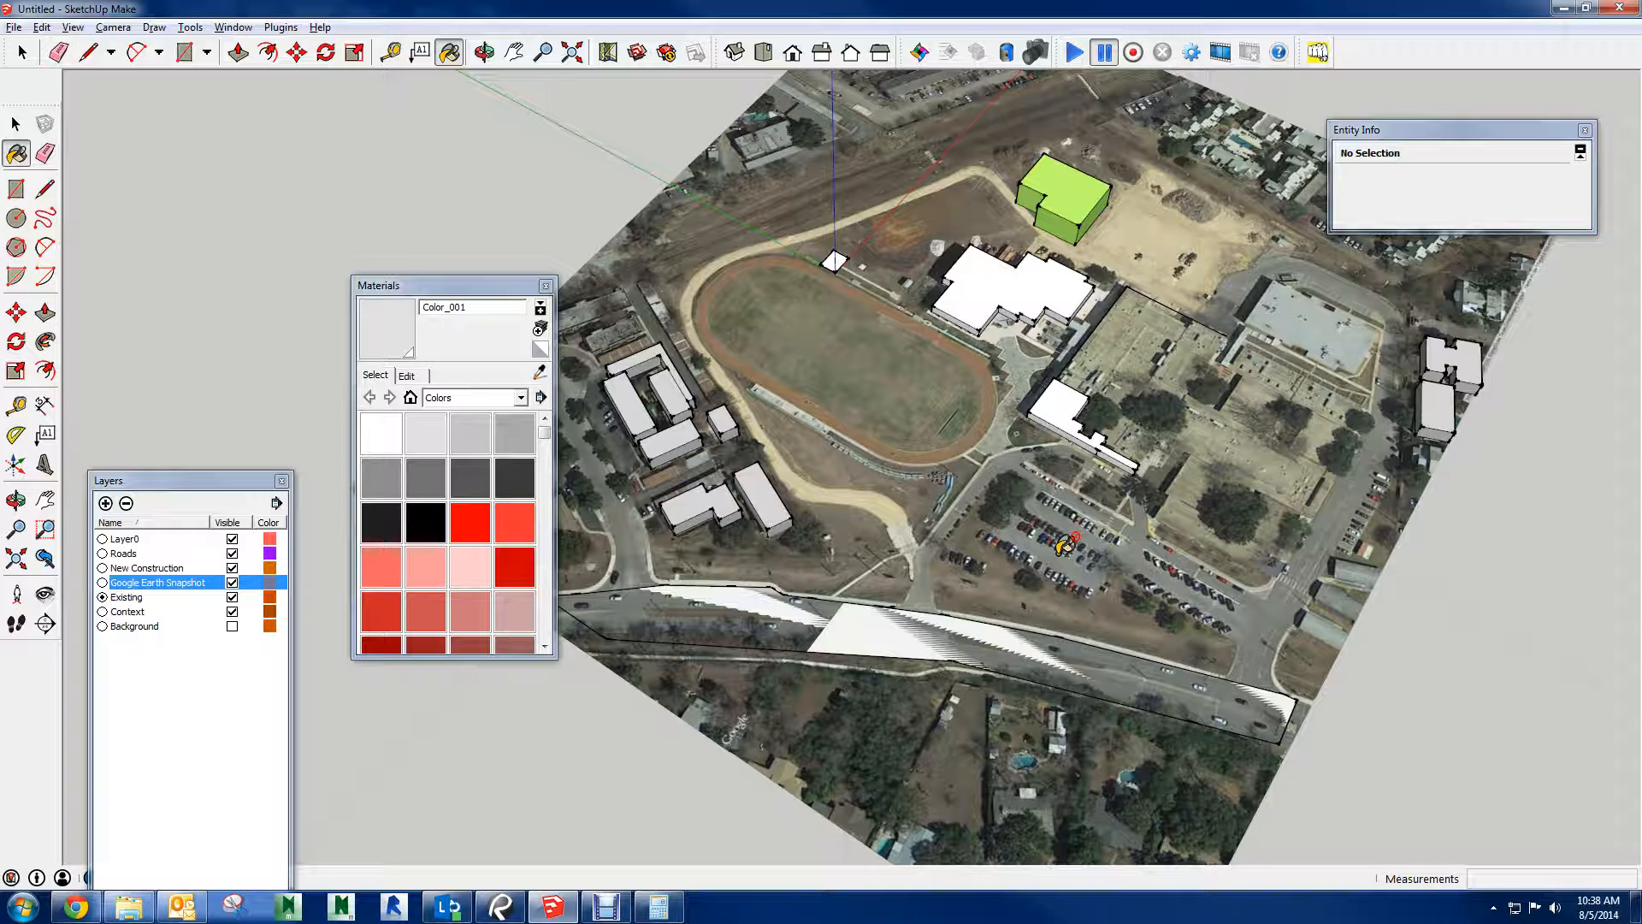
{"action": "middle_click_drag", "start_coordinate": [1400, 582], "coordinate": [353, 292]}
{"action": "key", "text": "b"}
{"action": "scroll", "coordinate": [863, 402], "scroll_direction": "up", "scroll_amount": 6}
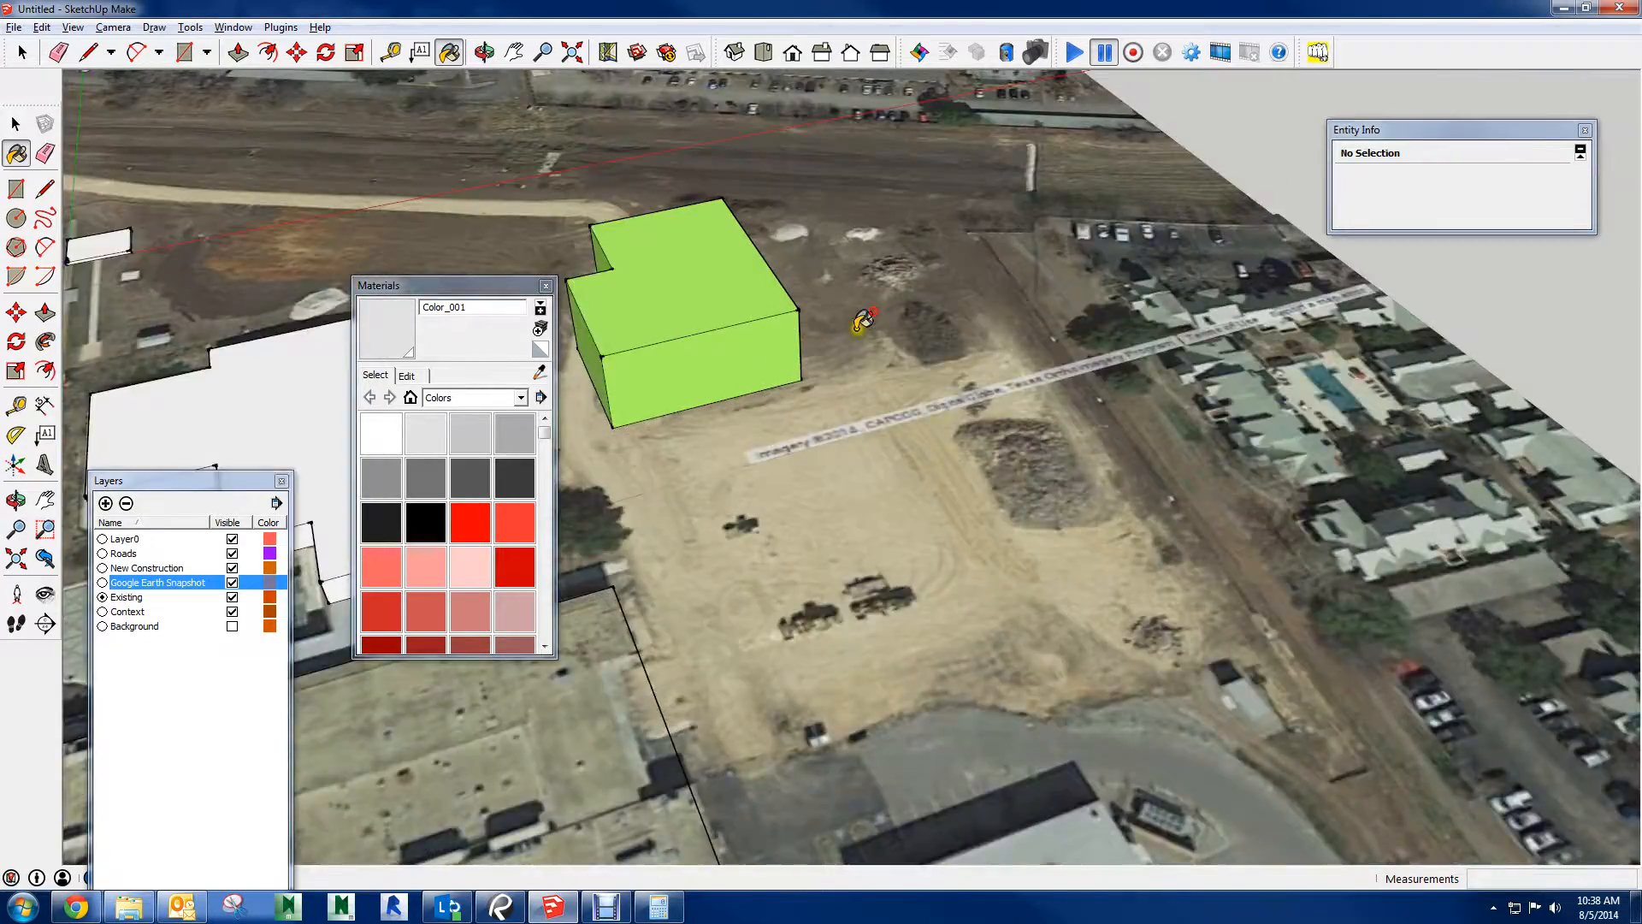
{"action": "scroll", "coordinate": [924, 259], "scroll_direction": "down", "scroll_amount": 5}
{"action": "scroll", "coordinate": [987, 440], "scroll_direction": "up", "scroll_amount": 1}
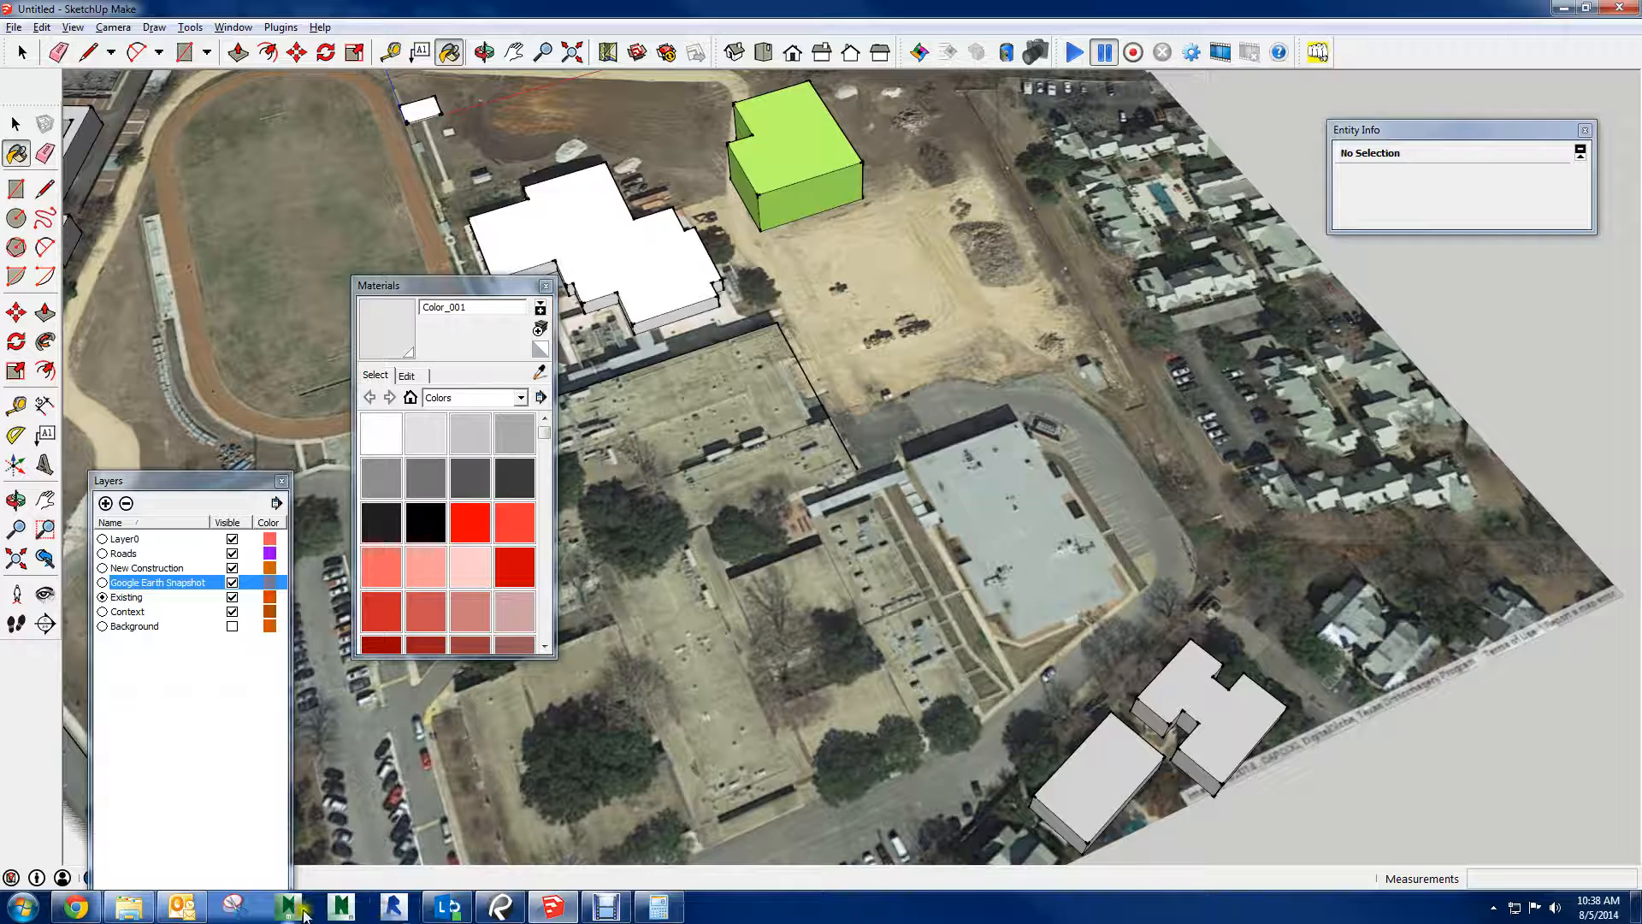
Switch to Windows Explorer, sort the Garner NEISD folder by type, and open Garner SketchUp Arch.skp
{"action": "left_click", "coordinate": [128, 906]}
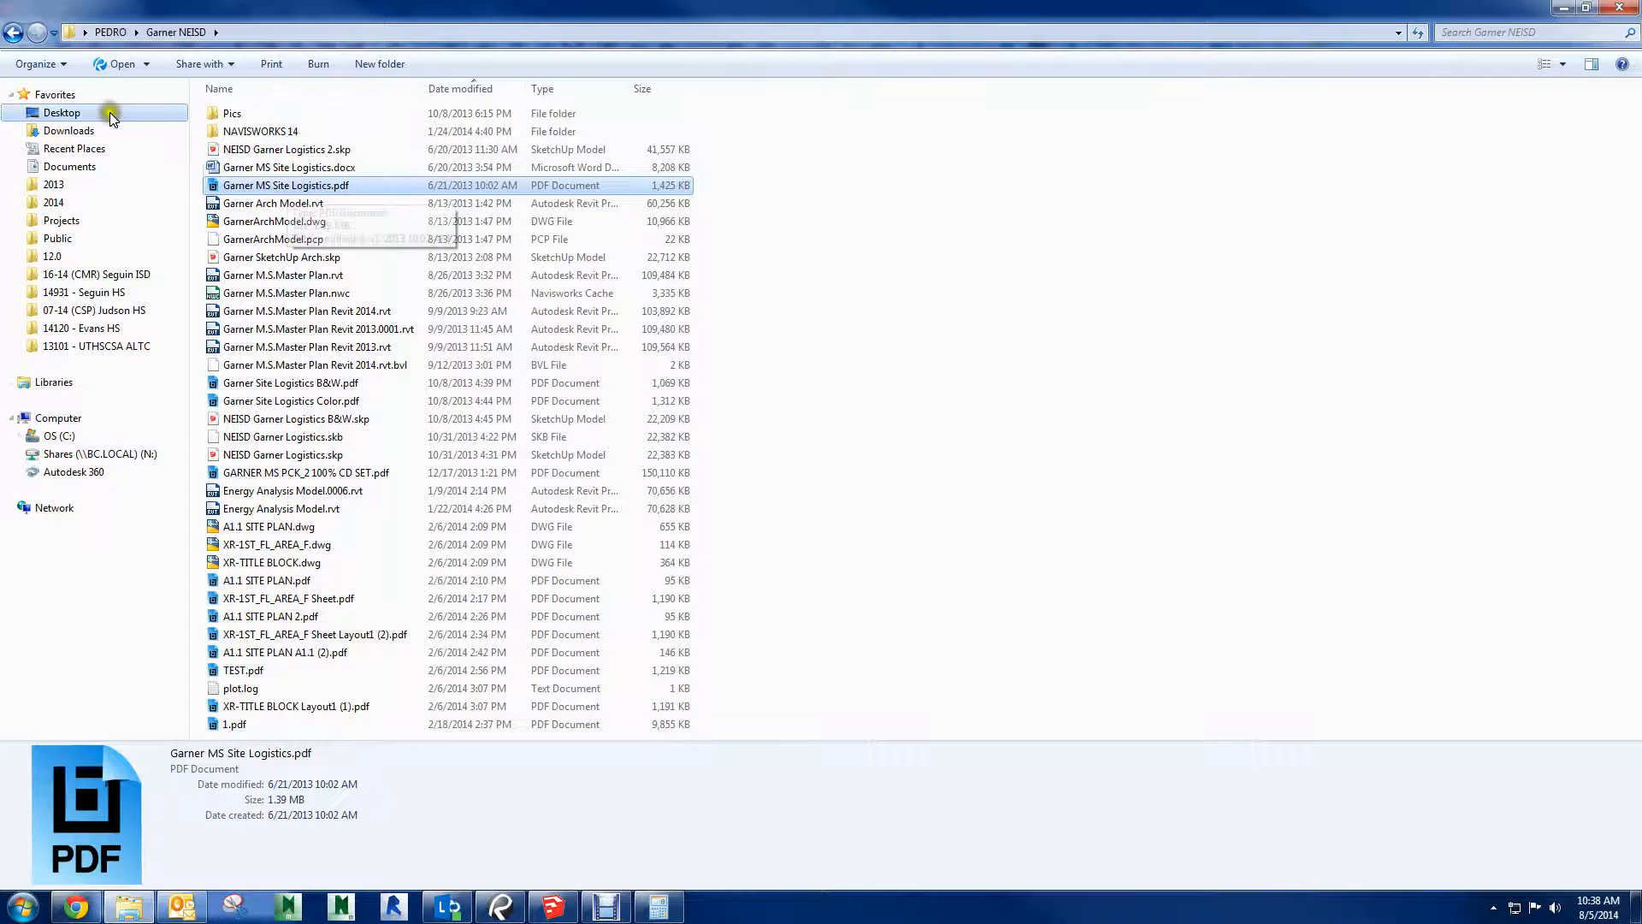
{"action": "left_click", "coordinate": [10, 34]}
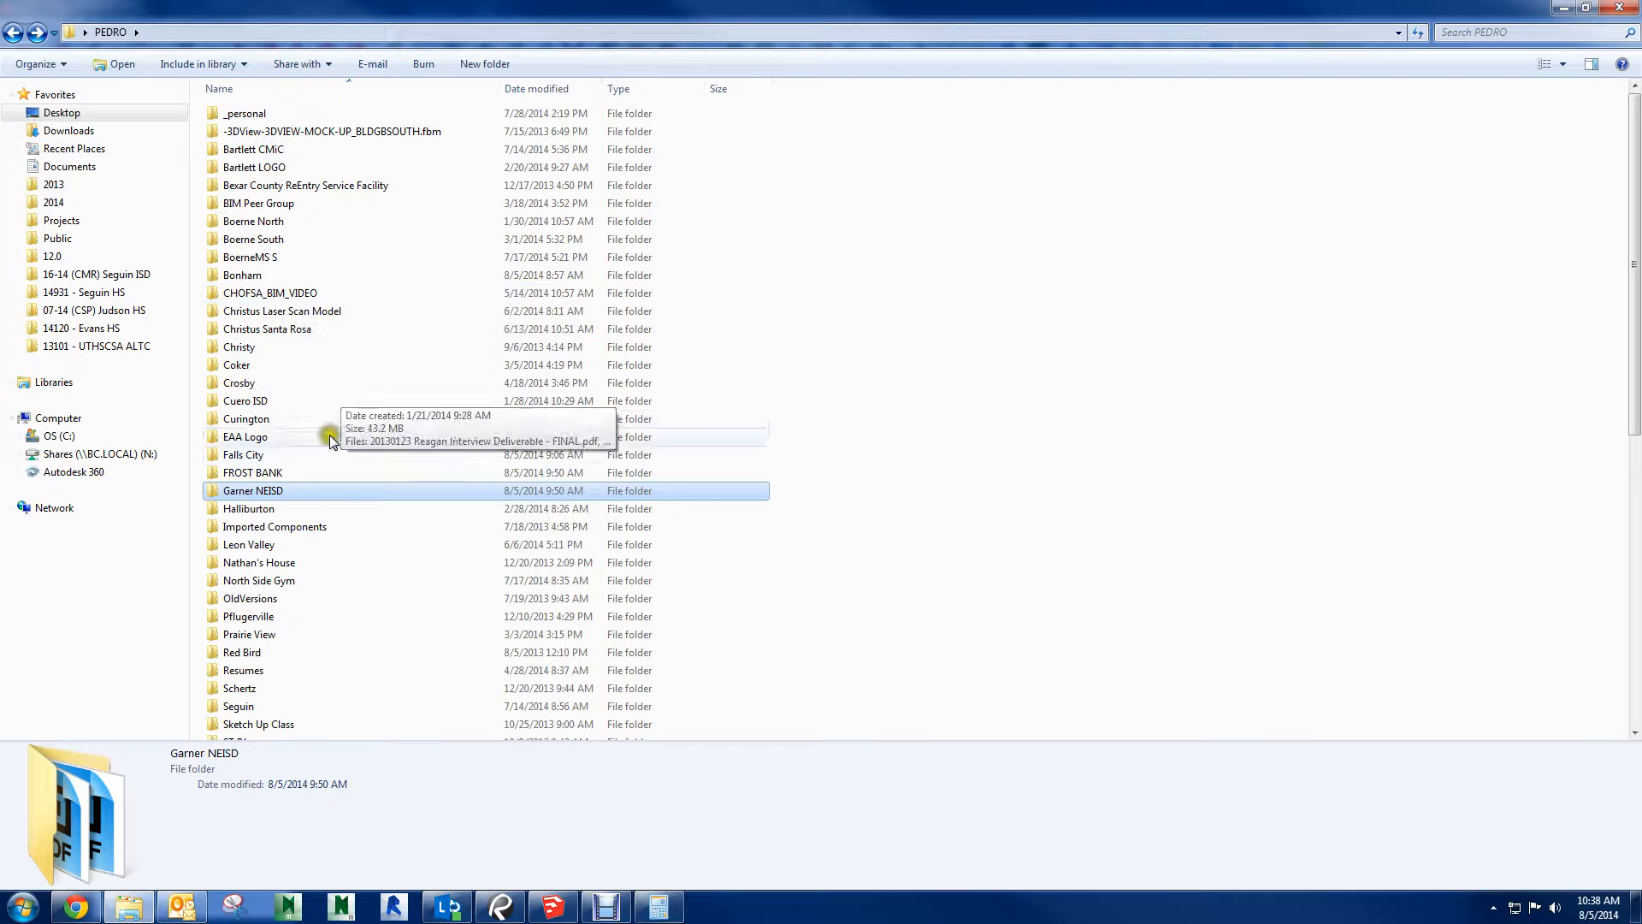
{"action": "double_click", "coordinate": [263, 491]}
{"action": "left_click", "coordinate": [332, 526]}
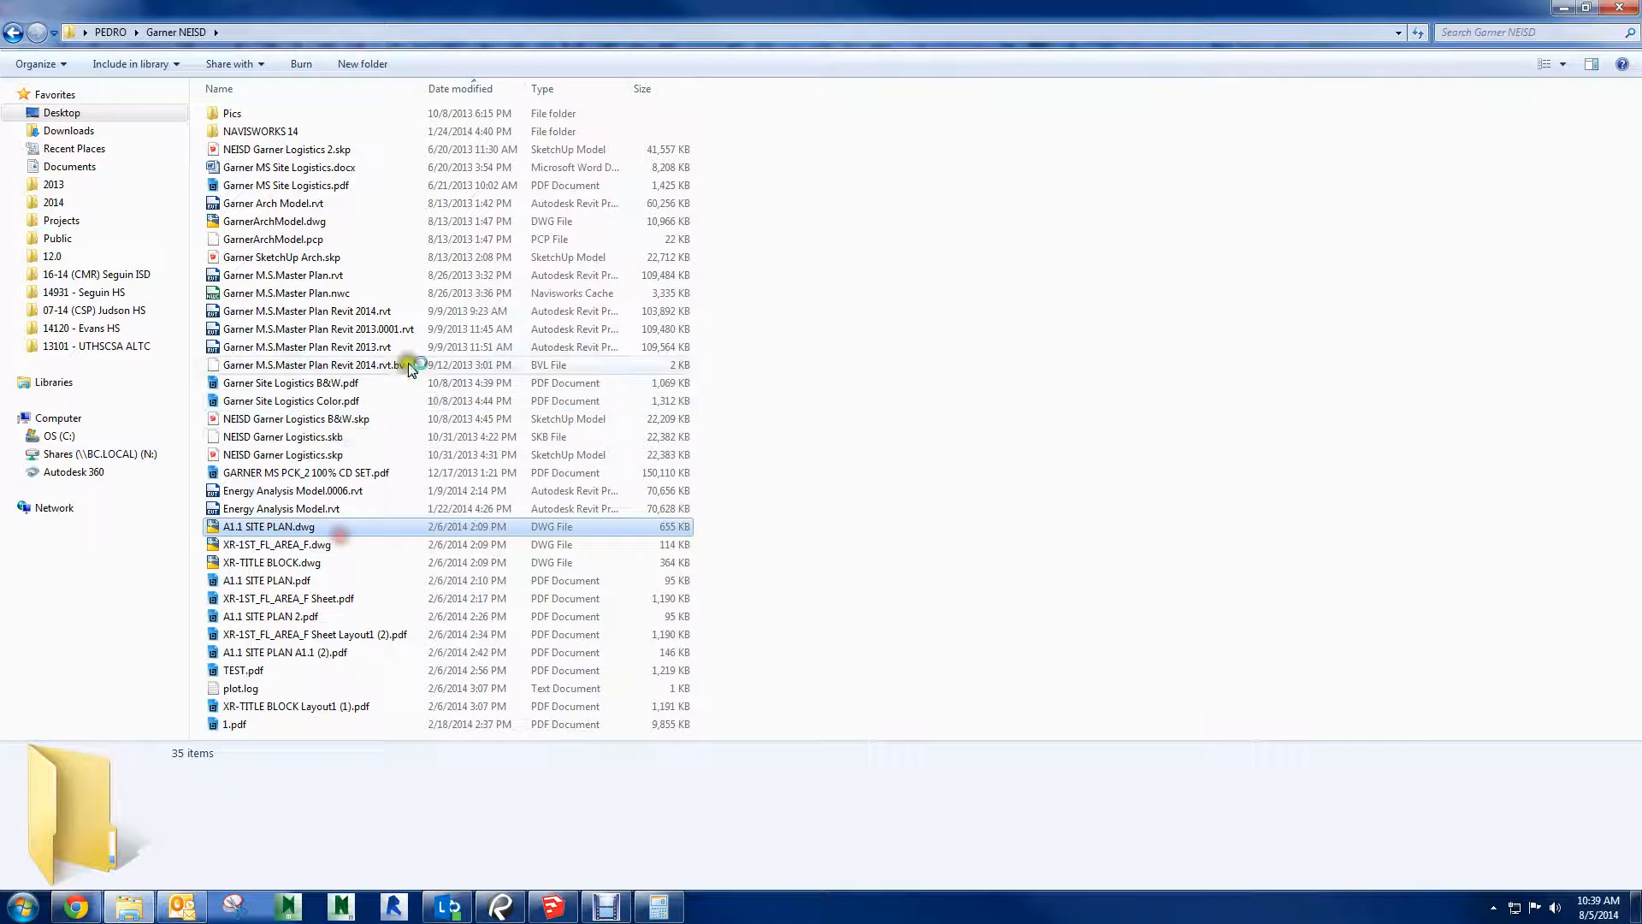
{"action": "left_click", "coordinate": [559, 90]}
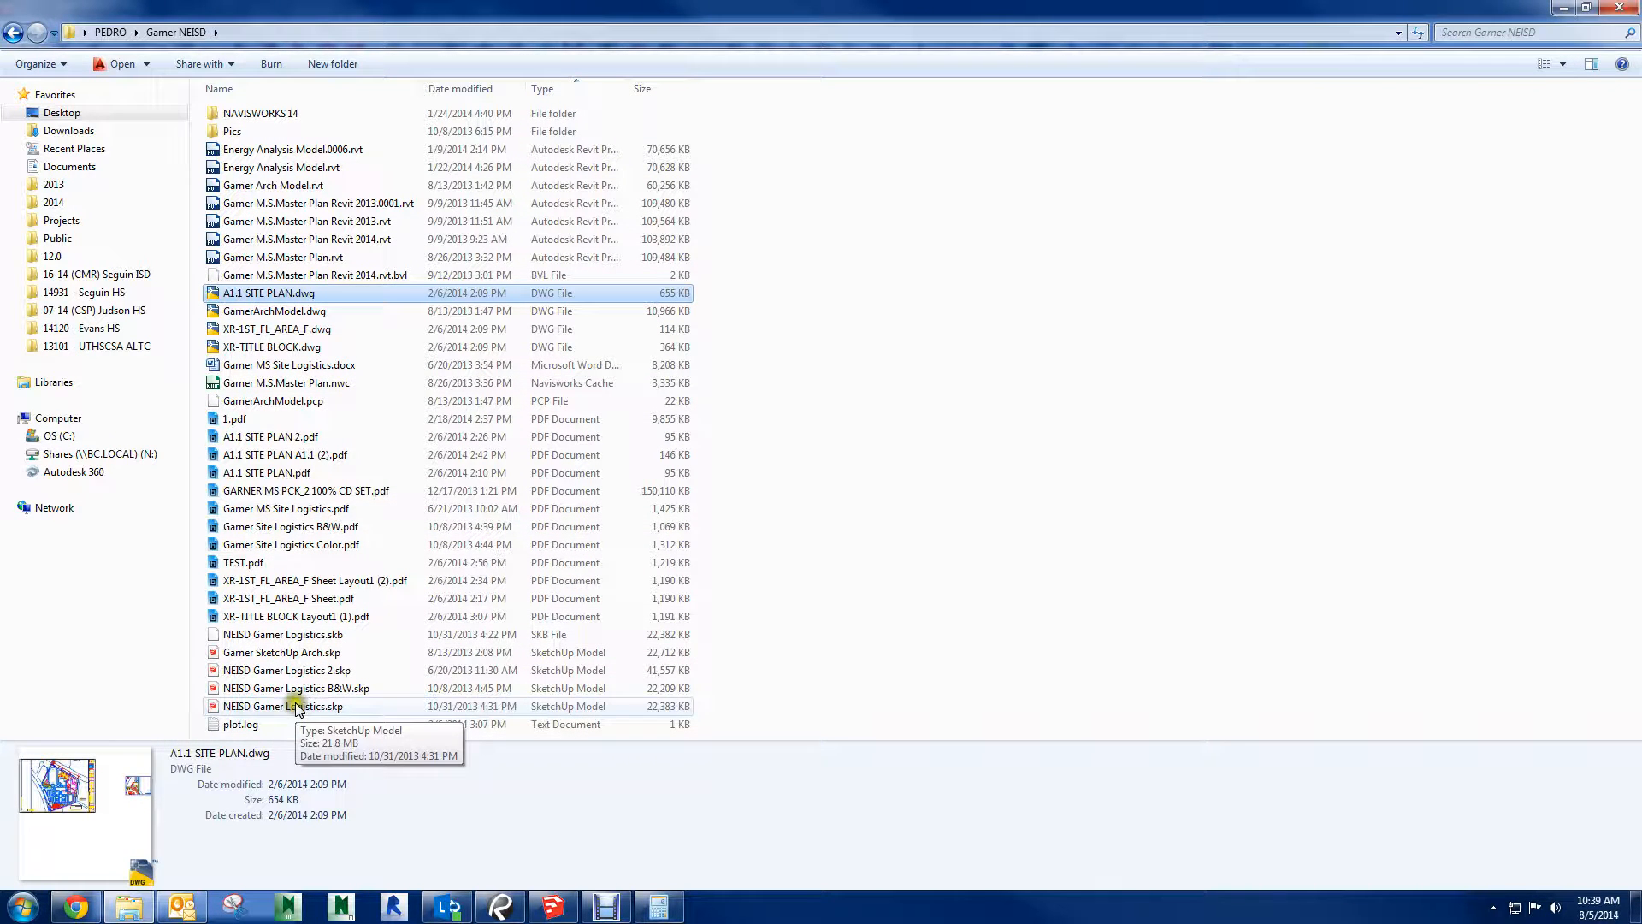
{"action": "double_click", "coordinate": [301, 653]}
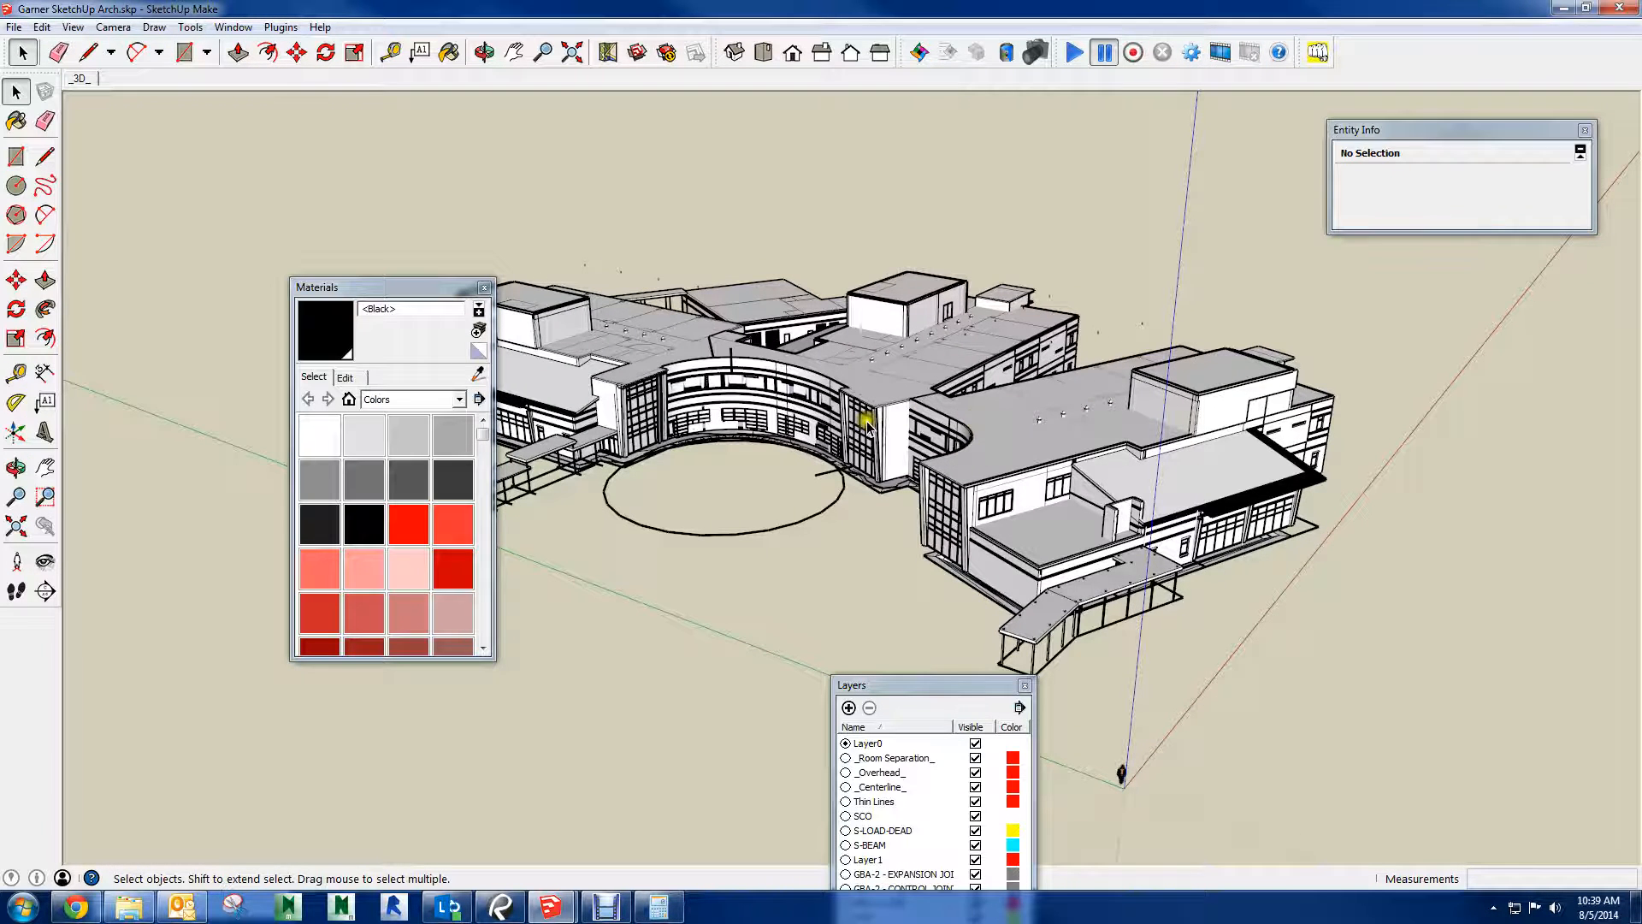
Close the Materials and Layers windows and view the detailed building model from several sides
{"action": "left_click", "coordinate": [485, 288]}
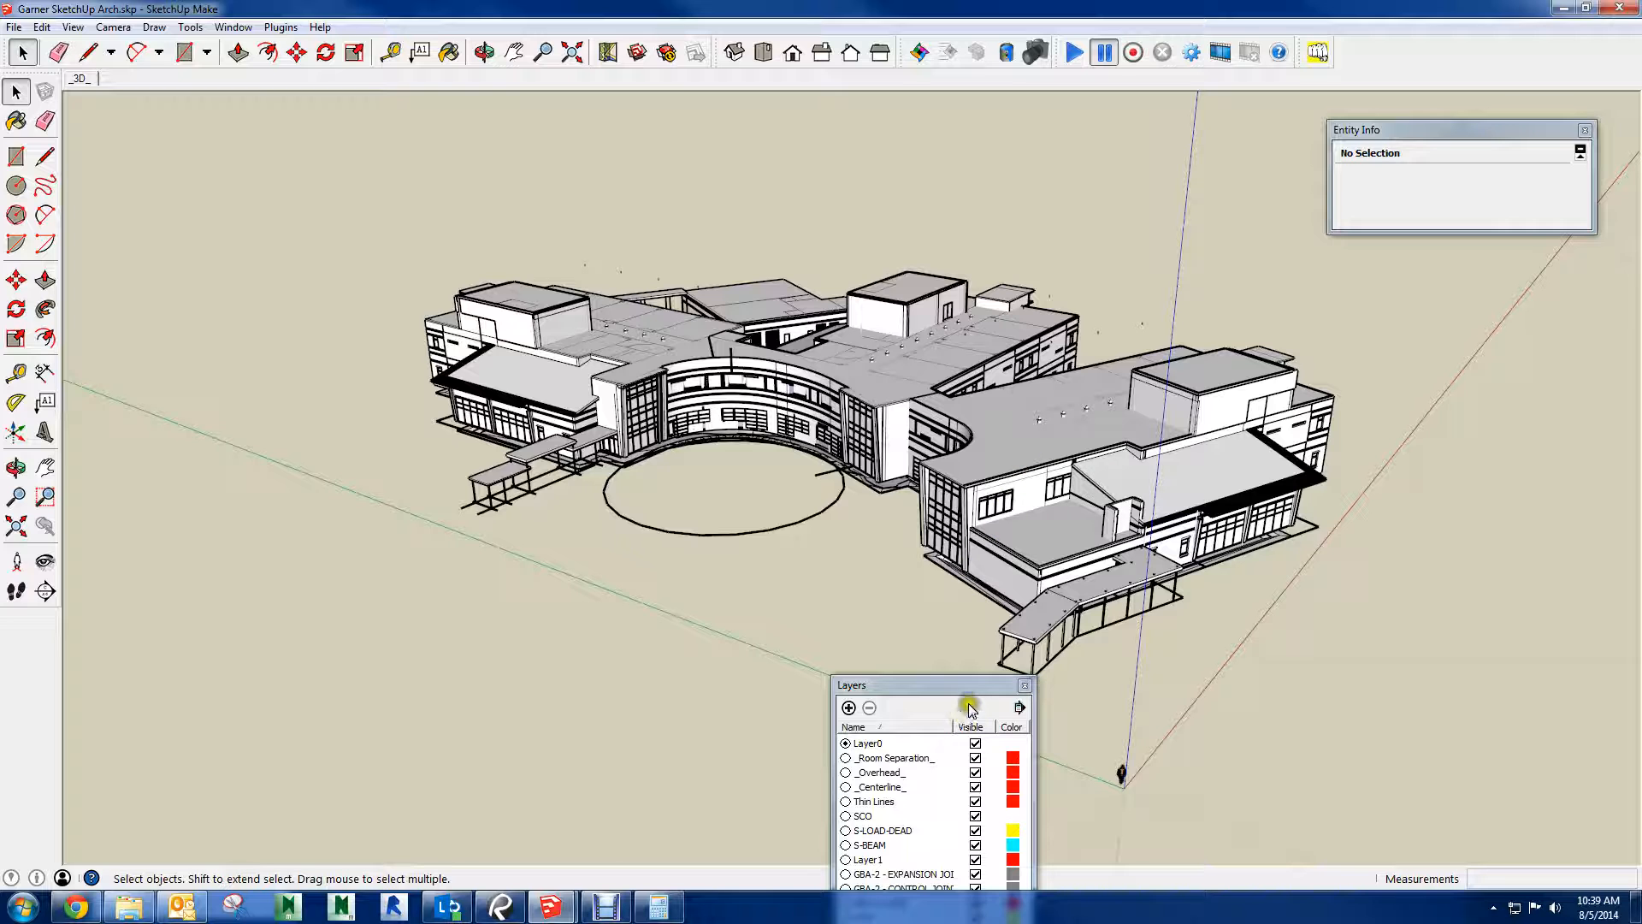
{"action": "left_click_drag", "start_coordinate": [975, 685], "coordinate": [374, 165]}
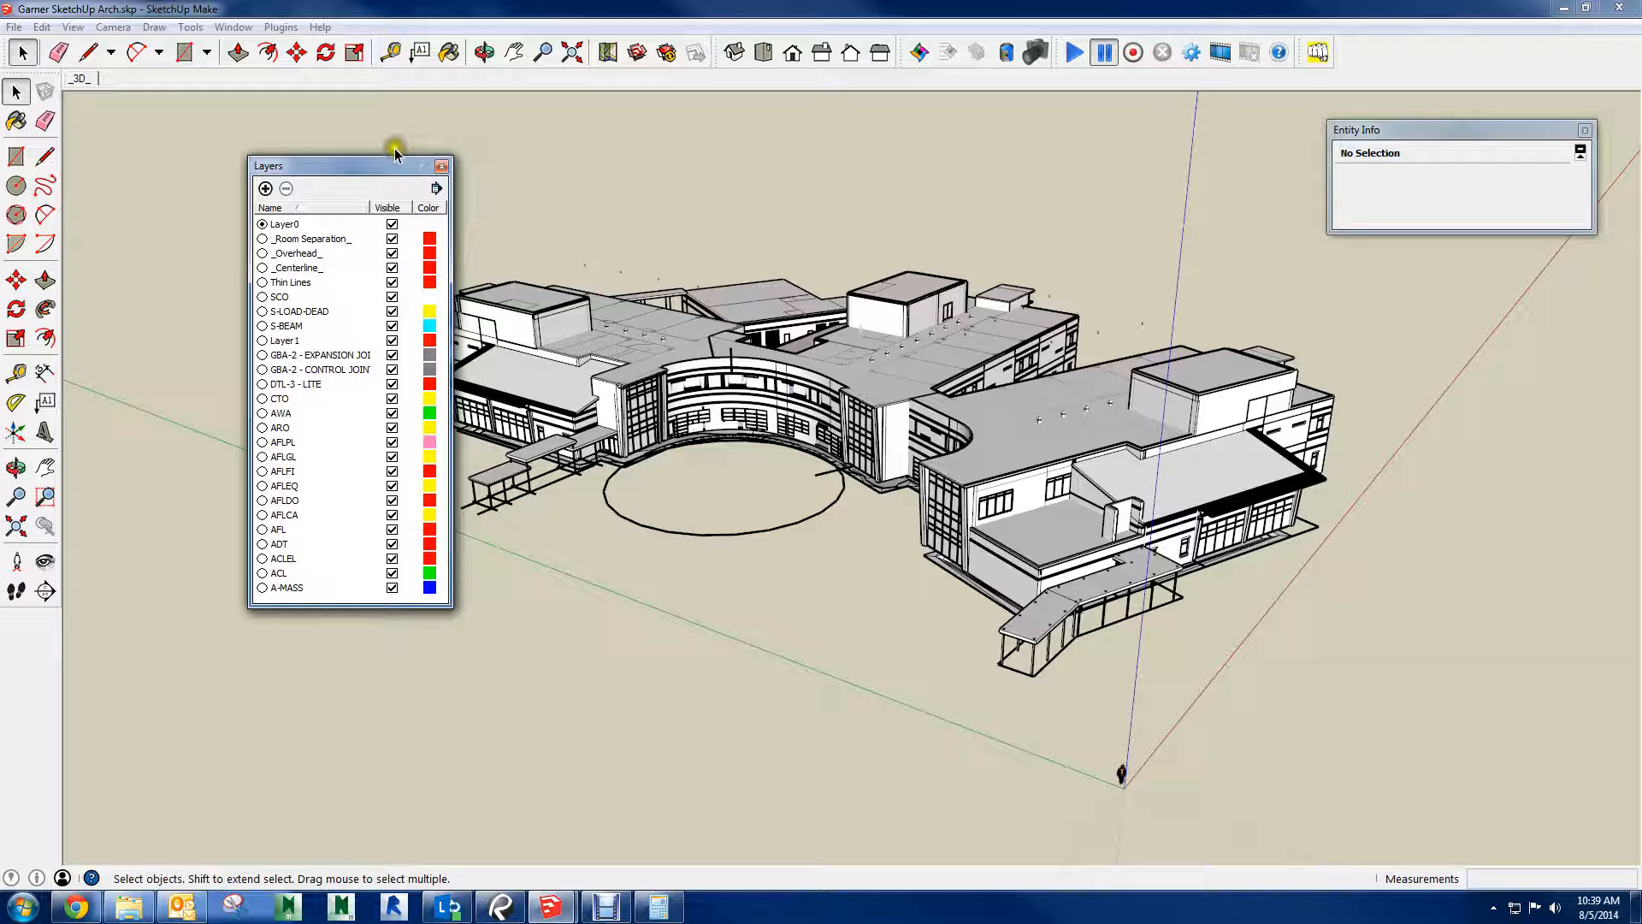
{"action": "left_click", "coordinate": [432, 166]}
{"action": "left_click", "coordinate": [445, 167]}
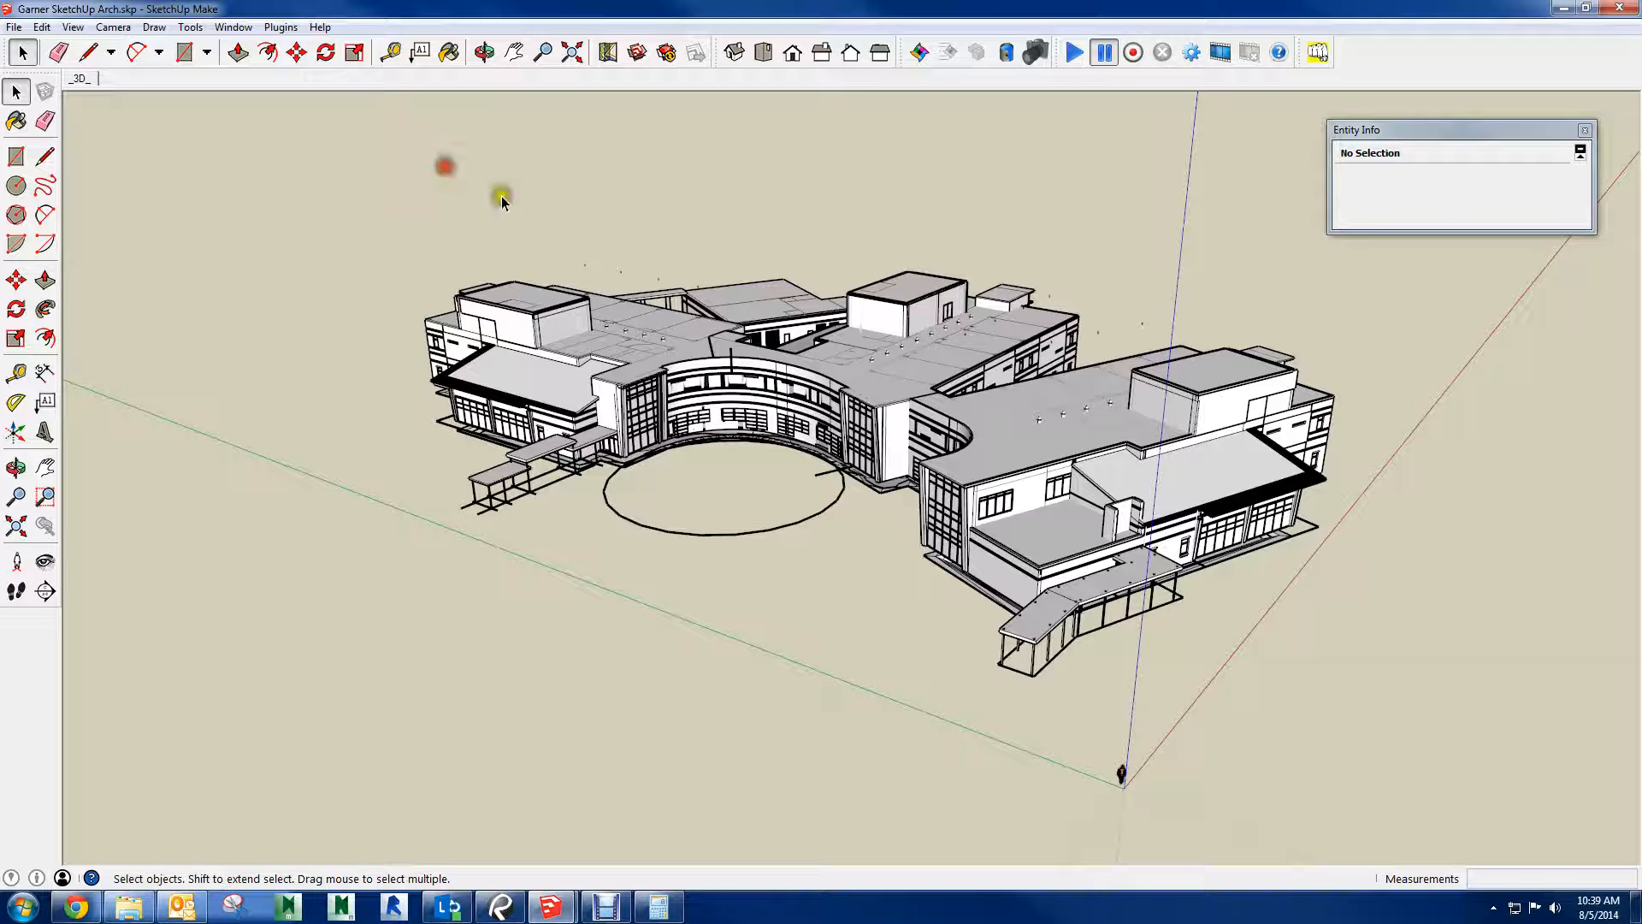
{"action": "left_click", "coordinate": [731, 224]}
{"action": "middle_click_drag", "start_coordinate": [1229, 479], "coordinate": [1198, 491]}
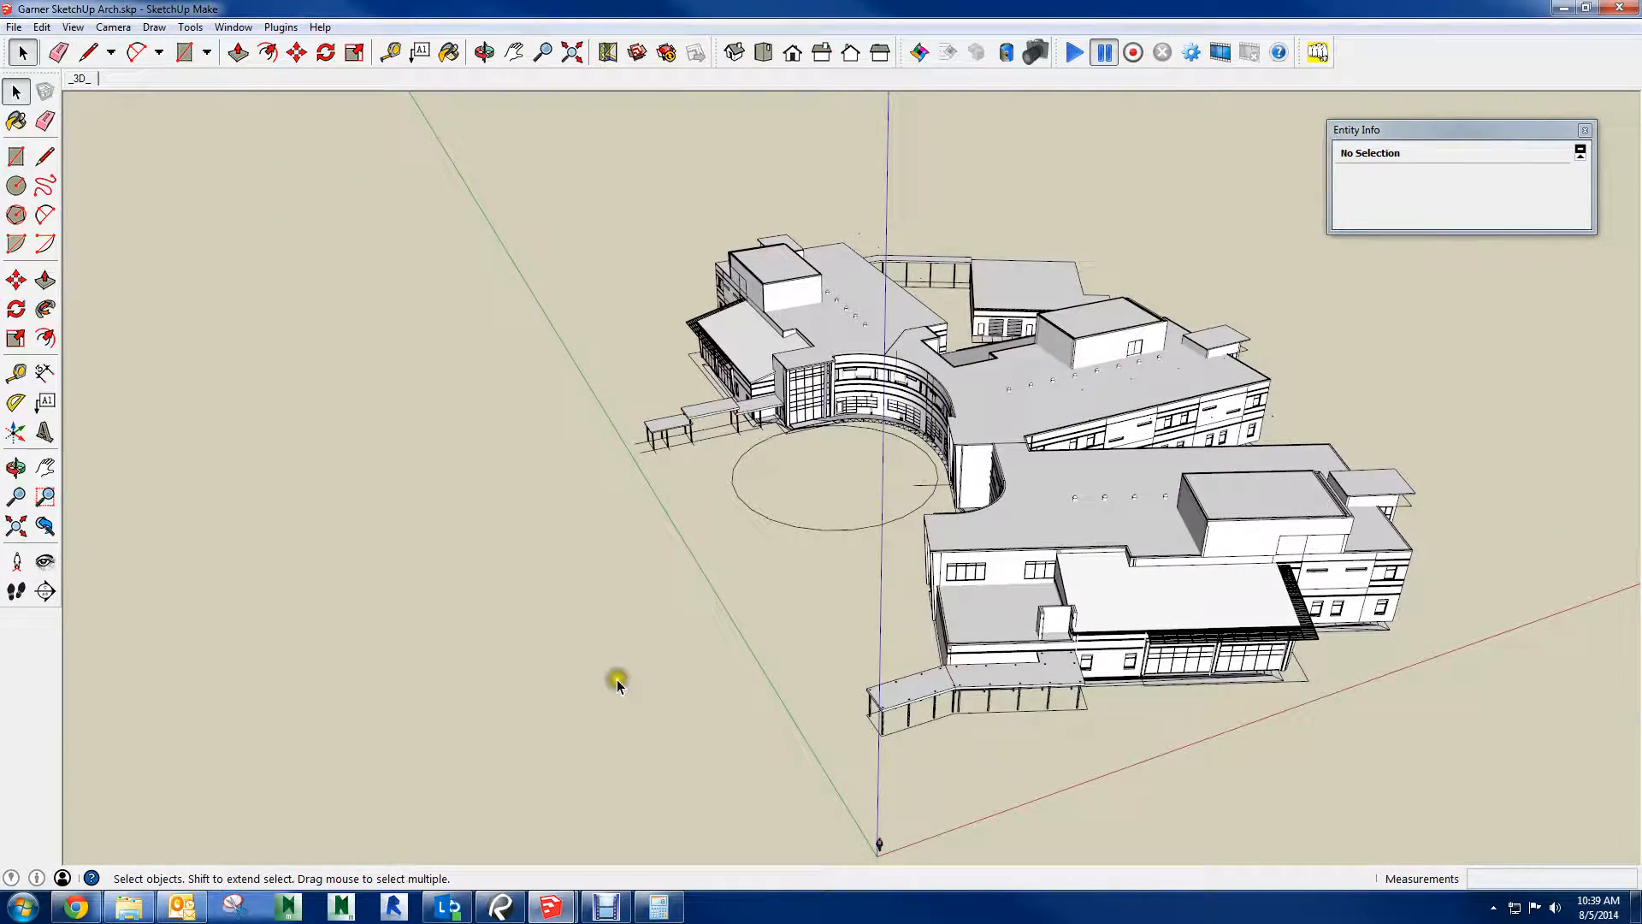
{"action": "middle_click_drag", "start_coordinate": [972, 640], "coordinate": [1282, 419]}
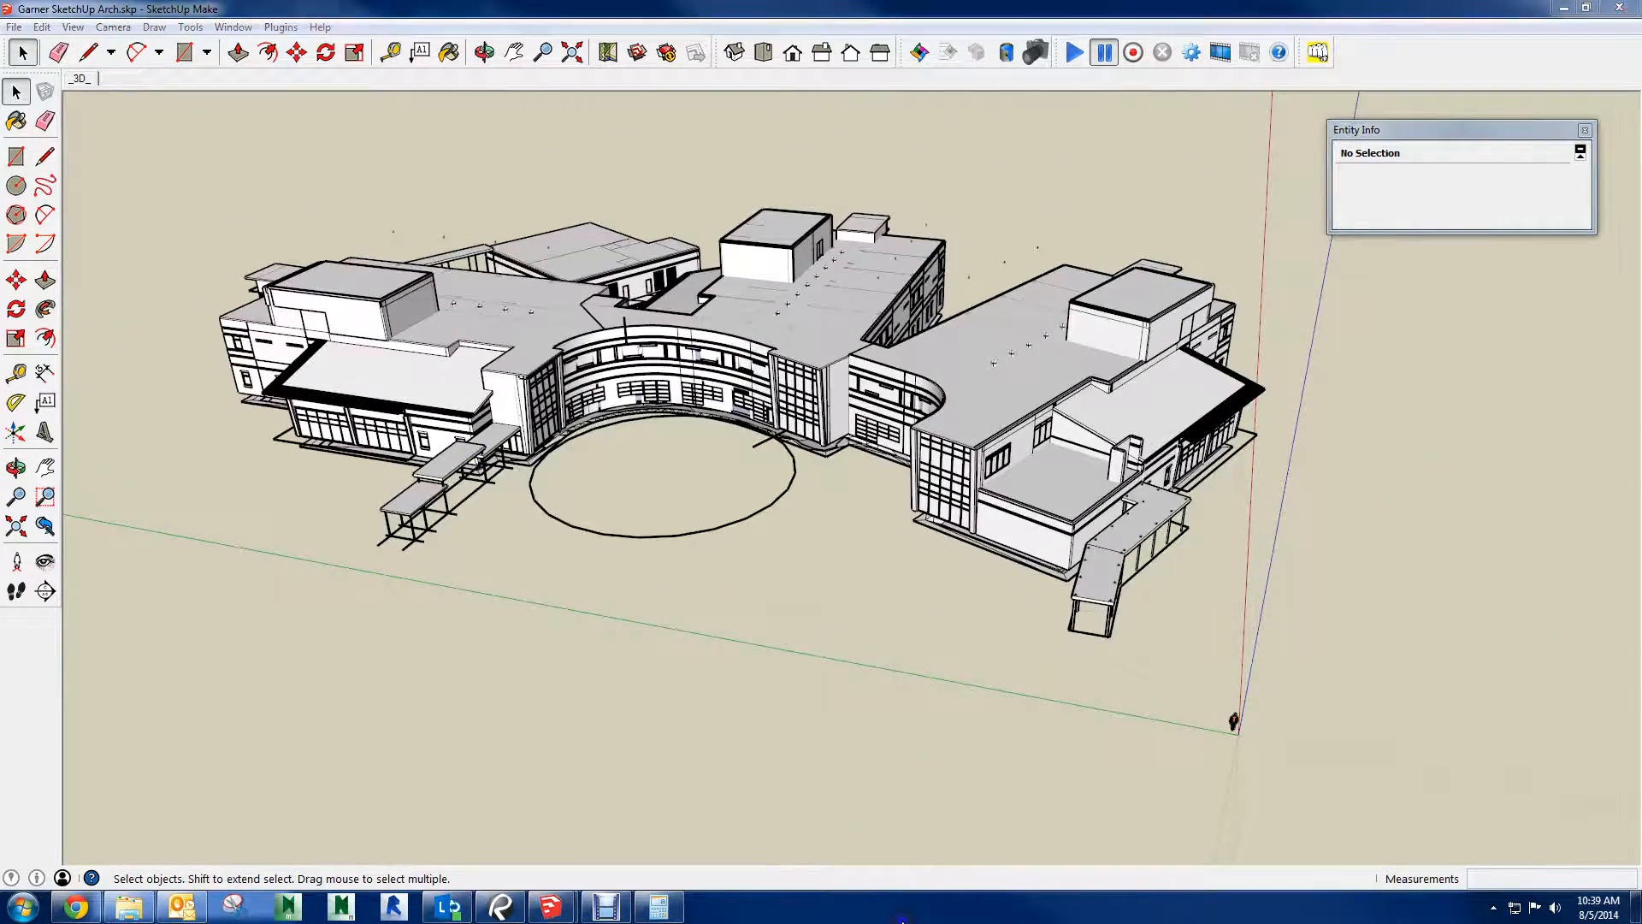
Show the desktop and switch back to the SketchUp window with the detailed building model
{"action": "right_click", "coordinate": [945, 908]}
{"action": "left_click", "coordinate": [970, 822]}
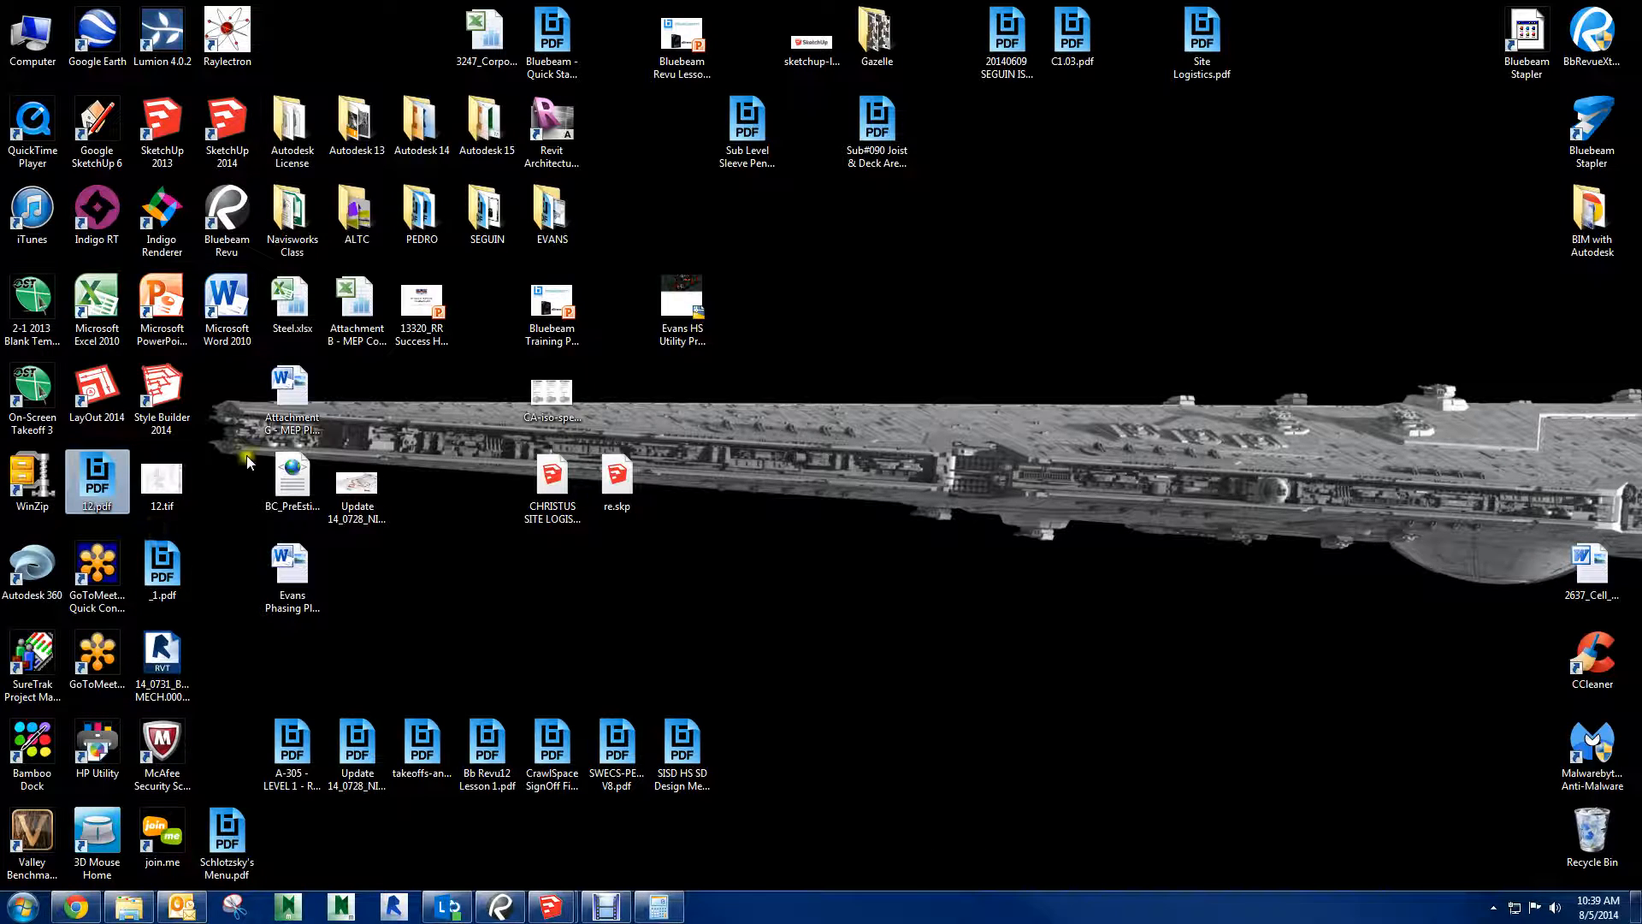
{"action": "left_click", "coordinate": [155, 556]}
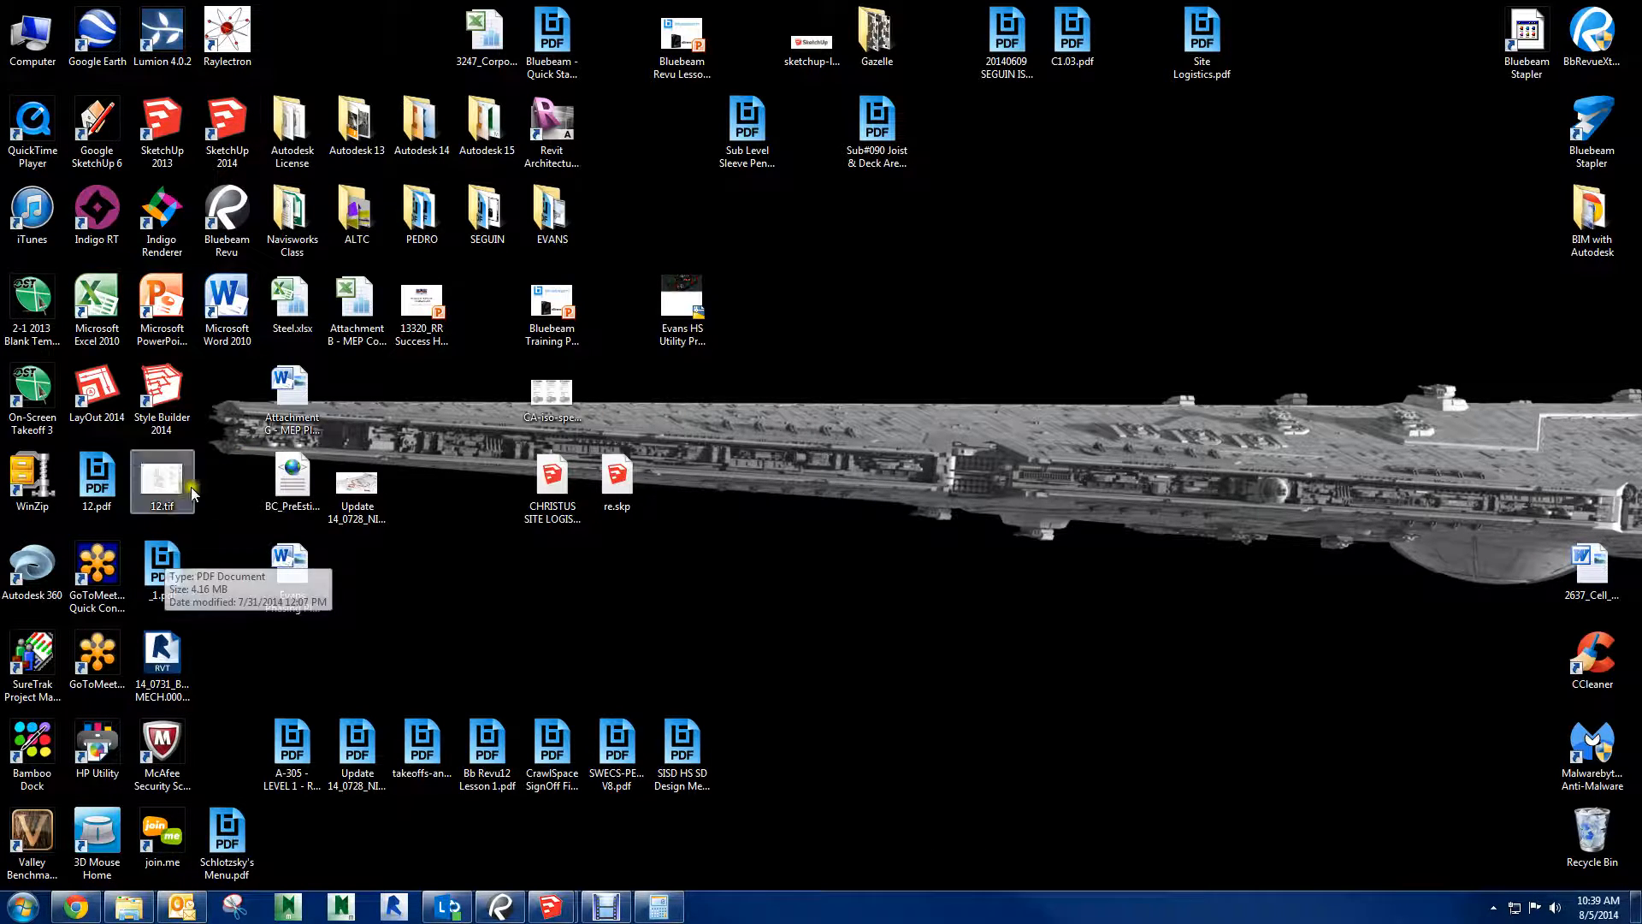
{"action": "left_click", "coordinate": [110, 157]}
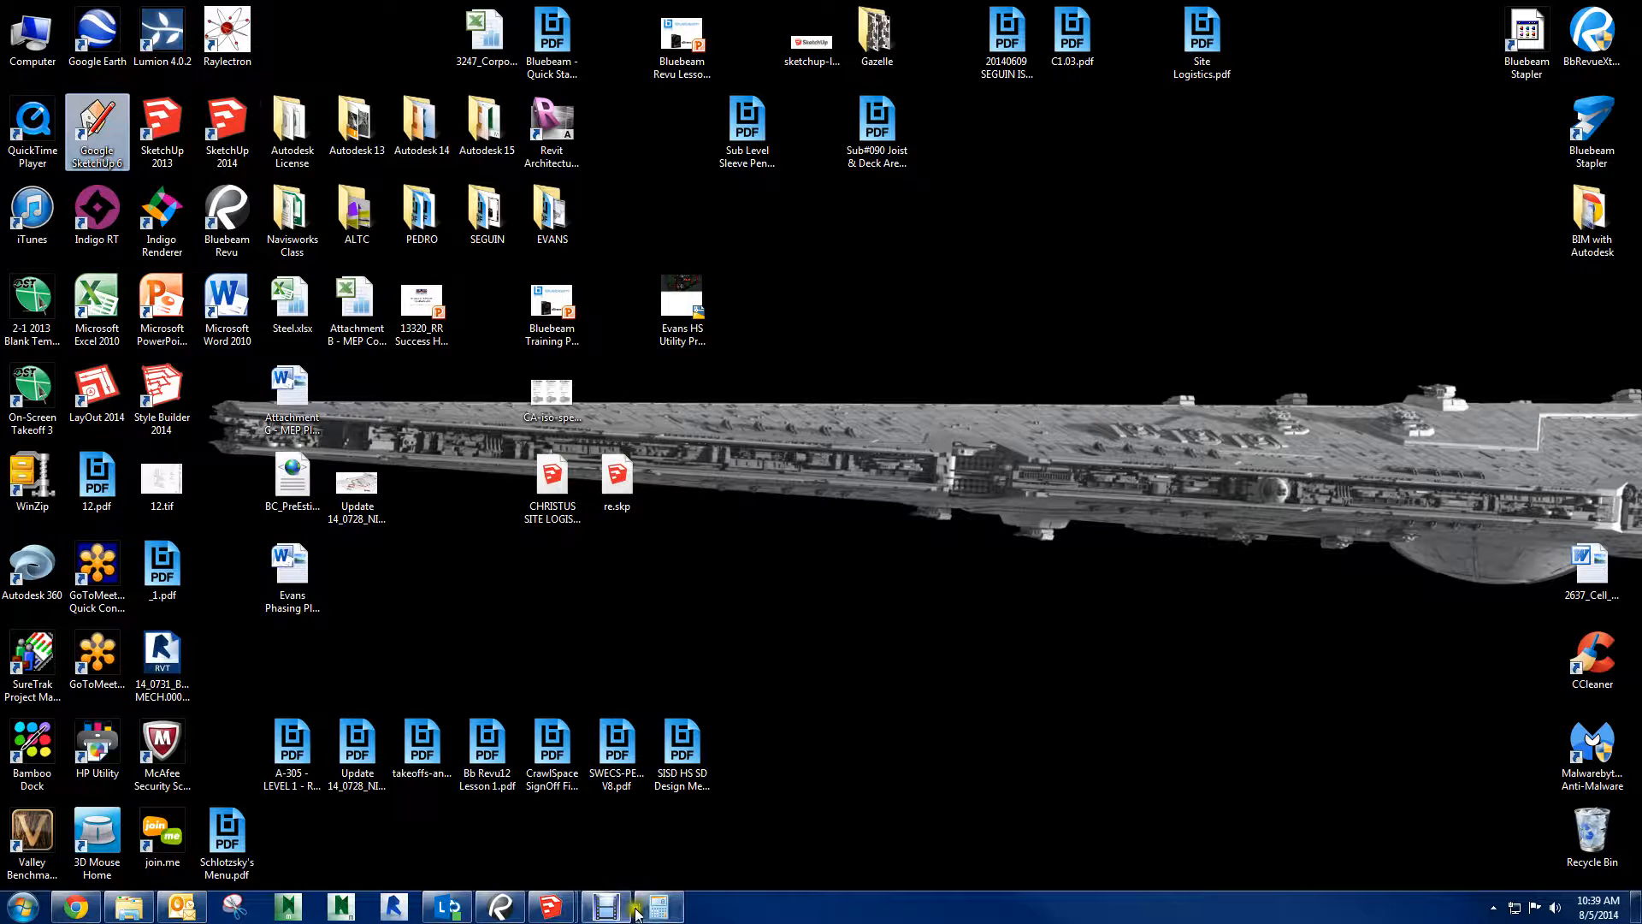
{"action": "left_click", "coordinate": [550, 905]}
{"action": "left_click", "coordinate": [609, 859]}
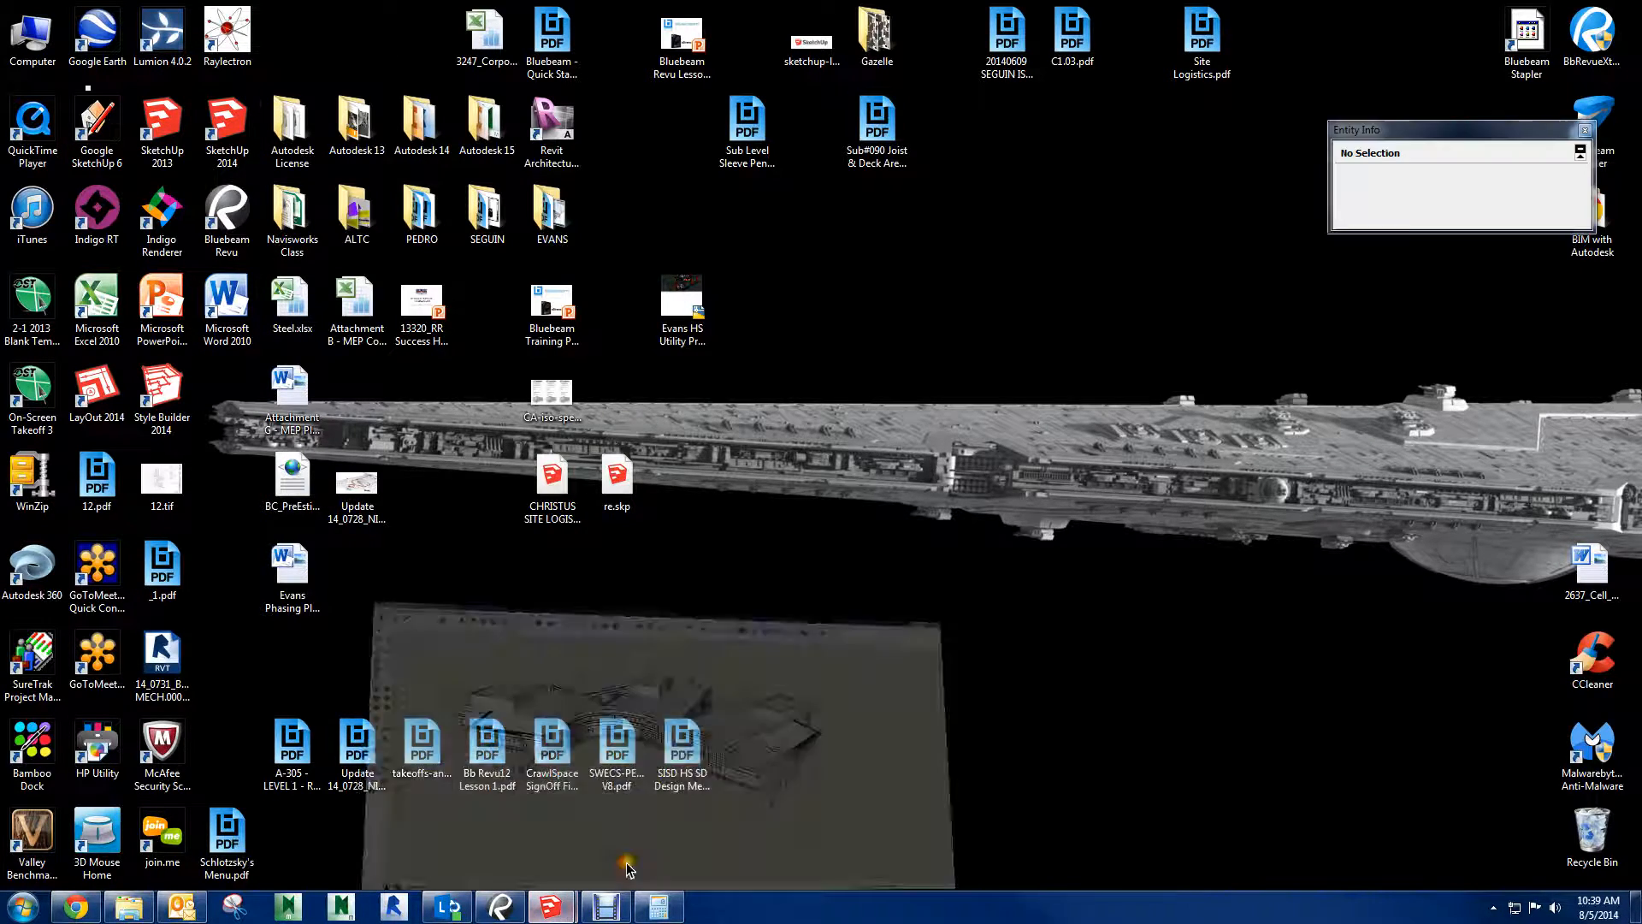
View the detailed Garner building model from the front, above and behind
{"action": "mouse_move", "coordinate": [693, 670]}
{"action": "middle_mouse_down"}
{"action": "mouse_move", "coordinate": [686, 631]}
{"action": "mouse_move", "coordinate": [355, 679]}
{"action": "mouse_move", "coordinate": [616, 696]}
{"action": "mouse_move", "coordinate": [861, 613]}
{"action": "mouse_move", "coordinate": [824, 546]}
{"action": "mouse_move", "coordinate": [837, 605]}
{"action": "middle_mouse_up"}
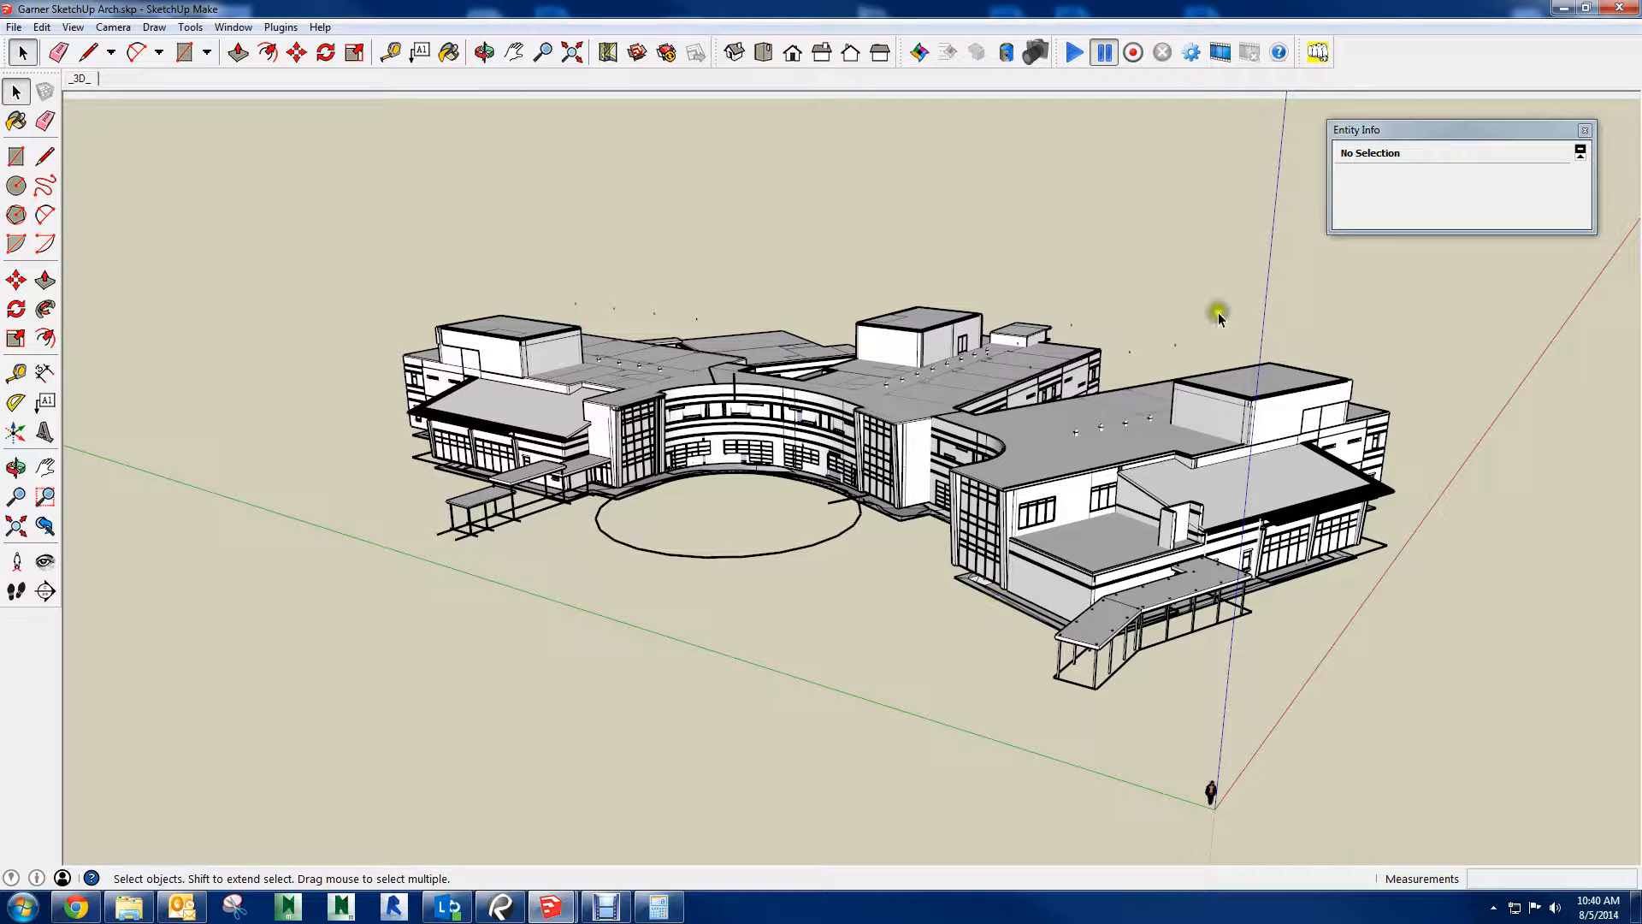
{"action": "middle_click_drag", "start_coordinate": [945, 357], "coordinate": [850, 139]}
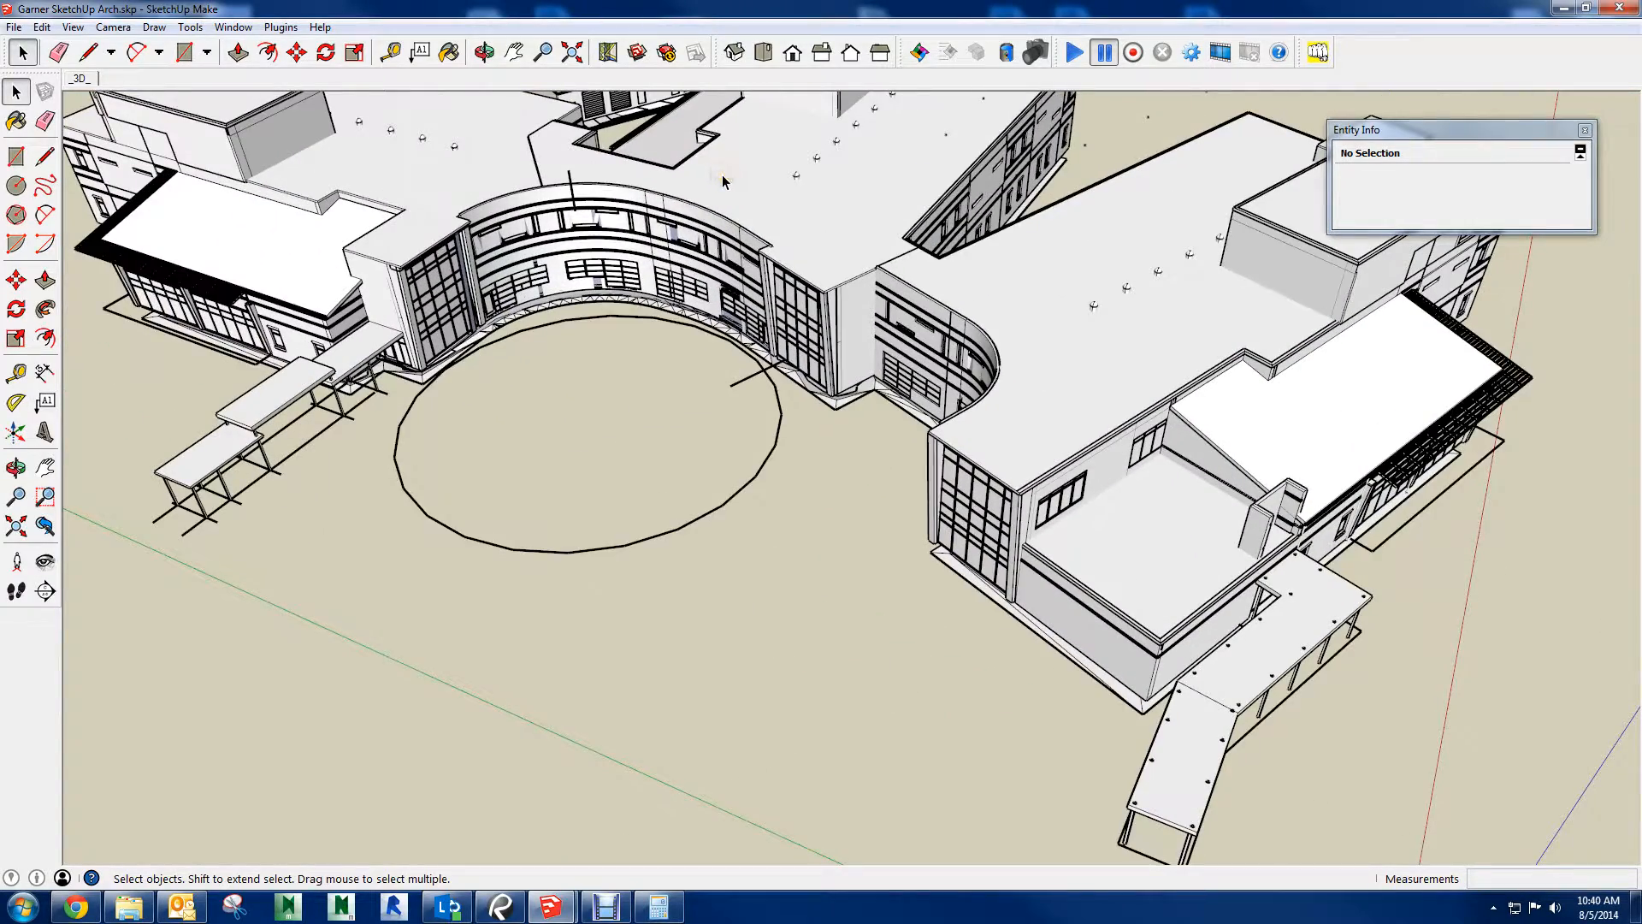
{"action": "middle_click_drag", "start_coordinate": [727, 173], "coordinate": [1050, 627]}
{"action": "scroll", "coordinate": [789, 371], "scroll_direction": "down", "scroll_amount": 3}
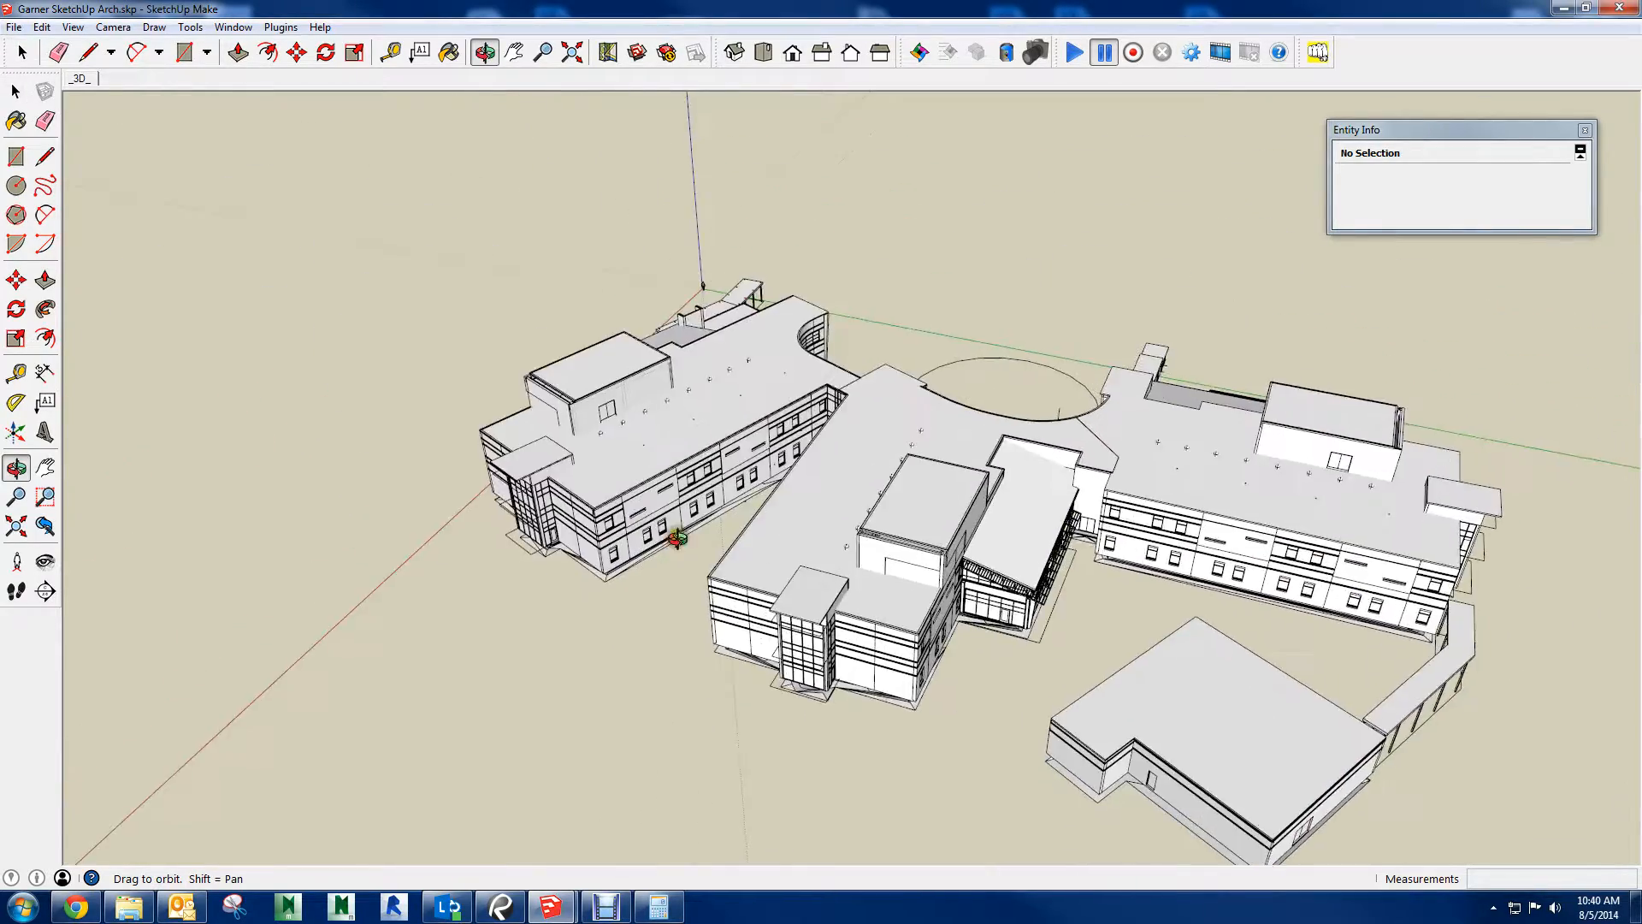
{"action": "middle_click_drag", "start_coordinate": [675, 538], "coordinate": [119, 579]}
{"action": "middle_click_drag", "start_coordinate": [669, 341], "coordinate": [670, 306]}
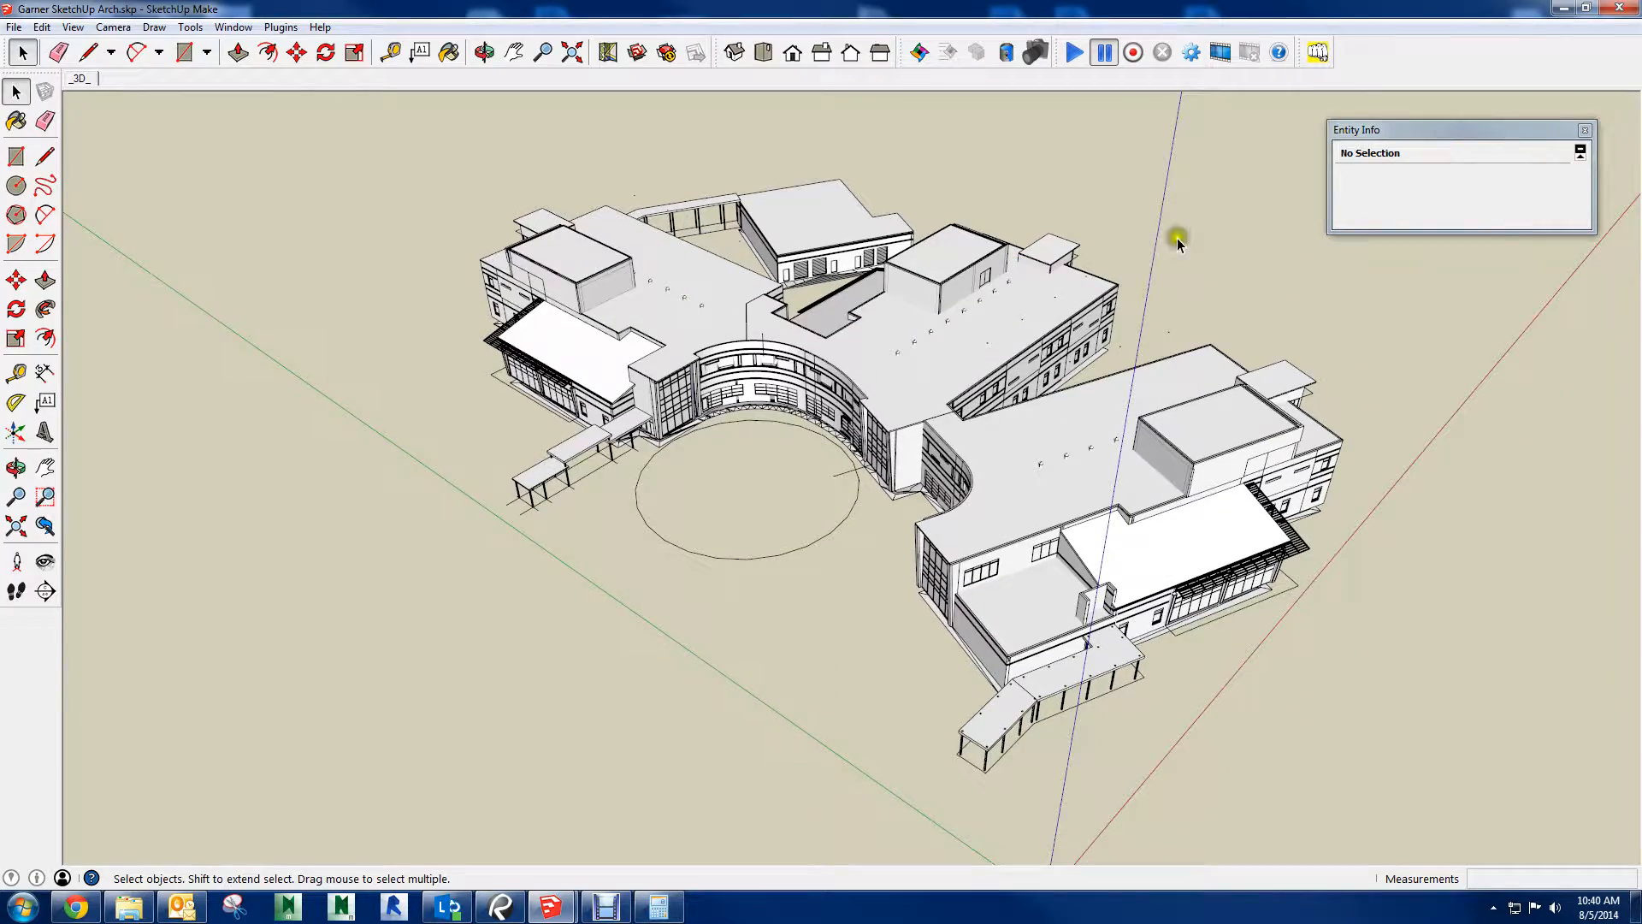
{"action": "middle_click_drag", "start_coordinate": [1177, 238], "coordinate": [626, 268]}
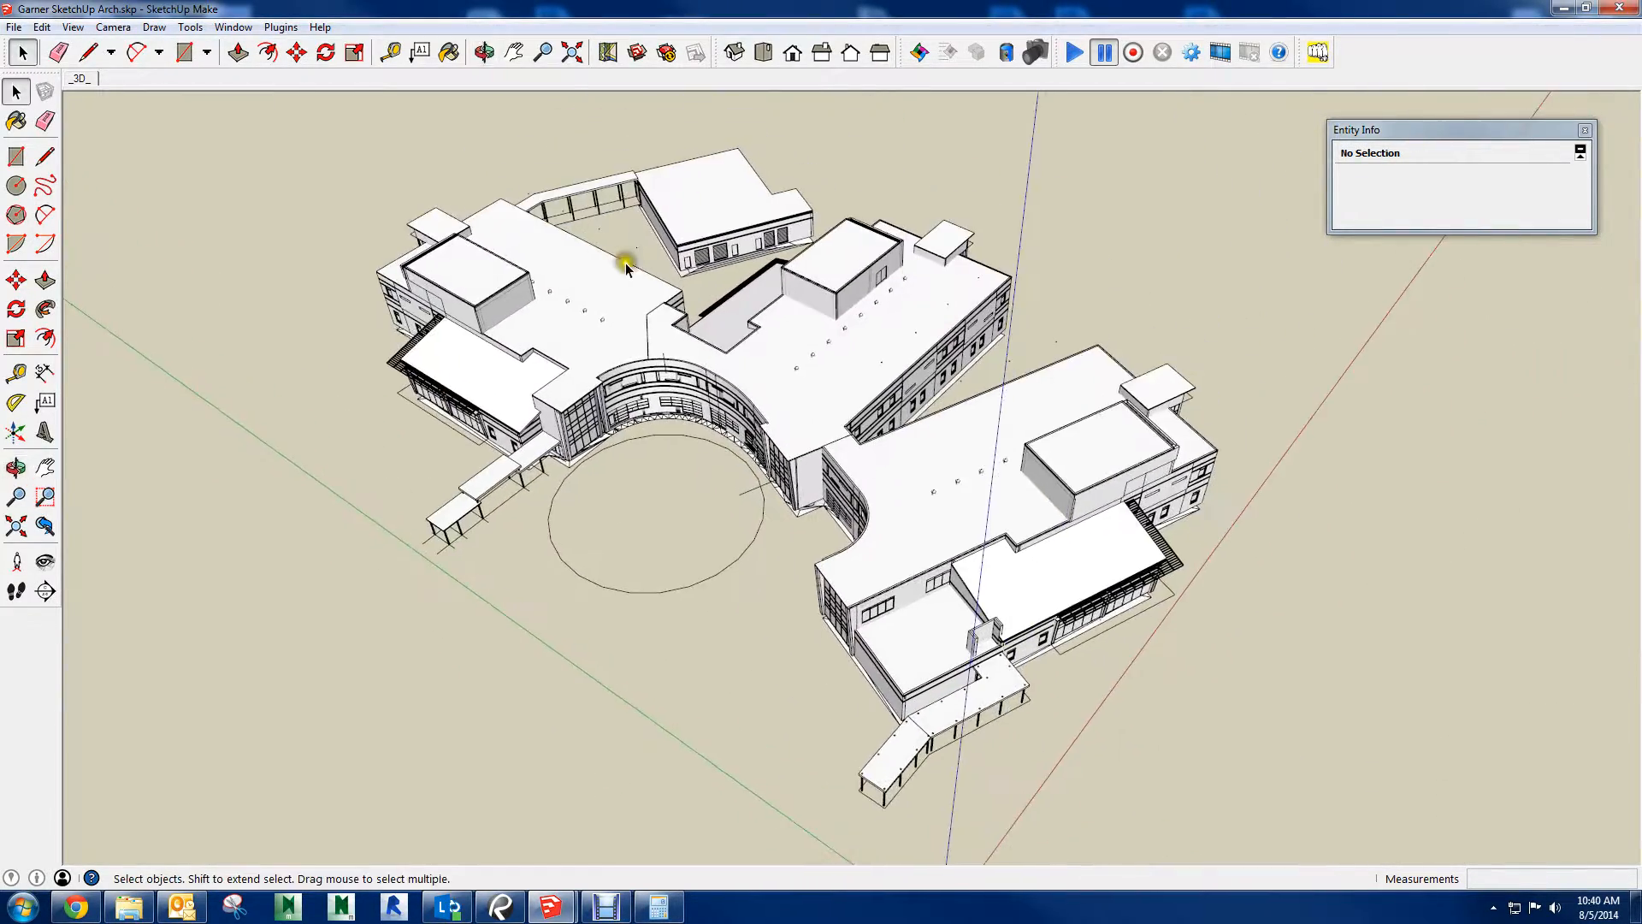
Try to select the entire detailed building model with a selection window around all of its wings
{"action": "left_click_drag", "start_coordinate": [267, 158], "coordinate": [1327, 817]}
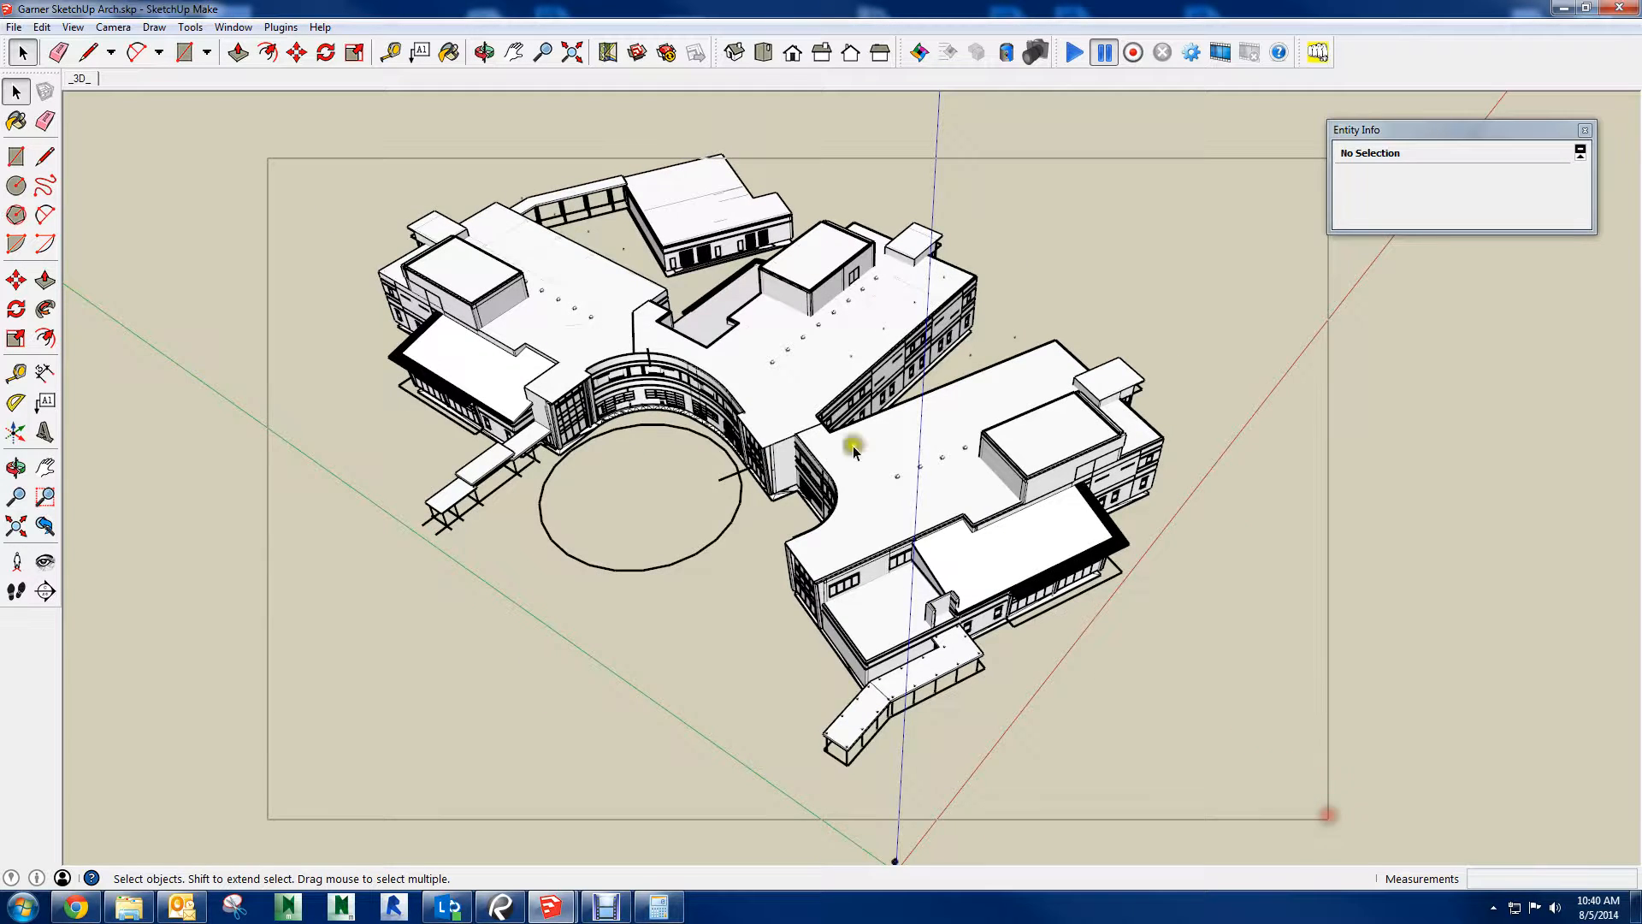
{"action": "left_click_drag", "start_coordinate": [231, 159], "coordinate": [1246, 864]}
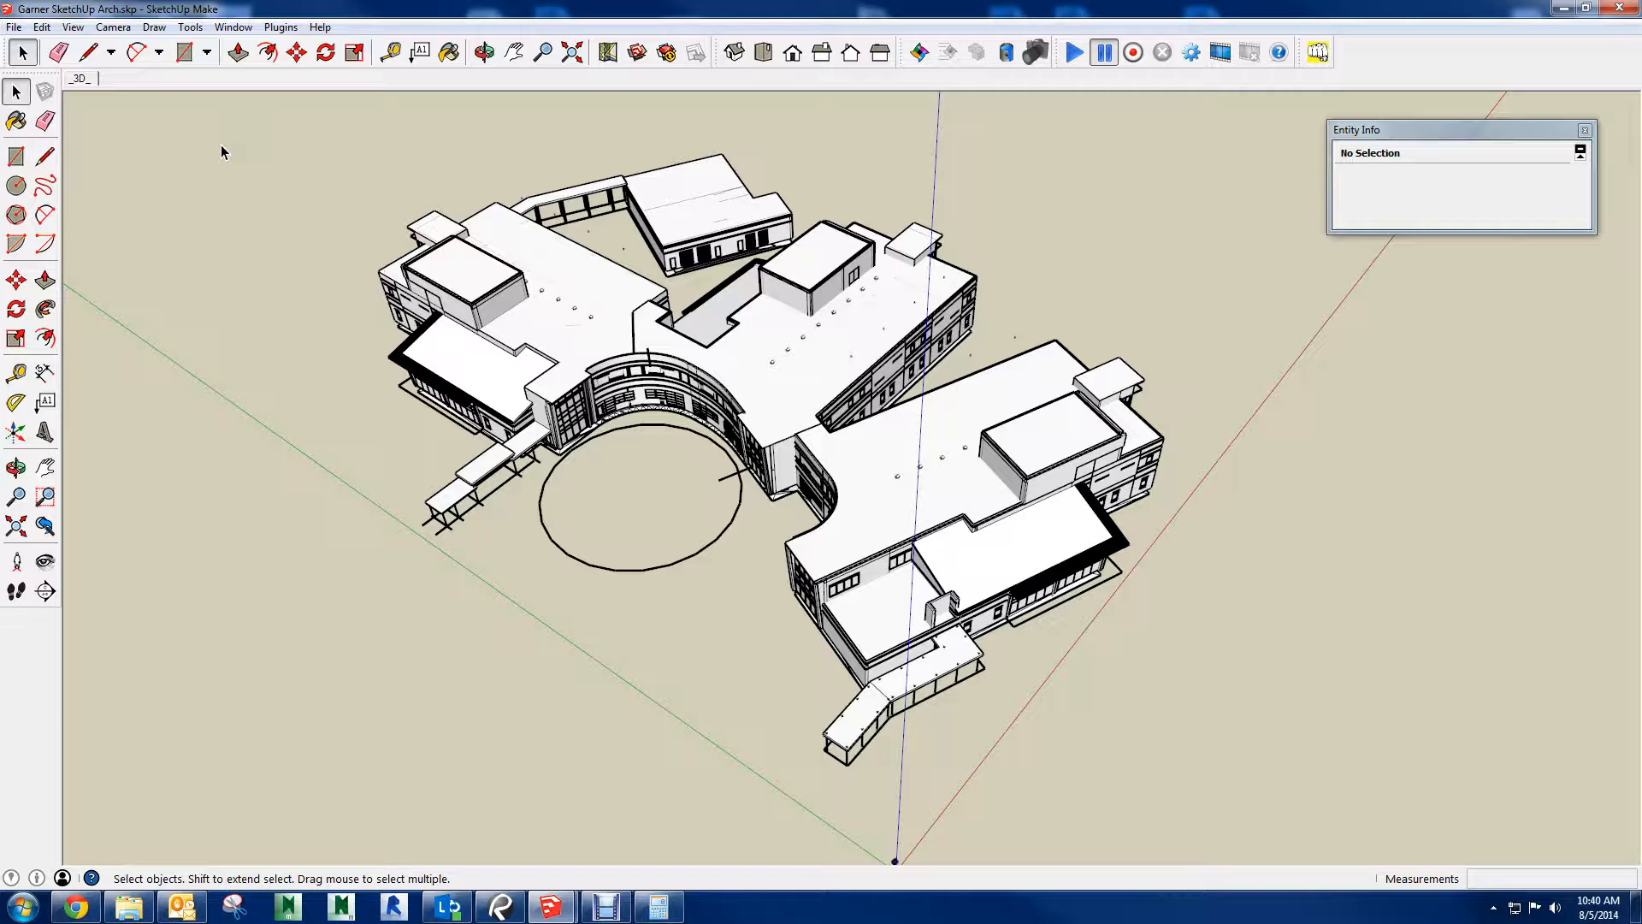
{"action": "middle_click_drag", "start_coordinate": [653, 561], "coordinate": [1009, 402]}
Close the detailed Garner building model, return to the untitled site model and close the Materials window
{"action": "left_click", "coordinate": [1631, 12]}
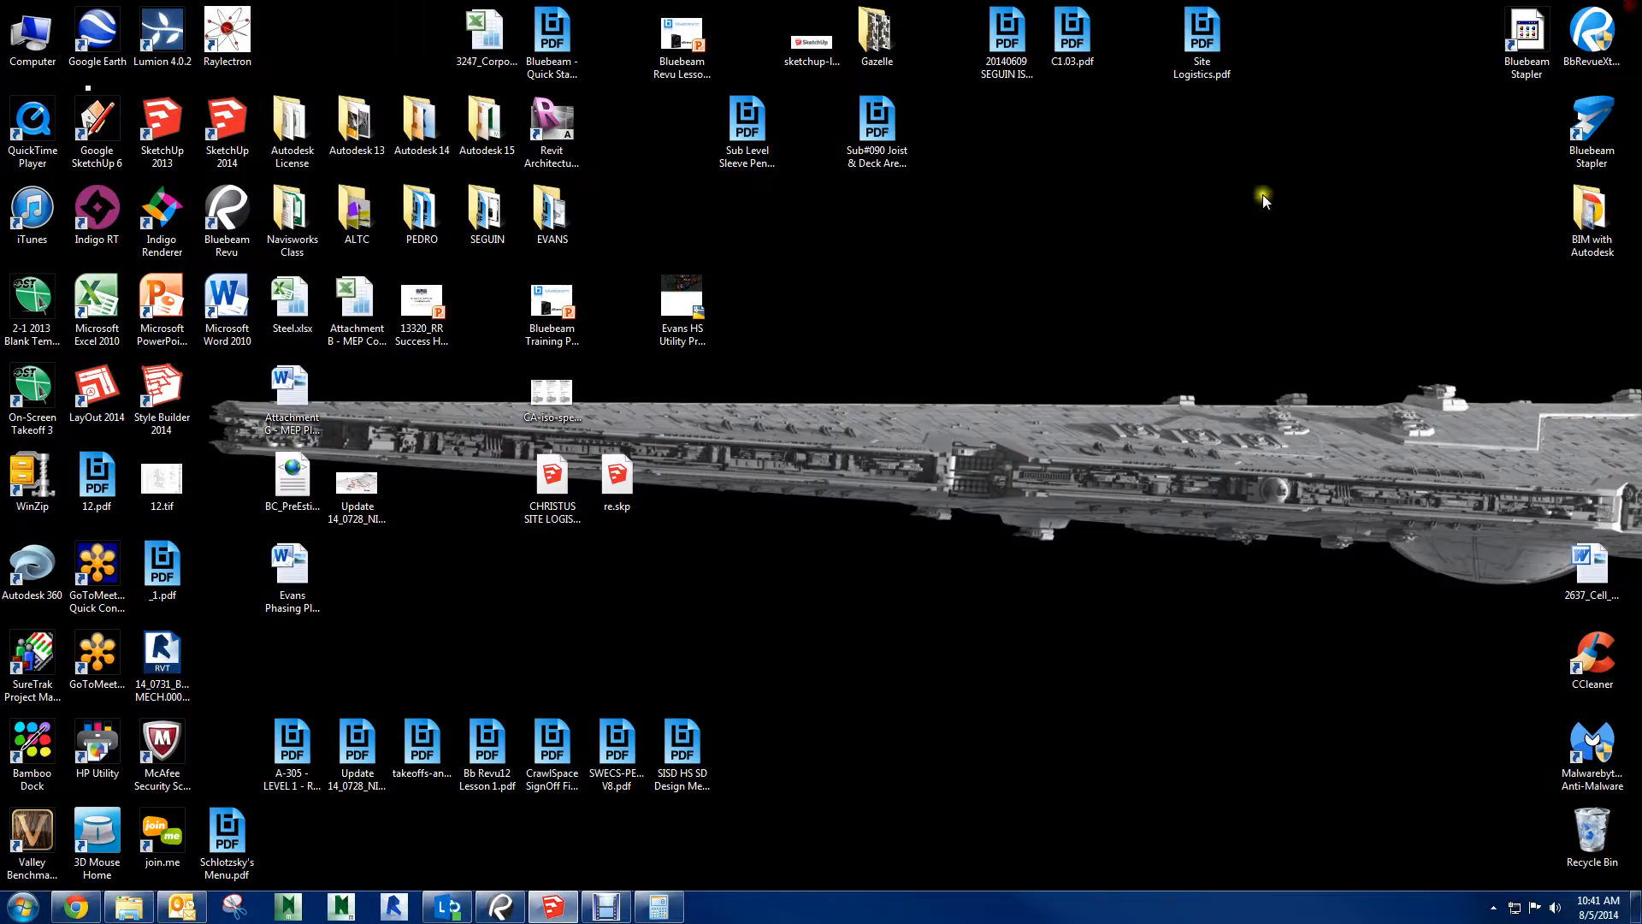
{"action": "left_click", "coordinate": [553, 907]}
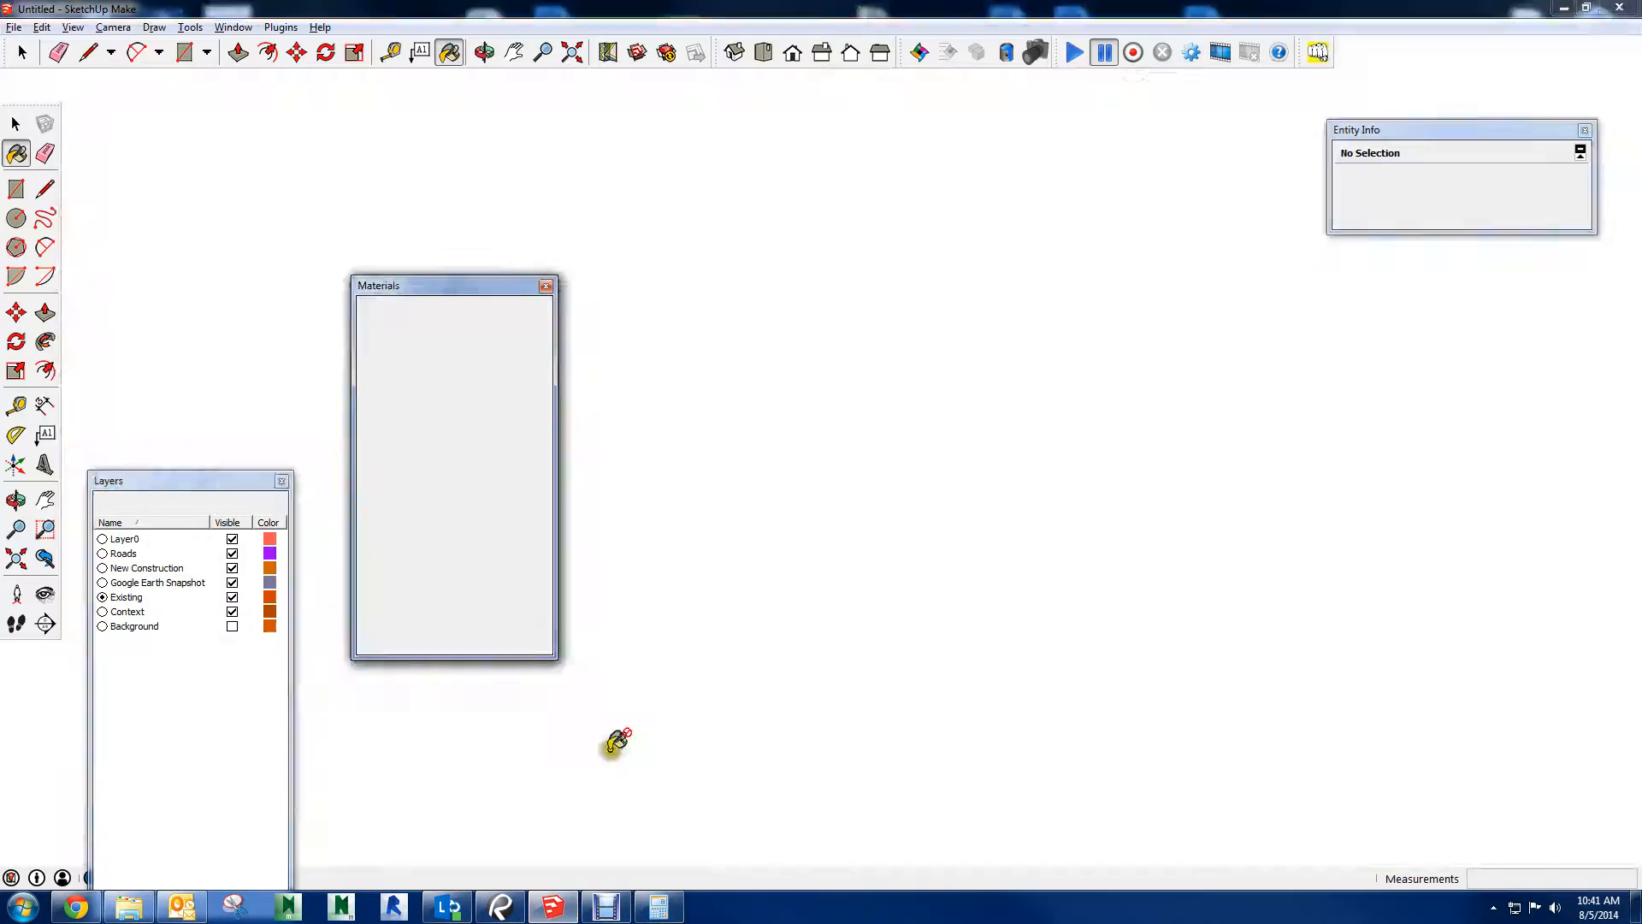
{"action": "mouse_move", "coordinate": [568, 498]}
{"action": "middle_mouse_down"}
{"action": "mouse_move", "coordinate": [839, 329]}
{"action": "mouse_move", "coordinate": [1021, 320]}
{"action": "middle_mouse_up"}
{"action": "scroll", "coordinate": [901, 419], "scroll_direction": "up", "scroll_amount": 4}
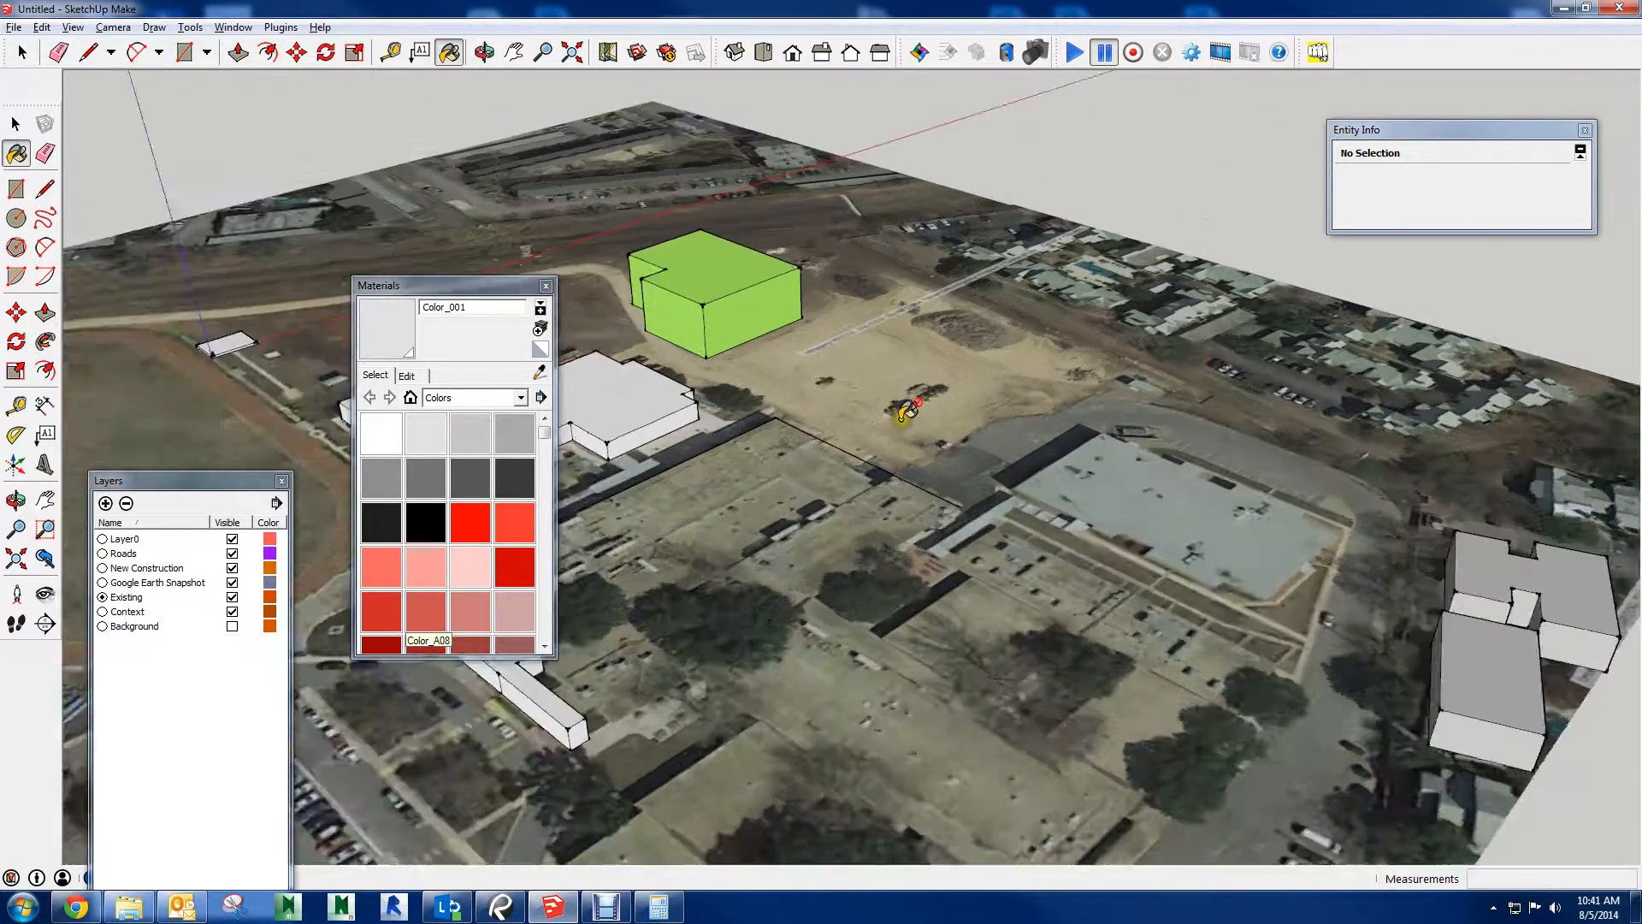
{"action": "scroll", "coordinate": [832, 431], "scroll_direction": "down", "scroll_amount": 5}
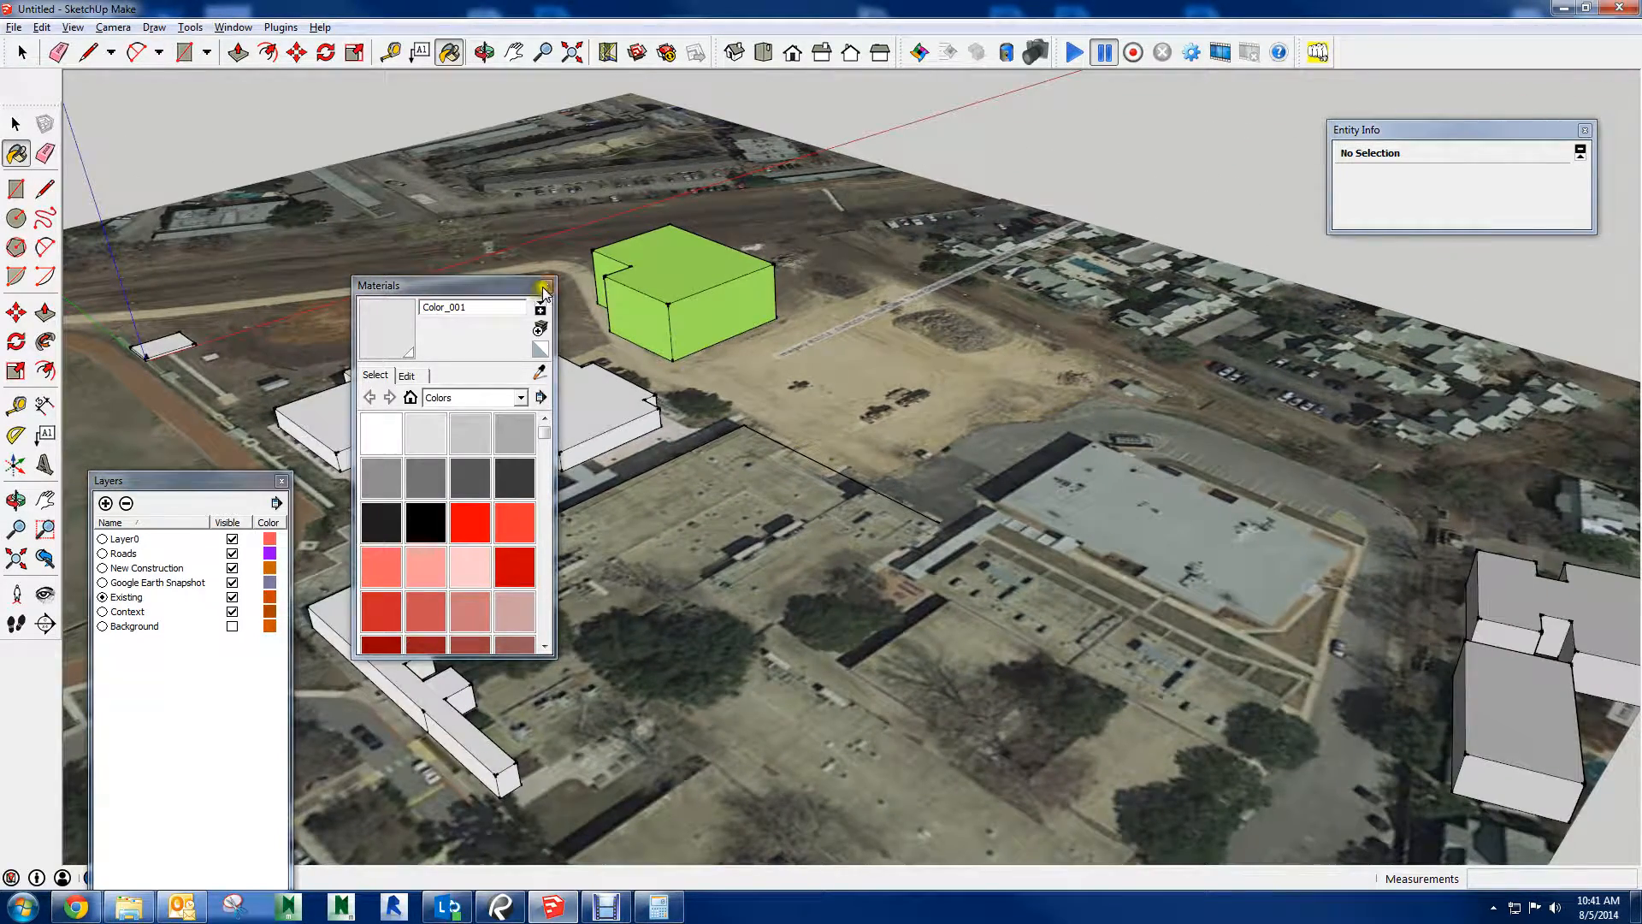
{"action": "left_click", "coordinate": [545, 285]}
Examine the site model's track, existing buildings and dirt access road from above and several angles
{"action": "middle_click_drag", "start_coordinate": [993, 312], "coordinate": [945, 361]}
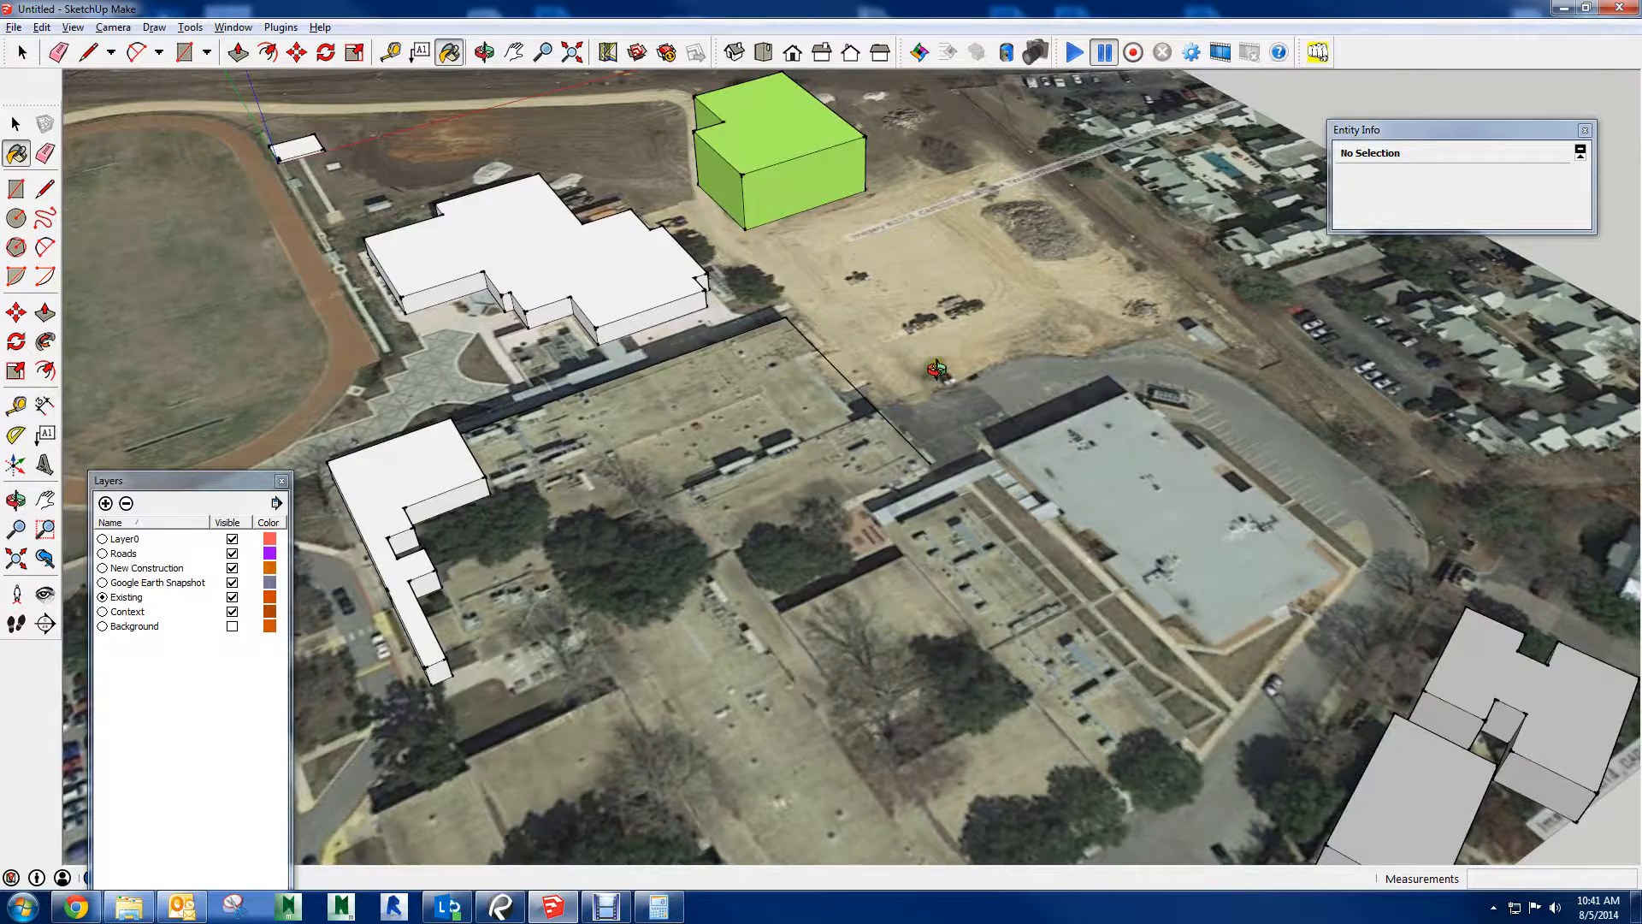
{"action": "mouse_move", "coordinate": [935, 370]}
{"action": "middle_mouse_down"}
{"action": "mouse_move", "coordinate": [689, 551]}
{"action": "mouse_move", "coordinate": [898, 414]}
{"action": "mouse_move", "coordinate": [852, 390]}
{"action": "mouse_move", "coordinate": [750, 582]}
{"action": "mouse_move", "coordinate": [860, 329]}
{"action": "middle_mouse_up"}
{"action": "scroll", "coordinate": [898, 414], "scroll_direction": "down", "scroll_amount": 5}
{"action": "middle_click_drag", "start_coordinate": [920, 398], "coordinate": [1051, 420], "text": "shift"}
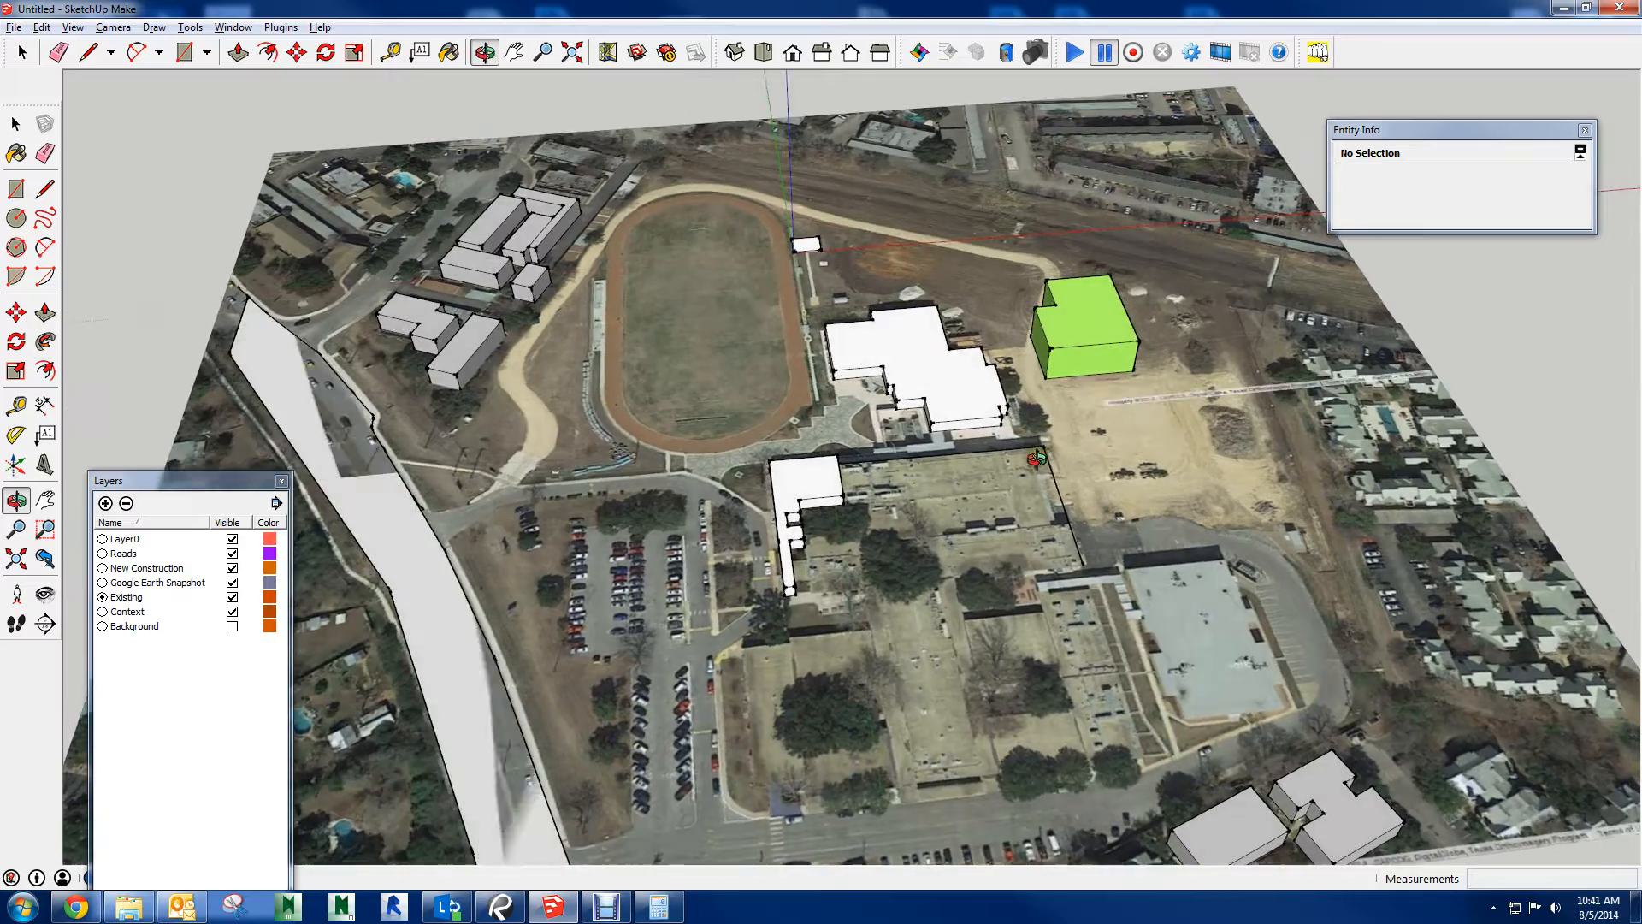
{"action": "scroll", "coordinate": [489, 520], "scroll_direction": "up", "scroll_amount": 3}
{"action": "mouse_move", "coordinate": [367, 523]}
{"action": "middle_mouse_down", "text": "shift"}
{"action": "mouse_move", "coordinate": [557, 488]}
{"action": "mouse_move", "coordinate": [505, 356]}
{"action": "mouse_move", "coordinate": [673, 490]}
{"action": "mouse_move", "coordinate": [761, 455]}
{"action": "mouse_move", "coordinate": [684, 454]}
{"action": "middle_mouse_up", "text": "shift"}
{"action": "scroll", "coordinate": [516, 454], "scroll_direction": "up", "scroll_amount": 3}
{"action": "scroll", "coordinate": [673, 489], "scroll_direction": "down", "scroll_amount": 8}
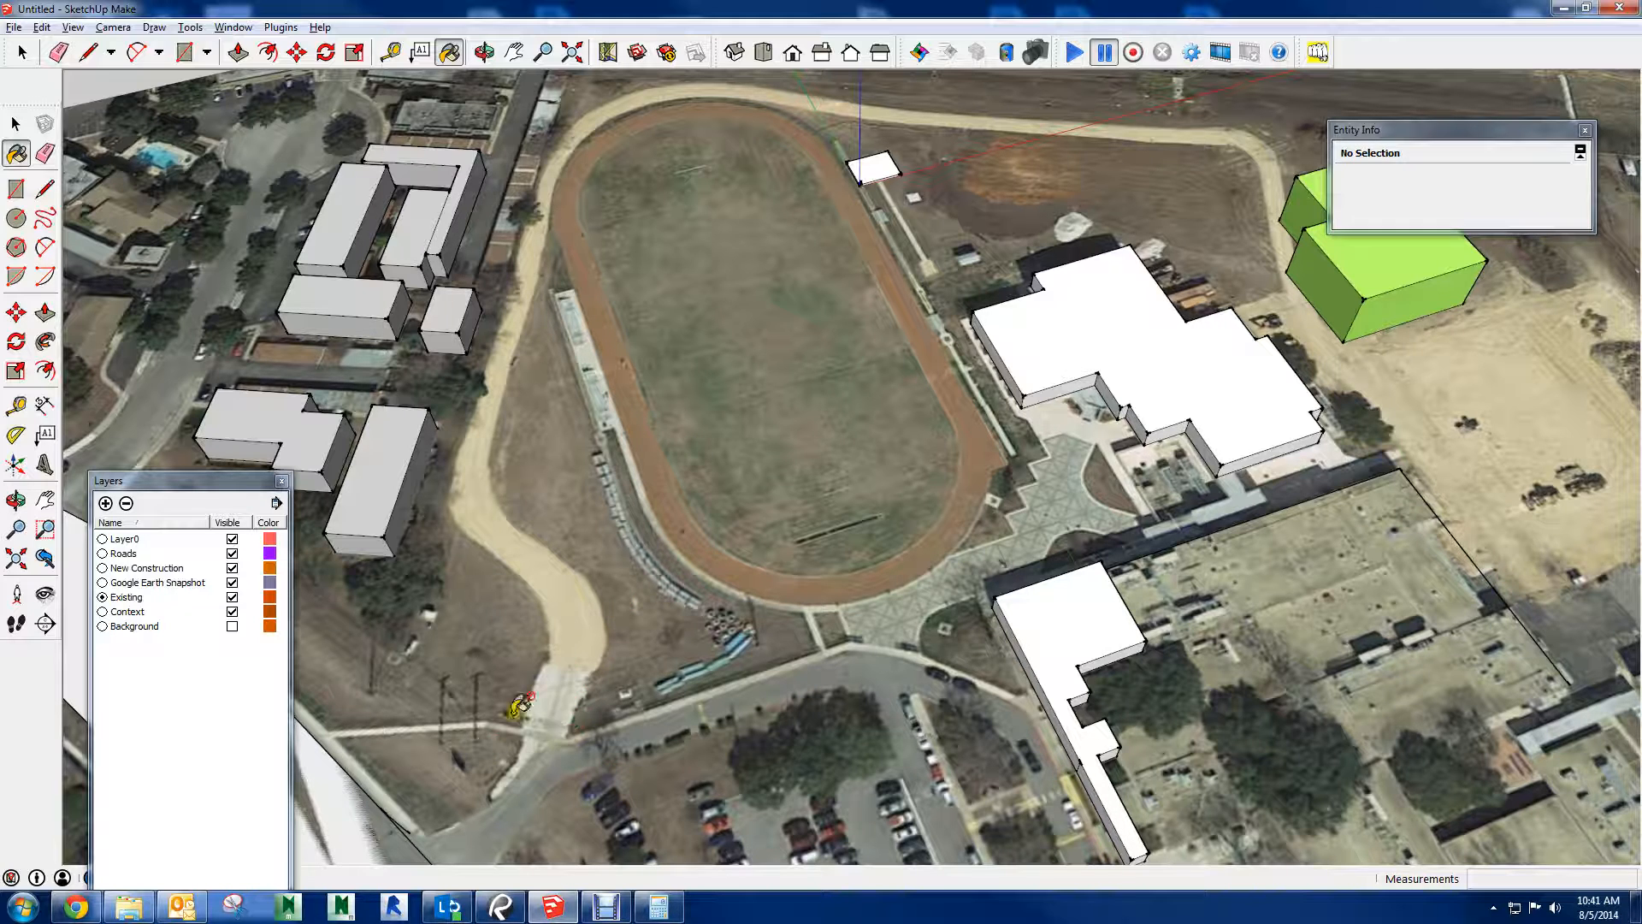
{"action": "middle_click_drag", "start_coordinate": [852, 260], "coordinate": [720, 413]}
Draw a connected line path from the dirt road across the track field, ending in an arrowhead beside the green building
{"action": "left_click", "coordinate": [88, 52]}
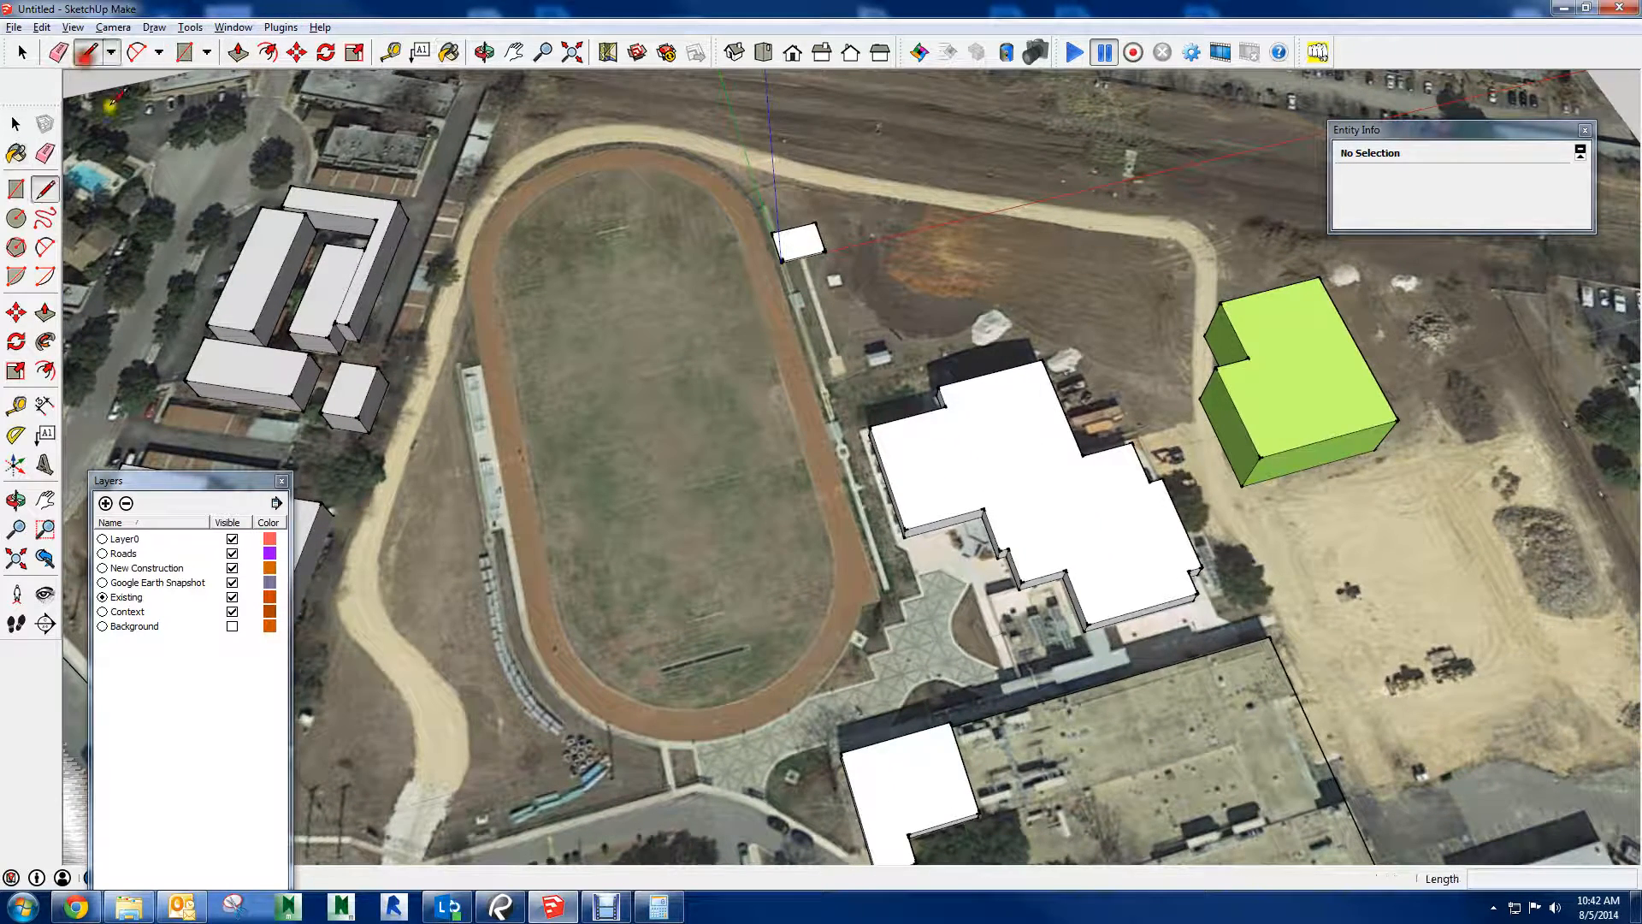
{"action": "left_click", "coordinate": [433, 718]}
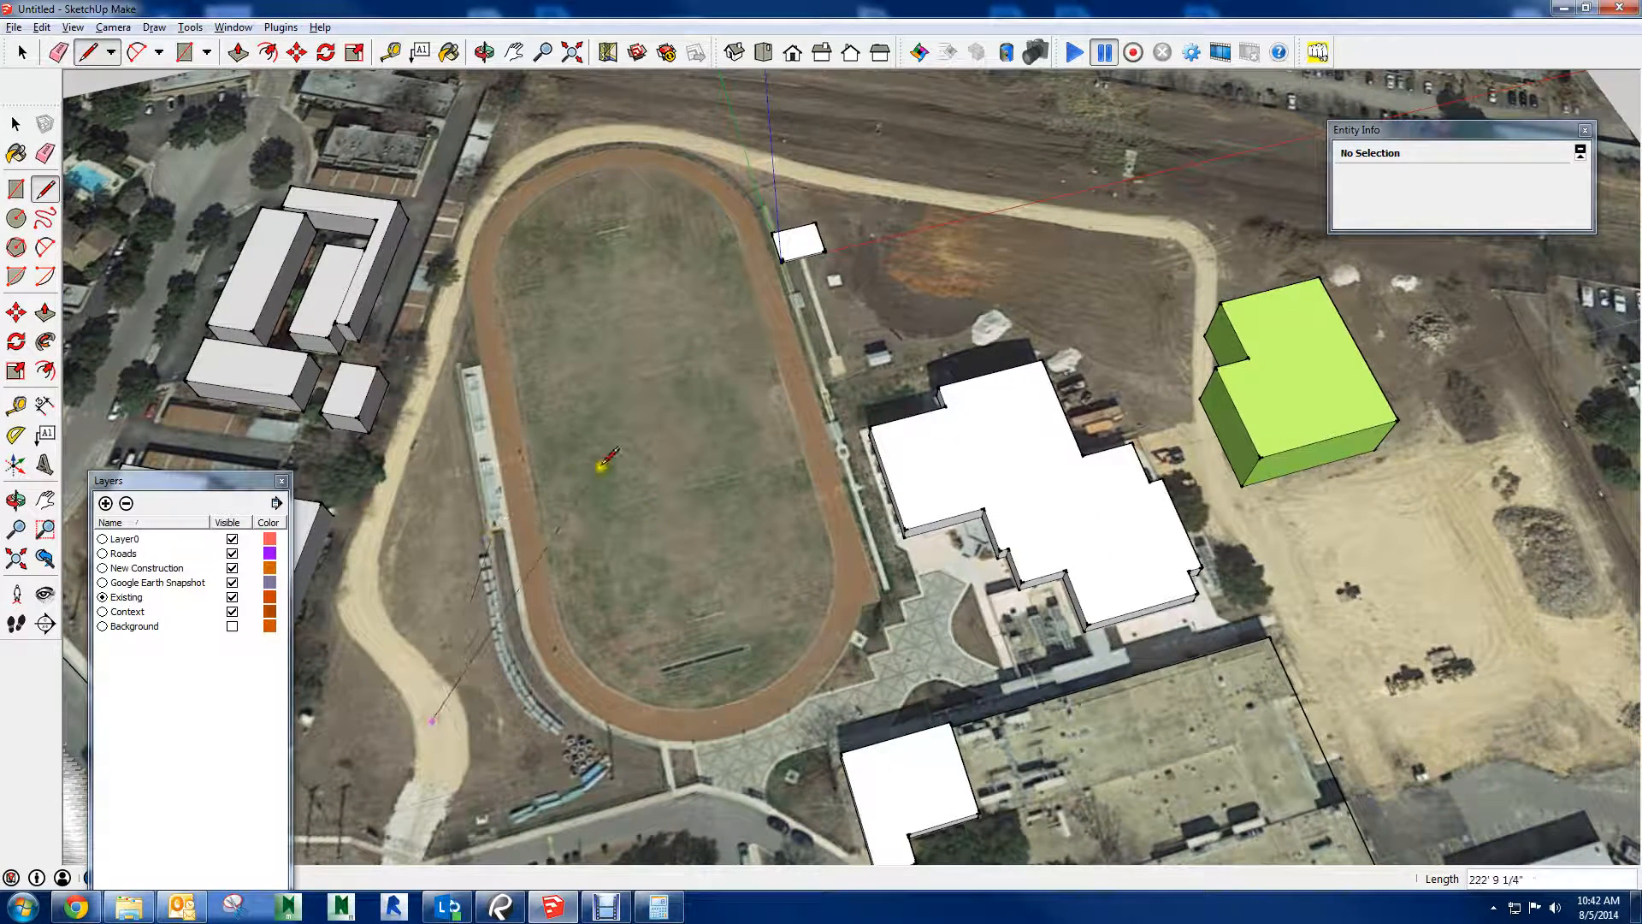
{"action": "left_click", "coordinate": [761, 363]}
{"action": "left_click", "coordinate": [1106, 279]}
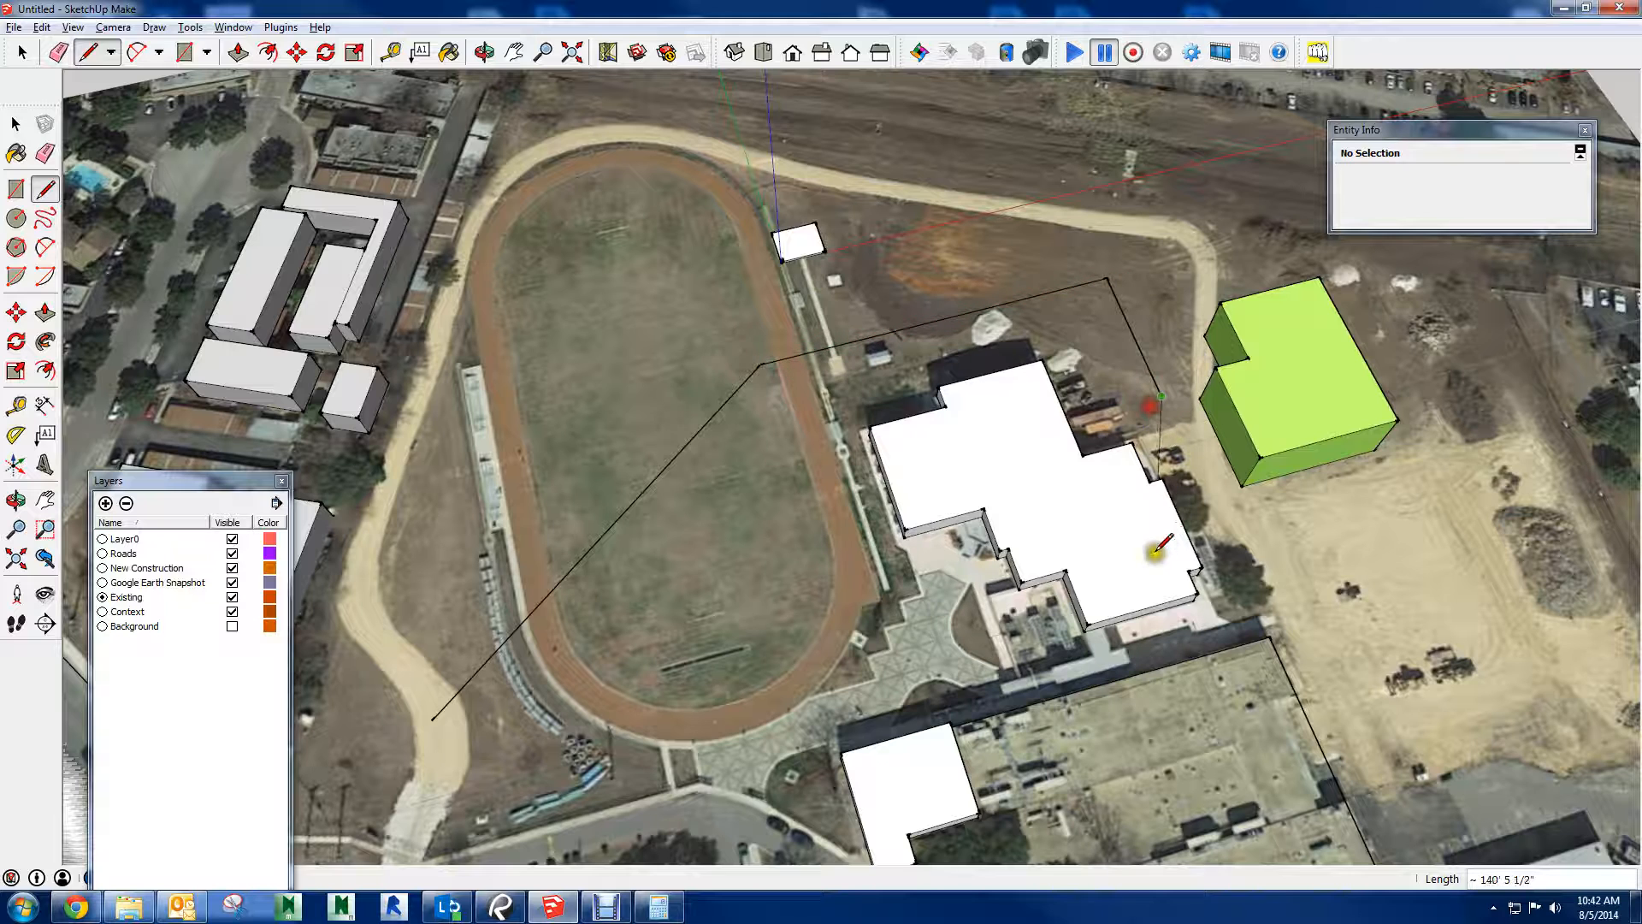
{"action": "left_click", "coordinate": [1161, 396]}
{"action": "left_click", "coordinate": [1181, 376]}
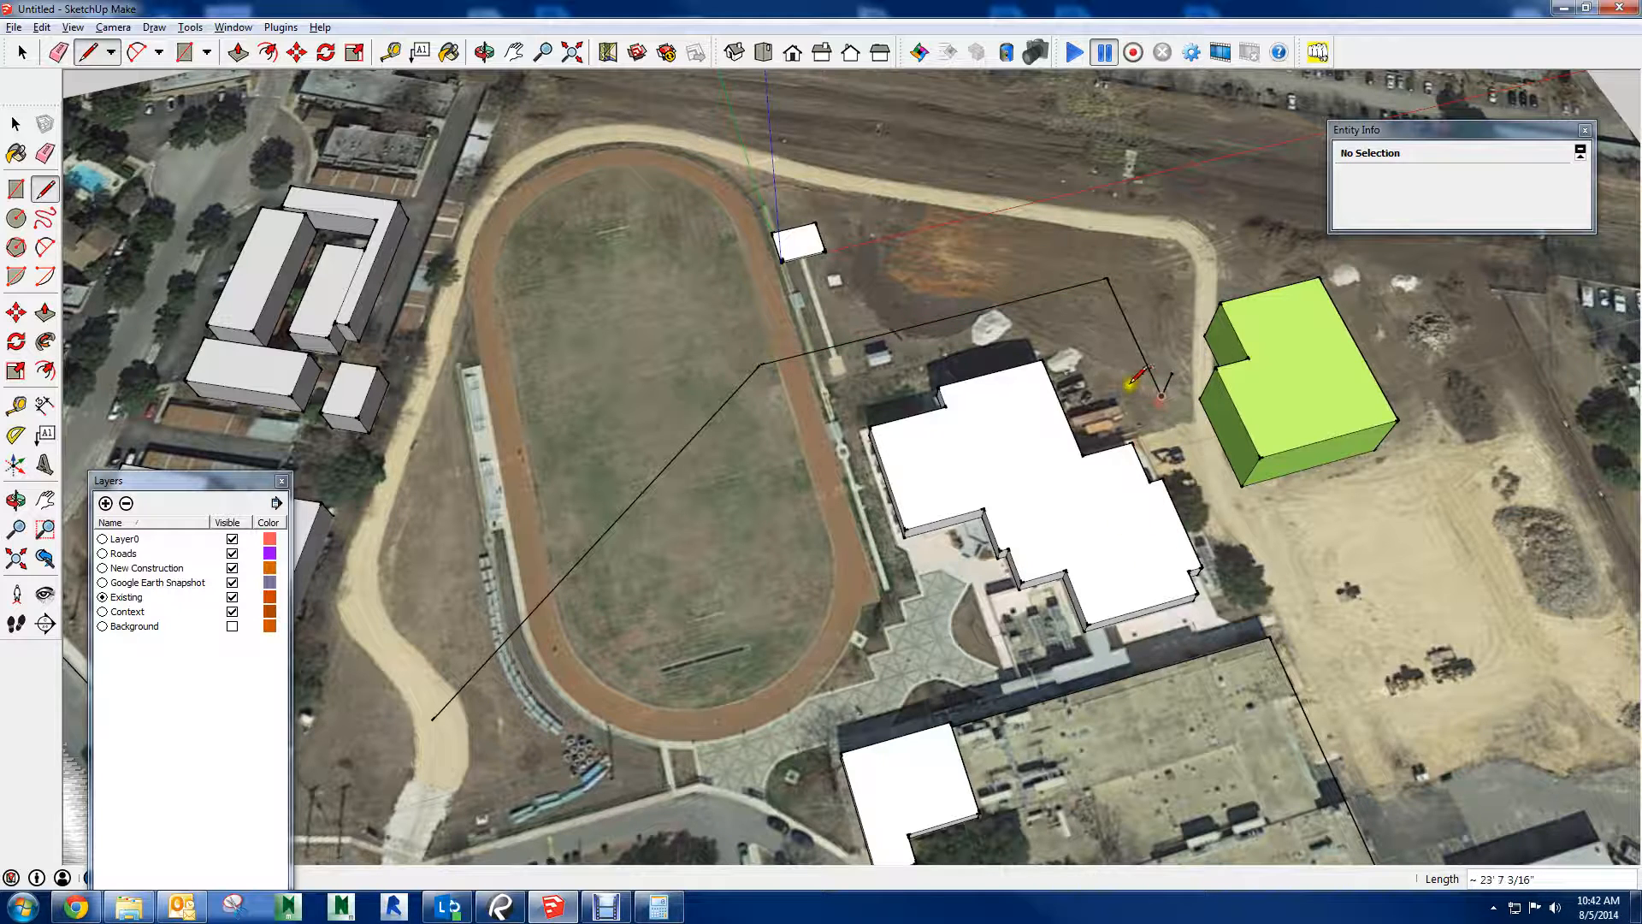
{"action": "scroll", "coordinate": [1131, 373], "scroll_direction": "up", "scroll_amount": 2}
{"action": "scroll", "coordinate": [1166, 382], "scroll_direction": "up", "scroll_amount": 2}
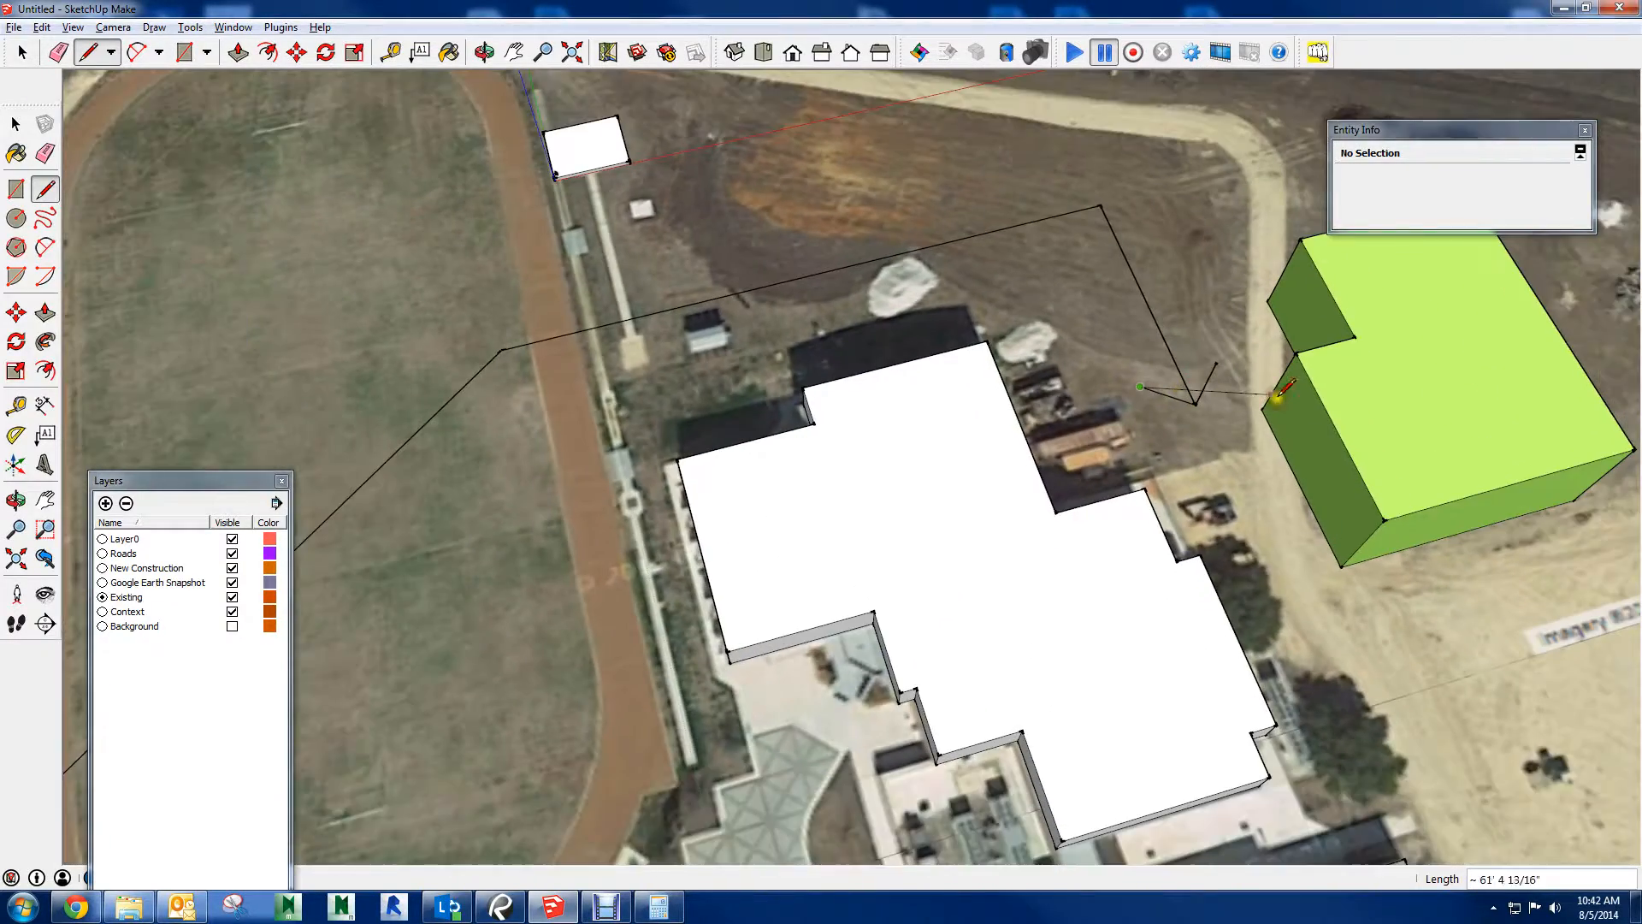
Review the drawn arrow path and the surrounding site from above, at an angle and as a whole
{"action": "mouse_move", "coordinate": [1430, 654]}
{"action": "middle_mouse_down", "text": "shift"}
{"action": "mouse_move", "coordinate": [1275, 382]}
{"action": "mouse_move", "coordinate": [1051, 344]}
{"action": "middle_mouse_up", "text": "shift"}
{"action": "scroll", "coordinate": [1269, 383], "scroll_direction": "down", "scroll_amount": 4}
{"action": "middle_click_drag", "start_coordinate": [1265, 297], "coordinate": [1139, 510], "text": "shift"}
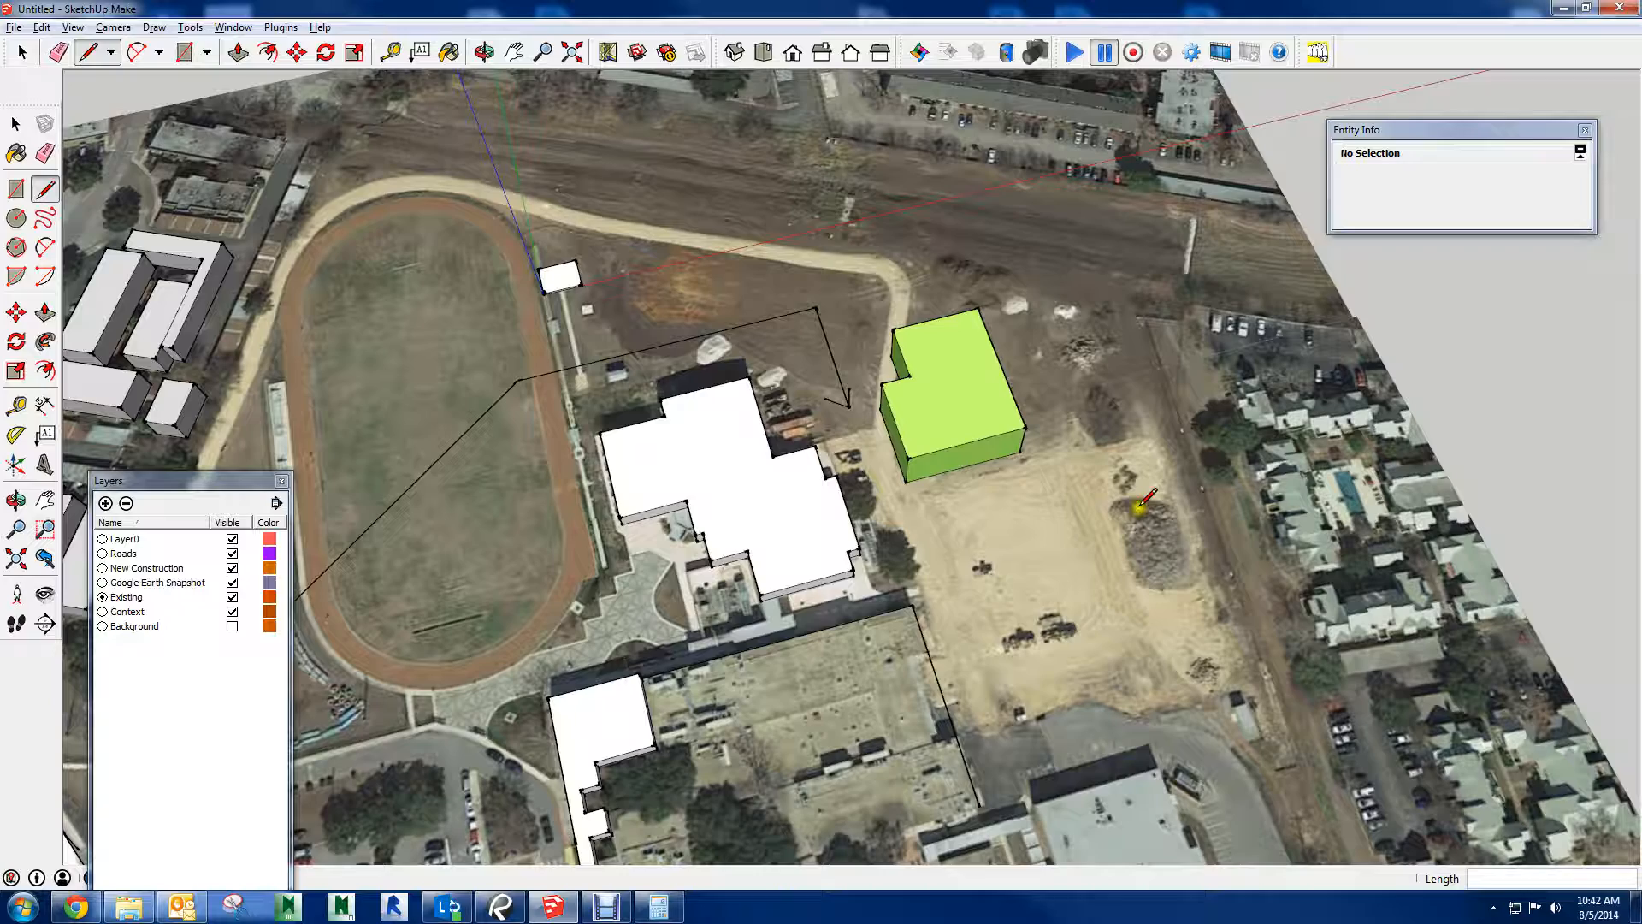
{"action": "left_click", "coordinate": [821, 227]}
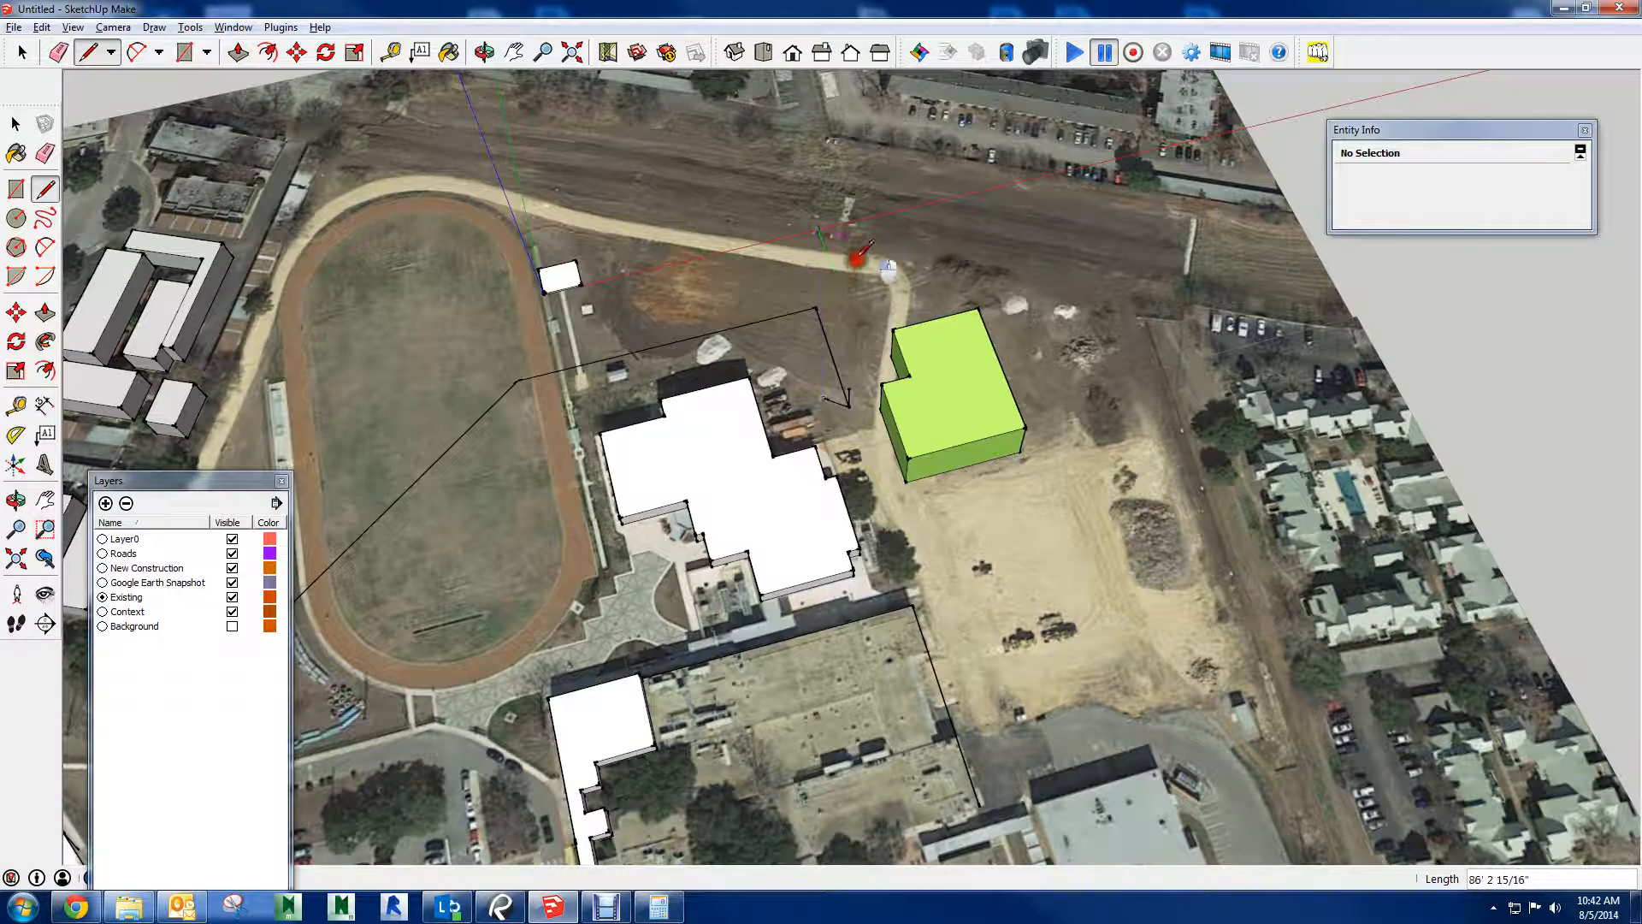
{"action": "middle_click_drag", "start_coordinate": [550, 315], "coordinate": [1022, 260], "text": "shift"}
{"action": "scroll", "coordinate": [920, 546], "scroll_direction": "down", "scroll_amount": 4}
{"action": "mouse_move", "coordinate": [920, 546]}
{"action": "middle_mouse_down"}
{"action": "mouse_move", "coordinate": [1220, 411]}
{"action": "mouse_move", "coordinate": [1235, 513]}
{"action": "mouse_move", "coordinate": [1060, 616]}
{"action": "middle_mouse_up"}
{"action": "middle_click_drag", "start_coordinate": [683, 398], "coordinate": [915, 428], "text": "shift"}
{"action": "scroll", "coordinate": [824, 503], "scroll_direction": "up", "scroll_amount": 5}
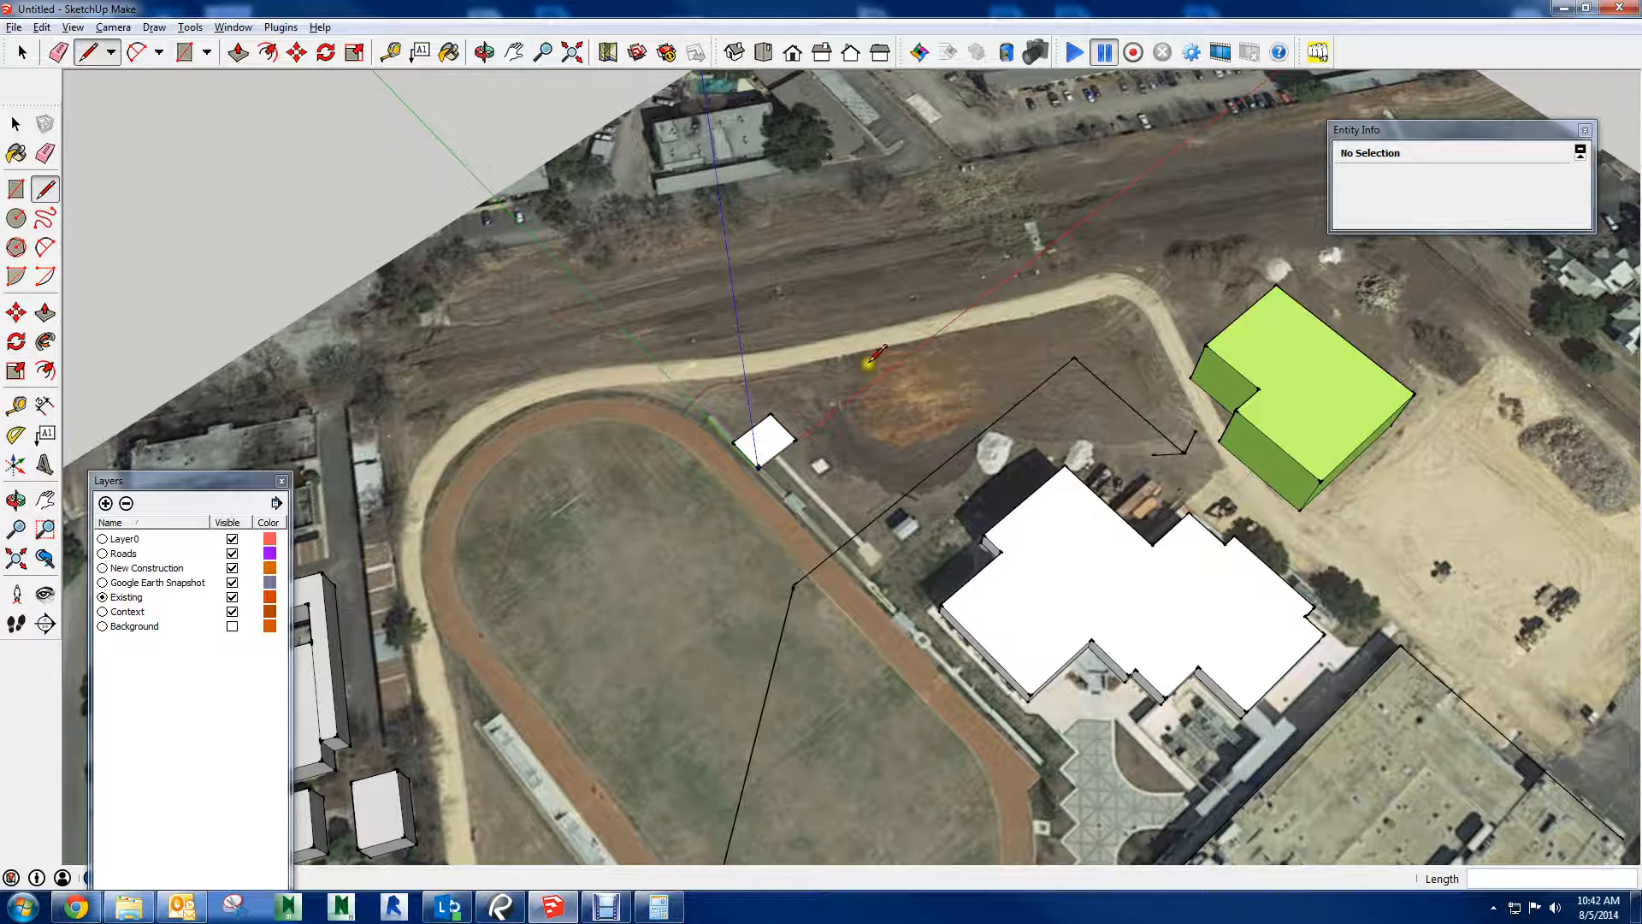
{"action": "middle_click_drag", "start_coordinate": [945, 357], "coordinate": [925, 200], "text": "shift"}
{"action": "middle_click_drag", "start_coordinate": [836, 564], "coordinate": [850, 351]}
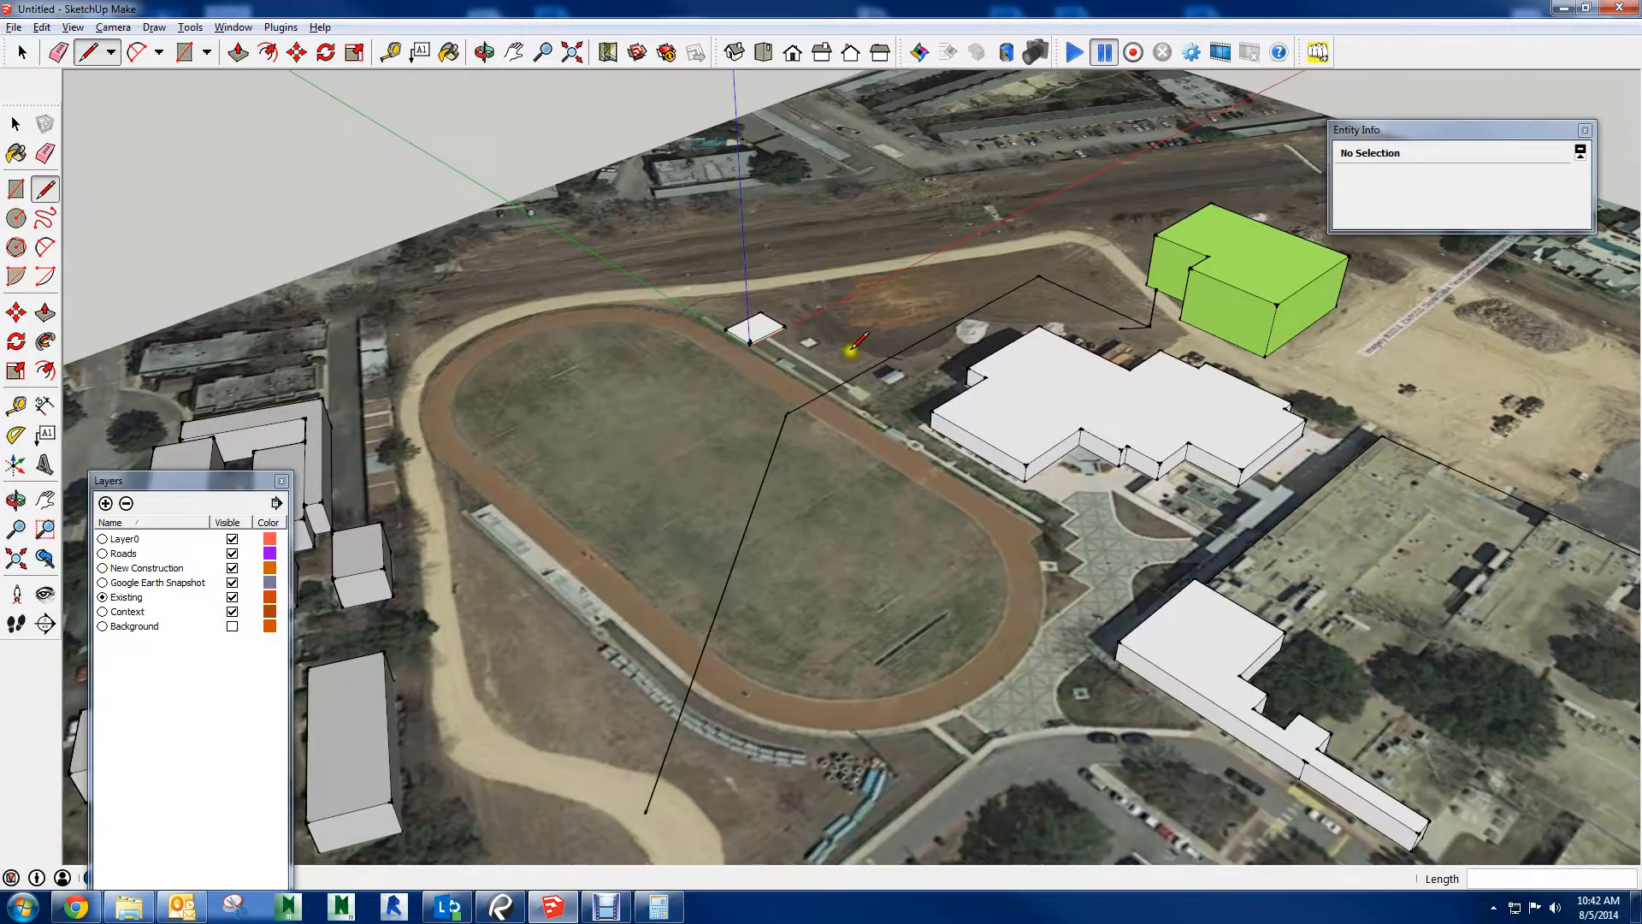
{"action": "scroll", "coordinate": [844, 406], "scroll_direction": "down", "scroll_amount": 4}
{"action": "scroll", "coordinate": [845, 405], "scroll_direction": "down", "scroll_amount": 3}
{"action": "middle_click_drag", "start_coordinate": [959, 556], "coordinate": [1133, 603]}
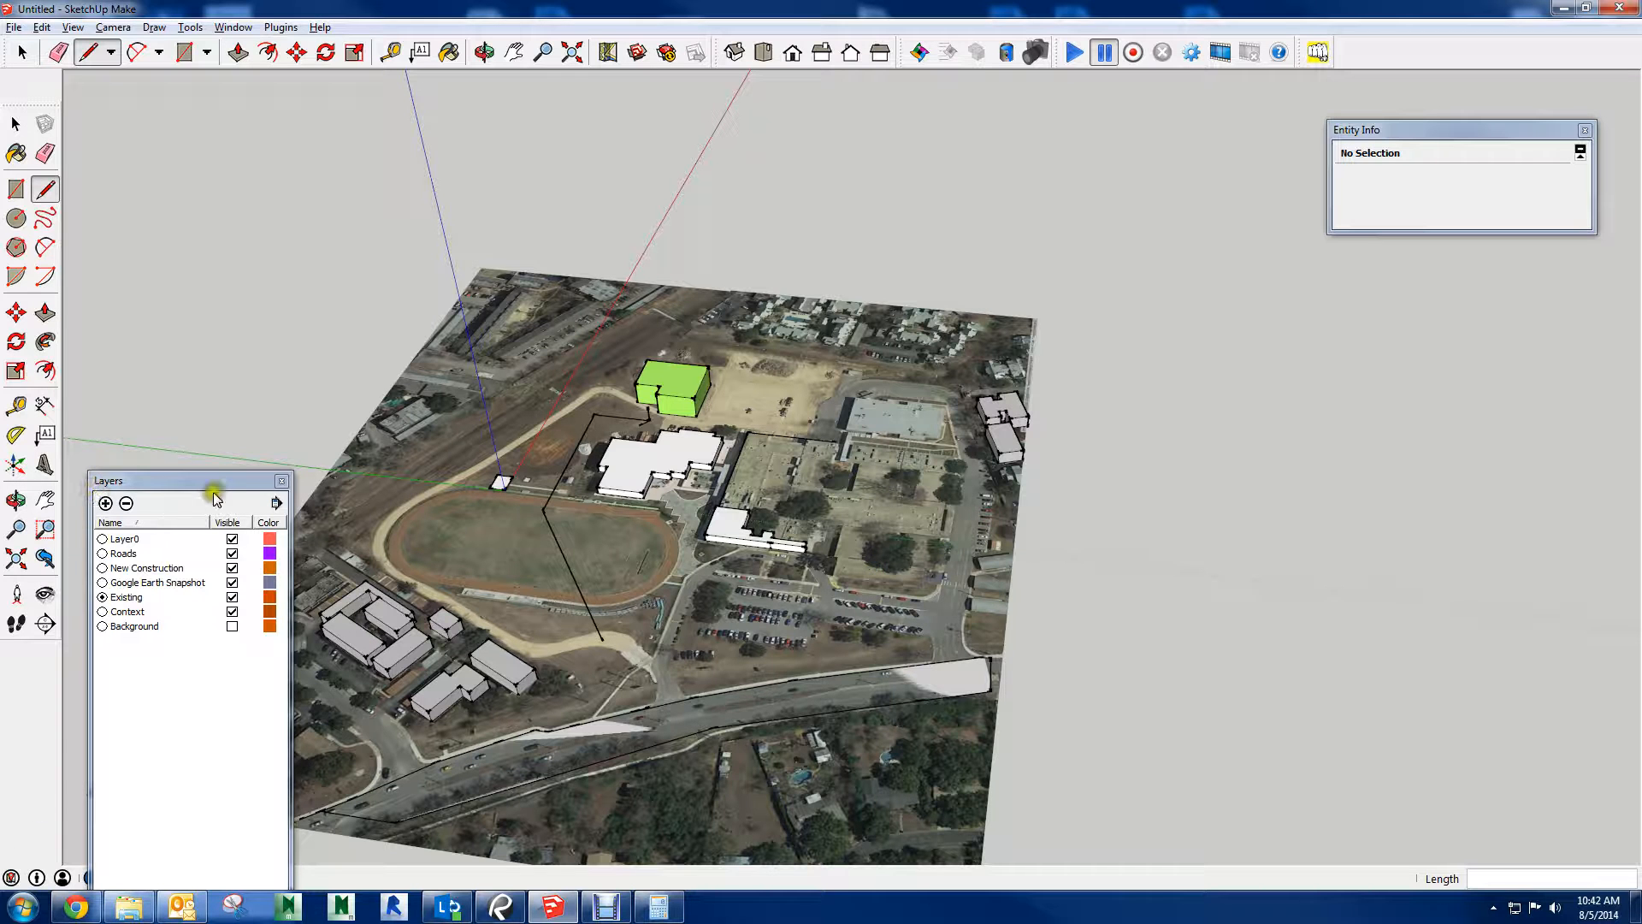
Move the Layers window clear of the model, add a layer named Site Logistics and make it current
{"action": "left_click_drag", "start_coordinate": [213, 482], "coordinate": [1271, 357]}
{"action": "left_click", "coordinate": [1098, 375]}
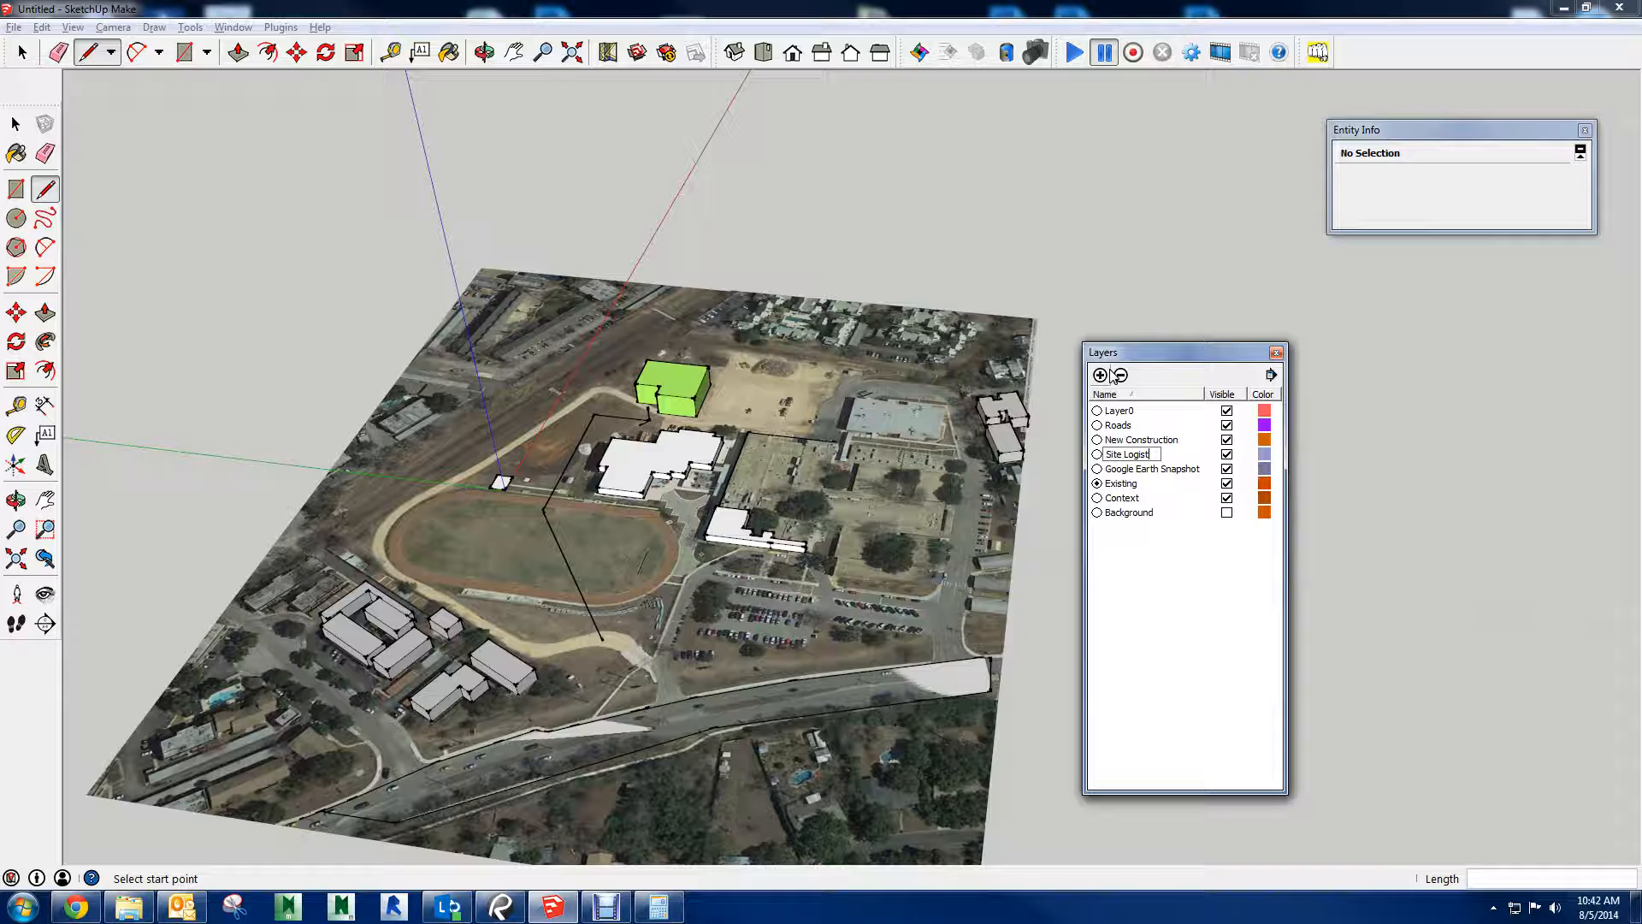
{"action": "type", "text": "Site Logistics"}
{"action": "key", "text": "Return"}
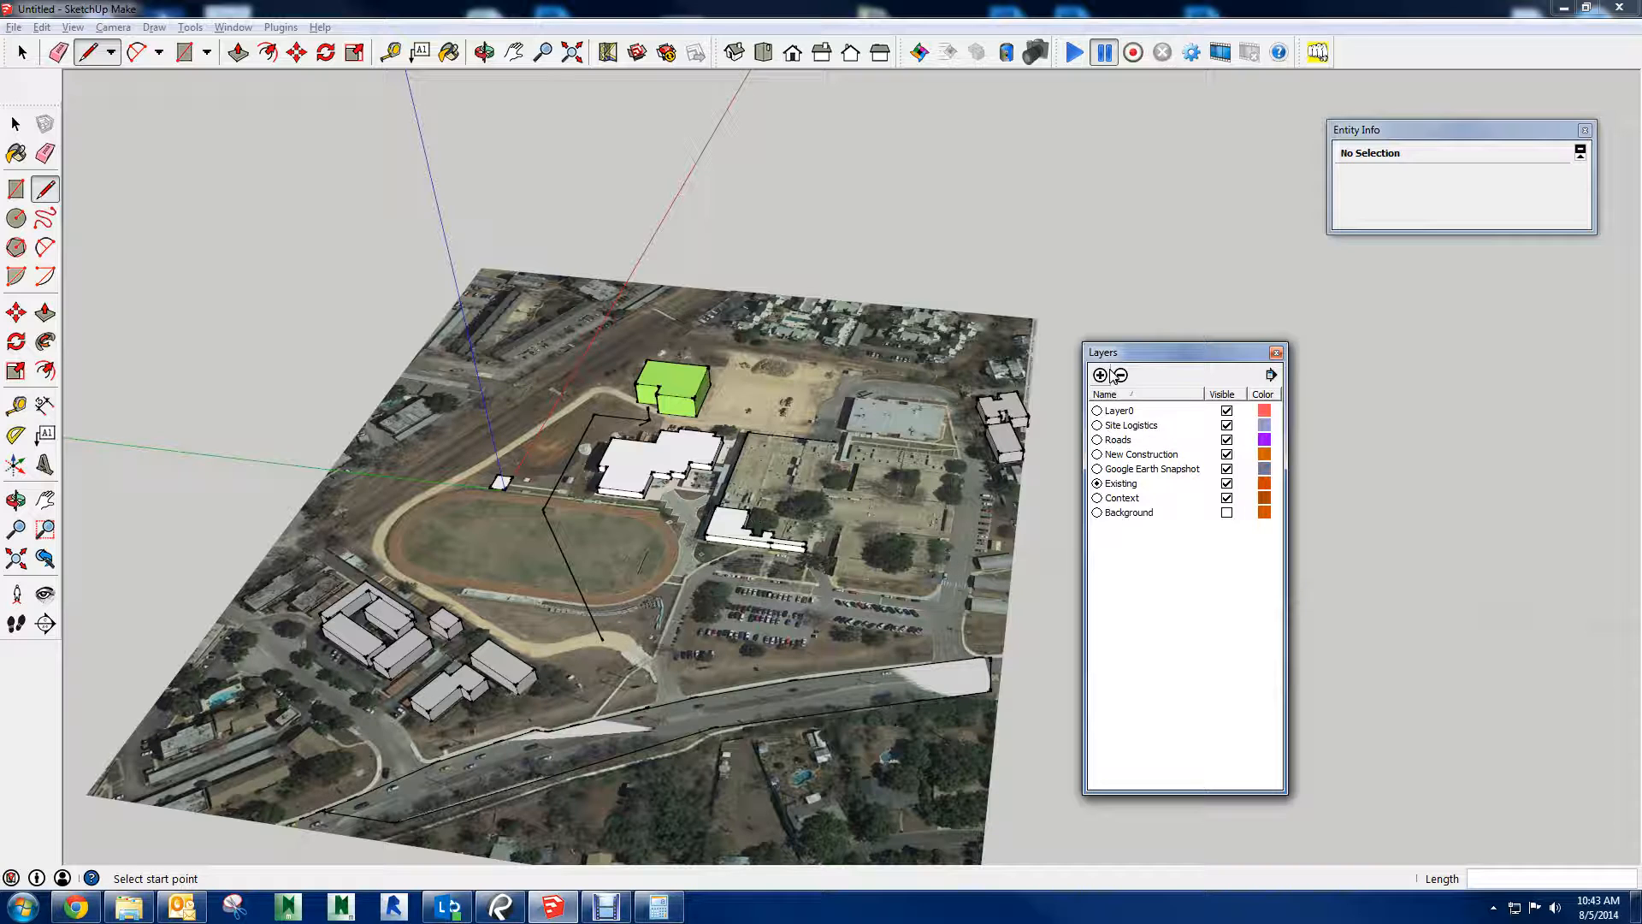
{"action": "left_click", "coordinate": [1100, 425]}
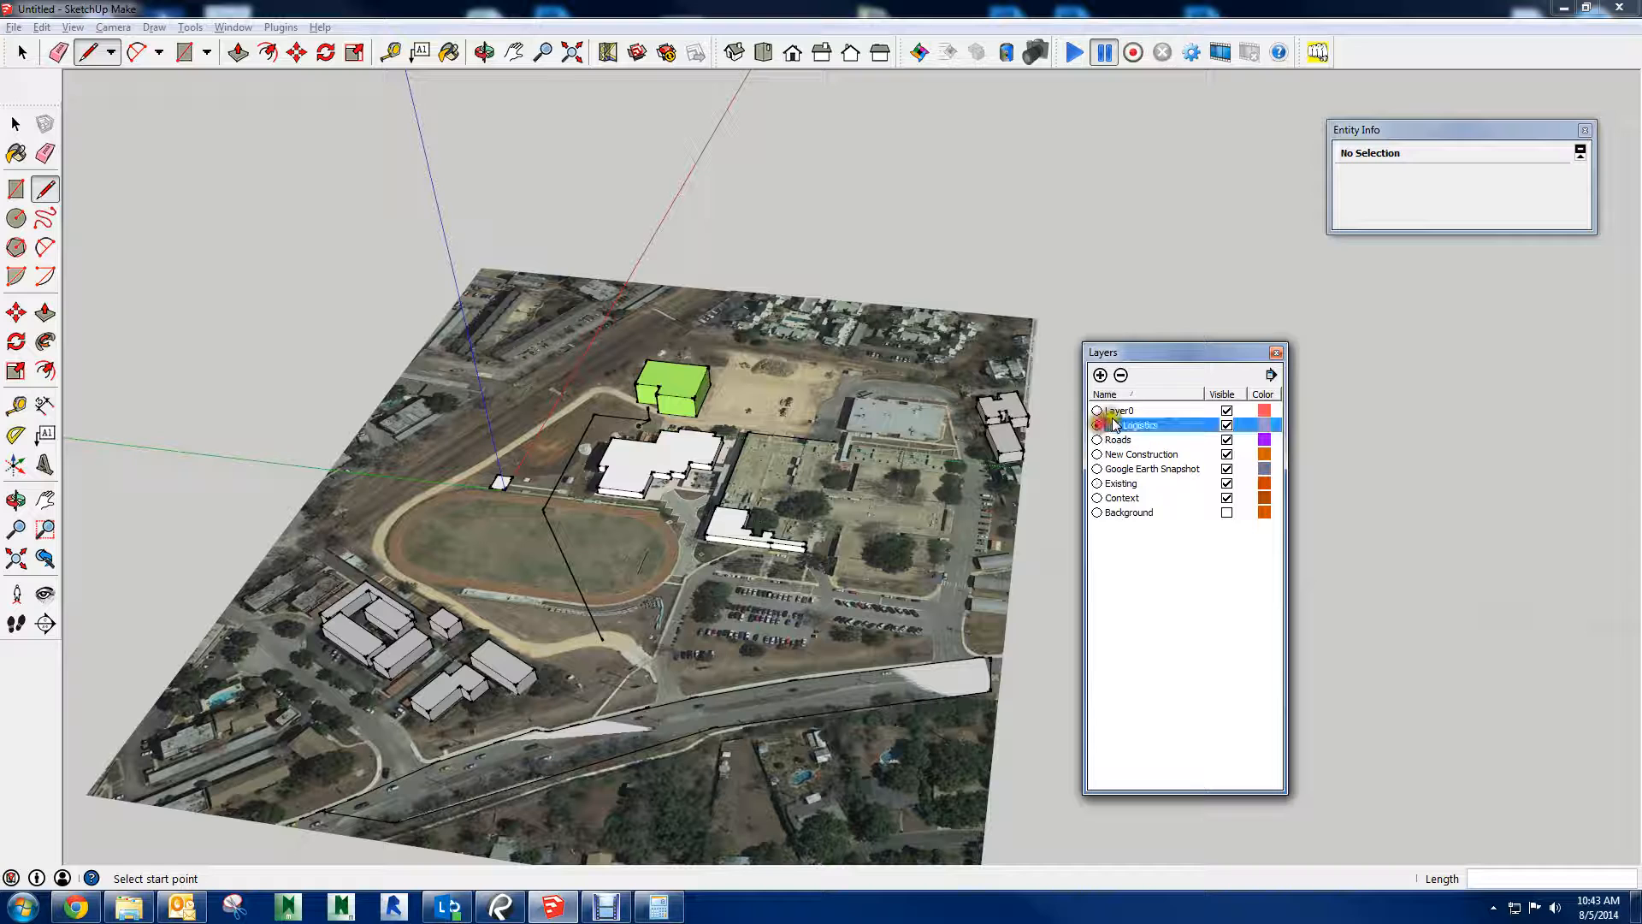
Add a layer named Fence and make it the current layer
{"action": "left_click", "coordinate": [1099, 374]}
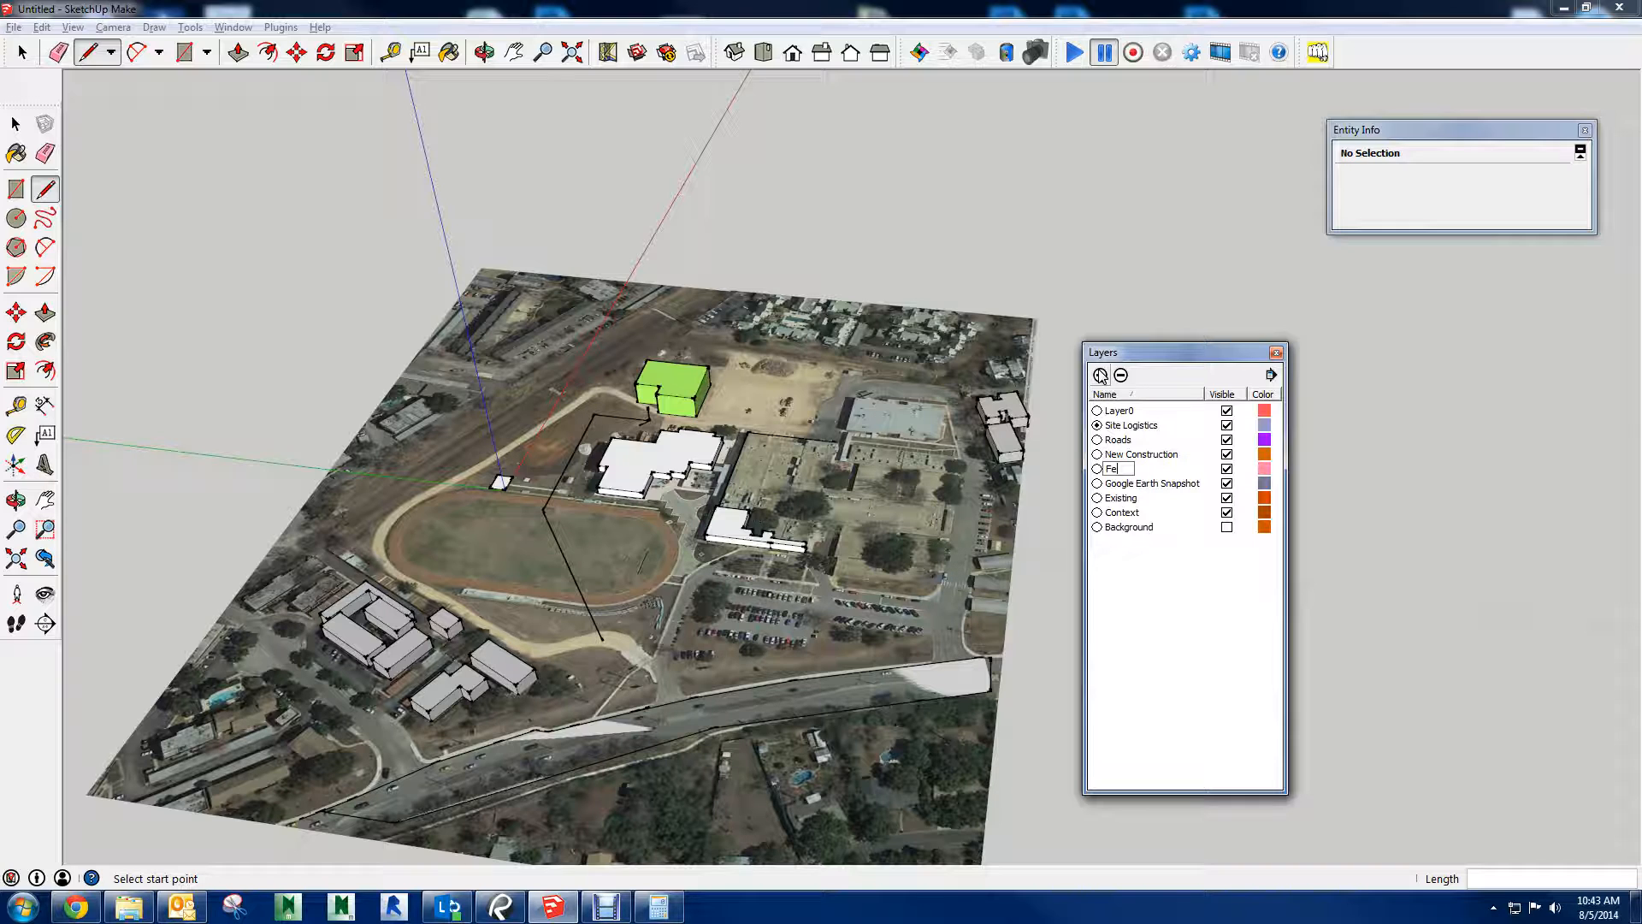
{"action": "type", "text": "Fence"}
{"action": "key", "text": "Return"}
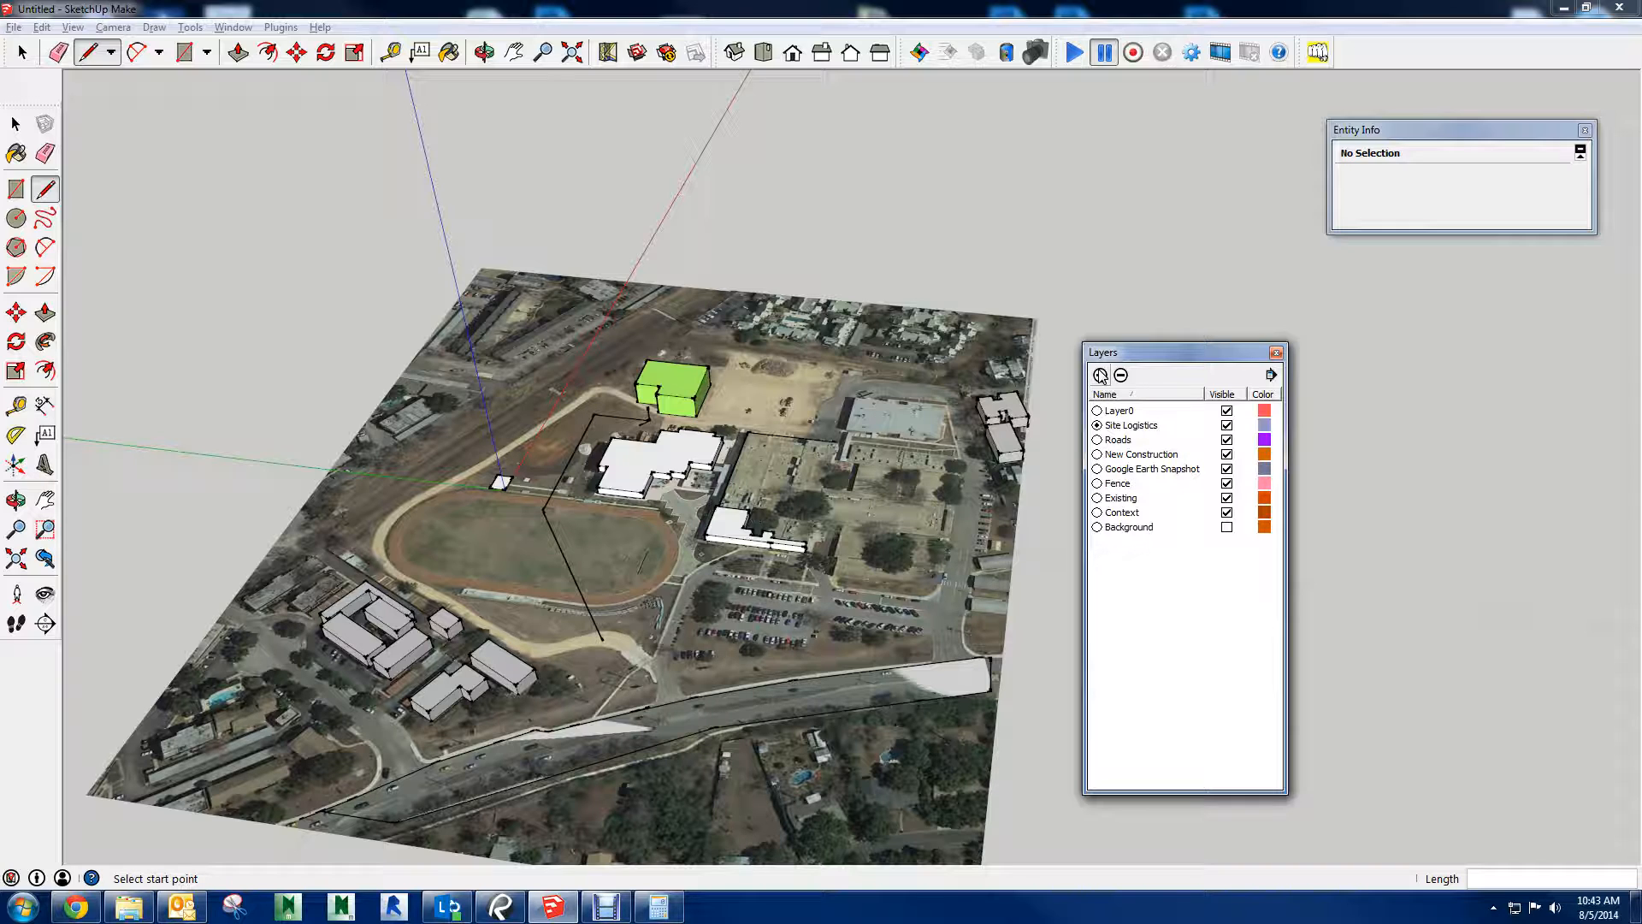
{"action": "left_click", "coordinate": [1097, 483]}
Try to draw a fence line from the dirt road's lower bend toward the far end of the track
{"action": "middle_click_drag", "start_coordinate": [351, 449], "coordinate": [624, 461]}
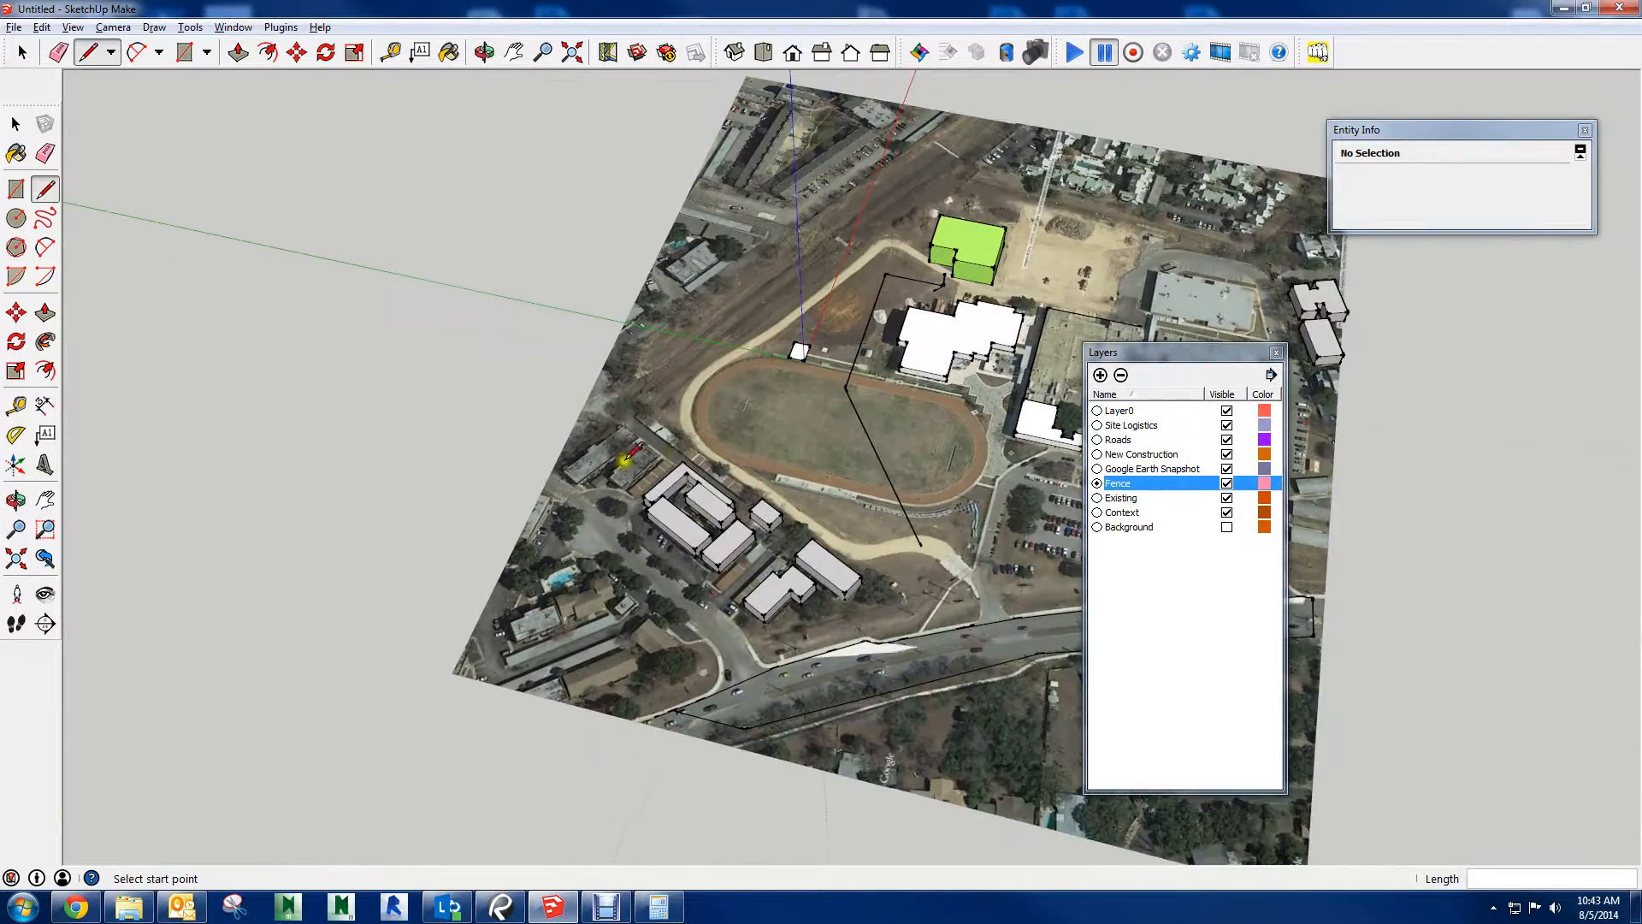
{"action": "scroll", "coordinate": [782, 427], "scroll_direction": "up", "scroll_amount": 2}
{"action": "middle_click_drag", "start_coordinate": [787, 425], "coordinate": [587, 344]}
{"action": "scroll", "coordinate": [601, 419], "scroll_direction": "up", "scroll_amount": 1}
{"action": "scroll", "coordinate": [603, 432], "scroll_direction": "down", "scroll_amount": 1}
{"action": "middle_click_drag", "start_coordinate": [864, 479], "coordinate": [818, 190], "text": "shift"}
{"action": "scroll", "coordinate": [516, 243], "scroll_direction": "up", "scroll_amount": 3}
{"action": "middle_click_drag", "start_coordinate": [708, 648], "coordinate": [798, 503], "text": "shift"}
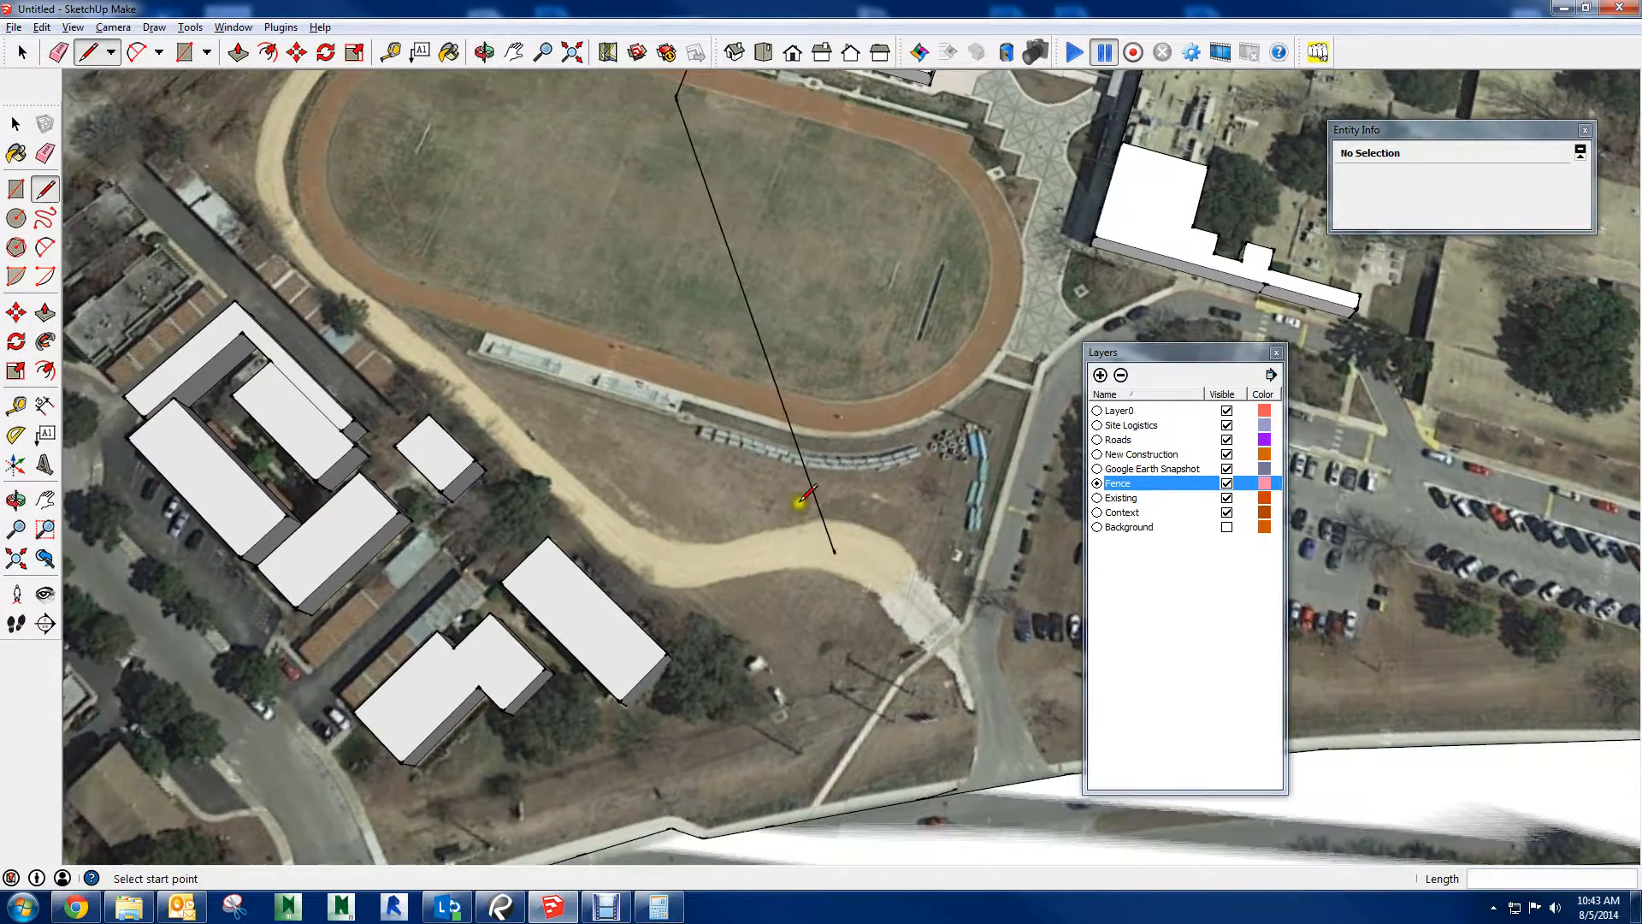
{"action": "left_click", "coordinate": [686, 551]}
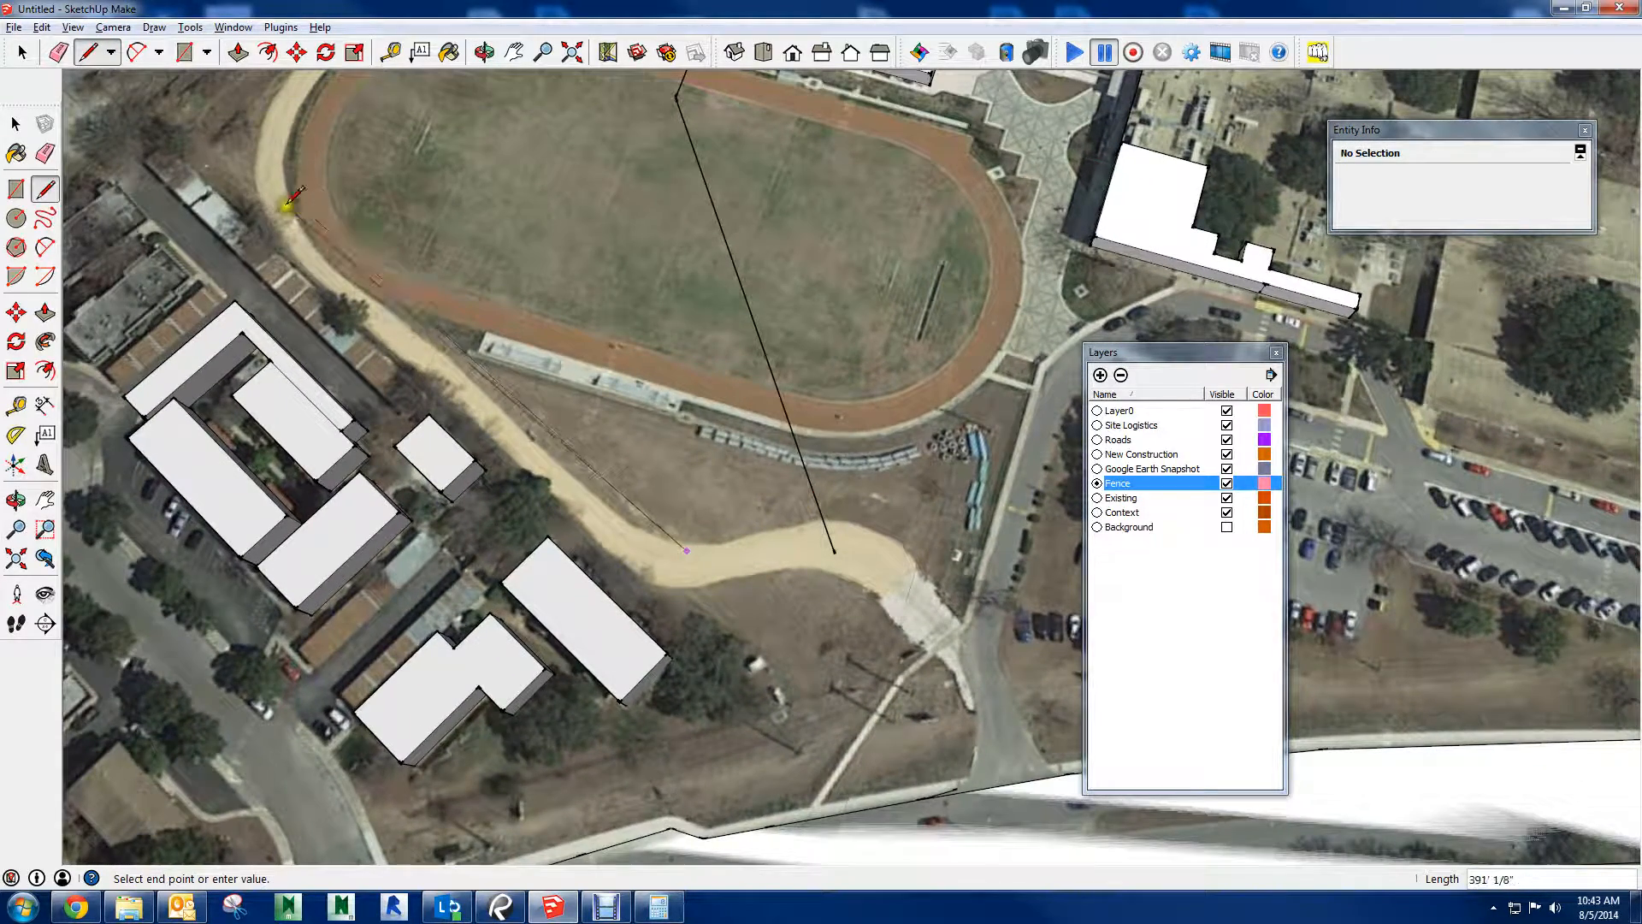
{"action": "key", "text": "Escape"}
Try to draw the fence line from just outside the dirt road along the property edge behind the neighboring buildings
{"action": "scroll", "coordinate": [627, 563], "scroll_direction": "up", "scroll_amount": 1}
{"action": "scroll", "coordinate": [634, 564], "scroll_direction": "down", "scroll_amount": 2}
{"action": "left_click", "coordinate": [710, 607]}
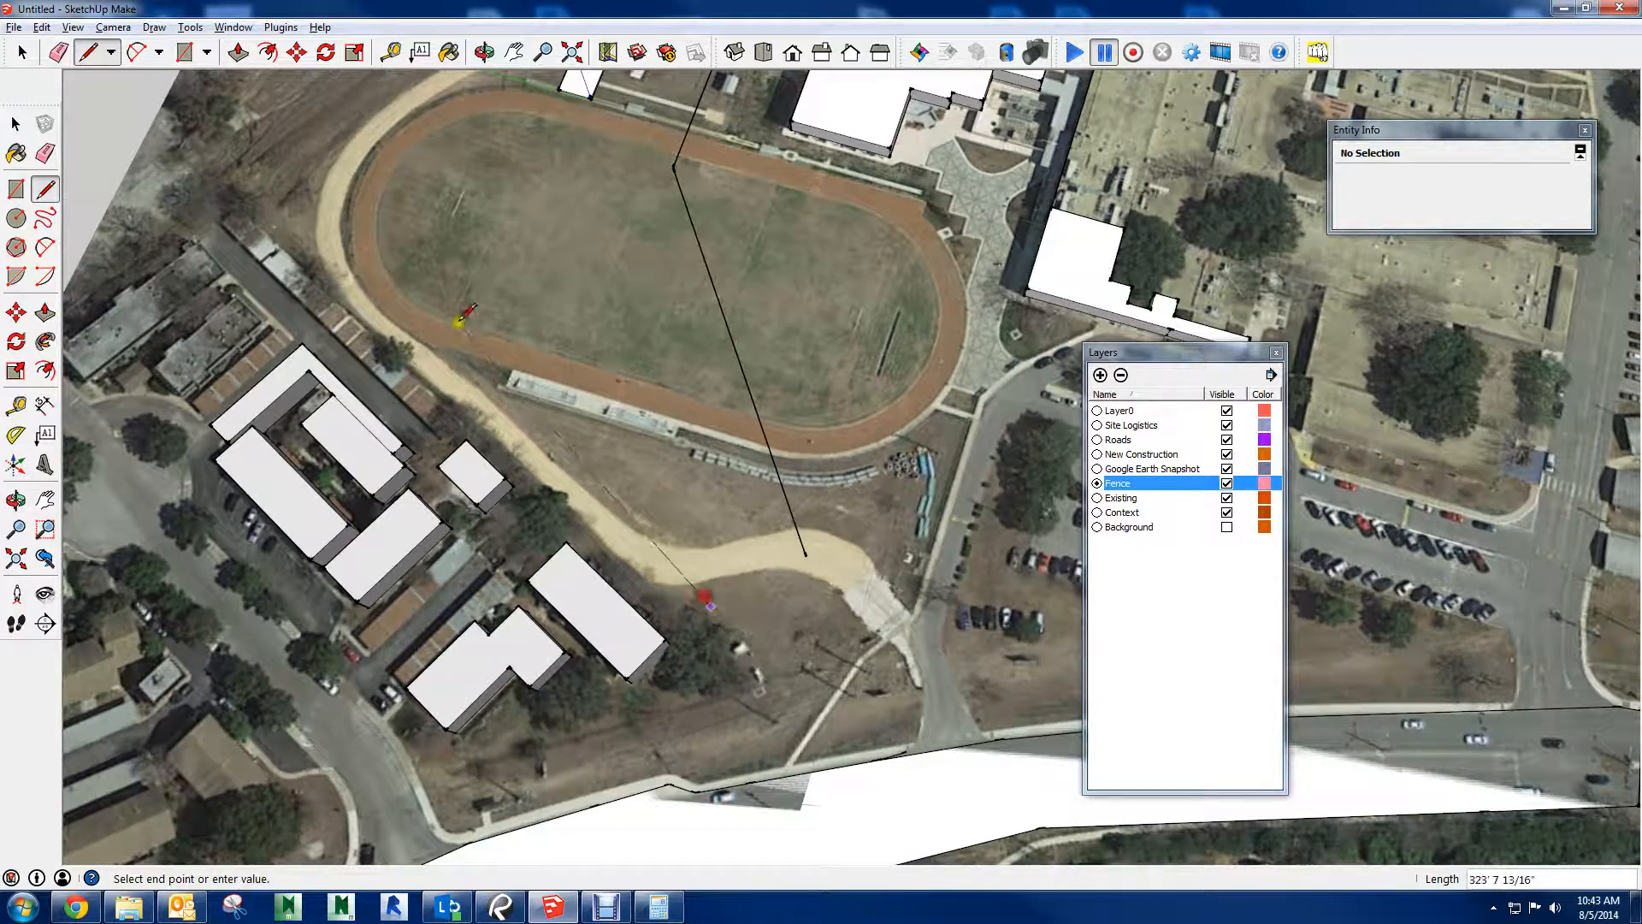
{"action": "scroll", "coordinate": [272, 224], "scroll_direction": "up", "scroll_amount": 6}
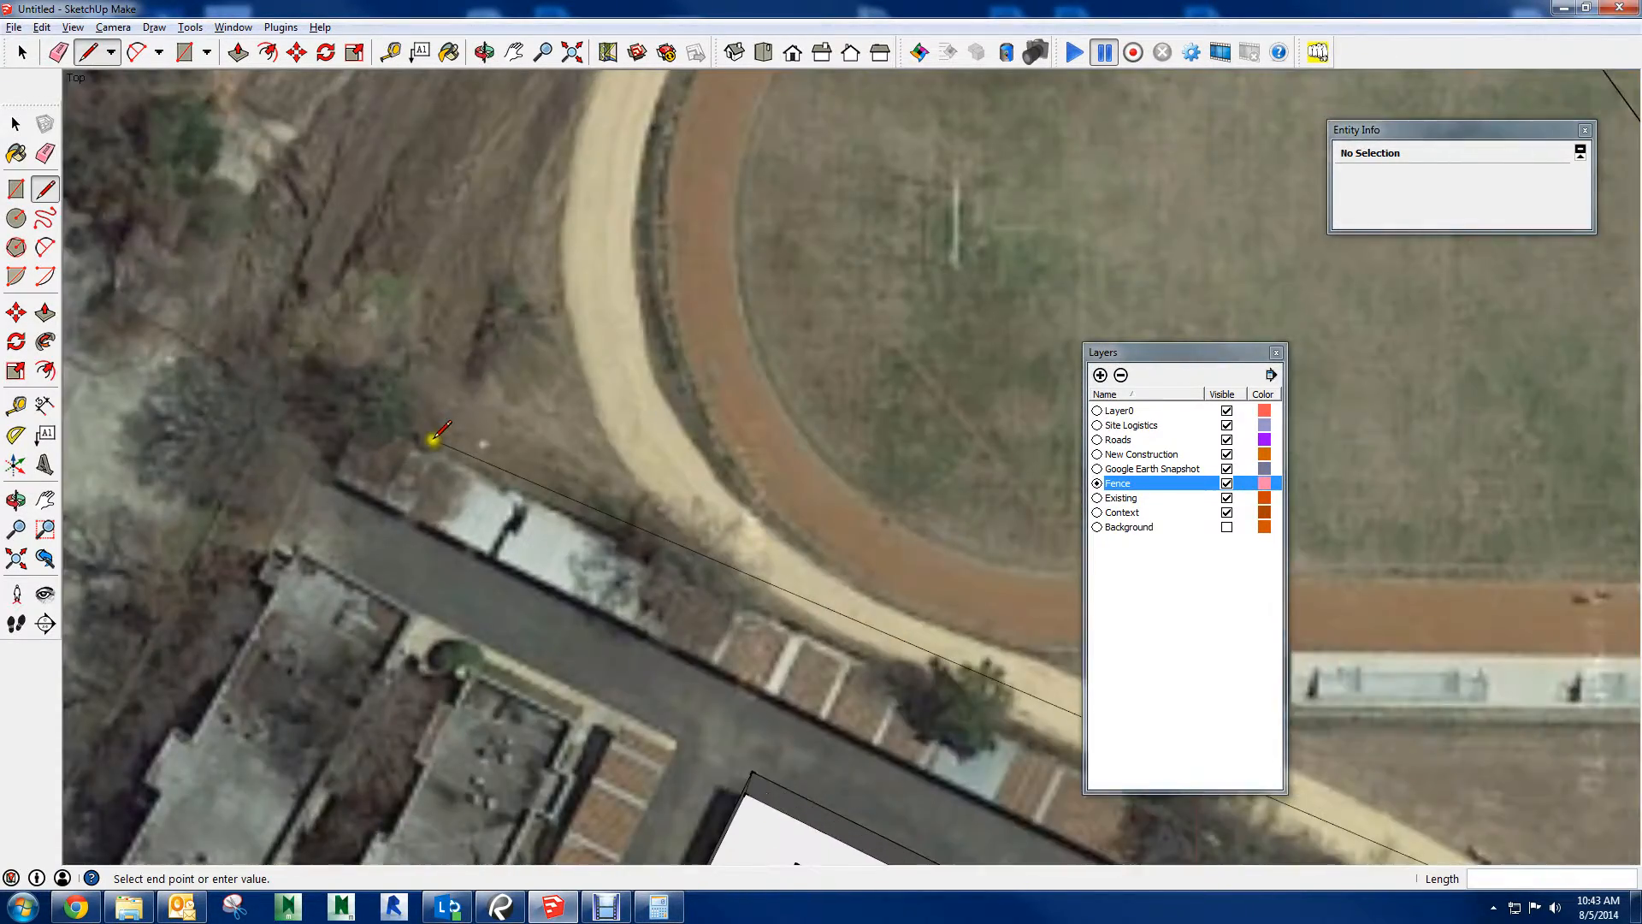
{"action": "scroll", "coordinate": [461, 448], "scroll_direction": "up", "scroll_amount": 1}
{"action": "scroll", "coordinate": [590, 436], "scroll_direction": "down", "scroll_amount": 3}
{"action": "key", "text": "Escape"}
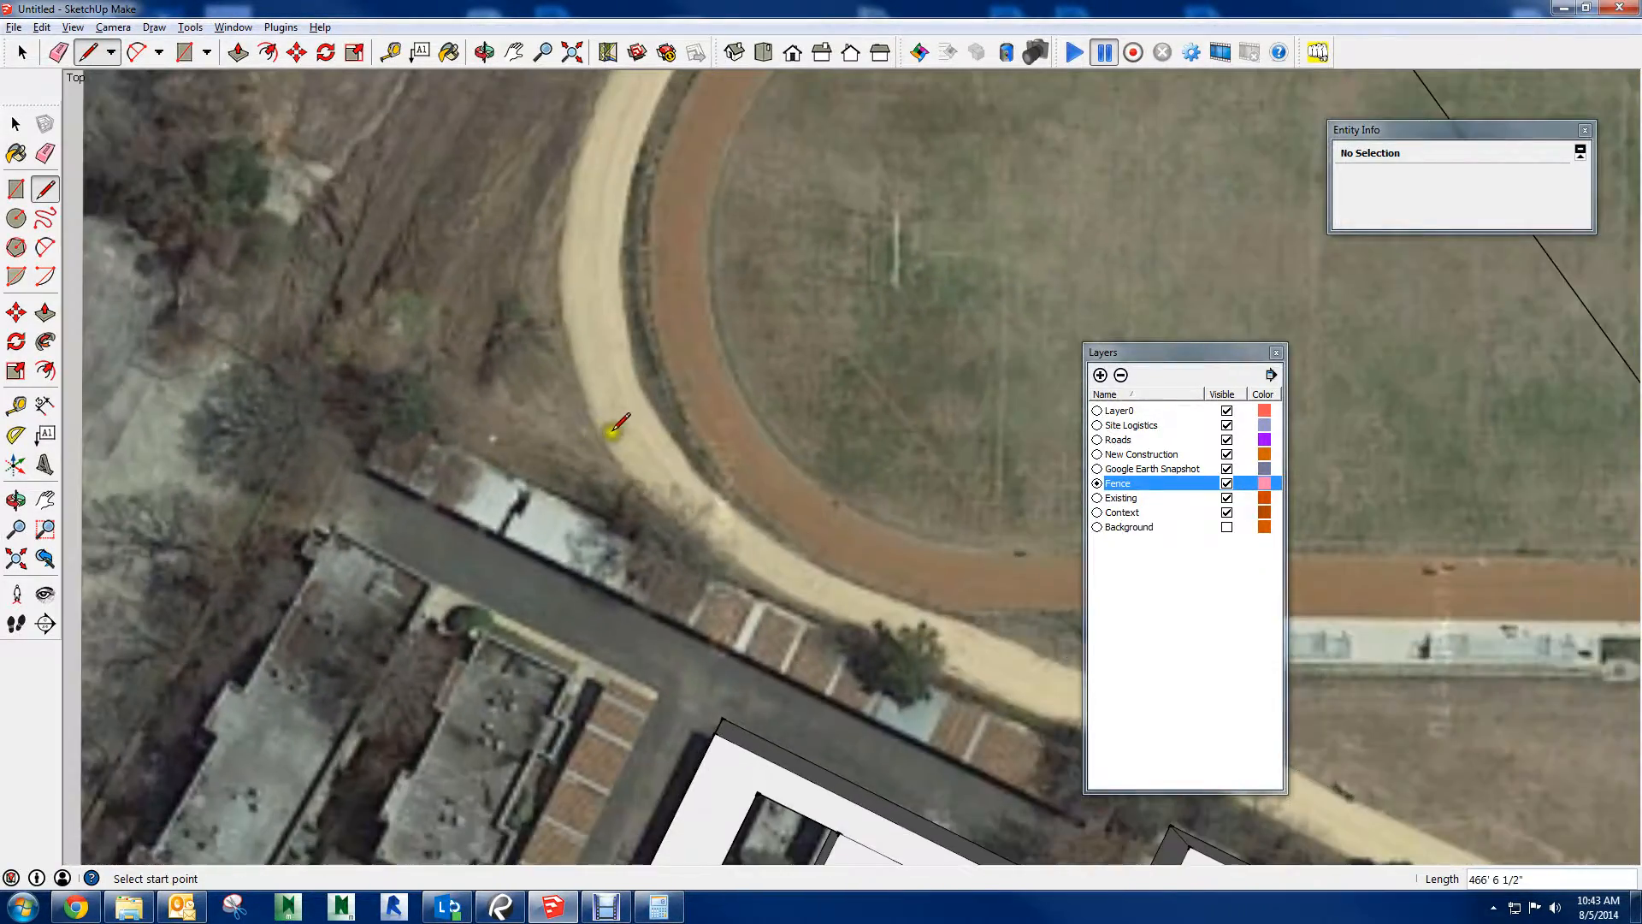
Draw the fence line from the dirt road's lower bend along the back of the neighboring buildings to the property corner beyond the track
{"action": "scroll", "coordinate": [612, 427], "scroll_direction": "down", "scroll_amount": 3}
{"action": "middle_click_drag", "start_coordinate": [674, 494], "coordinate": [316, 320], "text": "shift"}
{"action": "scroll", "coordinate": [855, 603], "scroll_direction": "up", "scroll_amount": 2}
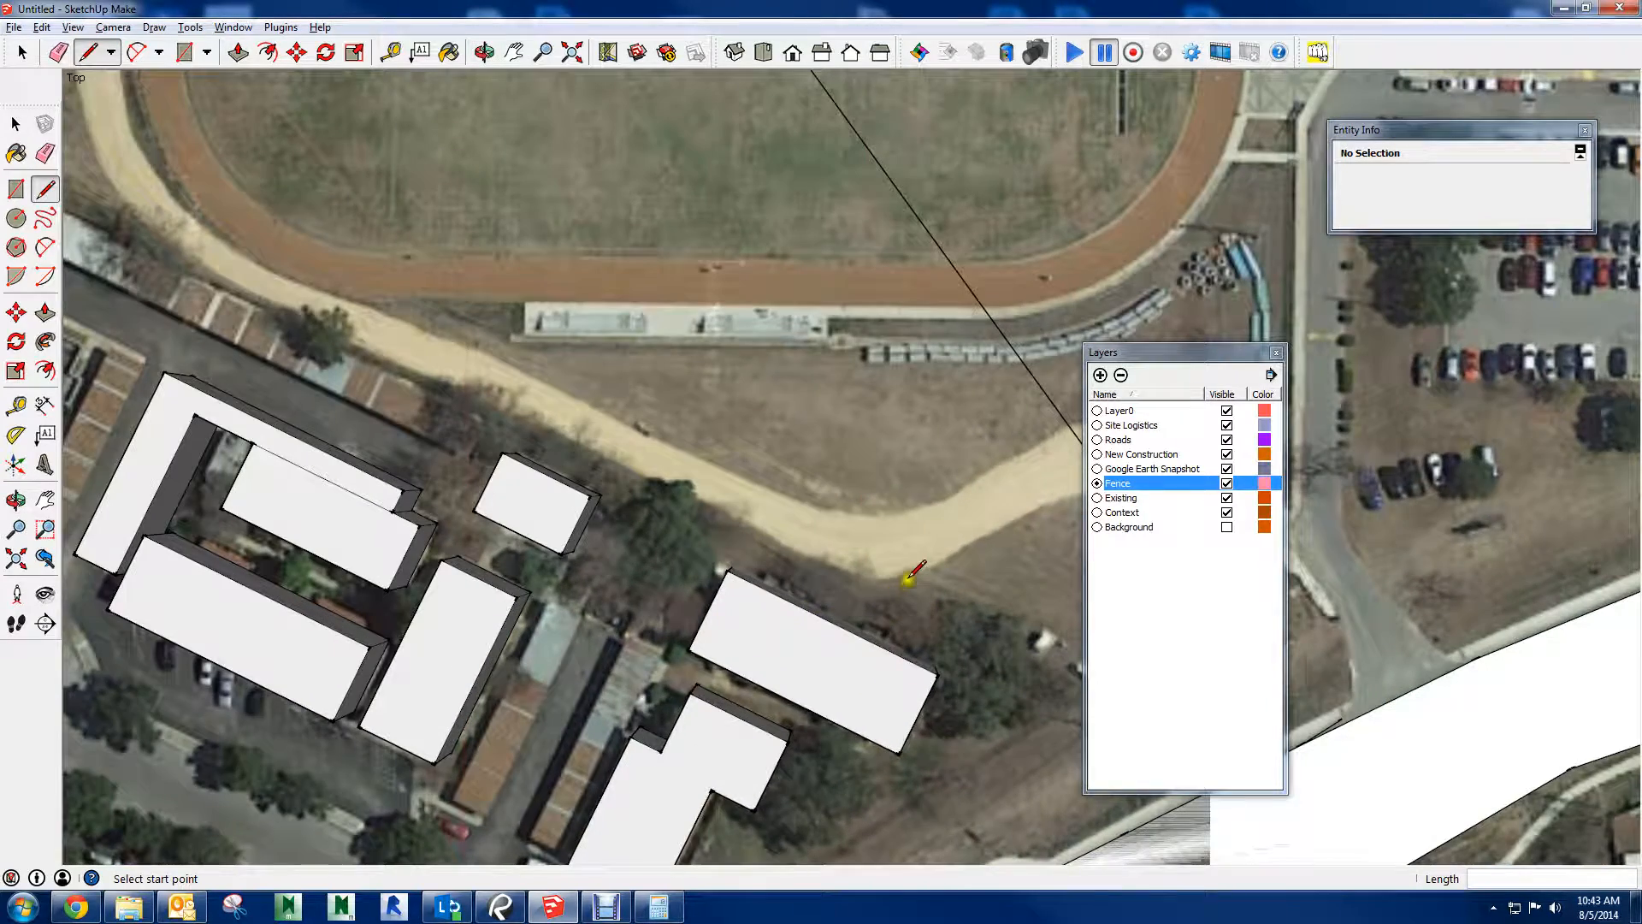
{"action": "left_click", "coordinate": [883, 575]}
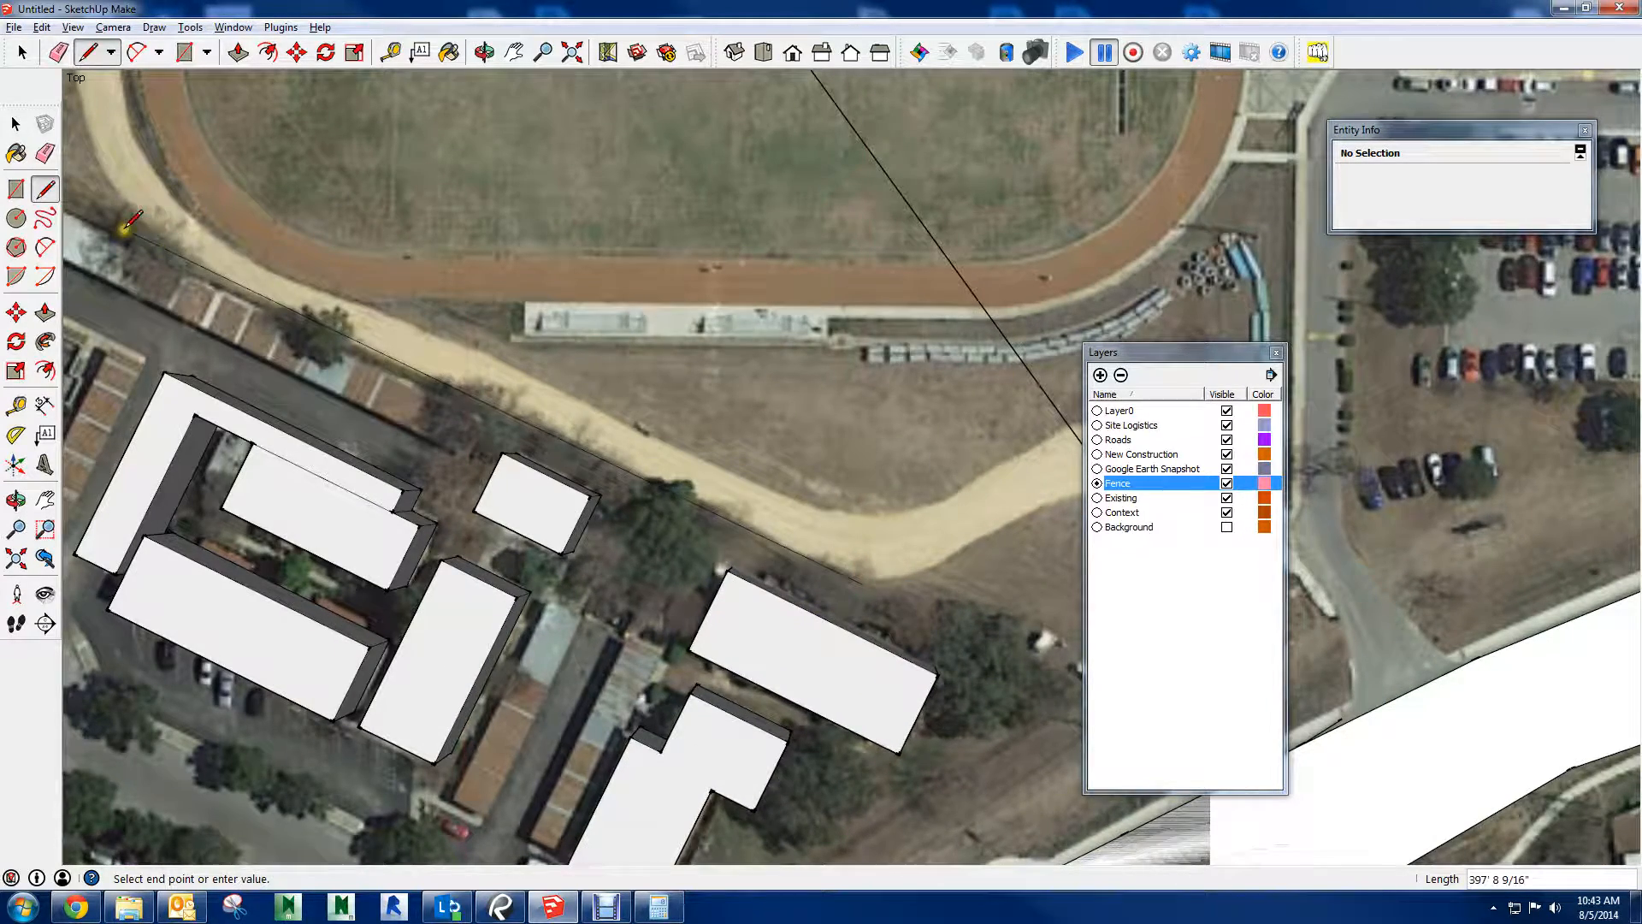
{"action": "scroll", "coordinate": [219, 261], "scroll_direction": "up", "scroll_amount": 1}
{"action": "middle_click_drag", "start_coordinate": [219, 260], "coordinate": [770, 441], "text": "shift"}
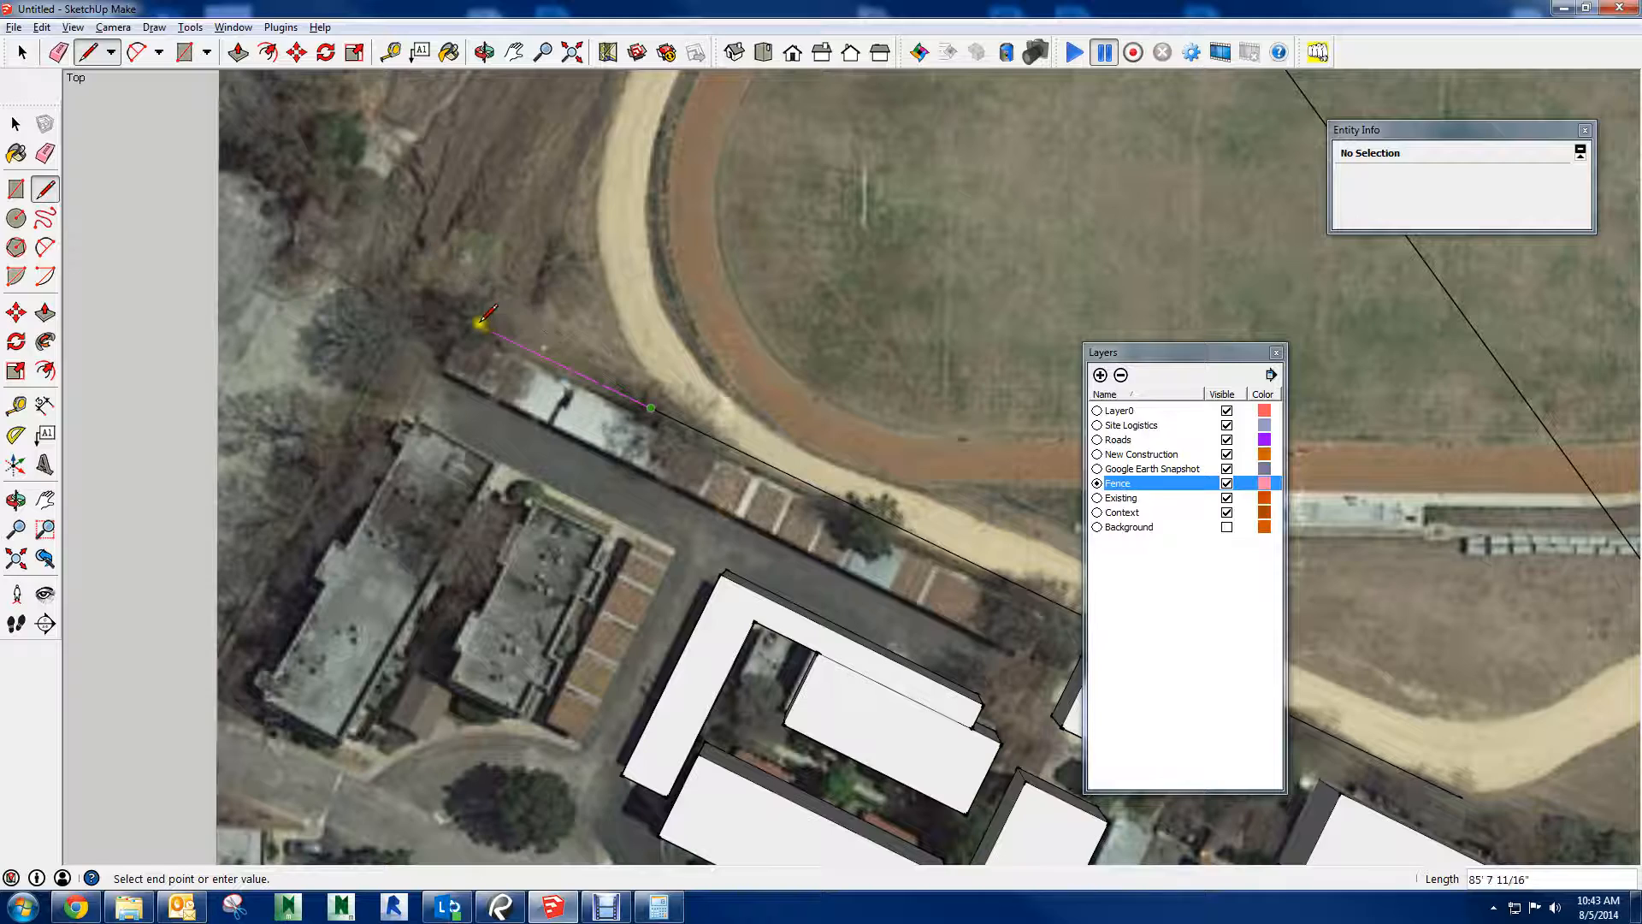
{"action": "left_click", "coordinate": [453, 308]}
Continue the fence line outside the dirt road to its far bend and end it at the green building's nearest base corner
{"action": "middle_click_drag", "start_coordinate": [653, 154], "coordinate": [558, 516], "text": "shift"}
{"action": "scroll", "coordinate": [557, 517], "scroll_direction": "down", "scroll_amount": 1}
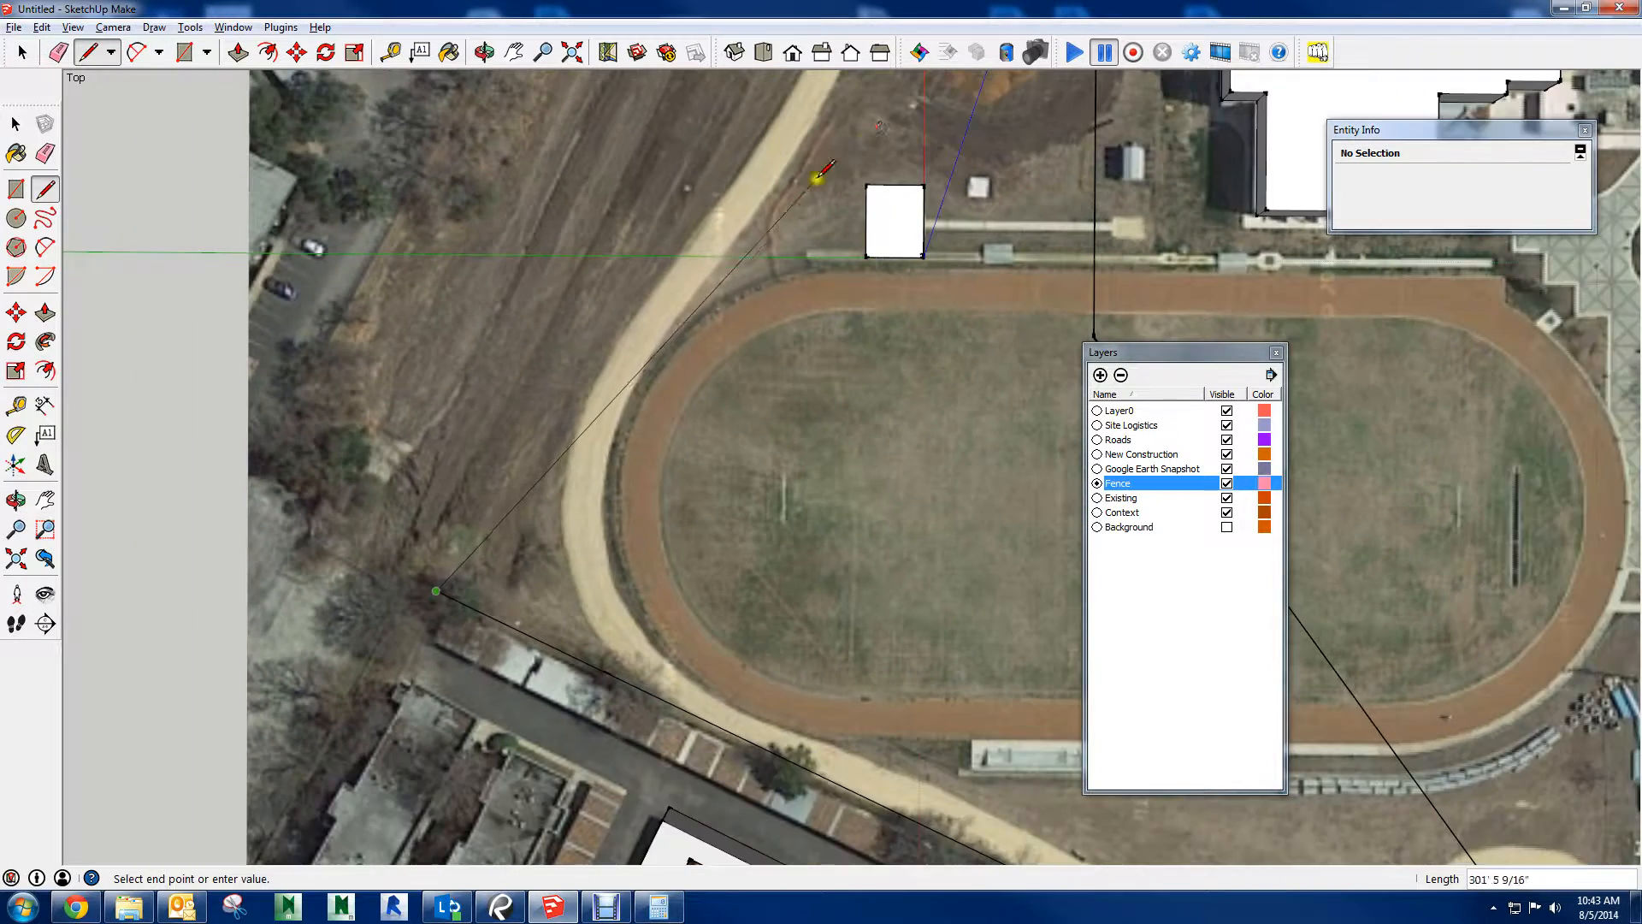
{"action": "middle_click_drag", "start_coordinate": [878, 132], "coordinate": [644, 642], "text": "shift"}
{"action": "left_click", "coordinate": [786, 107]}
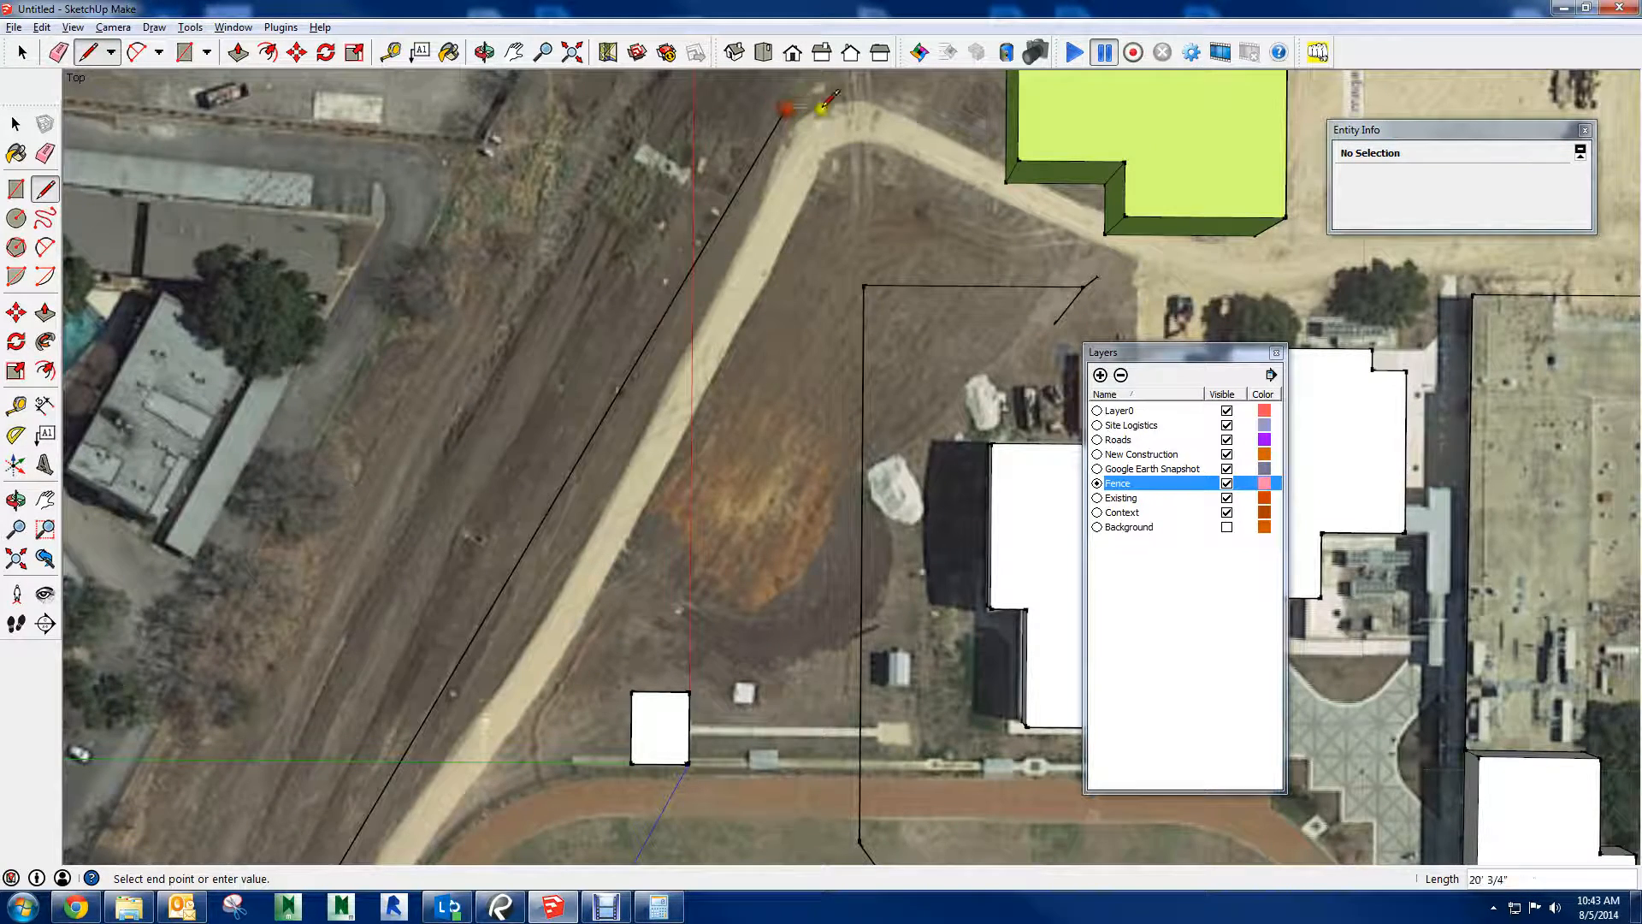
{"action": "left_click", "coordinate": [1005, 181]}
{"action": "key", "text": "space"}
Select all connected fence edges and offset them about 6' inward toward the dirt road
{"action": "middle_click_drag", "start_coordinate": [923, 161], "coordinate": [652, 219], "text": "shift"}
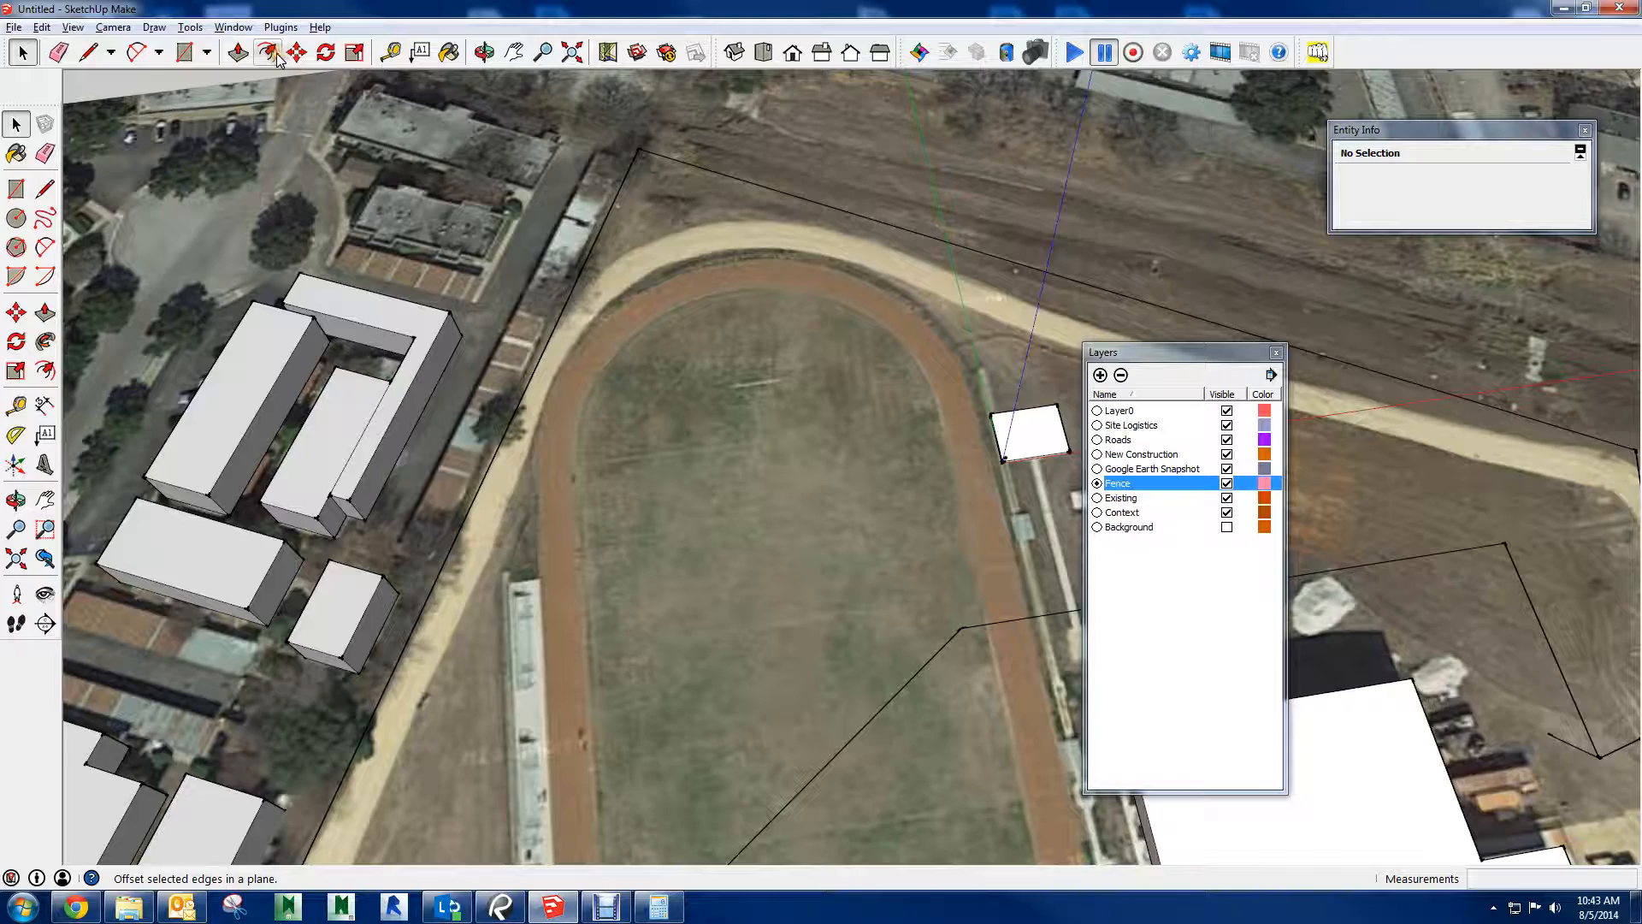
{"action": "scroll", "coordinate": [667, 169], "scroll_direction": "up", "scroll_amount": 1}
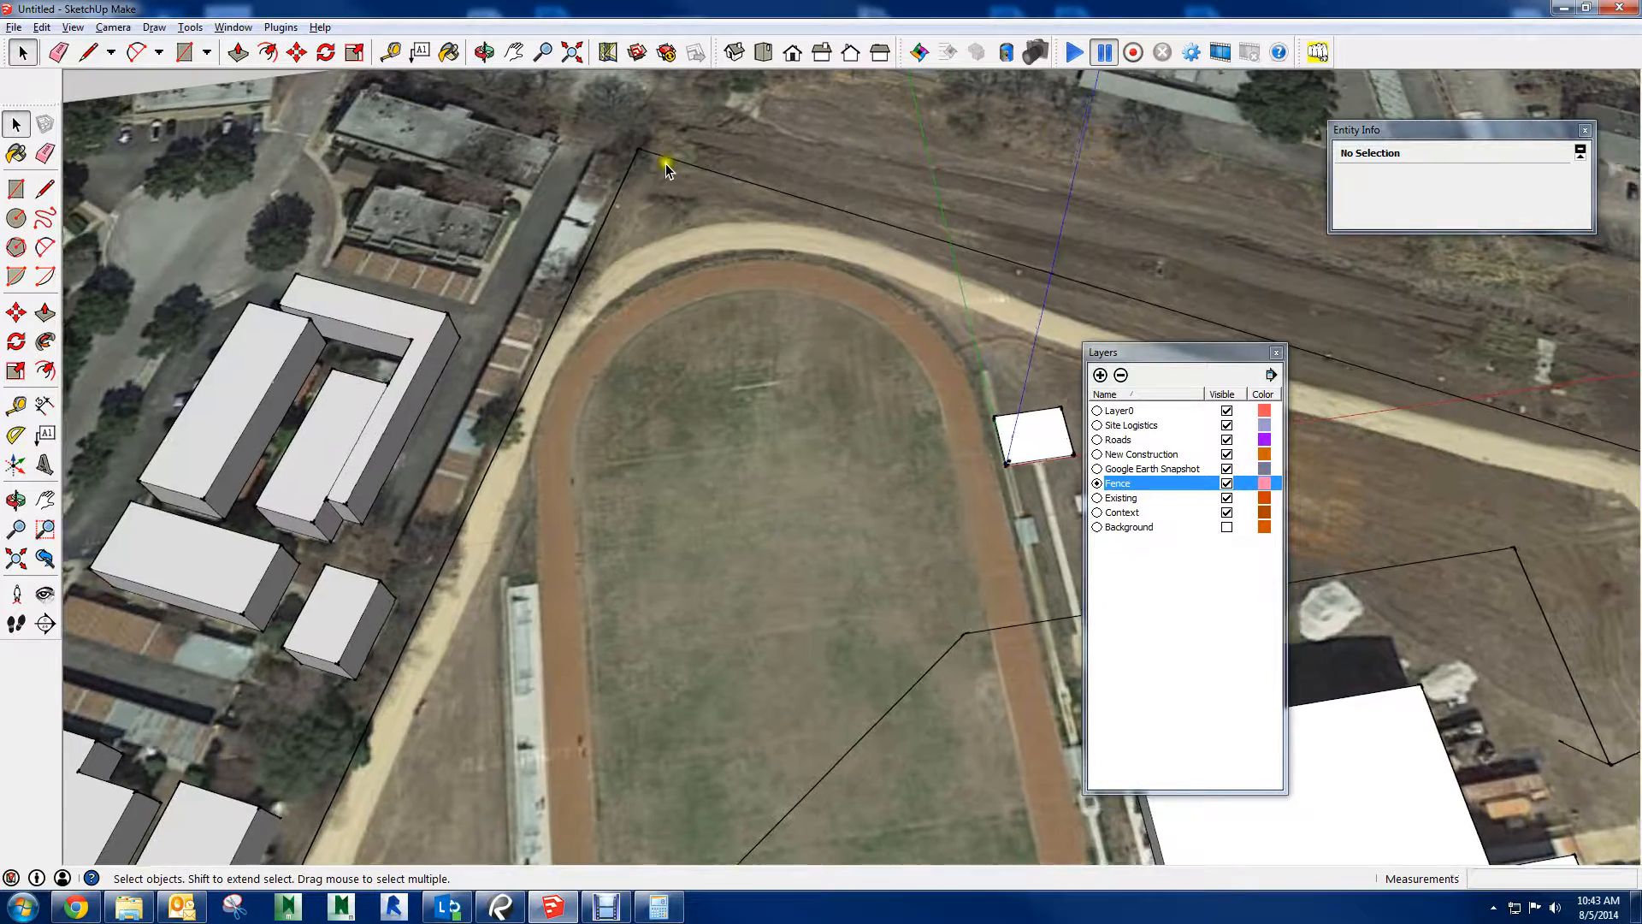
{"action": "scroll", "coordinate": [666, 165], "scroll_direction": "up", "scroll_amount": 2}
{"action": "triple_click", "coordinate": [663, 156]}
{"action": "scroll", "coordinate": [689, 198], "scroll_direction": "down", "scroll_amount": 2}
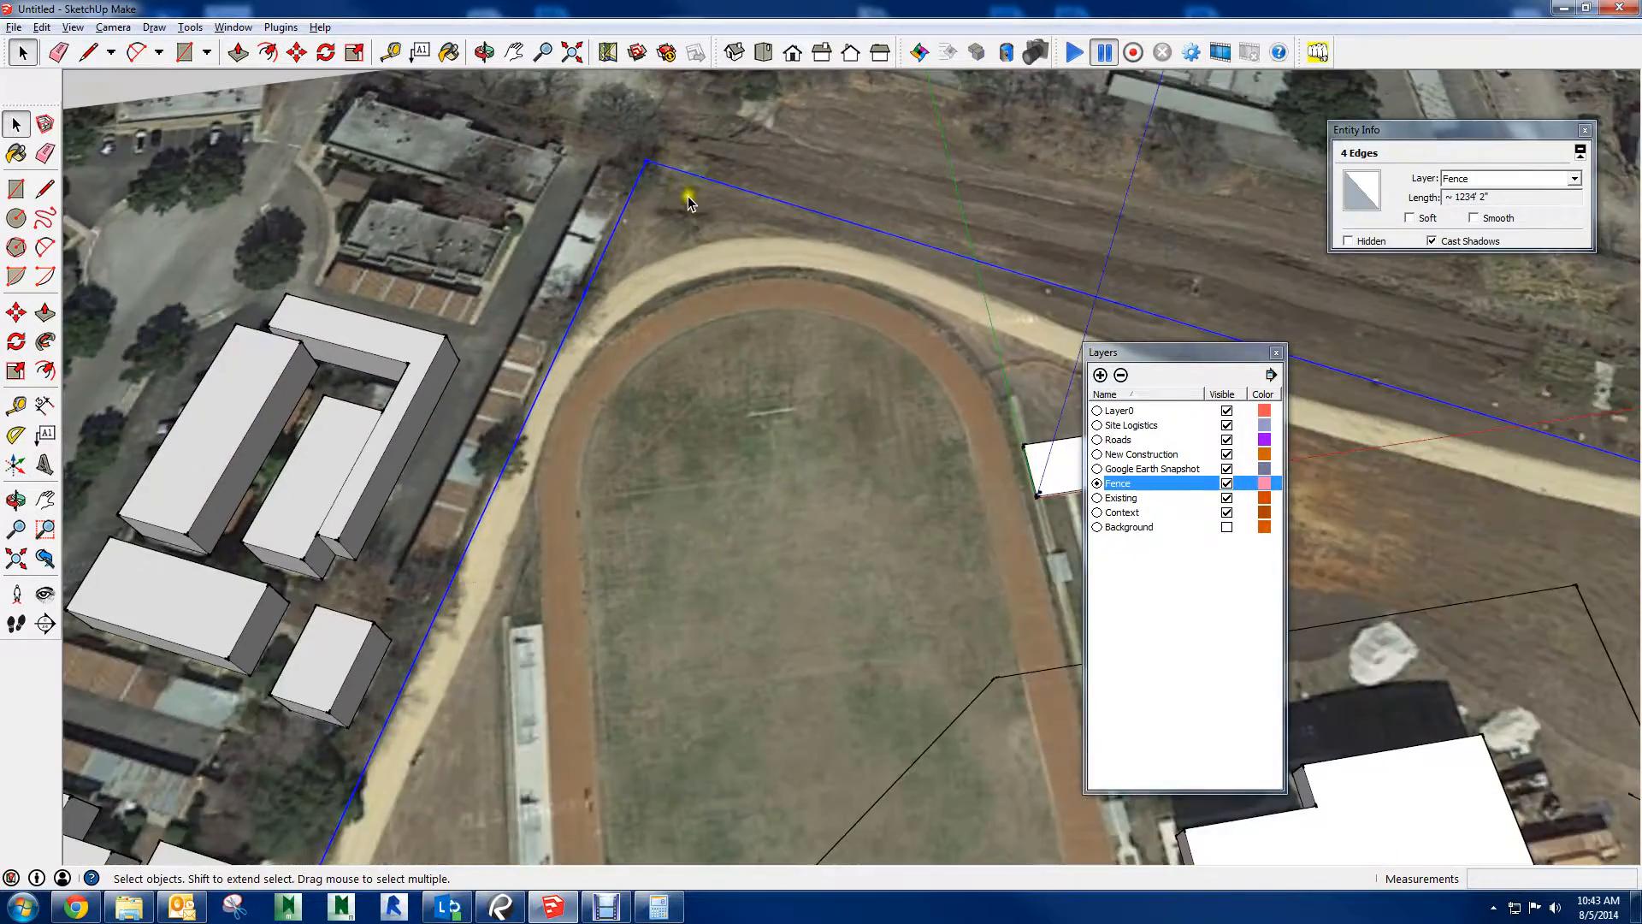
{"action": "scroll", "coordinate": [690, 203], "scroll_direction": "down", "scroll_amount": 4}
{"action": "middle_click_drag", "start_coordinate": [727, 253], "coordinate": [916, 238]}
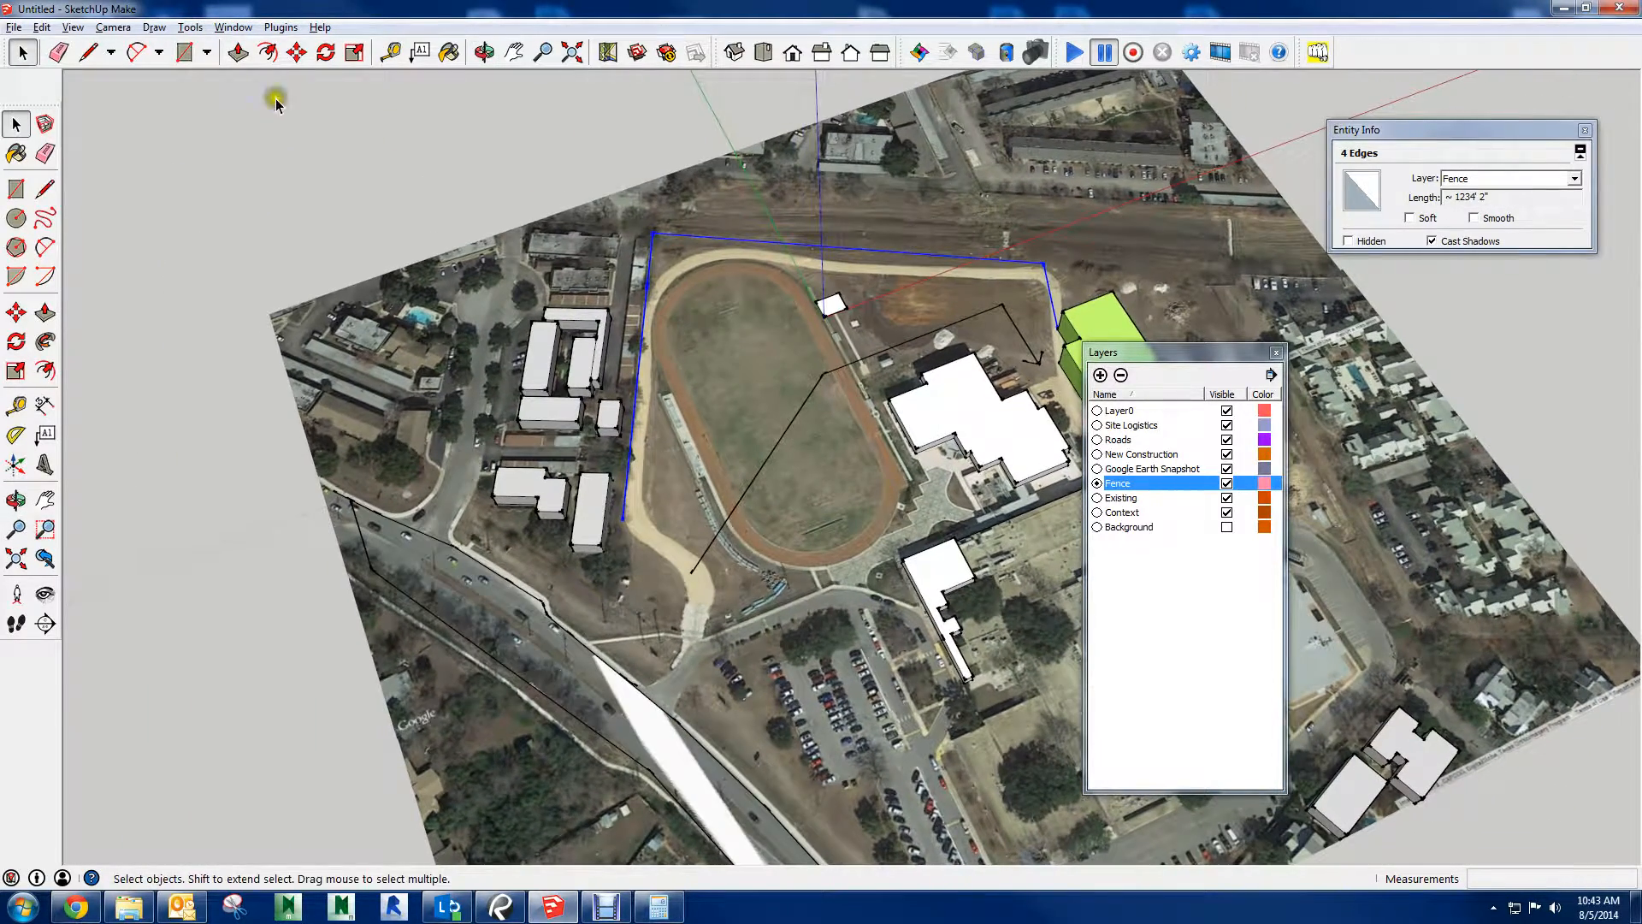
{"action": "left_click", "coordinate": [267, 53]}
{"action": "scroll", "coordinate": [664, 227], "scroll_direction": "up", "scroll_amount": 8}
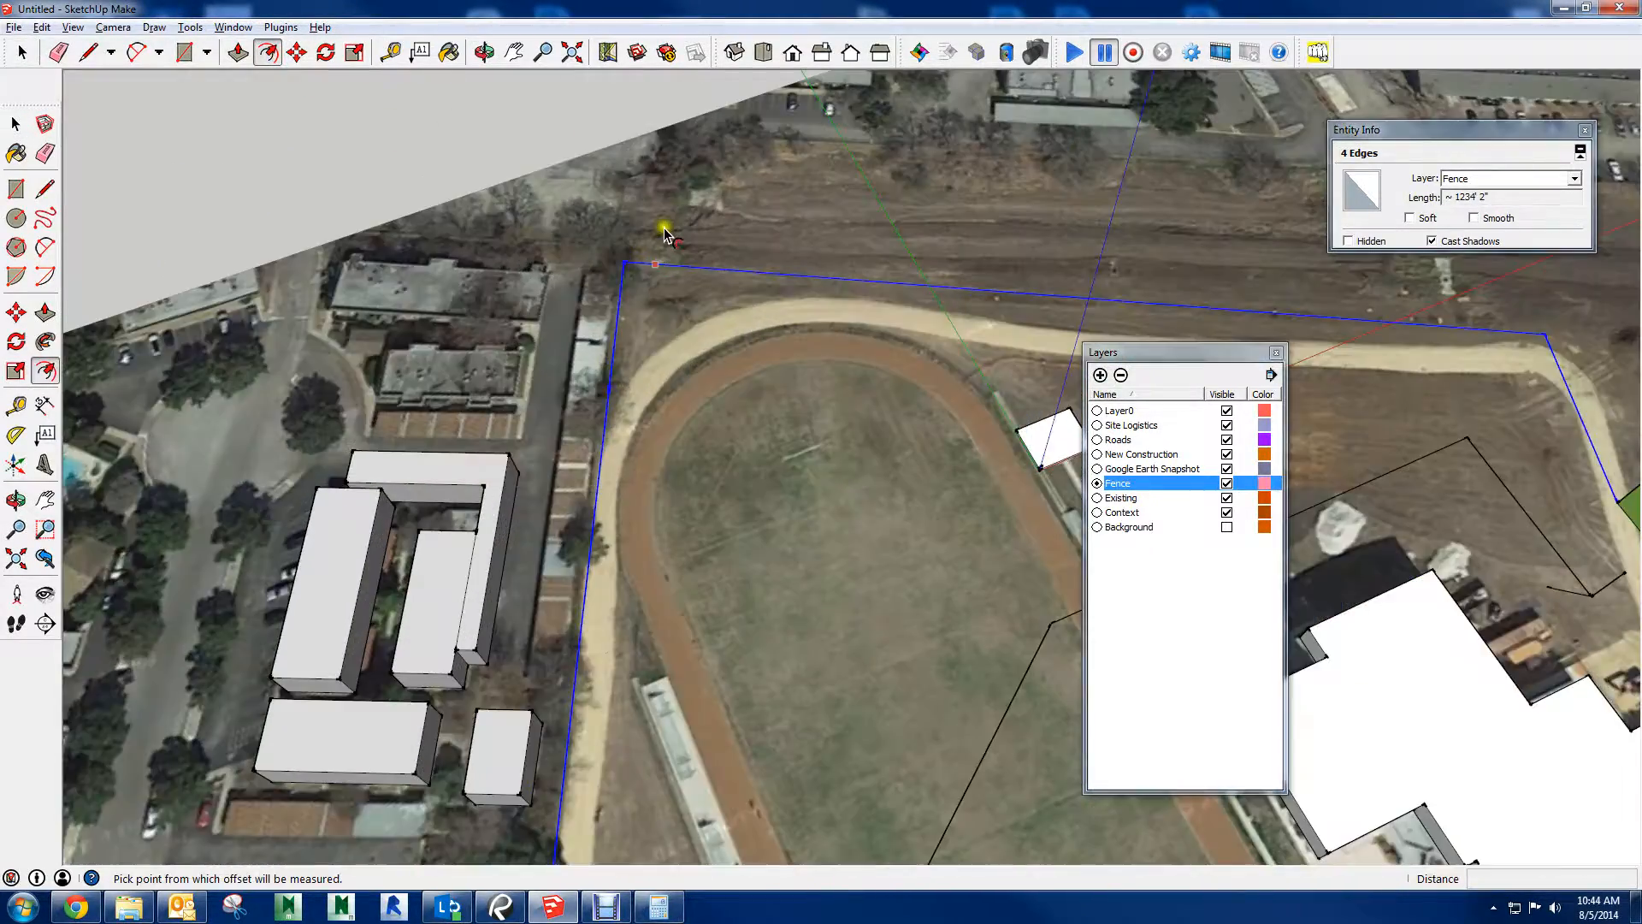
{"action": "scroll", "coordinate": [699, 279], "scroll_direction": "up", "scroll_amount": 2}
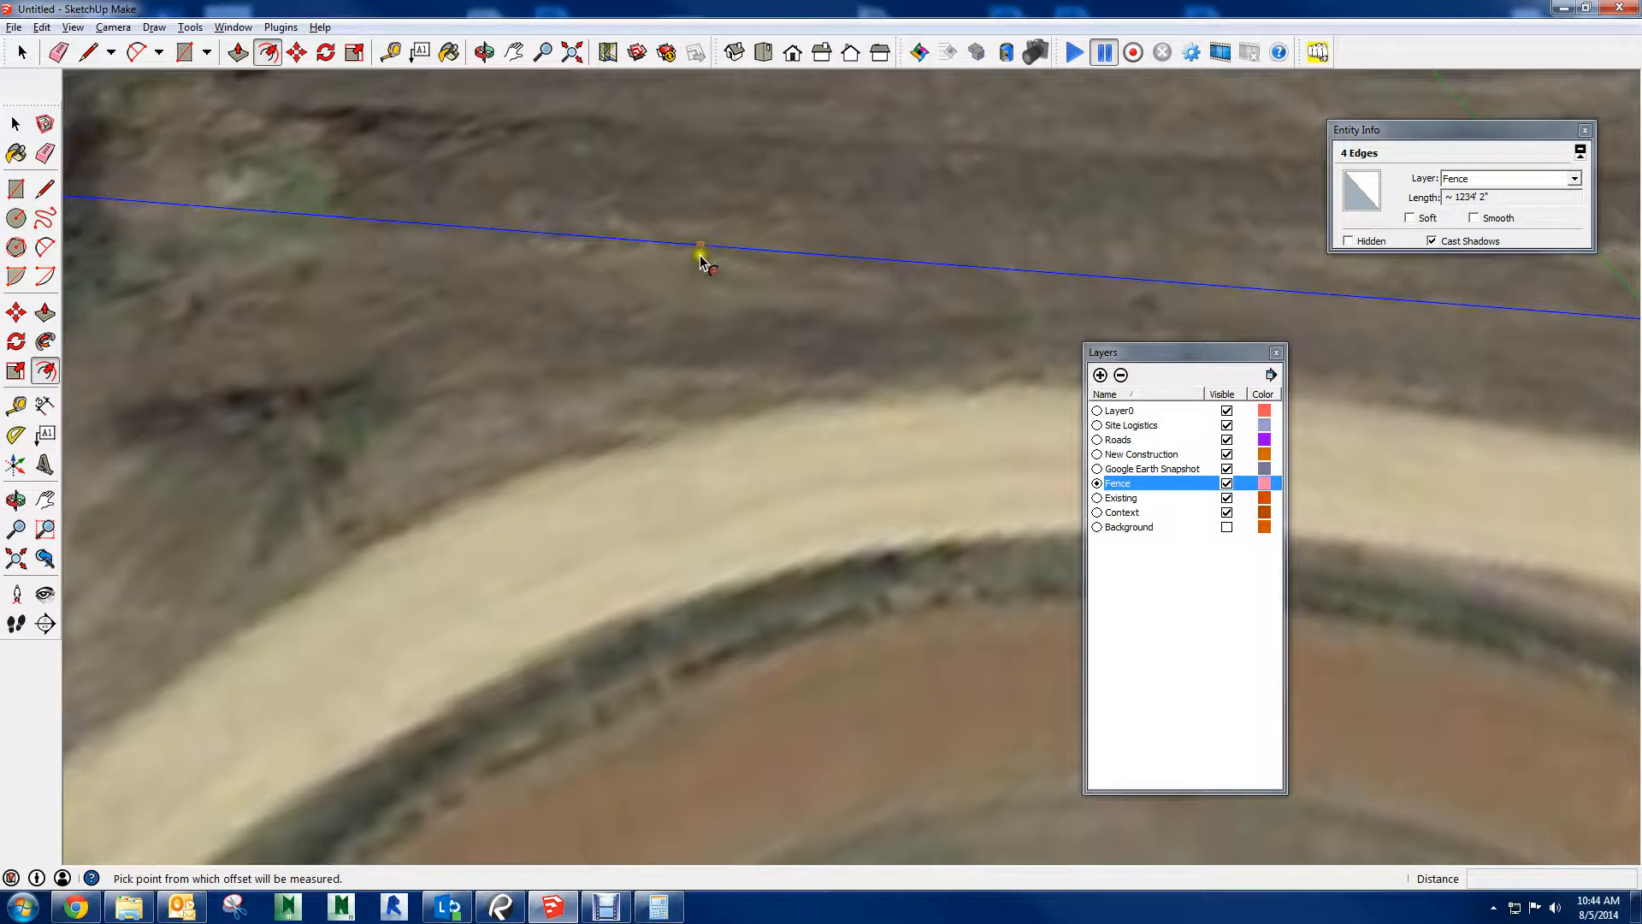
{"action": "left_click", "coordinate": [703, 248]}
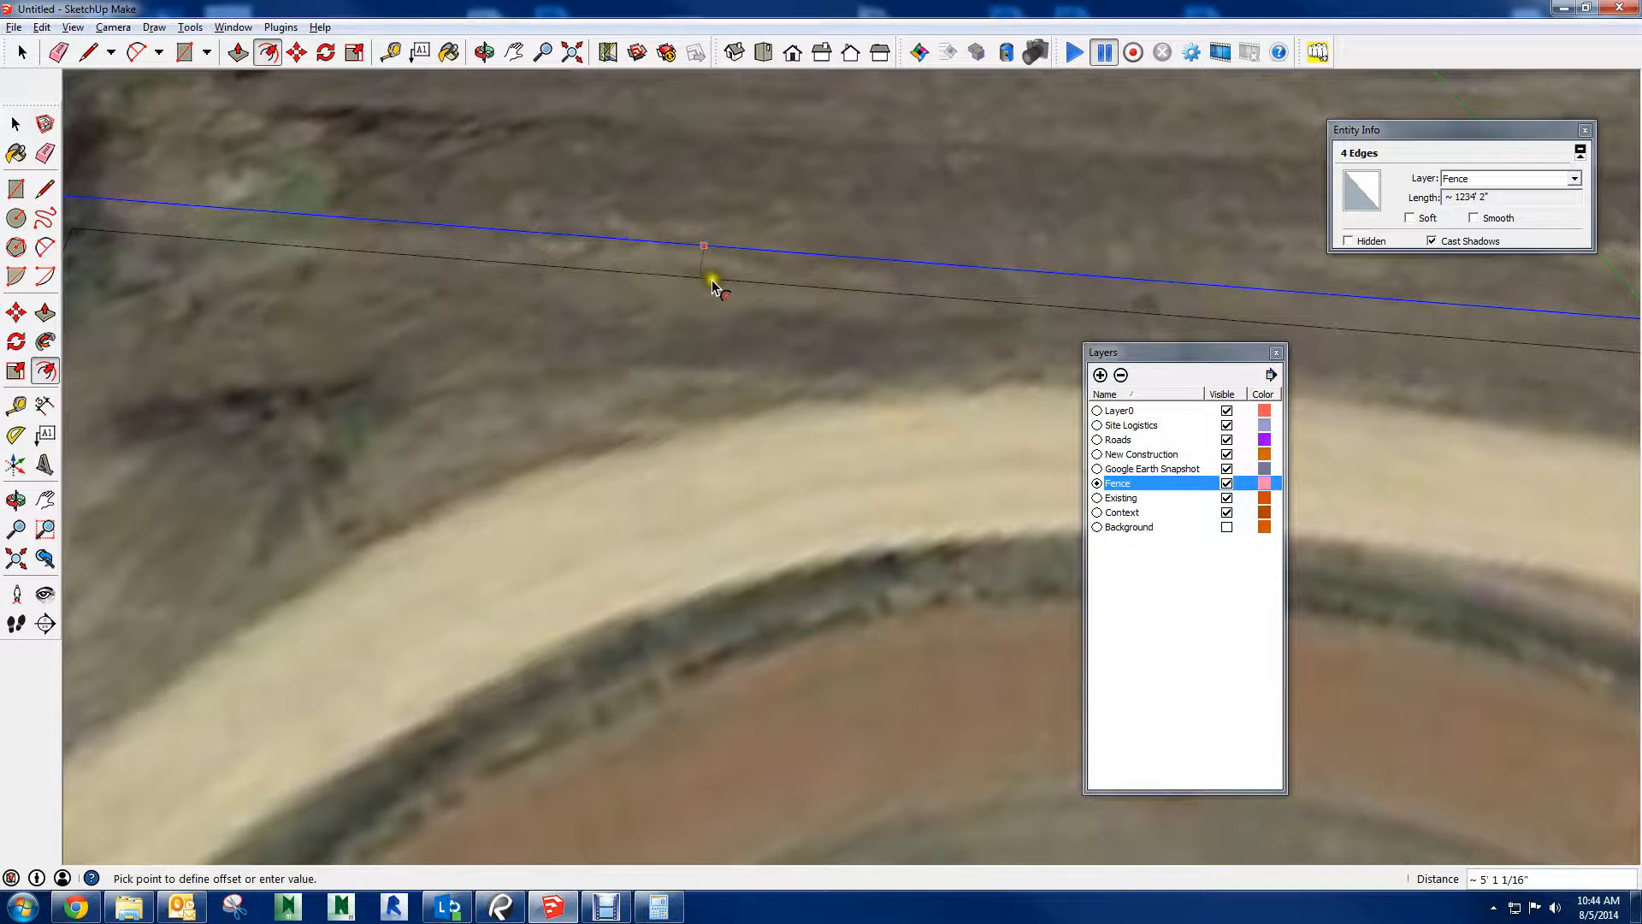
{"action": "left_click", "coordinate": [758, 292]}
{"action": "scroll", "coordinate": [781, 274], "scroll_direction": "down", "scroll_amount": 6}
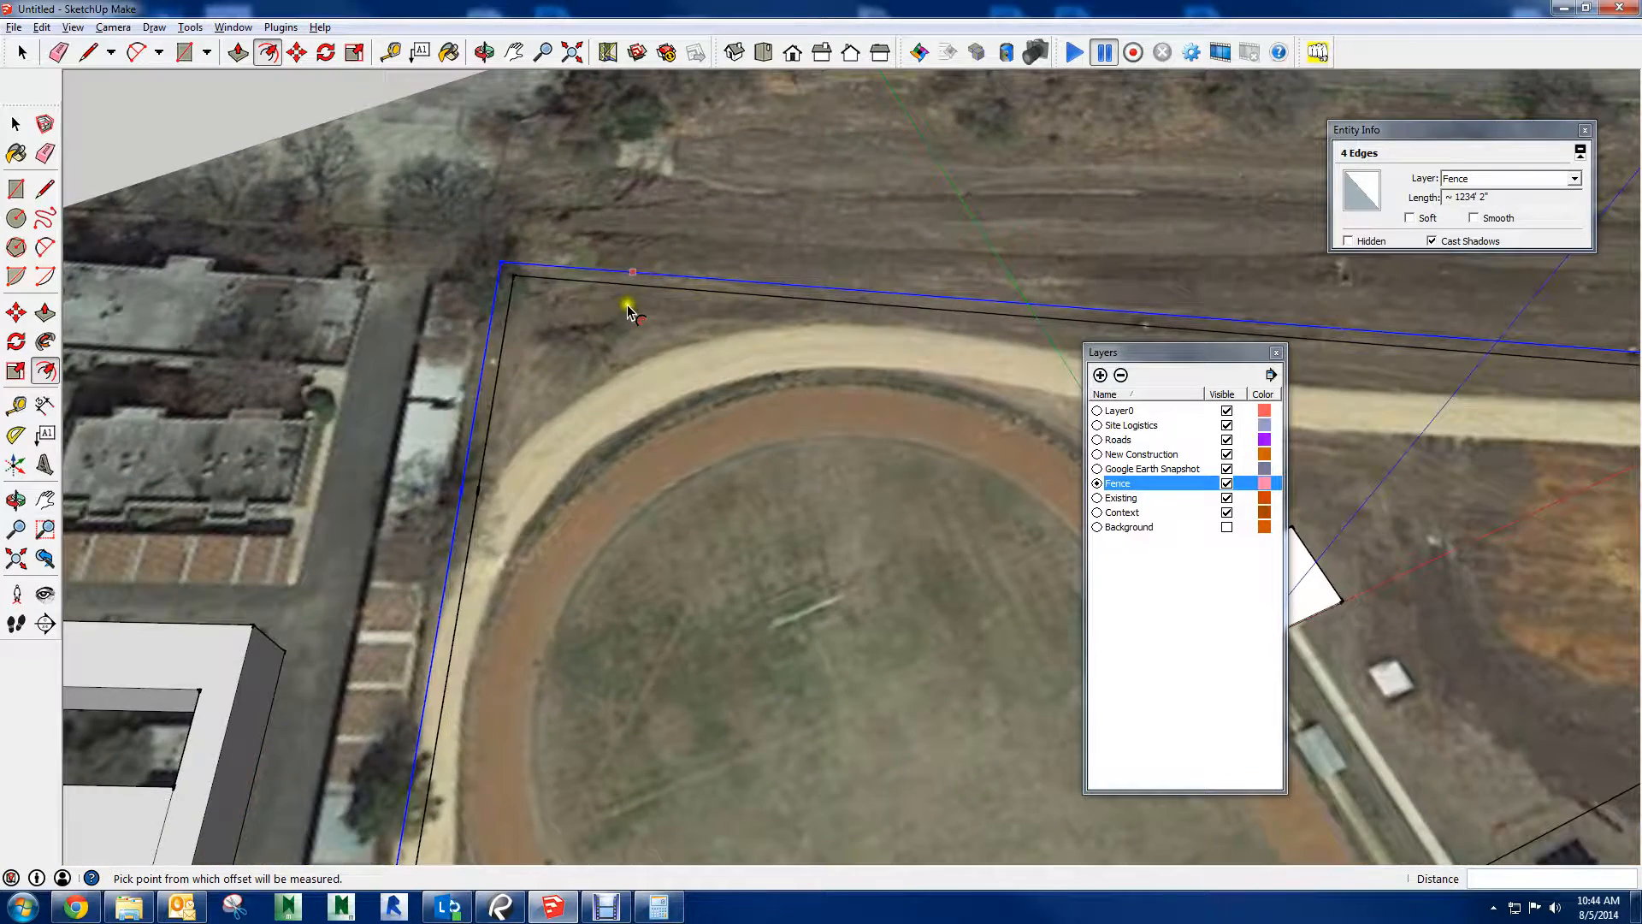
Close the gap between the two parallel fence lines at their end by the dirt road's lower bend
{"action": "middle_click_drag", "start_coordinate": [643, 328], "coordinate": [707, 122], "text": "shift"}
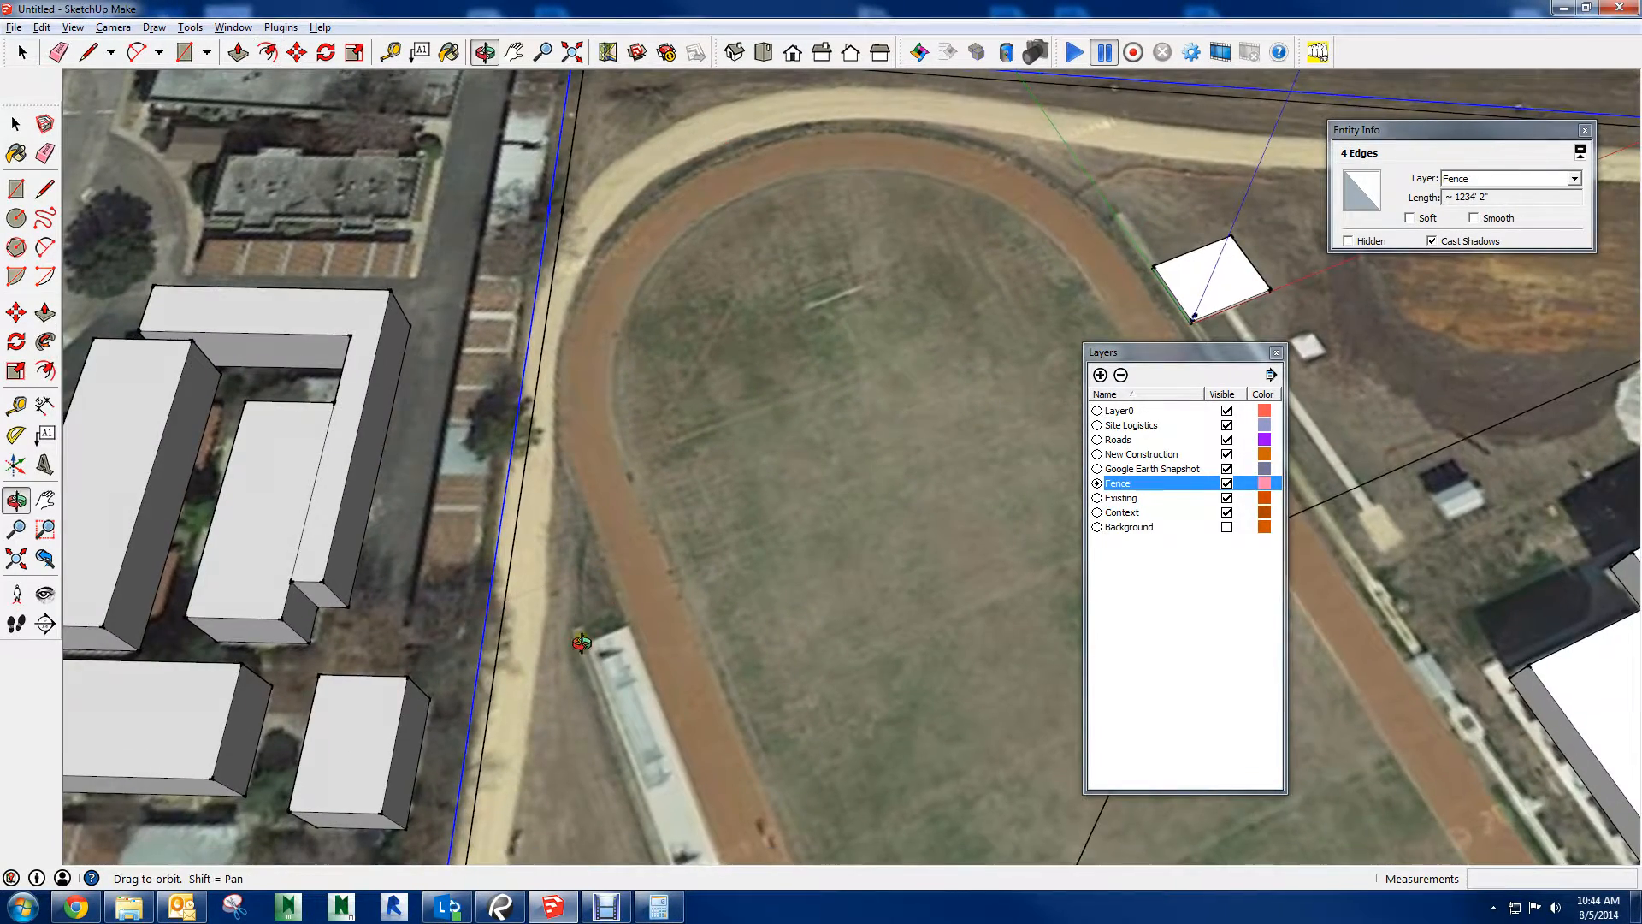
{"action": "middle_click_drag", "start_coordinate": [596, 834], "coordinate": [751, 429], "text": "shift"}
{"action": "middle_click_drag", "start_coordinate": [660, 733], "coordinate": [664, 667], "text": "shift"}
{"action": "scroll", "coordinate": [626, 725], "scroll_direction": "up", "scroll_amount": 1}
{"action": "scroll", "coordinate": [590, 725], "scroll_direction": "up", "scroll_amount": 4}
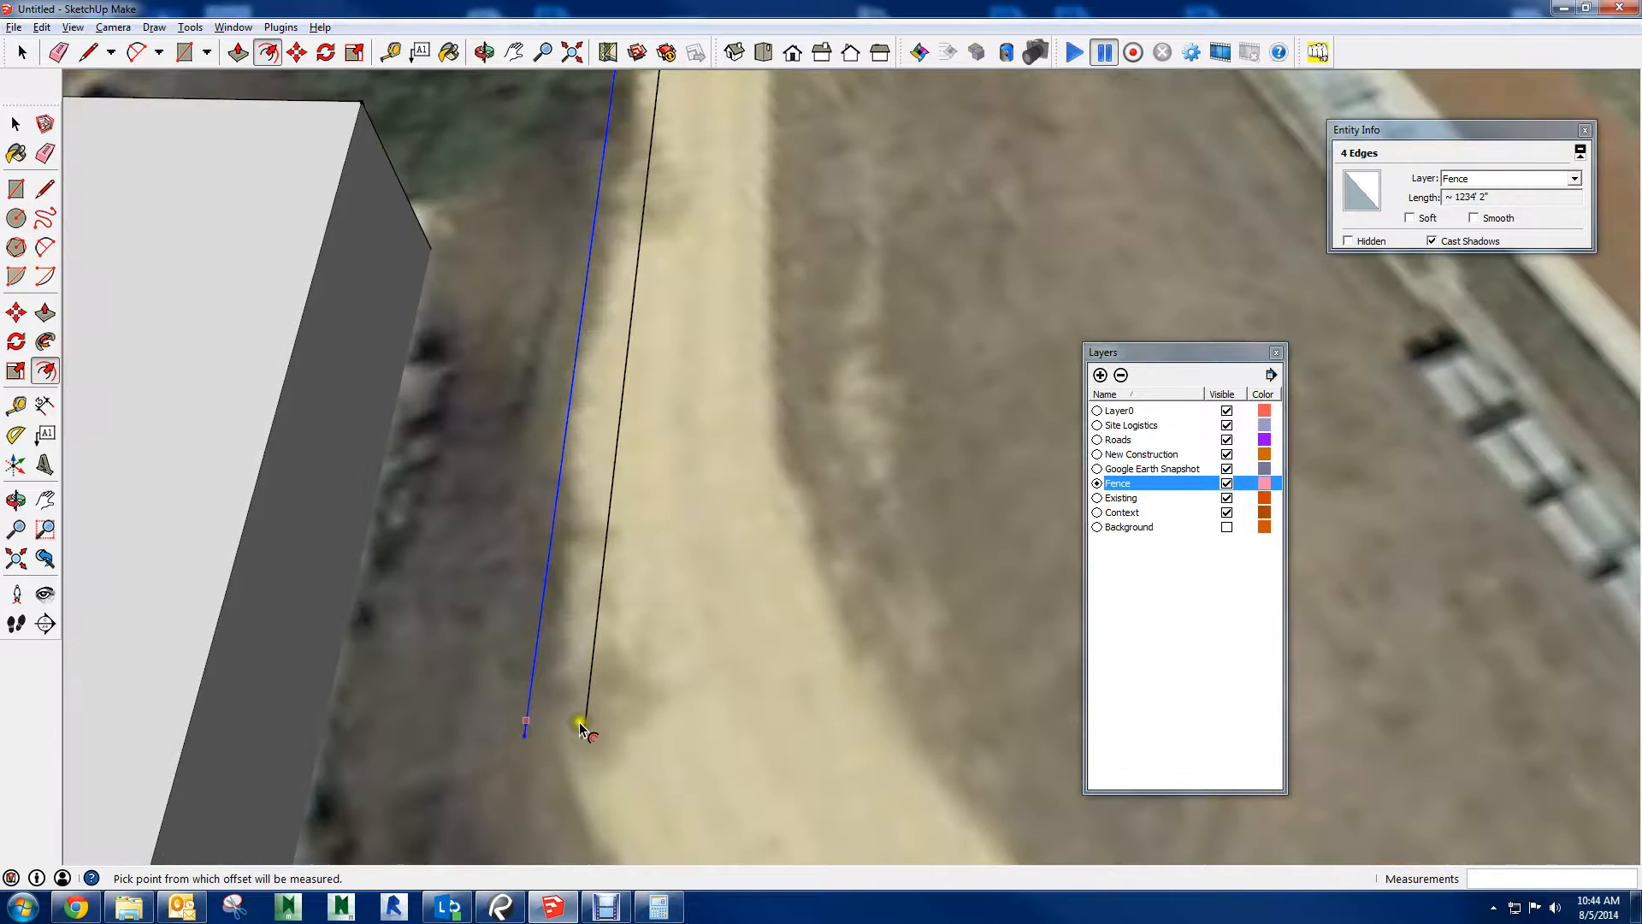
{"action": "key", "text": "l"}
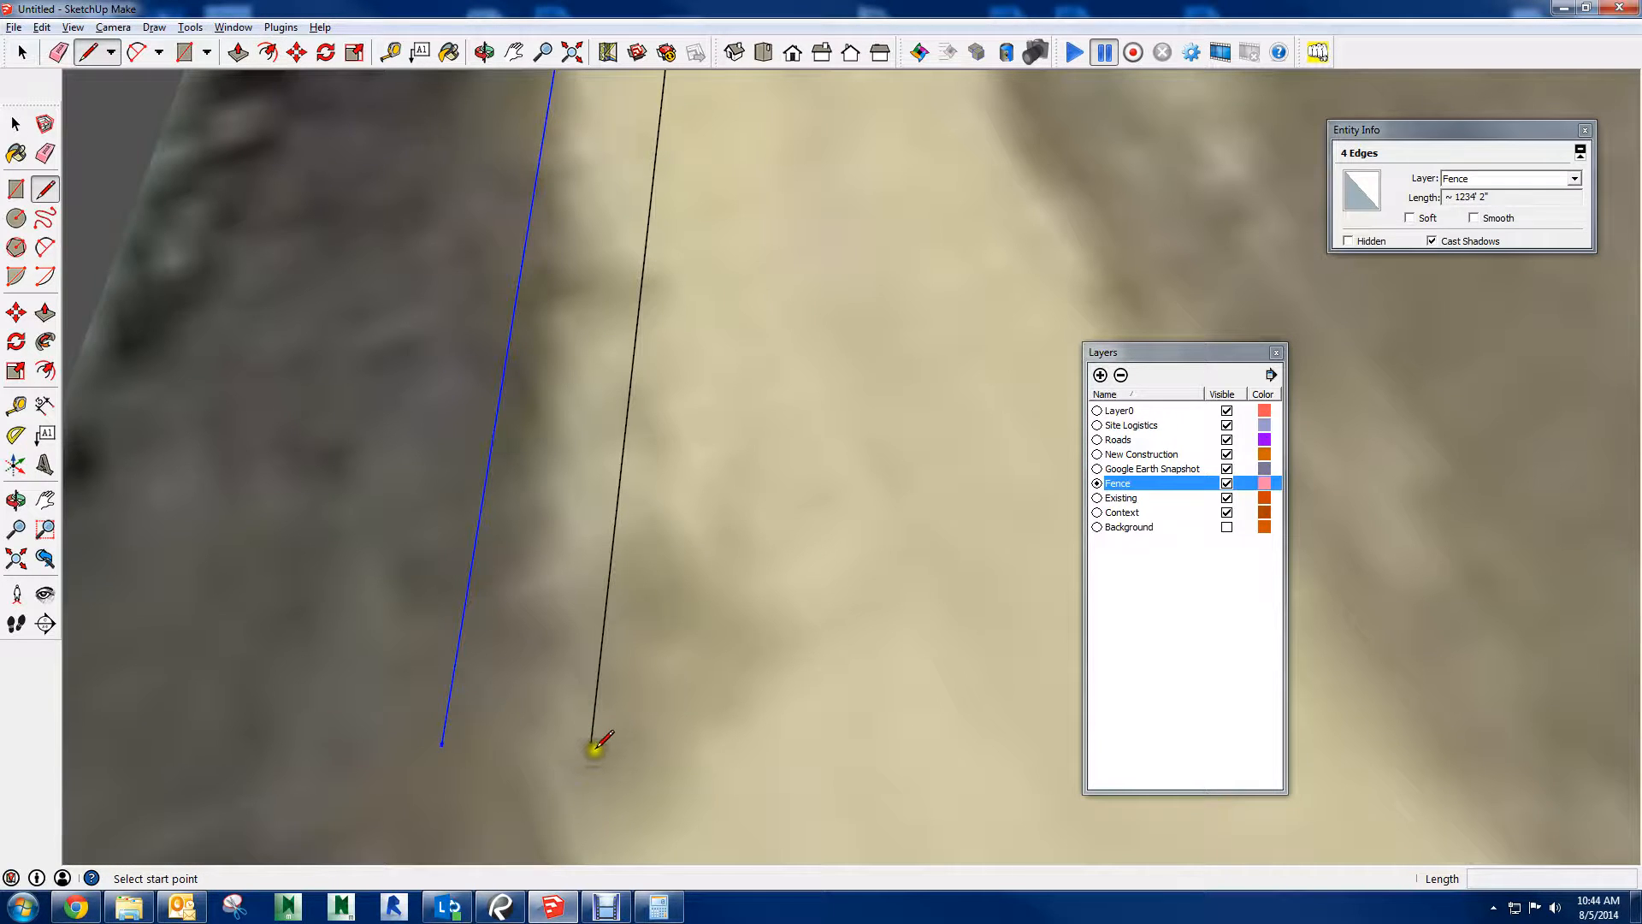
{"action": "left_click", "coordinate": [592, 747]}
{"action": "scroll", "coordinate": [498, 706], "scroll_direction": "down", "scroll_amount": 4}
{"action": "key", "text": "space"}
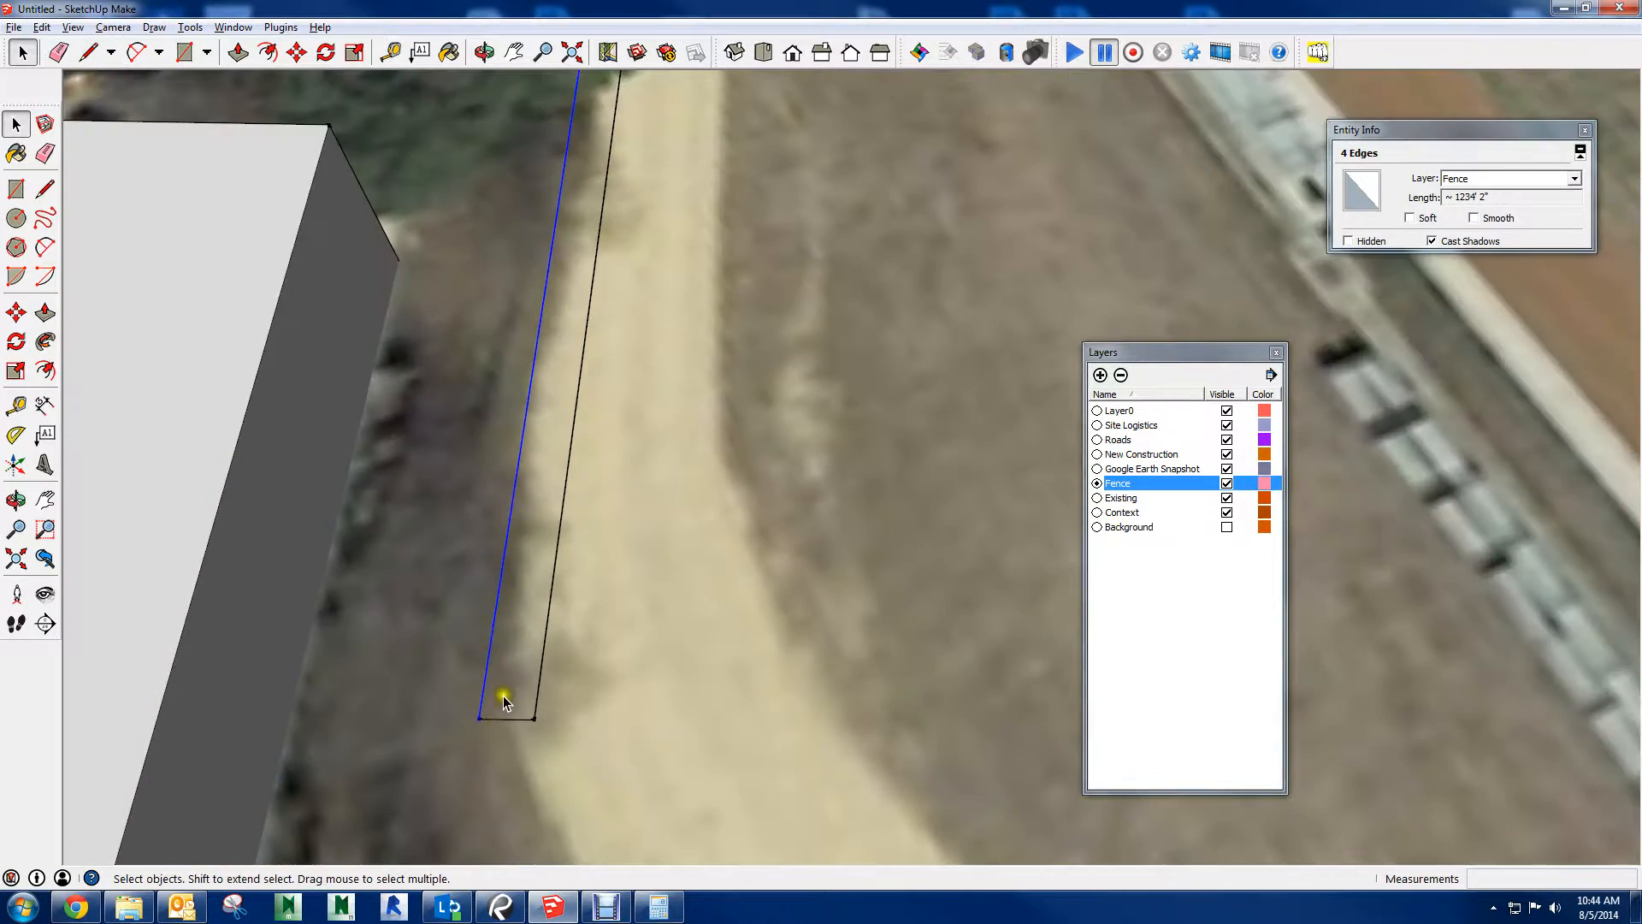
Join the two fence lines at the green building's corner so the strip becomes a face
{"action": "scroll", "coordinate": [504, 694], "scroll_direction": "down", "scroll_amount": 3}
{"action": "middle_click_drag", "start_coordinate": [933, 526], "coordinate": [911, 470]}
{"action": "scroll", "coordinate": [973, 450], "scroll_direction": "down", "scroll_amount": 3}
{"action": "scroll", "coordinate": [961, 428], "scroll_direction": "up", "scroll_amount": 4}
{"action": "scroll", "coordinate": [958, 425], "scroll_direction": "up", "scroll_amount": 5}
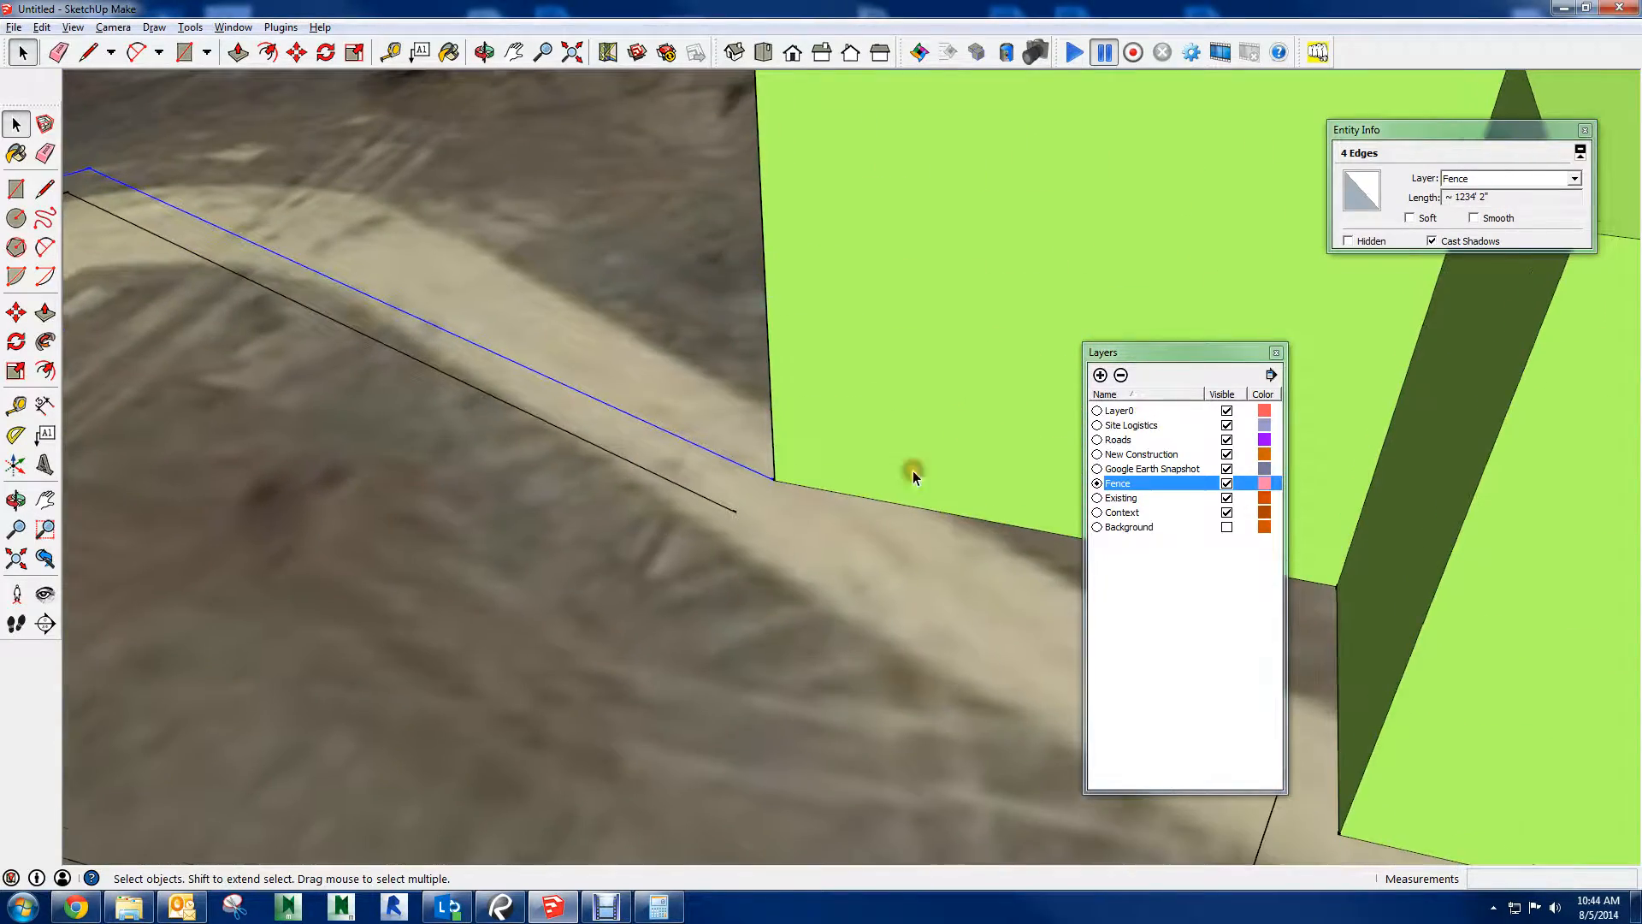
{"action": "key", "text": "l"}
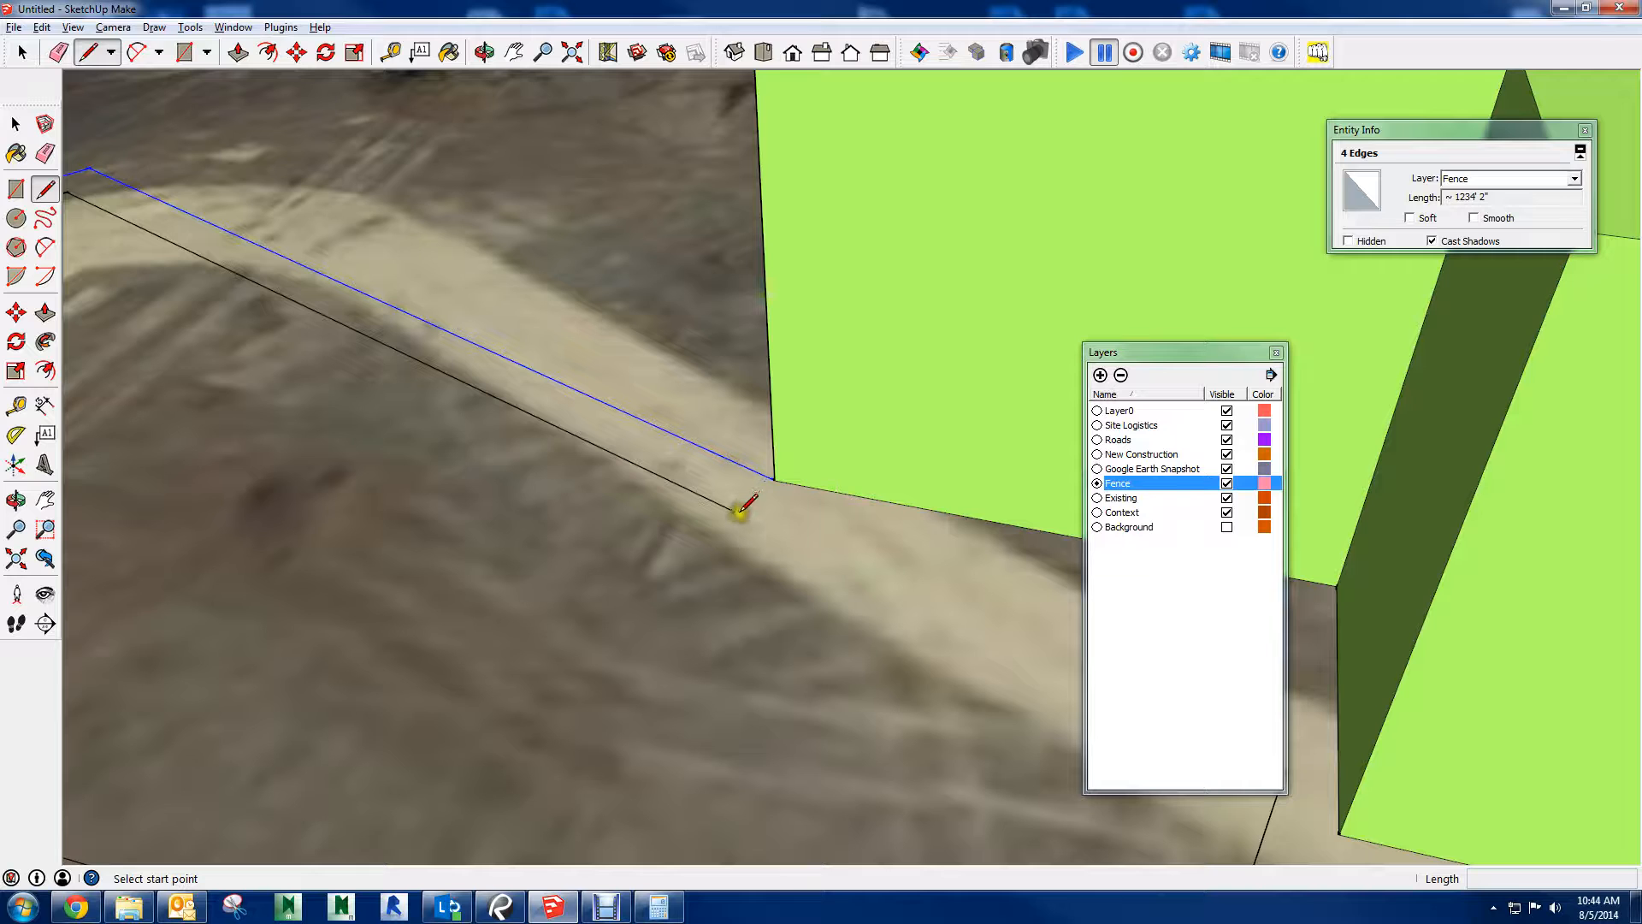
{"action": "left_click", "coordinate": [739, 513]}
{"action": "left_click", "coordinate": [775, 479]}
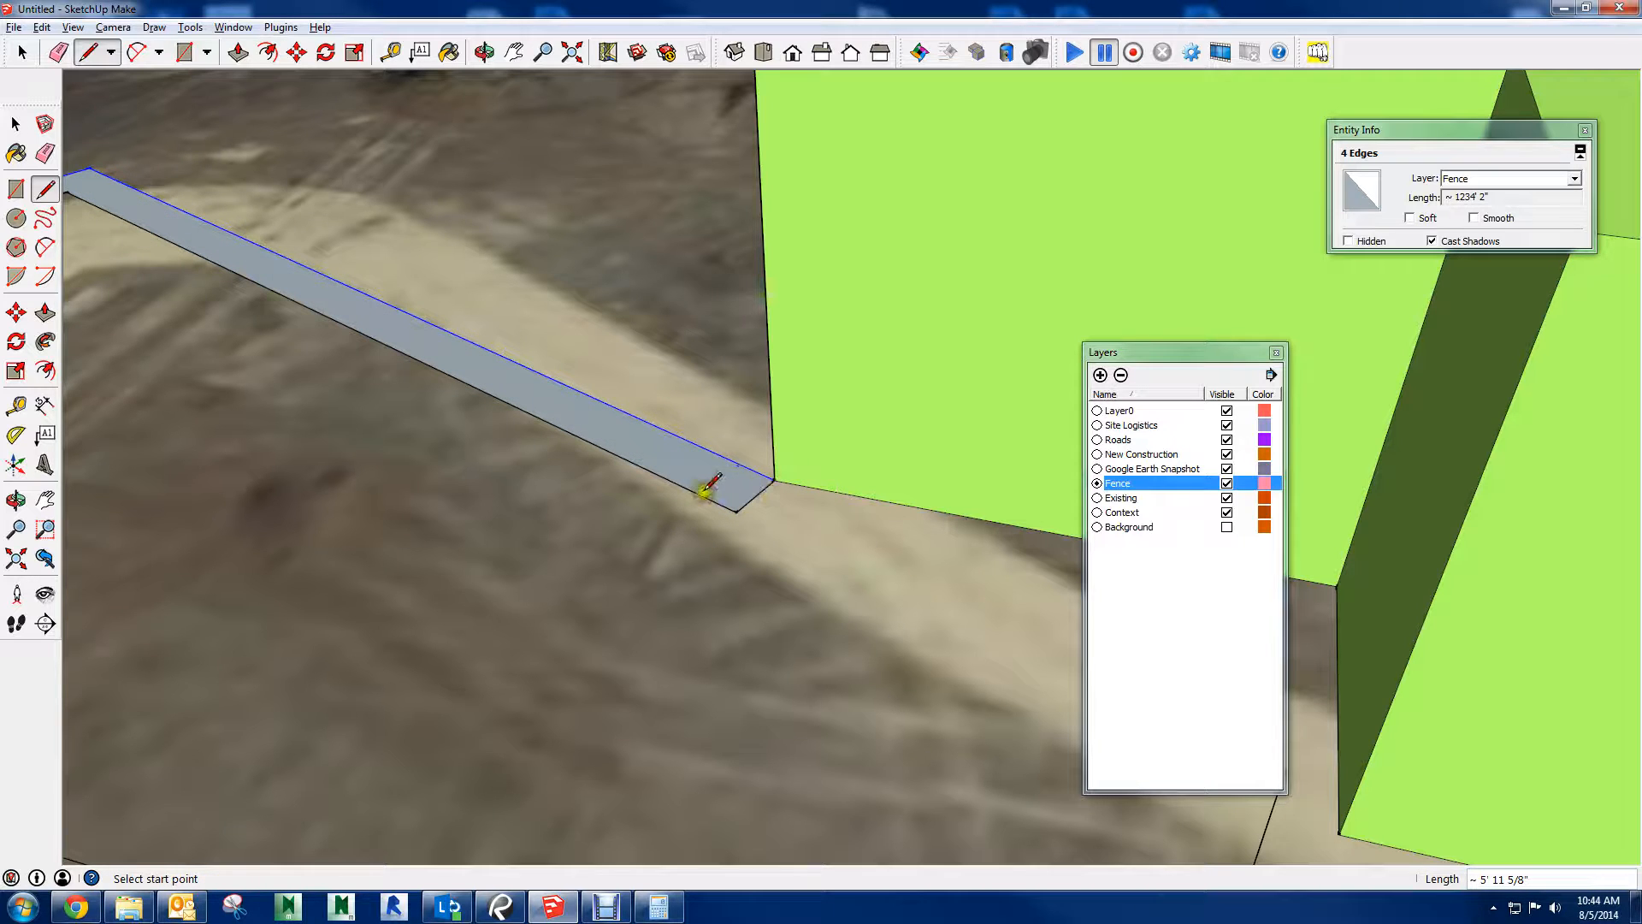
Push/pull the fence strip up 10' and clear the selection
{"action": "key", "text": "p"}
{"action": "left_click_drag", "start_coordinate": [690, 472], "coordinate": [731, 235]}
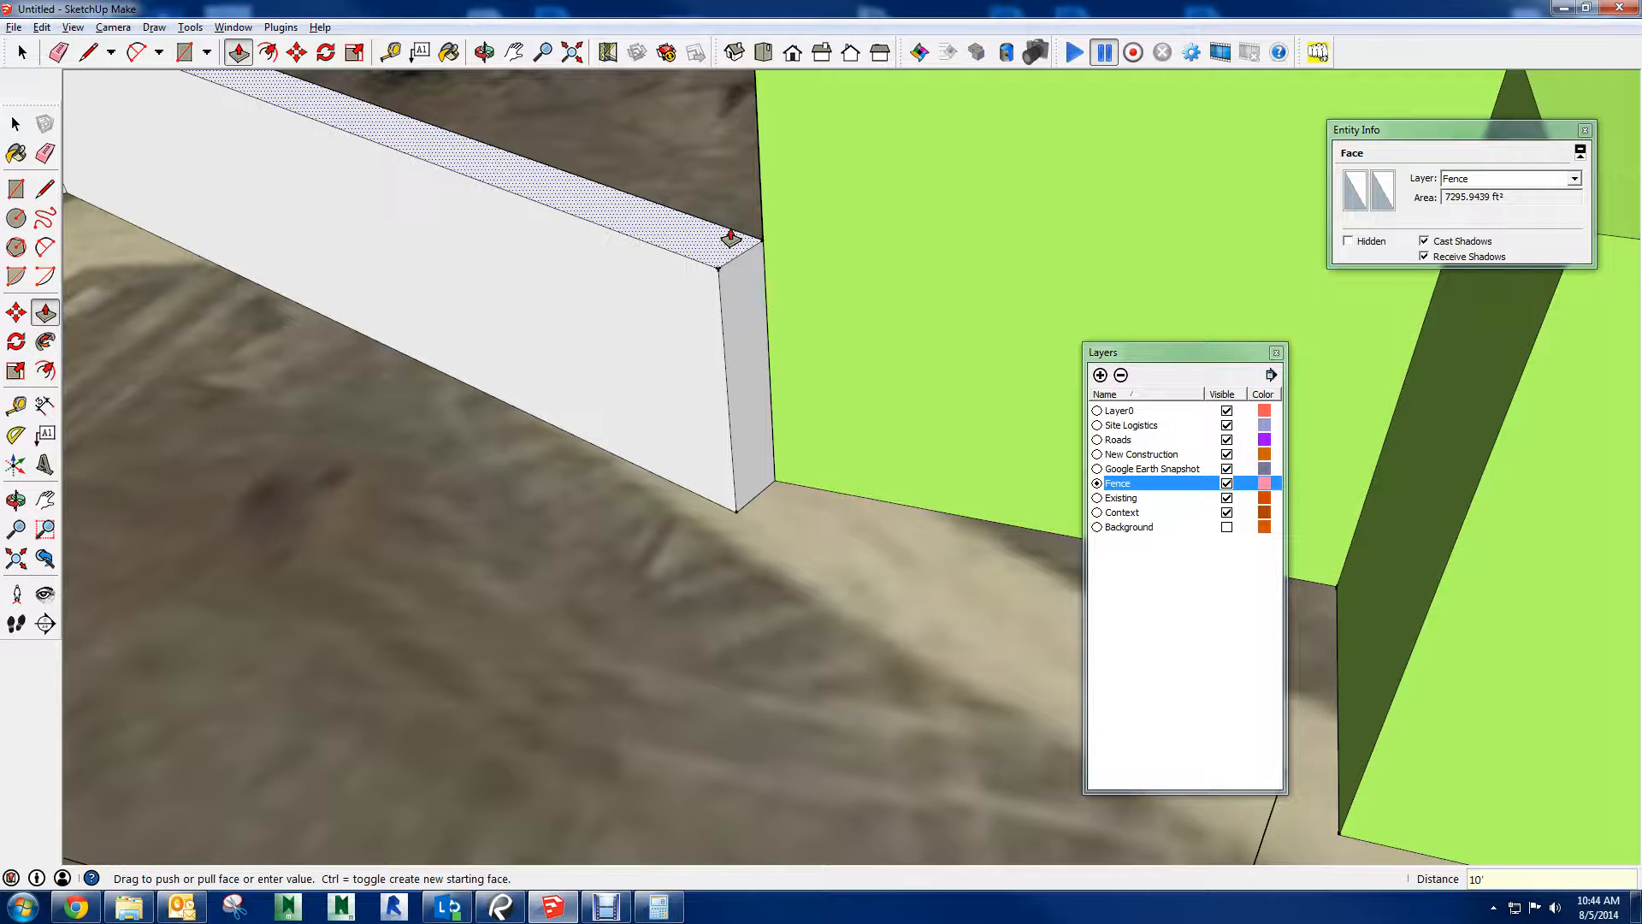
{"action": "key", "text": "Escape"}
{"action": "scroll", "coordinate": [676, 396], "scroll_direction": "down", "scroll_amount": 10}
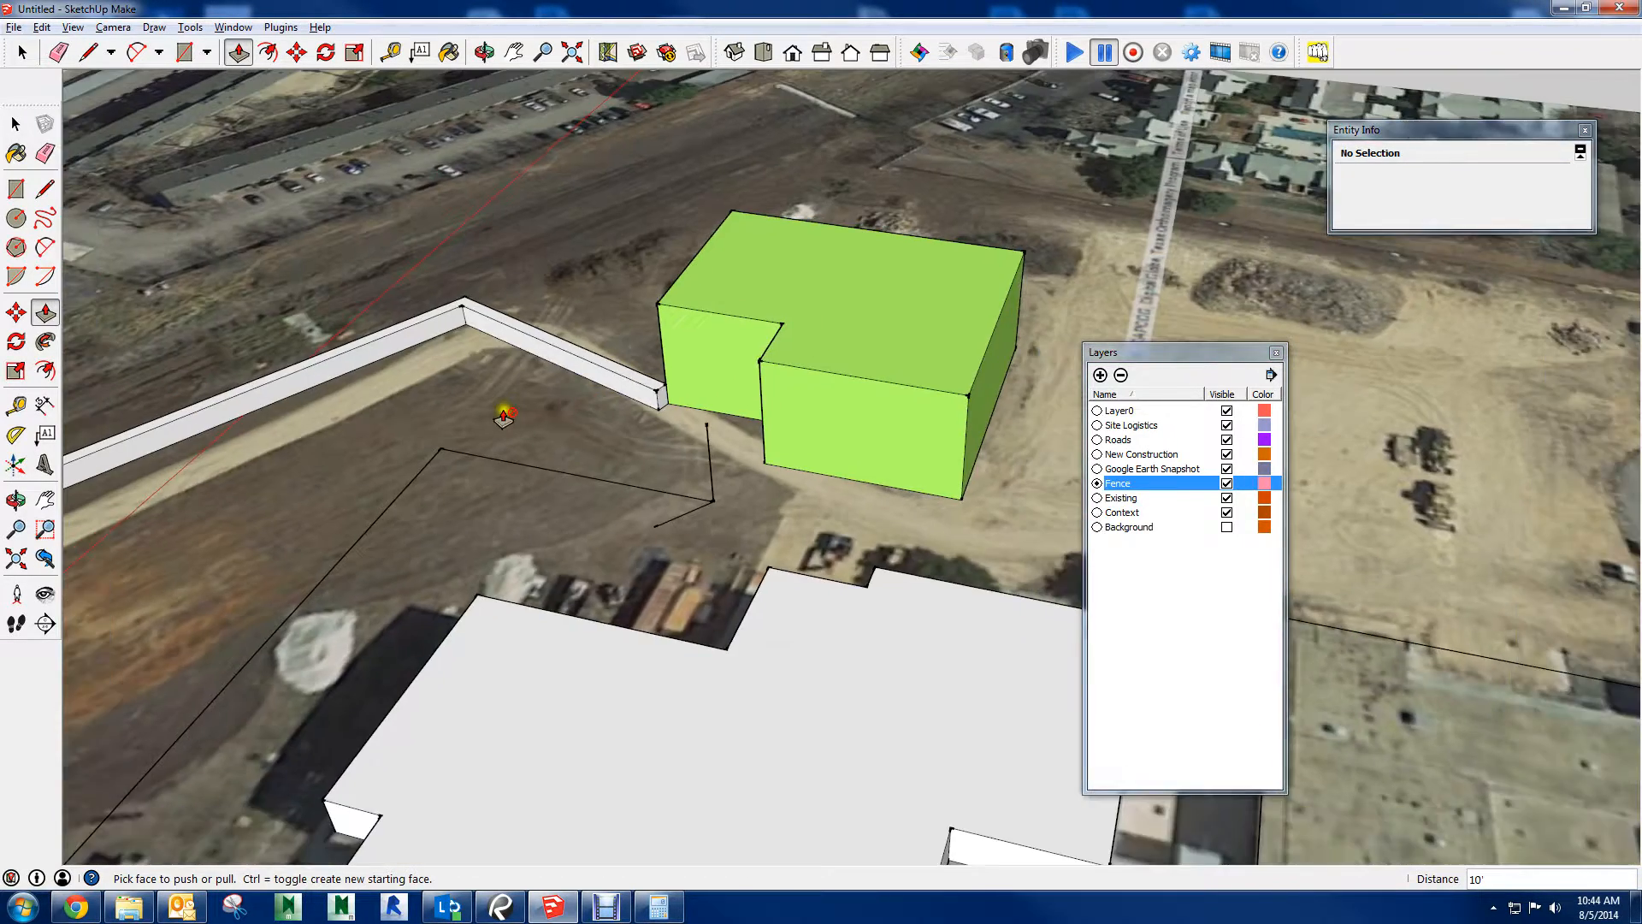
Raise the top face of the fence by about another 6' 4"
{"action": "mouse_move", "coordinate": [507, 412]}
{"action": "middle_mouse_down", "text": "shift"}
{"action": "mouse_move", "coordinate": [1241, 204]}
{"action": "mouse_move", "coordinate": [1015, 286]}
{"action": "middle_mouse_up", "text": "shift"}
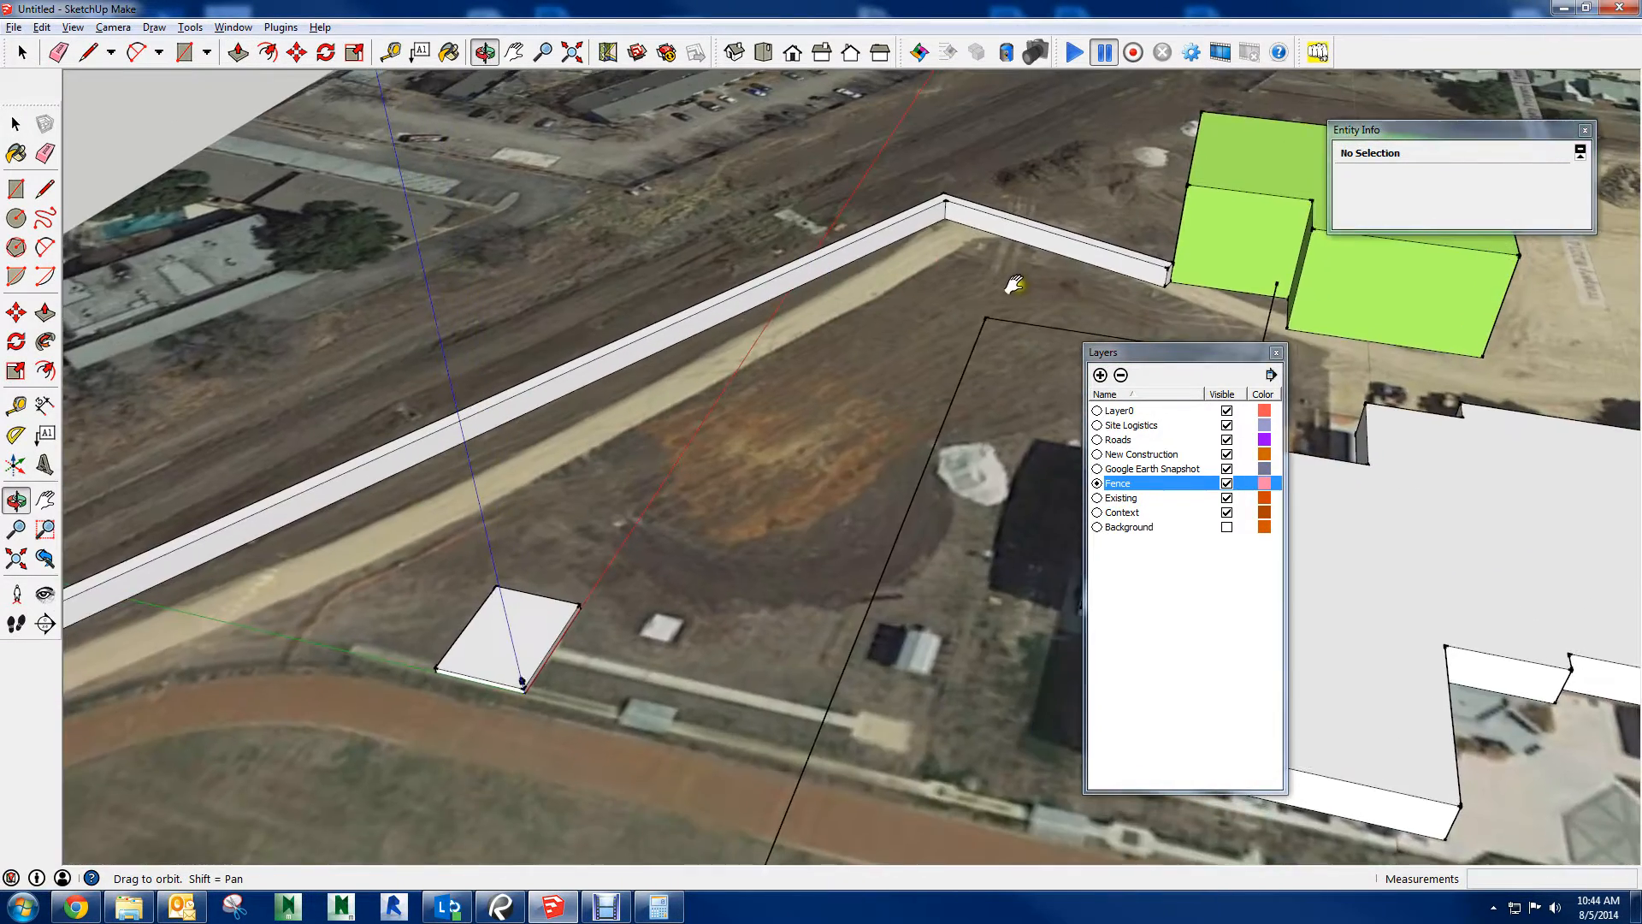
{"action": "scroll", "coordinate": [1041, 251], "scroll_direction": "up", "scroll_amount": 4}
{"action": "scroll", "coordinate": [915, 173], "scroll_direction": "up", "scroll_amount": 4}
{"action": "middle_click_drag", "start_coordinate": [861, 157], "coordinate": [830, 310], "text": "shift"}
{"action": "scroll", "coordinate": [830, 310], "scroll_direction": "up", "scroll_amount": 3}
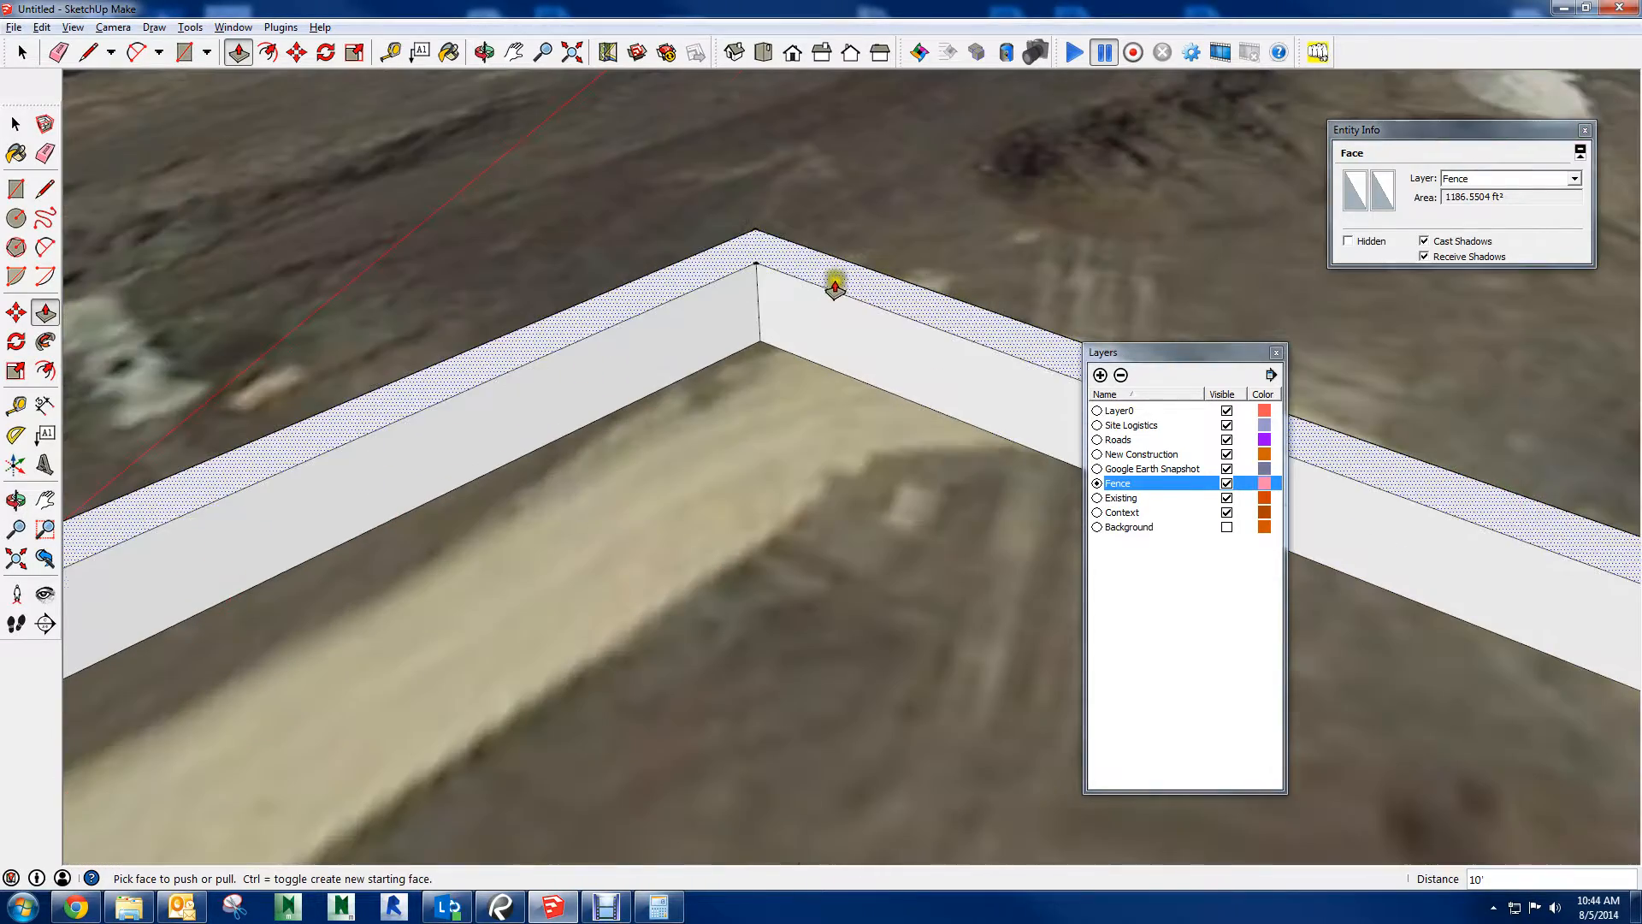
{"action": "left_click", "coordinate": [832, 279]}
{"action": "left_click", "coordinate": [837, 229]}
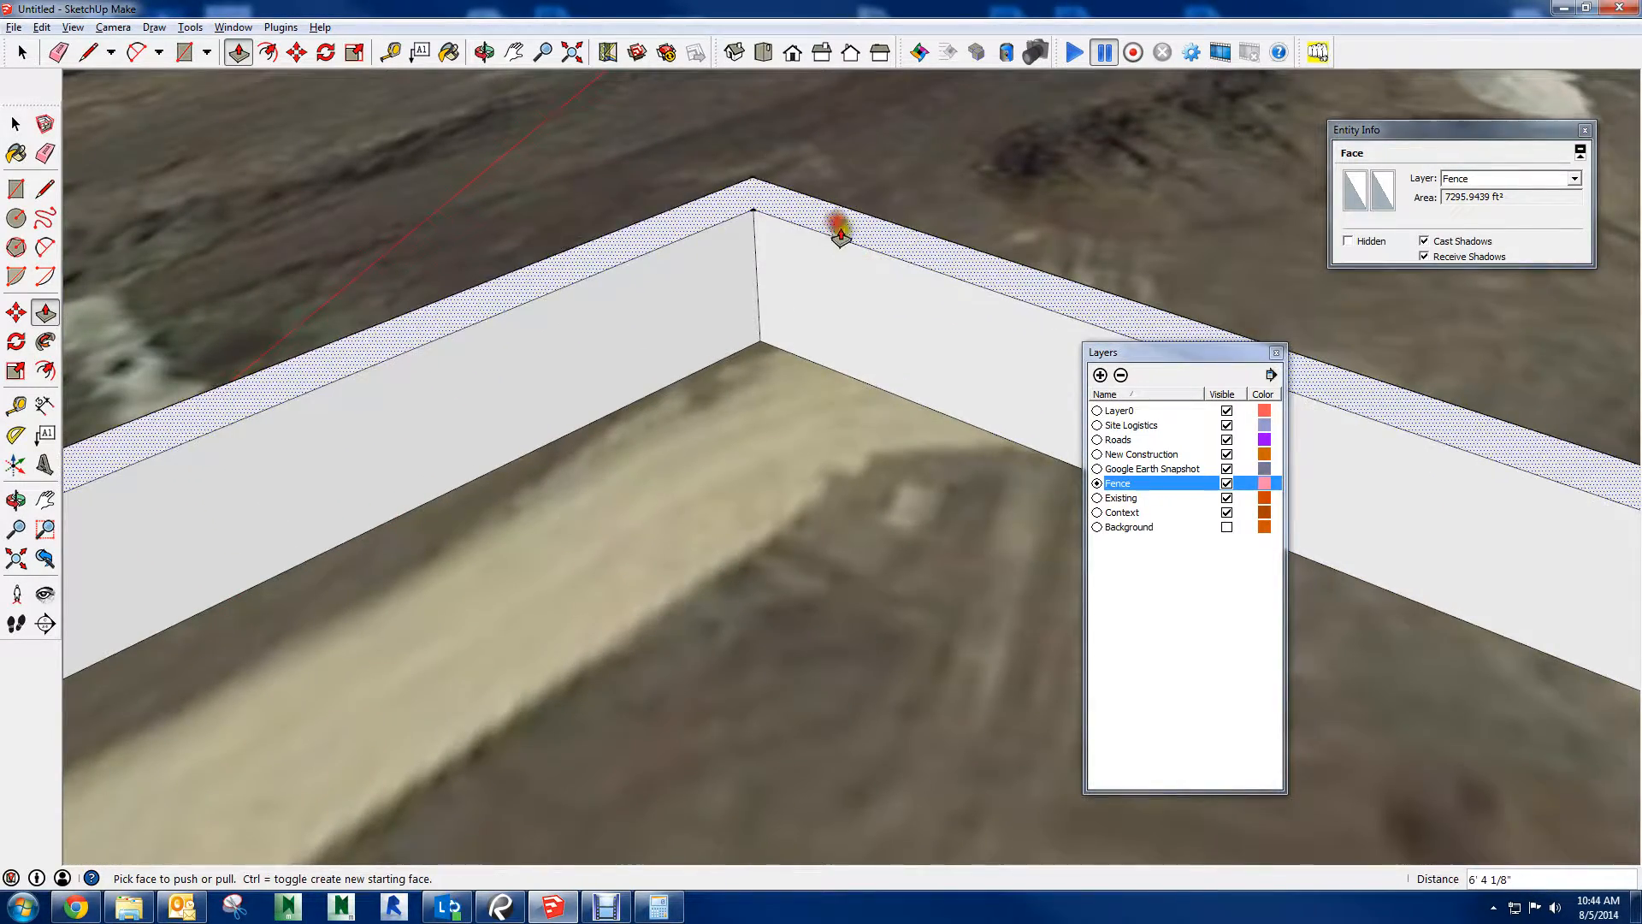
Select the whole connected fence and paint it with the red material Color_A01
{"action": "scroll", "coordinate": [793, 268], "scroll_direction": "down", "scroll_amount": 6}
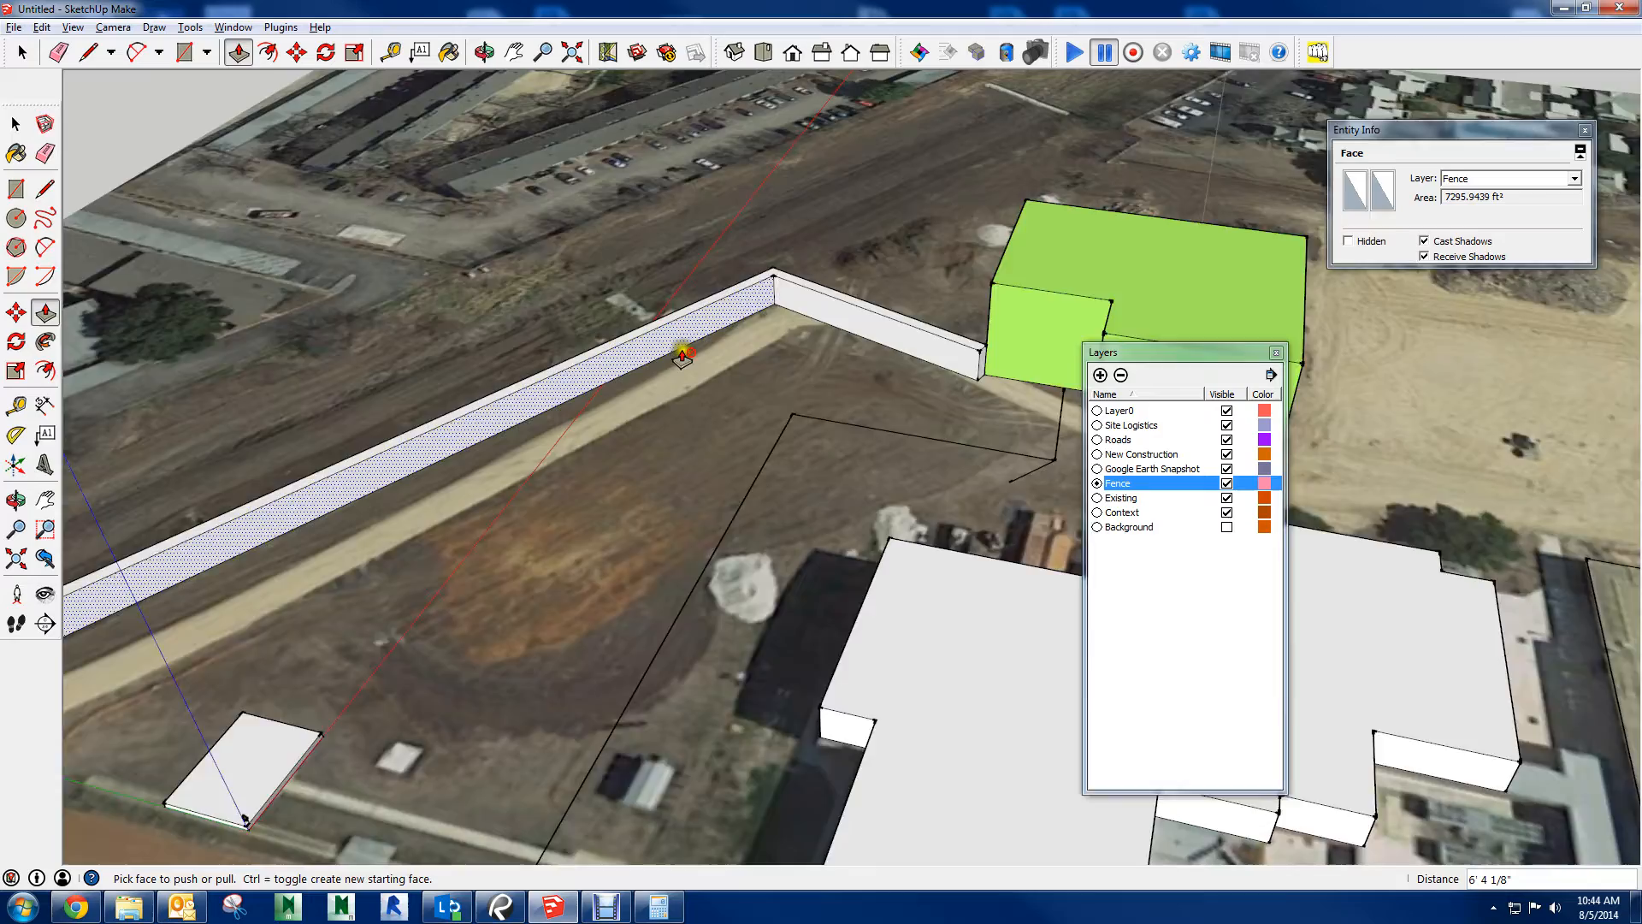
{"action": "scroll", "coordinate": [682, 353], "scroll_direction": "down", "scroll_amount": 3}
{"action": "middle_click_drag", "start_coordinate": [682, 353], "coordinate": [949, 245], "text": "shift"}
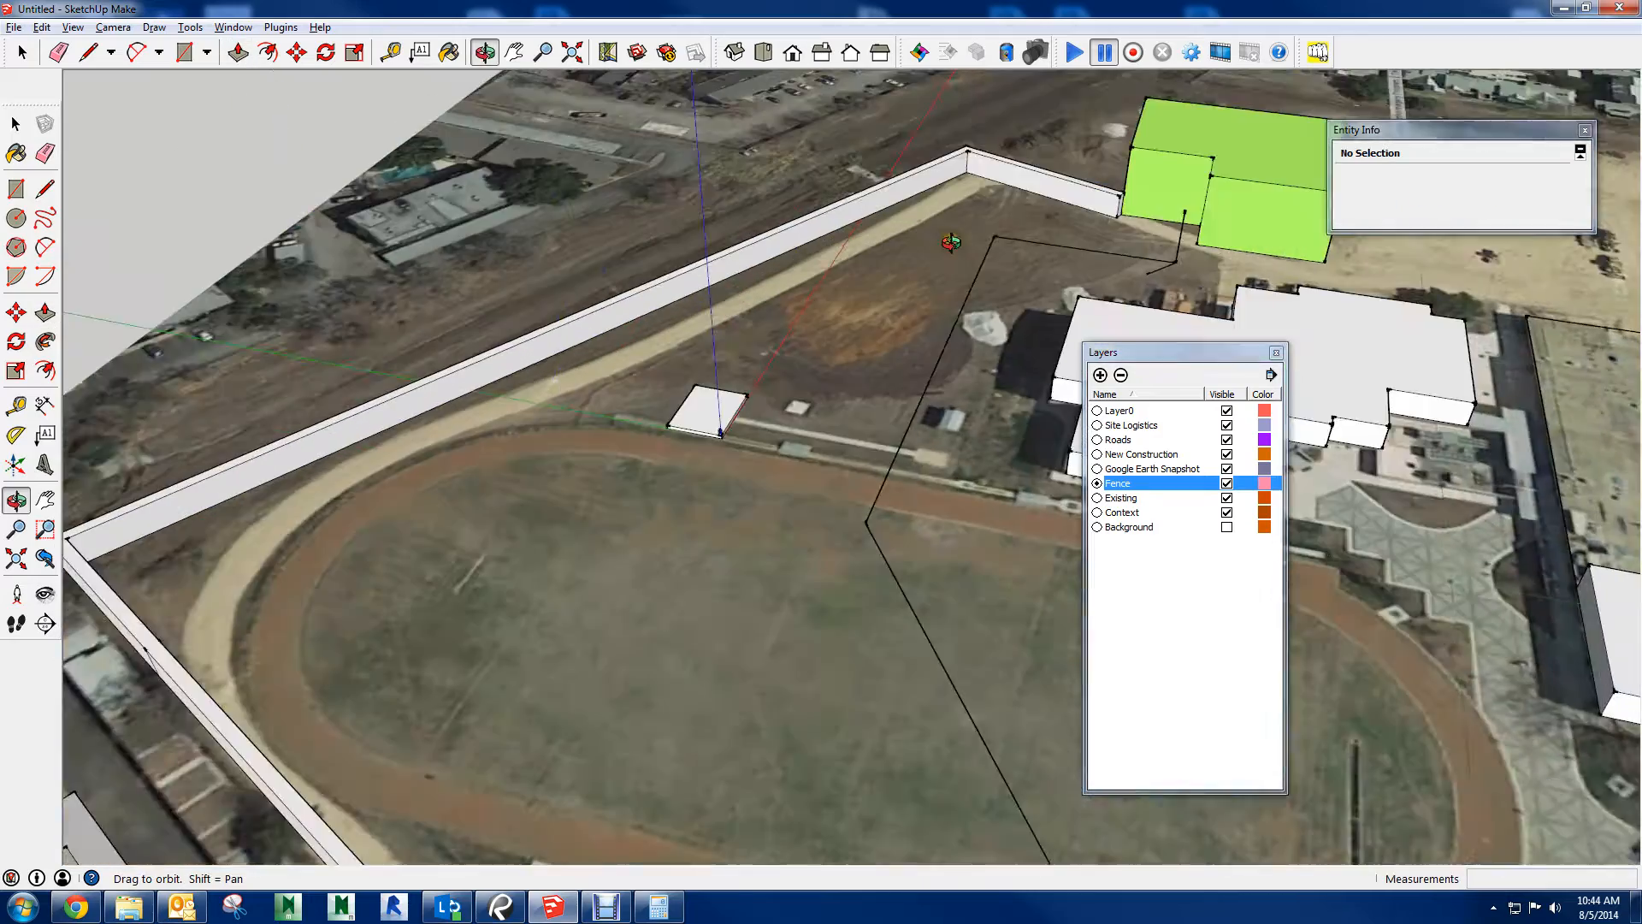
{"action": "scroll", "coordinate": [921, 241], "scroll_direction": "down", "scroll_amount": 6}
{"action": "middle_click_drag", "start_coordinate": [851, 320], "coordinate": [560, 436]}
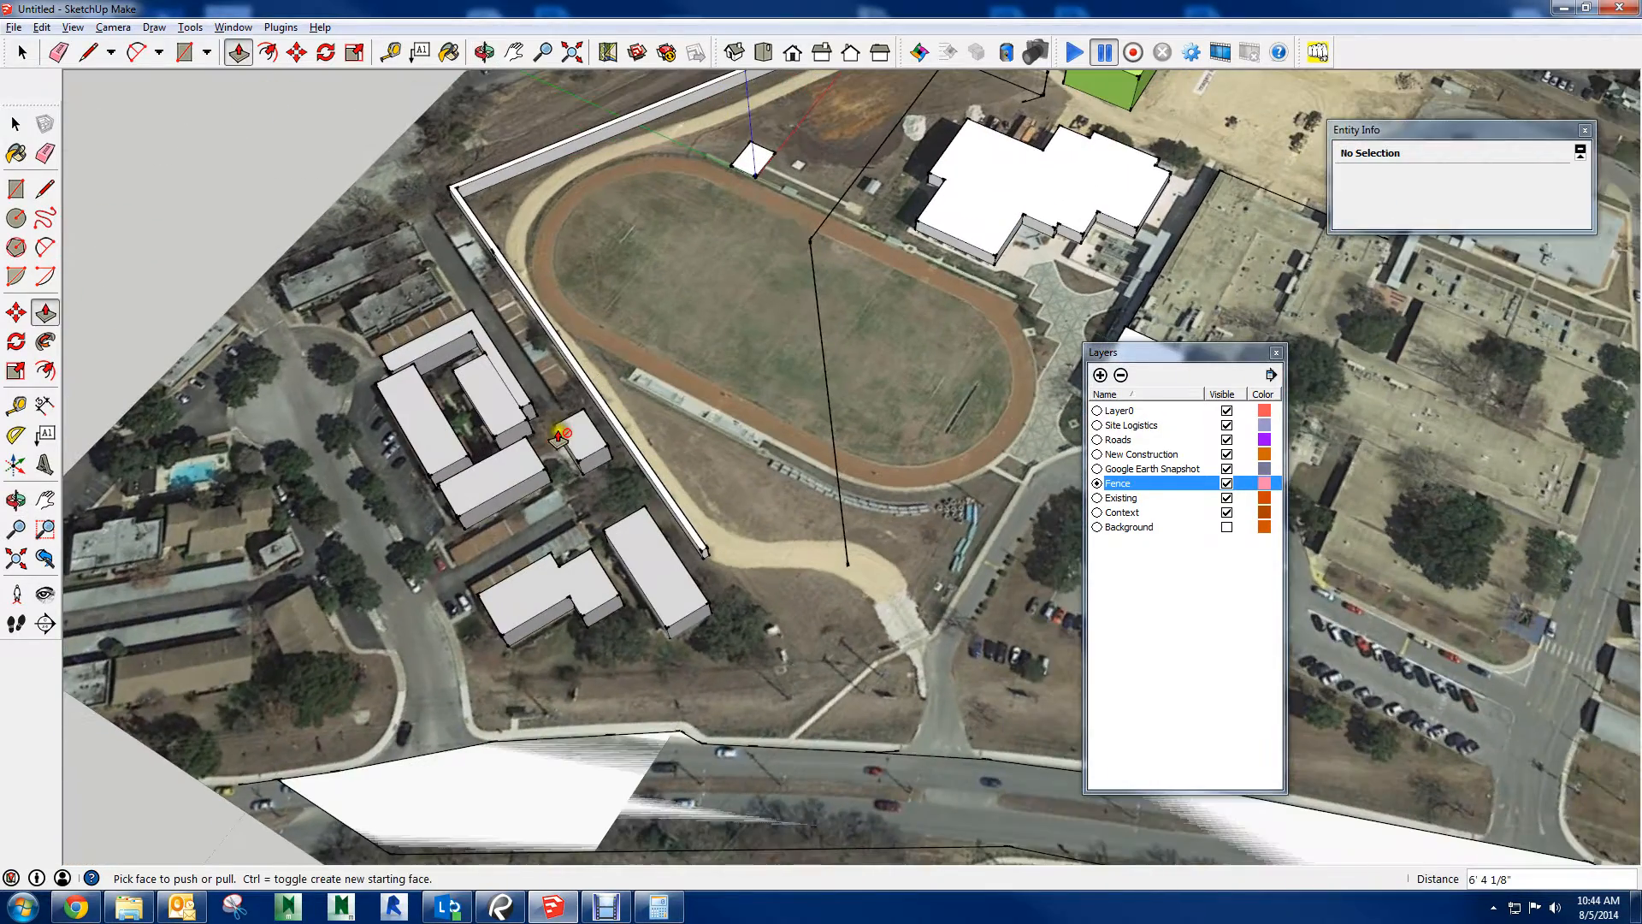
{"action": "key", "text": "b"}
{"action": "left_click", "coordinate": [469, 519]}
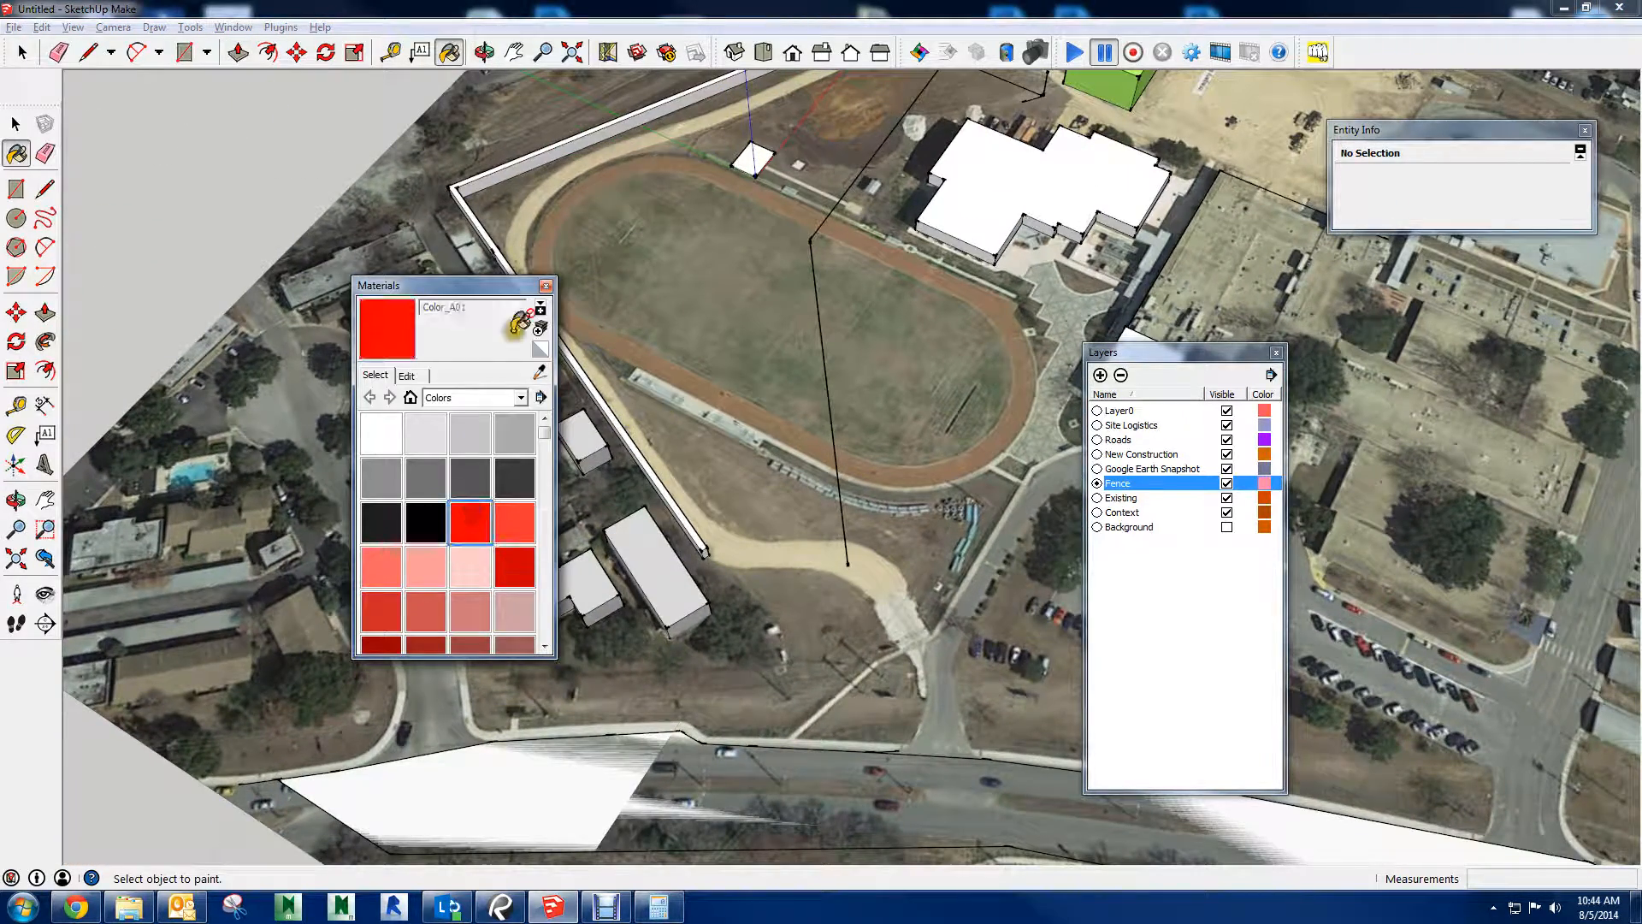
{"action": "key", "text": "space"}
{"action": "triple_click", "coordinate": [561, 152]}
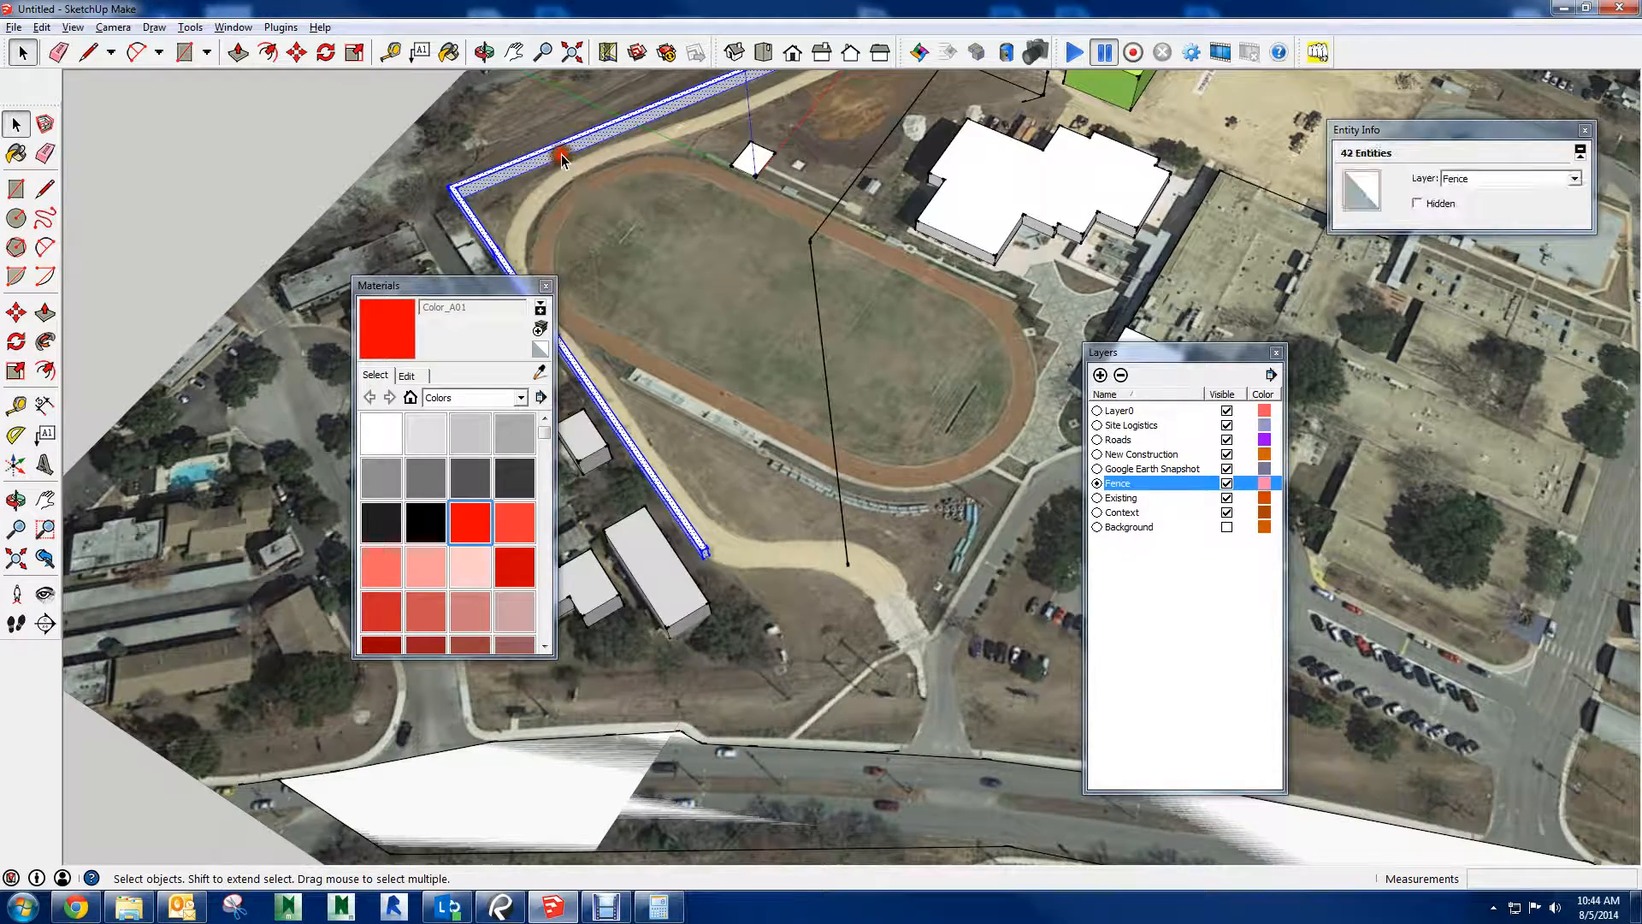
{"action": "middle_click_drag", "start_coordinate": [818, 142], "coordinate": [920, 274], "text": "shift"}
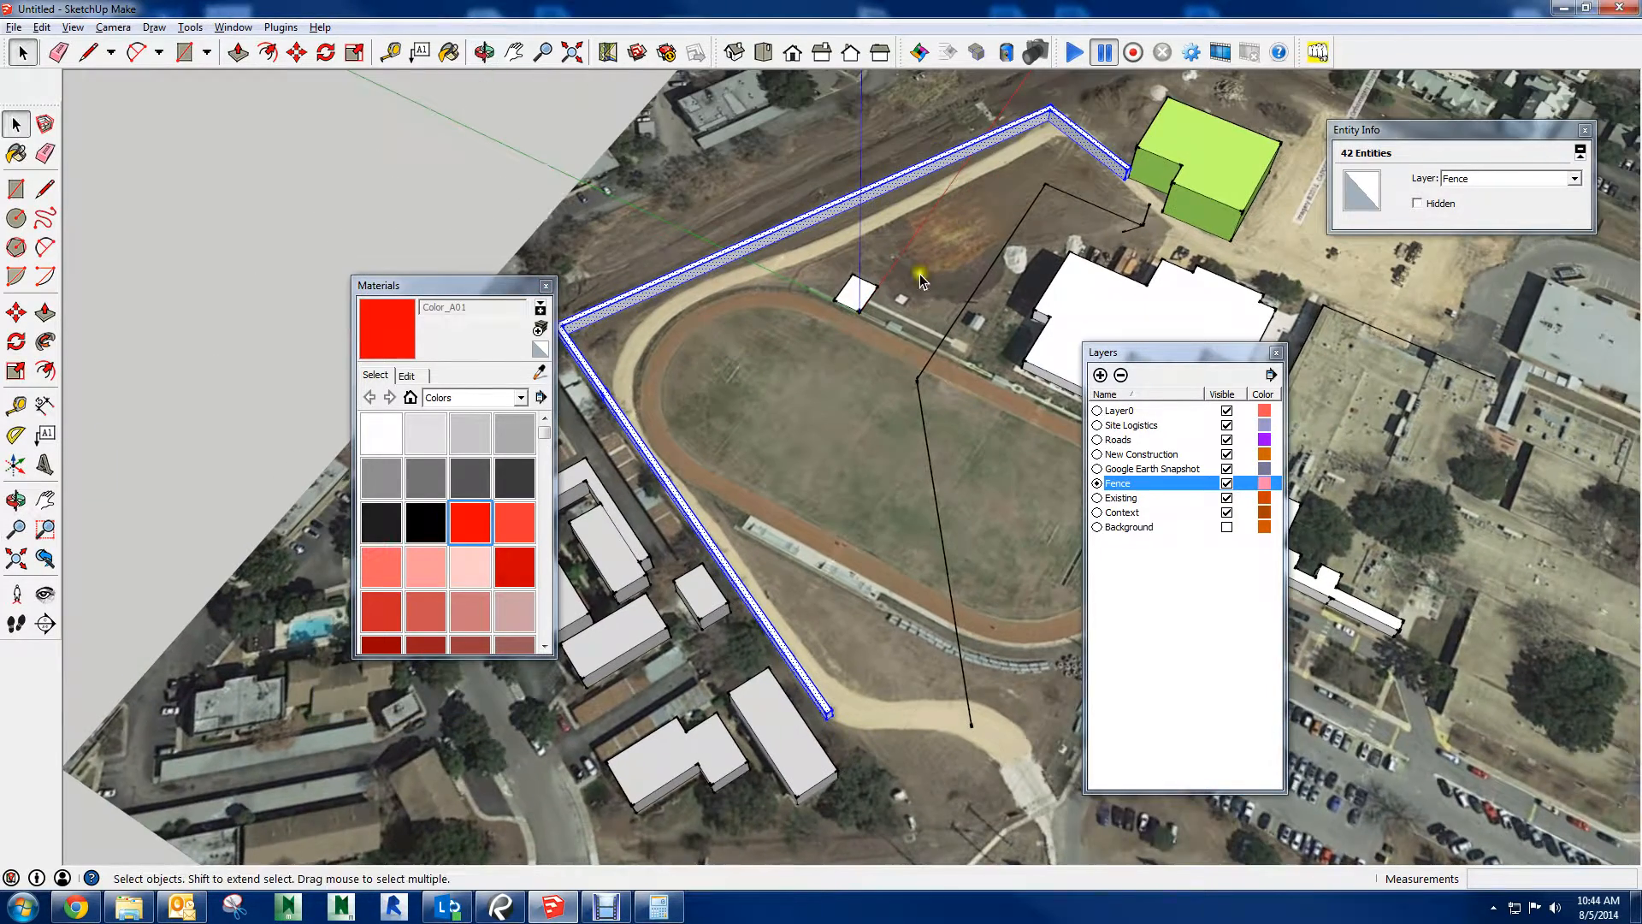
{"action": "key", "text": "b"}
{"action": "left_click", "coordinate": [694, 259]}
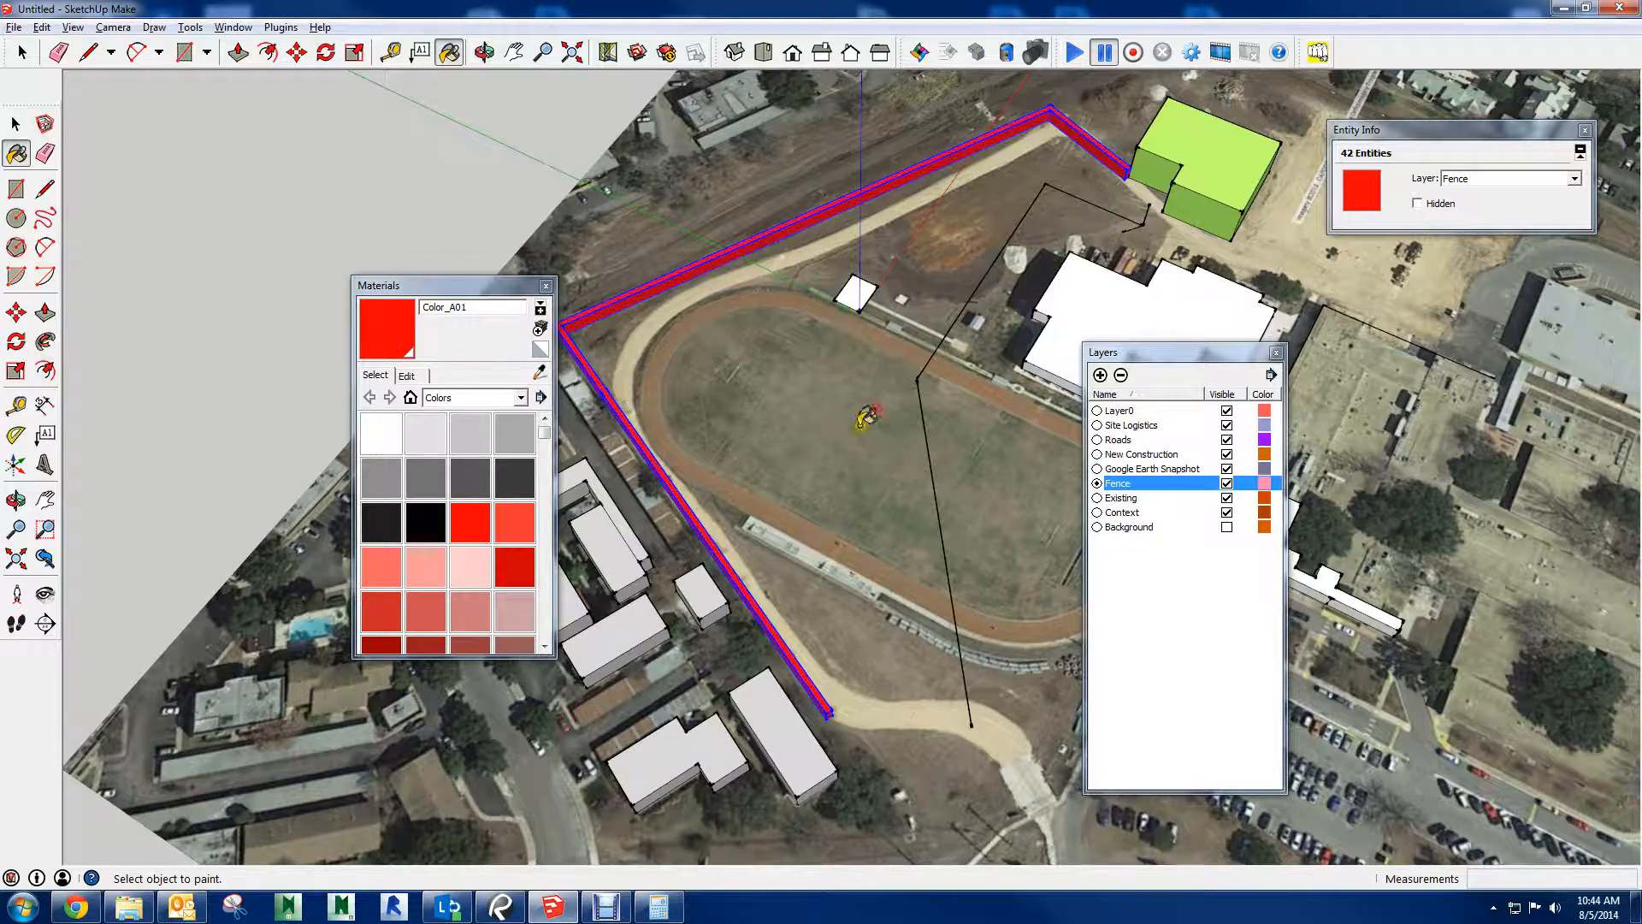
Clear the selection of the painted red fence
{"action": "mouse_move", "coordinate": [867, 417]}
{"action": "middle_mouse_down"}
{"action": "mouse_move", "coordinate": [922, 382]}
{"action": "mouse_move", "coordinate": [1004, 428]}
{"action": "mouse_move", "coordinate": [726, 438]}
{"action": "middle_mouse_up"}
{"action": "middle_click_drag", "start_coordinate": [959, 423], "coordinate": [1091, 208]}
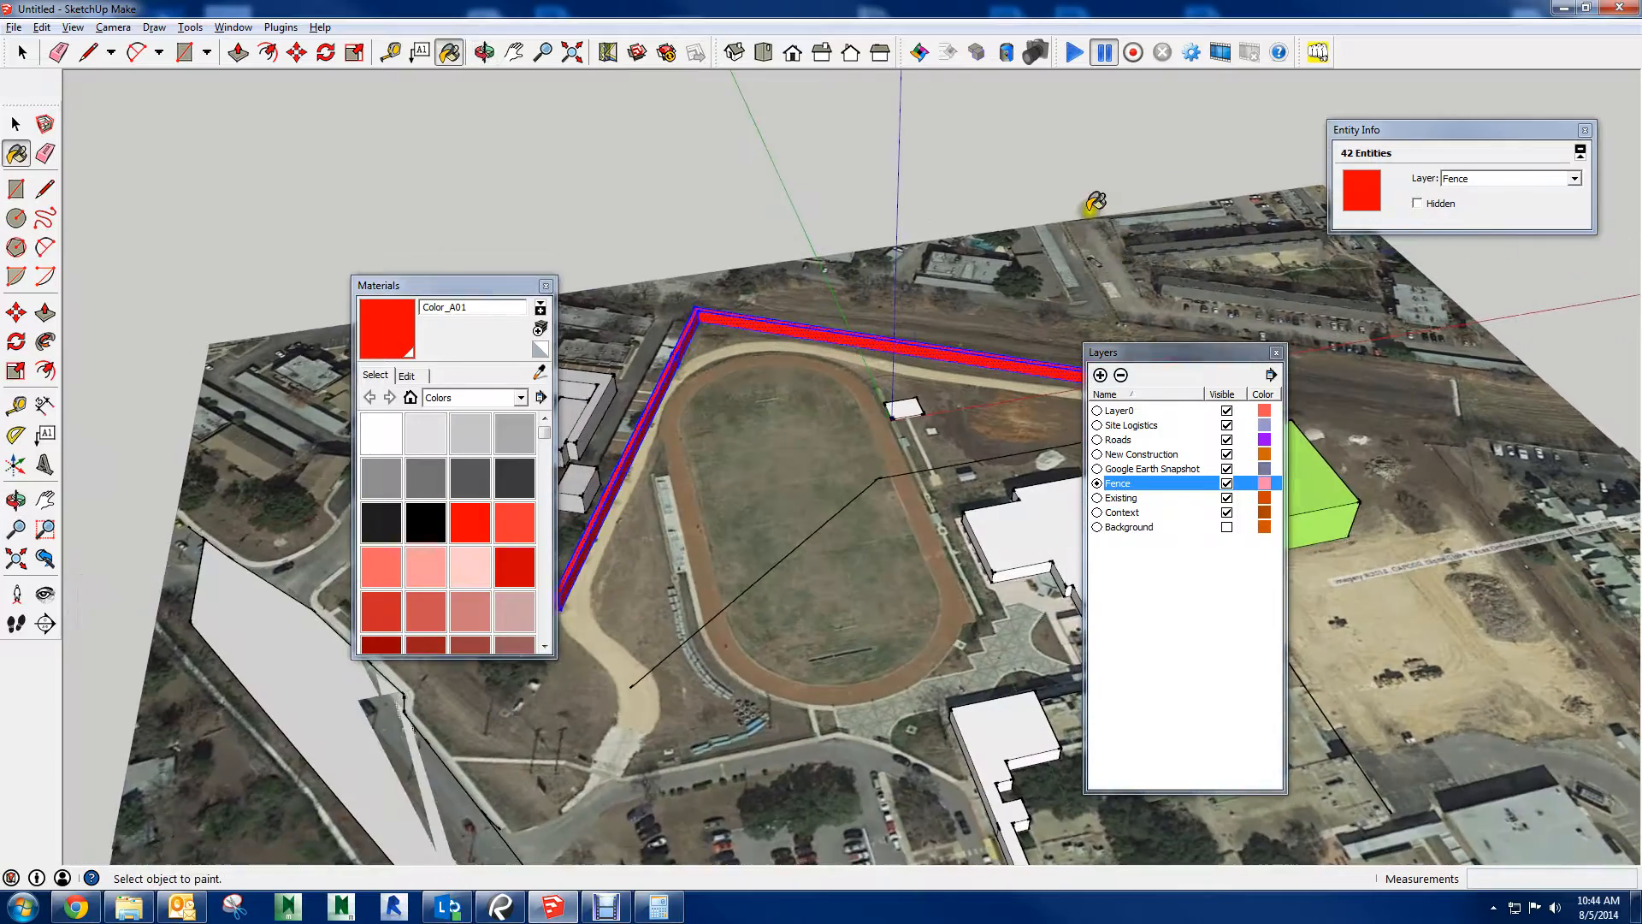
{"action": "key", "text": "space"}
{"action": "left_click", "coordinate": [556, 191]}
{"action": "mouse_move", "coordinate": [557, 191]}
{"action": "middle_mouse_down"}
{"action": "mouse_move", "coordinate": [947, 514]}
{"action": "mouse_move", "coordinate": [824, 513]}
{"action": "mouse_move", "coordinate": [665, 473]}
{"action": "mouse_move", "coordinate": [838, 548]}
{"action": "mouse_move", "coordinate": [885, 599]}
{"action": "mouse_move", "coordinate": [770, 689]}
{"action": "mouse_move", "coordinate": [798, 681]}
{"action": "middle_mouse_up"}
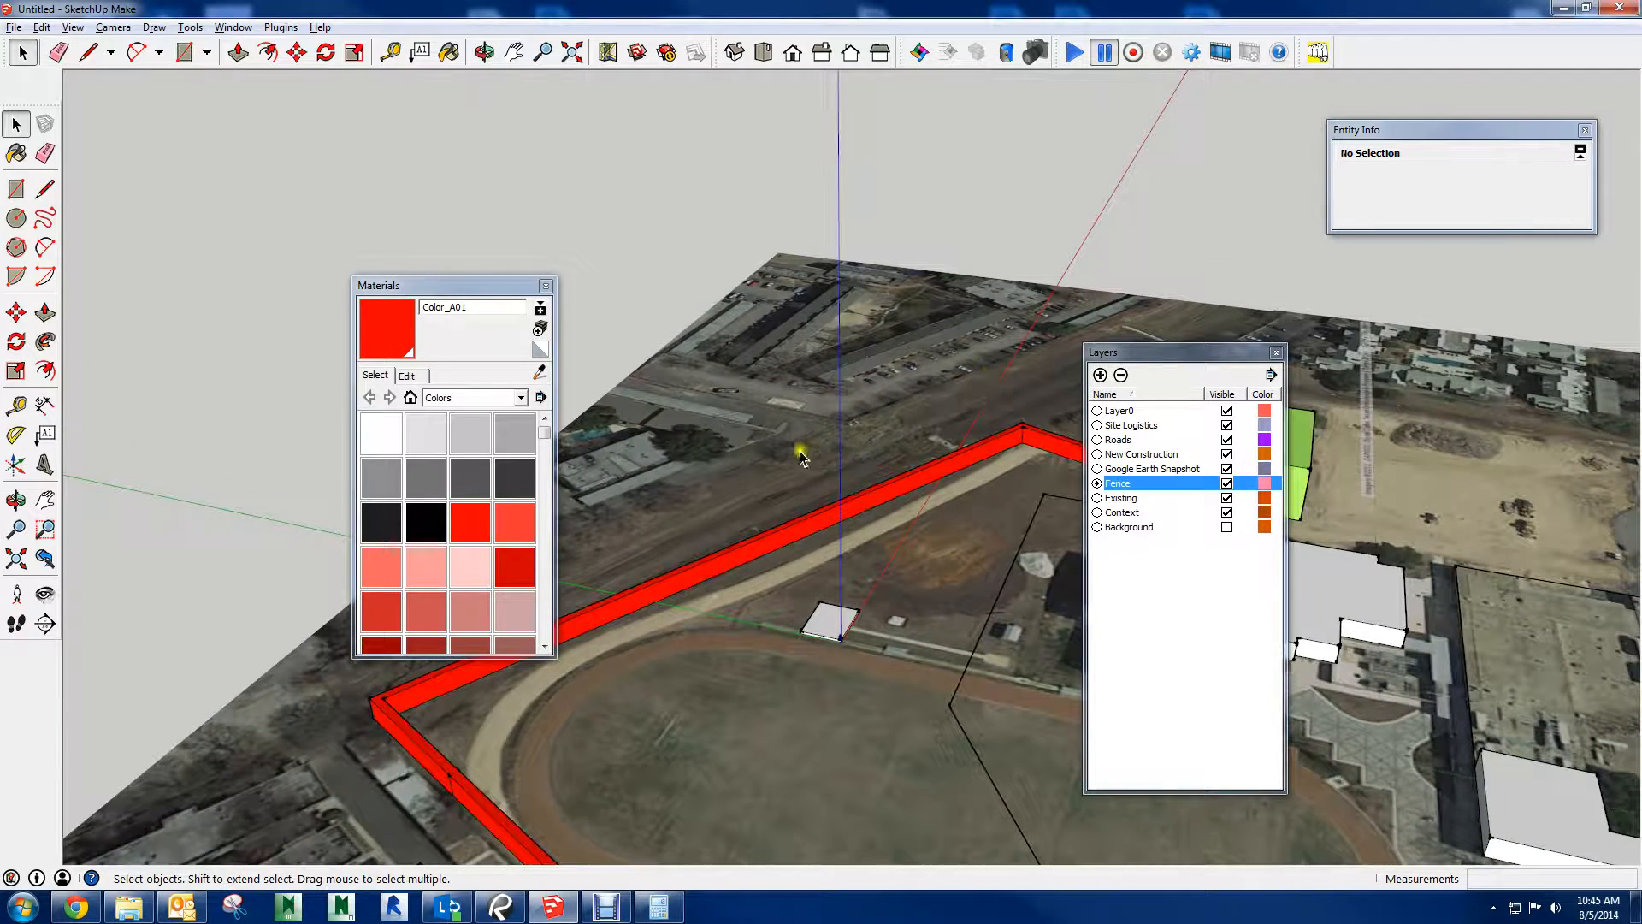
Erase the leftover black lines between the green building, the white building and the track field
{"action": "scroll", "coordinate": [789, 475], "scroll_direction": "up", "scroll_amount": 4}
{"action": "middle_click_drag", "start_coordinate": [681, 612], "coordinate": [806, 417]}
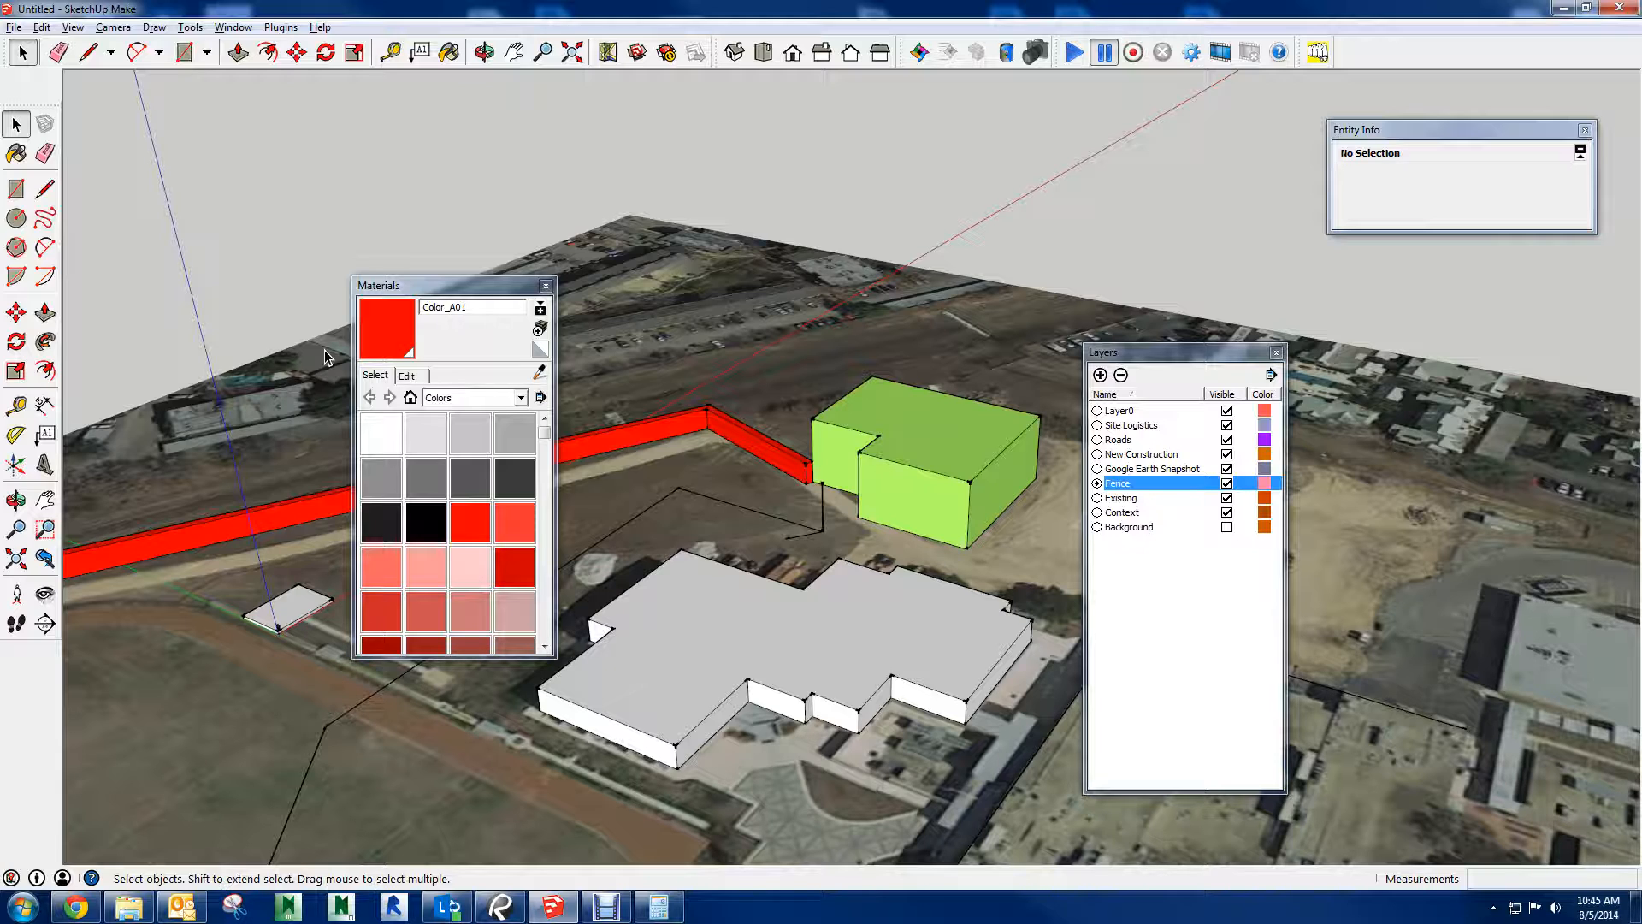
{"action": "key", "text": "e"}
{"action": "left_click", "coordinate": [811, 534]}
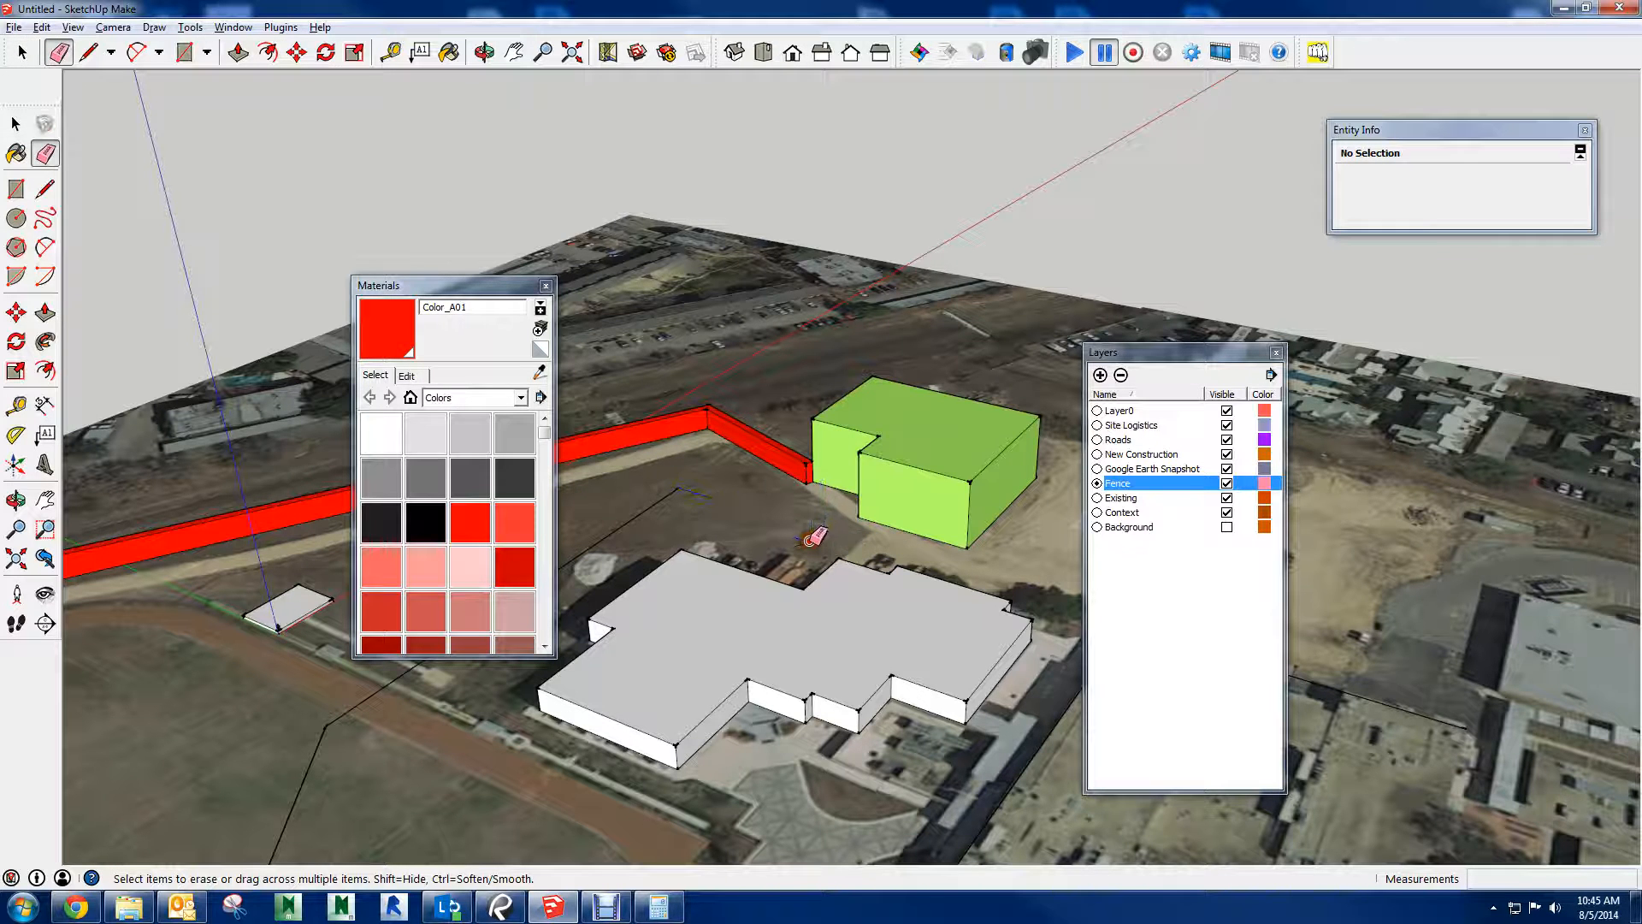
{"action": "left_click", "coordinate": [637, 498]}
{"action": "left_click", "coordinate": [329, 802]}
{"action": "key", "text": "space"}
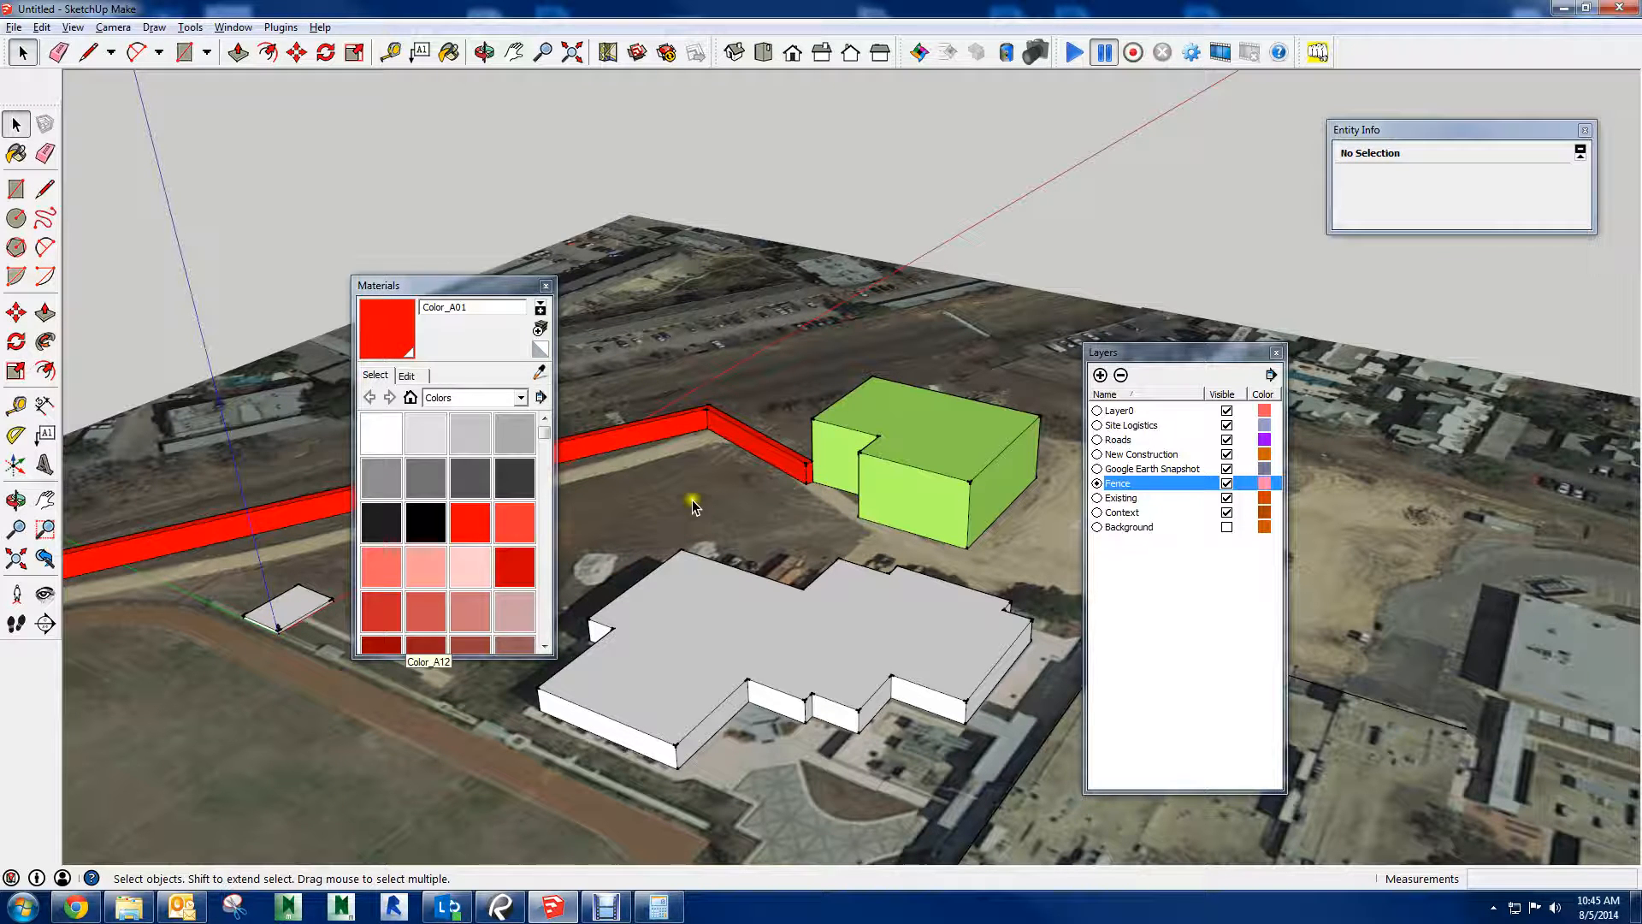
Add a layer named GC Office and make it the active layer
{"action": "middle_click_drag", "start_coordinate": [813, 389], "coordinate": [1256, 428]}
{"action": "left_click", "coordinate": [1146, 574]}
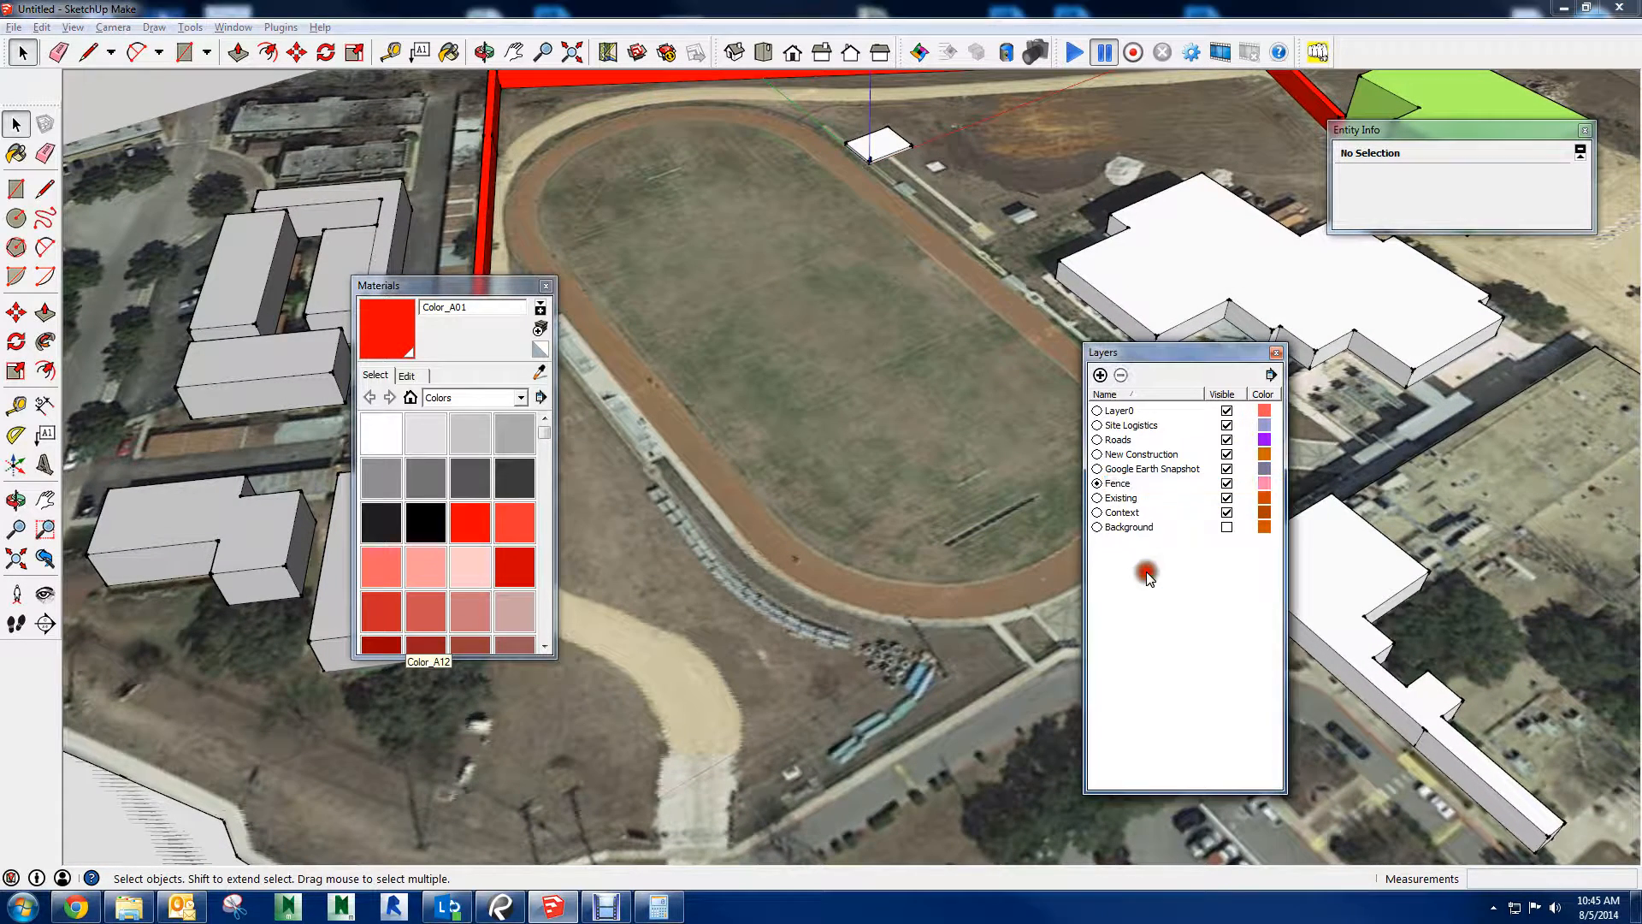
{"action": "left_click", "coordinate": [1100, 375]}
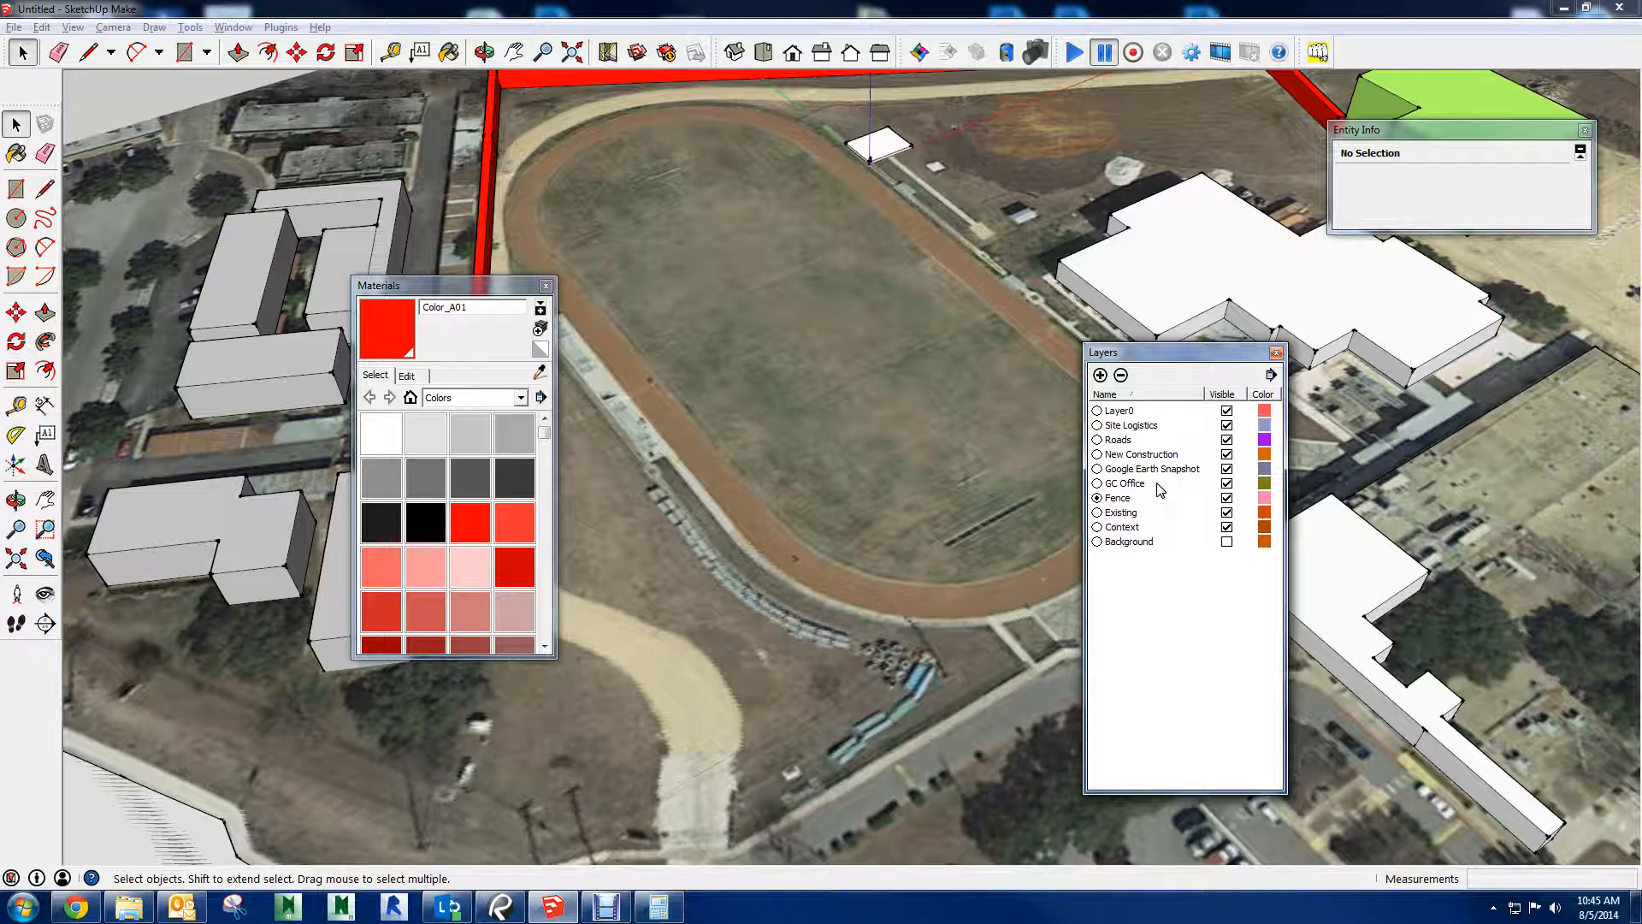
{"action": "left_click", "coordinate": [1097, 484]}
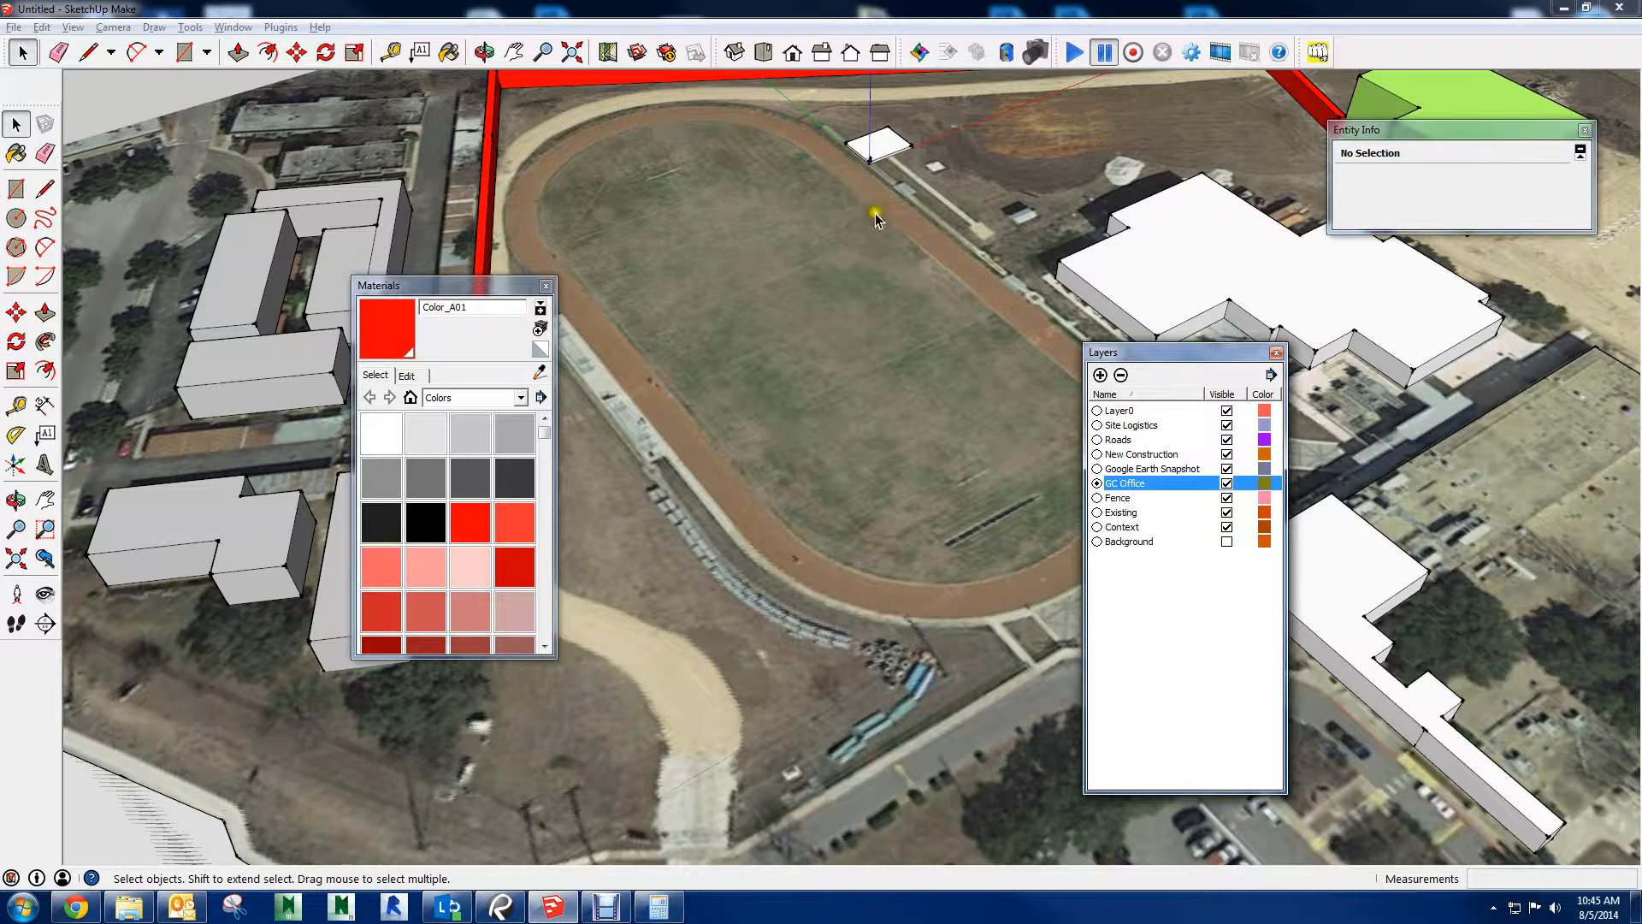
{"action": "middle_click_drag", "start_coordinate": [875, 213], "coordinate": [884, 566]}
{"action": "scroll", "coordinate": [910, 320], "scroll_direction": "up", "scroll_amount": 5}
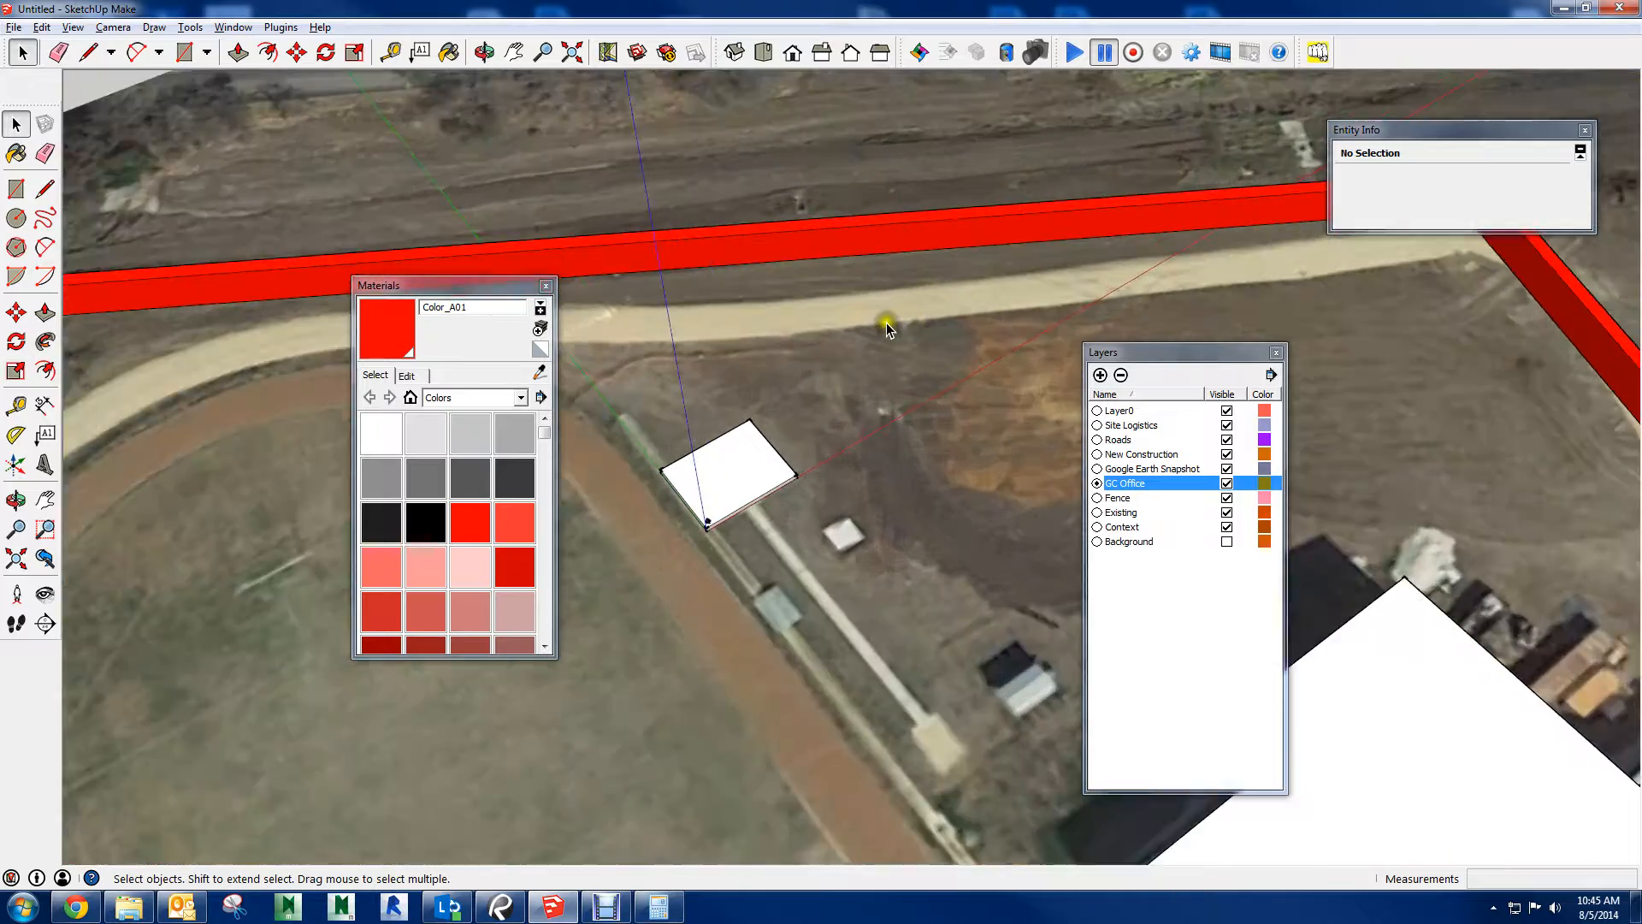
{"action": "scroll", "coordinate": [886, 321], "scroll_direction": "up", "scroll_amount": 2}
{"action": "mouse_move", "coordinate": [841, 344]}
{"action": "middle_mouse_down"}
{"action": "mouse_move", "coordinate": [824, 363]}
{"action": "mouse_move", "coordinate": [817, 350]}
{"action": "middle_mouse_up"}
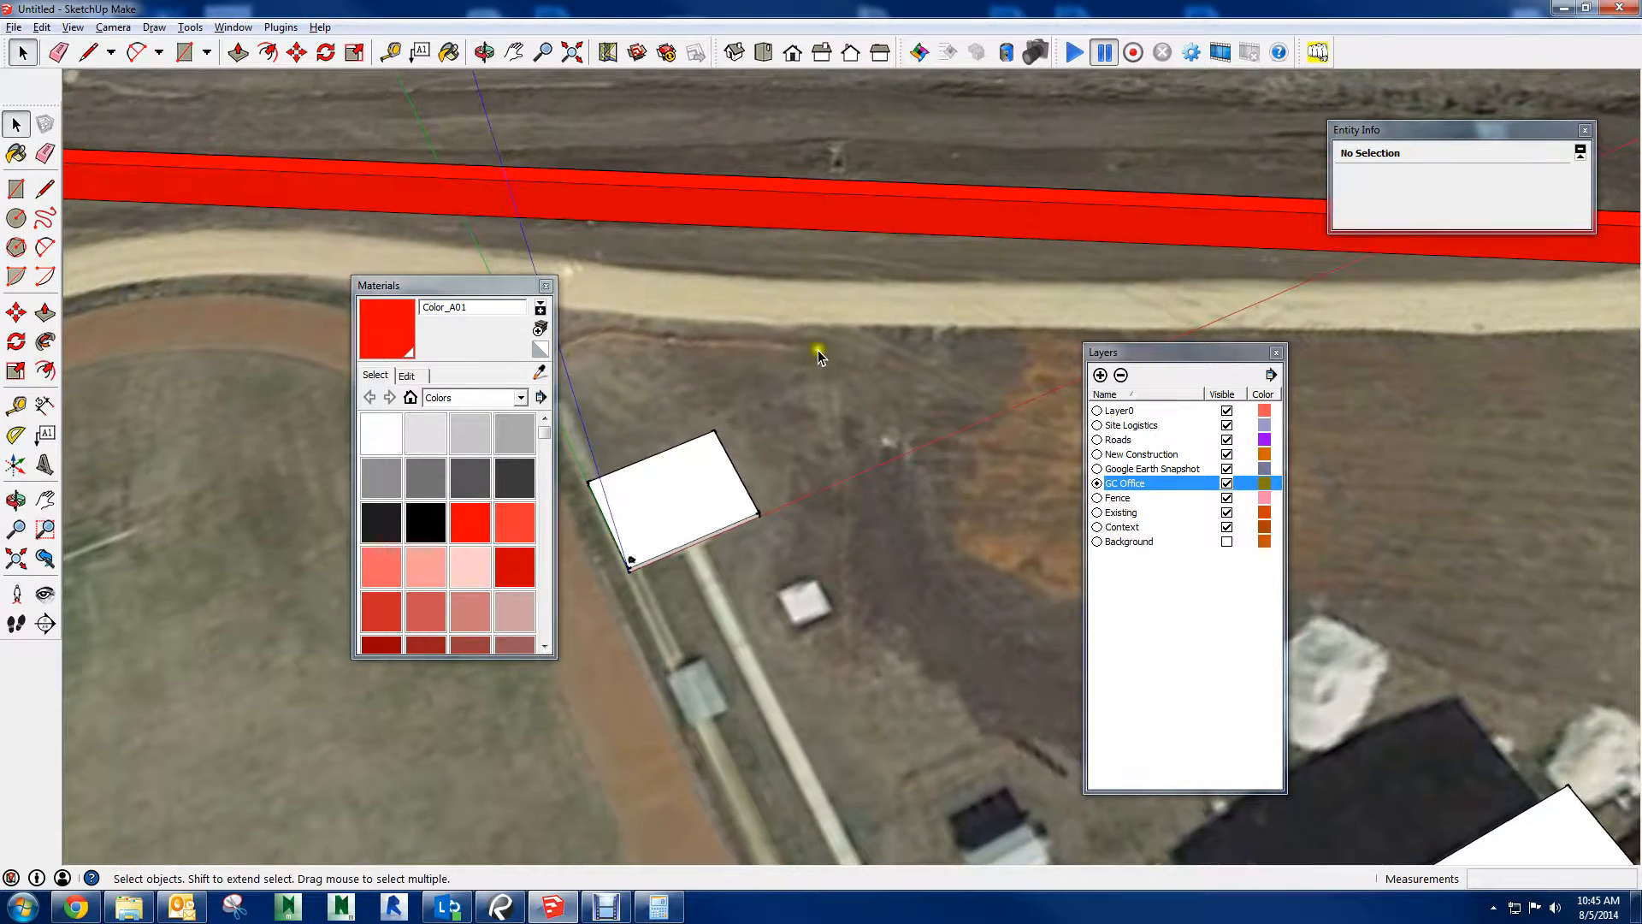
{"action": "key", "text": "r"}
{"action": "left_click", "coordinate": [825, 322]}
{"action": "middle_click_drag", "start_coordinate": [984, 622], "coordinate": [1013, 445]}
Draw a closed four-sided office area with the Line tool, about 143' long along the dirt road beside the small white building
{"action": "key", "text": "l"}
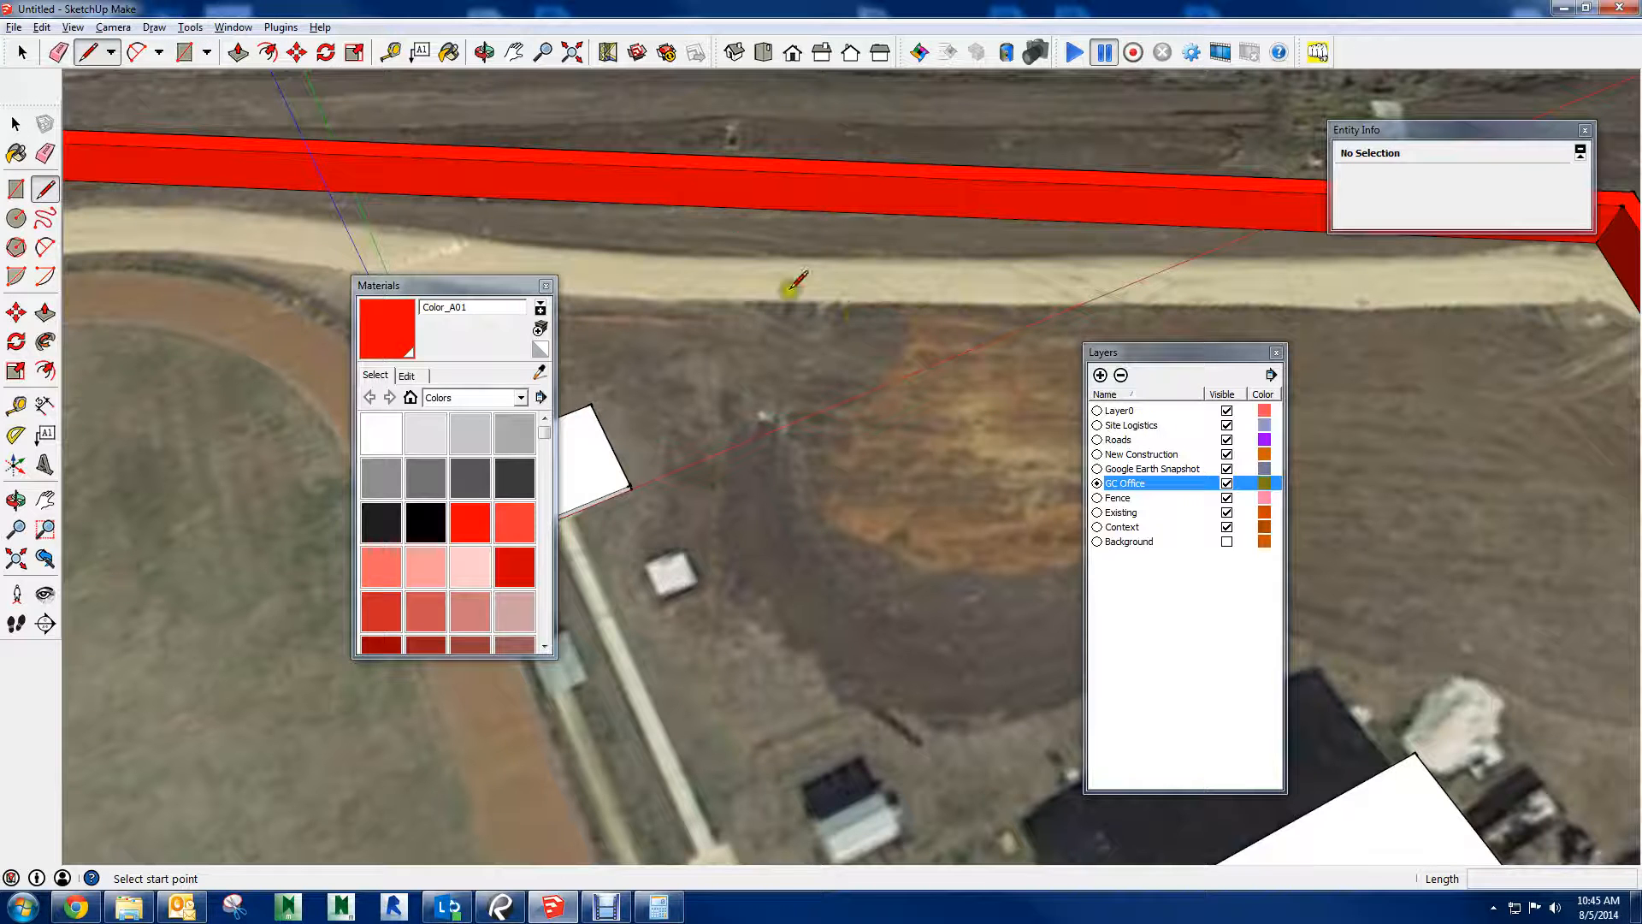
{"action": "left_click", "coordinate": [656, 300]}
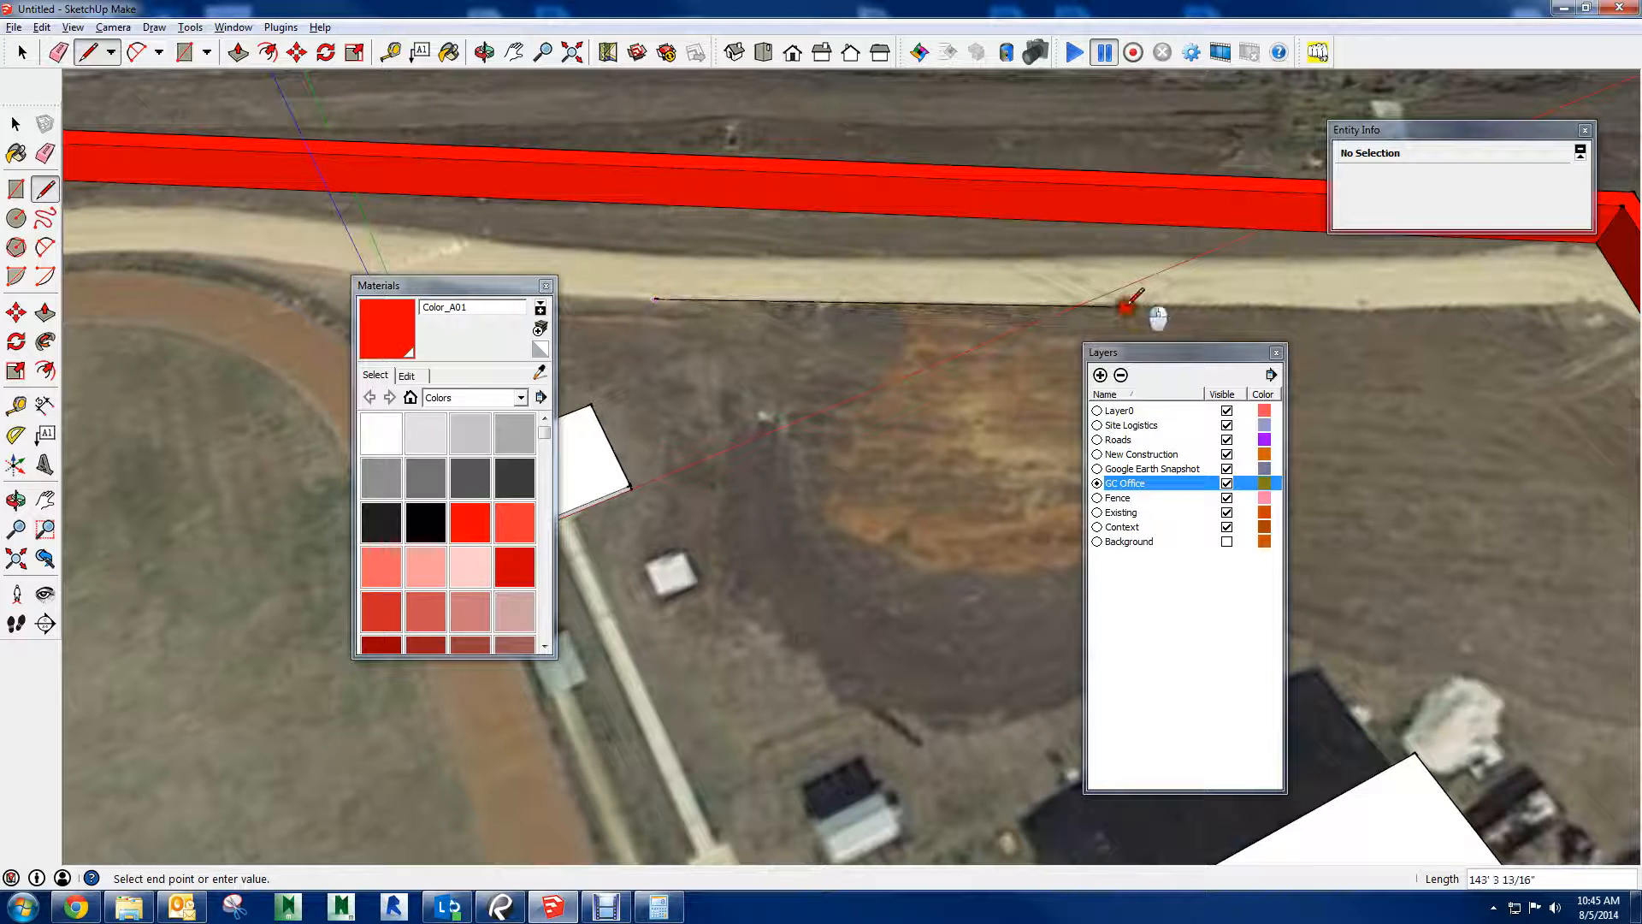
{"action": "middle_click_drag", "start_coordinate": [966, 591], "coordinate": [849, 591], "text": "shift"}
{"action": "left_click", "coordinate": [1023, 534]}
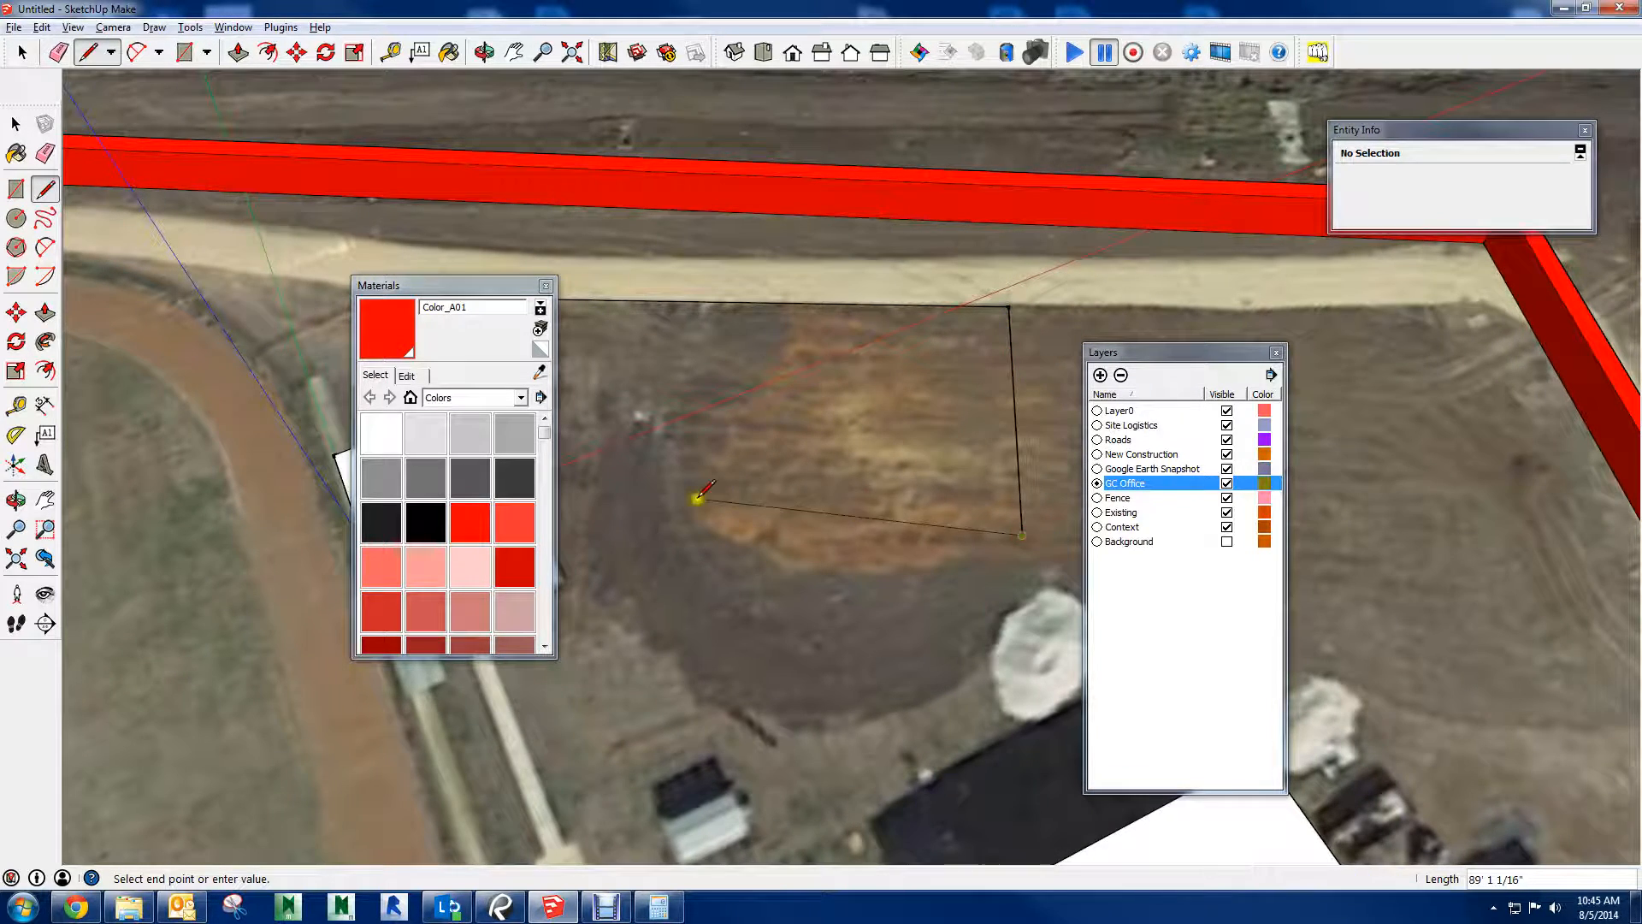
{"action": "middle_click_drag", "start_coordinate": [717, 506], "coordinate": [948, 539], "text": "shift"}
{"action": "left_click", "coordinate": [771, 565]}
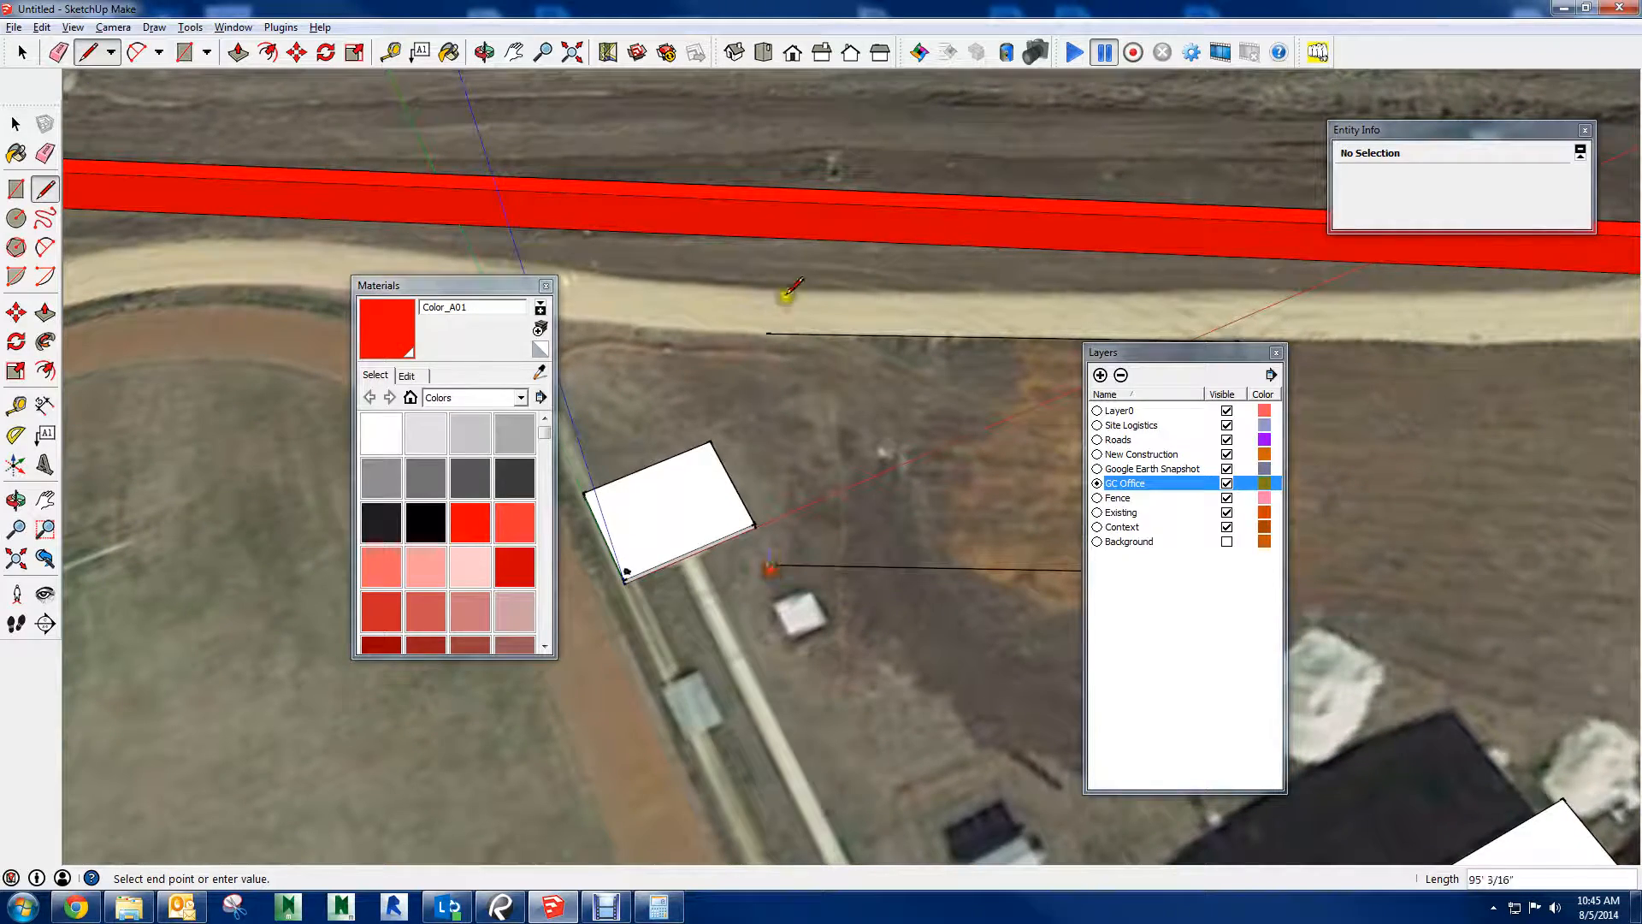
{"action": "left_click", "coordinate": [767, 338]}
{"action": "middle_click_drag", "start_coordinate": [767, 338], "coordinate": [972, 694]}
Zoom to the new GC Office face and examine how it sits against the aerial image
{"action": "key", "text": "space"}
{"action": "right_click", "coordinate": [925, 522]}
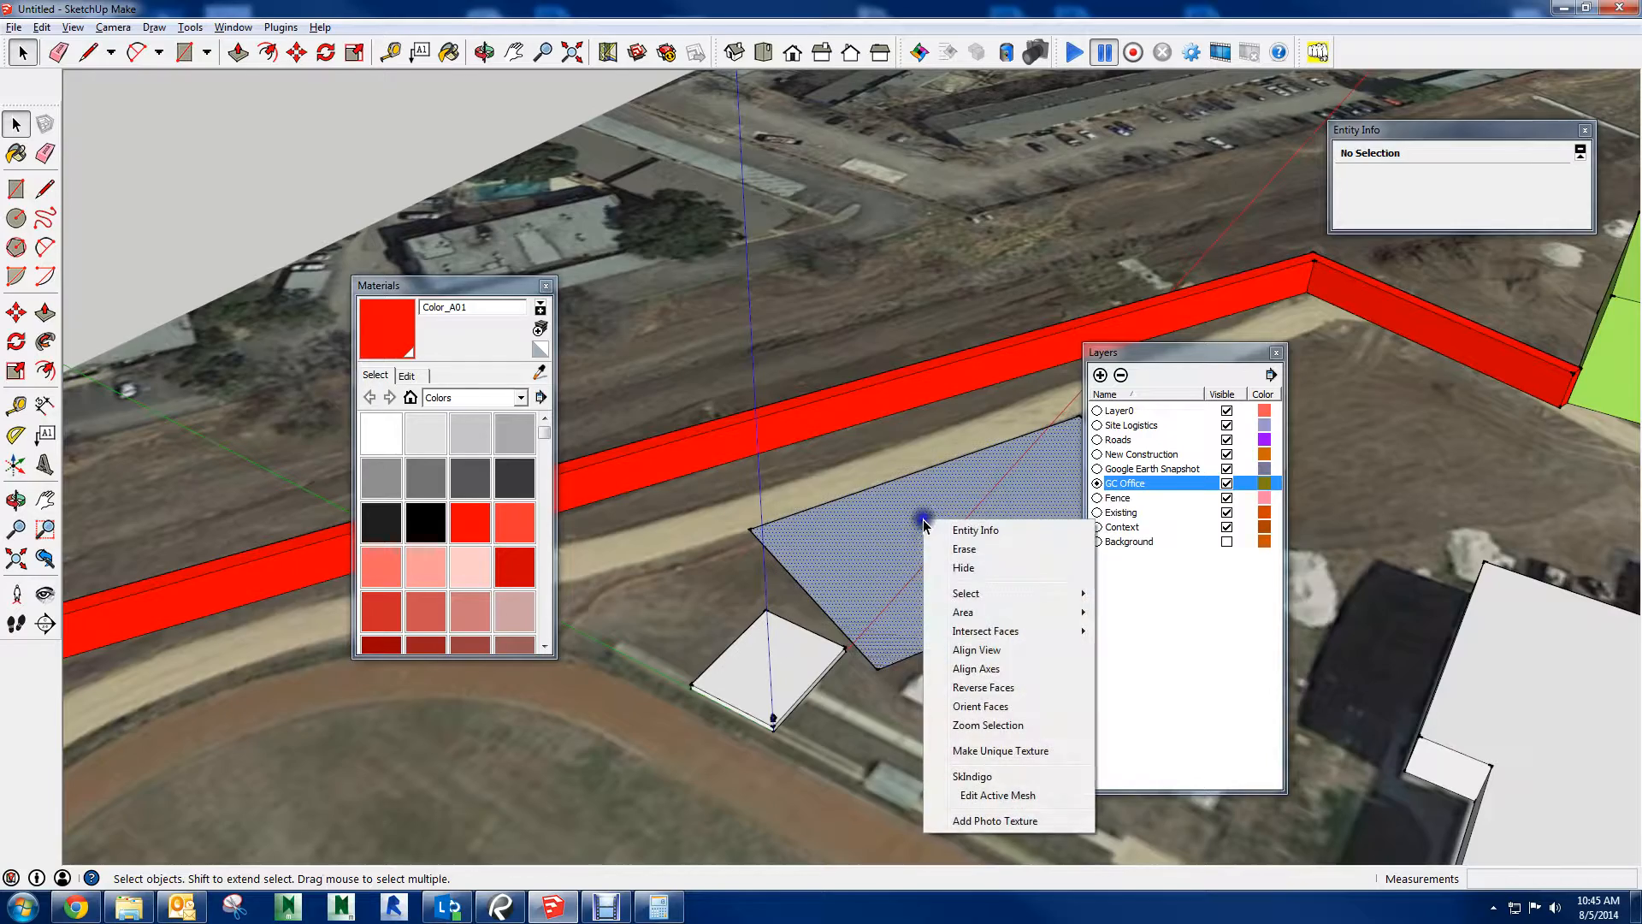
{"action": "left_click", "coordinate": [983, 725]}
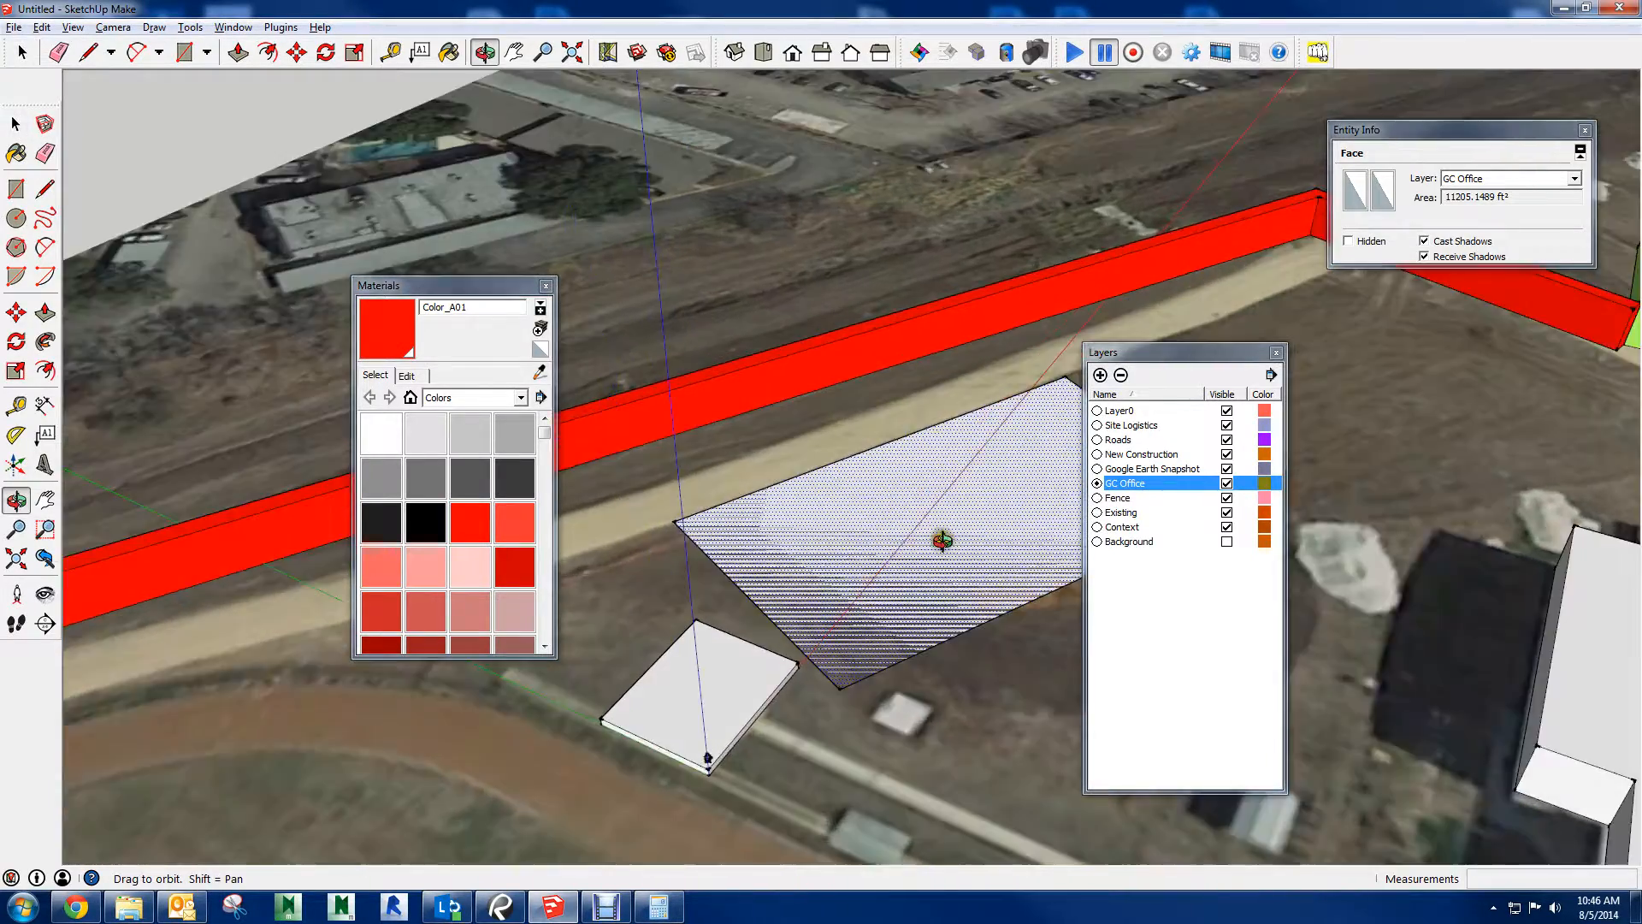
{"action": "scroll", "coordinate": [716, 558], "scroll_direction": "up", "scroll_amount": 1}
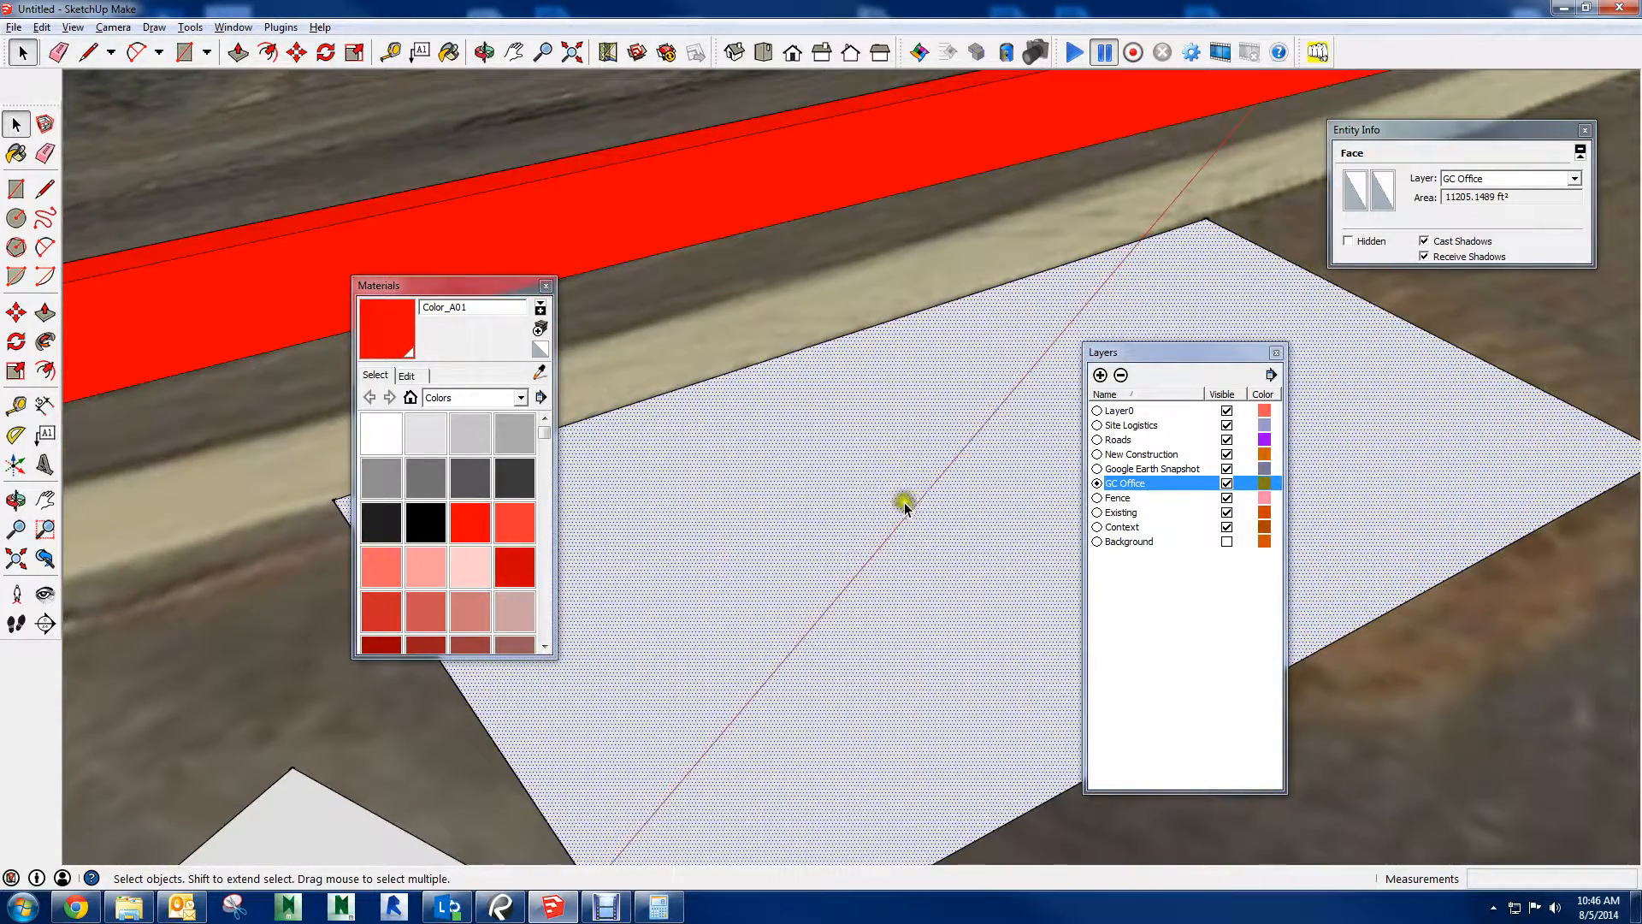
{"action": "middle_click_drag", "start_coordinate": [905, 501], "coordinate": [1143, 370]}
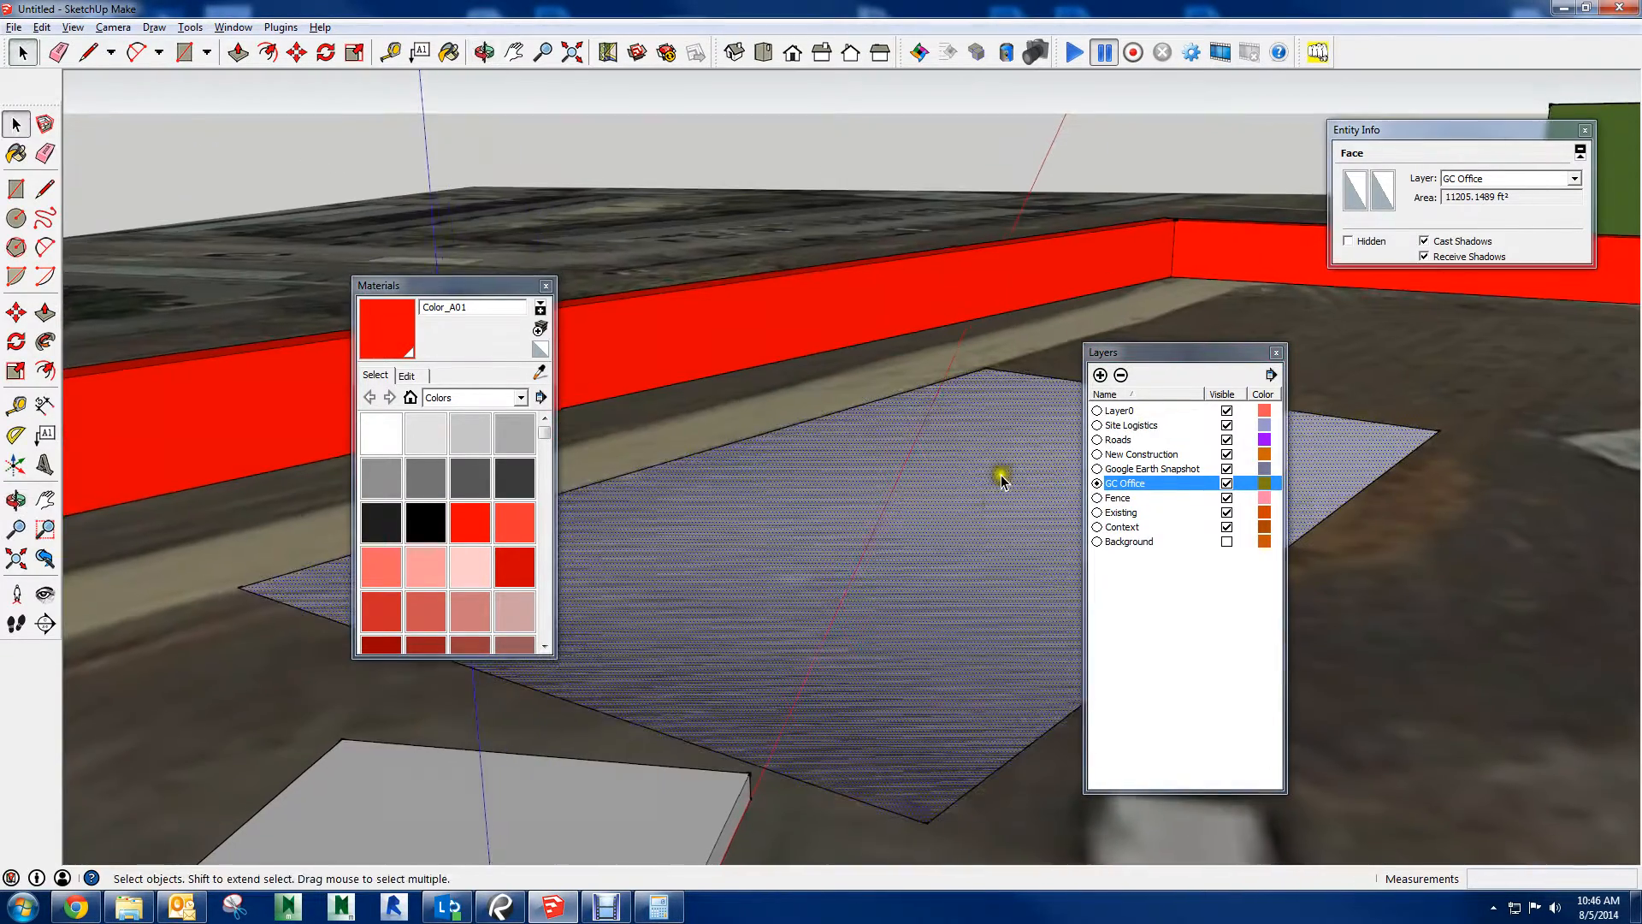
{"action": "left_click", "coordinate": [643, 236]}
{"action": "middle_click_drag", "start_coordinate": [558, 288], "coordinate": [646, 264]}
{"action": "scroll", "coordinate": [737, 492], "scroll_direction": "up", "scroll_amount": 6}
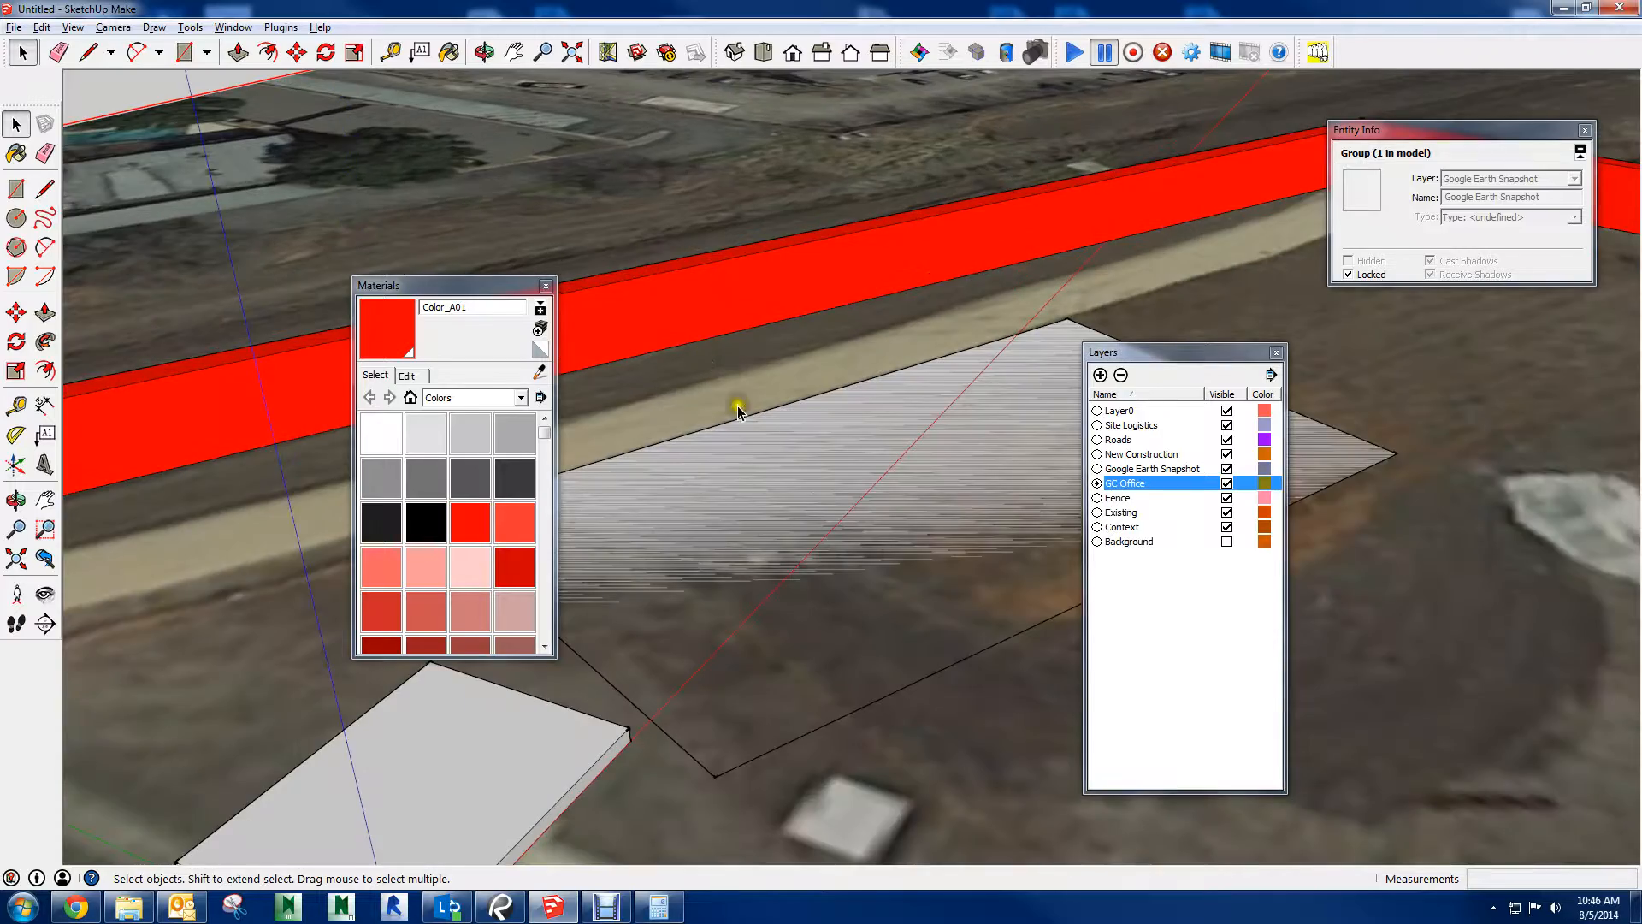
Push/pull the GC Office face up 1"
{"action": "key", "text": "p"}
{"action": "left_click", "coordinate": [727, 568]}
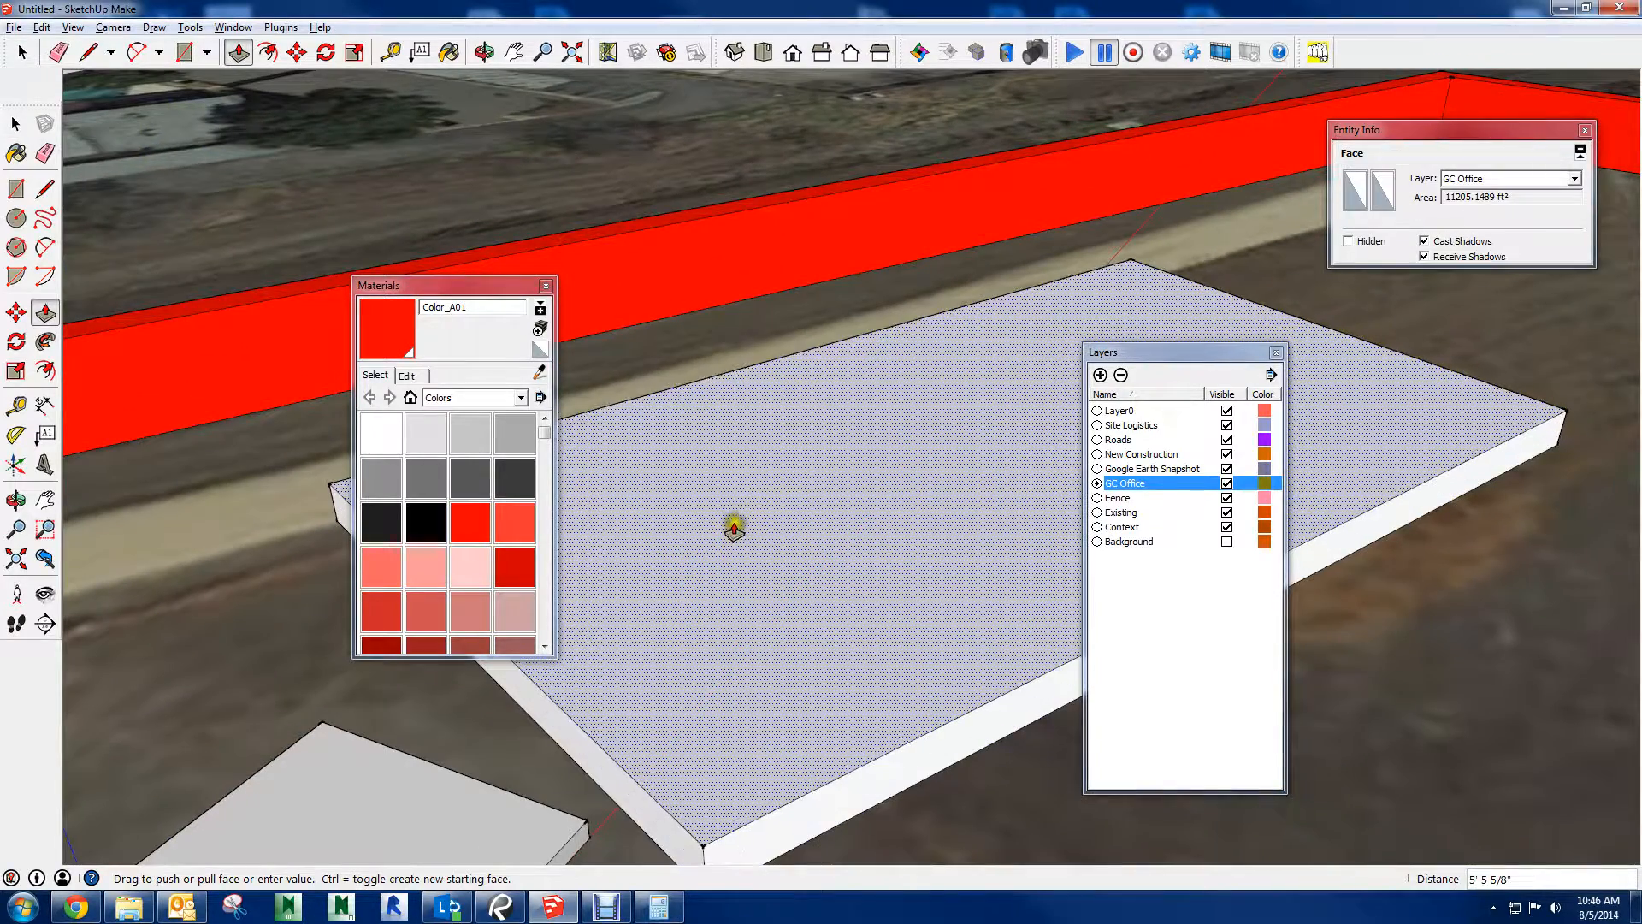
{"action": "type", "text": "1\""}
{"action": "key", "text": "Return"}
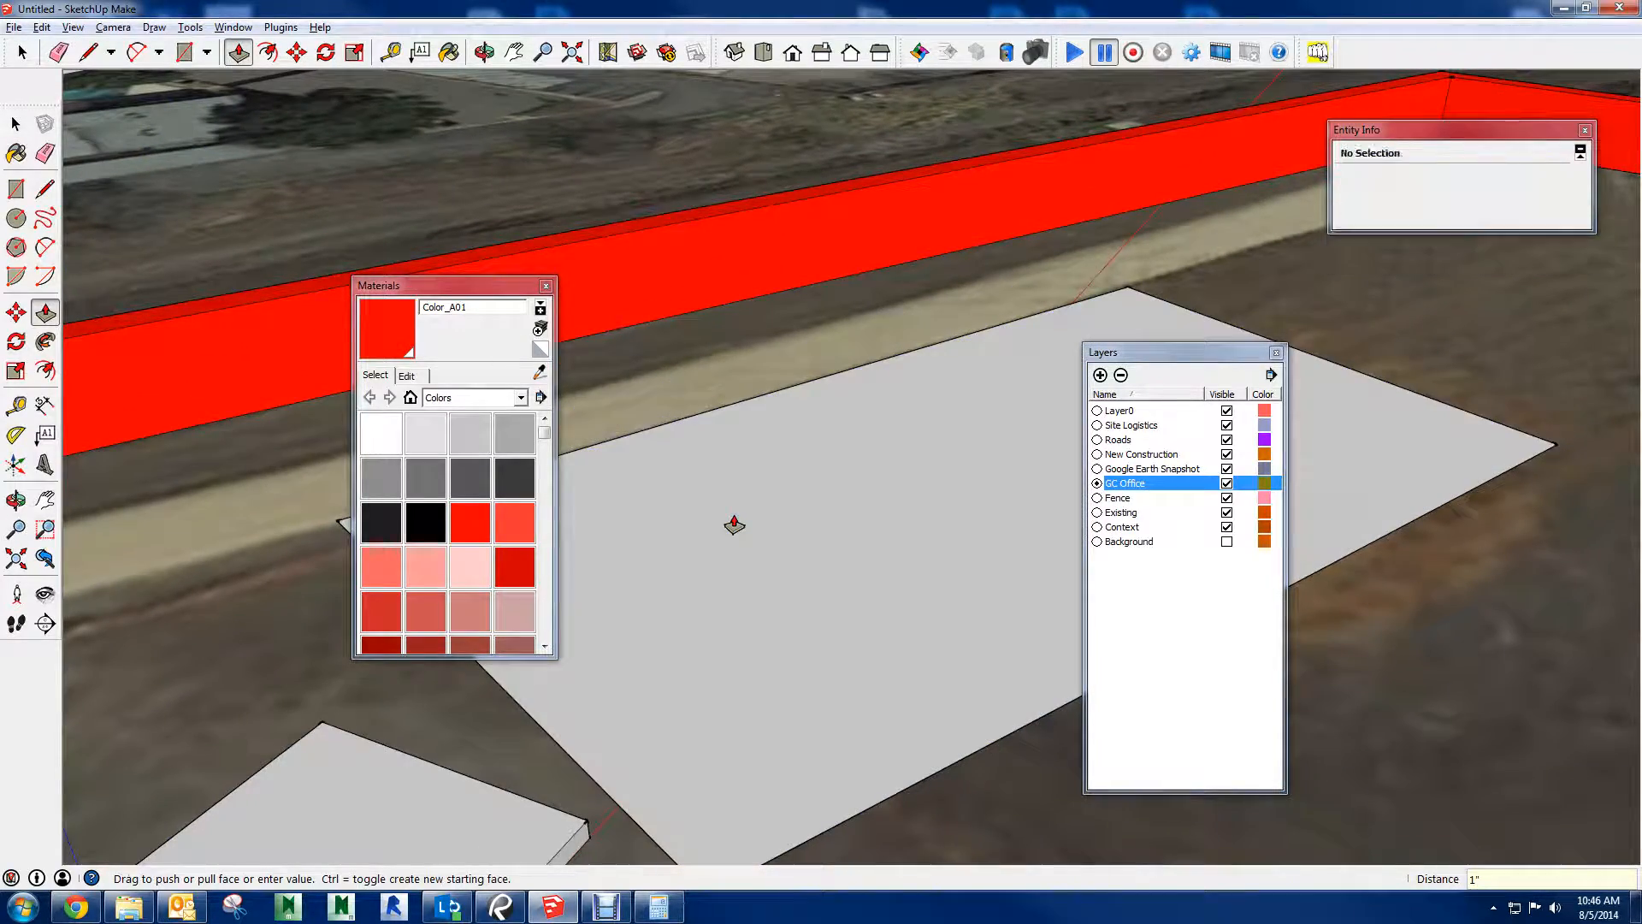
{"action": "key", "text": "space"}
Turn on the visibility of the Background layer
{"action": "middle_click_drag", "start_coordinate": [945, 458], "coordinate": [572, 635]}
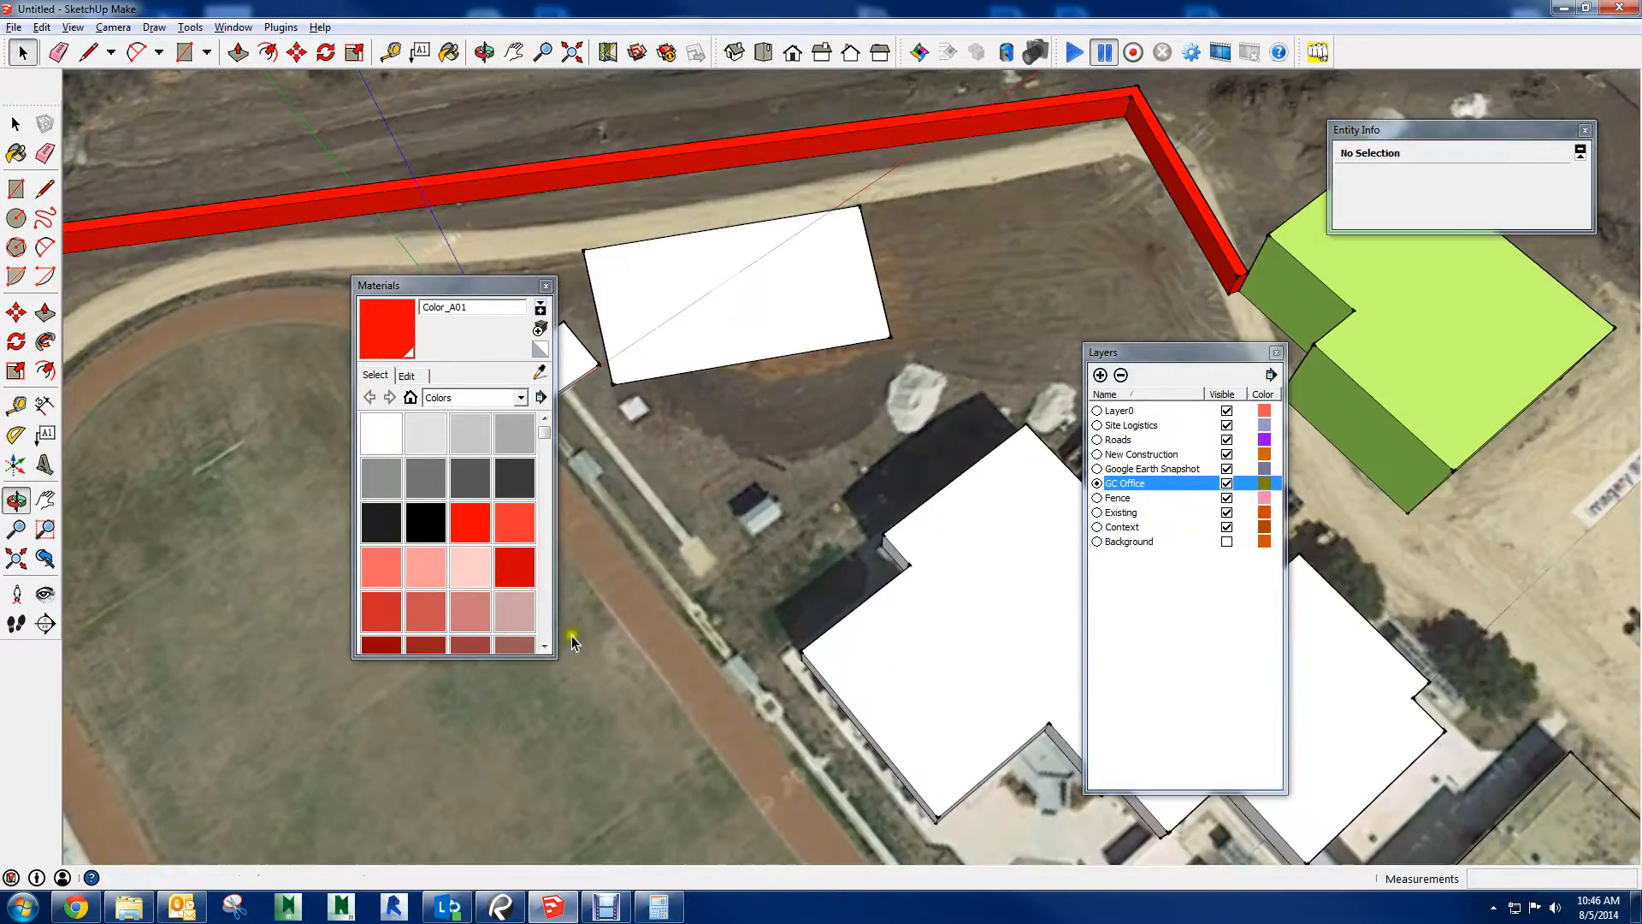
{"action": "middle_click_drag", "start_coordinate": [885, 218], "coordinate": [743, 199]}
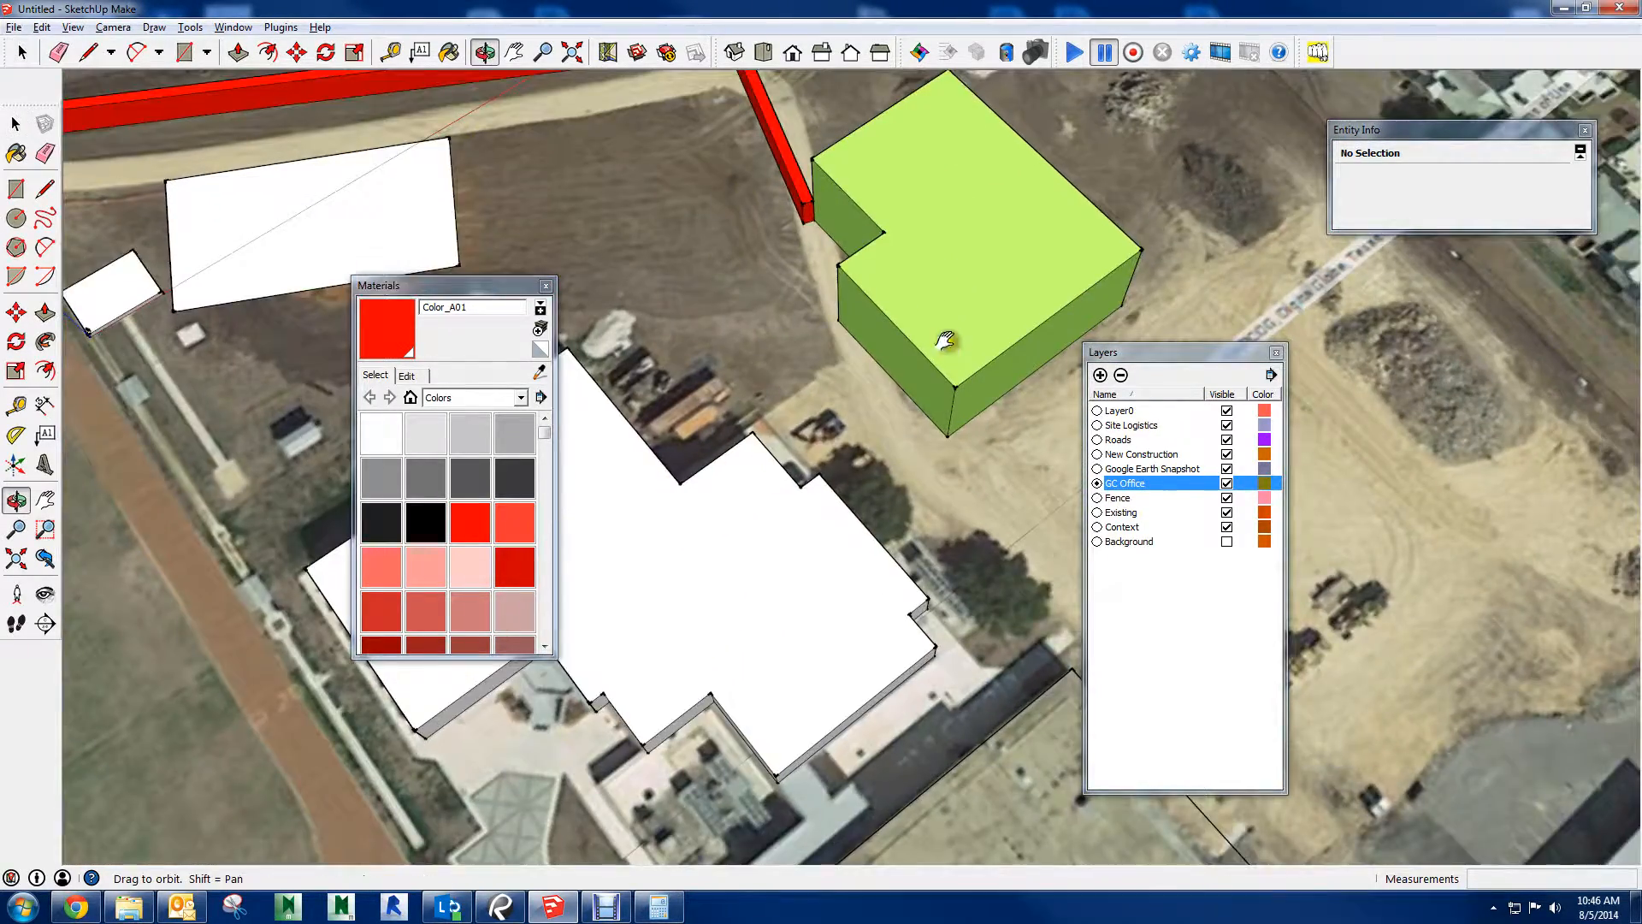
{"action": "middle_click_drag", "start_coordinate": [944, 340], "coordinate": [941, 154], "text": "shift"}
{"action": "left_click", "coordinate": [1228, 542]}
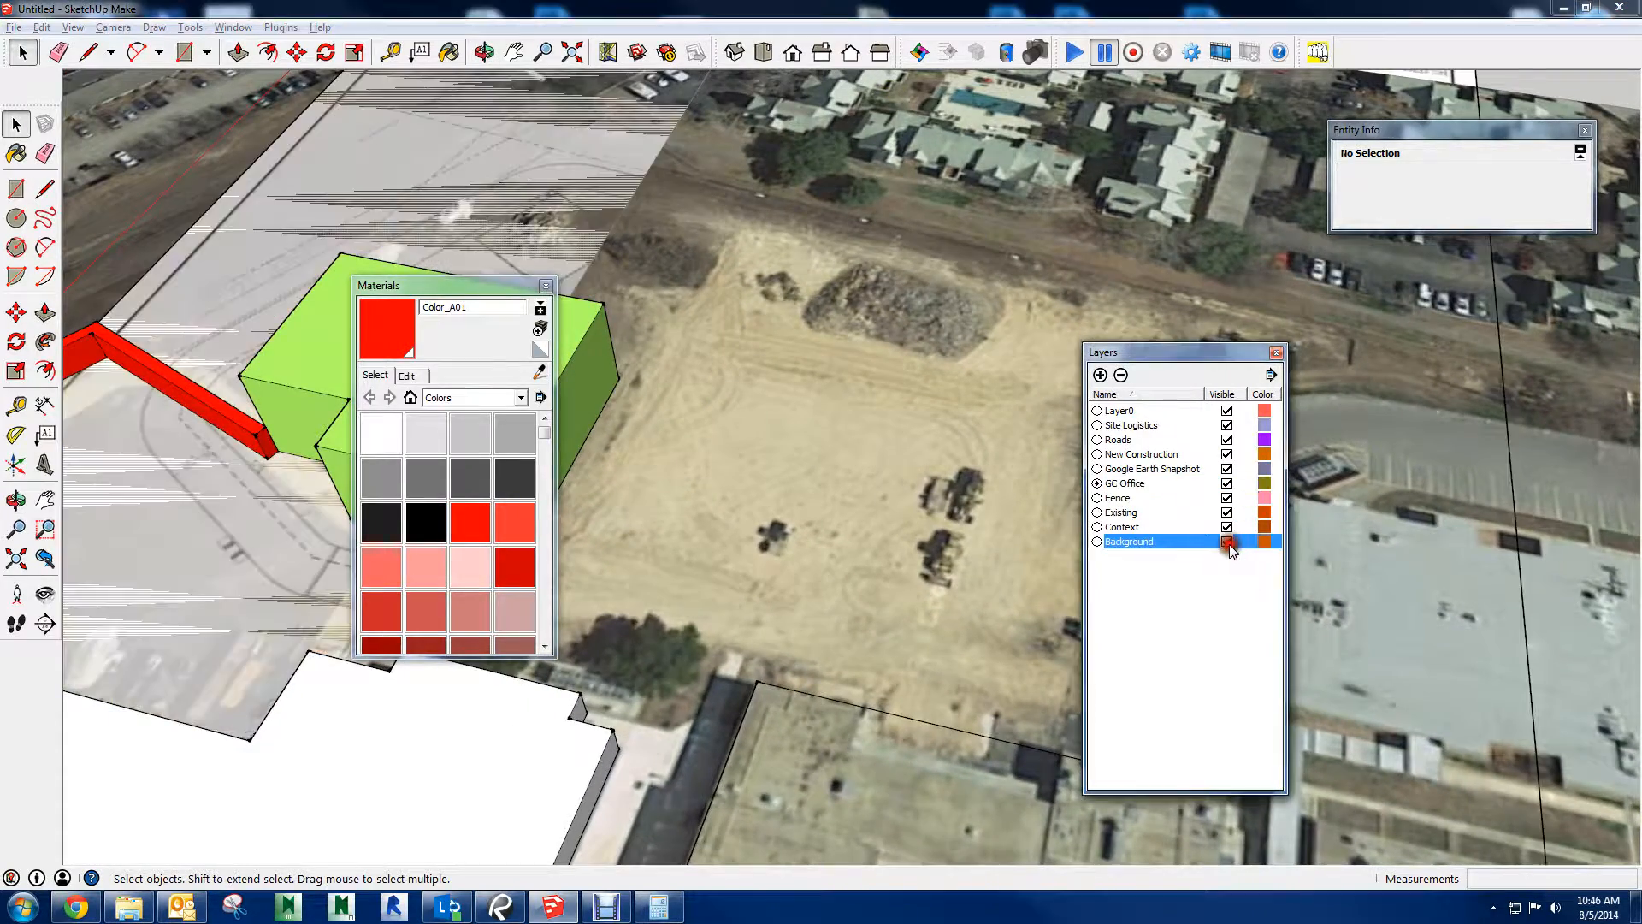
Select the Background site plan group and move it up the blue axis, entering 1 as the distance
{"action": "middle_click_drag", "start_coordinate": [643, 521], "coordinate": [968, 187]}
{"action": "scroll", "coordinate": [968, 188], "scroll_direction": "up", "scroll_amount": 3}
{"action": "left_click", "coordinate": [853, 160]}
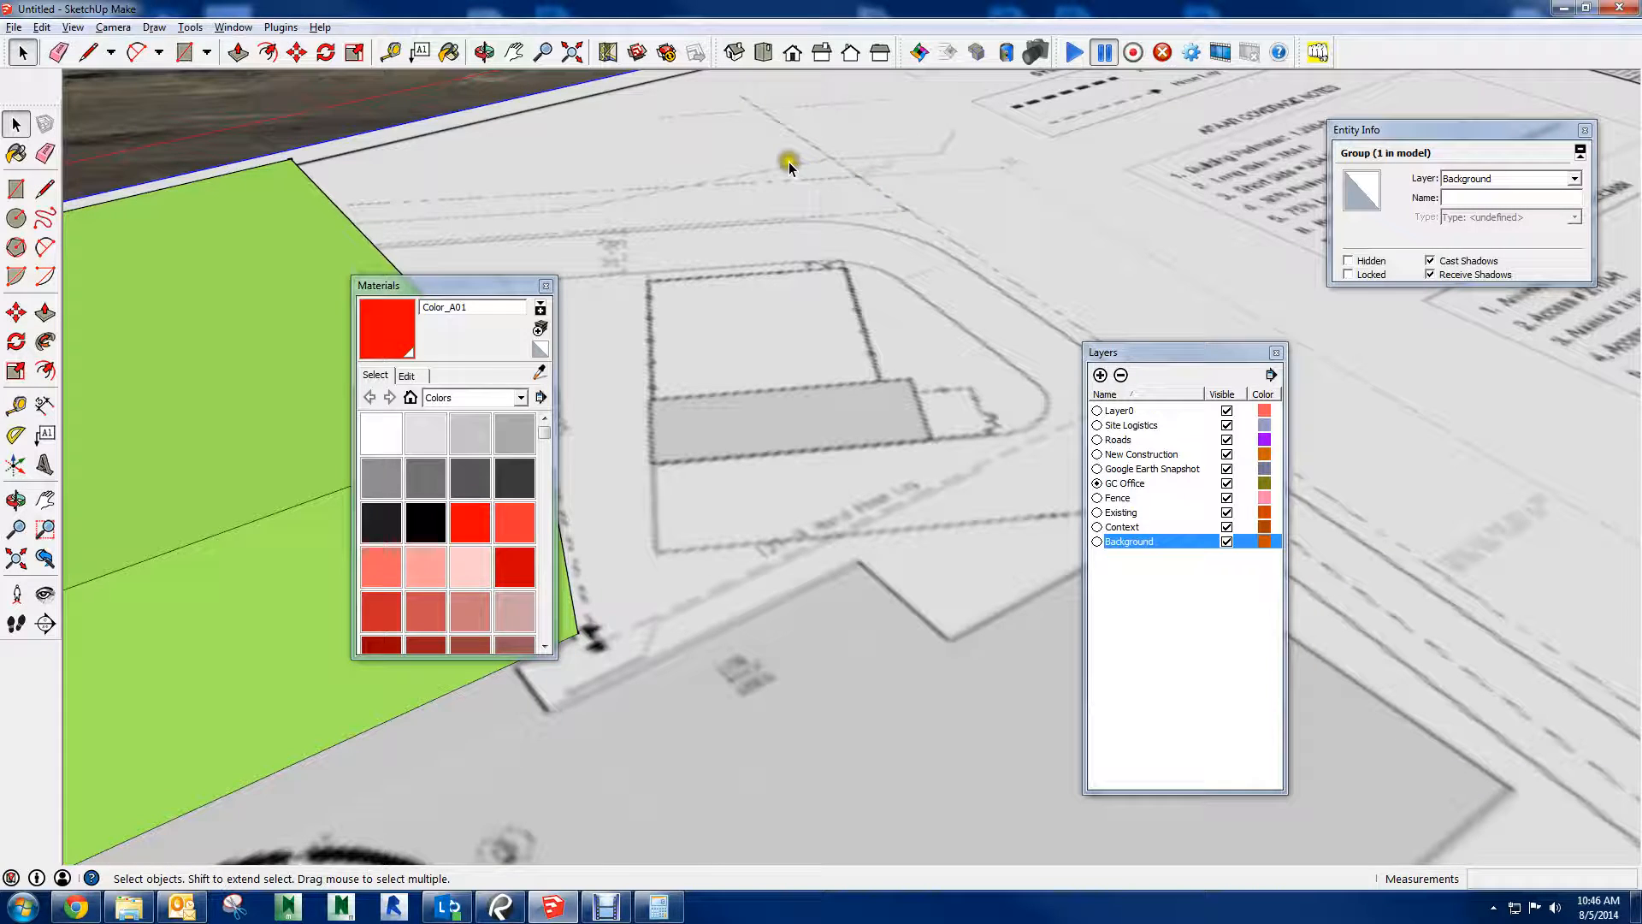
{"action": "key", "text": "m"}
{"action": "left_click", "coordinate": [775, 173]}
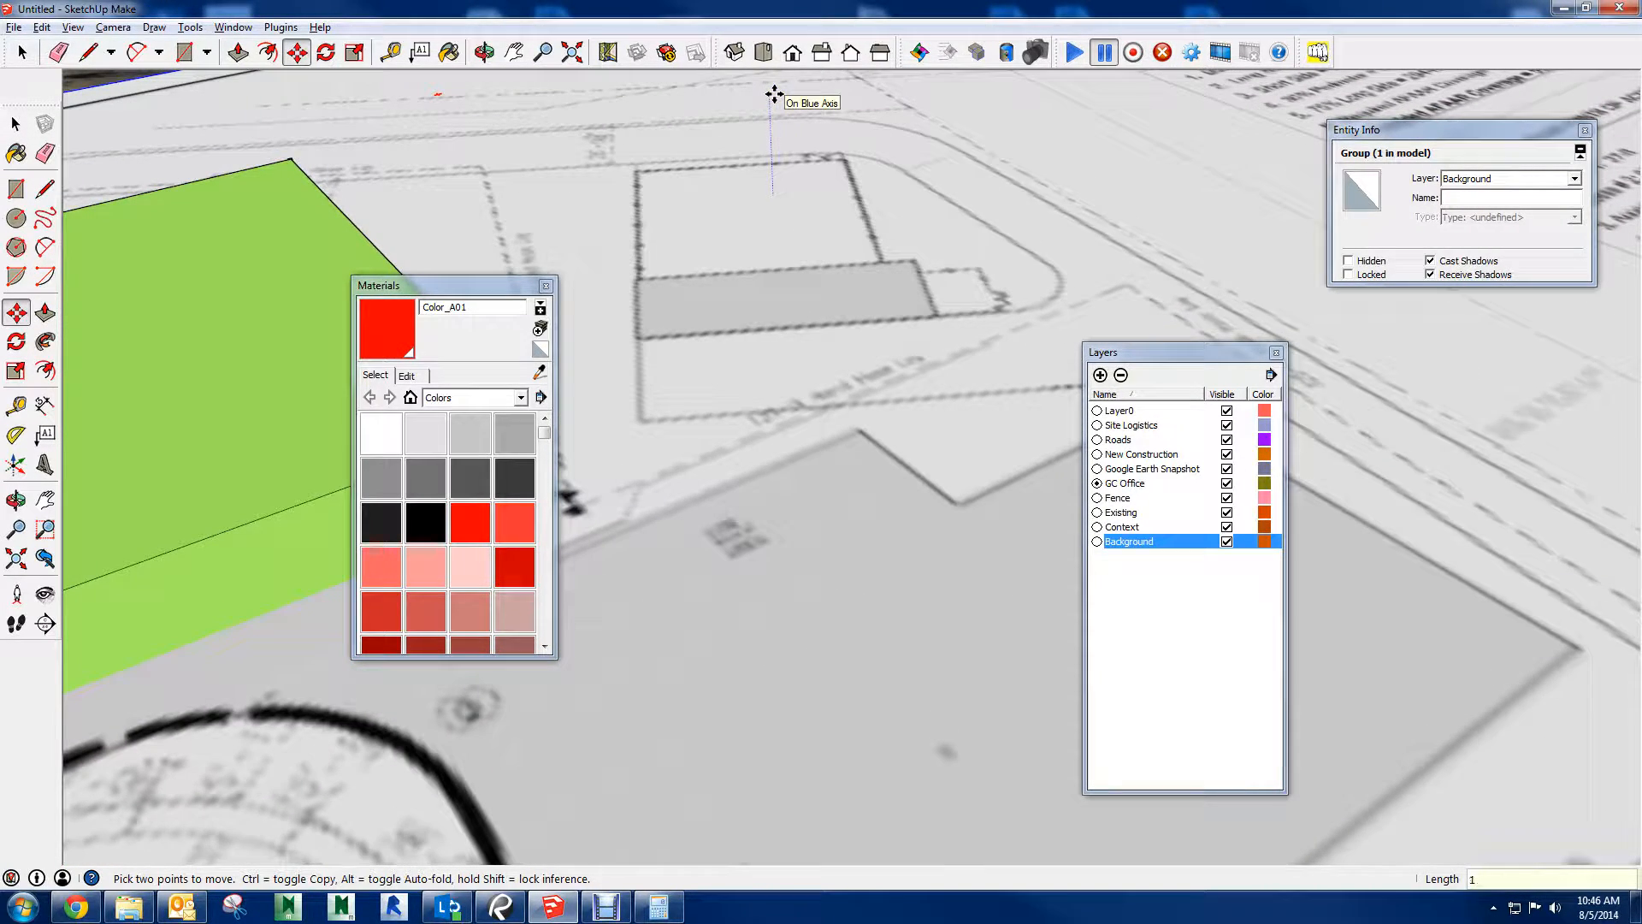
{"action": "key", "text": "Return"}
{"action": "key", "text": "space"}
Raise the Background site plan group once more along the blue axis, again entering 1 as the distance
{"action": "scroll", "coordinate": [966, 232], "scroll_direction": "down", "scroll_amount": 4}
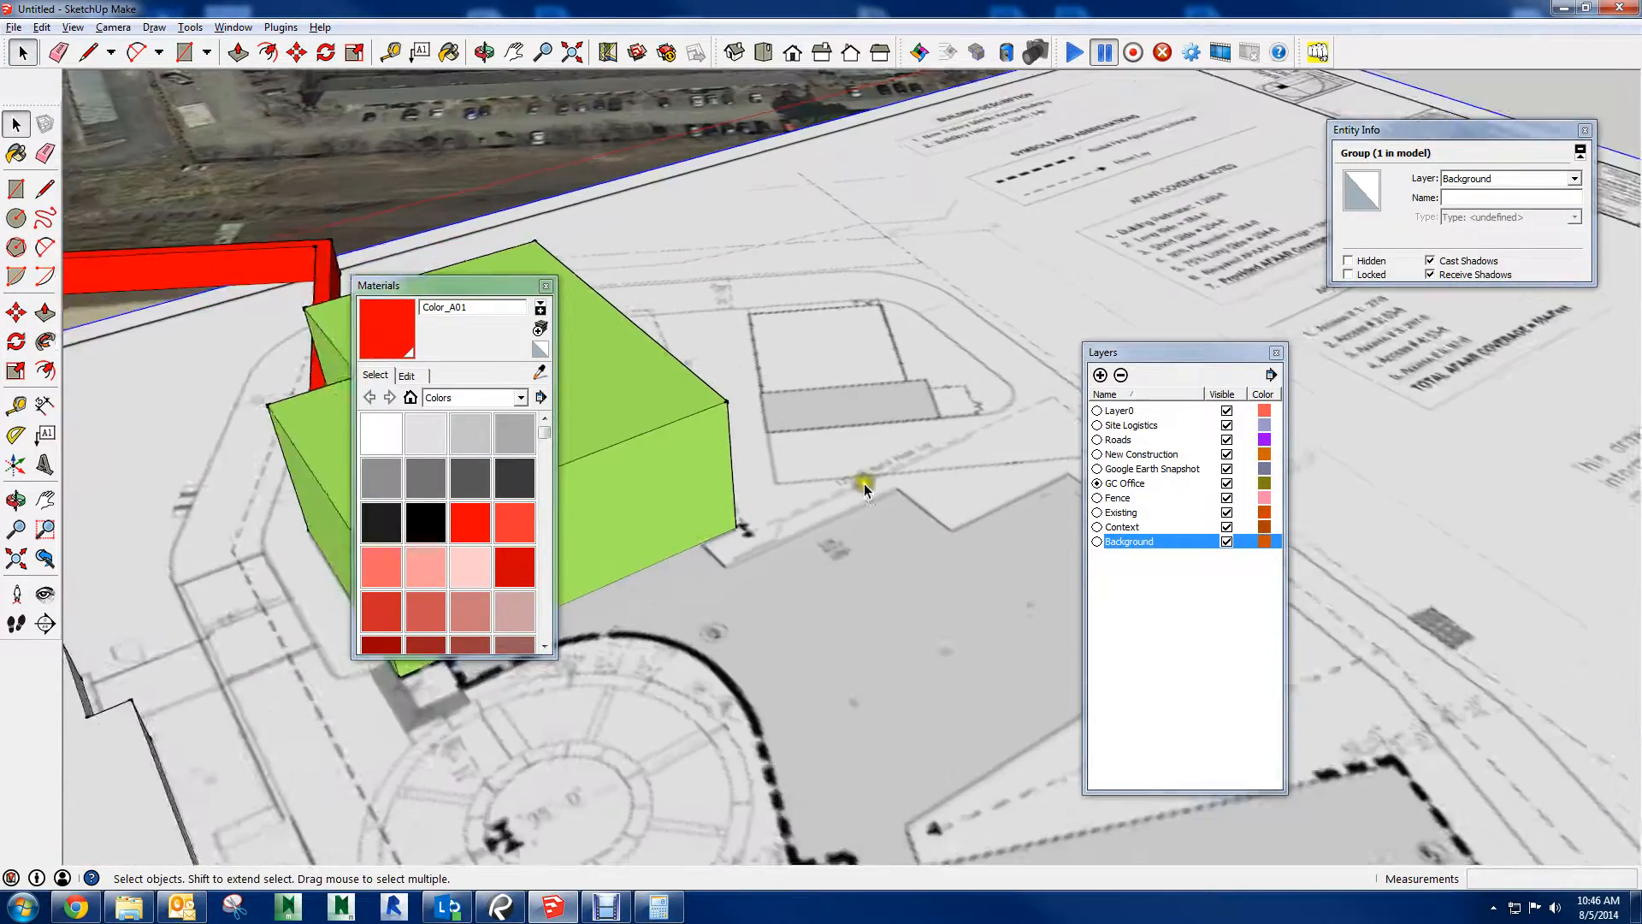
{"action": "middle_click_drag", "start_coordinate": [863, 485], "coordinate": [900, 256], "text": "shift"}
{"action": "scroll", "coordinate": [901, 255], "scroll_direction": "down", "scroll_amount": 5}
{"action": "middle_click_drag", "start_coordinate": [1257, 198], "coordinate": [1014, 331], "text": "shift"}
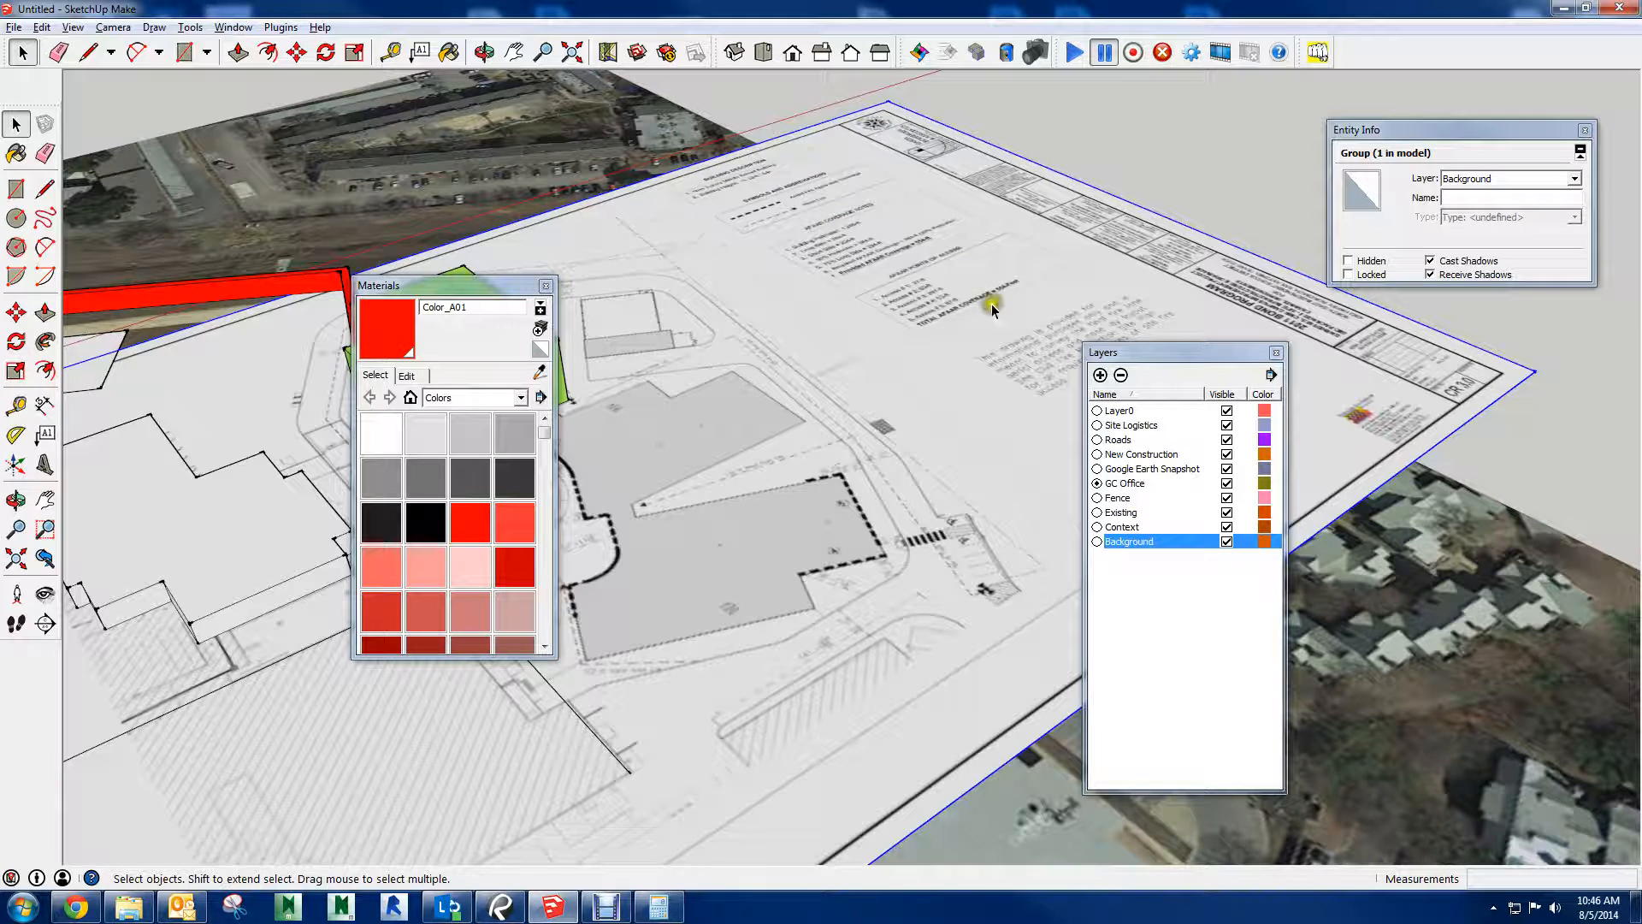
{"action": "middle_click_drag", "start_coordinate": [749, 306], "coordinate": [931, 322]}
{"action": "key", "text": "m"}
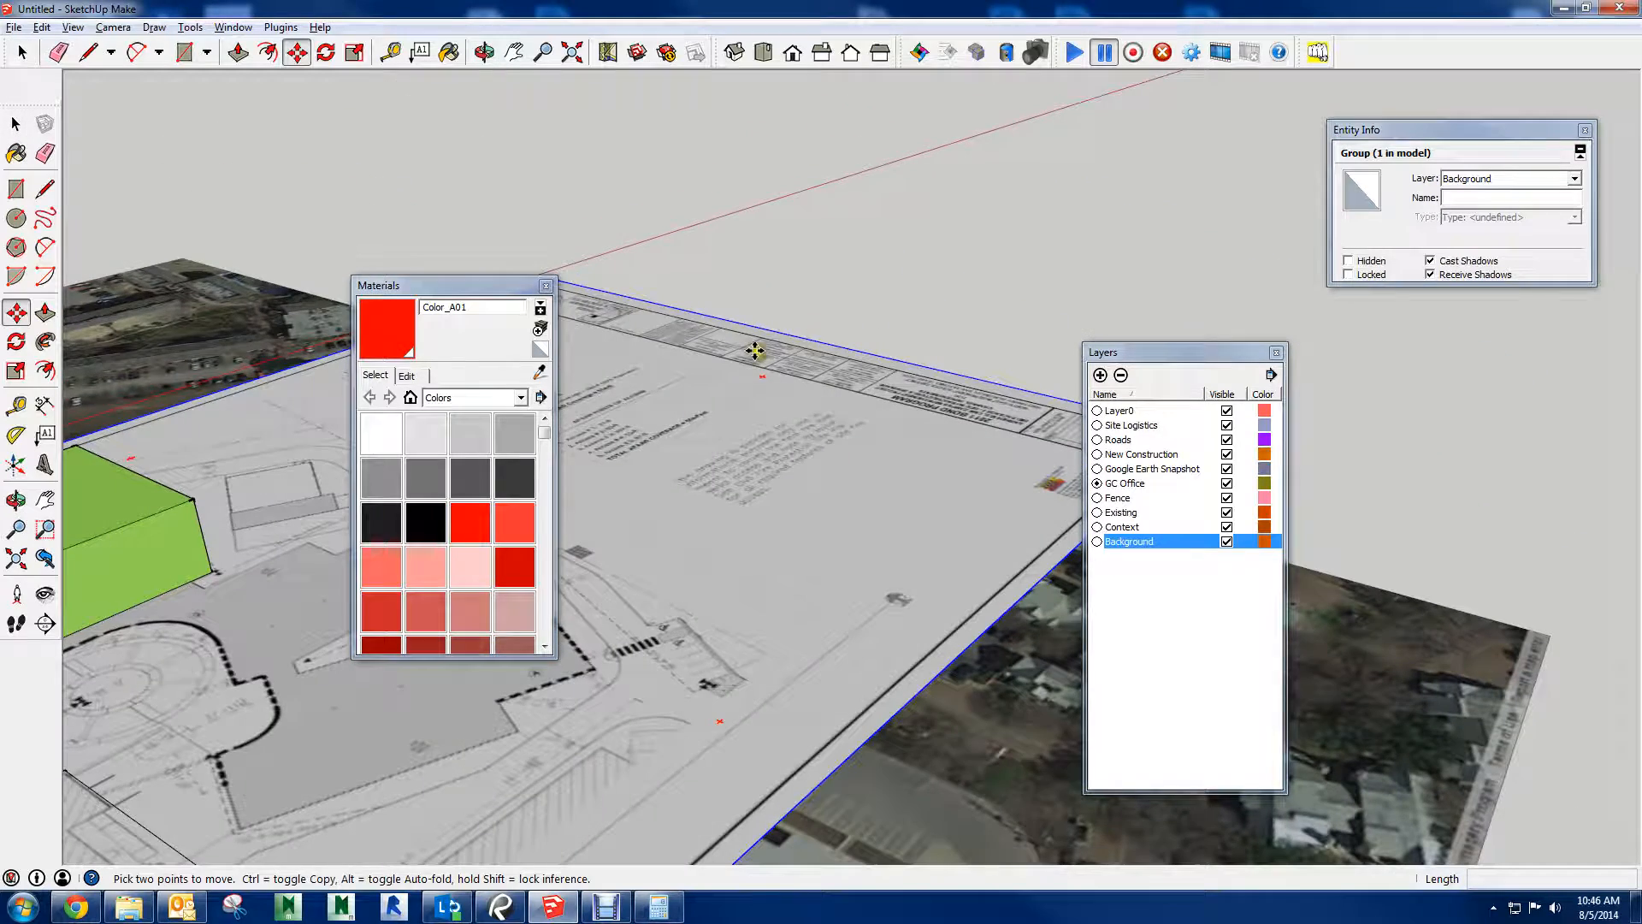
{"action": "left_click", "coordinate": [753, 351]}
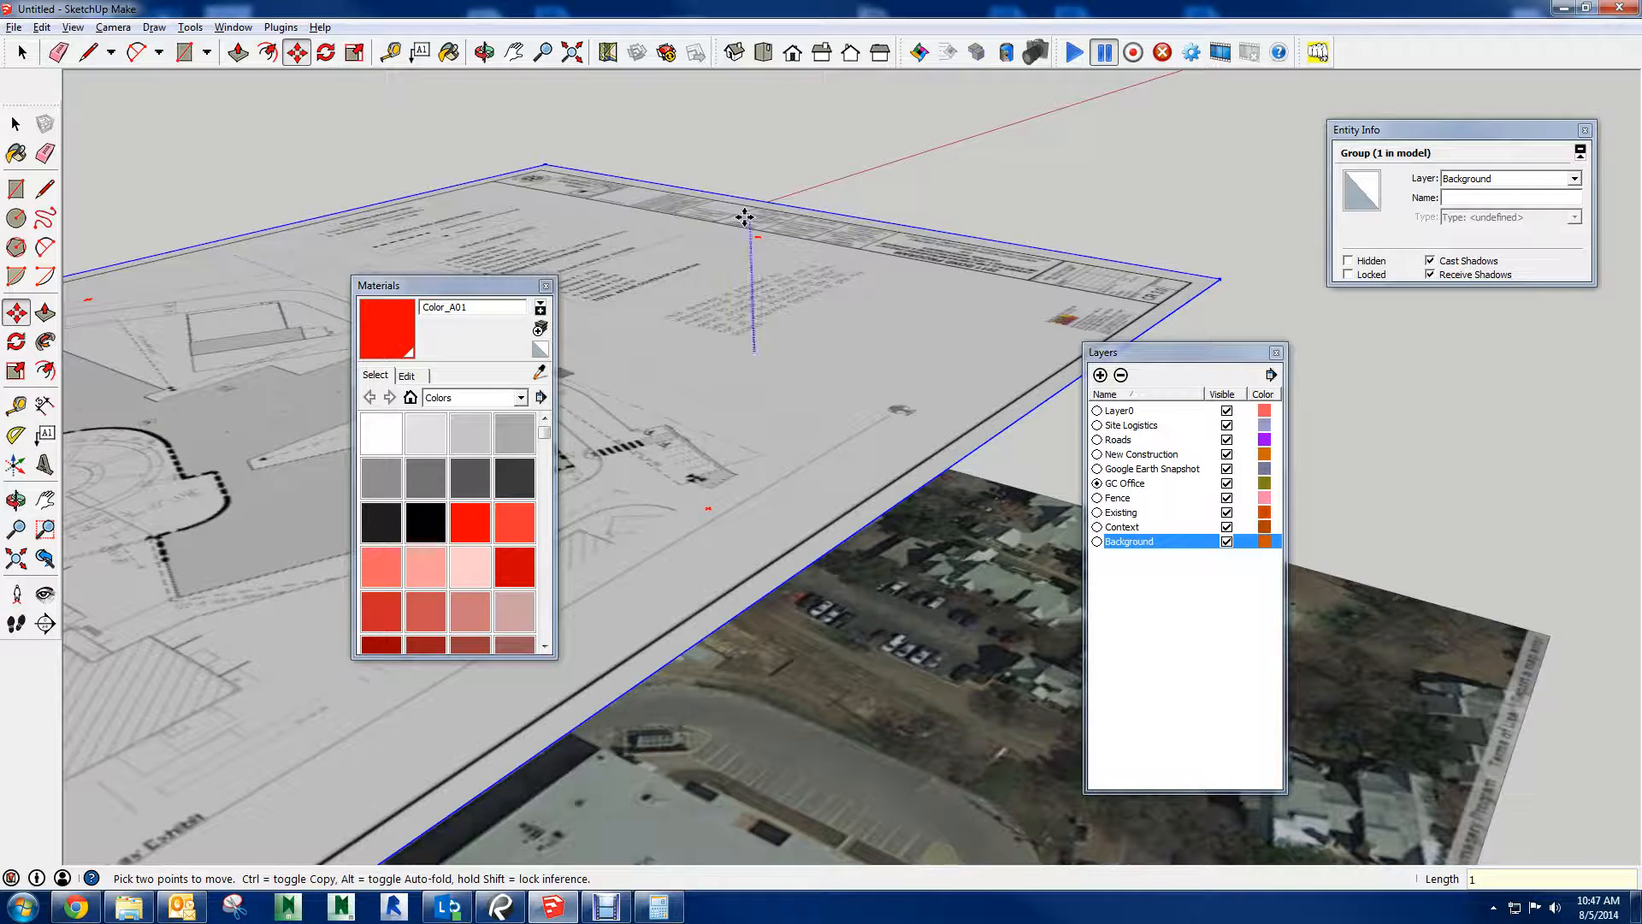
{"action": "key", "text": "Return"}
{"action": "key", "text": "space"}
Deselect the site plan and examine its drive, plaza and building layout around the green building
{"action": "scroll", "coordinate": [737, 249], "scroll_direction": "down", "scroll_amount": 3}
{"action": "middle_click_drag", "start_coordinate": [737, 249], "coordinate": [916, 376], "text": "shift"}
{"action": "scroll", "coordinate": [911, 164], "scroll_direction": "up", "scroll_amount": 4}
{"action": "middle_click_drag", "start_coordinate": [910, 164], "coordinate": [789, 558], "text": "shift"}
{"action": "scroll", "coordinate": [719, 472], "scroll_direction": "up", "scroll_amount": 2}
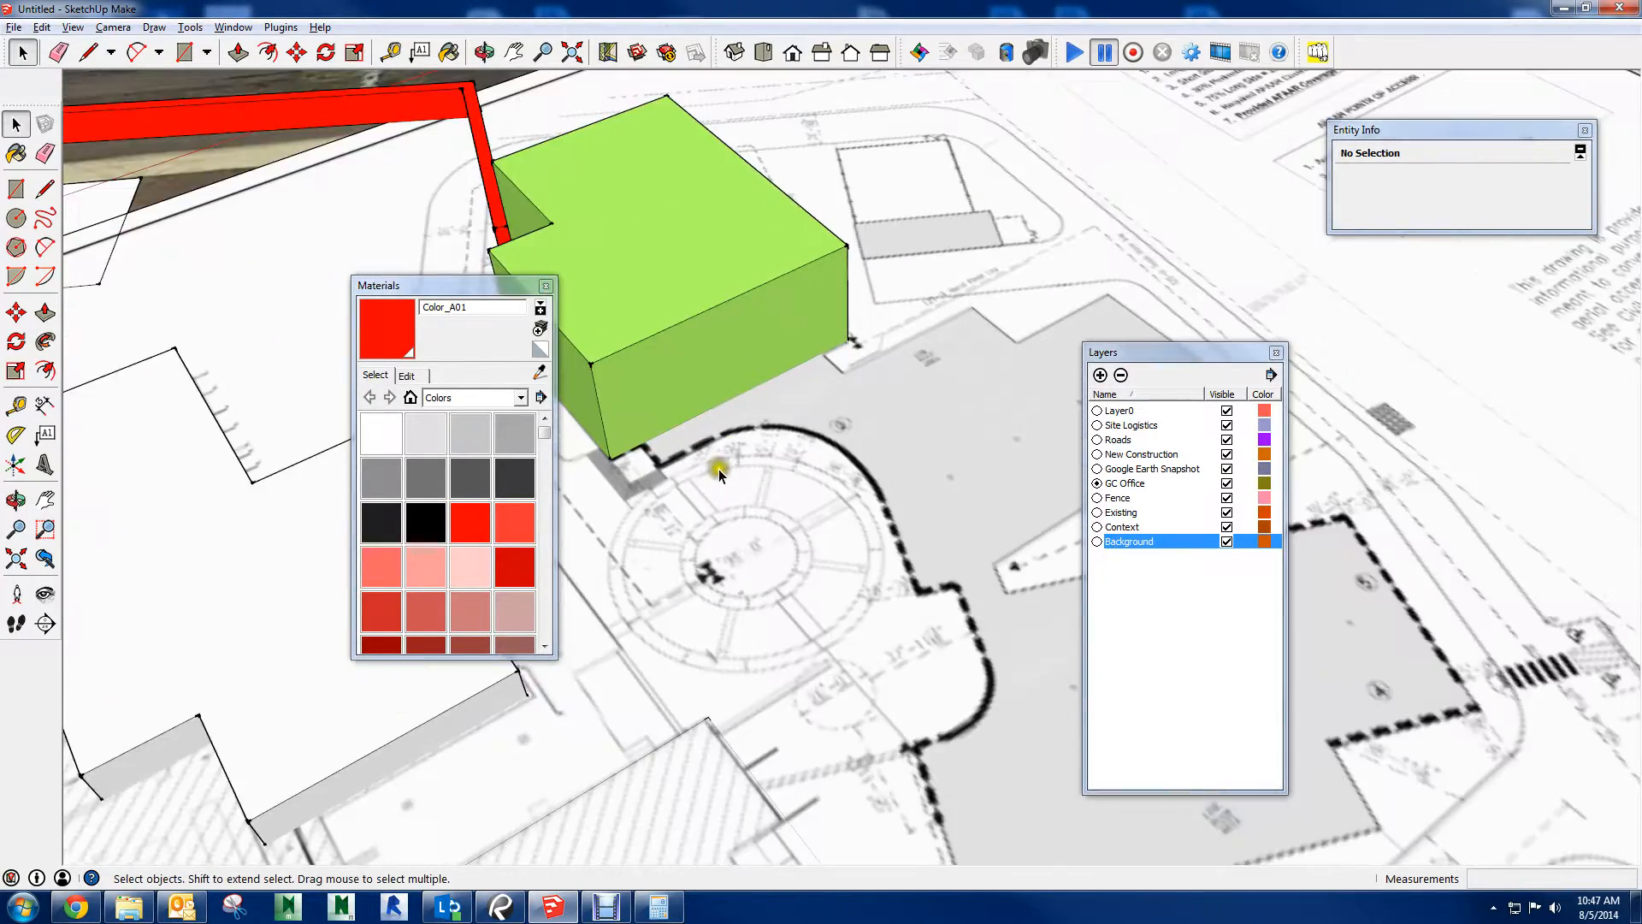
{"action": "scroll", "coordinate": [718, 472], "scroll_direction": "up", "scroll_amount": 2}
{"action": "middle_click_drag", "start_coordinate": [725, 471], "coordinate": [1079, 289]}
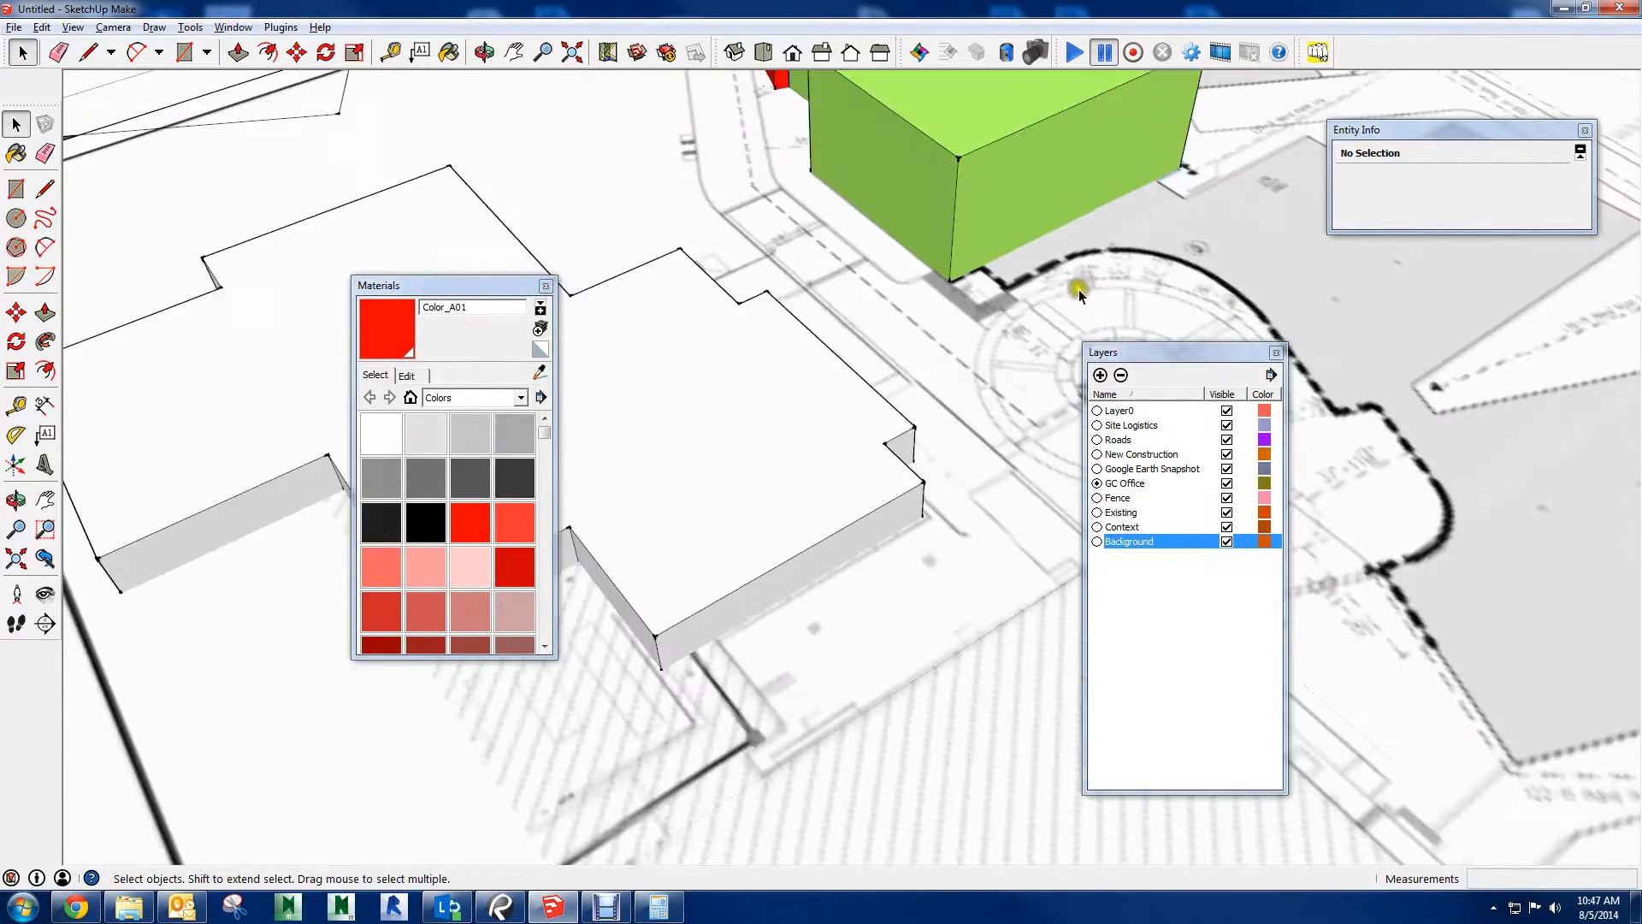
{"action": "scroll", "coordinate": [1086, 224], "scroll_direction": "down", "scroll_amount": 2}
{"action": "middle_click_drag", "start_coordinate": [1086, 224], "coordinate": [1011, 139], "text": "shift"}
{"action": "scroll", "coordinate": [944, 229], "scroll_direction": "up", "scroll_amount": 3}
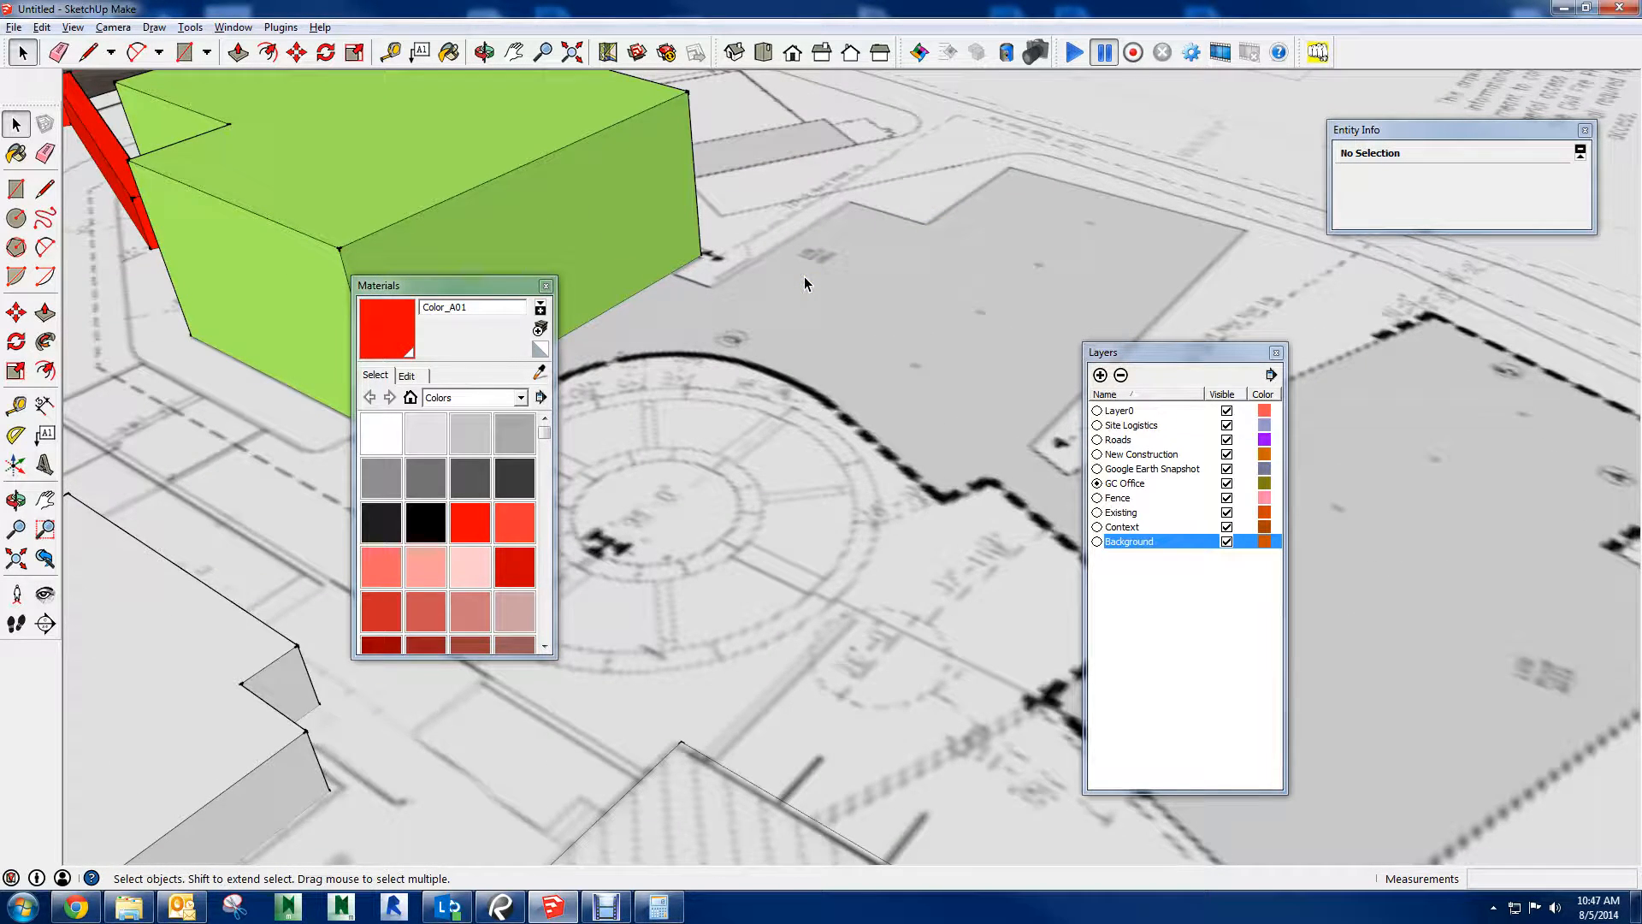
{"action": "middle_click_drag", "start_coordinate": [290, 356], "coordinate": [1045, 445]}
{"action": "middle_click_drag", "start_coordinate": [859, 416], "coordinate": [515, 349]}
{"action": "middle_click_drag", "start_coordinate": [865, 354], "coordinate": [839, 455]}
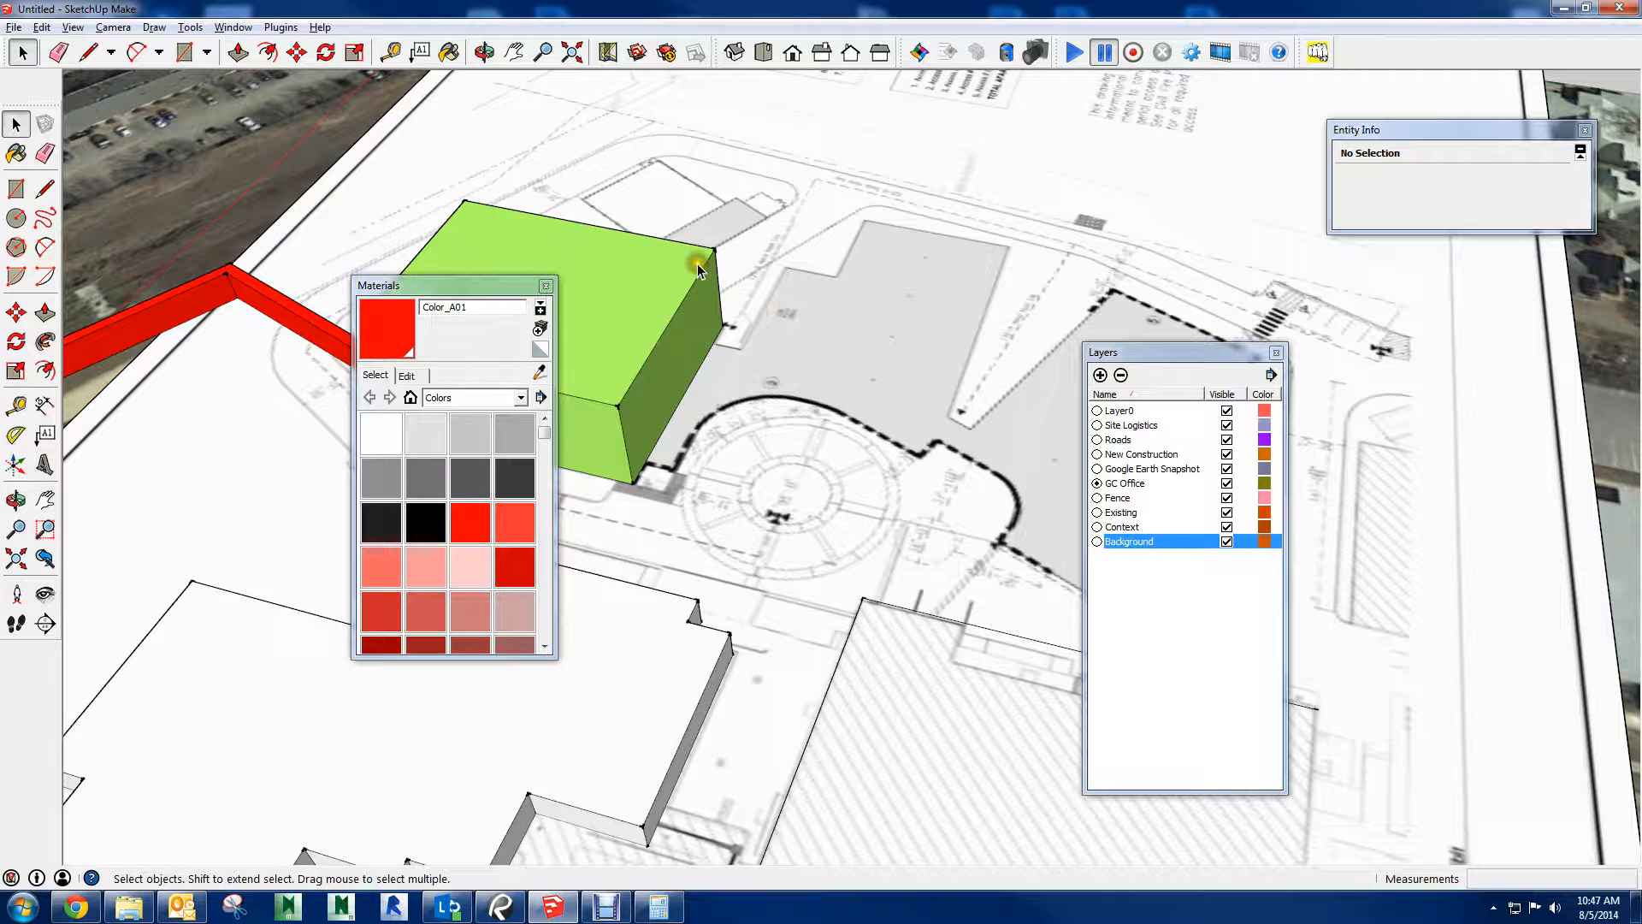
Open the 3D Warehouse and search it for "tower crane"
{"action": "left_click", "coordinate": [639, 55]}
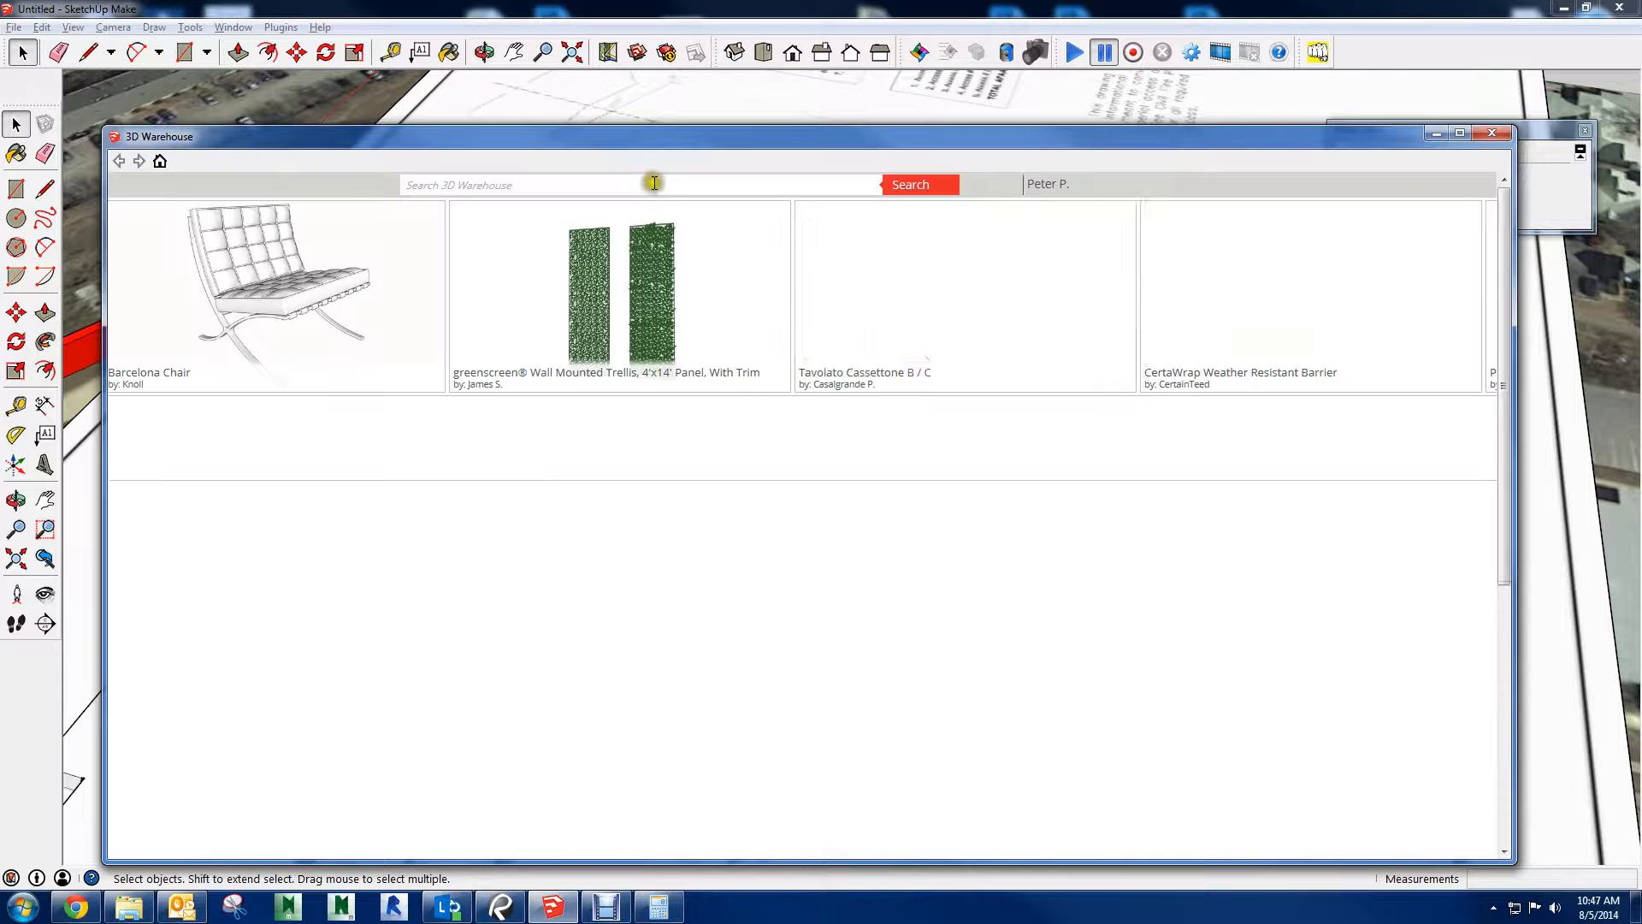
{"action": "left_click", "coordinate": [649, 185]}
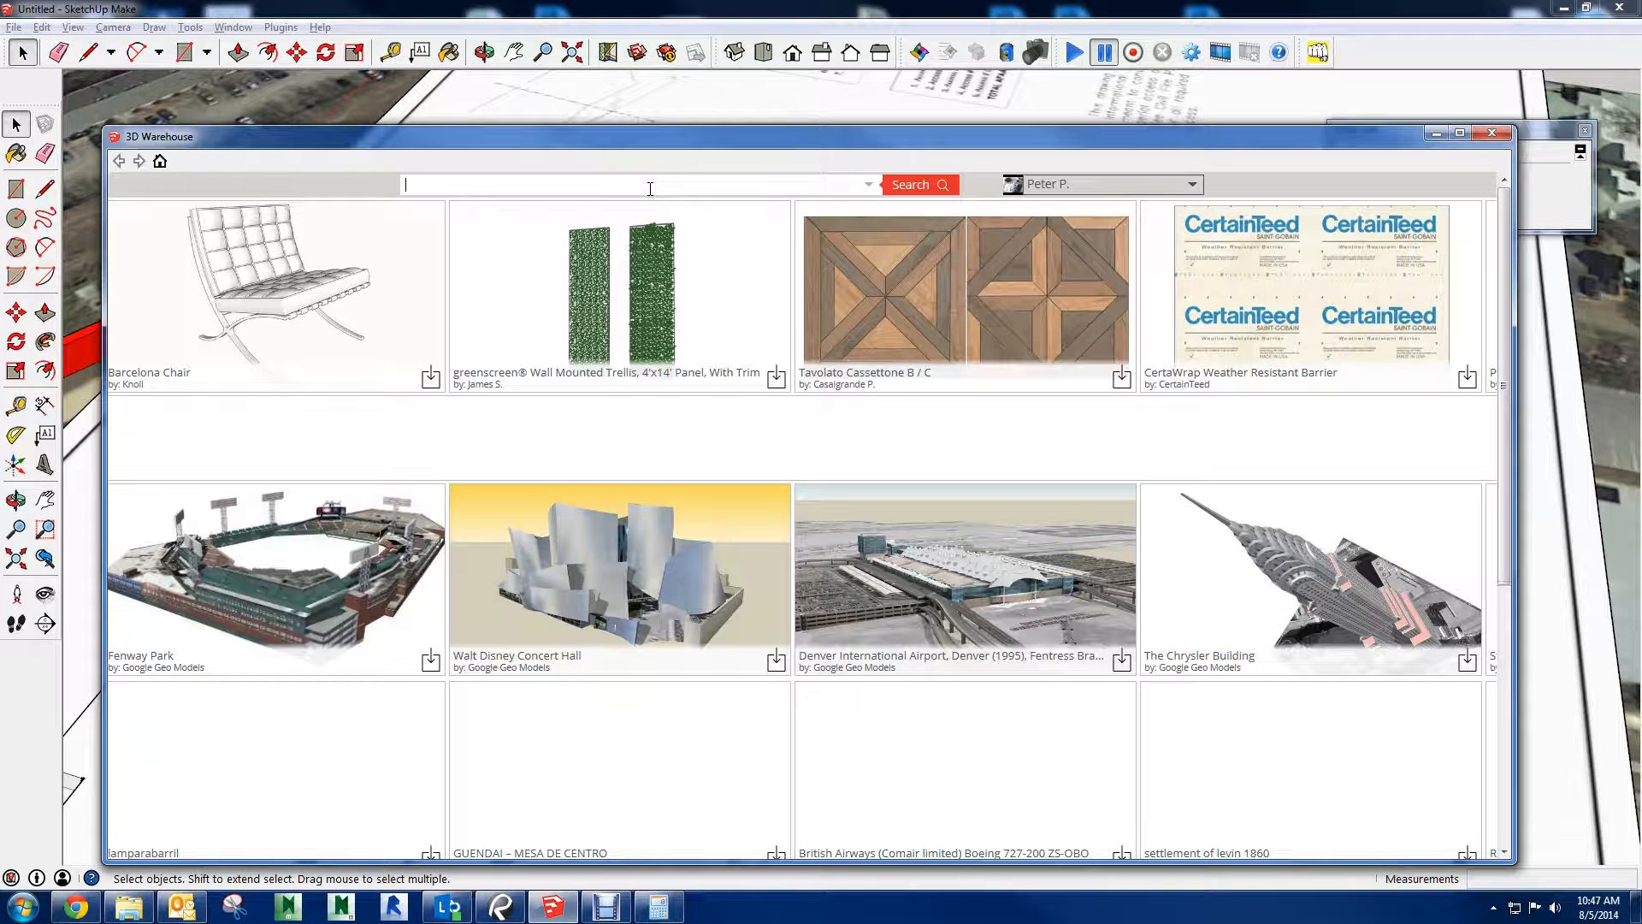
{"action": "type", "text": "tower cra"}
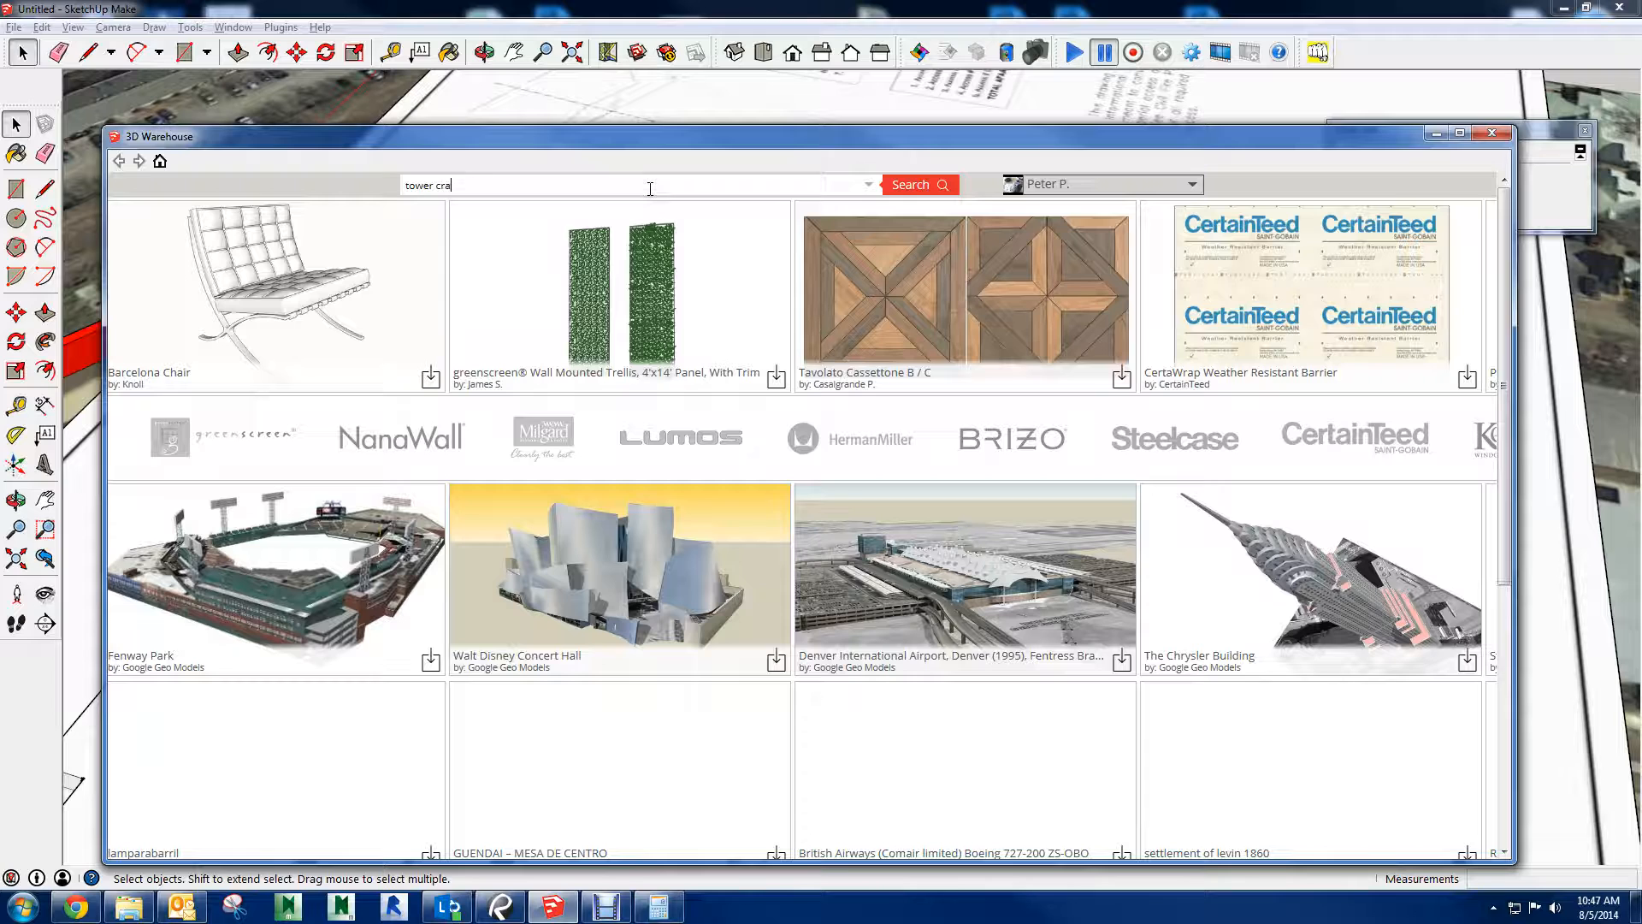
{"action": "type", "text": "ne"}
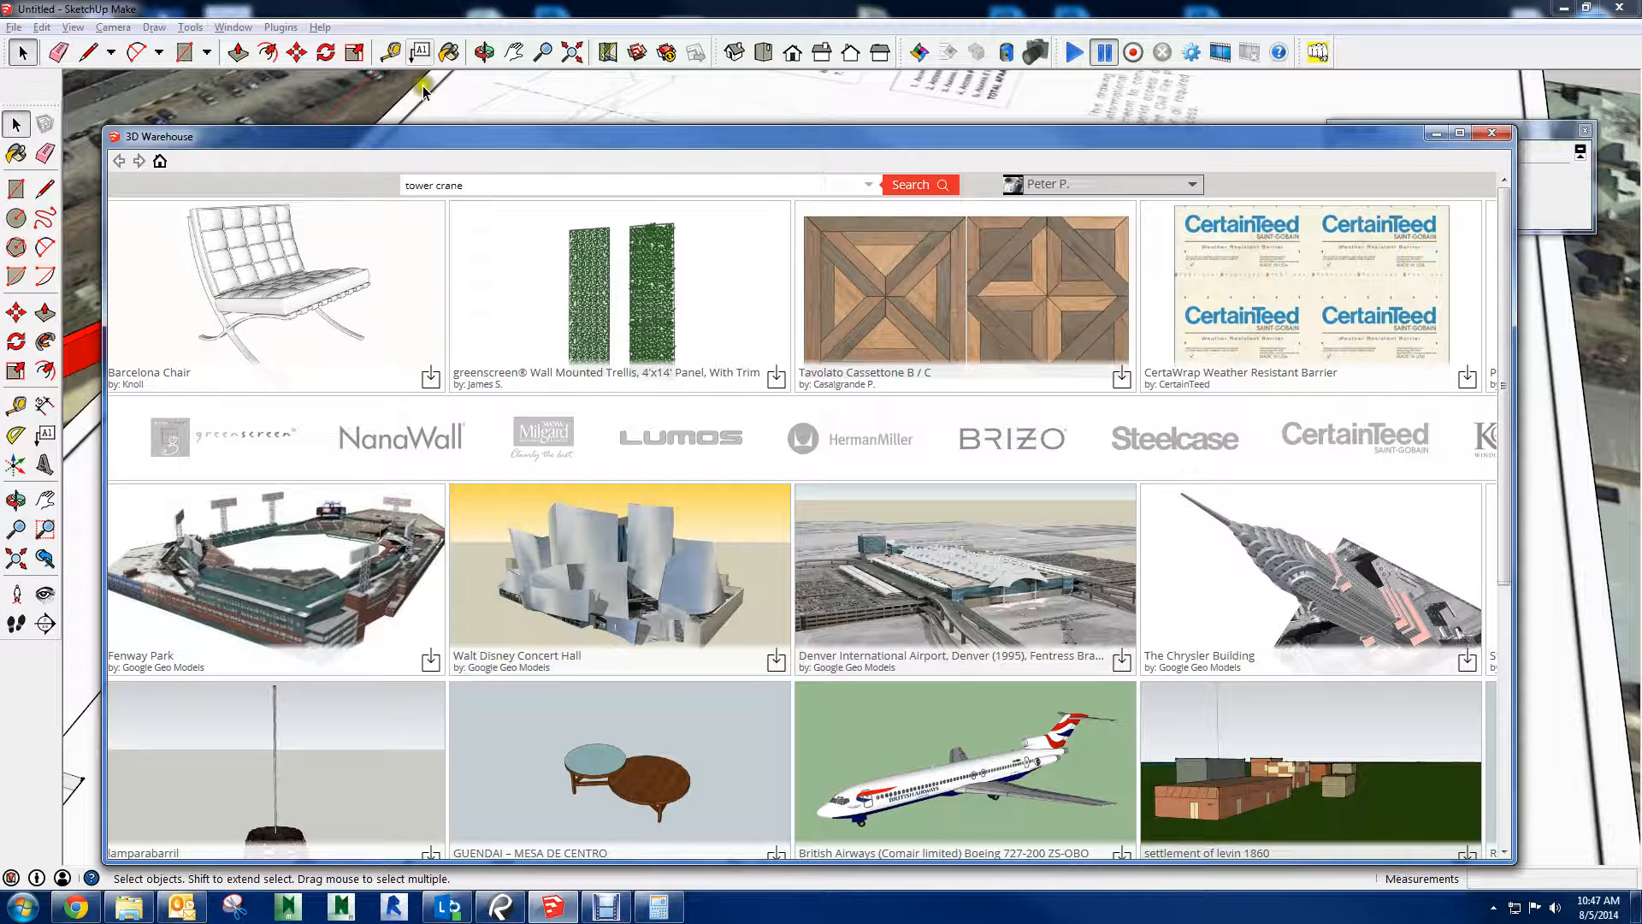
{"action": "left_click", "coordinate": [920, 185]}
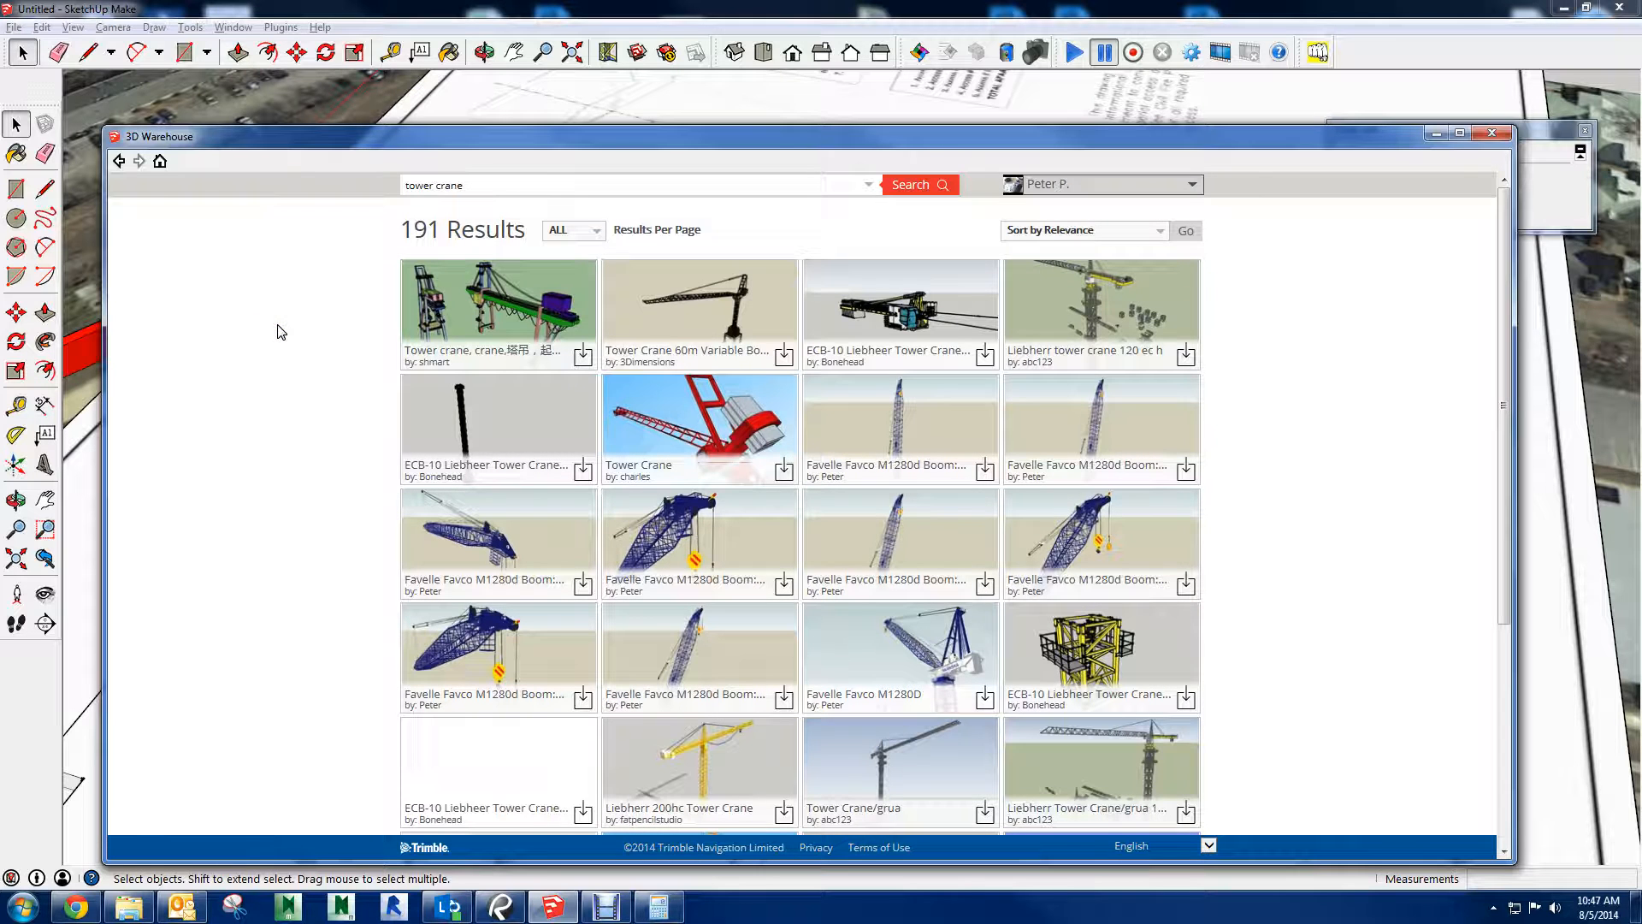
{"action": "left_click", "coordinate": [707, 217]}
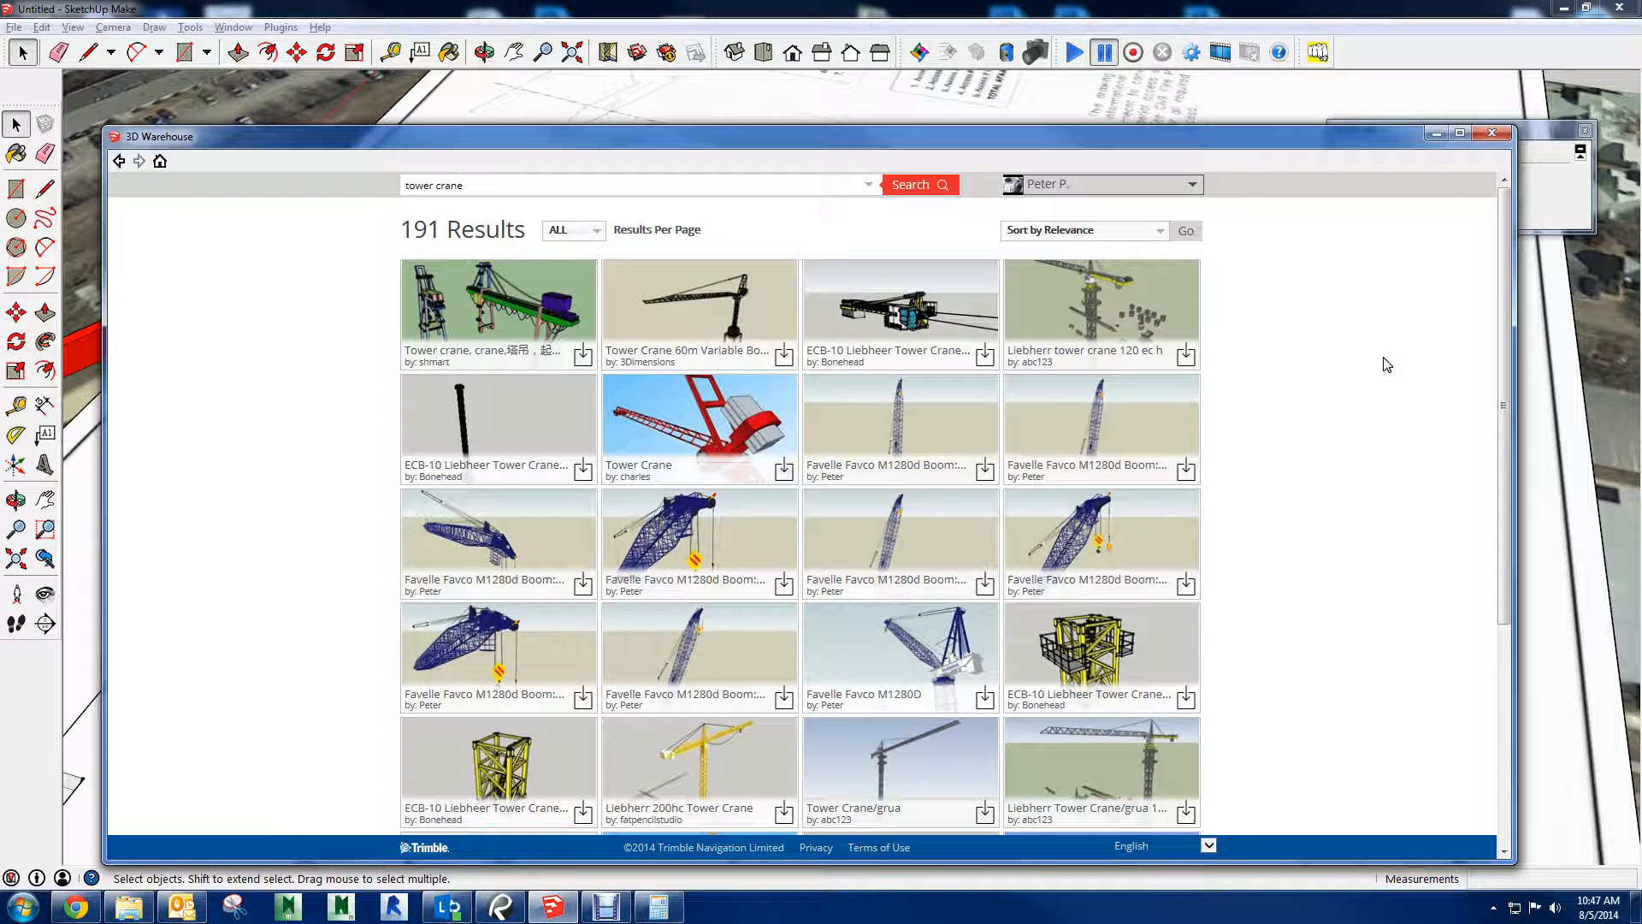
Open the model page of the yellow POTAIN tower crane from the search results and inspect its rotatable 3D preview
{"action": "scroll", "coordinate": [1386, 364], "scroll_direction": "down", "scroll_amount": 2}
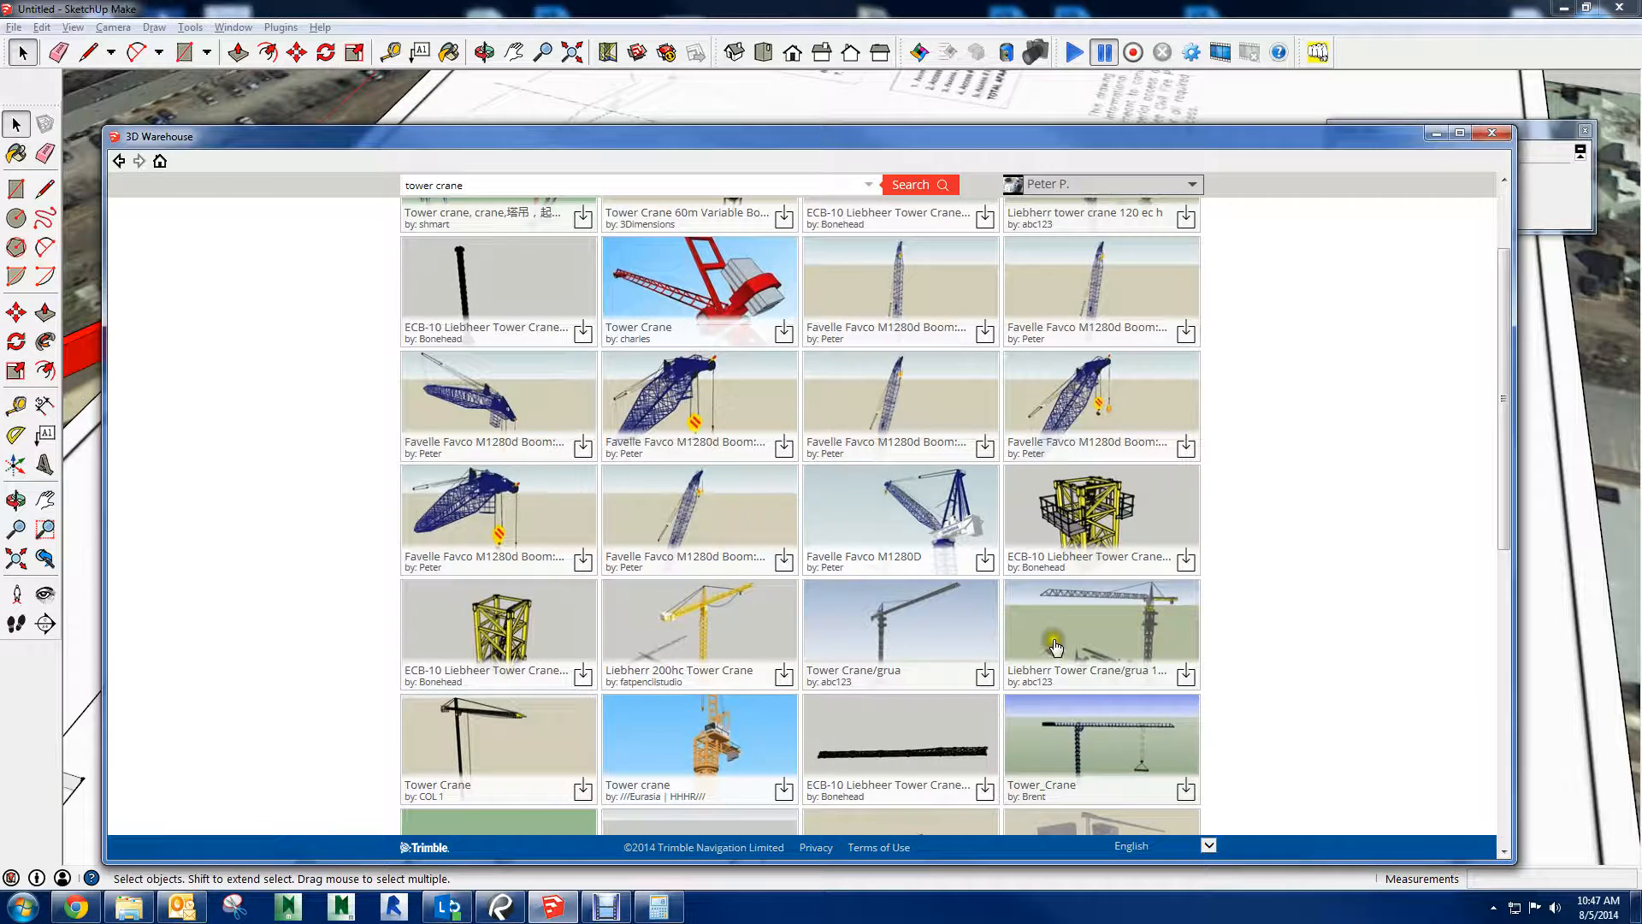
{"action": "scroll", "coordinate": [954, 627], "scroll_direction": "down", "scroll_amount": 4}
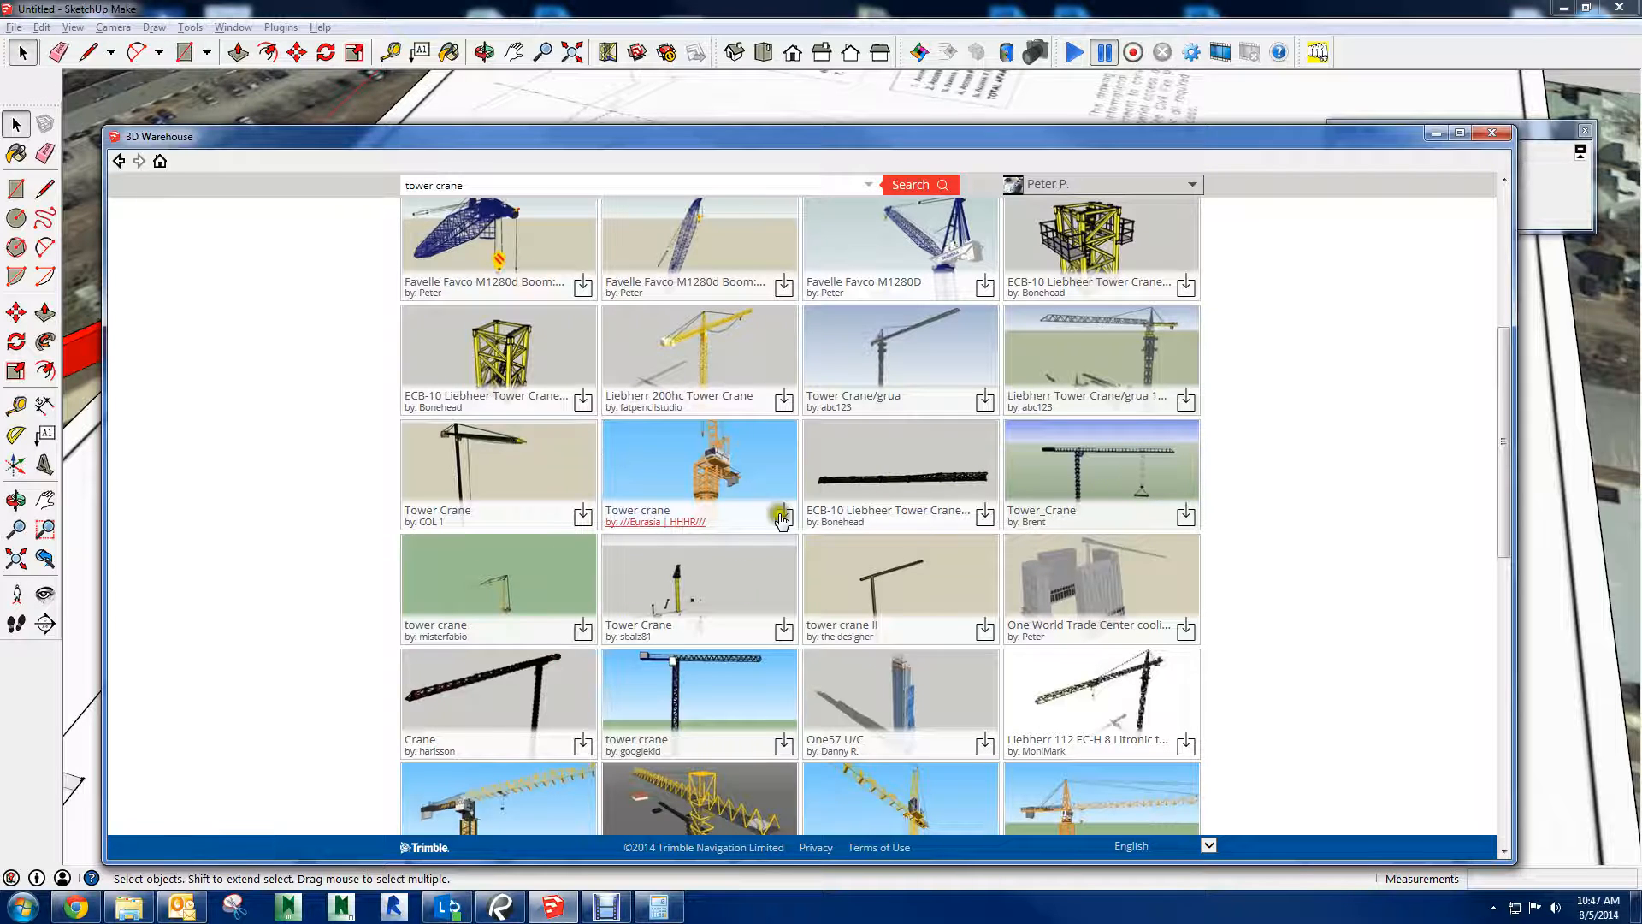
{"action": "scroll", "coordinate": [772, 588], "scroll_direction": "down", "scroll_amount": 3}
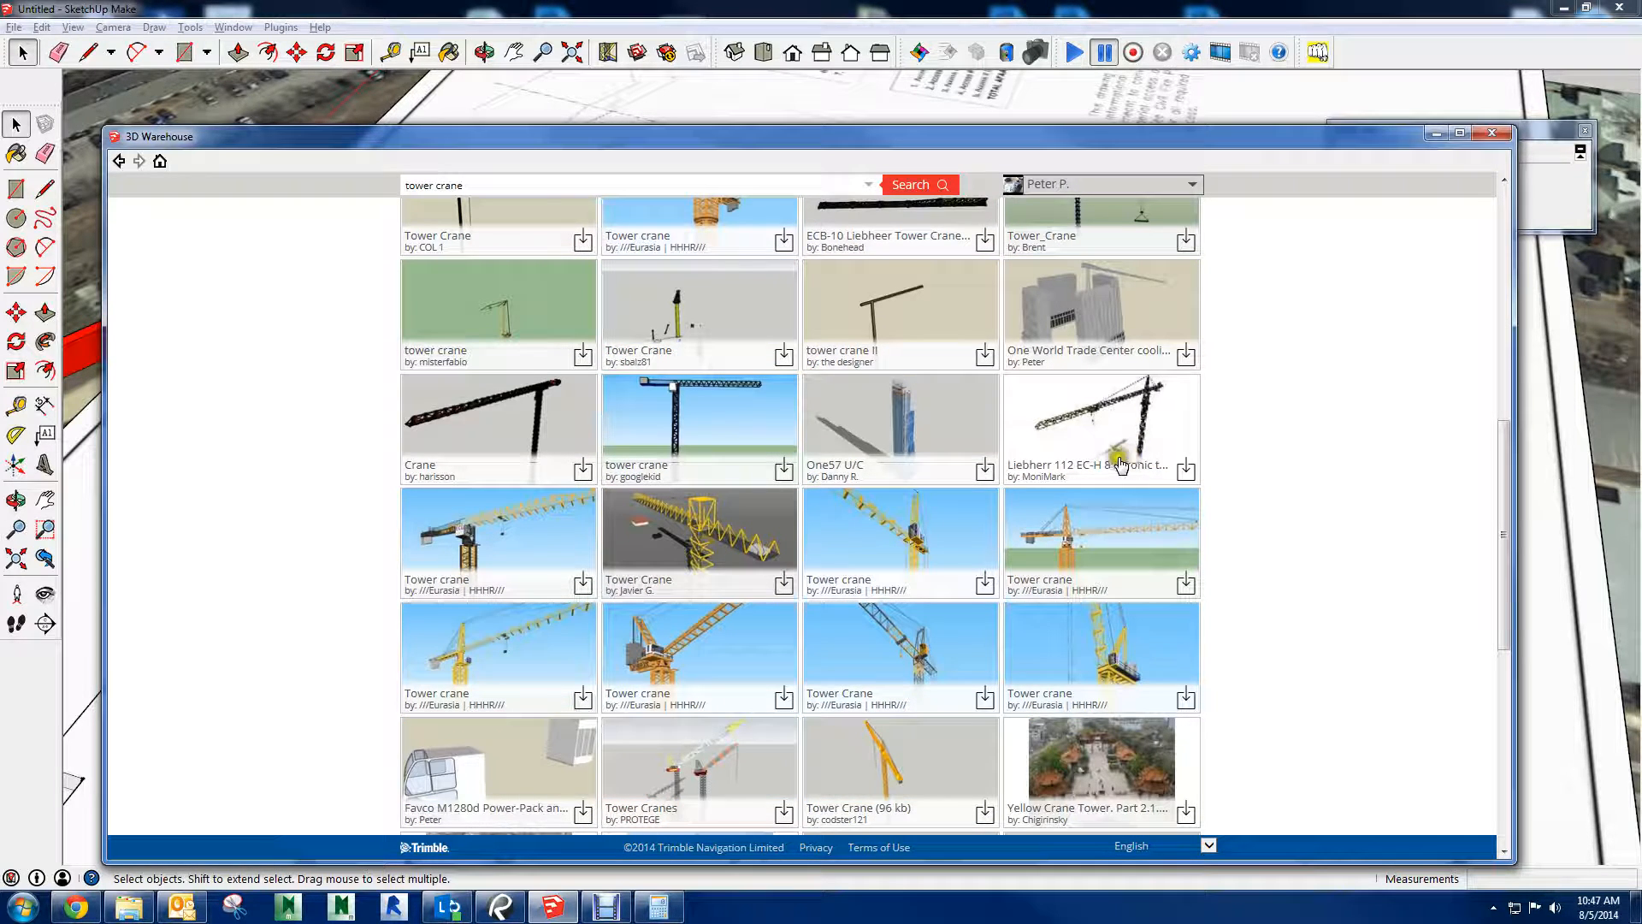
{"action": "scroll", "coordinate": [756, 639], "scroll_direction": "down", "scroll_amount": 3}
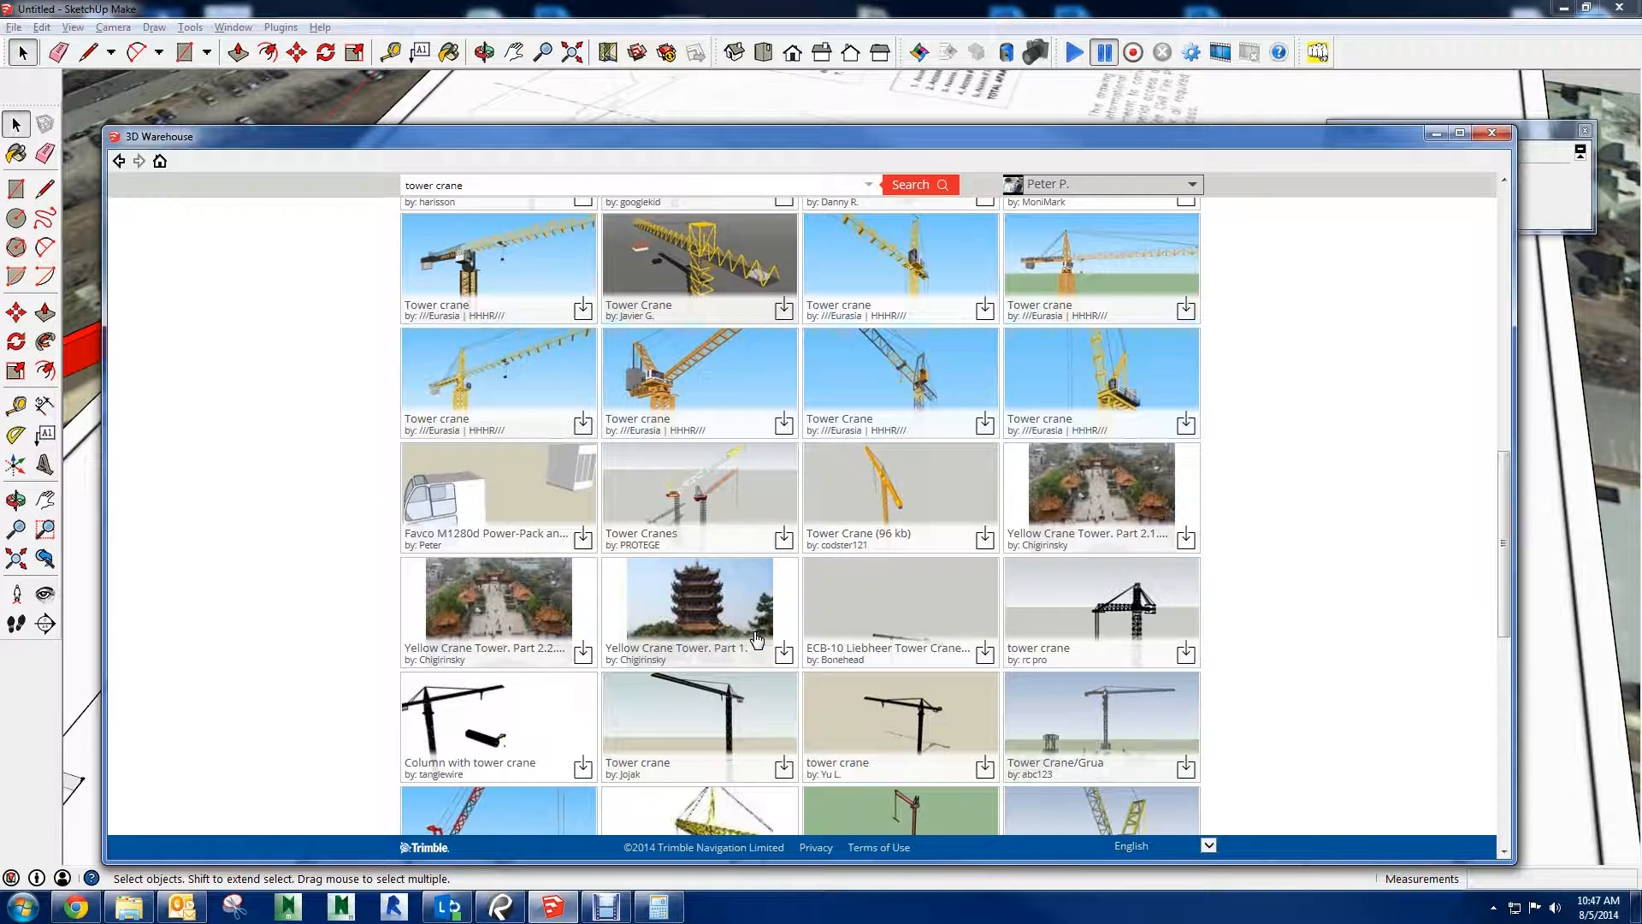
{"action": "scroll", "coordinate": [1300, 626], "scroll_direction": "up", "scroll_amount": 2}
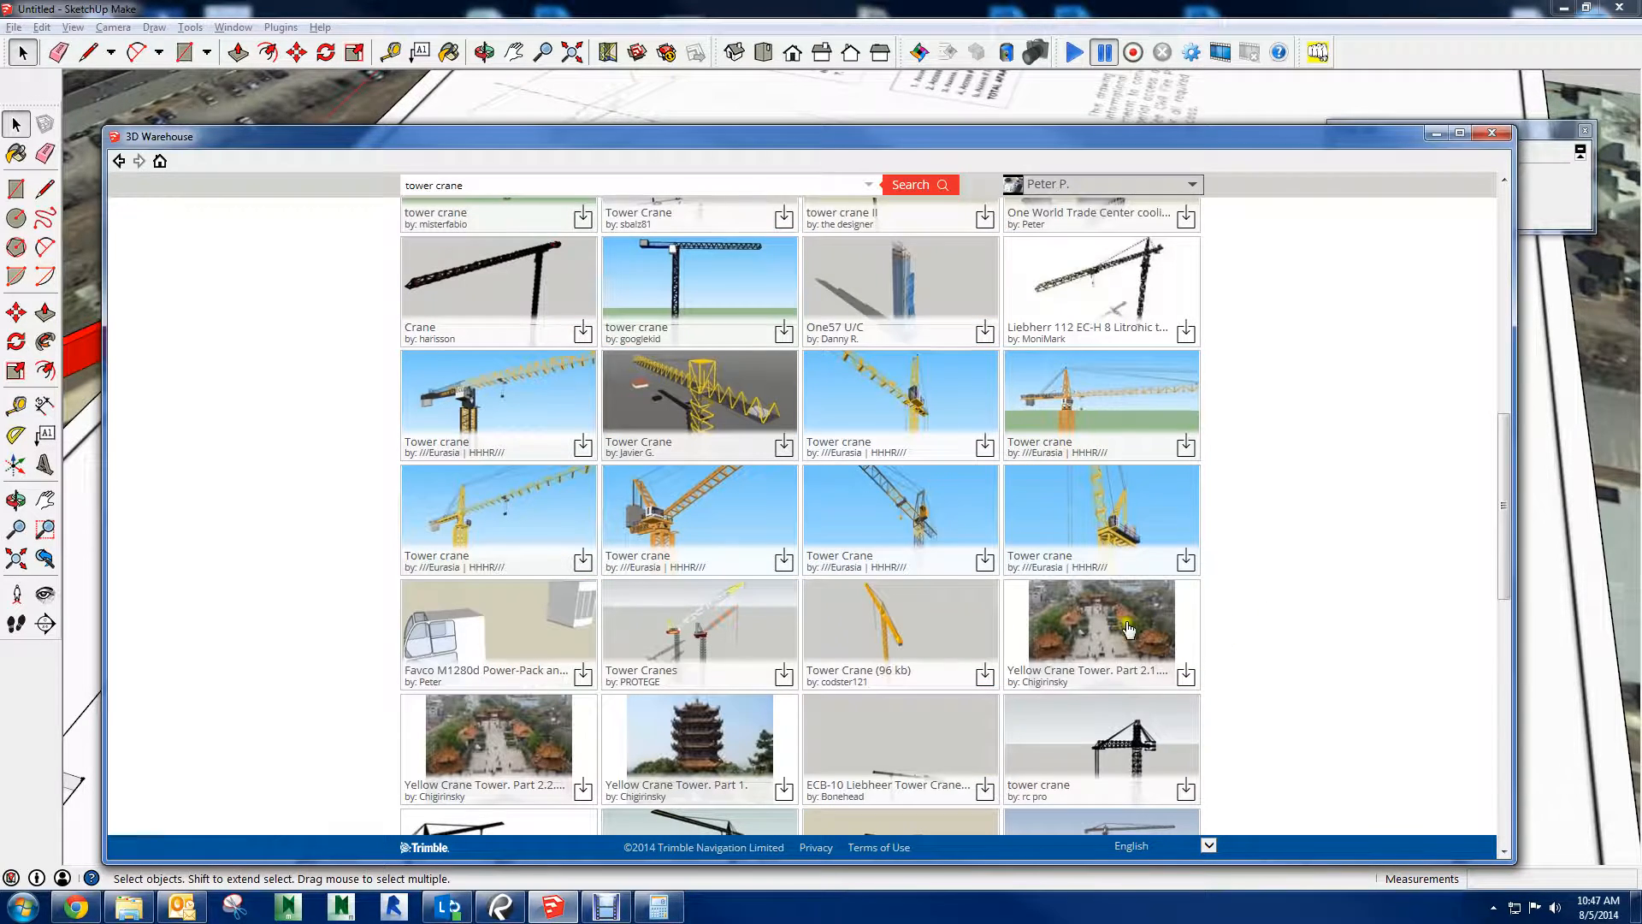
{"action": "left_click", "coordinate": [584, 564]}
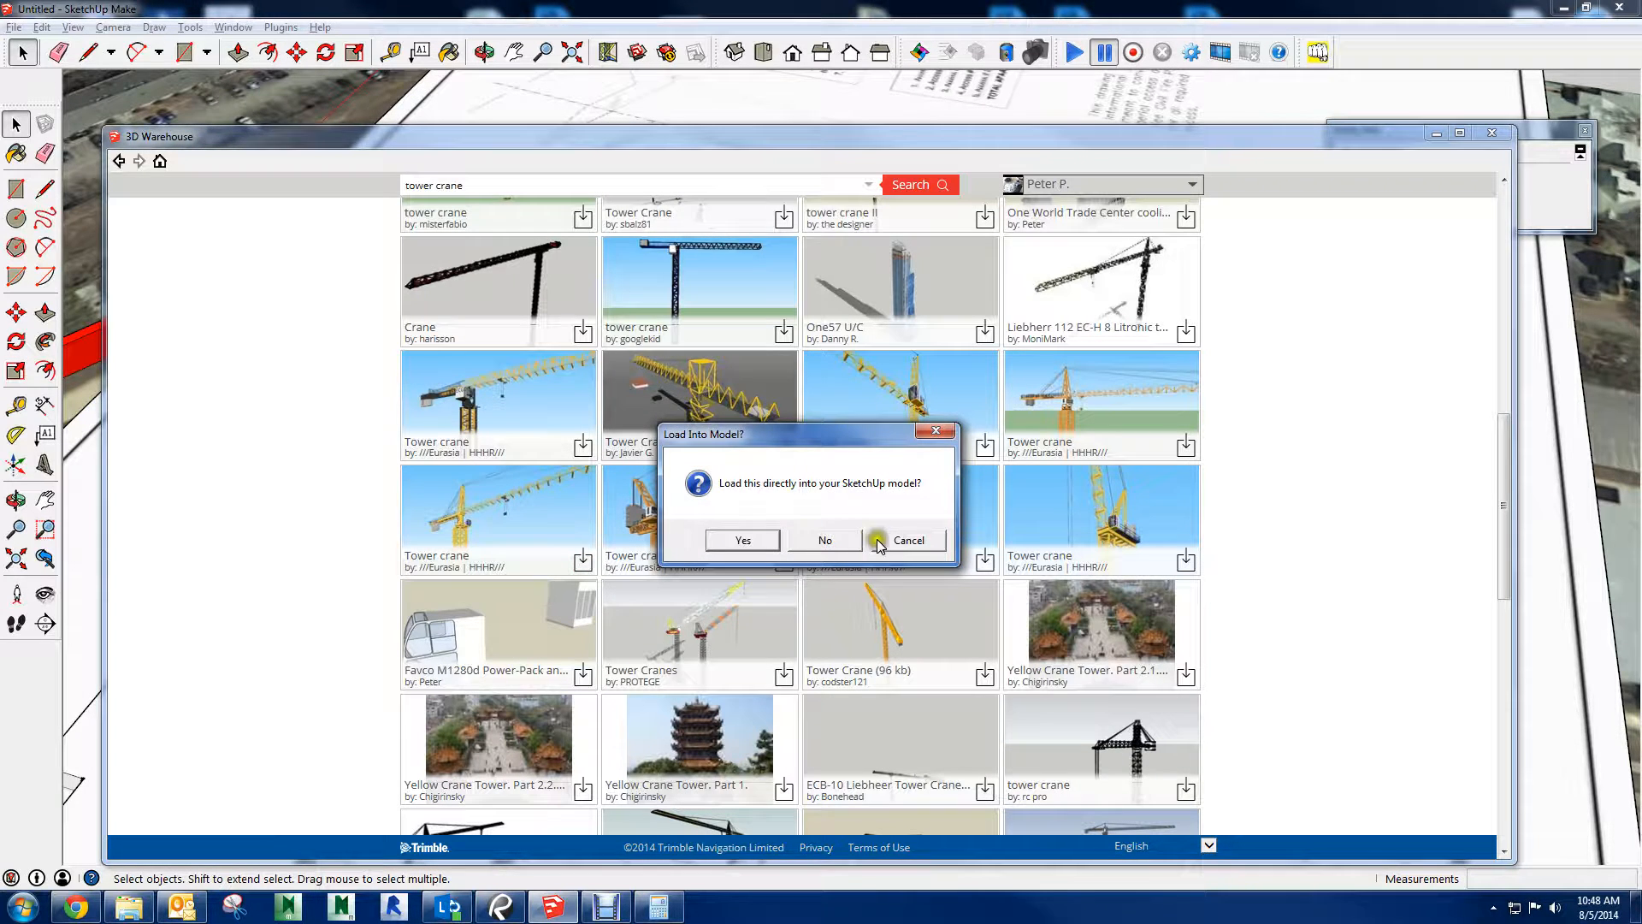
{"action": "left_click", "coordinate": [879, 541]}
{"action": "left_click", "coordinate": [518, 513]}
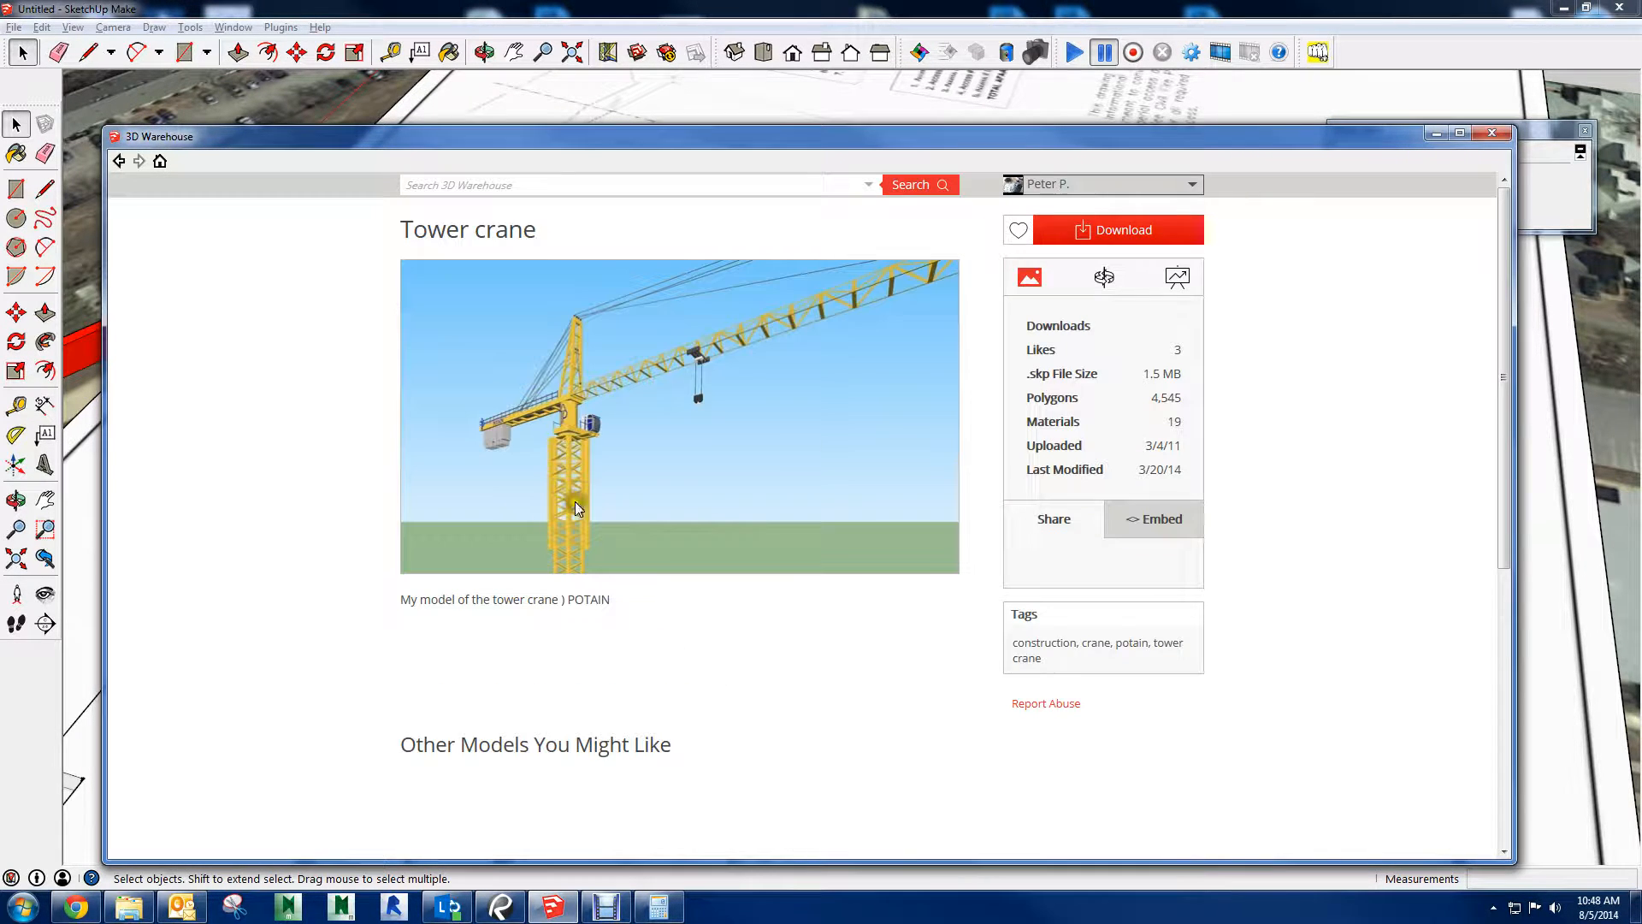
{"action": "left_click", "coordinate": [1101, 282]}
{"action": "left_click_drag", "start_coordinate": [596, 496], "coordinate": [693, 527]}
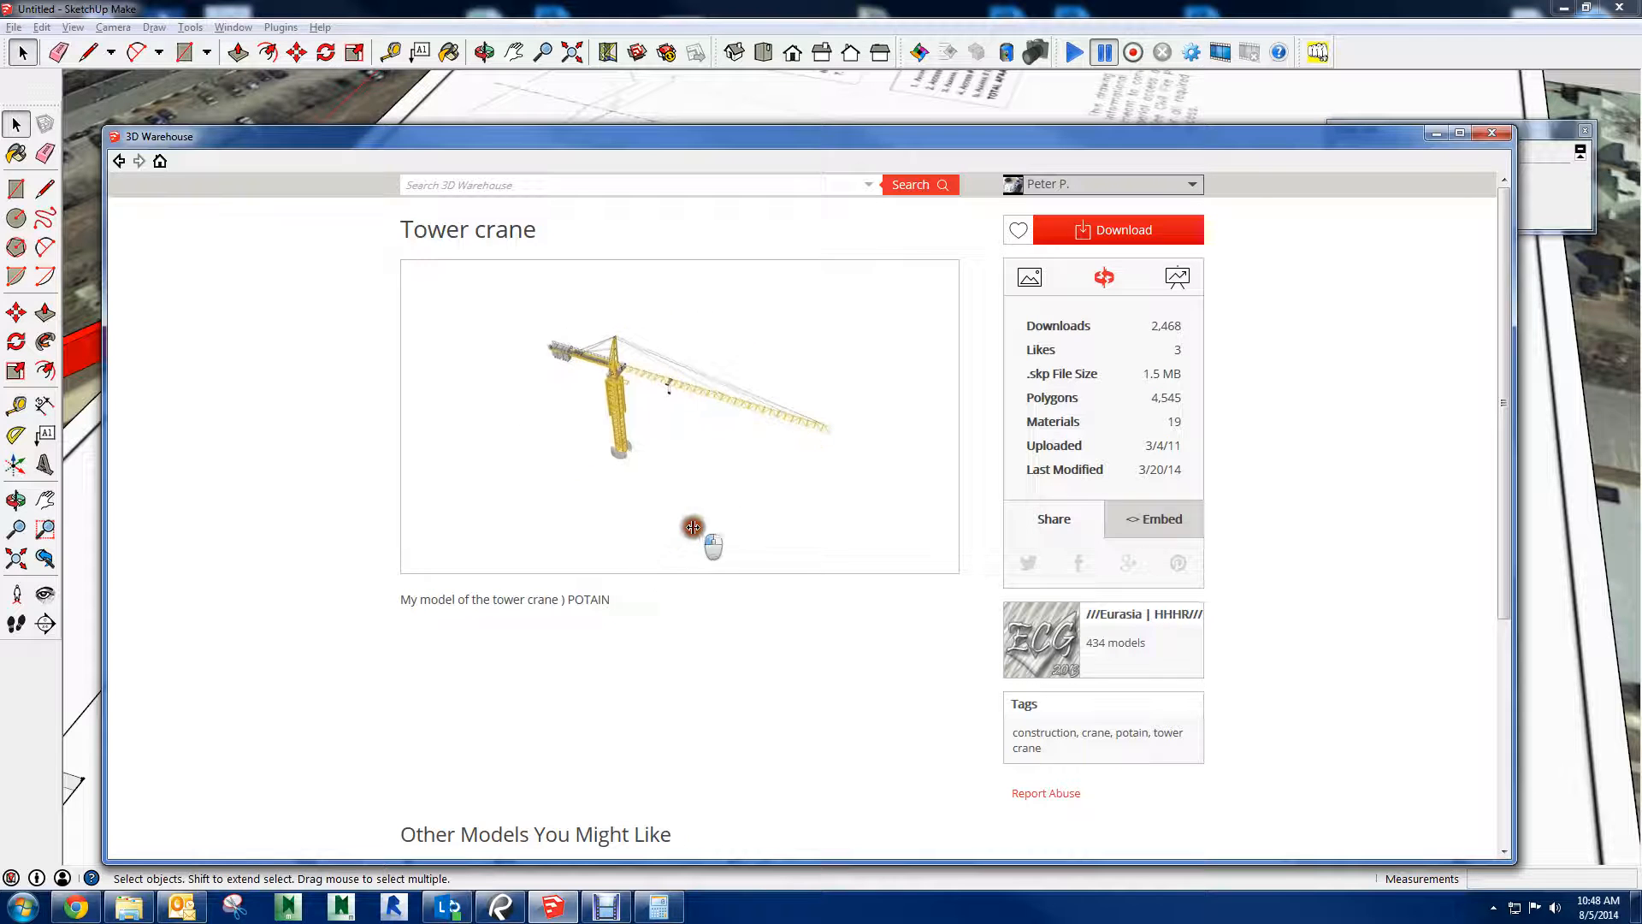
Try to download the yellow POTAIN tower crane directly into the site model
{"action": "left_click", "coordinate": [1076, 234]}
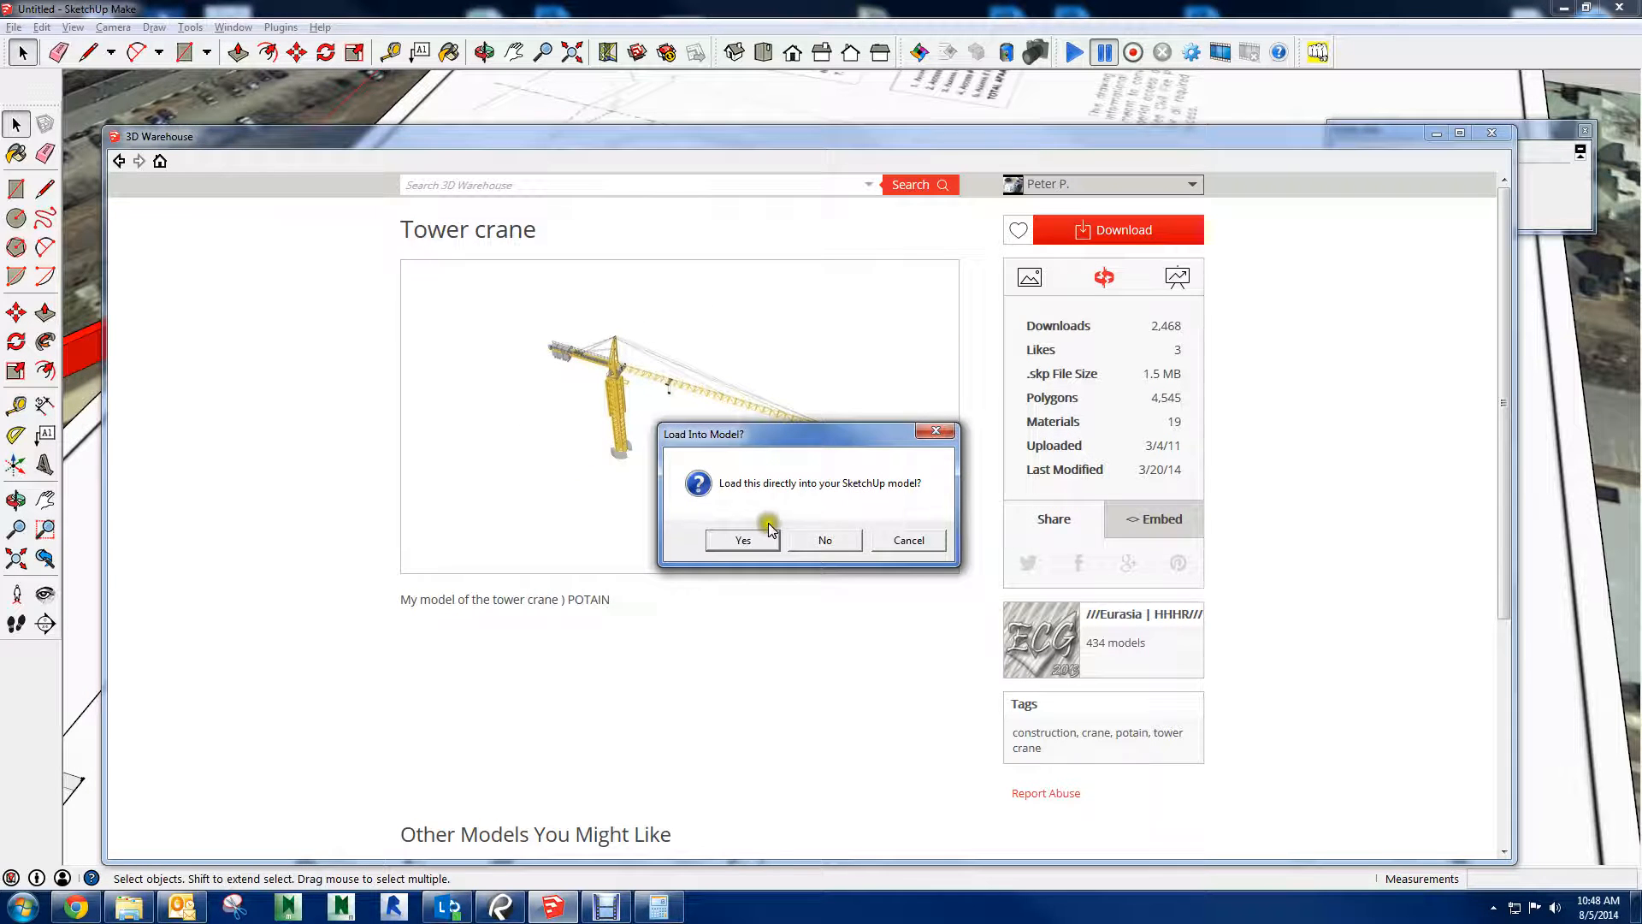
{"action": "left_click", "coordinate": [742, 539]}
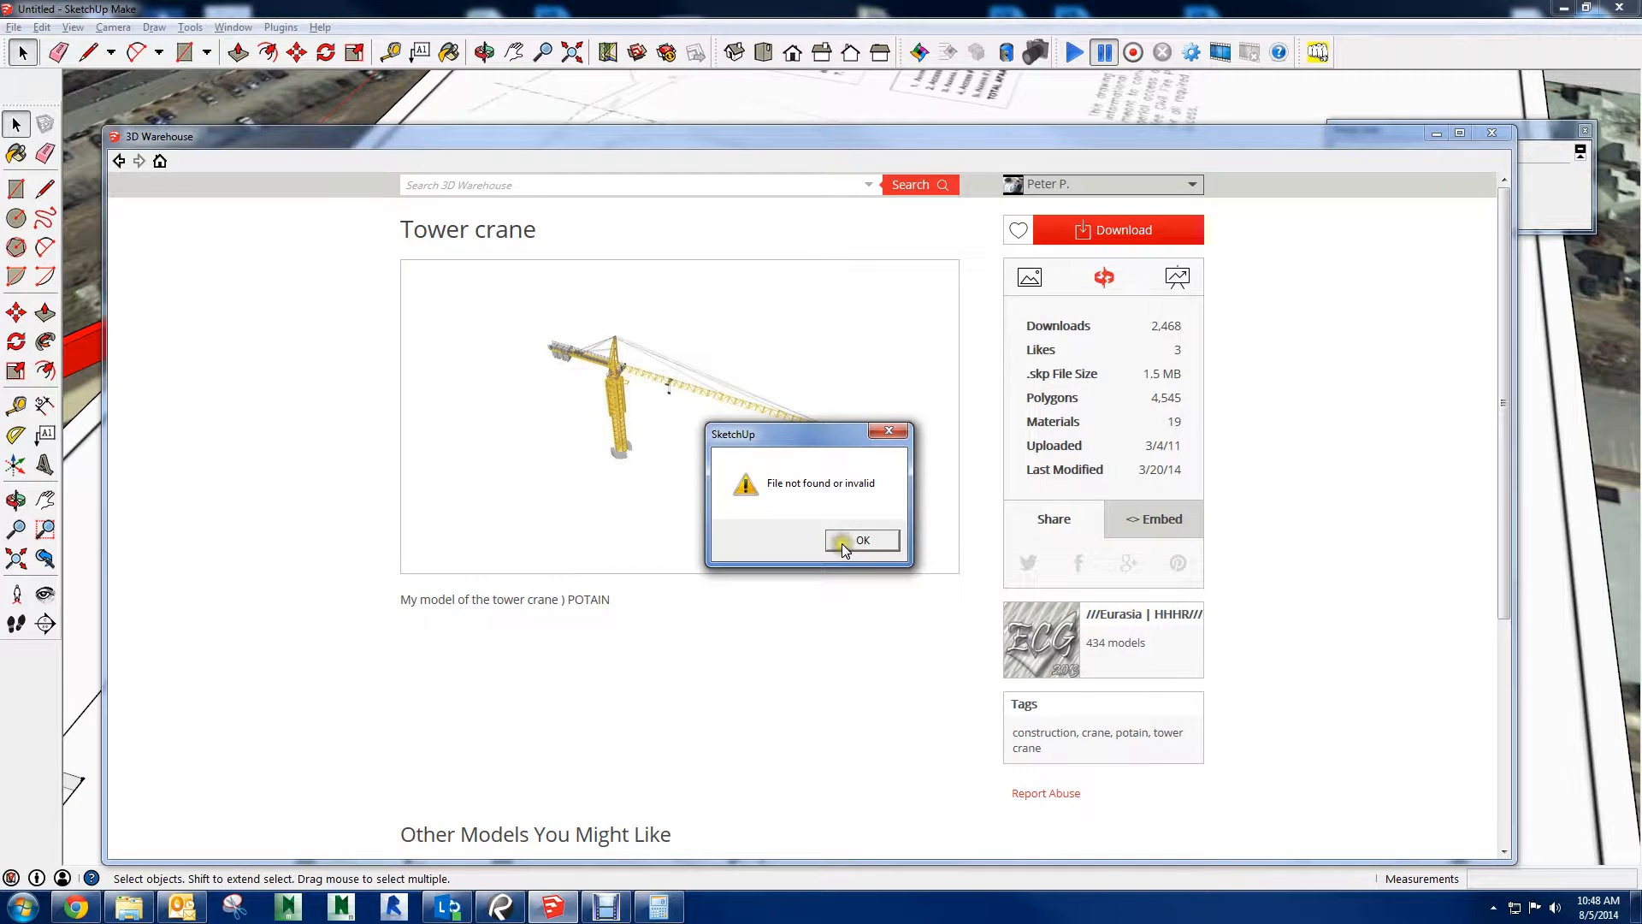
{"action": "left_click", "coordinate": [843, 541]}
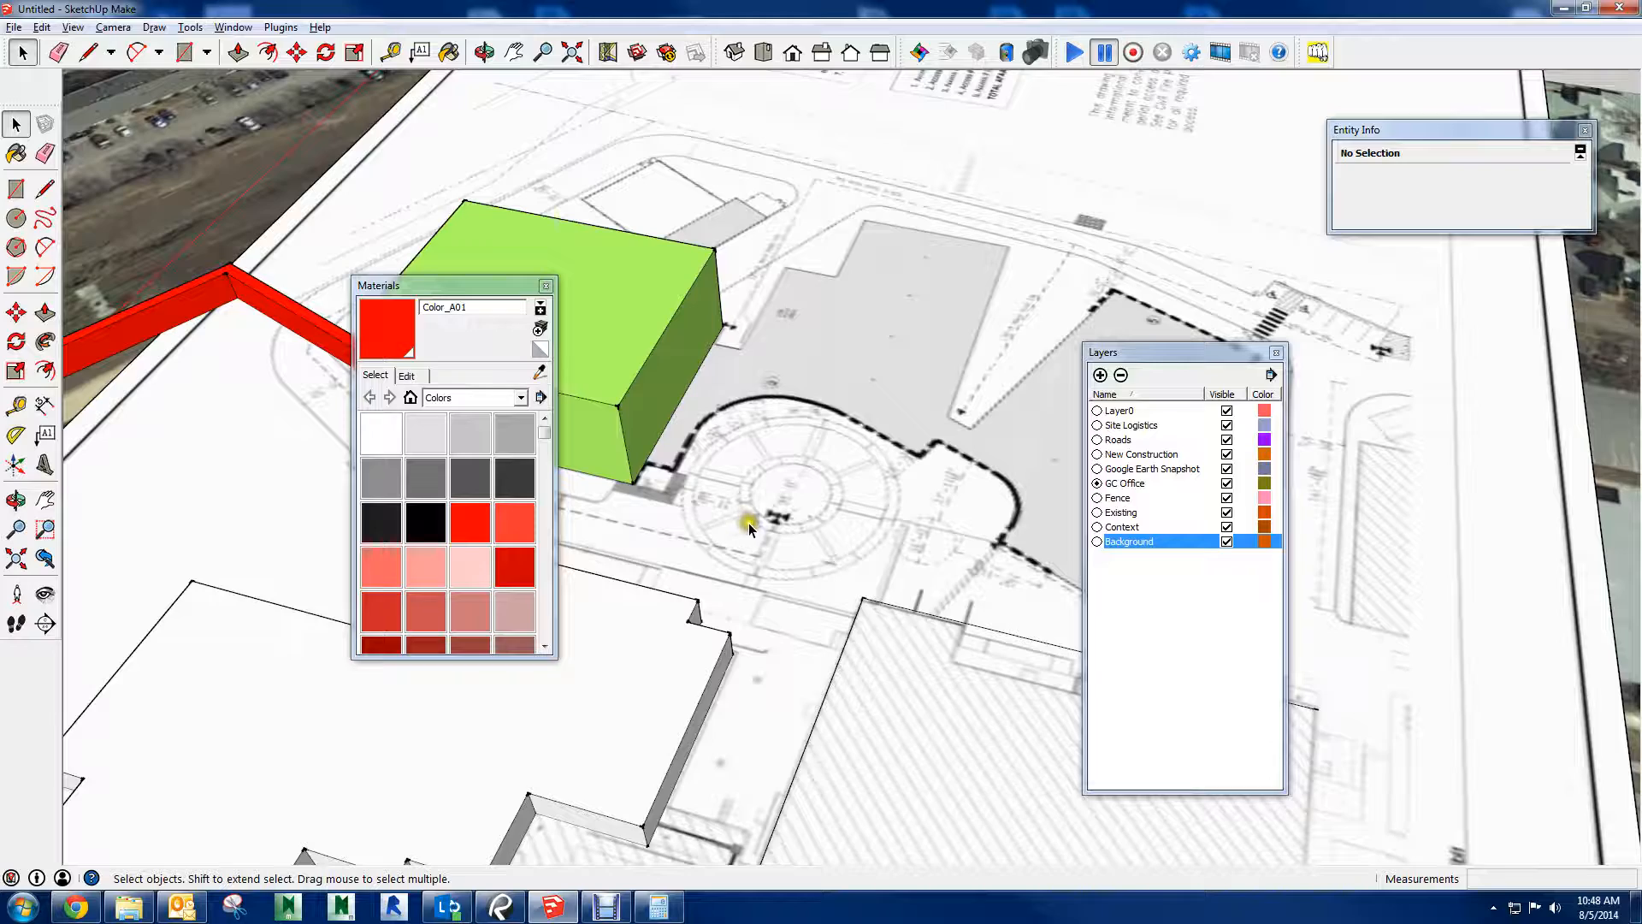
{"action": "middle_click_drag", "start_coordinate": [823, 474], "coordinate": [886, 495]}
{"action": "left_click", "coordinate": [819, 517]}
{"action": "scroll", "coordinate": [859, 475], "scroll_direction": "down", "scroll_amount": 5}
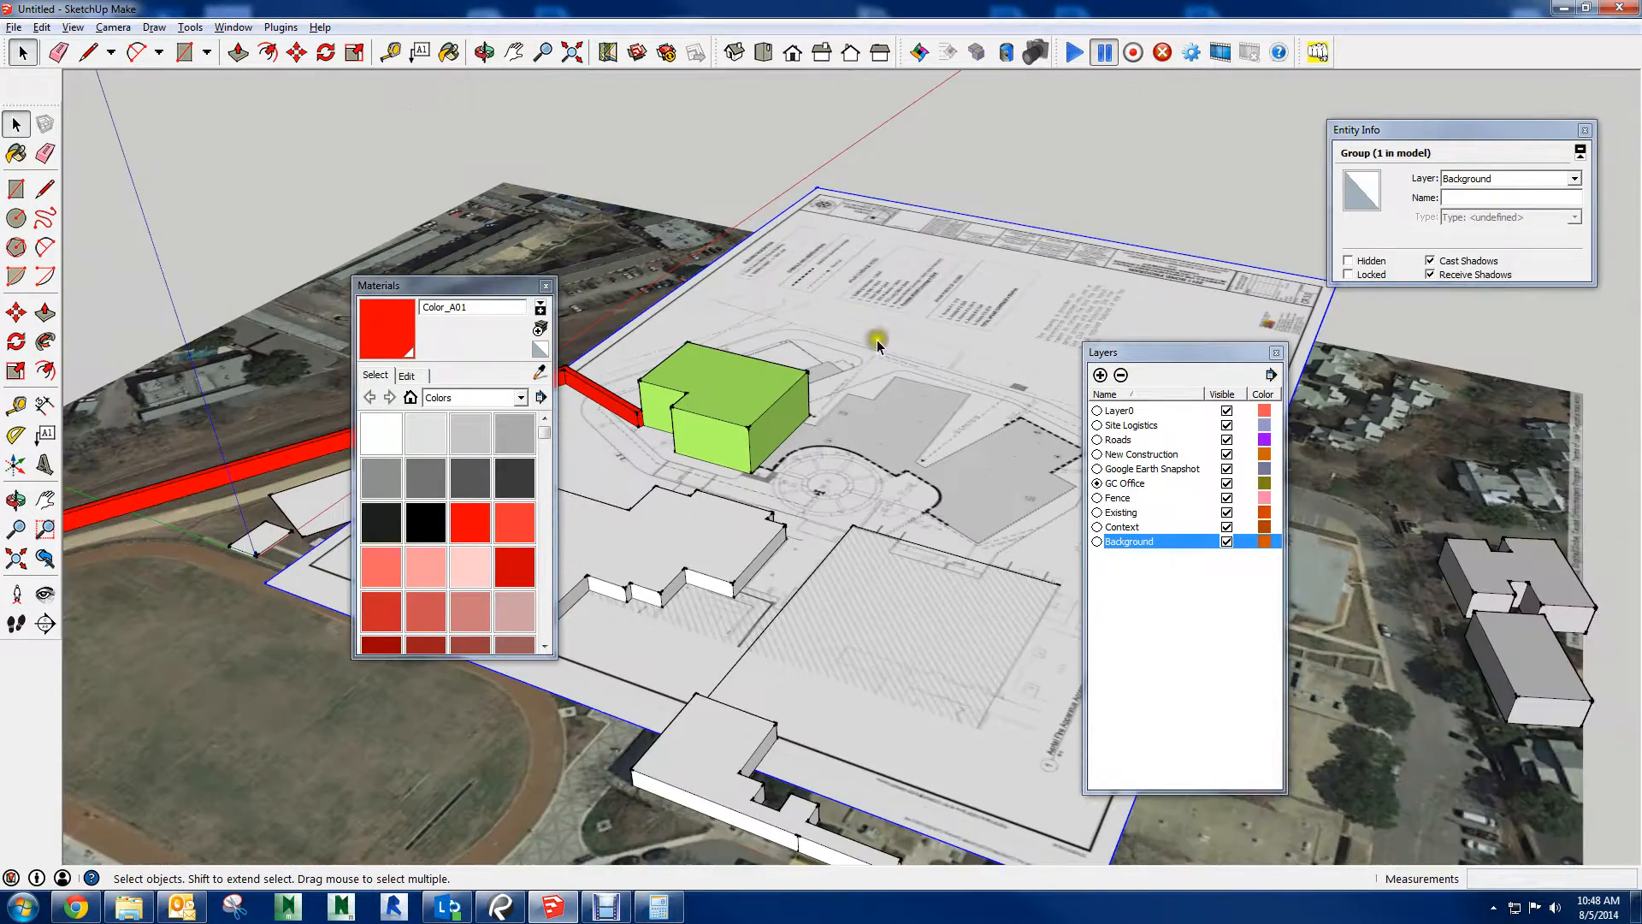
{"action": "left_click", "coordinate": [962, 163]}
{"action": "middle_click_drag", "start_coordinate": [1016, 158], "coordinate": [680, 239]}
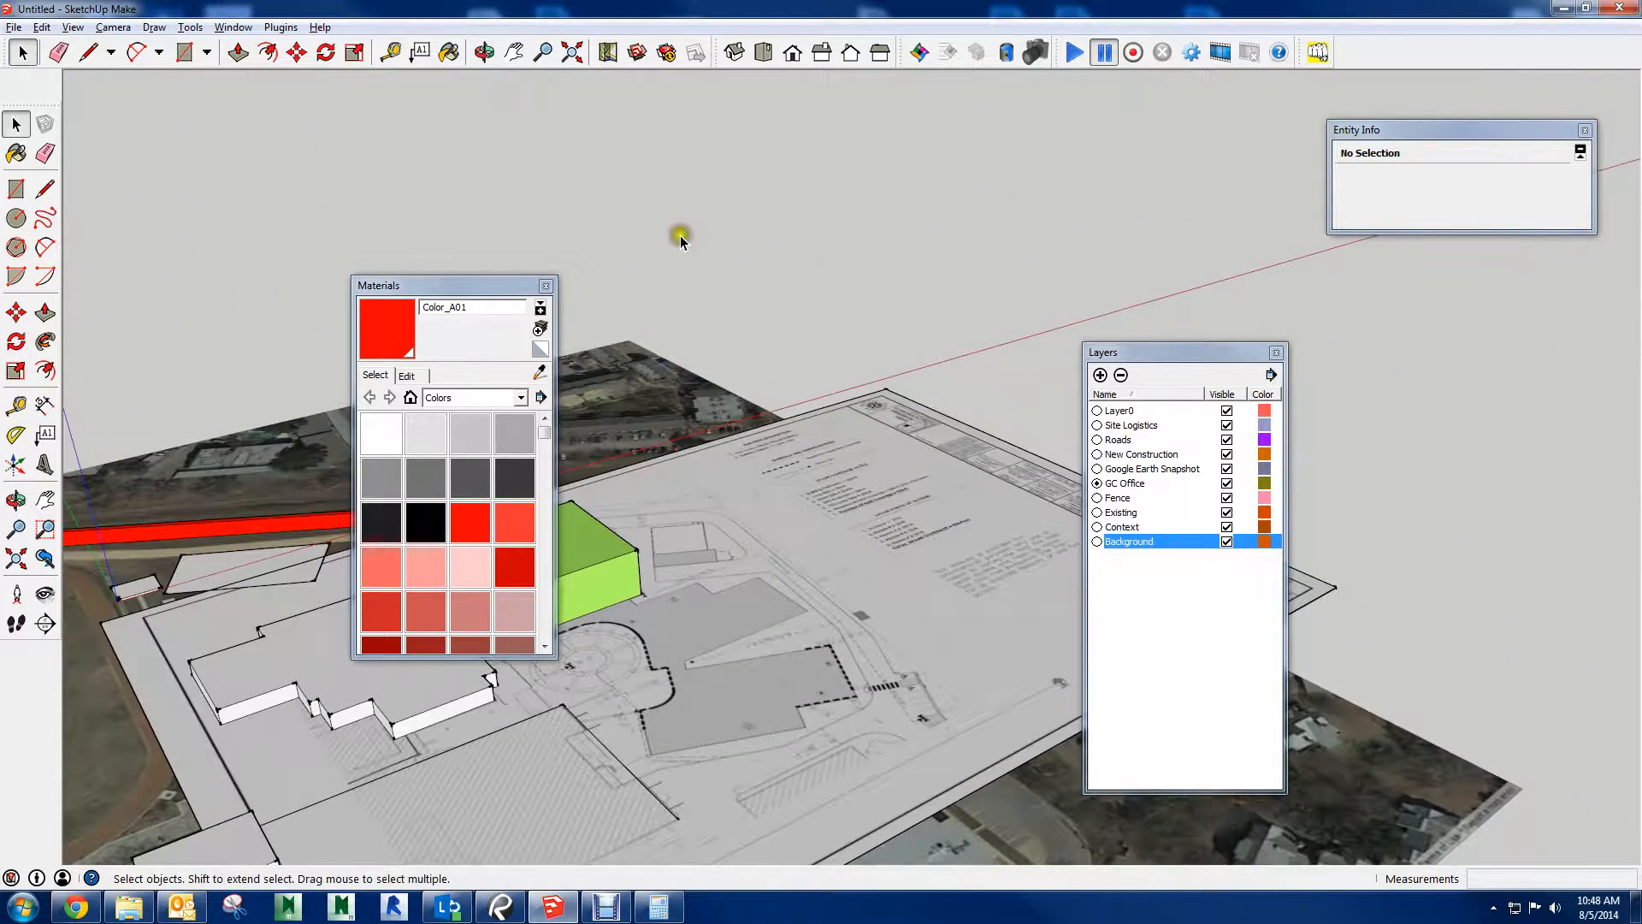
Reopen the 3D Warehouse and search for "tower crane" again
{"action": "left_click", "coordinate": [636, 53]}
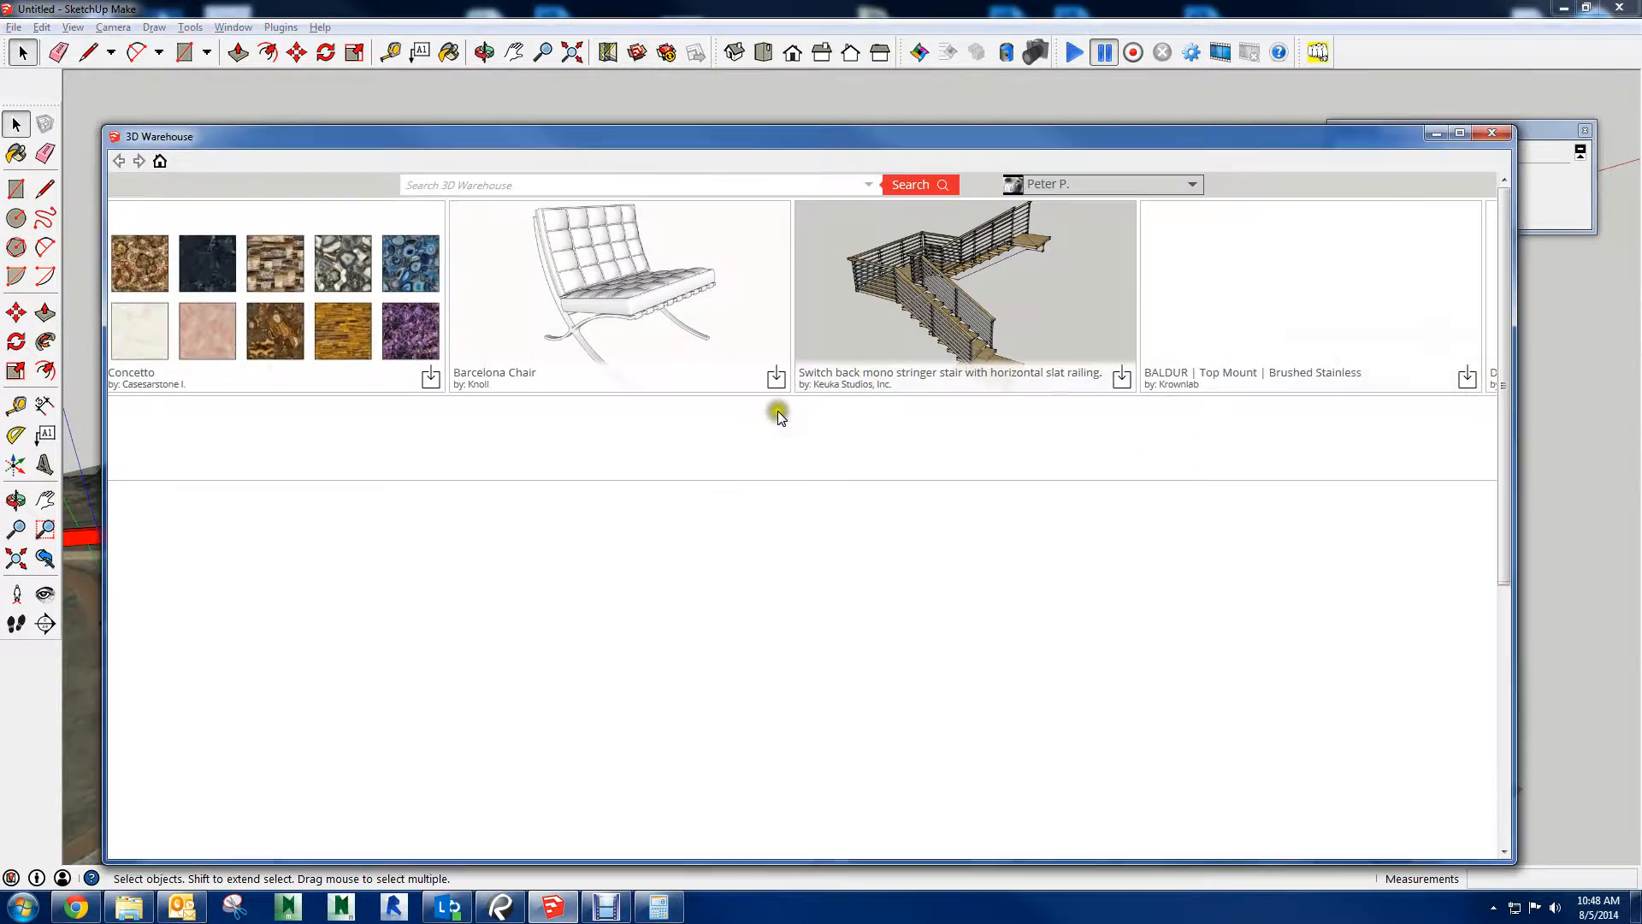
{"action": "left_click", "coordinate": [608, 175]}
{"action": "type", "text": "tower crane"}
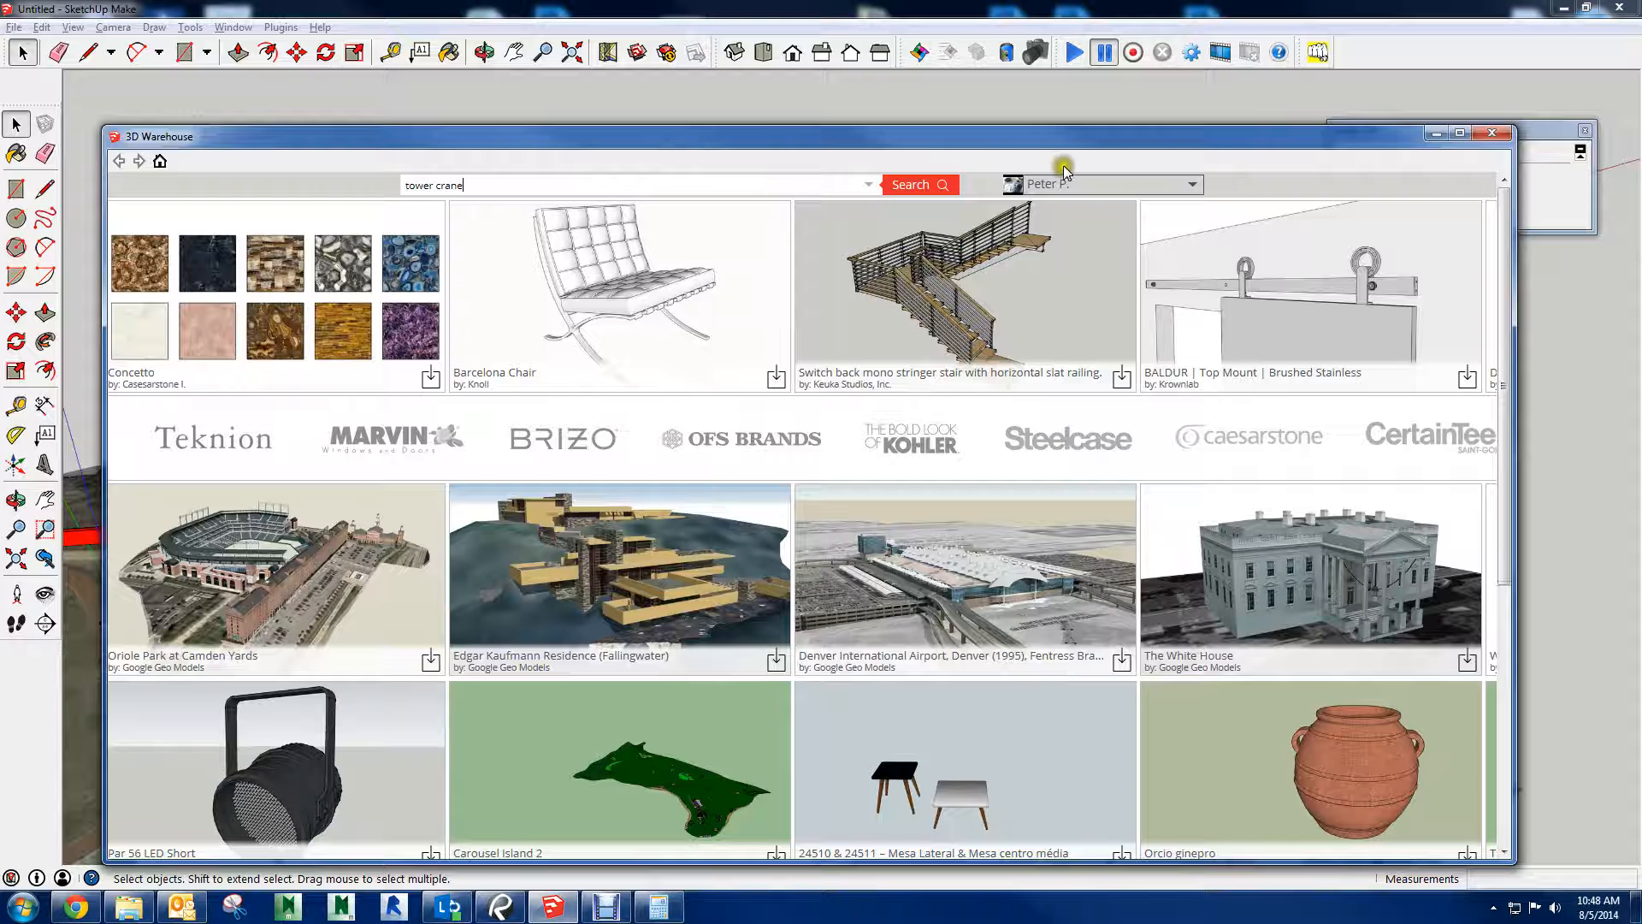
{"action": "left_click", "coordinate": [929, 185]}
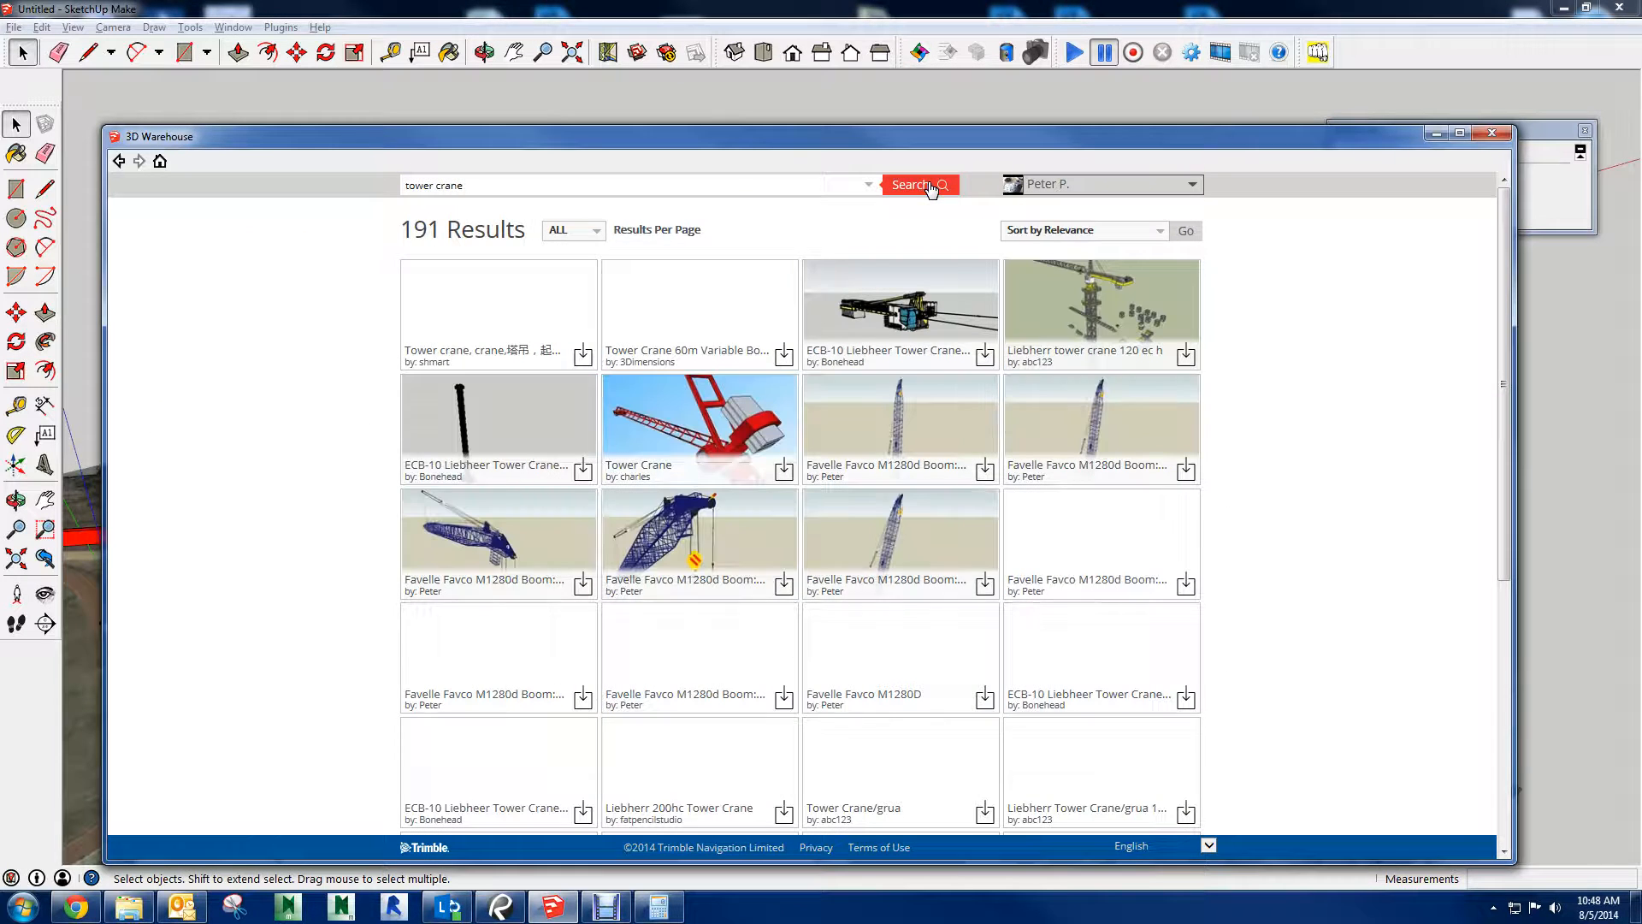
Open the orange LIEBHERR tower crane from the results and try to load it directly into the site model
{"action": "scroll", "coordinate": [539, 240], "scroll_direction": "down", "scroll_amount": 5}
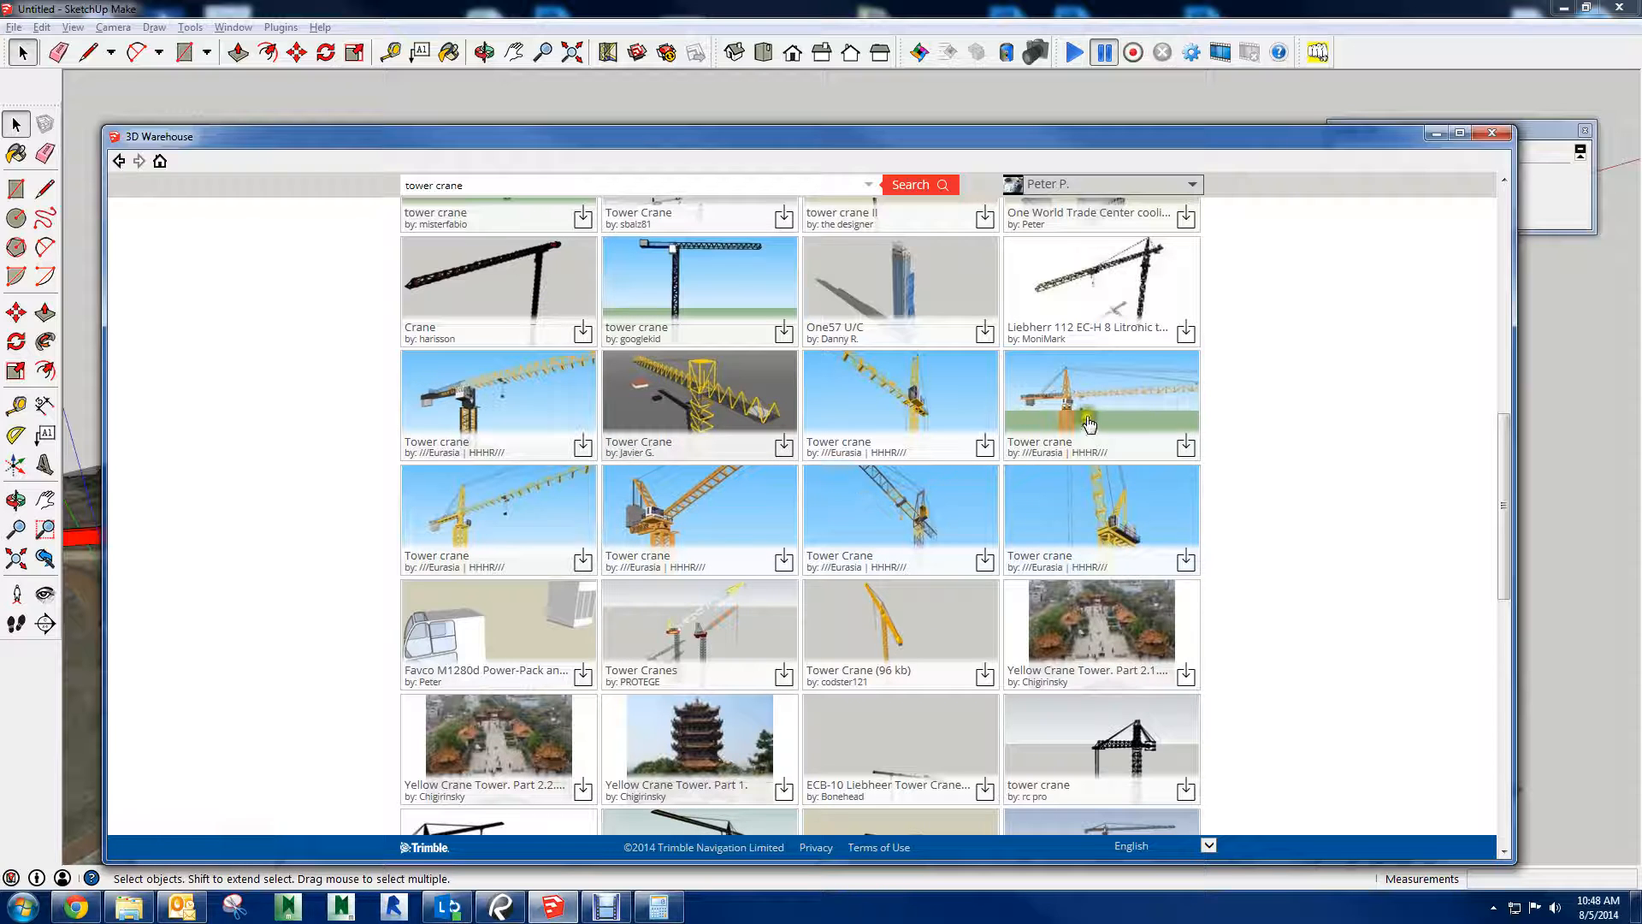
{"action": "left_click", "coordinate": [1147, 413]}
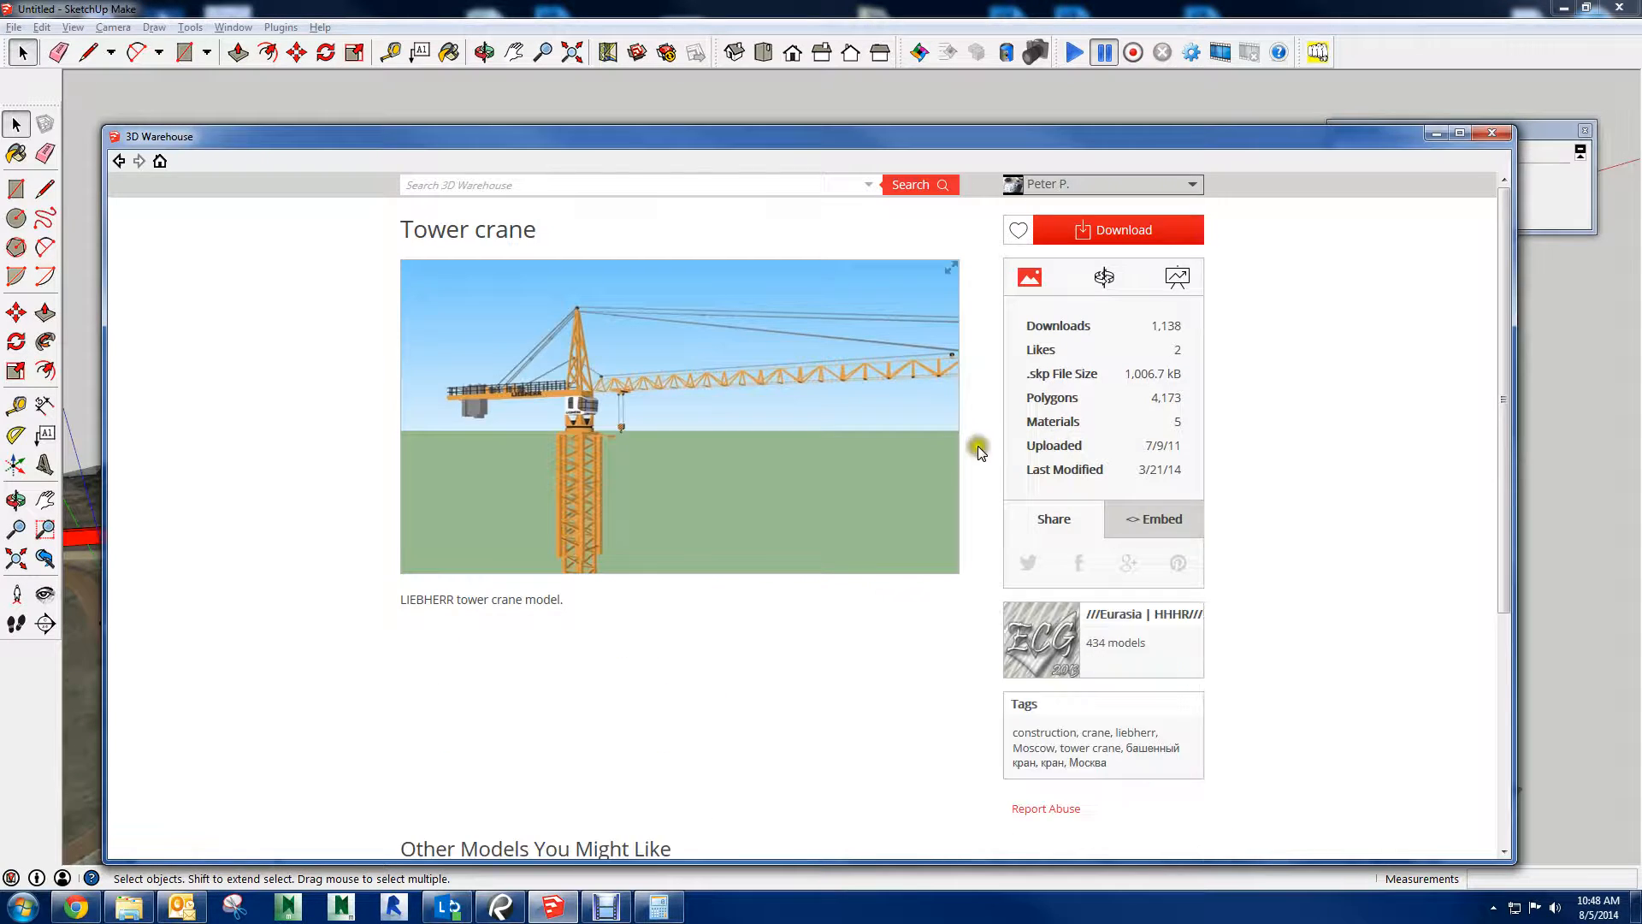
{"action": "left_click", "coordinate": [1117, 240]}
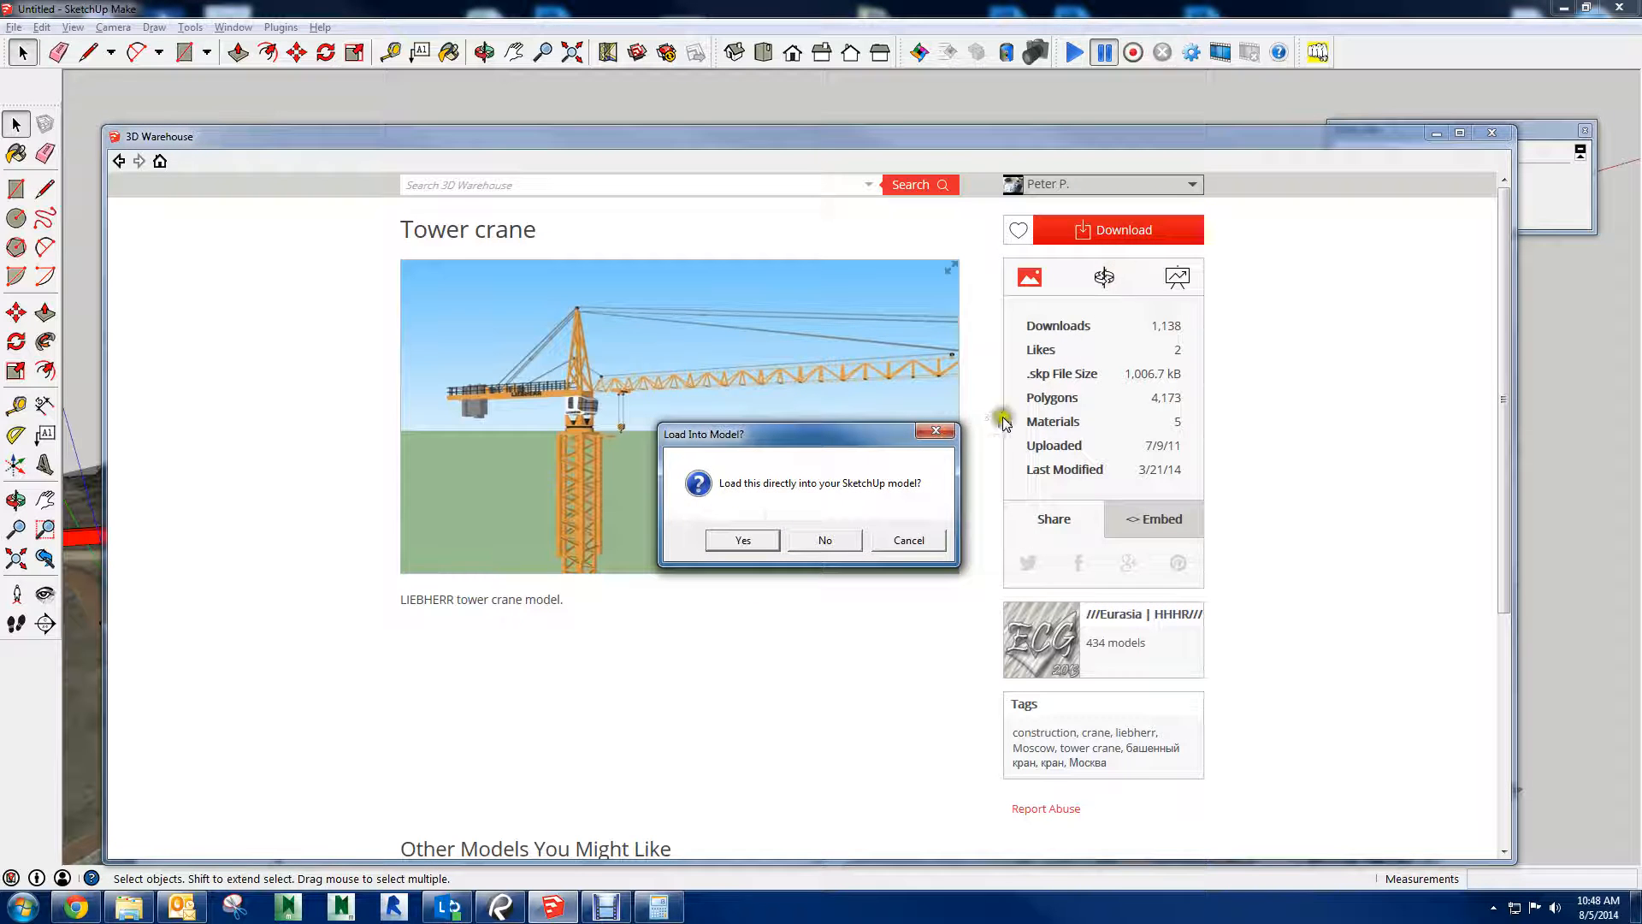
{"action": "left_click", "coordinate": [759, 537]}
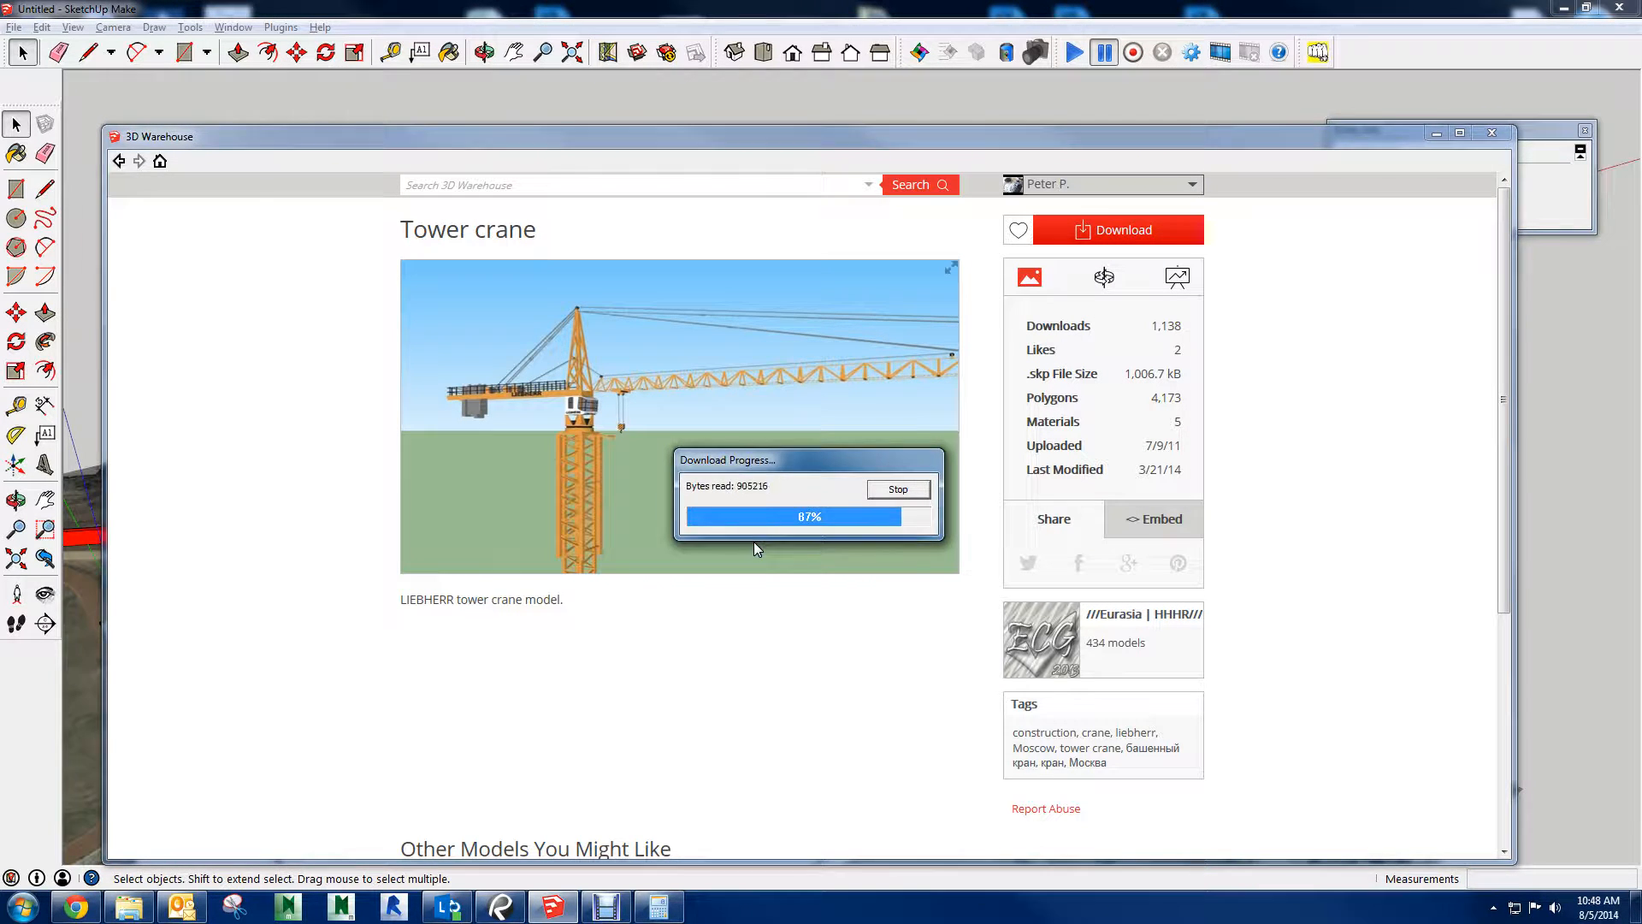
{"action": "left_click", "coordinate": [855, 540]}
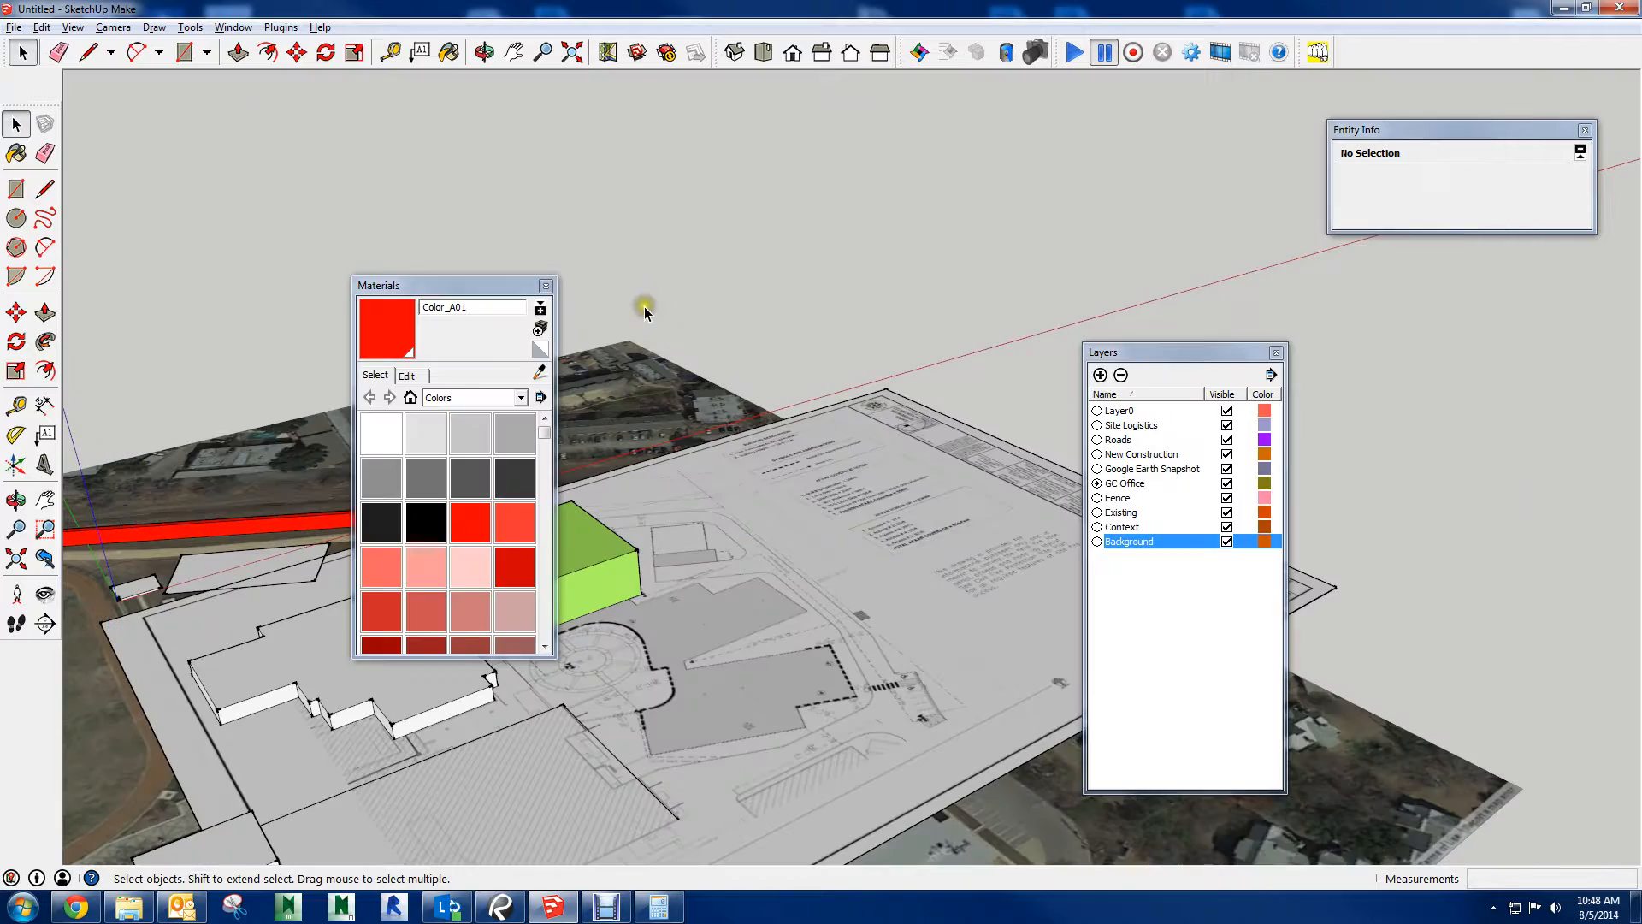
Launch a second SketchUp Make session alongside the open site model
{"action": "middle_click_drag", "start_coordinate": [751, 344], "coordinate": [887, 333]}
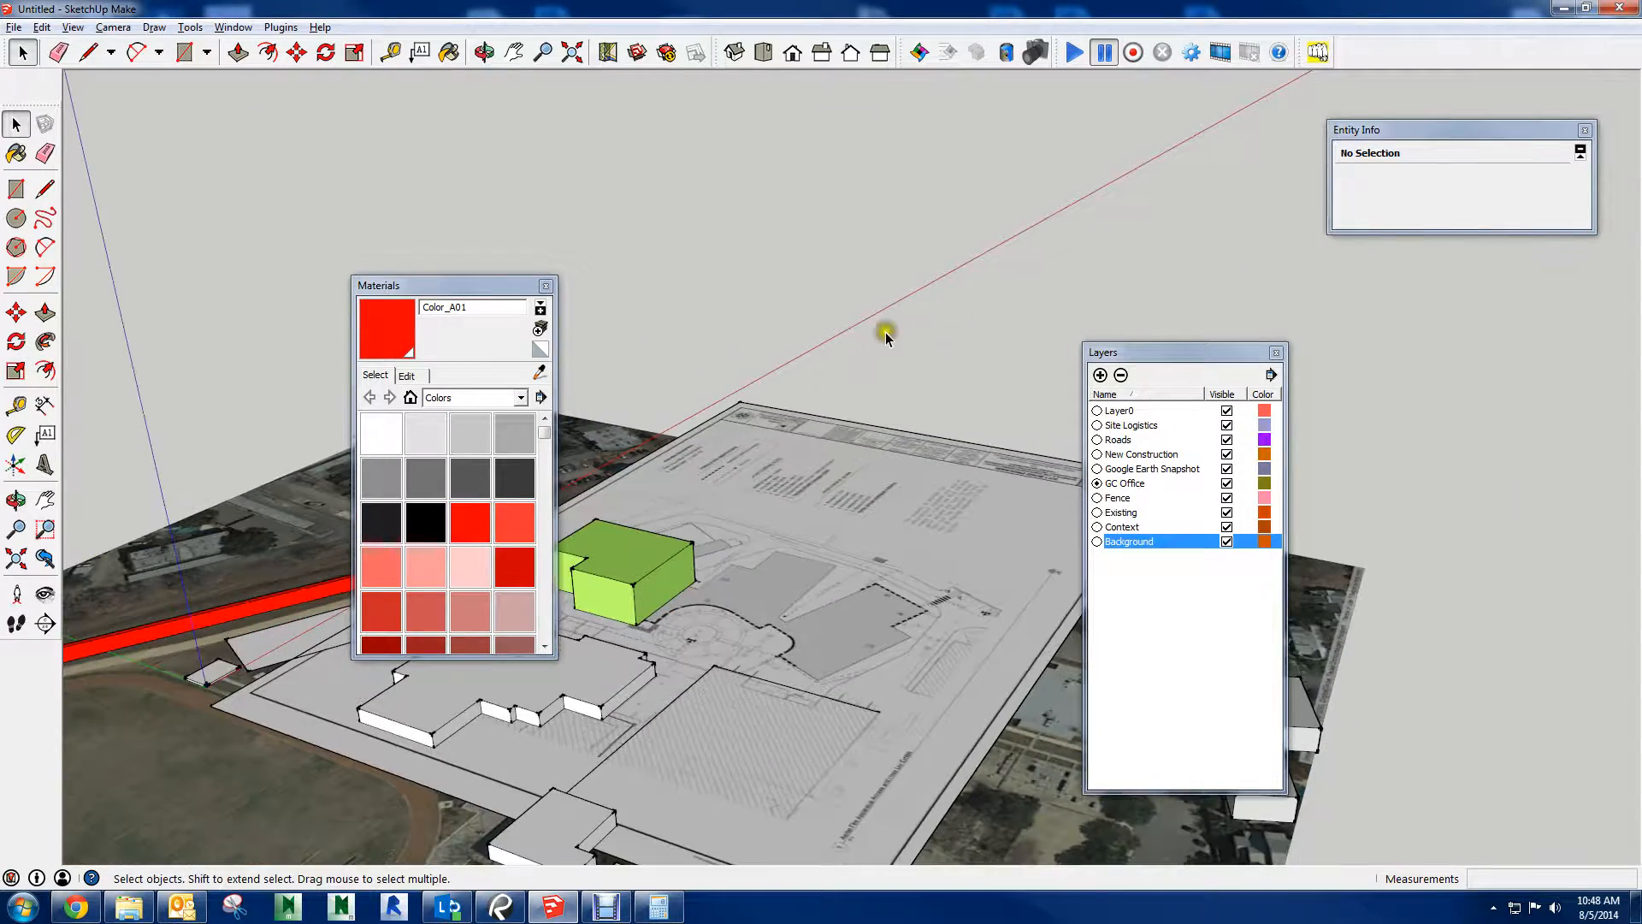
{"action": "left_click", "coordinate": [25, 907]}
{"action": "left_click", "coordinate": [111, 461]}
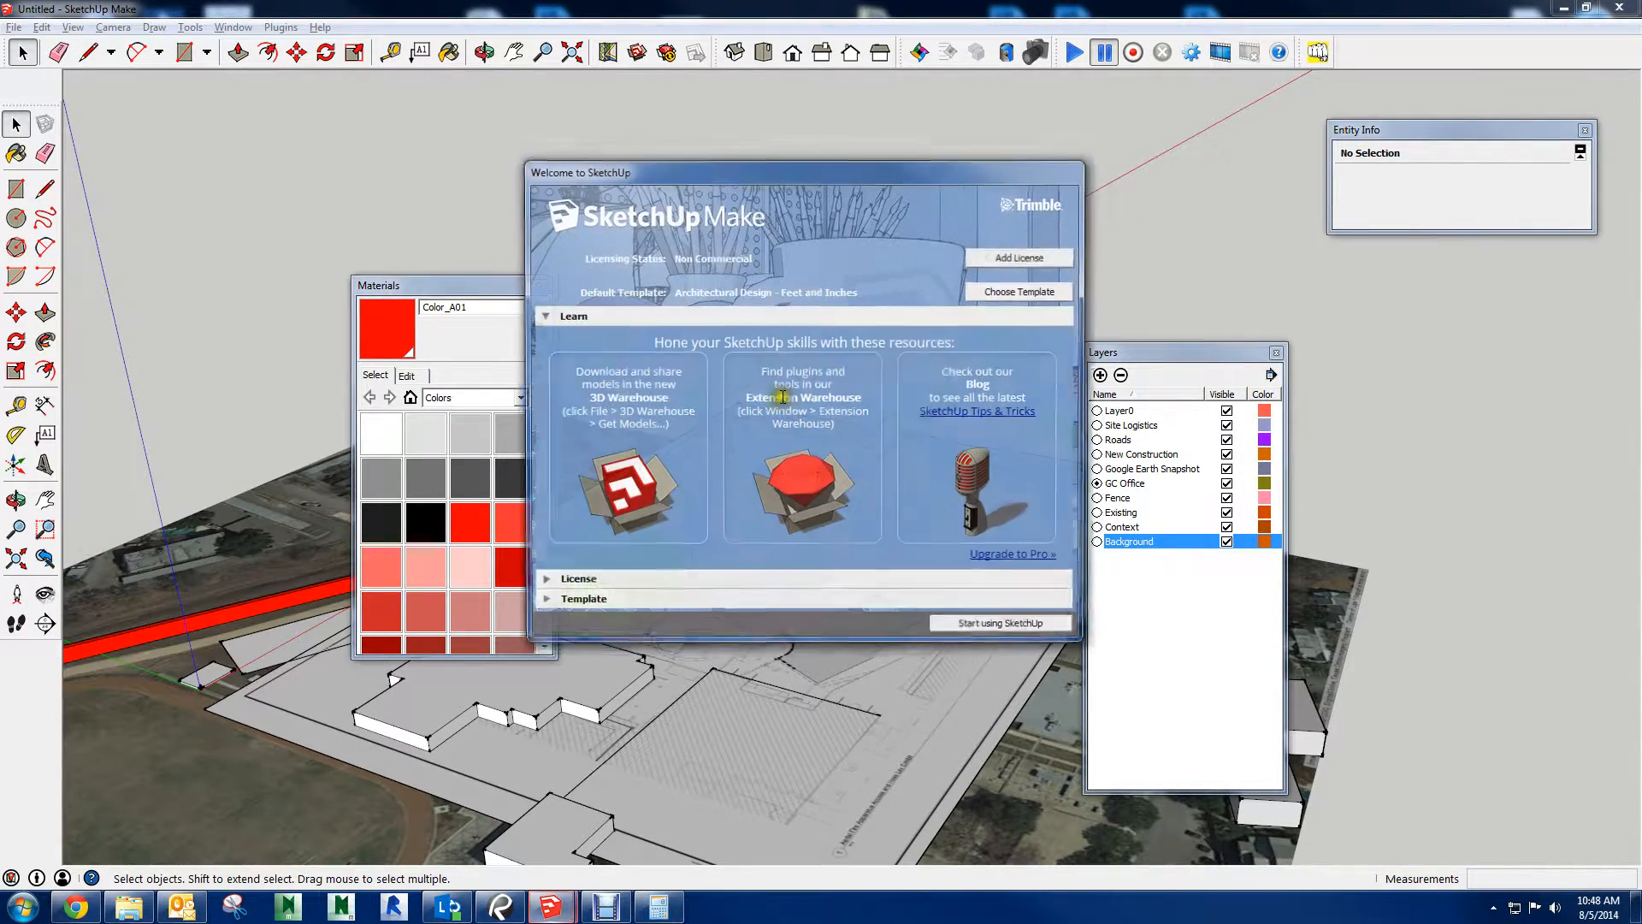
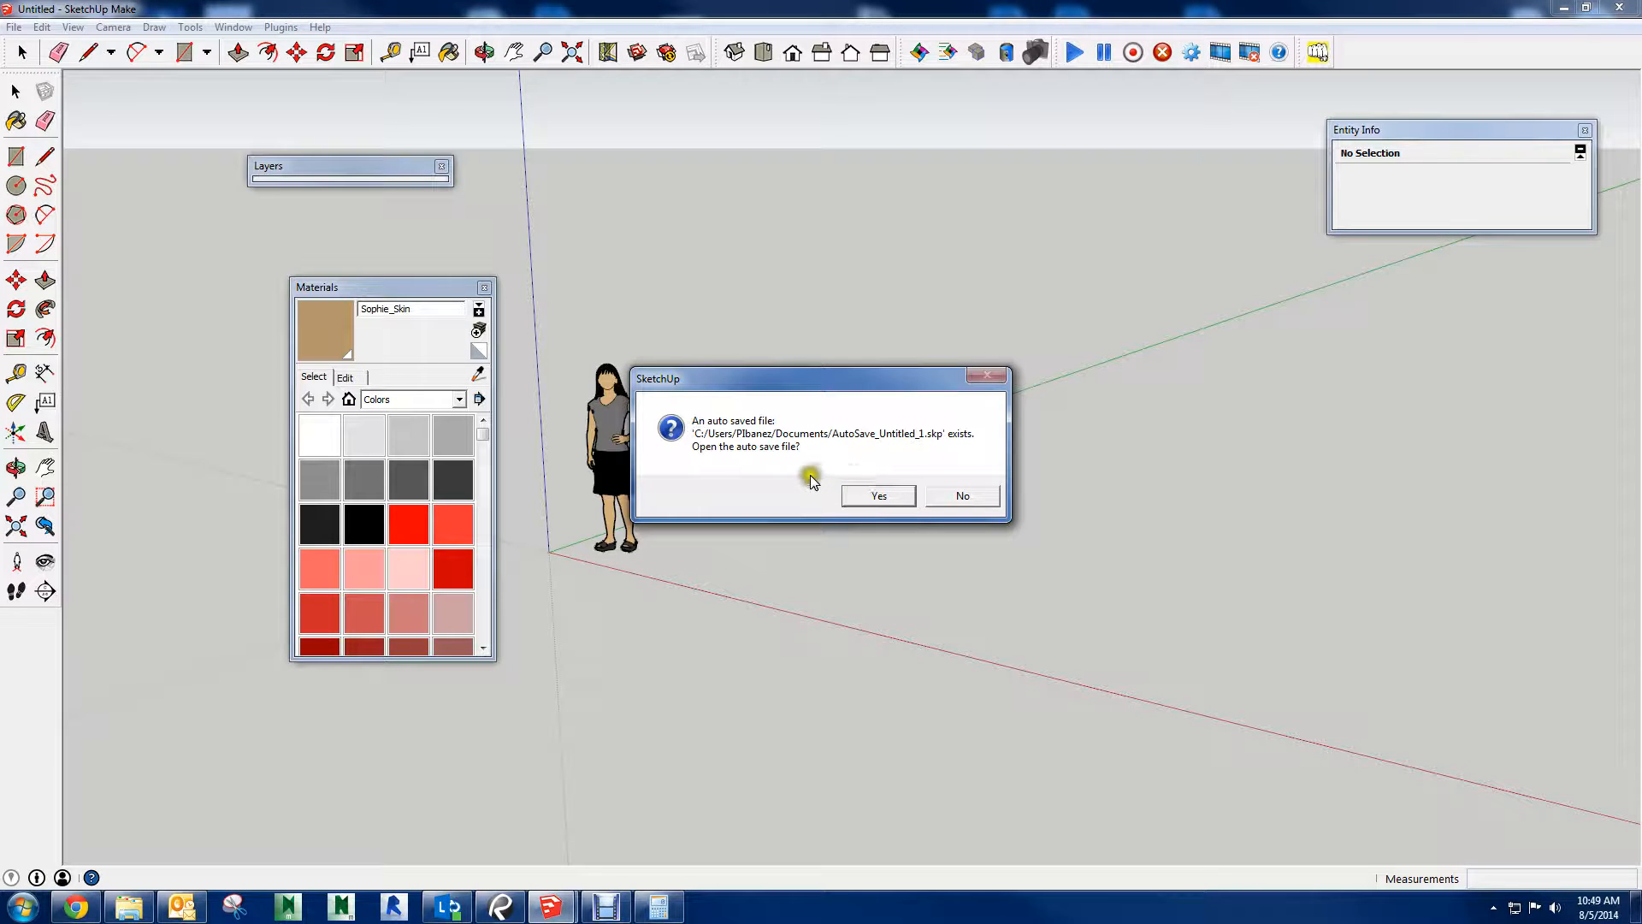
Decline opening the auto-saved file and search the 3D Warehouse for "tower crane"
{"action": "left_click", "coordinate": [959, 496]}
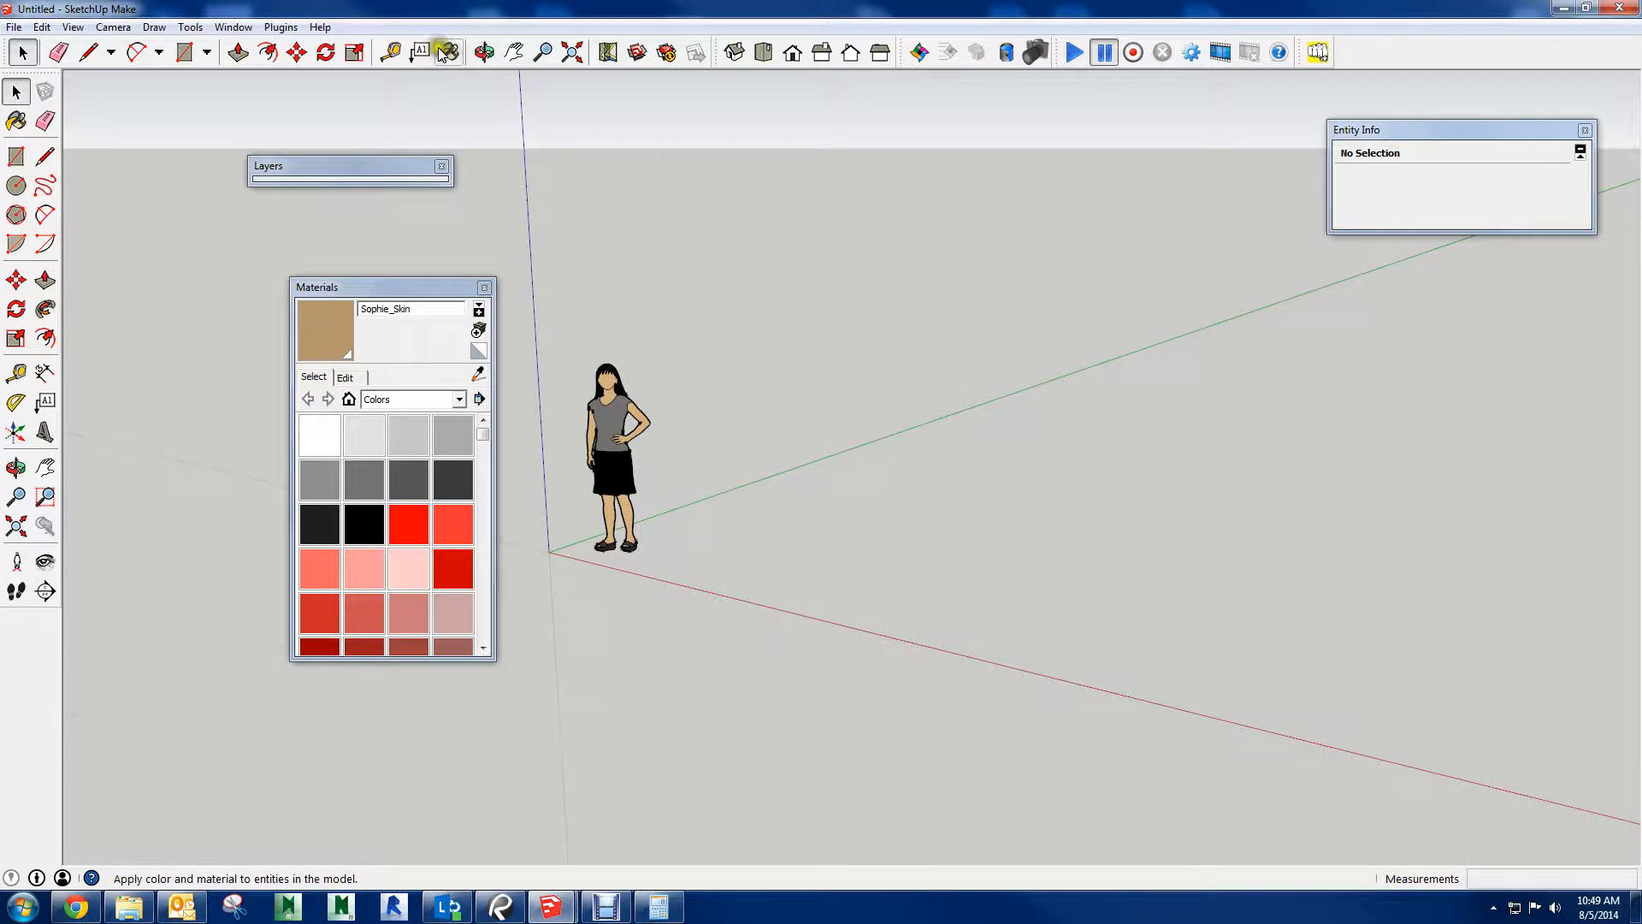
{"action": "left_click", "coordinate": [636, 53]}
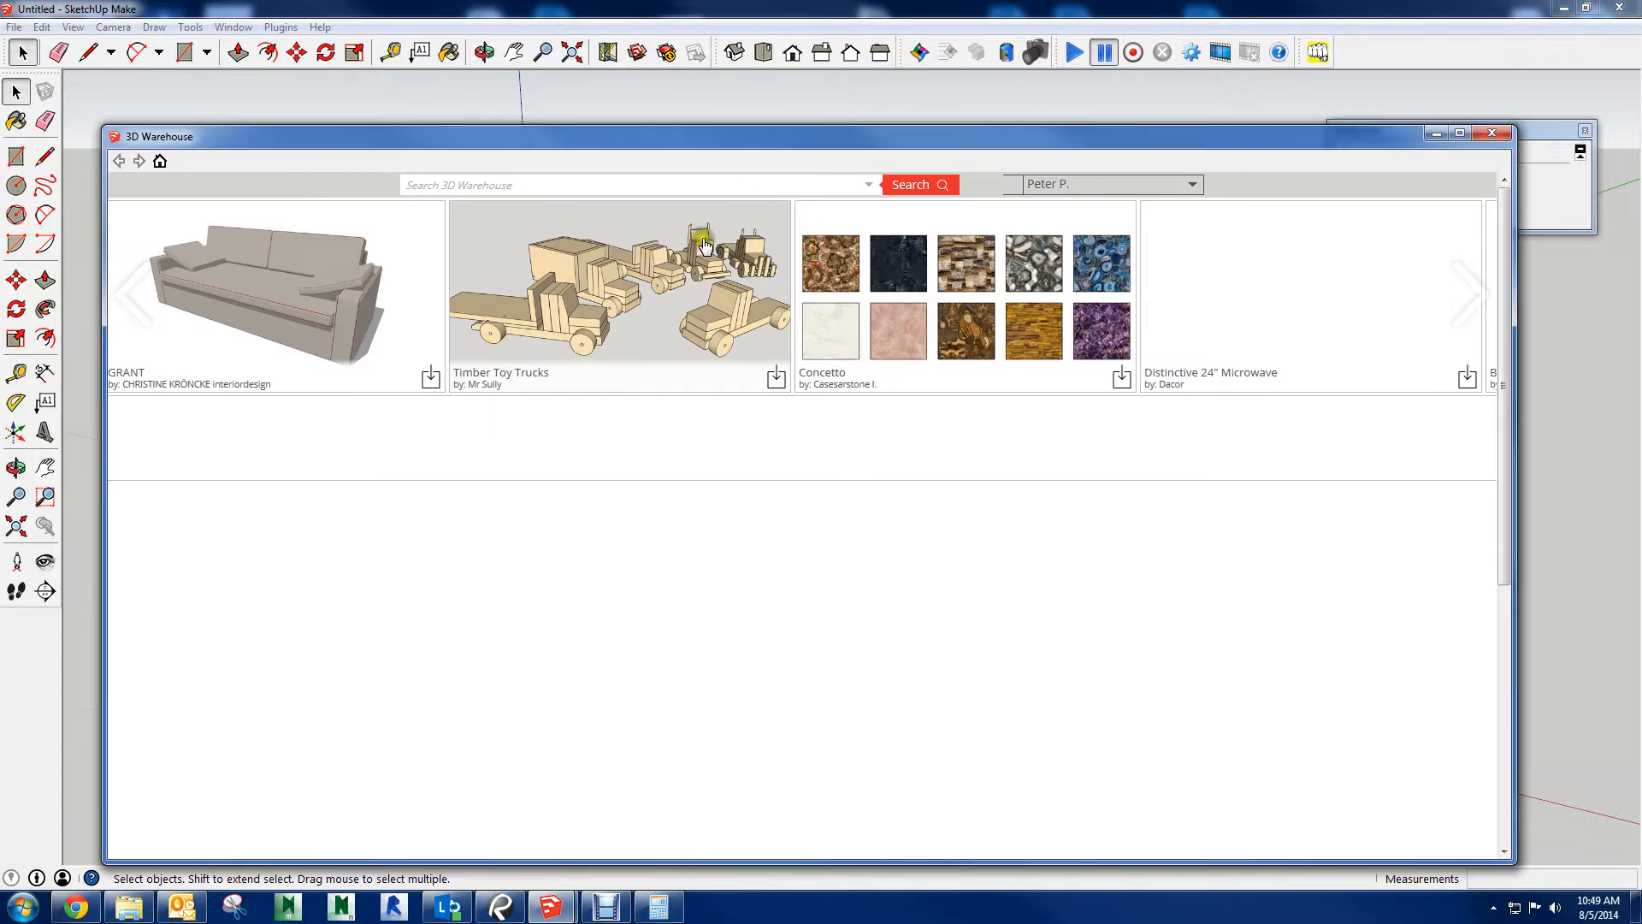
{"action": "left_click", "coordinate": [553, 186]}
{"action": "type", "text": "to"}
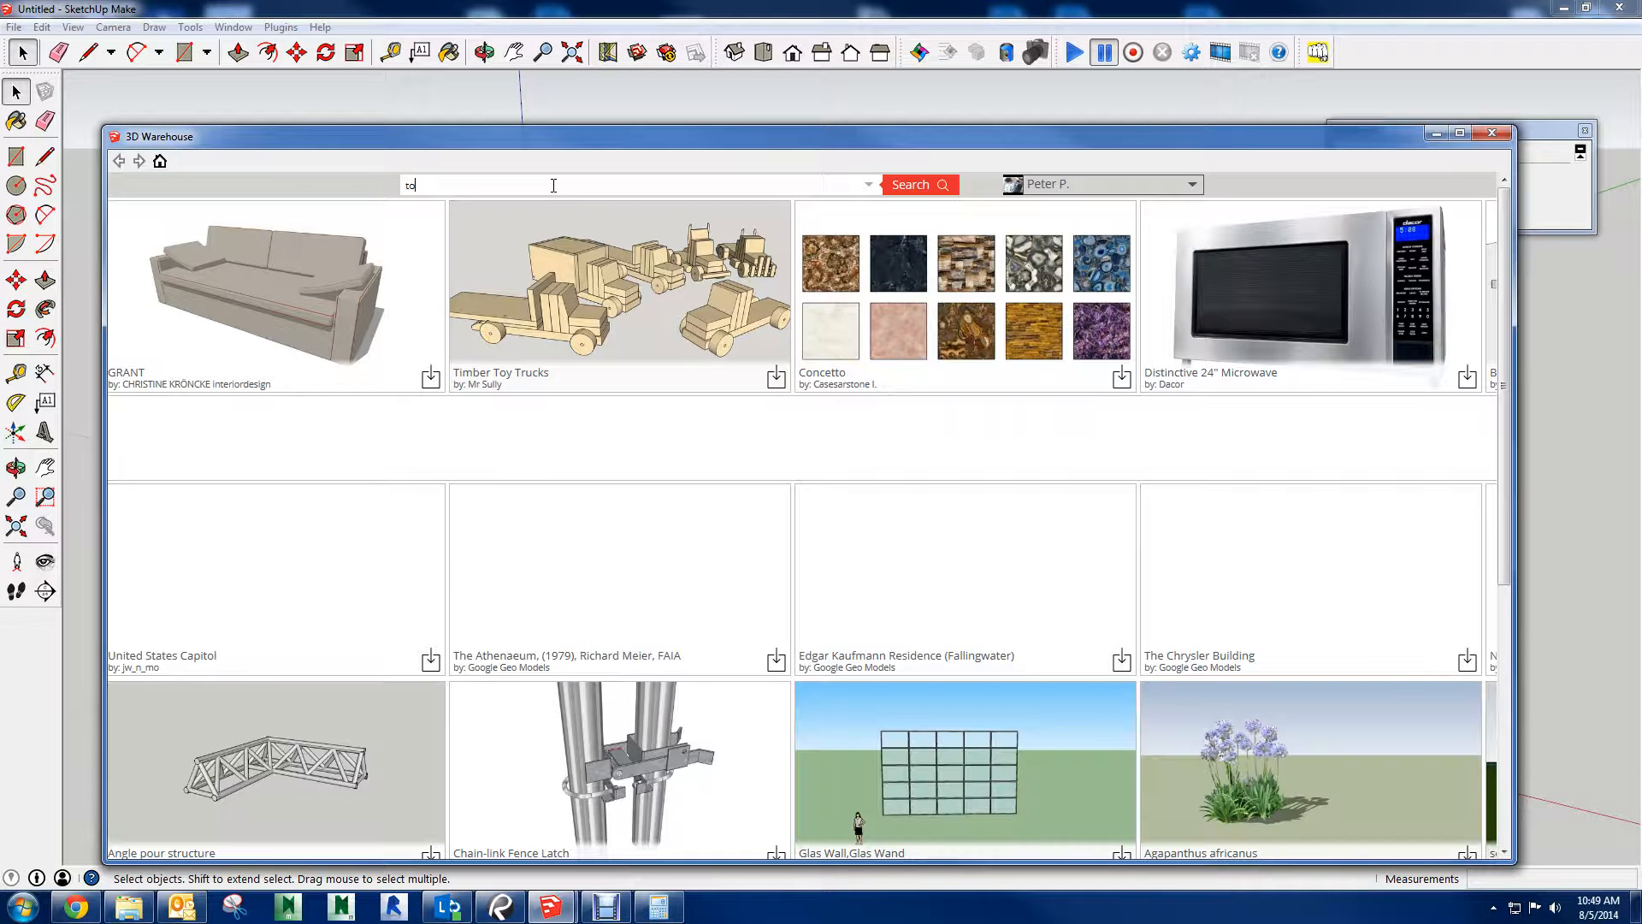
{"action": "type", "text": "wer crane"}
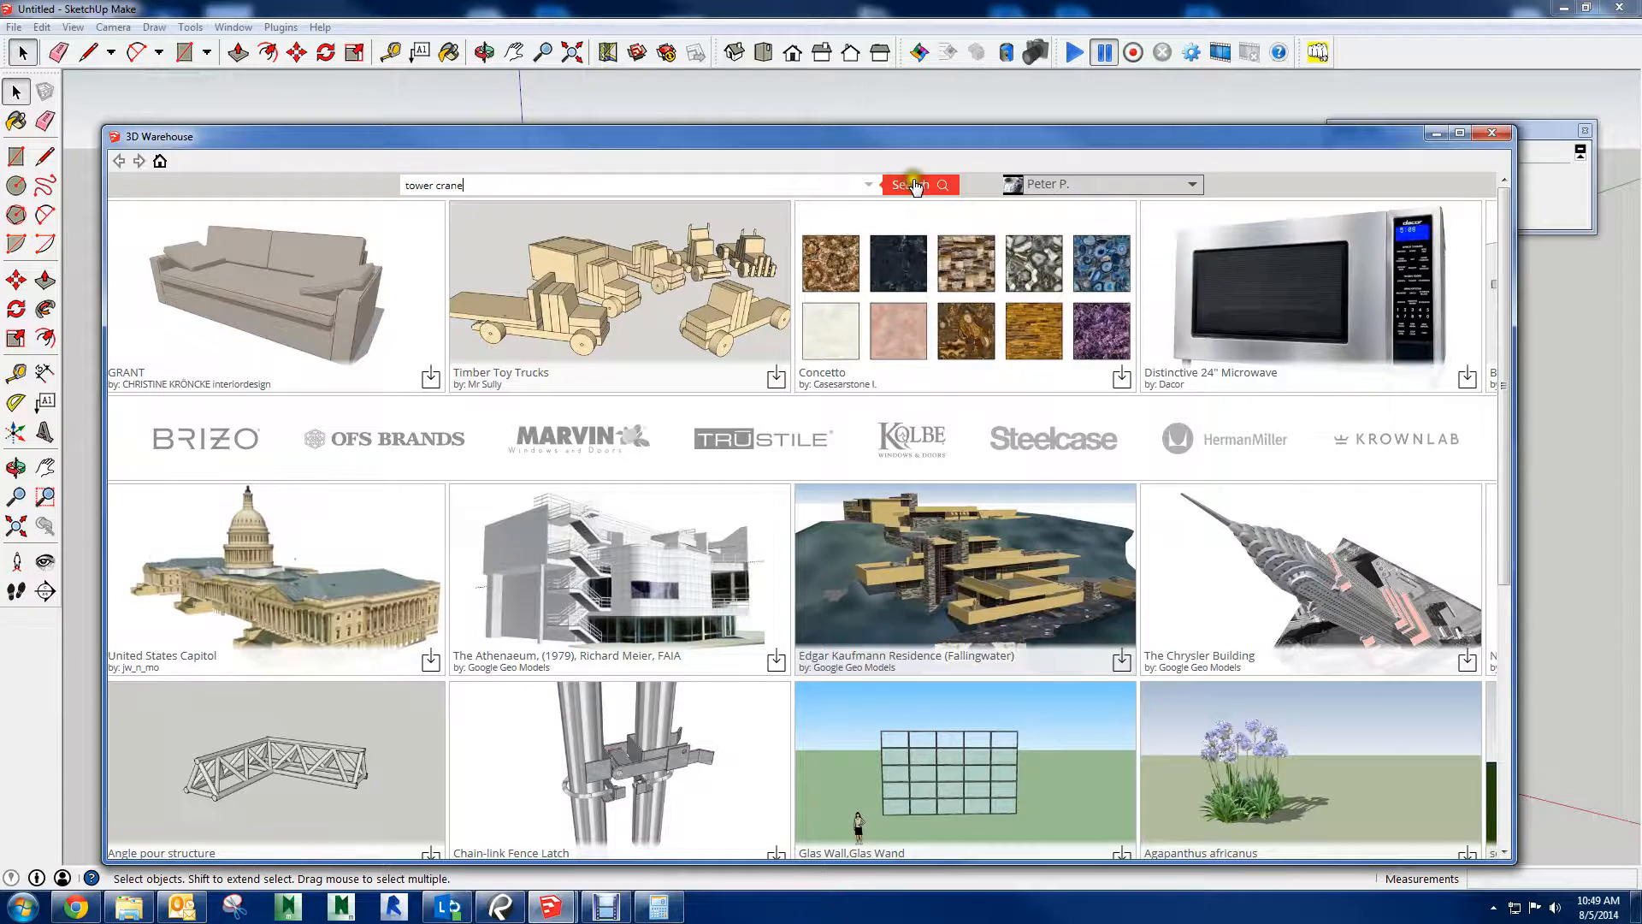
{"action": "left_click", "coordinate": [914, 185]}
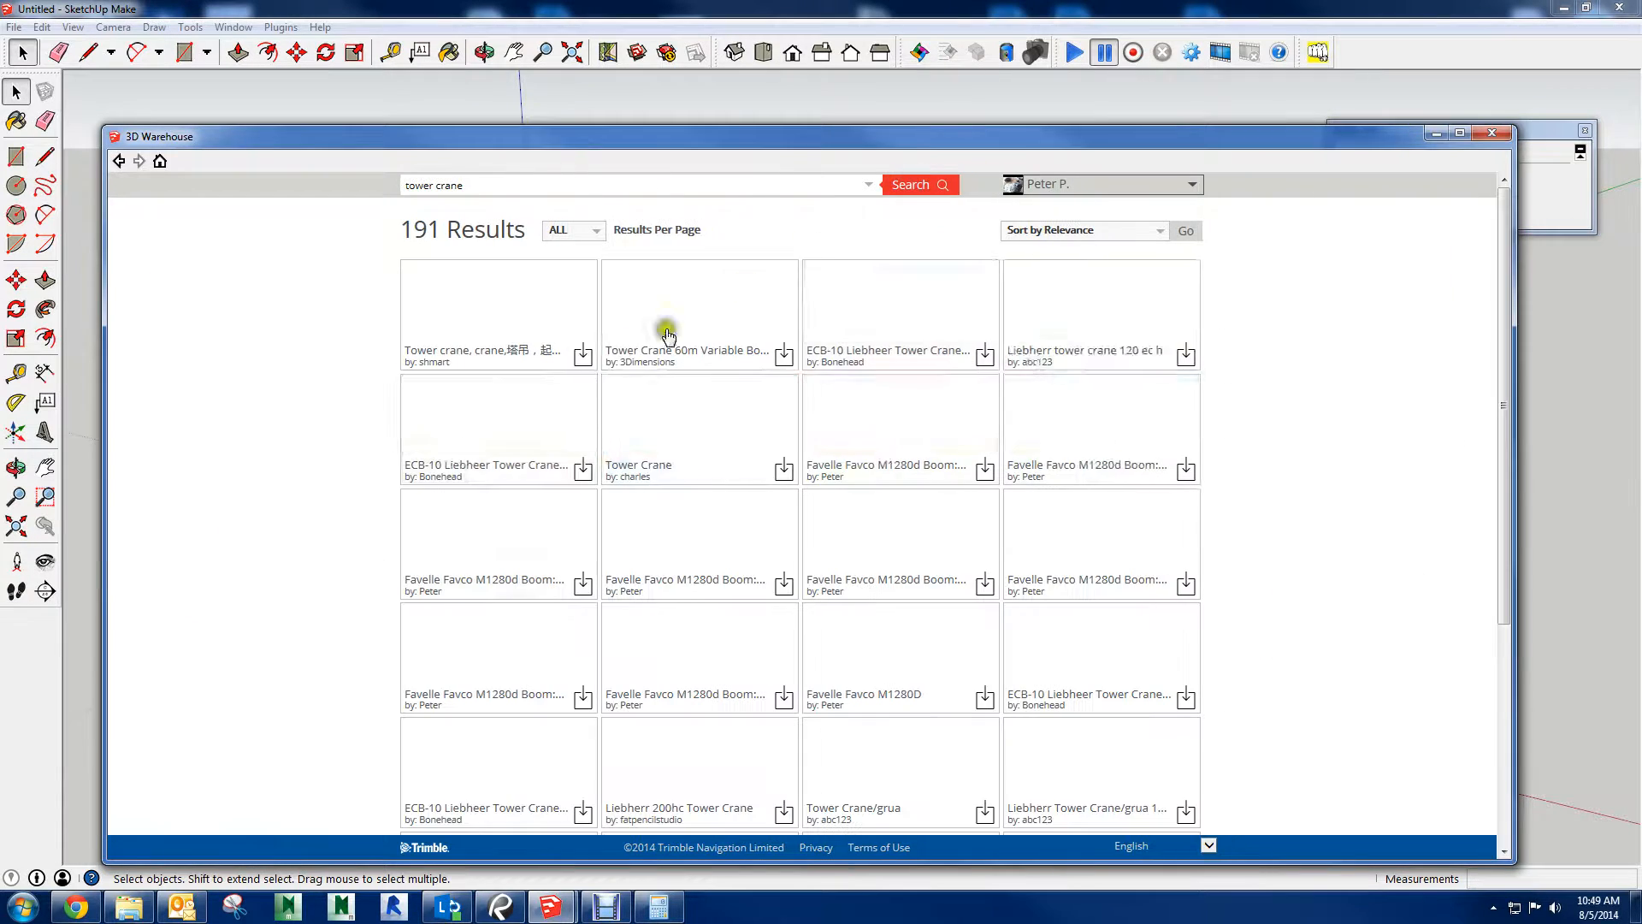
Open the yellow POTAIN tower crane from the results and try to load it directly into the empty model
{"action": "scroll", "coordinate": [290, 452], "scroll_direction": "down", "scroll_amount": 6}
{"action": "scroll", "coordinate": [289, 452], "scroll_direction": "down", "scroll_amount": 5}
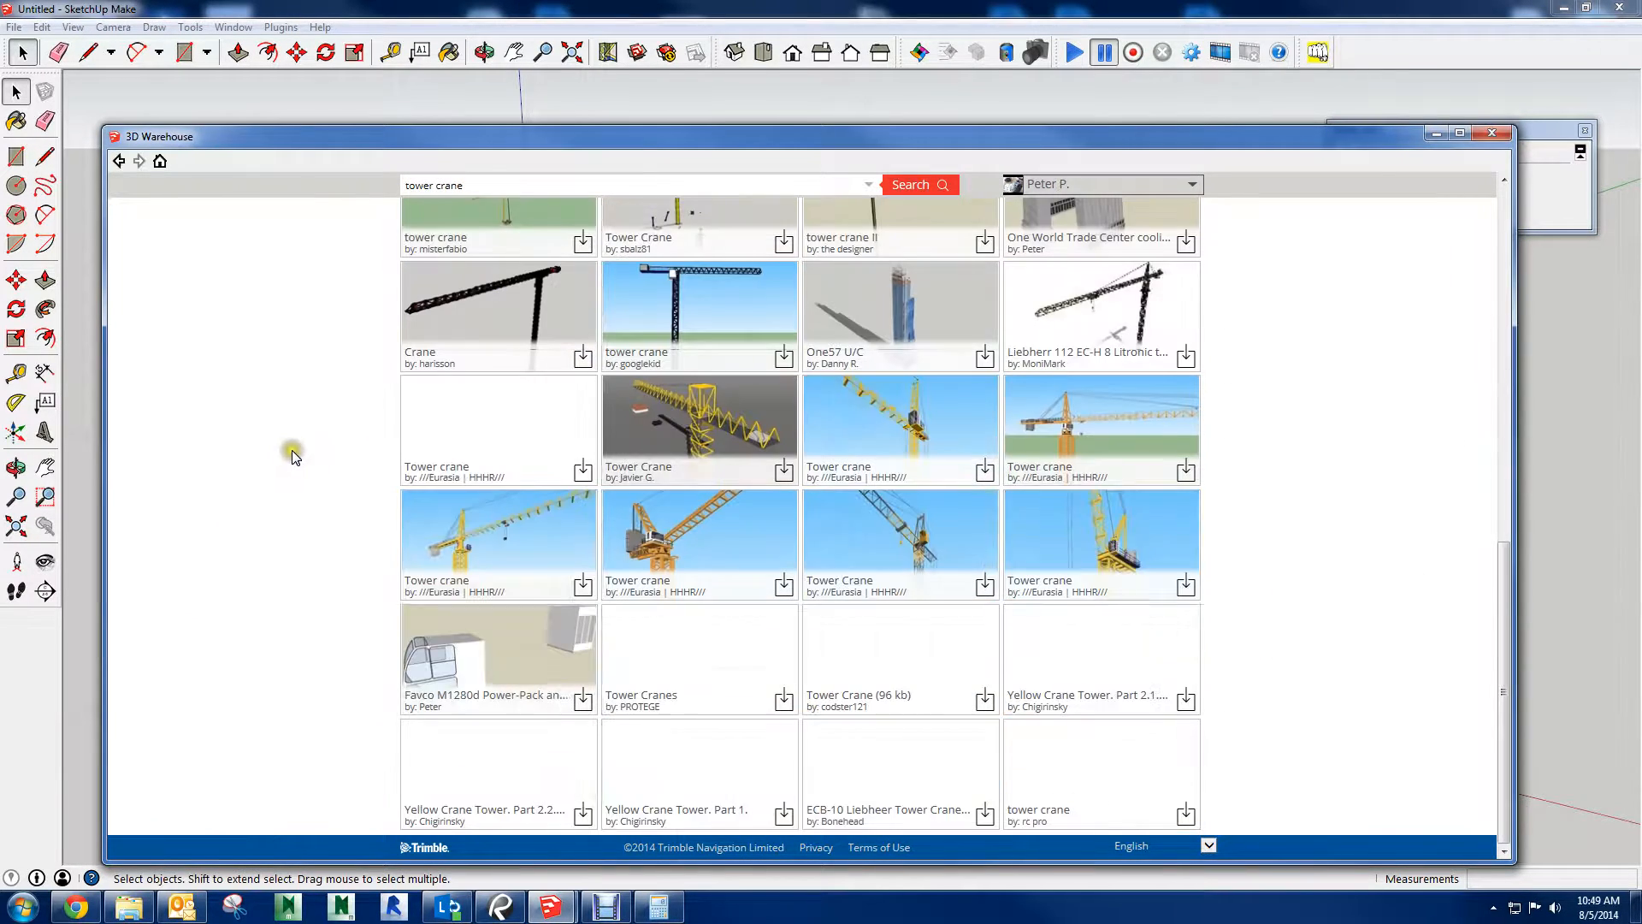
{"action": "left_click", "coordinate": [487, 551]}
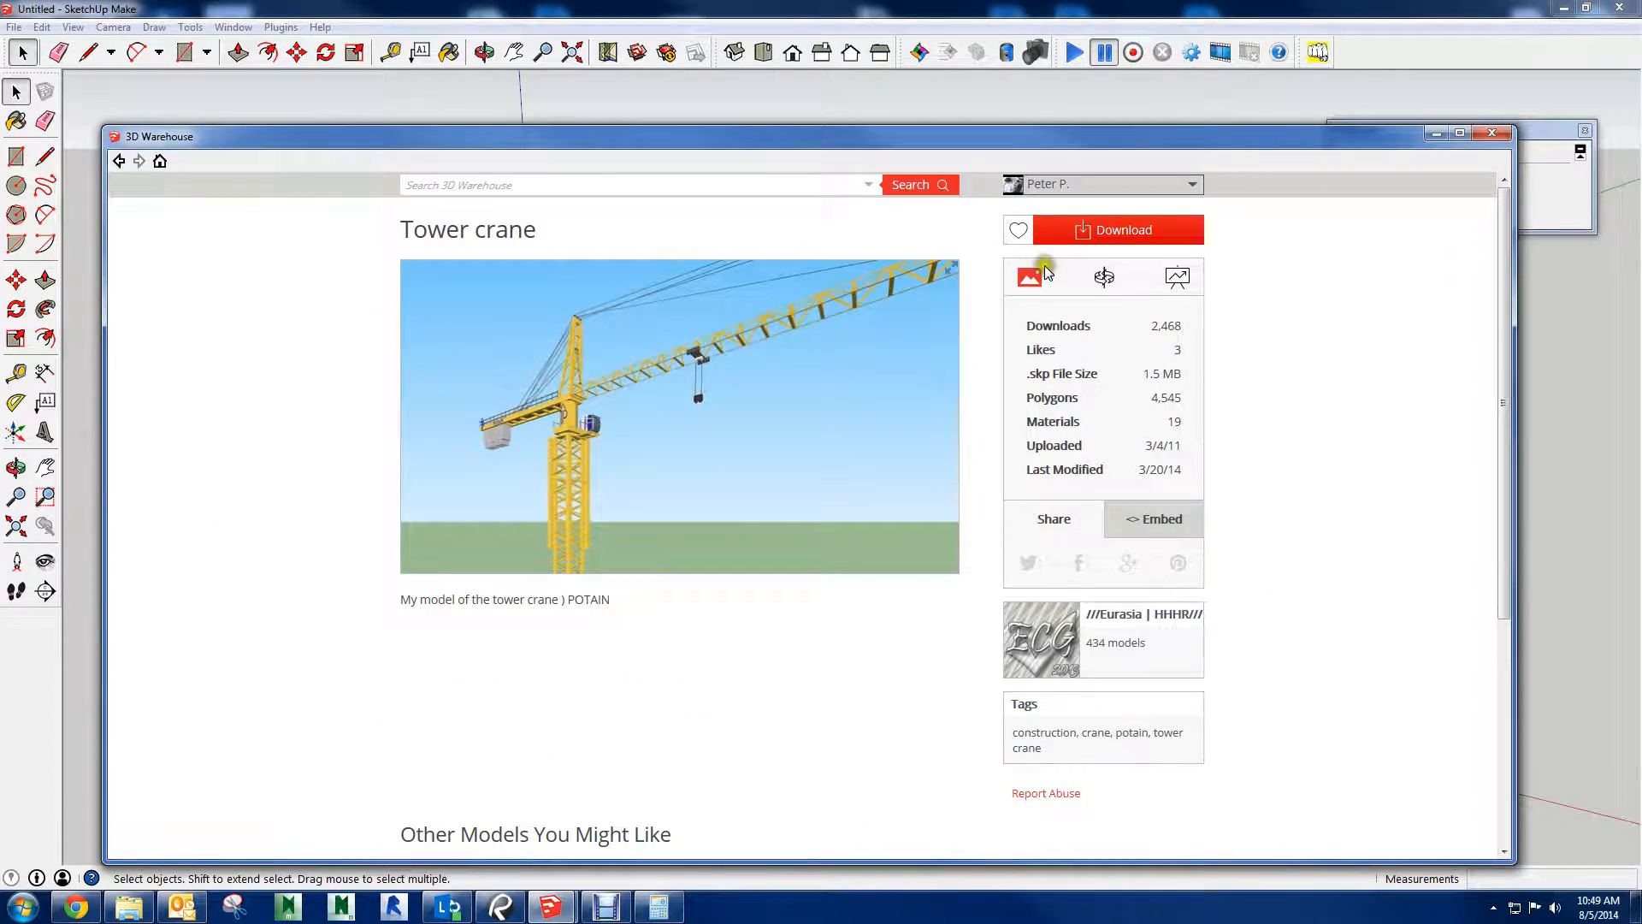
{"action": "left_click", "coordinate": [1079, 231]}
{"action": "left_click", "coordinate": [745, 539]}
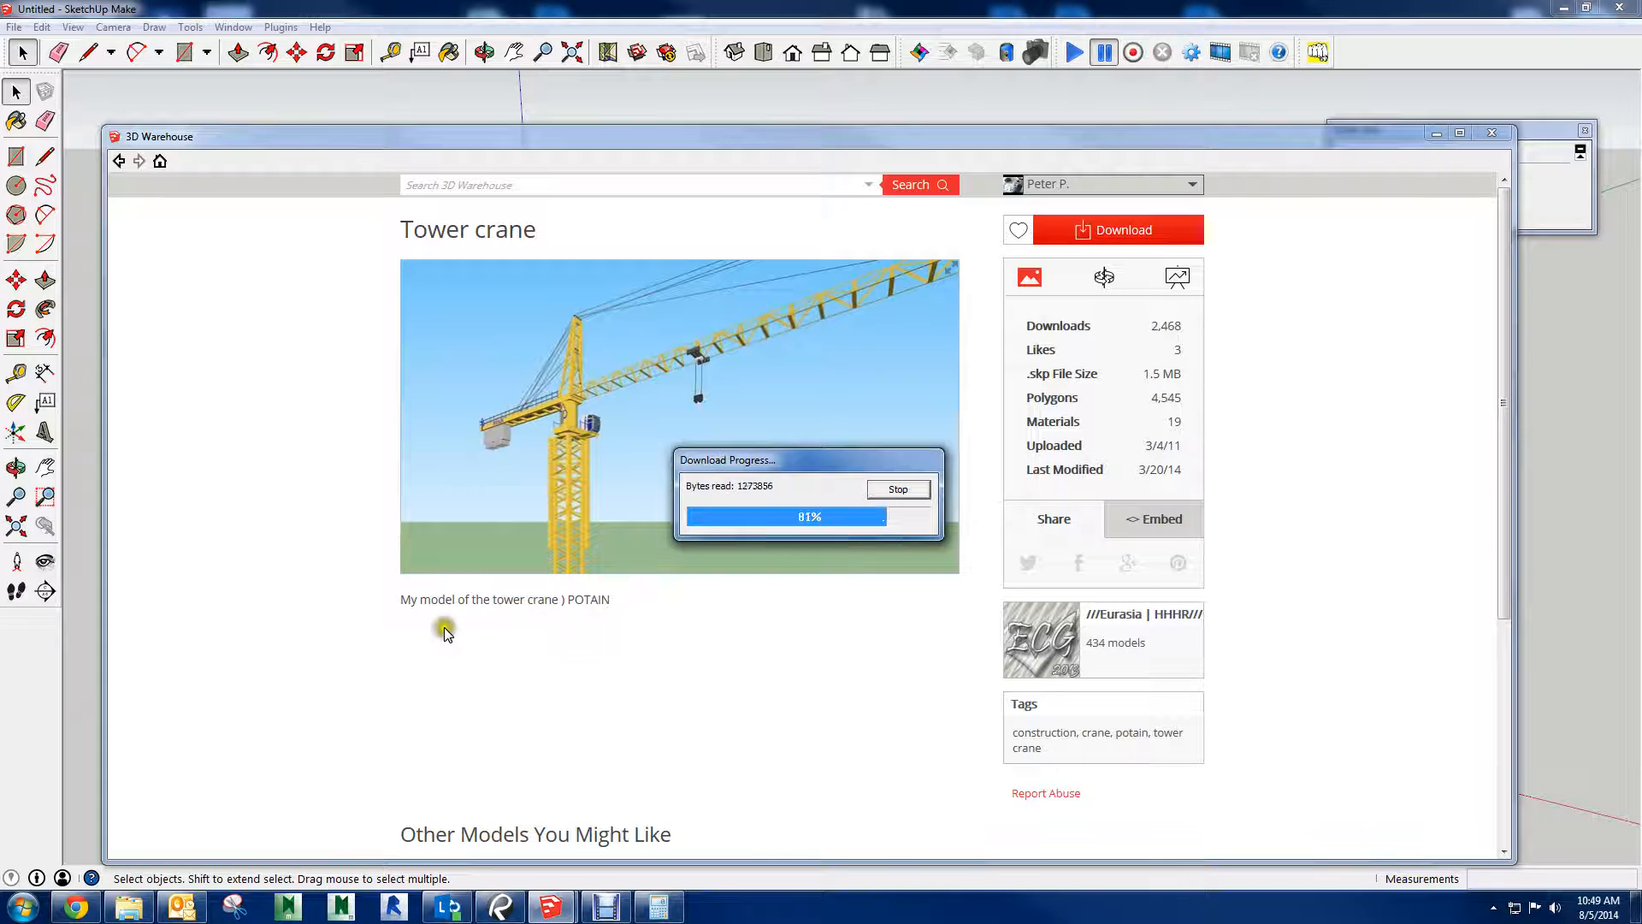
{"action": "left_click", "coordinate": [867, 541]}
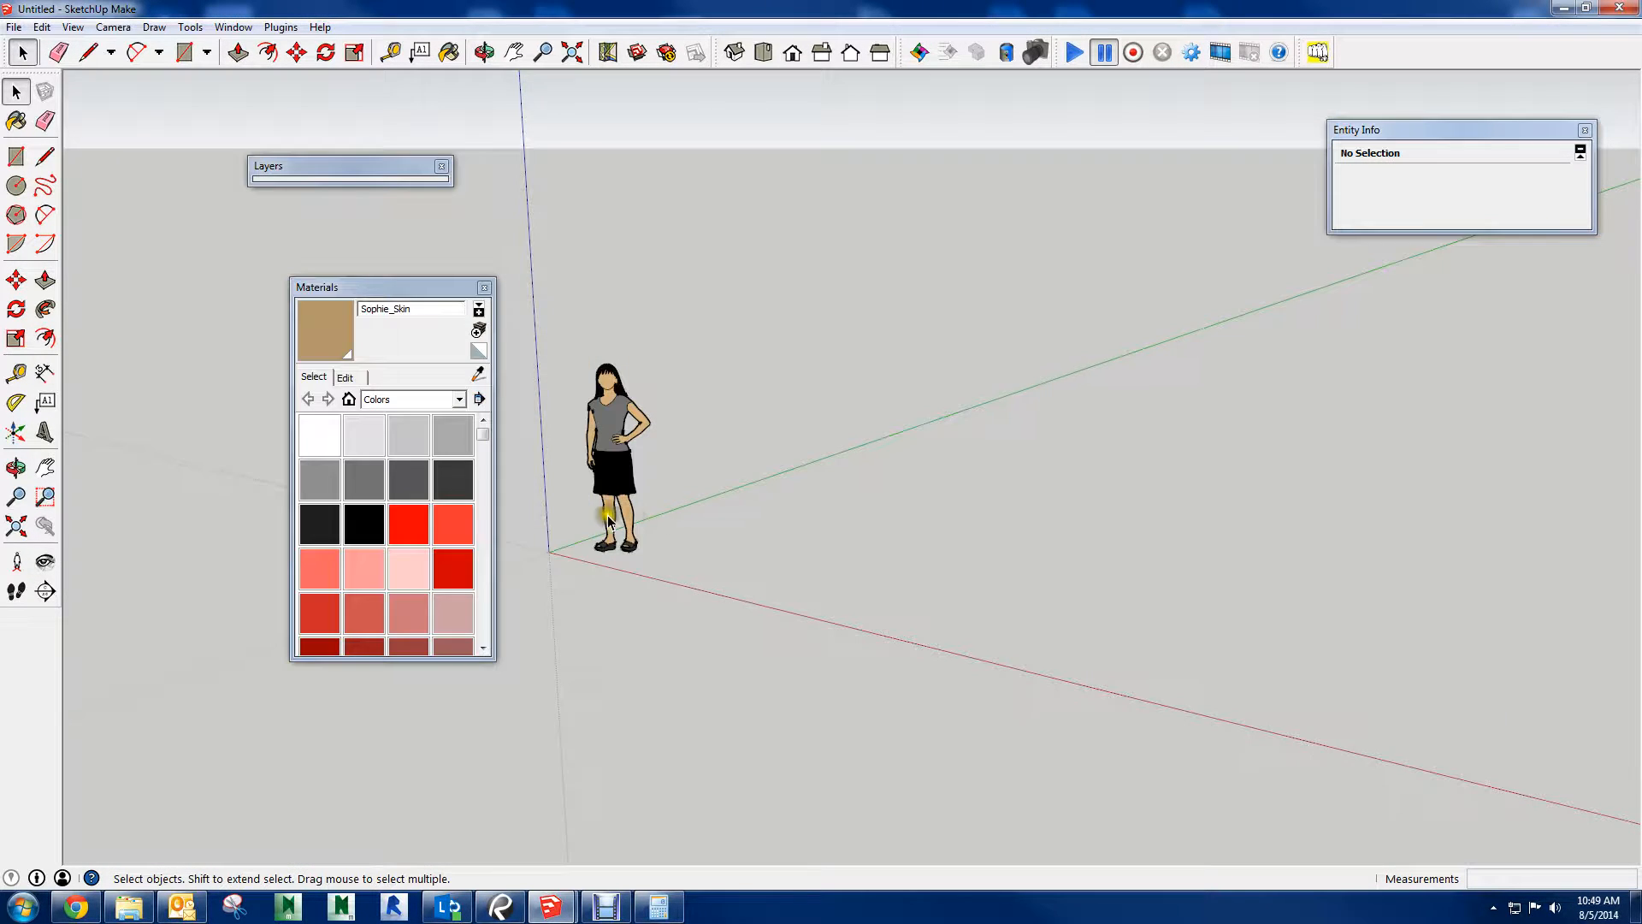
Reopen the 3D Warehouse in the empty model and search for "tower crane" again
{"action": "left_click", "coordinate": [639, 53]}
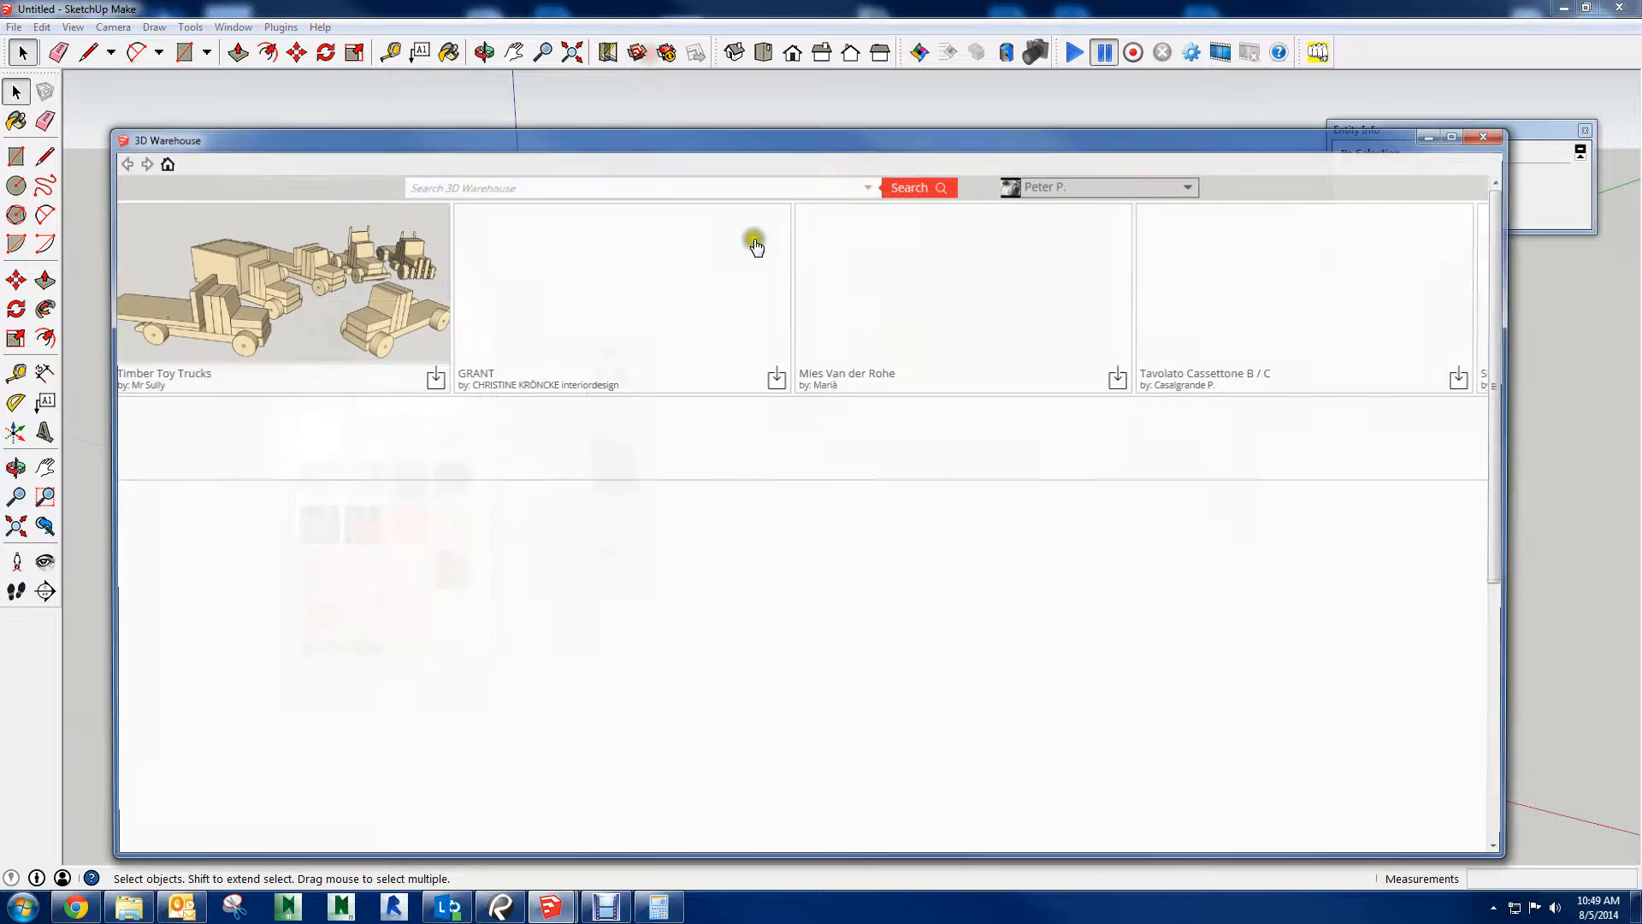
{"action": "left_click", "coordinate": [613, 183]}
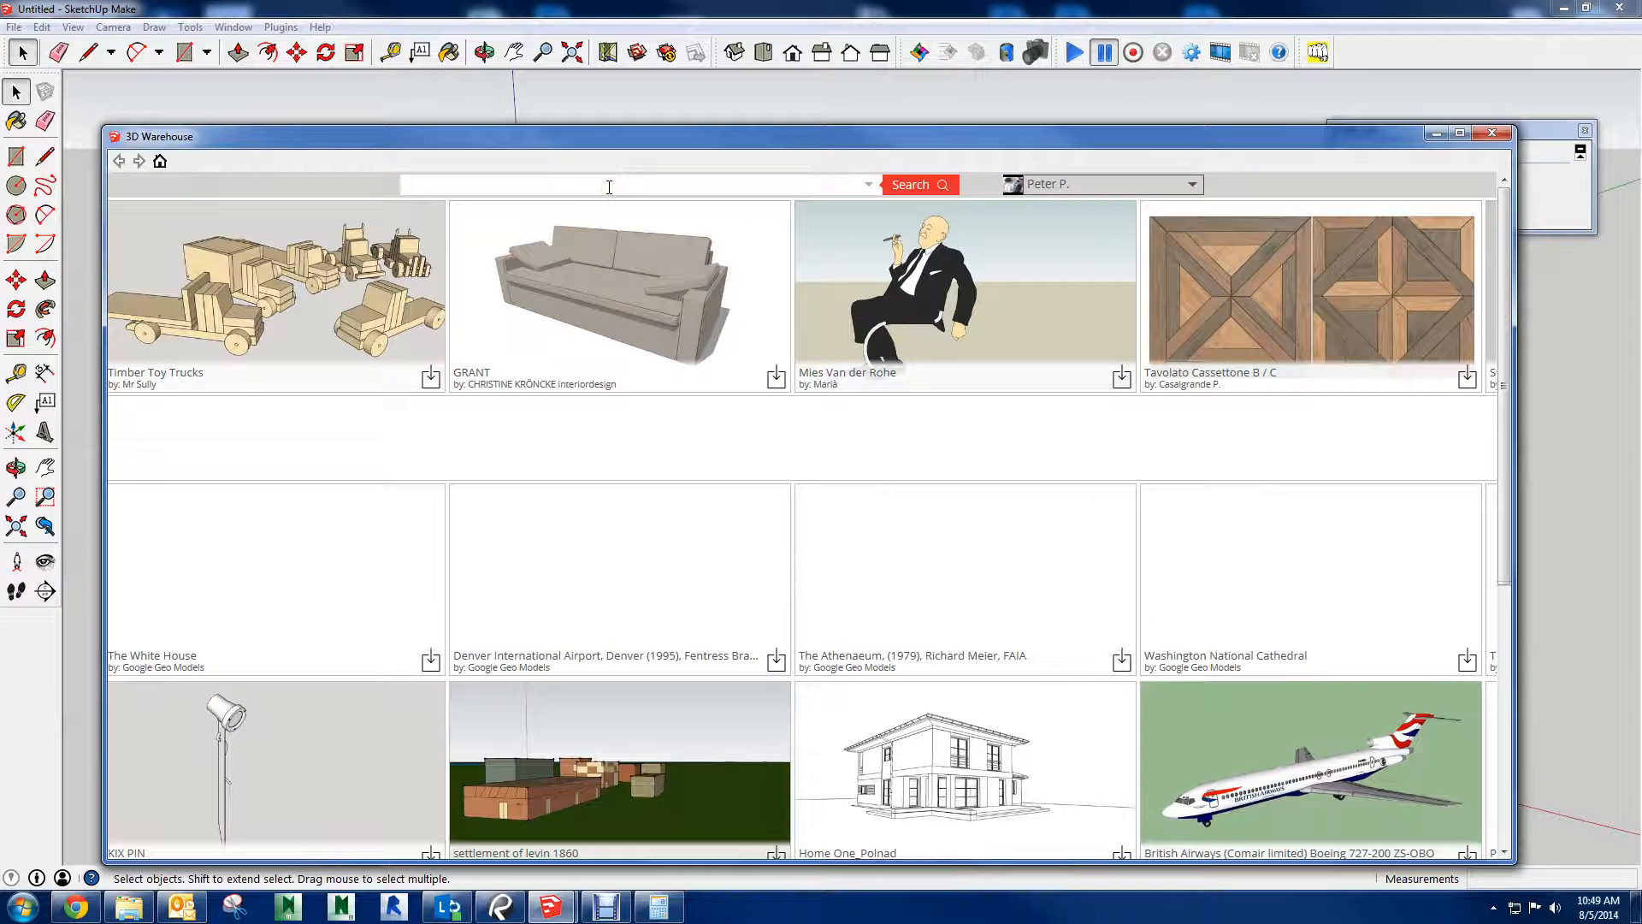
{"action": "type", "text": "tower cr"}
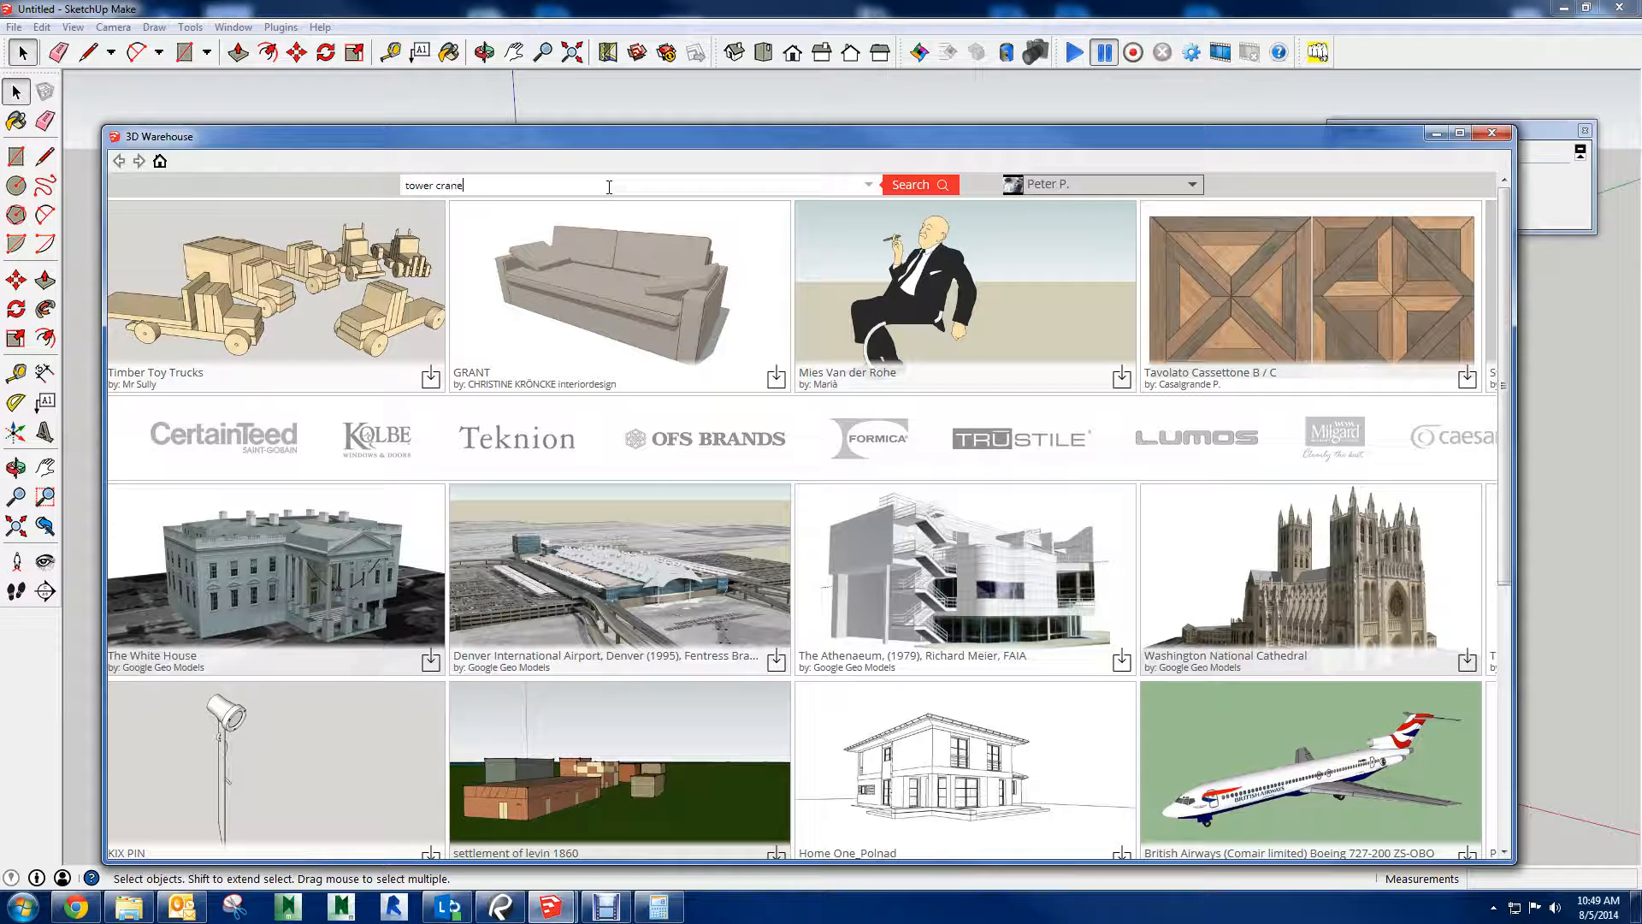
{"action": "type", "text": "ane"}
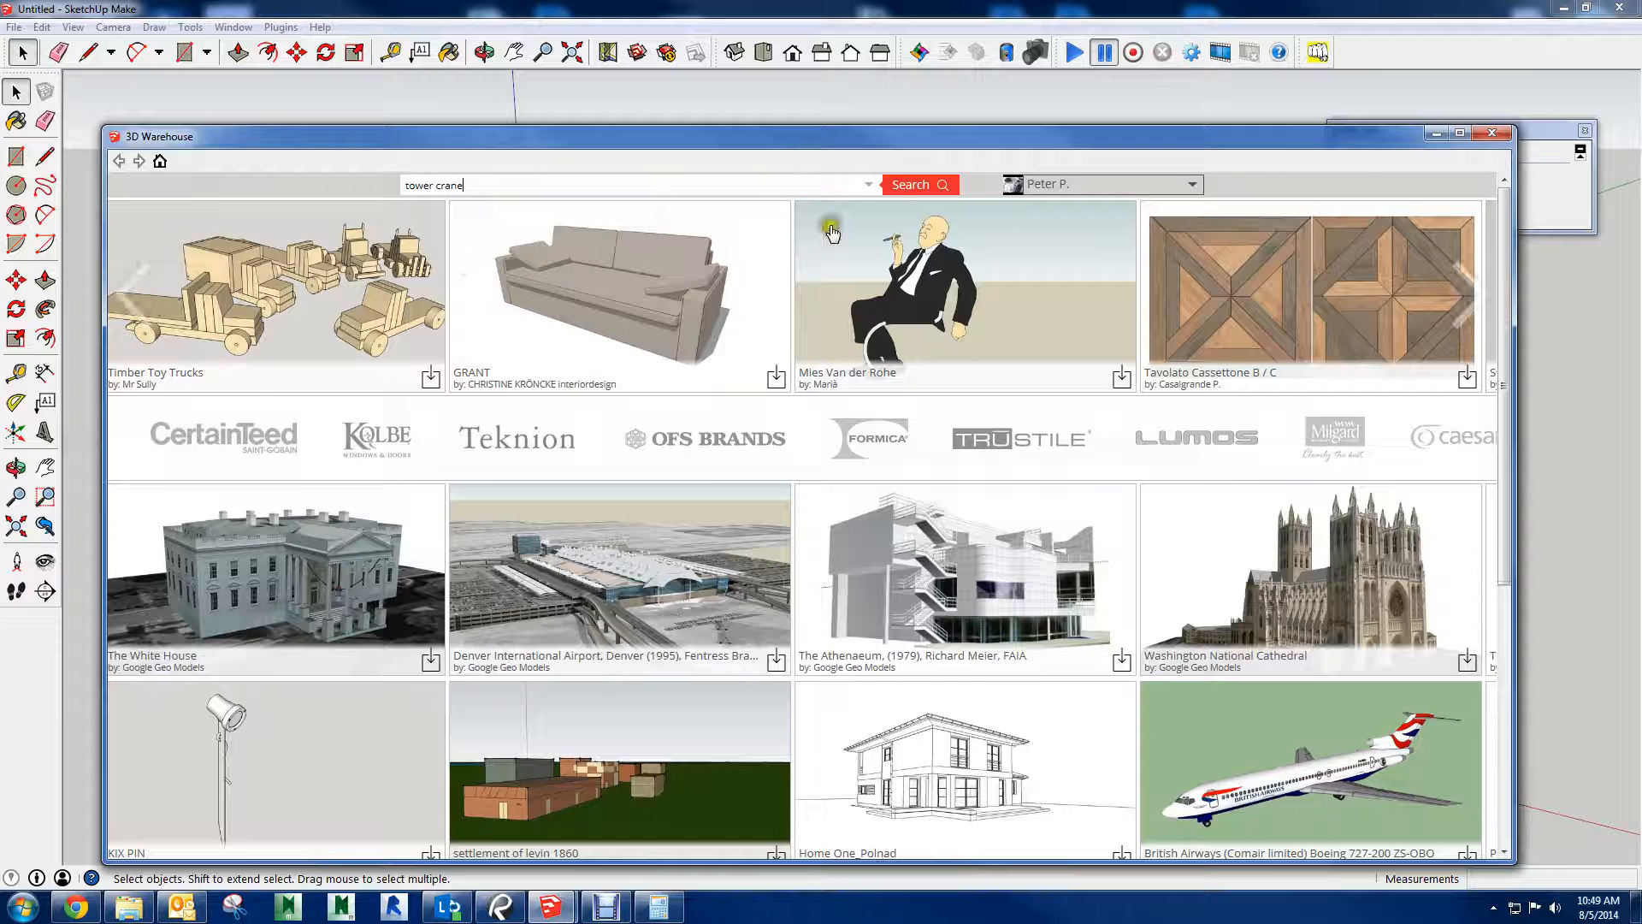
{"action": "left_click", "coordinate": [910, 184]}
Find the "Concept tower crane (140 kb)" among the results and load it directly into the empty model
{"action": "scroll", "coordinate": [402, 402], "scroll_direction": "down", "scroll_amount": 10}
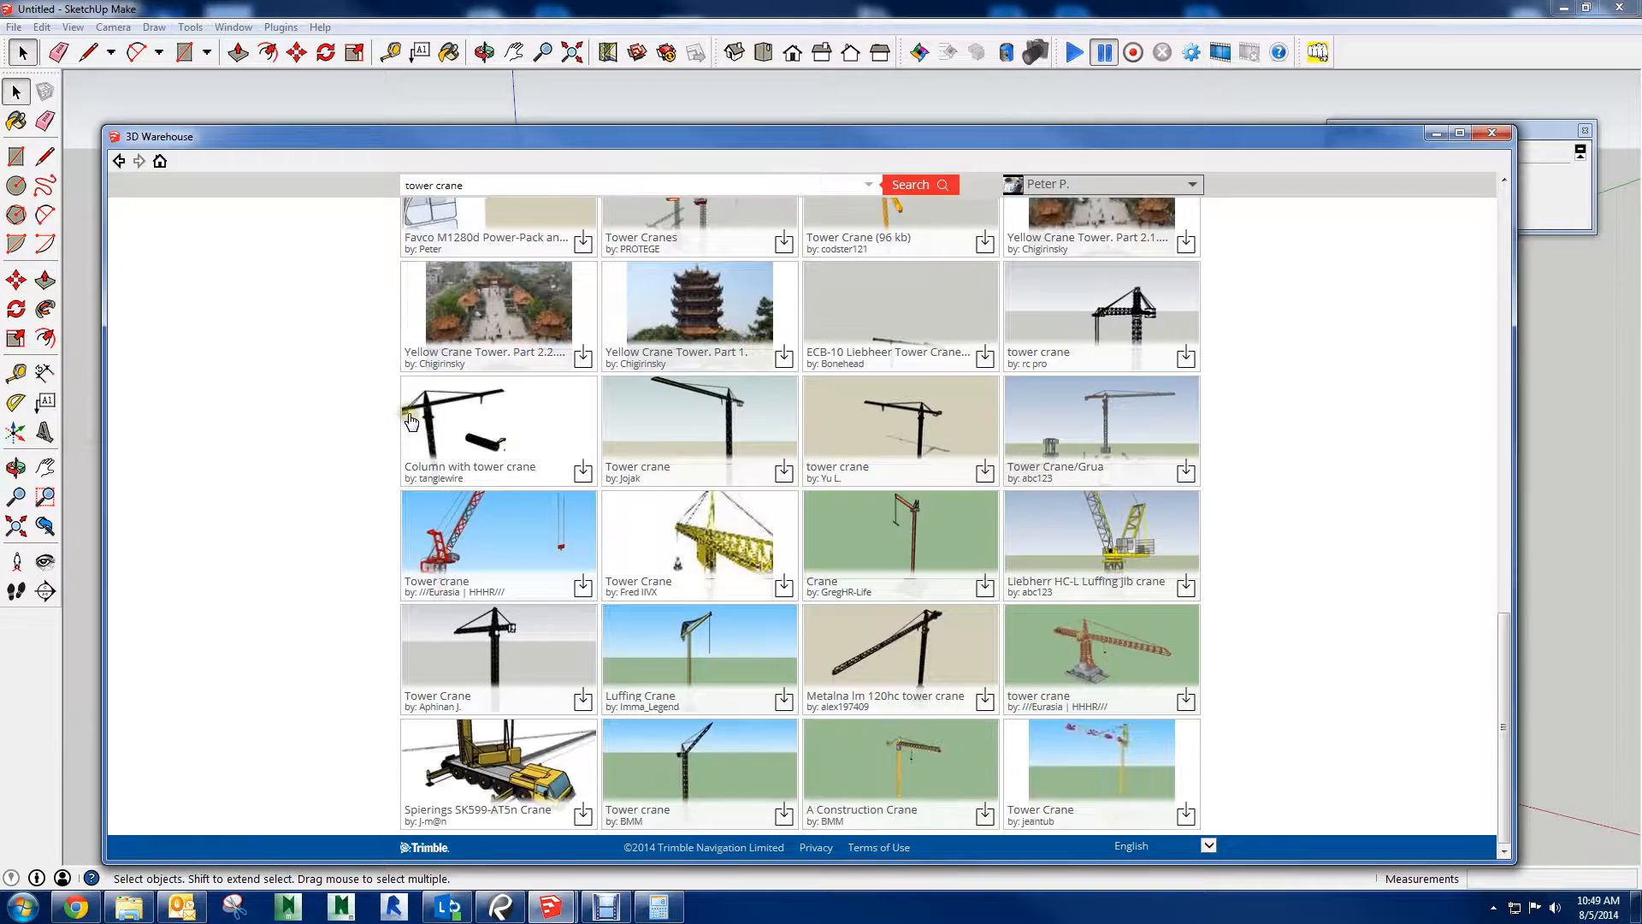
{"action": "scroll", "coordinate": [402, 411], "scroll_direction": "down", "scroll_amount": 5}
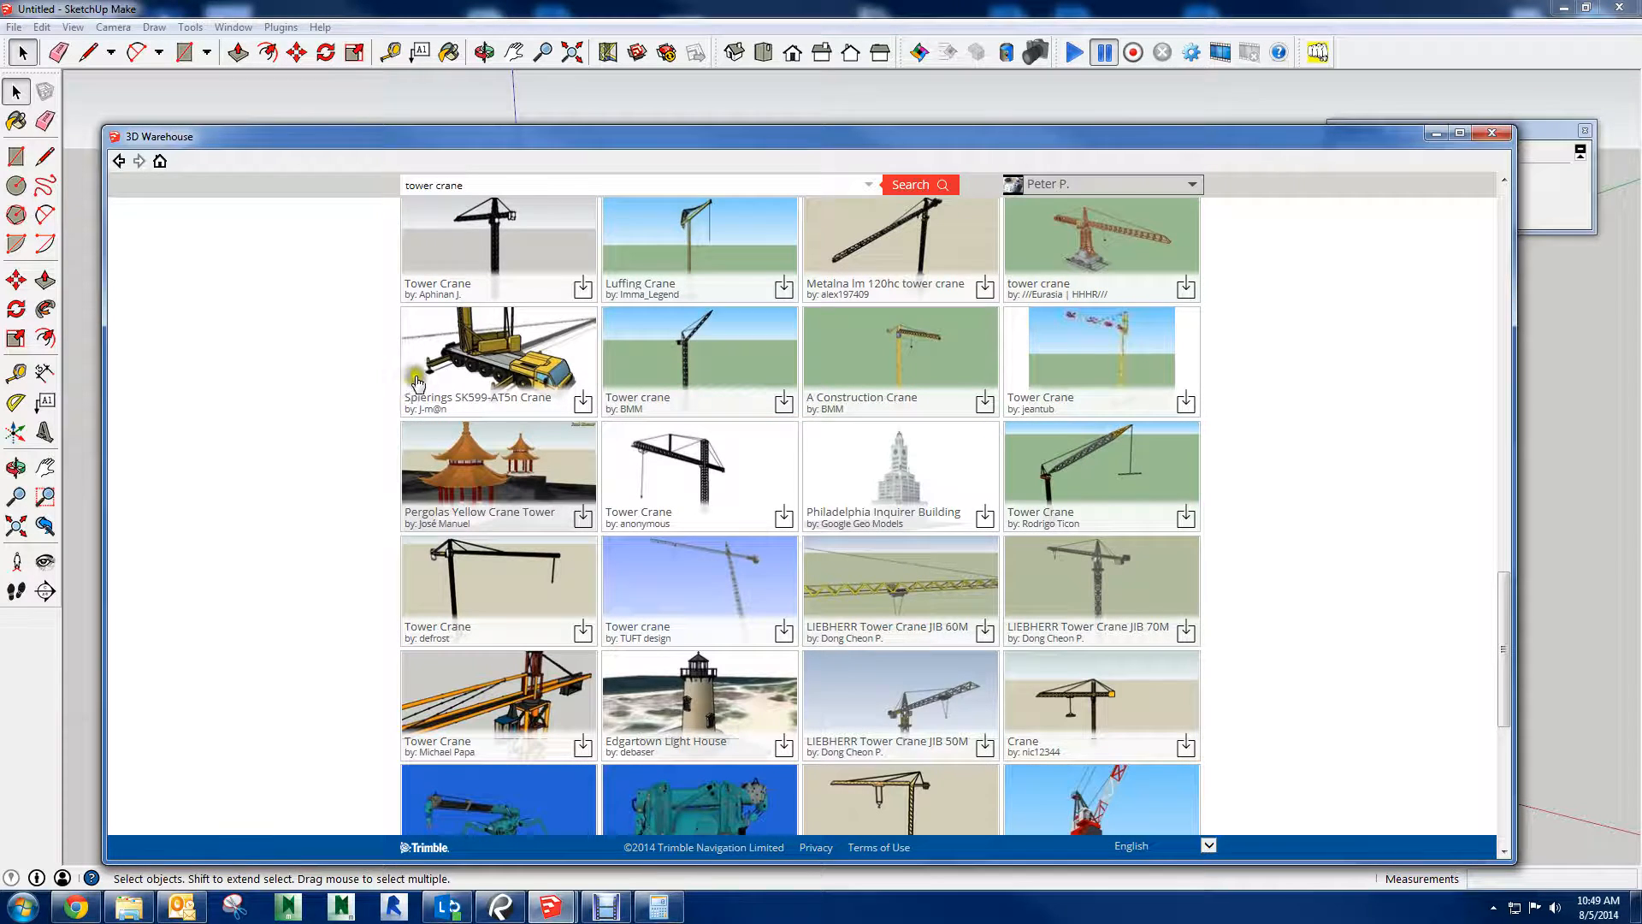
{"action": "scroll", "coordinate": [416, 382], "scroll_direction": "down", "scroll_amount": 2}
{"action": "scroll", "coordinate": [393, 397], "scroll_direction": "down", "scroll_amount": 5}
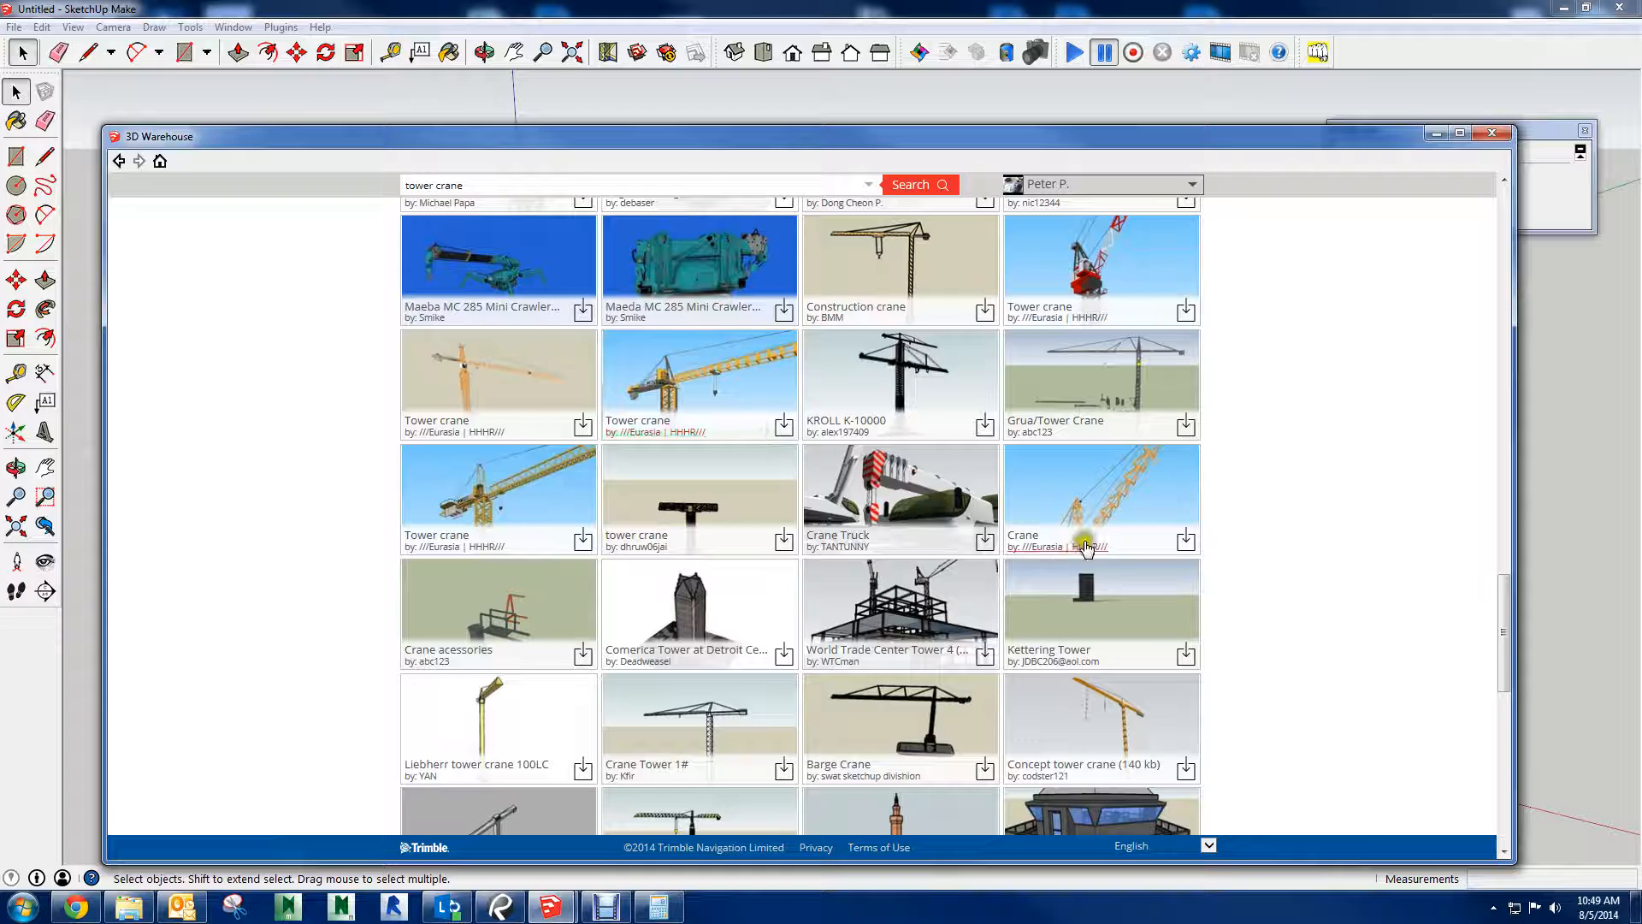
{"action": "scroll", "coordinate": [1060, 543], "scroll_direction": "up", "scroll_amount": 2}
{"action": "scroll", "coordinate": [1237, 547], "scroll_direction": "down", "scroll_amount": 4}
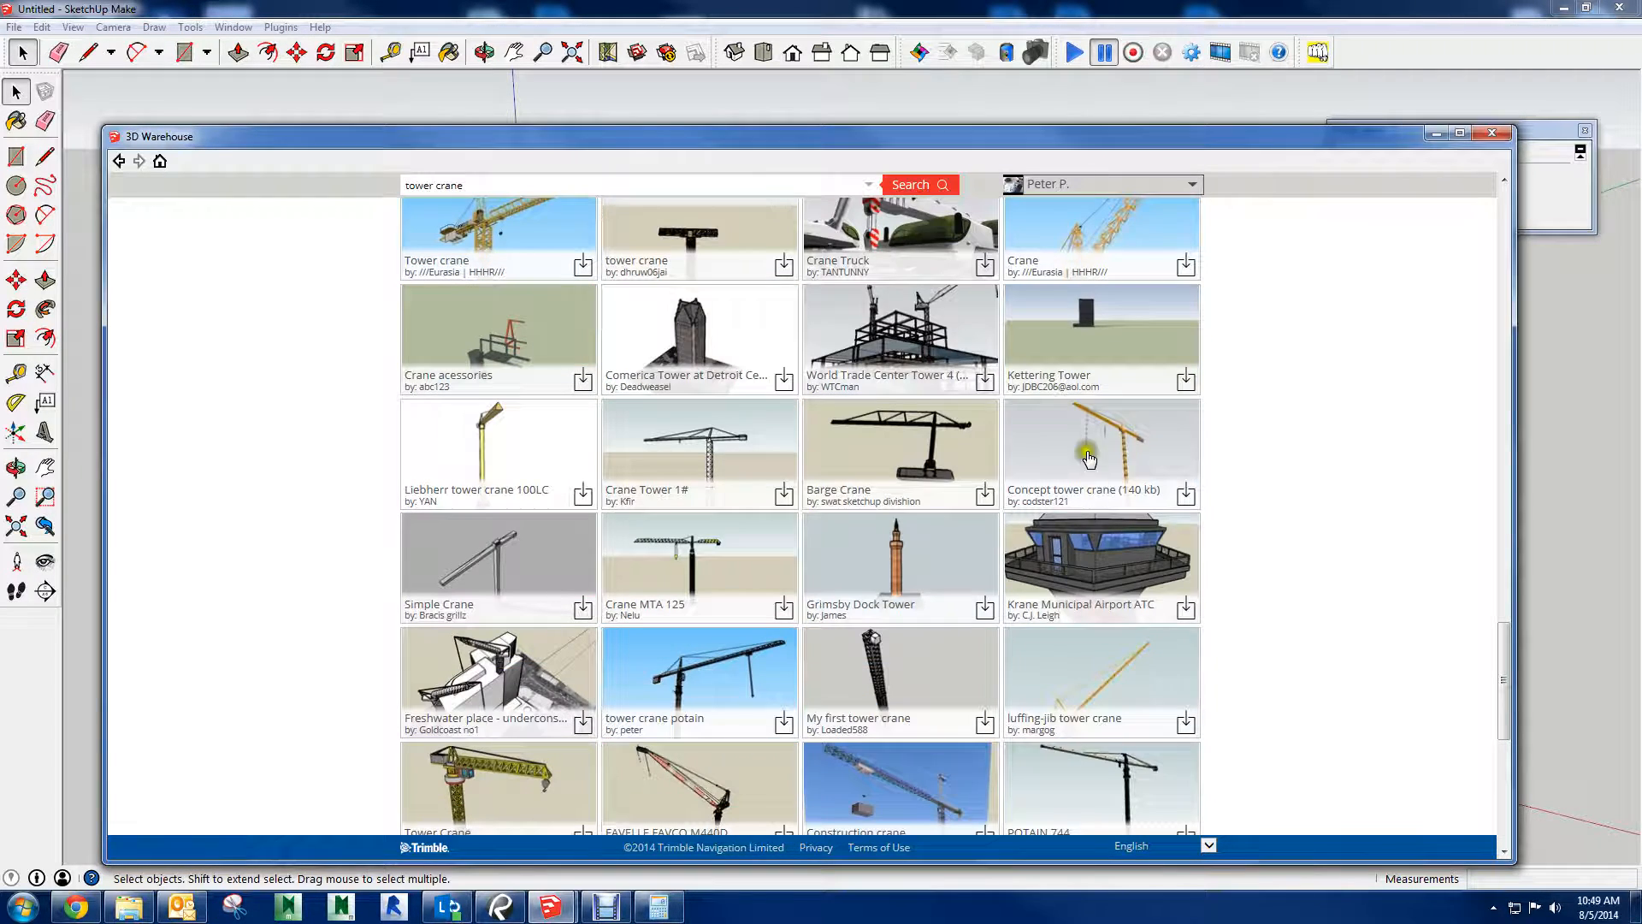
{"action": "left_click", "coordinate": [1095, 453]}
{"action": "left_click", "coordinate": [1119, 236]}
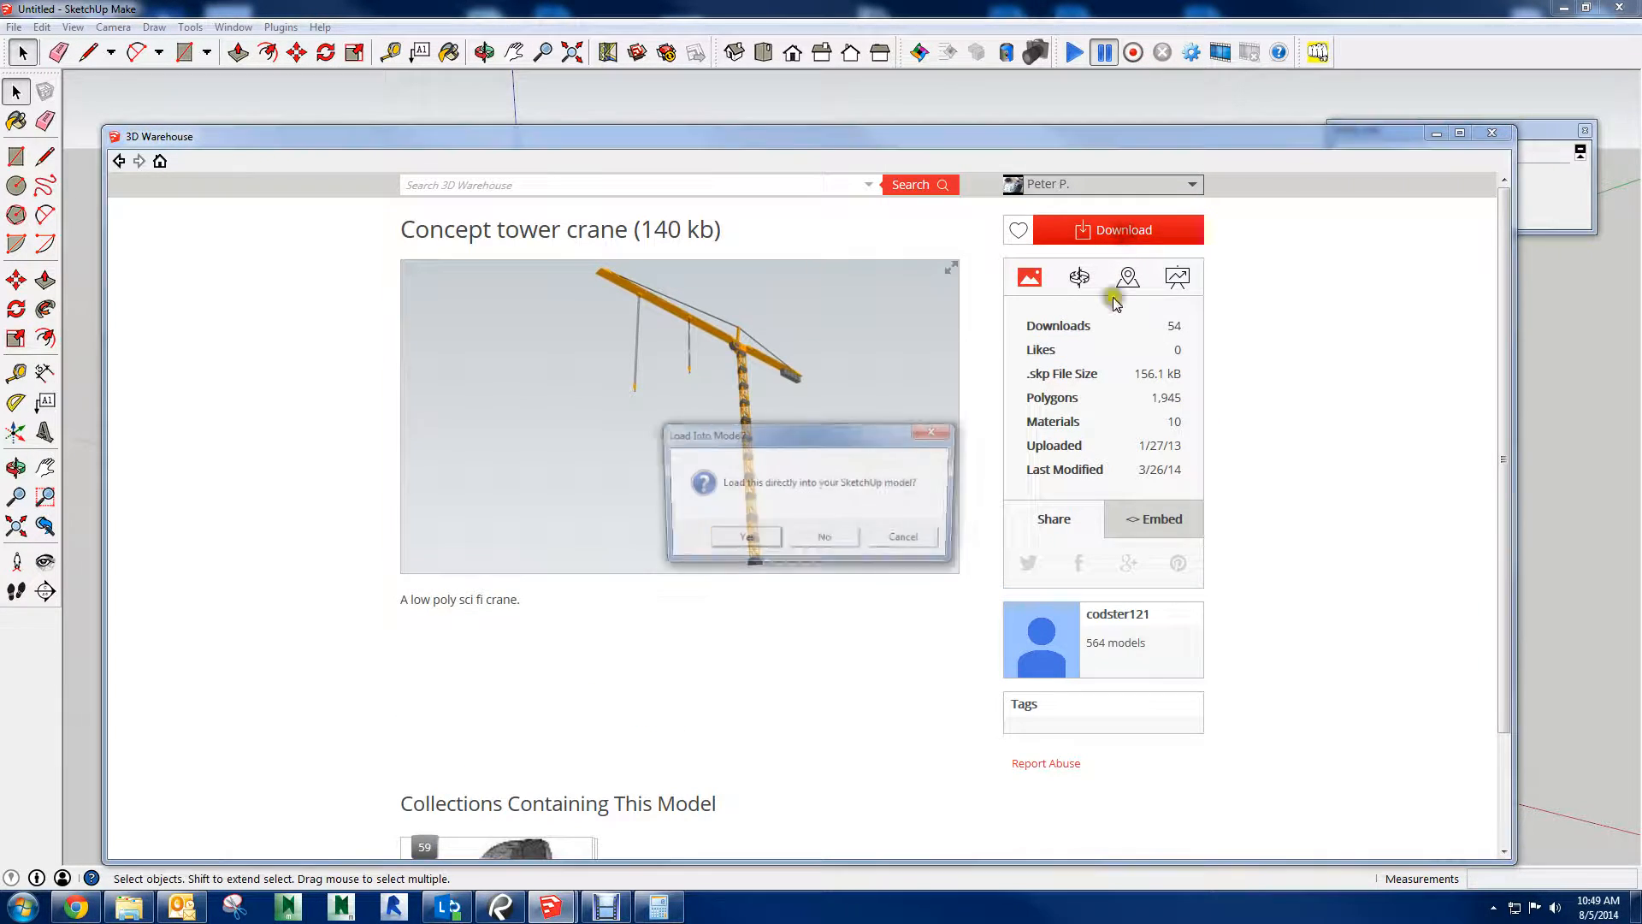
{"action": "left_click", "coordinate": [718, 541]}
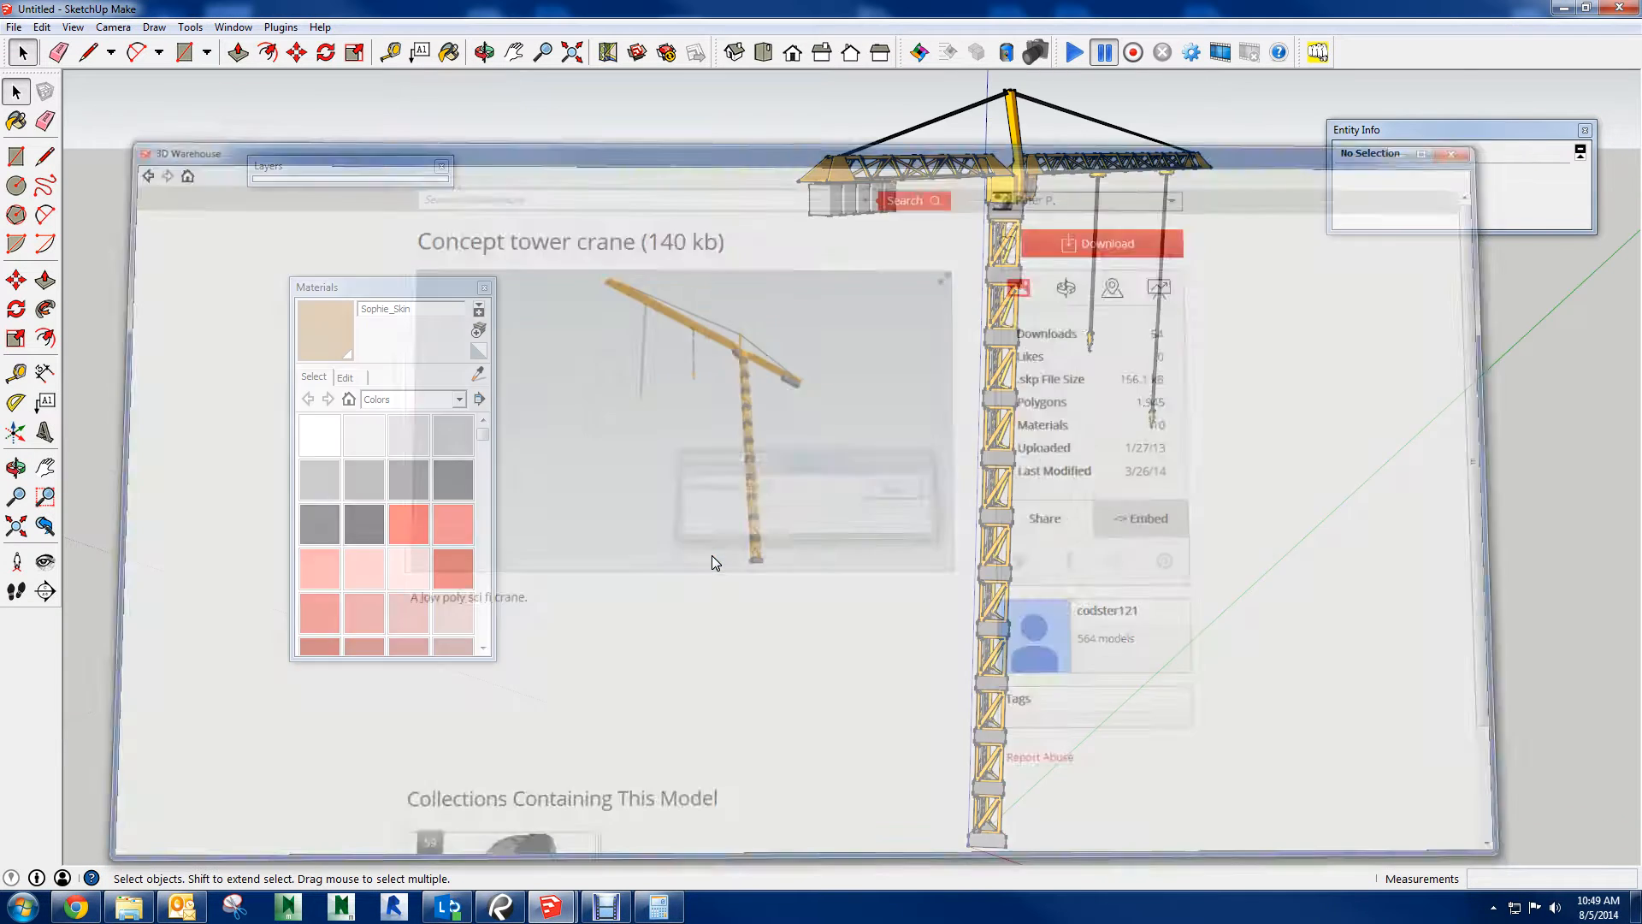
Copy the downloaded crane, switch to the site model session and paste it onto the site plan near the green GC office
{"action": "scroll", "coordinate": [879, 532], "scroll_direction": "down", "scroll_amount": 5}
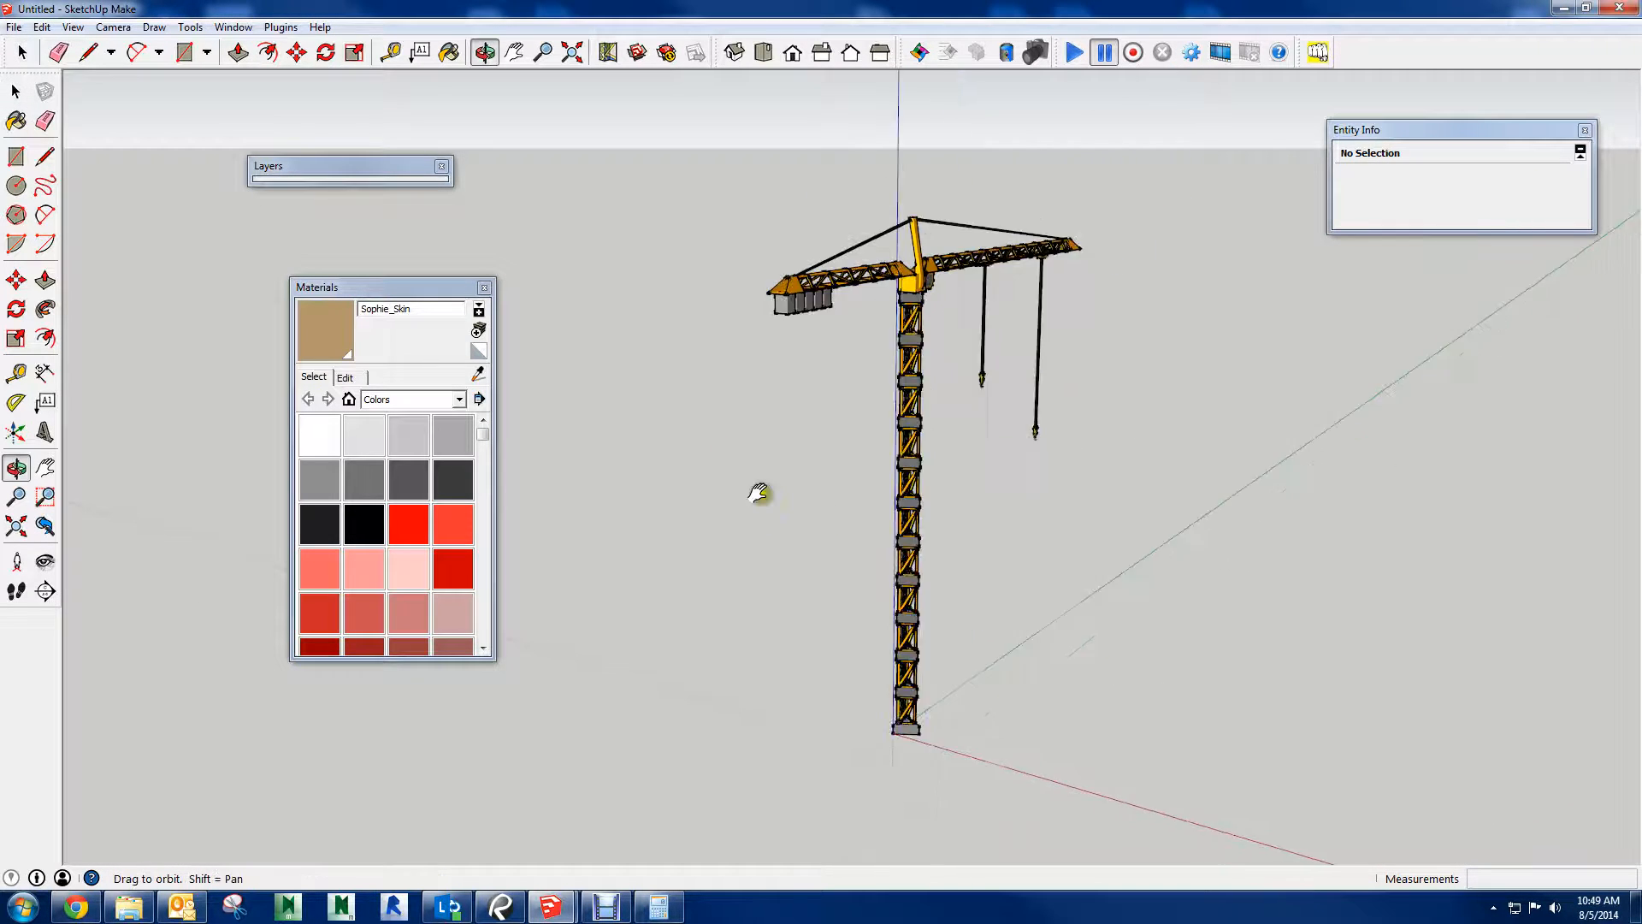
{"action": "middle_click_drag", "start_coordinate": [759, 488], "coordinate": [920, 700]}
{"action": "left_click", "coordinate": [885, 641]}
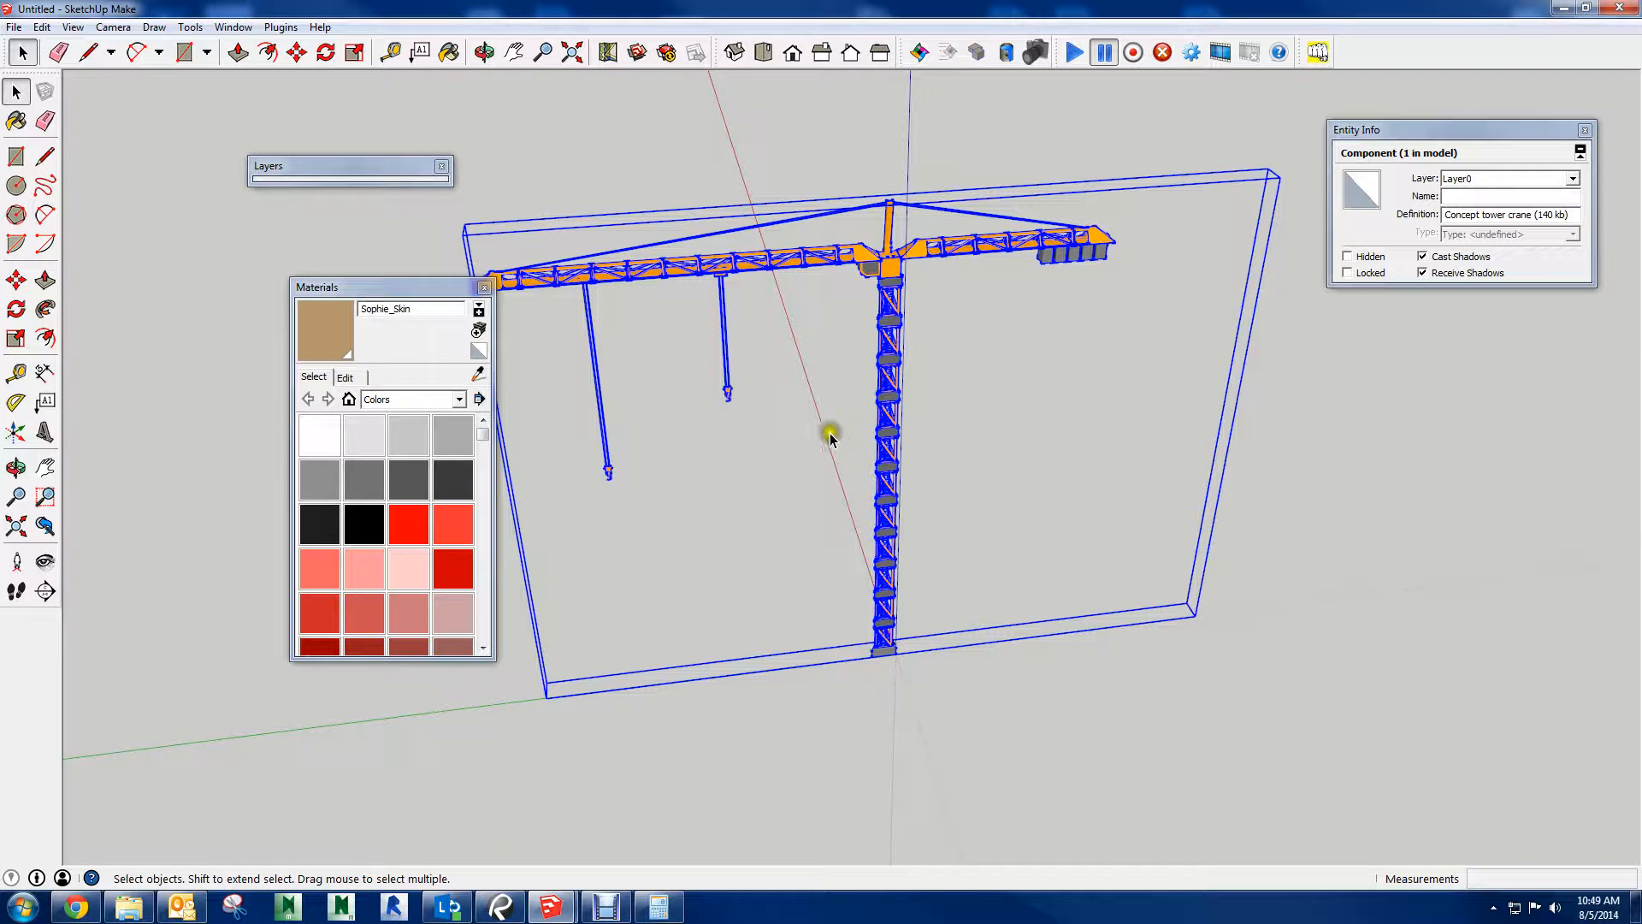
{"action": "mouse_move", "coordinate": [552, 906]}
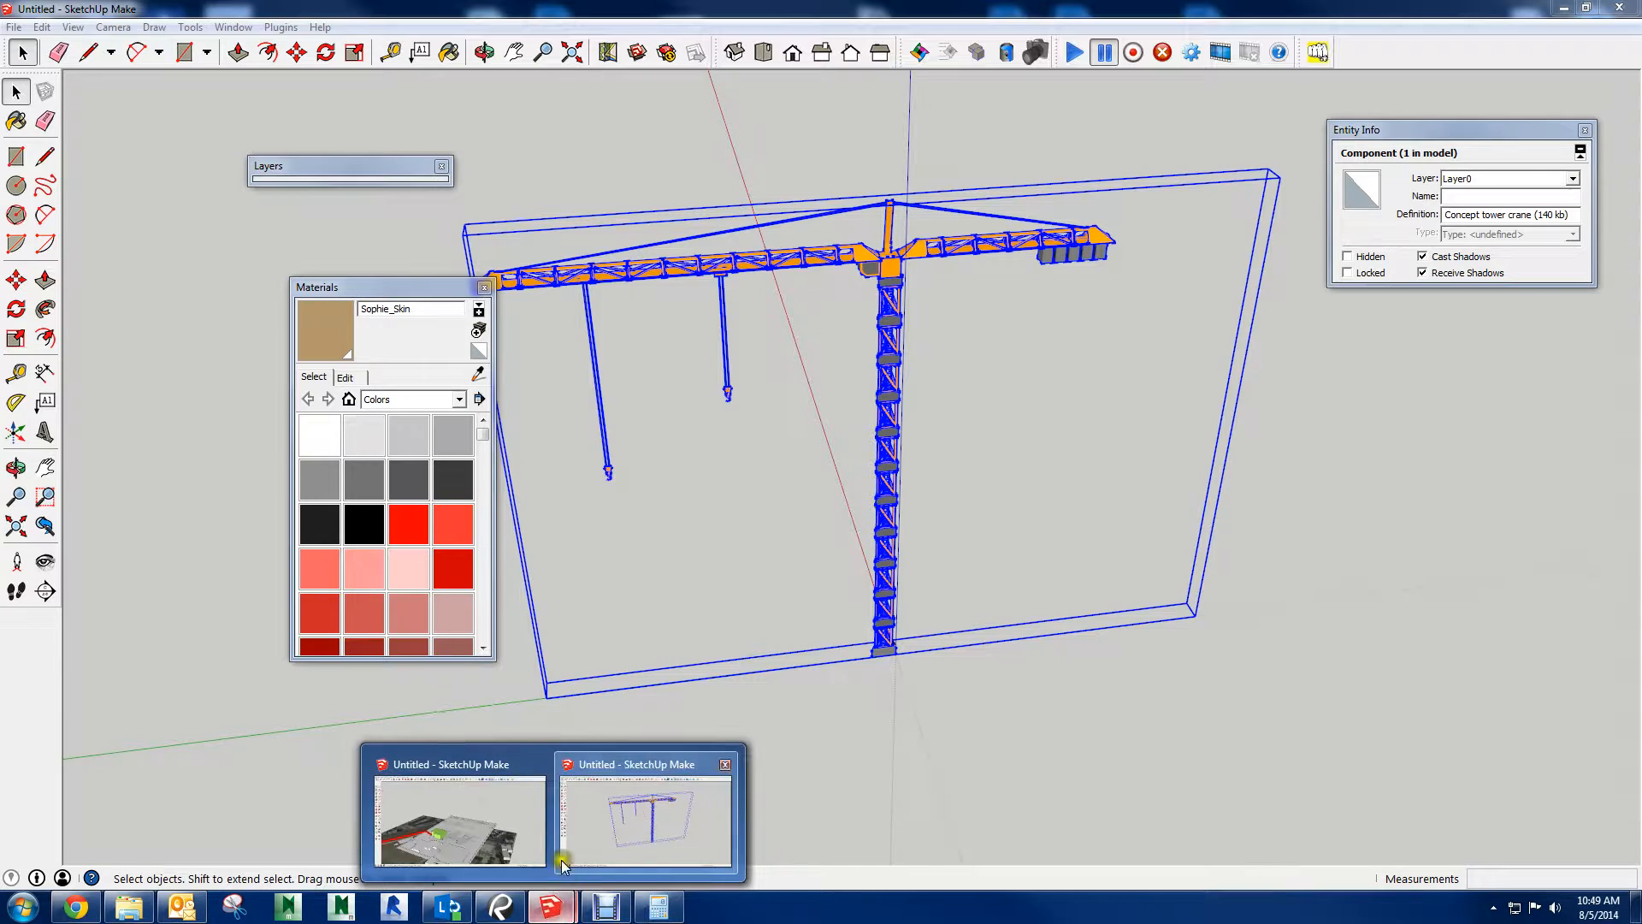
{"action": "left_click", "coordinate": [477, 821]}
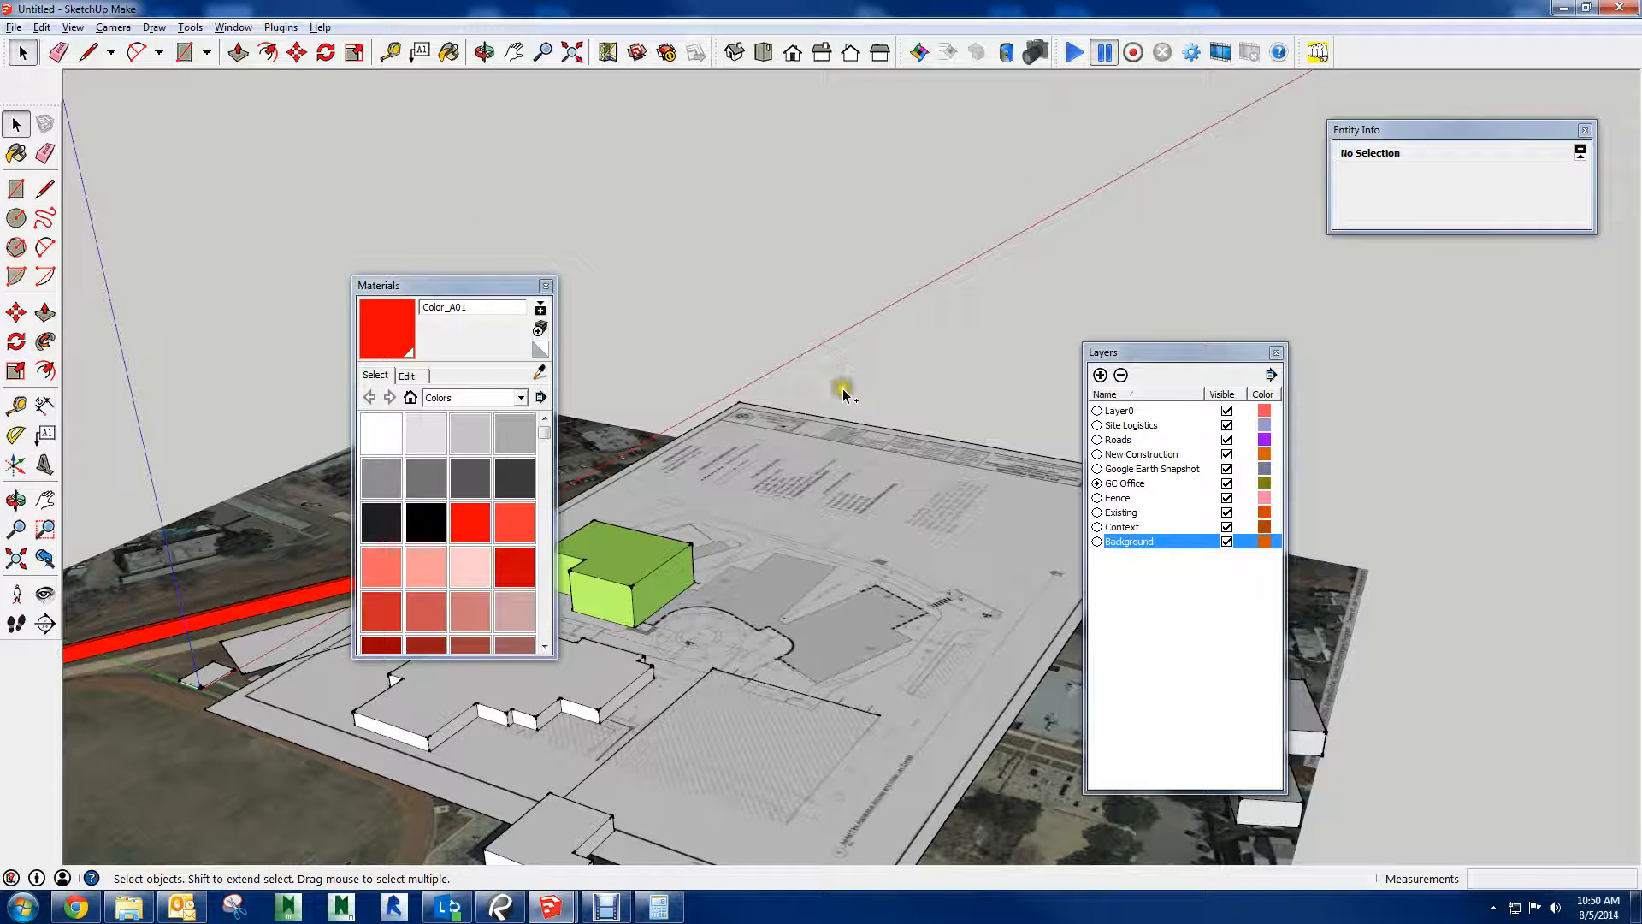
{"action": "key", "text": "ctrl+v"}
{"action": "scroll", "coordinate": [767, 667], "scroll_direction": "up", "scroll_amount": 1}
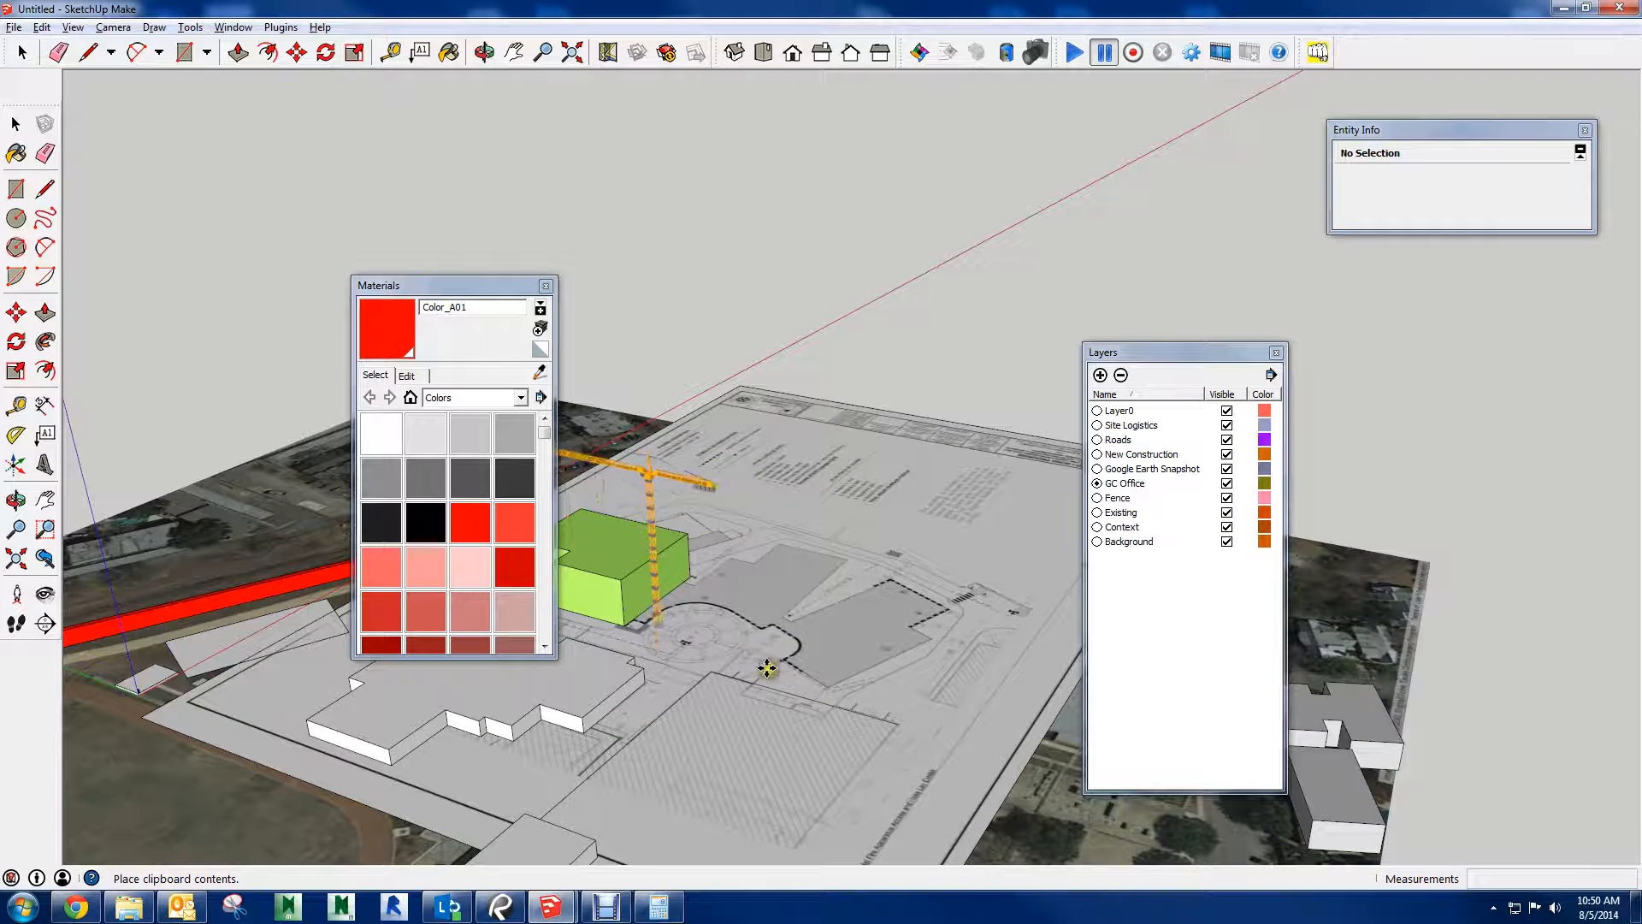
{"action": "left_click", "coordinate": [832, 682]}
Move the tower crane so its base sits near the centre of the circular plaza on the site plan
{"action": "scroll", "coordinate": [696, 659], "scroll_direction": "up", "scroll_amount": 4}
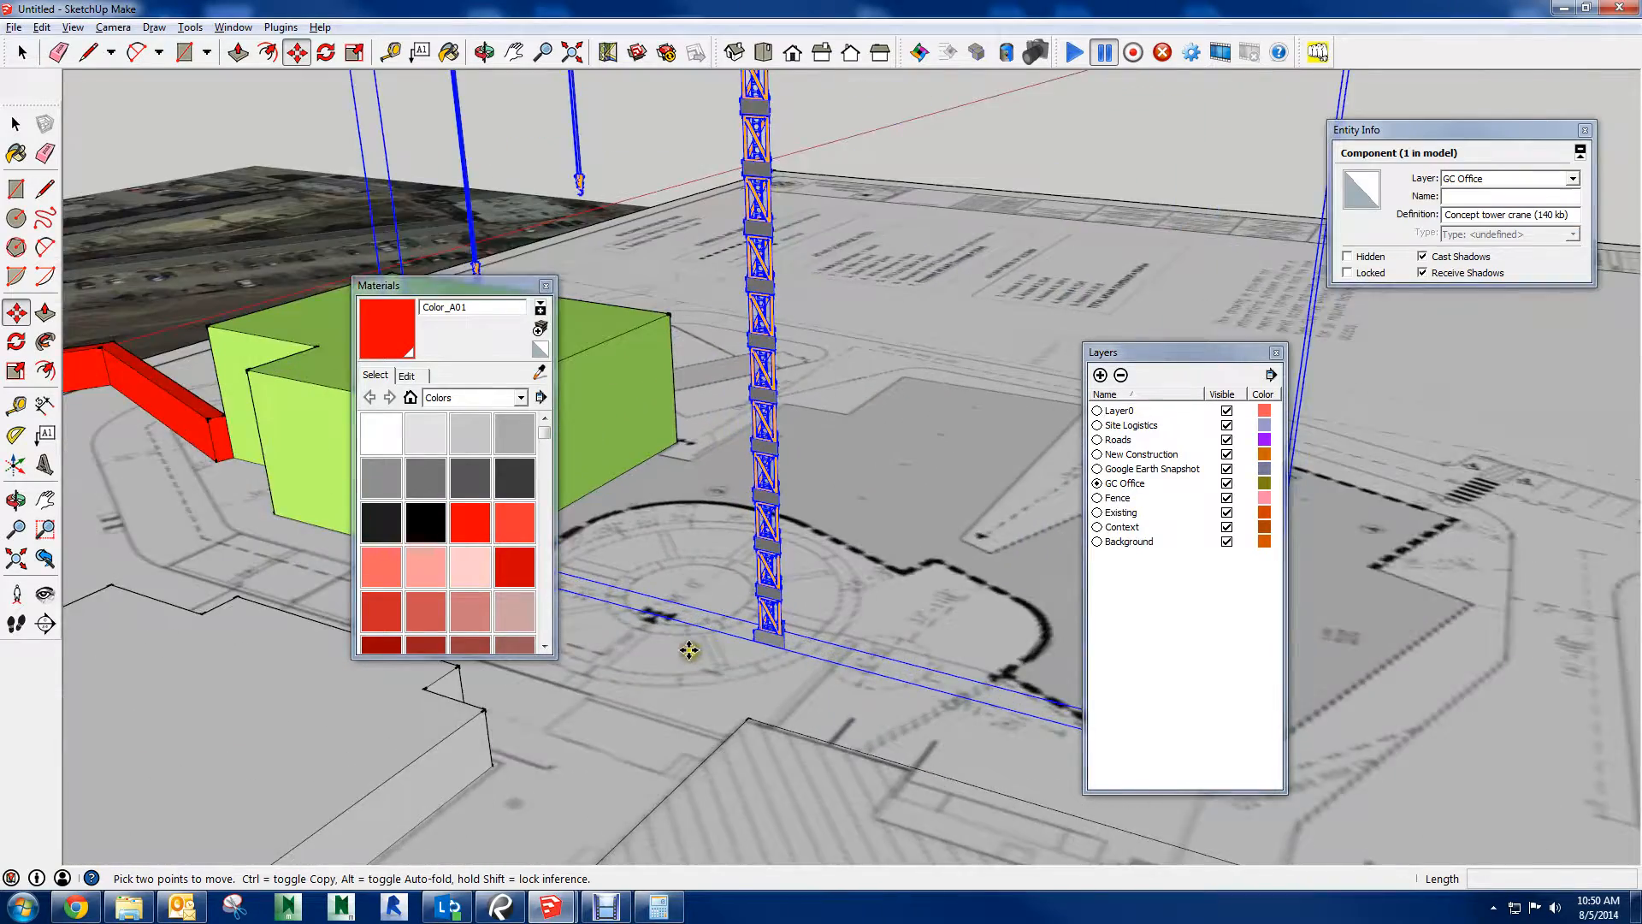
{"action": "scroll", "coordinate": [689, 651], "scroll_direction": "up", "scroll_amount": 2}
{"action": "scroll", "coordinate": [804, 641], "scroll_direction": "down", "scroll_amount": 6}
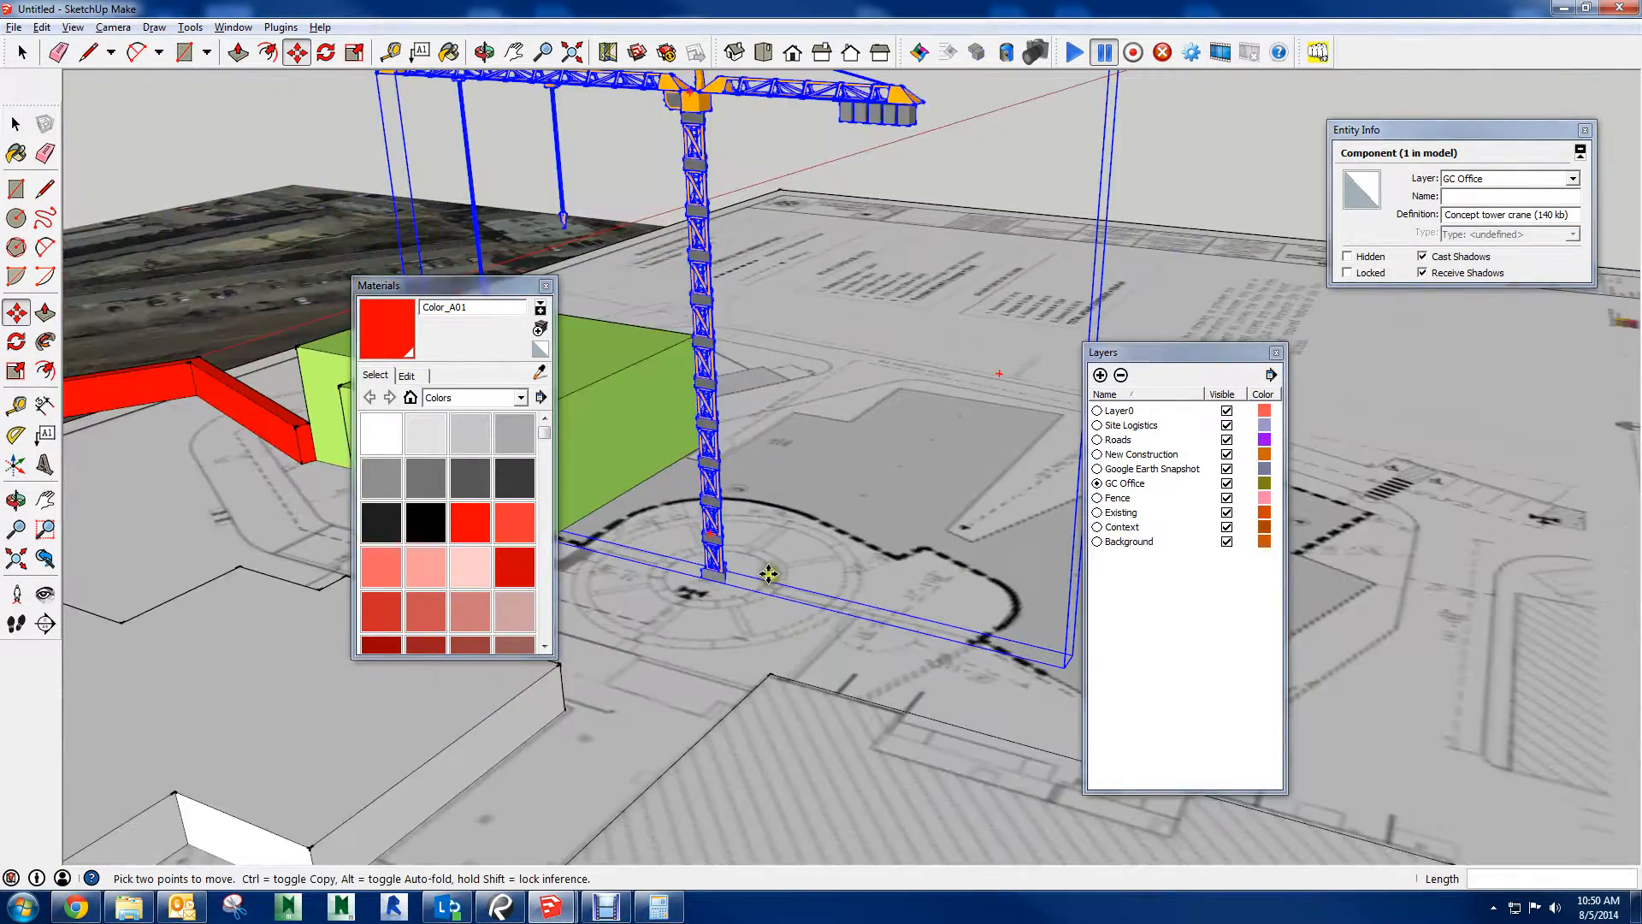
{"action": "scroll", "coordinate": [768, 574], "scroll_direction": "down", "scroll_amount": 1}
{"action": "middle_click_drag", "start_coordinate": [737, 549], "coordinate": [1082, 620]}
{"action": "key", "text": "space"}
{"action": "left_click", "coordinate": [541, 135]}
{"action": "middle_click_drag", "start_coordinate": [664, 202], "coordinate": [325, 338]}
{"action": "middle_click_drag", "start_coordinate": [866, 610], "coordinate": [679, 546], "text": "shift"}
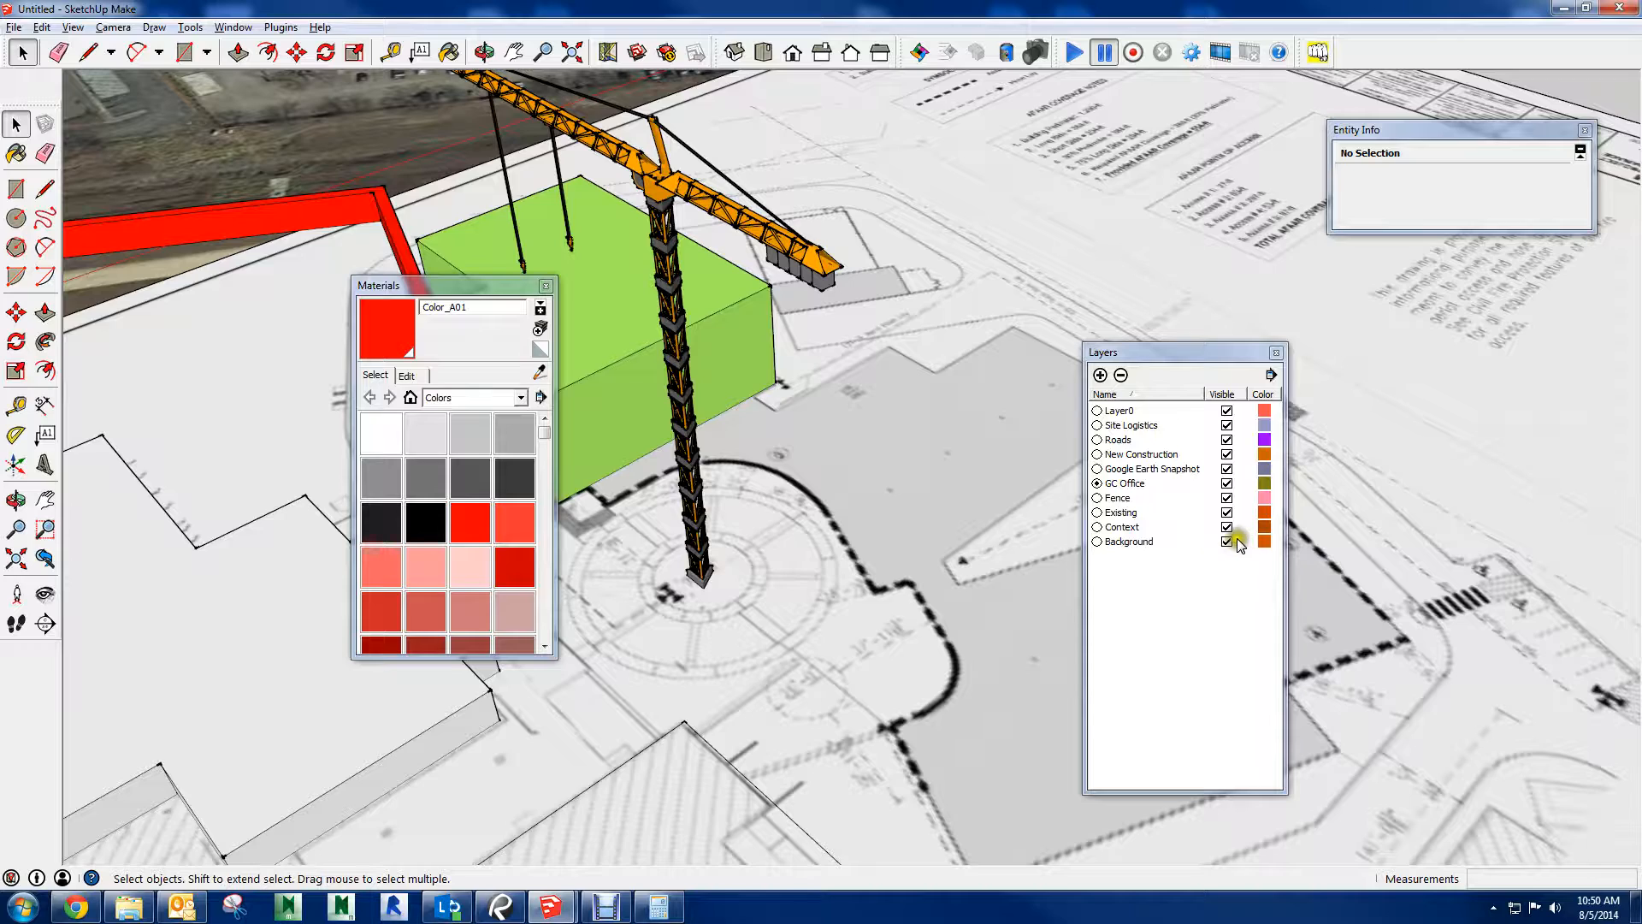
Hide the Background layer and assign the tower crane component to the Site Logistics layer
{"action": "left_click", "coordinate": [1227, 541]}
{"action": "left_click", "coordinate": [725, 205]}
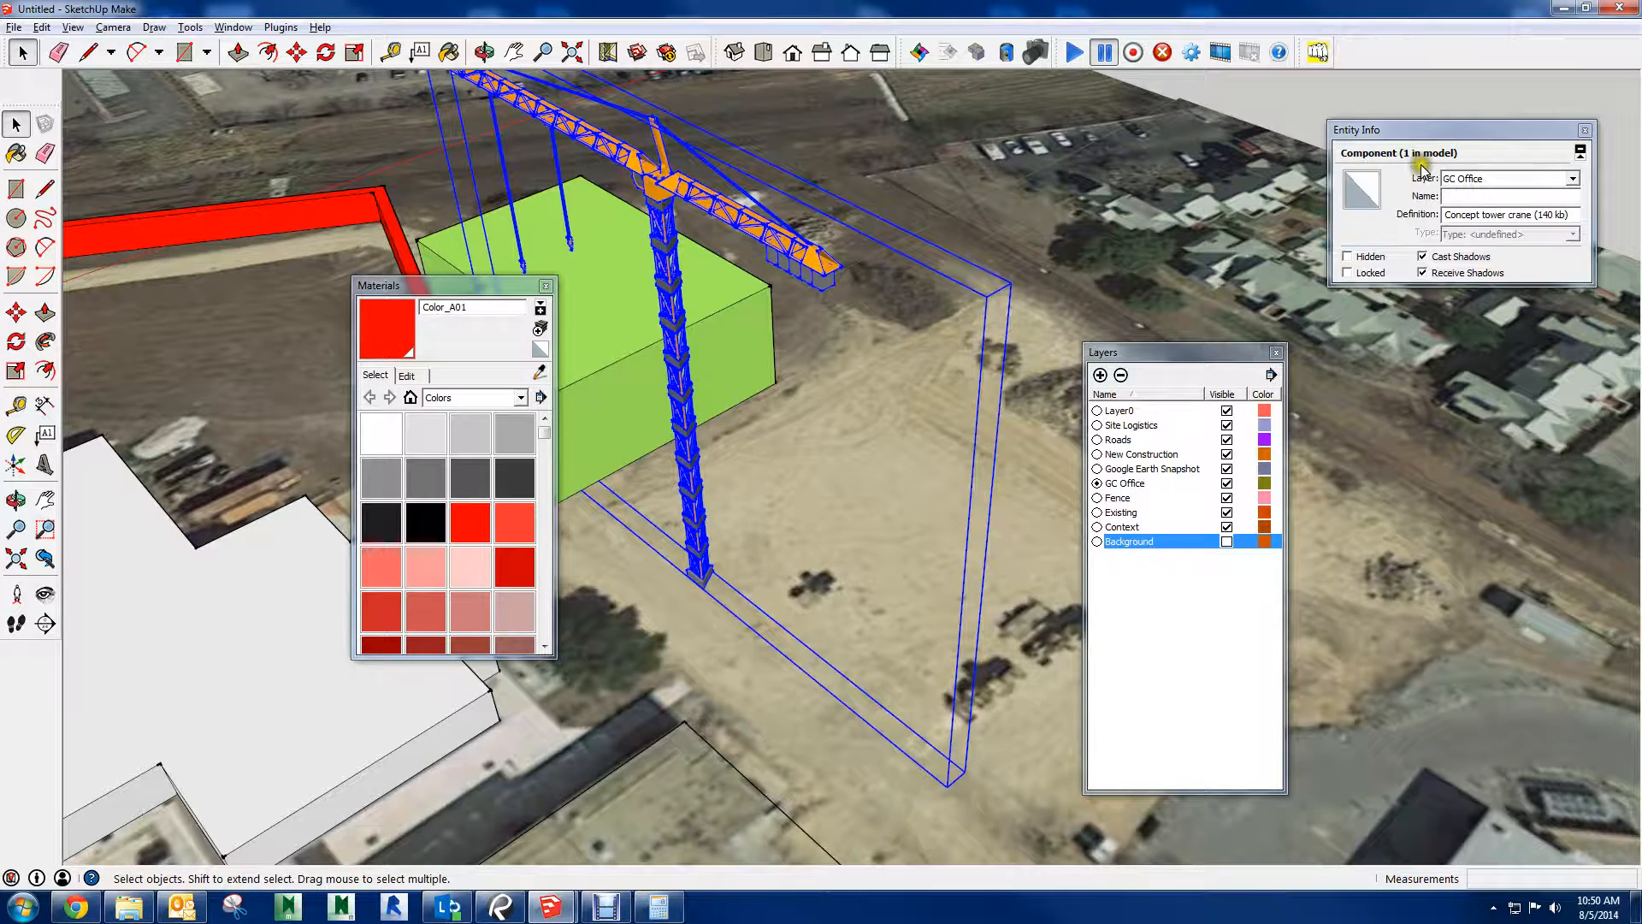
{"action": "left_click", "coordinate": [1570, 180]}
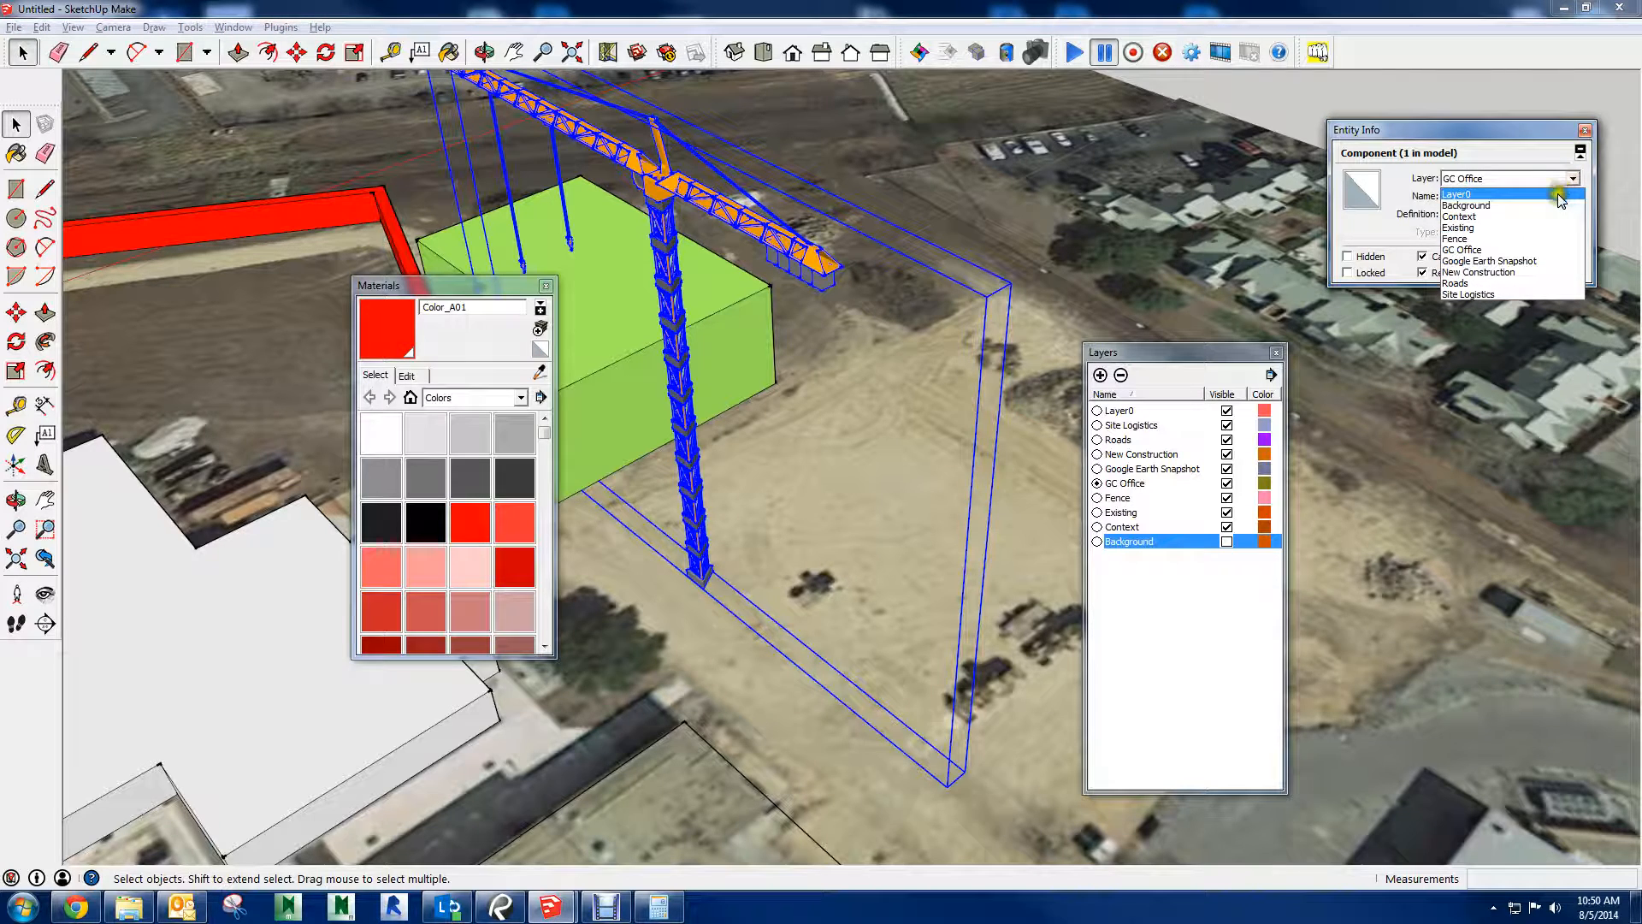
{"action": "left_click", "coordinate": [1479, 294]}
{"action": "left_click", "coordinate": [1230, 92]}
Inside the crane component, assign all of its entities to the Site Logistics layer and explode the nested parts
{"action": "mouse_move", "coordinate": [777, 265]}
{"action": "middle_mouse_down"}
{"action": "mouse_move", "coordinate": [808, 257]}
{"action": "mouse_move", "coordinate": [797, 186]}
{"action": "middle_mouse_up"}
{"action": "double_click", "coordinate": [797, 190]}
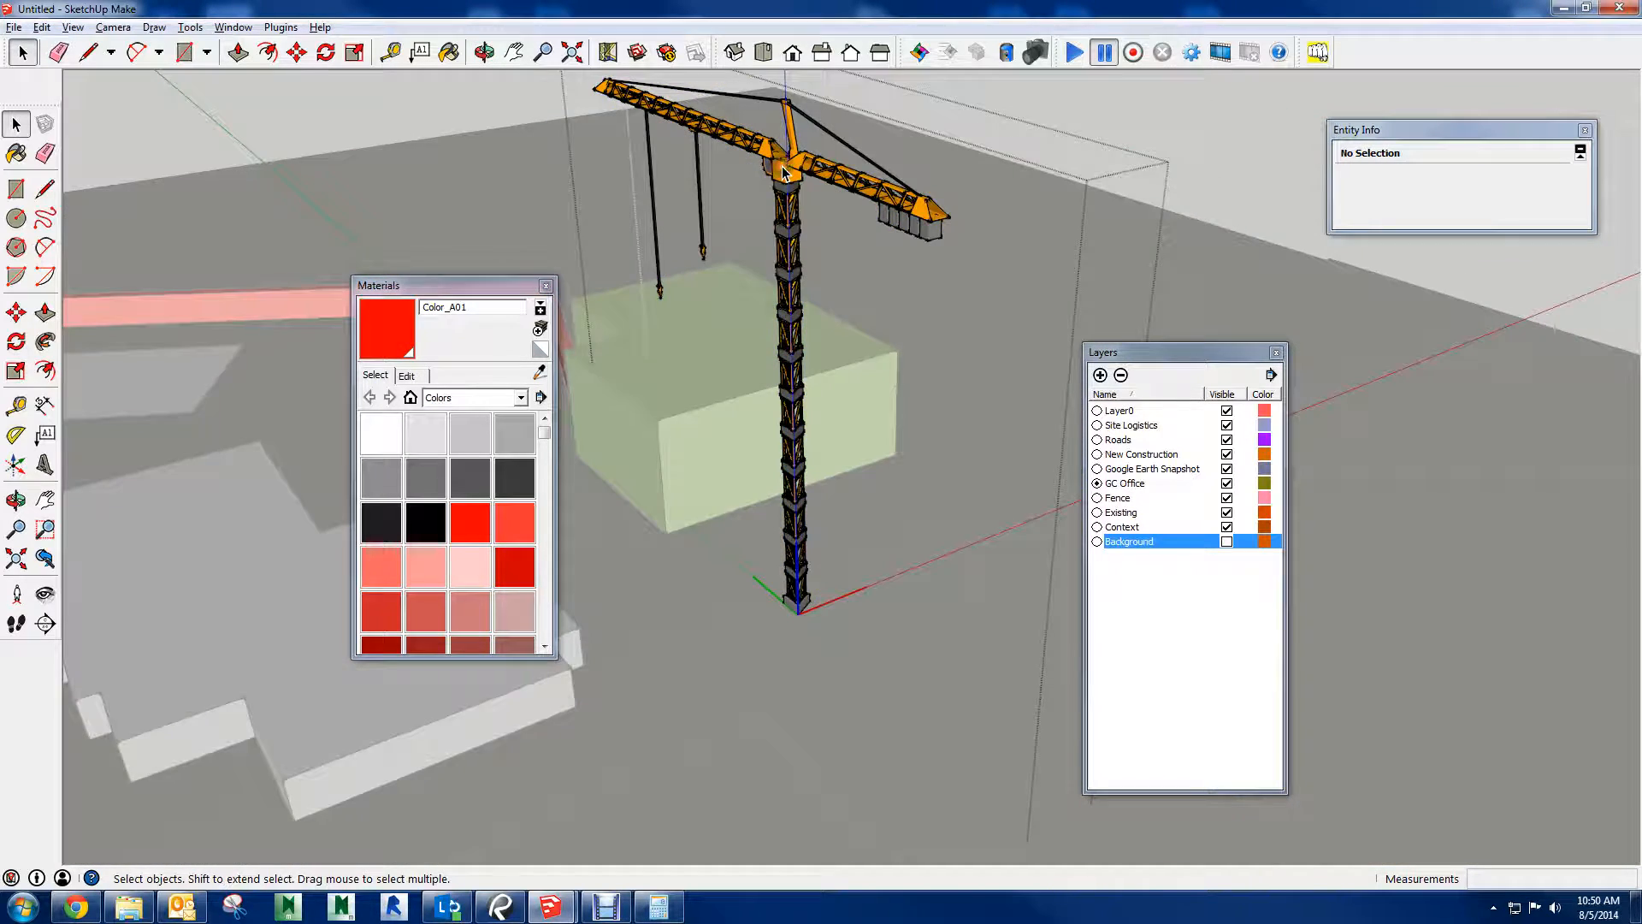
{"action": "scroll", "coordinate": [951, 386], "scroll_direction": "down", "scroll_amount": 3}
{"action": "left_click_drag", "start_coordinate": [847, 295], "coordinate": [569, 106]}
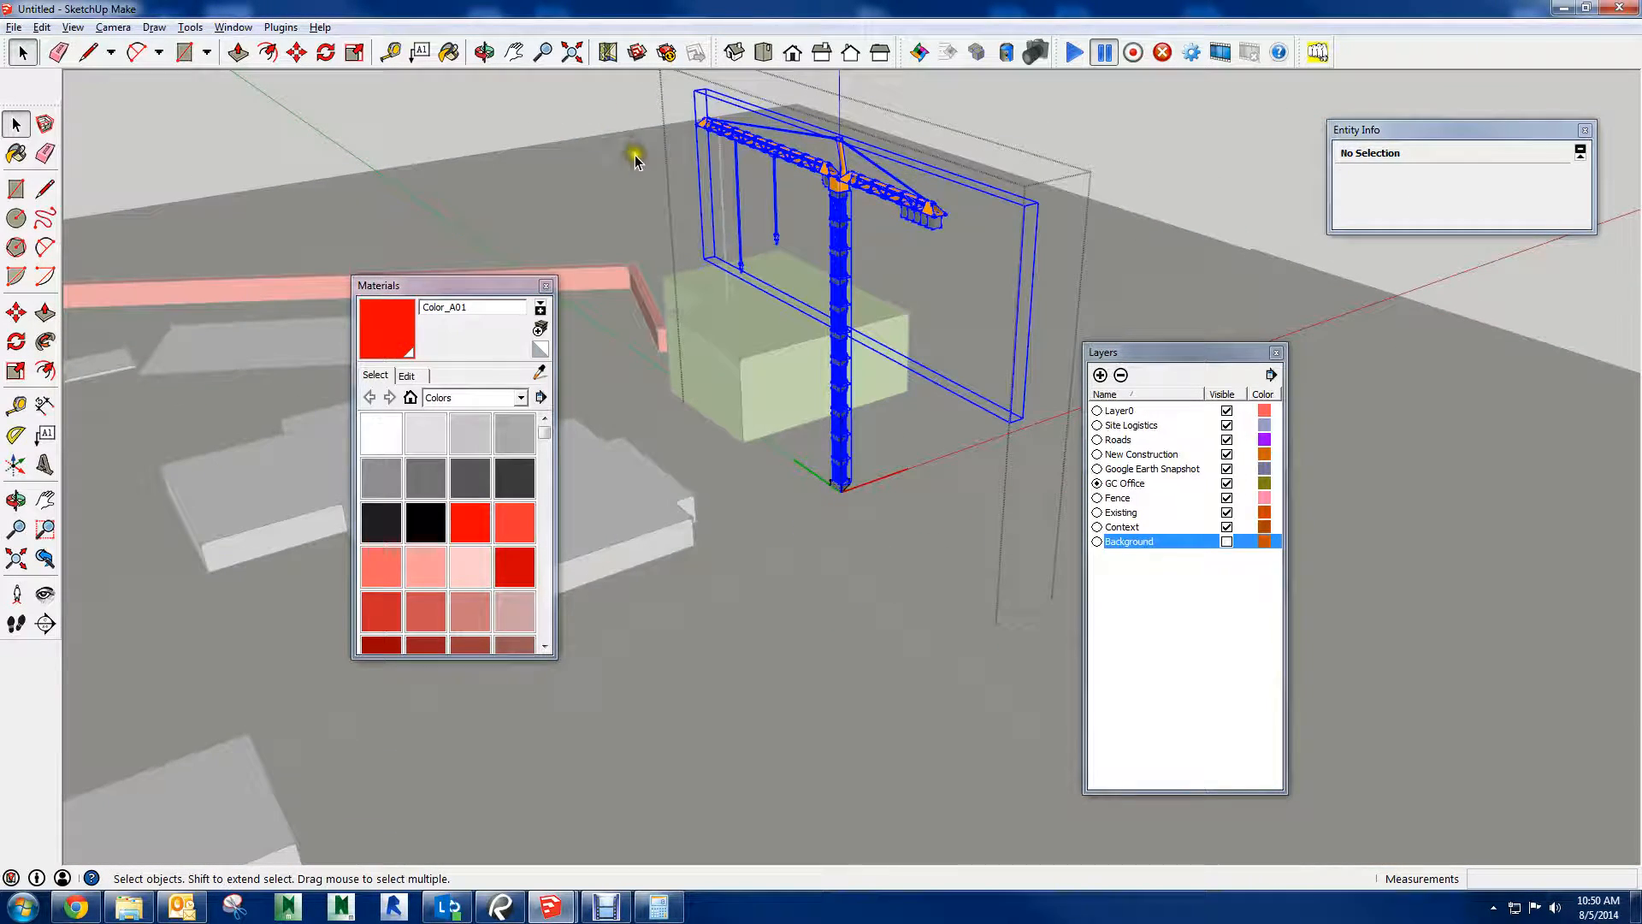
{"action": "left_click", "coordinate": [1577, 179]}
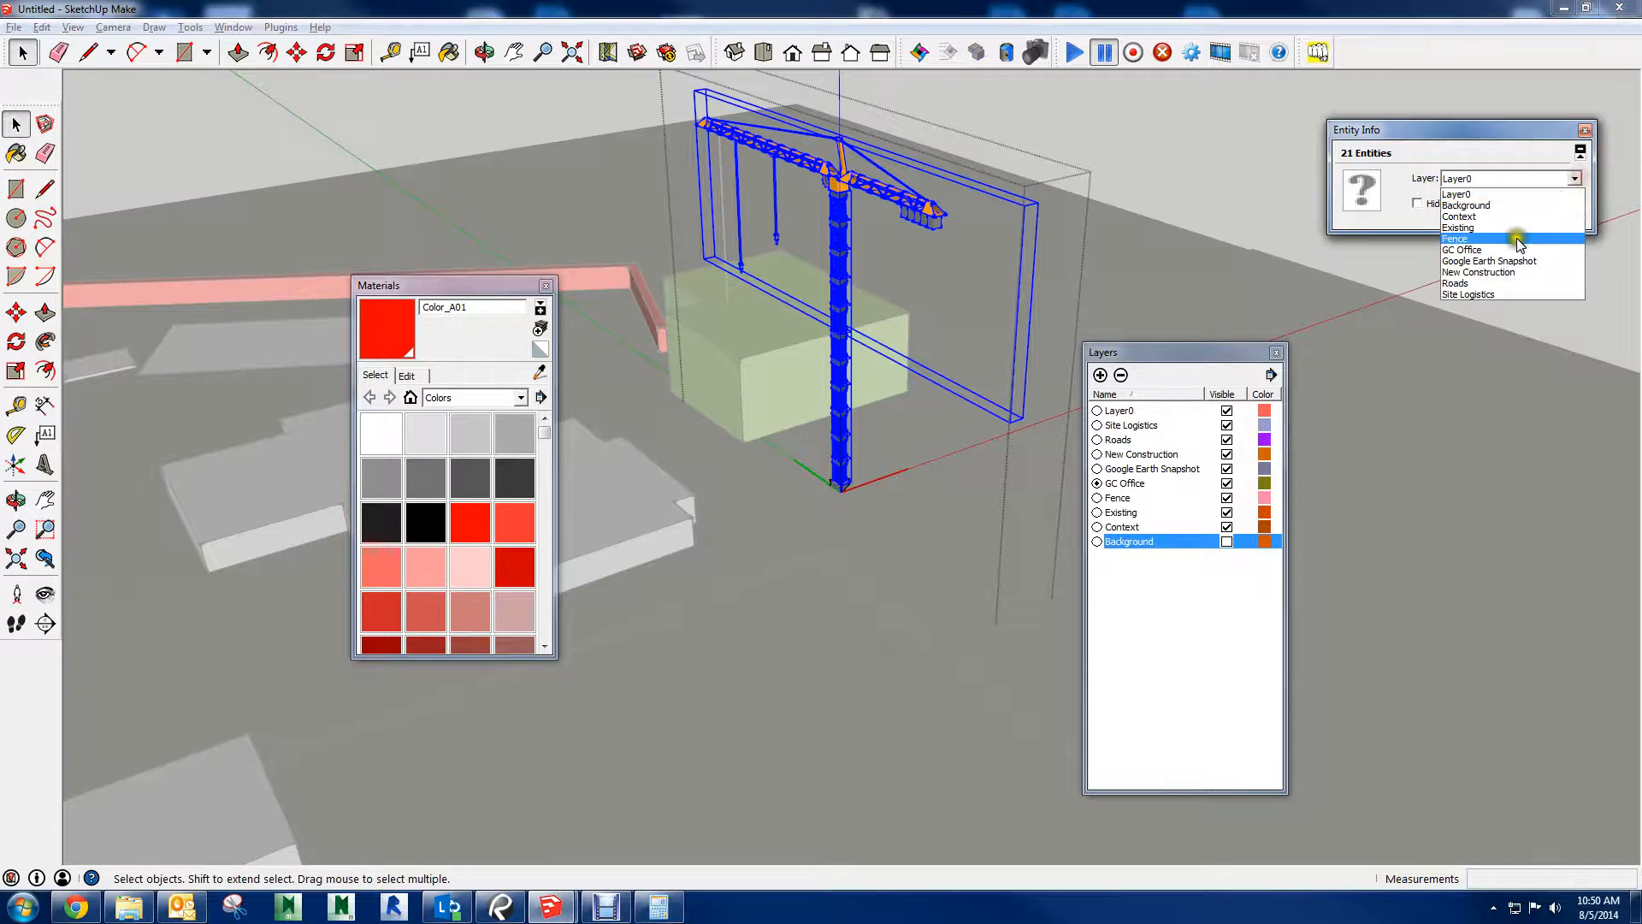
{"action": "left_click", "coordinate": [1477, 295]}
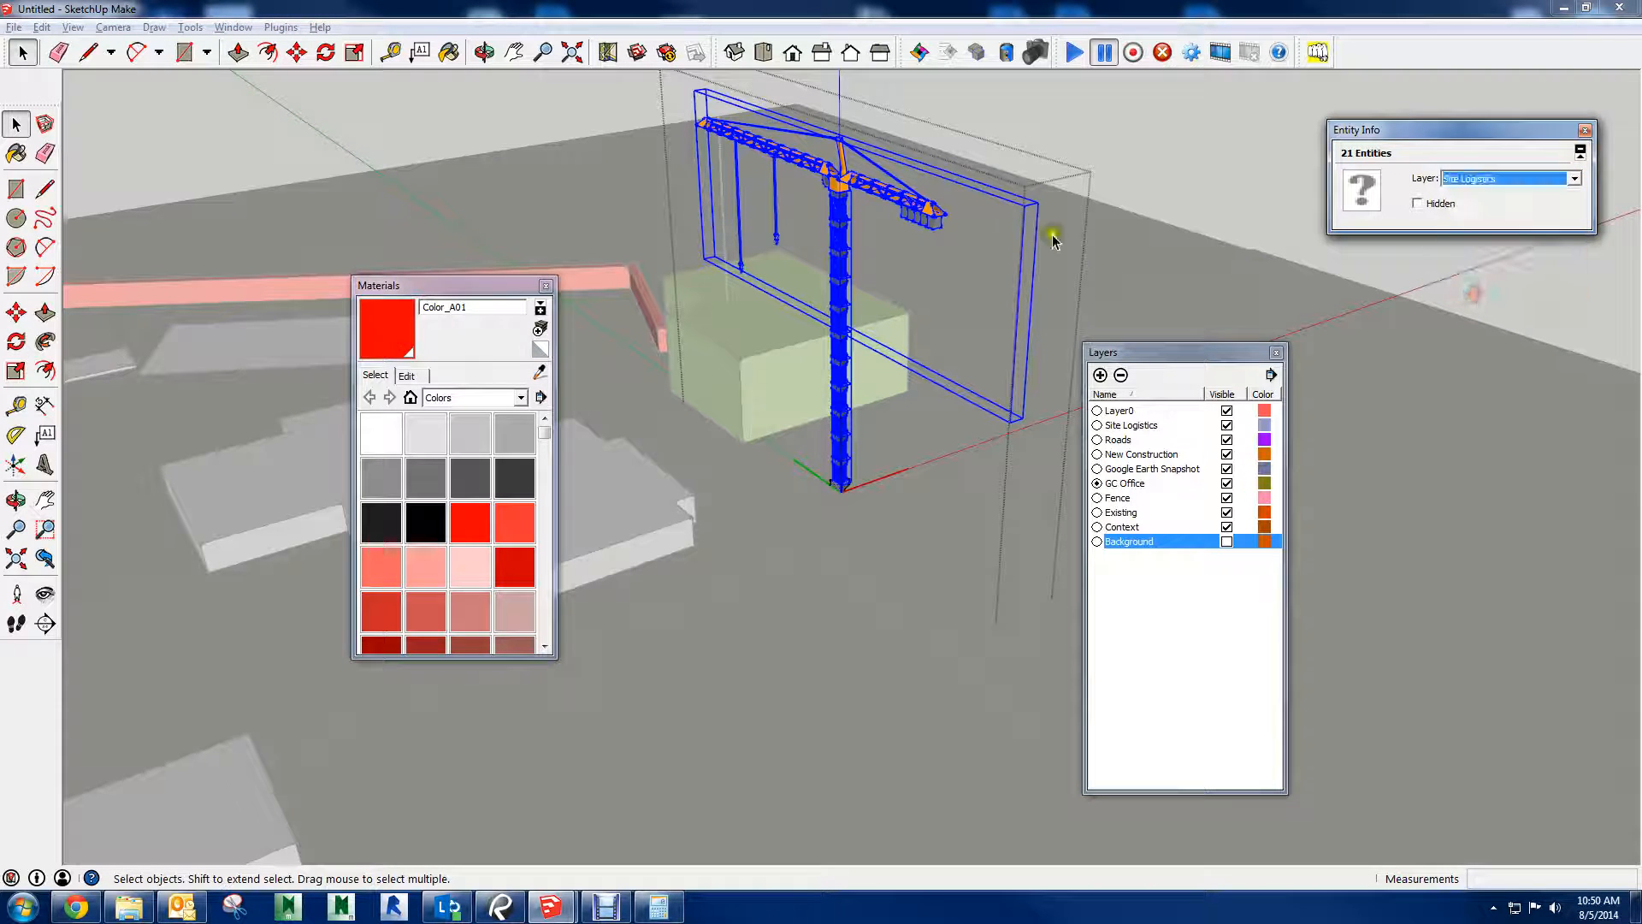
{"action": "right_click", "coordinate": [860, 183]}
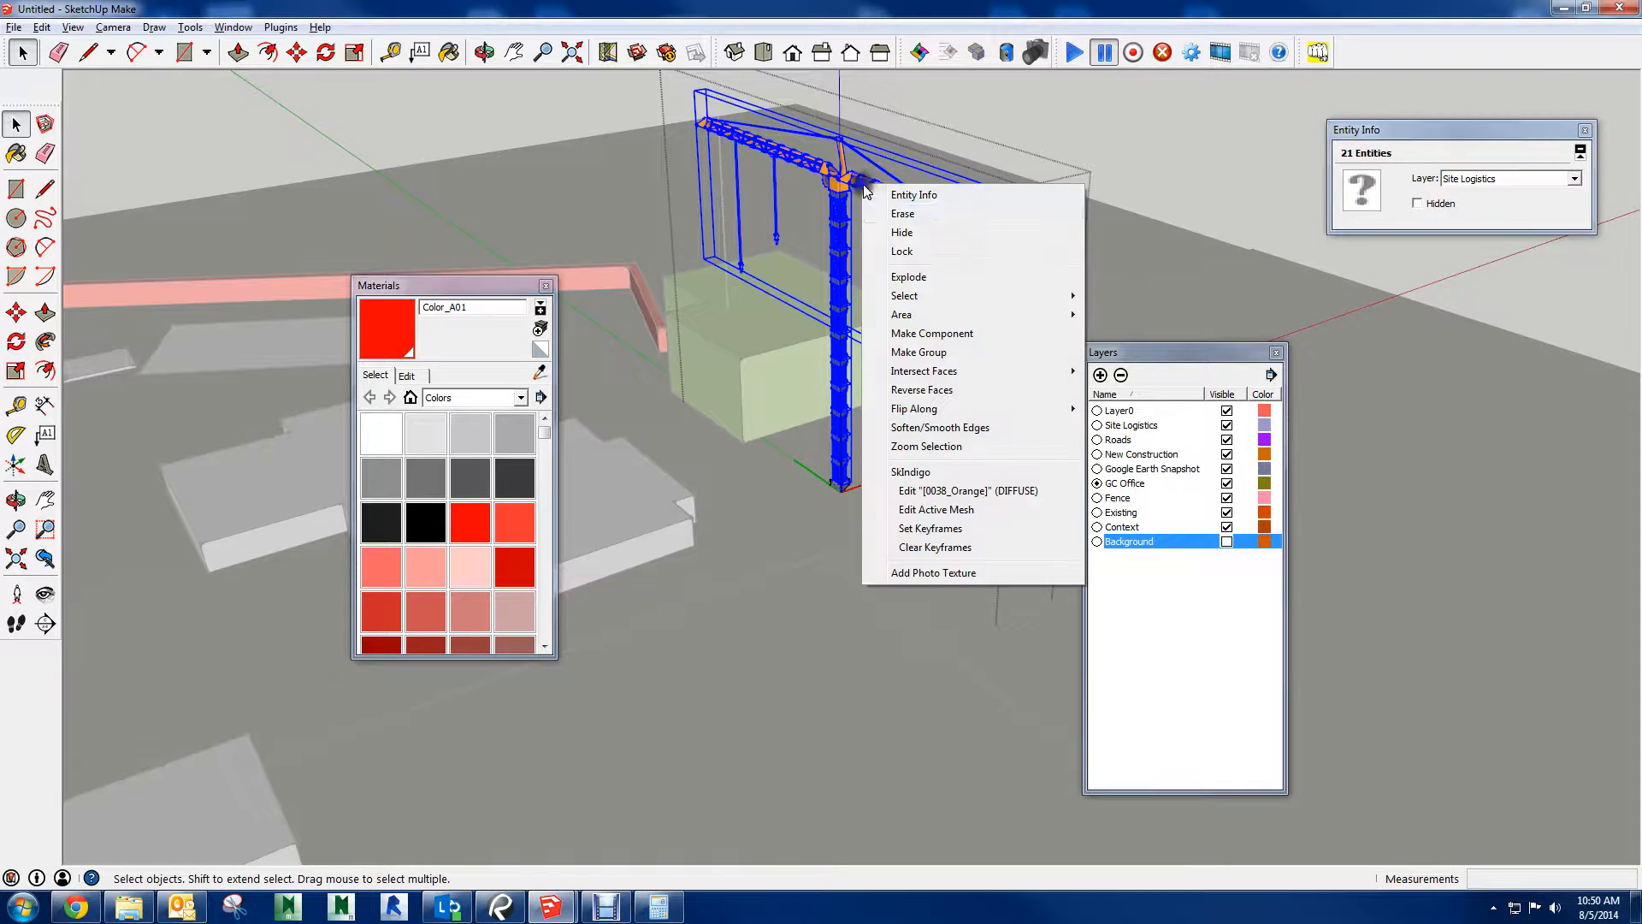
{"action": "left_click", "coordinate": [925, 279]}
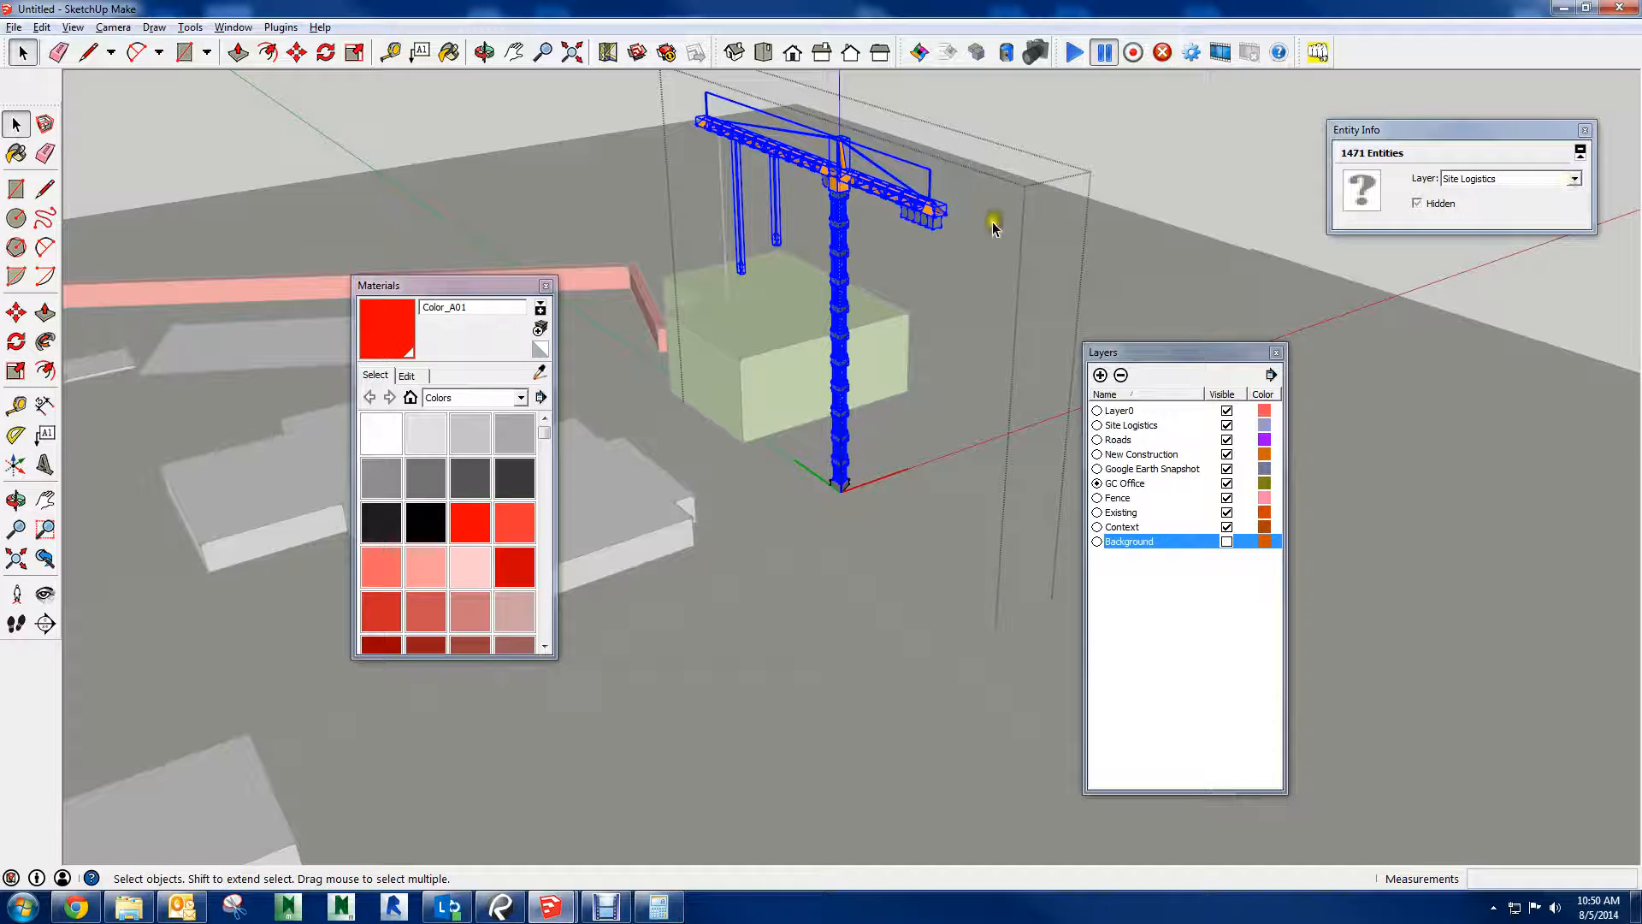
Close the tower crane component, clear the selection and look over the finished crane beside the green GC office
{"action": "left_click_drag", "start_coordinate": [1178, 105], "coordinate": [617, 521]}
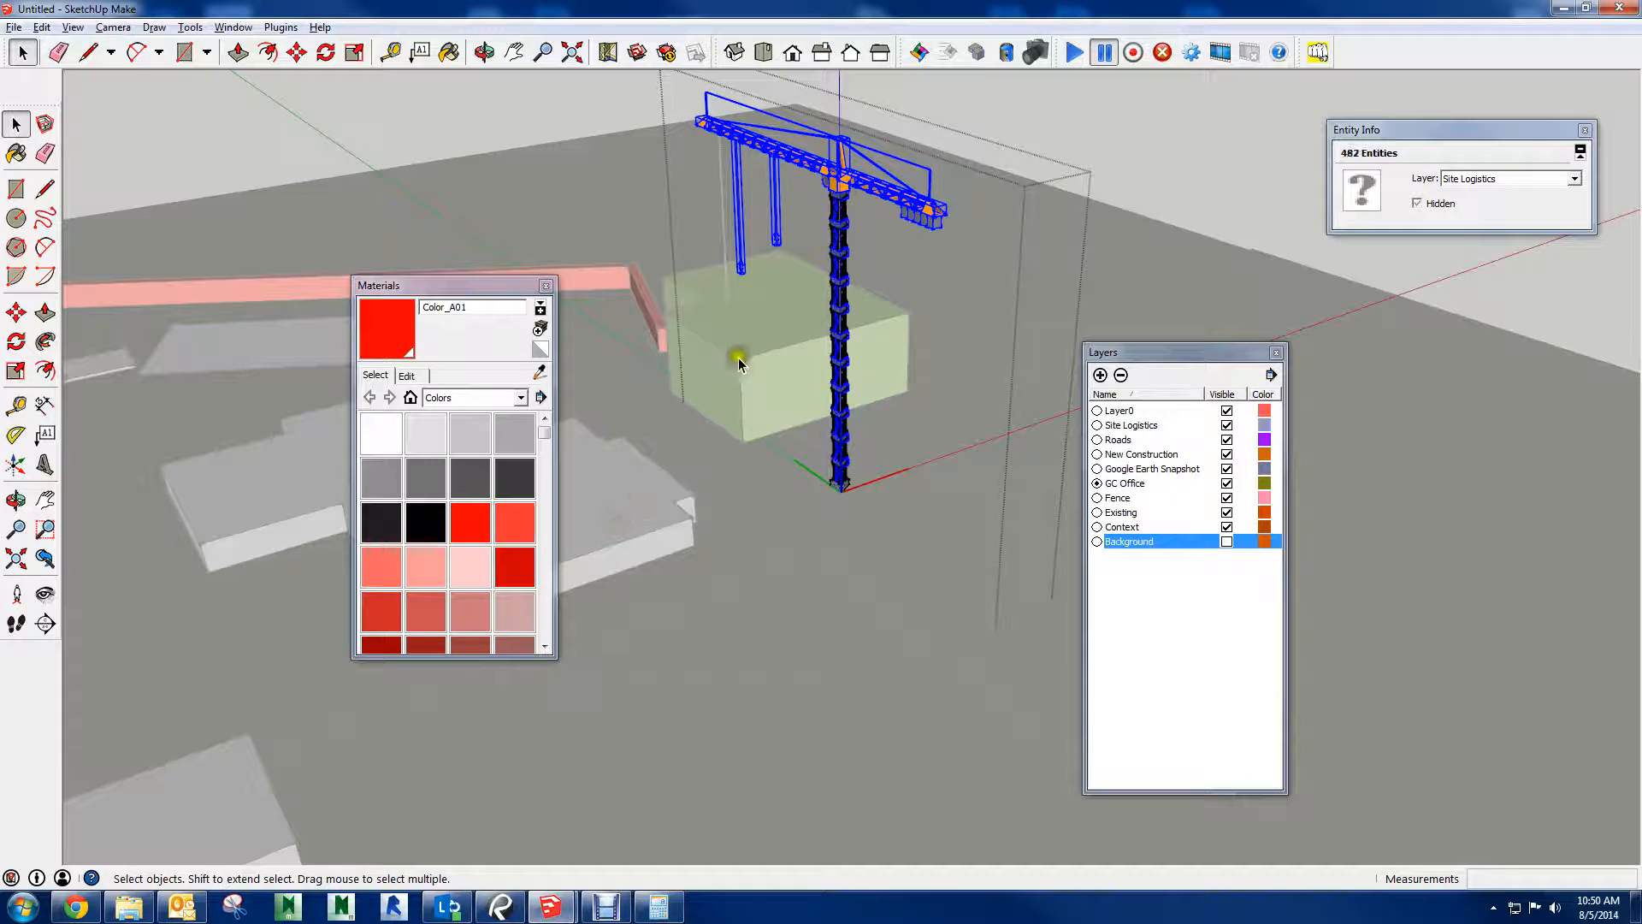
{"action": "mouse_move", "coordinate": [1082, 89]}
{"action": "left_mouse_down"}
{"action": "mouse_move", "coordinate": [572, 453]}
{"action": "mouse_move", "coordinate": [578, 590]}
{"action": "left_mouse_up"}
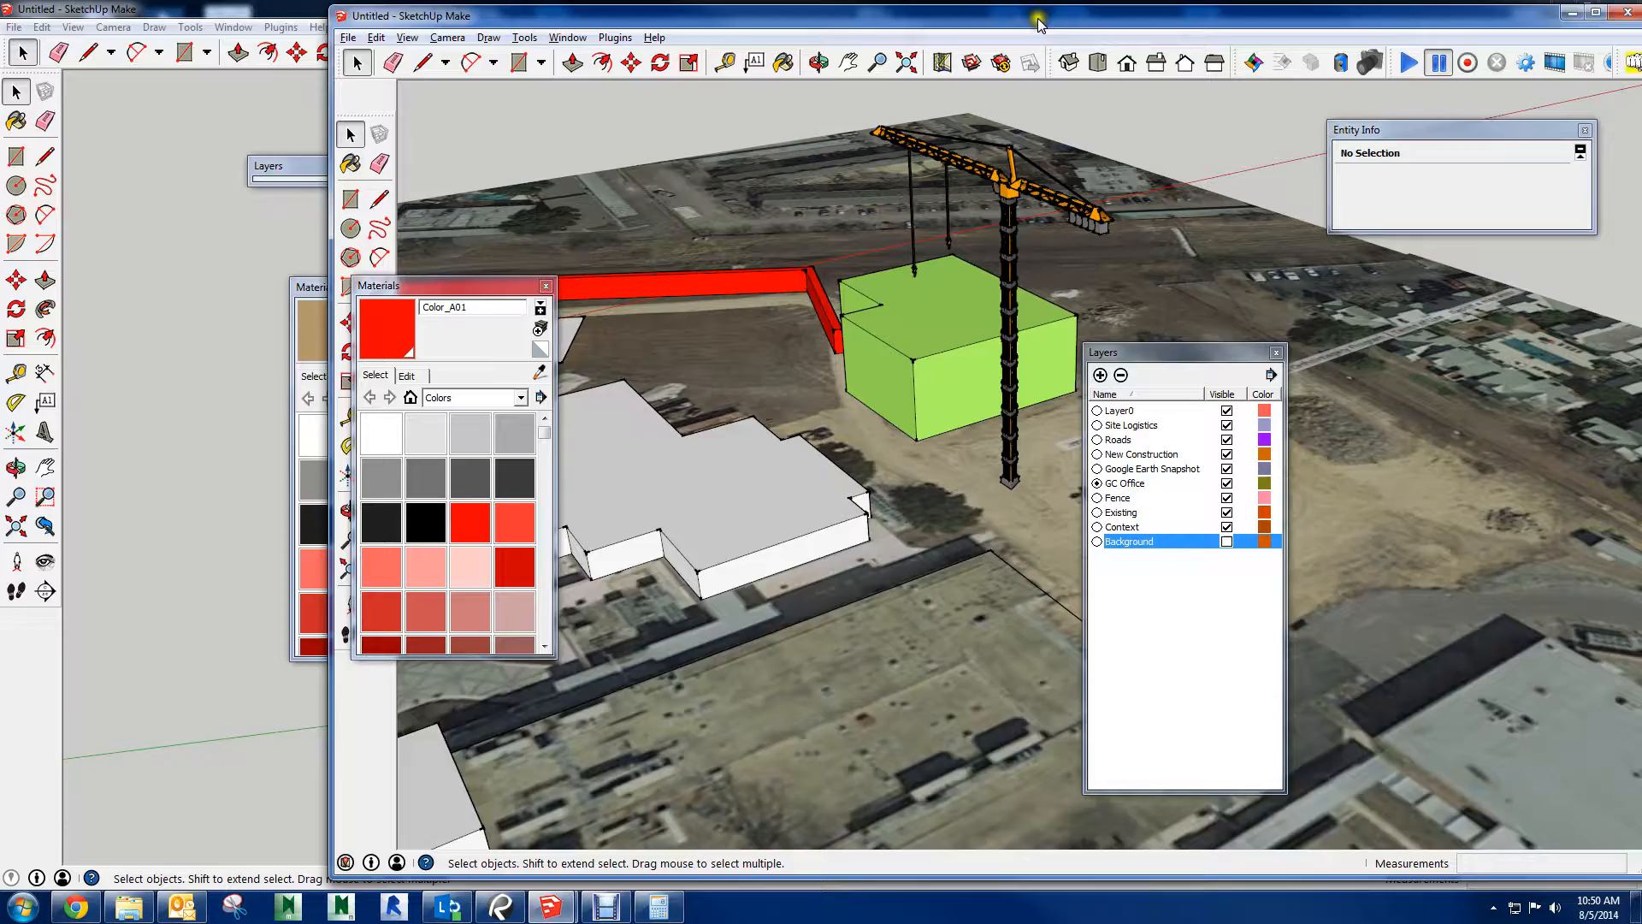
{"action": "left_click_drag", "start_coordinate": [1038, 20], "coordinate": [958, 2]}
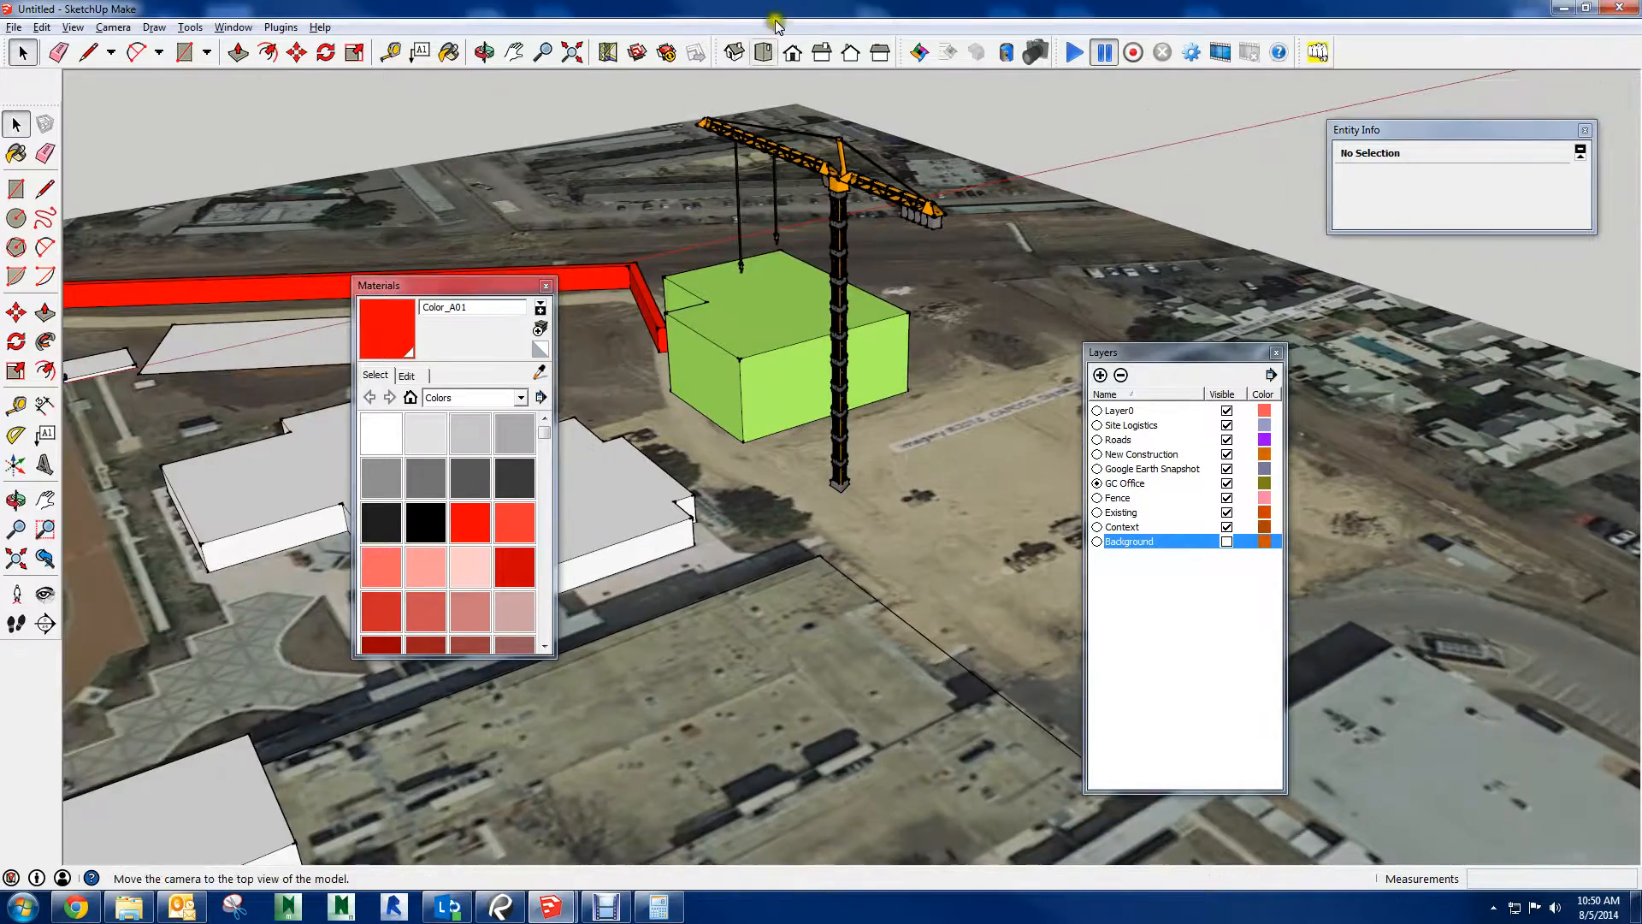
{"action": "mouse_move", "coordinate": [641, 385]}
{"action": "middle_mouse_down"}
{"action": "mouse_move", "coordinate": [652, 367]}
{"action": "mouse_move", "coordinate": [654, 592]}
{"action": "mouse_move", "coordinate": [850, 479]}
{"action": "mouse_move", "coordinate": [760, 444]}
{"action": "middle_mouse_up"}
{"action": "scroll", "coordinate": [834, 479], "scroll_direction": "up", "scroll_amount": 1}
{"action": "scroll", "coordinate": [725, 441], "scroll_direction": "up", "scroll_amount": 4}
{"action": "middle_click_drag", "start_coordinate": [609, 330], "coordinate": [803, 353], "text": "shift"}
{"action": "scroll", "coordinate": [709, 600], "scroll_direction": "down", "scroll_amount": 1}
{"action": "scroll", "coordinate": [750, 645], "scroll_direction": "down", "scroll_amount": 1}
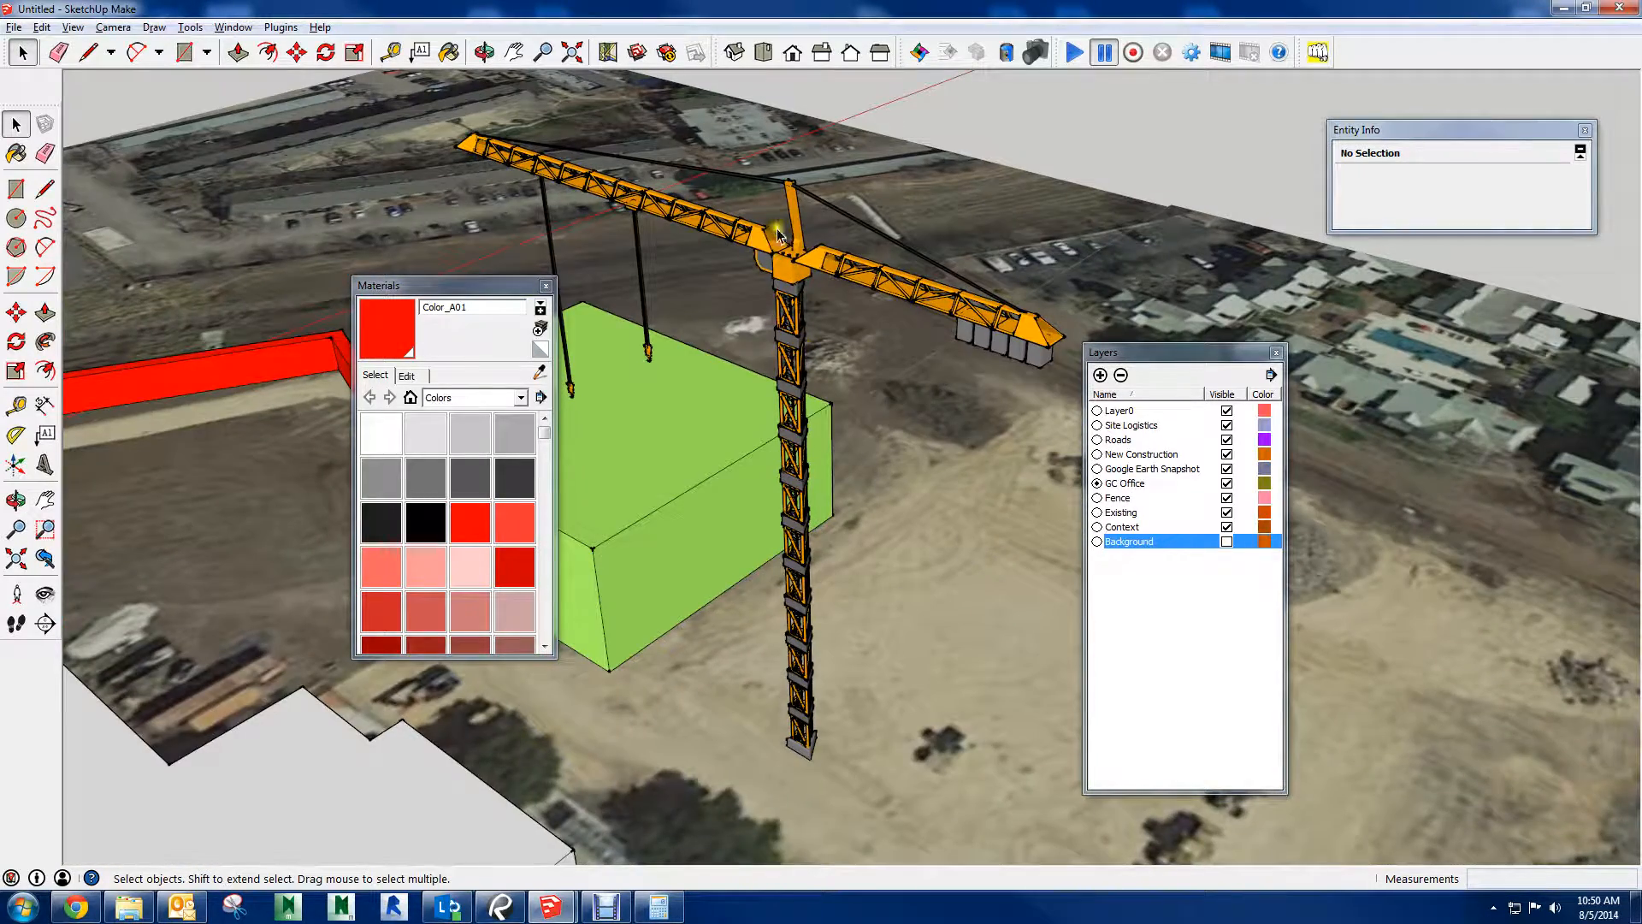
On empty ground beyond the site plan, draw a rectangle of about 14,189 ft² and Push/Pull it up about 87' into a box
{"action": "middle_click_drag", "start_coordinate": [757, 242], "coordinate": [201, 920]}
{"action": "scroll", "coordinate": [746, 413], "scroll_direction": "down", "scroll_amount": 2}
{"action": "middle_click_drag", "start_coordinate": [746, 412], "coordinate": [719, 590]}
{"action": "scroll", "coordinate": [724, 484], "scroll_direction": "up", "scroll_amount": 4}
{"action": "middle_click_drag", "start_coordinate": [719, 590], "coordinate": [744, 422]}
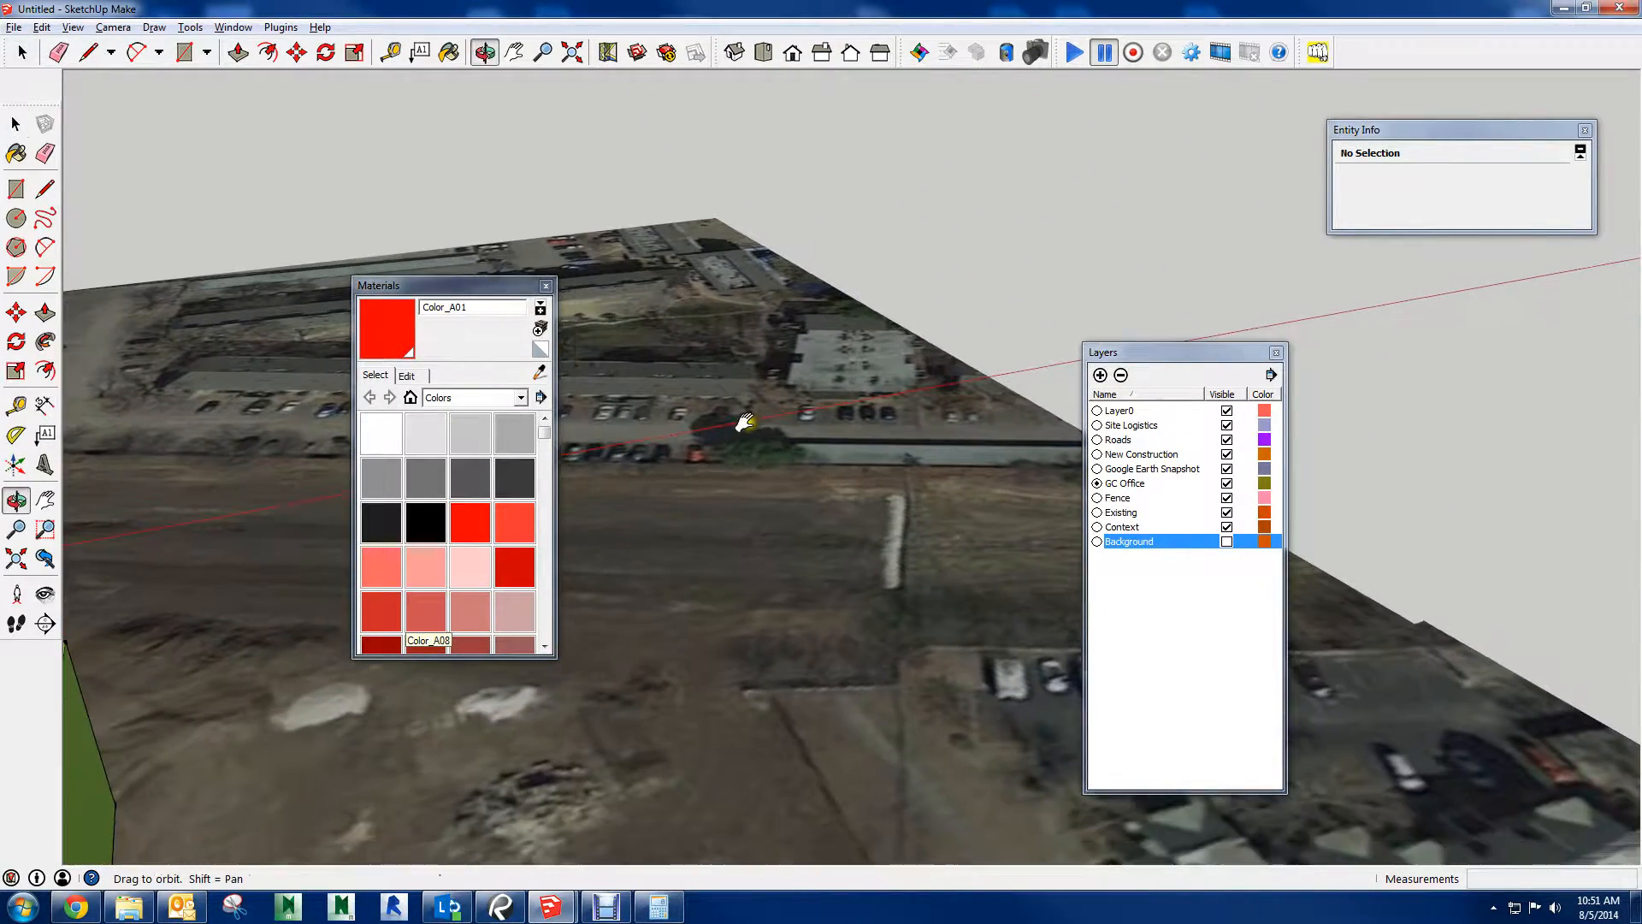
{"action": "left_click", "coordinate": [546, 286]}
{"action": "middle_click_drag", "start_coordinate": [665, 267], "coordinate": [272, 561]}
{"action": "middle_click_drag", "start_coordinate": [514, 551], "coordinate": [561, 590]}
{"action": "key", "text": "r"}
{"action": "left_click", "coordinate": [588, 473]}
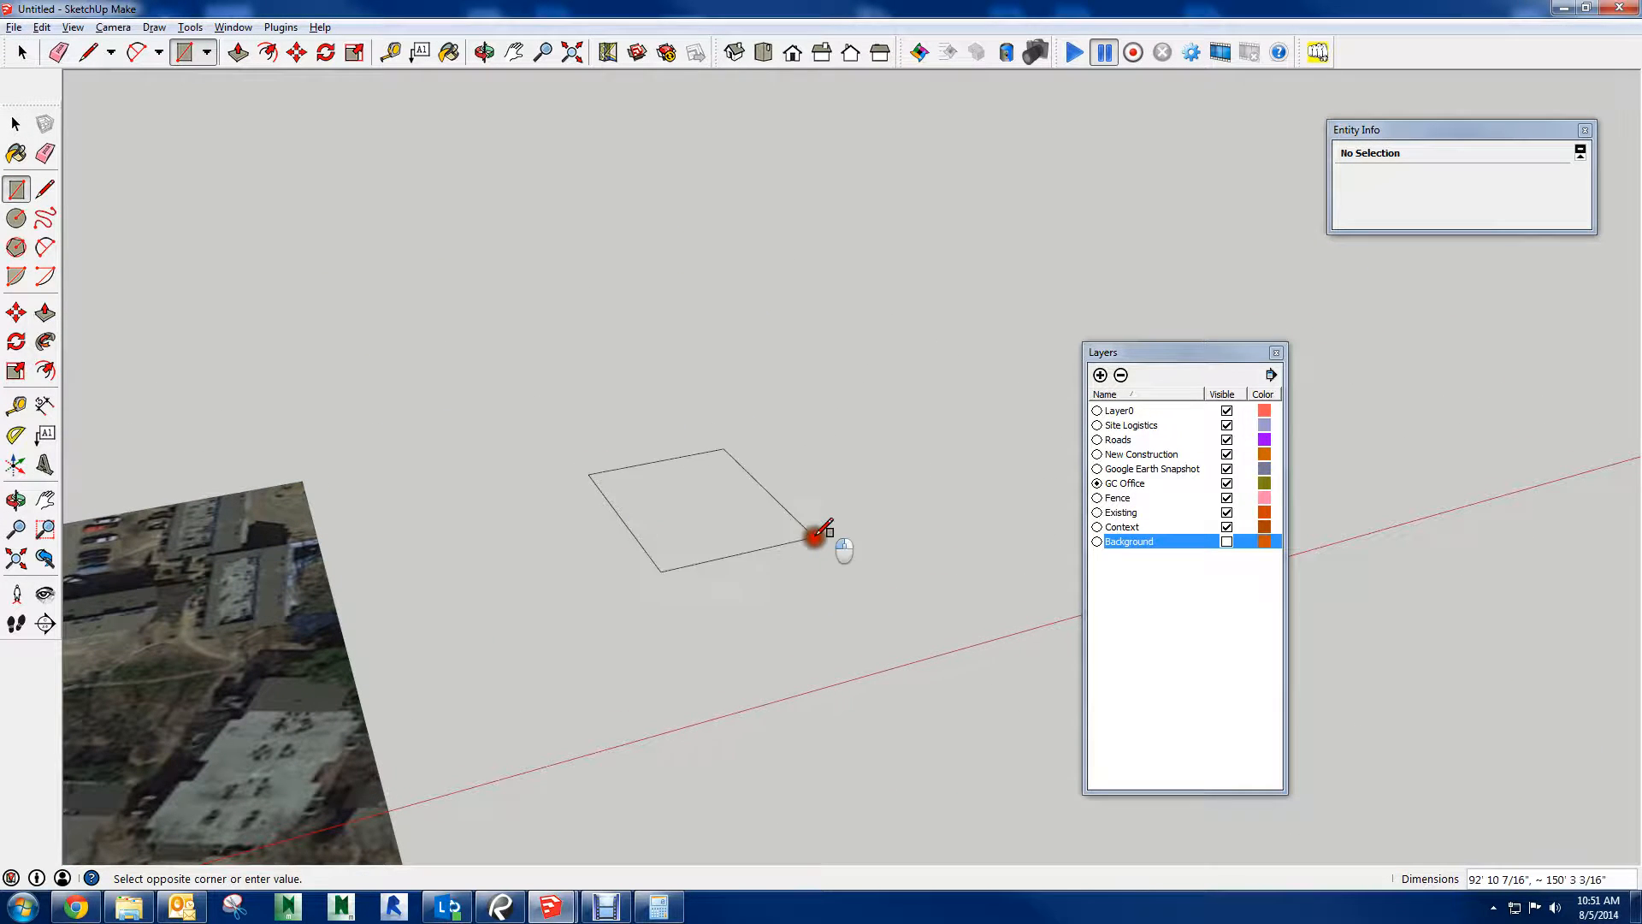
{"action": "left_click", "coordinate": [817, 532]}
{"action": "key", "text": "p"}
{"action": "left_click_drag", "start_coordinate": [729, 524], "coordinate": [715, 377]}
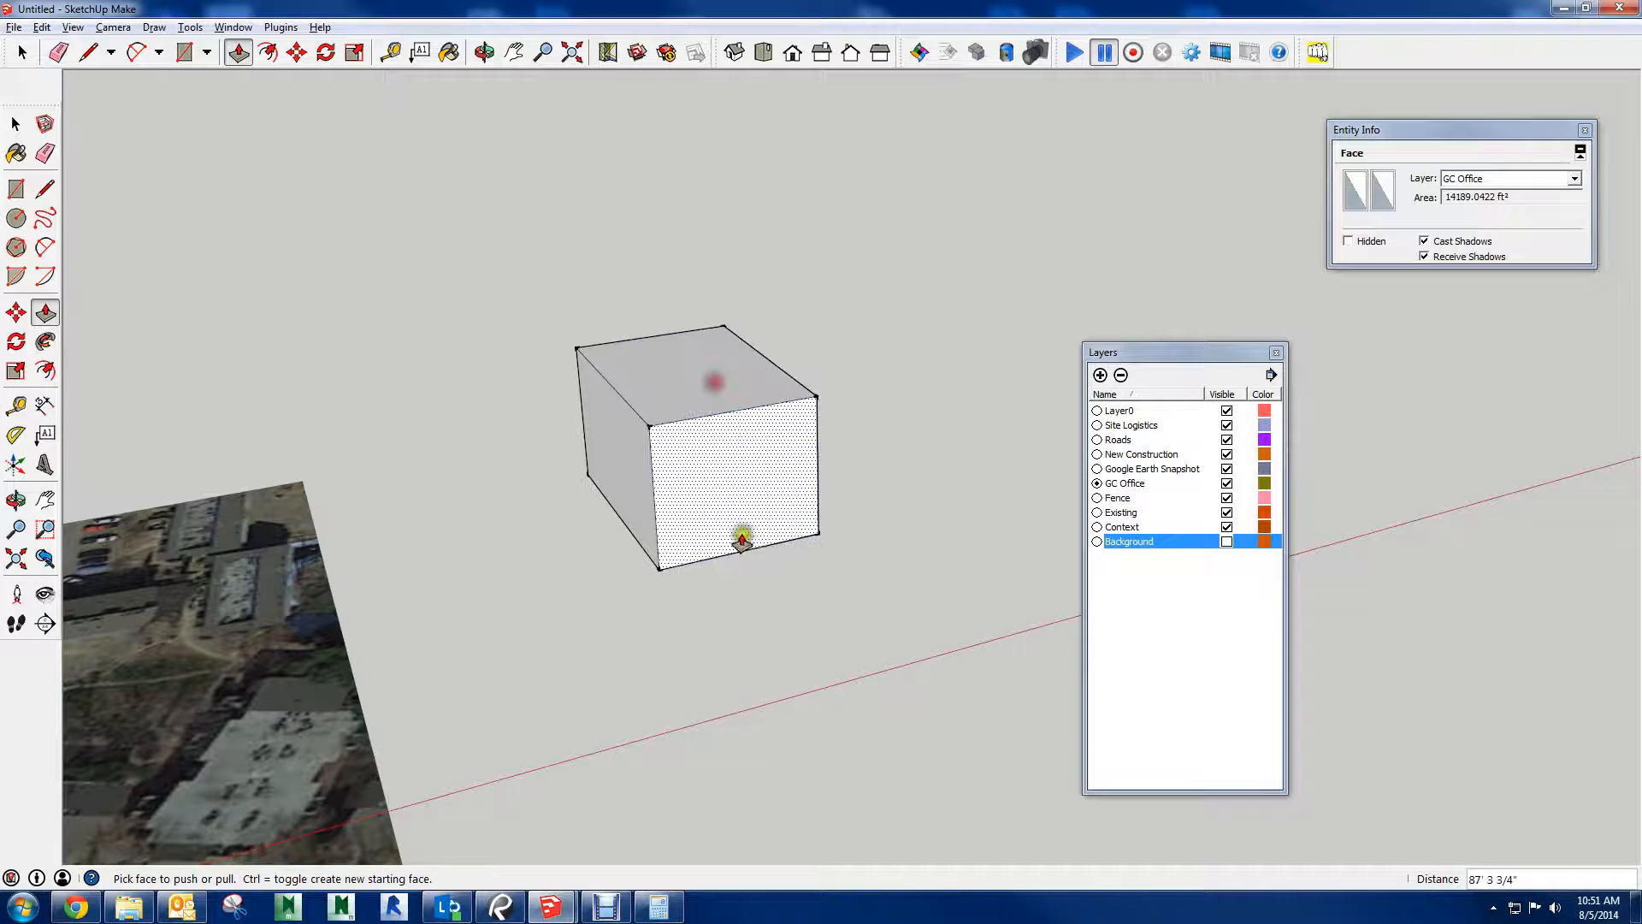
Select all faces and edges of the new box and make them a group
{"action": "key", "text": "space"}
{"action": "left_click", "coordinate": [764, 631]}
{"action": "middle_click_drag", "start_coordinate": [763, 631], "coordinate": [516, 486]}
{"action": "left_click", "coordinate": [680, 573]}
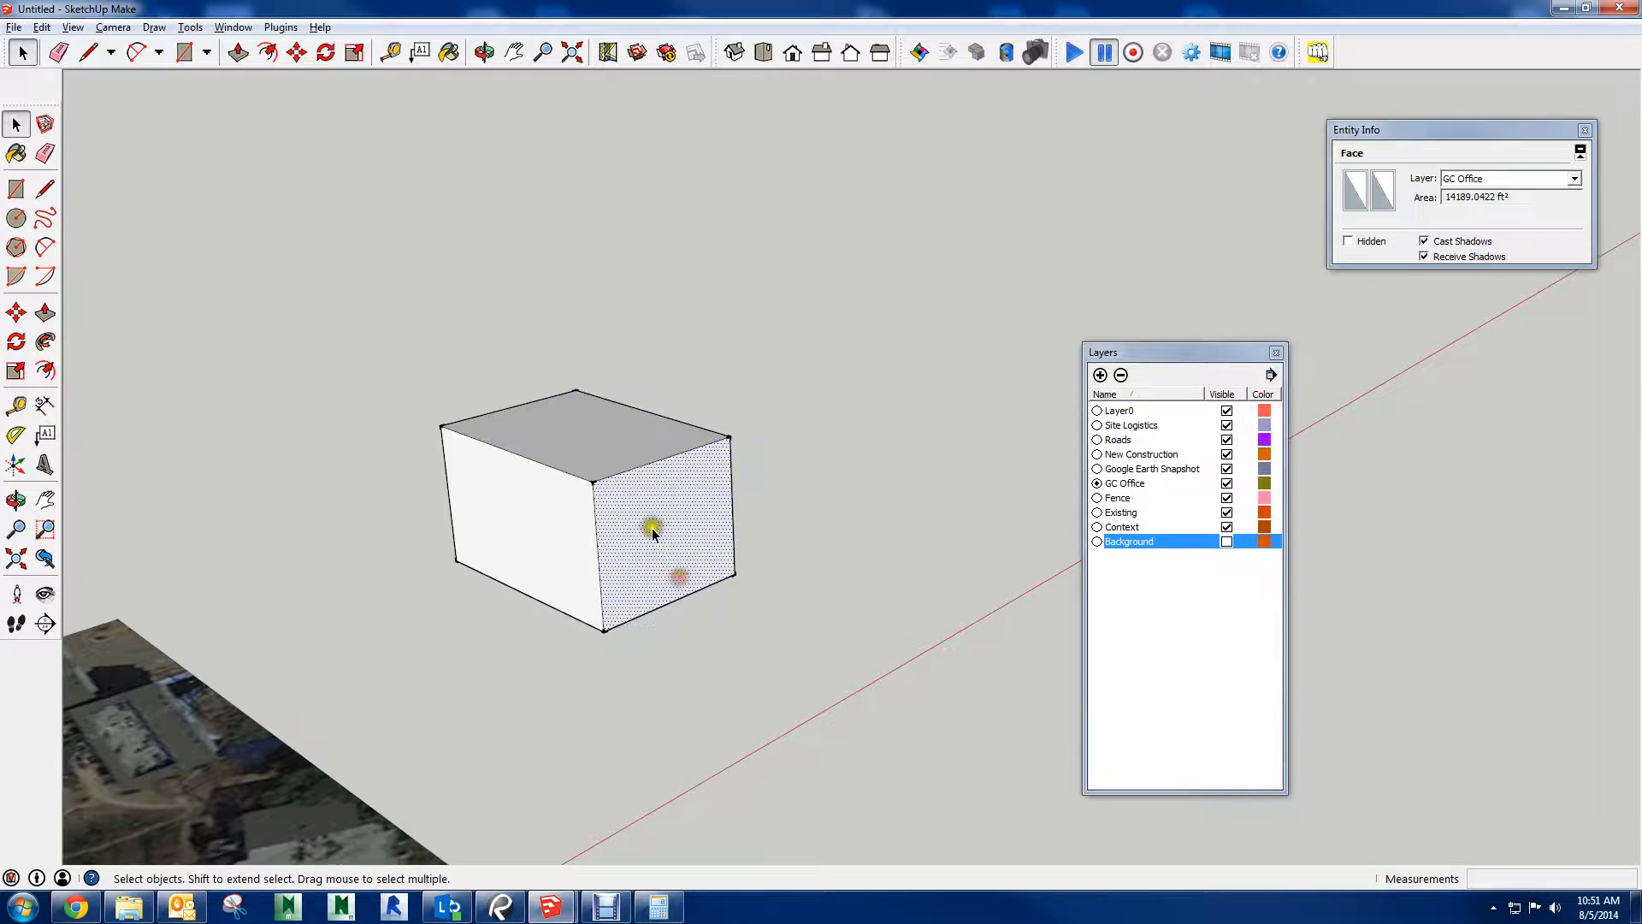
{"action": "left_click_drag", "start_coordinate": [350, 319], "coordinate": [855, 643]}
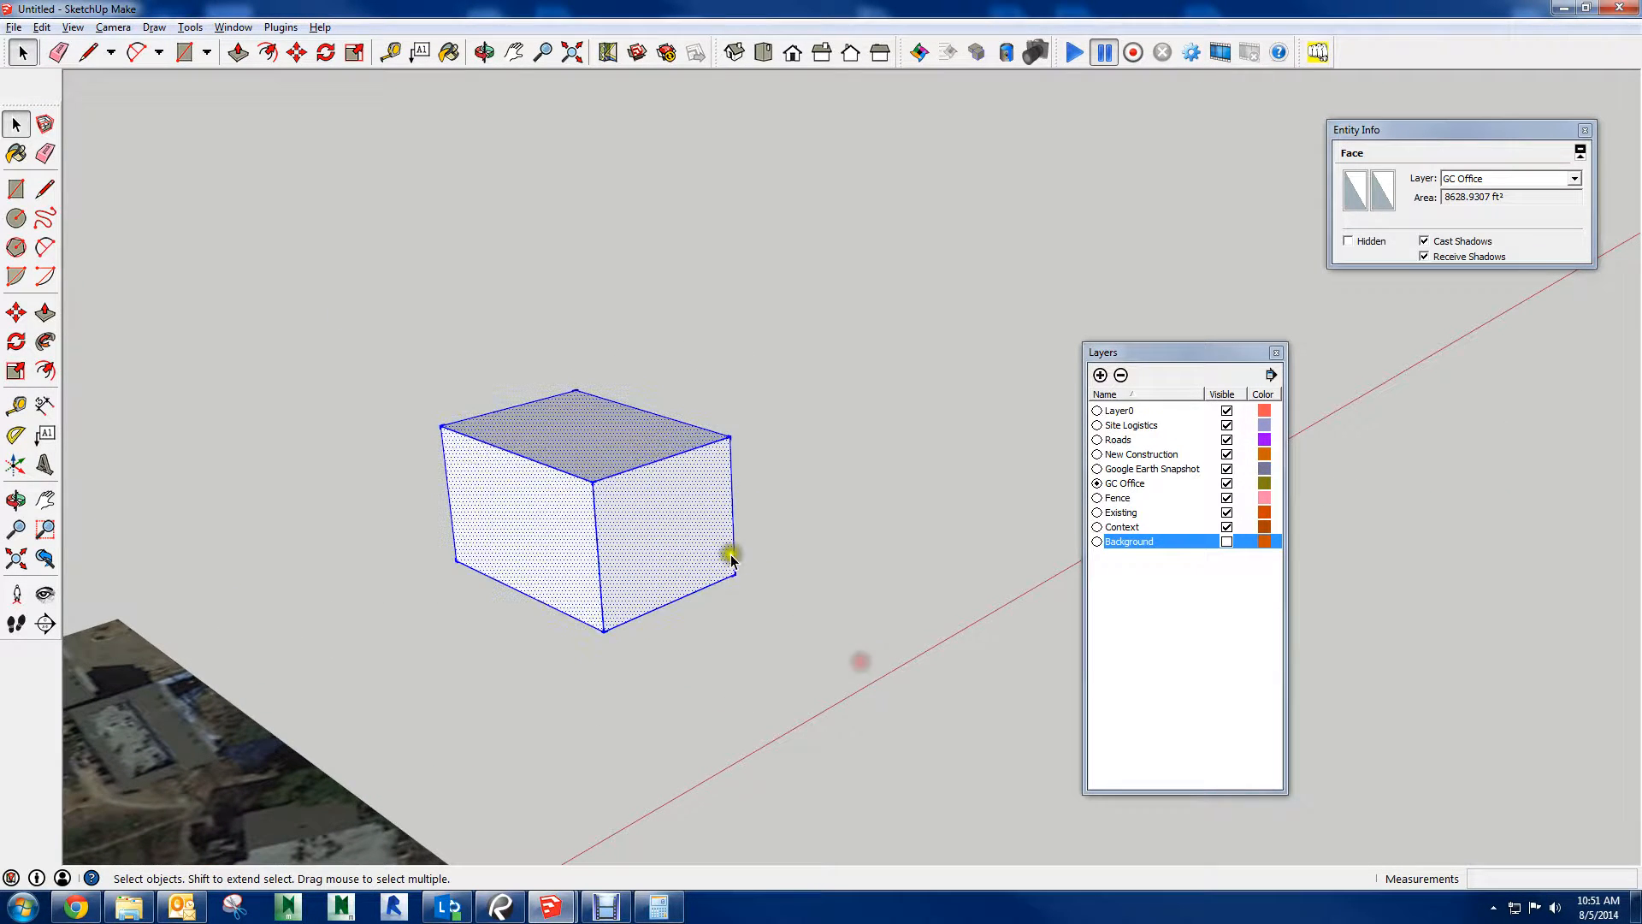
{"action": "right_click", "coordinate": [697, 543]}
{"action": "left_click", "coordinate": [765, 690]}
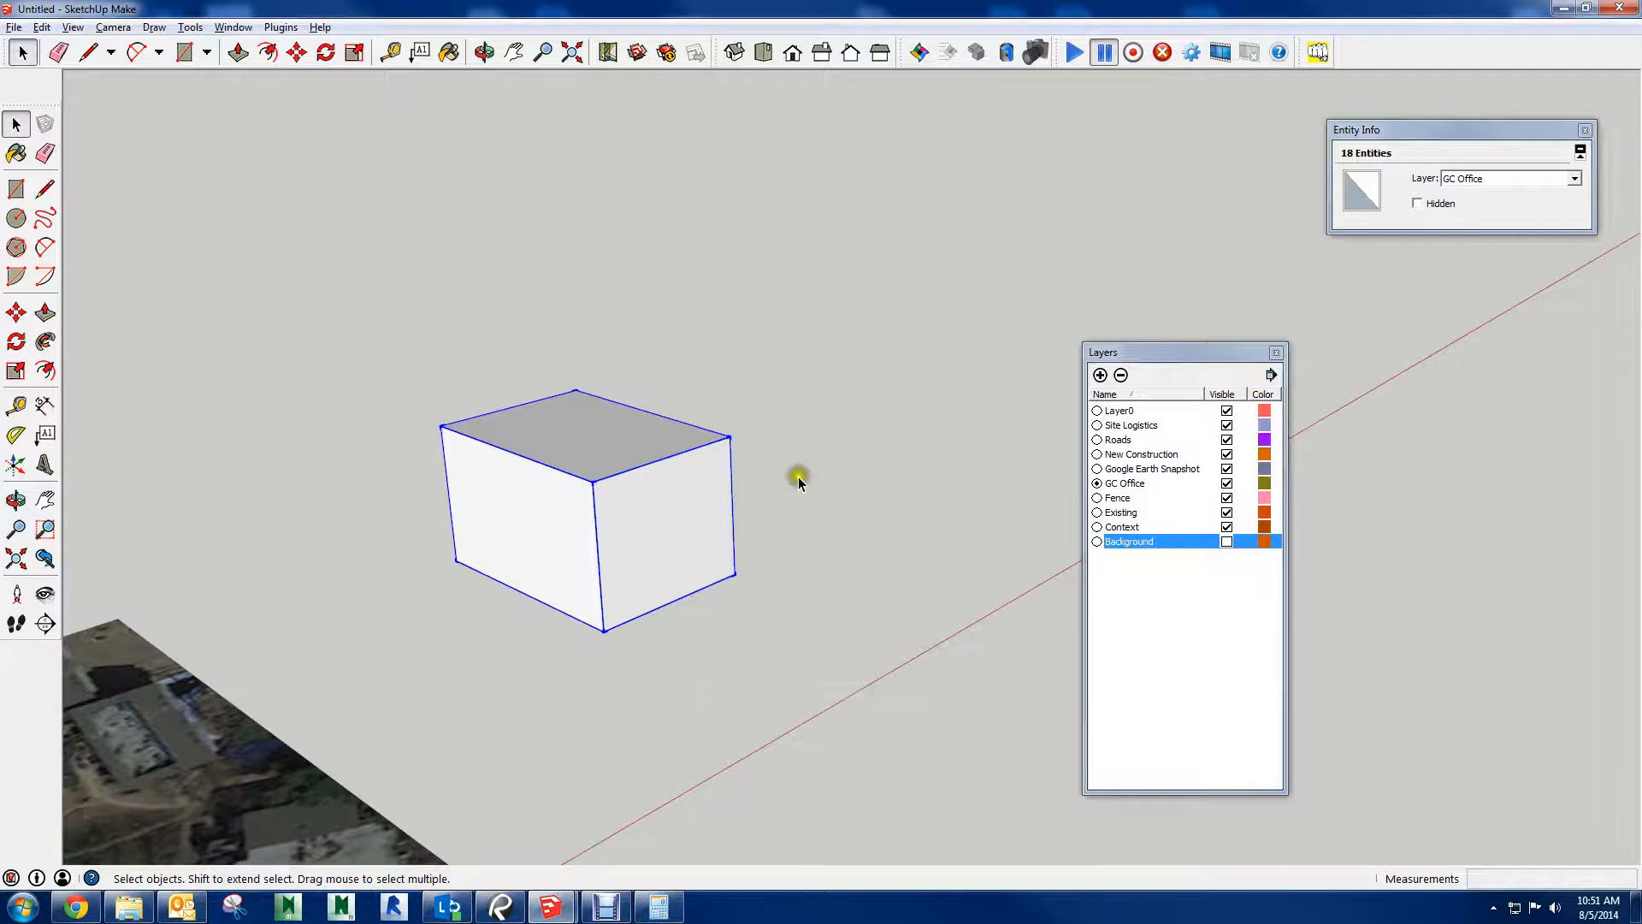
{"action": "middle_click_drag", "start_coordinate": [792, 476], "coordinate": [535, 513]}
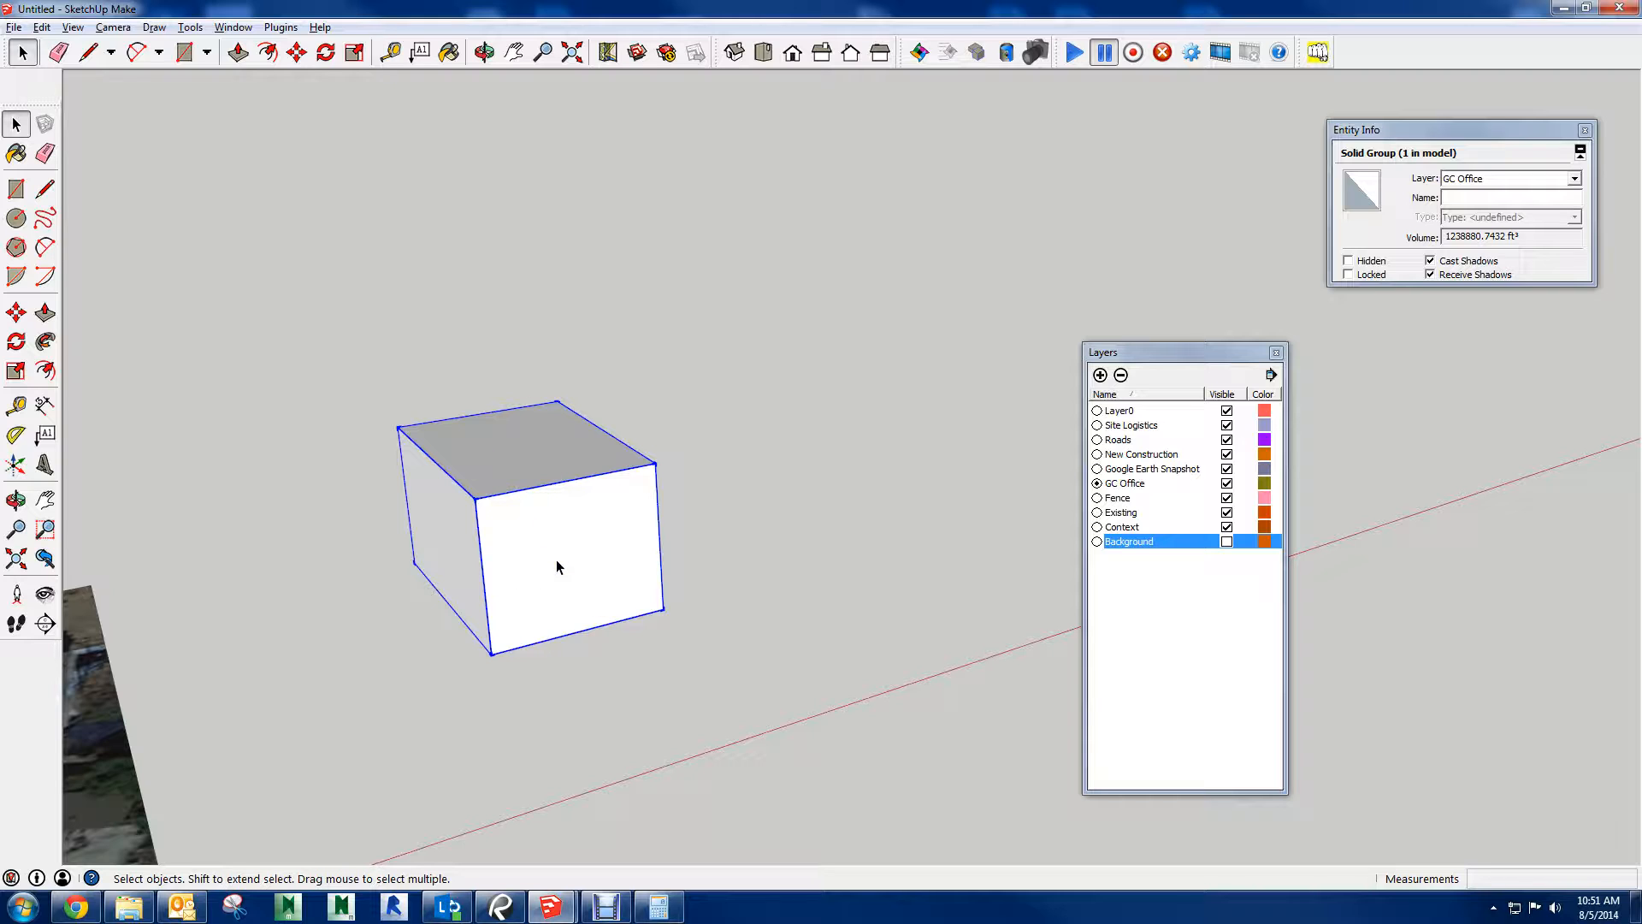
Open the box group for editing and look over the site model around it
{"action": "right_click", "coordinate": [555, 559]}
{"action": "left_click", "coordinate": [530, 560]}
{"action": "double_click", "coordinate": [539, 557]}
{"action": "middle_click_drag", "start_coordinate": [564, 516], "coordinate": [254, 519]}
{"action": "middle_click_drag", "start_coordinate": [770, 352], "coordinate": [624, 427]}
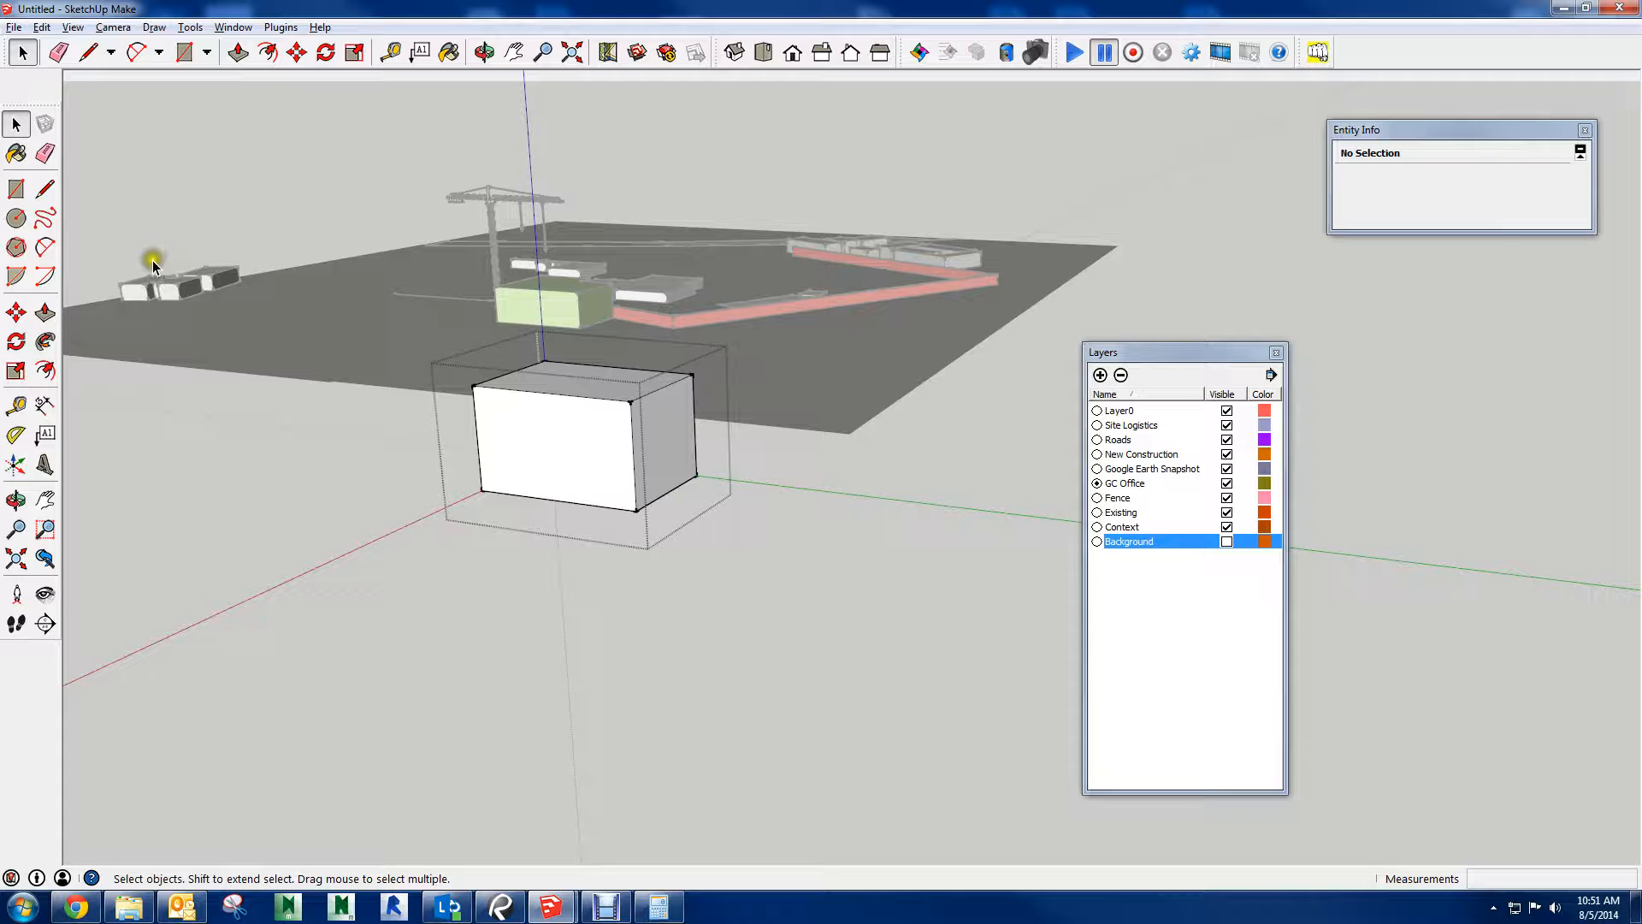
{"action": "middle_click_drag", "start_coordinate": [425, 256], "coordinate": [990, 377]}
{"action": "scroll", "coordinate": [665, 369], "scroll_direction": "up", "scroll_amount": 3}
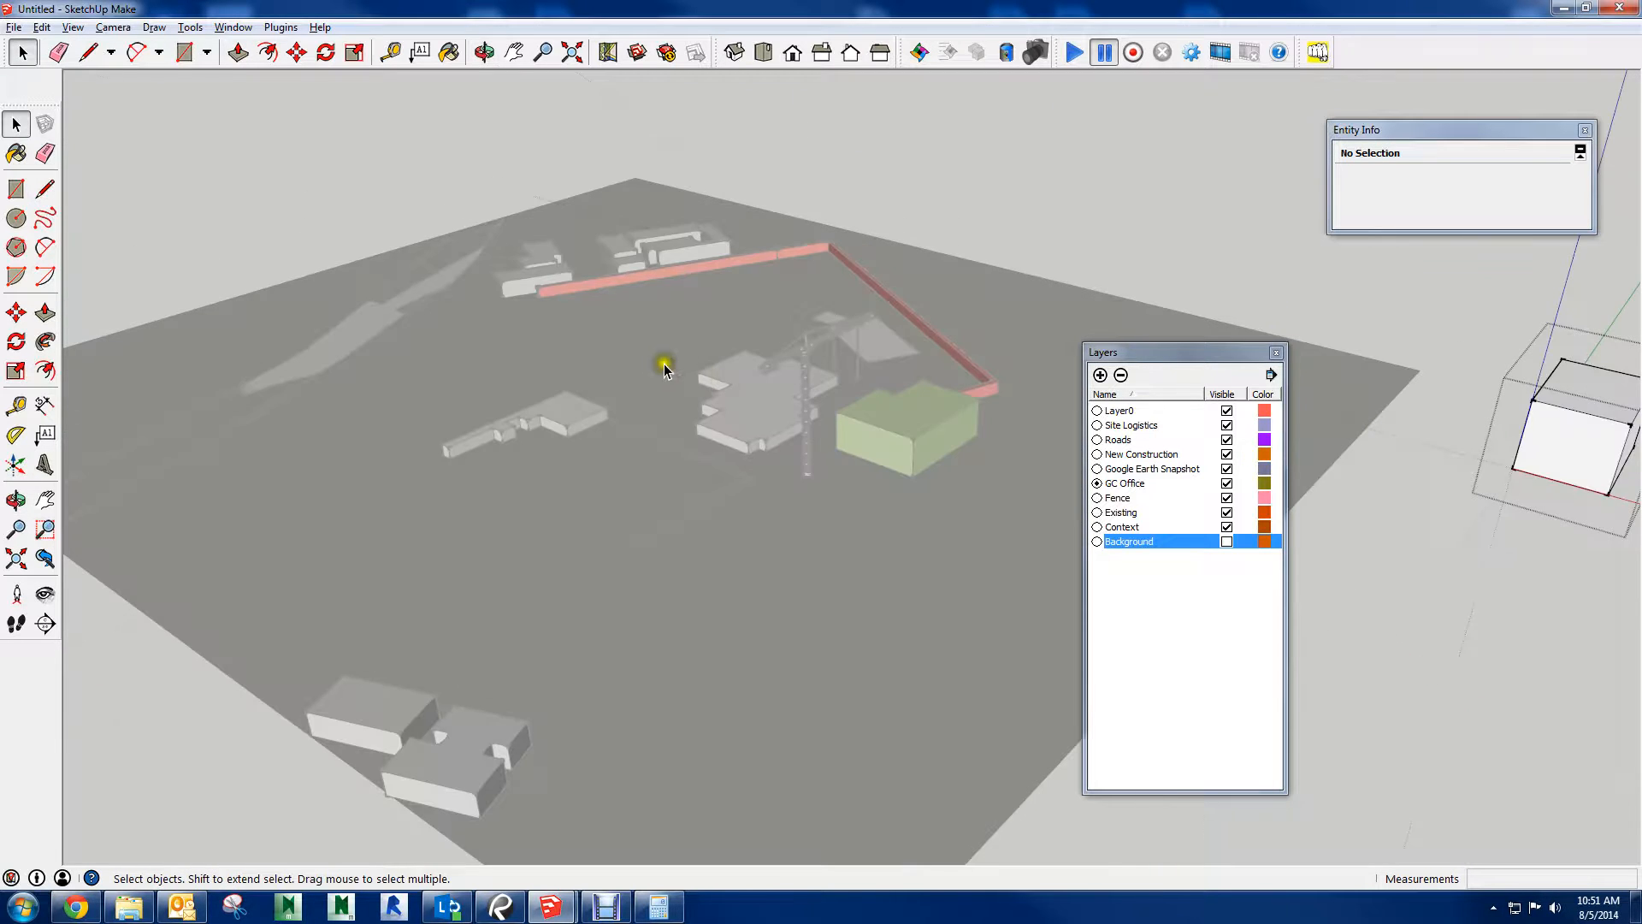
{"action": "middle_click_drag", "start_coordinate": [756, 363], "coordinate": [128, 386], "text": "shift"}
Inside the box group, draw a smaller rectangle on the box's top face and Push/Pull it up into a second block
{"action": "scroll", "coordinate": [906, 419], "scroll_direction": "up", "scroll_amount": 4}
{"action": "mouse_move", "coordinate": [905, 419]}
{"action": "middle_mouse_down"}
{"action": "mouse_move", "coordinate": [936, 422]}
{"action": "mouse_move", "coordinate": [973, 372]}
{"action": "middle_mouse_up"}
{"action": "scroll", "coordinate": [849, 330], "scroll_direction": "up", "scroll_amount": 2}
{"action": "key", "text": "r"}
{"action": "mouse_move", "coordinate": [831, 295]}
{"action": "left_mouse_down"}
{"action": "mouse_move", "coordinate": [930, 339]}
{"action": "mouse_move", "coordinate": [906, 337]}
{"action": "mouse_move", "coordinate": [880, 264]}
{"action": "mouse_move", "coordinate": [864, 264]}
{"action": "left_mouse_up"}
{"action": "key", "text": "p"}
{"action": "middle_click_drag", "start_coordinate": [865, 264], "coordinate": [939, 573]}
Select the whole second block on top of the box and make it a nested group
{"action": "key", "text": "space"}
{"action": "left_click_drag", "start_coordinate": [768, 310], "coordinate": [981, 551]}
{"action": "right_click", "coordinate": [896, 421]}
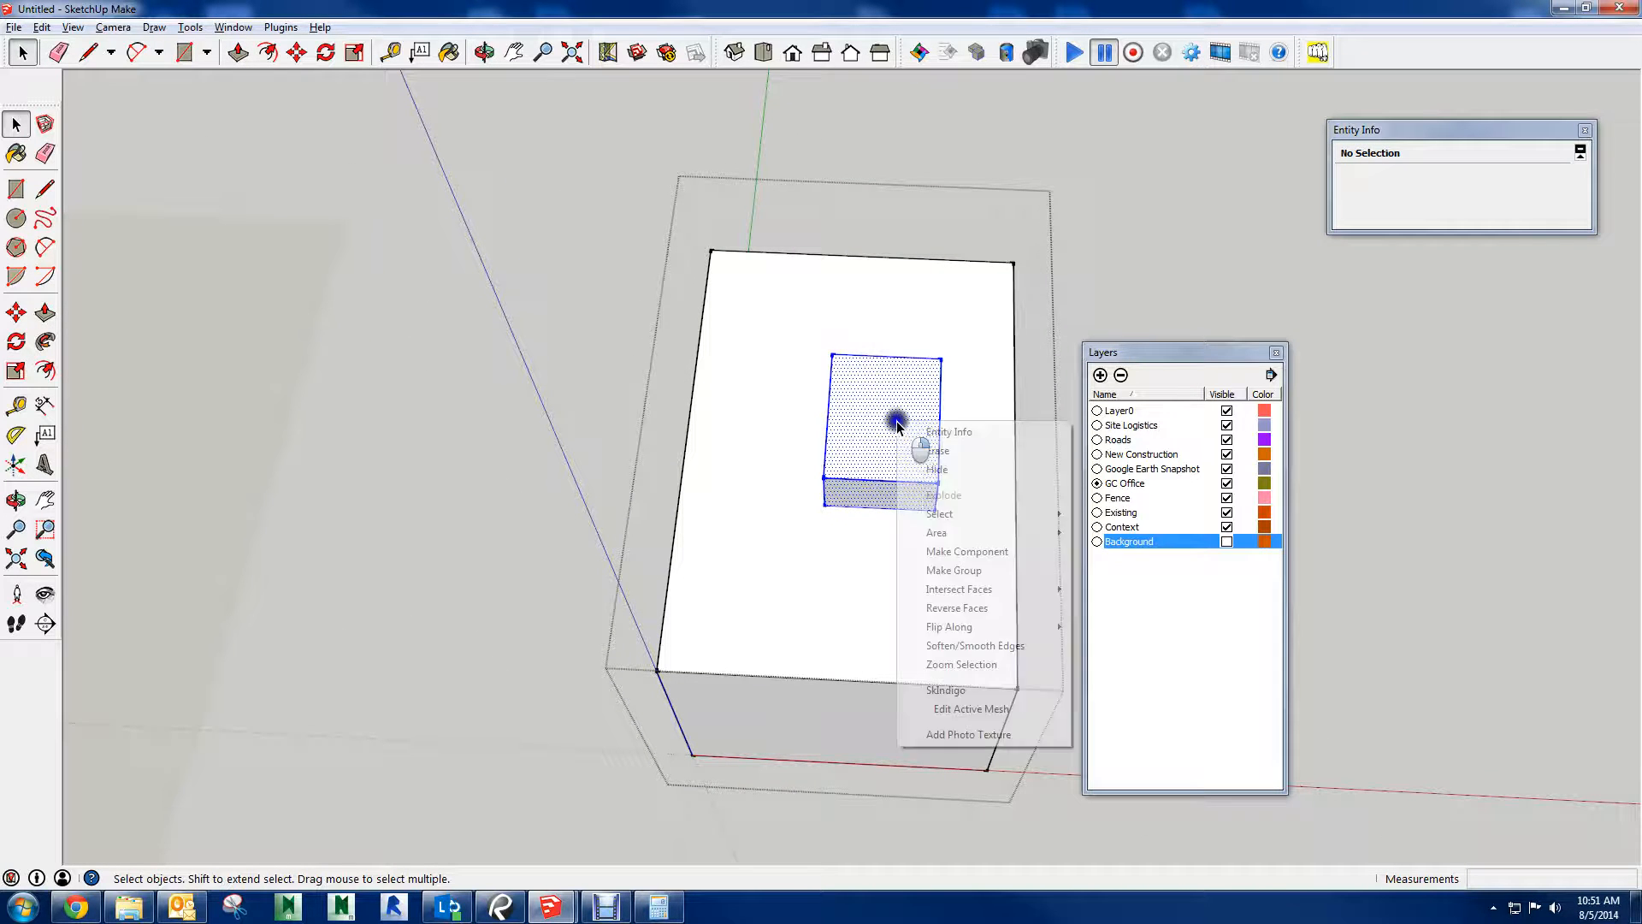
{"action": "right_click", "coordinate": [889, 447]}
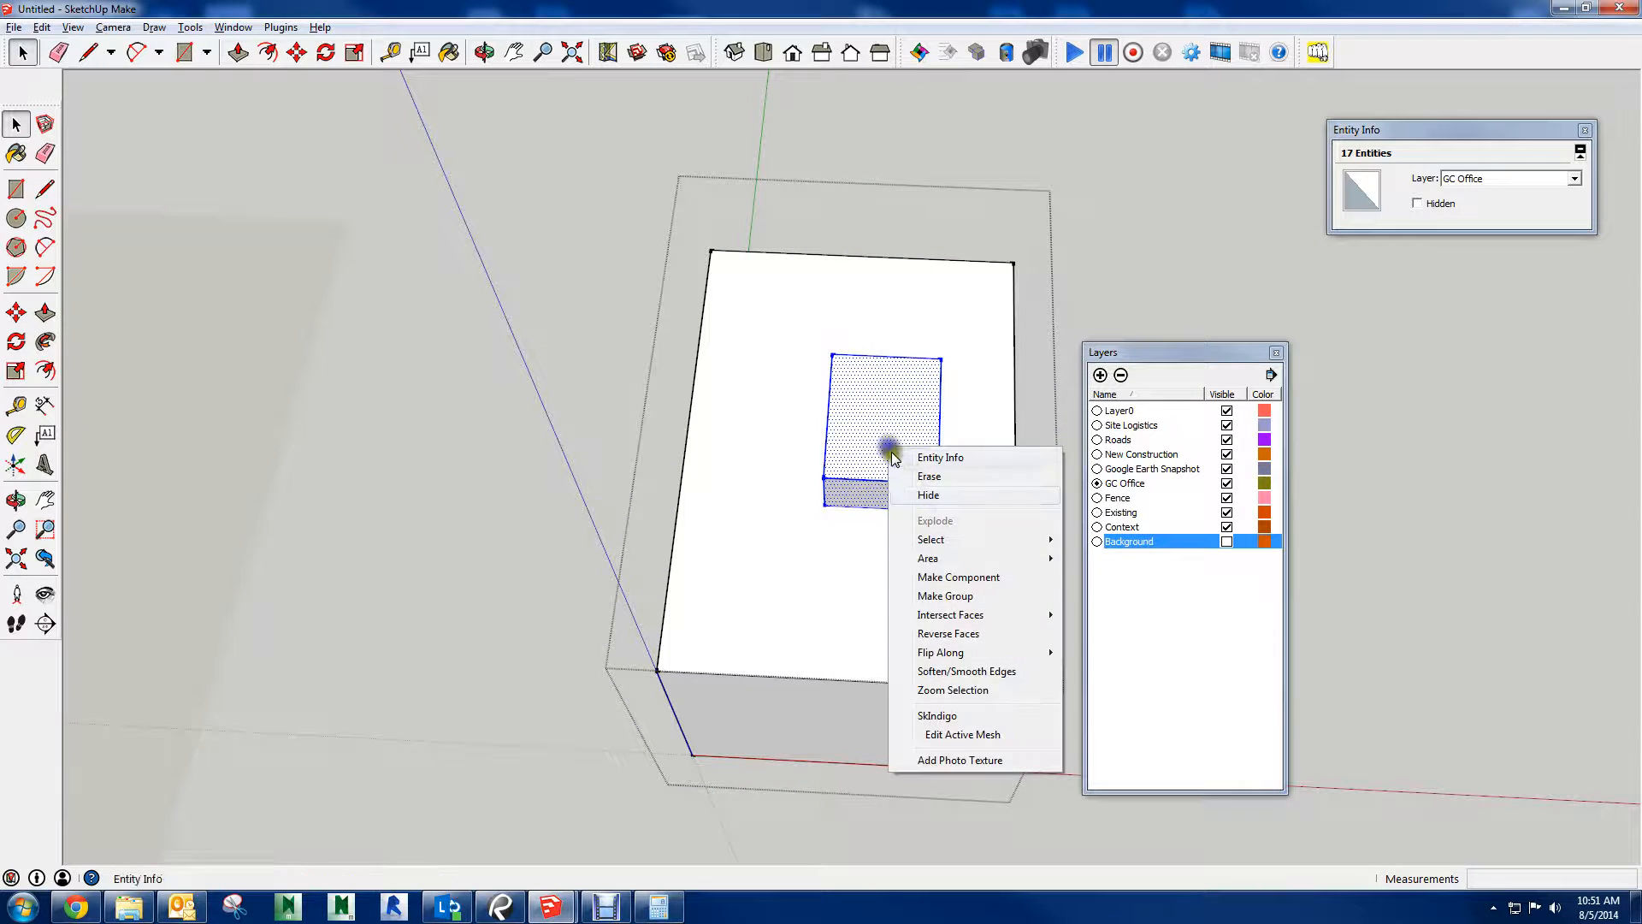
{"action": "left_click", "coordinate": [937, 596]}
Close the outer box group and select it as one object together with its nested block
{"action": "middle_click_drag", "start_coordinate": [905, 567], "coordinate": [896, 350]}
{"action": "middle_click_drag", "start_coordinate": [895, 647], "coordinate": [1049, 402]}
{"action": "key", "text": "Escape"}
{"action": "left_click", "coordinate": [908, 536]}
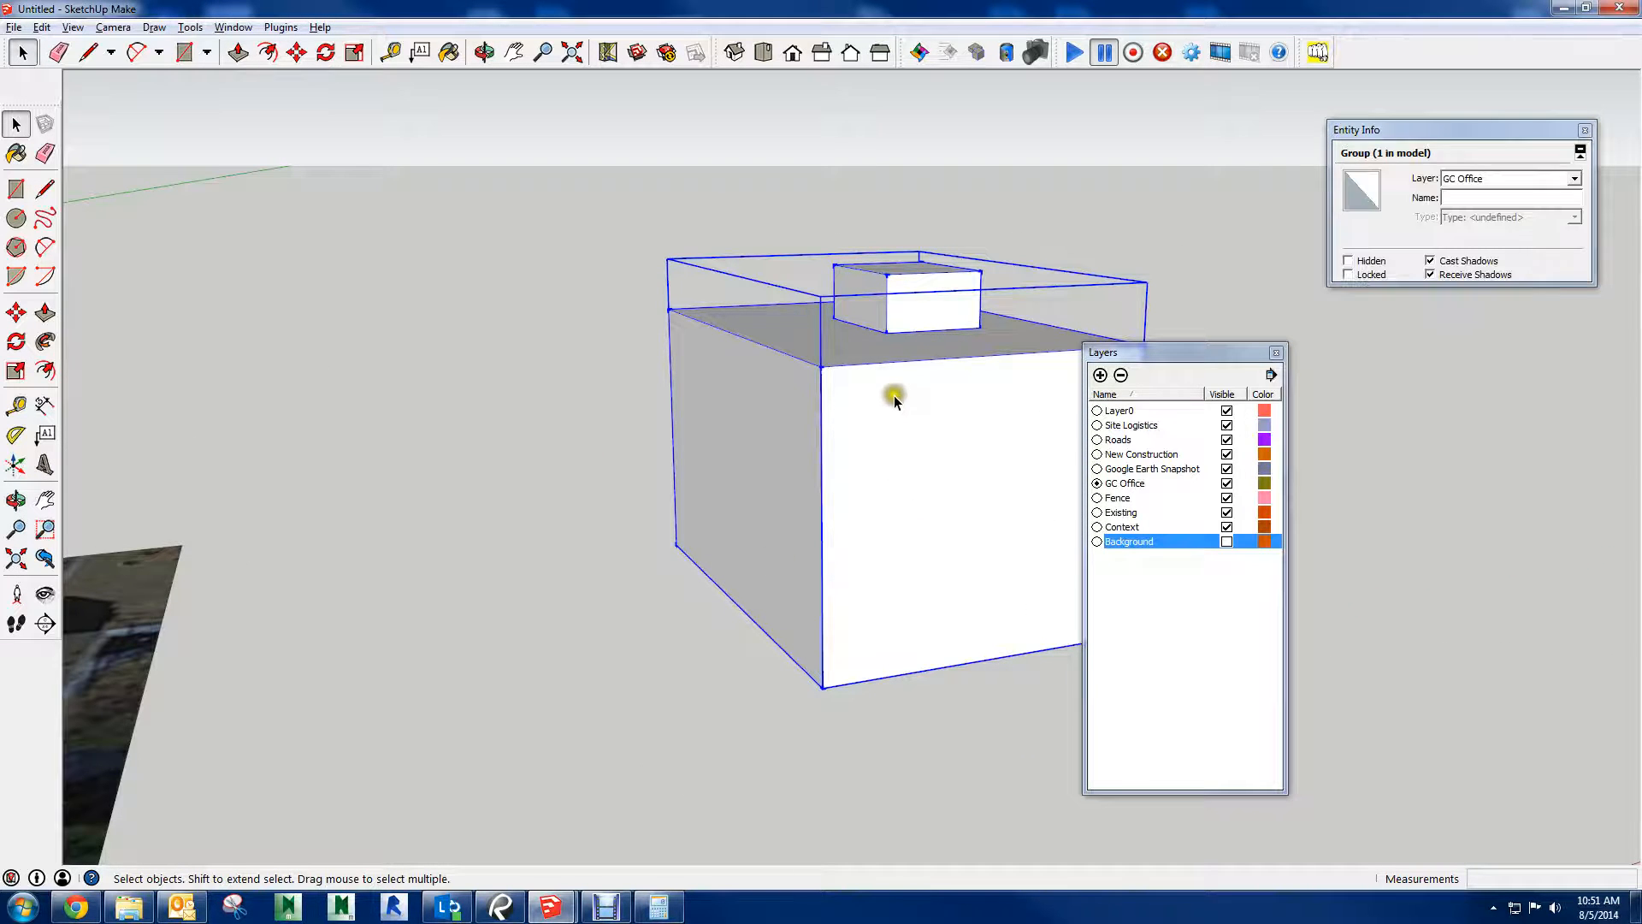
{"action": "mouse_move", "coordinate": [883, 465]}
{"action": "middle_mouse_down"}
{"action": "mouse_move", "coordinate": [813, 623]}
{"action": "mouse_move", "coordinate": [752, 579]}
{"action": "mouse_move", "coordinate": [886, 488]}
{"action": "middle_mouse_up"}
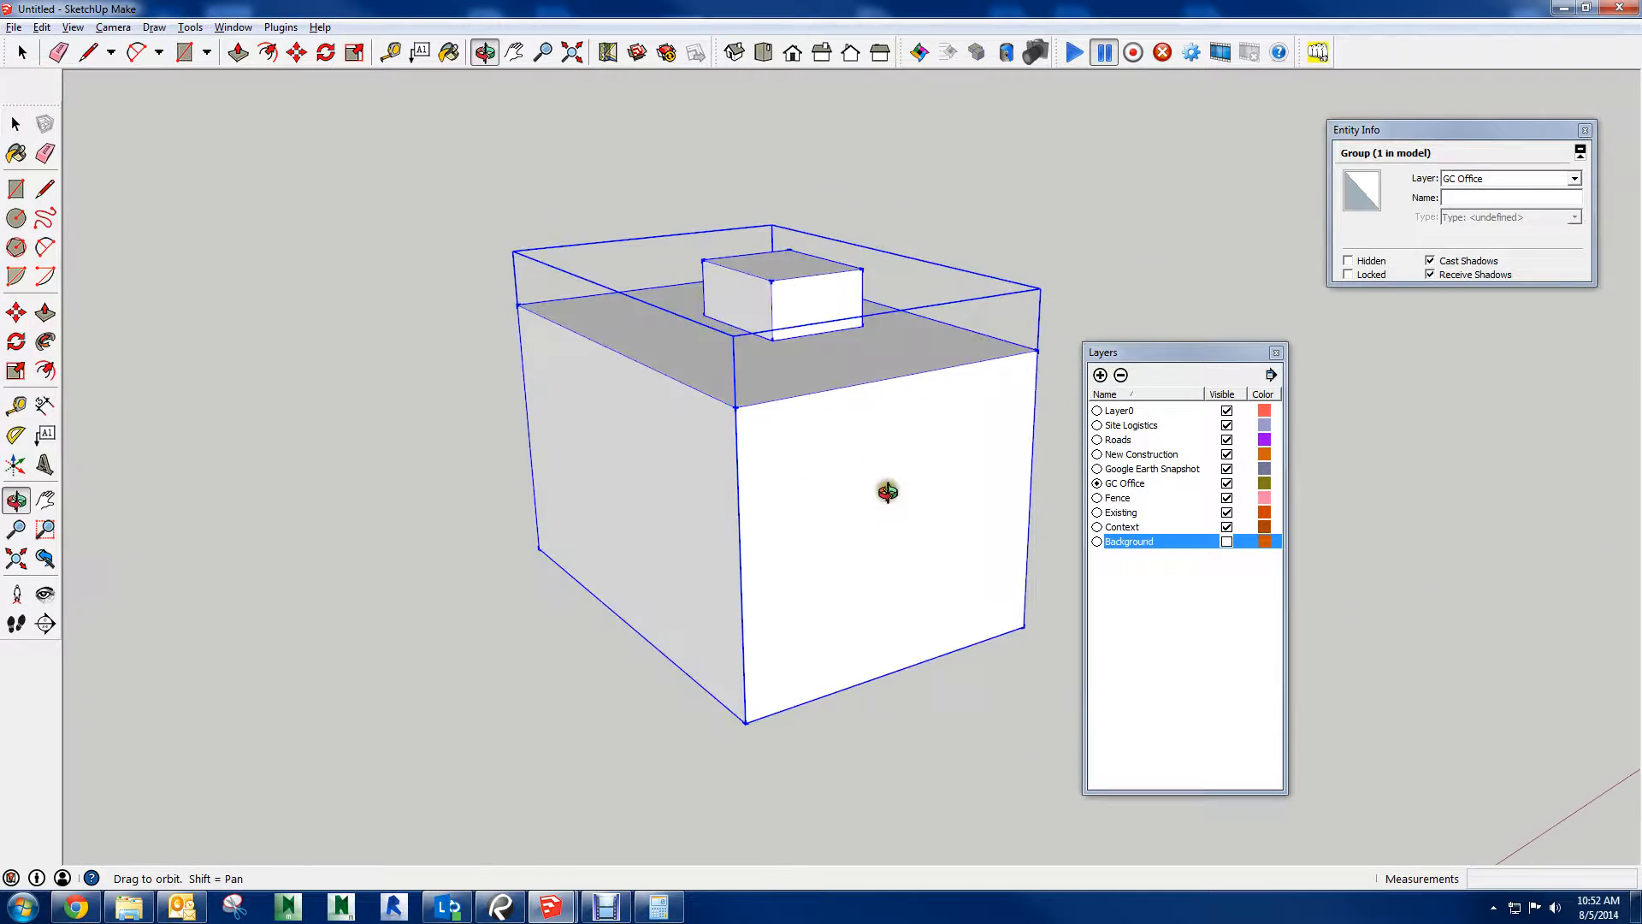
Reopen the outer box group for editing and select its faces and the nested block group in turn
{"action": "right_click", "coordinate": [836, 446]}
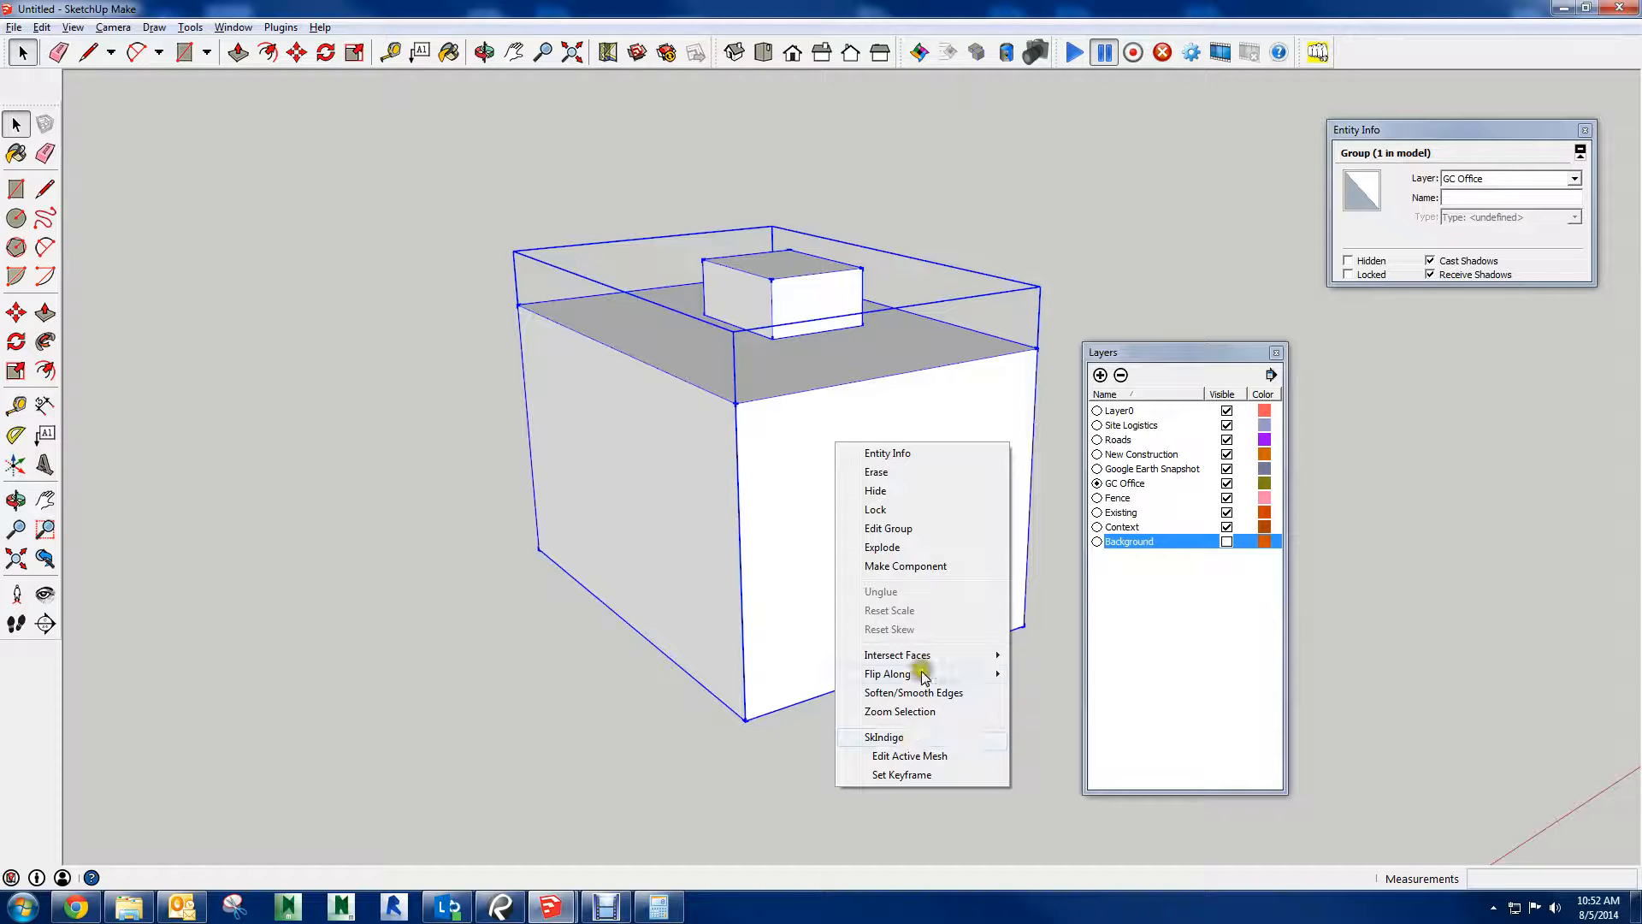
{"action": "left_click", "coordinate": [893, 528]}
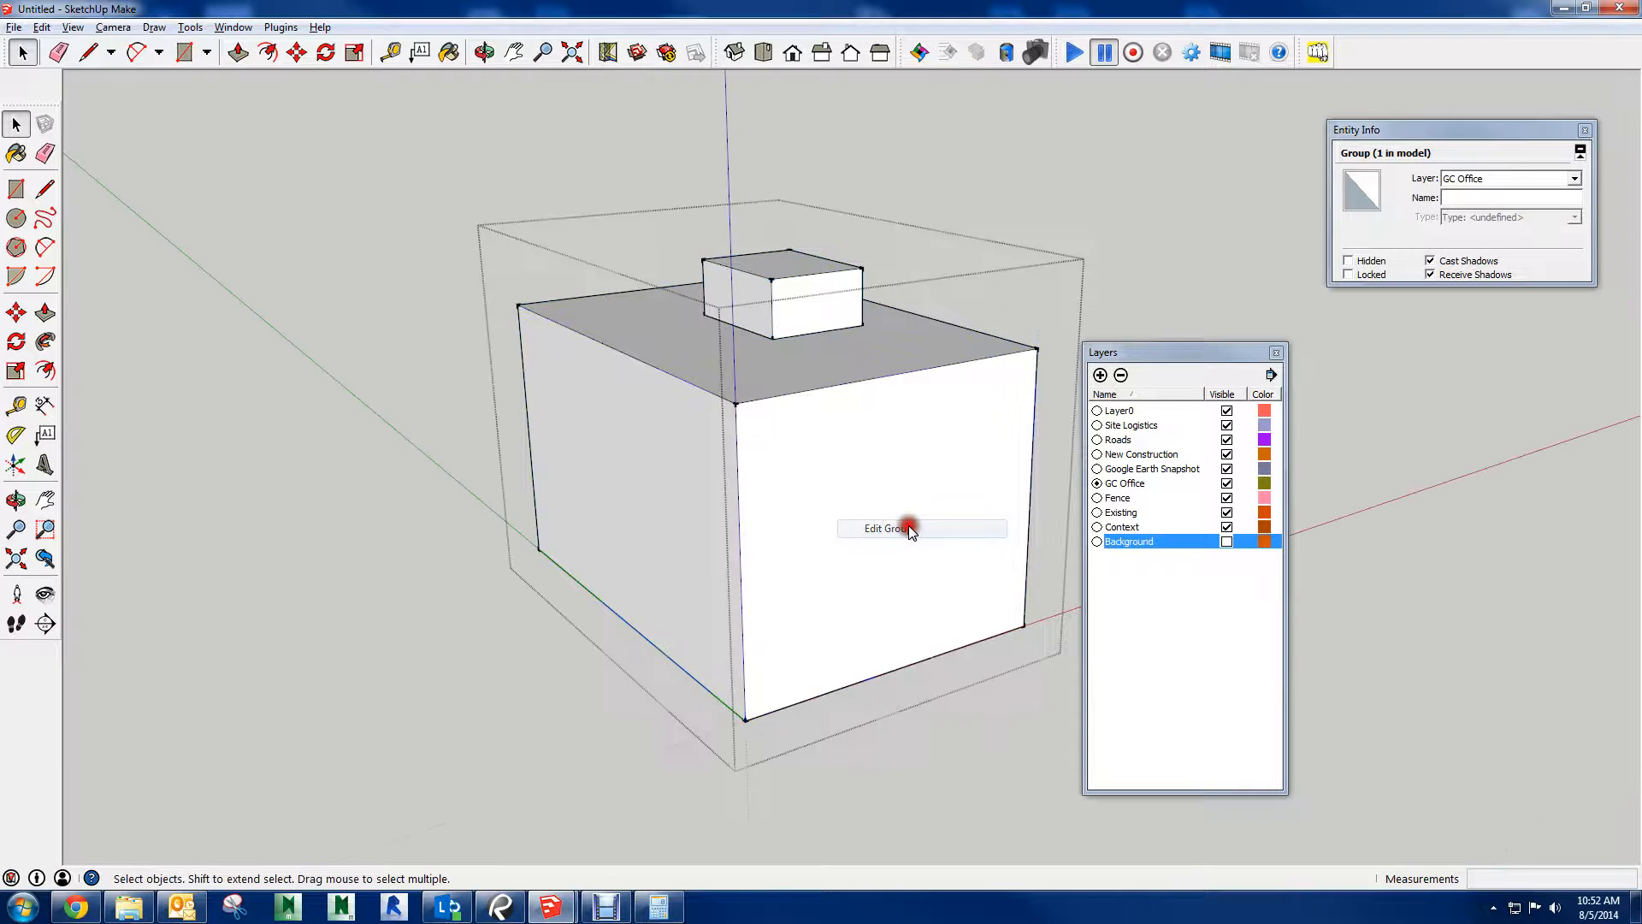
{"action": "left_click", "coordinate": [818, 446]}
{"action": "left_click", "coordinate": [687, 450]}
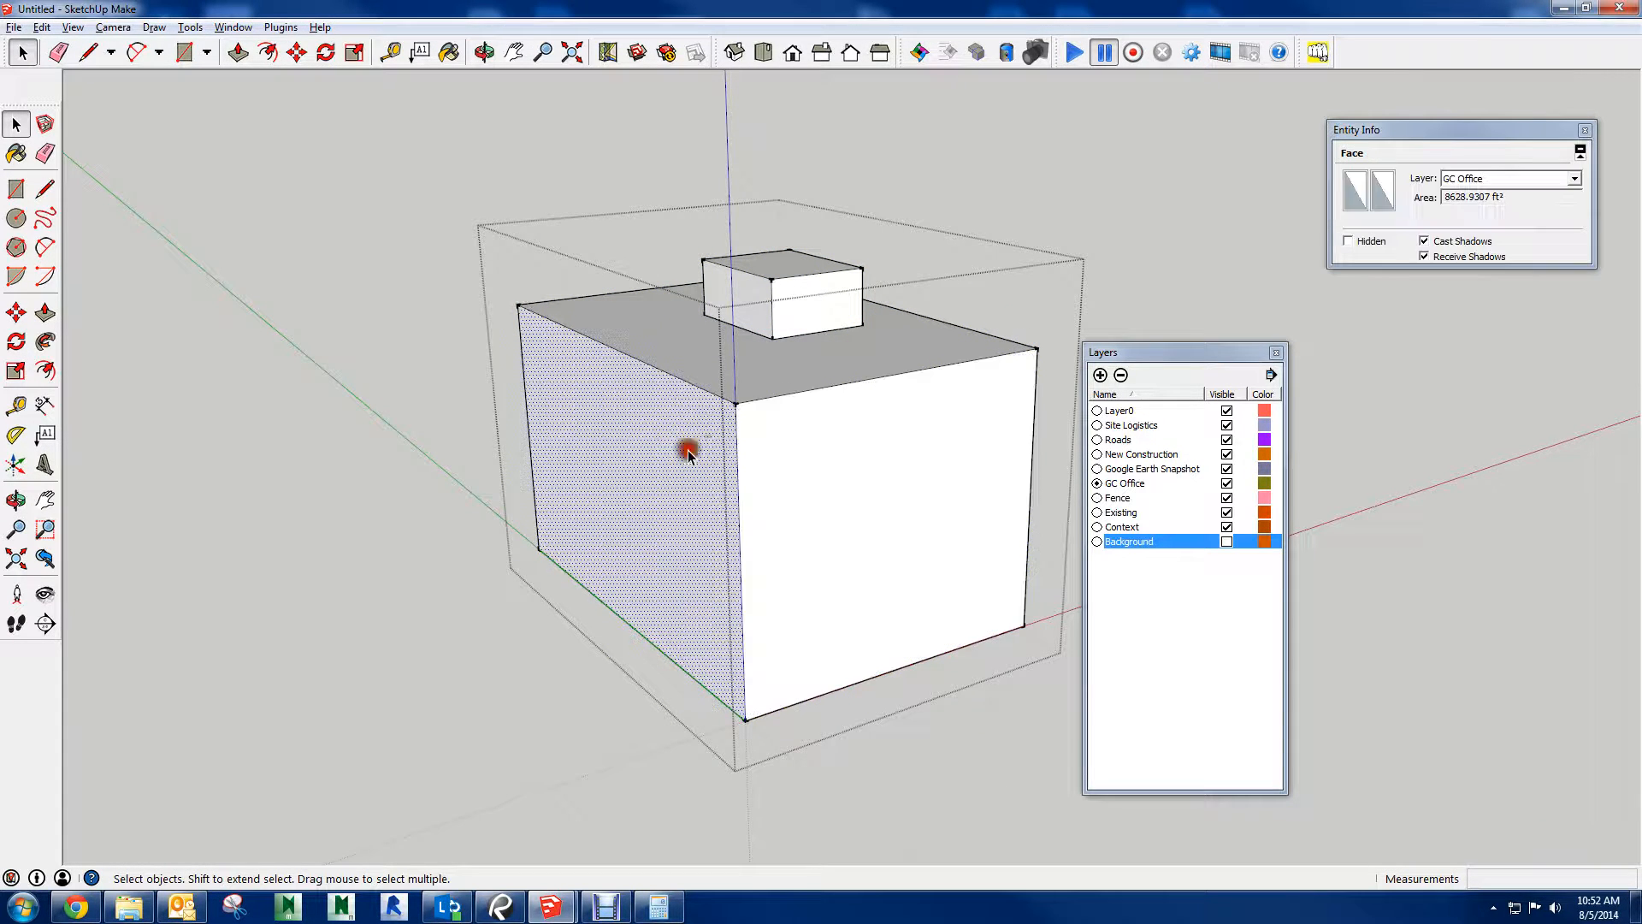
{"action": "left_click", "coordinate": [686, 369]}
{"action": "left_click", "coordinate": [795, 308]}
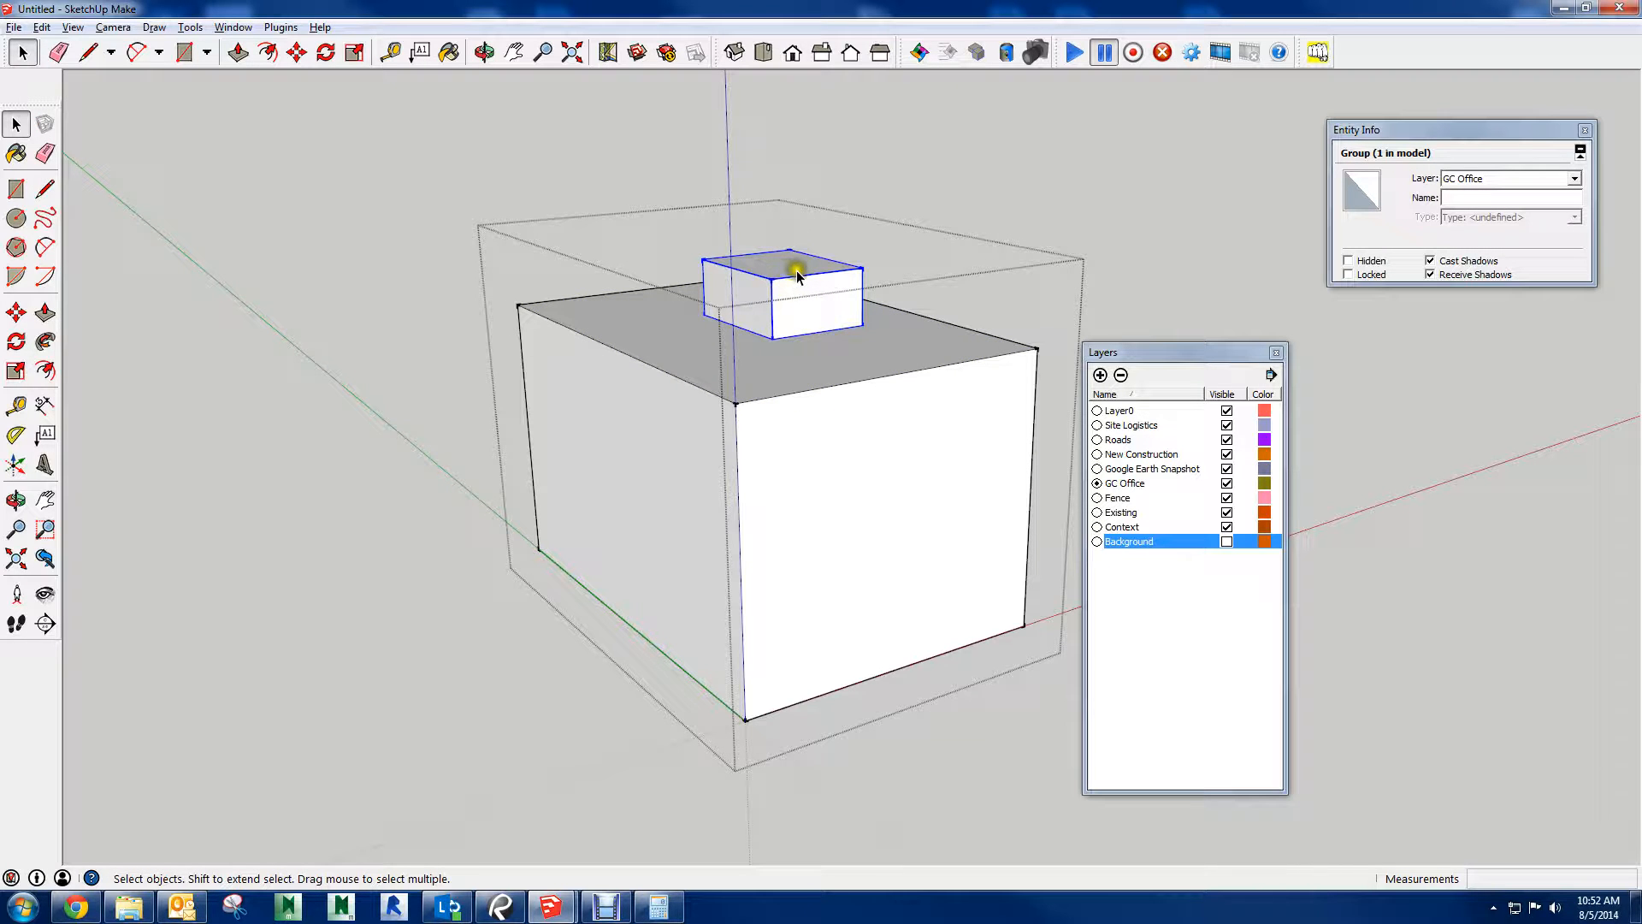
Open the nested block group, draw a rectangle of about 234 ft² on its top face and Push/Pull it up about 6'
{"action": "double_click", "coordinate": [795, 272]}
{"action": "middle_click_drag", "start_coordinate": [916, 366], "coordinate": [650, 368]}
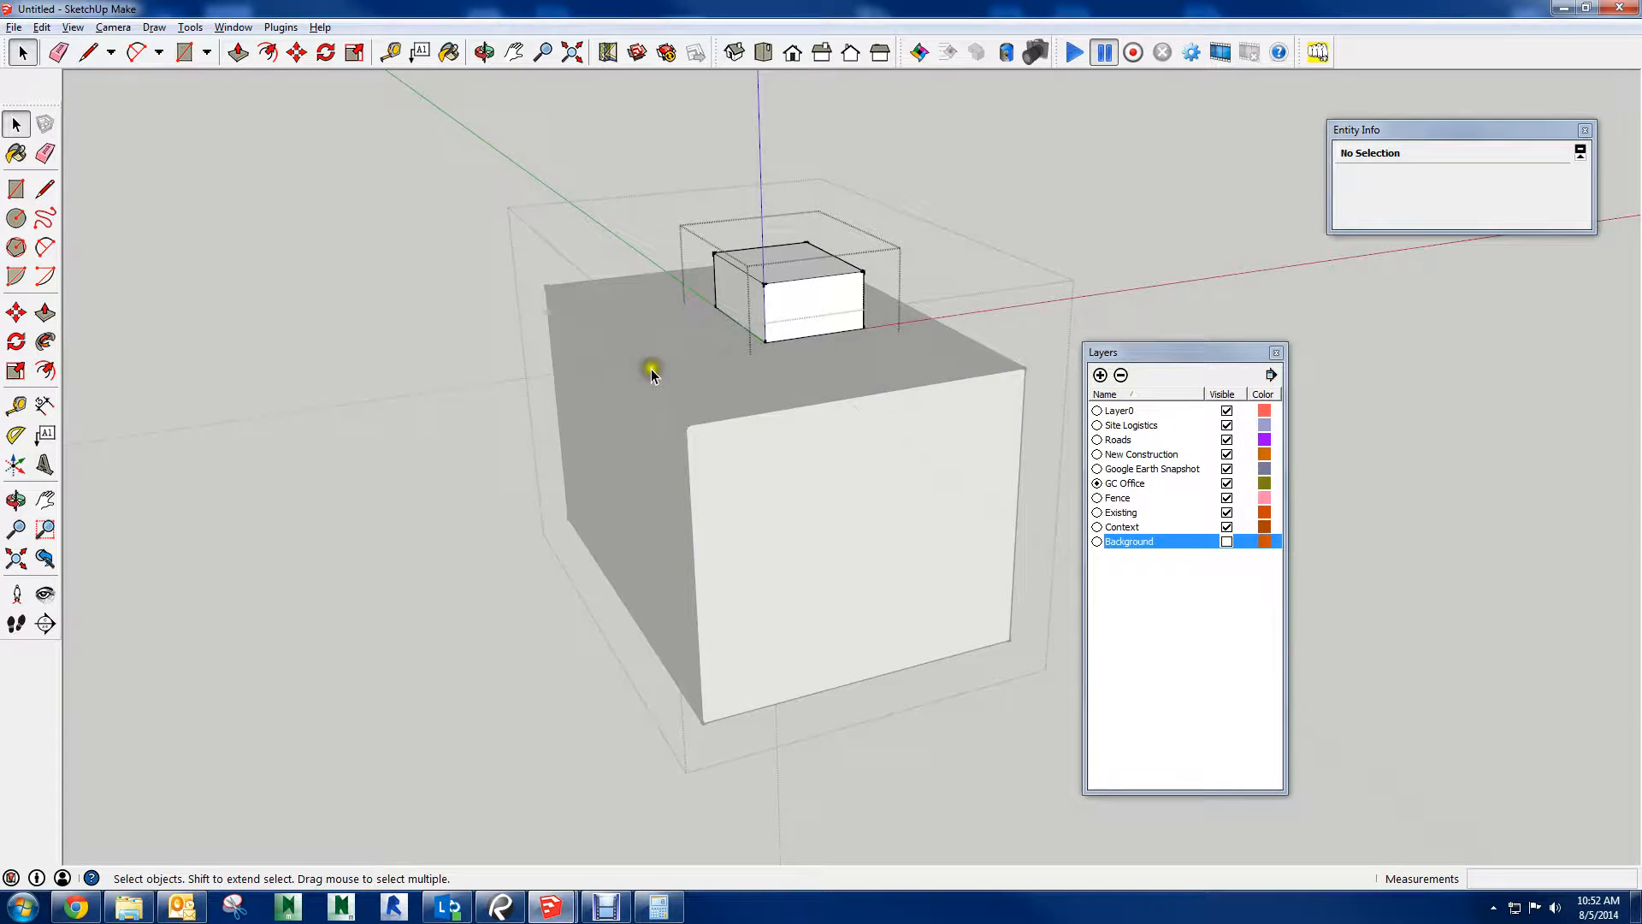
{"action": "mouse_move", "coordinate": [952, 430]}
{"action": "middle_mouse_down"}
{"action": "mouse_move", "coordinate": [780, 311]}
{"action": "mouse_move", "coordinate": [789, 277]}
{"action": "mouse_move", "coordinate": [751, 337]}
{"action": "middle_mouse_up"}
{"action": "key", "text": "r"}
{"action": "left_click", "coordinate": [698, 348]}
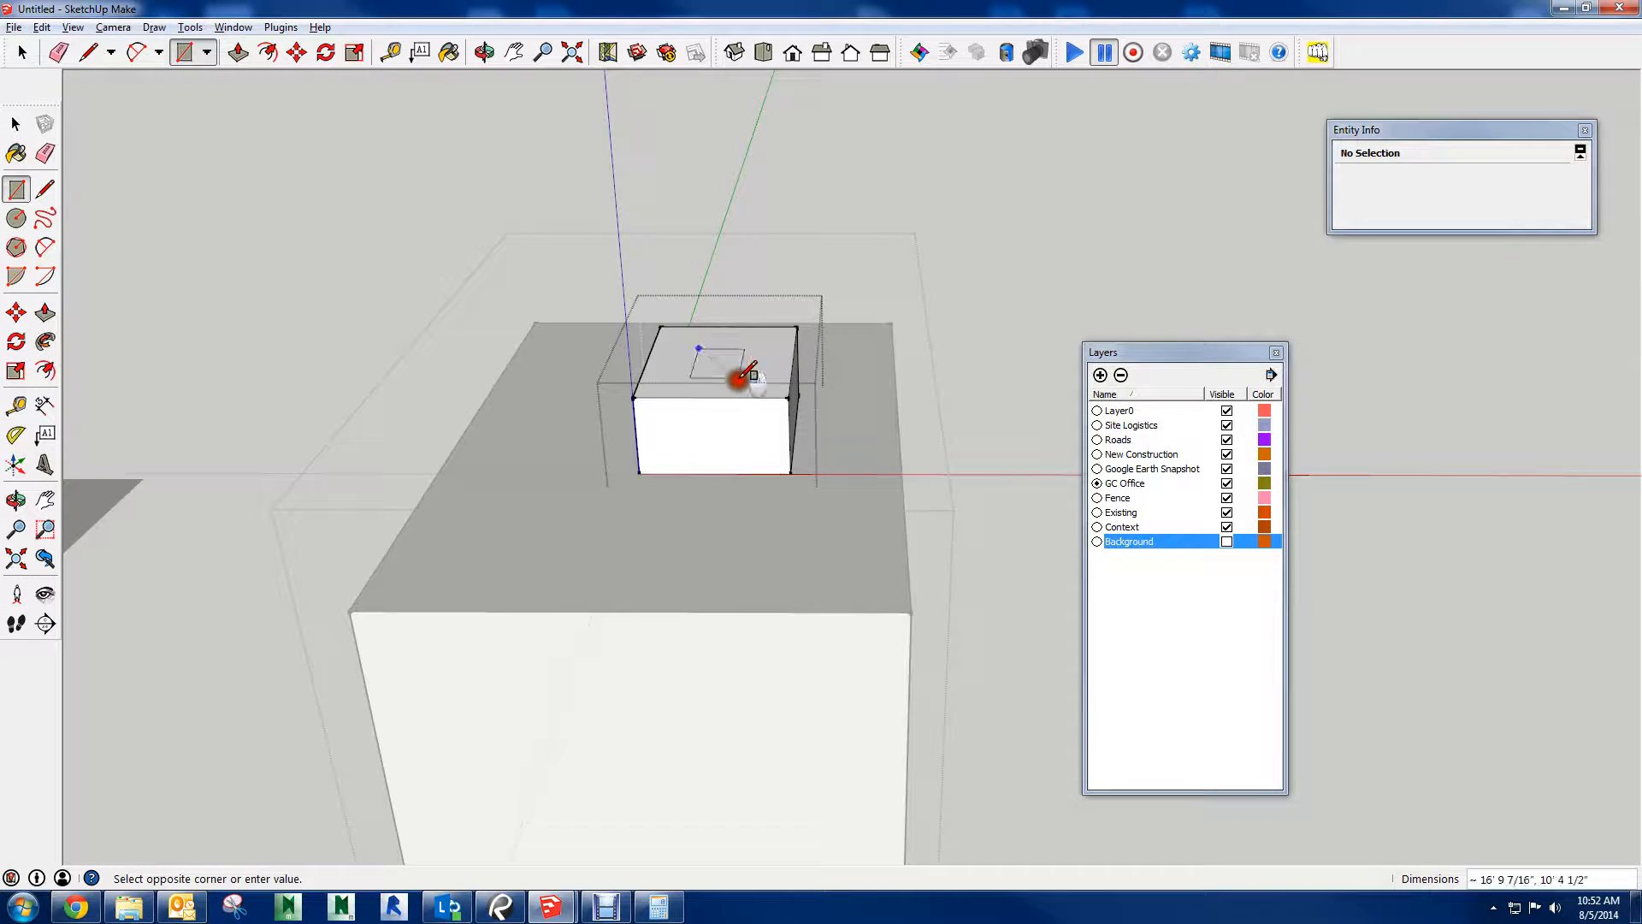
{"action": "left_click", "coordinate": [760, 374]}
{"action": "key", "text": "p"}
{"action": "left_click", "coordinate": [731, 368]}
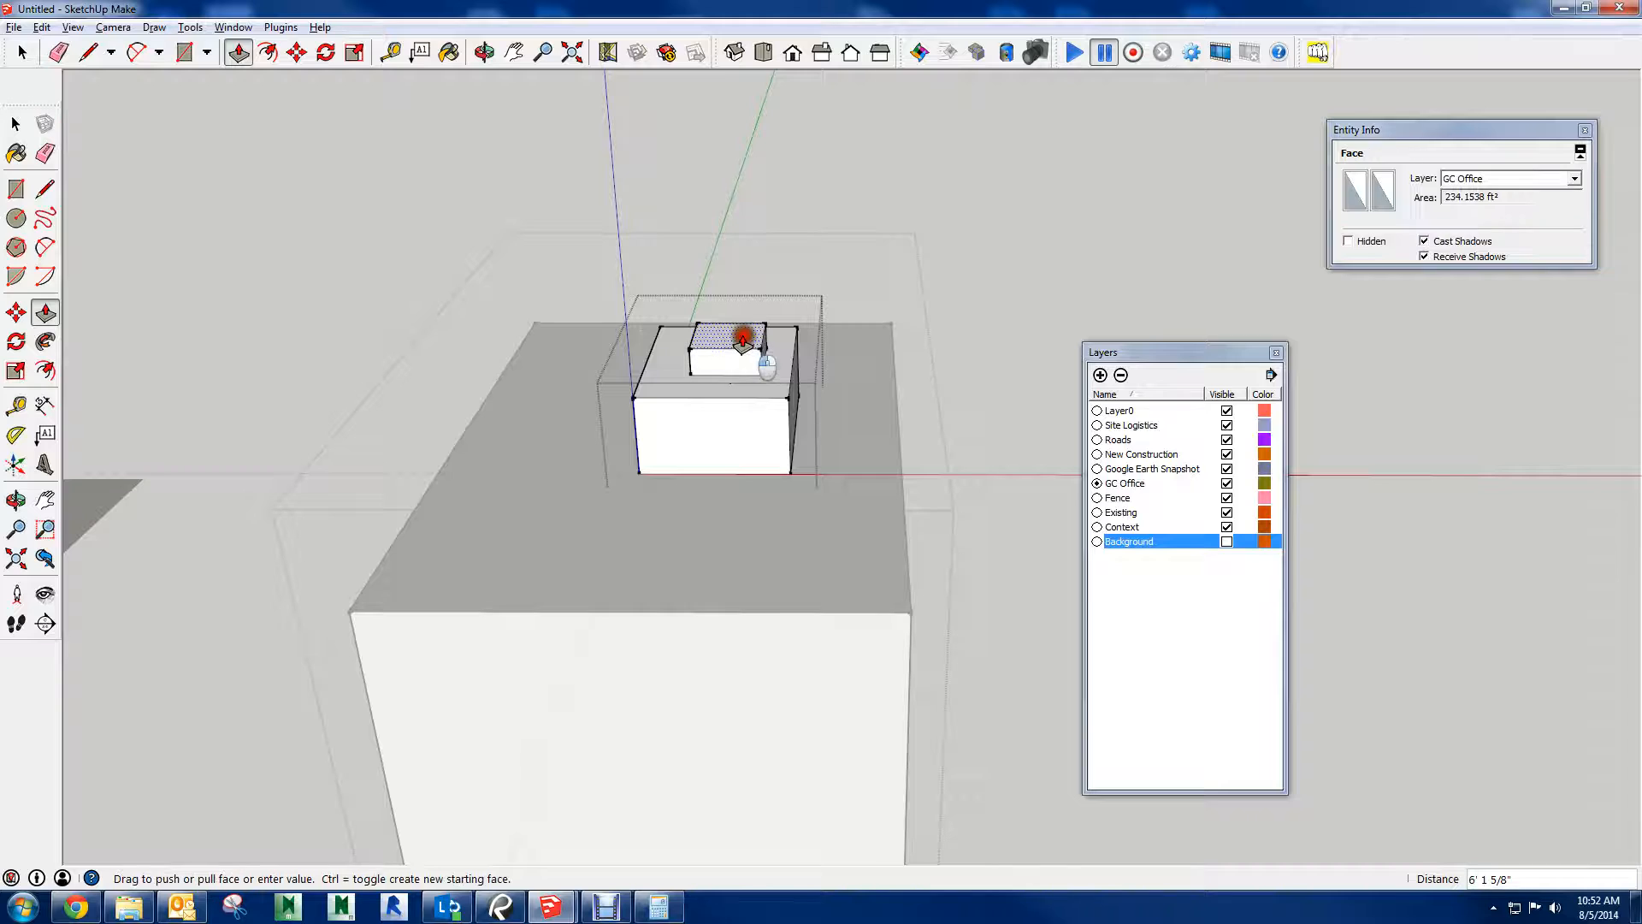
{"action": "left_click", "coordinate": [742, 337]}
Select the smallest block on top and make it a group nested inside the second block's group
{"action": "key", "text": "space"}
{"action": "middle_click_drag", "start_coordinate": [774, 302], "coordinate": [708, 517]}
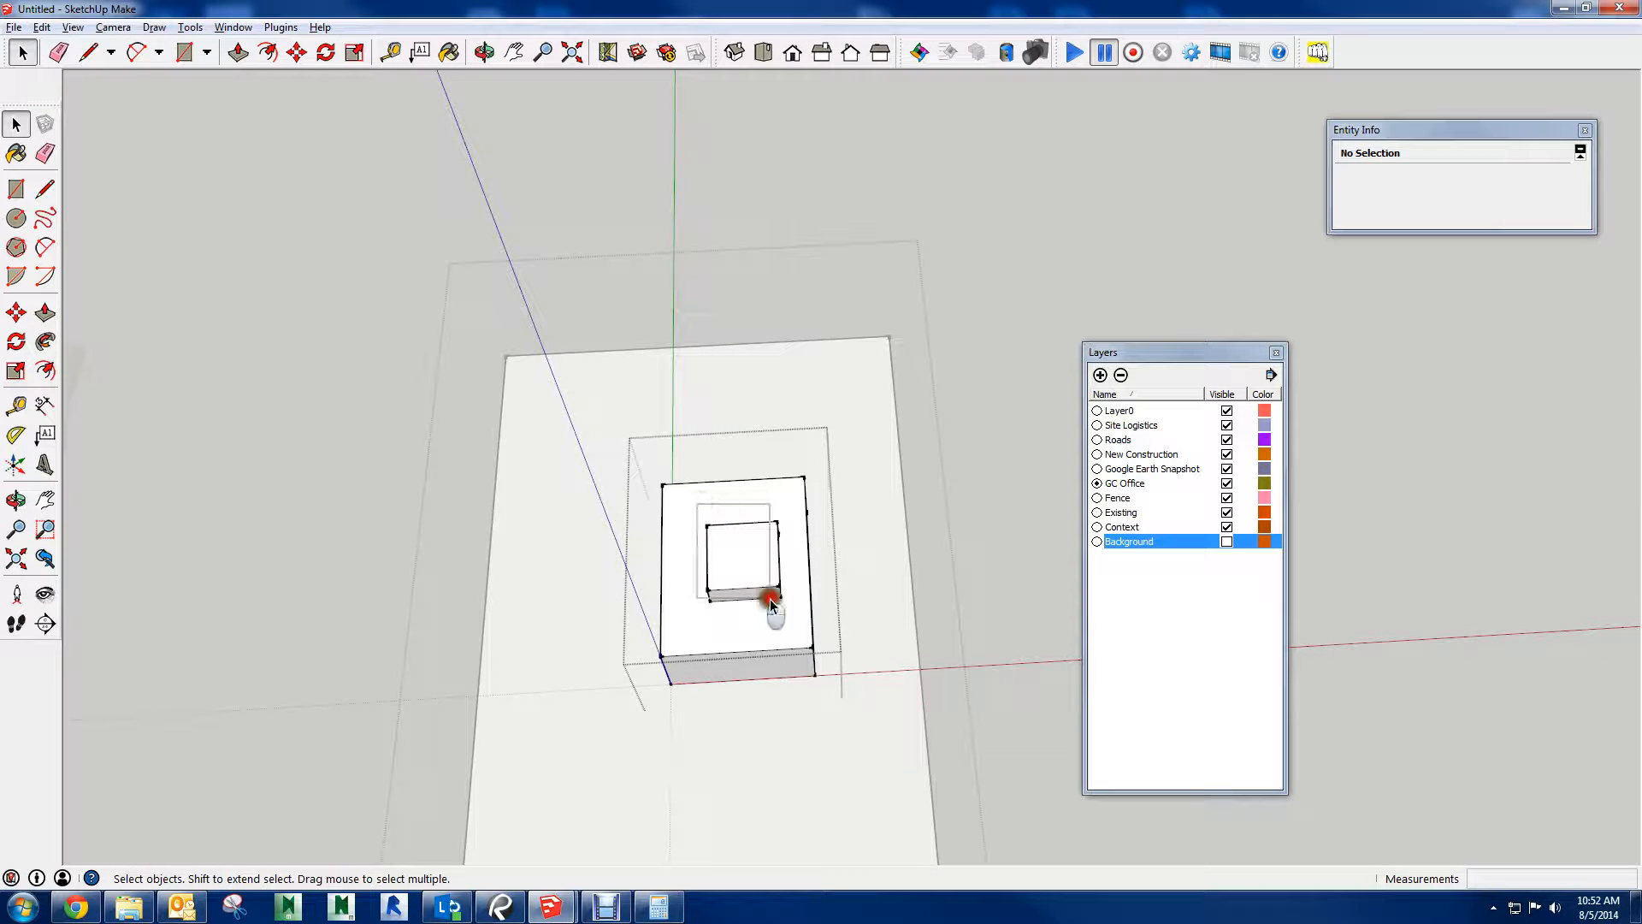
{"action": "left_click_drag", "start_coordinate": [787, 609], "coordinate": [787, 609]}
{"action": "right_click", "coordinate": [734, 553]}
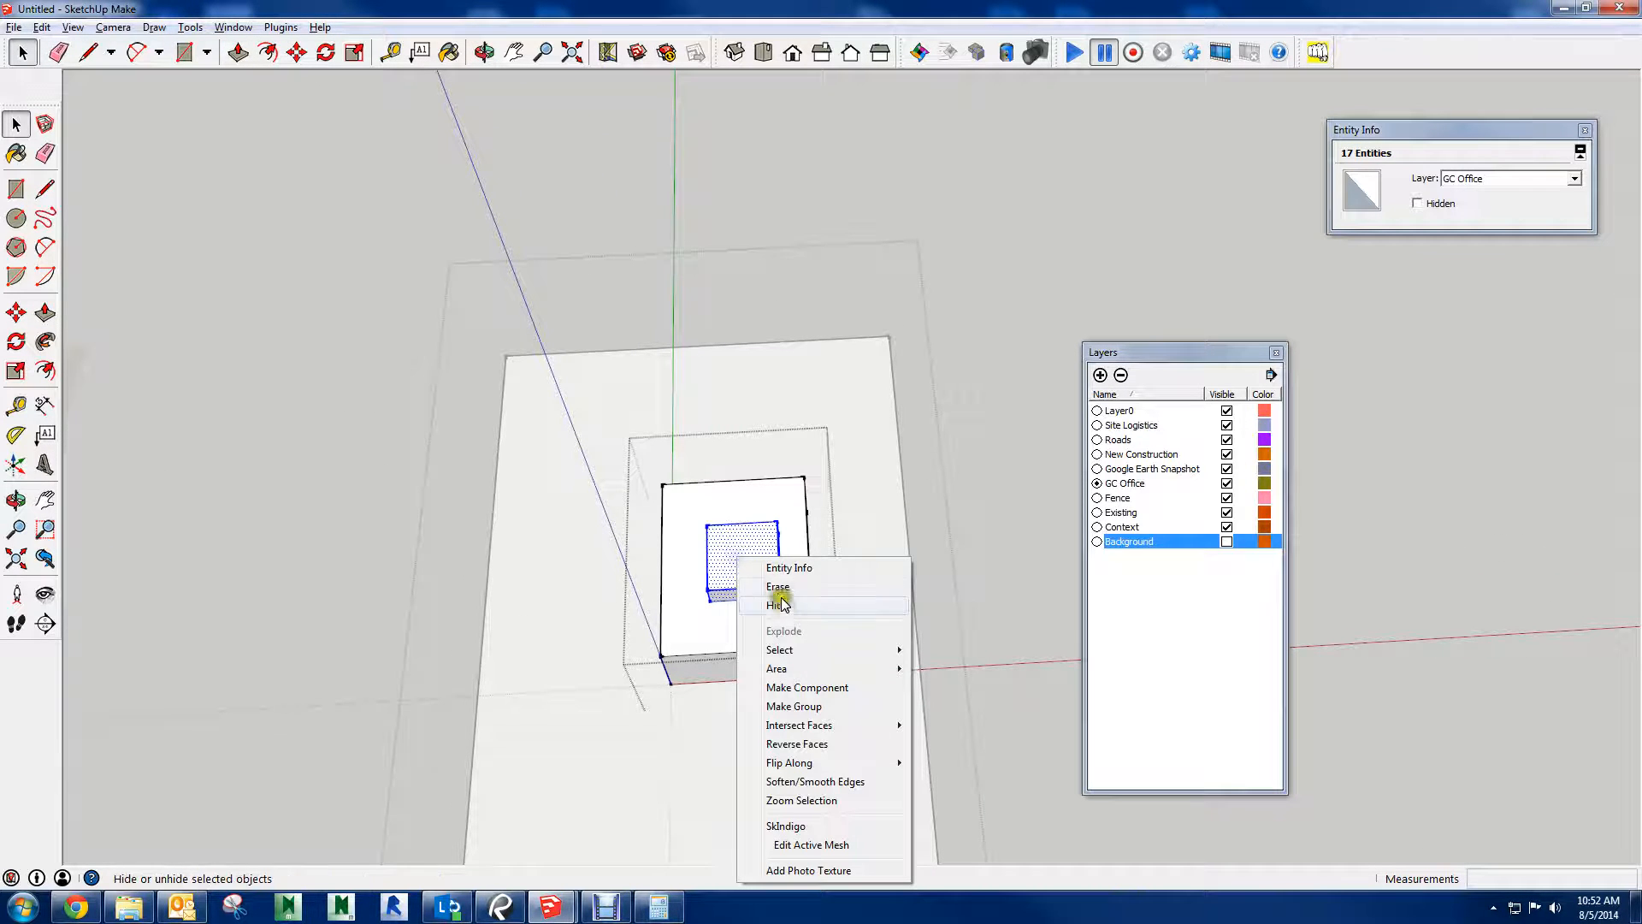
{"action": "left_click", "coordinate": [796, 706]}
{"action": "middle_click_drag", "start_coordinate": [924, 603], "coordinate": [1004, 339]}
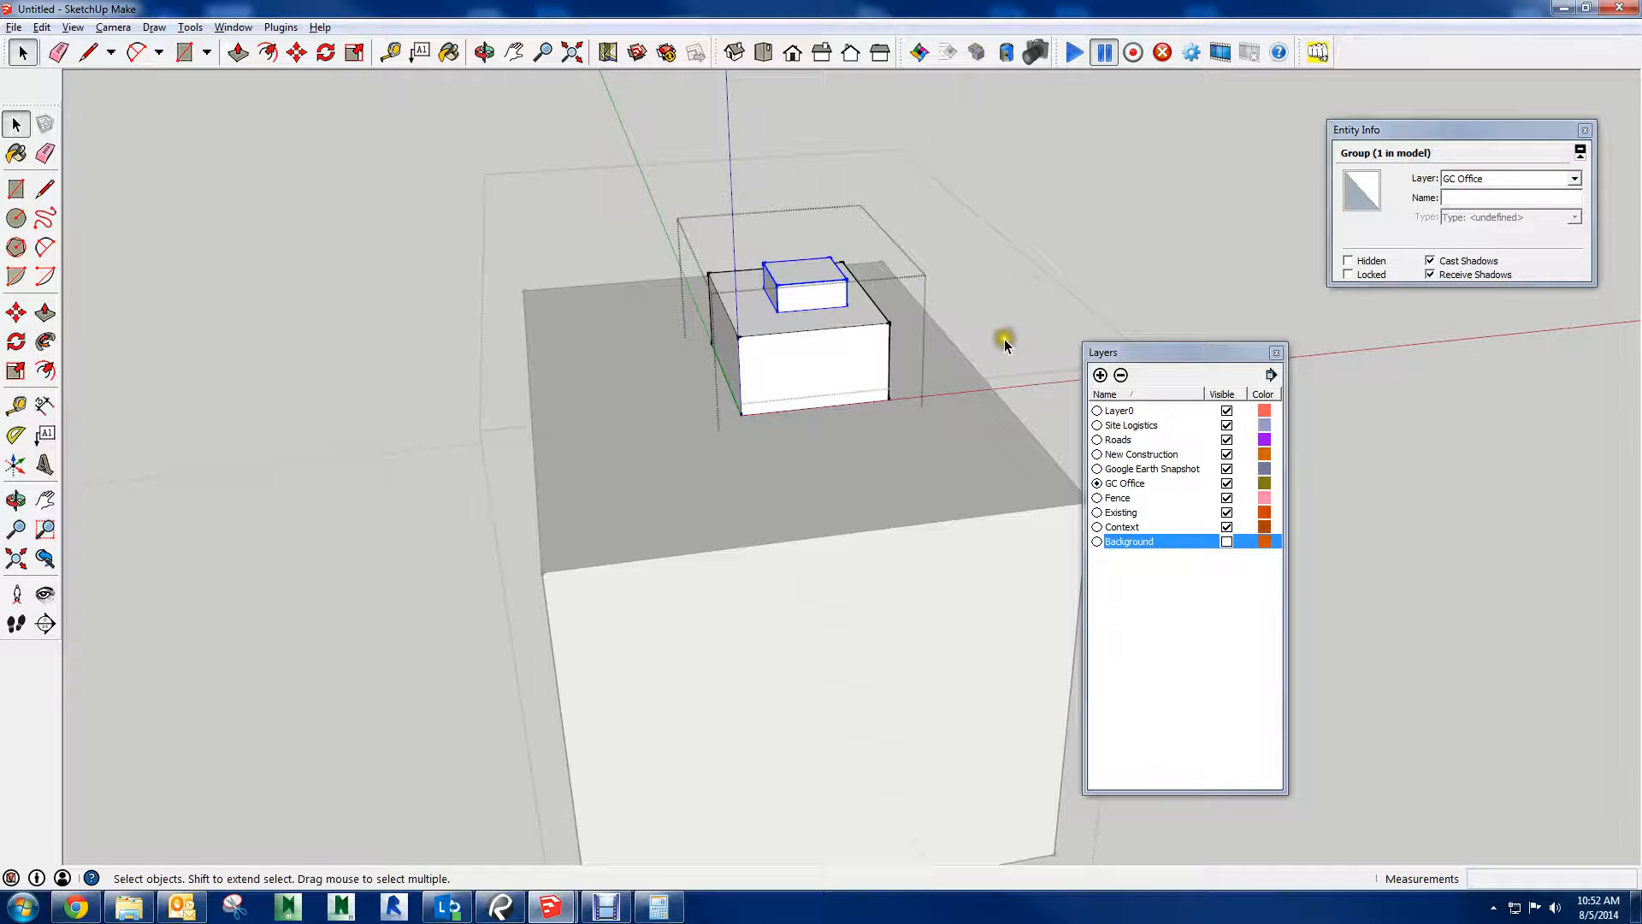
Close the nested groups one level at a time and select the whole outer box group
{"action": "left_click", "coordinate": [935, 376]}
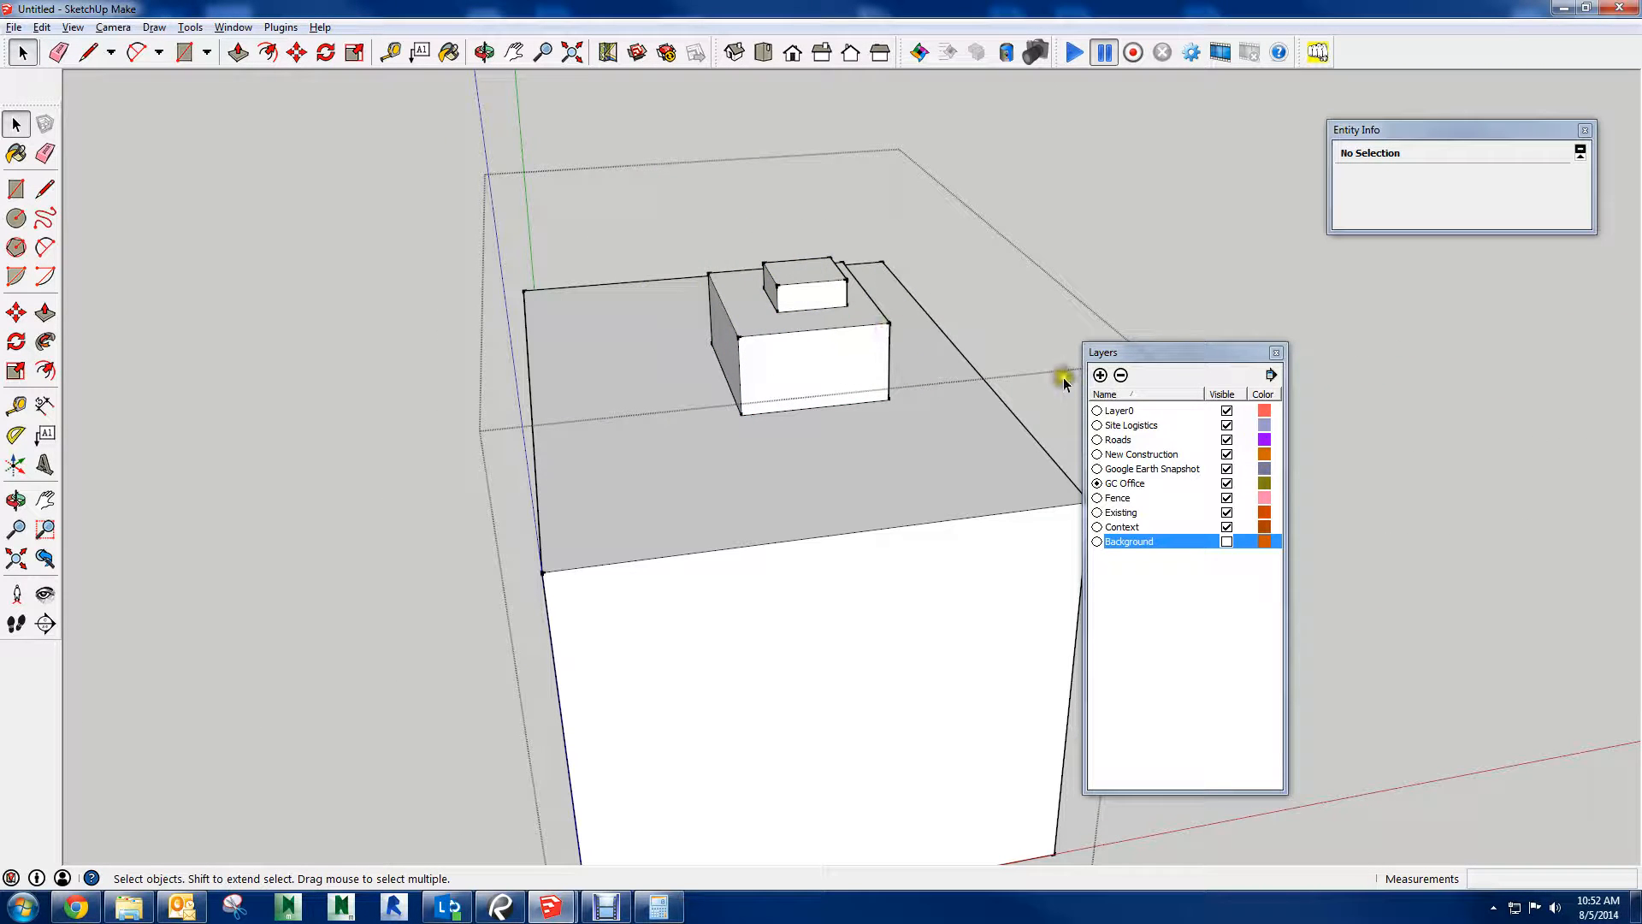
{"action": "middle_click_drag", "start_coordinate": [978, 418], "coordinate": [960, 385]}
{"action": "left_click", "coordinate": [832, 480]}
{"action": "middle_click_drag", "start_coordinate": [832, 479], "coordinate": [588, 518]}
{"action": "scroll", "coordinate": [650, 530], "scroll_direction": "down", "scroll_amount": 5}
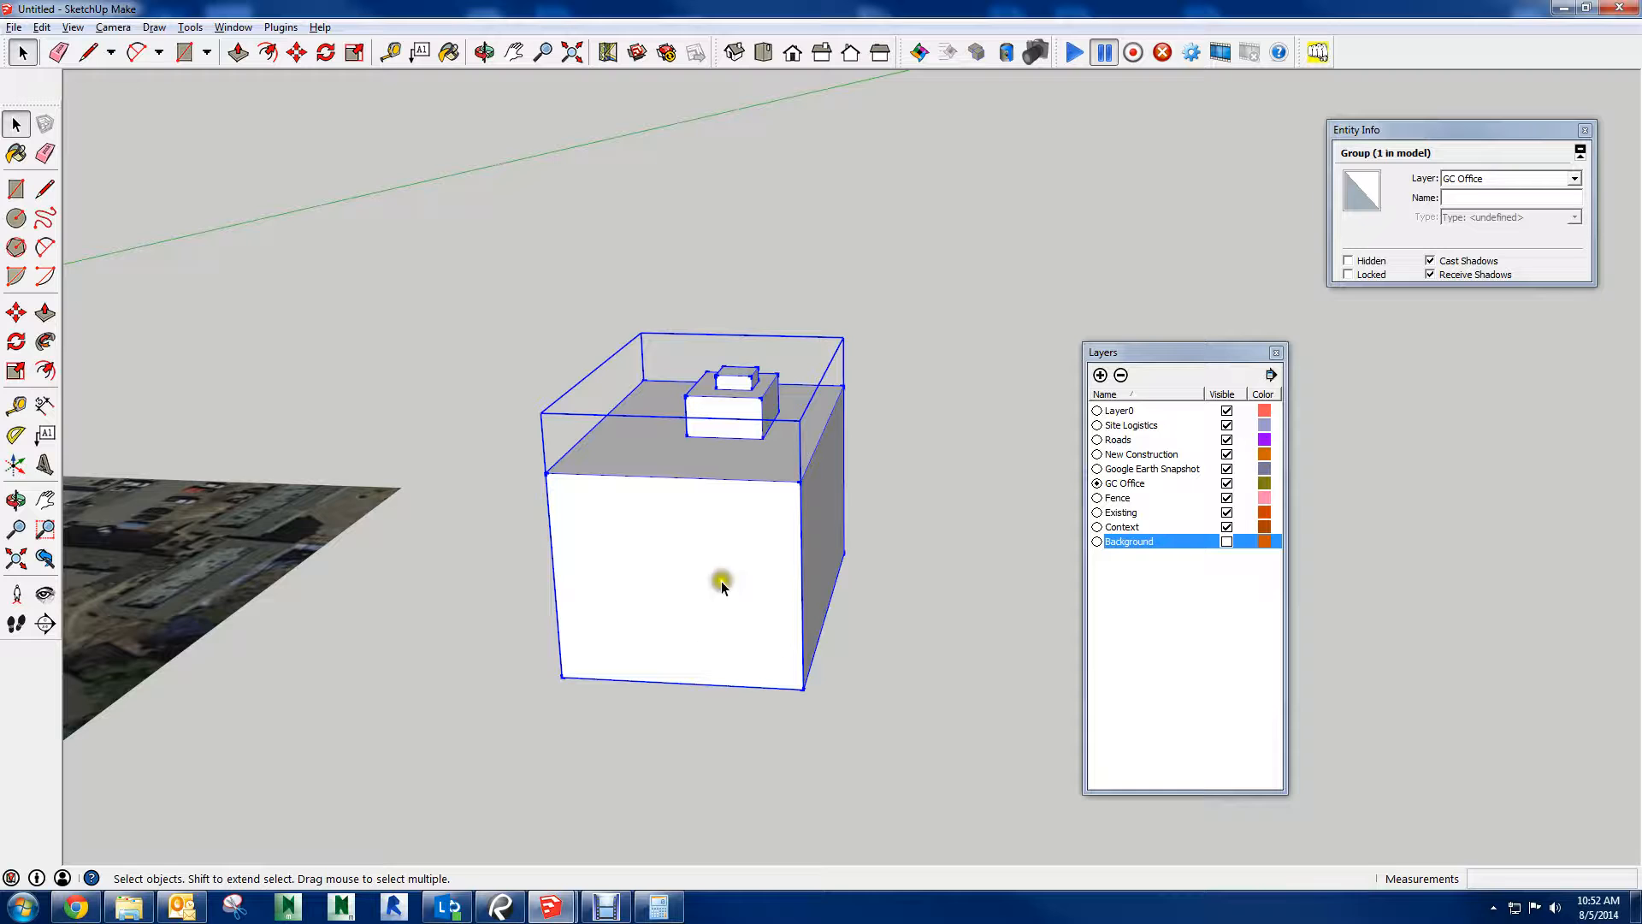
{"action": "middle_click_drag", "start_coordinate": [717, 586], "coordinate": [769, 543]}
{"action": "scroll", "coordinate": [759, 579], "scroll_direction": "down", "scroll_amount": 3}
{"action": "scroll", "coordinate": [726, 568], "scroll_direction": "up", "scroll_amount": 6}
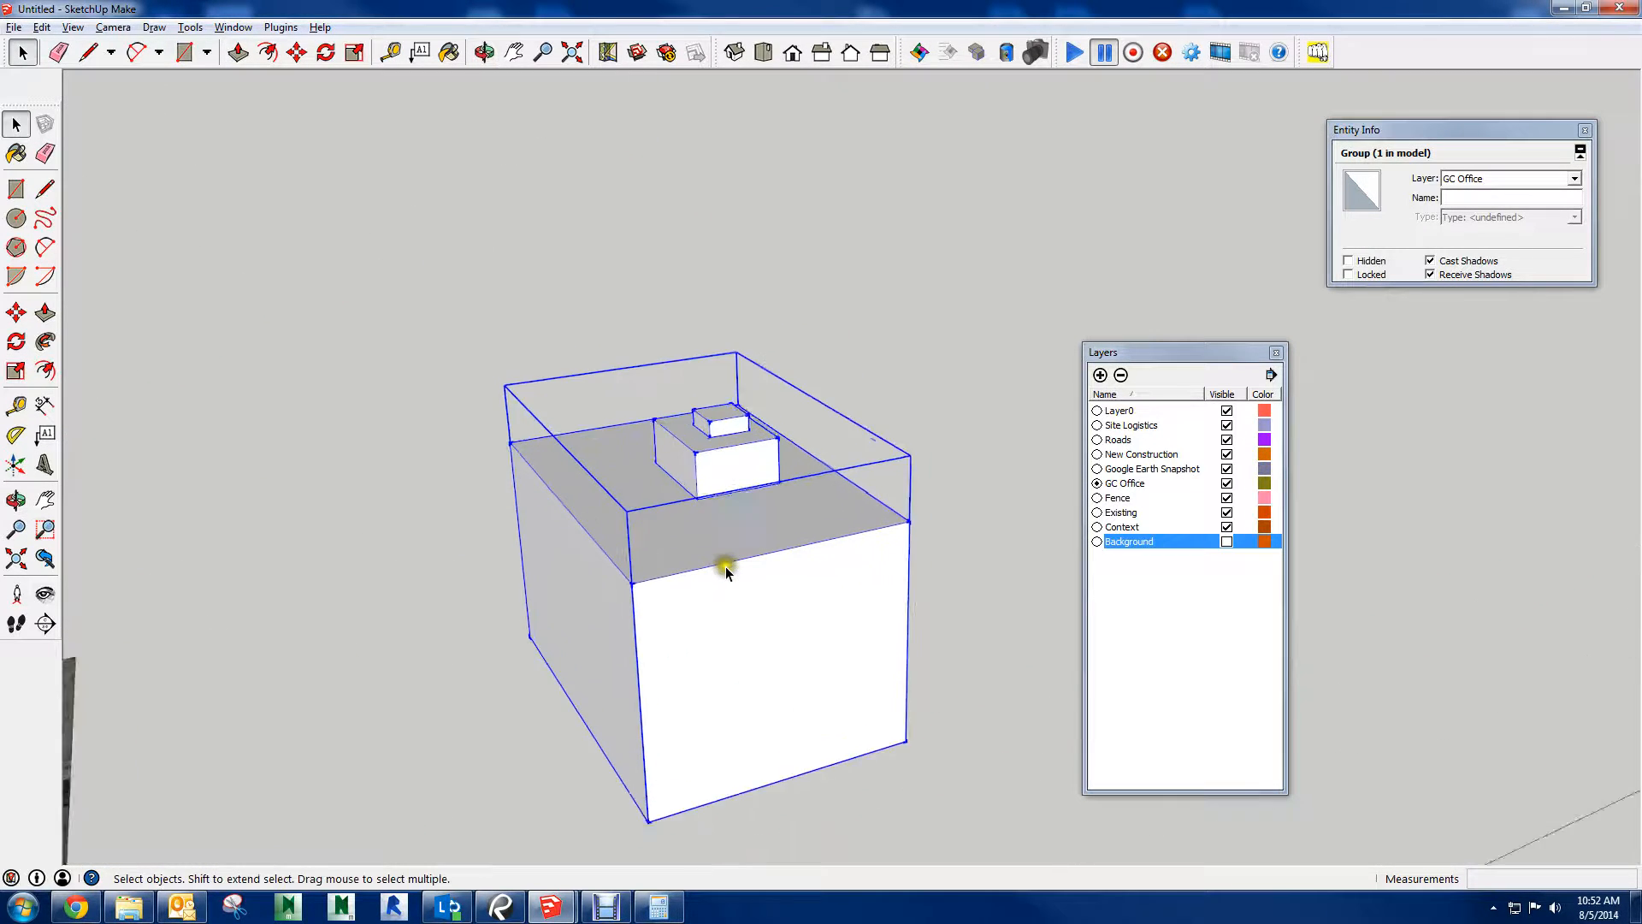
Open the outer and middle groups in turn and assign the smallest top block group to the Existing layer
{"action": "double_click", "coordinate": [721, 544]}
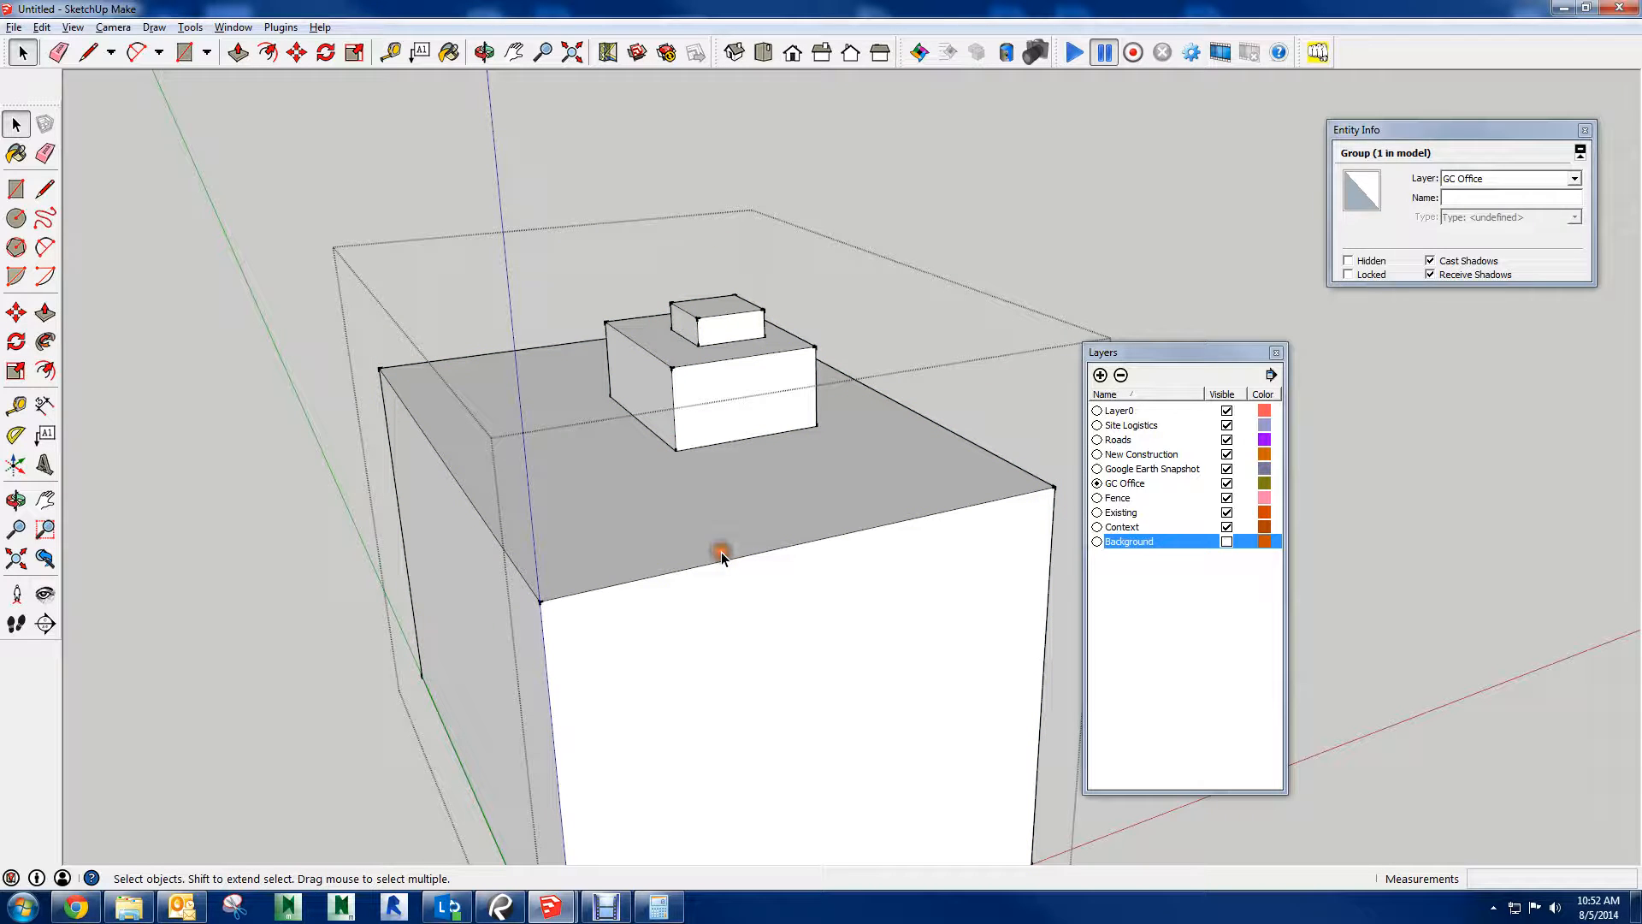
{"action": "left_click", "coordinate": [723, 376]}
{"action": "double_click", "coordinate": [709, 368]}
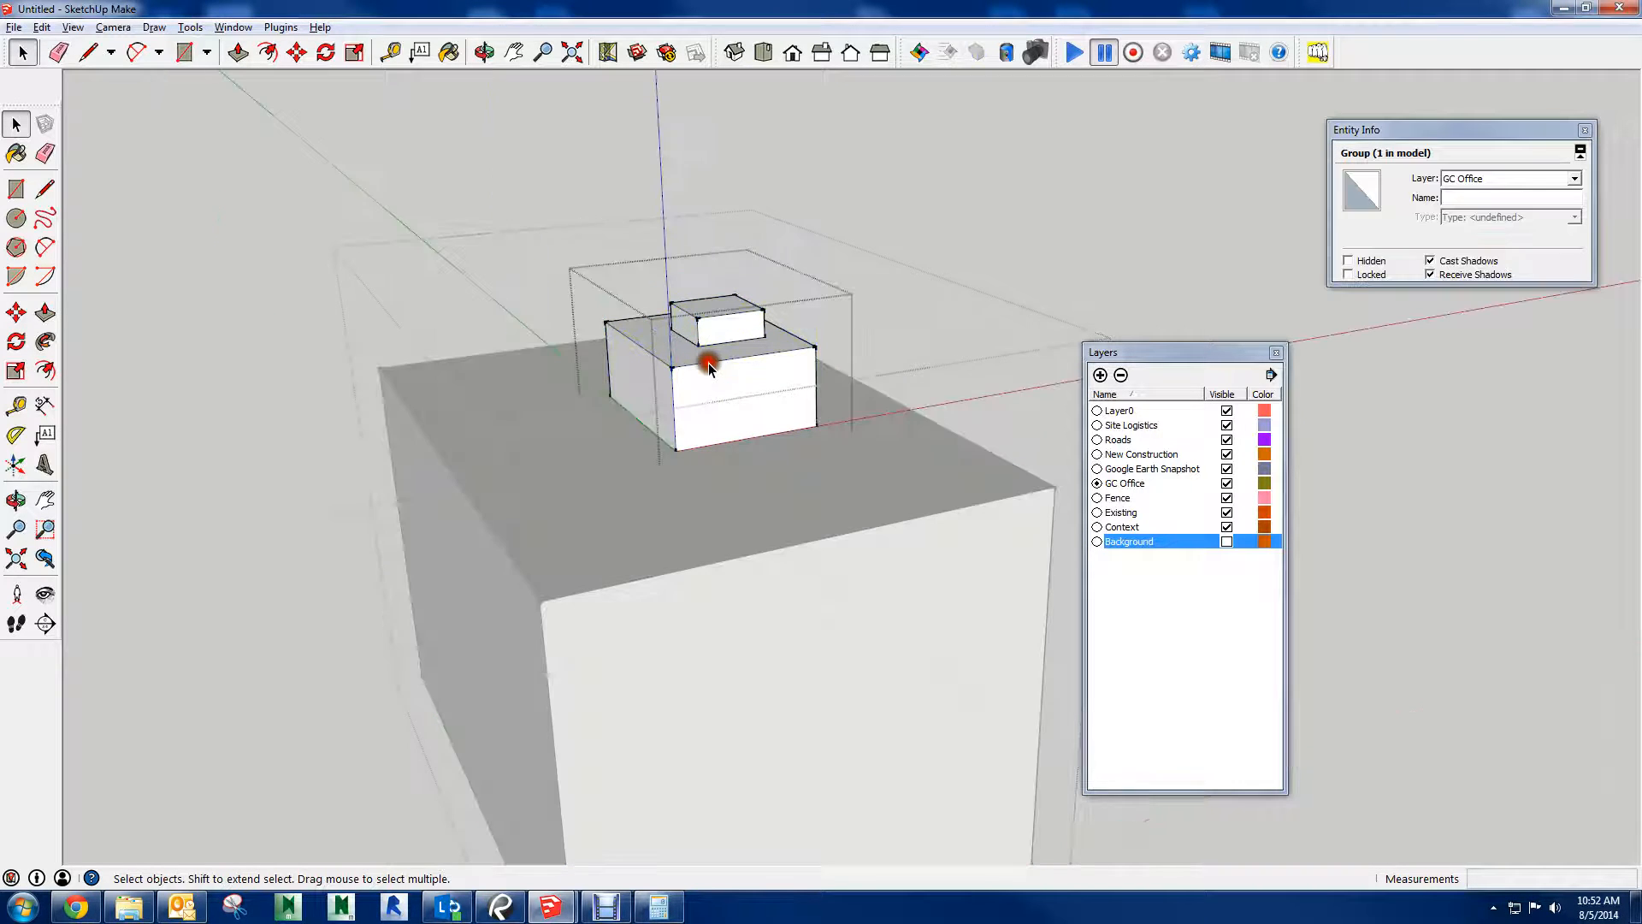
{"action": "left_click", "coordinate": [710, 325]}
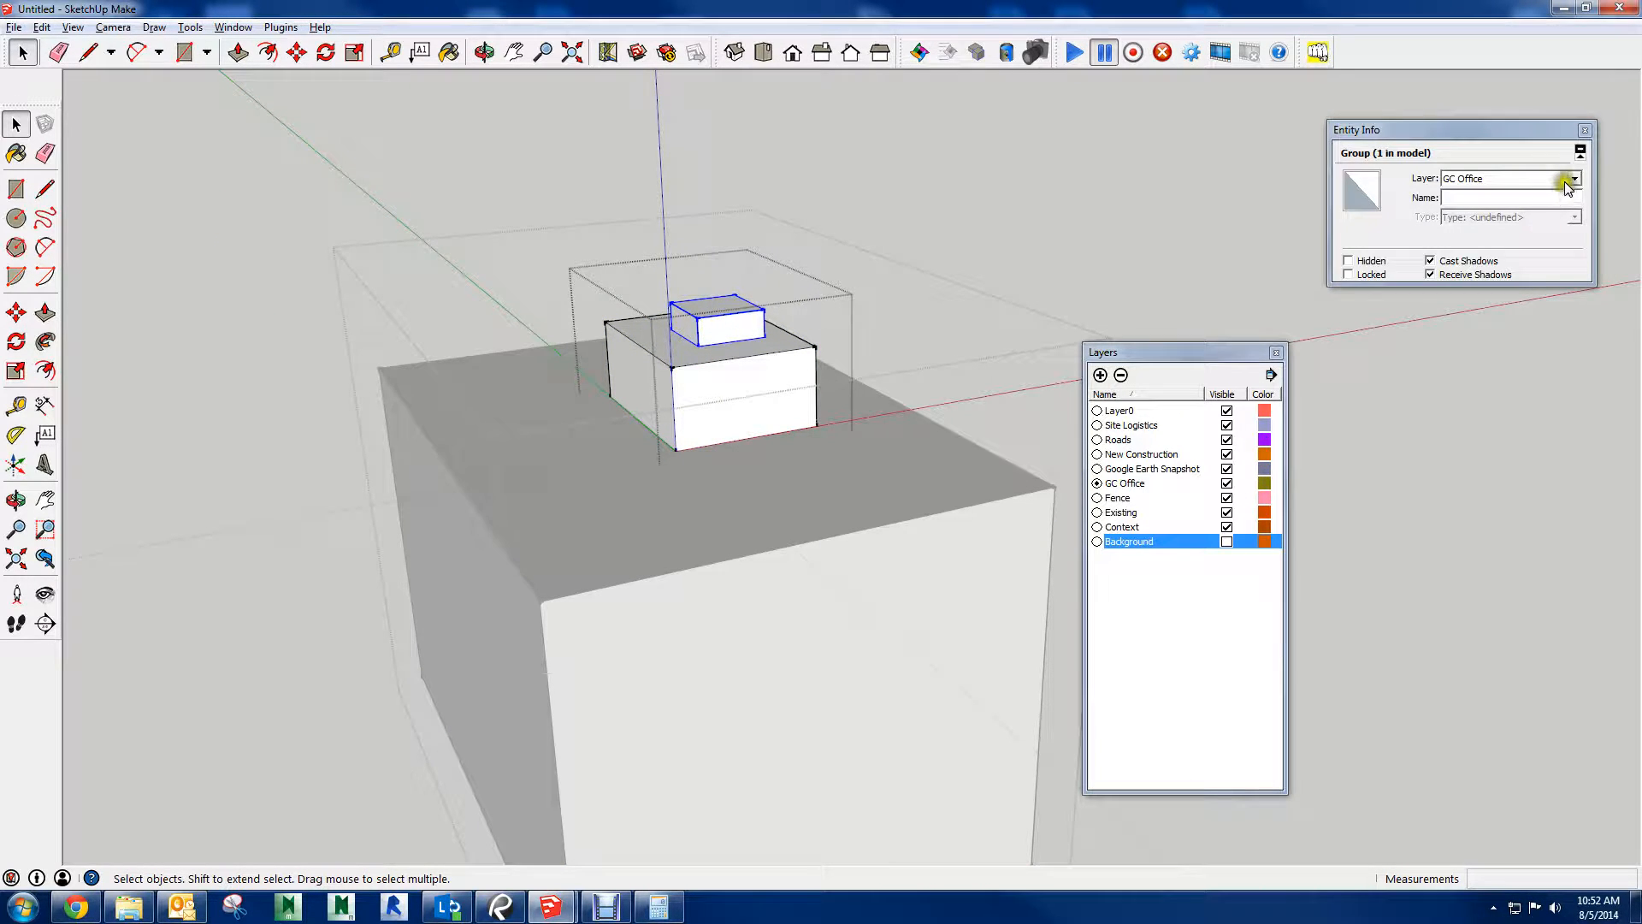
{"action": "left_click", "coordinate": [1567, 180]}
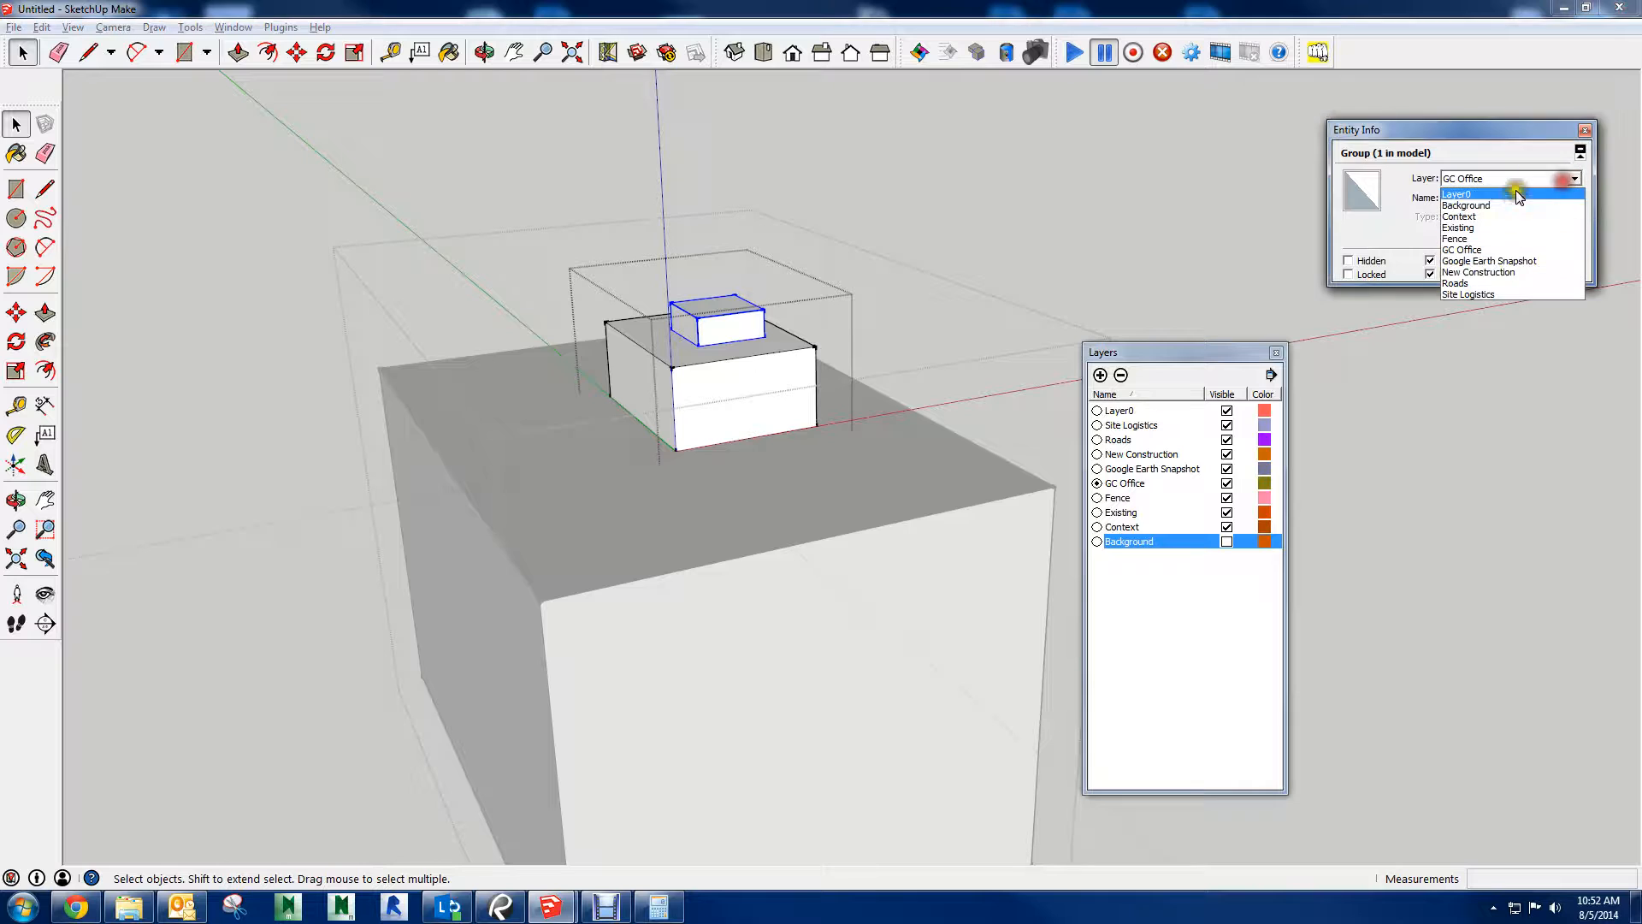
{"action": "left_click", "coordinate": [1469, 229]}
{"action": "left_click", "coordinate": [674, 380]}
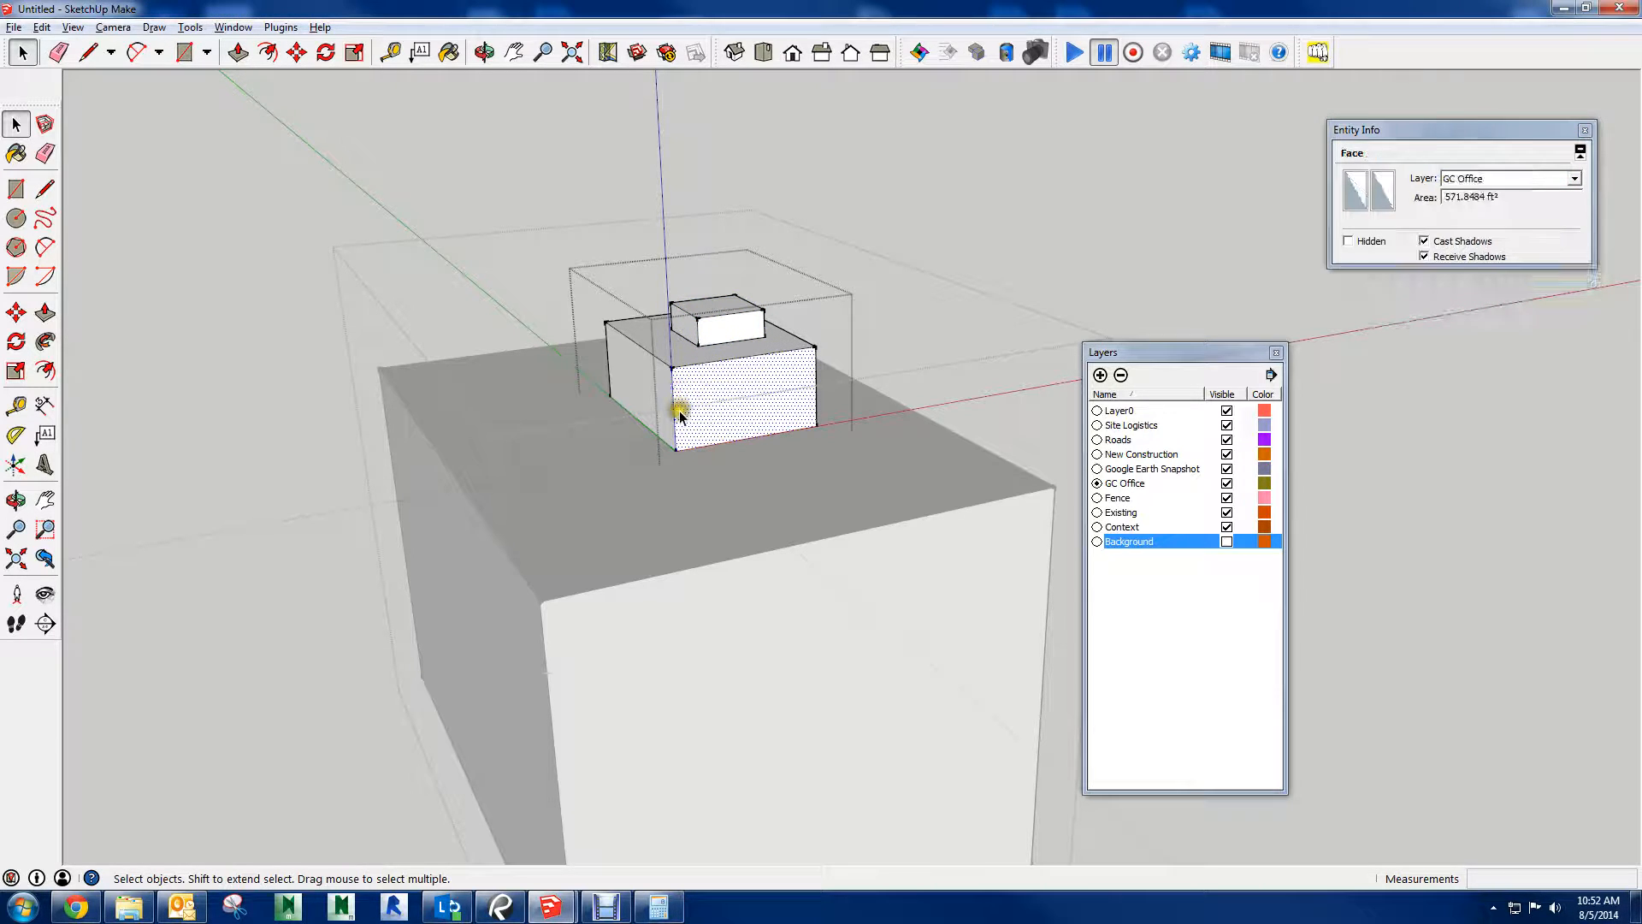
Close the middle group, select the middle block group and assign it to the New Construction layer
{"action": "left_click", "coordinate": [708, 477]}
{"action": "left_click", "coordinate": [684, 376]}
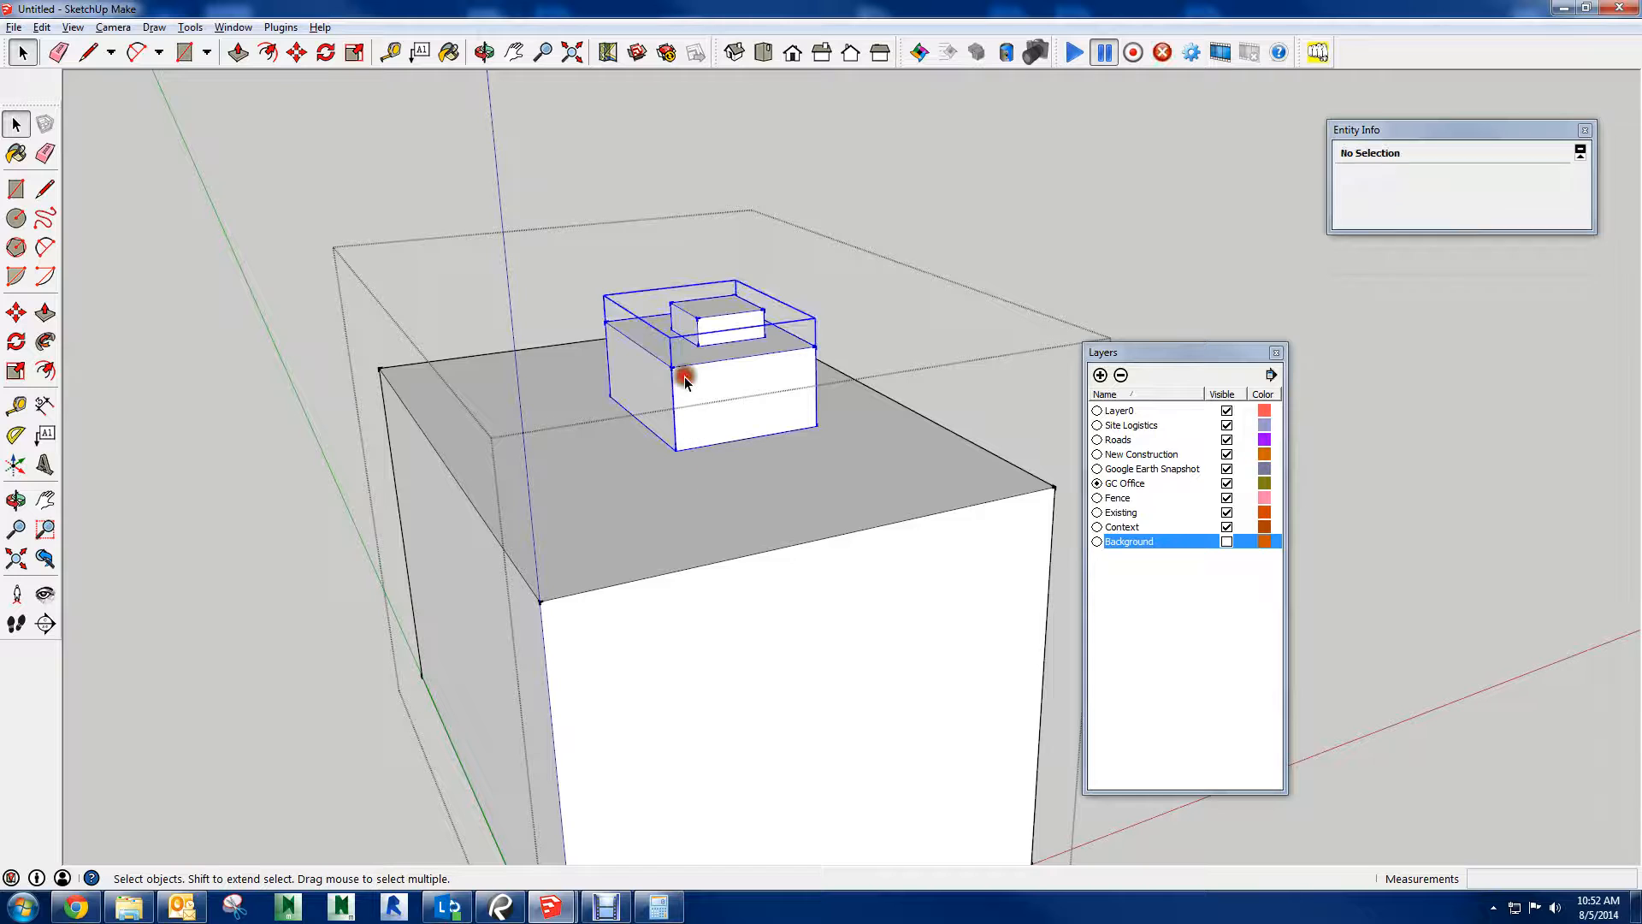
{"action": "left_click", "coordinate": [1512, 180]}
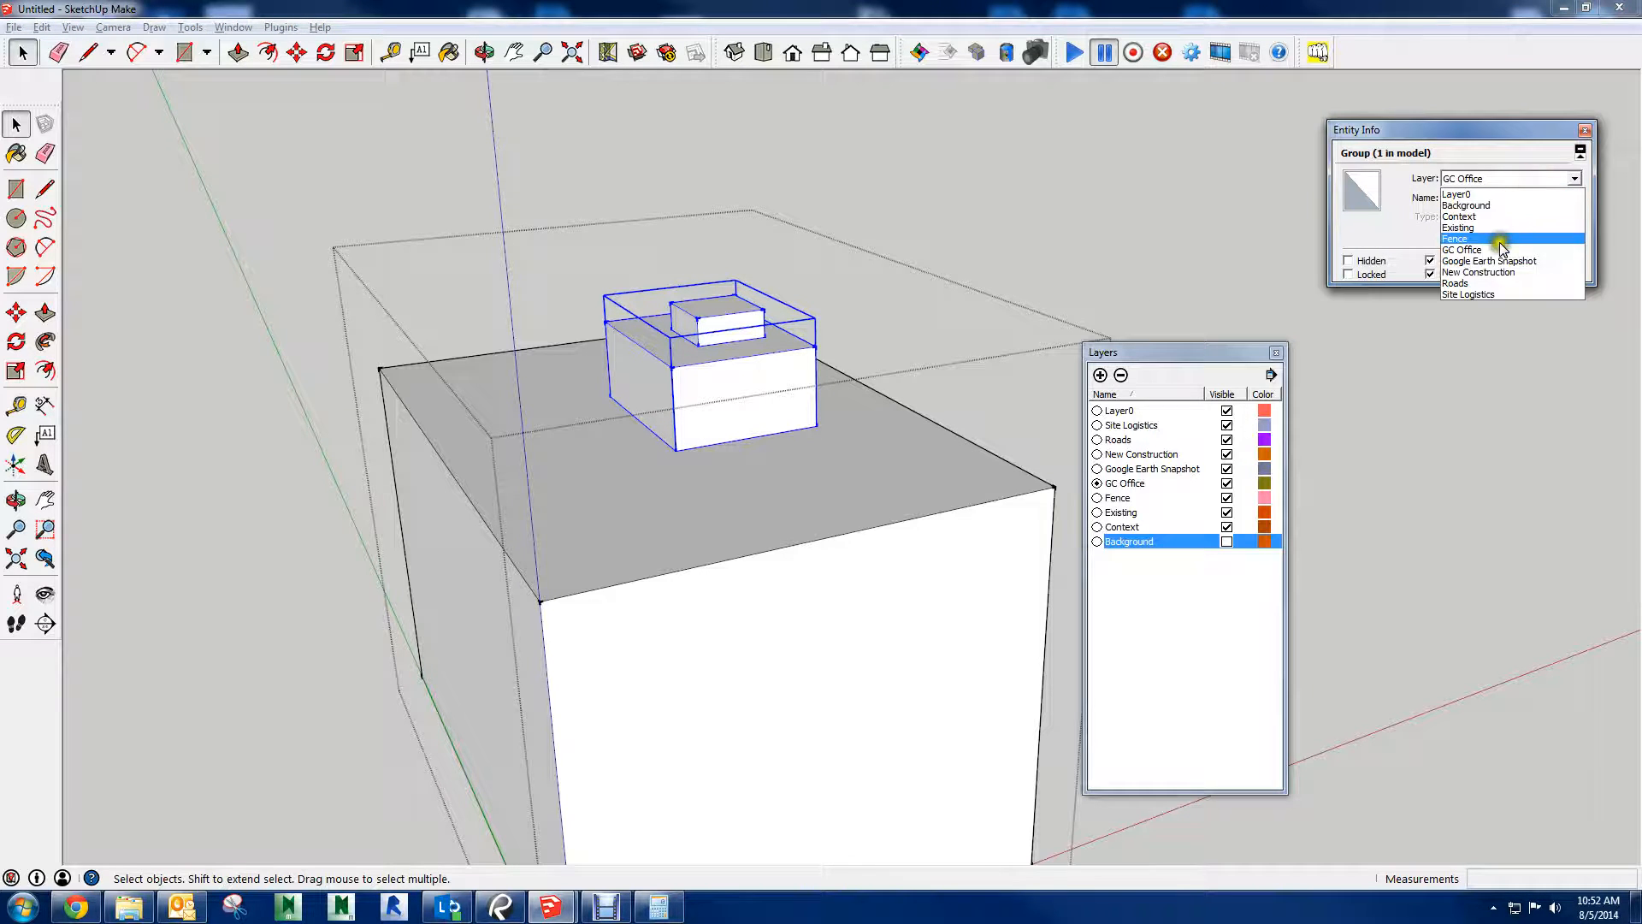
{"action": "left_click", "coordinate": [1471, 272]}
Close the outer group, select the whole box group and keep it on the GC Office layer
{"action": "left_click", "coordinate": [647, 552]}
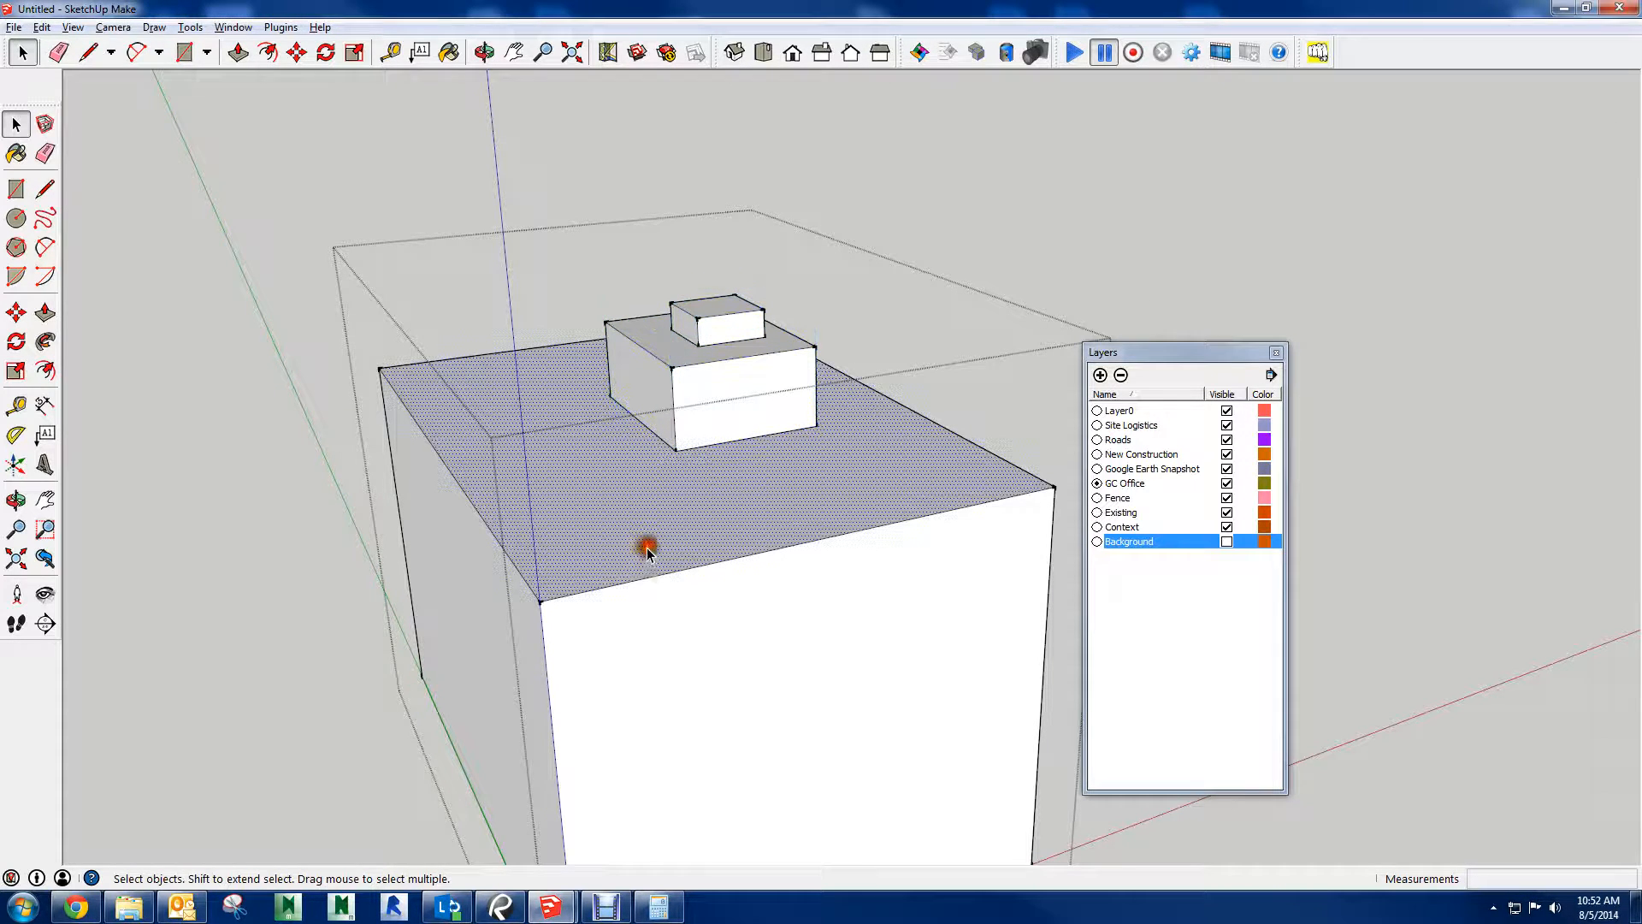
{"action": "left_click", "coordinate": [686, 593]}
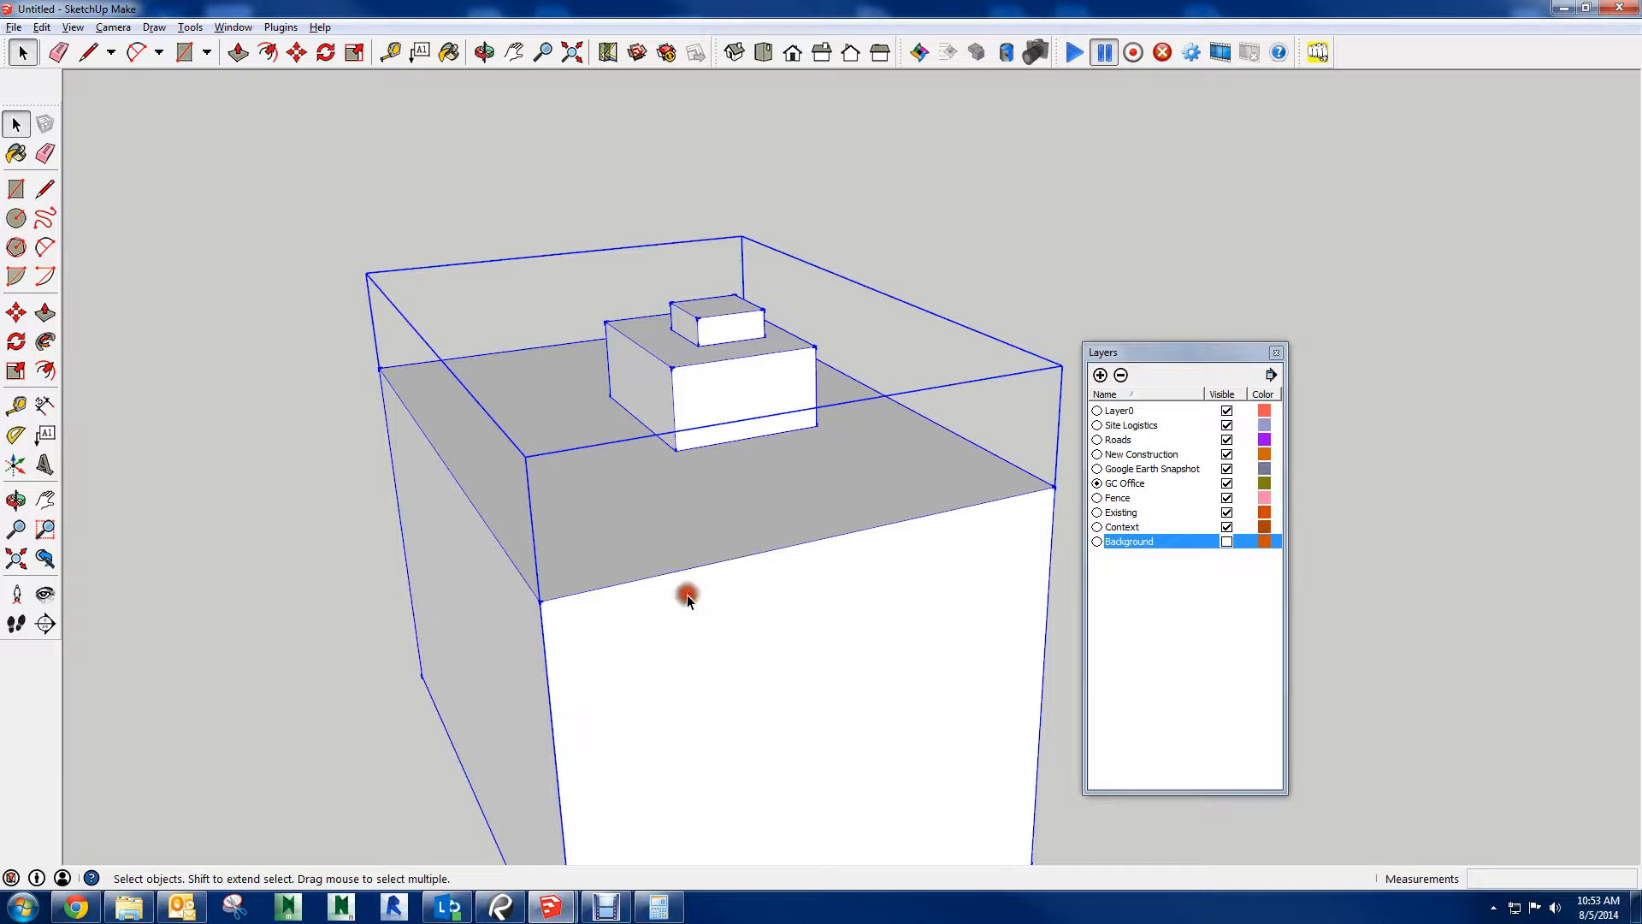
{"action": "right_click", "coordinate": [812, 550]}
{"action": "left_click", "coordinate": [919, 210]}
{"action": "left_click", "coordinate": [1531, 180]}
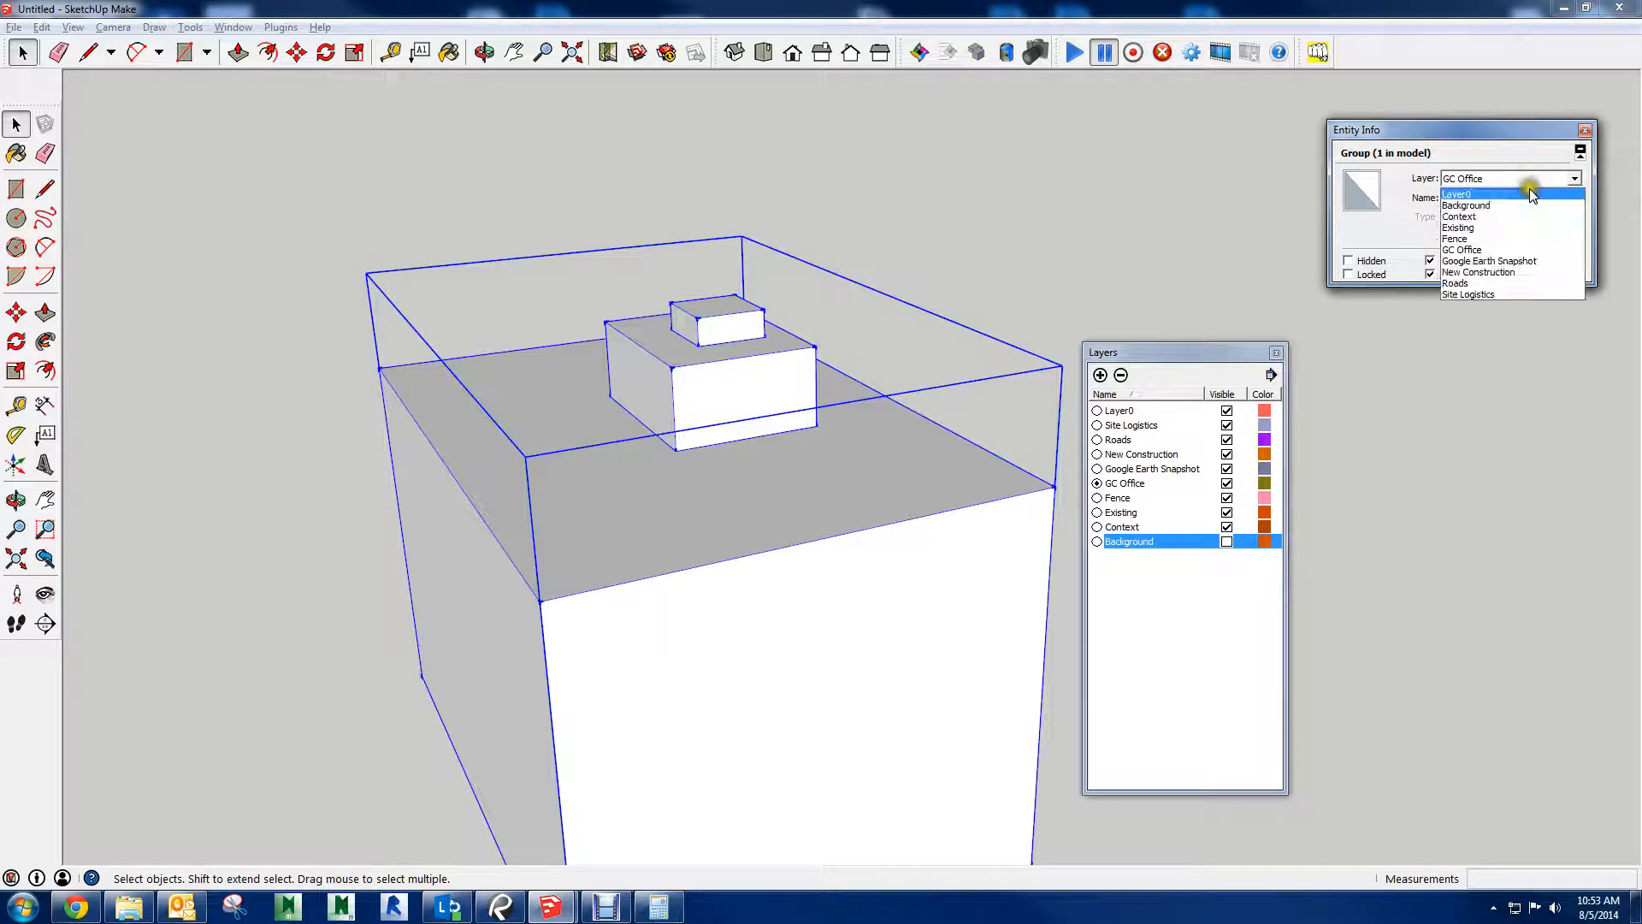
{"action": "left_click", "coordinate": [1529, 194]}
Hide the New Construction layer to test the nested block groups and make it visible again
{"action": "middle_click_drag", "start_coordinate": [1297, 490], "coordinate": [813, 308]}
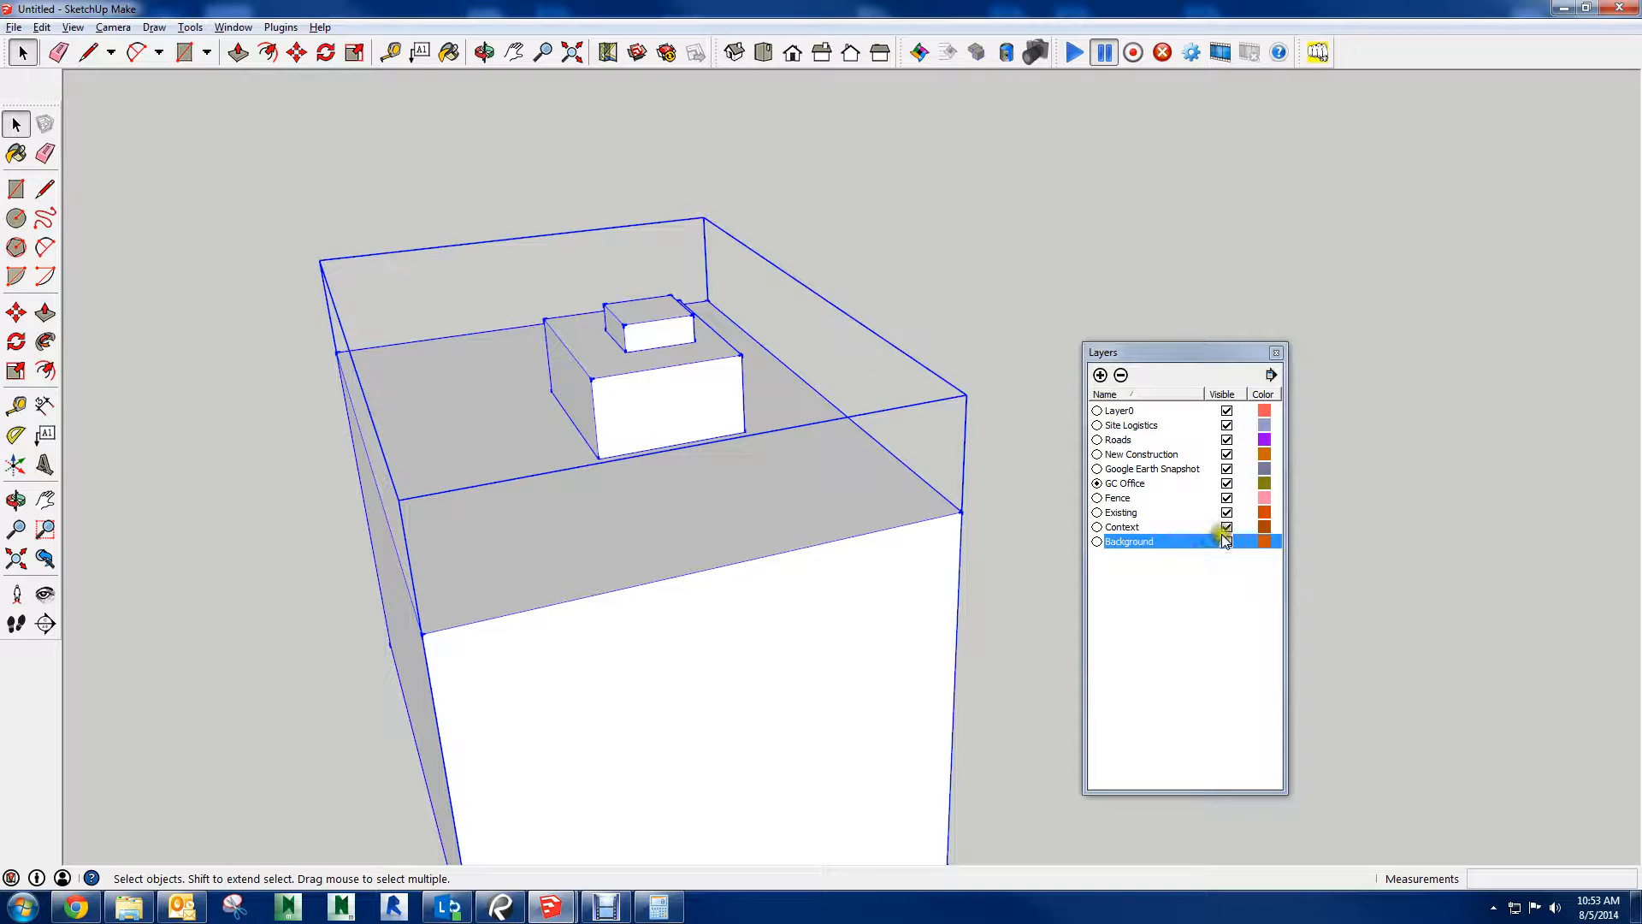
{"action": "left_click", "coordinate": [1228, 454]}
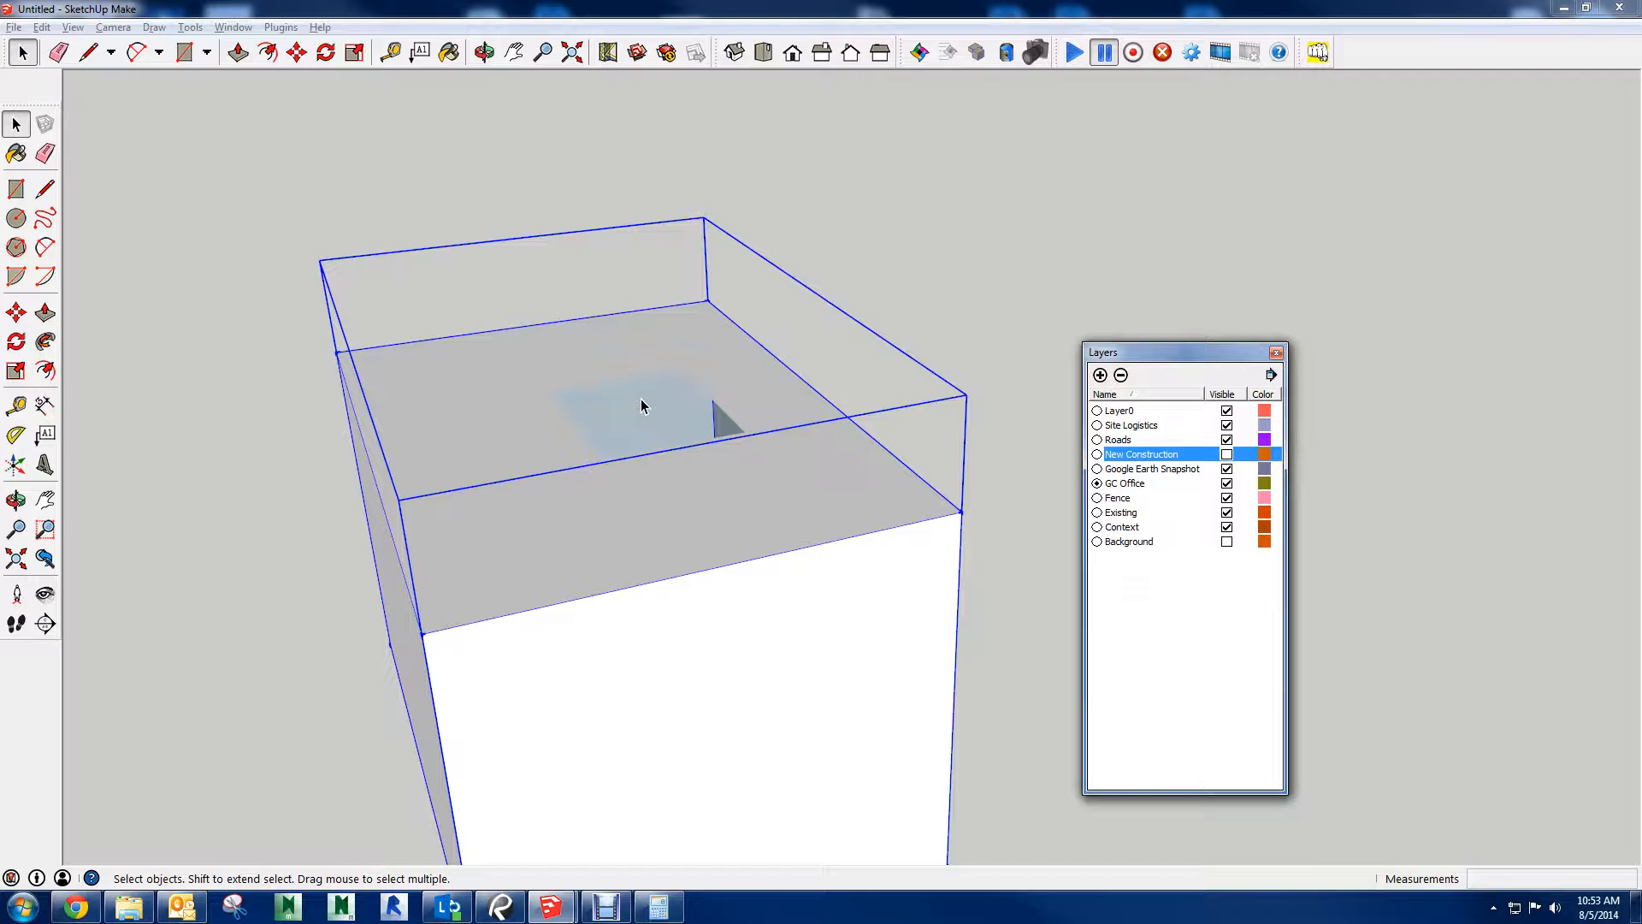
{"action": "key", "text": "ctrl+z"}
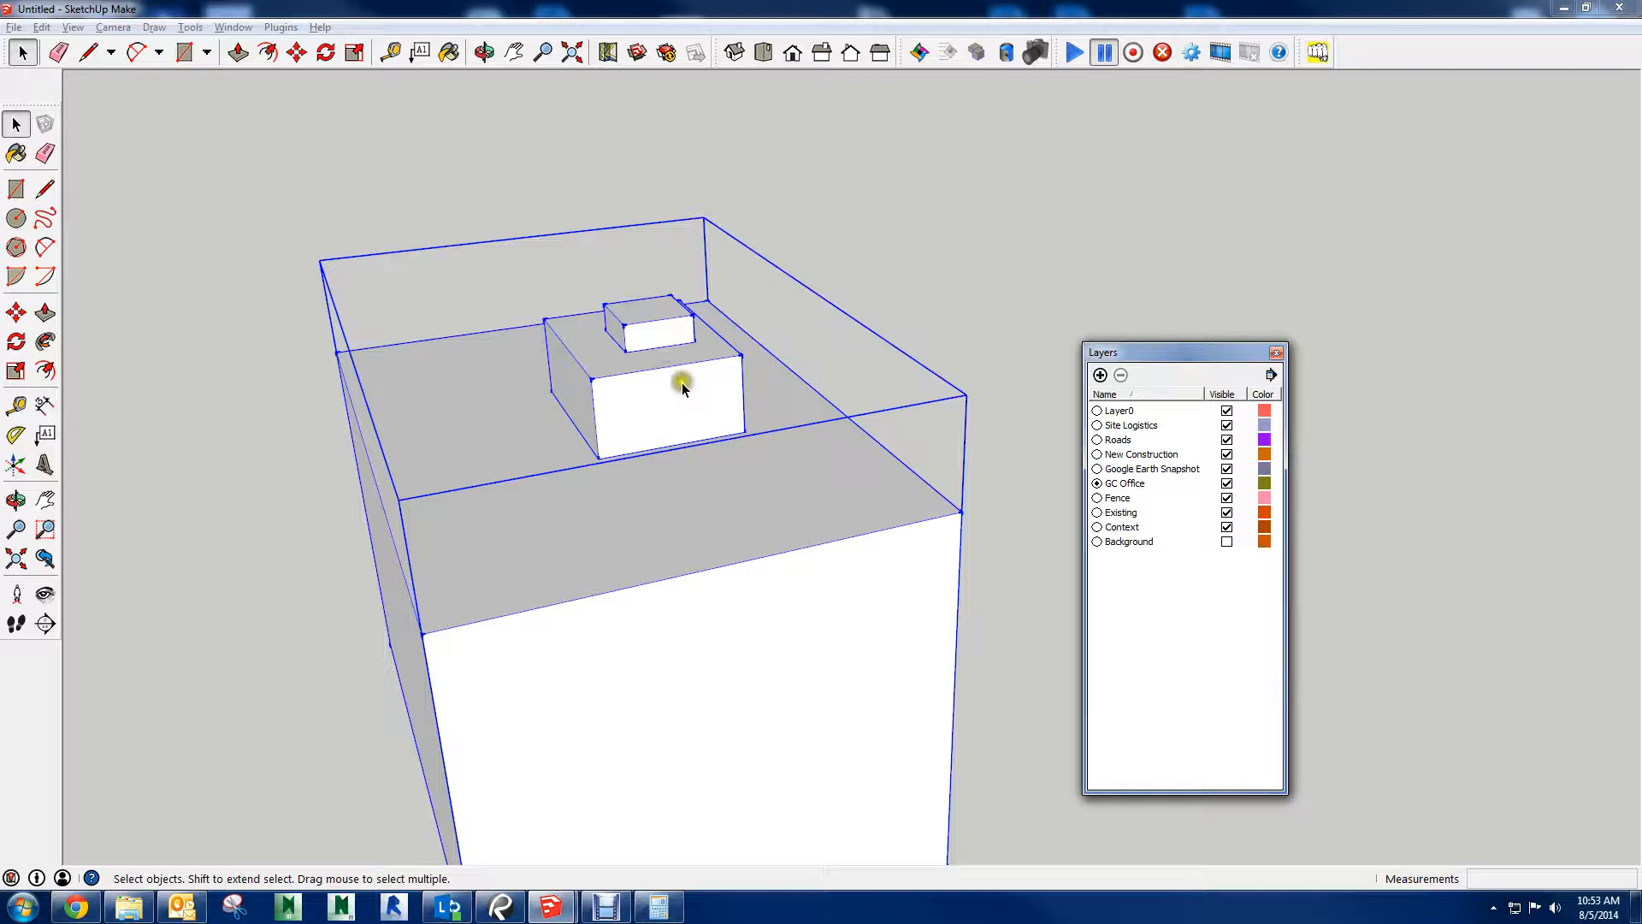
Open the outer box group, check the layers of its top face and of the middle block group, and close it again
{"action": "middle_click_drag", "start_coordinate": [638, 574], "coordinate": [755, 484]}
{"action": "scroll", "coordinate": [813, 402], "scroll_direction": "down", "scroll_amount": 2}
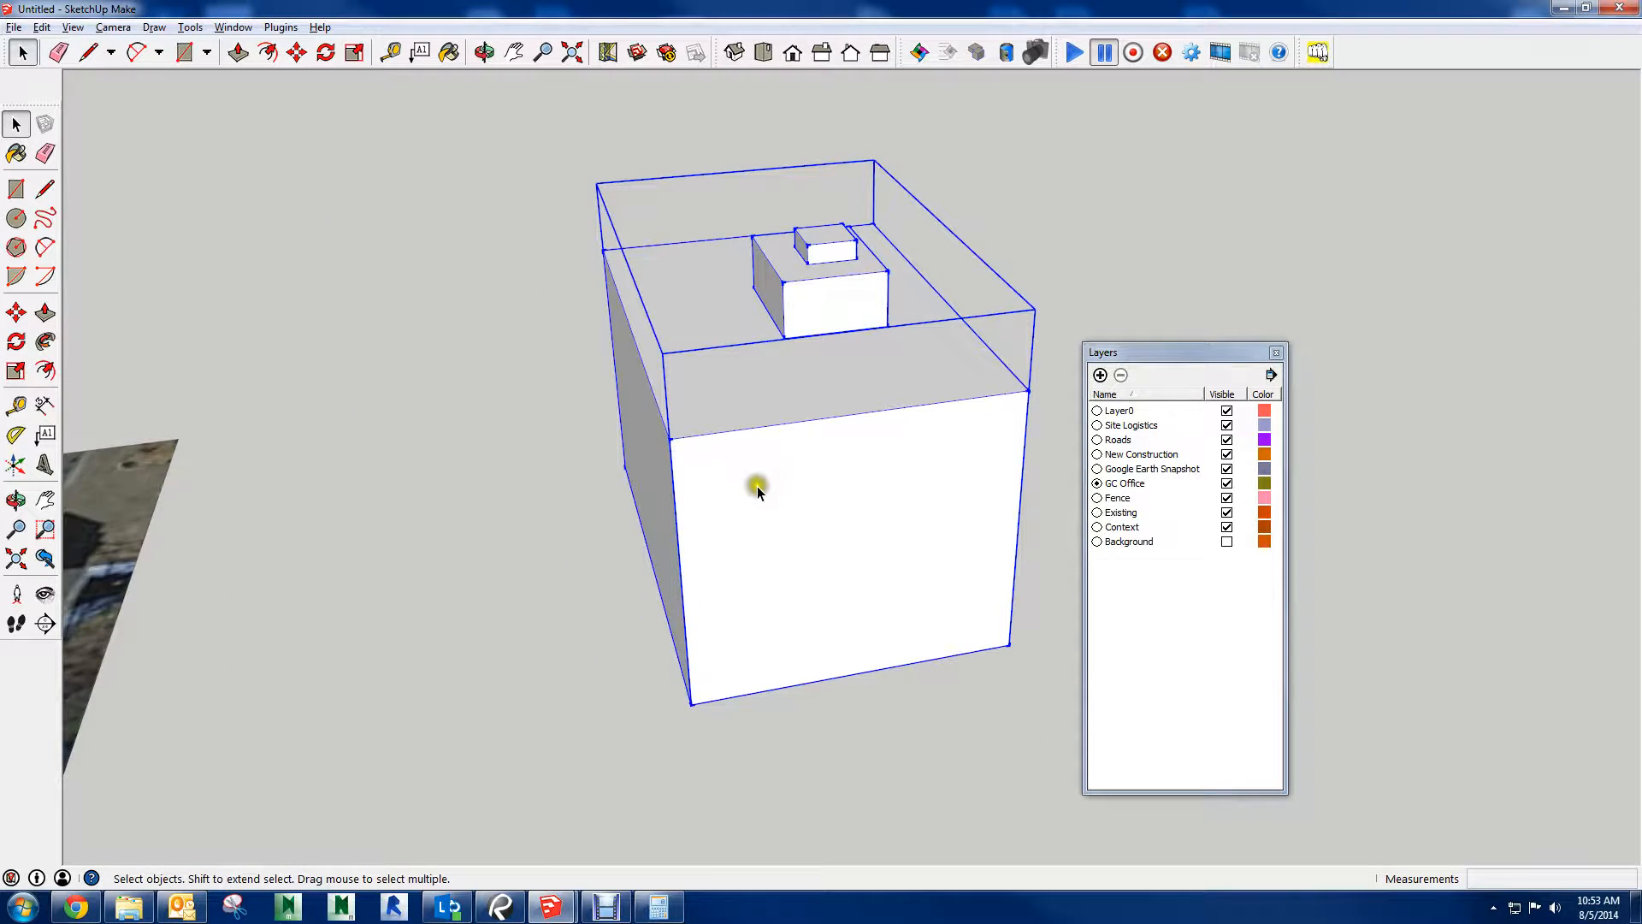
{"action": "double_click", "coordinate": [757, 484]}
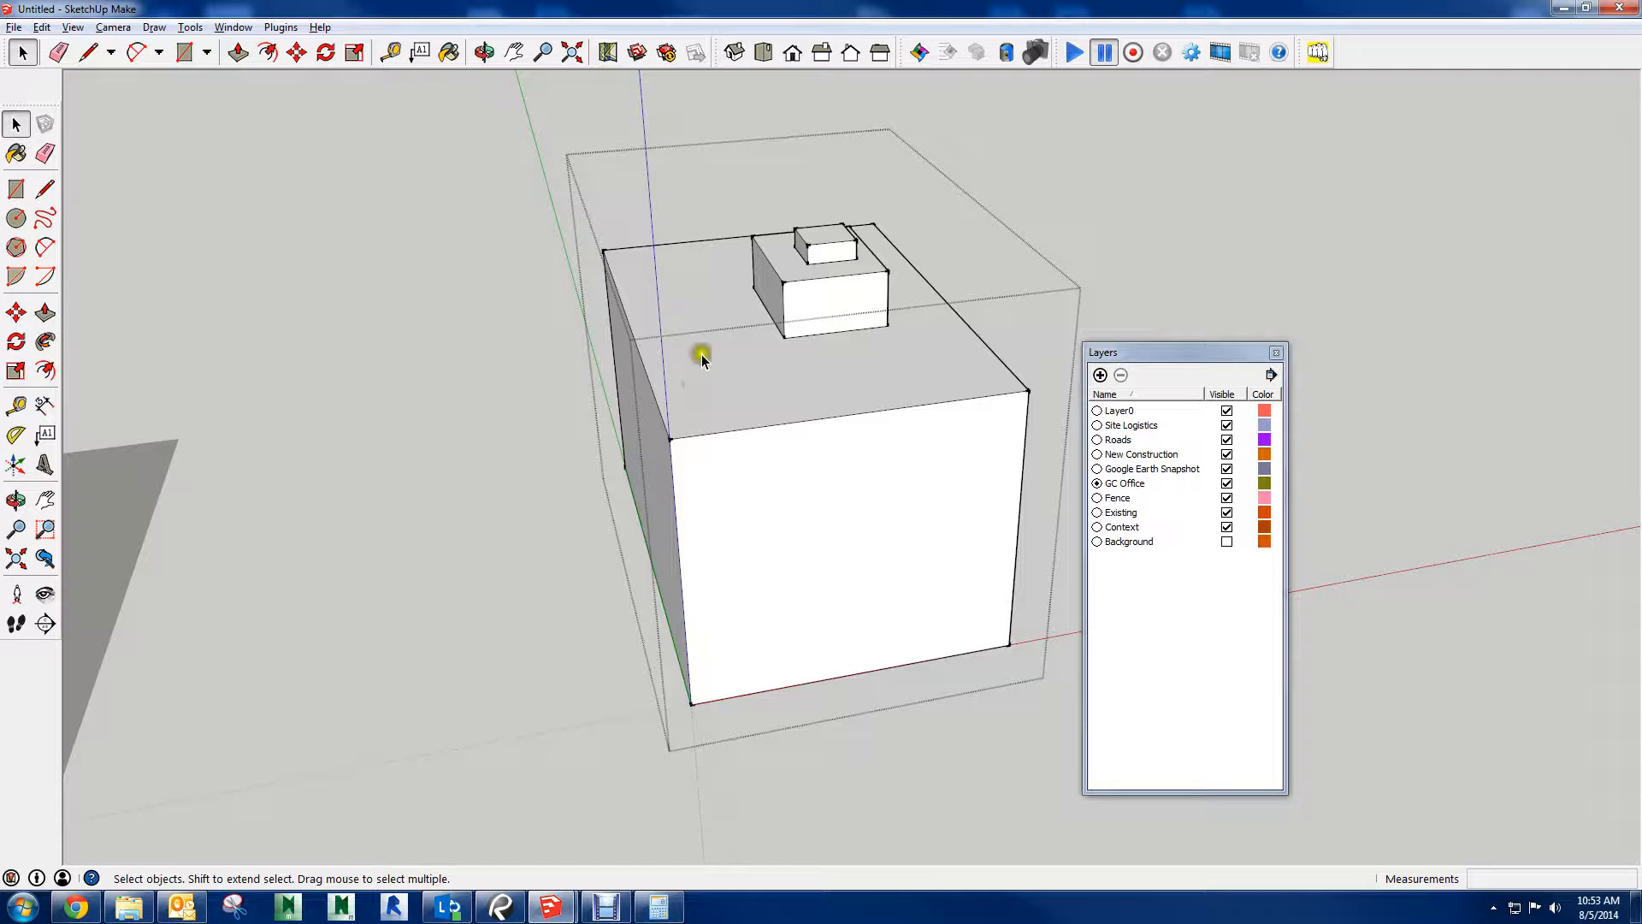
{"action": "right_click", "coordinate": [774, 387]}
{"action": "left_click", "coordinate": [827, 407]}
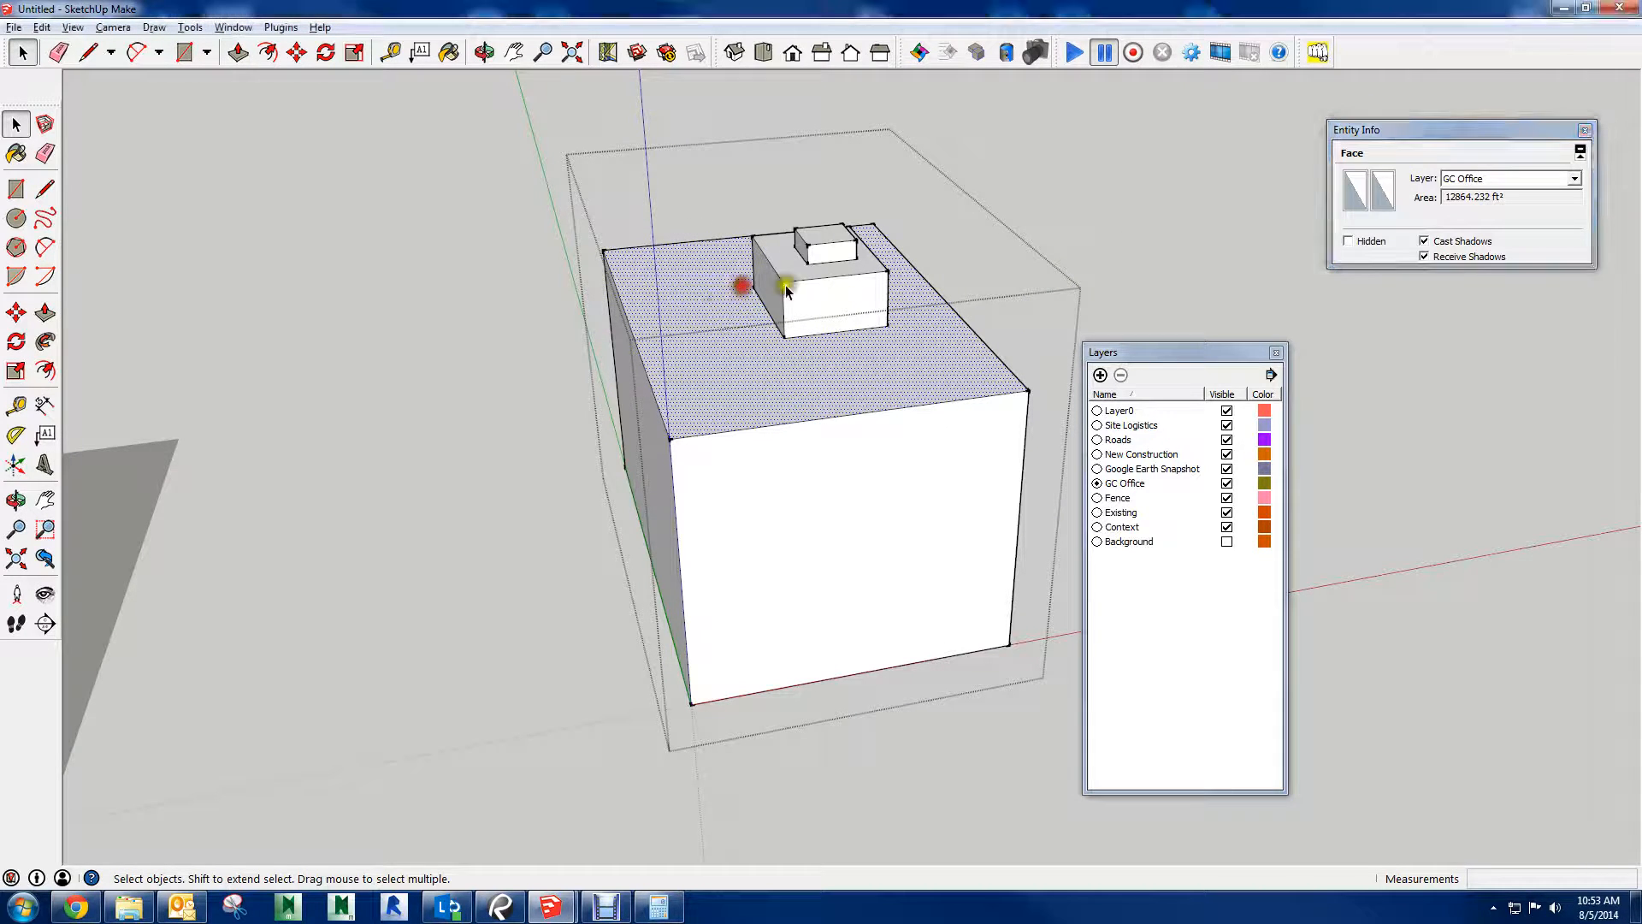
{"action": "left_click", "coordinate": [824, 282]}
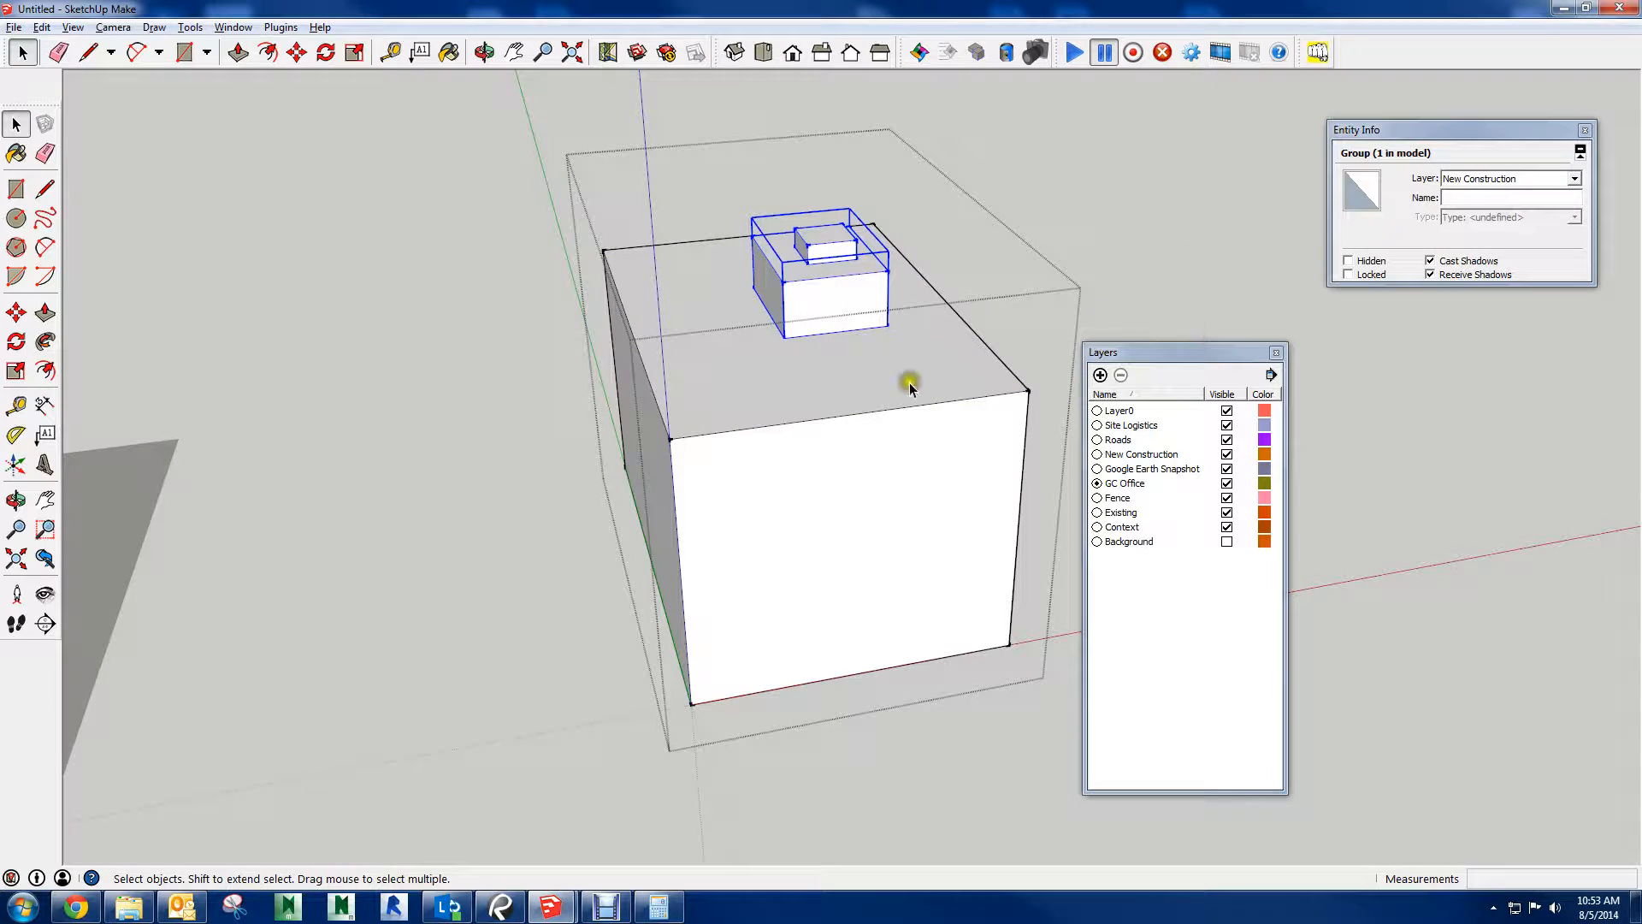
{"action": "middle_click_drag", "start_coordinate": [969, 279], "coordinate": [759, 245]}
{"action": "left_click", "coordinate": [791, 429]}
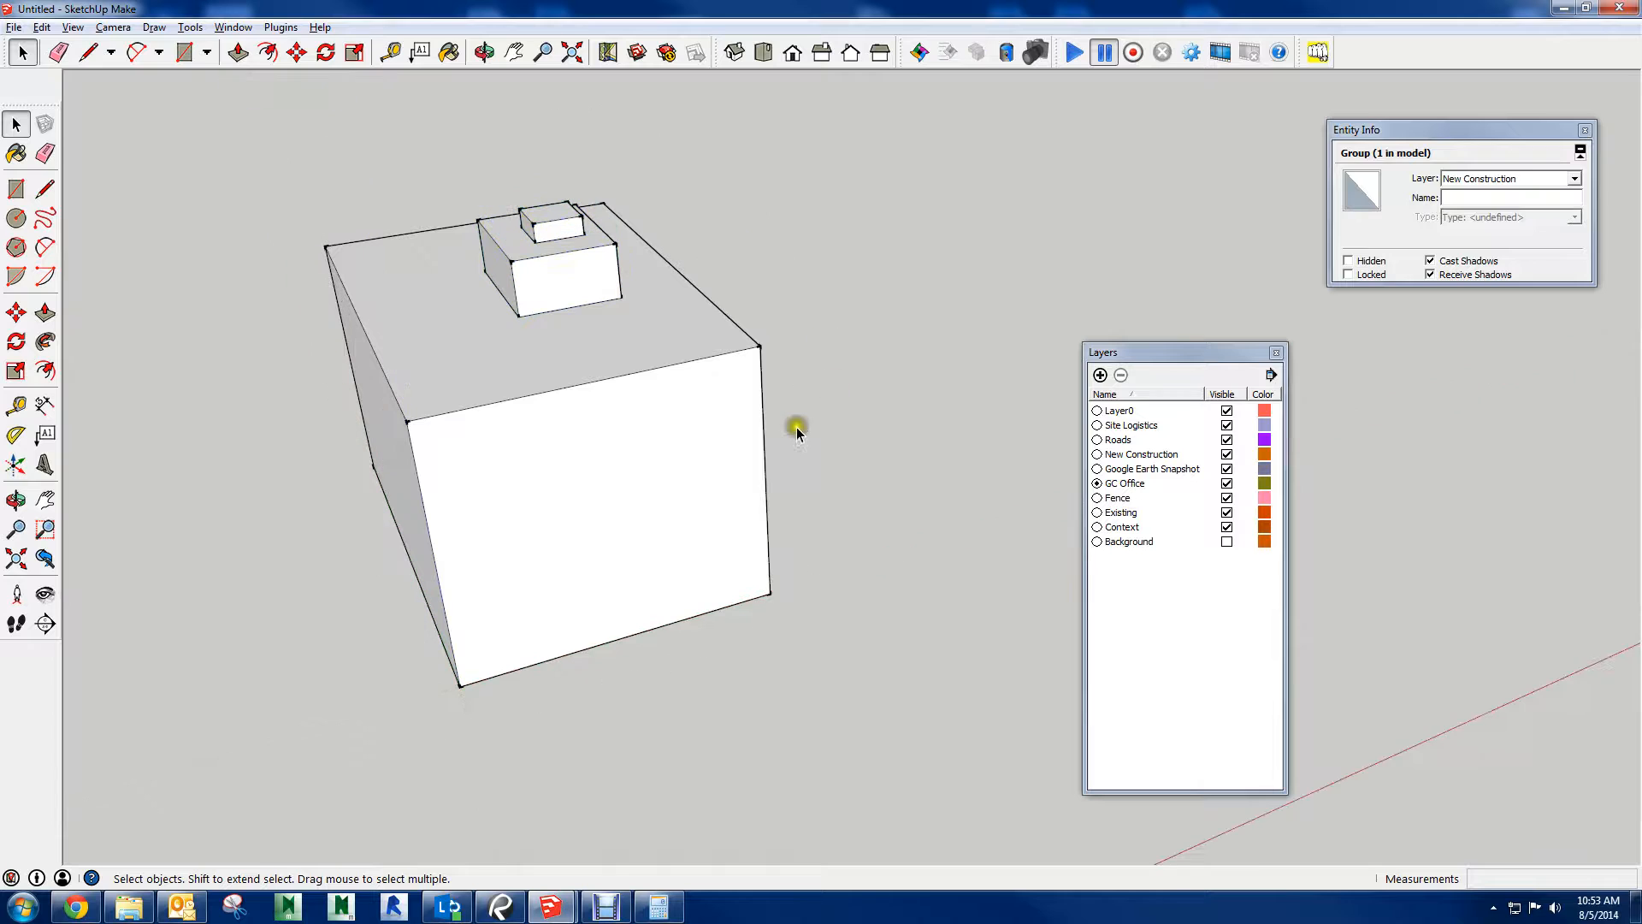
Explode the outer box group and the middle block group nested inside it
{"action": "right_click", "coordinate": [532, 337]}
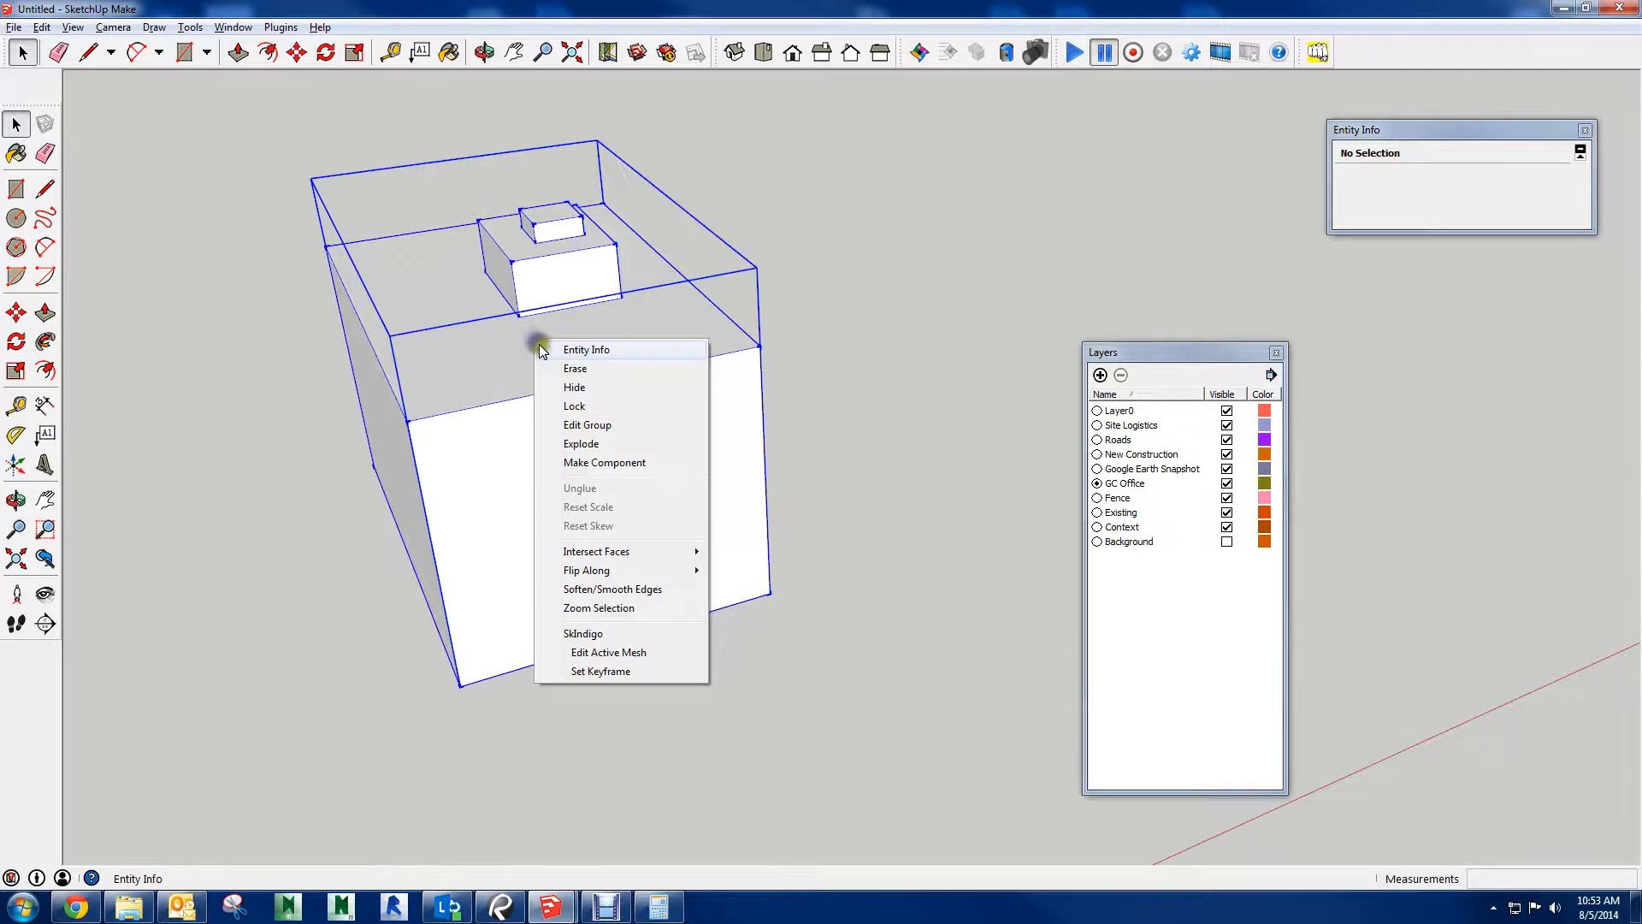
{"action": "left_click", "coordinate": [587, 444]}
{"action": "scroll", "coordinate": [548, 307], "scroll_direction": "down", "scroll_amount": 2}
{"action": "right_click", "coordinate": [538, 272]}
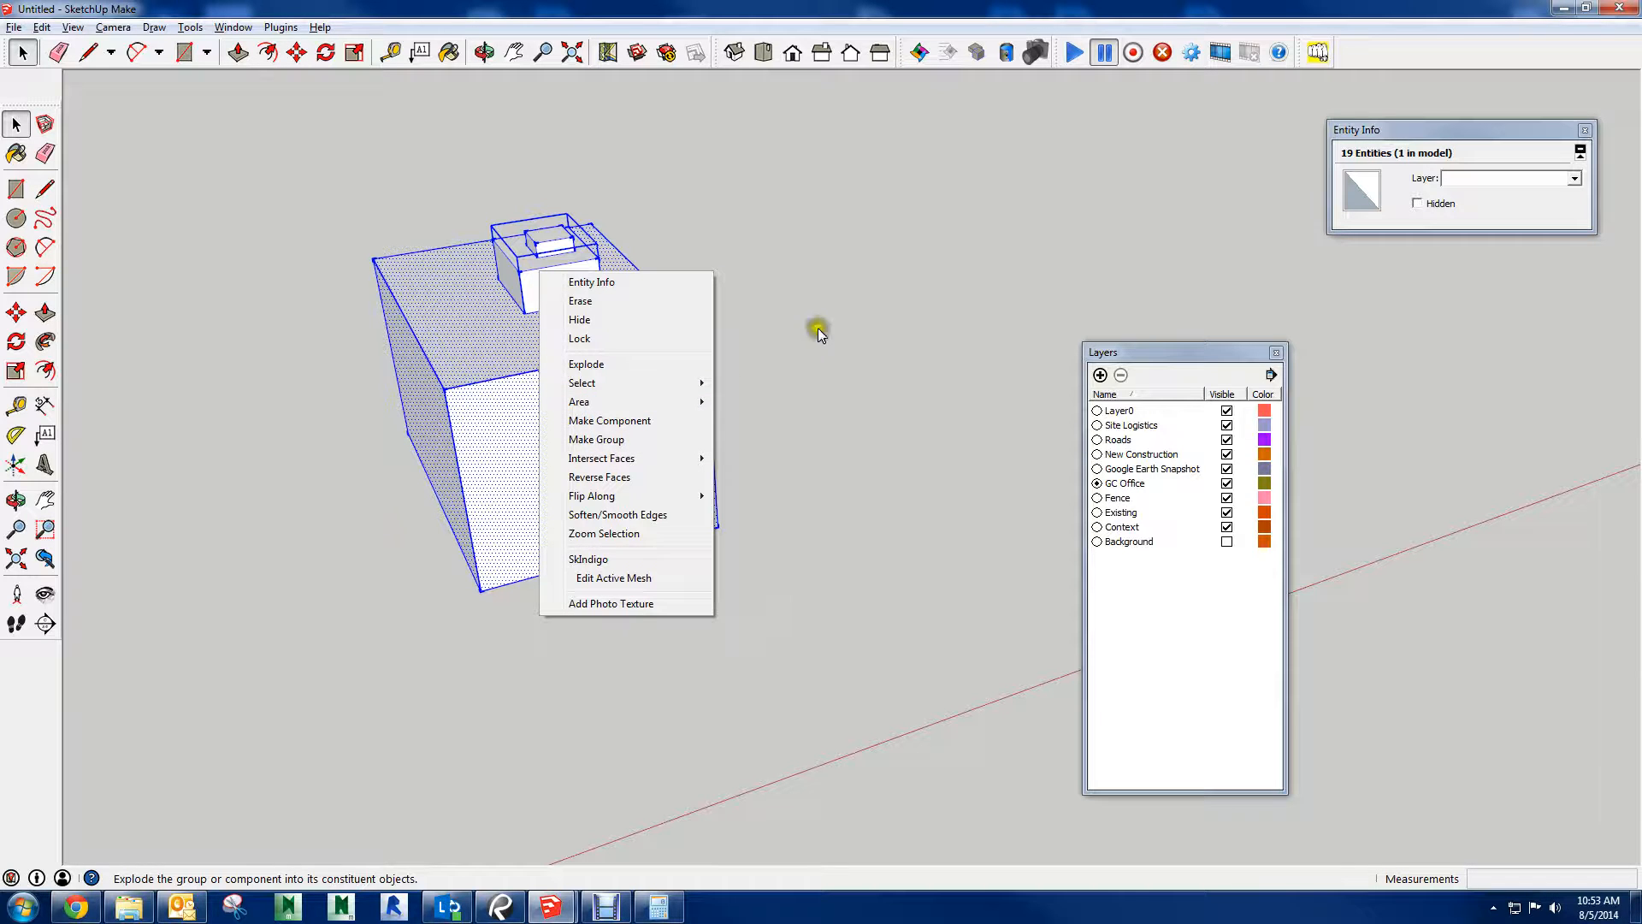
{"action": "left_click", "coordinate": [623, 364]}
Explode the smallest block group on top of the middle block into loose geometry
{"action": "right_click", "coordinate": [543, 247]}
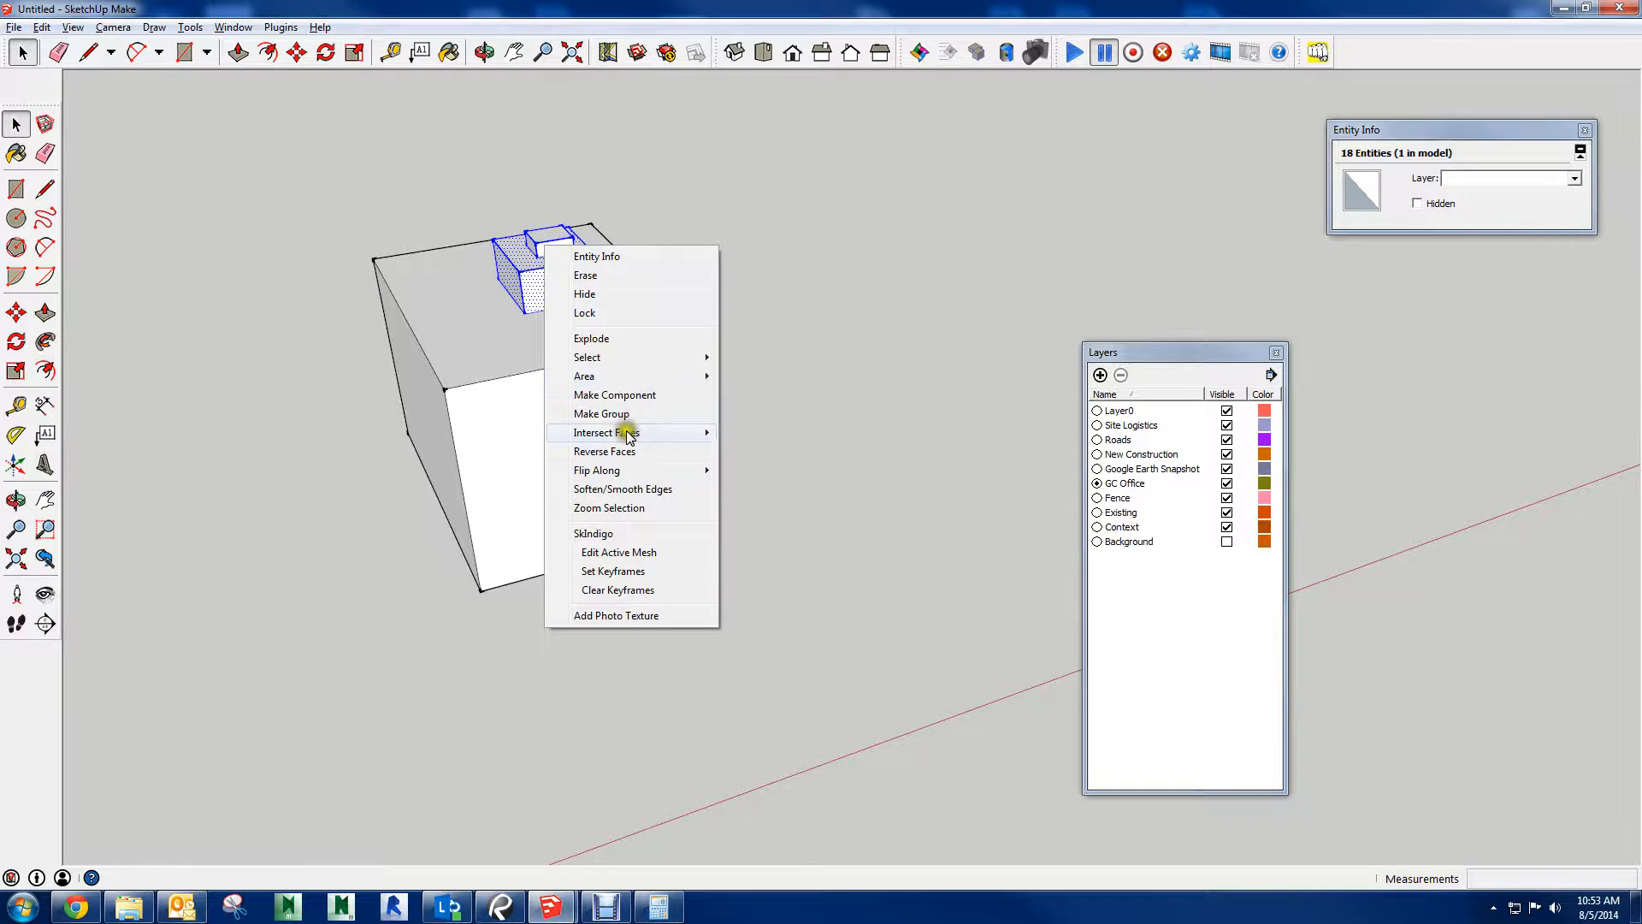
{"action": "left_click", "coordinate": [565, 217]}
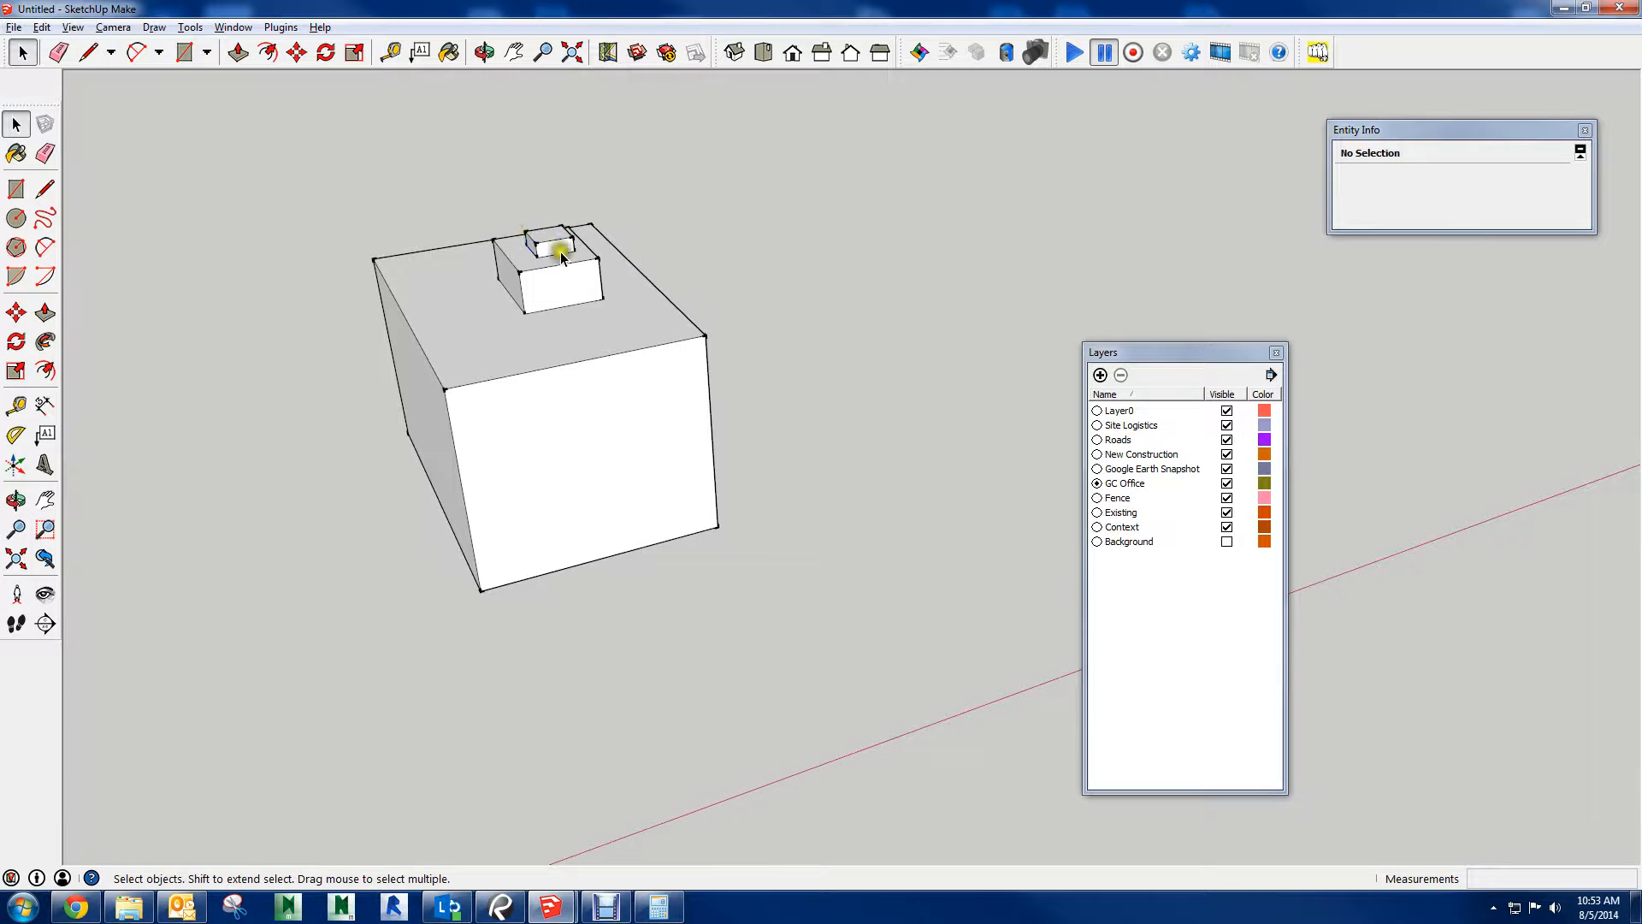
{"action": "right_click", "coordinate": [551, 245]}
{"action": "left_click", "coordinate": [613, 357]}
{"action": "left_click", "coordinate": [872, 264]}
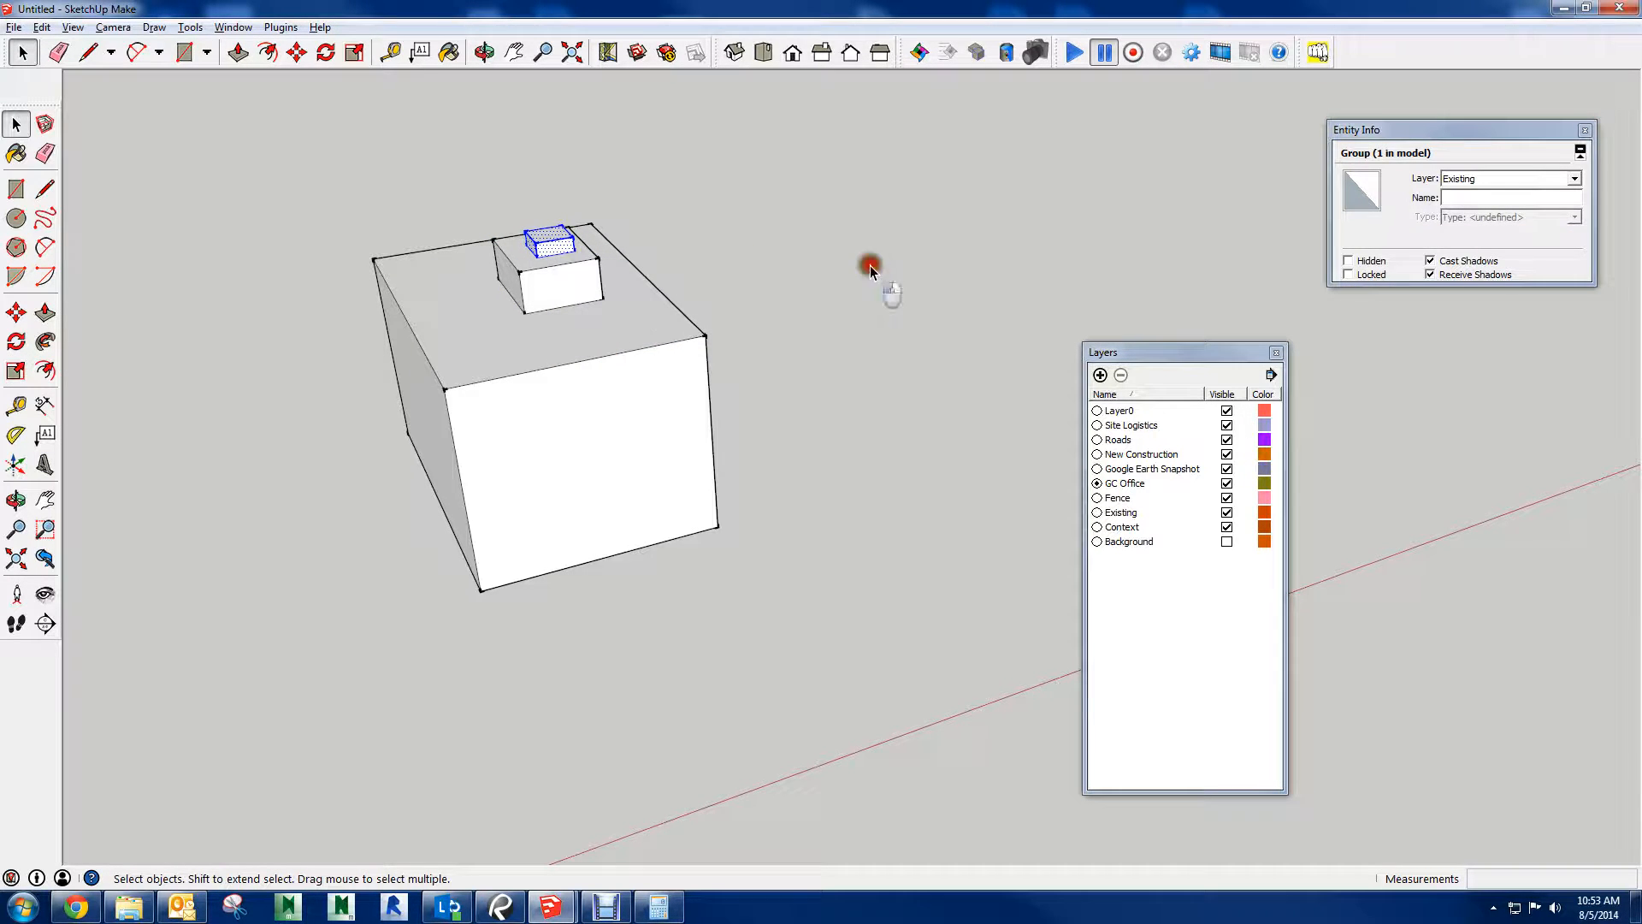
Select all the loose geometry of the stacked boxes and assign it to the Site Logistics layer
{"action": "left_click_drag", "start_coordinate": [891, 154], "coordinate": [571, 517]}
{"action": "left_click_drag", "start_coordinate": [341, 670], "coordinate": [340, 669]}
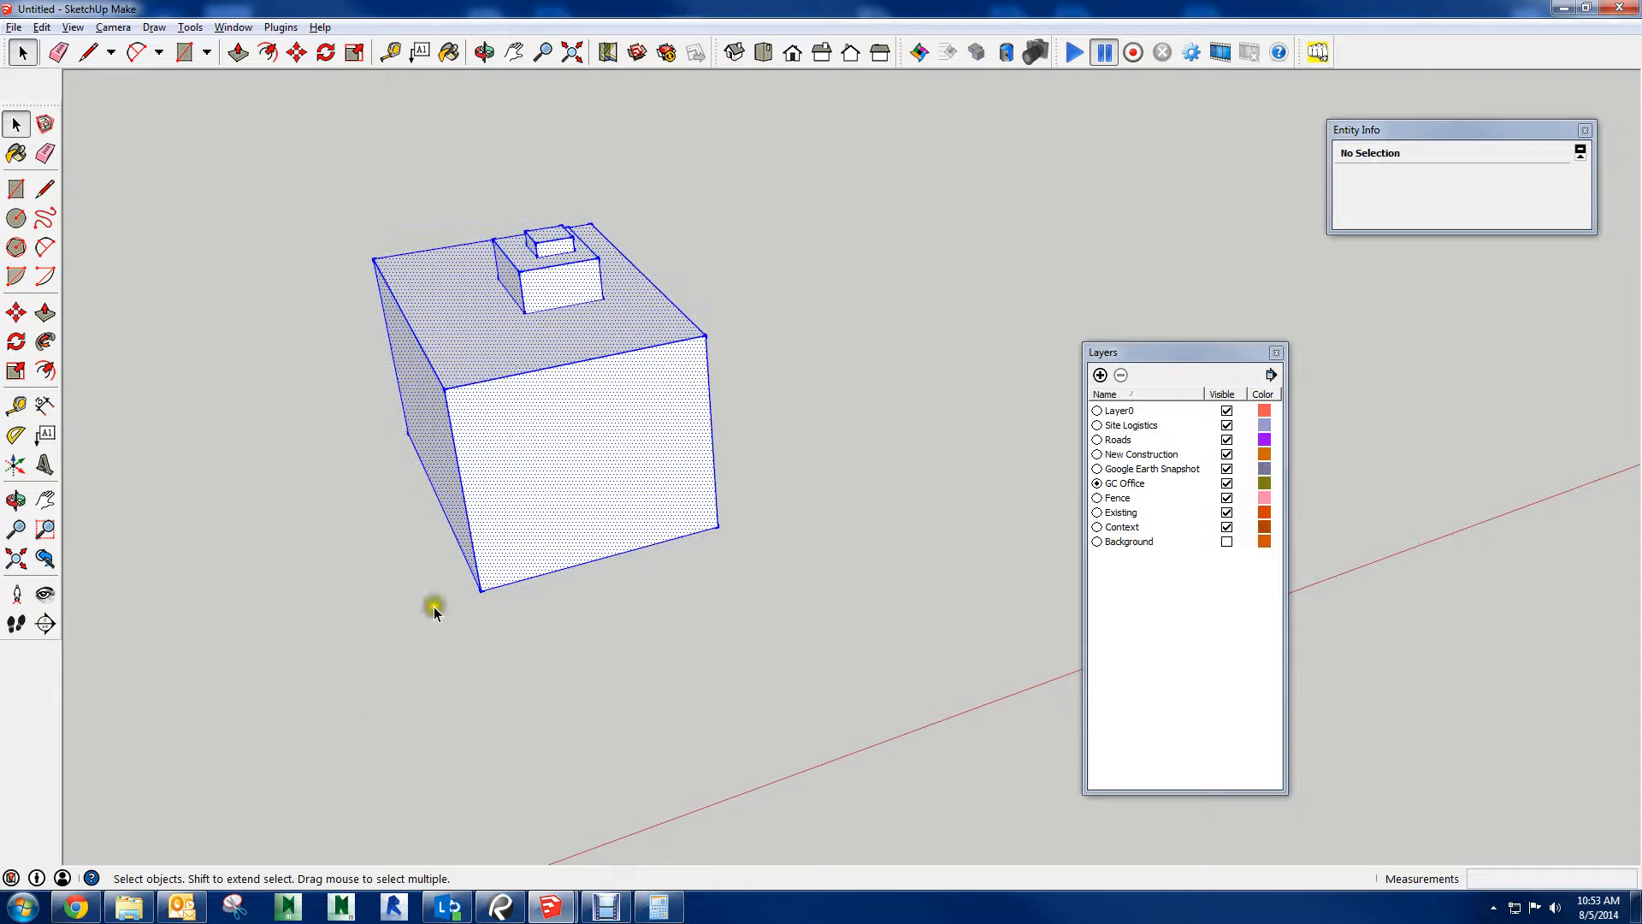
{"action": "left_click", "coordinate": [1573, 177]}
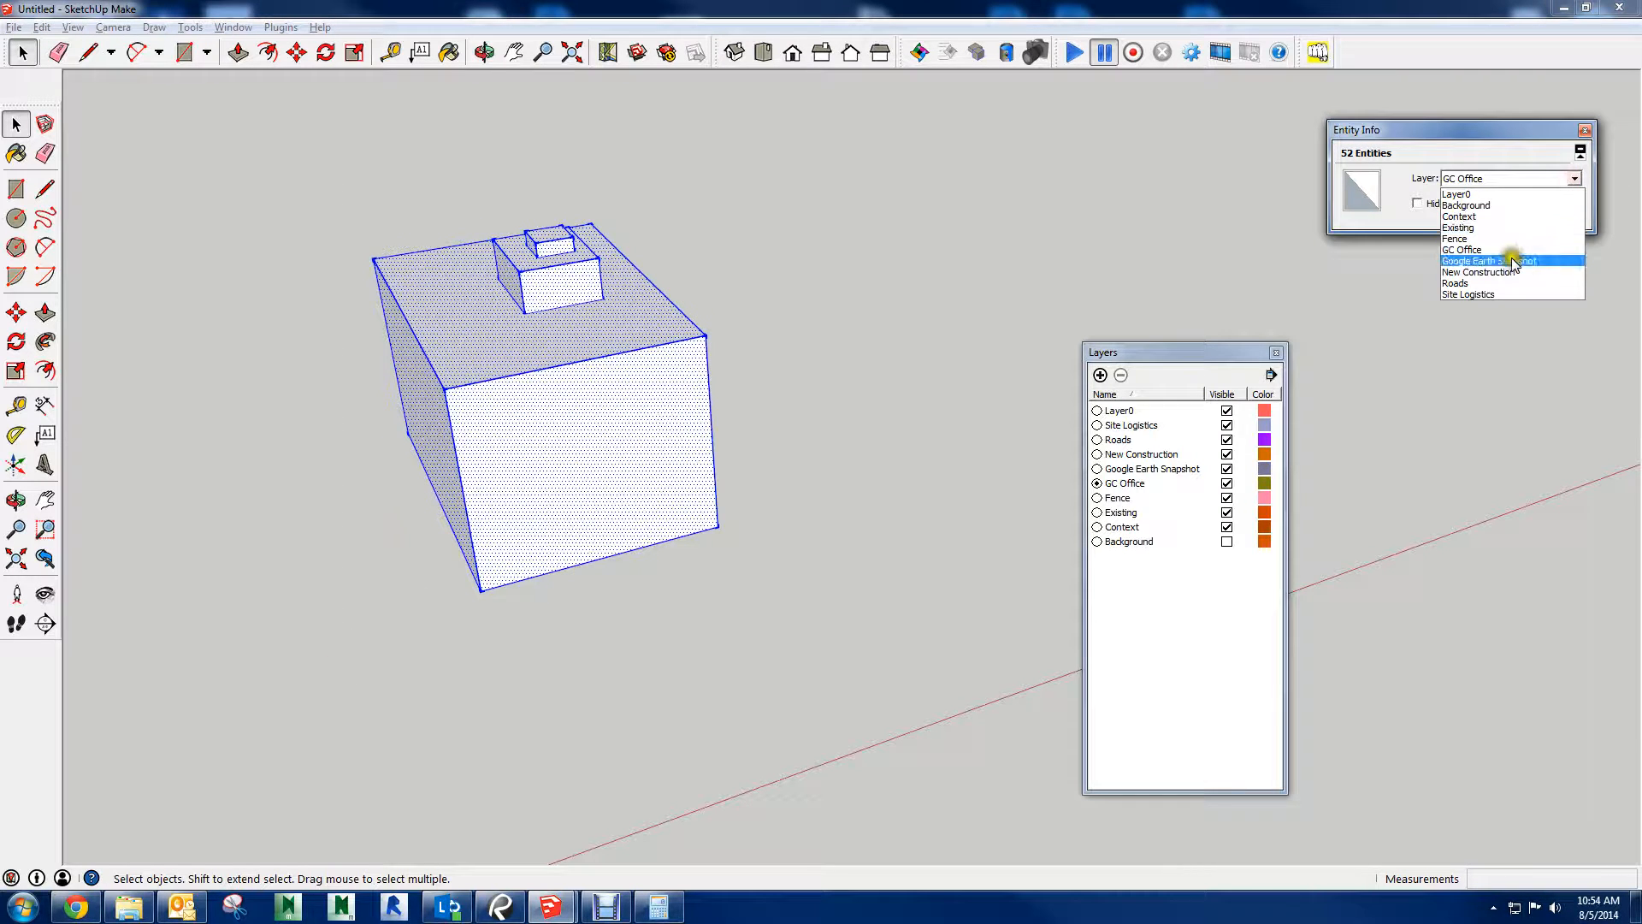
{"action": "left_click", "coordinate": [1480, 294]}
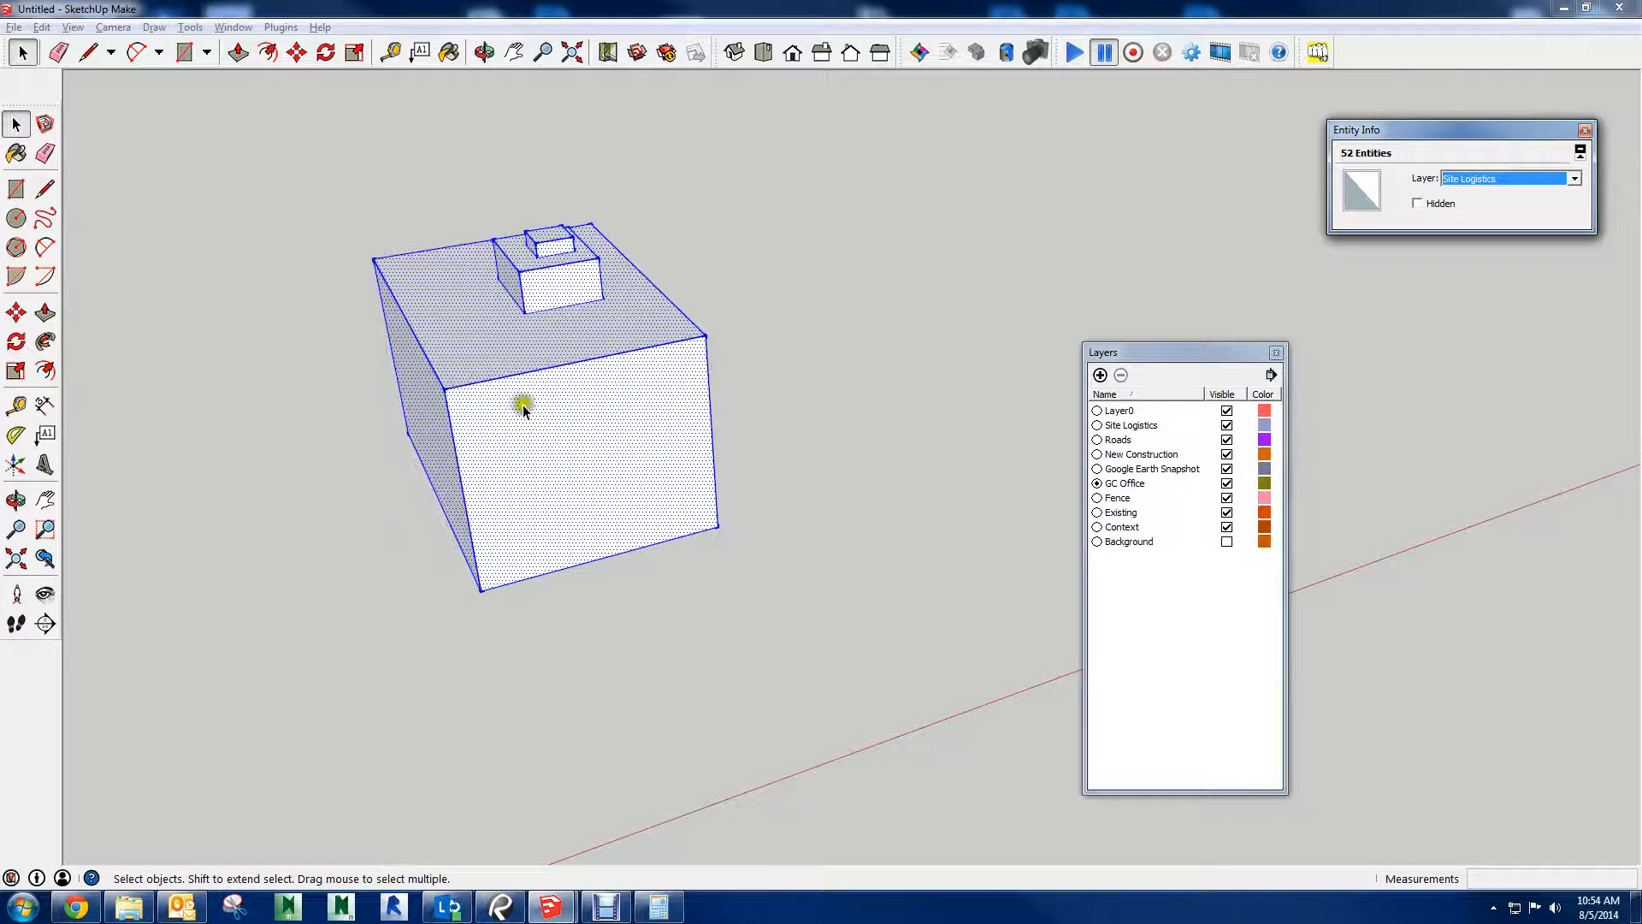
Check the layer of individual box edges and faces, and delete the entire set of stacked boxes
{"action": "left_click", "coordinate": [853, 346]}
{"action": "left_click", "coordinate": [549, 246]}
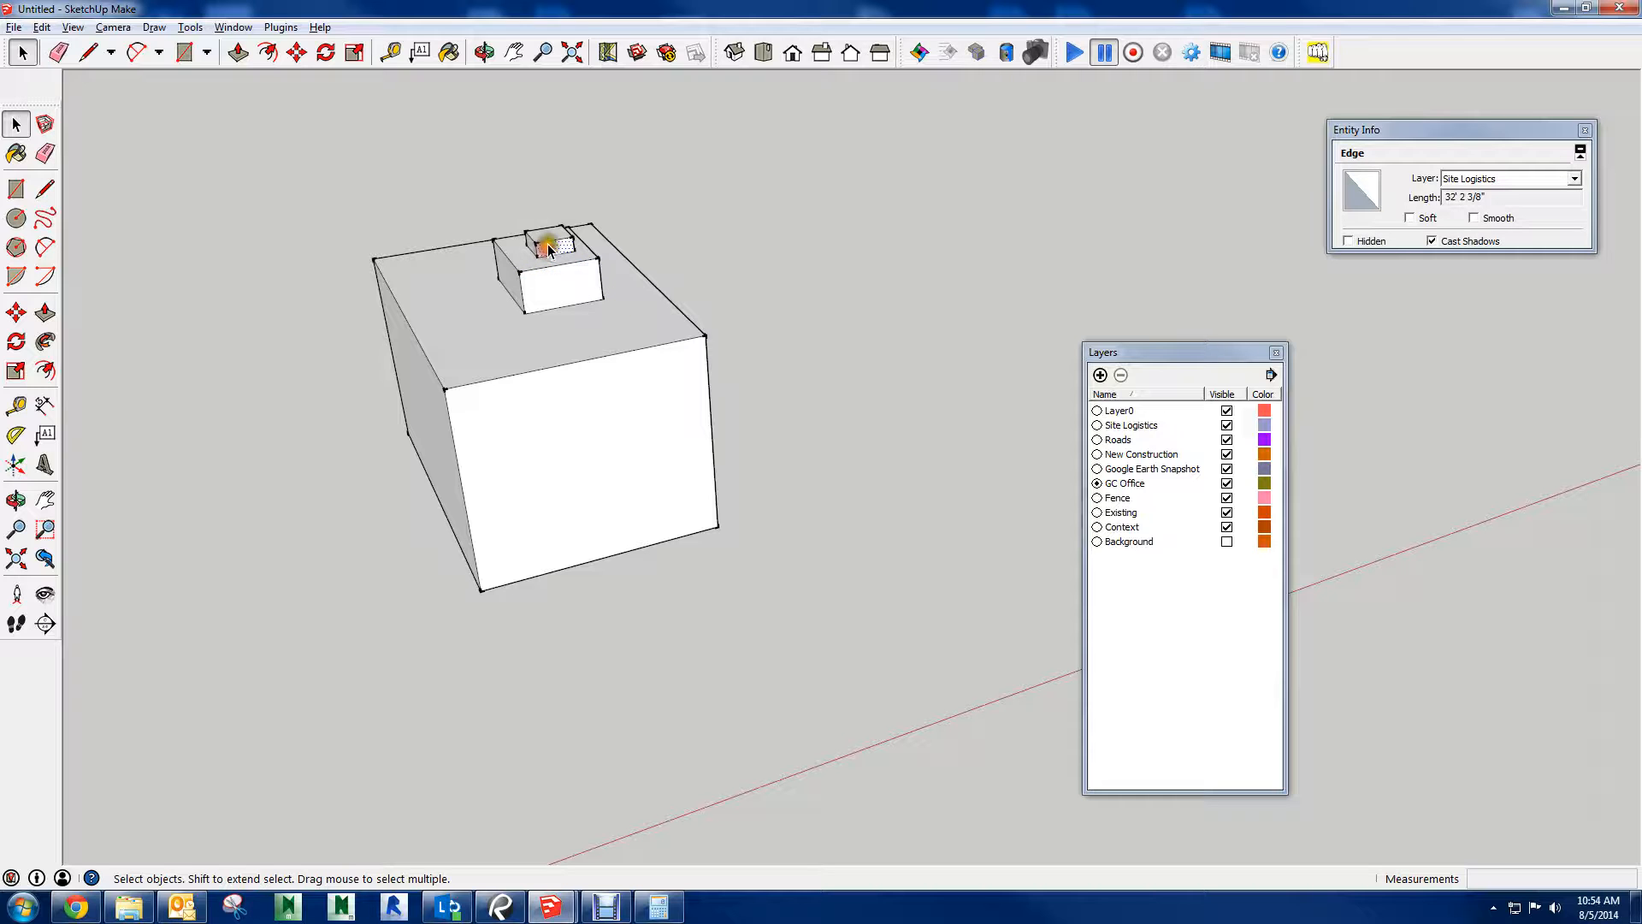
{"action": "left_click", "coordinate": [549, 237]}
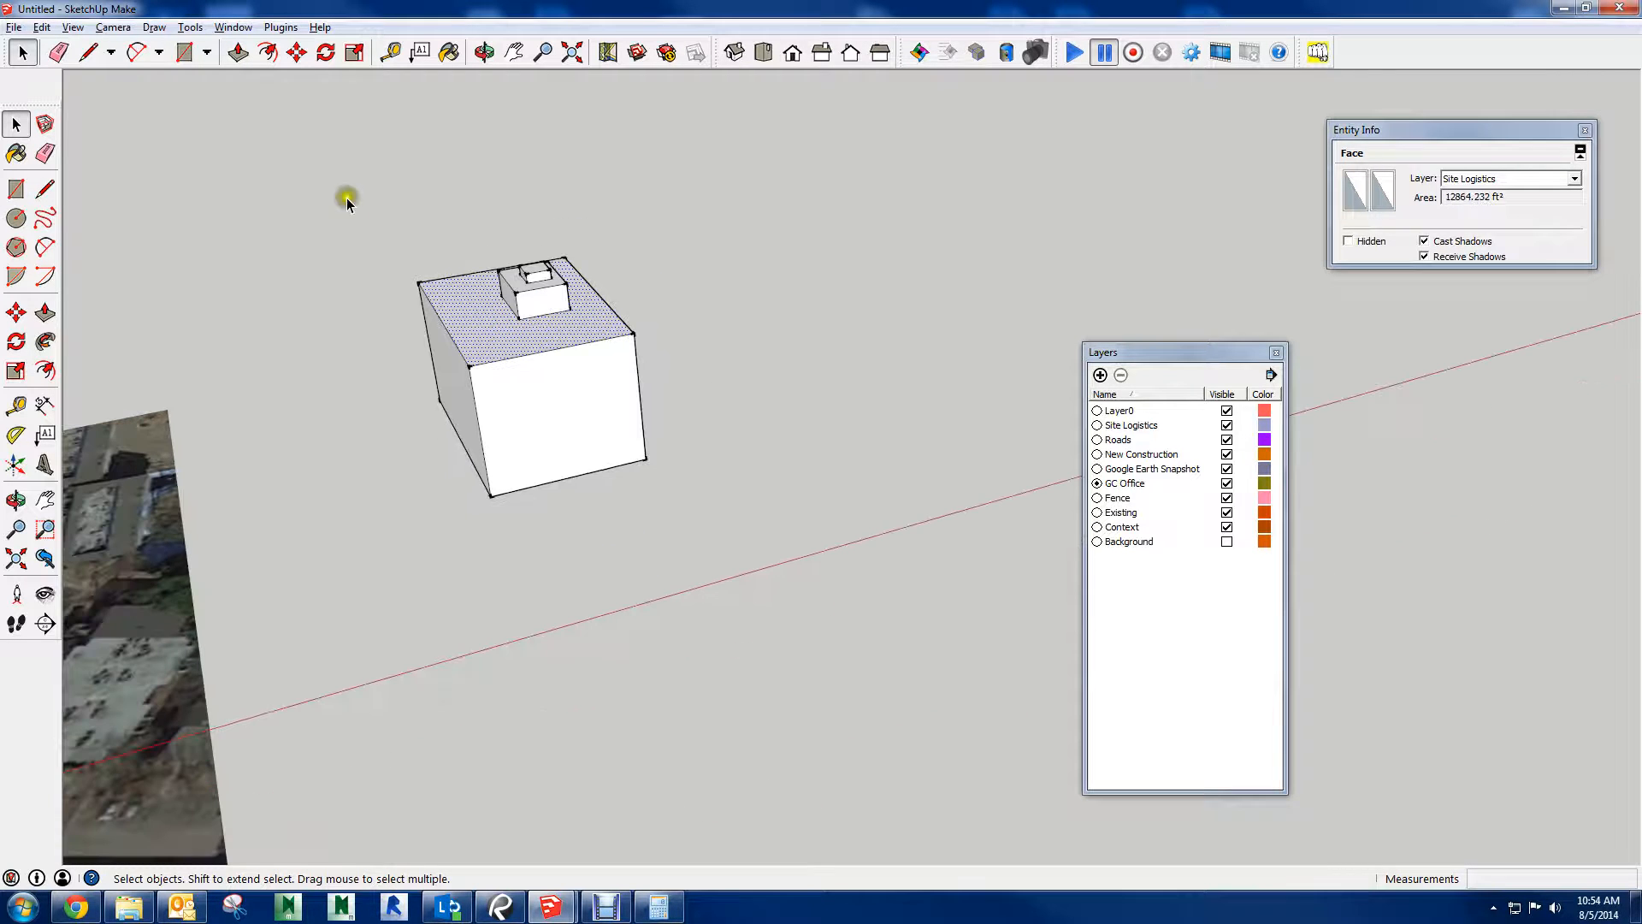
{"action": "left_click_drag", "start_coordinate": [336, 204], "coordinate": [833, 577]}
{"action": "key", "text": "Delete"}
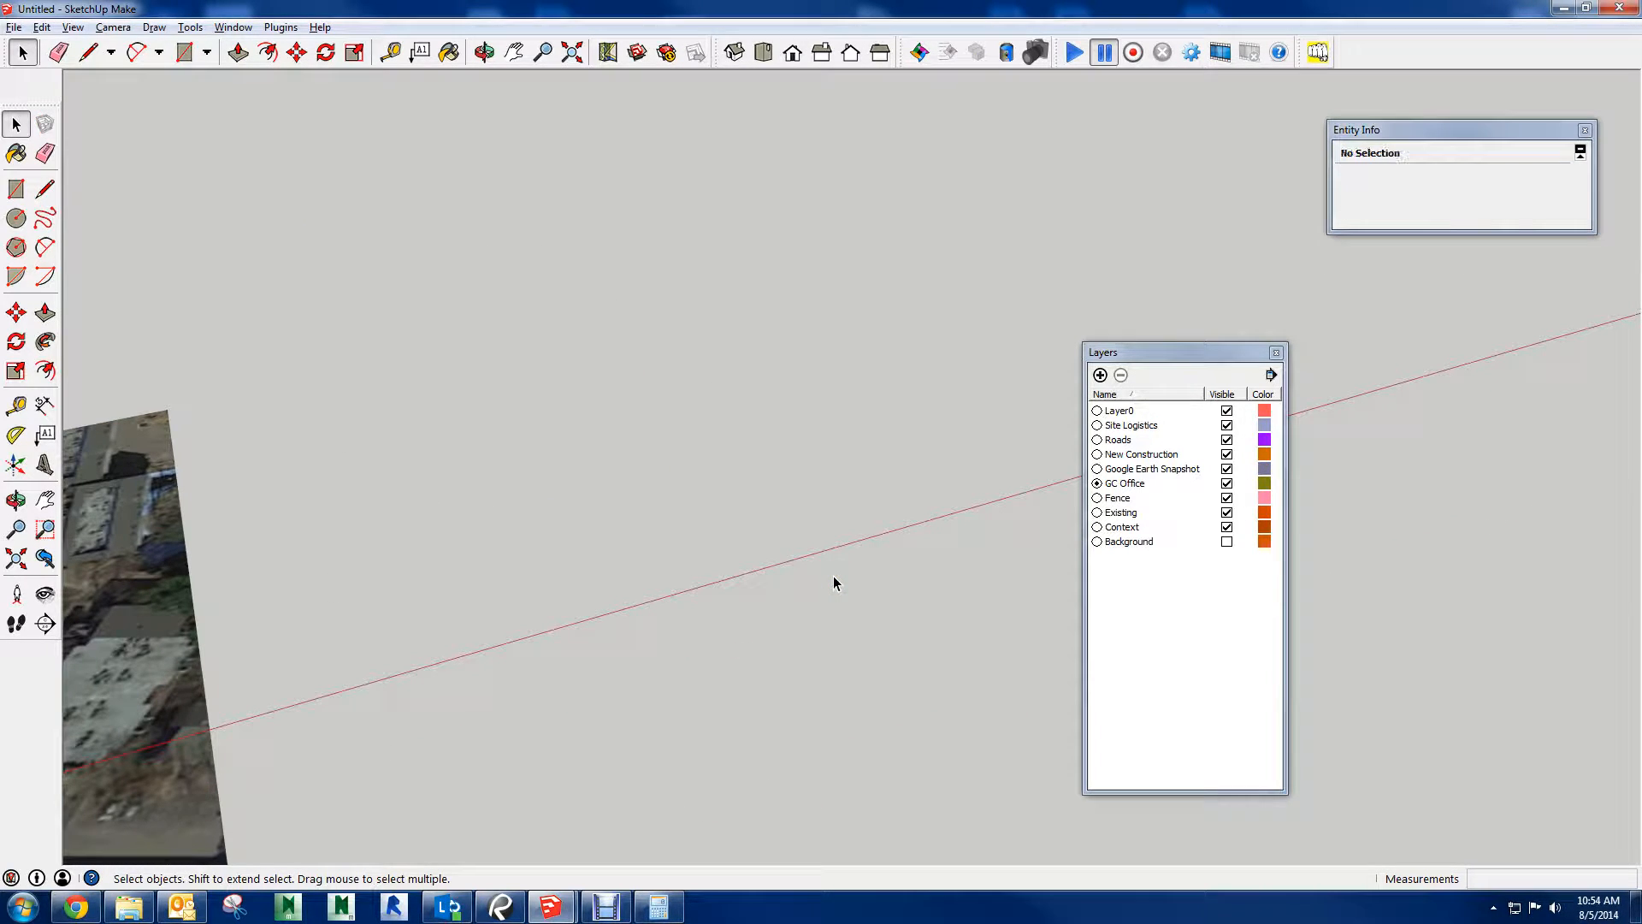
Select the tower crane beside the green building and open its component for editing
{"action": "scroll", "coordinate": [308, 590], "scroll_direction": "up", "scroll_amount": 5}
{"action": "scroll", "coordinate": [349, 562], "scroll_direction": "down", "scroll_amount": 5}
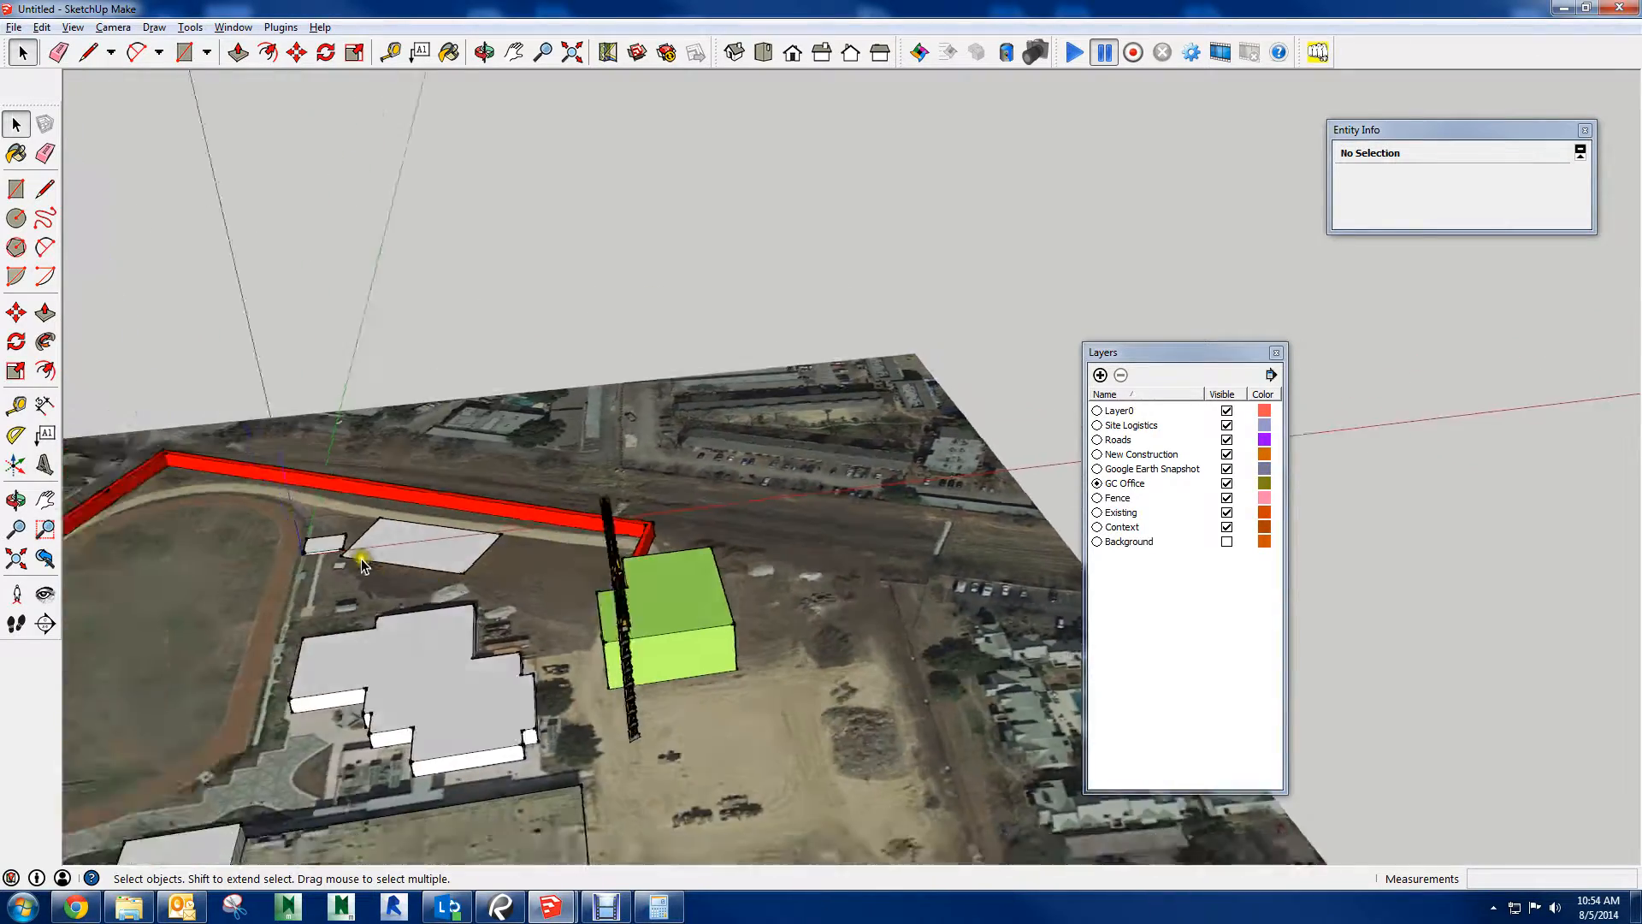
{"action": "middle_click_drag", "start_coordinate": [352, 560], "coordinate": [983, 594]}
{"action": "scroll", "coordinate": [605, 556], "scroll_direction": "up", "scroll_amount": 2}
{"action": "scroll", "coordinate": [773, 548], "scroll_direction": "up", "scroll_amount": 3}
{"action": "scroll", "coordinate": [894, 438], "scroll_direction": "up", "scroll_amount": 6}
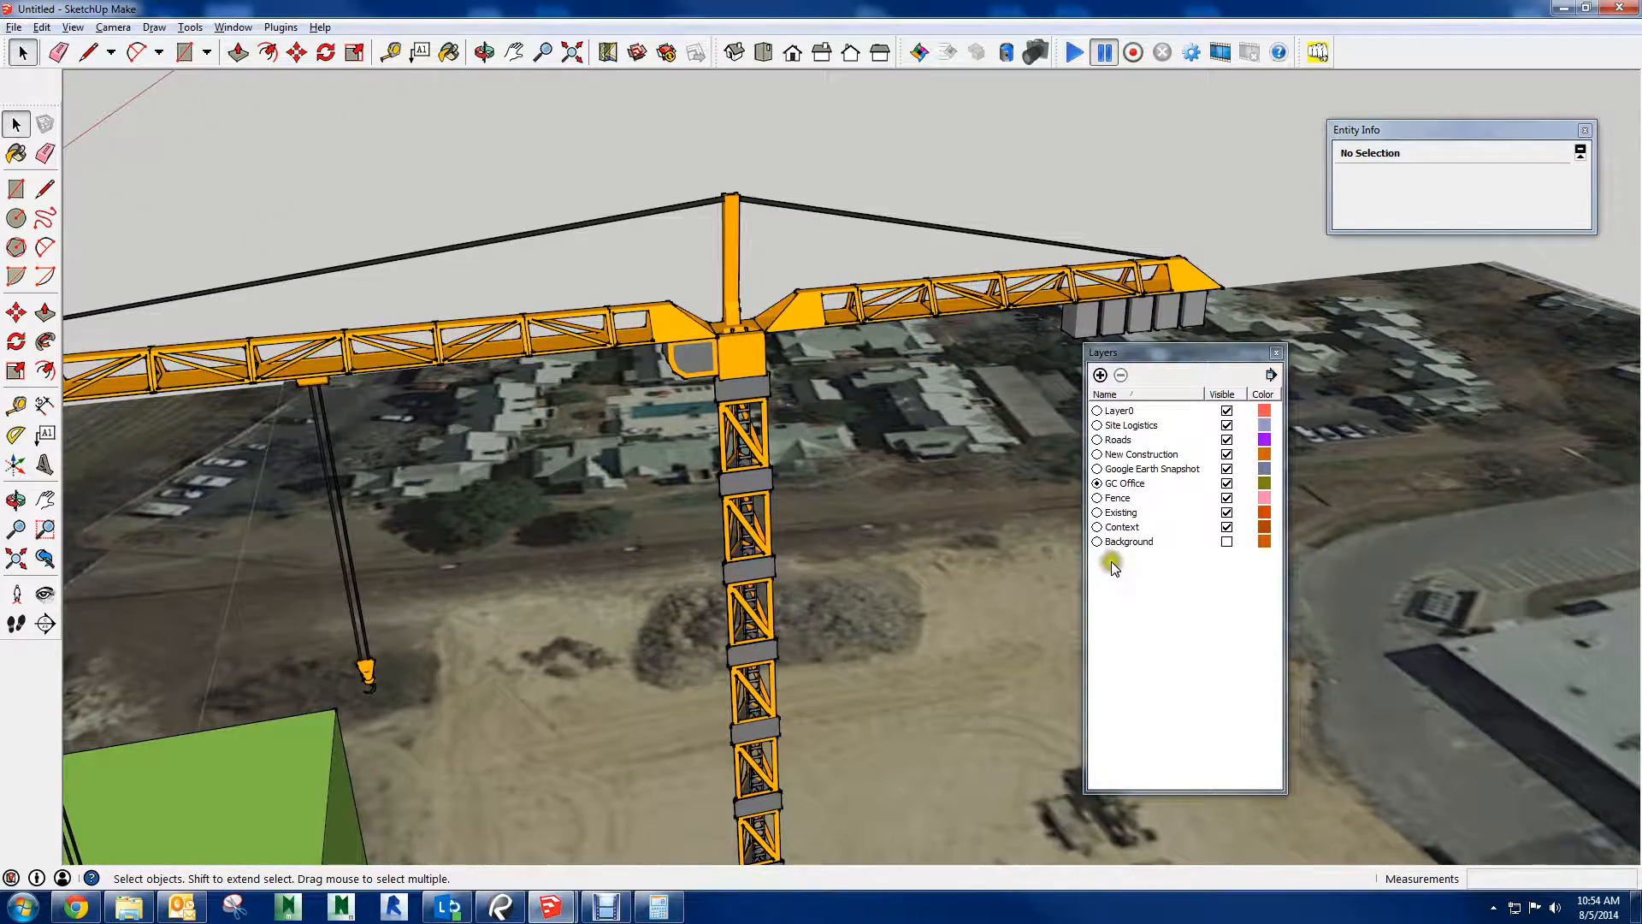
{"action": "middle_click_drag", "start_coordinate": [1144, 561], "coordinate": [730, 306]}
{"action": "left_click", "coordinate": [851, 212]}
{"action": "scroll", "coordinate": [868, 359], "scroll_direction": "down", "scroll_amount": 5}
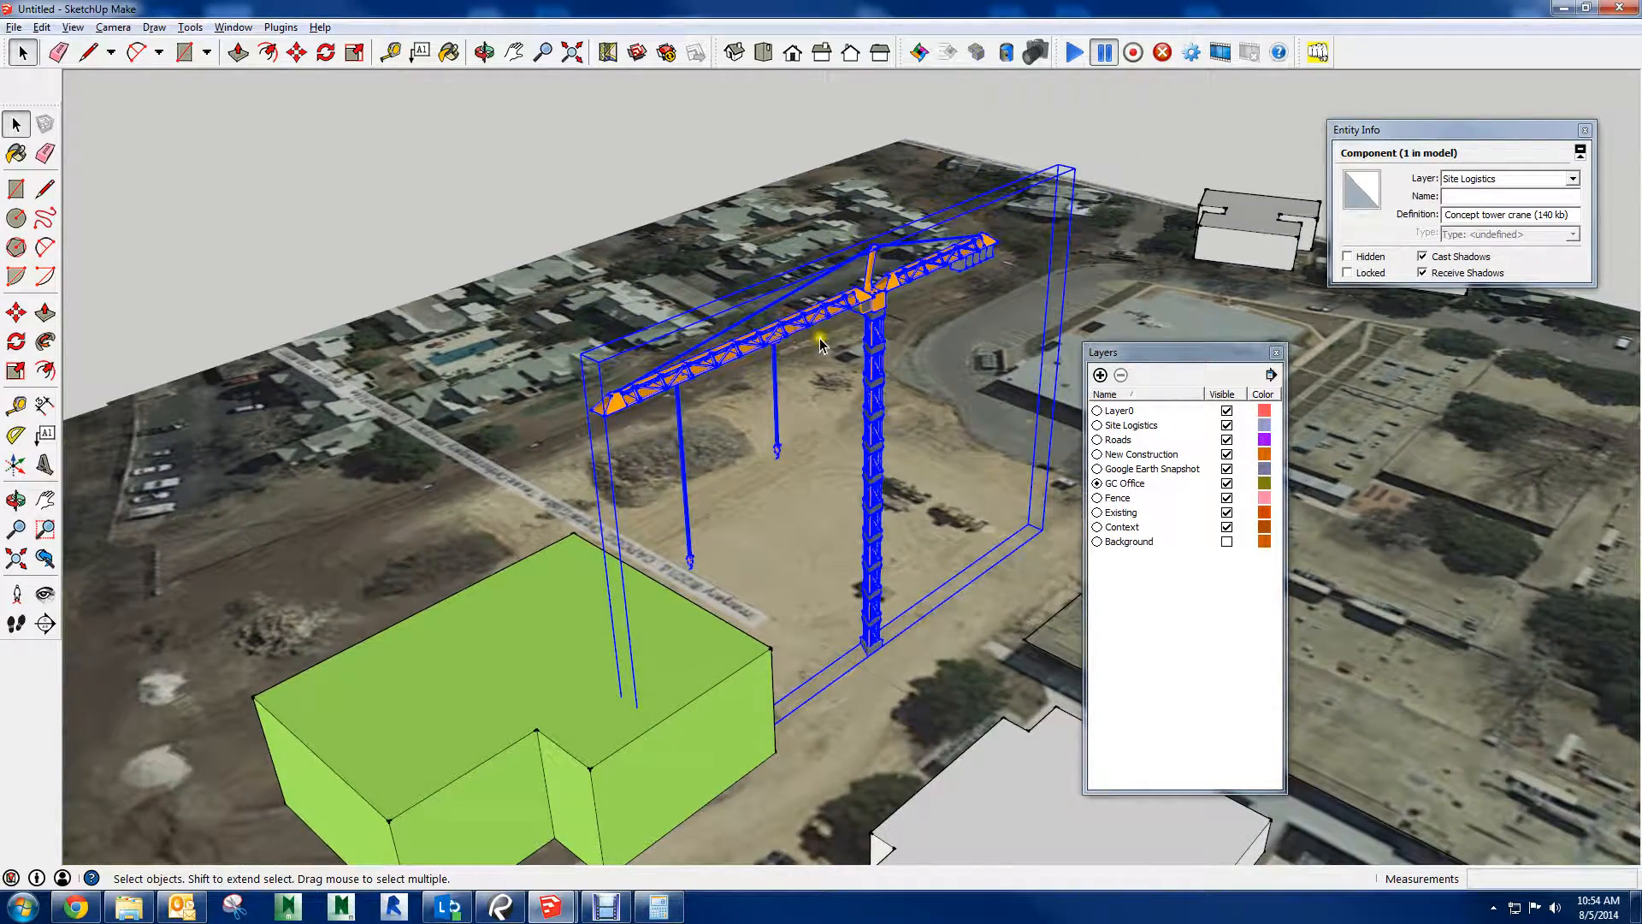
{"action": "left_click", "coordinate": [635, 148]}
{"action": "left_click", "coordinate": [878, 302]}
{"action": "right_click", "coordinate": [880, 306]}
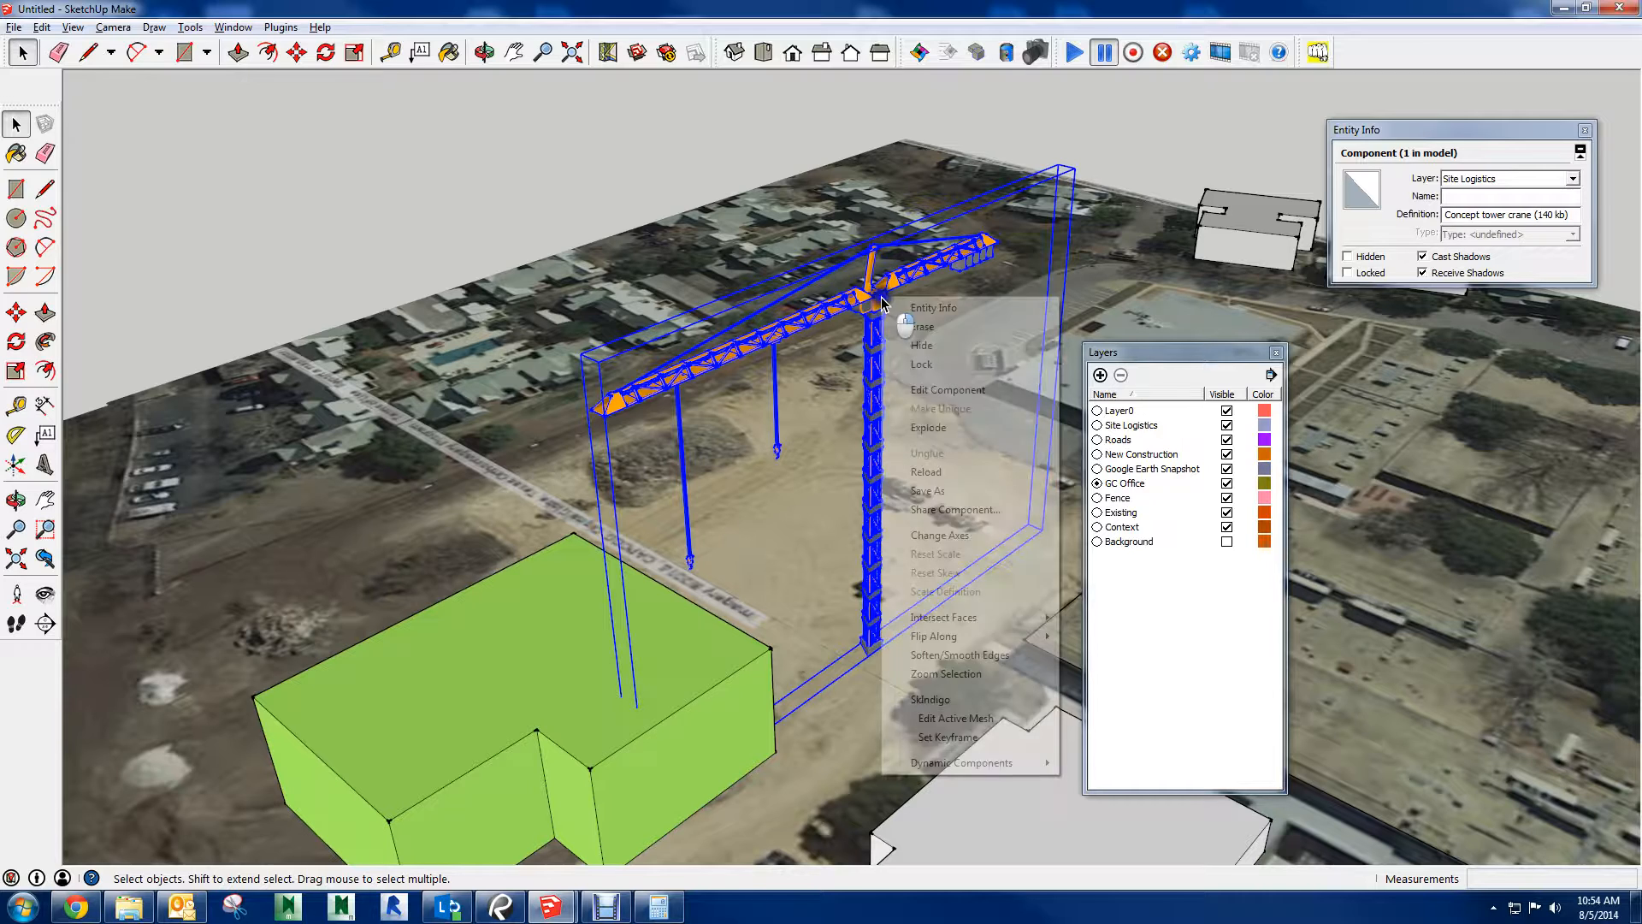
{"action": "left_click", "coordinate": [968, 394]}
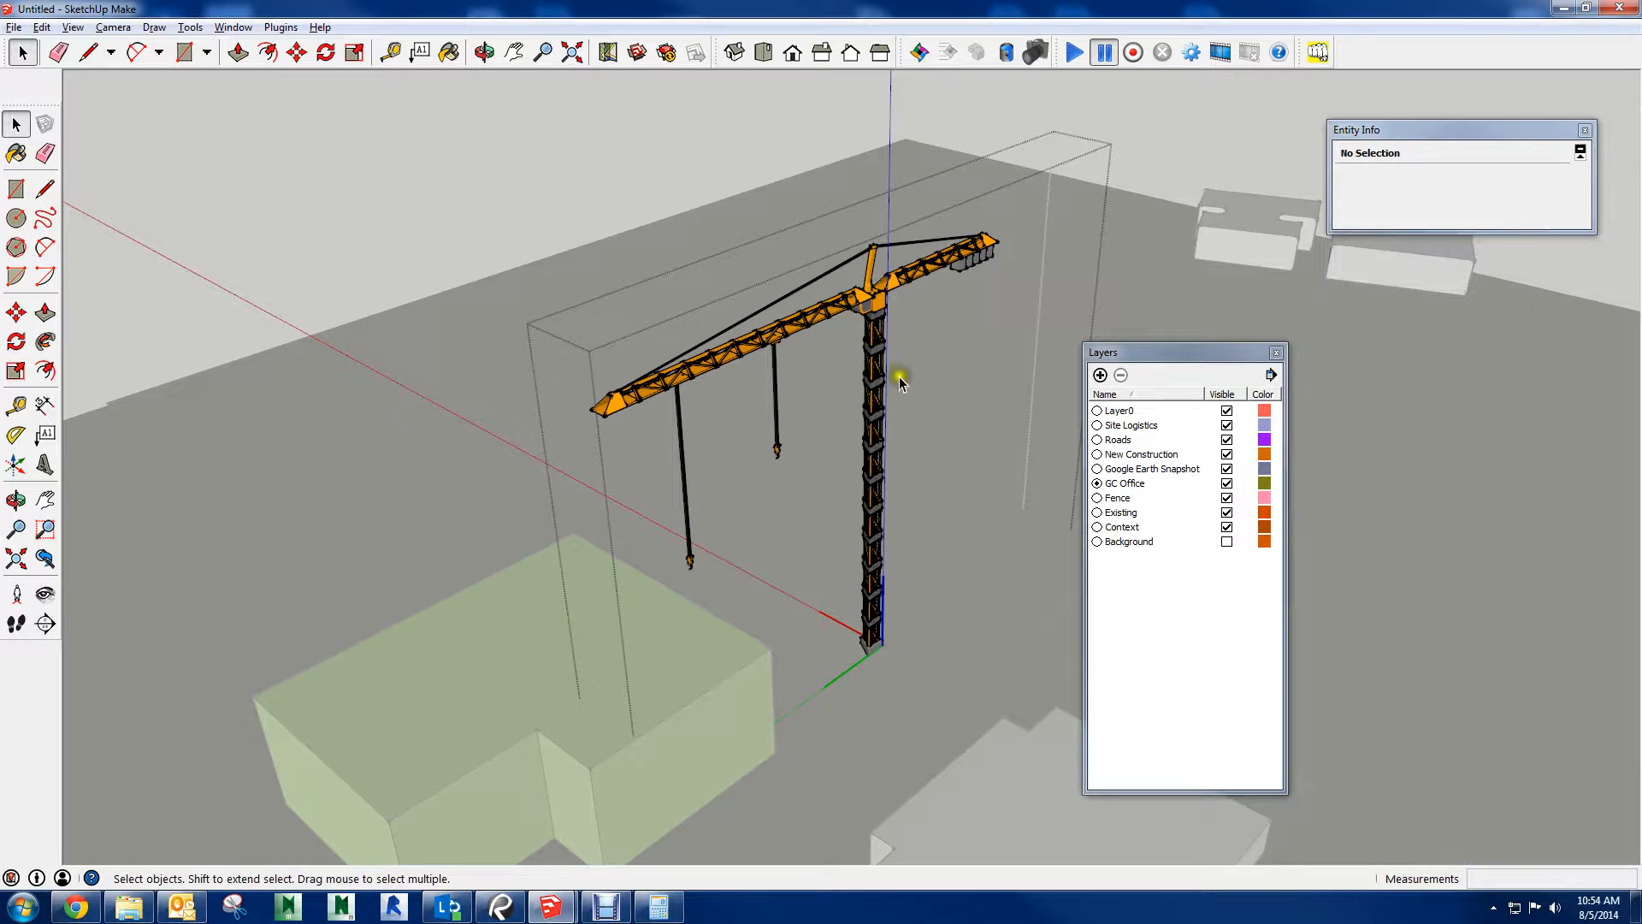
Select everything inside the tower crane component and explode its nested groups and components
{"action": "key", "text": "ctrl+a"}
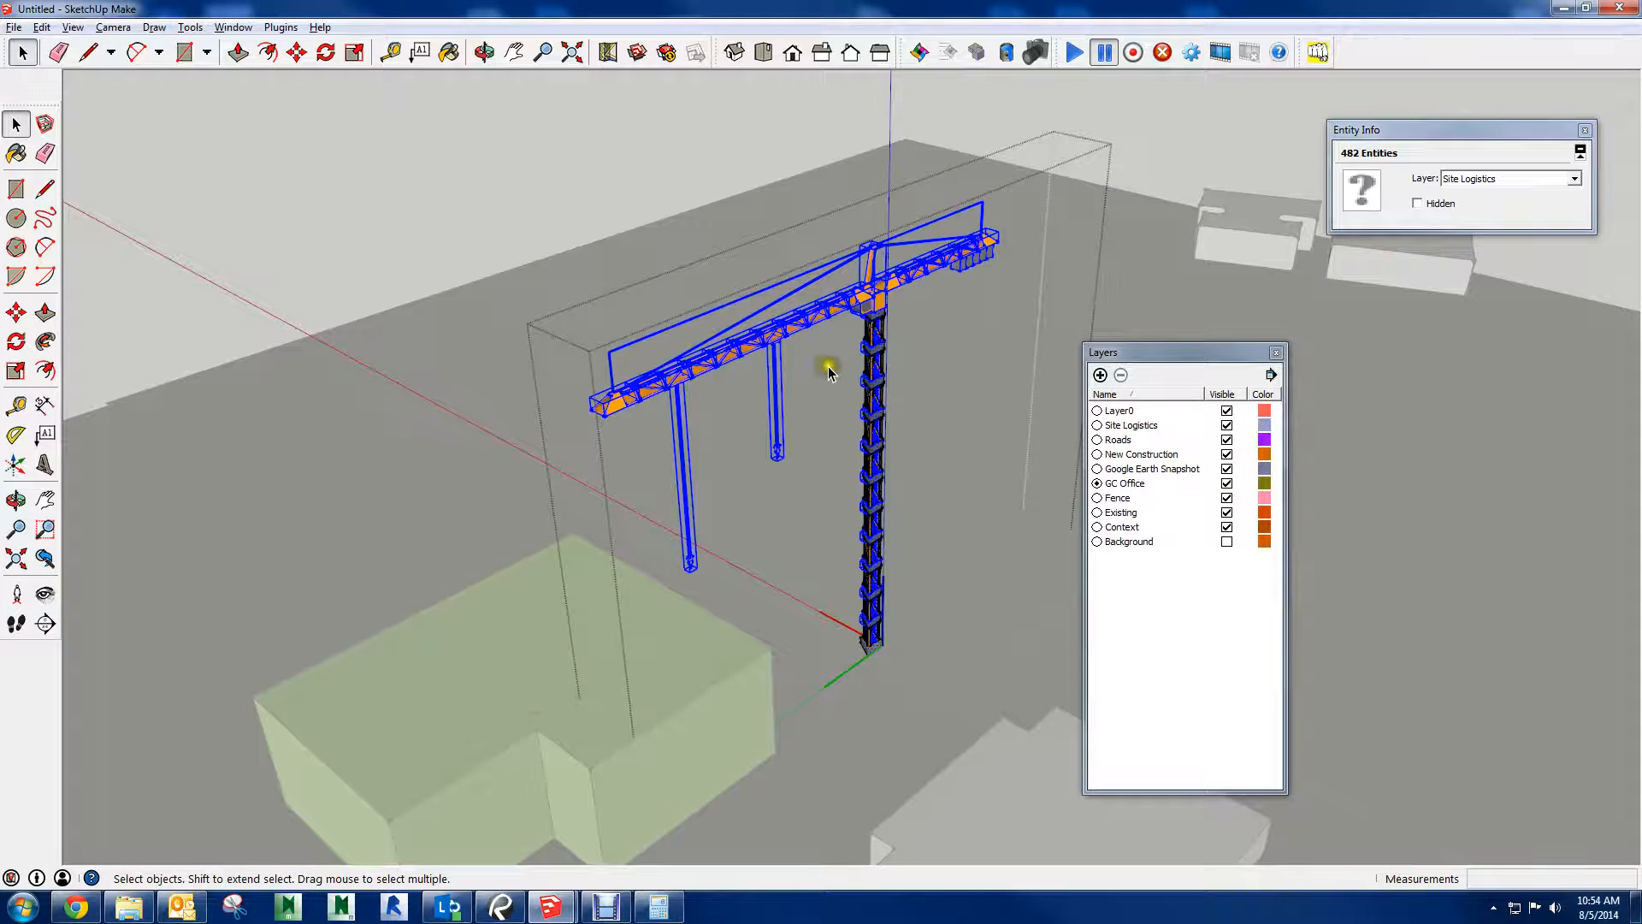
{"action": "right_click", "coordinate": [875, 301]}
{"action": "left_click", "coordinate": [936, 376]}
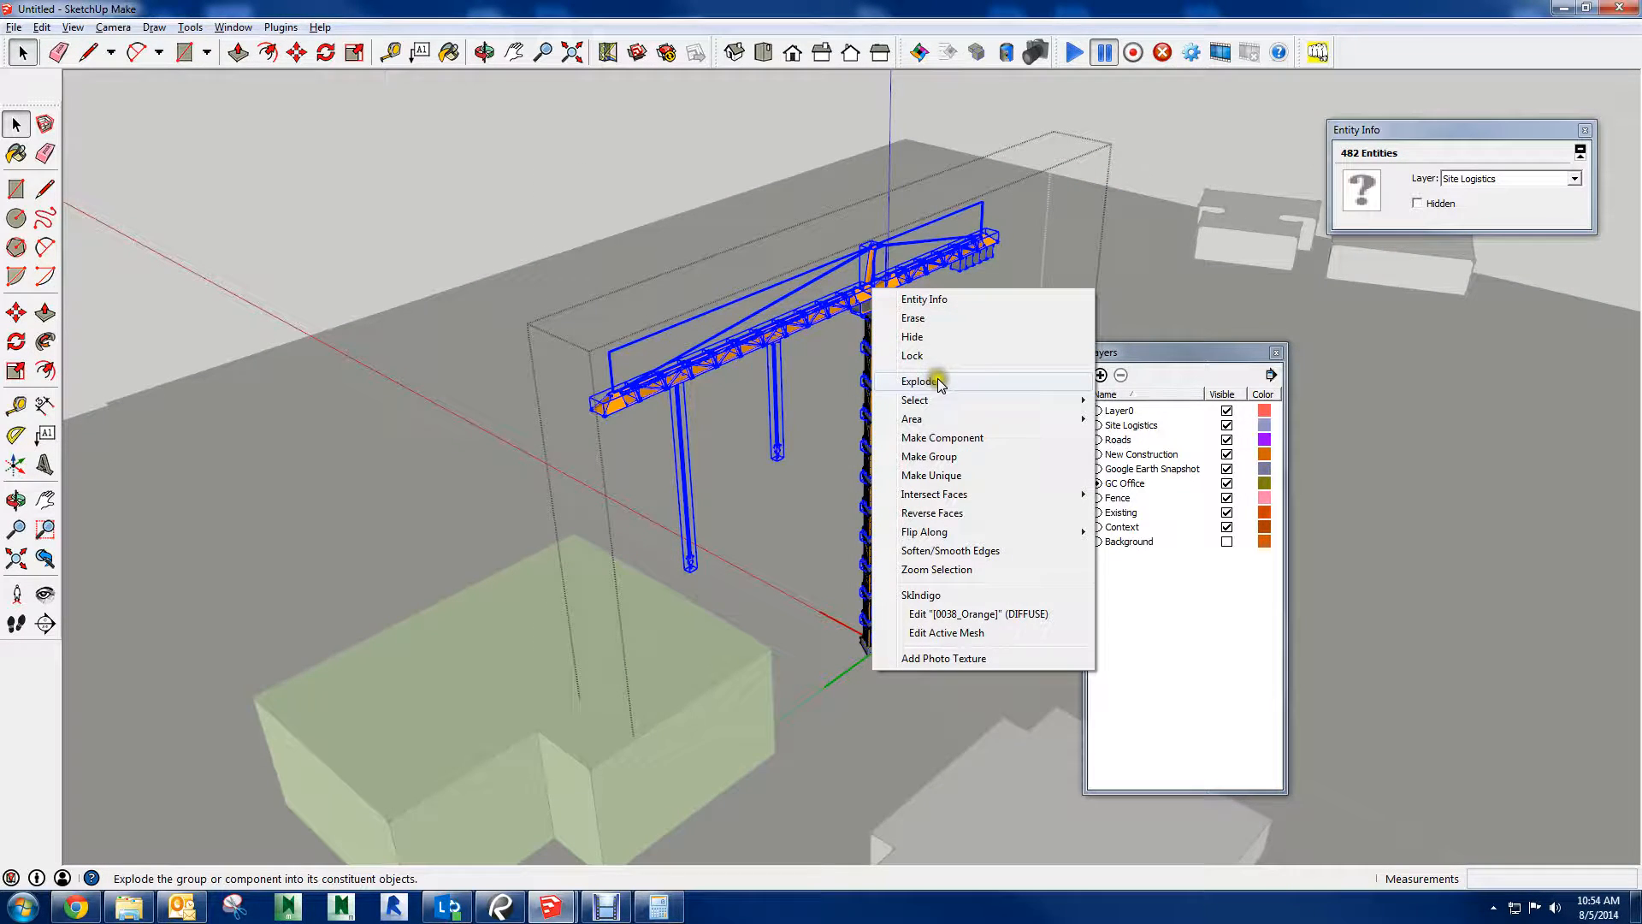
Check the layer of one crane mast surface, select the crane's exploded geometry and examine the mast up close
{"action": "left_click_drag", "start_coordinate": [605, 751], "coordinate": [561, 782]}
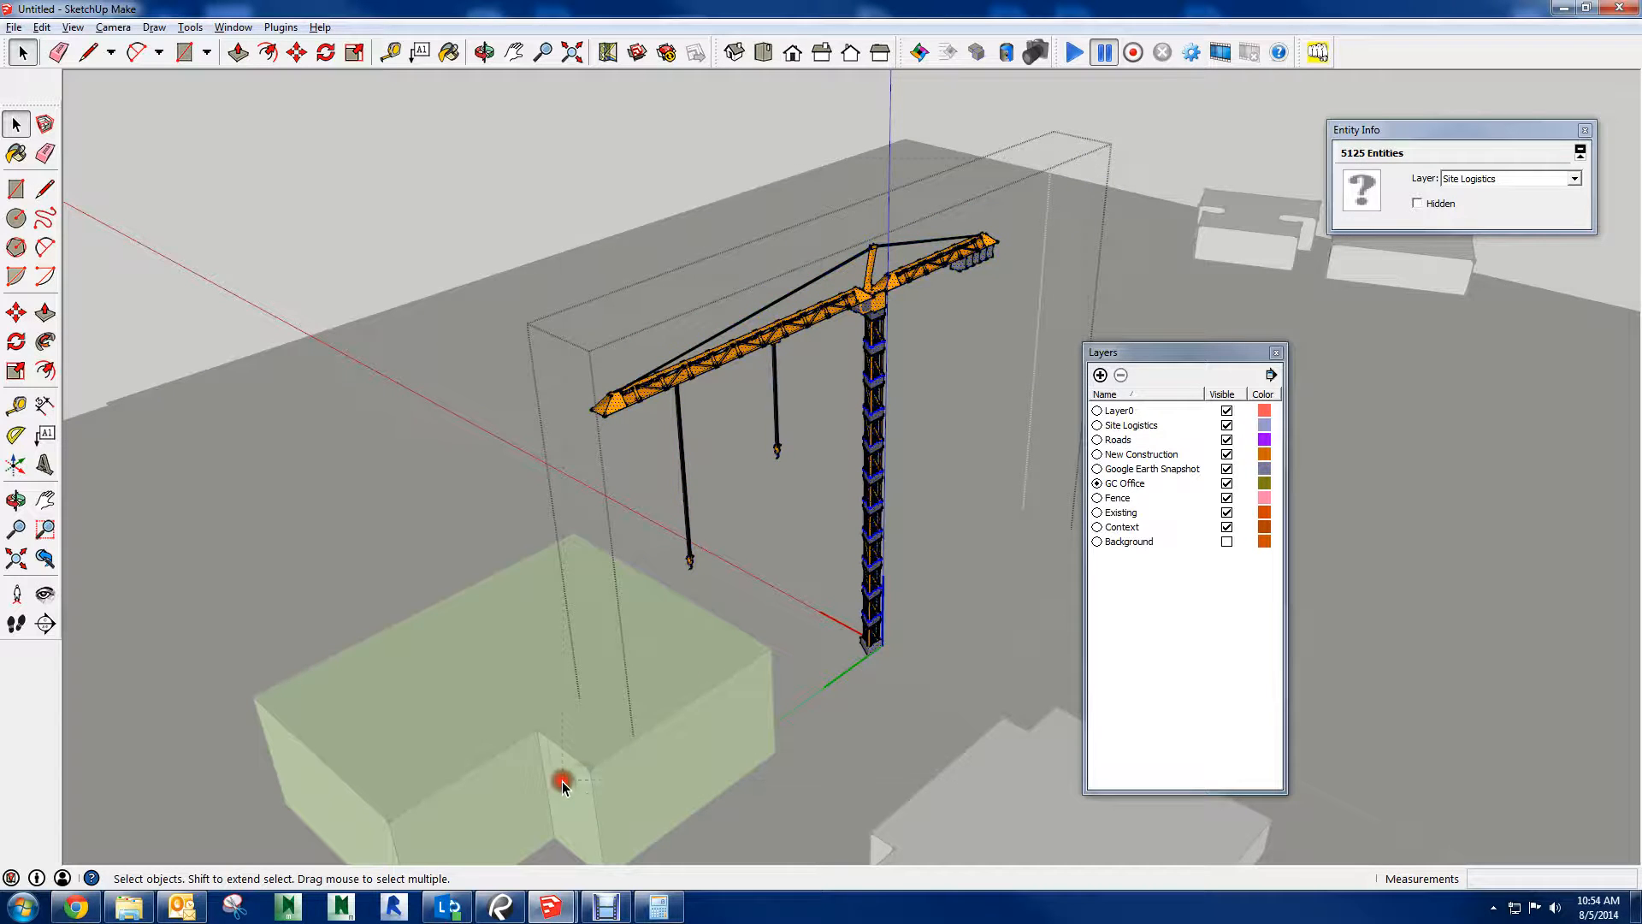
{"action": "left_click", "coordinate": [878, 486]}
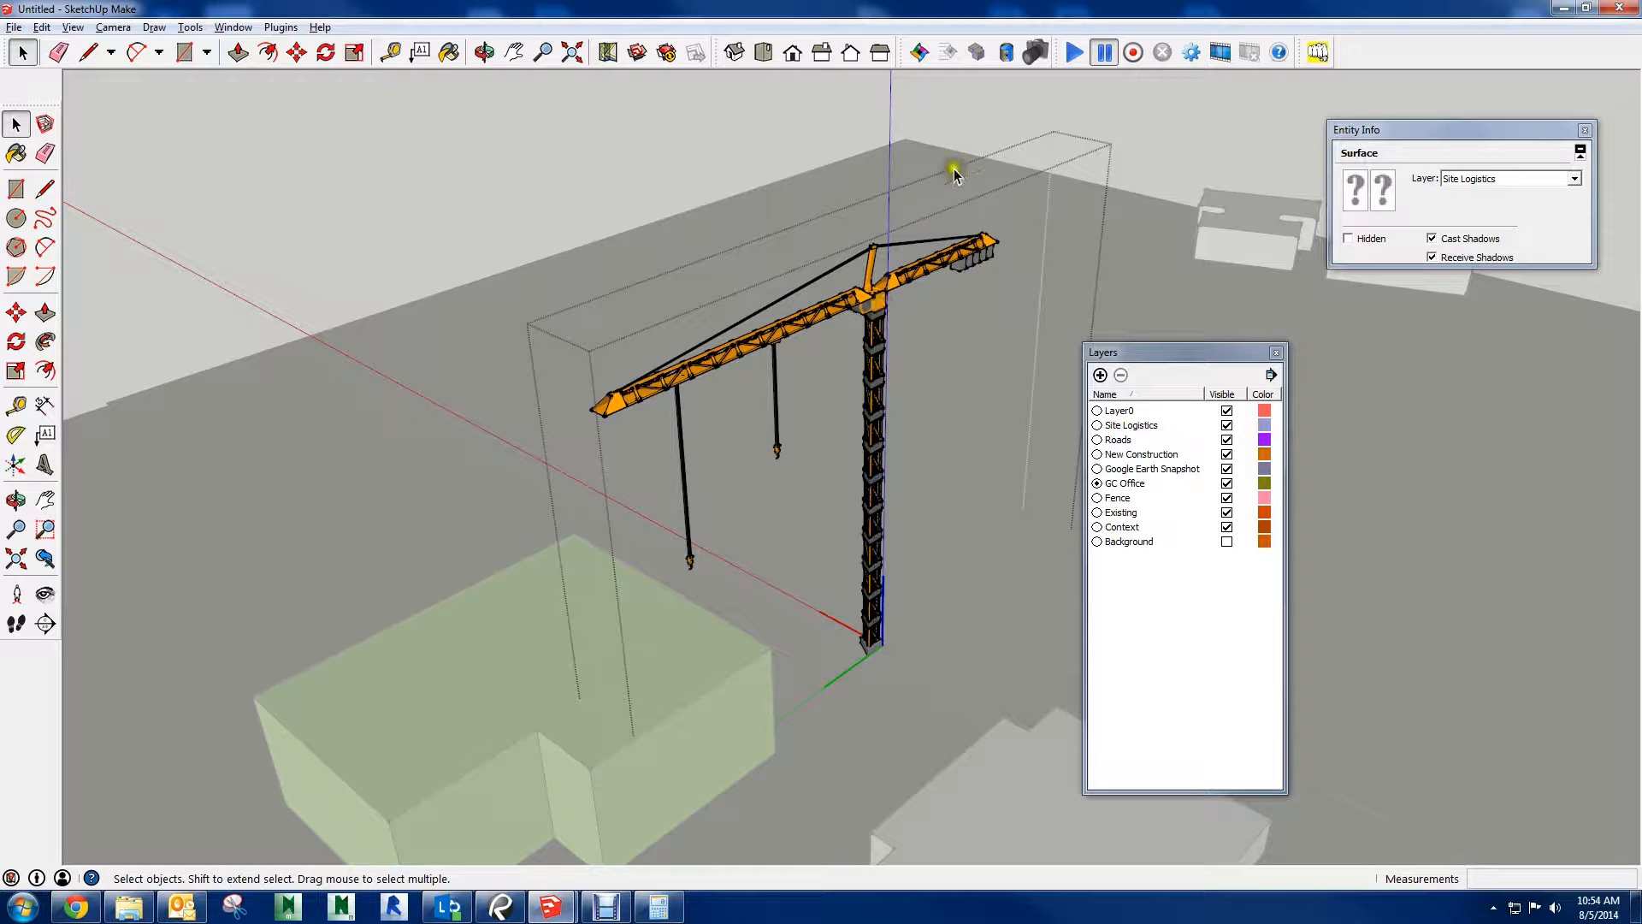
{"action": "left_click_drag", "start_coordinate": [1024, 165], "coordinate": [529, 761]}
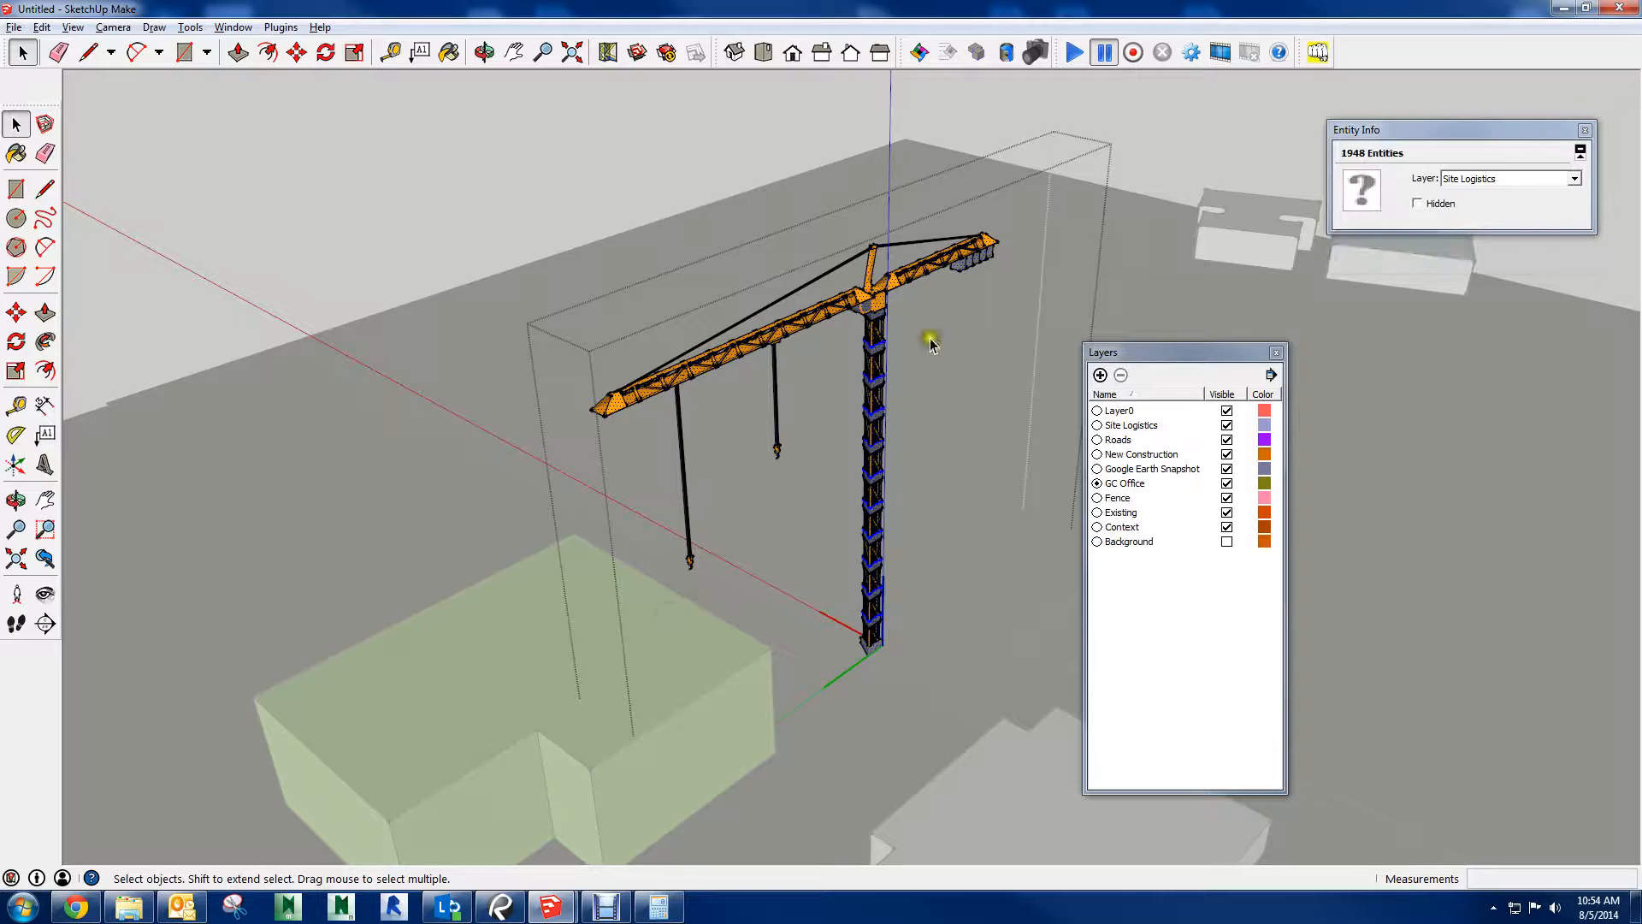
{"action": "scroll", "coordinate": [881, 372], "scroll_direction": "up", "scroll_amount": 10}
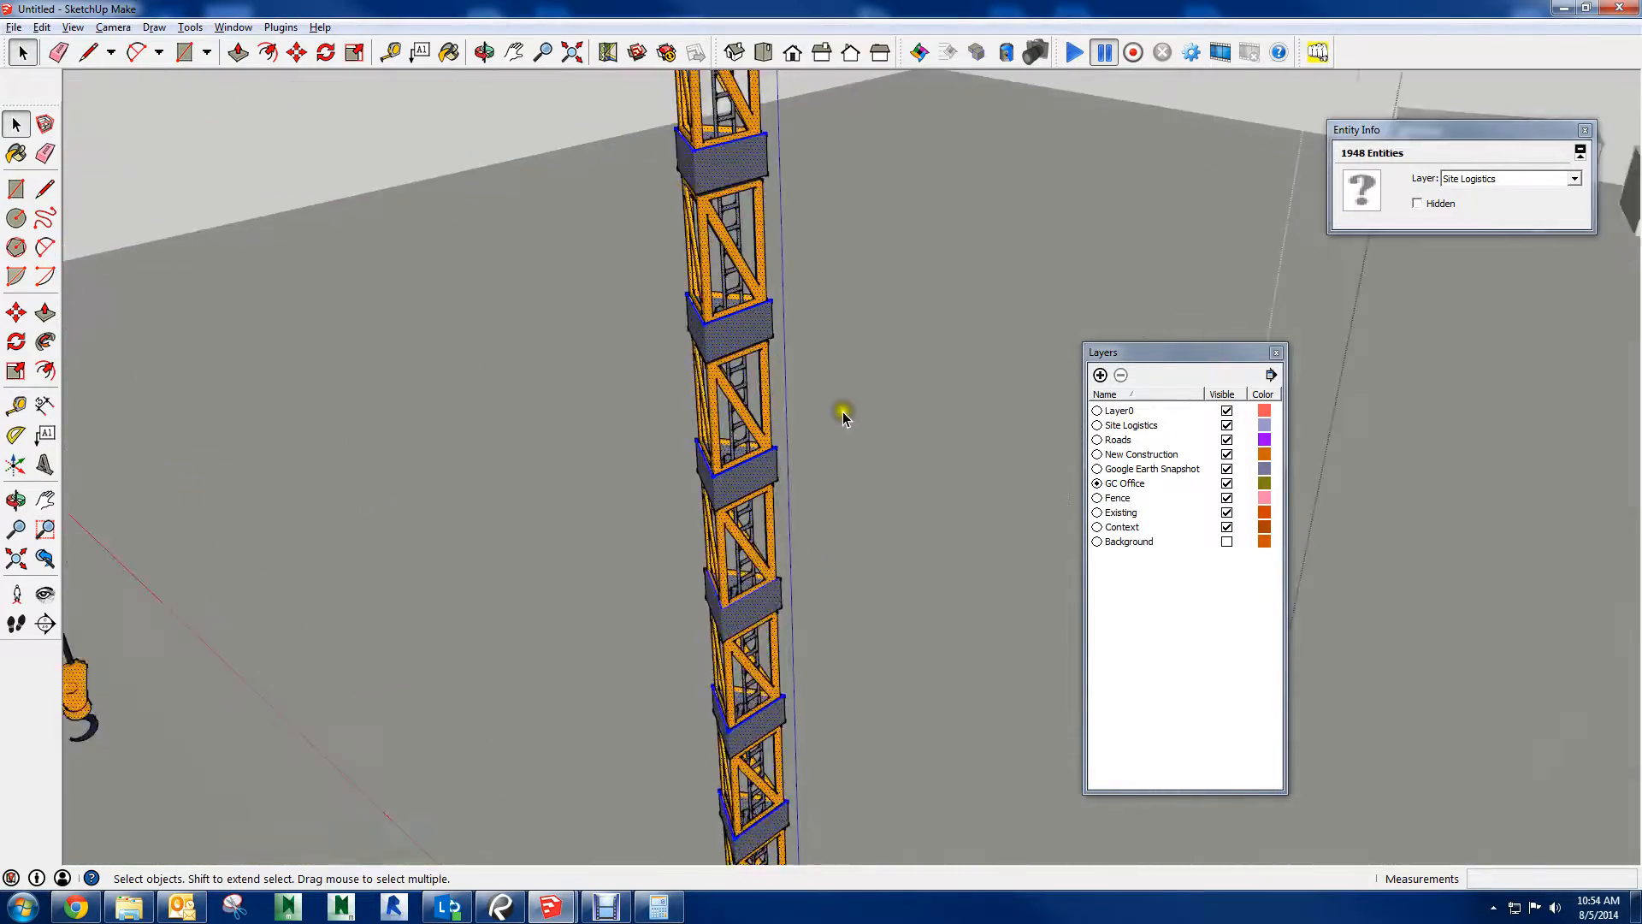
Check whether the tower crane's selected geometry can still be exploded, and close the crane component
{"action": "scroll", "coordinate": [791, 457], "scroll_direction": "up", "scroll_amount": 5}
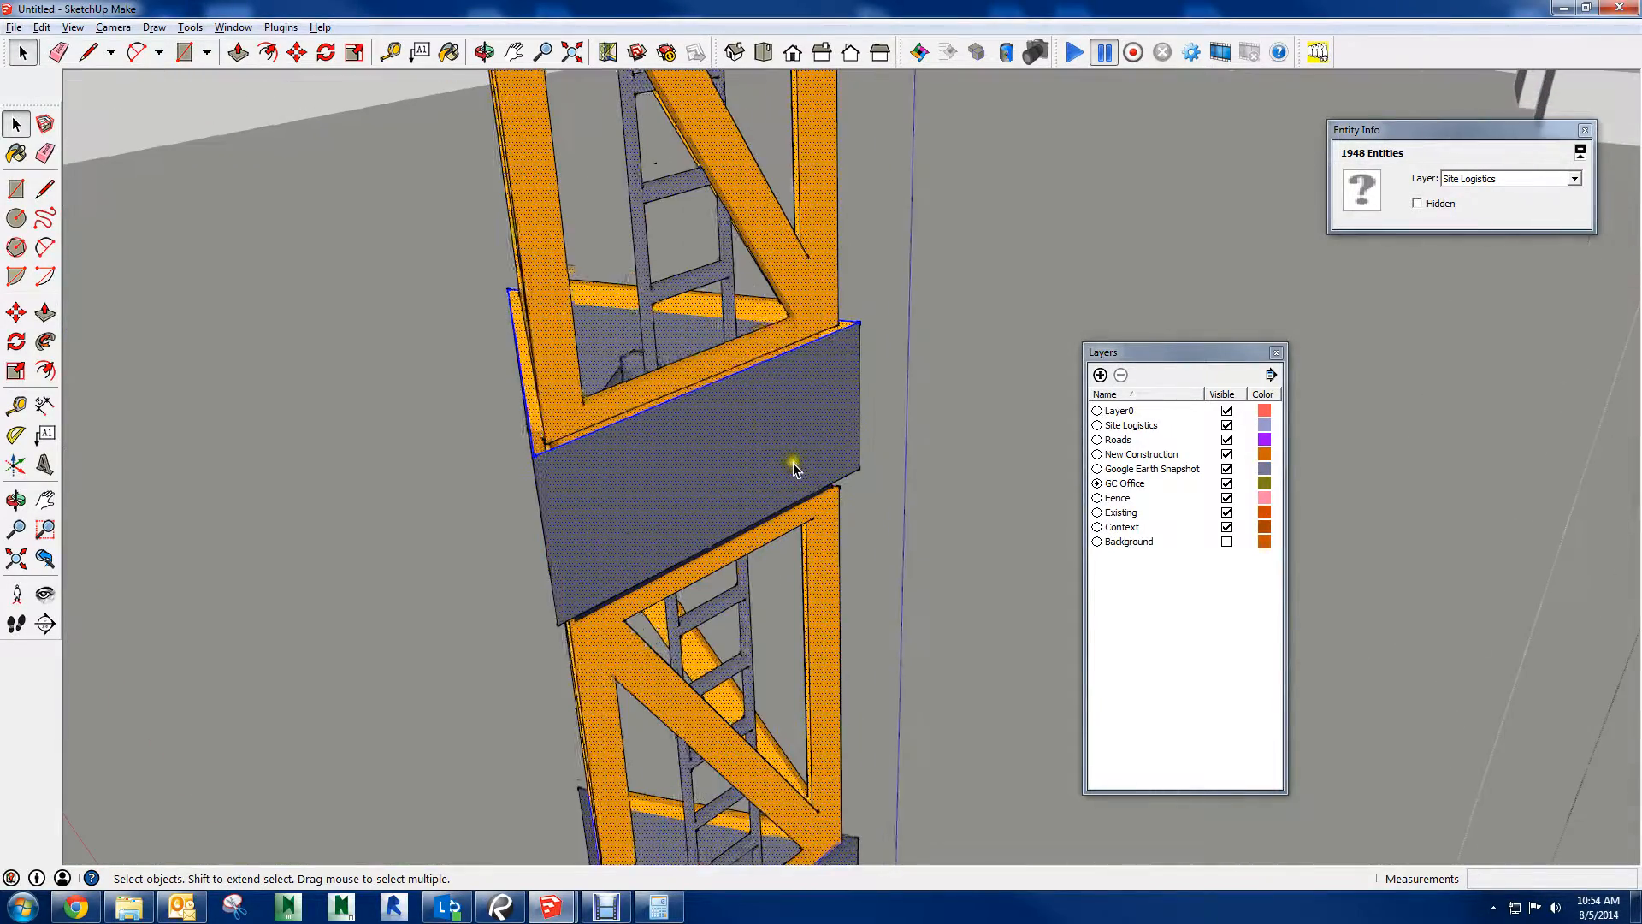
{"action": "right_click", "coordinate": [801, 353]}
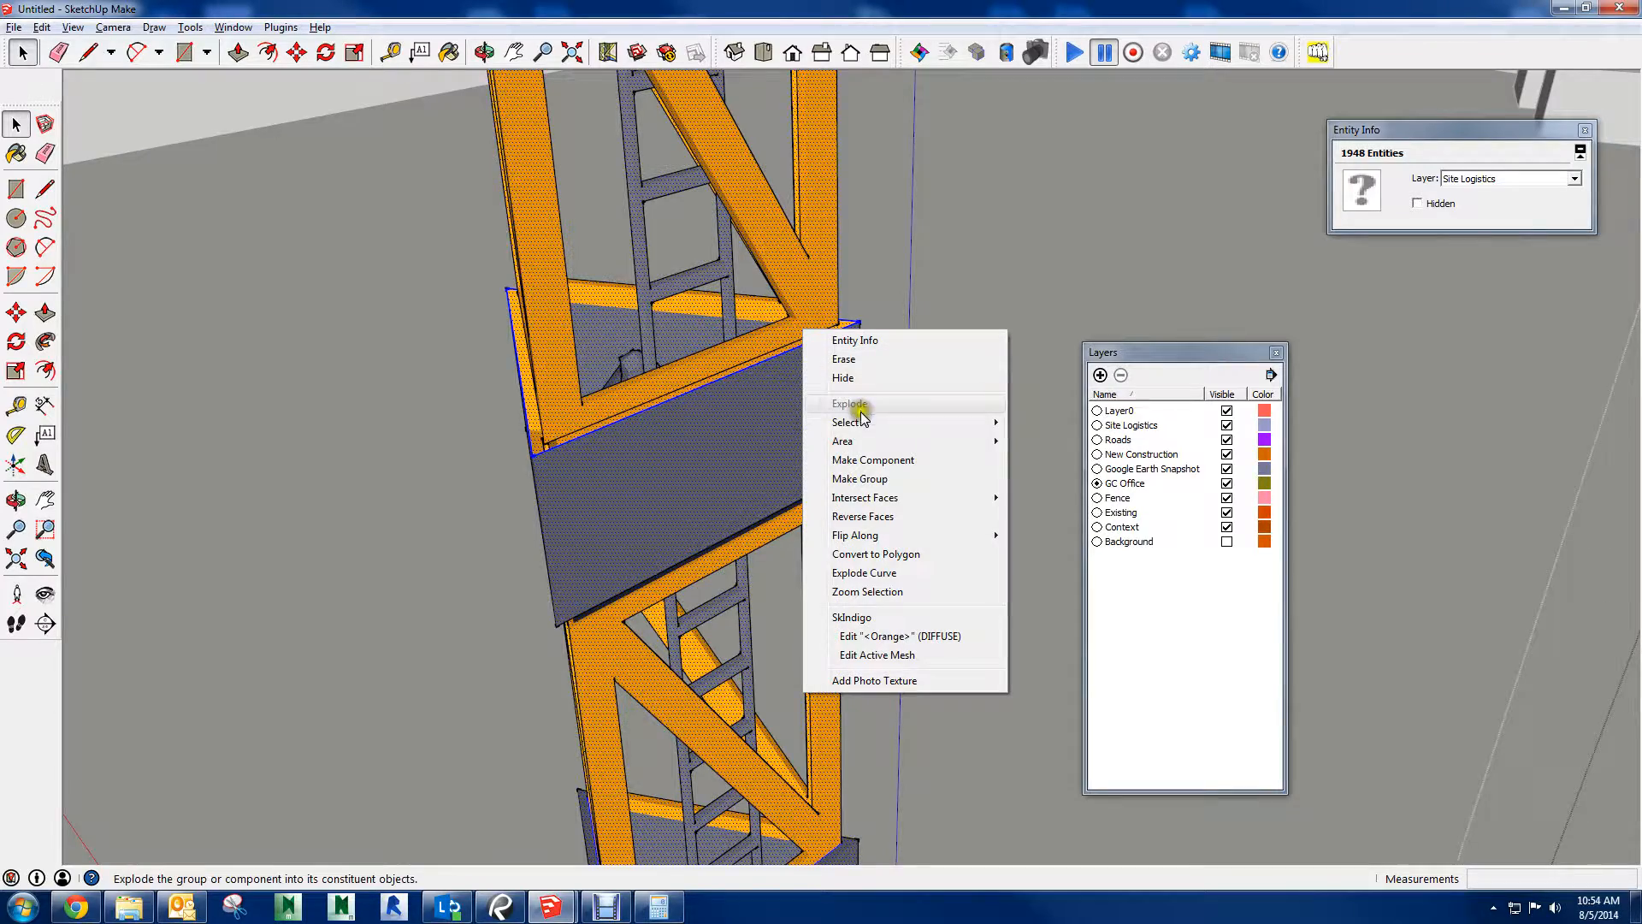
{"action": "scroll", "coordinate": [926, 224], "scroll_direction": "down", "scroll_amount": 4}
{"action": "scroll", "coordinate": [926, 227], "scroll_direction": "down", "scroll_amount": 10}
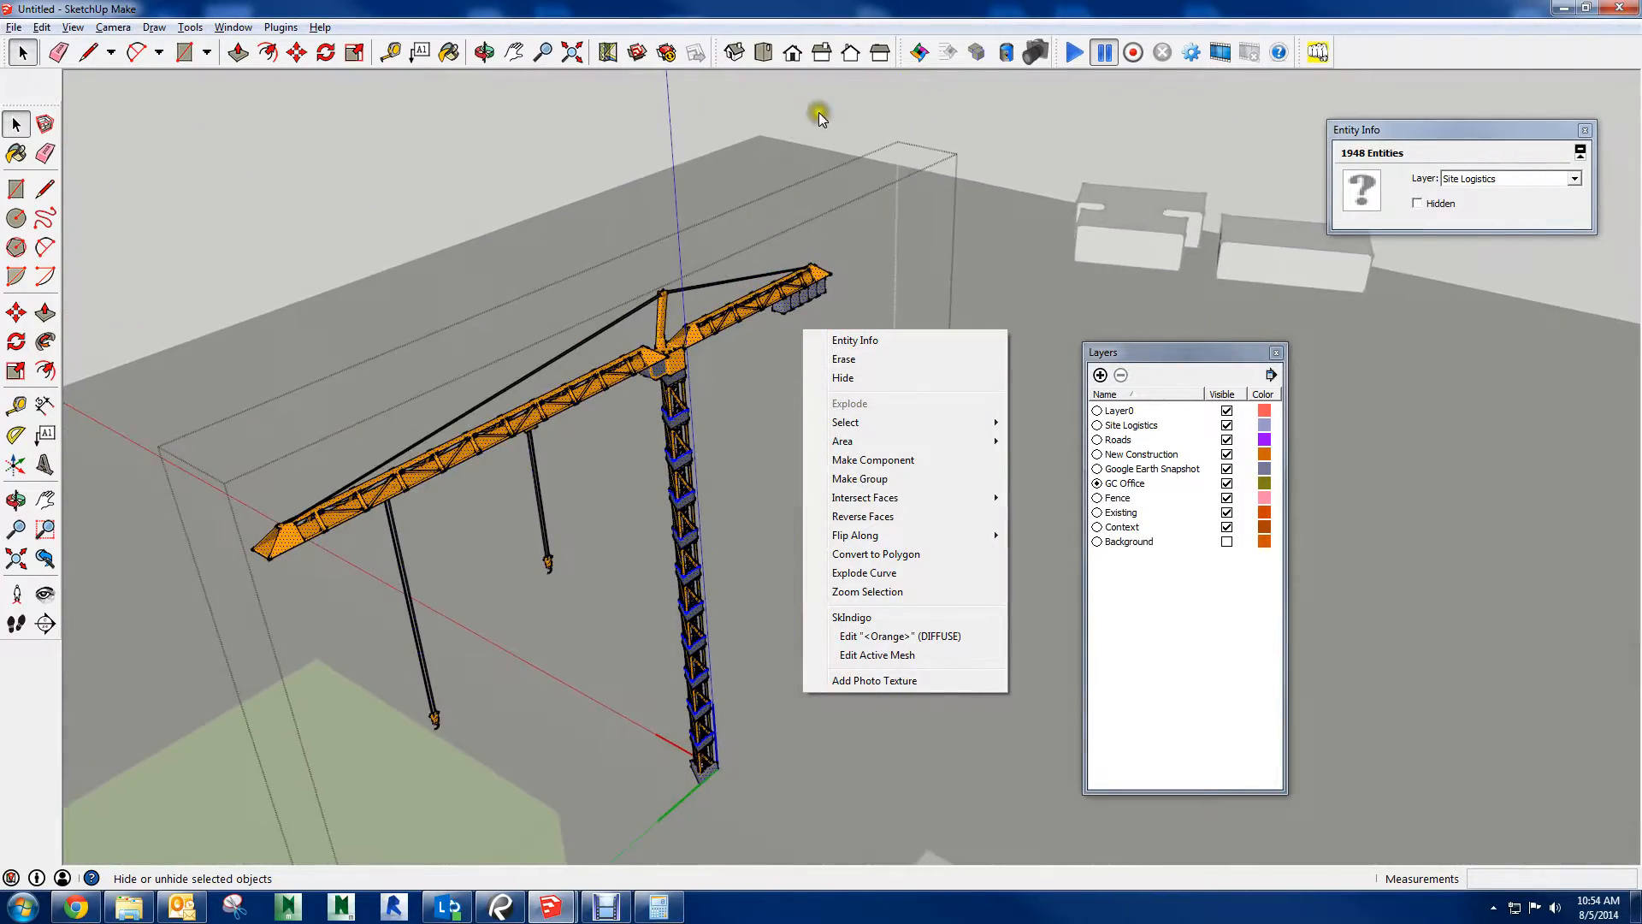
{"action": "left_click", "coordinate": [828, 103]}
{"action": "scroll", "coordinate": [645, 387], "scroll_direction": "down", "scroll_amount": 1}
Select the whole tower crane component and check which layer it is assigned to
{"action": "left_click", "coordinate": [644, 387]}
{"action": "scroll", "coordinate": [707, 391], "scroll_direction": "up", "scroll_amount": 3}
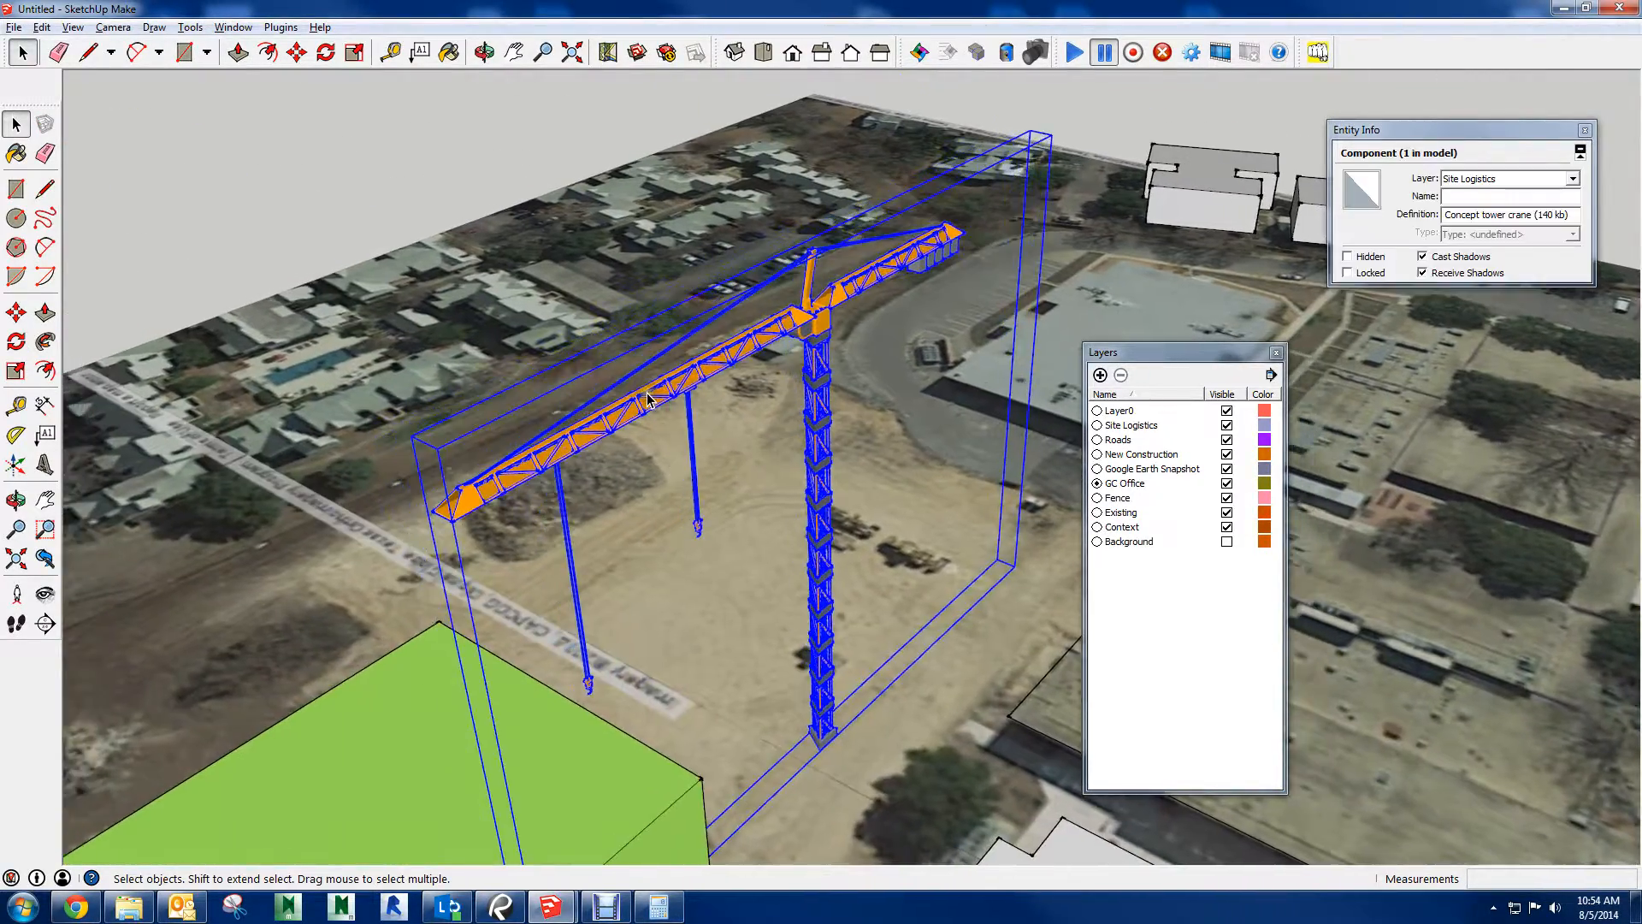
{"action": "scroll", "coordinate": [706, 391], "scroll_direction": "up", "scroll_amount": 3}
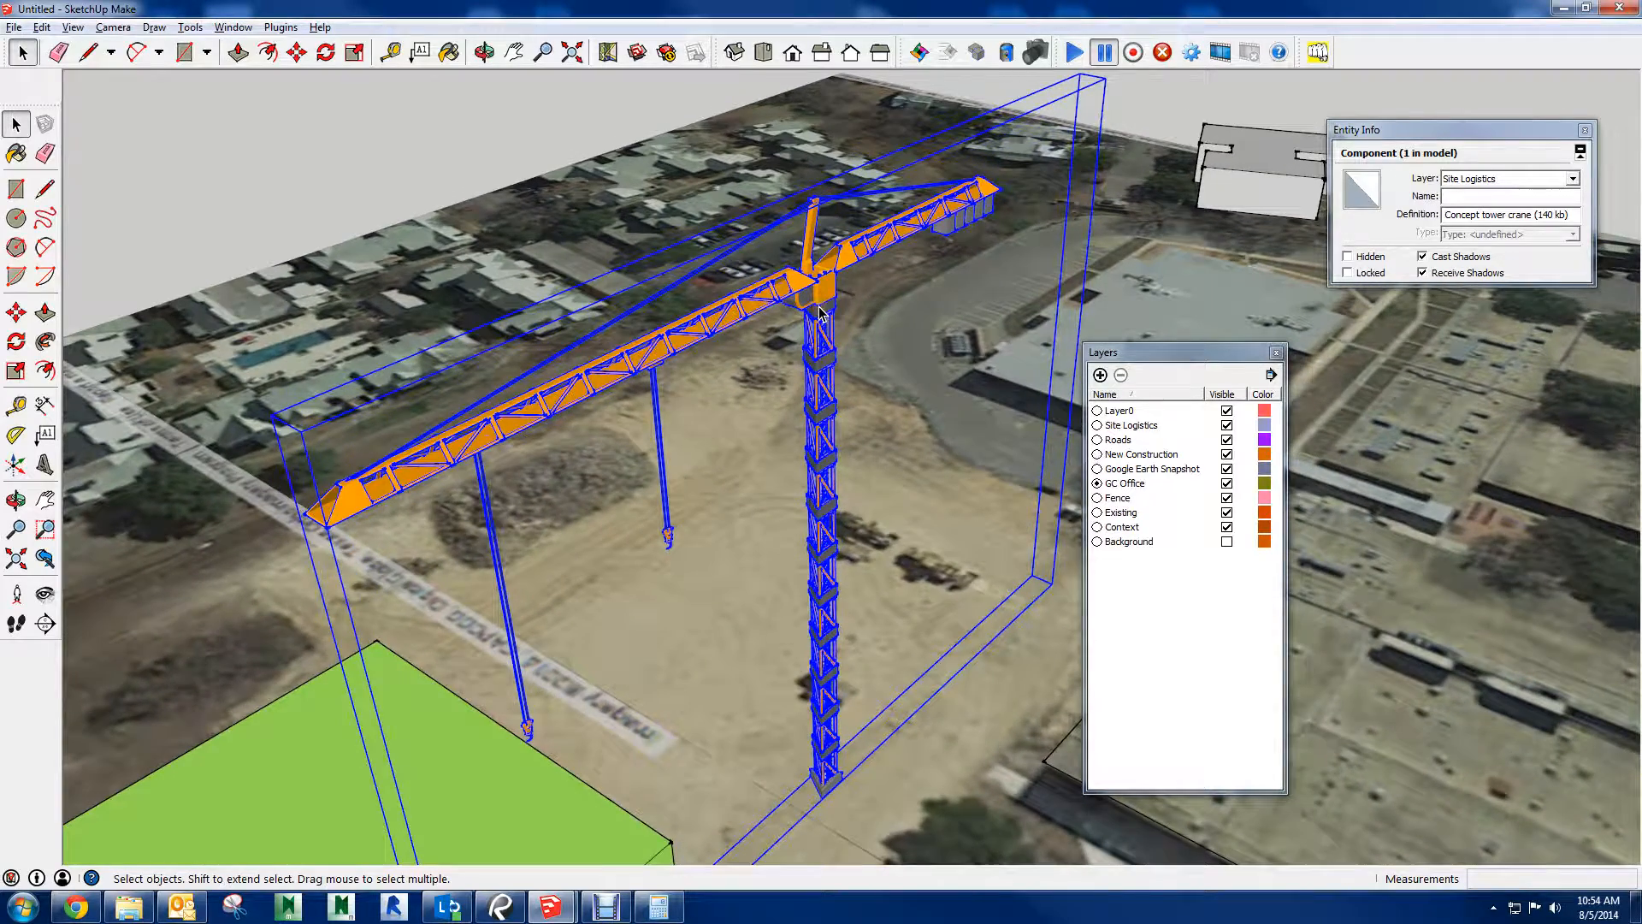
{"action": "middle_click_drag", "start_coordinate": [801, 287], "coordinate": [888, 315]}
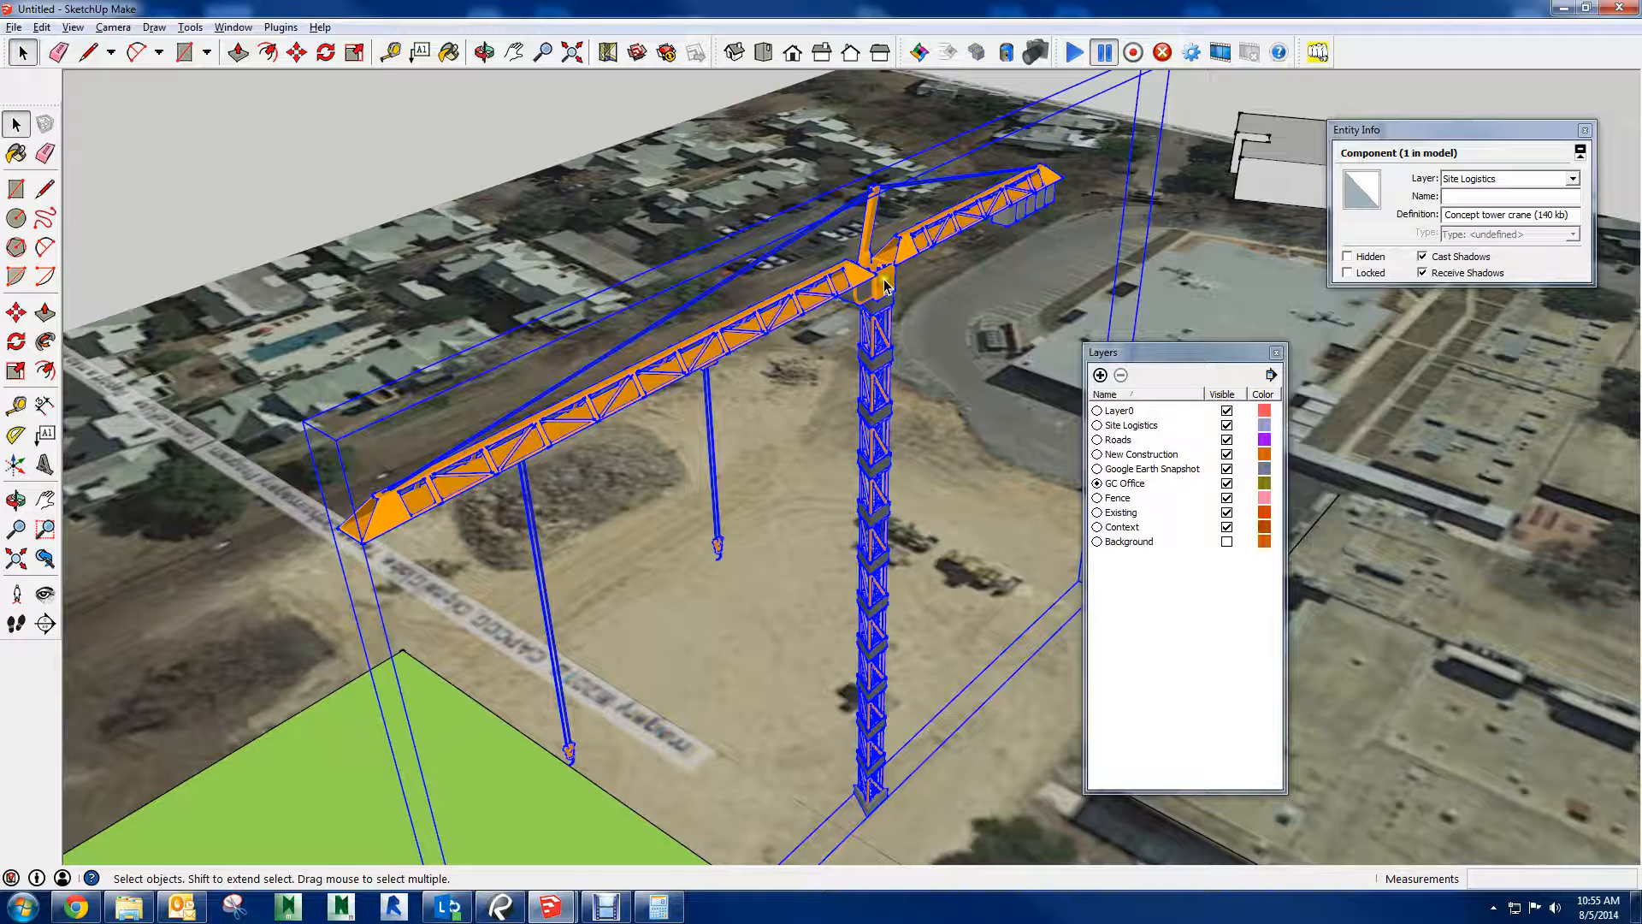
{"action": "scroll", "coordinate": [884, 288], "scroll_direction": "up", "scroll_amount": 2}
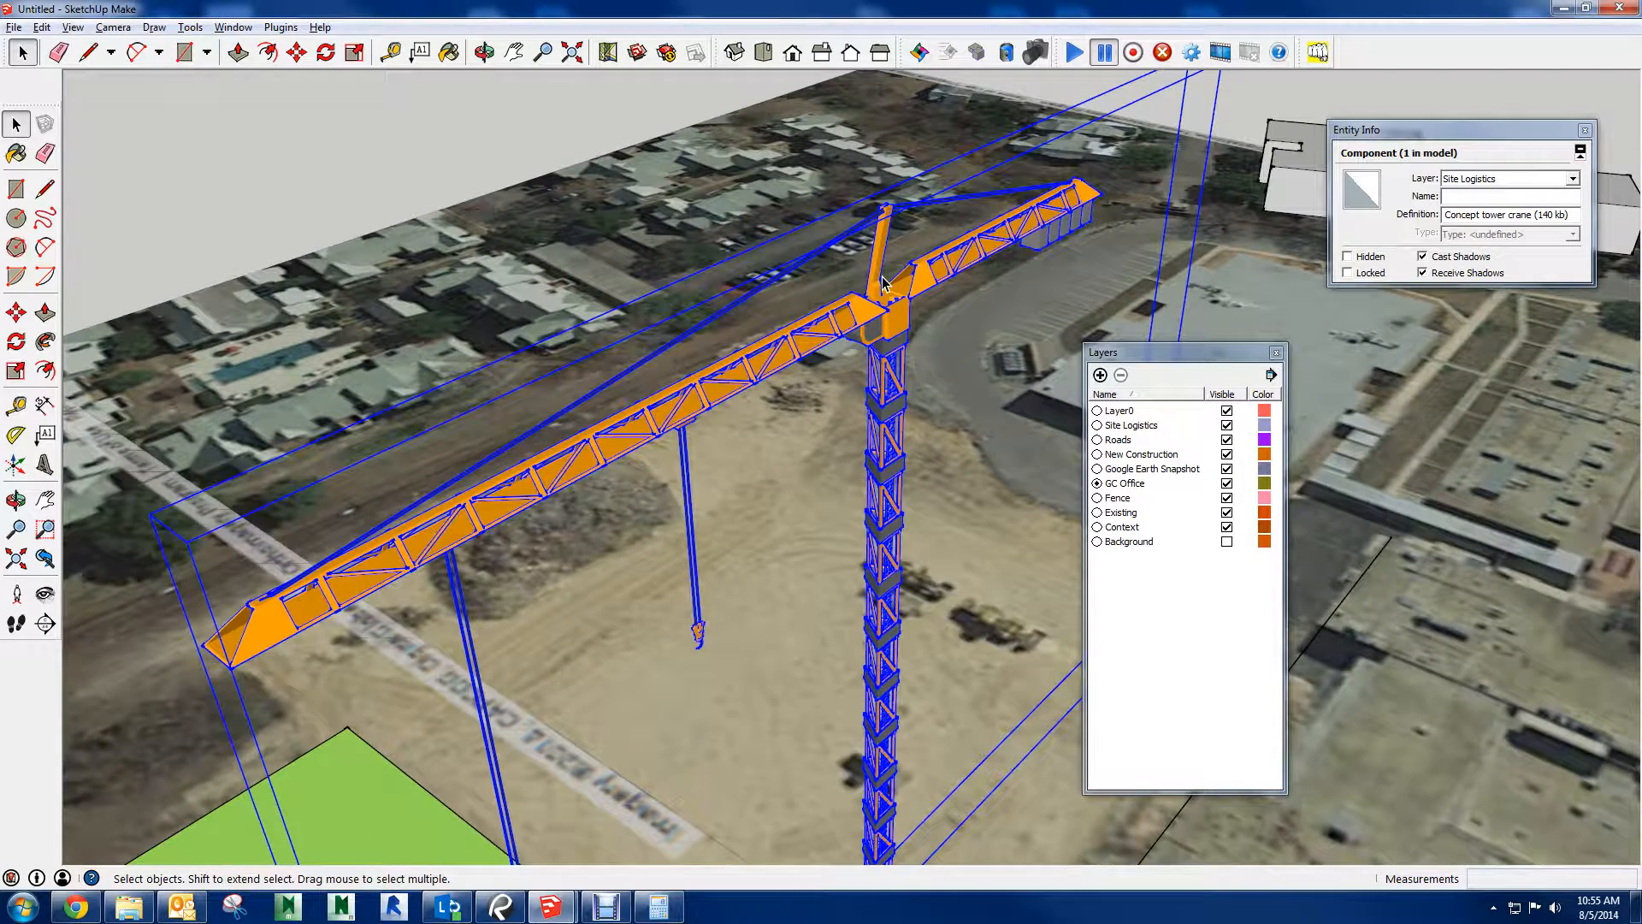
Open the tower crane component for editing again and check the layer of individual mast surfaces up close
{"action": "middle_click_drag", "start_coordinate": [885, 287], "coordinate": [905, 272]}
{"action": "double_click", "coordinate": [925, 293]}
{"action": "left_click", "coordinate": [899, 263]}
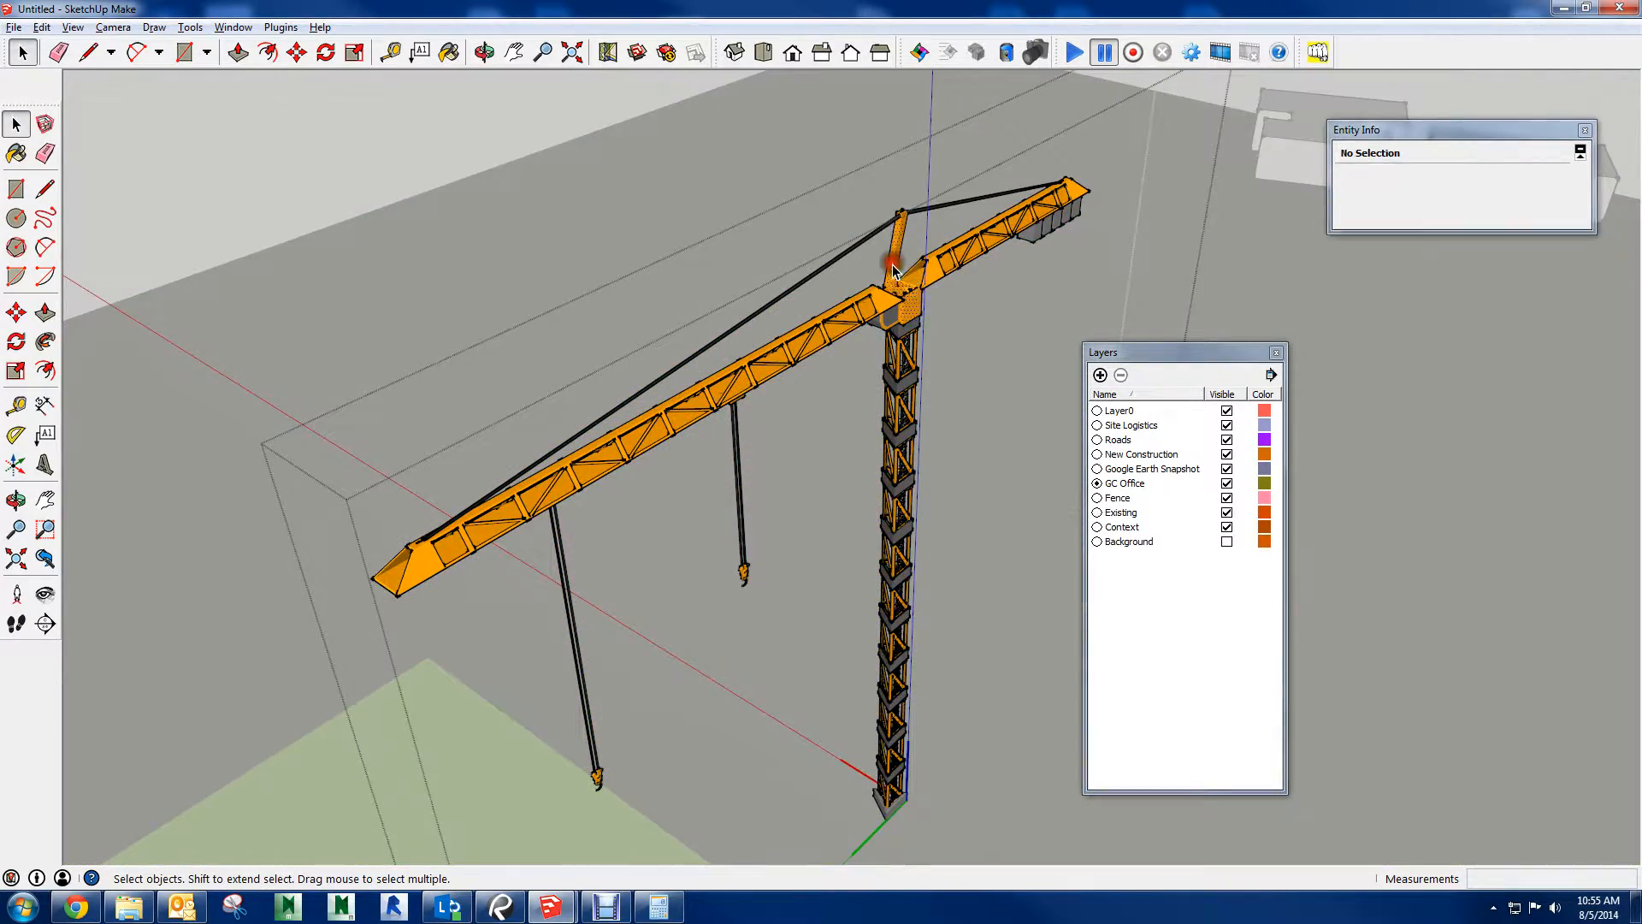
{"action": "scroll", "coordinate": [914, 370], "scroll_direction": "up", "scroll_amount": 2}
{"action": "scroll", "coordinate": [914, 374], "scroll_direction": "up", "scroll_amount": 5}
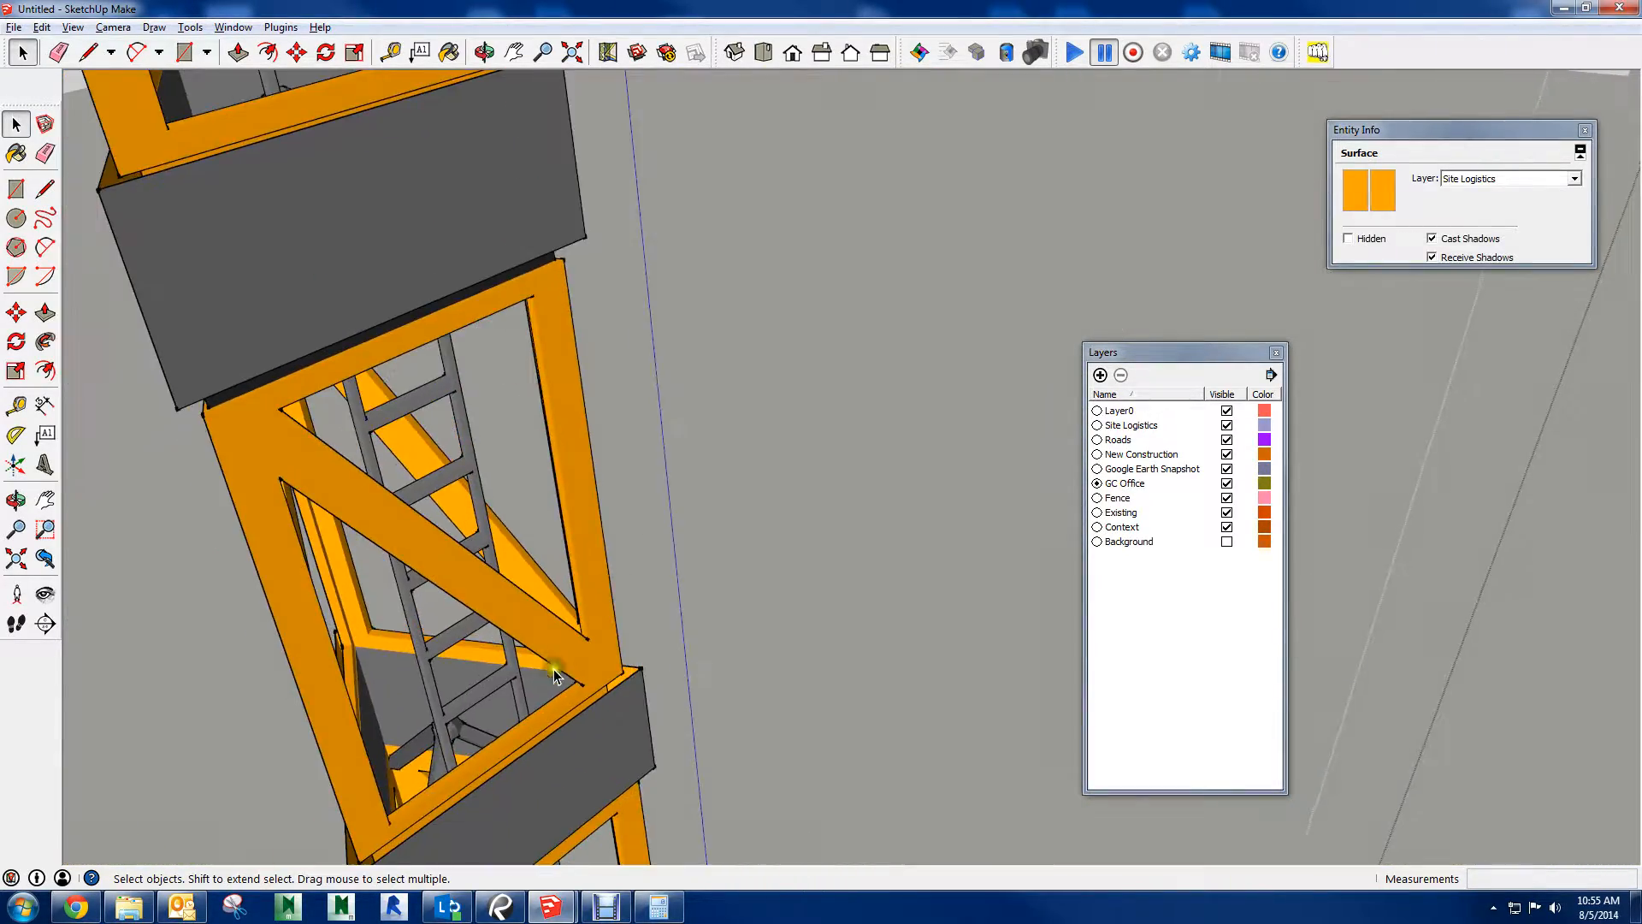
{"action": "scroll", "coordinate": [597, 753], "scroll_direction": "down", "scroll_amount": 2}
{"action": "scroll", "coordinate": [603, 737], "scroll_direction": "up", "scroll_amount": 3}
{"action": "middle_click_drag", "start_coordinate": [603, 737], "coordinate": [664, 737]}
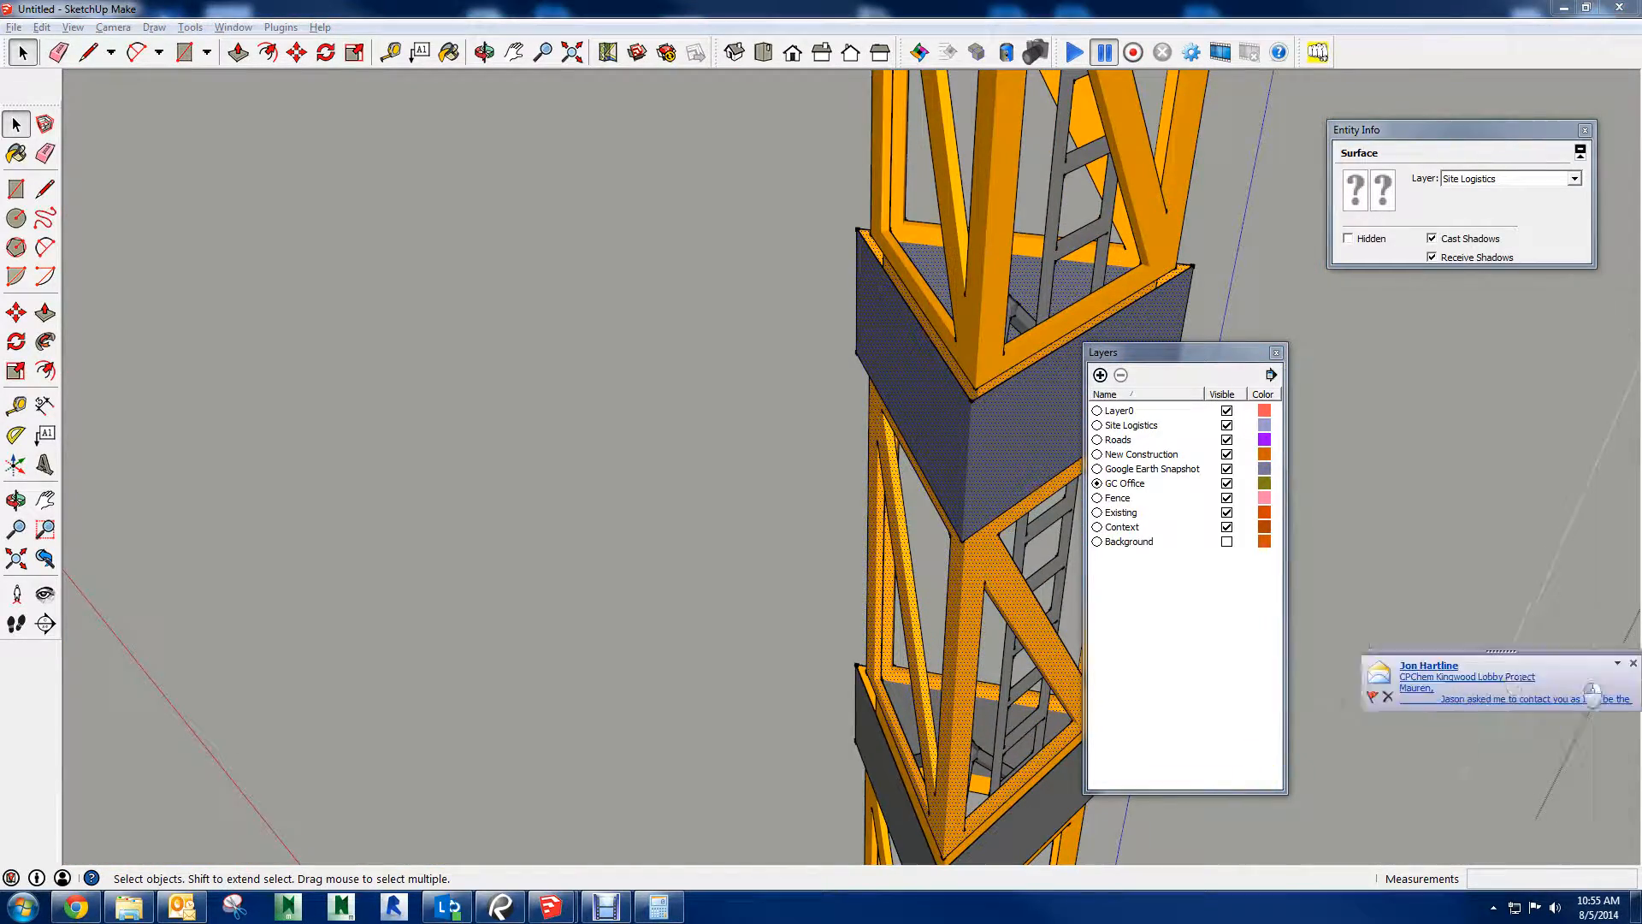
{"action": "scroll", "coordinate": [561, 556], "scroll_direction": "down", "scroll_amount": 3}
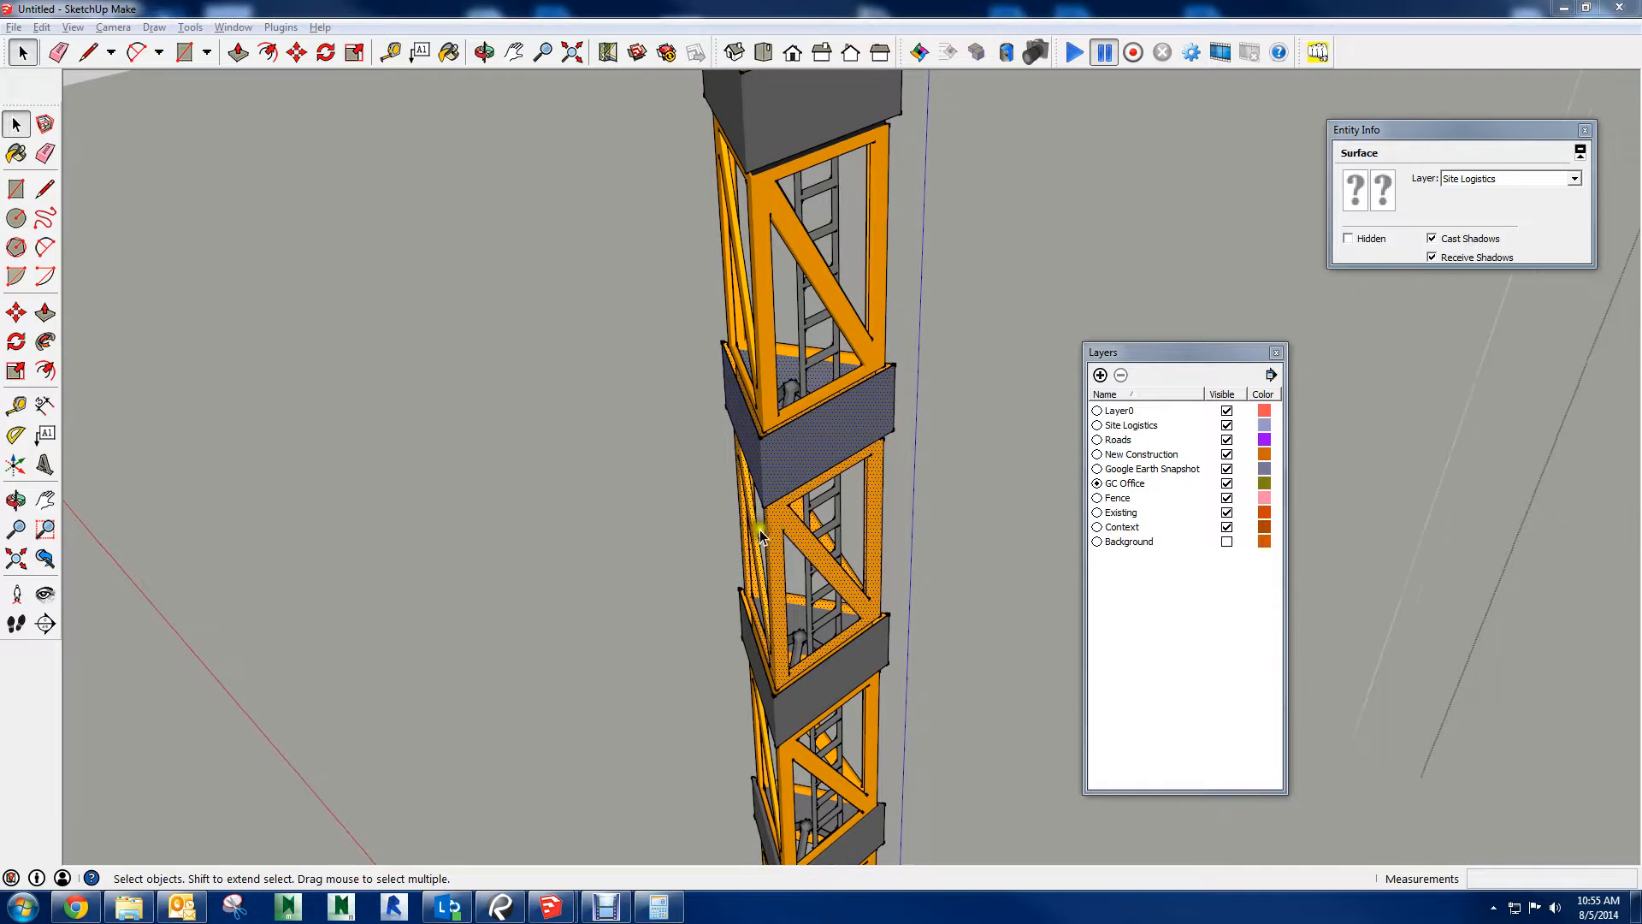
{"action": "left_click", "coordinate": [807, 541]}
{"action": "left_click", "coordinate": [825, 457]}
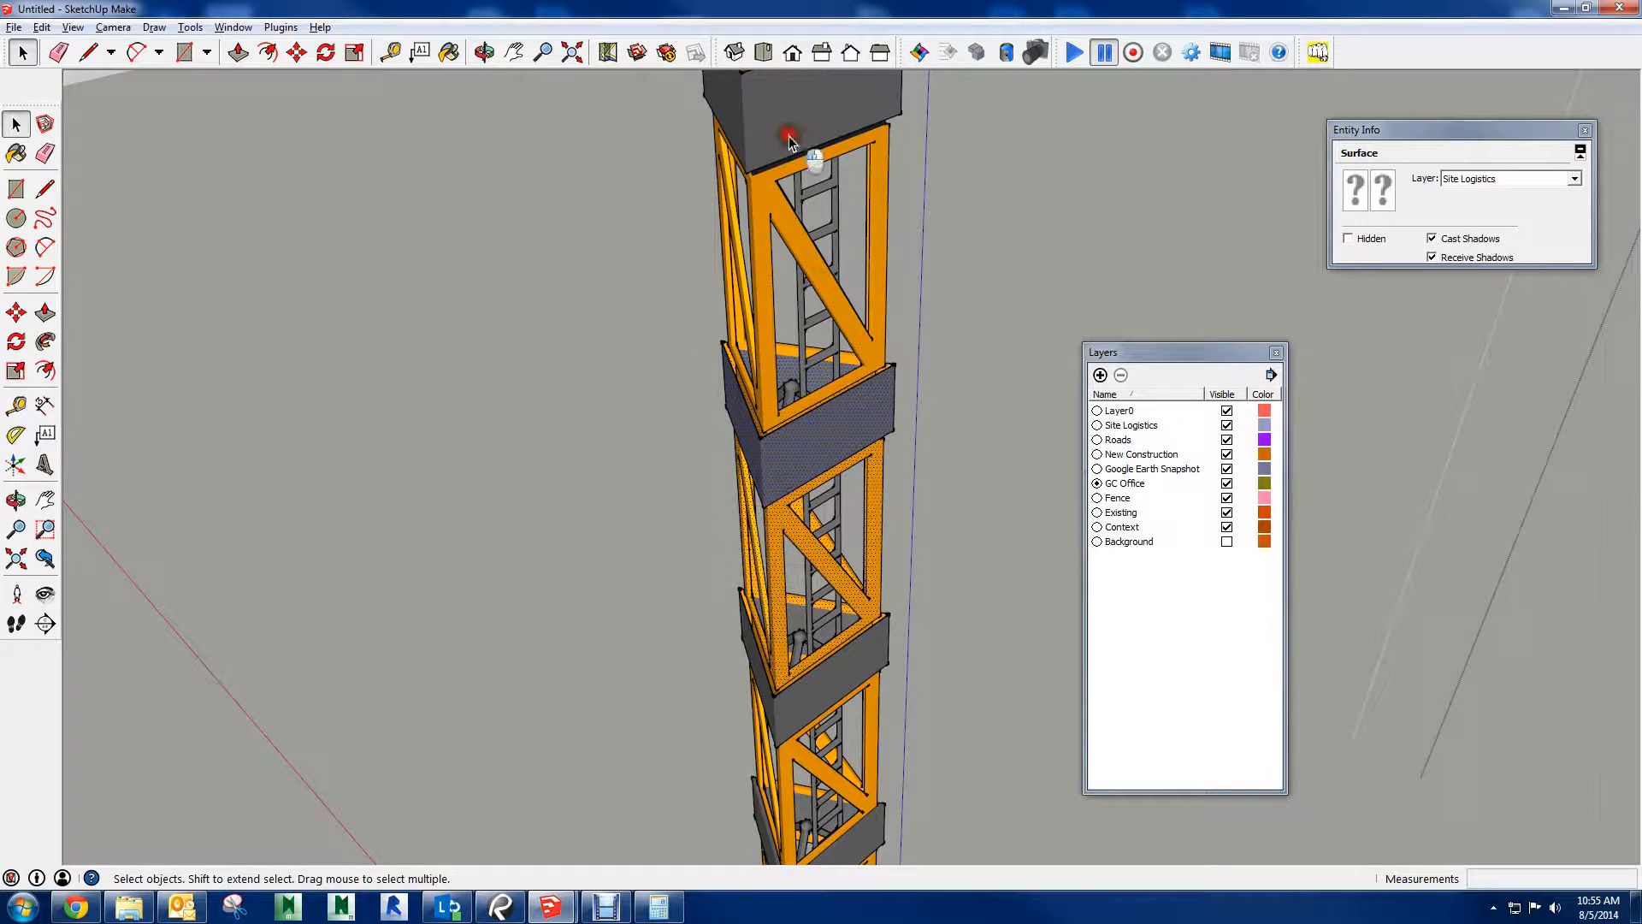
{"action": "scroll", "coordinate": [850, 248], "scroll_direction": "down", "scroll_amount": 5}
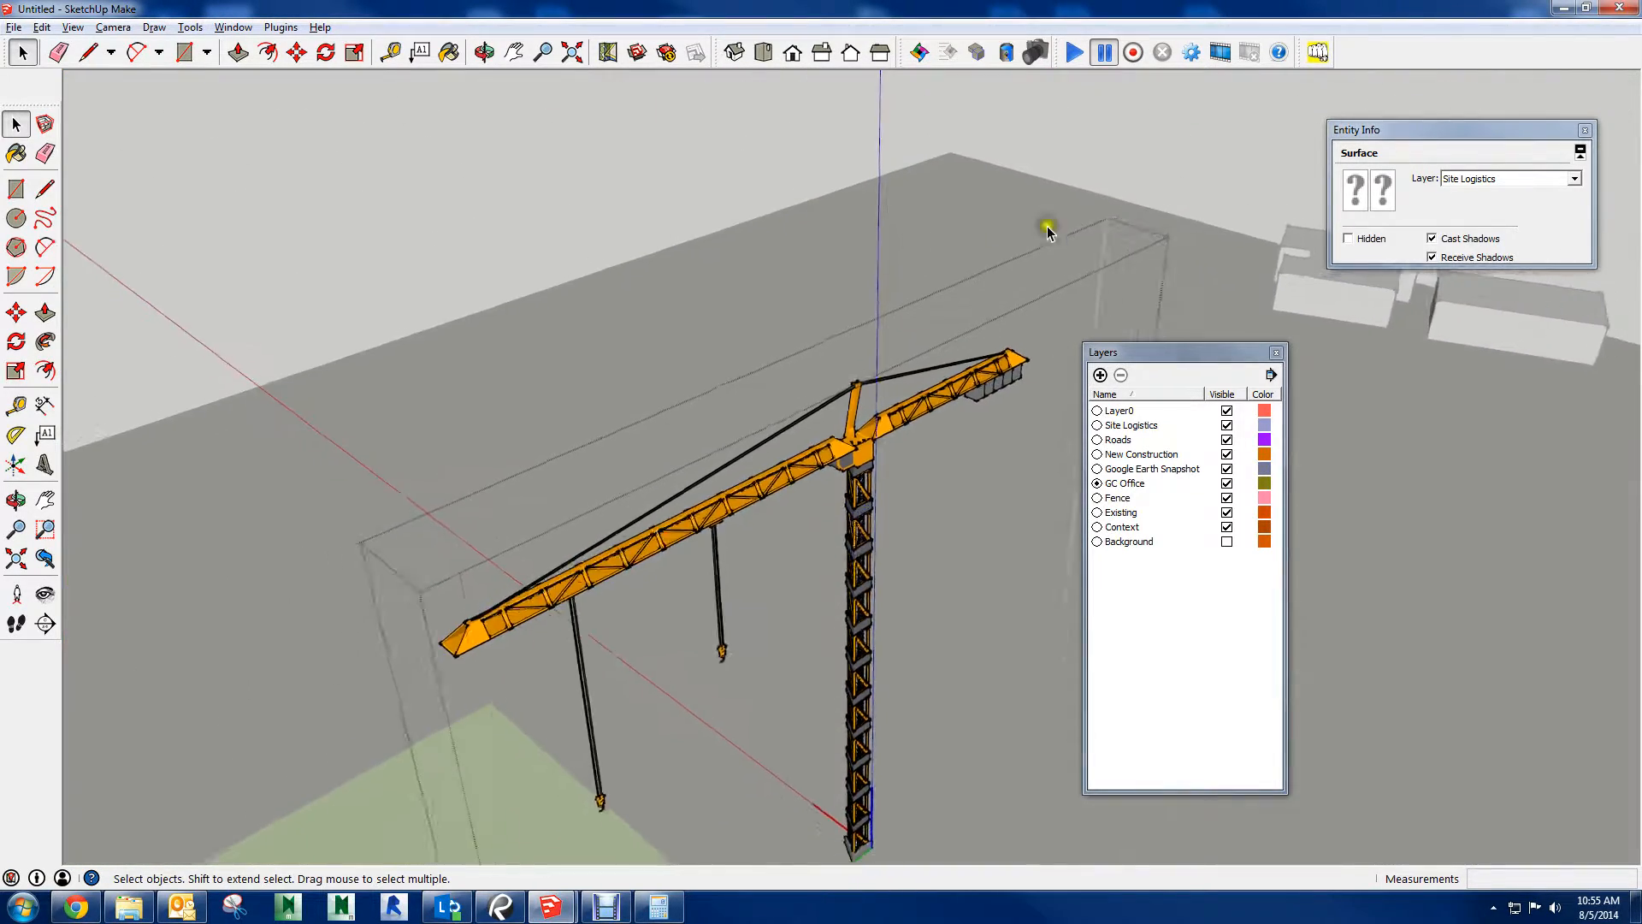
Select all geometry inside the crane to check its layer, then close the component and check the crane's own layer
{"action": "scroll", "coordinate": [1048, 231], "scroll_direction": "down", "scroll_amount": 3}
{"action": "left_click_drag", "start_coordinate": [1100, 130], "coordinate": [459, 725]}
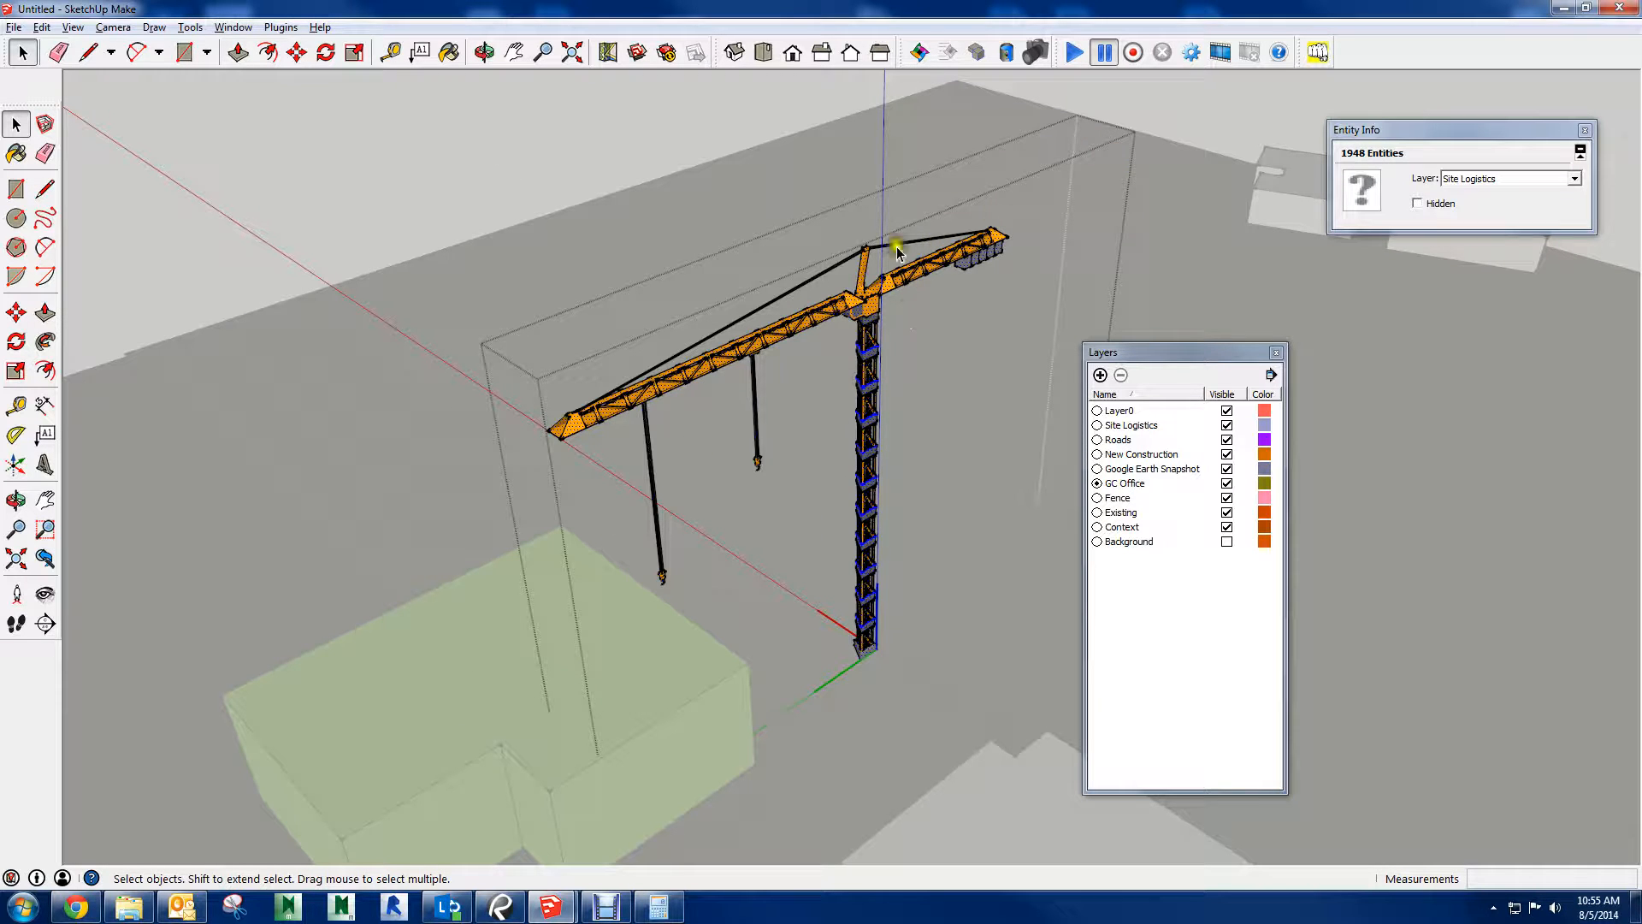
{"action": "left_click_drag", "start_coordinate": [1151, 109], "coordinate": [462, 633]}
{"action": "left_click", "coordinate": [481, 190]}
{"action": "left_click", "coordinate": [891, 310]}
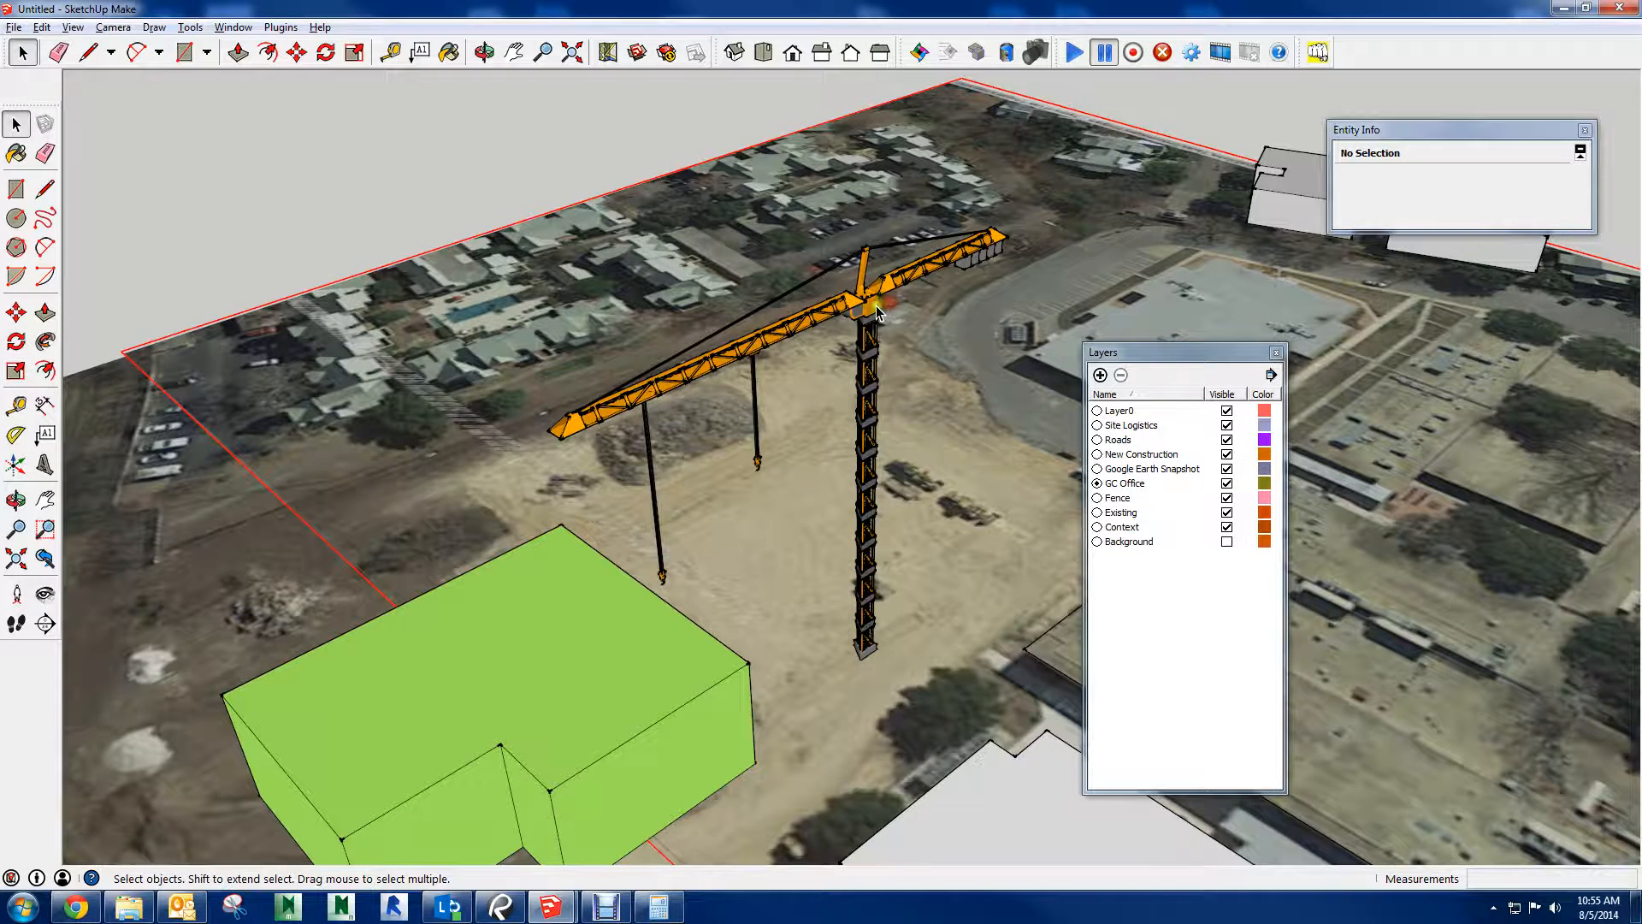
{"action": "left_click", "coordinate": [874, 308]}
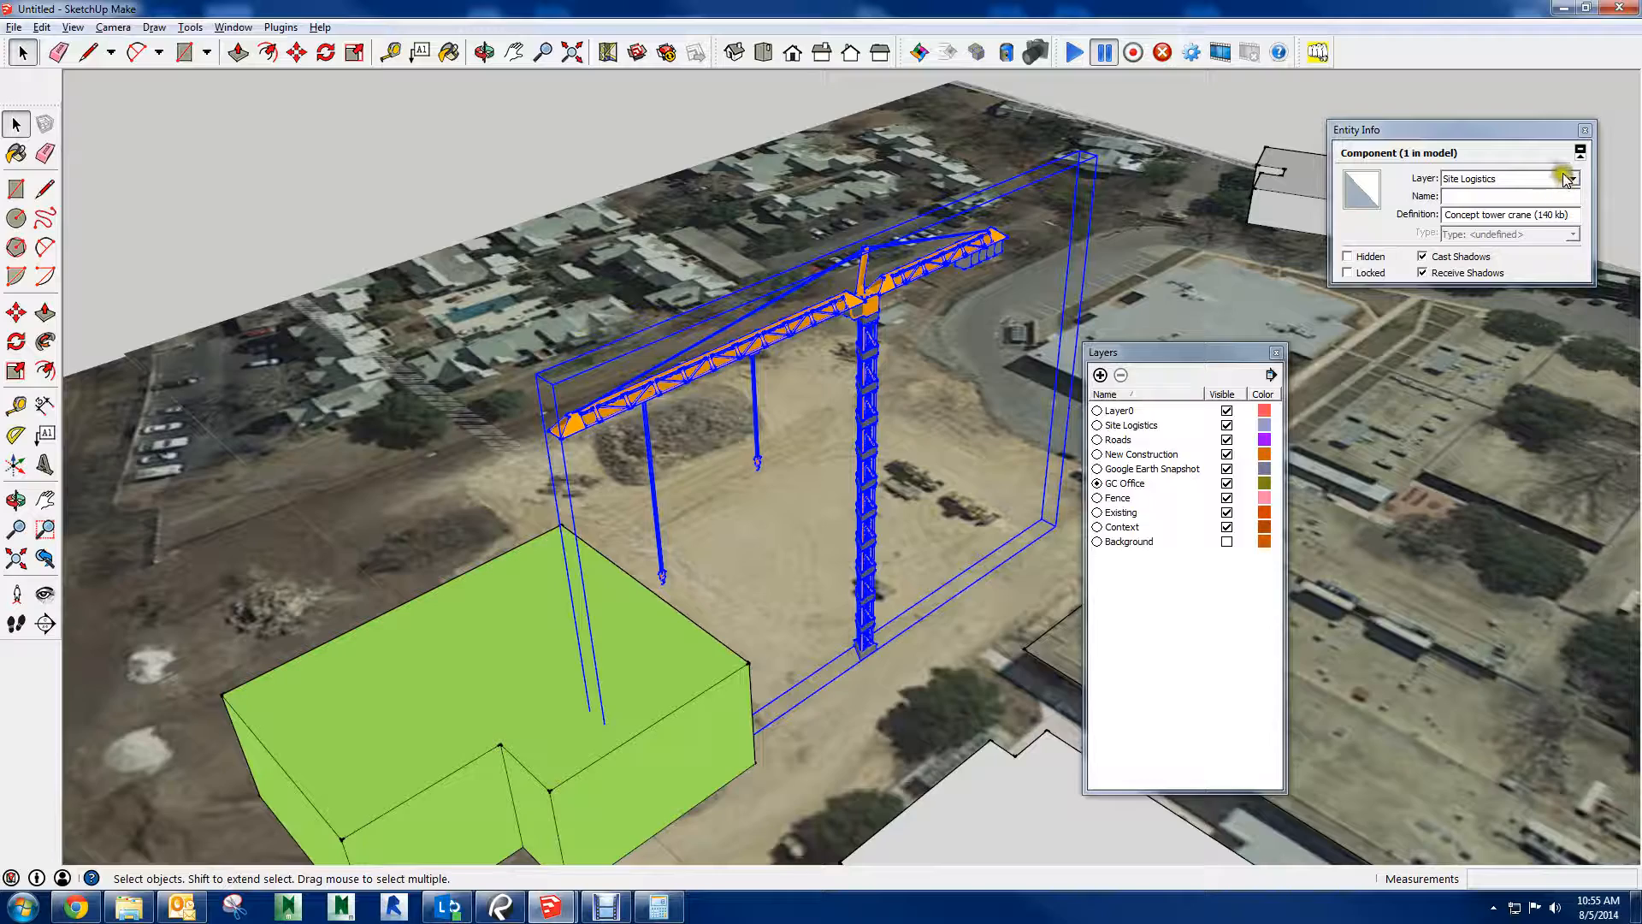
{"action": "left_click", "coordinate": [392, 181]}
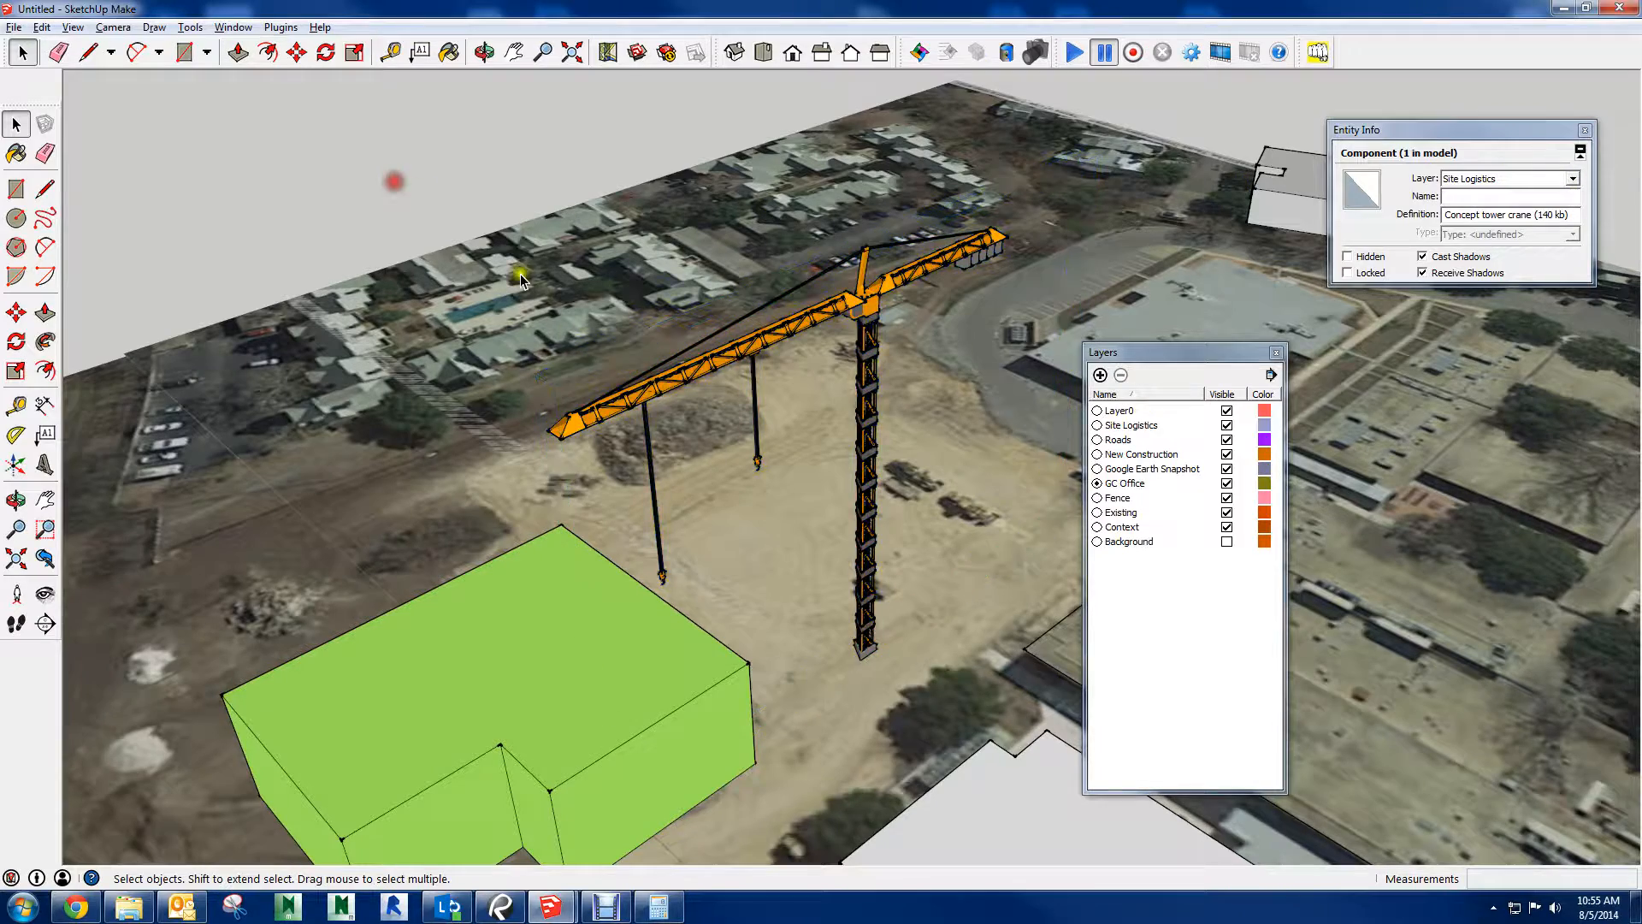
Hide the Site Logistics layer and show it again to test the crane's visibility
{"action": "scroll", "coordinate": [807, 427], "scroll_direction": "down", "scroll_amount": 3}
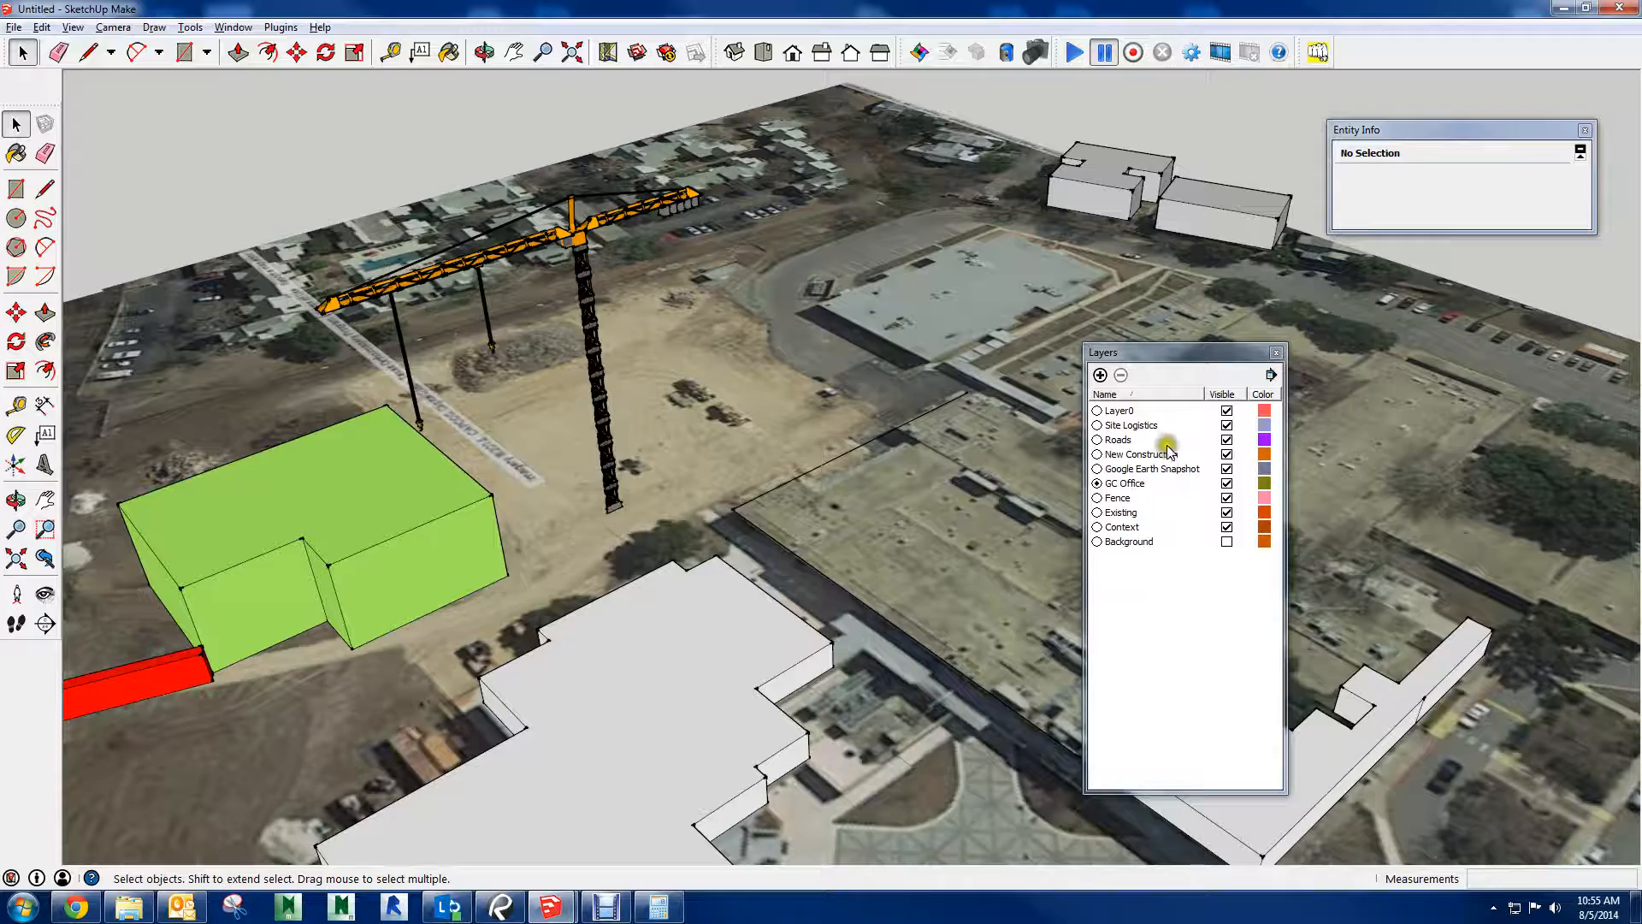
{"action": "left_click", "coordinate": [1226, 425]}
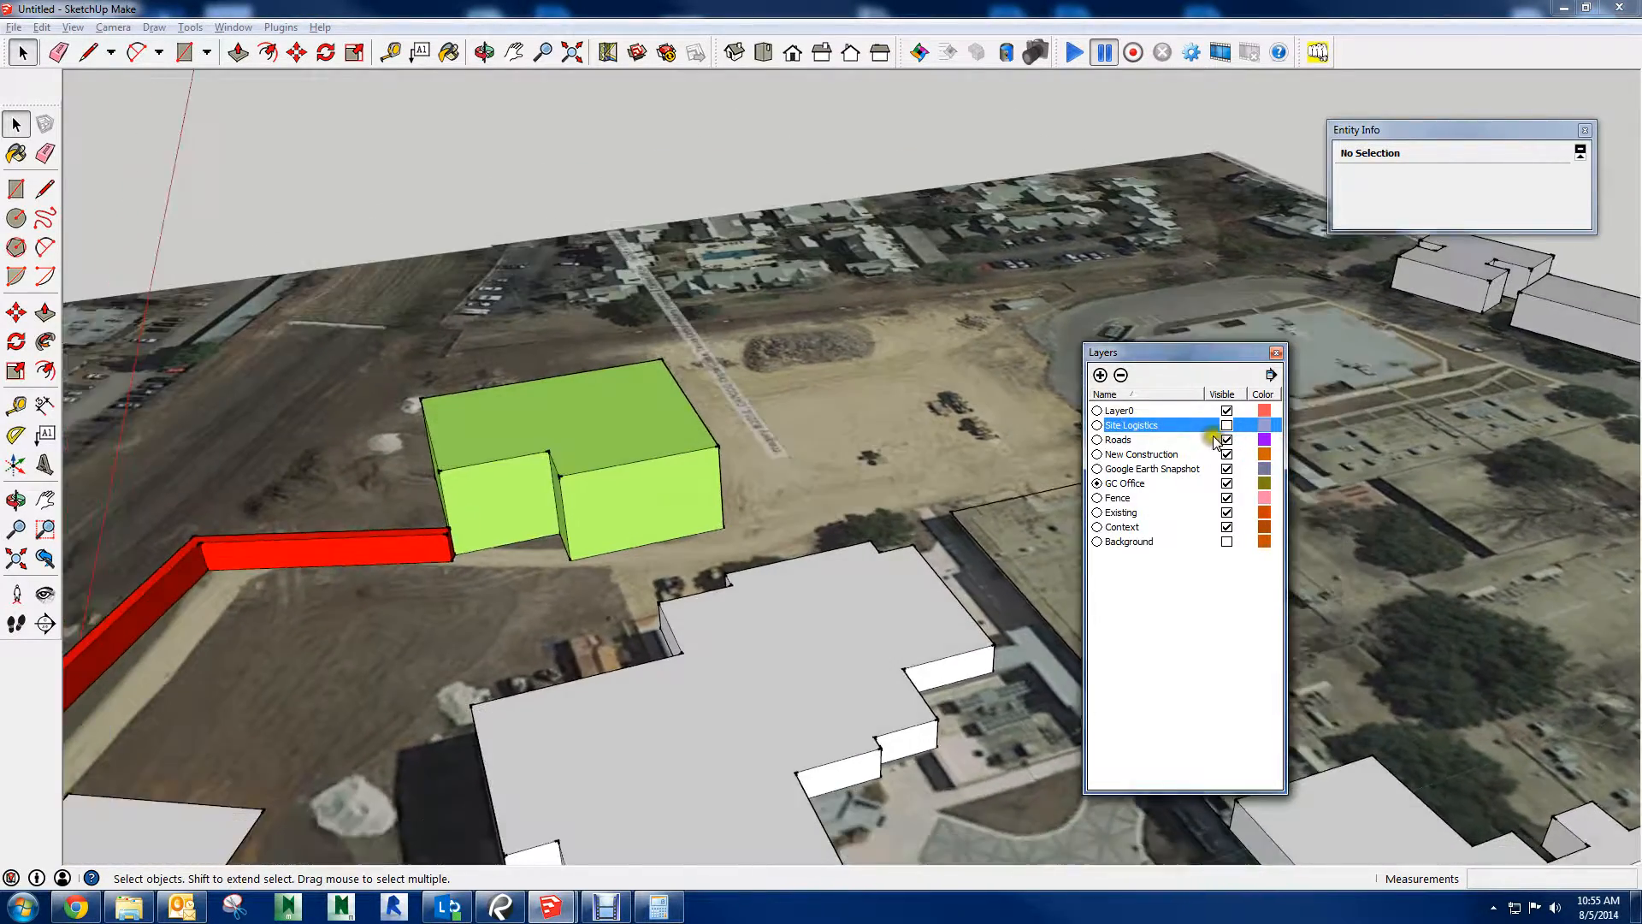
{"action": "left_click", "coordinate": [1228, 423]}
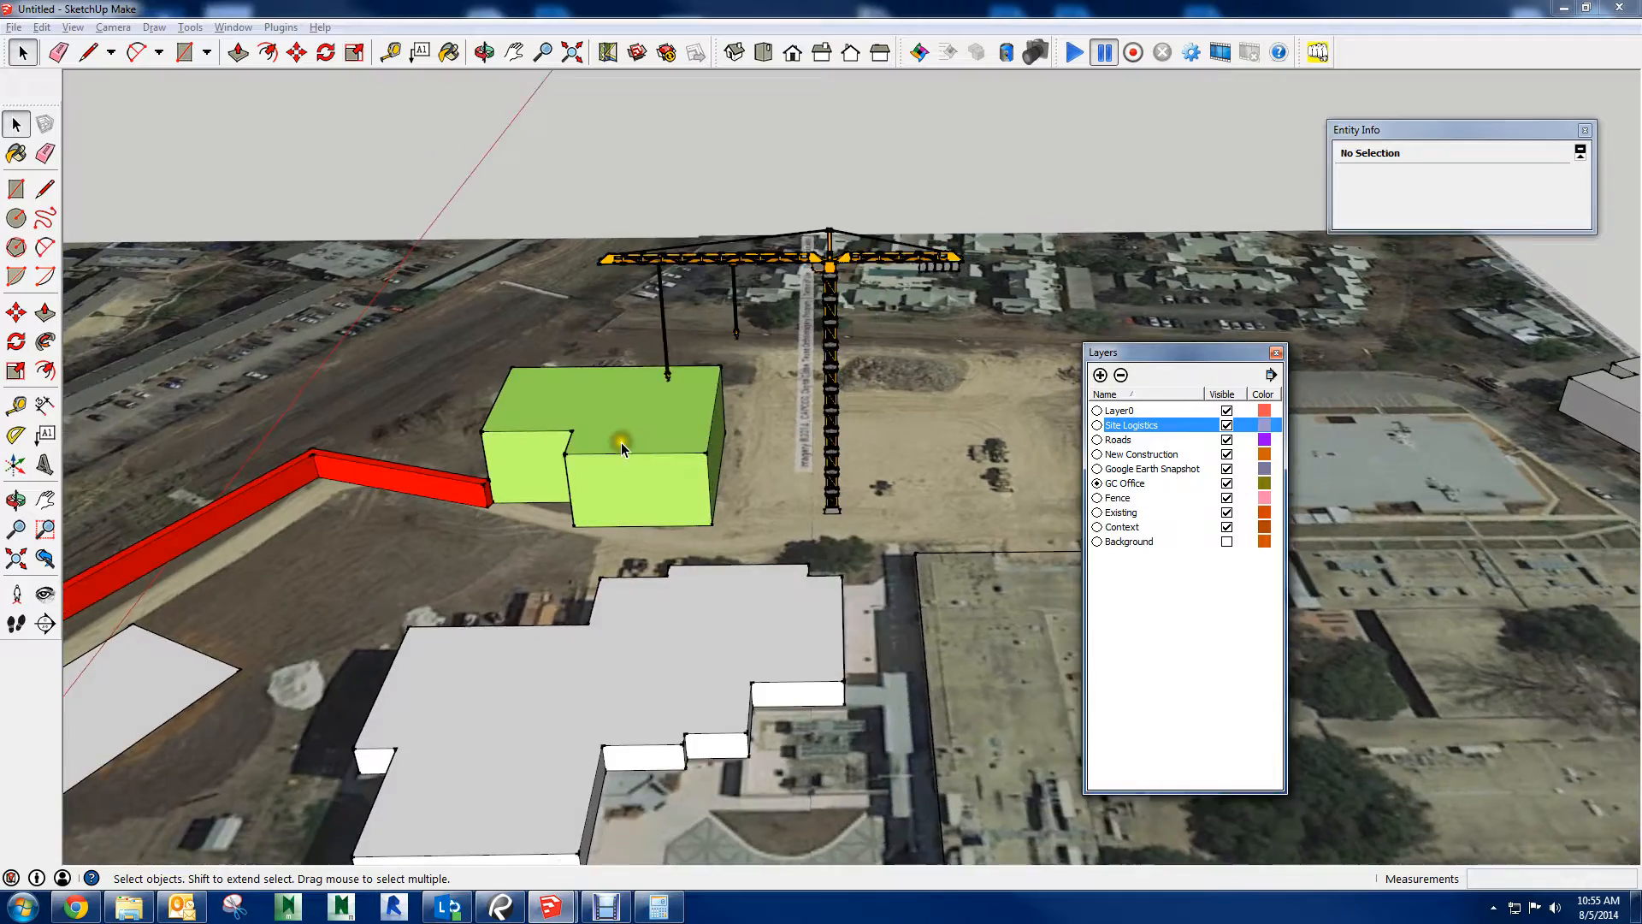
Paint the large white ground area beside the red wall orange with the Color_C01 material
{"action": "middle_click_drag", "start_coordinate": [620, 443], "coordinate": [522, 446]}
{"action": "mouse_move", "coordinate": [735, 476]}
{"action": "middle_mouse_down"}
{"action": "mouse_move", "coordinate": [524, 521]}
{"action": "mouse_move", "coordinate": [513, 445]}
{"action": "mouse_move", "coordinate": [659, 450]}
{"action": "middle_mouse_up"}
{"action": "scroll", "coordinate": [545, 440], "scroll_direction": "up", "scroll_amount": 3}
{"action": "scroll", "coordinate": [545, 440], "scroll_direction": "up", "scroll_amount": 4}
{"action": "scroll", "coordinate": [755, 349], "scroll_direction": "up", "scroll_amount": 3}
{"action": "middle_click_drag", "start_coordinate": [756, 346], "coordinate": [578, 496]}
{"action": "key", "text": "b"}
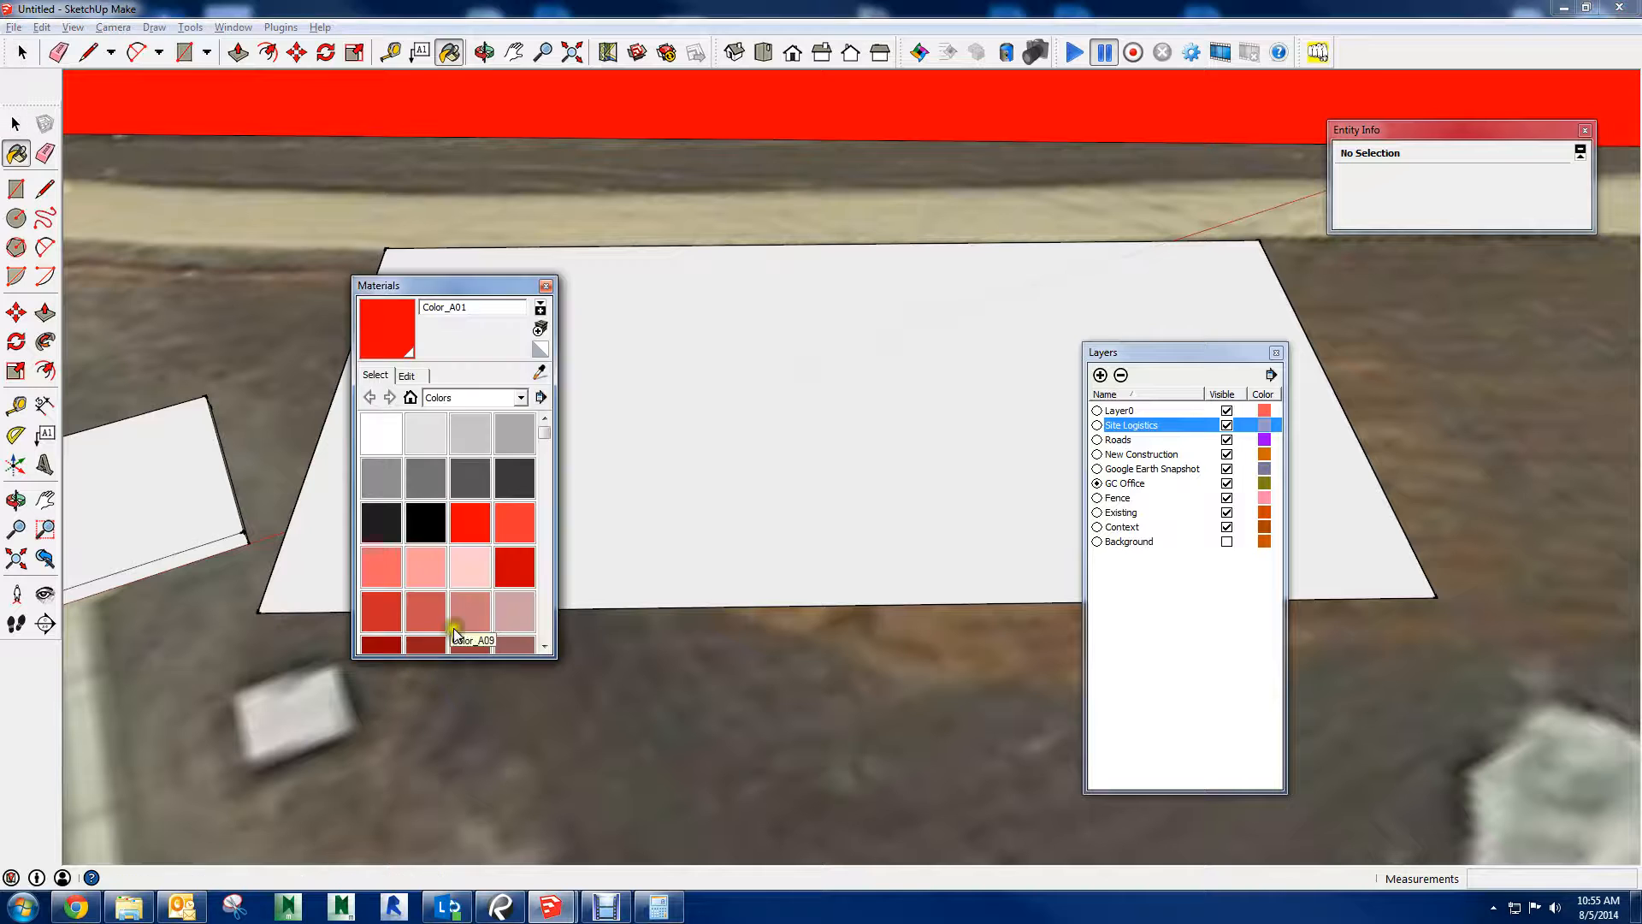
{"action": "left_click_drag", "start_coordinate": [542, 440], "coordinate": [553, 462]}
{"action": "left_click", "coordinate": [380, 554]}
{"action": "left_click", "coordinate": [757, 442]}
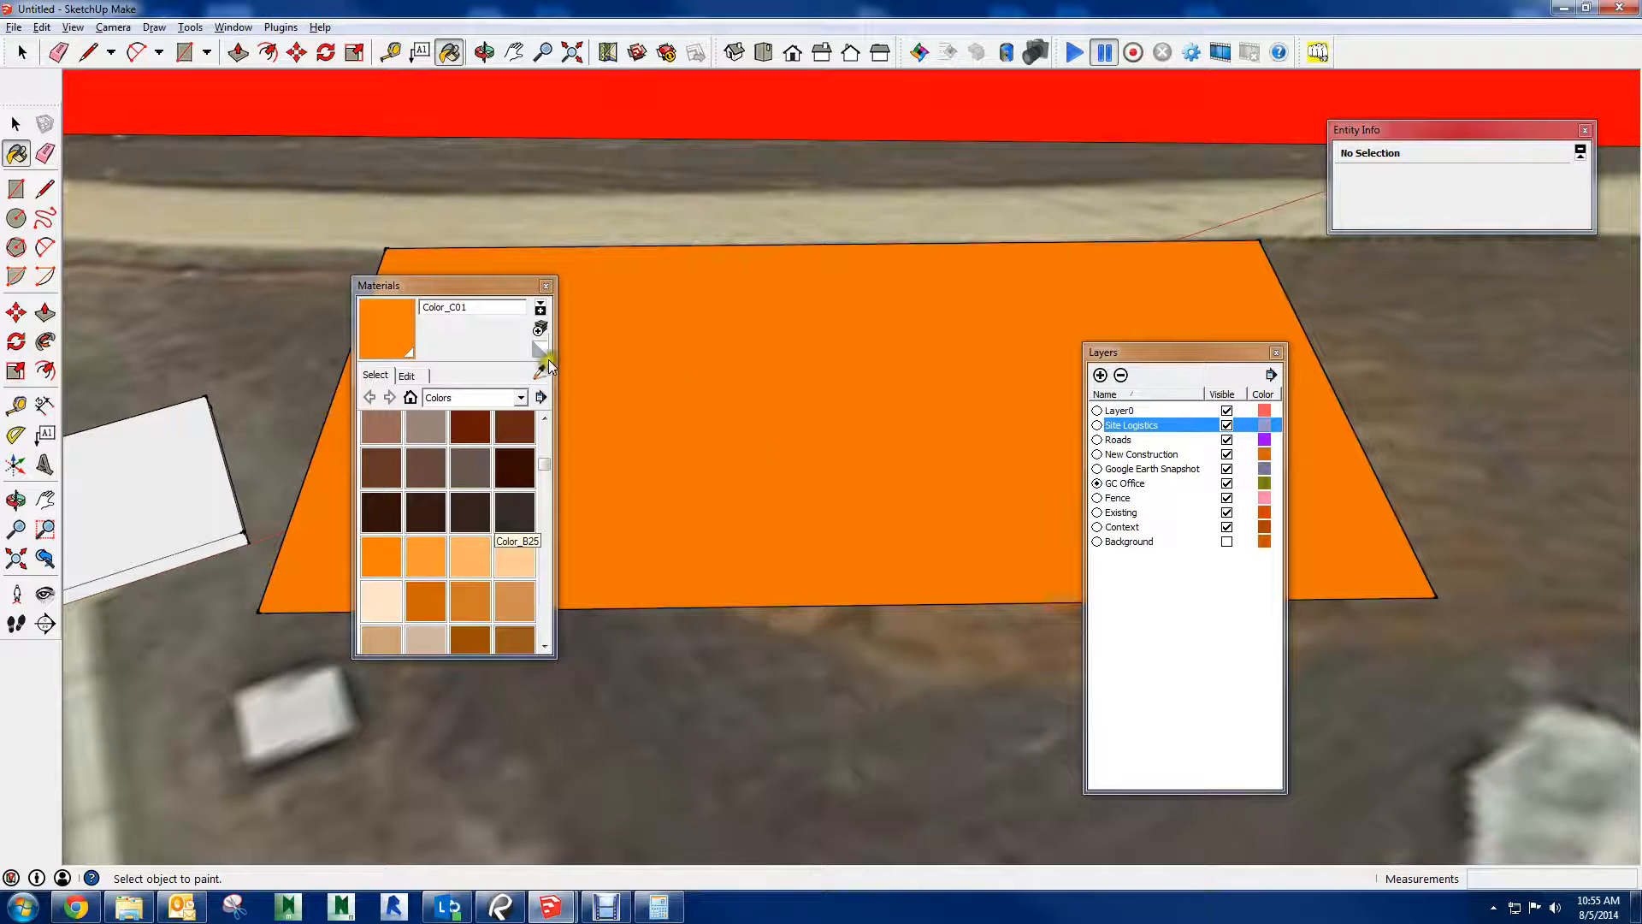
{"action": "left_click", "coordinate": [545, 287]}
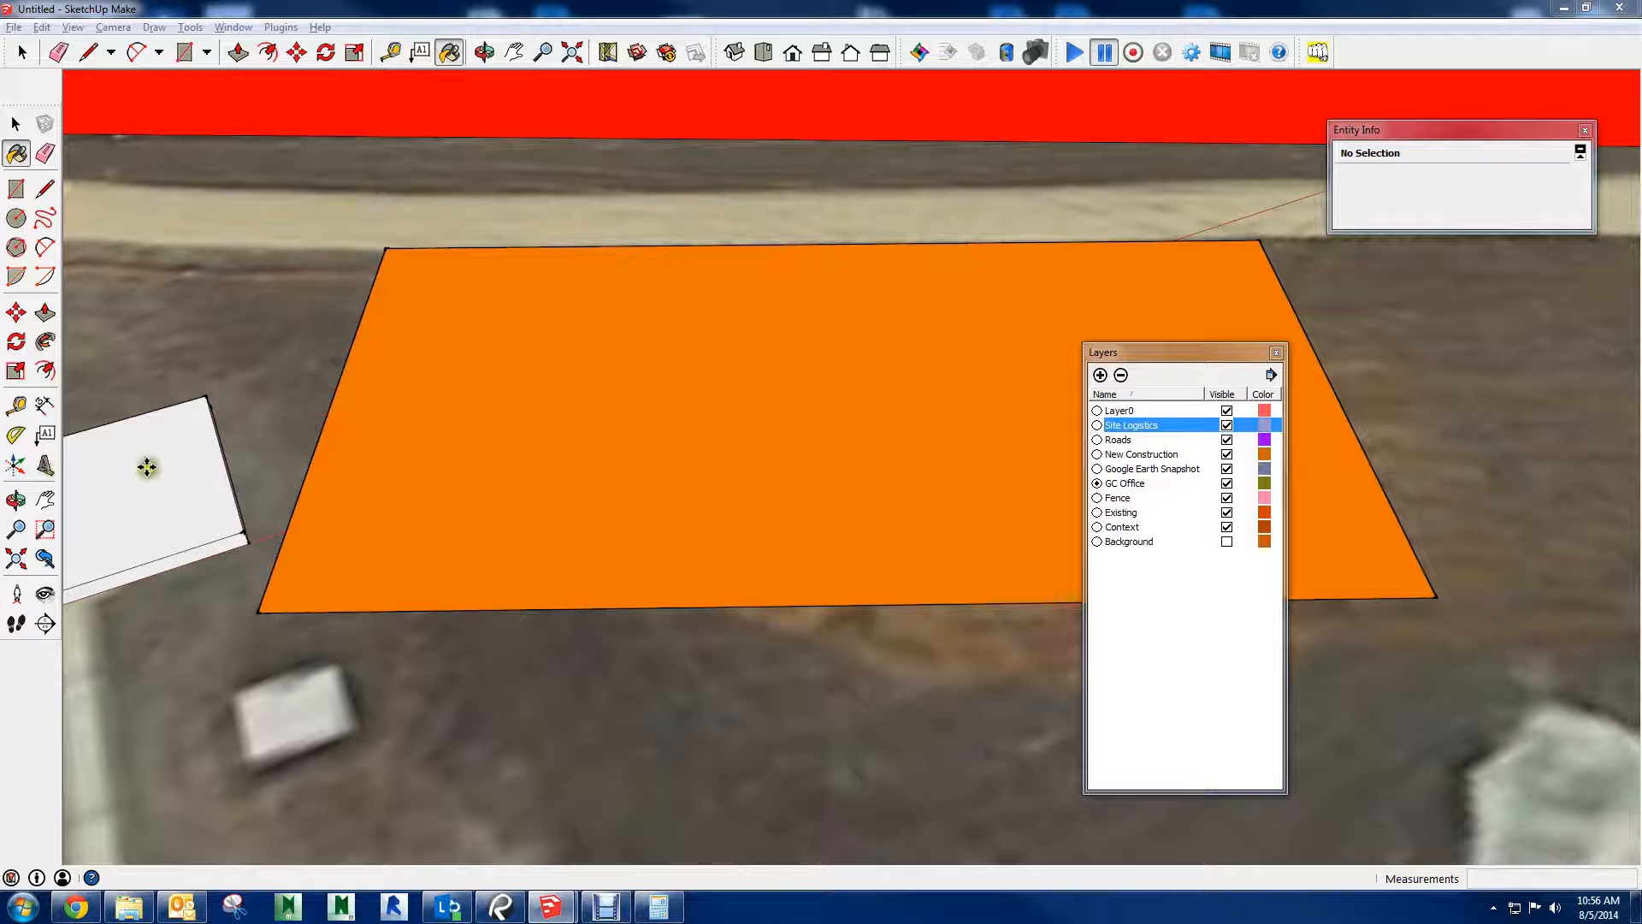
Create extruded 3D text reading GC PARKING and place it flat on the orange ground area
{"action": "left_click", "coordinate": [530, 380]}
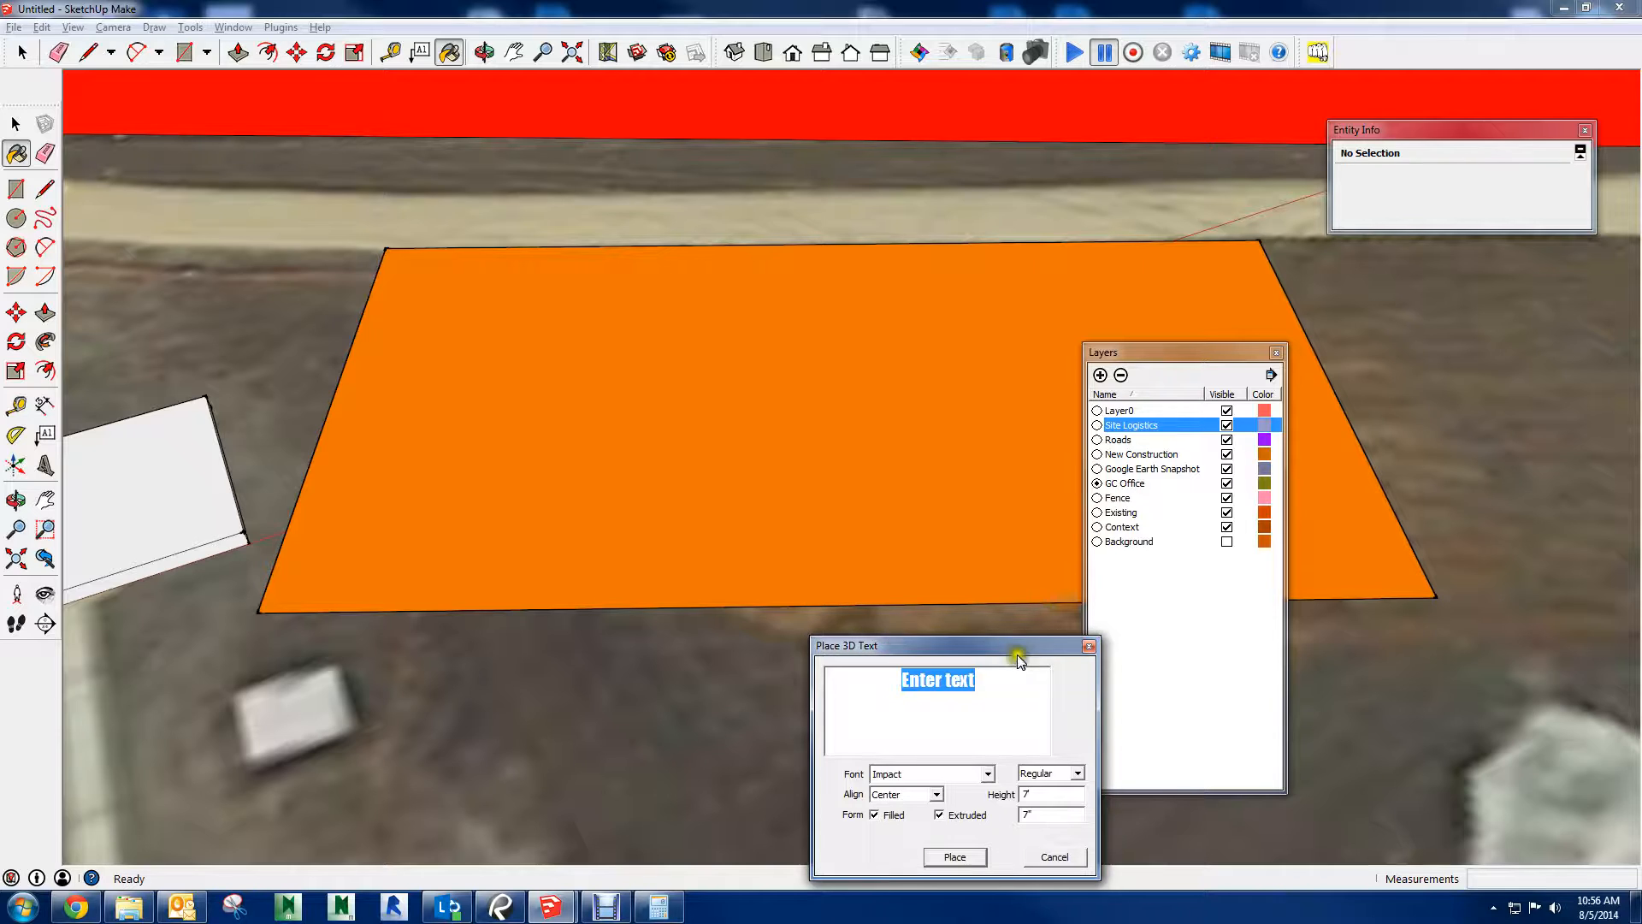
{"action": "left_click_drag", "start_coordinate": [1017, 646], "coordinate": [470, 326]}
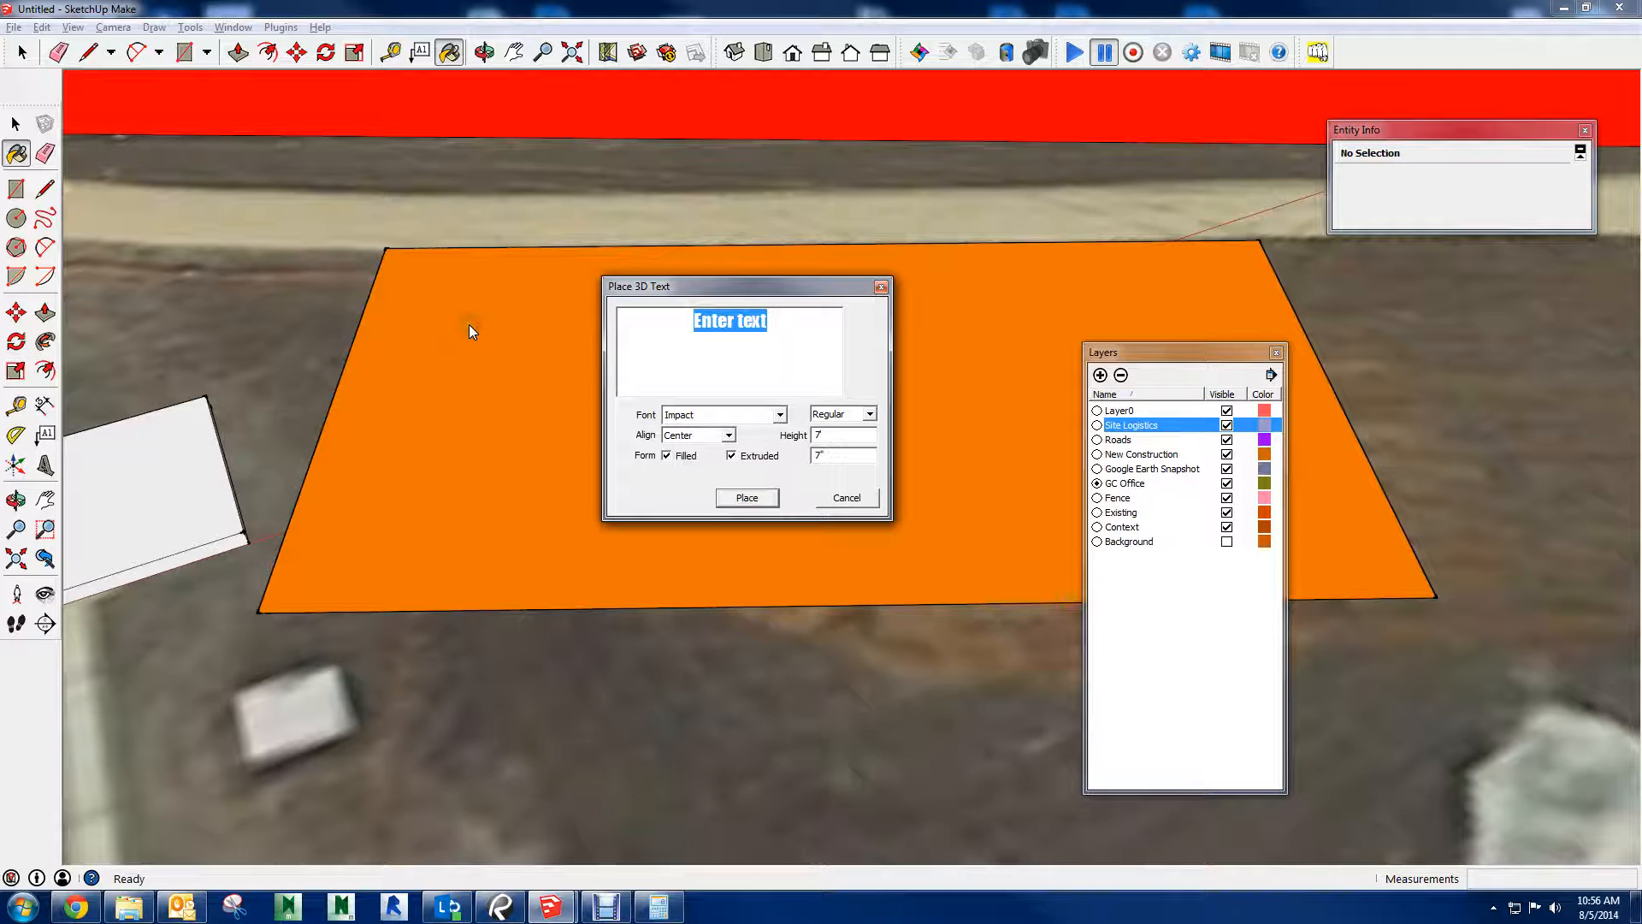
{"action": "type", "text": "GC"}
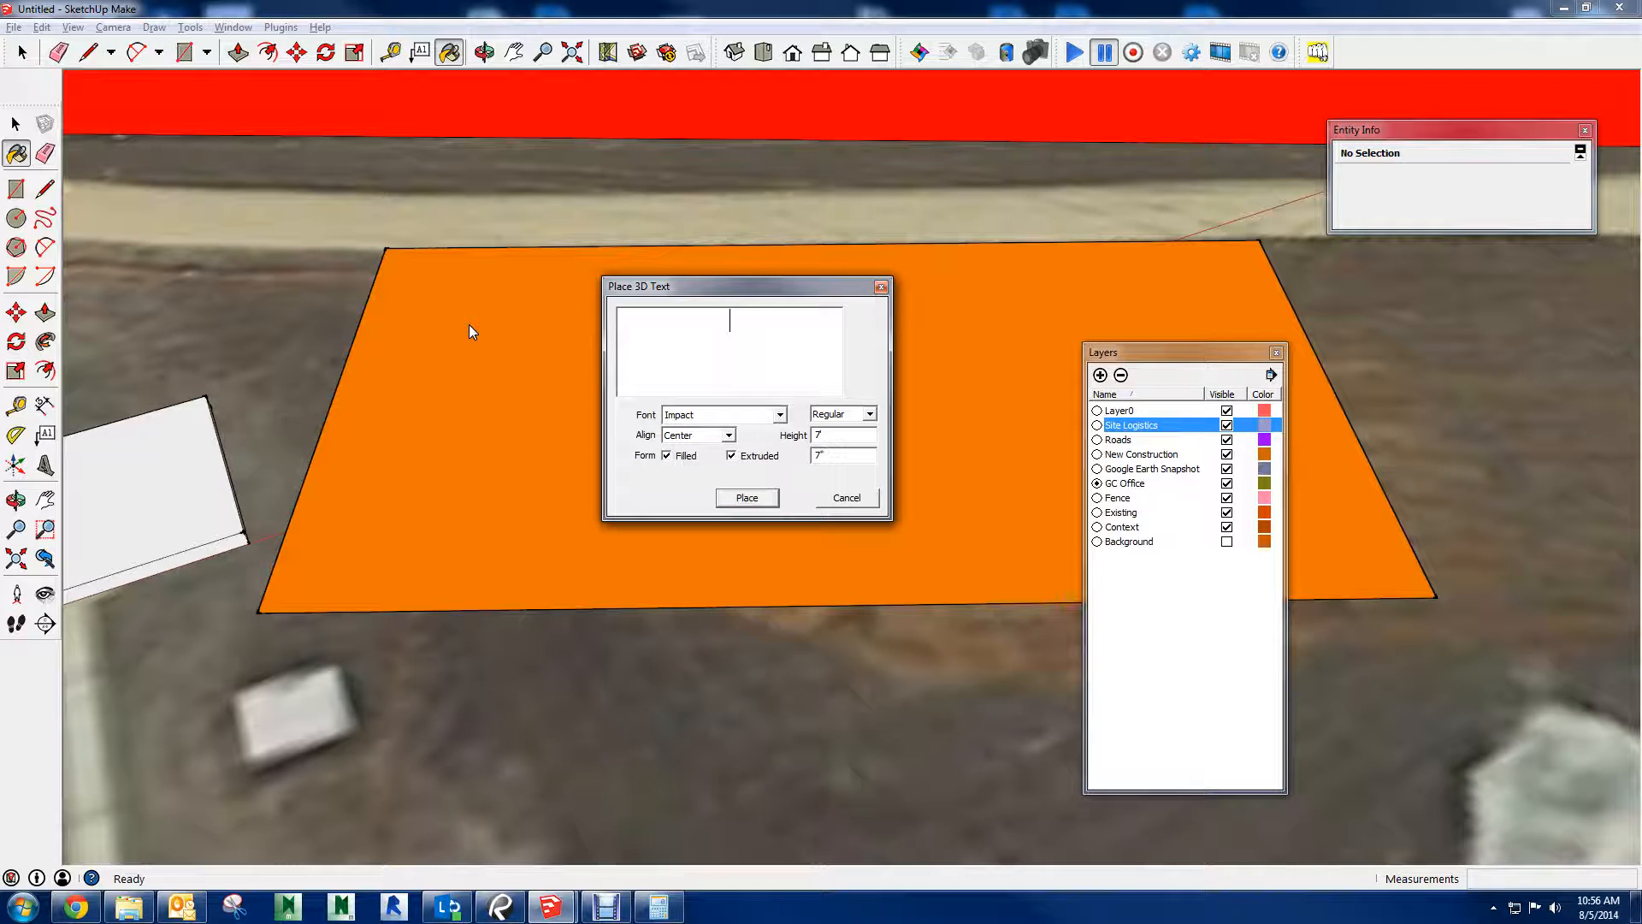
{"action": "type", "text": " PARKING"}
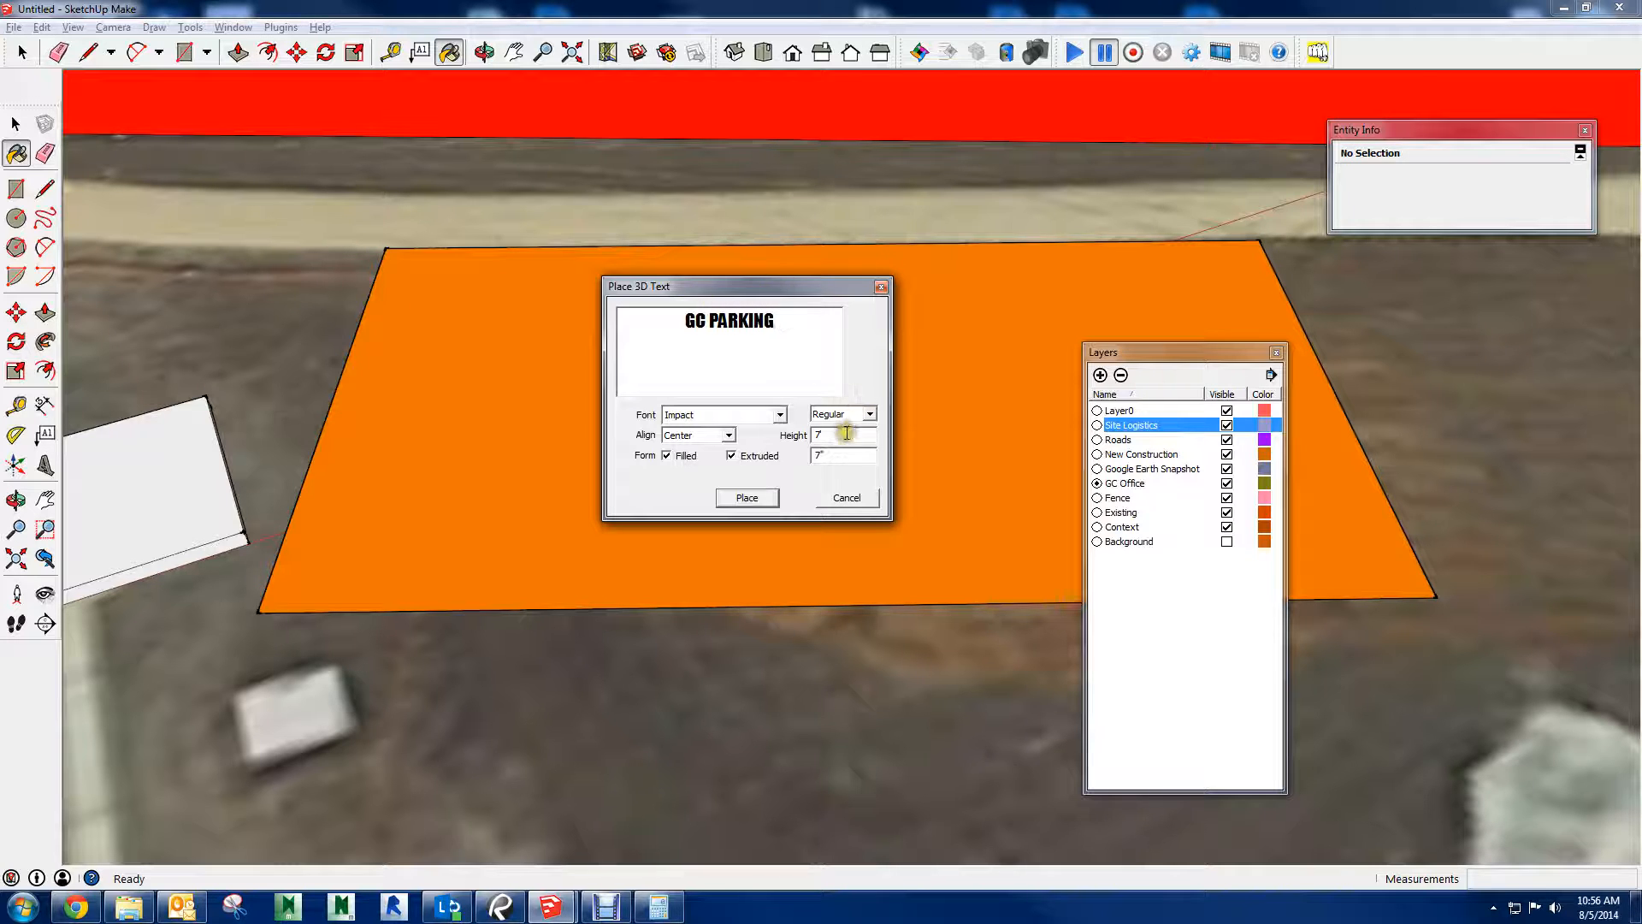
{"action": "left_click_drag", "start_coordinate": [846, 433], "coordinate": [801, 443]}
{"action": "left_click_drag", "start_coordinate": [837, 469], "coordinate": [768, 466]}
{"action": "left_click", "coordinate": [728, 493]}
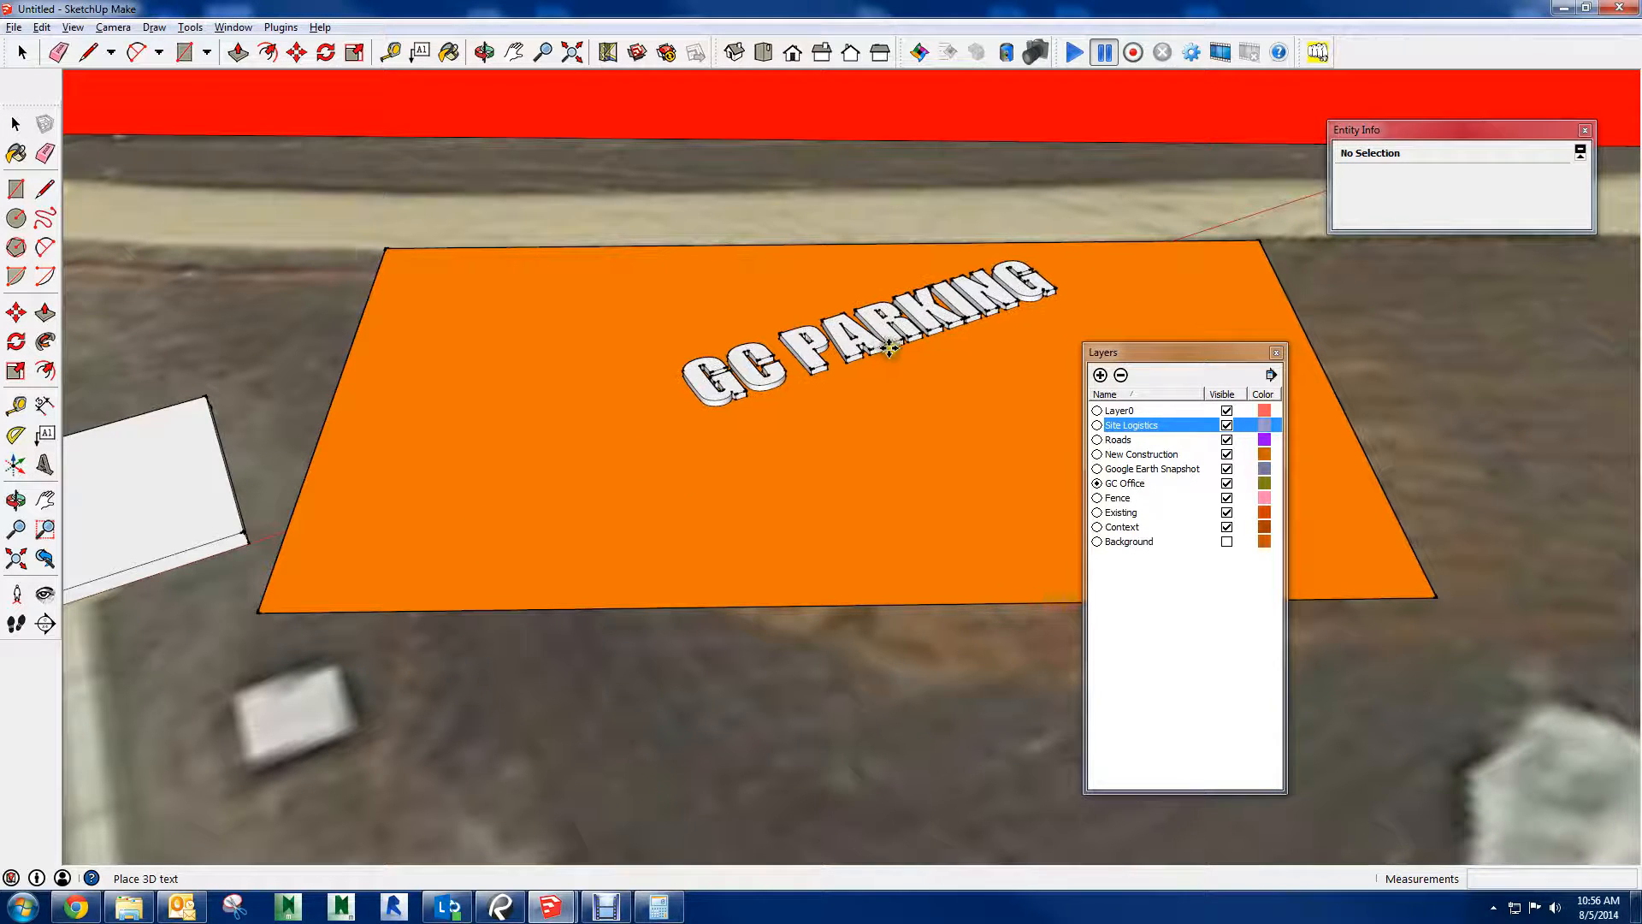
{"action": "left_click", "coordinate": [868, 359]}
Examine the placed GC PARKING text up close from several angles
{"action": "middle_click_drag", "start_coordinate": [872, 392], "coordinate": [1125, 660]}
{"action": "scroll", "coordinate": [1104, 626], "scroll_direction": "up", "scroll_amount": 1}
{"action": "scroll", "coordinate": [794, 344], "scroll_direction": "up", "scroll_amount": 1}
{"action": "scroll", "coordinate": [960, 486], "scroll_direction": "up", "scroll_amount": 3}
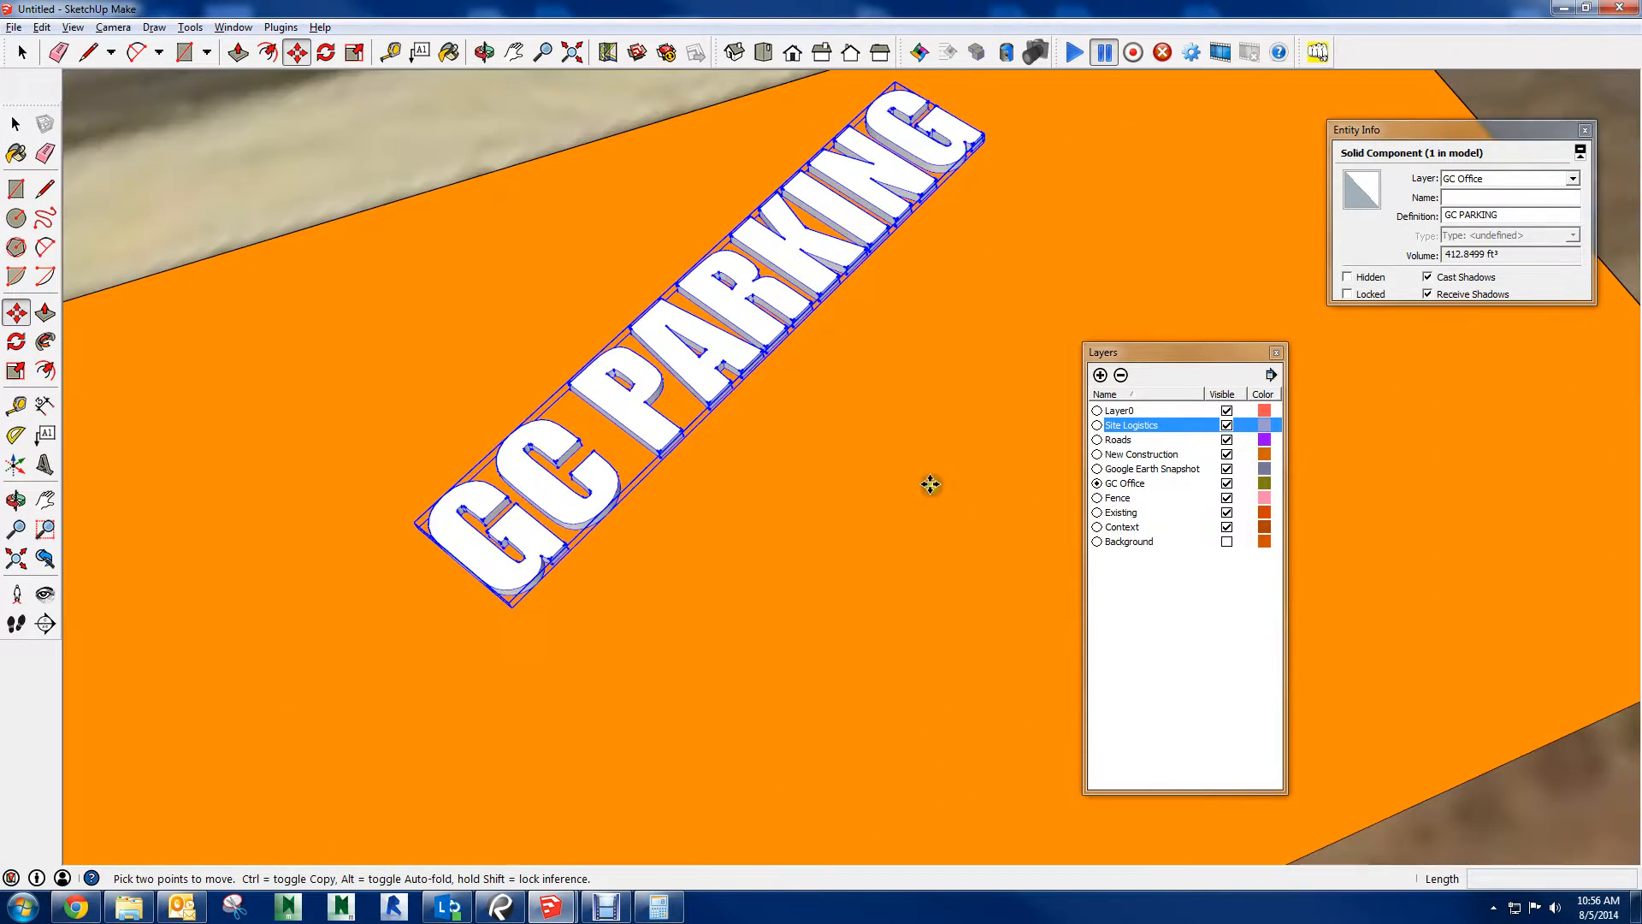
{"action": "scroll", "coordinate": [931, 484], "scroll_direction": "up", "scroll_amount": 2}
{"action": "key", "text": "space"}
{"action": "scroll", "coordinate": [886, 416], "scroll_direction": "down", "scroll_amount": 1}
{"action": "middle_click_drag", "start_coordinate": [891, 420], "coordinate": [992, 351]}
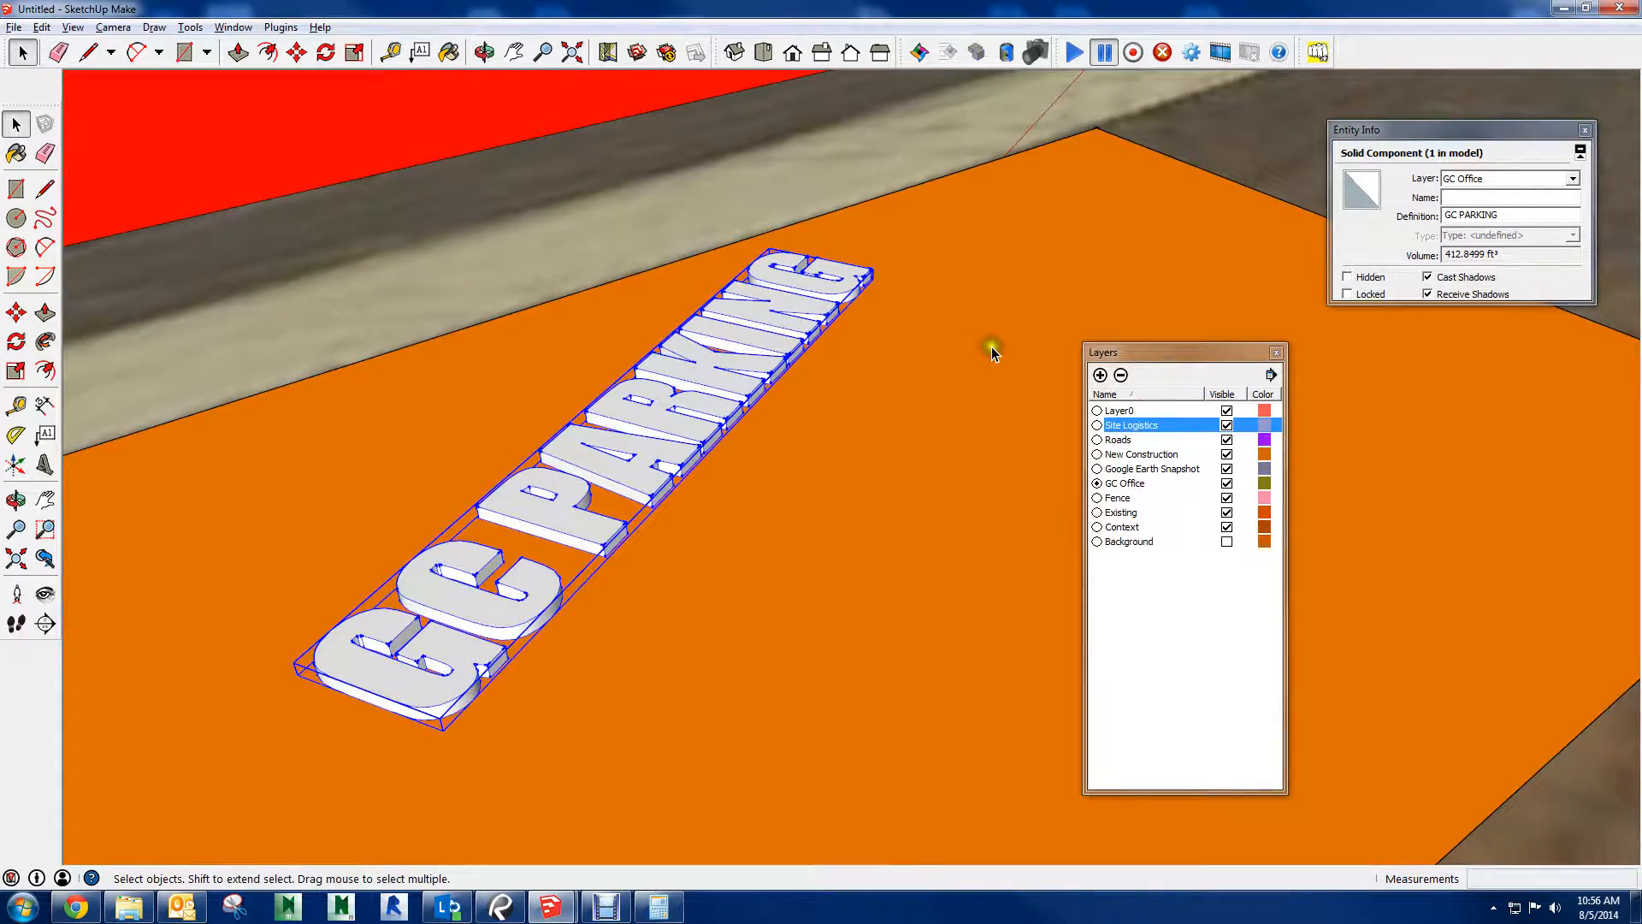
{"action": "left_click", "coordinate": [622, 333]}
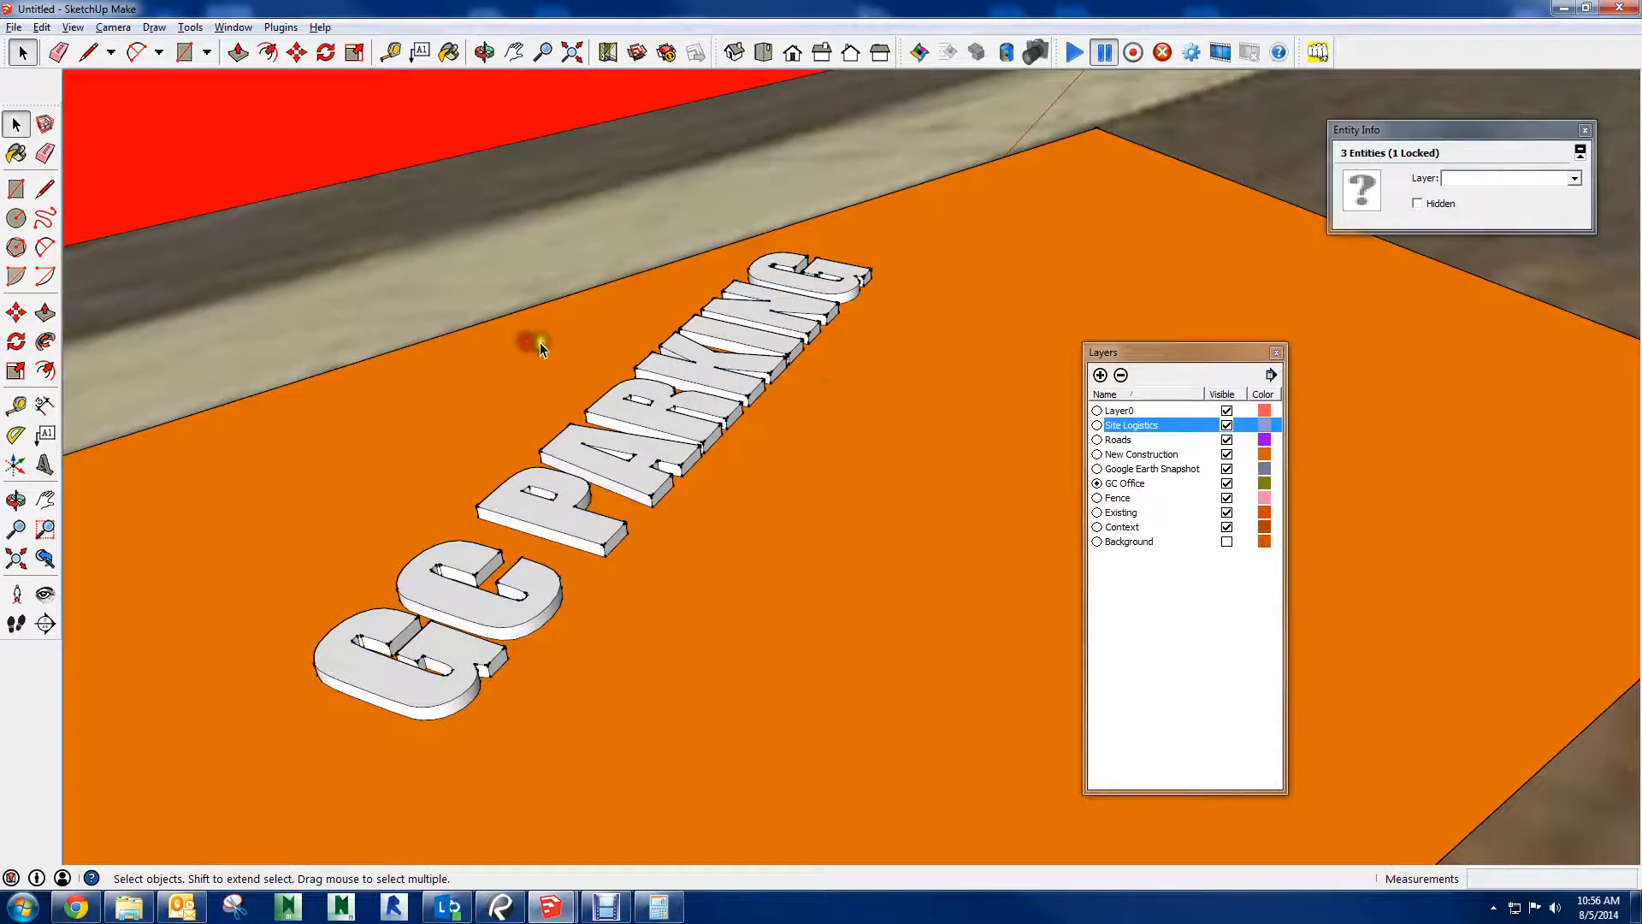
{"action": "middle_click_drag", "start_coordinate": [800, 368], "coordinate": [880, 376]}
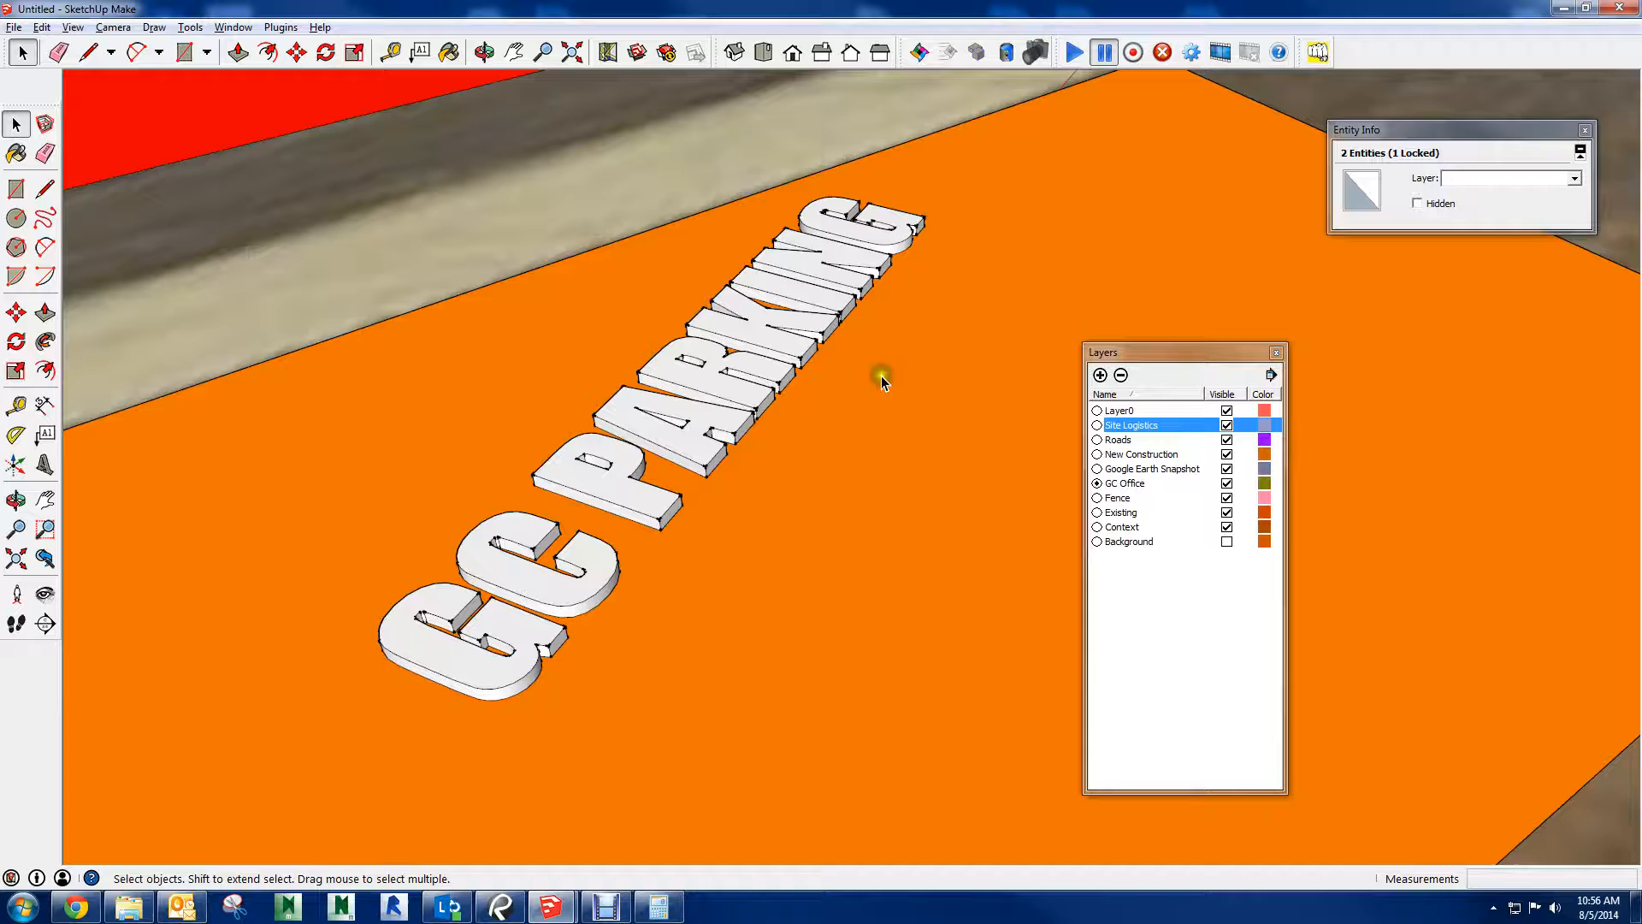
{"action": "left_click", "coordinate": [296, 53]}
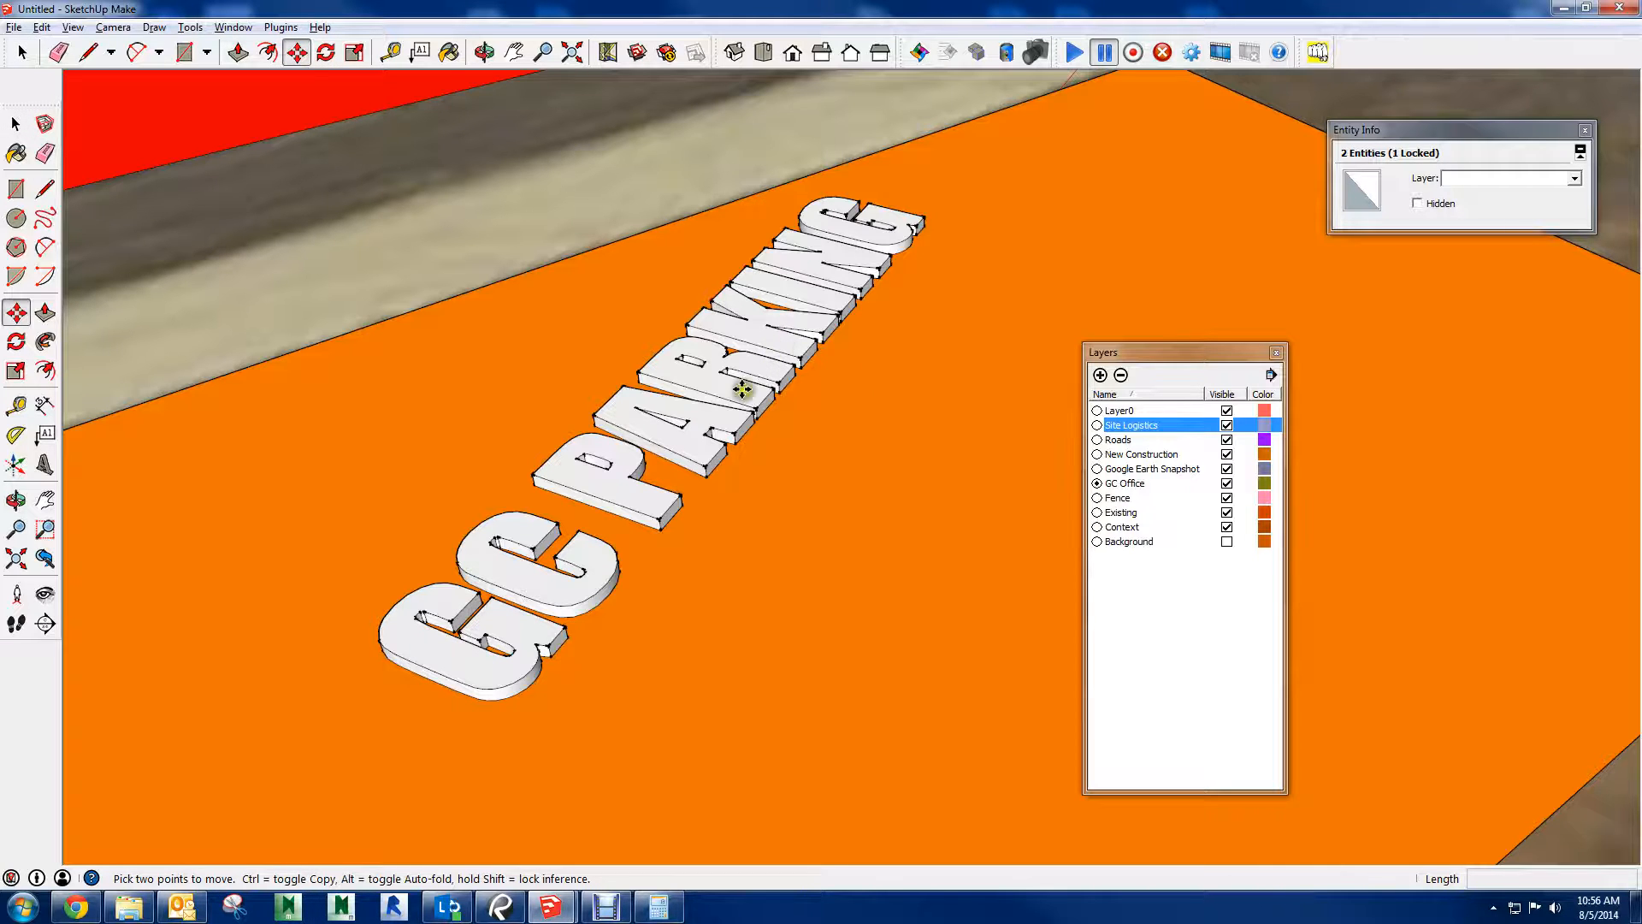
{"action": "key", "text": "space"}
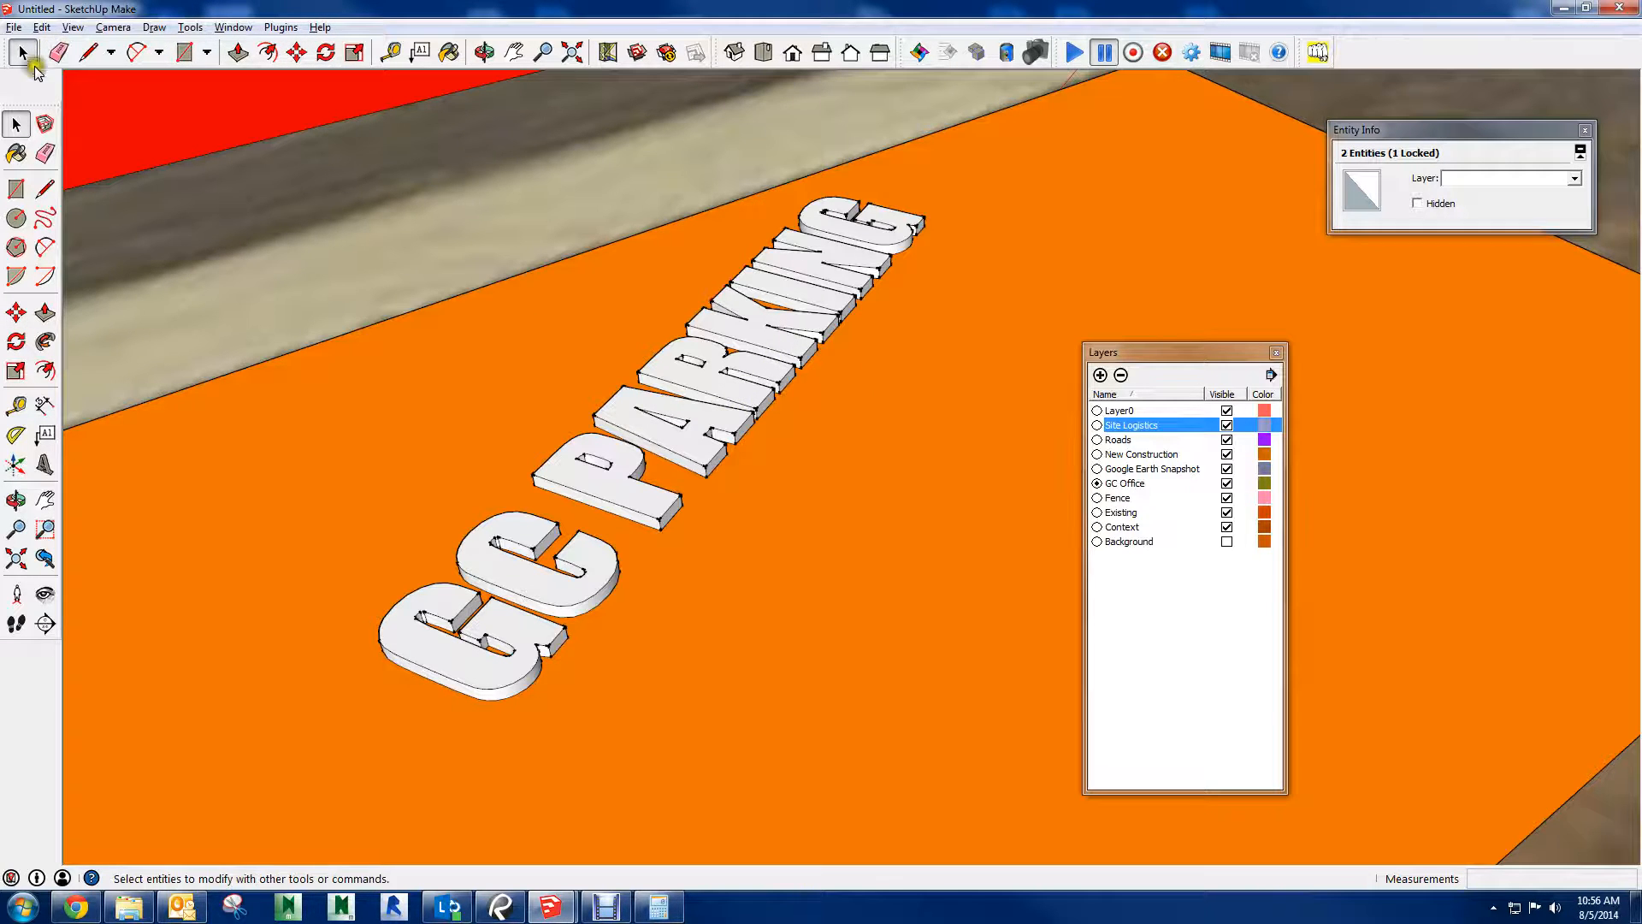
{"action": "left_click", "coordinate": [753, 369]}
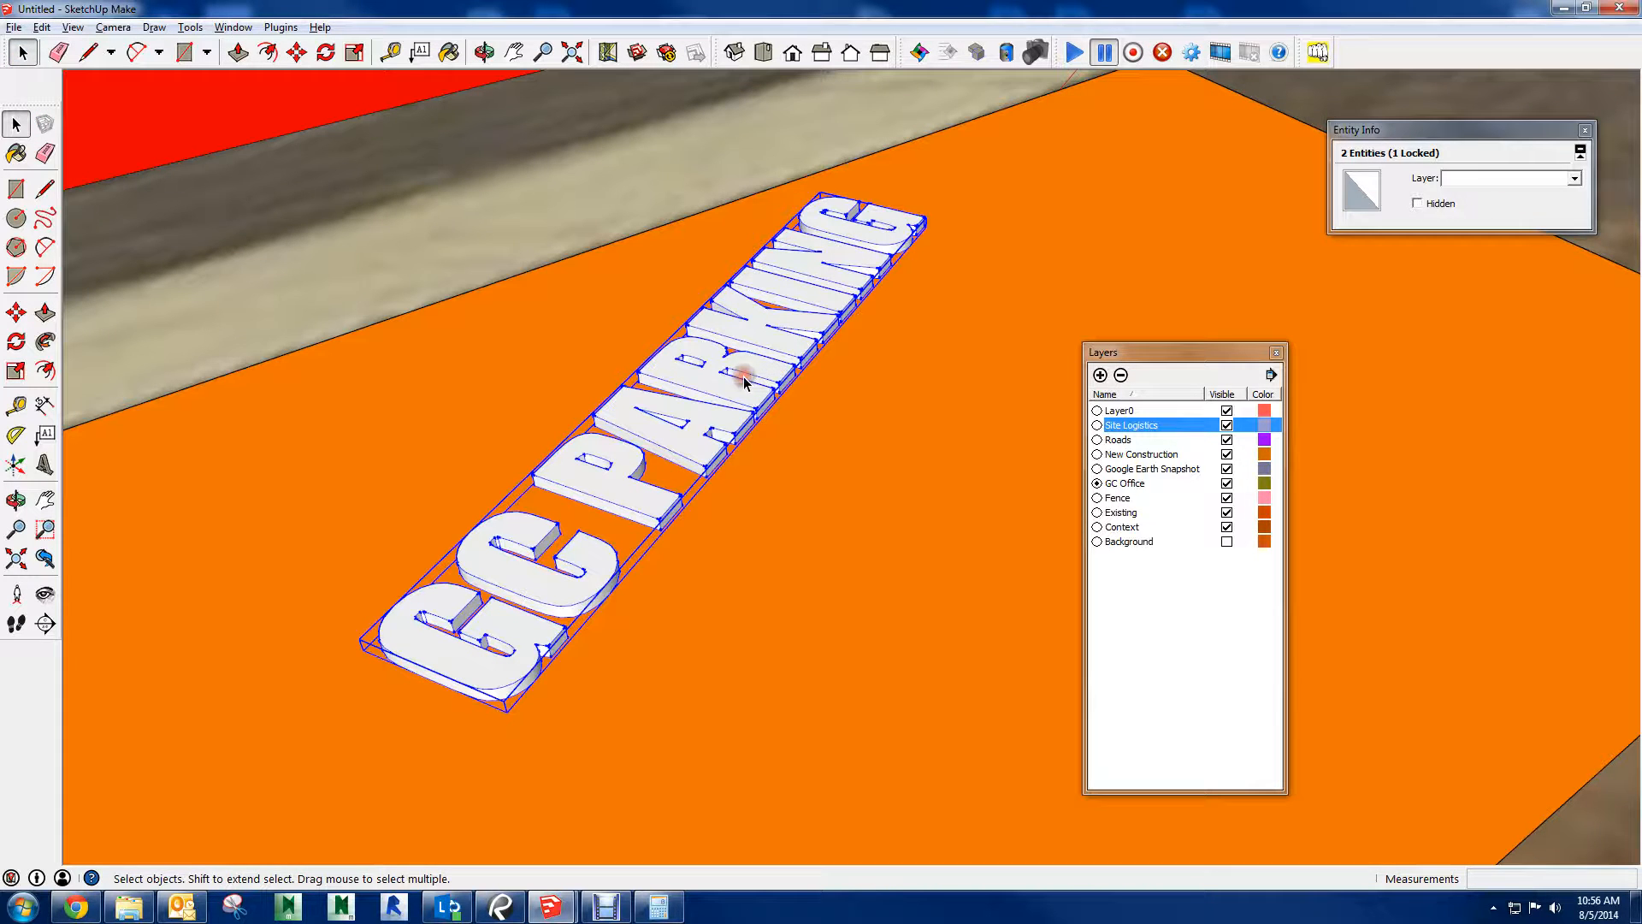
{"action": "left_click", "coordinate": [295, 54]}
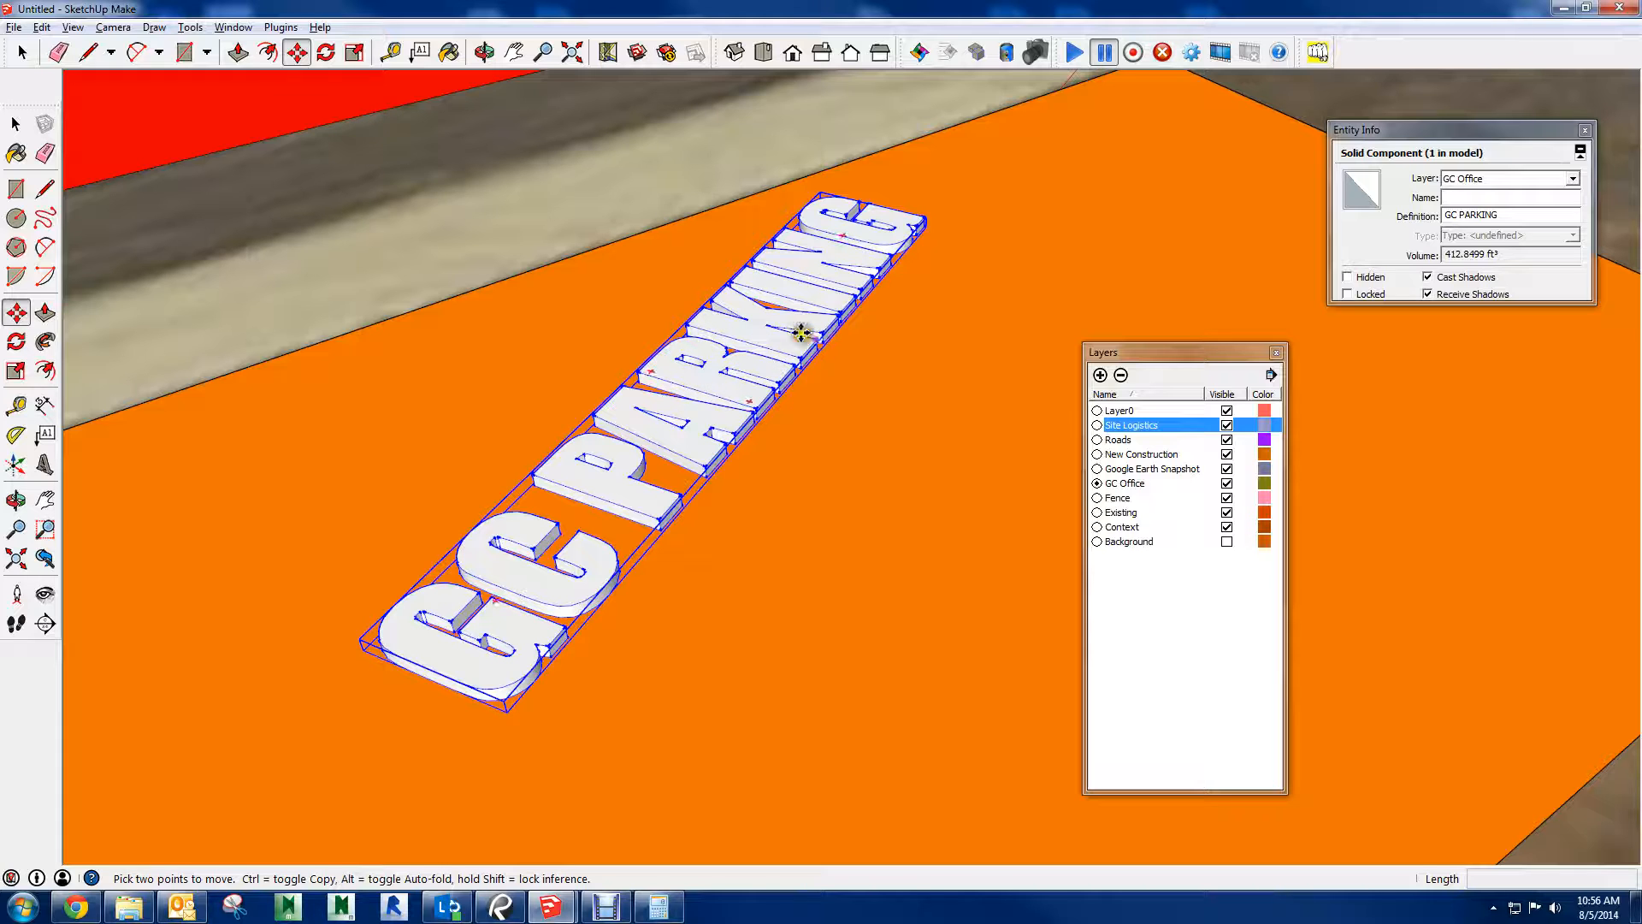
{"action": "scroll", "coordinate": [737, 295], "scroll_direction": "down", "scroll_amount": 5}
{"action": "key", "text": "space"}
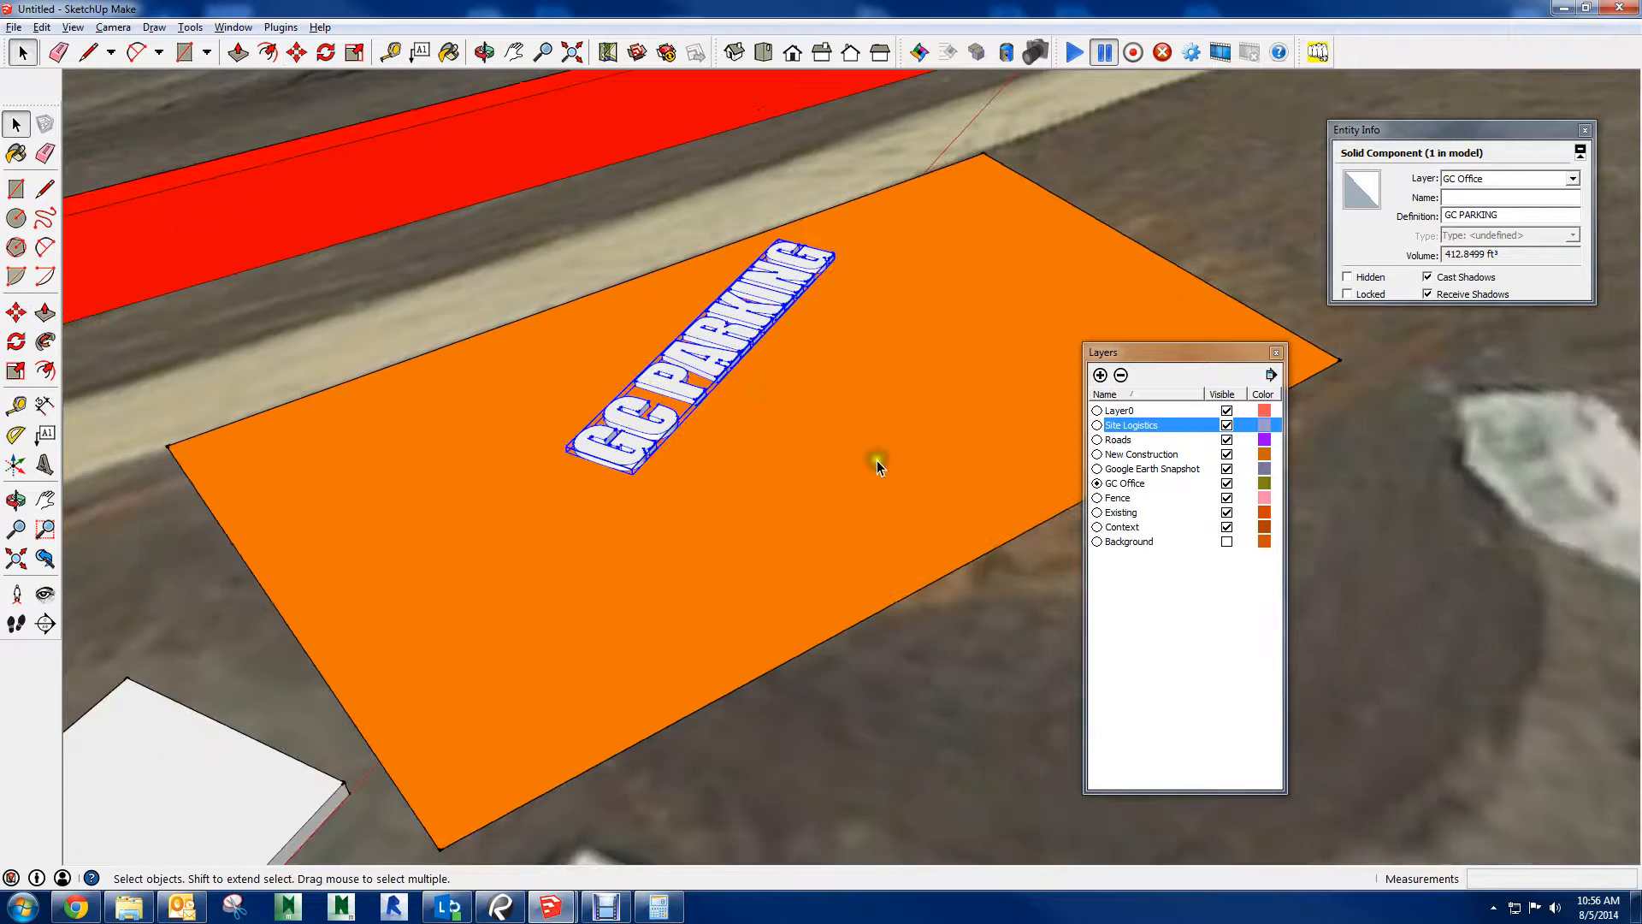
Group the orange parking face together with its boundary edges
{"action": "double_click", "coordinate": [870, 469]}
{"action": "right_click", "coordinate": [842, 470]}
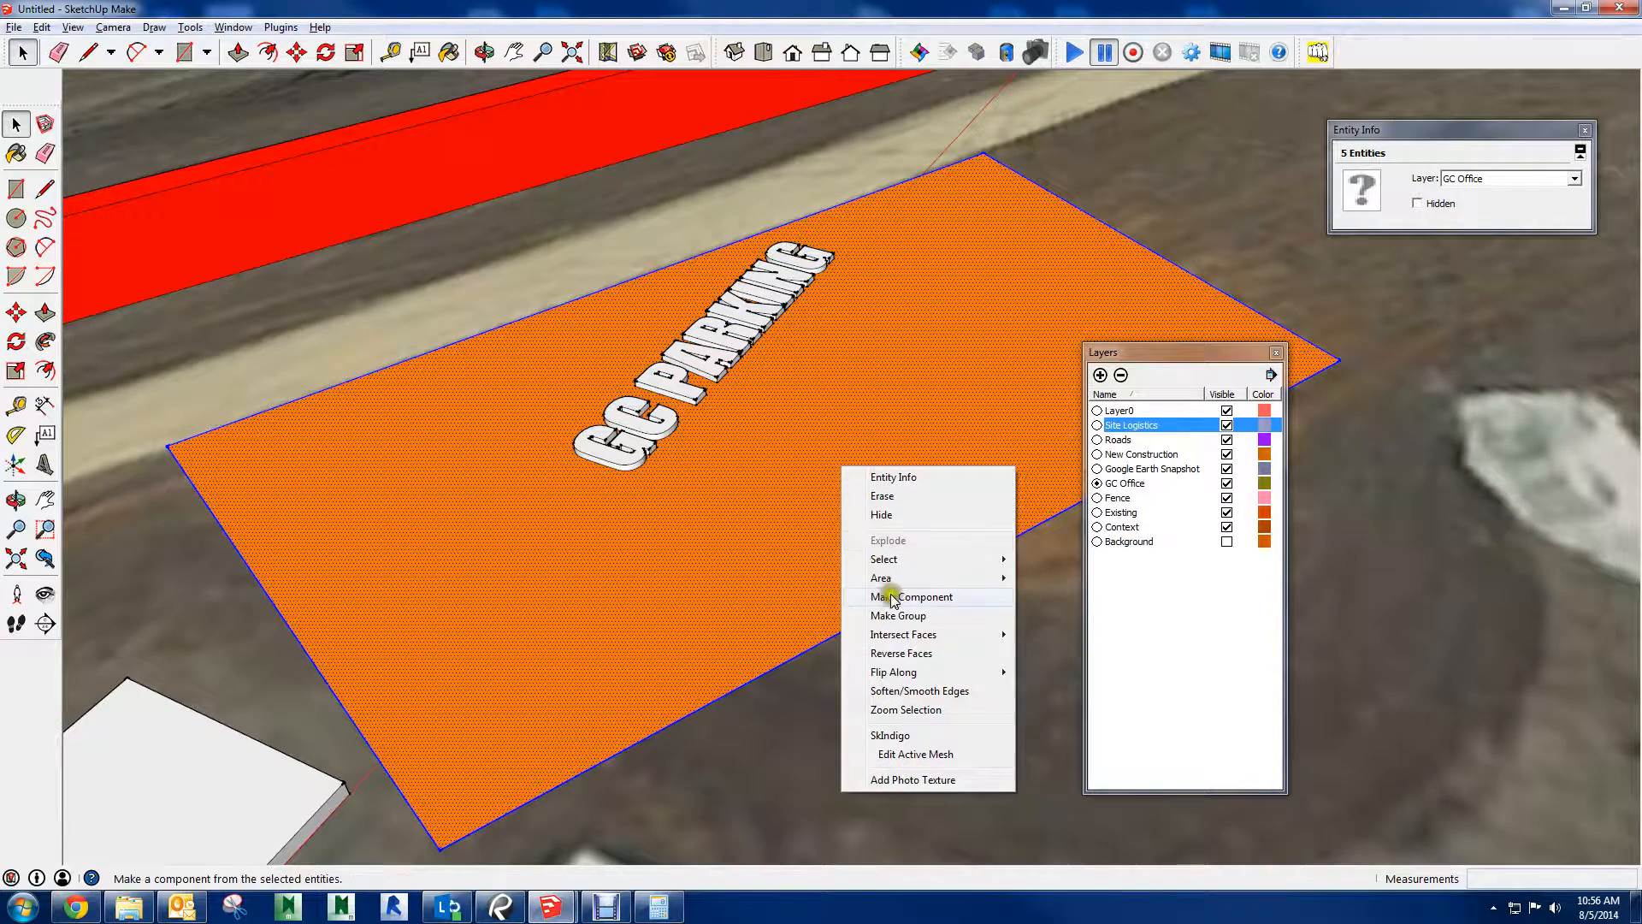
{"action": "left_click", "coordinate": [893, 622]}
Rotate the GC PARKING text flat on the ground by about 117.8 degrees so it runs parallel to the orange area's long edge
{"action": "left_click", "coordinate": [295, 54]}
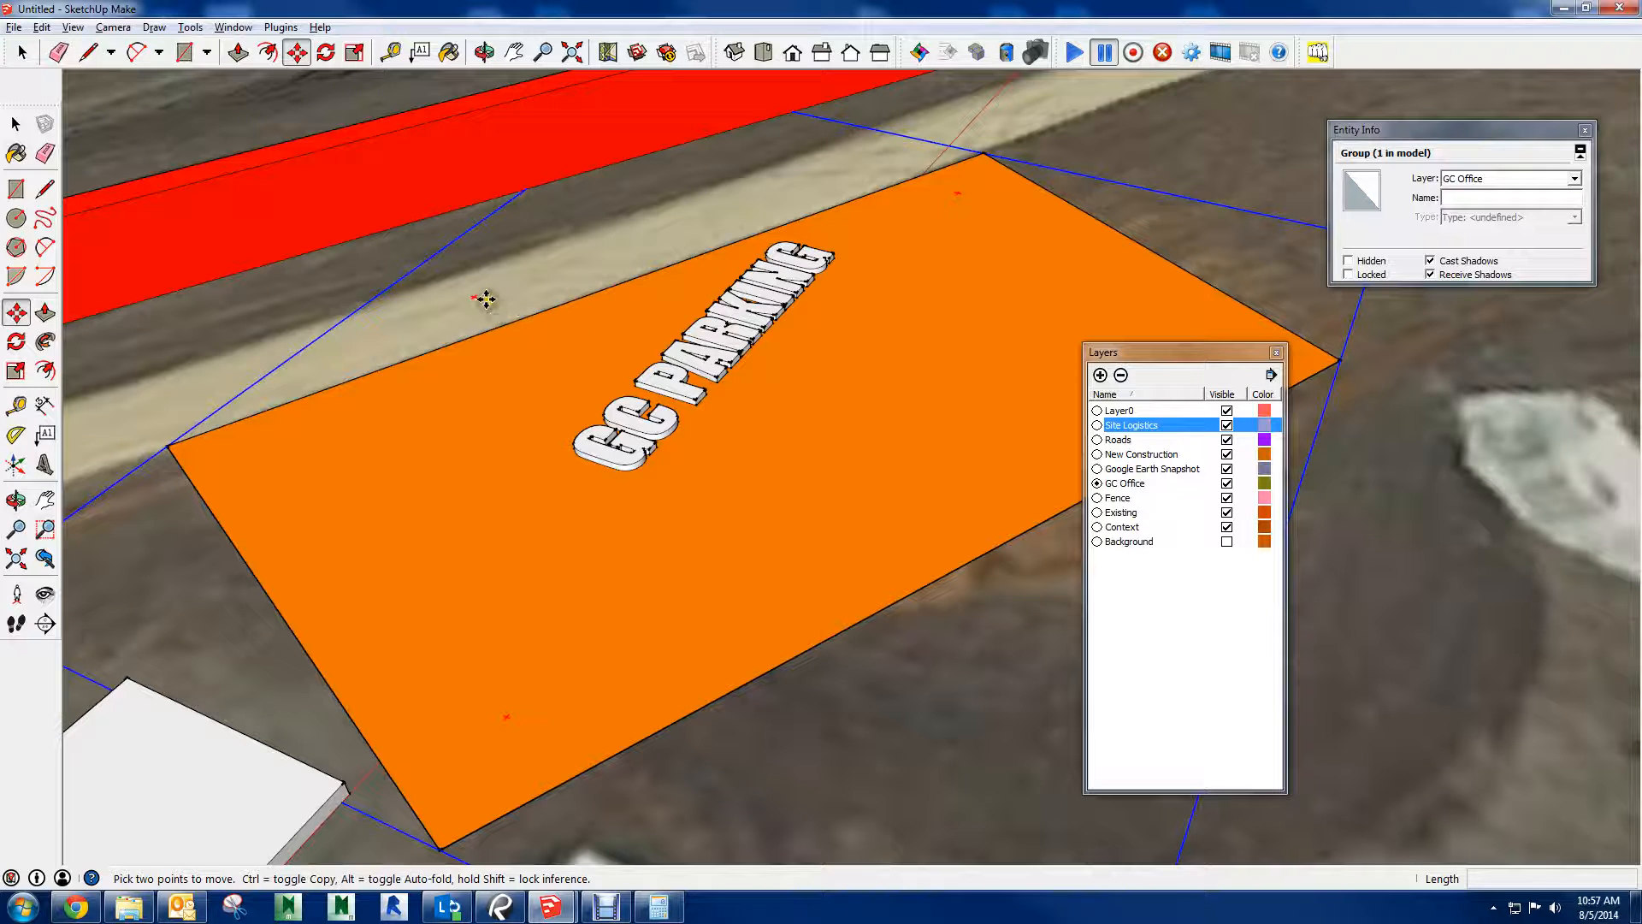
{"action": "scroll", "coordinate": [489, 308], "scroll_direction": "up", "scroll_amount": 3}
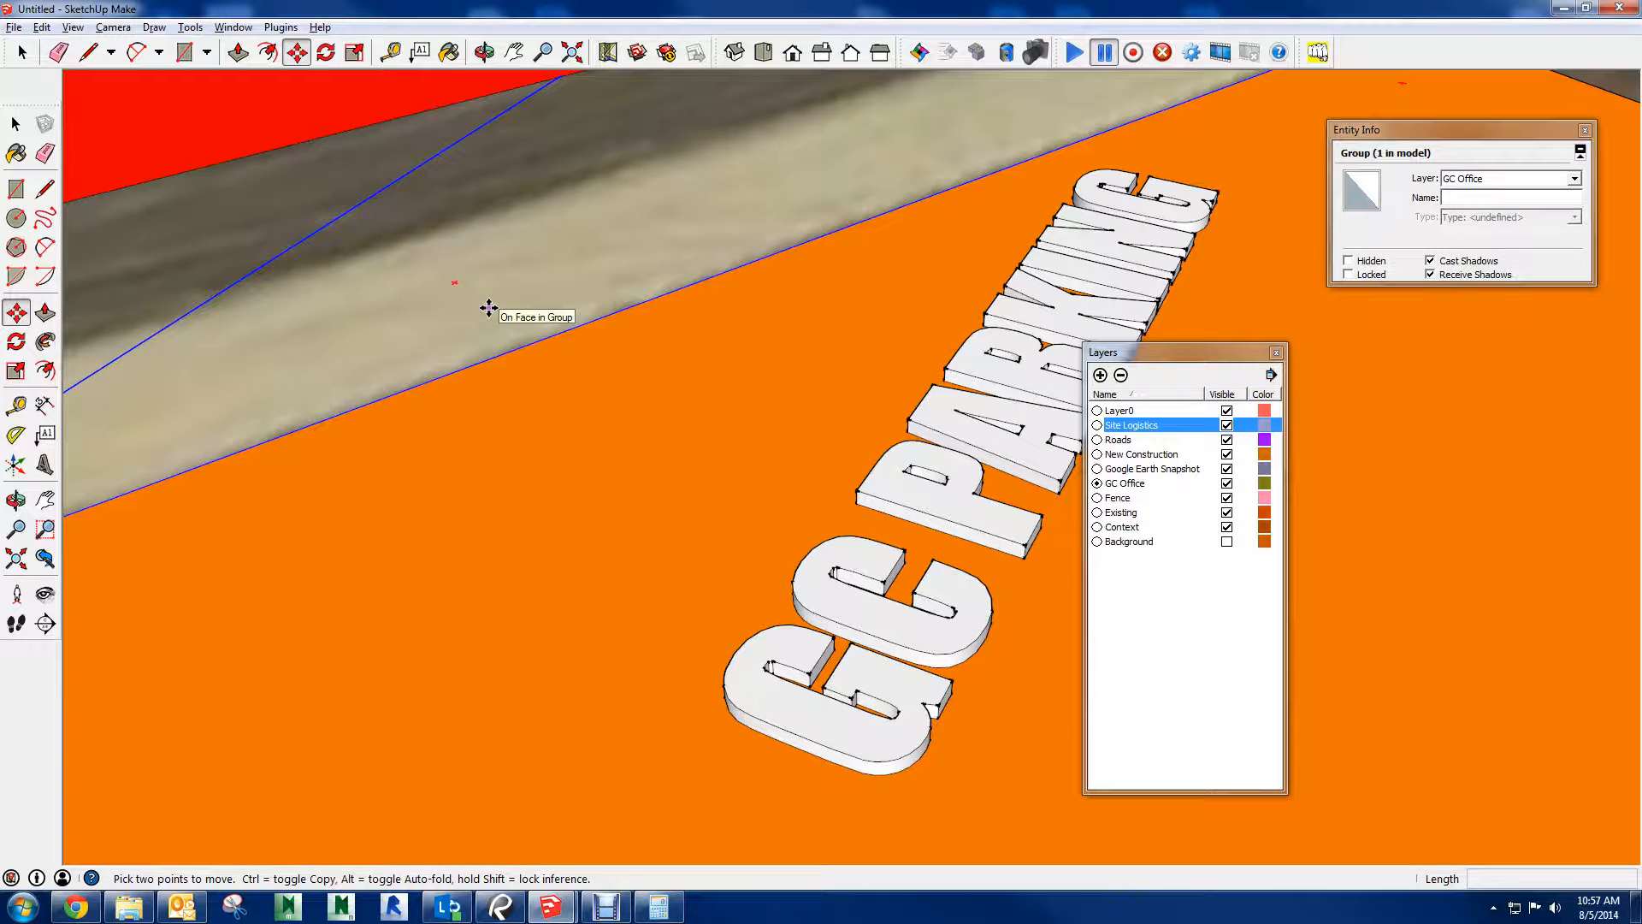
{"action": "key", "text": "q"}
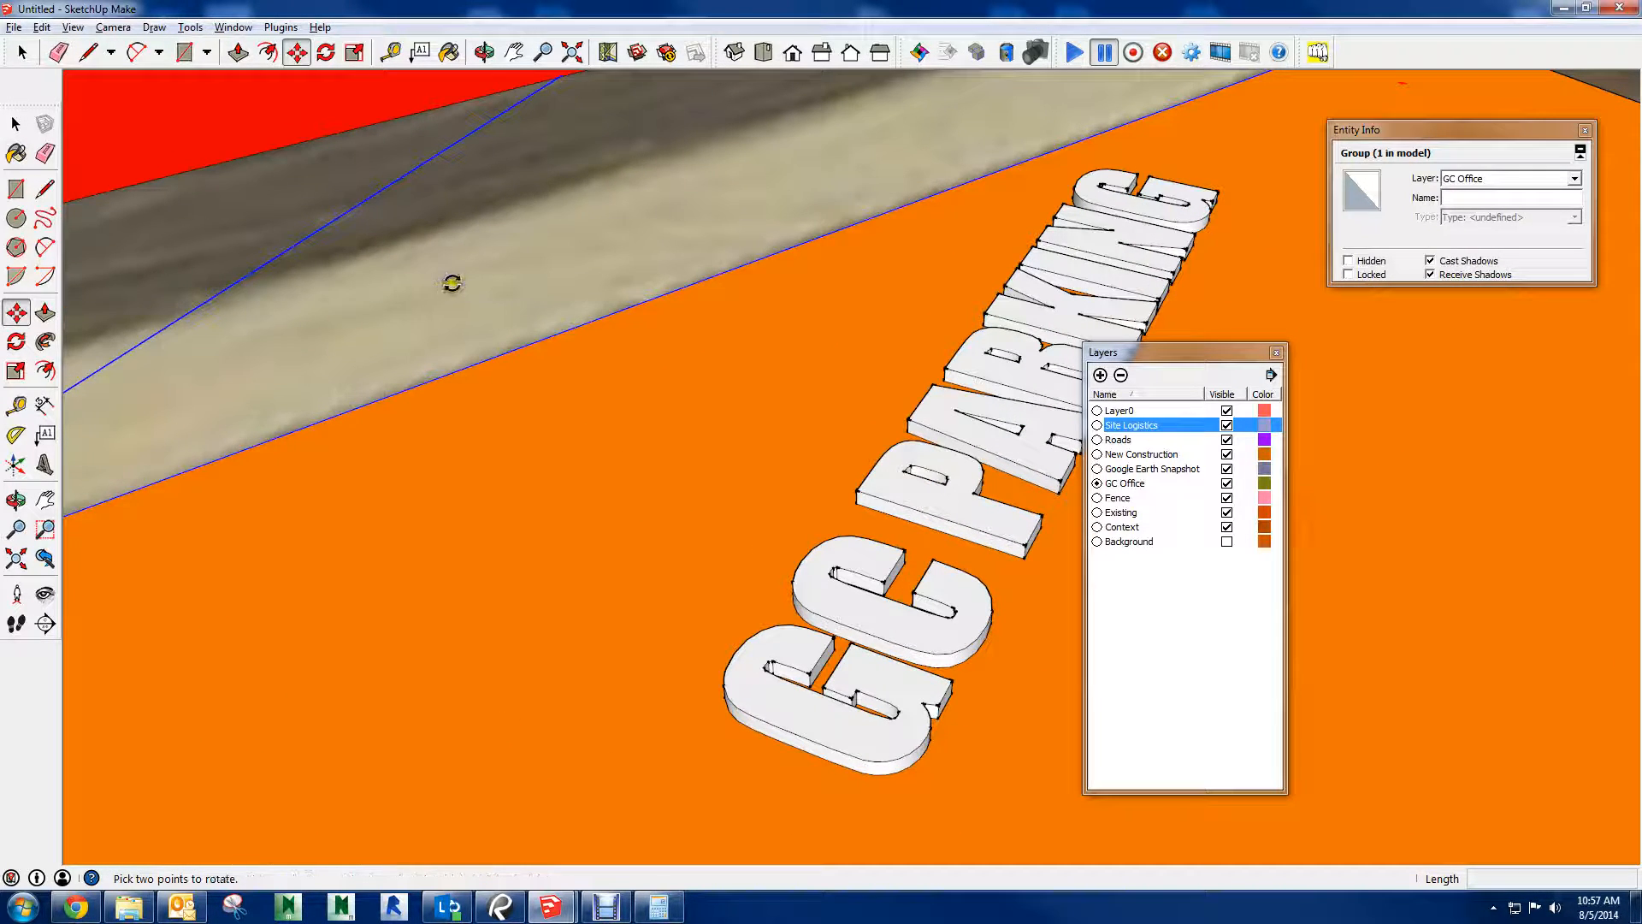
{"action": "scroll", "coordinate": [457, 287], "scroll_direction": "down", "scroll_amount": 3}
{"action": "key", "text": "m"}
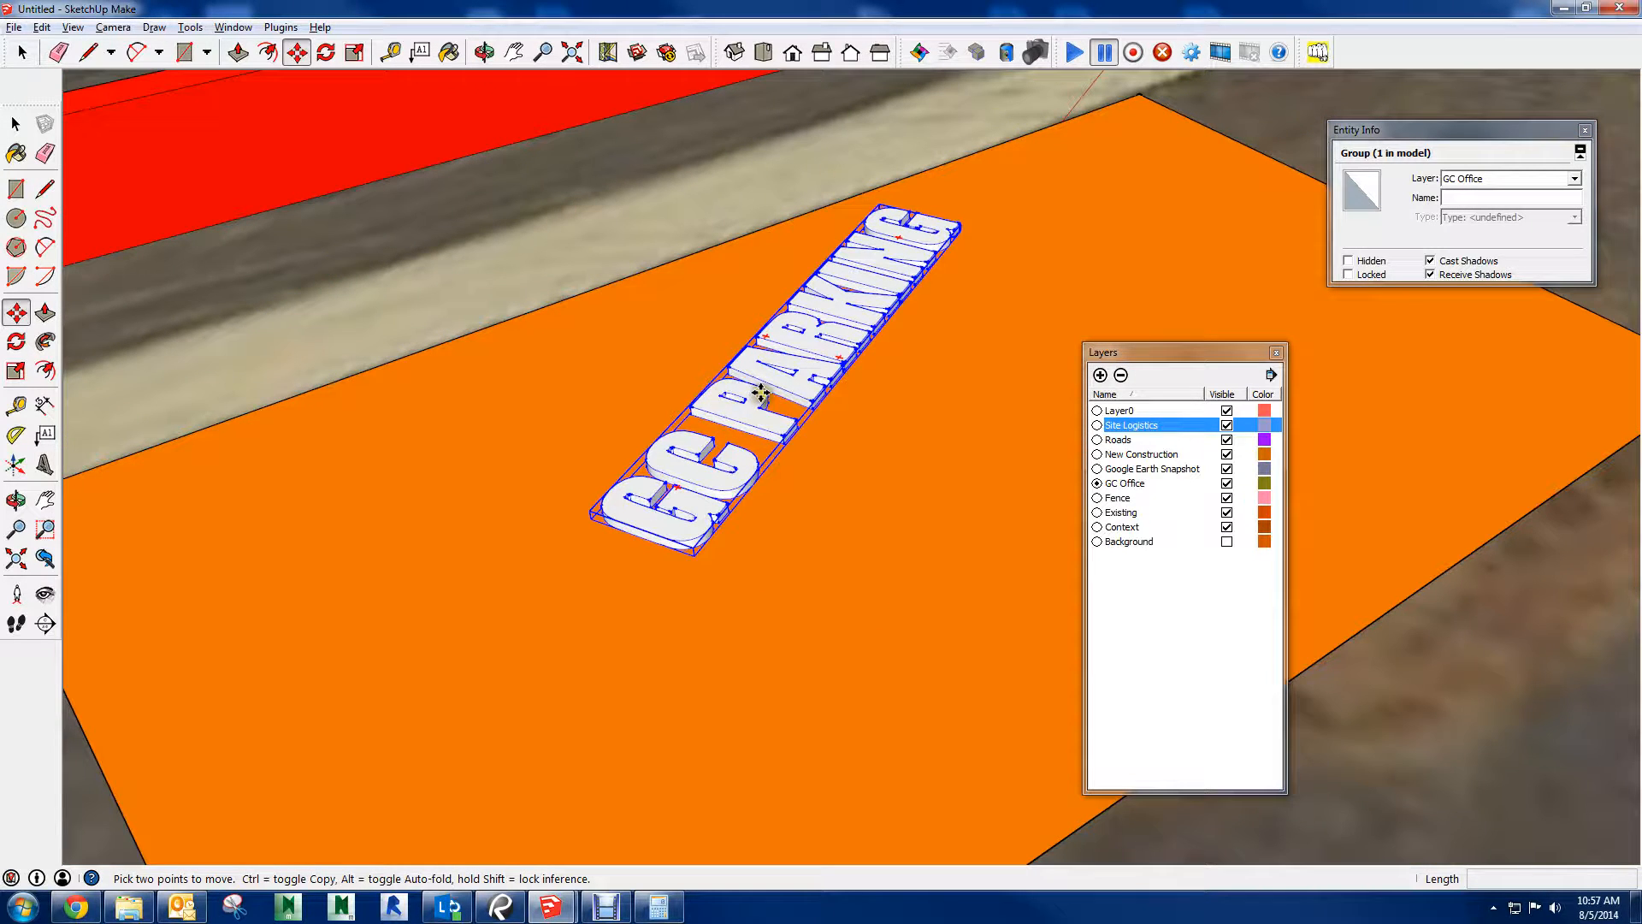
{"action": "scroll", "coordinate": [802, 364], "scroll_direction": "up", "scroll_amount": 4}
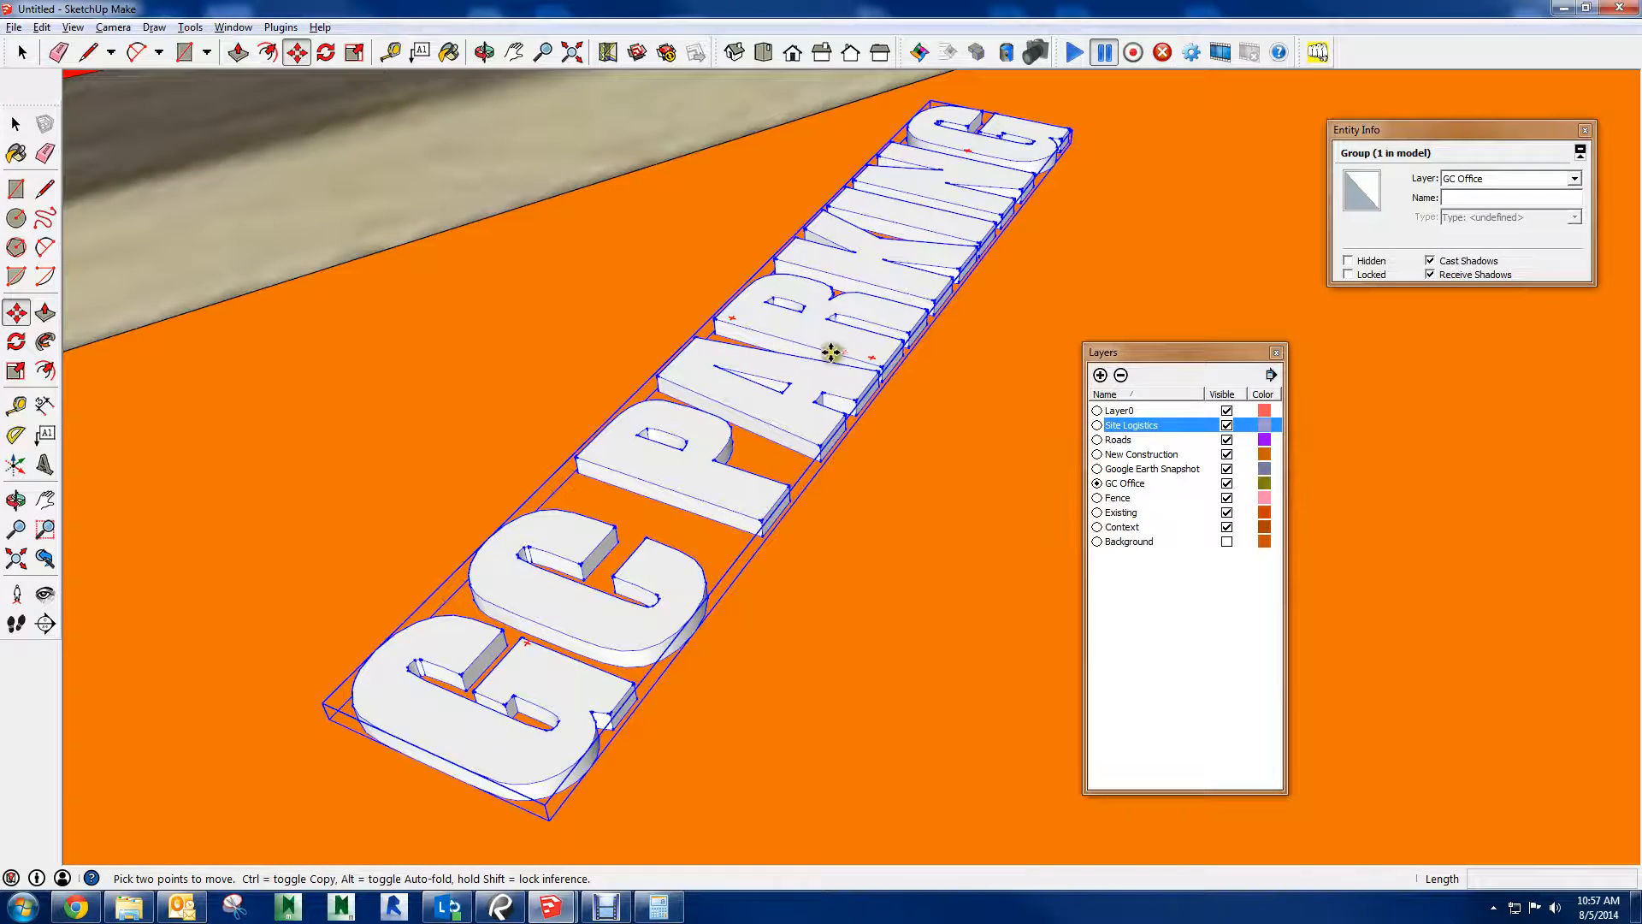
{"action": "key", "text": "q"}
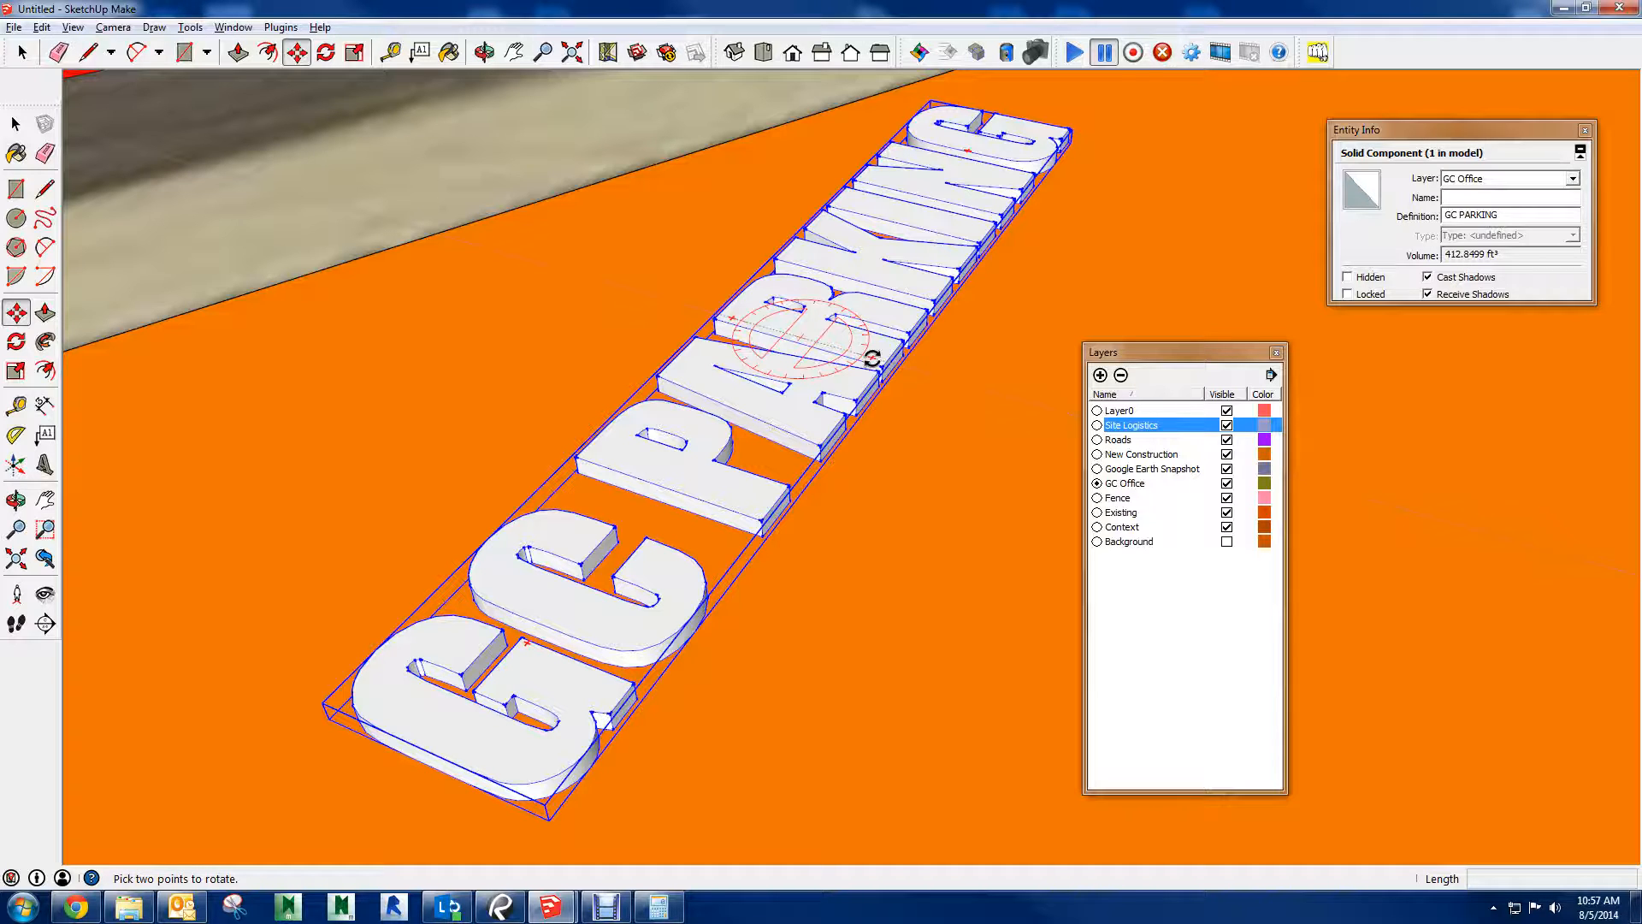
{"action": "left_click", "coordinate": [872, 358]}
{"action": "scroll", "coordinate": [730, 660], "scroll_direction": "down", "scroll_amount": 3}
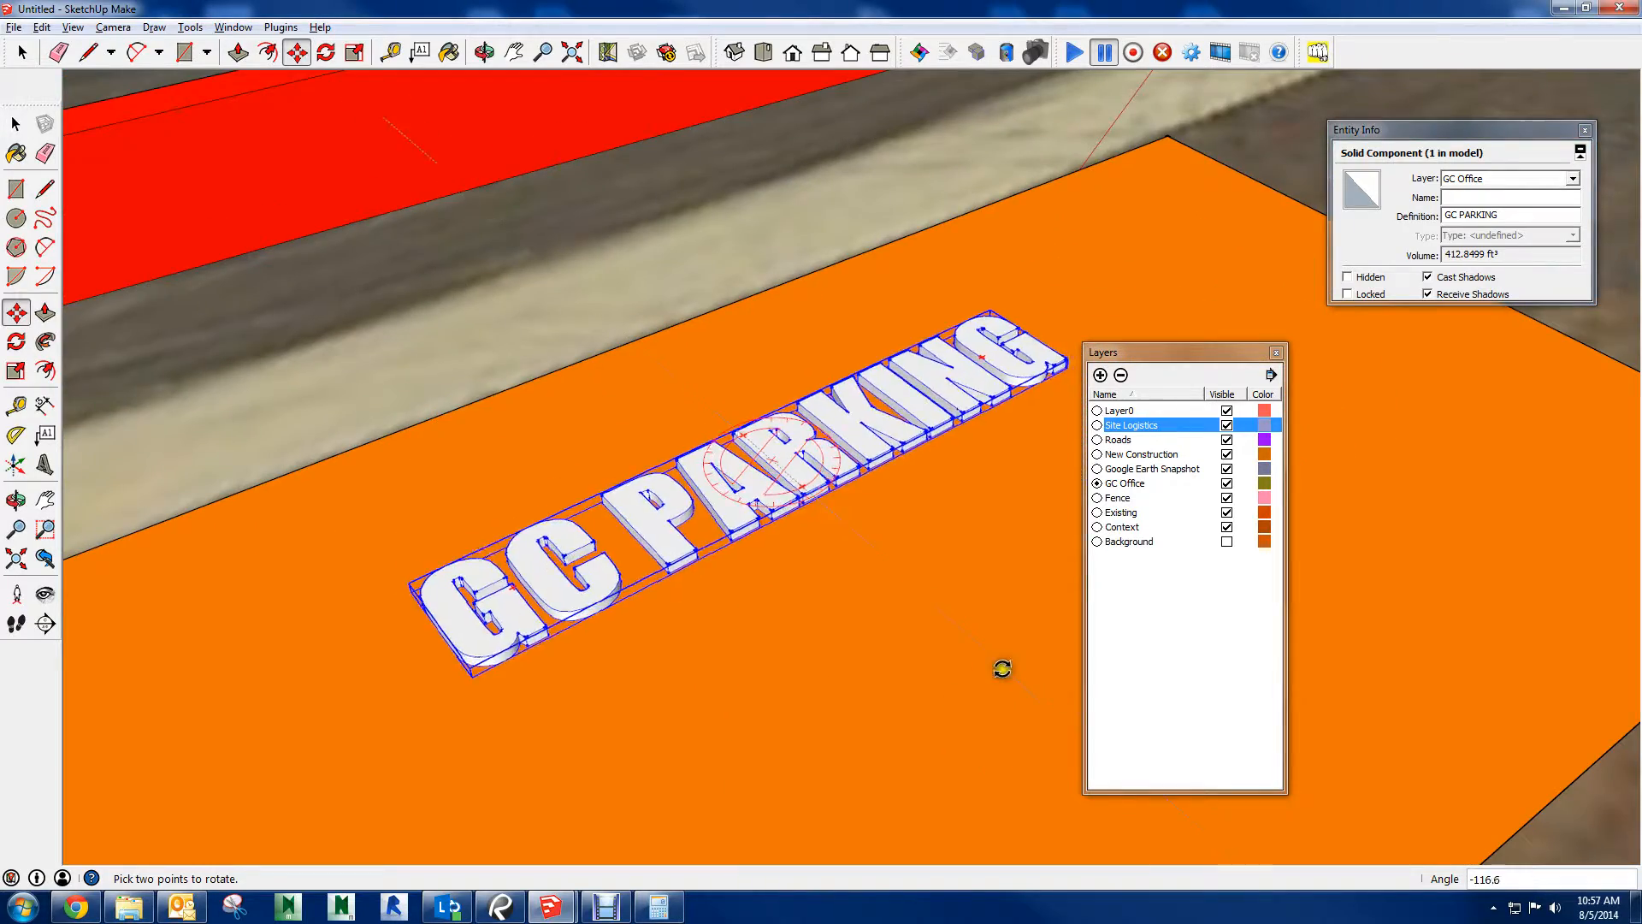
{"action": "scroll", "coordinate": [823, 697], "scroll_direction": "down", "scroll_amount": 3}
{"action": "middle_click_drag", "start_coordinate": [839, 605], "coordinate": [461, 601]}
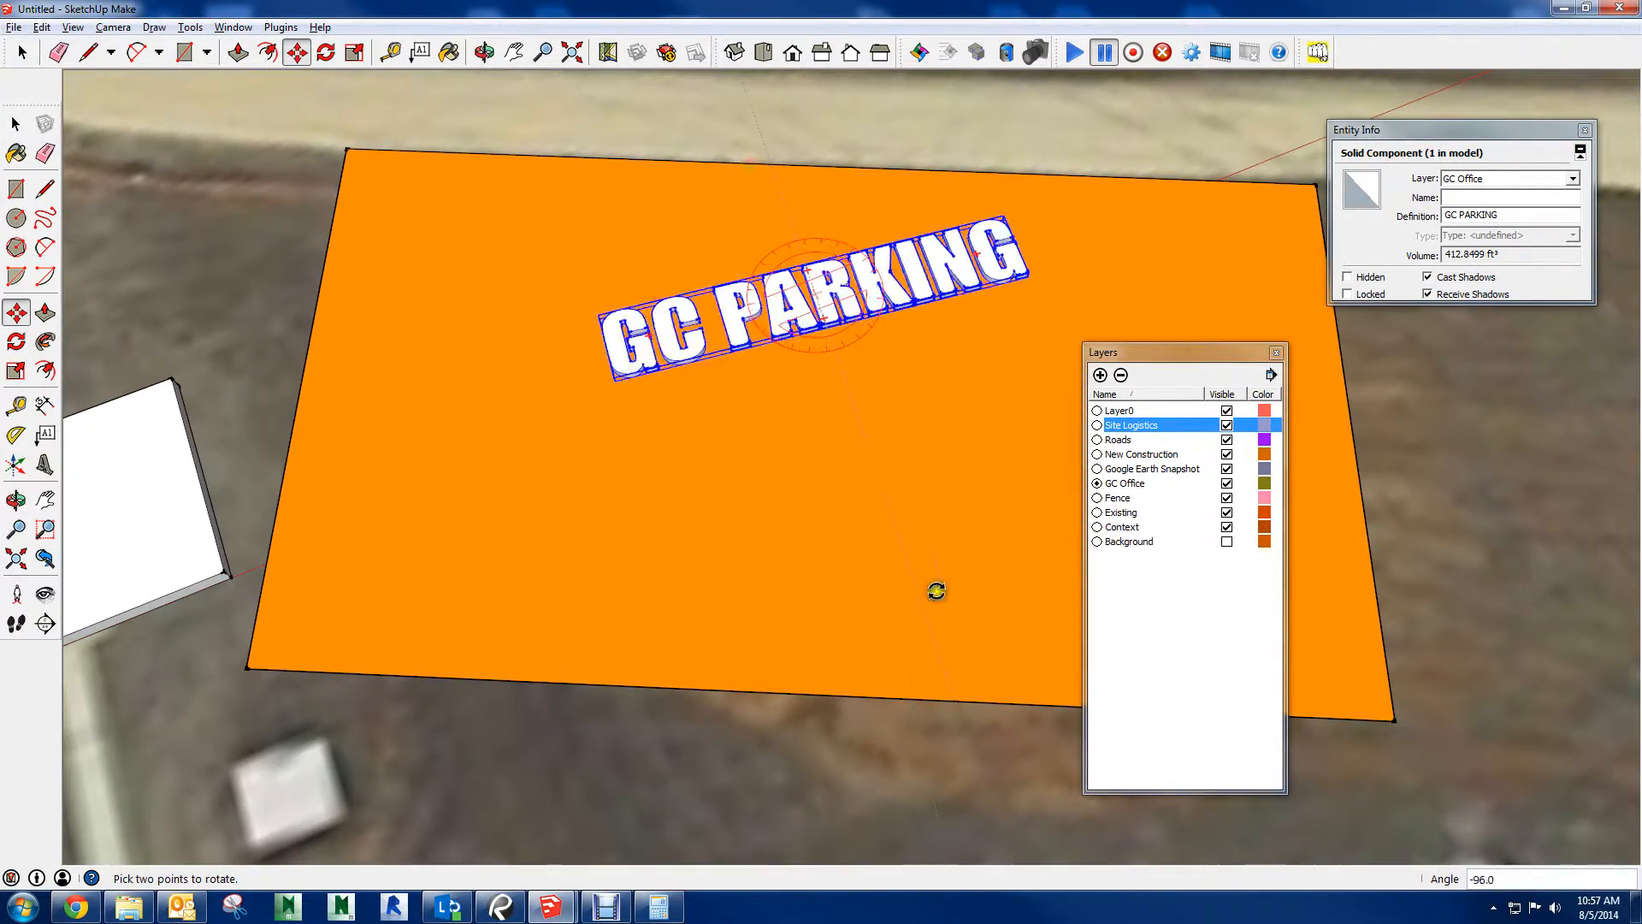
{"action": "left_click", "coordinate": [796, 592]}
Move the GC PARKING text closer to the orange area's long edge facing the red wall
{"action": "middle_click_drag", "start_coordinate": [962, 428], "coordinate": [308, 242]}
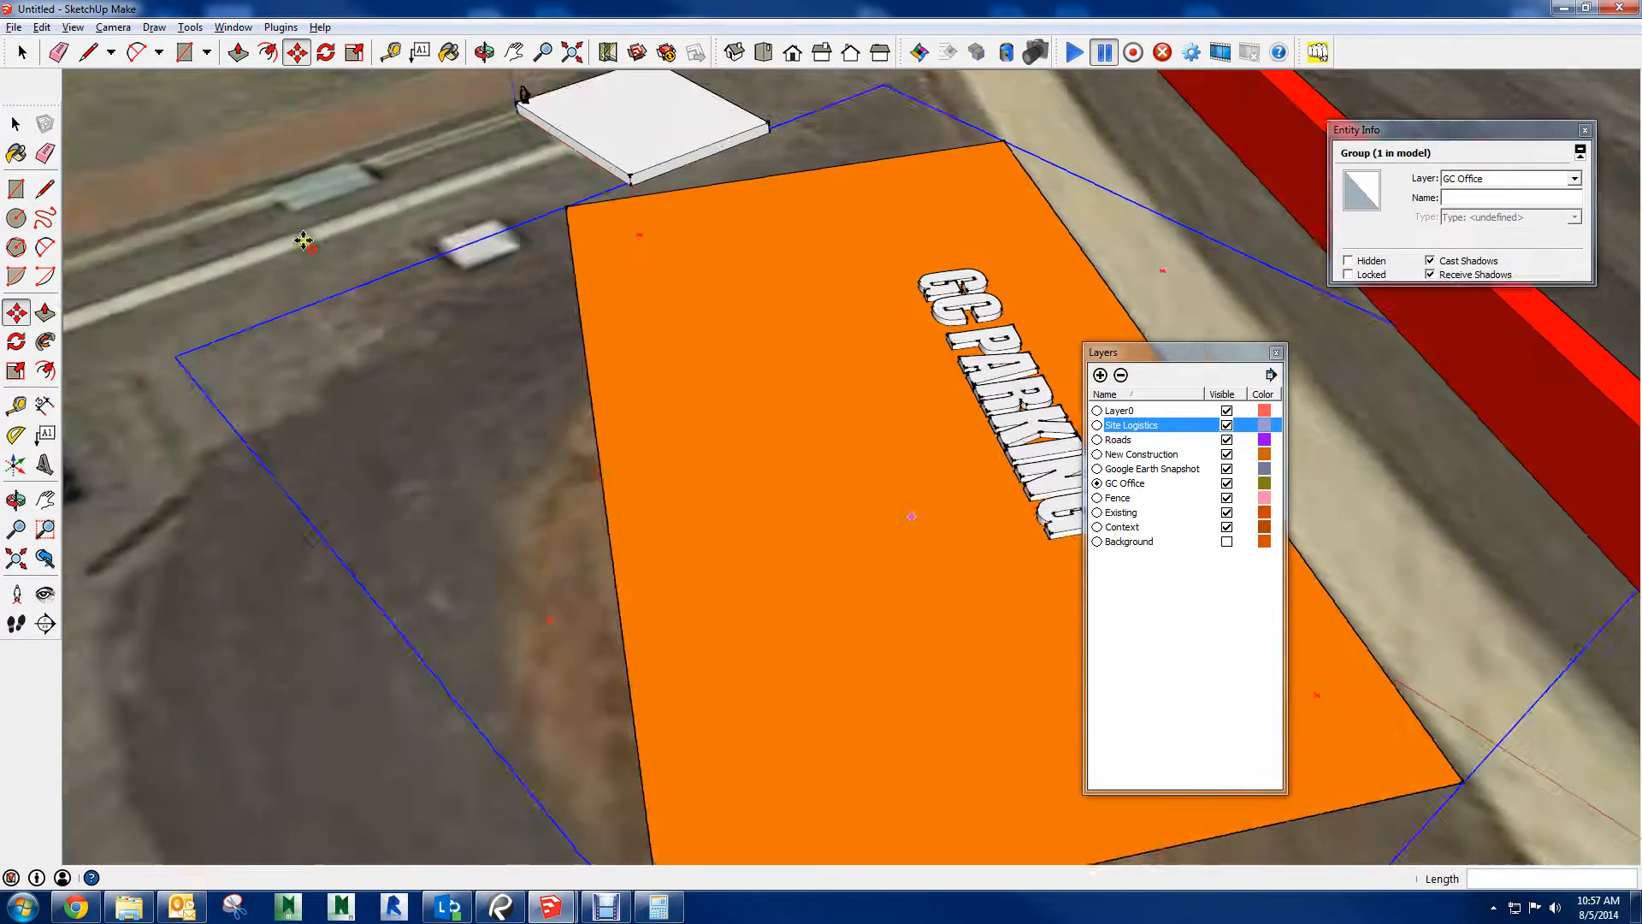
{"action": "middle_click_drag", "start_coordinate": [1043, 458], "coordinate": [932, 440]}
{"action": "middle_click_drag", "start_coordinate": [932, 440], "coordinate": [673, 389], "text": "shift"}
{"action": "key", "text": "m"}
{"action": "left_click", "coordinate": [644, 426]}
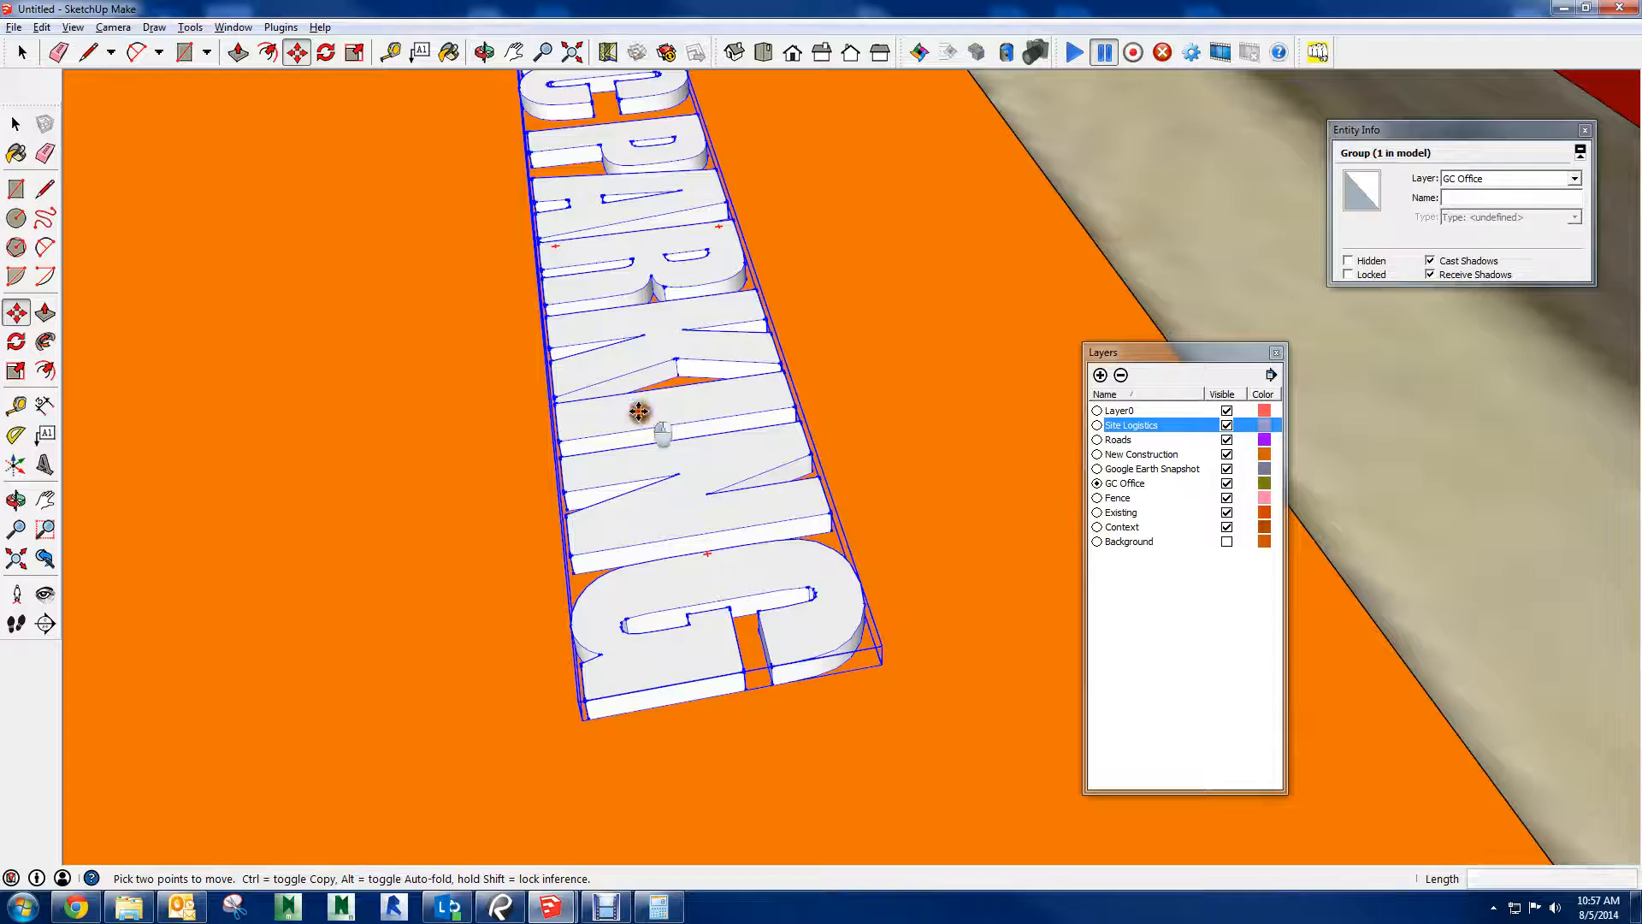
{"action": "scroll", "coordinate": [641, 324], "scroll_direction": "down", "scroll_amount": 7}
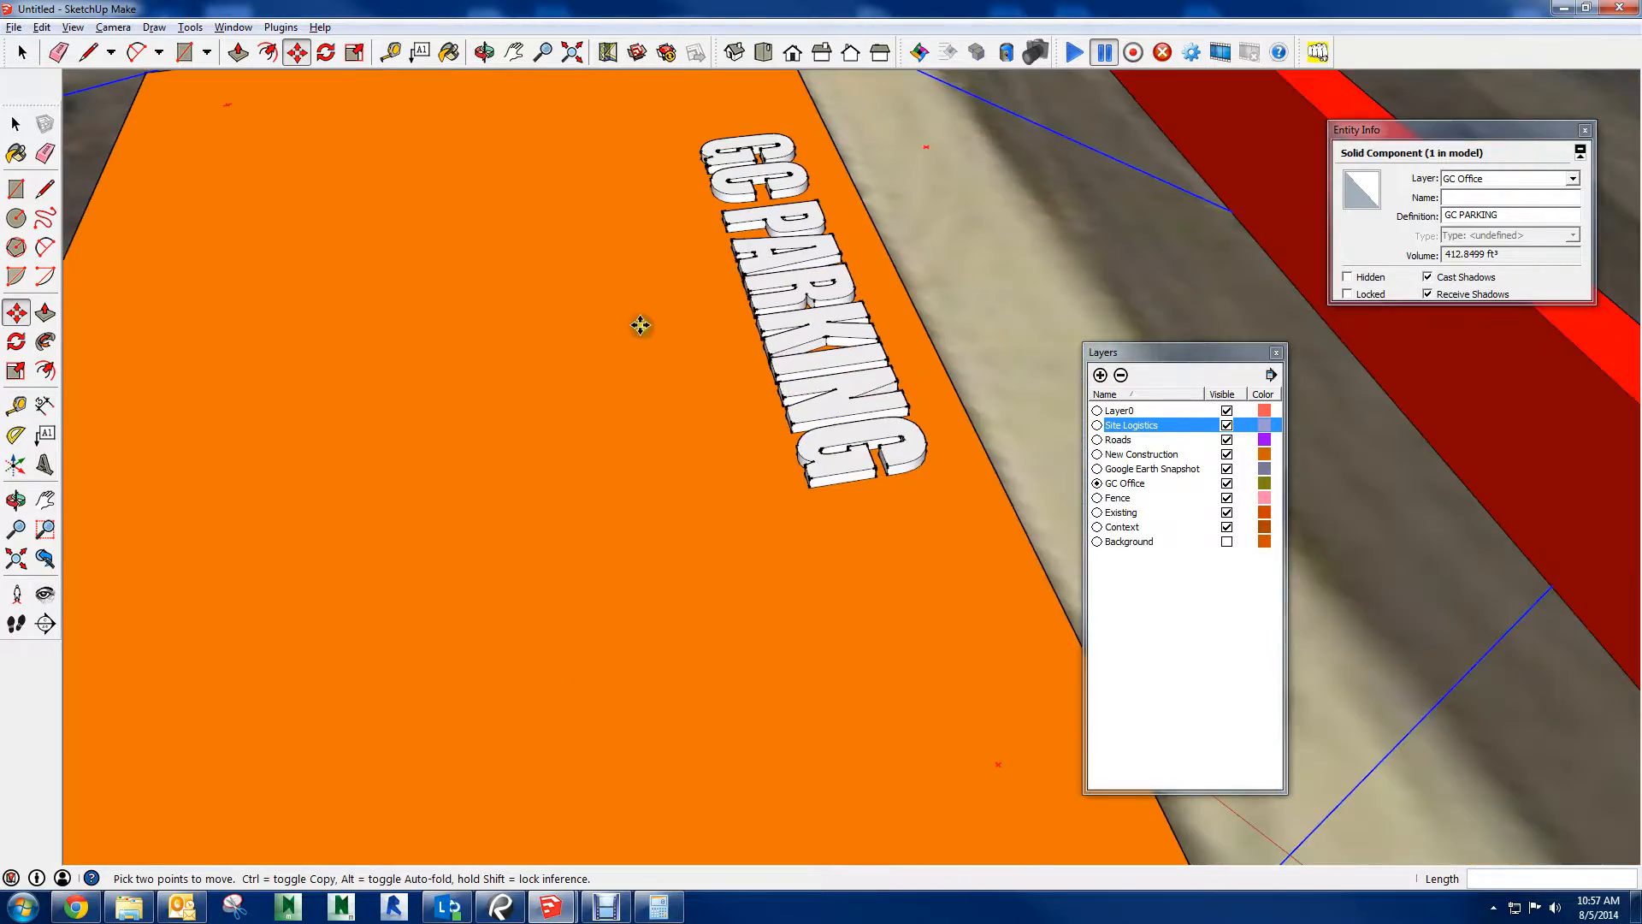
{"action": "middle_click_drag", "start_coordinate": [513, 403], "coordinate": [1232, 454]}
{"action": "scroll", "coordinate": [868, 448], "scroll_direction": "up", "scroll_amount": 1}
{"action": "scroll", "coordinate": [617, 414], "scroll_direction": "down", "scroll_amount": 3}
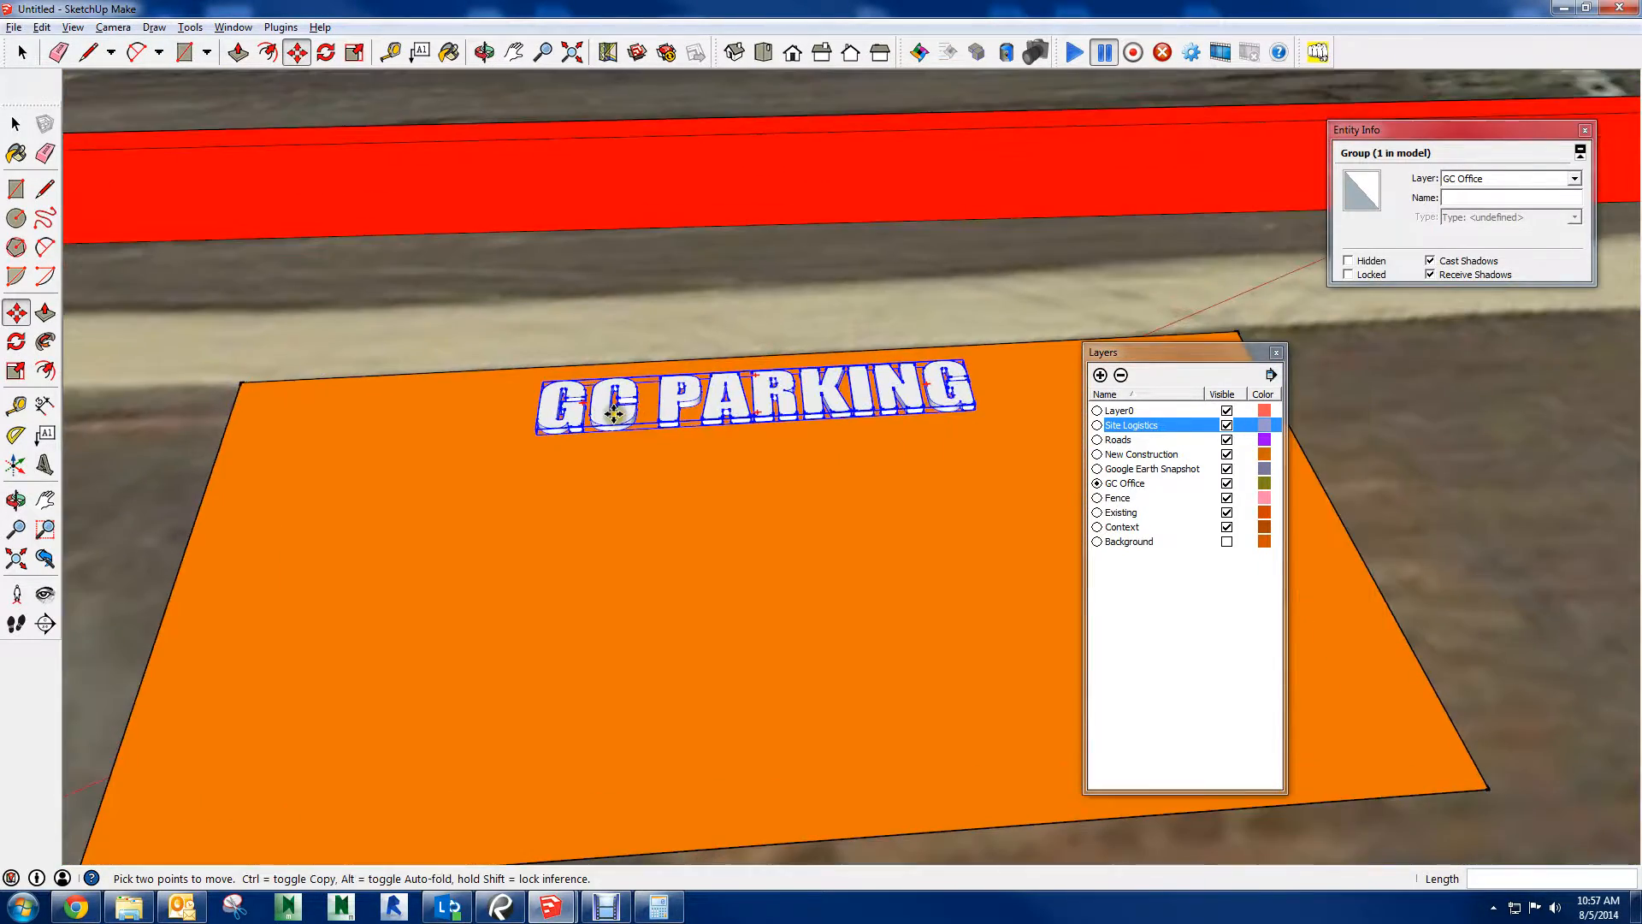
{"action": "key", "text": "space"}
Search the 3D Warehouse for PORTABLE OFFICE
{"action": "scroll", "coordinate": [635, 417], "scroll_direction": "down", "scroll_amount": 4}
{"action": "middle_click_drag", "start_coordinate": [623, 420], "coordinate": [794, 486], "text": "shift"}
{"action": "key", "text": "space"}
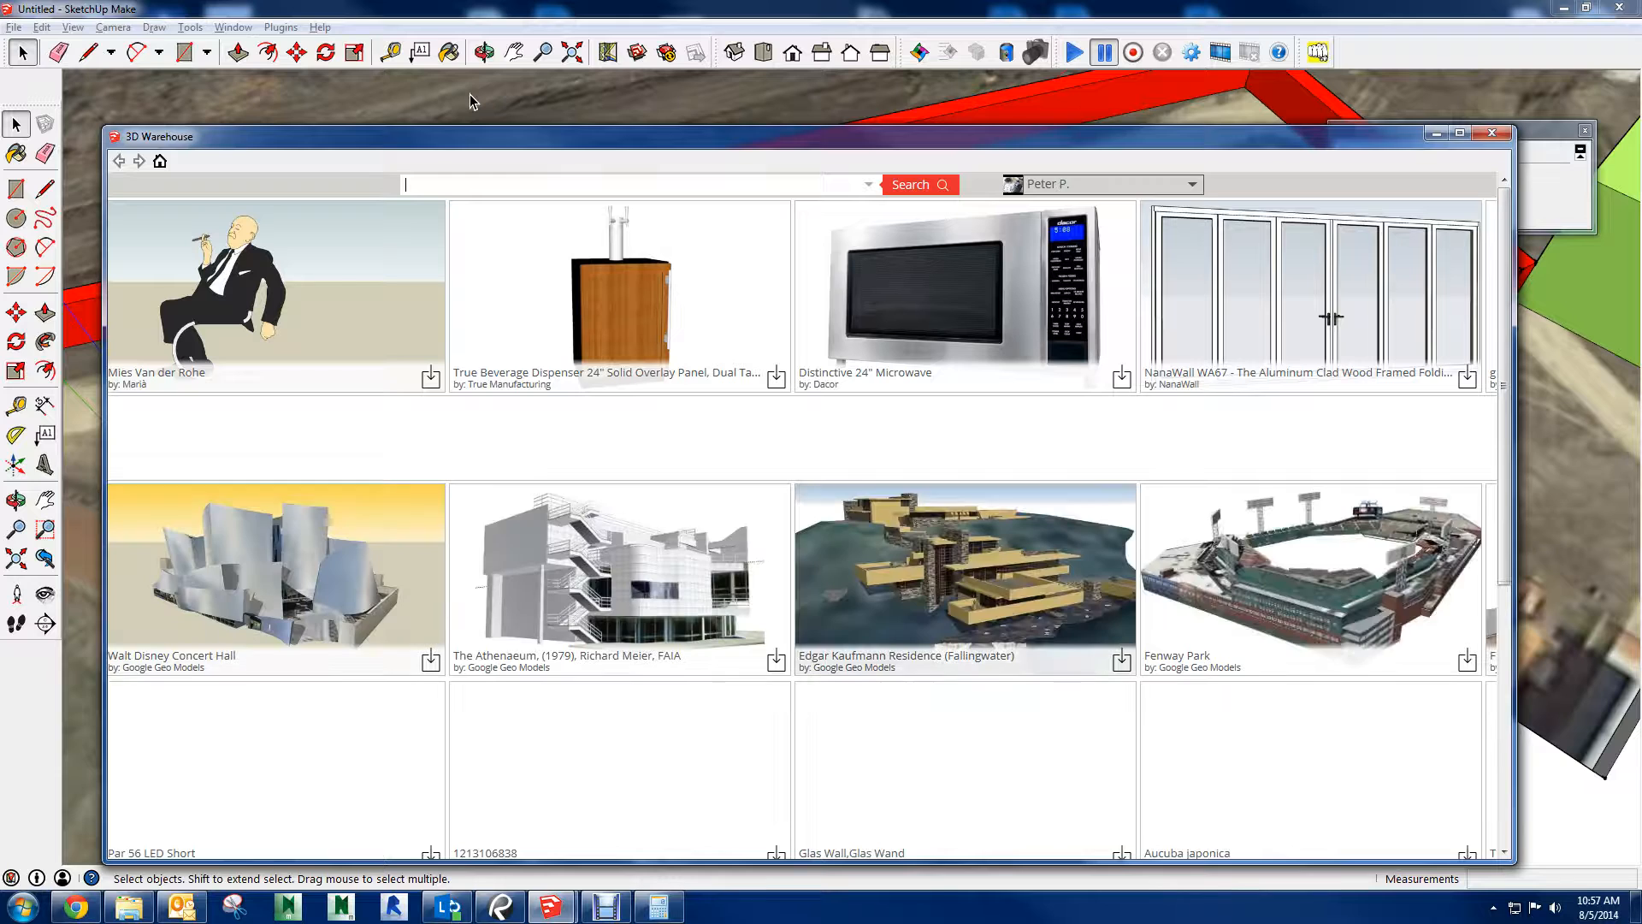
{"action": "type", "text": "PORTABLE OFFICE"}
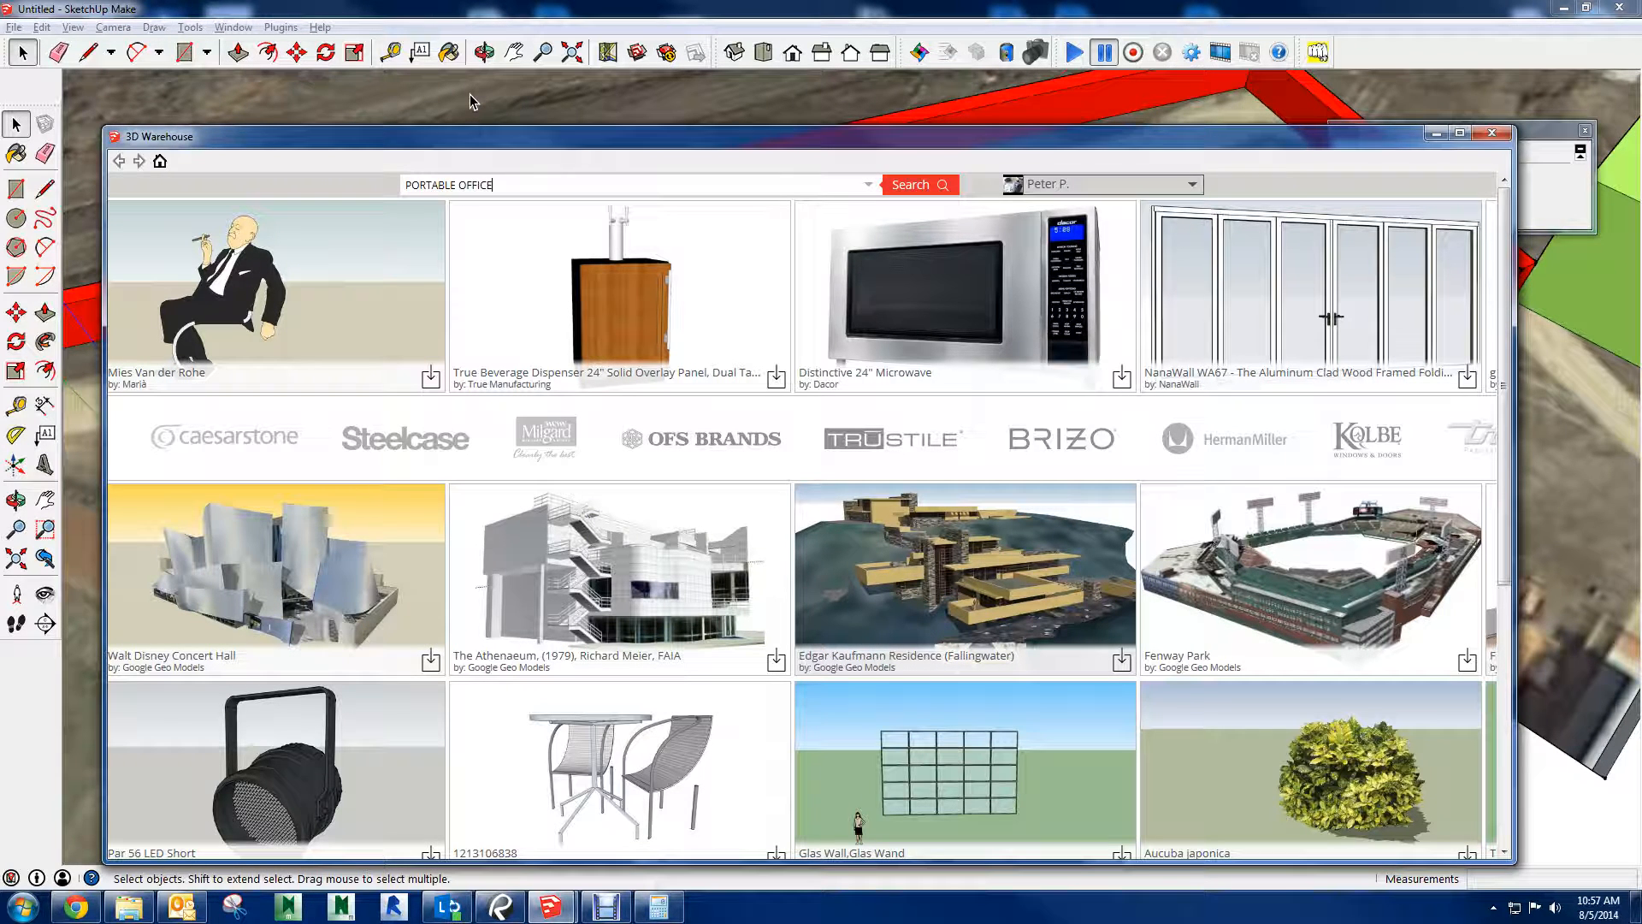
{"action": "left_click", "coordinate": [941, 186]}
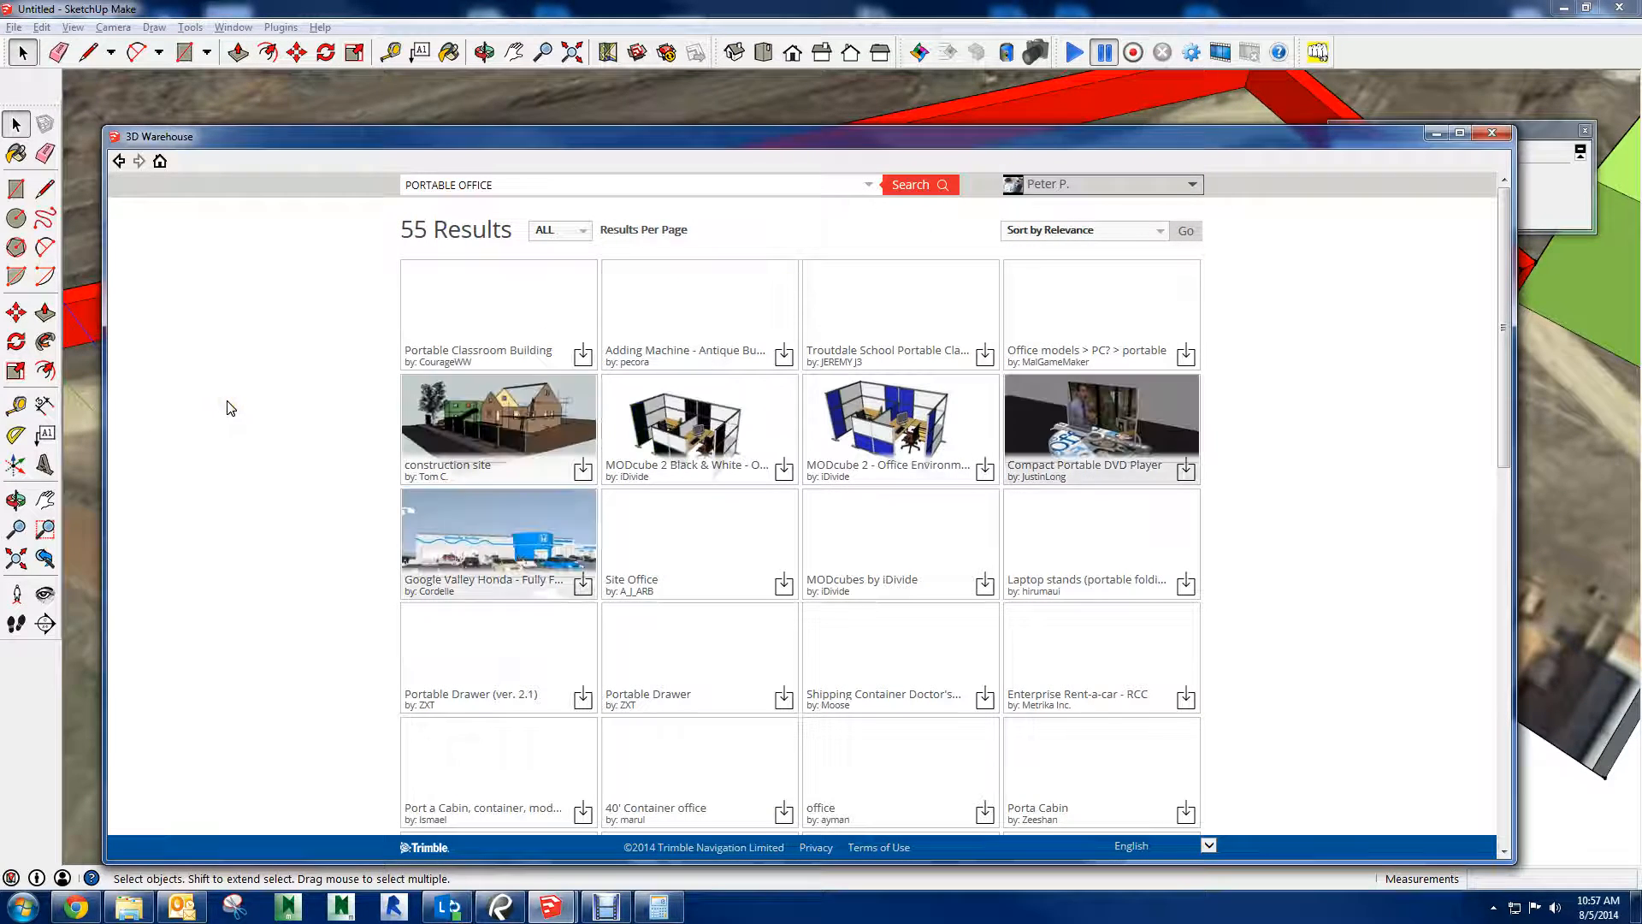
Load the Porta Cabin model from the search results directly into the model and place it on the orange area below the GC PARKING text
{"action": "scroll", "coordinate": [288, 344], "scroll_direction": "down", "scroll_amount": 5}
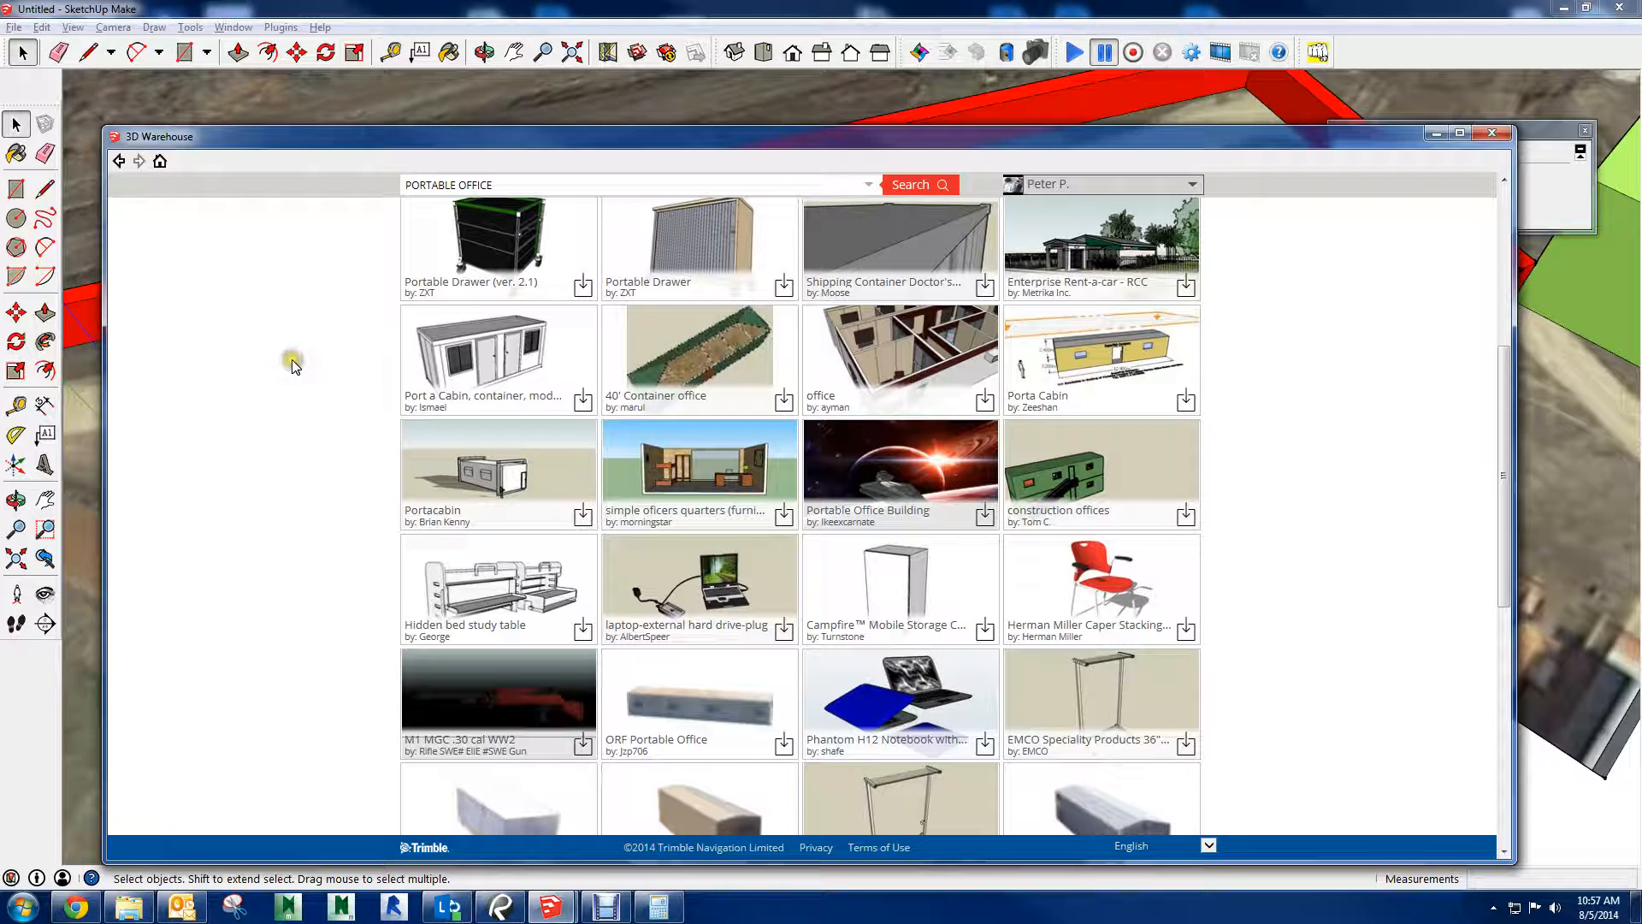
{"action": "left_click", "coordinate": [1114, 366]}
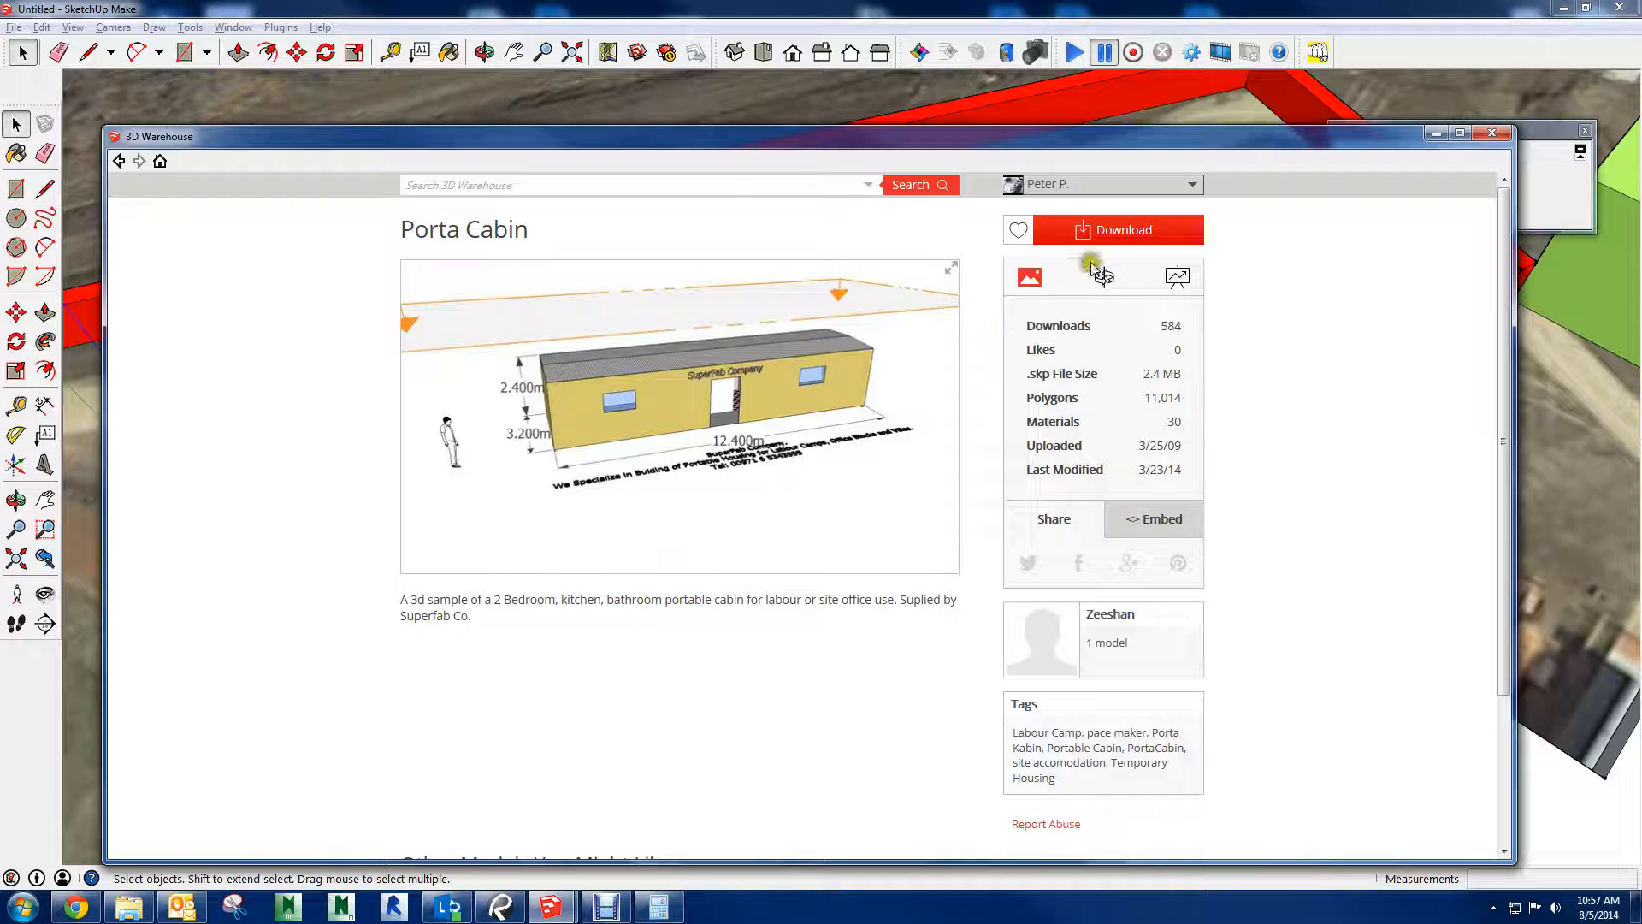
{"action": "left_click", "coordinate": [1090, 235]}
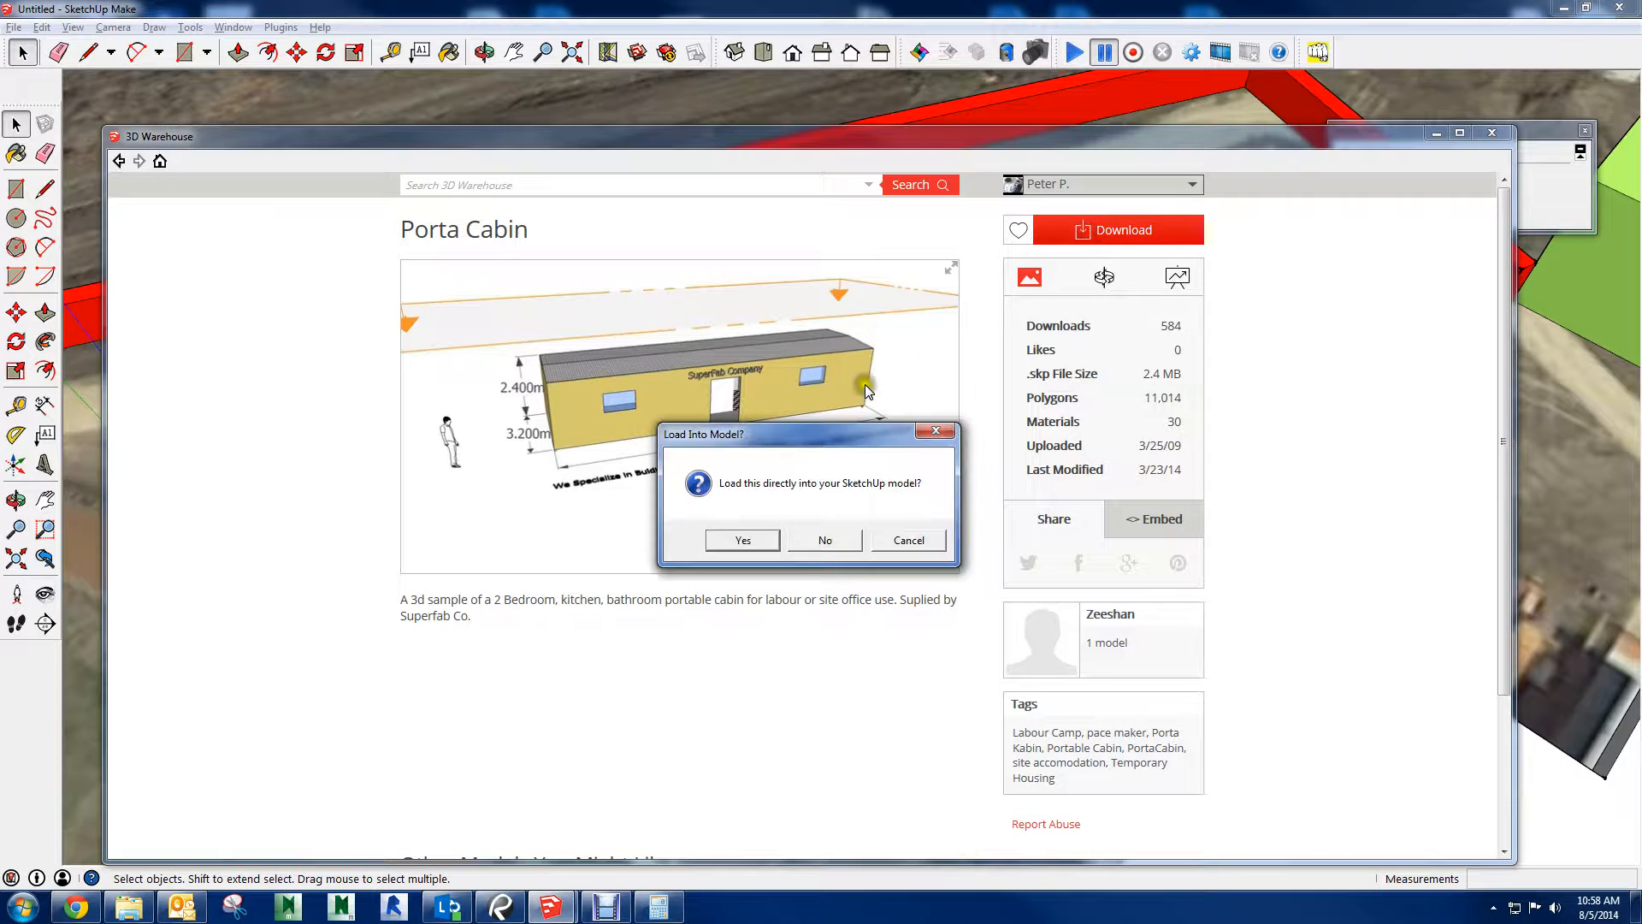
{"action": "left_click", "coordinate": [733, 541]}
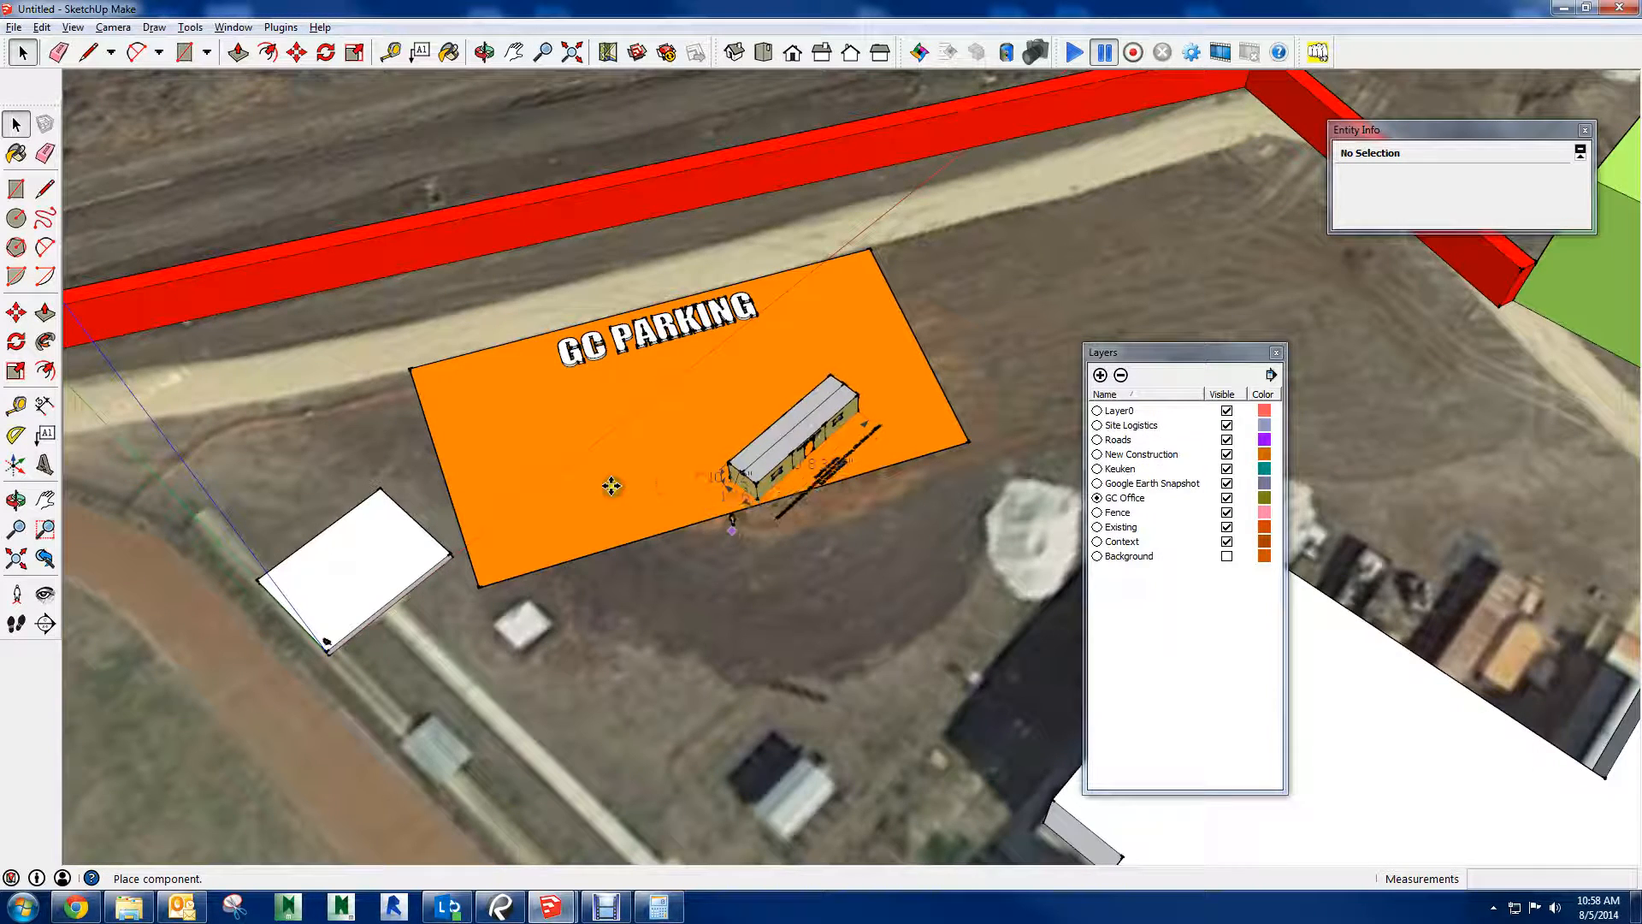
{"action": "left_click", "coordinate": [611, 486]}
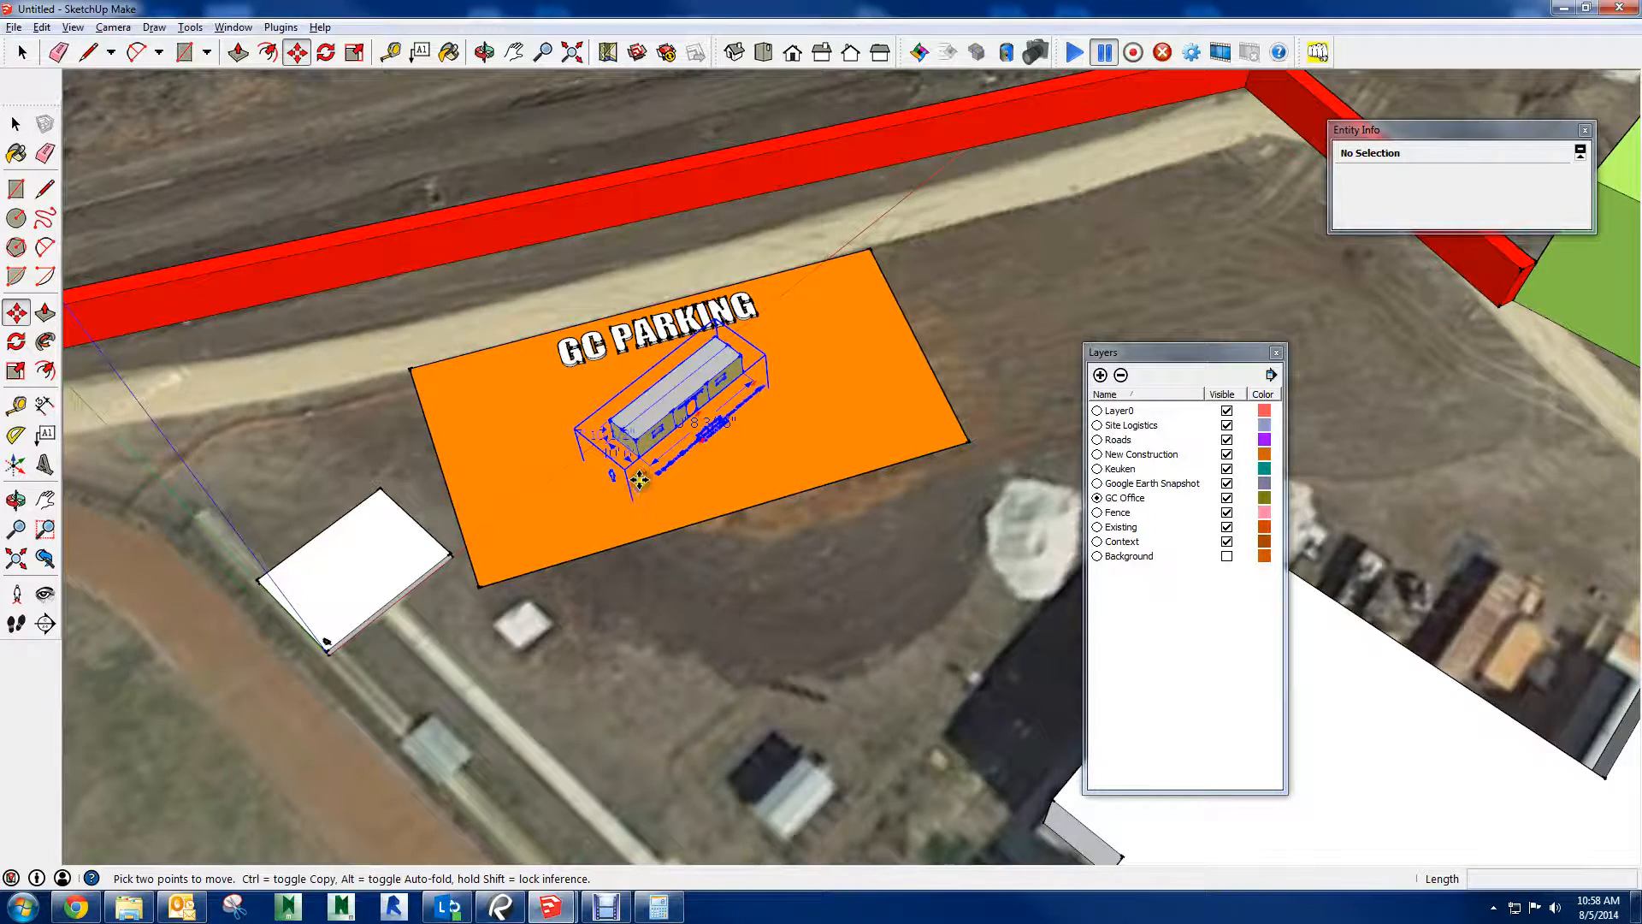
Open the Porta Cabin component for editing and erase its dimensions and the advertising text lying in front of the cabin
{"action": "scroll", "coordinate": [667, 453], "scroll_direction": "up", "scroll_amount": 3}
{"action": "scroll", "coordinate": [638, 457], "scroll_direction": "up", "scroll_amount": 5}
{"action": "key", "text": "space"}
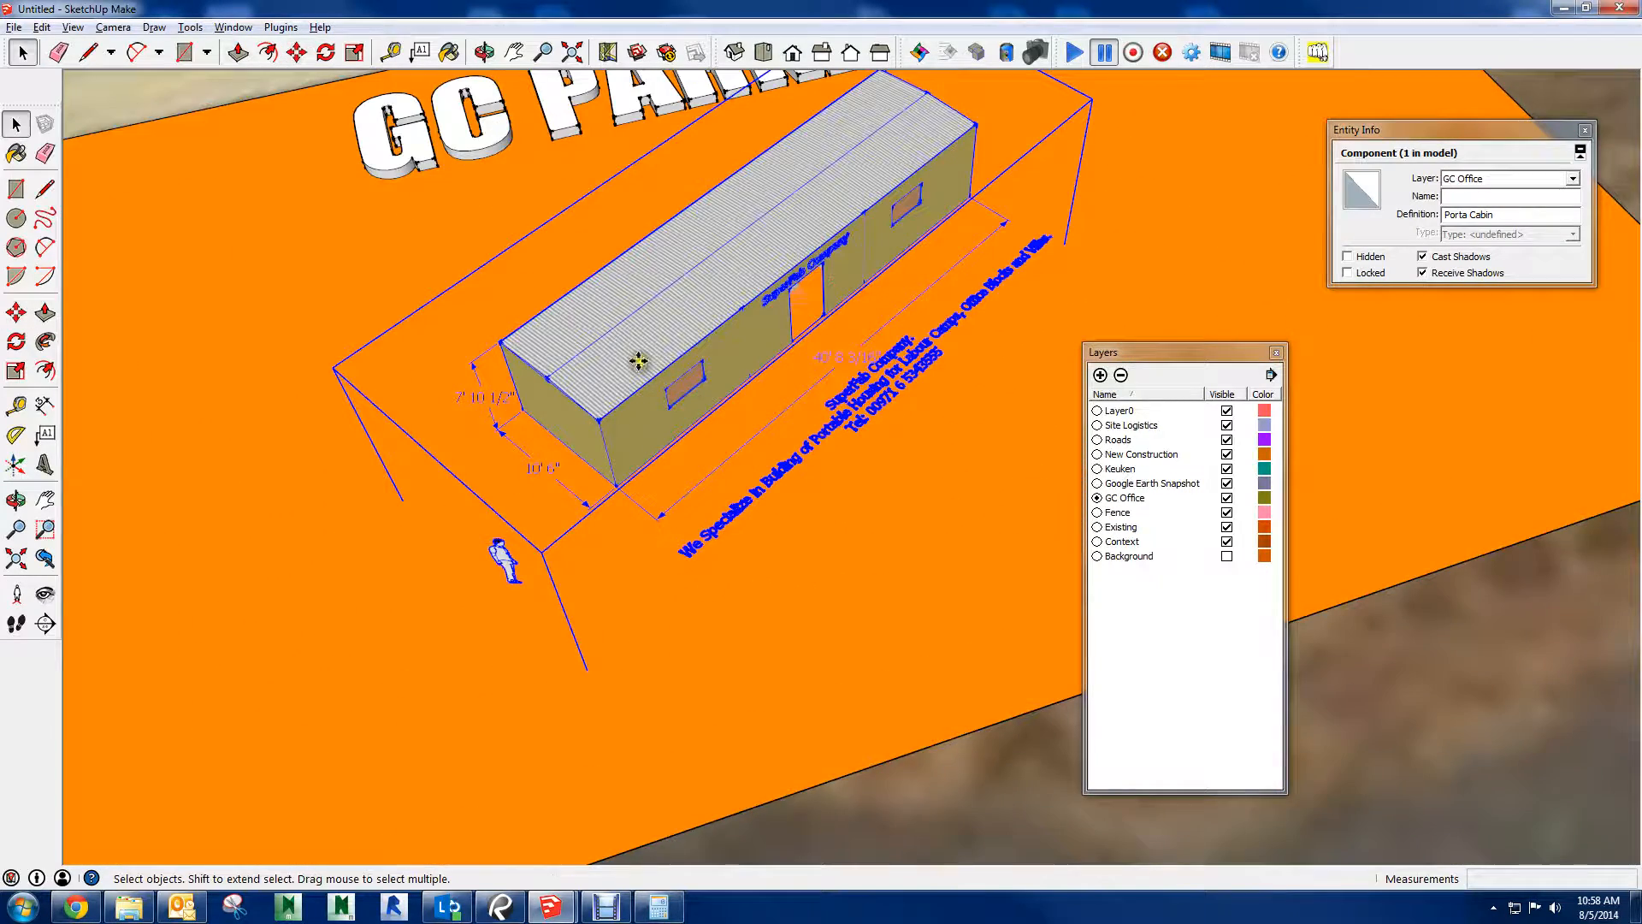
{"action": "double_click", "coordinate": [639, 366]}
{"action": "left_click", "coordinate": [515, 414]}
{"action": "key", "text": "e"}
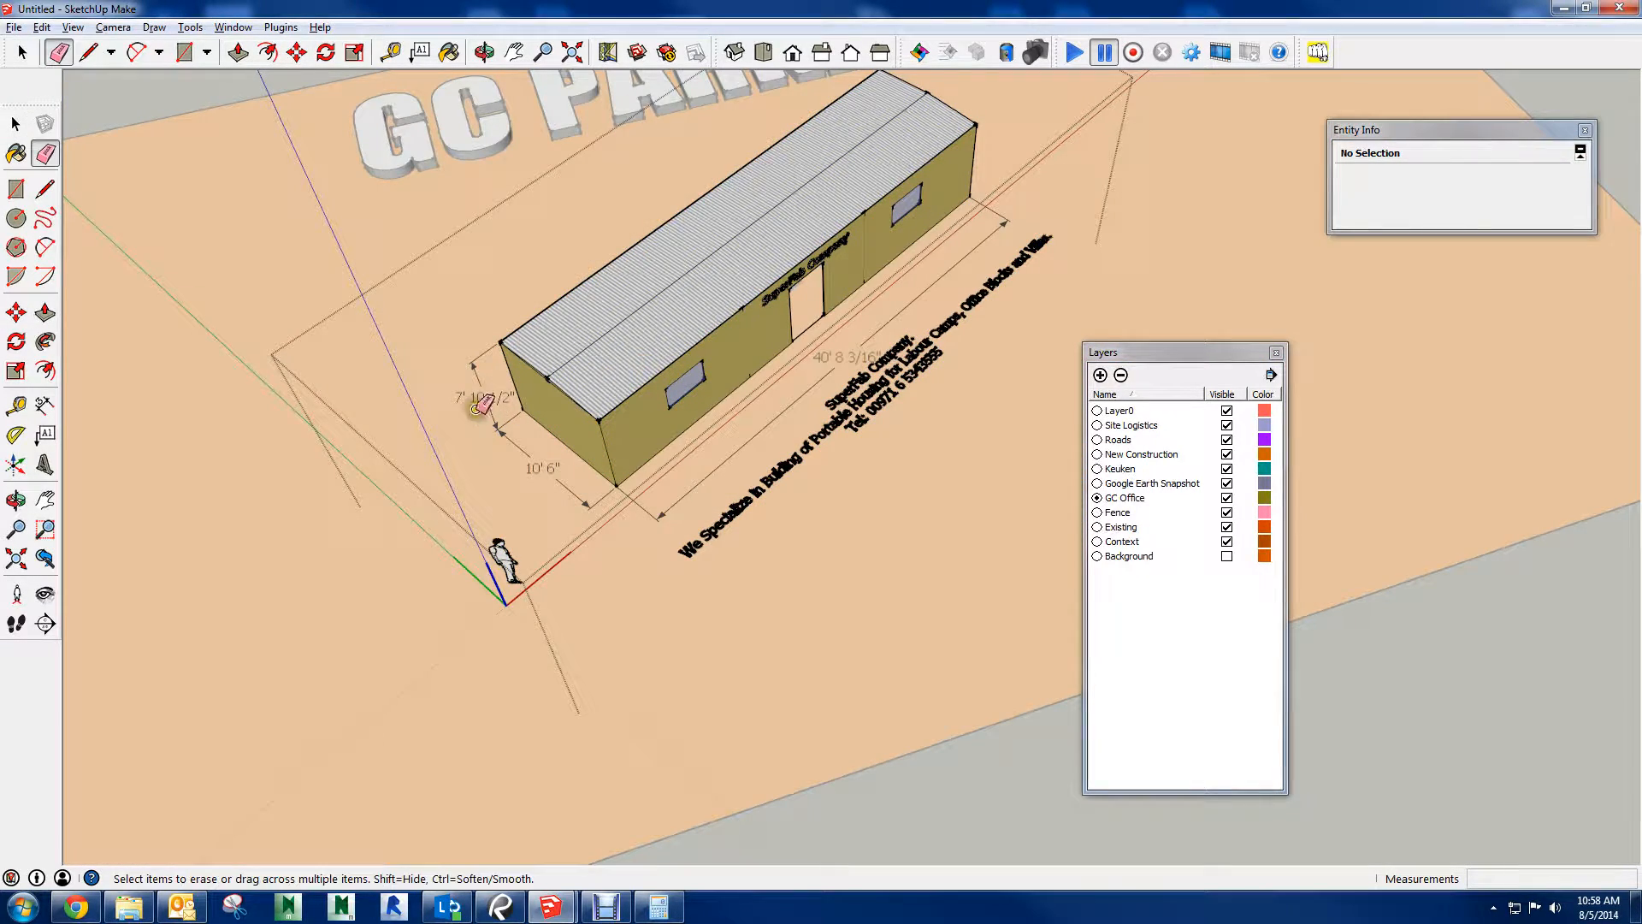
{"action": "mouse_move", "coordinate": [475, 410]}
{"action": "left_mouse_down"}
{"action": "mouse_move", "coordinate": [492, 402]}
{"action": "mouse_move", "coordinate": [513, 469]}
{"action": "left_mouse_up"}
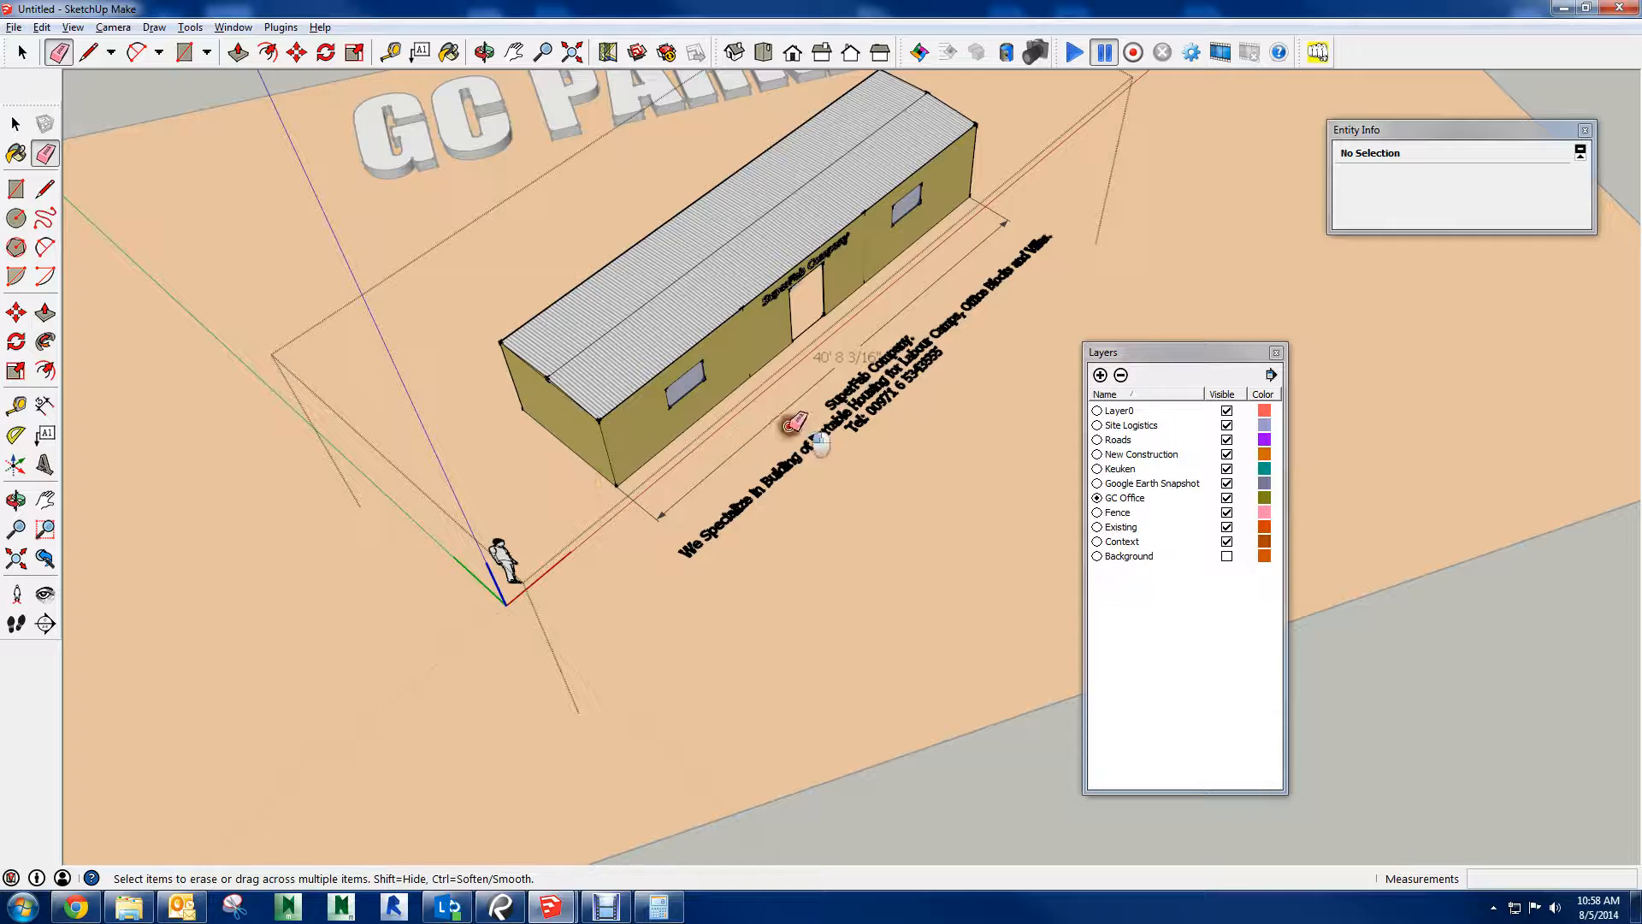
{"action": "mouse_move", "coordinate": [798, 393]}
{"action": "left_mouse_down"}
{"action": "mouse_move", "coordinate": [795, 374]}
{"action": "mouse_move", "coordinate": [861, 411]}
{"action": "left_mouse_up"}
Erase the human figure beside the cabin and the SuperFab Company sign above its door
{"action": "scroll", "coordinate": [768, 310], "scroll_direction": "up", "scroll_amount": 2}
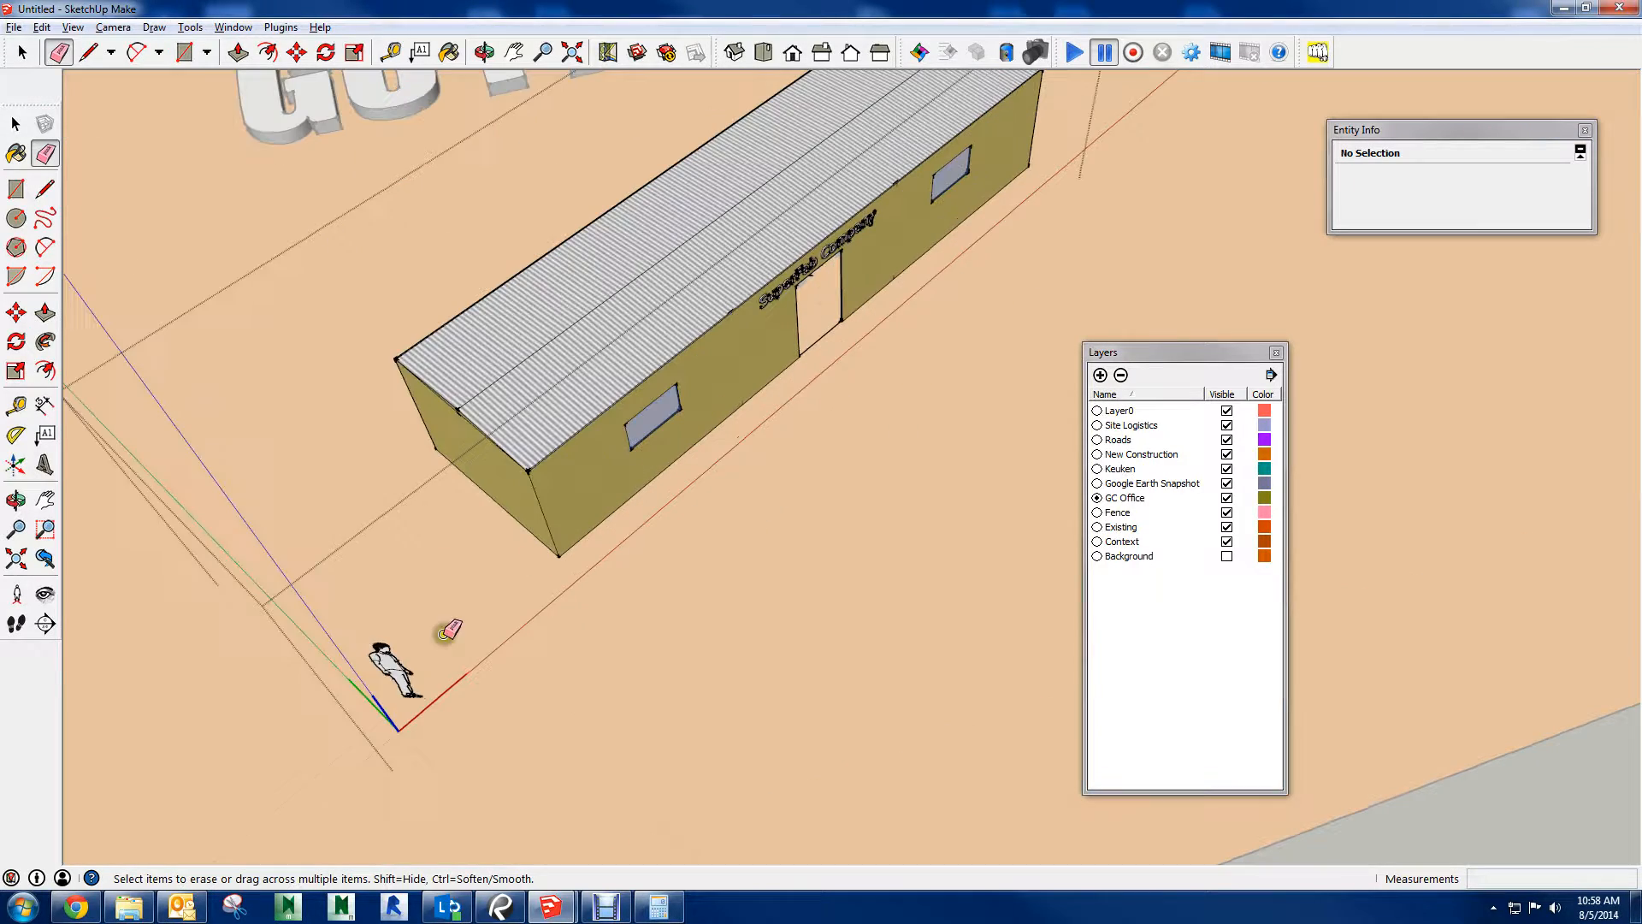
{"action": "left_click_drag", "start_coordinate": [415, 643], "coordinate": [410, 680]}
{"action": "mouse_move", "coordinate": [401, 697]}
{"action": "middle_mouse_down"}
{"action": "mouse_move", "coordinate": [571, 438]}
{"action": "mouse_move", "coordinate": [183, 408]}
{"action": "middle_mouse_up"}
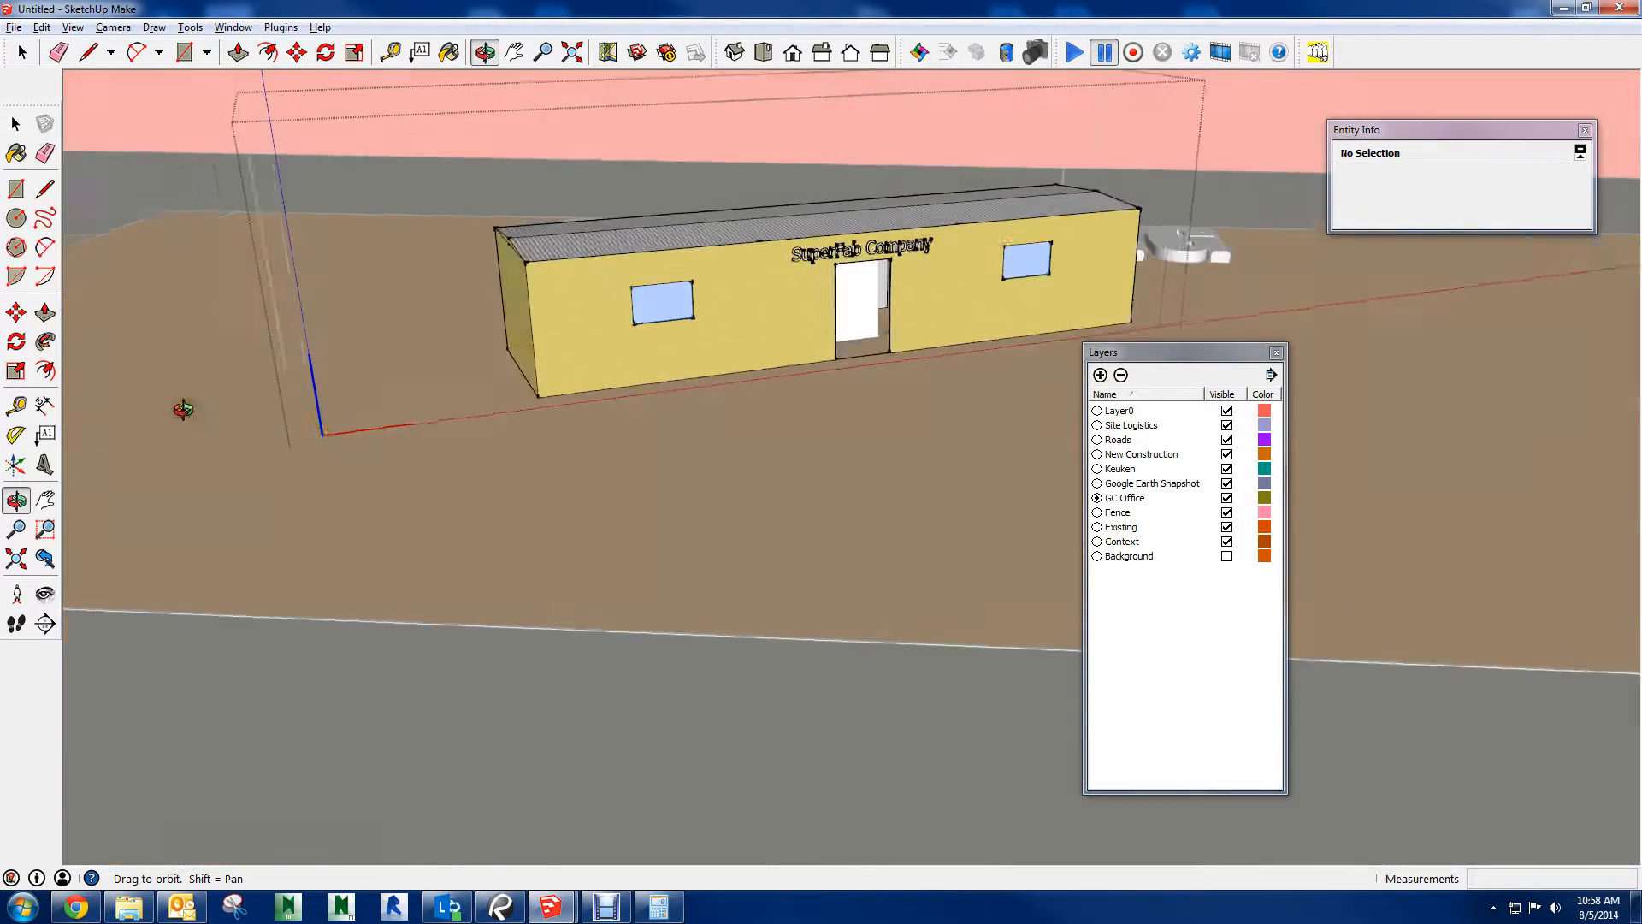
{"action": "scroll", "coordinate": [1037, 167], "scroll_direction": "up", "scroll_amount": 5}
{"action": "scroll", "coordinate": [793, 396], "scroll_direction": "down", "scroll_amount": 2}
{"action": "left_click", "coordinate": [384, 561]}
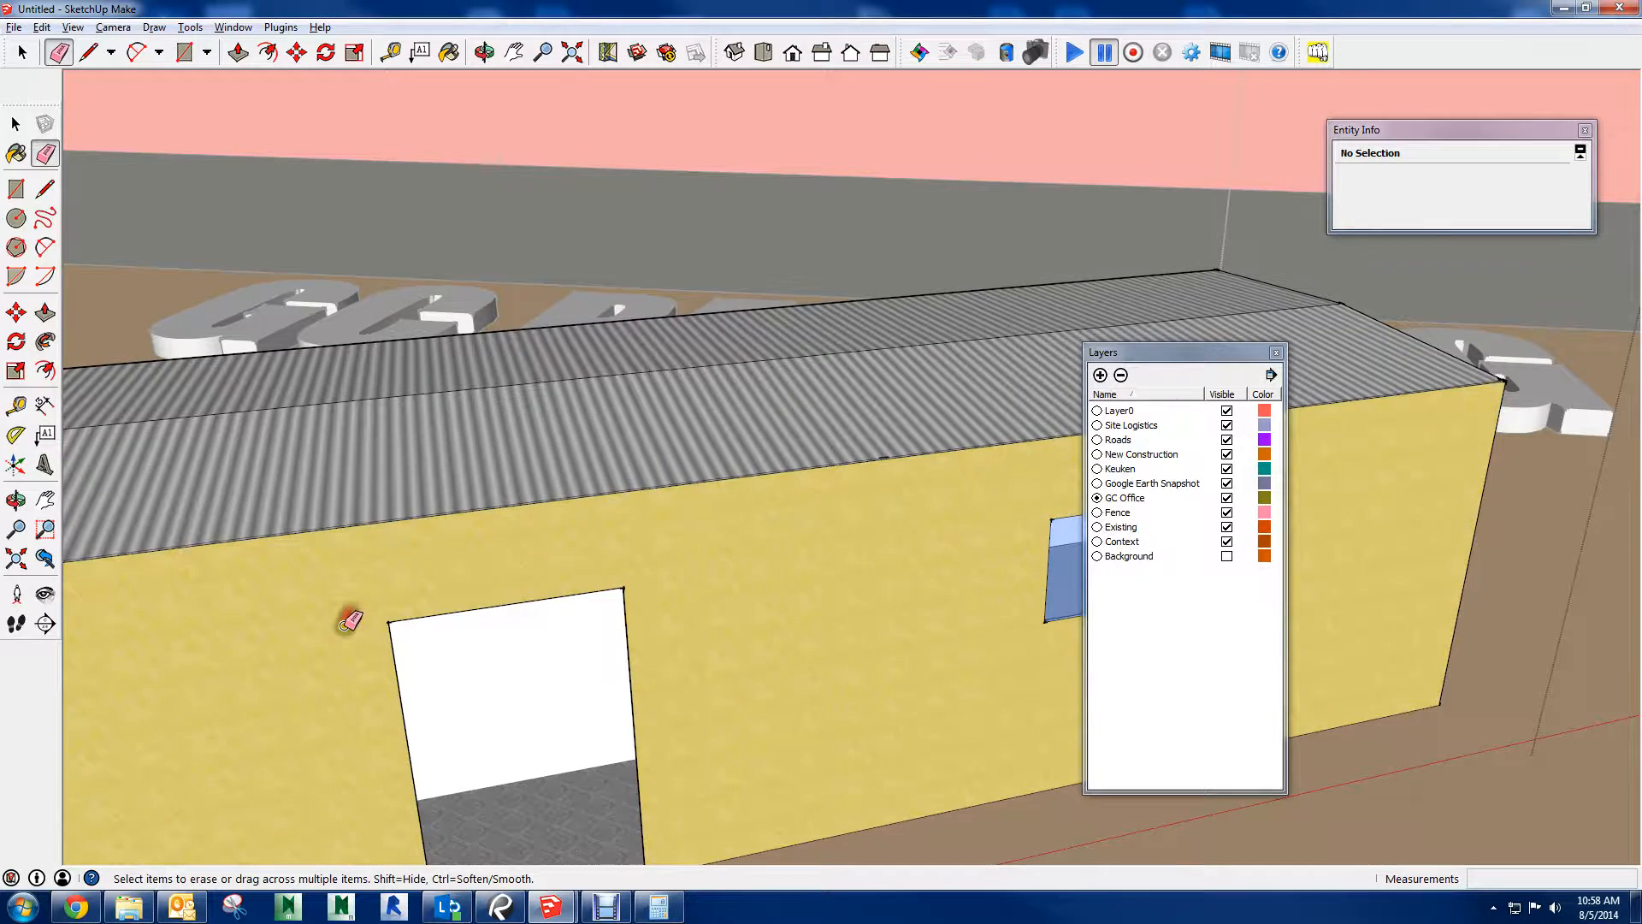
{"action": "mouse_move", "coordinate": [348, 624]}
{"action": "middle_mouse_down"}
{"action": "mouse_move", "coordinate": [355, 542]}
{"action": "mouse_move", "coordinate": [330, 524]}
{"action": "mouse_move", "coordinate": [1103, 355]}
{"action": "mouse_move", "coordinate": [891, 305]}
{"action": "mouse_move", "coordinate": [678, 433]}
{"action": "mouse_move", "coordinate": [510, 447]}
{"action": "mouse_move", "coordinate": [508, 462]}
{"action": "middle_mouse_up"}
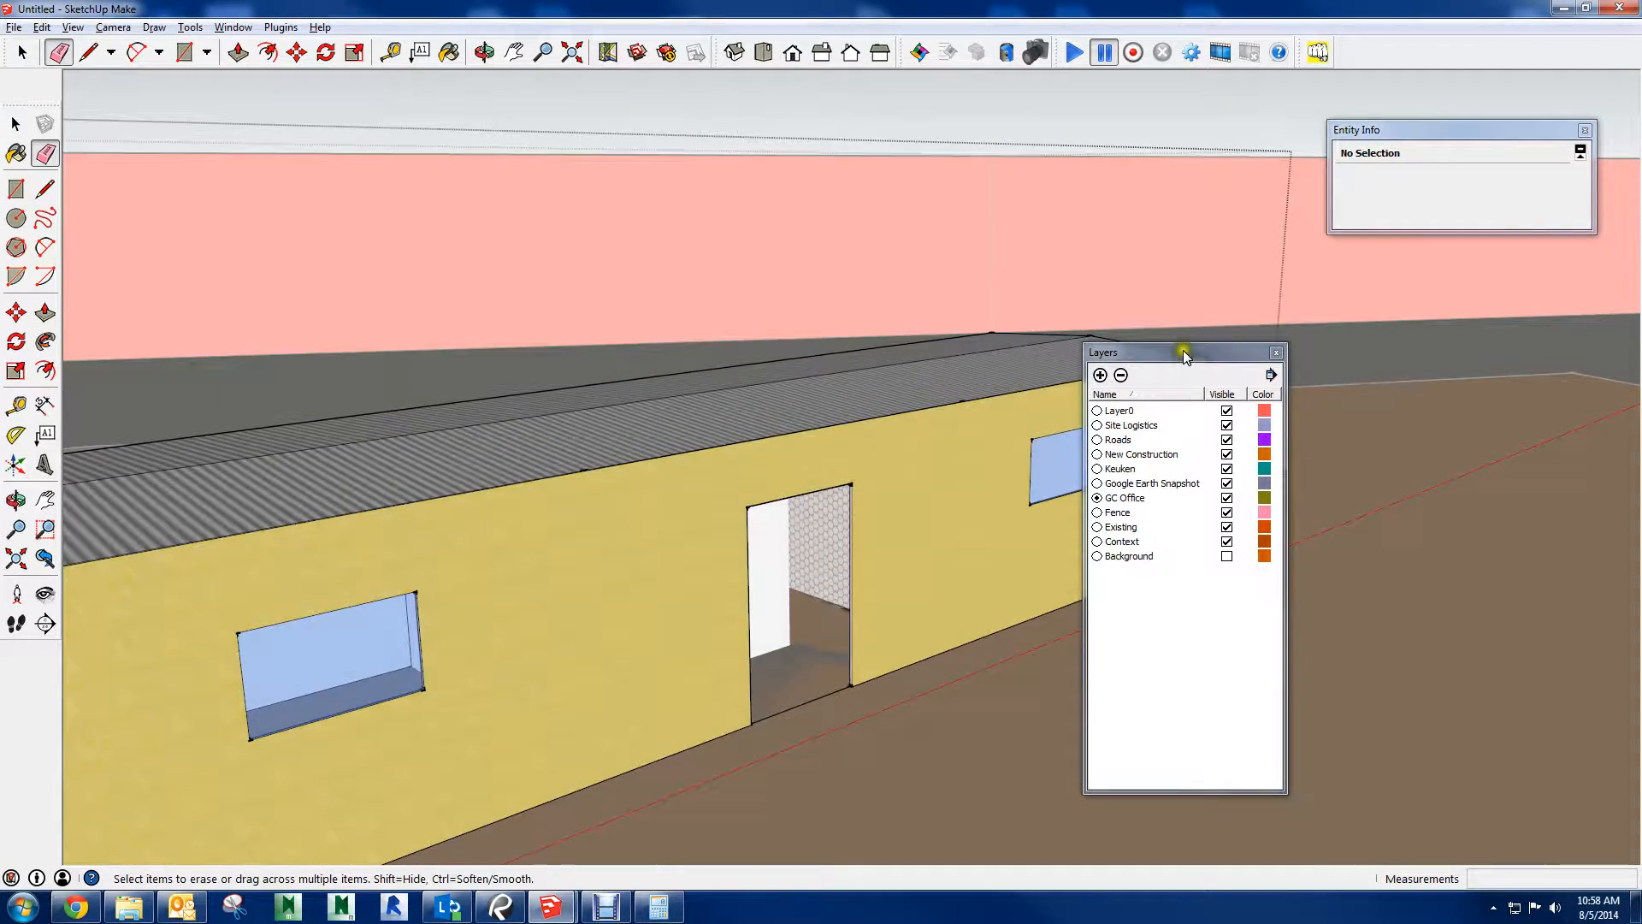
Move the Layers window out of the way and delete the white interior partition seen through the cabin's doorway
{"action": "left_click_drag", "start_coordinate": [1185, 355], "coordinate": [1554, 392]}
{"action": "mouse_move", "coordinate": [934, 487]}
{"action": "middle_mouse_down"}
{"action": "mouse_move", "coordinate": [841, 685]}
{"action": "mouse_move", "coordinate": [575, 561]}
{"action": "mouse_move", "coordinate": [1146, 549]}
{"action": "mouse_move", "coordinate": [1246, 568]}
{"action": "middle_mouse_up"}
{"action": "scroll", "coordinate": [1079, 554], "scroll_direction": "up", "scroll_amount": 5}
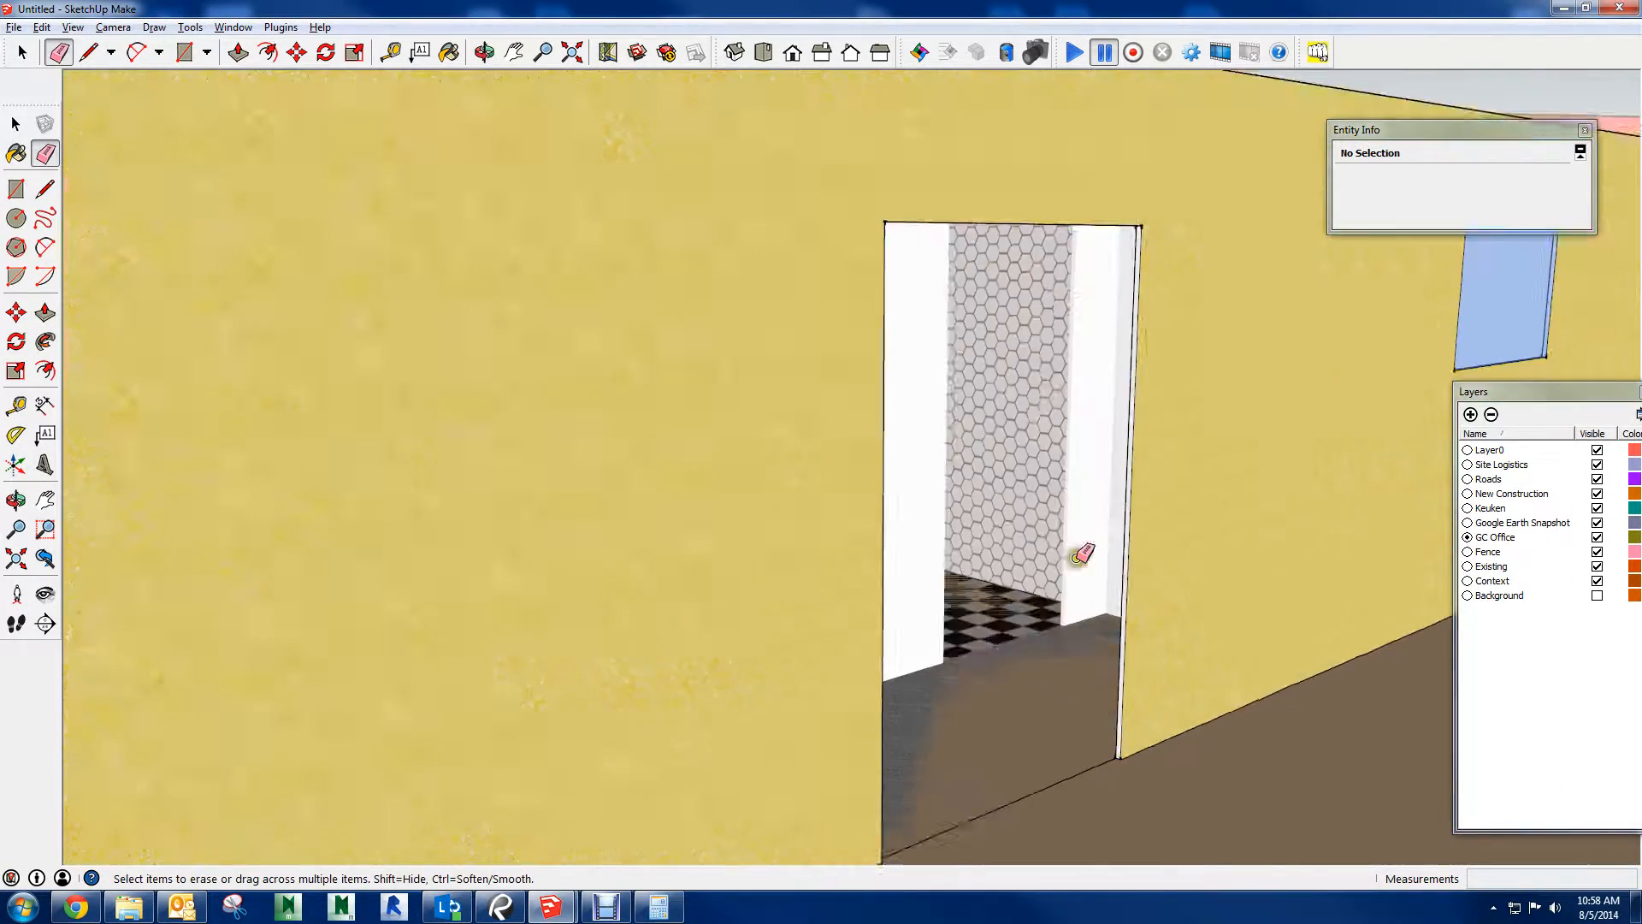
{"action": "scroll", "coordinate": [1082, 553], "scroll_direction": "up", "scroll_amount": 4}
{"action": "key", "text": "space"}
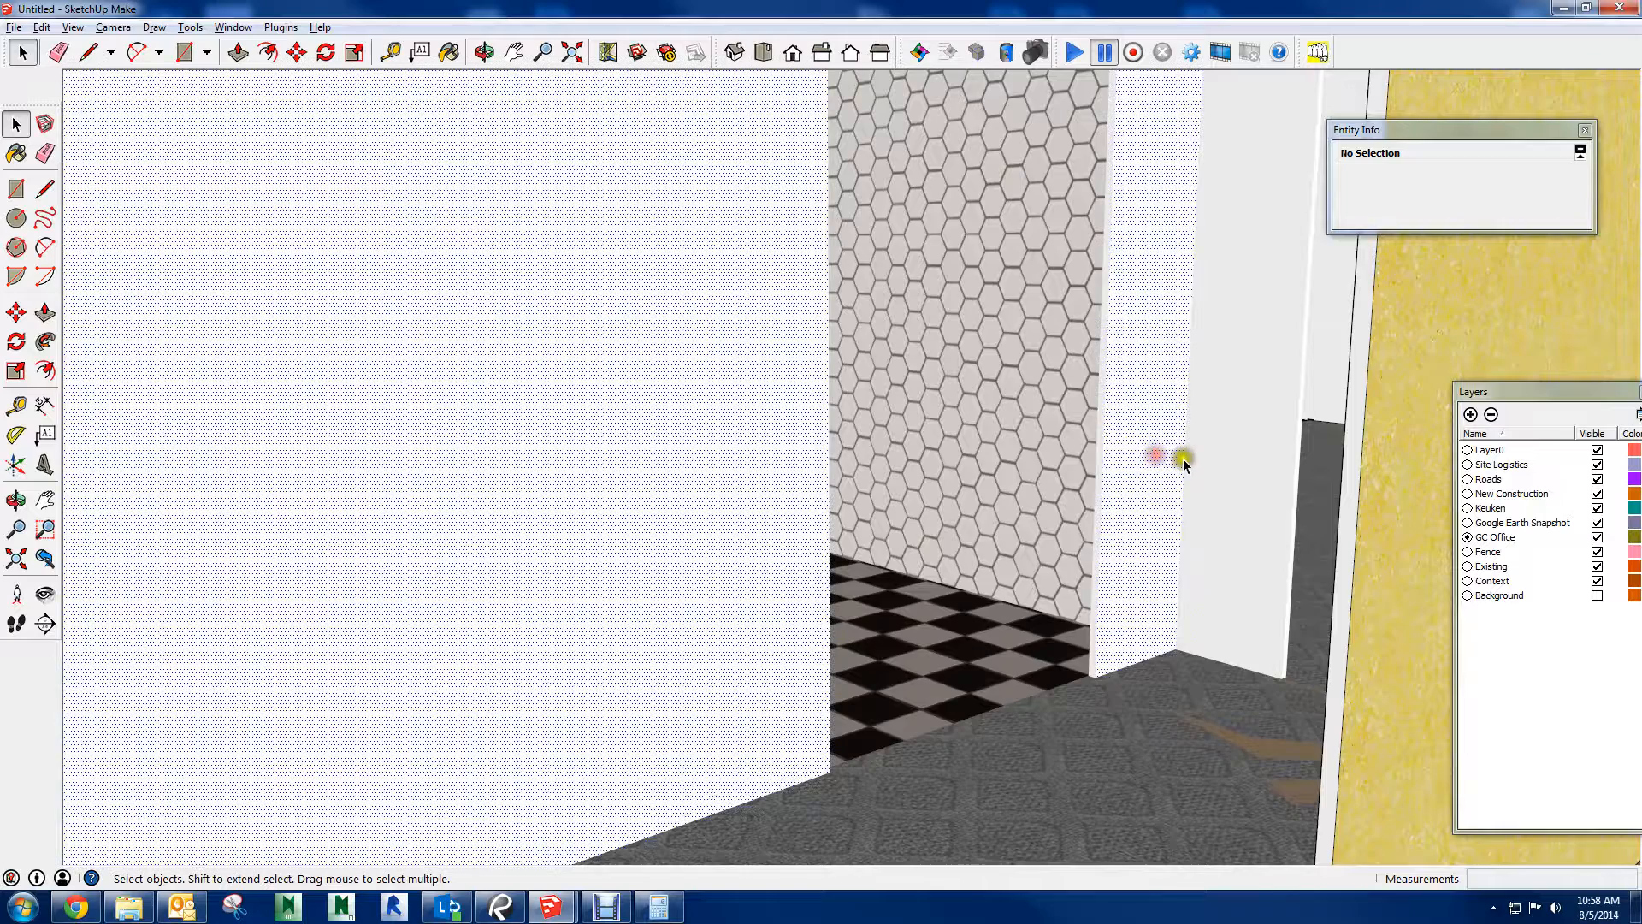
{"action": "left_click", "coordinate": [1183, 458]}
{"action": "scroll", "coordinate": [1172, 470], "scroll_direction": "down", "scroll_amount": 8}
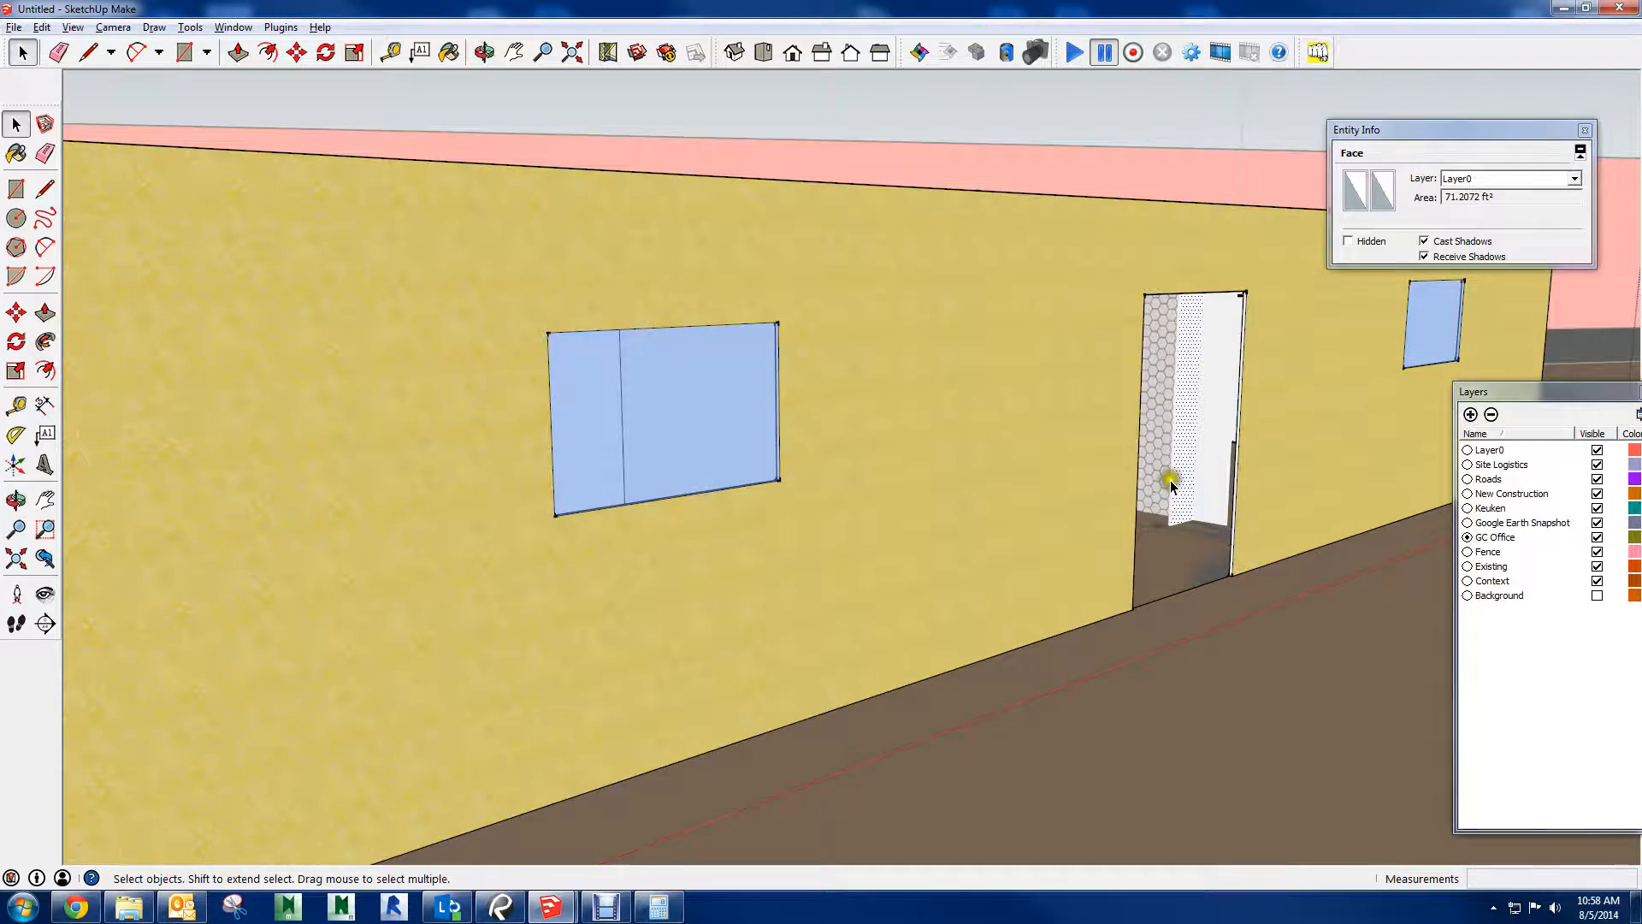
{"action": "key", "text": "e"}
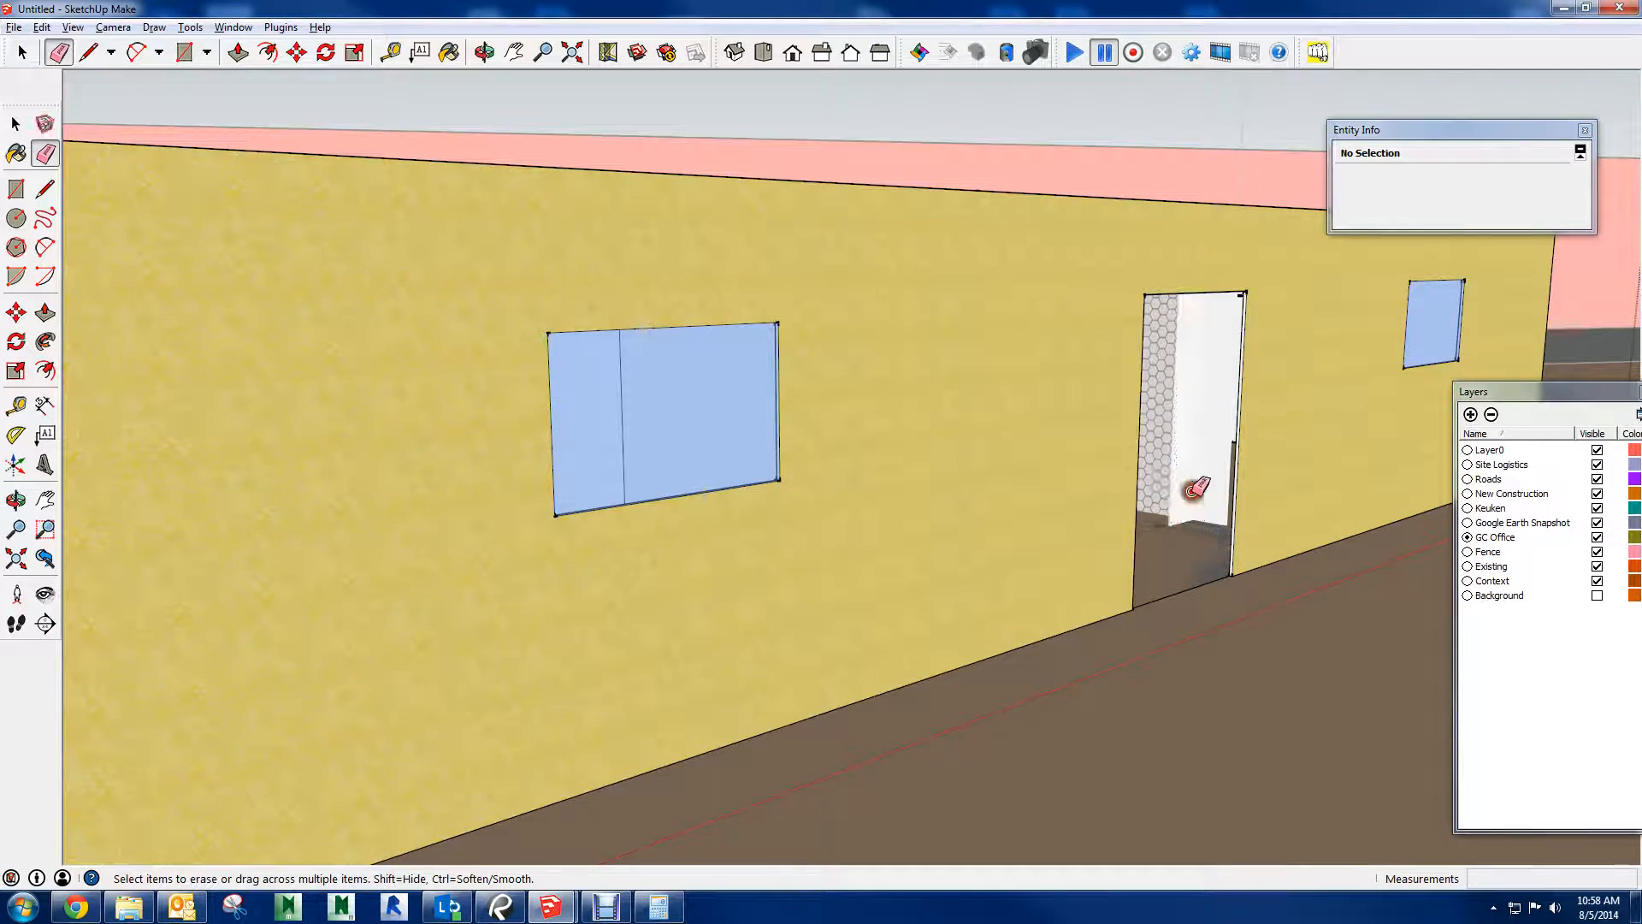
{"action": "left_click", "coordinate": [1184, 493]}
{"action": "key", "text": "Delete"}
{"action": "triple_click", "coordinate": [1183, 494]}
{"action": "key", "text": "Delete"}
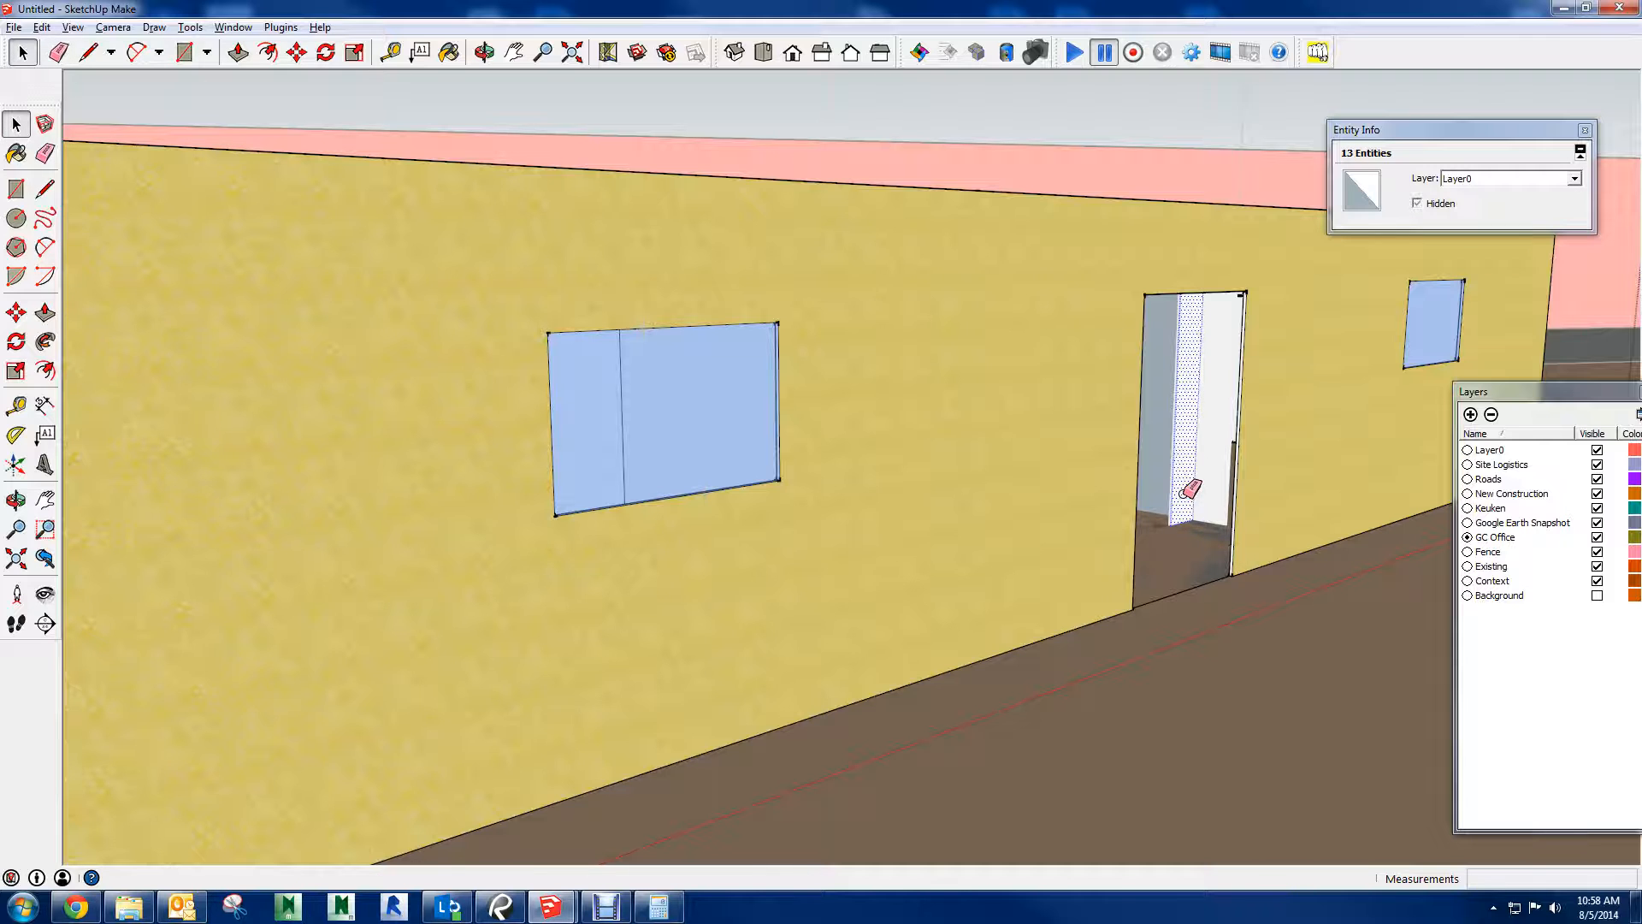
Delete the remaining partition face and the interior floor faces behind the cabin's doorway
{"action": "left_click", "coordinate": [1194, 479]}
{"action": "left_click", "coordinate": [1194, 532], "text": "shift"}
{"action": "left_click", "coordinate": [1191, 545]}
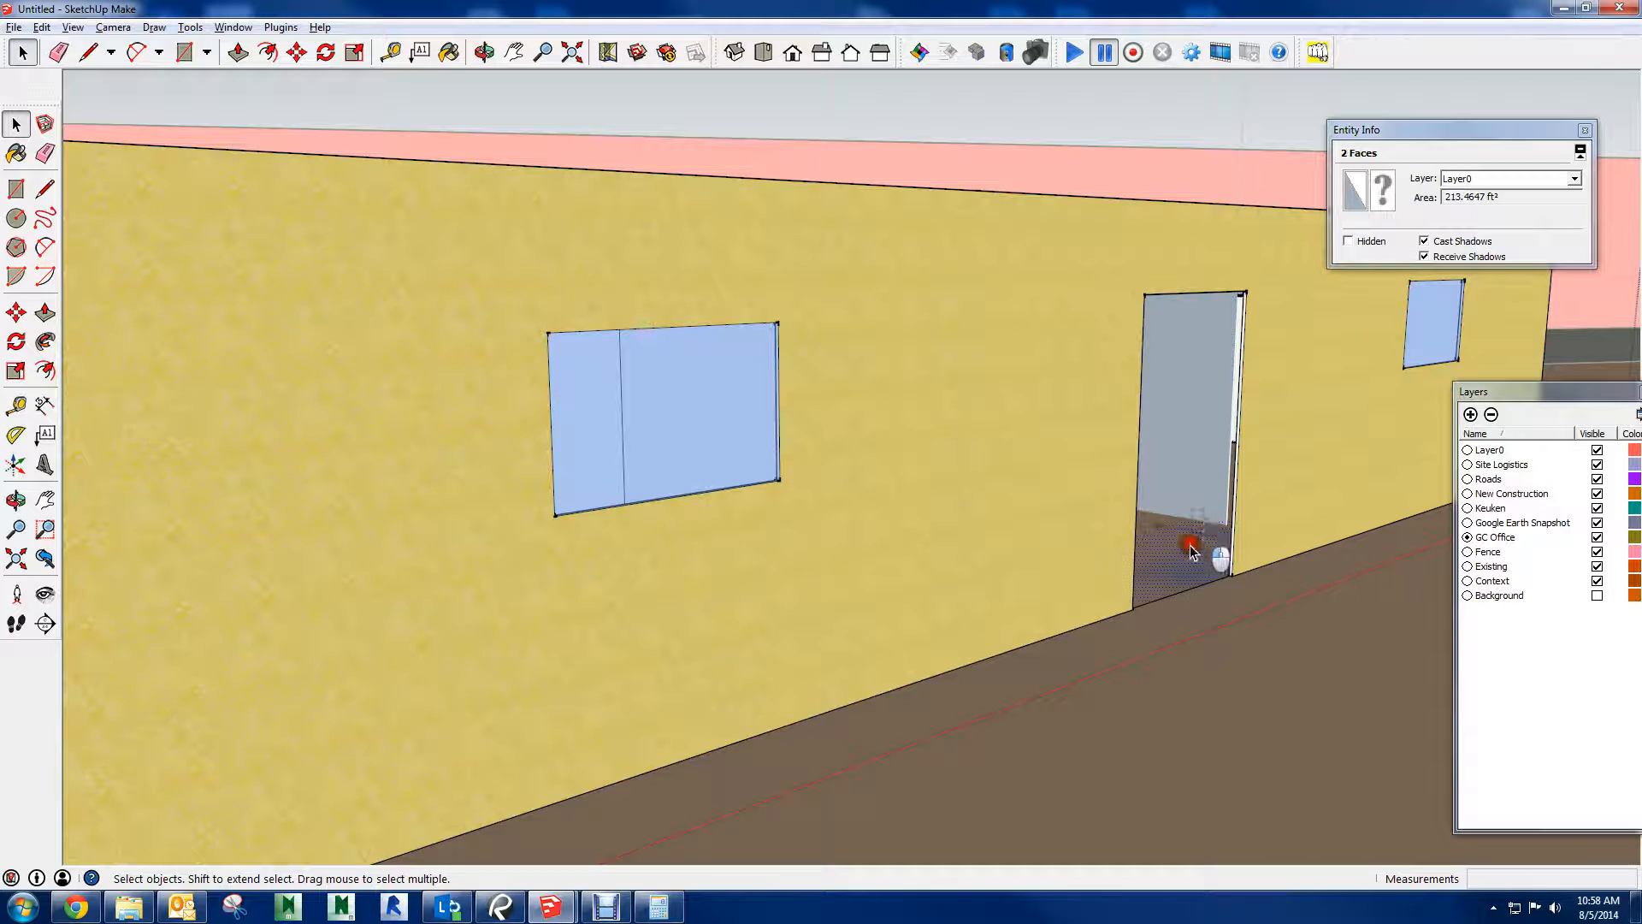
{"action": "key", "text": "Delete"}
{"action": "middle_click_drag", "start_coordinate": [1190, 539], "coordinate": [752, 531]}
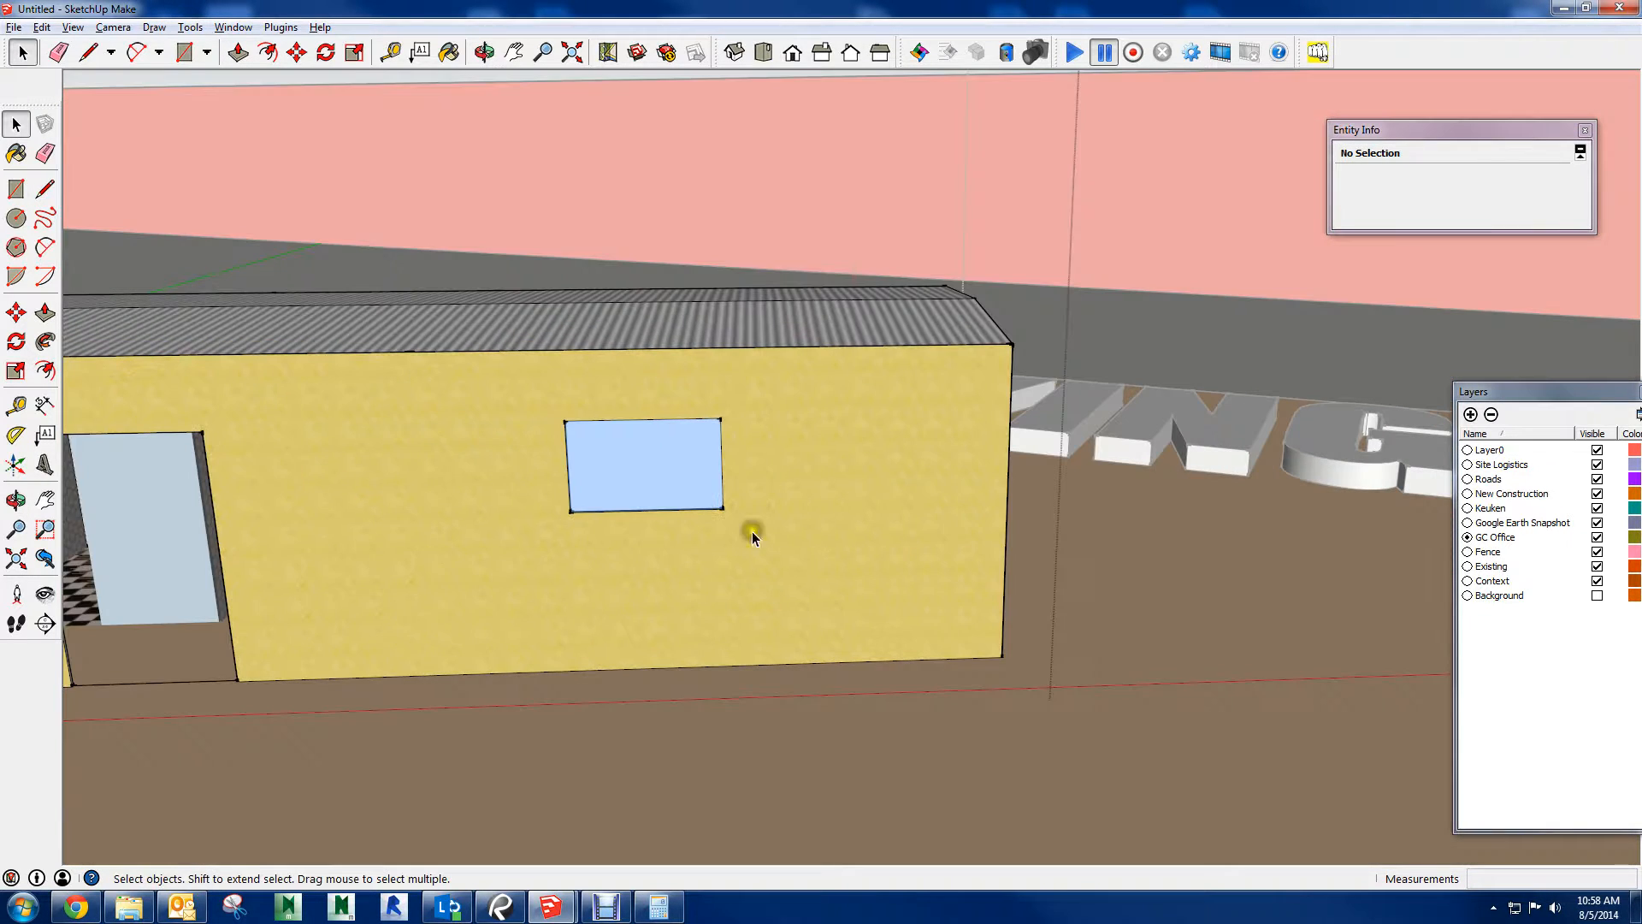
Delete the inner walls, hexagon-tiled wall face and checkered floor still seen through the cabin's doorway
{"action": "left_click", "coordinate": [513, 52]}
{"action": "left_click_drag", "start_coordinate": [427, 402], "coordinate": [911, 256]}
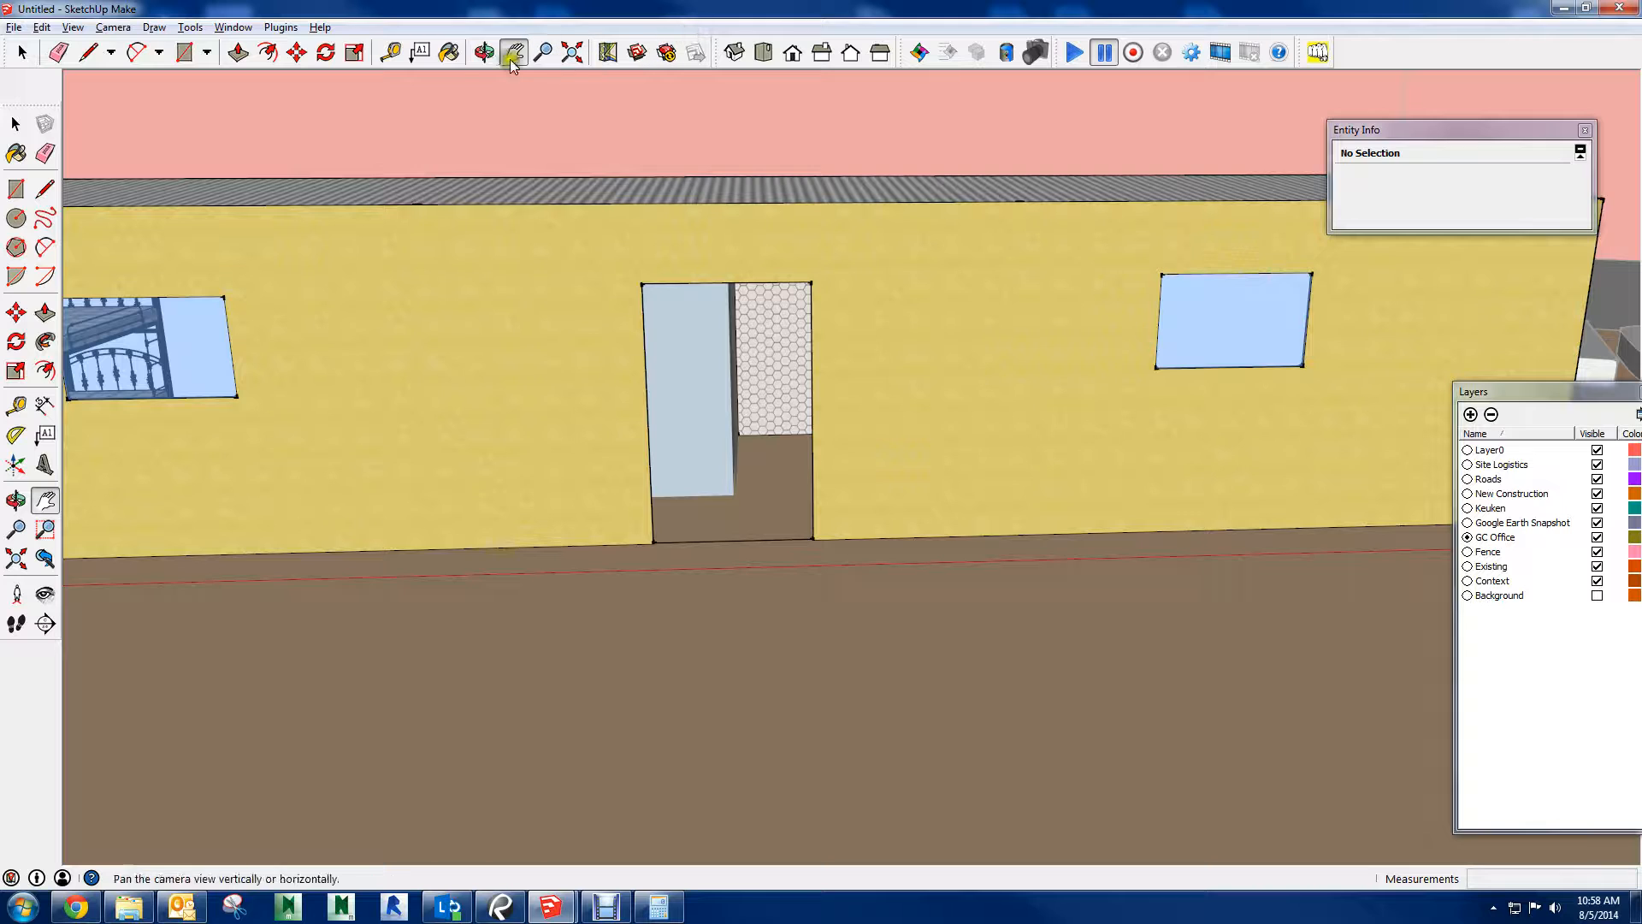
{"action": "left_click", "coordinate": [480, 53]}
{"action": "left_click_drag", "start_coordinate": [729, 299], "coordinate": [323, 271]}
{"action": "scroll", "coordinate": [571, 318], "scroll_direction": "up", "scroll_amount": 5}
{"action": "scroll", "coordinate": [575, 317], "scroll_direction": "up", "scroll_amount": 3}
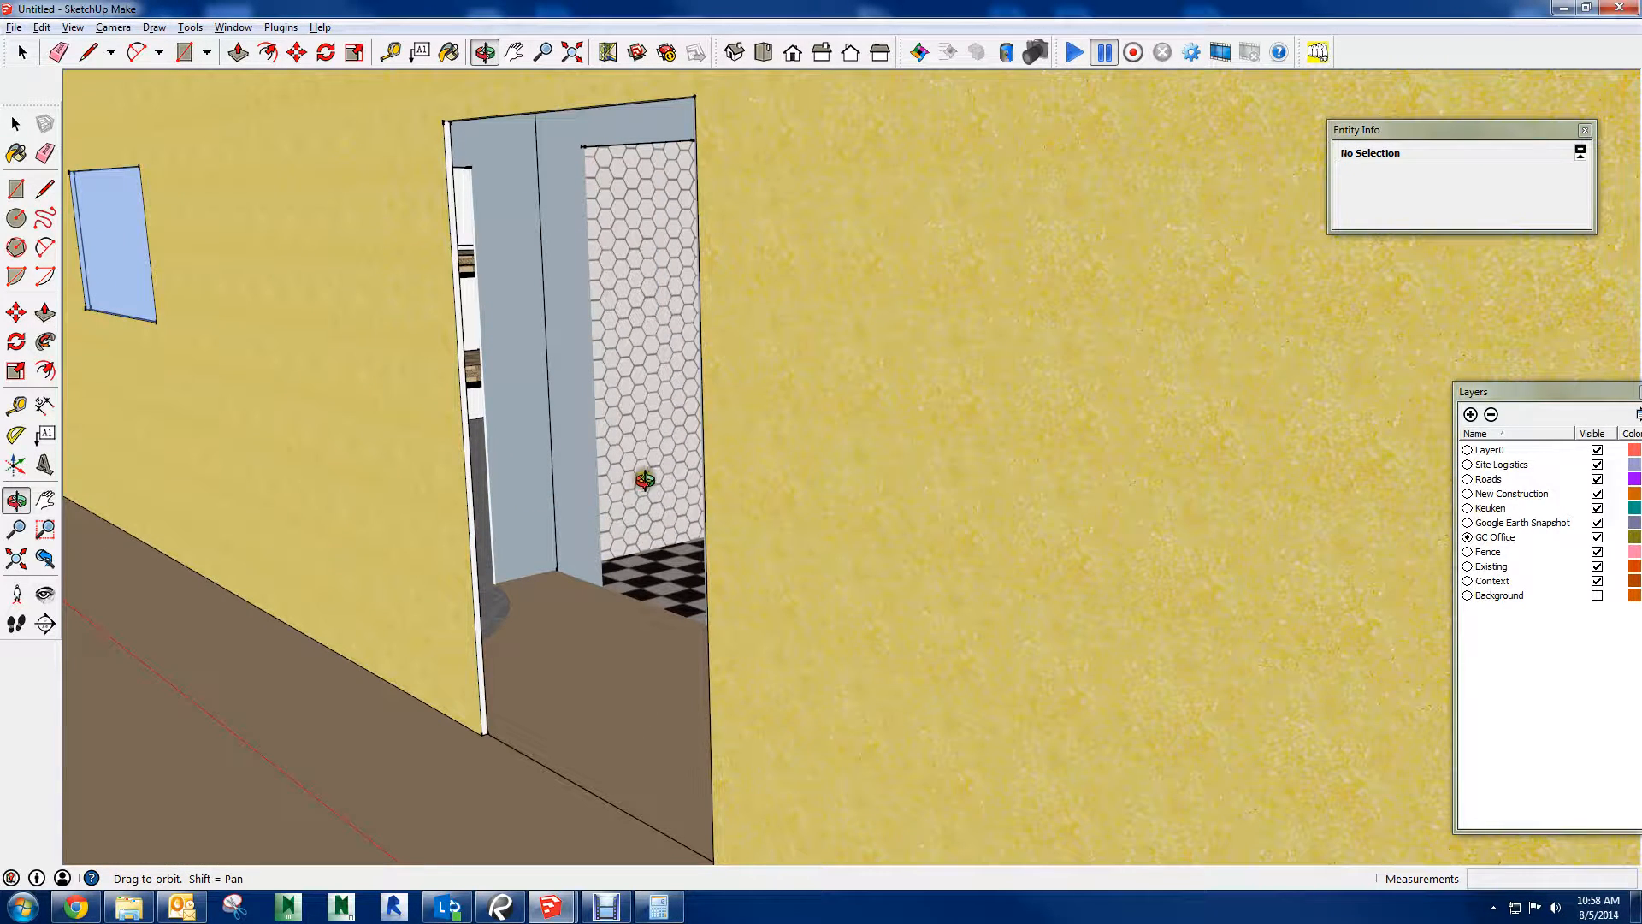
{"action": "key", "text": "space"}
{"action": "left_click", "coordinate": [517, 663]}
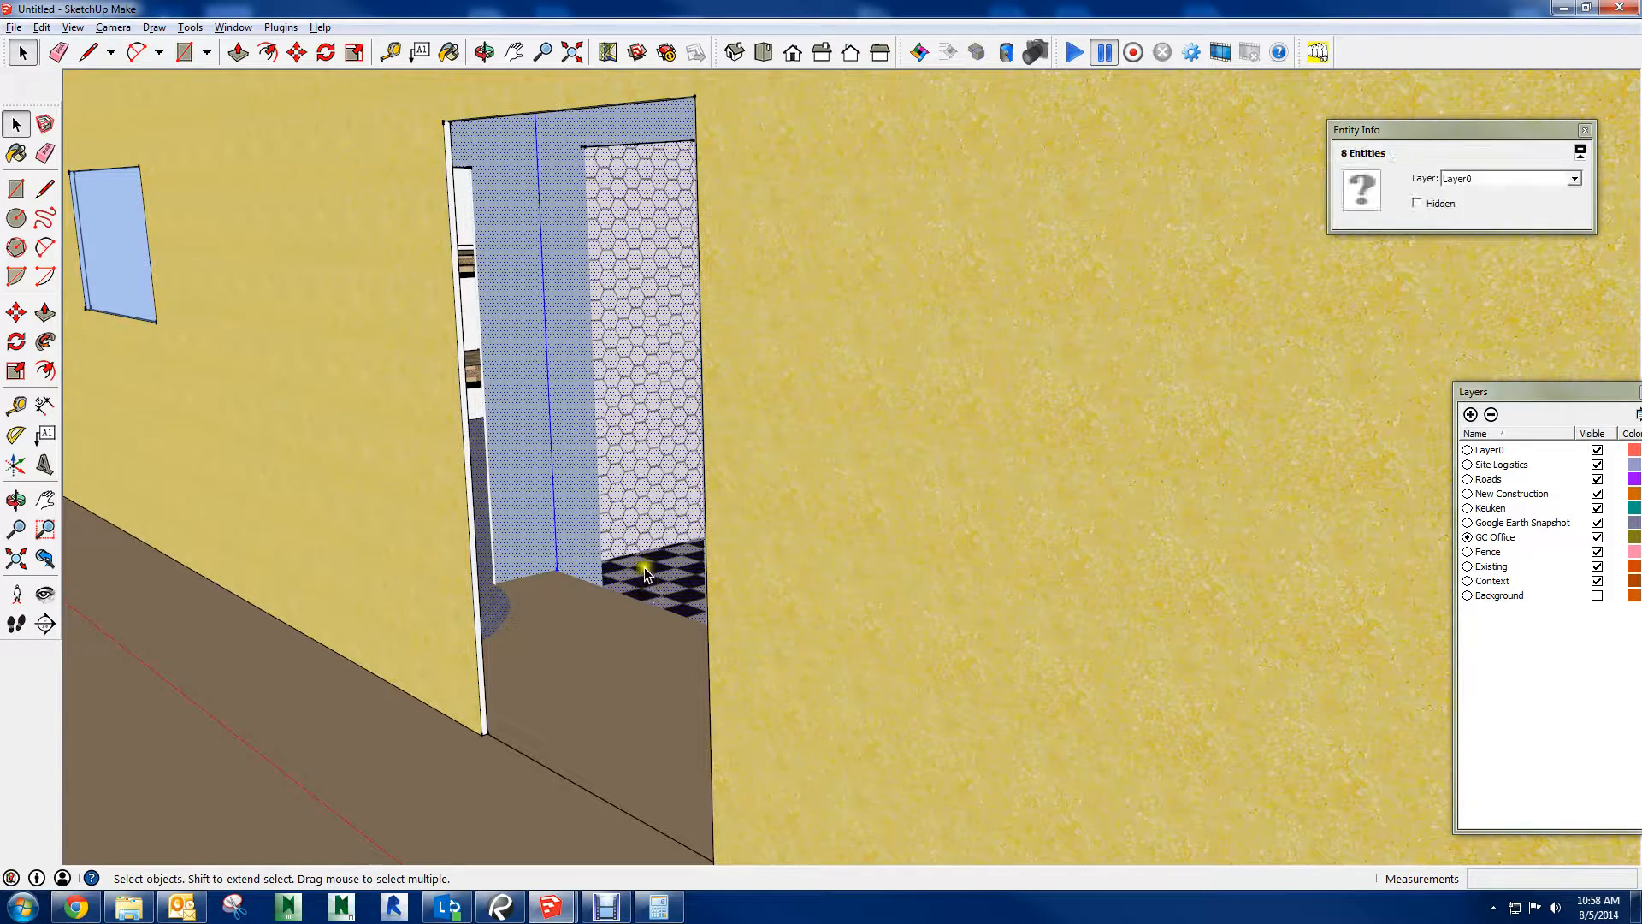
{"action": "key", "text": "Delete"}
Check the cleared cabin through its doorway and from above, and finish editing the Porta Cabin component
{"action": "middle_click_drag", "start_coordinate": [594, 332], "coordinate": [542, 403]}
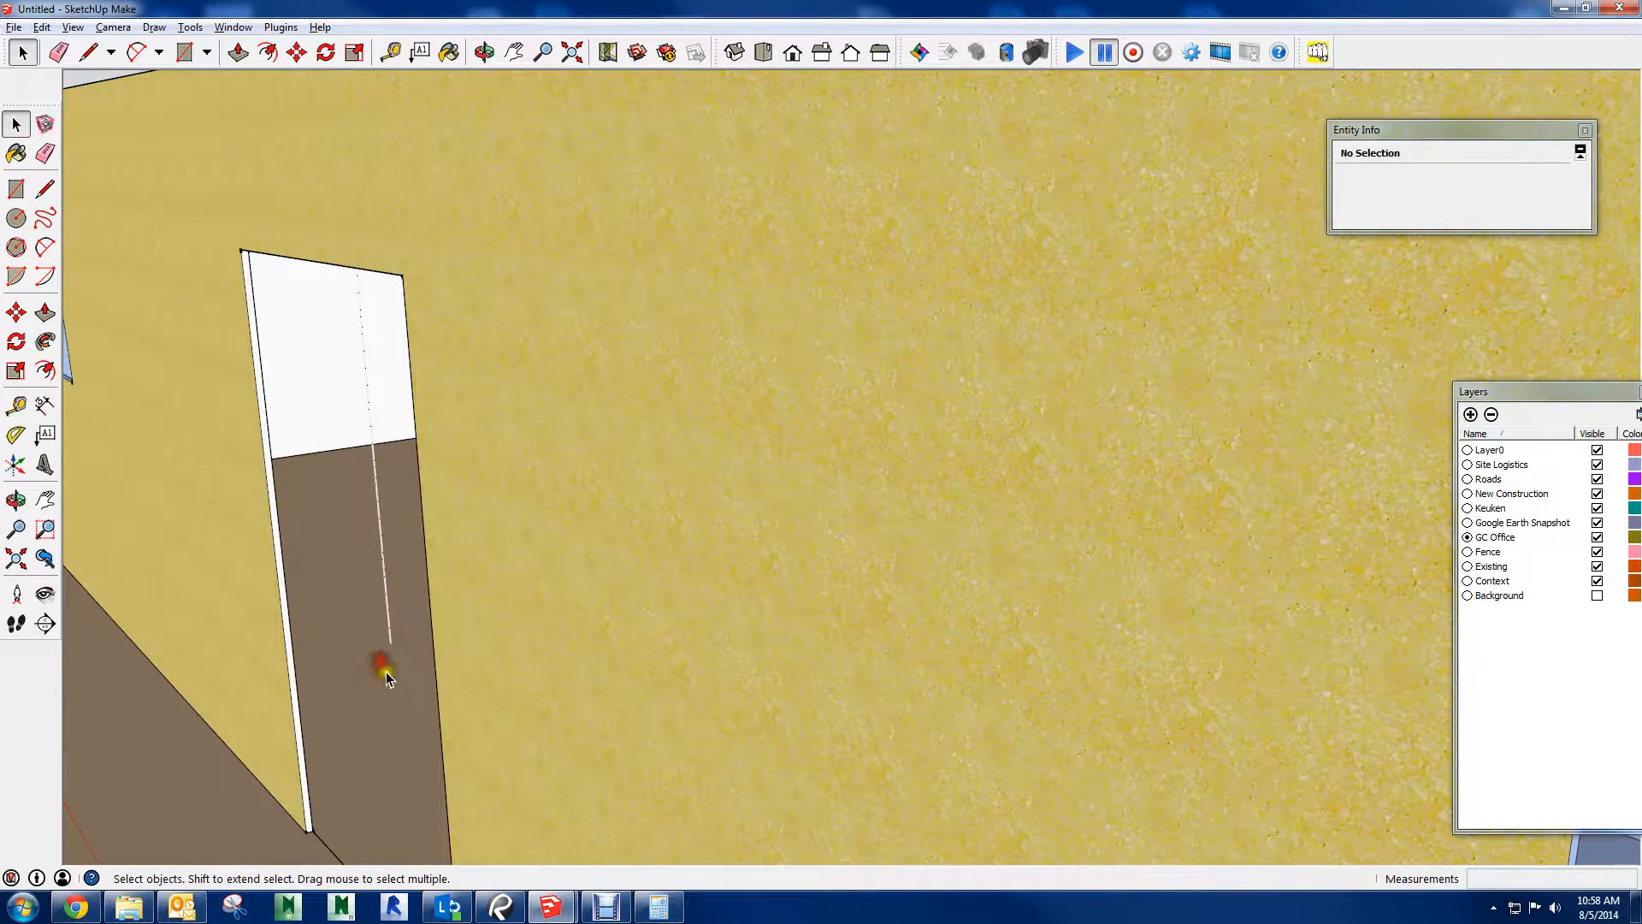
{"action": "middle_click_drag", "start_coordinate": [387, 671], "coordinate": [1189, 564]}
{"action": "scroll", "coordinate": [913, 564], "scroll_direction": "up", "scroll_amount": 5}
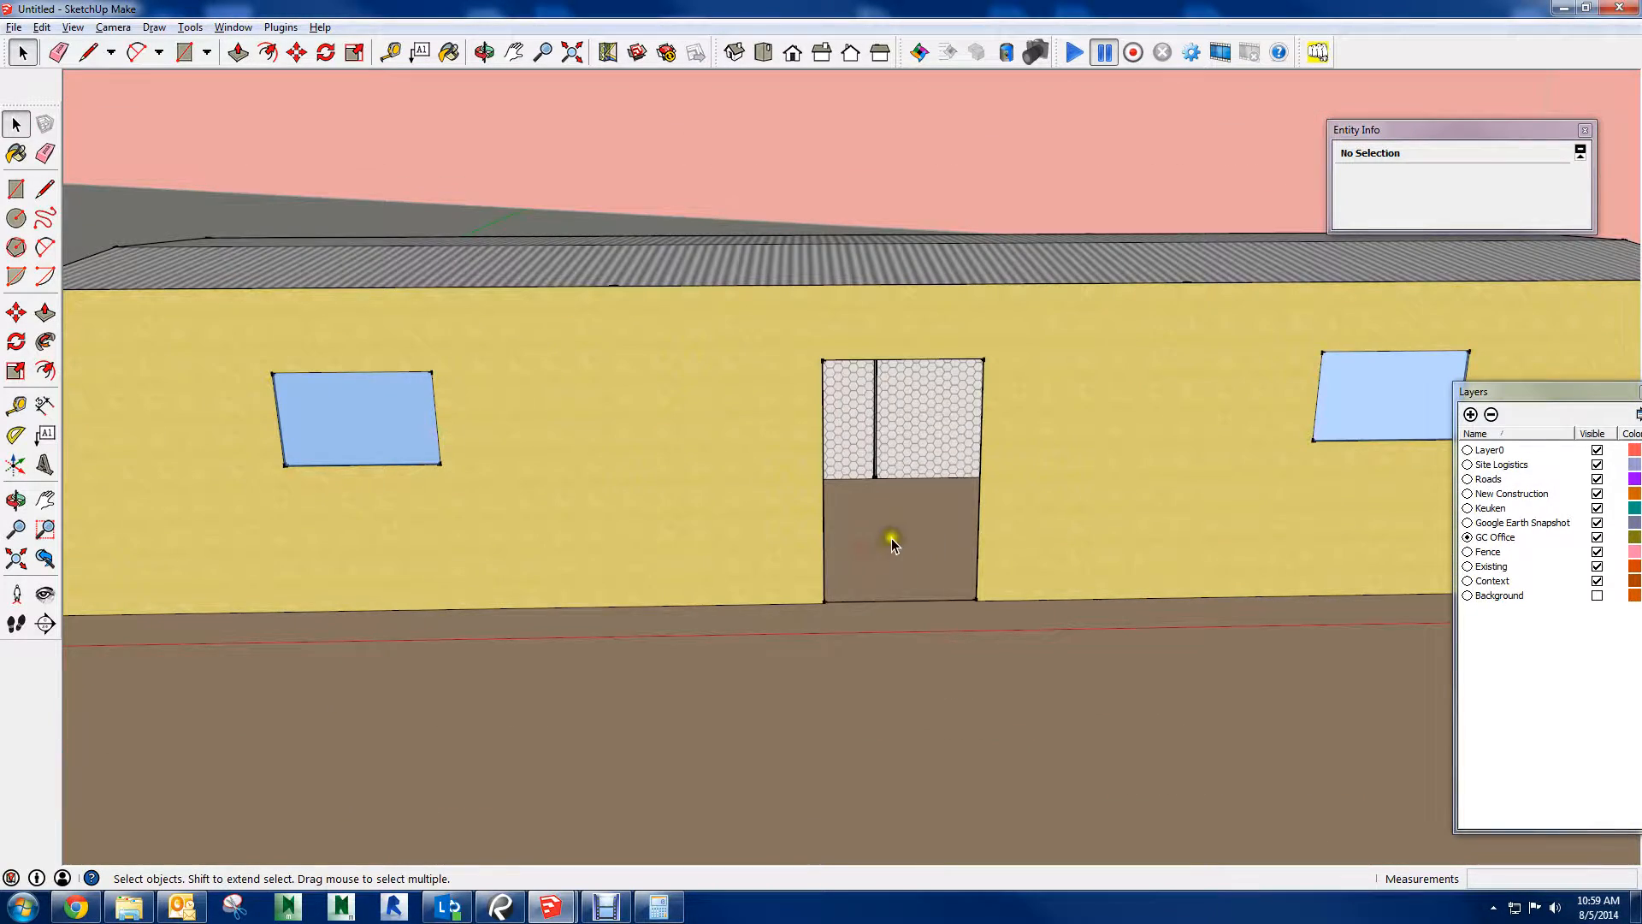
{"action": "middle_click_drag", "start_coordinate": [891, 537], "coordinate": [886, 597]}
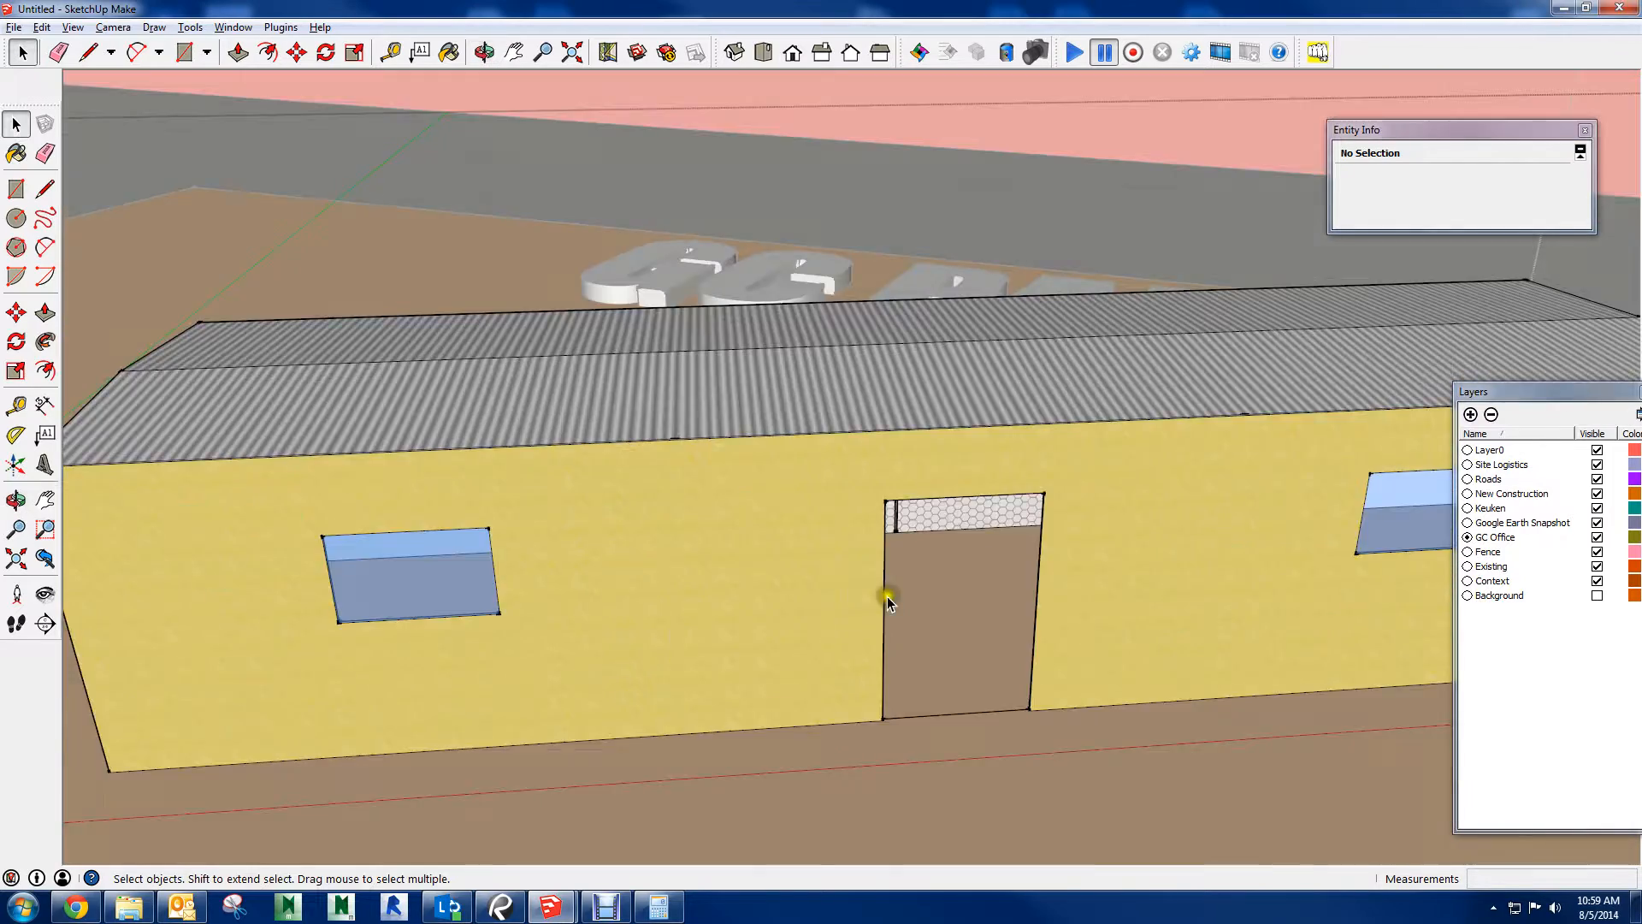
{"action": "scroll", "coordinate": [881, 592], "scroll_direction": "down", "scroll_amount": 3}
{"action": "left_click", "coordinate": [844, 350]}
{"action": "scroll", "coordinate": [844, 352], "scroll_direction": "down", "scroll_amount": 4}
{"action": "scroll", "coordinate": [815, 387], "scroll_direction": "down", "scroll_amount": 5}
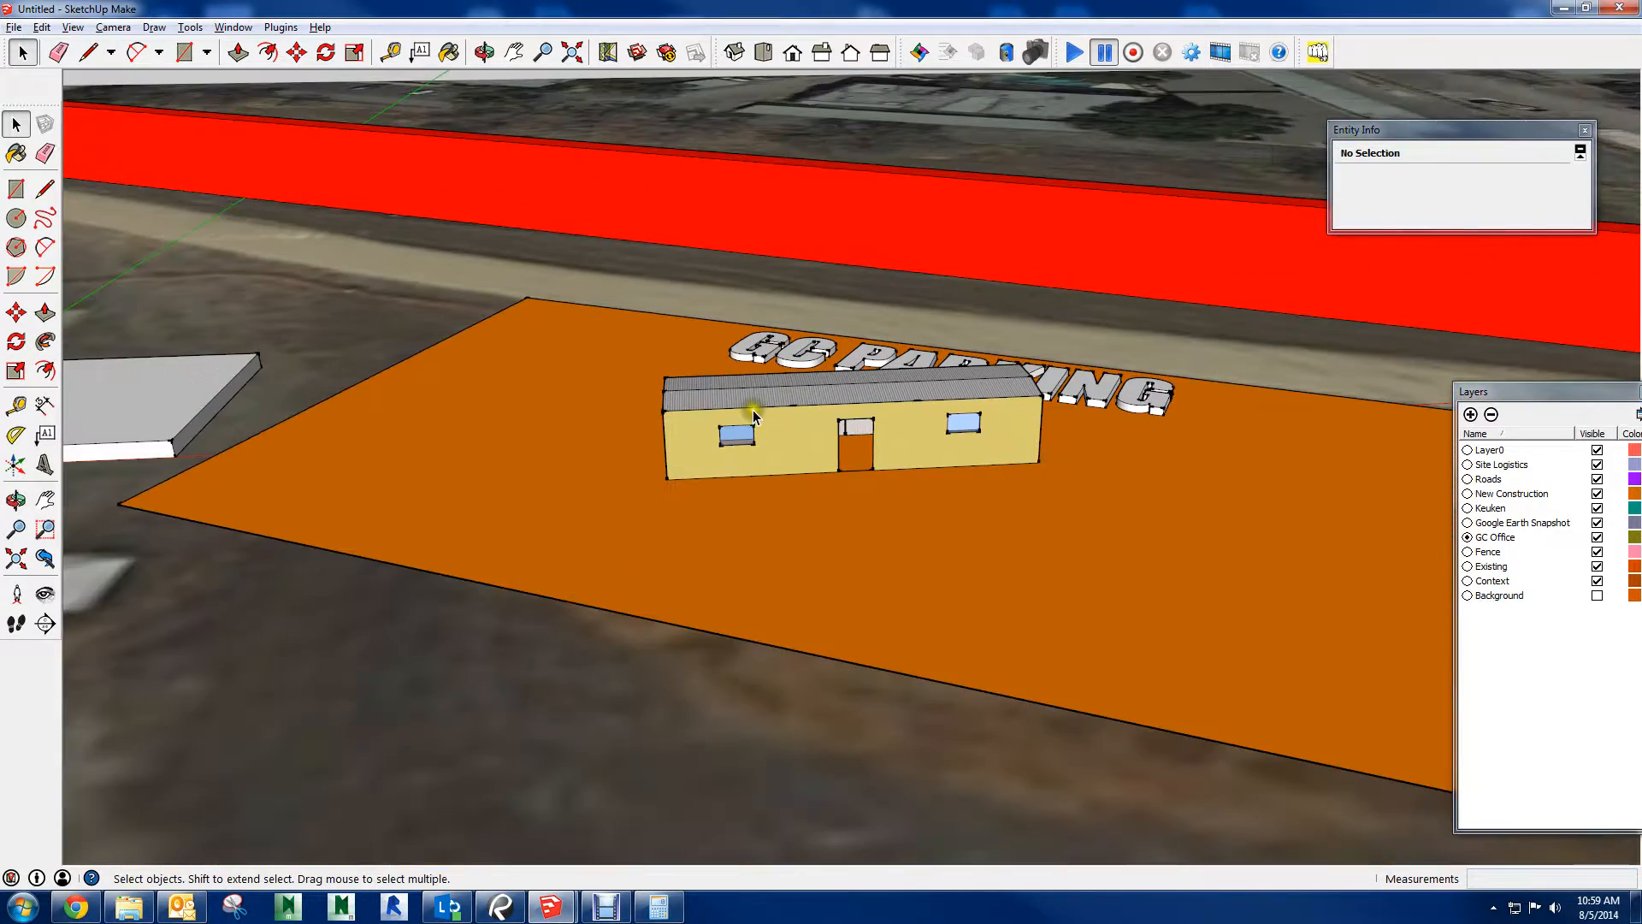
Rotate the Porta Cabin and move it along the orange area's short edge beside the white slab, clear of the GC PARKING text
{"action": "middle_click_drag", "start_coordinate": [753, 409], "coordinate": [752, 550]}
{"action": "left_click", "coordinate": [785, 462]}
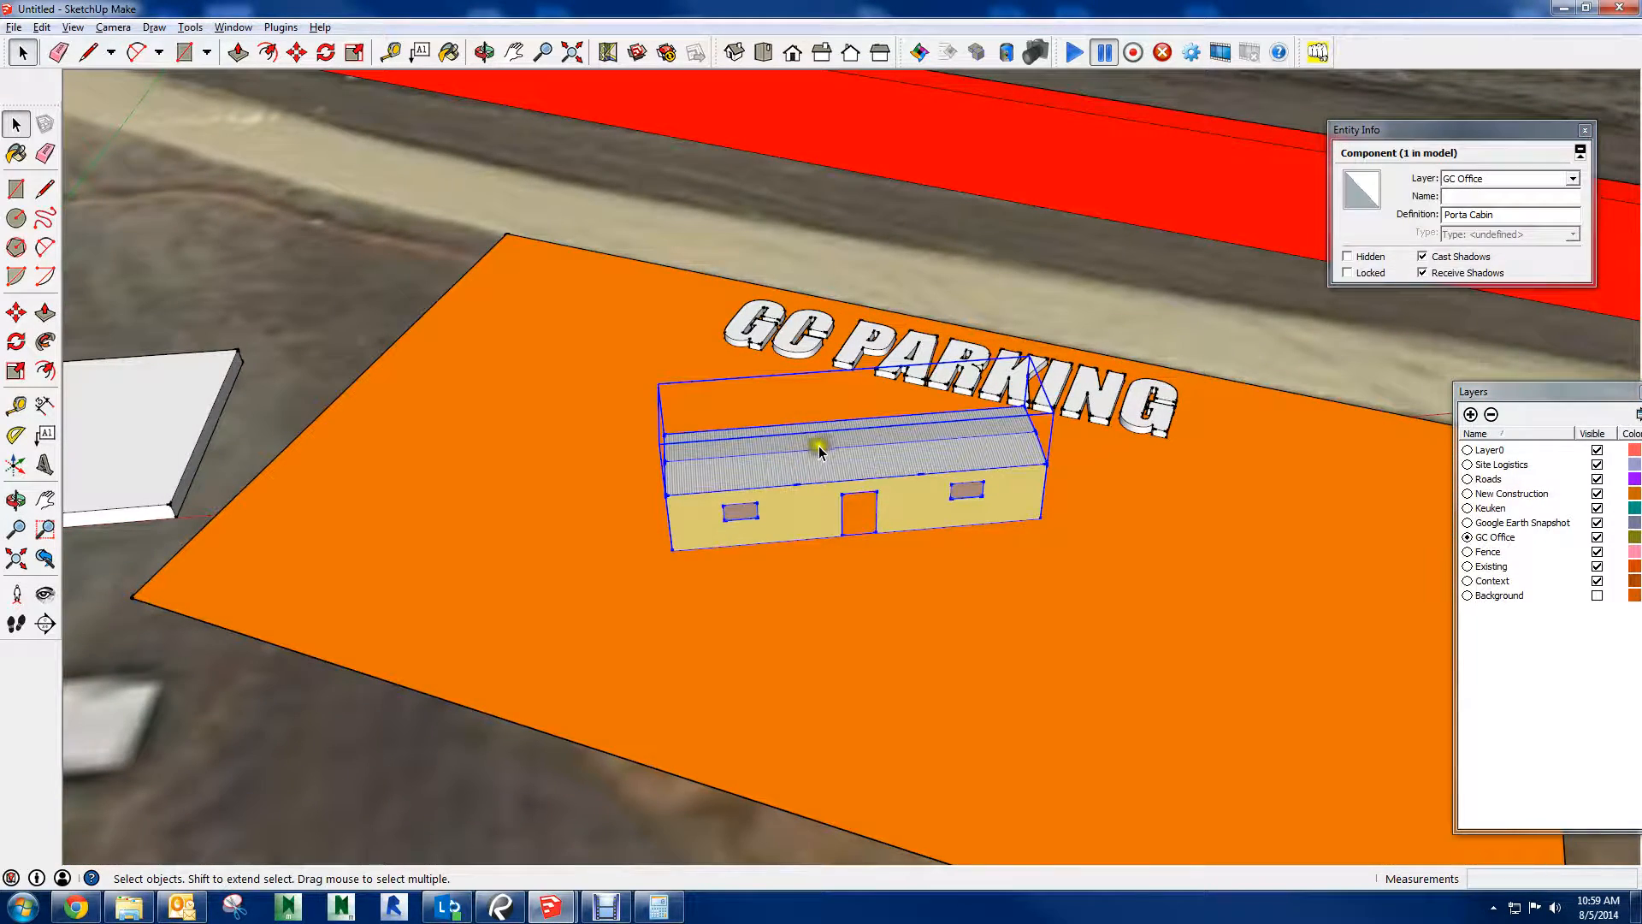
{"action": "key", "text": "m"}
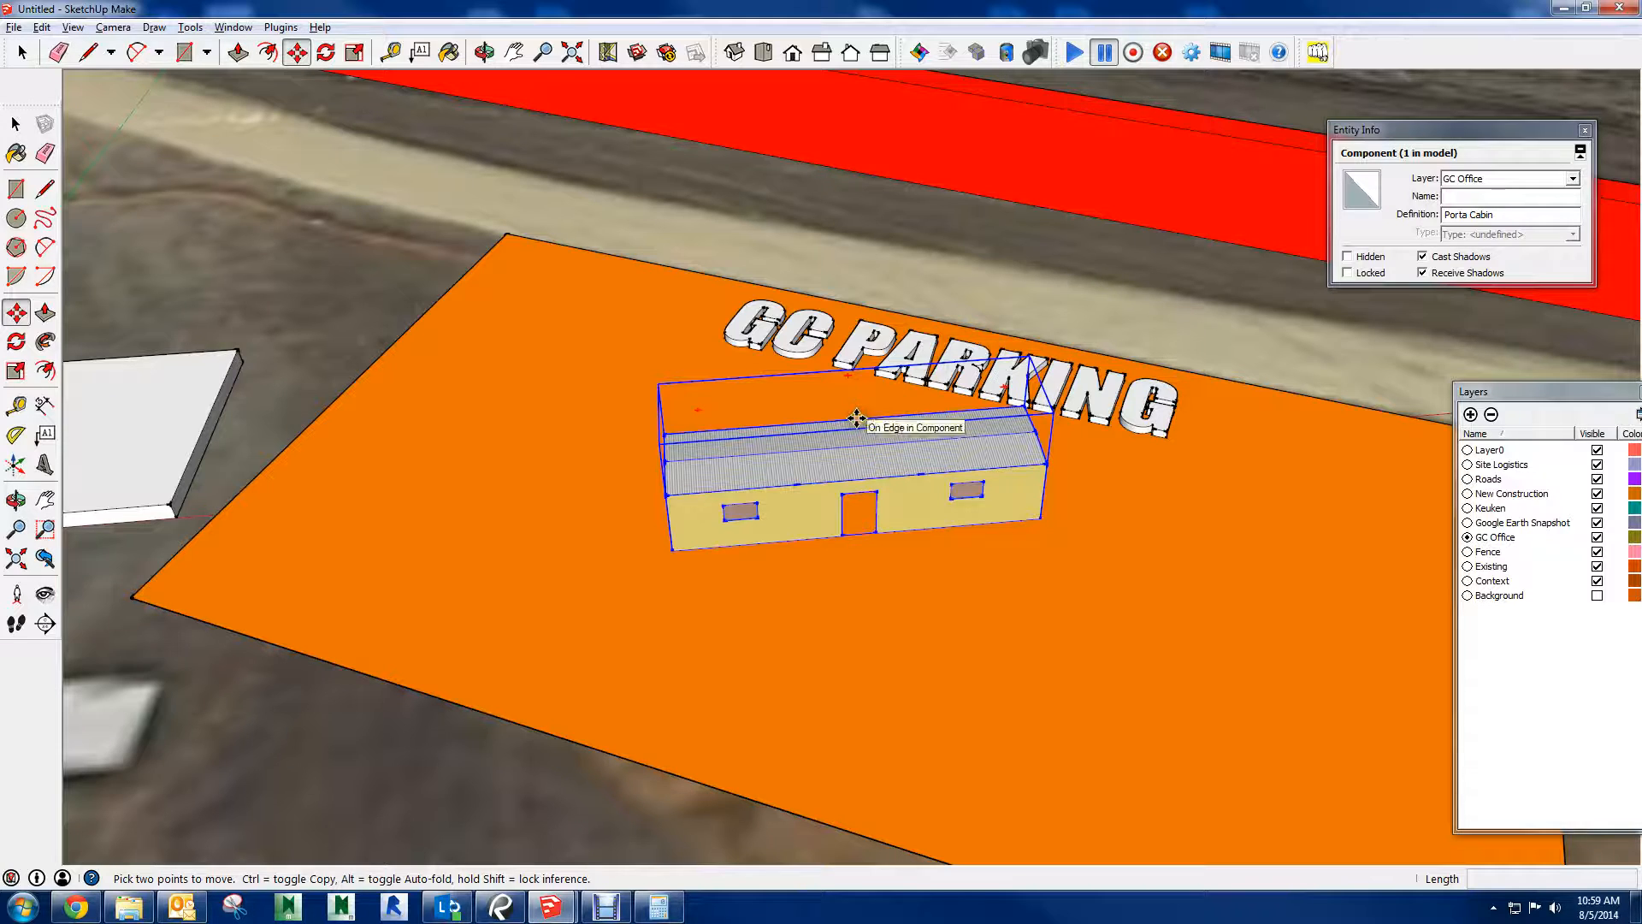
{"action": "left_click_drag", "start_coordinate": [856, 419], "coordinate": [1037, 448]}
{"action": "left_click_drag", "start_coordinate": [1019, 631], "coordinate": [554, 511]}
{"action": "scroll", "coordinate": [829, 504], "scroll_direction": "down", "scroll_amount": 1}
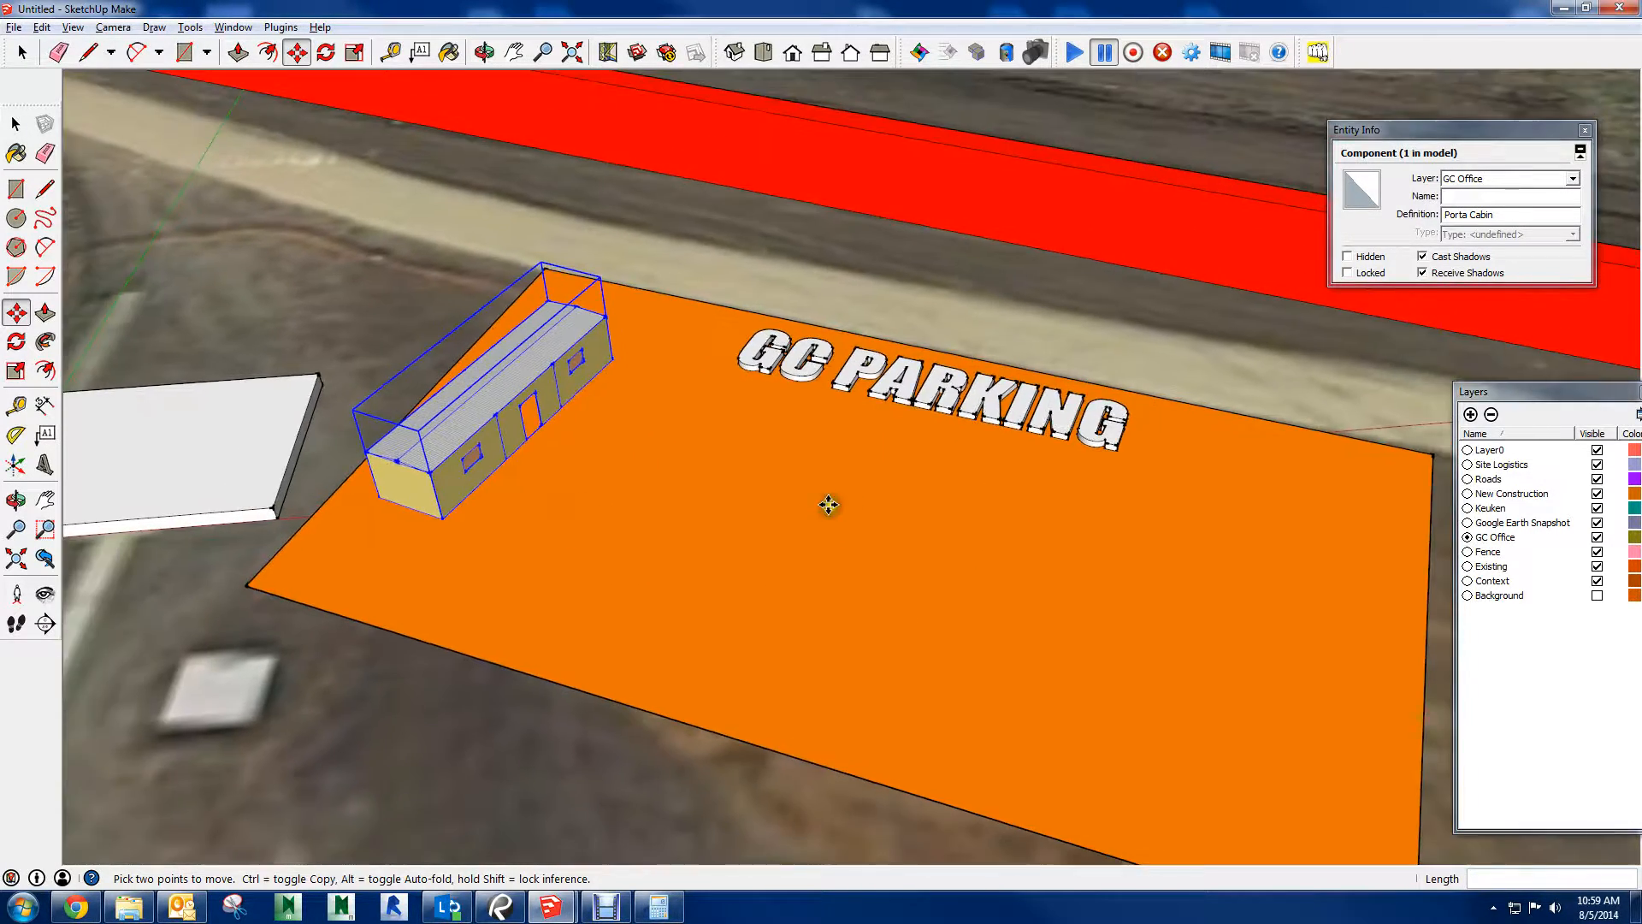
Search the 3D Warehouse for truck
{"action": "key", "text": "space"}
{"action": "left_click", "coordinate": [608, 47]}
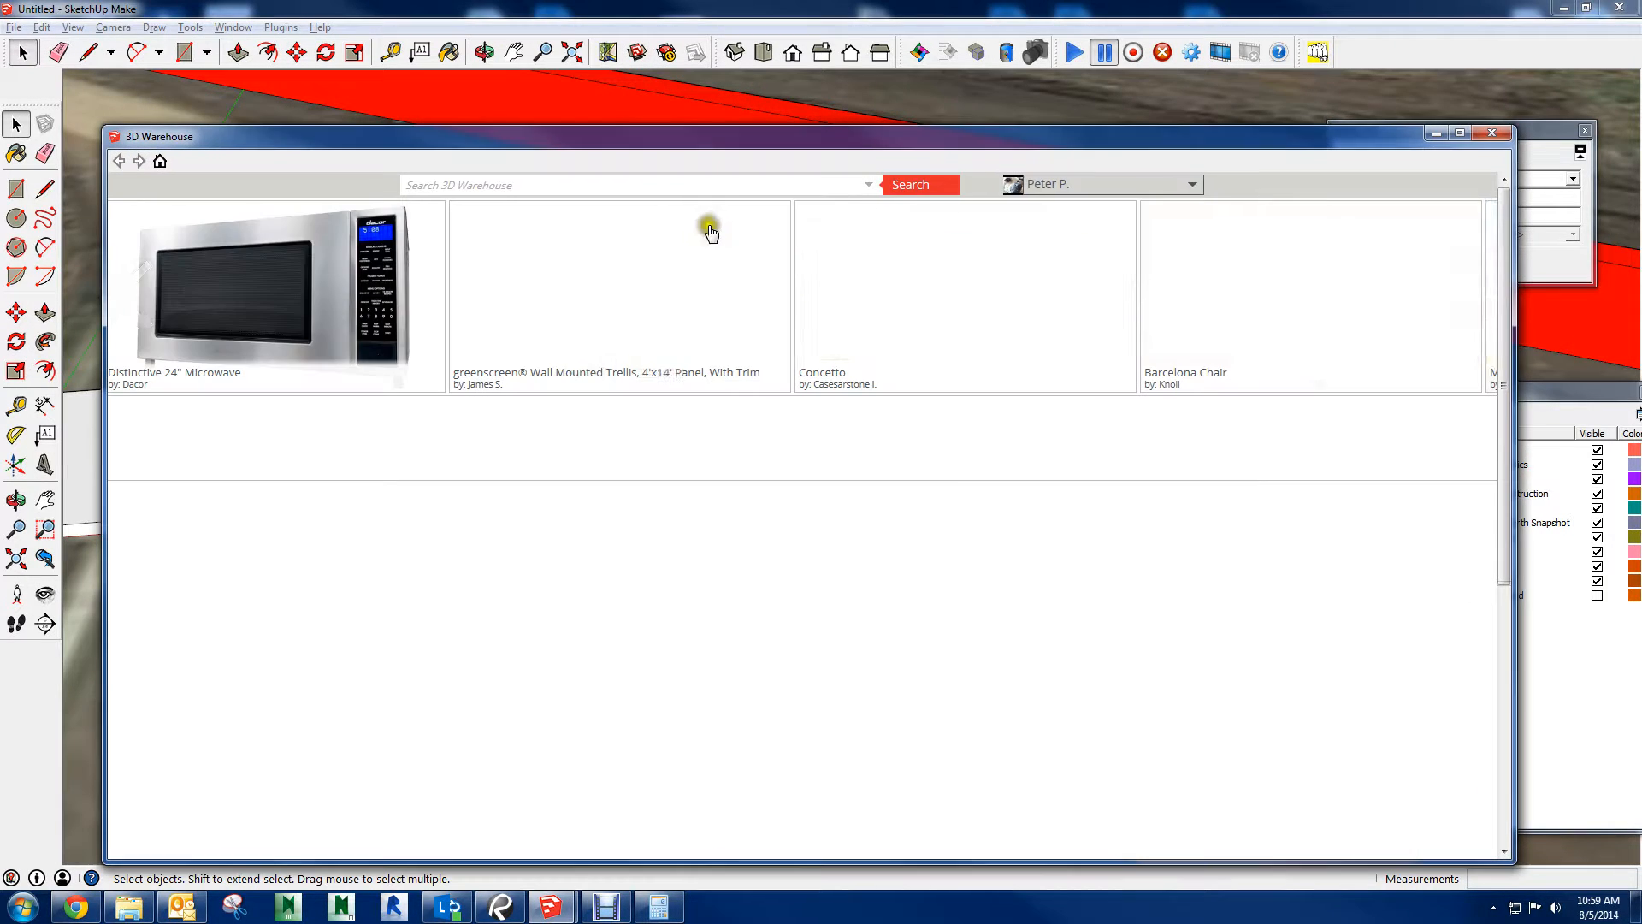
{"action": "left_click", "coordinate": [539, 183]}
{"action": "type", "text": "truck"}
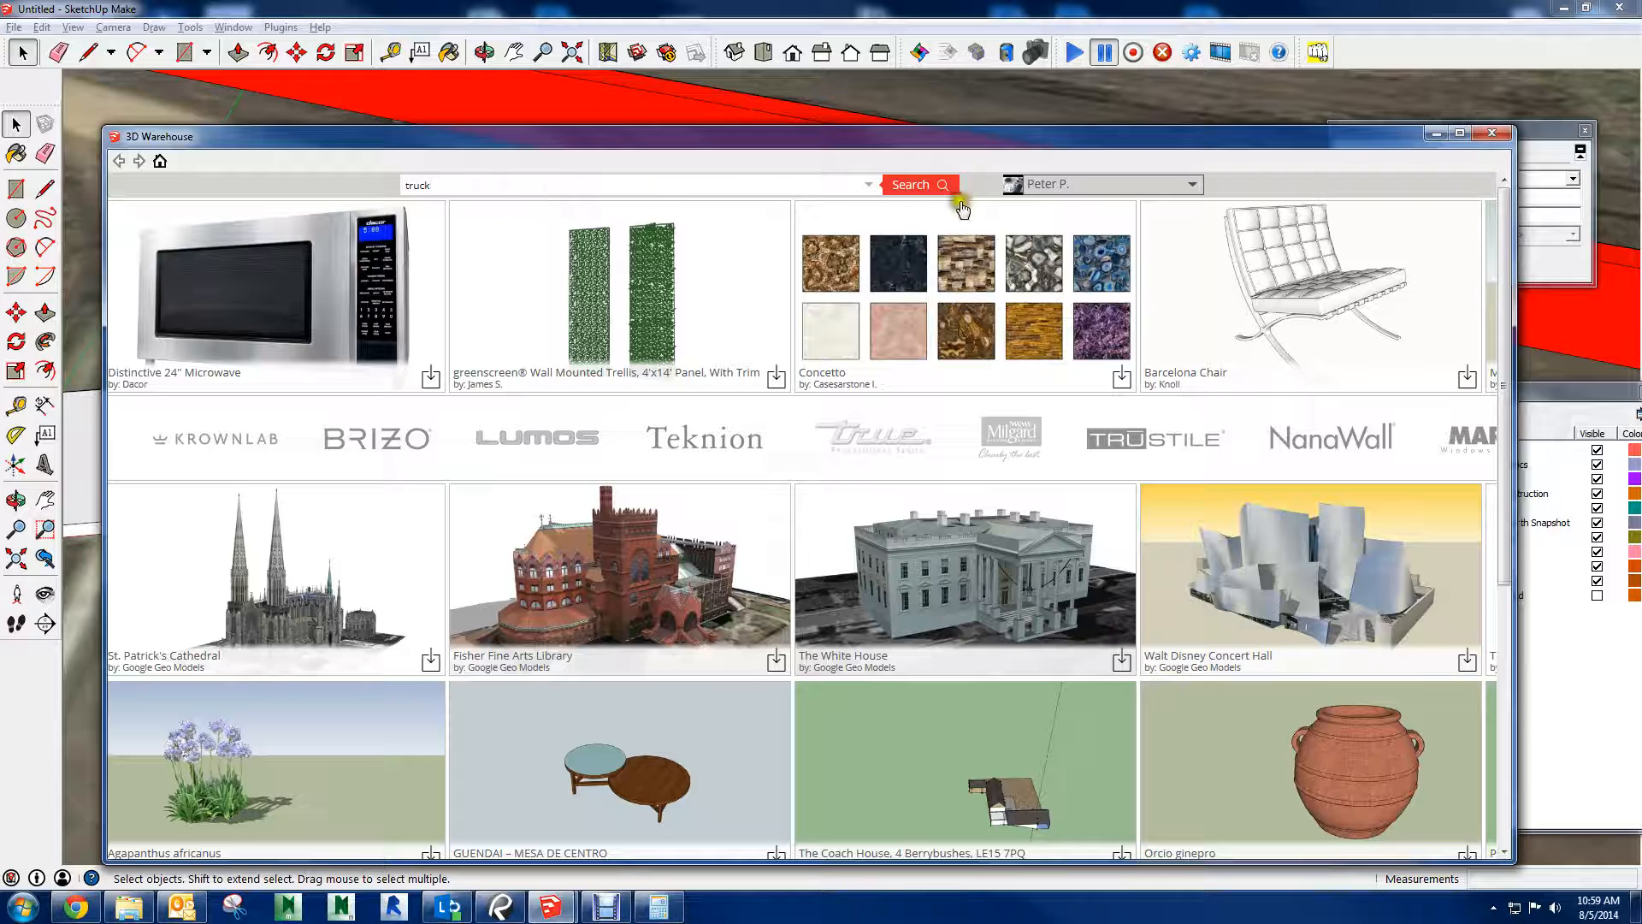
{"action": "left_click", "coordinate": [918, 195]}
Browse the truck results, view the Ford Expedition (North Carolina State Owned) model in 3D and return to the results
{"action": "scroll", "coordinate": [881, 274], "scroll_direction": "down", "scroll_amount": 5}
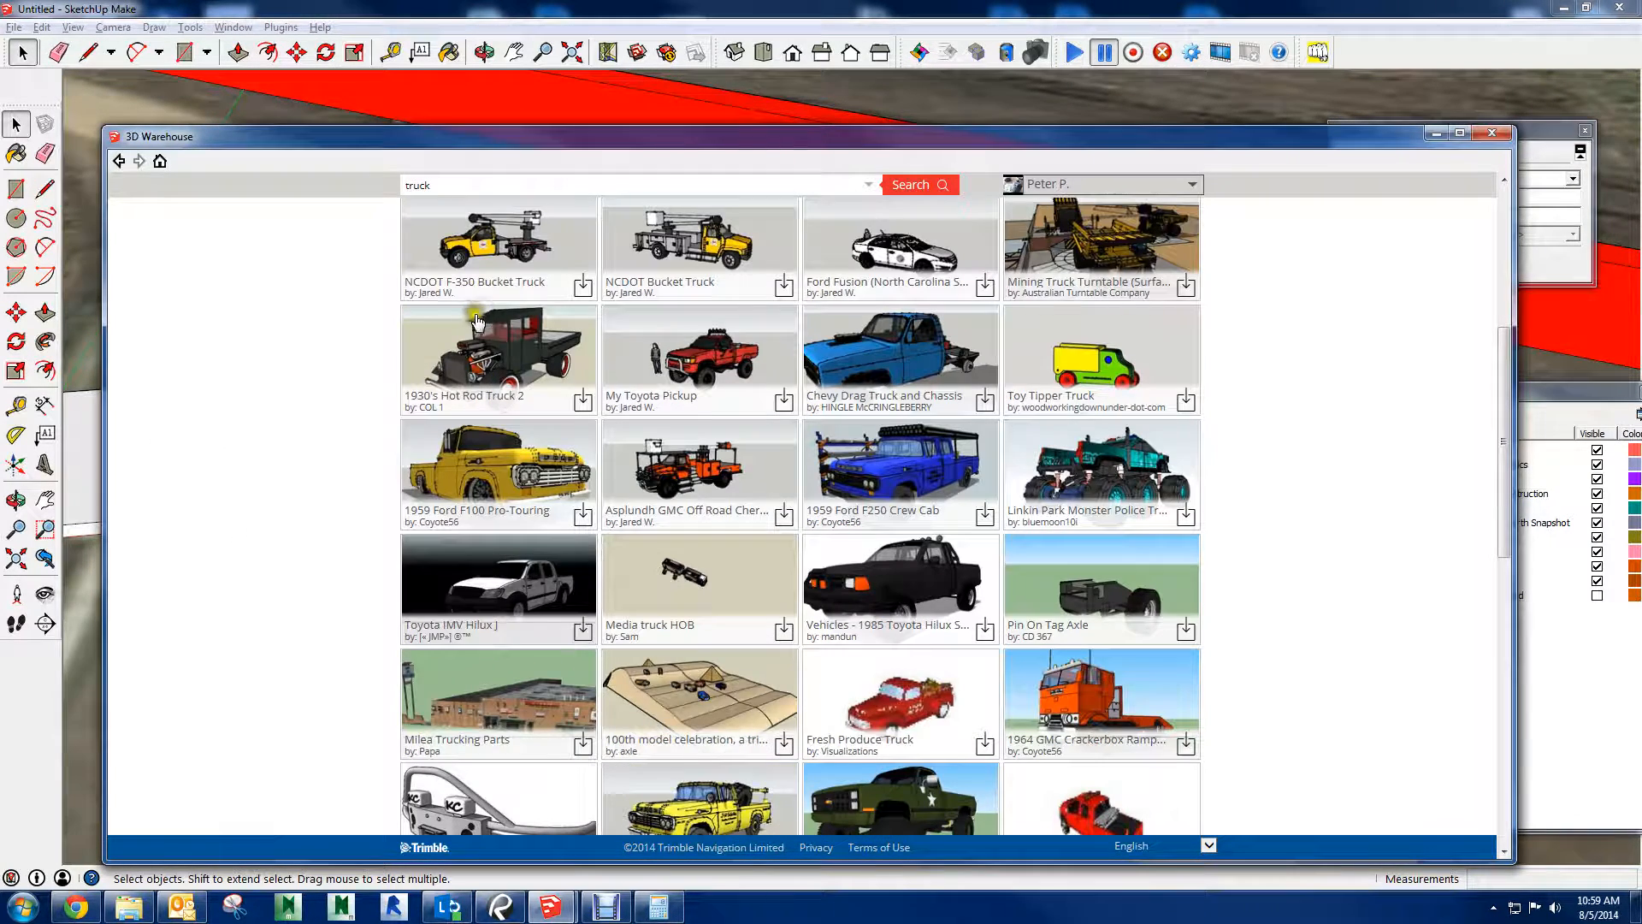
{"action": "scroll", "coordinate": [514, 272], "scroll_direction": "up", "scroll_amount": 5}
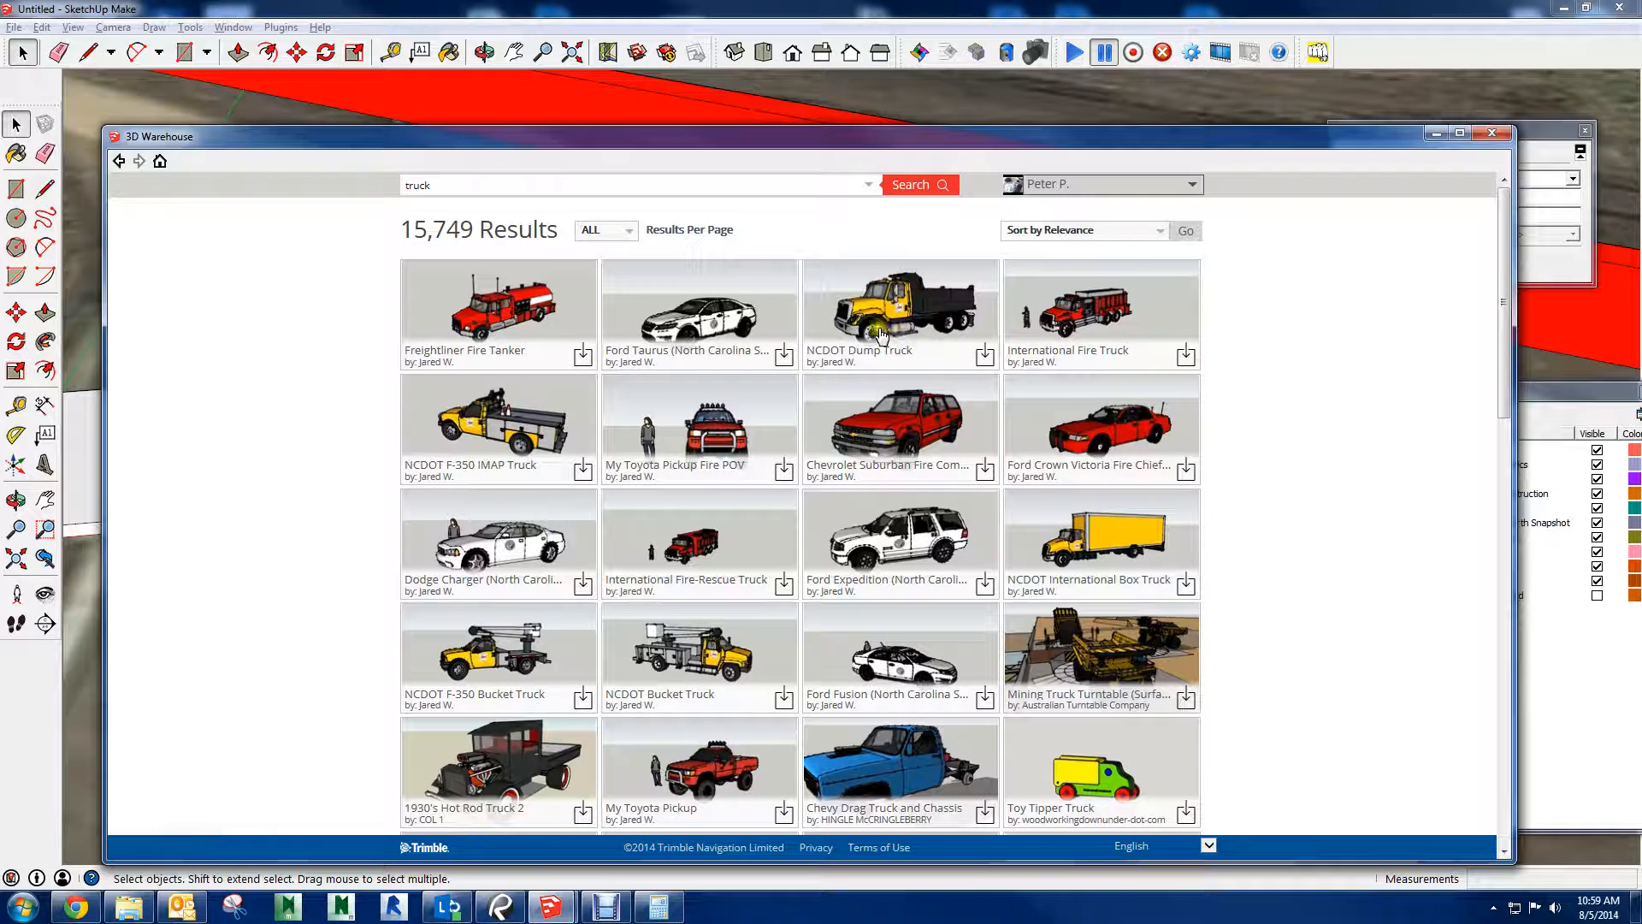
{"action": "scroll", "coordinate": [864, 321], "scroll_direction": "down", "scroll_amount": 3}
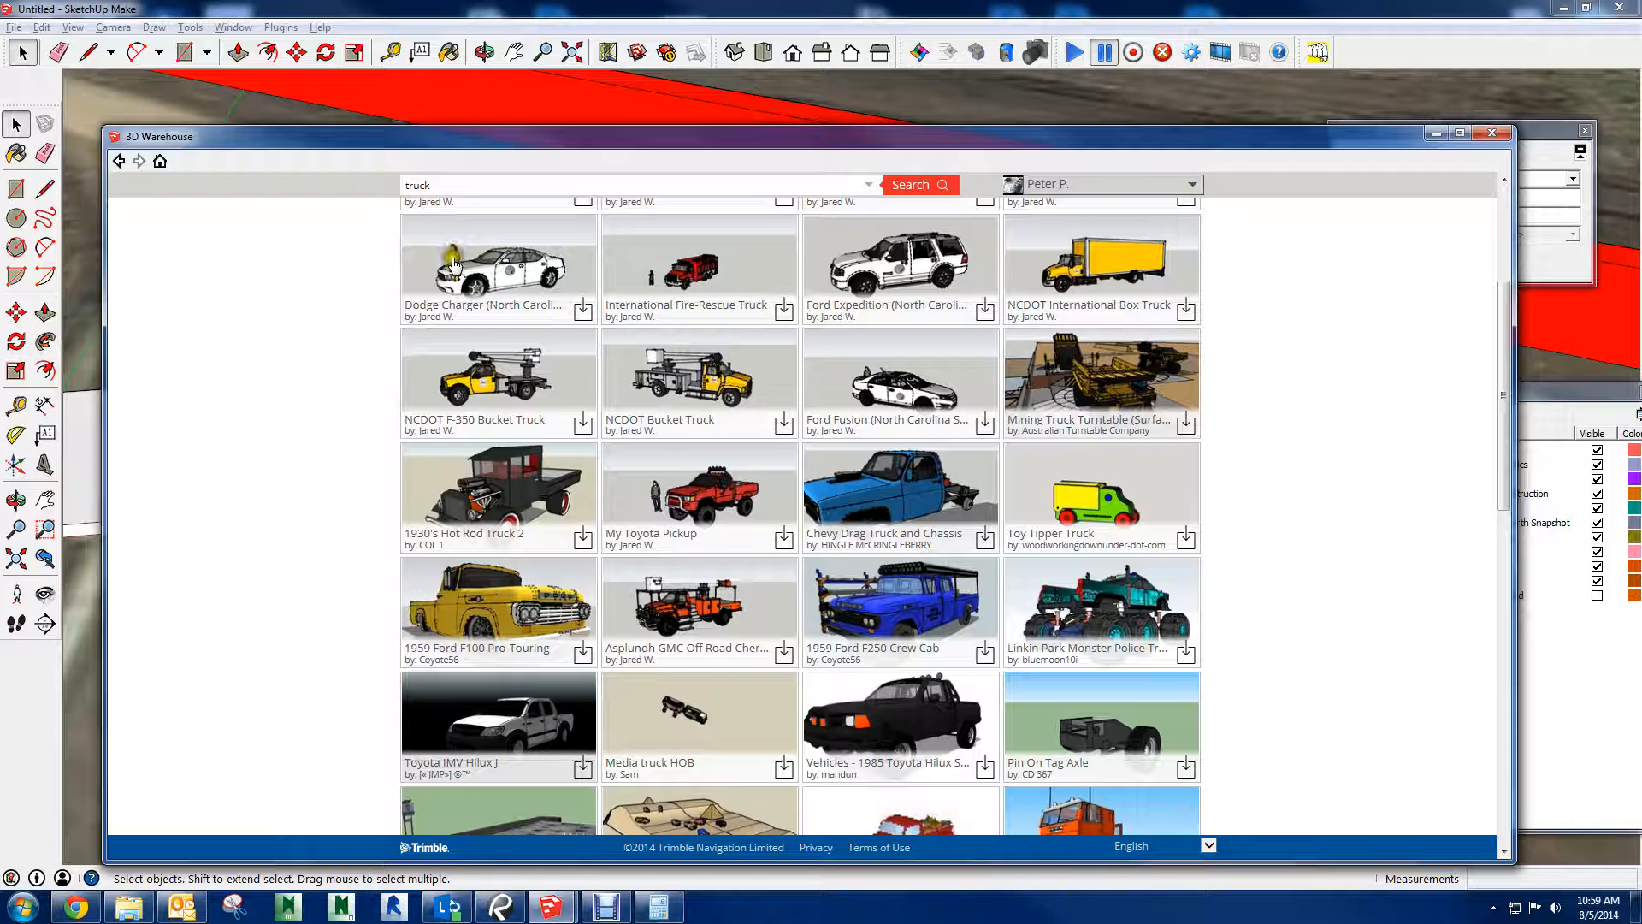
{"action": "left_click", "coordinate": [941, 280]}
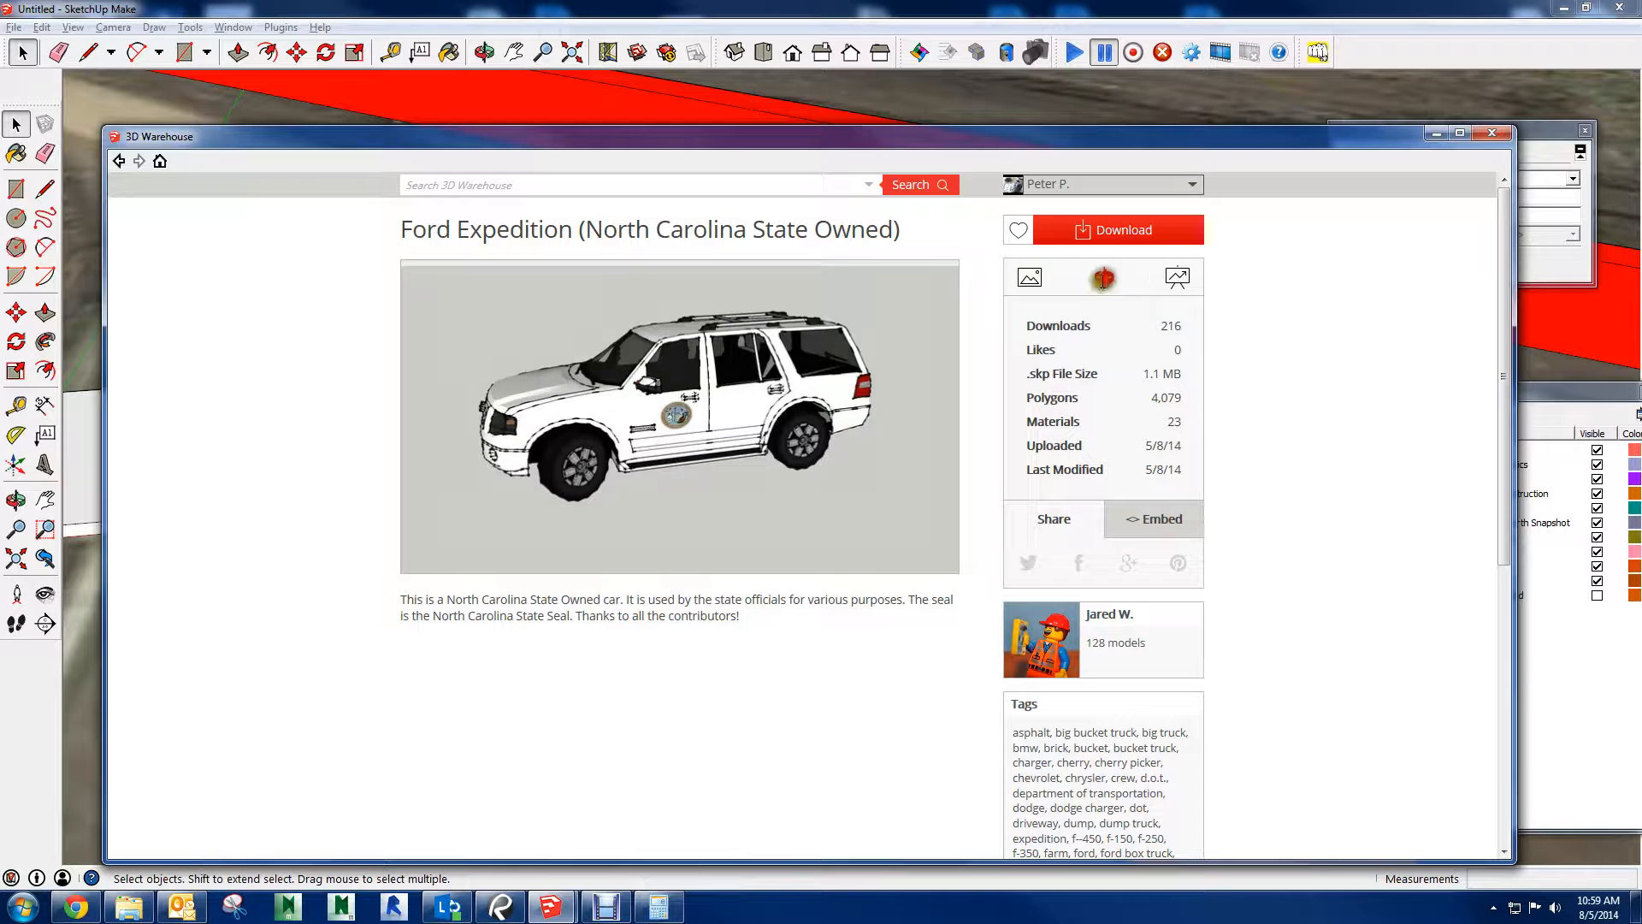
{"action": "left_click", "coordinate": [1103, 278]}
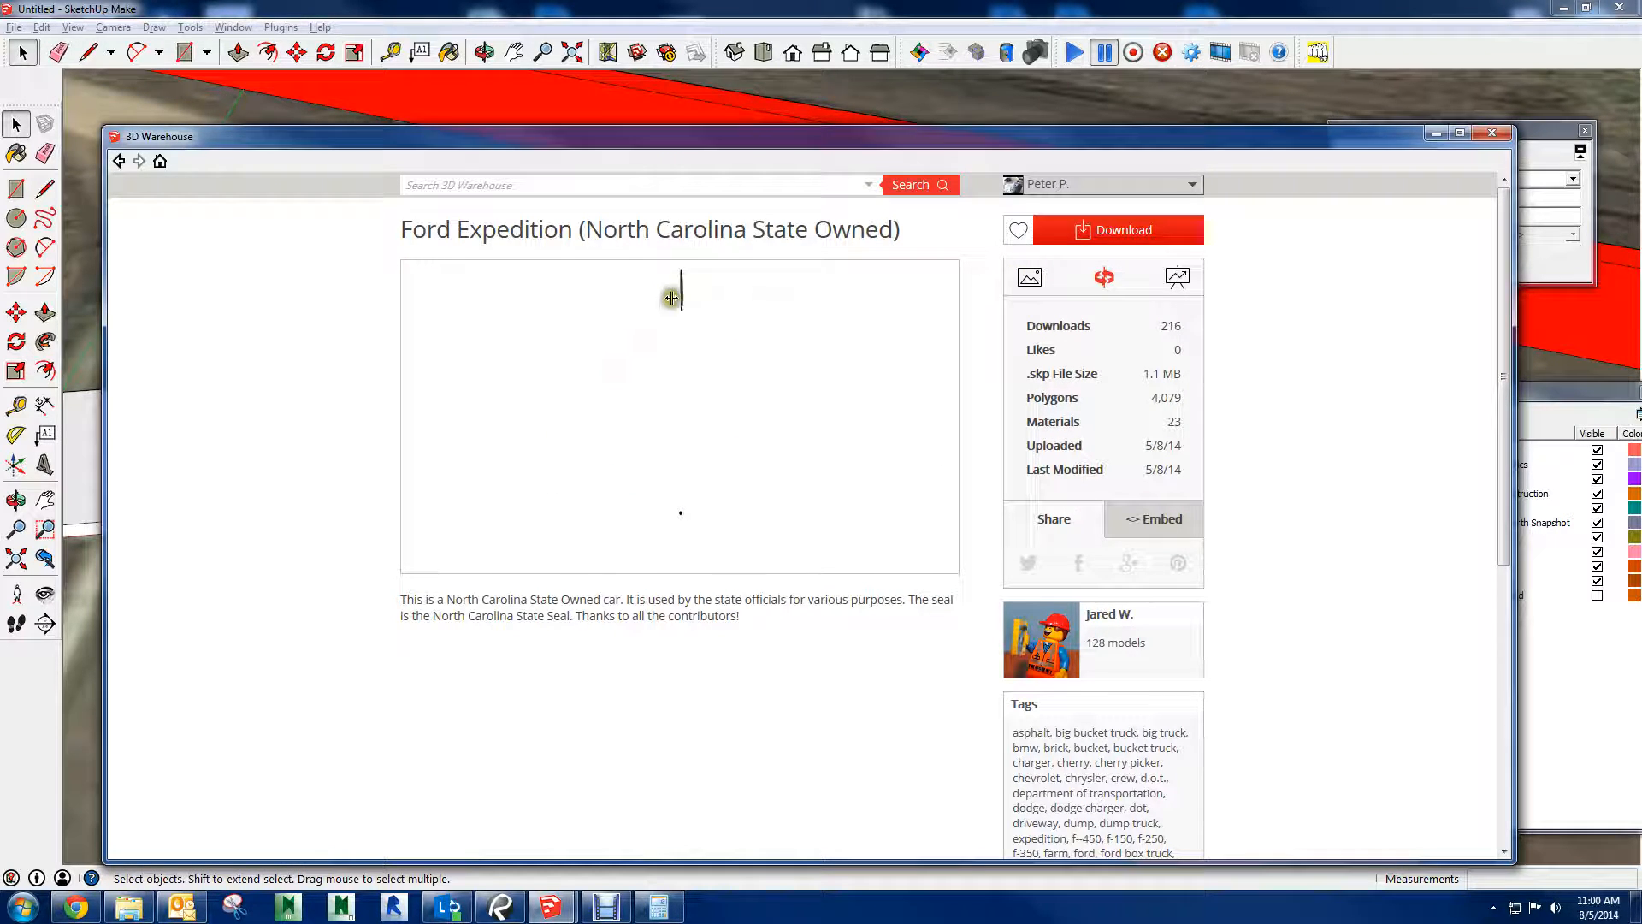
{"action": "left_click", "coordinate": [130, 163]}
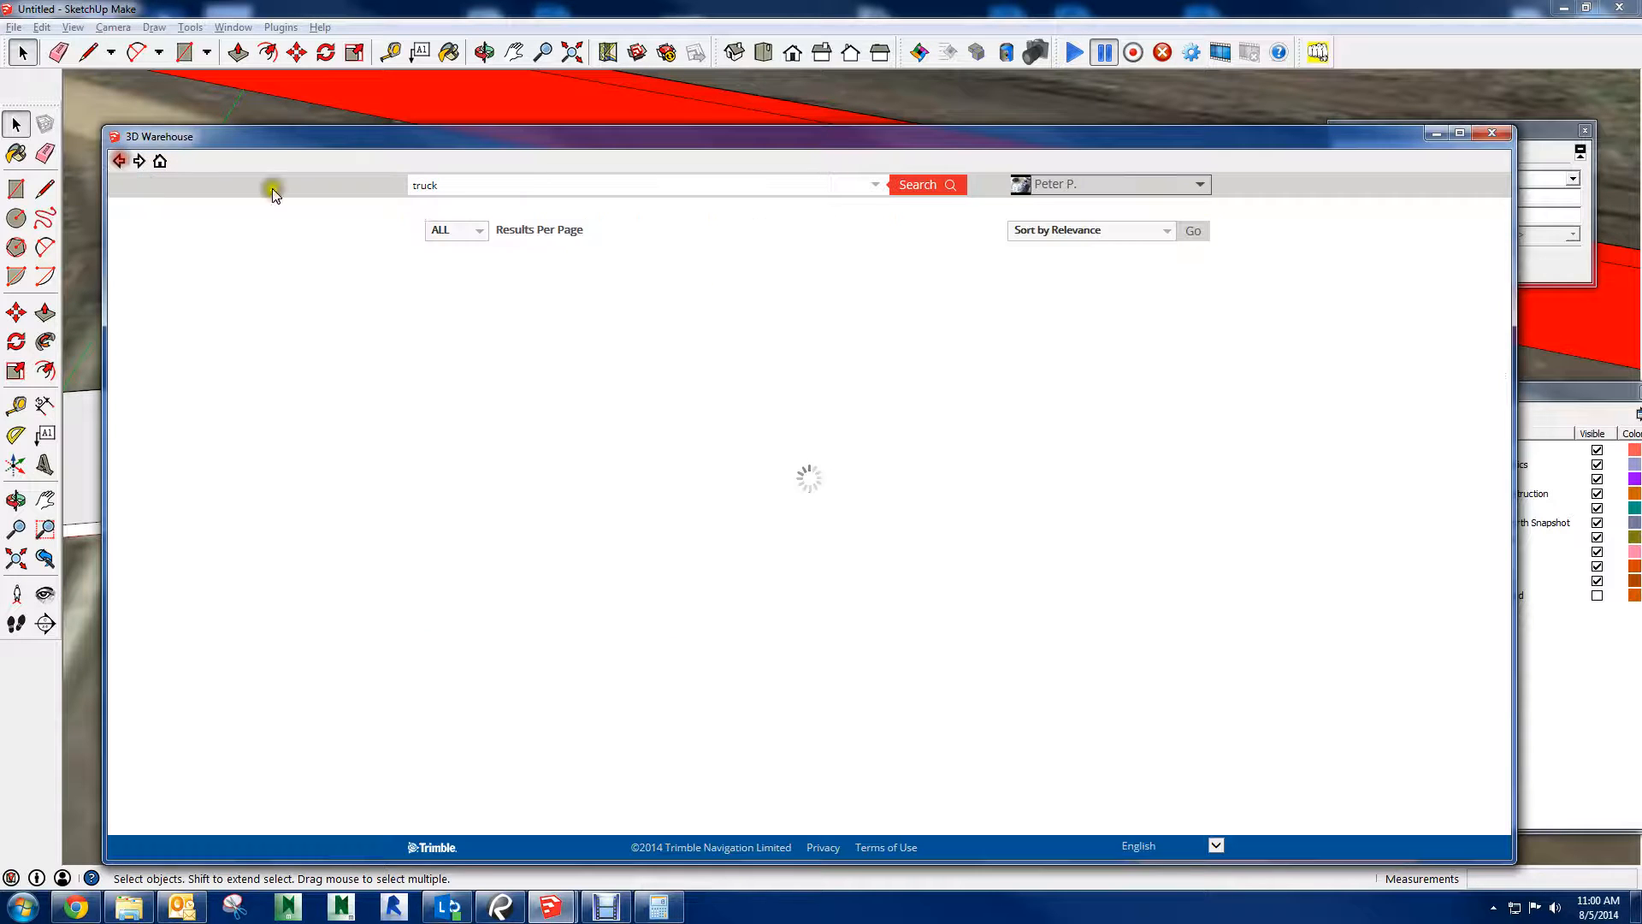
View the page of the 1985 Toyota Hilux SR5 model and return to the truck results
{"action": "scroll", "coordinate": [412, 361], "scroll_direction": "down", "scroll_amount": 1}
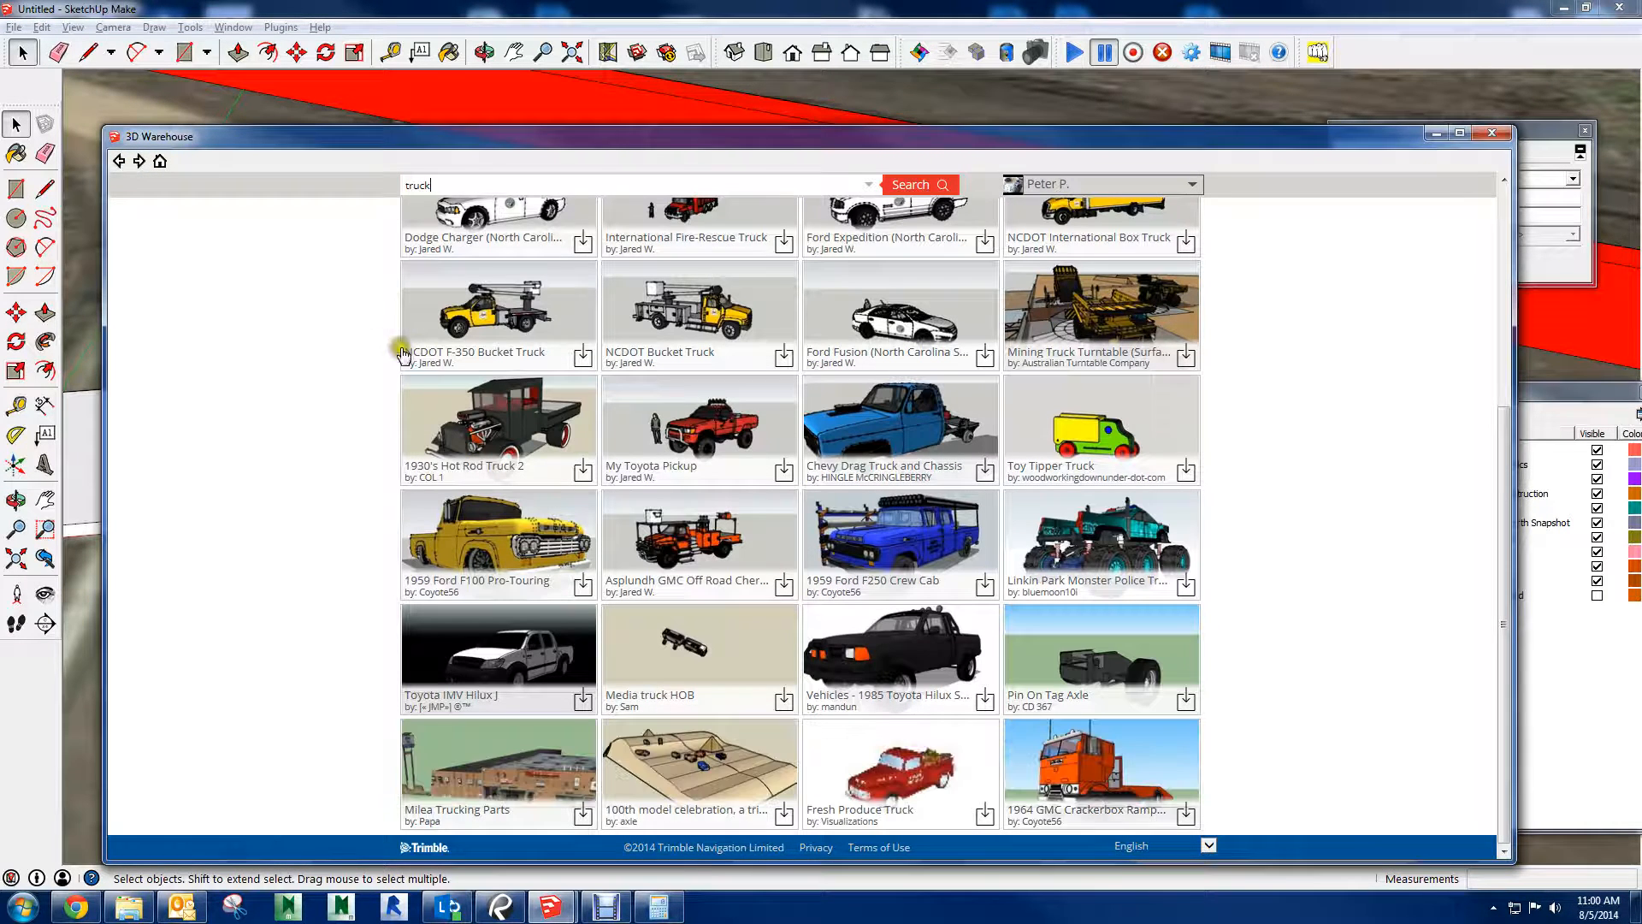
{"action": "scroll", "coordinate": [342, 351], "scroll_direction": "down", "scroll_amount": 2}
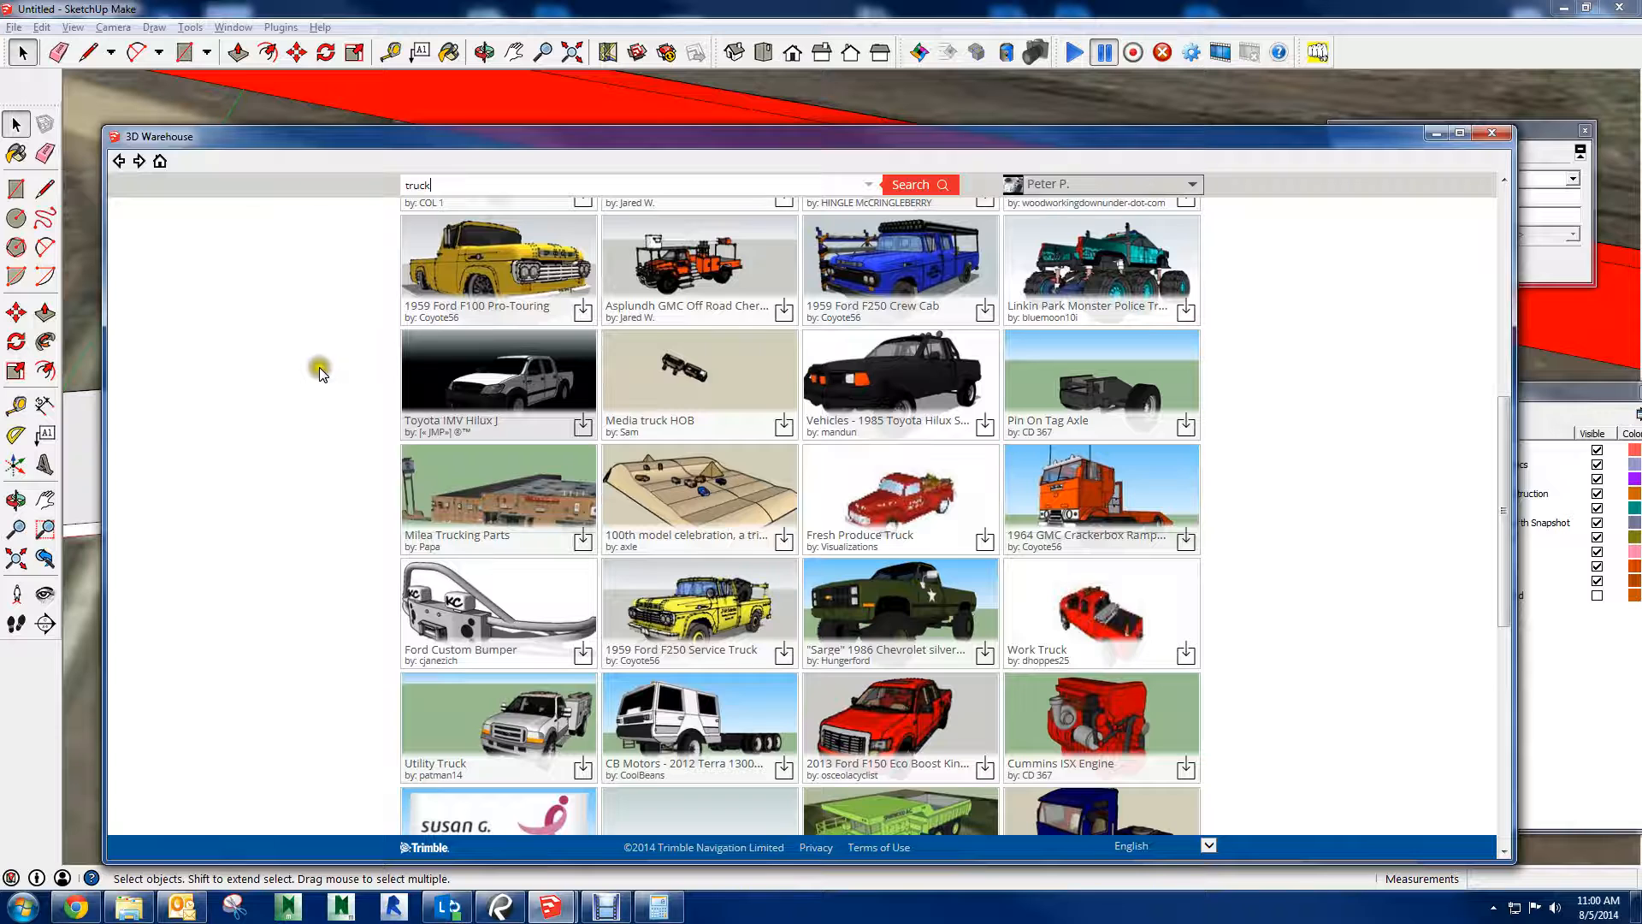
{"action": "left_click", "coordinate": [929, 376]}
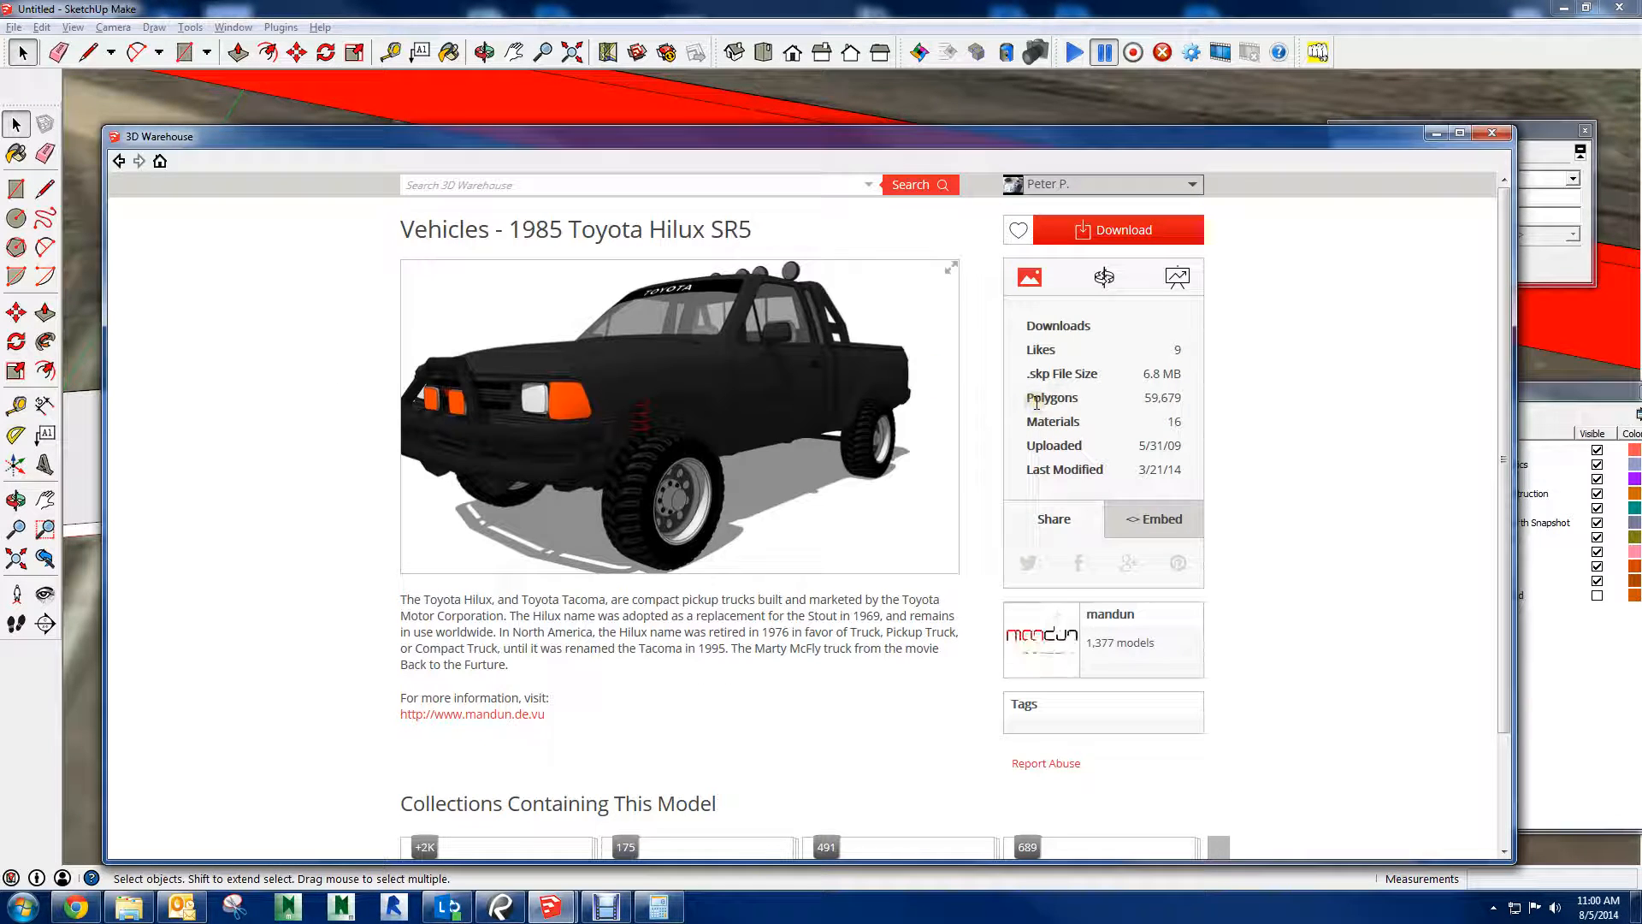
{"action": "left_click", "coordinate": [120, 162]}
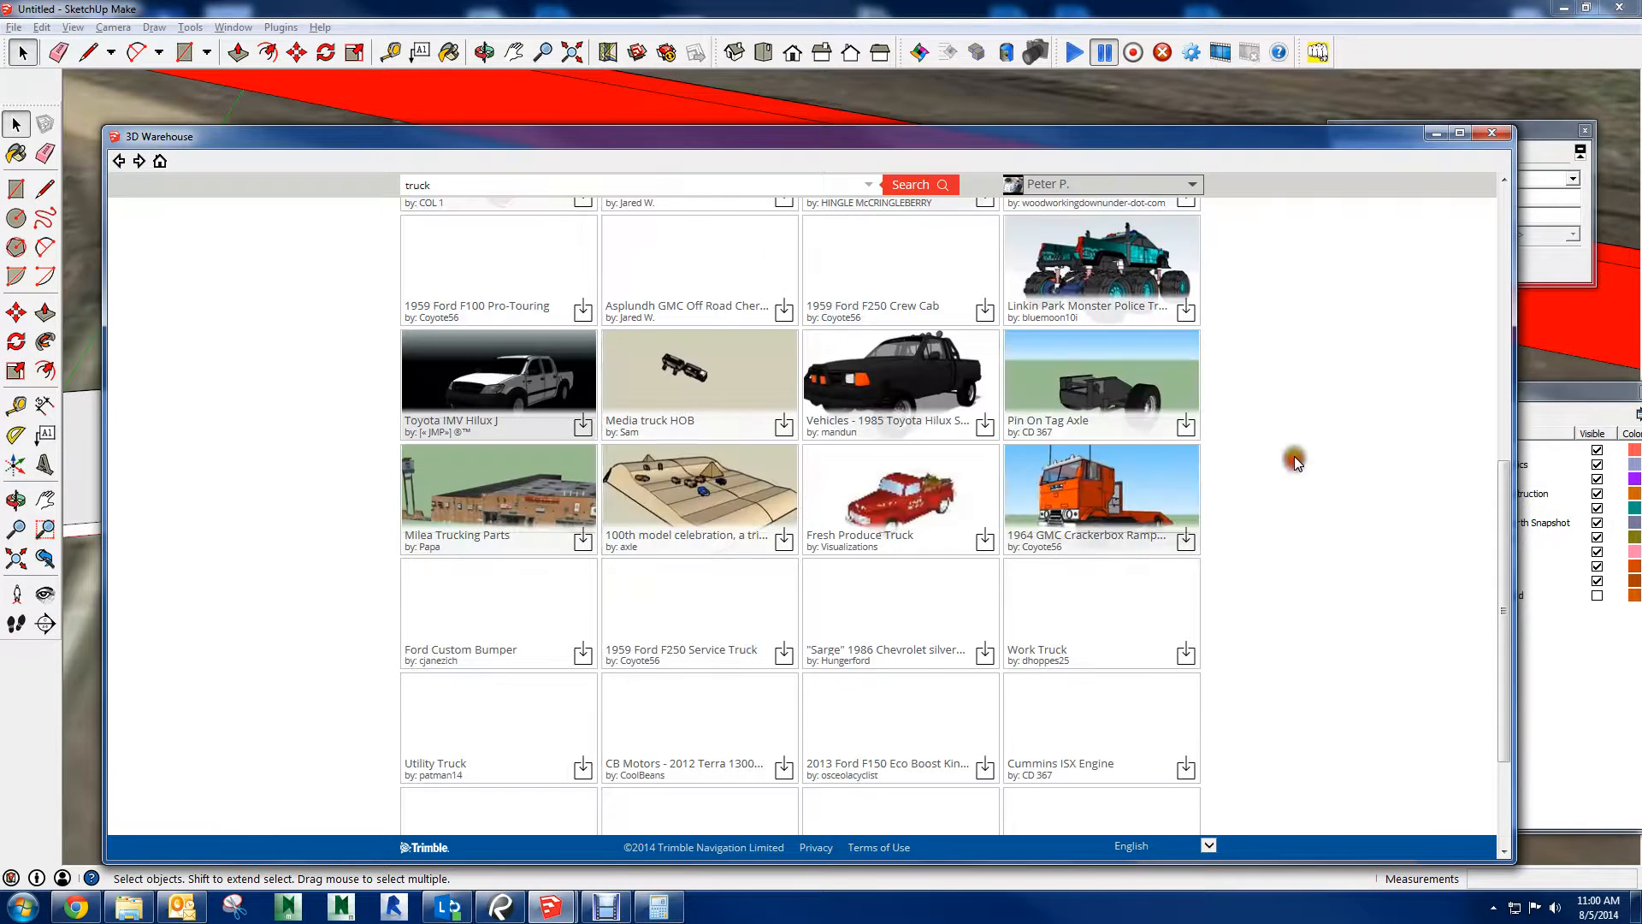
Browse the truck results, load the Ford Expedition (North Carolina State Owned) model and place it on the orange parking area near the Porta Cabin
{"action": "scroll", "coordinate": [1295, 462], "scroll_direction": "down", "scroll_amount": 5}
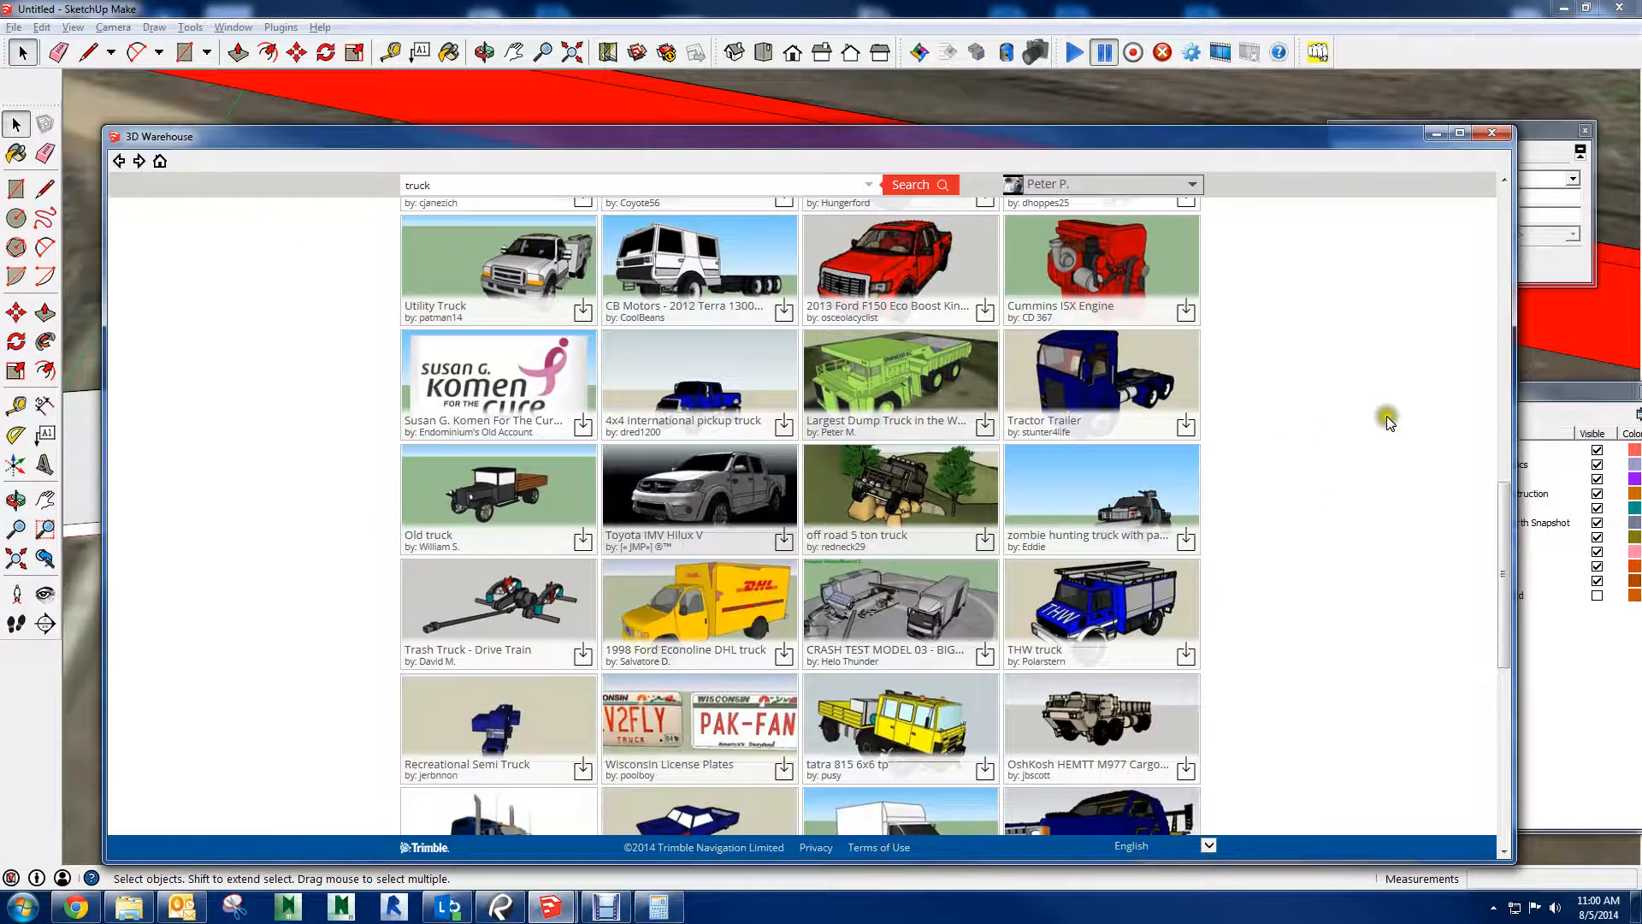
{"action": "scroll", "coordinate": [1387, 419], "scroll_direction": "down", "scroll_amount": 5}
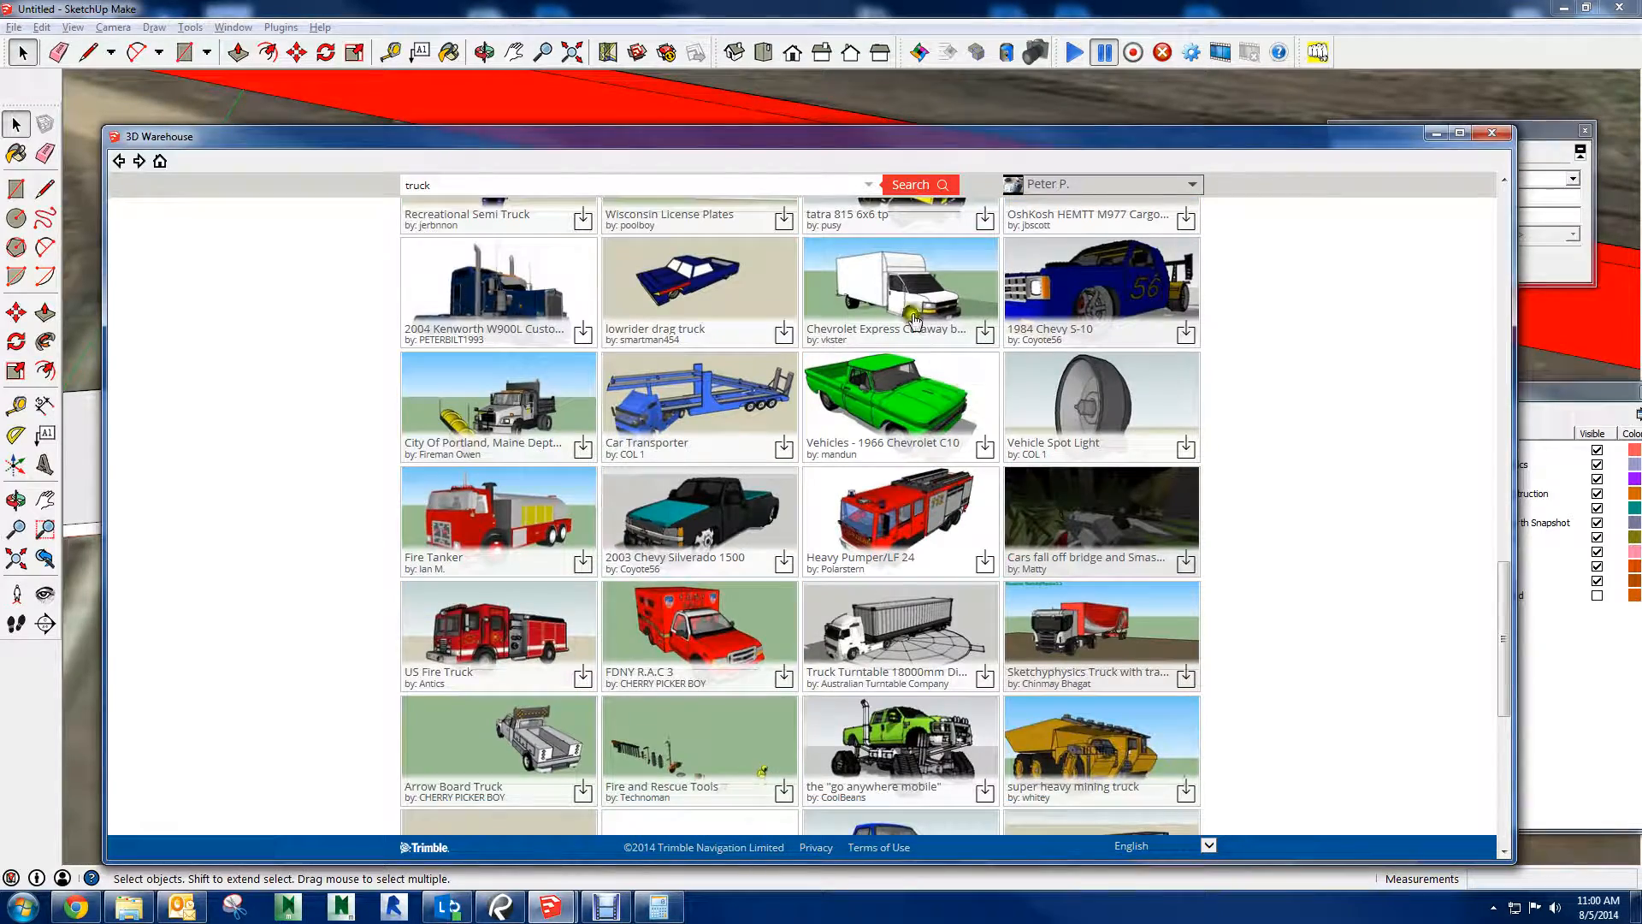
{"action": "scroll", "coordinate": [1412, 433], "scroll_direction": "down", "scroll_amount": 5}
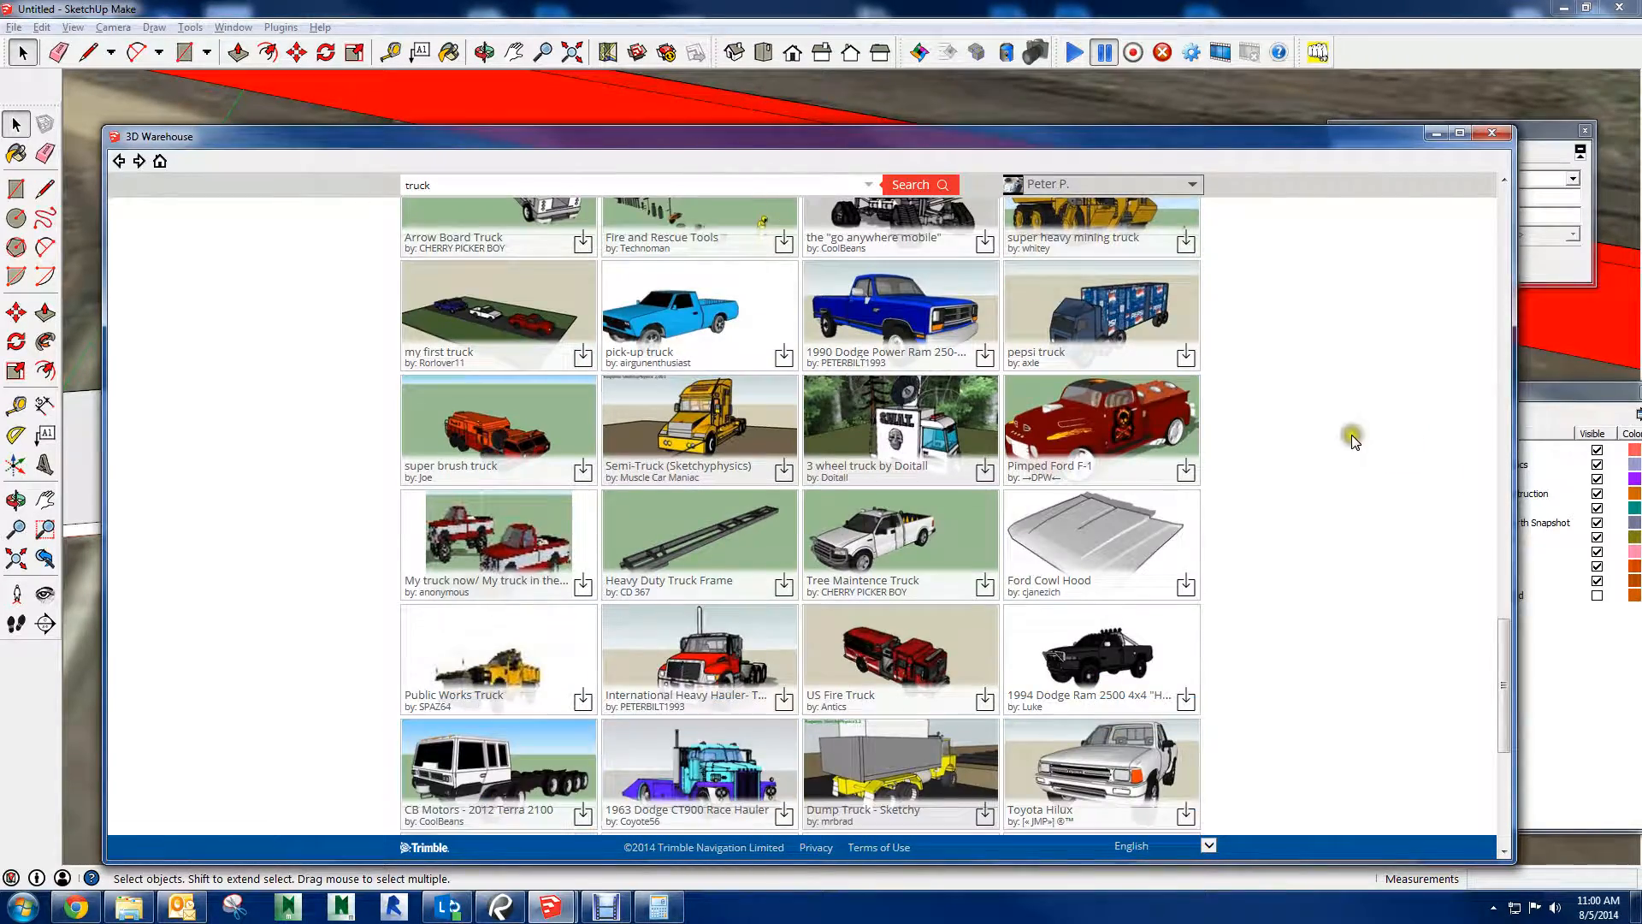
{"action": "scroll", "coordinate": [1262, 569], "scroll_direction": "down", "scroll_amount": 3}
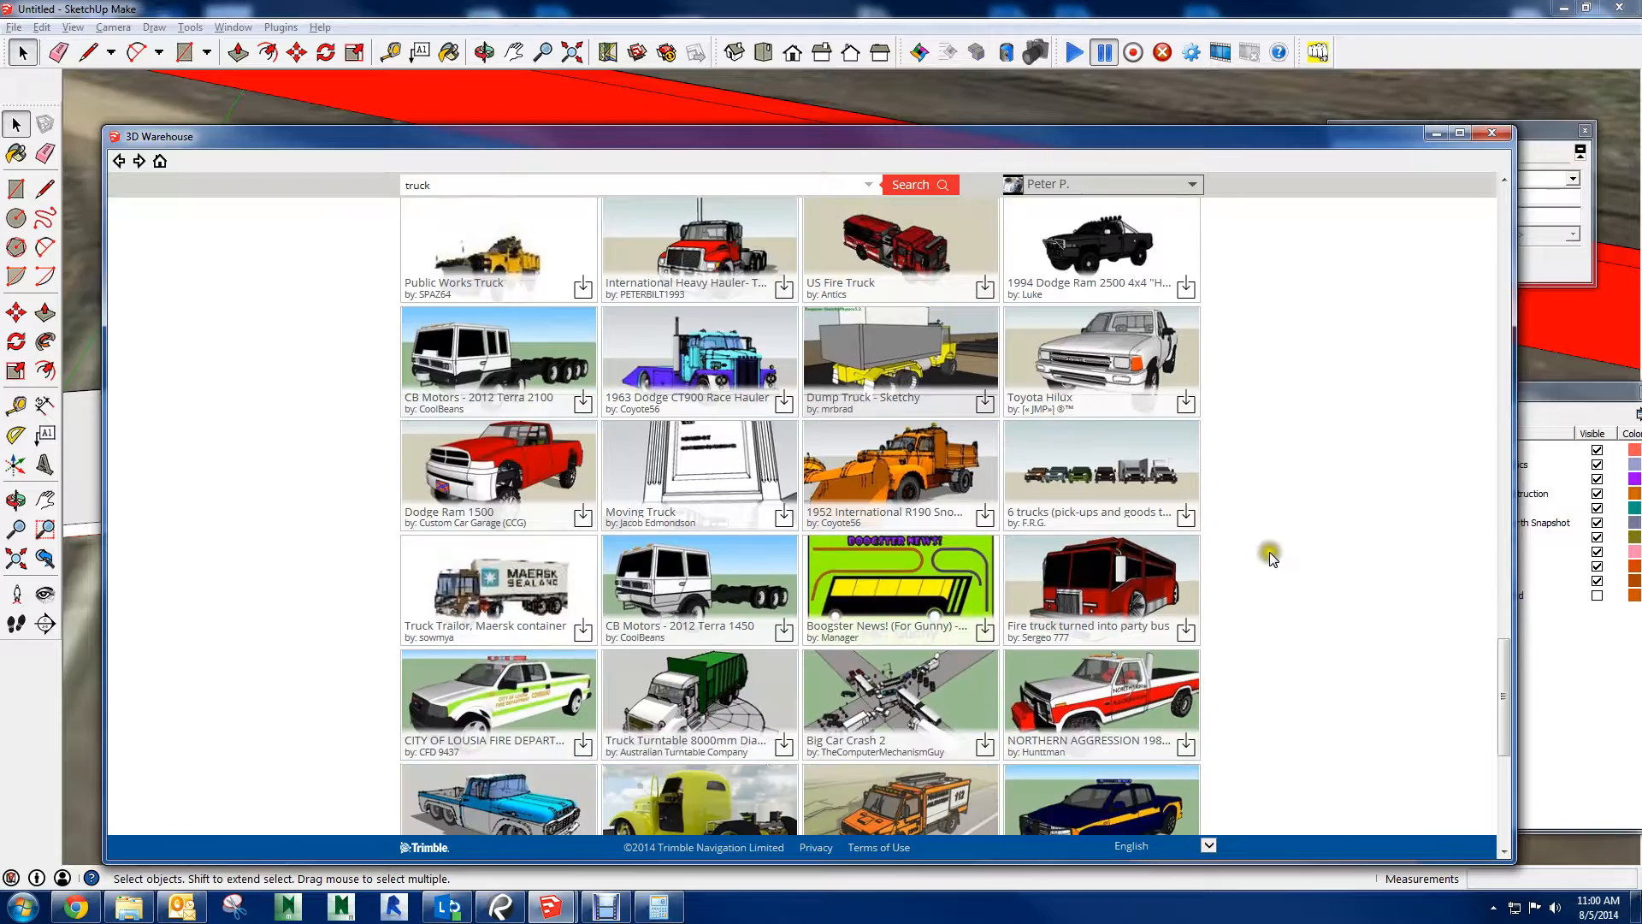
{"action": "scroll", "coordinate": [1478, 464], "scroll_direction": "down", "scroll_amount": 3}
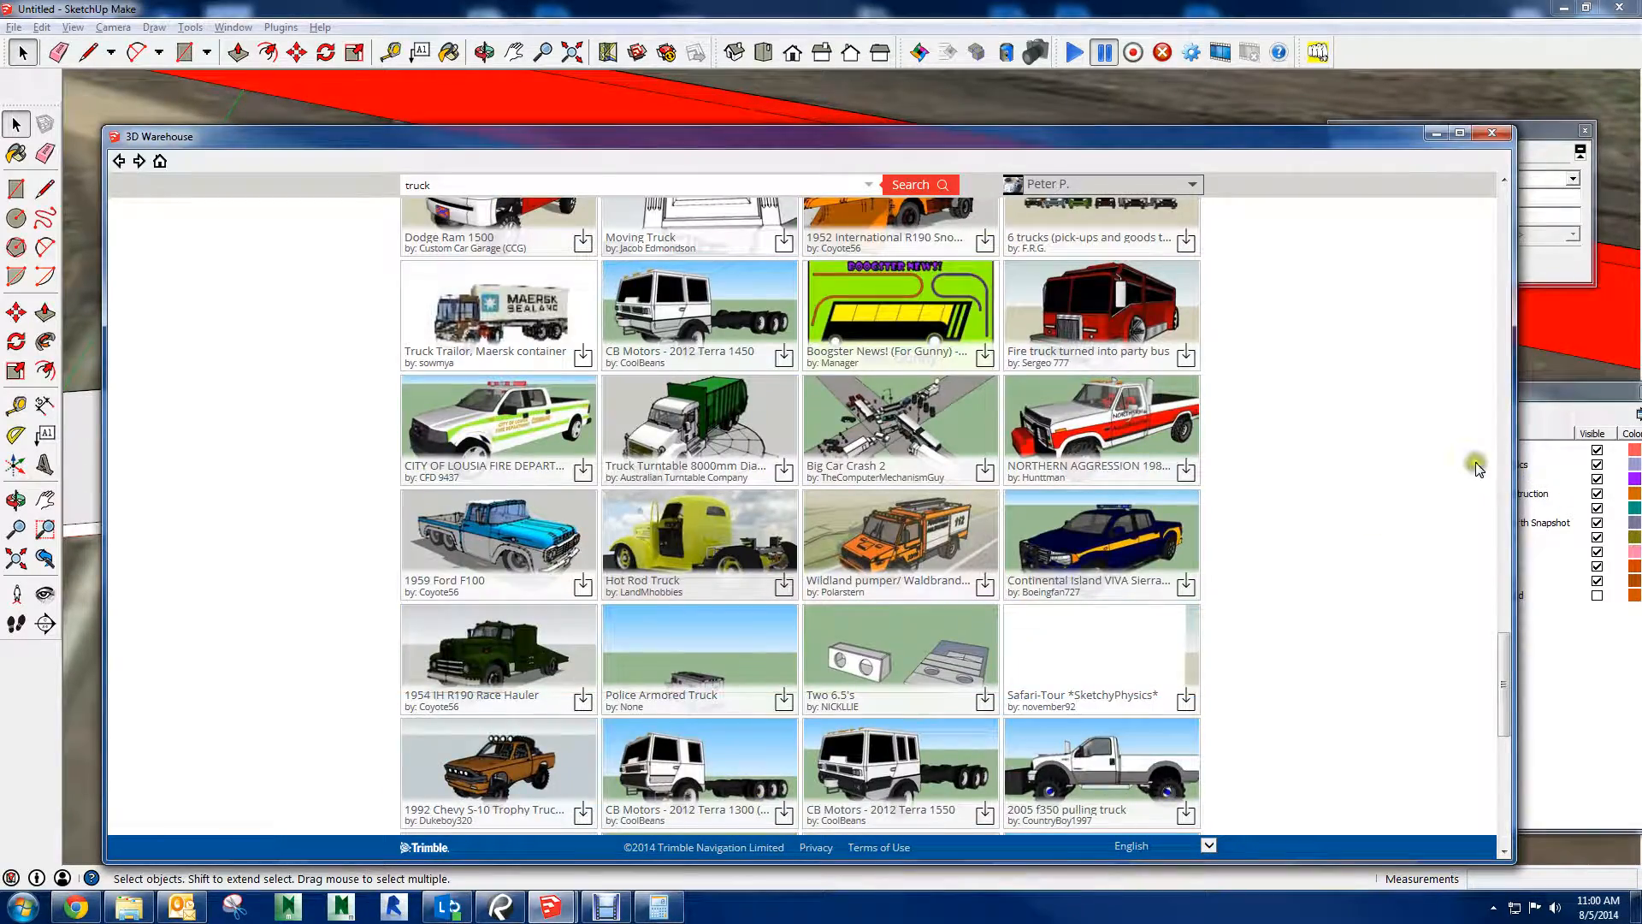
{"action": "scroll", "coordinate": [1454, 462], "scroll_direction": "up", "scroll_amount": 15}
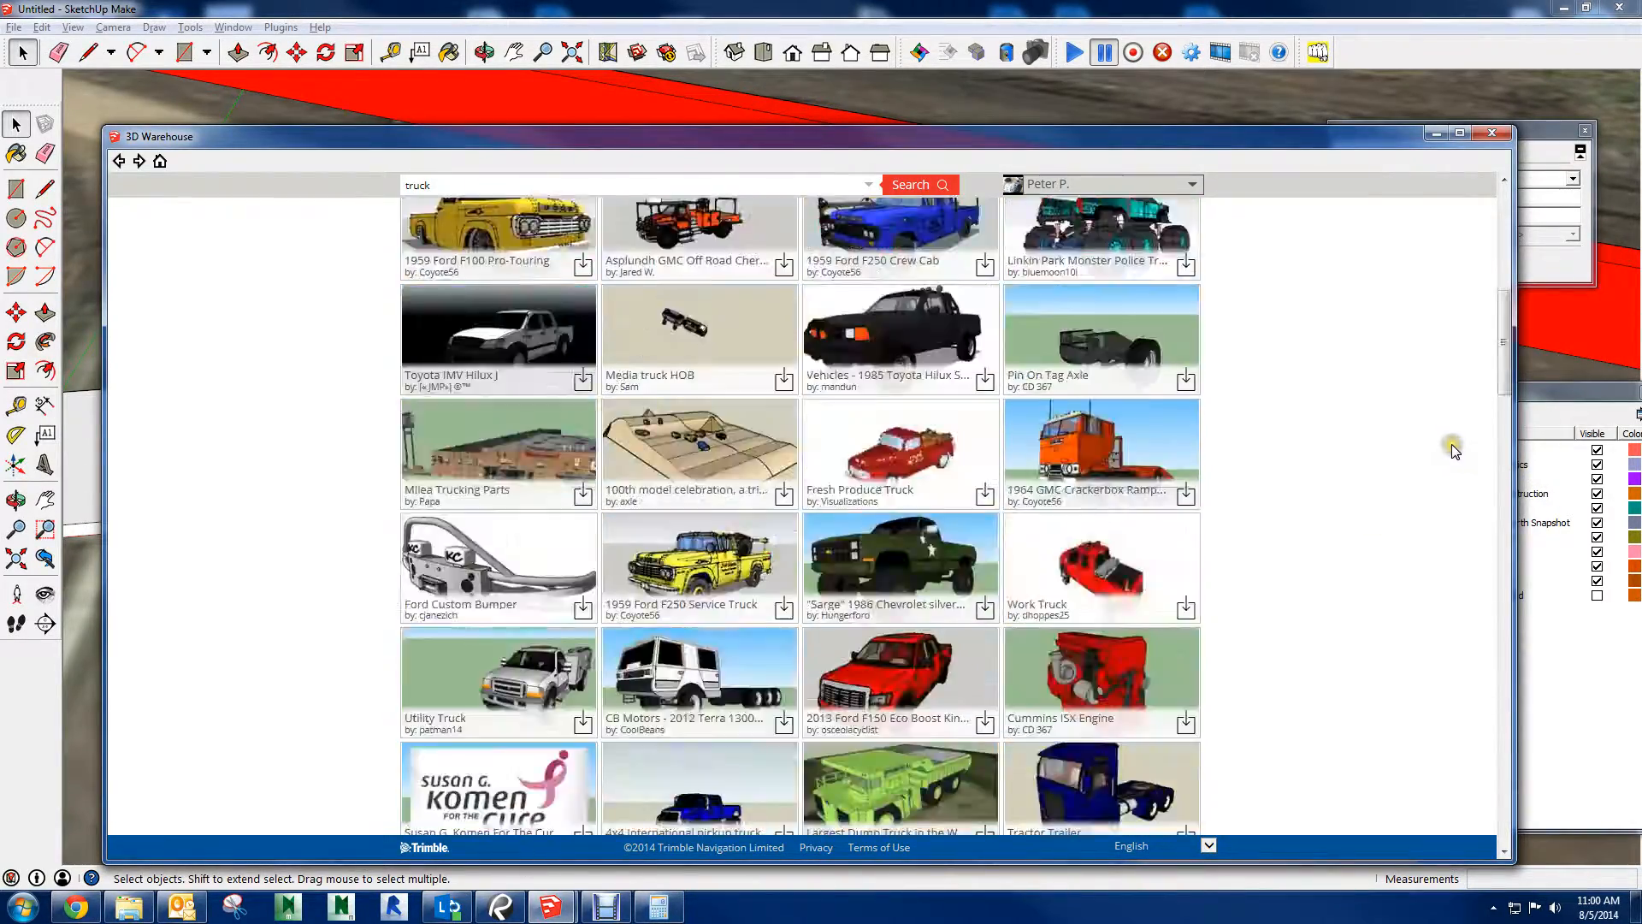
{"action": "left_click", "coordinate": [900, 540]}
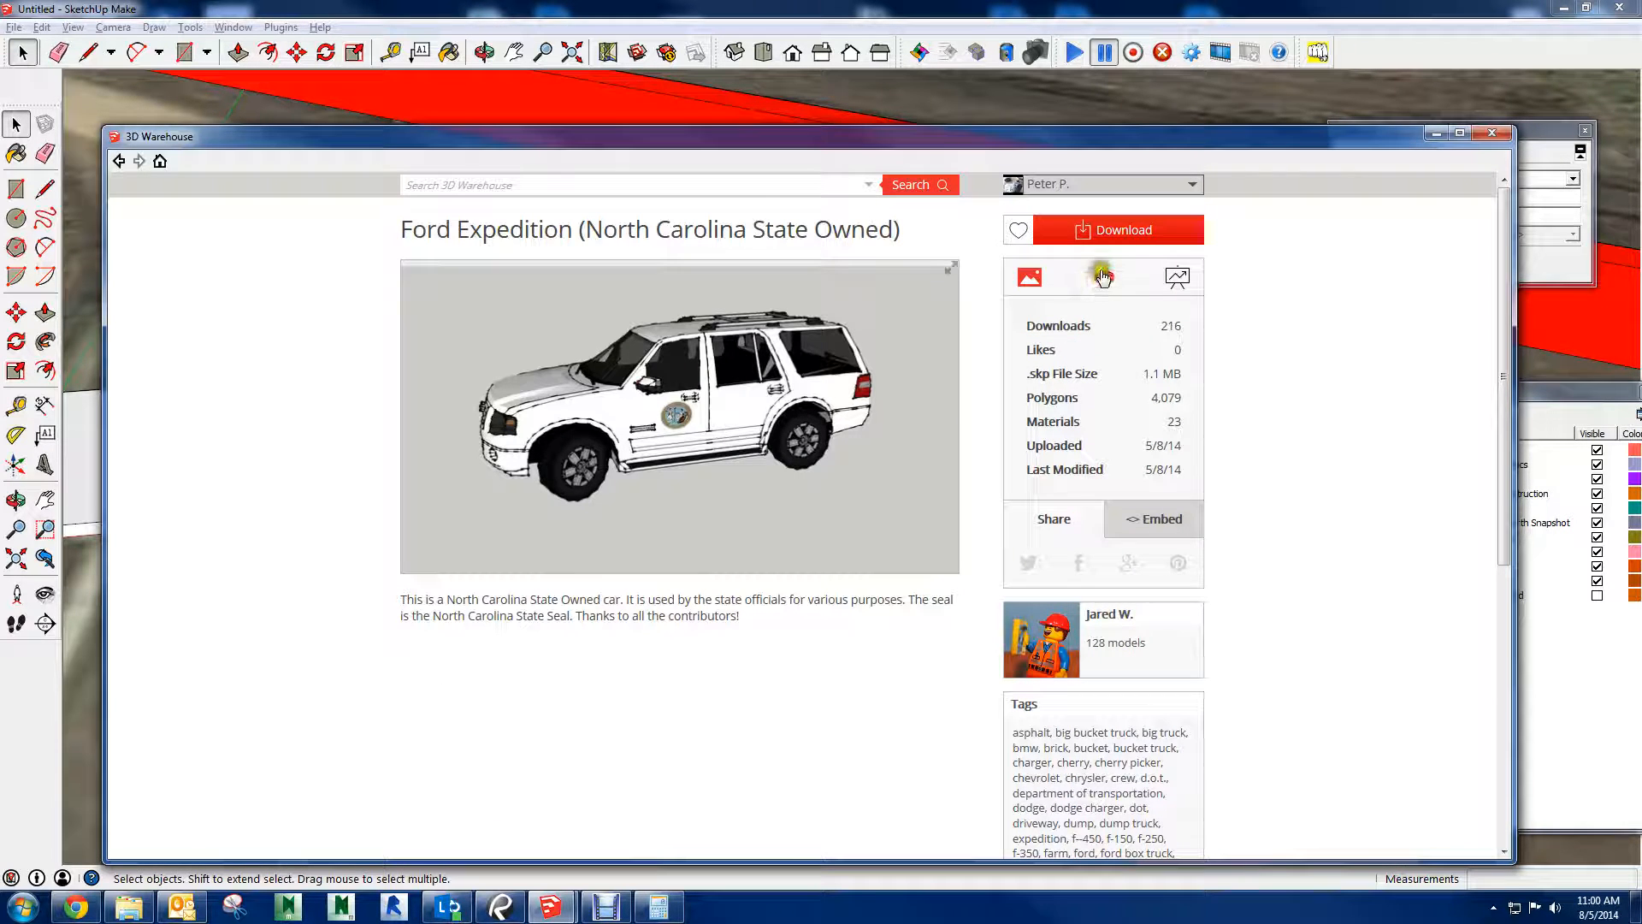
{"action": "left_click", "coordinate": [1074, 243]}
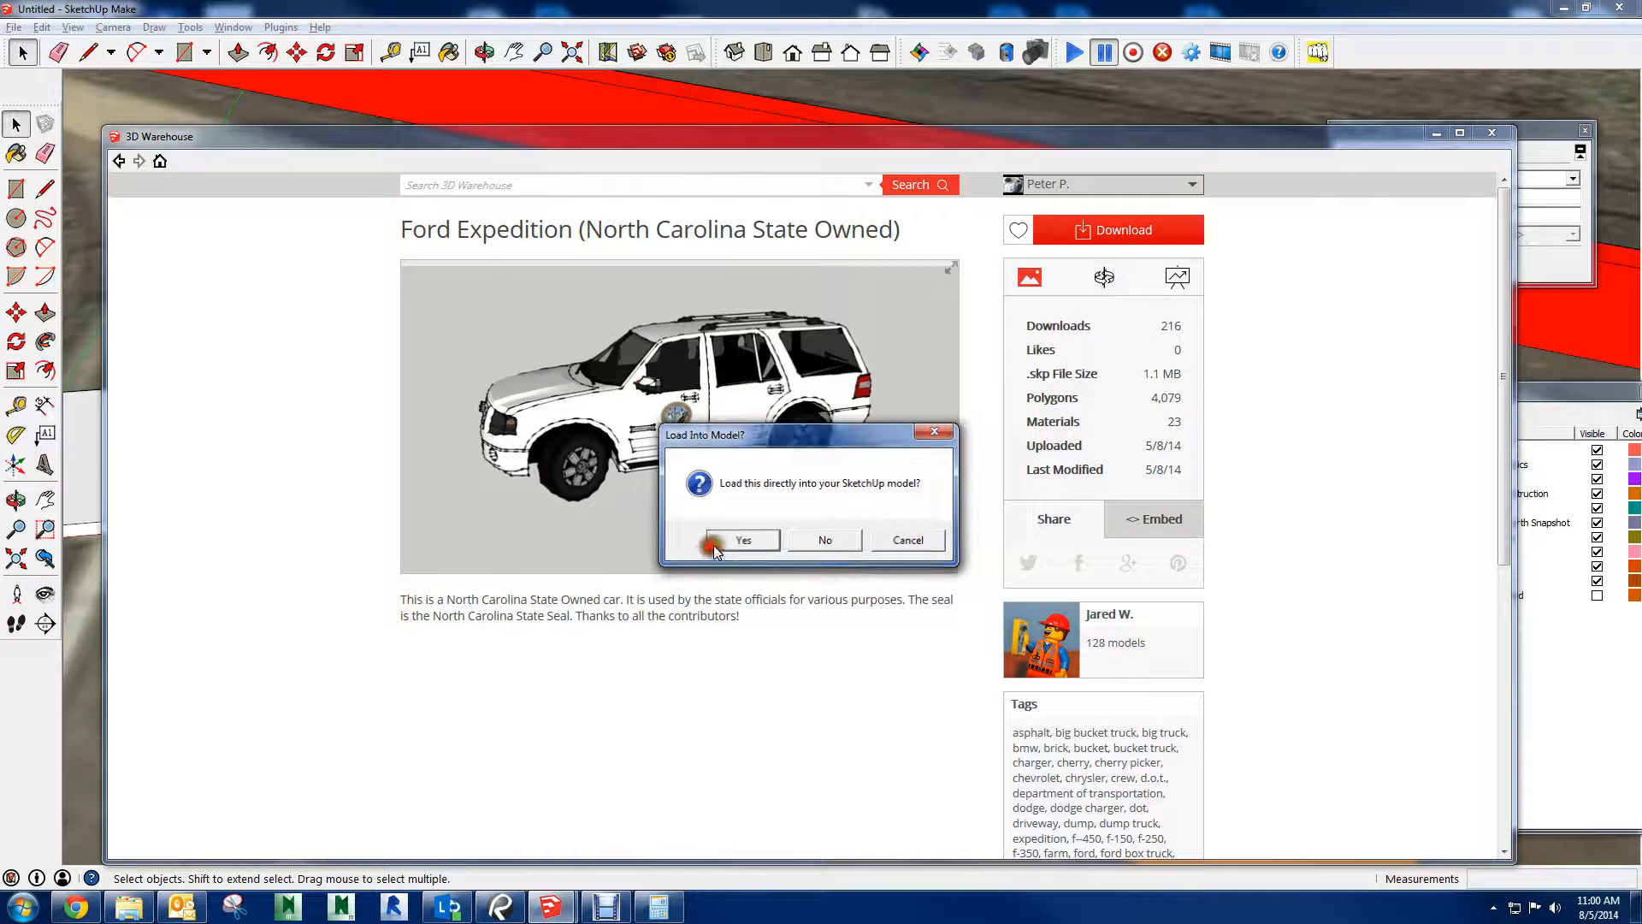
{"action": "left_click", "coordinate": [713, 544]}
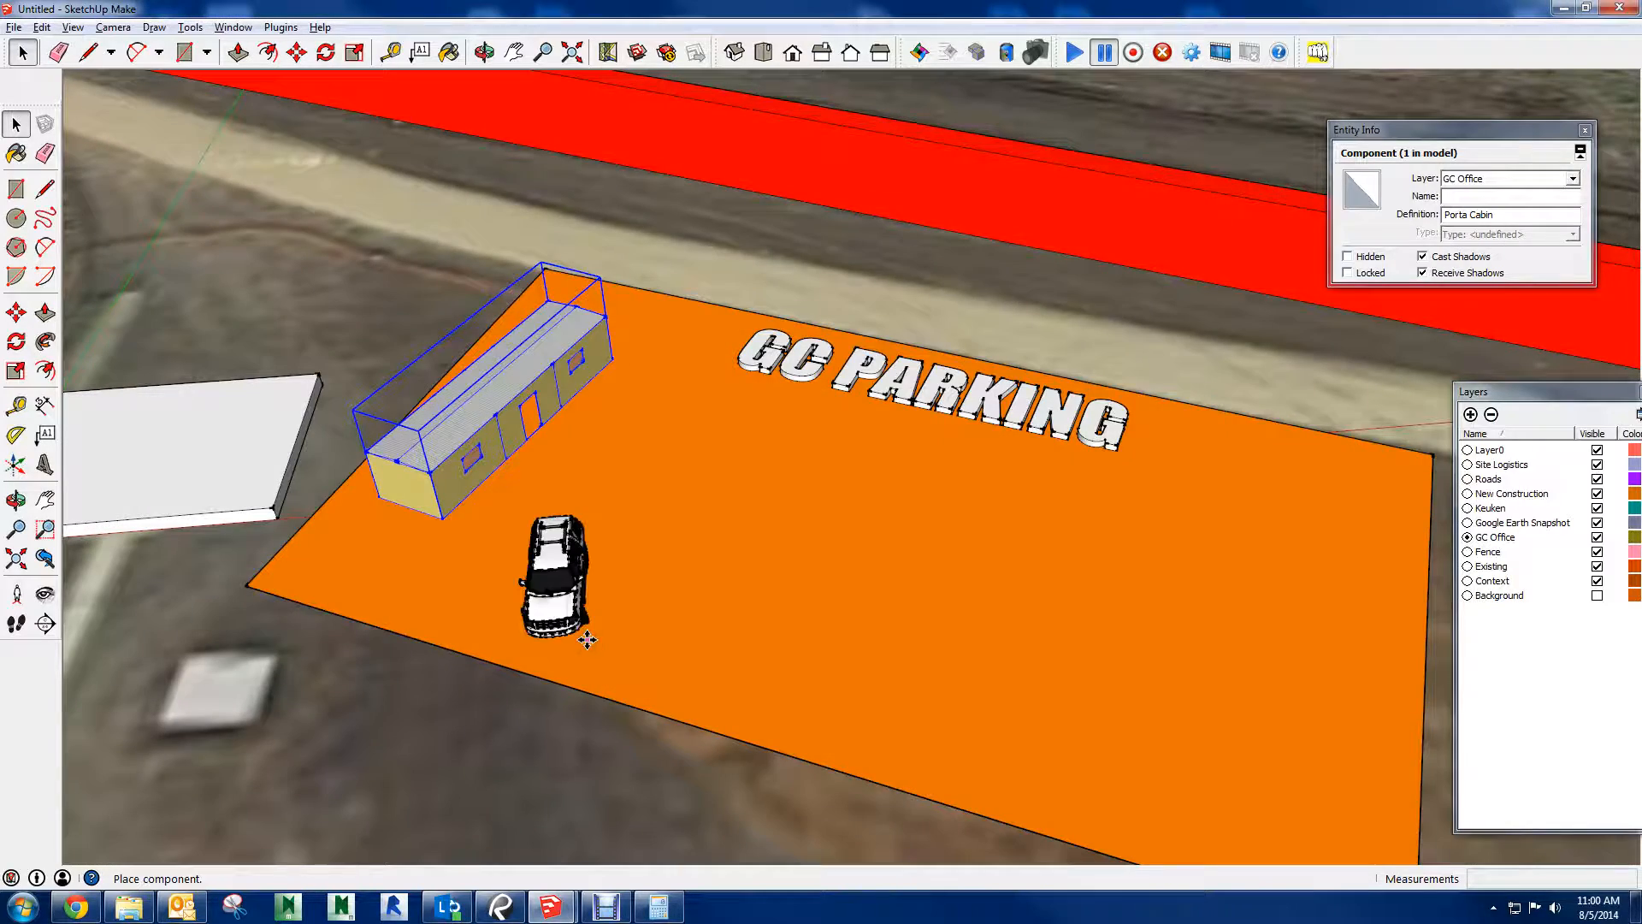
{"action": "left_click", "coordinate": [603, 620]}
Open the Ford Expedition component for editing and delete the state seal and the EXPEDITION badge from its side
{"action": "scroll", "coordinate": [462, 611], "scroll_direction": "up", "scroll_amount": 5}
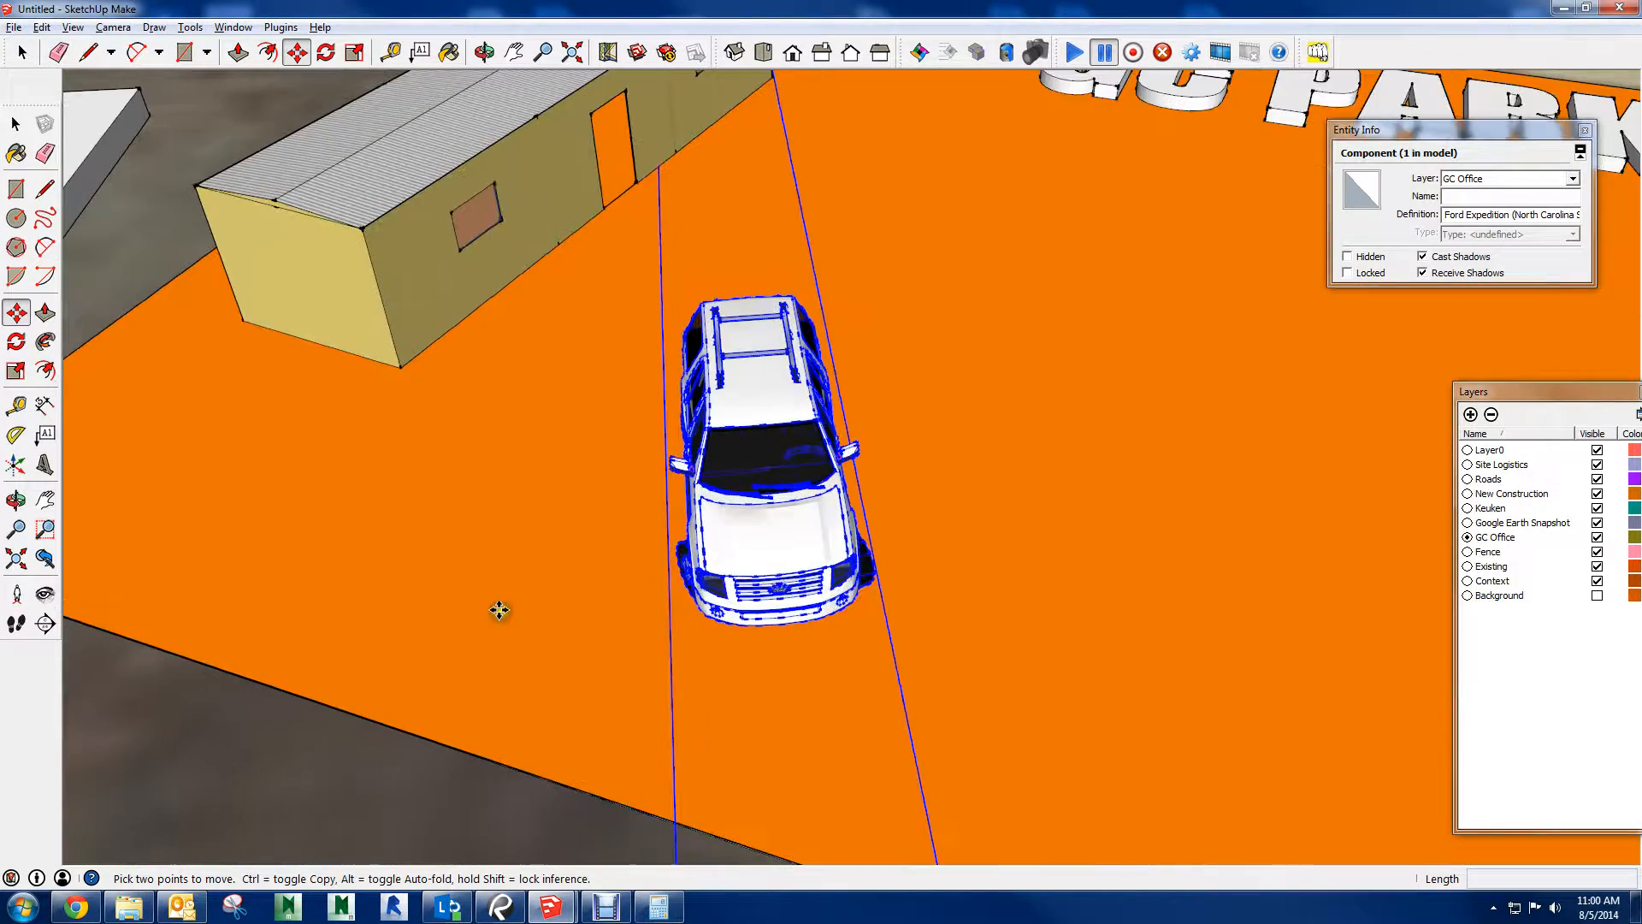
{"action": "scroll", "coordinate": [560, 595], "scroll_direction": "up", "scroll_amount": 5}
{"action": "middle_click_drag", "start_coordinate": [687, 580], "coordinate": [479, 842]}
{"action": "middle_click_drag", "start_coordinate": [694, 283], "coordinate": [934, 396], "text": "shift"}
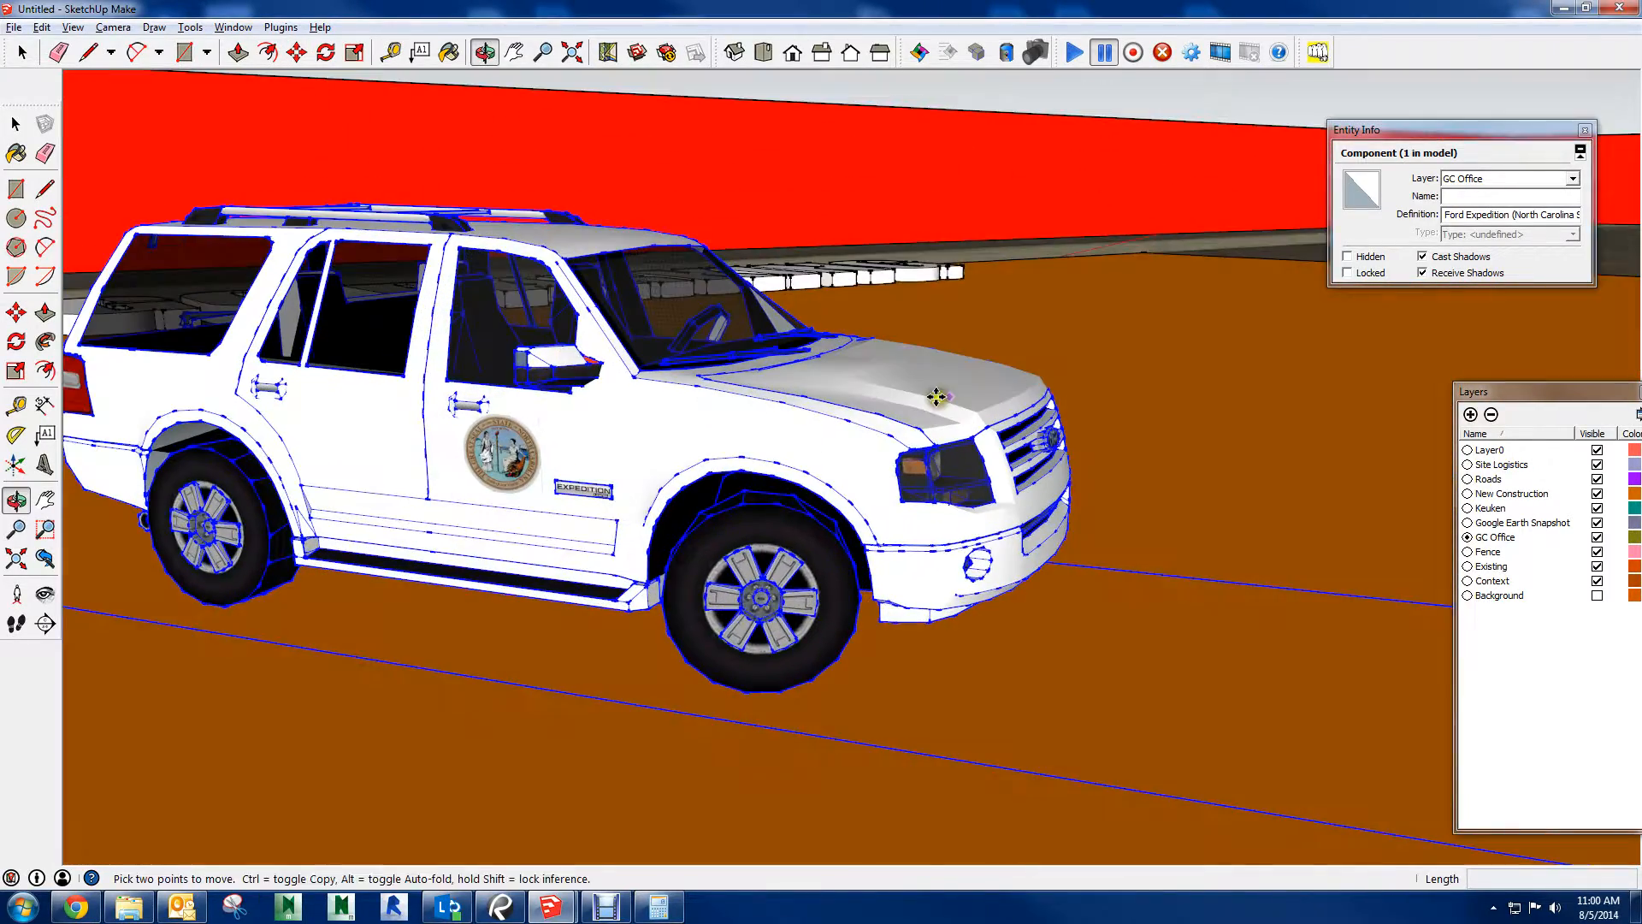
{"action": "key", "text": "space"}
{"action": "left_click", "coordinate": [518, 462]}
{"action": "double_click", "coordinate": [518, 461]}
{"action": "scroll", "coordinate": [478, 471], "scroll_direction": "up", "scroll_amount": 4}
{"action": "left_click", "coordinate": [530, 474]}
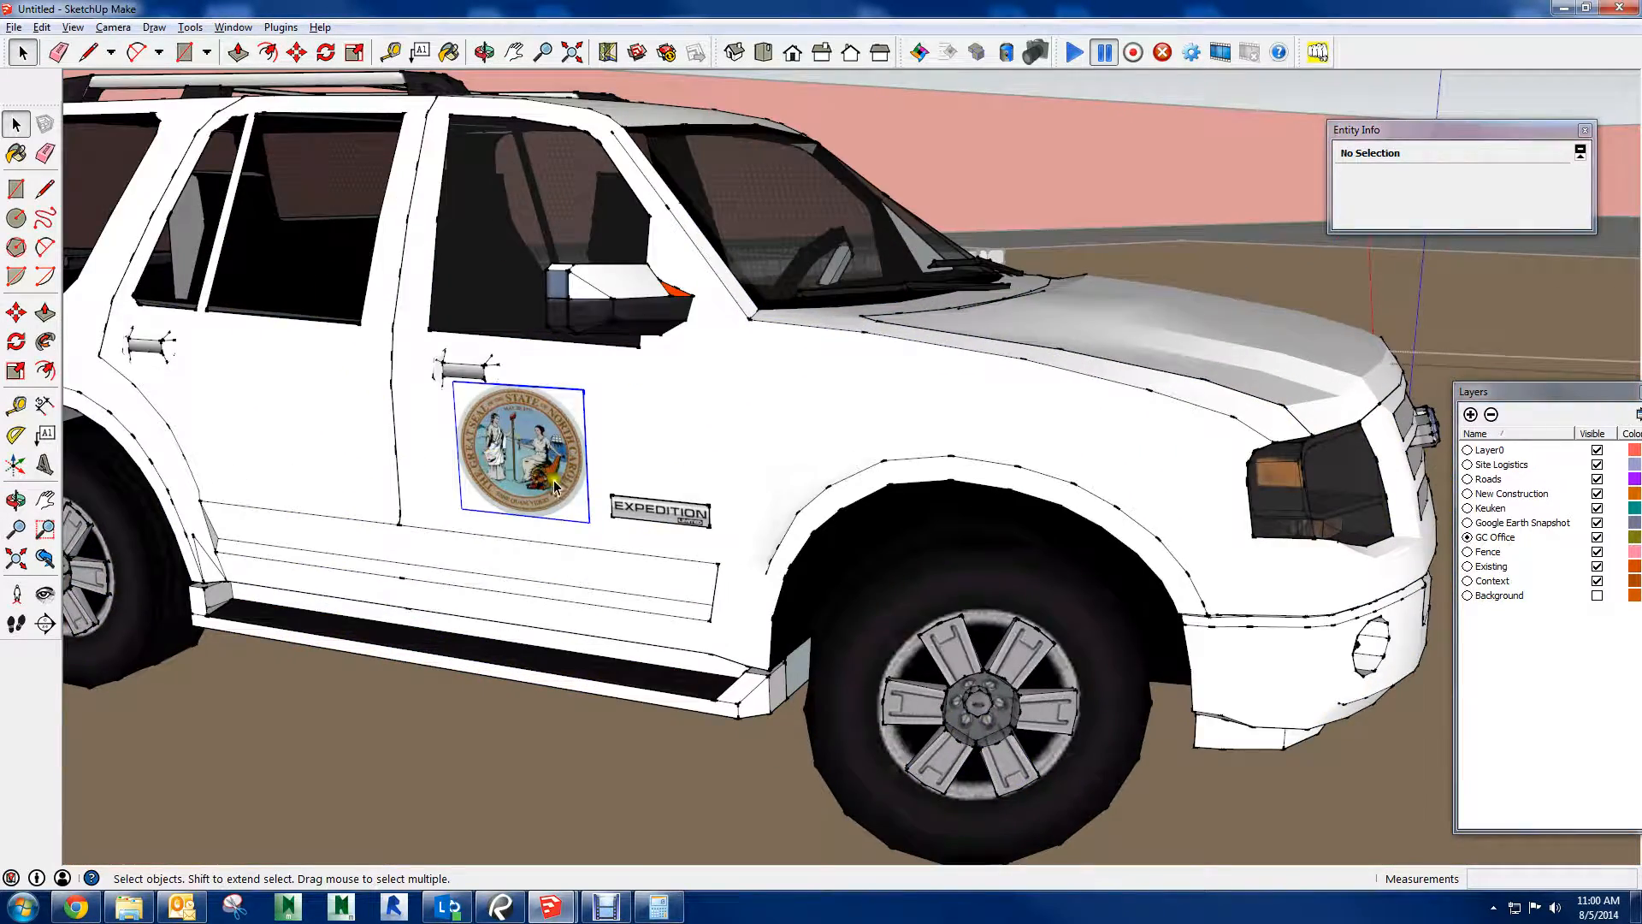
{"action": "key", "text": "Delete"}
{"action": "key", "text": "Delete"}
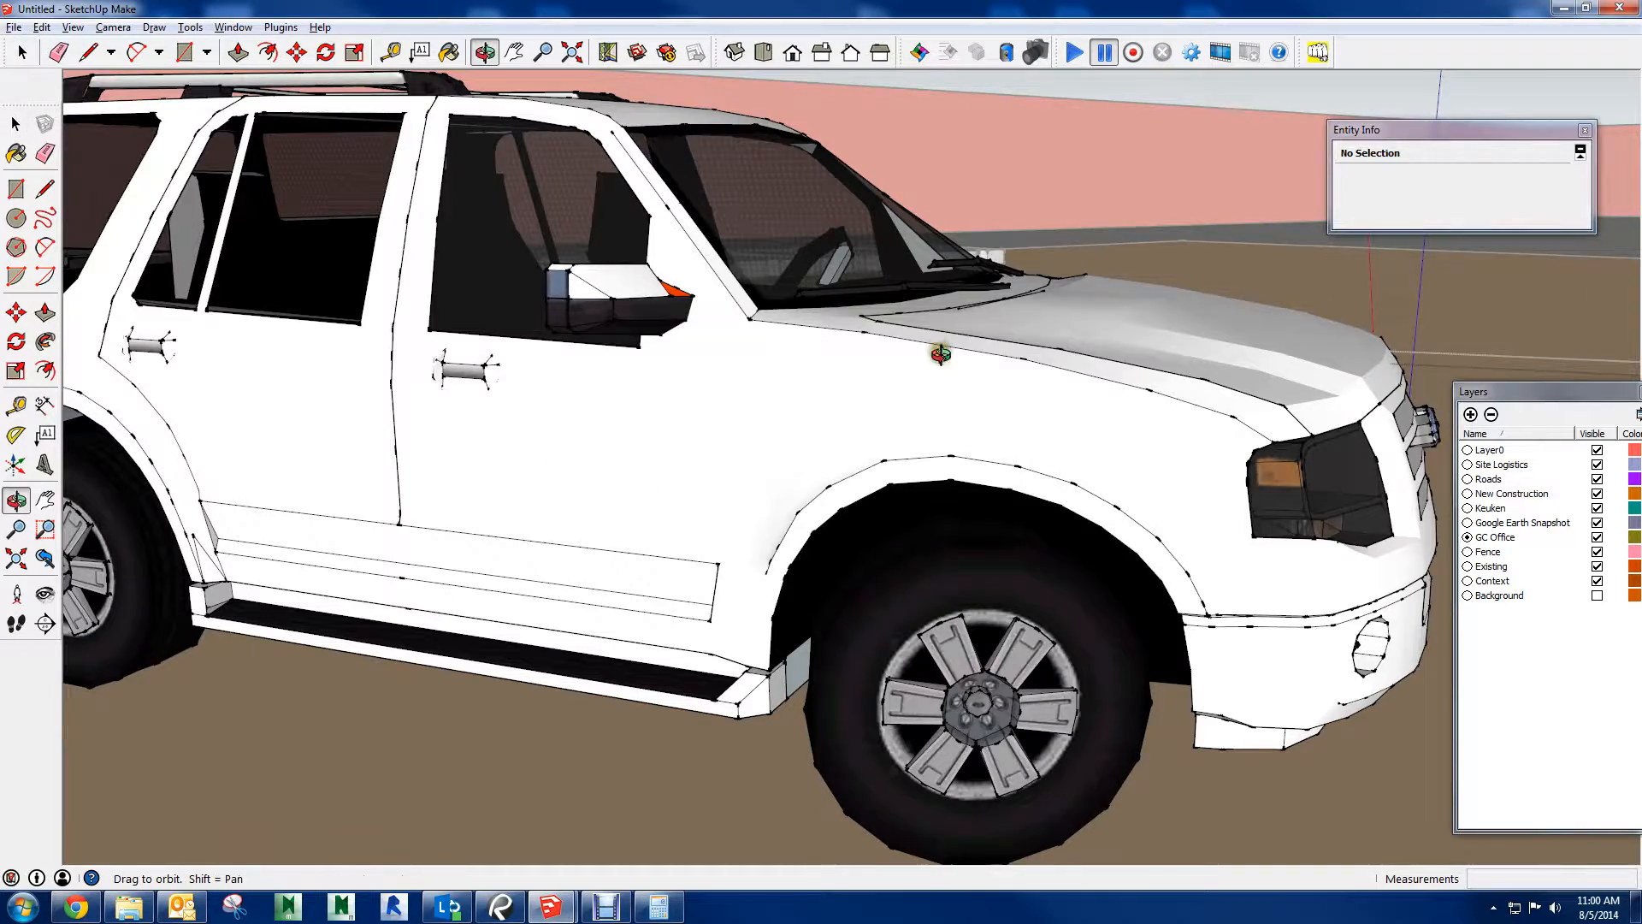
Inspect the vehicle from its other side and from inside, using Look Around to regain an overview of the site
{"action": "middle_click_drag", "start_coordinate": [941, 353], "coordinate": [260, 371]}
{"action": "scroll", "coordinate": [644, 469], "scroll_direction": "down", "scroll_amount": 4}
{"action": "middle_click_drag", "start_coordinate": [782, 451], "coordinate": [543, 455]}
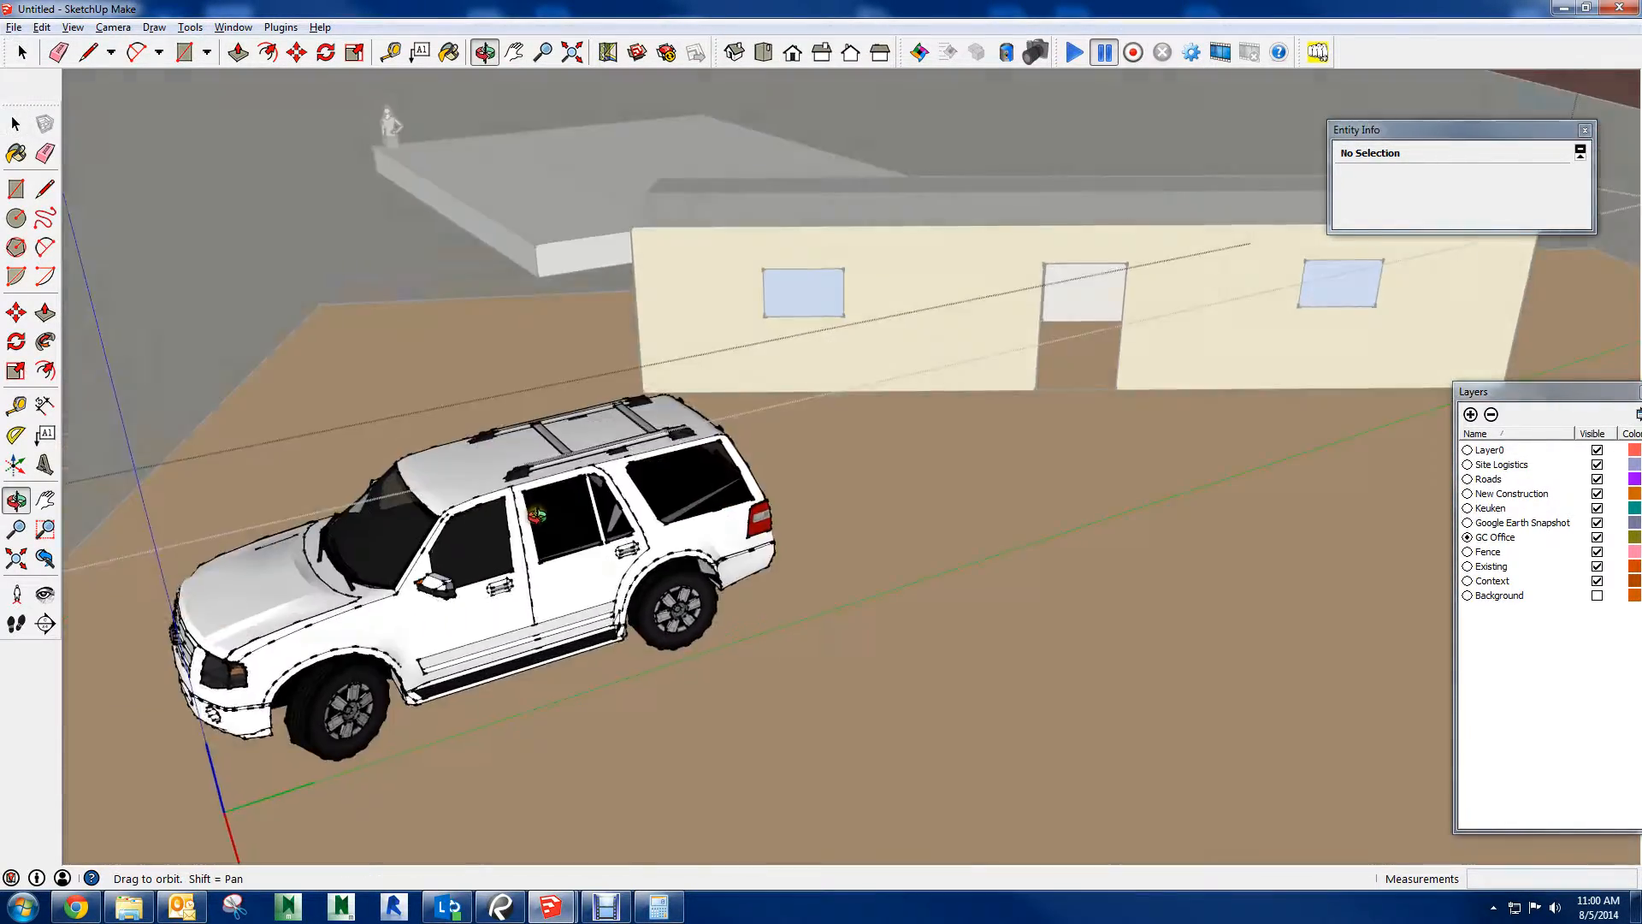
{"action": "scroll", "coordinate": [542, 454], "scroll_direction": "up", "scroll_amount": 10}
{"action": "scroll", "coordinate": [524, 570], "scroll_direction": "up", "scroll_amount": 8}
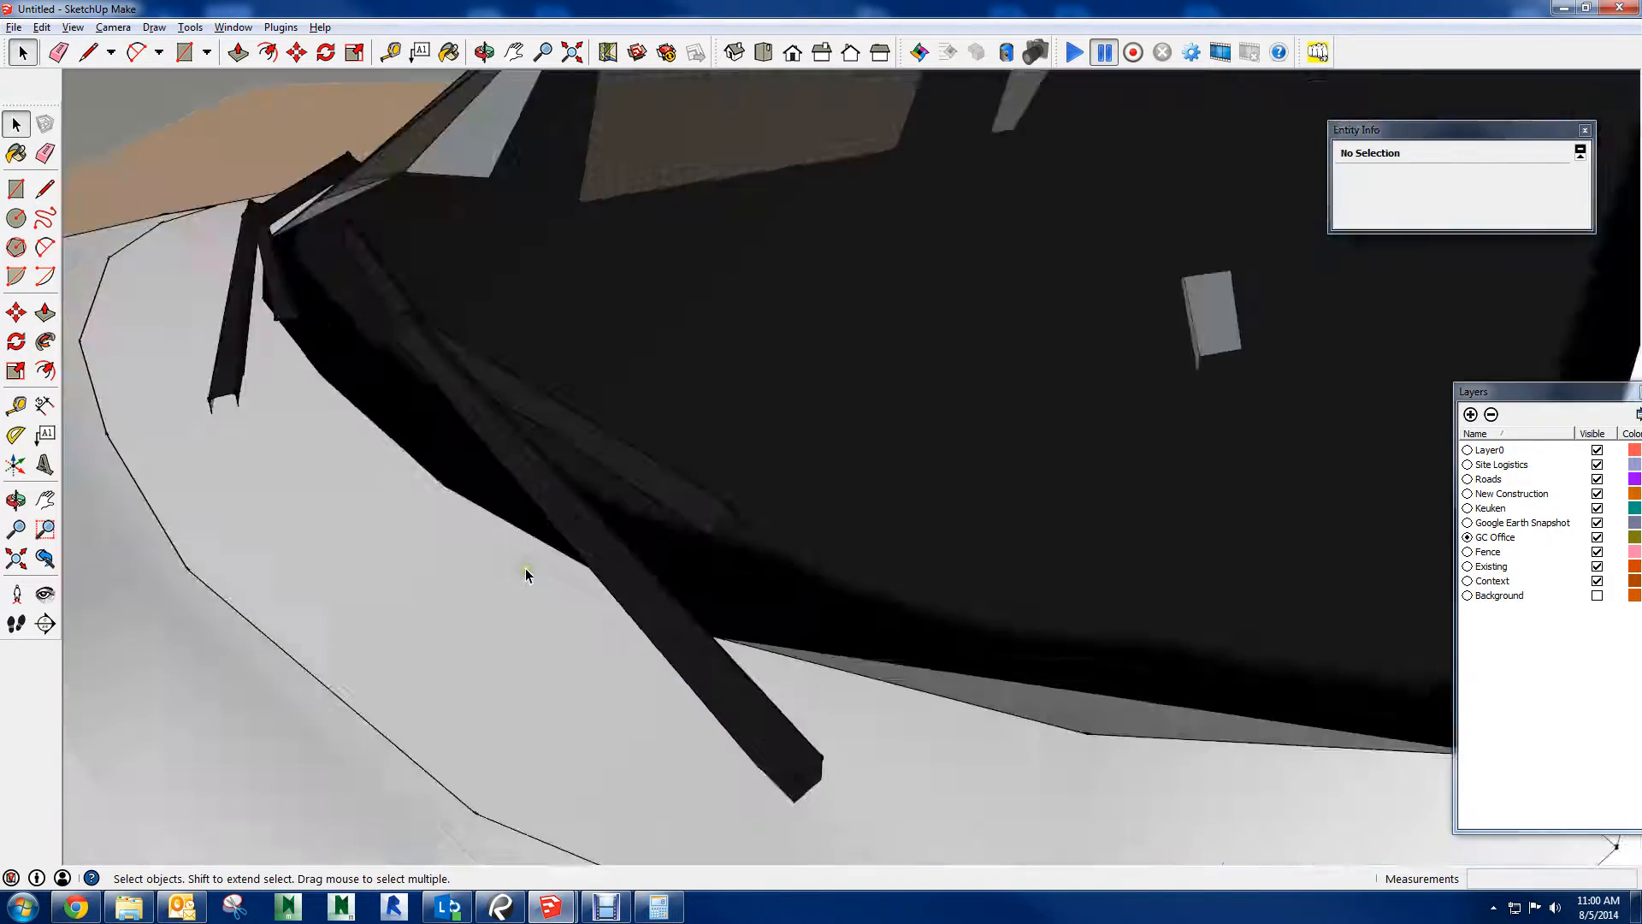
{"action": "scroll", "coordinate": [529, 573], "scroll_direction": "up", "scroll_amount": 2}
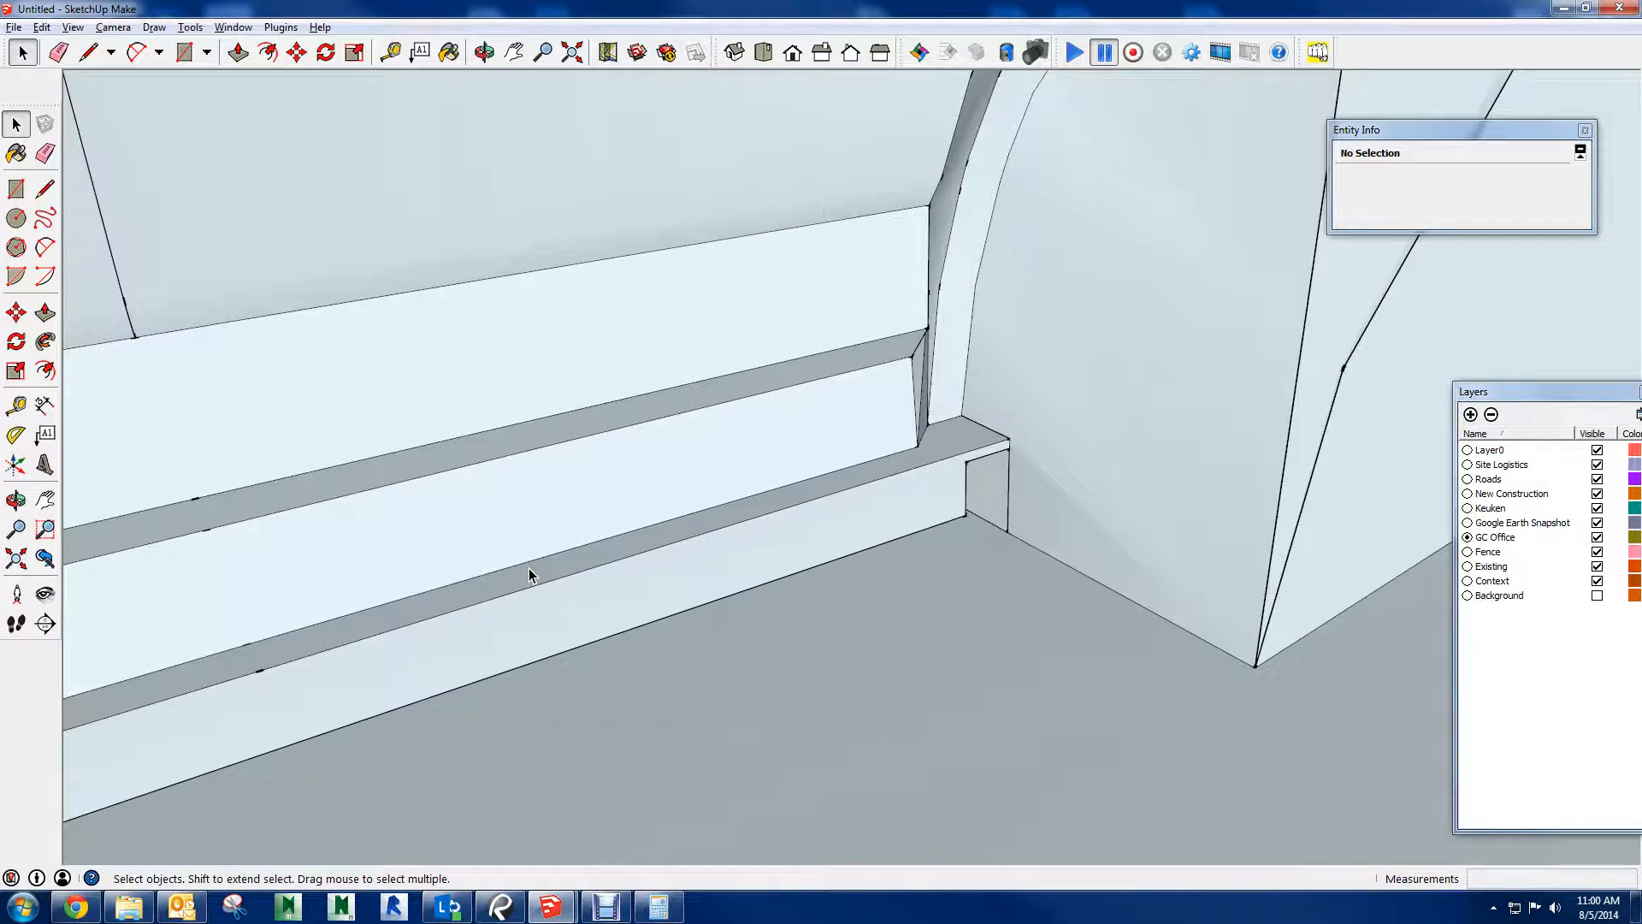
{"action": "left_click", "coordinate": [45, 595]}
{"action": "left_click_drag", "start_coordinate": [183, 576], "coordinate": [411, 415]}
{"action": "scroll", "coordinate": [531, 453], "scroll_direction": "down", "scroll_amount": 10}
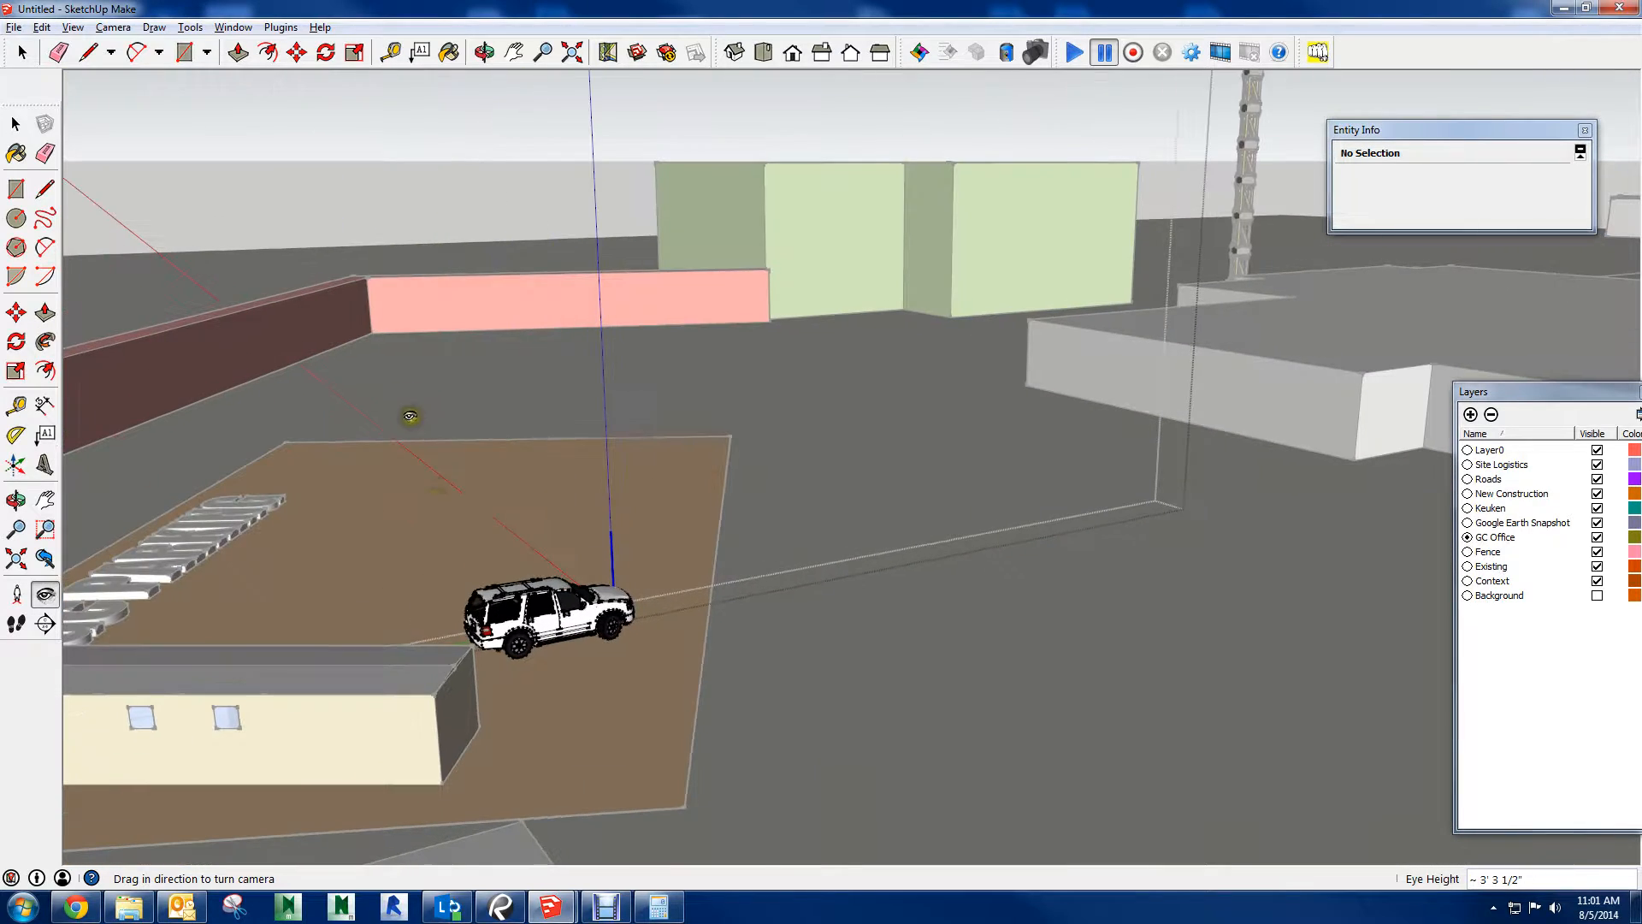
Exit the Ford Expedition component, delete the whole vehicle from the parking area and undo the deletion
{"action": "key", "text": "space"}
{"action": "key", "text": "Escape"}
{"action": "left_click", "coordinate": [540, 610]}
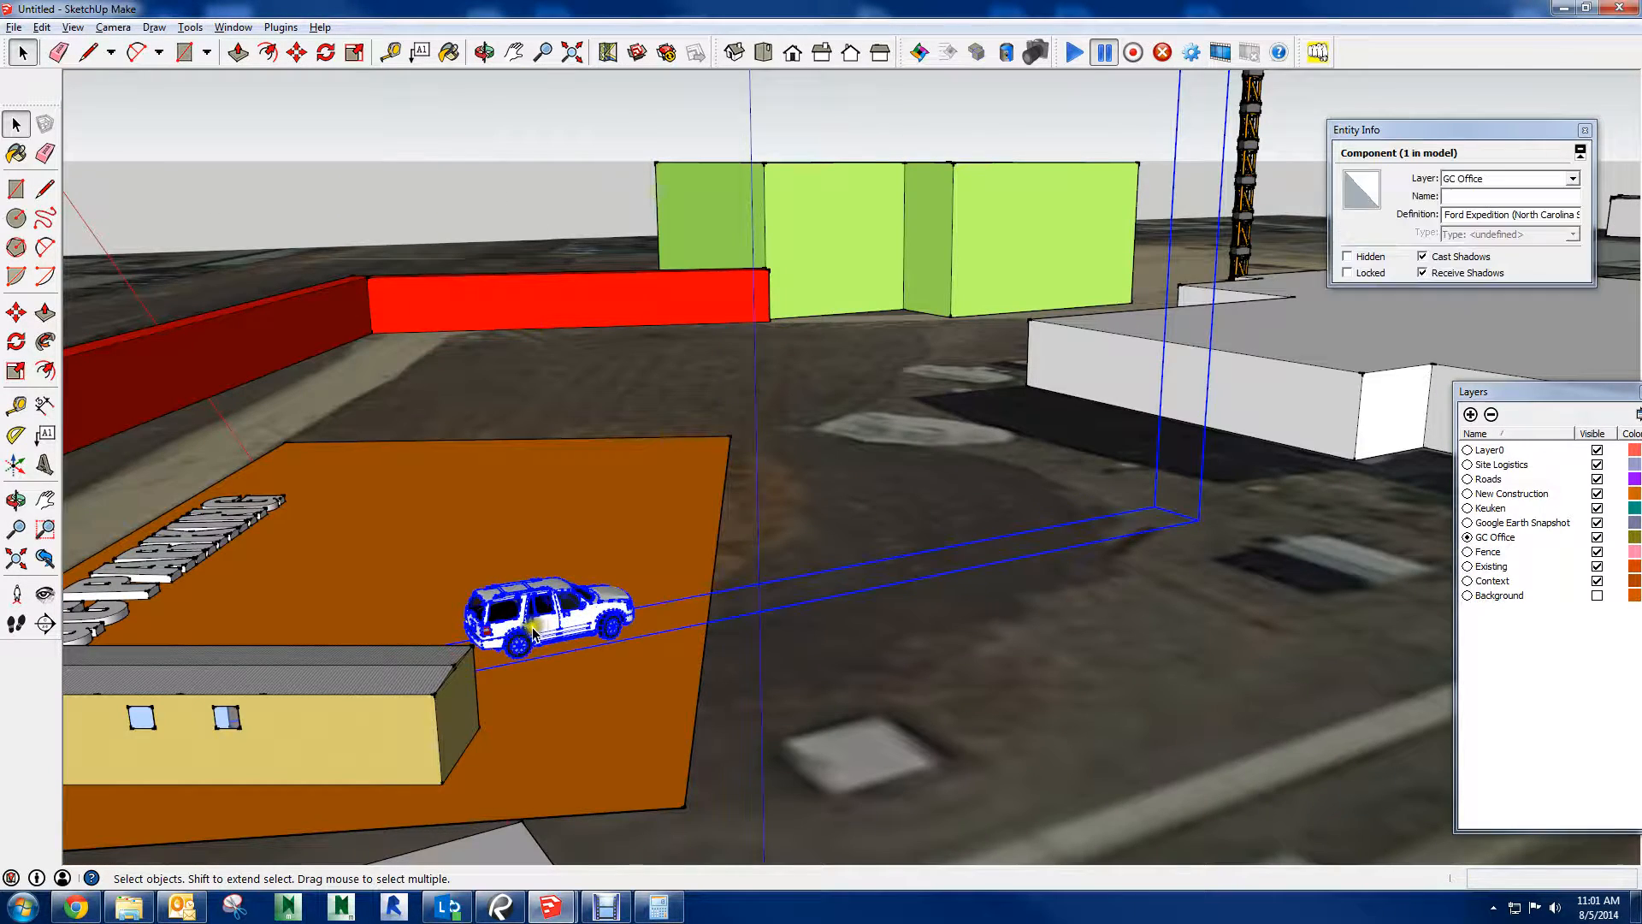
{"action": "key", "text": "Delete"}
{"action": "scroll", "coordinate": [690, 263], "scroll_direction": "down", "scroll_amount": 5}
{"action": "scroll", "coordinate": [732, 254], "scroll_direction": "up", "scroll_amount": 6}
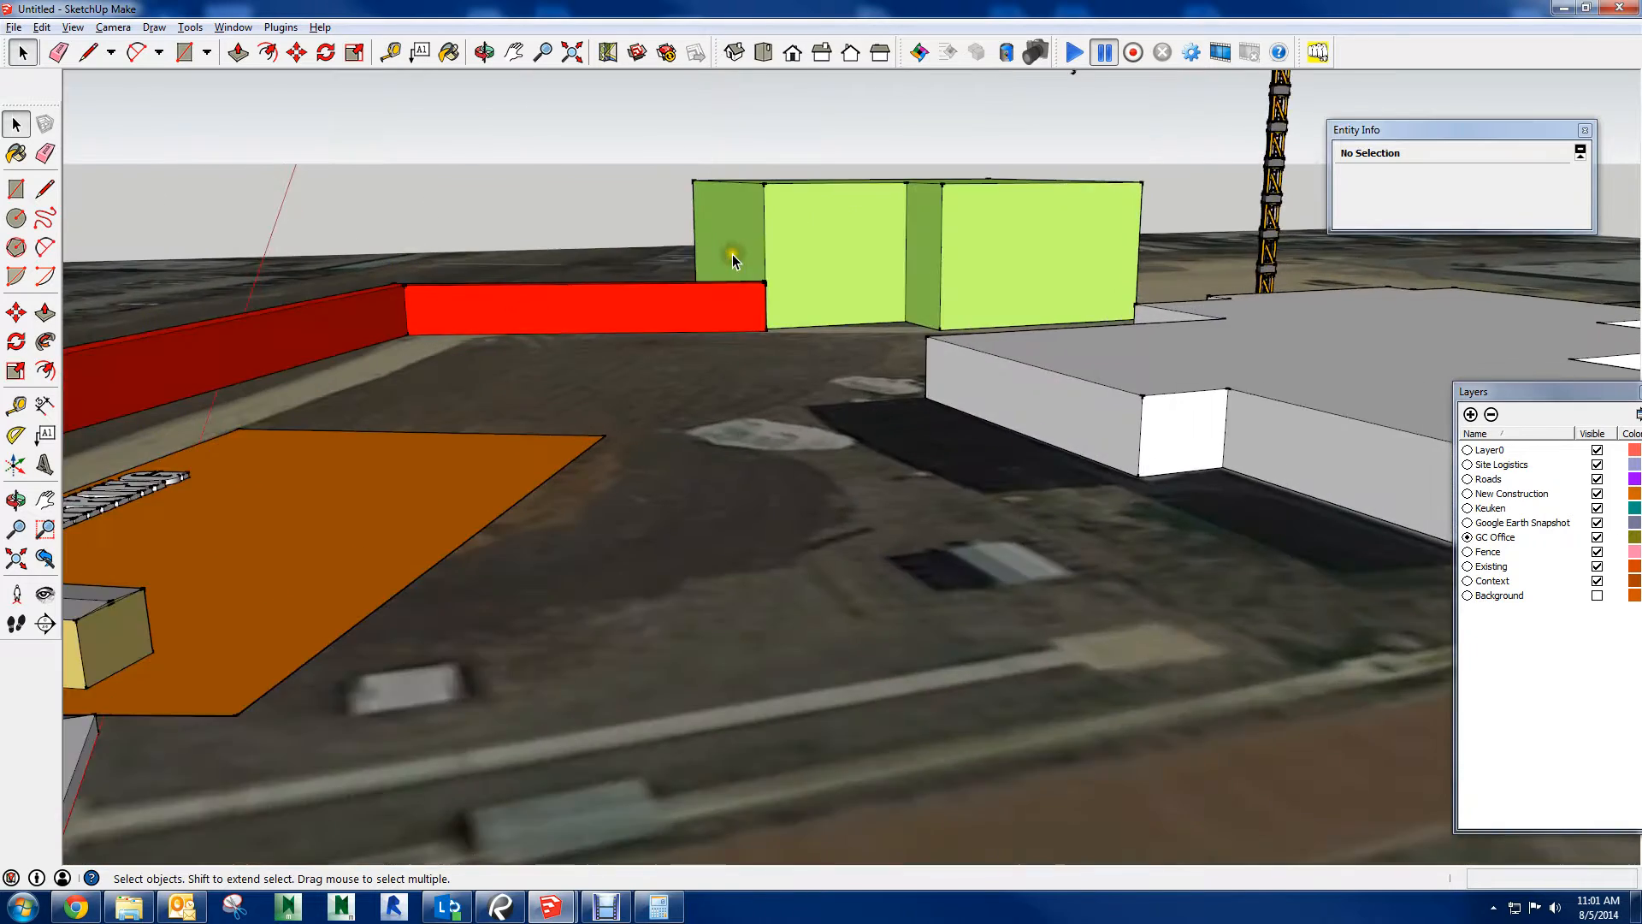
{"action": "key", "text": "ctrl+z"}
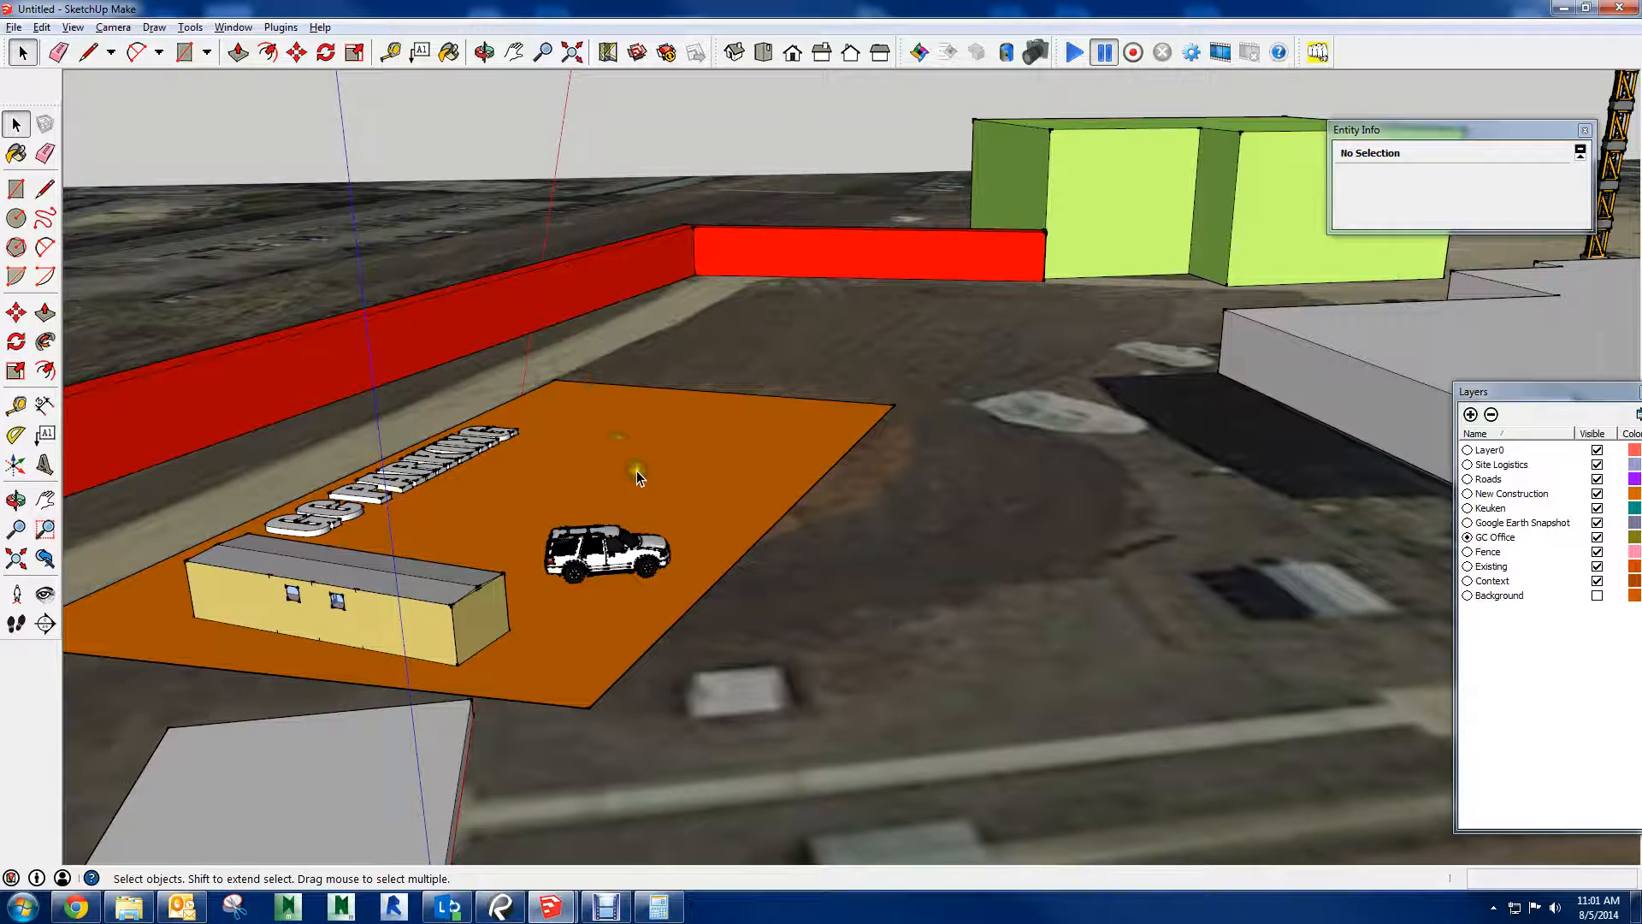
With the vehicle selected, switch the Keuken layer's visibility off and on to check what belongs to it
{"action": "left_click", "coordinate": [602, 564]}
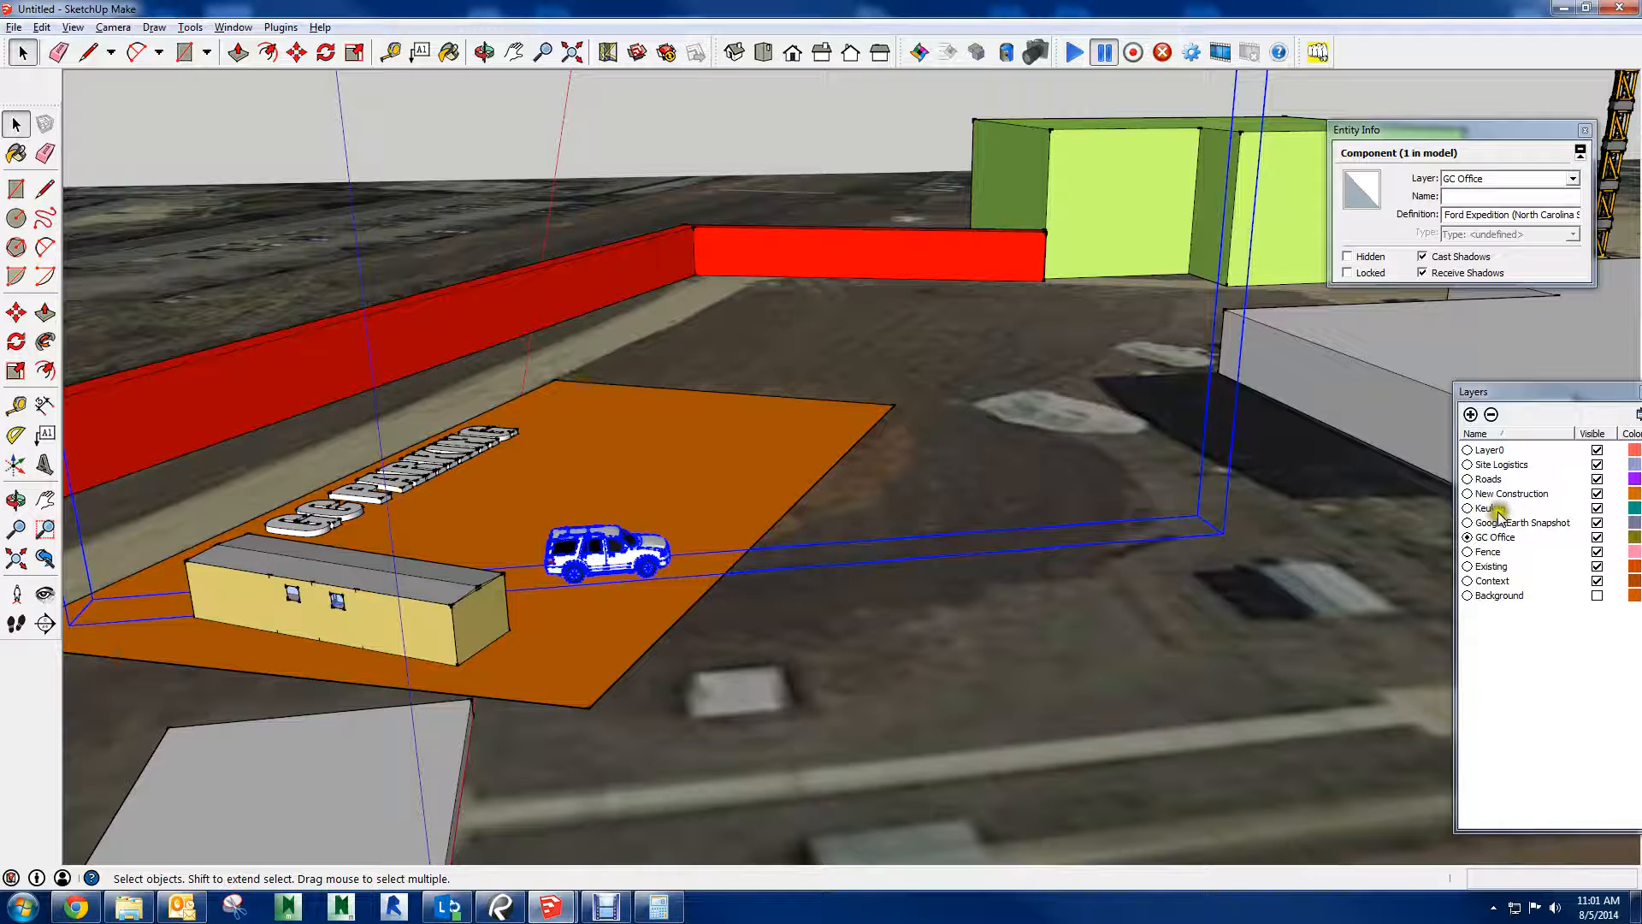
{"action": "left_click", "coordinate": [1596, 508]}
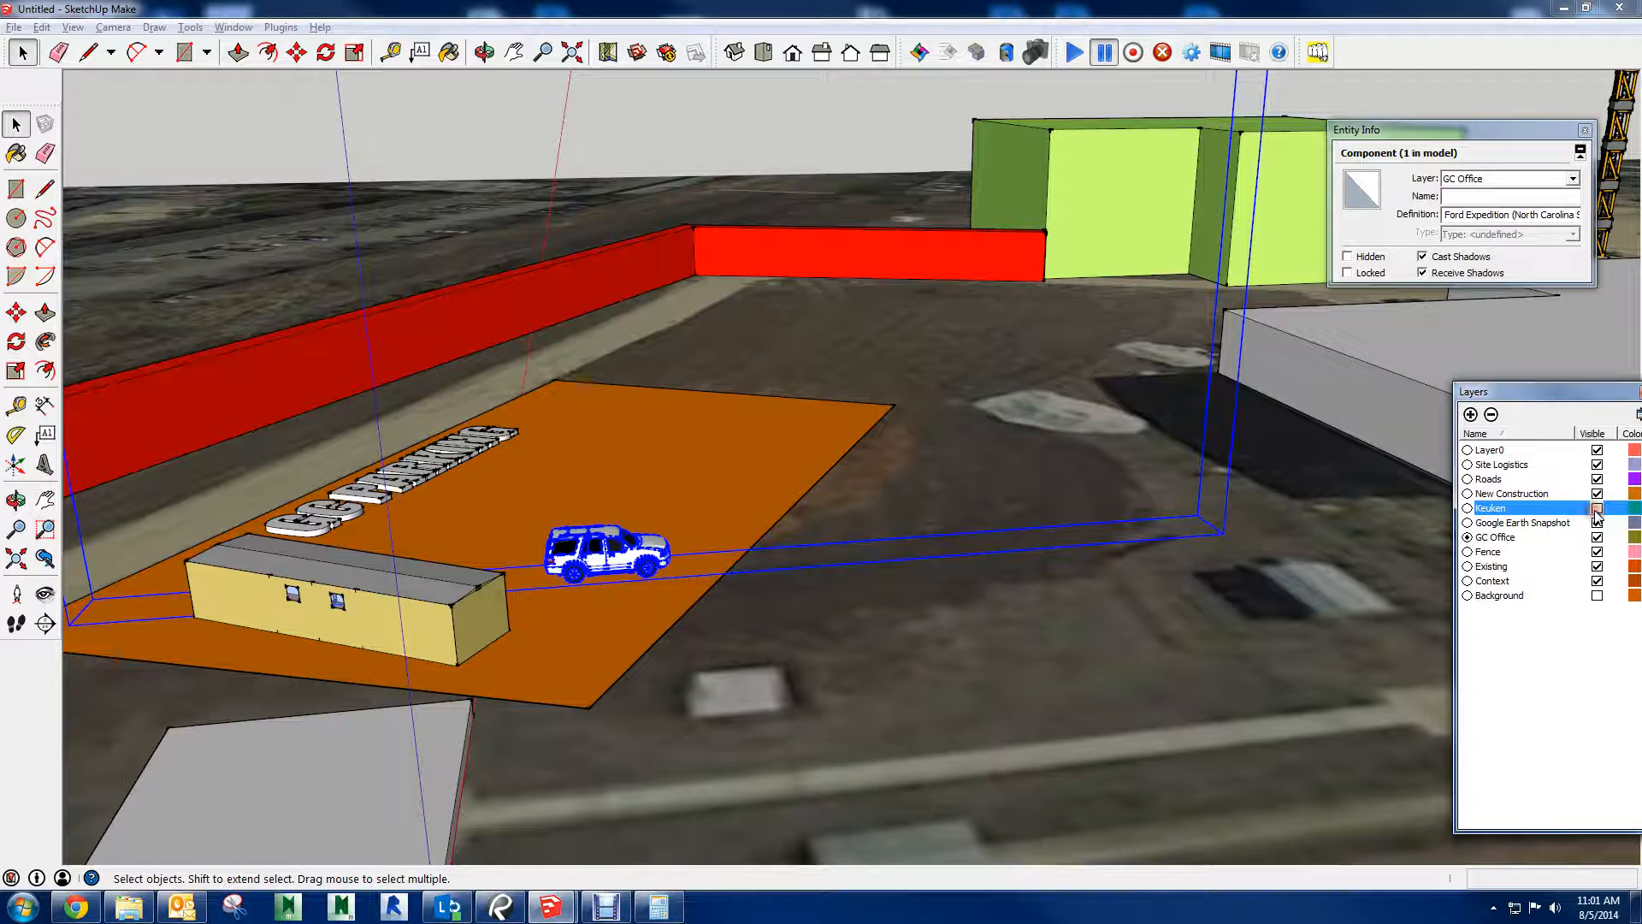
{"action": "left_click", "coordinate": [1595, 509]}
Undo the edits to the Ford Expedition and its placement, back to the parking area without the vehicle
{"action": "left_click", "coordinate": [832, 579]}
{"action": "key", "text": "ctrl+z"}
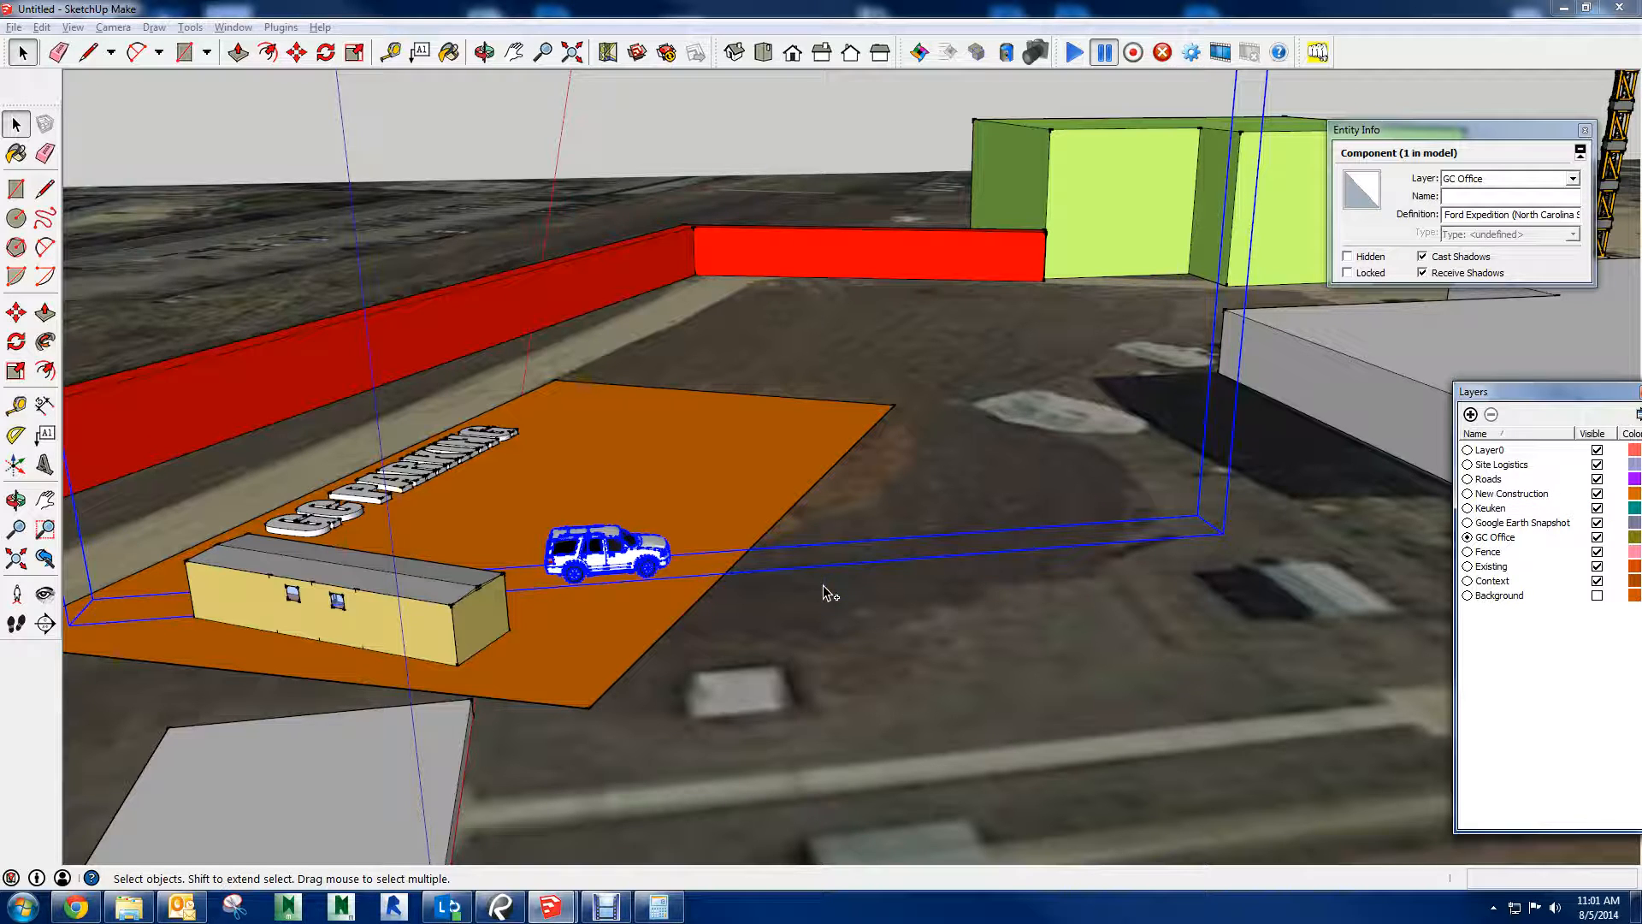
{"action": "key", "text": "ctrl+z"}
{"action": "left_click", "coordinate": [578, 530]}
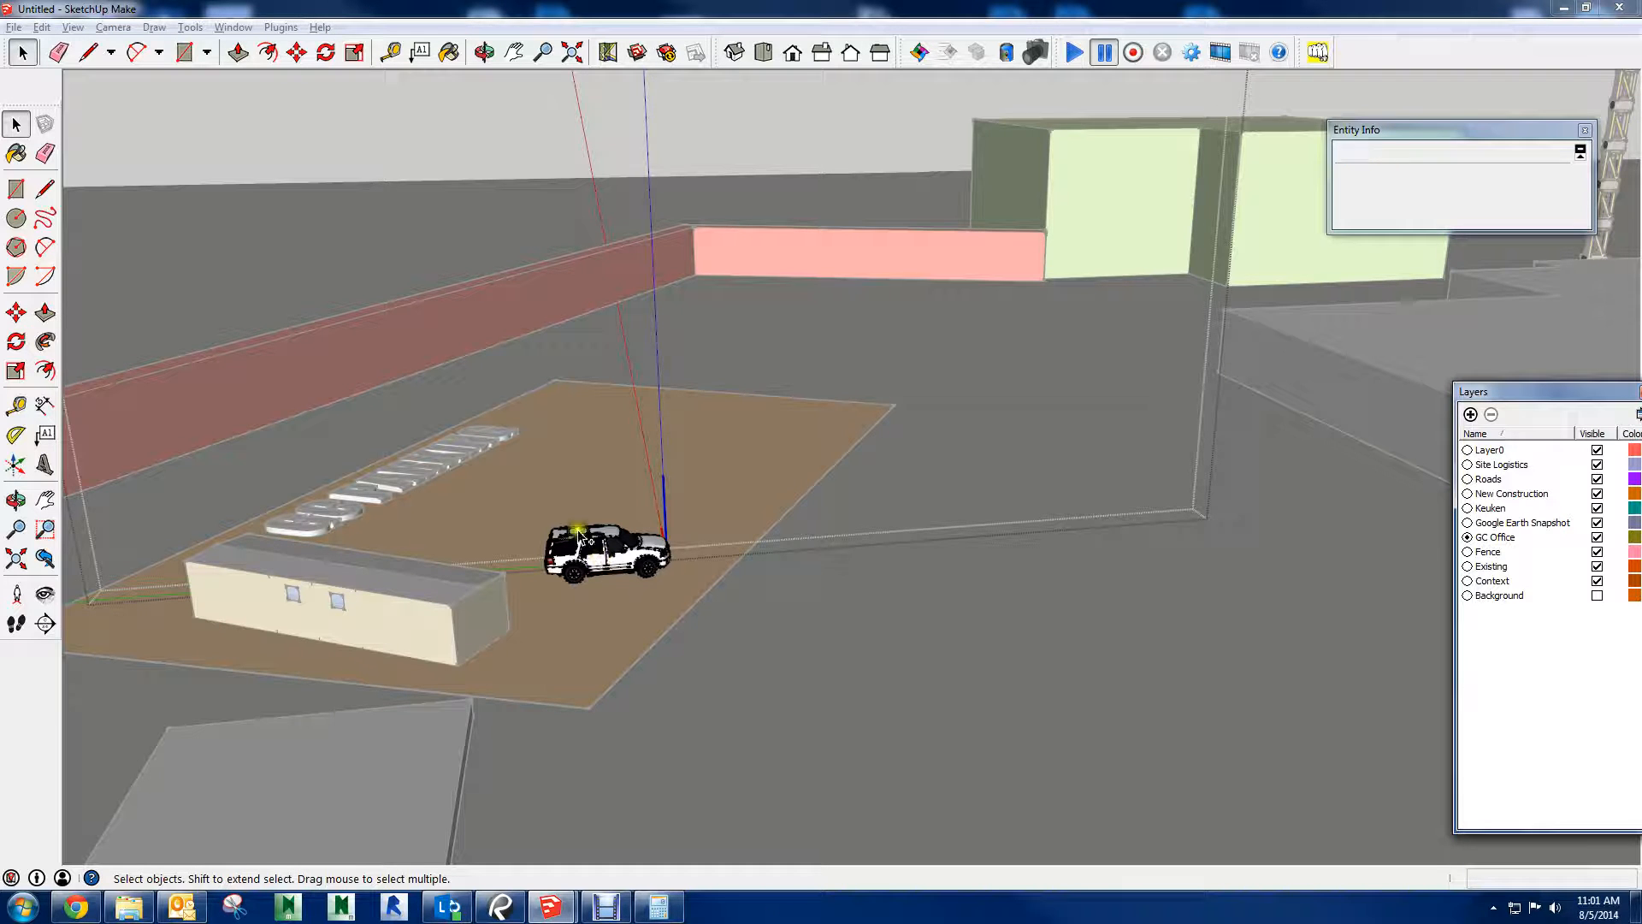
{"action": "left_click", "coordinate": [616, 553]}
{"action": "key", "text": "ctrl+z"}
{"action": "key", "text": "ctrl+z"}
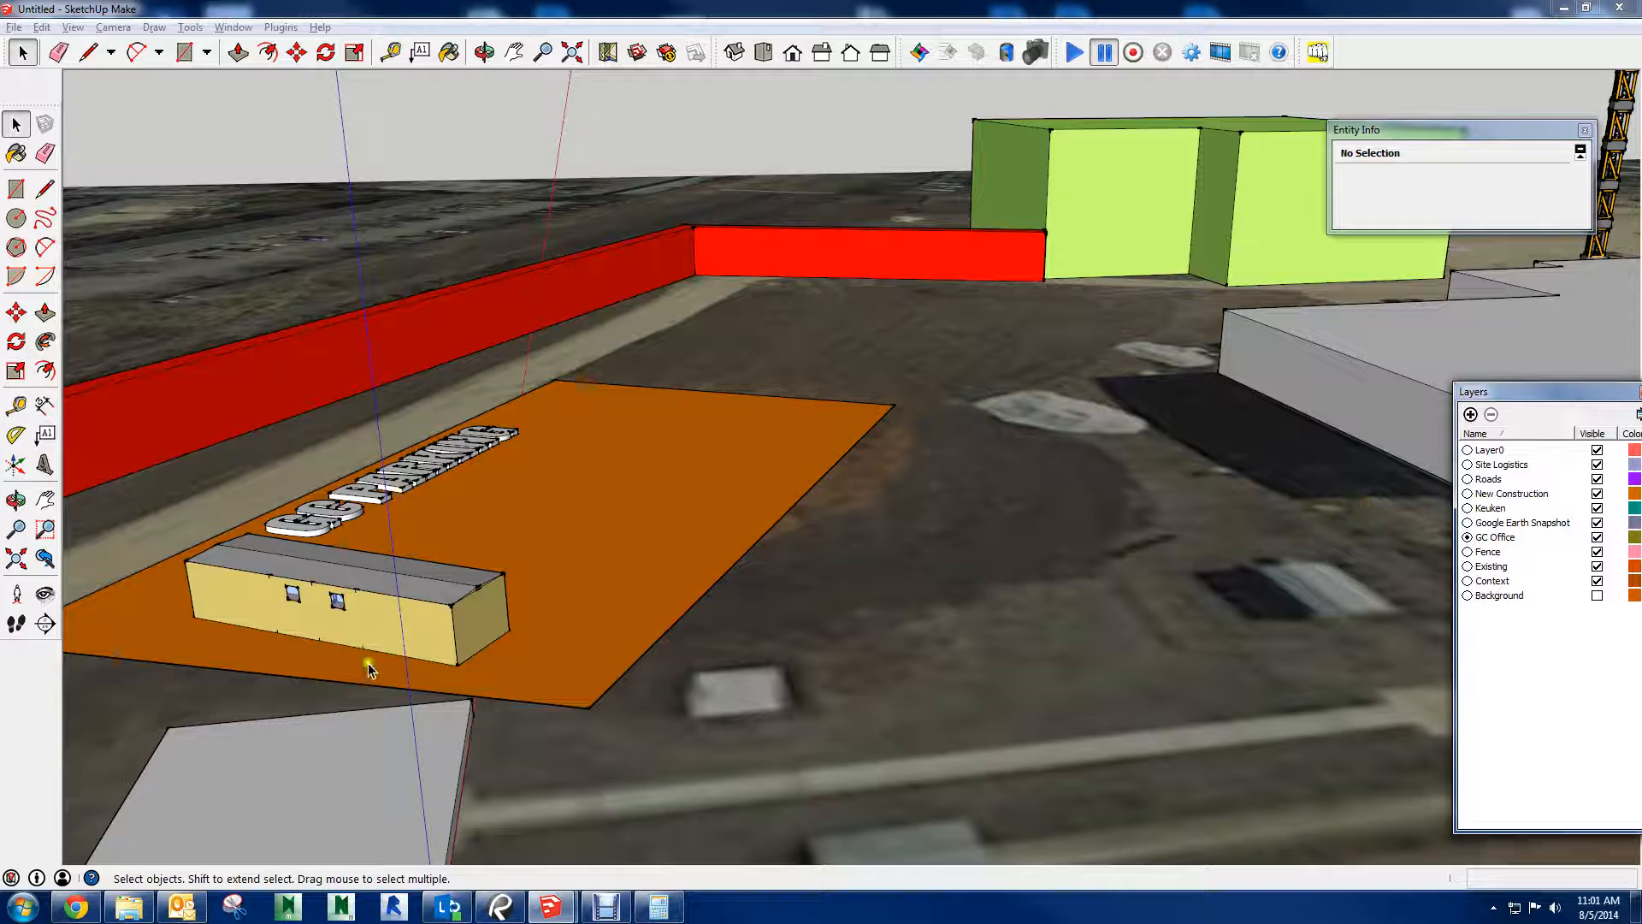
Select the Porta Cabin, undo its last move and redo it
{"action": "left_click", "coordinate": [426, 600]}
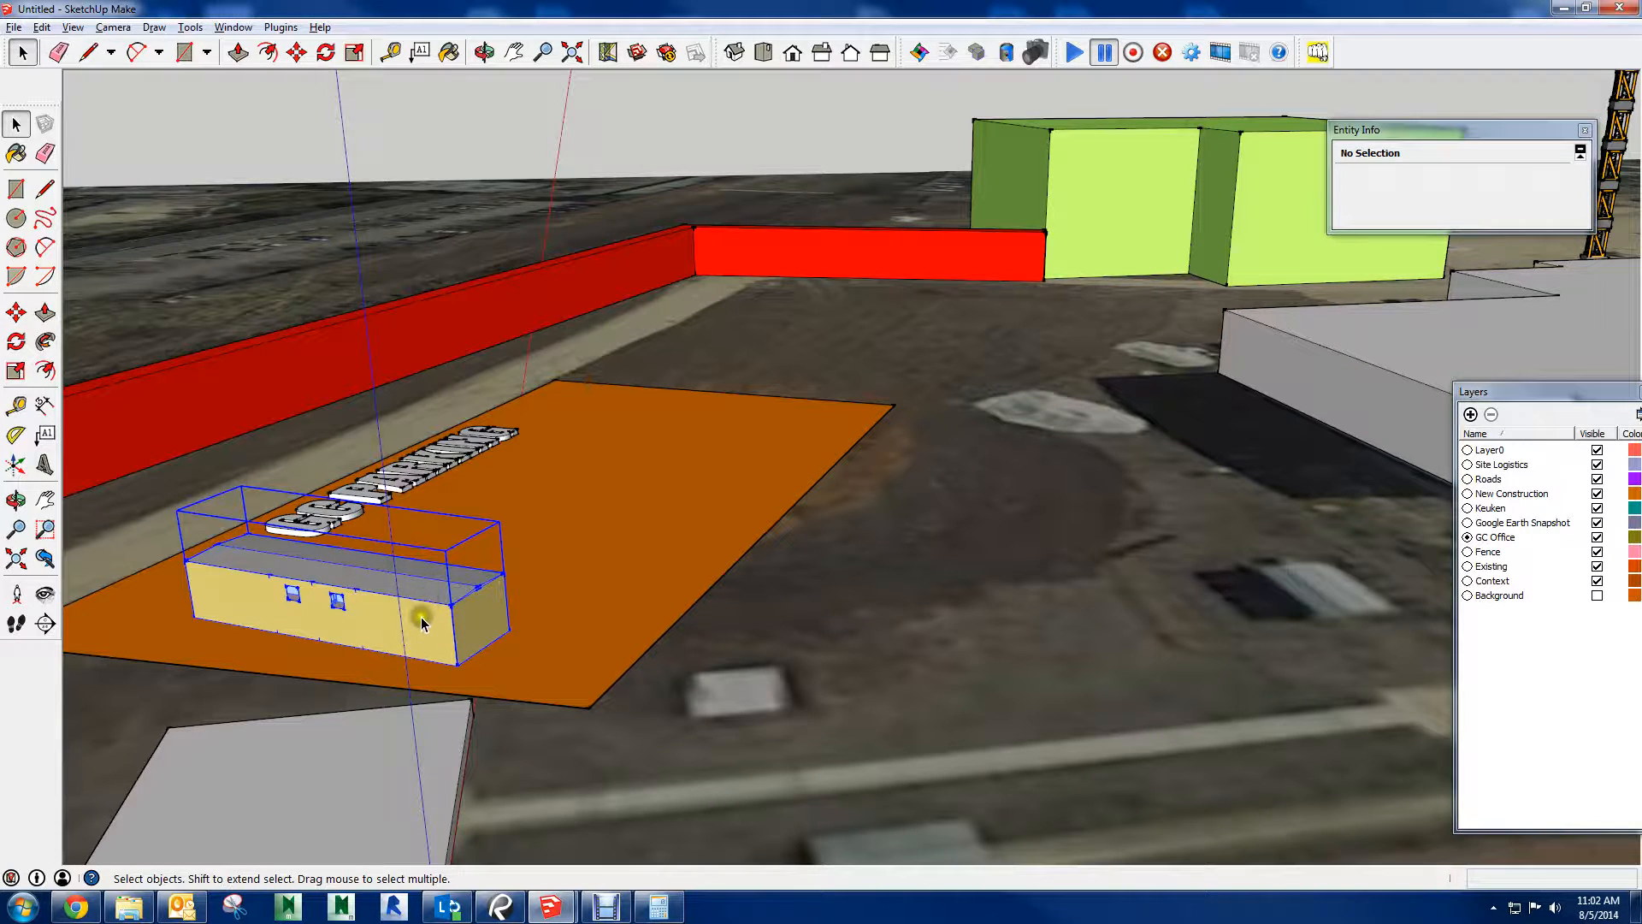
{"action": "key", "text": "ctrl+z"}
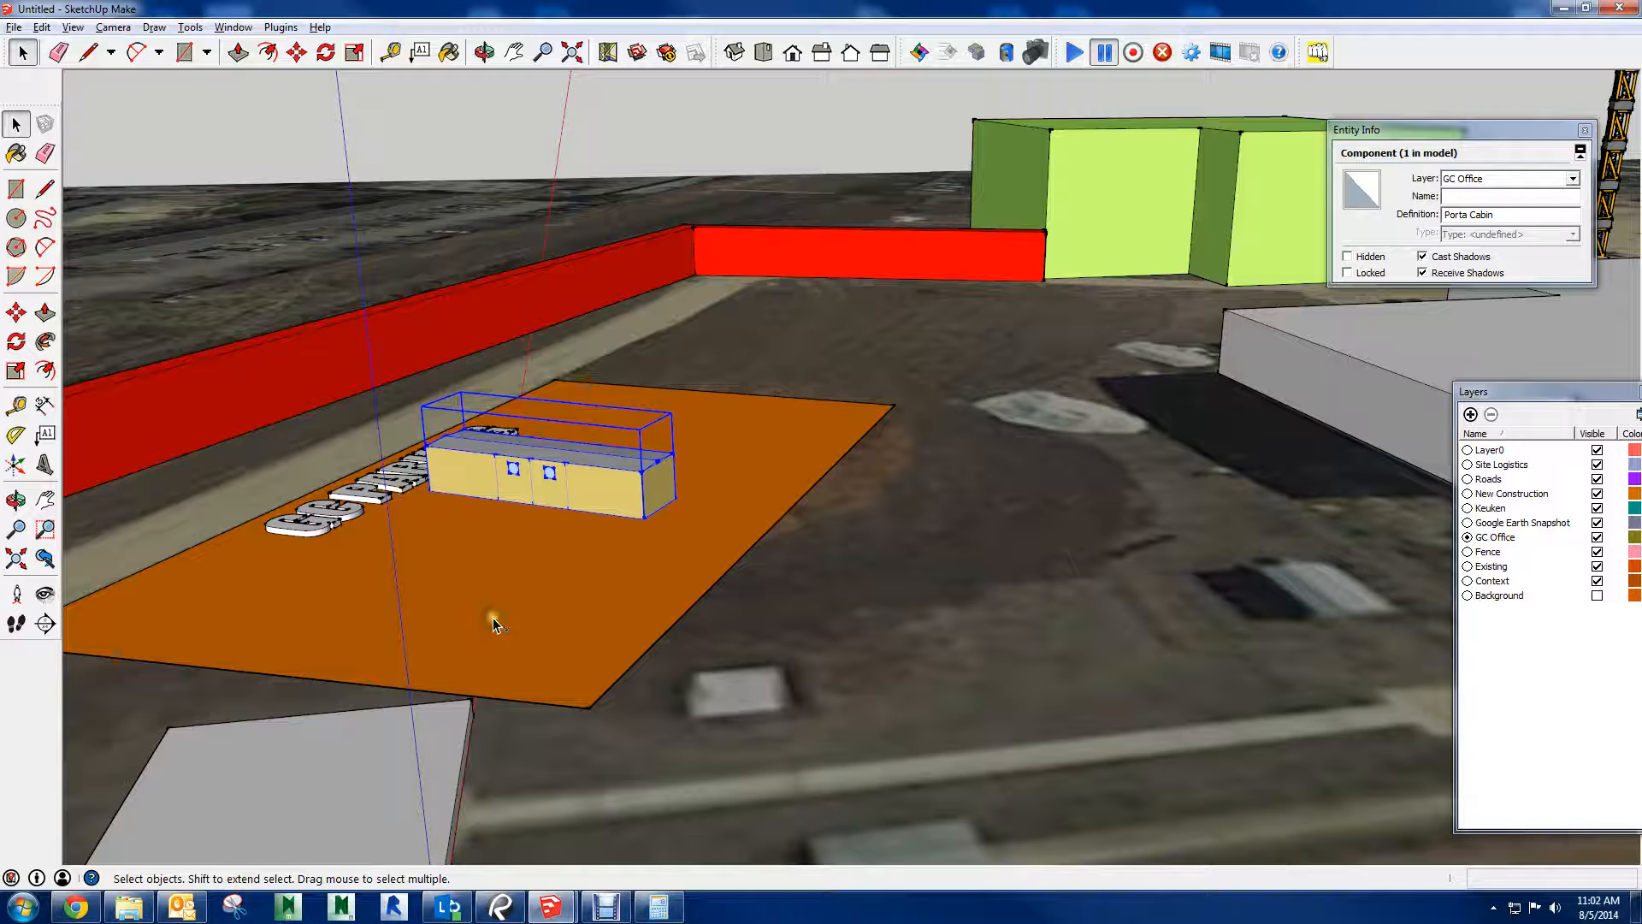
{"action": "key", "text": "ctrl+y"}
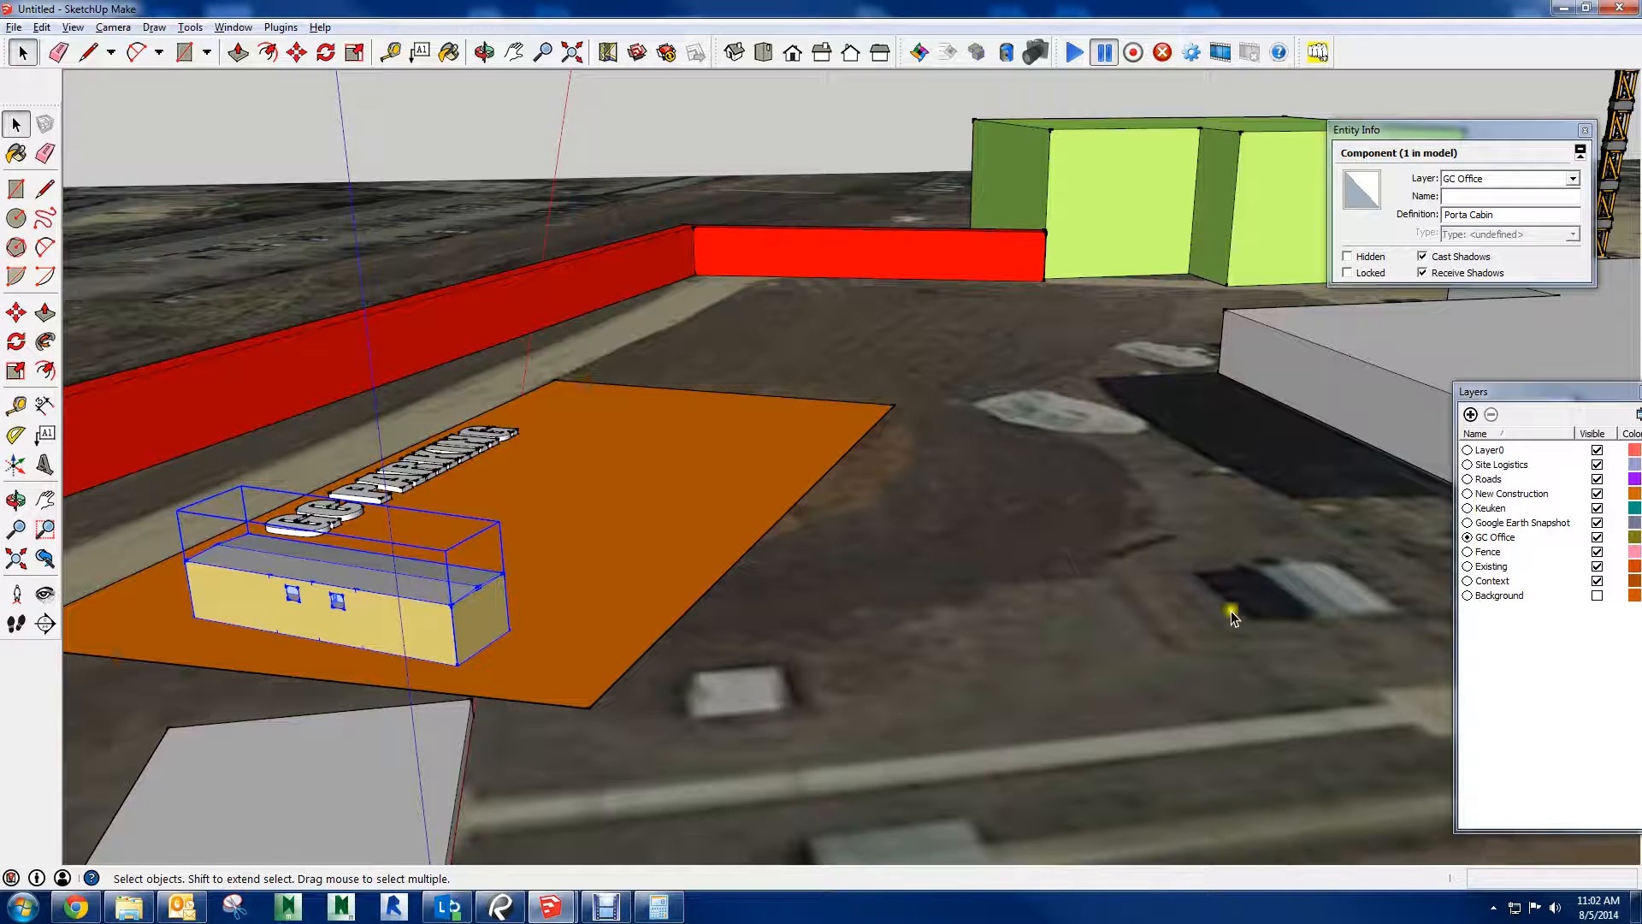
Delete the Keuken layer together with its contents, keeping GC Office as the current layer
{"action": "left_click", "coordinate": [1493, 508]}
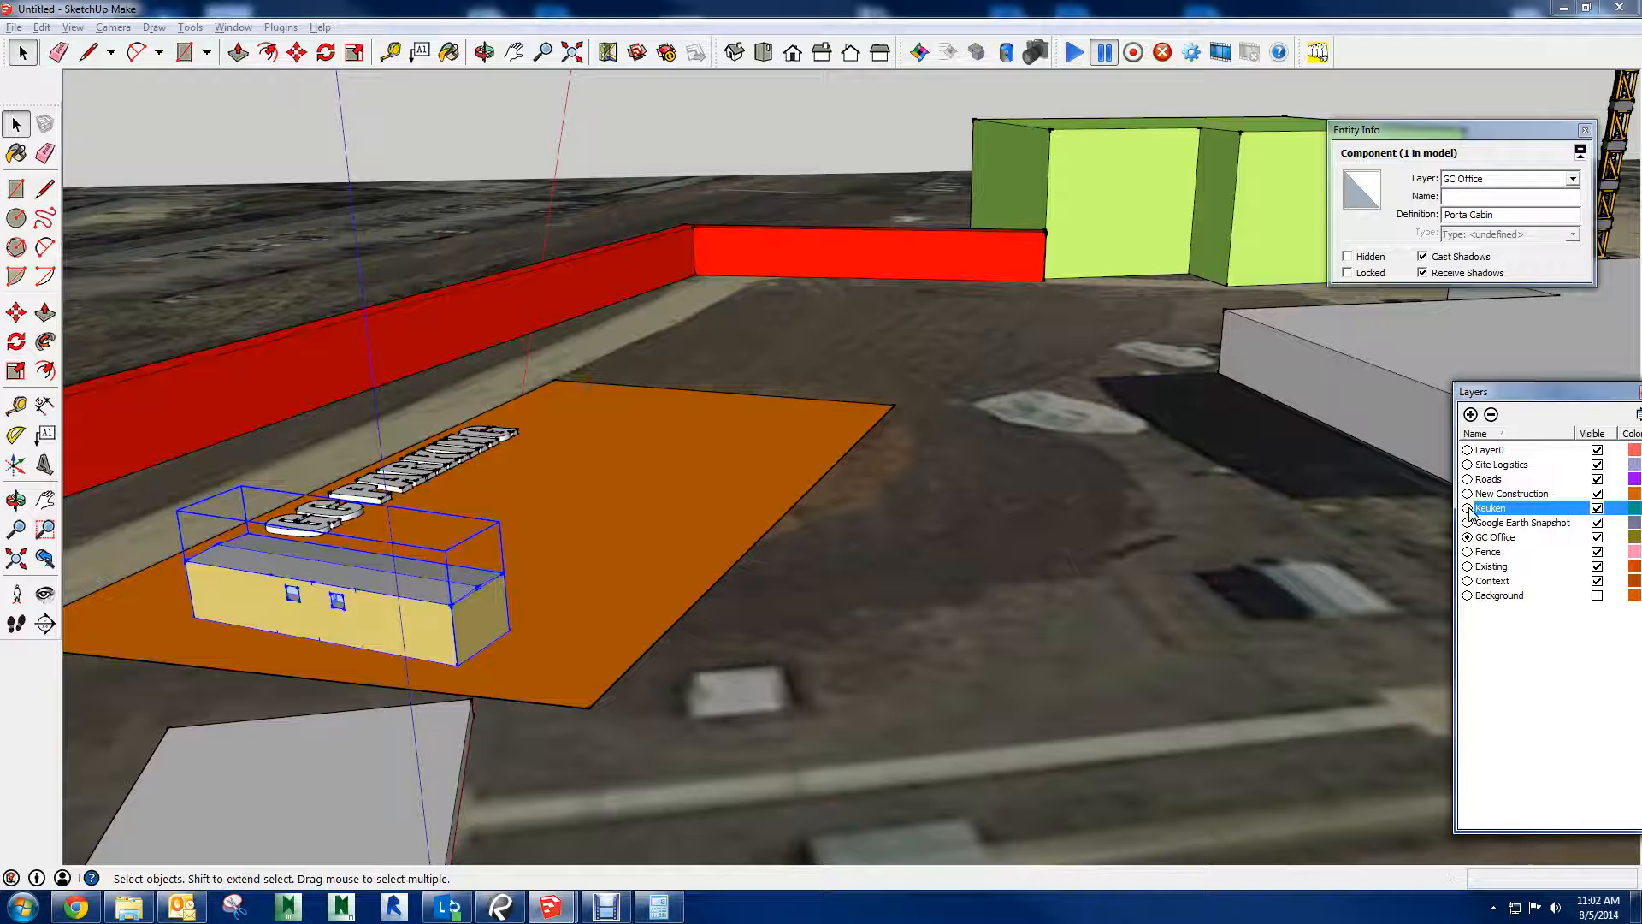
{"action": "left_click", "coordinate": [1467, 537]}
{"action": "left_click", "coordinate": [1489, 509]}
{"action": "left_click", "coordinate": [1491, 414]}
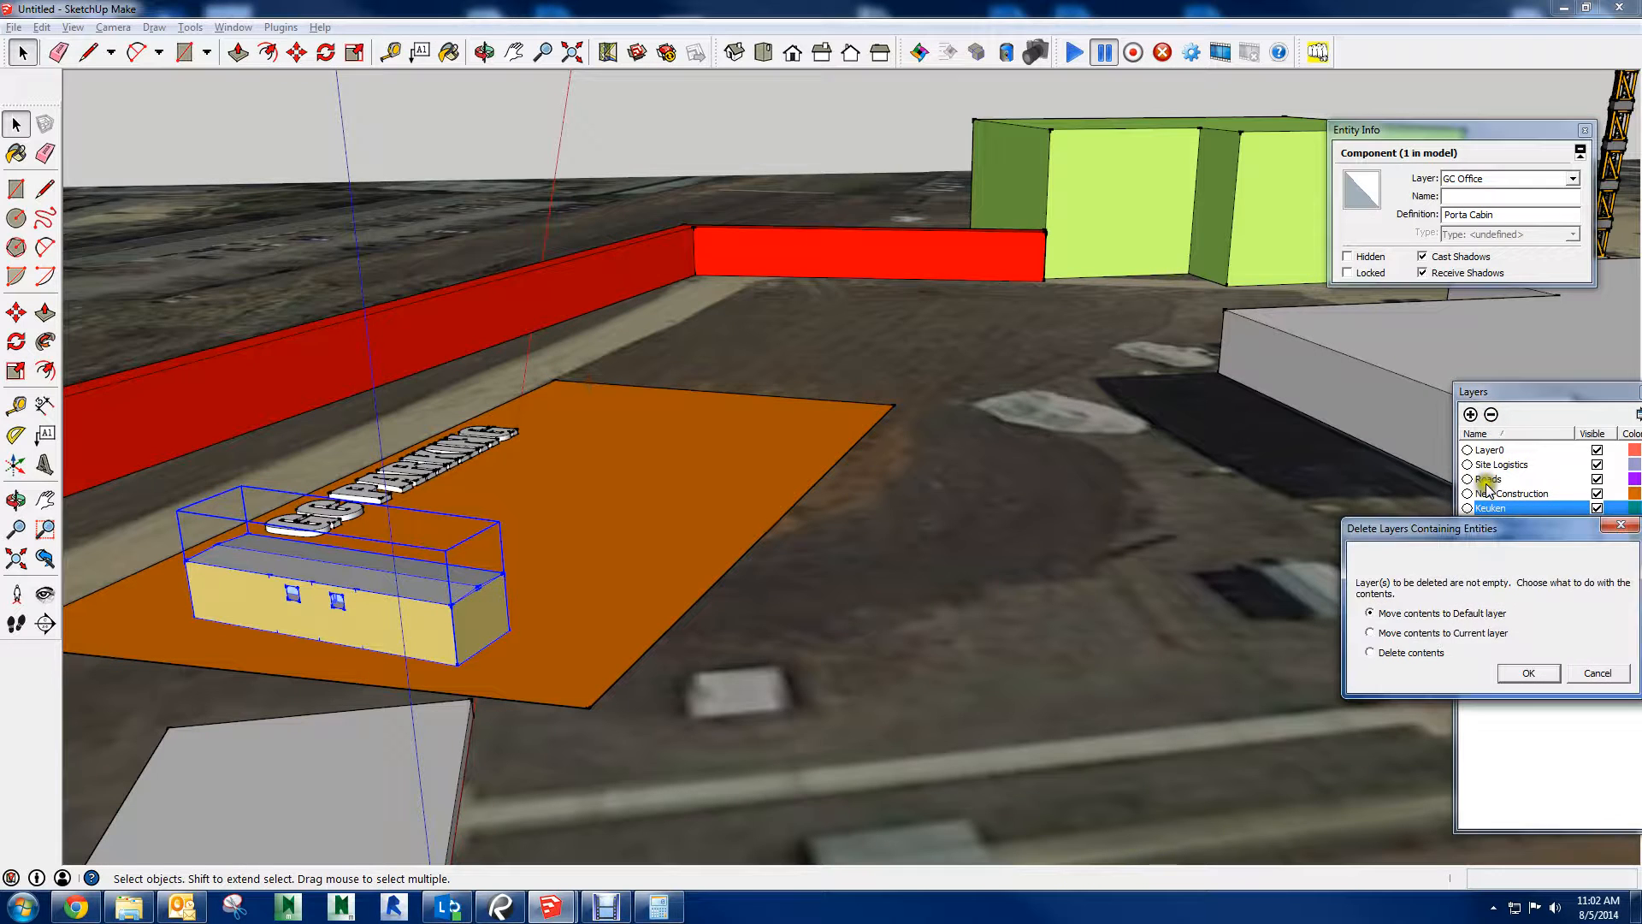
{"action": "left_click", "coordinate": [1371, 653]}
{"action": "left_click", "coordinate": [1526, 673]}
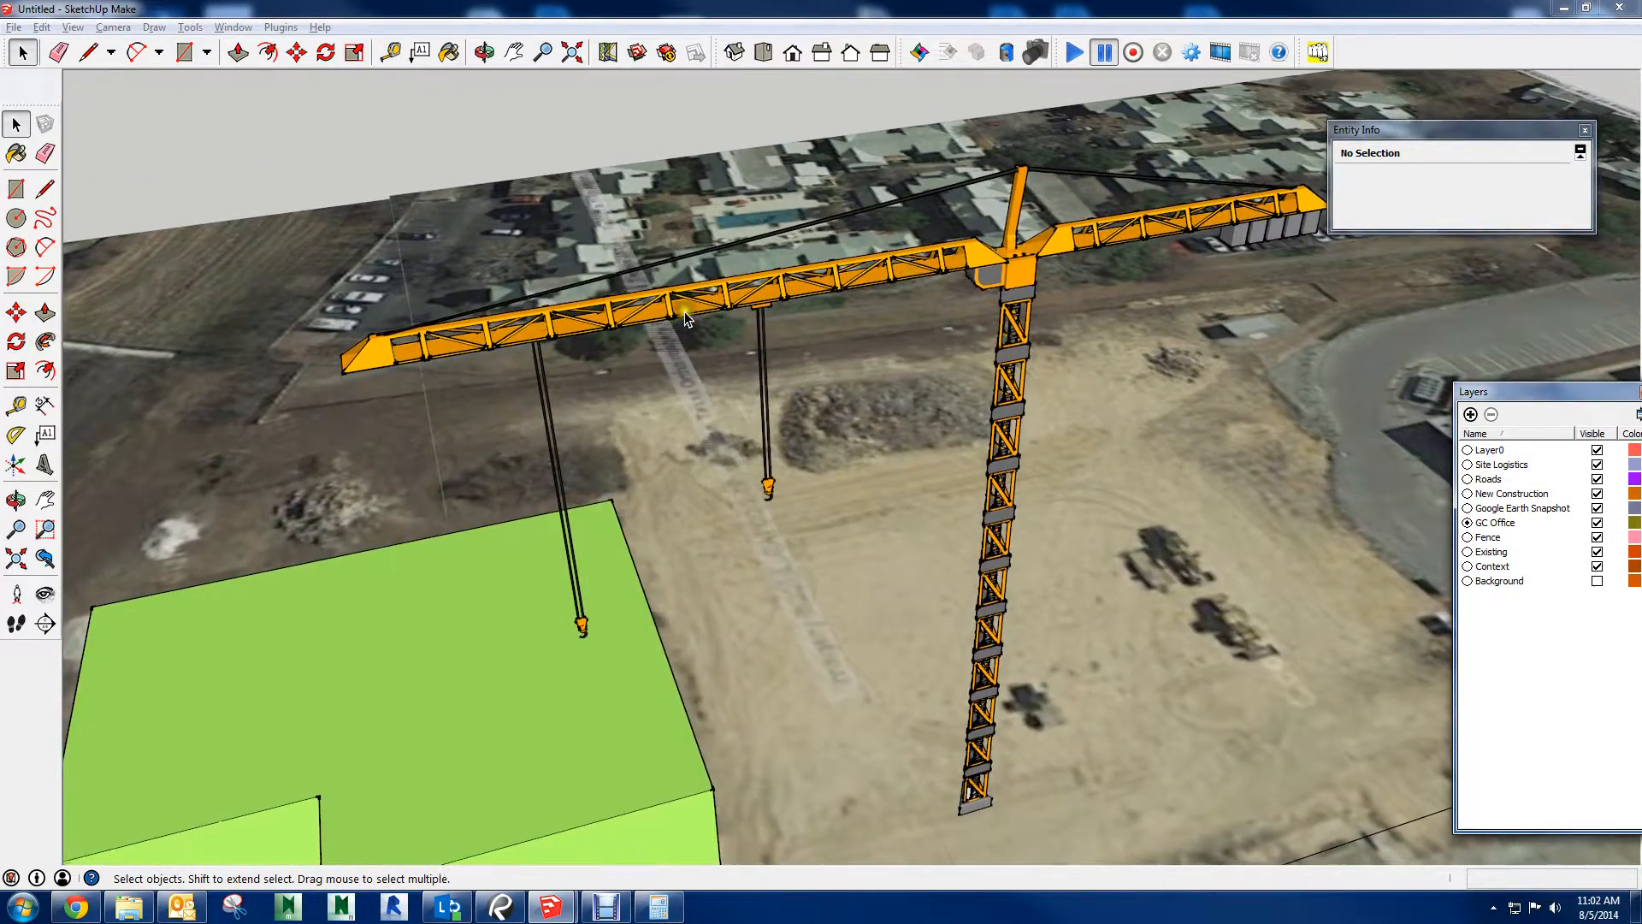
Select the tower crane to check its layer assignment and clear the selection
{"action": "left_click", "coordinate": [1044, 244]}
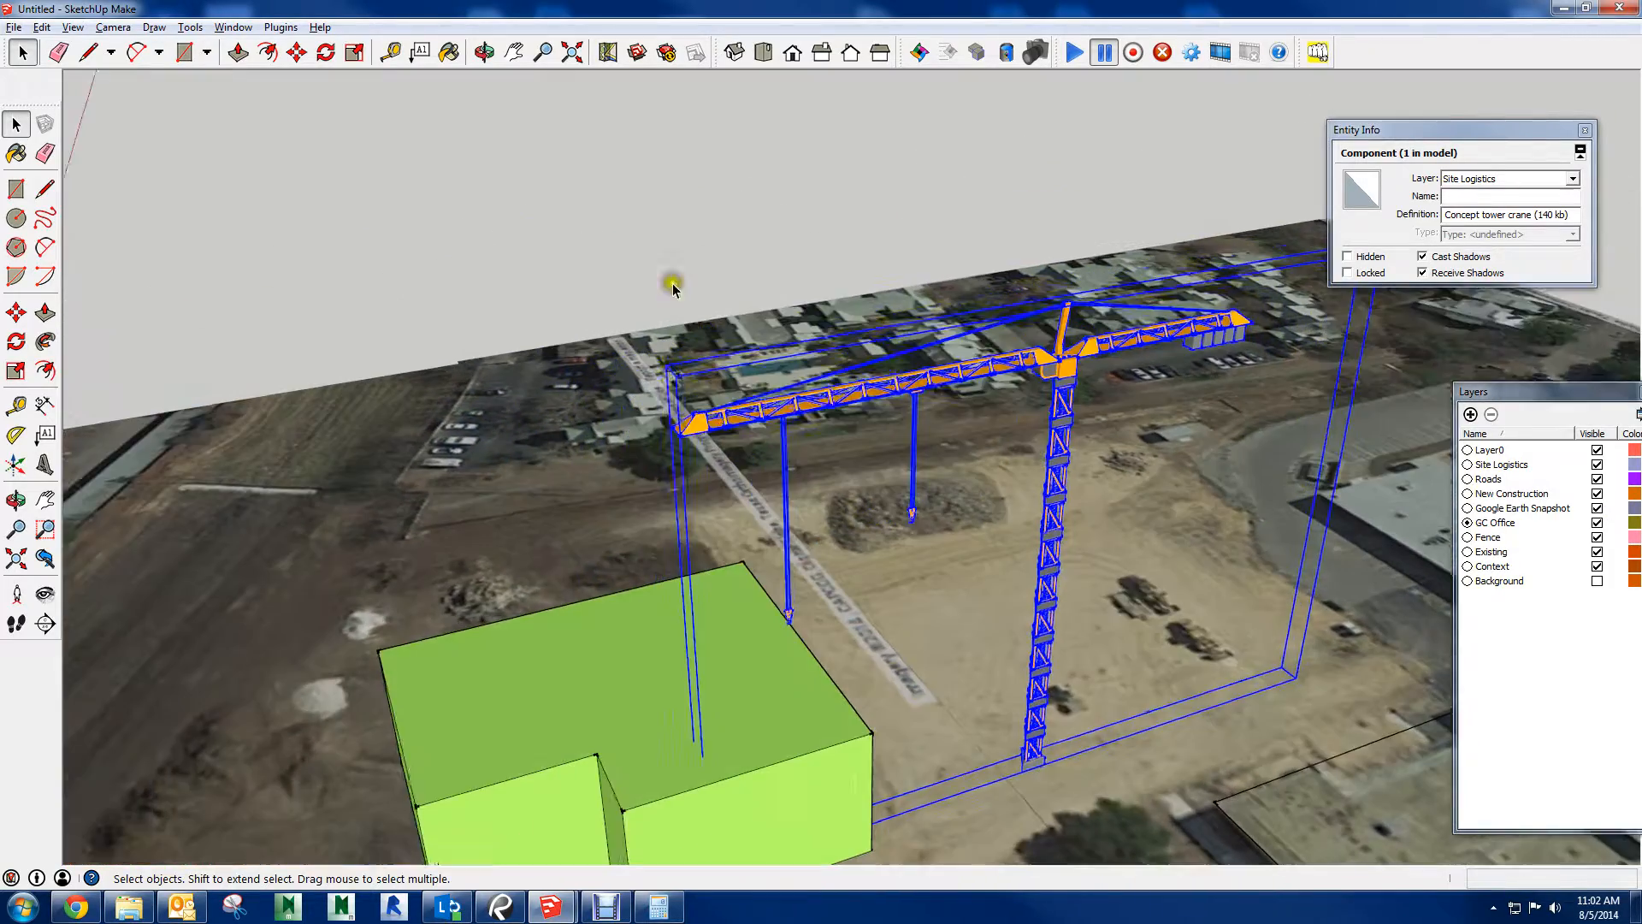
{"action": "left_click", "coordinate": [568, 231]}
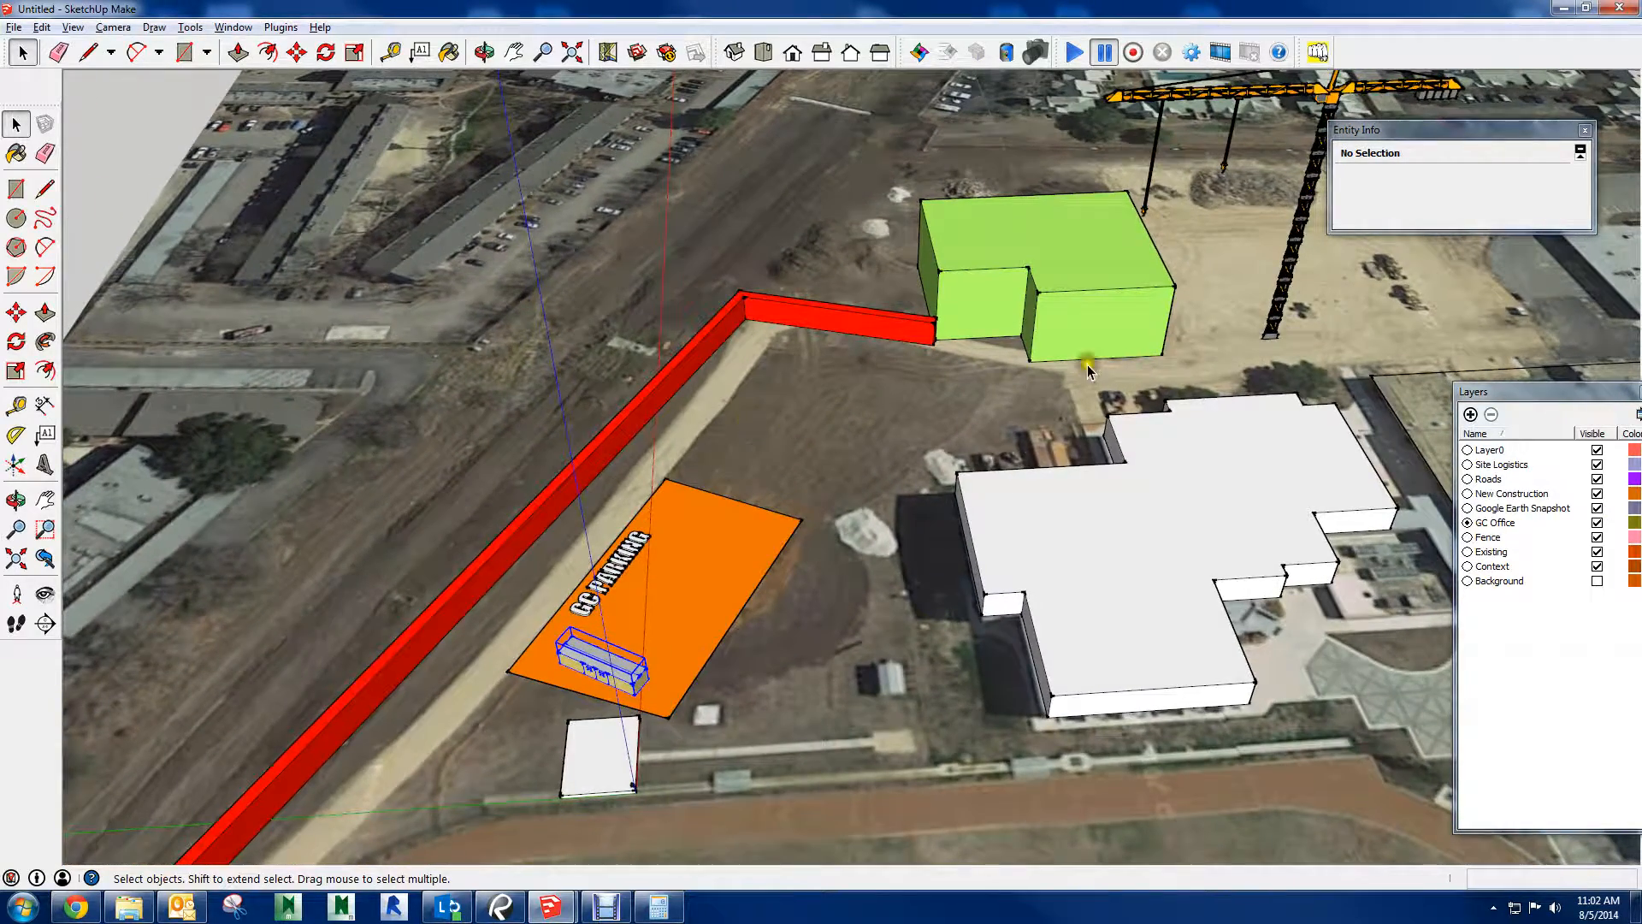
Start a second SketchUp session with a new empty model using the default template
{"action": "left_click", "coordinate": [21, 906]}
{"action": "left_click", "coordinate": [102, 503]}
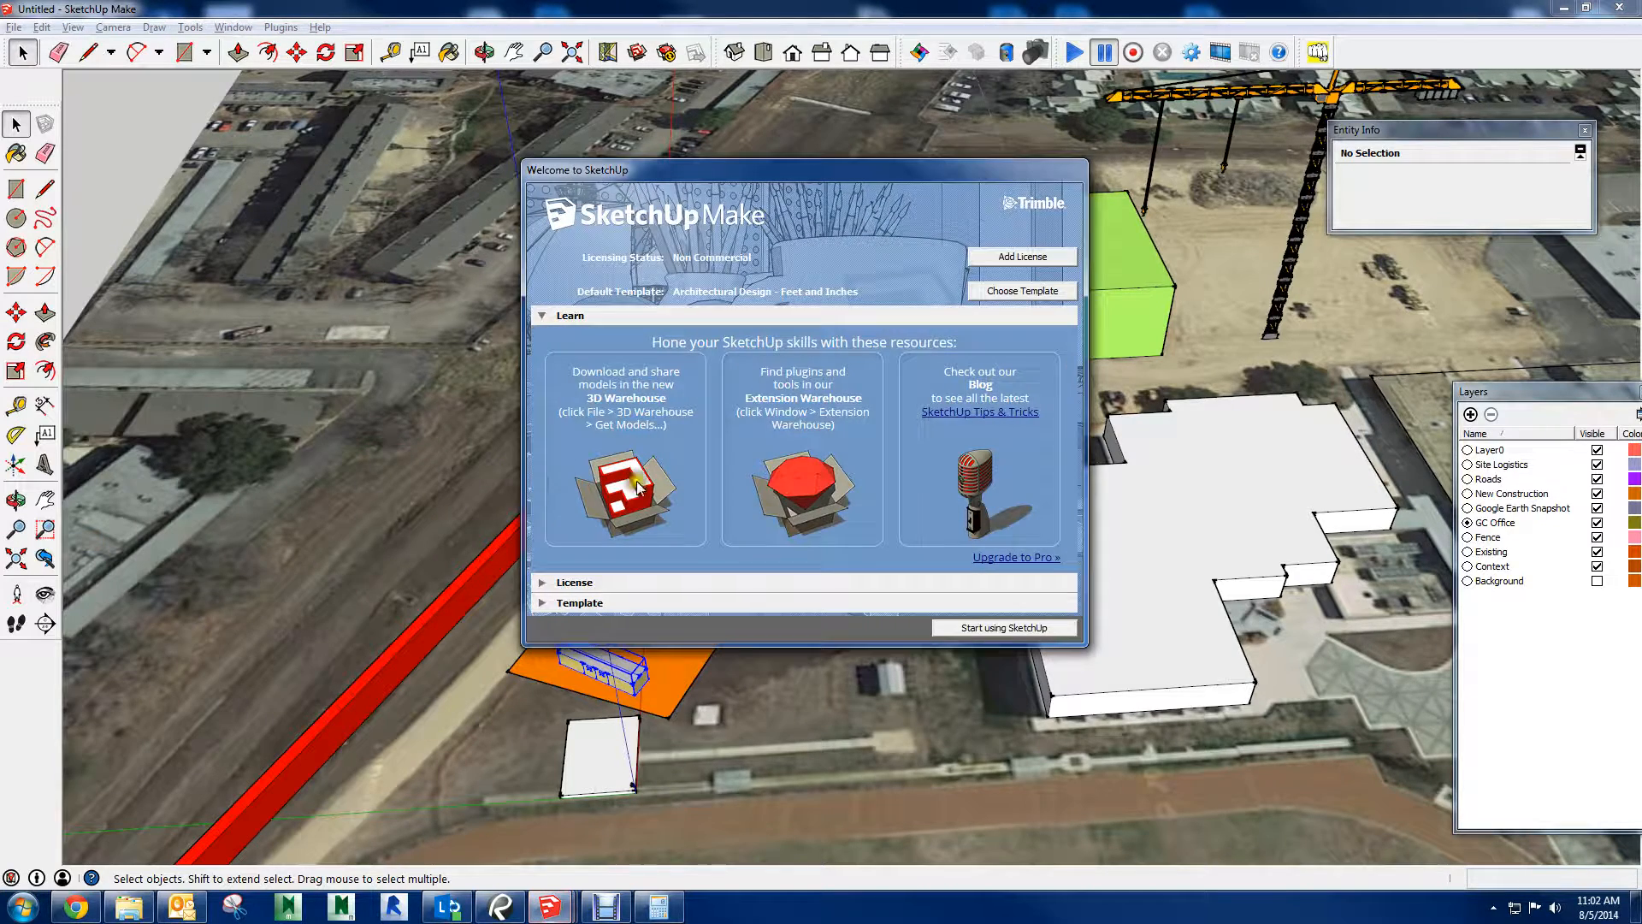
{"action": "left_click", "coordinate": [953, 628]}
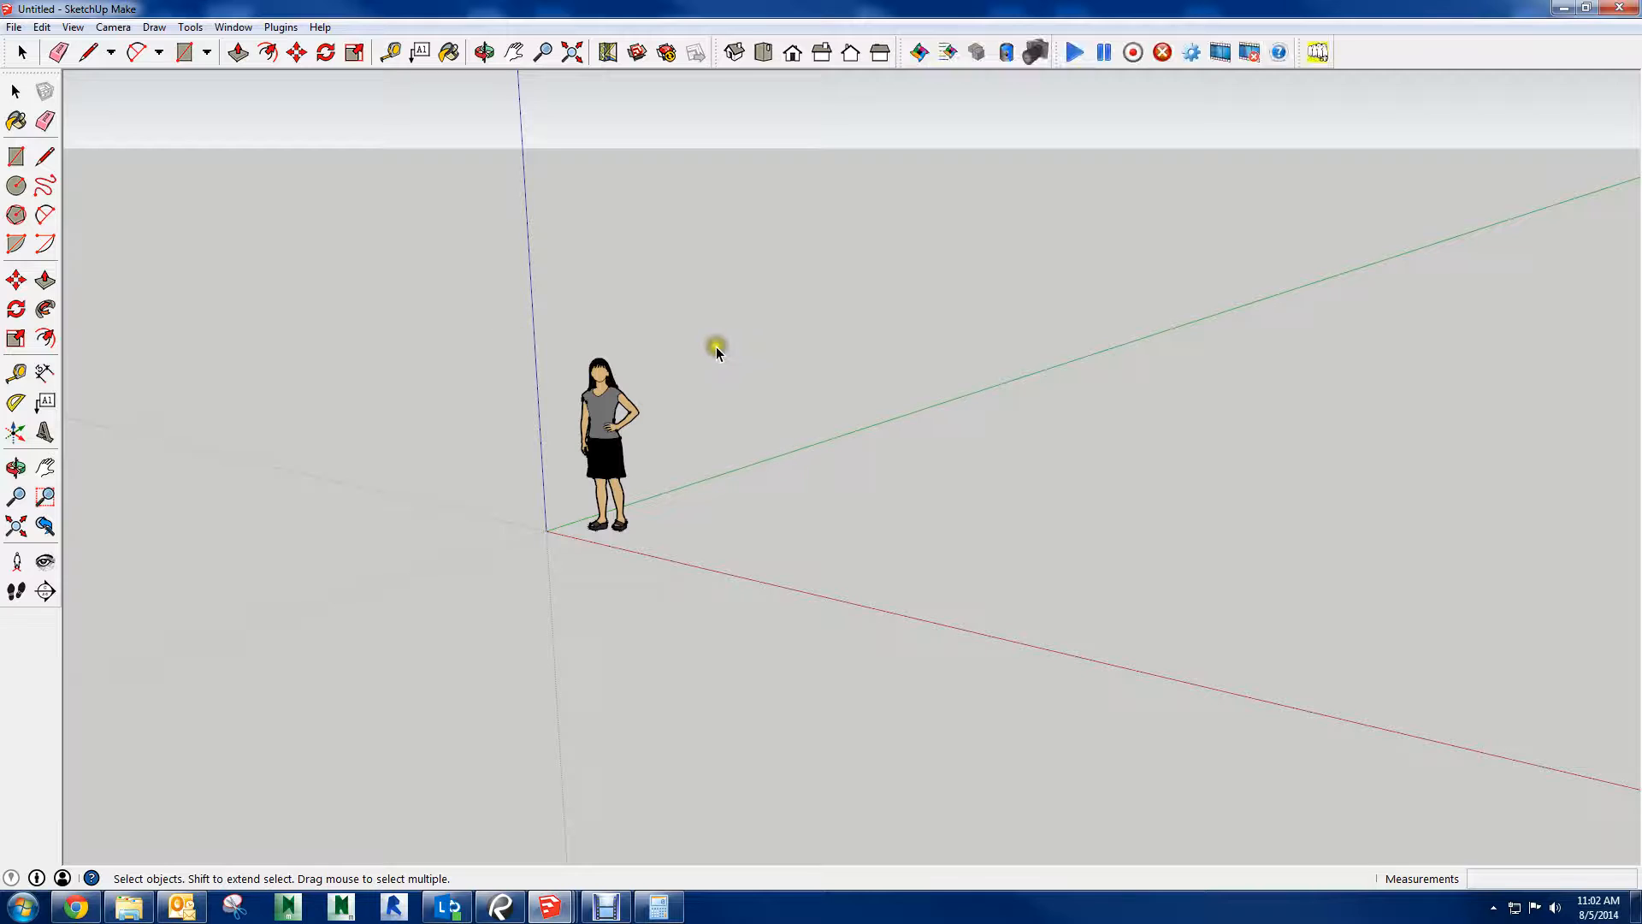
Delete the default human figure from the new empty model
{"action": "left_click", "coordinate": [956, 490]}
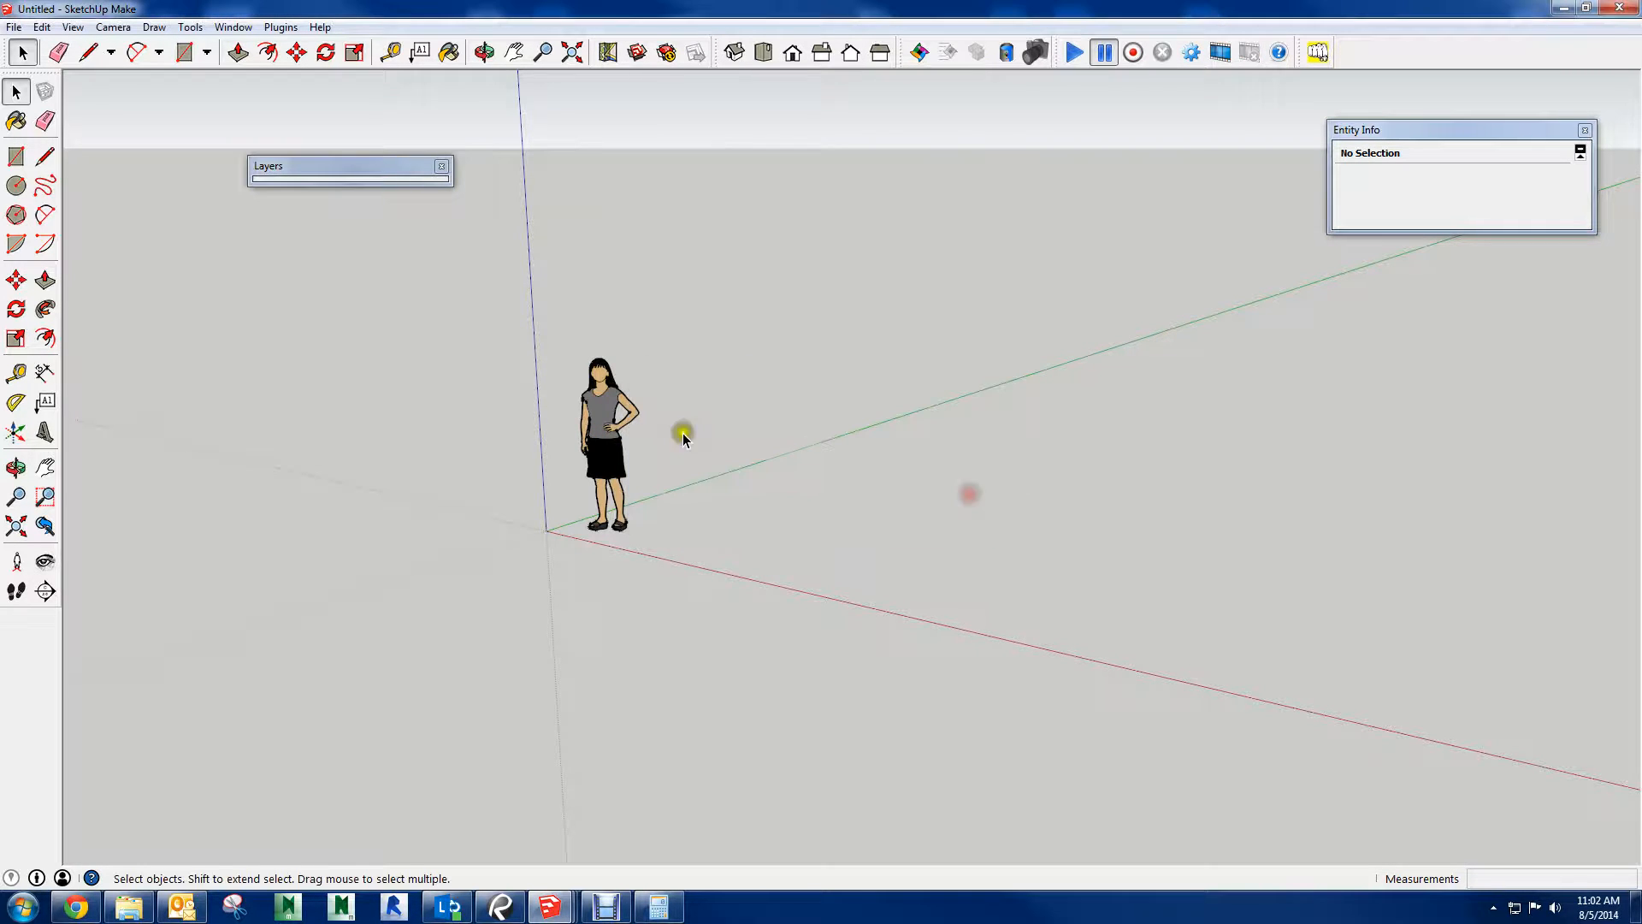
{"action": "left_click", "coordinate": [567, 467]}
{"action": "key", "text": "Delete"}
Open the 3D Warehouse to view its featured models, and close it again
{"action": "middle_click_drag", "start_coordinate": [693, 322], "coordinate": [624, 246]}
{"action": "left_click", "coordinate": [638, 53]}
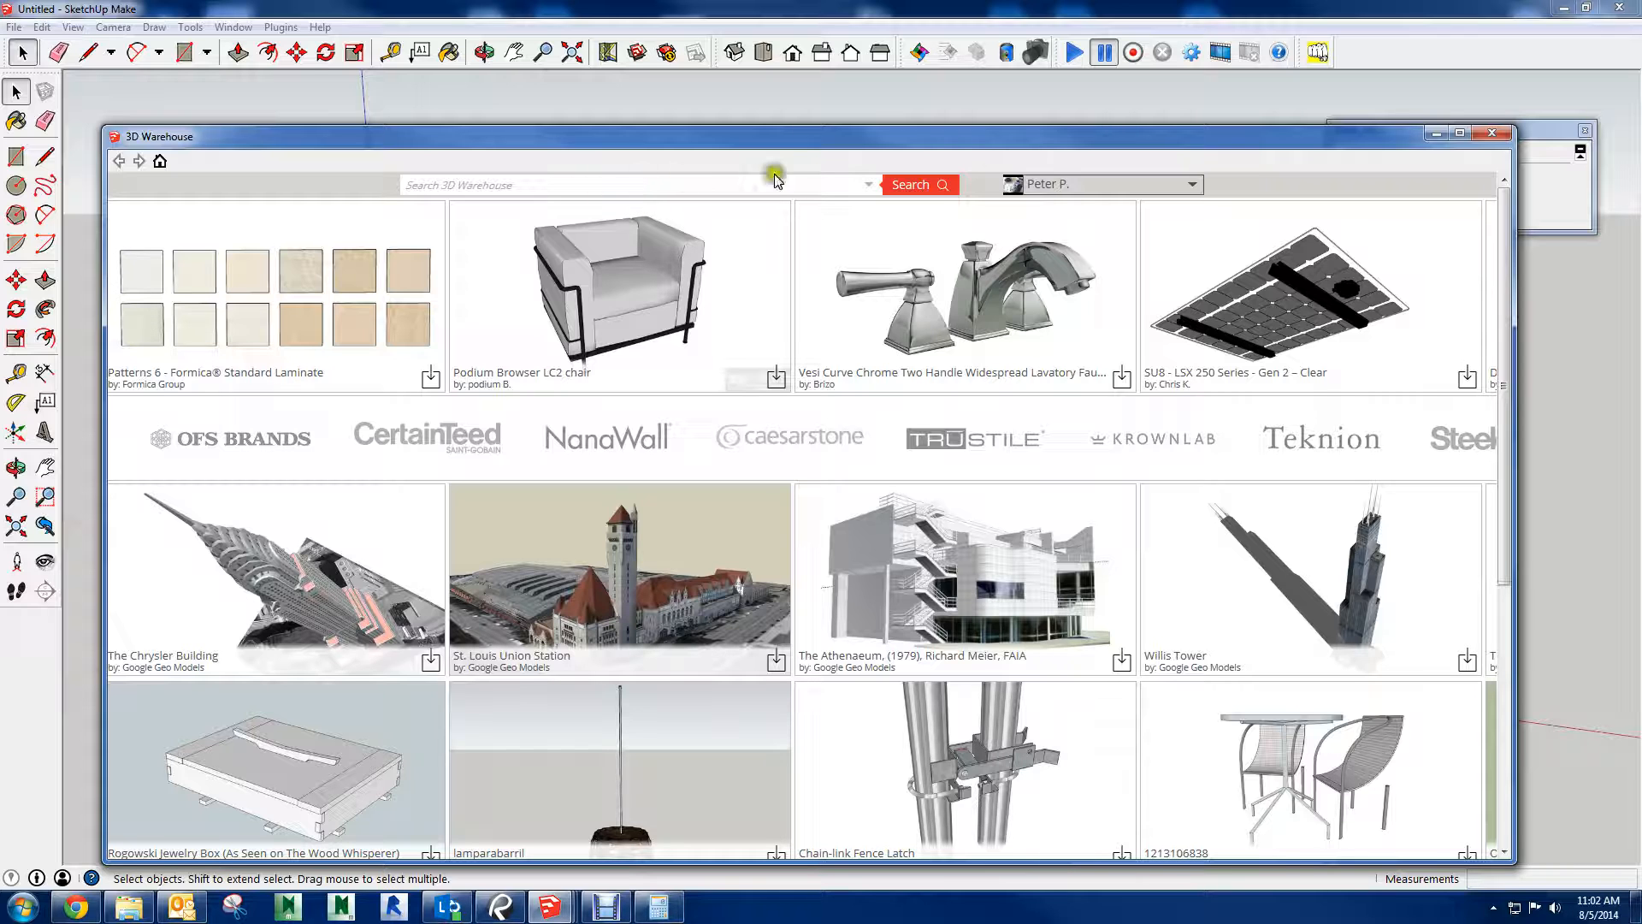
{"action": "left_click", "coordinate": [1492, 132]}
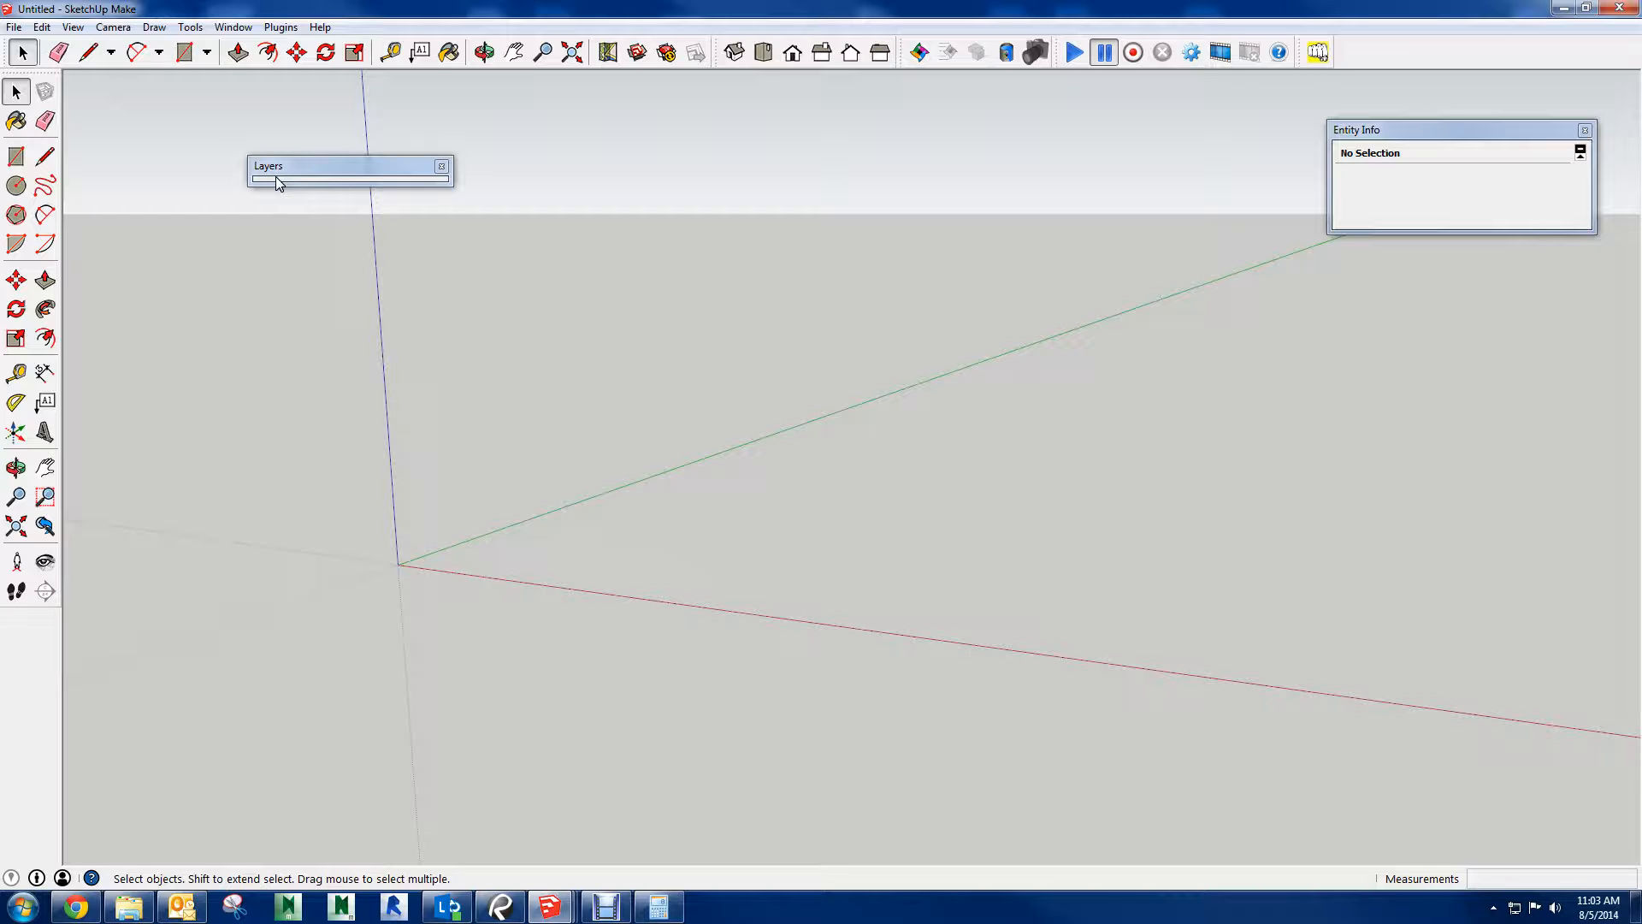
Open BC Site Logistics Construction Objects Ver 13.skp from the SketchUp Files - Site Logistics folder inside Public > BIM
{"action": "left_click", "coordinate": [24, 908]}
{"action": "left_click", "coordinate": [128, 906]}
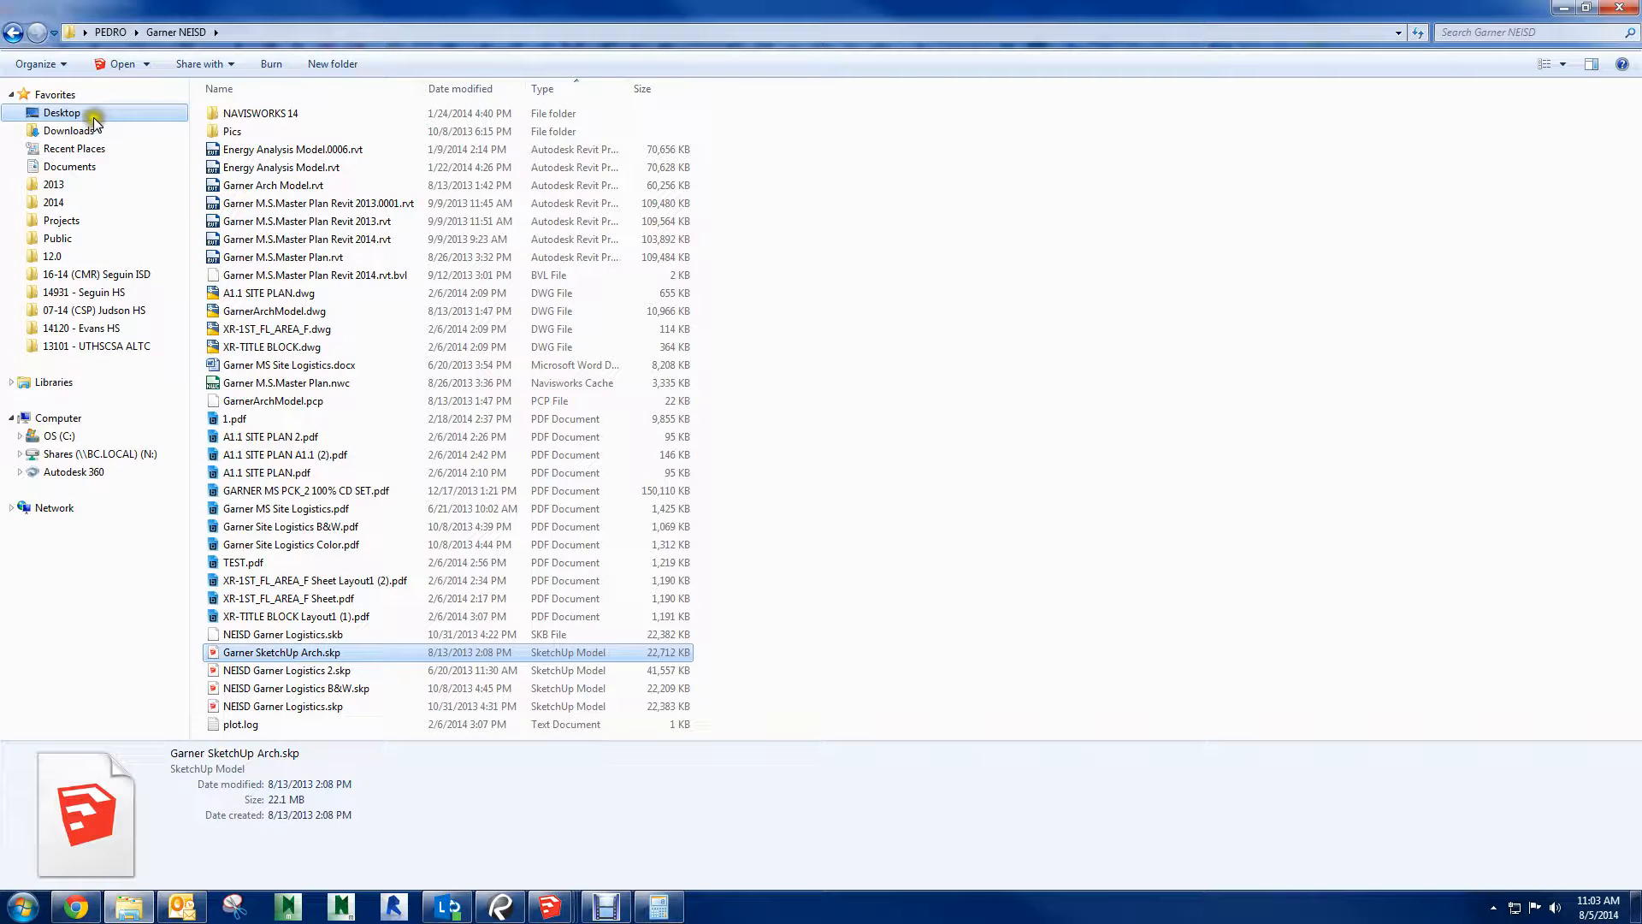
{"action": "left_click", "coordinate": [67, 241]}
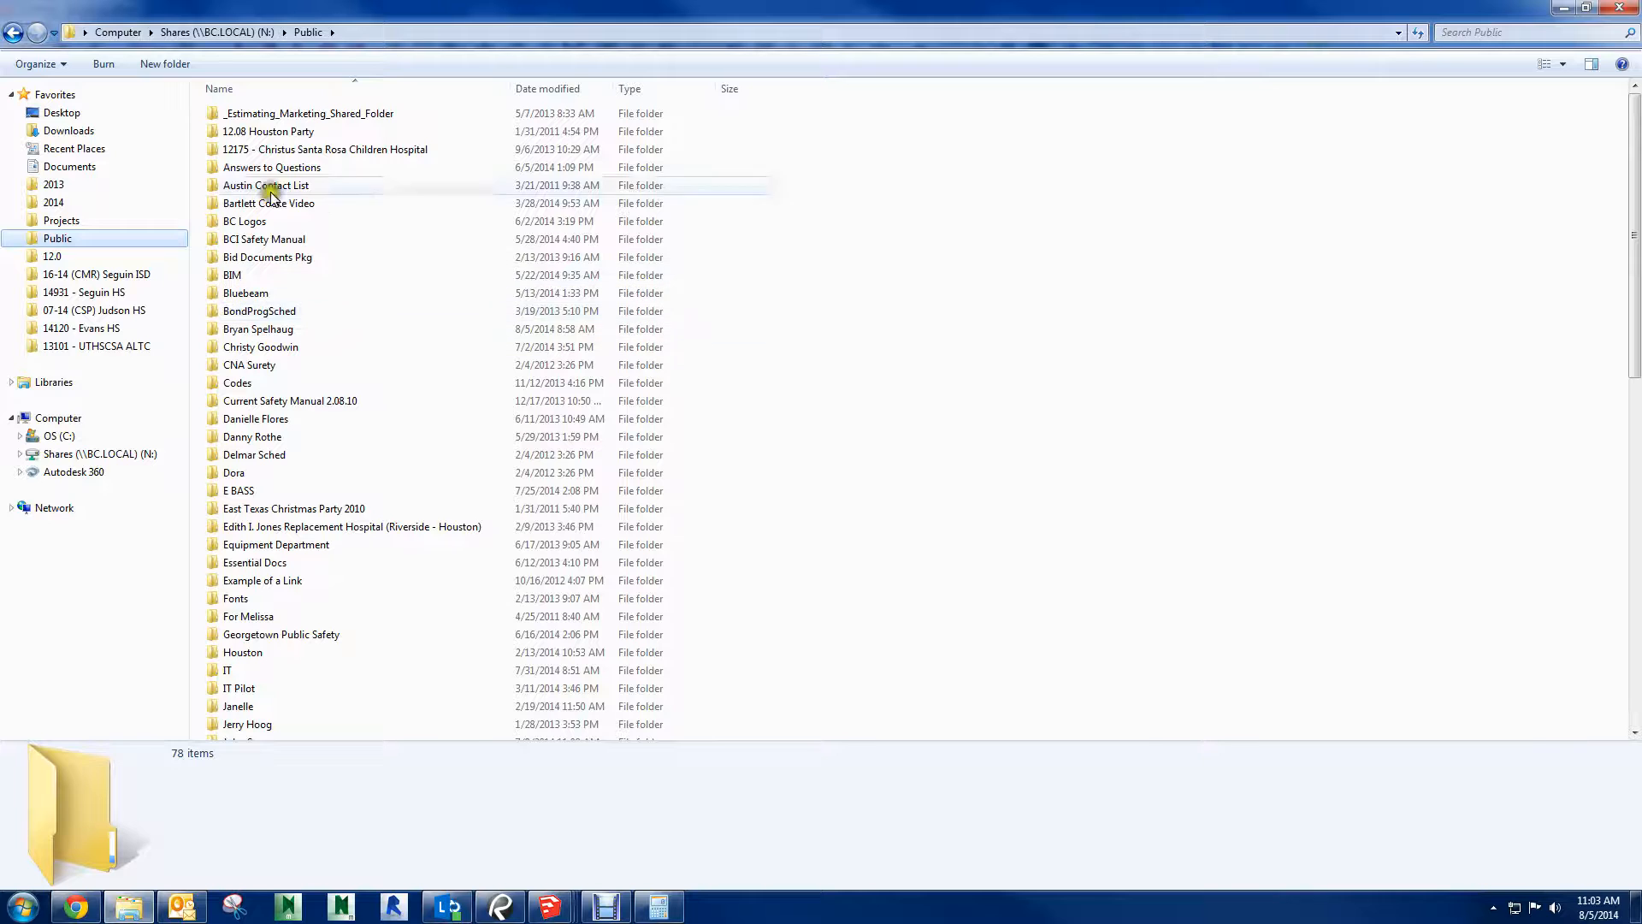
{"action": "double_click", "coordinate": [252, 272]}
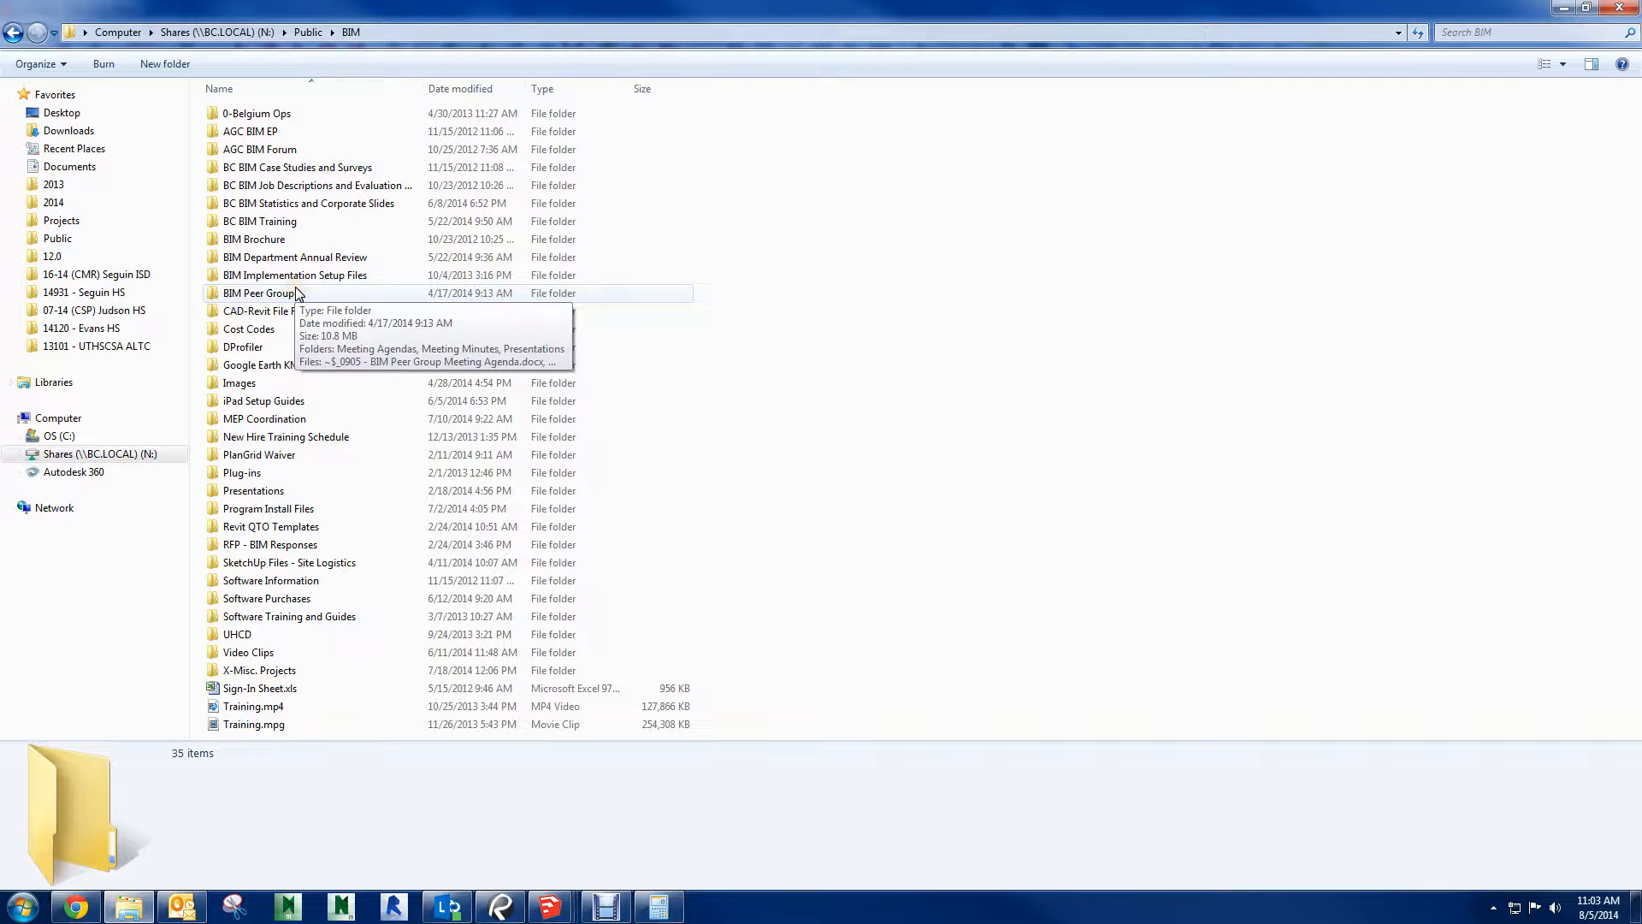
{"action": "double_click", "coordinate": [277, 563]}
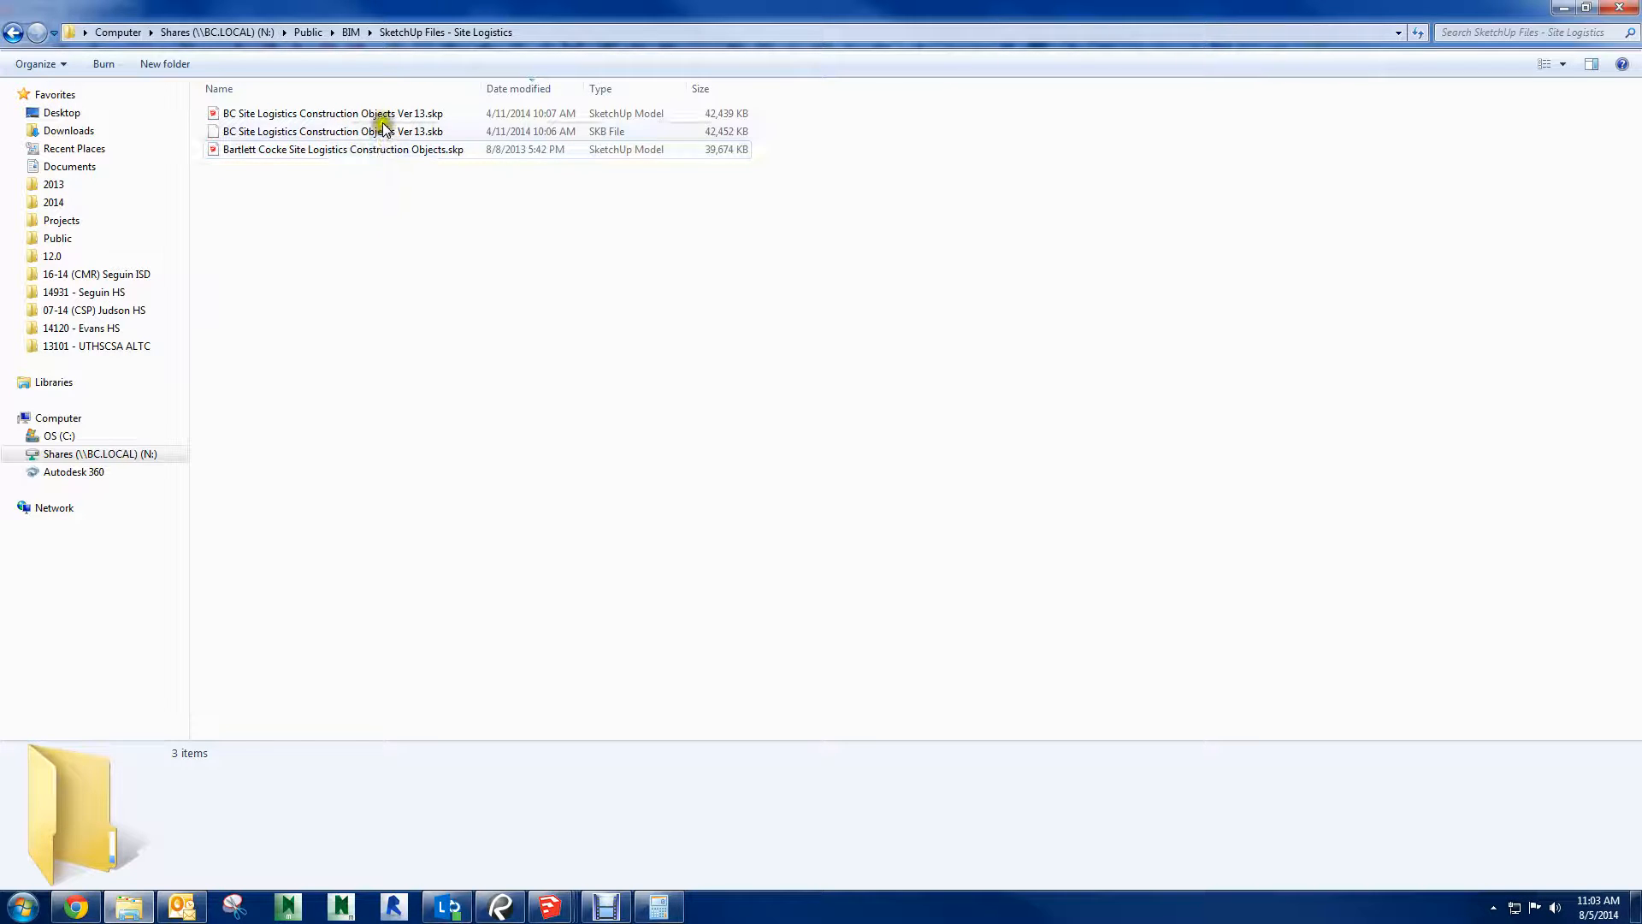
{"action": "double_click", "coordinate": [246, 115]}
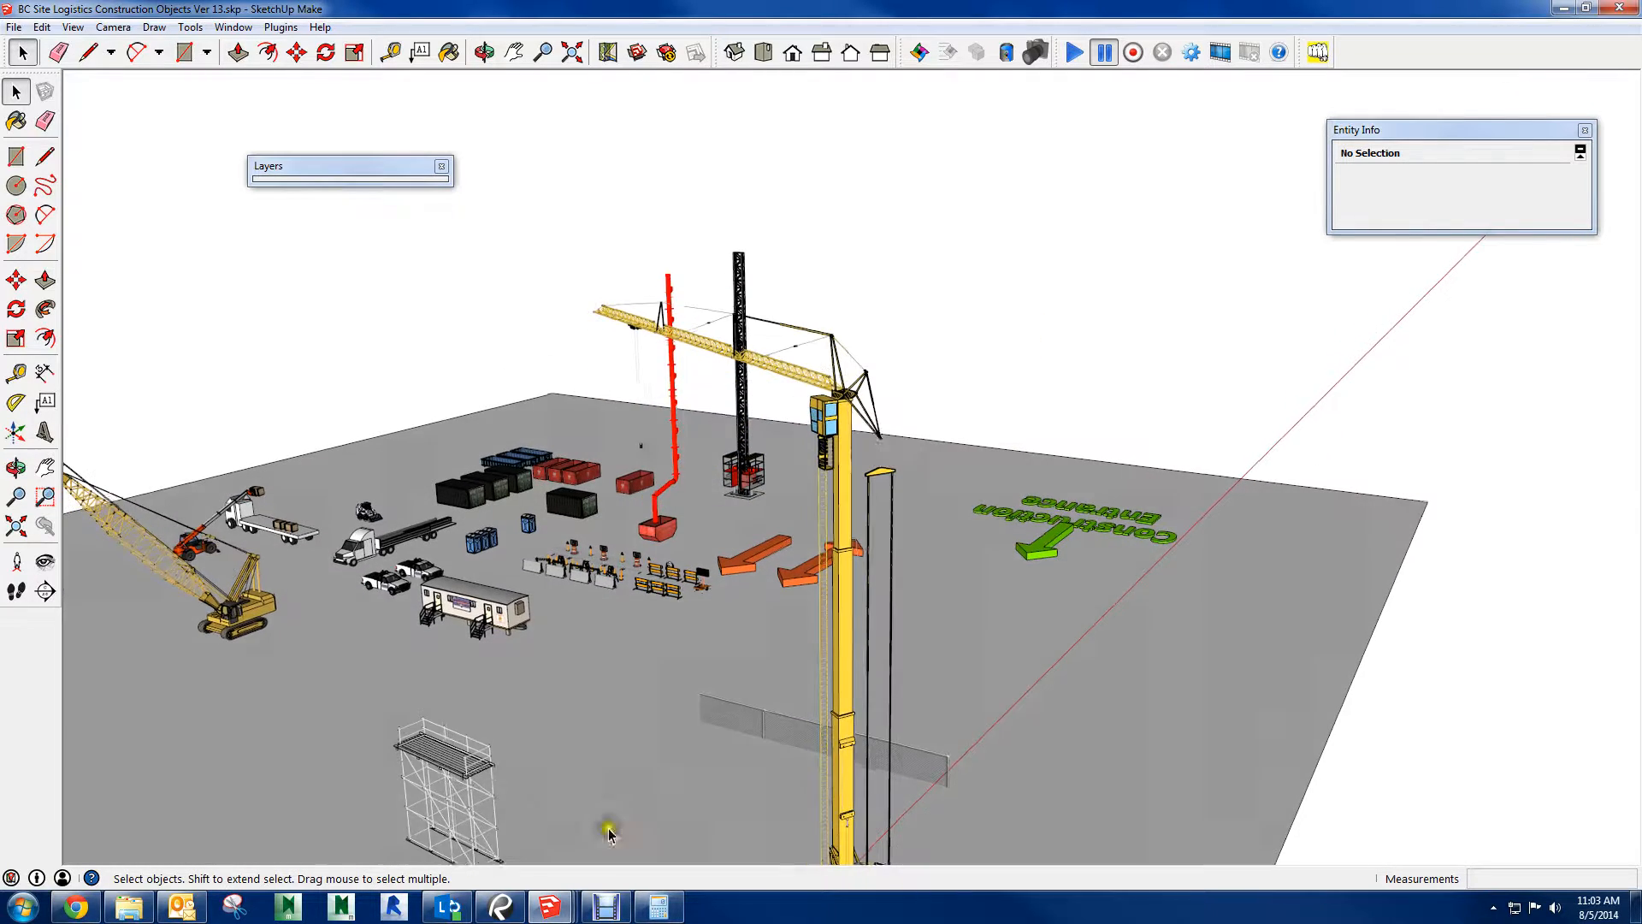
Open the 3Dconnexion SpaceMouse's advanced settings for Trimble SketchUp, check the rotation center options and close the settings
{"action": "left_click", "coordinate": [23, 907]}
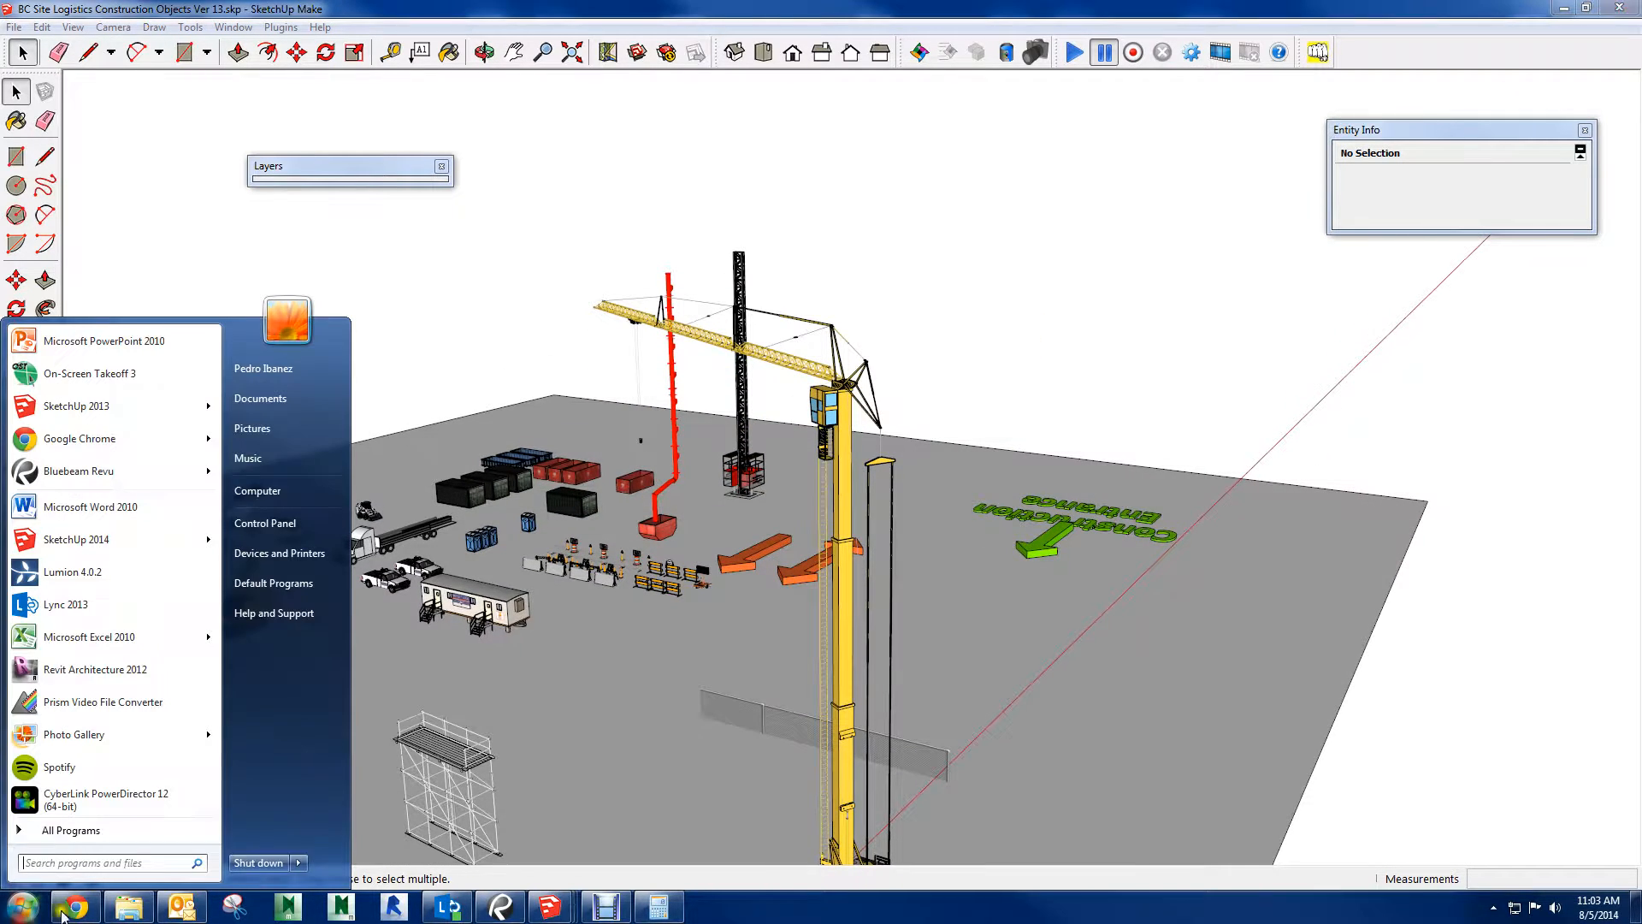
{"action": "type", "text": "3d"}
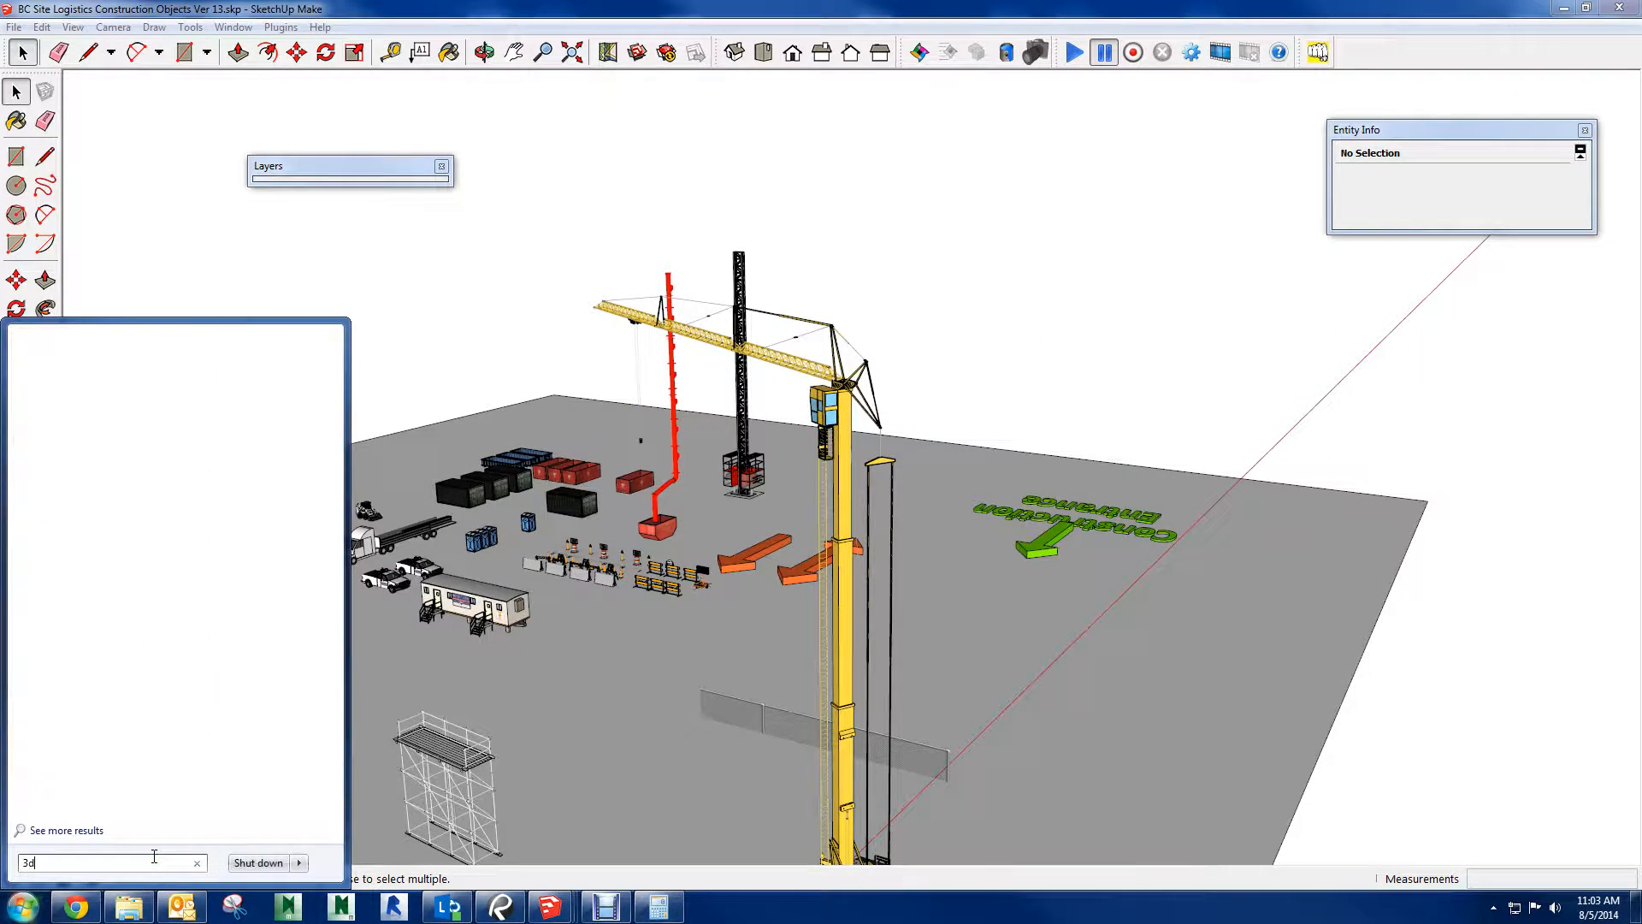
{"action": "left_click", "coordinate": [158, 366]}
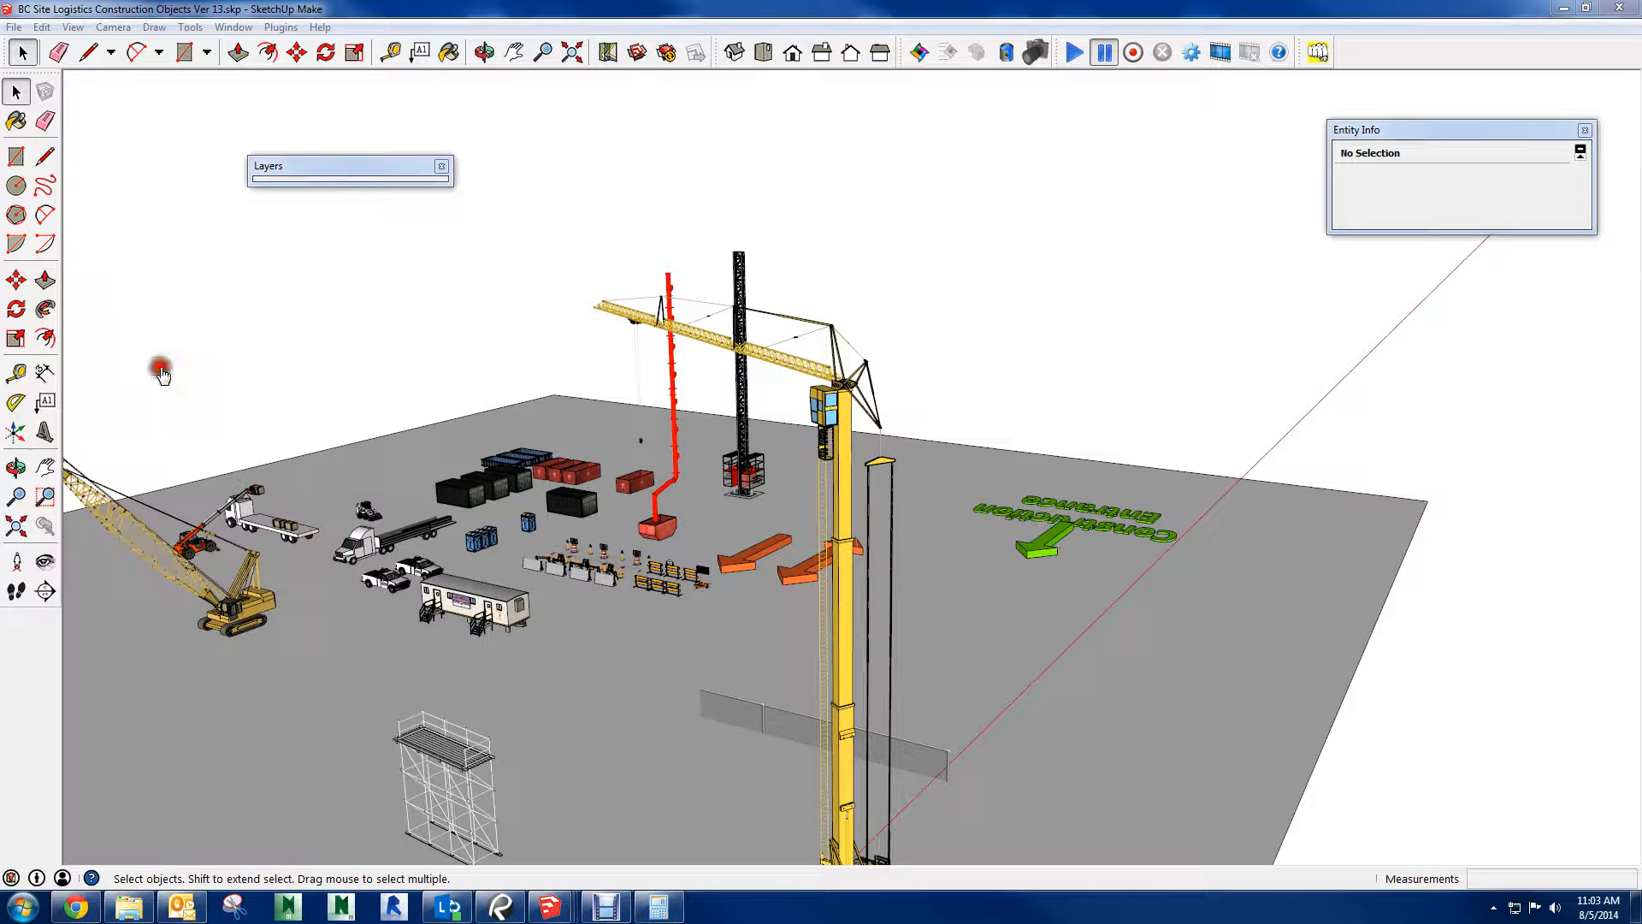
{"action": "left_click", "coordinate": [1025, 522]}
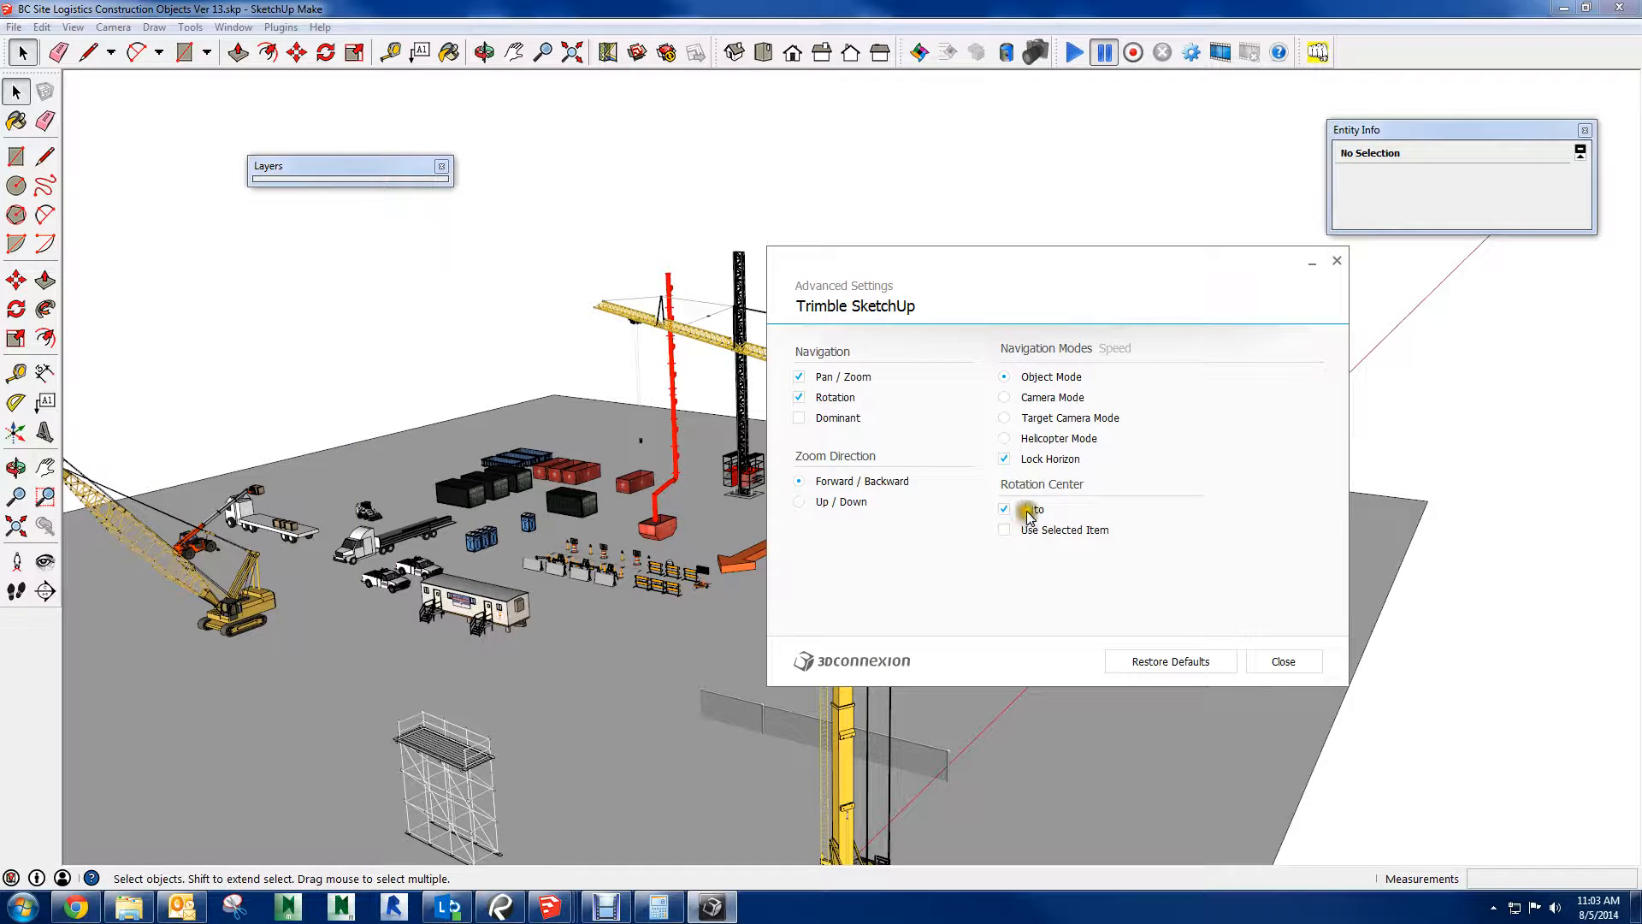
{"action": "left_click", "coordinate": [1274, 663]}
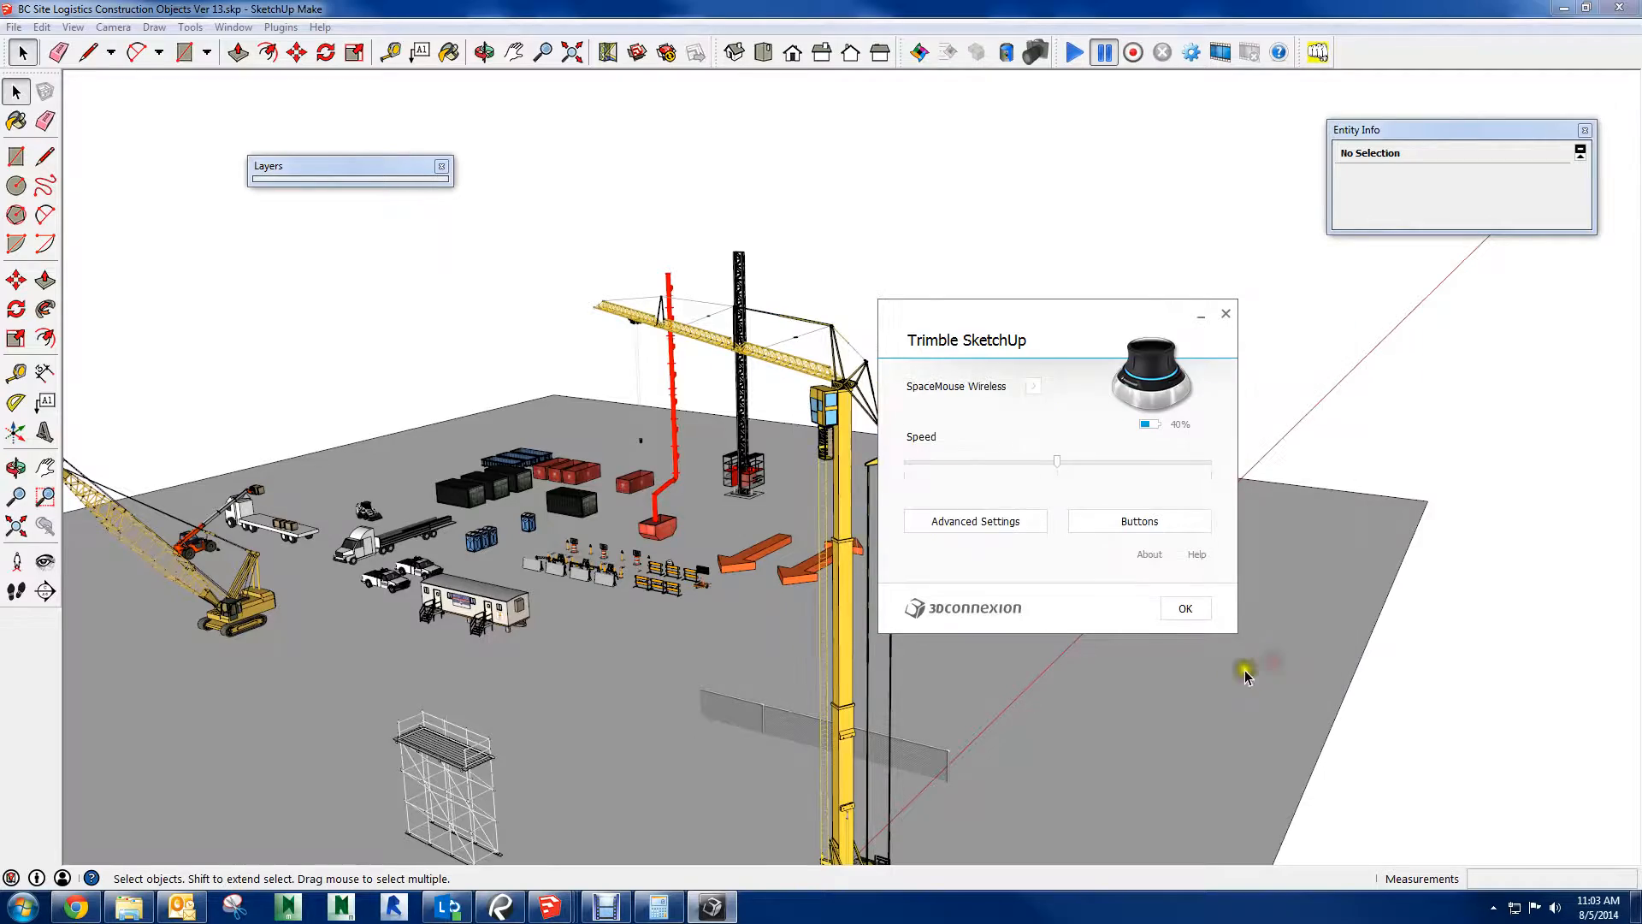
{"action": "left_click", "coordinate": [1197, 611]}
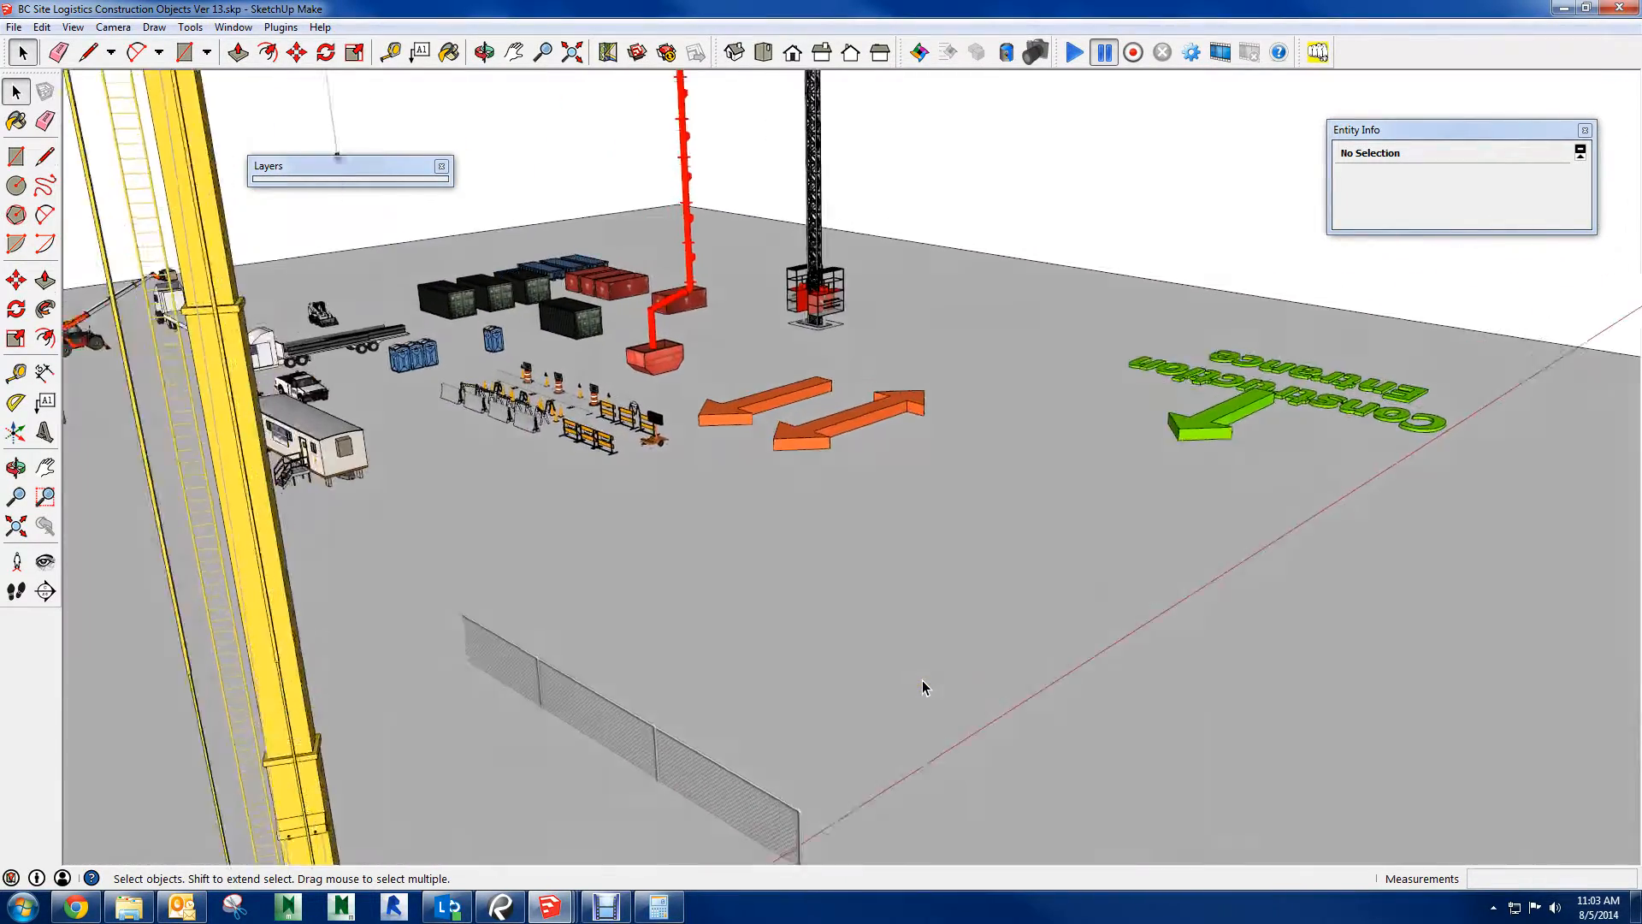
Close the collapsed Layers window to clear the view of the construction objects
{"action": "left_click", "coordinate": [917, 671]}
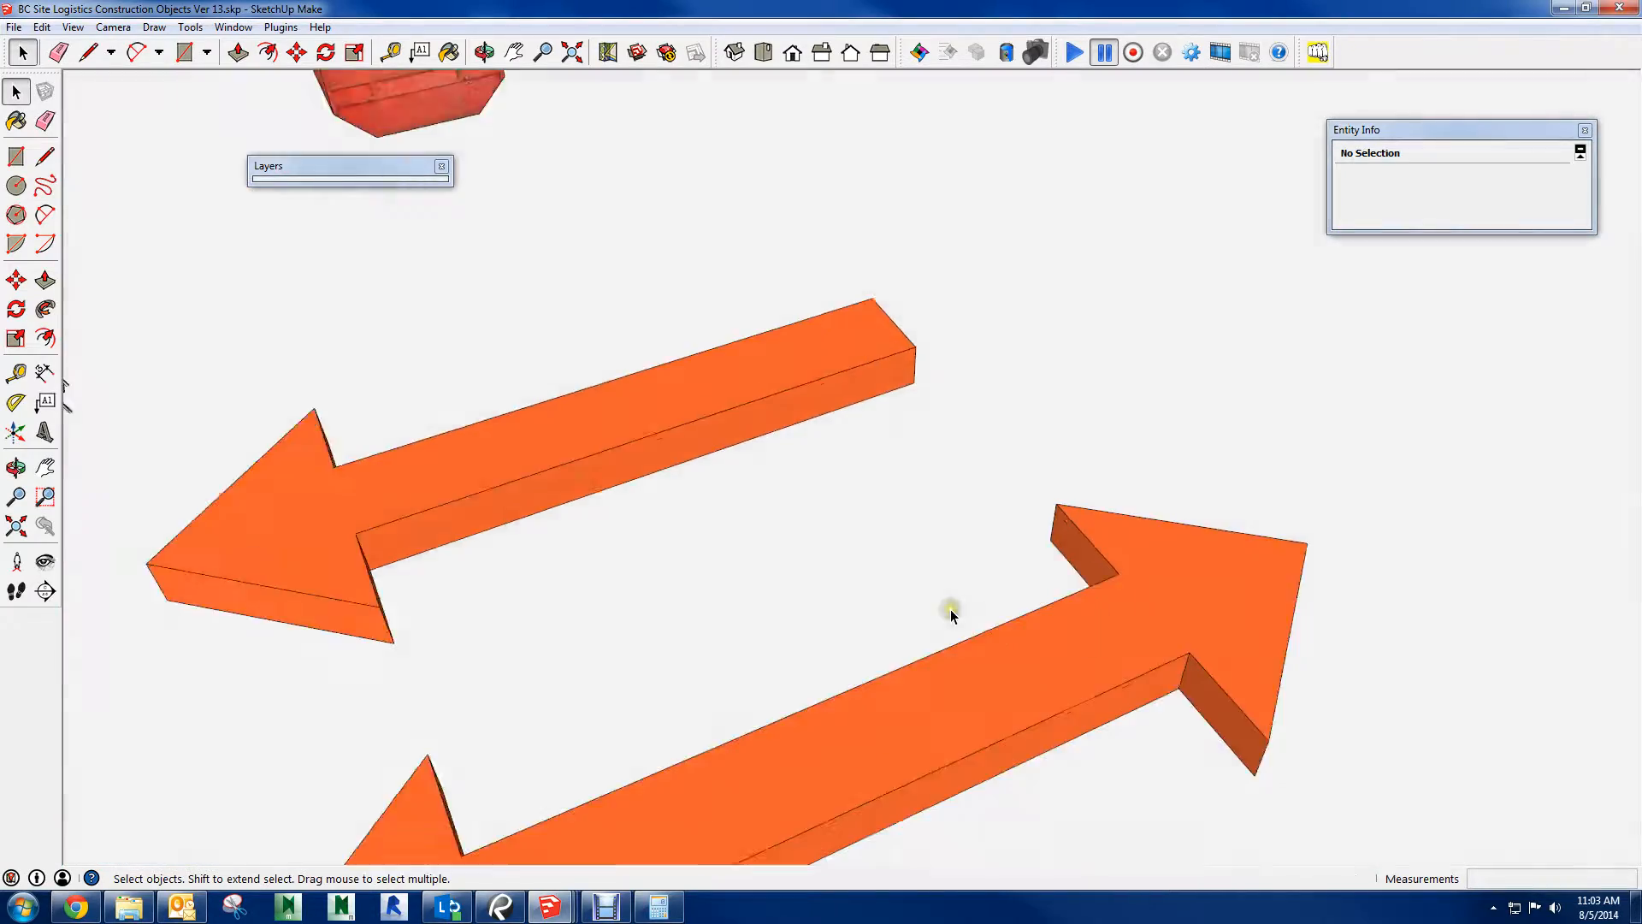
{"action": "left_click", "coordinate": [442, 167]}
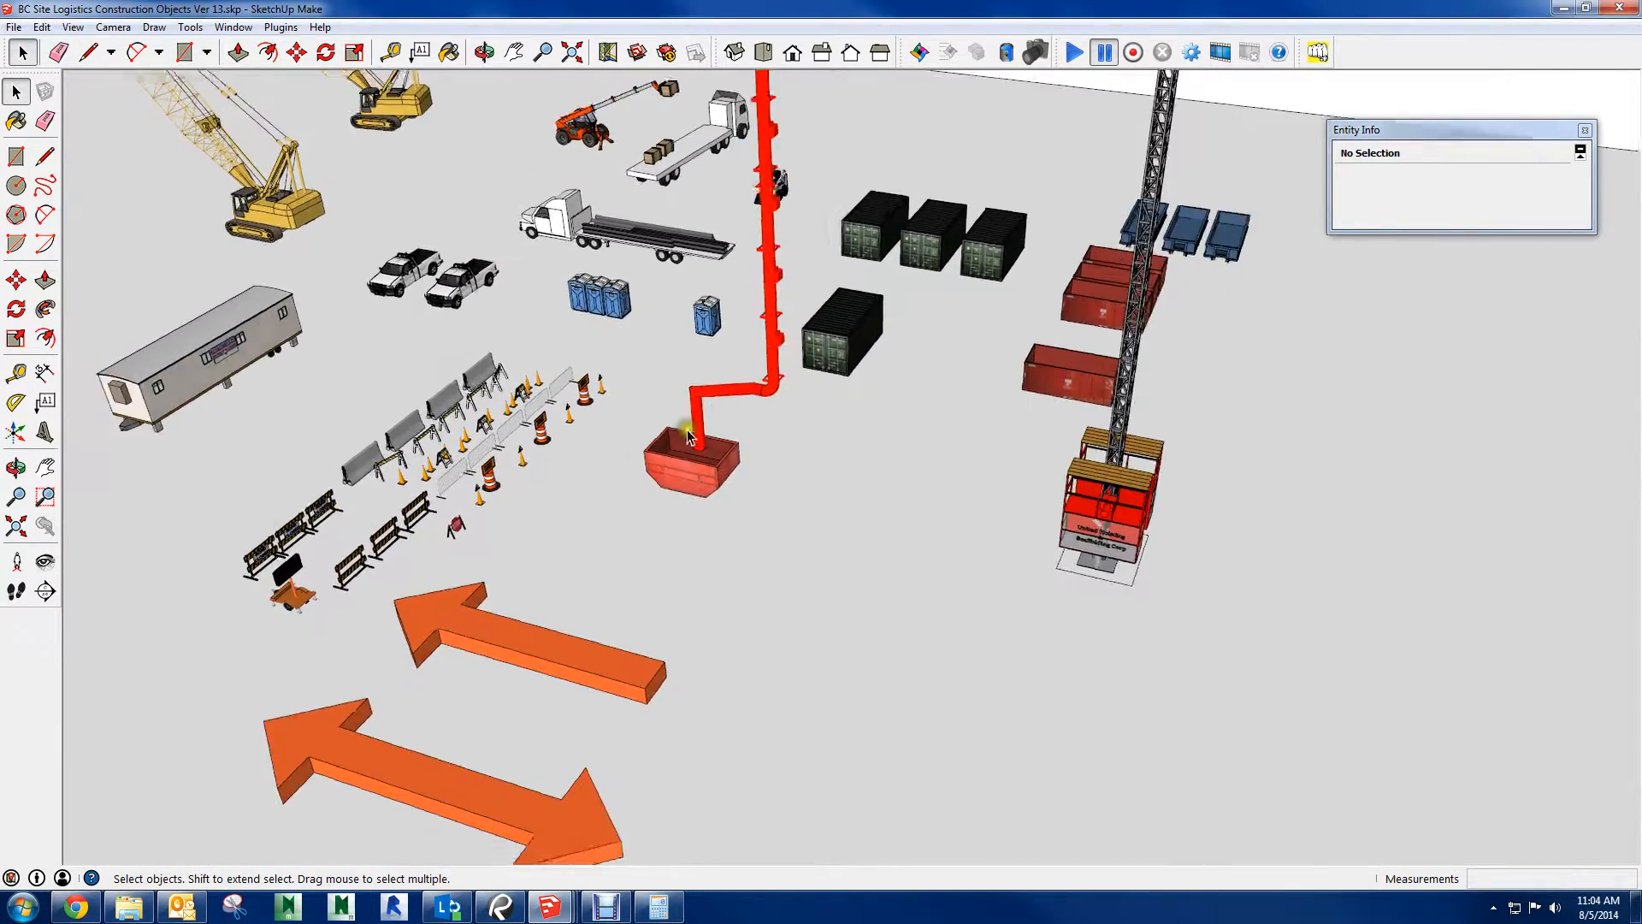
{"action": "mouse_move", "coordinate": [736, 369]}
{"action": "middle_mouse_down"}
{"action": "mouse_move", "coordinate": [880, 423]}
{"action": "mouse_move", "coordinate": [875, 406]}
{"action": "middle_mouse_up"}
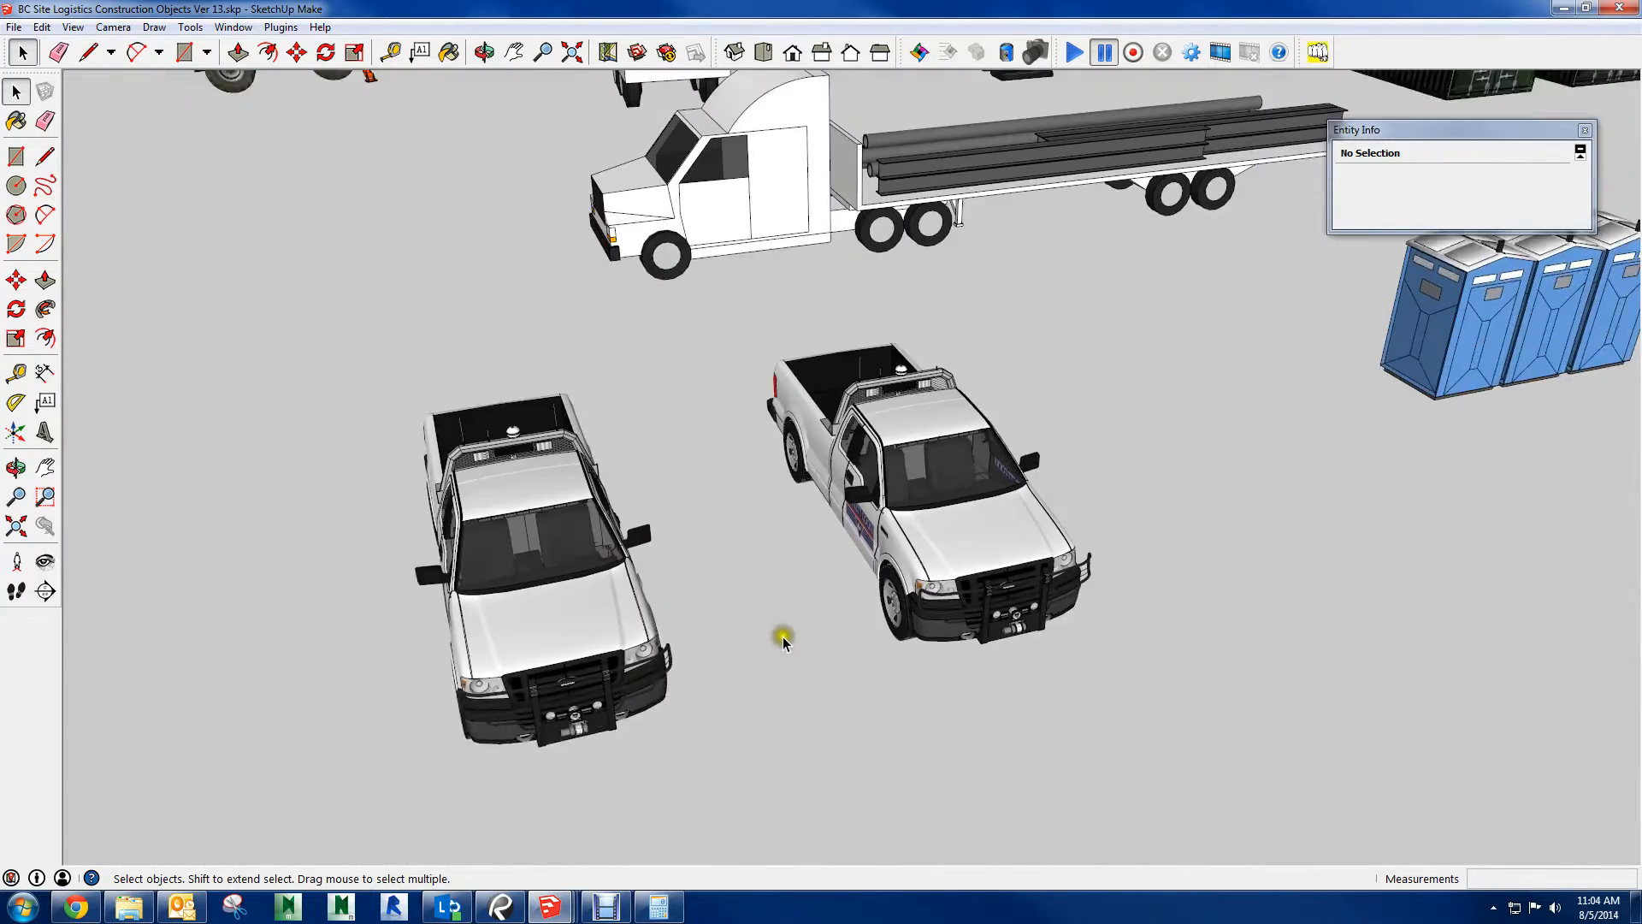
Open the company pickup beside the flatbed truck for editing and remove the winch and small round lights from its bull bar
{"action": "double_click", "coordinate": [935, 505]}
{"action": "scroll", "coordinate": [934, 505], "scroll_direction": "up", "scroll_amount": 10}
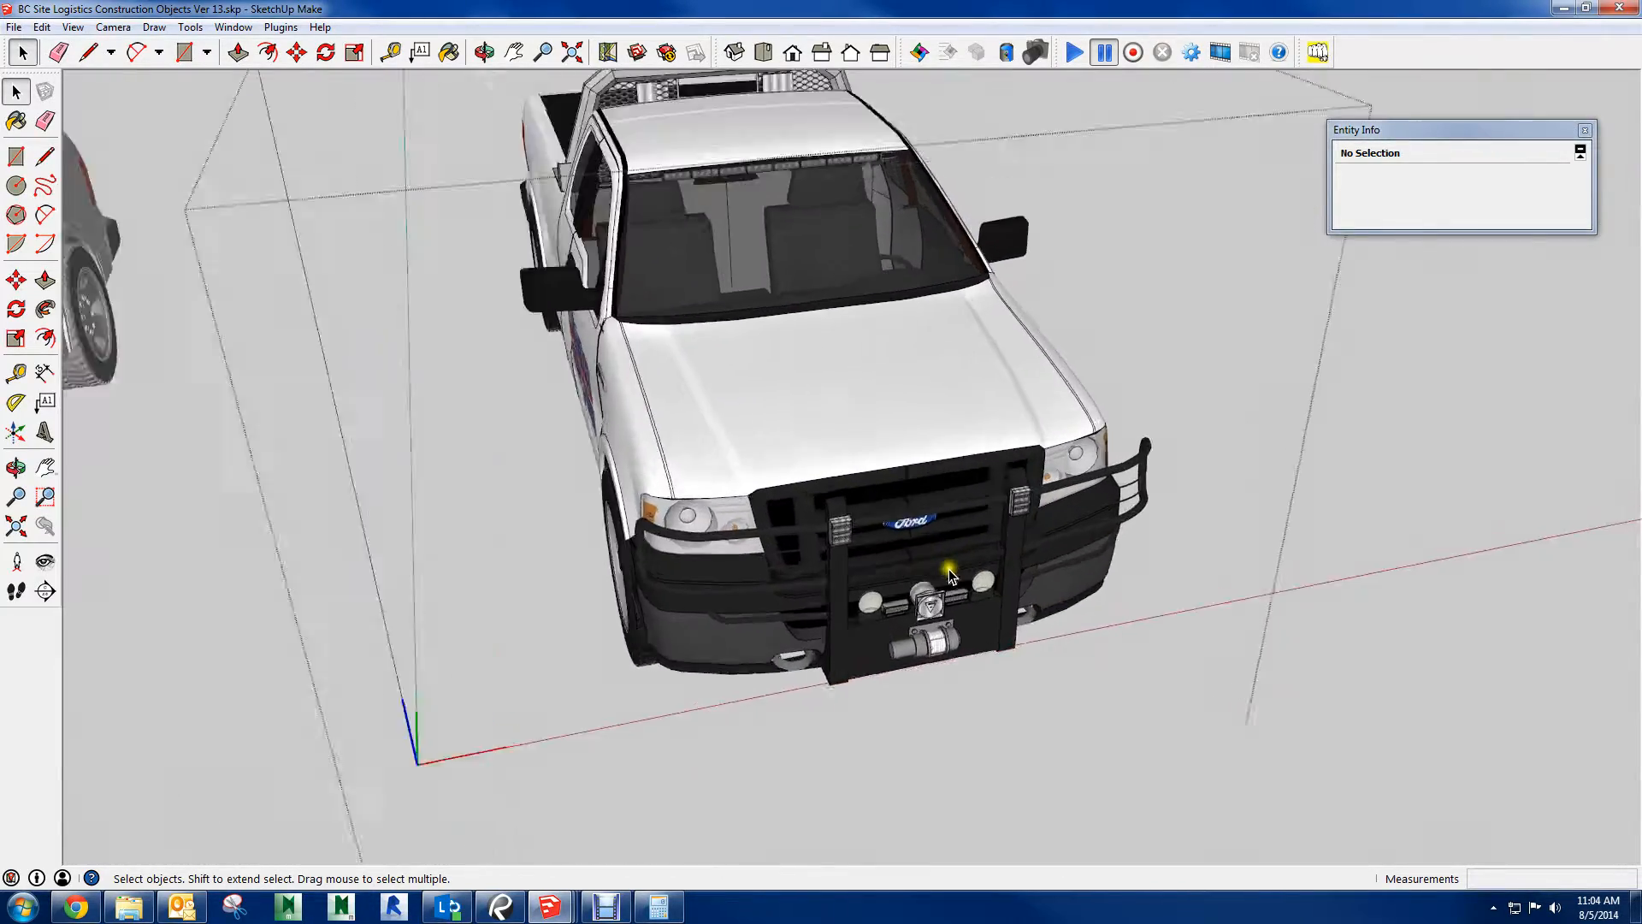
{"action": "scroll", "coordinate": [966, 735], "scroll_direction": "down", "scroll_amount": 5}
{"action": "scroll", "coordinate": [867, 539], "scroll_direction": "up", "scroll_amount": 3}
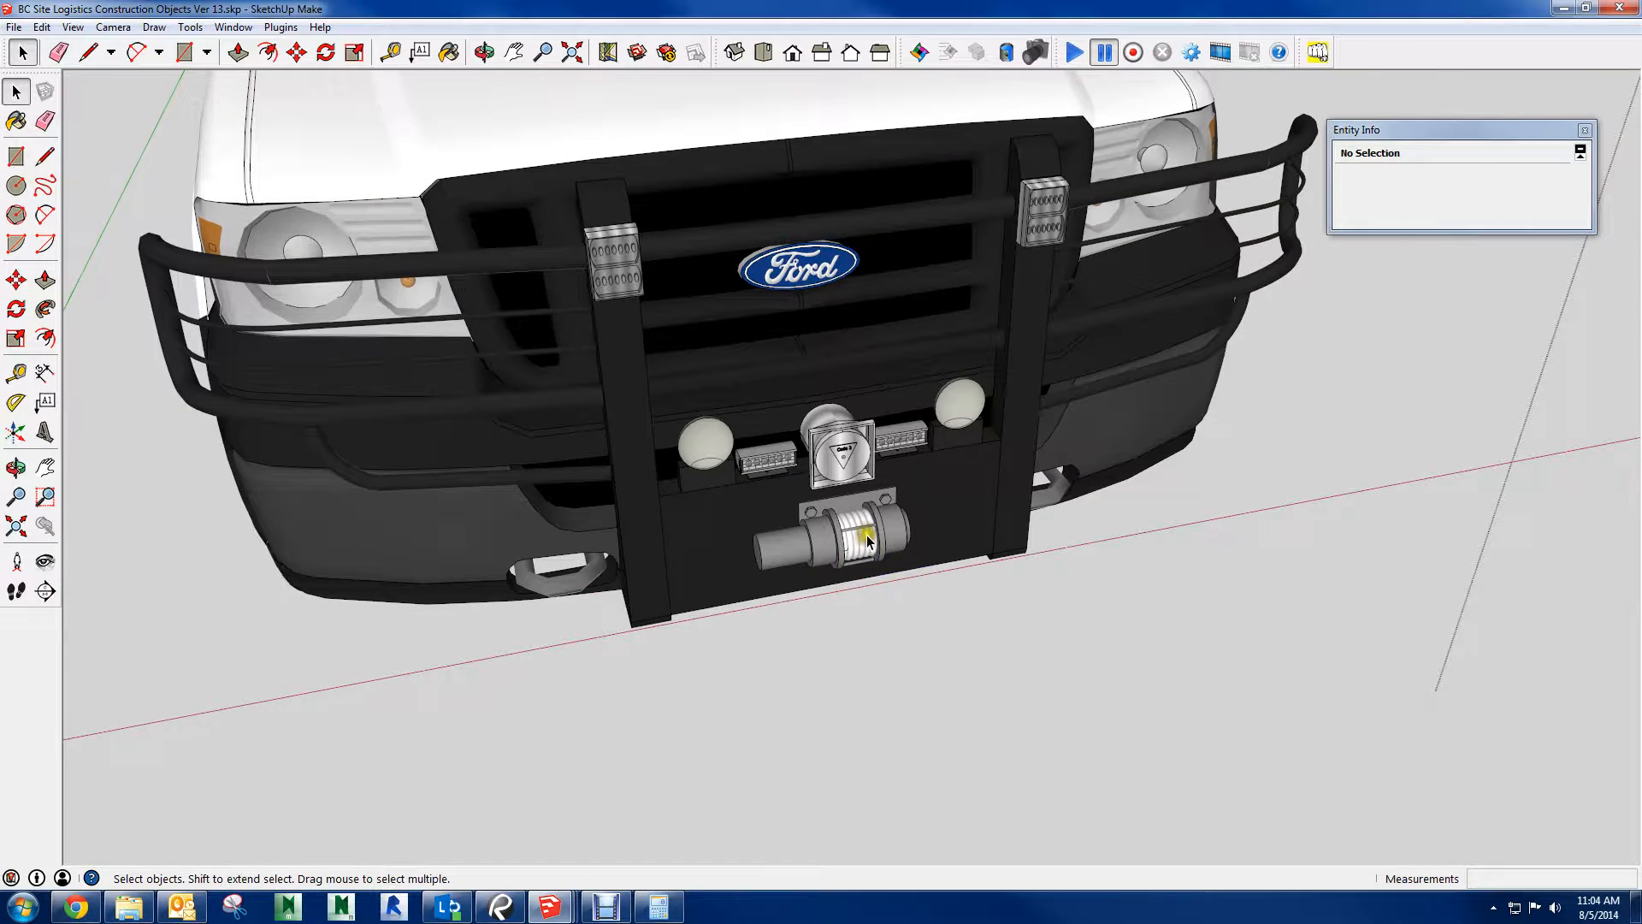
{"action": "double_click", "coordinate": [843, 545]}
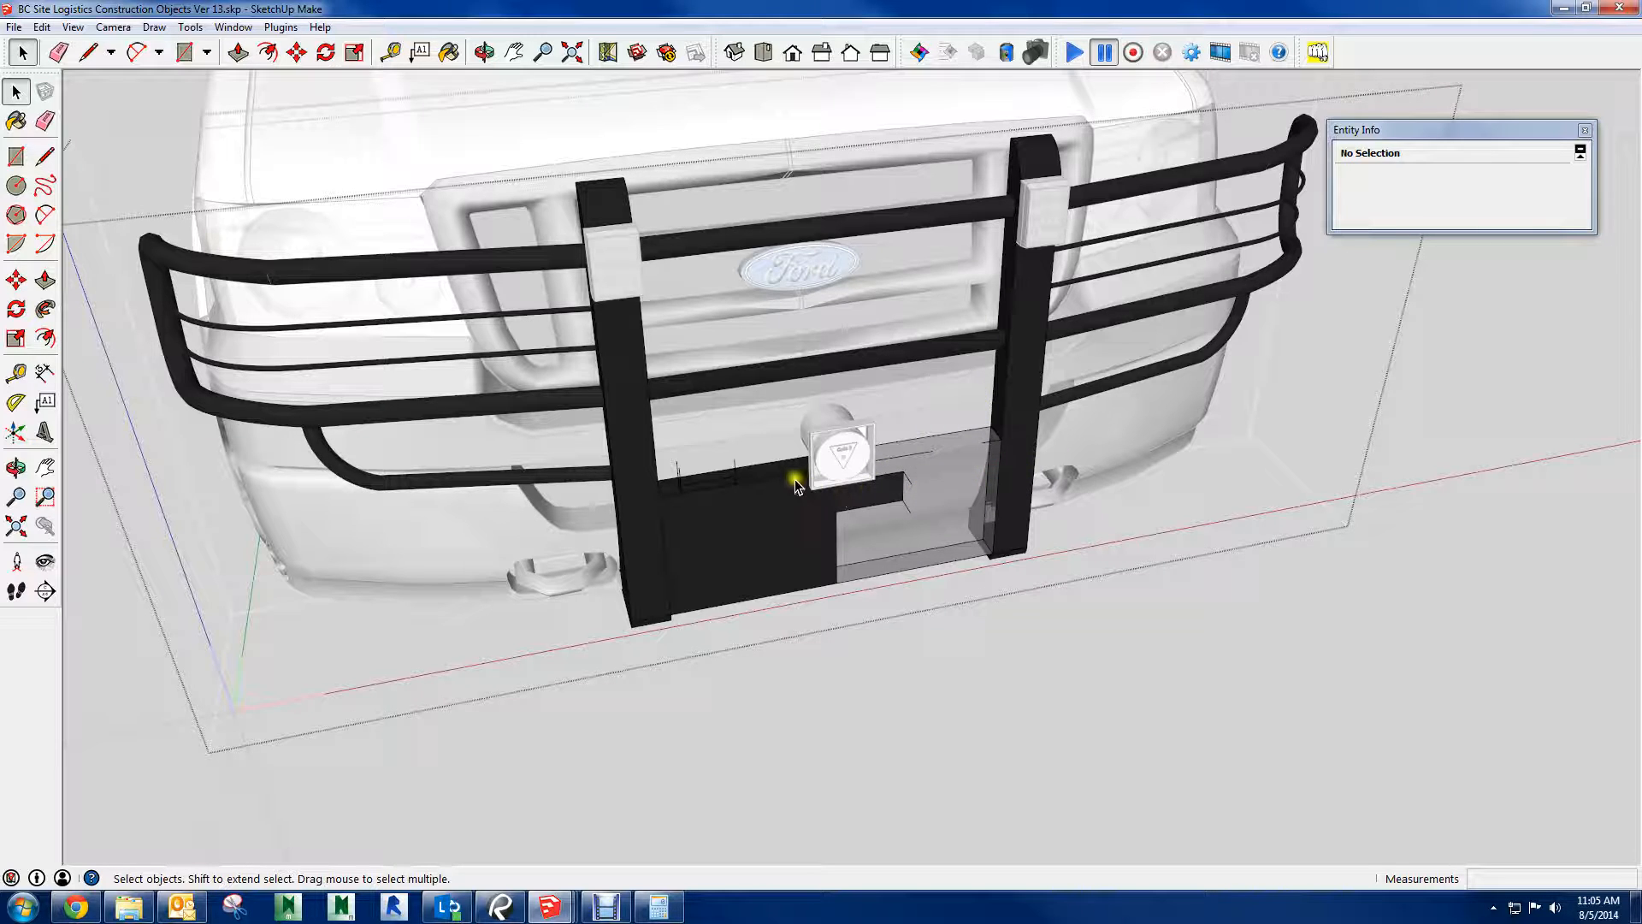
{"action": "scroll", "coordinate": [855, 404], "scroll_direction": "down", "scroll_amount": 3}
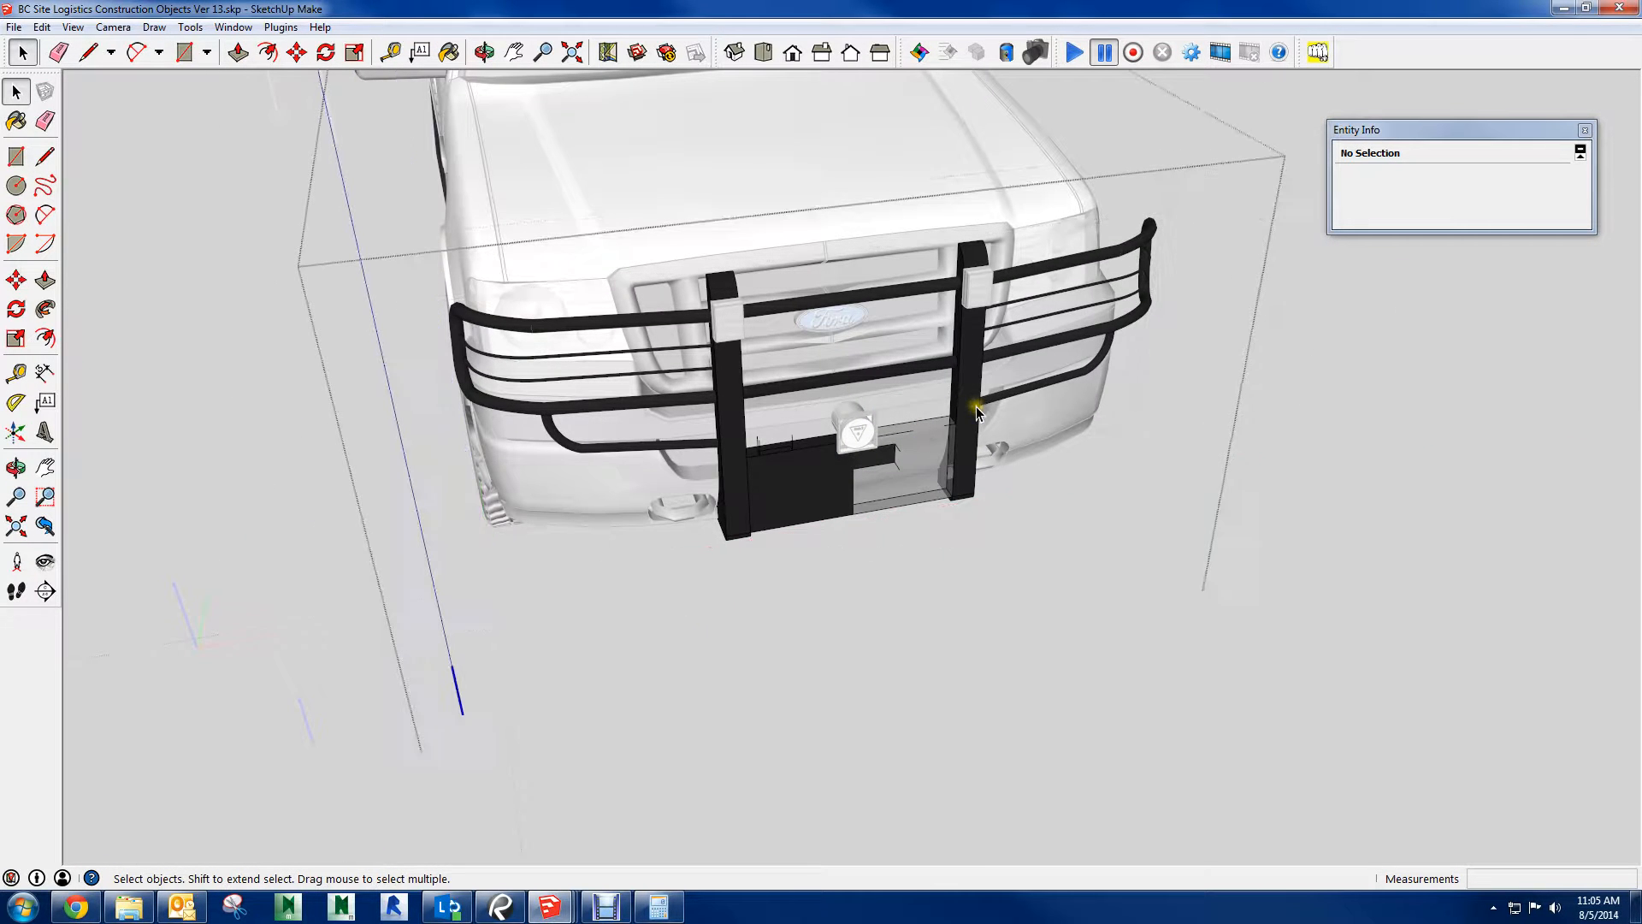
{"action": "scroll", "coordinate": [1127, 261], "scroll_direction": "down", "scroll_amount": 5}
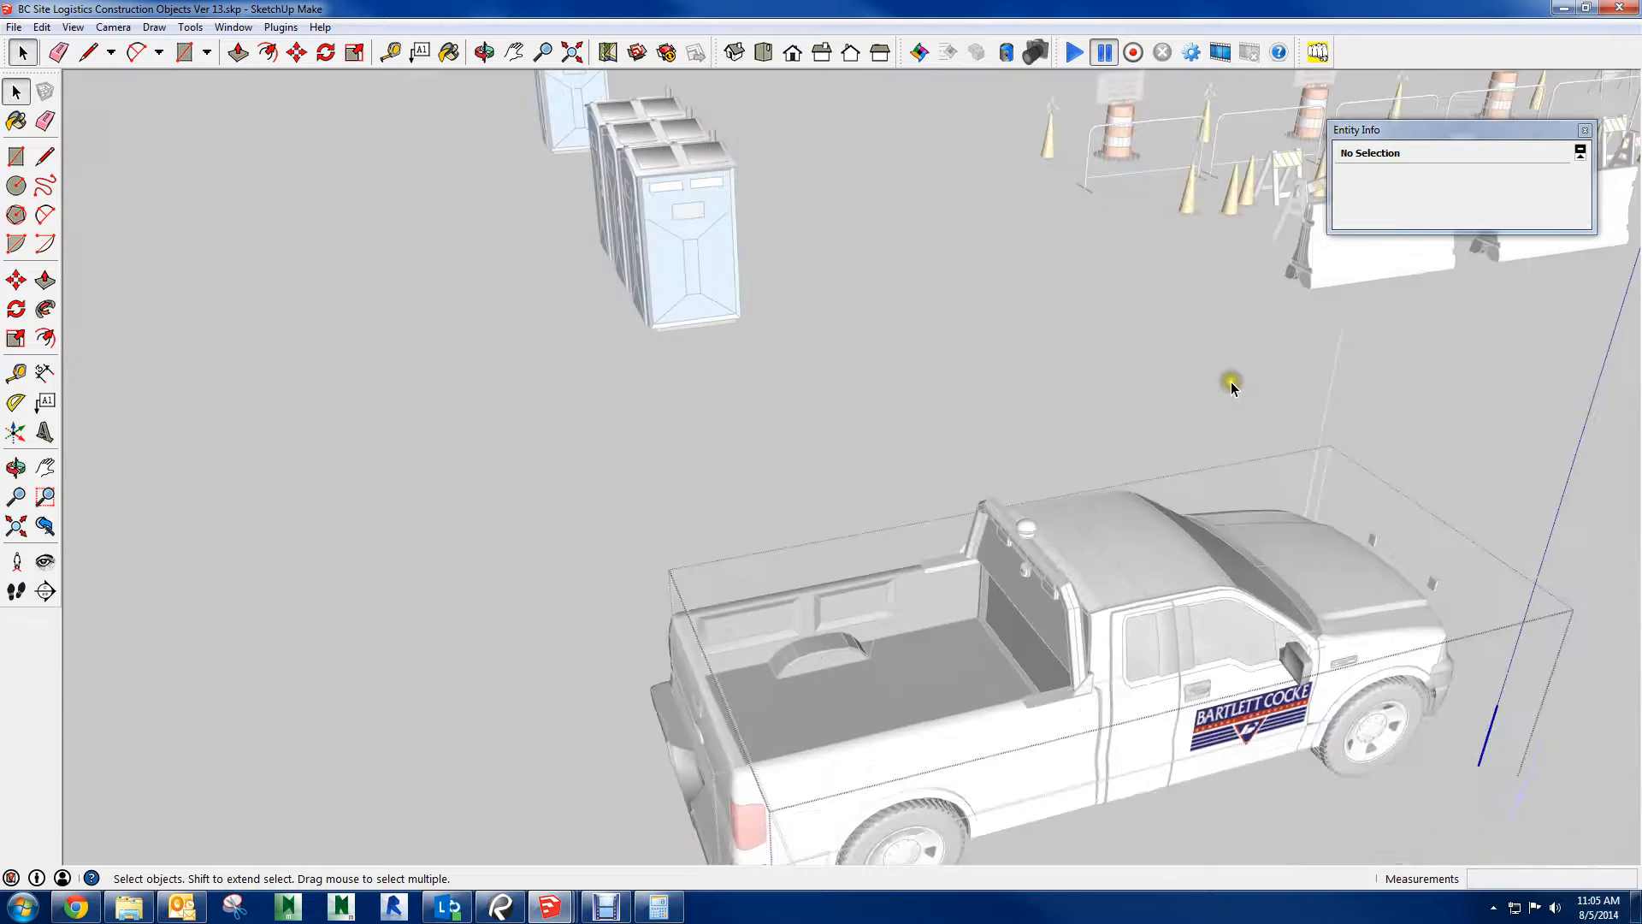
Delete the protective rack behind the pickup's cab and leave the truck's editing context
{"action": "key", "text": "Escape"}
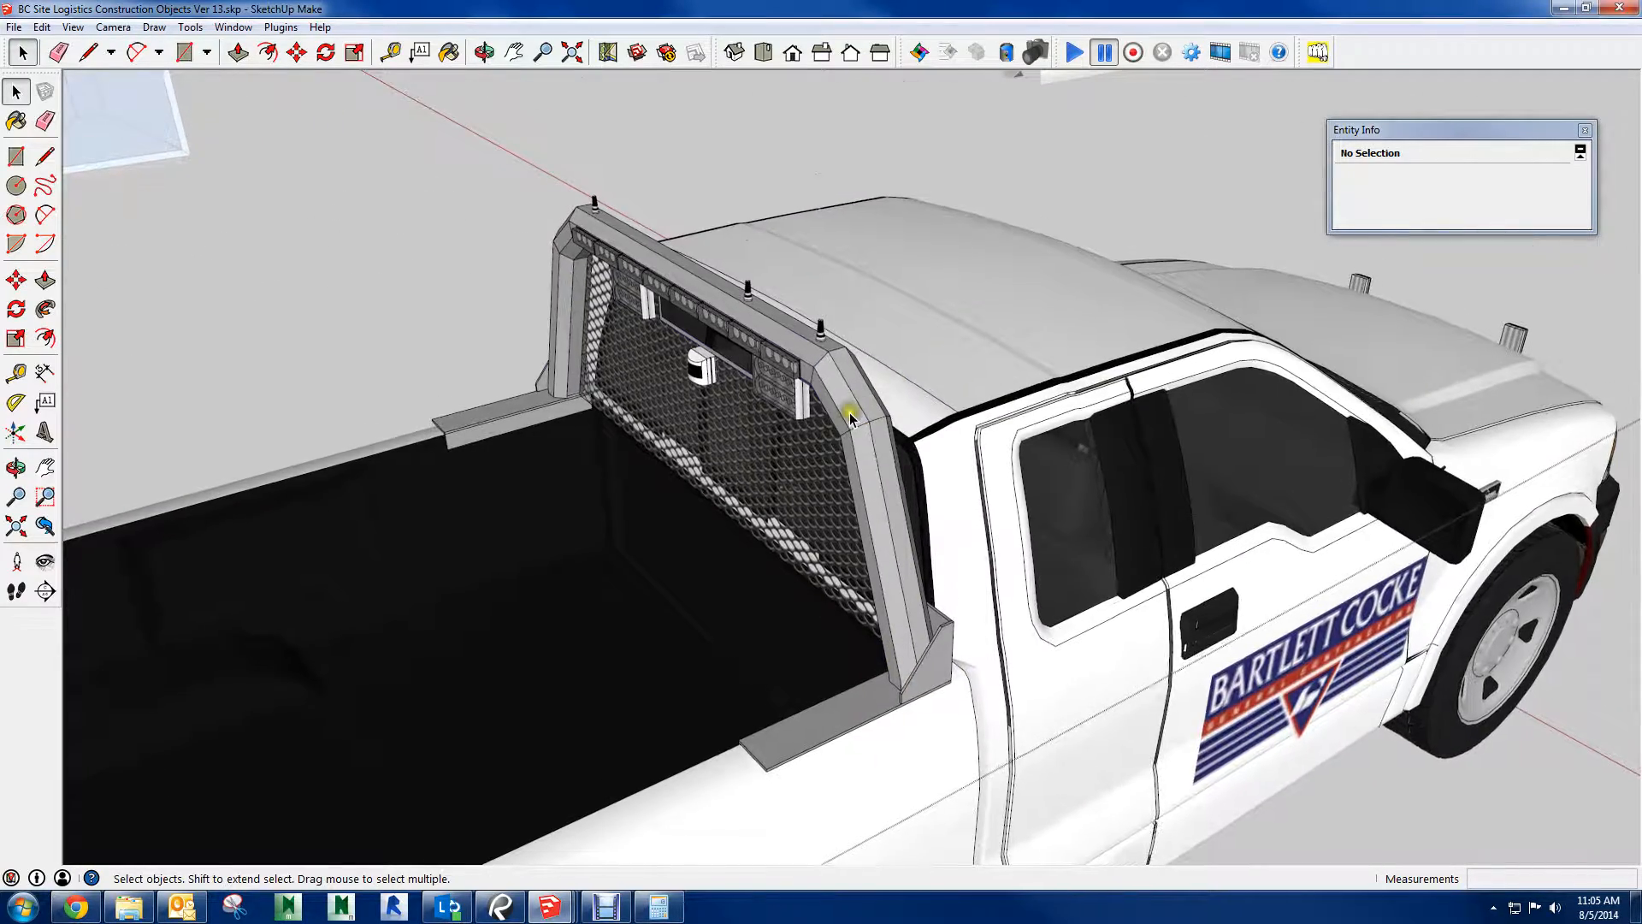
{"action": "left_click", "coordinate": [849, 414]}
{"action": "key", "text": "Delete"}
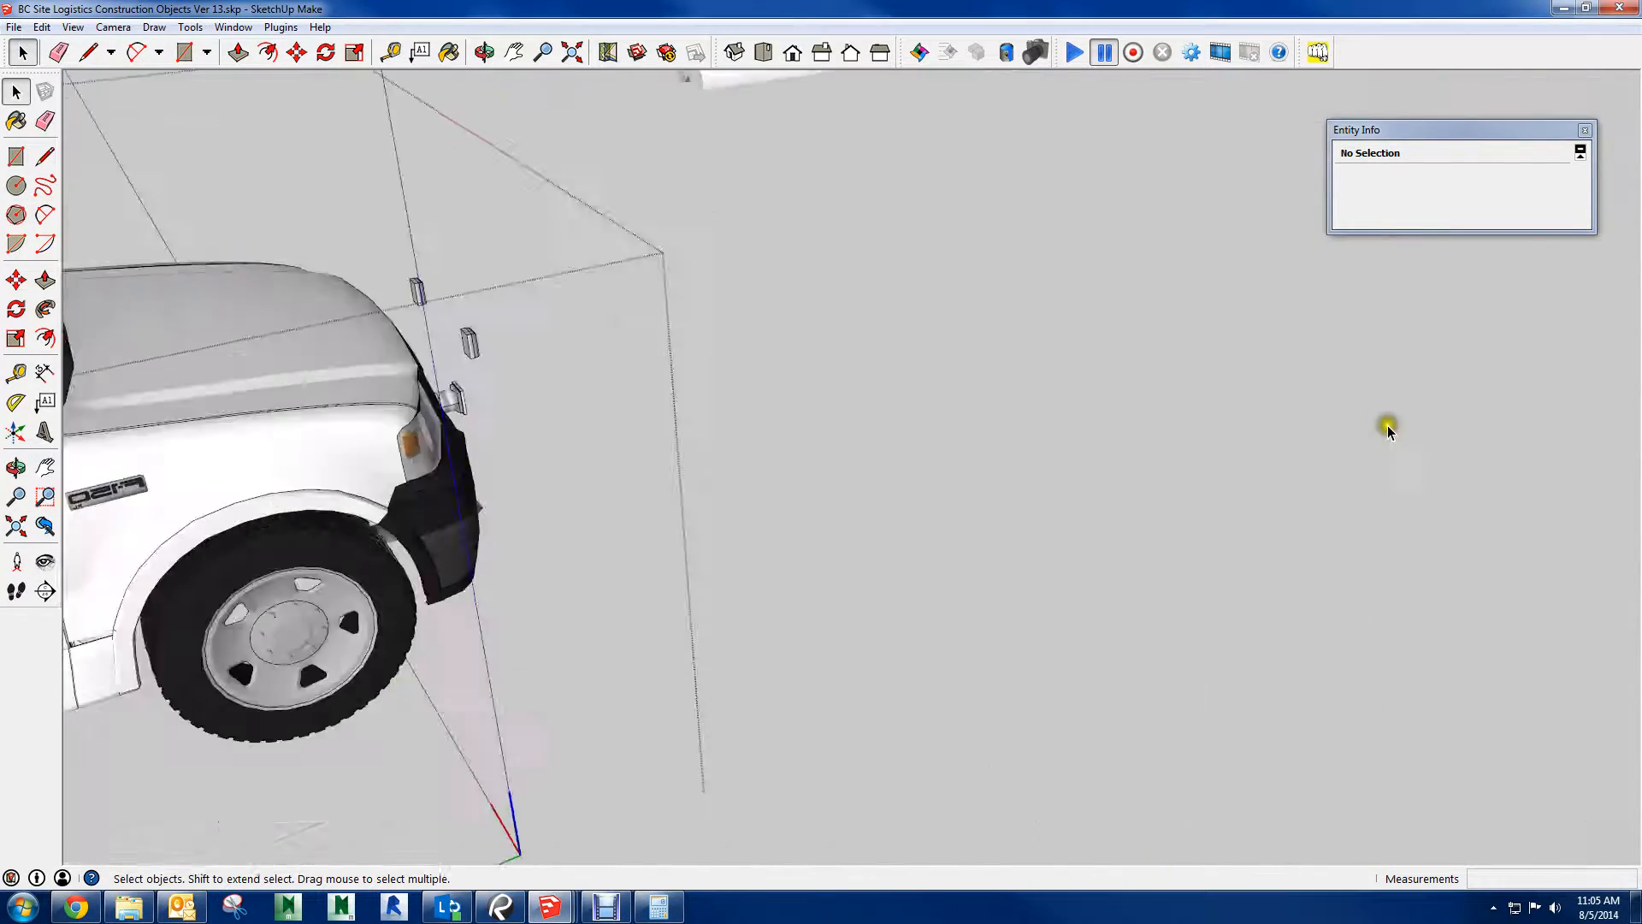
{"action": "scroll", "coordinate": [1389, 425], "scroll_direction": "down", "scroll_amount": 10}
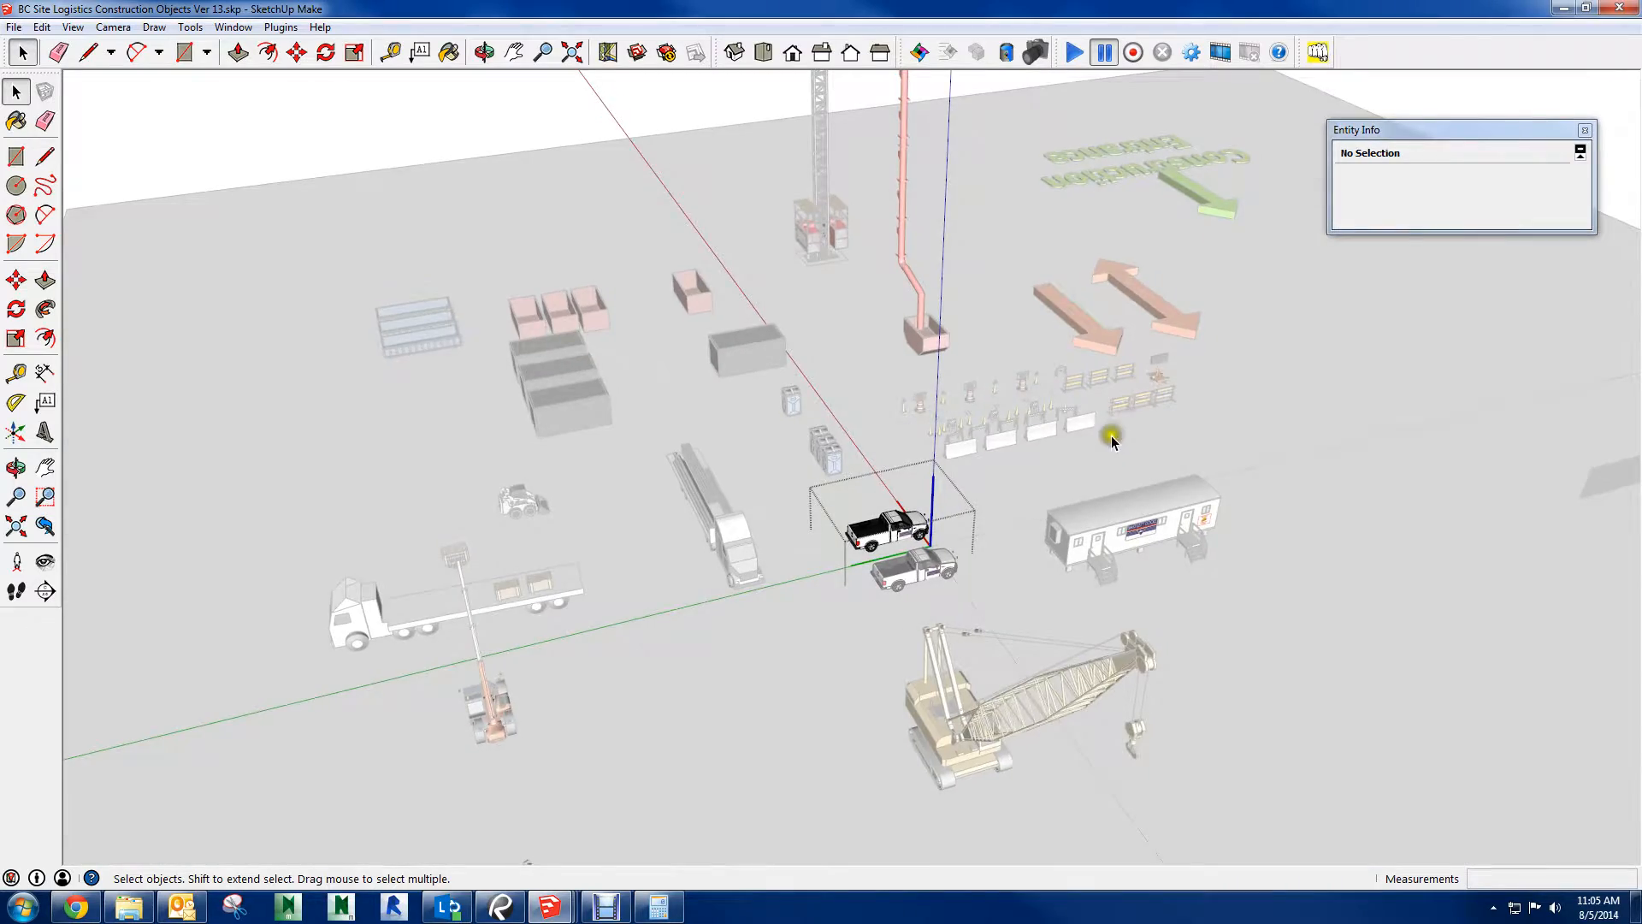
{"action": "left_click", "coordinate": [1027, 461]}
Examine the library's office trailer, containers, dumpsters, hoist, direction arrows and cranes from several viewpoints
{"action": "scroll", "coordinate": [1239, 582], "scroll_direction": "up", "scroll_amount": 6}
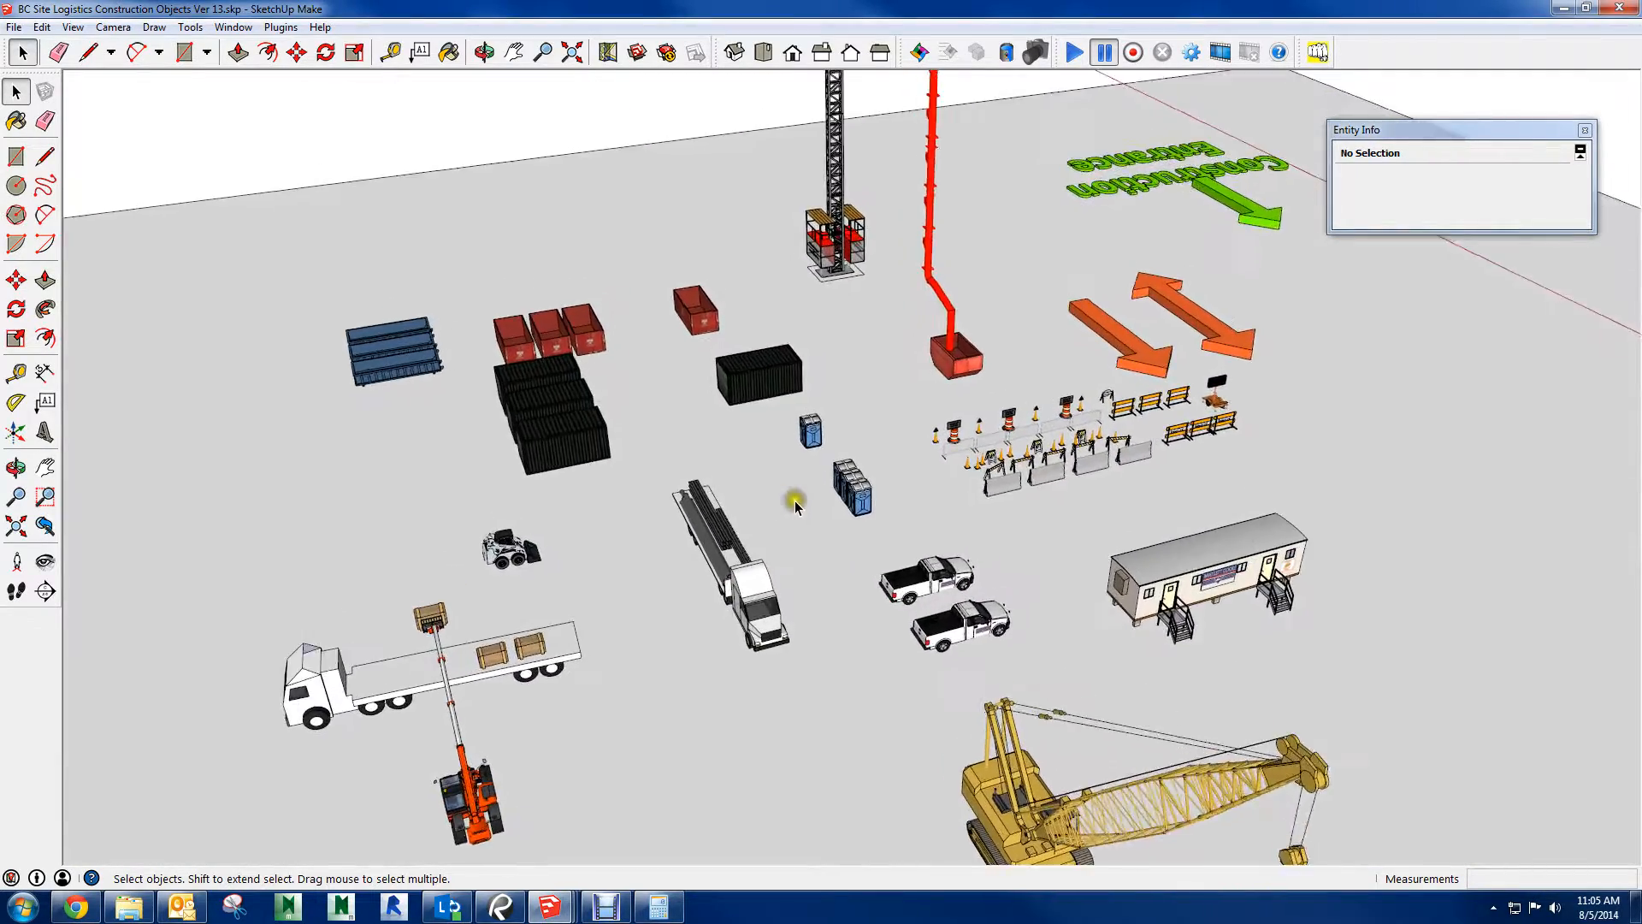
{"action": "scroll", "coordinate": [876, 543], "scroll_direction": "up", "scroll_amount": 6}
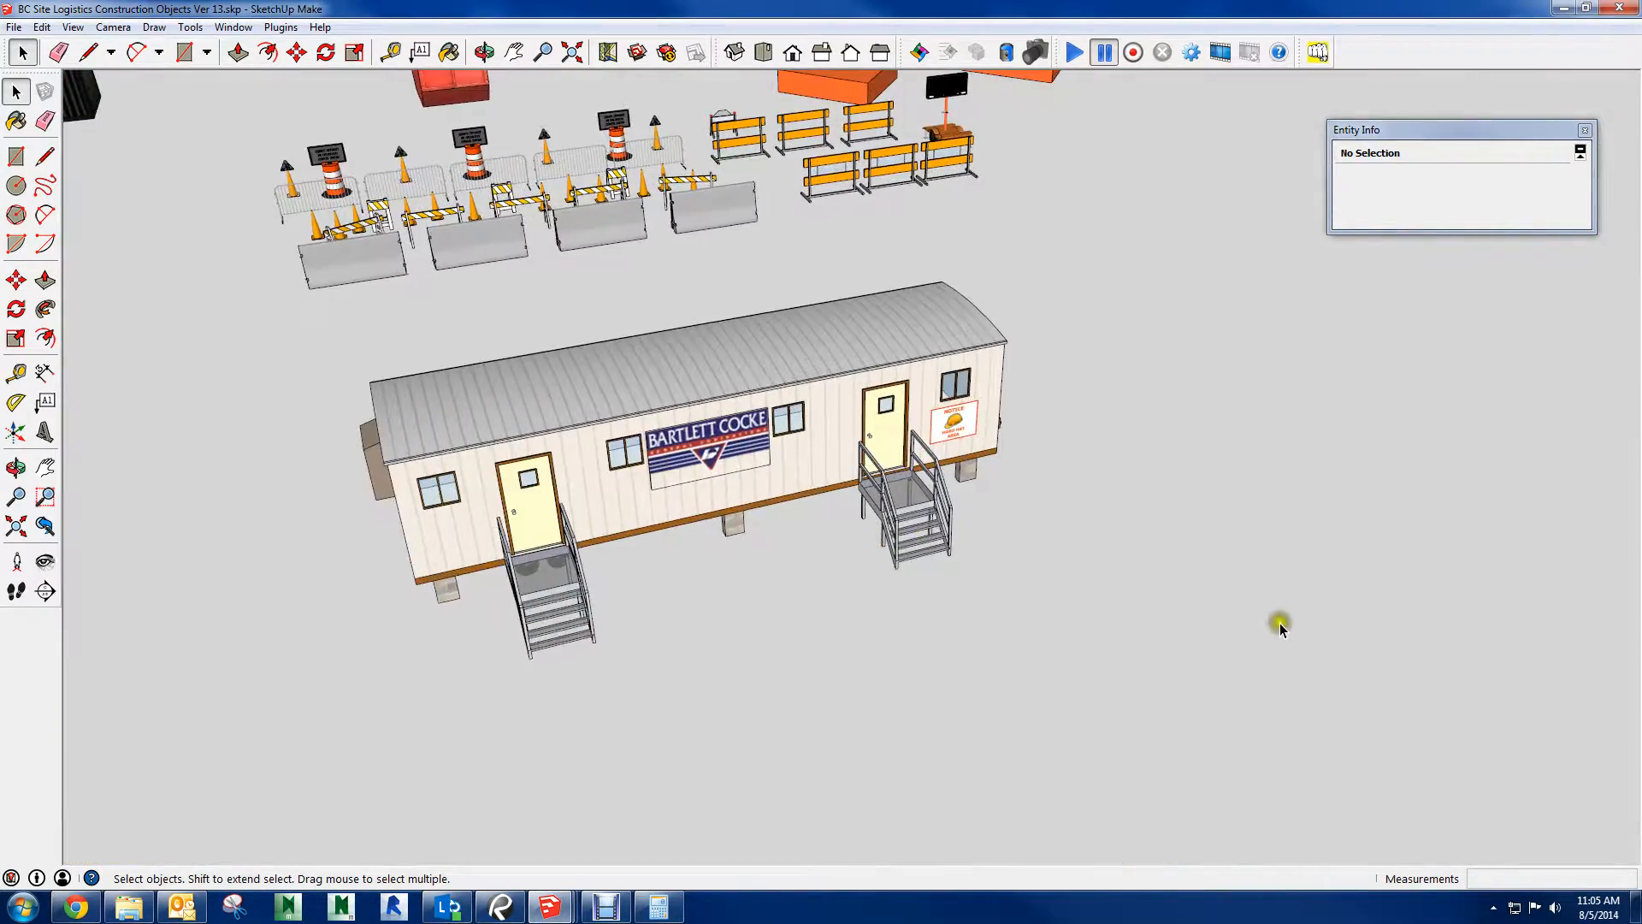
{"action": "middle_click_drag", "start_coordinate": [1077, 248], "coordinate": [1257, 633], "text": "shift"}
{"action": "middle_click_drag", "start_coordinate": [909, 496], "coordinate": [1257, 630], "text": "shift"}
{"action": "middle_click_drag", "start_coordinate": [858, 683], "coordinate": [1245, 626], "text": "shift"}
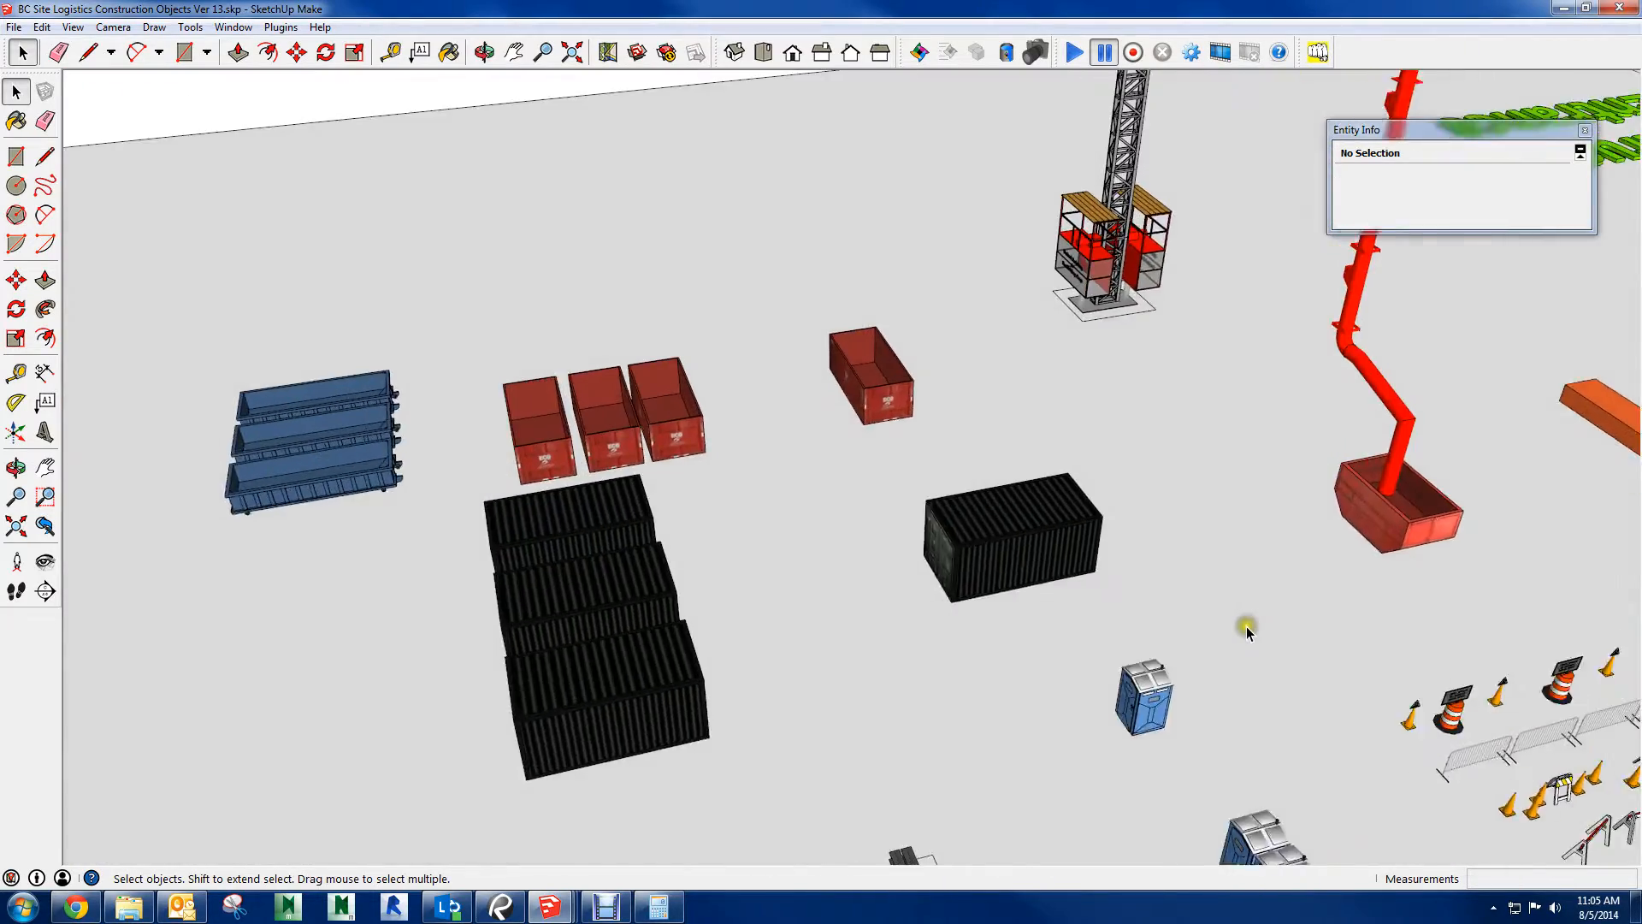
{"action": "scroll", "coordinate": [1213, 621], "scroll_direction": "up", "scroll_amount": 5}
{"action": "mouse_move", "coordinate": [963, 501]}
{"action": "middle_mouse_down"}
{"action": "mouse_move", "coordinate": [1175, 513]}
{"action": "mouse_move", "coordinate": [1072, 515]}
{"action": "mouse_move", "coordinate": [1019, 410]}
{"action": "middle_mouse_up"}
{"action": "scroll", "coordinate": [1174, 513], "scroll_direction": "down", "scroll_amount": 3}
{"action": "middle_click_drag", "start_coordinate": [1052, 146], "coordinate": [1063, 414], "text": "shift"}
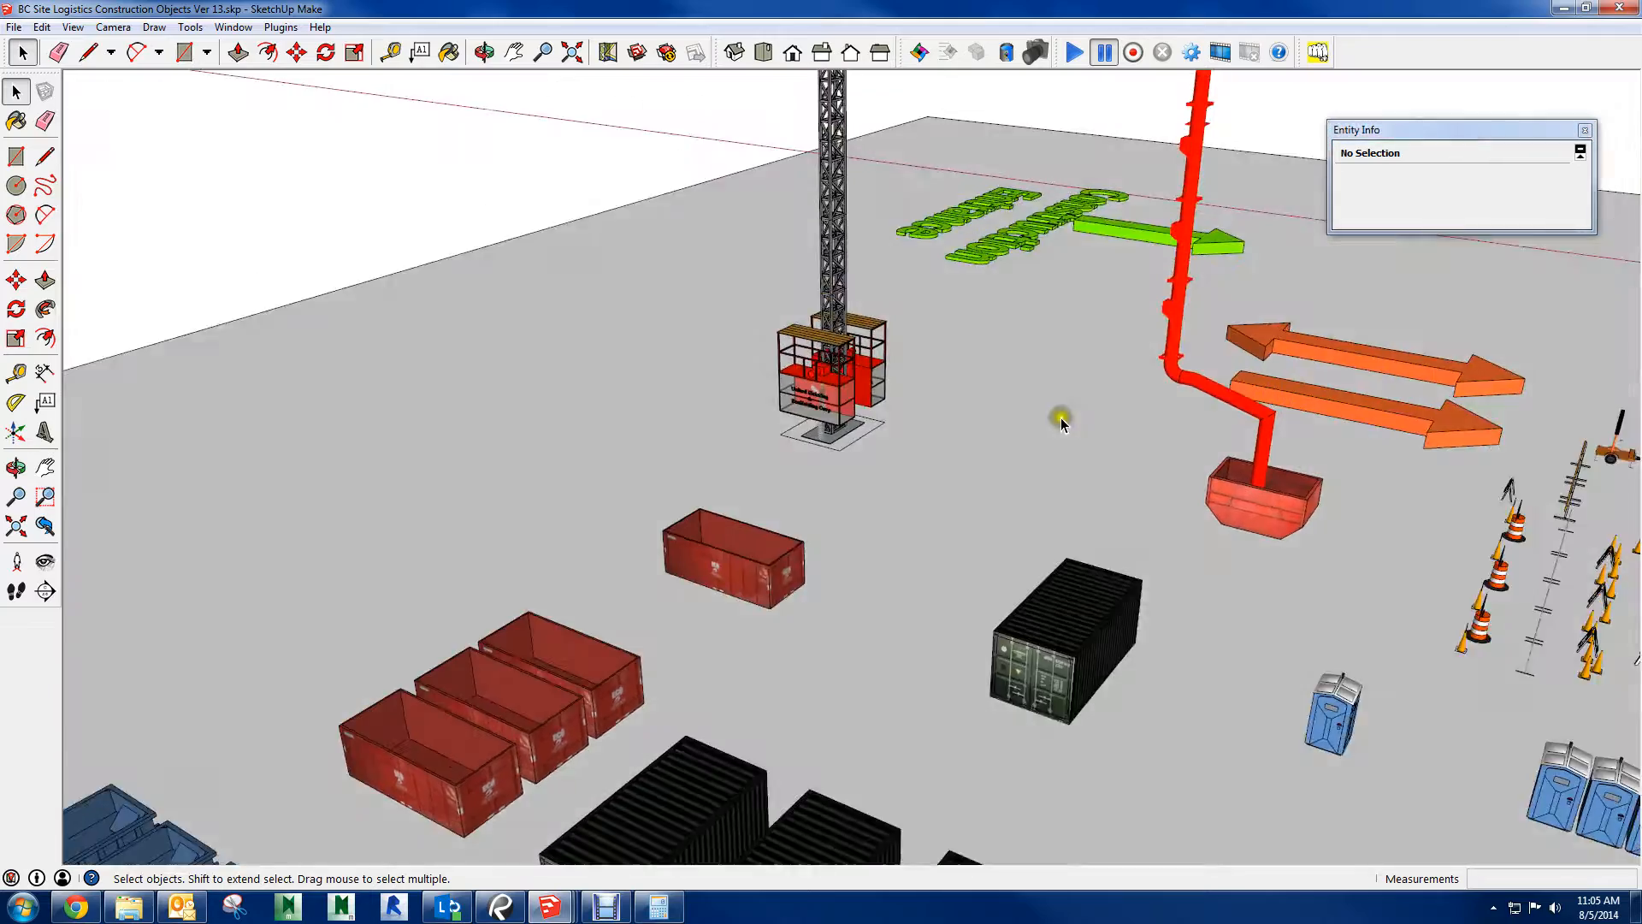
{"action": "middle_click_drag", "start_coordinate": [1539, 393], "coordinate": [1114, 411], "text": "shift"}
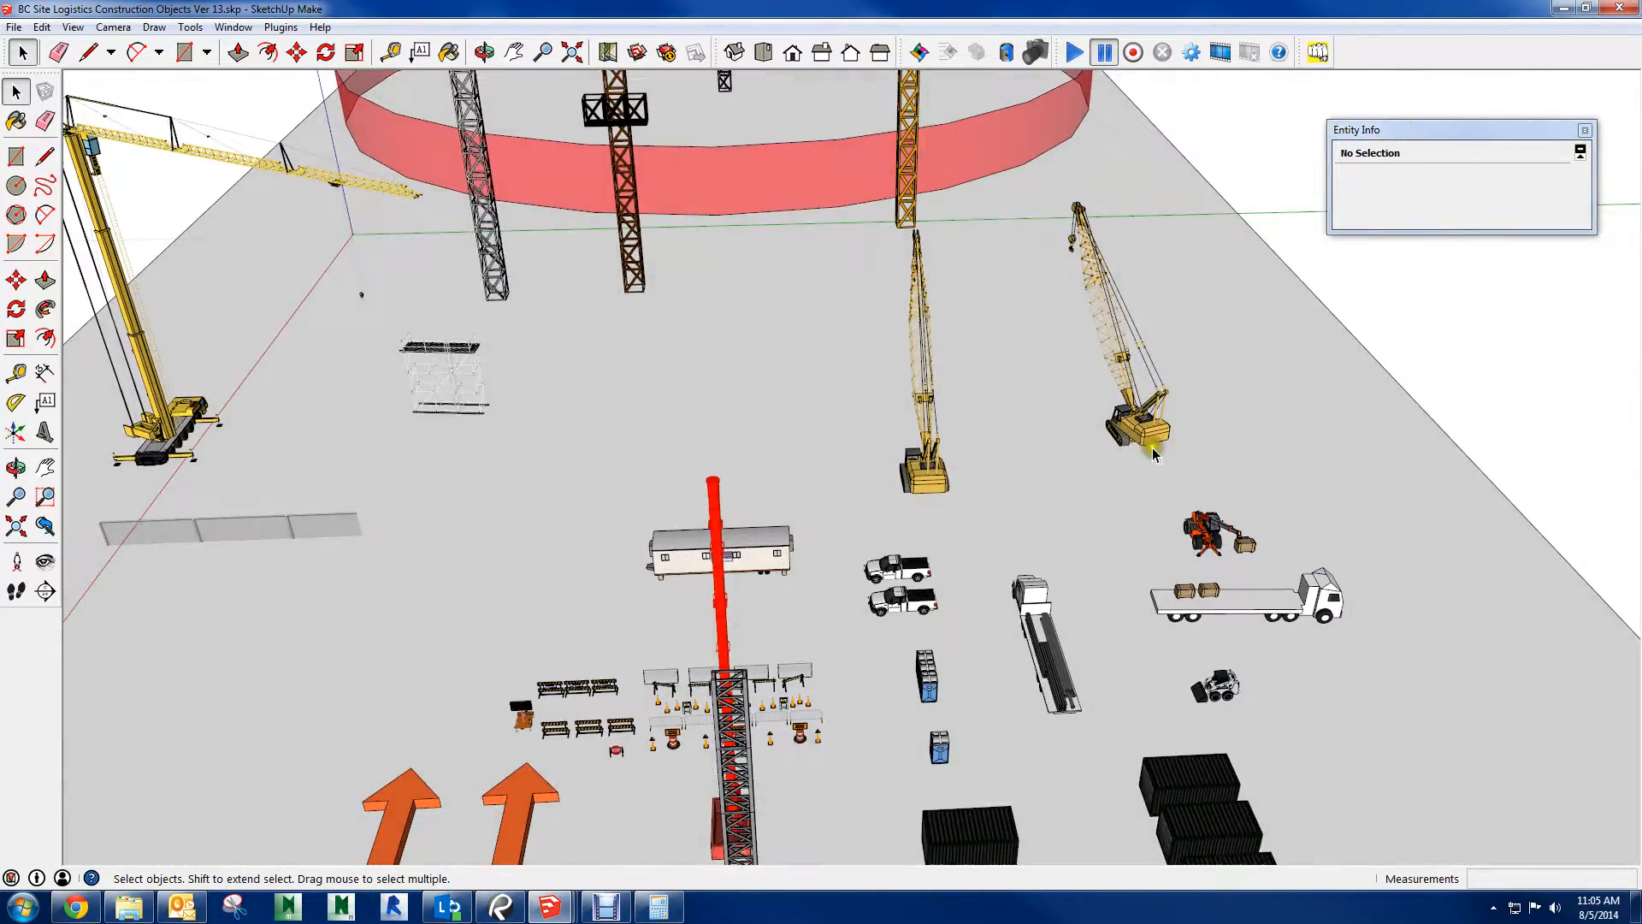
Select a crawler crane, clear the selection, and select one traffic cone among the barricades
{"action": "left_click_drag", "start_coordinate": [1152, 434], "coordinate": [1132, 407]}
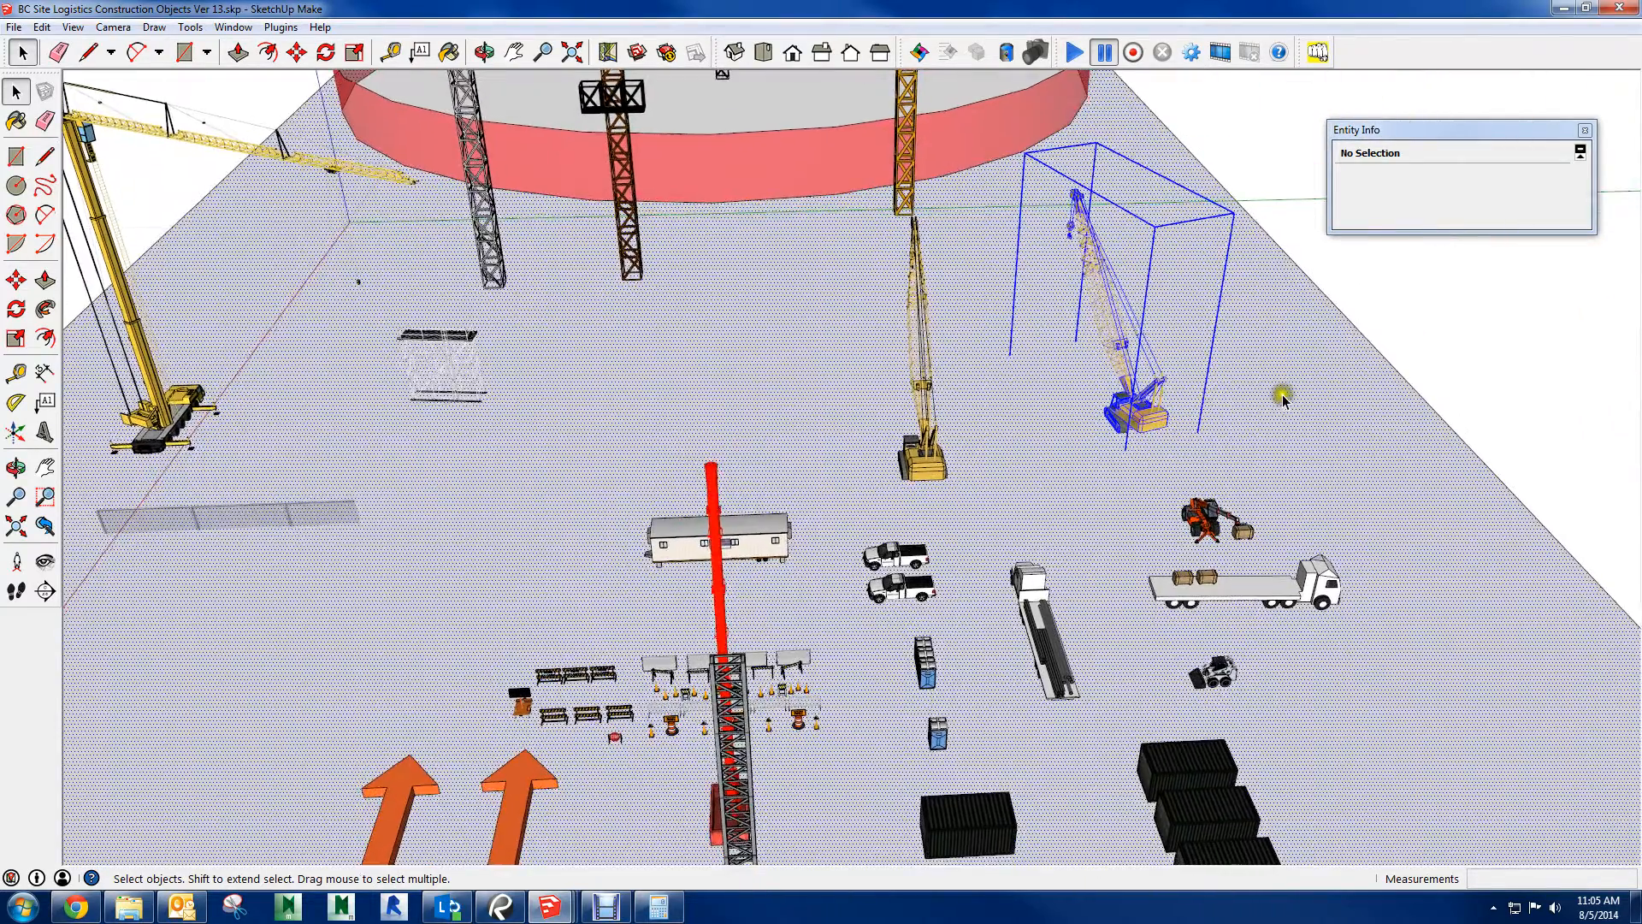
{"action": "left_click", "coordinate": [1492, 370]}
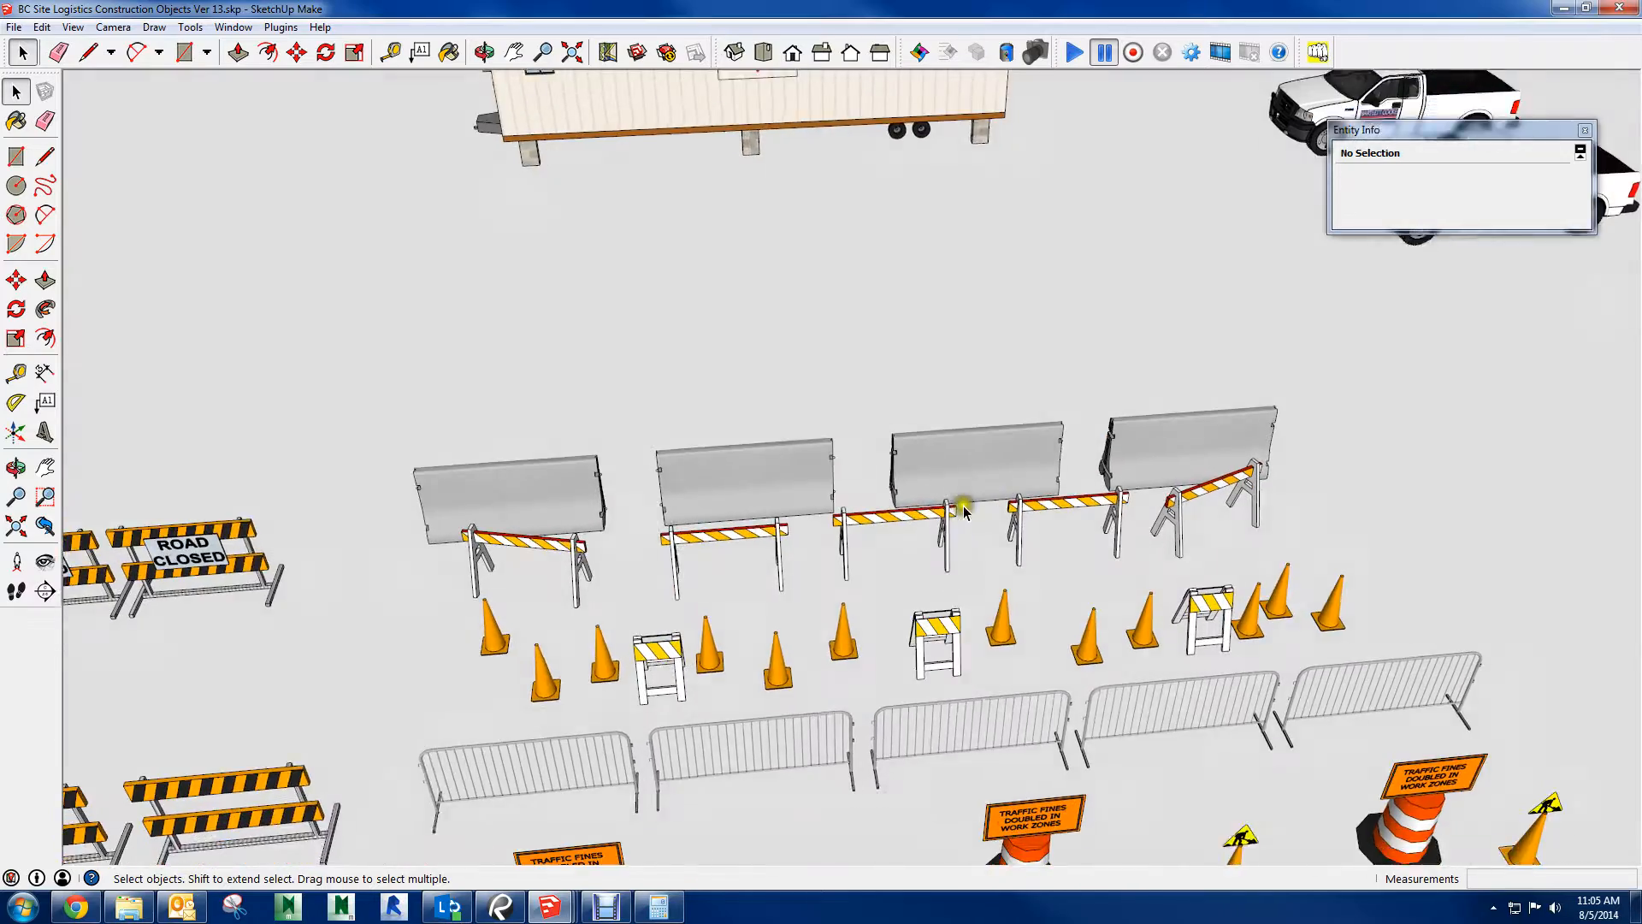
{"action": "left_click", "coordinate": [974, 488]}
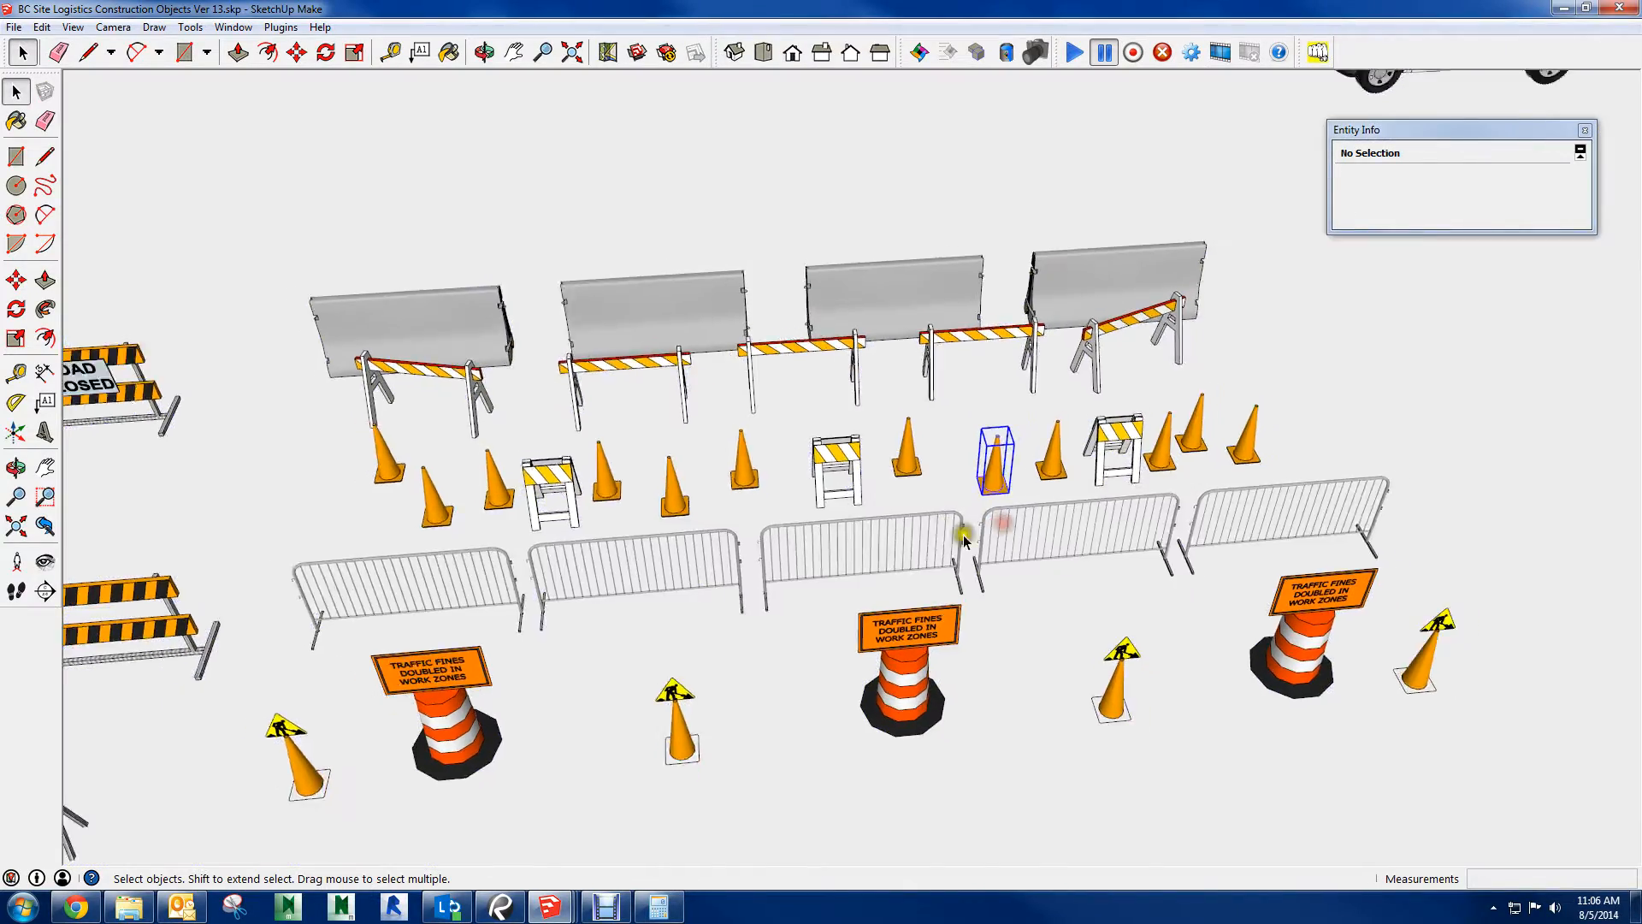
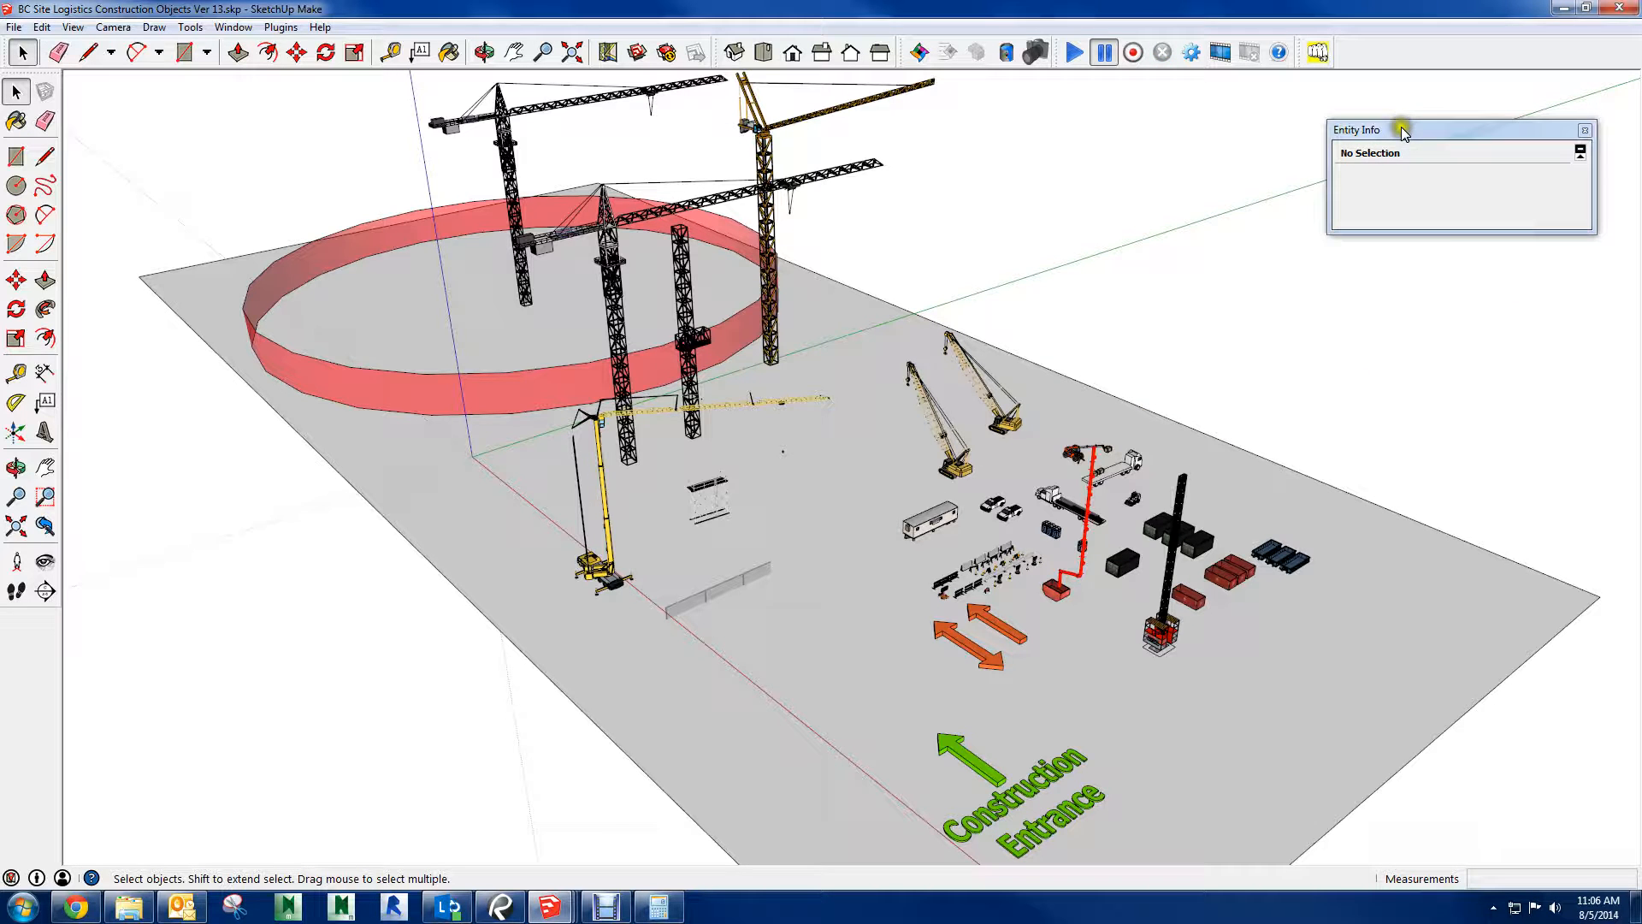
Close the construction objects library and the blank model without saving, close the file browser, and return to the untitled site logistics model
{"action": "left_click", "coordinate": [1631, 11]}
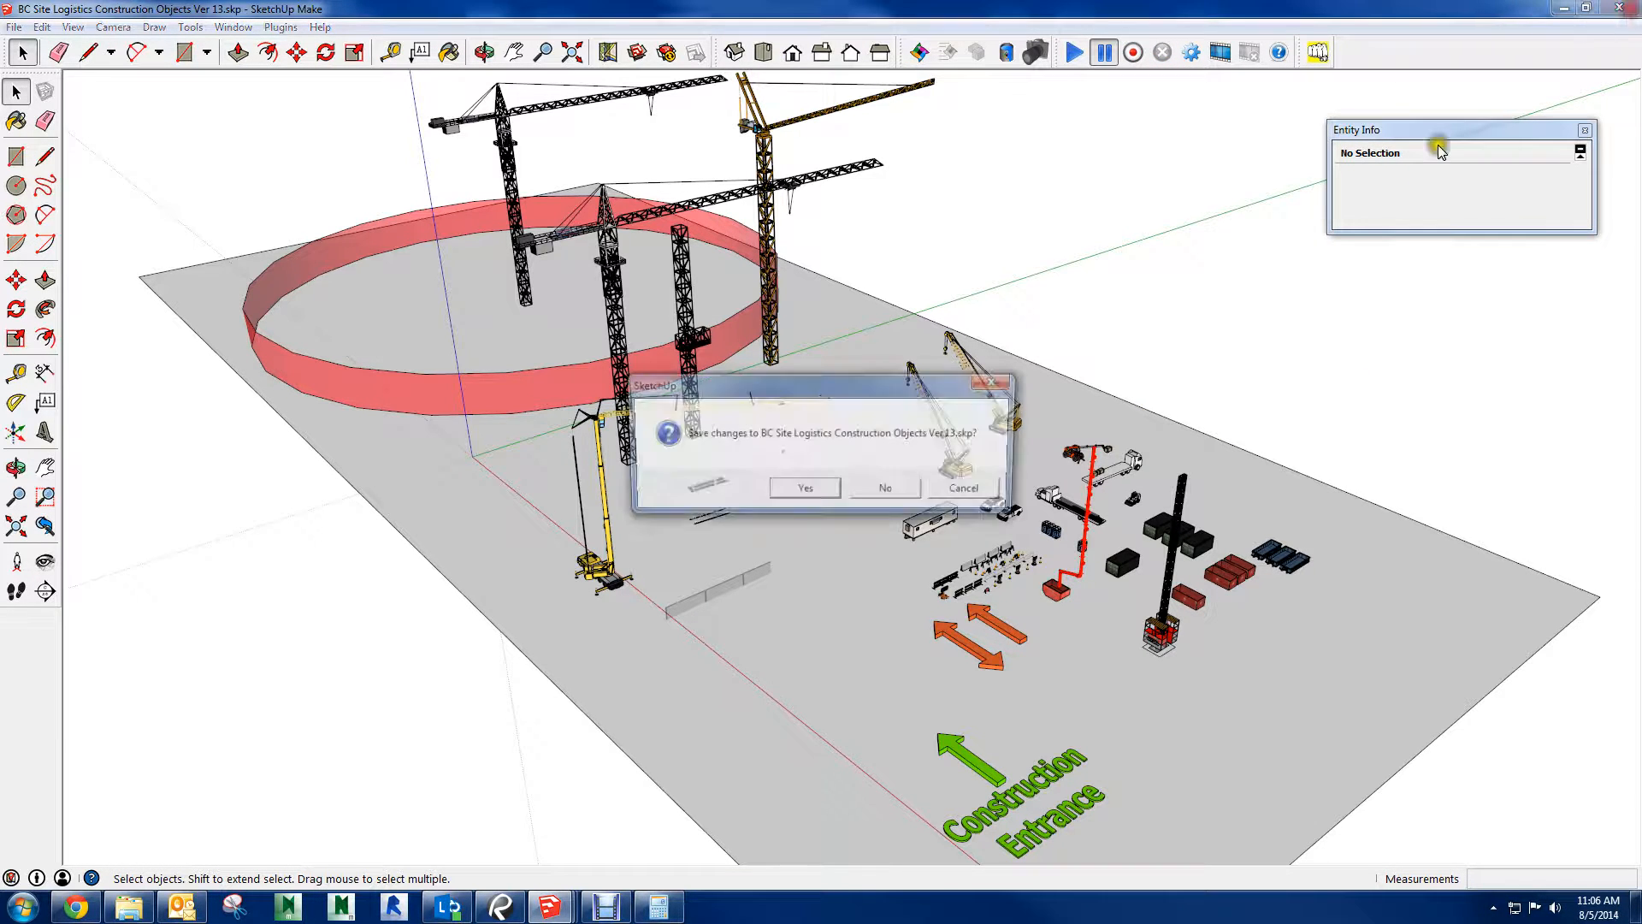
{"action": "left_click", "coordinate": [889, 492]}
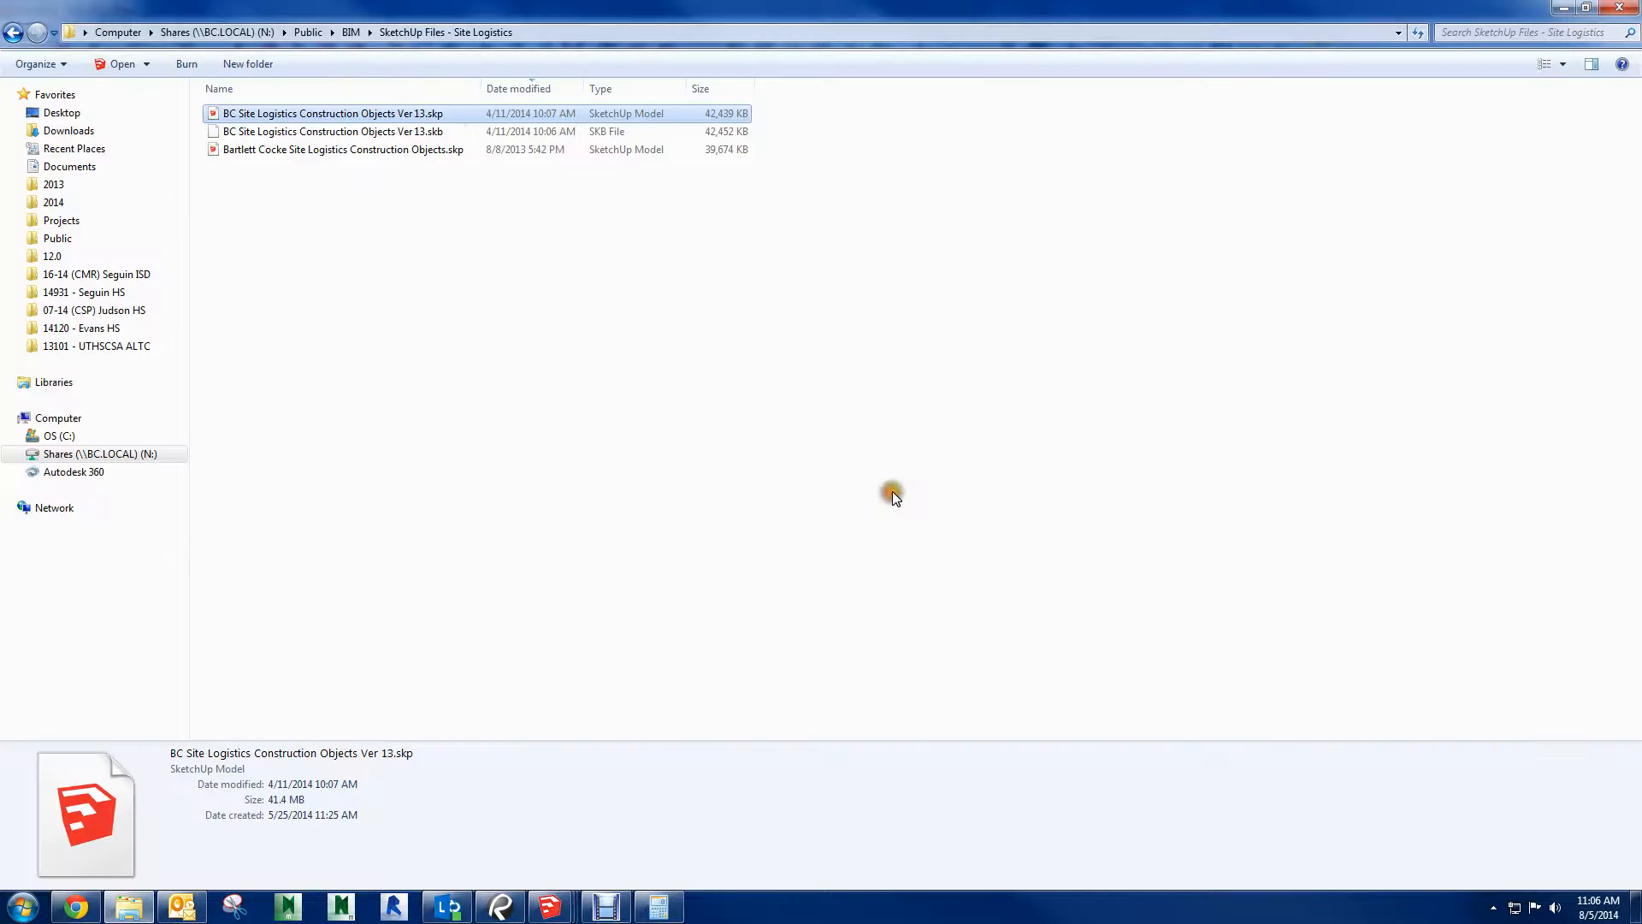
{"action": "left_click", "coordinate": [1631, 10]}
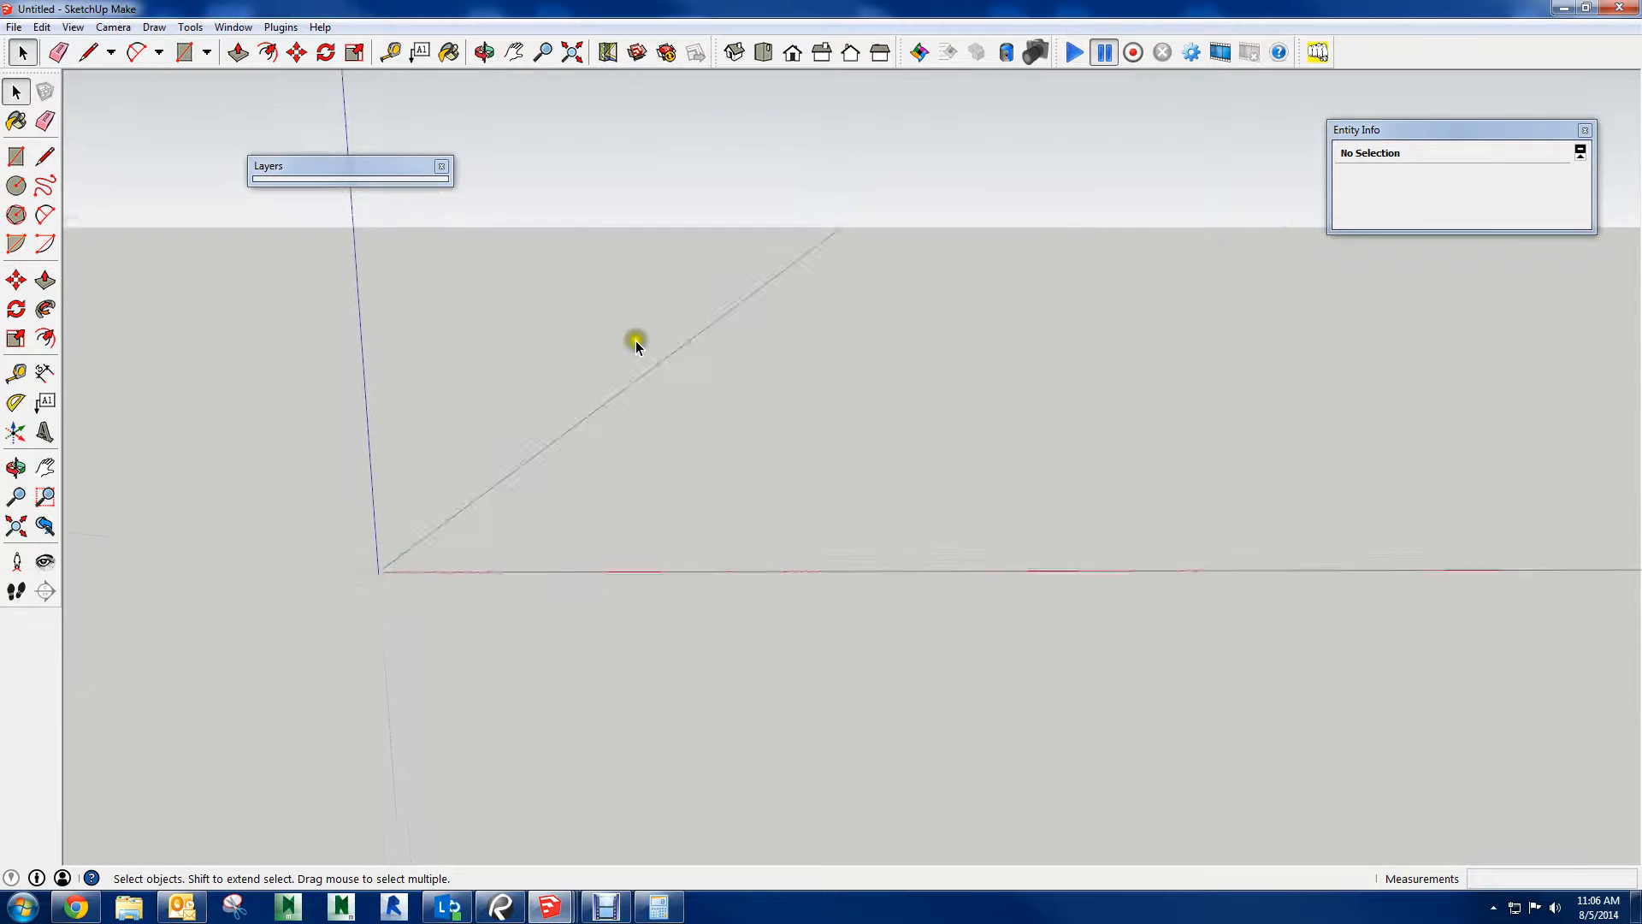
{"action": "middle_click_drag", "start_coordinate": [635, 342], "coordinate": [477, 160]}
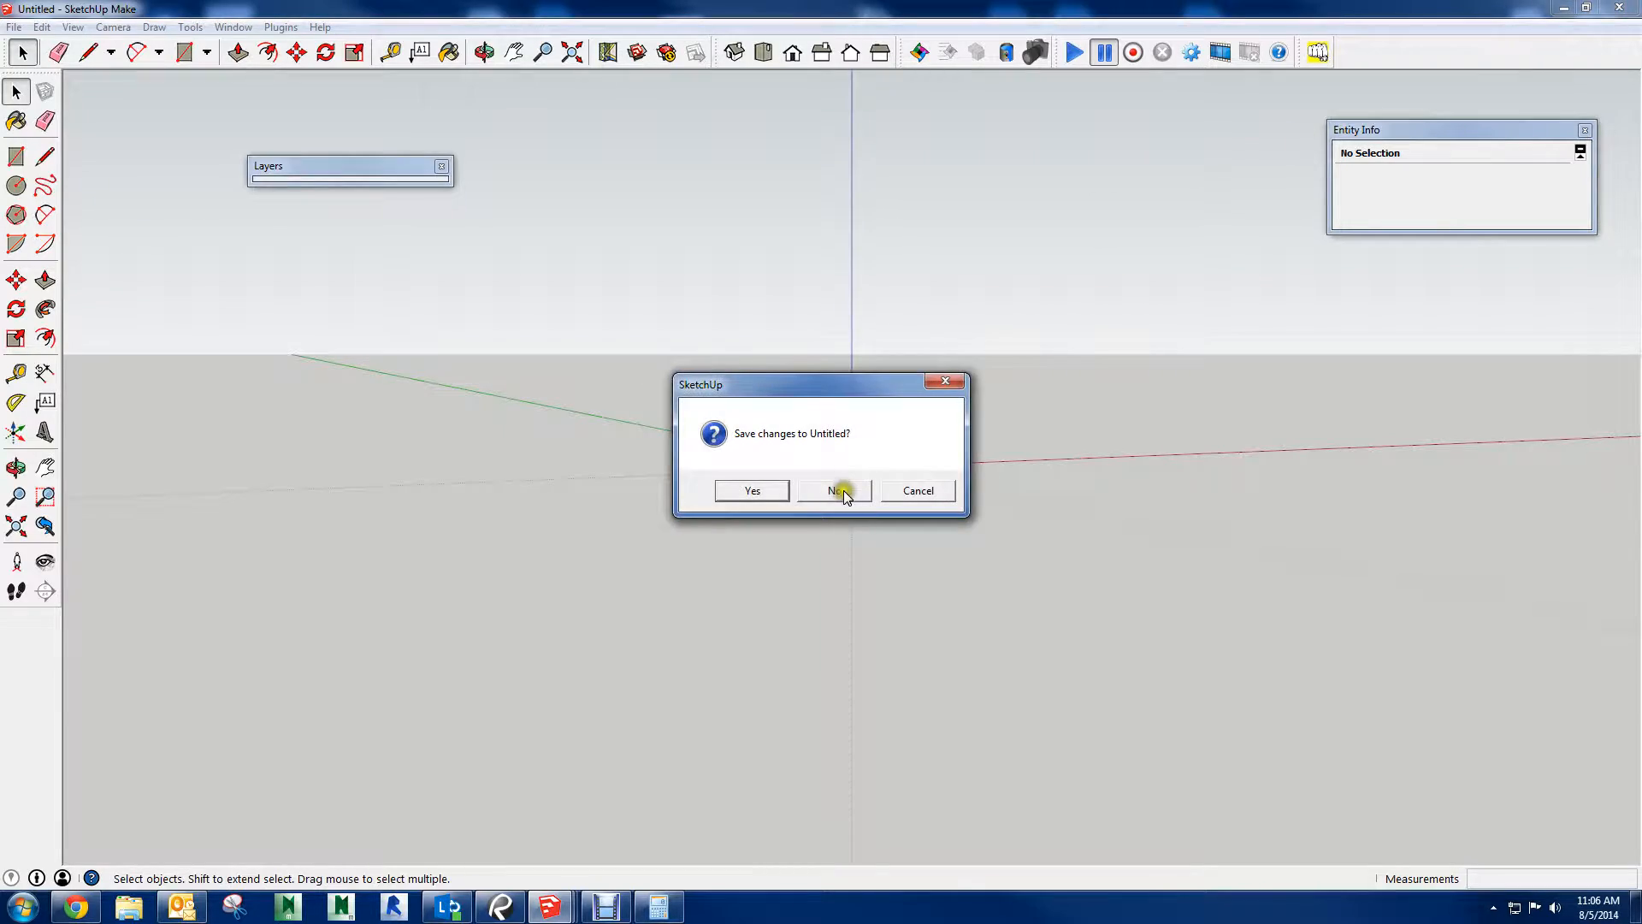
{"action": "left_click", "coordinate": [838, 490]}
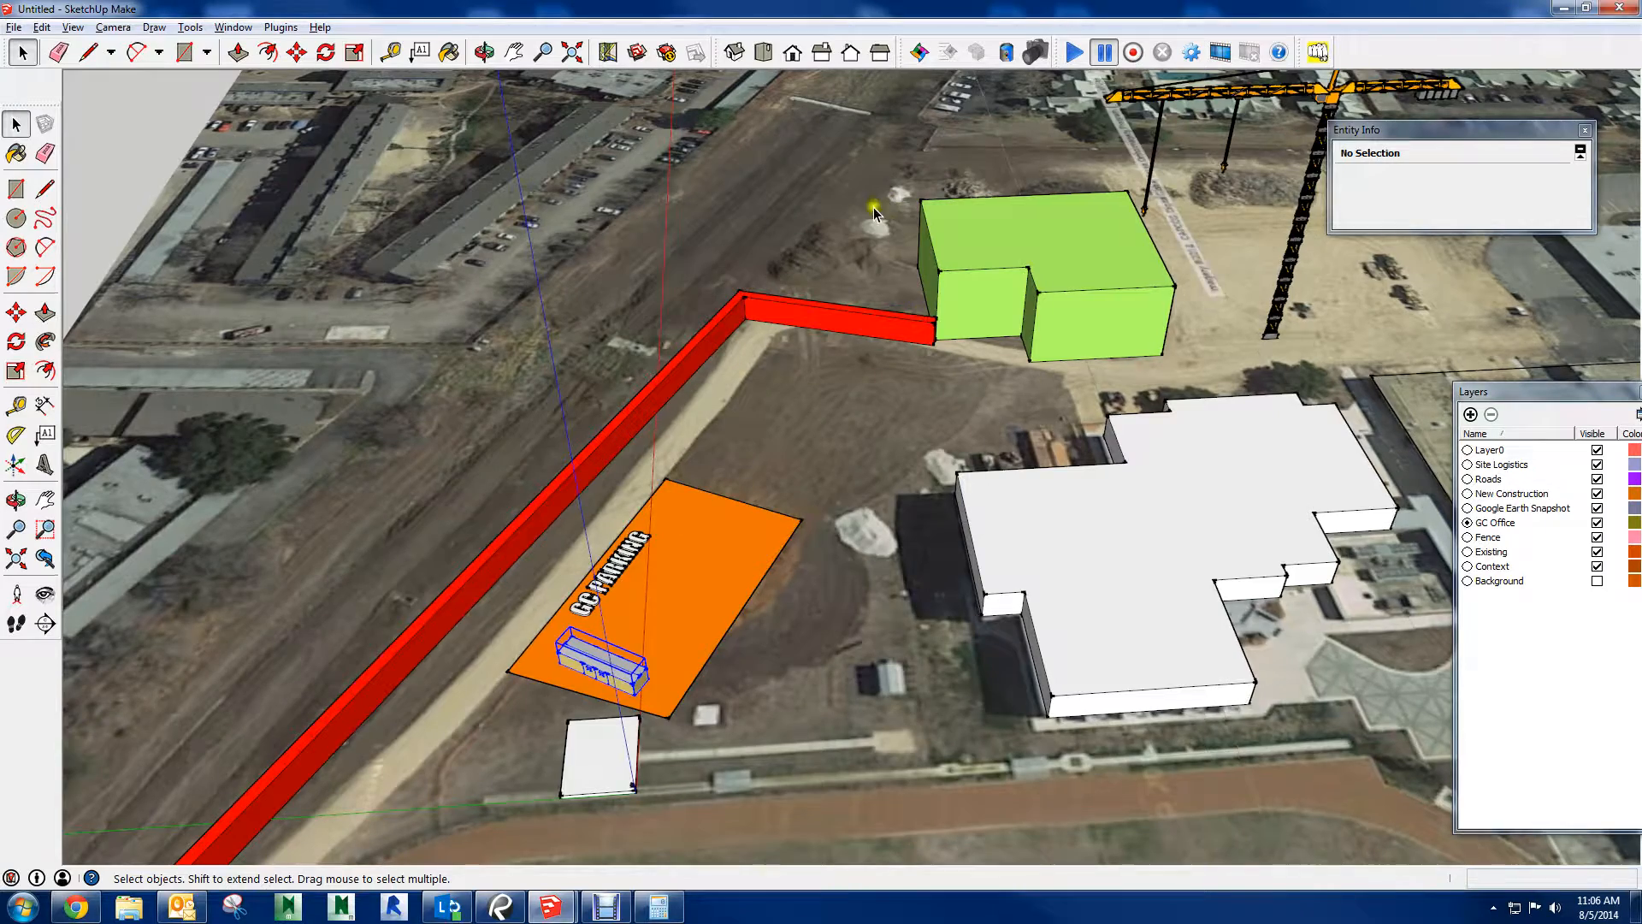
{"action": "scroll", "coordinate": [873, 211], "scroll_direction": "down", "scroll_amount": 10}
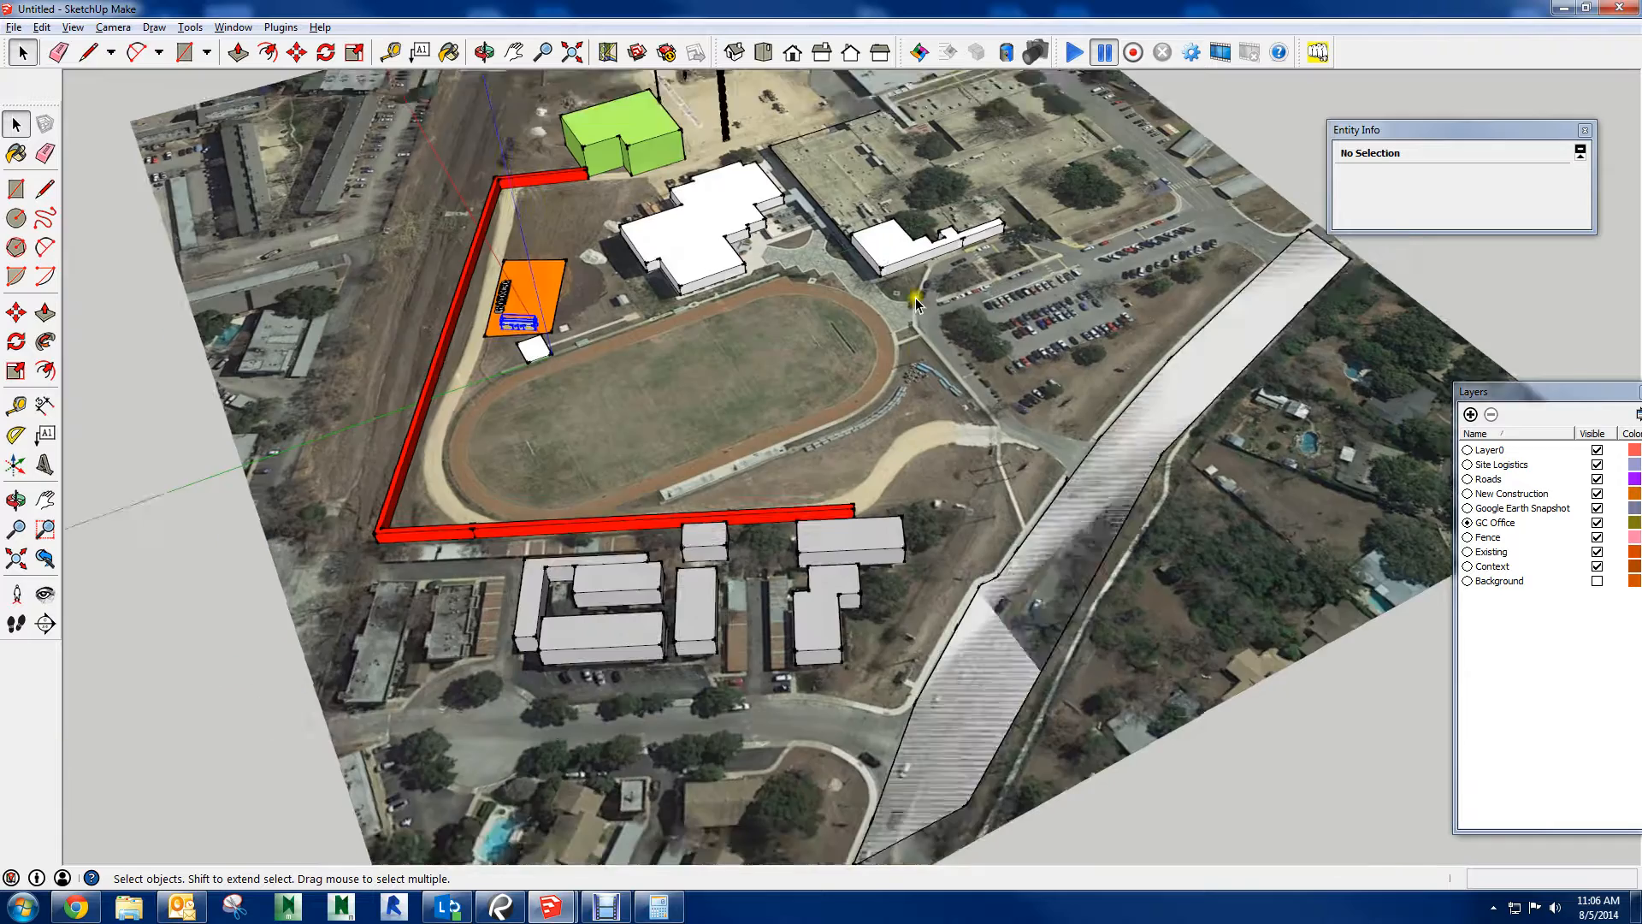
{"action": "middle_click_drag", "start_coordinate": [914, 298], "coordinate": [945, 264]}
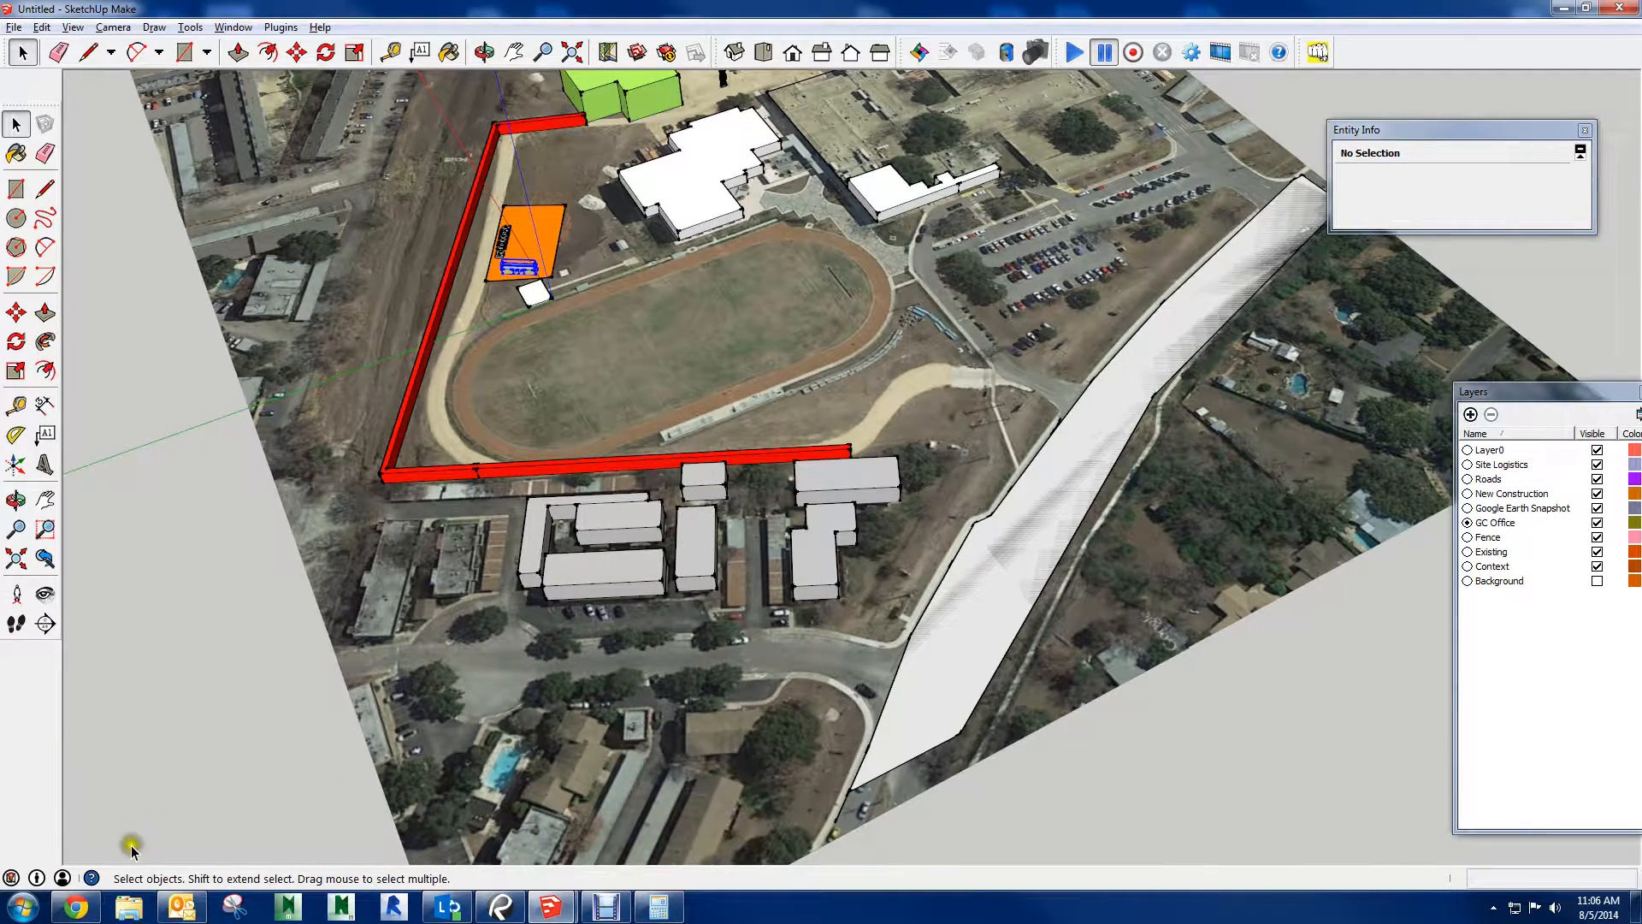
Open NEISD Garner Logistics.skp from the Garner NEISD project folder on the desktop and start it past the welcome window
{"action": "left_click", "coordinate": [128, 908]}
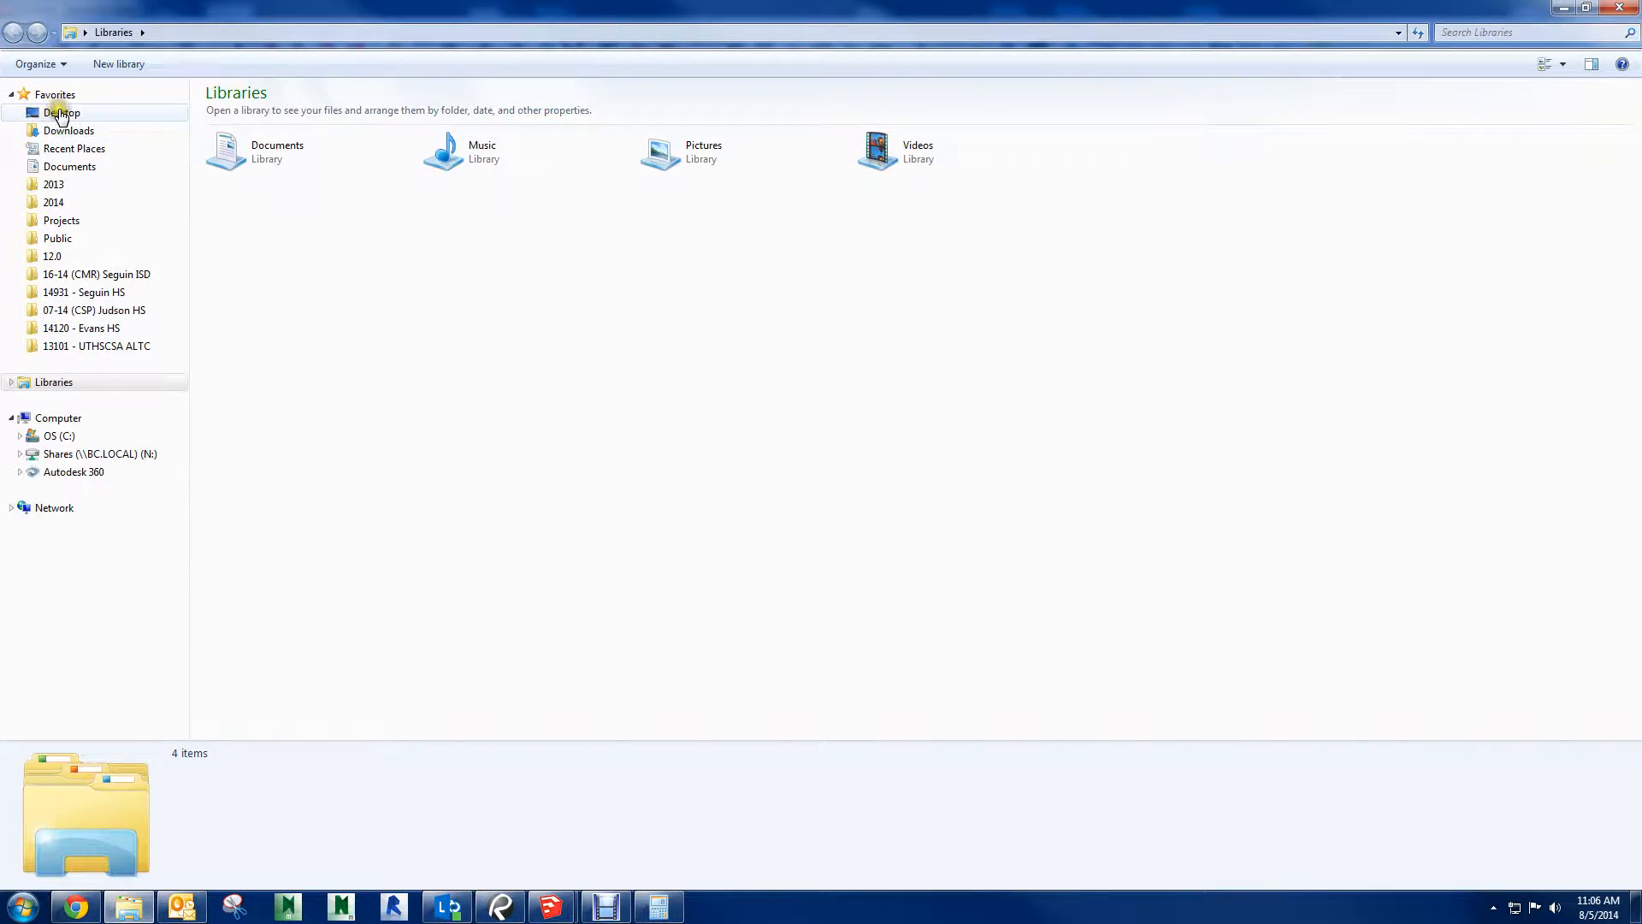
{"action": "left_click", "coordinate": [60, 115]}
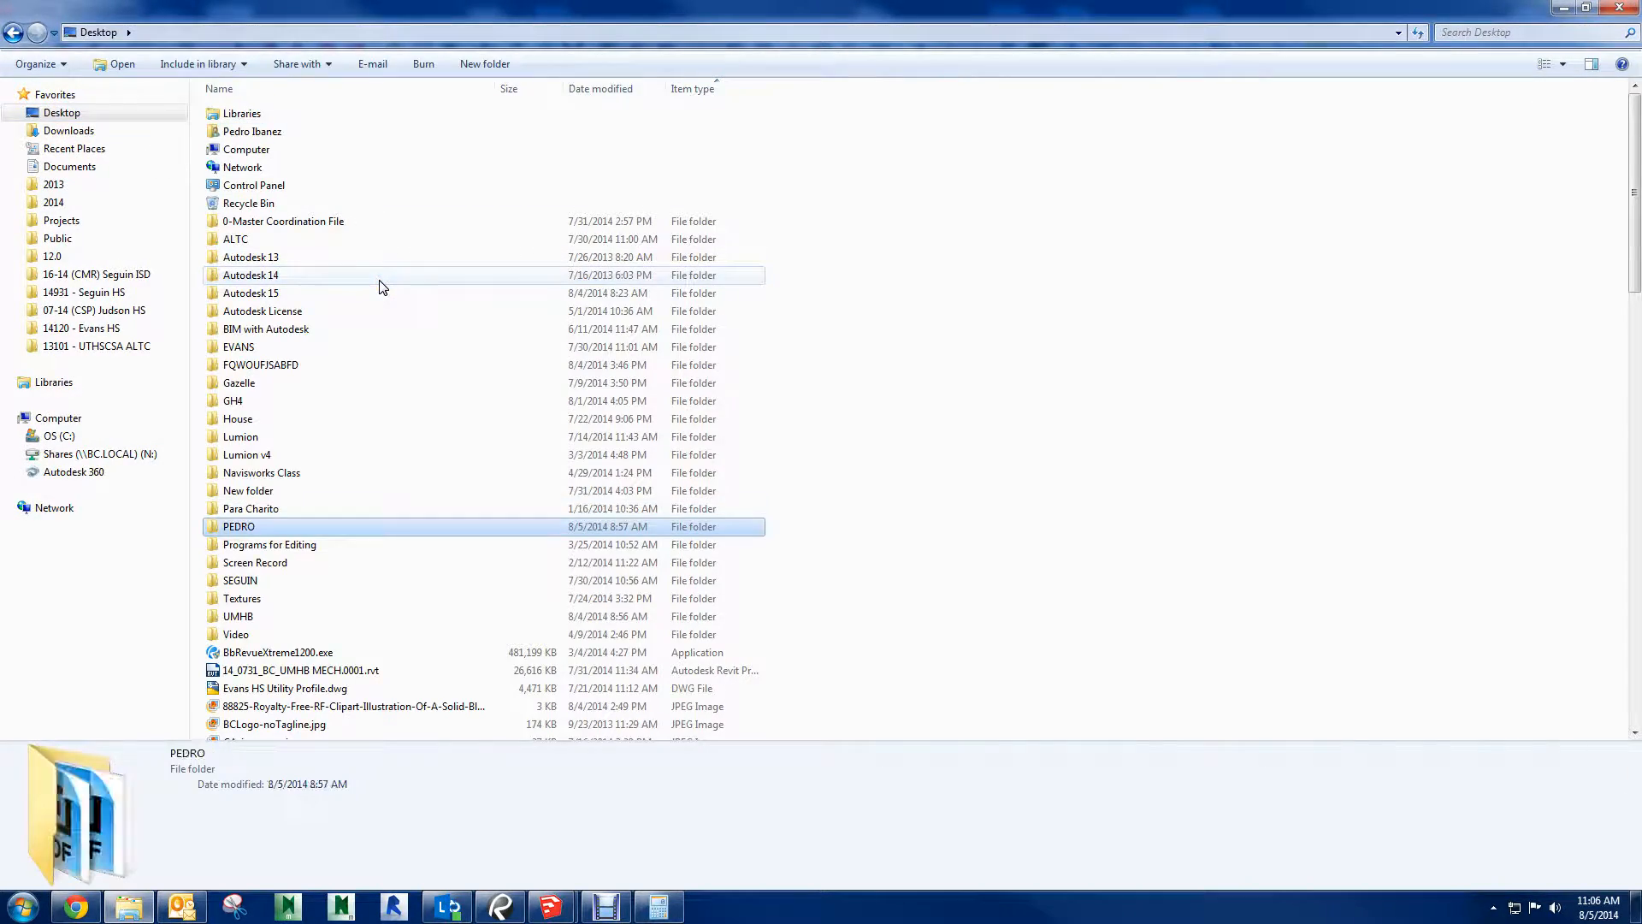
{"action": "key", "text": "Return"}
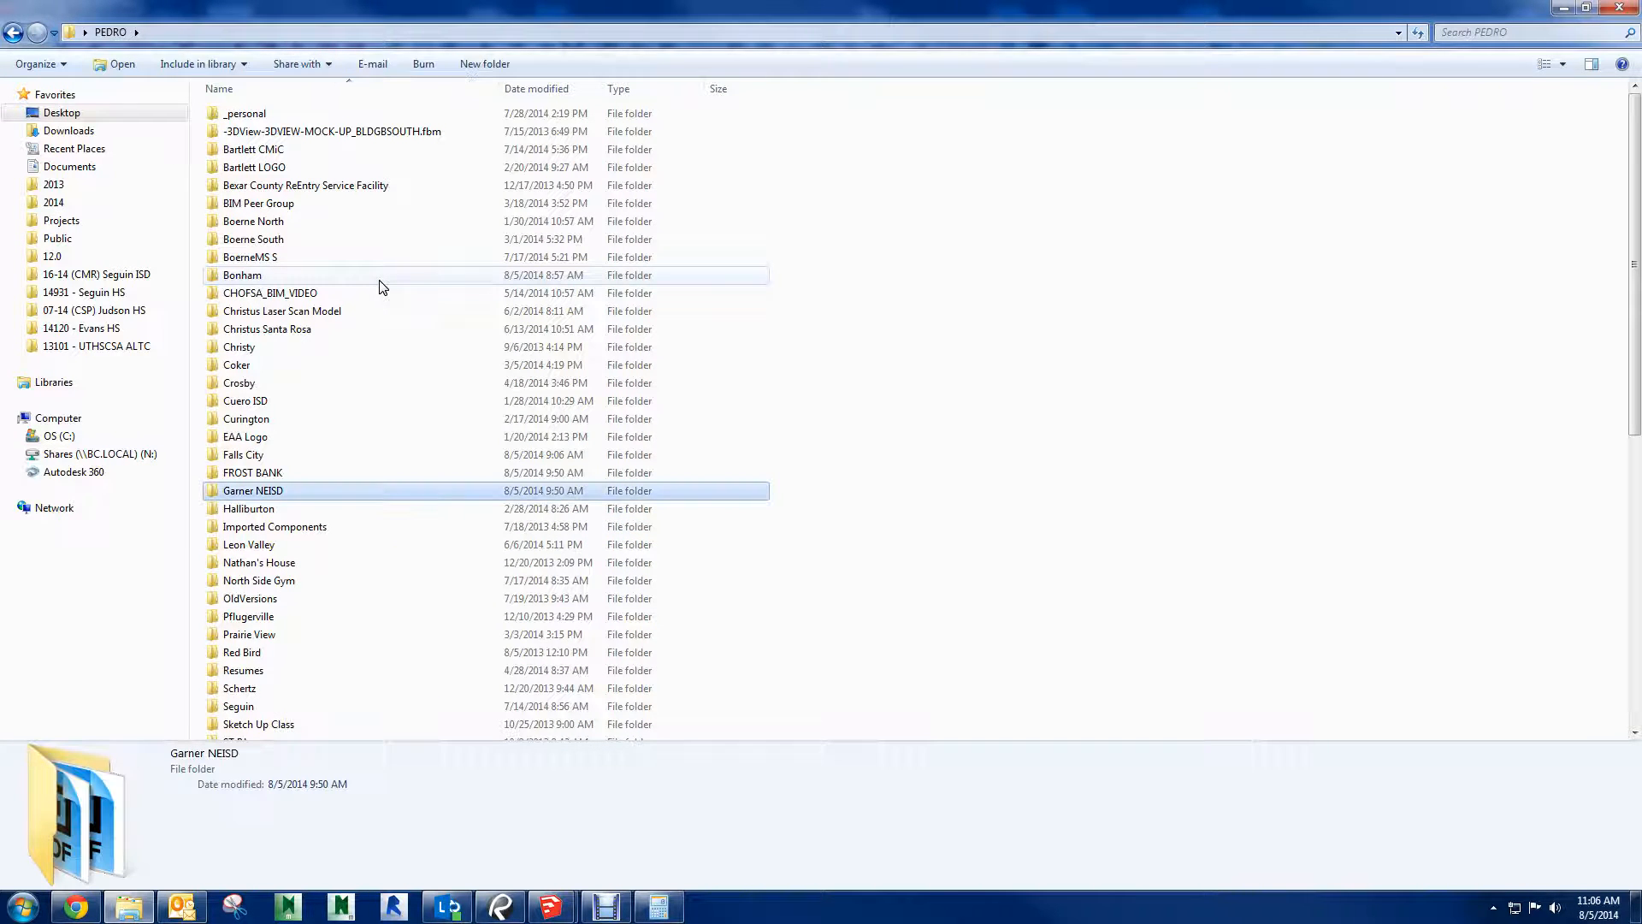
{"action": "key", "text": "Return"}
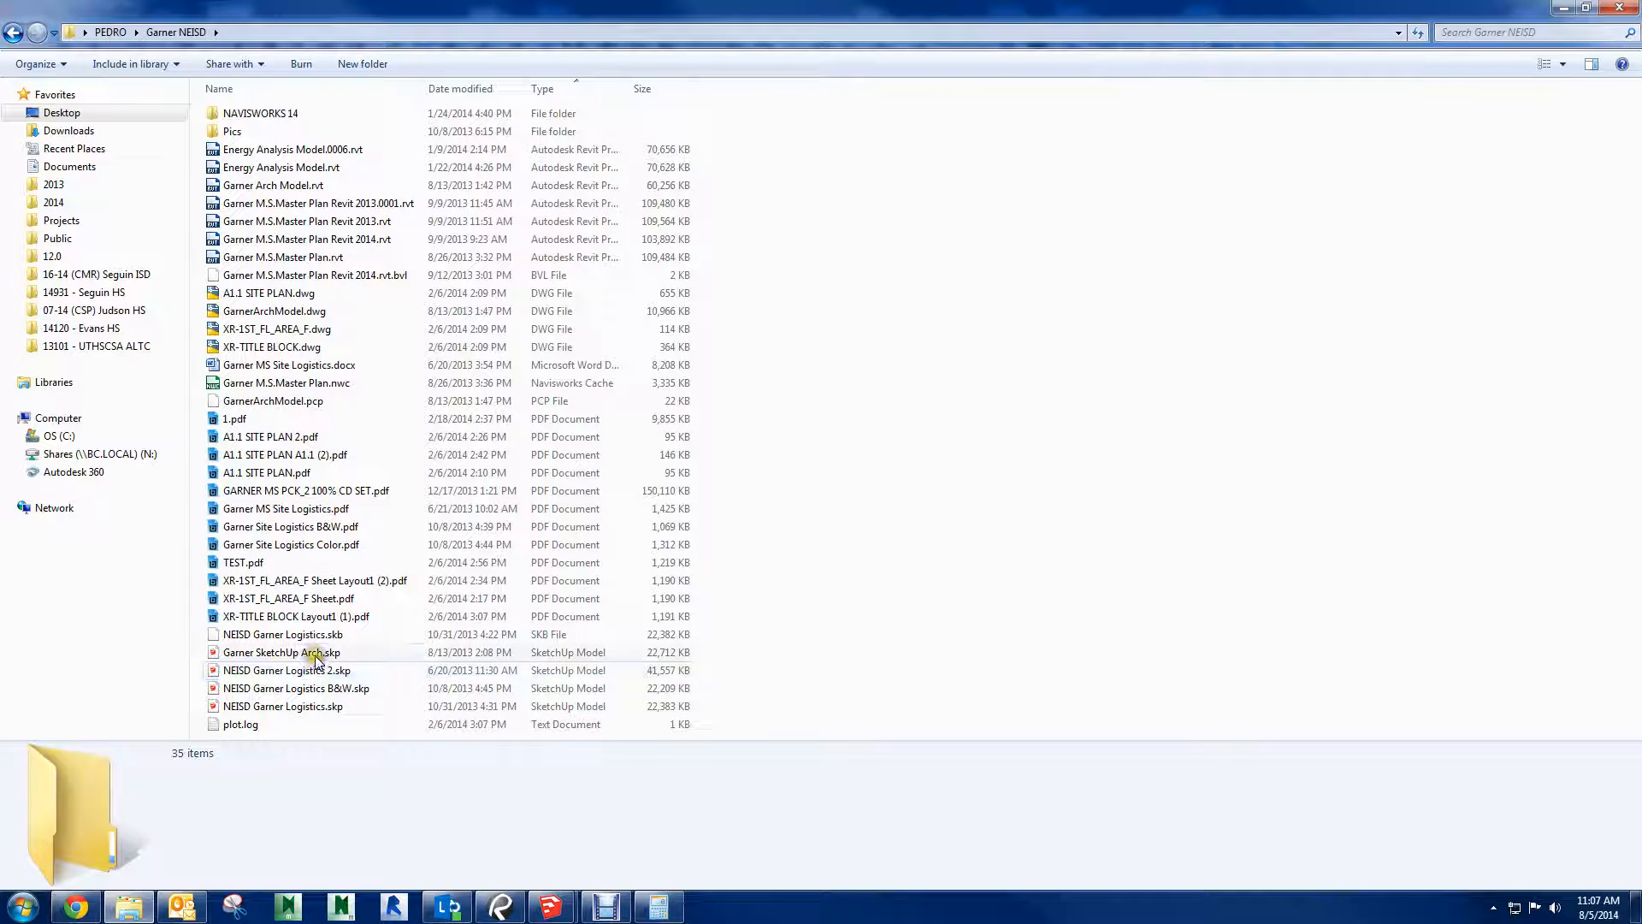
{"action": "double_click", "coordinate": [328, 708]}
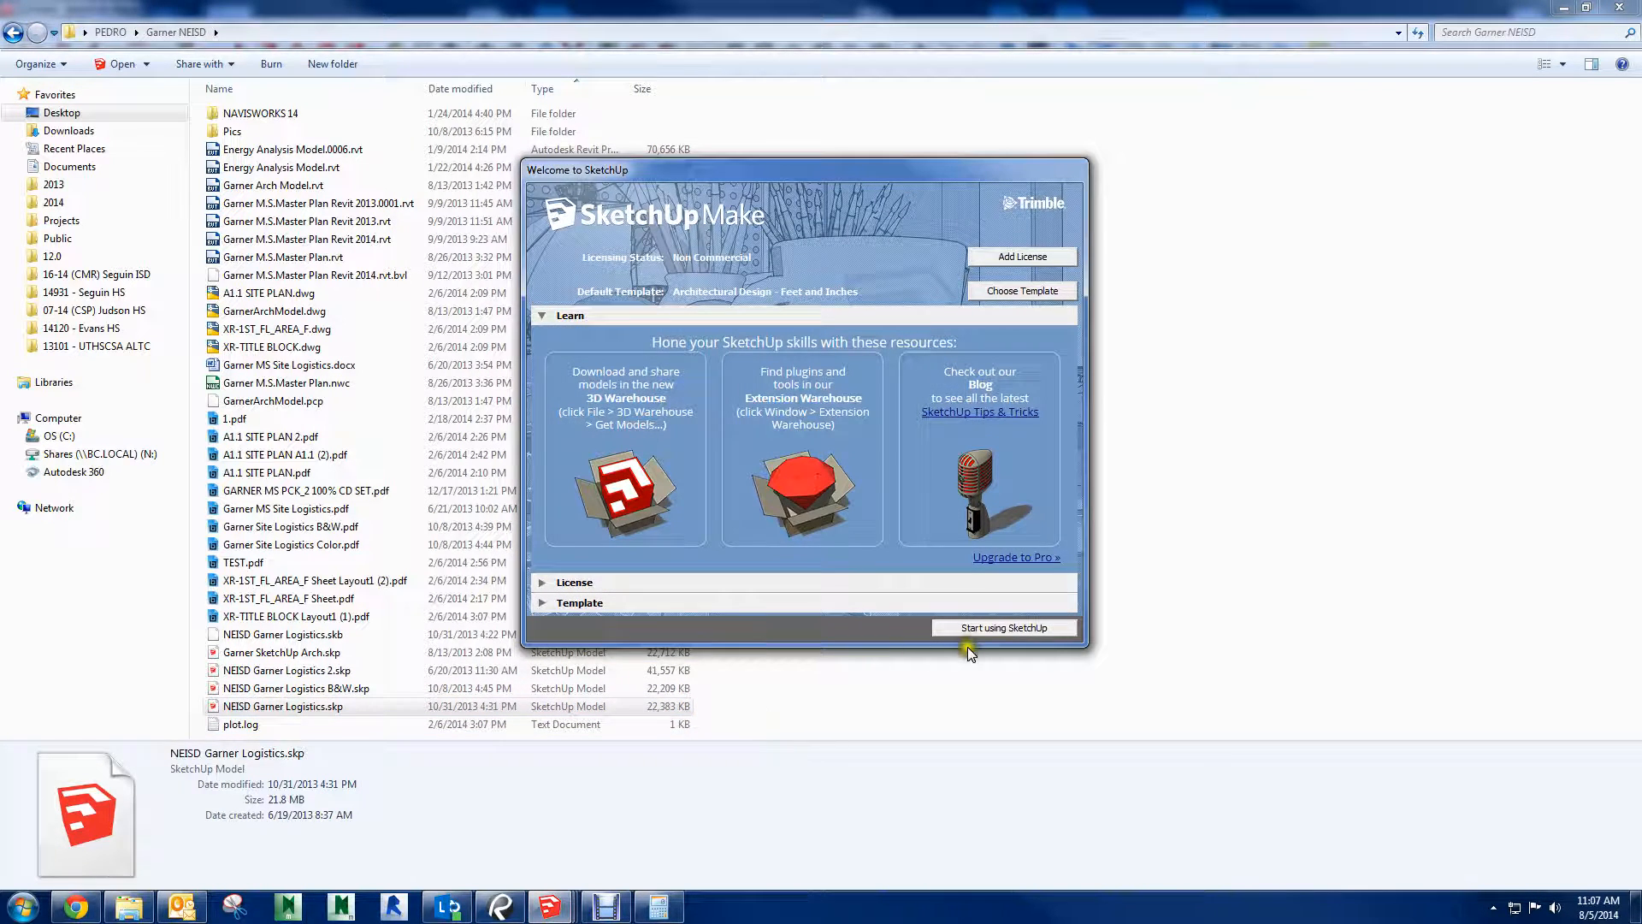
{"action": "left_click", "coordinate": [962, 627]}
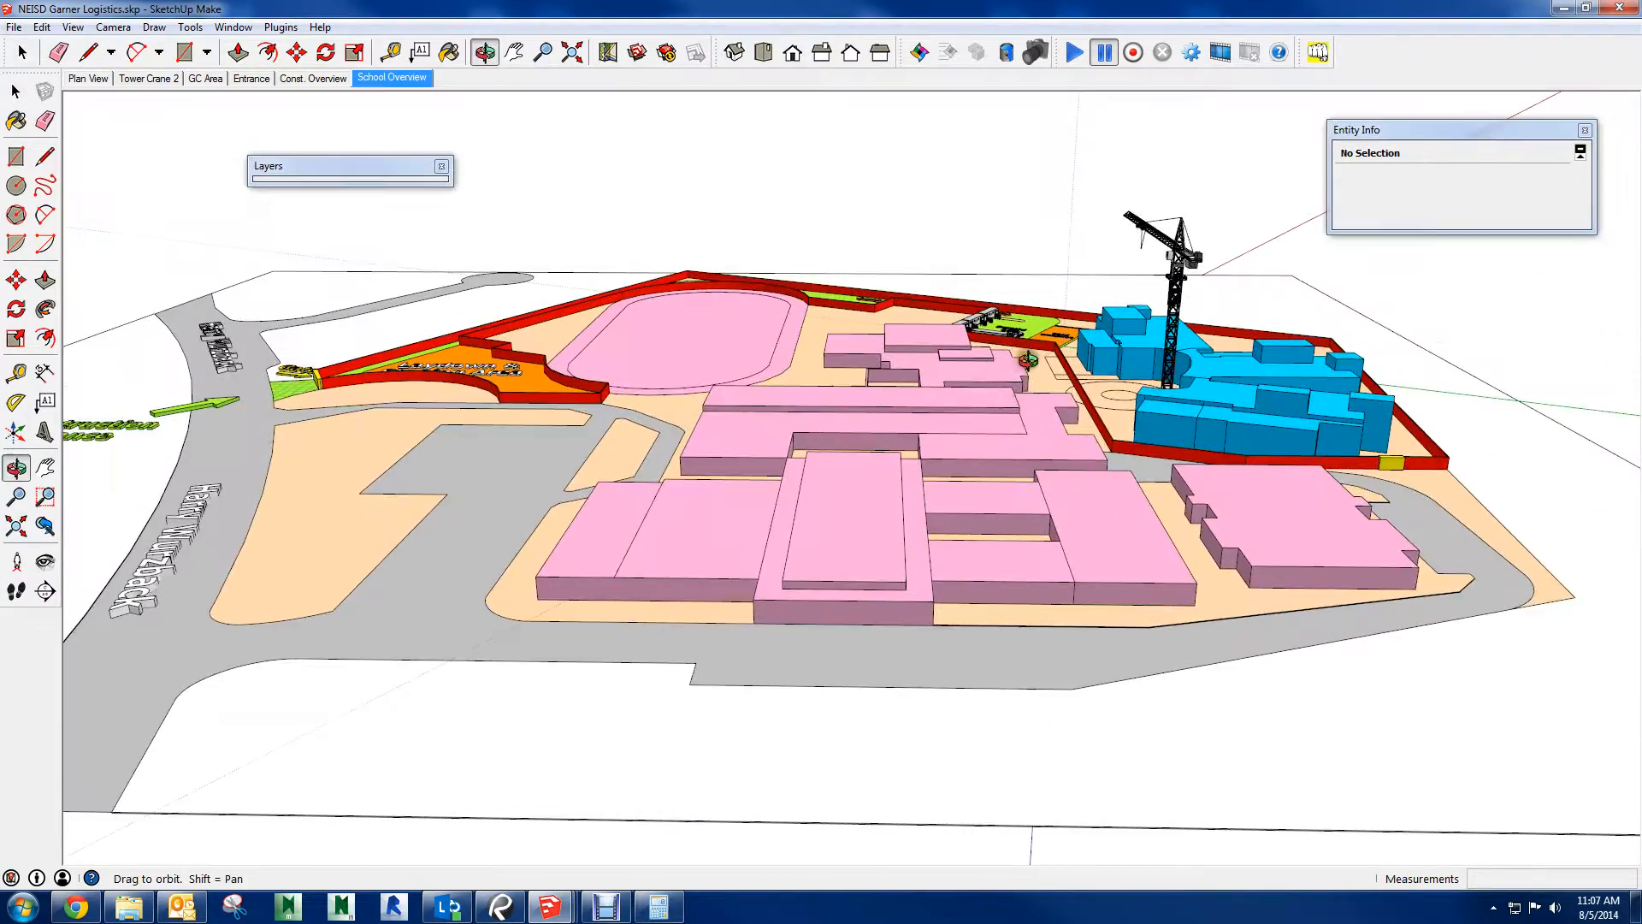
Sample the existing buildings' pink material and lighten it to a pale pink using the Color Wheel picker
{"action": "key", "text": "space"}
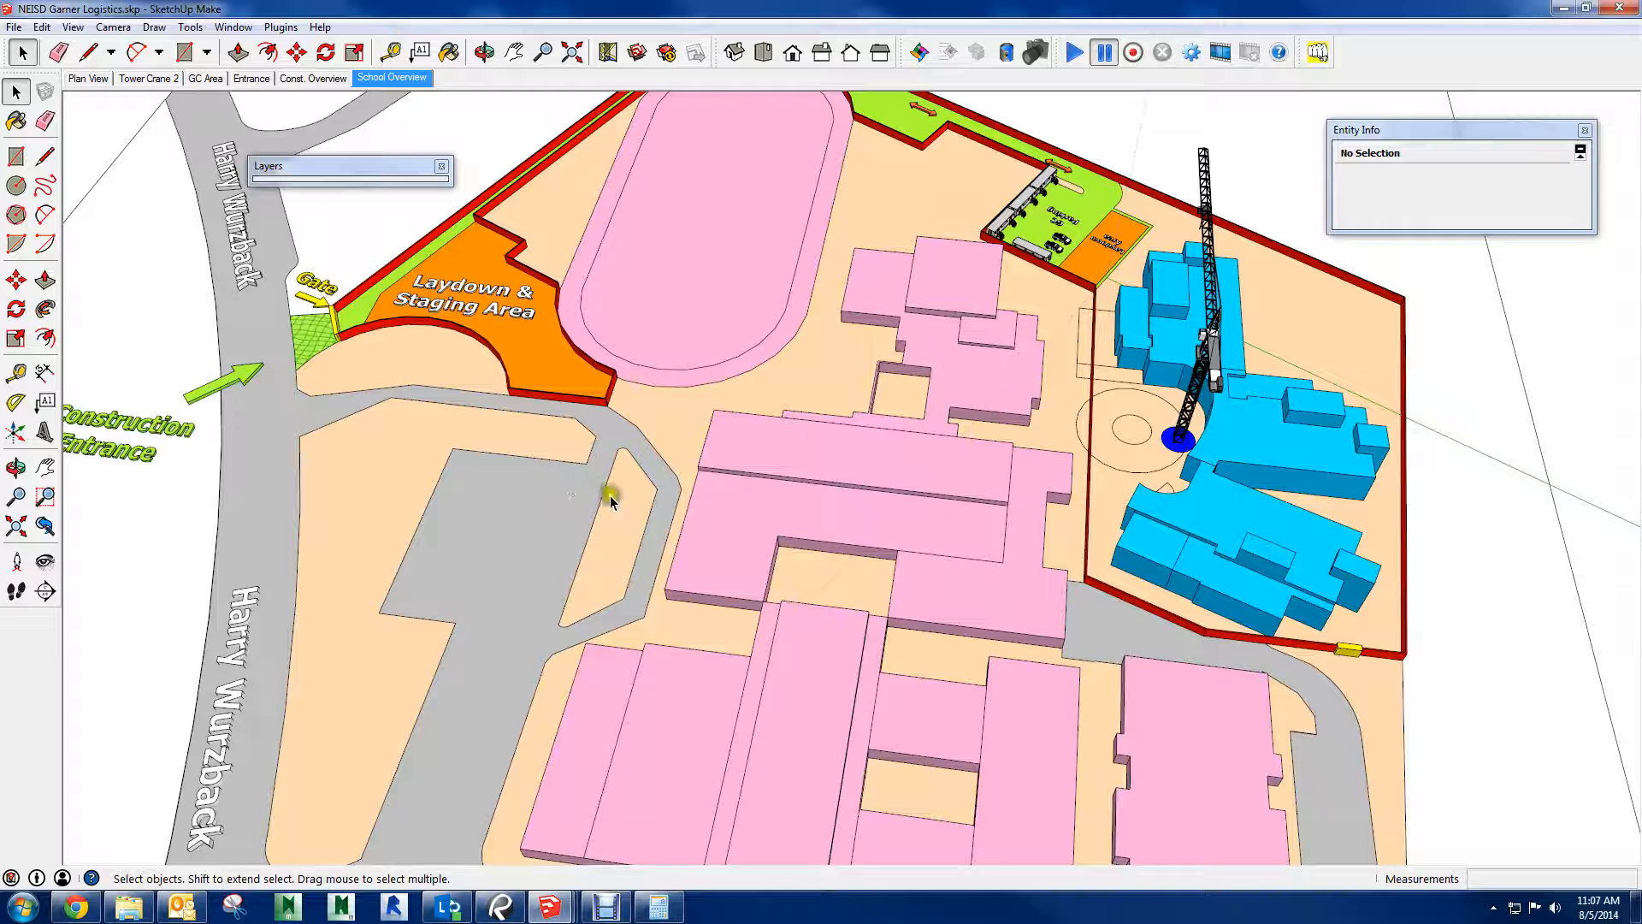
{"action": "key", "text": "b"}
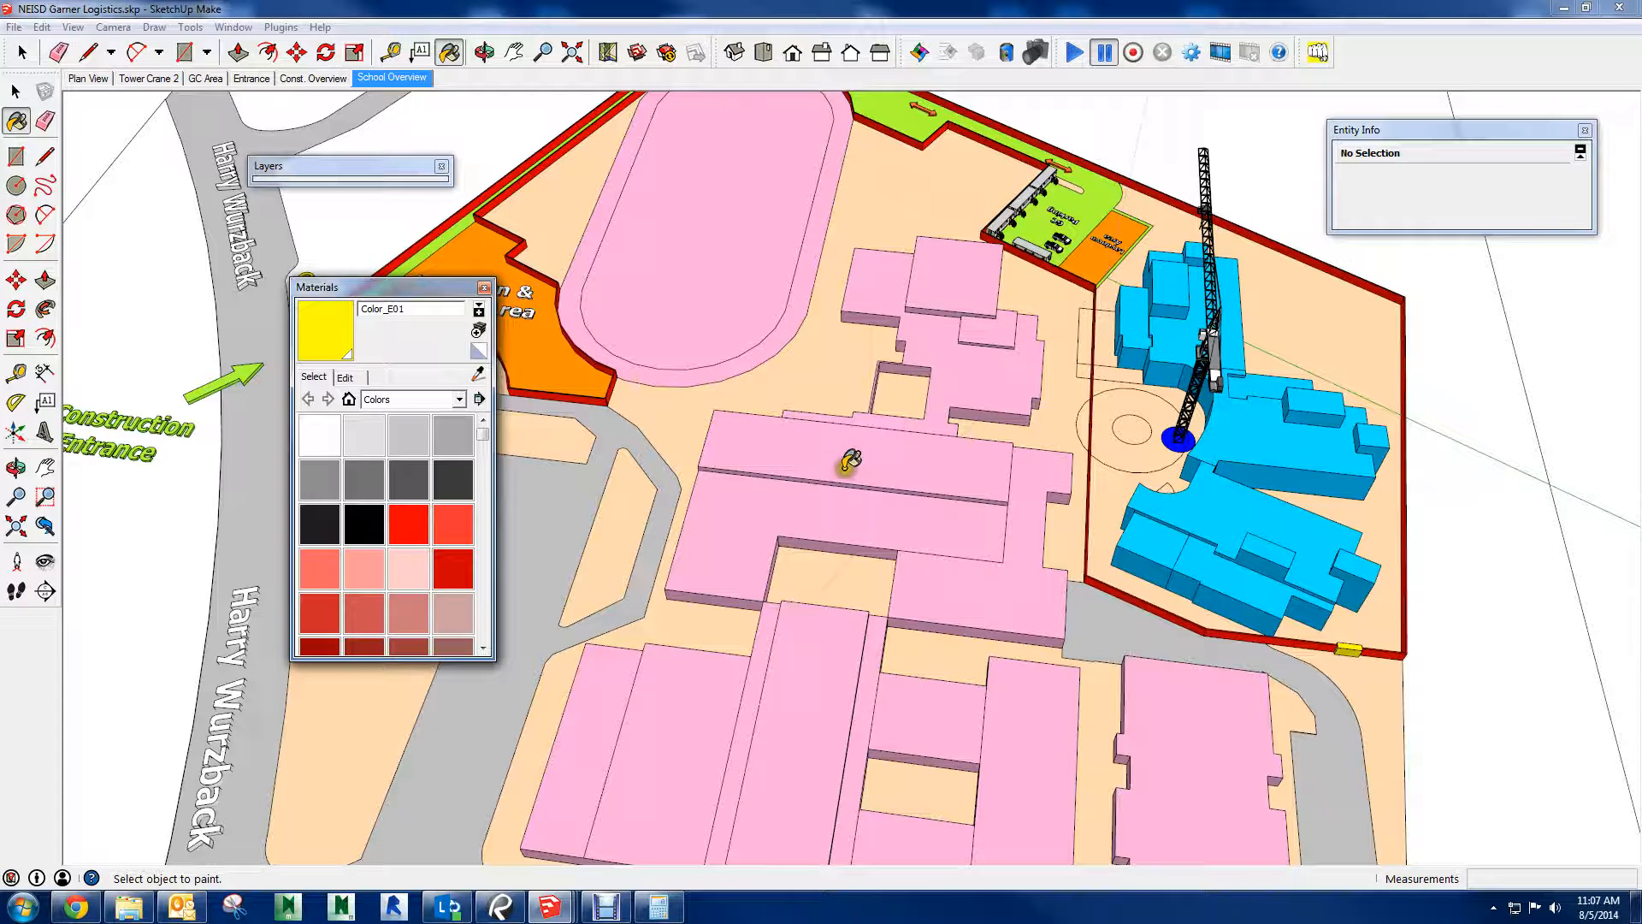
{"action": "left_click", "coordinate": [779, 457], "text": "alt"}
{"action": "left_click", "coordinate": [344, 377]}
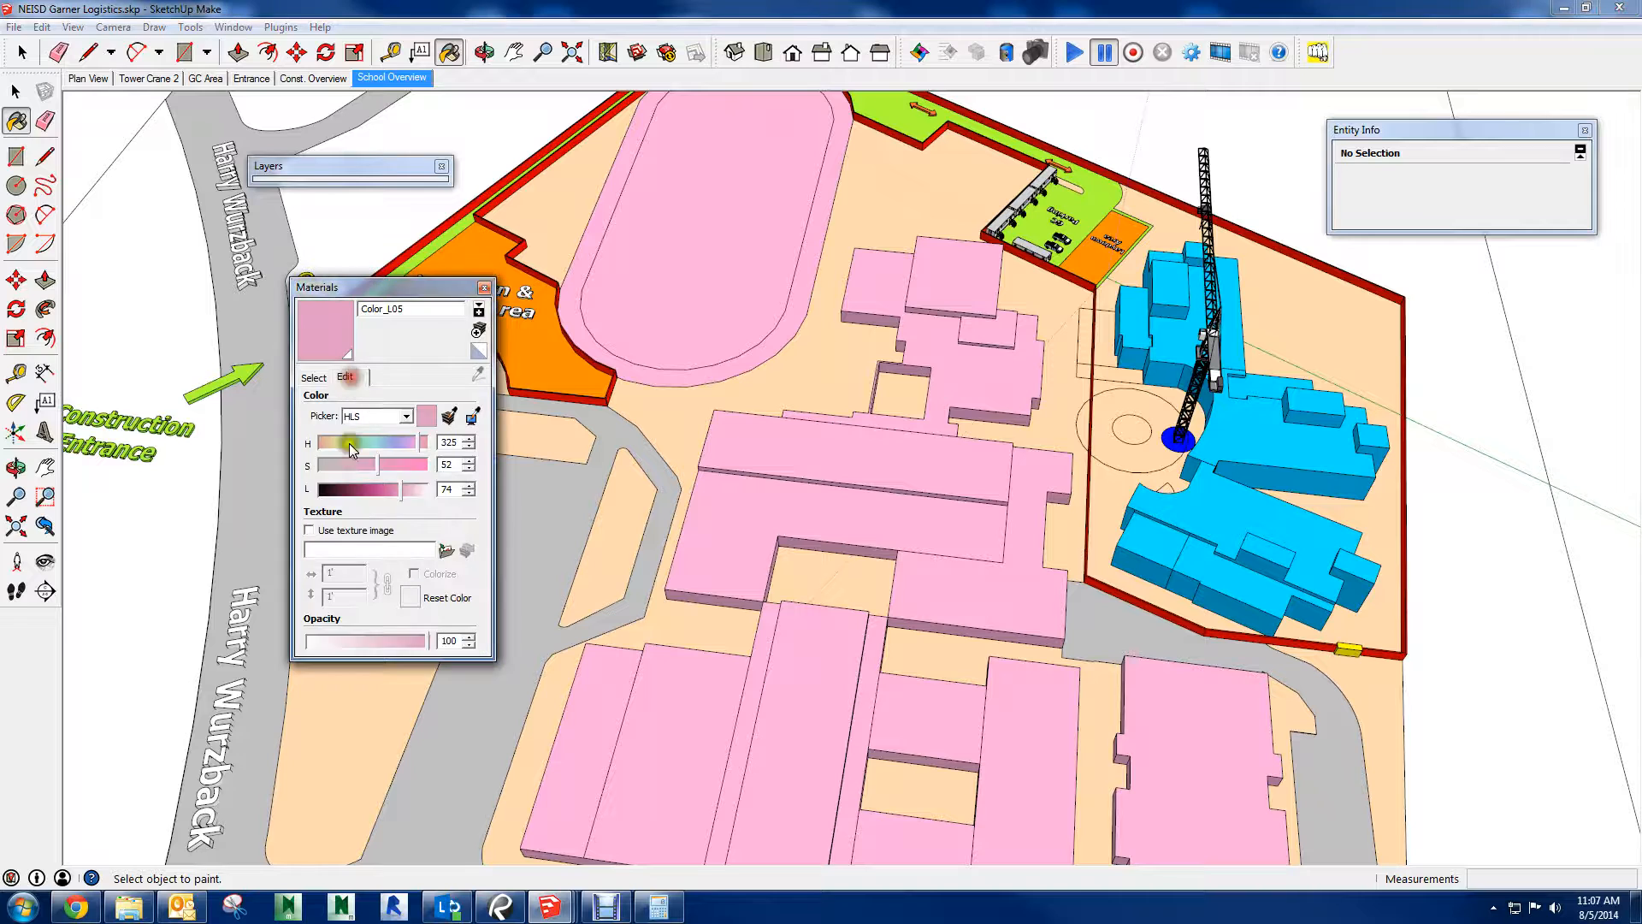
{"action": "left_click", "coordinate": [406, 415]}
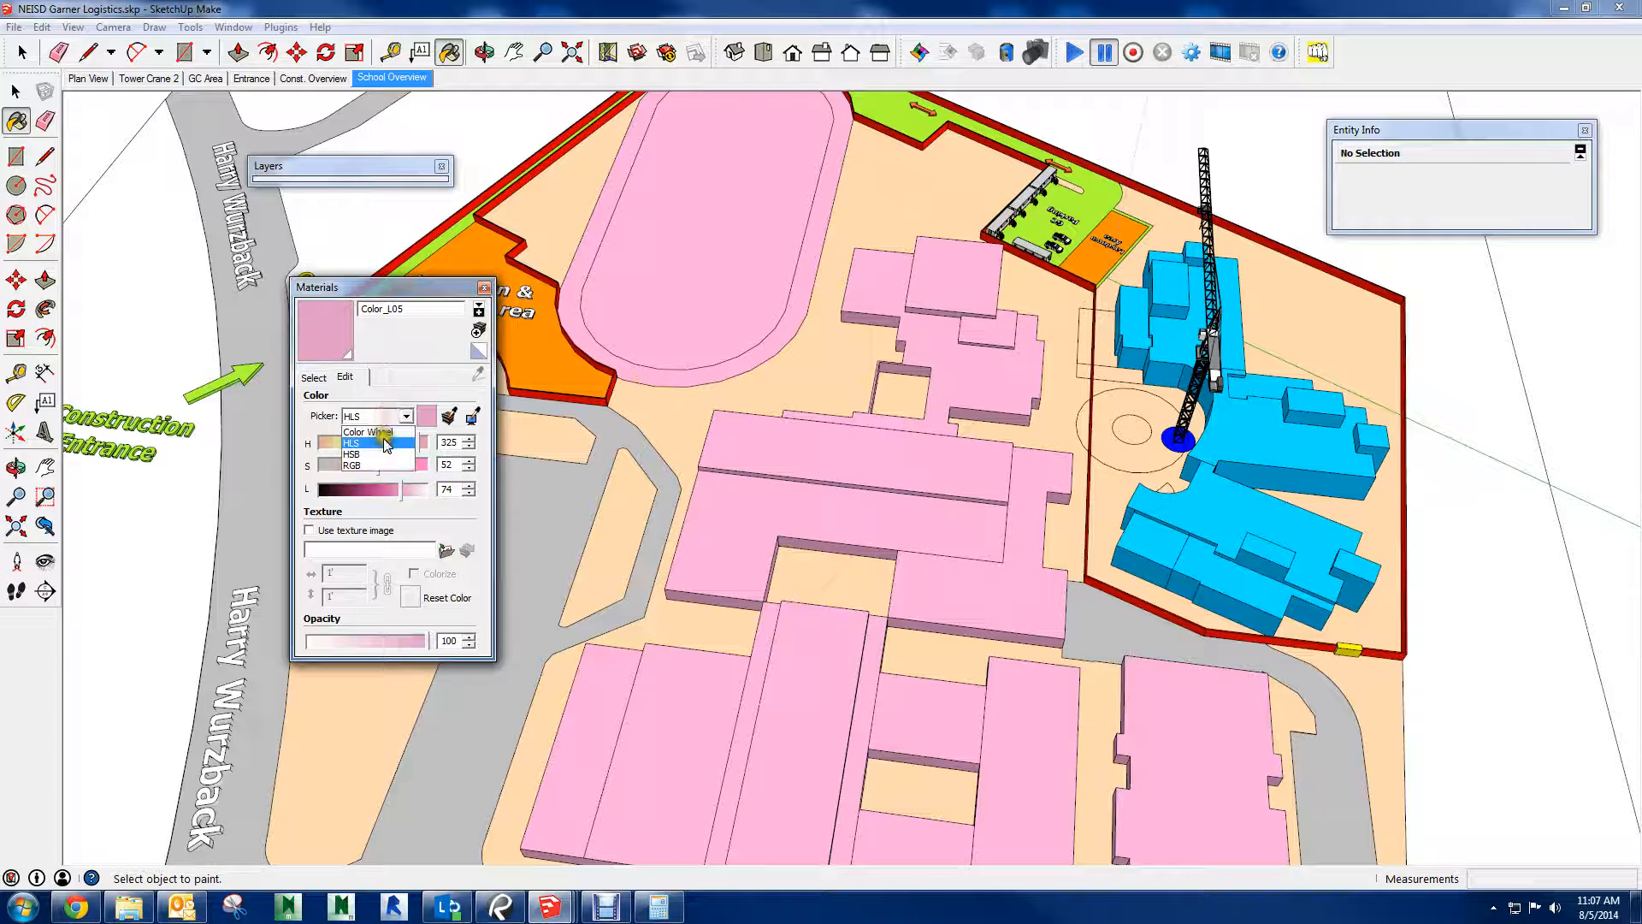
{"action": "left_click", "coordinate": [376, 430]}
{"action": "left_click_drag", "start_coordinate": [347, 466], "coordinate": [342, 465]}
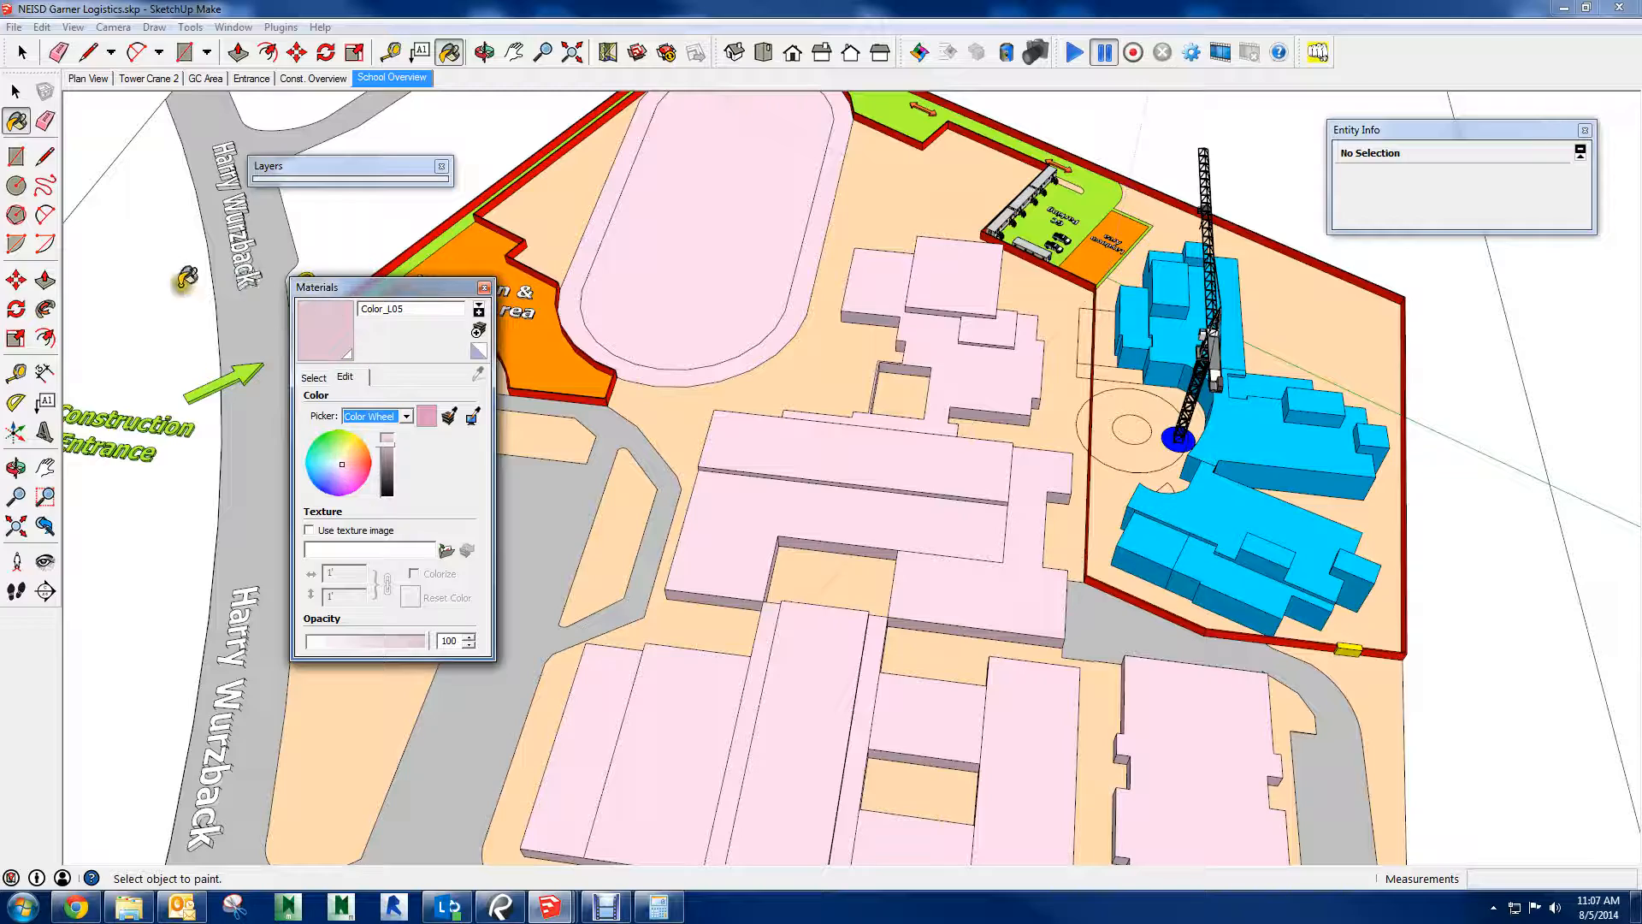
{"action": "left_click", "coordinate": [481, 289]}
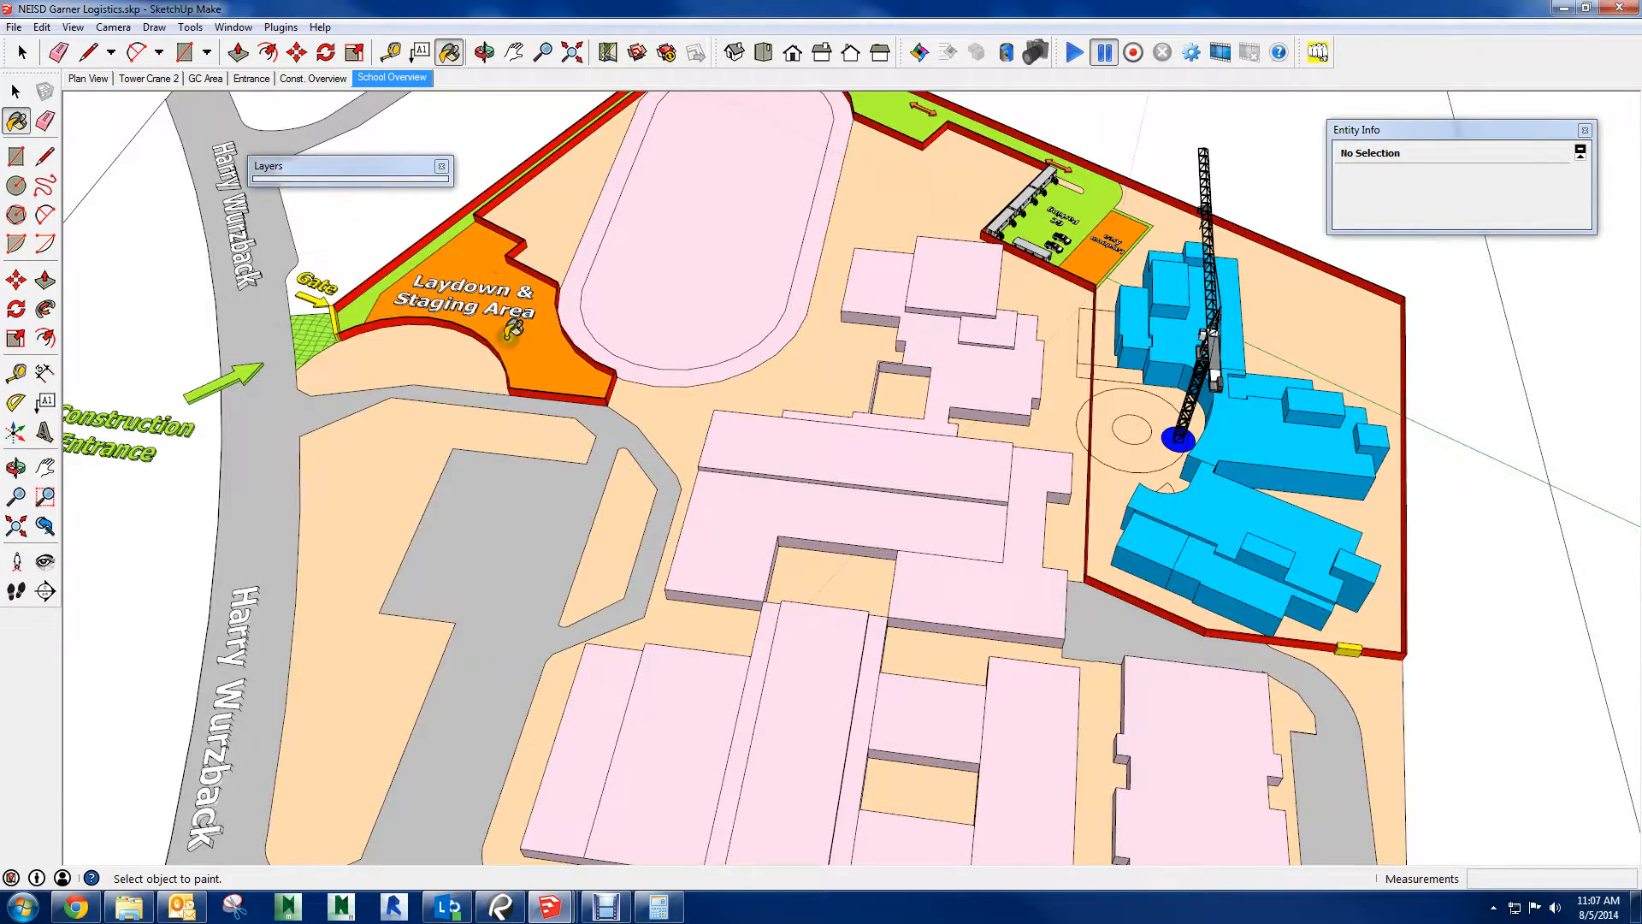
Find the 3Dconnexion settings by searching for "3d" and set the SpaceMouse navigation mode for SketchUp to Camera Mode
{"action": "scroll", "coordinate": [641, 348], "scroll_direction": "up", "scroll_amount": 5}
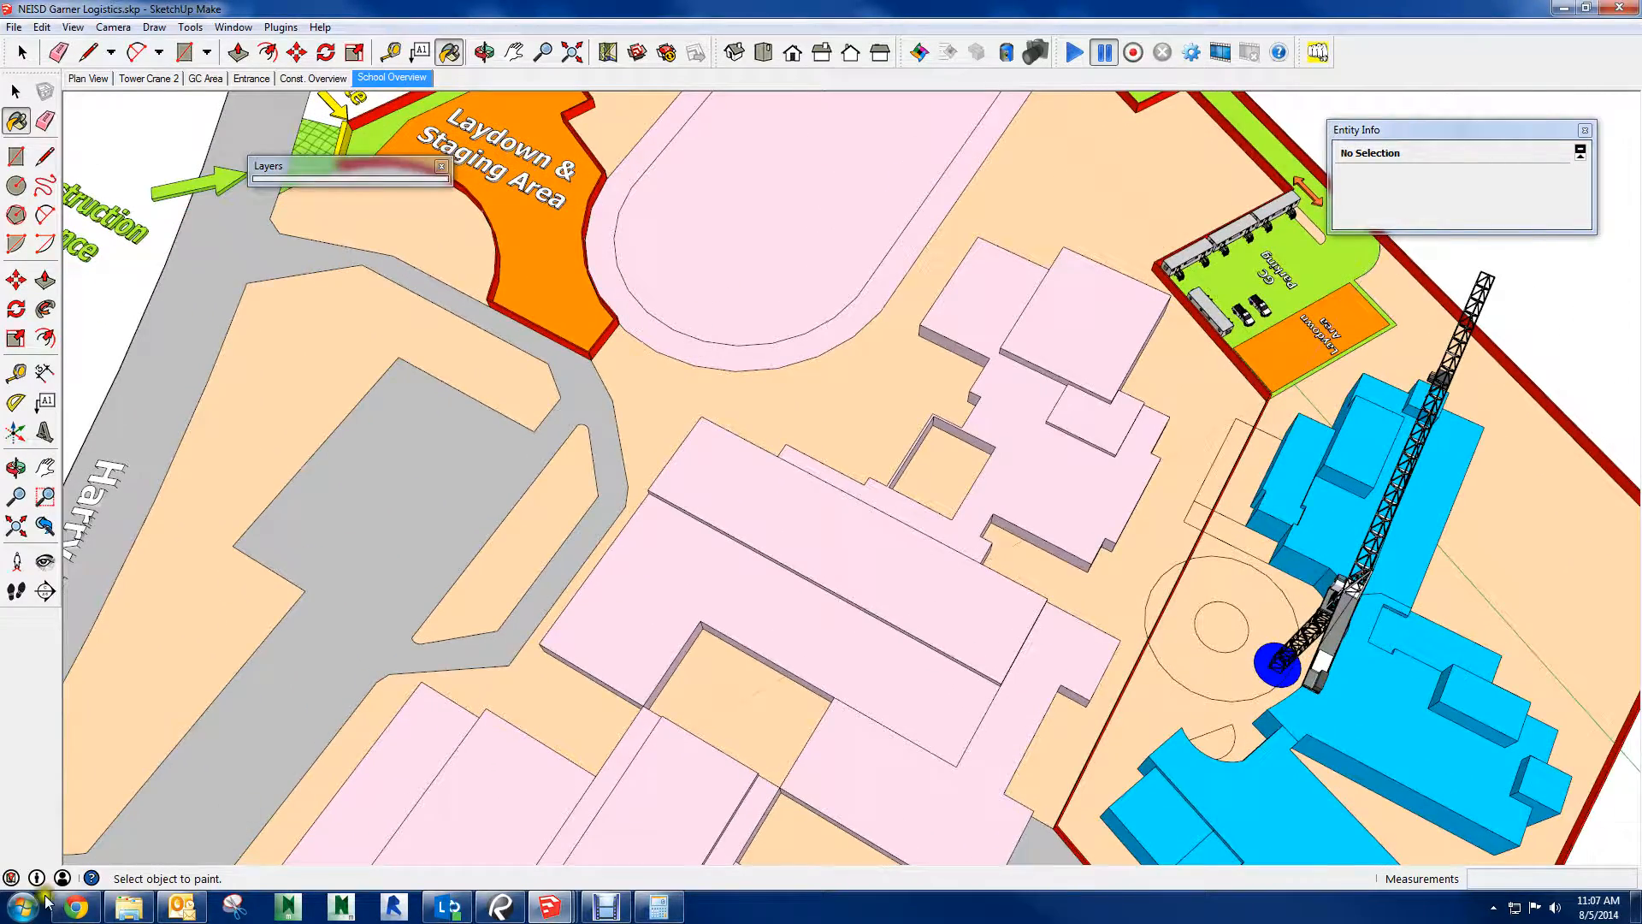
{"action": "left_click", "coordinate": [42, 903]}
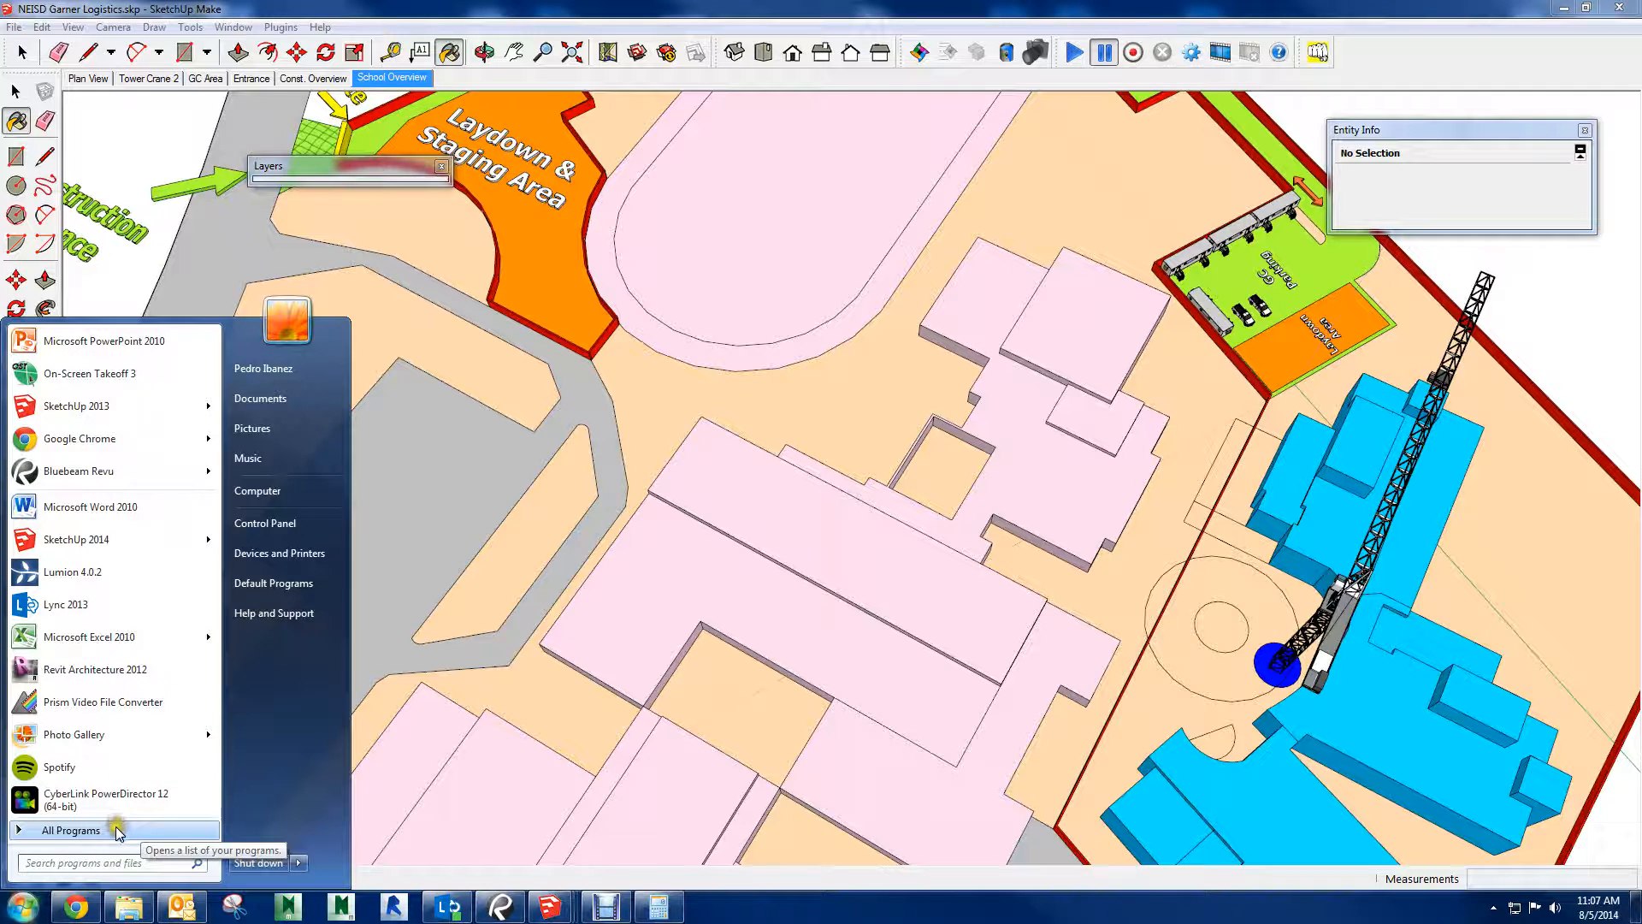
{"action": "type", "text": "dem"}
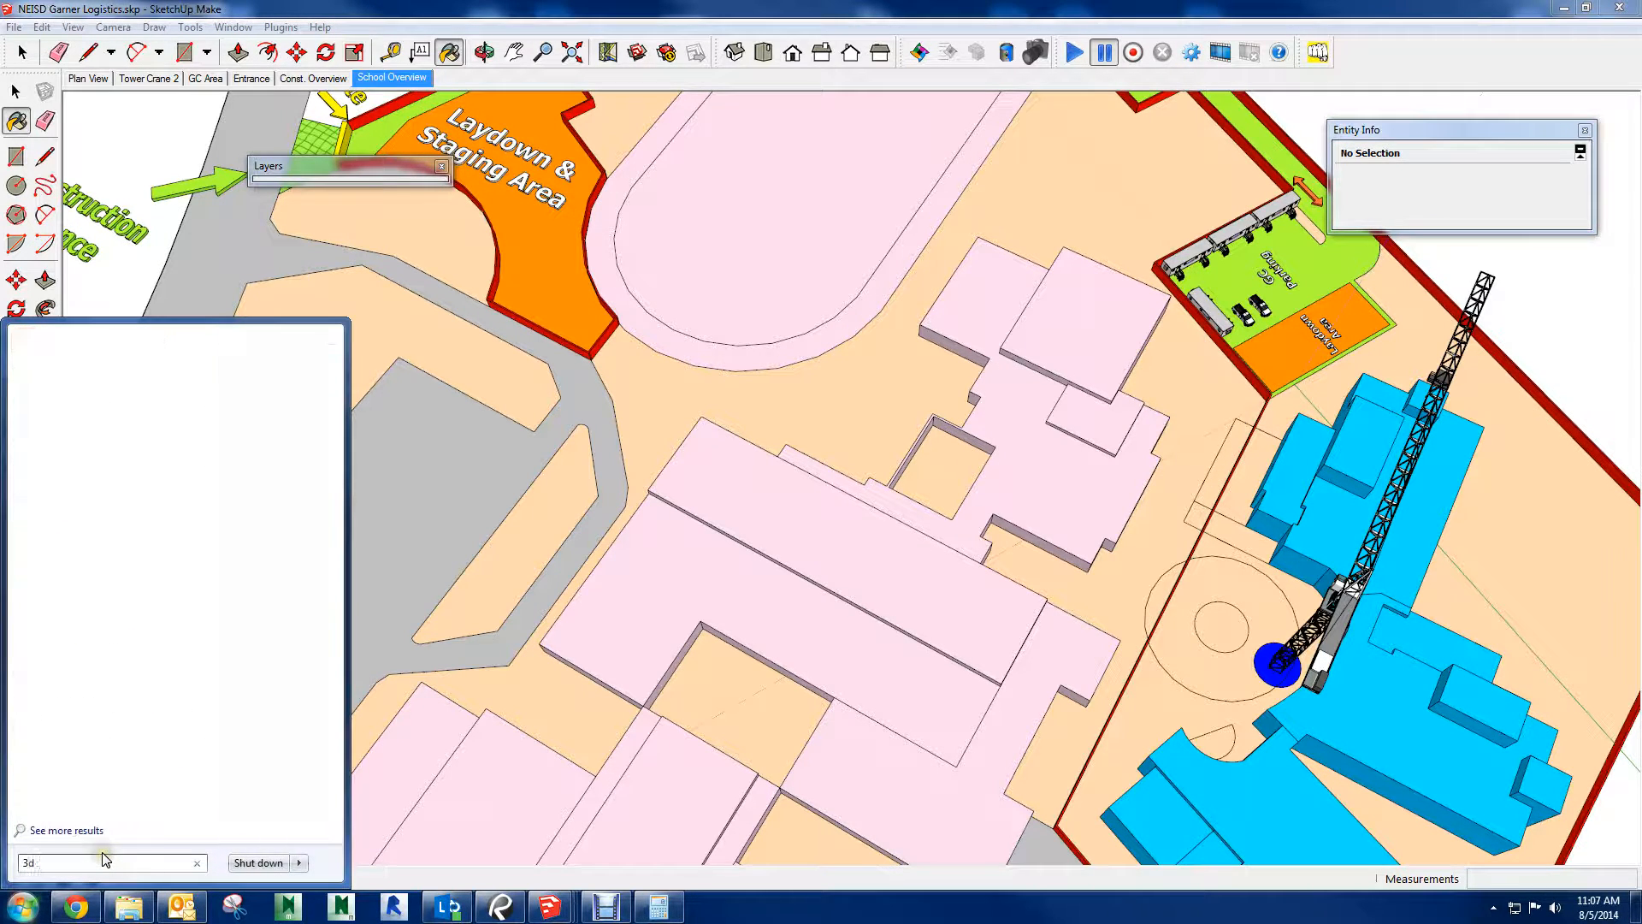
{"action": "left_click", "coordinate": [60, 369]}
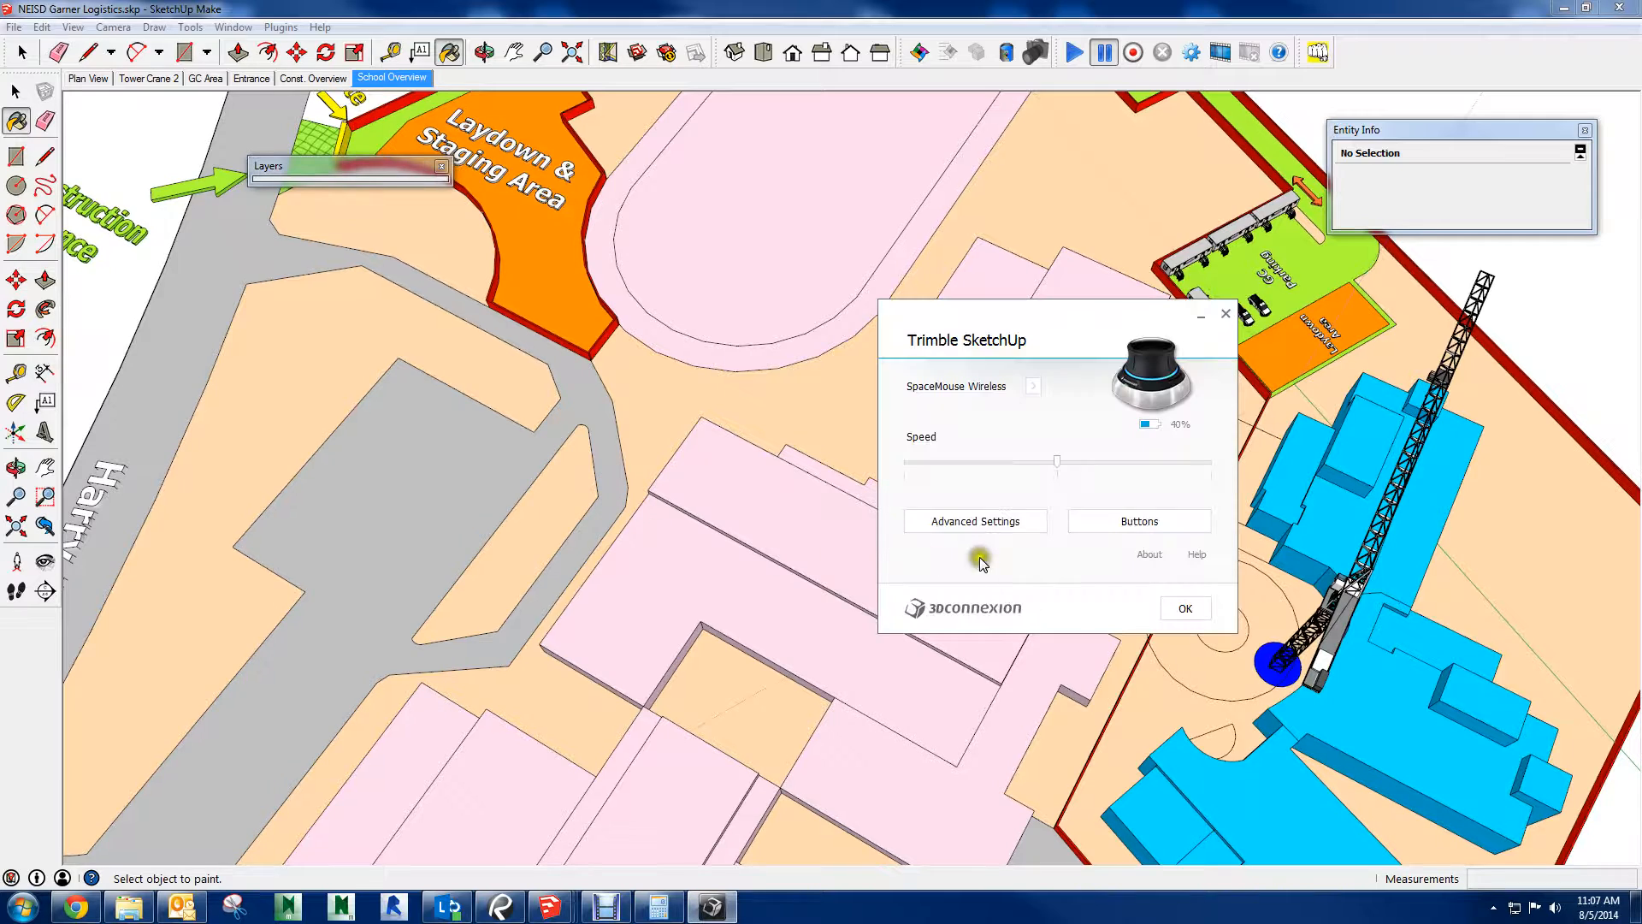
{"action": "left_click", "coordinate": [975, 522]}
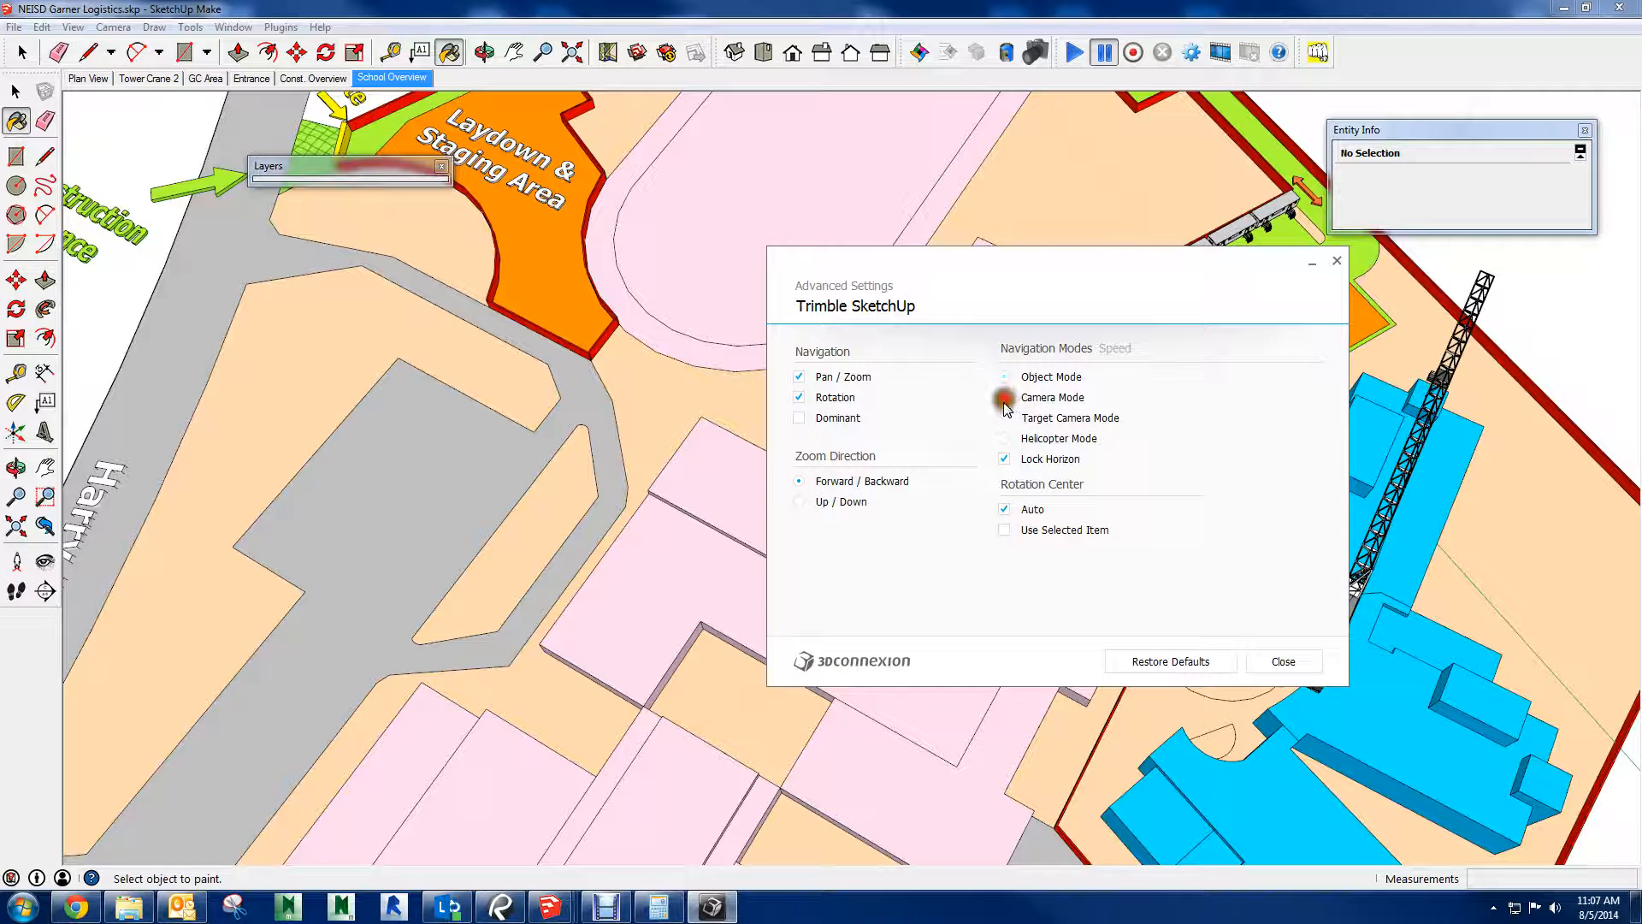
{"action": "left_click", "coordinate": [1005, 398]}
{"action": "left_click", "coordinate": [1281, 661]}
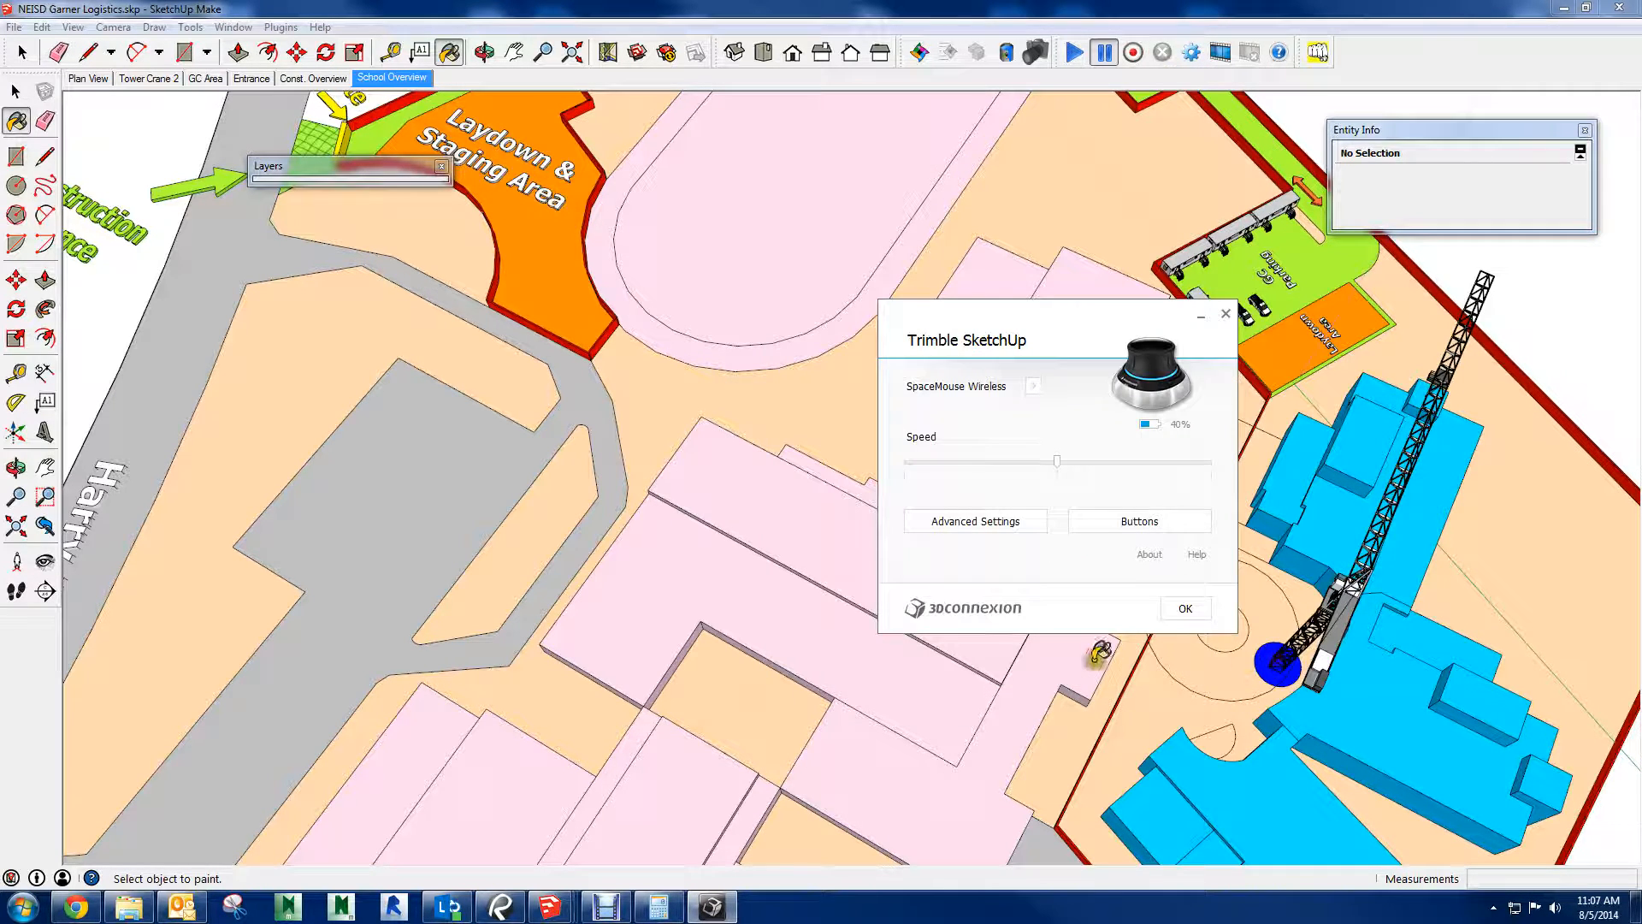
{"action": "left_click", "coordinate": [1185, 609]}
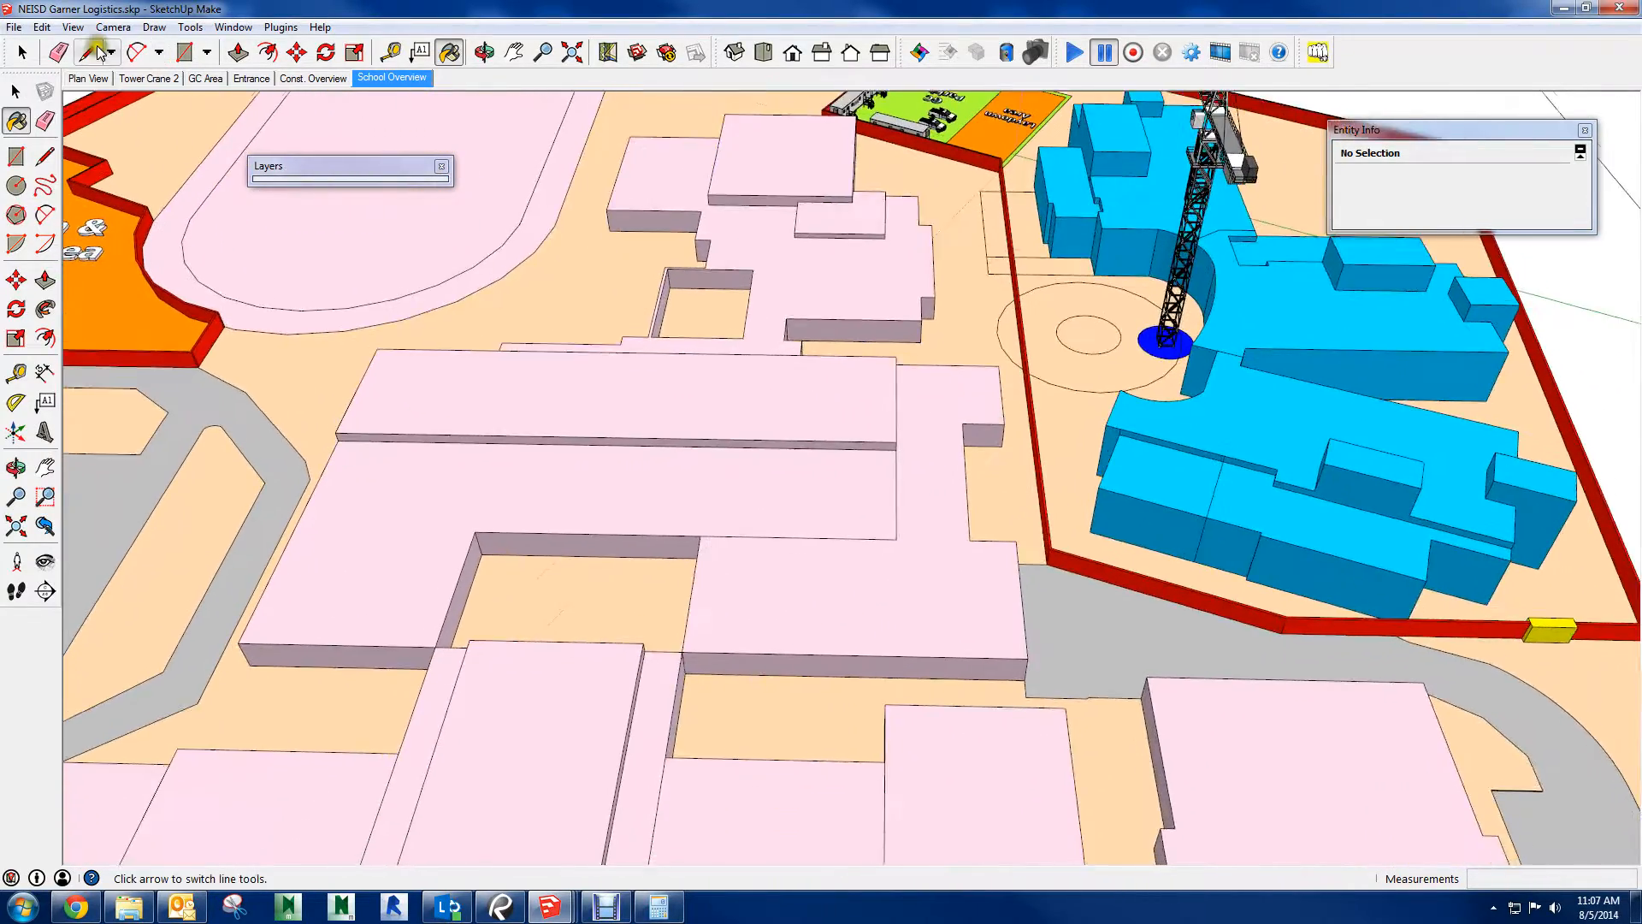
Leave the paint tool, move the Garner logistics window aside and switch back to the untitled site model
{"action": "left_click", "coordinate": [24, 53]}
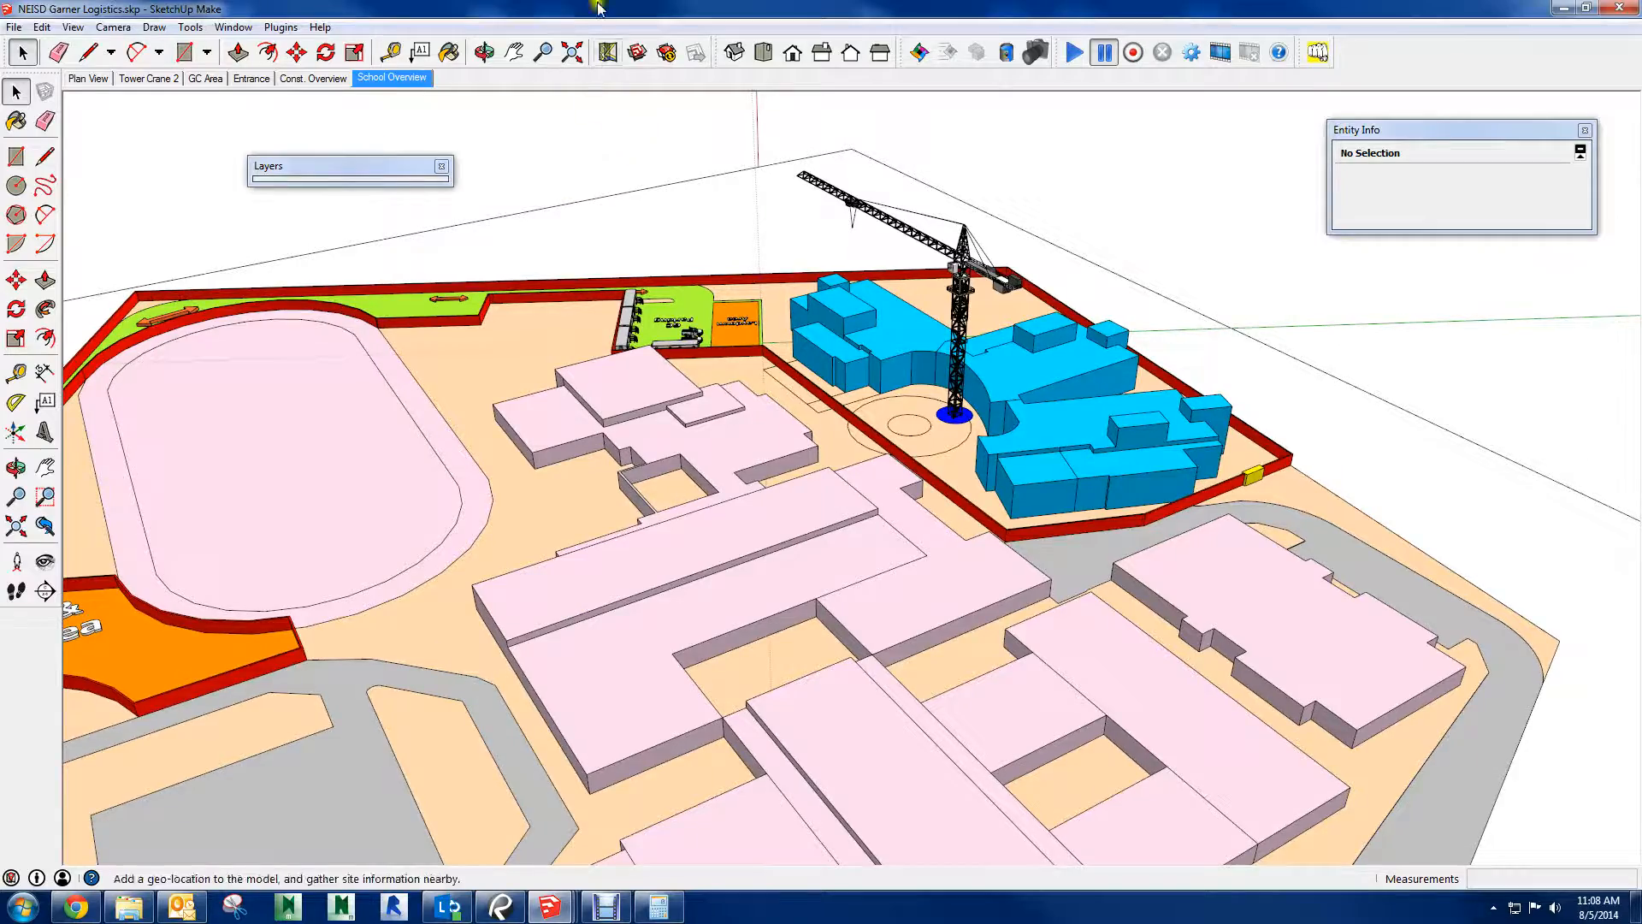
{"action": "mouse_move", "coordinate": [600, 8]}
{"action": "left_mouse_down"}
{"action": "mouse_move", "coordinate": [1023, 440]}
{"action": "mouse_move", "coordinate": [1641, 264]}
{"action": "left_mouse_up"}
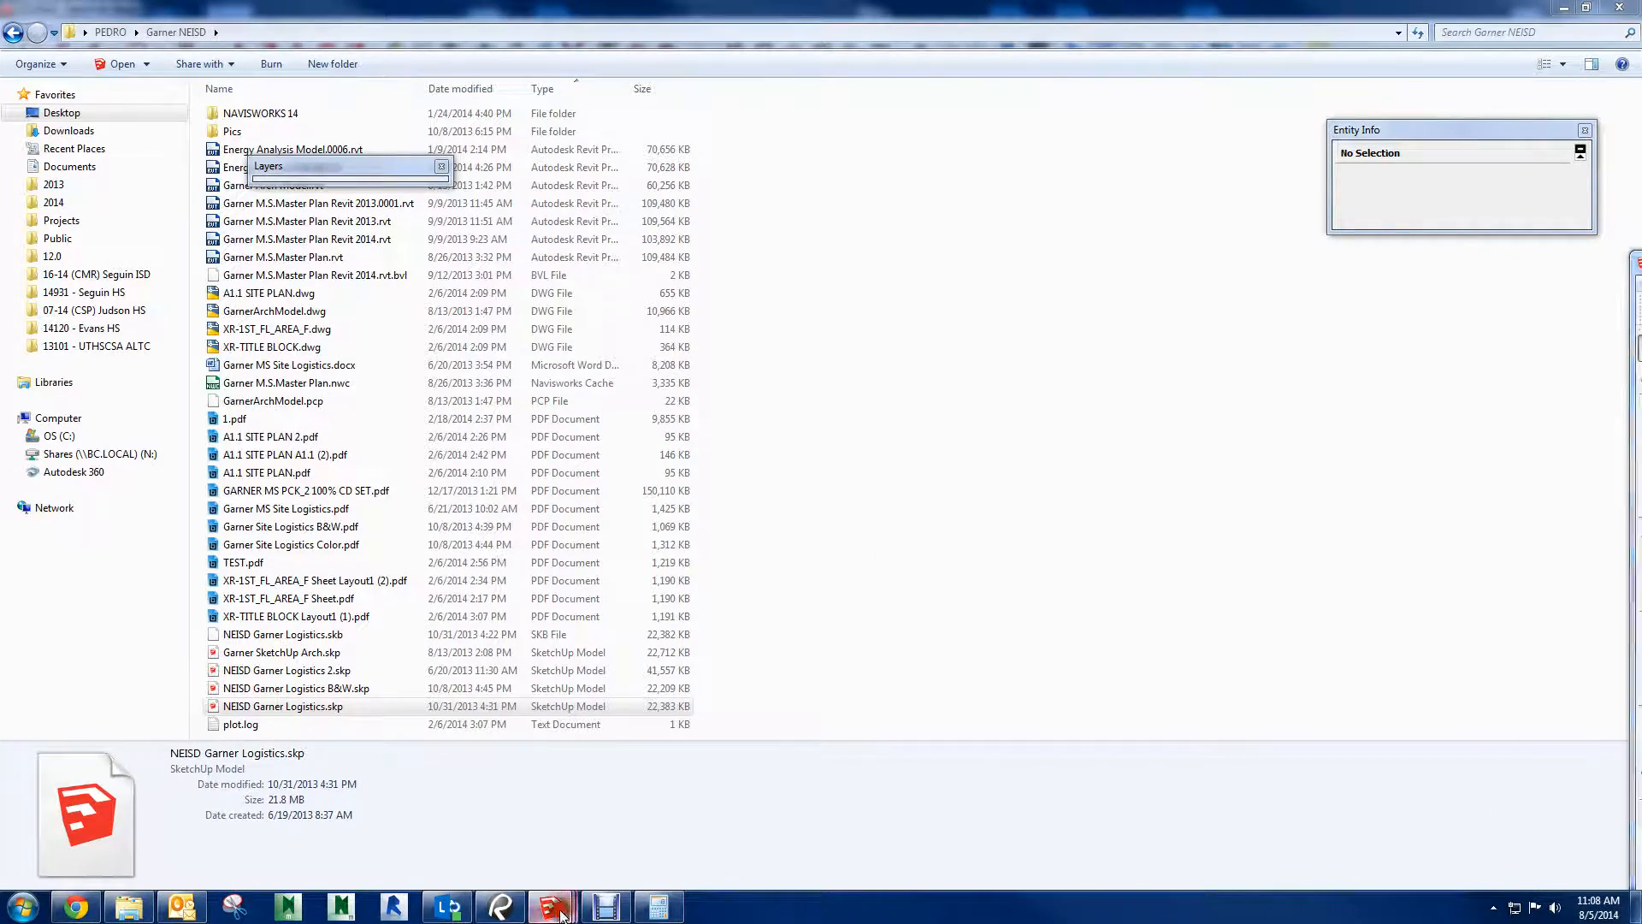
{"action": "mouse_move", "coordinate": [550, 907]}
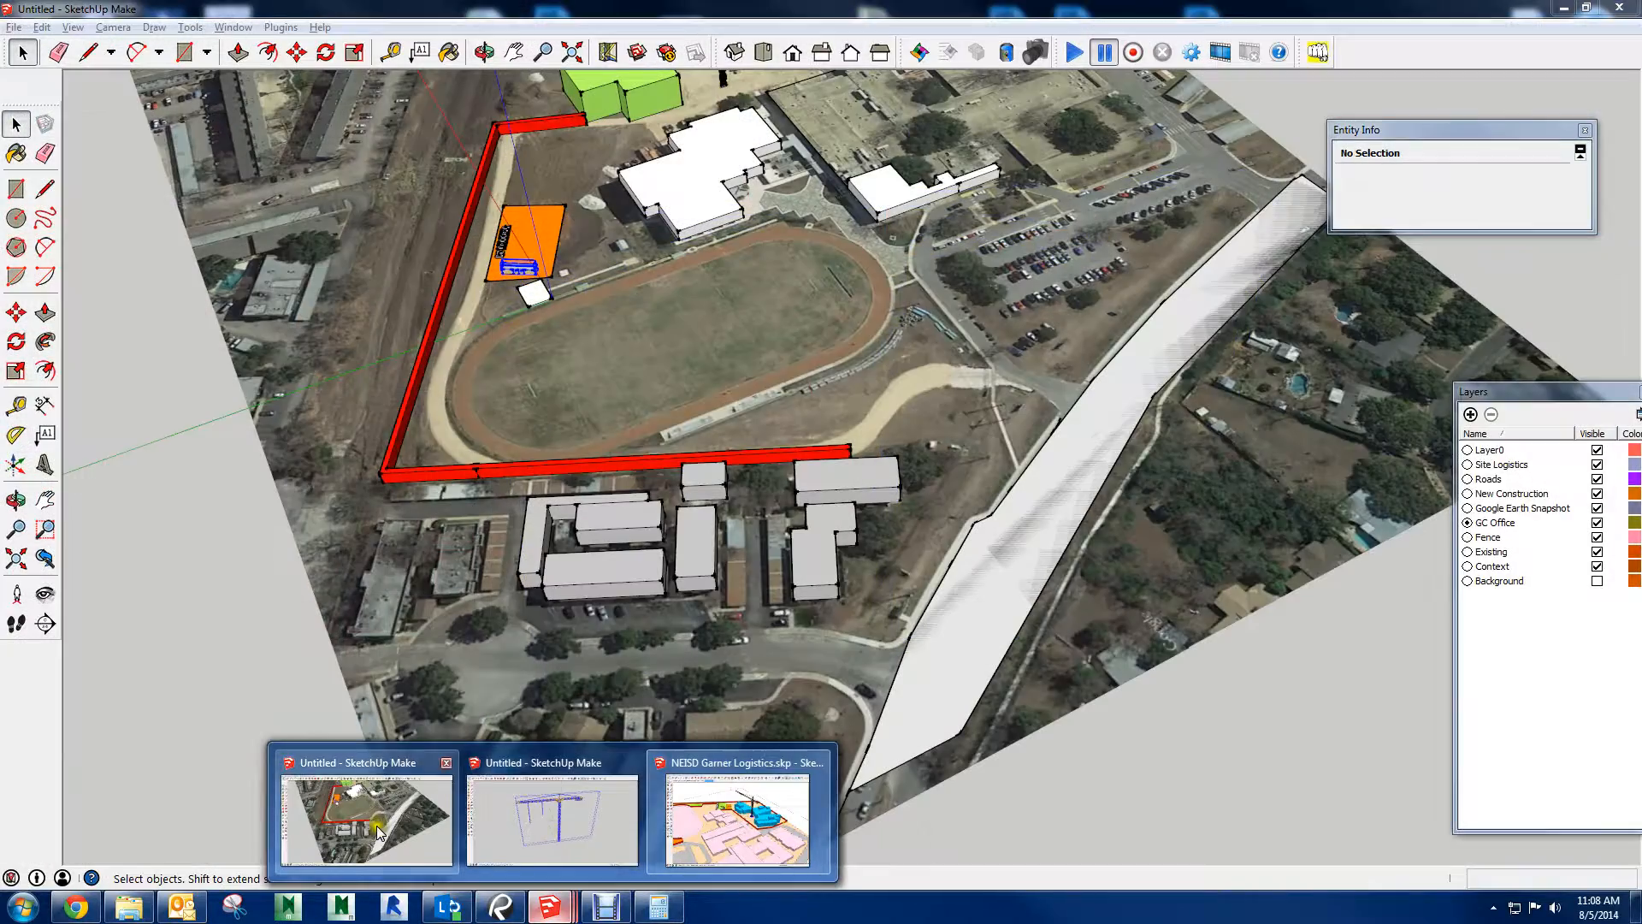
{"action": "left_click", "coordinate": [378, 832]}
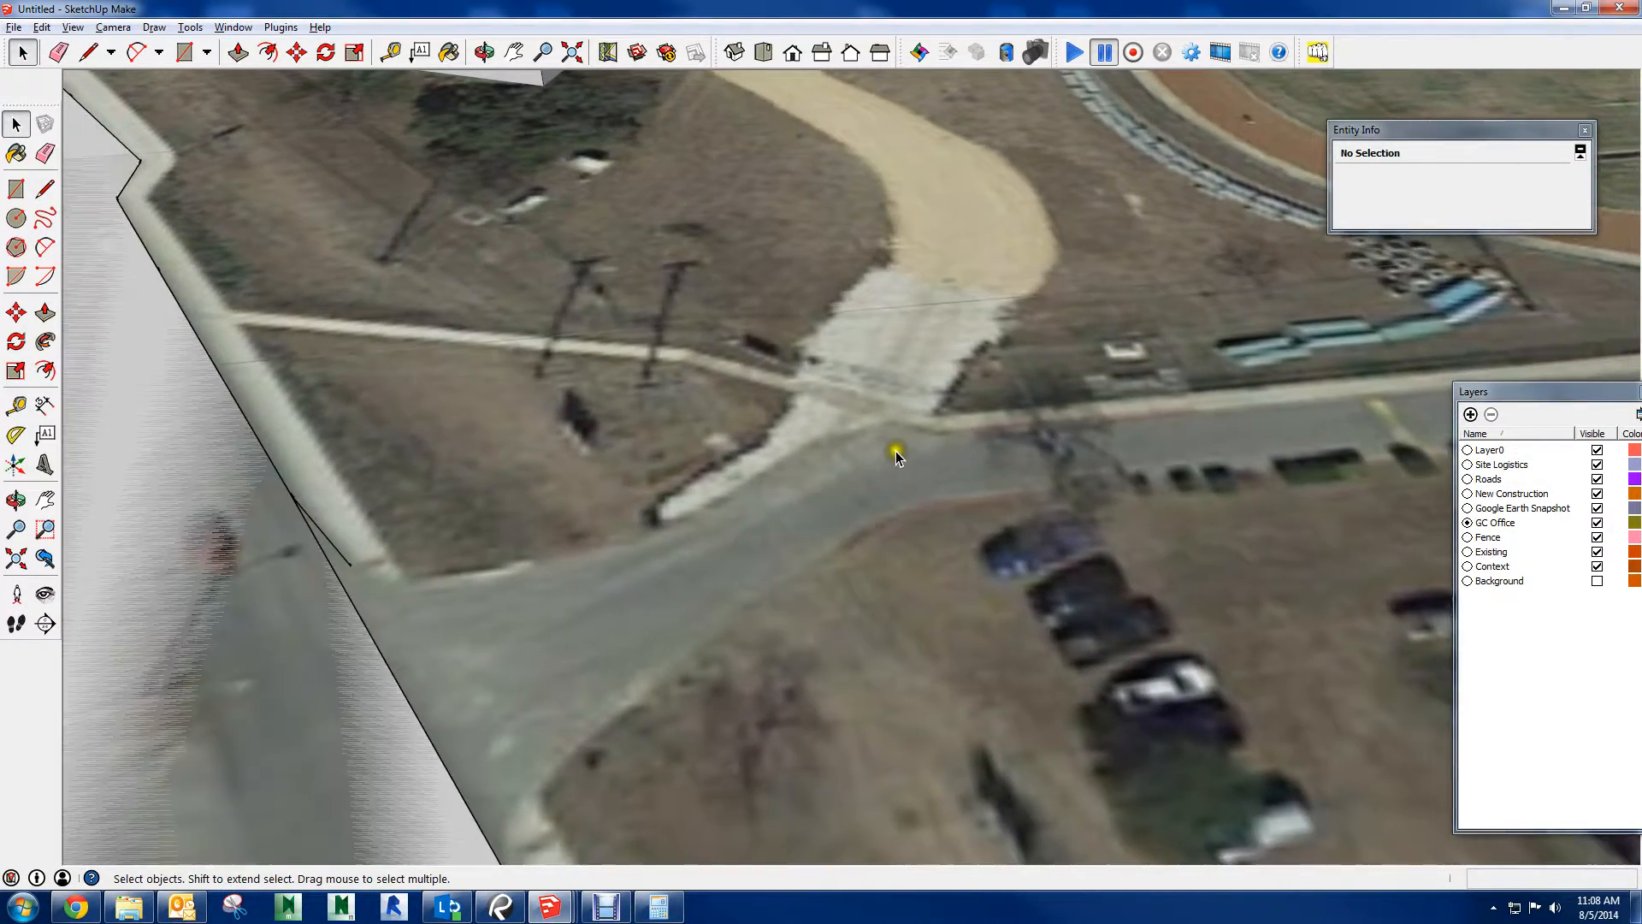
Draw a closed block arrow with a base about 8' 2" wide on the road by the gravel entrance and extrude it into a thin solid
{"action": "key", "text": "l"}
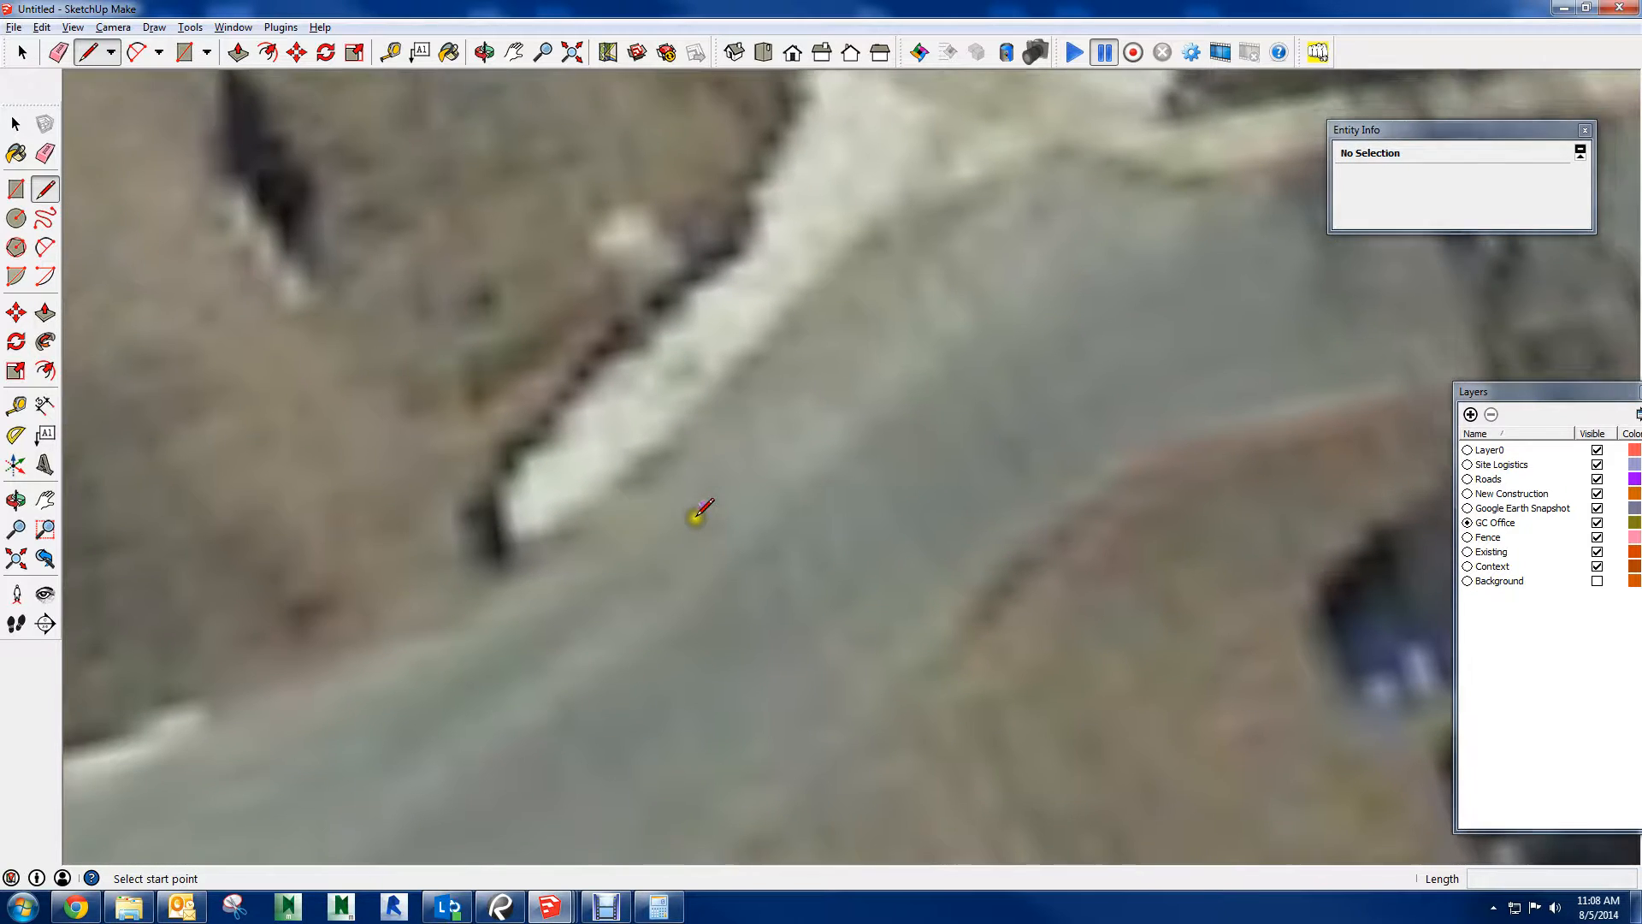
{"action": "left_click", "coordinate": [696, 516]}
{"action": "left_click", "coordinate": [744, 305]}
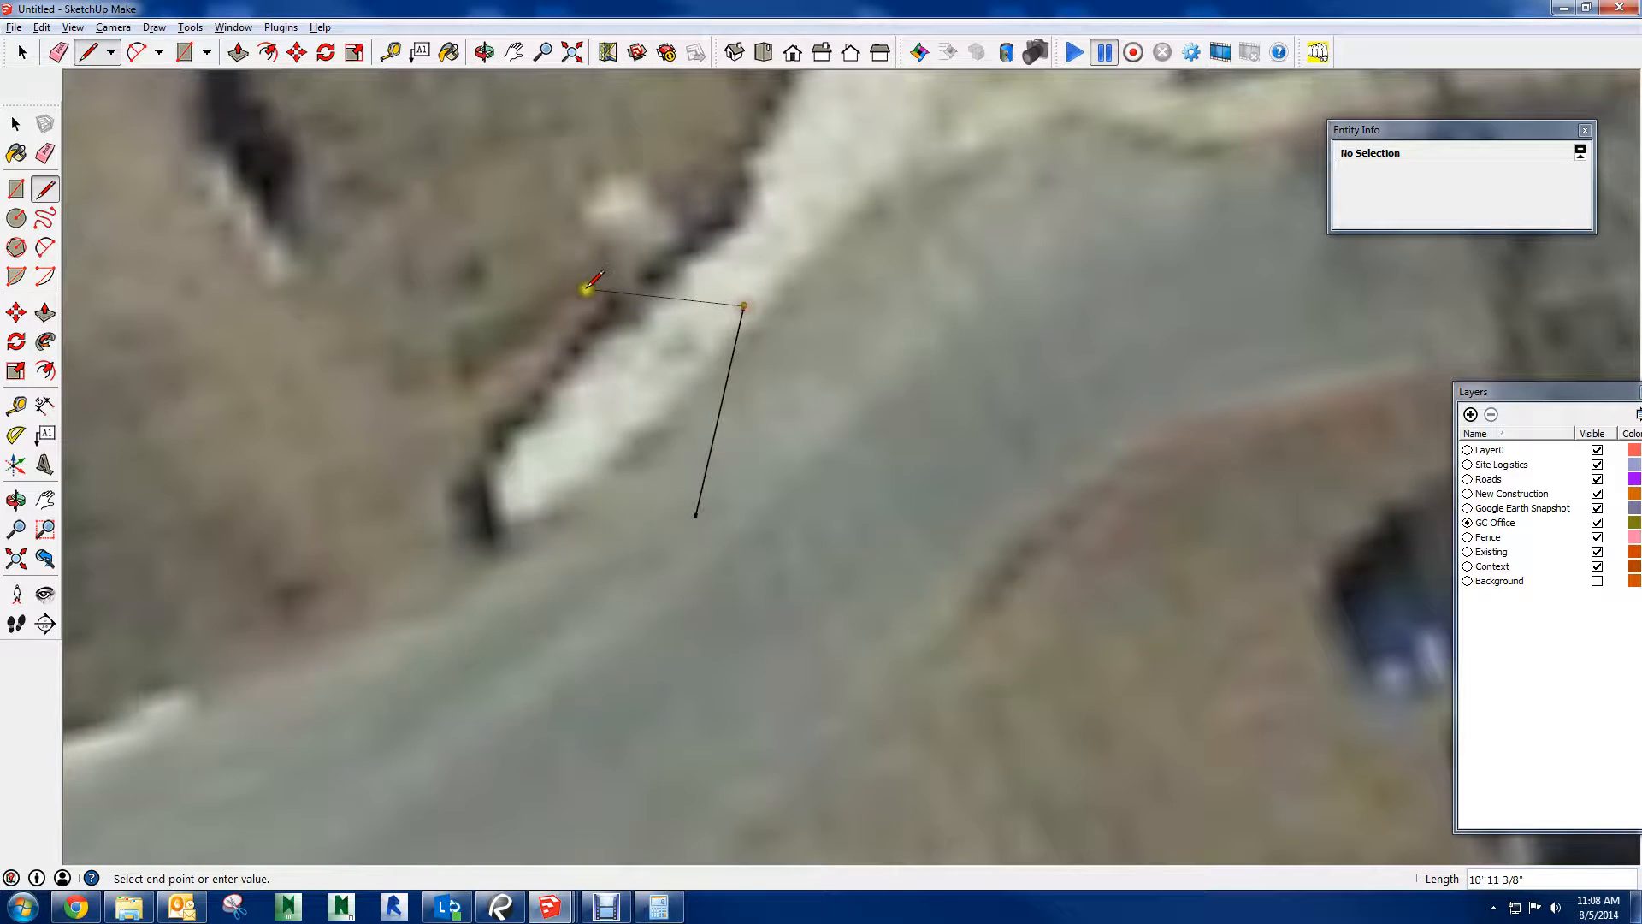
{"action": "left_click", "coordinate": [654, 288]}
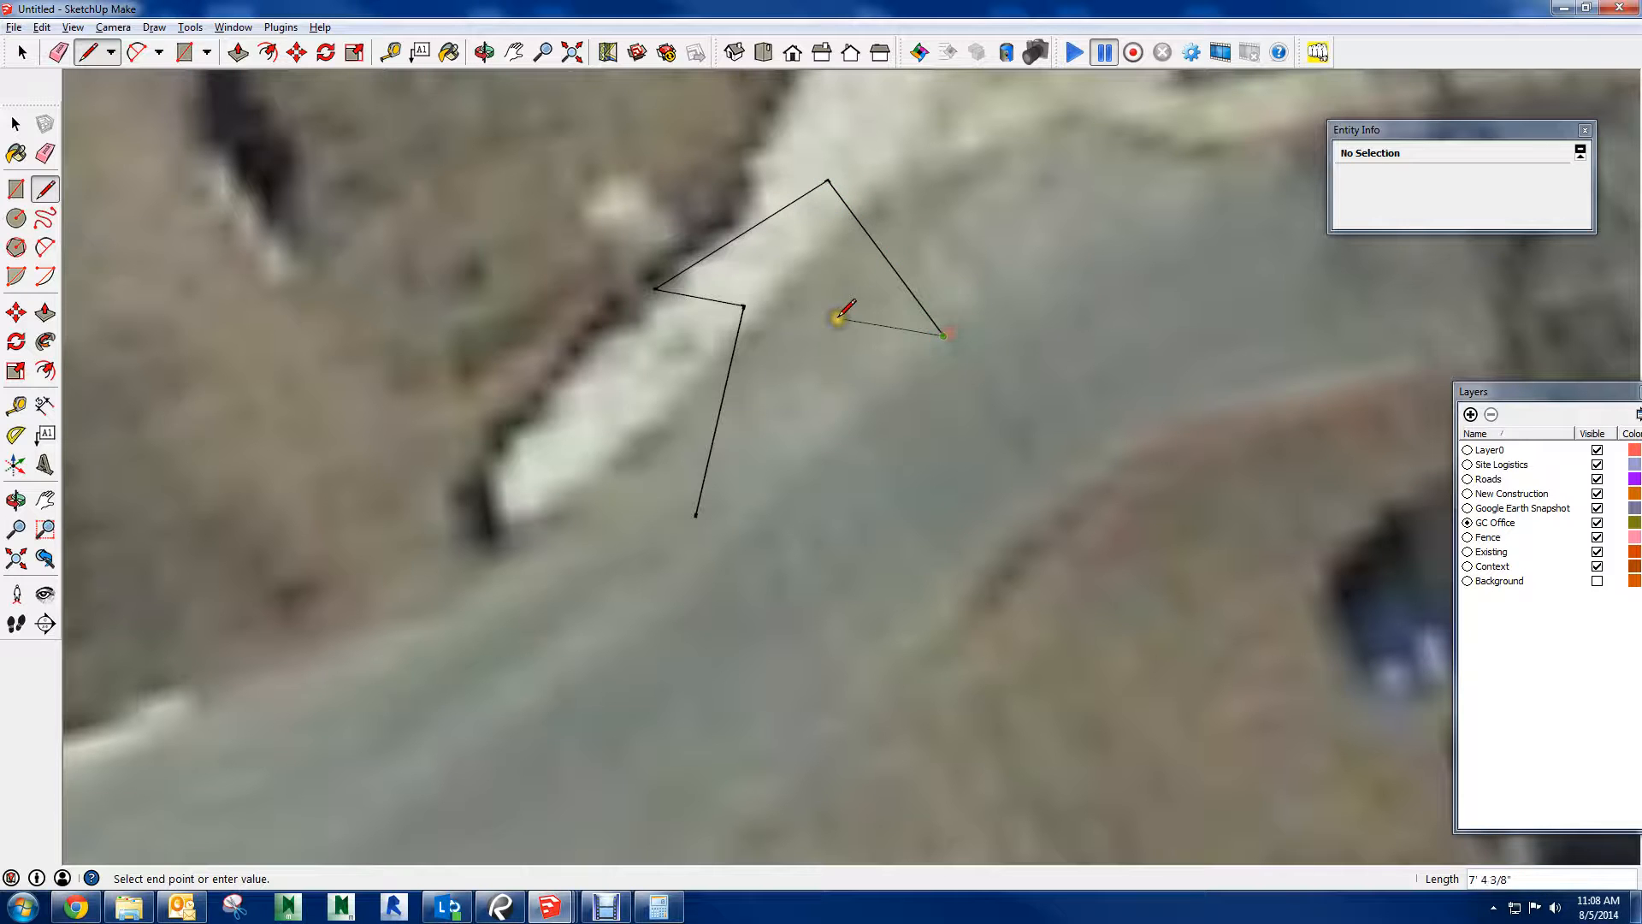
{"action": "left_click", "coordinate": [819, 537]}
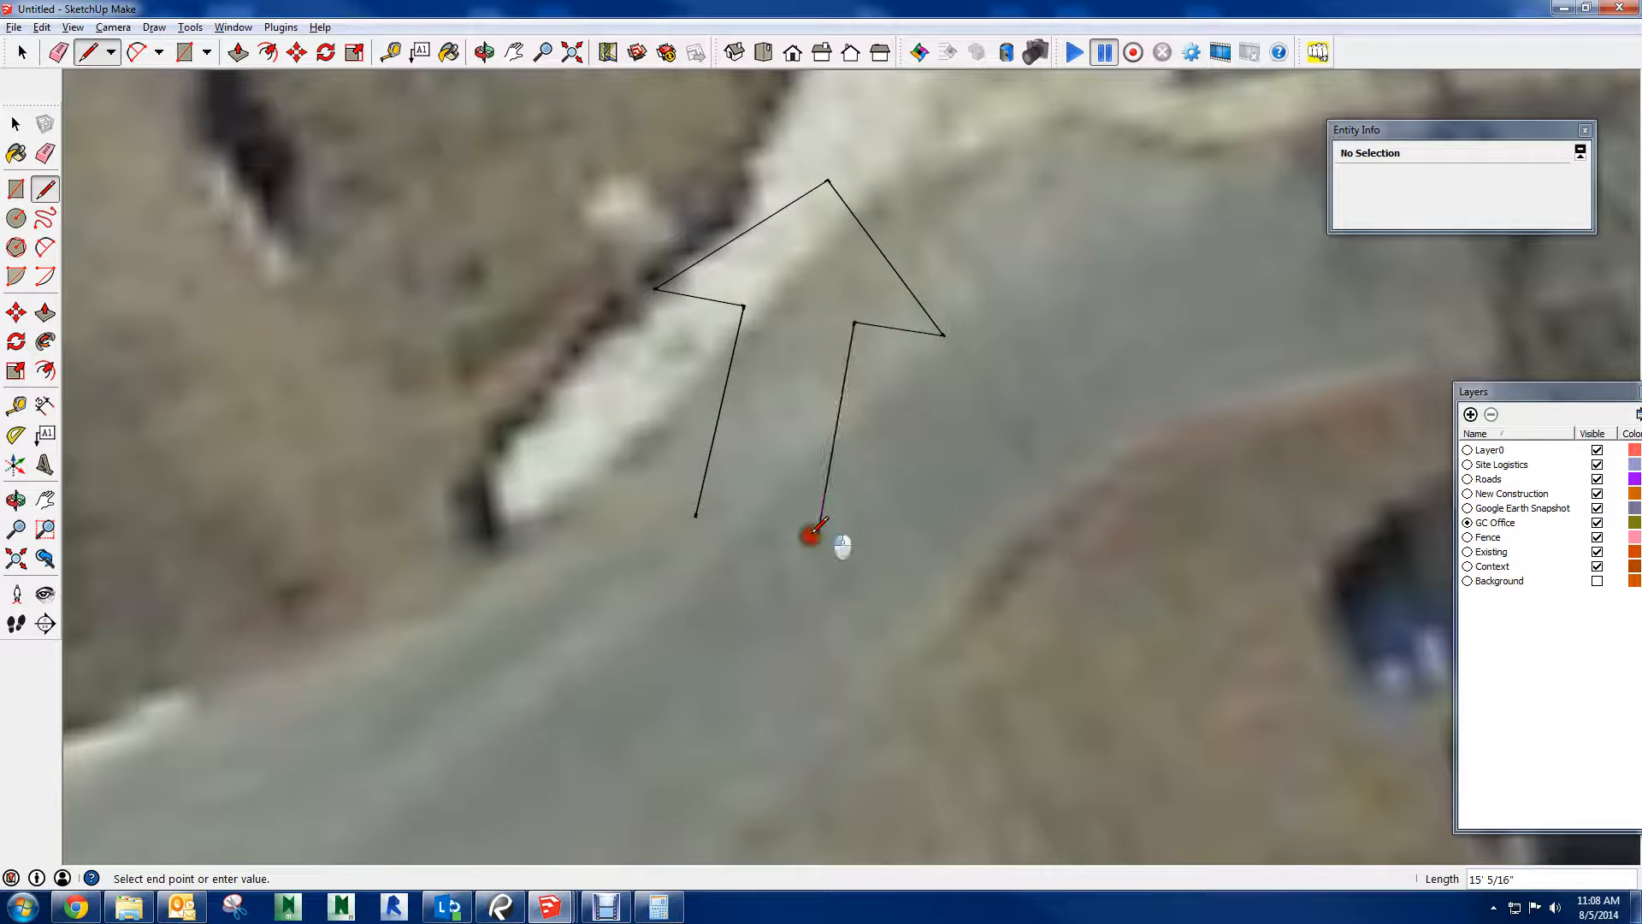
{"action": "left_click", "coordinate": [696, 517]}
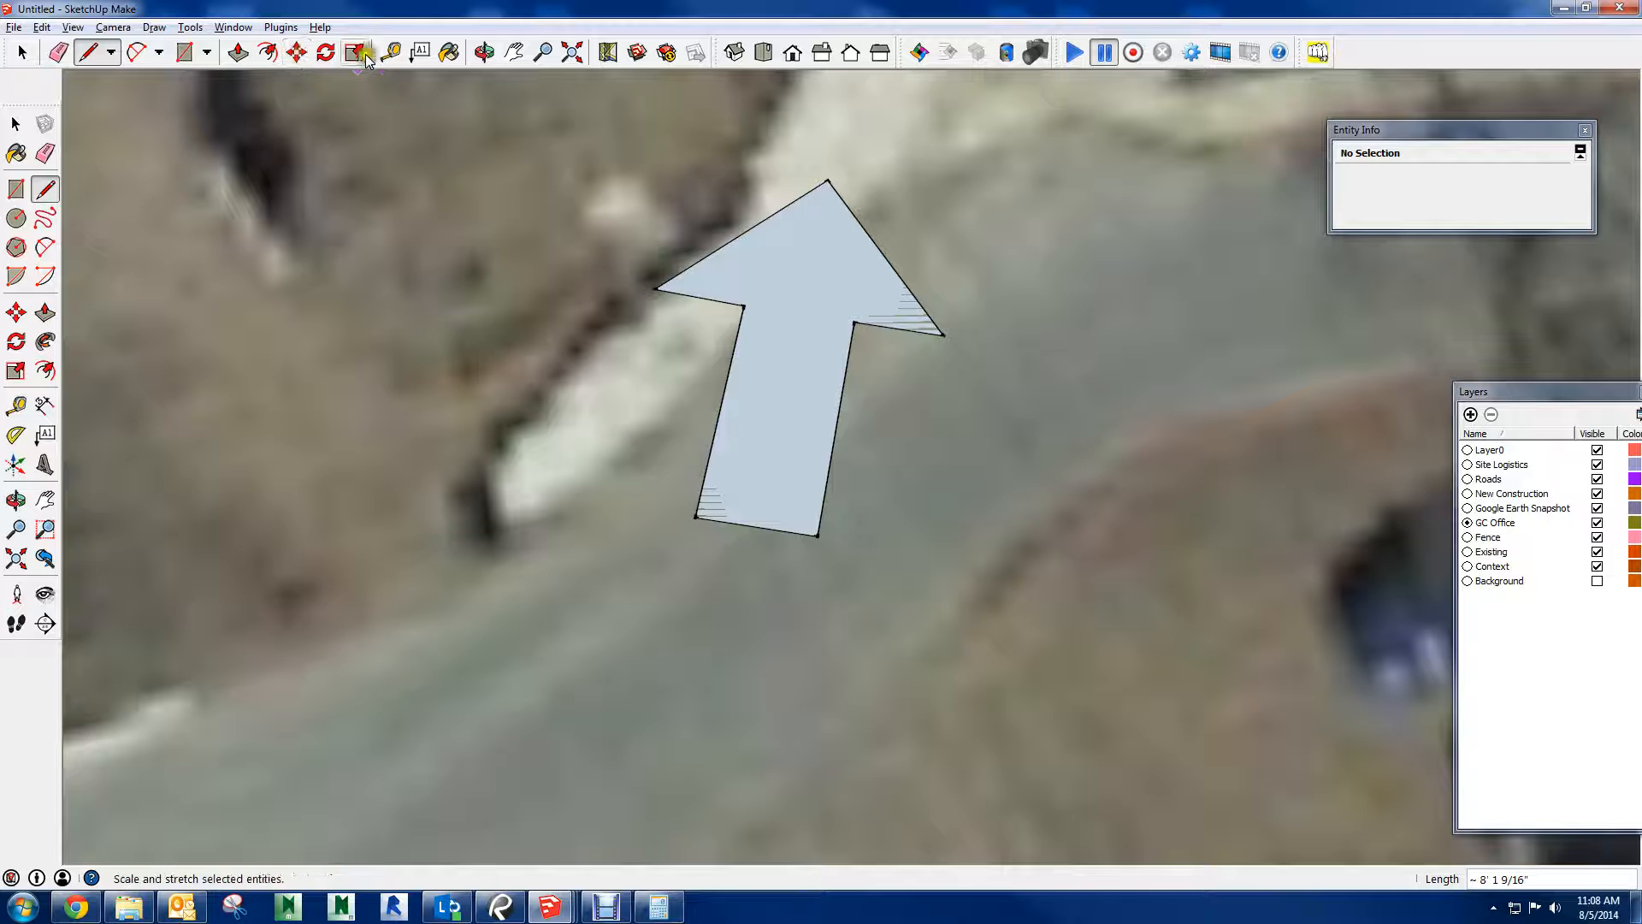
{"action": "left_click", "coordinate": [238, 52]}
{"action": "left_click_drag", "start_coordinate": [762, 375], "coordinate": [776, 359]}
Paint the arrow's top, base end and nearby side faces with the bright green Color_F01 material
{"action": "left_click", "coordinate": [448, 52]}
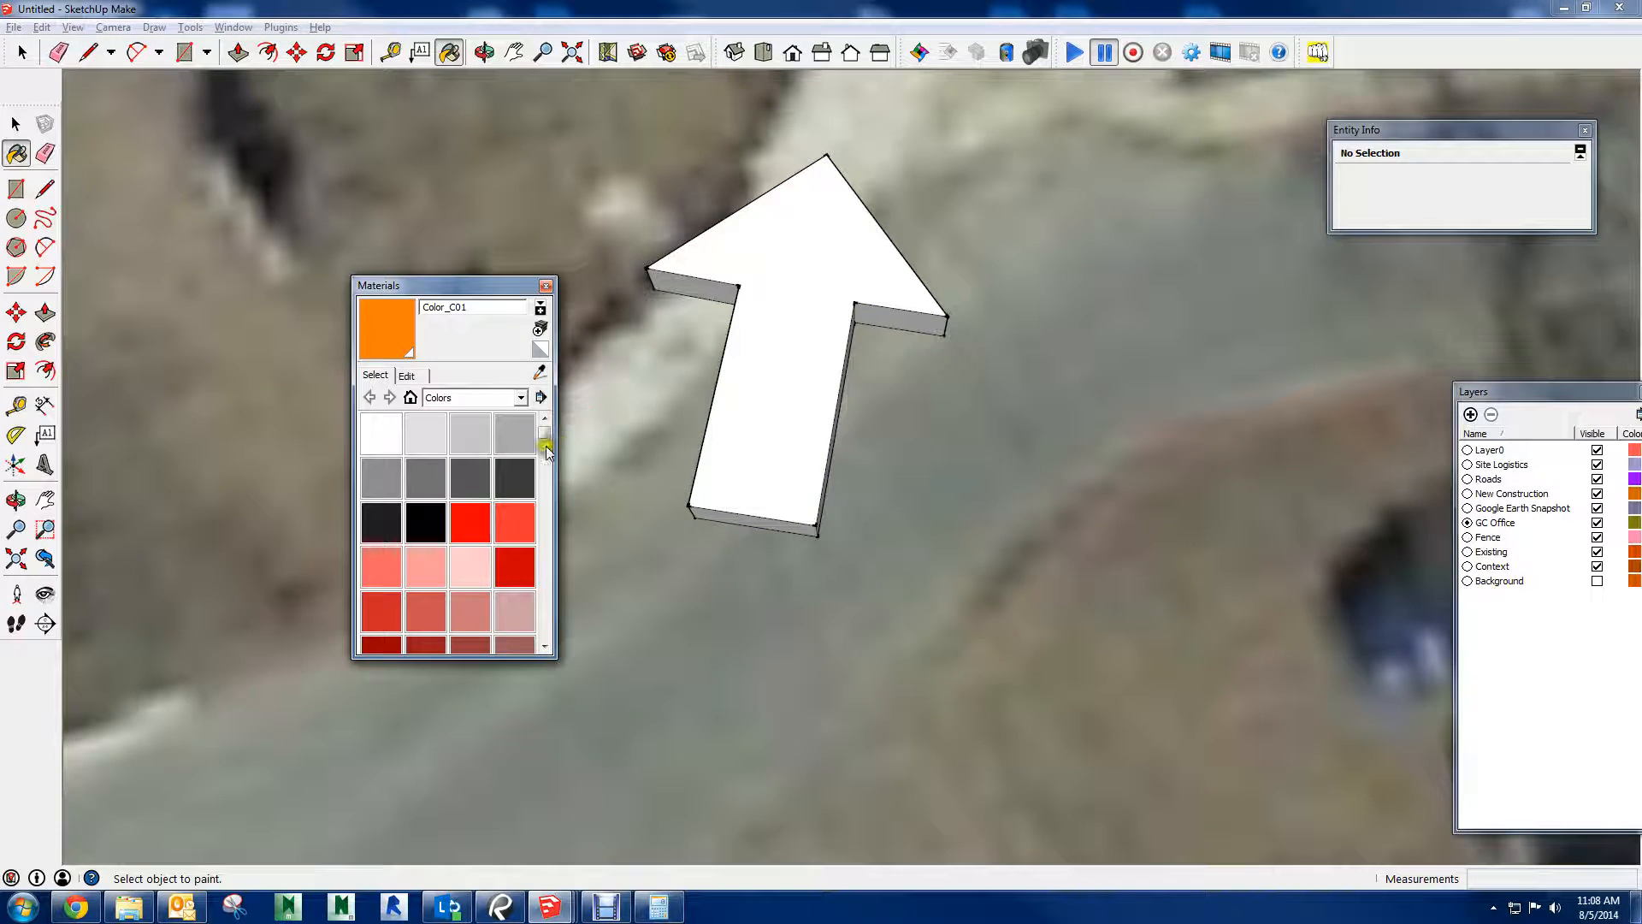
{"action": "left_click_drag", "start_coordinate": [545, 451], "coordinate": [546, 523]}
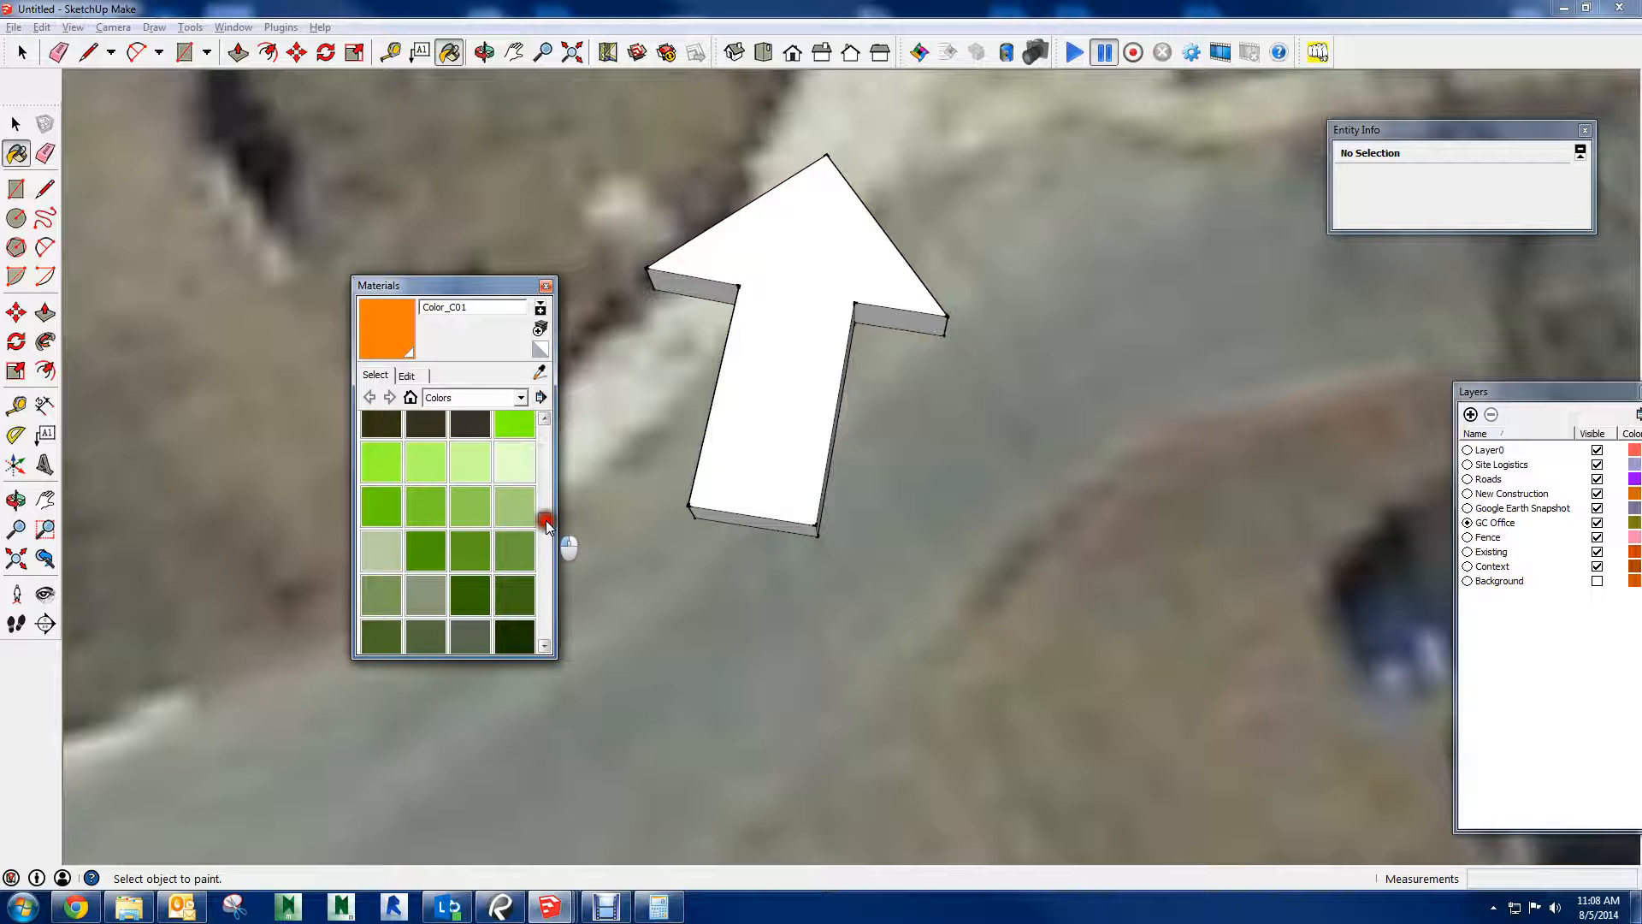
{"action": "left_click", "coordinate": [514, 423]}
{"action": "left_click", "coordinate": [745, 500]}
{"action": "left_click", "coordinate": [737, 519]}
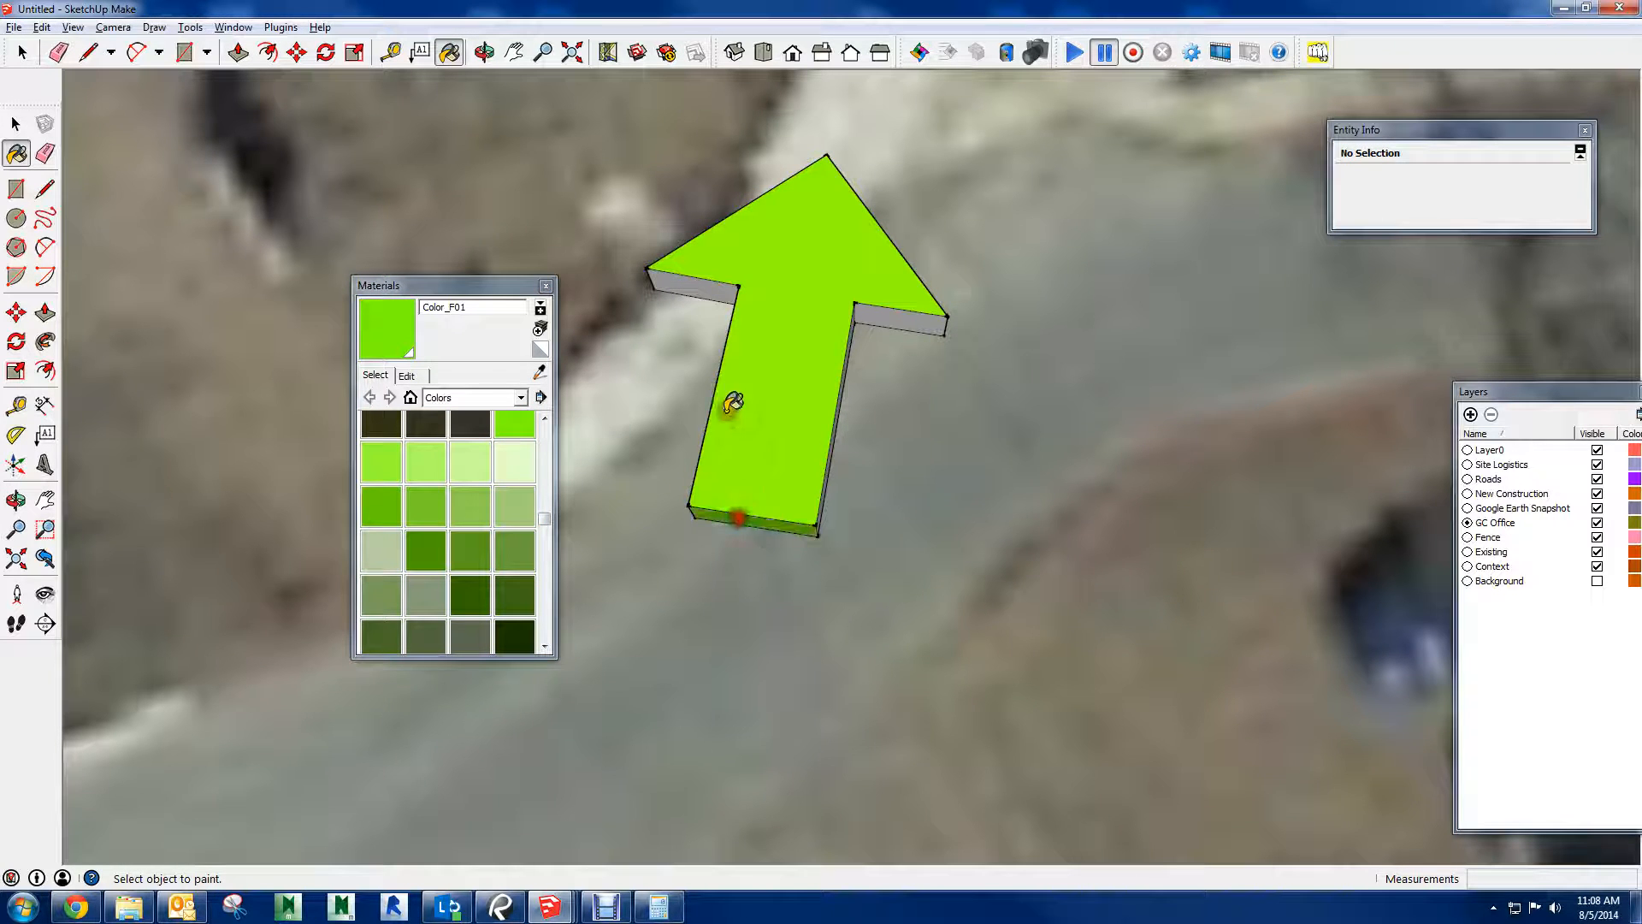
{"action": "left_click", "coordinate": [718, 290]}
Paint the arrow's remaining unpainted side faces with the same green and close the Materials window
{"action": "scroll", "coordinate": [890, 308], "scroll_direction": "down", "scroll_amount": 3}
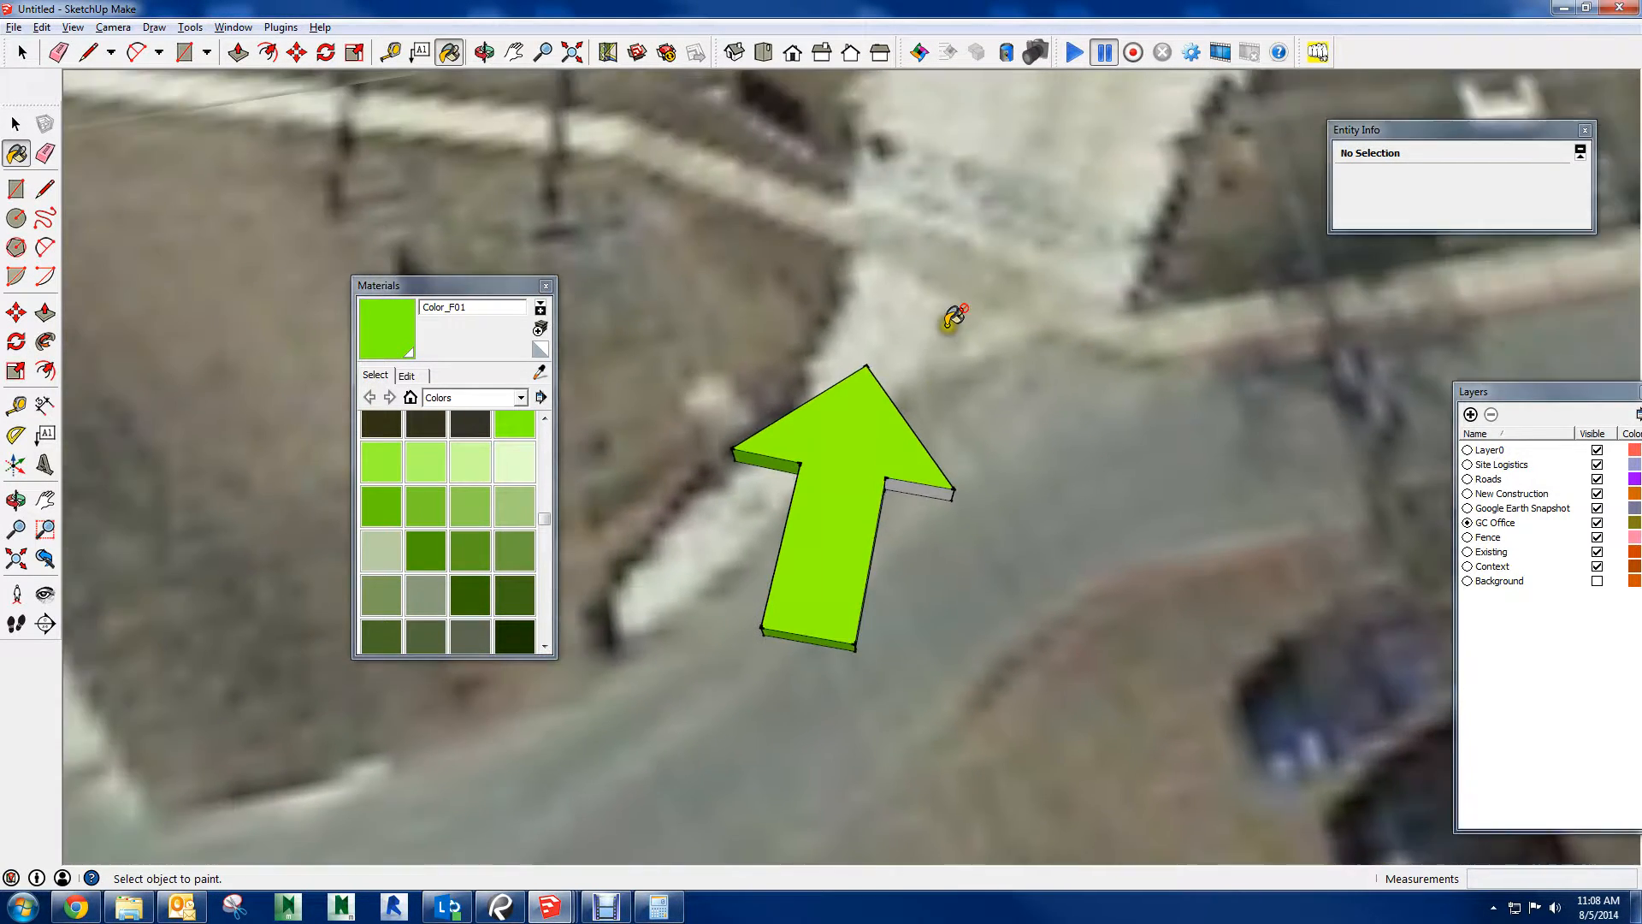
{"action": "scroll", "coordinate": [947, 325], "scroll_direction": "down", "scroll_amount": 2}
{"action": "mouse_move", "coordinate": [936, 342]}
{"action": "middle_mouse_down"}
{"action": "mouse_move", "coordinate": [828, 458]}
{"action": "mouse_move", "coordinate": [690, 407]}
{"action": "middle_mouse_up"}
{"action": "scroll", "coordinate": [735, 376], "scroll_direction": "up", "scroll_amount": 2}
{"action": "left_click", "coordinate": [773, 409]}
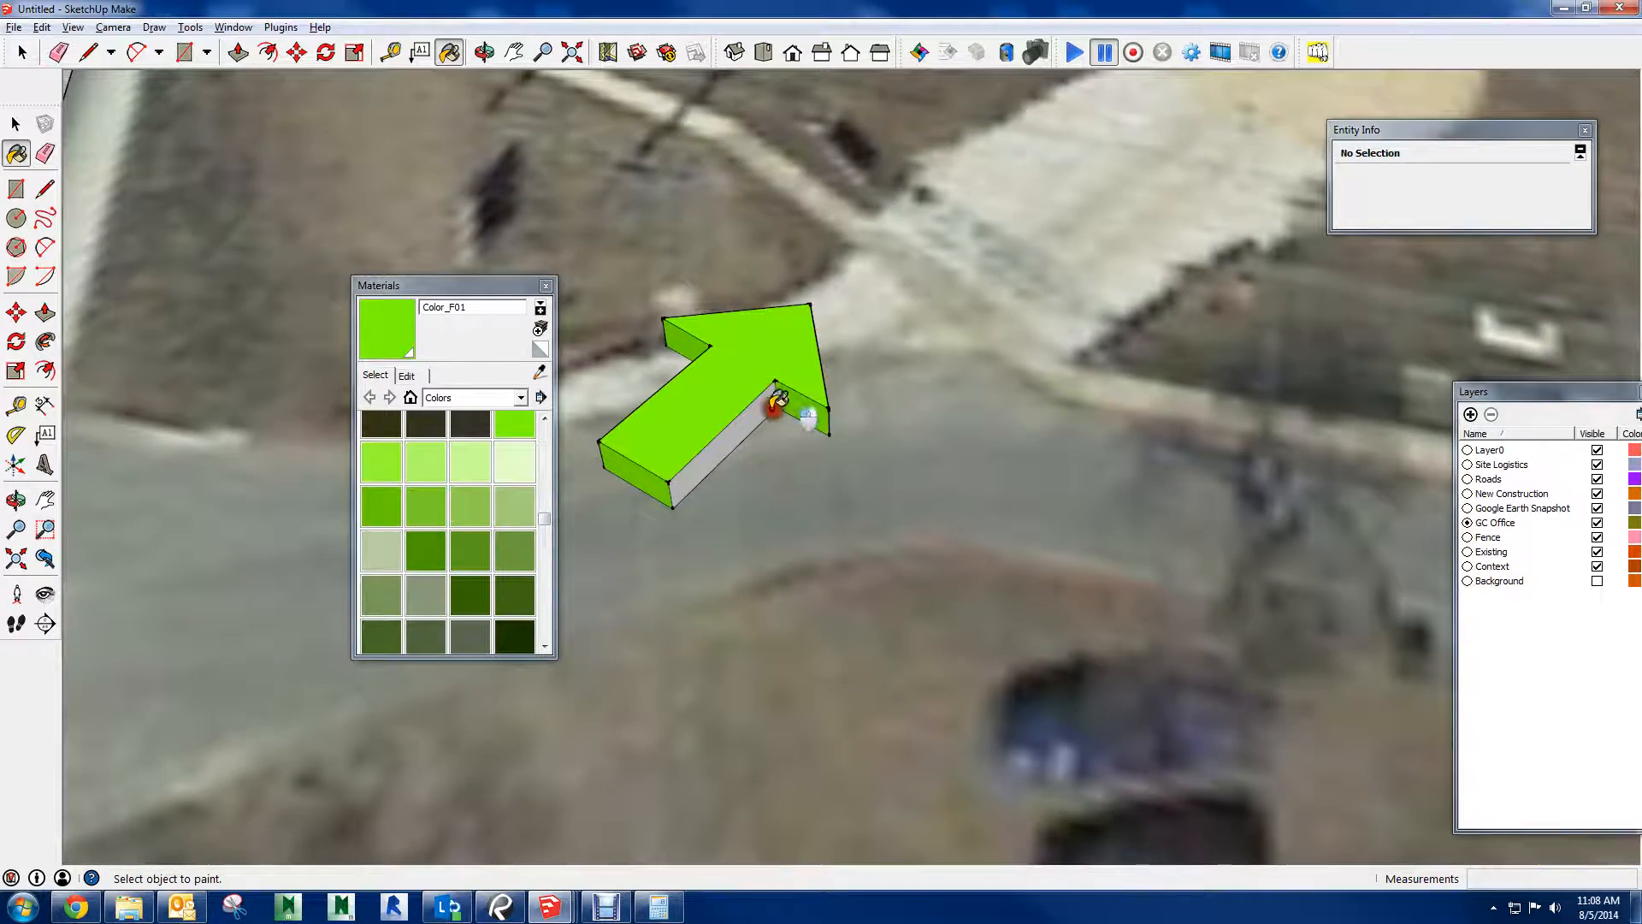
{"action": "left_click", "coordinate": [767, 411]}
{"action": "scroll", "coordinate": [972, 429], "scroll_direction": "down", "scroll_amount": 2}
{"action": "middle_click_drag", "start_coordinate": [972, 376], "coordinate": [1122, 478]}
{"action": "scroll", "coordinate": [992, 458], "scroll_direction": "down", "scroll_amount": 1}
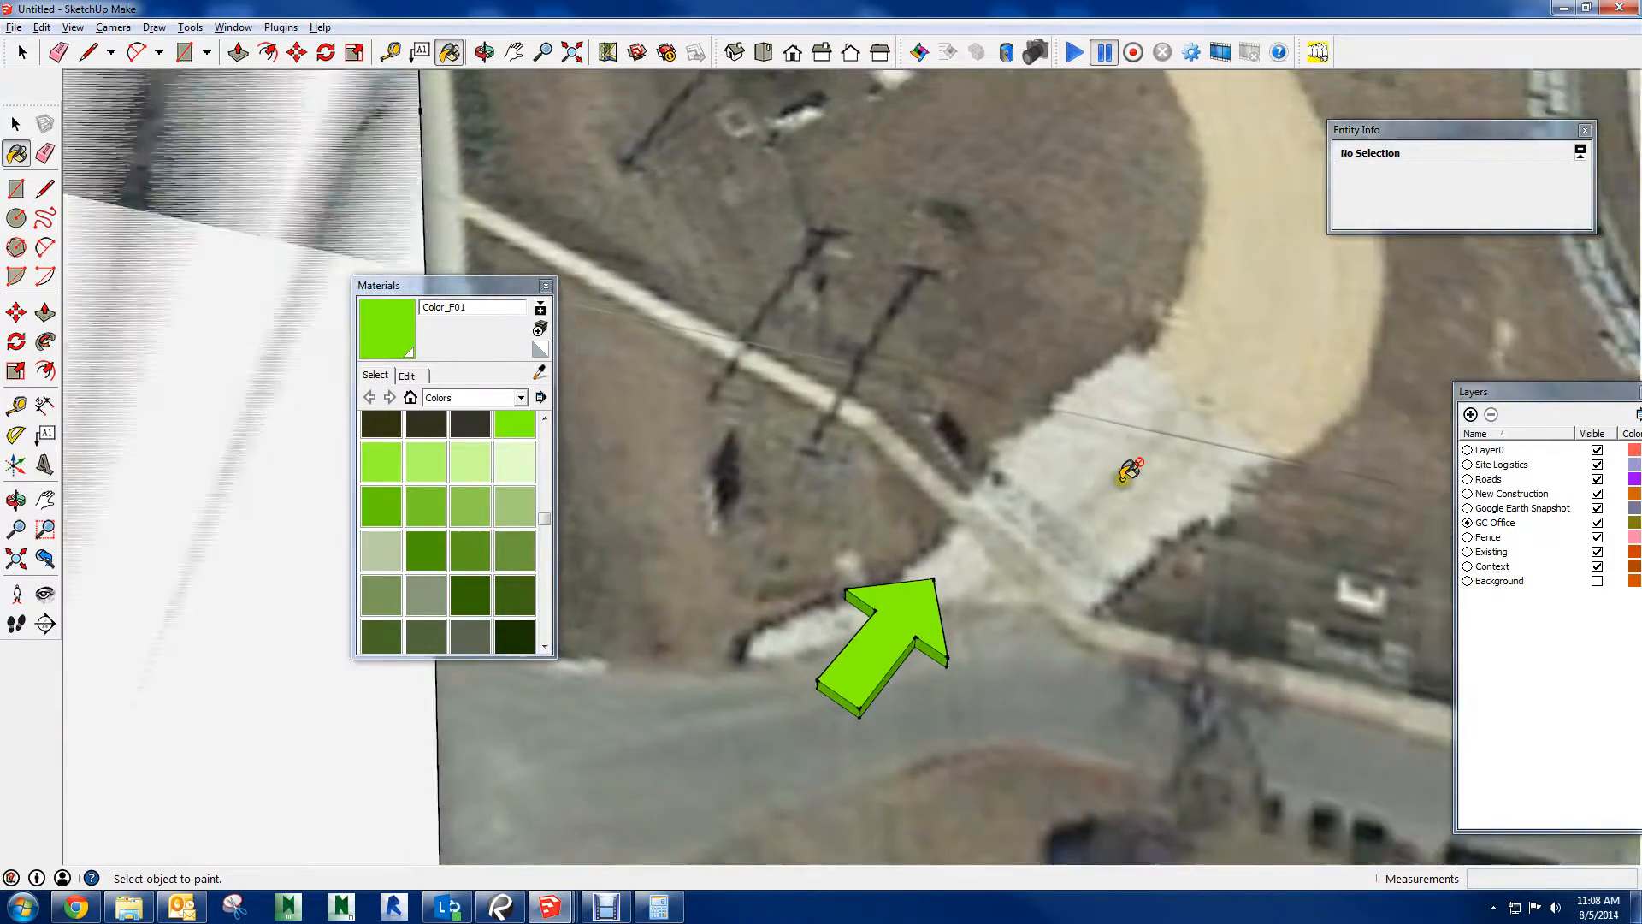
{"action": "scroll", "coordinate": [1123, 479], "scroll_direction": "down", "scroll_amount": 2}
{"action": "middle_click_drag", "start_coordinate": [1022, 470], "coordinate": [1133, 385]}
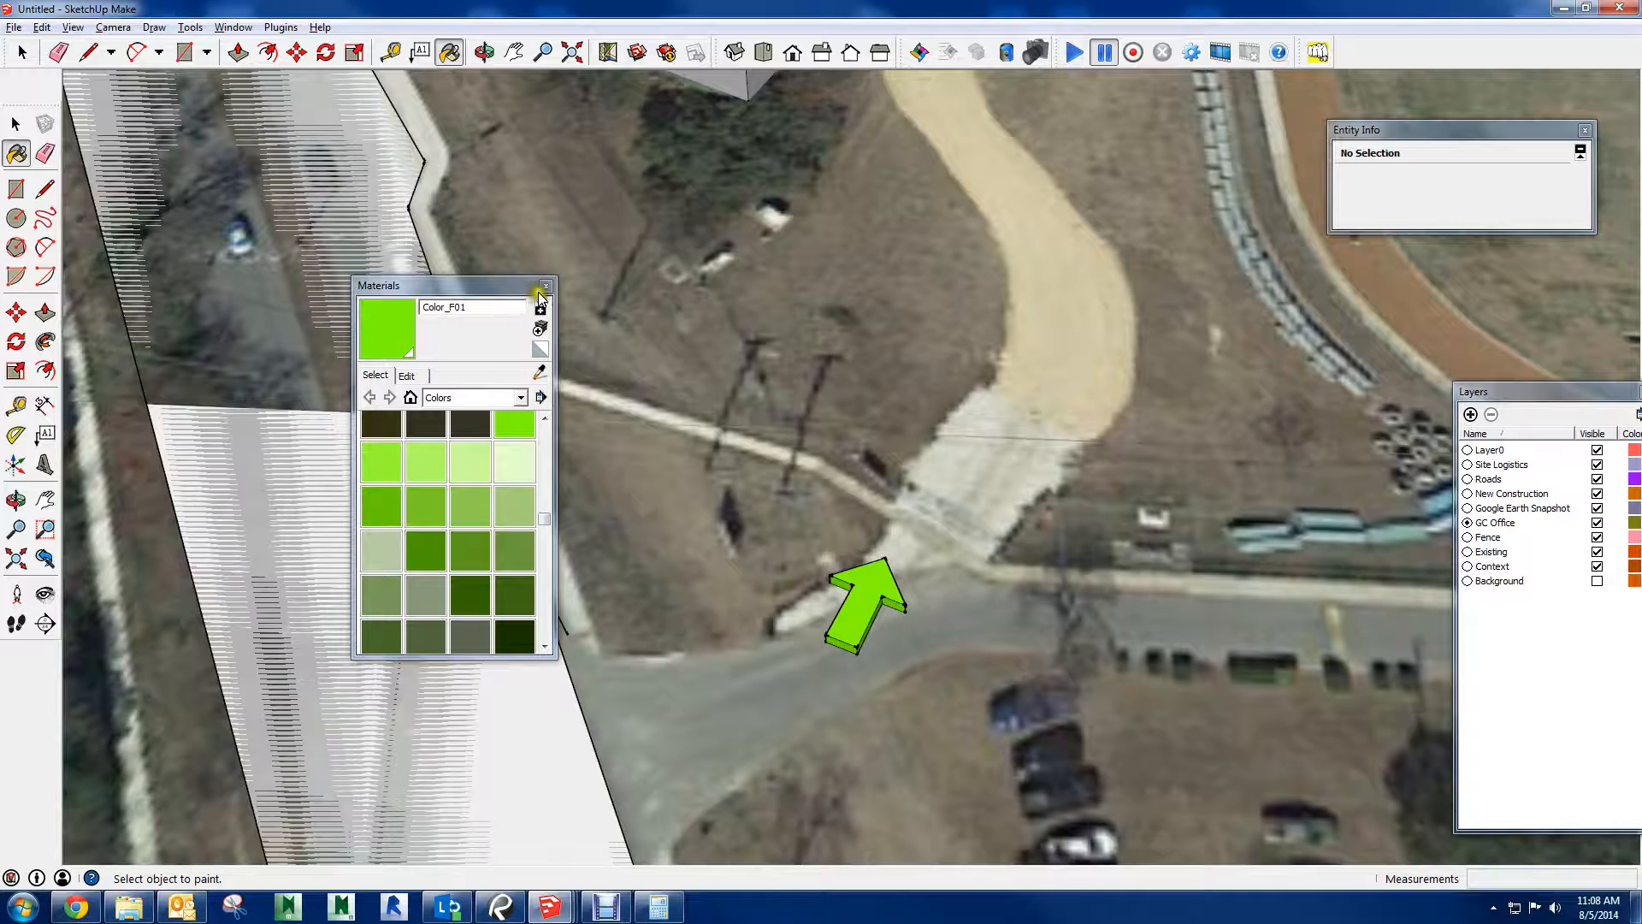
{"action": "left_click", "coordinate": [545, 286]}
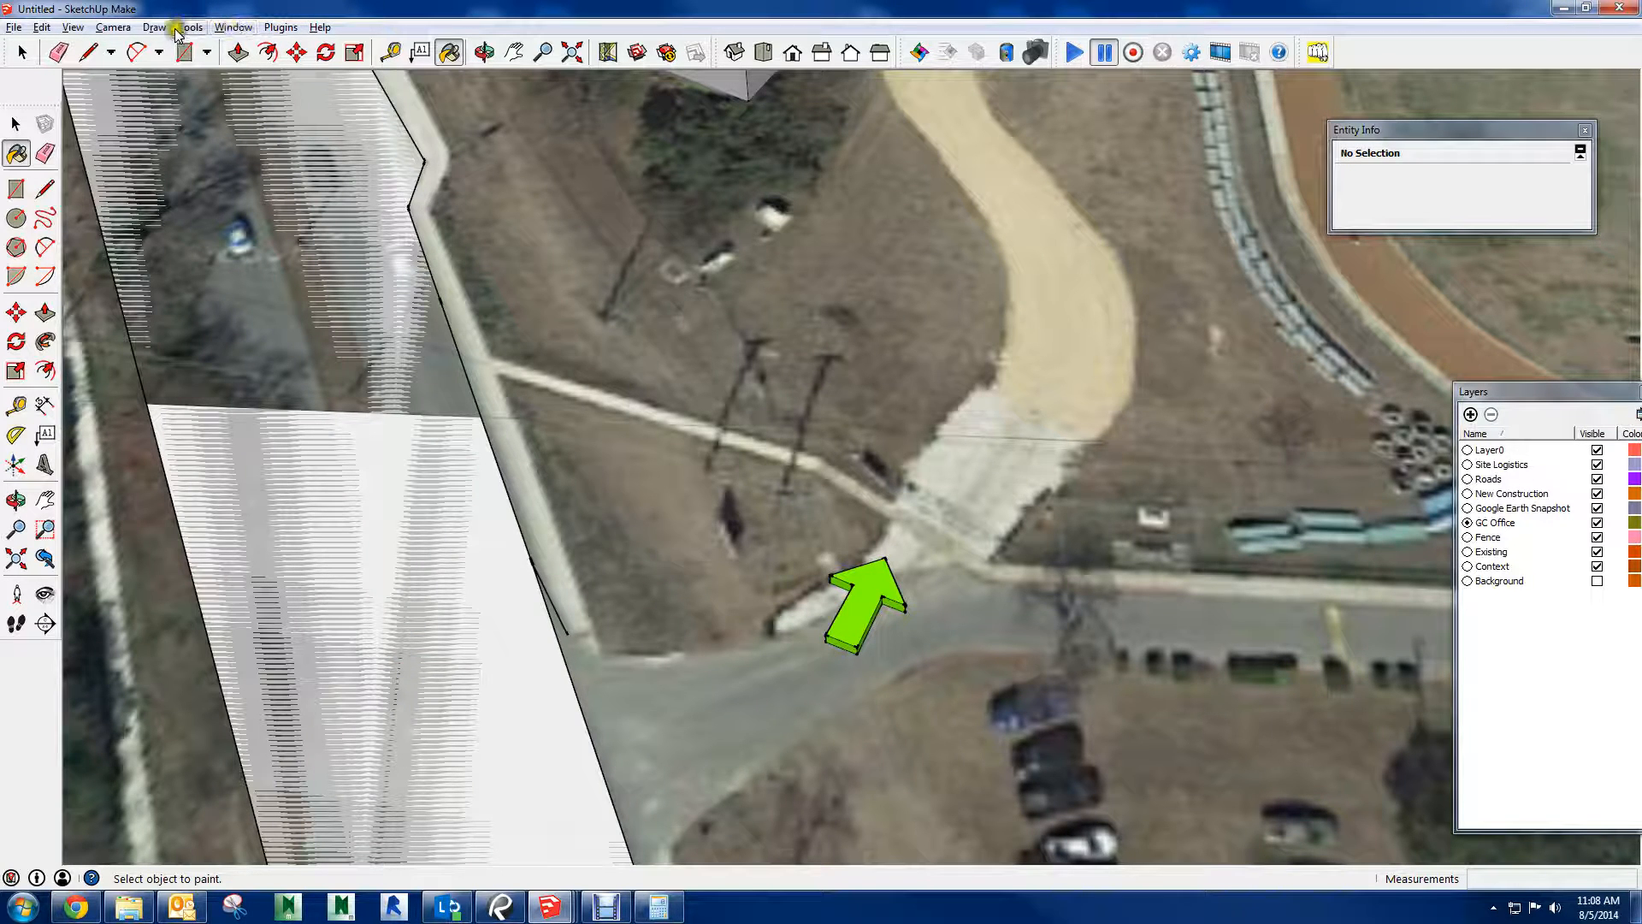
Open the Scenes window, leave the paint tool and add a scene of the current arrow and gravel entrance view
{"action": "left_click", "coordinate": [75, 28]}
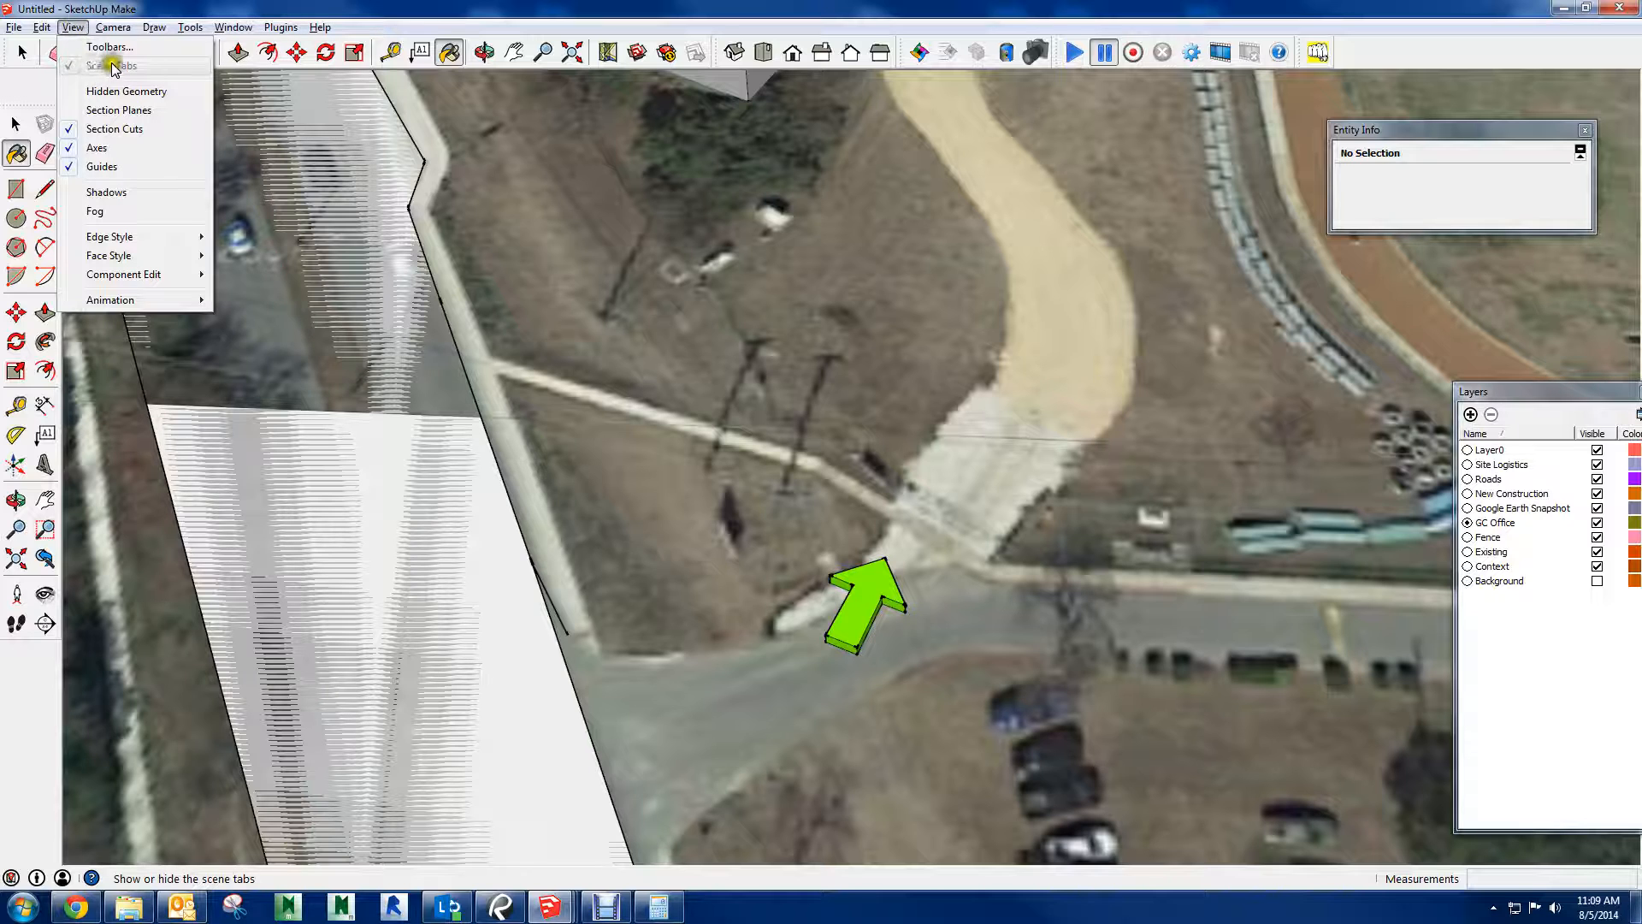
{"action": "mouse_move", "coordinate": [231, 30]}
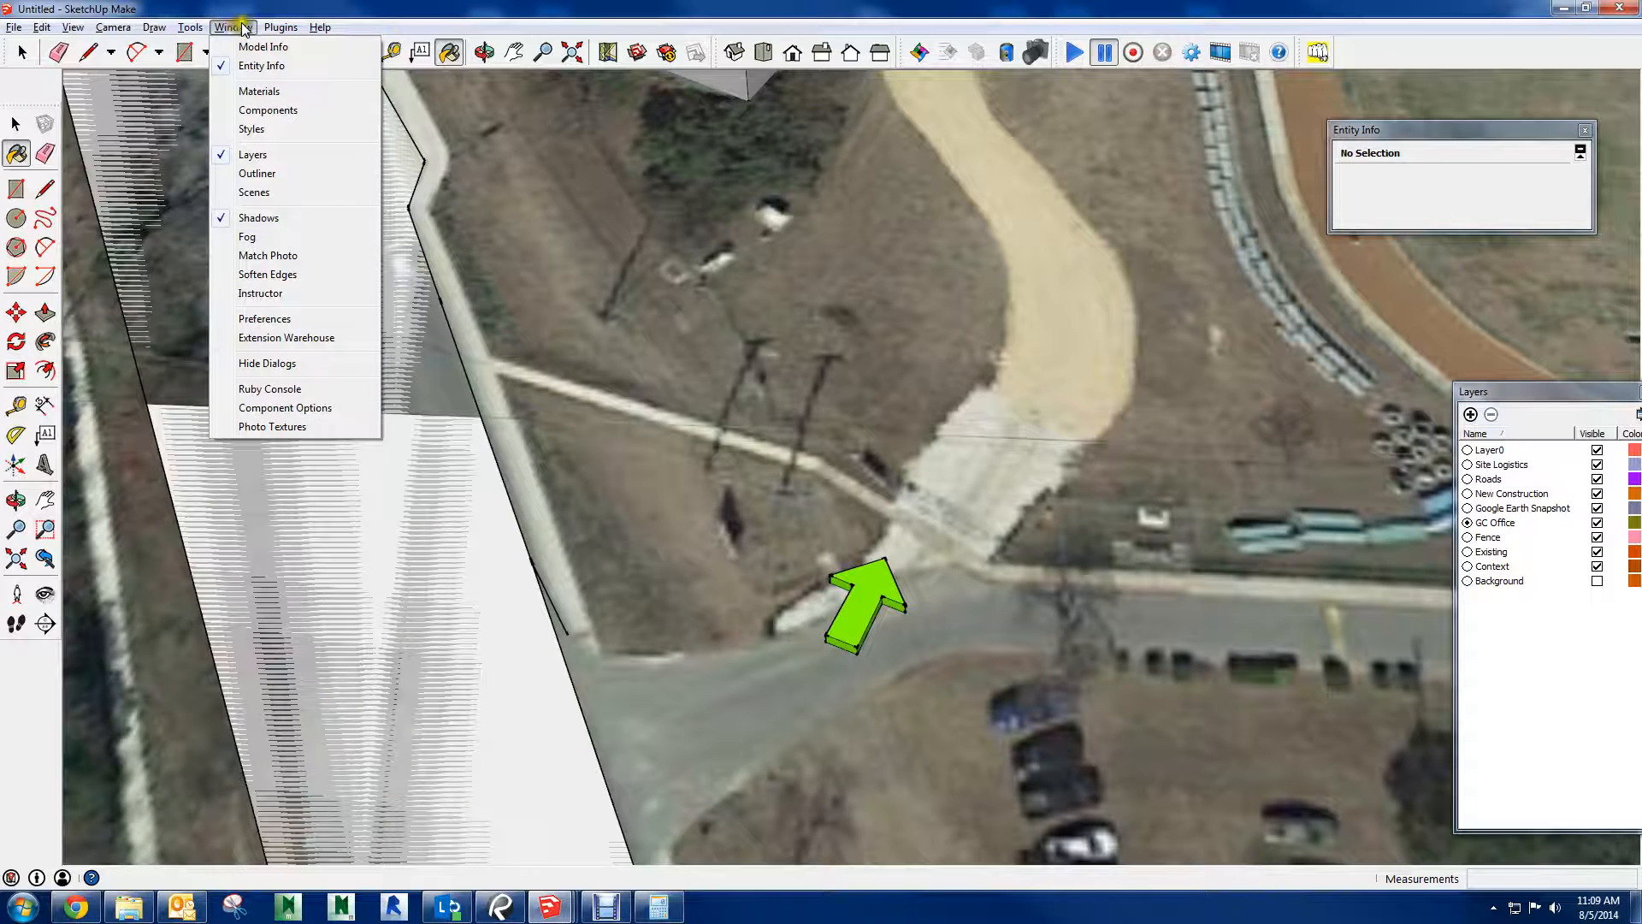
{"action": "left_click", "coordinate": [255, 191]}
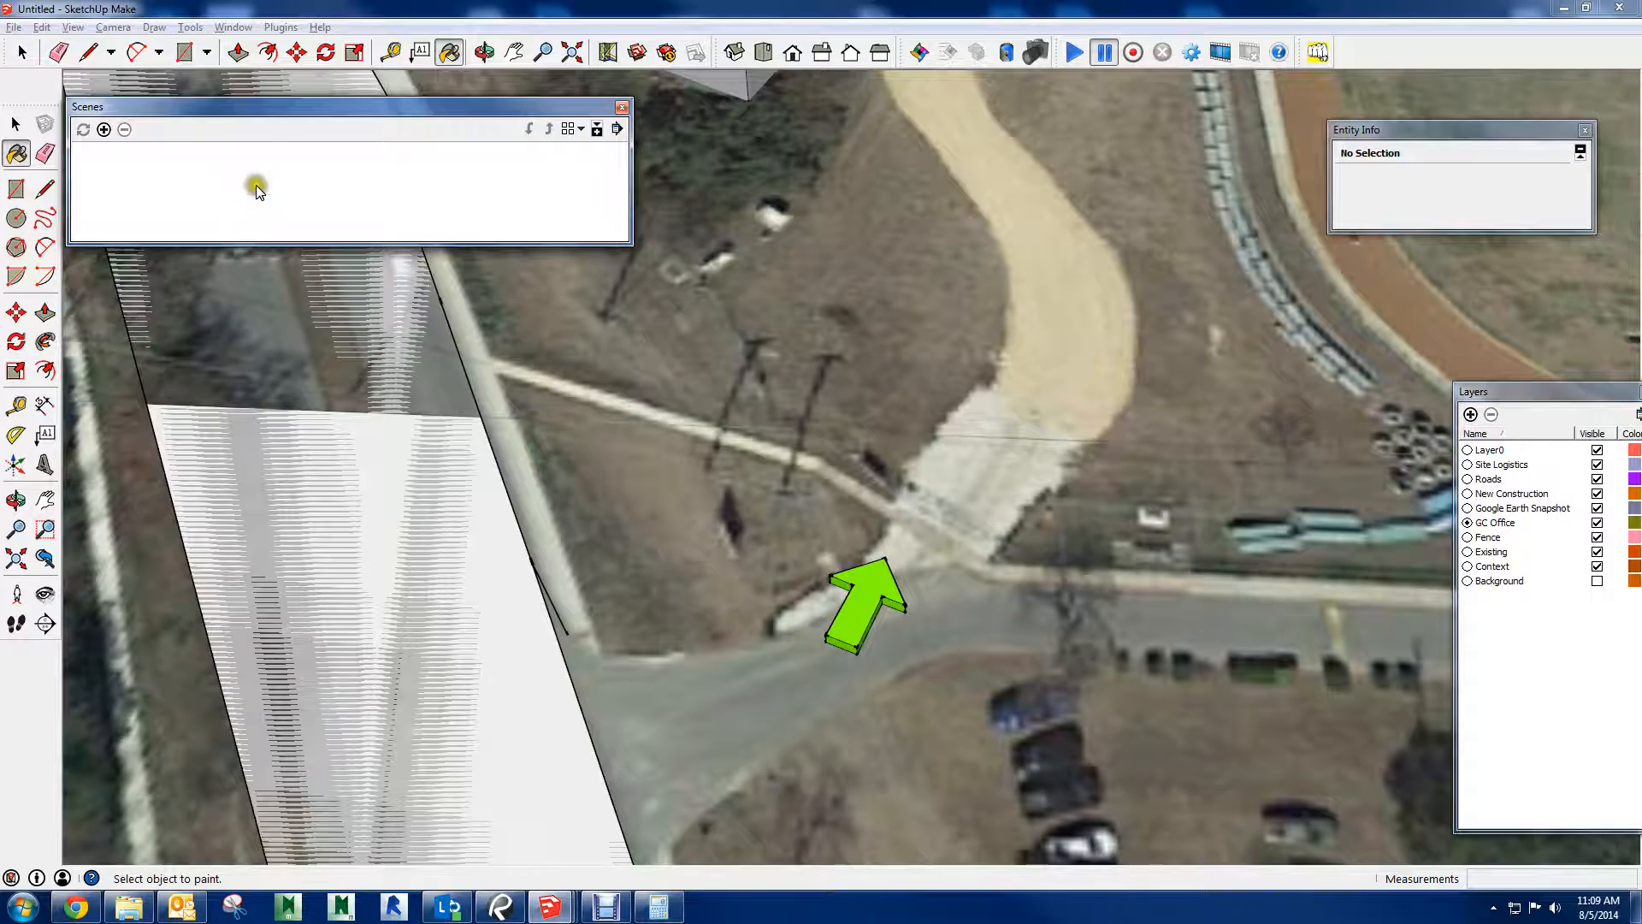
{"action": "left_click_drag", "start_coordinate": [224, 110], "coordinate": [422, 207]}
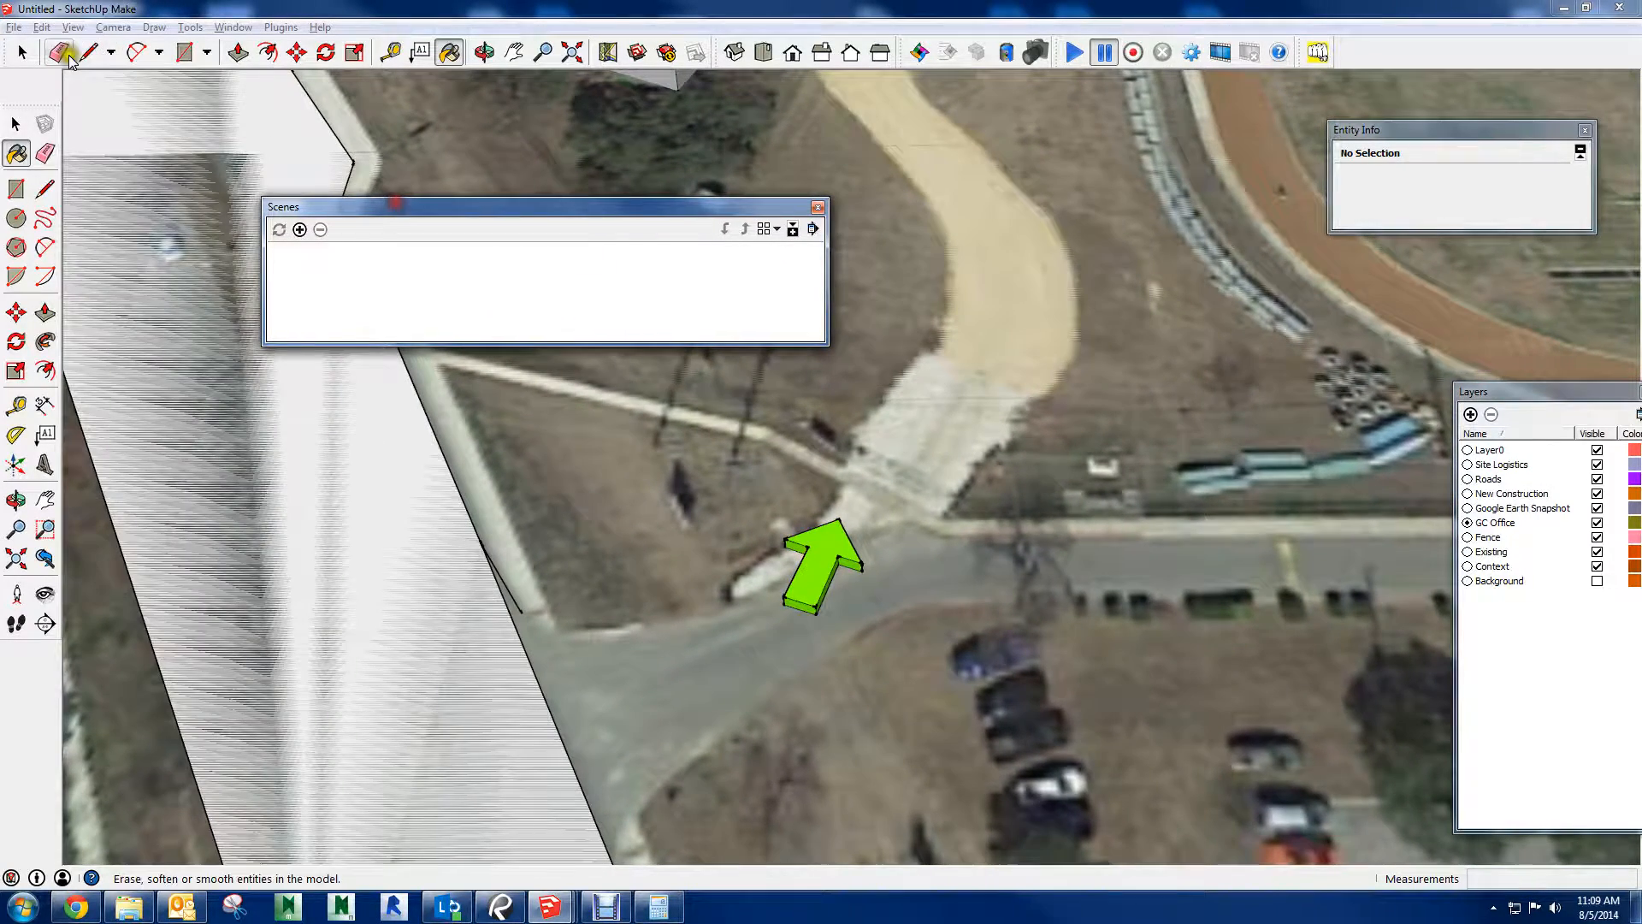
{"action": "left_click", "coordinate": [23, 52]}
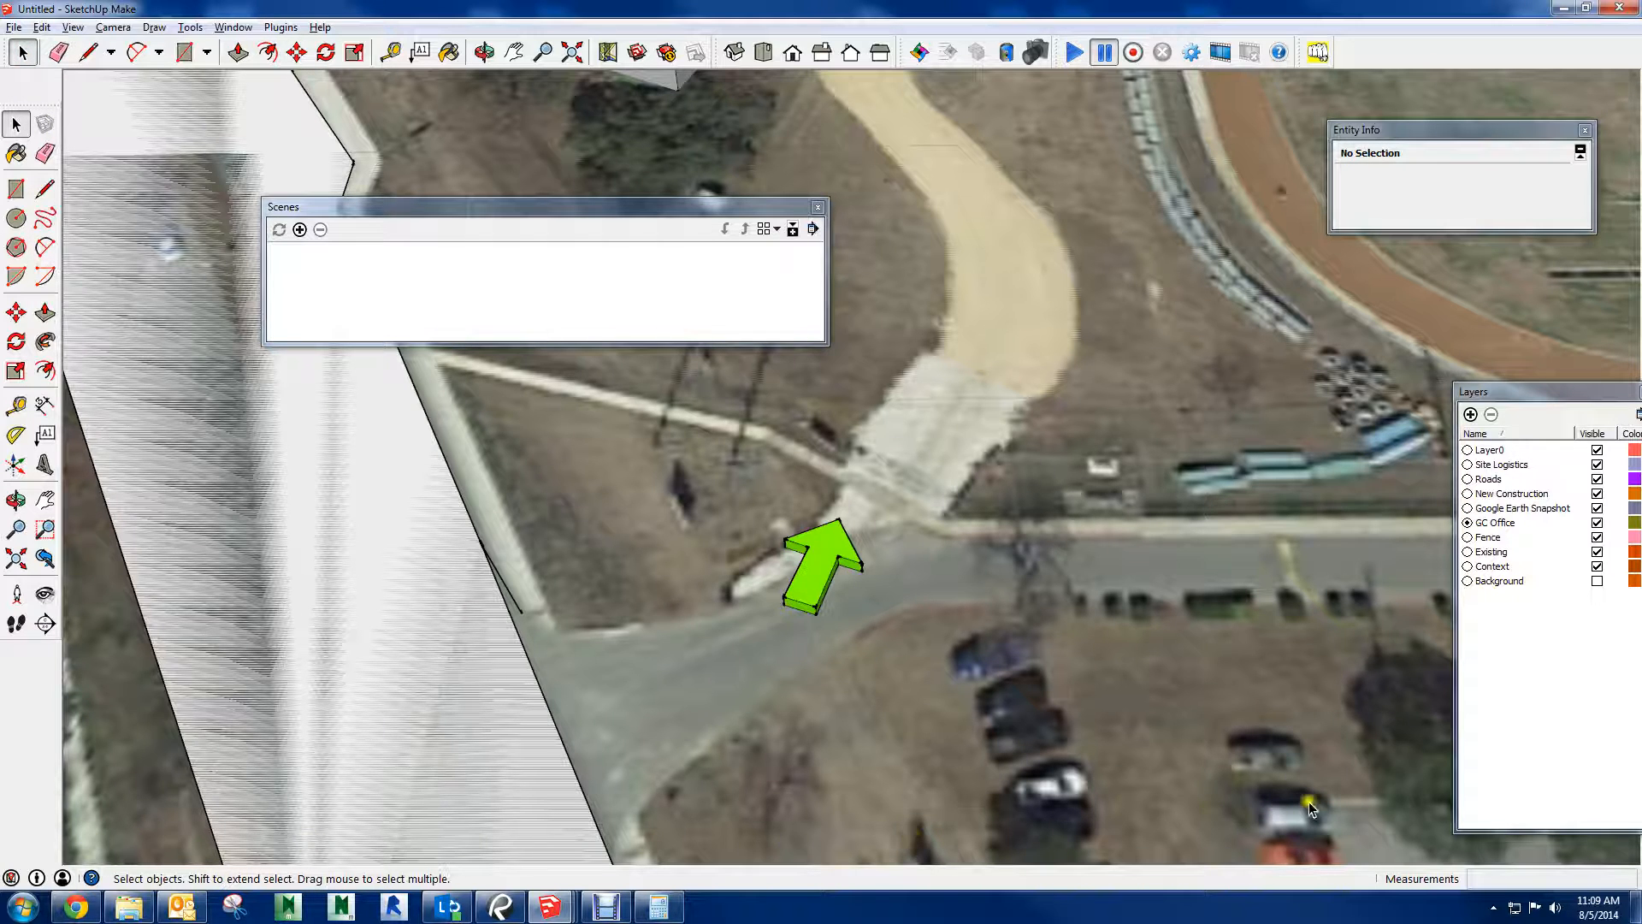
{"action": "left_click", "coordinate": [299, 229]}
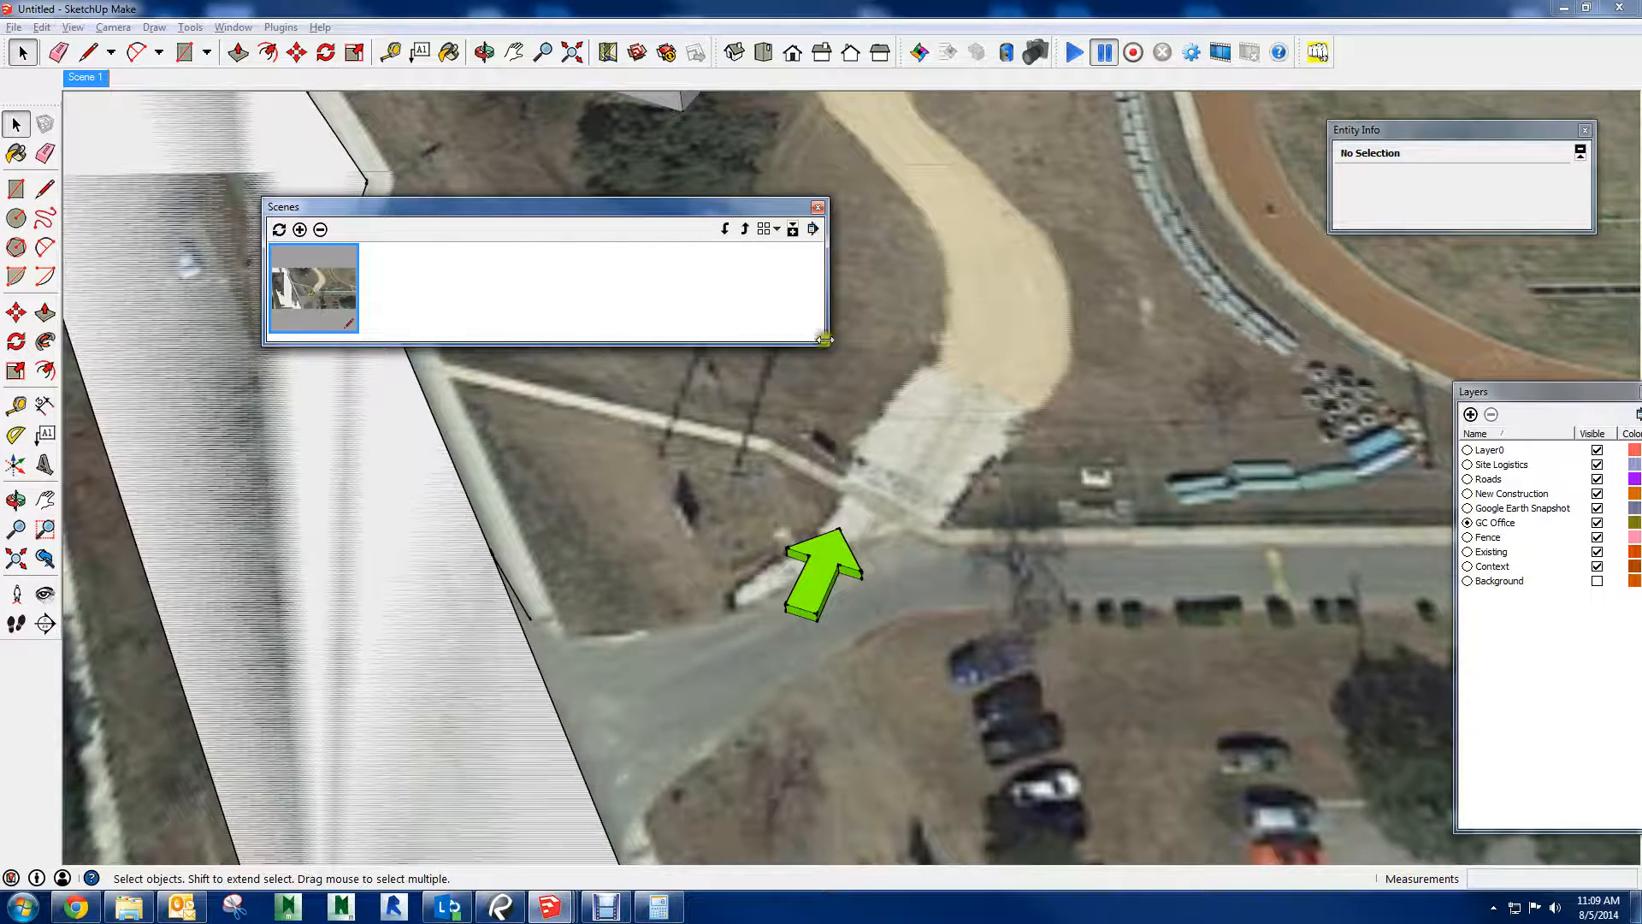
Resize the Scenes window, list scenes in Details view and show the scene properties
{"action": "left_click_drag", "start_coordinate": [826, 348], "coordinate": [584, 698]}
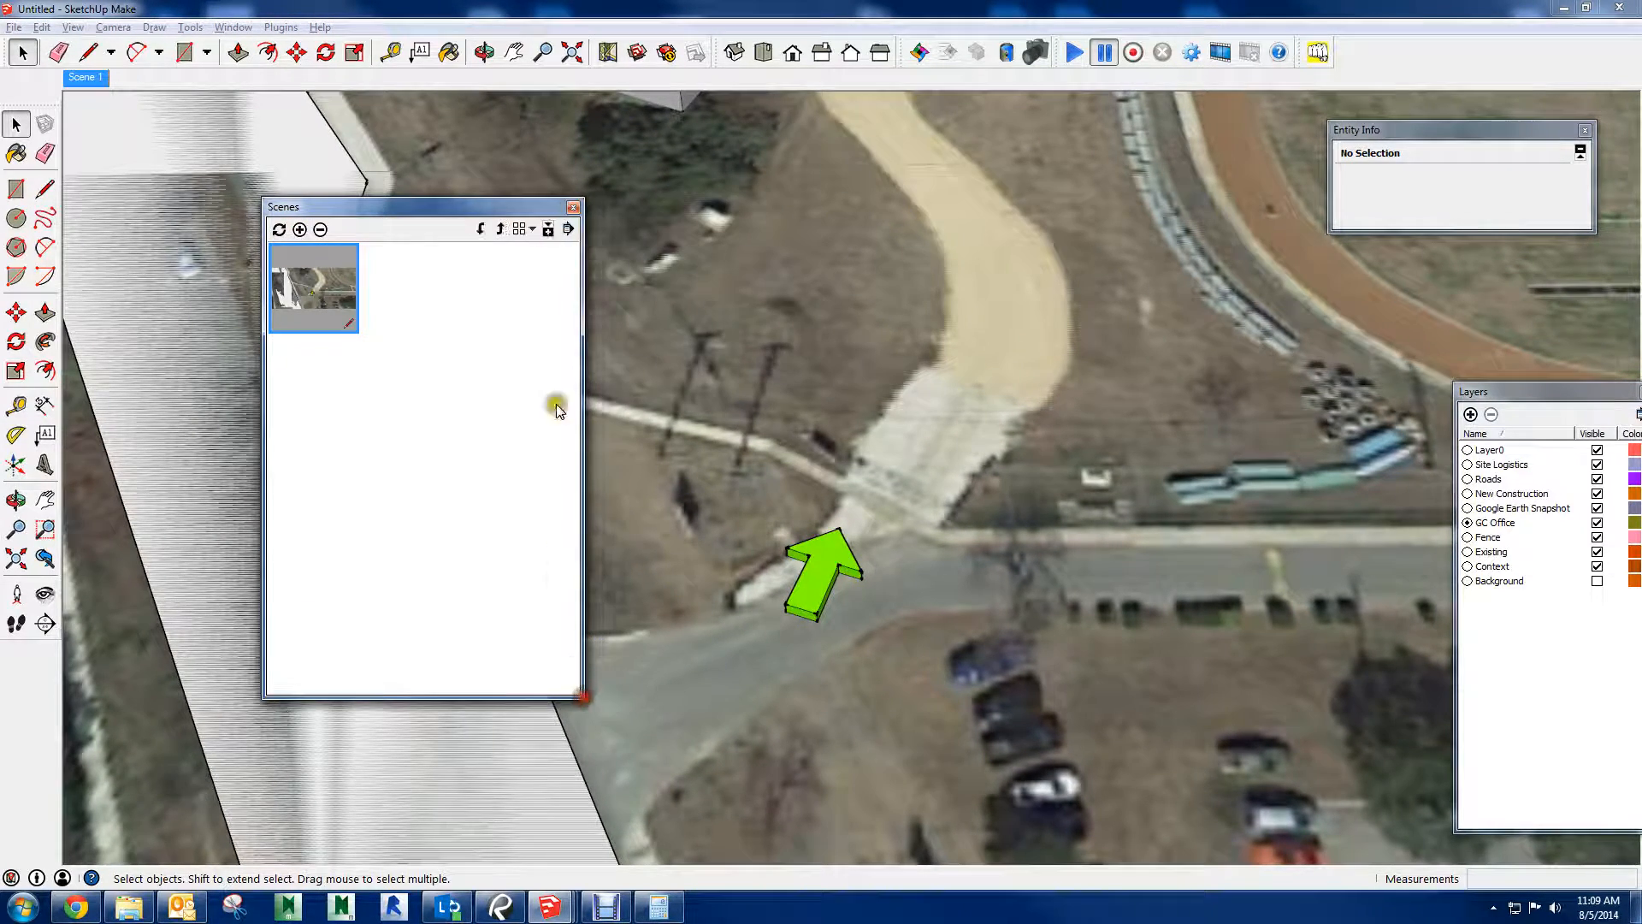
{"action": "left_click", "coordinate": [518, 231]}
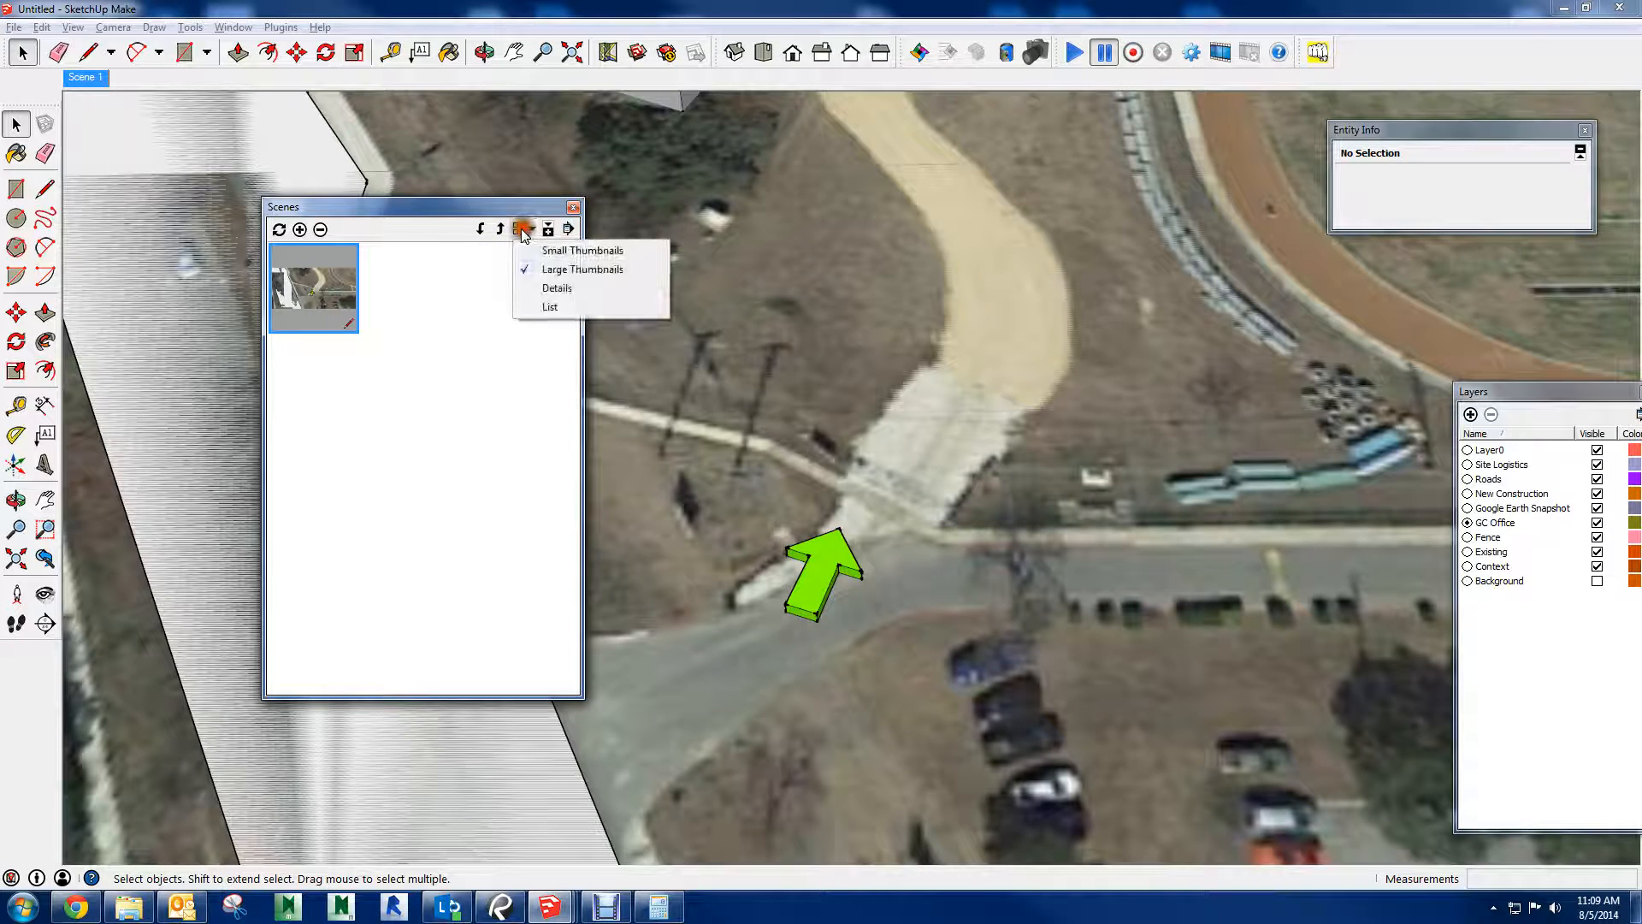
{"action": "left_click", "coordinate": [556, 290]}
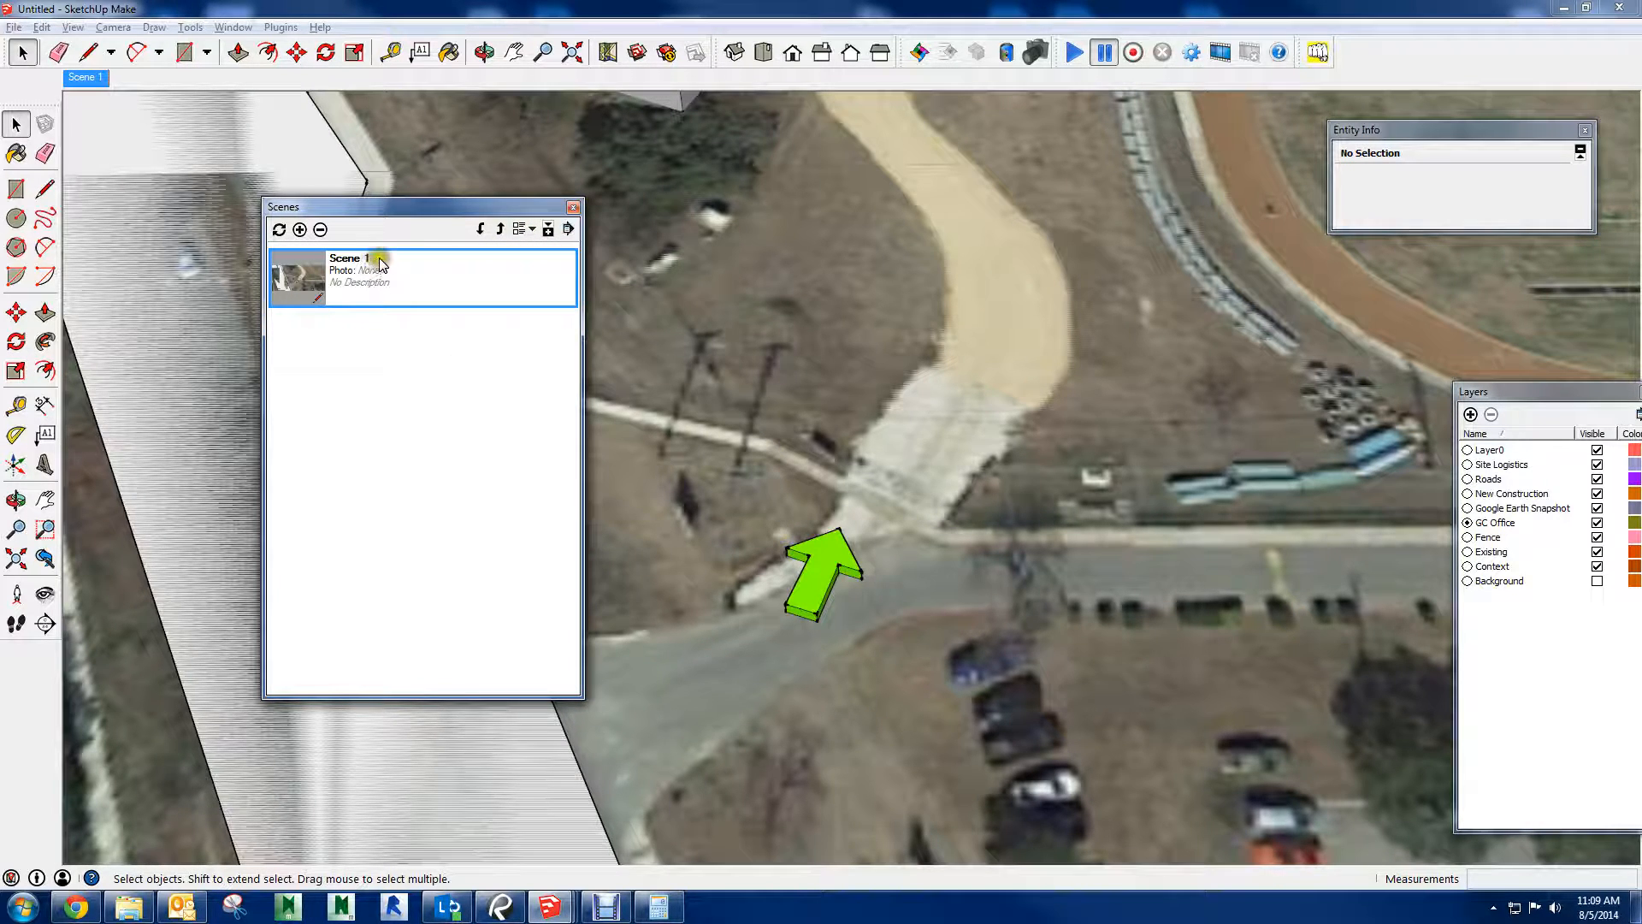
{"action": "left_click", "coordinate": [548, 230]}
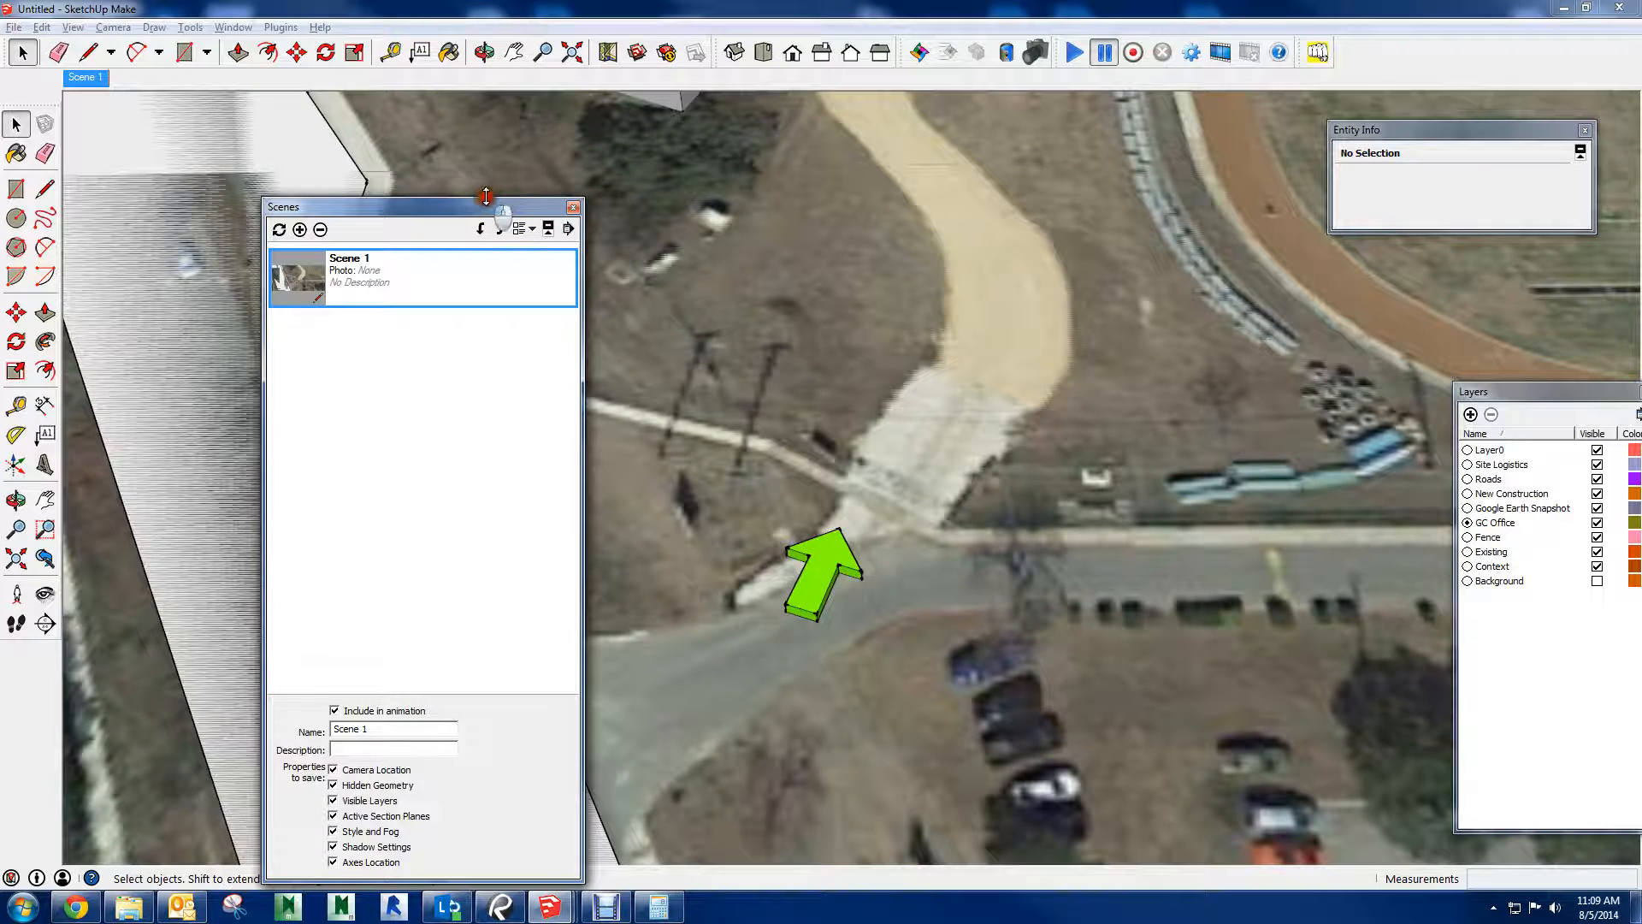
Rename the new scene to "Construction Entrance"
{"action": "mouse_move", "coordinate": [484, 196]}
{"action": "left_mouse_down"}
{"action": "mouse_move", "coordinate": [483, 270]}
{"action": "mouse_move", "coordinate": [467, 254]}
{"action": "mouse_move", "coordinate": [474, 224]}
{"action": "left_mouse_up"}
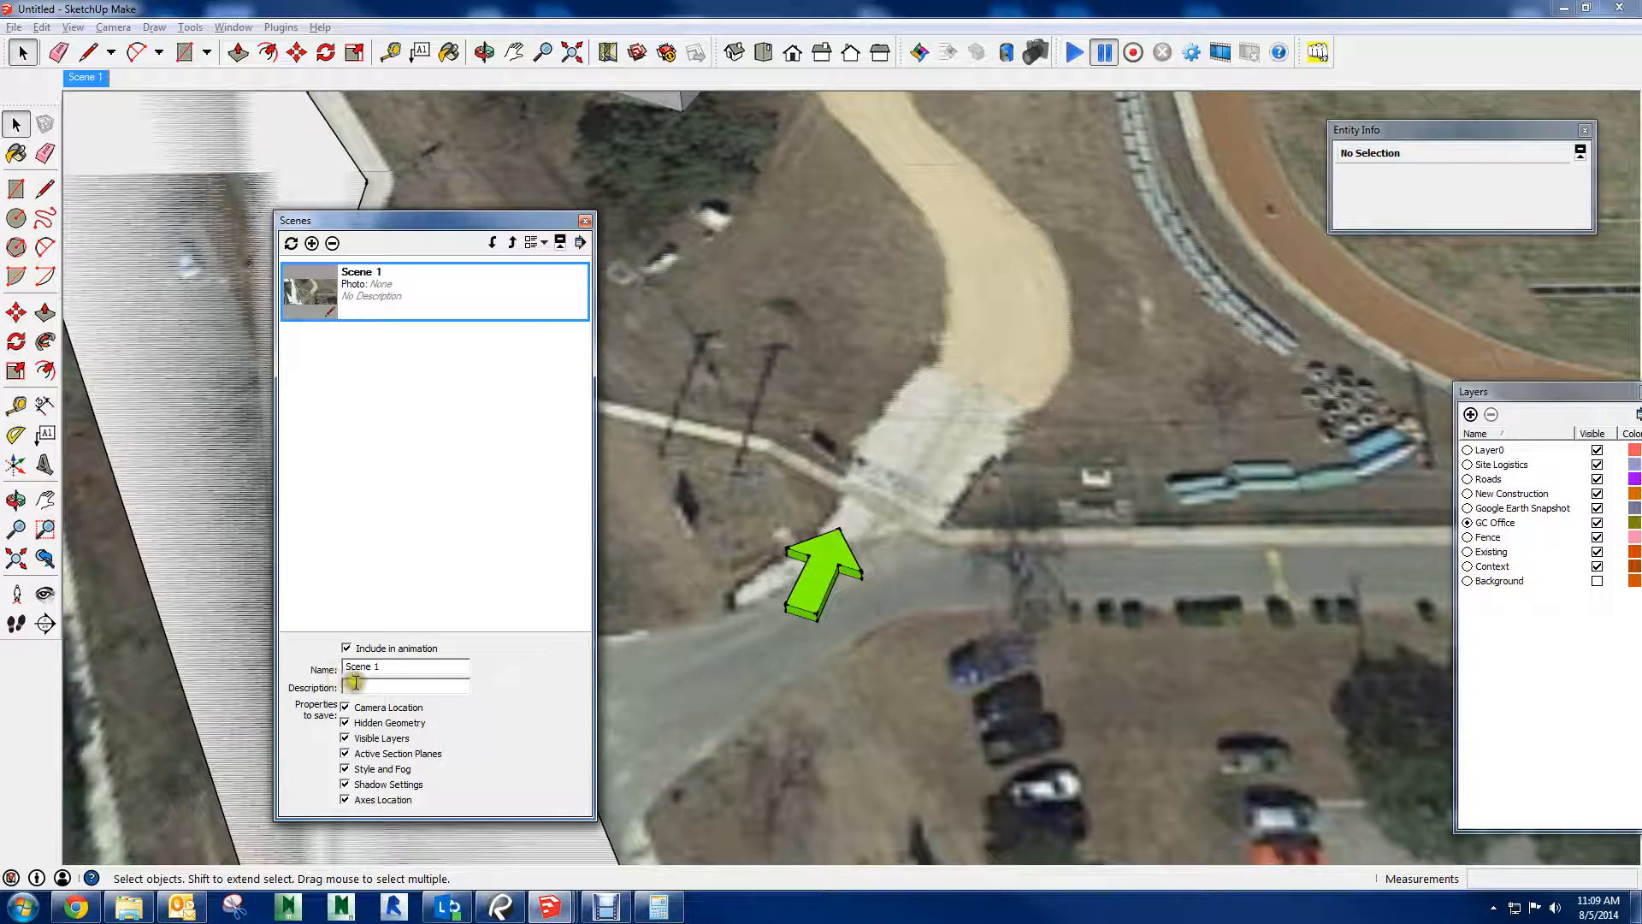
{"action": "left_click_drag", "start_coordinate": [393, 671], "coordinate": [329, 673]}
{"action": "key", "text": "Return"}
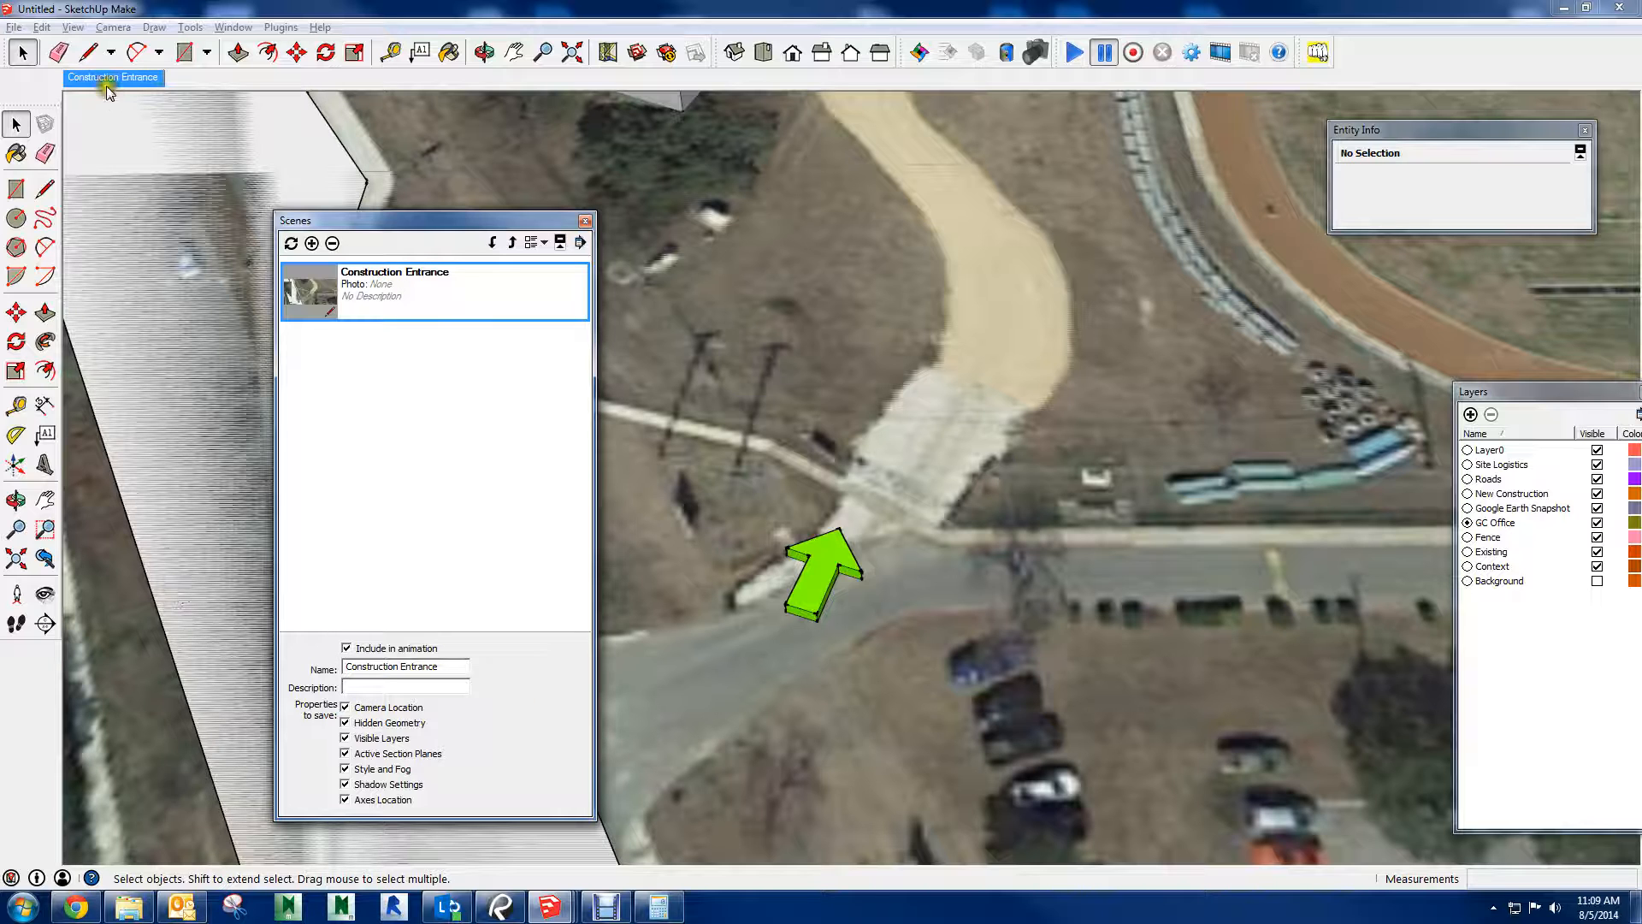
{"action": "left_click", "coordinate": [517, 418]}
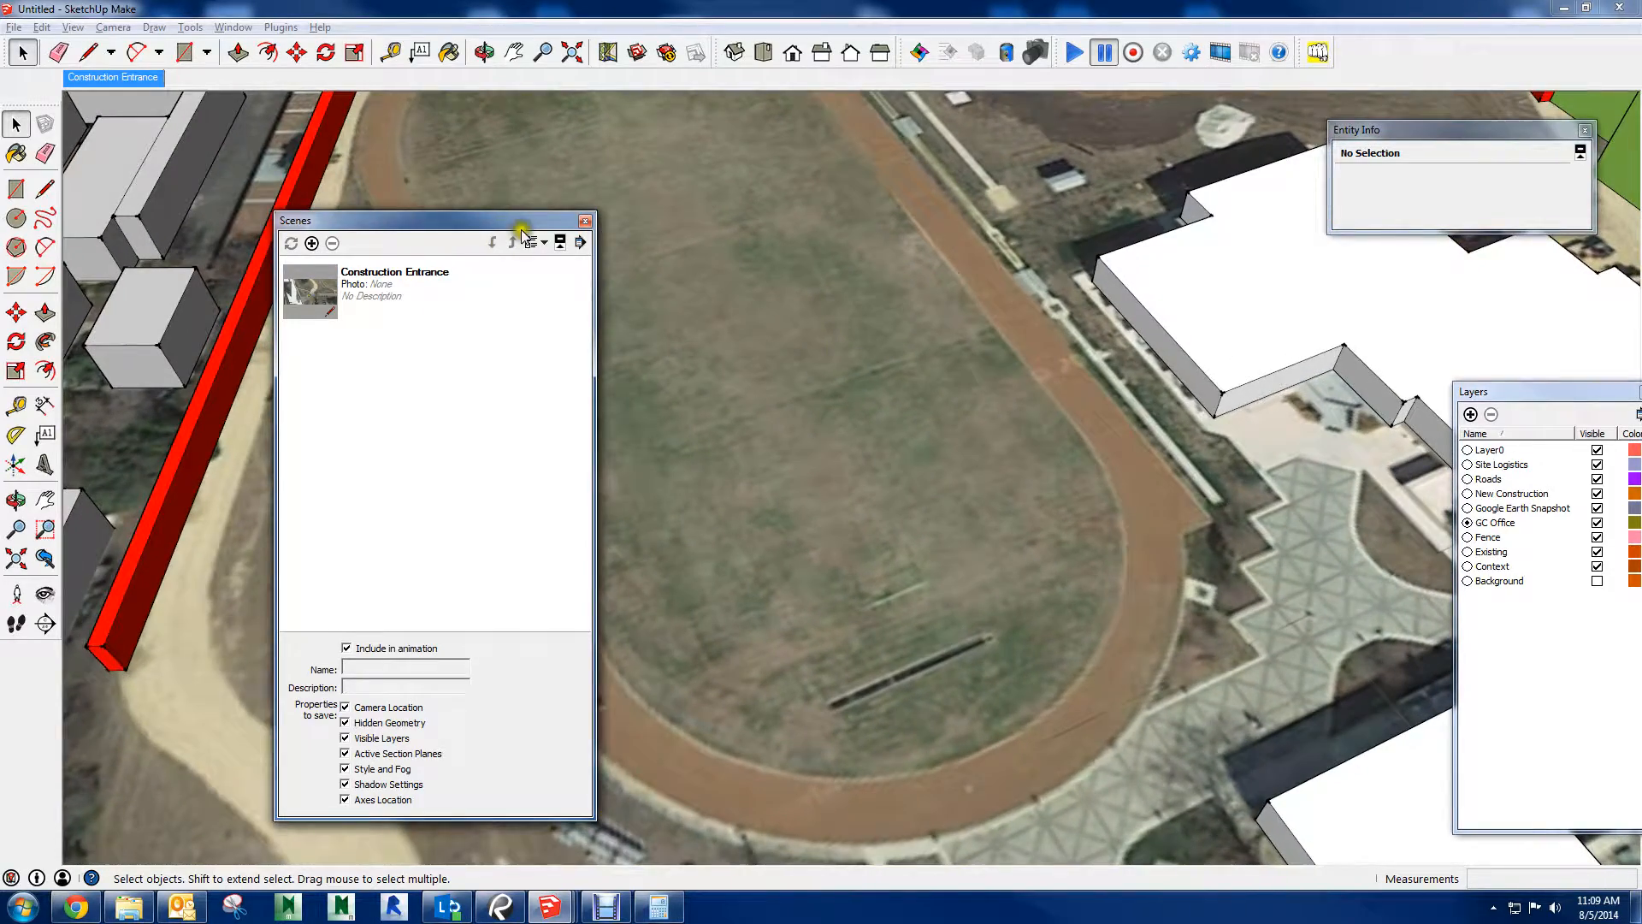
Move the Scenes window aside, switch the camera to Parallel Projection and frame the whole site in Top view
{"action": "left_click_drag", "start_coordinate": [517, 221], "coordinate": [1641, 203]}
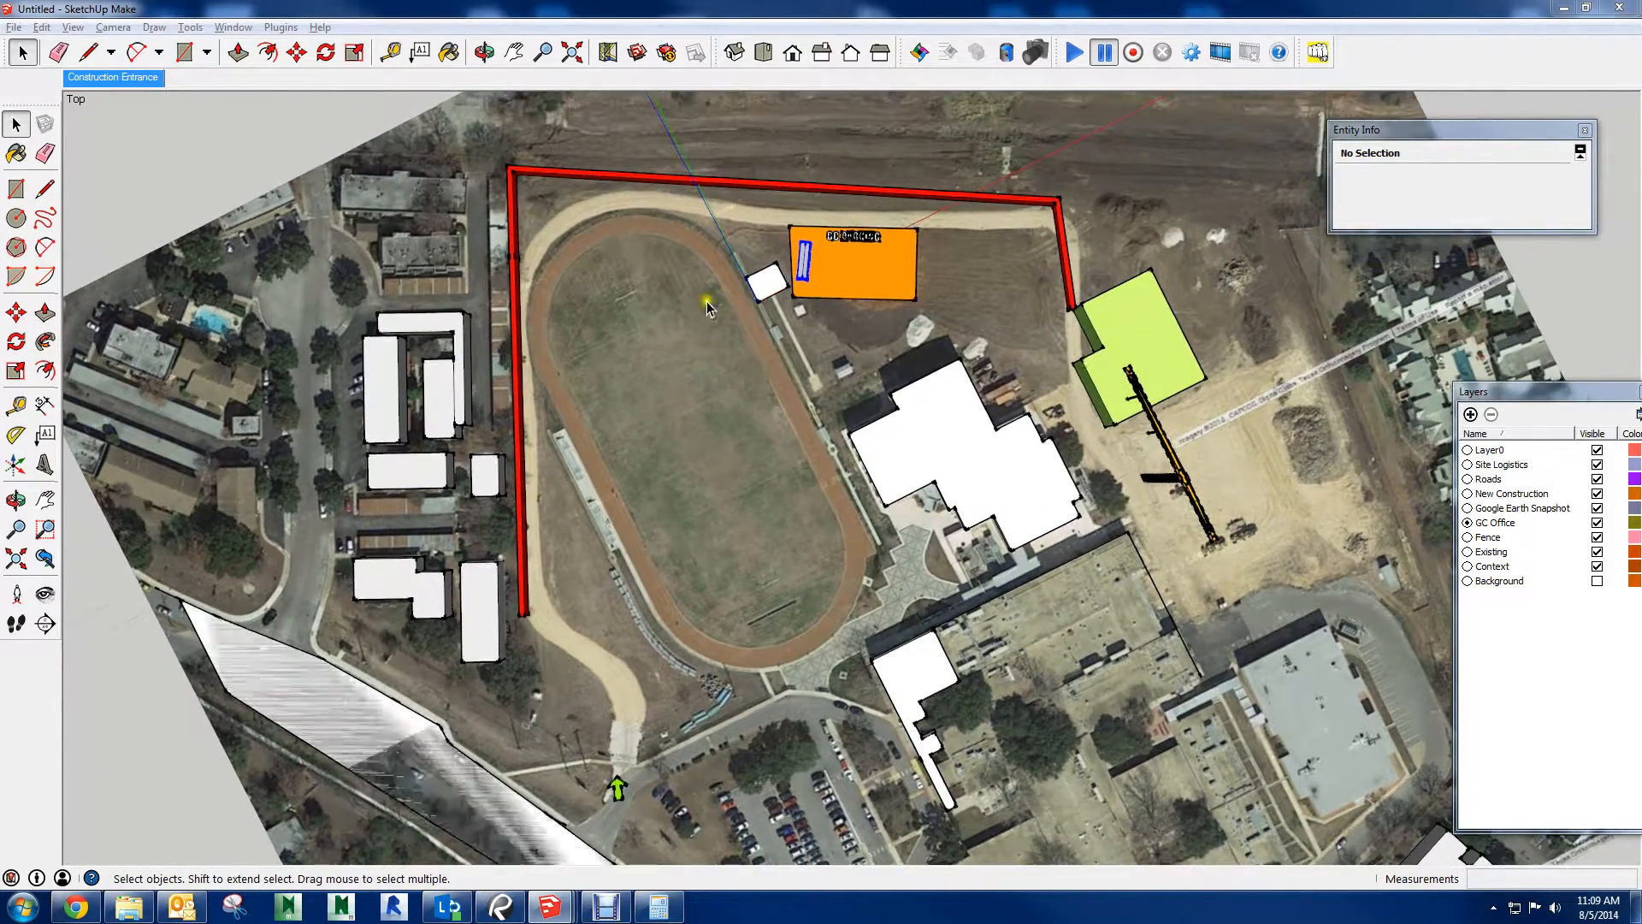
{"action": "left_click", "coordinate": [15, 27]}
{"action": "mouse_move", "coordinate": [124, 32]}
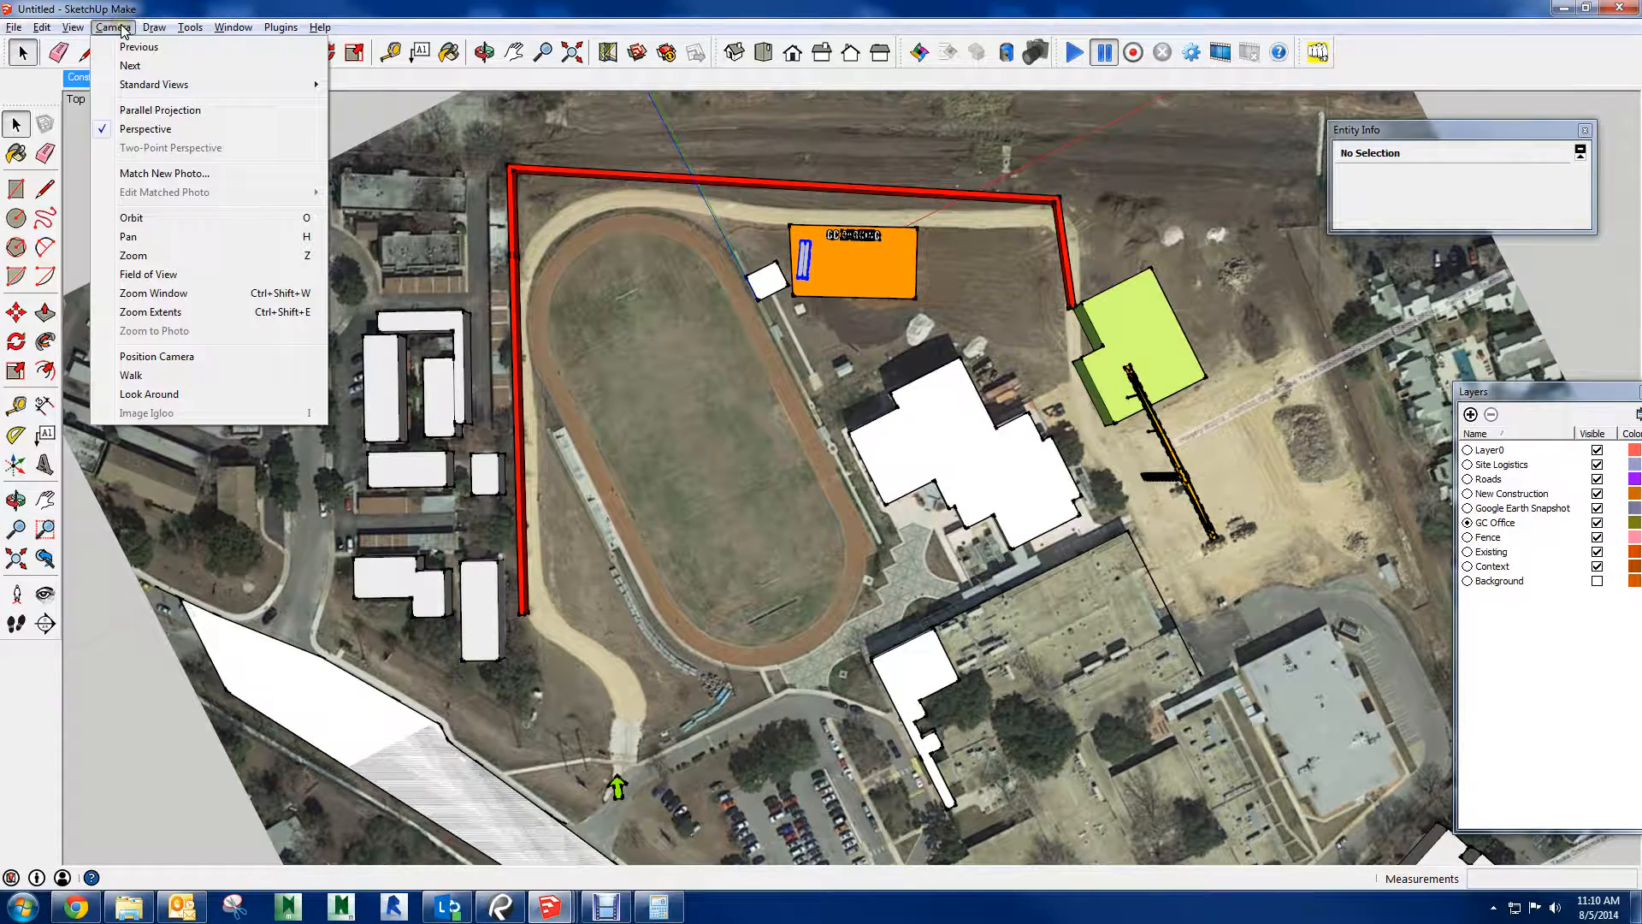
{"action": "left_click", "coordinate": [122, 111]}
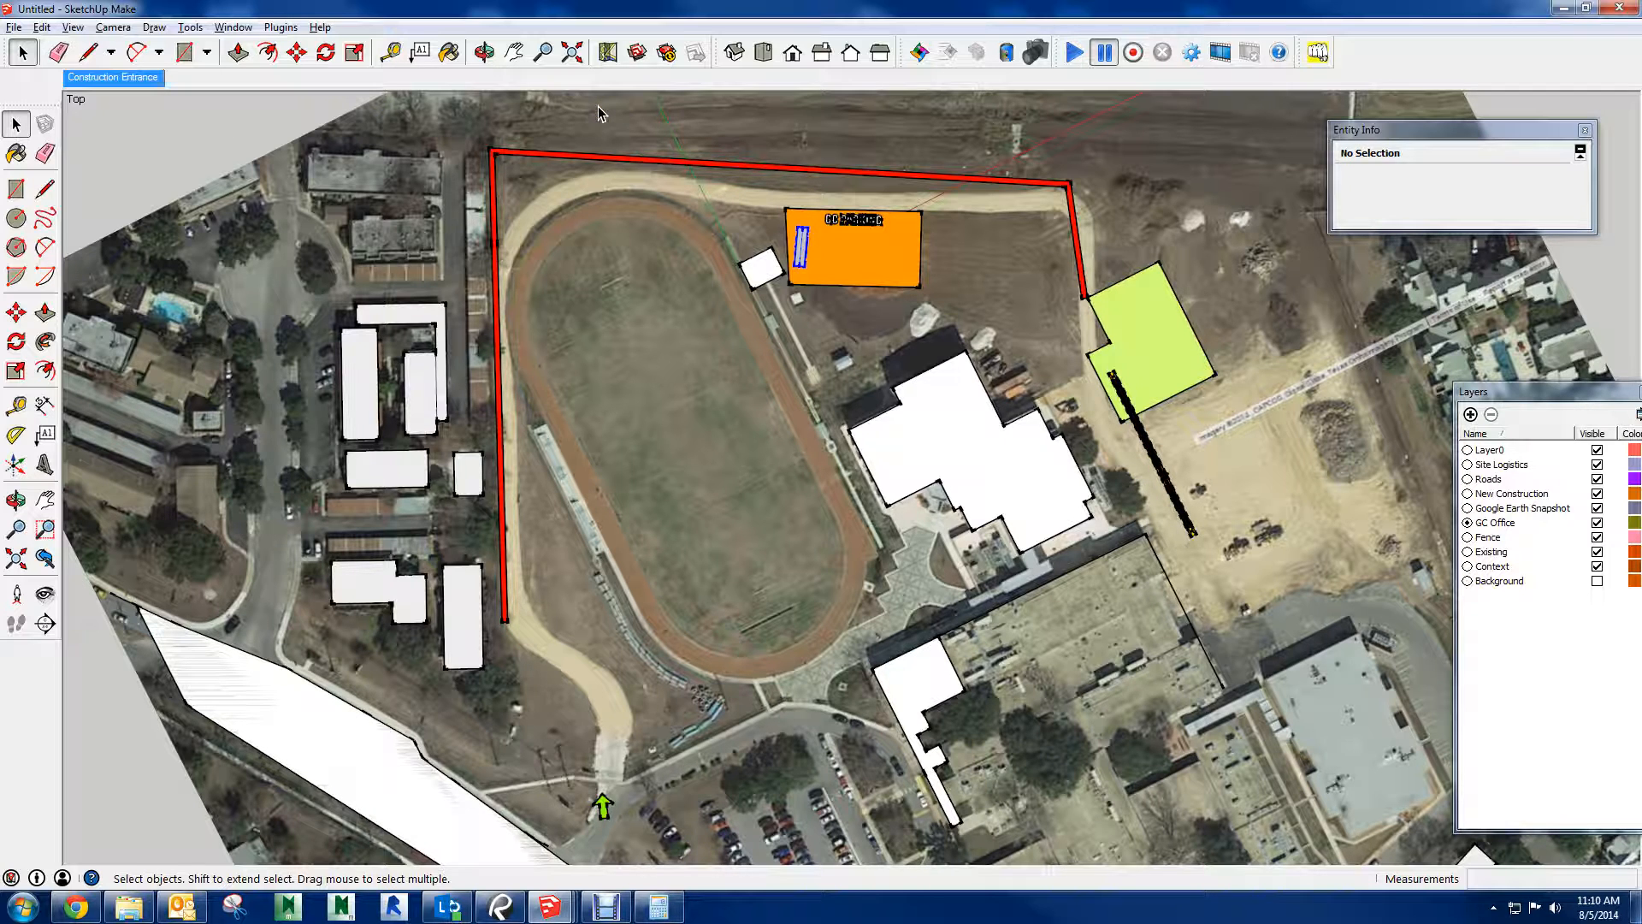
{"action": "left_click", "coordinate": [761, 59]}
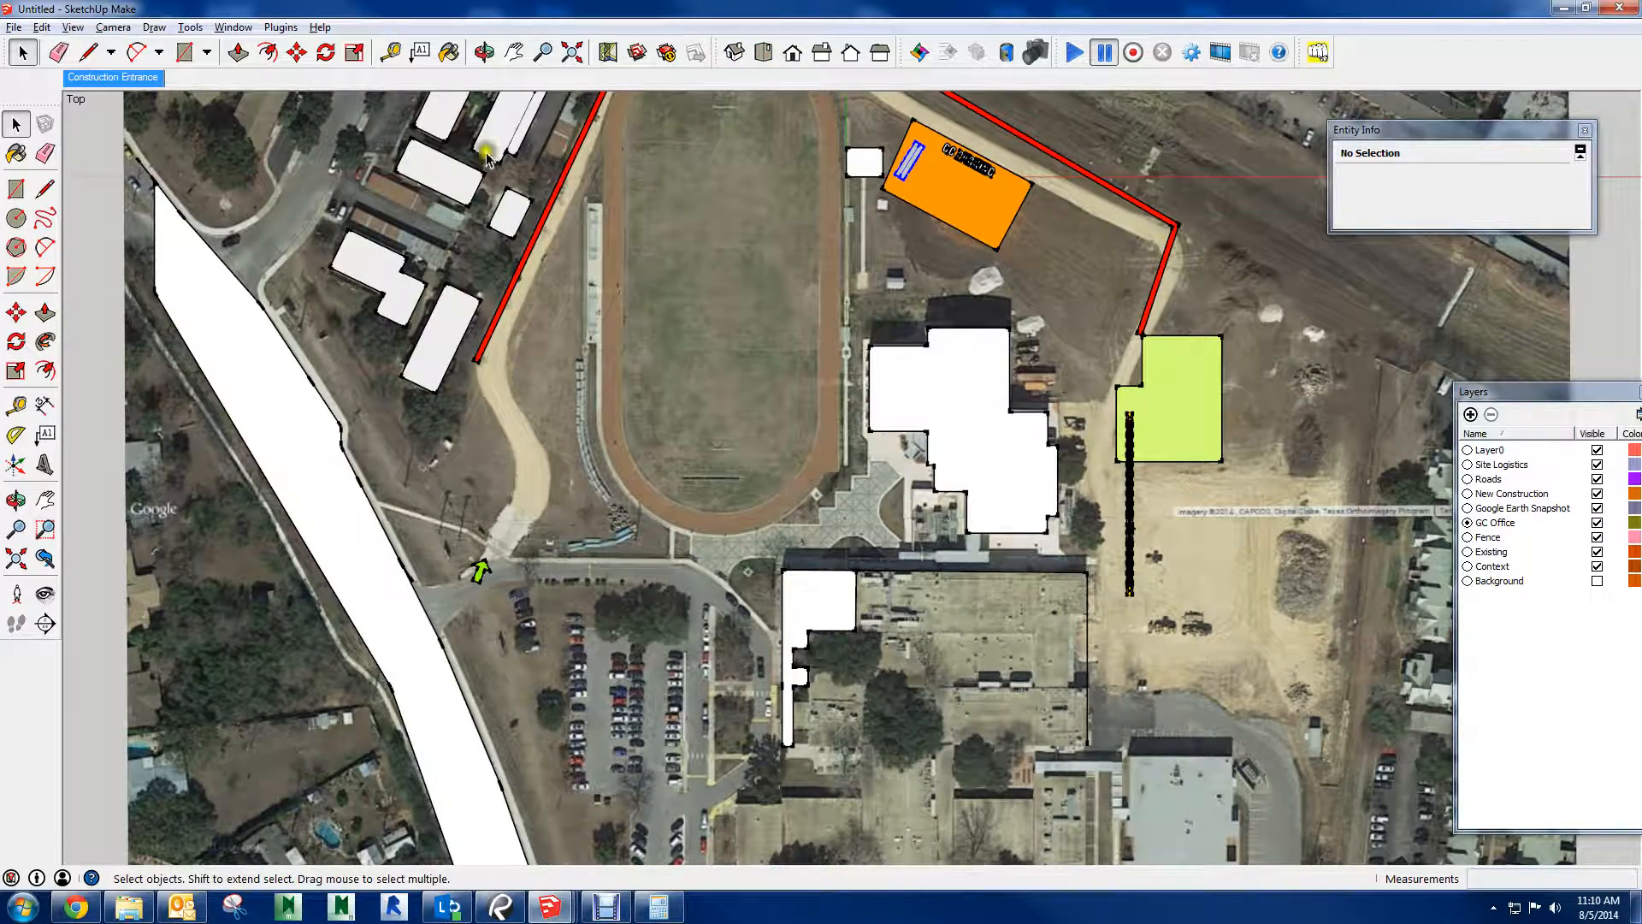
{"action": "left_click", "coordinate": [514, 53]}
{"action": "left_click_drag", "start_coordinate": [710, 342], "coordinate": [753, 455]}
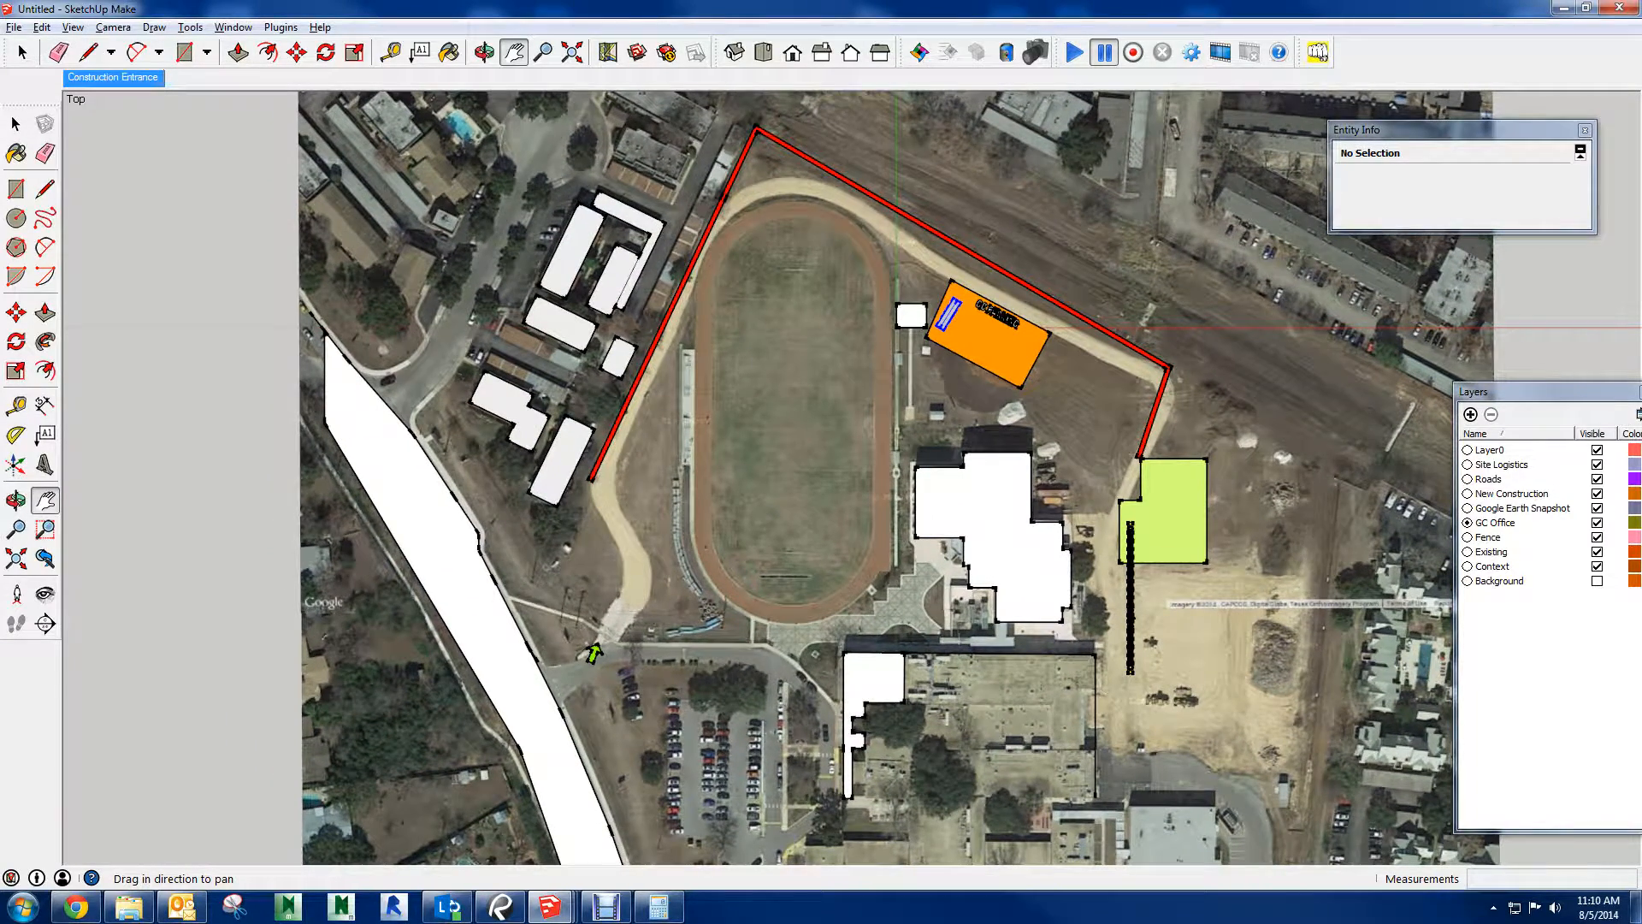
Add a scene of the top-down site view, name it "Overall Plan View" and move the Scenes window aside
{"action": "left_click_drag", "start_coordinate": [632, 135], "coordinate": [427, 163]}
{"action": "left_click", "coordinate": [431, 181]}
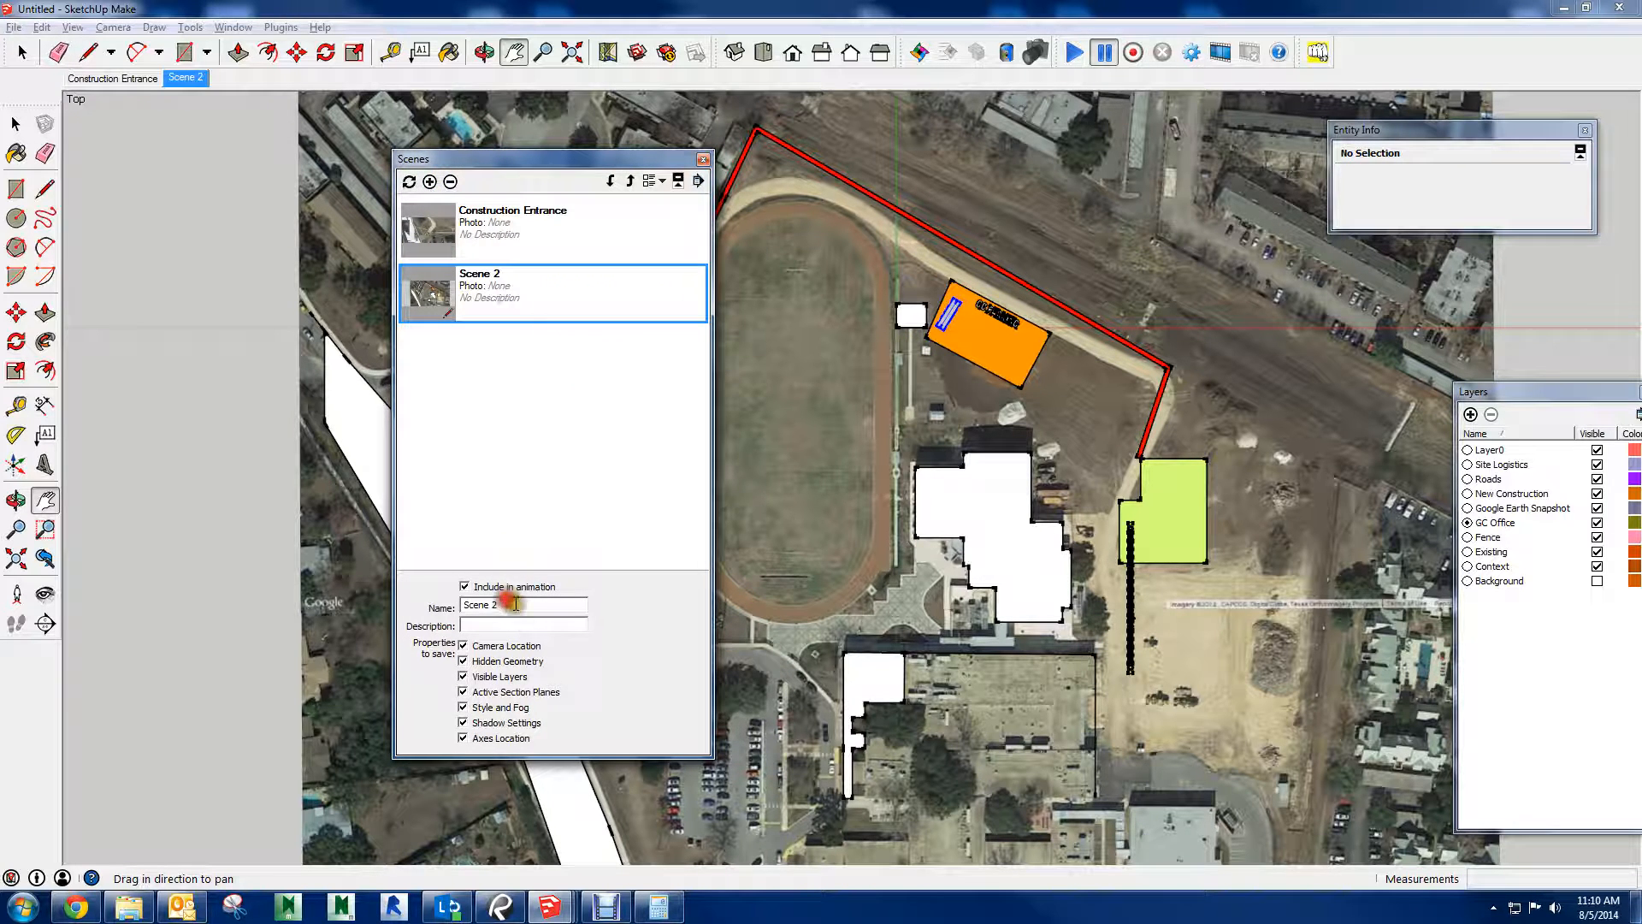
{"action": "left_click_drag", "start_coordinate": [514, 603], "coordinate": [360, 649]}
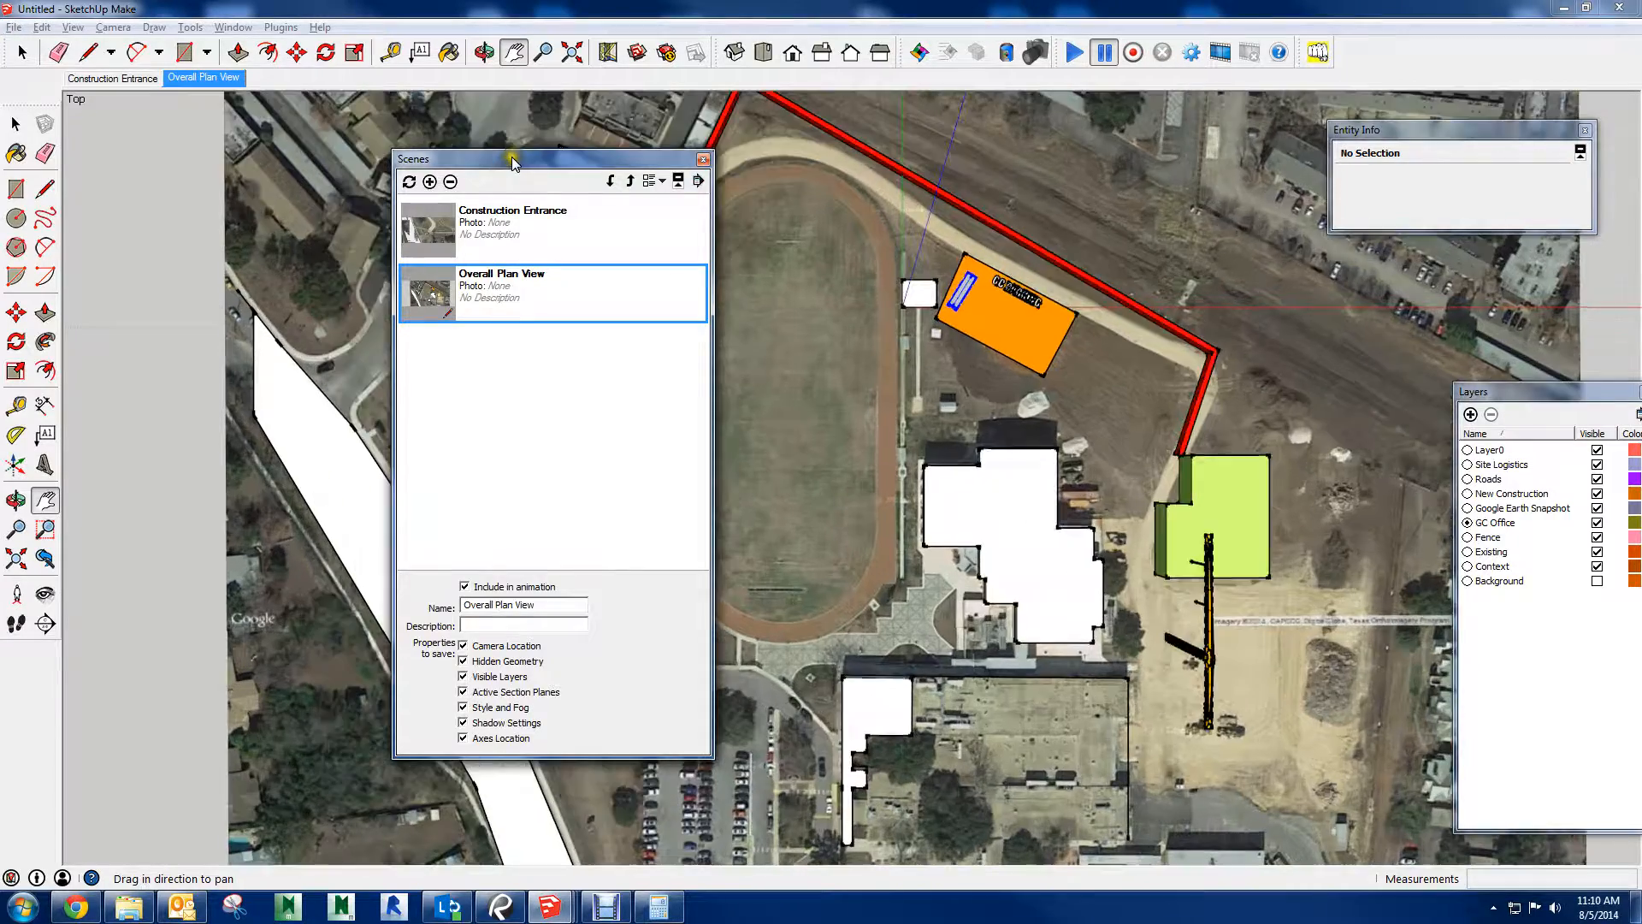
{"action": "left_click_drag", "start_coordinate": [513, 159], "coordinate": [1641, 206]}
Add a scene named "GC Office" showing the office trailer and the GC Parking area
{"action": "middle_click_drag", "start_coordinate": [1004, 258], "coordinate": [973, 332]}
{"action": "scroll", "coordinate": [970, 333], "scroll_direction": "up", "scroll_amount": 4}
{"action": "scroll", "coordinate": [927, 297], "scroll_direction": "up", "scroll_amount": 5}
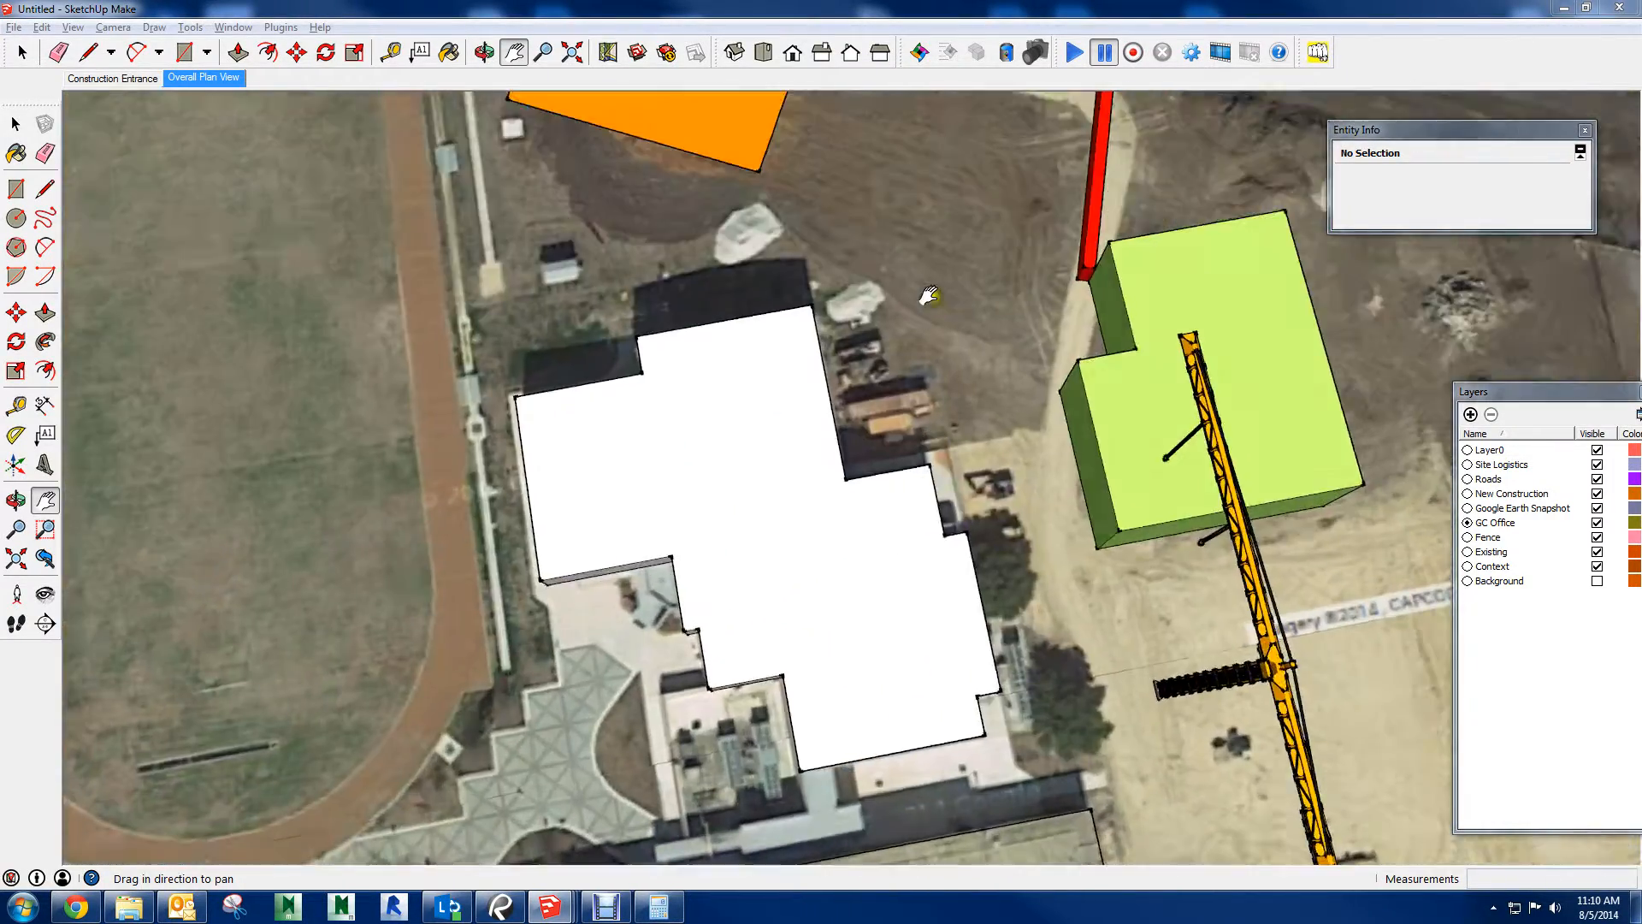
{"action": "scroll", "coordinate": [928, 296], "scroll_direction": "up", "scroll_amount": 4}
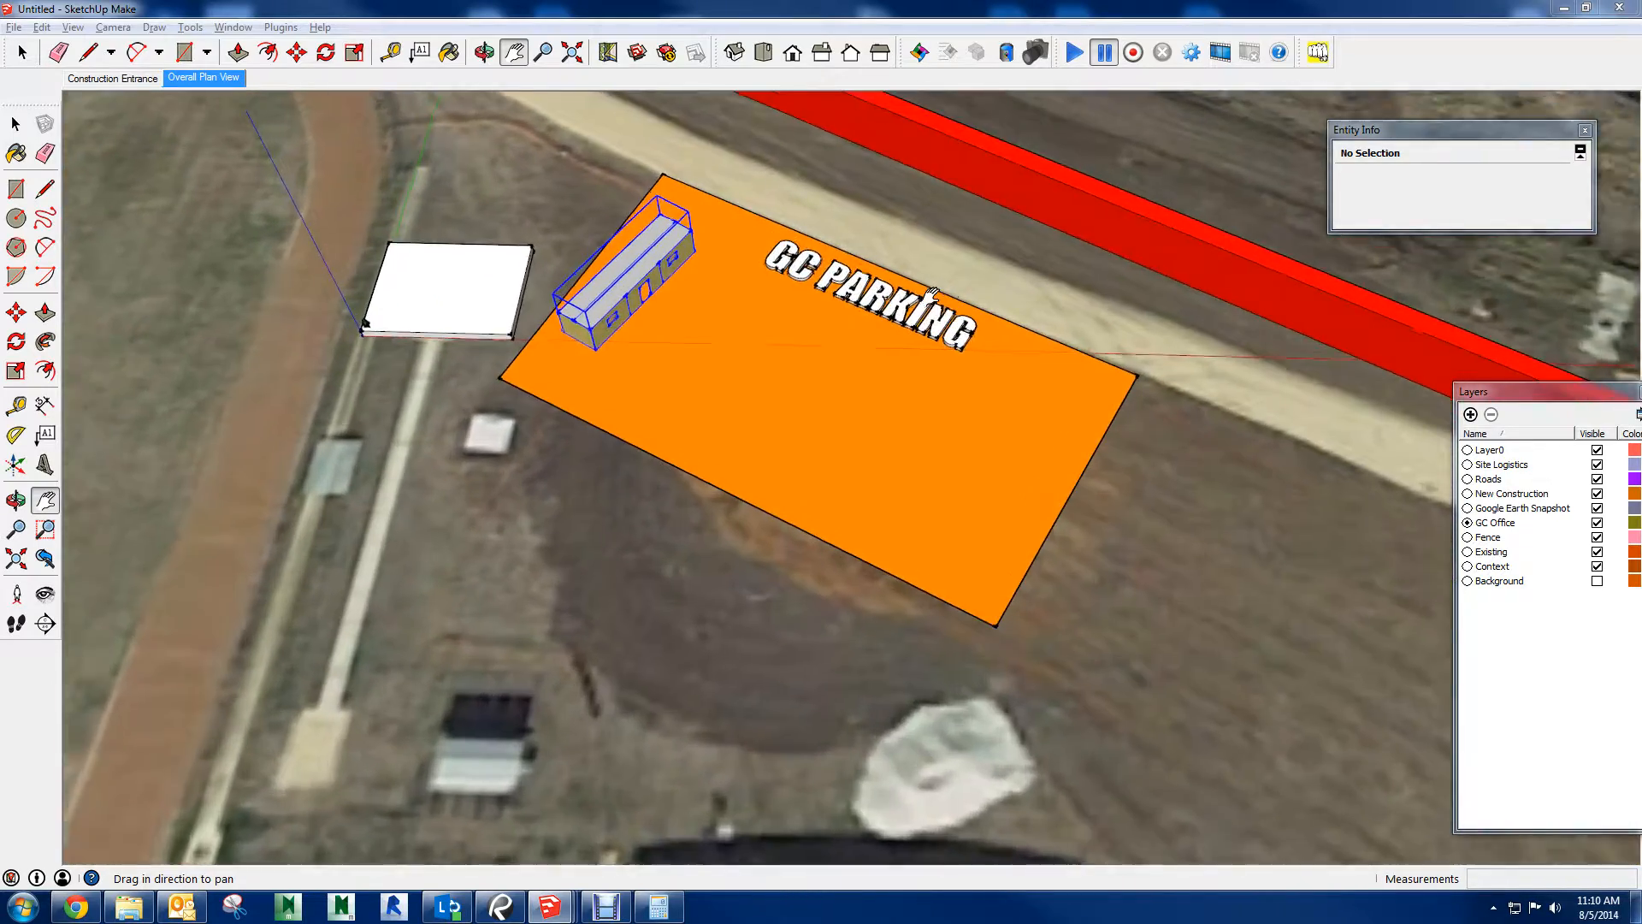
{"action": "scroll", "coordinate": [726, 418], "scroll_direction": "down", "scroll_amount": 1}
{"action": "scroll", "coordinate": [726, 417], "scroll_direction": "down", "scroll_amount": 3}
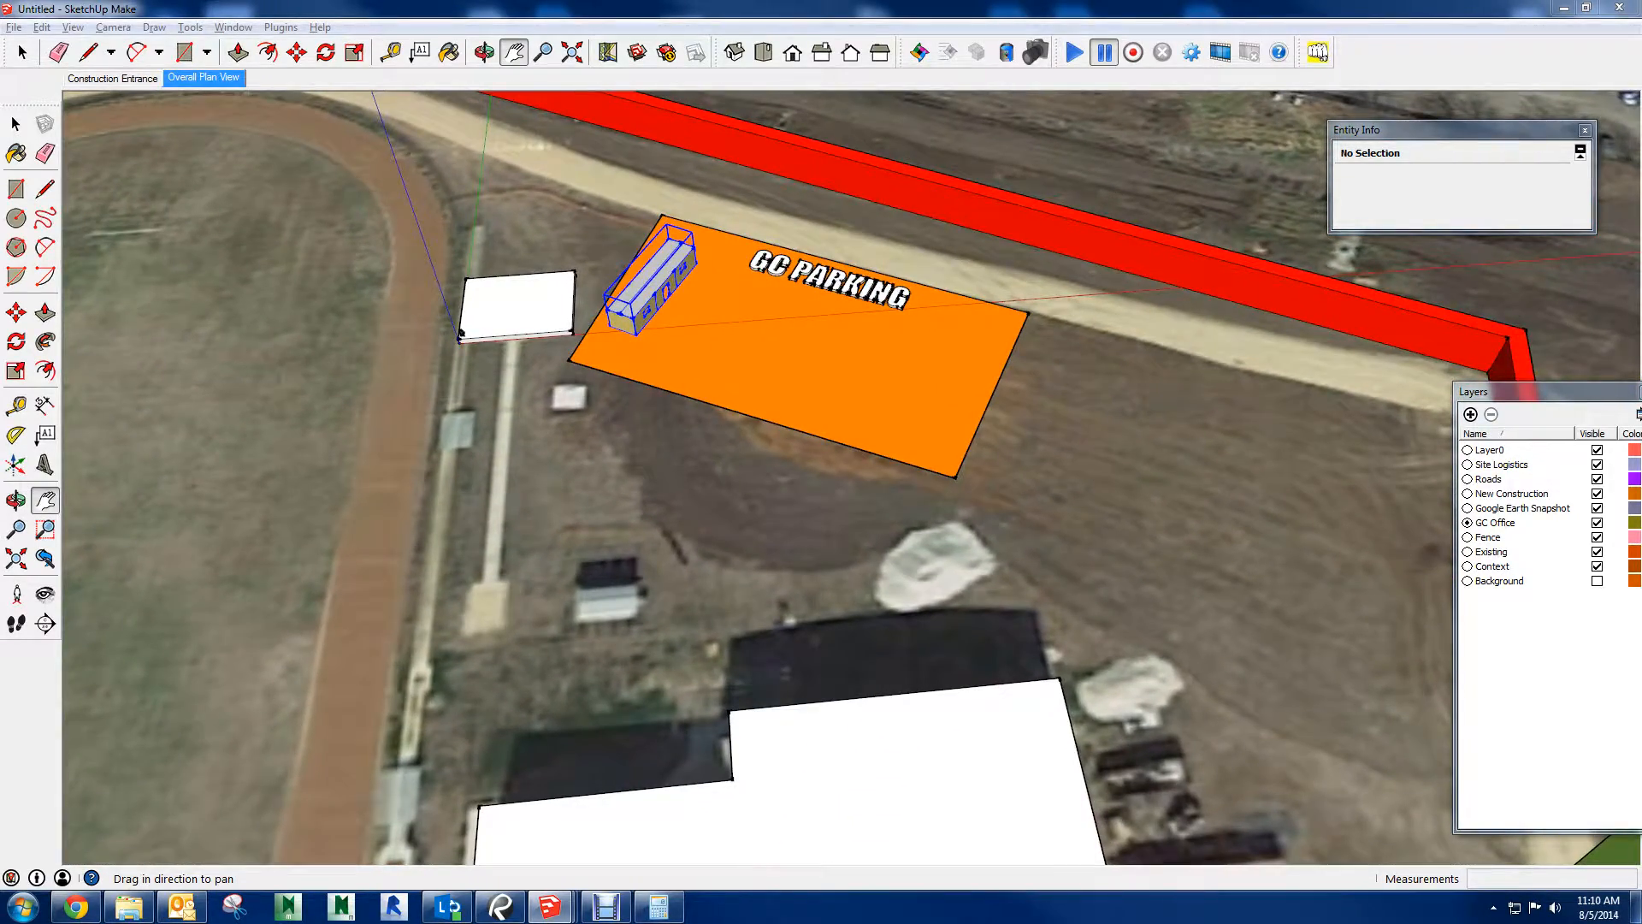
{"action": "left_click", "coordinate": [712, 221]}
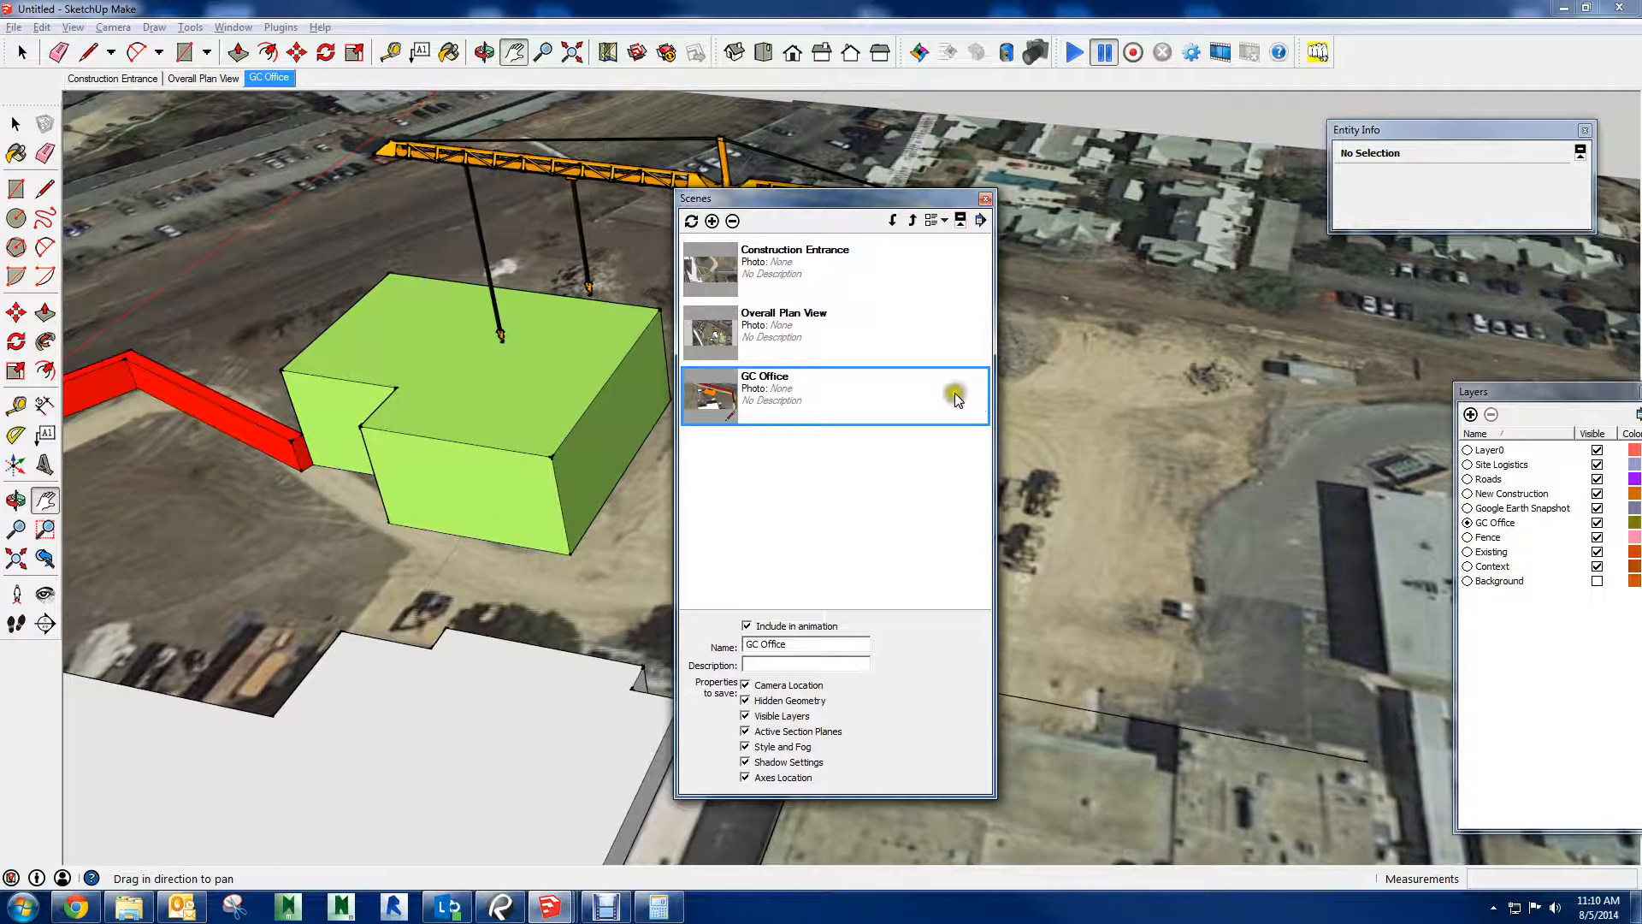
Add a scene of the green new building and tower crane, name it "Construction" and move the Scenes window aside
{"action": "left_click", "coordinate": [711, 221]}
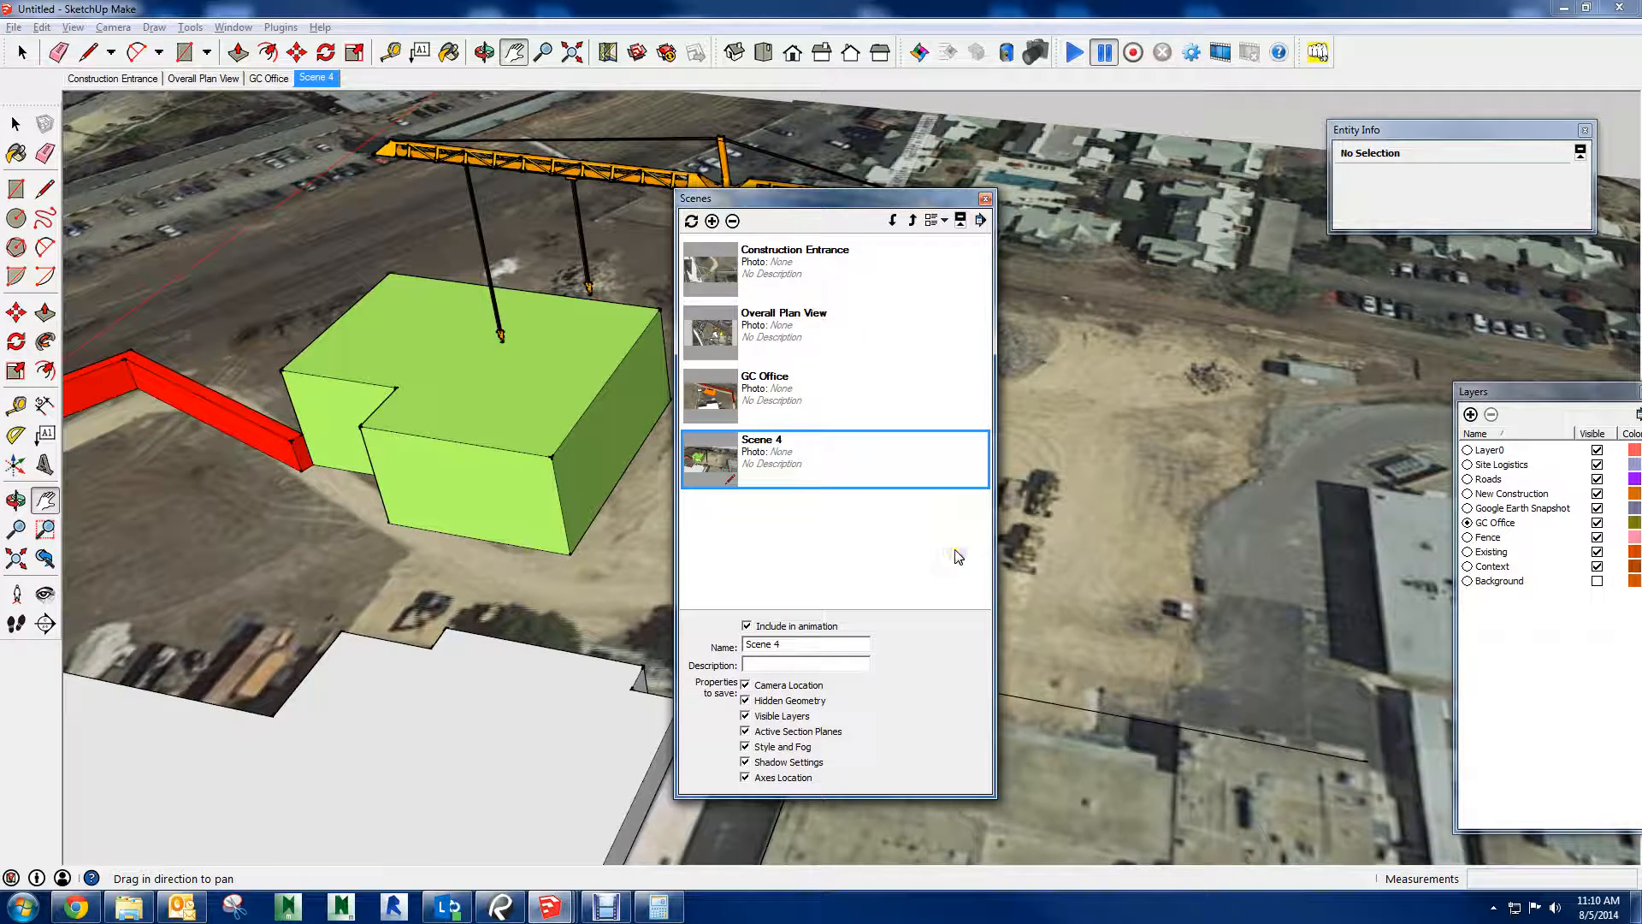
{"action": "left_click_drag", "start_coordinate": [791, 644], "coordinate": [695, 647]}
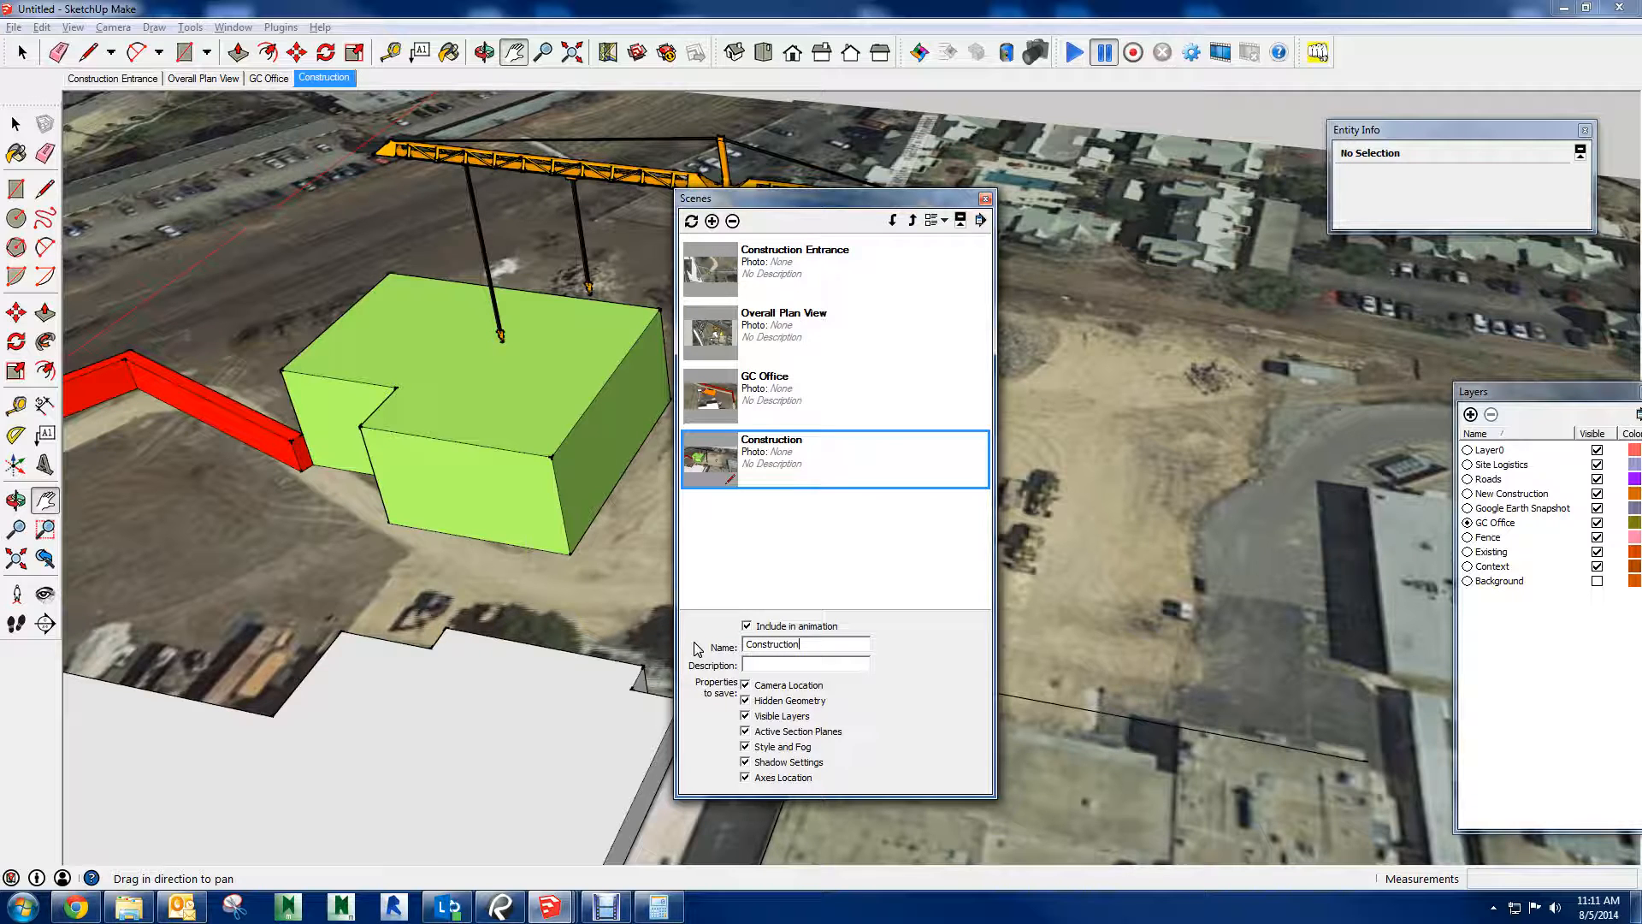
{"action": "left_click_drag", "start_coordinate": [765, 201], "coordinate": [1641, 199]}
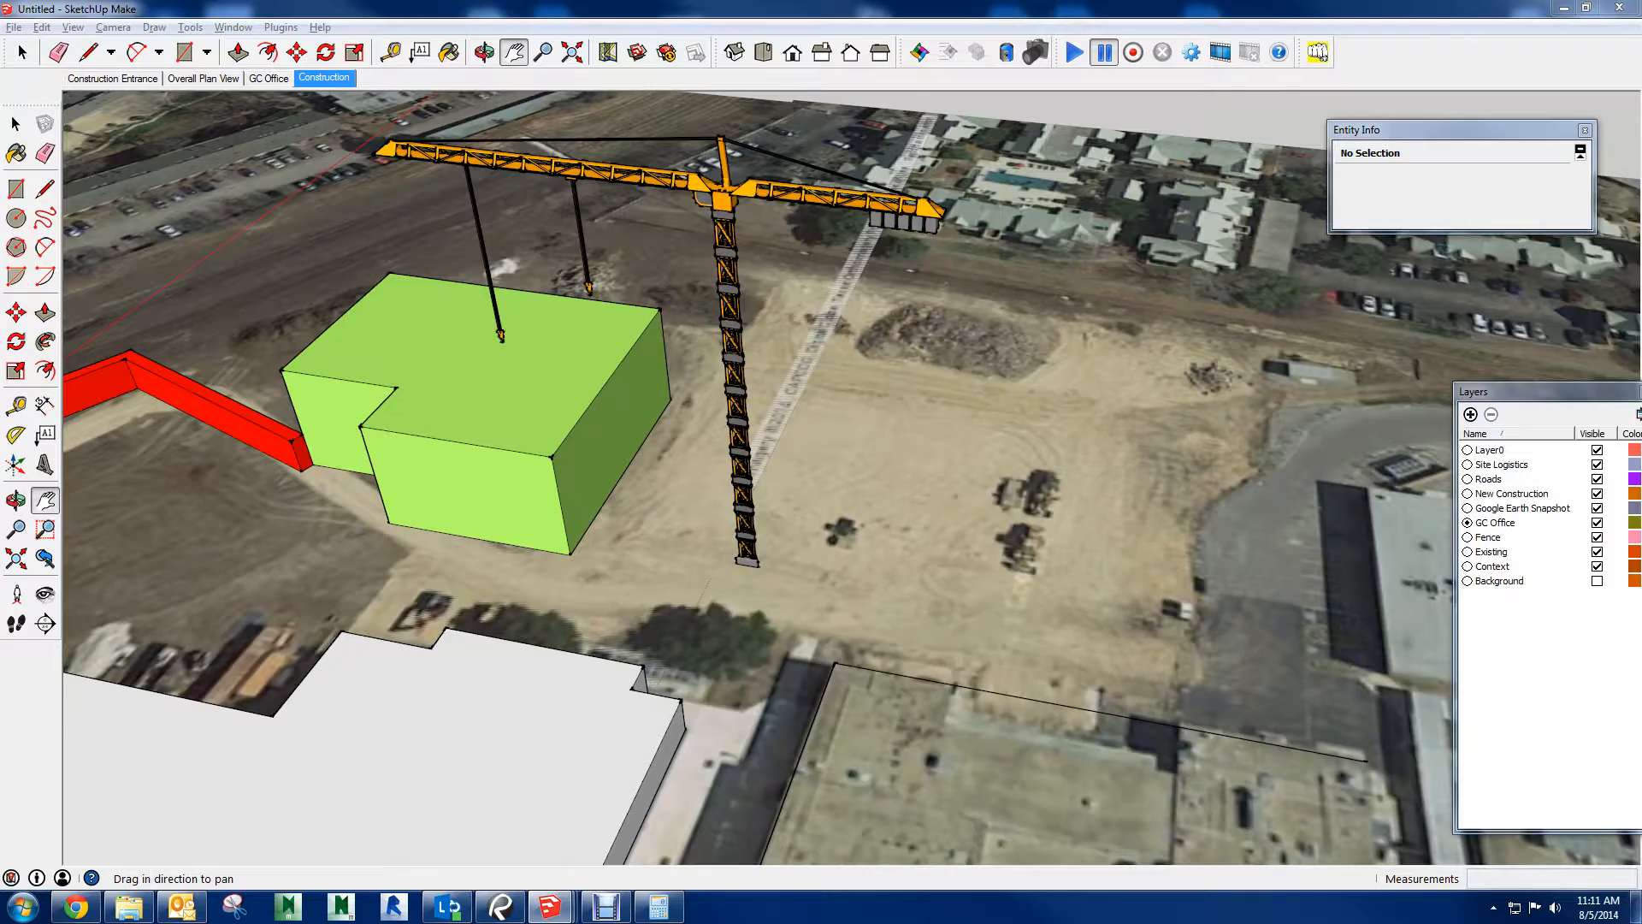
Review the saved scenes by switching between Construction Entrance, Overall Plan View, GC Office and Construction
{"action": "mouse_move", "coordinate": [628, 311]}
{"action": "middle_mouse_down", "text": "shift"}
{"action": "mouse_move", "coordinate": [706, 397]}
{"action": "mouse_move", "coordinate": [612, 224]}
{"action": "mouse_move", "coordinate": [627, 177]}
{"action": "middle_mouse_up", "text": "shift"}
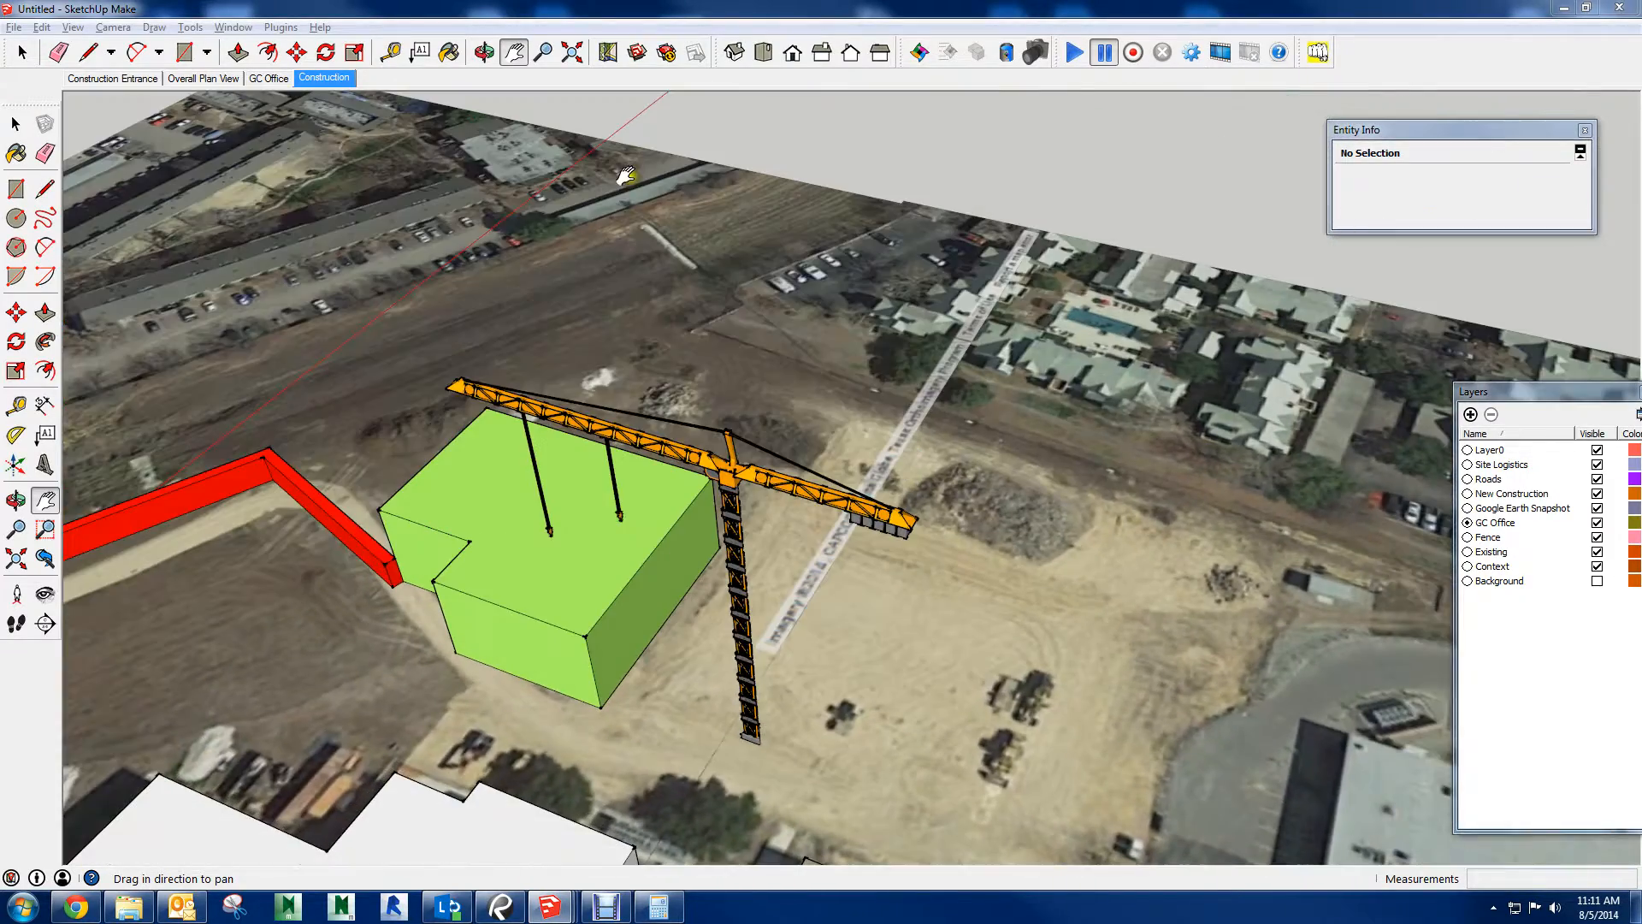
{"action": "left_click", "coordinate": [112, 78]}
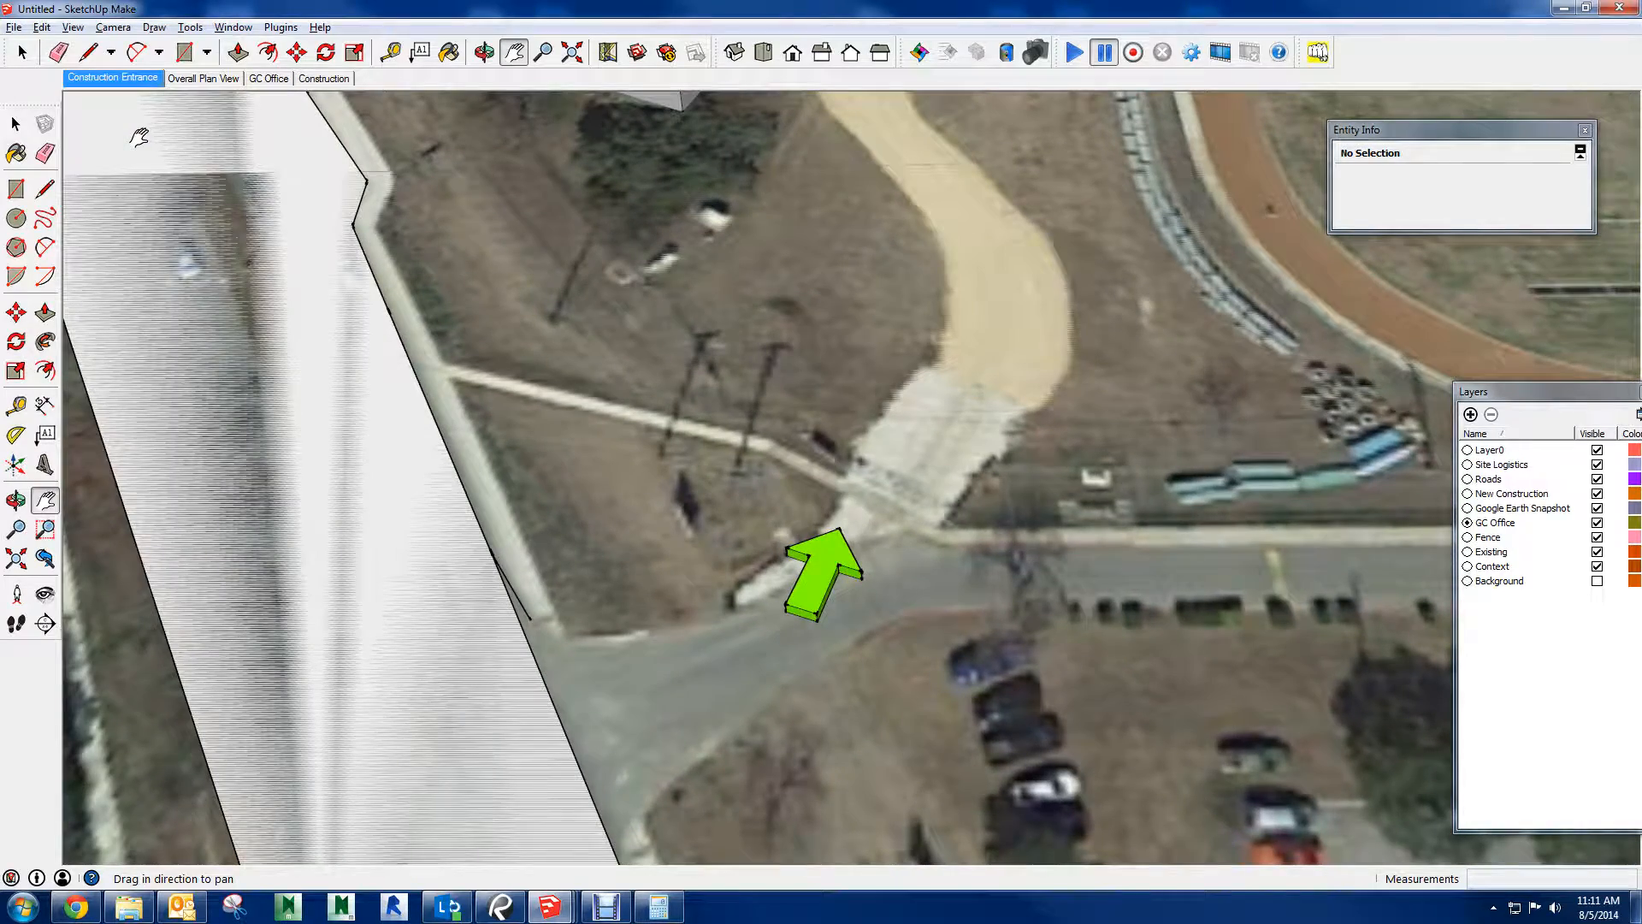
{"action": "left_click", "coordinate": [221, 82]}
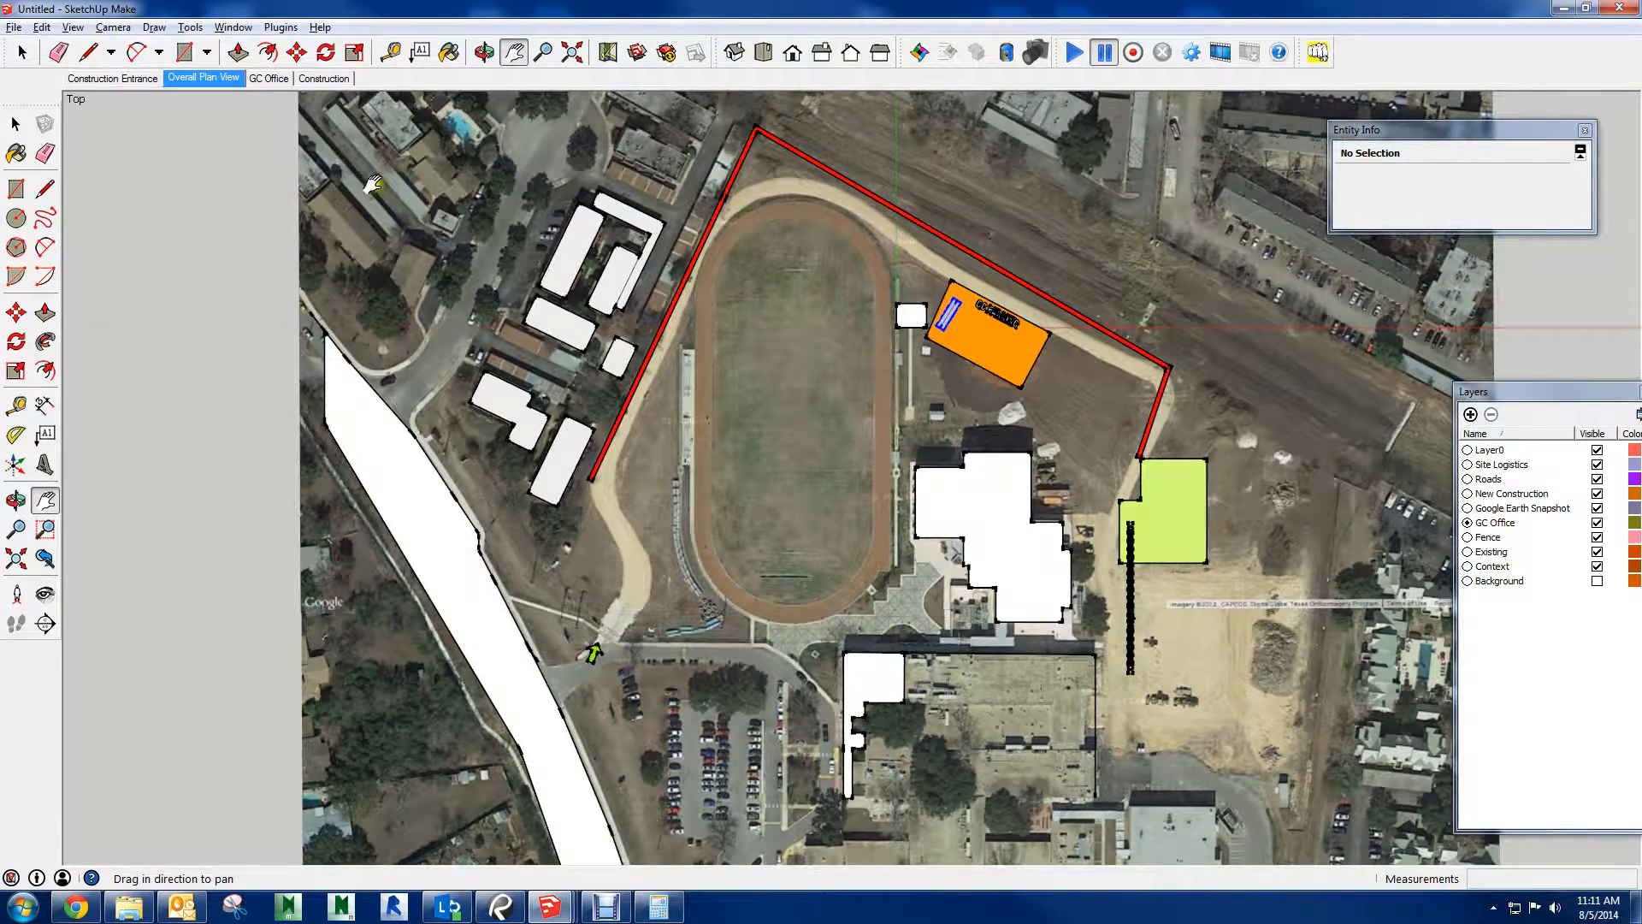
{"action": "left_click", "coordinate": [82, 80]}
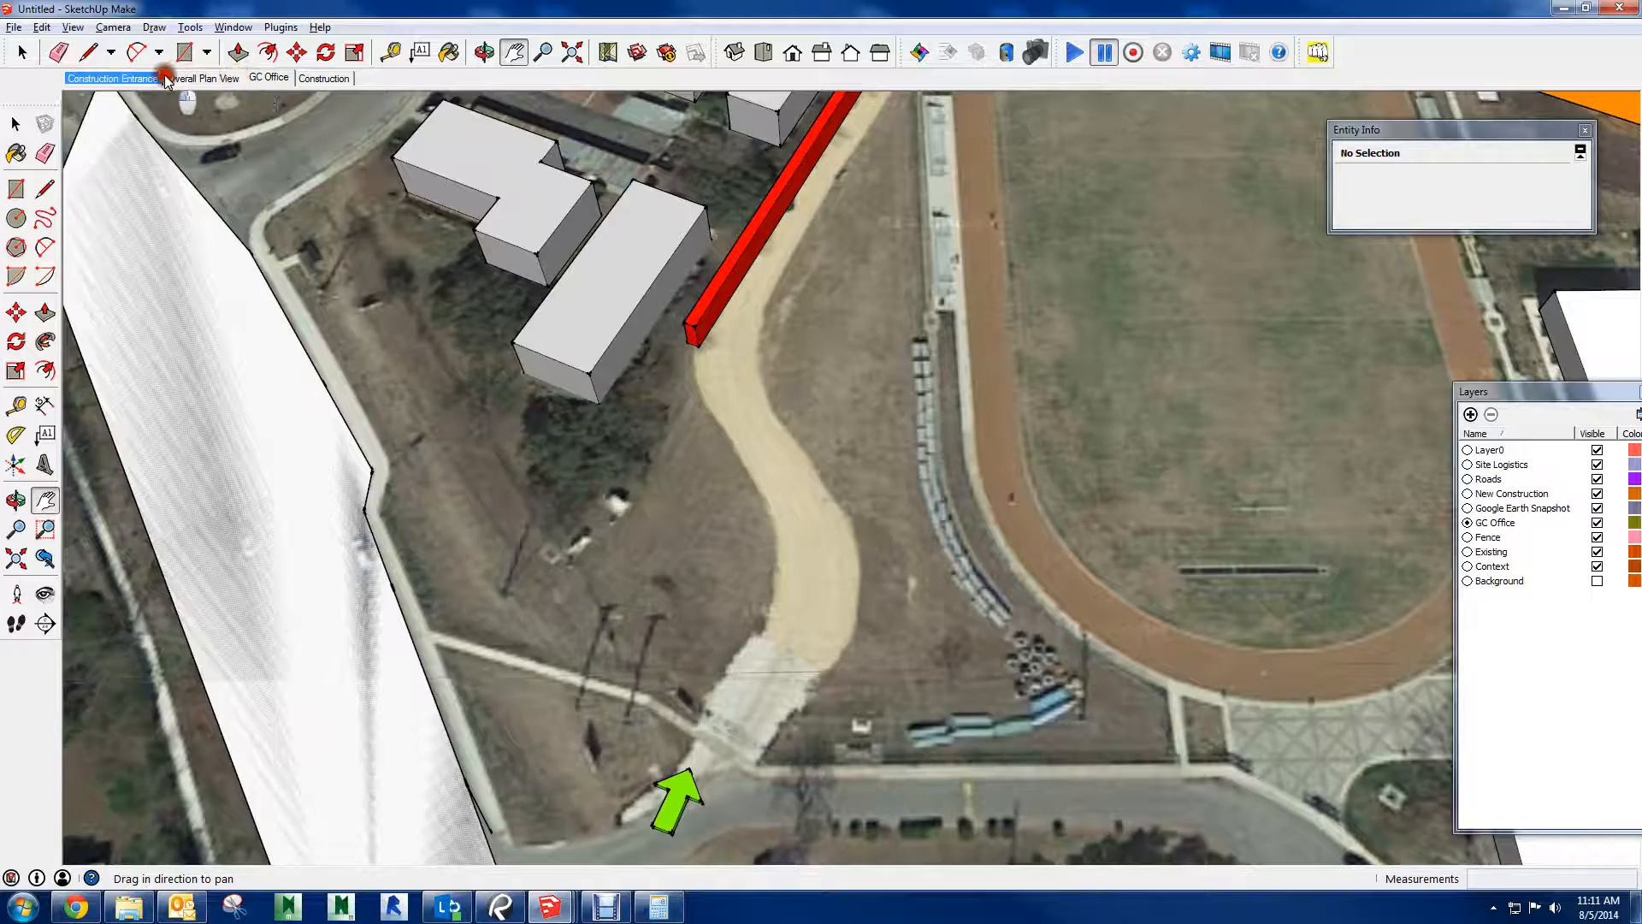
{"action": "left_click", "coordinate": [206, 78]}
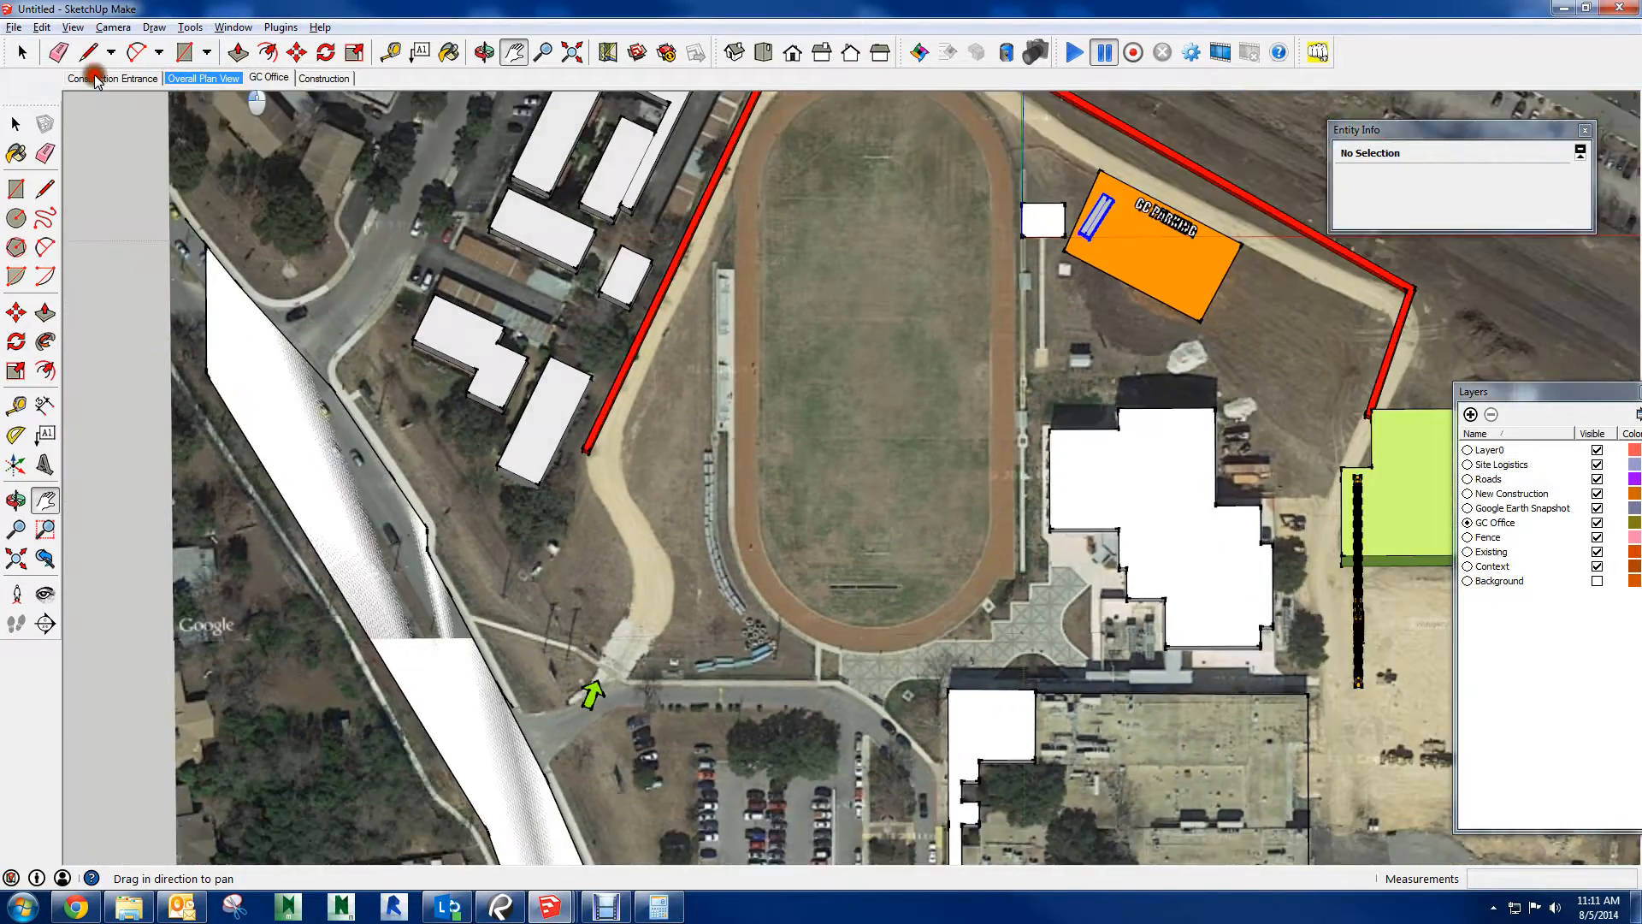
{"action": "left_click", "coordinate": [113, 78]}
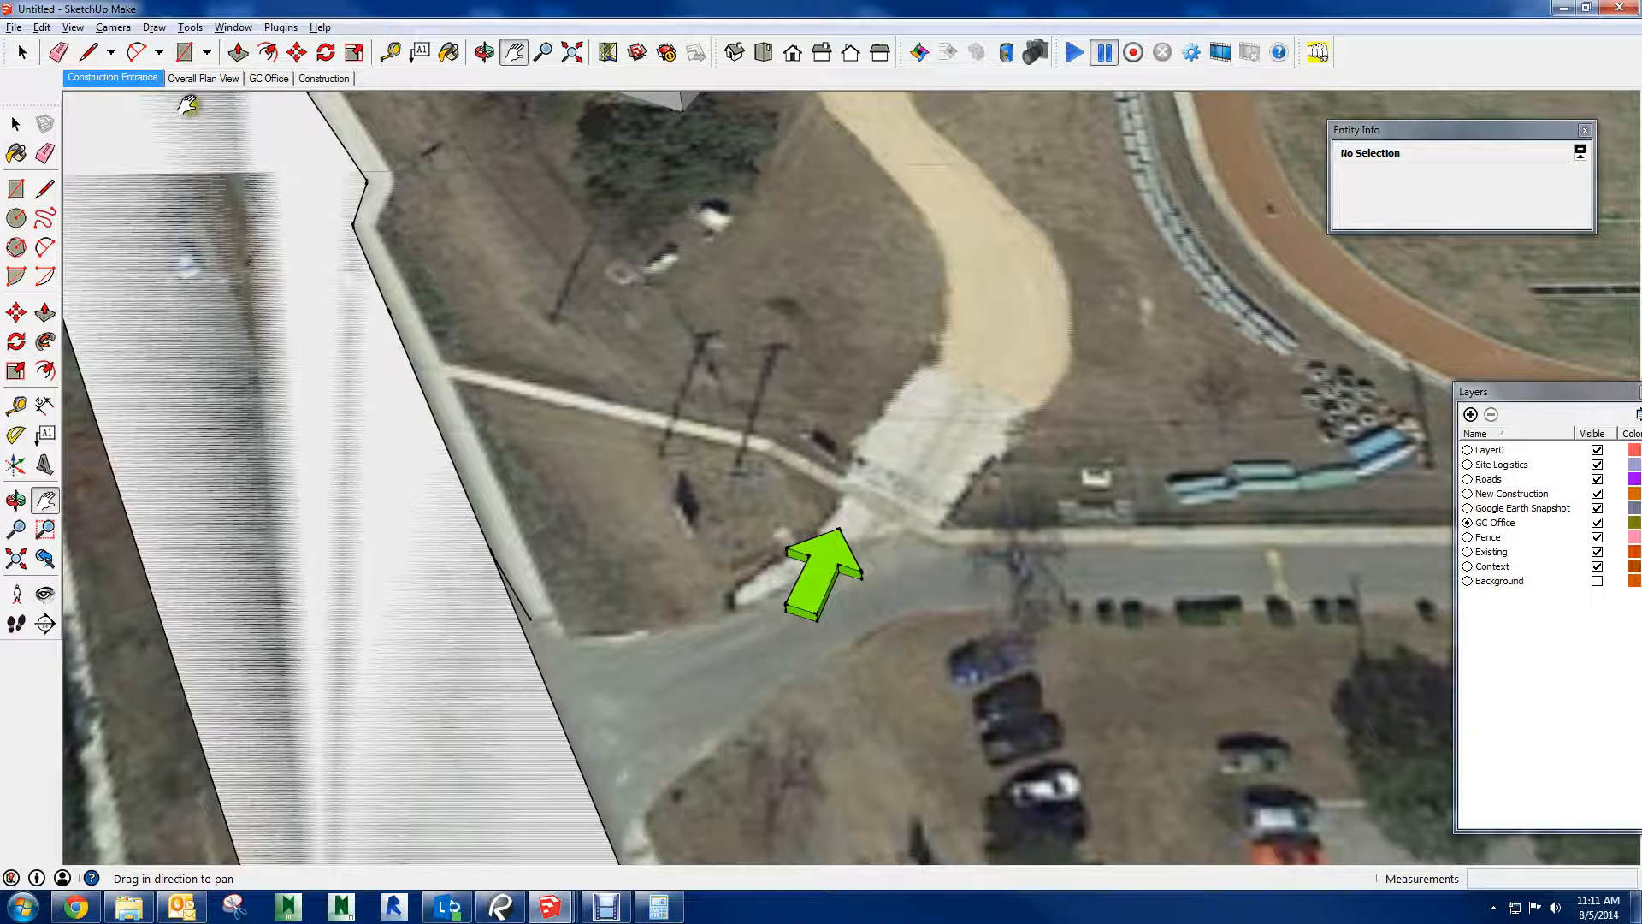
{"action": "left_click", "coordinate": [208, 78]}
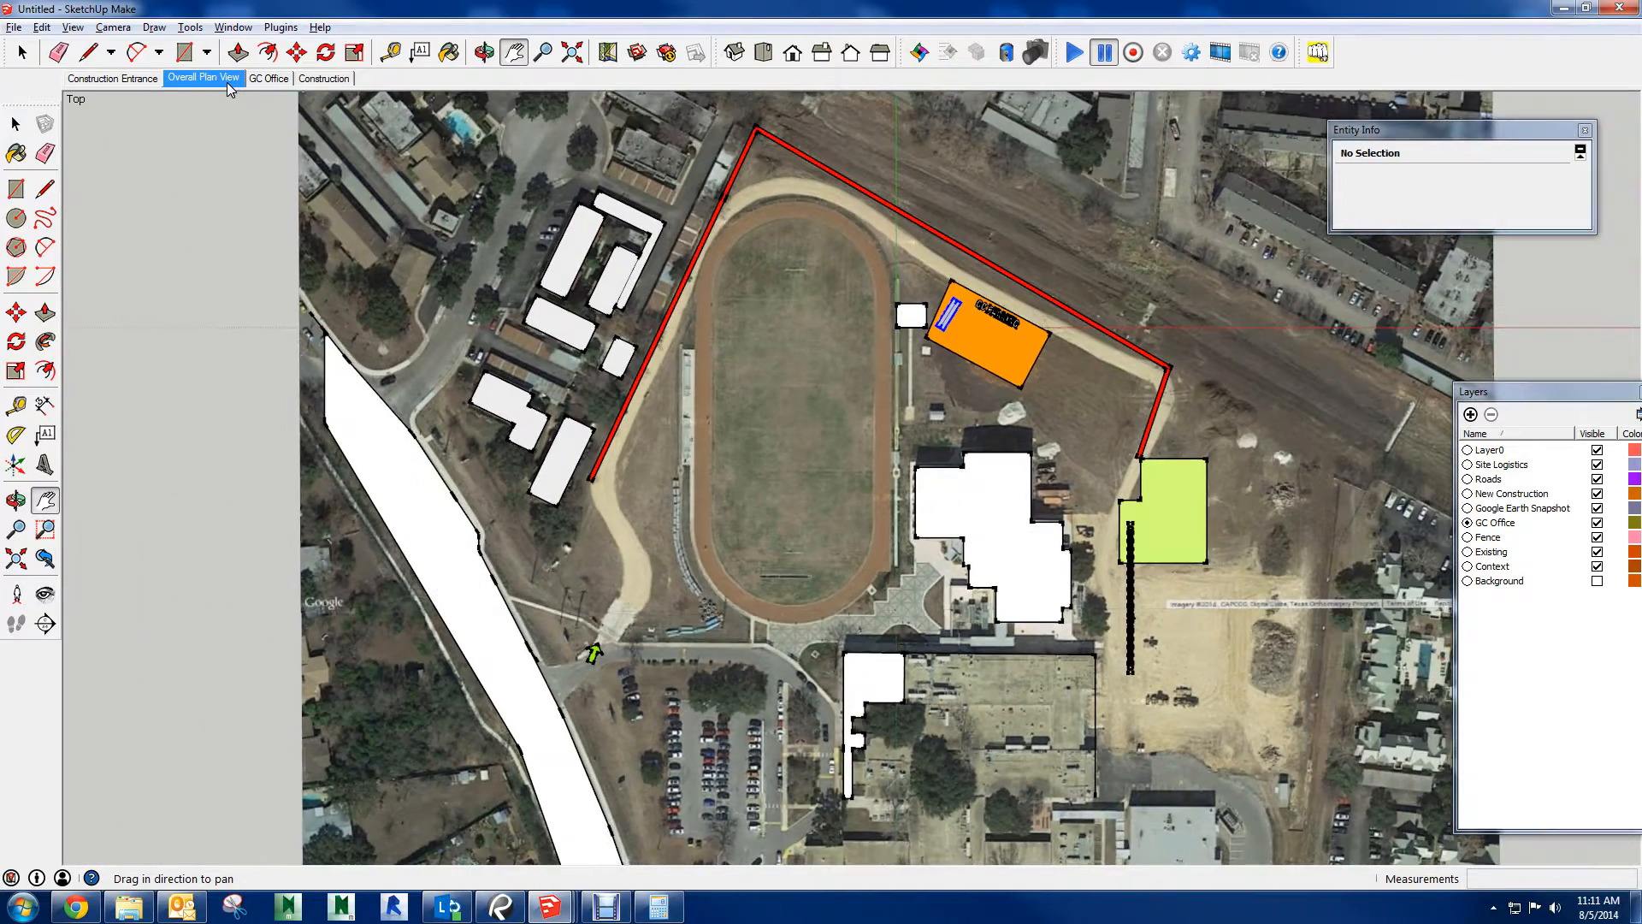
{"action": "left_click", "coordinate": [255, 81]}
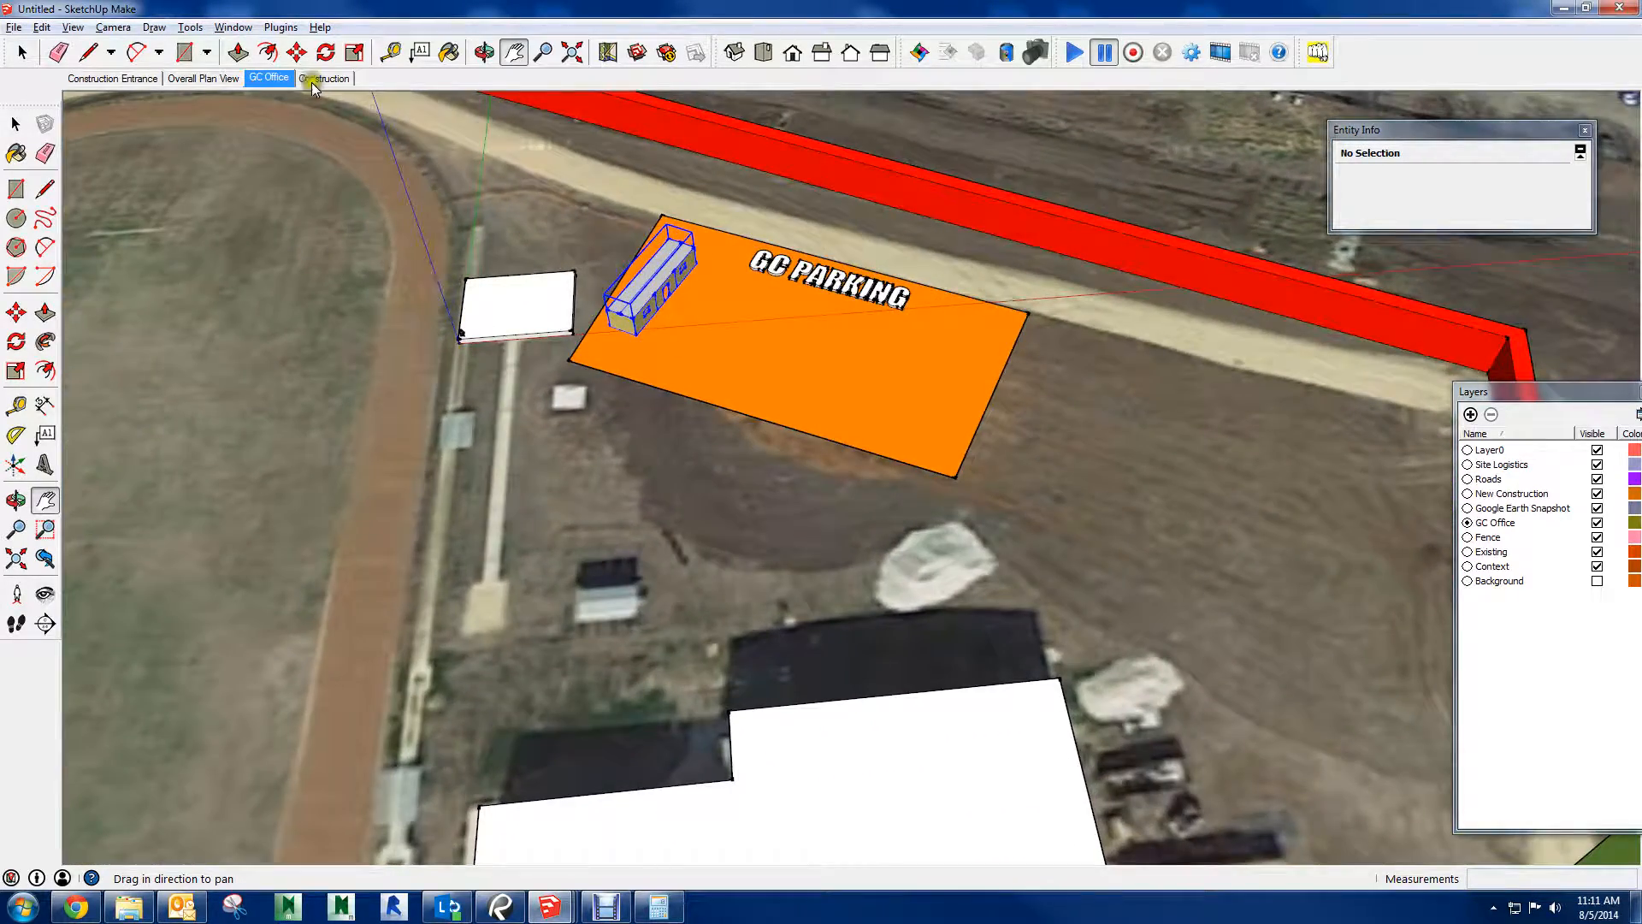
{"action": "left_click", "coordinate": [325, 79]}
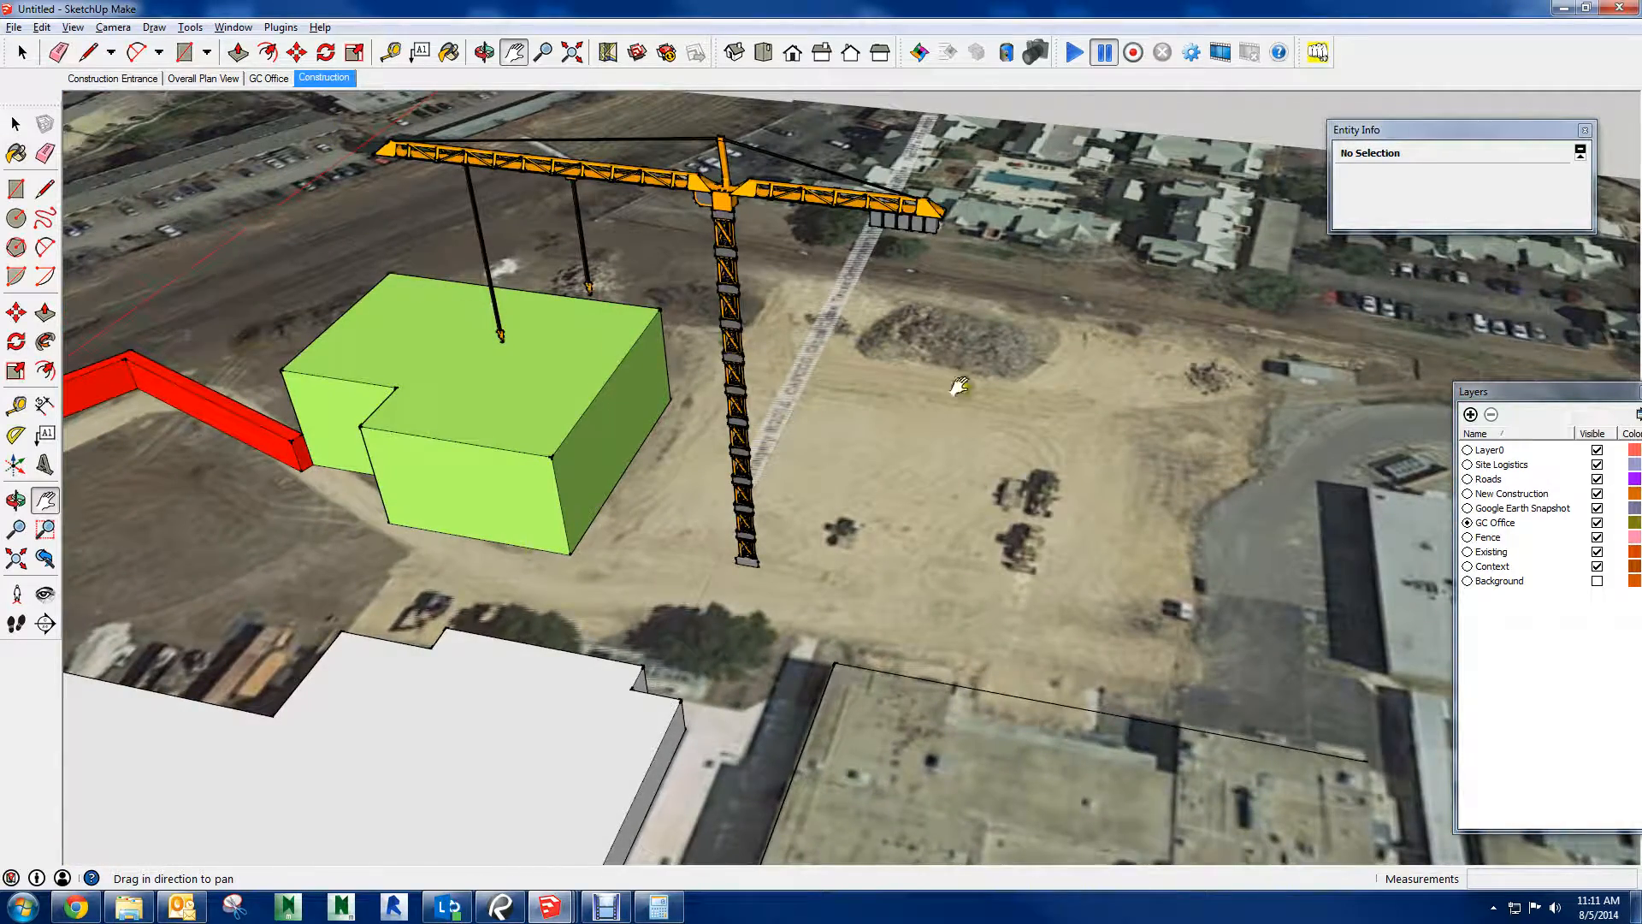
Place the 3D text "APARTMENT COMPLEX" among the white apartment buildings, in Impact, 10' high and extruded 1'
{"action": "middle_click_drag", "start_coordinate": [835, 441], "coordinate": [714, 393]}
{"action": "scroll", "coordinate": [714, 394], "scroll_direction": "down", "scroll_amount": 2}
{"action": "left_click_drag", "start_coordinate": [714, 393], "coordinate": [886, 356]}
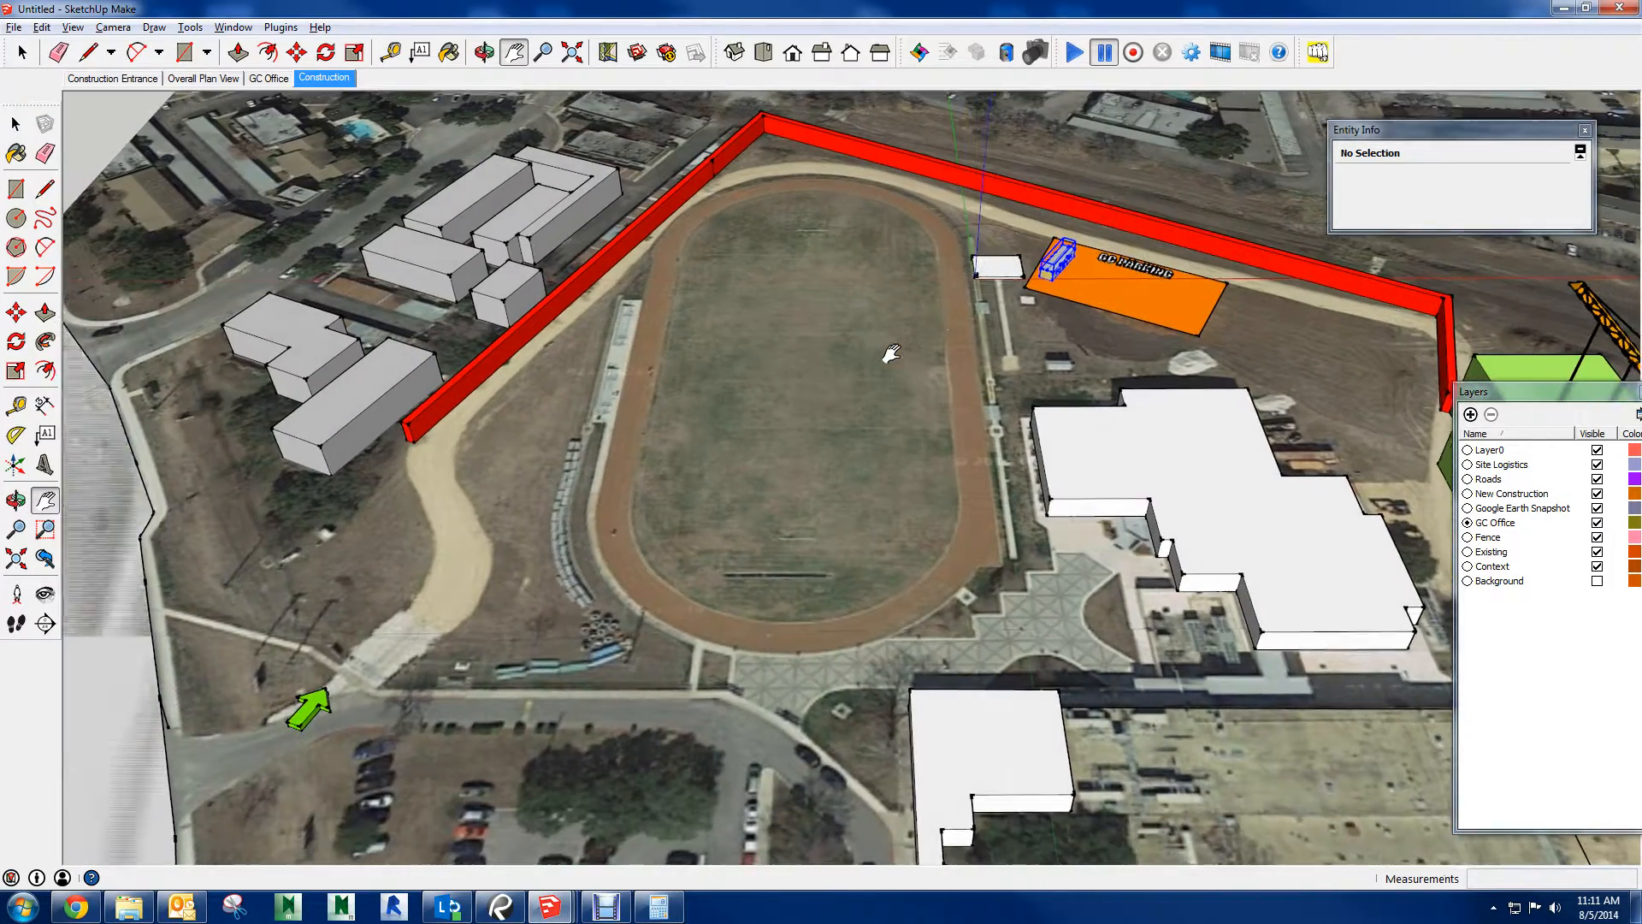
{"action": "scroll", "coordinate": [892, 353], "scroll_direction": "down", "scroll_amount": 1}
{"action": "middle_click_drag", "start_coordinate": [891, 353], "coordinate": [785, 313]}
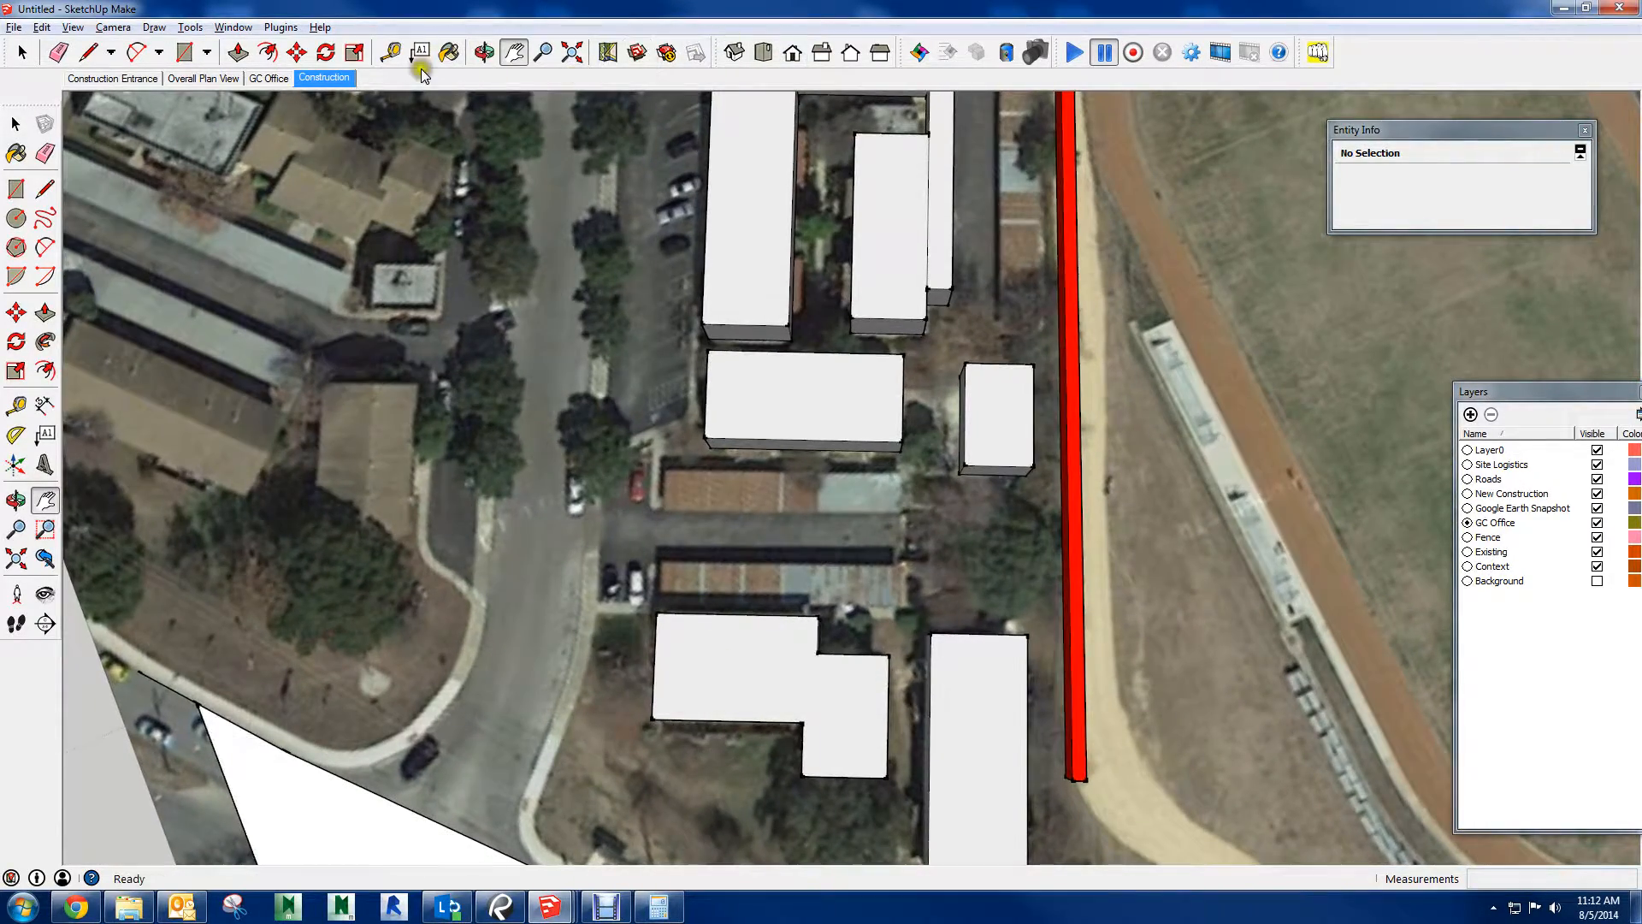
{"action": "left_click", "coordinate": [45, 464]}
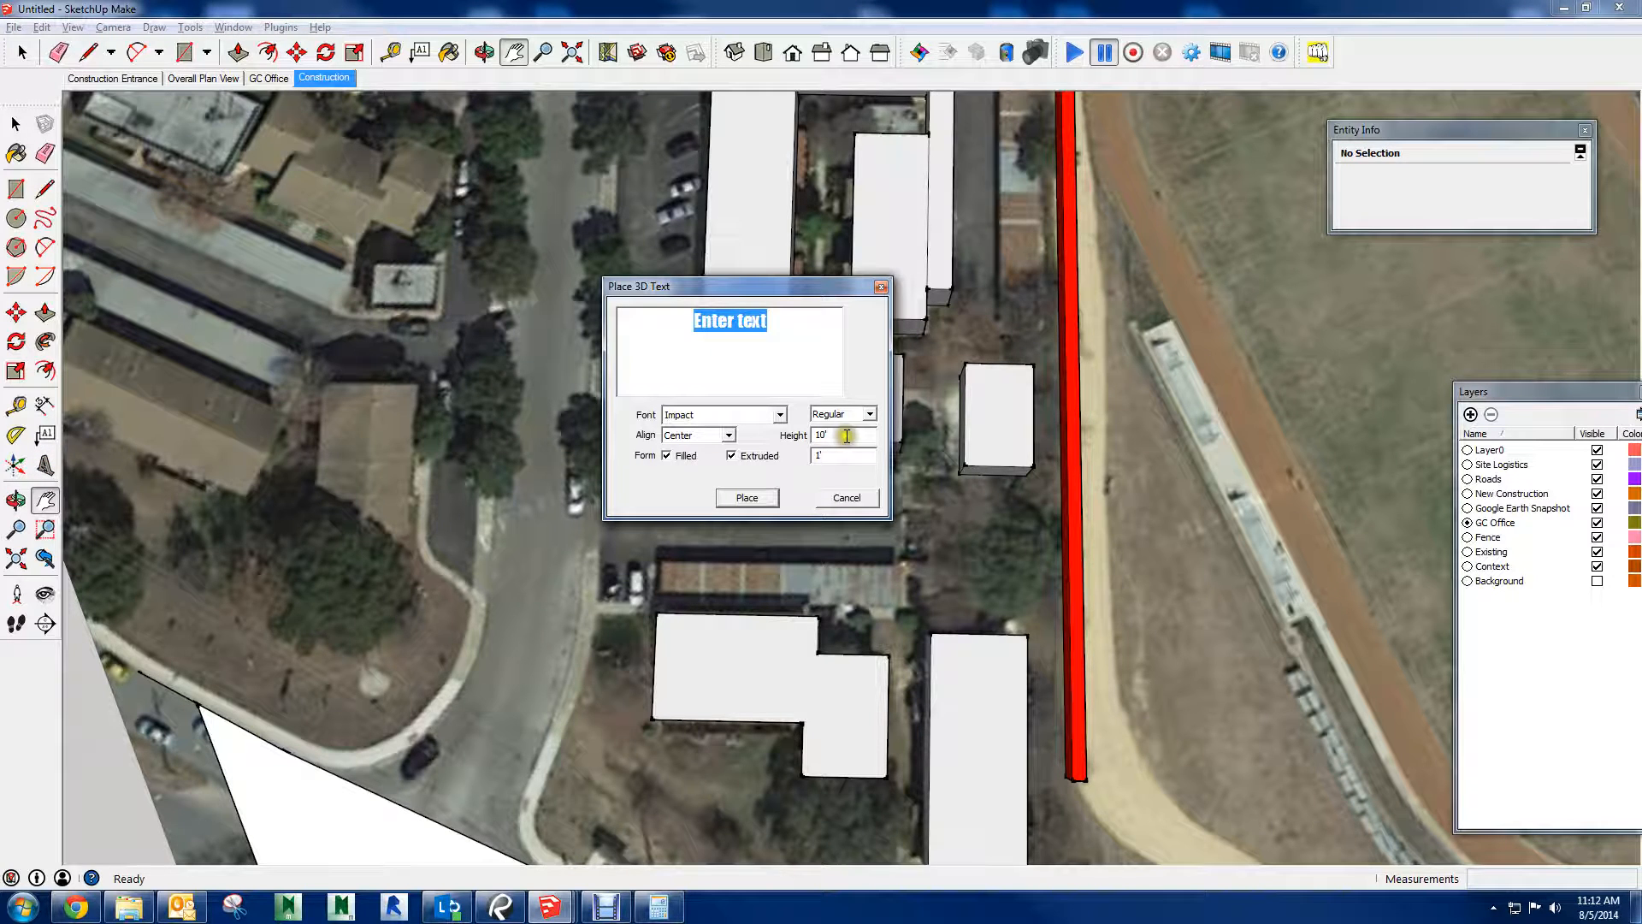
{"action": "type", "text": "a"}
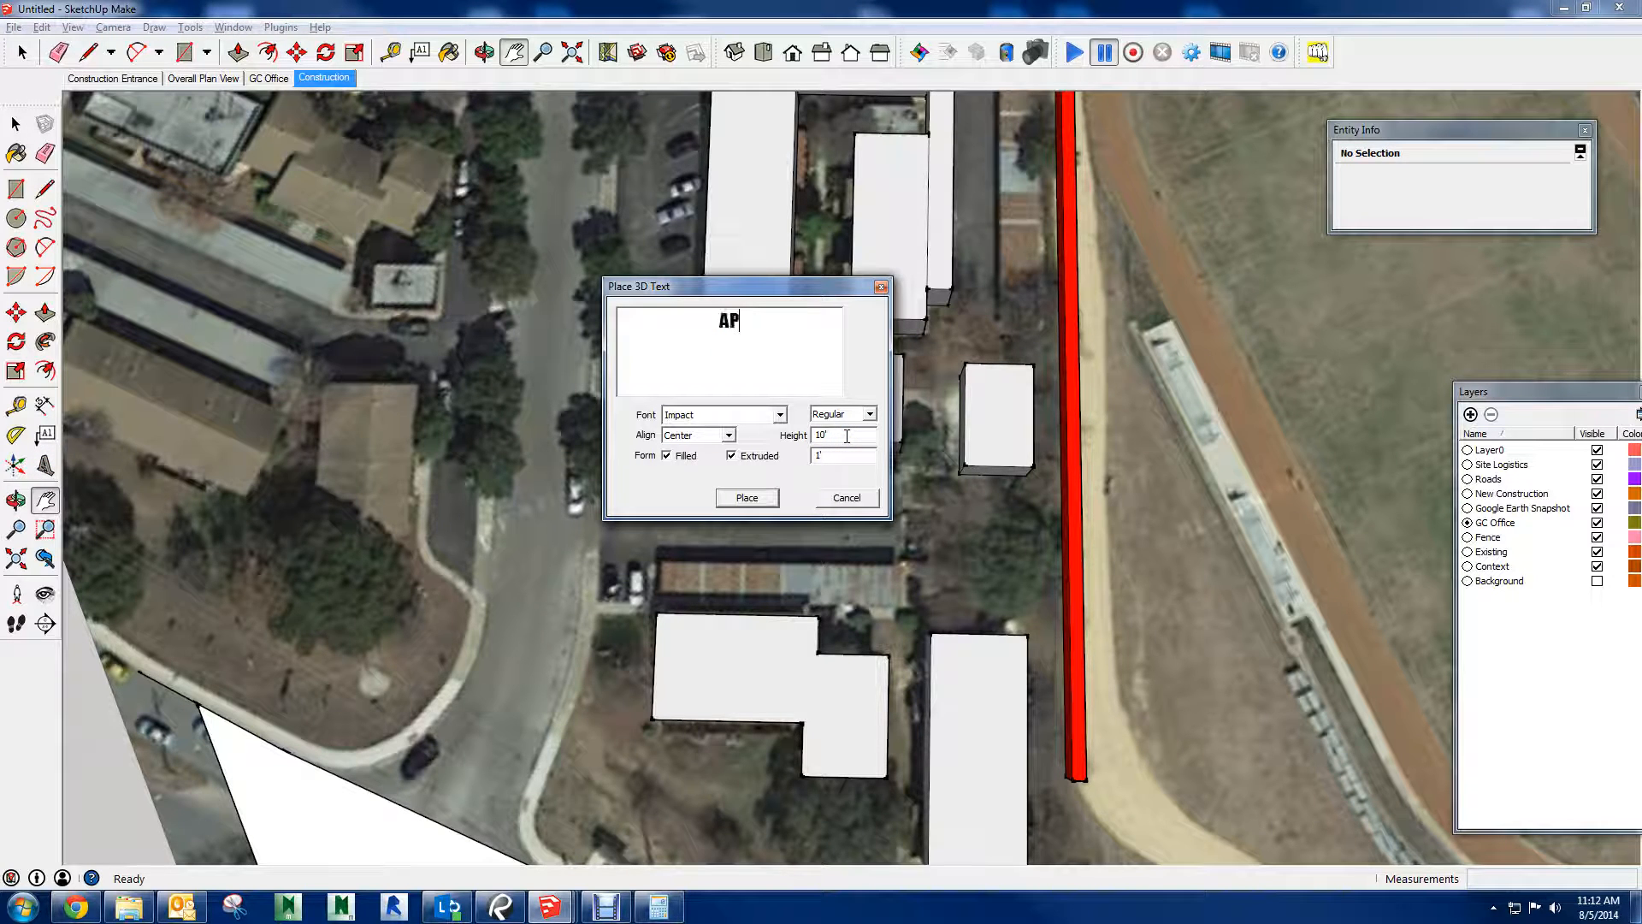
{"action": "type", "text": "PARTMENT COM"}
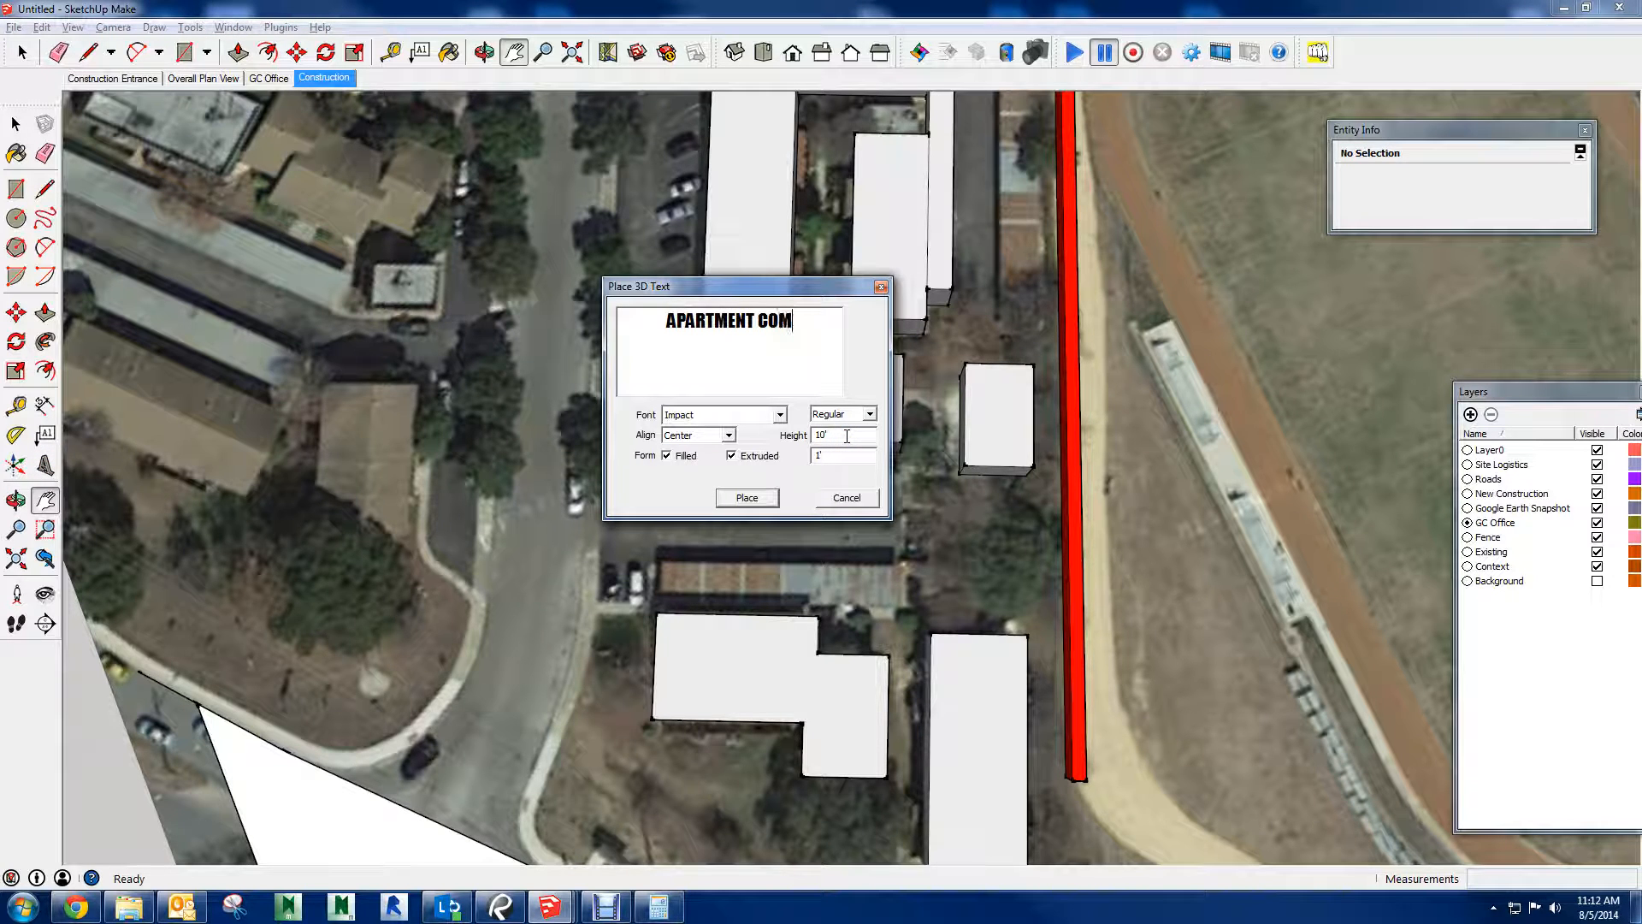
{"action": "type", "text": "PLEX"}
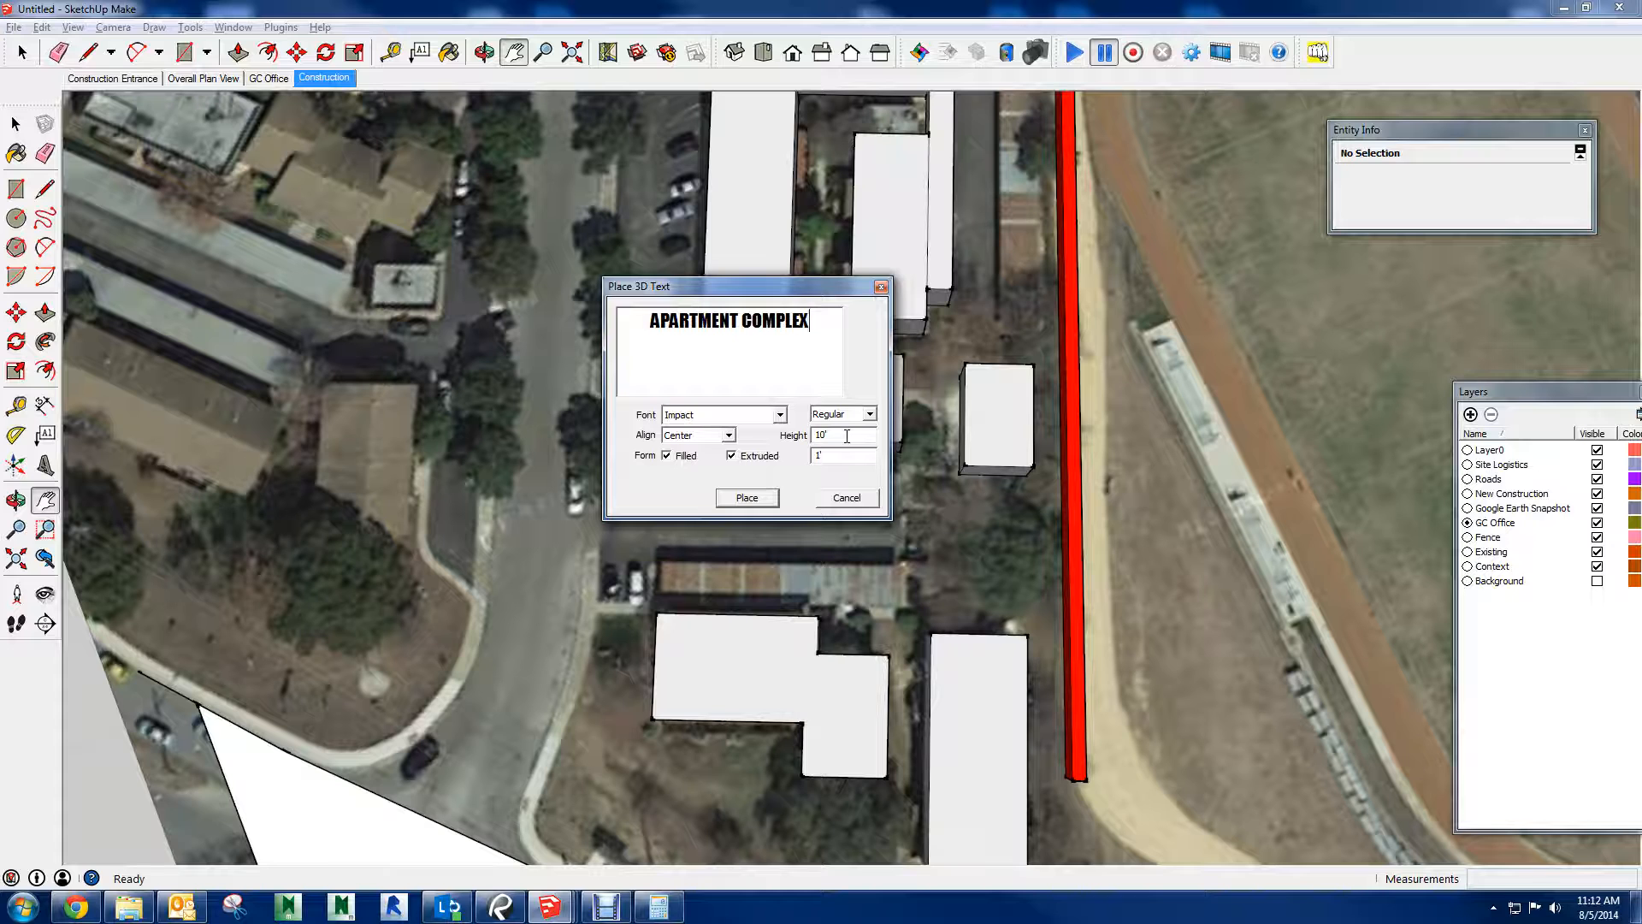
{"action": "left_click", "coordinate": [747, 498]}
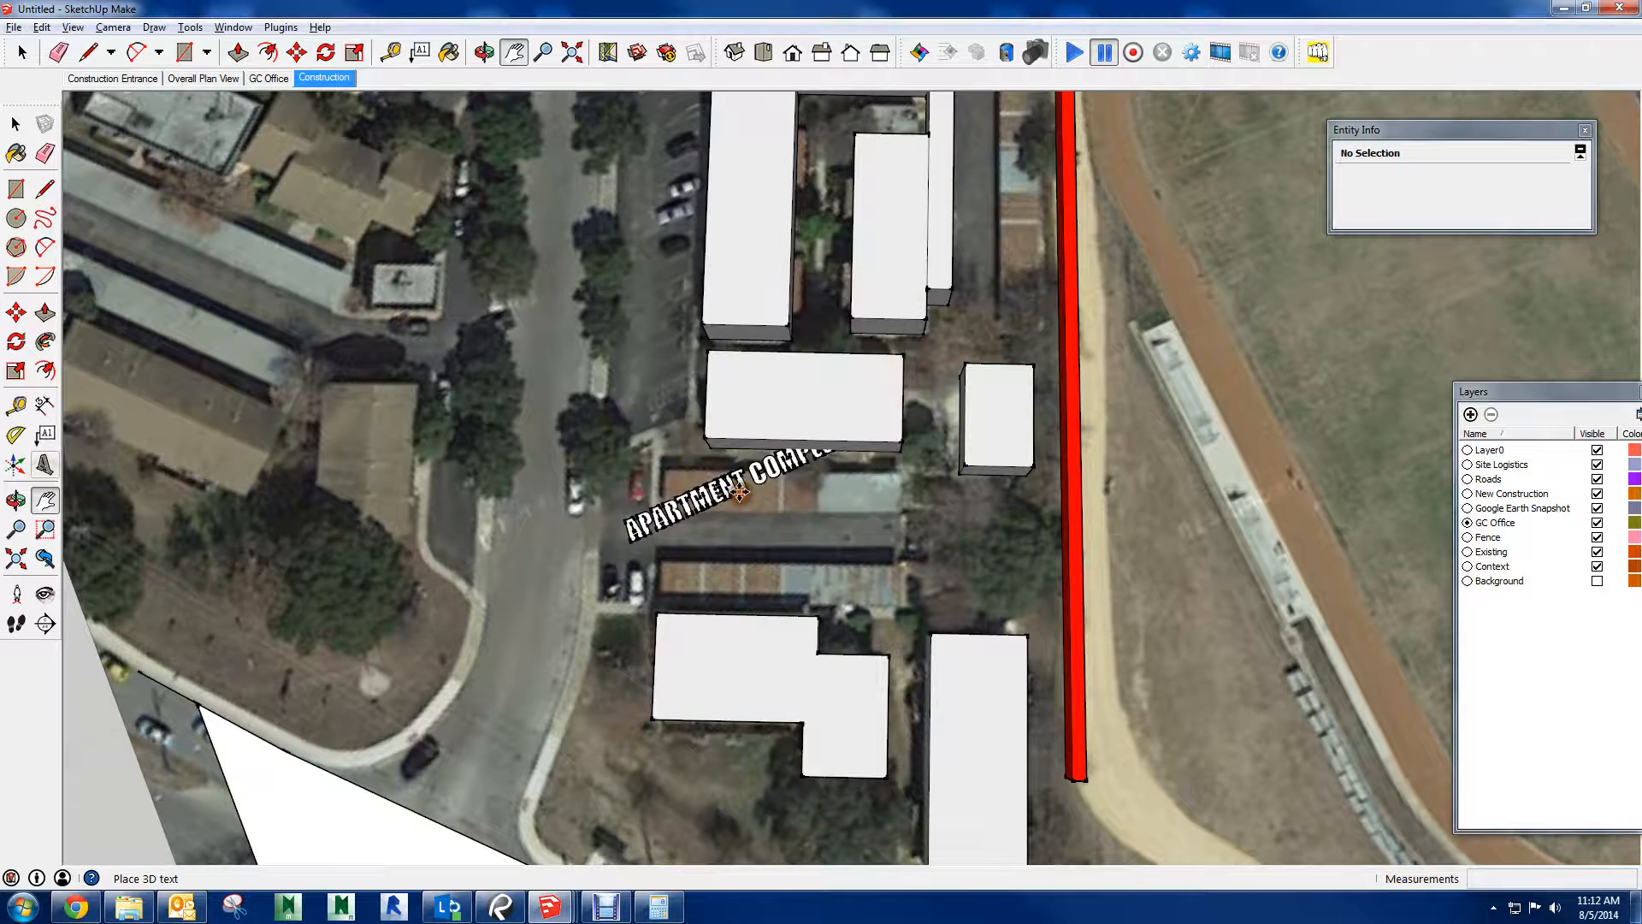
{"action": "left_click", "coordinate": [863, 564]}
{"action": "scroll", "coordinate": [941, 500], "scroll_direction": "up", "scroll_amount": 3}
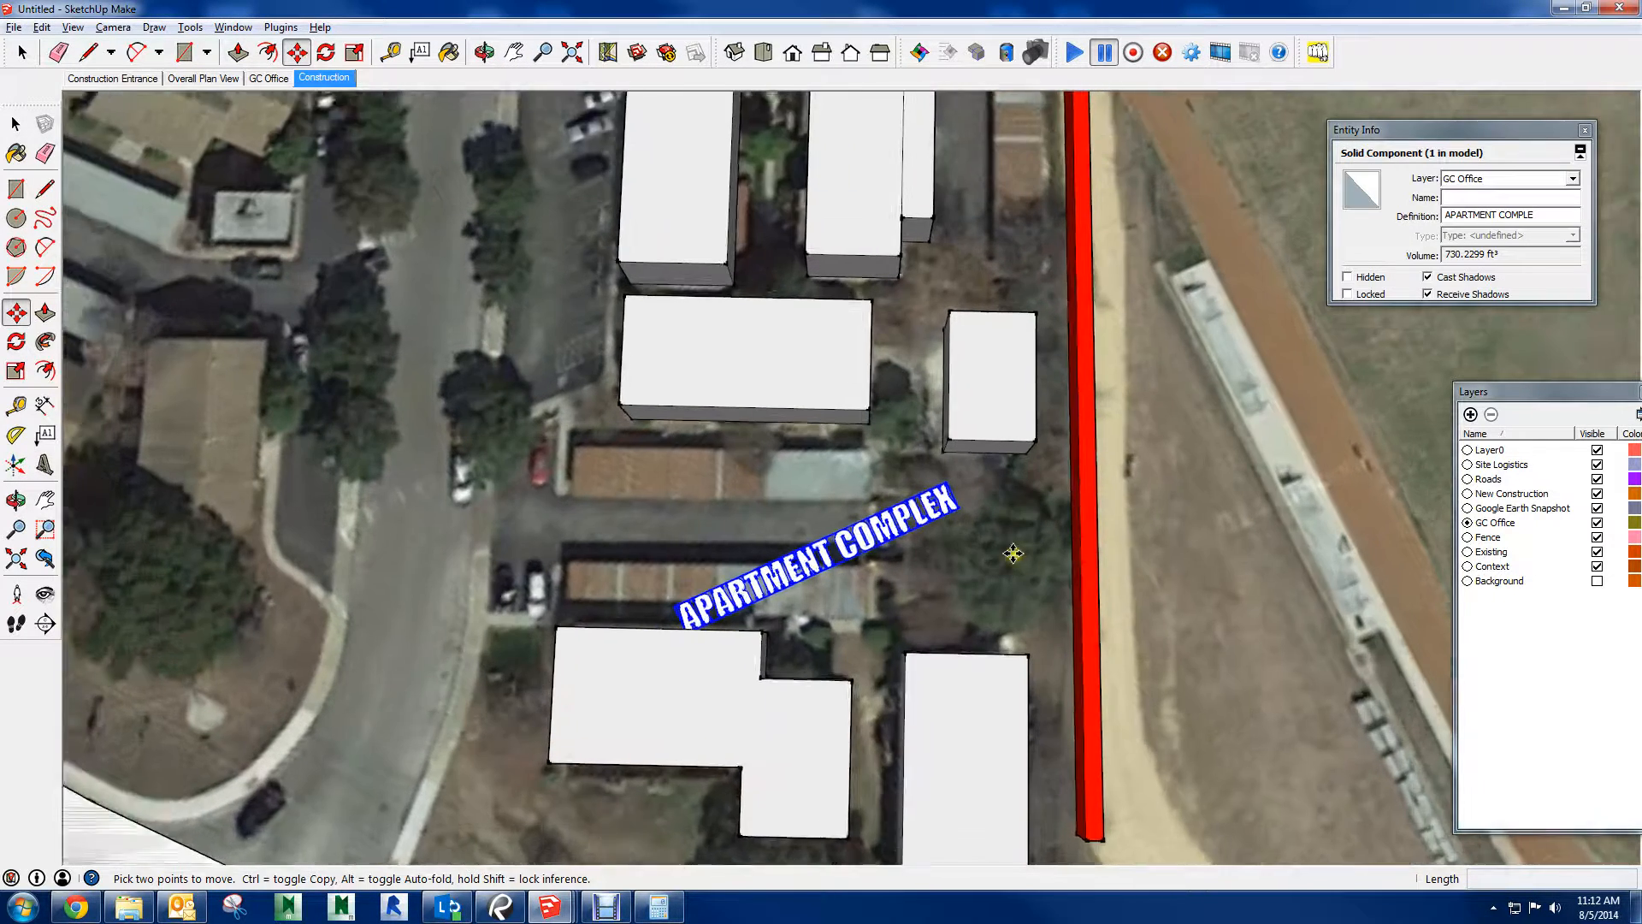
Select the Porta Cabin office trailer on the orange GC Parking area
{"action": "left_click_drag", "start_coordinate": [941, 514], "coordinate": [1061, 556]}
{"action": "scroll", "coordinate": [1009, 535], "scroll_direction": "down", "scroll_amount": 3}
{"action": "middle_click_drag", "start_coordinate": [1045, 601], "coordinate": [634, 458], "text": "shift"}
{"action": "scroll", "coordinate": [598, 585], "scroll_direction": "up", "scroll_amount": 6}
{"action": "scroll", "coordinate": [540, 574], "scroll_direction": "up", "scroll_amount": 2}
{"action": "key", "text": "space"}
{"action": "scroll", "coordinate": [616, 535], "scroll_direction": "up", "scroll_amount": 4}
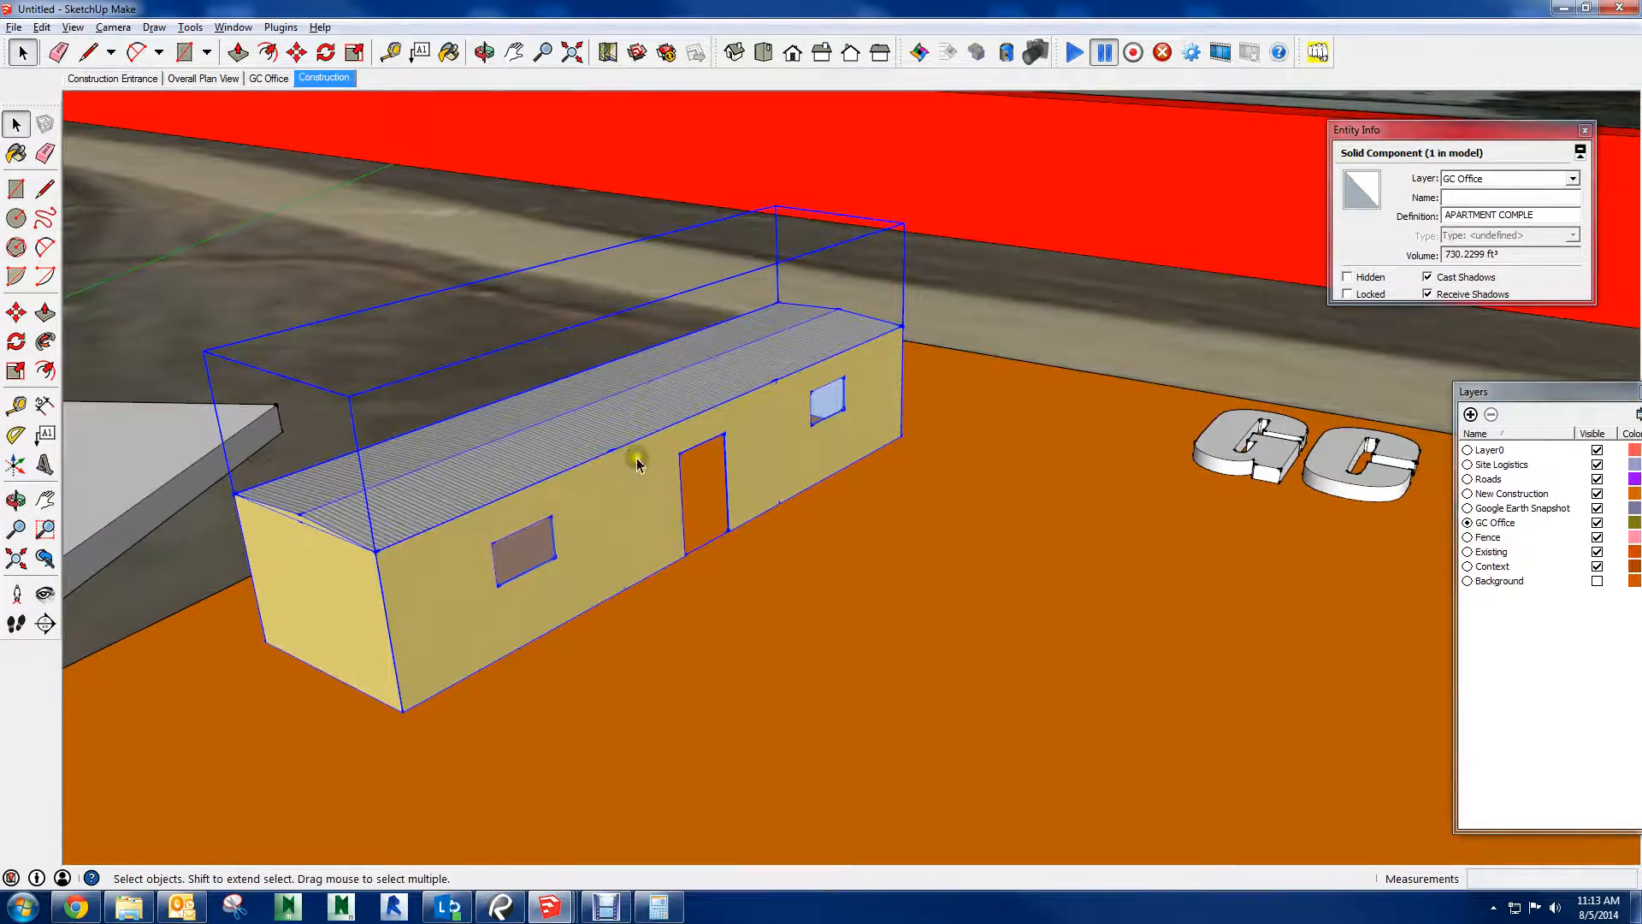
{"action": "left_click", "coordinate": [678, 638]}
{"action": "middle_click_drag", "start_coordinate": [609, 541], "coordinate": [638, 537], "text": "shift"}
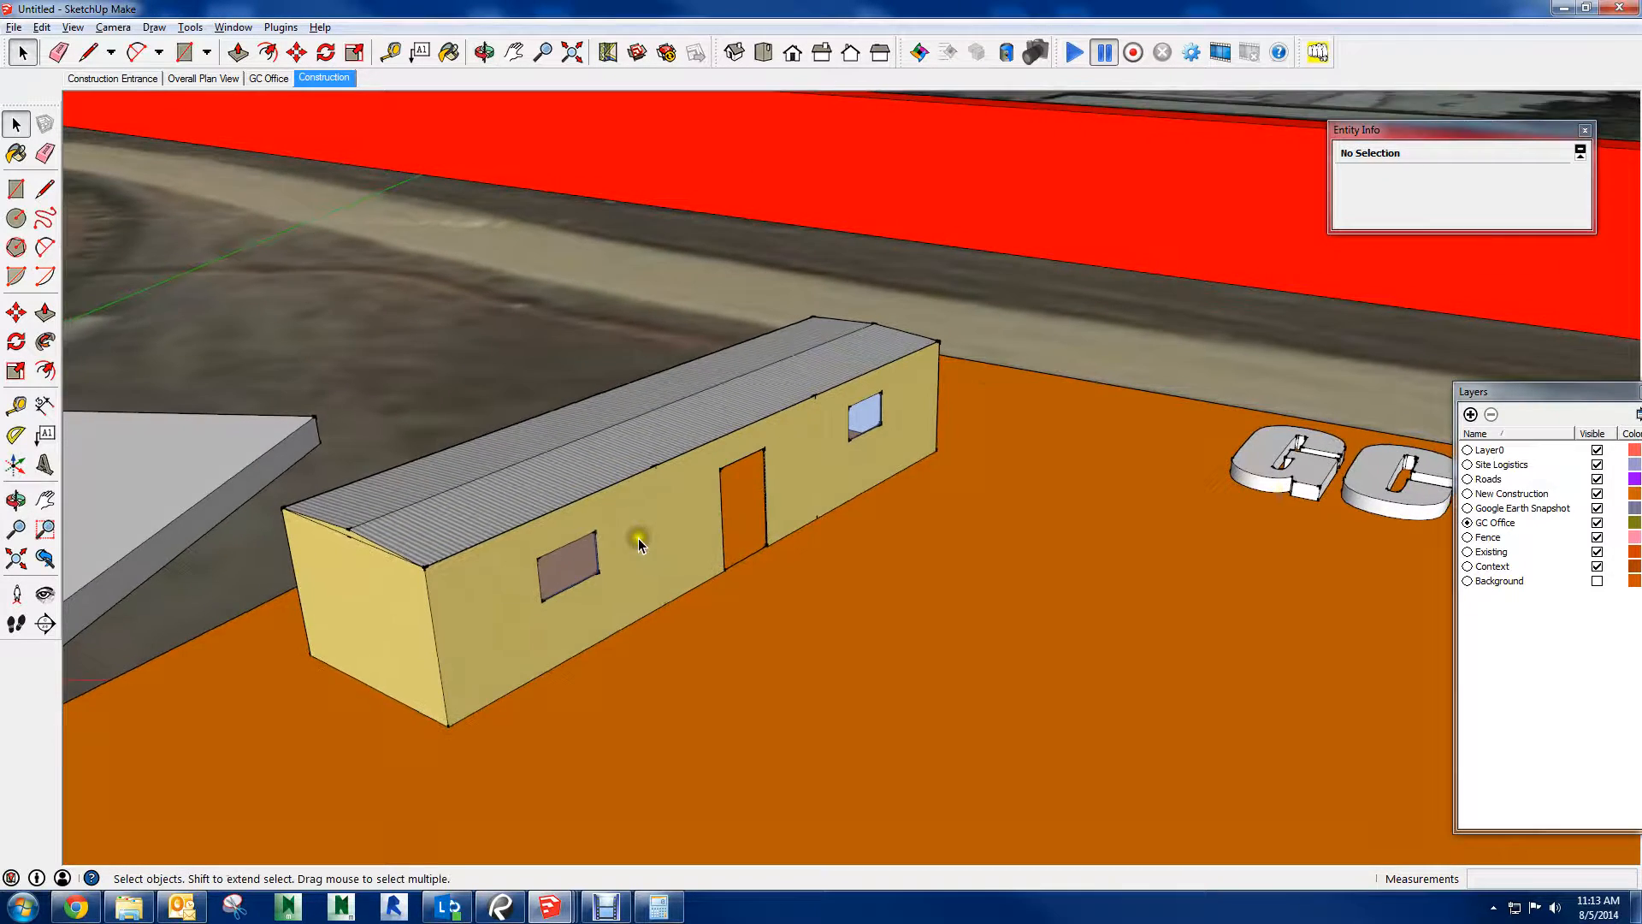
{"action": "scroll", "coordinate": [614, 520], "scroll_direction": "up", "scroll_amount": 3}
{"action": "scroll", "coordinate": [607, 479], "scroll_direction": "down", "scroll_amount": 2}
{"action": "left_click", "coordinate": [622, 482]}
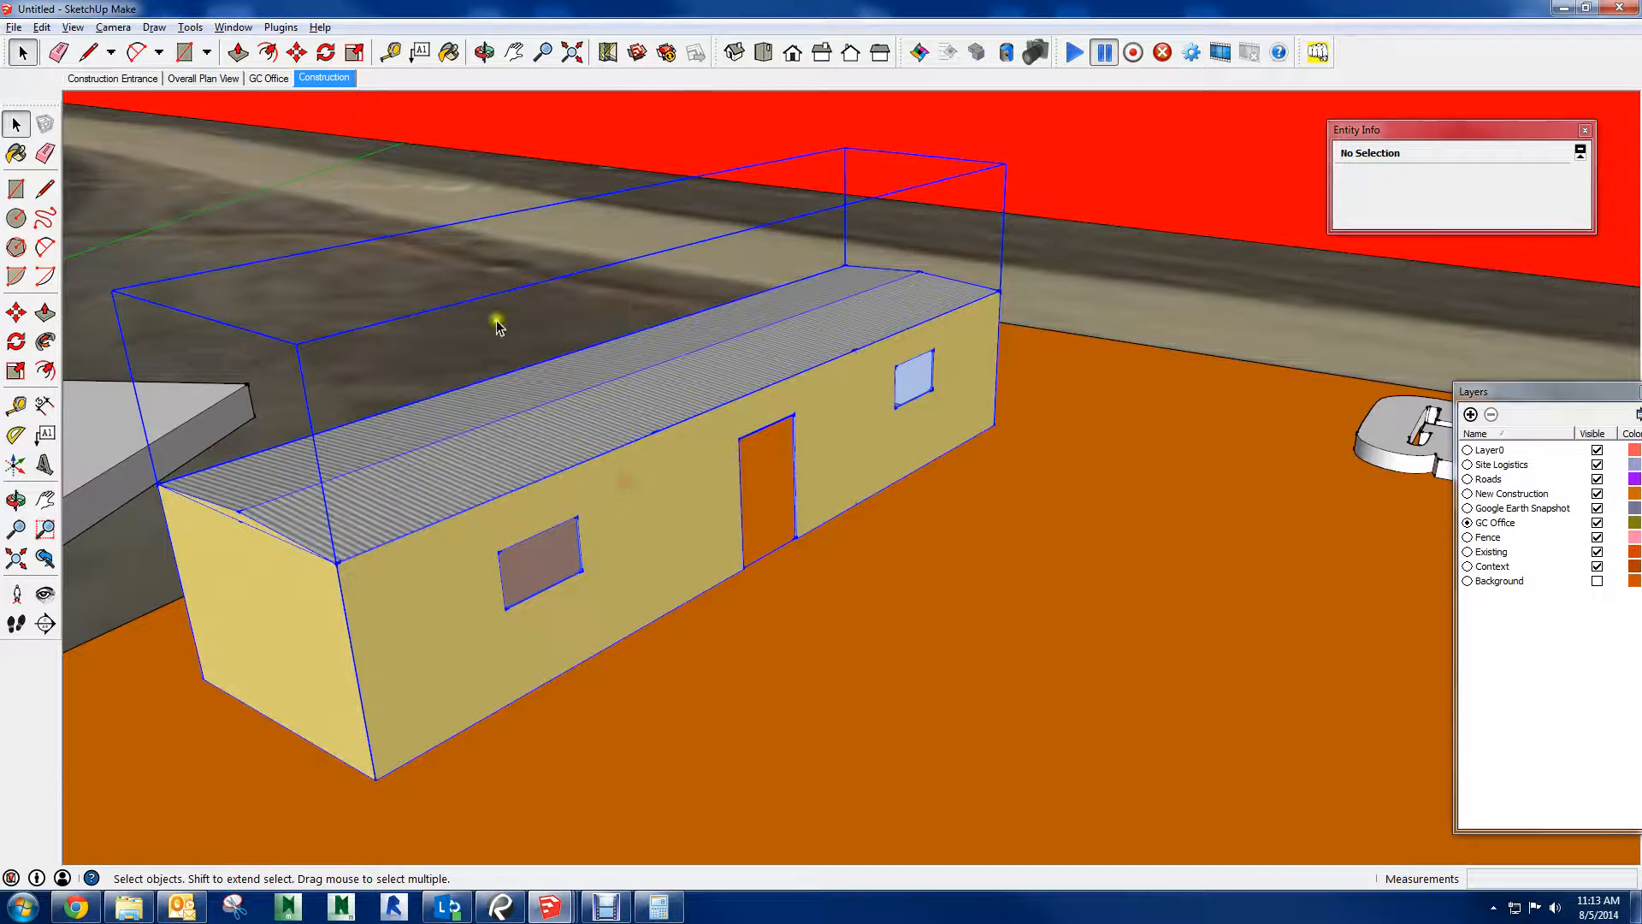
{"action": "left_click", "coordinate": [325, 57]}
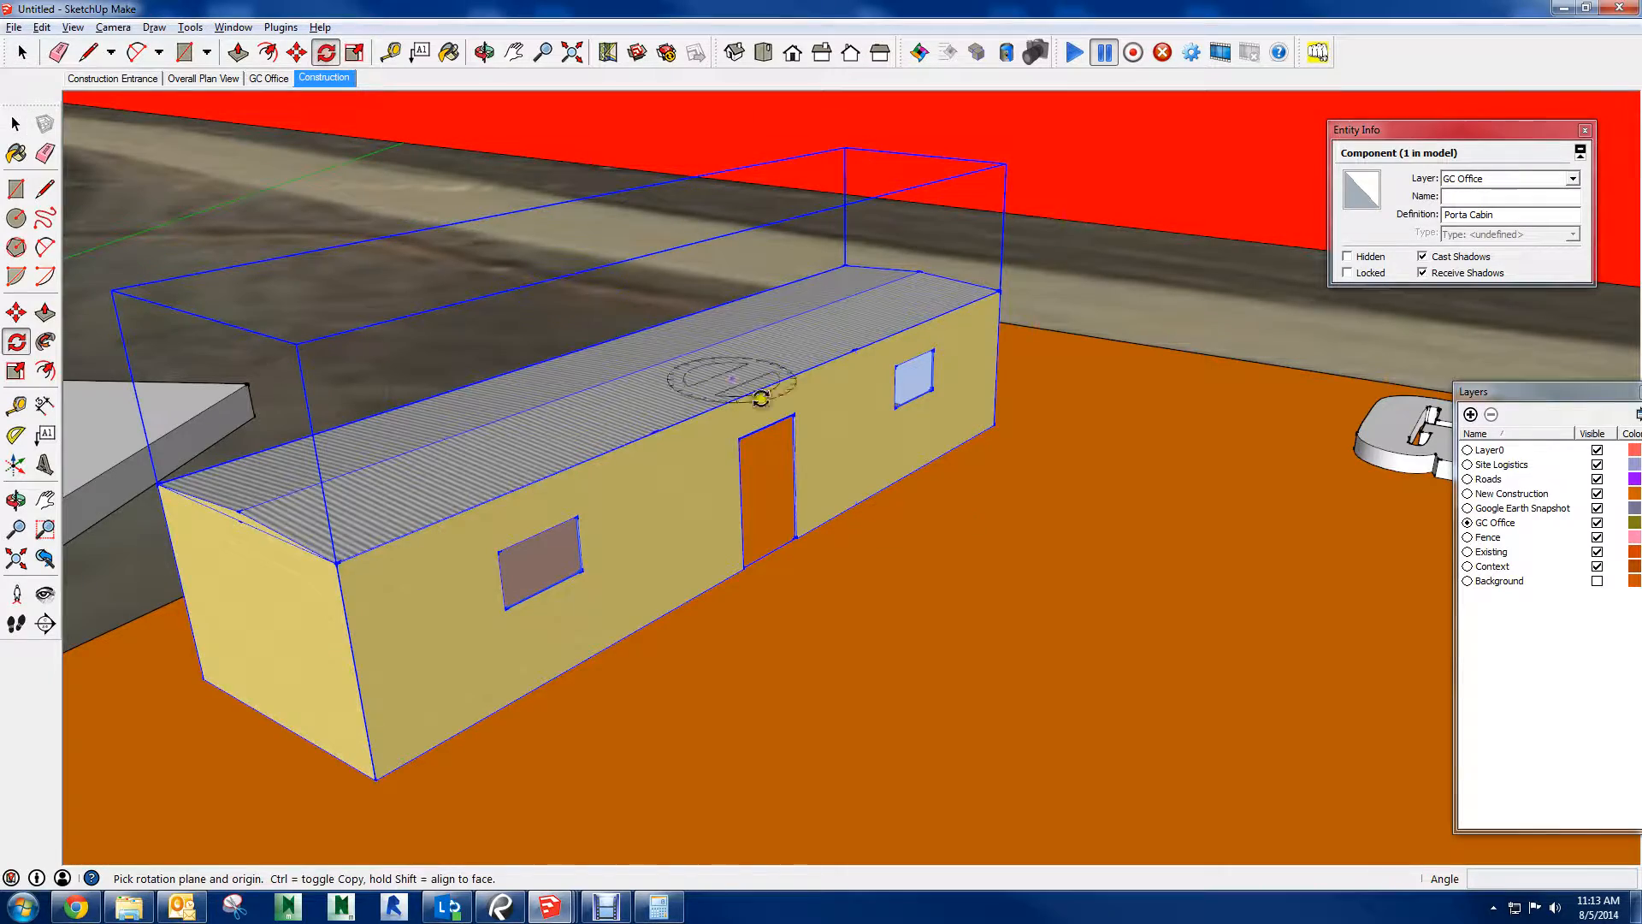
{"action": "middle_click_drag", "start_coordinate": [758, 392], "coordinate": [858, 645]}
{"action": "left_click", "coordinate": [859, 636]}
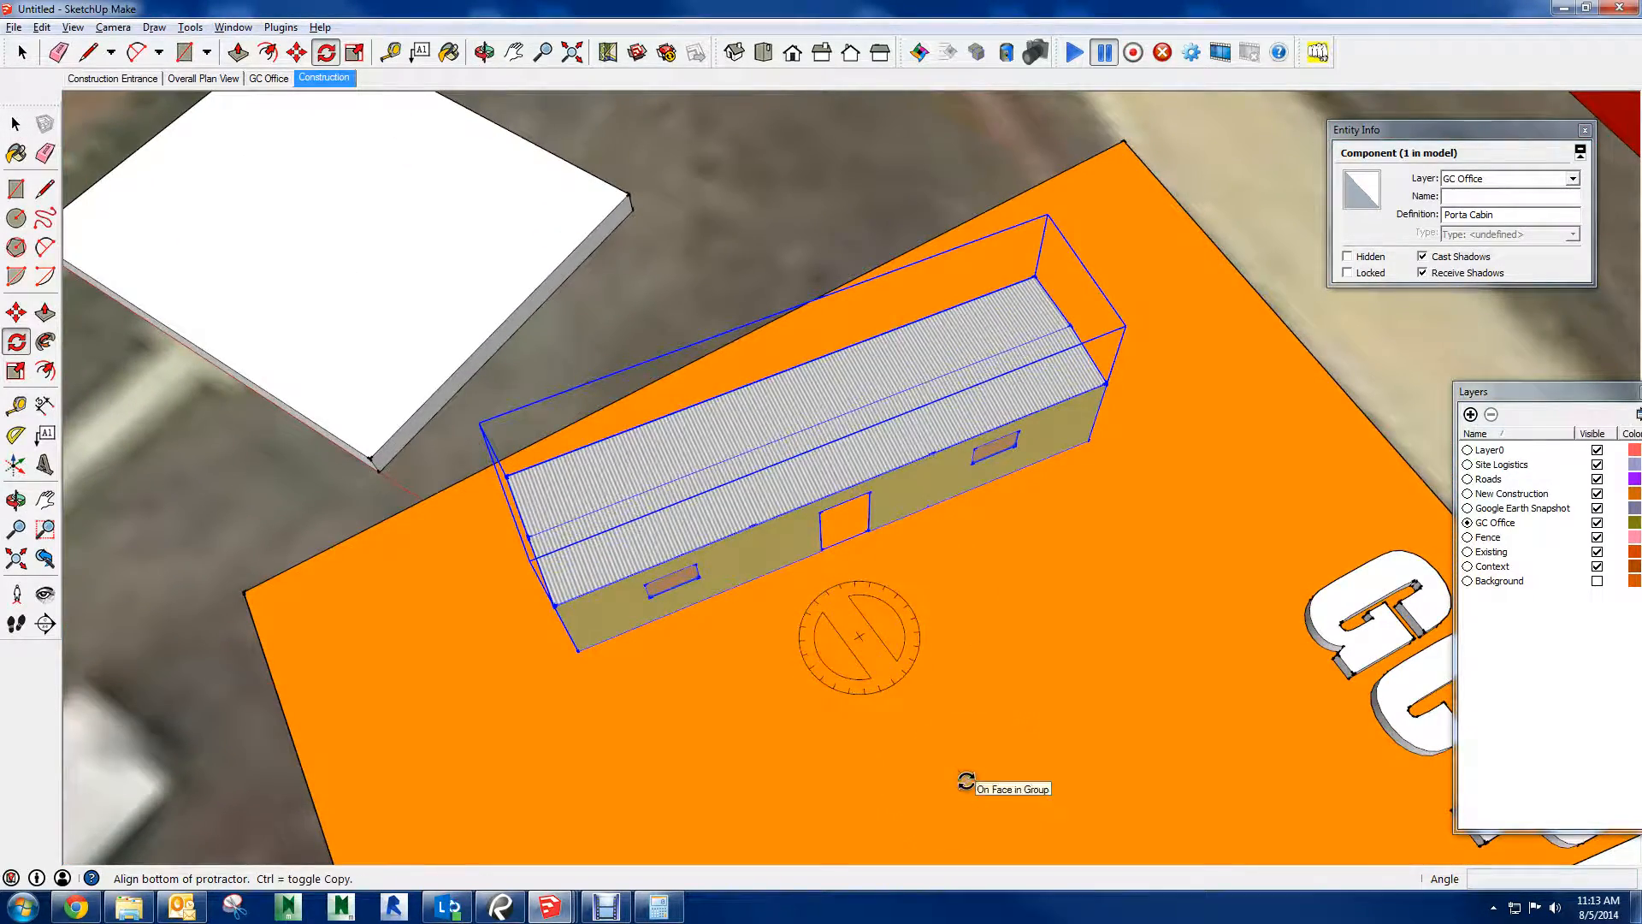
{"action": "key", "text": "Escape"}
{"action": "middle_click_drag", "start_coordinate": [1041, 557], "coordinate": [1283, 288]}
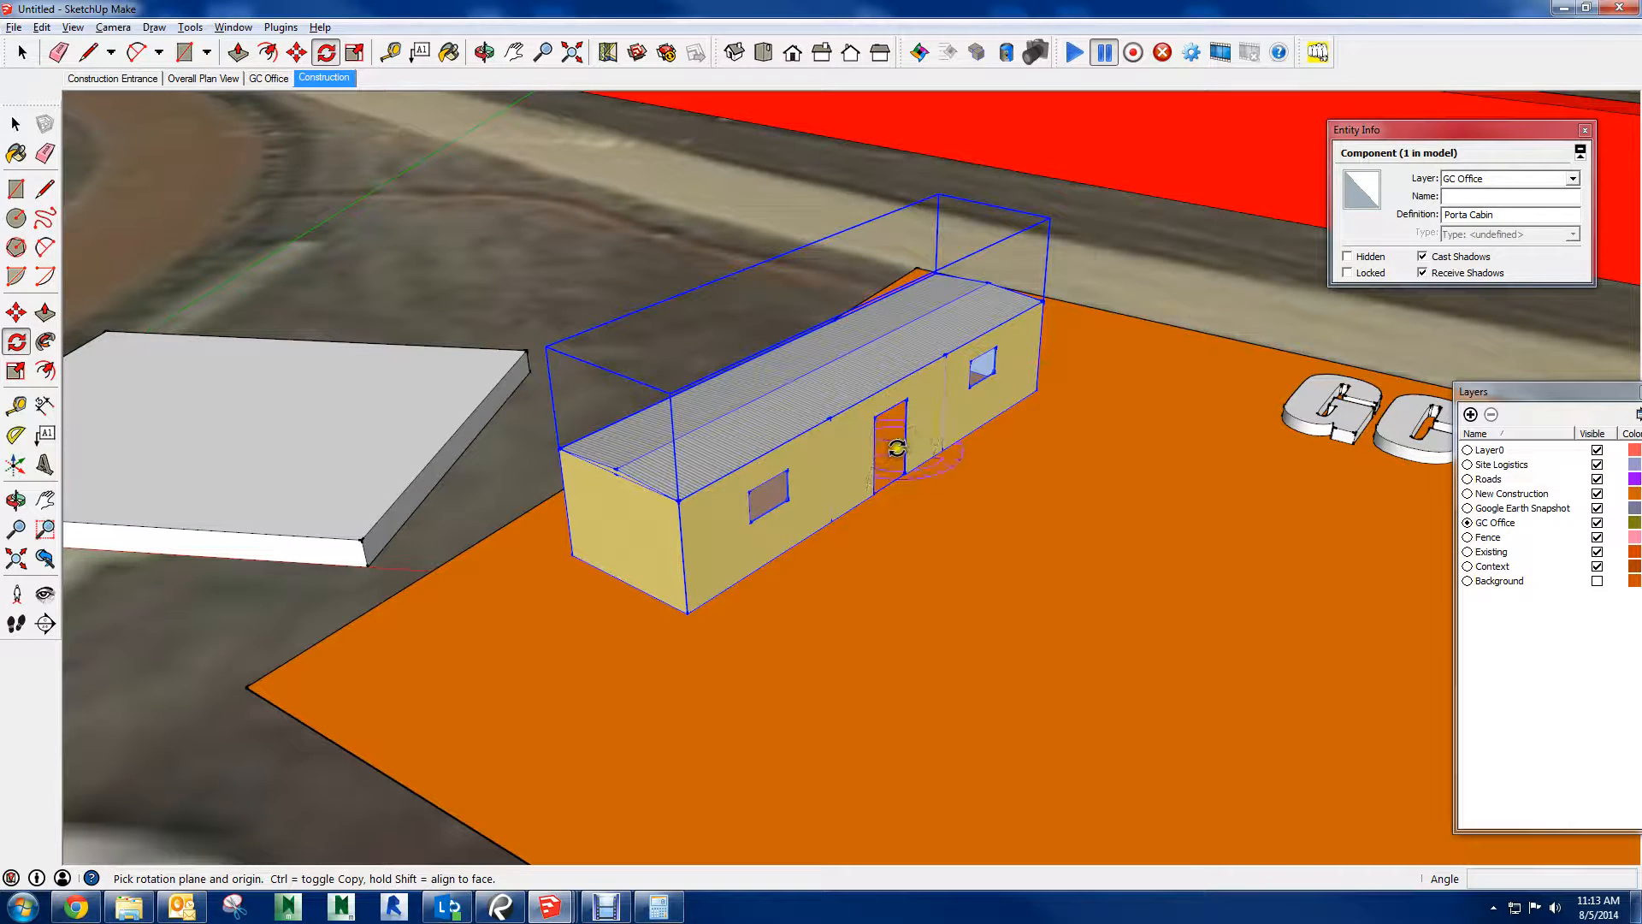
{"action": "key", "text": "space"}
Explode the Porta Cabin office trailer component into loose geometry
{"action": "key", "text": "o"}
{"action": "left_click_drag", "start_coordinate": [855, 438], "coordinate": [928, 327]}
{"action": "key", "text": "space"}
{"action": "key", "text": "o"}
{"action": "key", "text": "space"}
{"action": "scroll", "coordinate": [806, 439], "scroll_direction": "up", "scroll_amount": 10}
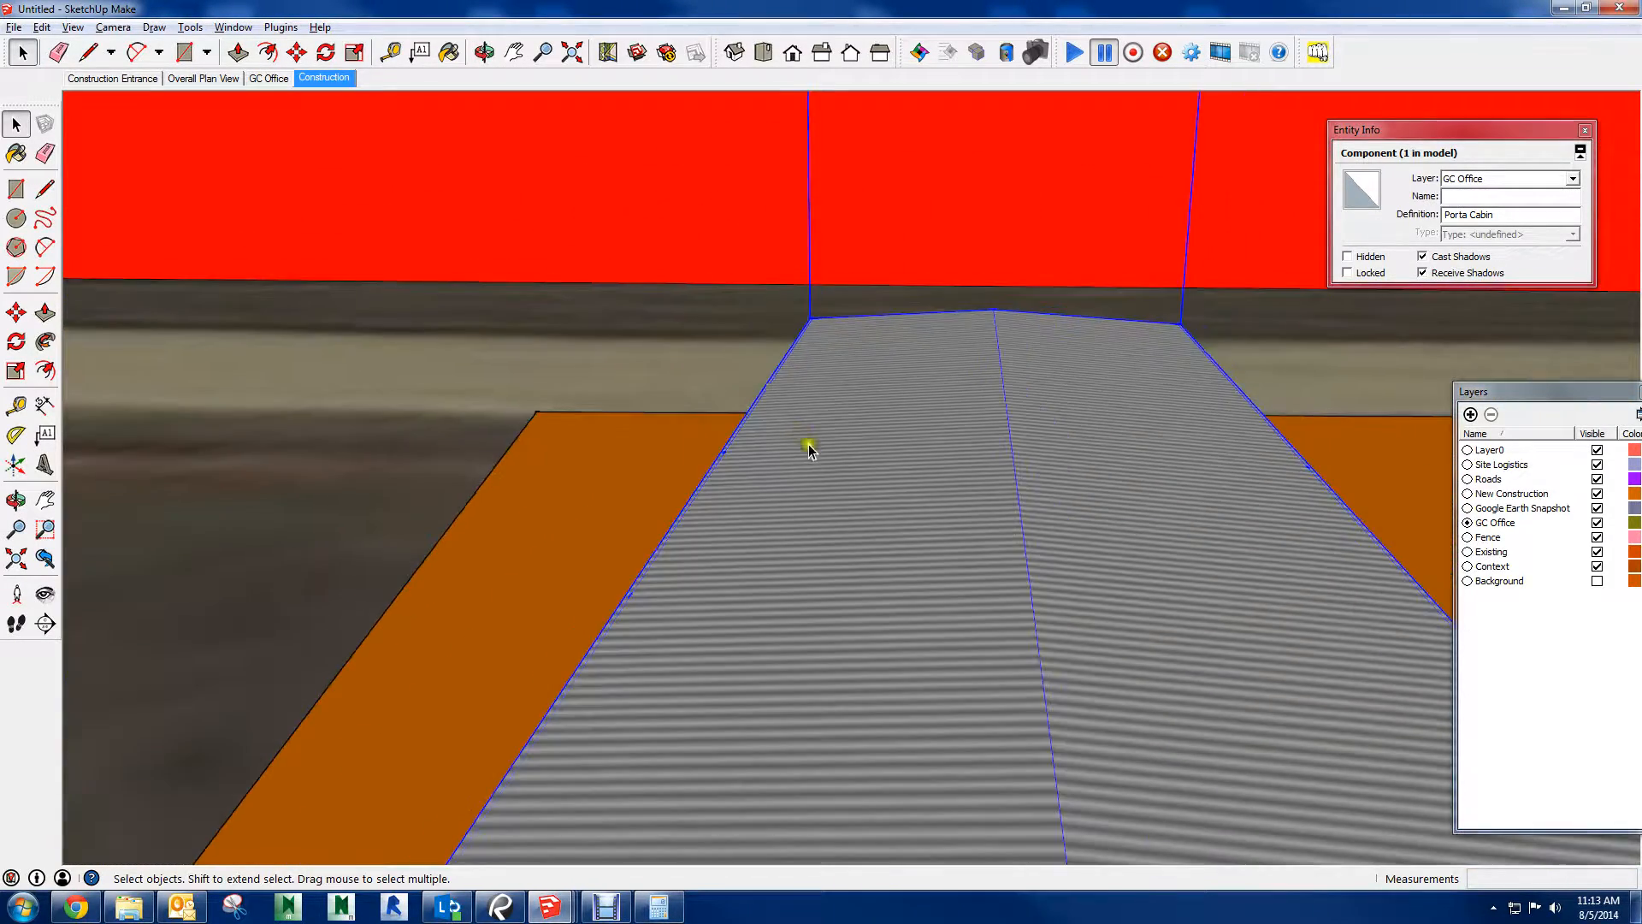
{"action": "scroll", "coordinate": [879, 490], "scroll_direction": "down", "scroll_amount": 3}
{"action": "right_click", "coordinate": [957, 613]}
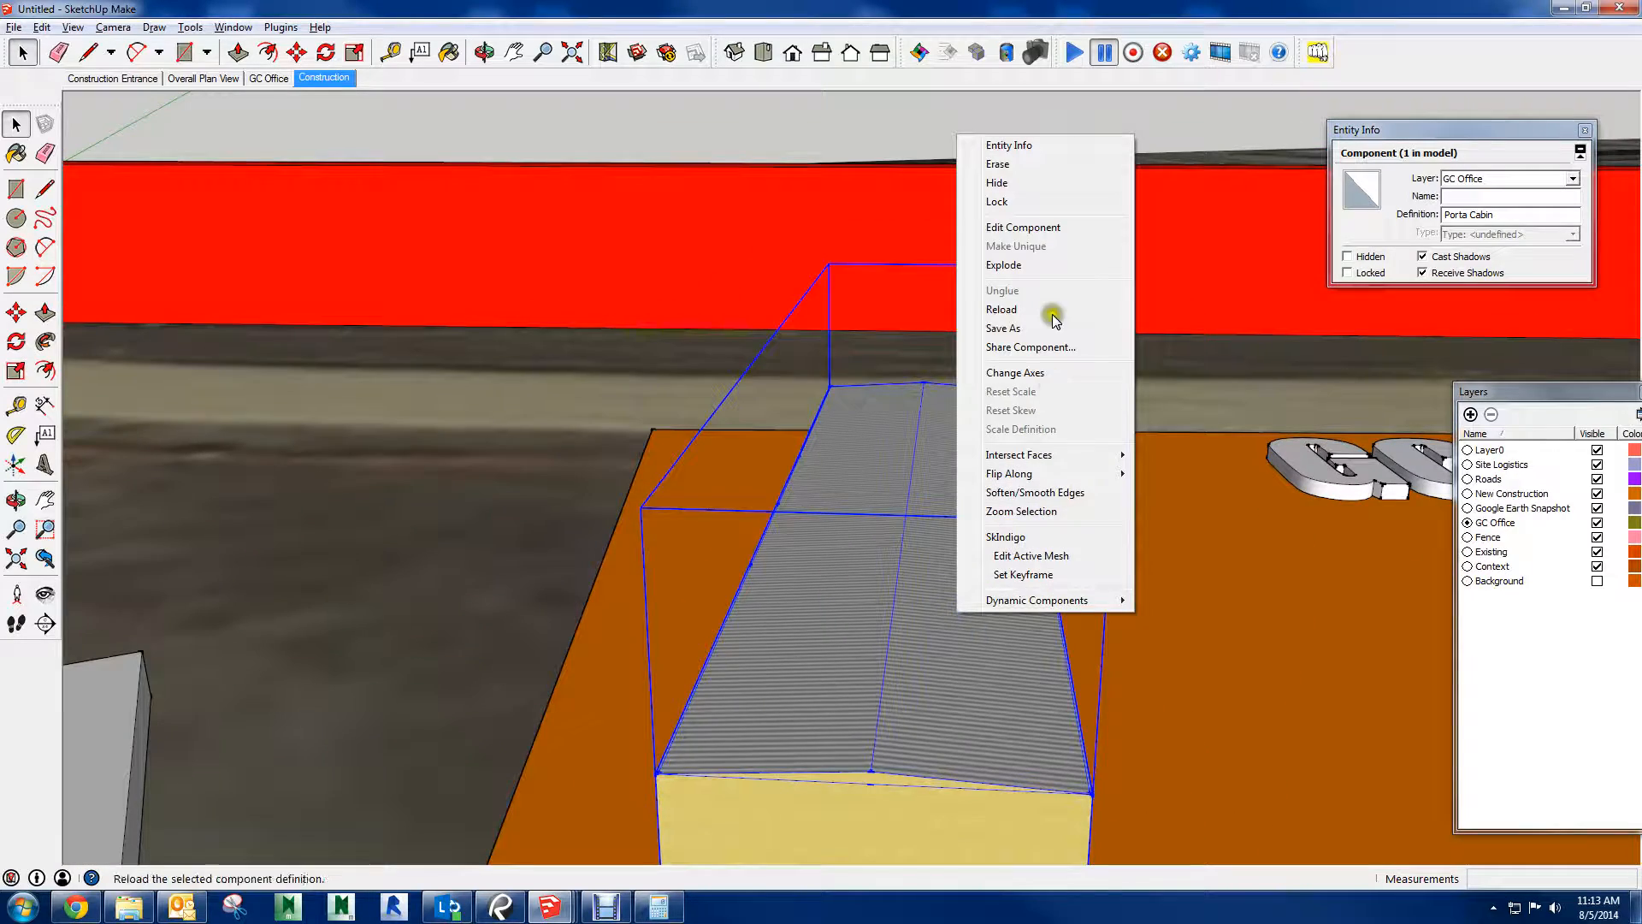
{"action": "left_click", "coordinate": [1030, 260]}
Select all the loose geometry of the office trailer and make it a group
{"action": "middle_click_drag", "start_coordinate": [983, 528], "coordinate": [1073, 745]}
{"action": "left_click", "coordinate": [864, 269]}
{"action": "scroll", "coordinate": [864, 564], "scroll_direction": "down", "scroll_amount": 4}
{"action": "scroll", "coordinate": [971, 563], "scroll_direction": "down", "scroll_amount": 2}
{"action": "middle_click_drag", "start_coordinate": [971, 562], "coordinate": [897, 667]}
{"action": "left_click_drag", "start_coordinate": [796, 322], "coordinate": [995, 721]}
{"action": "right_click", "coordinate": [885, 599]}
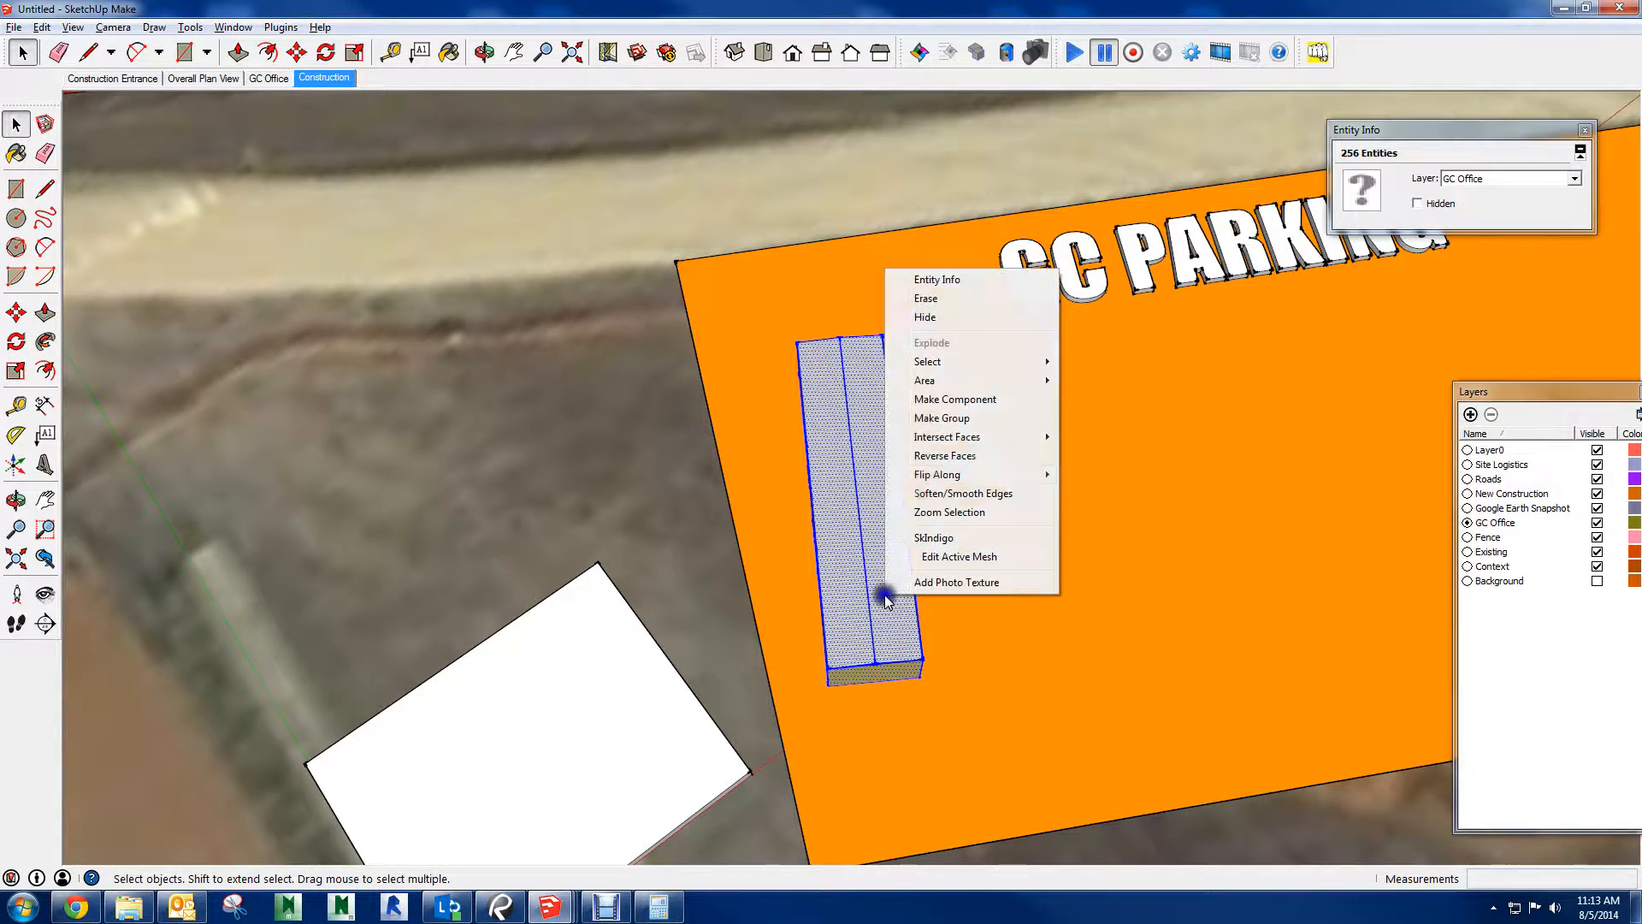
{"action": "left_click", "coordinate": [938, 417]}
Inspect the trailer group's bounding box against the building, and explode the group
{"action": "middle_click_drag", "start_coordinate": [998, 552], "coordinate": [821, 308]}
{"action": "scroll", "coordinate": [983, 488], "scroll_direction": "up", "scroll_amount": 5}
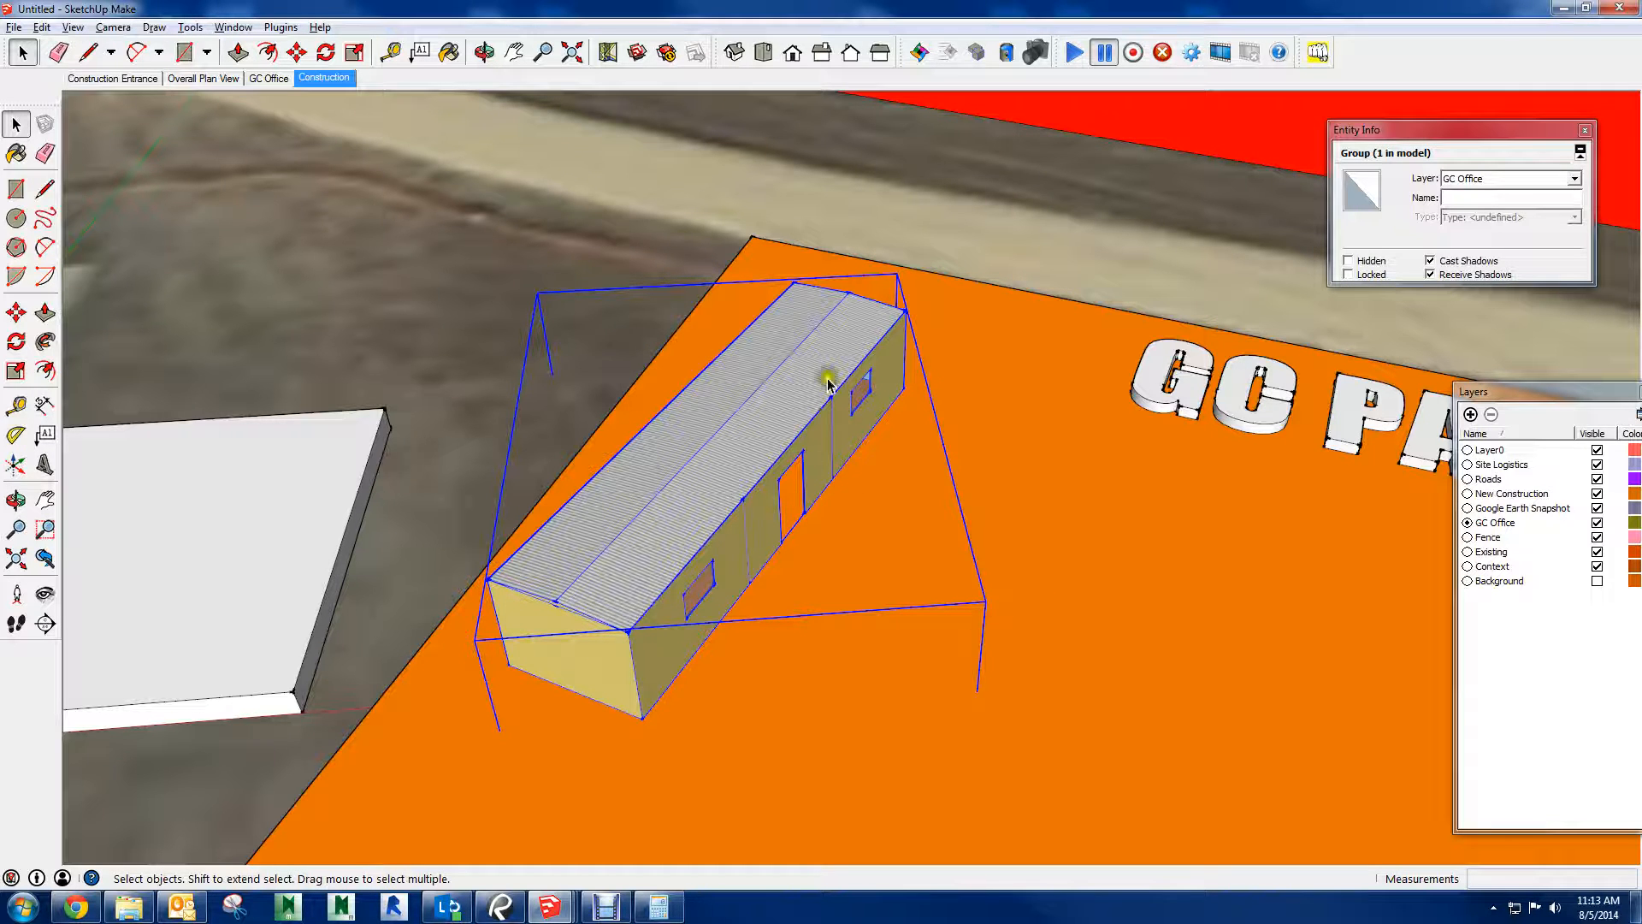
{"action": "middle_click_drag", "start_coordinate": [662, 640], "coordinate": [1030, 346]}
{"action": "scroll", "coordinate": [802, 413], "scroll_direction": "down", "scroll_amount": 2}
{"action": "middle_click_drag", "start_coordinate": [586, 546], "coordinate": [809, 521]}
{"action": "right_click", "coordinate": [809, 521]}
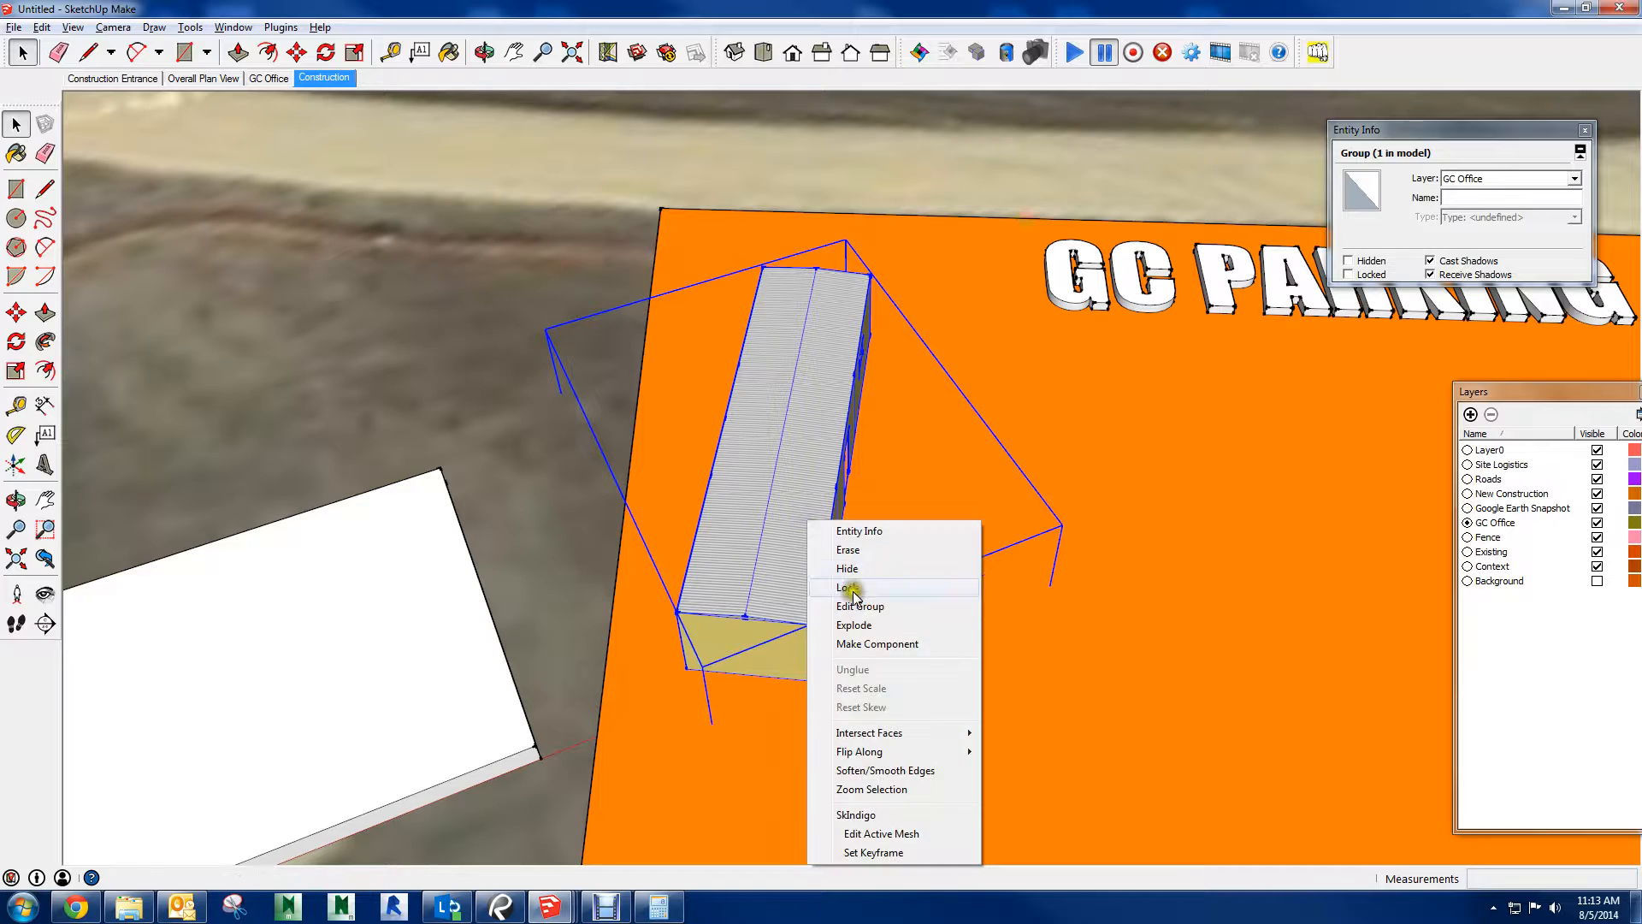
{"action": "left_click", "coordinate": [854, 627]}
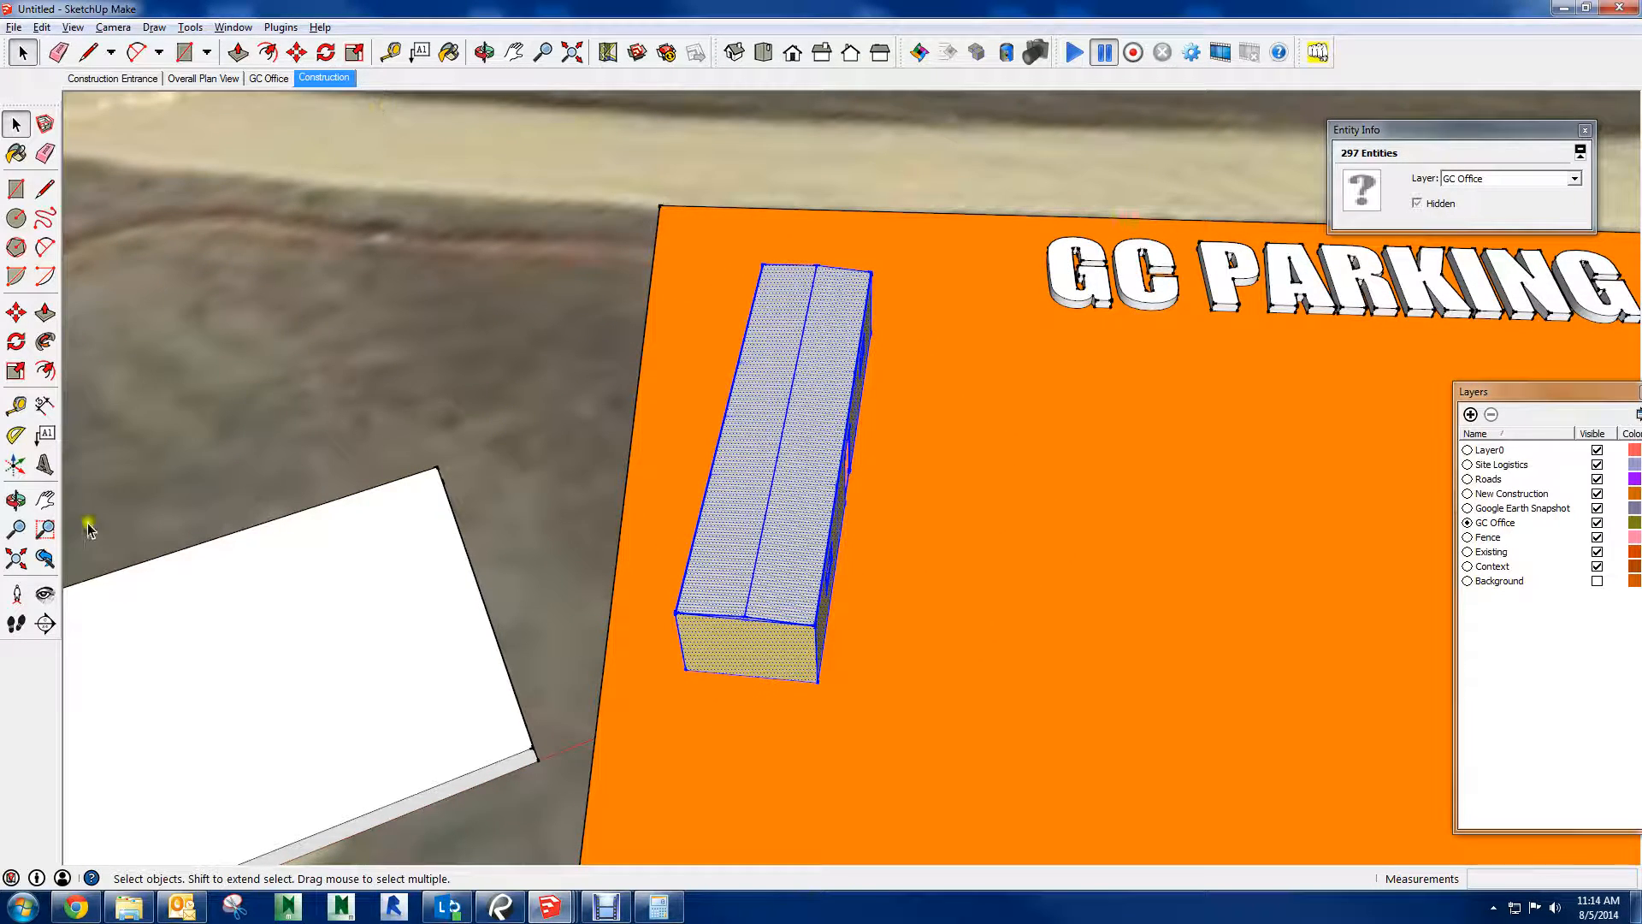
Reposition the drawing axes to the trailer's base corner, with red along its short end and green along its long side
{"action": "left_click", "coordinate": [19, 466]}
{"action": "scroll", "coordinate": [721, 629], "scroll_direction": "up", "scroll_amount": 5}
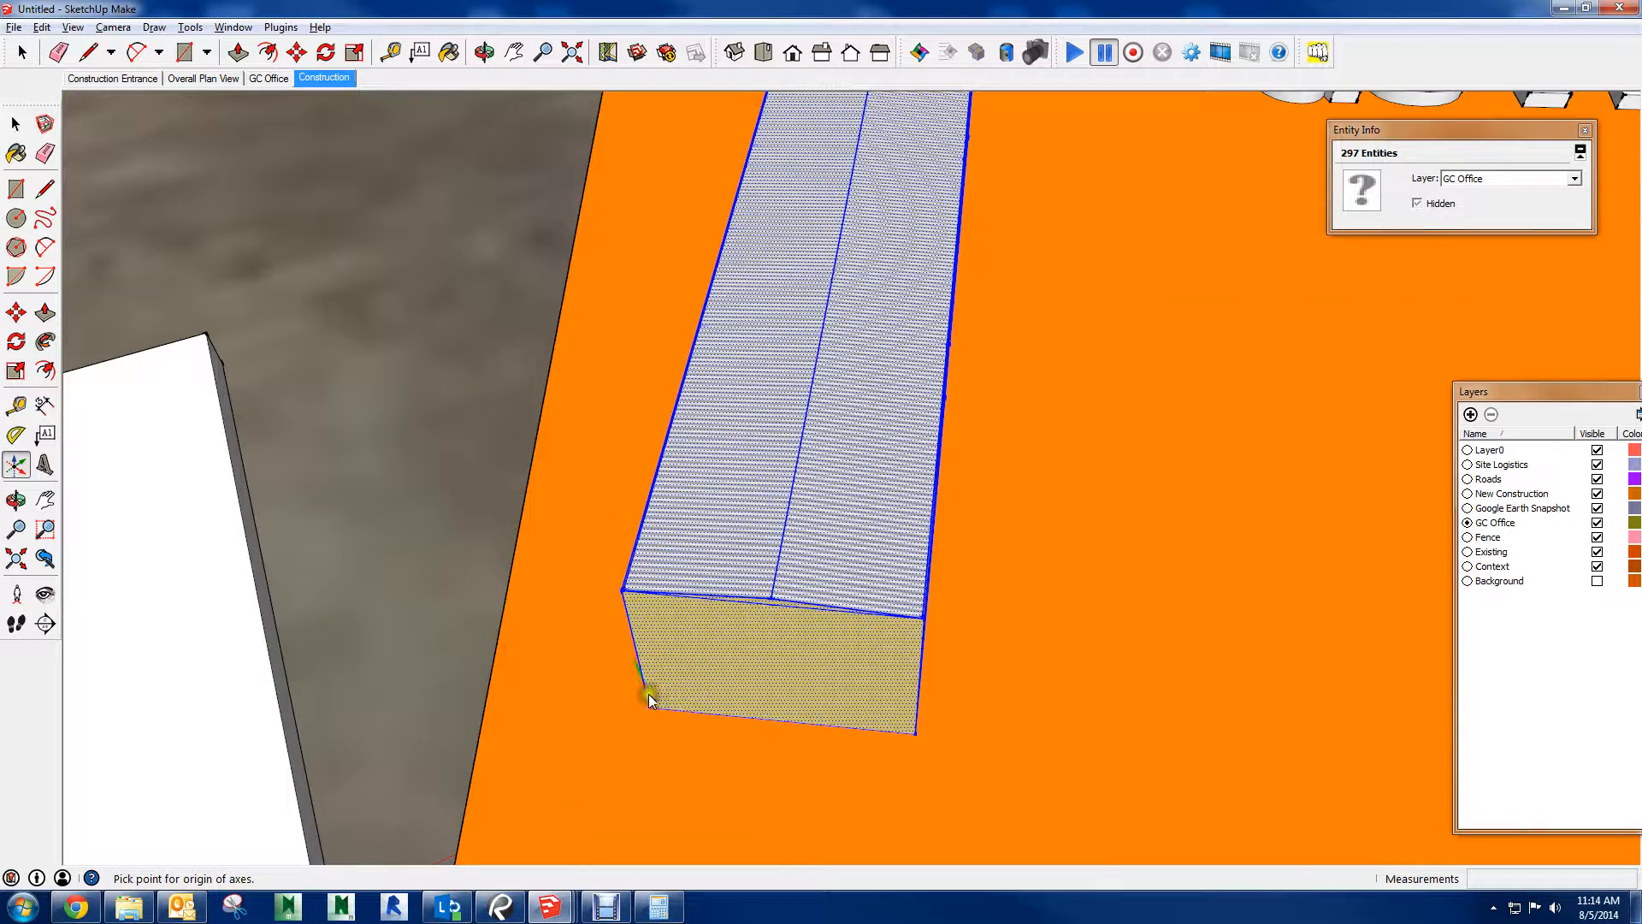
{"action": "left_click", "coordinate": [649, 706]}
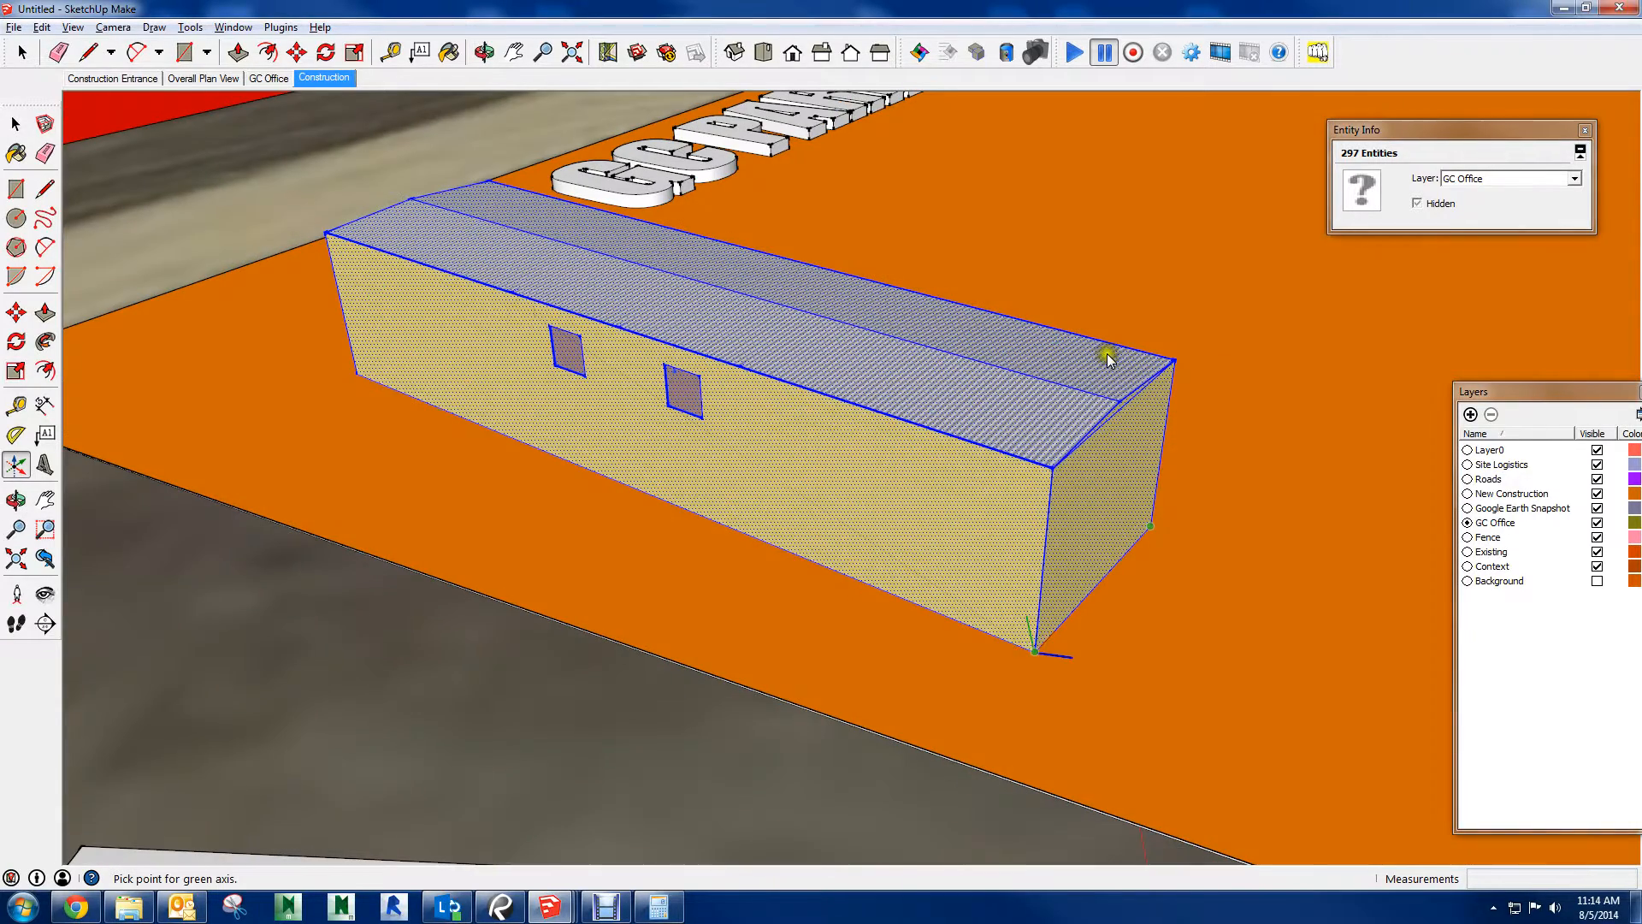
{"action": "key", "text": "space"}
{"action": "scroll", "coordinate": [903, 525], "scroll_direction": "down", "scroll_amount": 8}
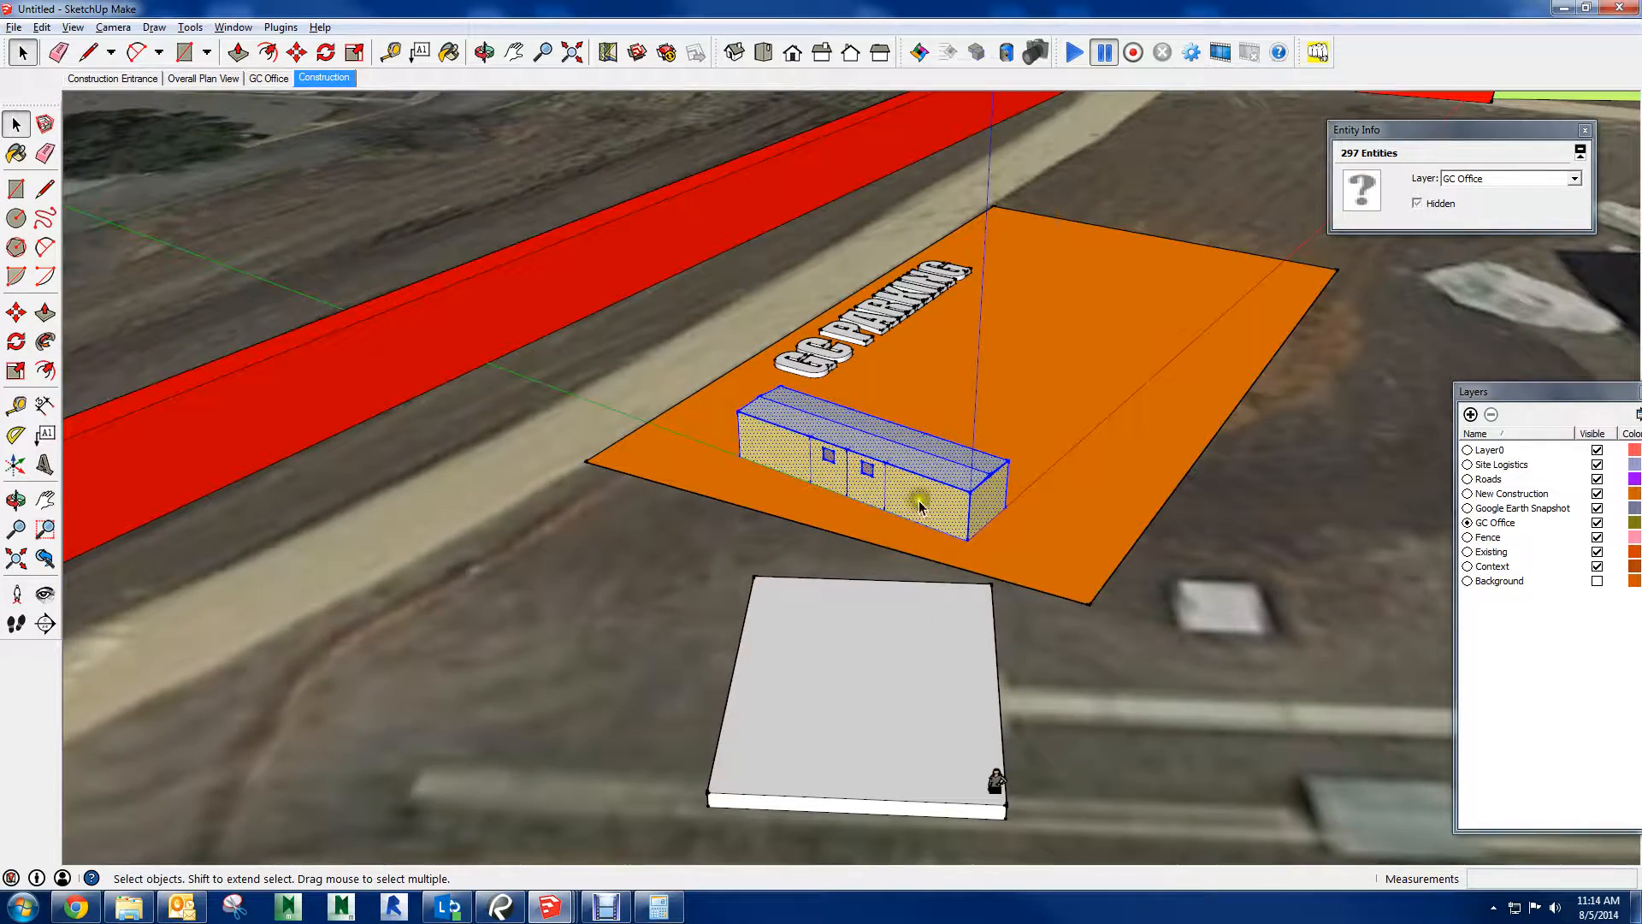
Group the selected trailer geometry so its bounding box follows the realigned axes
{"action": "right_click", "coordinate": [923, 500]}
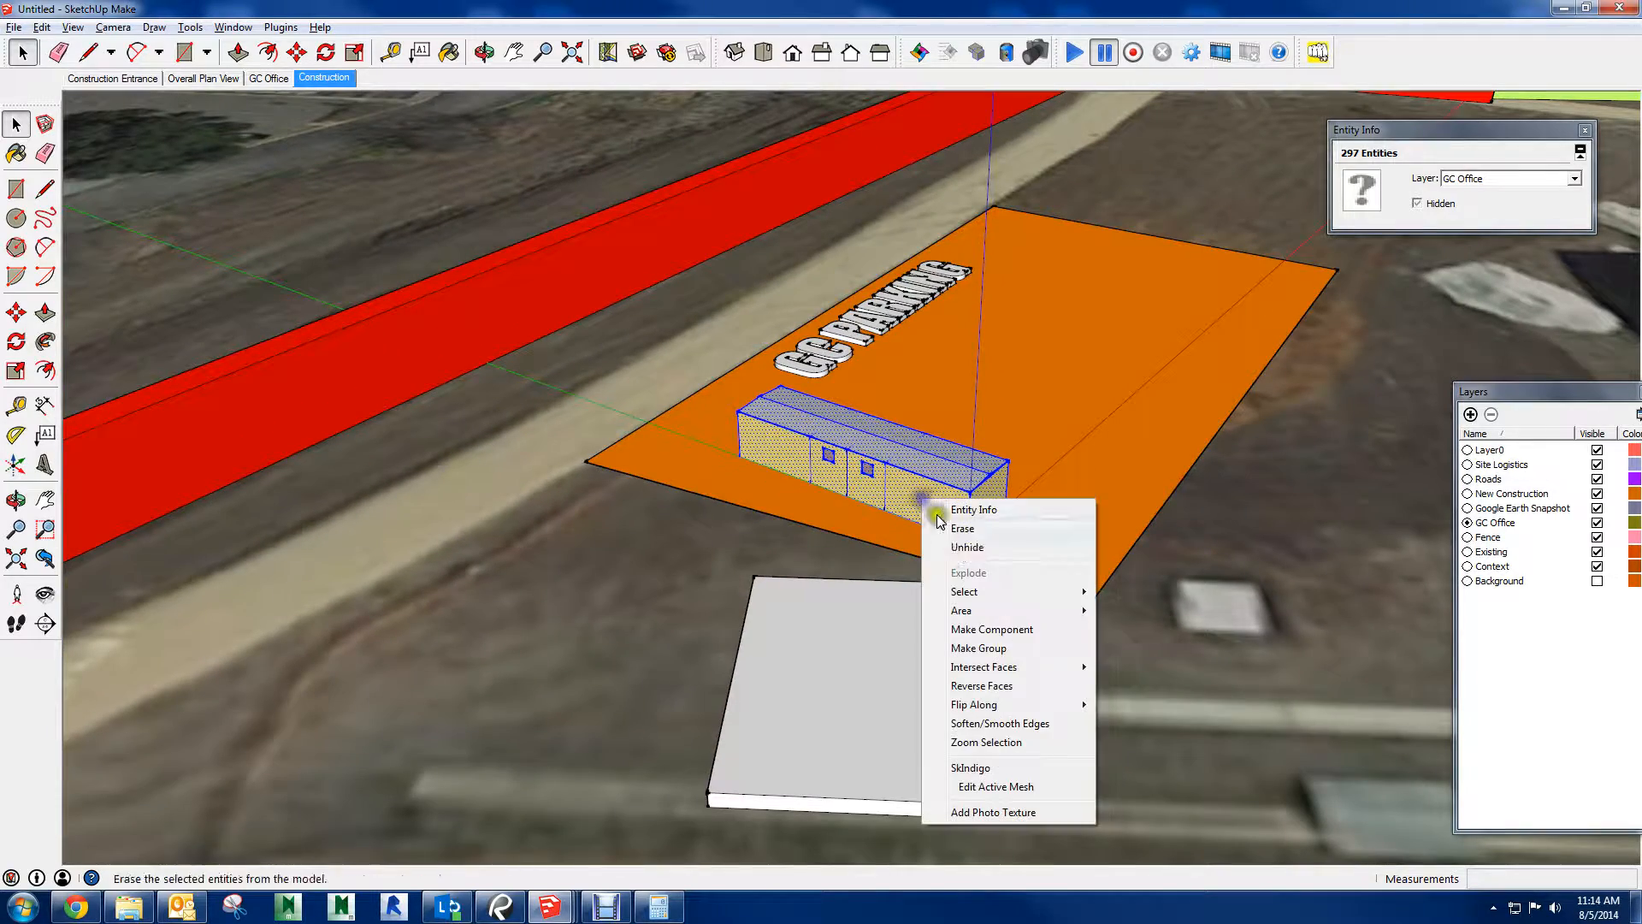
{"action": "left_click", "coordinate": [1009, 650]}
{"action": "middle_click_drag", "start_coordinate": [1056, 547], "coordinate": [872, 477]}
{"action": "scroll", "coordinate": [870, 475], "scroll_direction": "up", "scroll_amount": 4}
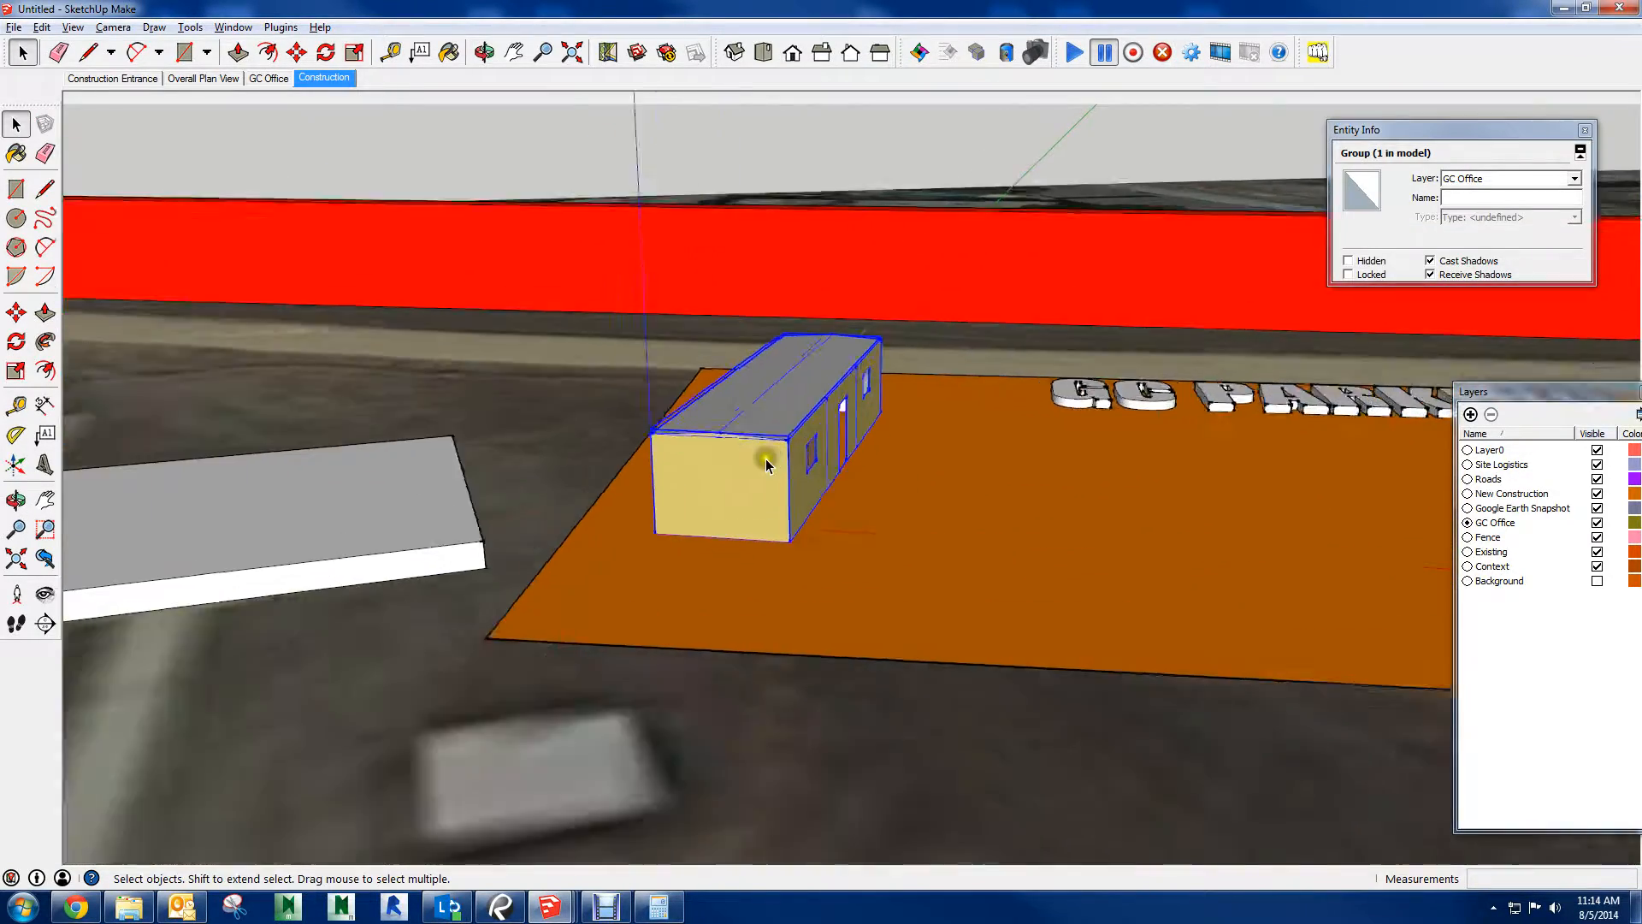
Reposition the drawing axes to the flat white building's base corner beside the figure, with red along its long front edge and green along the adjoining side
{"action": "scroll", "coordinate": [767, 460], "scroll_direction": "up", "scroll_amount": 2}
{"action": "middle_click_drag", "start_coordinate": [658, 523], "coordinate": [1325, 475], "text": "shift"}
{"action": "scroll", "coordinate": [839, 491], "scroll_direction": "down", "scroll_amount": 2}
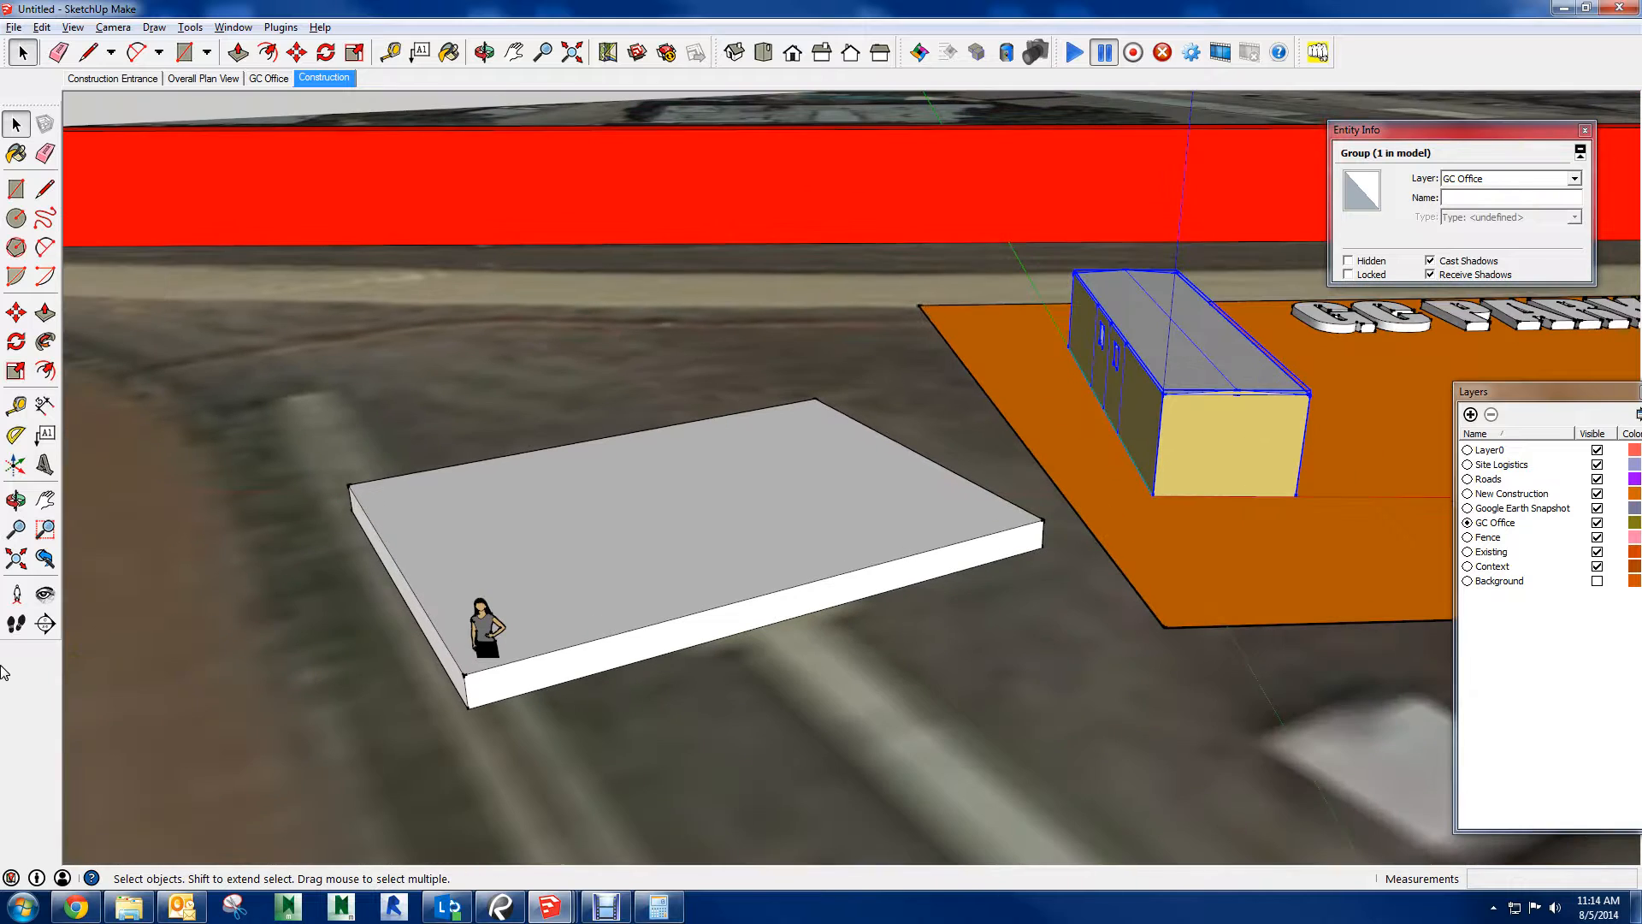
{"action": "left_click", "coordinate": [17, 464]}
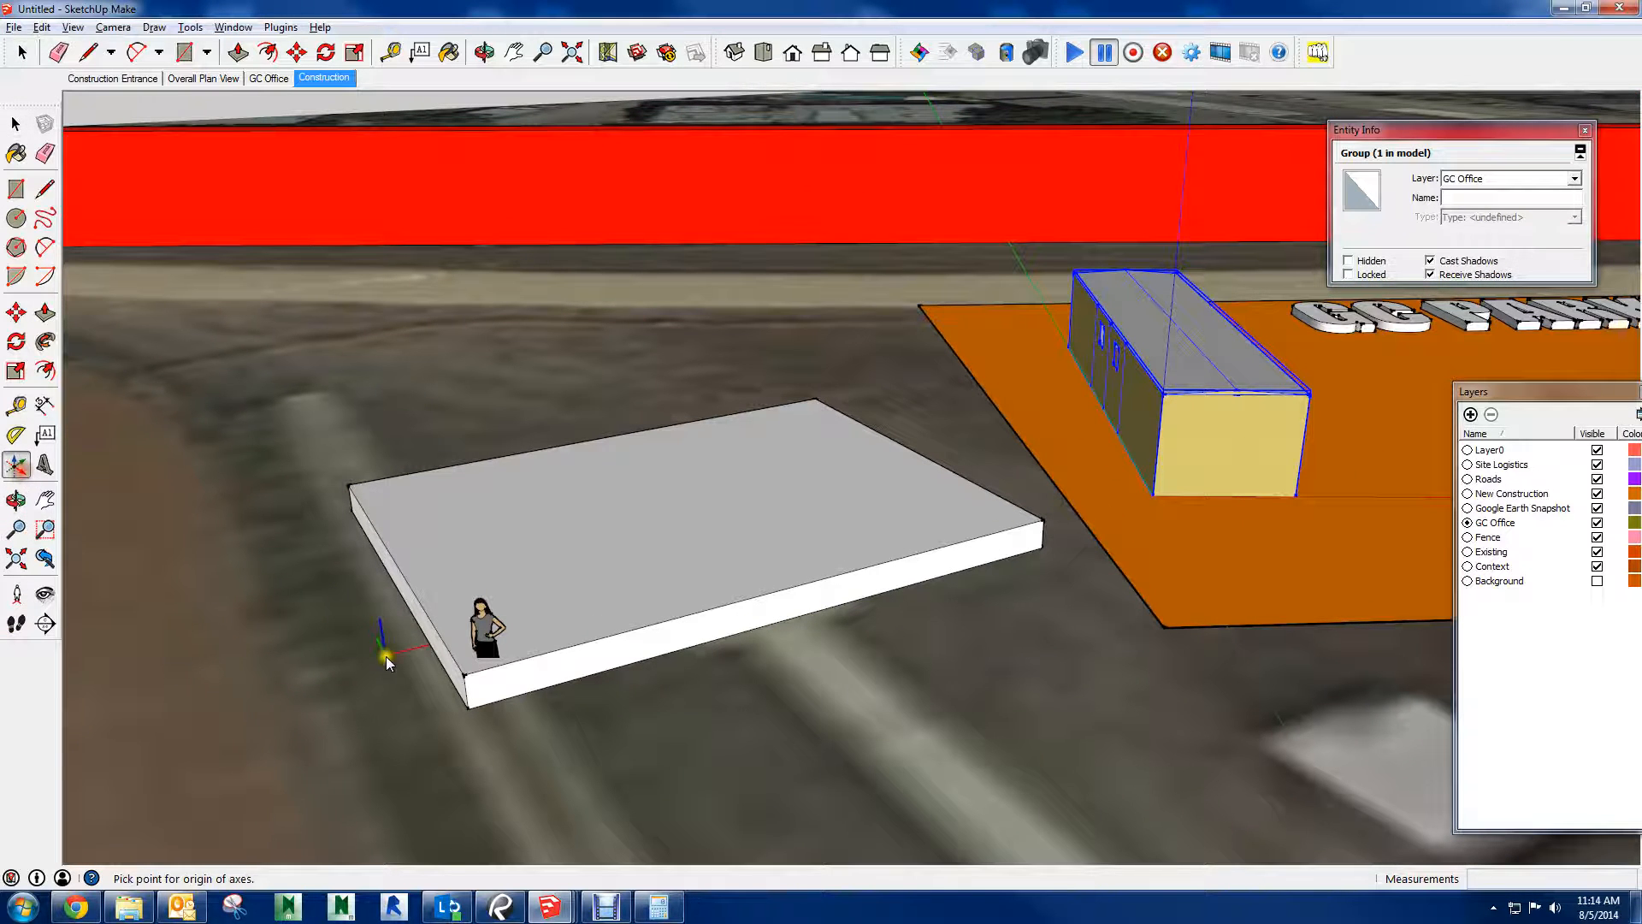
{"action": "left_click", "coordinate": [472, 700]}
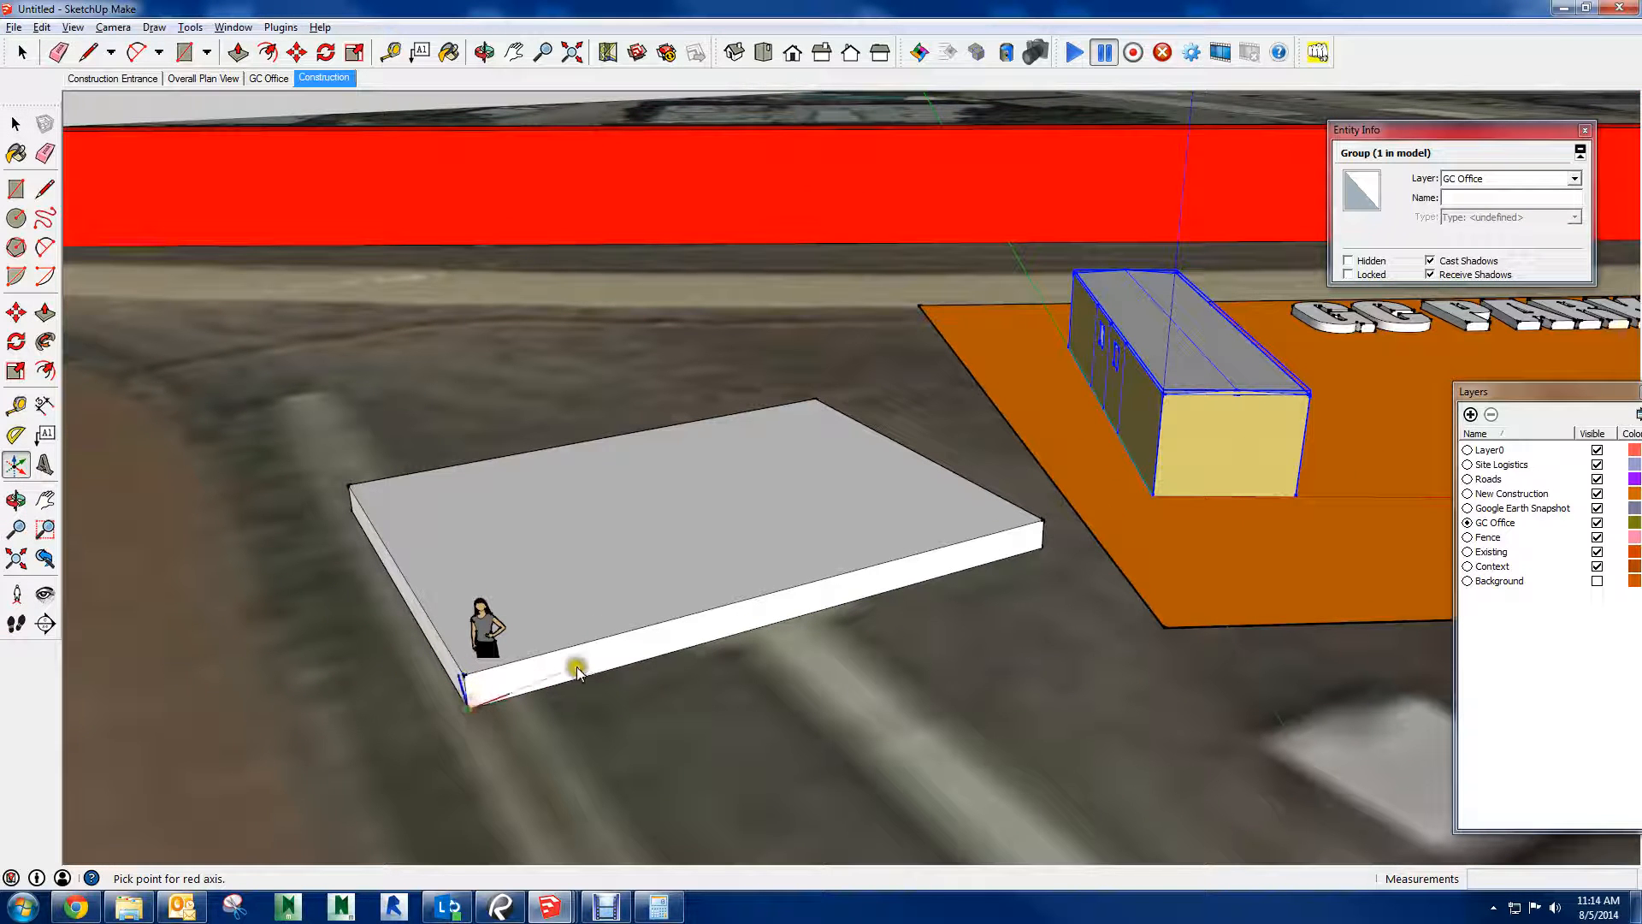
{"action": "left_click", "coordinate": [1042, 546]}
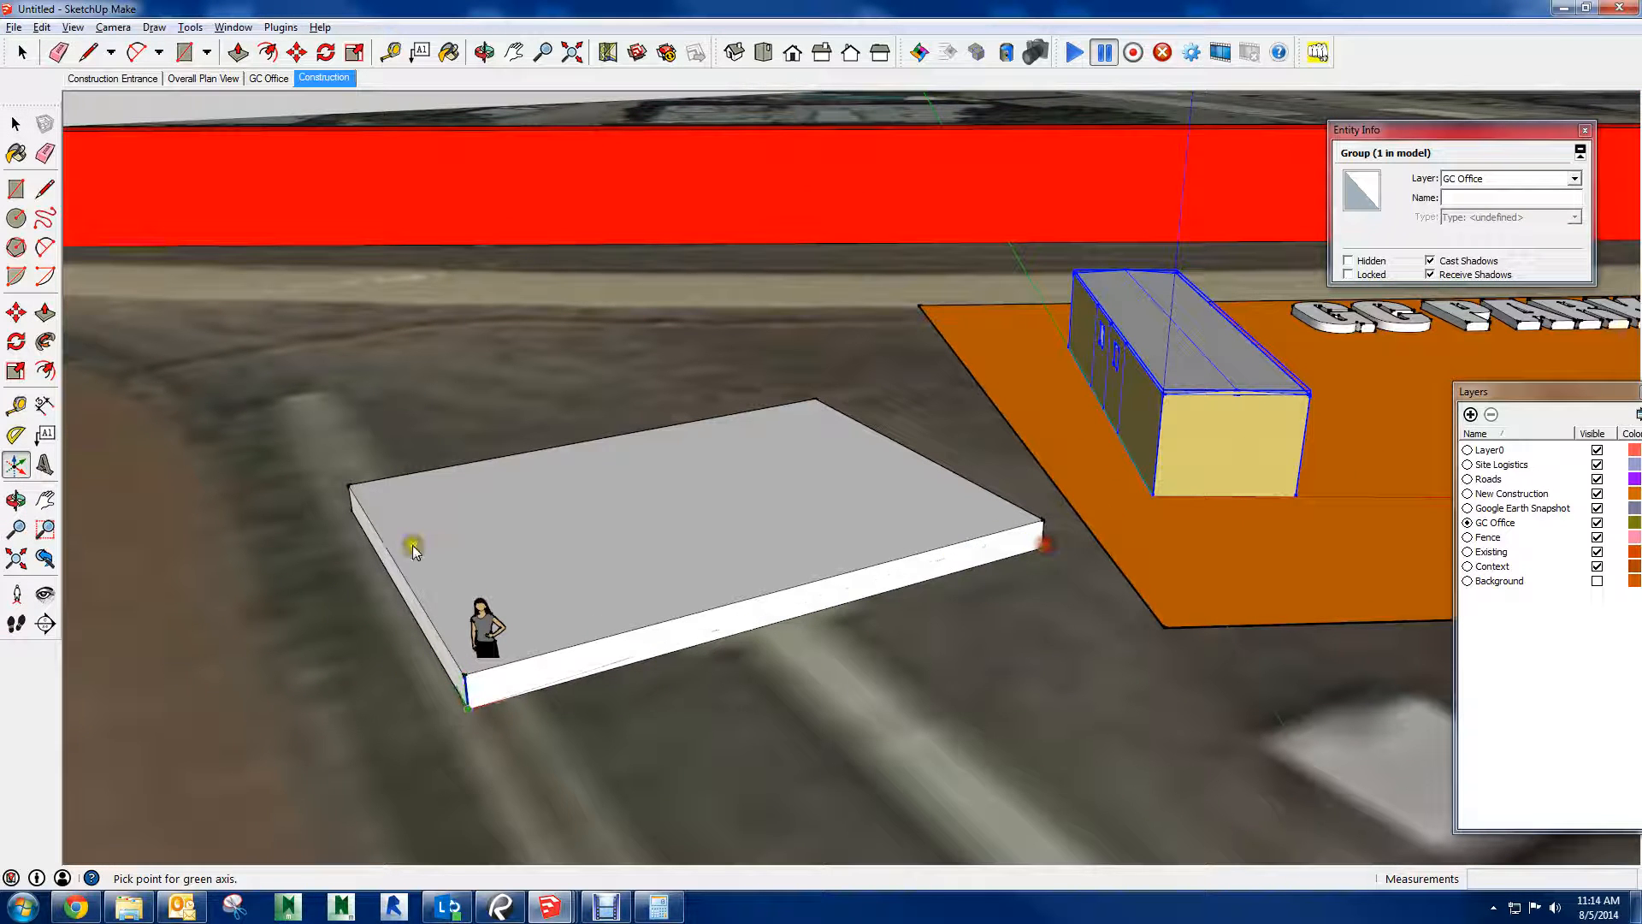
{"action": "left_click", "coordinate": [358, 515]}
{"action": "middle_click_drag", "start_coordinate": [358, 516], "coordinate": [248, 542]}
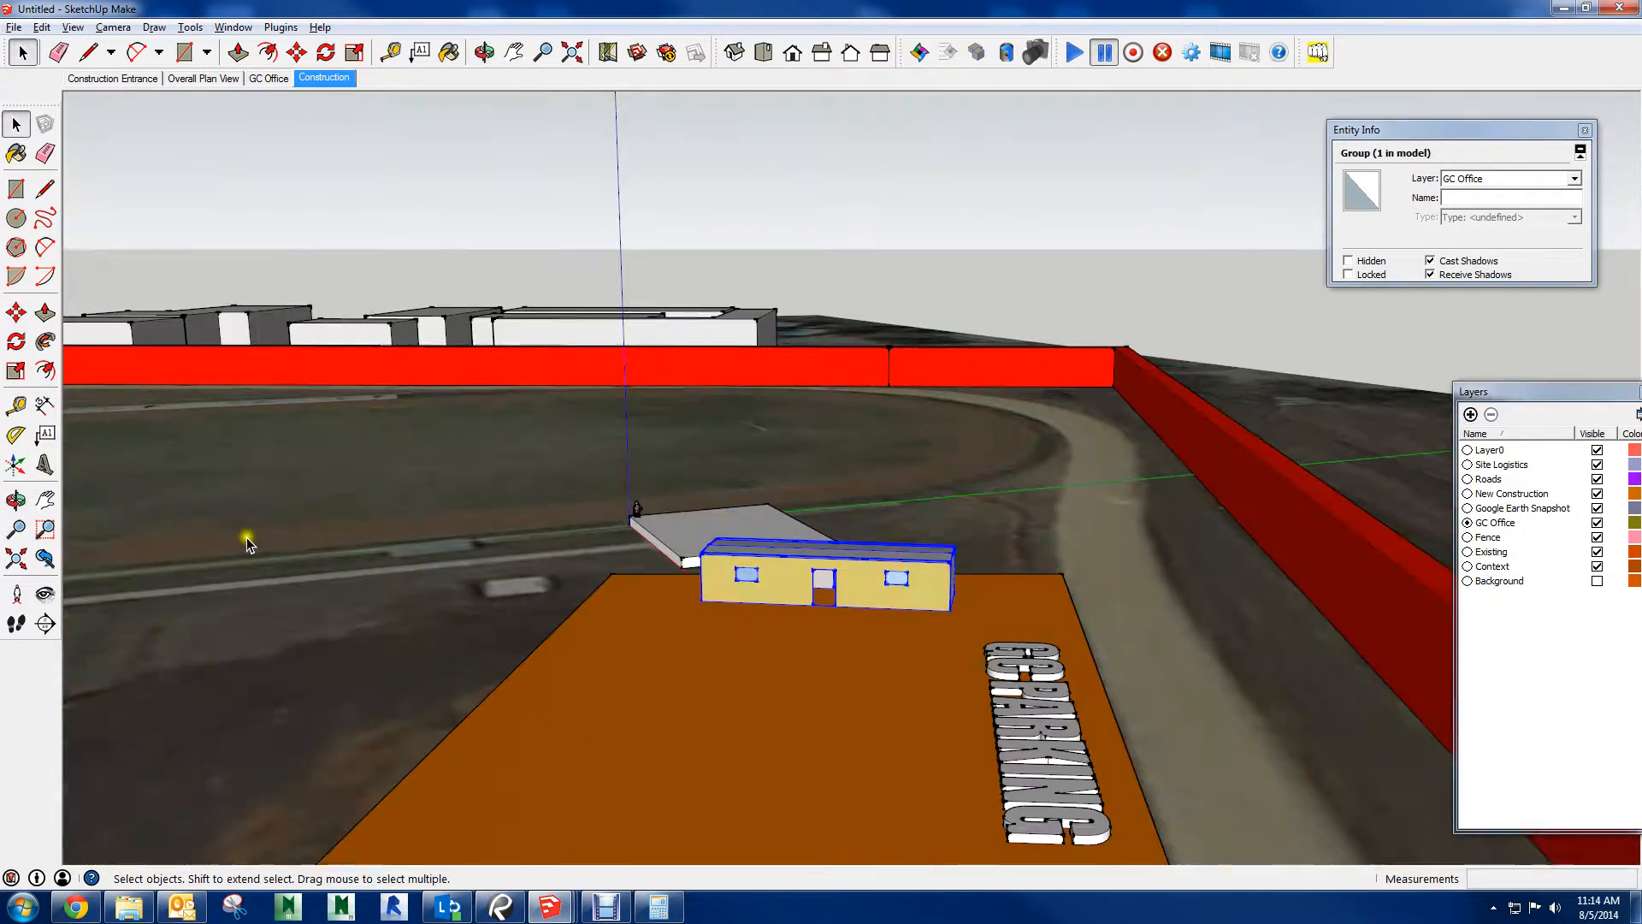
Select the office trailer group and try to rotate it about a point on its long wall, in that wall's plane
{"action": "scroll", "coordinate": [773, 561], "scroll_direction": "up", "scroll_amount": 3}
{"action": "middle_click_drag", "start_coordinate": [773, 561], "coordinate": [1193, 715]}
{"action": "scroll", "coordinate": [1146, 680], "scroll_direction": "up", "scroll_amount": 3}
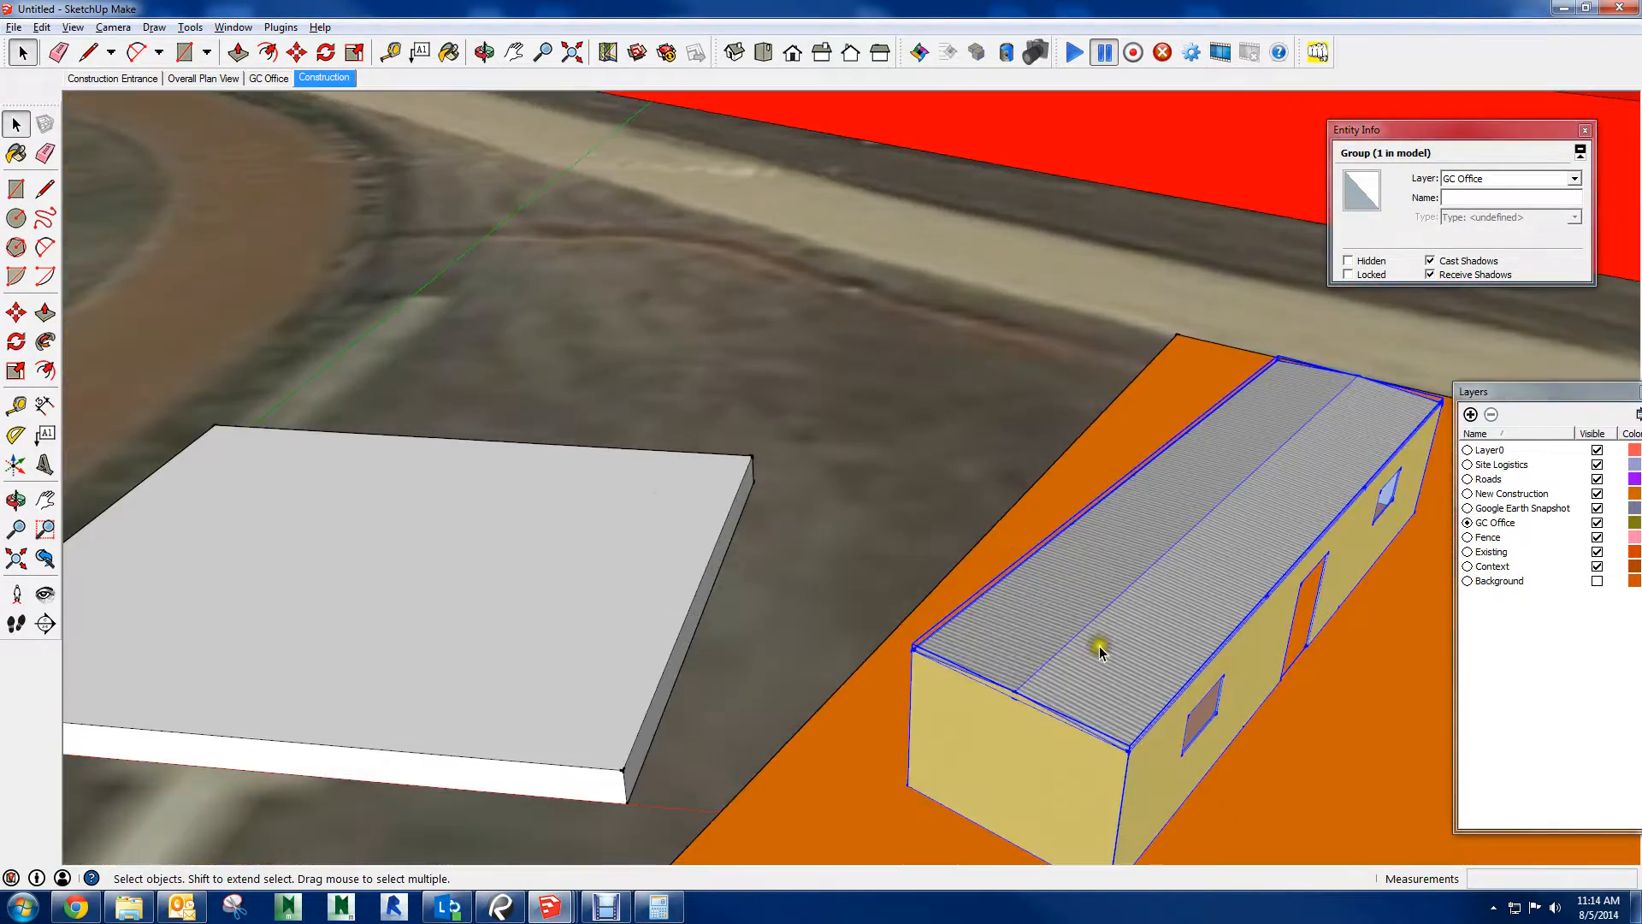
{"action": "middle_click_drag", "start_coordinate": [1100, 649], "coordinate": [579, 572]}
{"action": "scroll", "coordinate": [610, 457], "scroll_direction": "down", "scroll_amount": 1}
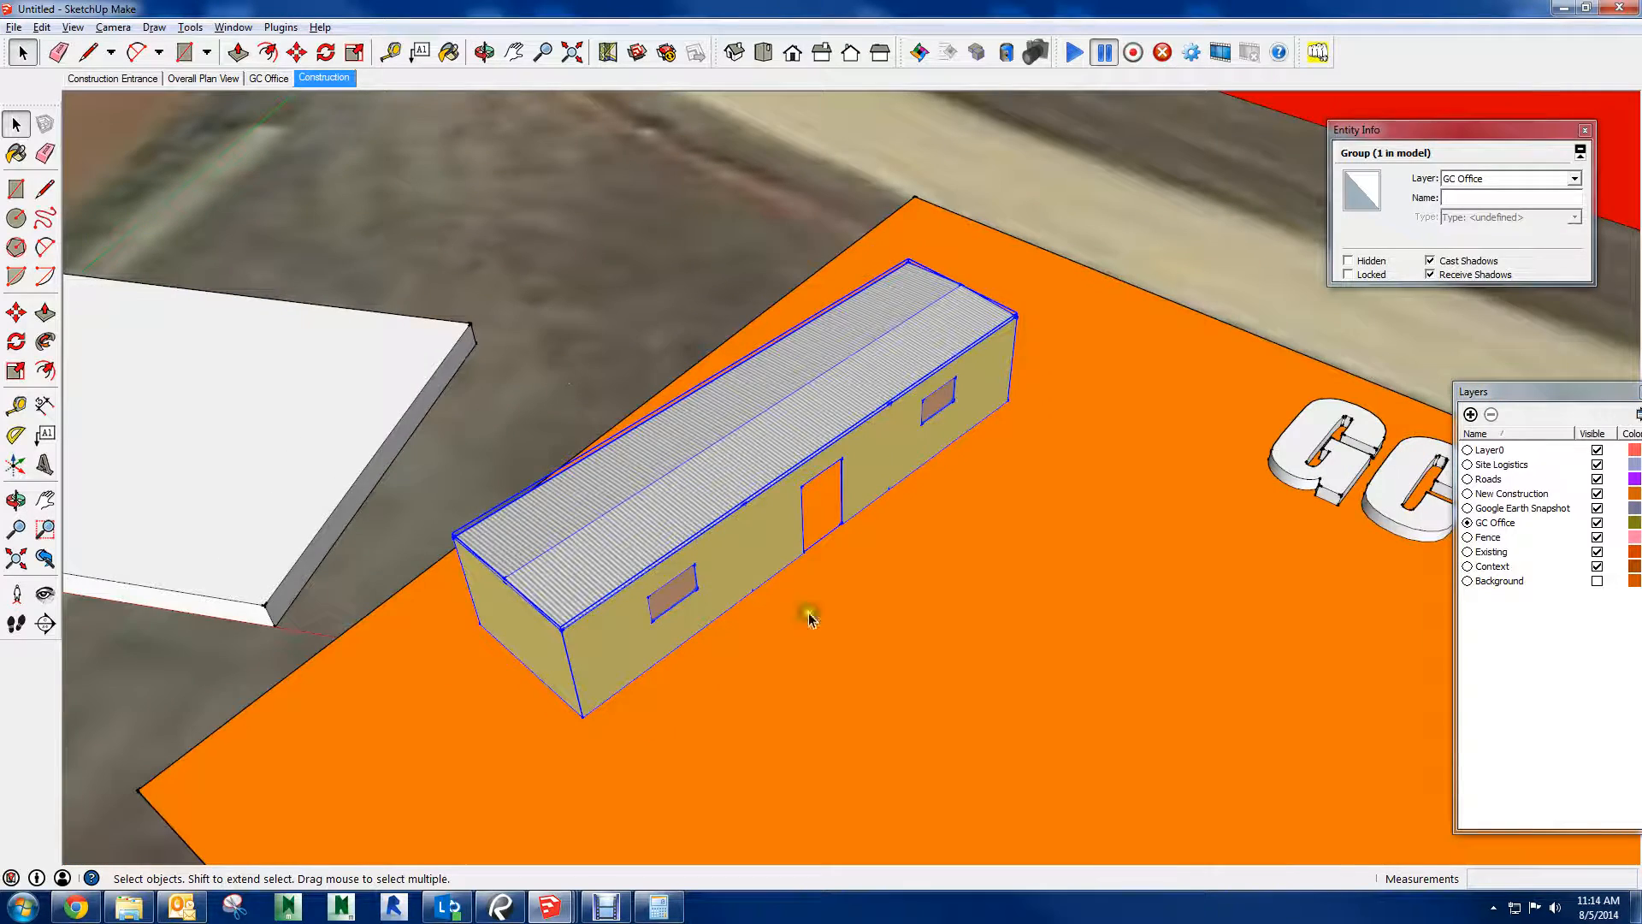
{"action": "left_click", "coordinate": [908, 713]}
{"action": "left_click", "coordinate": [743, 440]}
{"action": "left_click", "coordinate": [326, 52]}
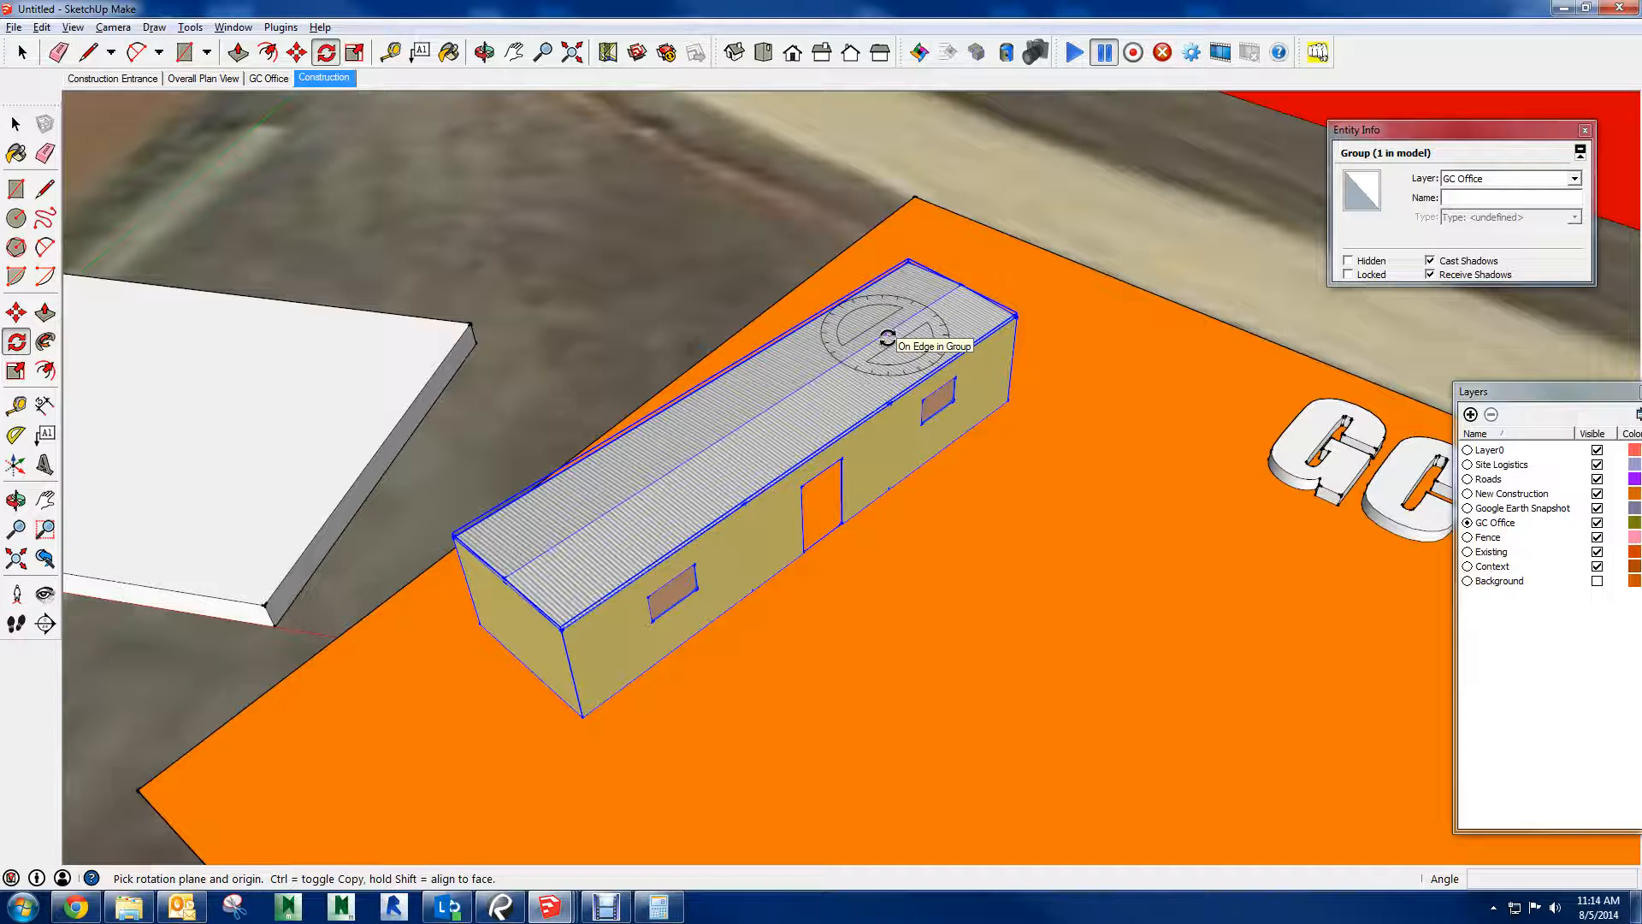
{"action": "middle_click_drag", "start_coordinate": [883, 421], "coordinate": [880, 385]}
{"action": "scroll", "coordinate": [696, 437], "scroll_direction": "up", "scroll_amount": 5}
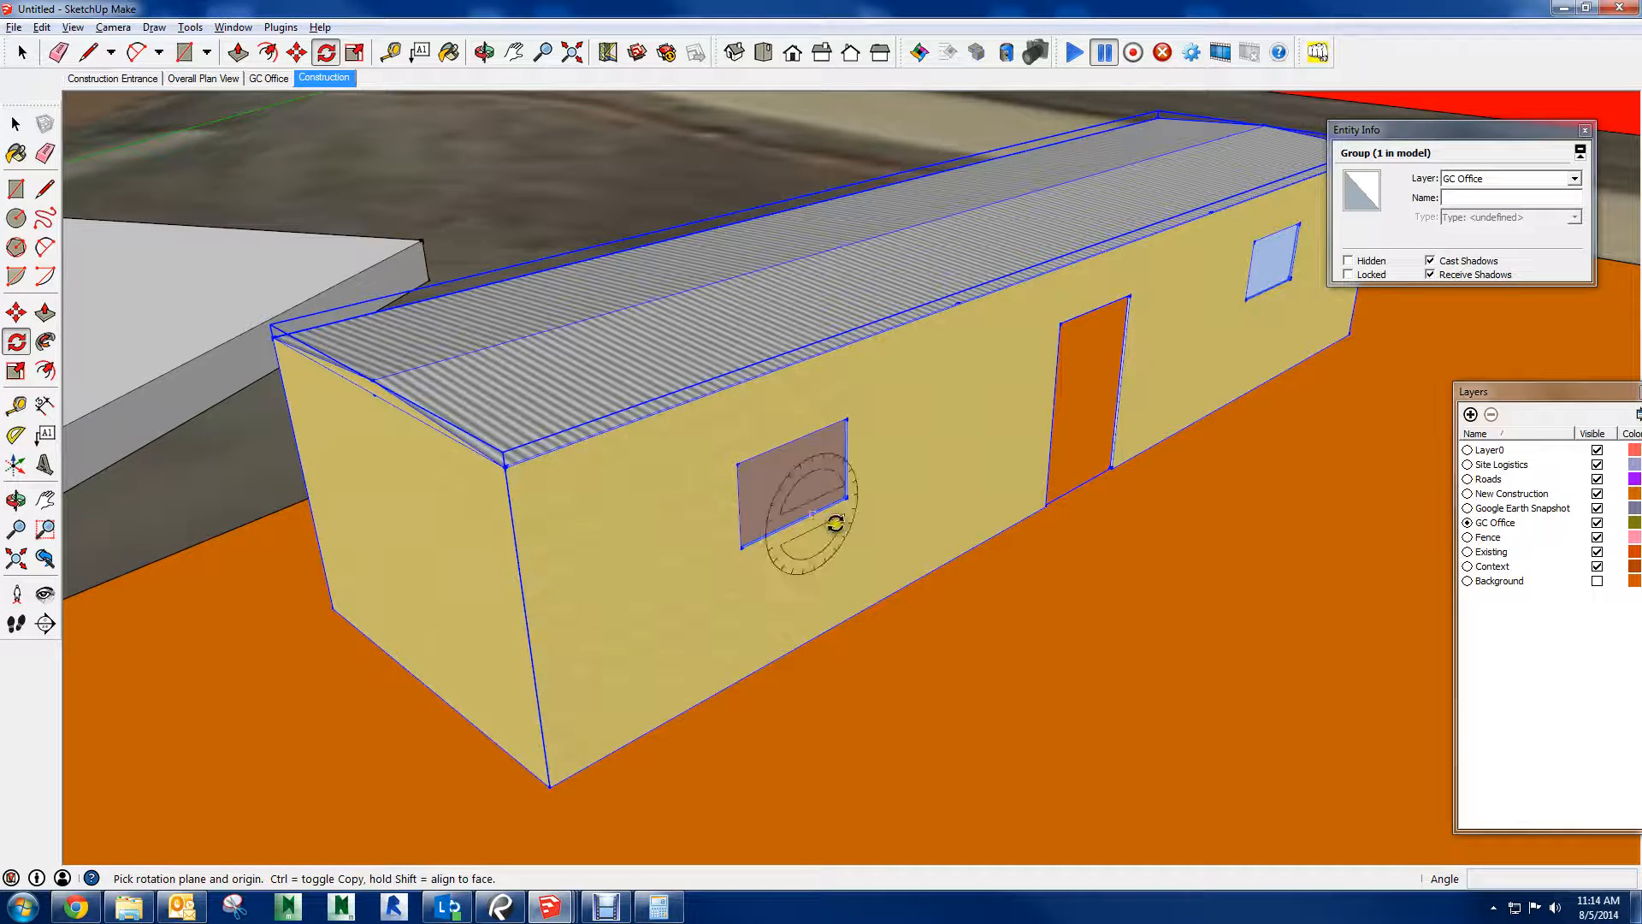
{"action": "scroll", "coordinate": [949, 509], "scroll_direction": "down", "scroll_amount": 2}
{"action": "middle_click_drag", "start_coordinate": [964, 505], "coordinate": [917, 454]}
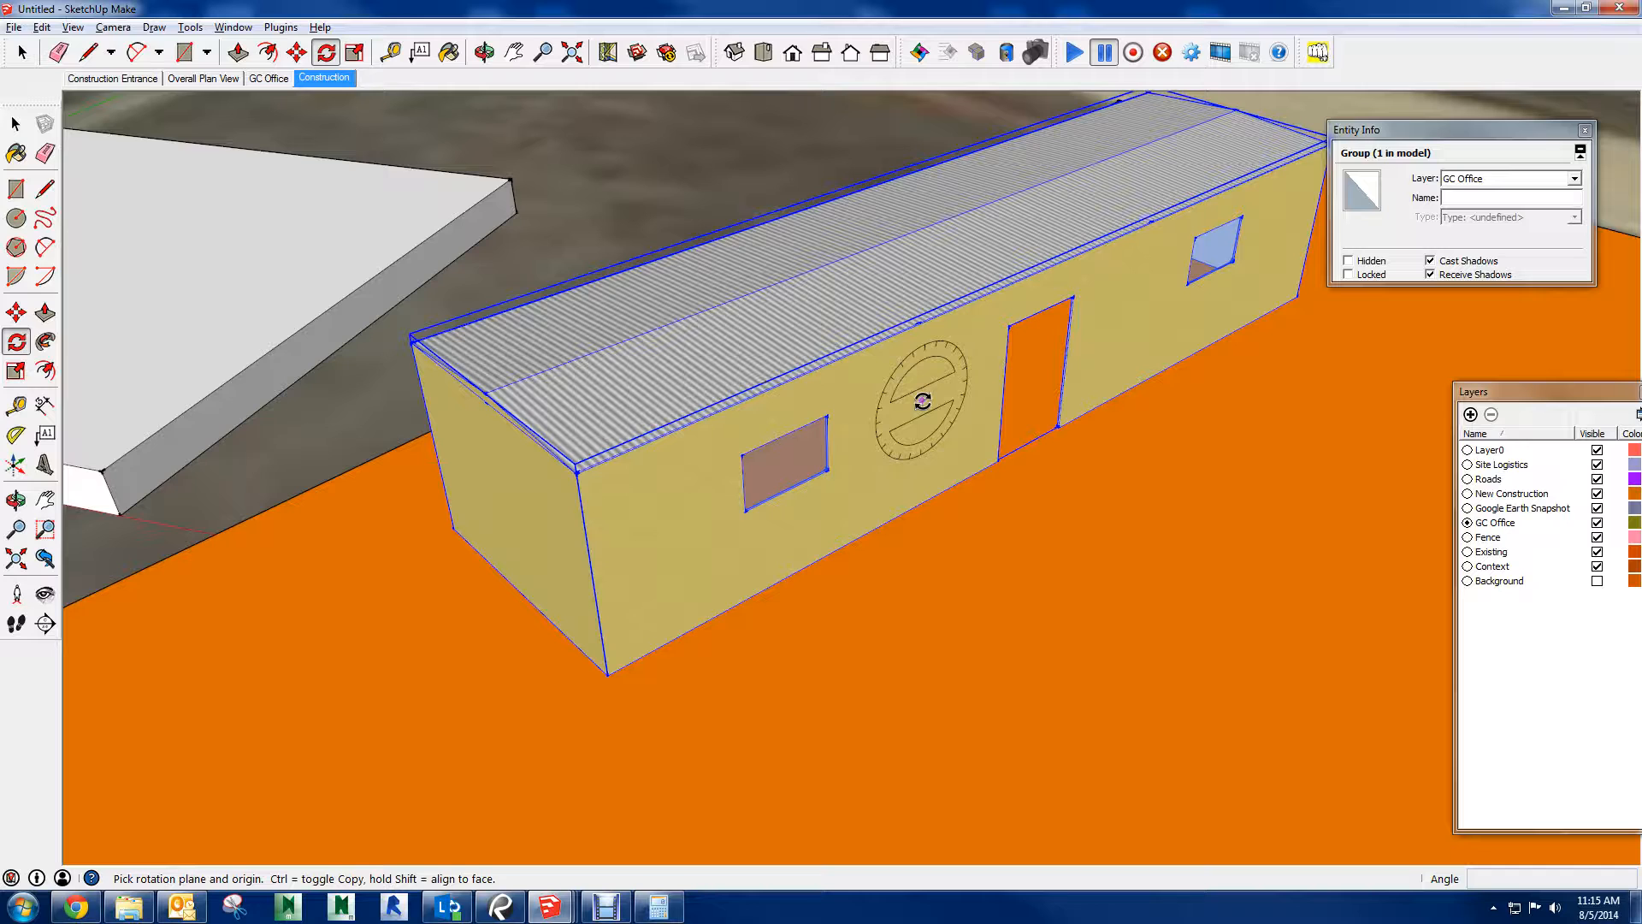
{"action": "left_click", "coordinate": [922, 400]}
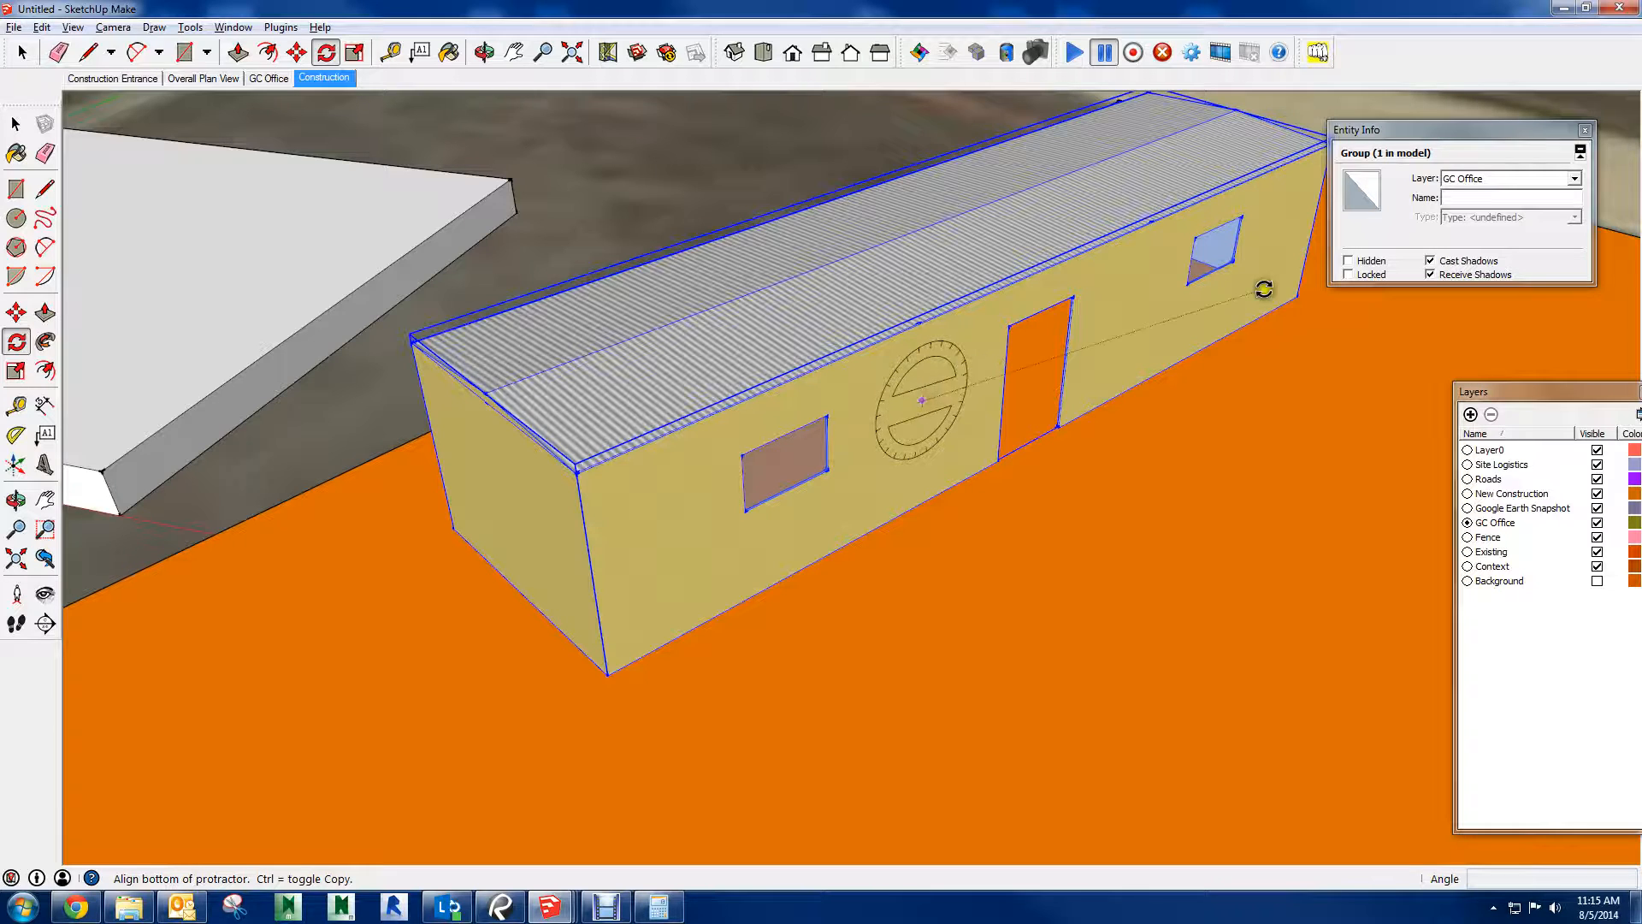
{"action": "left_click", "coordinate": [1051, 376]}
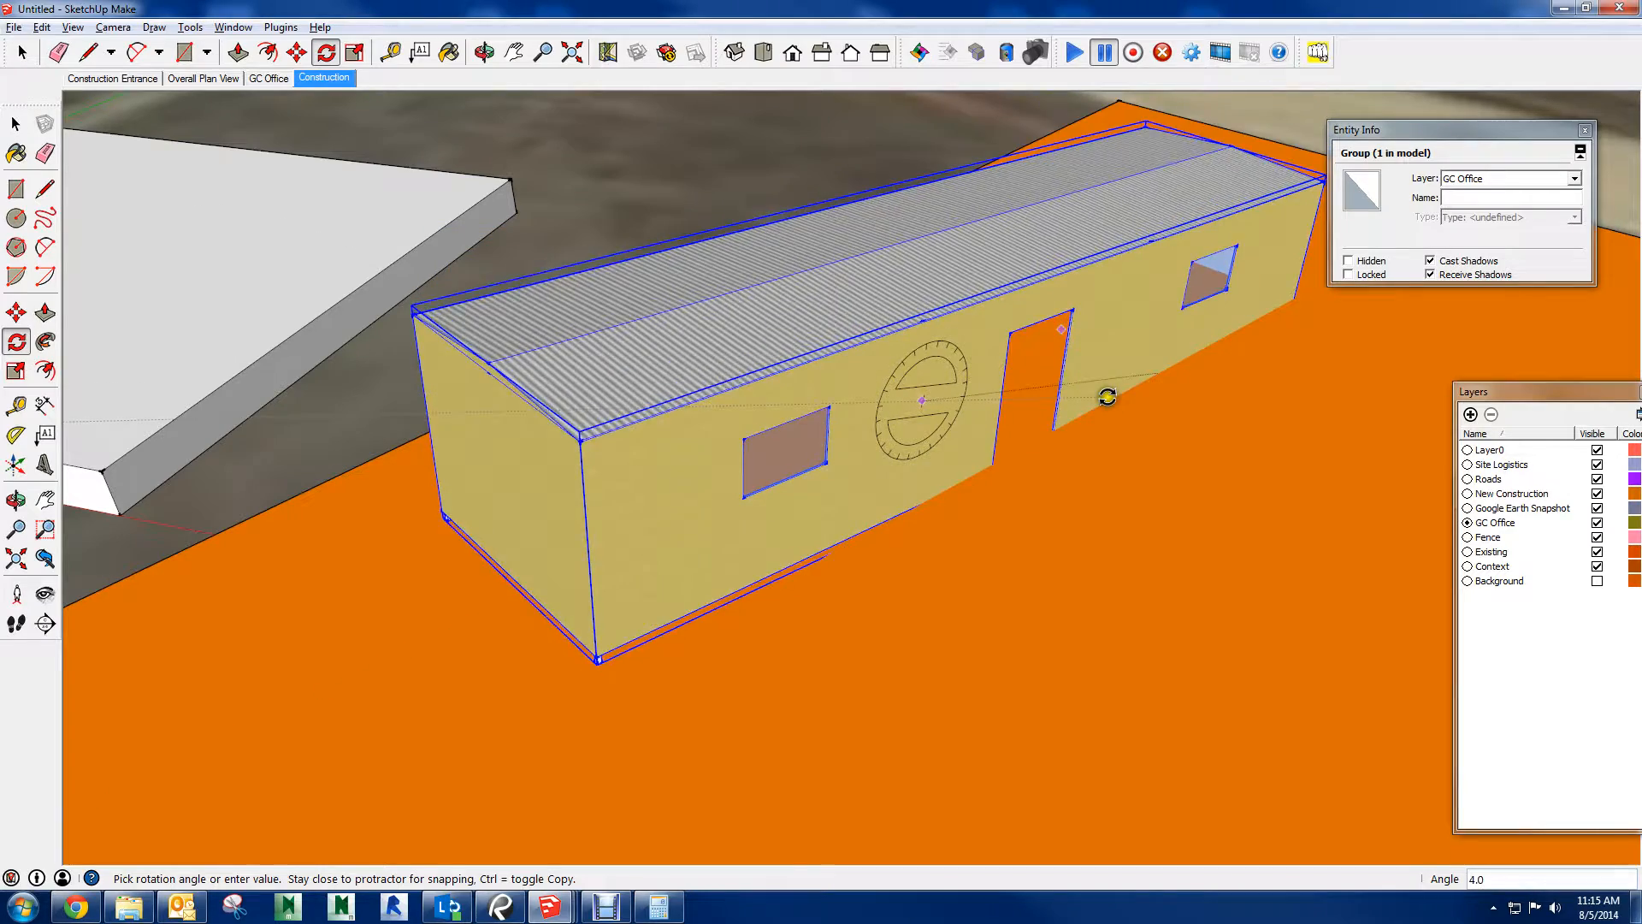
{"action": "left_click", "coordinate": [1102, 393]}
Try to rotate the trailer group sideways about the centre of its short end wall
{"action": "middle_click_drag", "start_coordinate": [631, 473], "coordinate": [809, 444]}
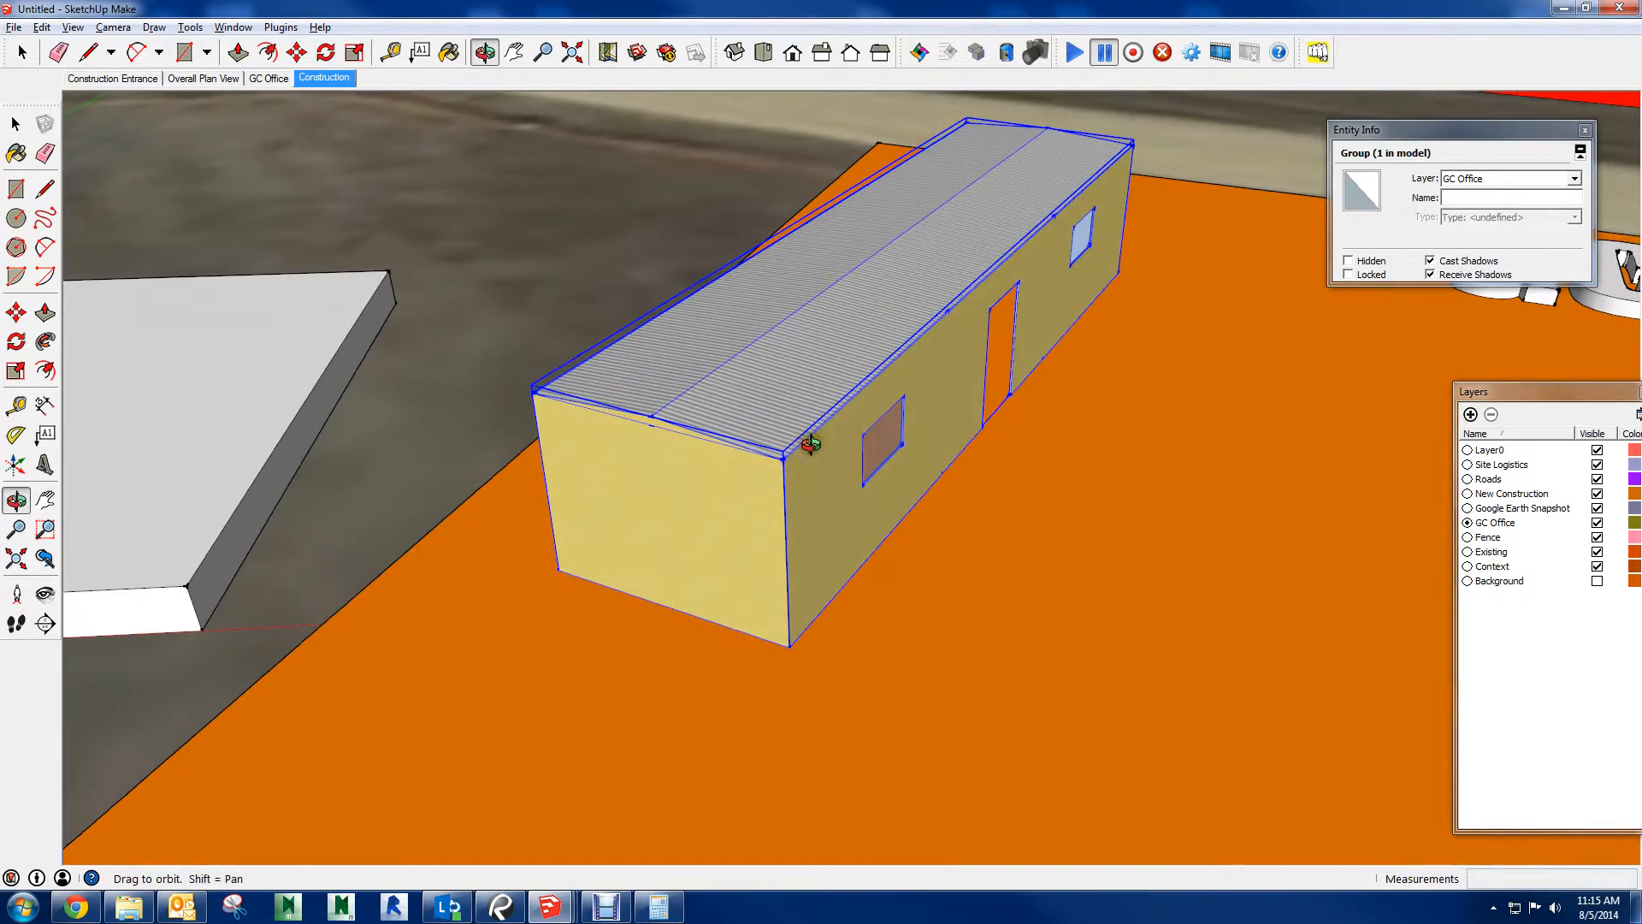
{"action": "left_click", "coordinate": [671, 508]}
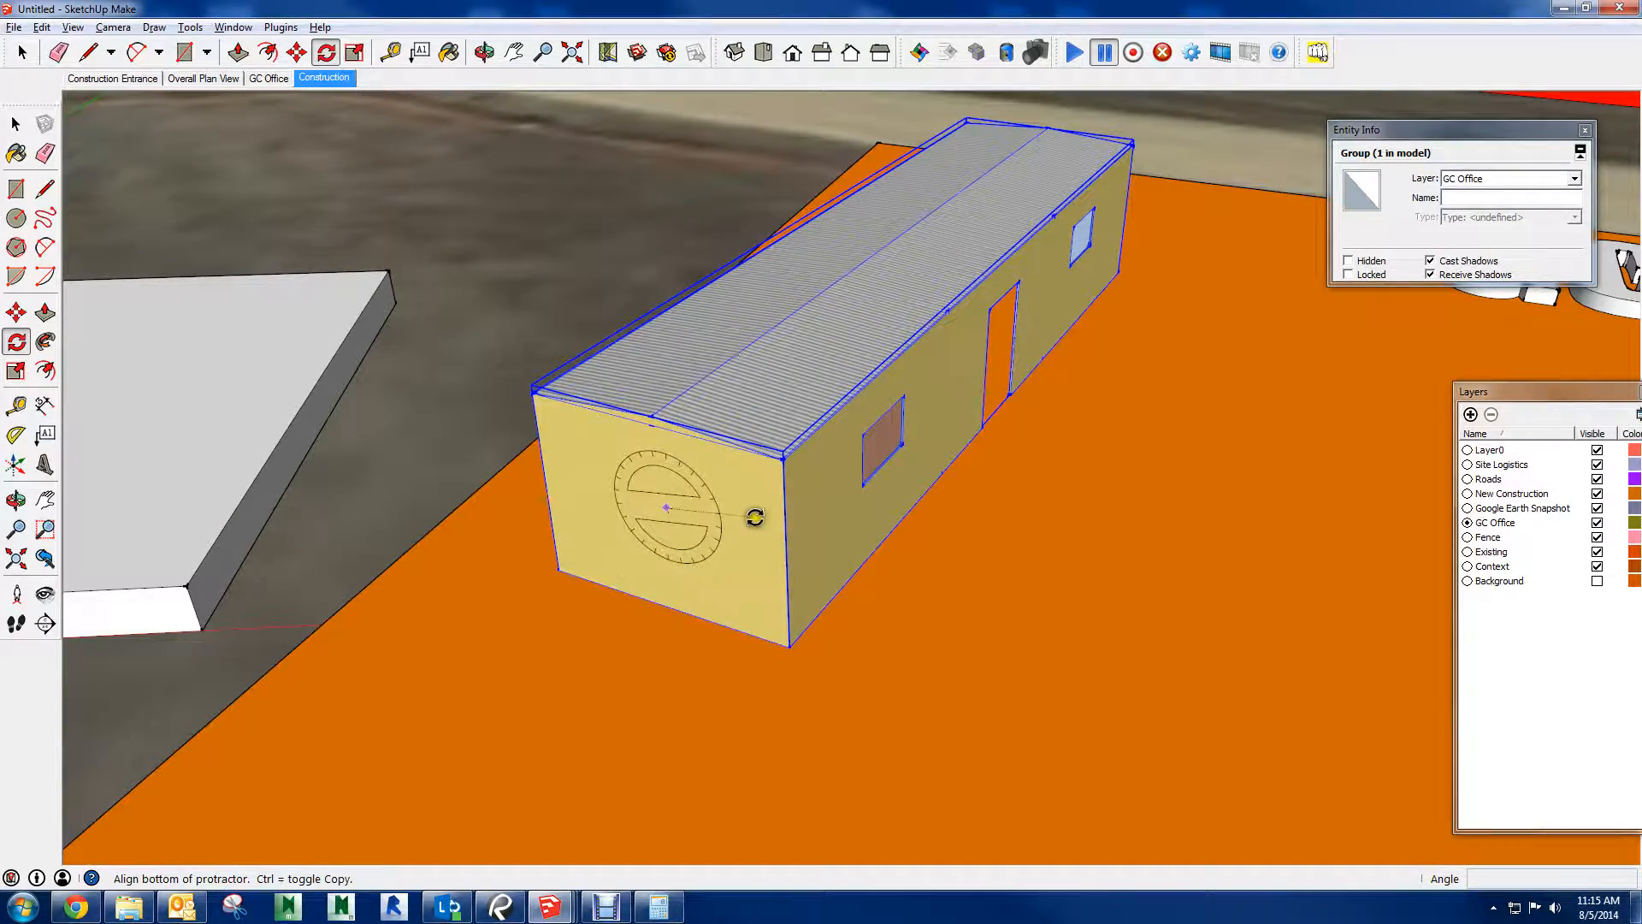
{"action": "left_click", "coordinate": [743, 579]}
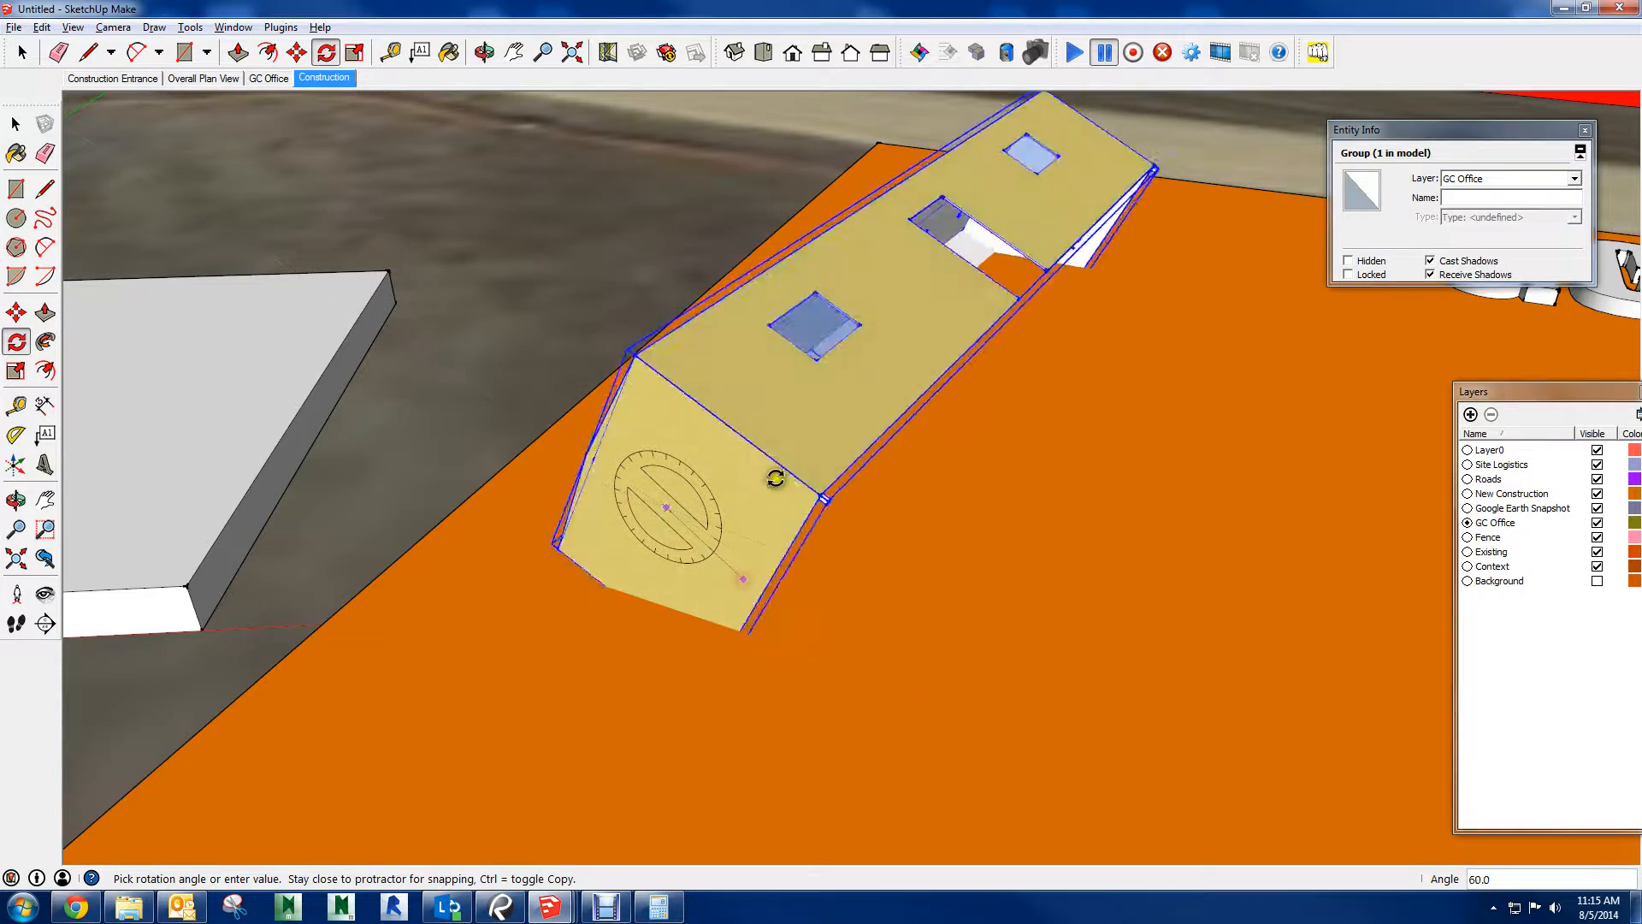
{"action": "key", "text": "Escape"}
Examine how the Rotate protractor orients itself over the orange pad and the trailer's walls
{"action": "scroll", "coordinate": [1094, 535], "scroll_direction": "down", "scroll_amount": 1}
{"action": "middle_click_drag", "start_coordinate": [1095, 535], "coordinate": [744, 393]}
{"action": "scroll", "coordinate": [735, 405], "scroll_direction": "up", "scroll_amount": 3}
{"action": "scroll", "coordinate": [735, 405], "scroll_direction": "up", "scroll_amount": 2}
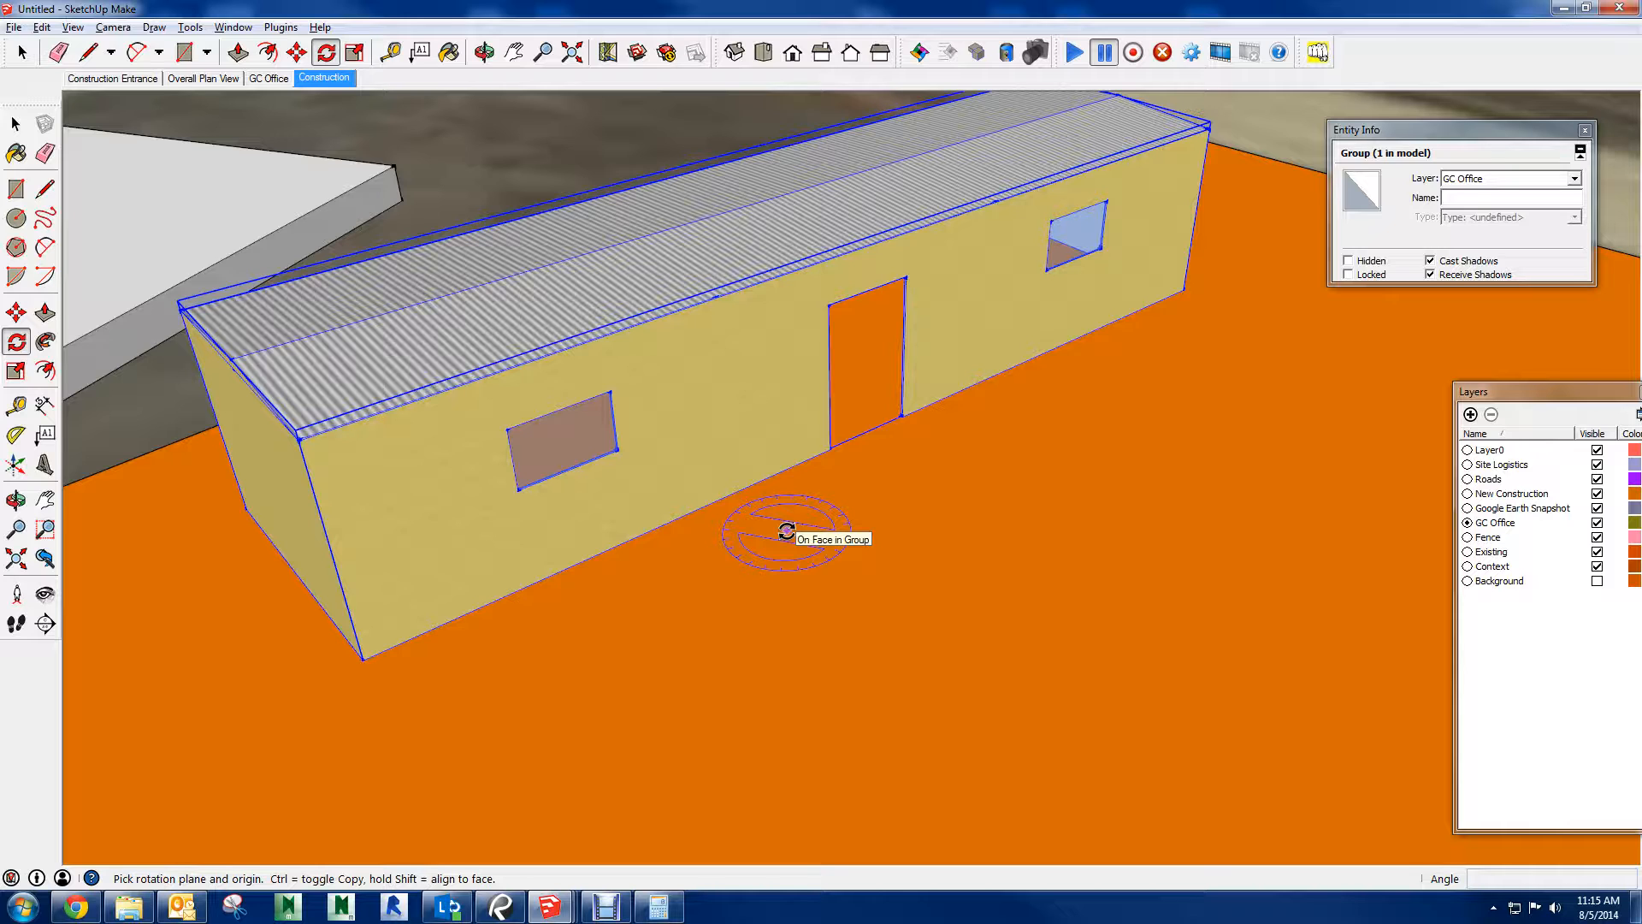
{"action": "scroll", "coordinate": [756, 523], "scroll_direction": "down", "scroll_amount": 2}
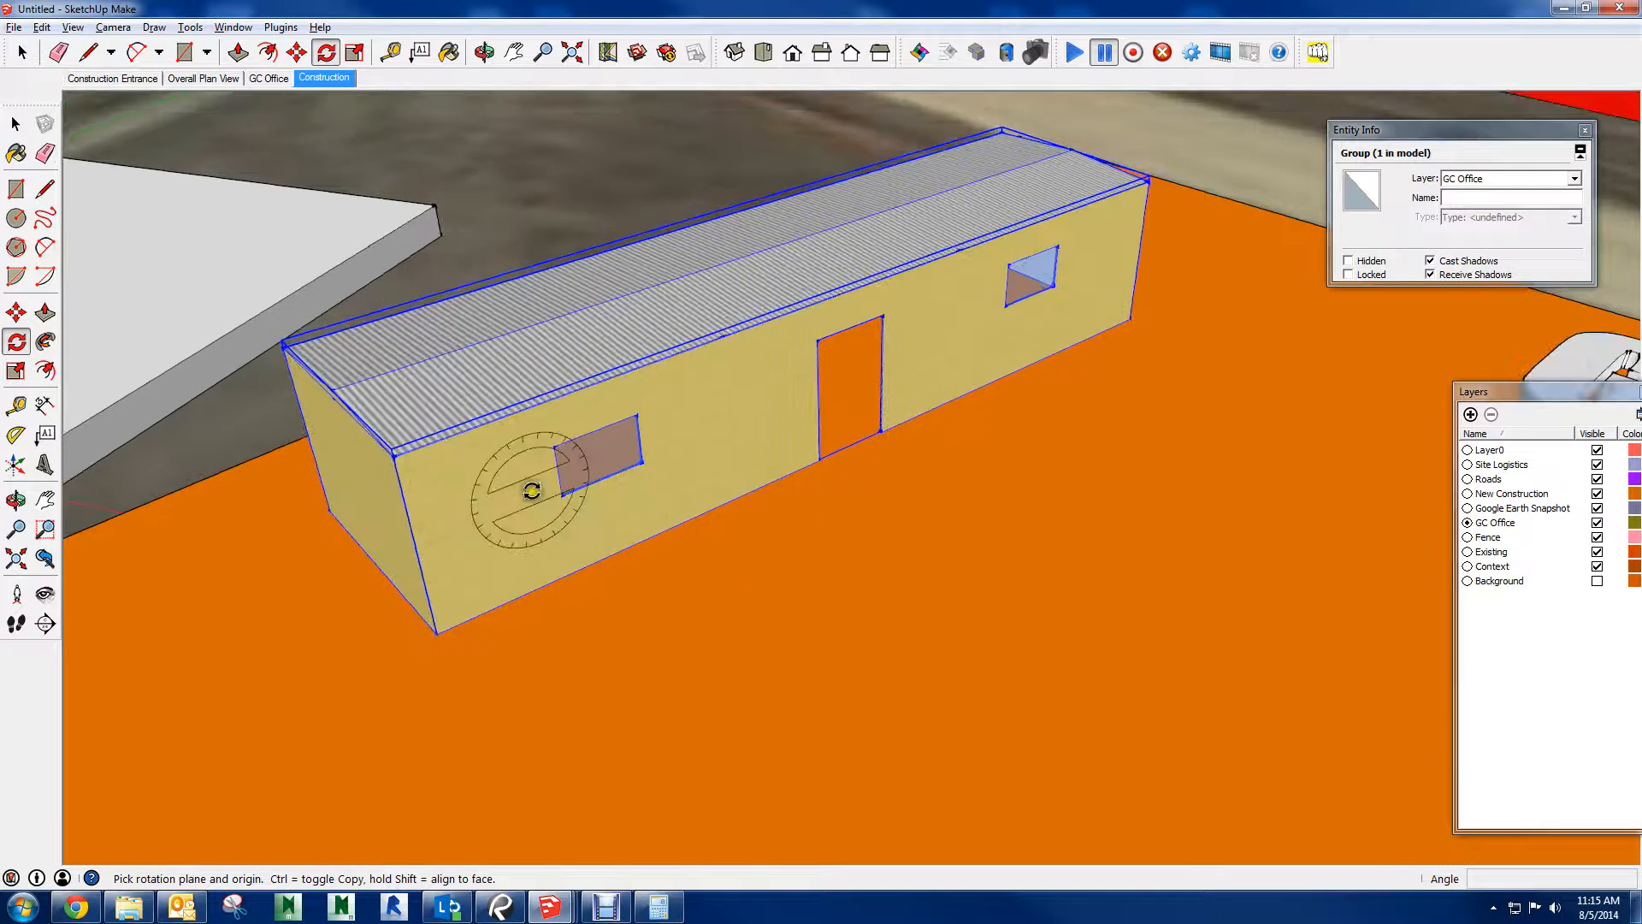
{"action": "middle_click_drag", "start_coordinate": [532, 488], "coordinate": [1290, 338], "text": "shift"}
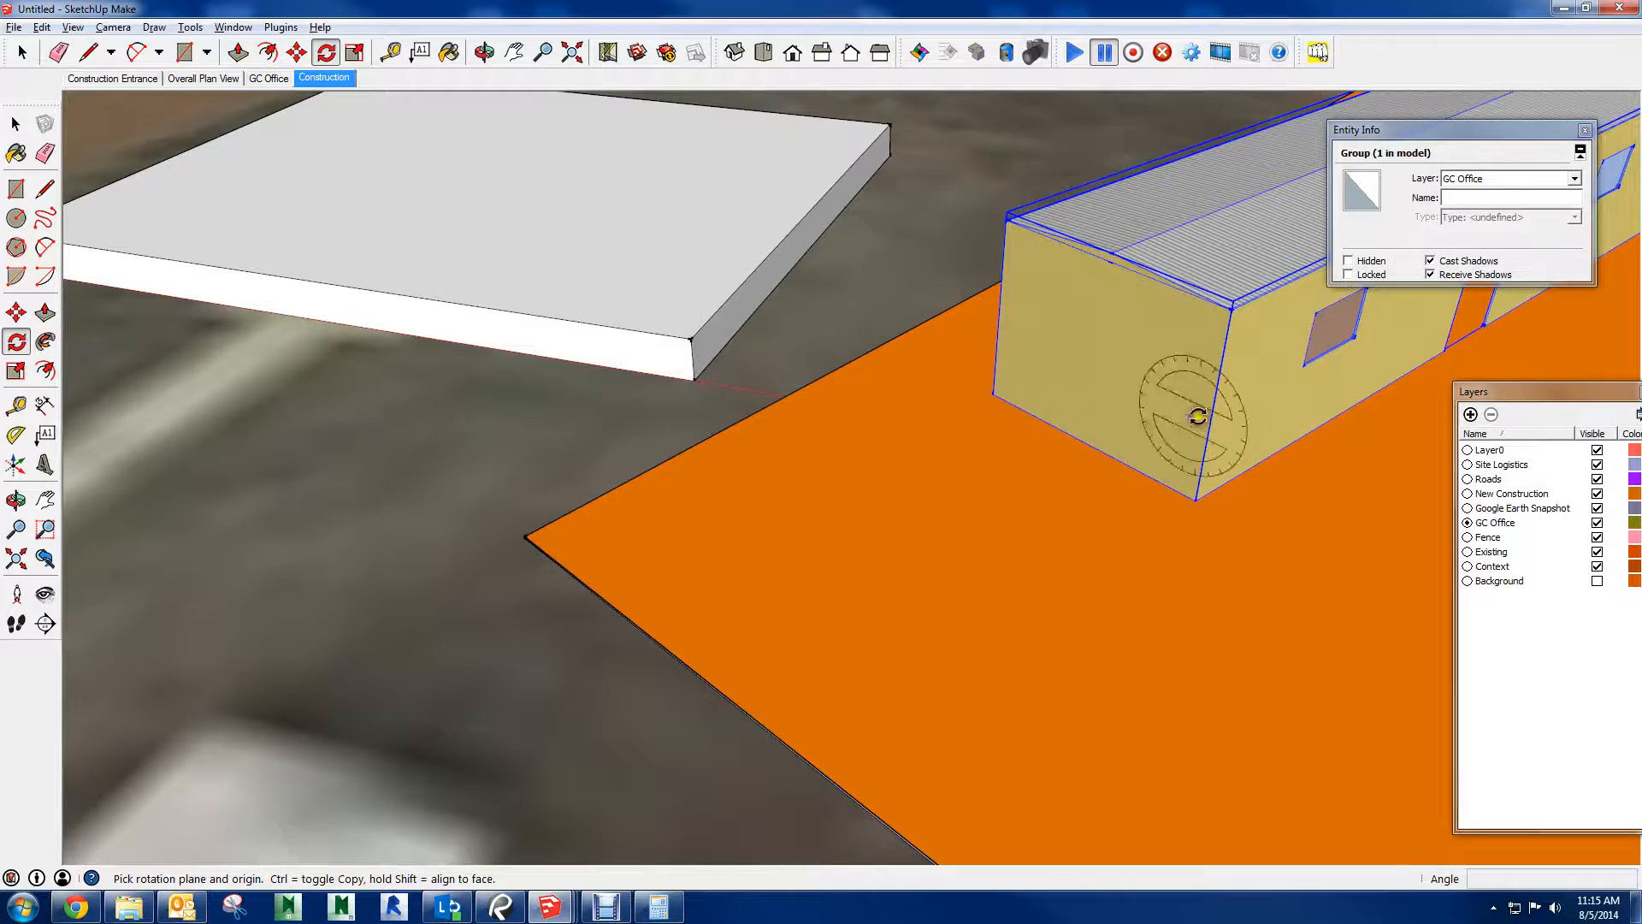
{"action": "middle_click_drag", "start_coordinate": [1199, 415], "coordinate": [744, 407]}
{"action": "scroll", "coordinate": [761, 600], "scroll_direction": "down", "scroll_amount": 1}
{"action": "scroll", "coordinate": [759, 599], "scroll_direction": "down", "scroll_amount": 1}
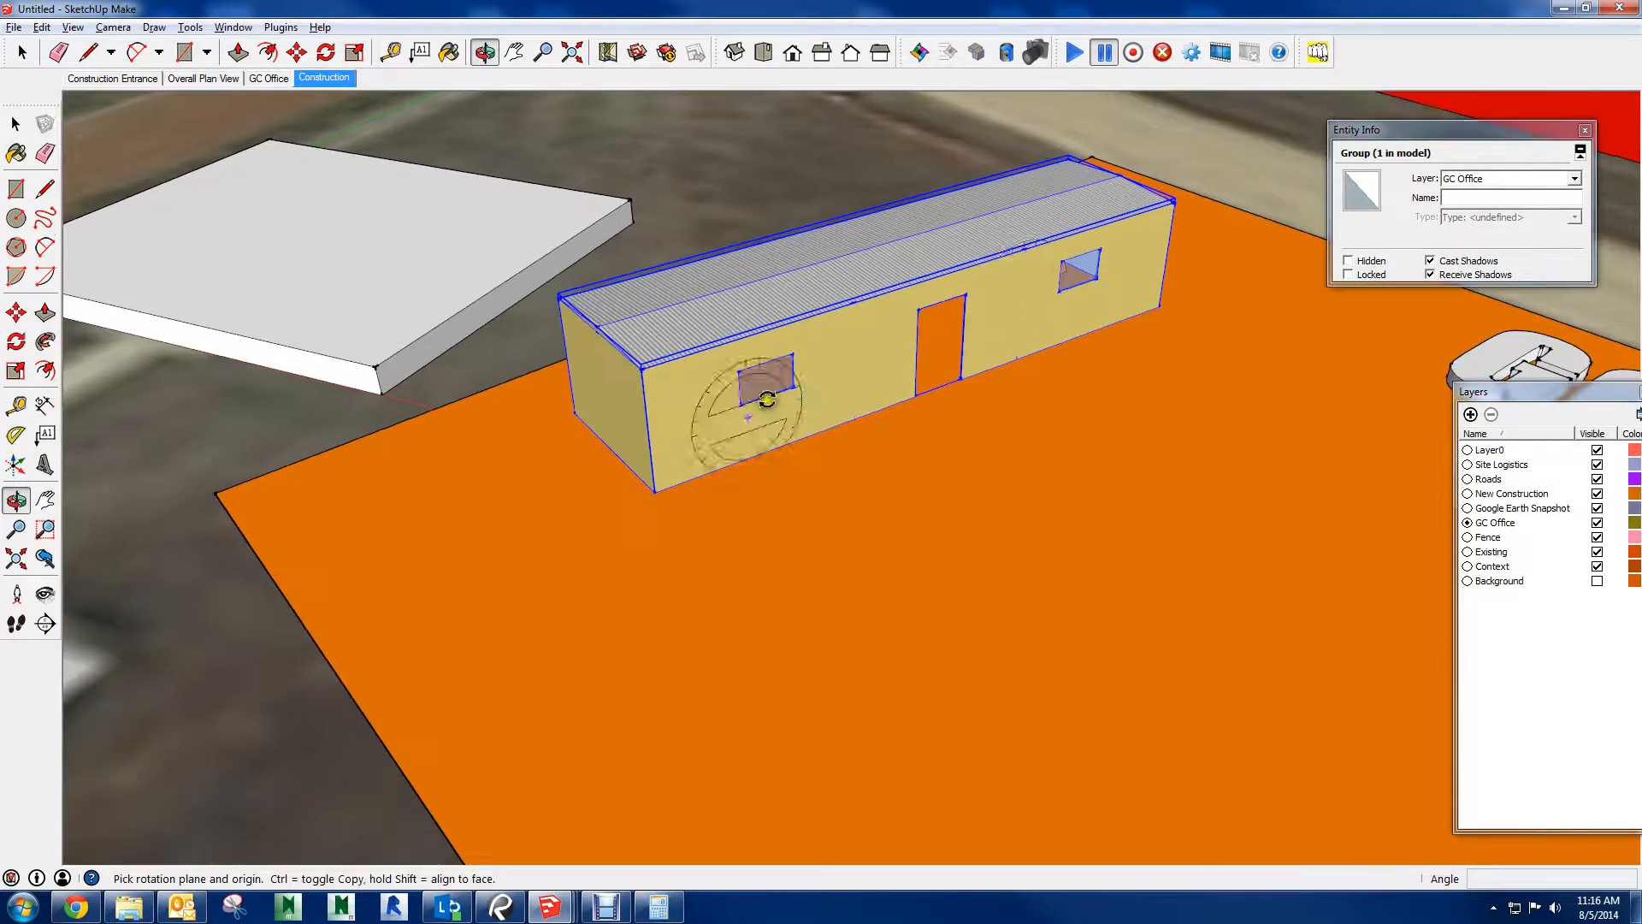
{"action": "middle_click_drag", "start_coordinate": [1013, 306], "coordinate": [912, 381]}
{"action": "scroll", "coordinate": [822, 382], "scroll_direction": "up", "scroll_amount": 3}
{"action": "scroll", "coordinate": [778, 441], "scroll_direction": "up", "scroll_amount": 3}
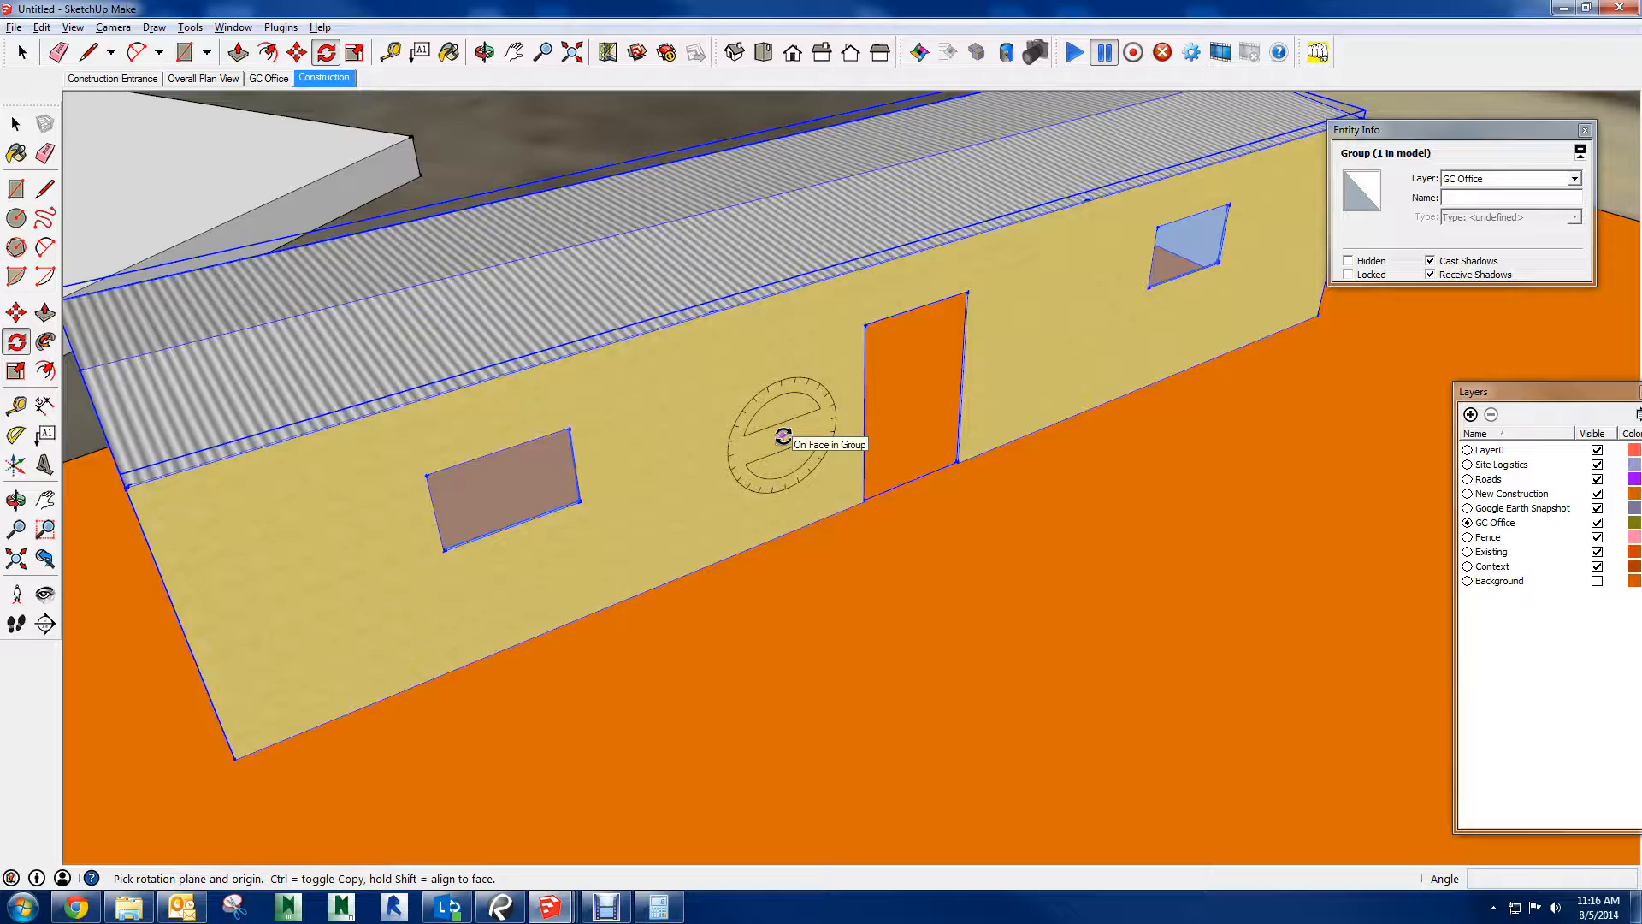
{"action": "scroll", "coordinate": [780, 432], "scroll_direction": "down", "scroll_amount": 4}
{"action": "middle_click_drag", "start_coordinate": [846, 371], "coordinate": [682, 356]}
{"action": "scroll", "coordinate": [678, 356], "scroll_direction": "up", "scroll_amount": 3}
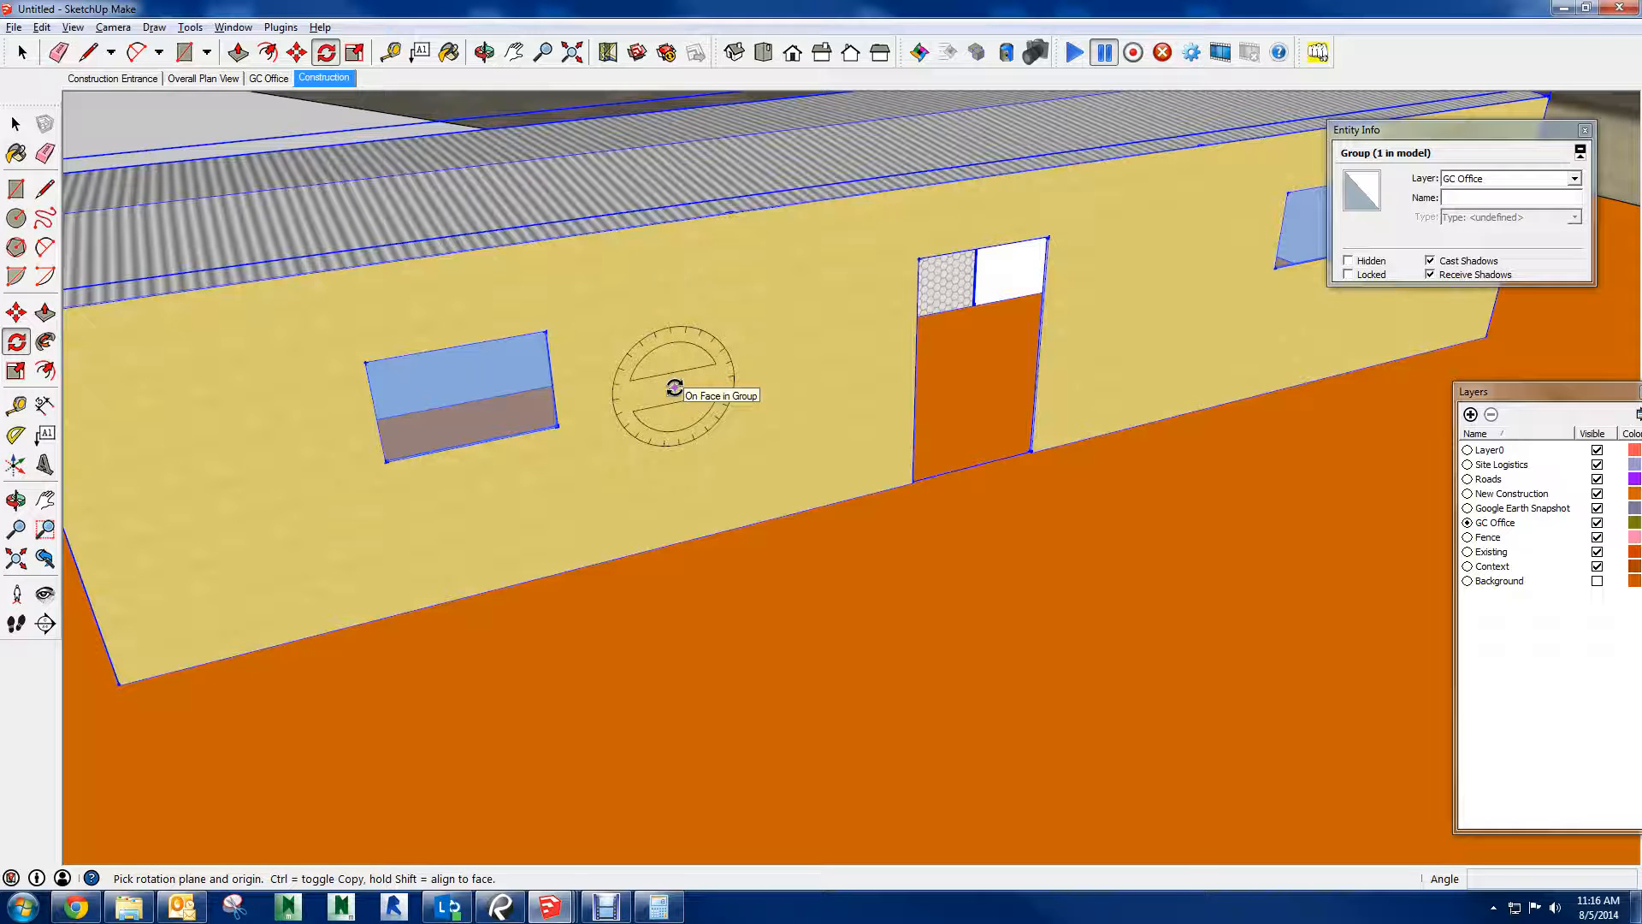
{"action": "scroll", "coordinate": [675, 385], "scroll_direction": "down", "scroll_amount": 5}
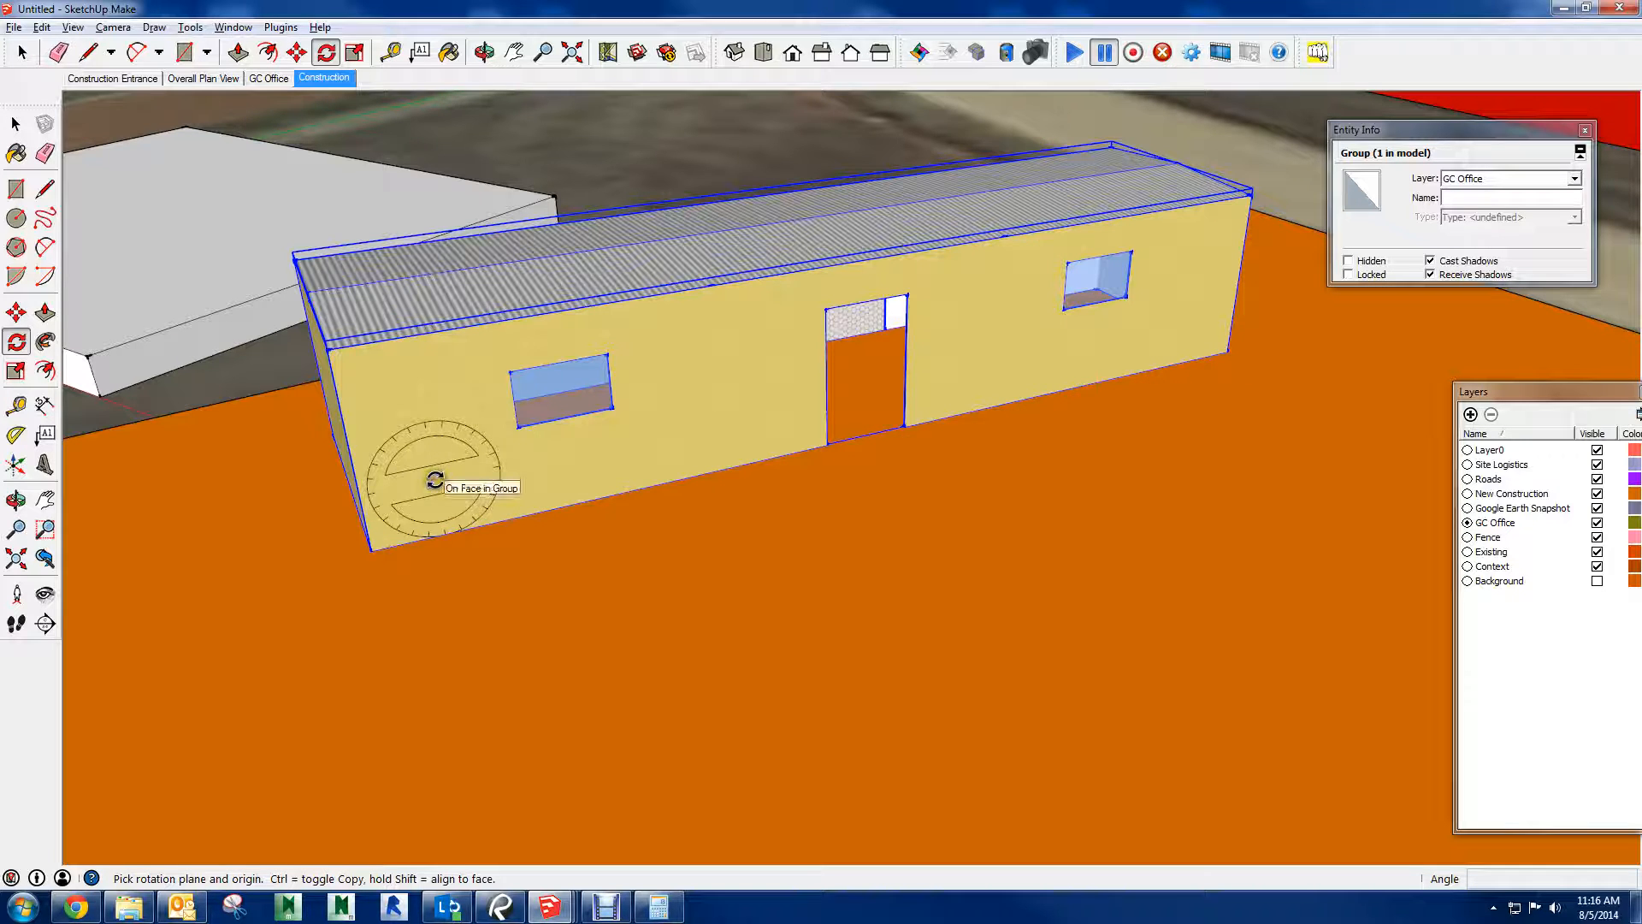
{"action": "middle_click_drag", "start_coordinate": [568, 447], "coordinate": [652, 337]}
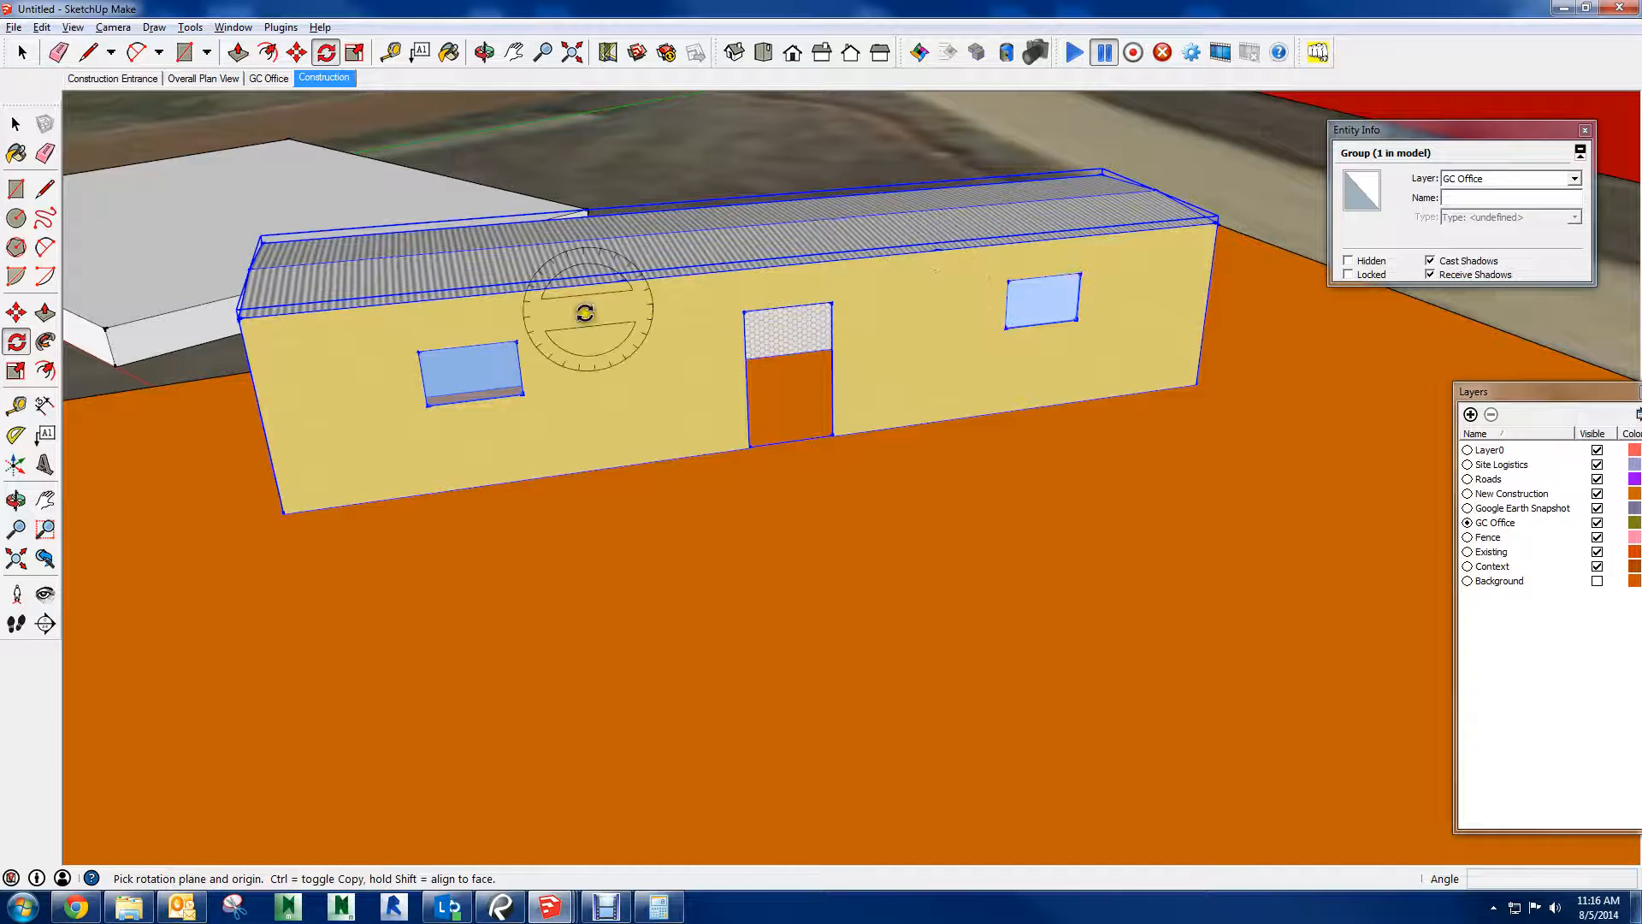
{"action": "middle_click_drag", "start_coordinate": [931, 307], "coordinate": [909, 274]}
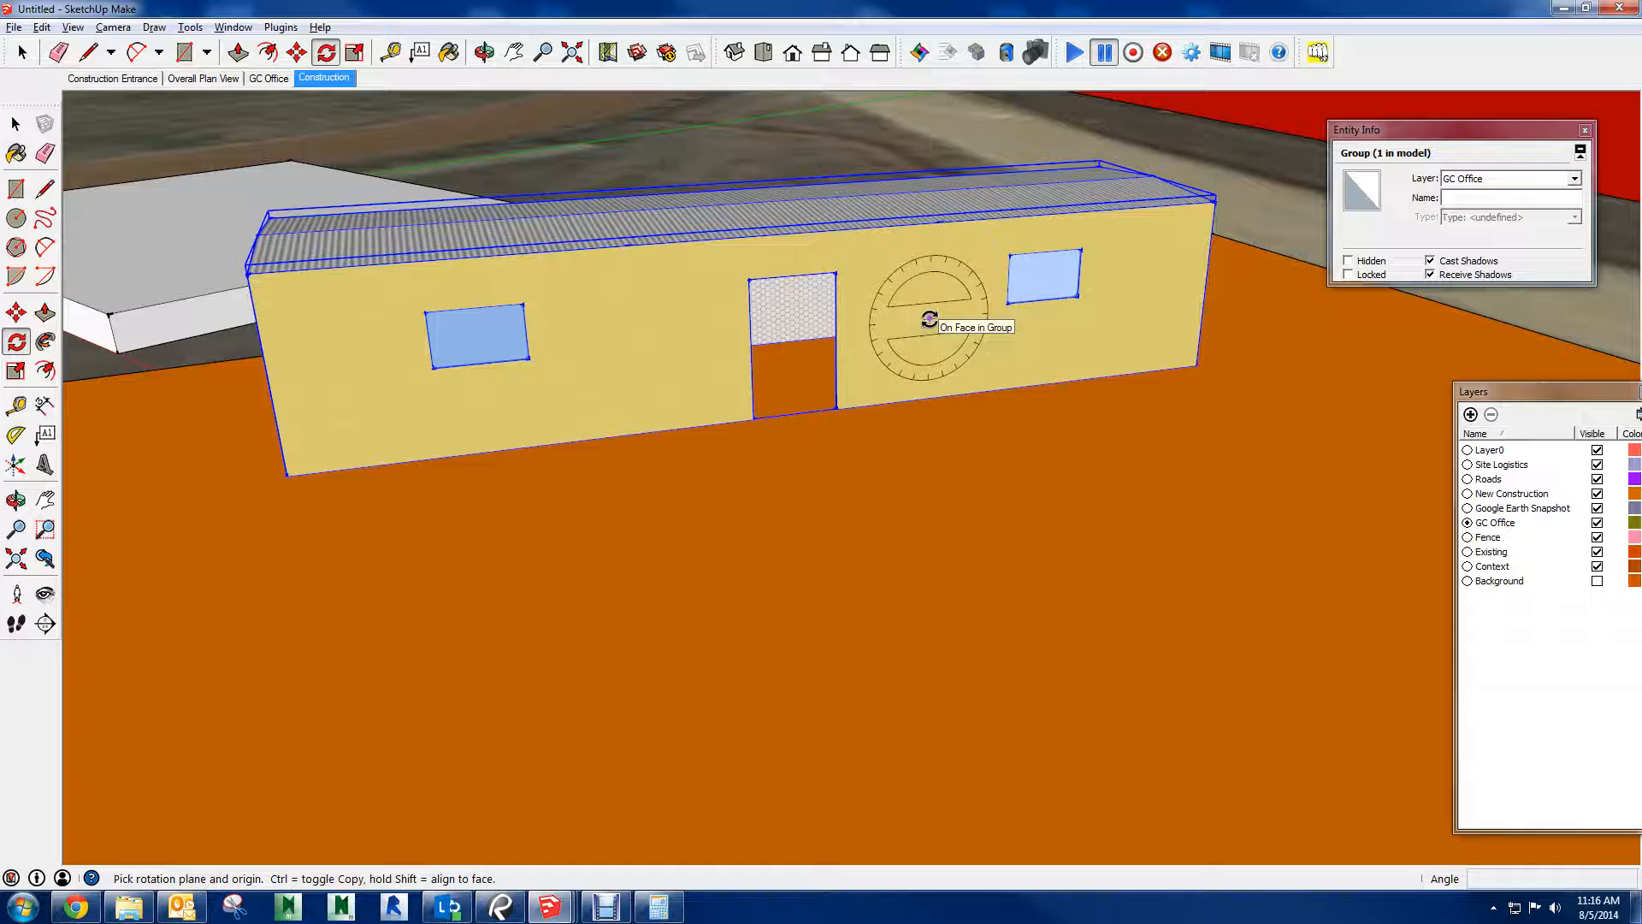
{"action": "middle_click_drag", "start_coordinate": [930, 318], "coordinate": [1033, 371]}
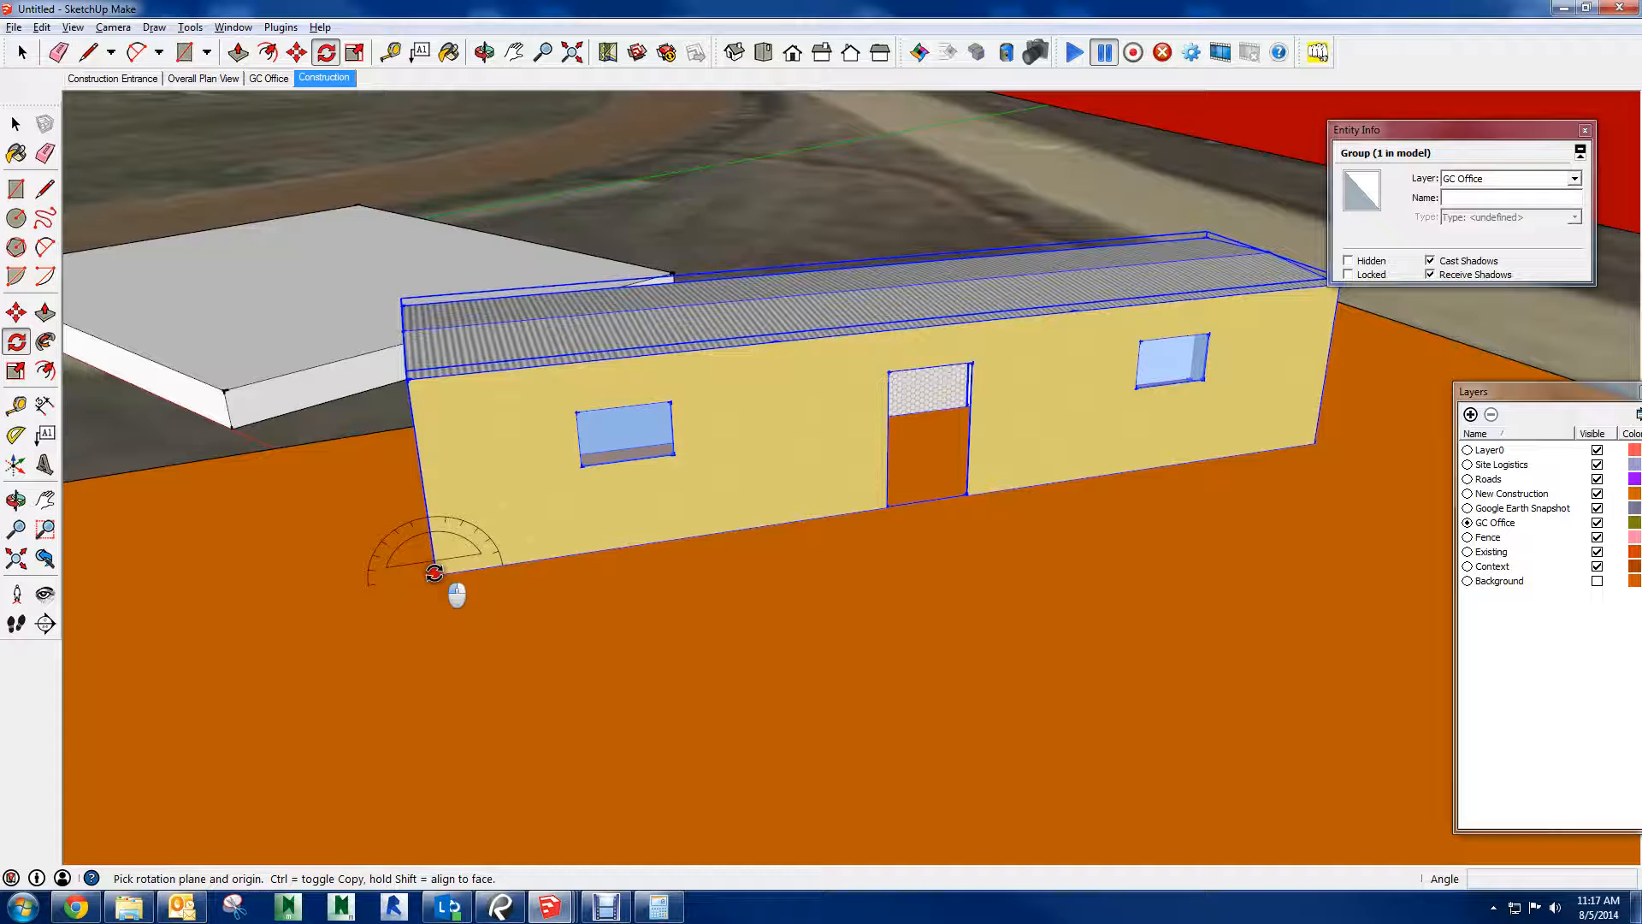
Tilt the trailer group about its front base corner in the long wall's plane, using the base edge as the reference line
{"action": "left_click_drag", "start_coordinate": [433, 572], "coordinate": [429, 567]}
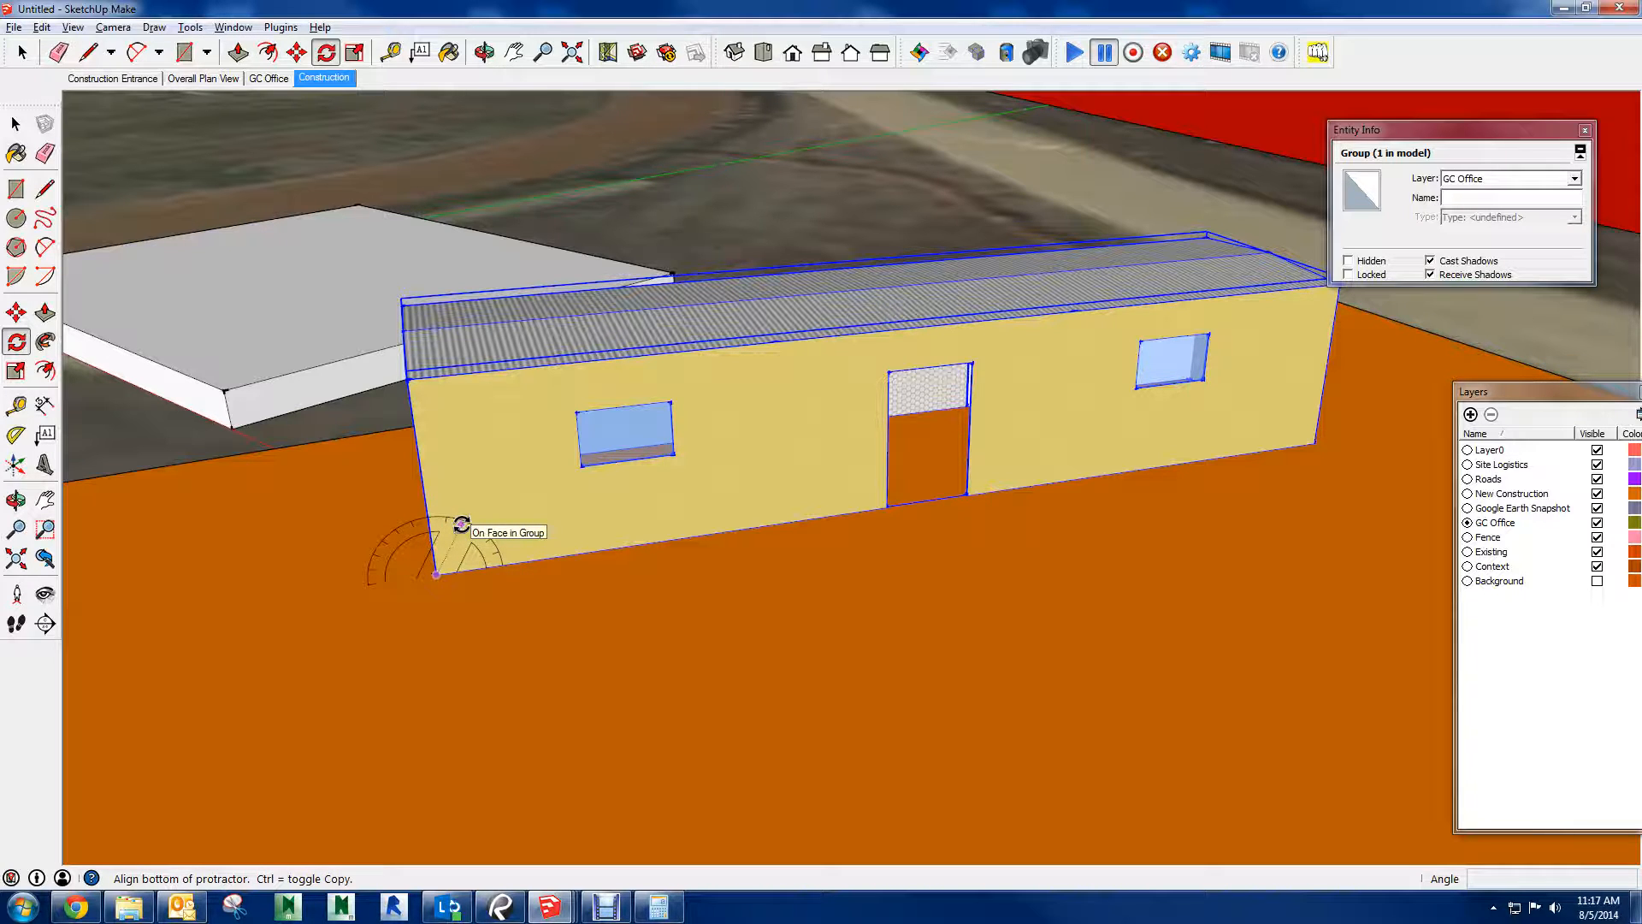
{"action": "middle_click_drag", "start_coordinate": [460, 524], "coordinate": [483, 525]}
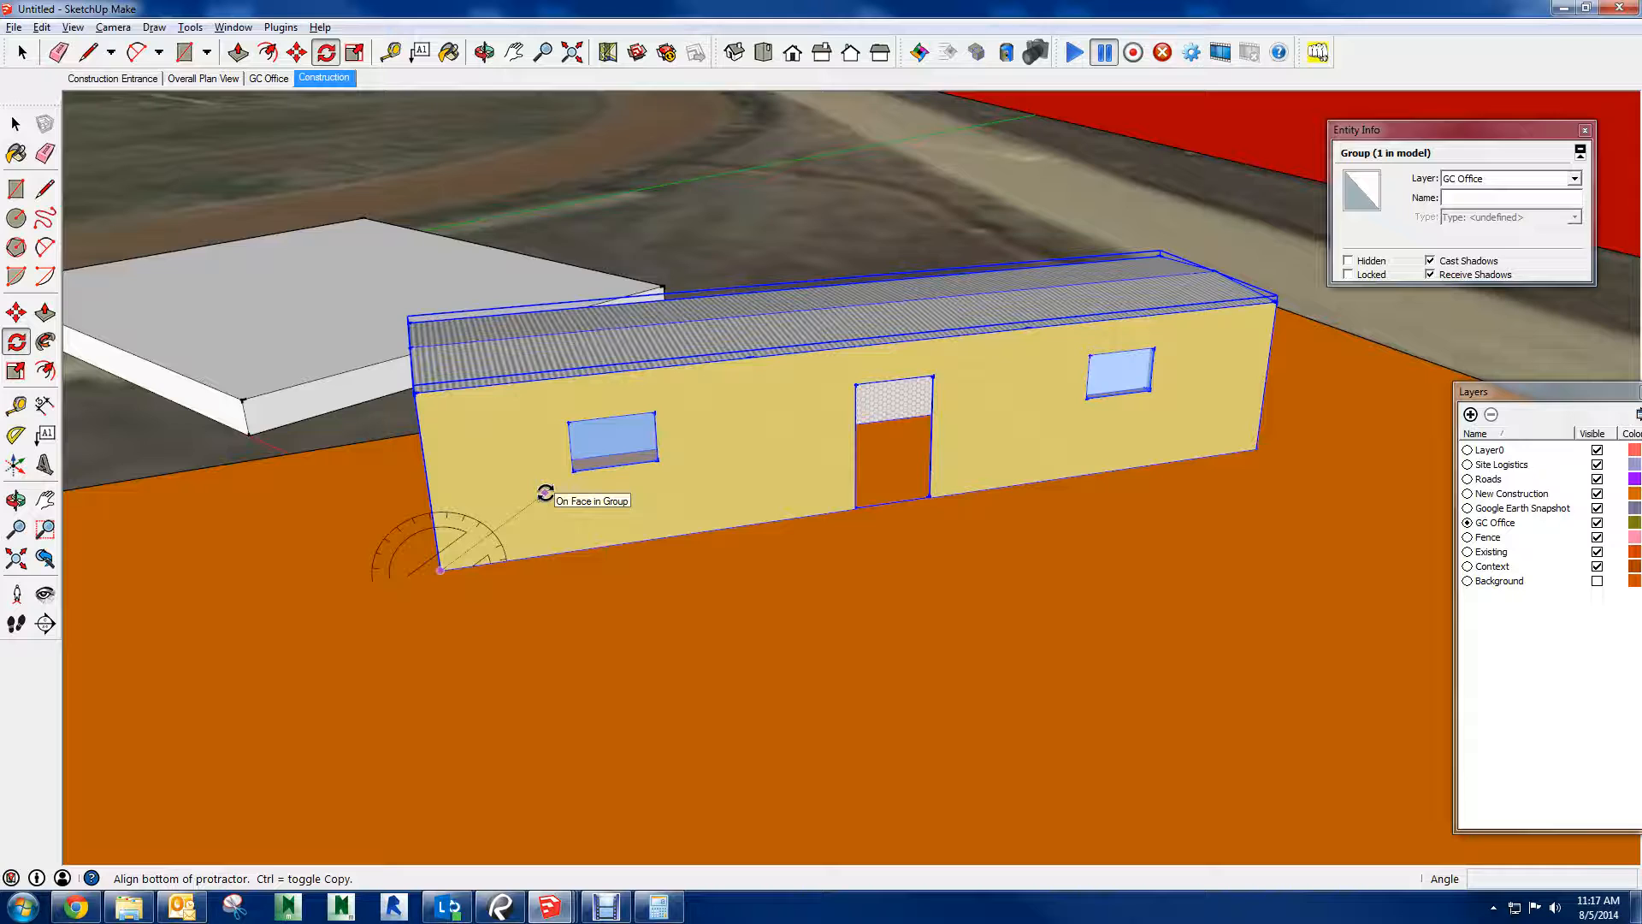
{"action": "left_click", "coordinate": [1261, 448]}
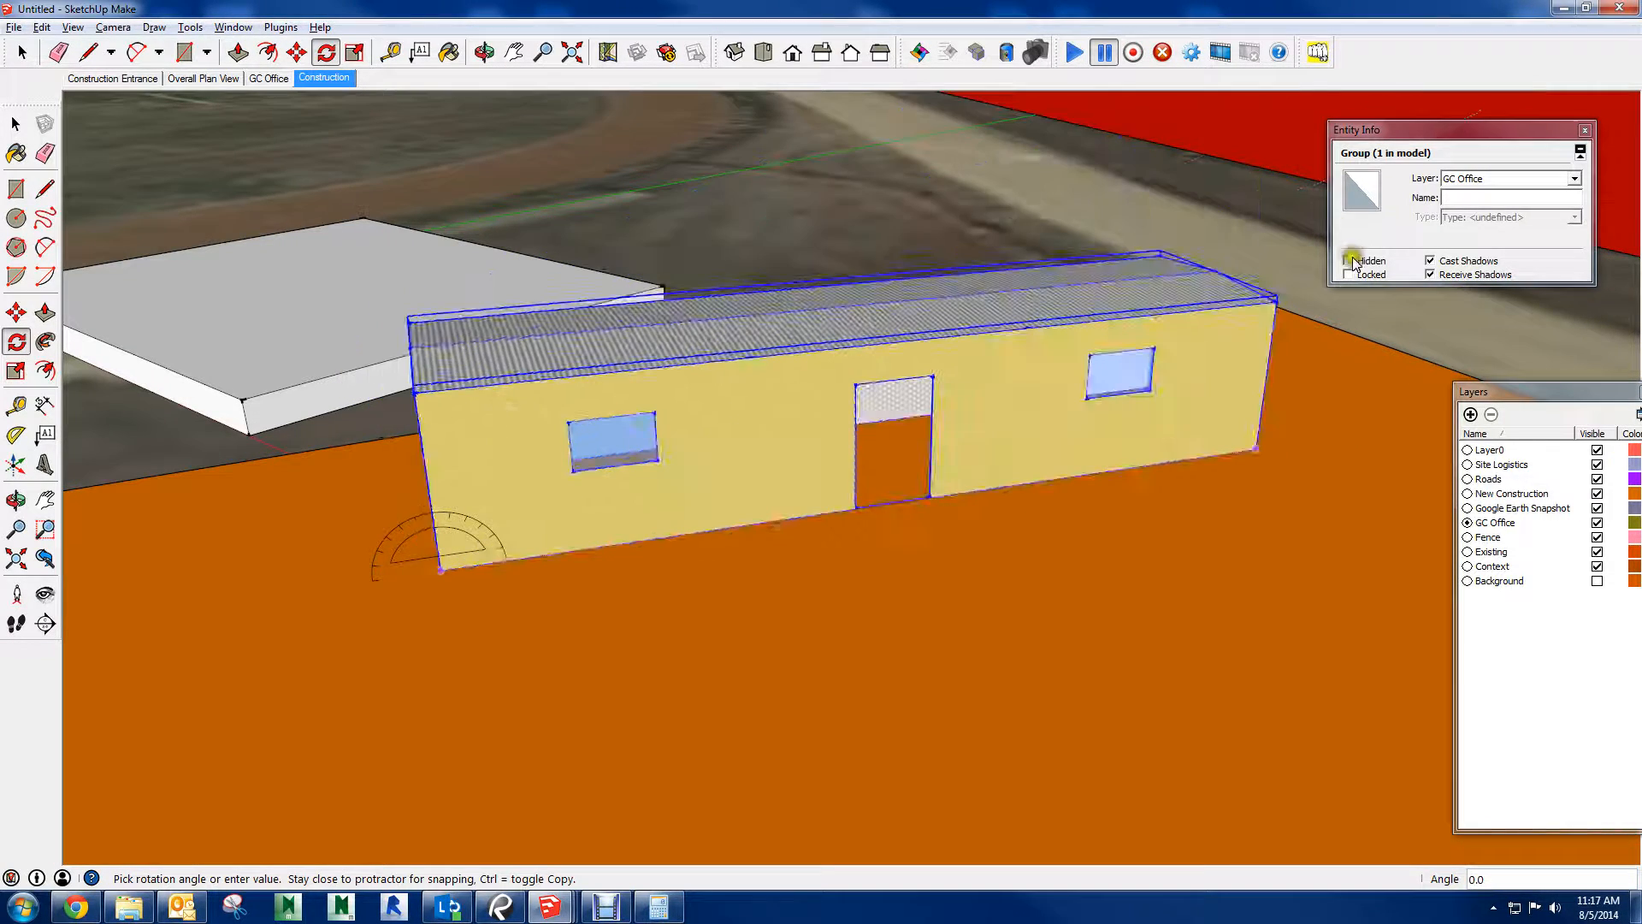
{"action": "left_click", "coordinate": [942, 442]}
Abandon a further rotation on the trailer's long wall and undo the trailer's tilt
{"action": "middle_click_drag", "start_coordinate": [1114, 386], "coordinate": [1001, 502]}
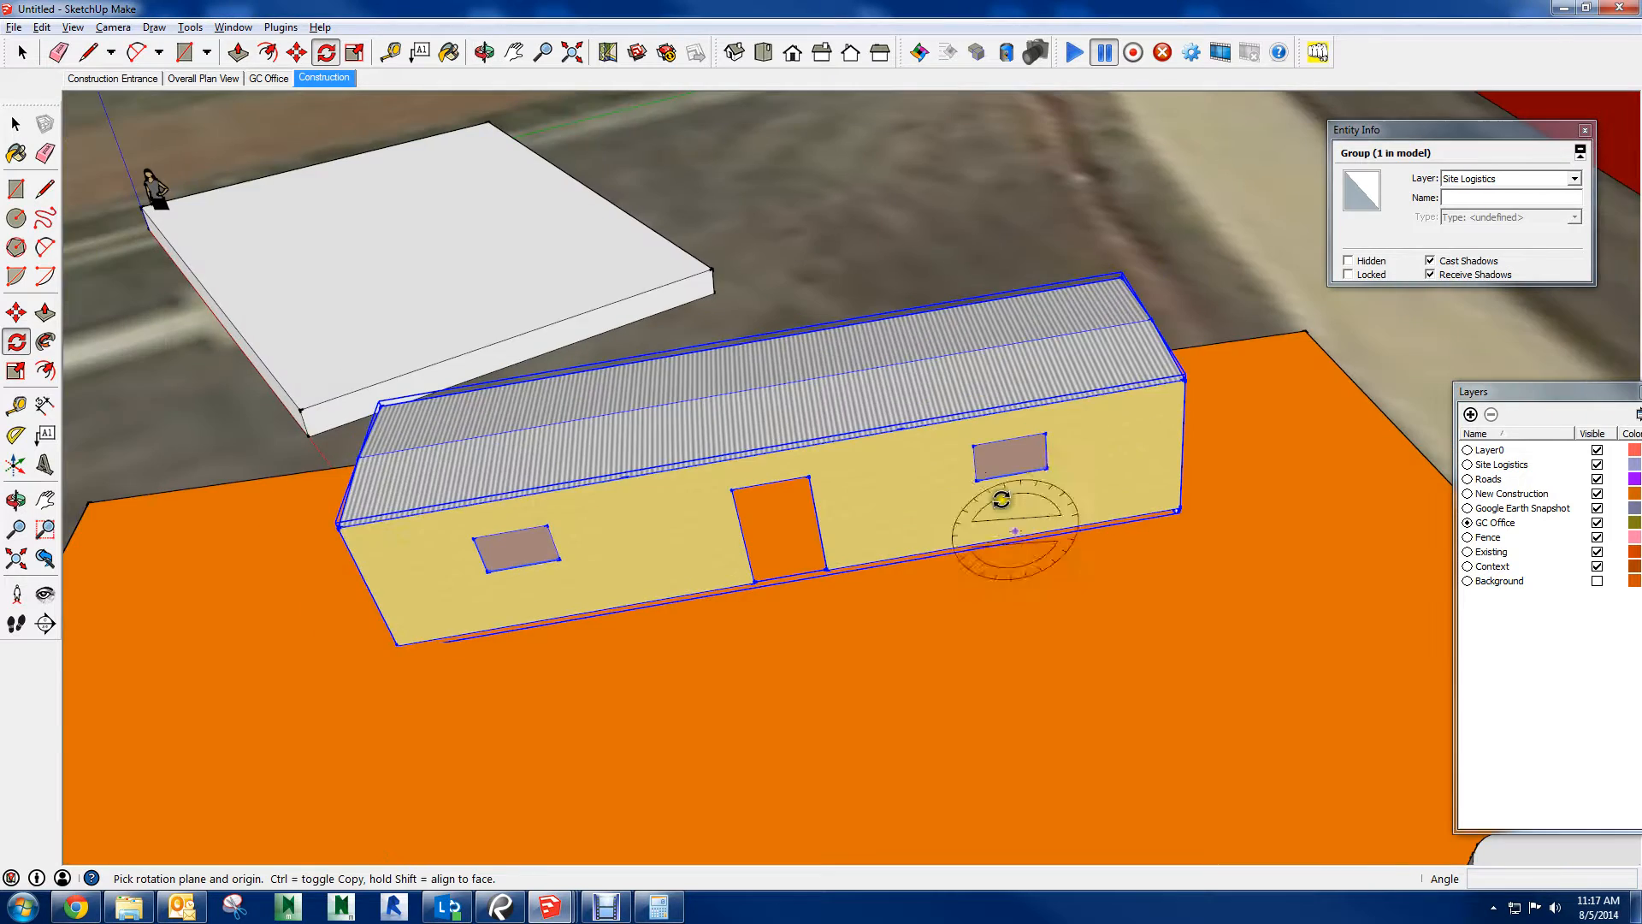
{"action": "scroll", "coordinate": [1047, 520], "scroll_direction": "down", "scroll_amount": 2}
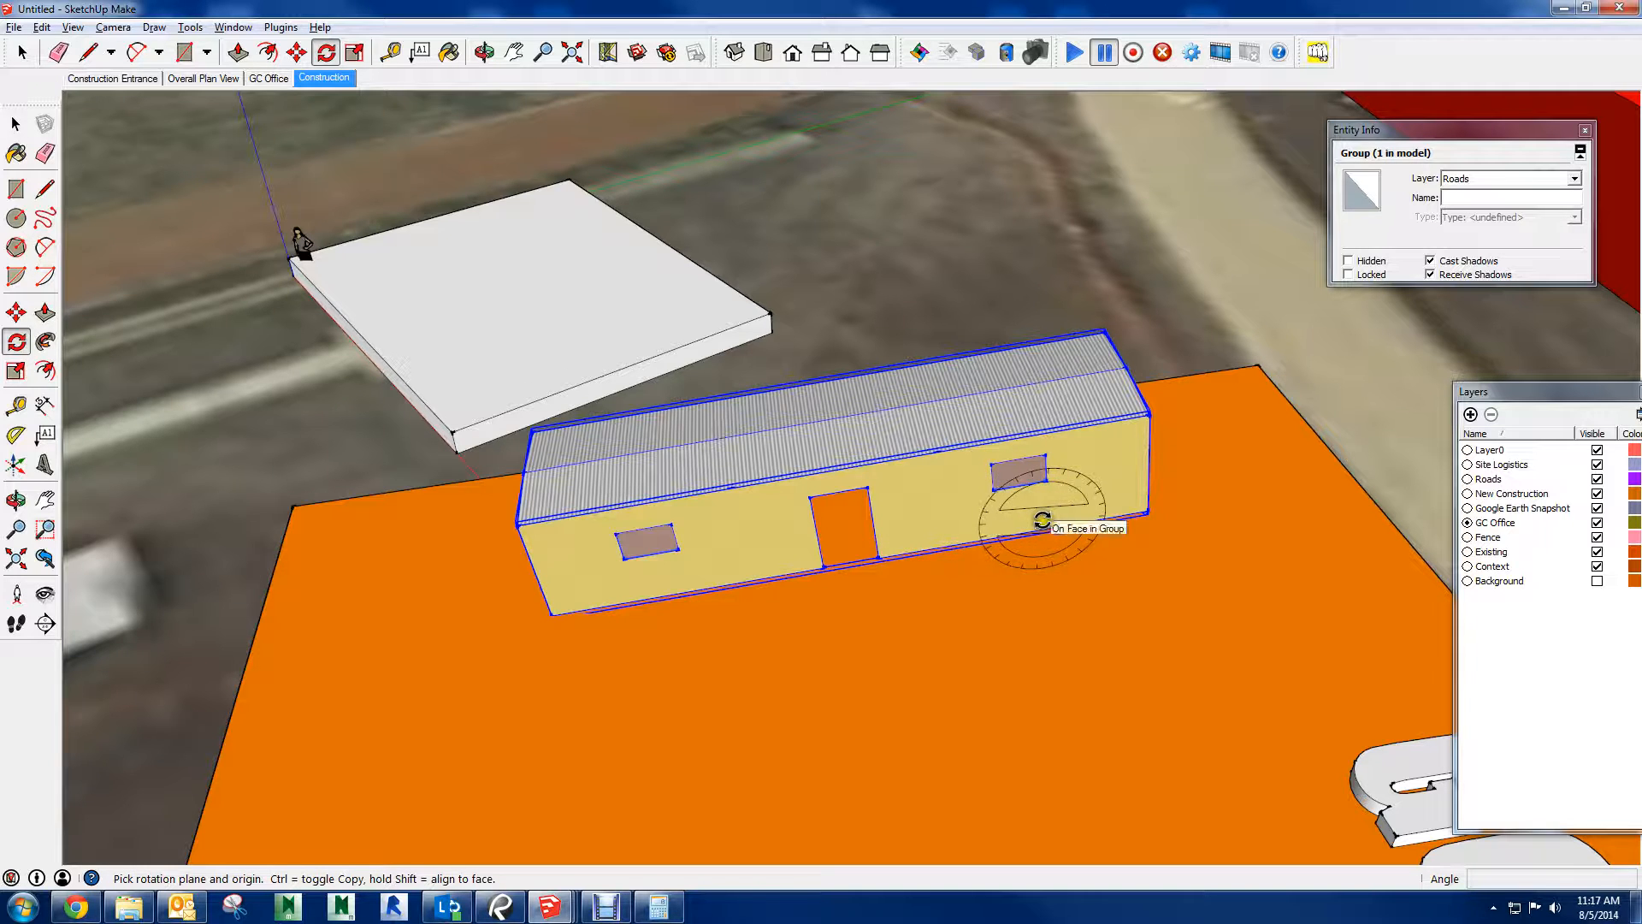
{"action": "left_click", "coordinate": [977, 524]}
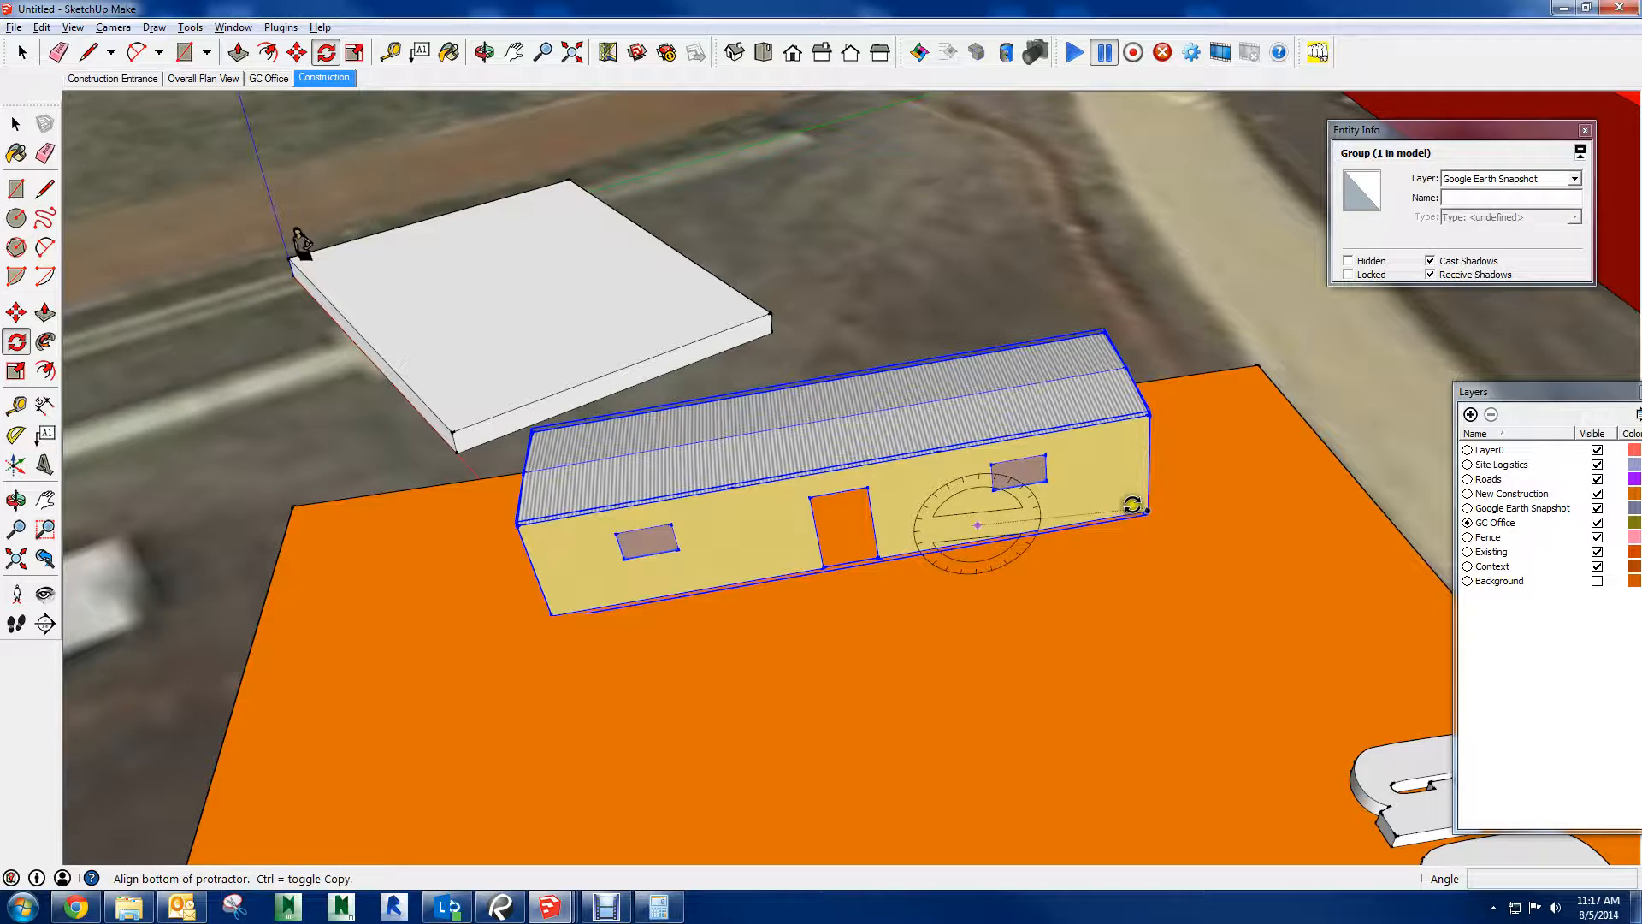
{"action": "key", "text": "Escape"}
{"action": "key", "text": "space"}
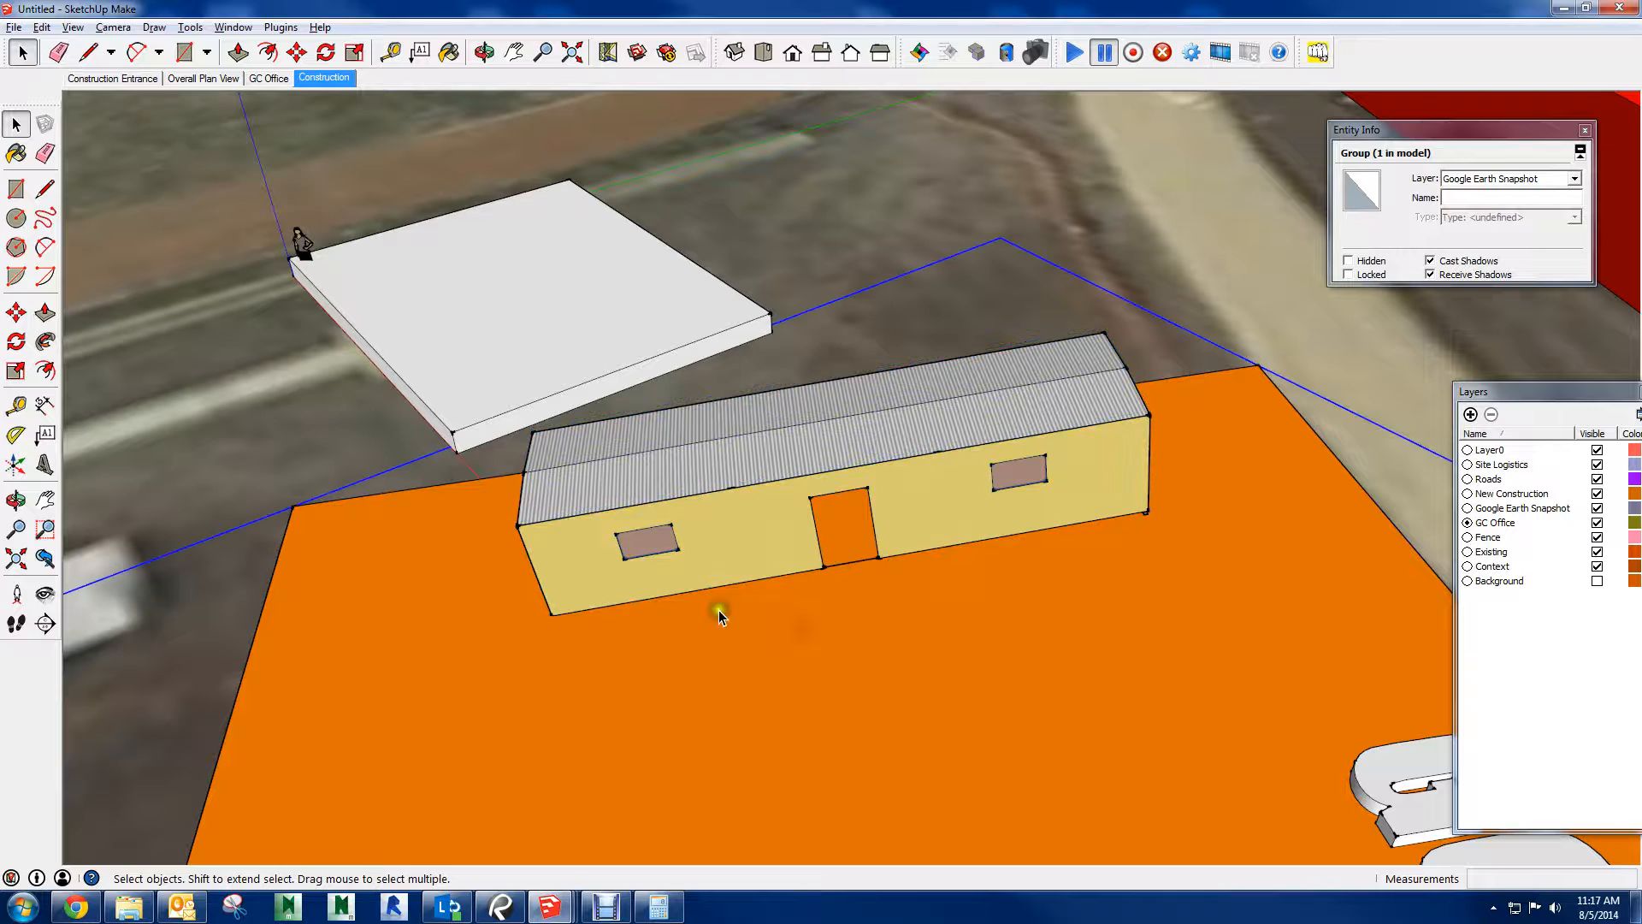
{"action": "left_click", "coordinate": [697, 579]}
{"action": "key", "text": "ctrl+z"}
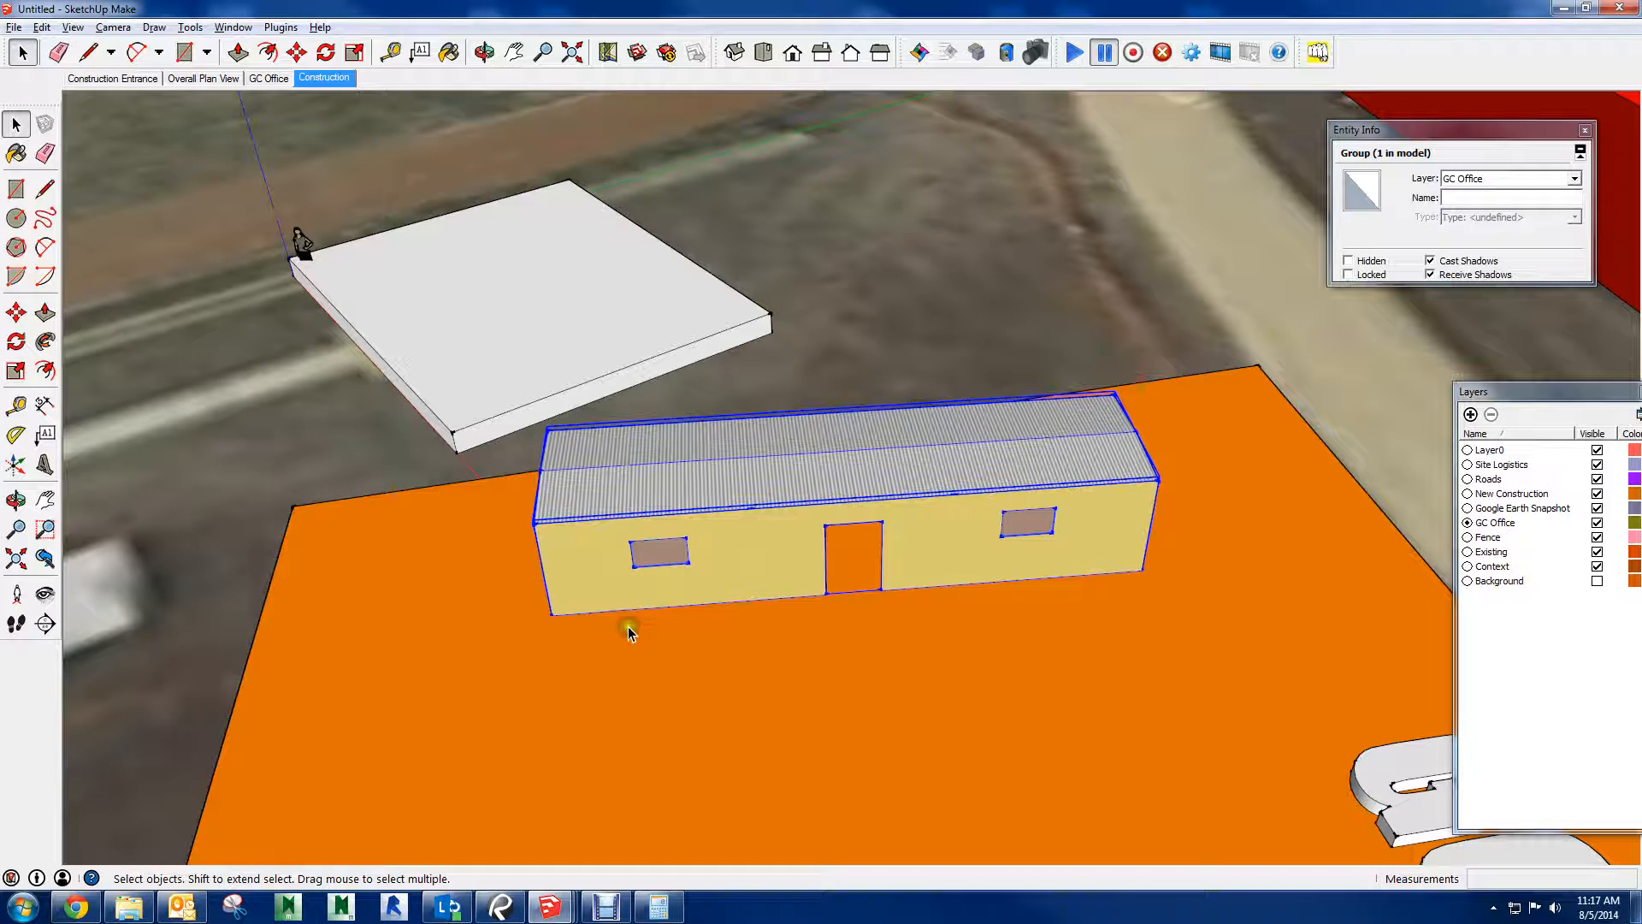
Try to swing the trailer group upward to 45 degrees about its front base corner
{"action": "key", "text": "q"}
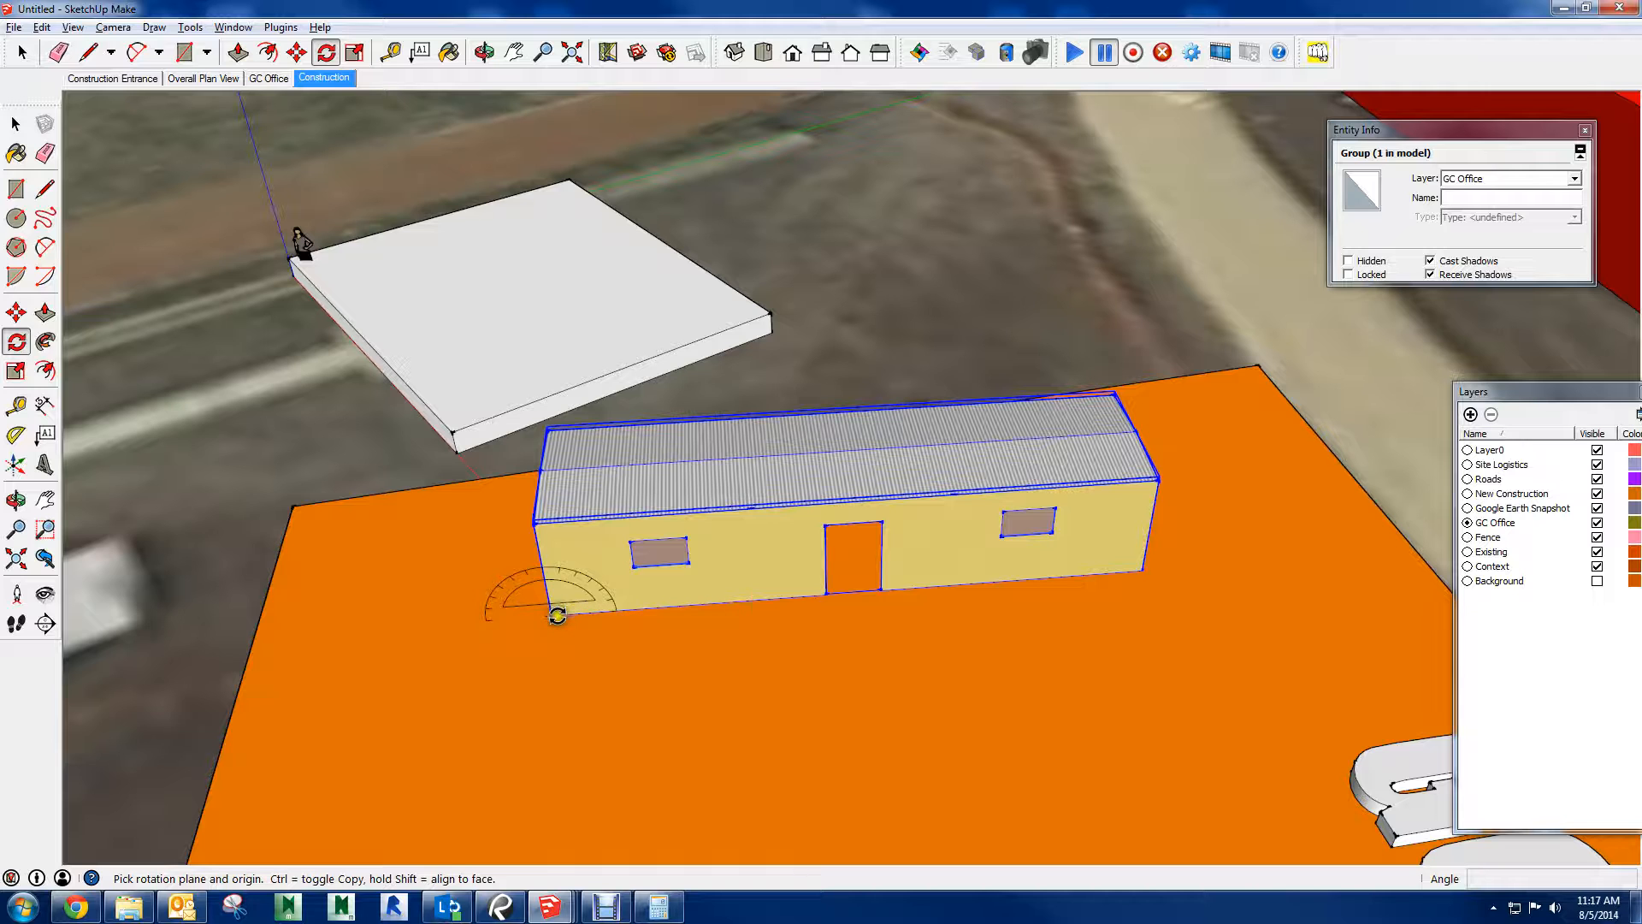
{"action": "left_click", "coordinate": [1144, 570]}
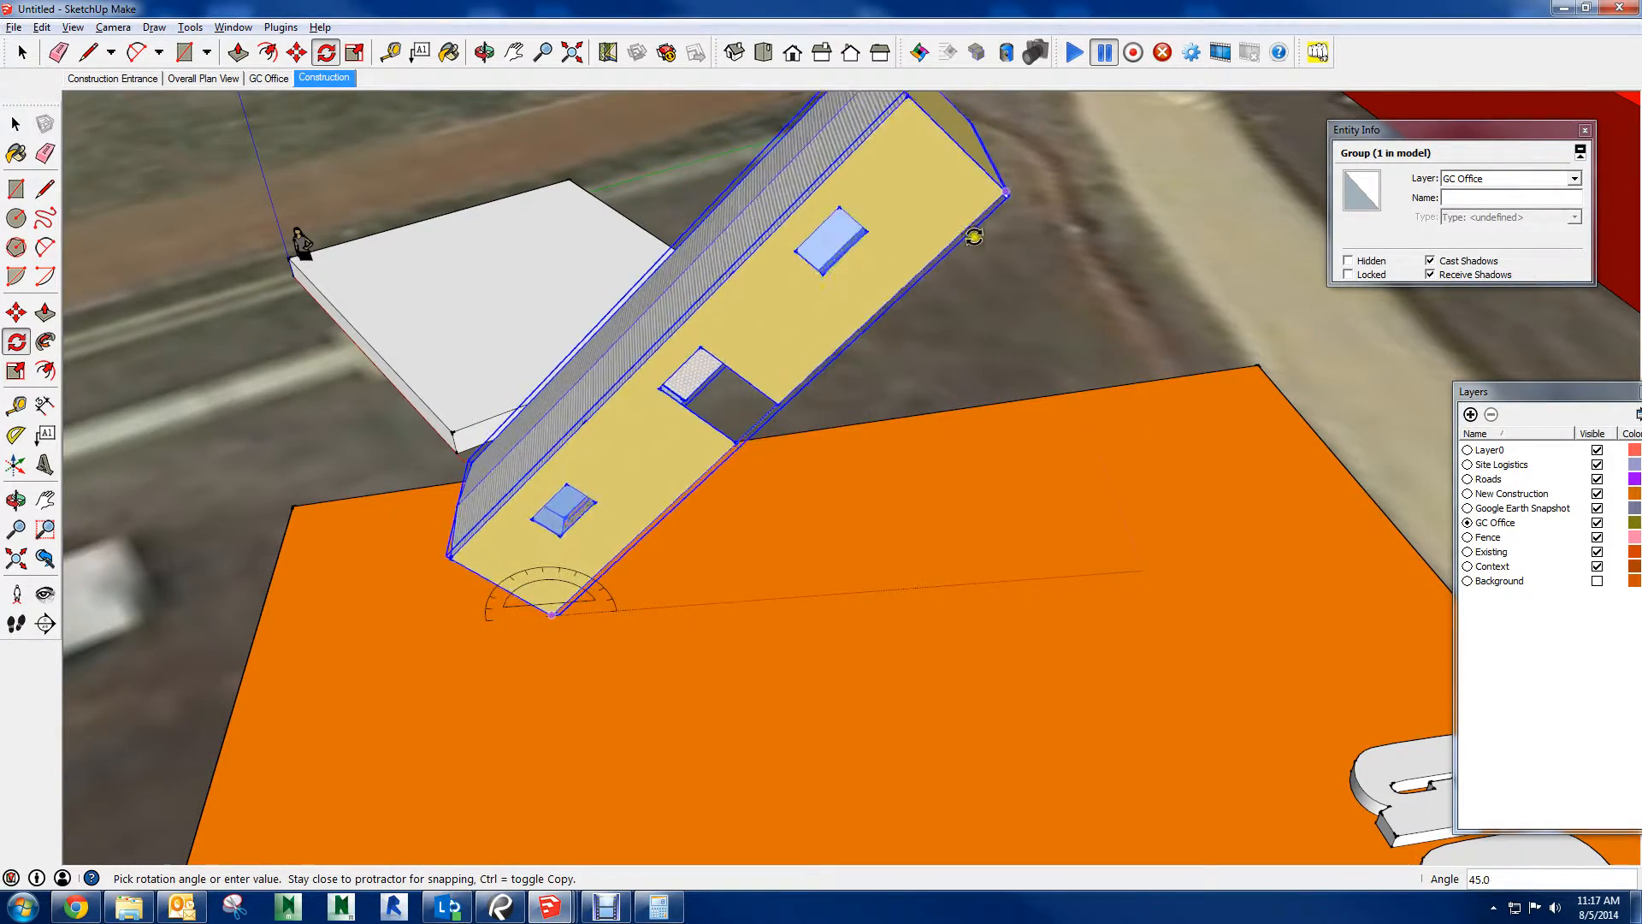
{"action": "key", "text": "Escape"}
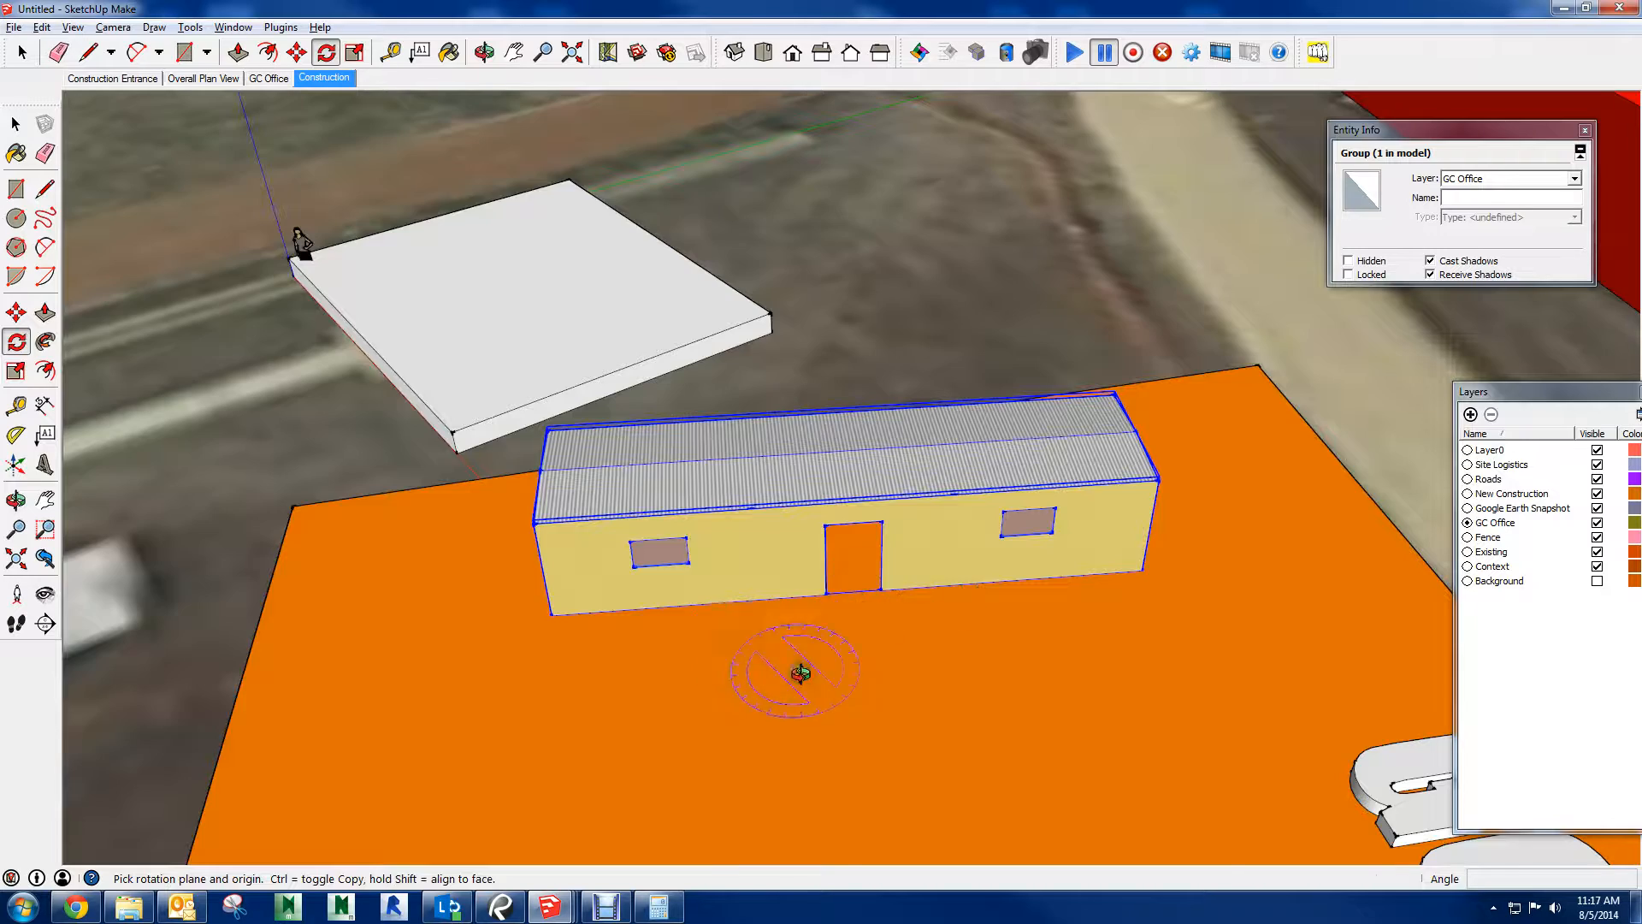
Try to rotate the trailer group in the vertical plane of its long wall about a point near the door
{"action": "middle_click_drag", "start_coordinate": [800, 673], "coordinate": [987, 554]}
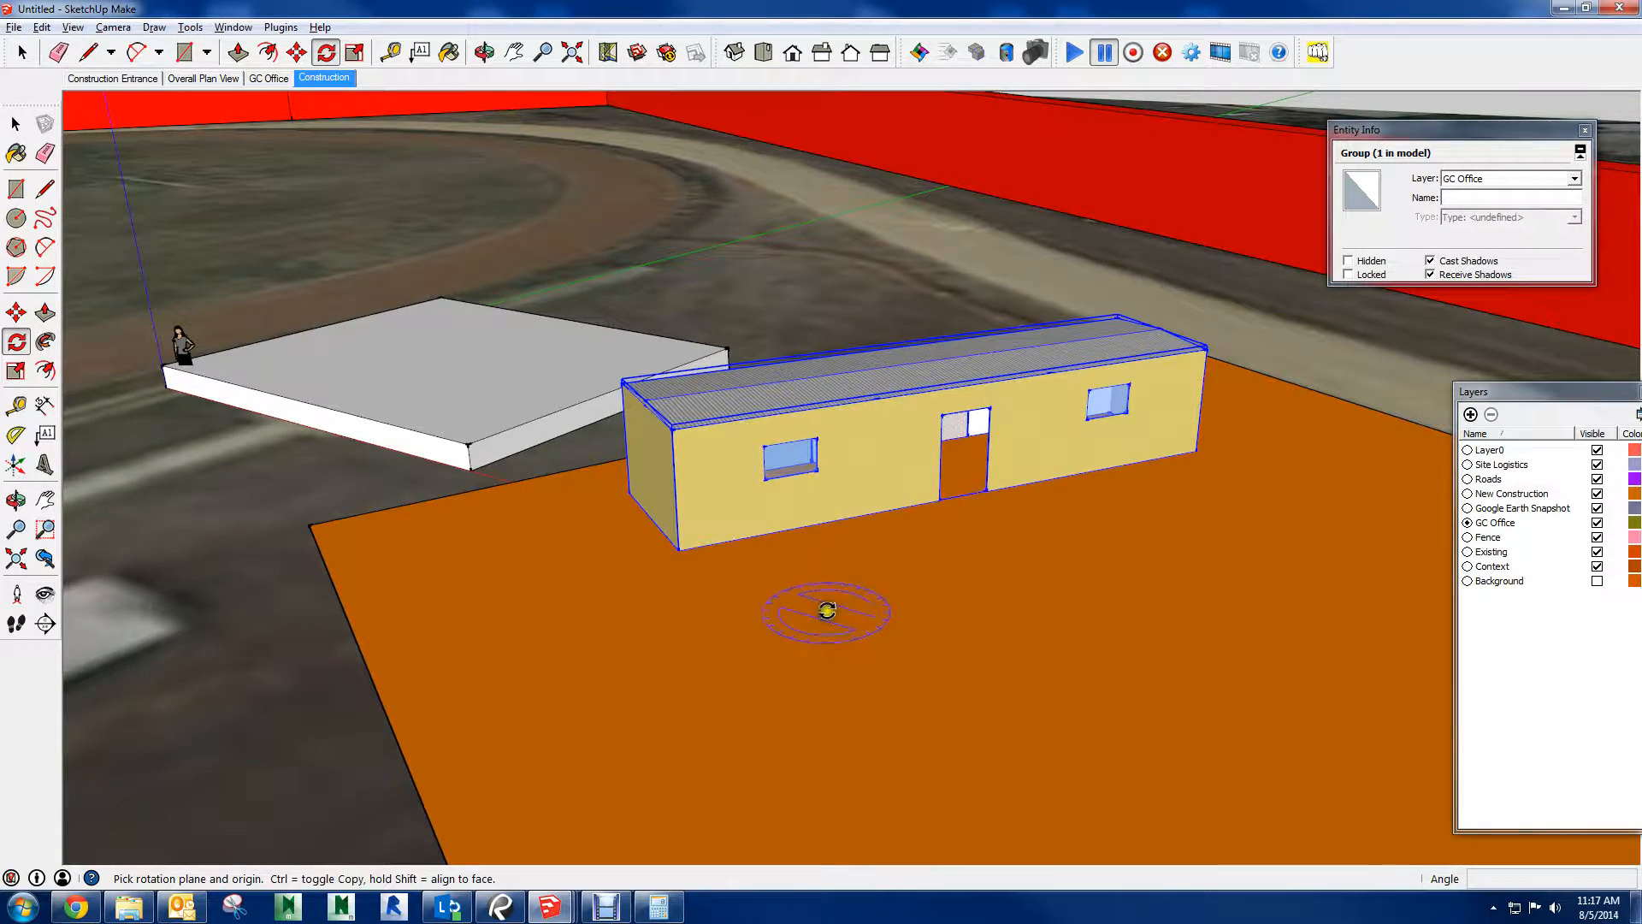
{"action": "middle_click_drag", "start_coordinate": [827, 610], "coordinate": [550, 494]}
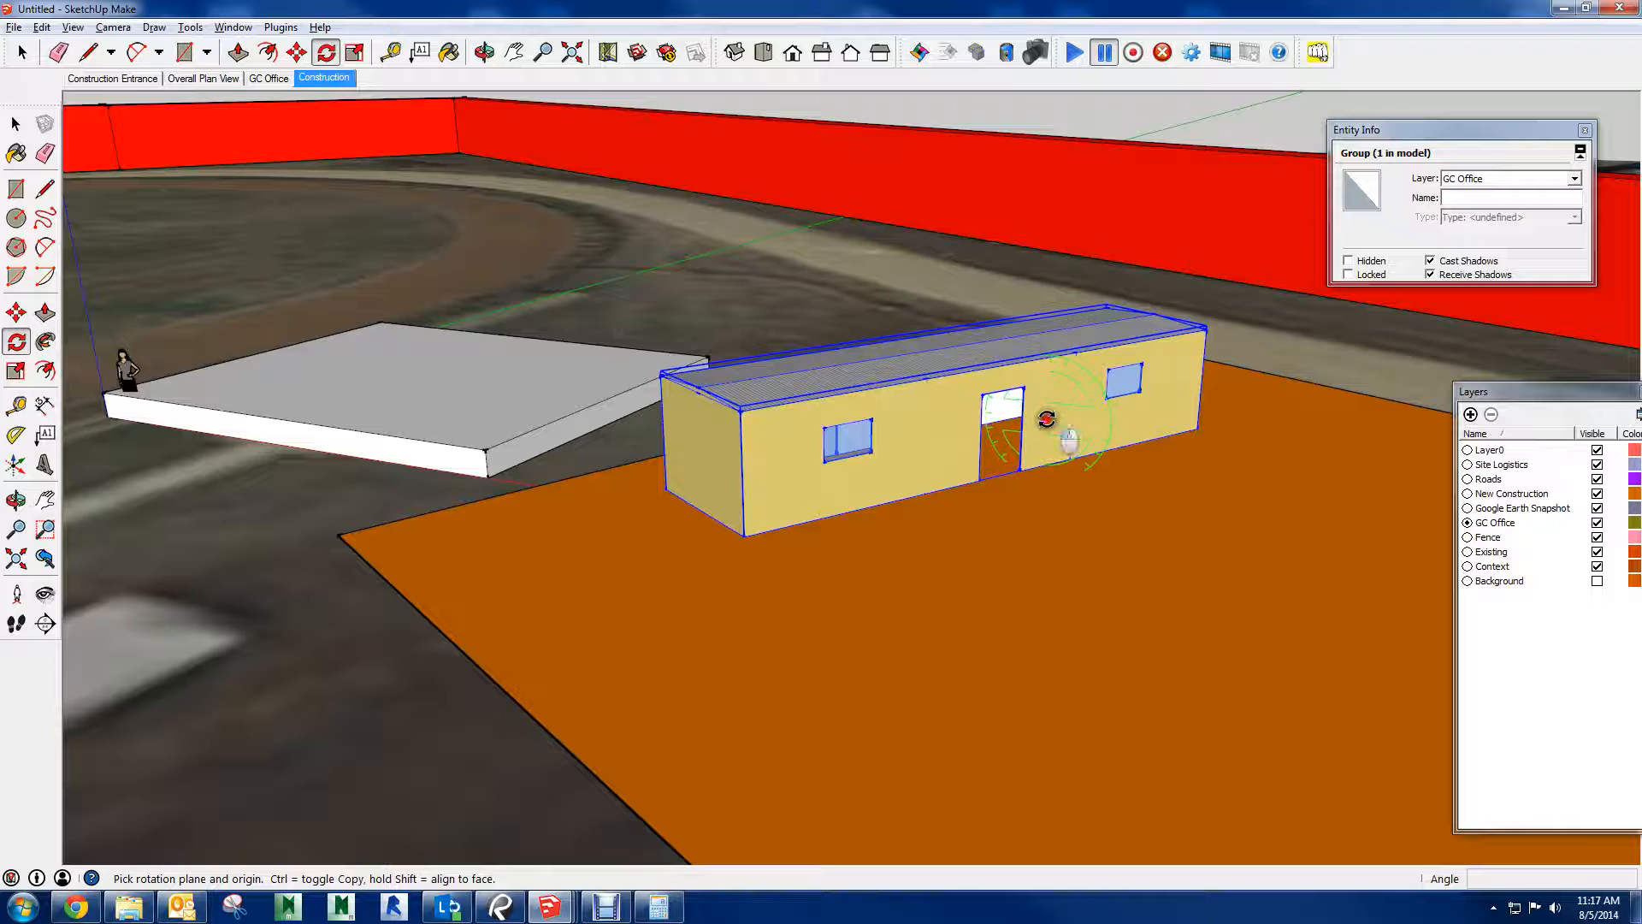
{"action": "left_click", "coordinate": [1115, 429]}
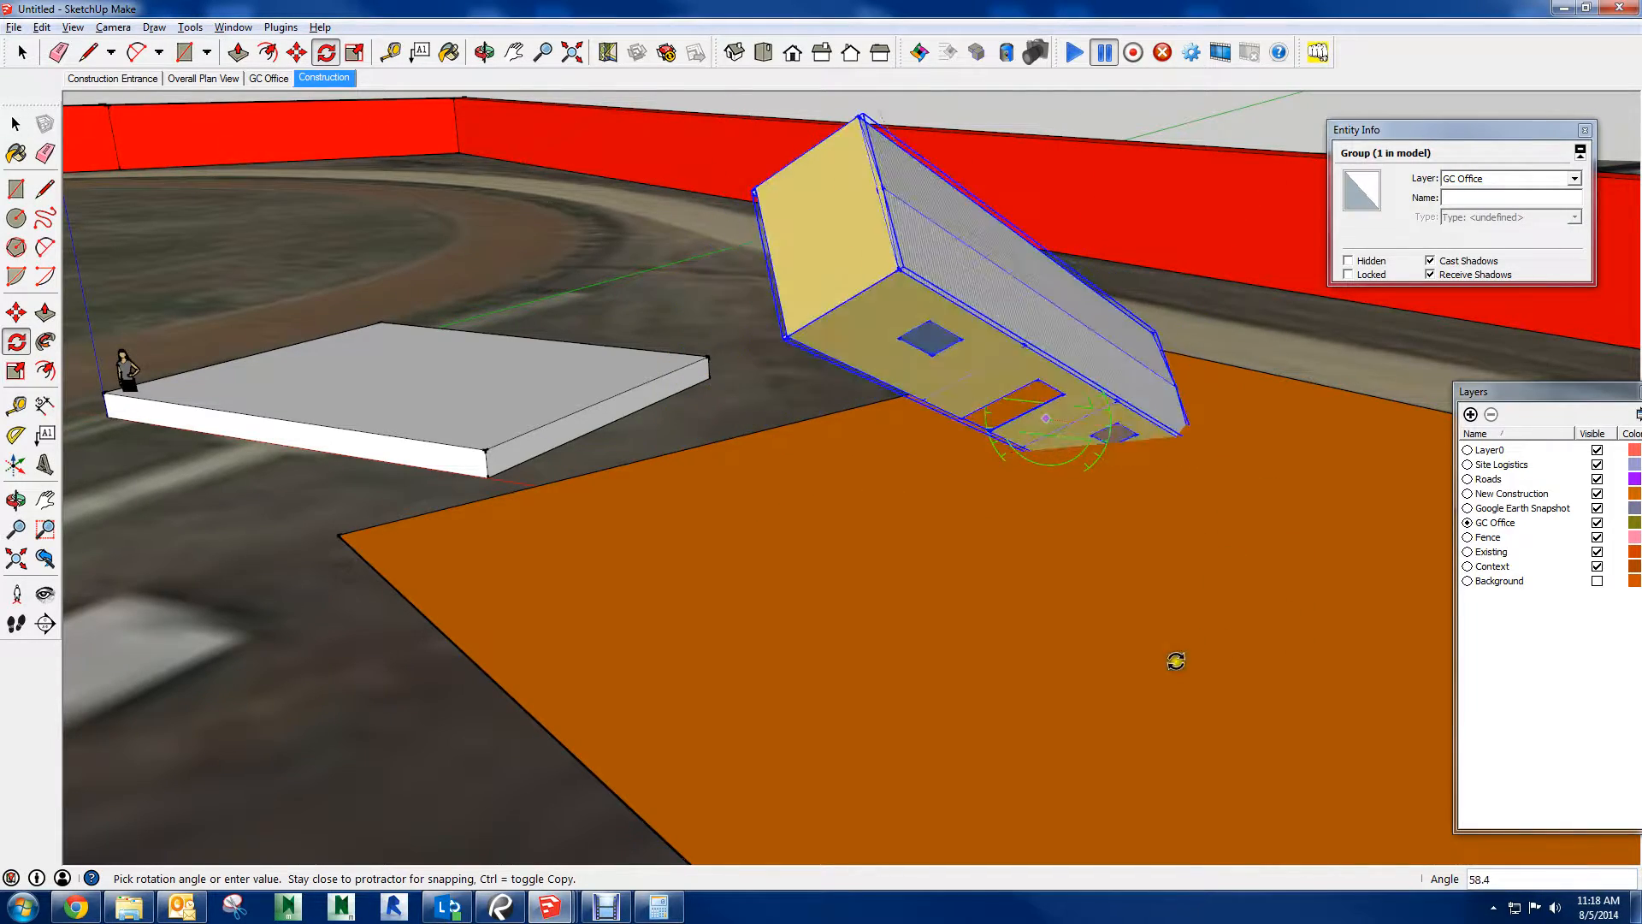
{"action": "middle_click_drag", "start_coordinate": [1105, 317], "coordinate": [1166, 356]}
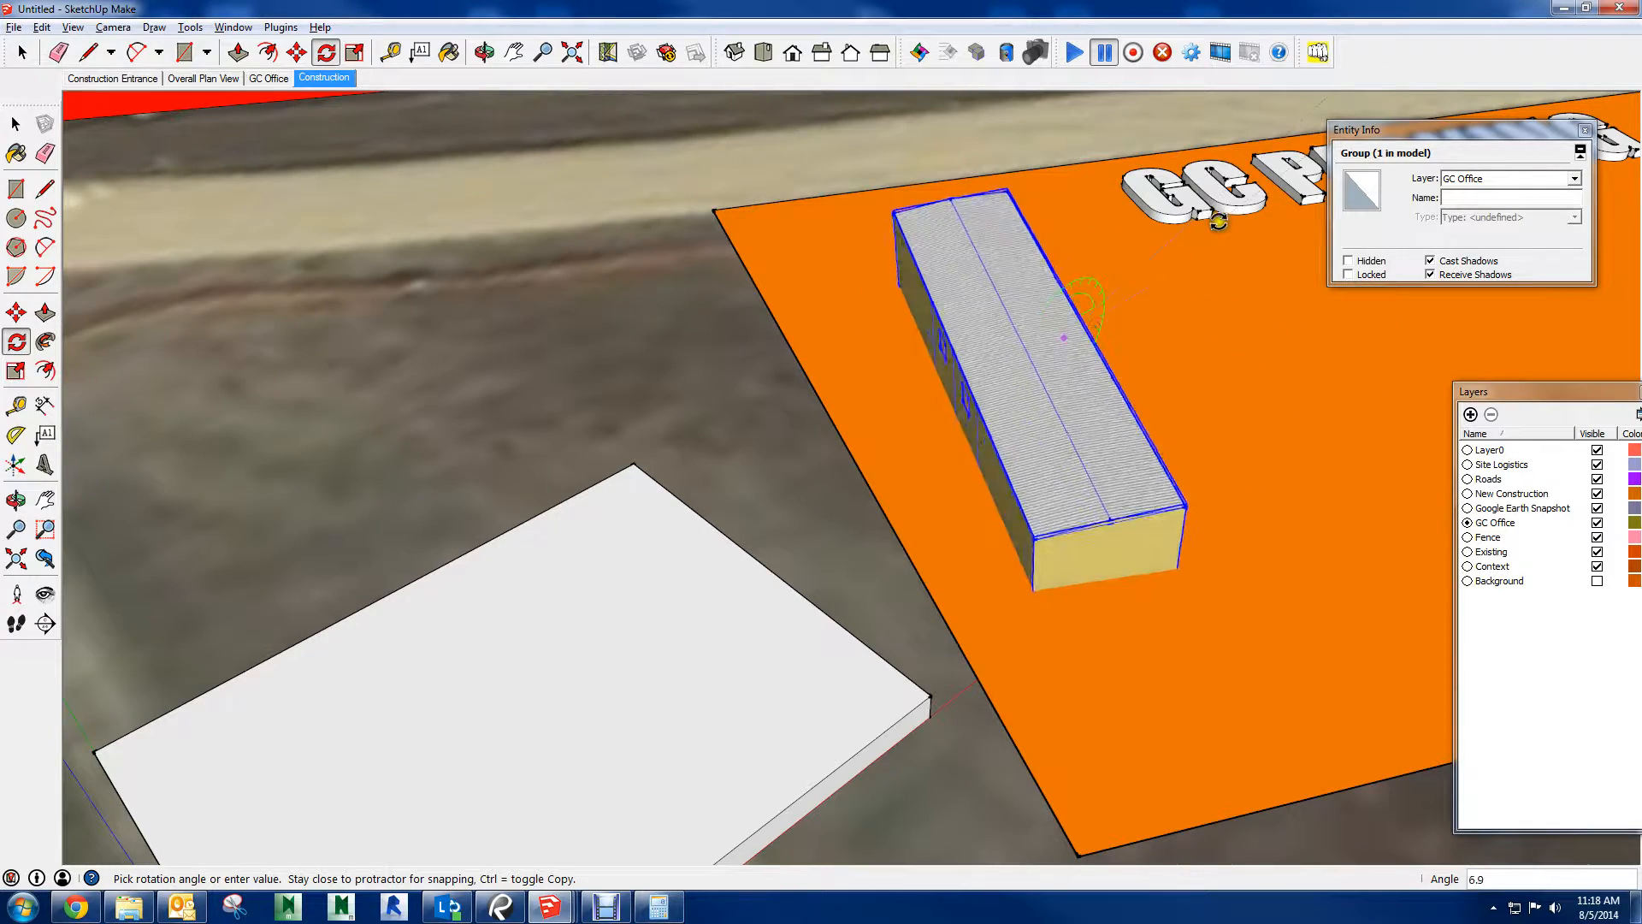
{"action": "left_click", "coordinate": [1037, 331]}
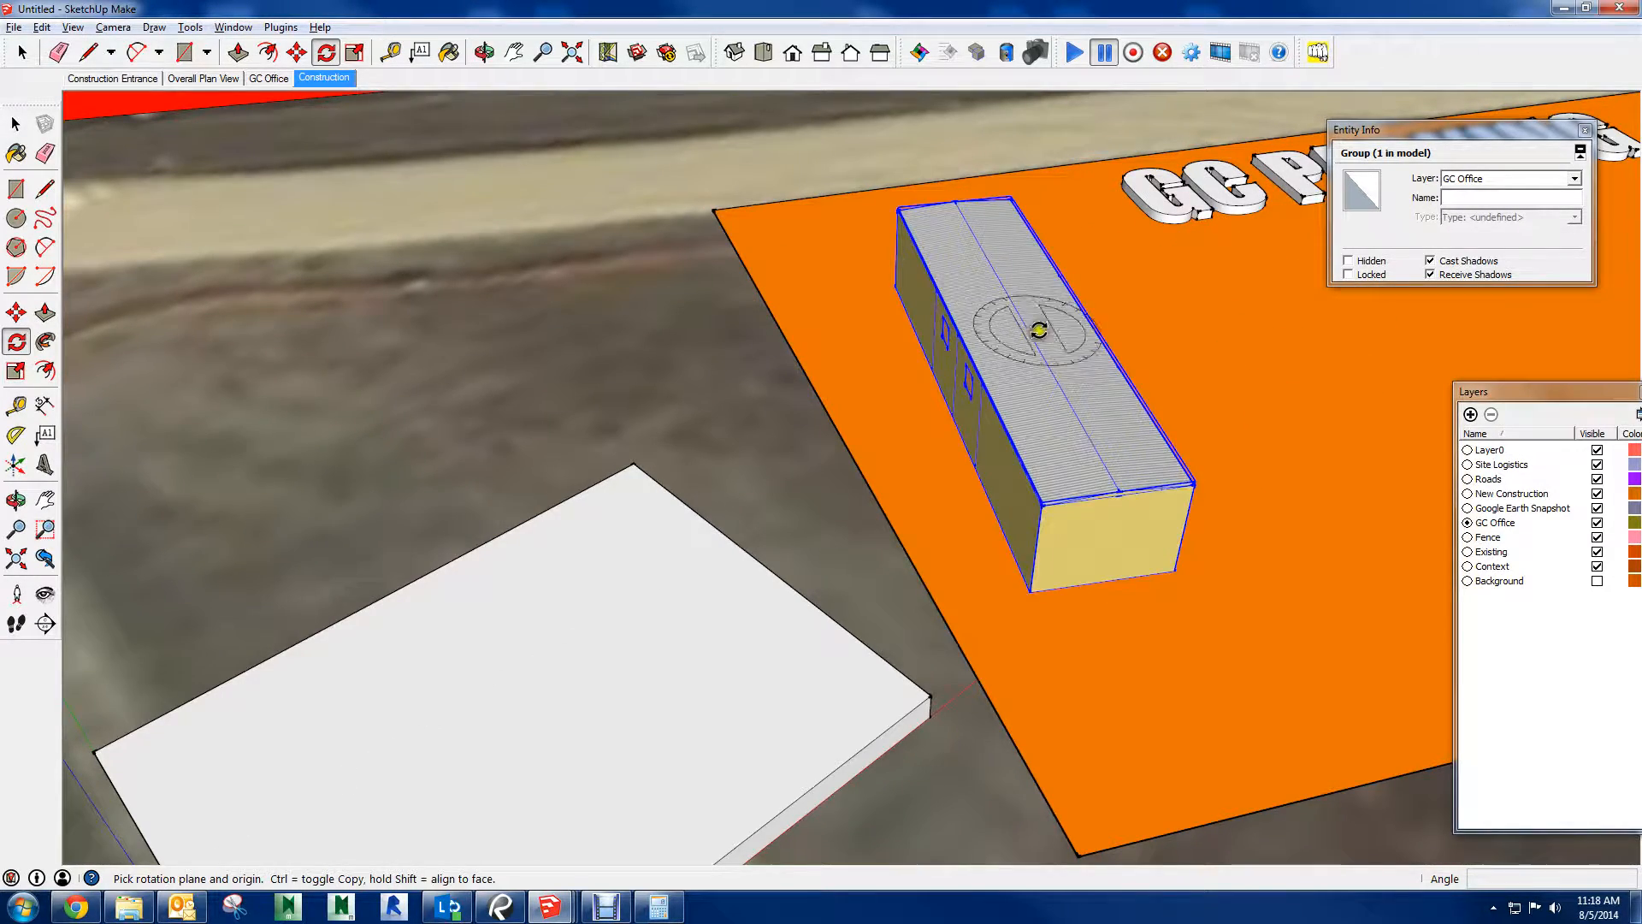
{"action": "middle_click_drag", "start_coordinate": [1037, 330], "coordinate": [967, 141]}
{"action": "left_click", "coordinate": [915, 188]}
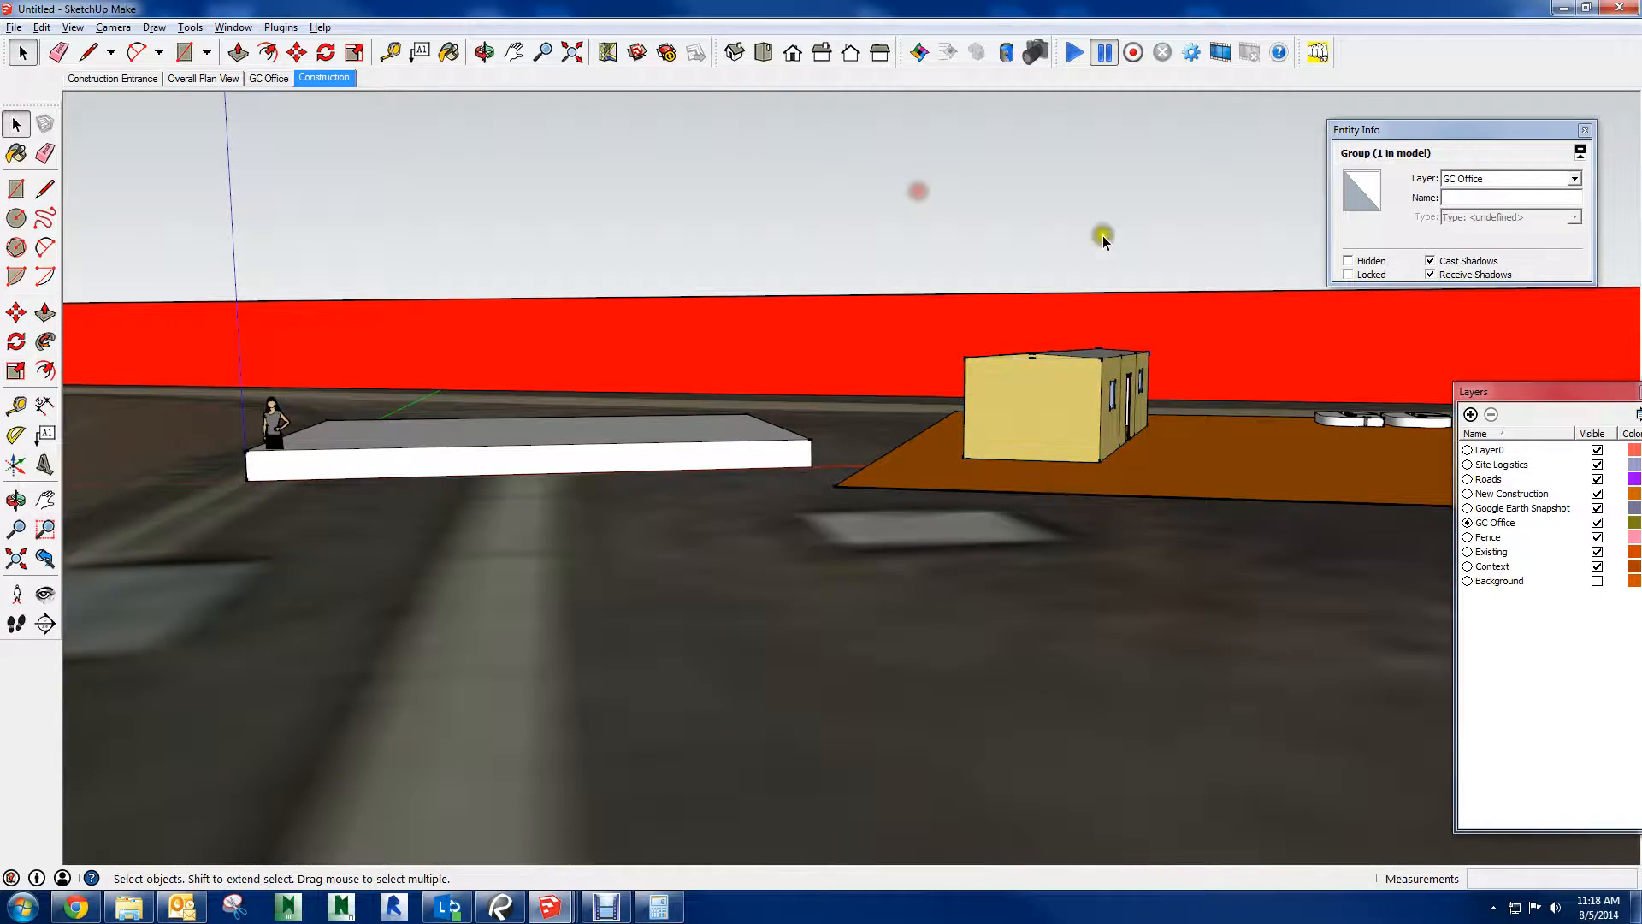
Rotate the trailer group flat on the orange pad about its front base corner, roughly parallel to the pad's nearest edge
{"action": "middle_click_drag", "start_coordinate": [1100, 239], "coordinate": [941, 767]}
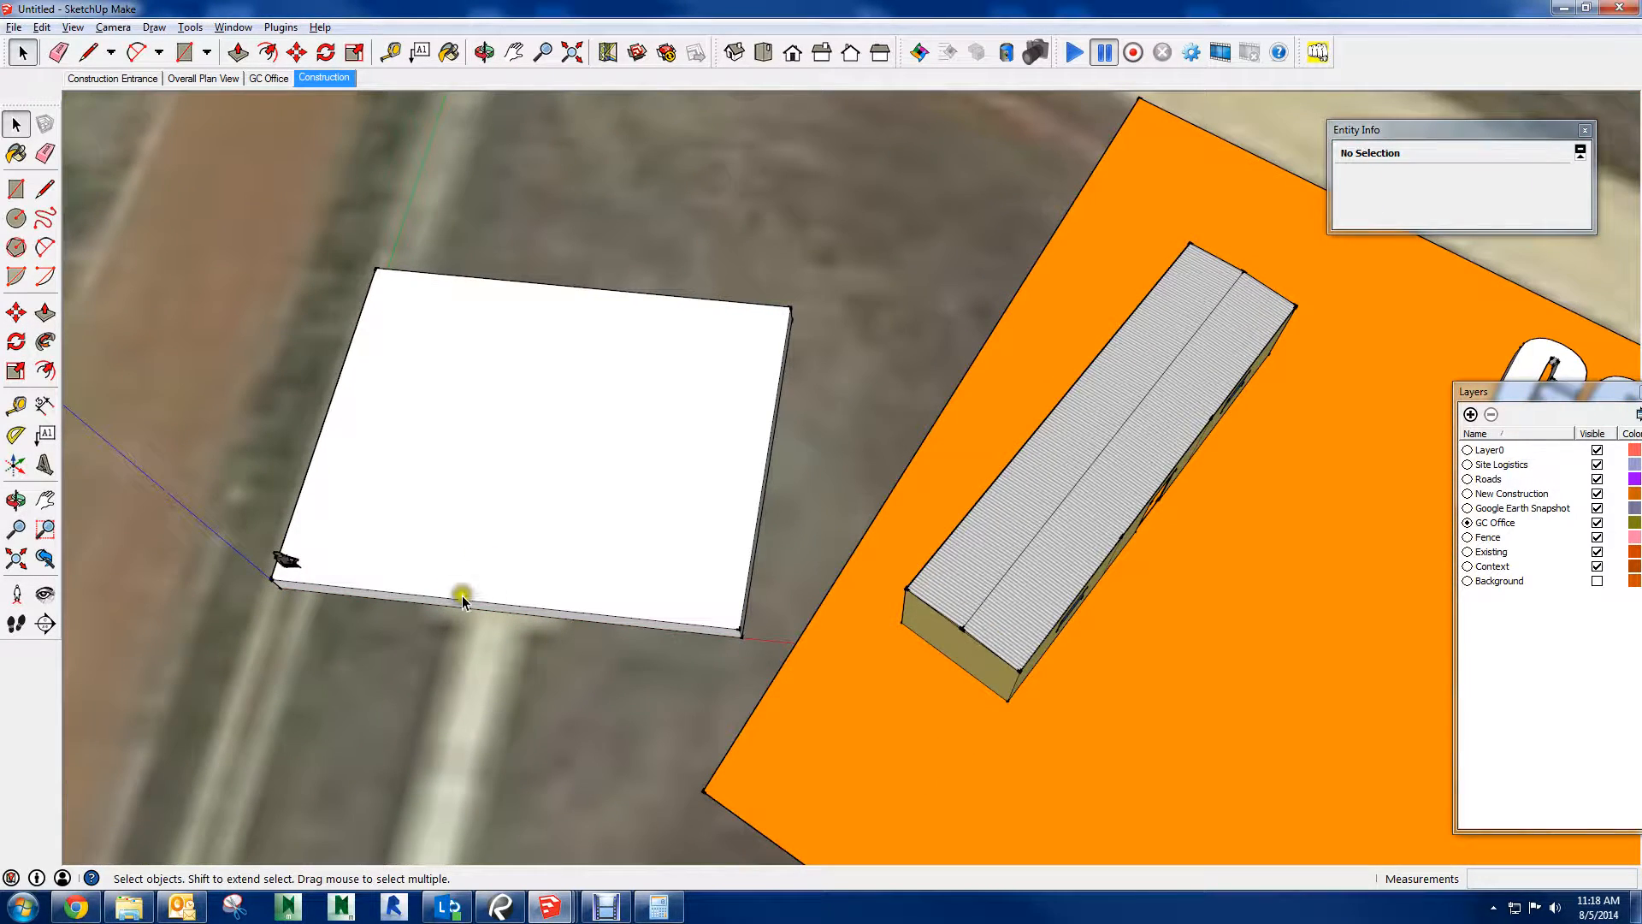
{"action": "middle_click_drag", "start_coordinate": [880, 637], "coordinate": [829, 422]}
{"action": "scroll", "coordinate": [1012, 544], "scroll_direction": "up", "scroll_amount": 3}
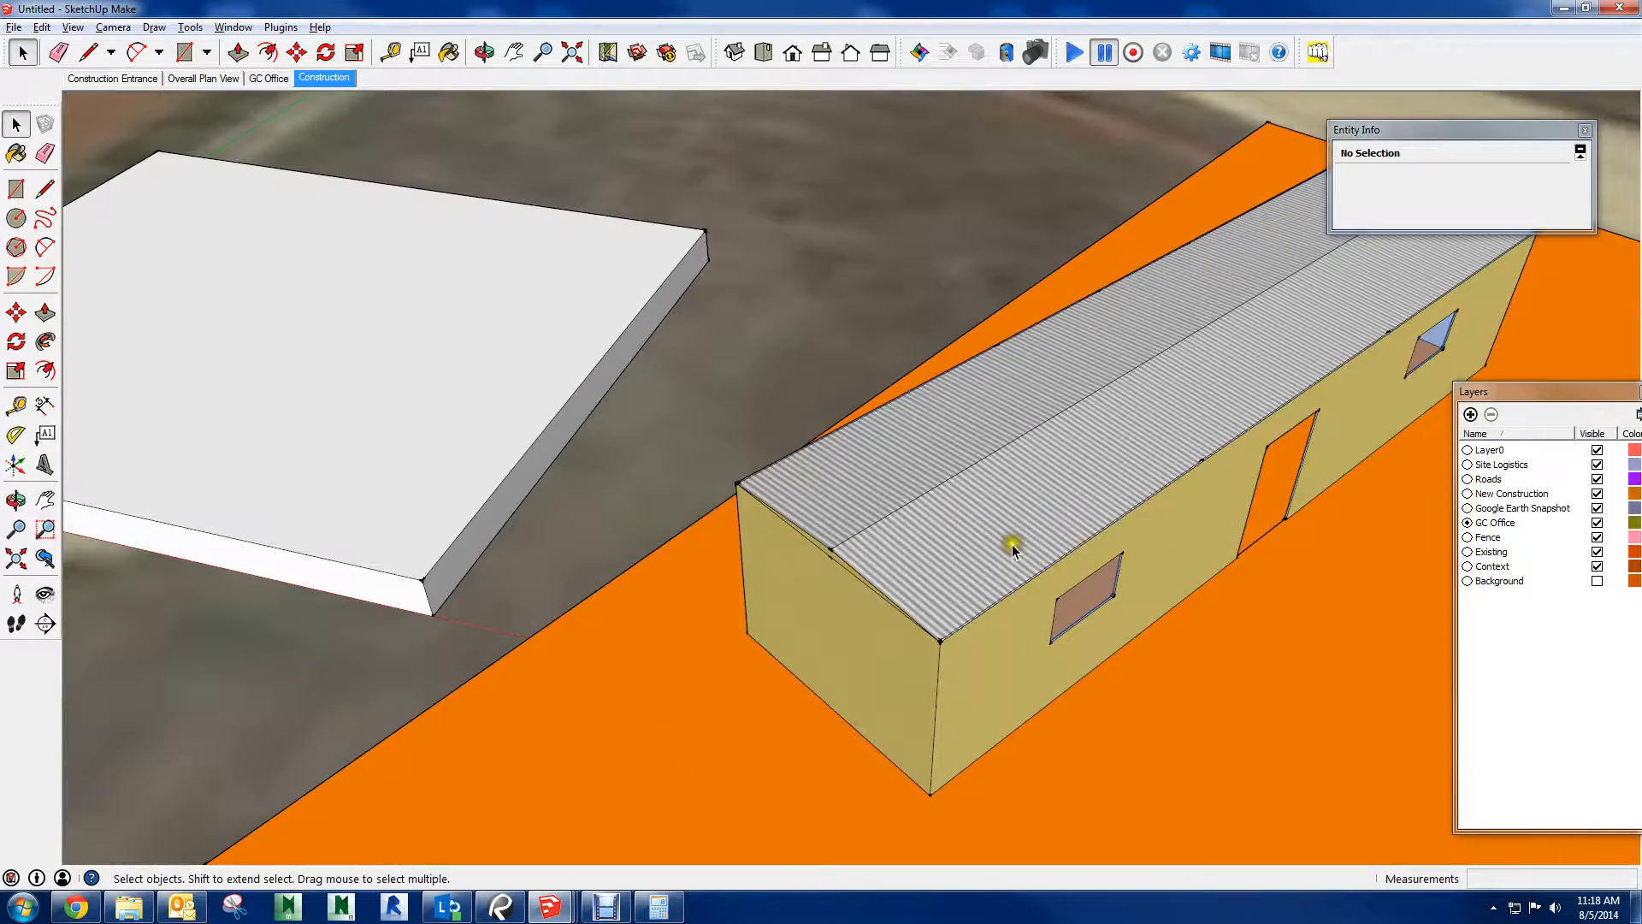
{"action": "middle_click_drag", "start_coordinate": [984, 645], "coordinate": [973, 701]}
{"action": "left_click", "coordinate": [924, 590]}
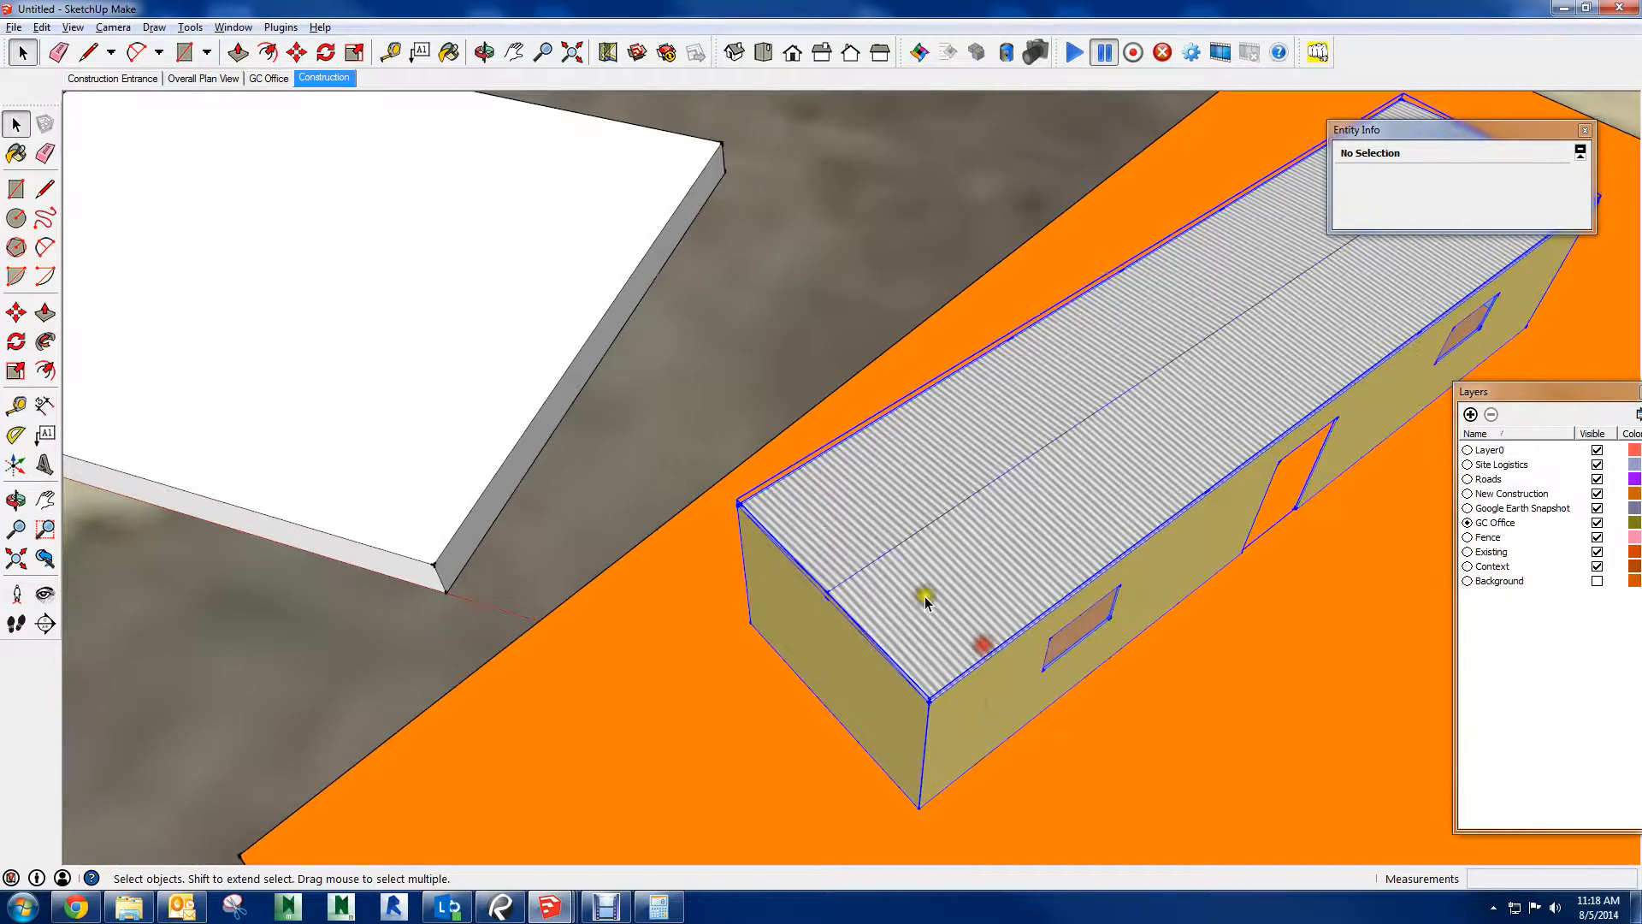
{"action": "key", "text": "q"}
{"action": "scroll", "coordinate": [945, 656], "scroll_direction": "down", "scroll_amount": 4}
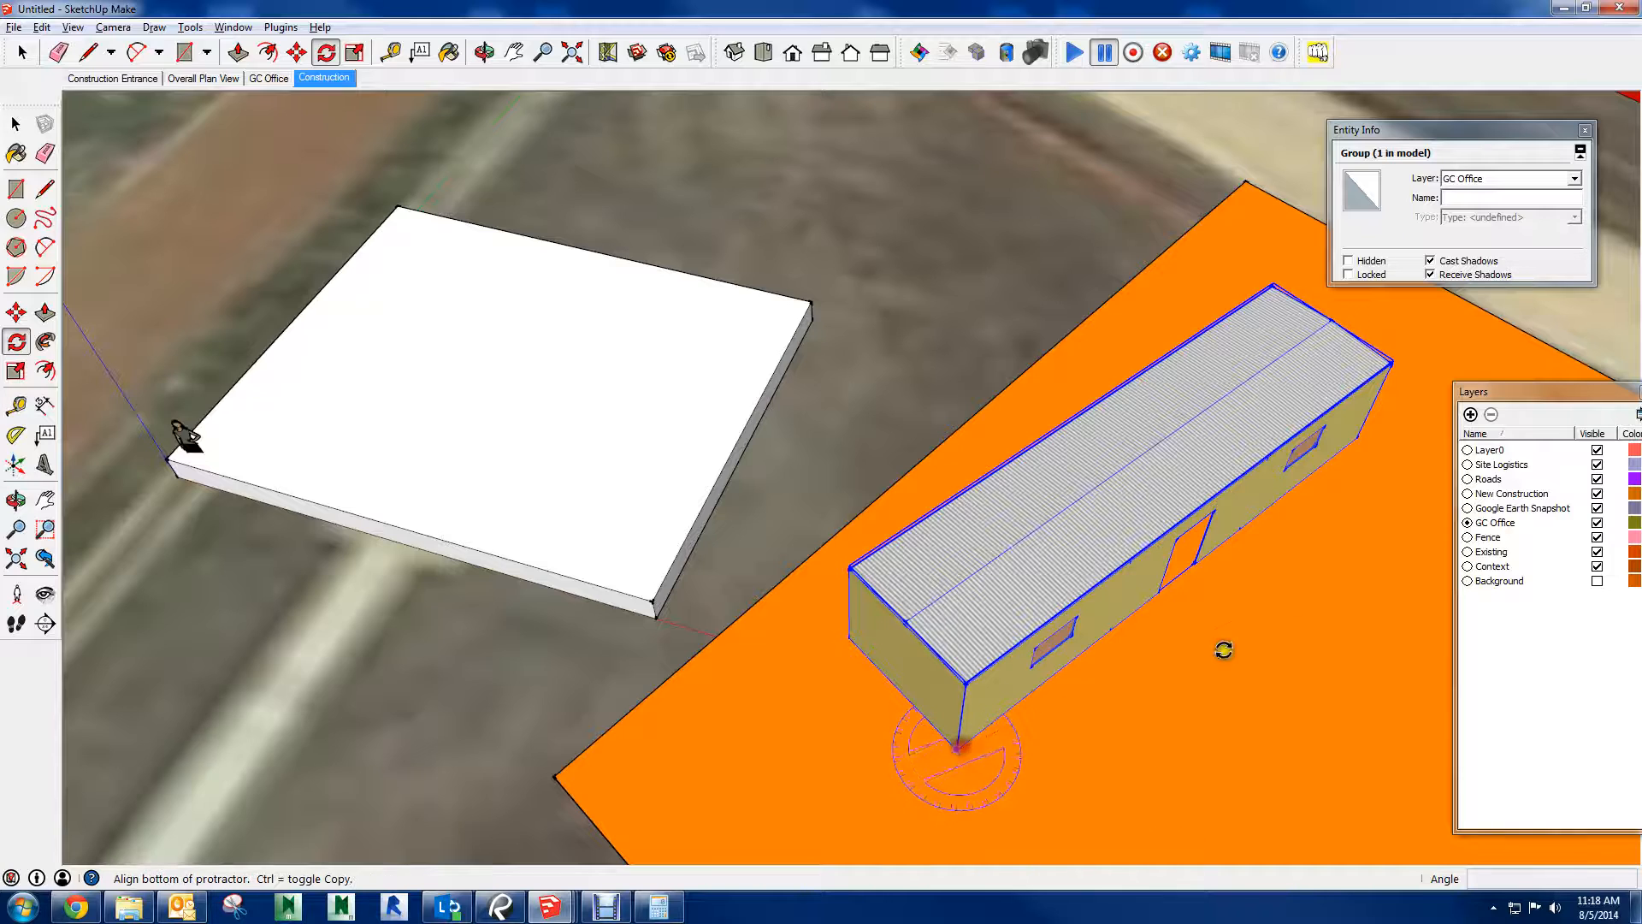
{"action": "left_click", "coordinate": [1359, 430]}
{"action": "middle_click_drag", "start_coordinate": [1454, 381], "coordinate": [1197, 556]}
{"action": "middle_click_drag", "start_coordinate": [1317, 594], "coordinate": [978, 535], "text": "shift"}
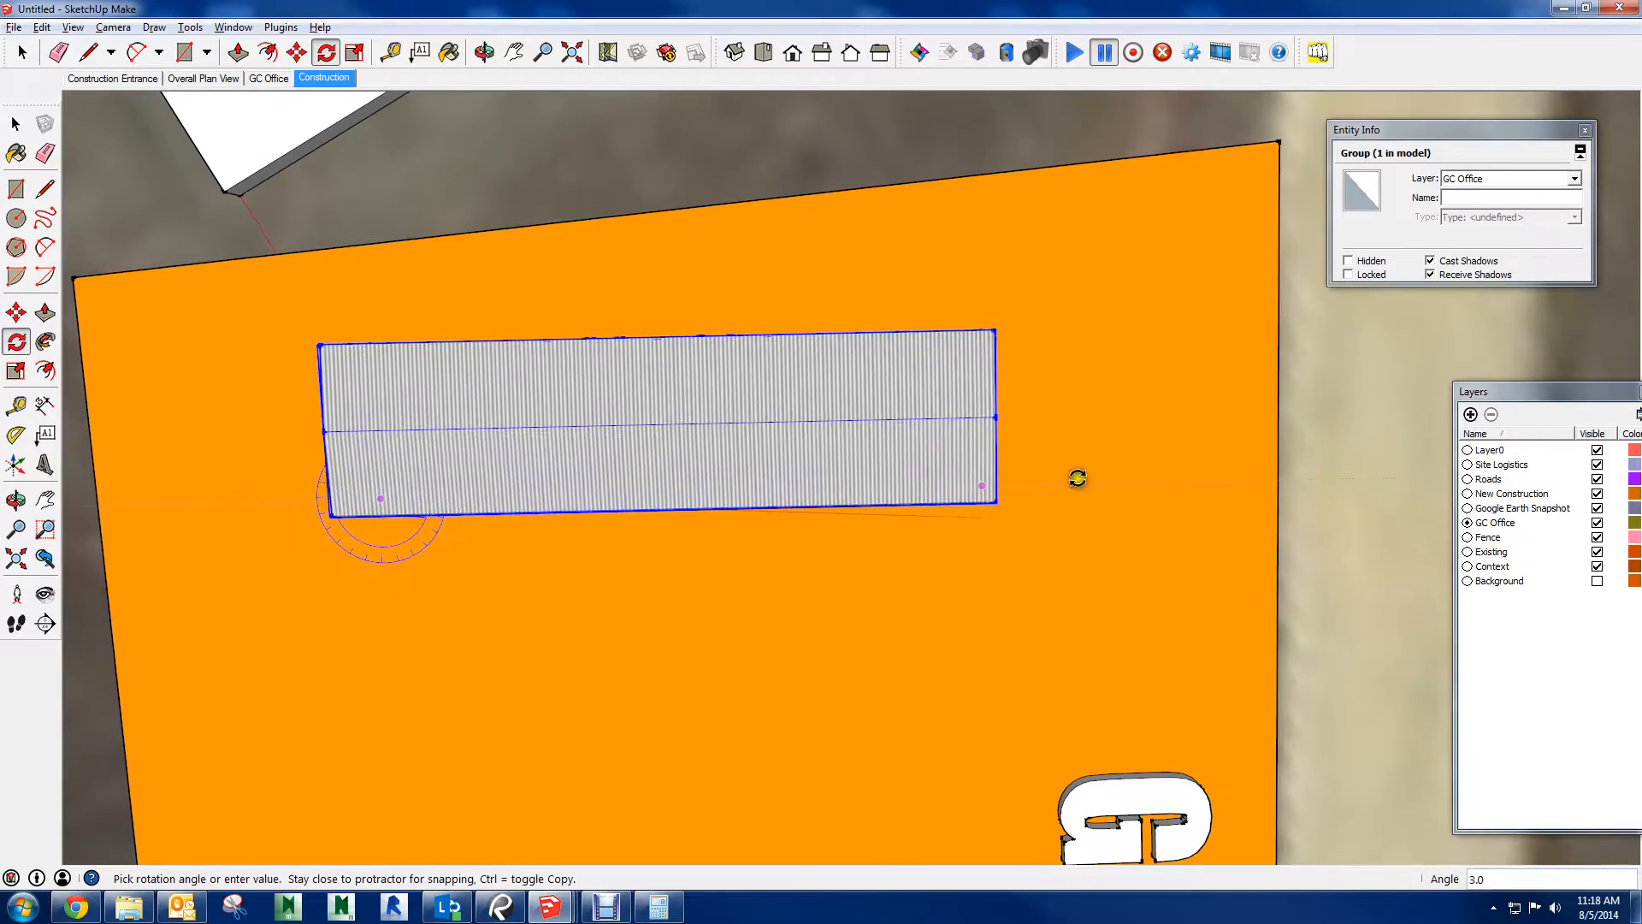
{"action": "left_click", "coordinate": [1121, 405]}
Look over the site model from the trailer and parking pad out to the fence, buildings and crane
{"action": "scroll", "coordinate": [890, 438], "scroll_direction": "down", "scroll_amount": 3}
{"action": "middle_click_drag", "start_coordinate": [705, 415], "coordinate": [1211, 24]}
{"action": "middle_click_drag", "start_coordinate": [1184, 307], "coordinate": [787, 535]}
{"action": "scroll", "coordinate": [841, 586], "scroll_direction": "down", "scroll_amount": 4}
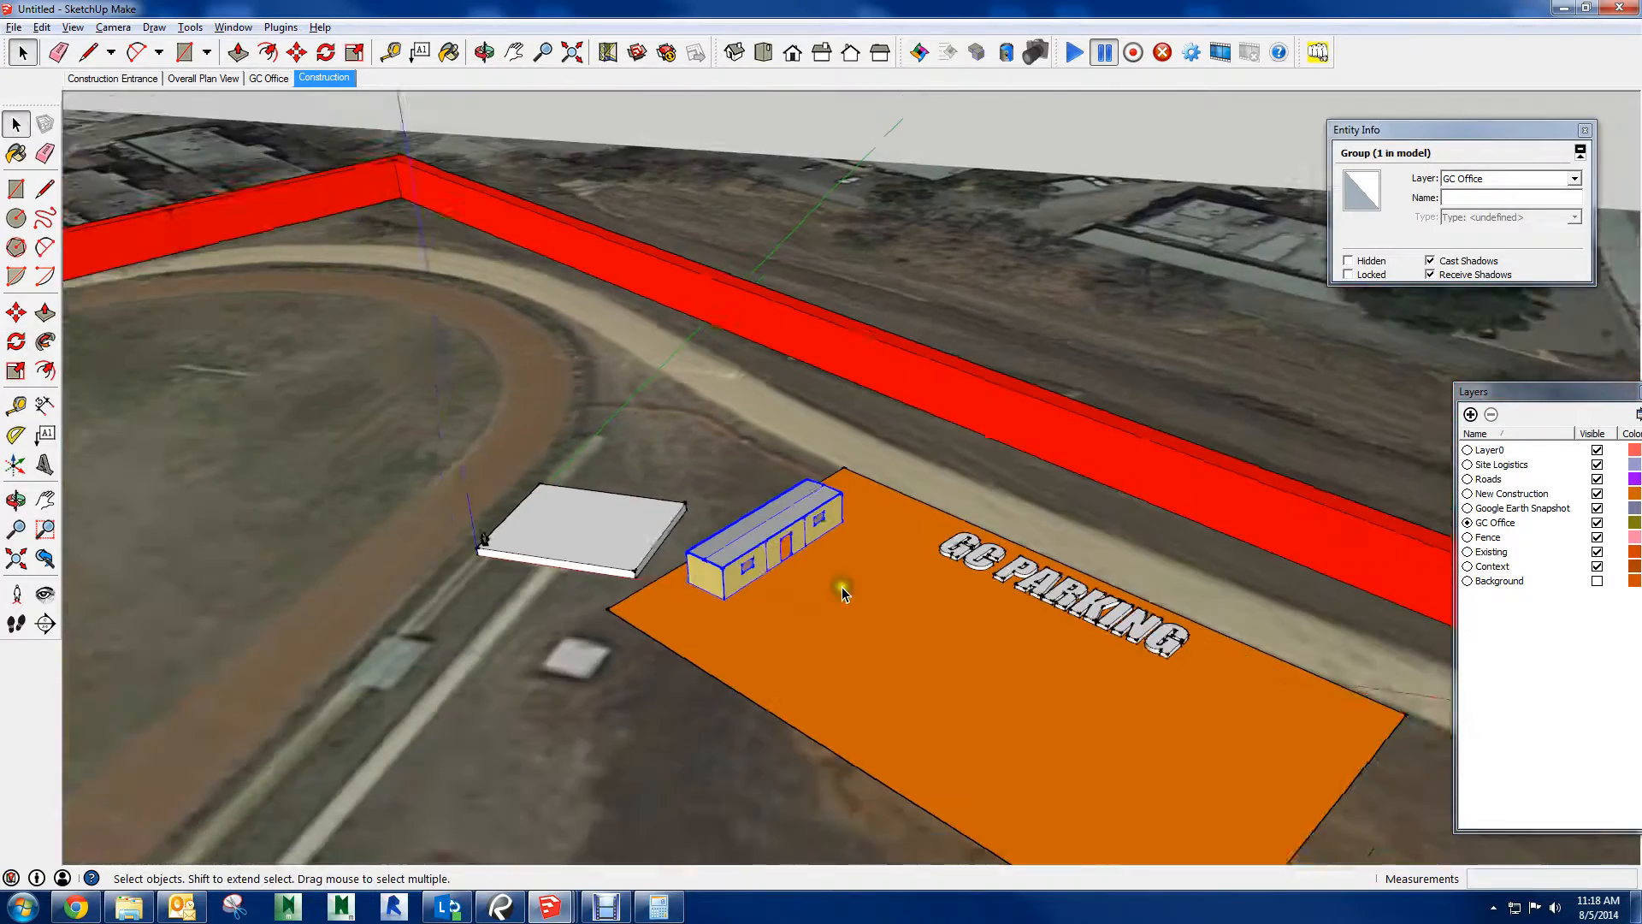
{"action": "middle_click_drag", "start_coordinate": [966, 620], "coordinate": [1118, 396], "text": "shift"}
{"action": "scroll", "coordinate": [1125, 392], "scroll_direction": "up", "scroll_amount": 1}
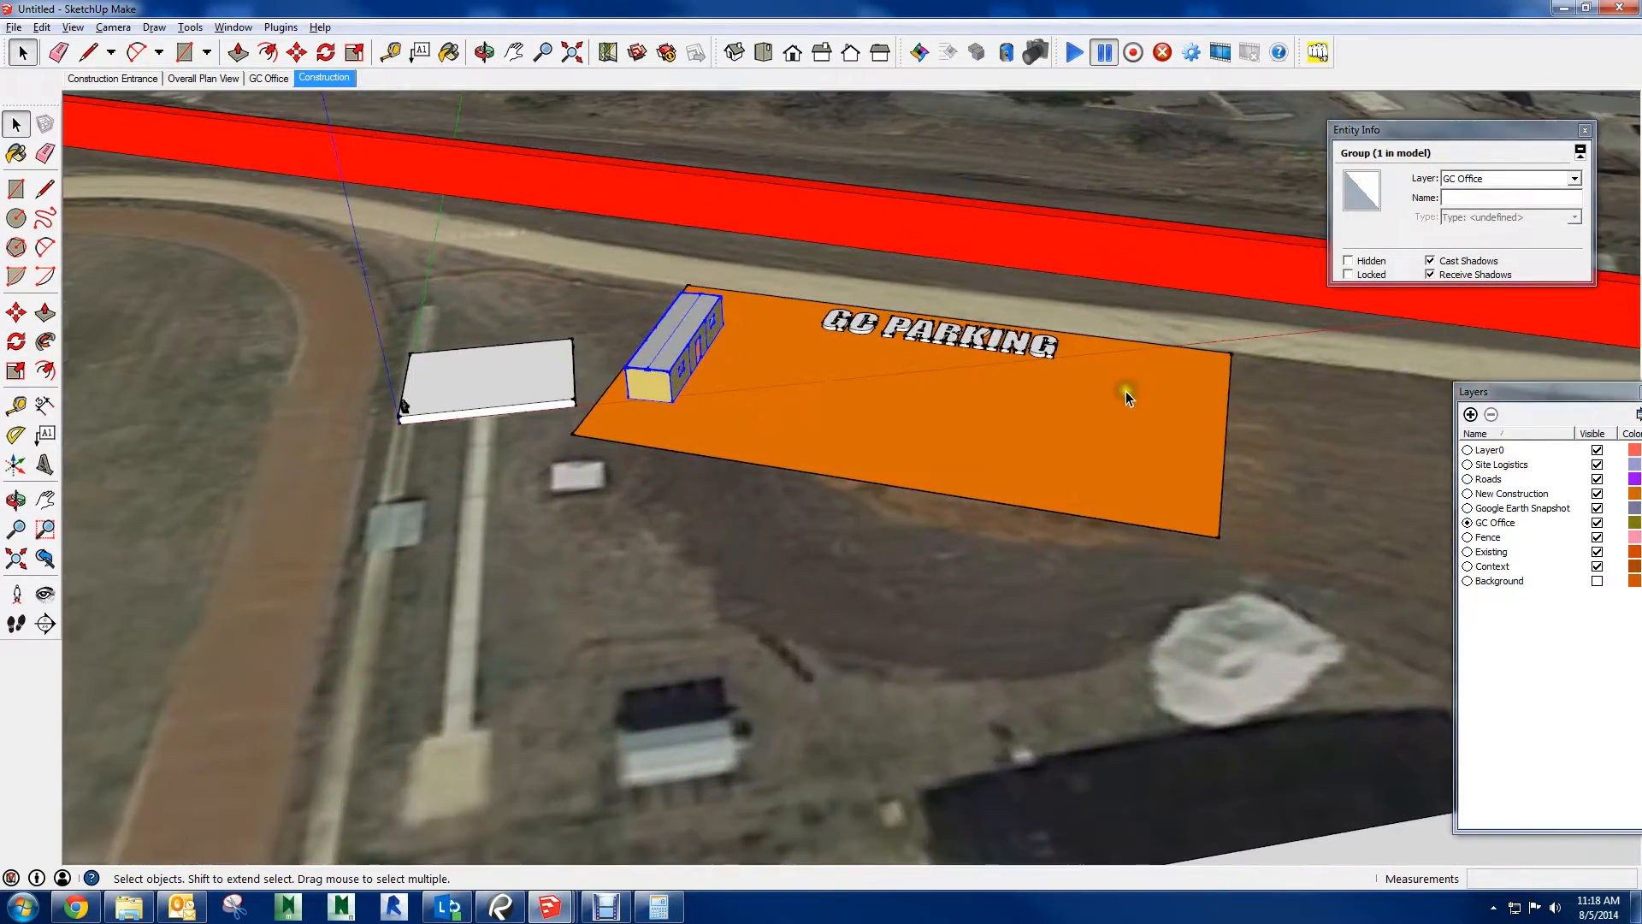
{"action": "scroll", "coordinate": [1125, 391], "scroll_direction": "down", "scroll_amount": 8}
{"action": "middle_click_drag", "start_coordinate": [955, 428], "coordinate": [1265, 548]}
{"action": "scroll", "coordinate": [1074, 537], "scroll_direction": "down", "scroll_amount": 2}
{"action": "middle_click_drag", "start_coordinate": [788, 462], "coordinate": [655, 149], "text": "shift"}
{"action": "middle_click_drag", "start_coordinate": [1022, 412], "coordinate": [972, 209]}
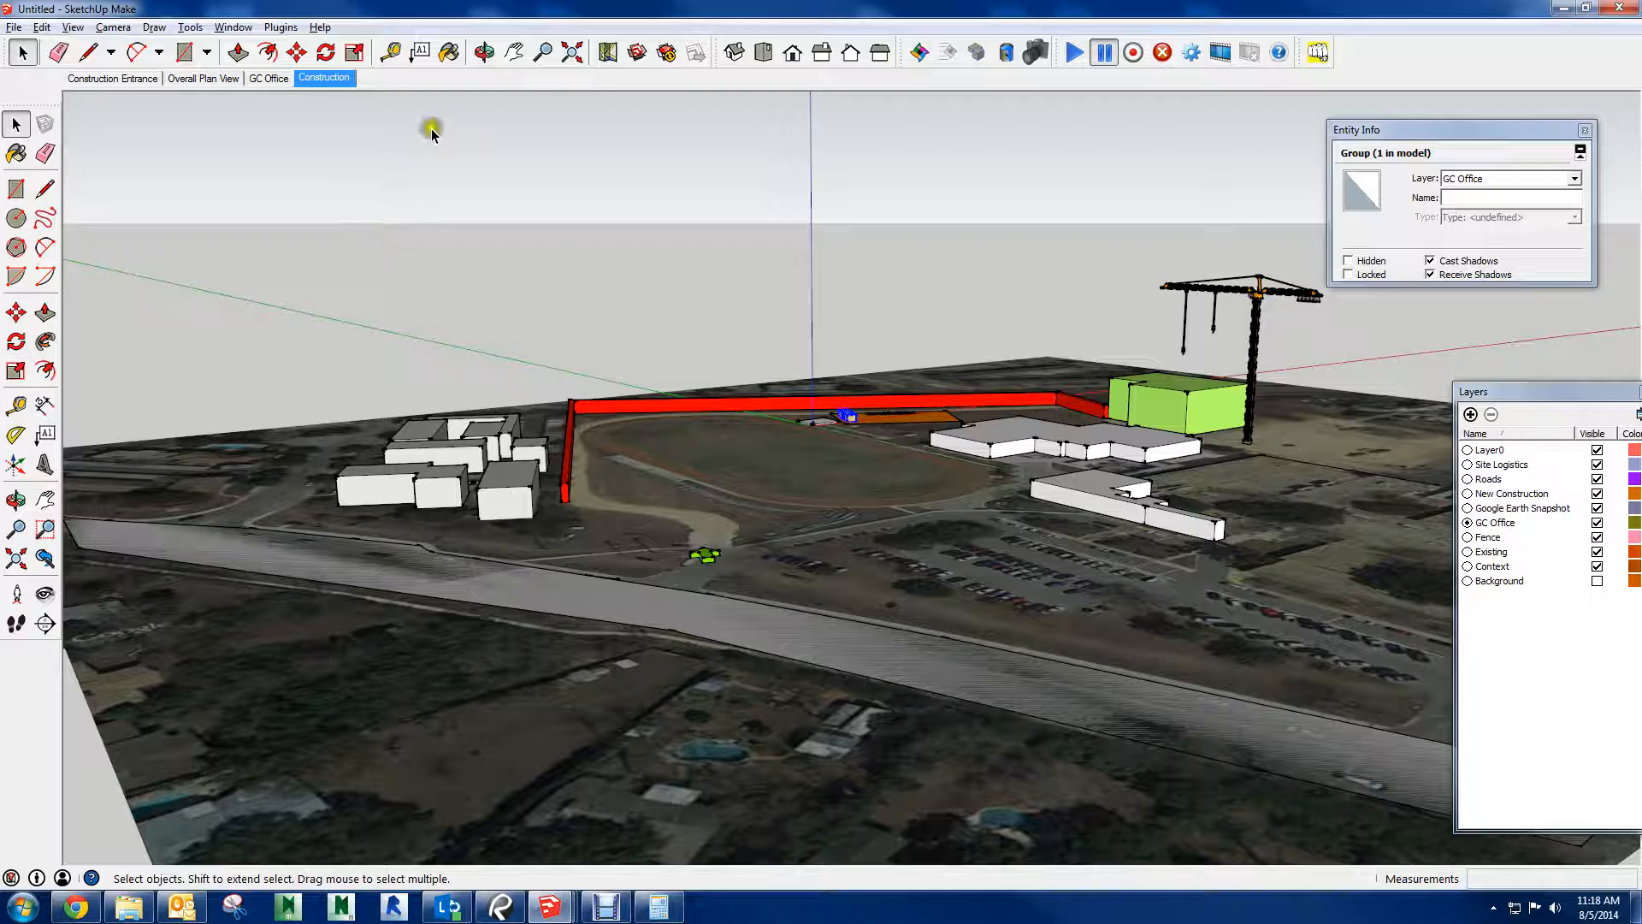
Apply the Shaded with textures style from the Default Styles collection to the model
{"action": "left_click", "coordinate": [232, 28]}
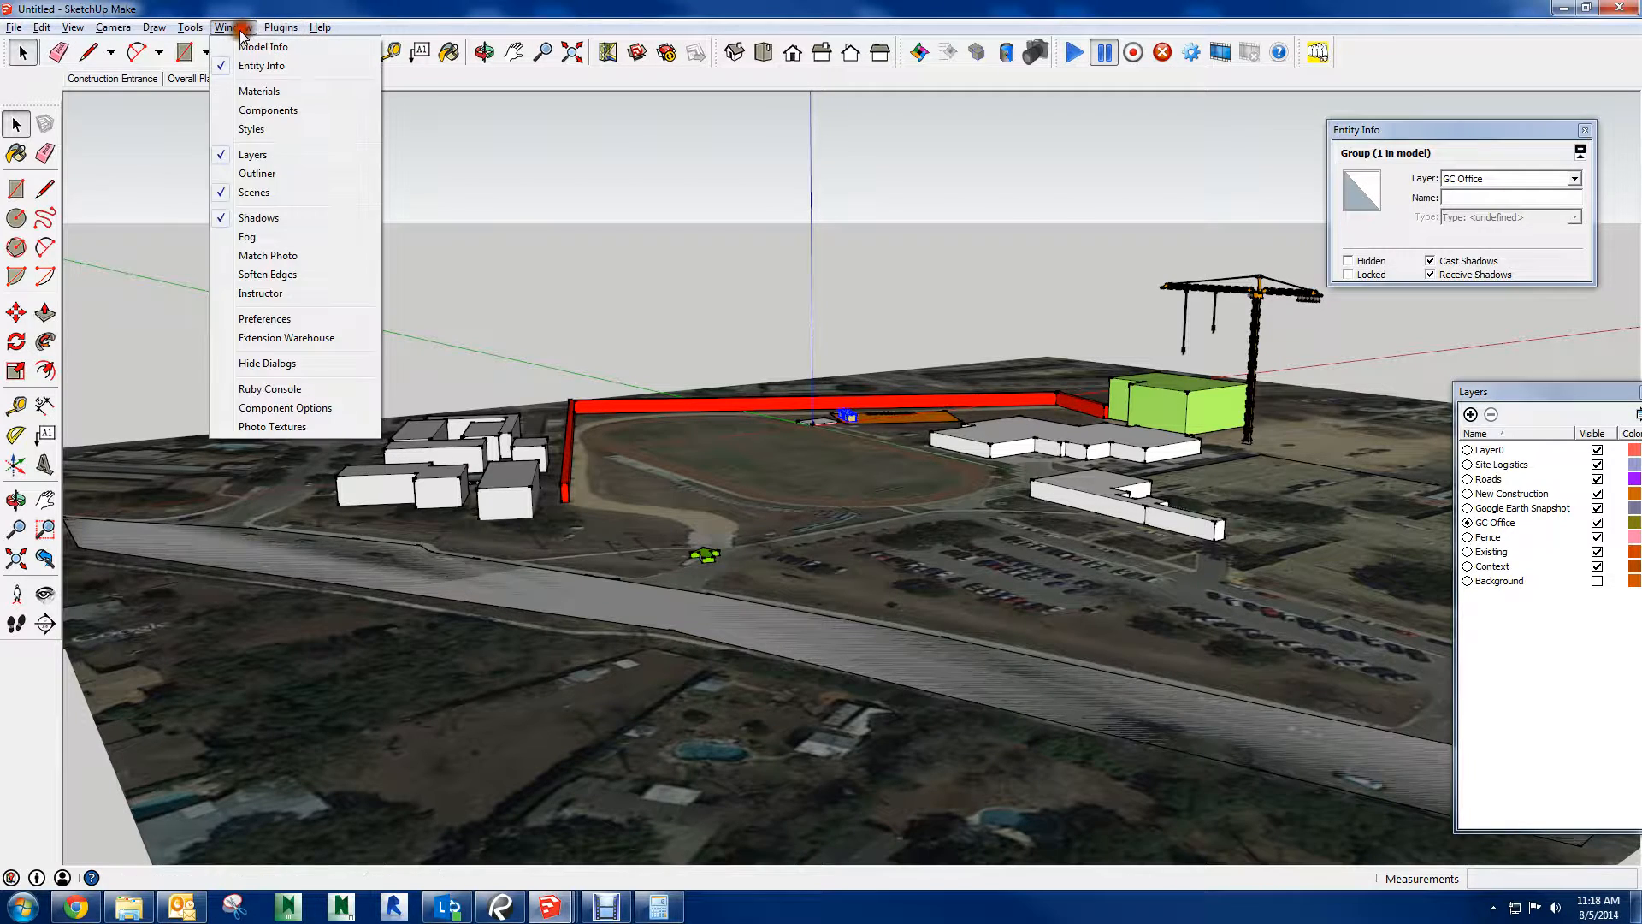
{"action": "left_click", "coordinate": [256, 129]}
{"action": "left_click", "coordinate": [949, 494]}
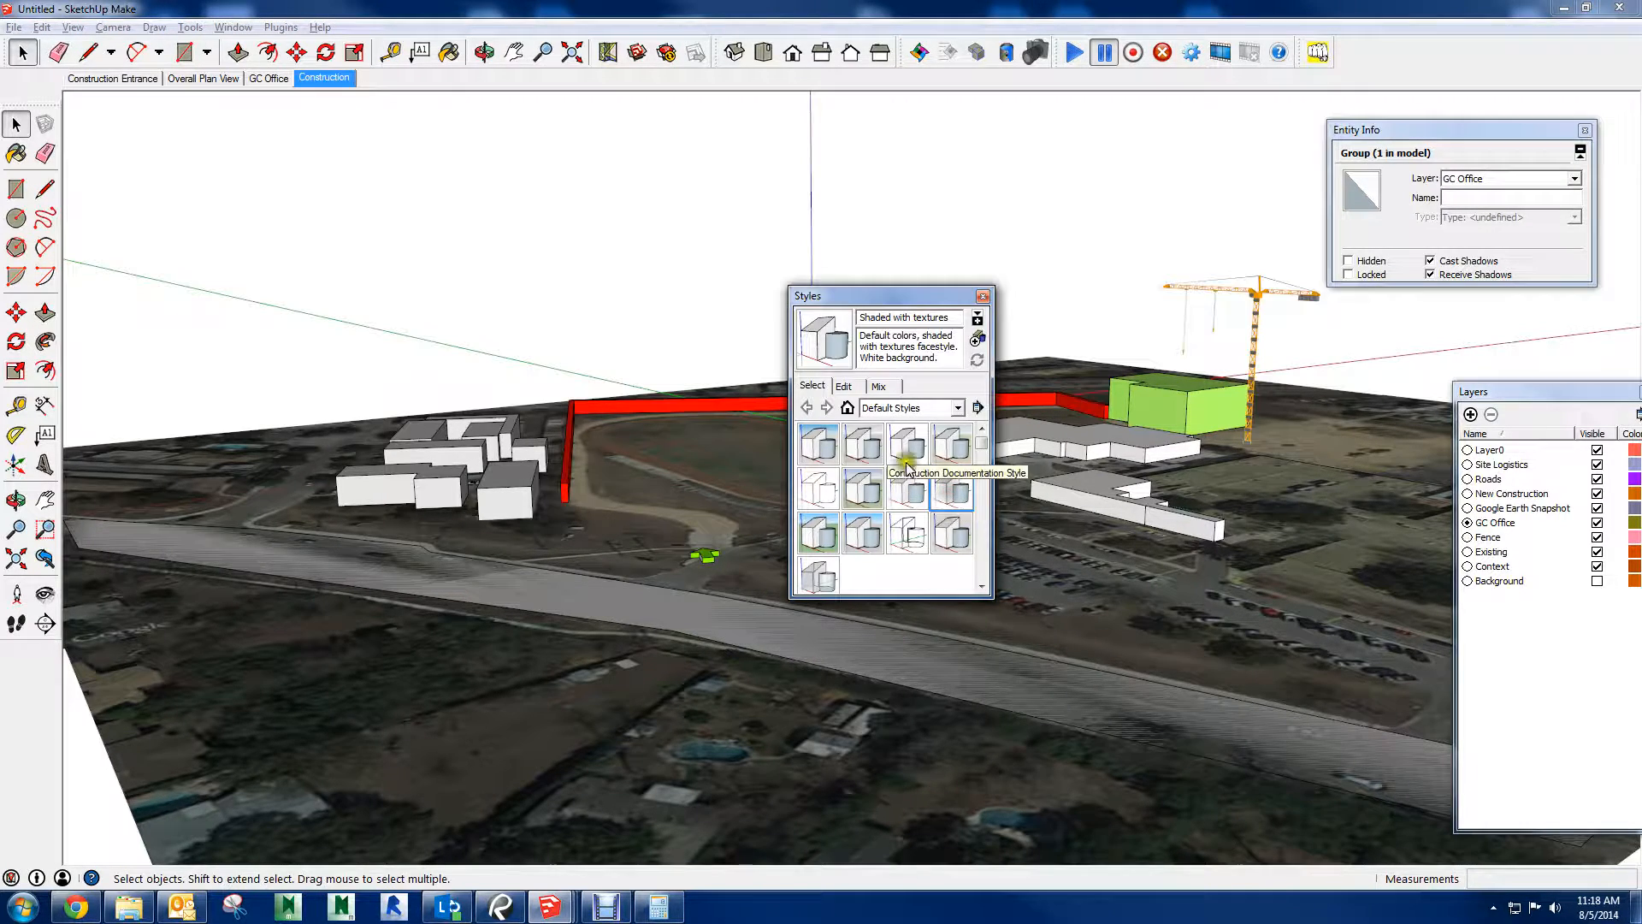
{"action": "left_click", "coordinate": [982, 298]}
Examine how the new style draws the site, including the edges of the white slab and trailer up close
{"action": "middle_click_drag", "start_coordinate": [759, 304], "coordinate": [590, 523]}
{"action": "middle_click_drag", "start_coordinate": [571, 228], "coordinate": [865, 92]}
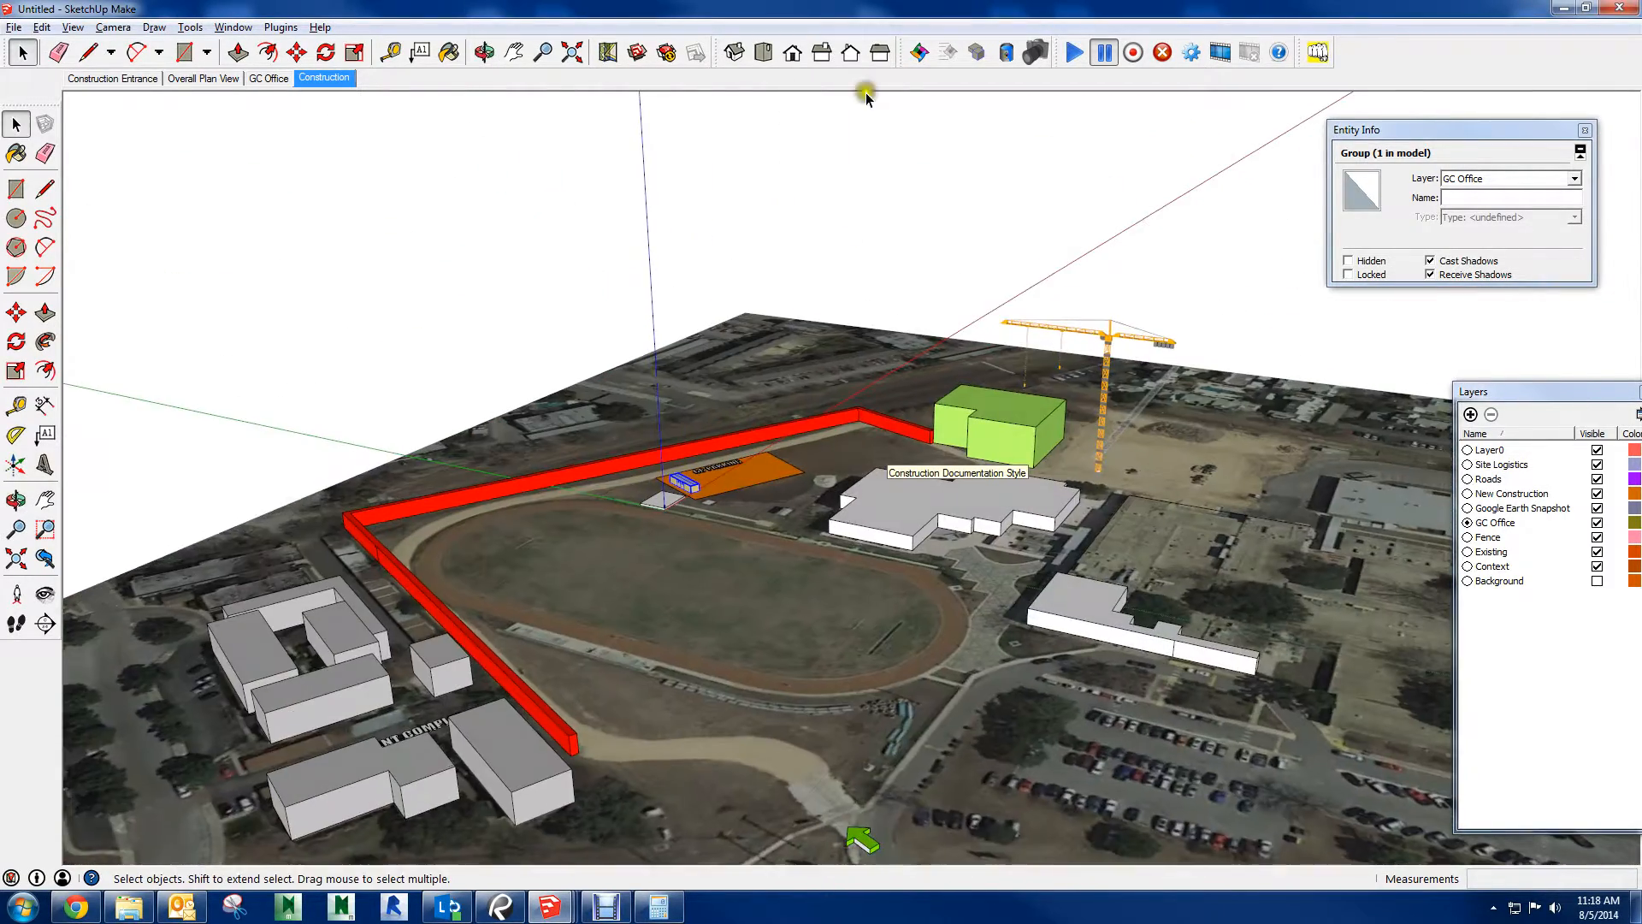
{"action": "scroll", "coordinate": [808, 409], "scroll_direction": "up", "scroll_amount": 8}
{"action": "middle_click_drag", "start_coordinate": [239, 520], "coordinate": [595, 534]}
{"action": "middle_click_drag", "start_coordinate": [594, 535], "coordinate": [370, 549]}
{"action": "scroll", "coordinate": [572, 565], "scroll_direction": "up", "scroll_amount": 5}
{"action": "scroll", "coordinate": [571, 564], "scroll_direction": "up", "scroll_amount": 2}
{"action": "middle_click_drag", "start_coordinate": [571, 564], "coordinate": [889, 582], "text": "shift"}
{"action": "middle_click_drag", "start_coordinate": [889, 582], "coordinate": [579, 590]}
{"action": "scroll", "coordinate": [579, 590], "scroll_direction": "up", "scroll_amount": 4}
{"action": "middle_click_drag", "start_coordinate": [973, 655], "coordinate": [737, 595], "text": "shift"}
{"action": "scroll", "coordinate": [378, 639], "scroll_direction": "up", "scroll_amount": 5}
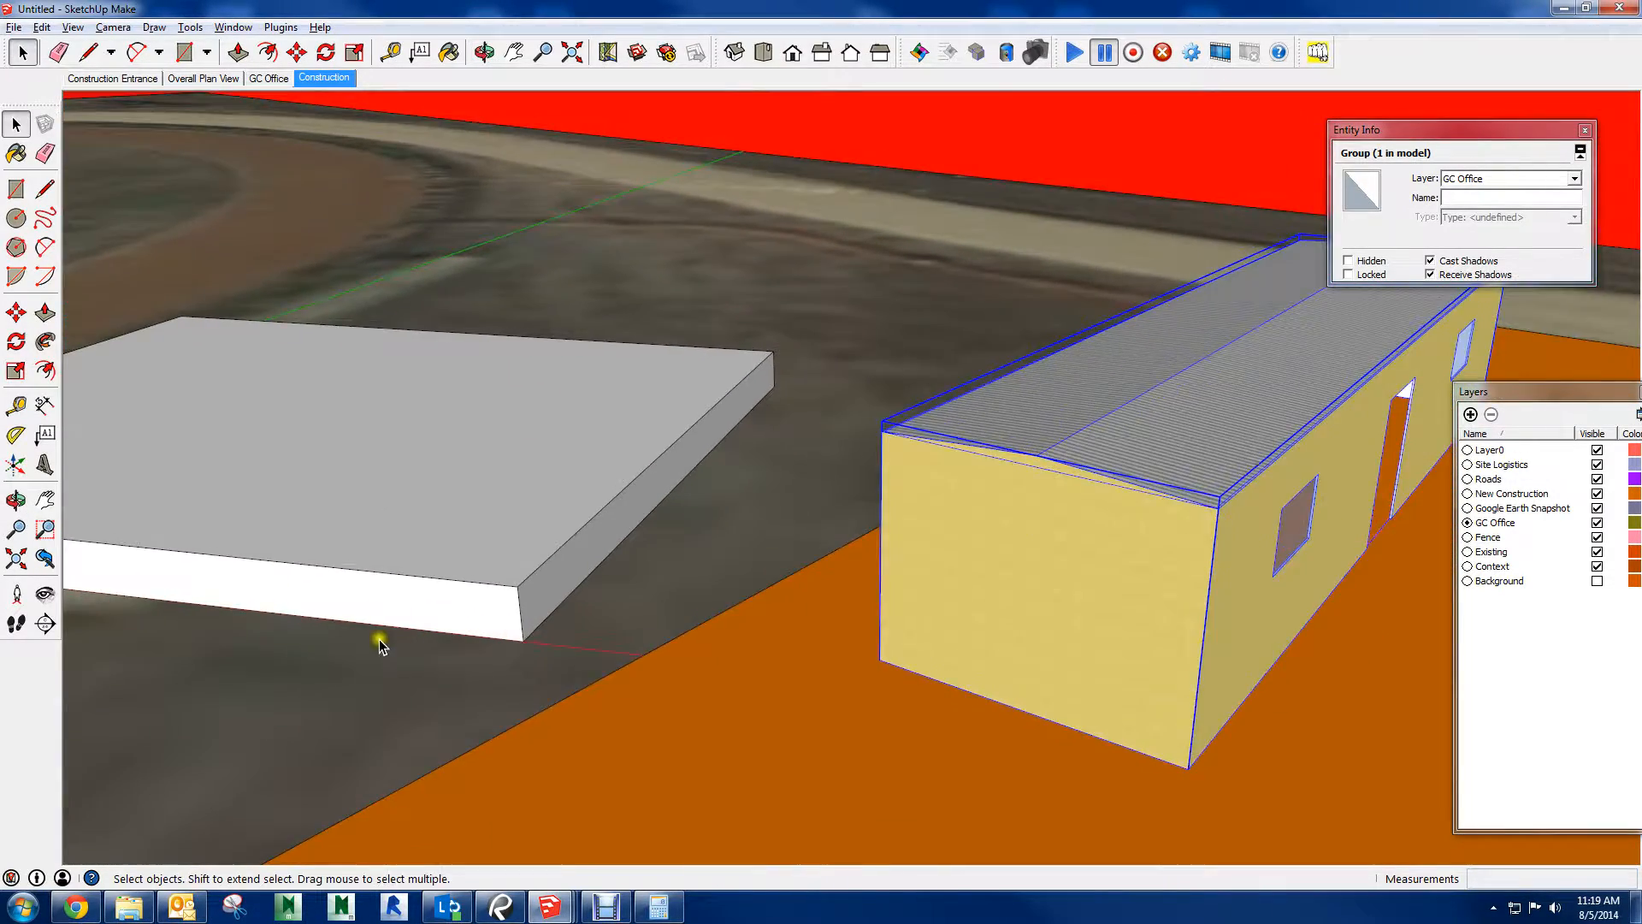
Compare the In Model styles by applying Architectural Design Style and switching back to Shaded with textures
{"action": "left_click", "coordinate": [245, 30]}
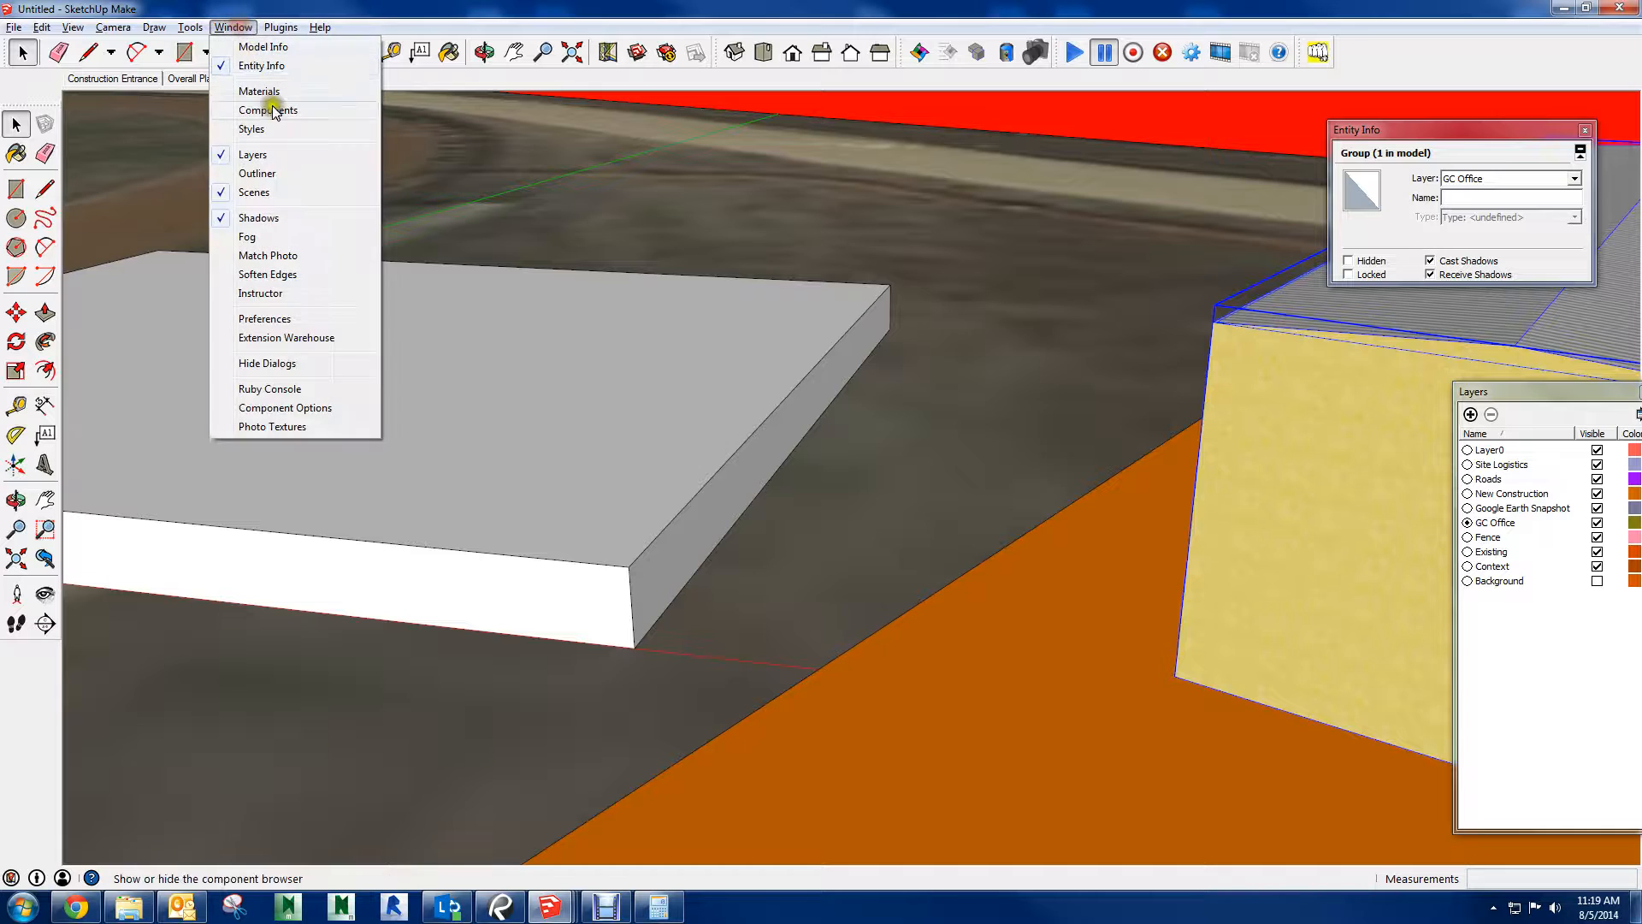
{"action": "left_click", "coordinate": [257, 128]}
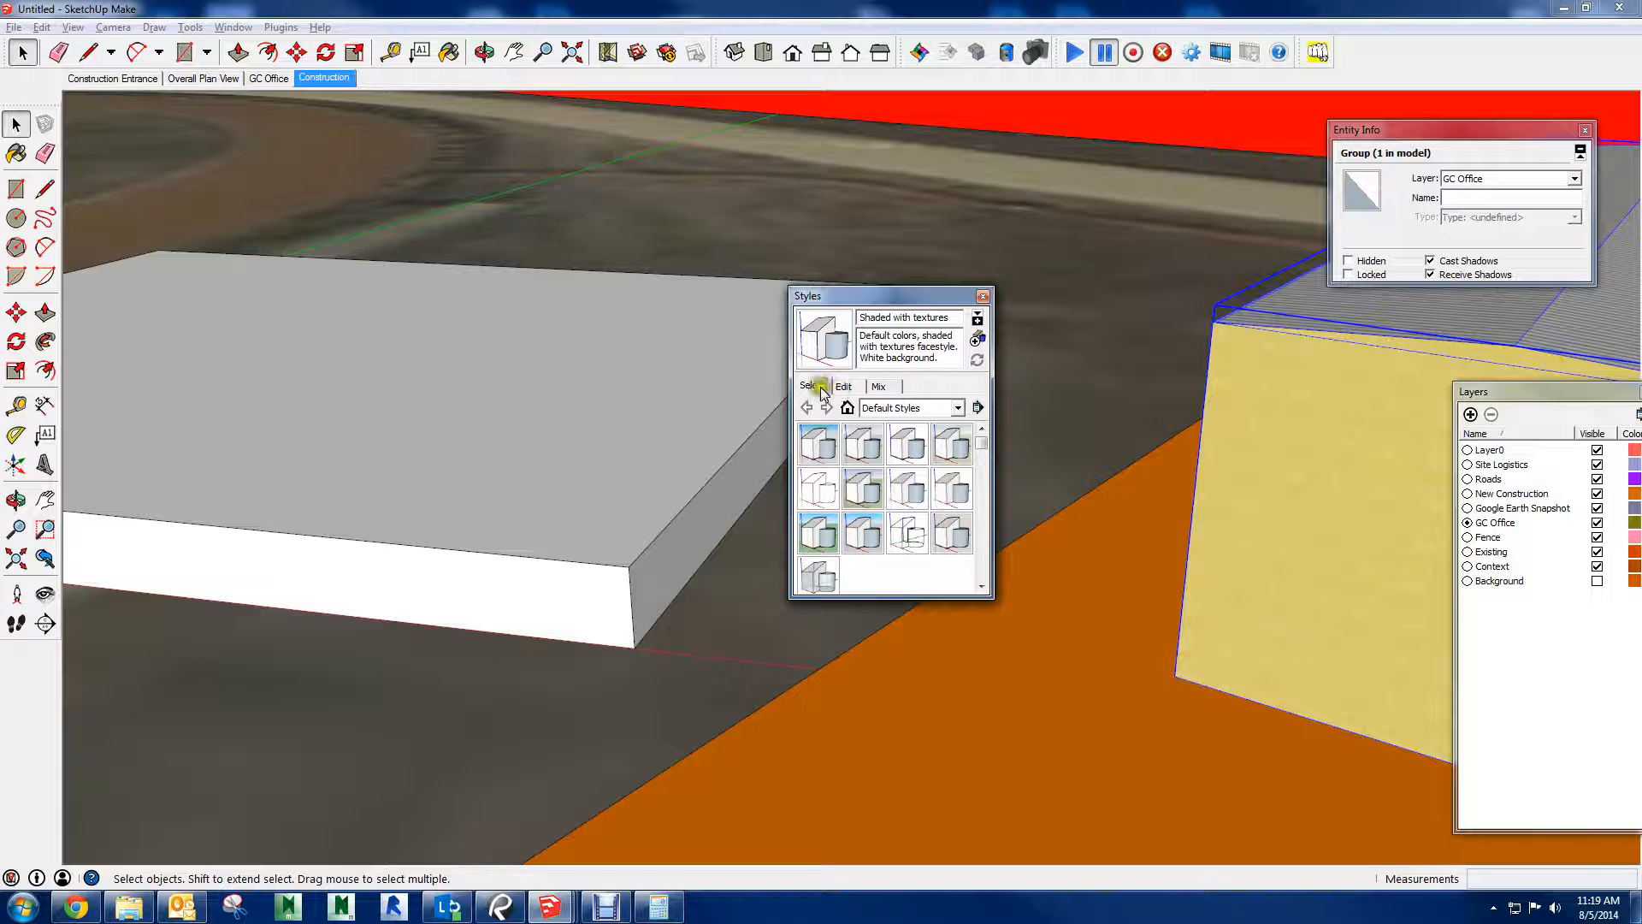
{"action": "left_click", "coordinate": [915, 410]}
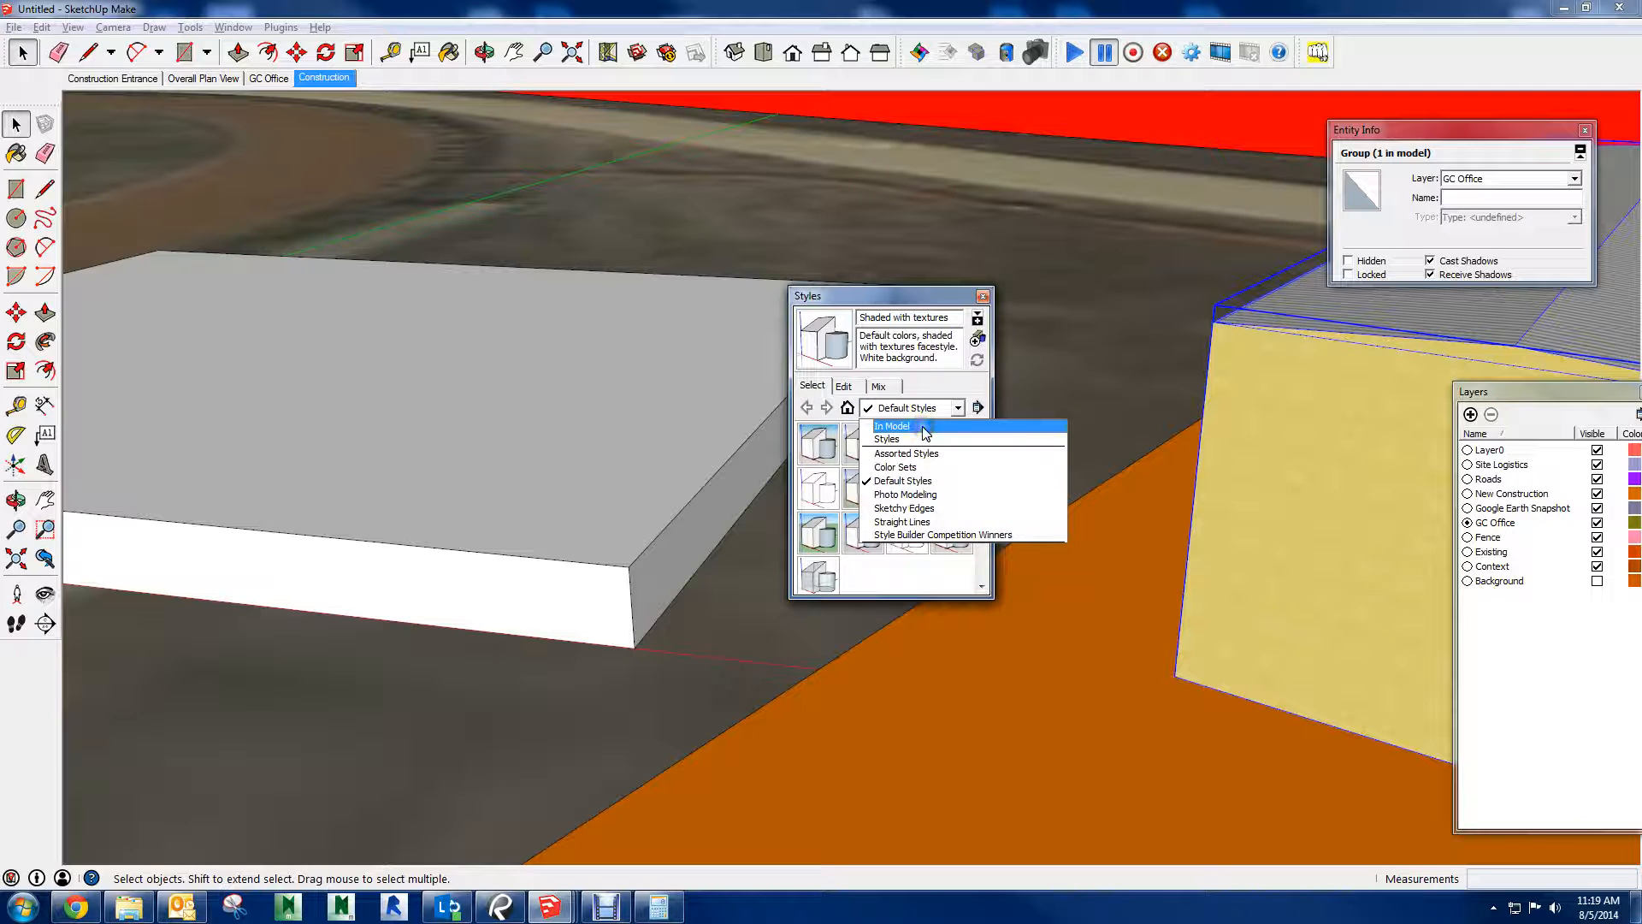
{"action": "left_click", "coordinate": [926, 428]}
{"action": "left_click", "coordinate": [815, 446]}
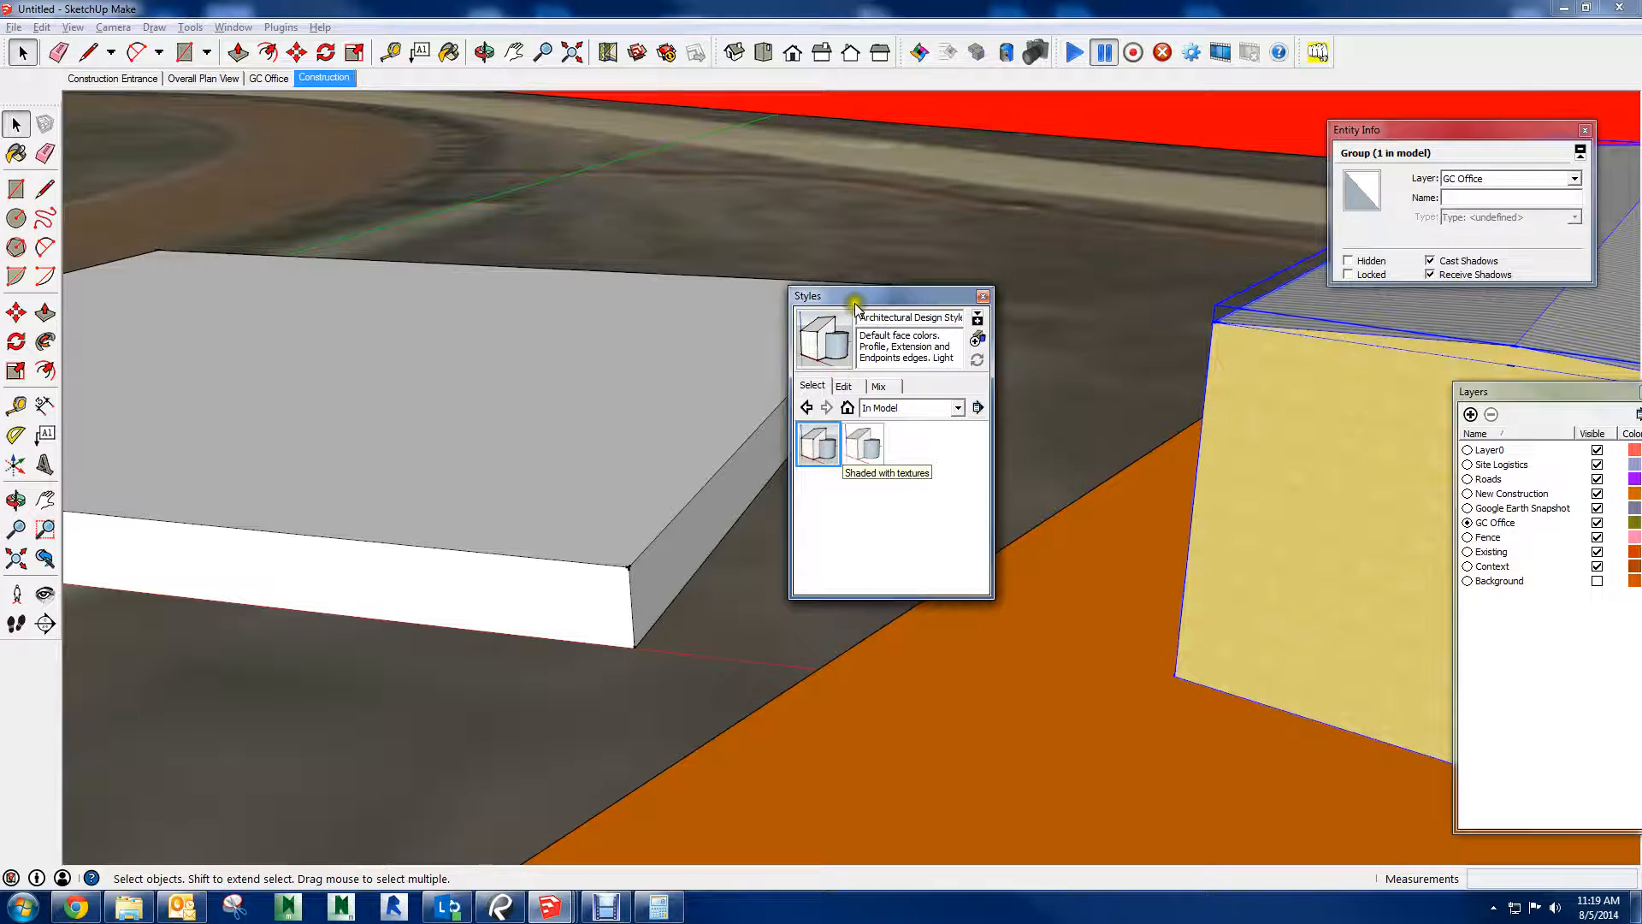
{"action": "left_click_drag", "start_coordinate": [856, 305], "coordinate": [933, 618]}
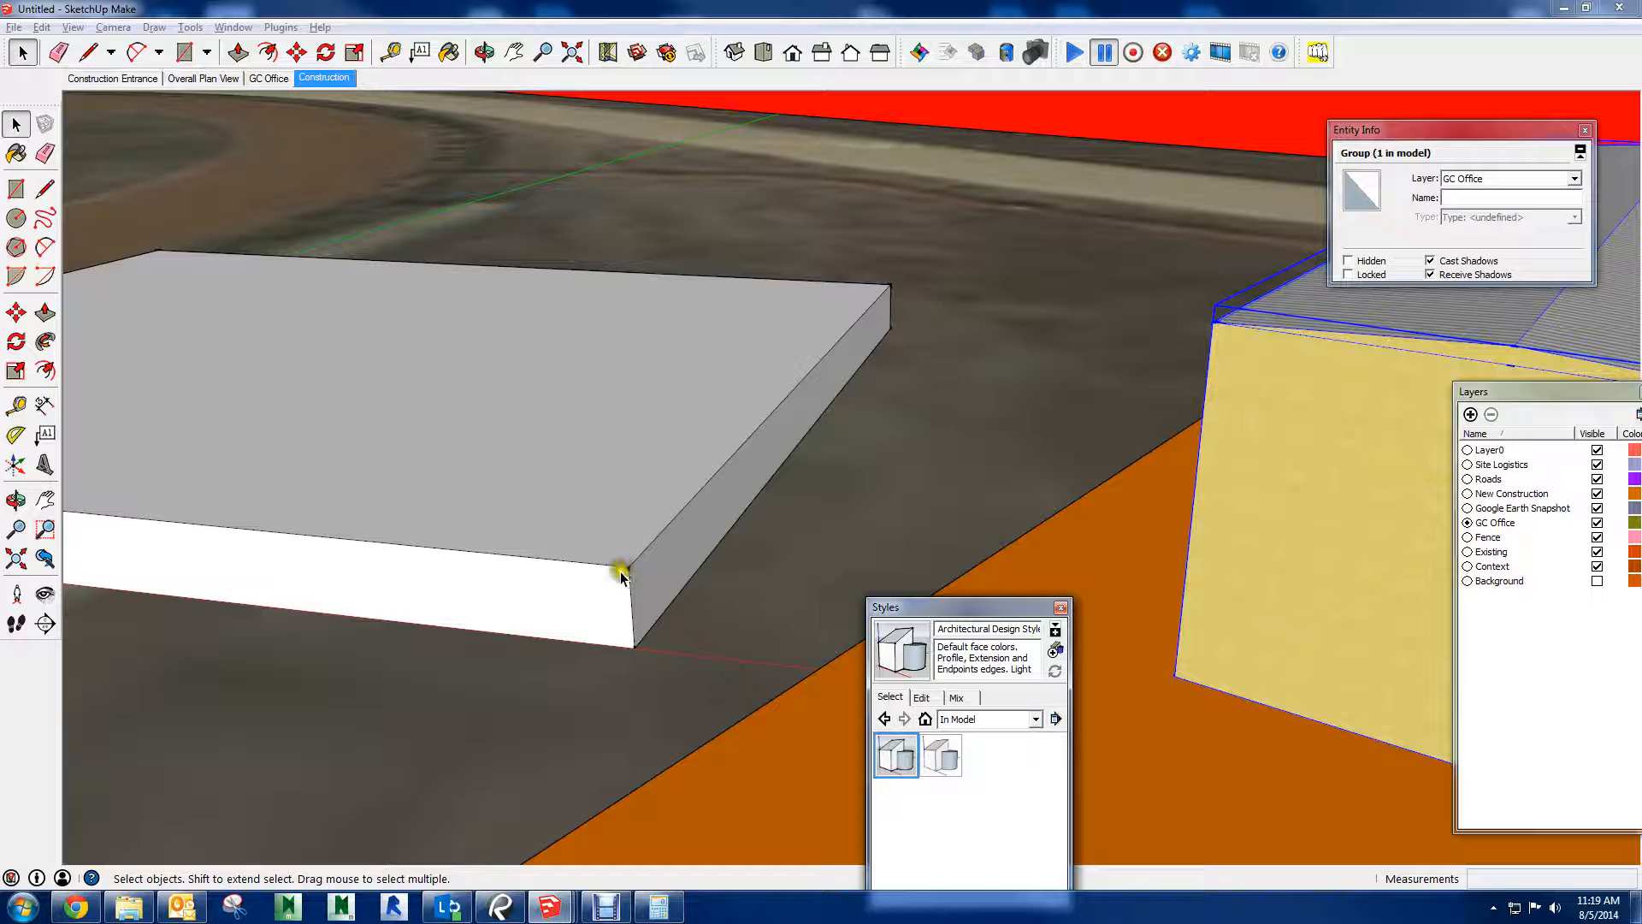
{"action": "left_click", "coordinate": [932, 767]}
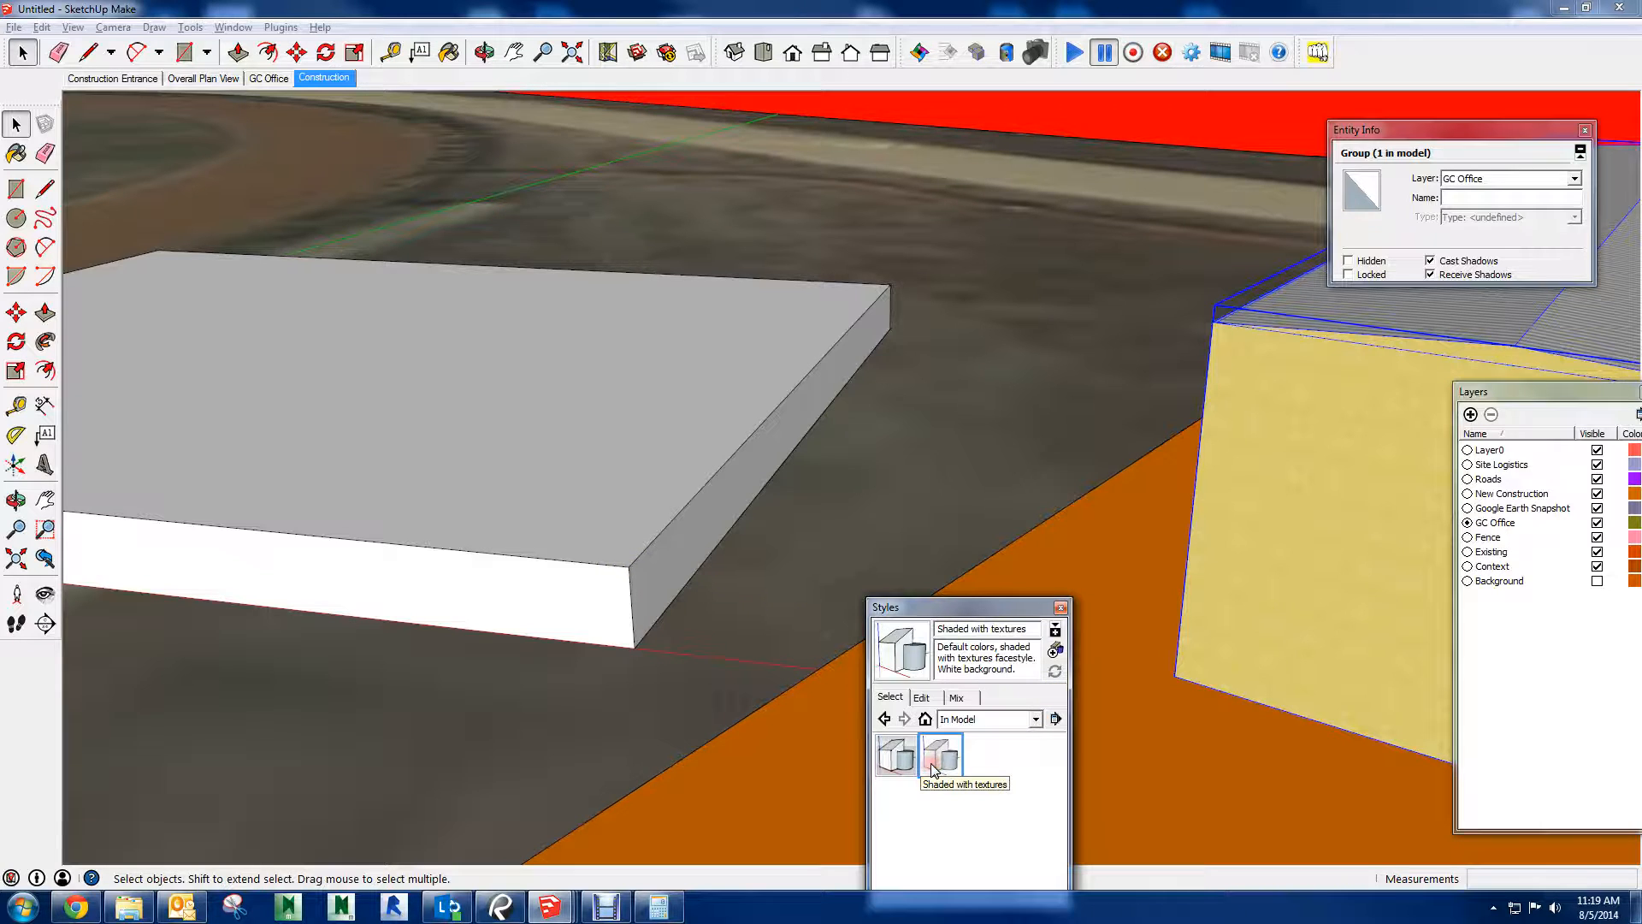
{"action": "left_click", "coordinate": [1060, 609]}
Deselect the trailer and inspect it together with the orange pad and GC PARKING lettering in the current style
{"action": "scroll", "coordinate": [1052, 642], "scroll_direction": "down", "scroll_amount": 5}
{"action": "middle_click_drag", "start_coordinate": [989, 828], "coordinate": [975, 402]}
{"action": "left_click", "coordinate": [1078, 228]}
{"action": "middle_click_drag", "start_coordinate": [1224, 659], "coordinate": [964, 646]}
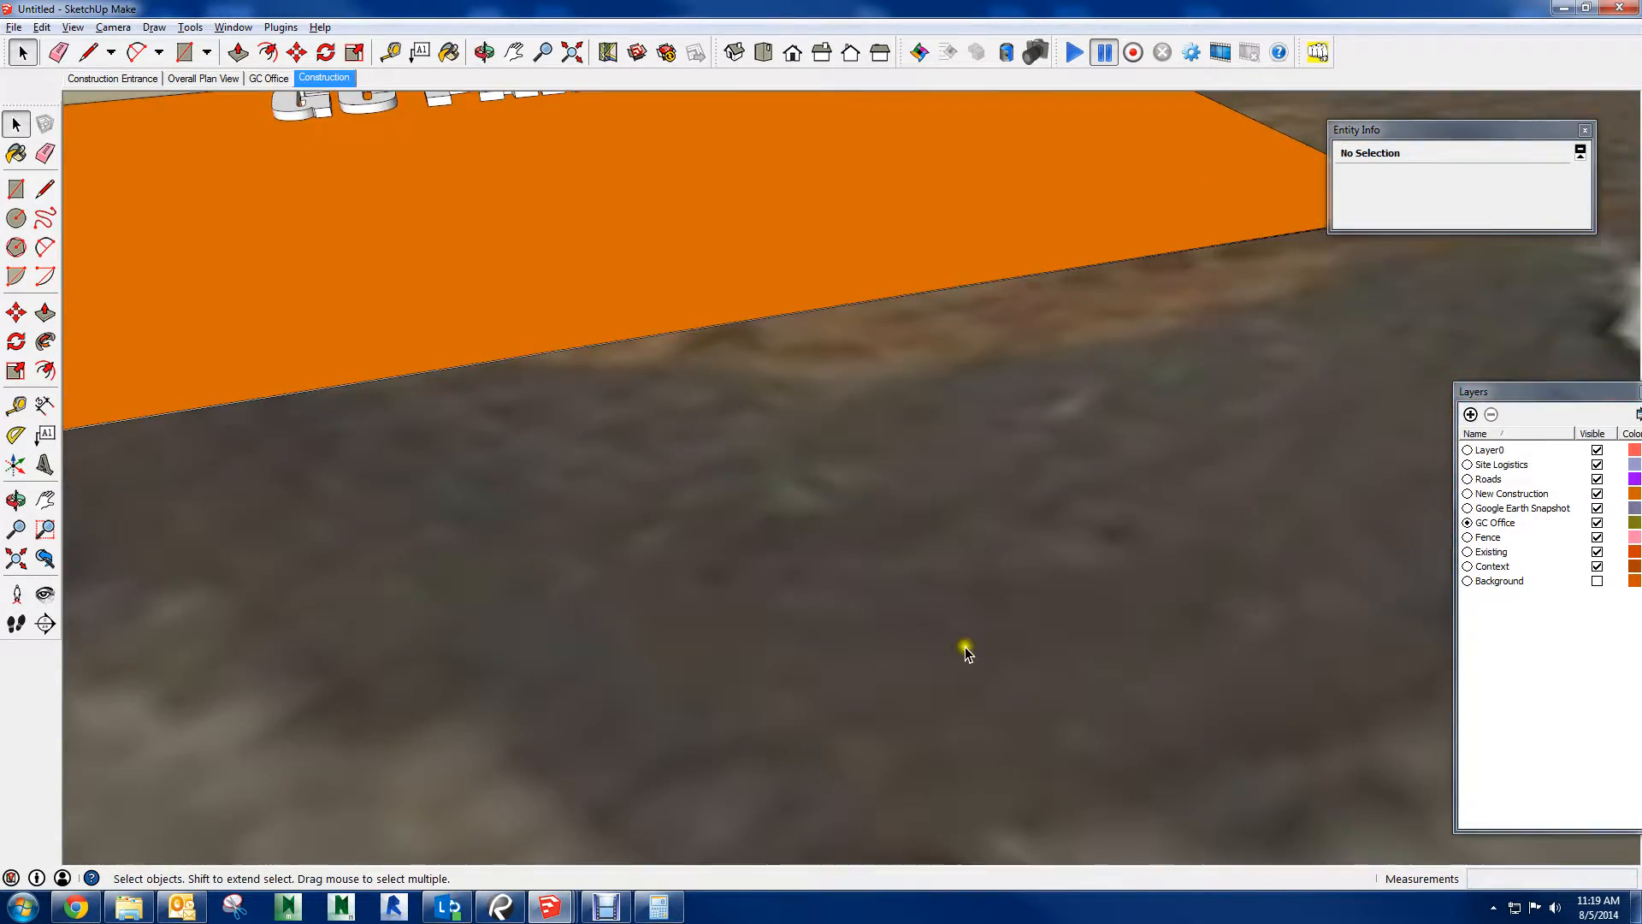
{"action": "scroll", "coordinate": [964, 647], "scroll_direction": "down", "scroll_amount": 5}
{"action": "middle_click_drag", "start_coordinate": [723, 513], "coordinate": [1009, 631], "text": "shift"}
{"action": "middle_click_drag", "start_coordinate": [901, 402], "coordinate": [282, 495]}
{"action": "scroll", "coordinate": [888, 387], "scroll_direction": "up", "scroll_amount": 3}
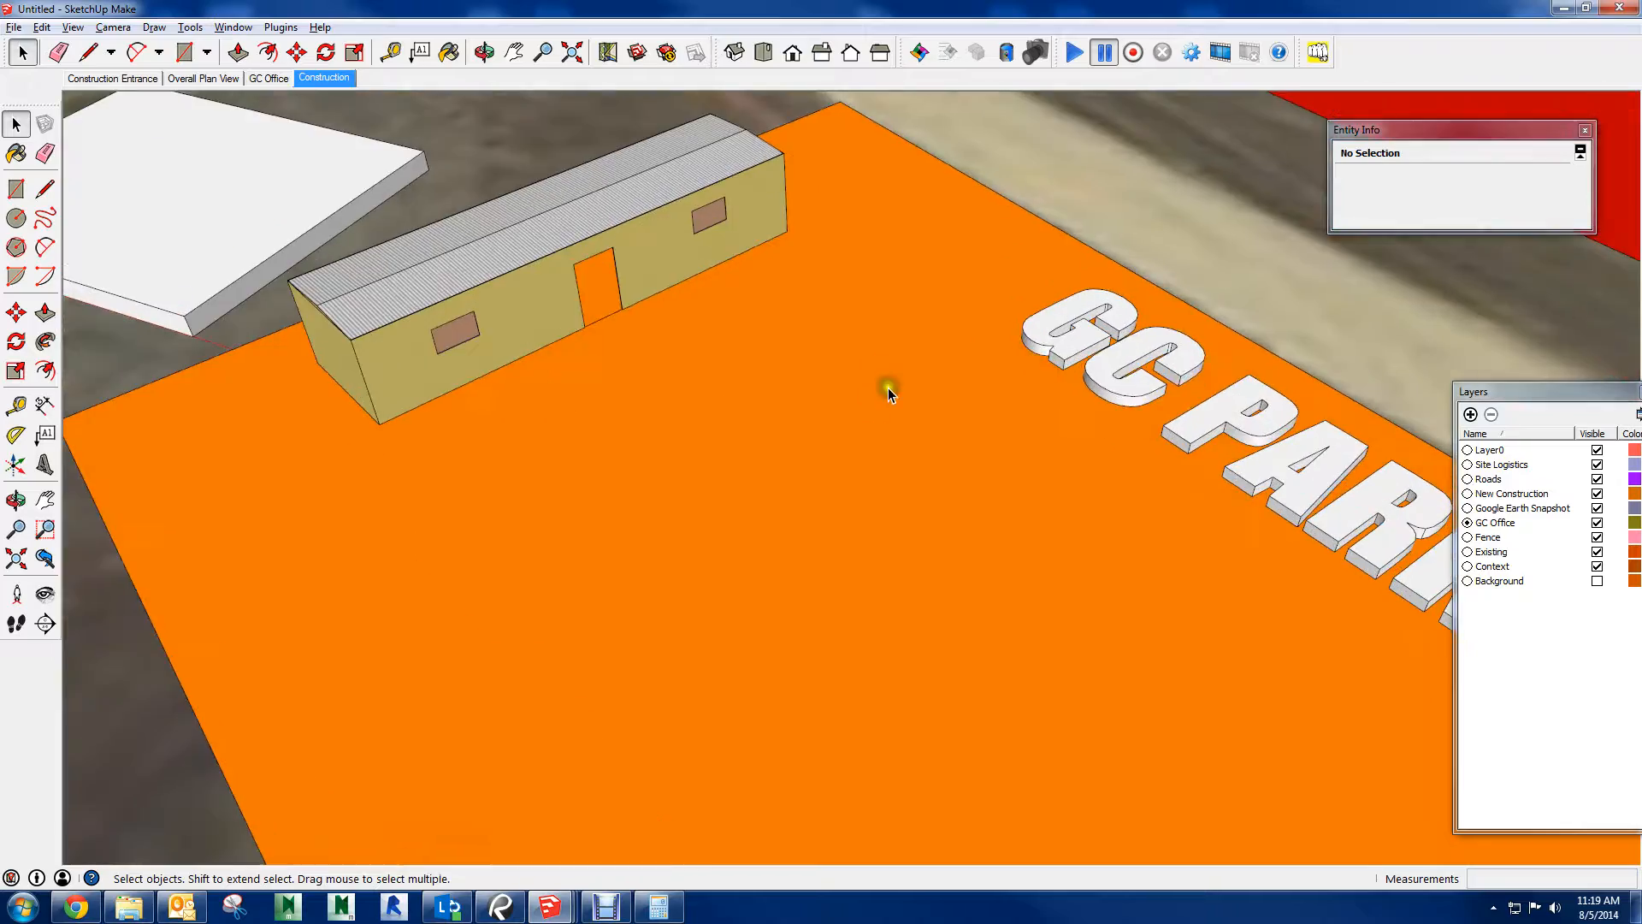
{"action": "middle_click_drag", "start_coordinate": [888, 392], "coordinate": [1120, 583]}
Examine the green building, red fence and tower crane from several sides, close up and from afar
{"action": "scroll", "coordinate": [952, 516], "scroll_direction": "down", "scroll_amount": 3}
{"action": "middle_click_drag", "start_coordinate": [1125, 473], "coordinate": [397, 608], "text": "shift"}
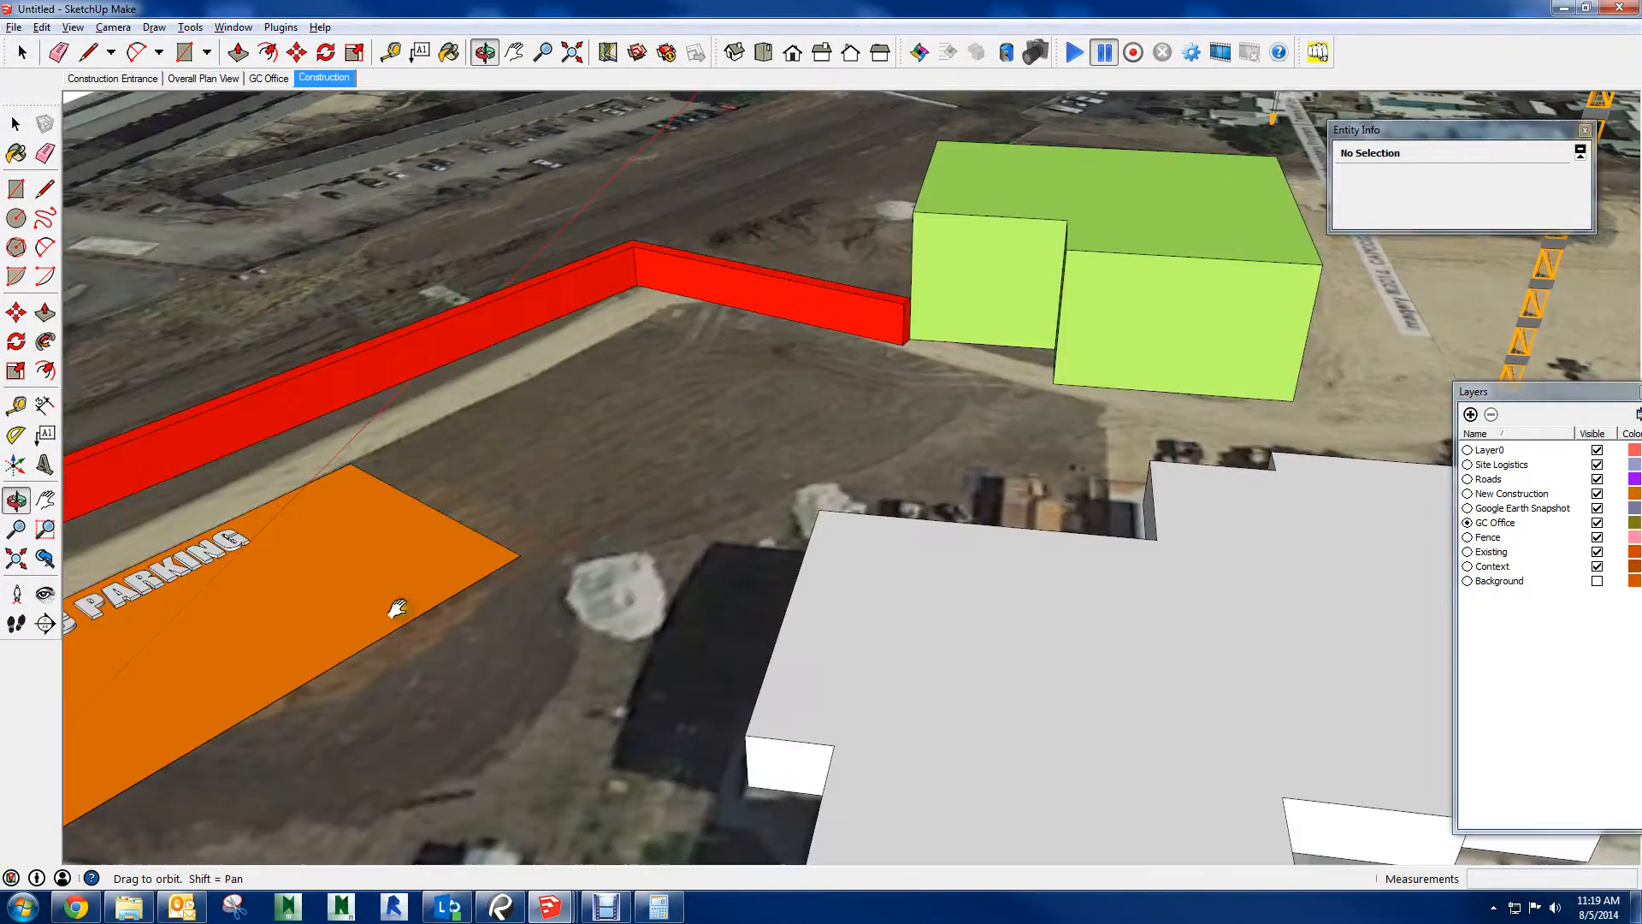
{"action": "scroll", "coordinate": [755, 572], "scroll_direction": "down", "scroll_amount": 4}
{"action": "middle_click_drag", "start_coordinate": [859, 540], "coordinate": [944, 511]}
{"action": "scroll", "coordinate": [862, 433], "scroll_direction": "up", "scroll_amount": 4}
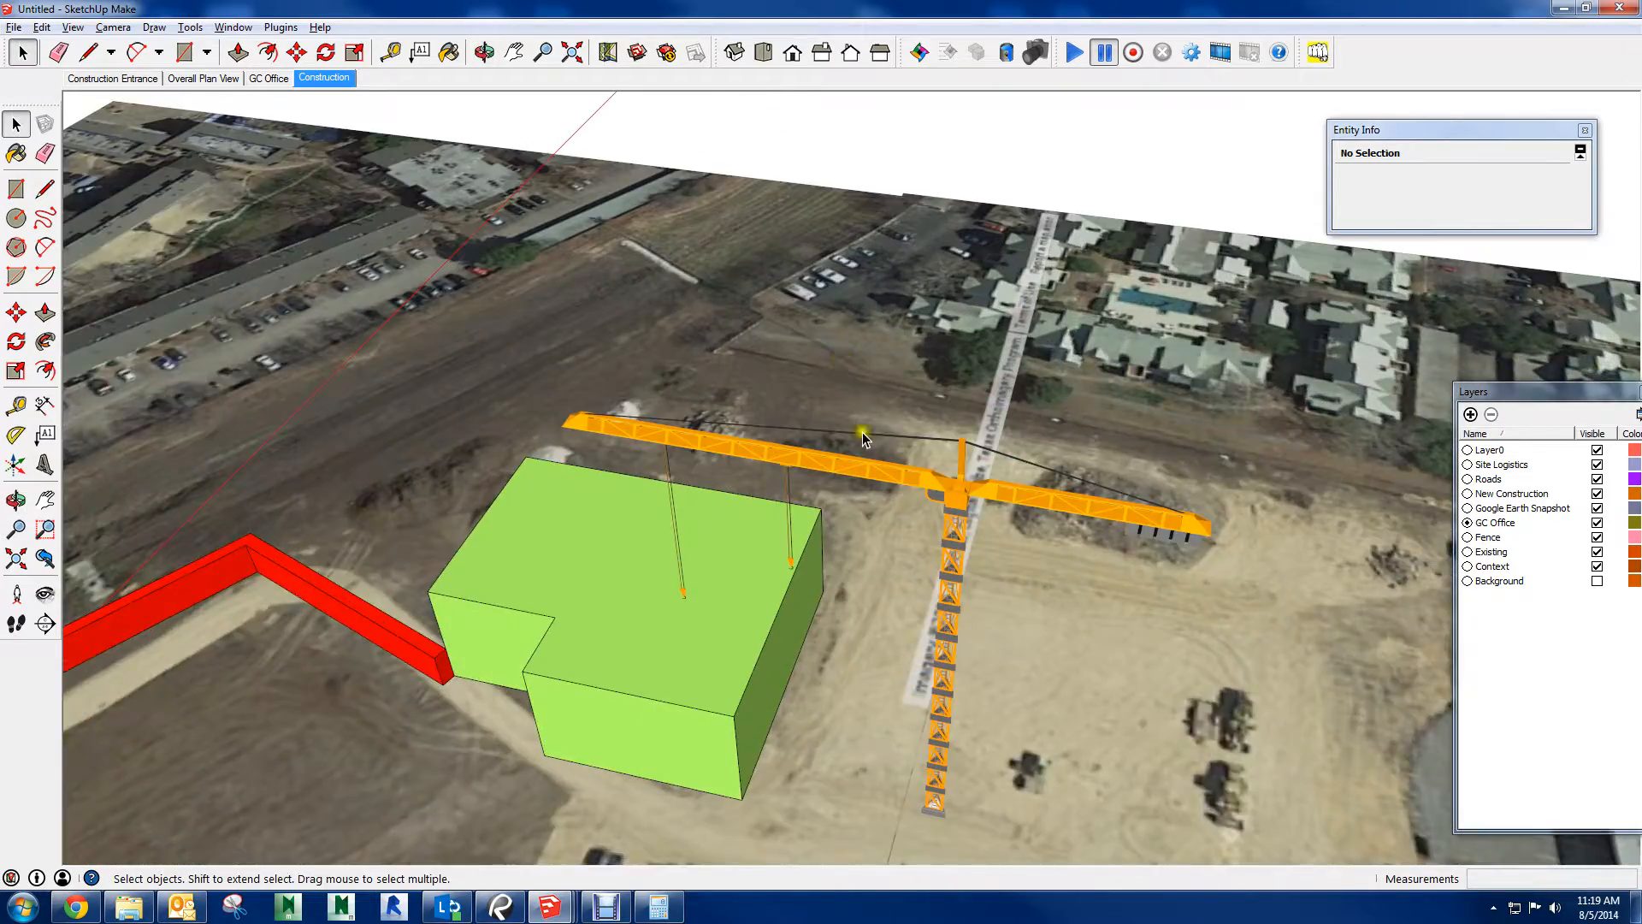
{"action": "scroll", "coordinate": [1026, 539], "scroll_direction": "up", "scroll_amount": 8}
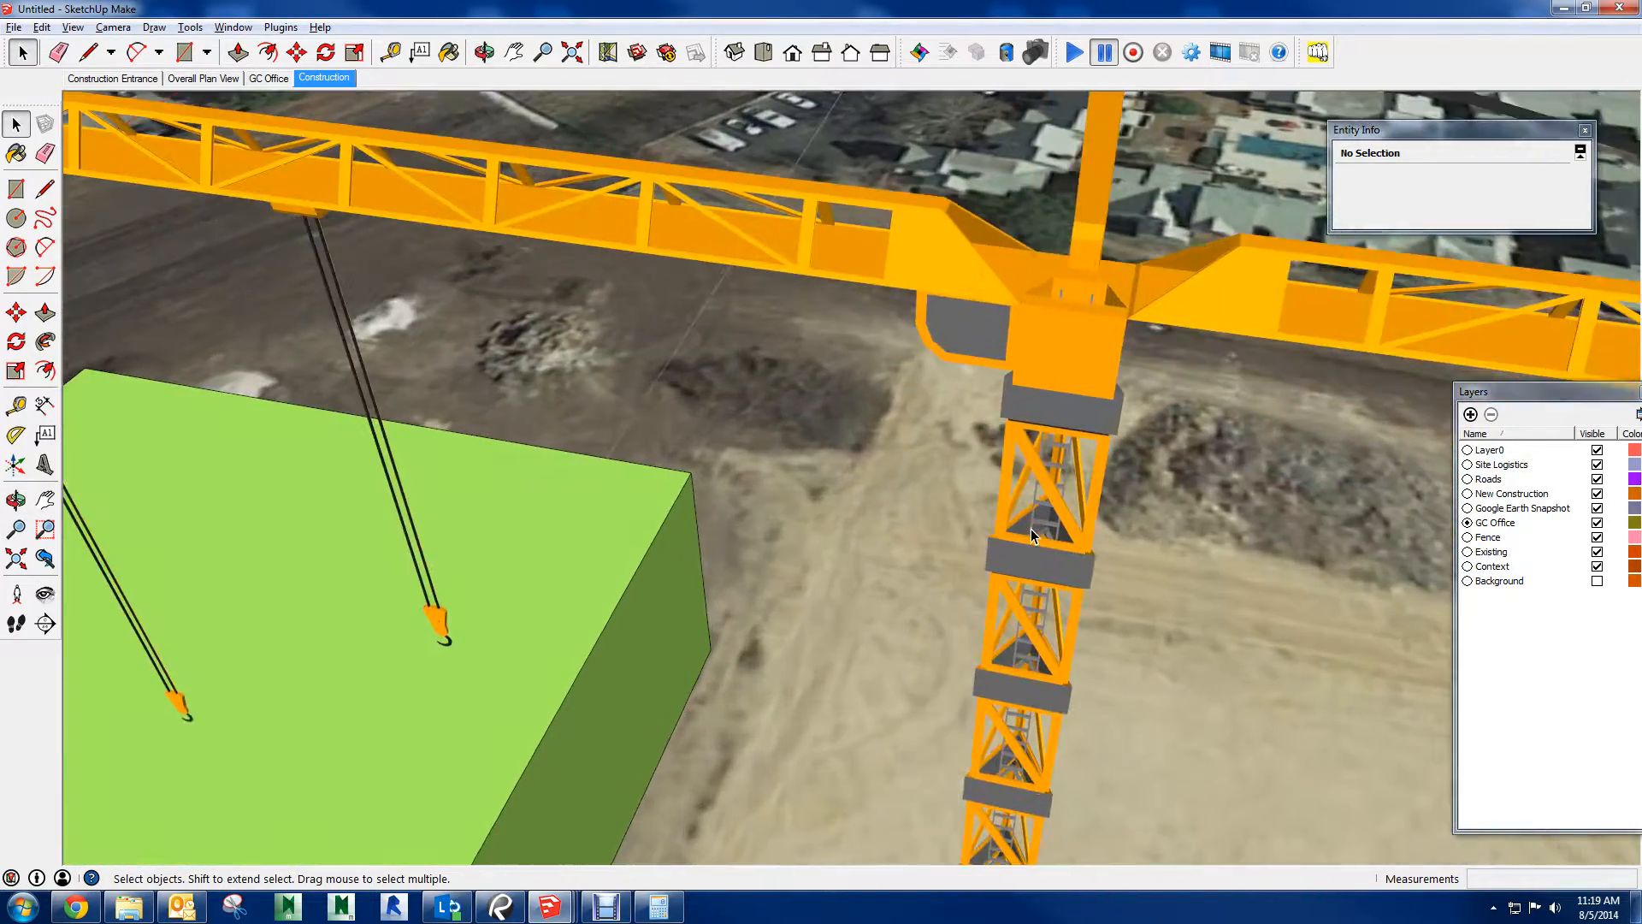
{"action": "scroll", "coordinate": [1032, 535], "scroll_direction": "up", "scroll_amount": 6}
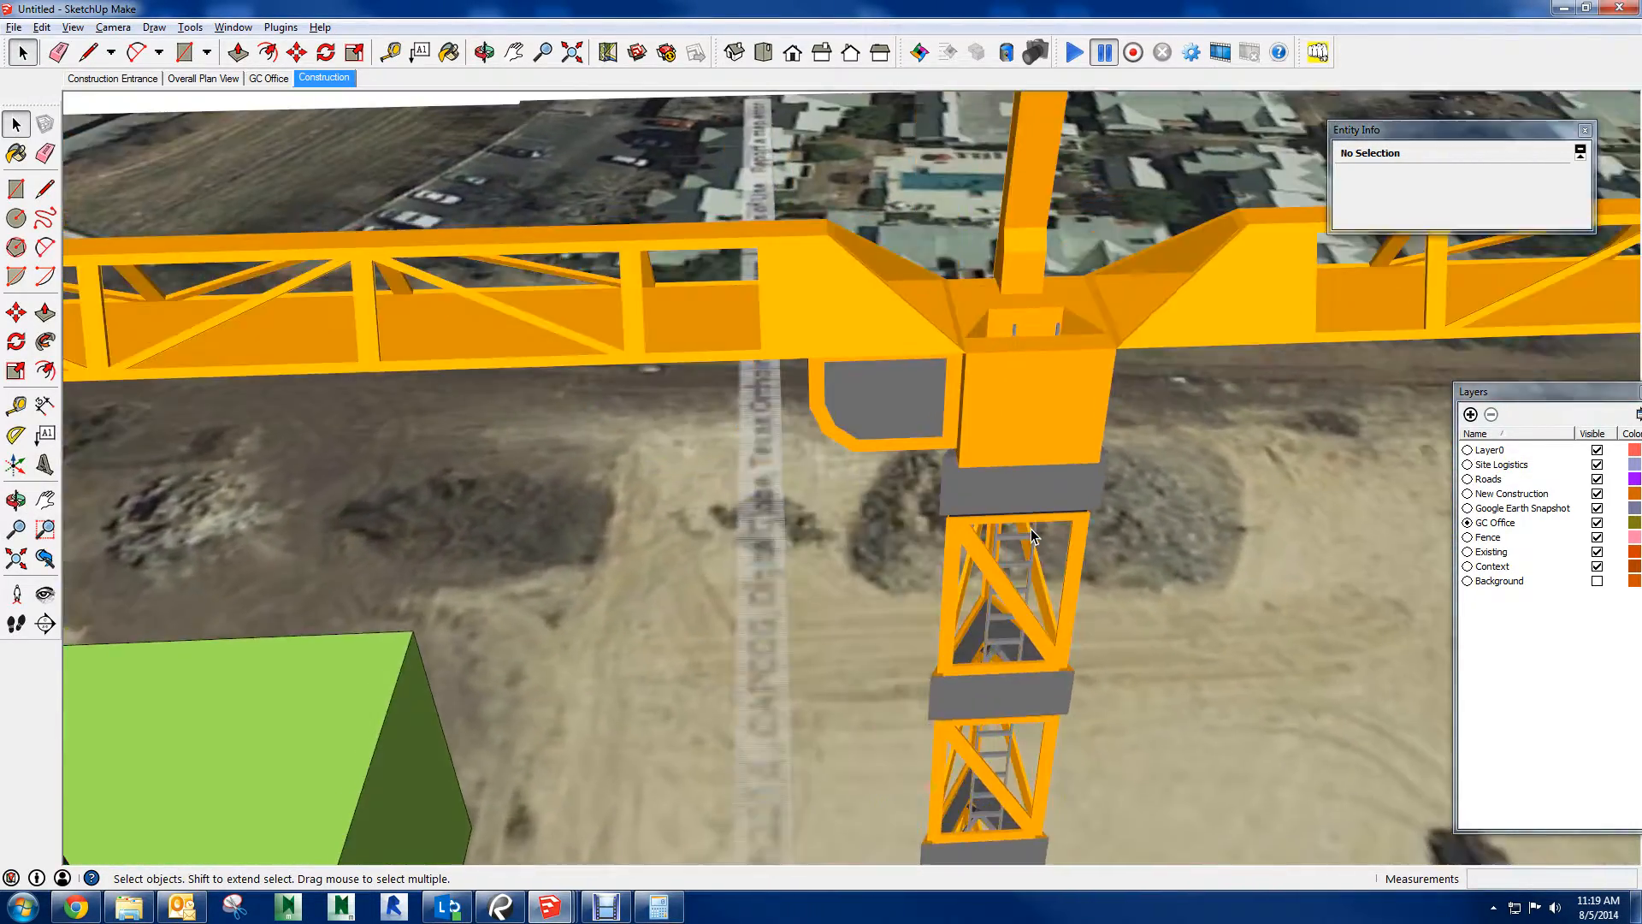
{"action": "middle_click_drag", "start_coordinate": [1032, 534], "coordinate": [1088, 510]}
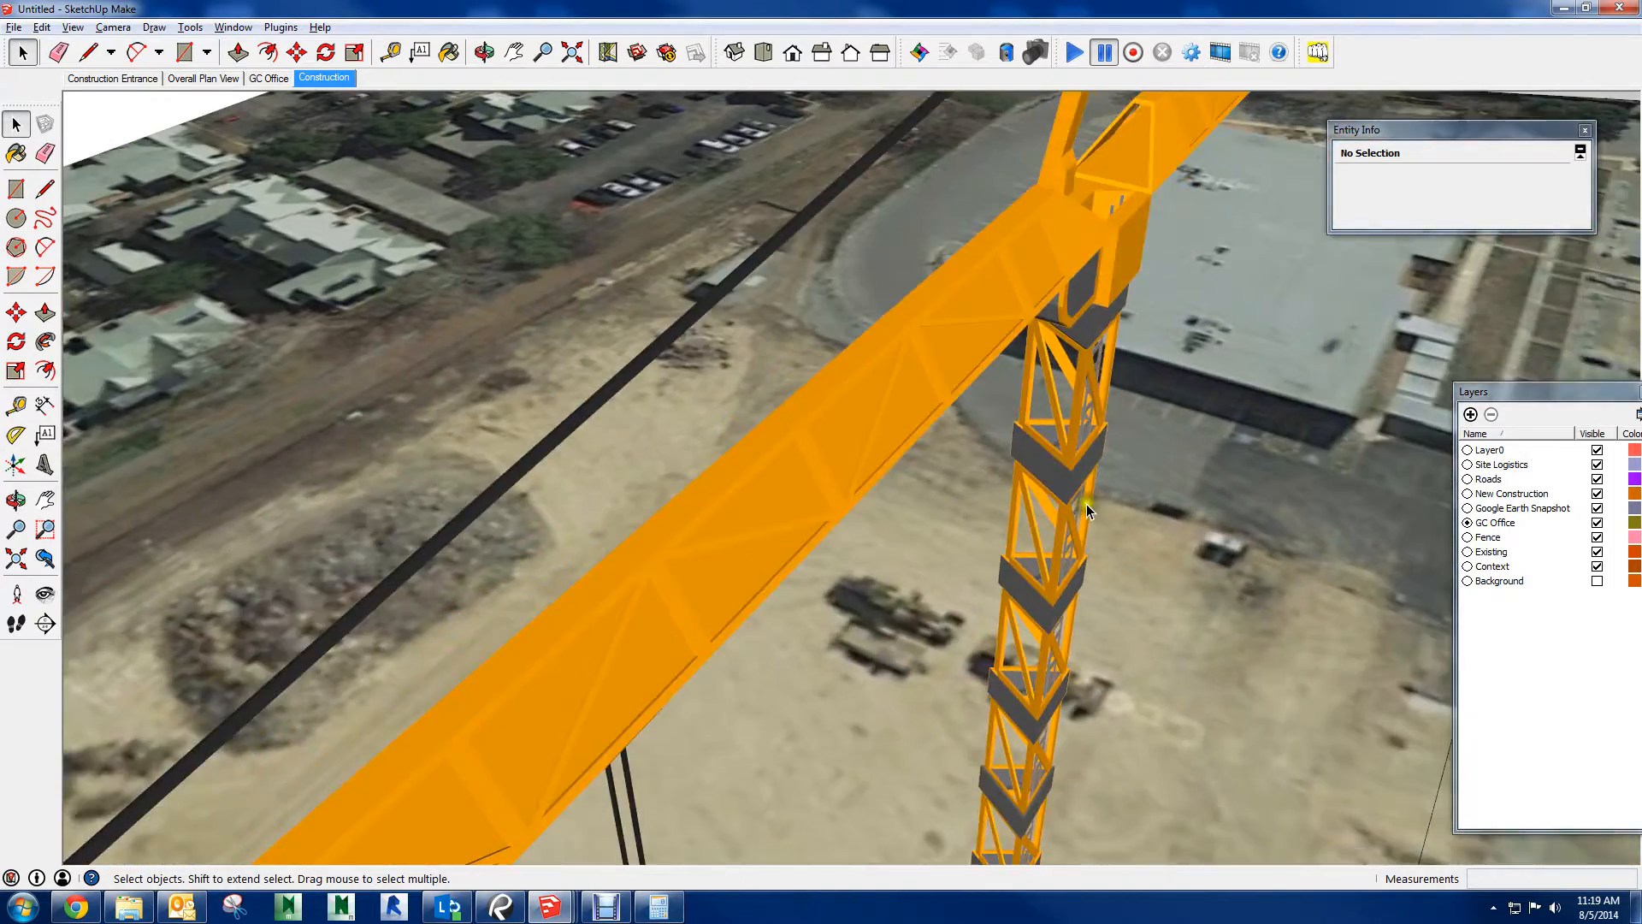
{"action": "scroll", "coordinate": [1090, 506], "scroll_direction": "down", "scroll_amount": 6}
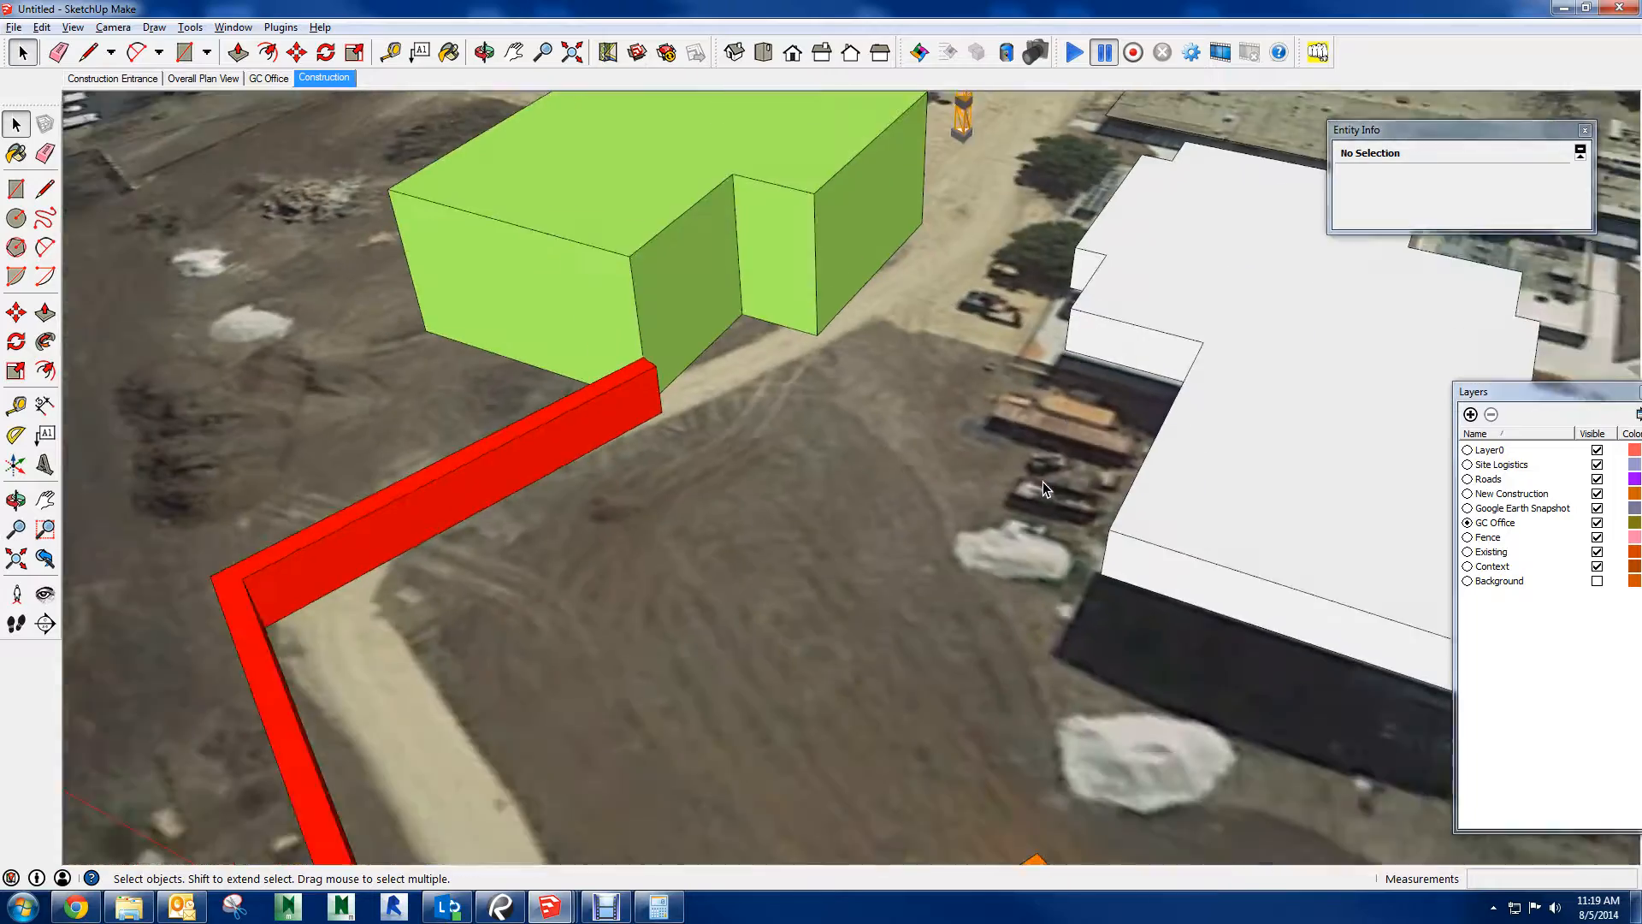
{"action": "scroll", "coordinate": [1043, 480], "scroll_direction": "down", "scroll_amount": 2}
{"action": "middle_click_drag", "start_coordinate": [1043, 480], "coordinate": [280, 238]}
{"action": "scroll", "coordinate": [1048, 480], "scroll_direction": "up", "scroll_amount": 3}
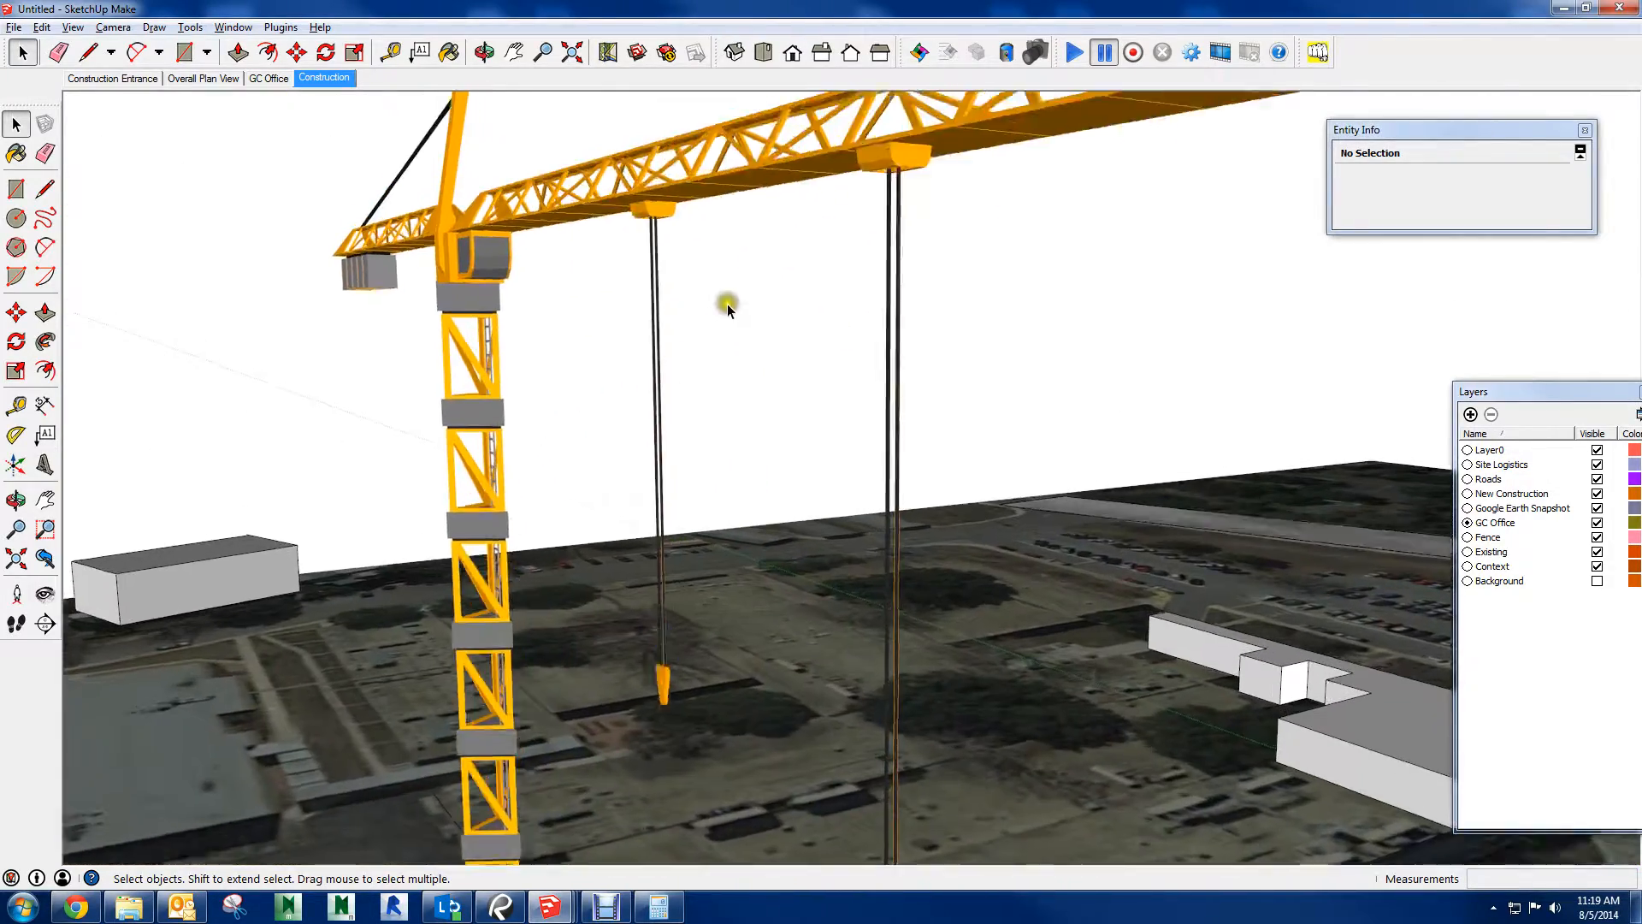
{"action": "middle_click_drag", "start_coordinate": [727, 305], "coordinate": [617, 263]}
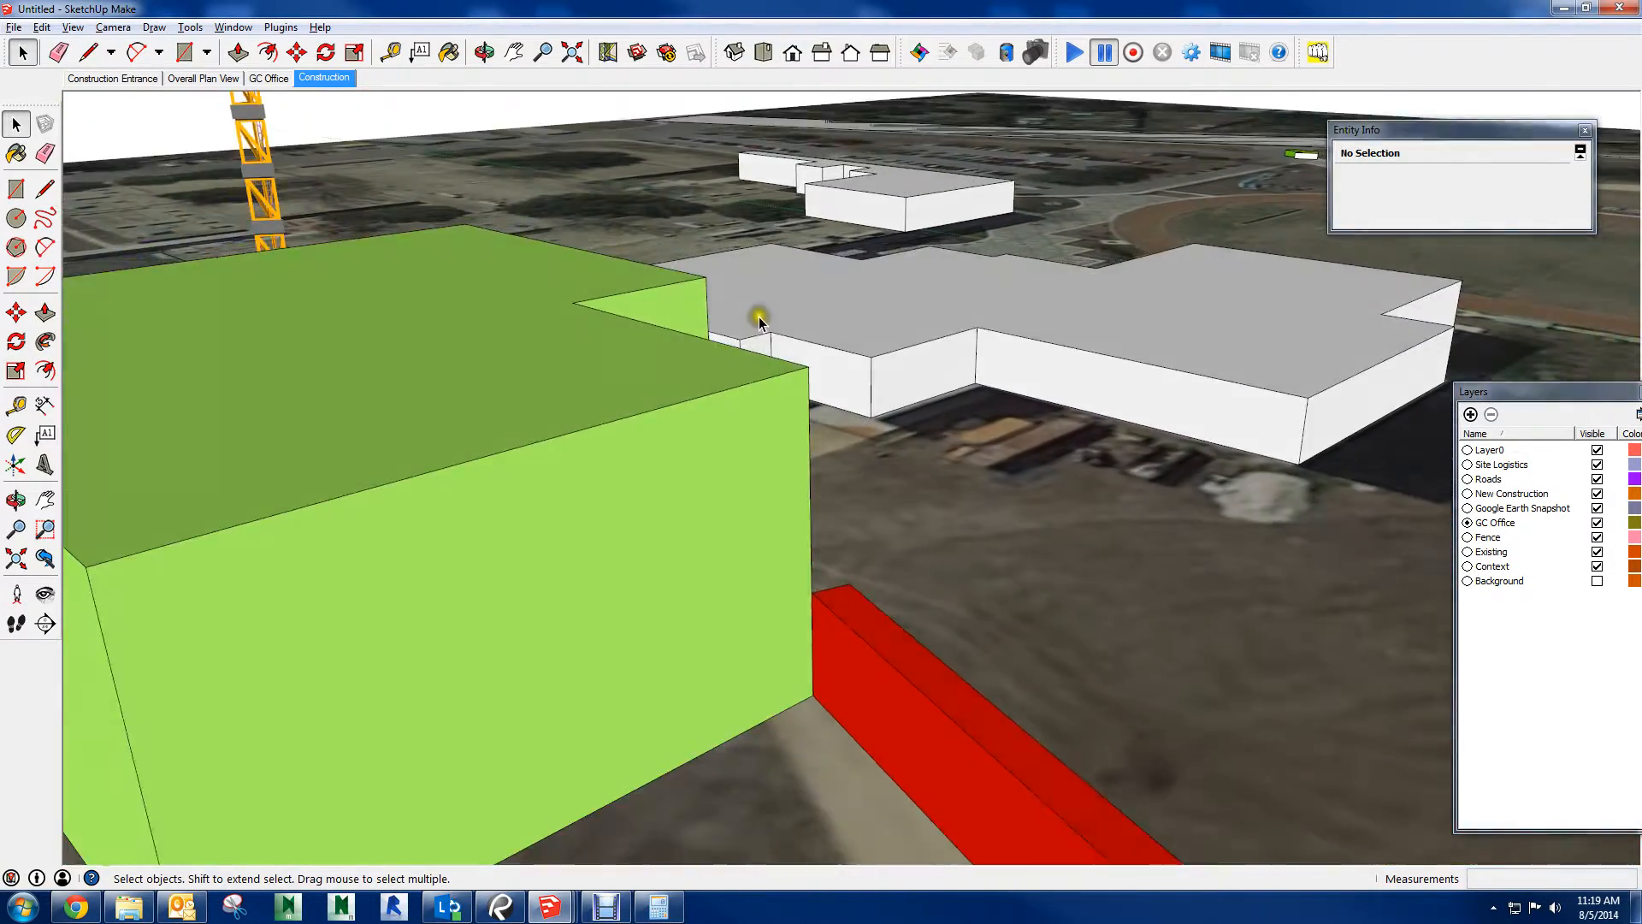
Turn off the display of model edges in the edge style options
{"action": "left_click", "coordinate": [73, 27]}
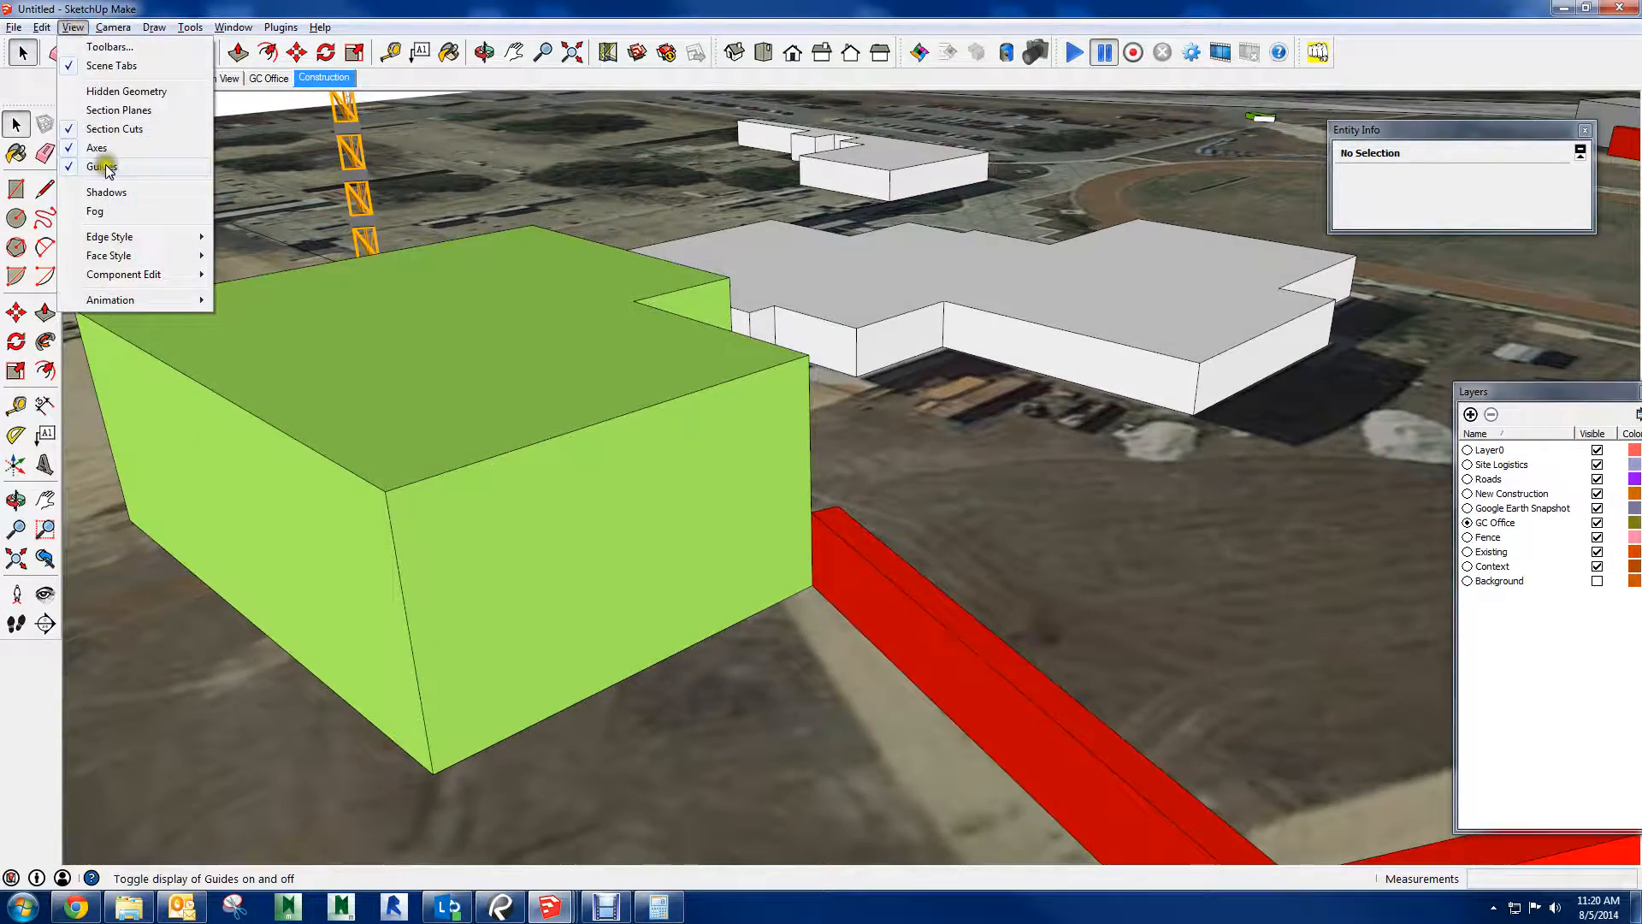
{"action": "mouse_move", "coordinate": [124, 240]}
{"action": "left_click", "coordinate": [239, 237]}
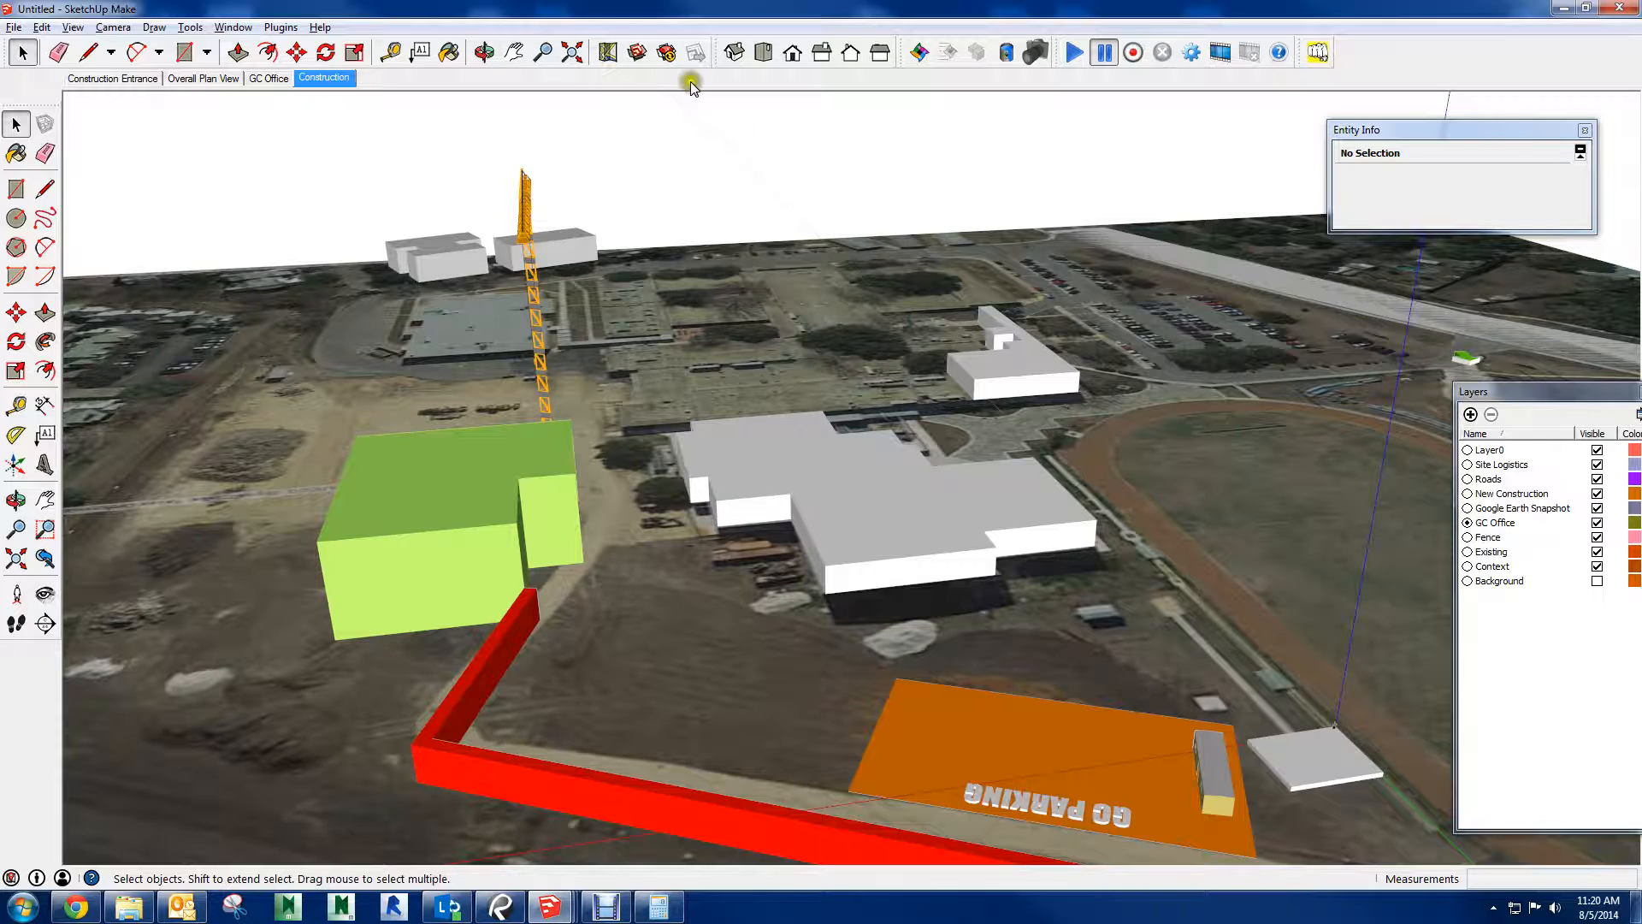
Open the shadow settings, turn on shadows for the site, and move the dialog clear of the trailer
{"action": "left_click", "coordinate": [246, 27]}
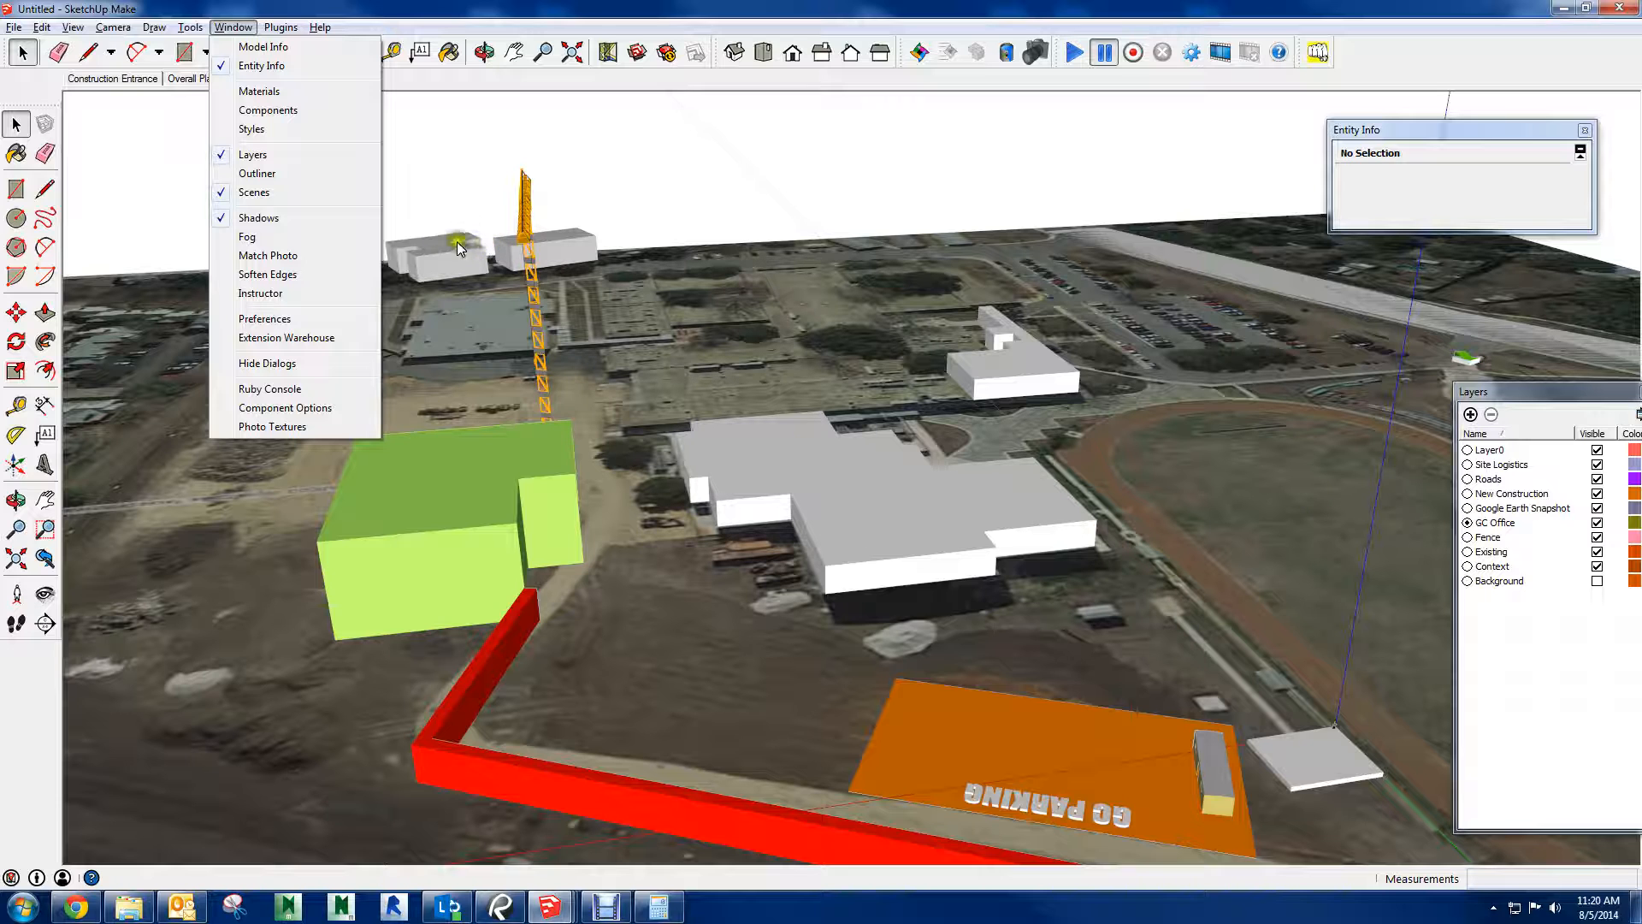
{"action": "left_click", "coordinate": [219, 224]}
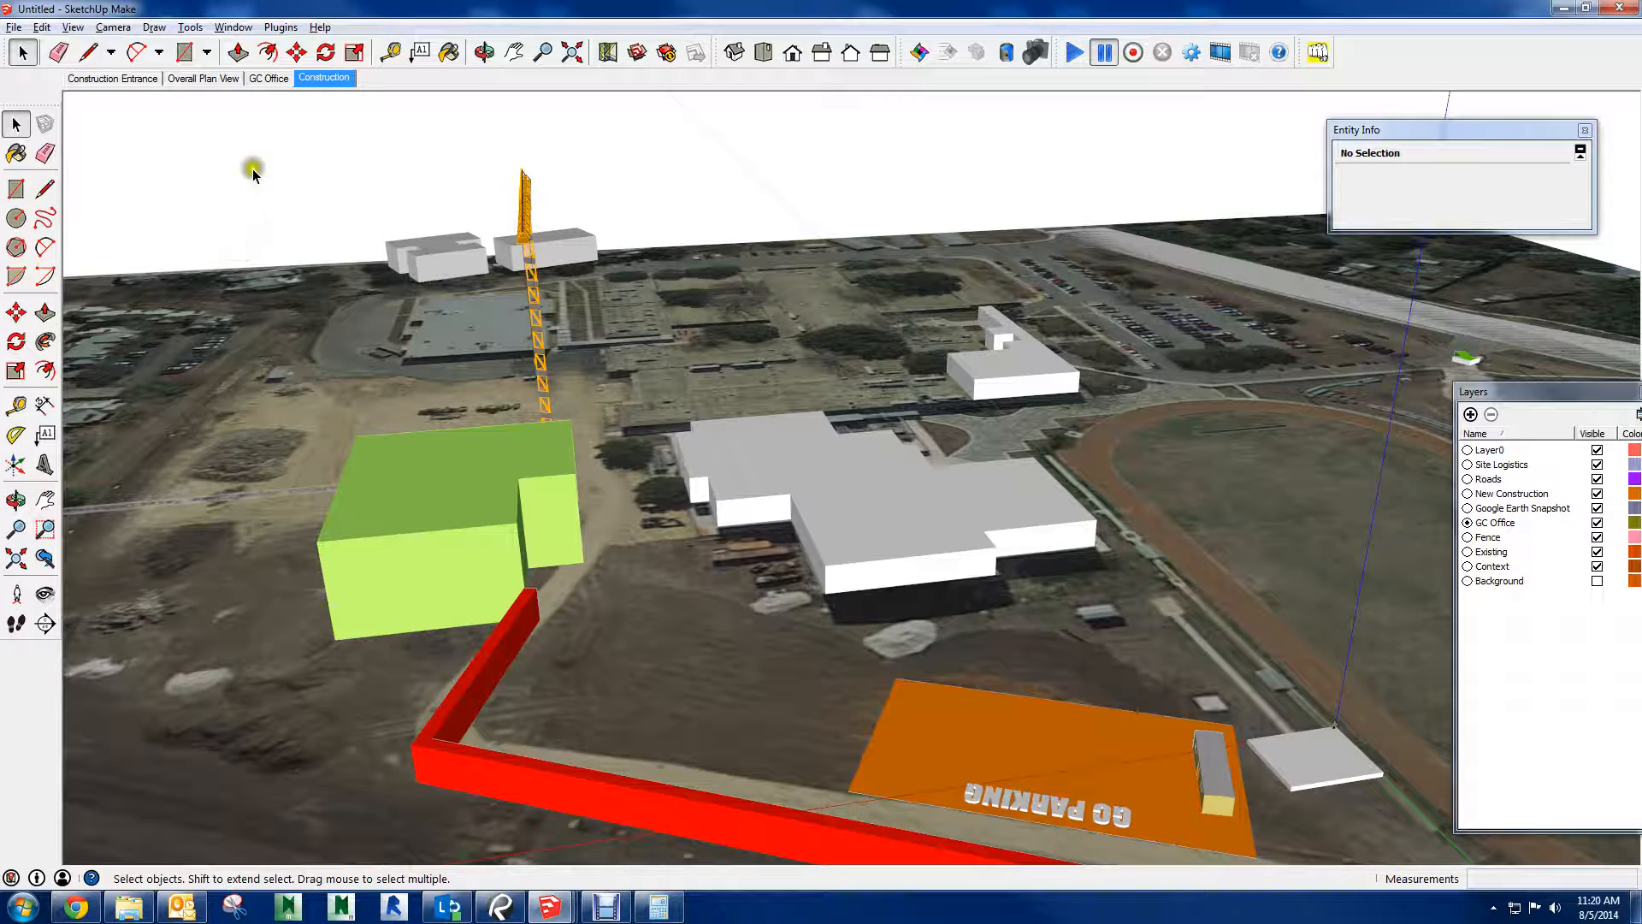
{"action": "left_click", "coordinate": [232, 27]}
{"action": "left_click", "coordinate": [222, 221]}
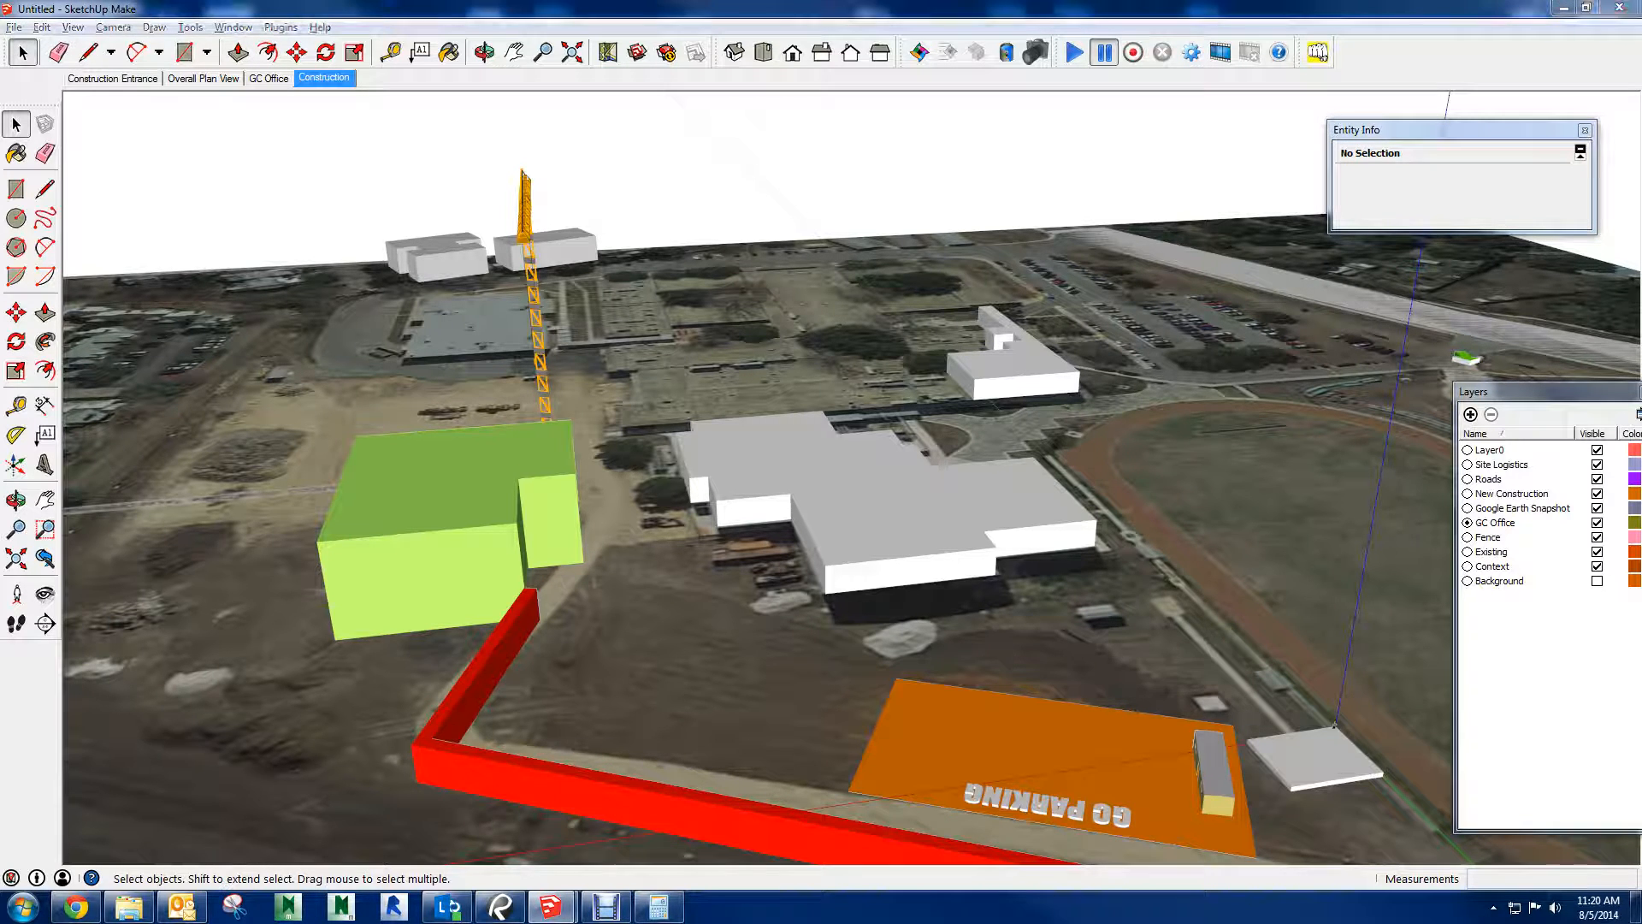
{"action": "left_click_drag", "start_coordinate": [920, 463], "coordinate": [974, 419]}
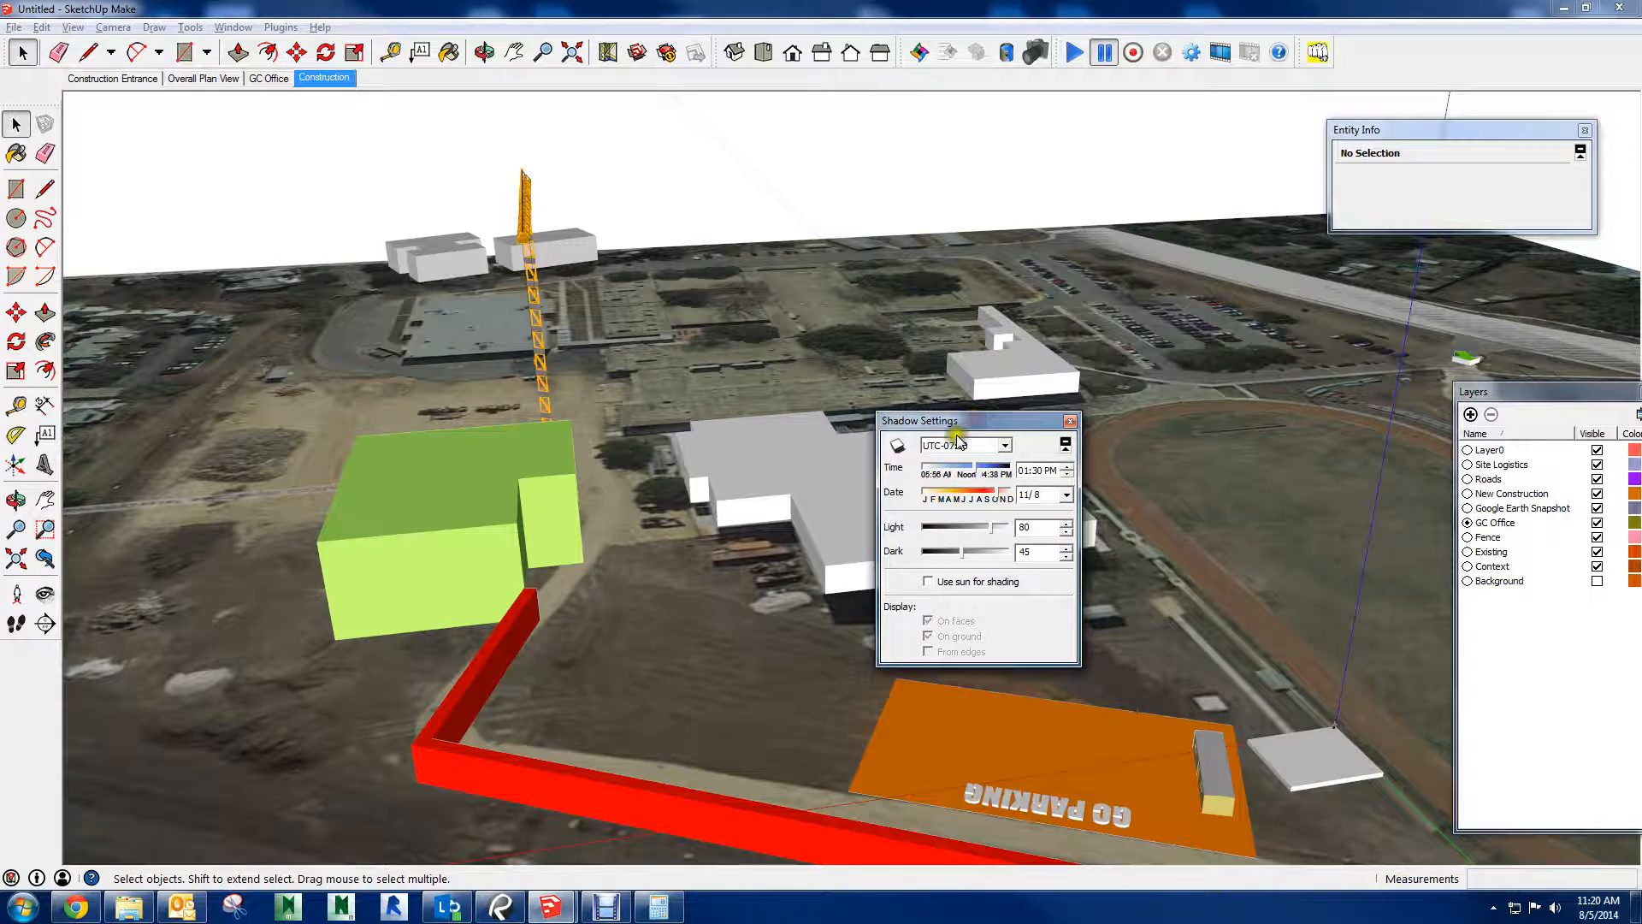
{"action": "left_click", "coordinate": [892, 448]}
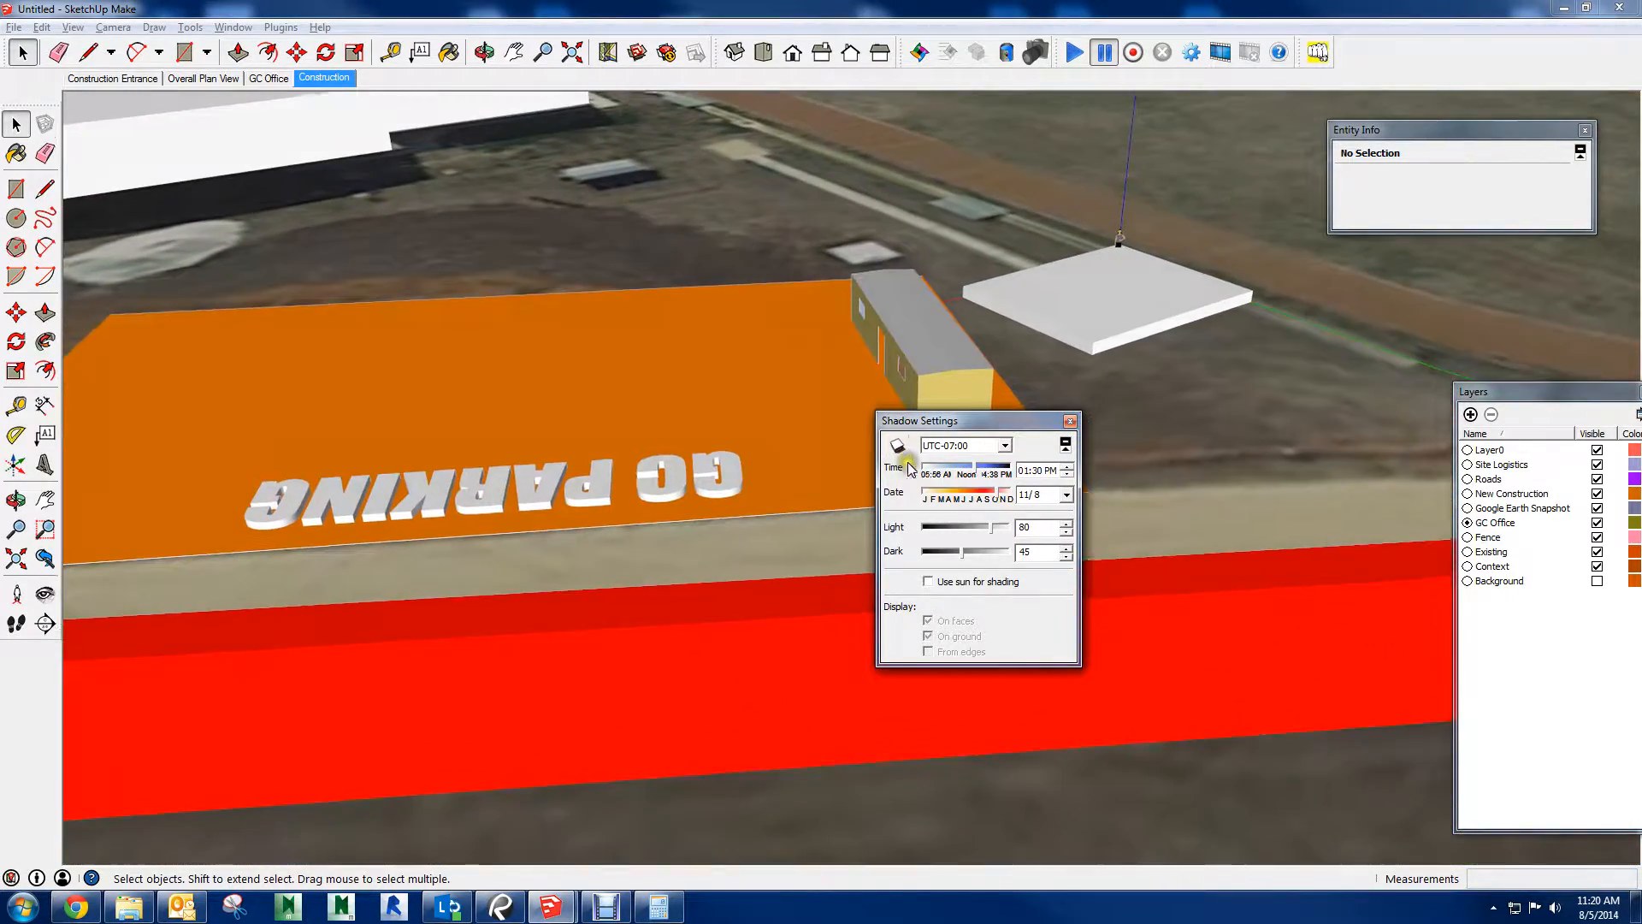
{"action": "left_click", "coordinate": [896, 446]}
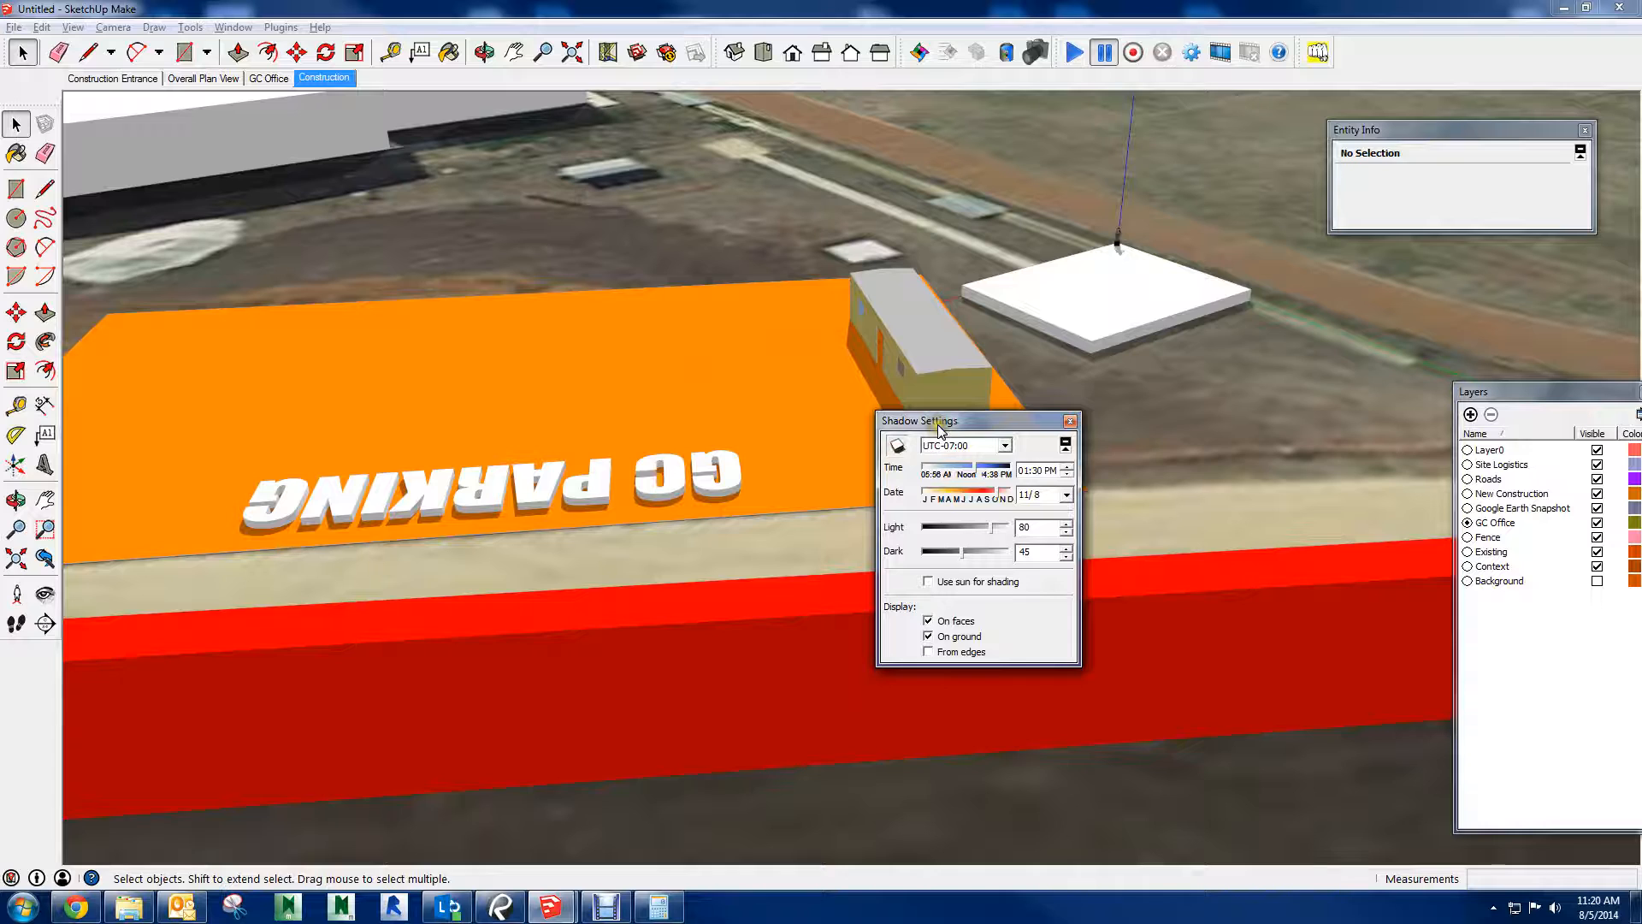
{"action": "left_click_drag", "start_coordinate": [940, 428], "coordinate": [1200, 279]}
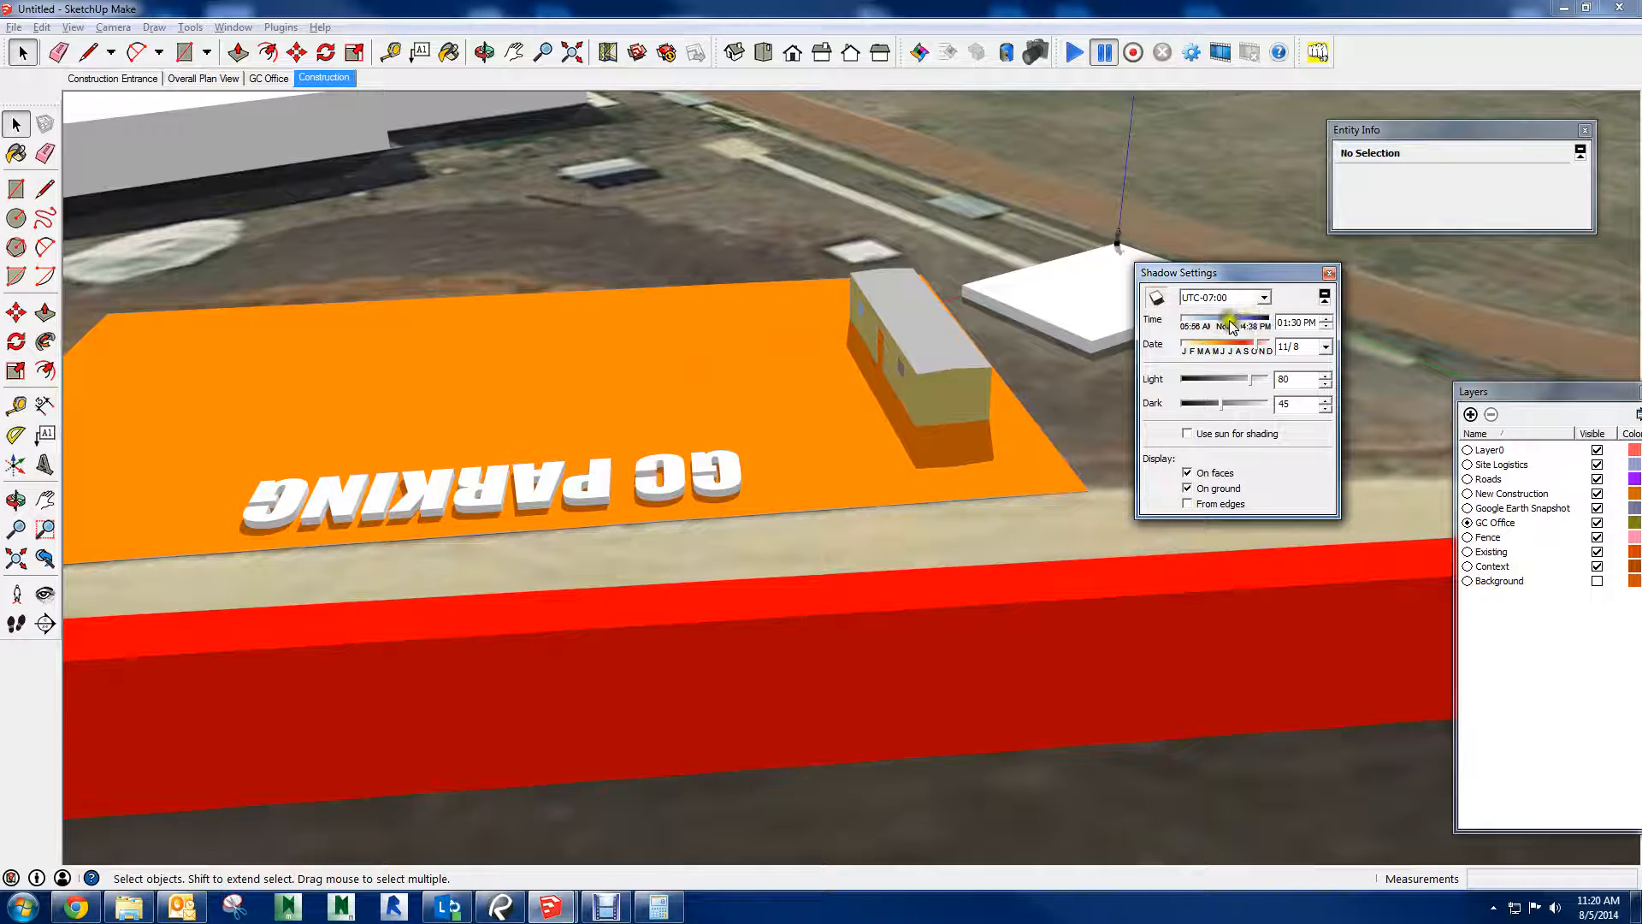
Set the shadow time zone to UTC-06:00, the time to 03:05 PM and the date to 8/27
{"action": "left_click", "coordinate": [1242, 301]}
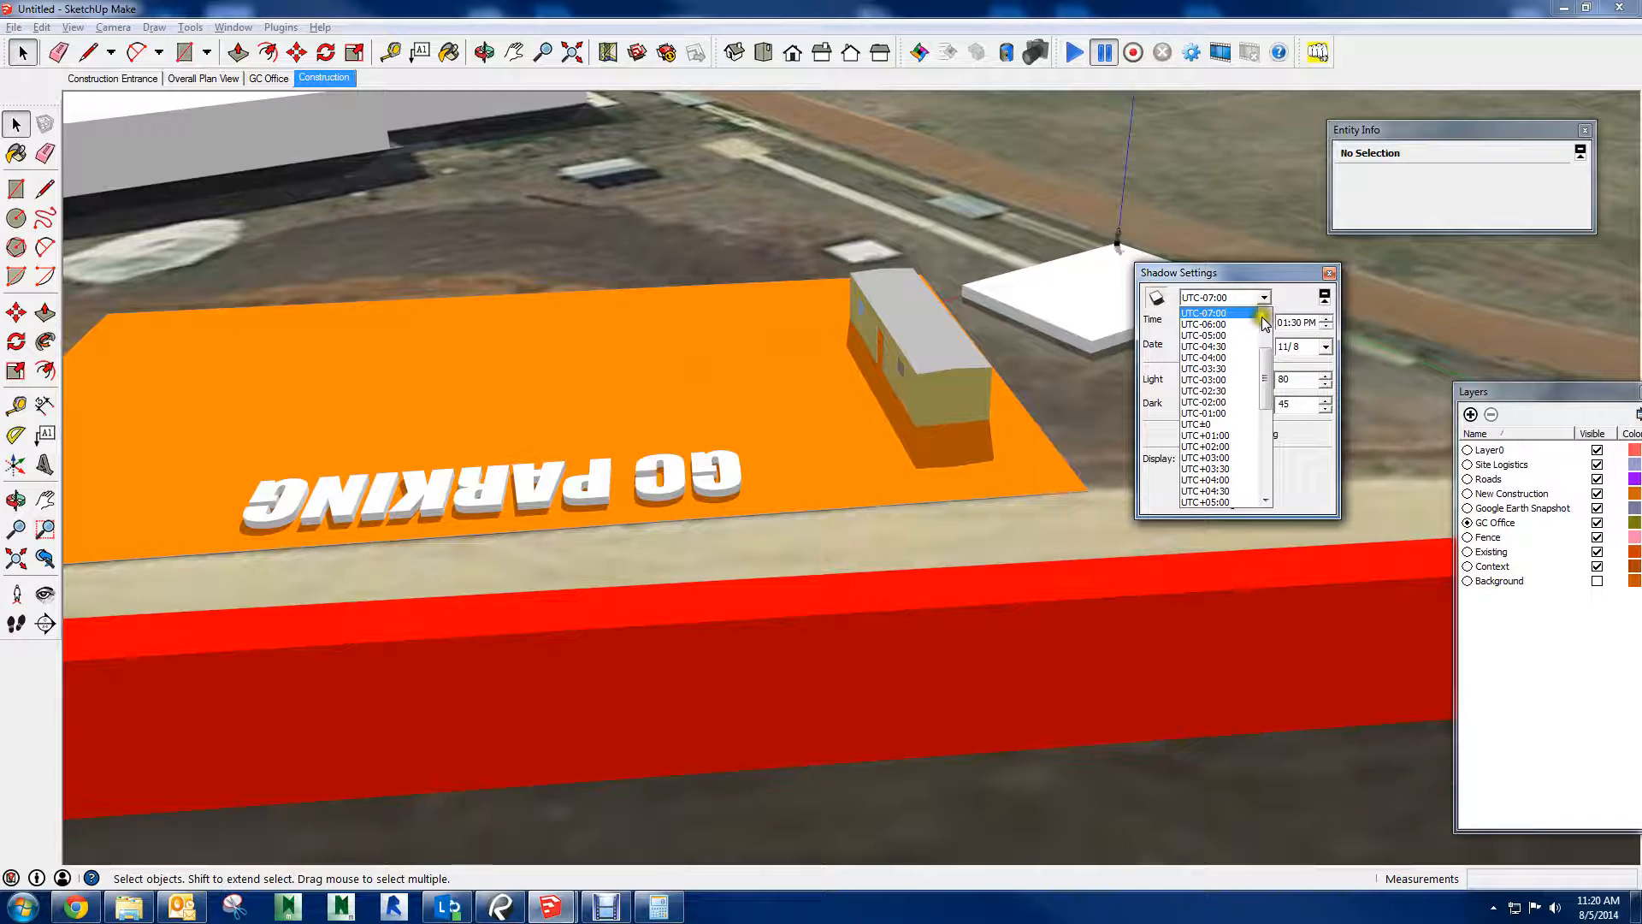
{"action": "left_click", "coordinate": [1205, 325]}
{"action": "left_click_drag", "start_coordinate": [1234, 327], "coordinate": [1247, 323]}
{"action": "mouse_move", "coordinate": [1259, 320]}
{"action": "left_mouse_down"}
{"action": "mouse_move", "coordinate": [1245, 322]}
{"action": "mouse_move", "coordinate": [1260, 343]}
{"action": "mouse_move", "coordinate": [1240, 340]}
{"action": "left_mouse_up"}
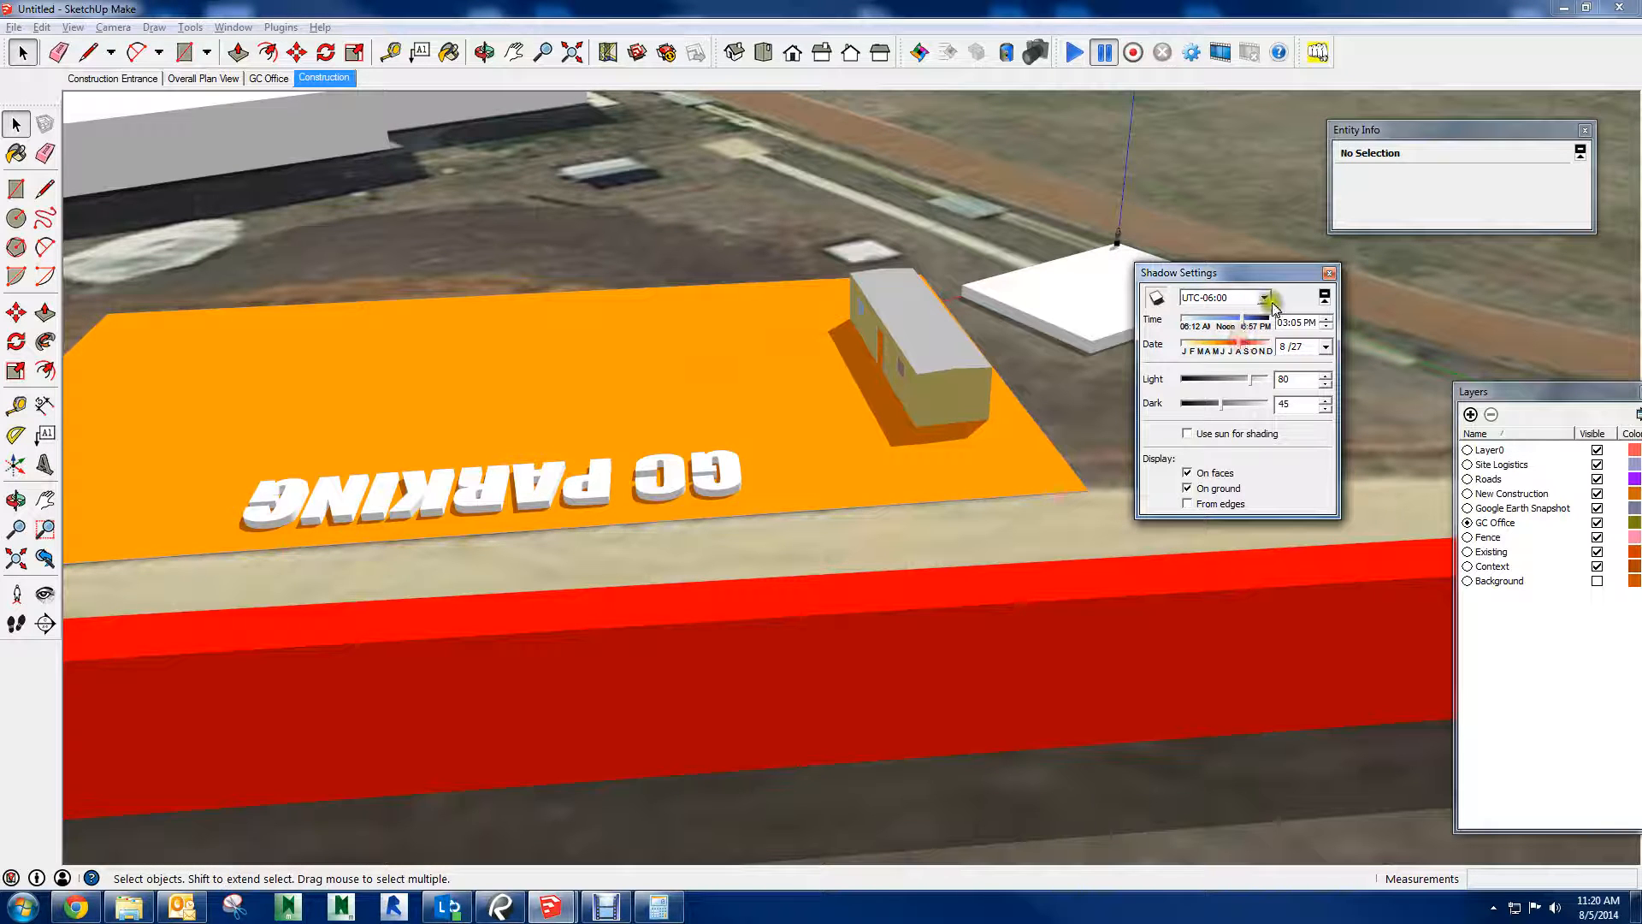
Check the computer's time zone in the Windows date and time settings against the UTC-06:00 shadow time zone
{"action": "left_click", "coordinate": [1253, 306]}
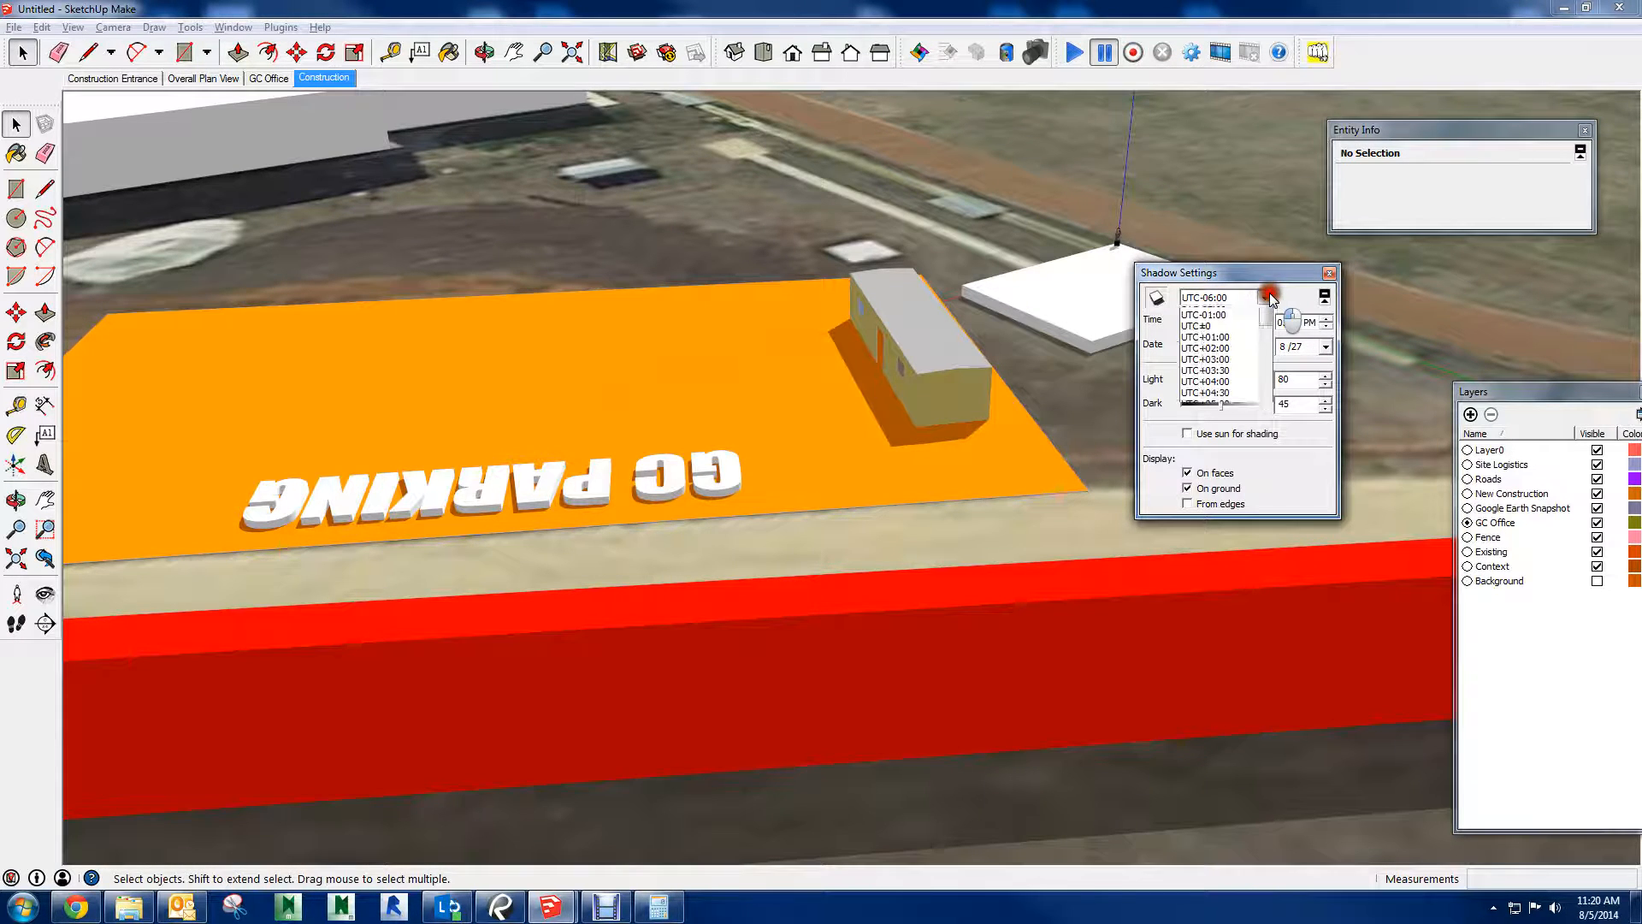
{"action": "left_click", "coordinate": [1264, 313]}
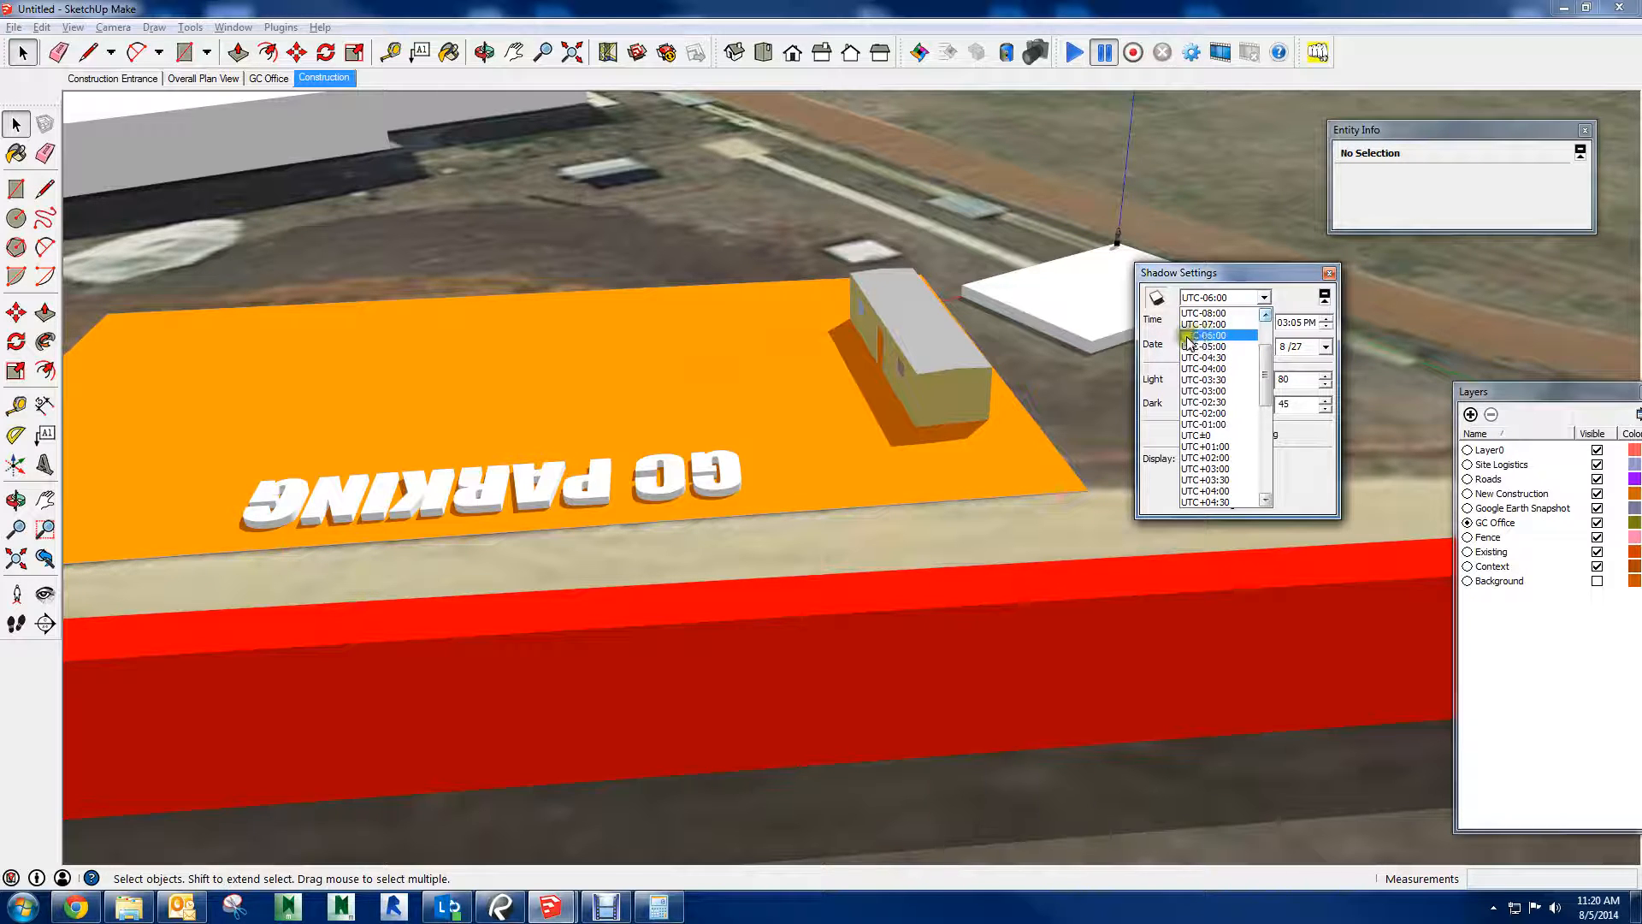
{"action": "left_click", "coordinate": [1232, 336]}
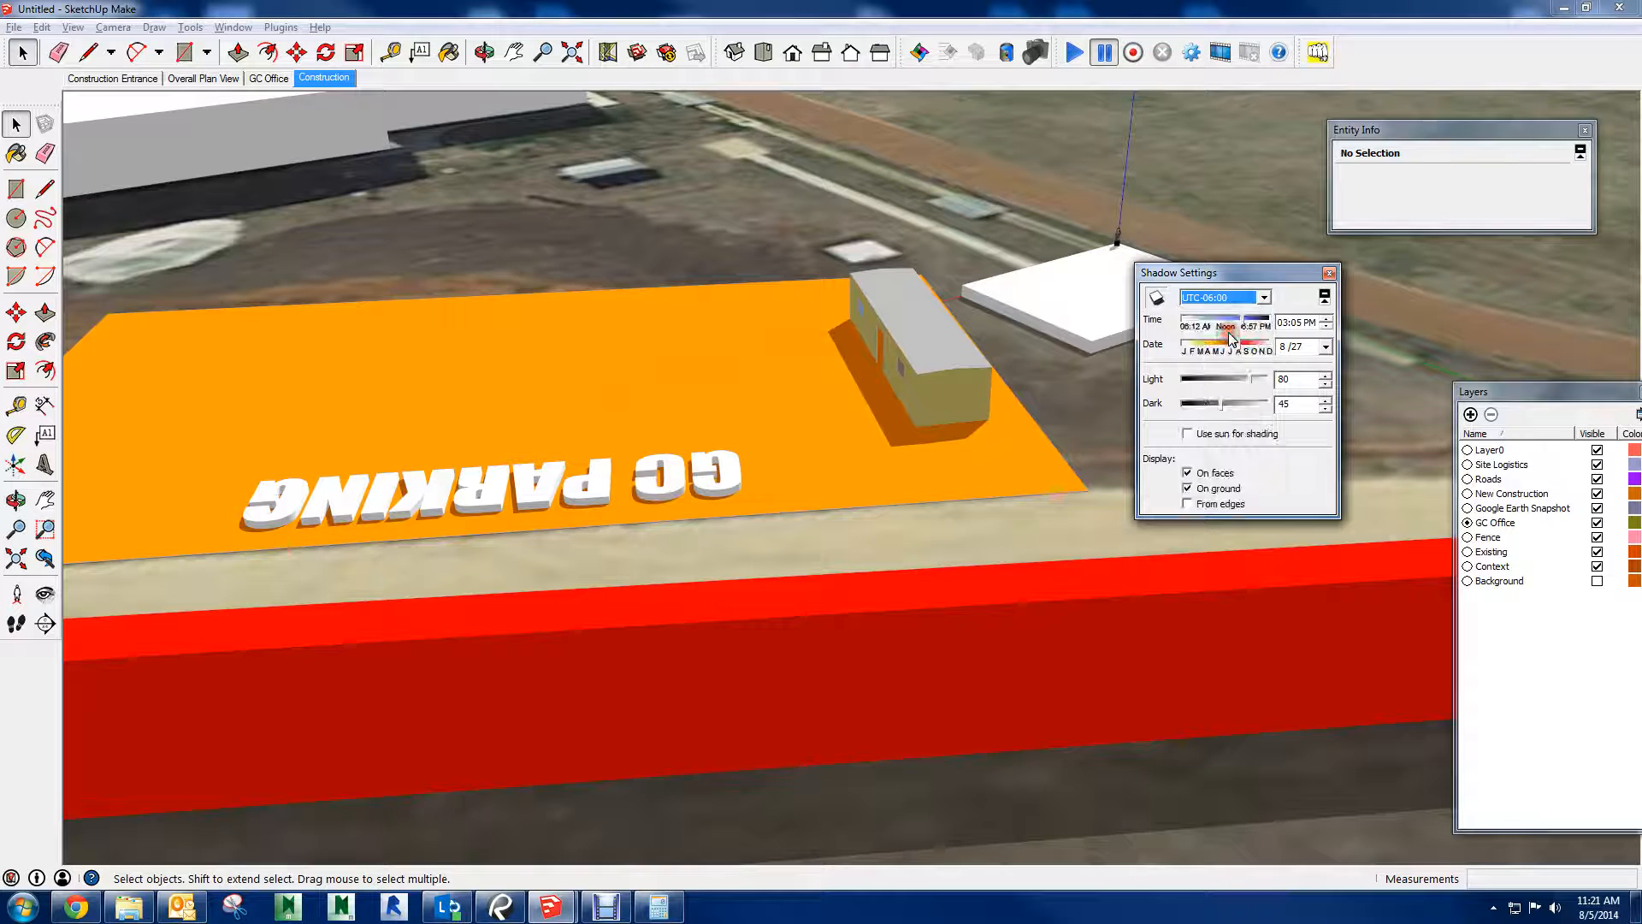
{"action": "left_click", "coordinate": [1595, 913]}
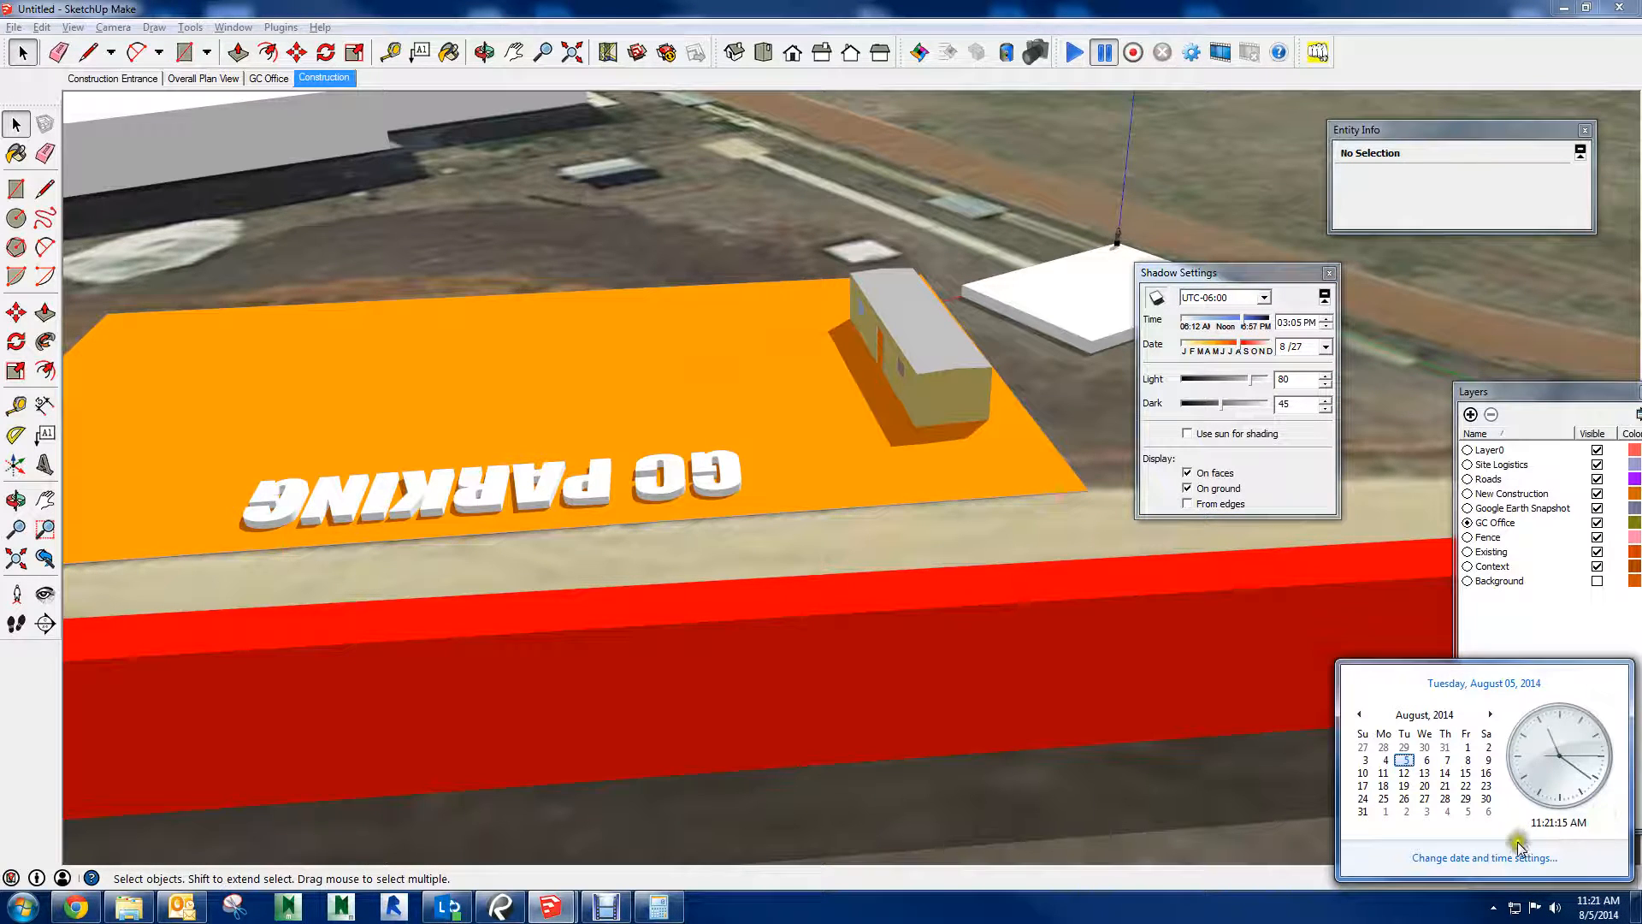
{"action": "left_click", "coordinate": [1445, 857]}
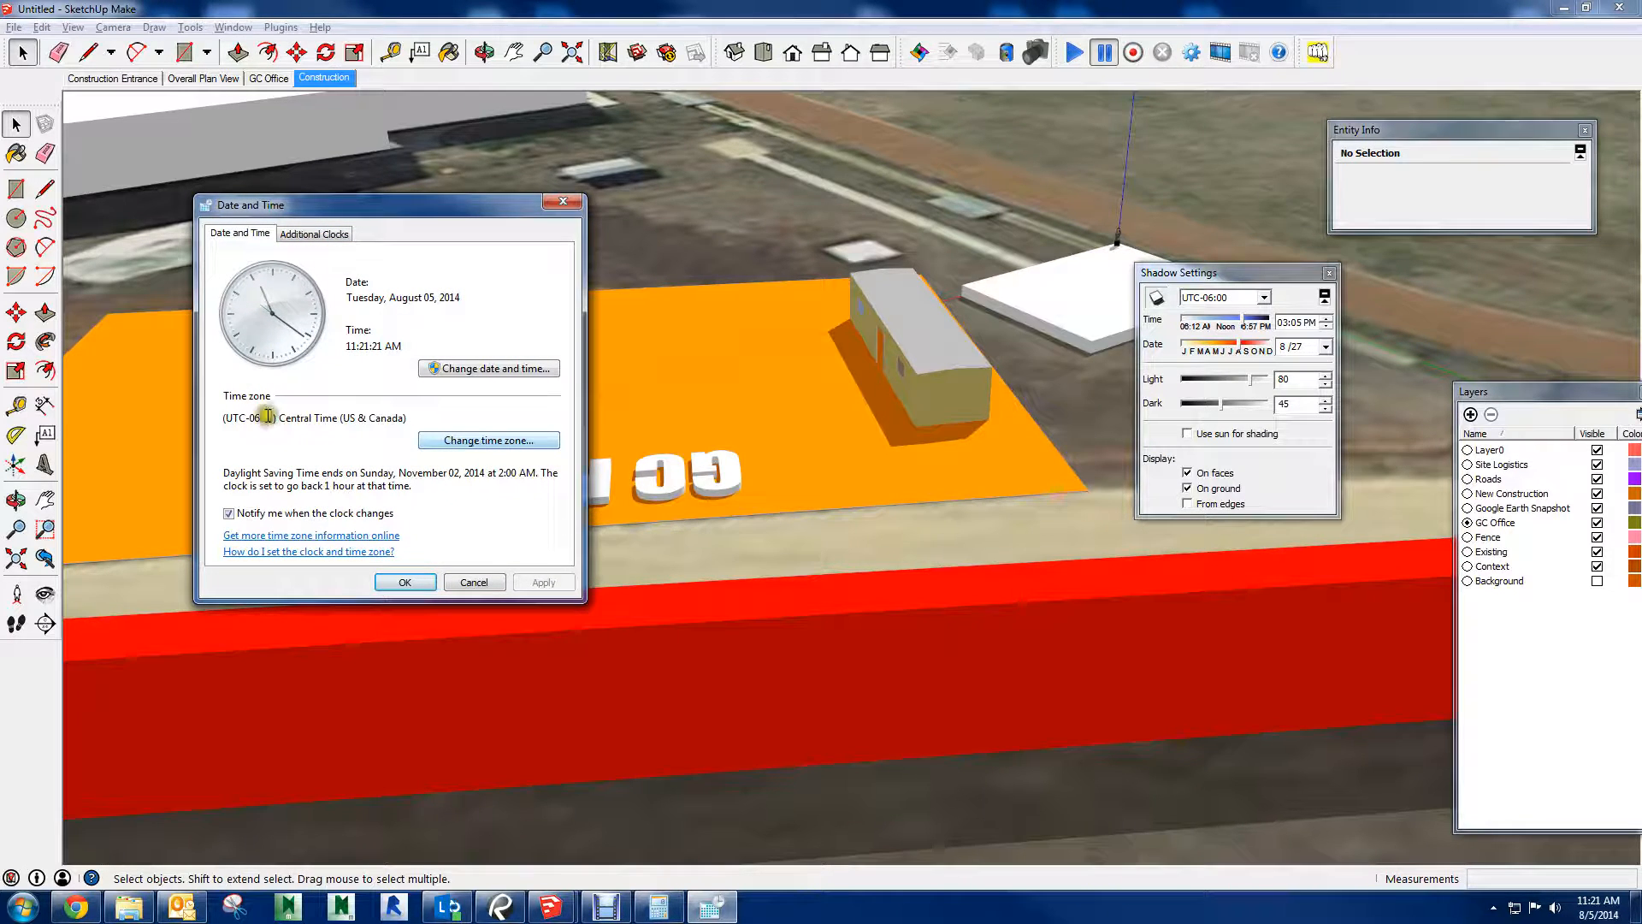
{"action": "left_click_drag", "start_coordinate": [246, 418], "coordinate": [276, 418]}
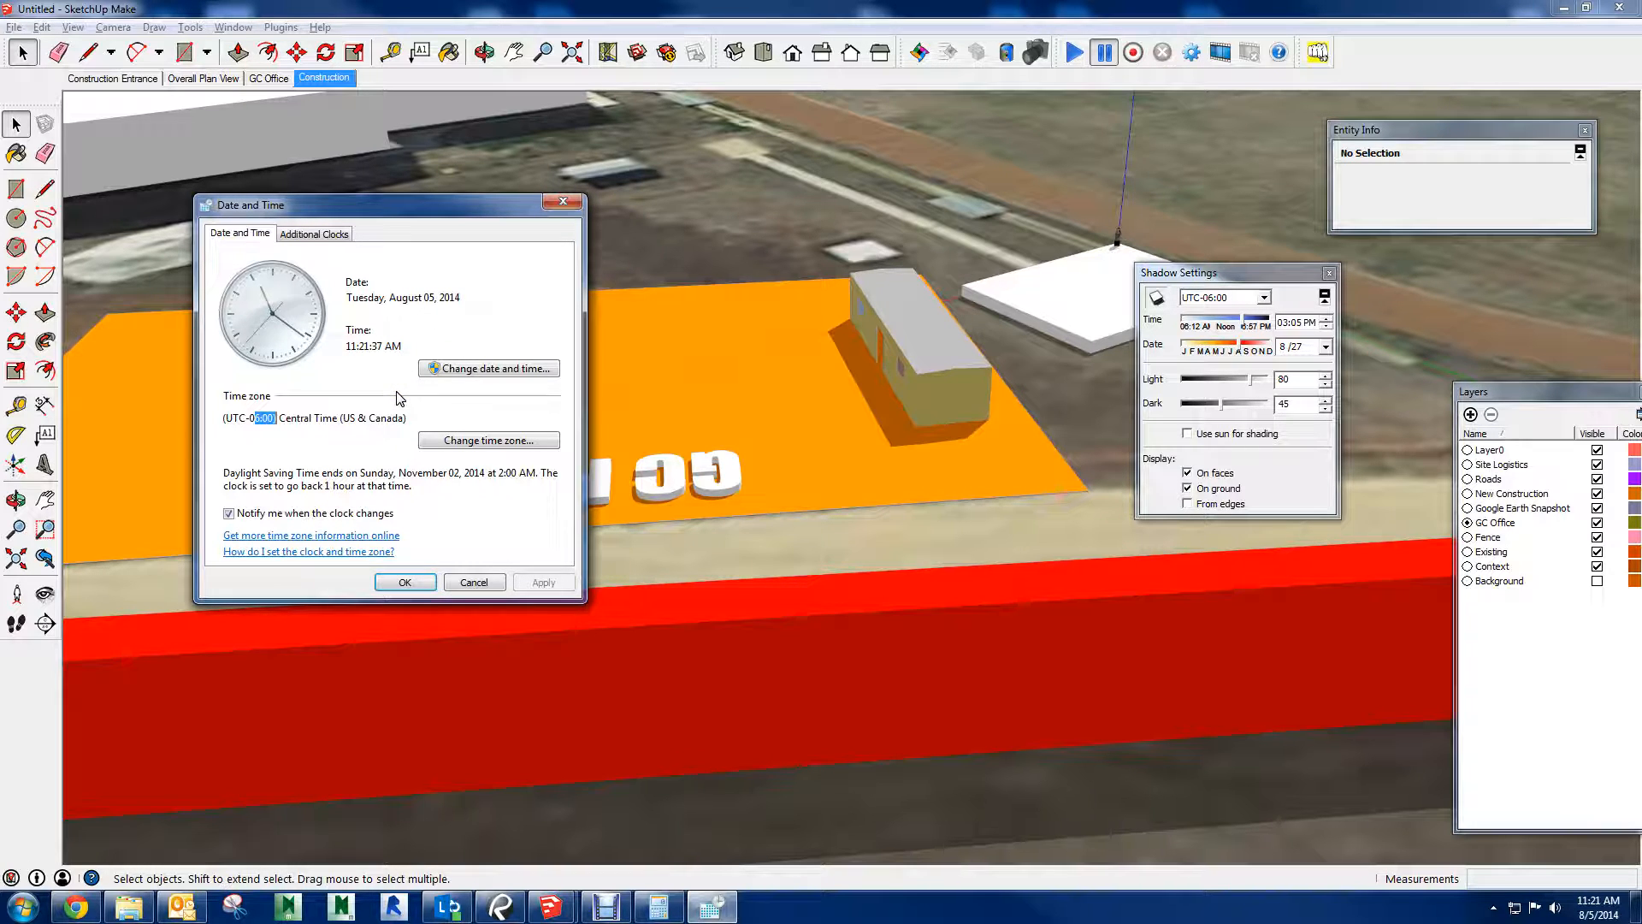
{"action": "left_click", "coordinate": [560, 209]}
Try a shadow time of 04:05 PM and return it to 03:05 PM
{"action": "left_click", "coordinate": [1251, 303]}
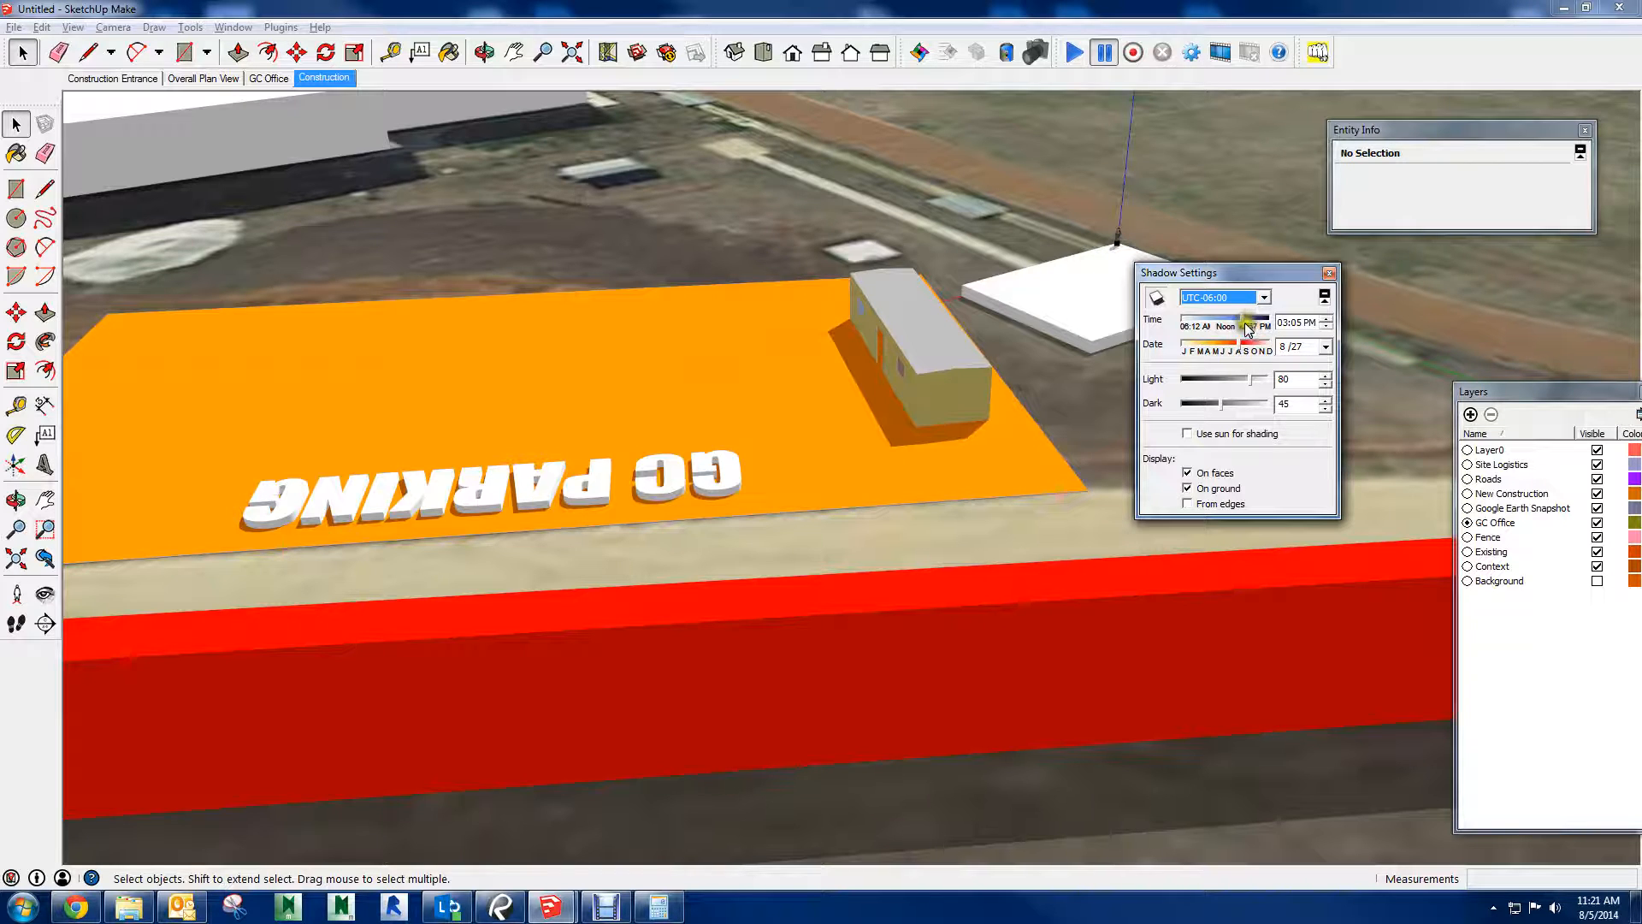
{"action": "left_click", "coordinate": [1327, 319]}
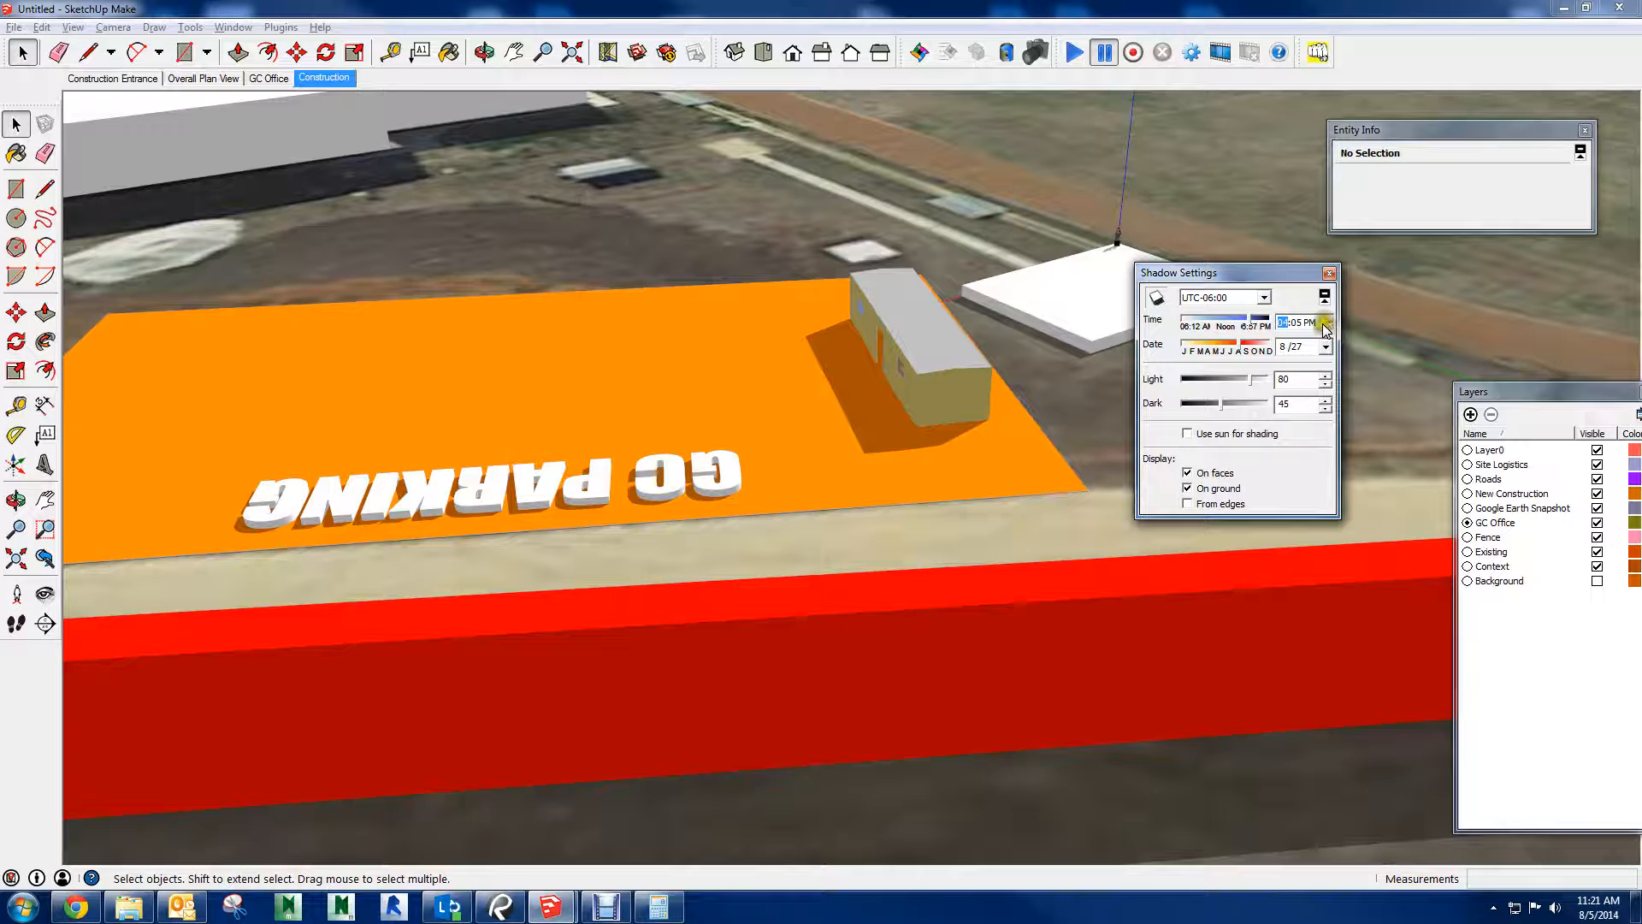
{"action": "left_click", "coordinate": [1326, 327]}
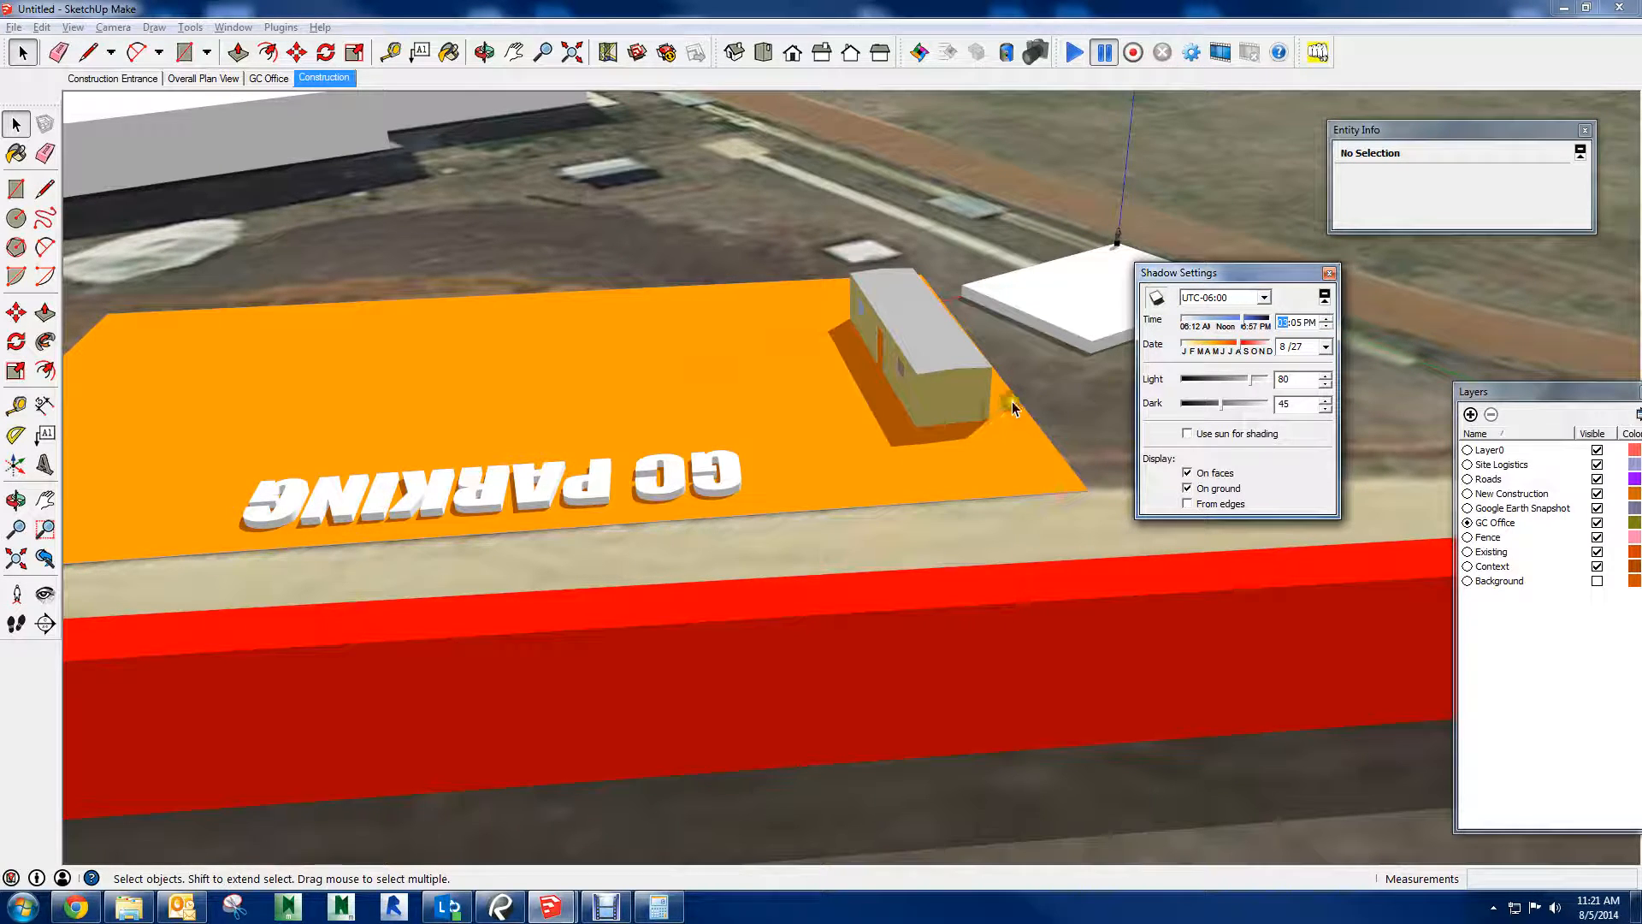
Add a scene with a close view of the shadowed trailer and GC PARKING lettering, saving the style changes as a new style
{"action": "scroll", "coordinate": [864, 504], "scroll_direction": "up", "scroll_amount": 2}
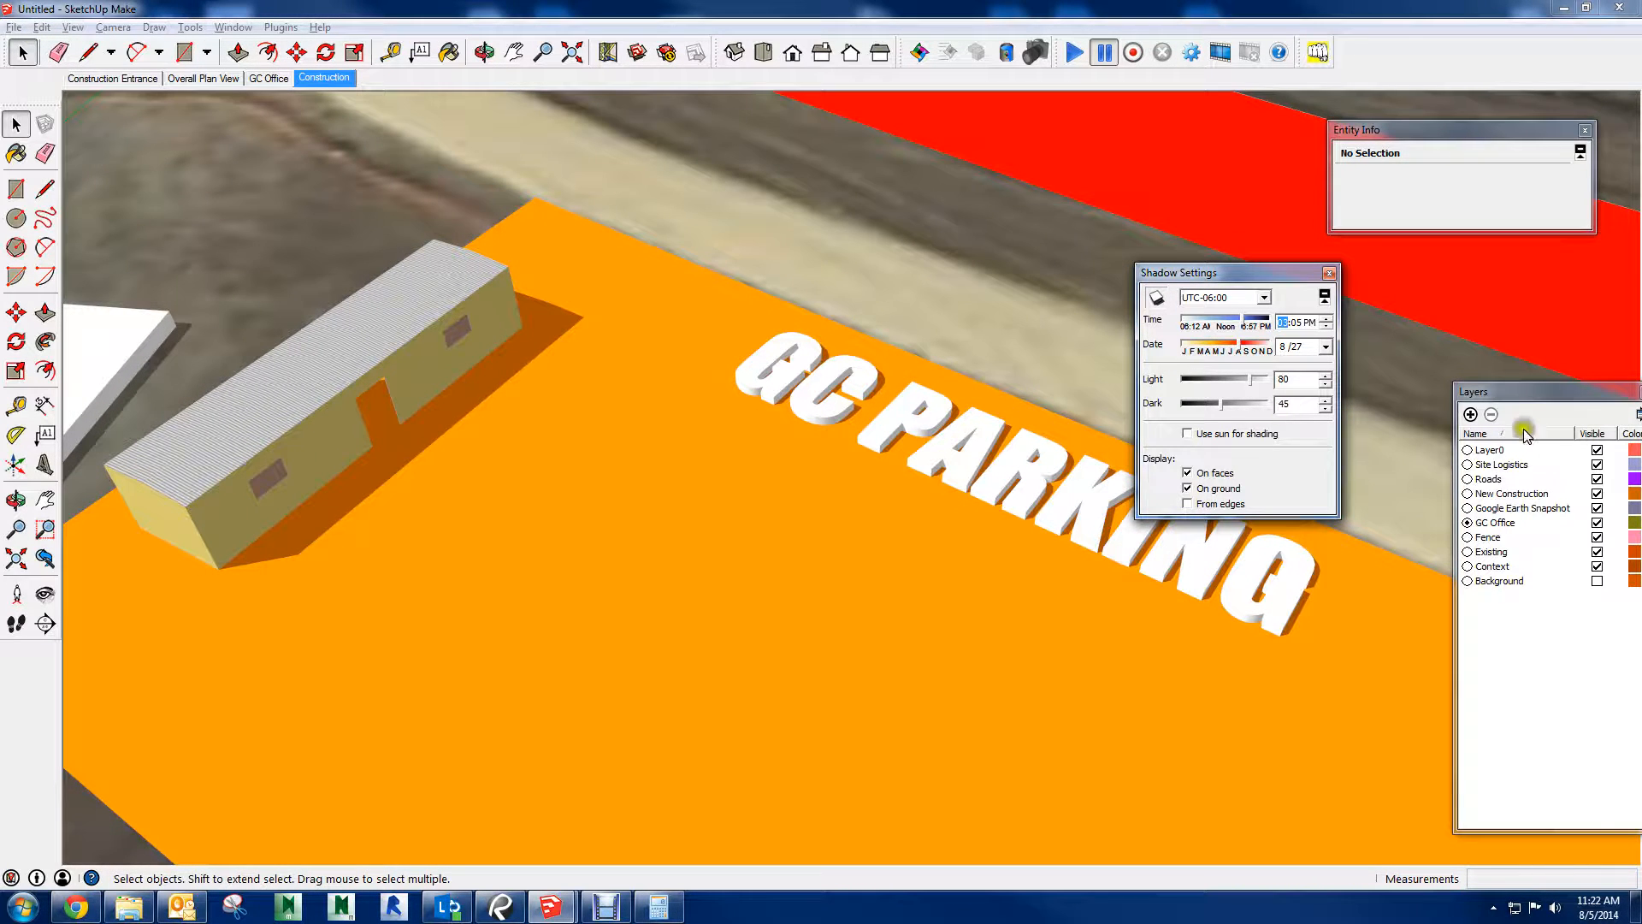
{"action": "left_click_drag", "start_coordinate": [1641, 96], "coordinate": [1103, 132]}
{"action": "left_click", "coordinate": [1077, 152]}
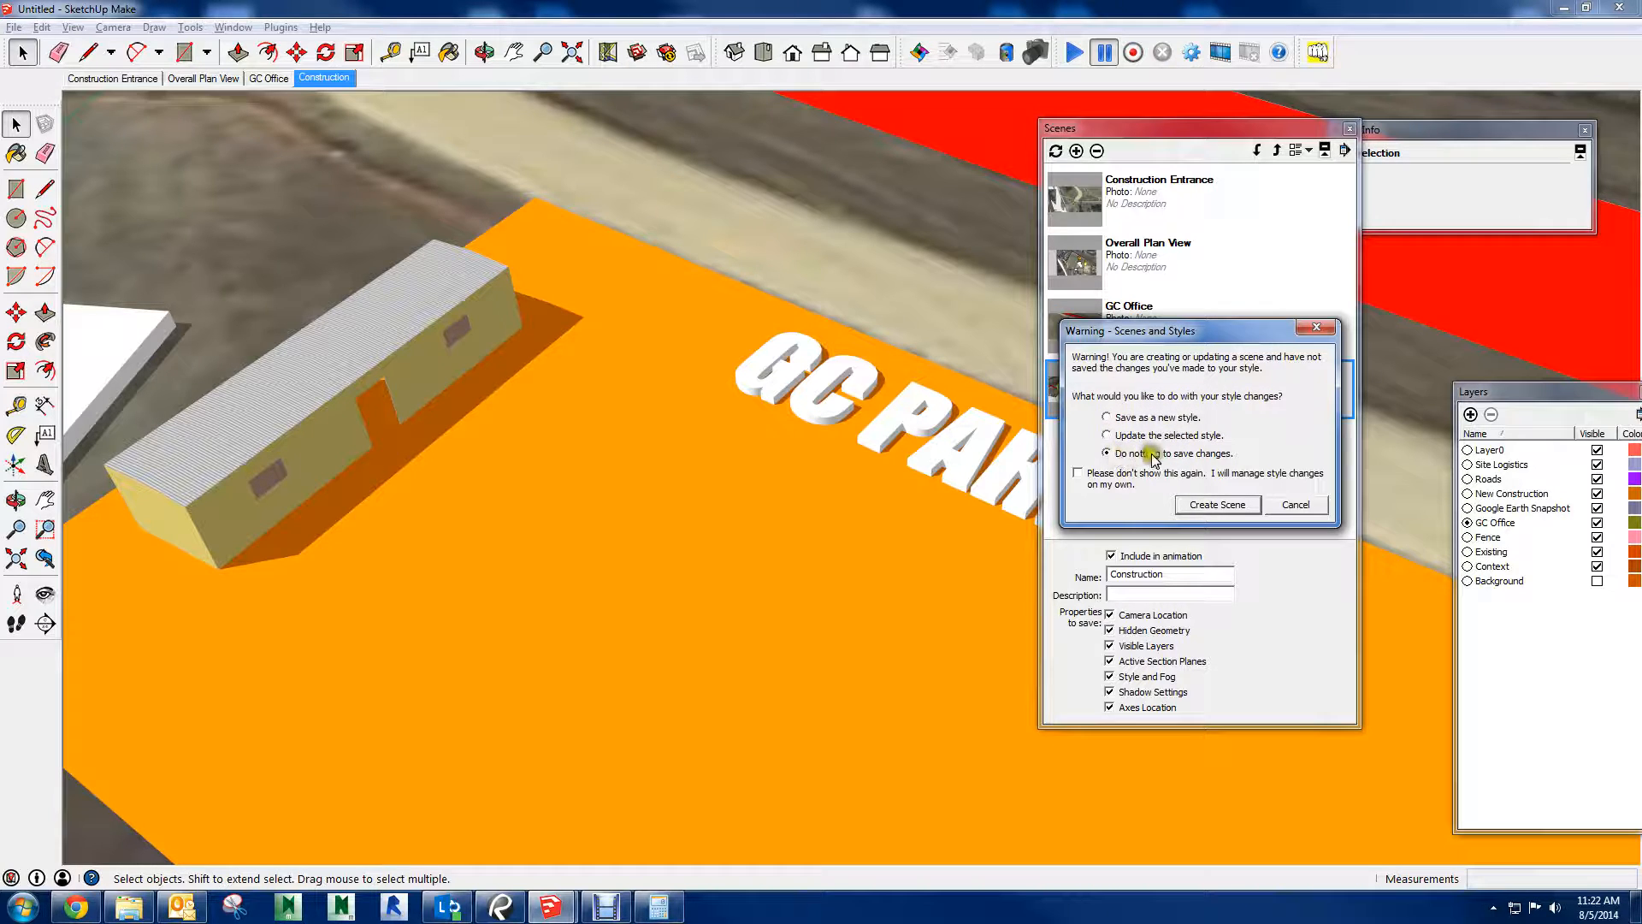
{"action": "left_click", "coordinate": [1112, 417]}
{"action": "left_click", "coordinate": [1219, 504]}
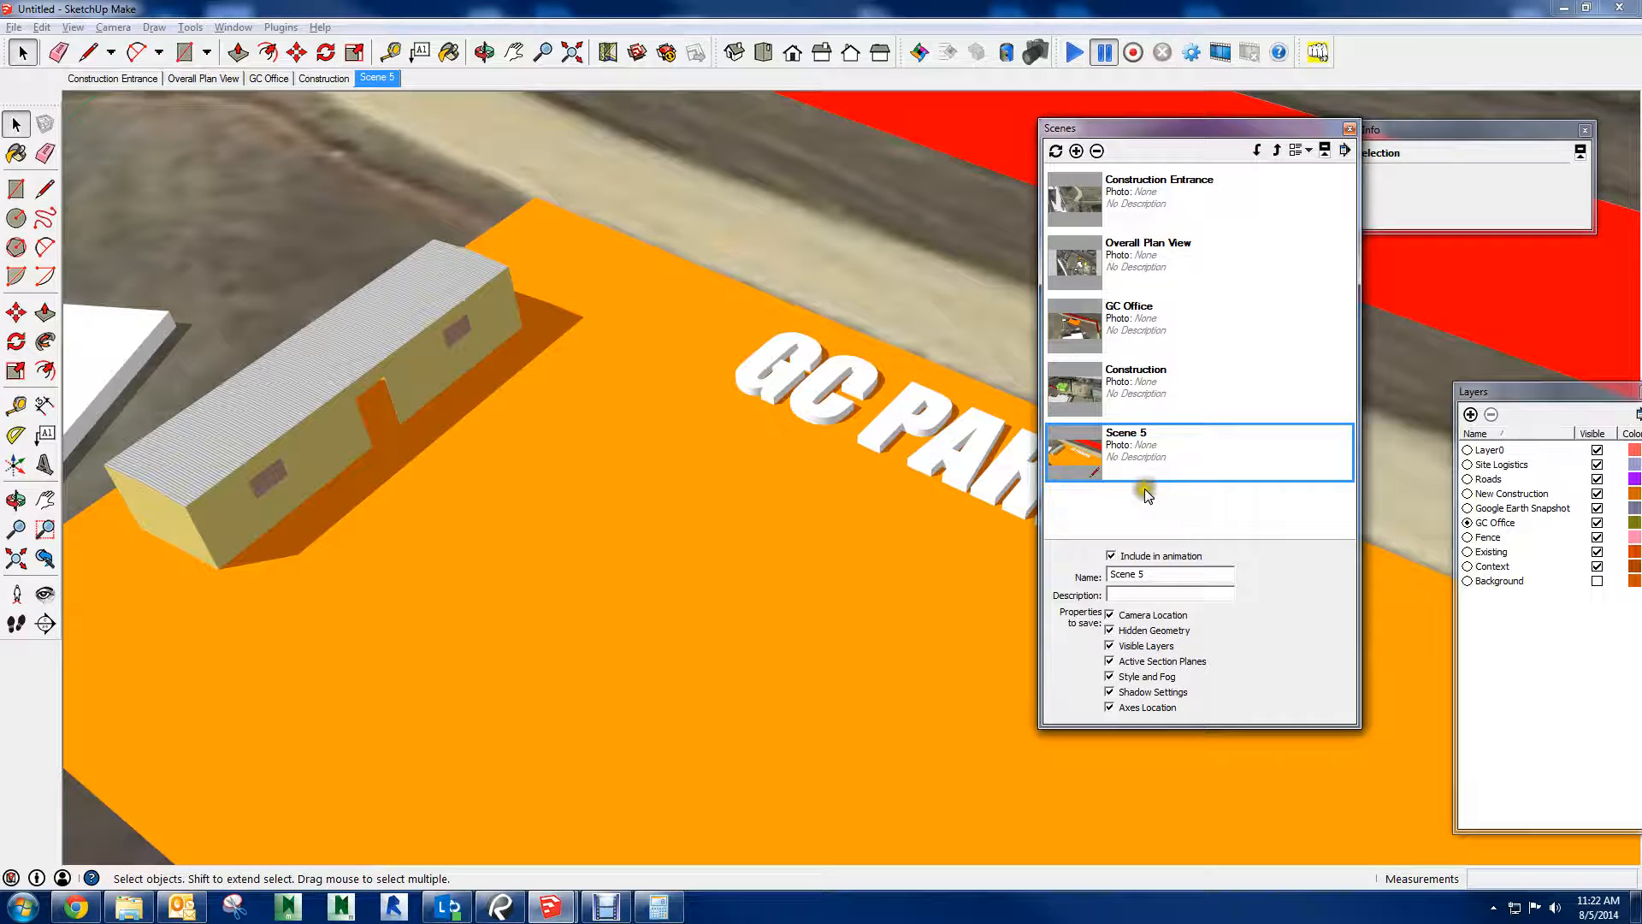
Compare the new trailer scene with the Construction Entrance and GC Office scenes, and close the scene manager with the new scene active
{"action": "left_click", "coordinate": [1101, 224]}
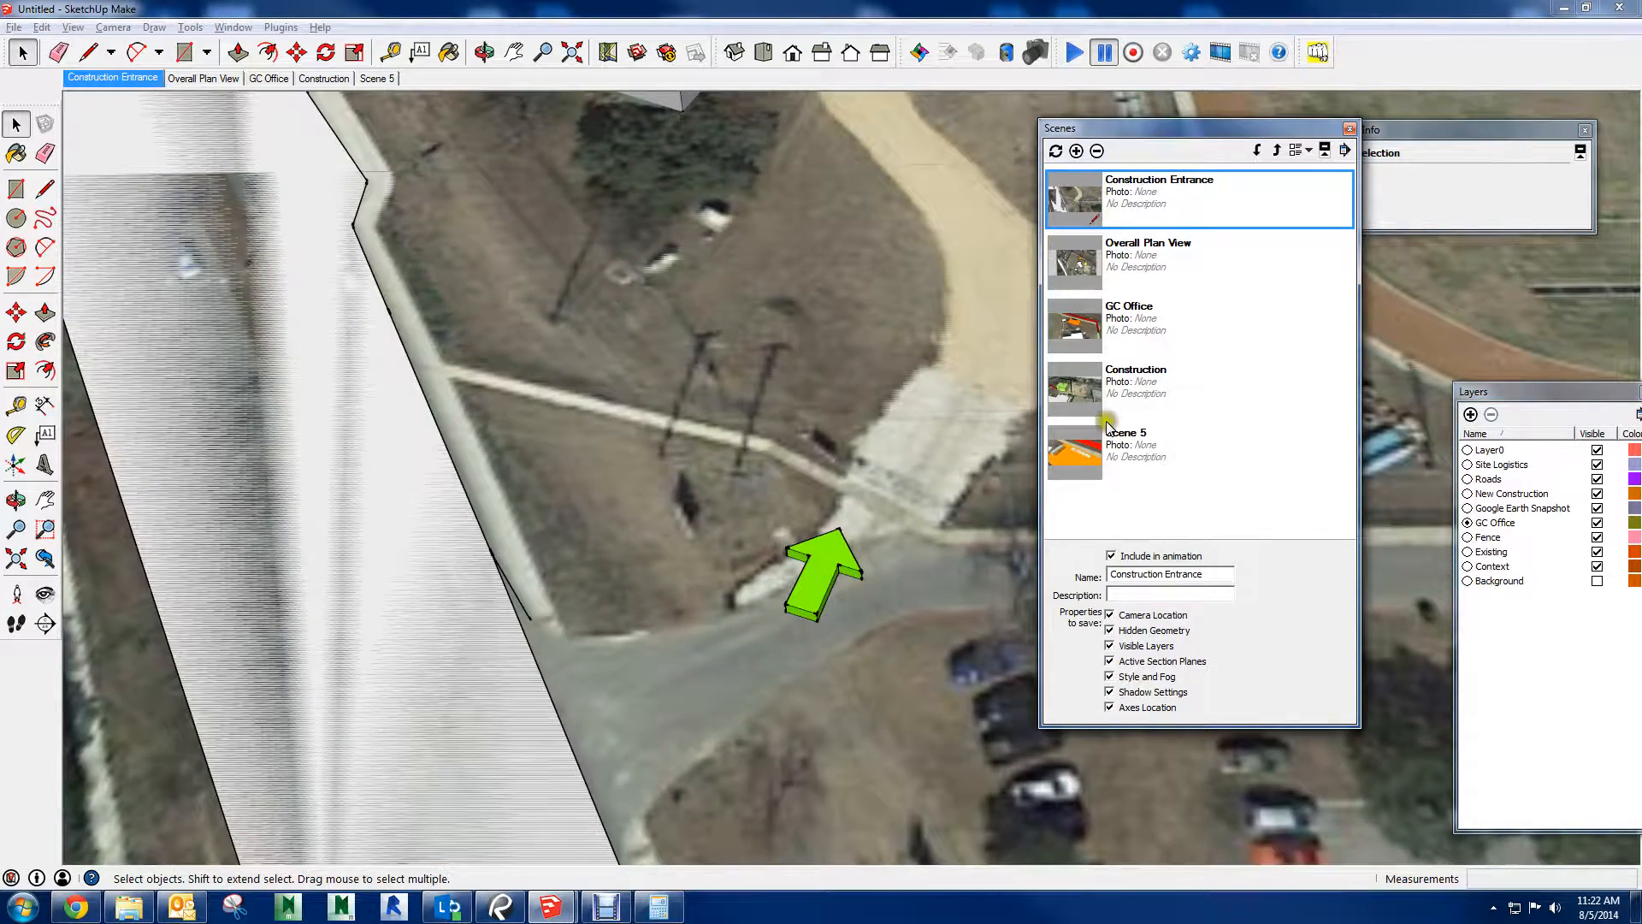
{"action": "left_click", "coordinate": [1100, 453]}
{"action": "double_click", "coordinate": [1100, 451]}
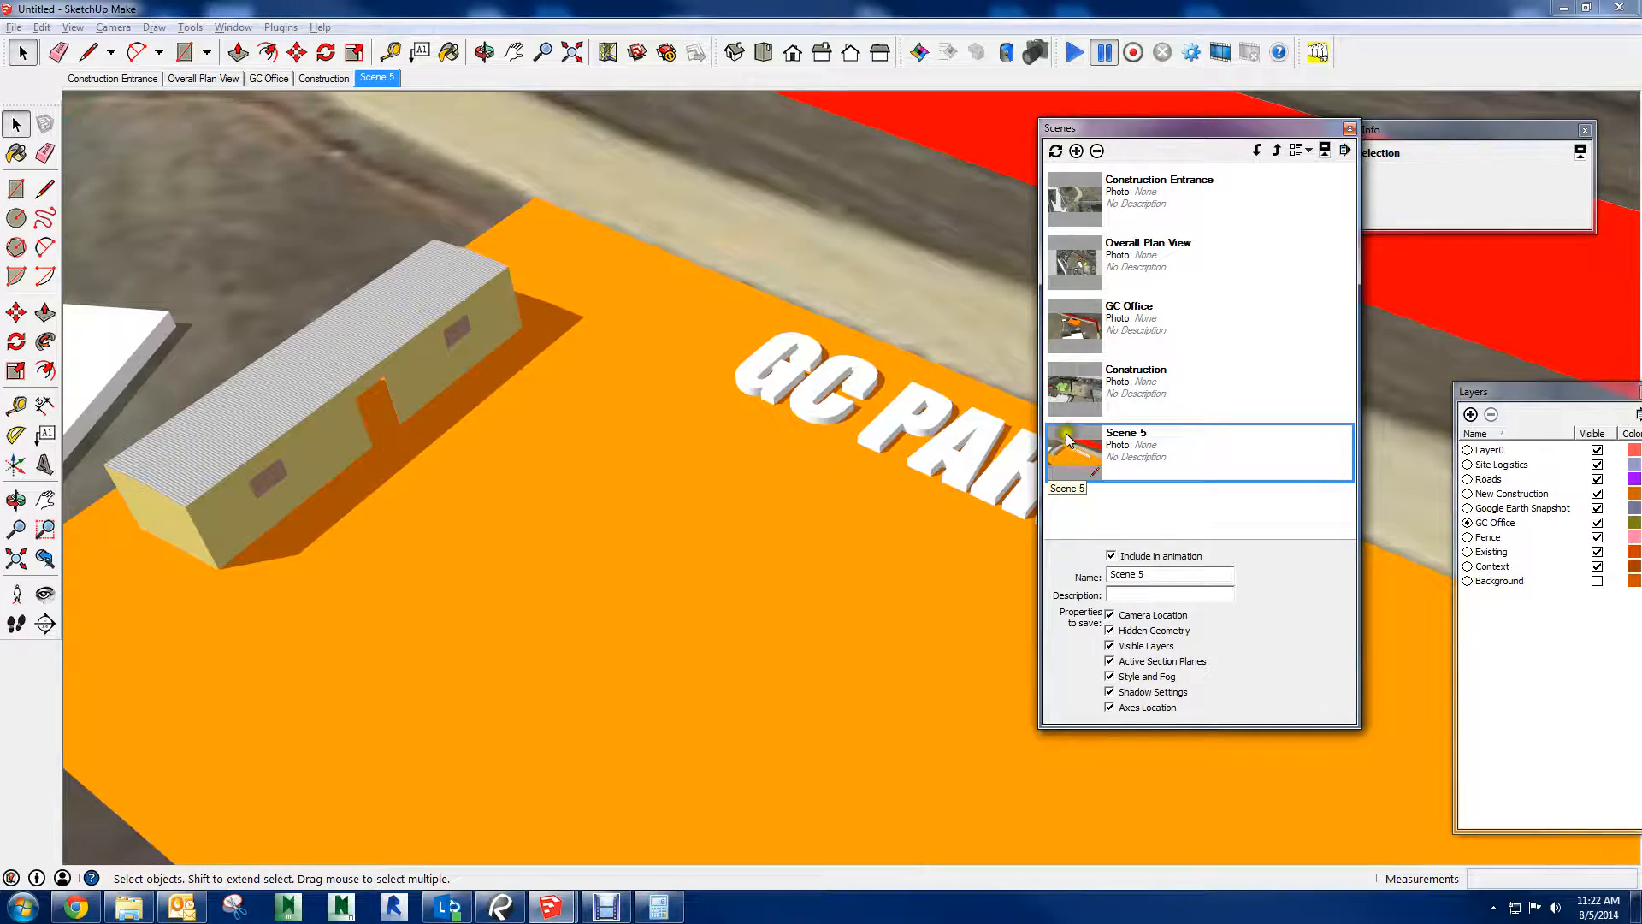
{"action": "double_click", "coordinate": [1105, 341]}
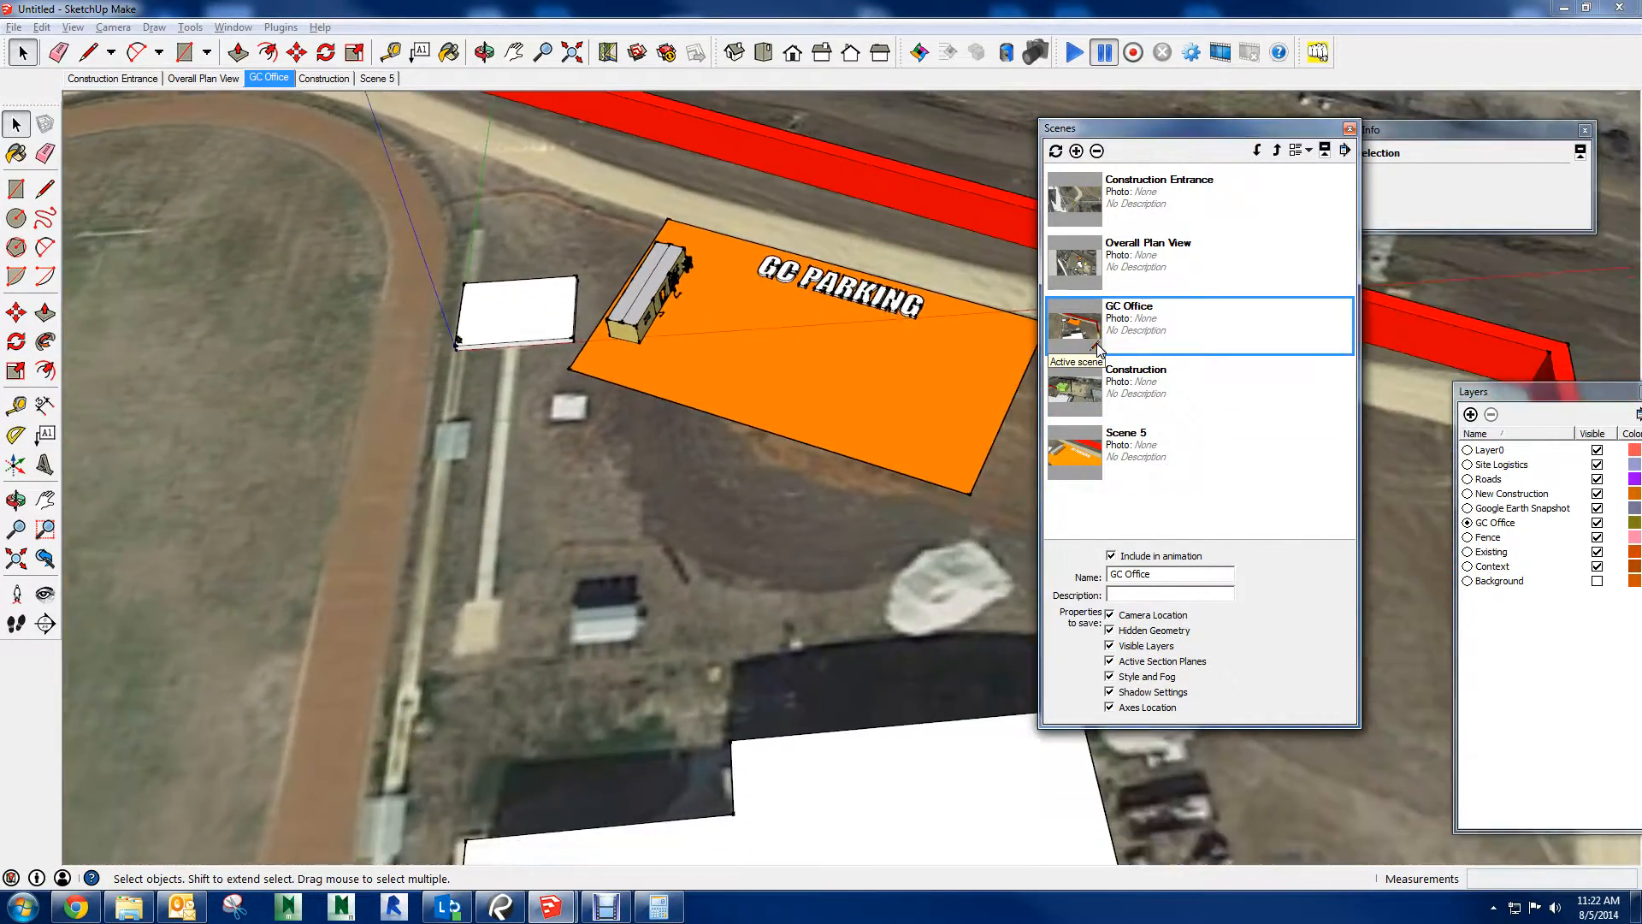
{"action": "double_click", "coordinate": [1110, 466]}
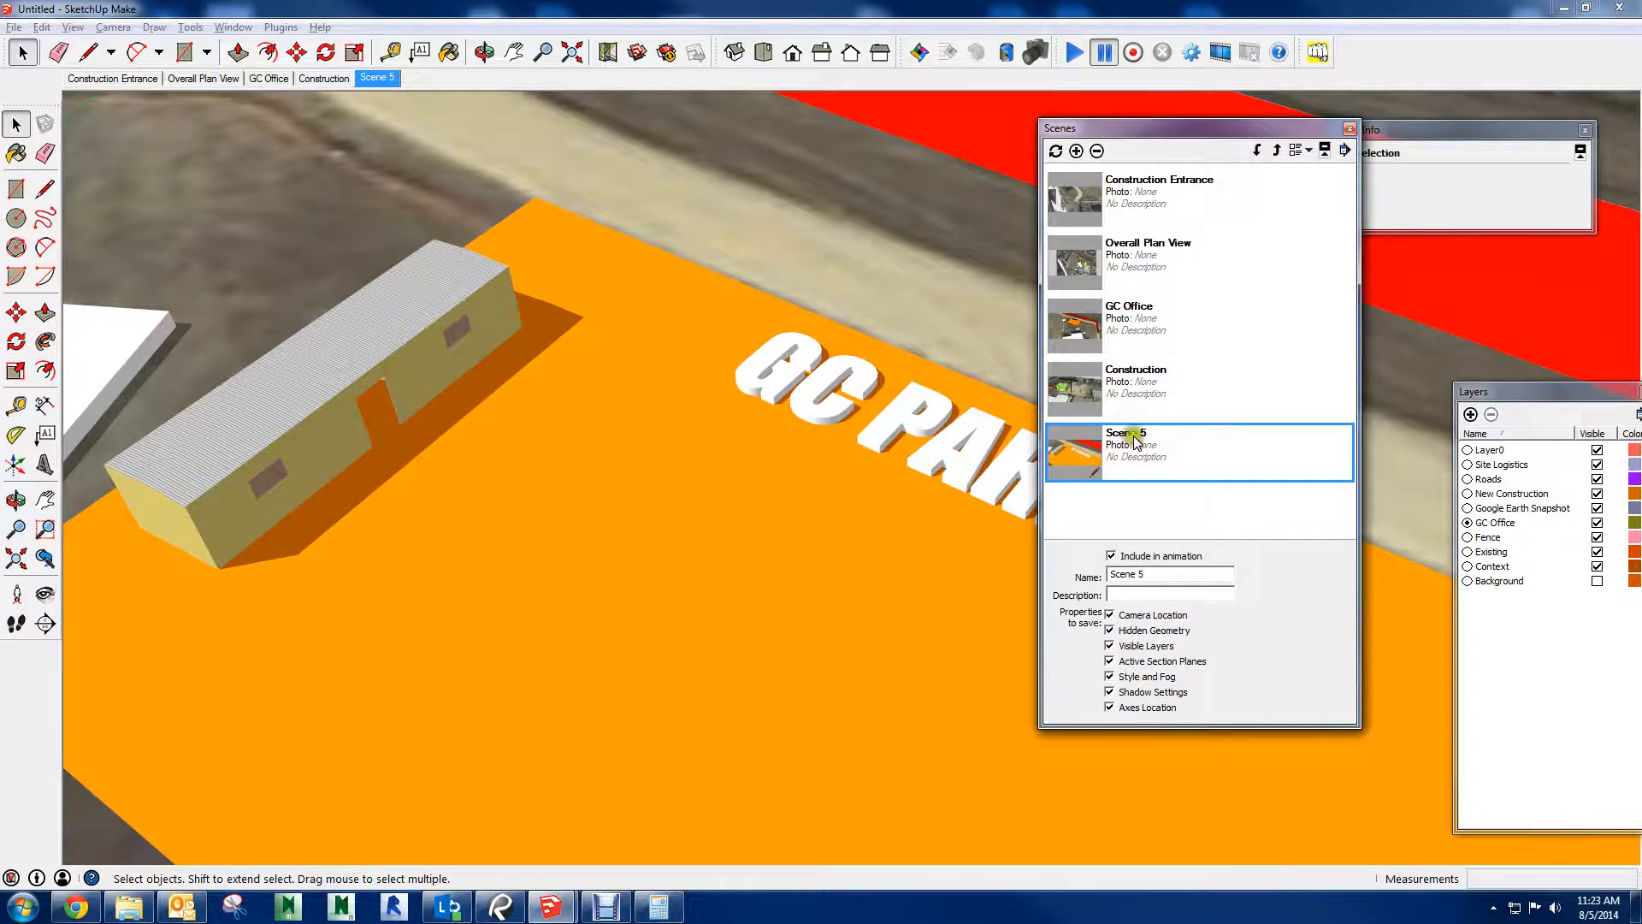
{"action": "left_click_drag", "start_coordinate": [1302, 132], "coordinate": [1431, 134]}
{"action": "left_click", "coordinate": [1478, 130]}
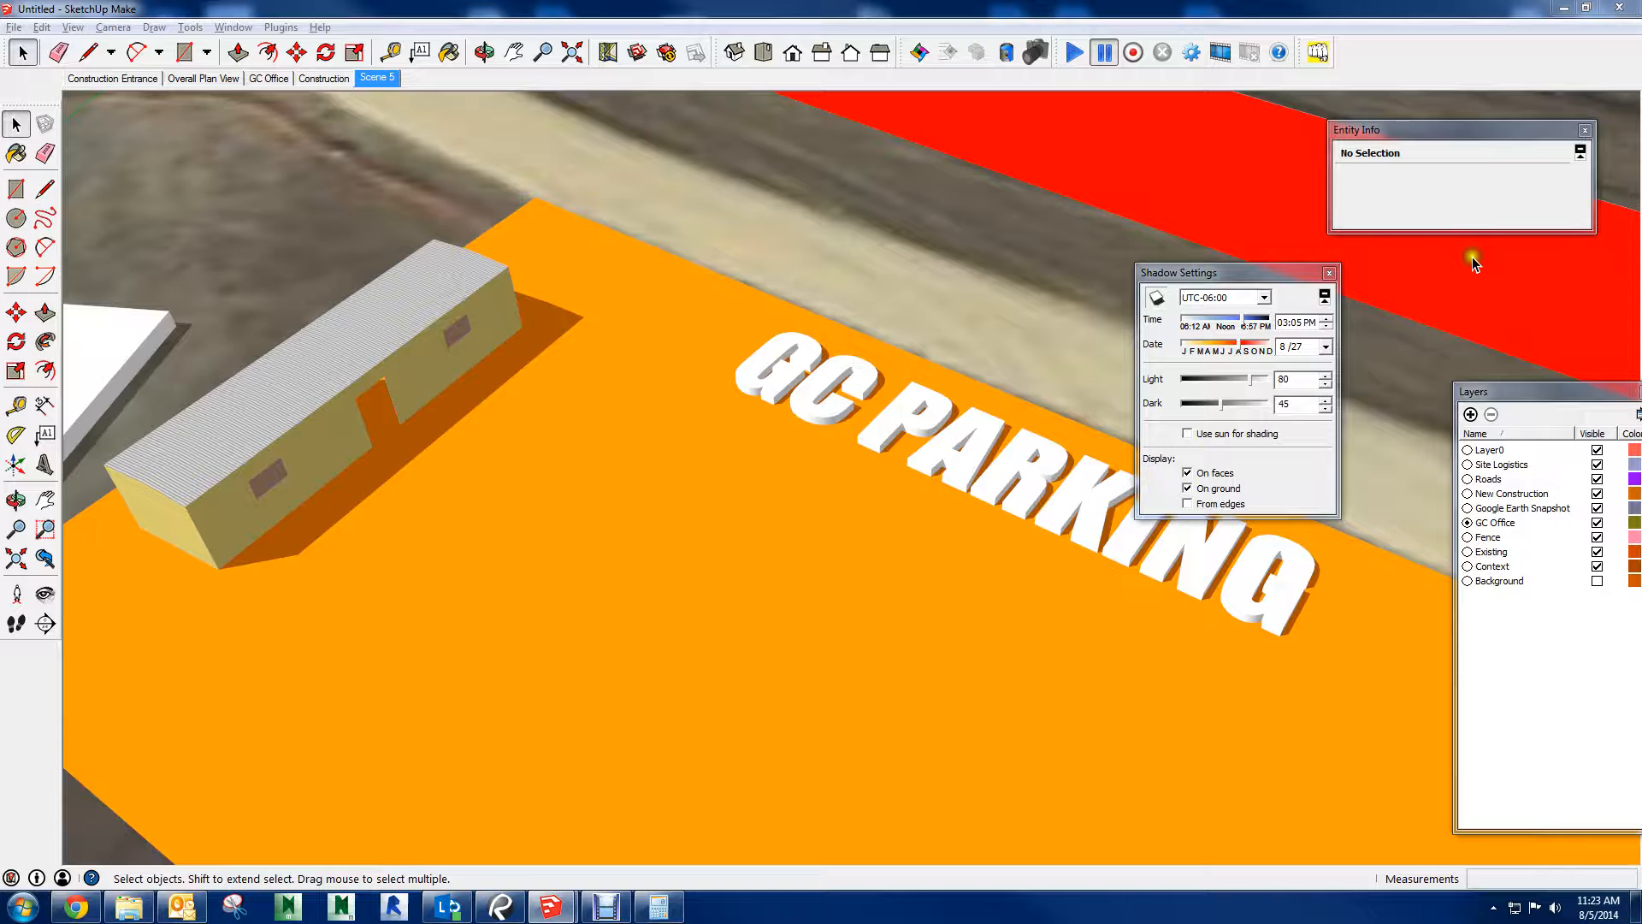
Check which image file types are offered for a 2D graphic export, and leave without exporting
{"action": "left_click", "coordinate": [13, 27]}
{"action": "mouse_move", "coordinate": [206, 296]}
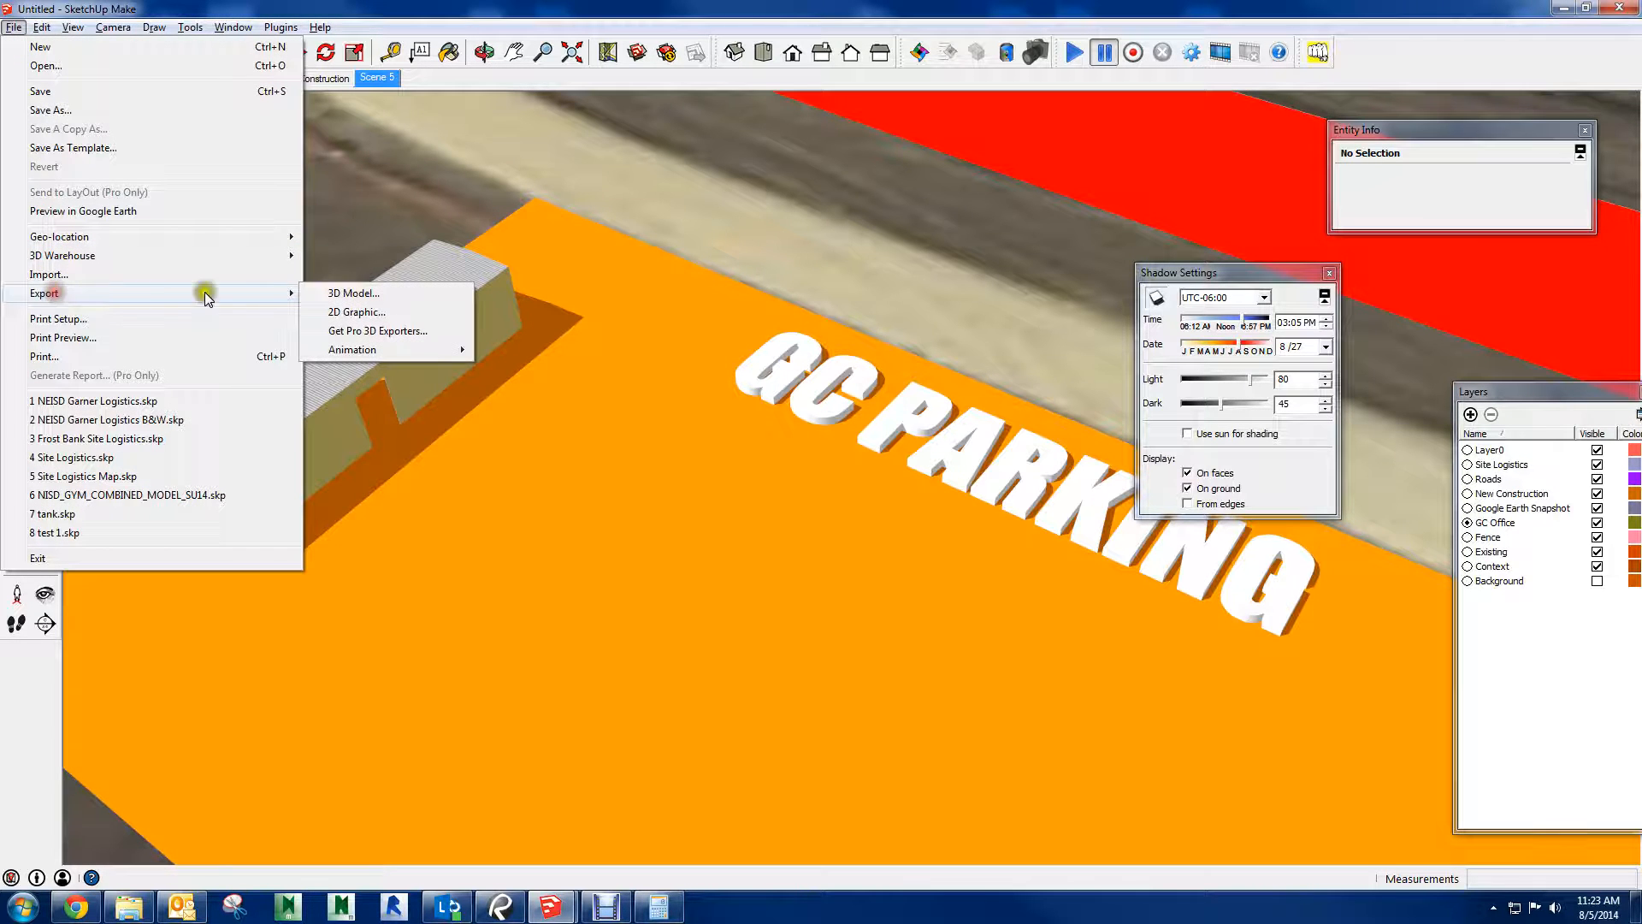
{"action": "left_click", "coordinate": [373, 312]}
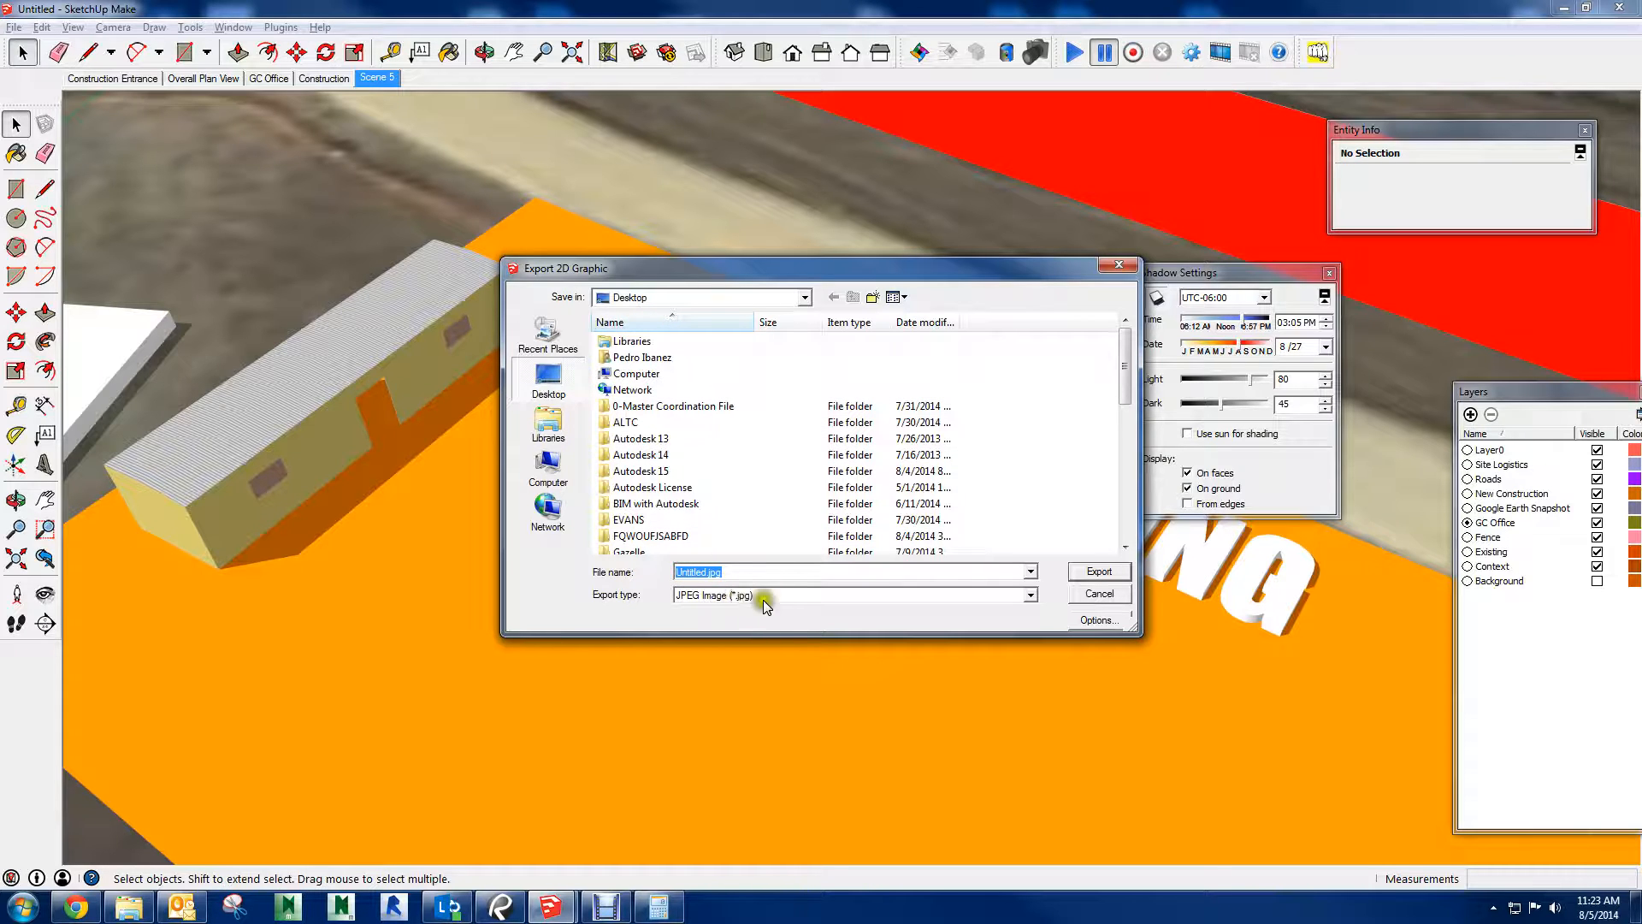
{"action": "left_click", "coordinate": [1030, 596]}
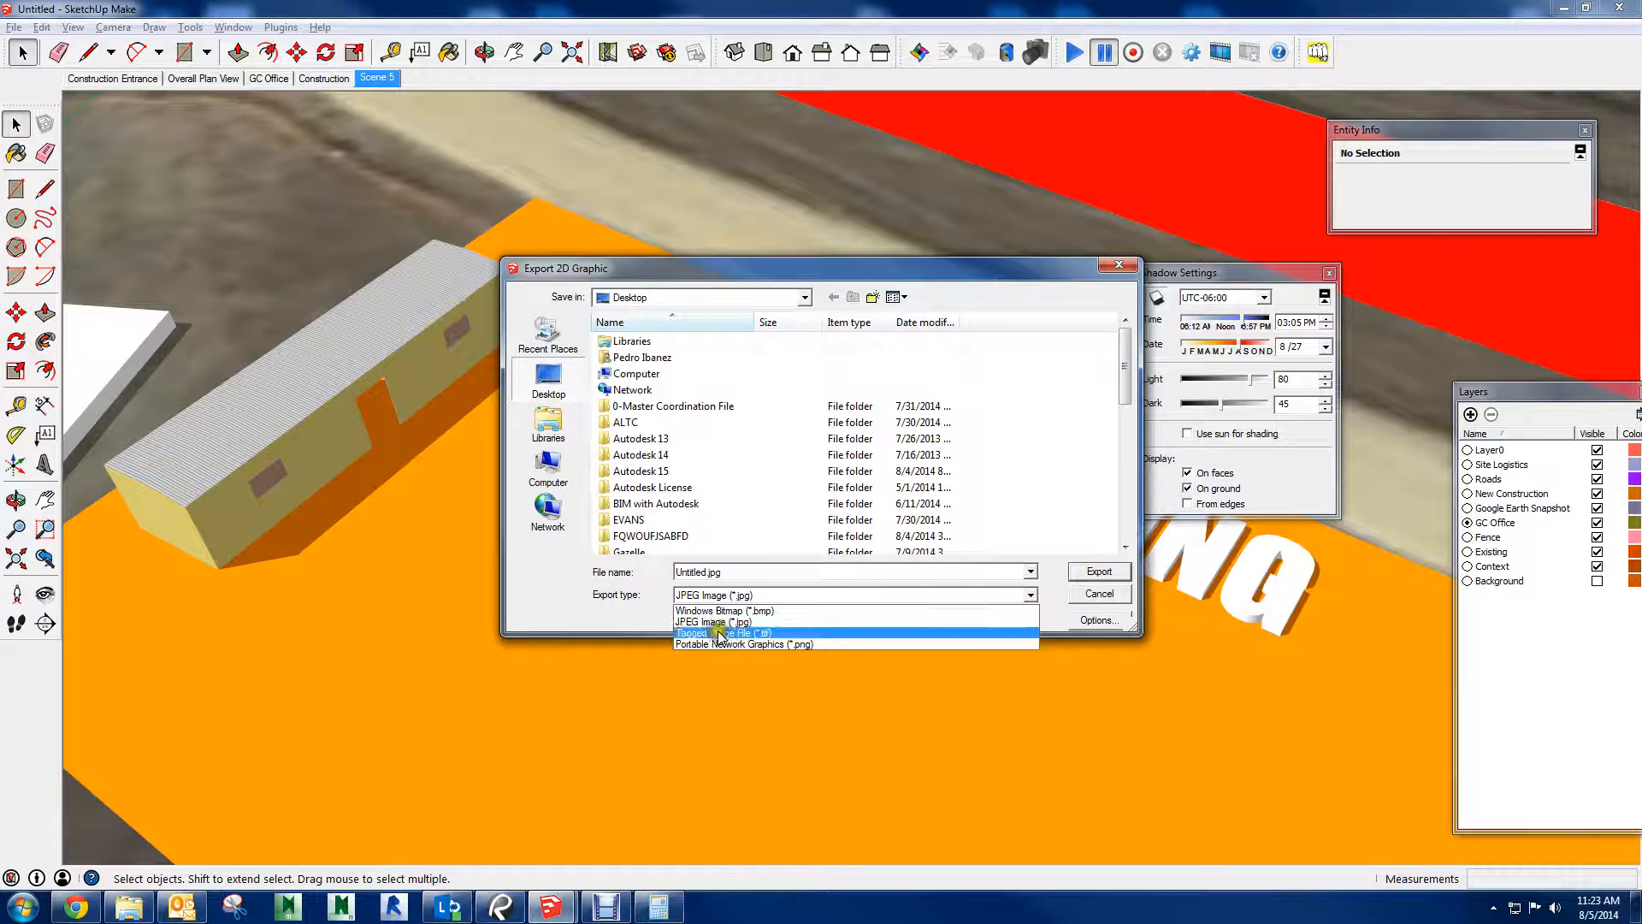
{"action": "left_click", "coordinate": [1132, 261]}
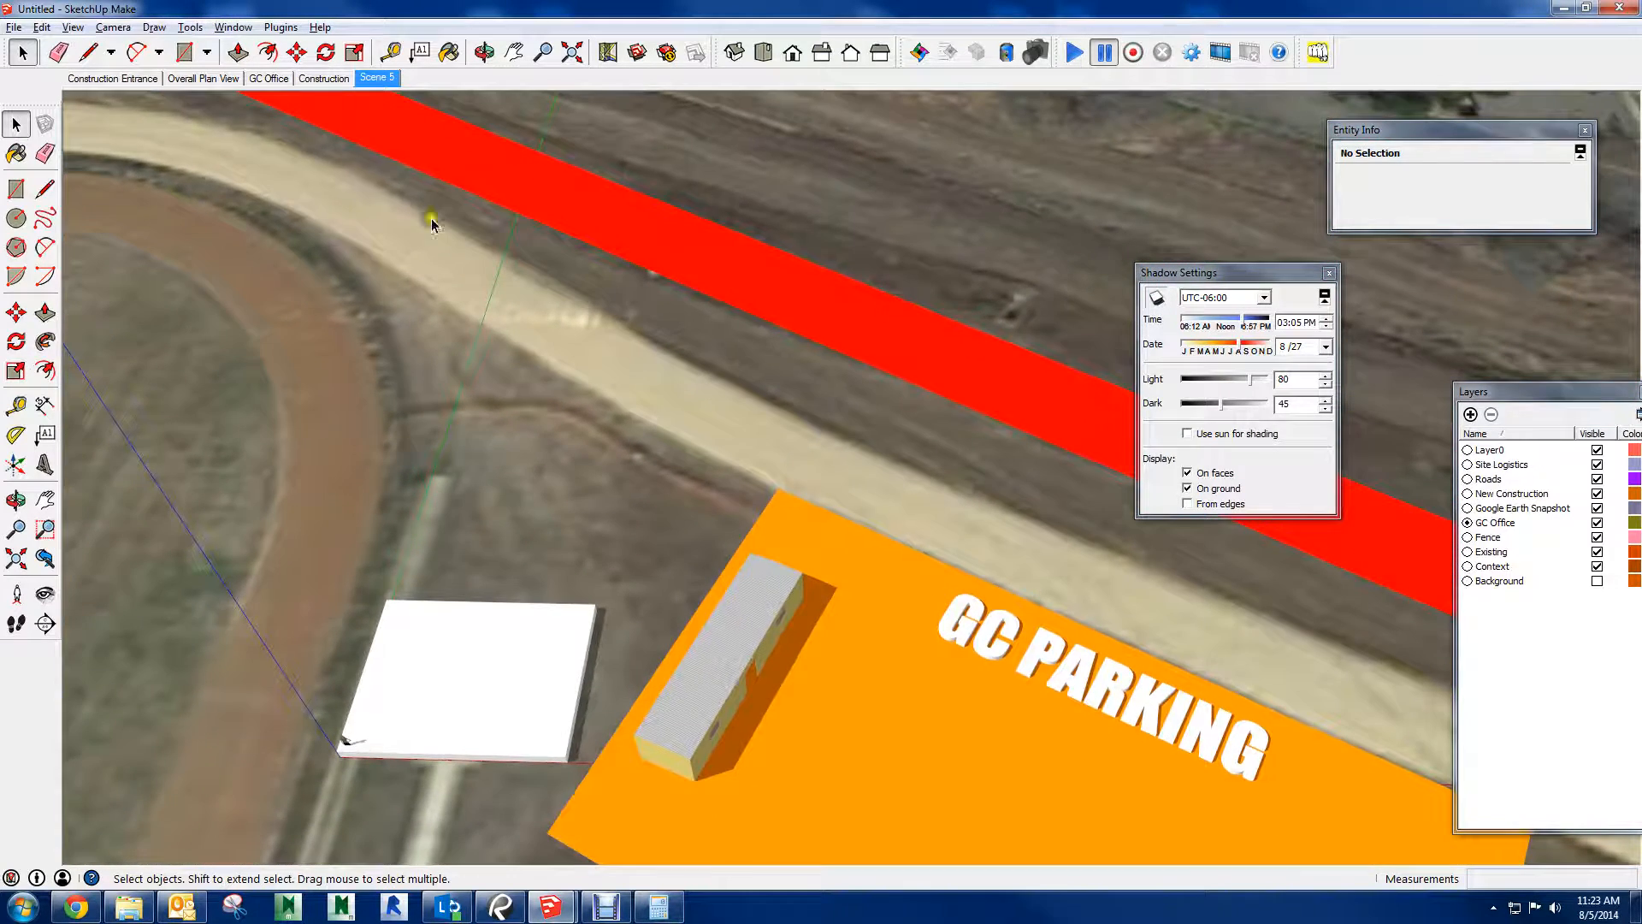
Switch to the Overall Plan View scene, clear the dialogs covering it, and capture the site plan with Snipping Tool
{"action": "left_click", "coordinate": [202, 78]}
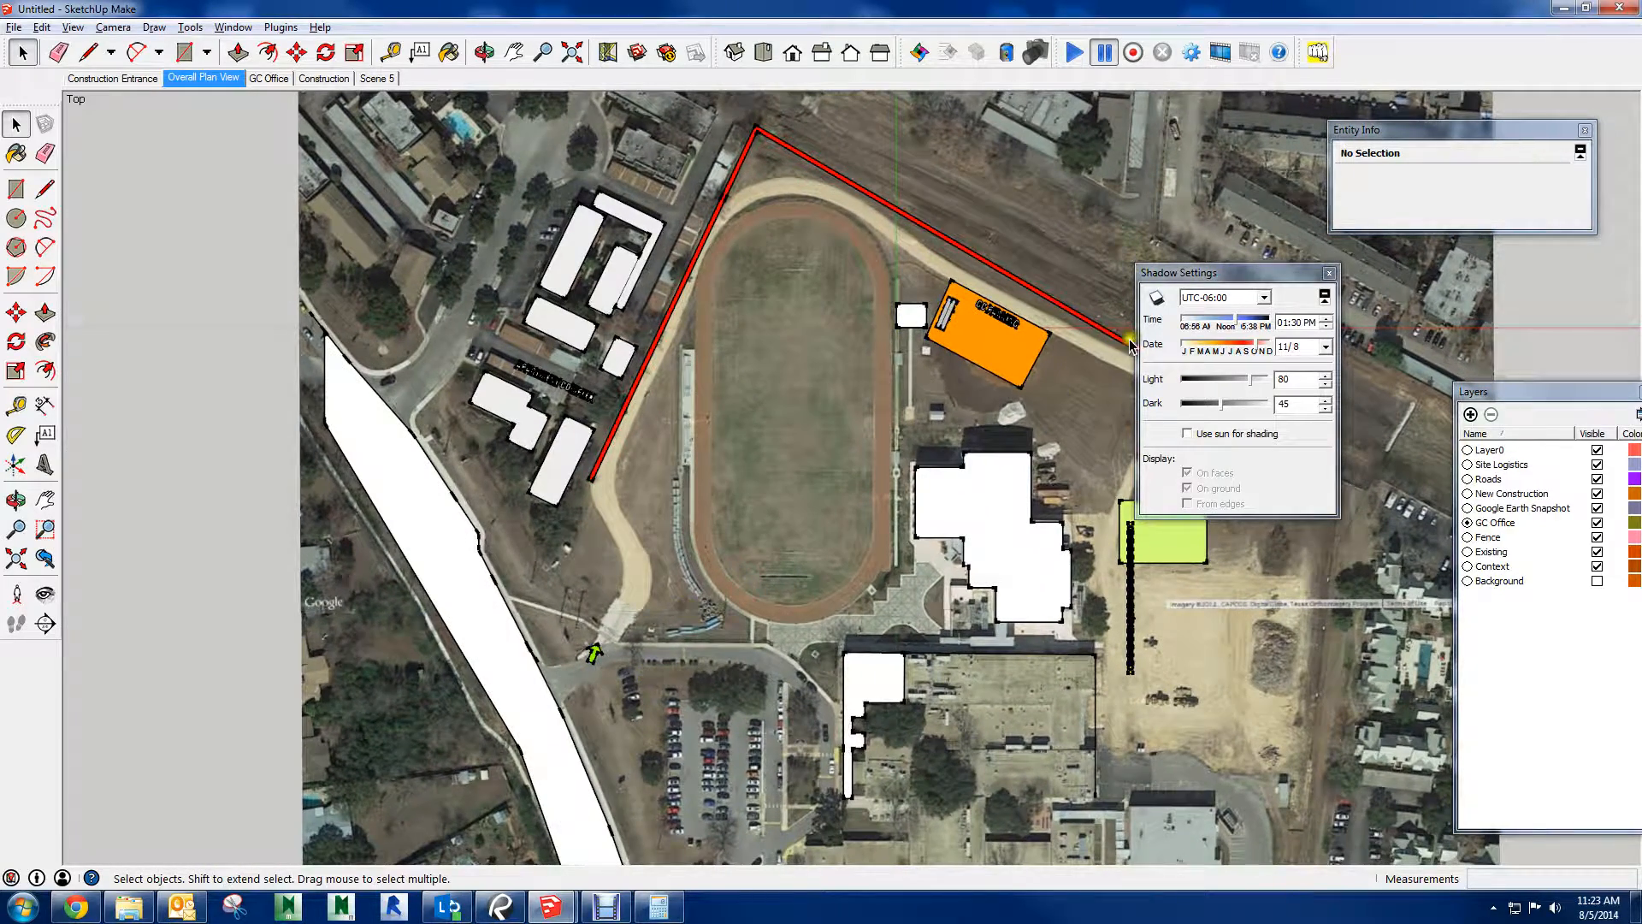
{"action": "left_click", "coordinate": [1329, 273]}
{"action": "left_click_drag", "start_coordinate": [1443, 130], "coordinate": [1641, 130]}
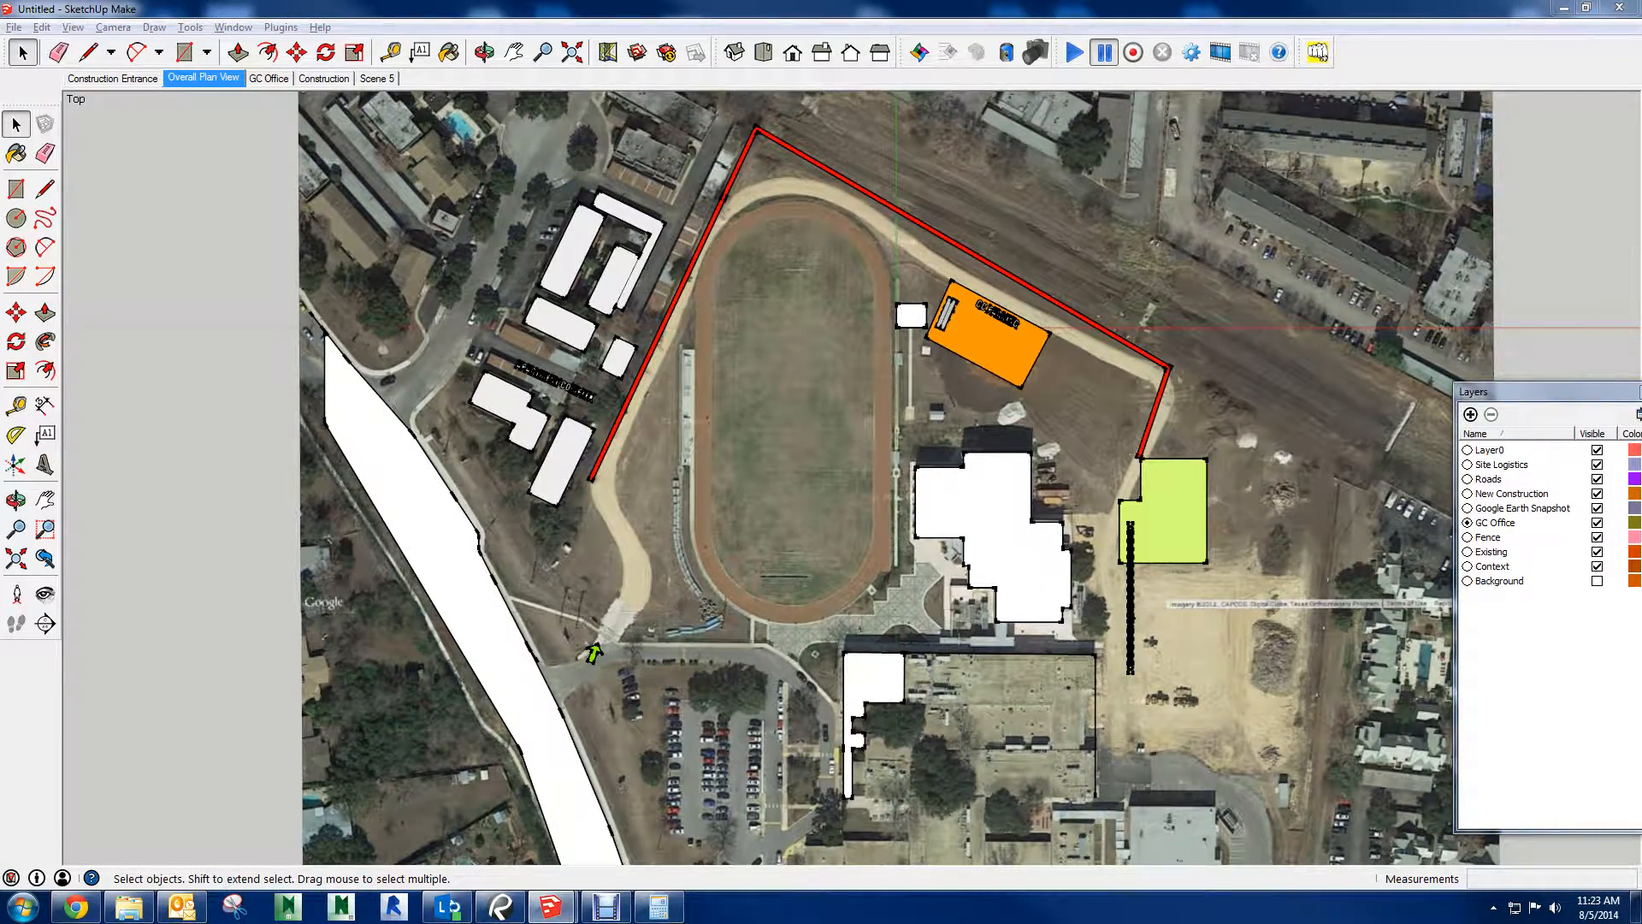
{"action": "left_click", "coordinate": [238, 913]}
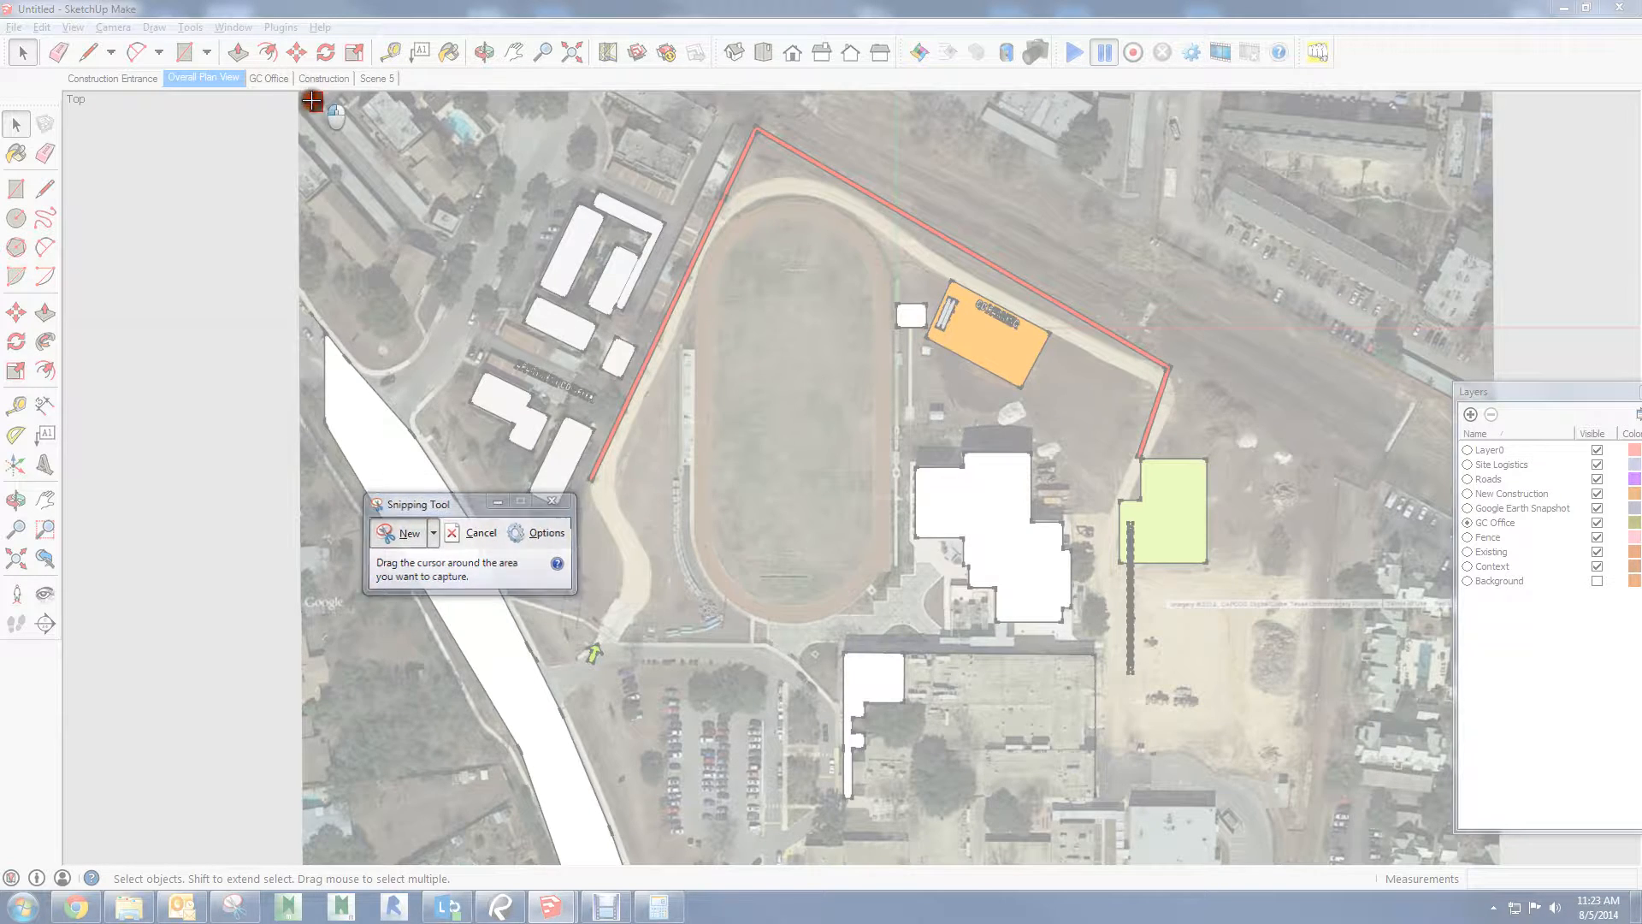
{"action": "left_click_drag", "start_coordinate": [309, 92], "coordinate": [1397, 864]}
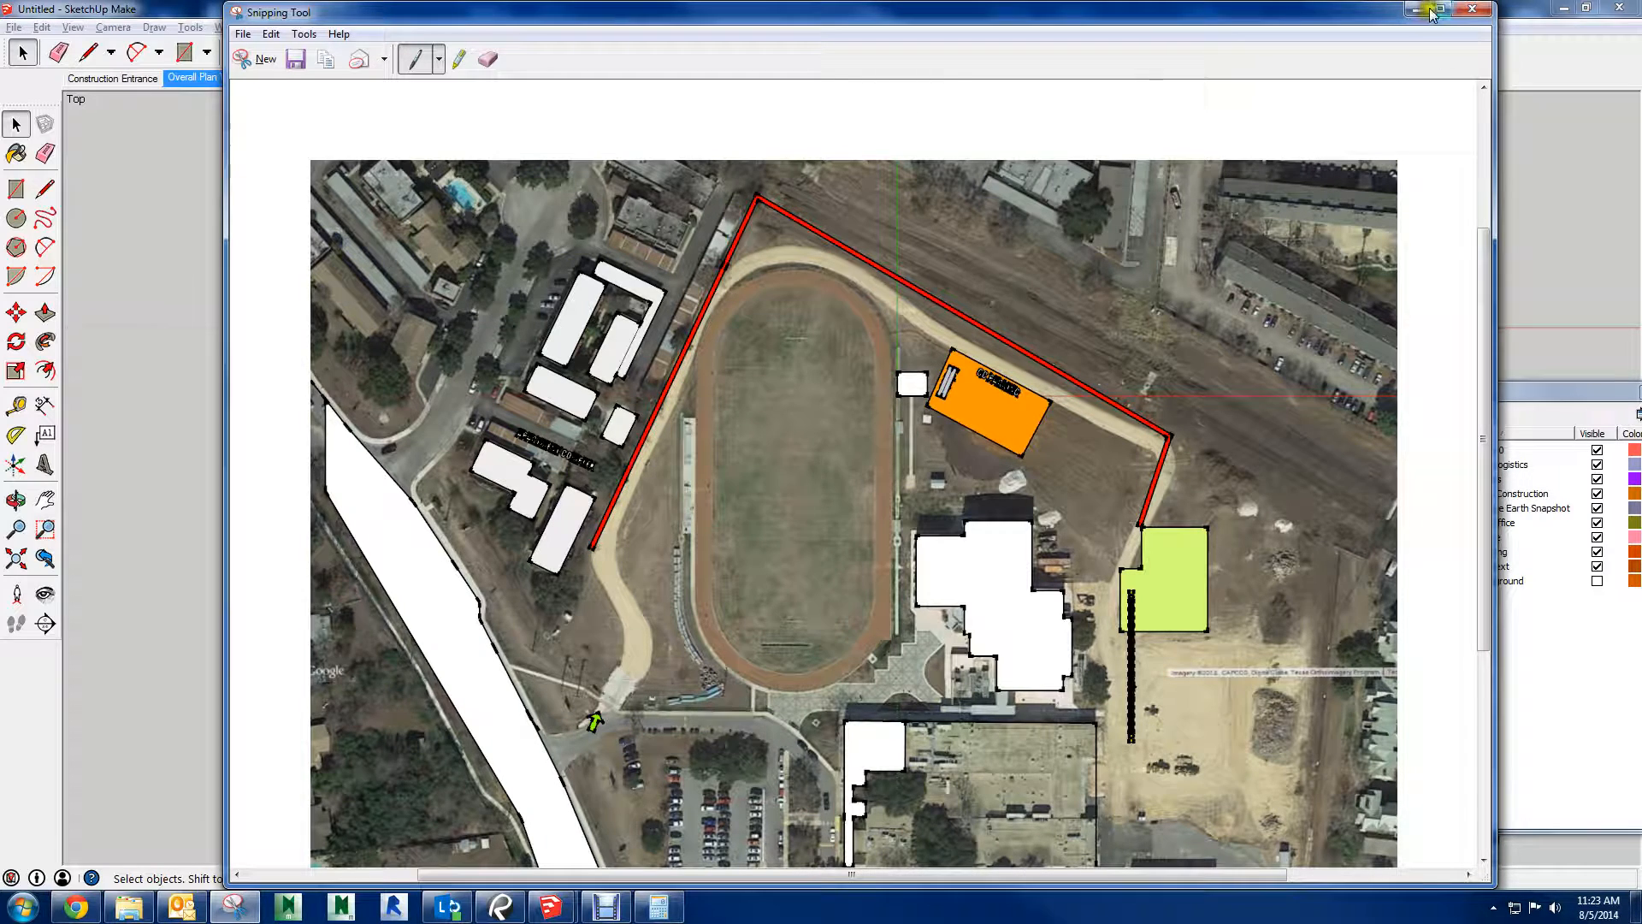
Close the Snipping Tool capture, return to SketchUp and turn off the Profiles edge style in the Overall Plan View
{"action": "left_click", "coordinate": [1474, 10]}
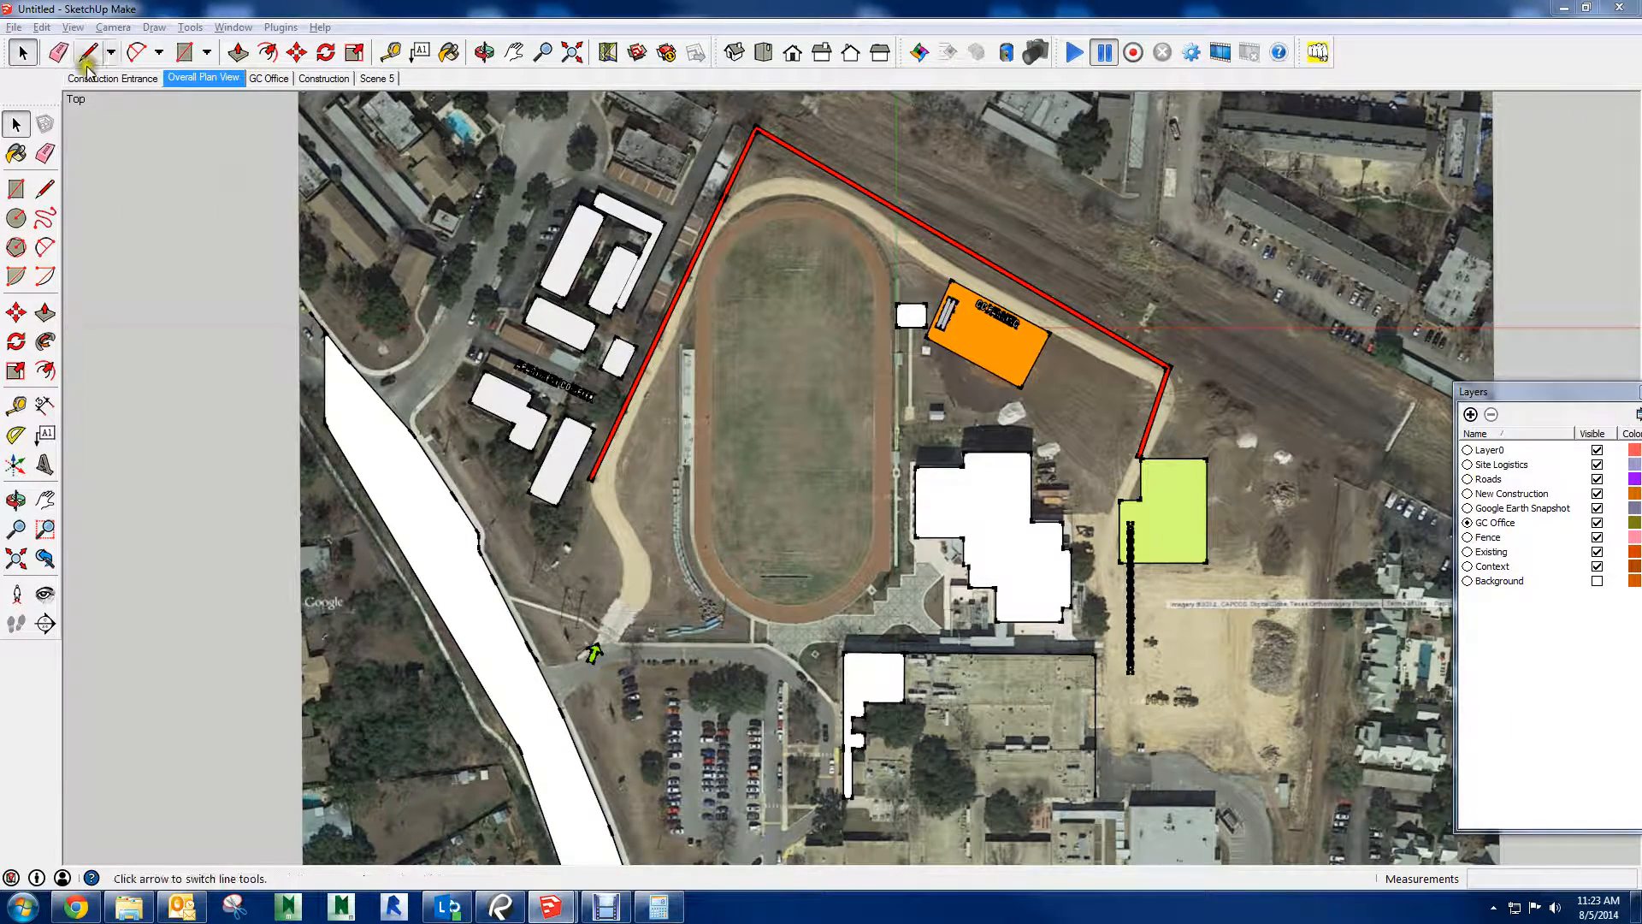
{"action": "left_click", "coordinate": [41, 26]}
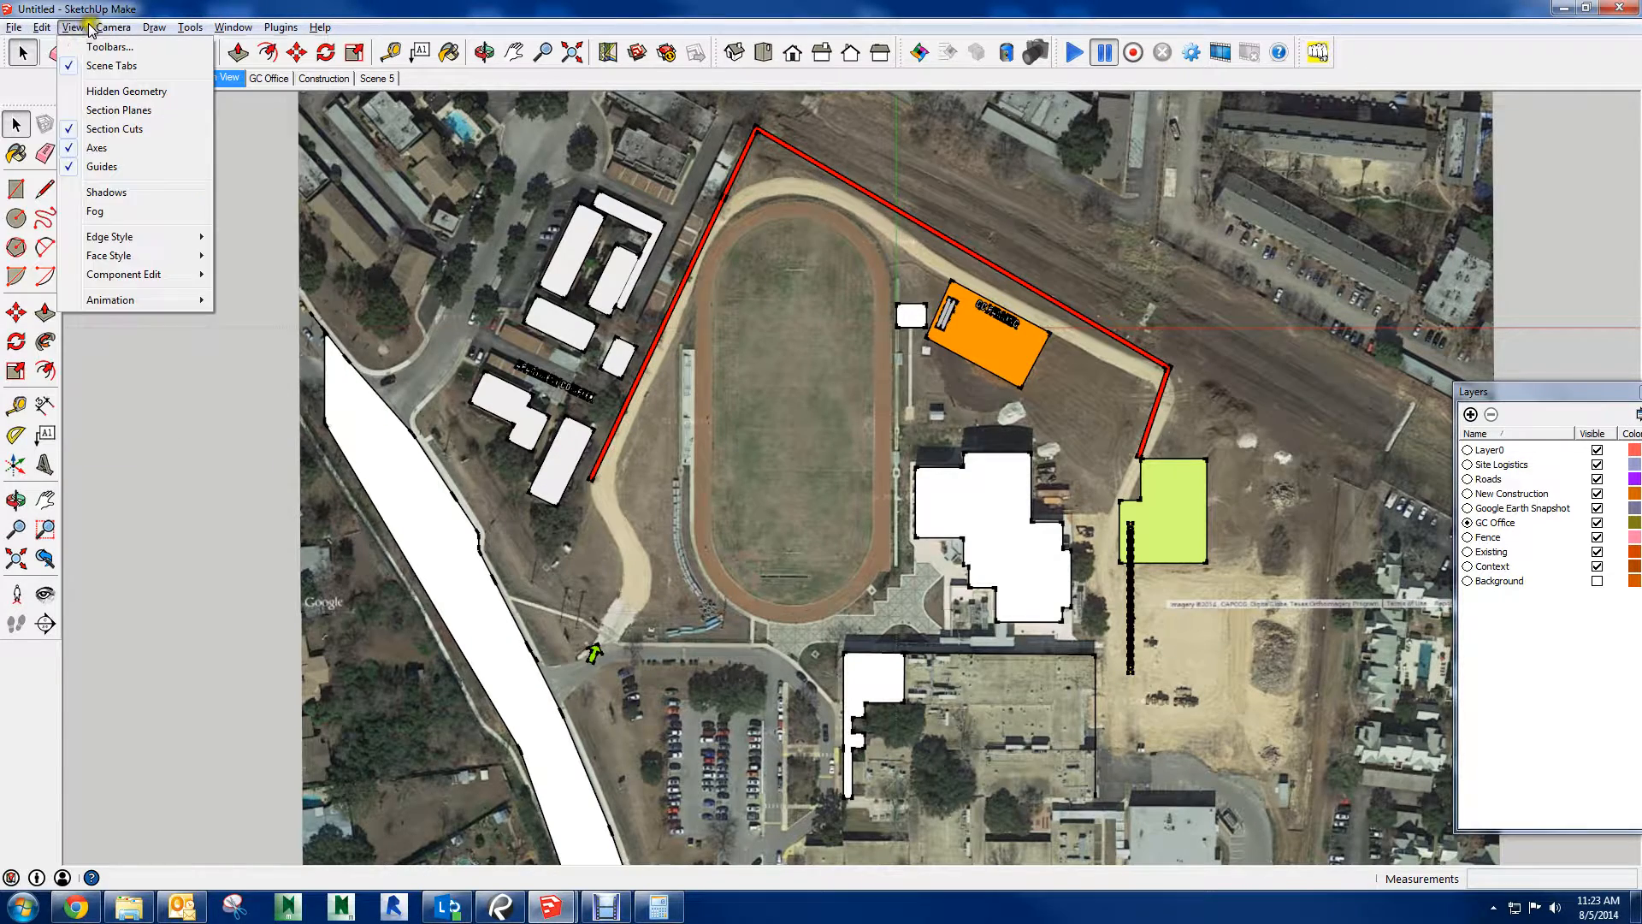
{"action": "left_click", "coordinate": [226, 237]}
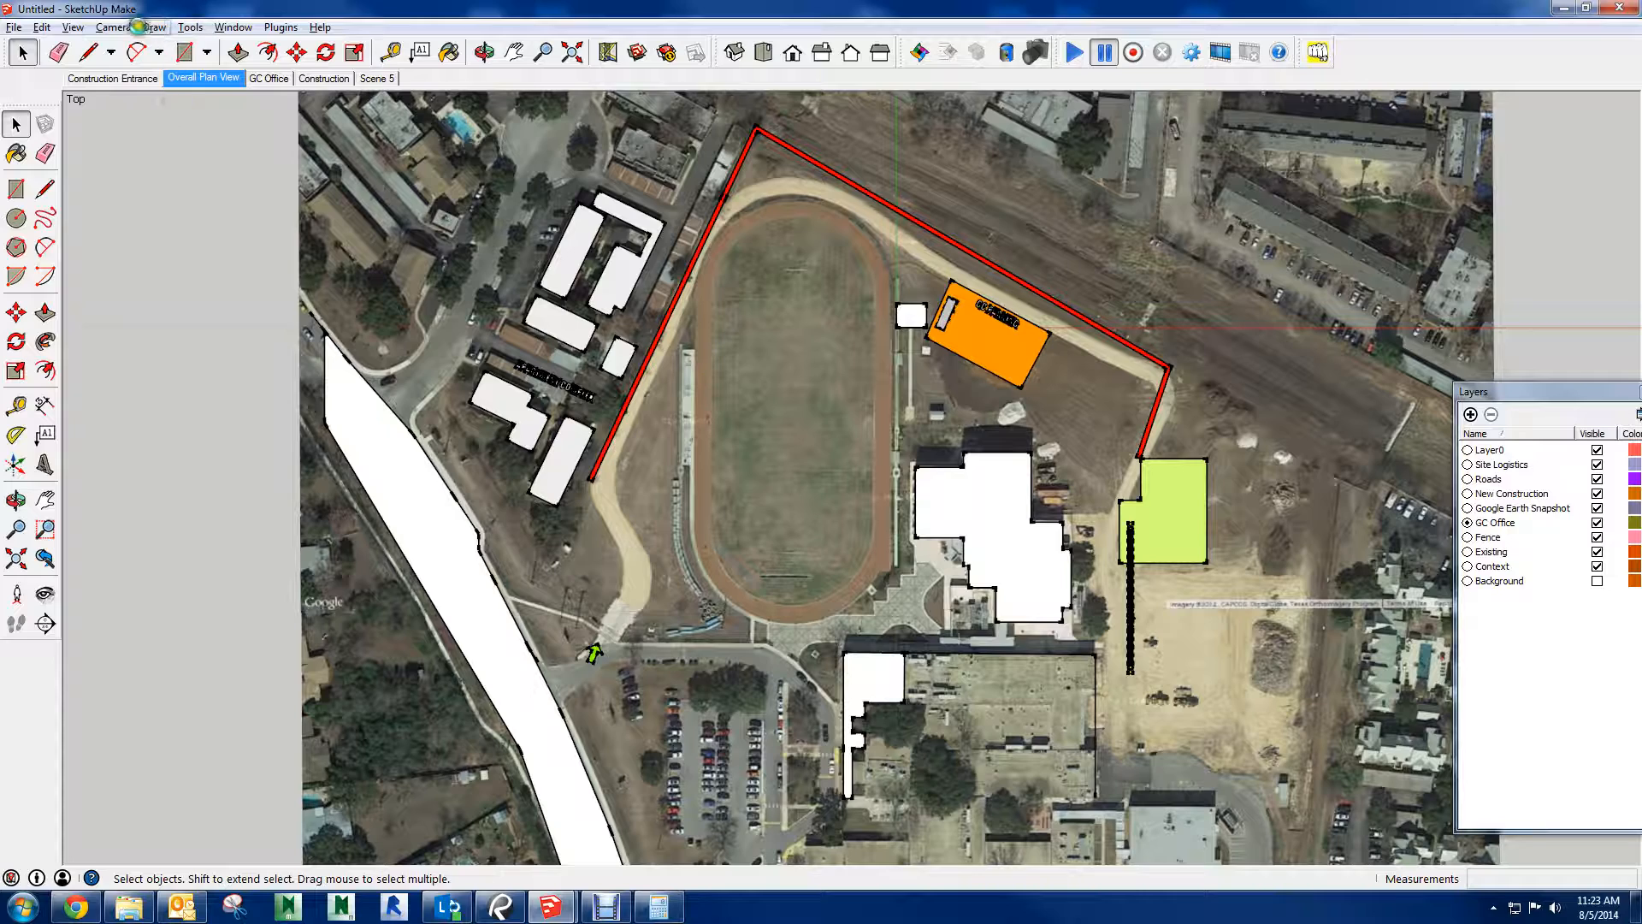
{"action": "left_click", "coordinate": [75, 28]}
{"action": "mouse_move", "coordinate": [128, 236]}
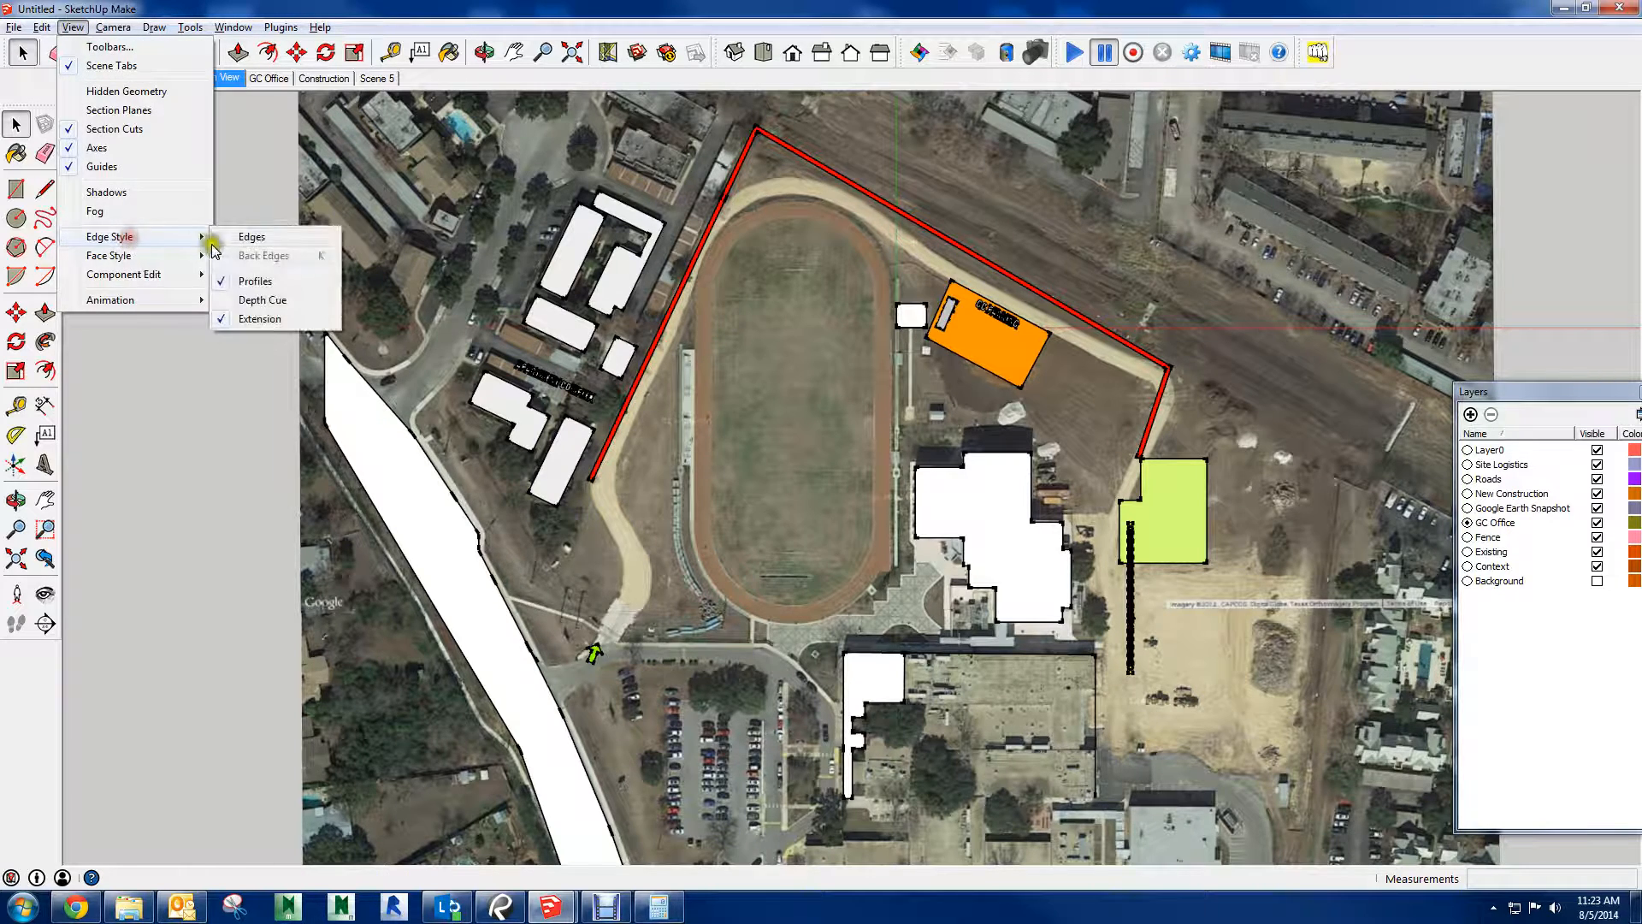
{"action": "left_click", "coordinate": [240, 280]}
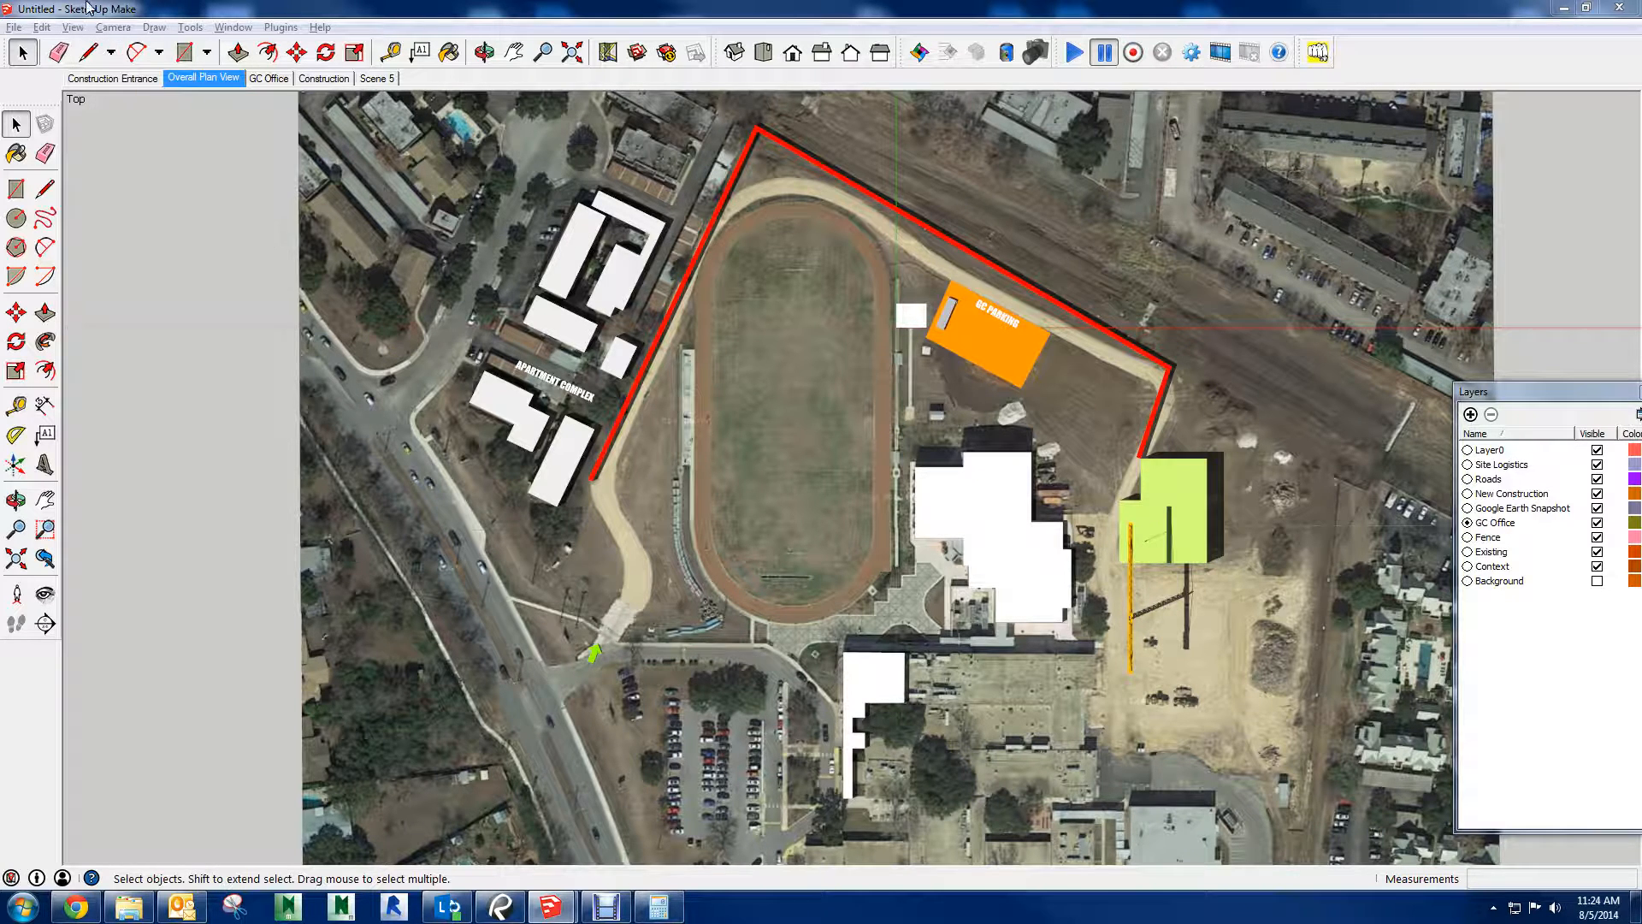
Set up a print of the current site plan view with Bluebeam PDF as the printer
{"action": "left_click", "coordinate": [8, 29]}
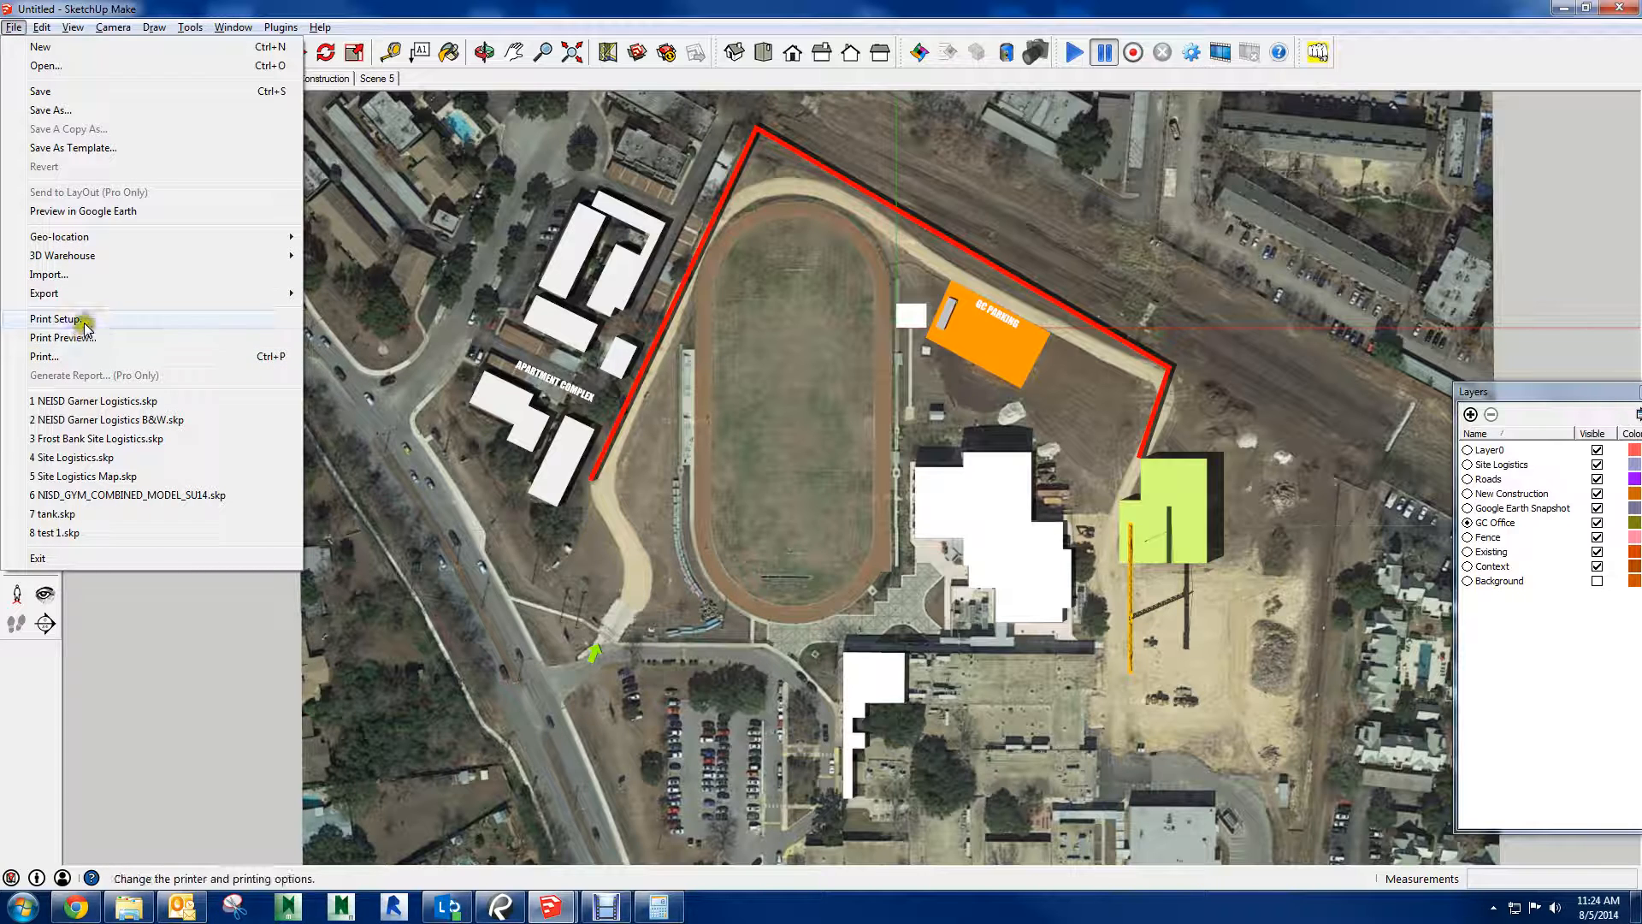
{"action": "left_click", "coordinate": [323, 340]}
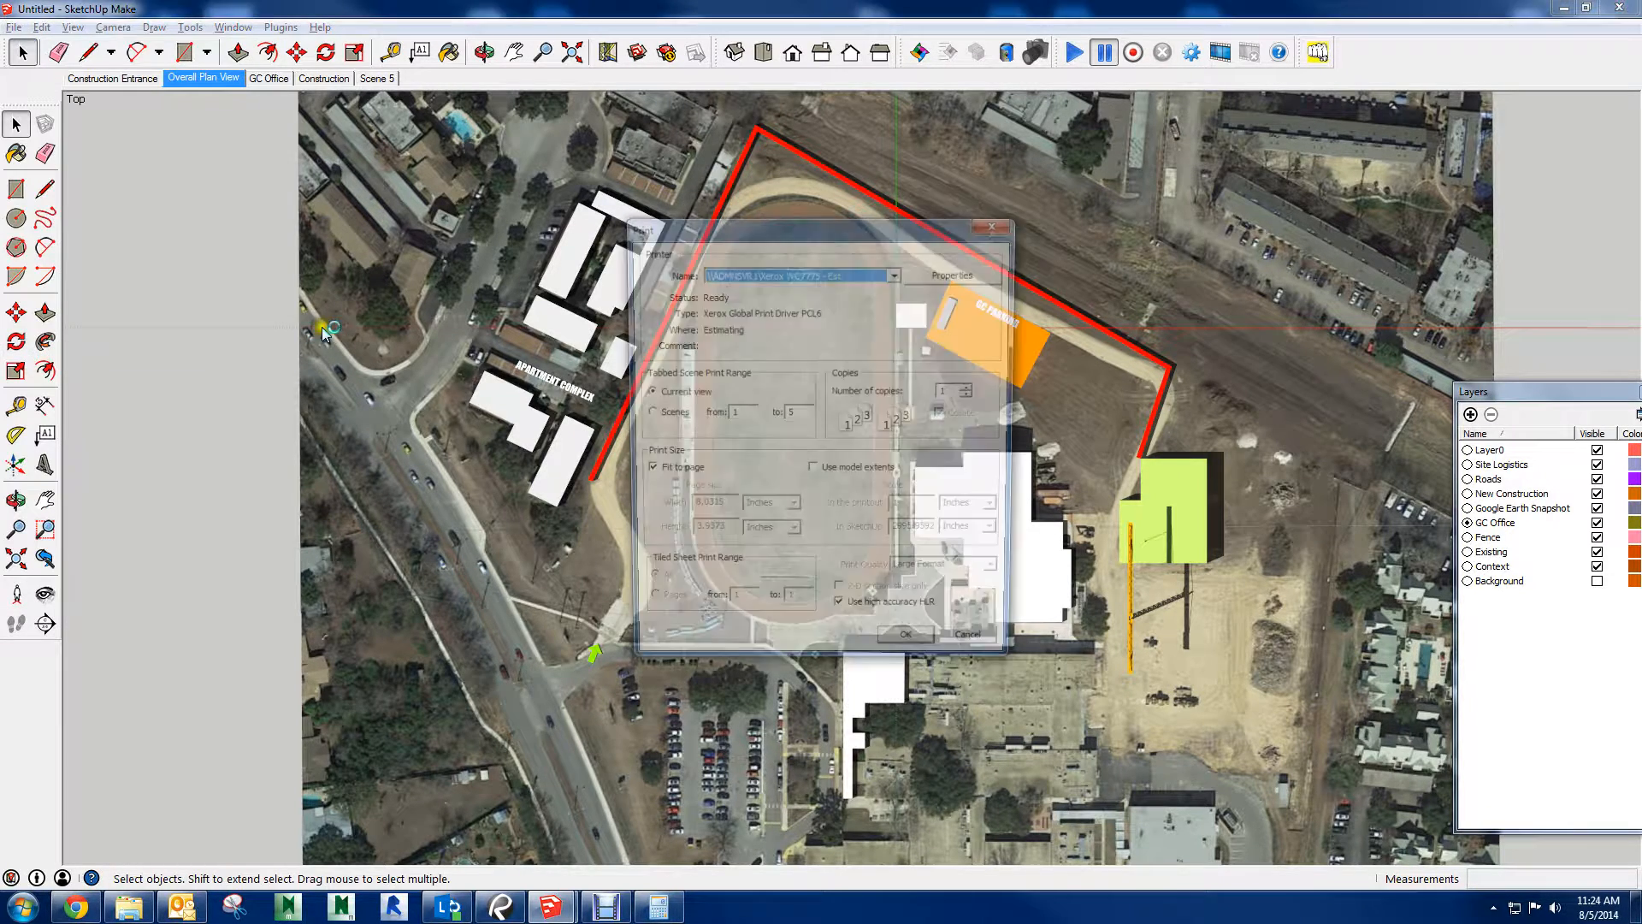
{"action": "left_click", "coordinate": [887, 275]}
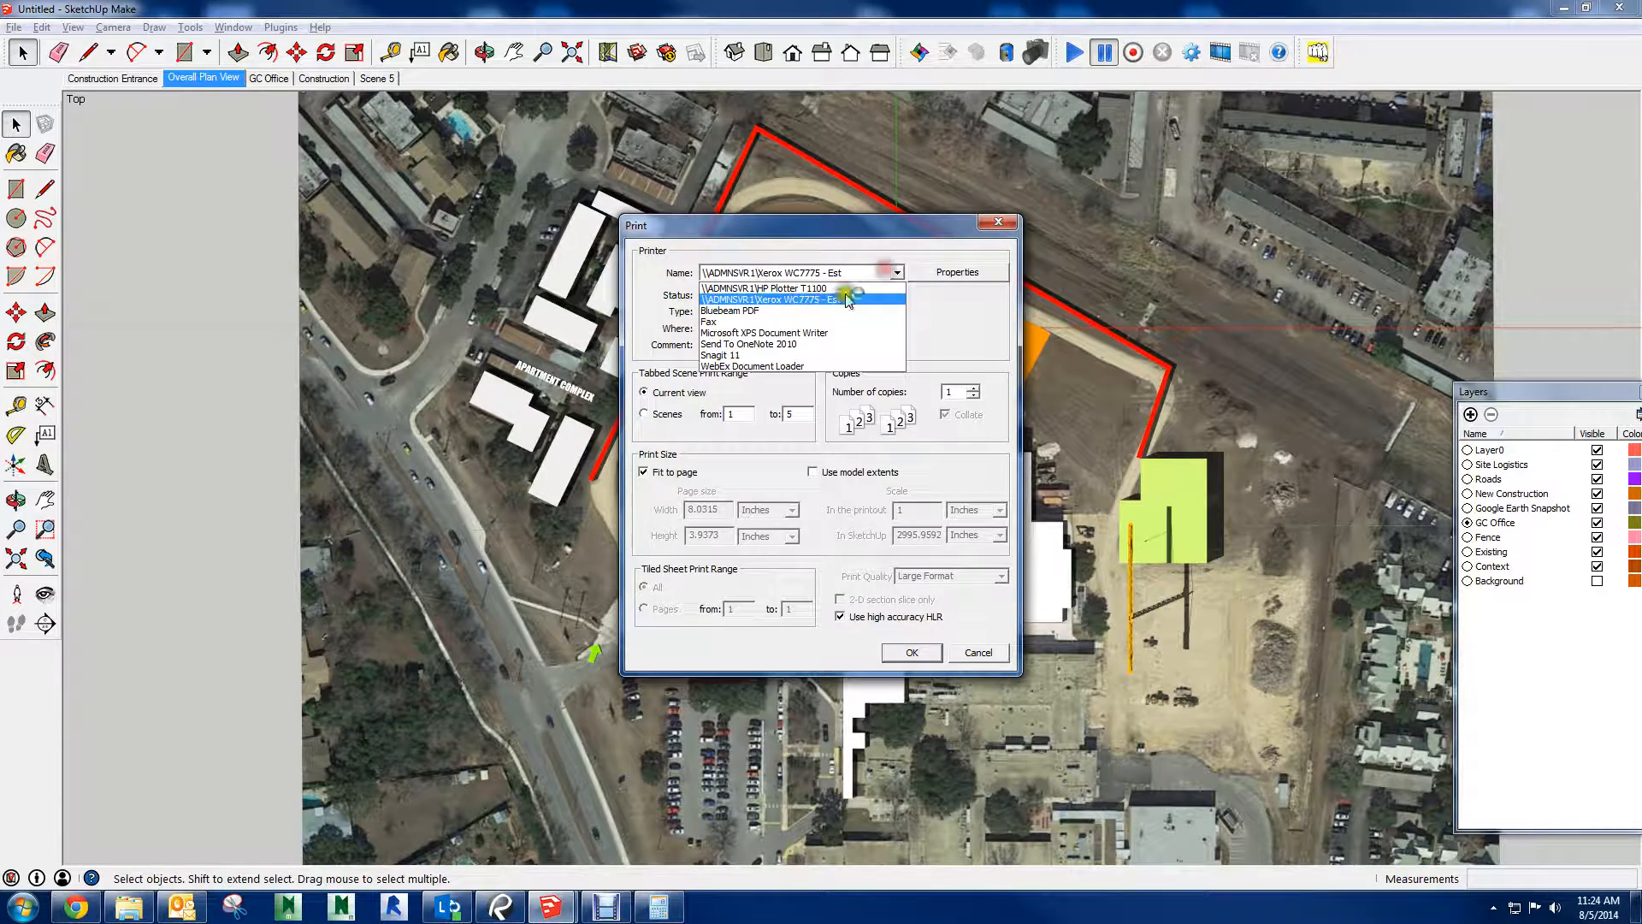
{"action": "left_click", "coordinate": [751, 310]}
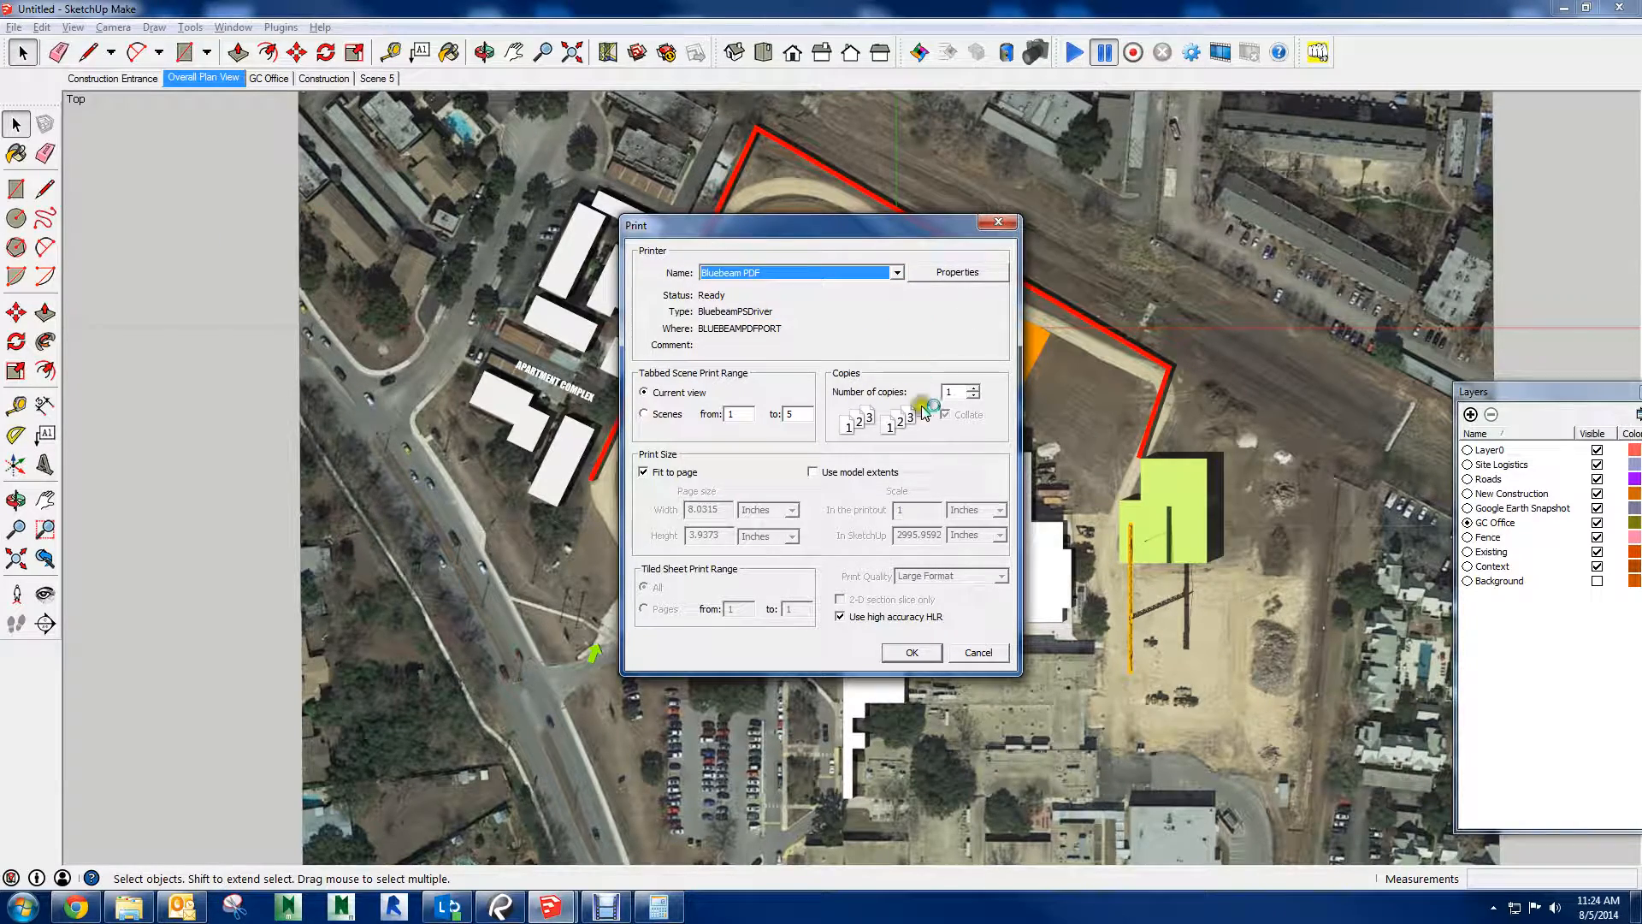
Set the print quality to 1200dpi in the Bluebeam PDF printer's advanced options
{"action": "left_click", "coordinate": [957, 272]}
{"action": "left_click", "coordinate": [720, 272]}
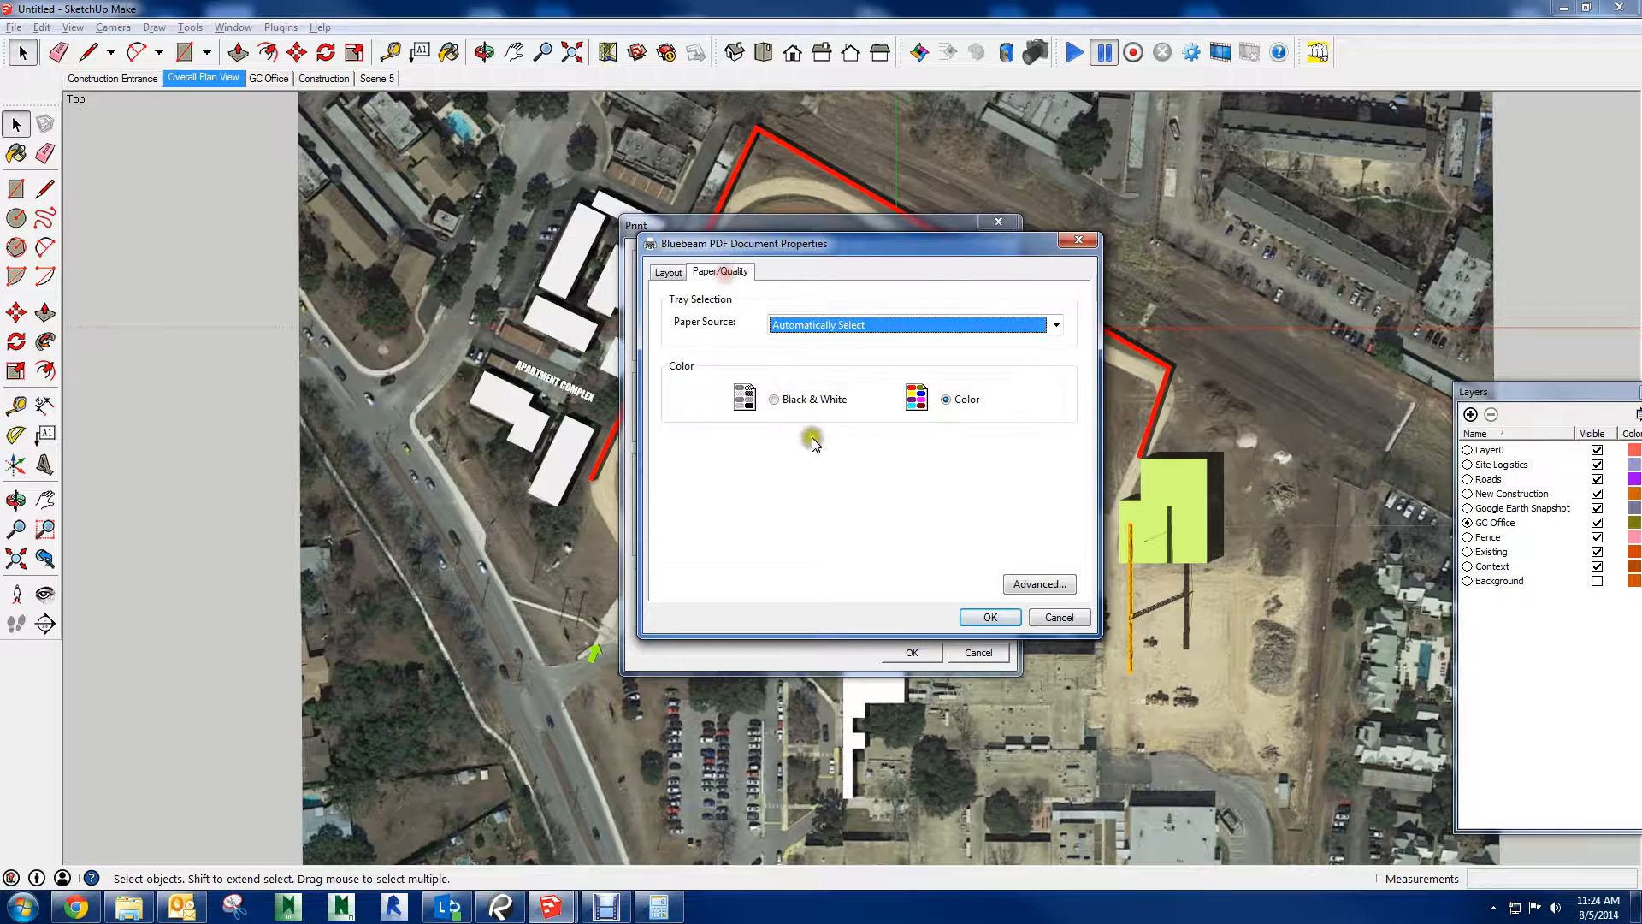
{"action": "left_click", "coordinate": [1036, 584]}
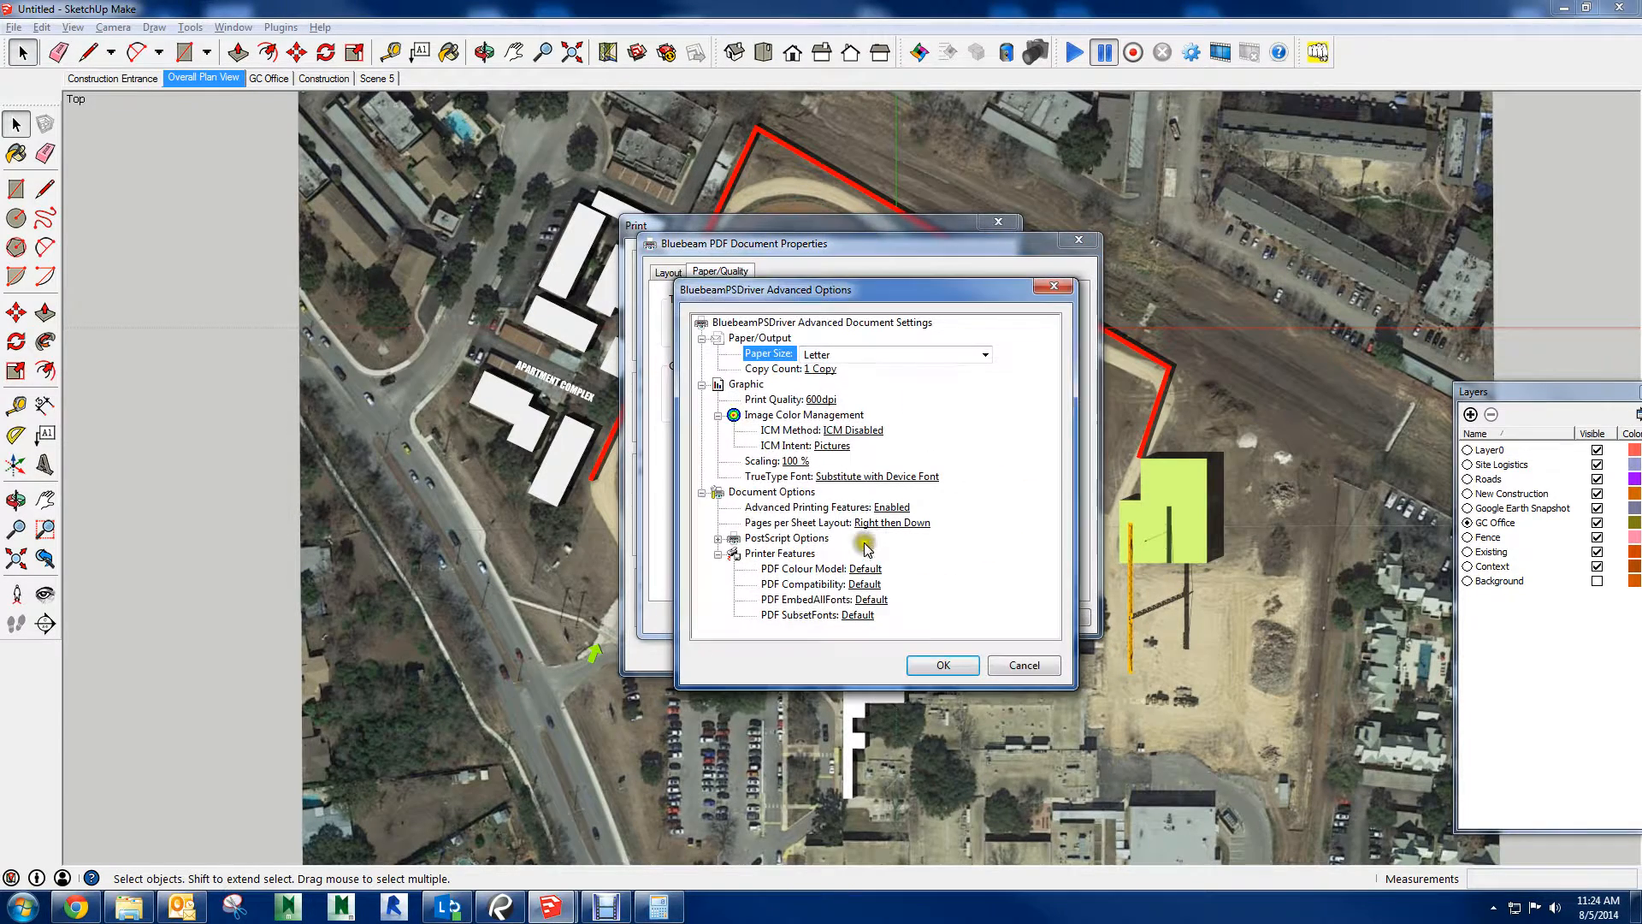
{"action": "left_click", "coordinate": [821, 400]}
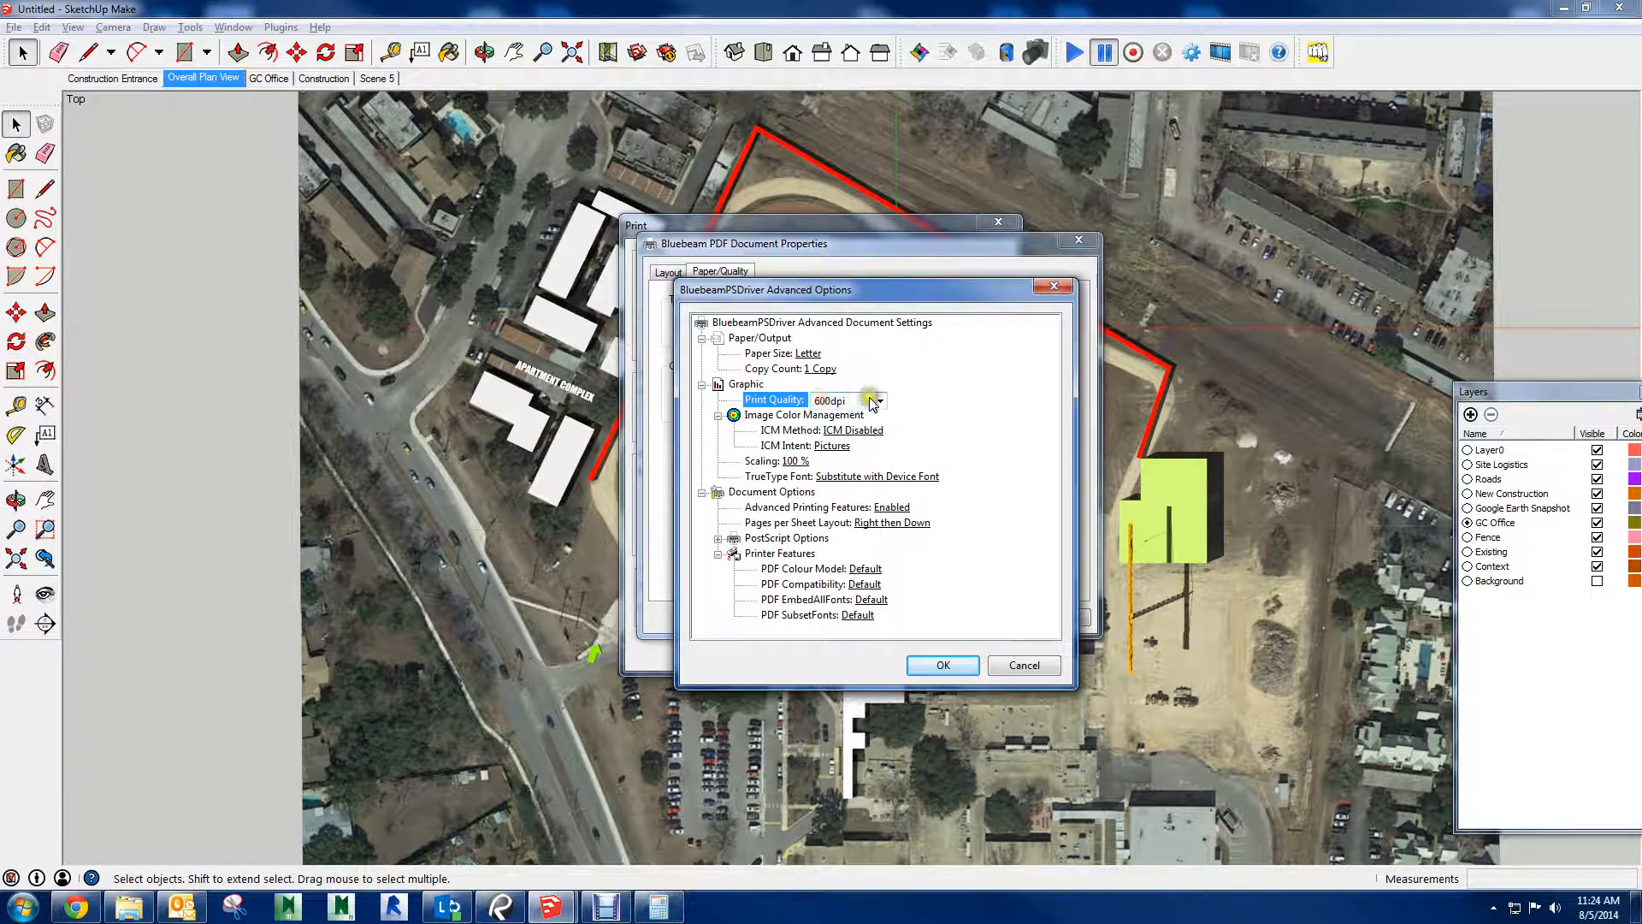
{"action": "left_click", "coordinate": [879, 401]}
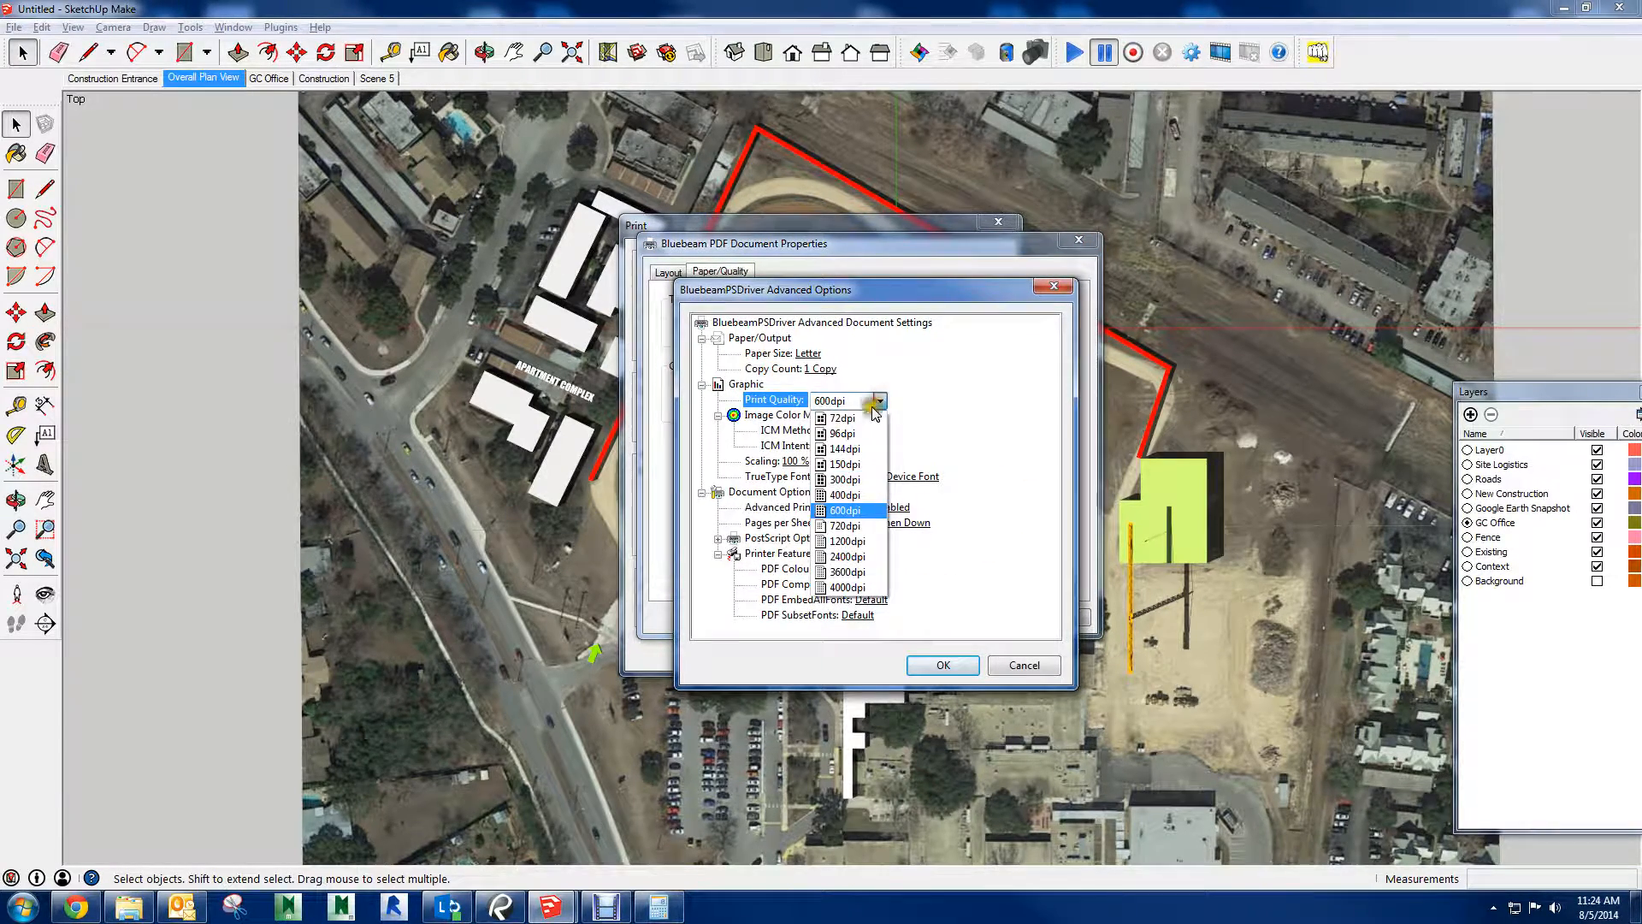
{"action": "left_click", "coordinate": [862, 542]}
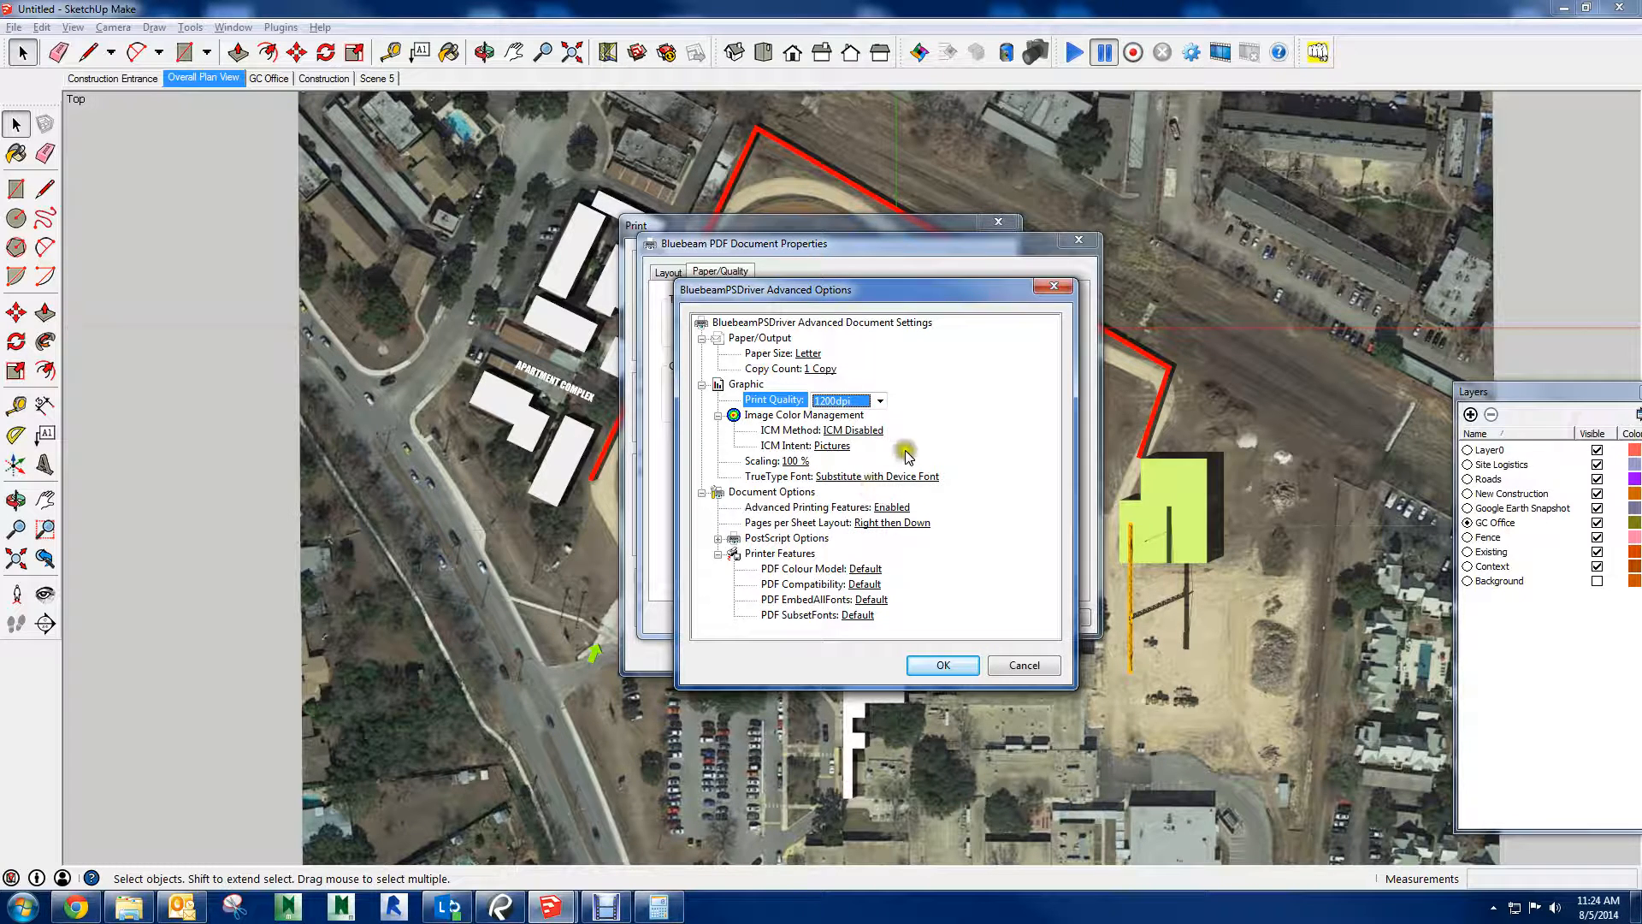
Set the paper size to ARCH_E1 (30.00 x 42.00 inches) and accept the advanced printer options
{"action": "left_click", "coordinate": [808, 354]}
{"action": "left_click", "coordinate": [985, 354]}
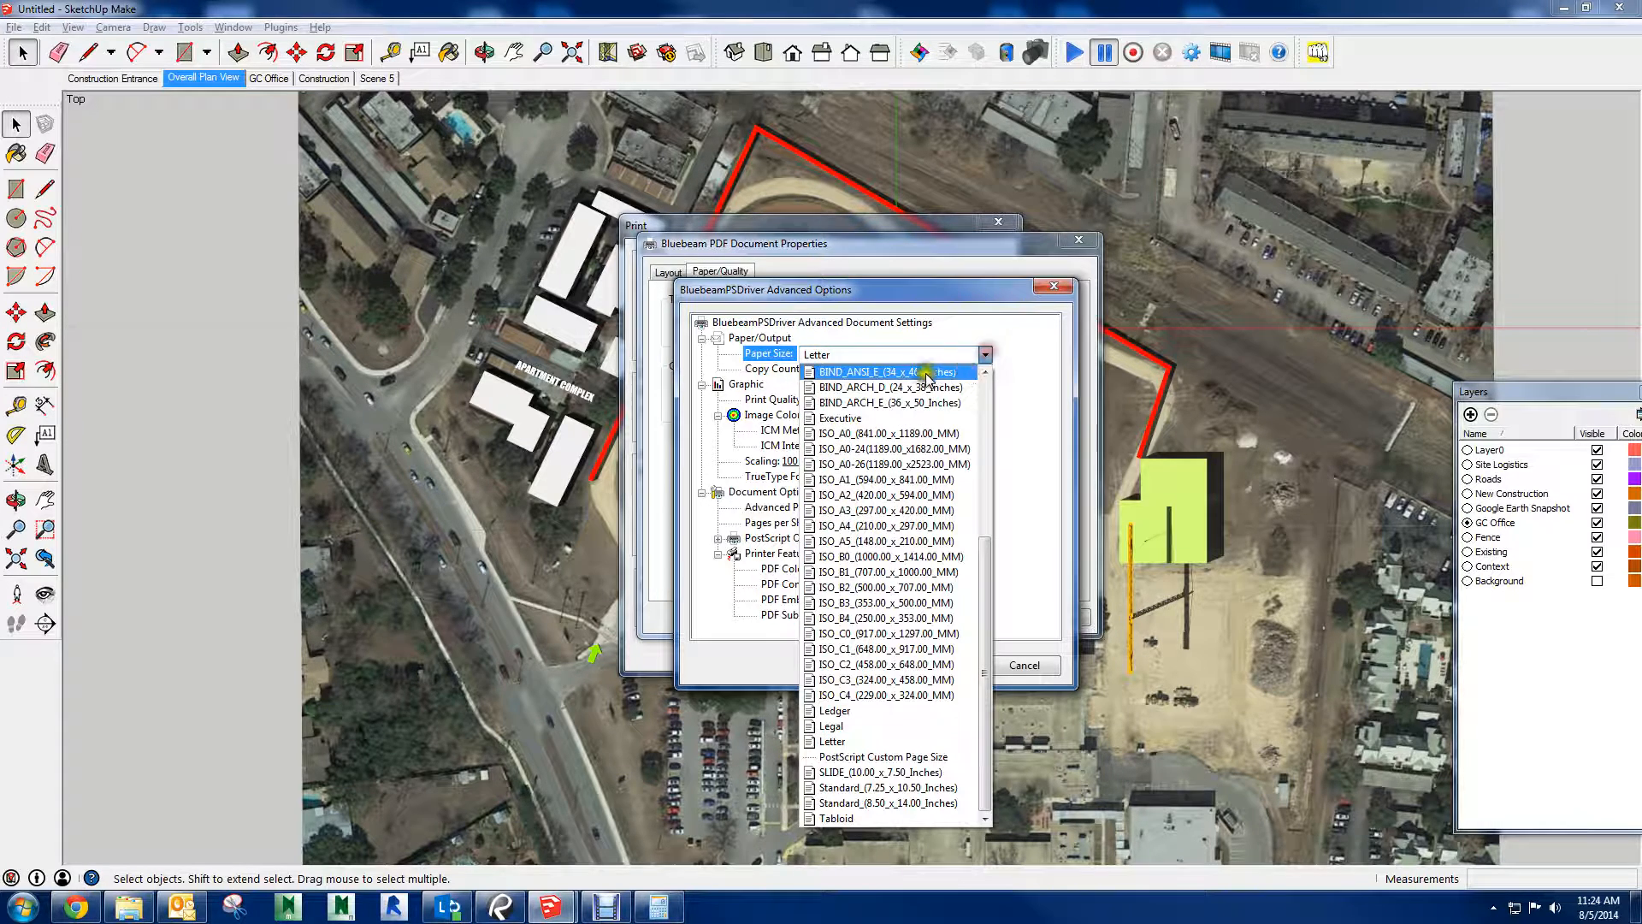
{"action": "scroll", "coordinate": [973, 464], "scroll_direction": "up", "scroll_amount": 6}
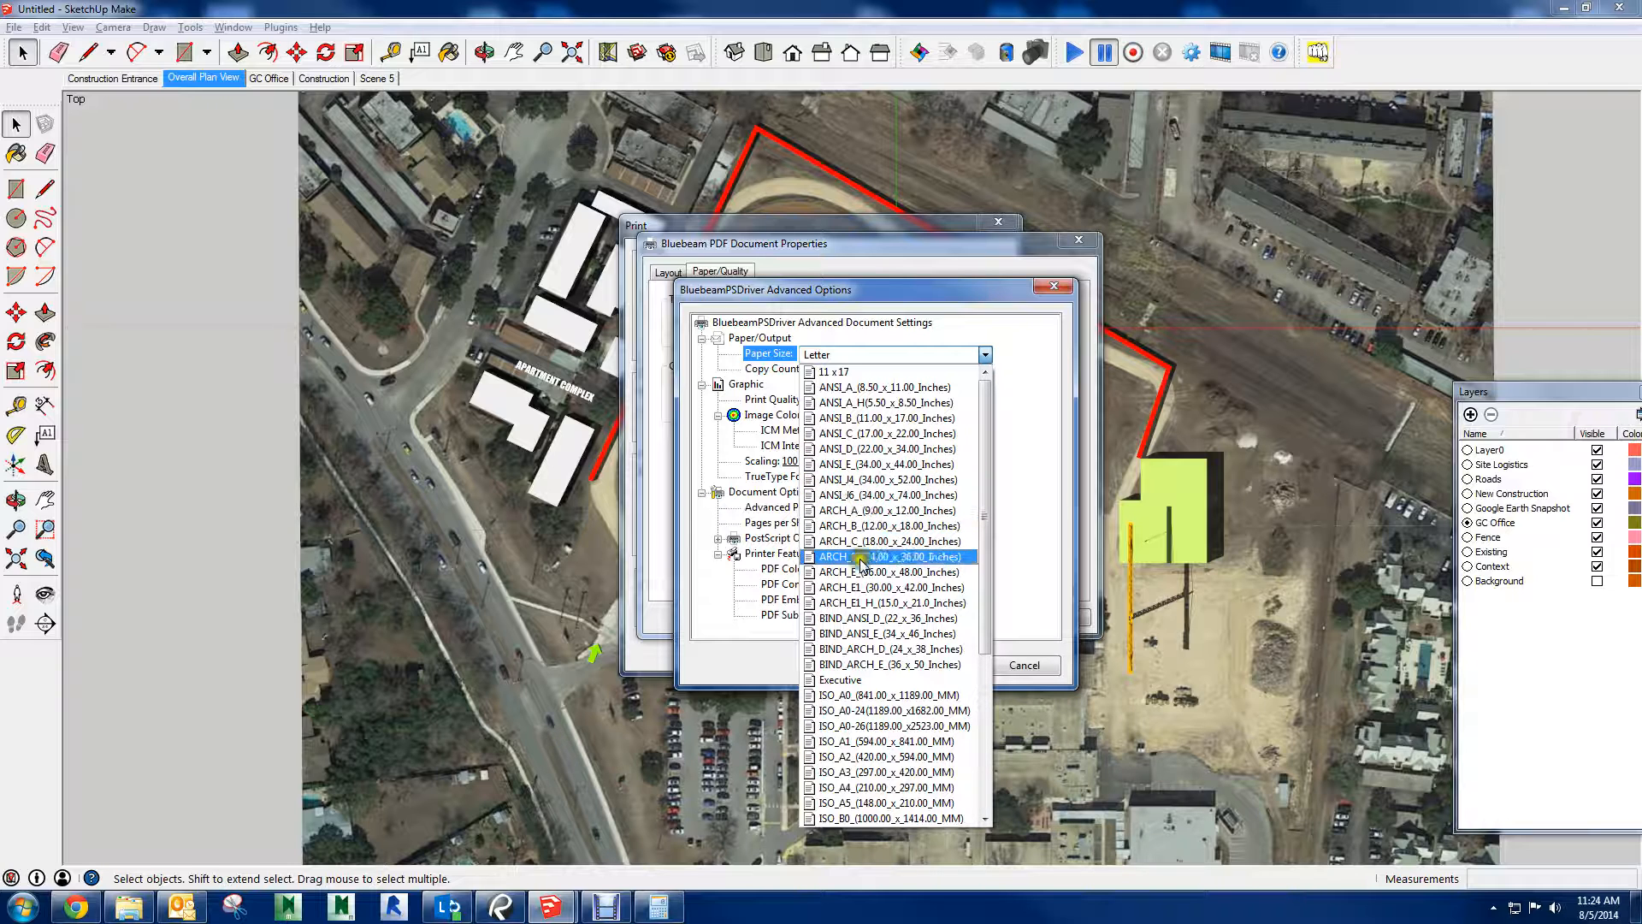
{"action": "left_click", "coordinate": [843, 587]}
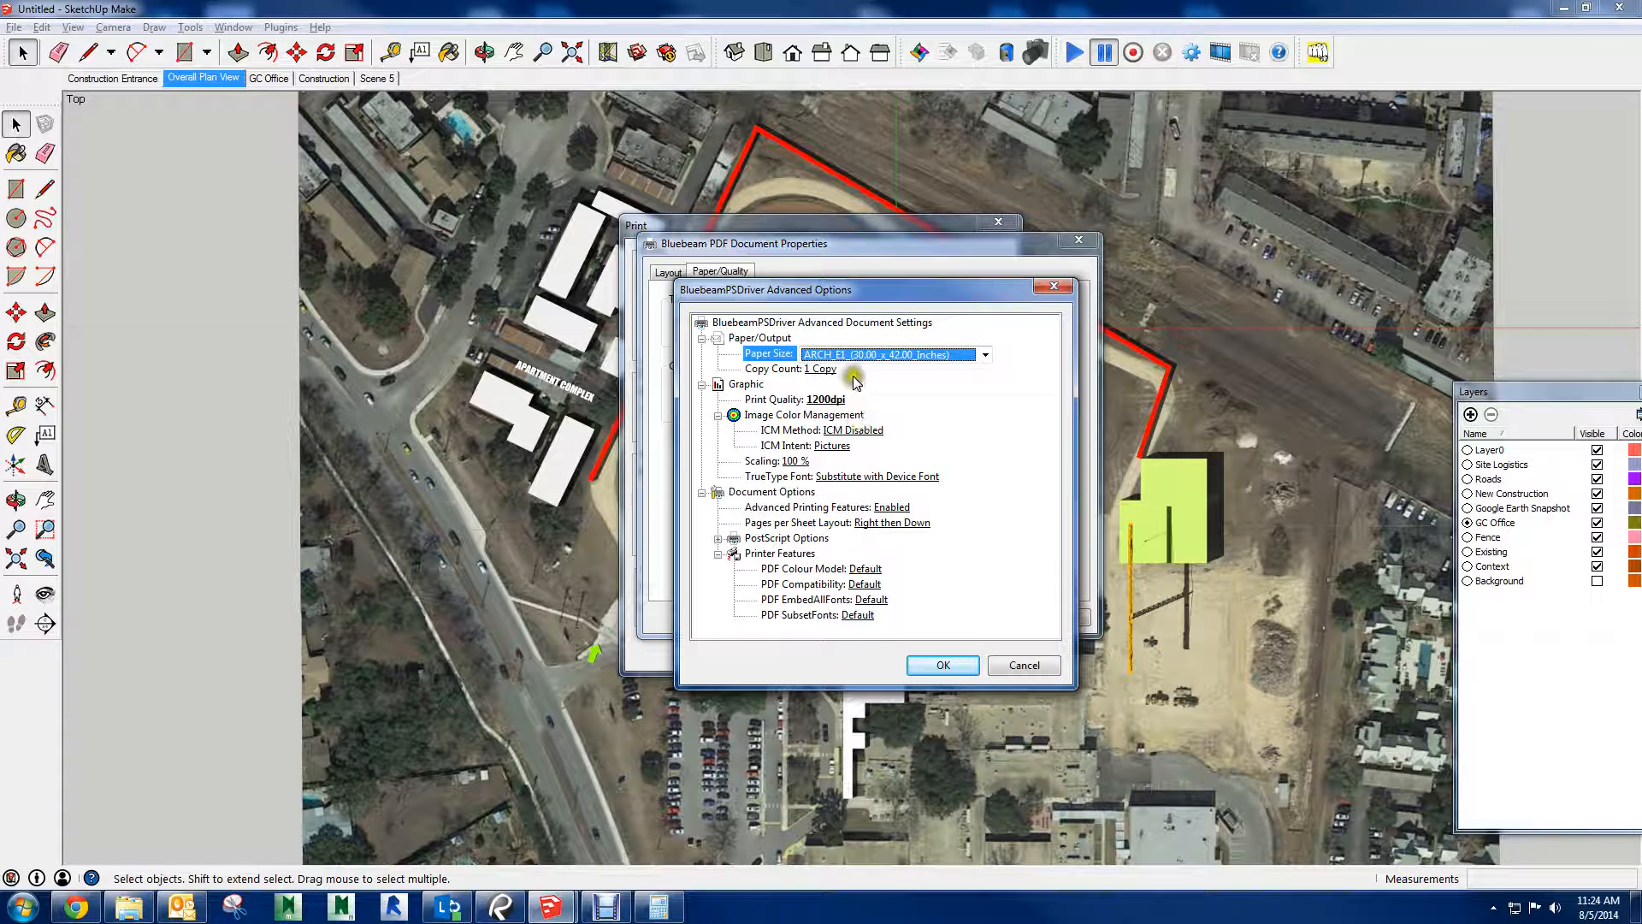
{"action": "left_click", "coordinate": [929, 663]}
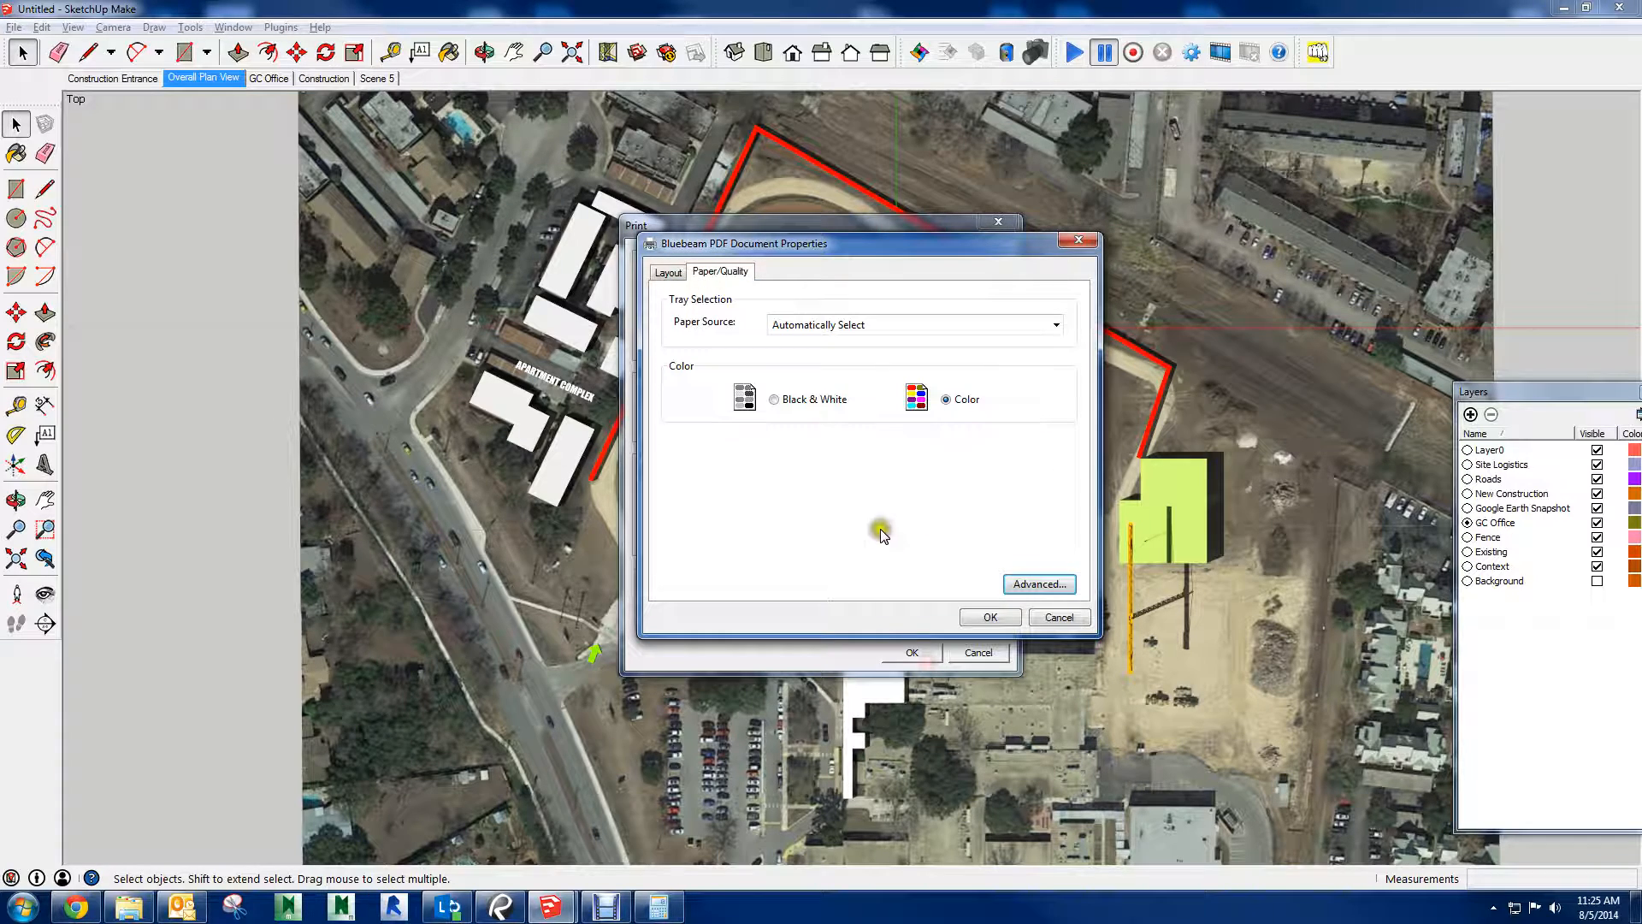
Set the page orientation to Landscape and accept the Bluebeam PDF document properties
{"action": "left_click", "coordinate": [671, 276]}
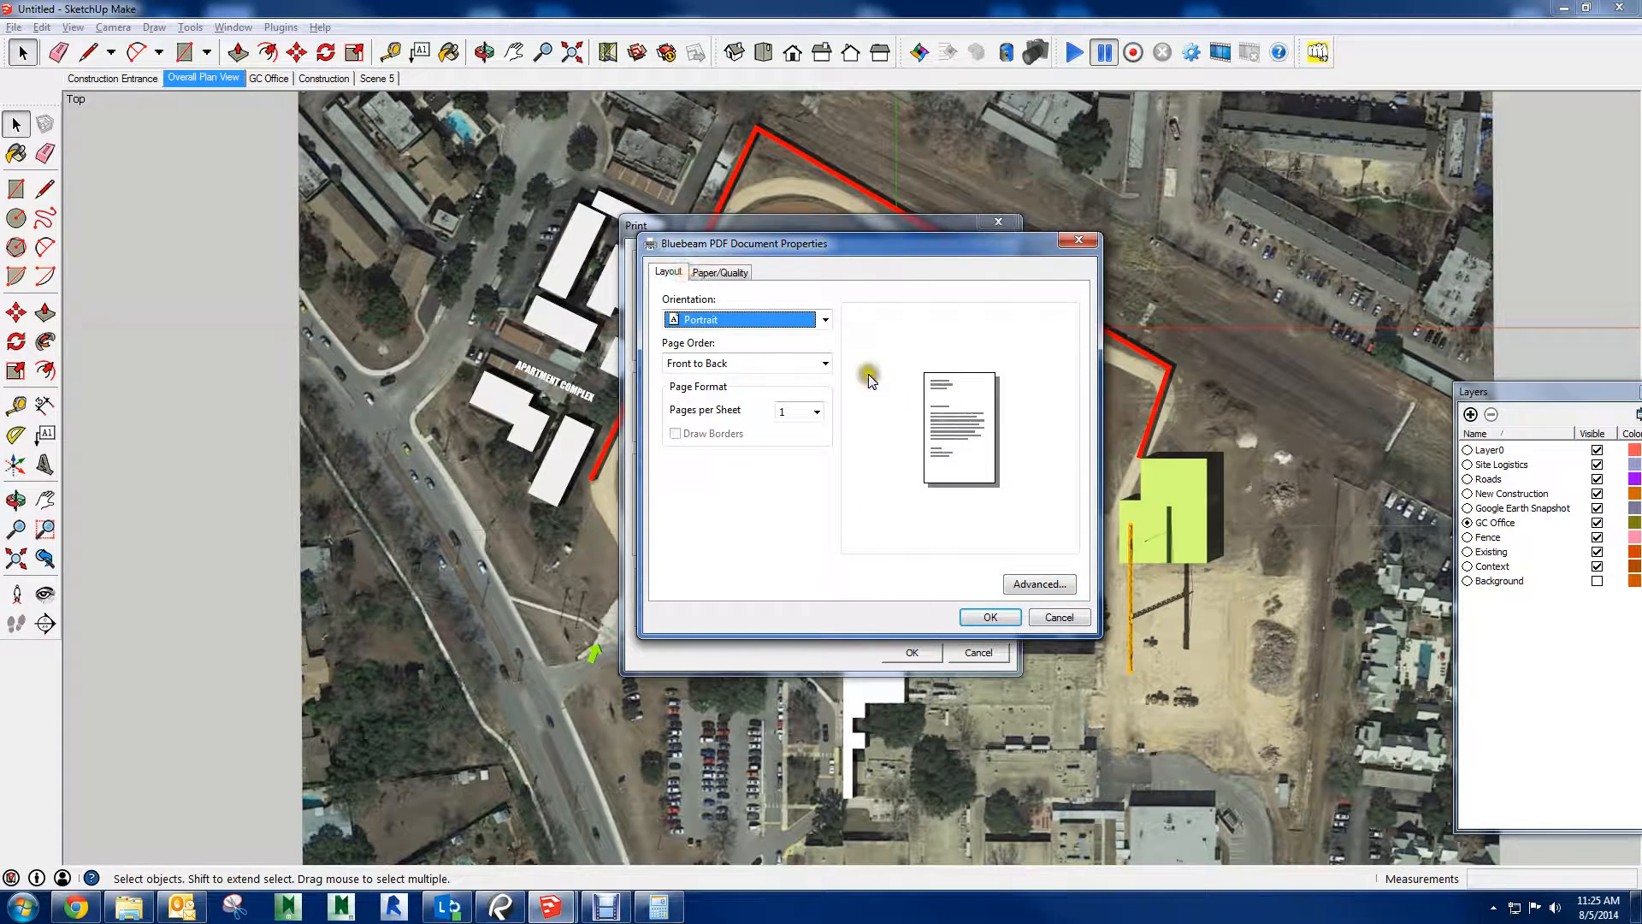
{"action": "left_click", "coordinate": [826, 319]}
{"action": "left_click", "coordinate": [749, 336]}
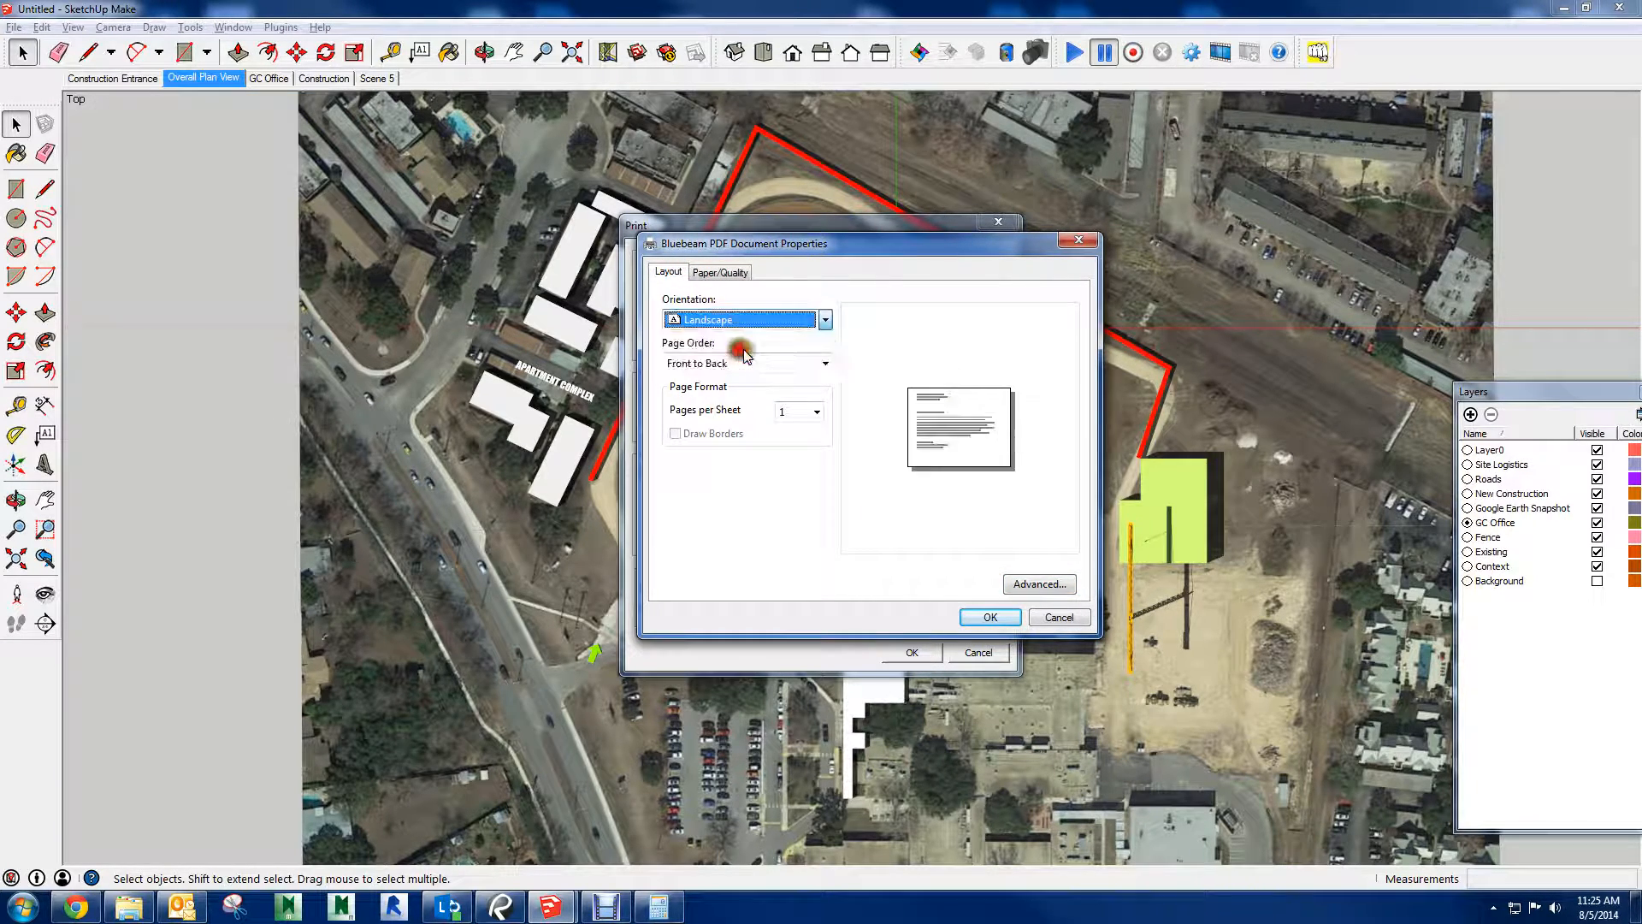
{"action": "left_click", "coordinate": [983, 617]}
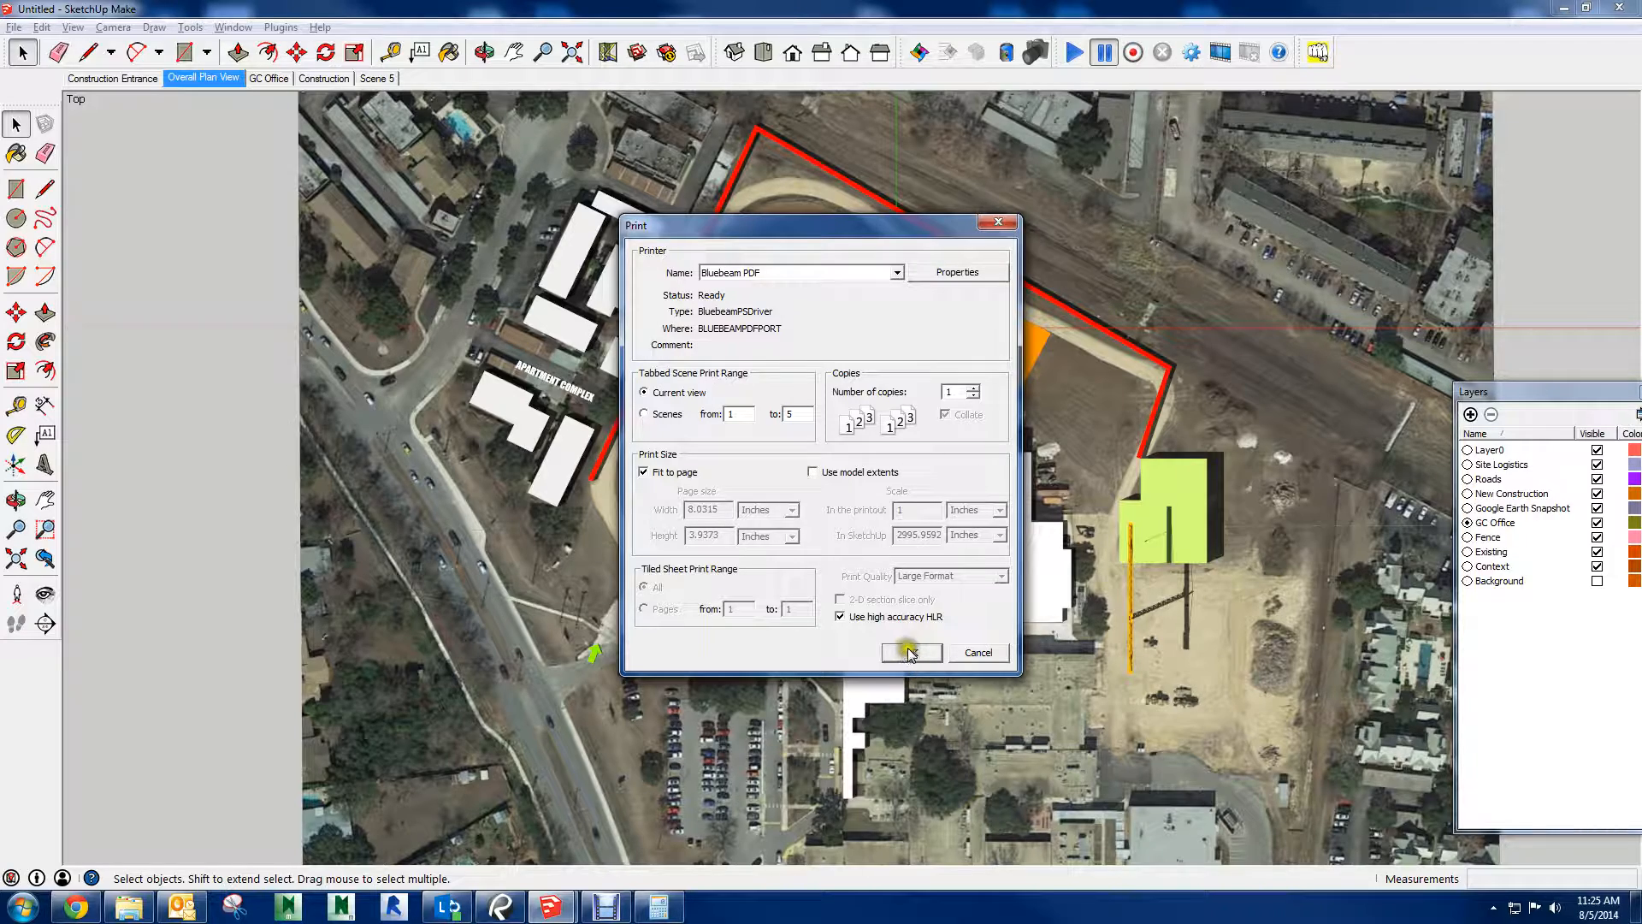
Print the current view and save the PDF to the Desktop as TEST GARNER PLAN VIEW
{"action": "left_click", "coordinate": [936, 651]}
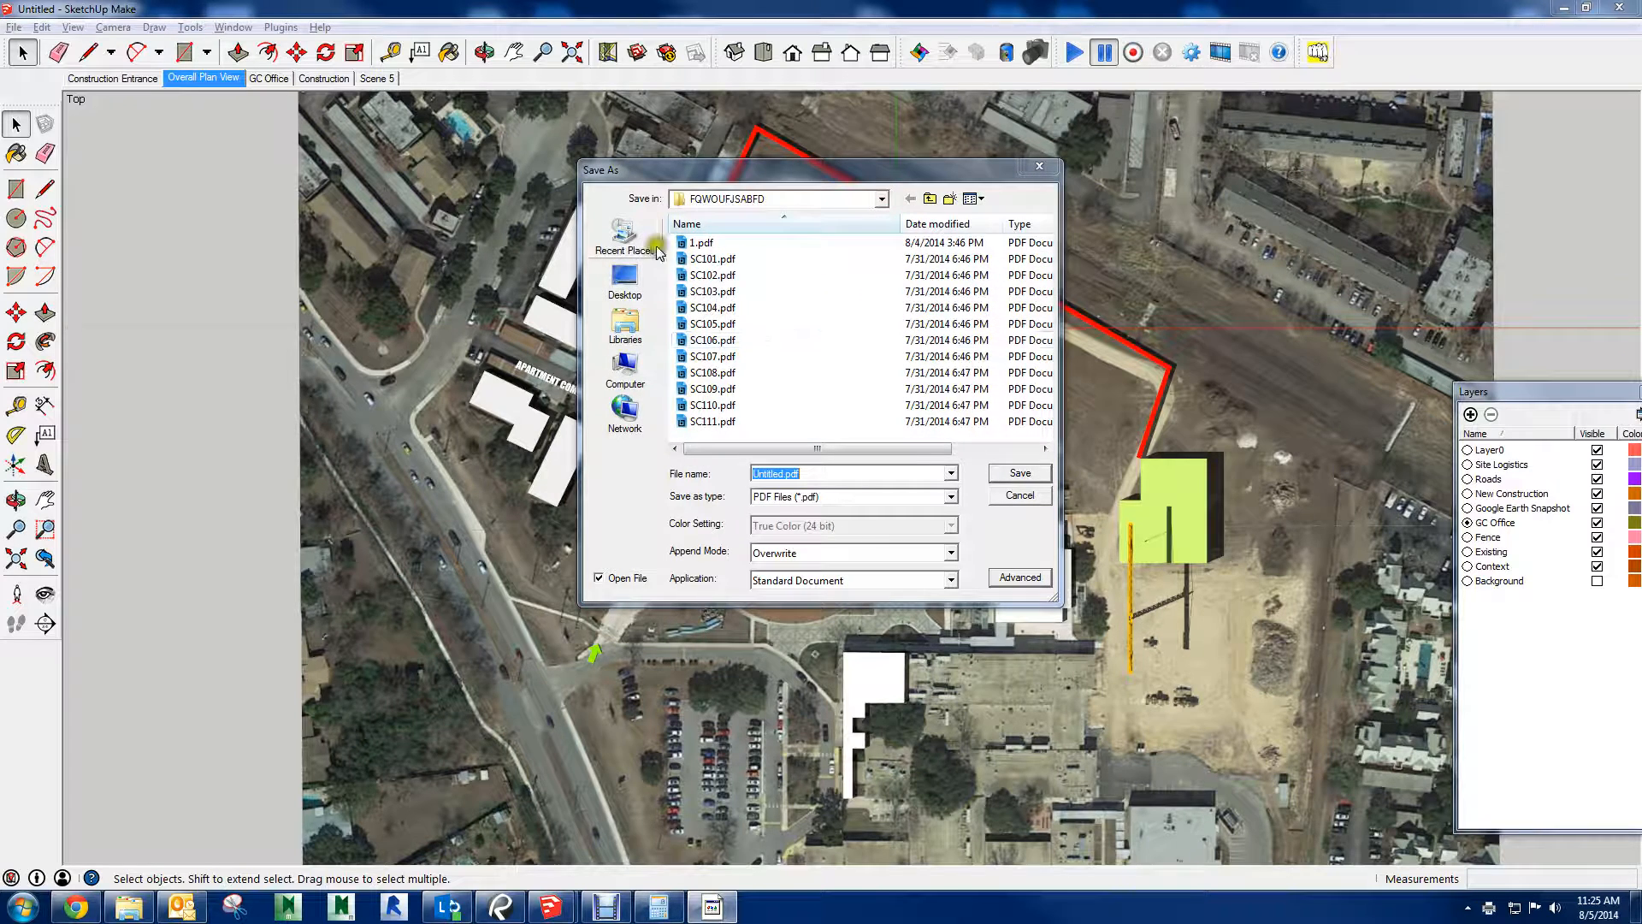
{"action": "left_click", "coordinate": [625, 278]}
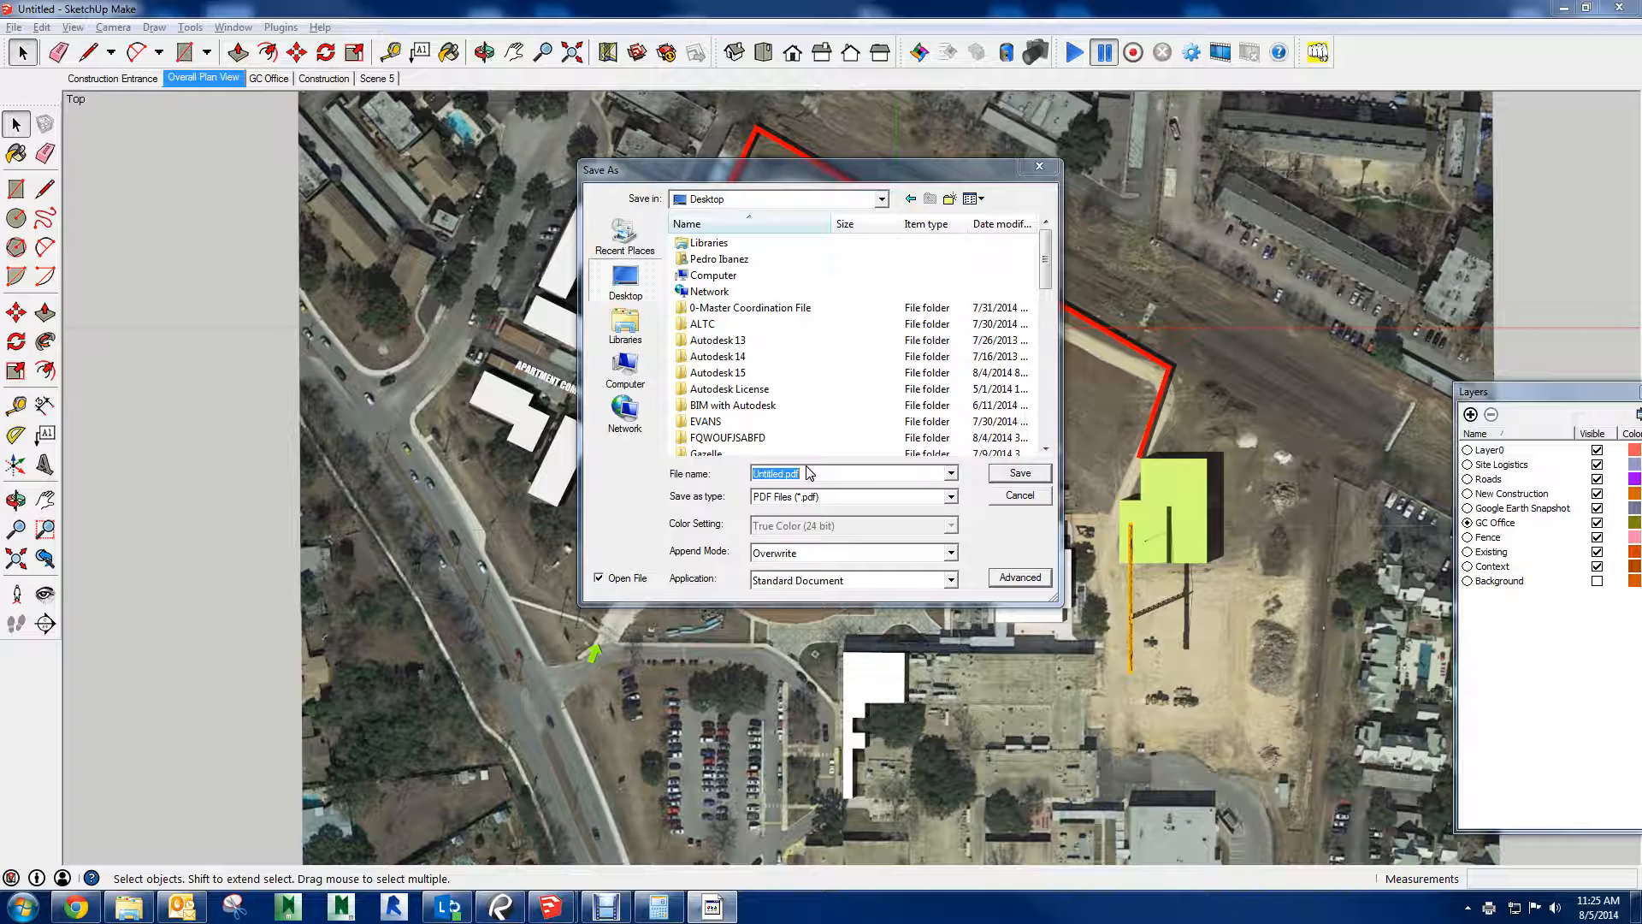
{"action": "type", "text": "TEST GARNER PLAN VIEW"}
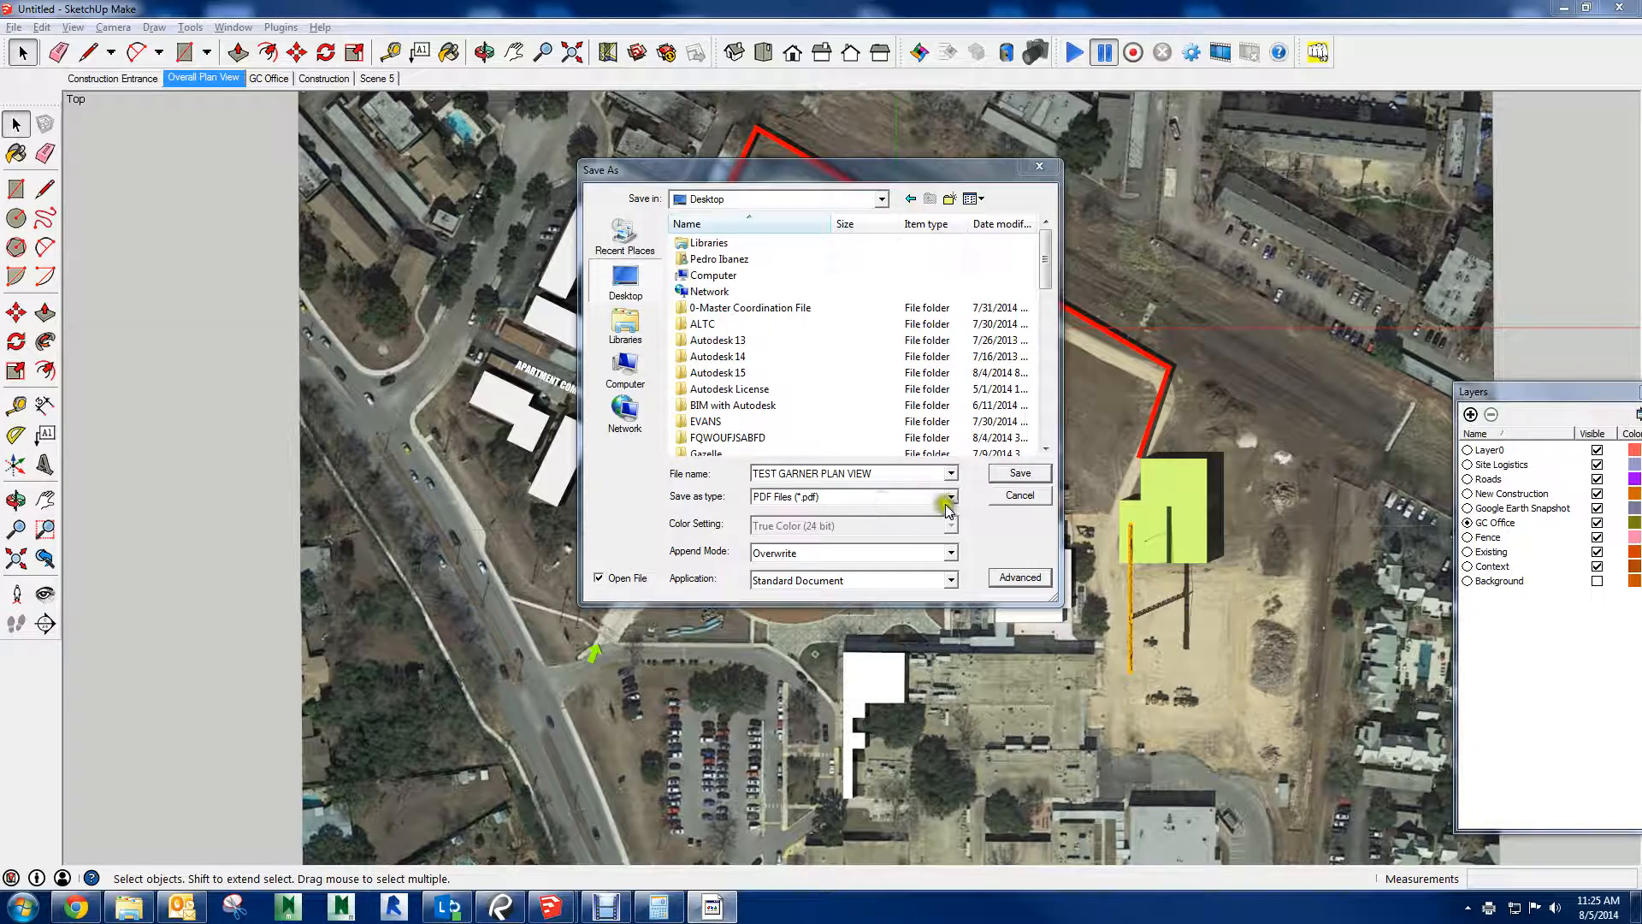
{"action": "left_click", "coordinate": [1016, 476]}
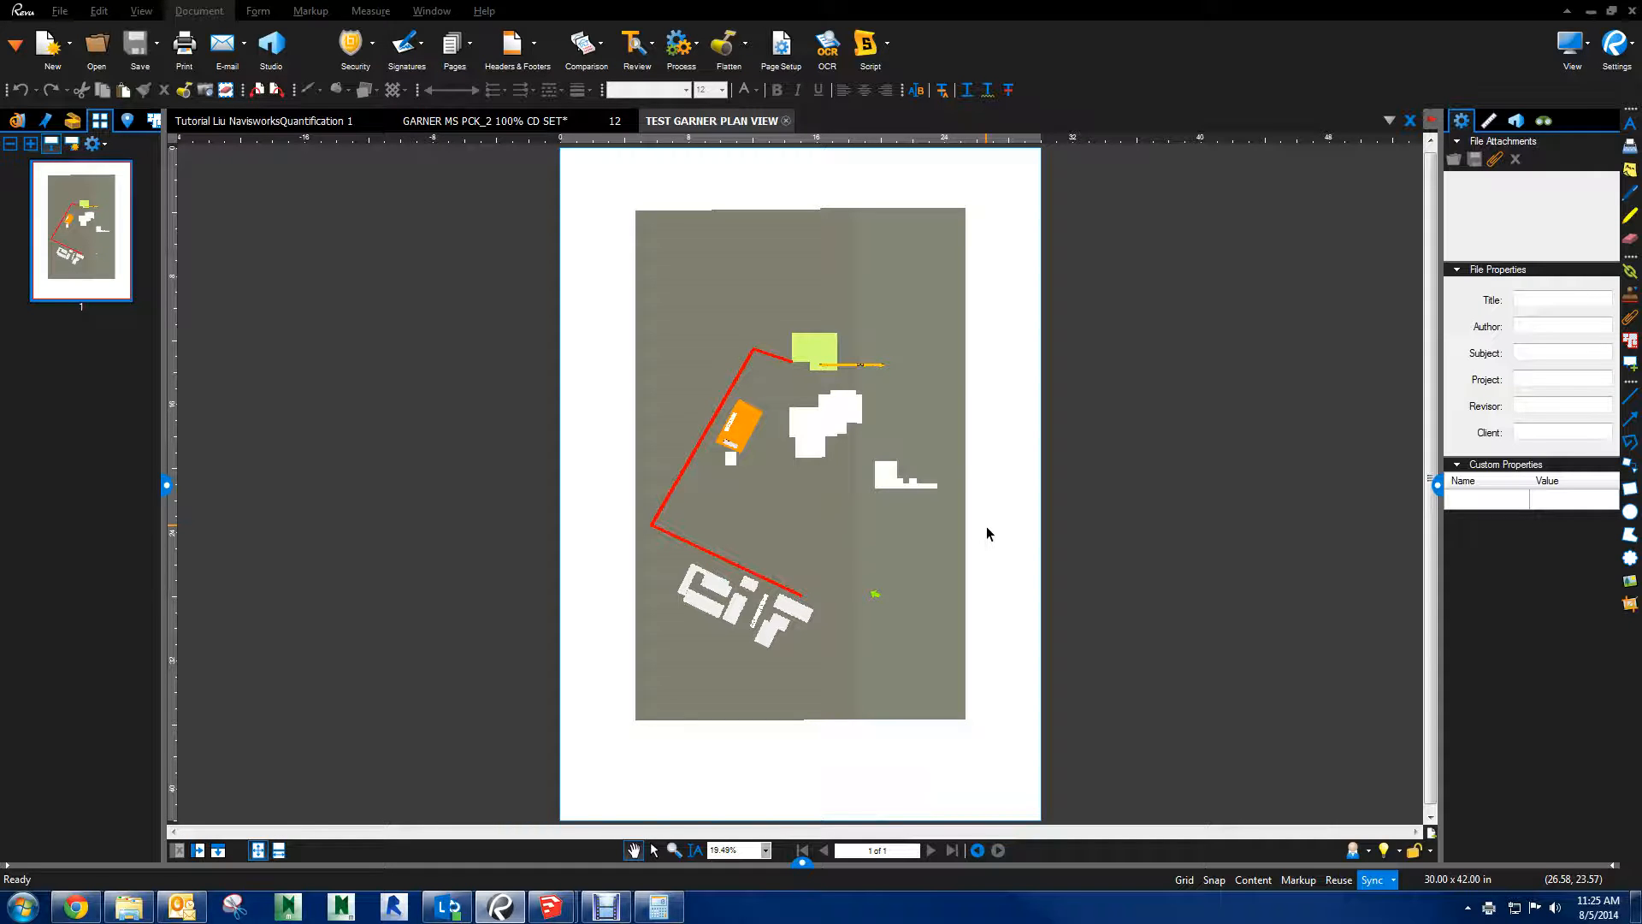
Examine the printed plan PDF up close and as a whole, checking line quality, the crane, the buildings and the sheet orientation
{"action": "scroll", "coordinate": [614, 350], "scroll_direction": "down", "scroll_amount": 3}
{"action": "scroll", "coordinate": [799, 403], "scroll_direction": "up", "scroll_amount": 7}
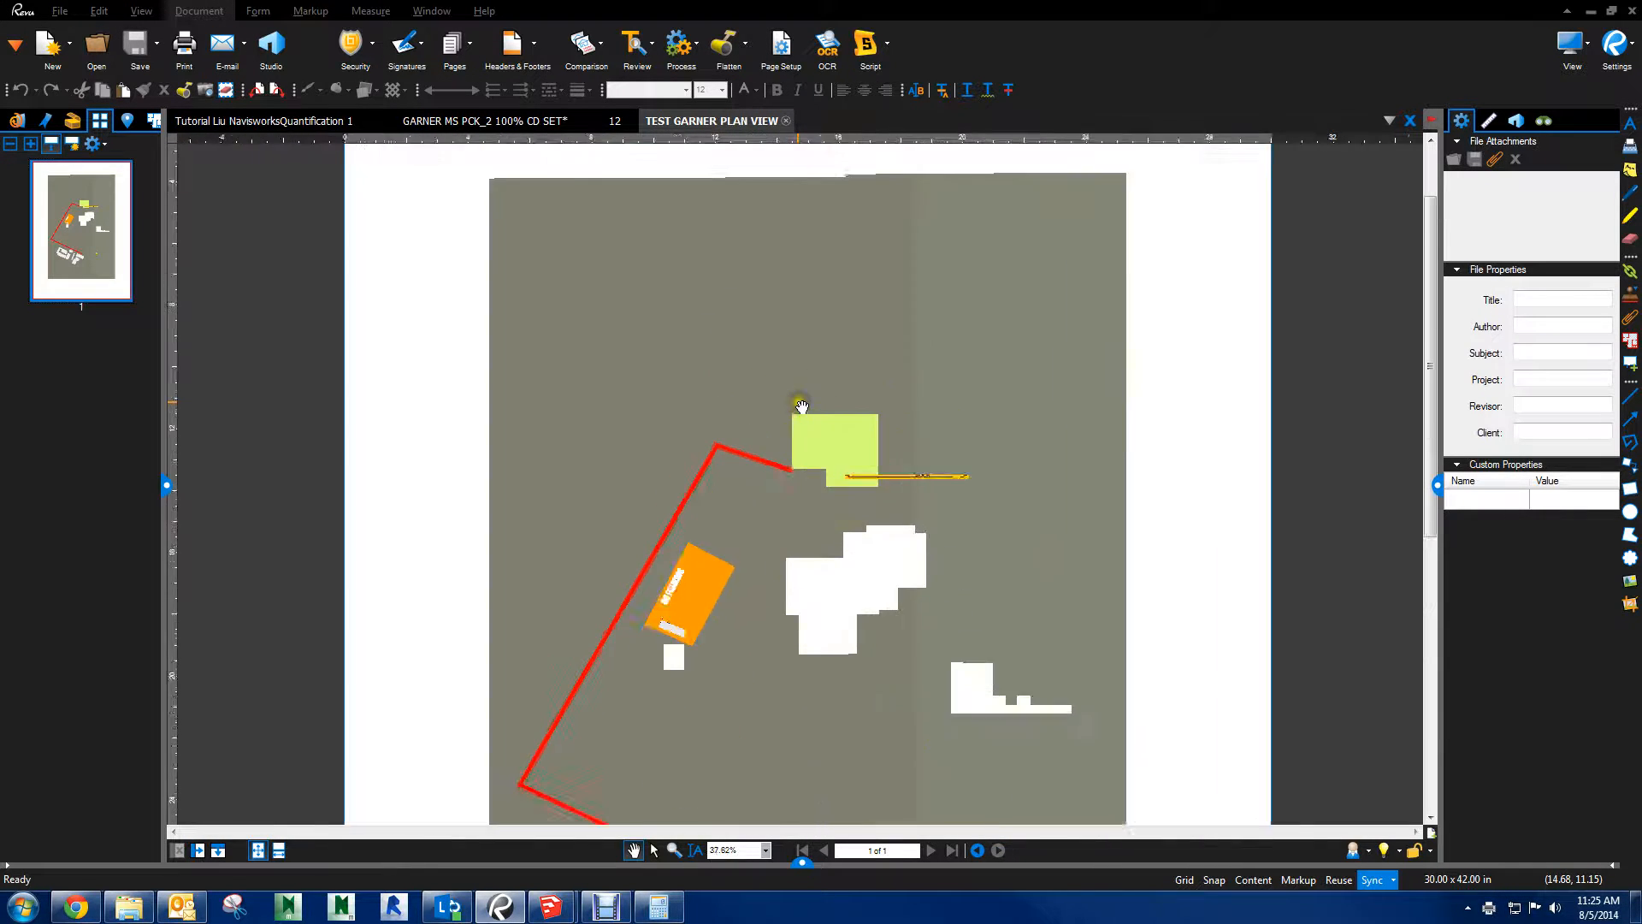
{"action": "scroll", "coordinate": [801, 405], "scroll_direction": "up", "scroll_amount": 5}
{"action": "scroll", "coordinate": [840, 308], "scroll_direction": "down", "scroll_amount": 2}
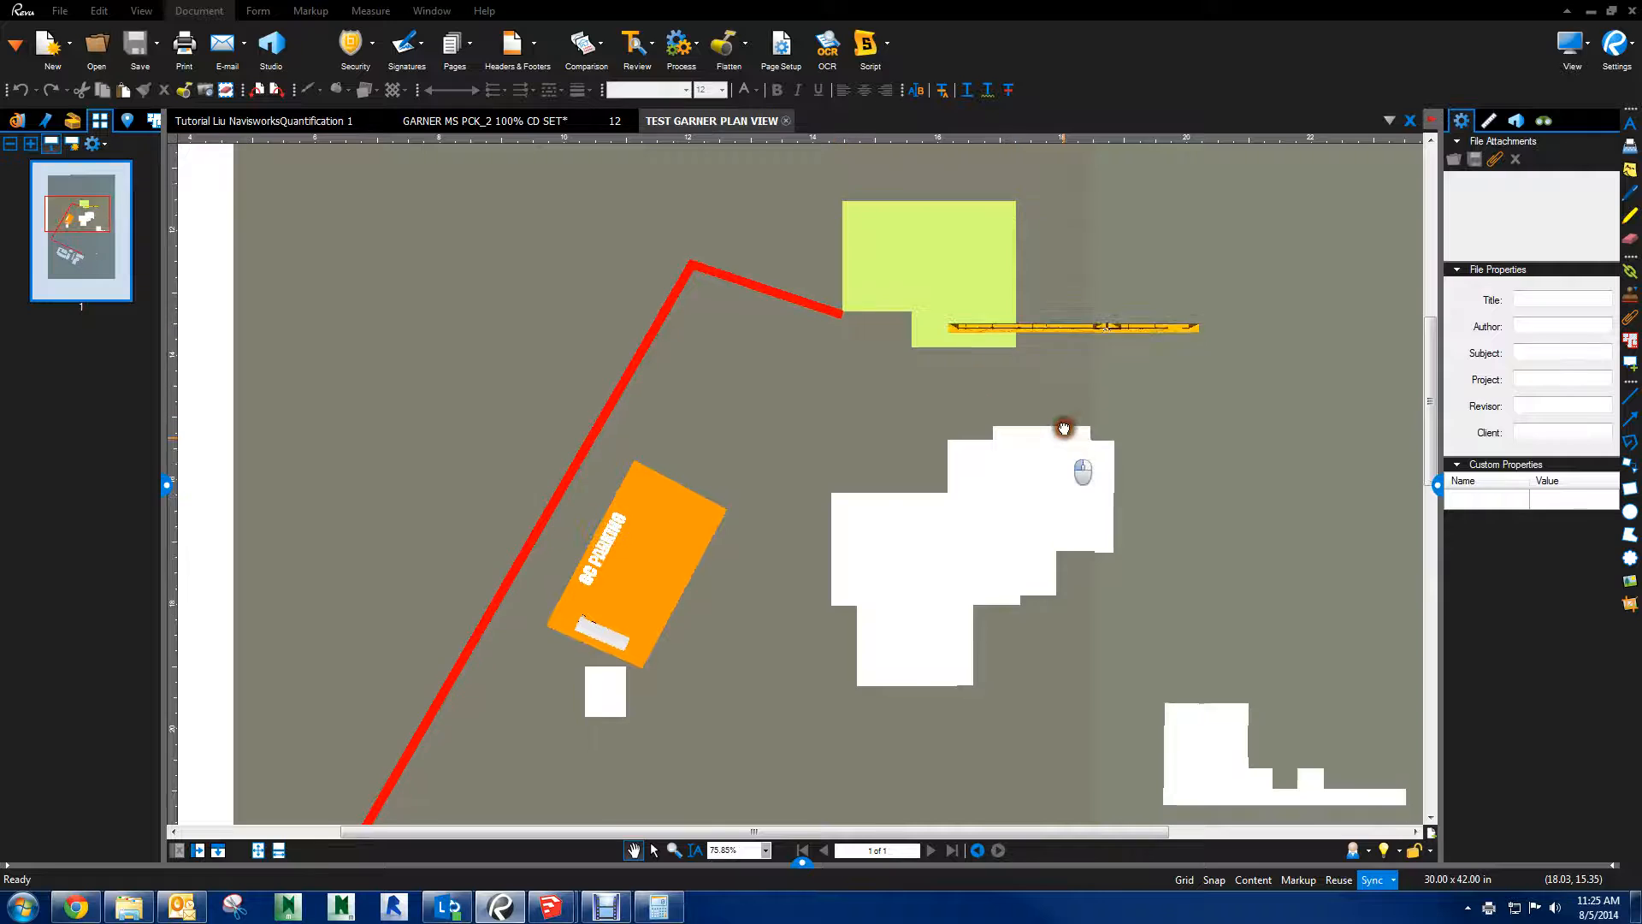
{"action": "left_click_drag", "start_coordinate": [1064, 428], "coordinate": [1037, 274]}
{"action": "scroll", "coordinate": [1044, 264], "scroll_direction": "up", "scroll_amount": 5}
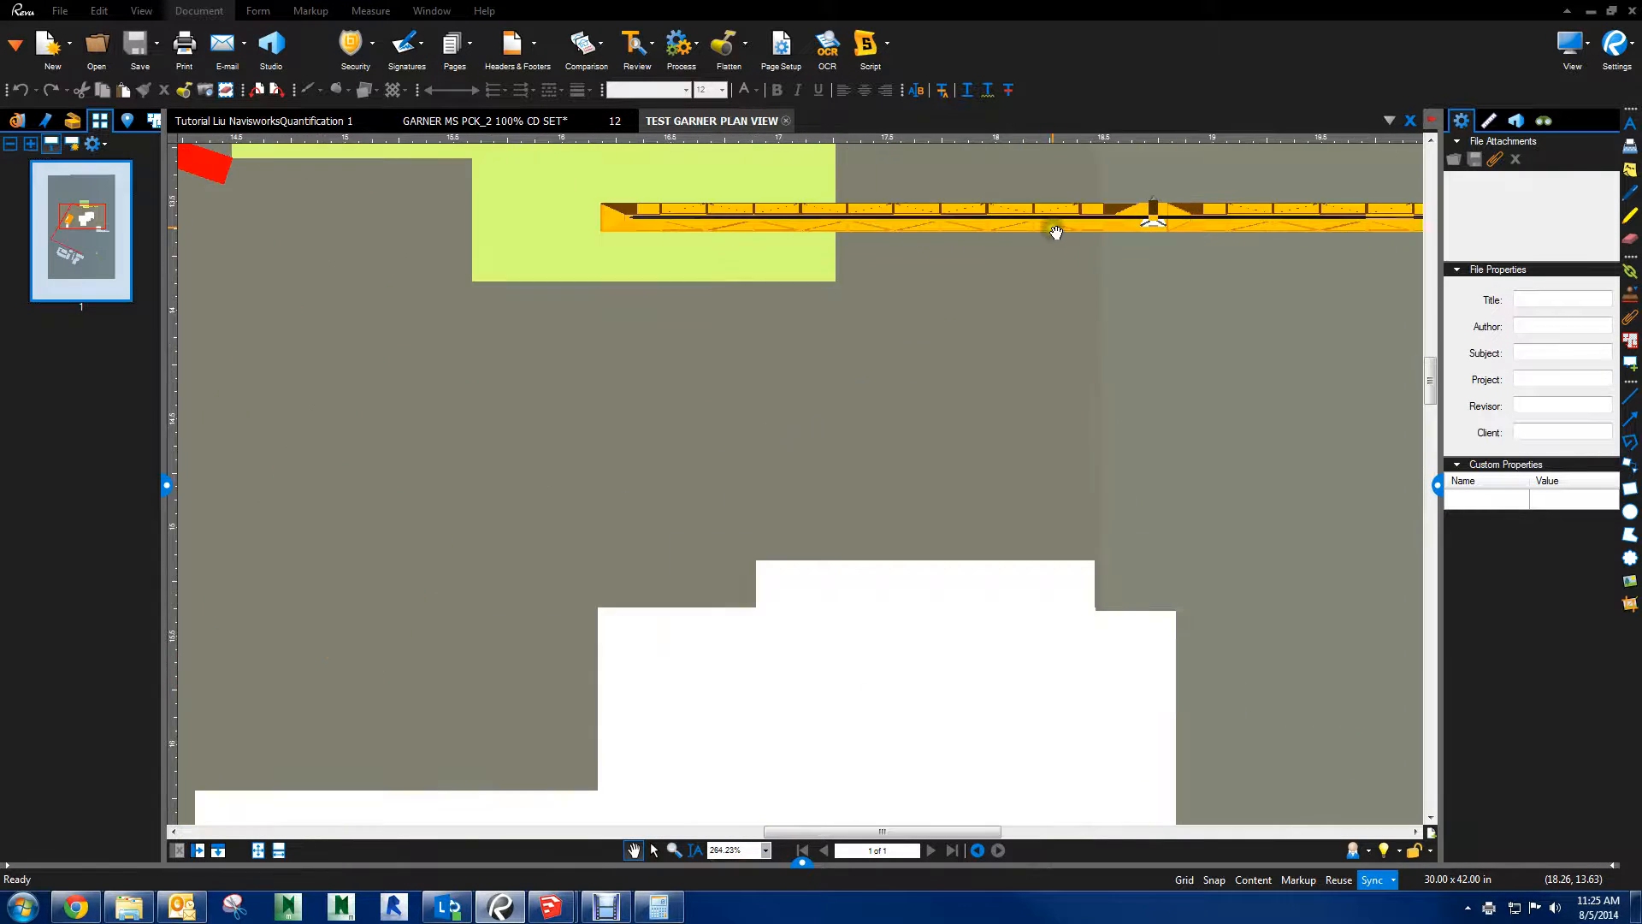
{"action": "scroll", "coordinate": [1063, 257], "scroll_direction": "up", "scroll_amount": 3}
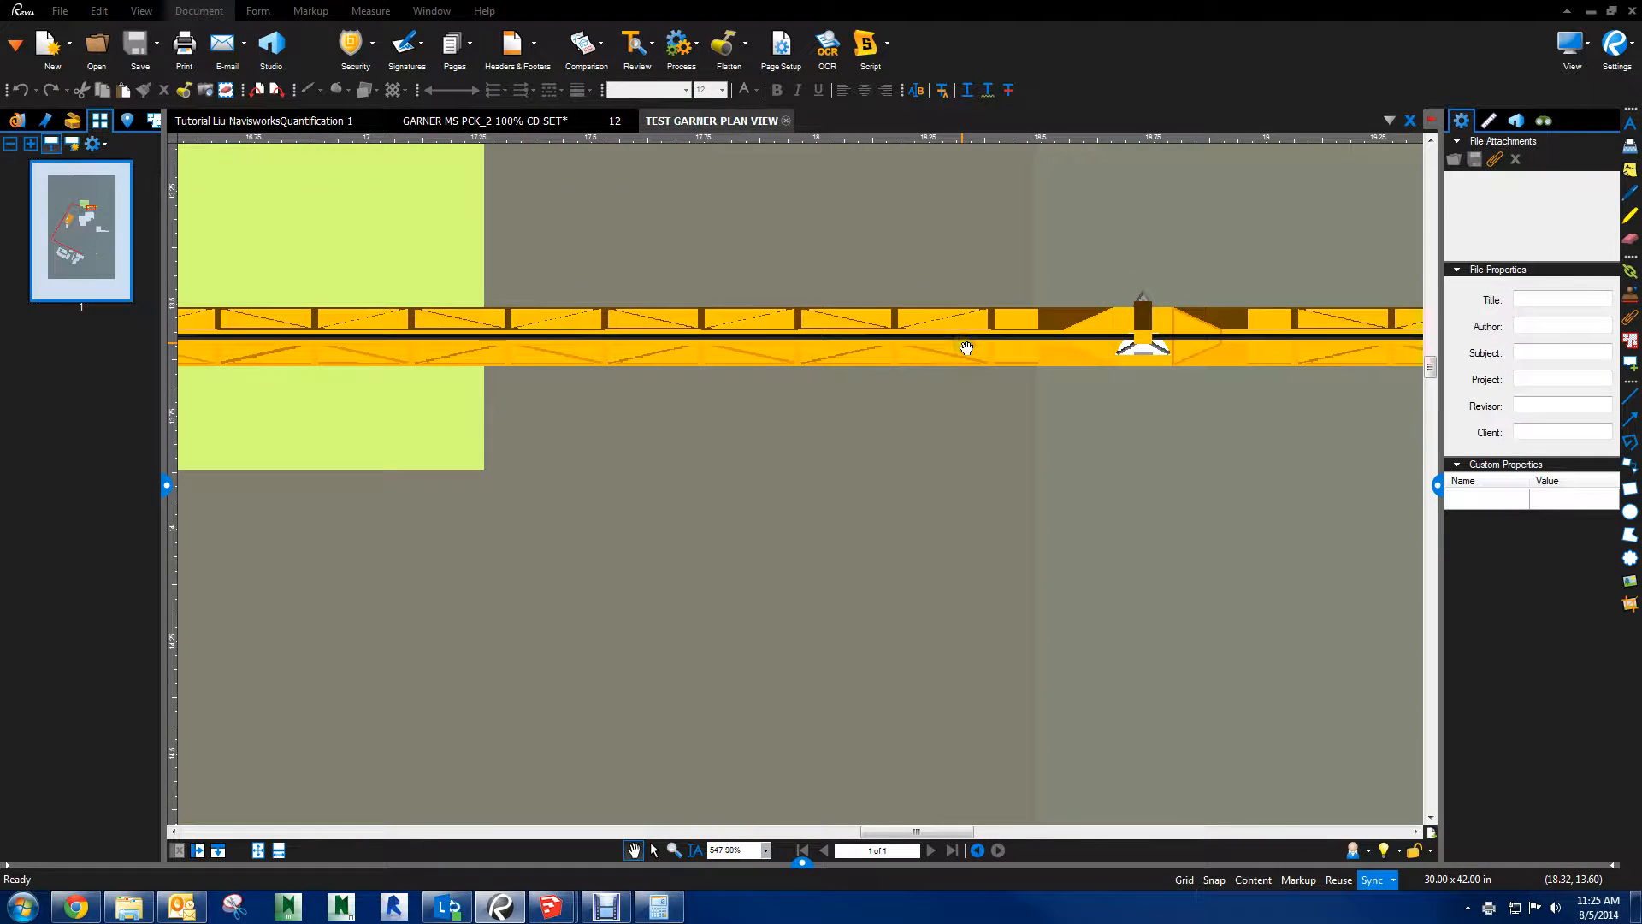
{"action": "scroll", "coordinate": [966, 348], "scroll_direction": "down", "scroll_amount": 14}
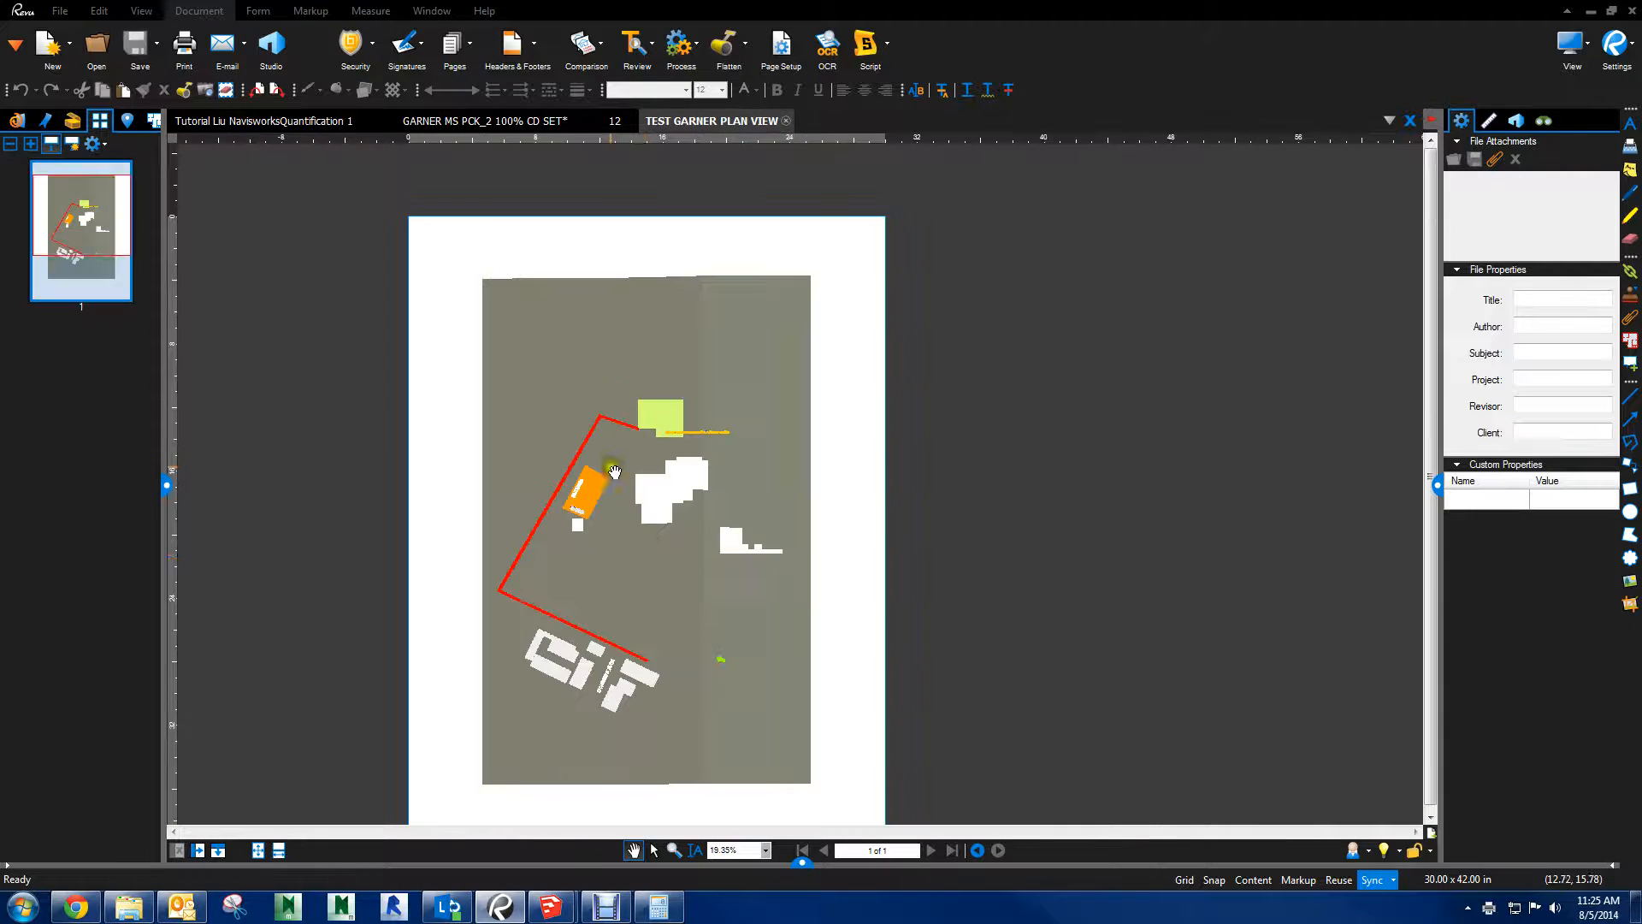
{"action": "left_click_drag", "start_coordinate": [652, 572], "coordinate": [752, 321]}
{"action": "scroll", "coordinate": [691, 475], "scroll_direction": "up", "scroll_amount": 3}
{"action": "scroll", "coordinate": [689, 477], "scroll_direction": "down", "scroll_amount": 1}
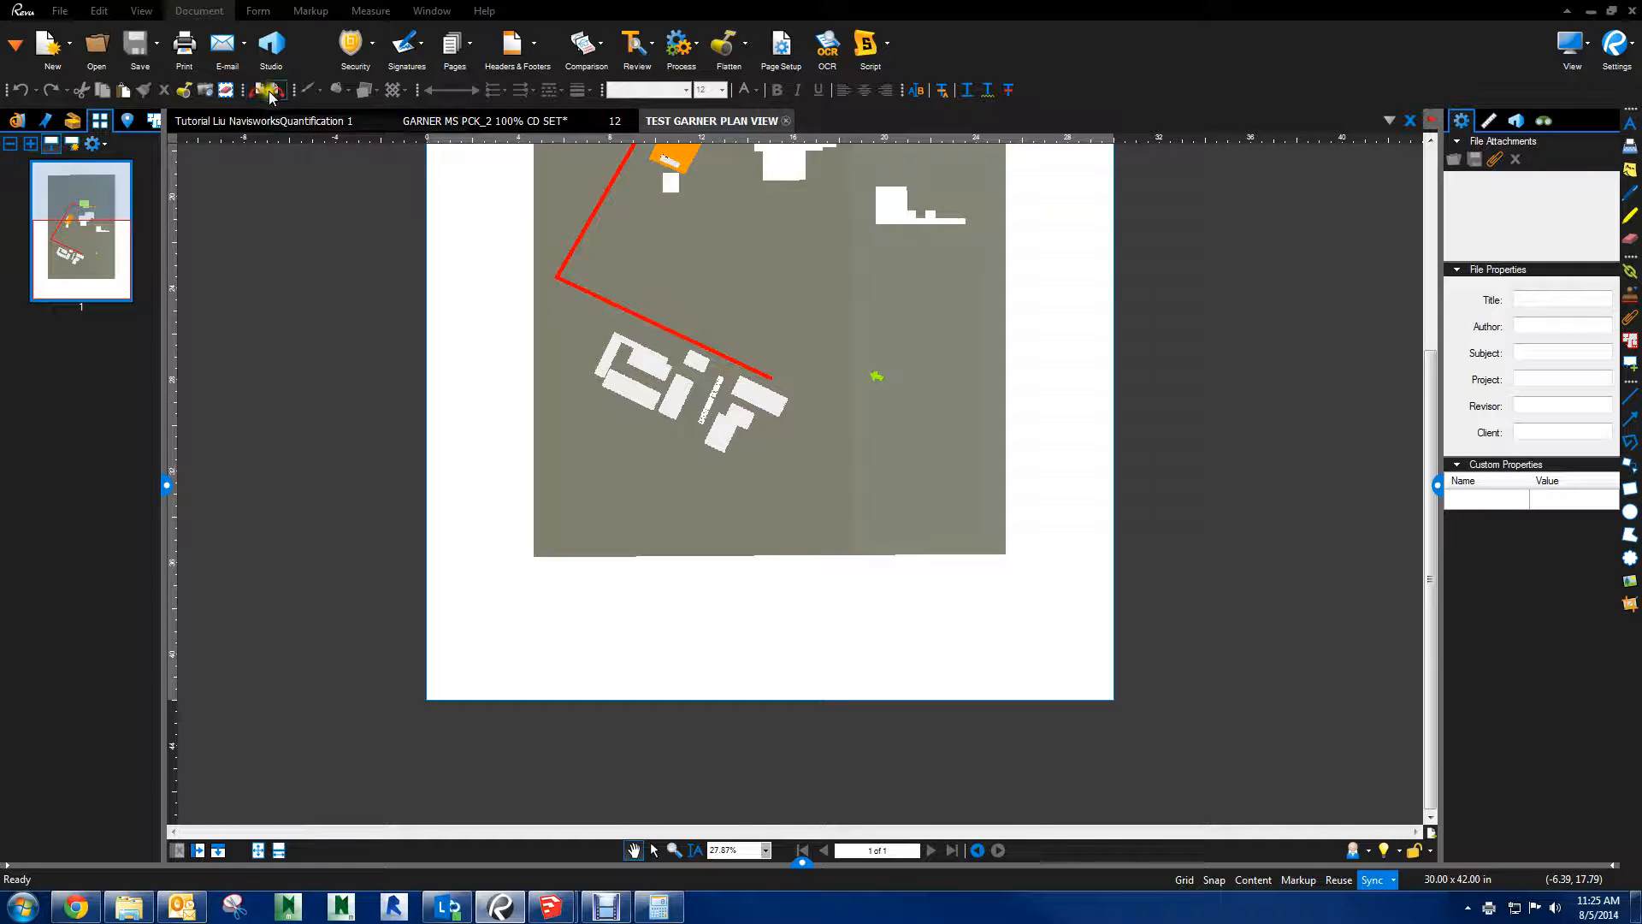
{"action": "left_click_drag", "start_coordinate": [640, 316], "coordinate": [689, 454]}
{"action": "scroll", "coordinate": [646, 498], "scroll_direction": "down", "scroll_amount": 4}
{"action": "left_click_drag", "start_coordinate": [709, 266], "coordinate": [690, 306]}
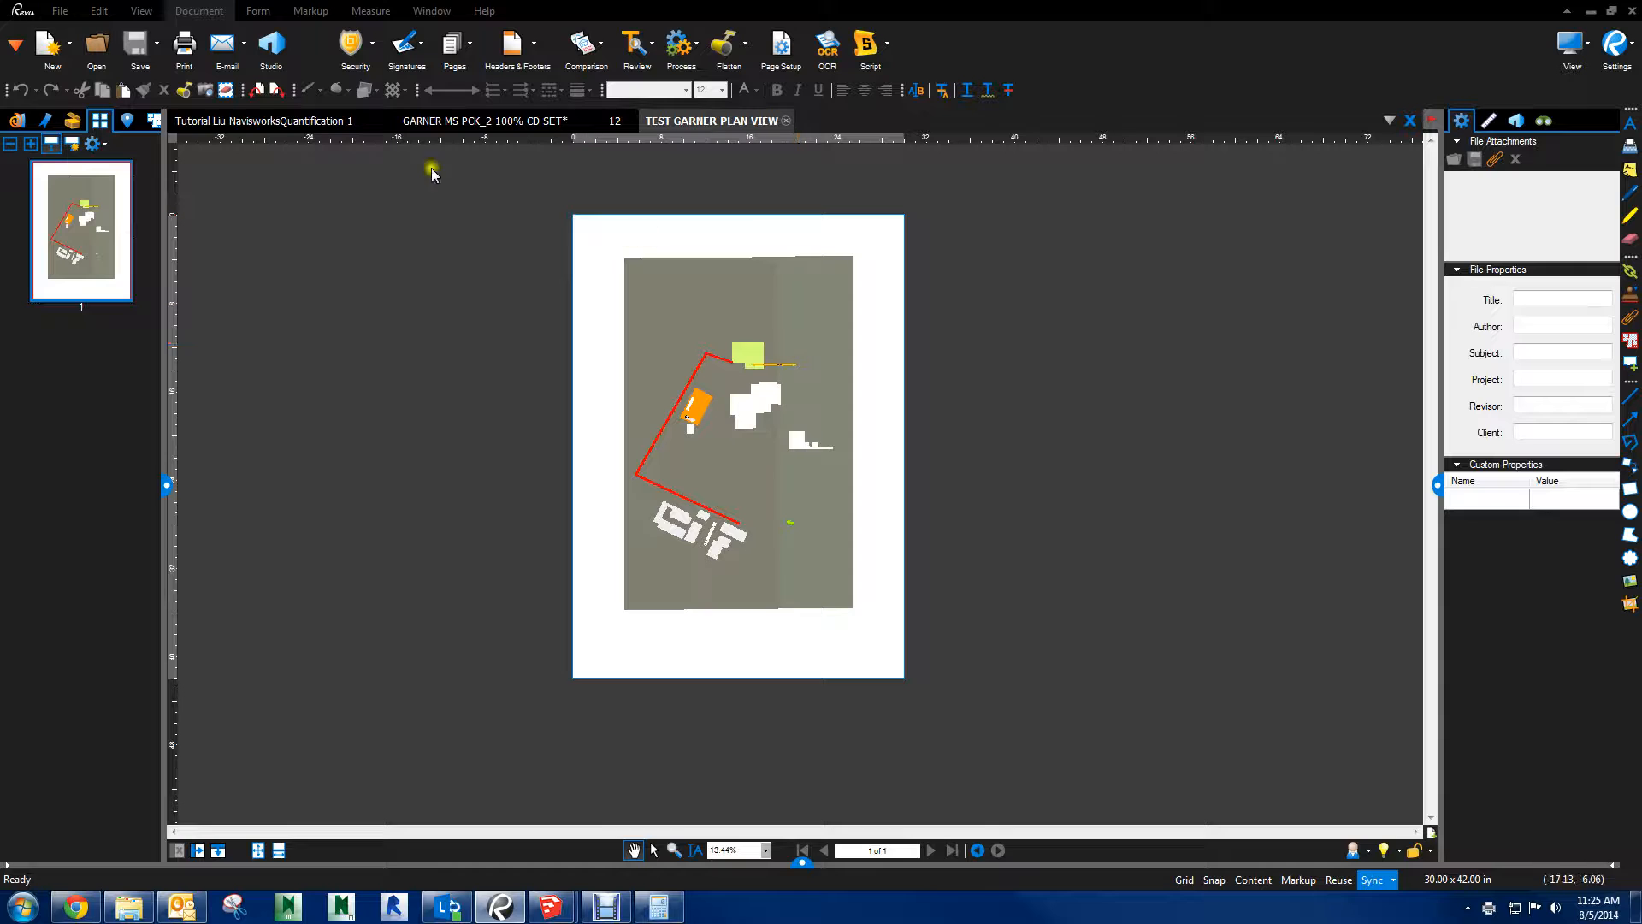
Rotate the plan page clockwise and check the sharpness of the APARTMENT COMPLEX label
{"action": "left_click", "coordinate": [256, 89]}
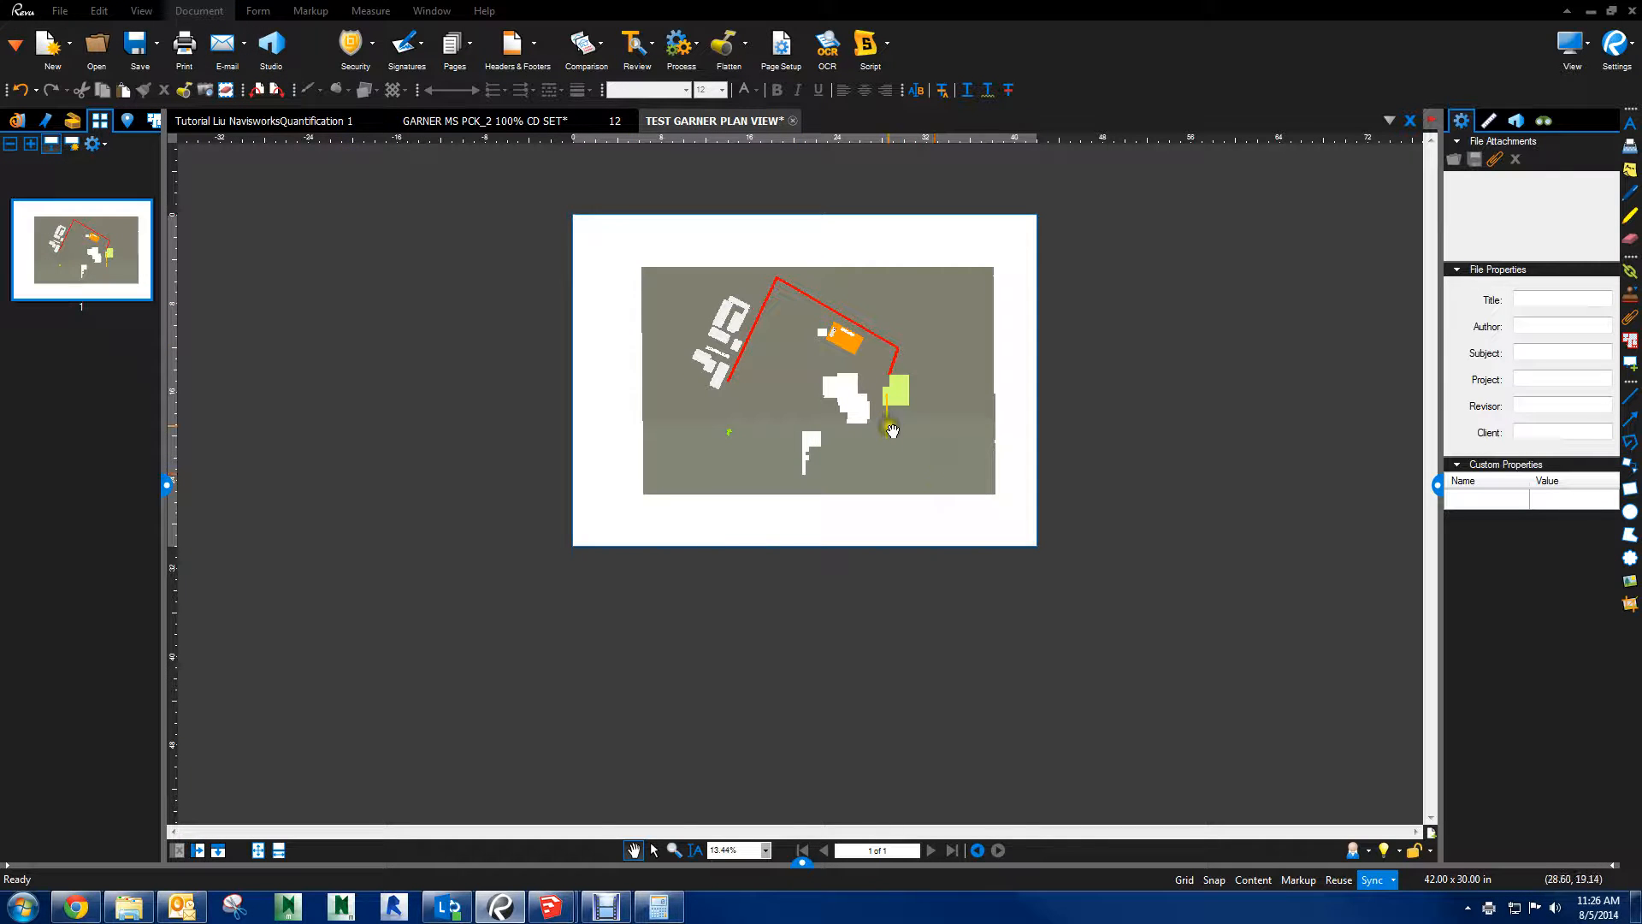
{"action": "key", "text": "alt+Tab"}
{"action": "key", "text": "alt+Tab"}
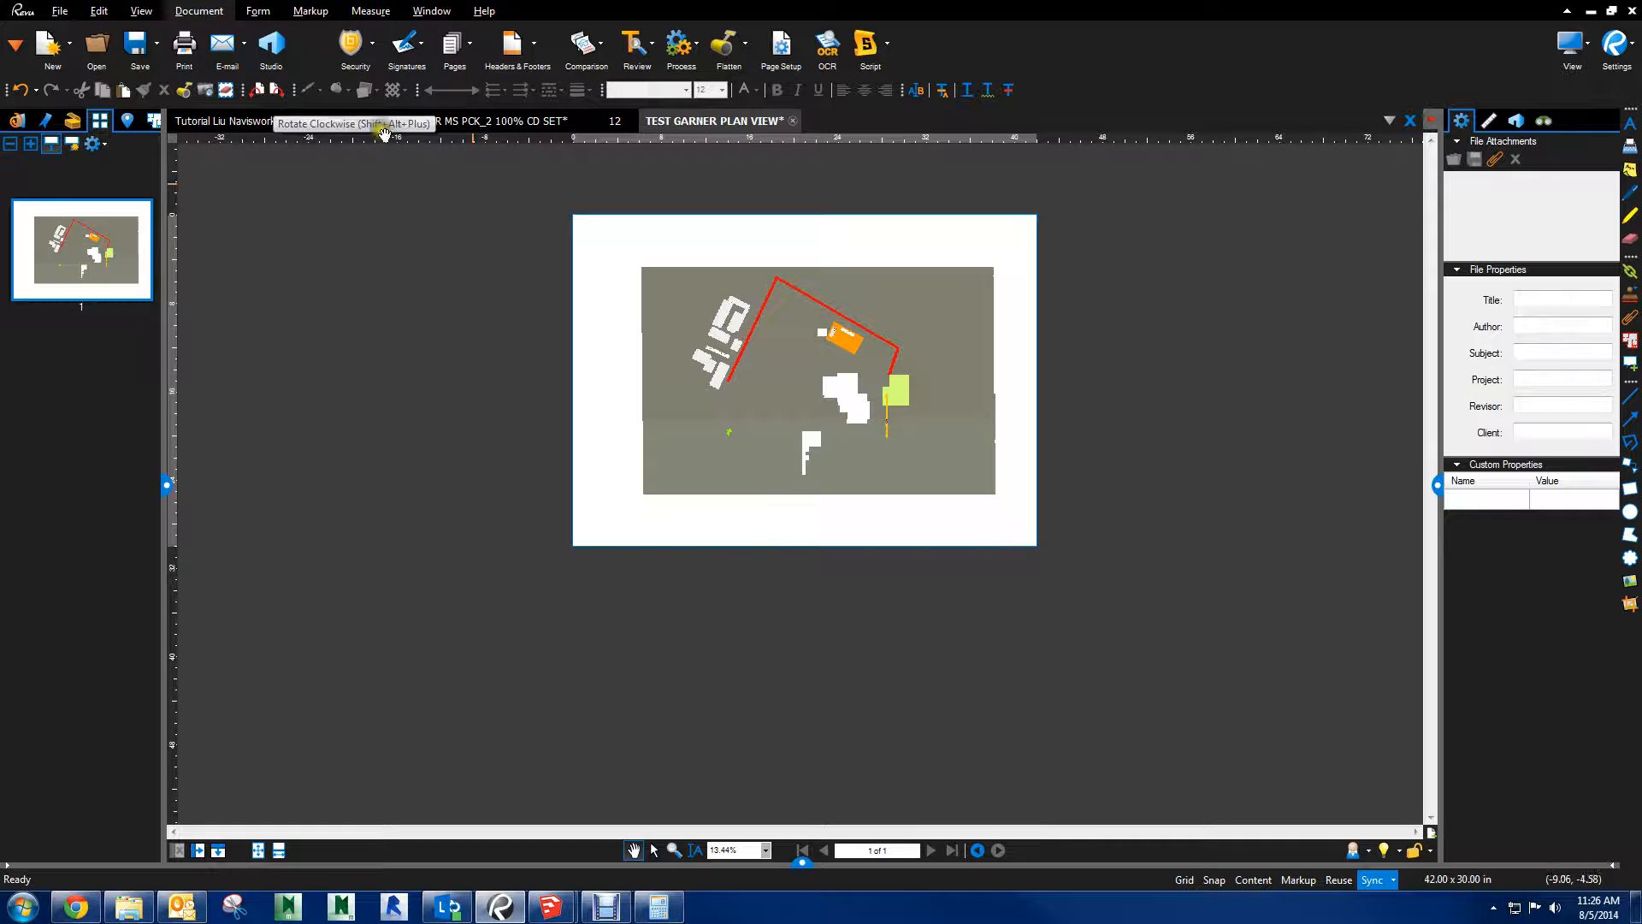
{"action": "scroll", "coordinate": [765, 333], "scroll_direction": "up", "scroll_amount": 5}
{"action": "scroll", "coordinate": [603, 333], "scroll_direction": "up", "scroll_amount": 8}
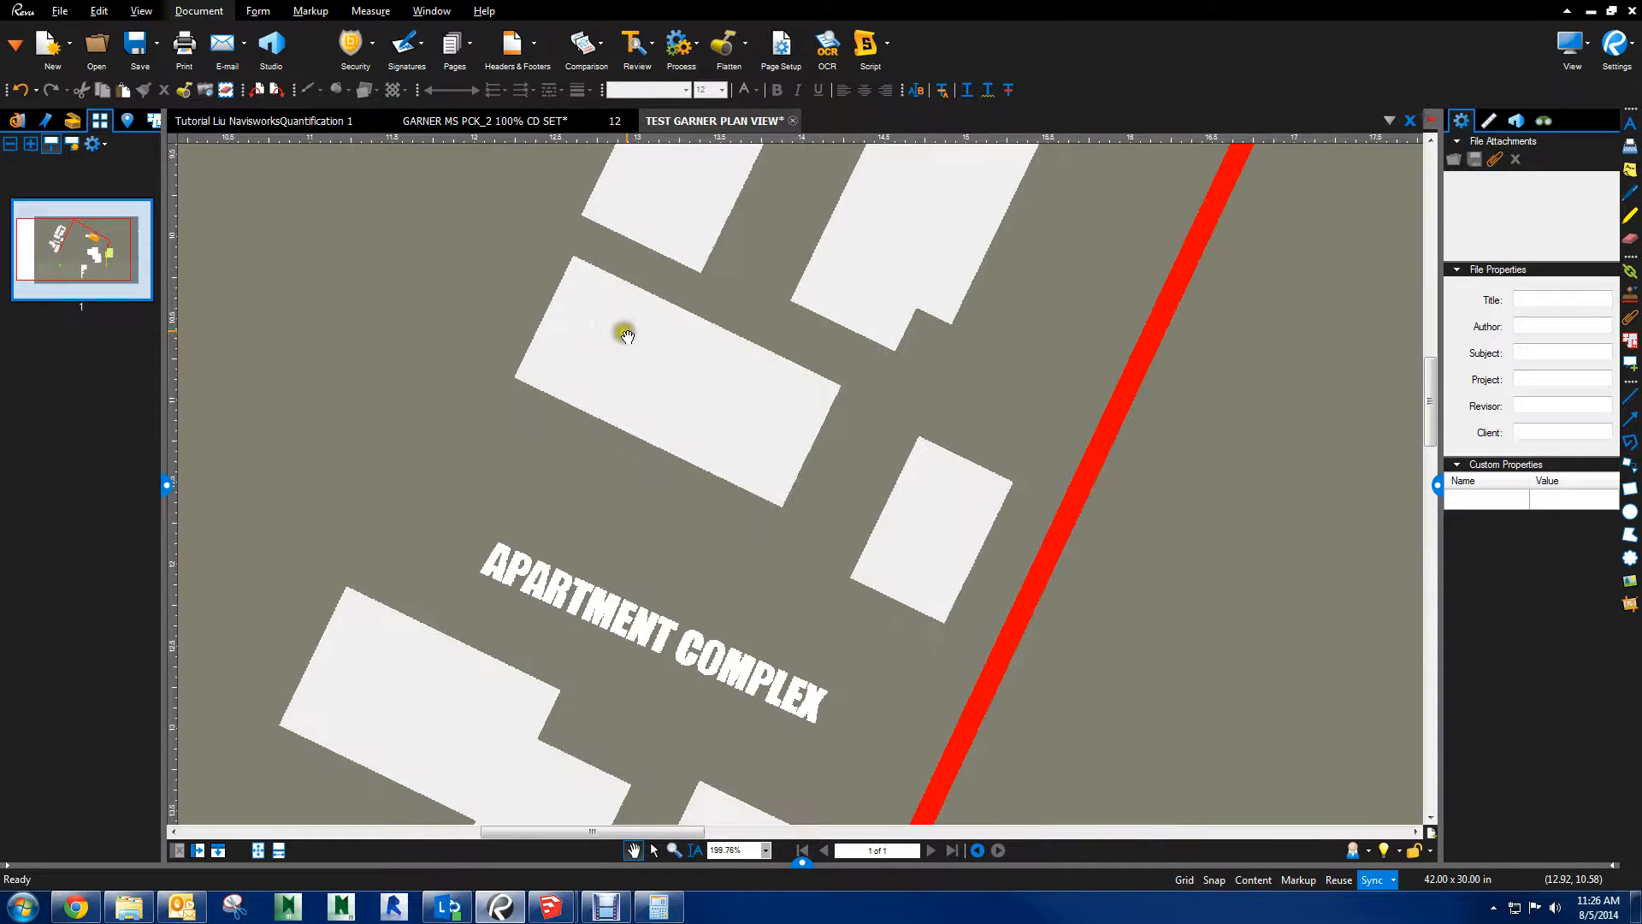
{"action": "scroll", "coordinate": [1008, 334], "scroll_direction": "down", "scroll_amount": 8}
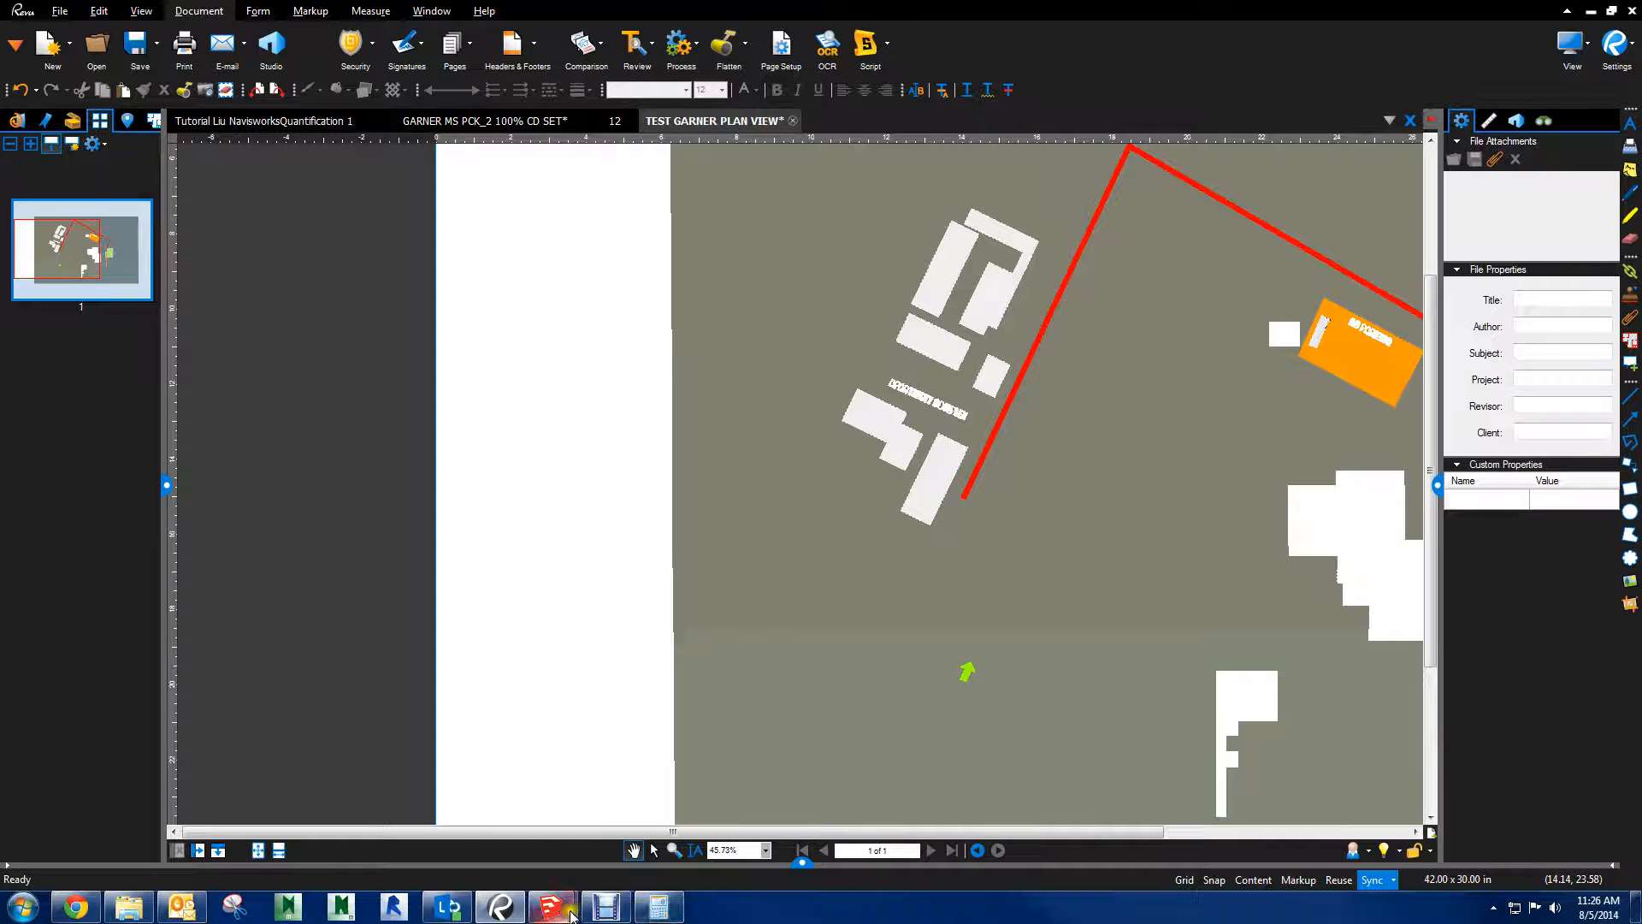
Switch to SketchUp and print the plan view with high accuracy HLR off and the print quality at Ultrahigh Definition
{"action": "mouse_move", "coordinate": [564, 910]}
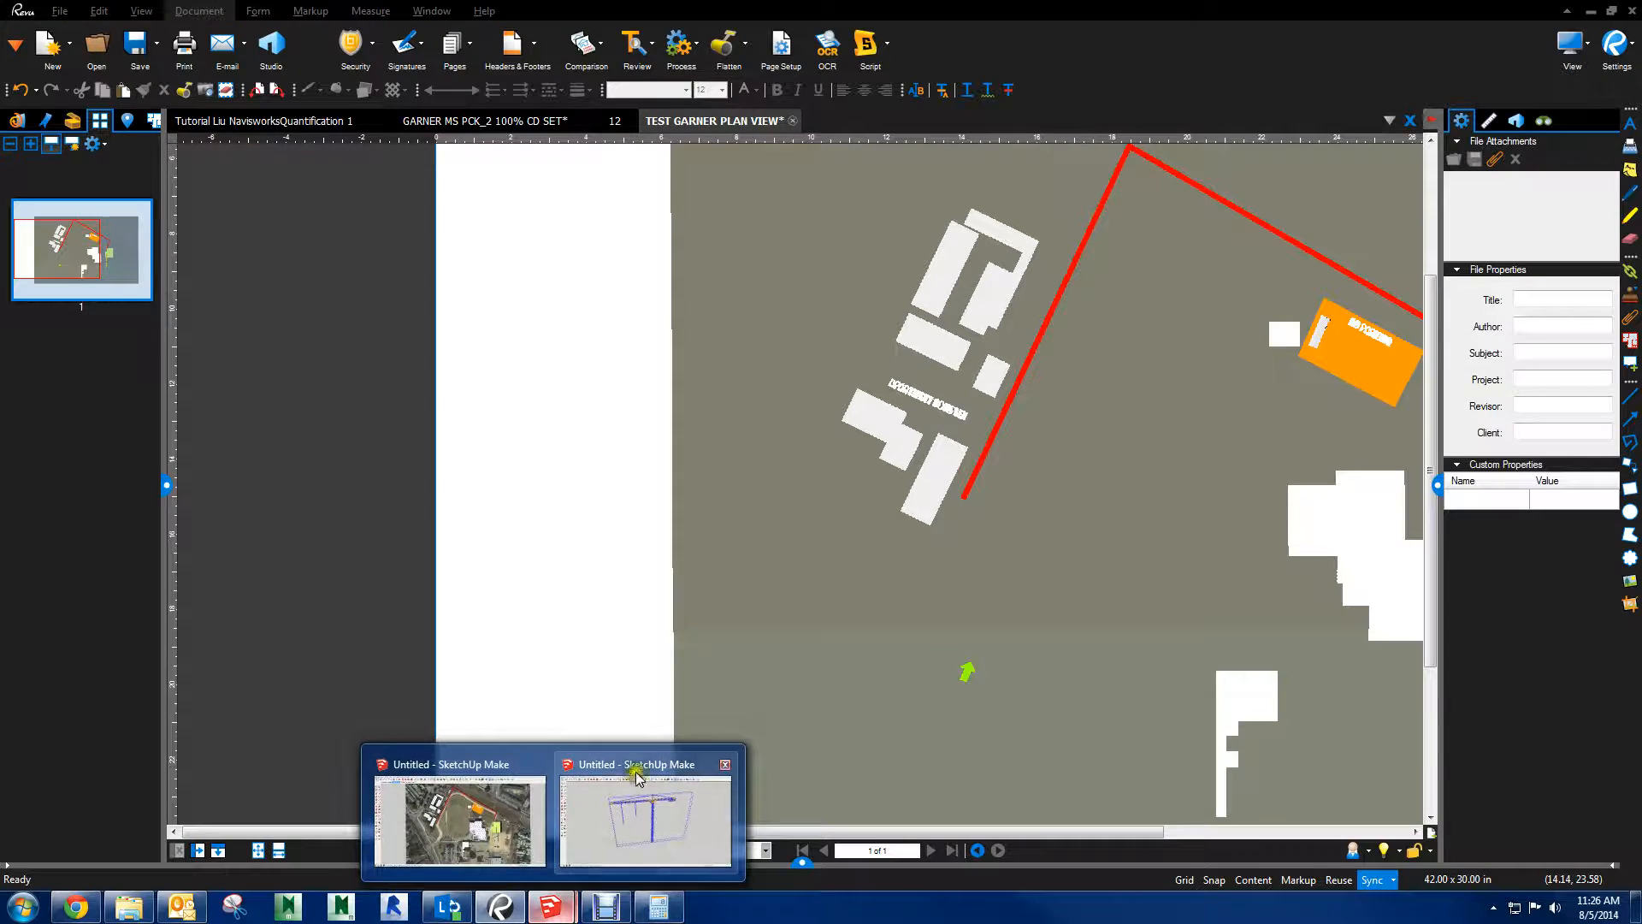
{"action": "left_click", "coordinate": [587, 825]}
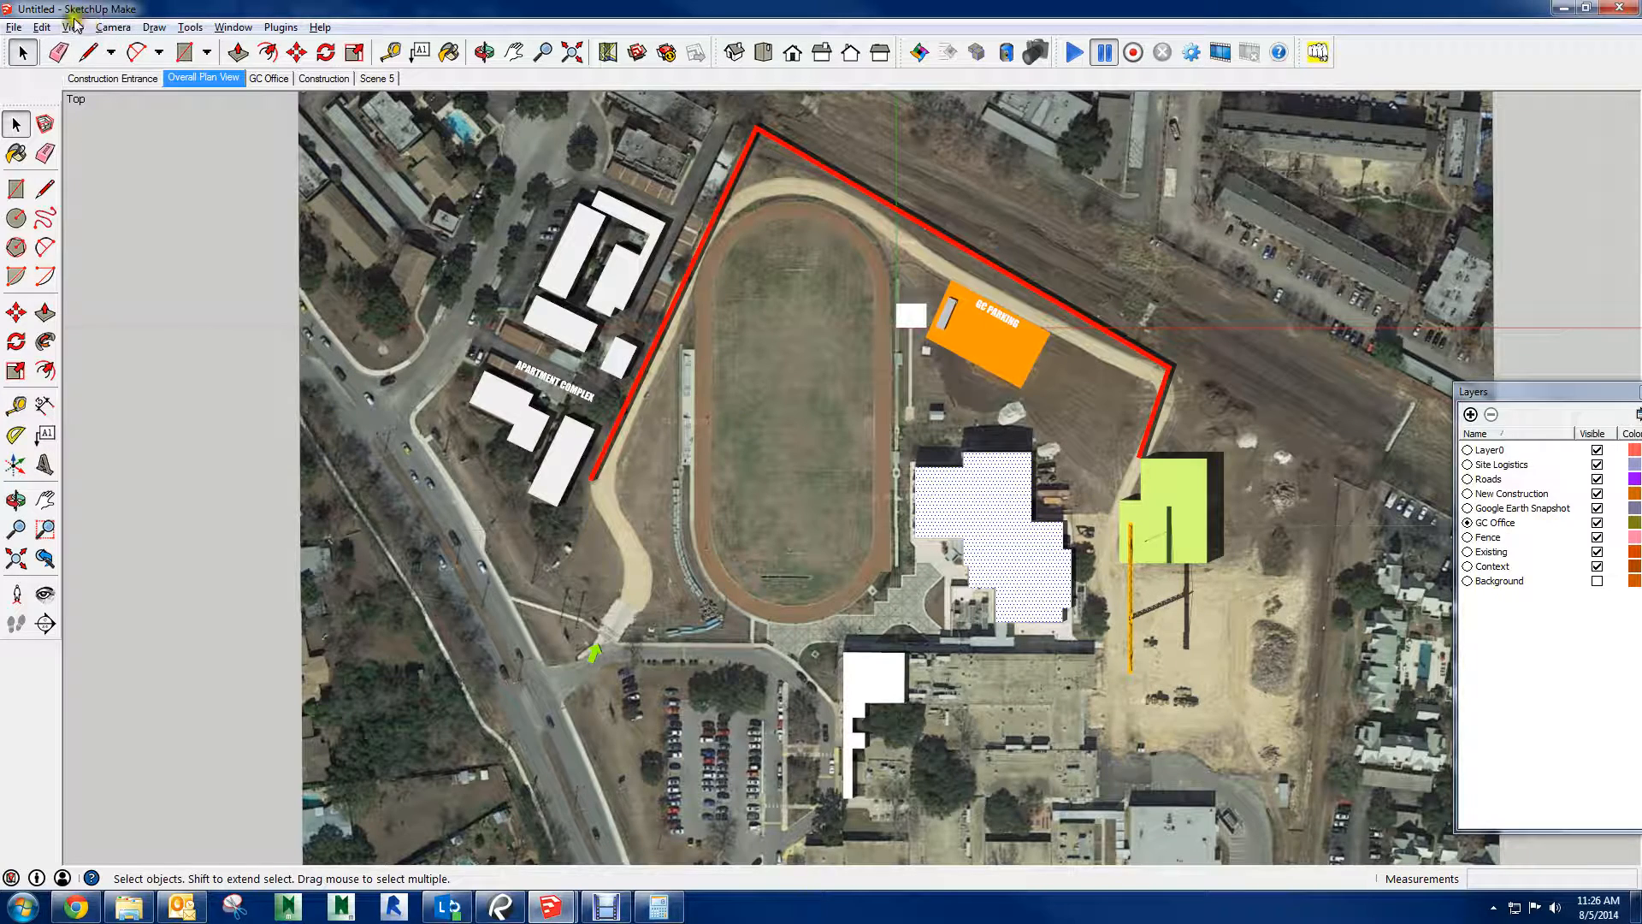
{"action": "left_click", "coordinate": [13, 28]}
{"action": "left_click", "coordinate": [45, 355]}
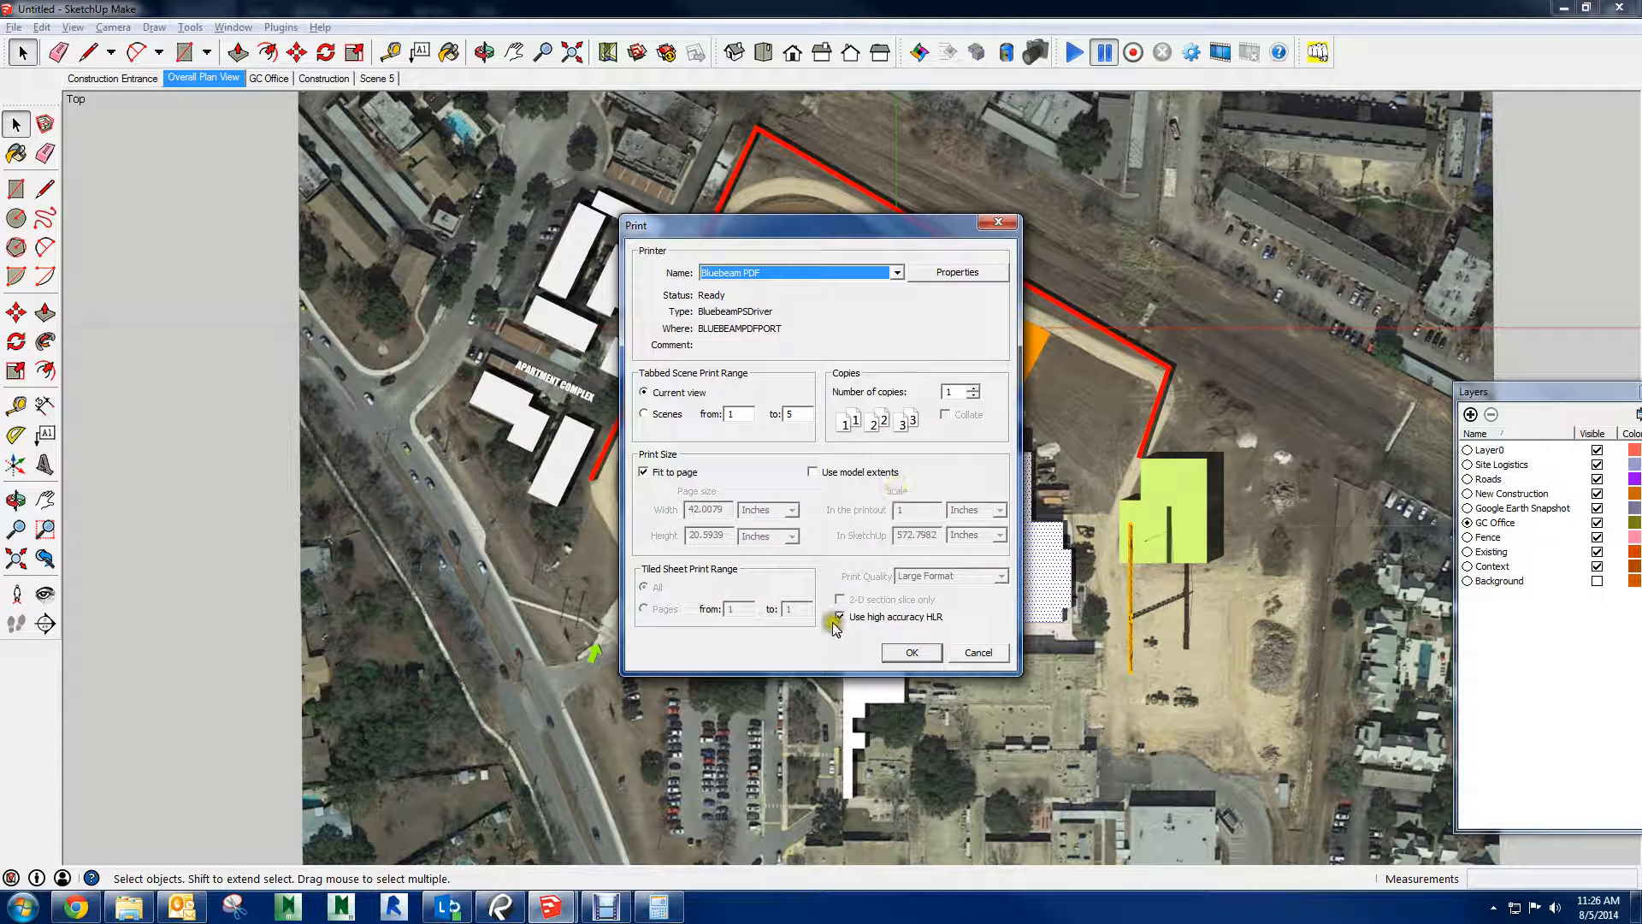
{"action": "left_click", "coordinate": [837, 616]}
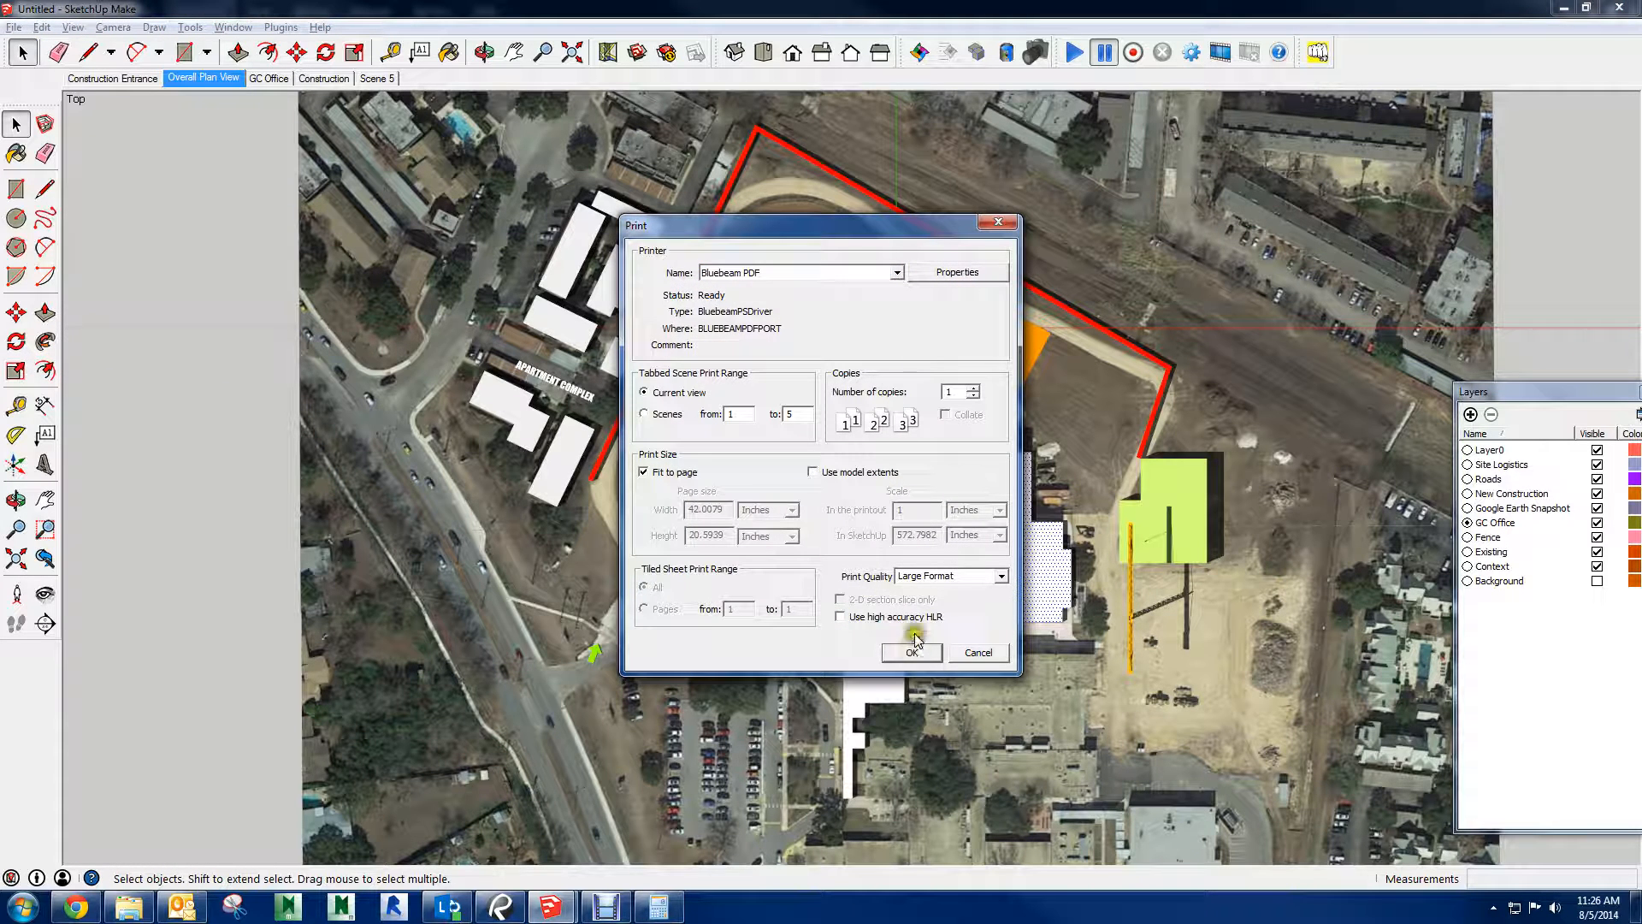
{"action": "left_click", "coordinate": [954, 575]}
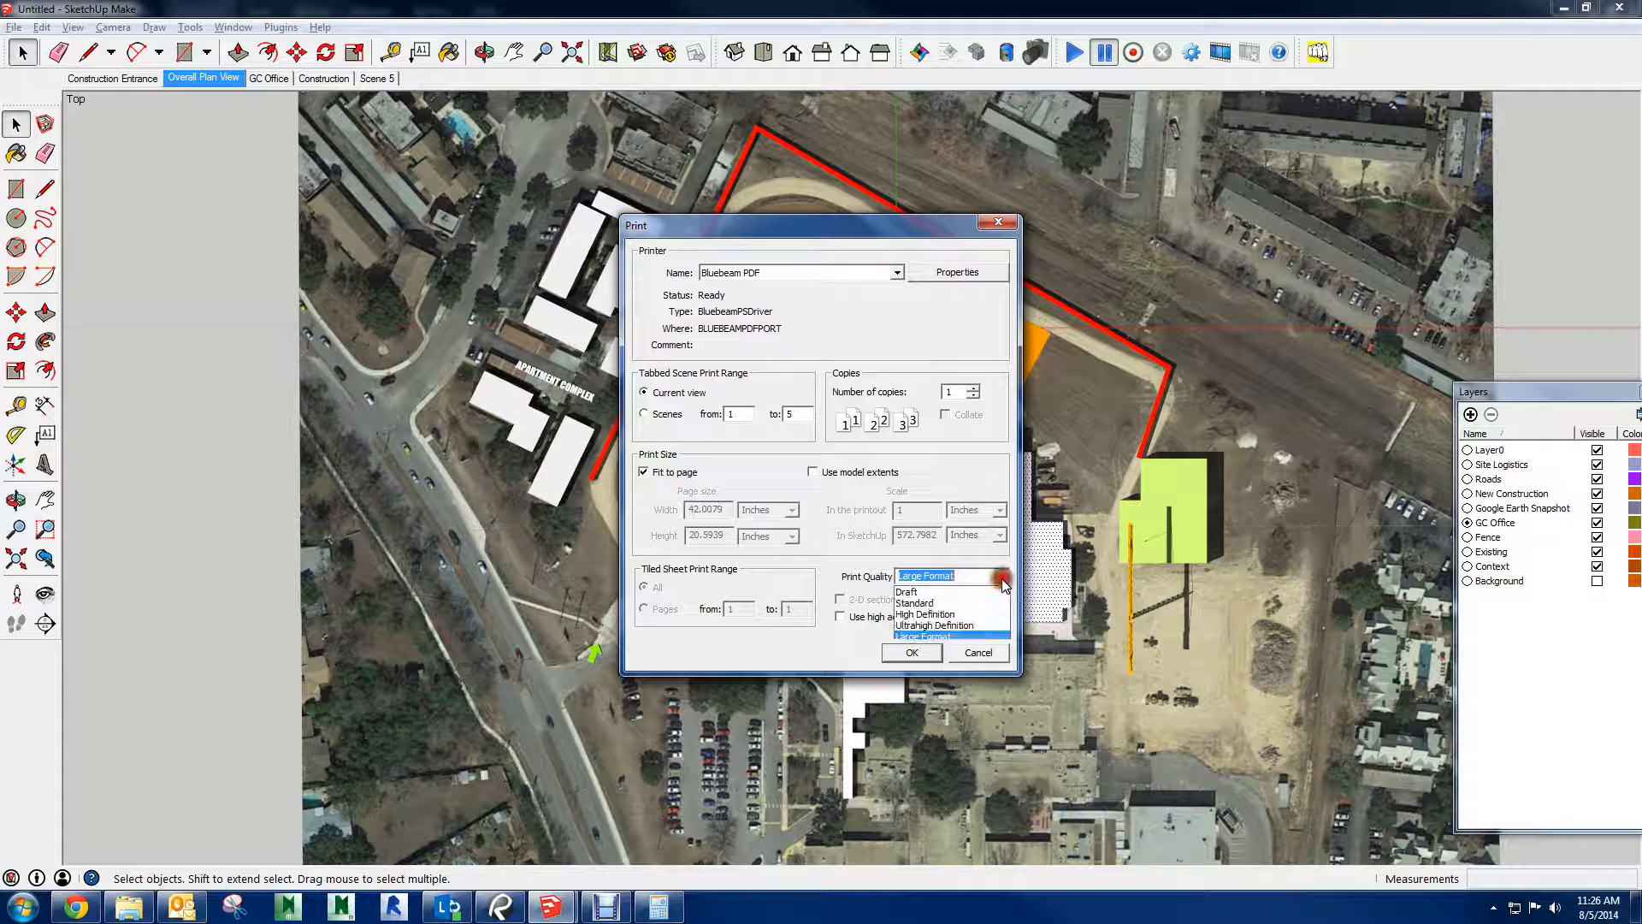
{"action": "left_click", "coordinate": [939, 625]}
{"action": "left_click", "coordinate": [913, 654]}
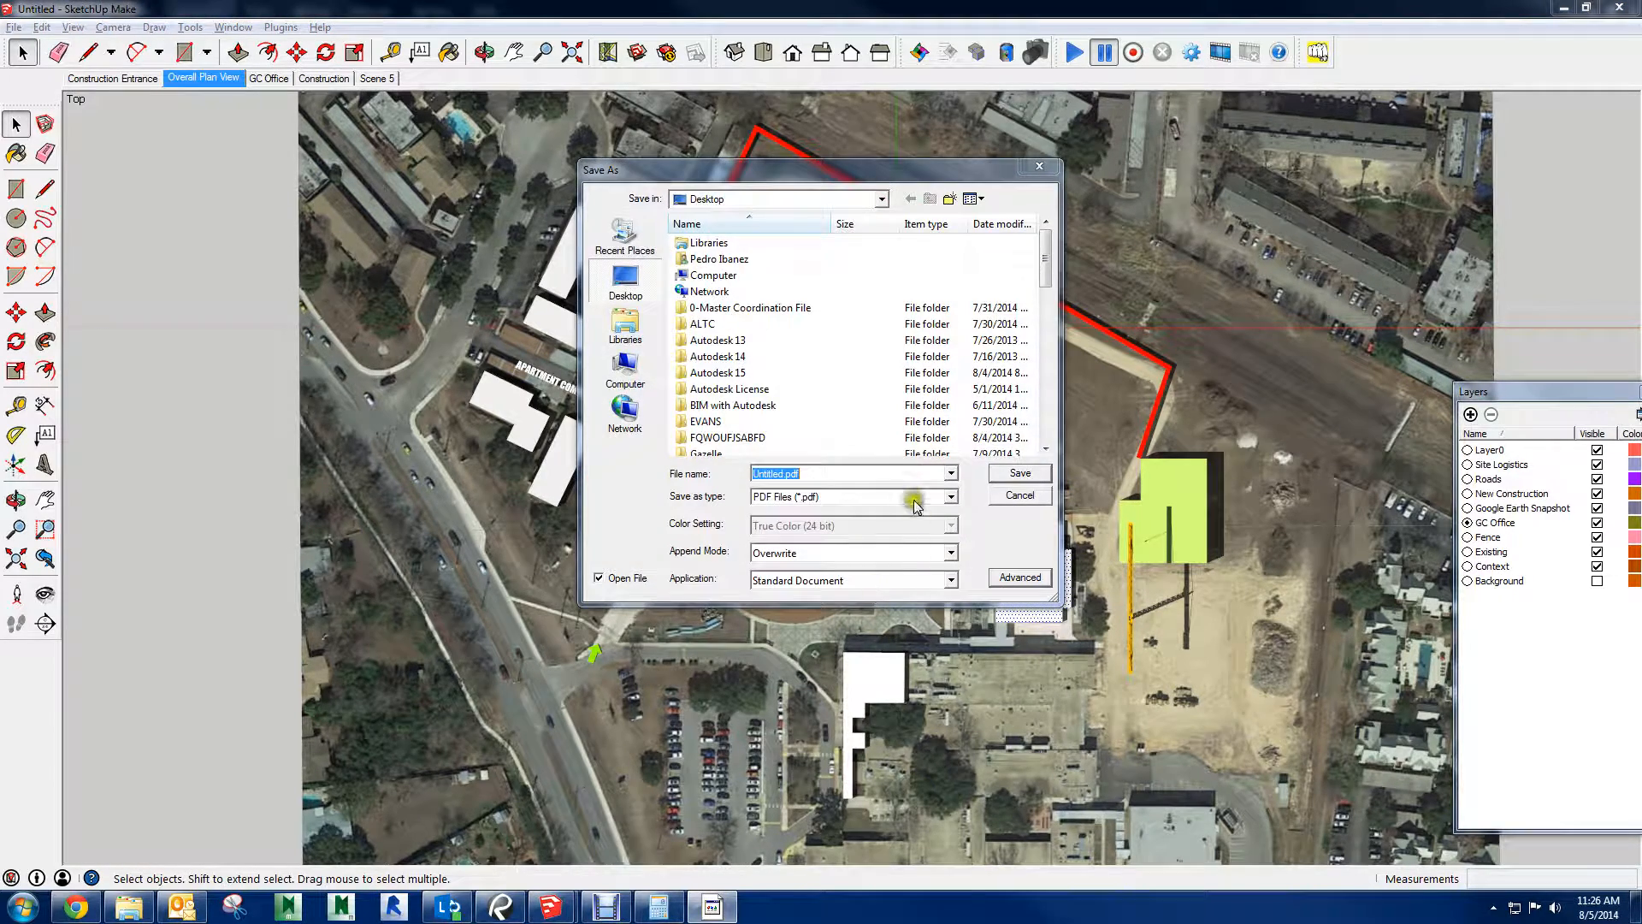
{"action": "left_click", "coordinate": [801, 374]}
{"action": "scroll", "coordinate": [803, 381], "scroll_direction": "down", "scroll_amount": 10}
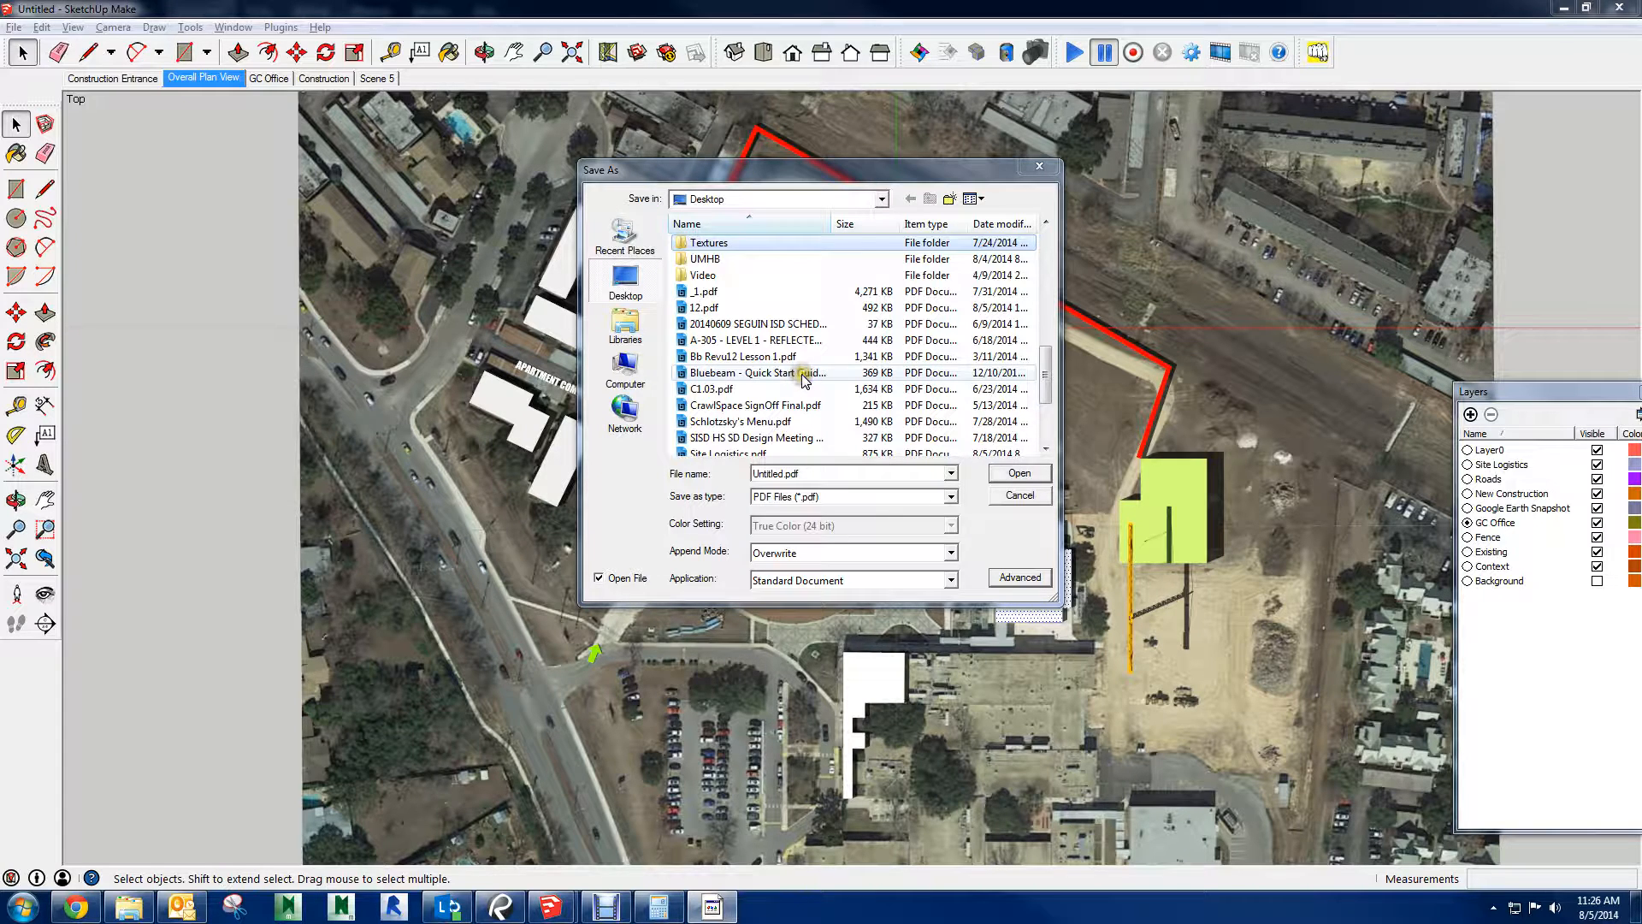
{"action": "left_click", "coordinate": [804, 405]}
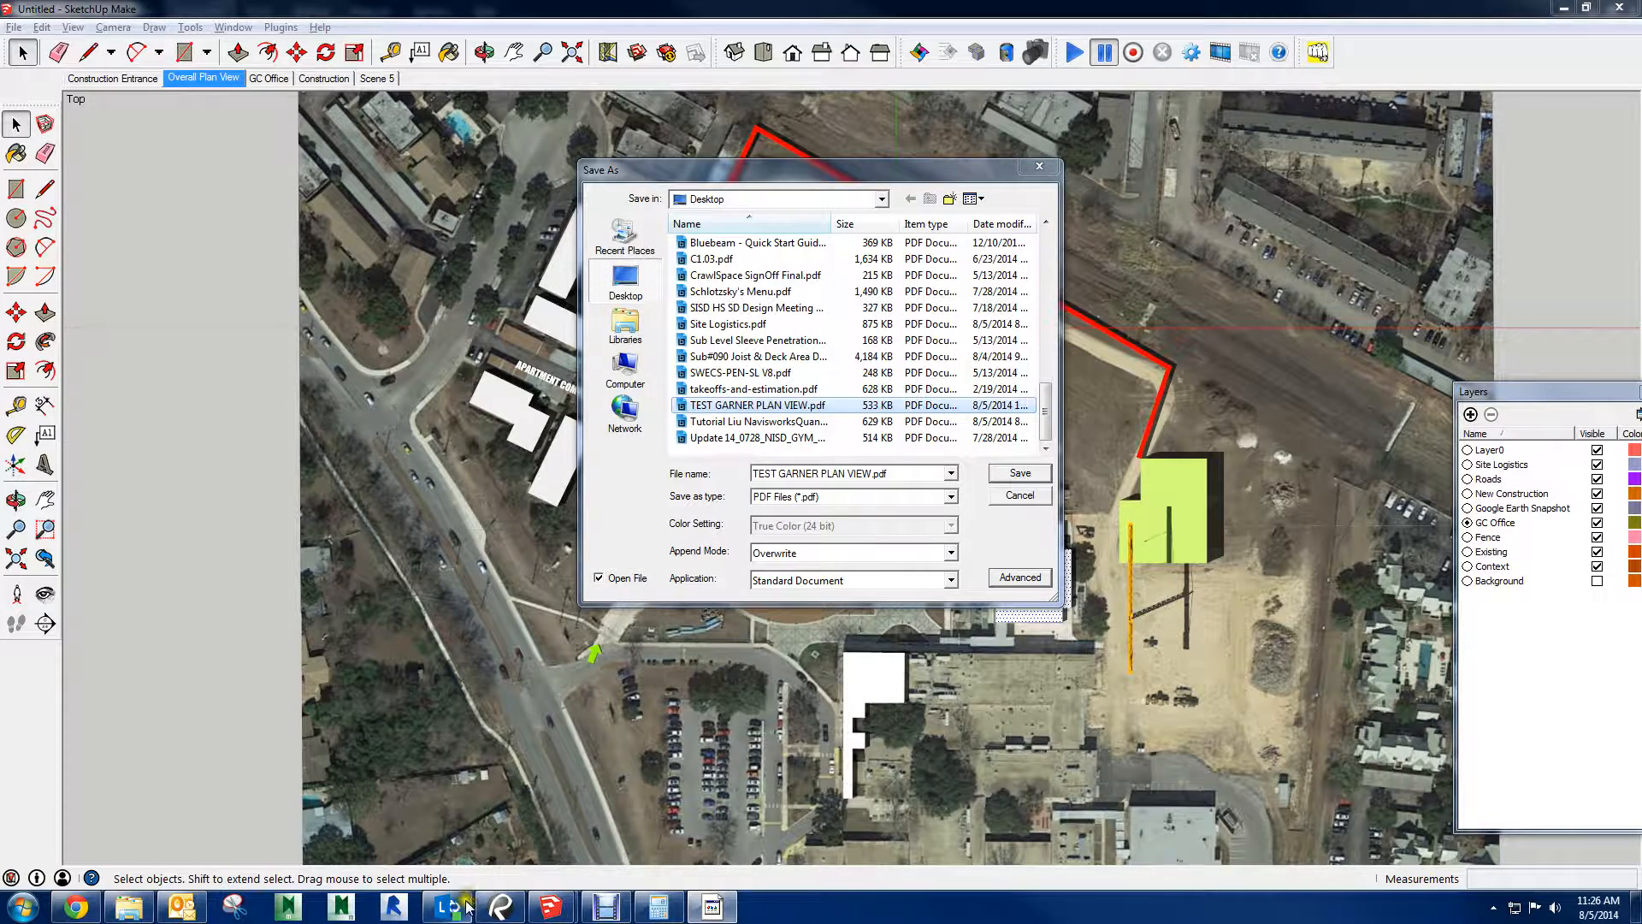
Switch to Bluebeam Revu, cancel the pending PDF save, close TEST GARNER PLAN VIEW without saving its changes, and return to SketchUp
{"action": "left_click", "coordinate": [500, 907]}
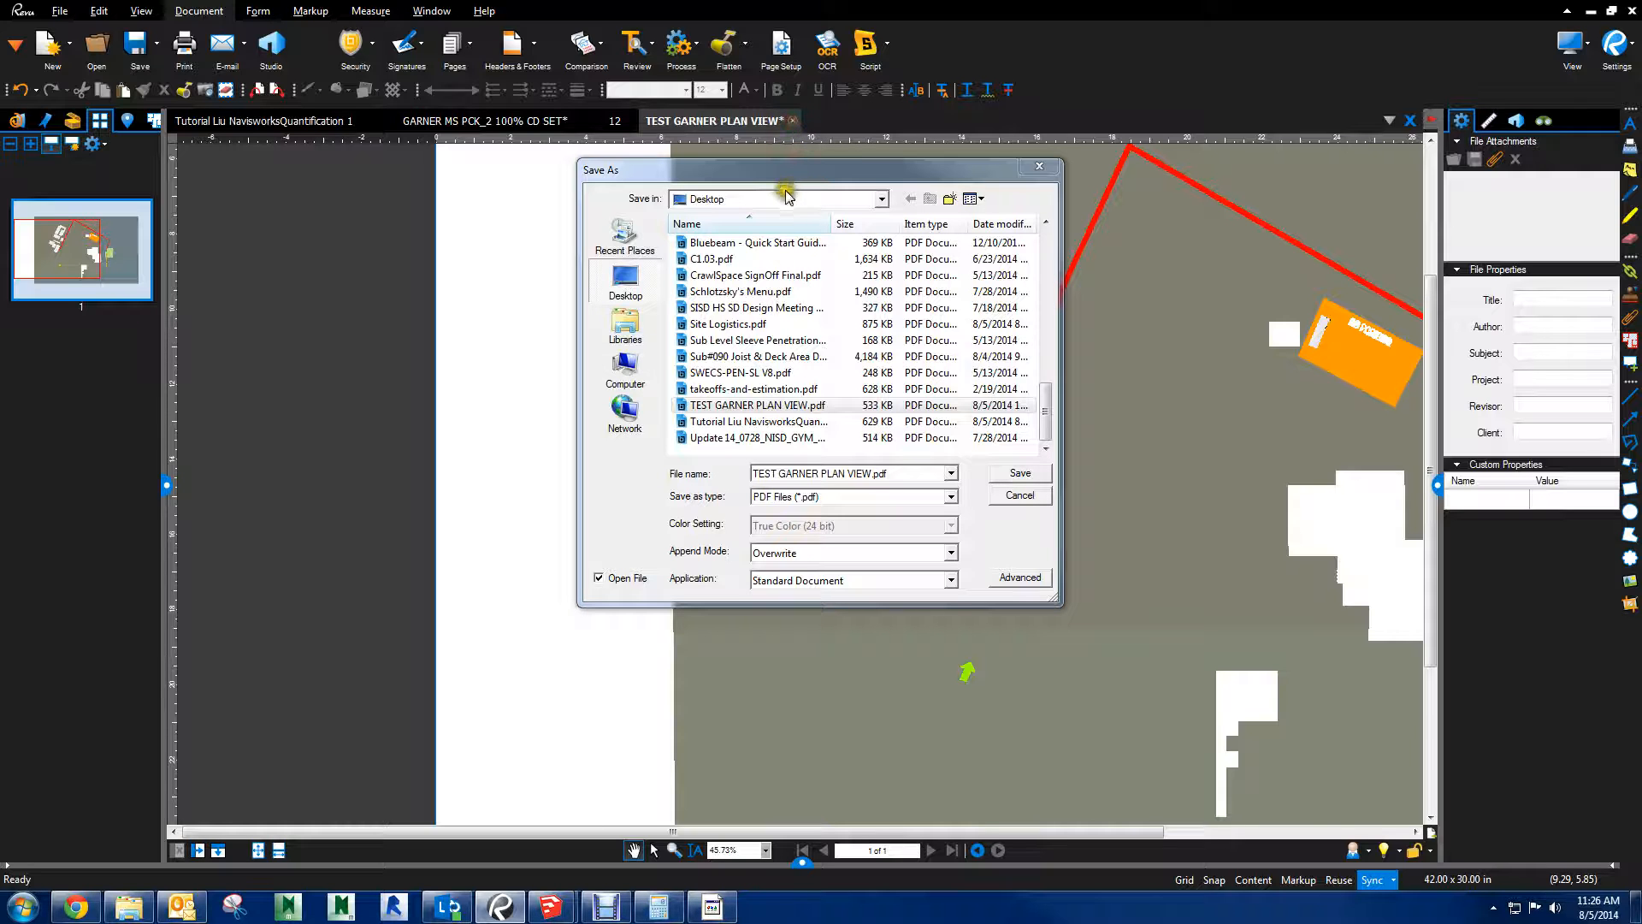
{"action": "left_click", "coordinate": [1002, 514]}
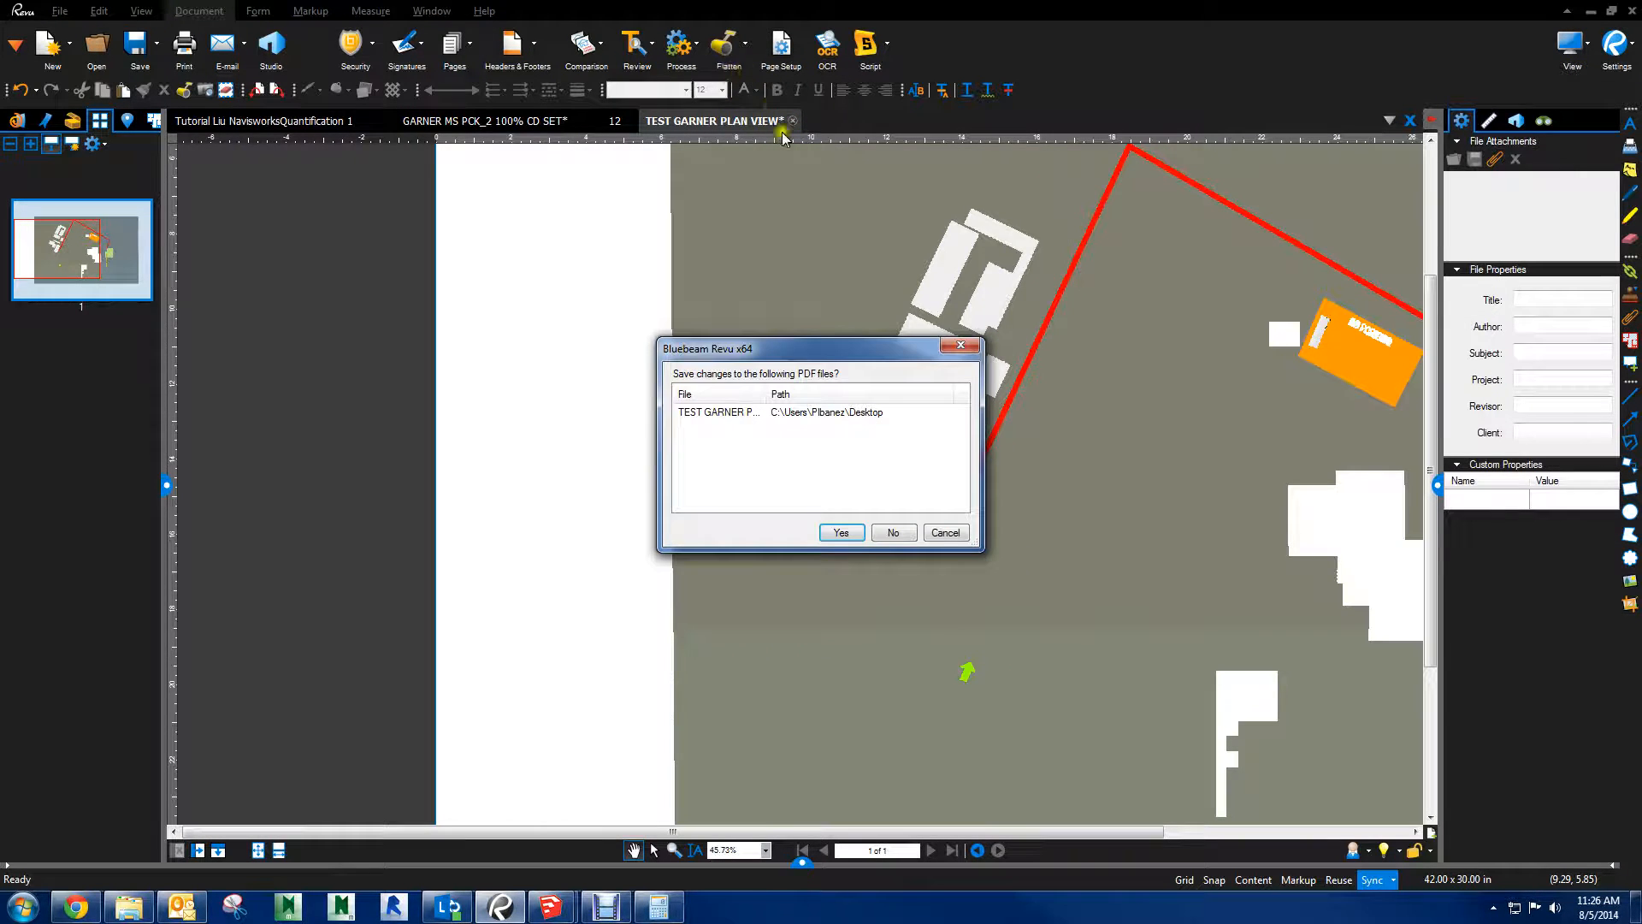
{"action": "left_click", "coordinate": [893, 531]}
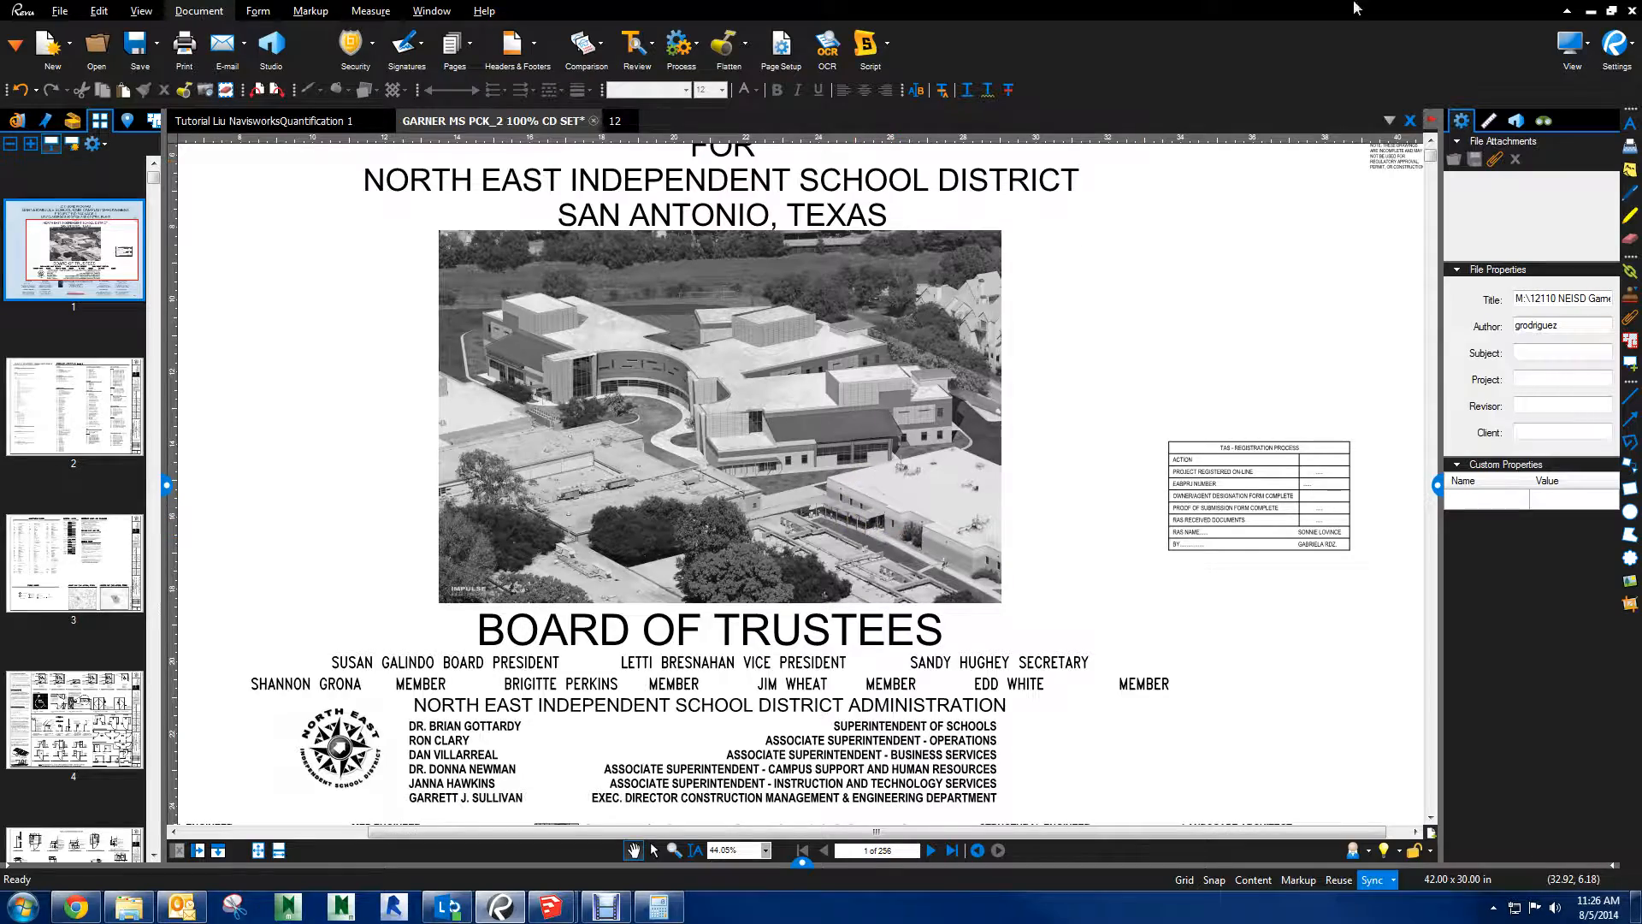
{"action": "left_click", "coordinate": [1610, 12]}
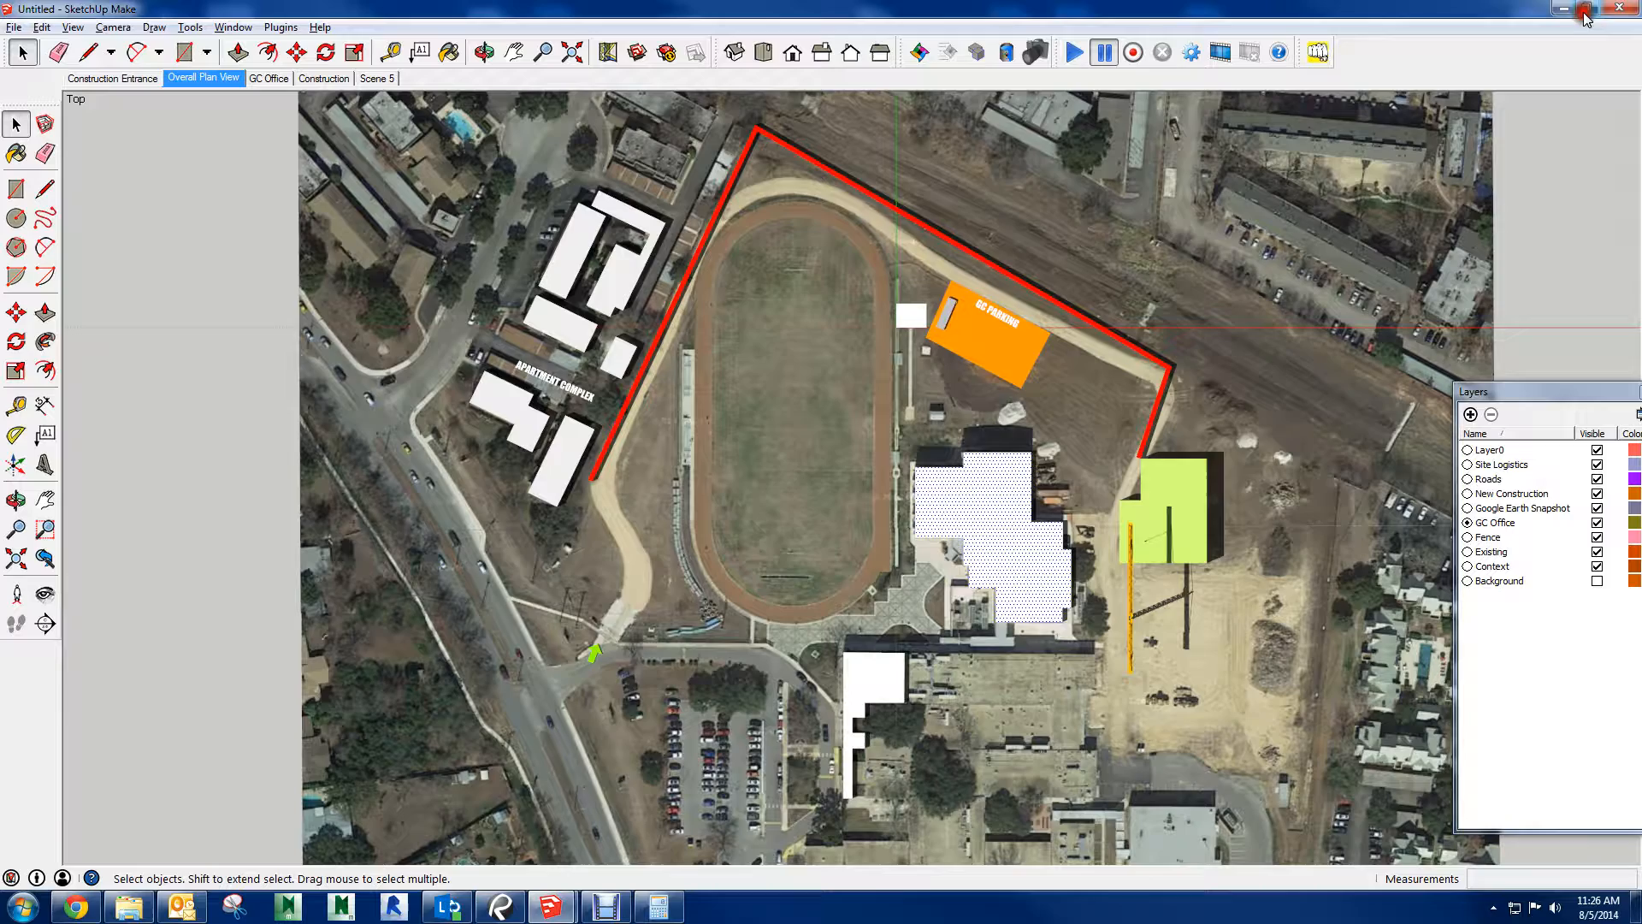
Print the current view again to Bluebeam PDF at Ultrahigh Definition, checking the Landscape orientation in the printer properties first
{"action": "left_click", "coordinate": [14, 26]}
{"action": "left_click", "coordinate": [99, 355]}
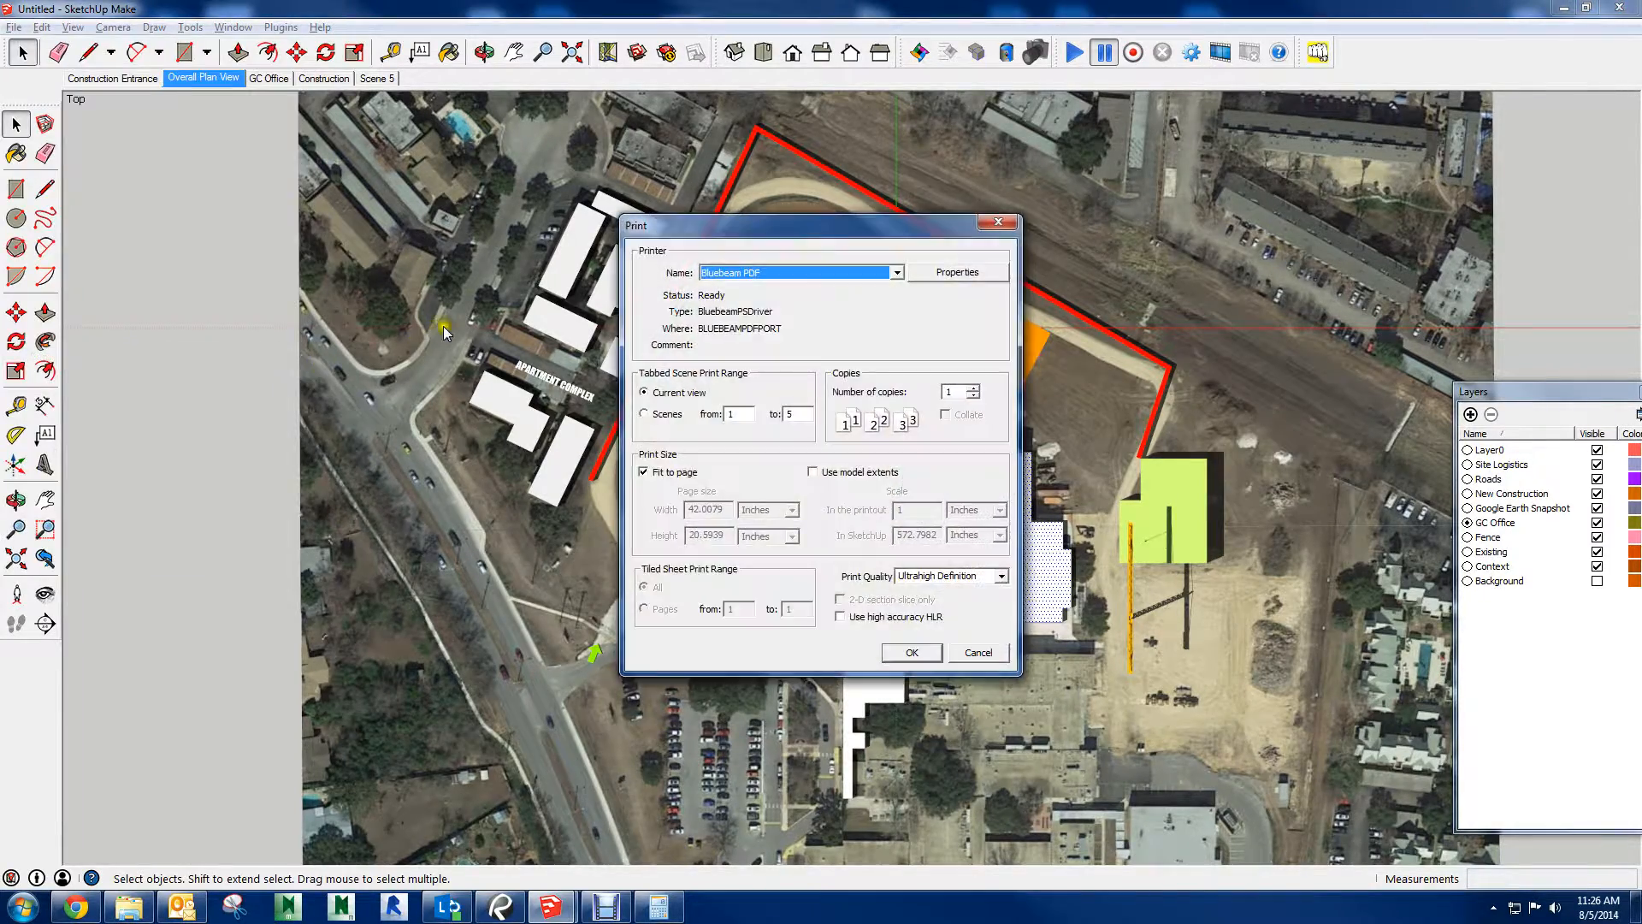
{"action": "left_click", "coordinate": [932, 270]}
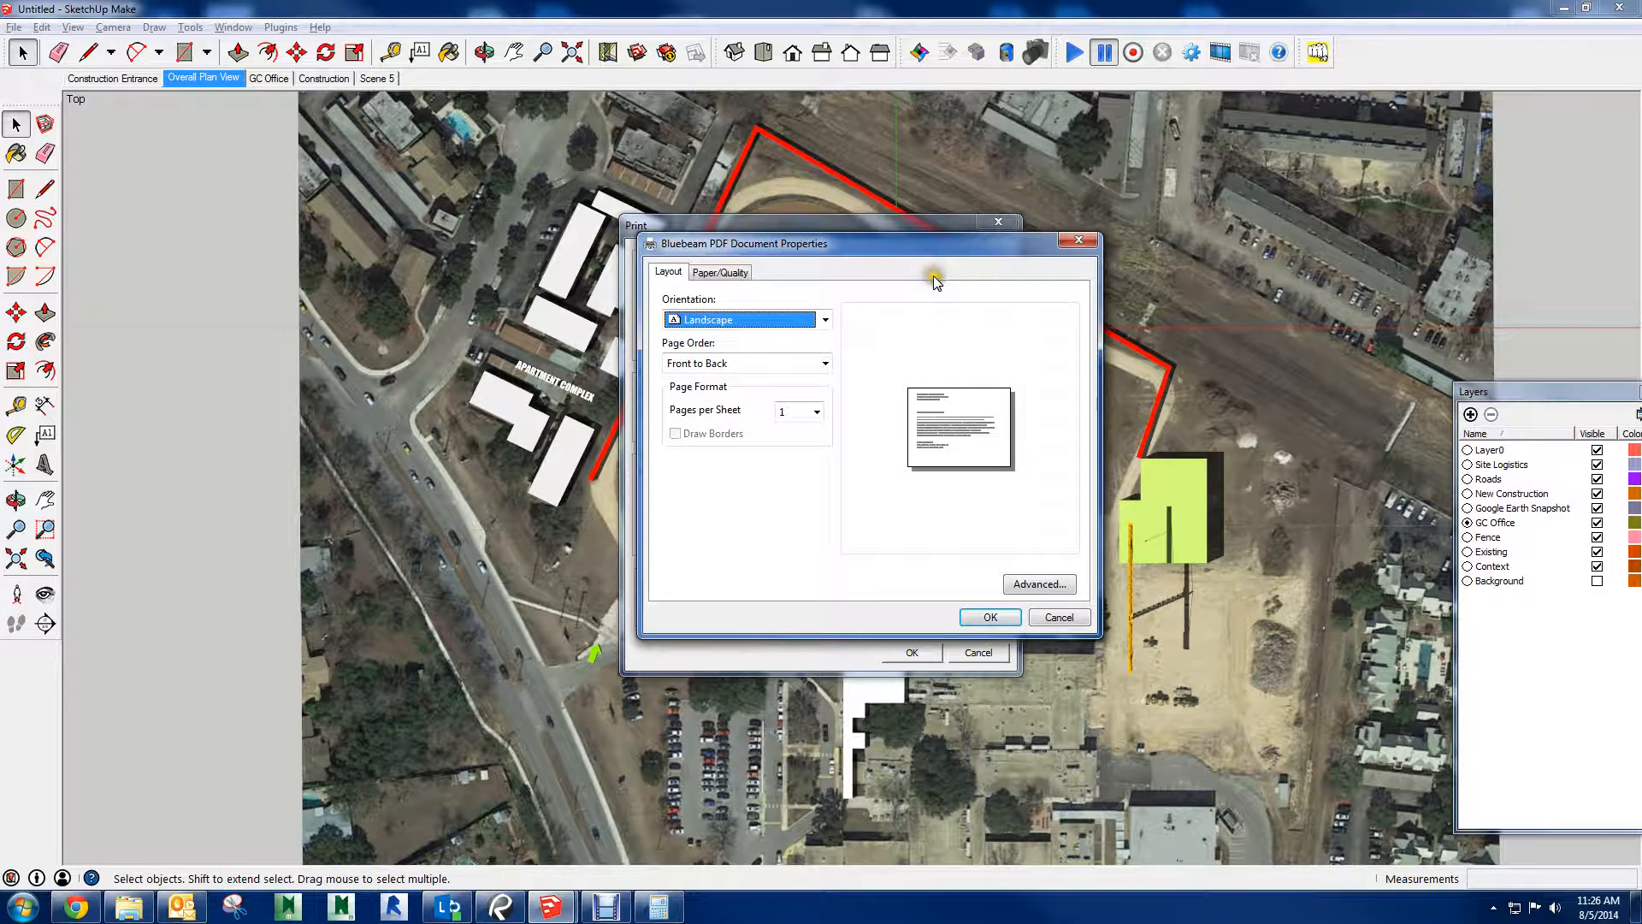
{"action": "left_click", "coordinate": [1045, 620]}
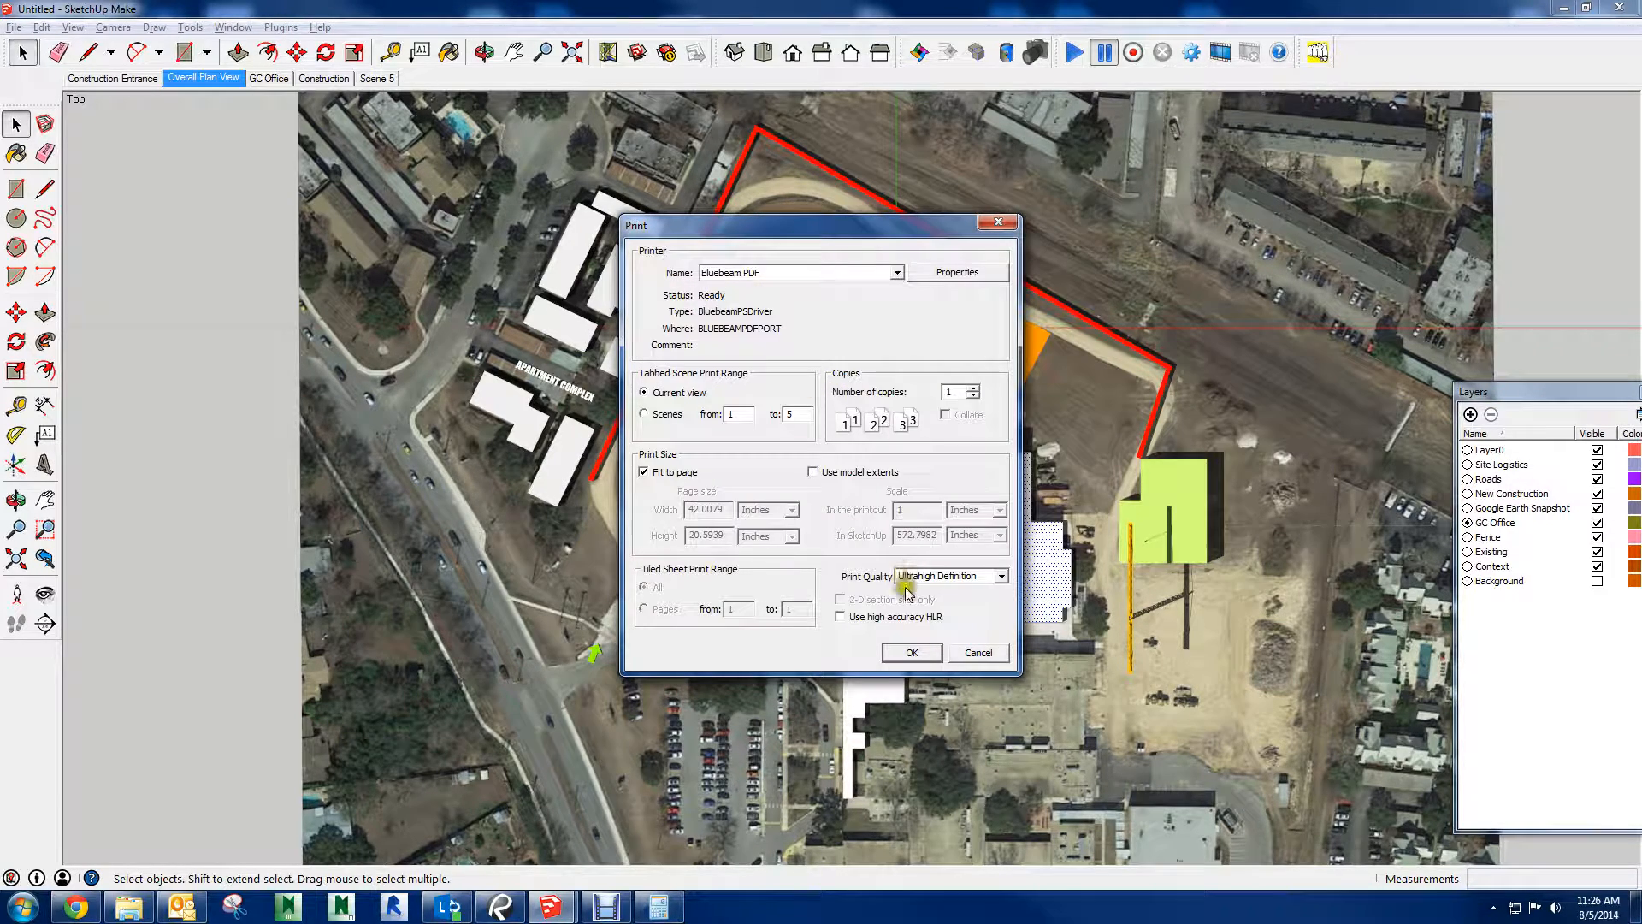
{"action": "left_click", "coordinate": [912, 653]}
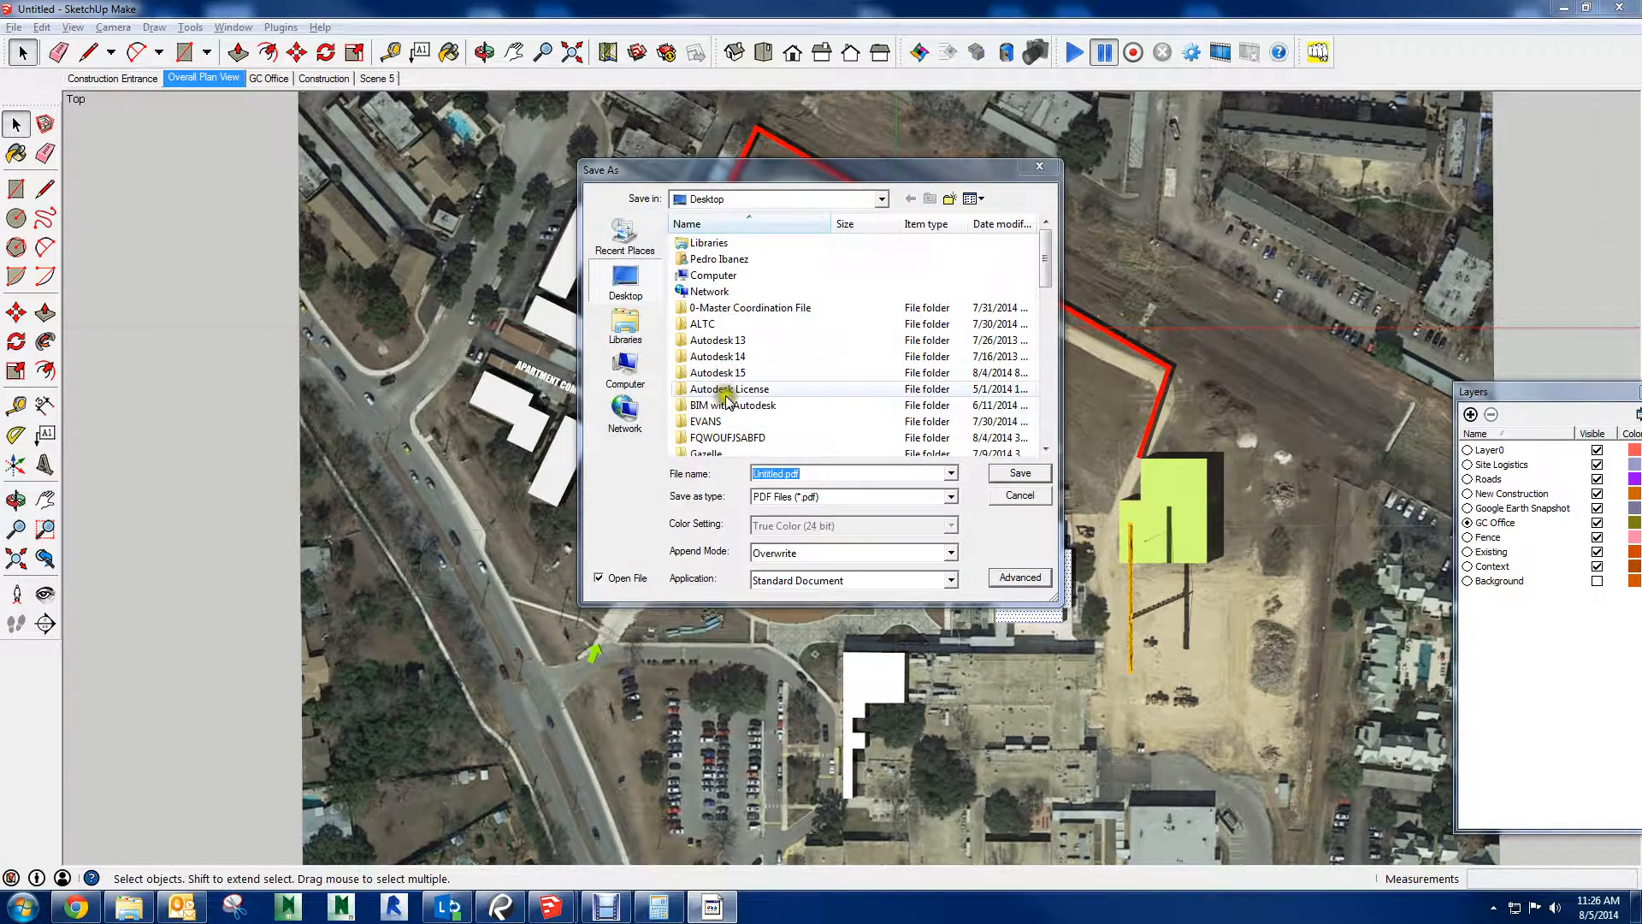
Save the new print over the existing TEST GARNER PLAN VIEW.pdf on the Desktop
{"action": "left_click", "coordinate": [723, 396]}
{"action": "scroll", "coordinate": [715, 390], "scroll_direction": "down", "scroll_amount": 11}
{"action": "left_click", "coordinate": [716, 402]}
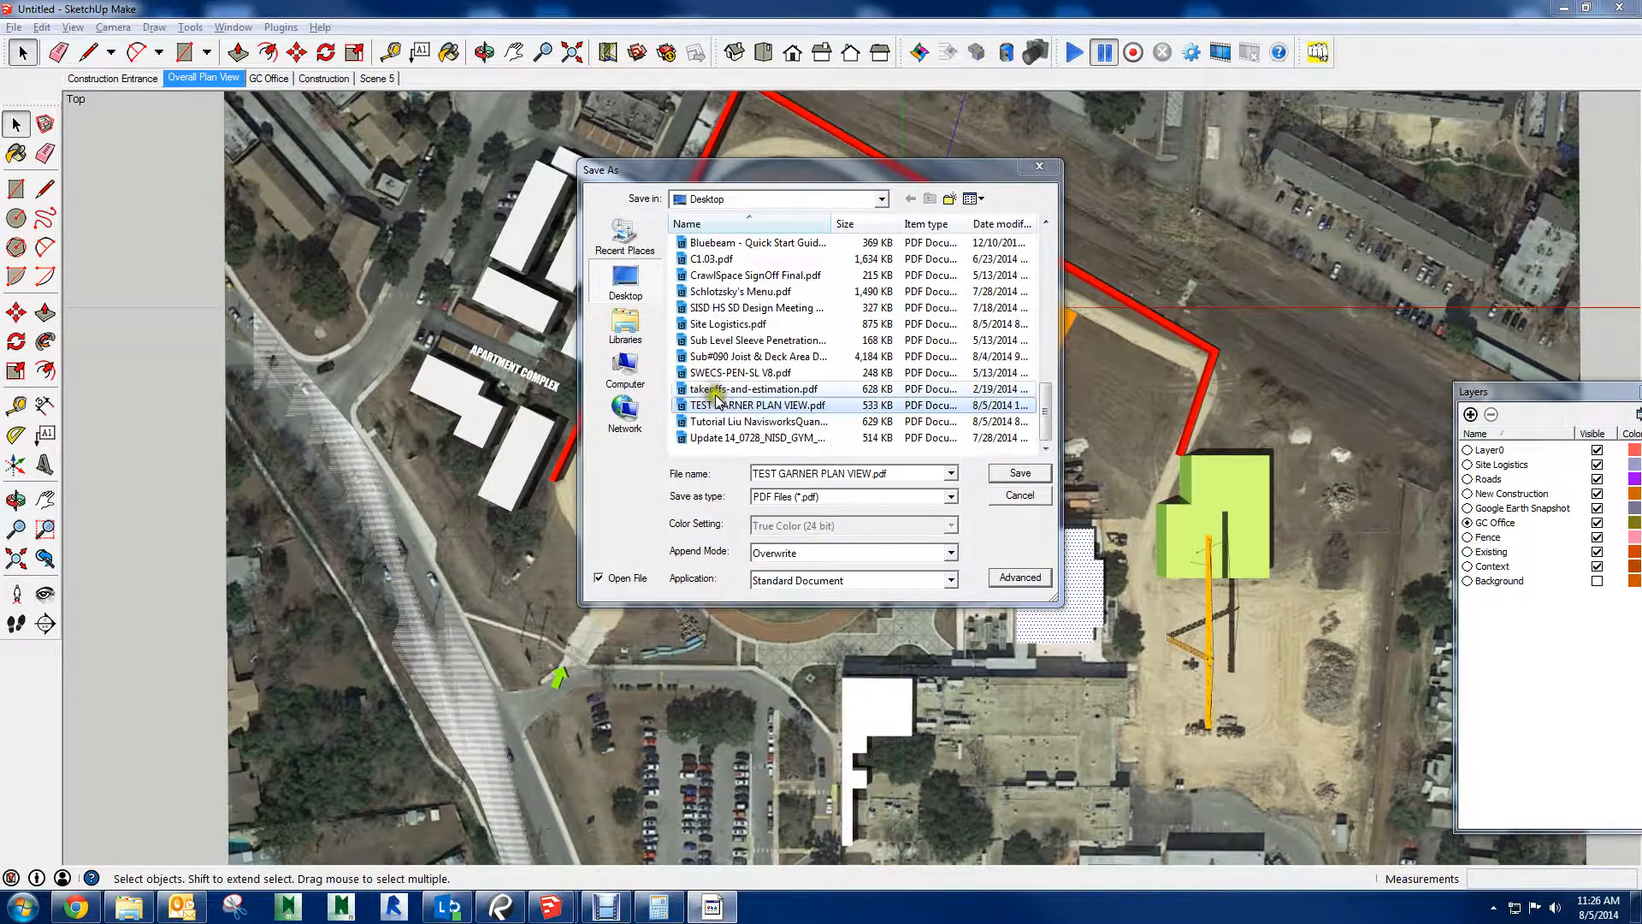
{"action": "left_click", "coordinate": [1020, 473]}
{"action": "left_click", "coordinate": [864, 454]}
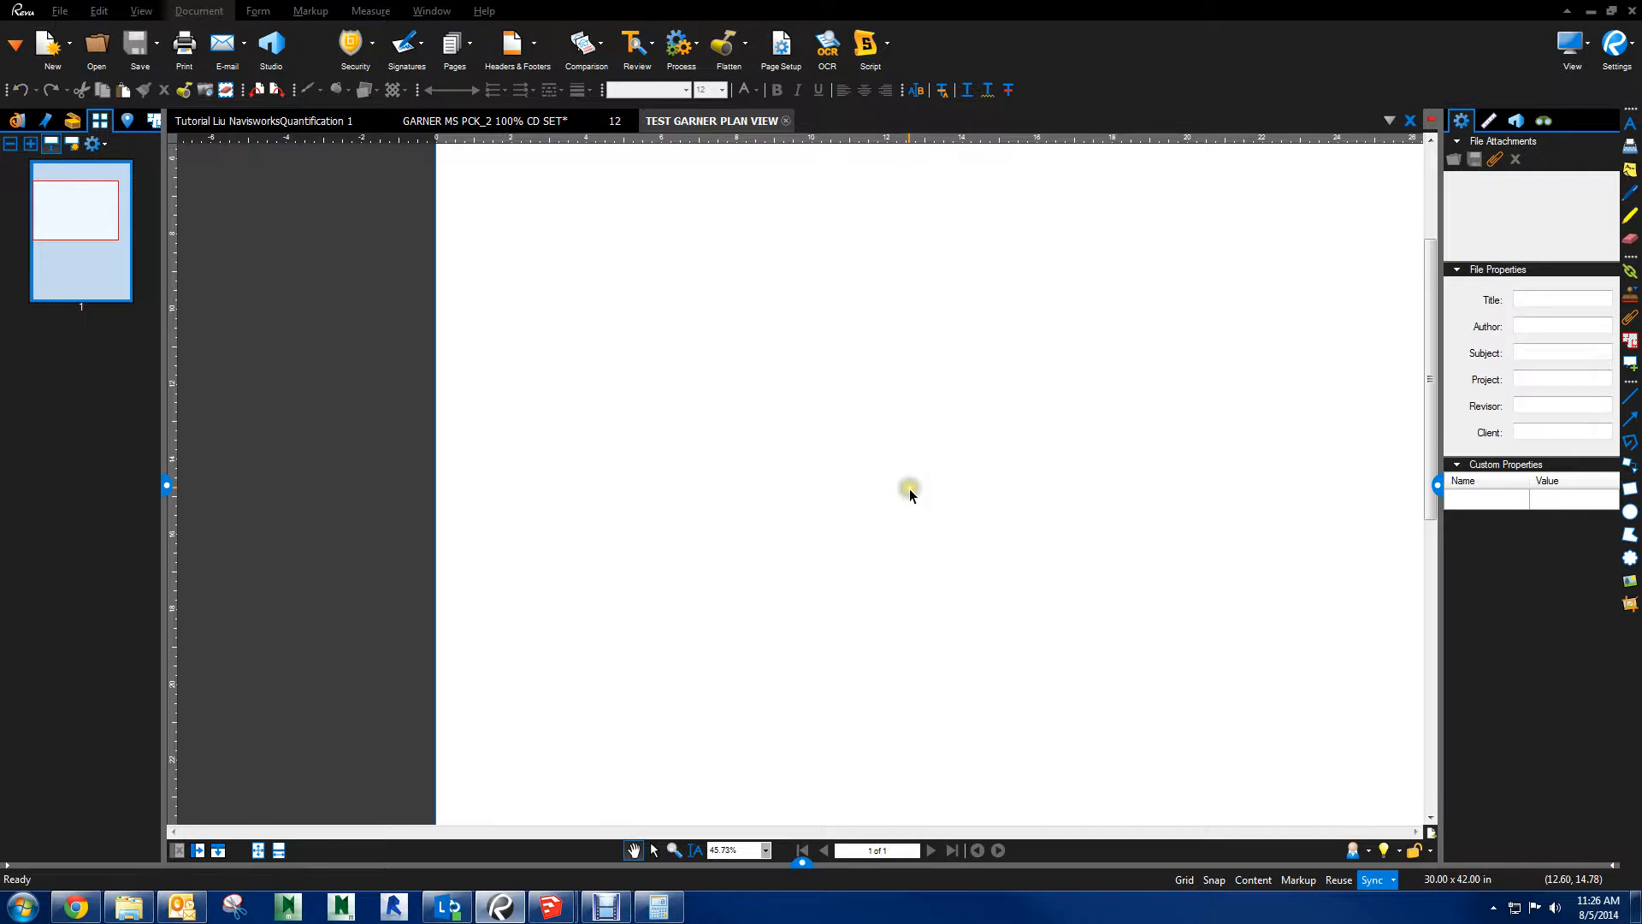
Bring the whole reprinted page into view and rotate it clockwise
{"action": "scroll", "coordinate": [823, 436], "scroll_direction": "down", "scroll_amount": 5}
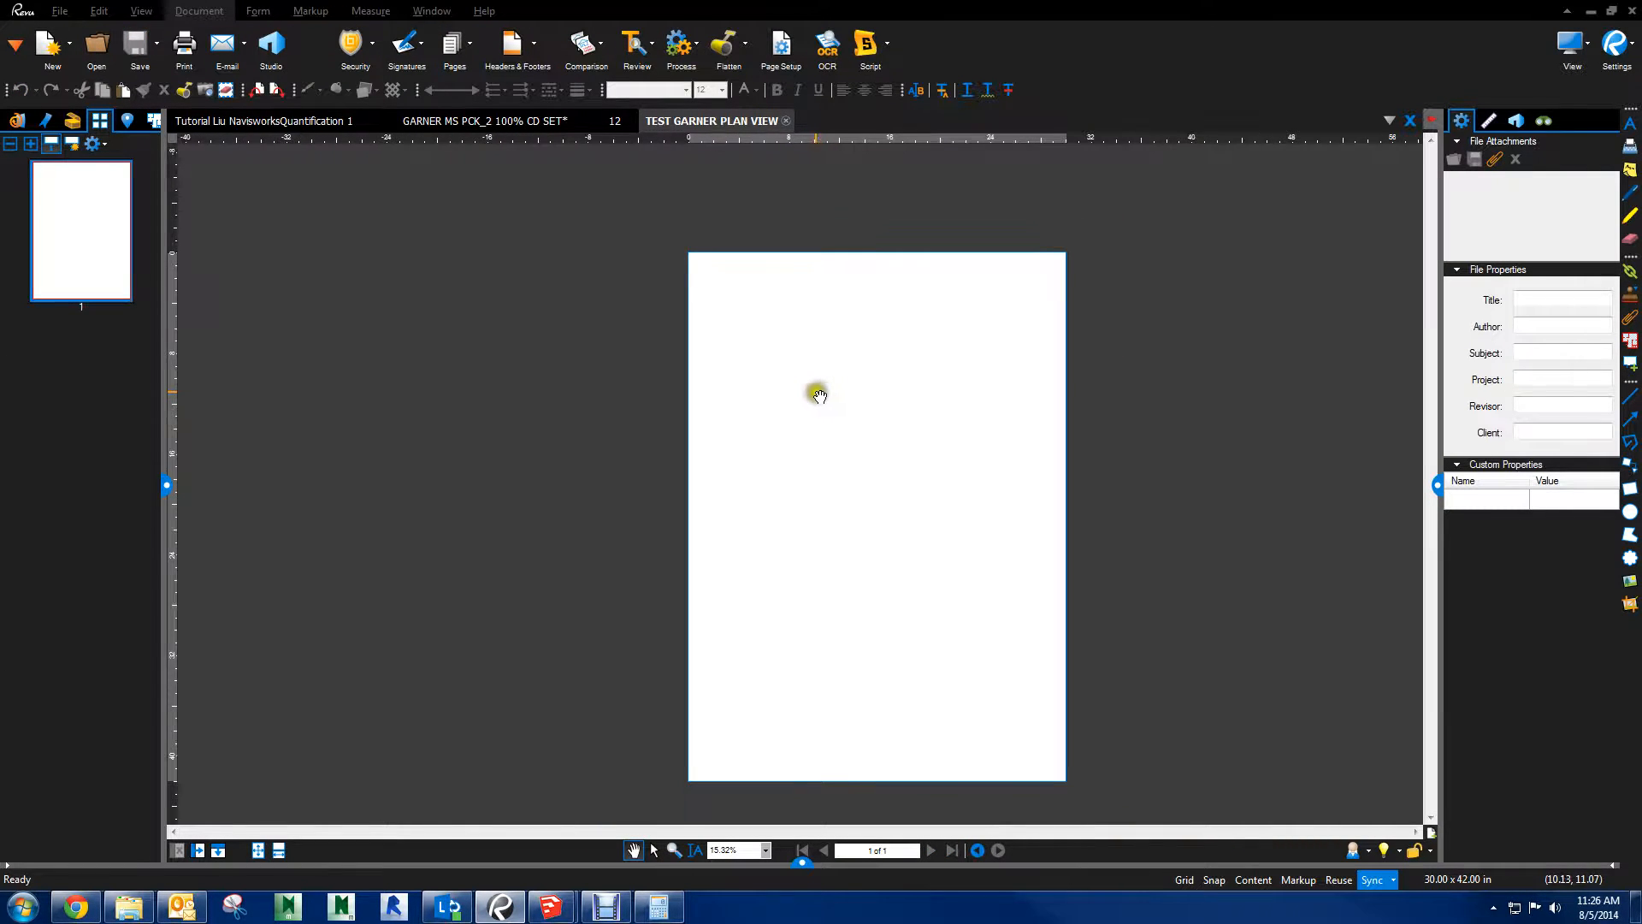
{"action": "left_click_drag", "start_coordinate": [814, 385], "coordinate": [644, 307]}
{"action": "left_click", "coordinate": [265, 90]}
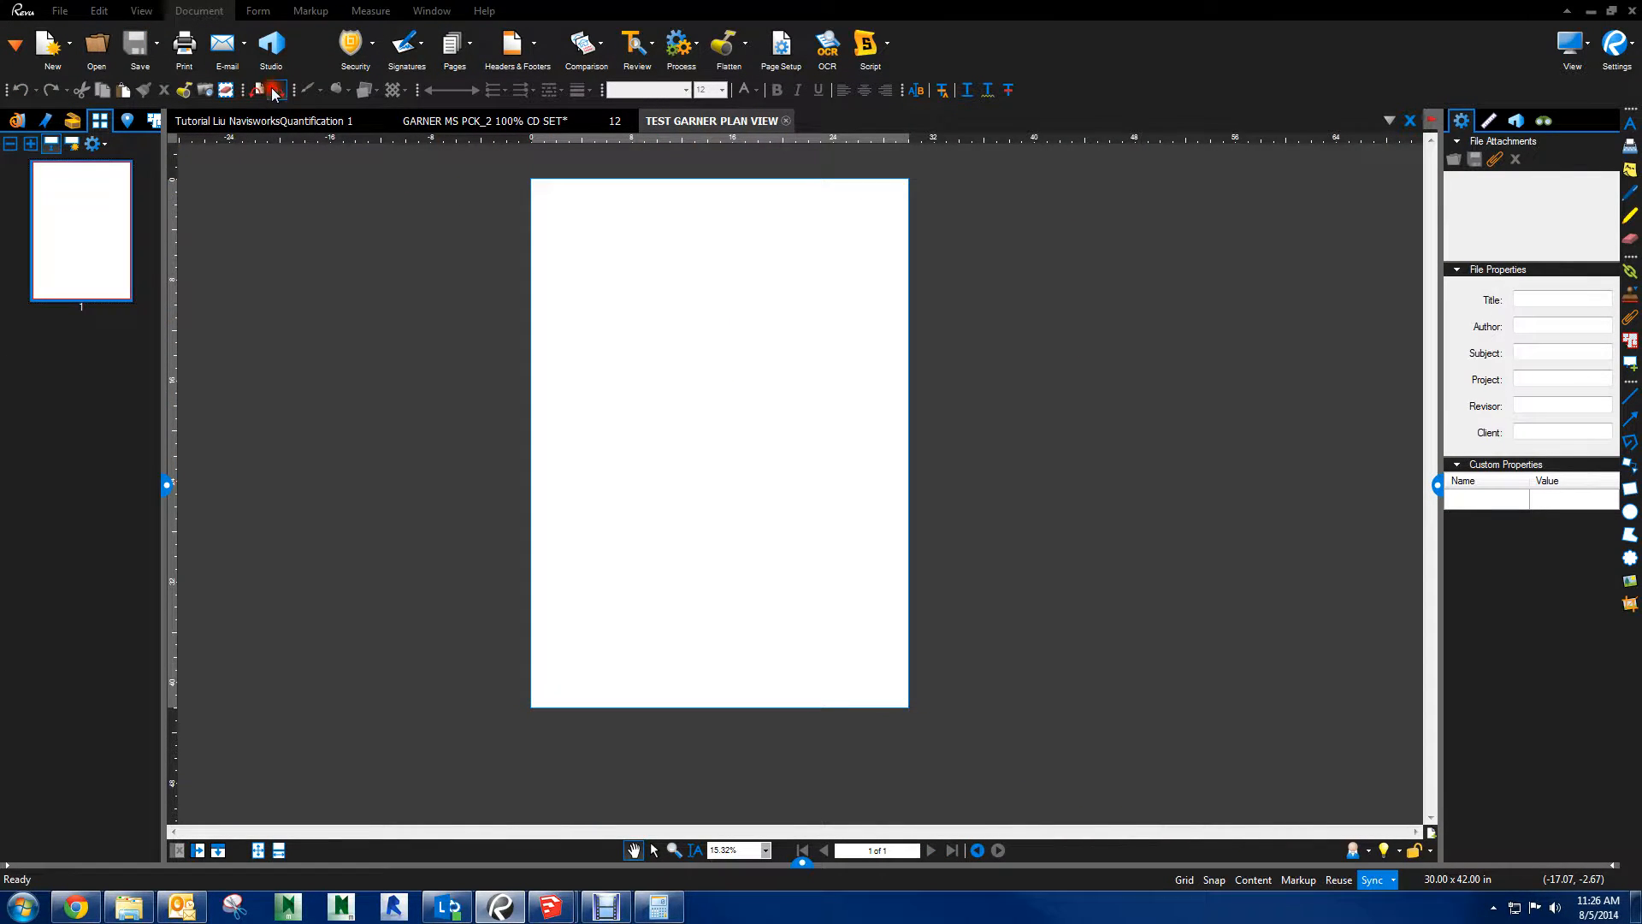
Close the TEST GARNER PLAN VIEW document in Bluebeam Revu without saving the page rotation
{"action": "mouse_move", "coordinate": [547, 908]}
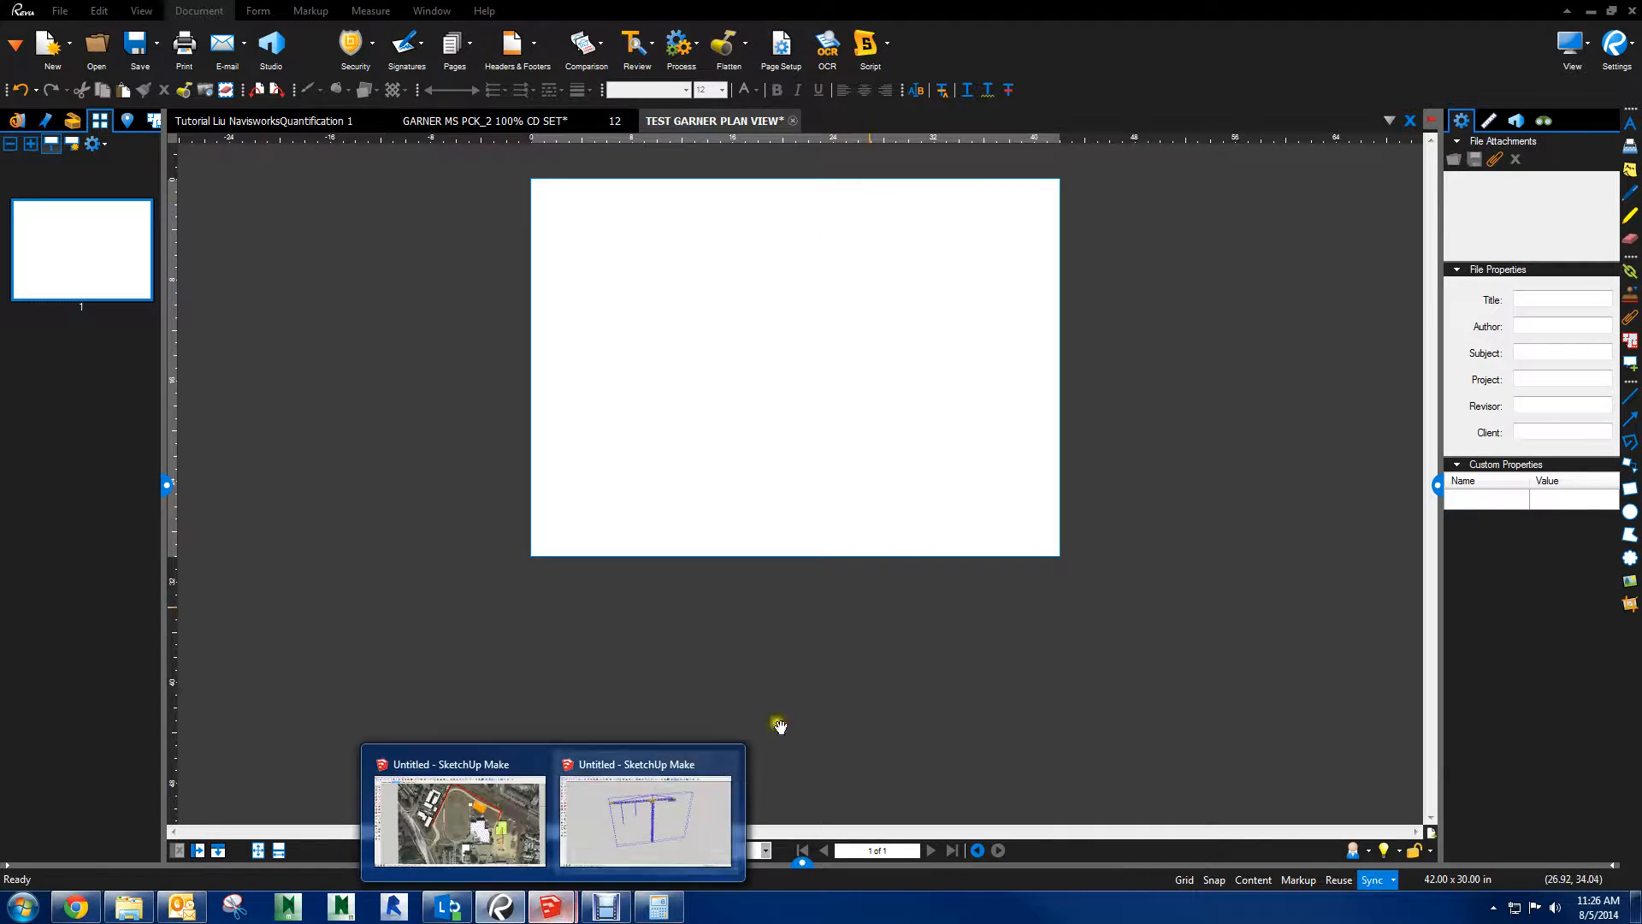
{"action": "left_click", "coordinate": [600, 810]}
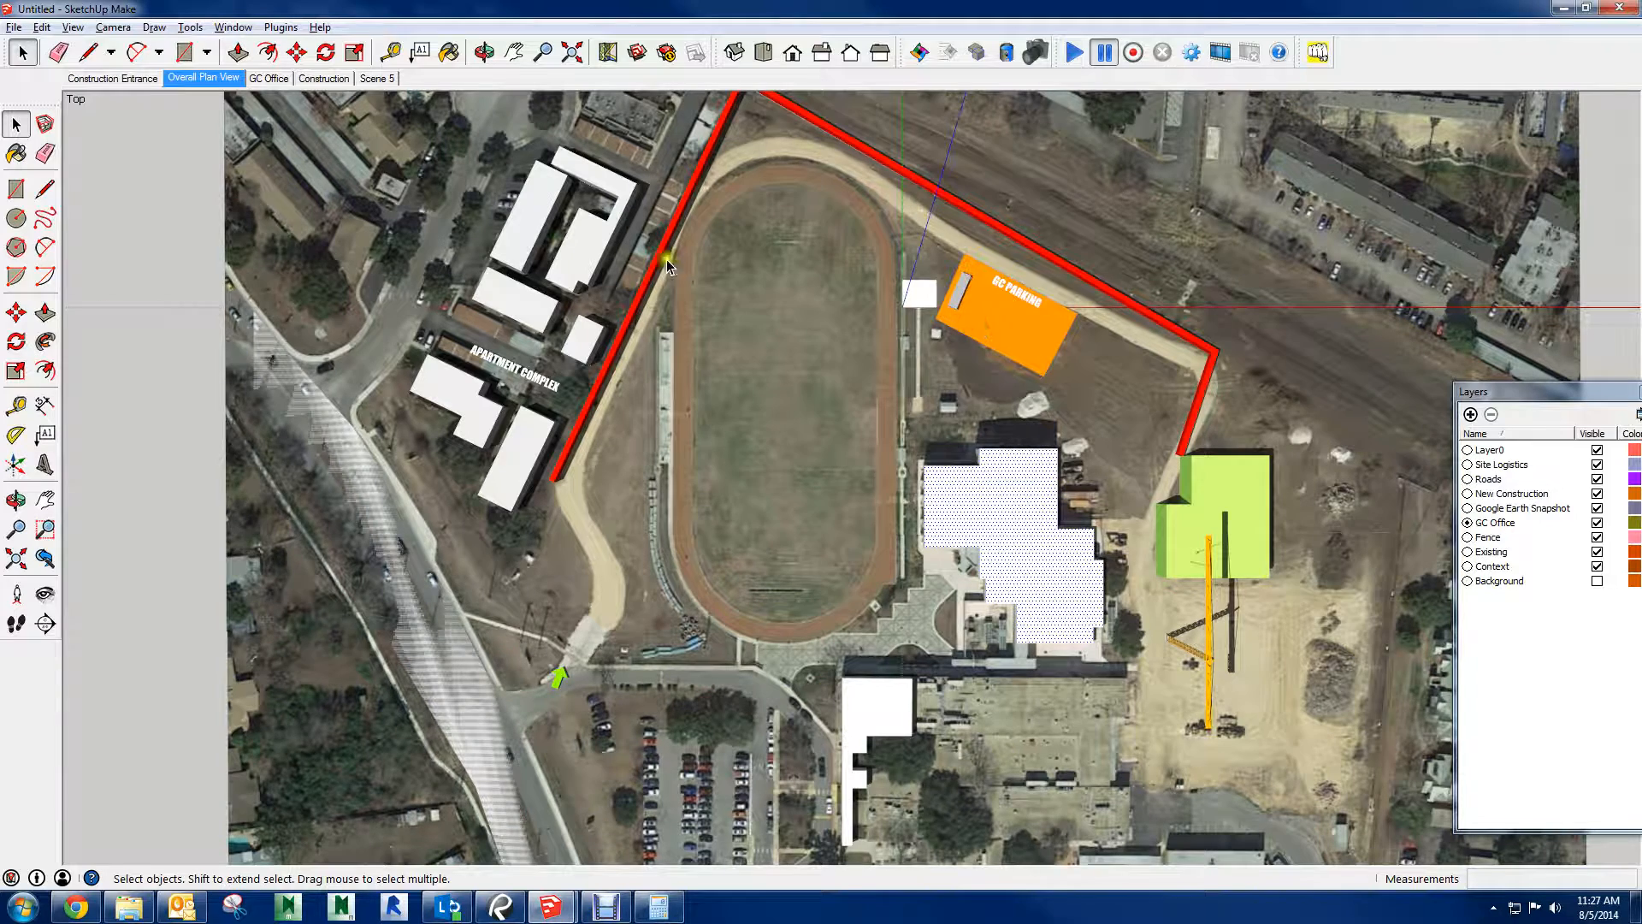
{"action": "left_click", "coordinate": [13, 28]}
{"action": "left_click", "coordinate": [500, 906]}
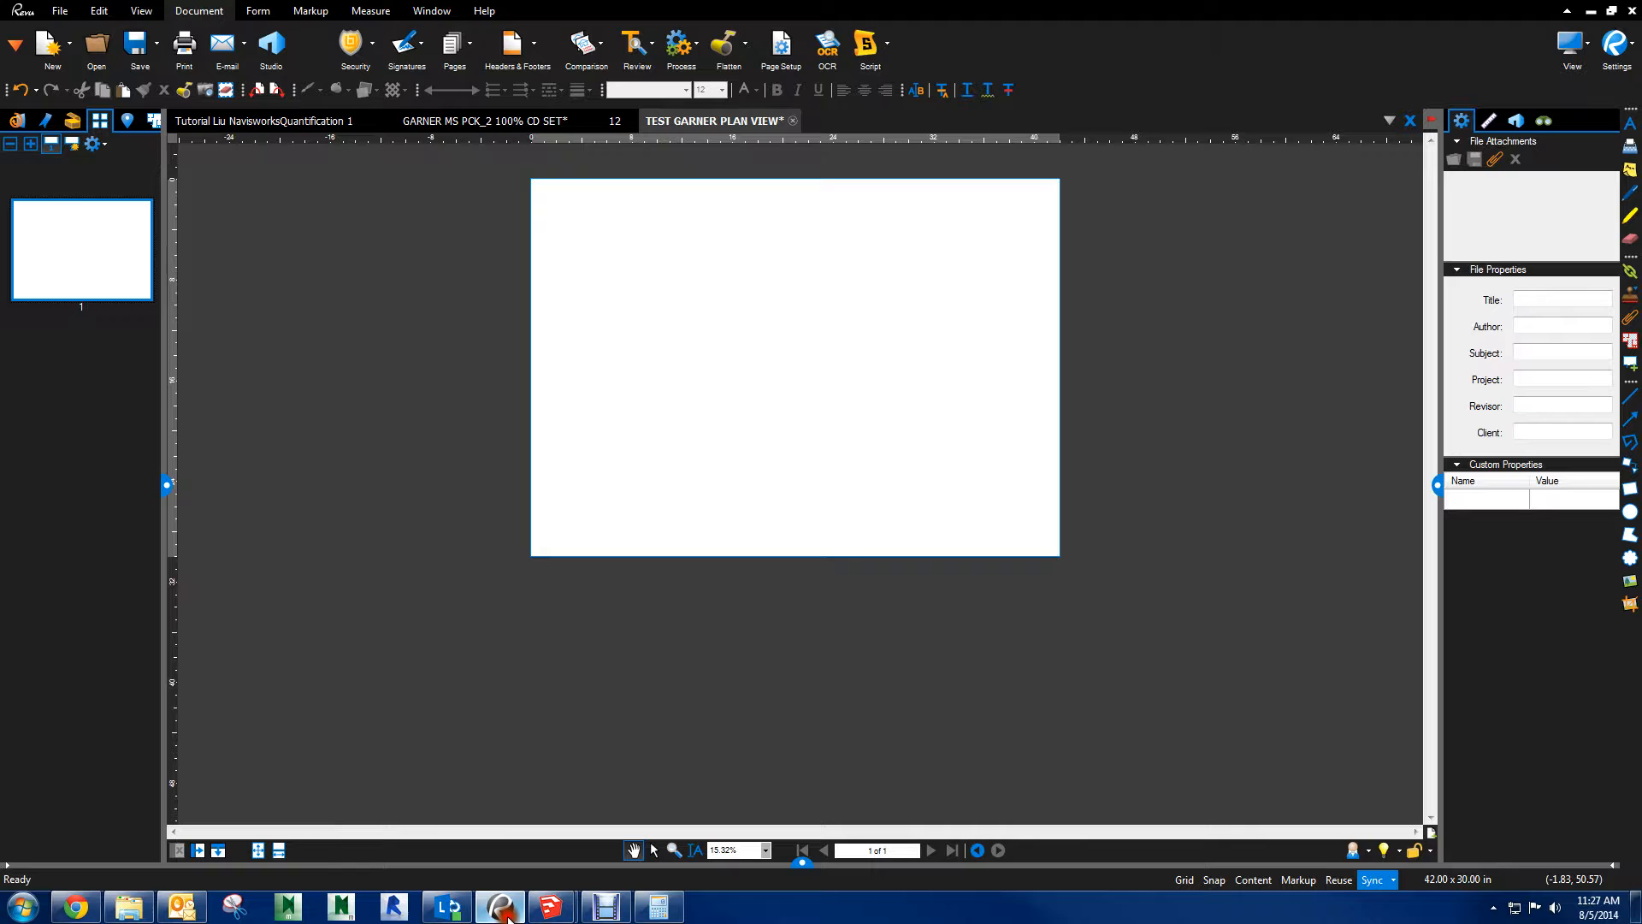
{"action": "left_click", "coordinate": [795, 120]}
{"action": "left_click", "coordinate": [894, 534]}
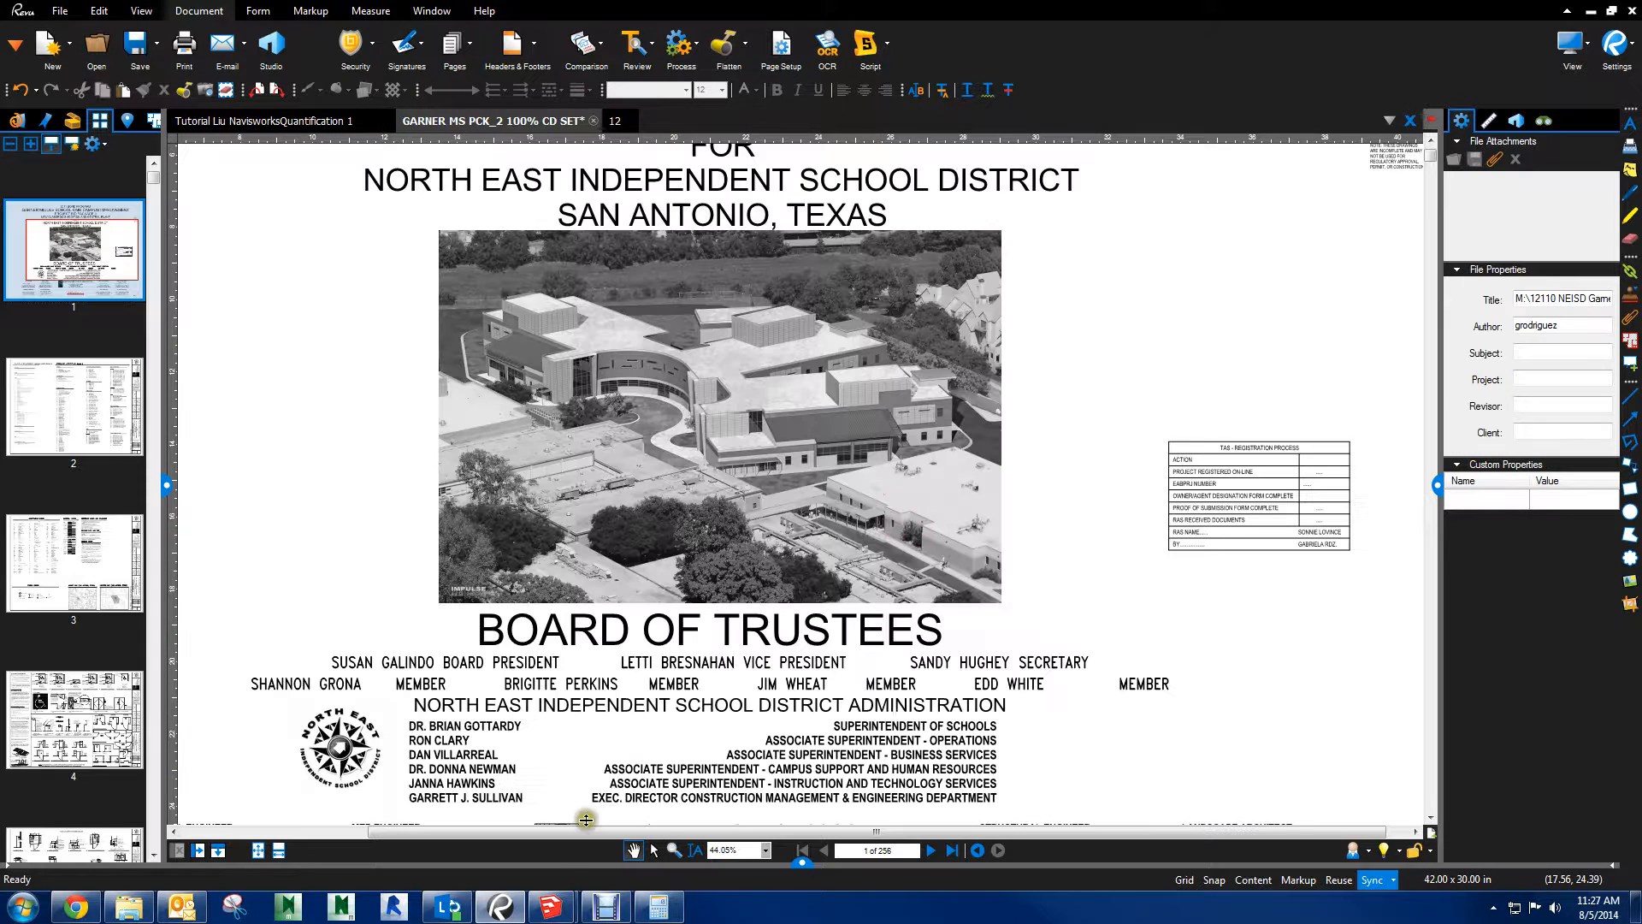
Switch to the second SketchUp window, which holds only the tower crane component, and close it
{"action": "mouse_move", "coordinate": [552, 913]}
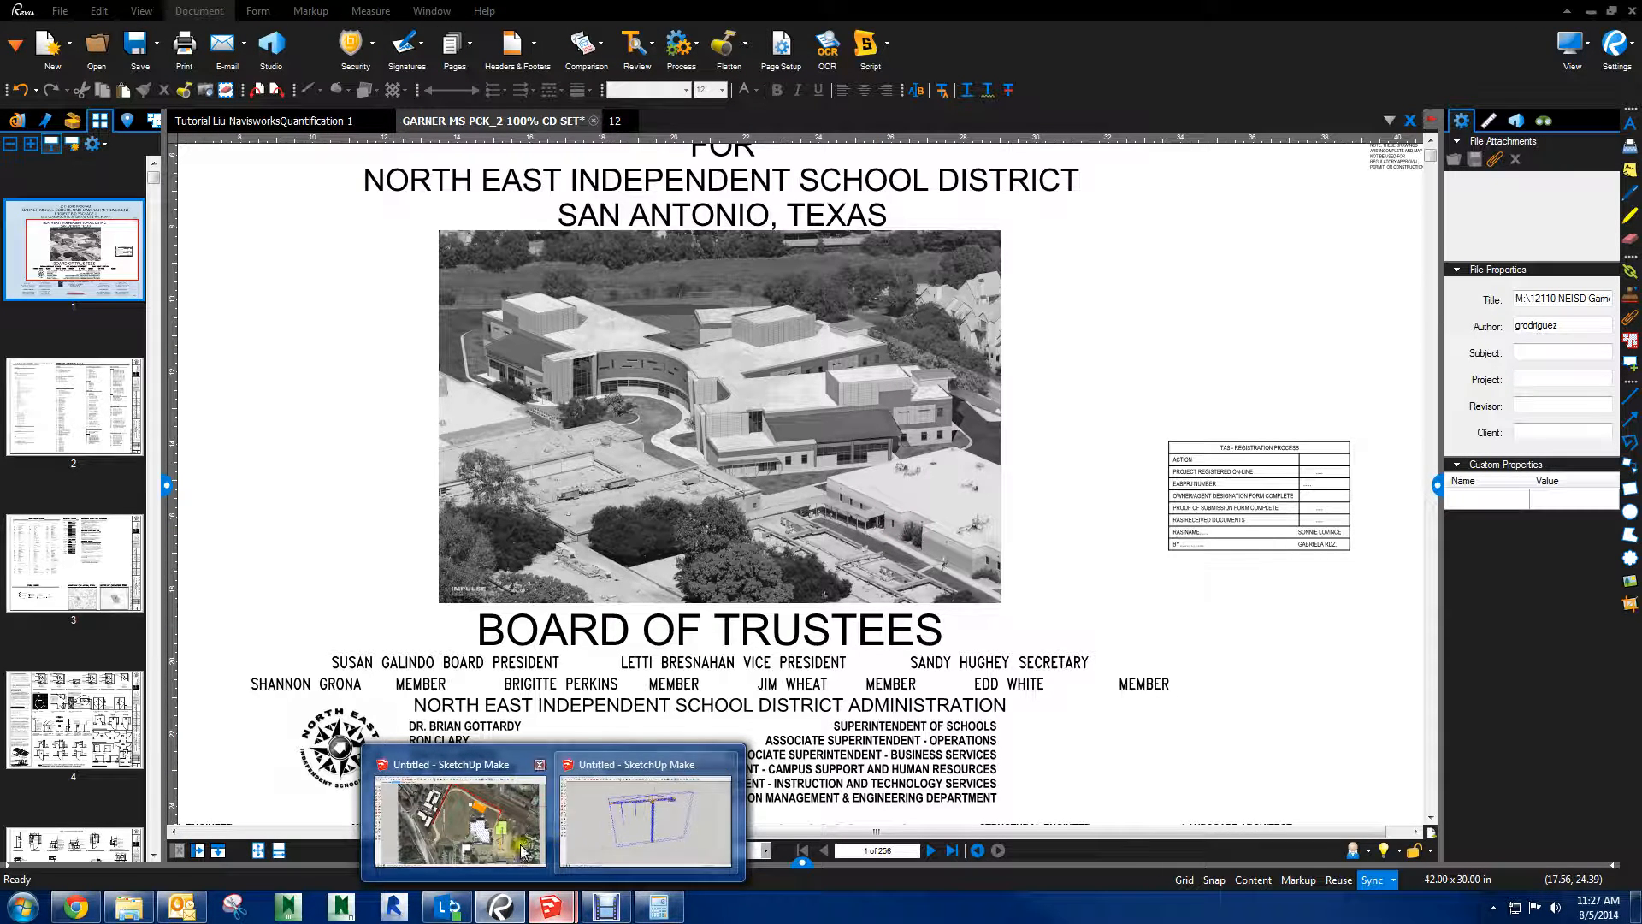
{"action": "left_click", "coordinate": [722, 769]}
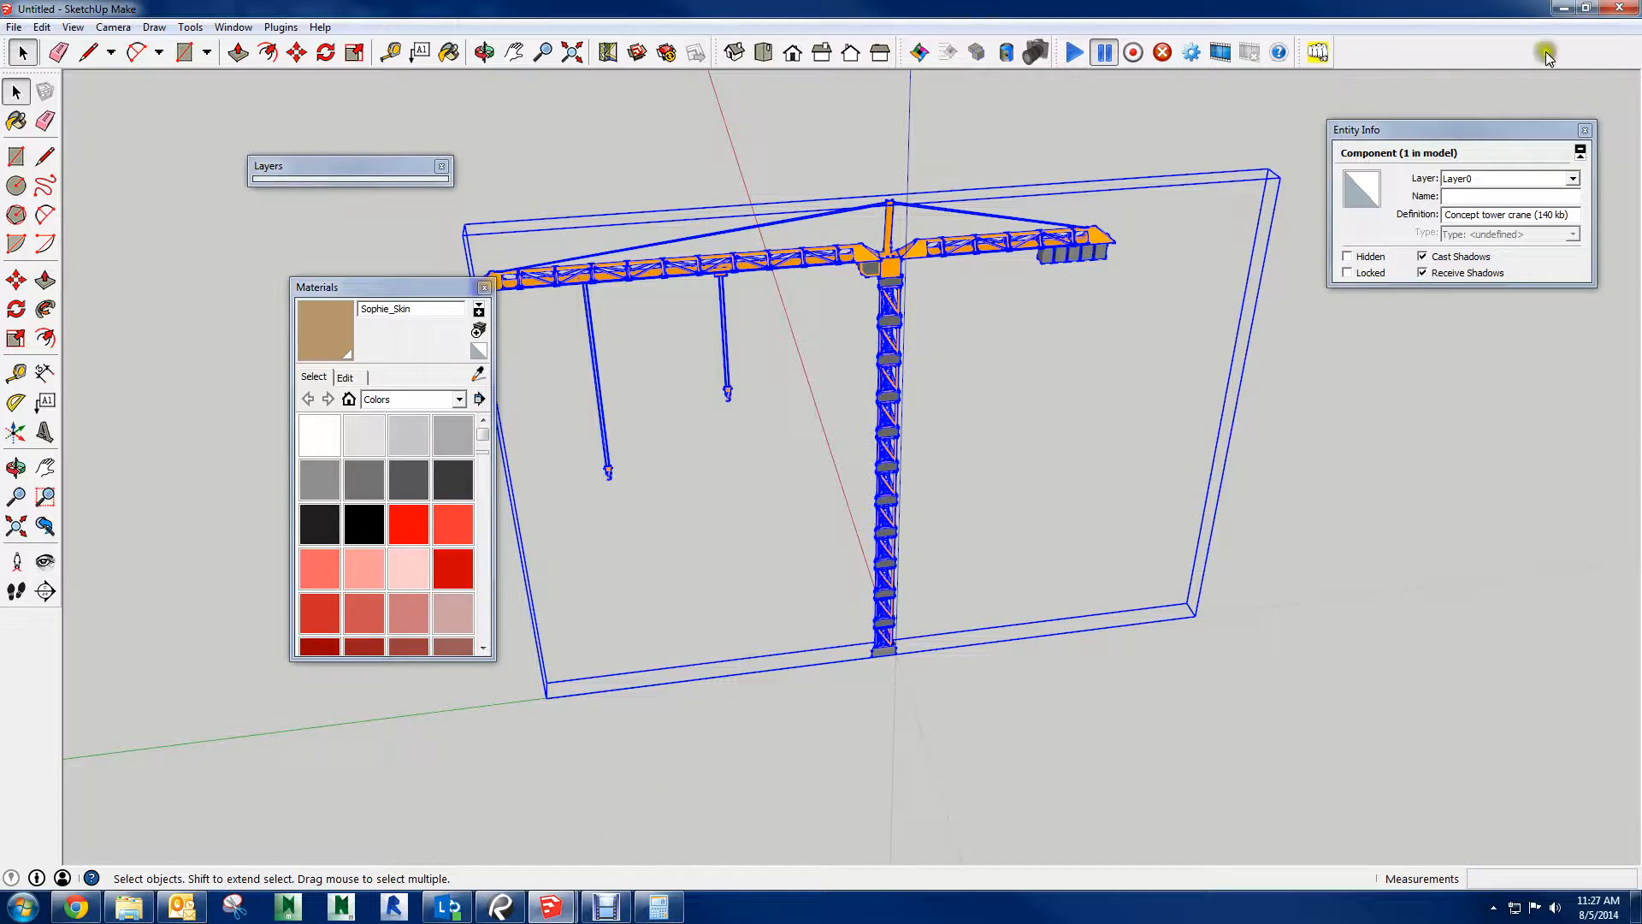
{"action": "left_click", "coordinate": [1619, 7]}
{"action": "left_click", "coordinate": [830, 490]}
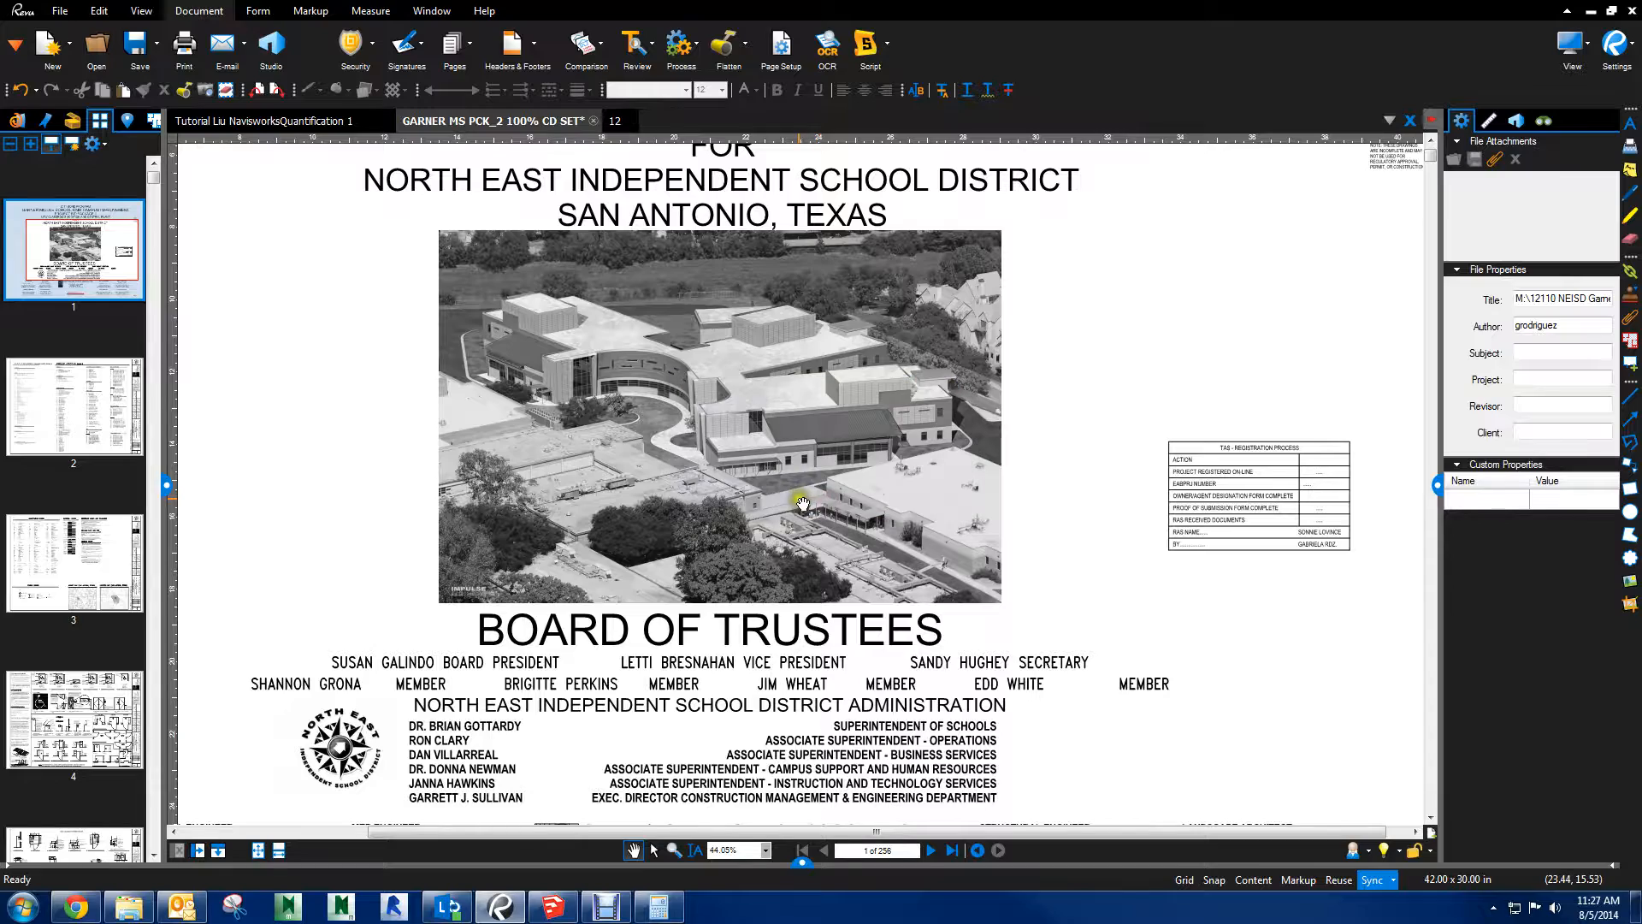
Return to the SketchUp site model, start printing to Bluebeam PDF and set the printer's advanced print quality to 600dpi
{"action": "left_click", "coordinate": [552, 906]}
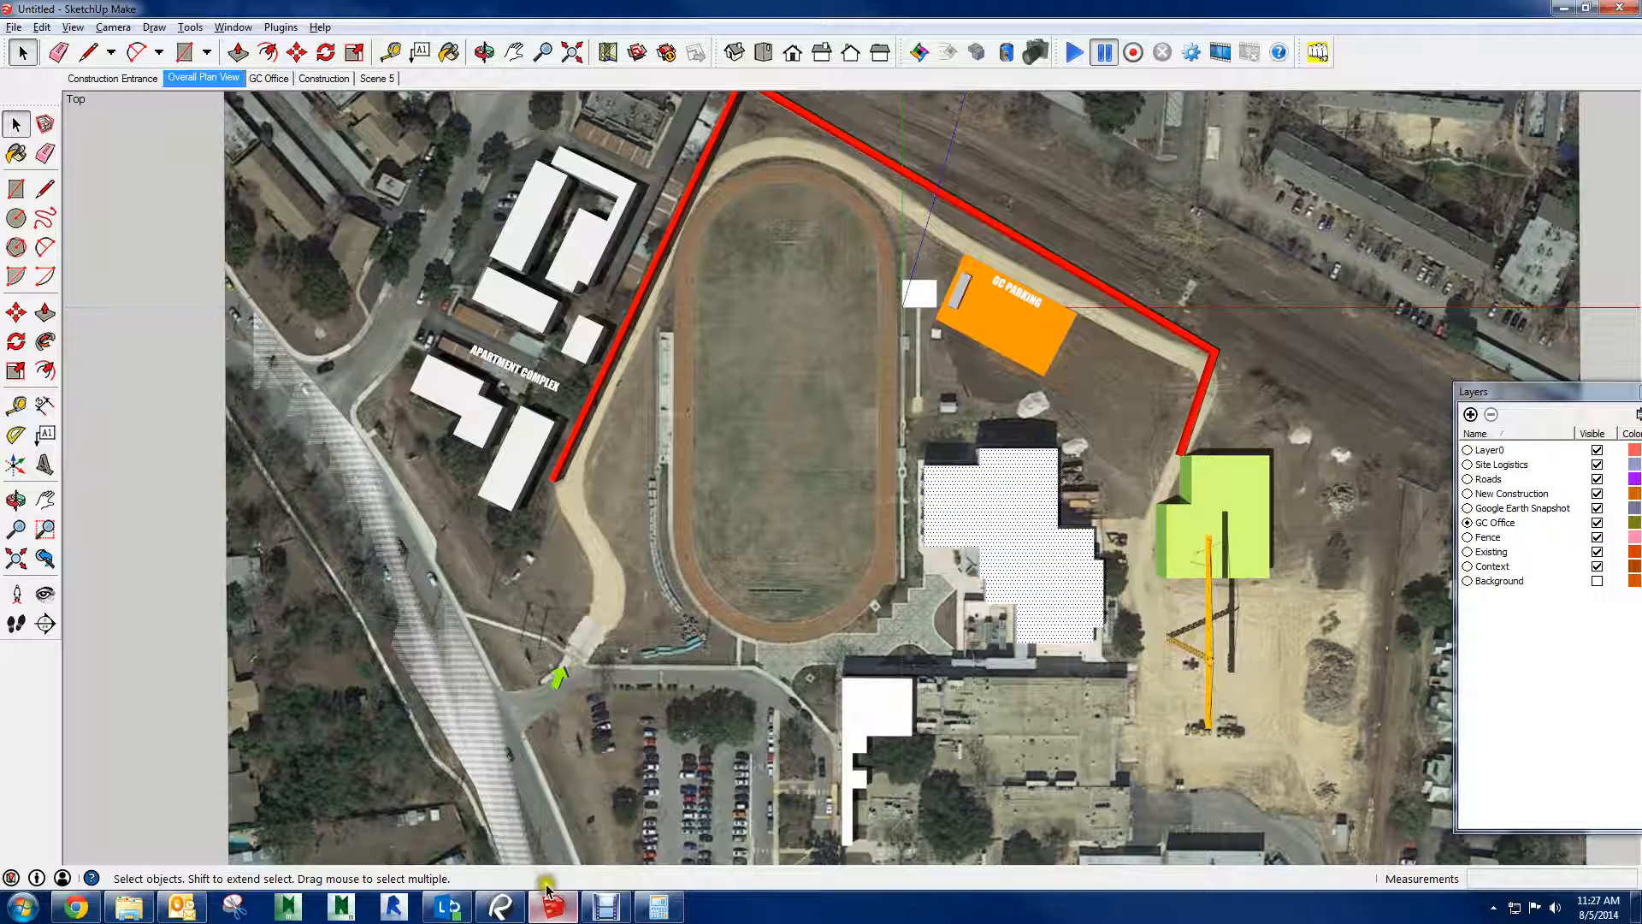
{"action": "left_click", "coordinate": [13, 27]}
{"action": "left_click", "coordinate": [51, 337]}
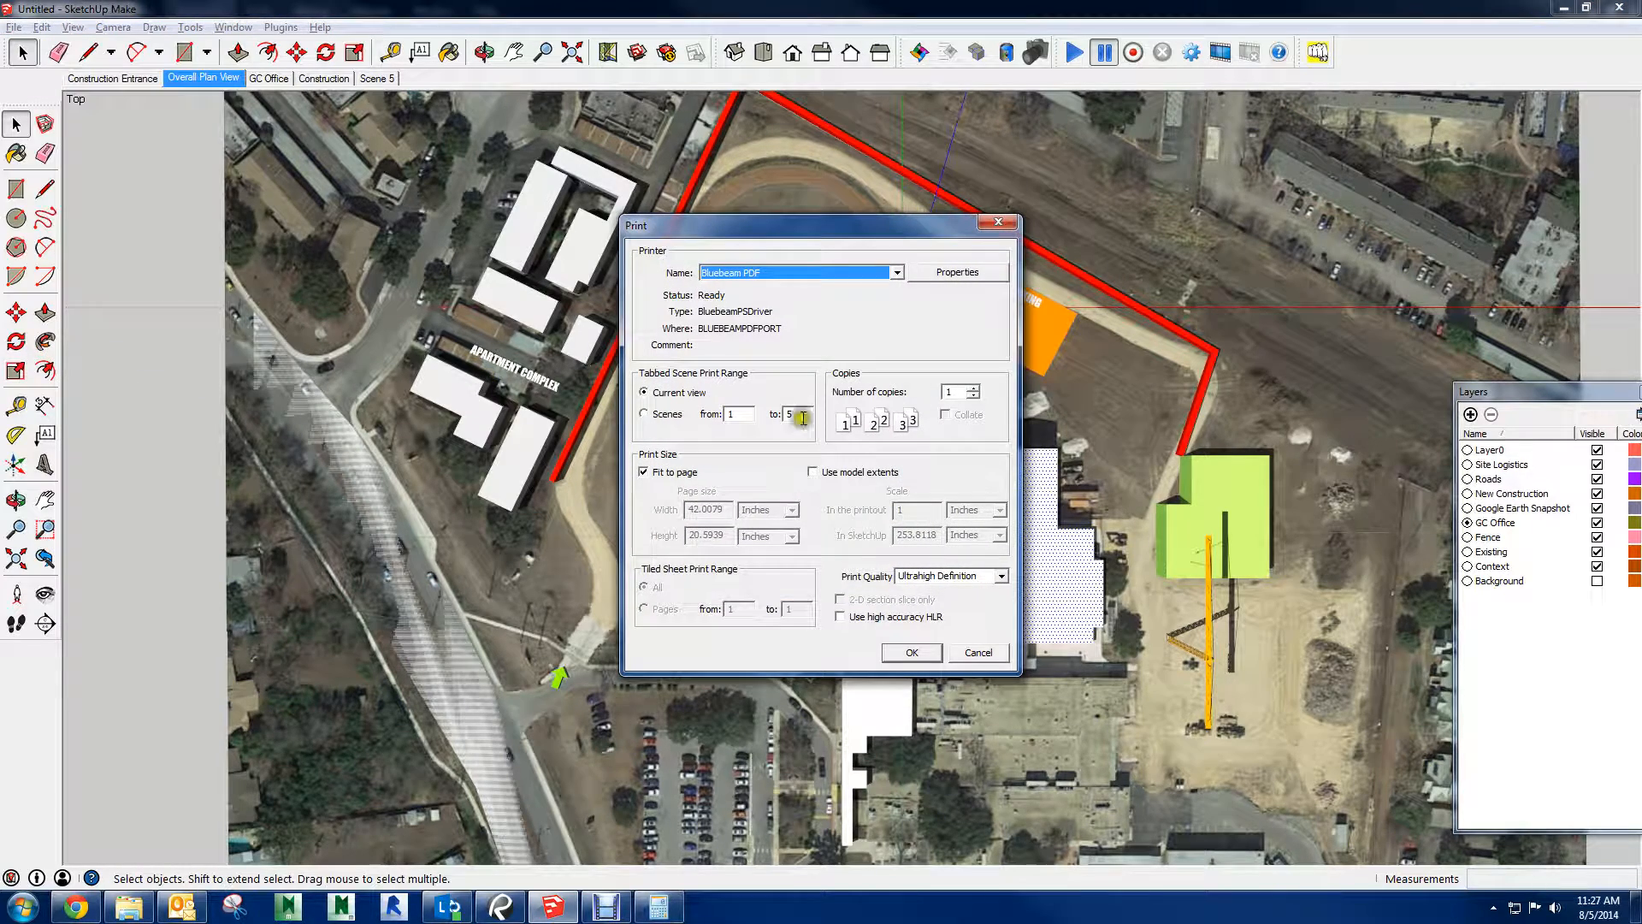
{"action": "left_click", "coordinate": [956, 272]}
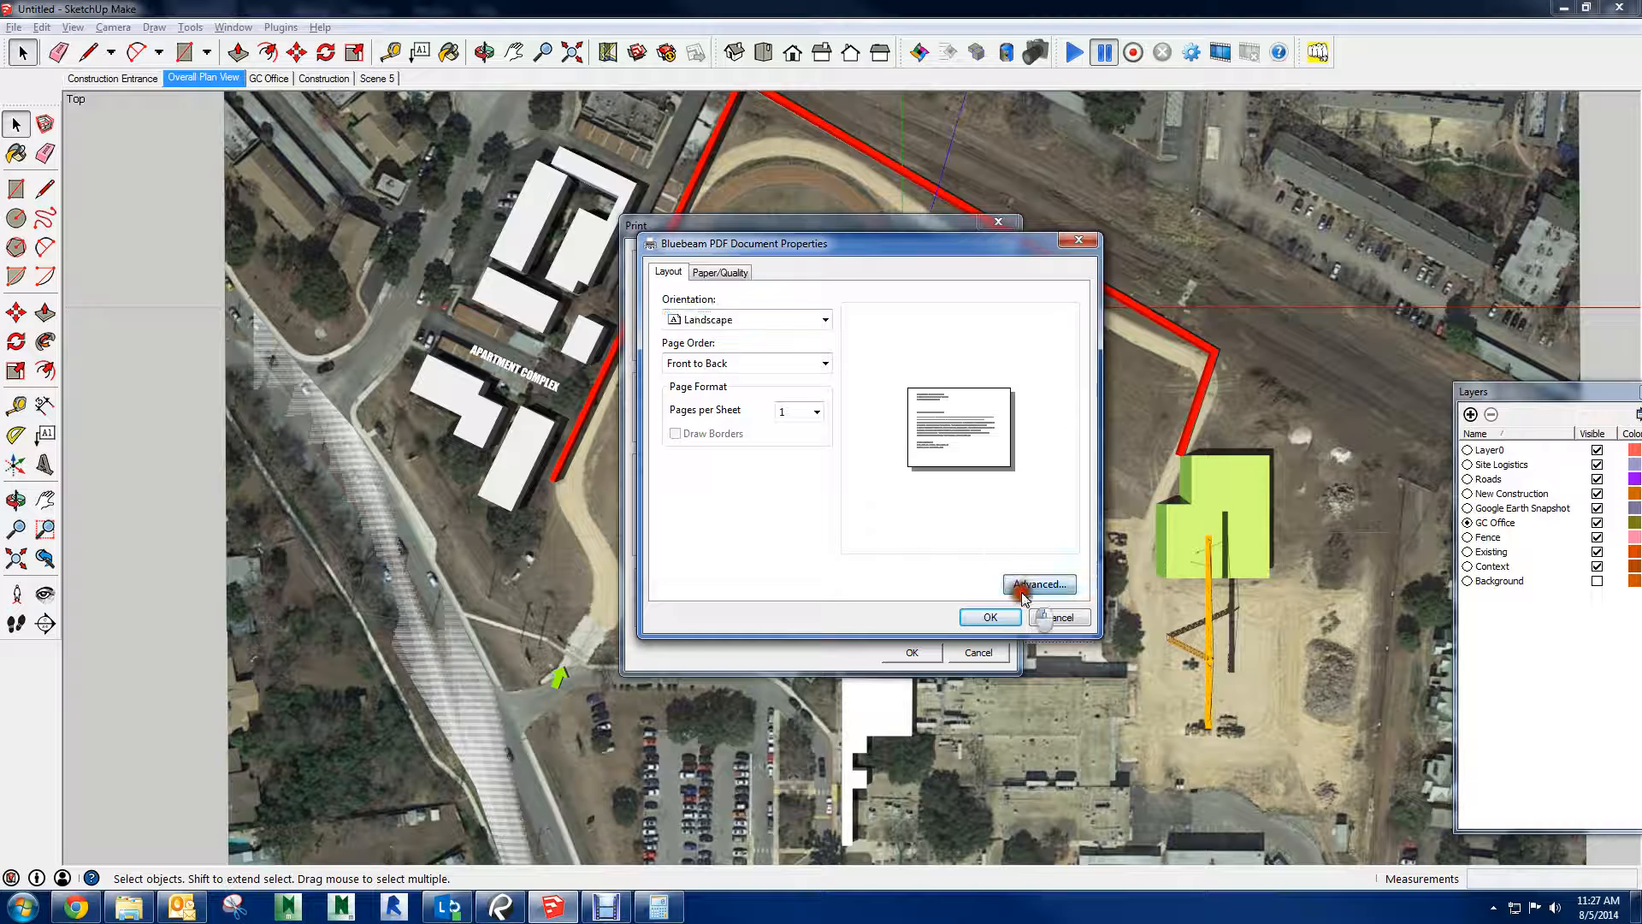
{"action": "left_click", "coordinate": [1039, 584]}
{"action": "left_click", "coordinate": [833, 399]}
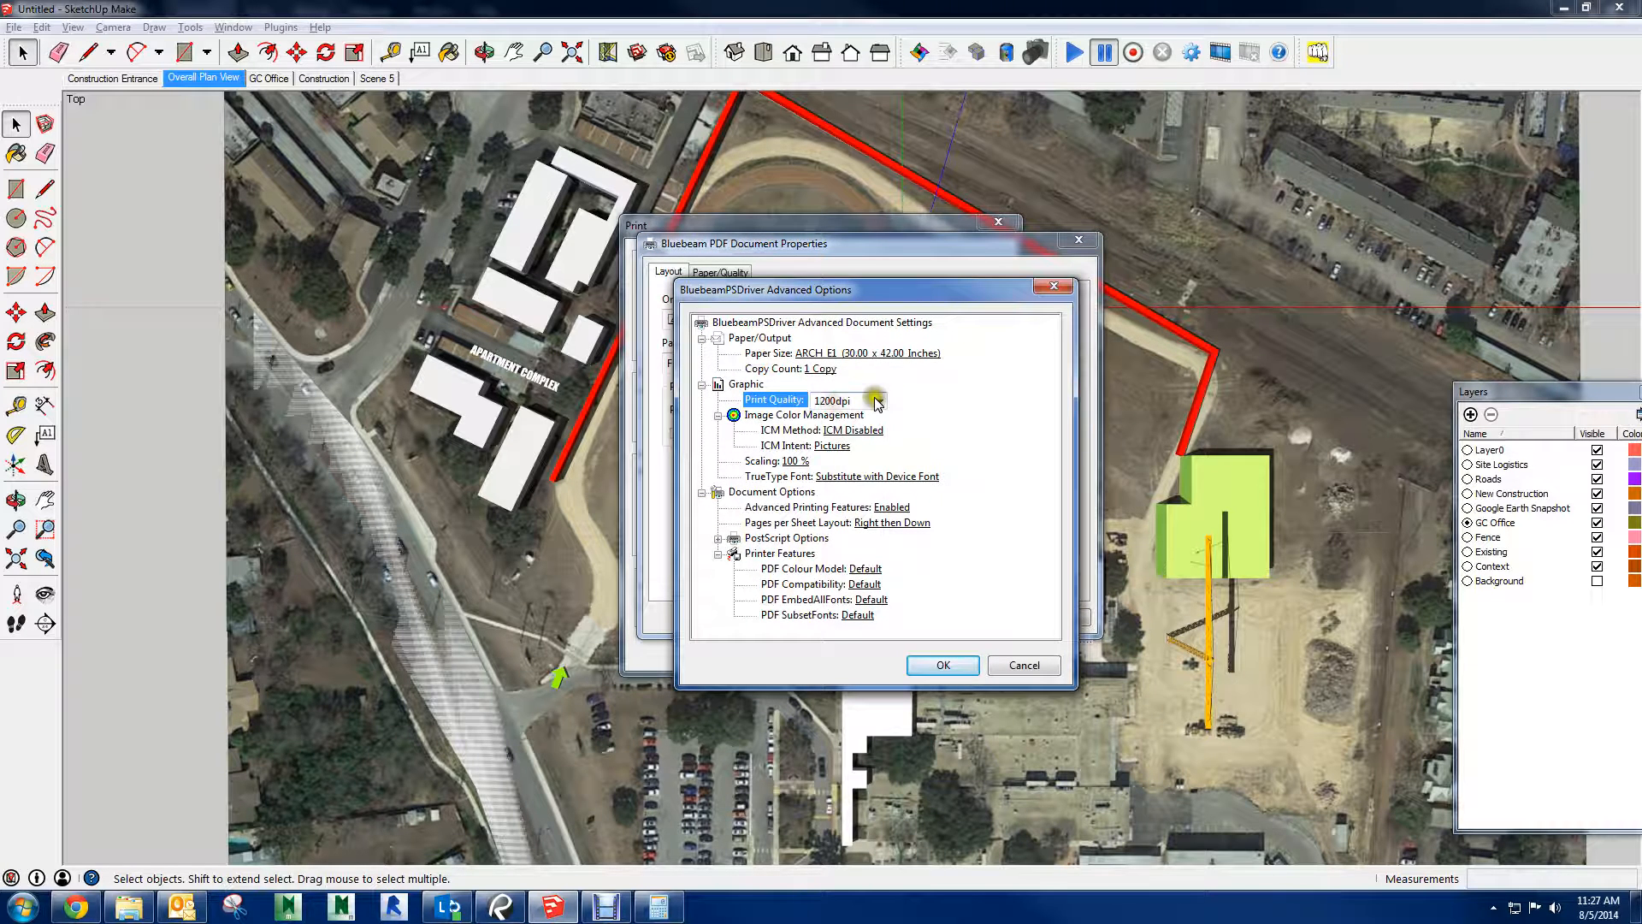
{"action": "left_click", "coordinate": [878, 401]}
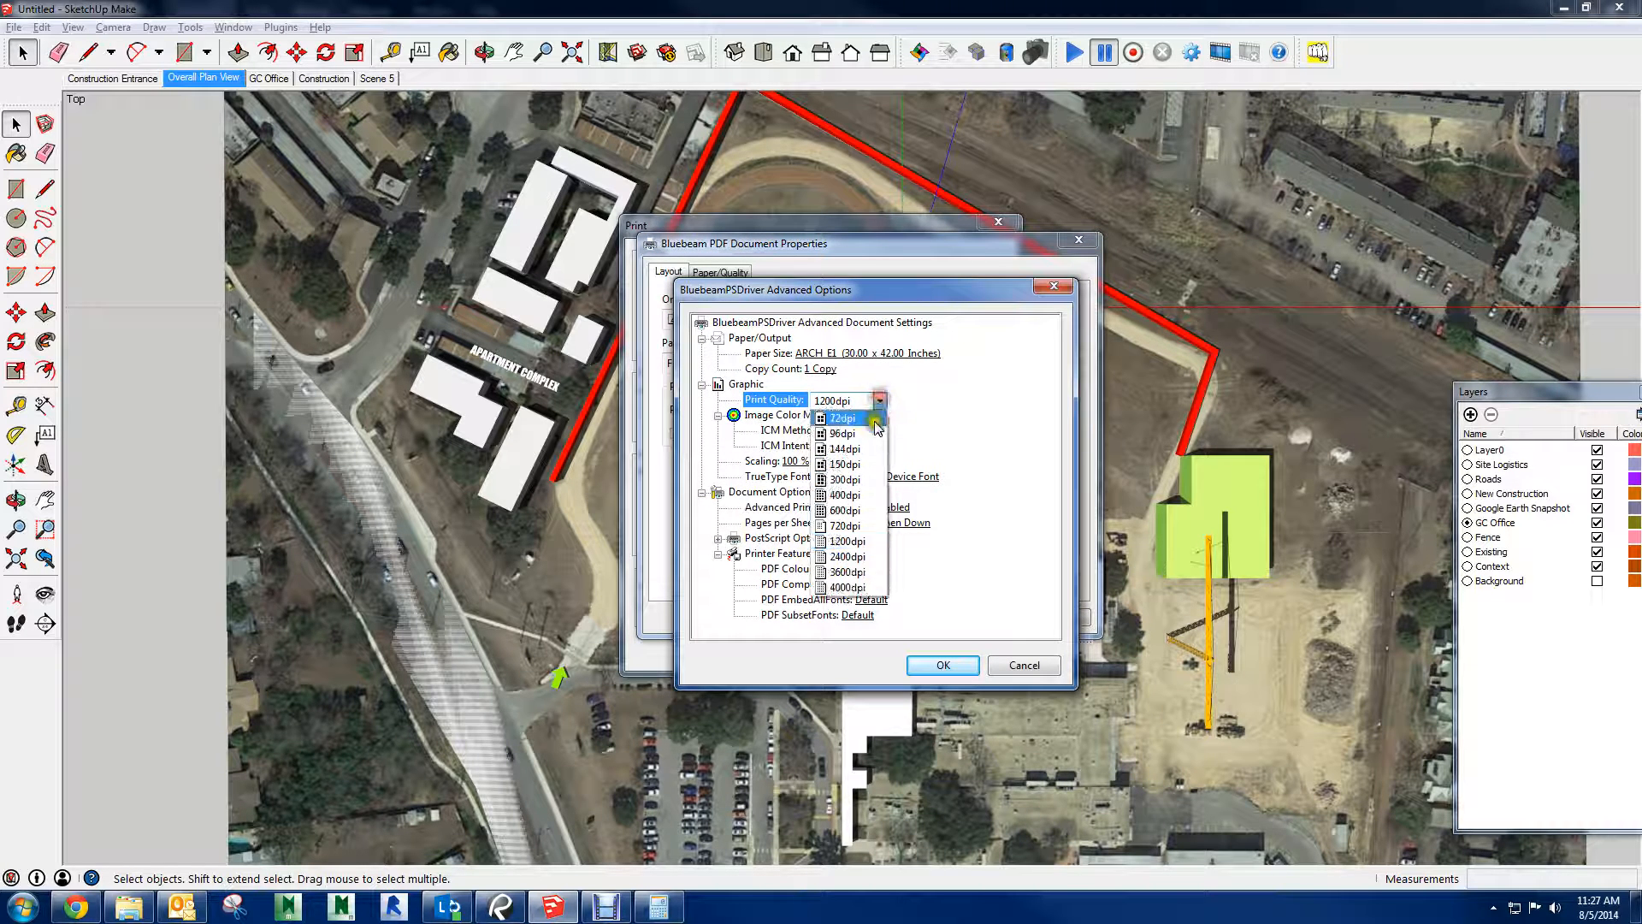
{"action": "left_click", "coordinate": [873, 510]}
{"action": "left_click", "coordinate": [936, 663]}
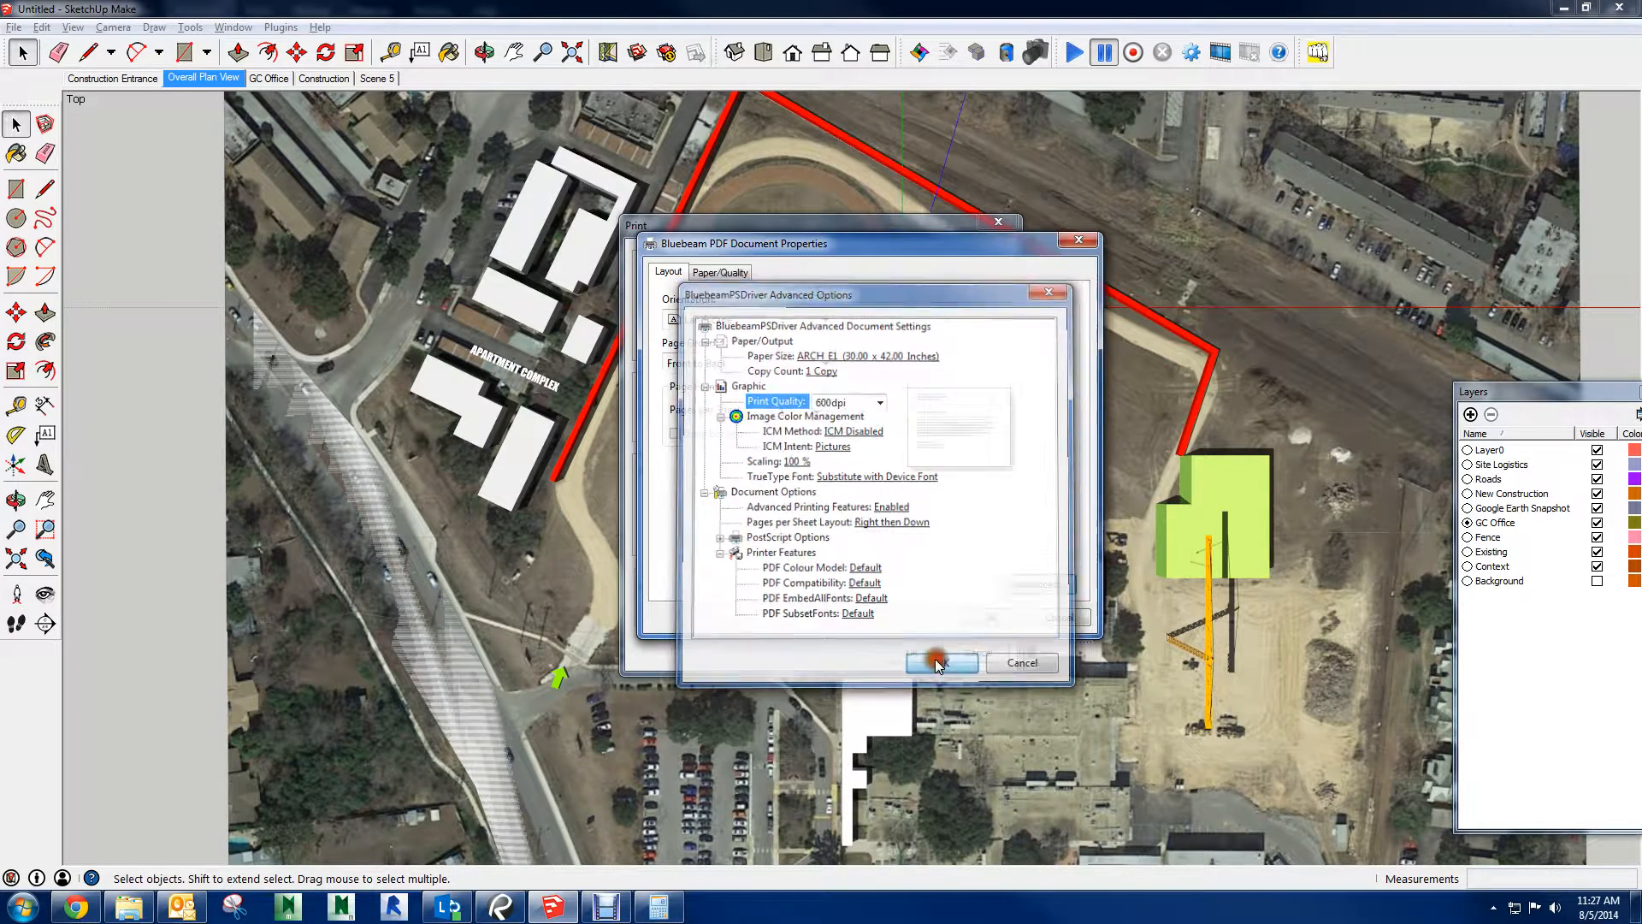
{"action": "left_click", "coordinate": [984, 617]}
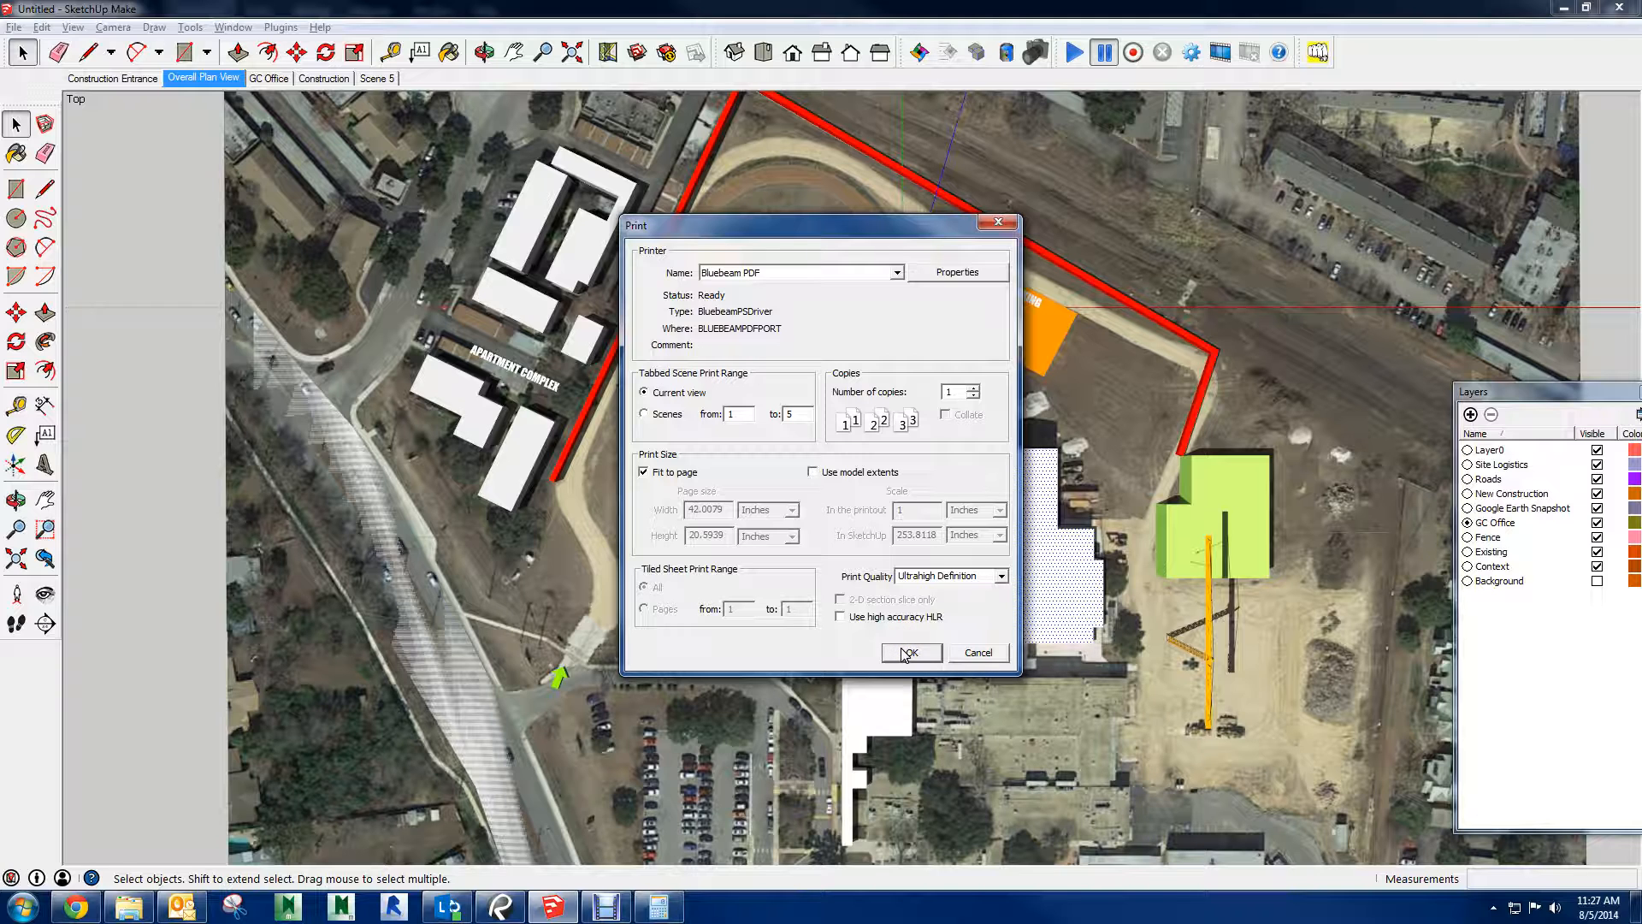
Set the Bluebeam PDF page orientation to Portrait and print the current view at Ultrahigh Definition, fitted to the page
{"action": "left_click", "coordinate": [956, 271]}
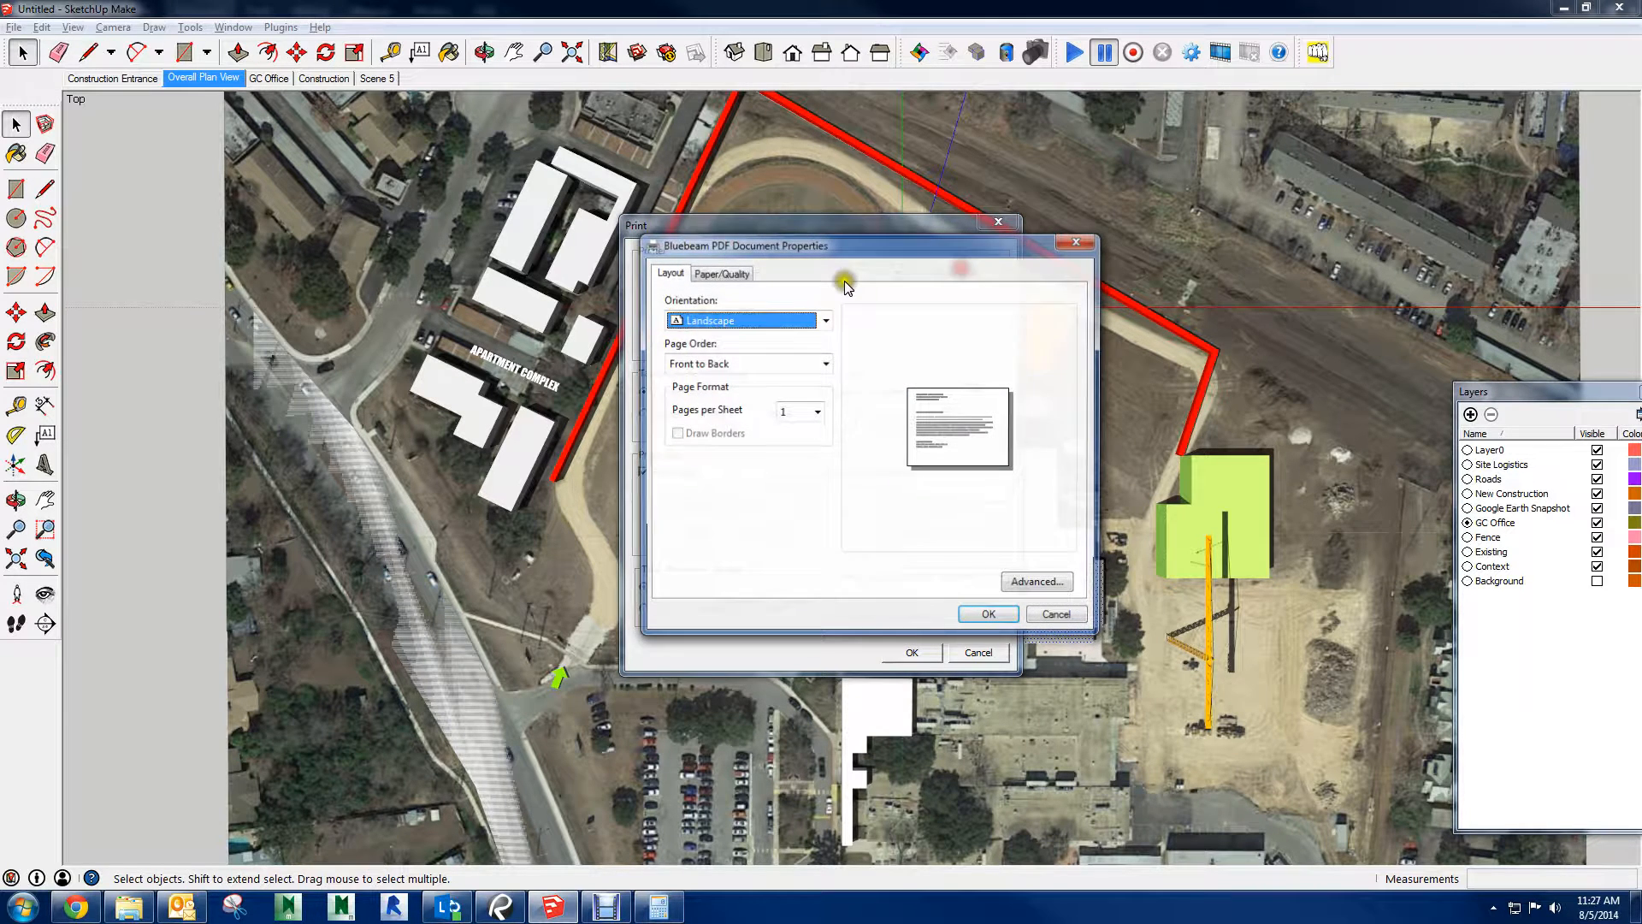
{"action": "left_click", "coordinate": [780, 322]}
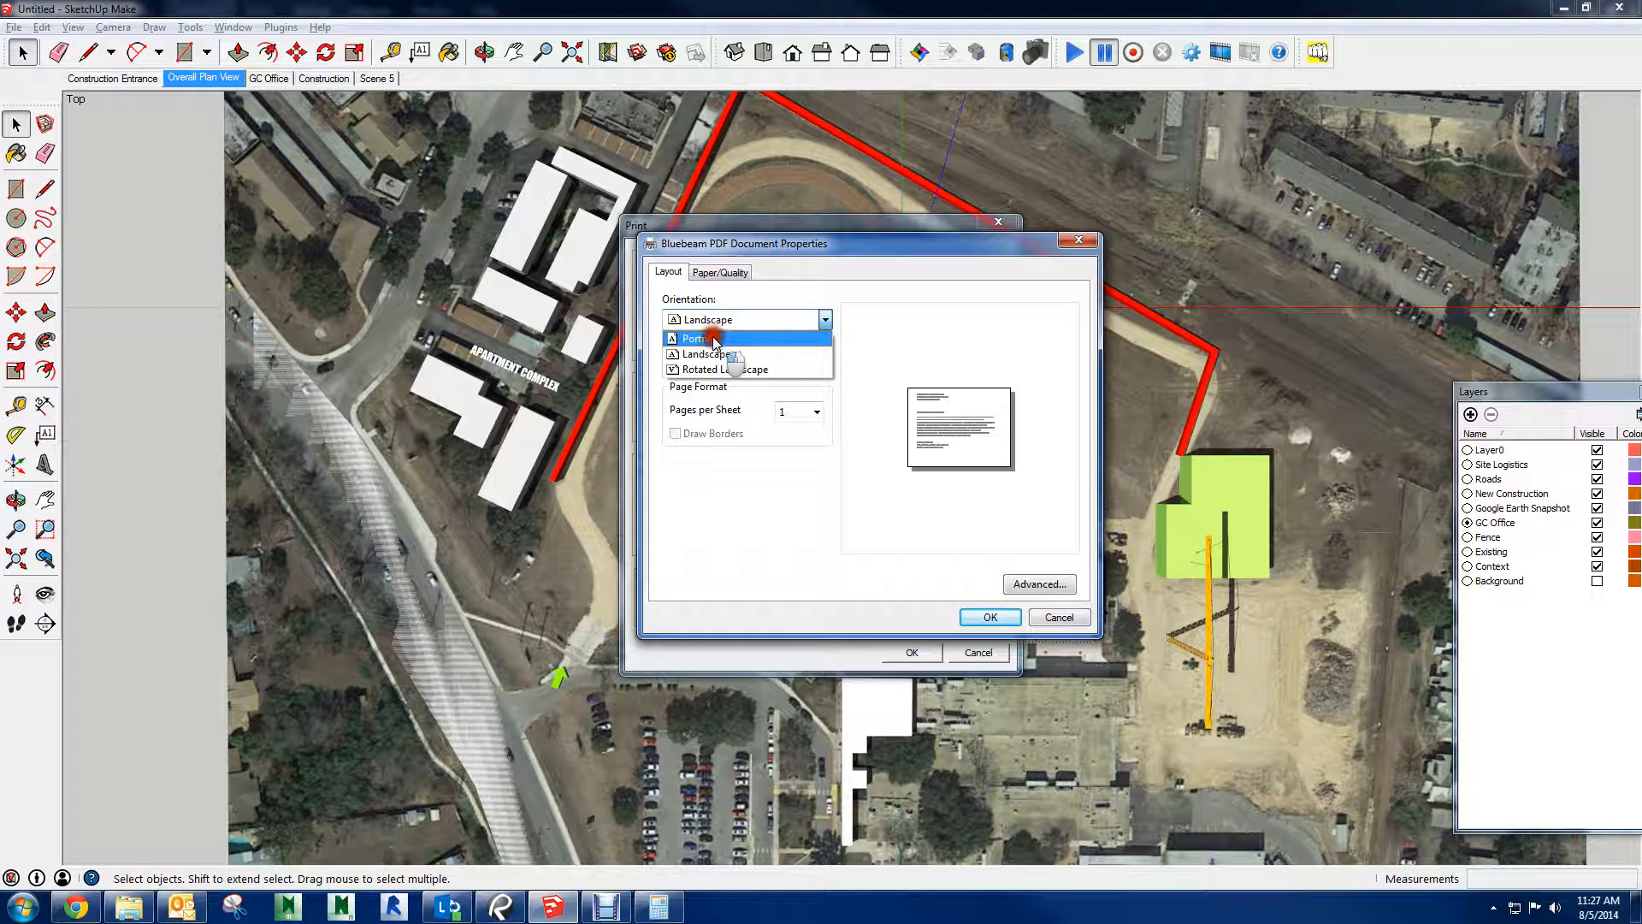
{"action": "left_click", "coordinate": [714, 339]}
{"action": "left_click", "coordinate": [989, 616]}
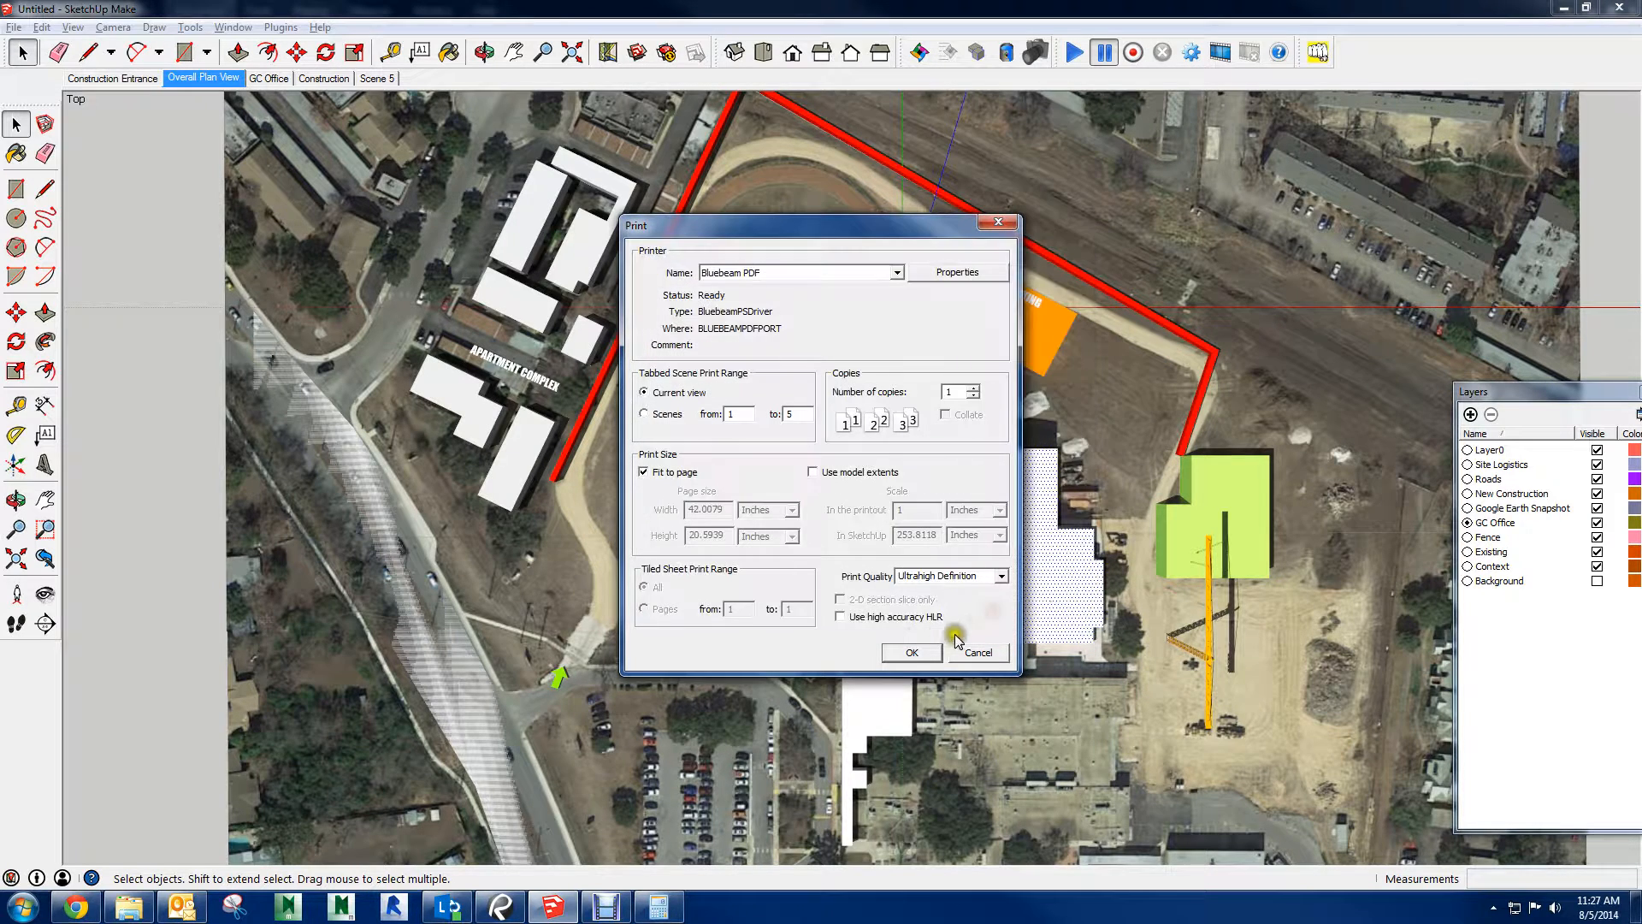
{"action": "left_click", "coordinate": [910, 650]}
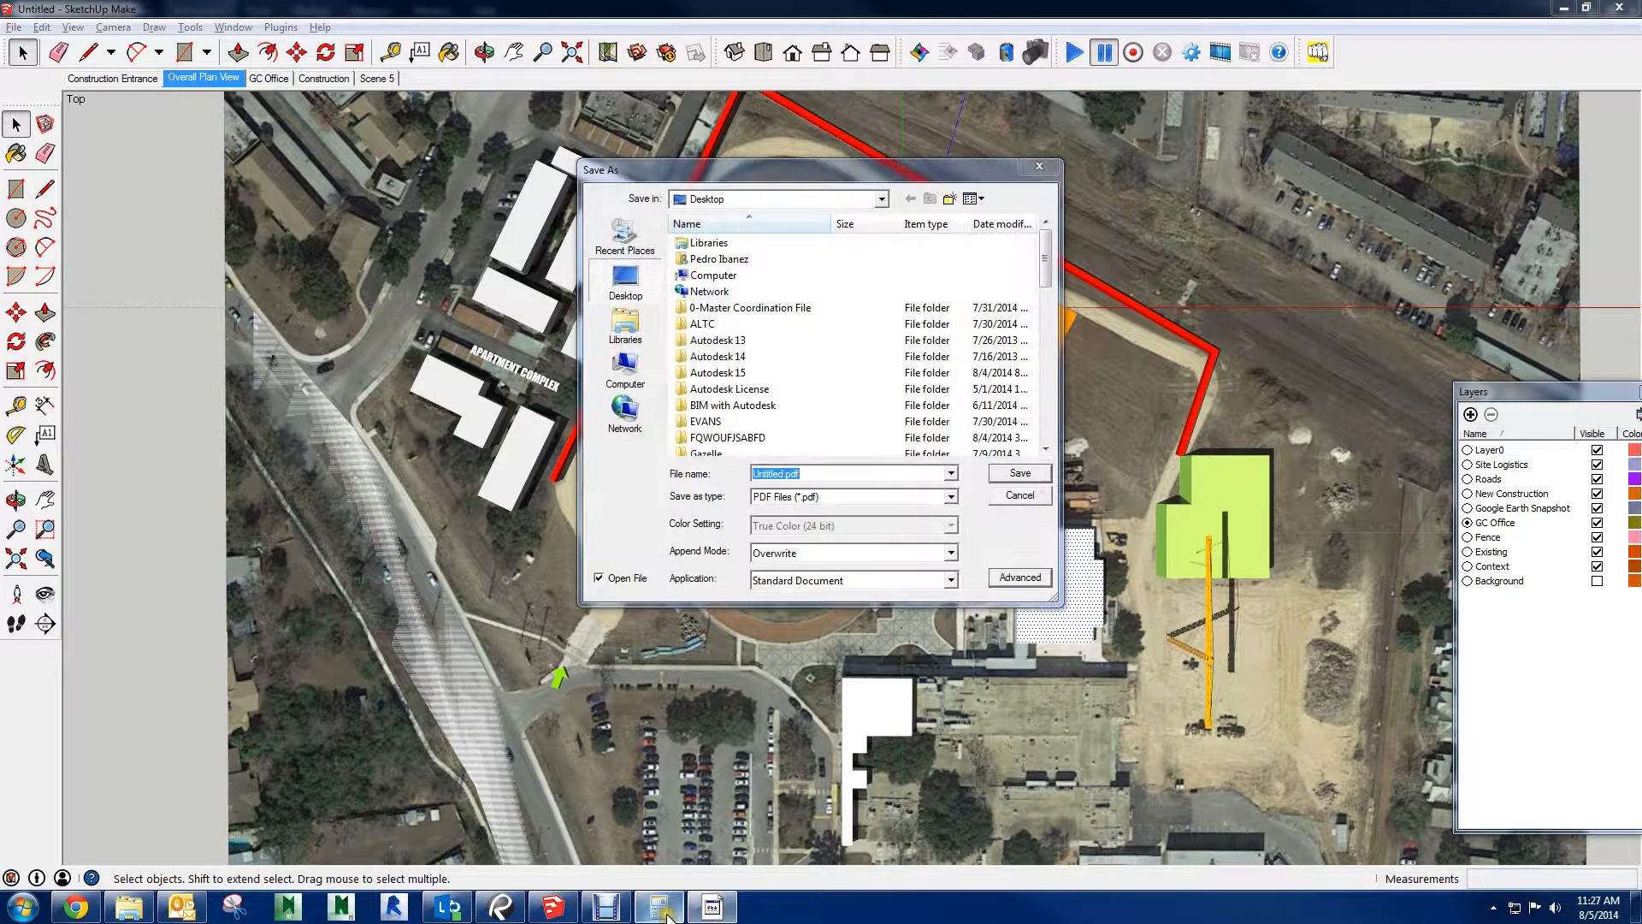
Save the print over the existing TEST GARNER PLAN VIEW.pdf on the Desktop, and close the Calculator
{"action": "scroll", "coordinate": [826, 417], "scroll_direction": "down", "scroll_amount": 10}
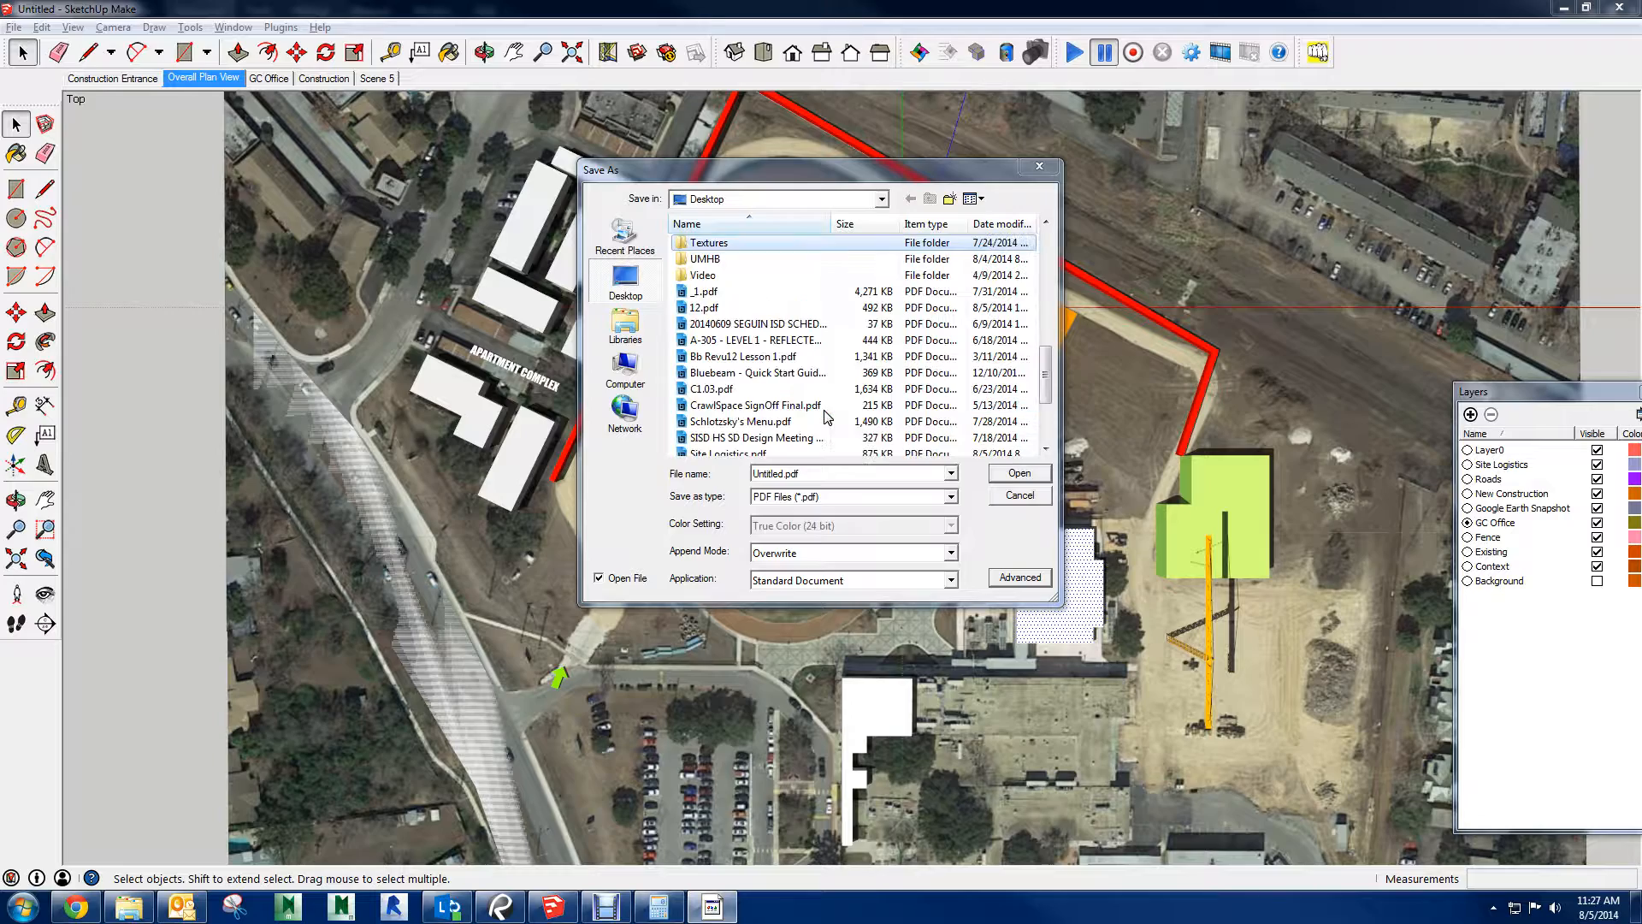
{"action": "left_click", "coordinate": [809, 405]}
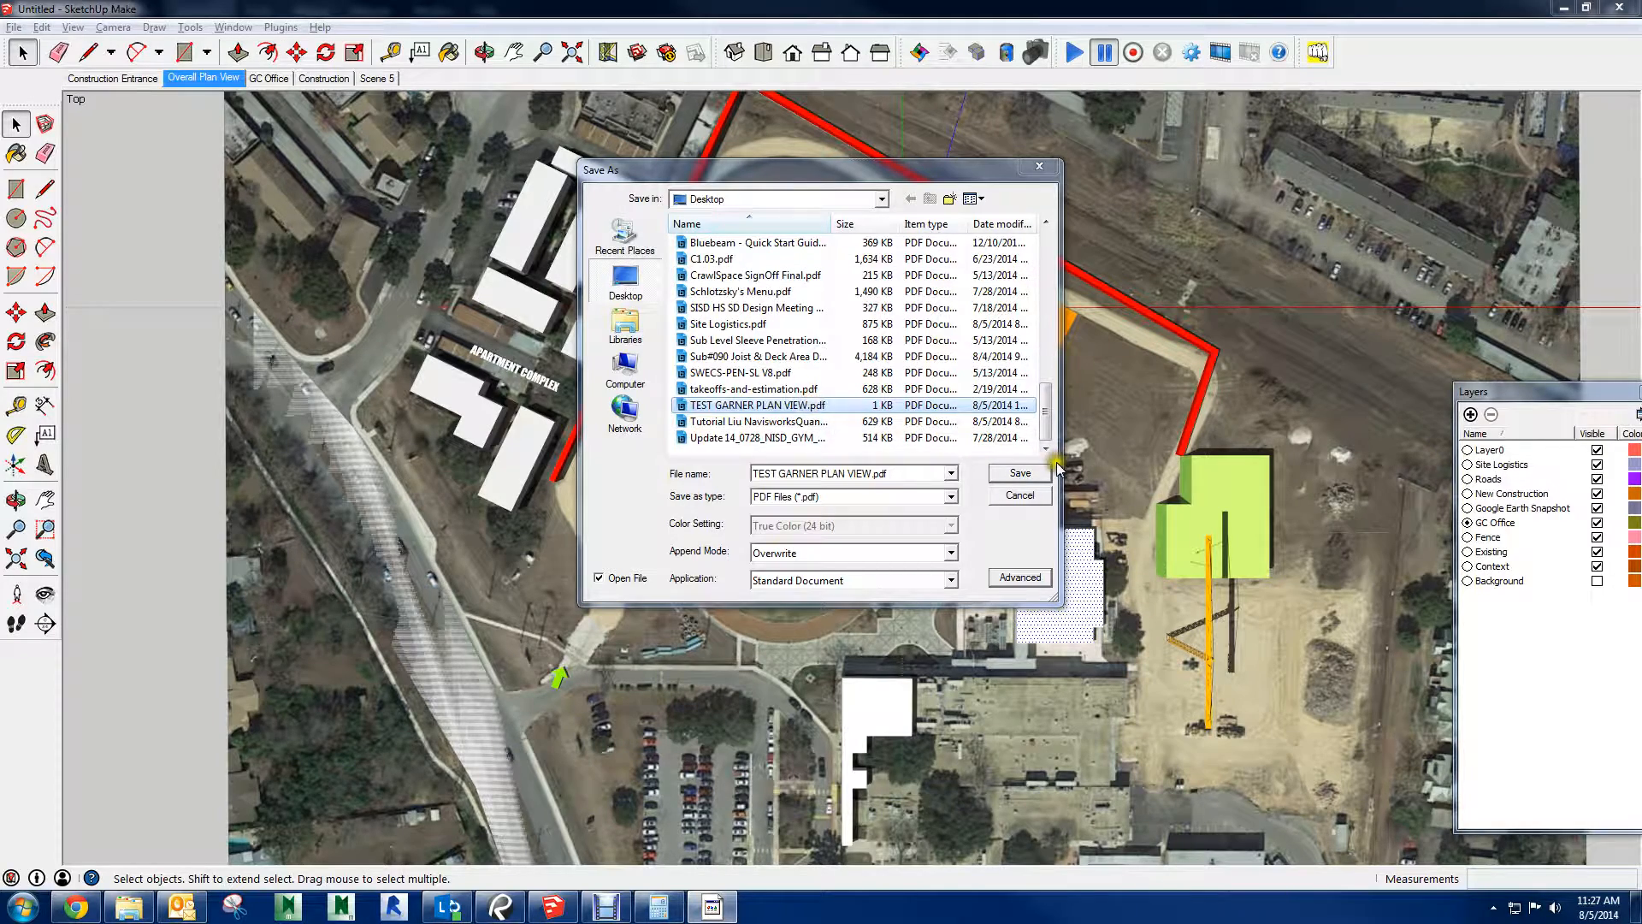
{"action": "left_click", "coordinate": [1019, 473]}
{"action": "left_click", "coordinate": [881, 462]}
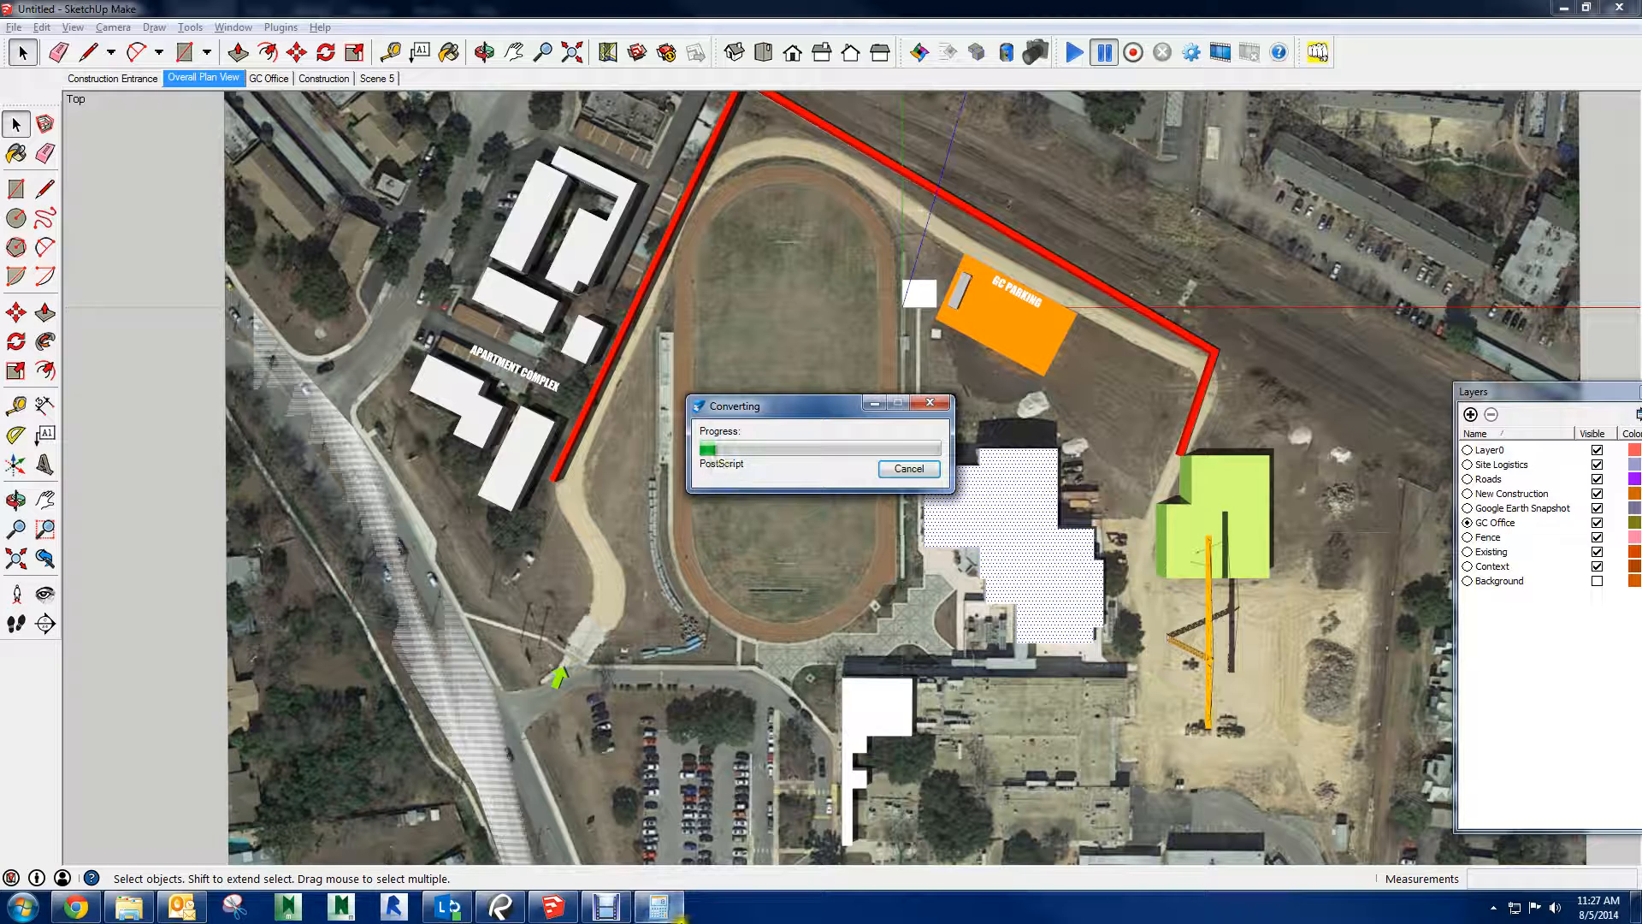
{"action": "left_click", "coordinate": [714, 866]}
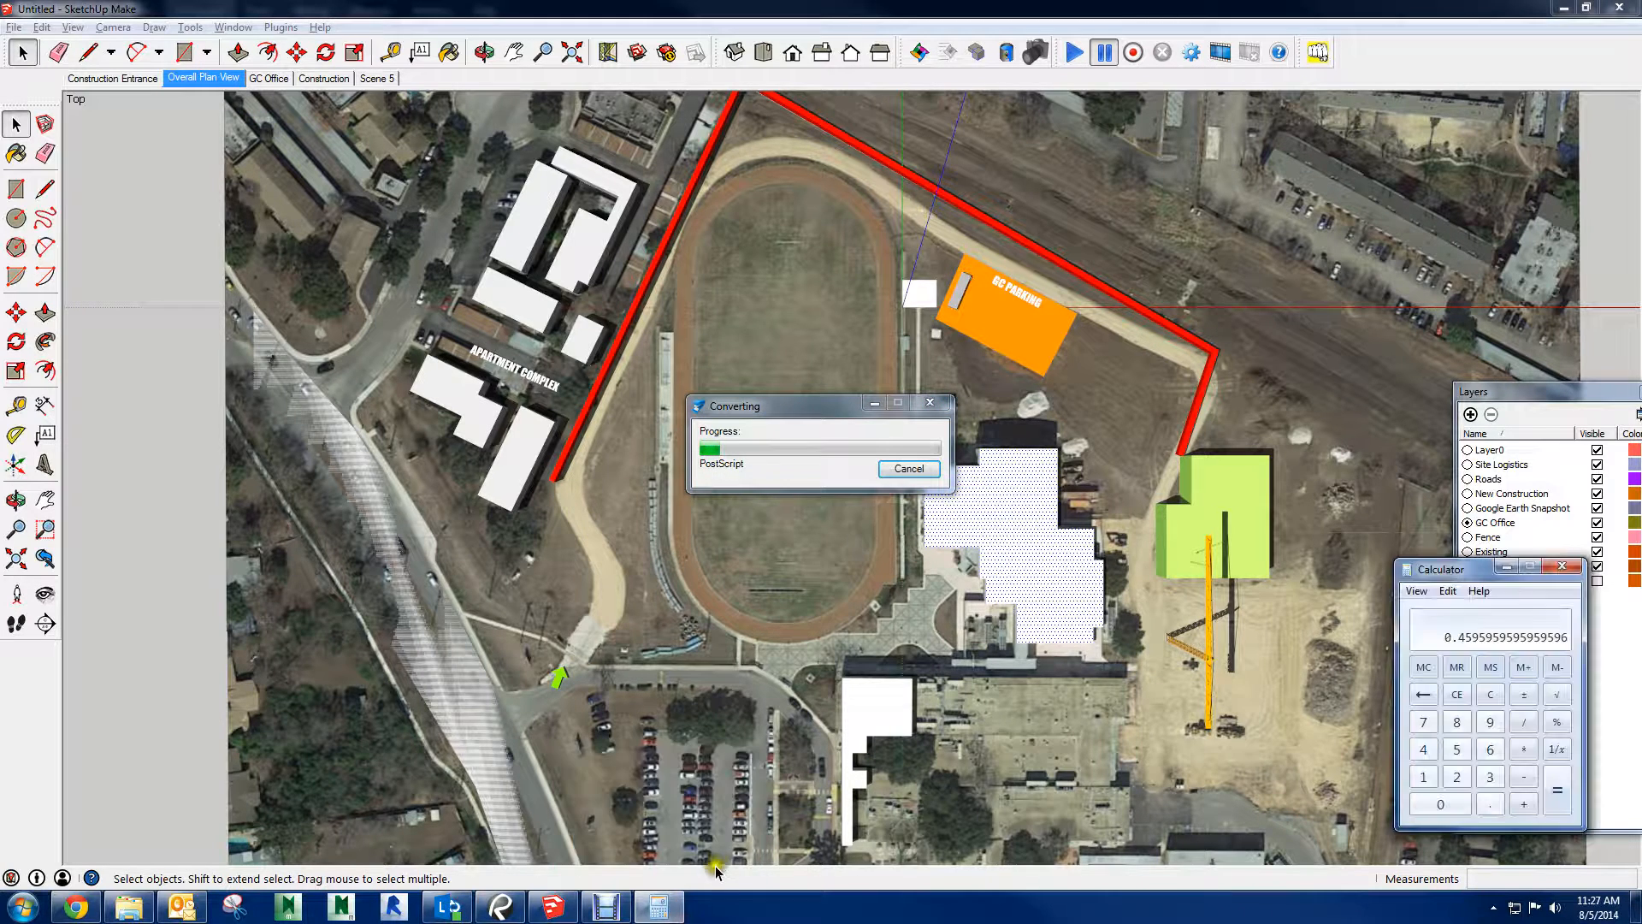
{"action": "left_click", "coordinate": [1561, 566]}
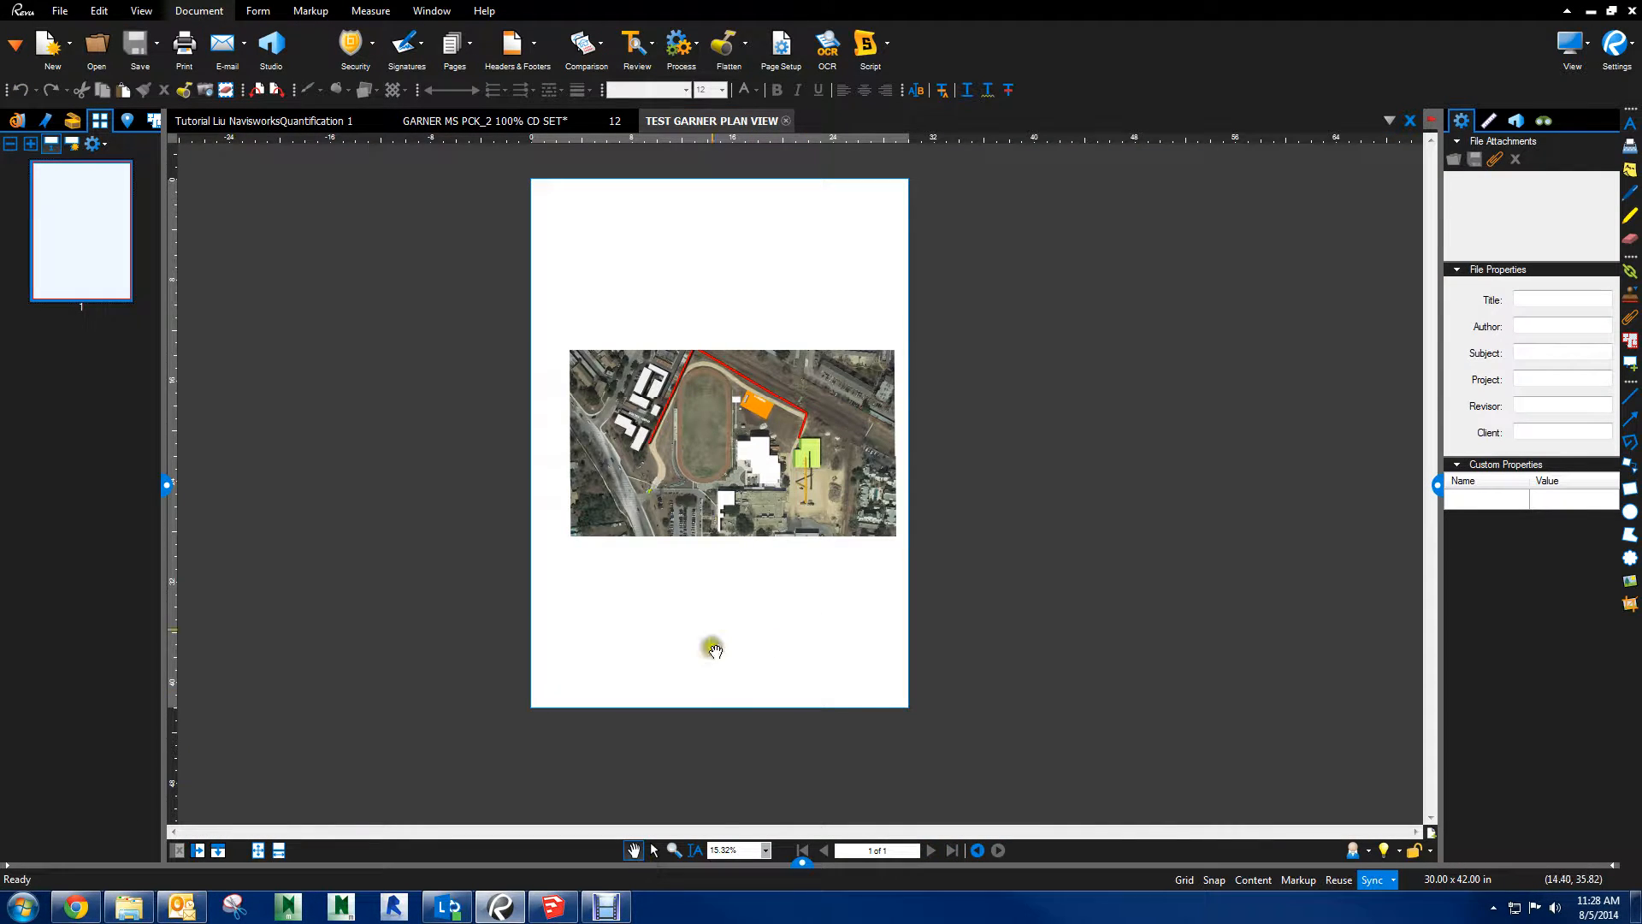
Examine the print sharpness around the apartment complex, running track and white school building in the reprinted PDF
{"action": "scroll", "coordinate": [694, 548], "scroll_direction": "up", "scroll_amount": 5}
{"action": "scroll", "coordinate": [751, 479], "scroll_direction": "down", "scroll_amount": 2}
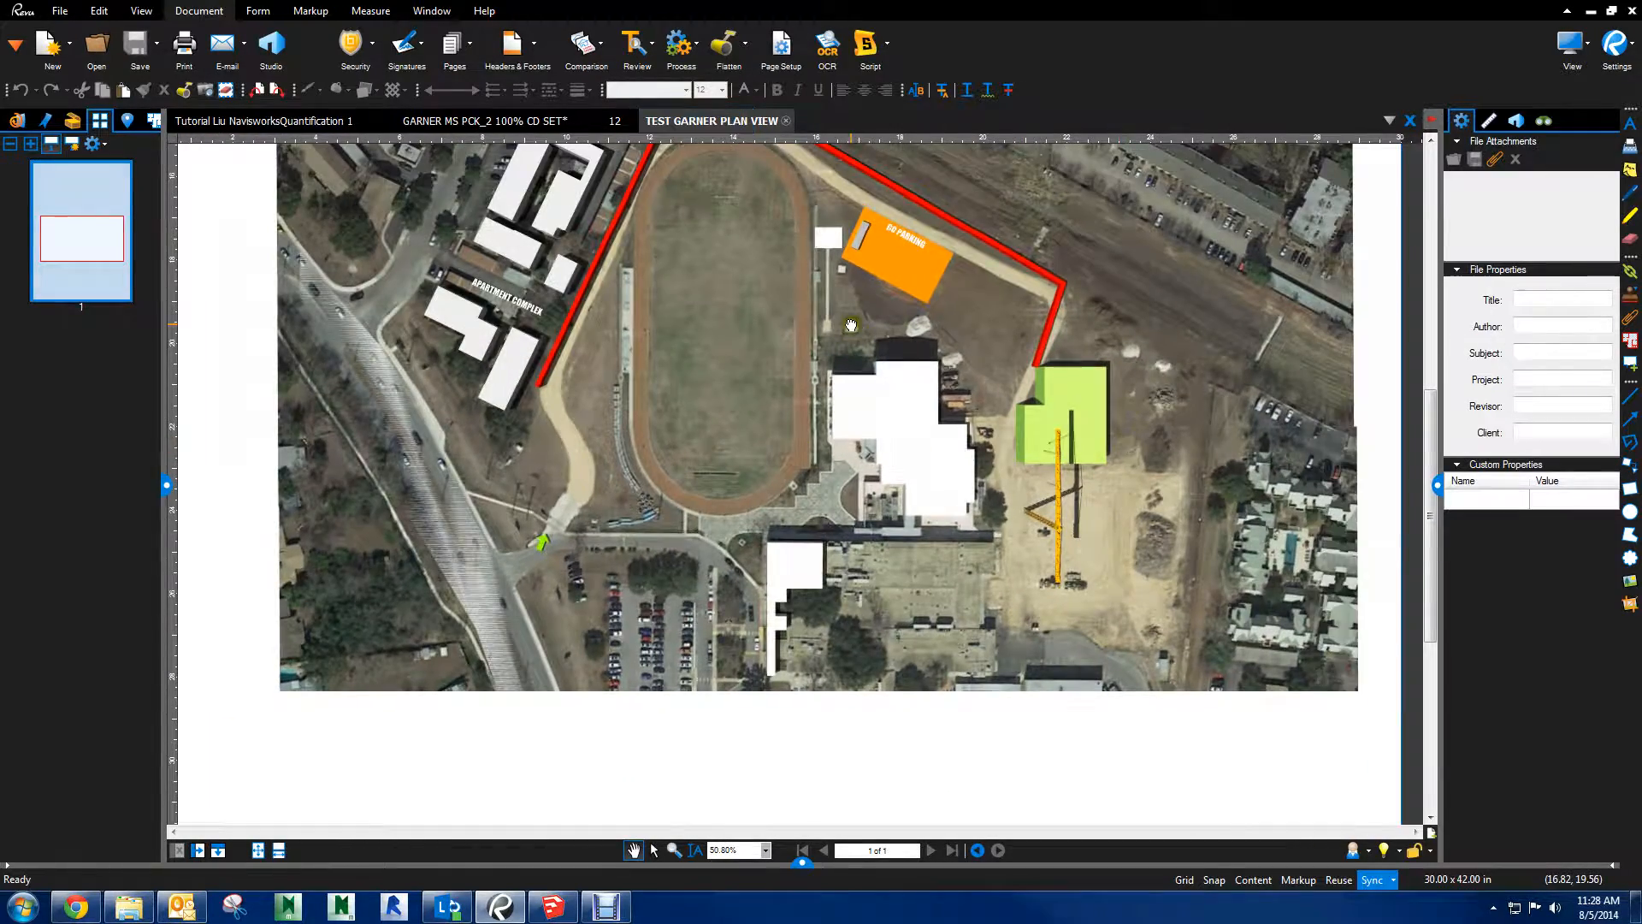
{"action": "left_click_drag", "start_coordinate": [535, 242], "coordinate": [835, 381]}
{"action": "scroll", "coordinate": [835, 381], "scroll_direction": "up", "scroll_amount": 4}
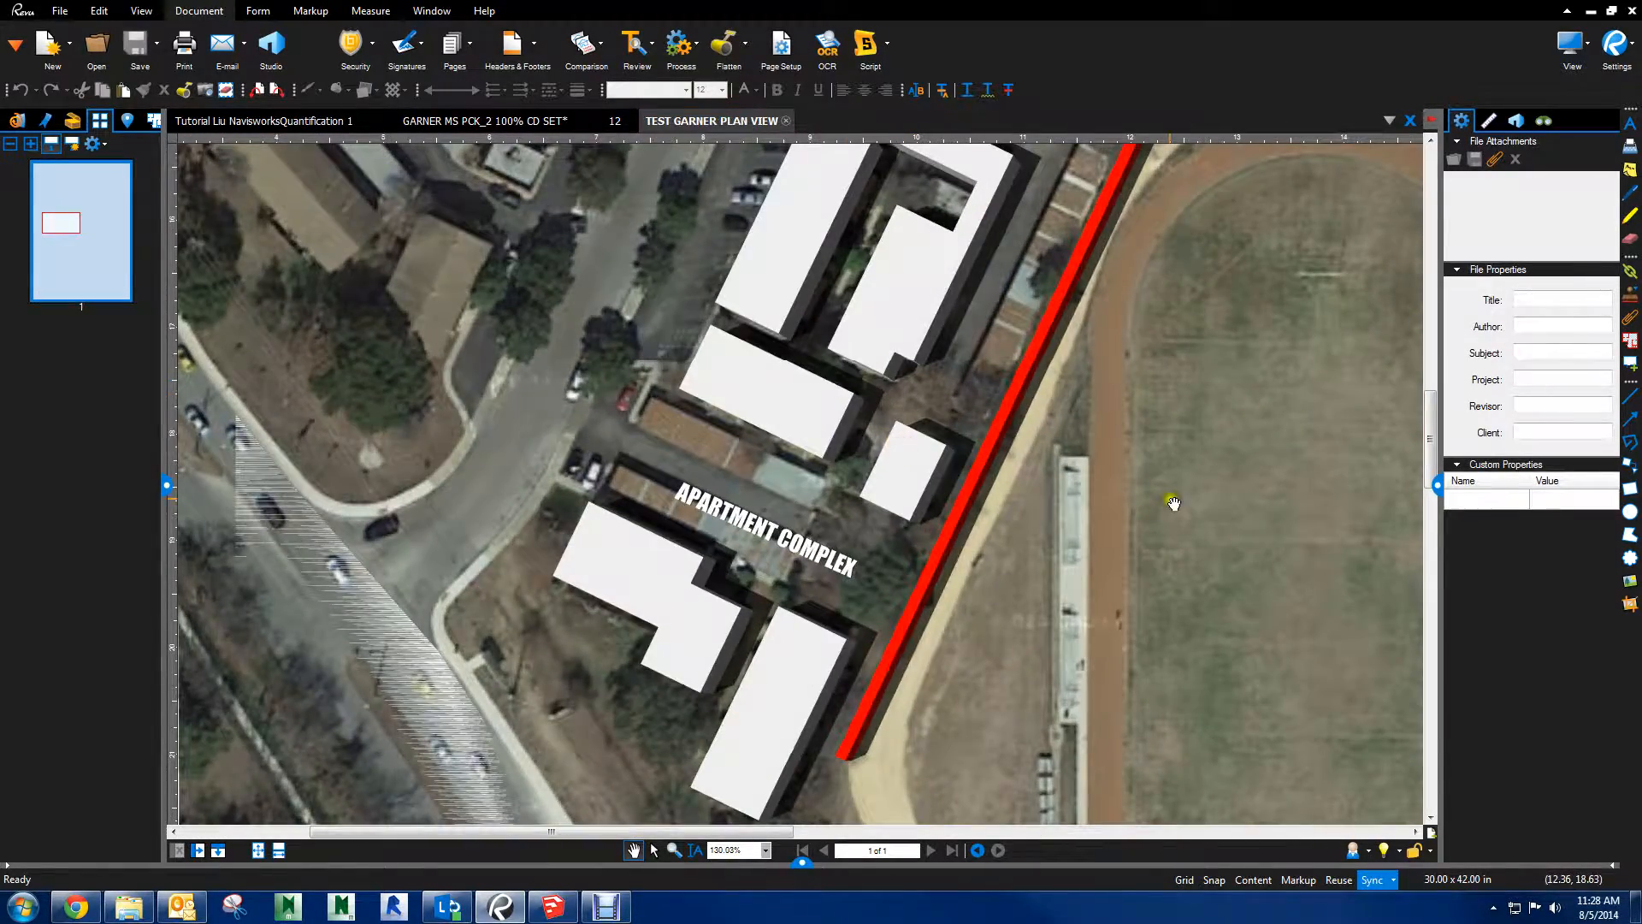
{"action": "scroll", "coordinate": [1157, 491], "scroll_direction": "down", "scroll_amount": 5}
{"action": "left_click_drag", "start_coordinate": [1251, 513], "coordinate": [675, 442]}
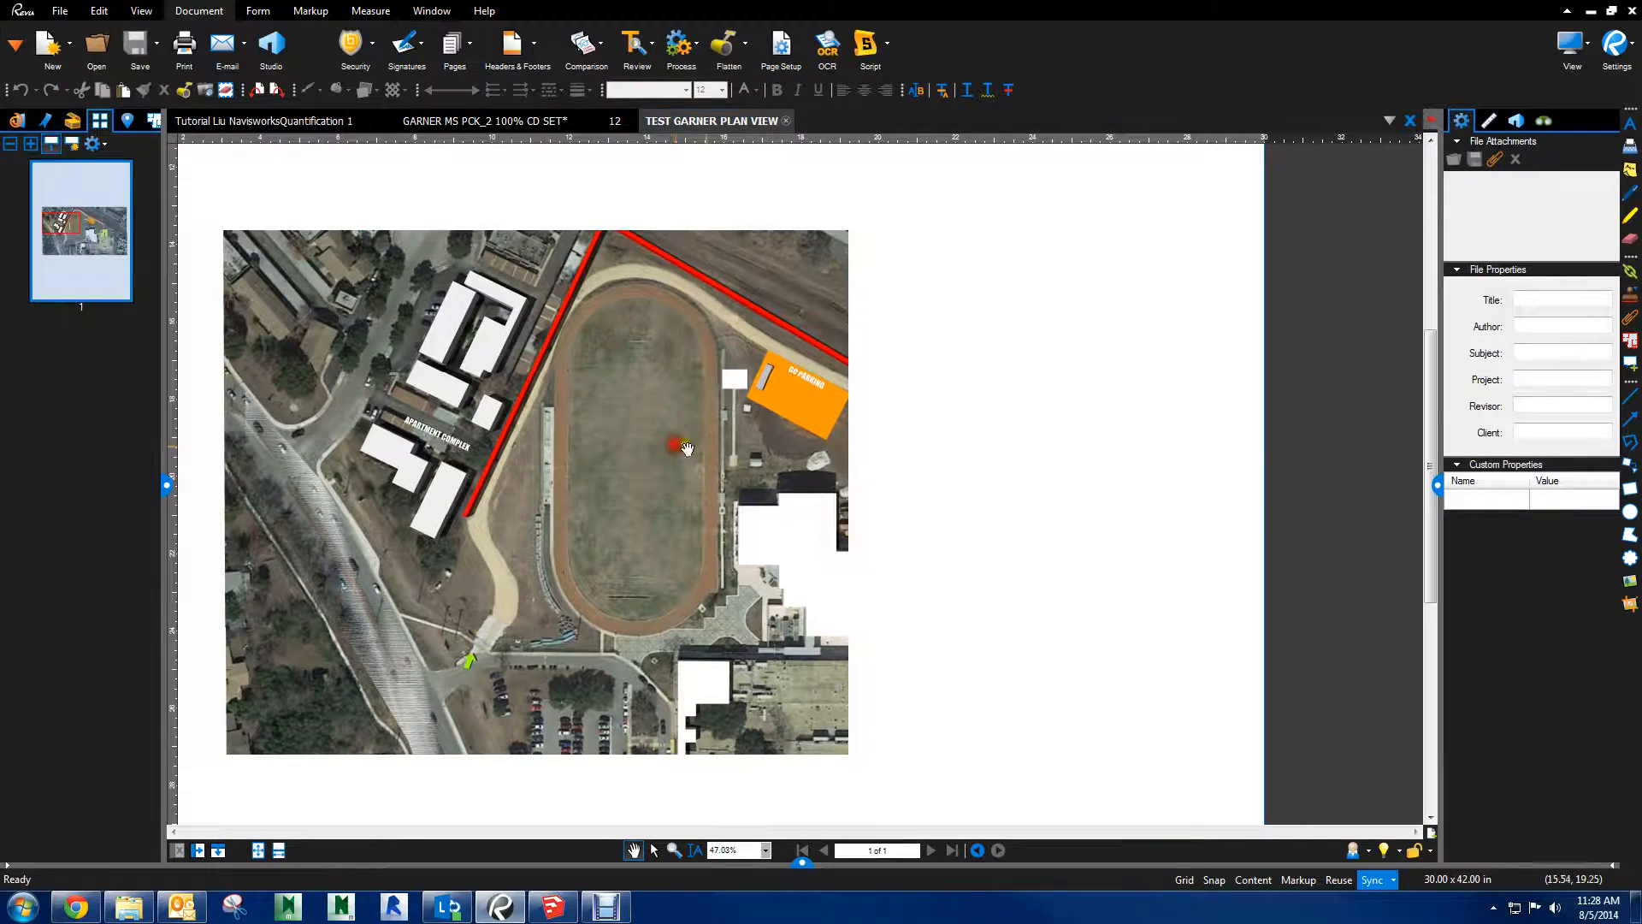
{"action": "scroll", "coordinate": [699, 517], "scroll_direction": "up", "scroll_amount": 5}
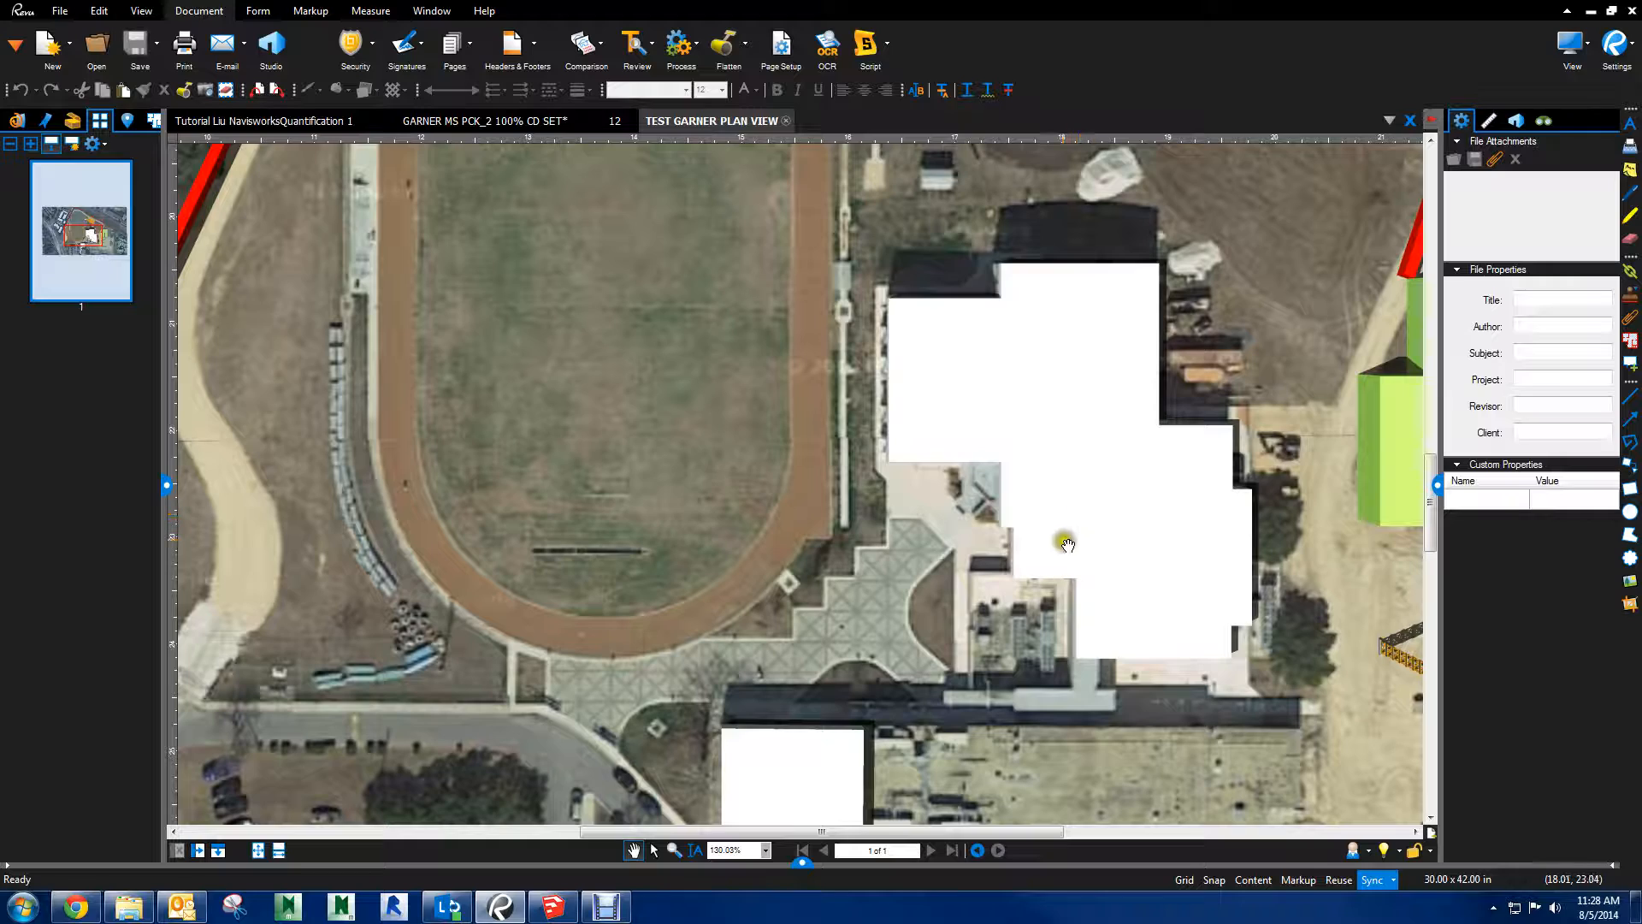
{"action": "left_click_drag", "start_coordinate": [1067, 544], "coordinate": [740, 487]}
Inspect the tower crane, its shadow and the green building up close in the PDF, and return to the wider plan
{"action": "scroll", "coordinate": [923, 433], "scroll_direction": "up", "scroll_amount": 1}
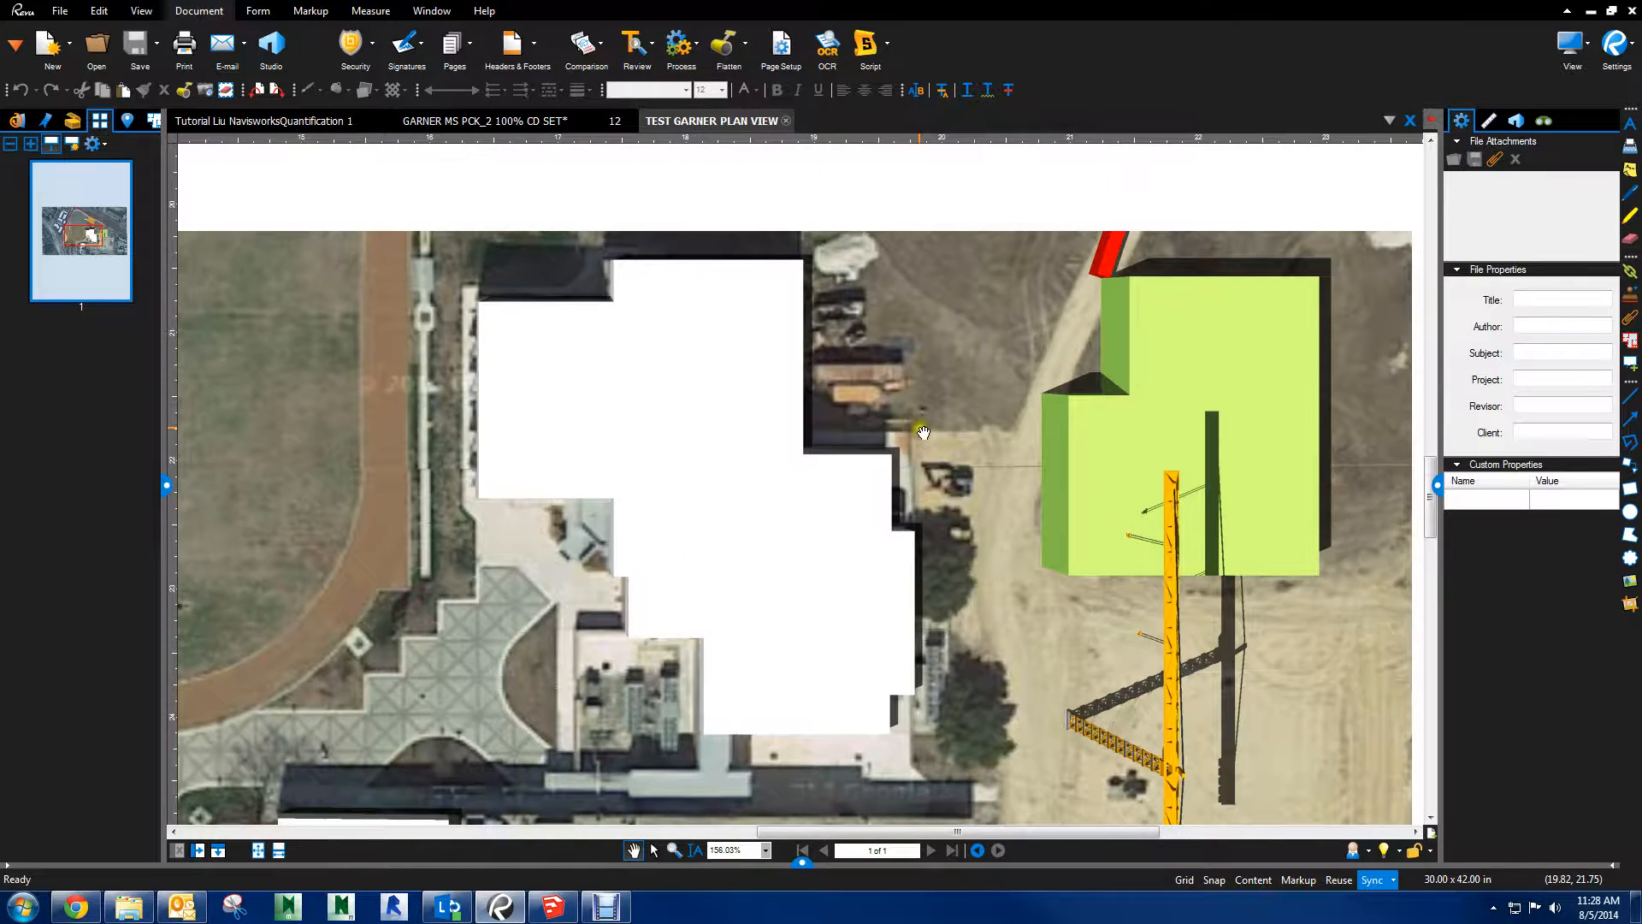
{"action": "scroll", "coordinate": [1100, 506], "scroll_direction": "up", "scroll_amount": 4}
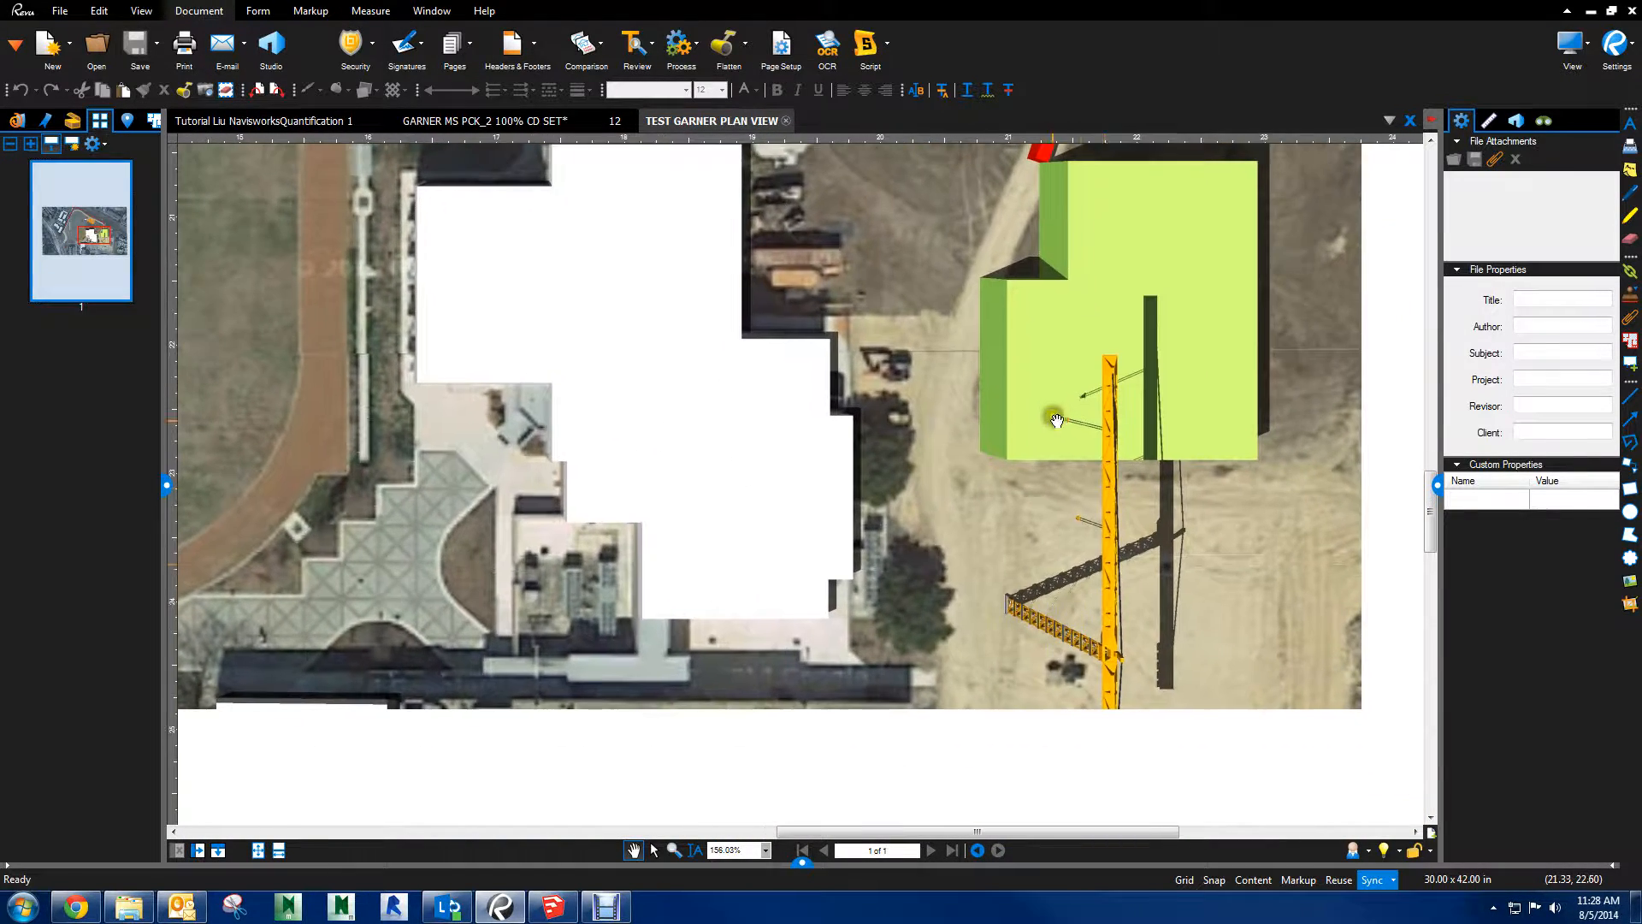
{"action": "scroll", "coordinate": [941, 596], "scroll_direction": "up", "scroll_amount": 4}
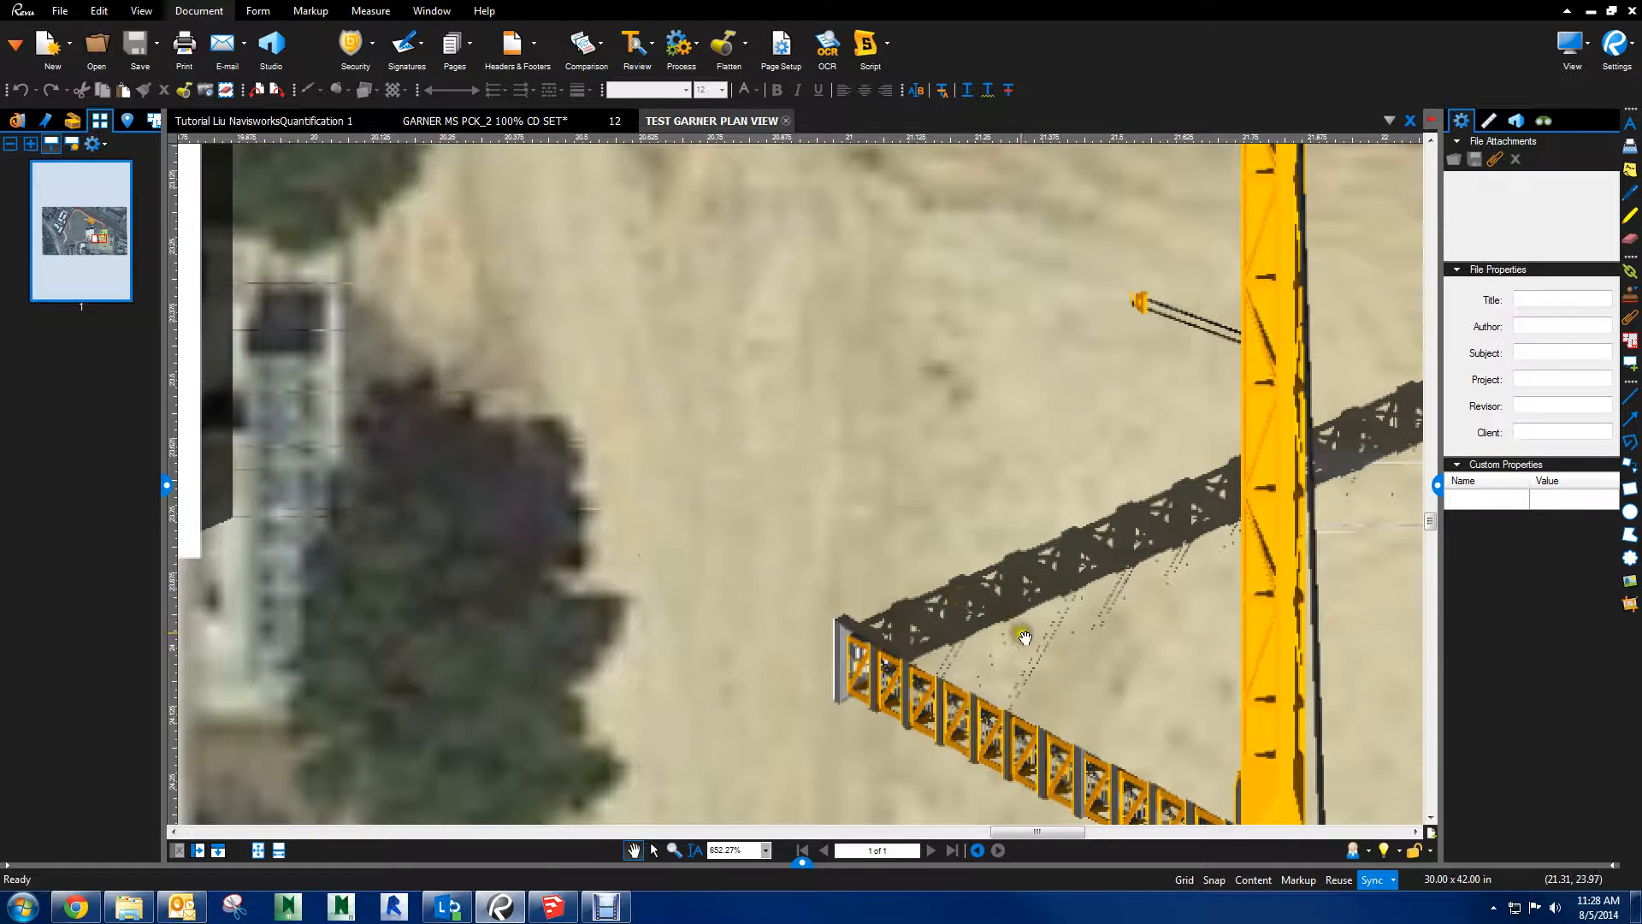
{"action": "scroll", "coordinate": [1060, 650], "scroll_direction": "down", "scroll_amount": 3}
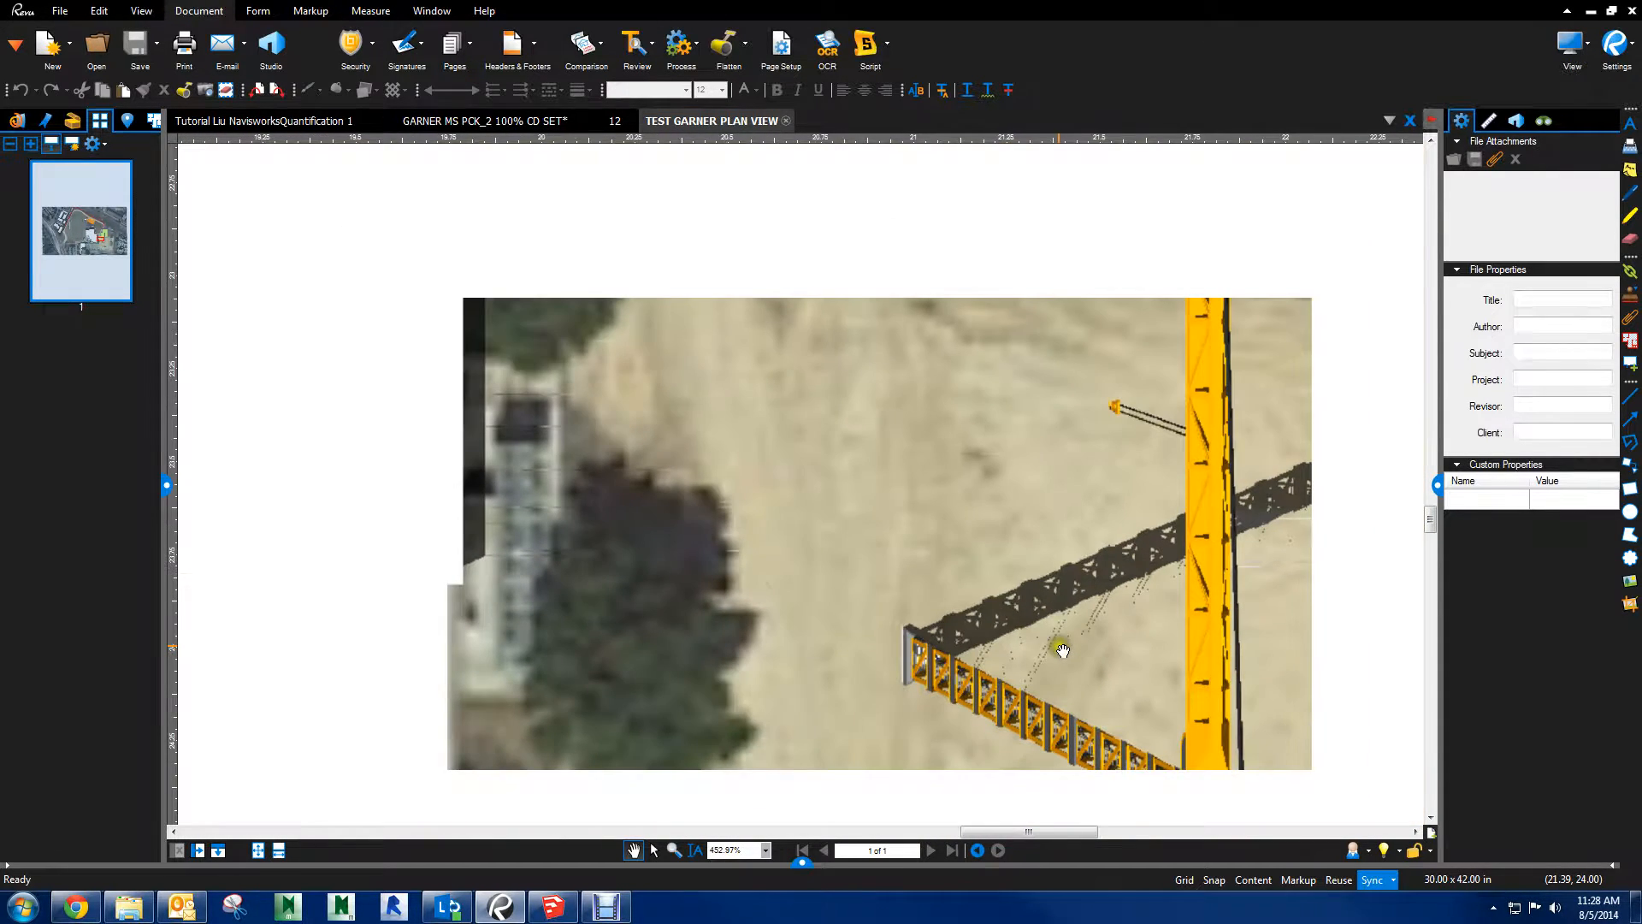
{"action": "scroll", "coordinate": [1000, 598], "scroll_direction": "down", "scroll_amount": 3}
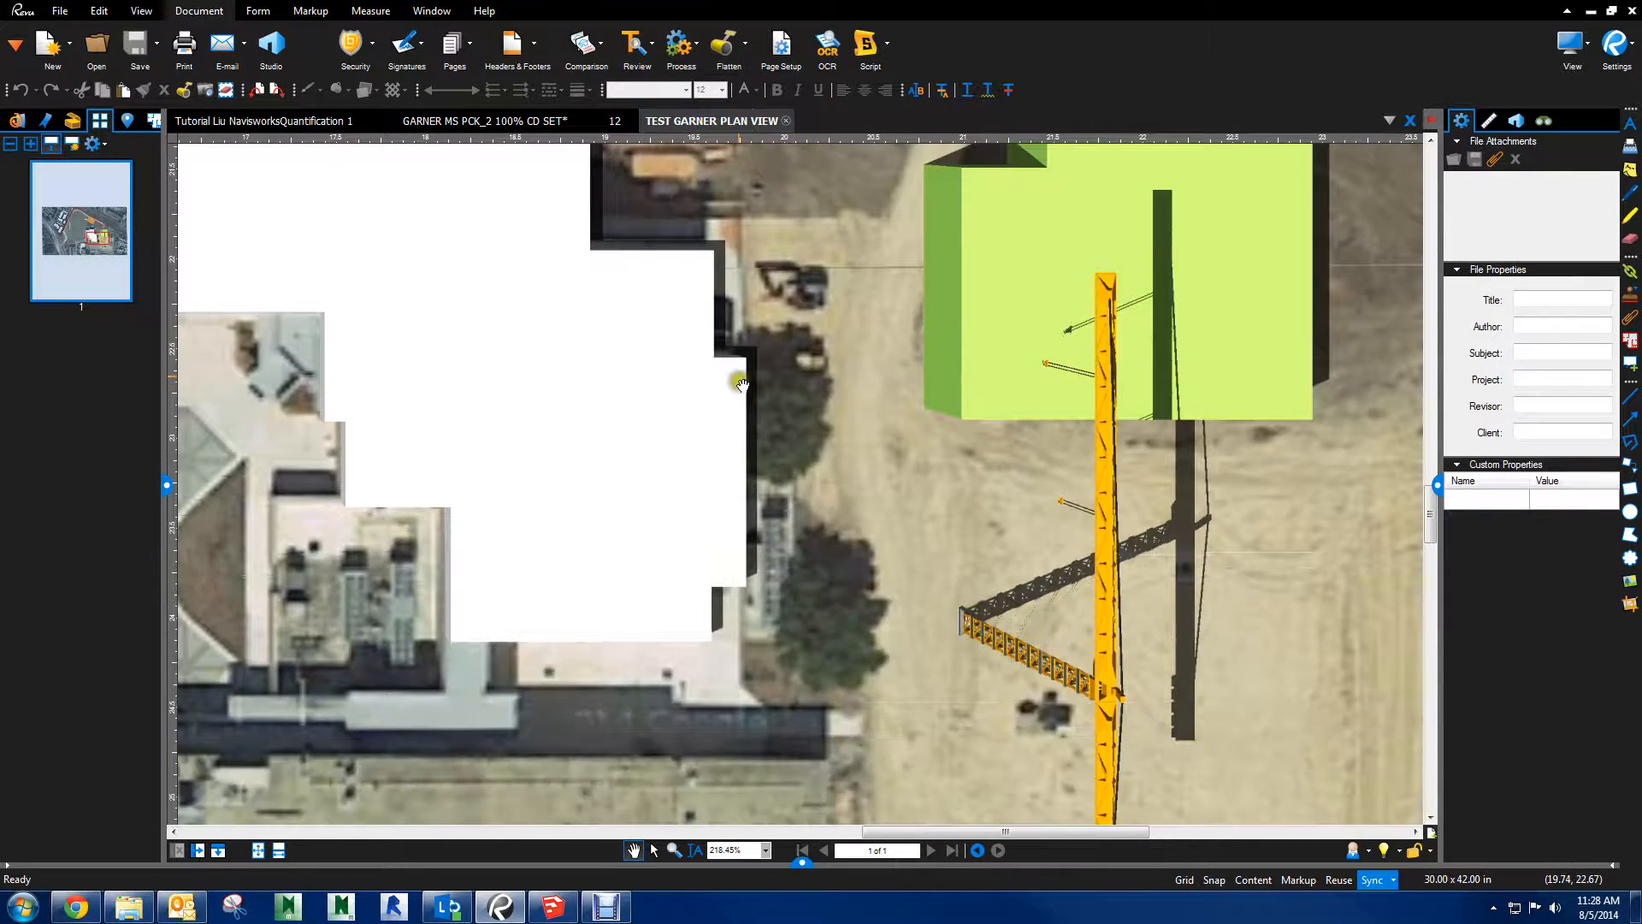
{"action": "left_click_drag", "start_coordinate": [736, 377], "coordinate": [1044, 386]}
{"action": "scroll", "coordinate": [1044, 386], "scroll_direction": "up", "scroll_amount": 1}
{"action": "scroll", "coordinate": [877, 387], "scroll_direction": "down", "scroll_amount": 2}
{"action": "scroll", "coordinate": [853, 387], "scroll_direction": "down", "scroll_amount": 3}
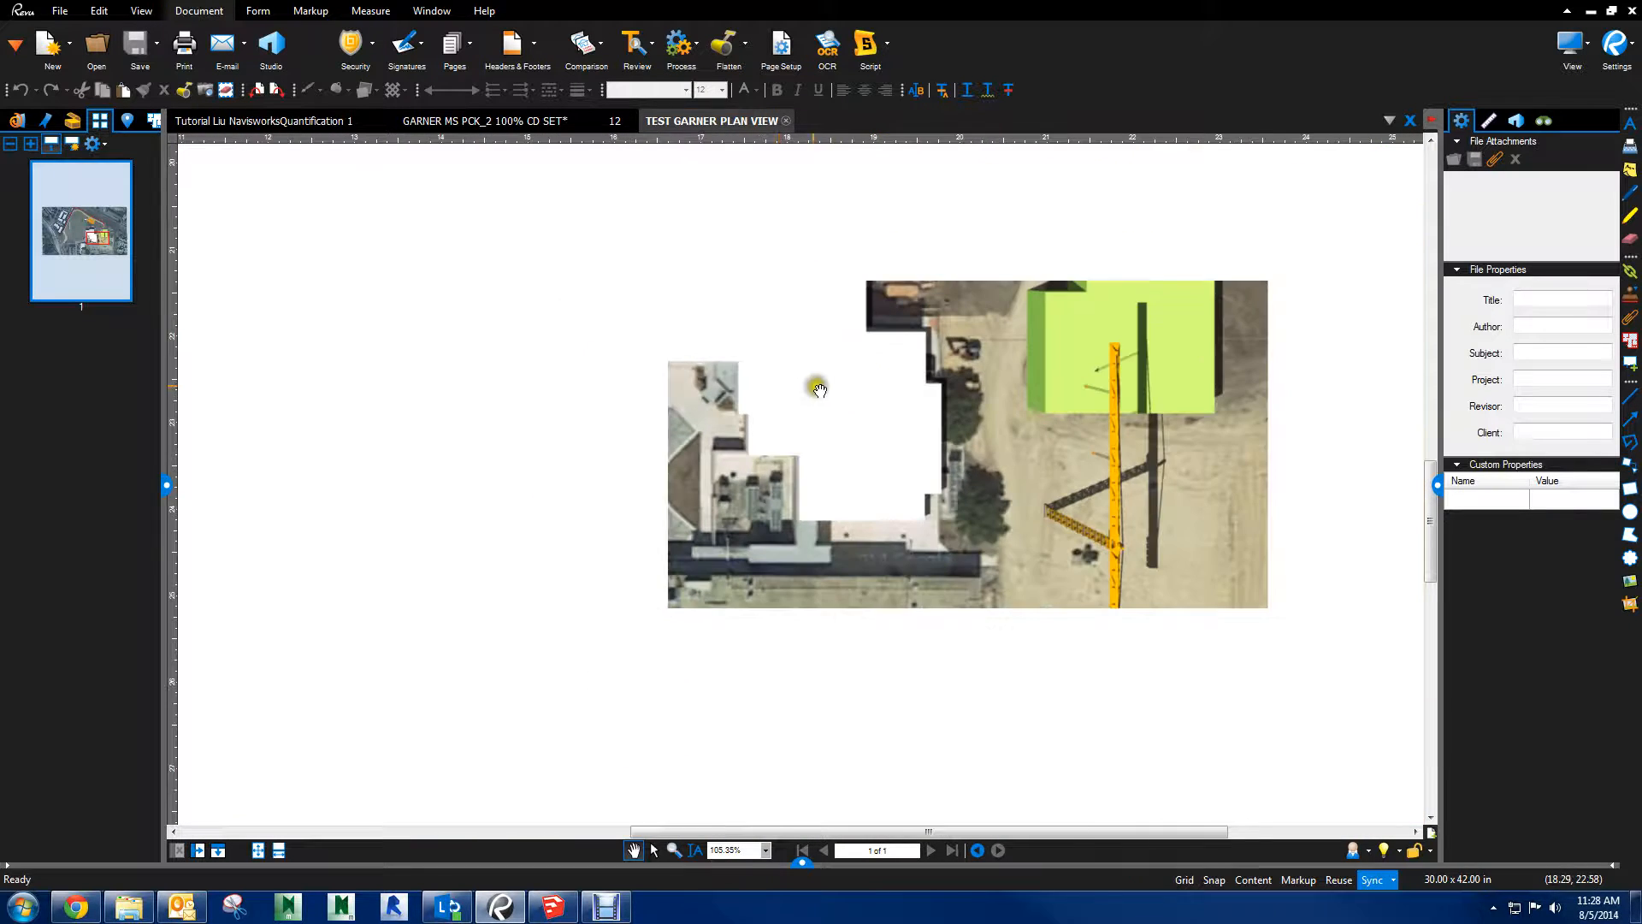
{"action": "left_click_drag", "start_coordinate": [772, 407], "coordinate": [1033, 415]}
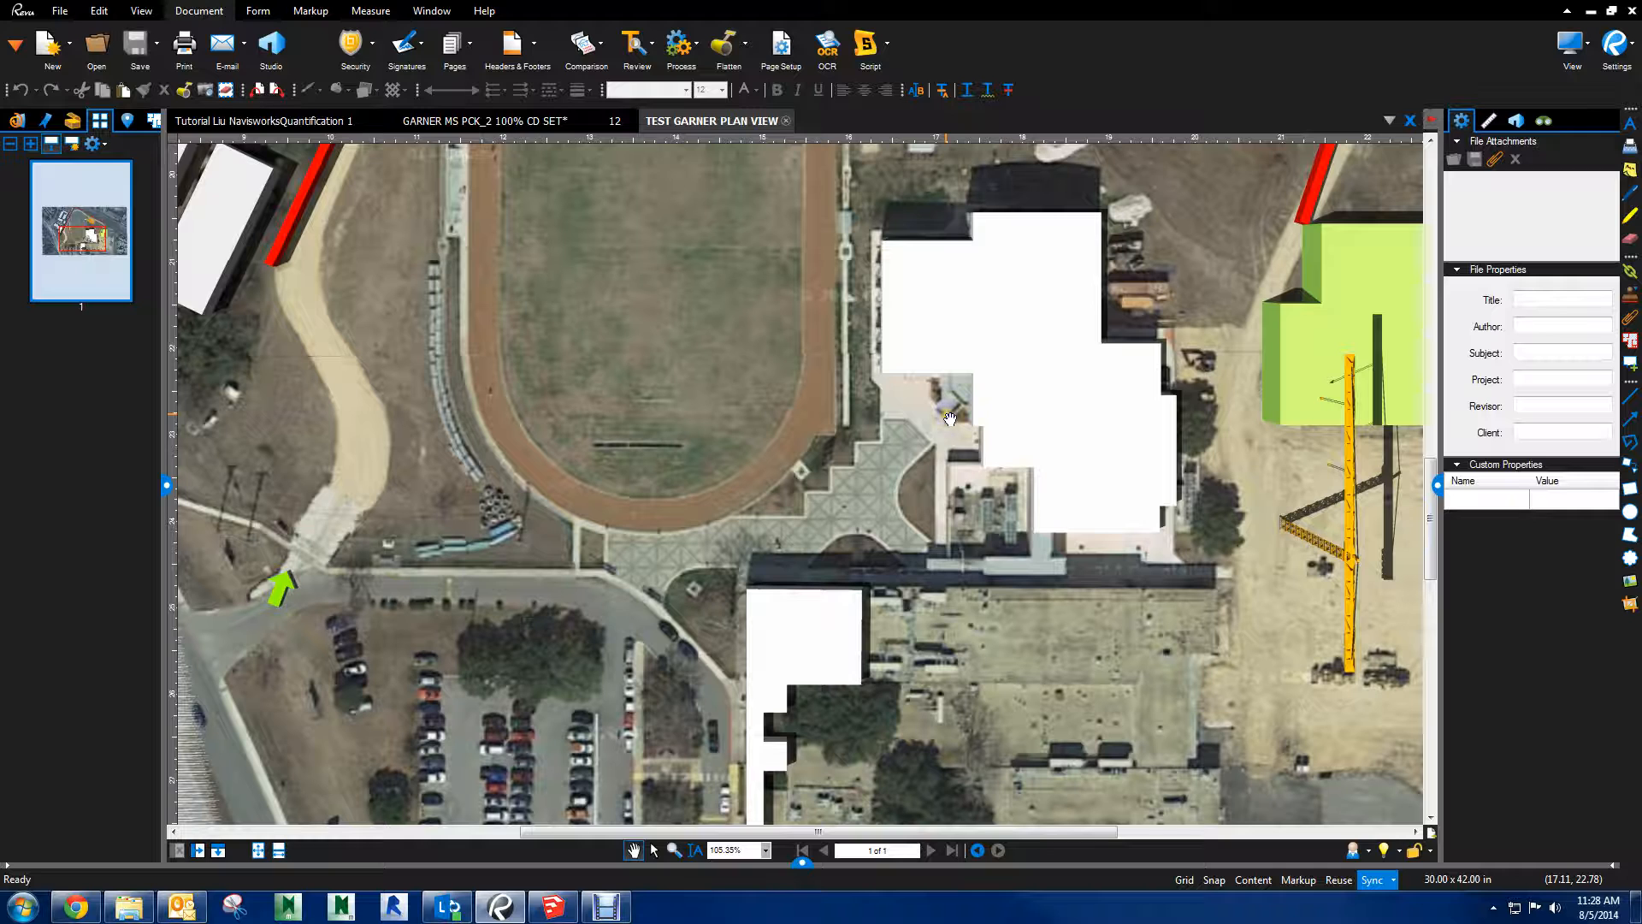
{"action": "scroll", "coordinate": [932, 431], "scroll_direction": "down", "scroll_amount": 2}
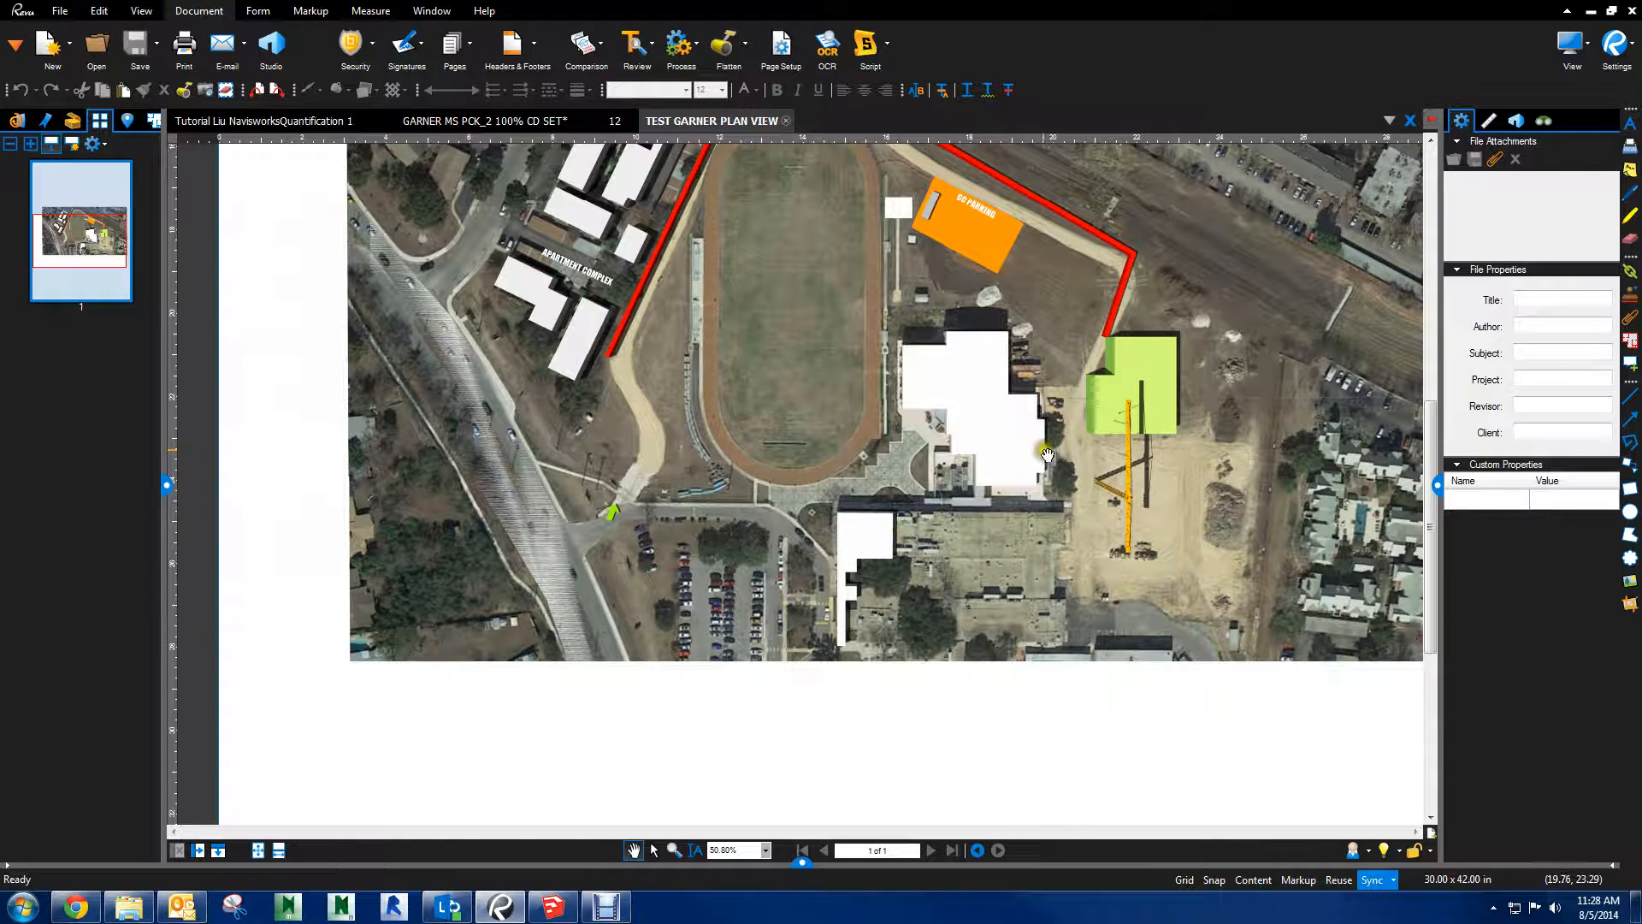
Examine the overall PDF plan, comparing the construction entrance, track, apartment complex, fence and tower crane area
{"action": "left_click_drag", "start_coordinate": [1065, 445], "coordinate": [1120, 510]}
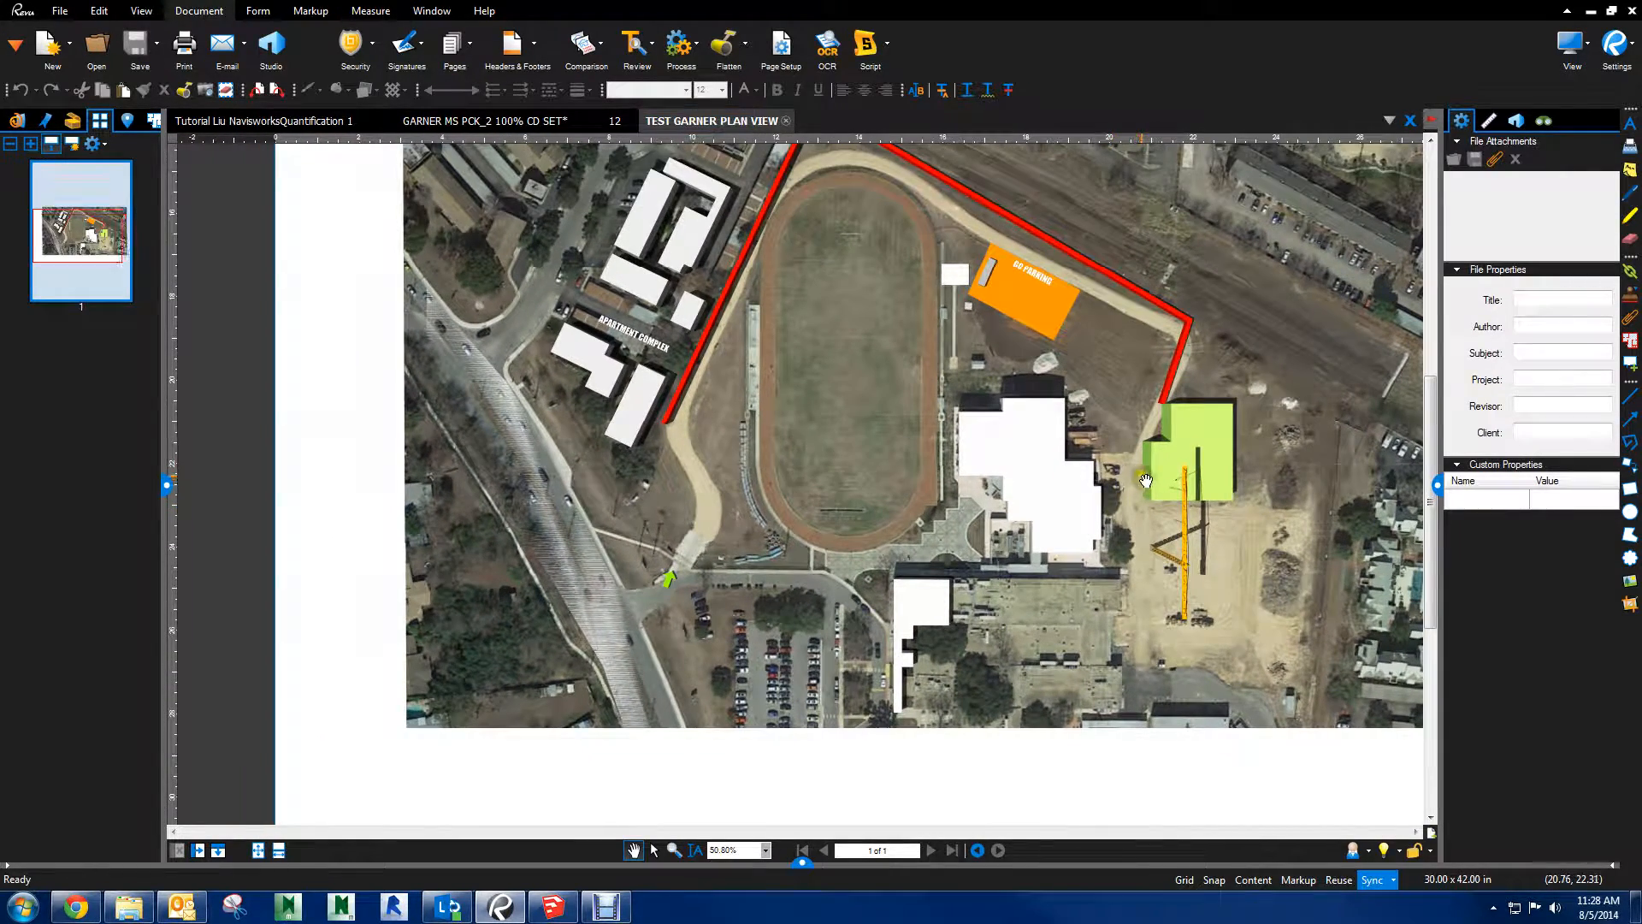
{"action": "scroll", "coordinate": [1146, 480], "scroll_direction": "down", "scroll_amount": 3}
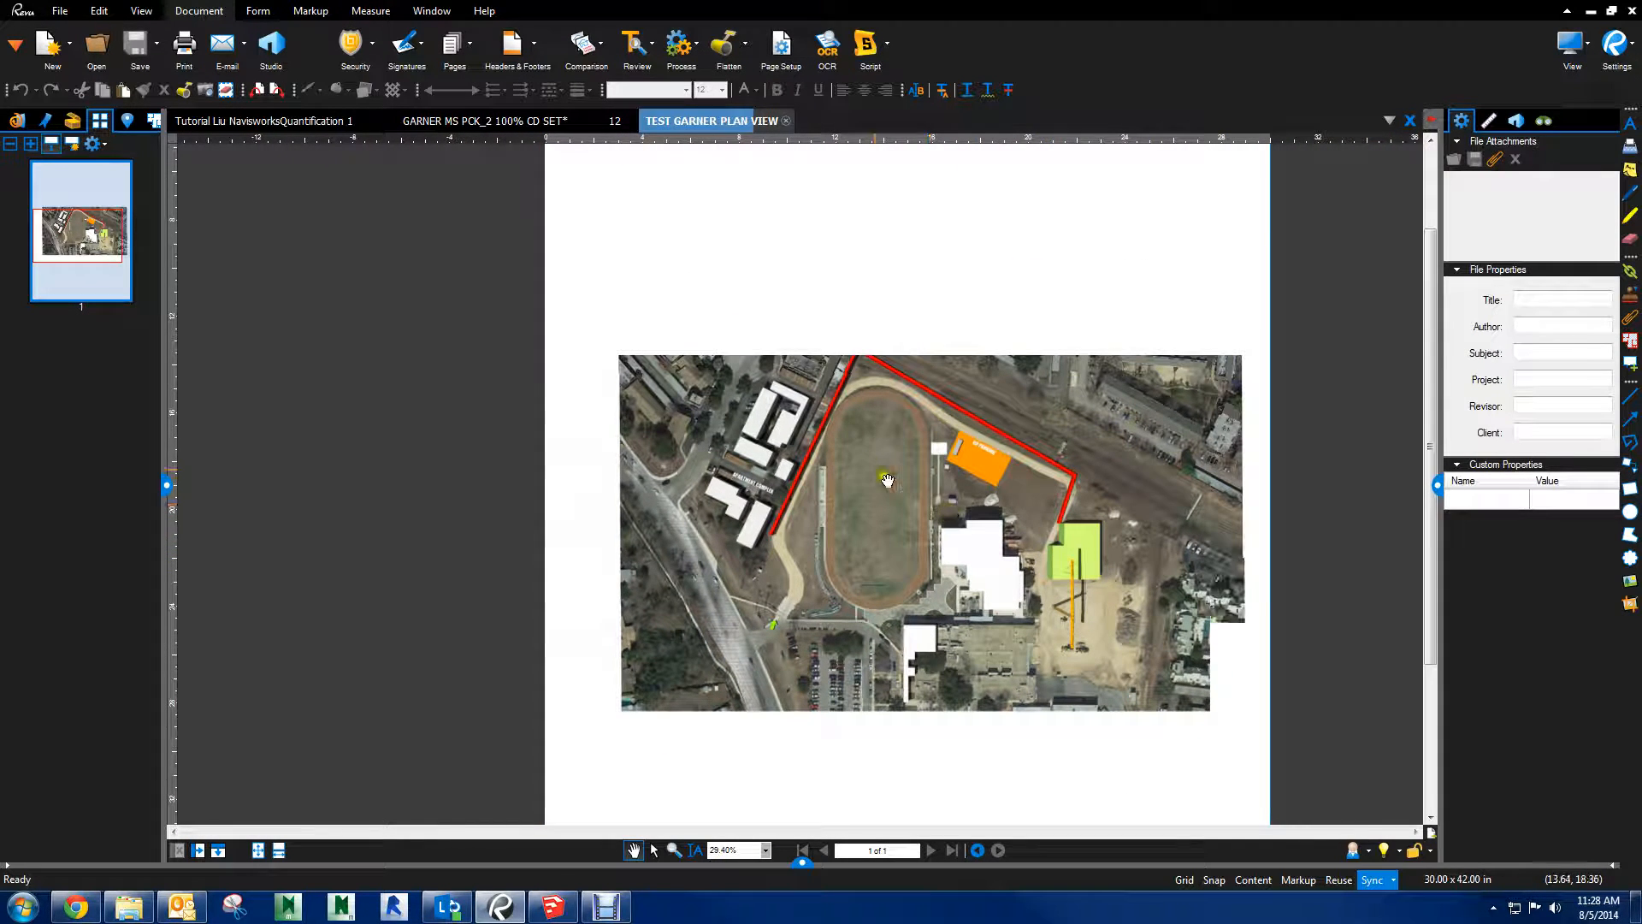
{"action": "scroll", "coordinate": [1008, 668], "scroll_direction": "up", "scroll_amount": 3}
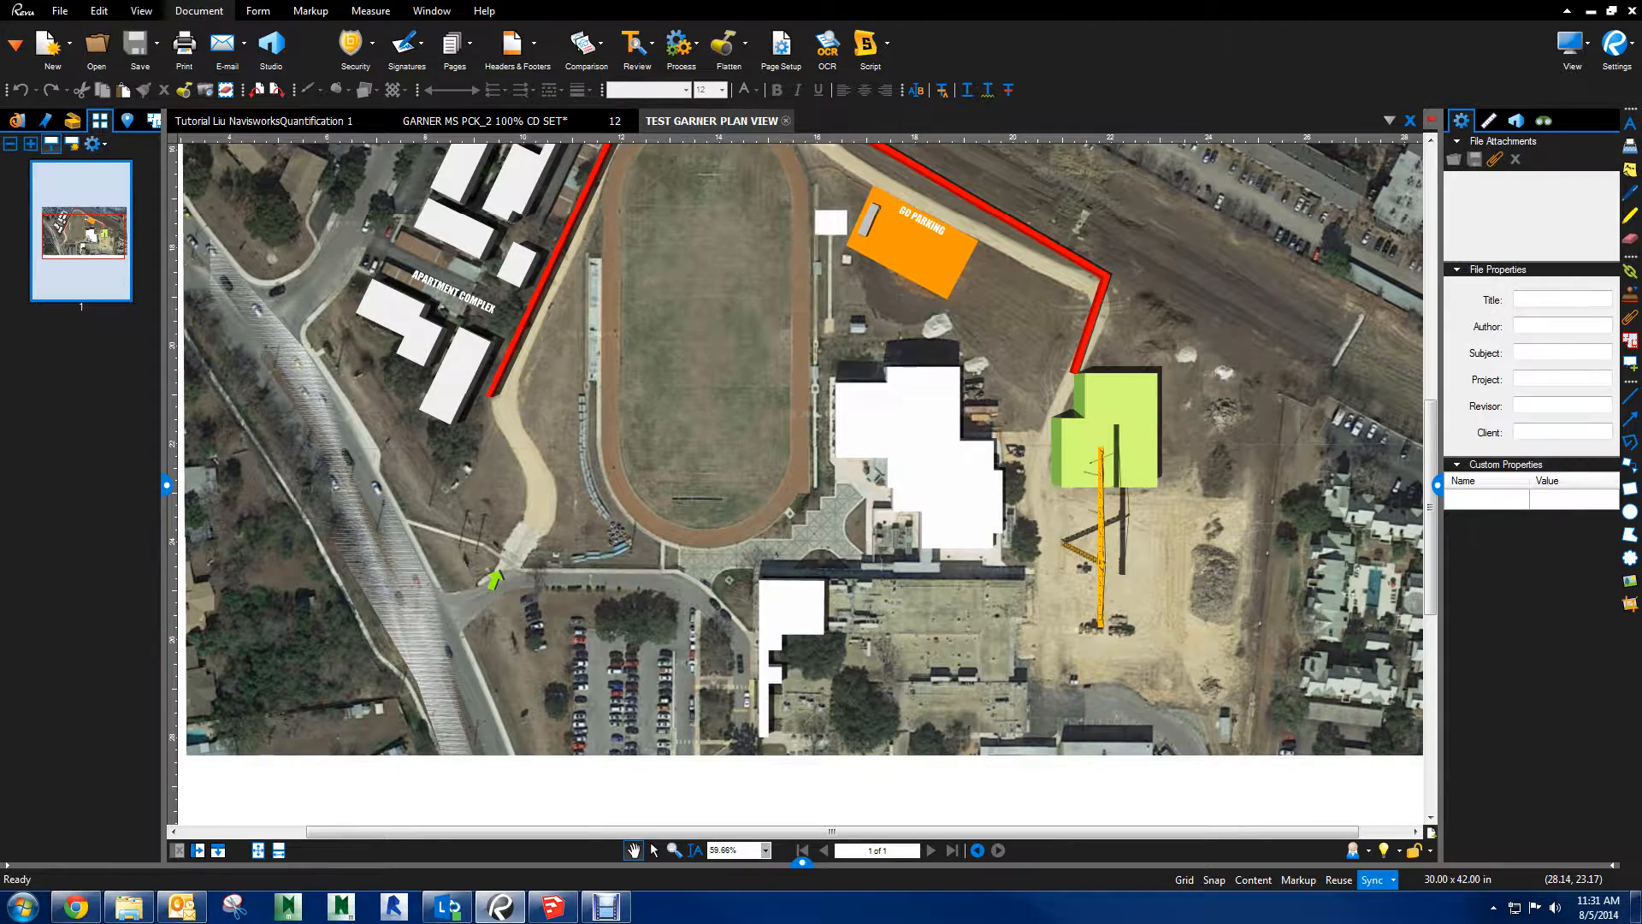
{"action": "scroll", "coordinate": [703, 320], "scroll_direction": "down", "scroll_amount": 2}
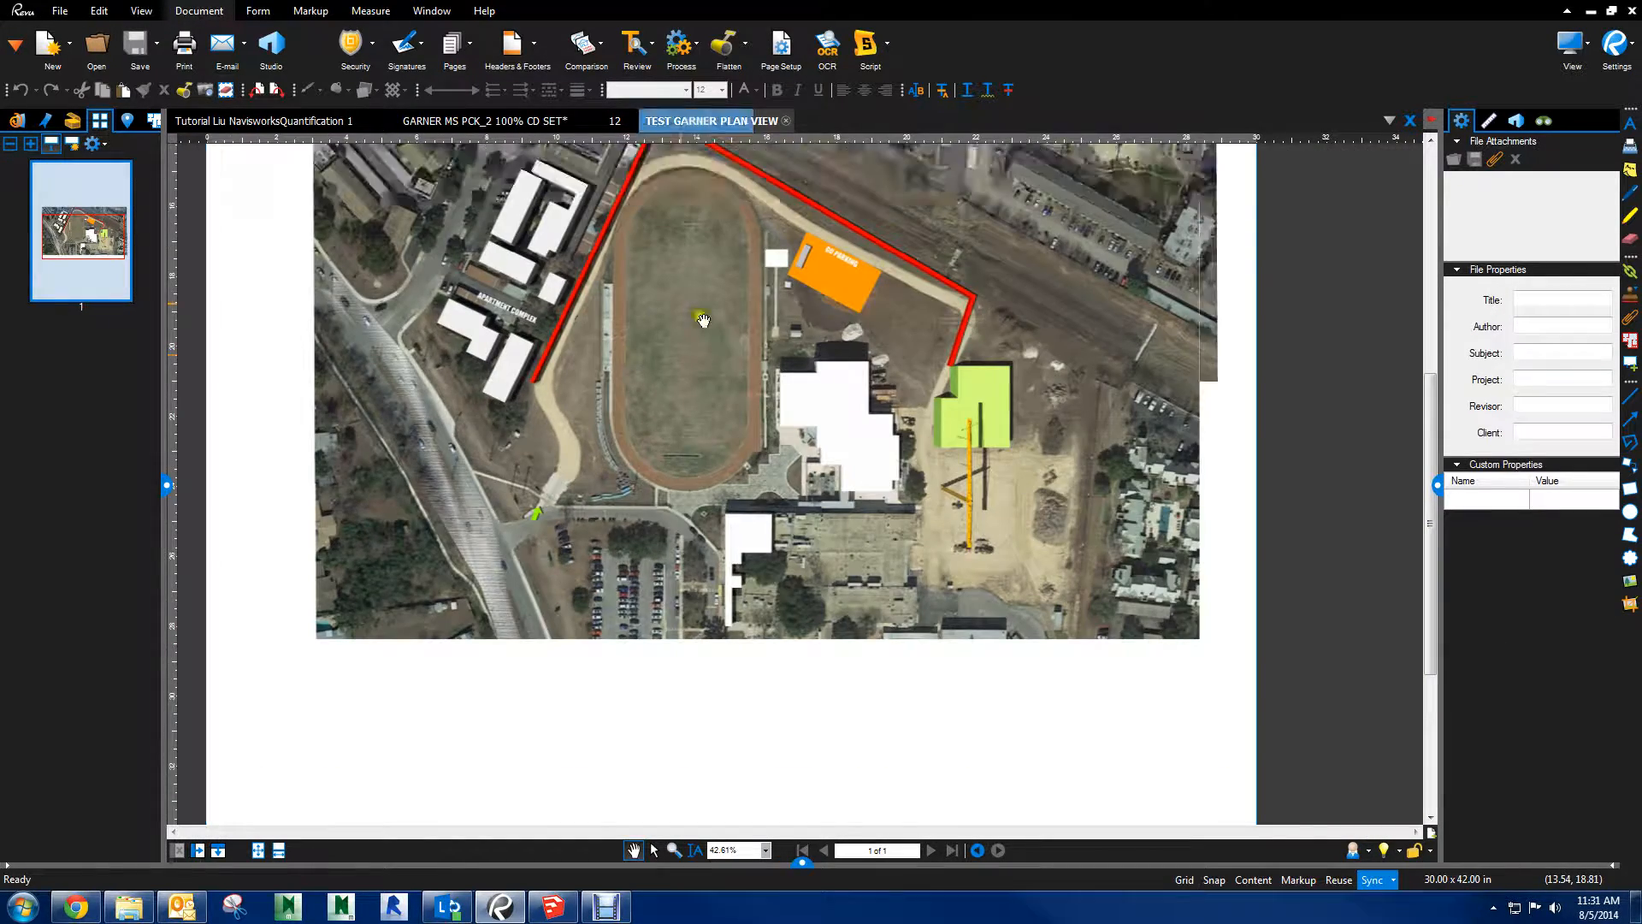
{"action": "scroll", "coordinate": [765, 377], "scroll_direction": "up", "scroll_amount": 3}
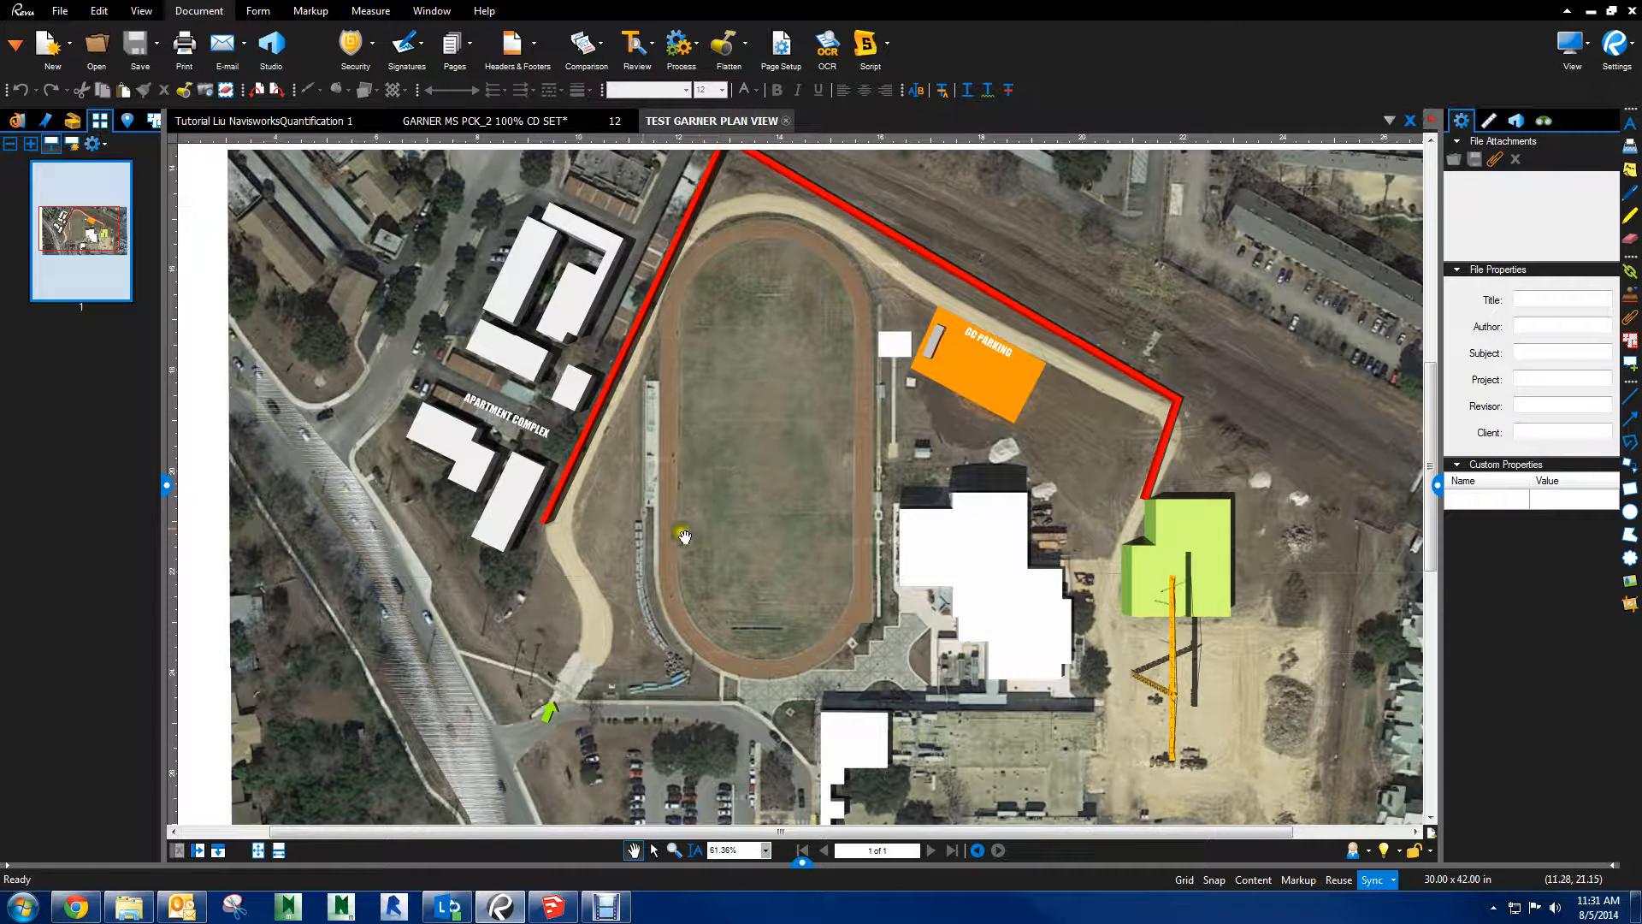
{"action": "left_click_drag", "start_coordinate": [574, 577], "coordinate": [619, 469]}
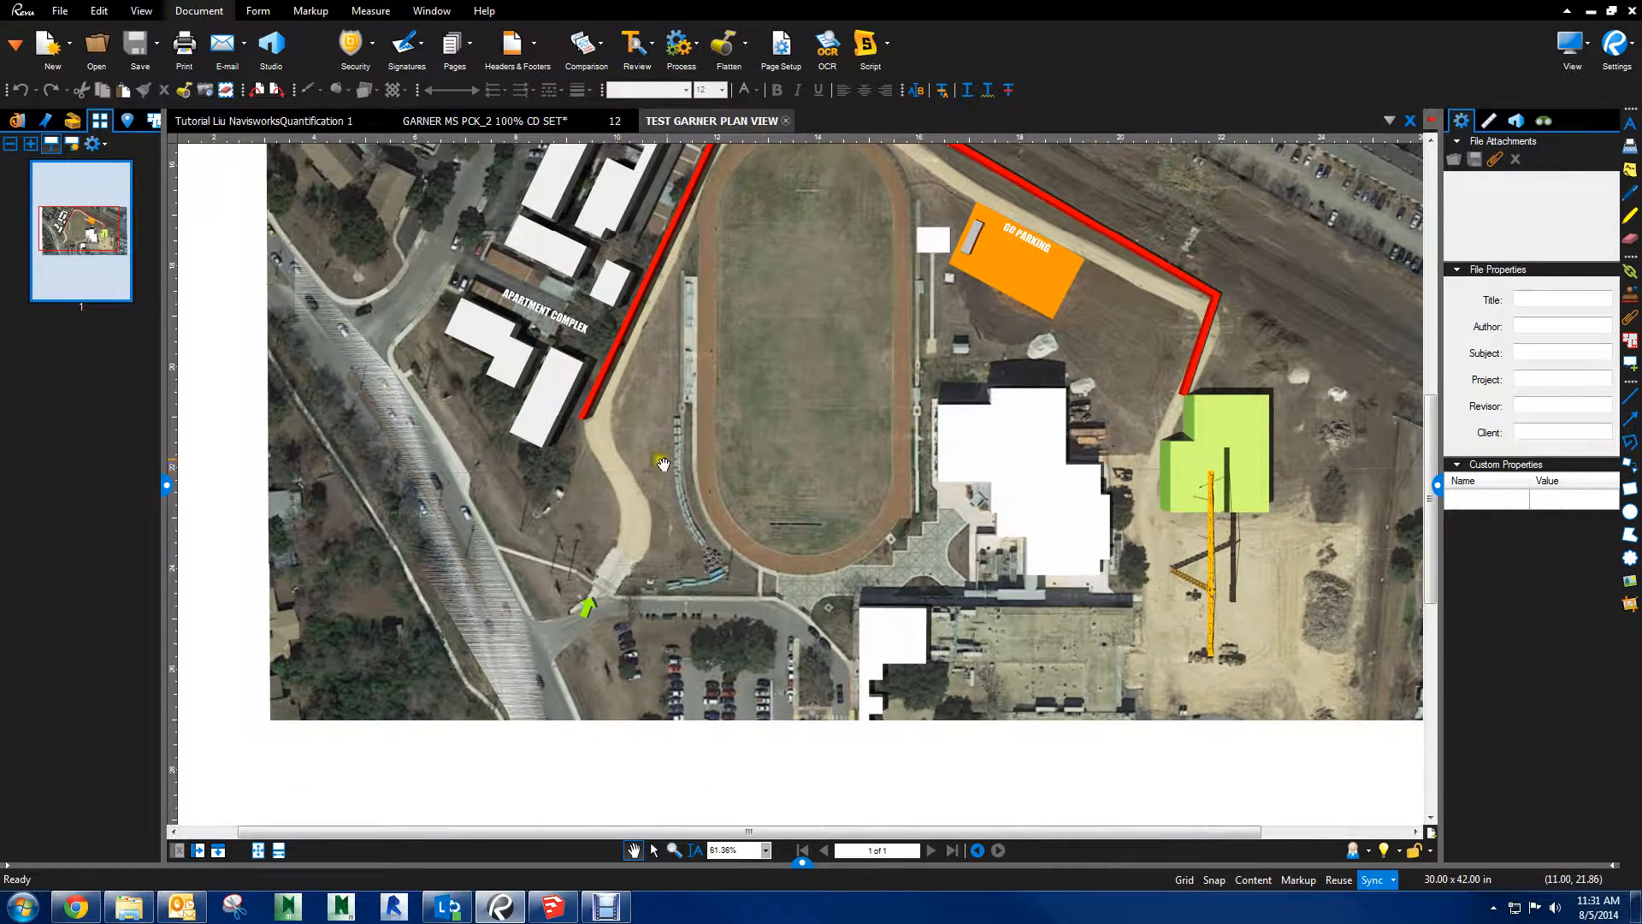
{"action": "left_click_drag", "start_coordinate": [867, 462], "coordinate": [671, 464]}
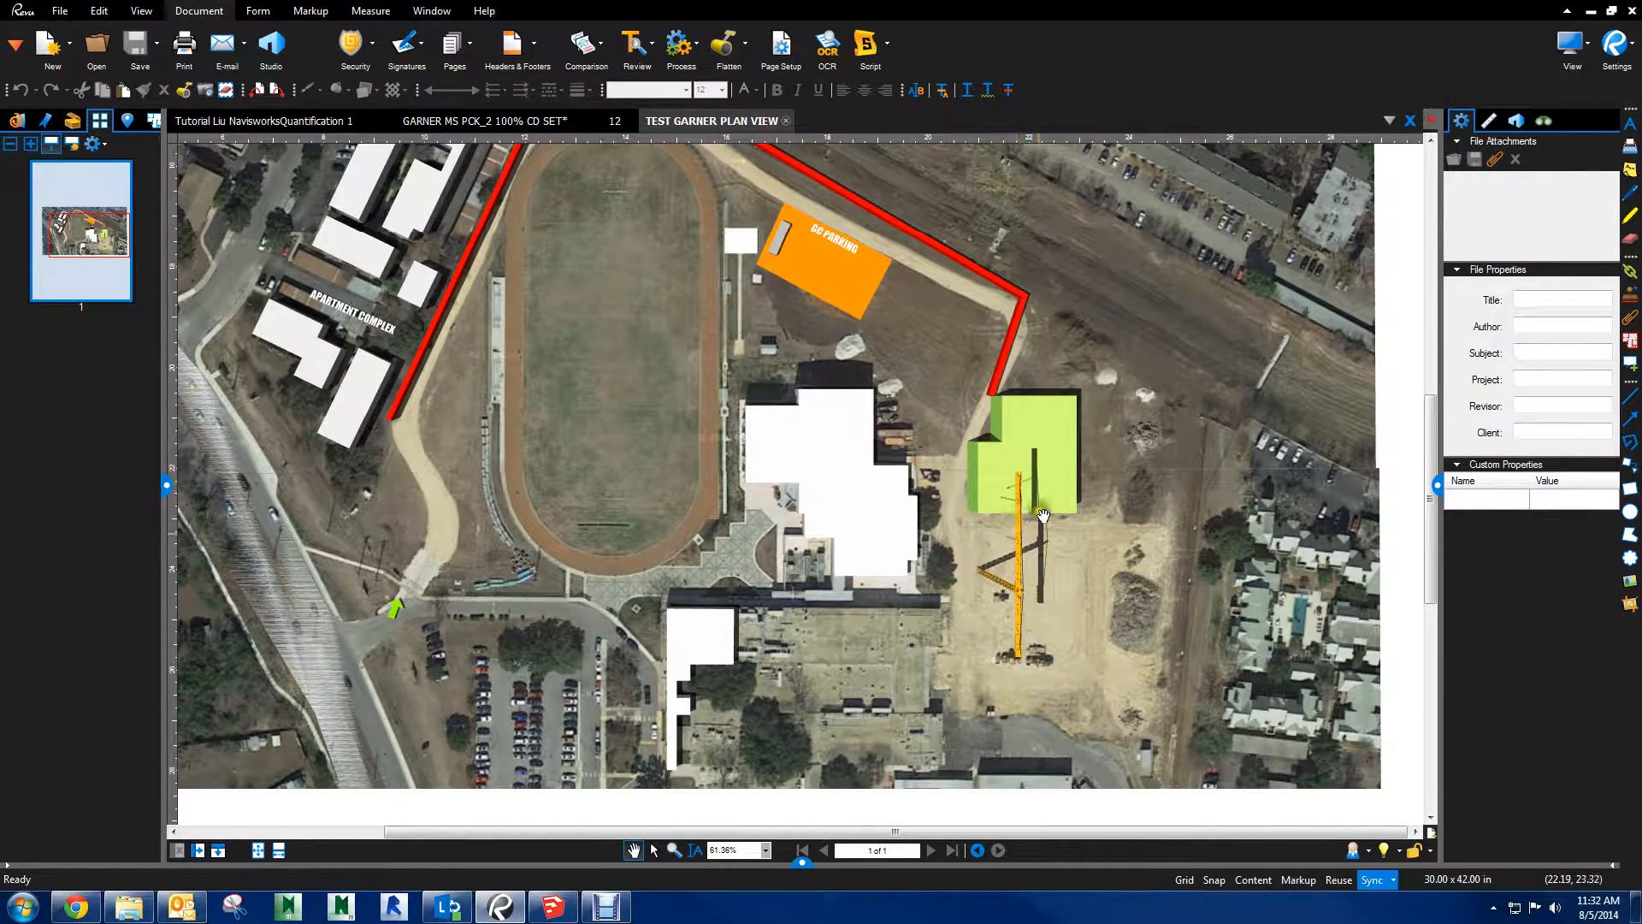
{"action": "left_click_drag", "start_coordinate": [419, 643], "coordinate": [716, 673]}
{"action": "left_click_drag", "start_coordinate": [744, 514], "coordinate": [725, 581]}
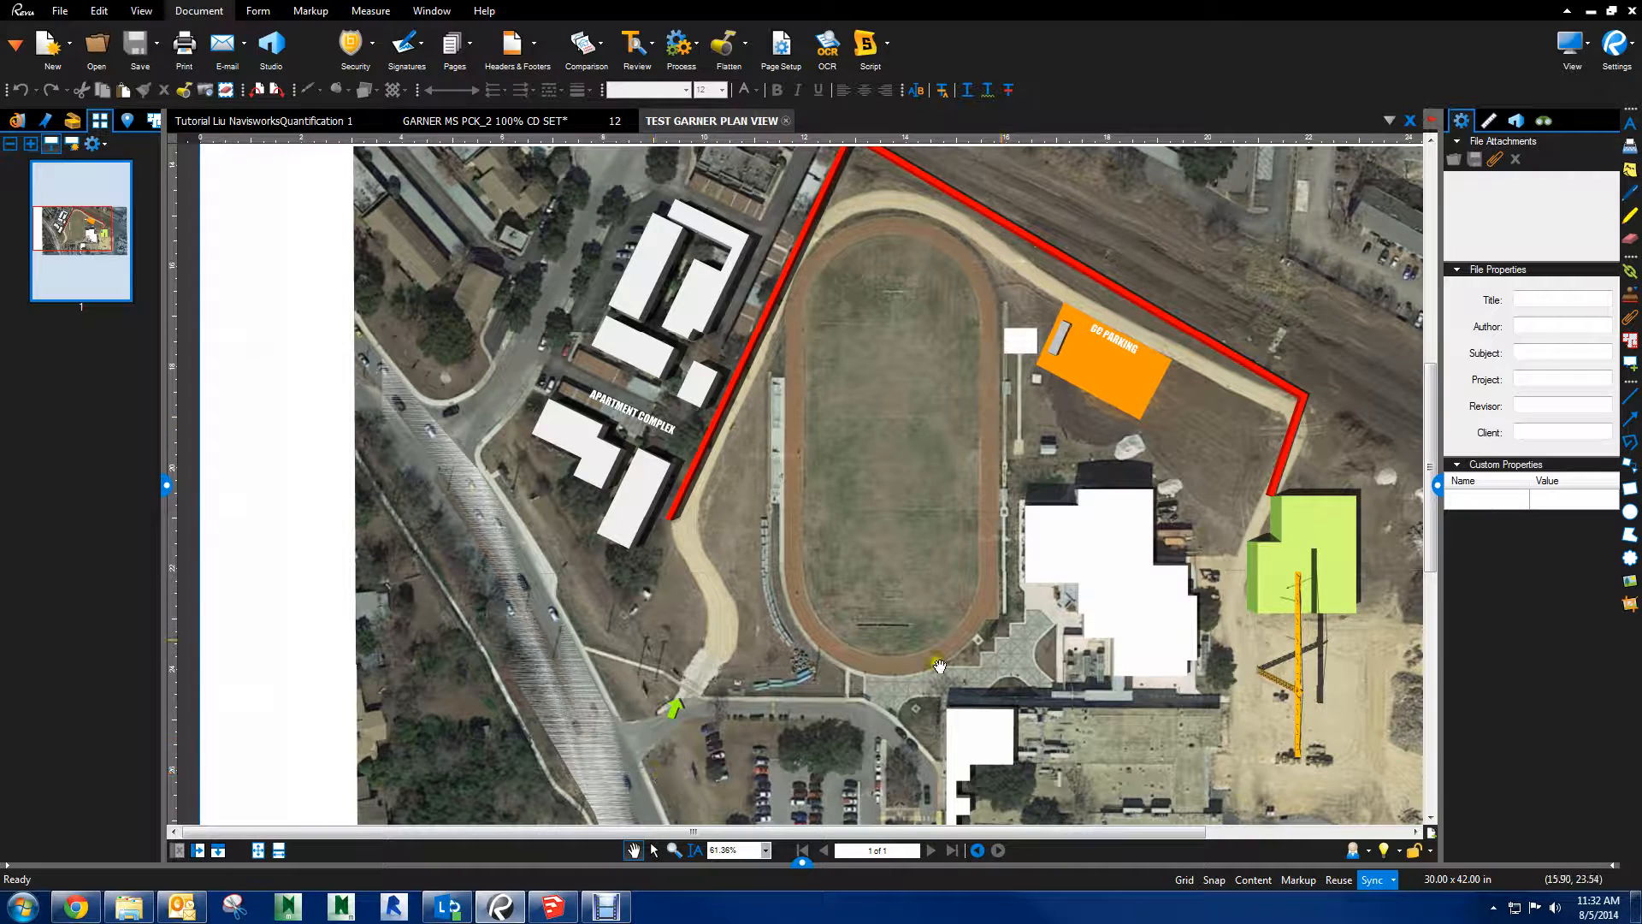
Inspect the white school building and the green building up close in the PDF, and return to the full plan
{"action": "scroll", "coordinate": [1231, 599], "scroll_direction": "up", "scroll_amount": 1}
{"action": "scroll", "coordinate": [1240, 586], "scroll_direction": "up", "scroll_amount": 1}
{"action": "scroll", "coordinate": [1069, 655], "scroll_direction": "up", "scroll_amount": 1}
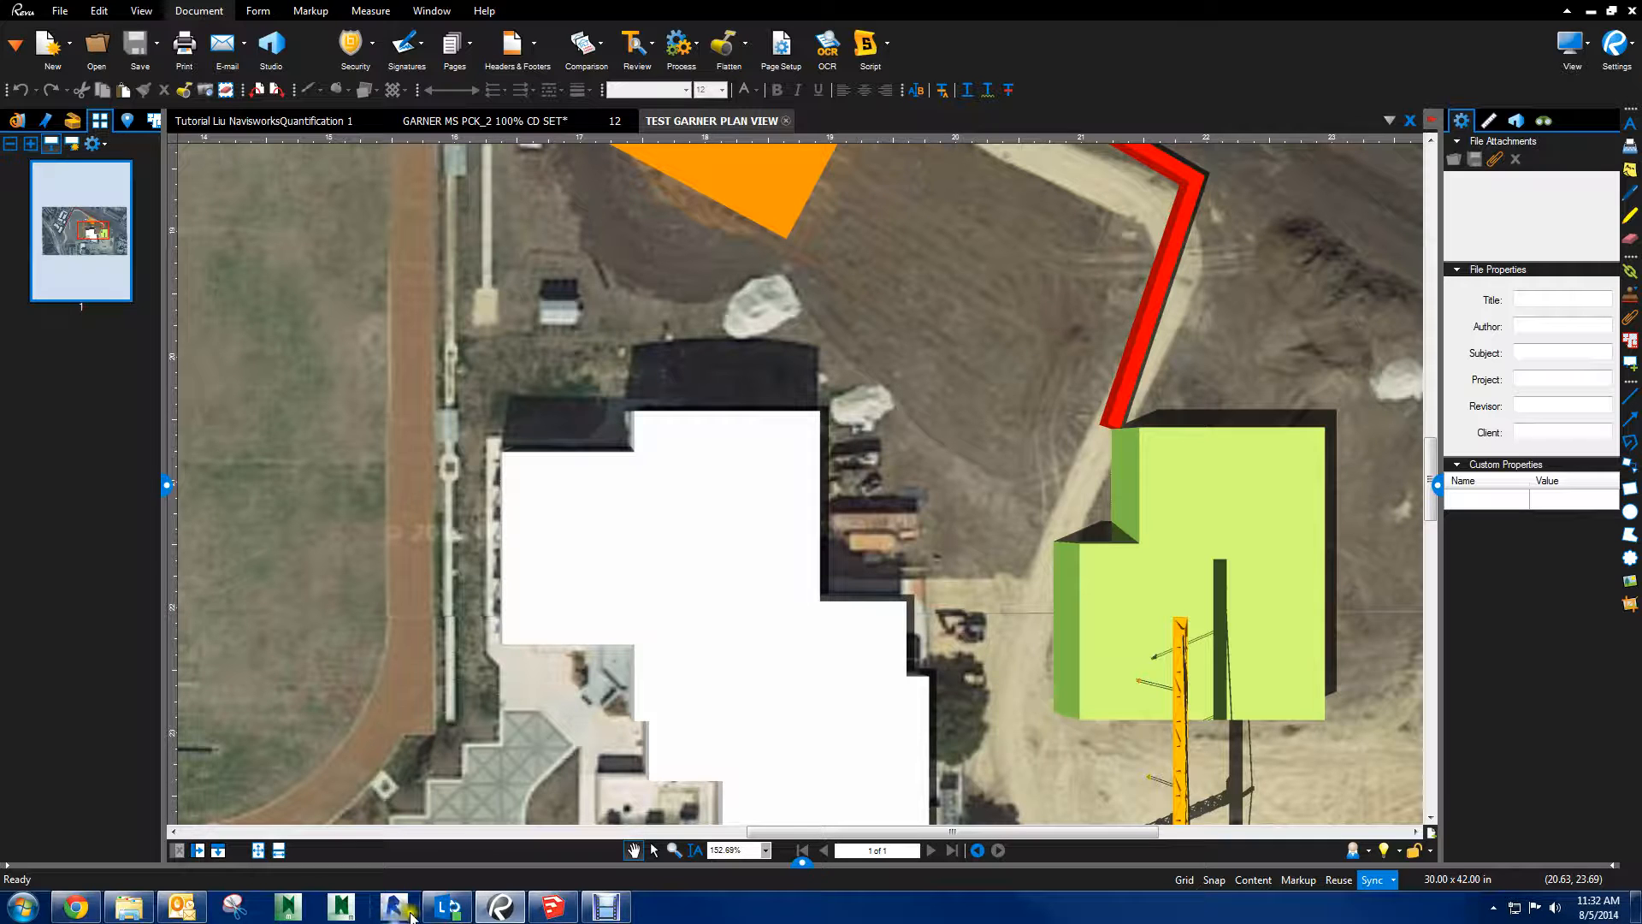
{"action": "scroll", "coordinate": [1026, 449], "scroll_direction": "down", "scroll_amount": 4}
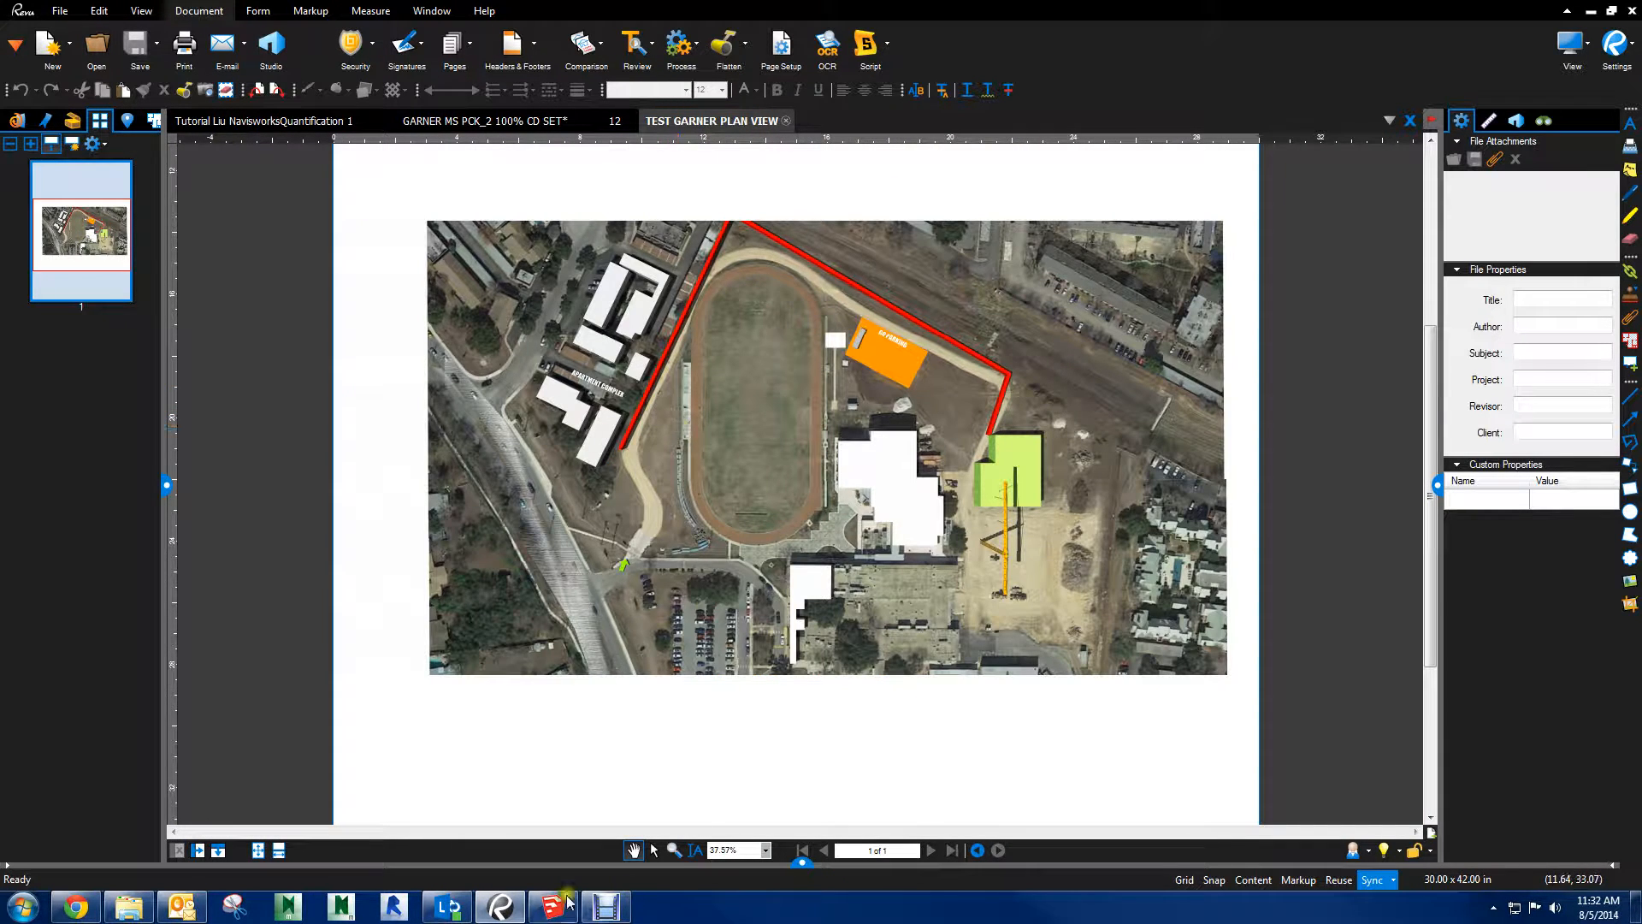
Switch to SketchUp, view the site in 3D, and move the large tool palette up to close the gap above it
{"action": "left_click", "coordinate": [548, 912]}
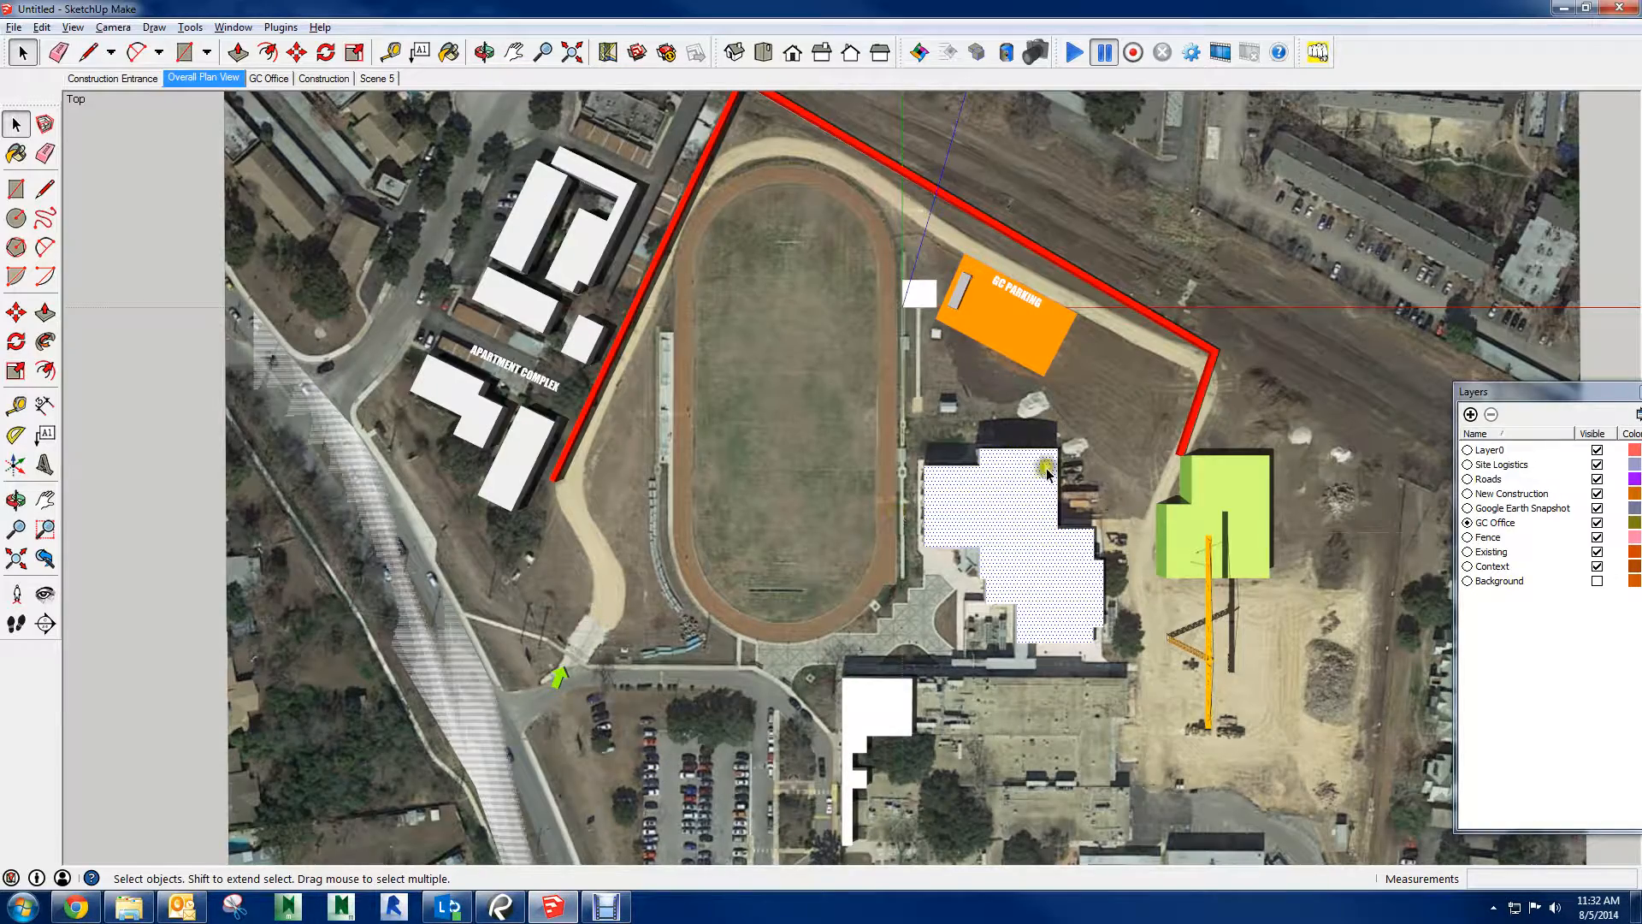
{"action": "scroll", "coordinate": [952, 460], "scroll_direction": "up", "scroll_amount": 3}
{"action": "scroll", "coordinate": [1103, 479], "scroll_direction": "up", "scroll_amount": 3}
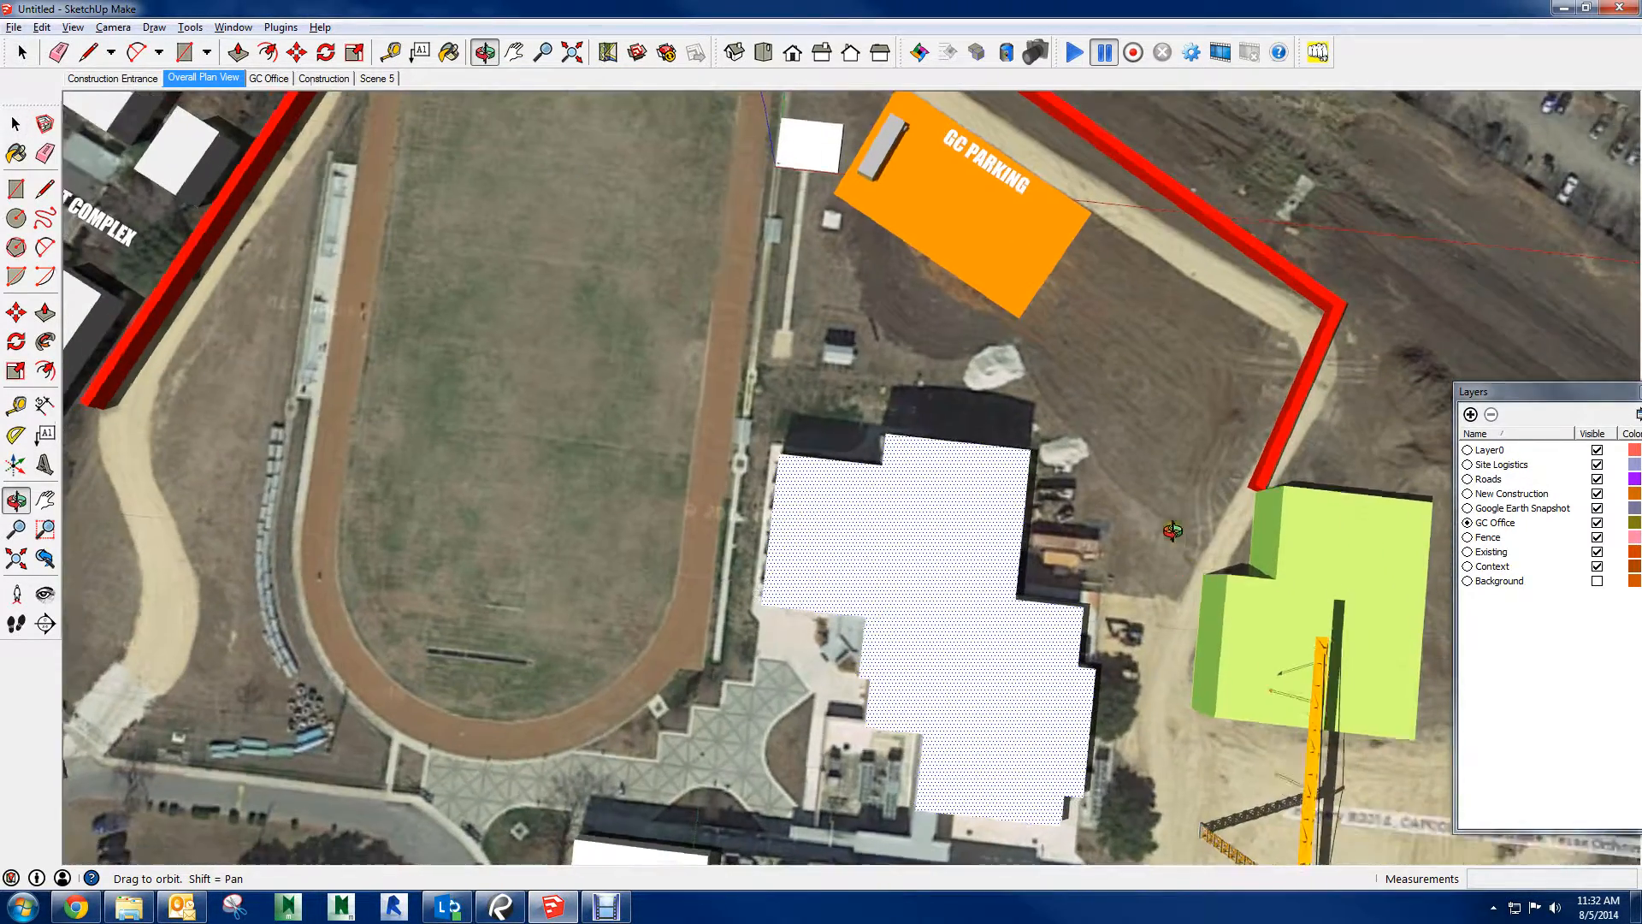
{"action": "left_click_drag", "start_coordinate": [1187, 550], "coordinate": [1327, 271]}
{"action": "scroll", "coordinate": [1052, 590], "scroll_direction": "down", "scroll_amount": 10}
{"action": "key", "text": "space"}
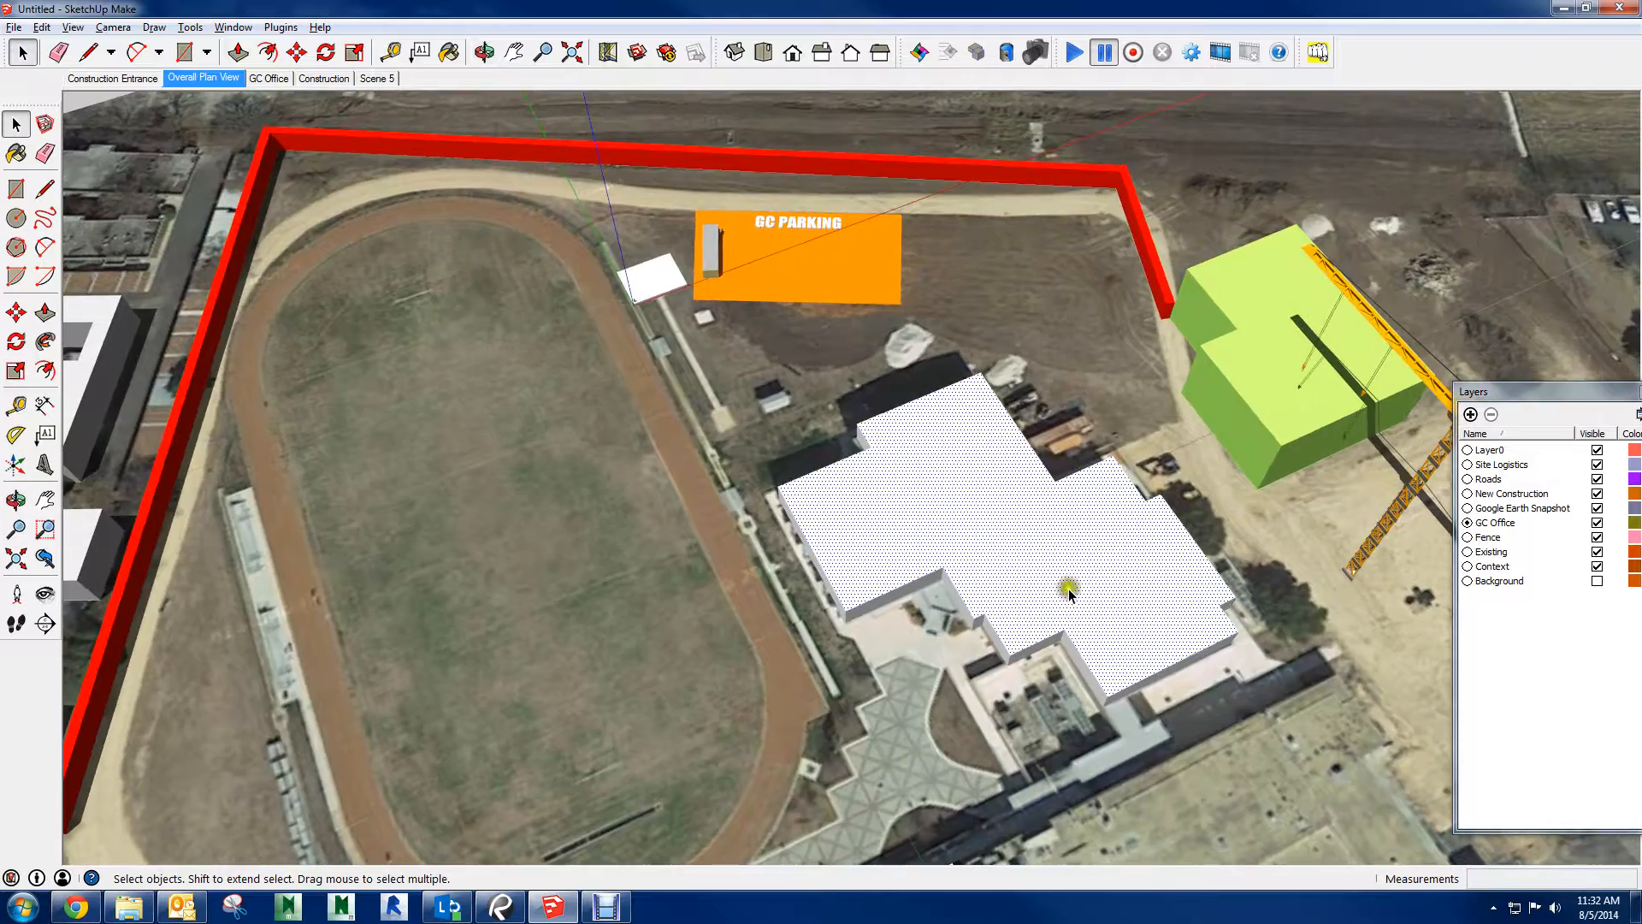
{"action": "middle_click_drag", "start_coordinate": [1052, 590], "coordinate": [1306, 602]}
{"action": "scroll", "coordinate": [1201, 593], "scroll_direction": "down", "scroll_amount": 3}
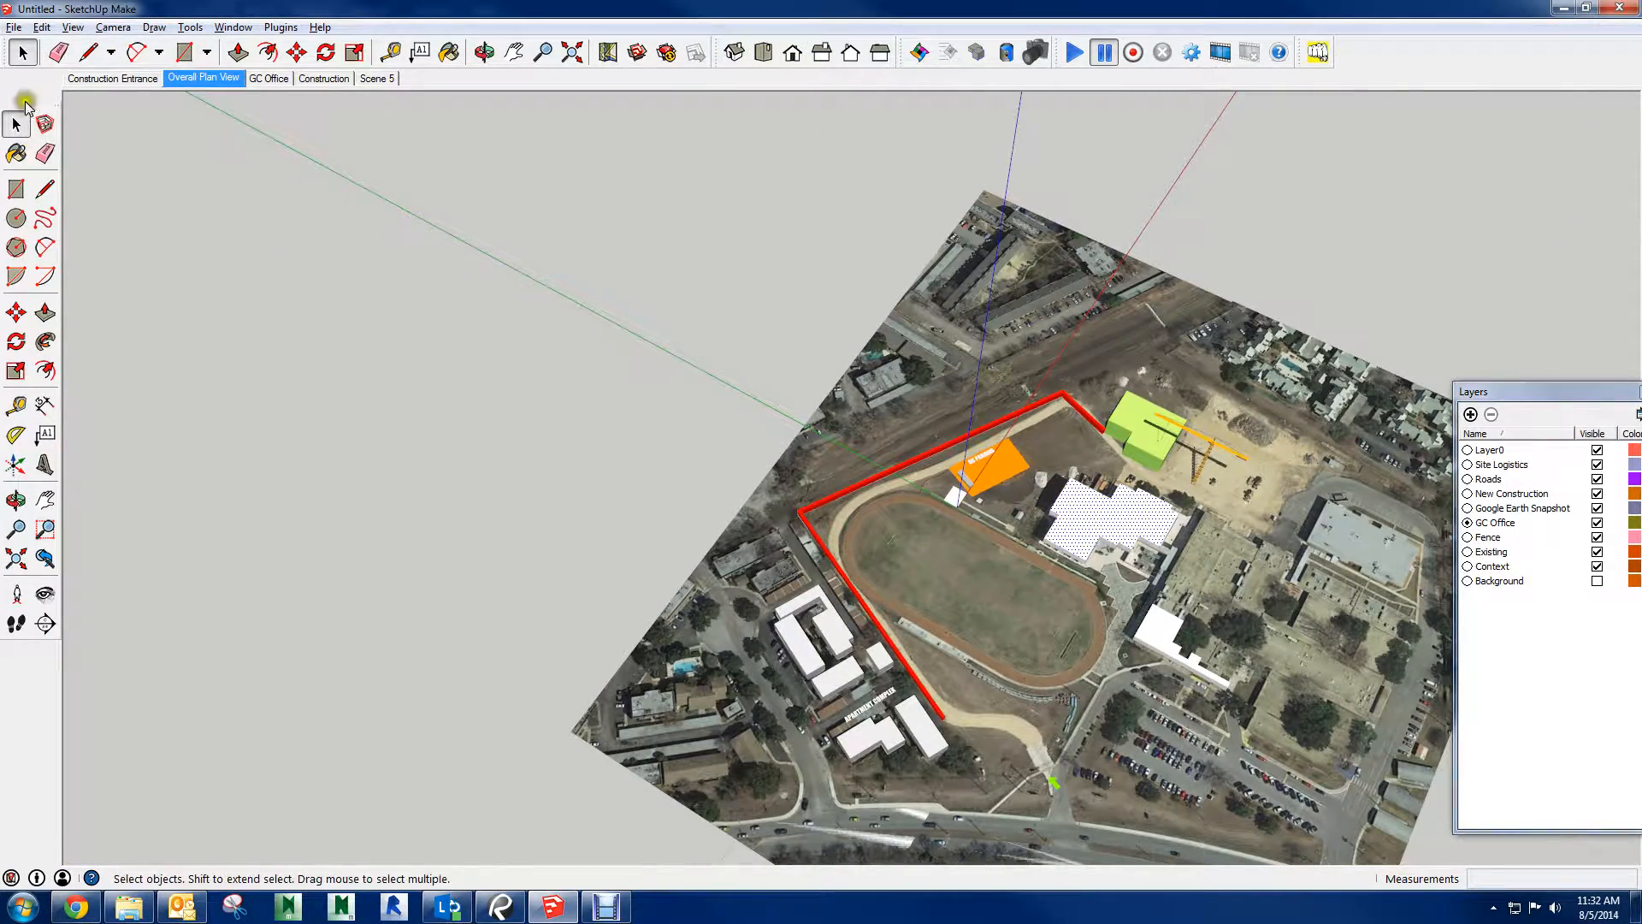
{"action": "left_click_drag", "start_coordinate": [42, 103], "coordinate": [41, 72]}
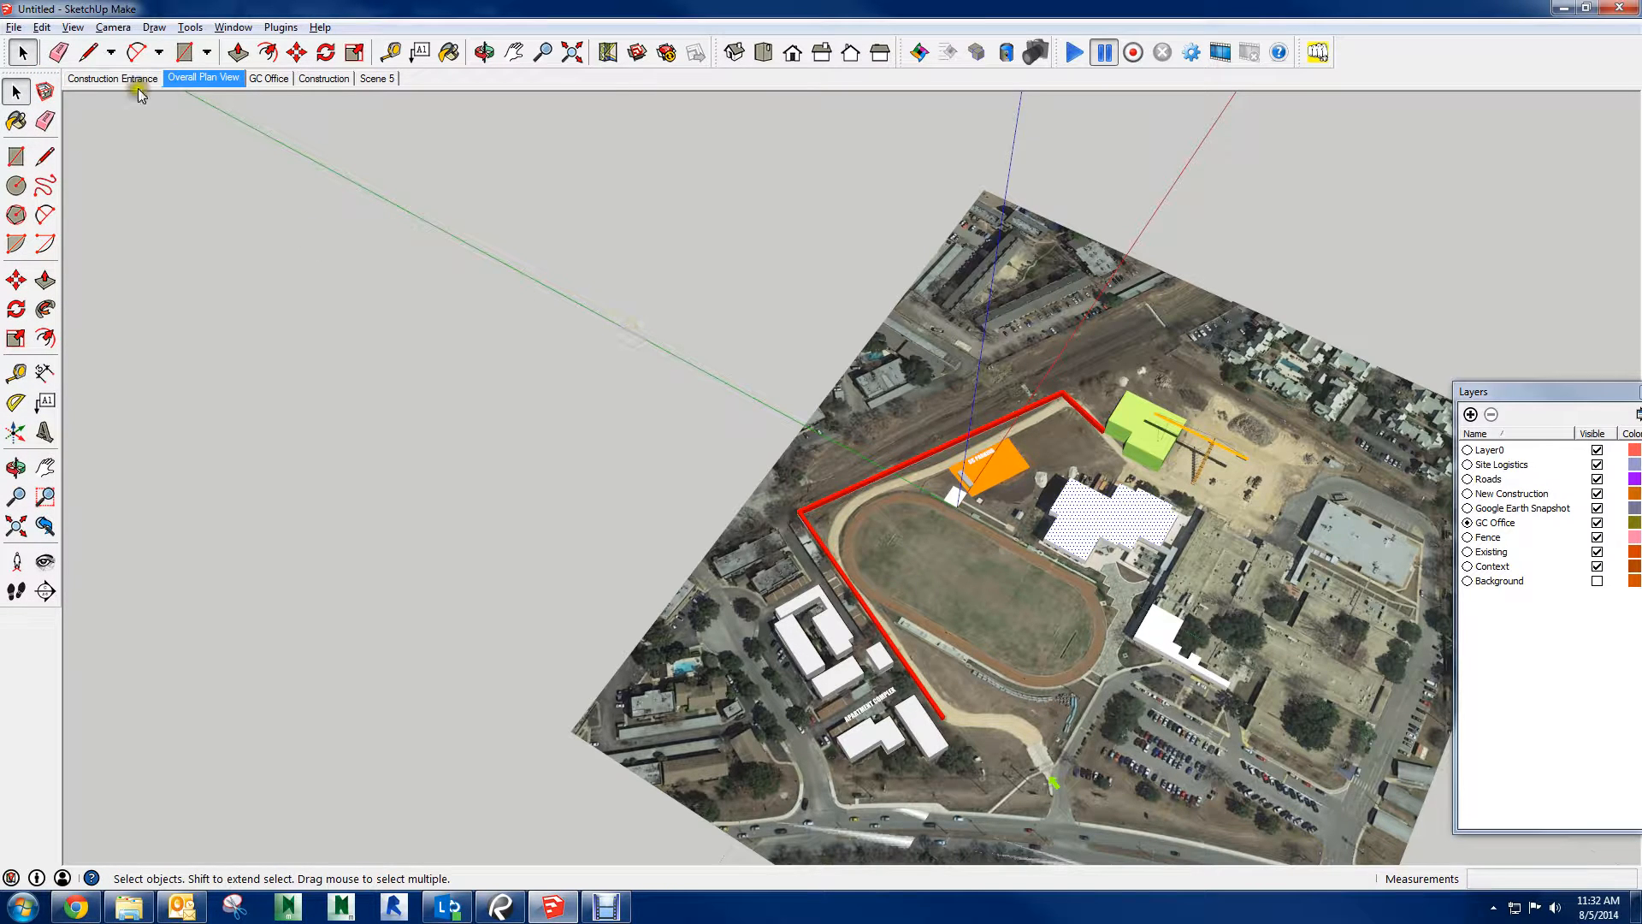
Raise the main road surface by about 3' 9" with Push/Pull so it sits clear of the aerial image
{"action": "middle_click_drag", "start_coordinate": [670, 293], "coordinate": [665, 336]}
{"action": "middle_click_drag", "start_coordinate": [1199, 618], "coordinate": [957, 389]}
{"action": "scroll", "coordinate": [837, 613], "scroll_direction": "up", "scroll_amount": 3}
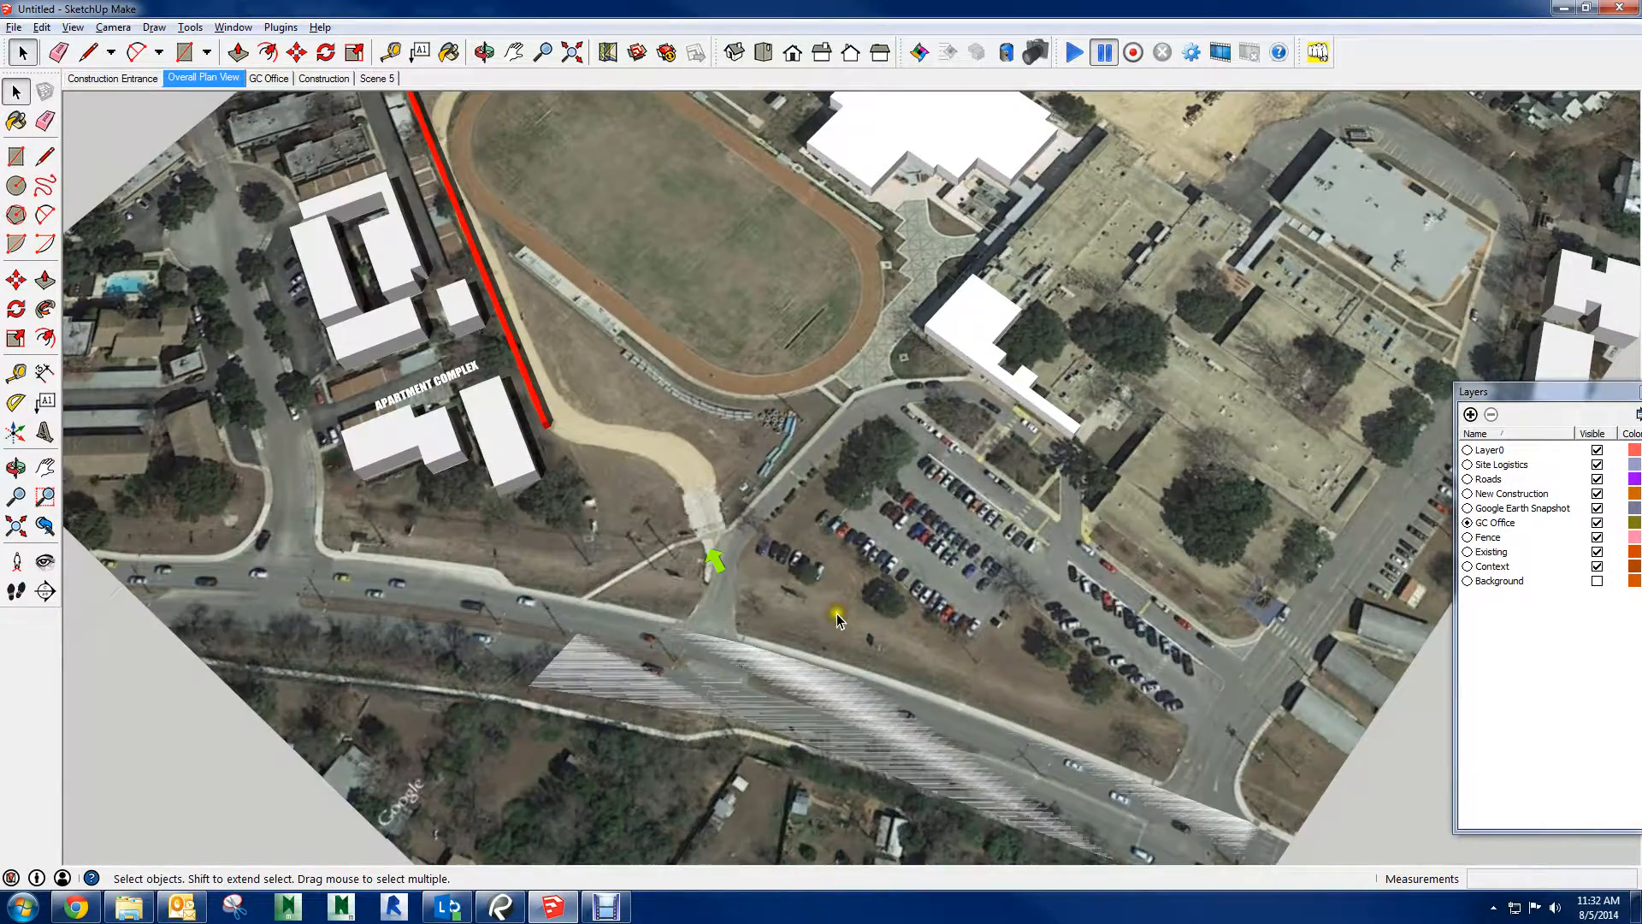
{"action": "scroll", "coordinate": [691, 665], "scroll_direction": "up", "scroll_amount": 5}
{"action": "key", "text": "p"}
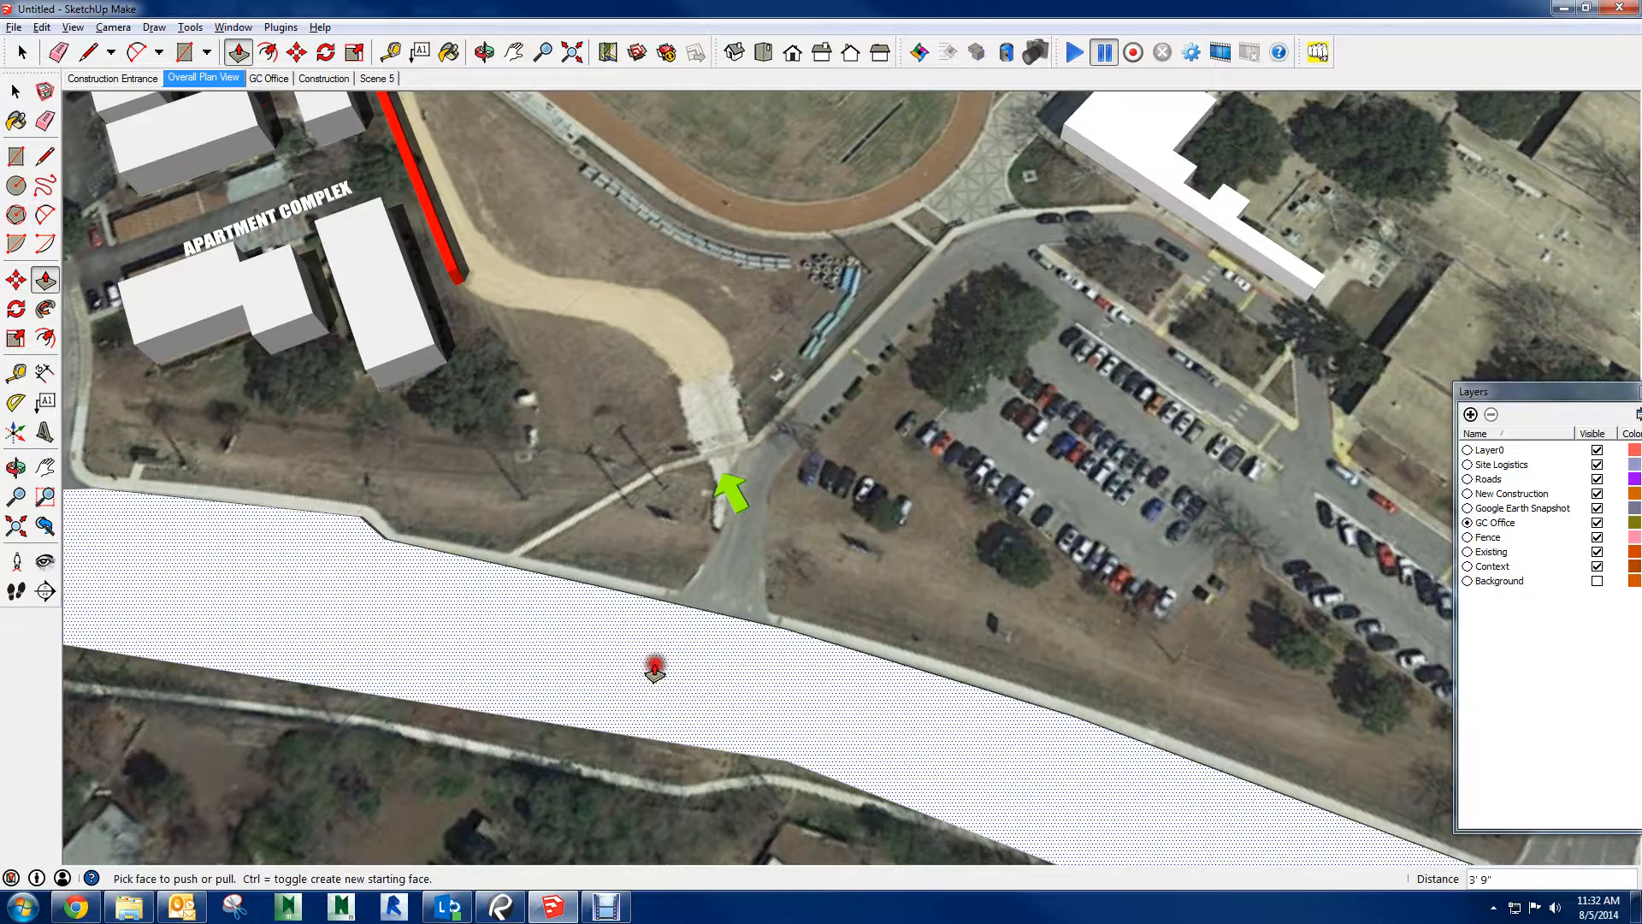
{"action": "scroll", "coordinate": [655, 669], "scroll_direction": "down", "scroll_amount": 6}
{"action": "key", "text": "space"}
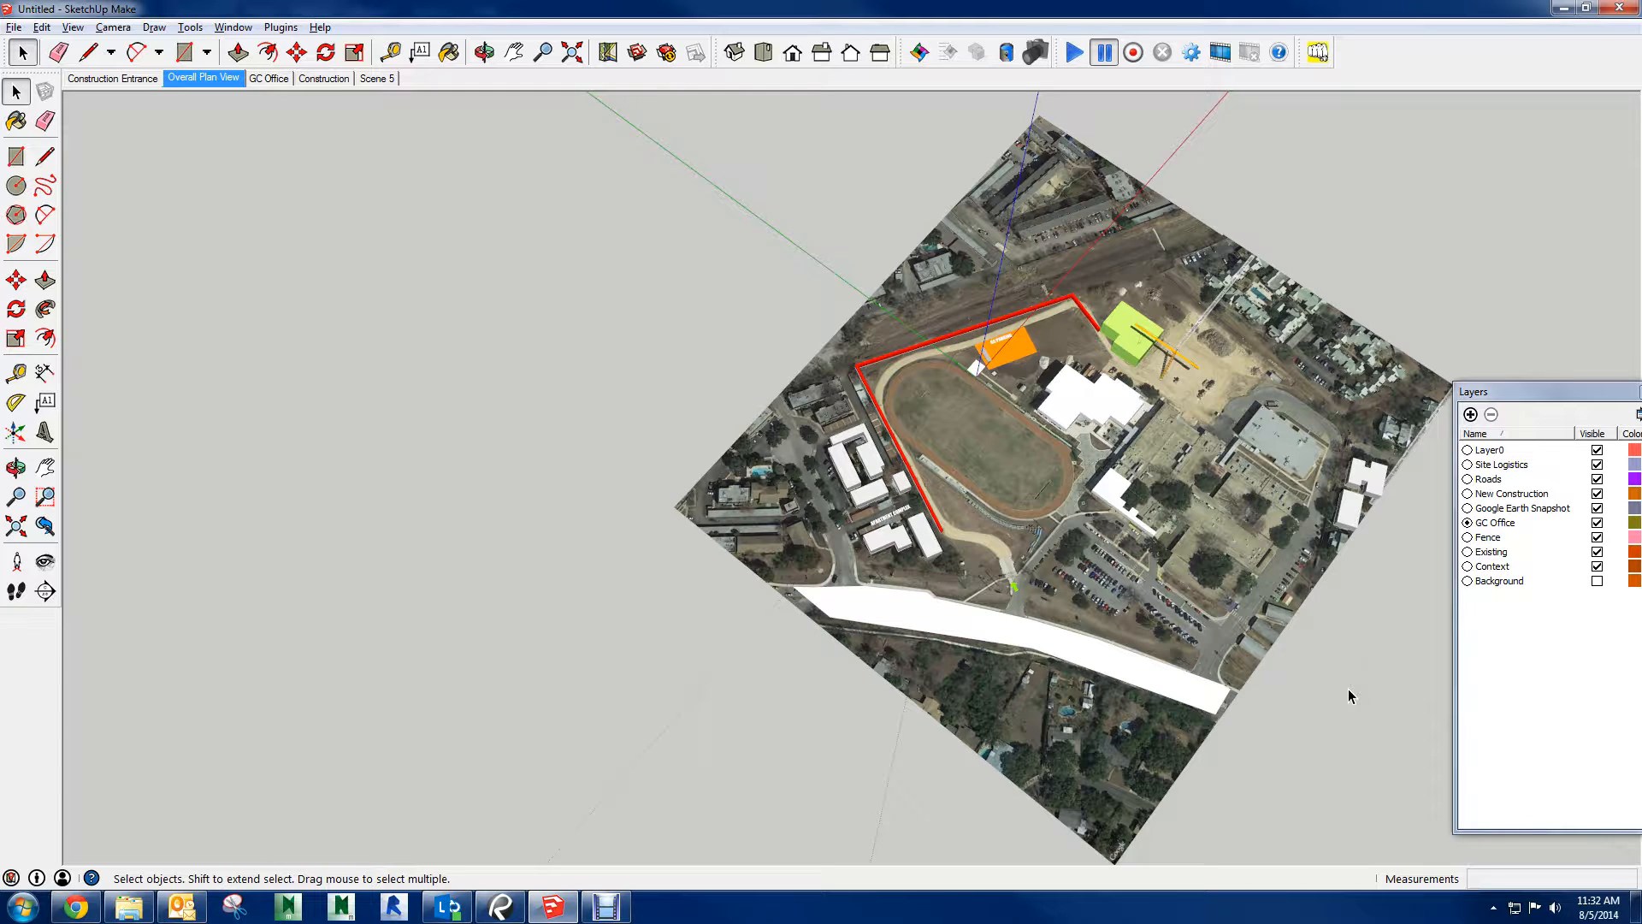
Try to open the tower crane component for editing, and dismiss the error report without sending it
{"action": "scroll", "coordinate": [1177, 490], "scroll_direction": "up", "scroll_amount": 8}
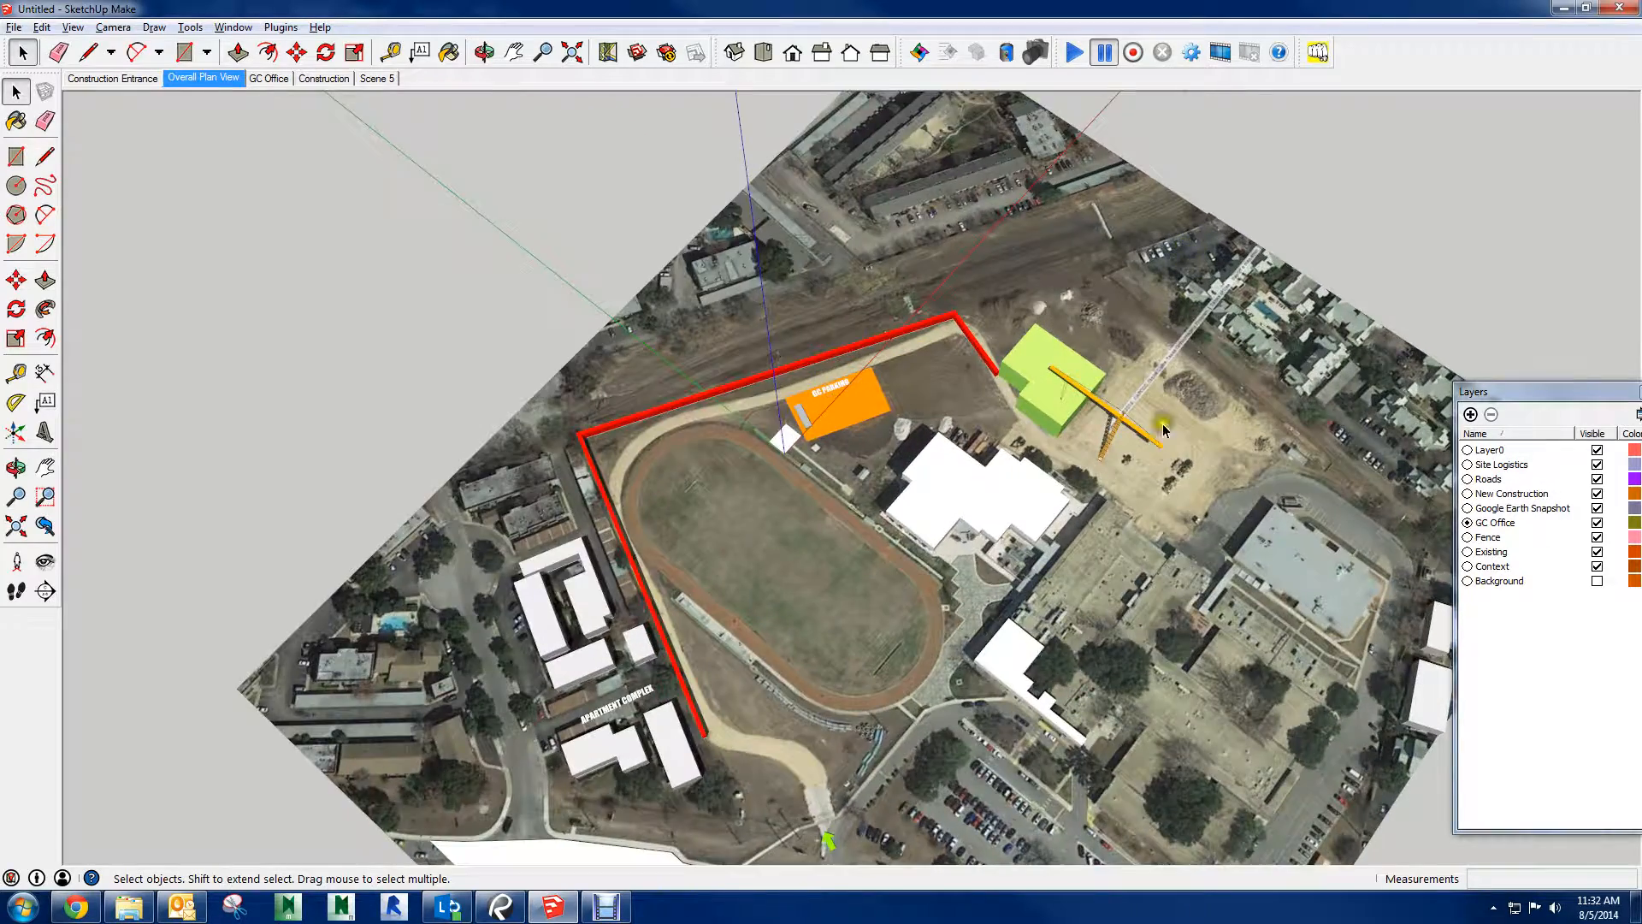
{"action": "scroll", "coordinate": [1141, 443], "scroll_direction": "up", "scroll_amount": 10}
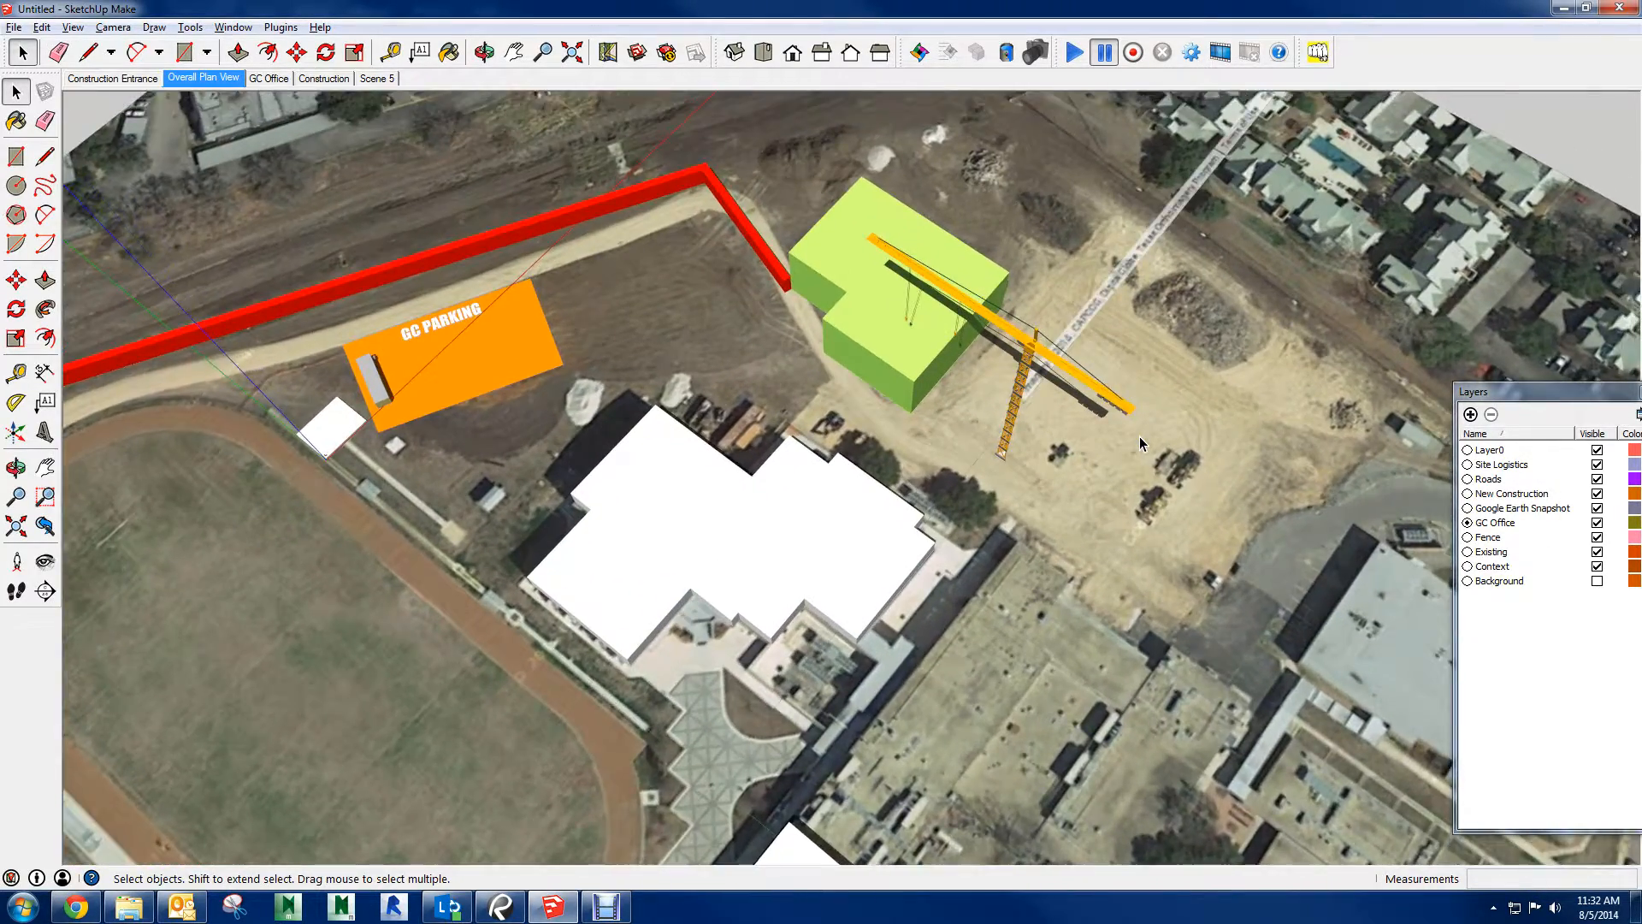
{"action": "scroll", "coordinate": [1140, 439], "scroll_direction": "up", "scroll_amount": 10}
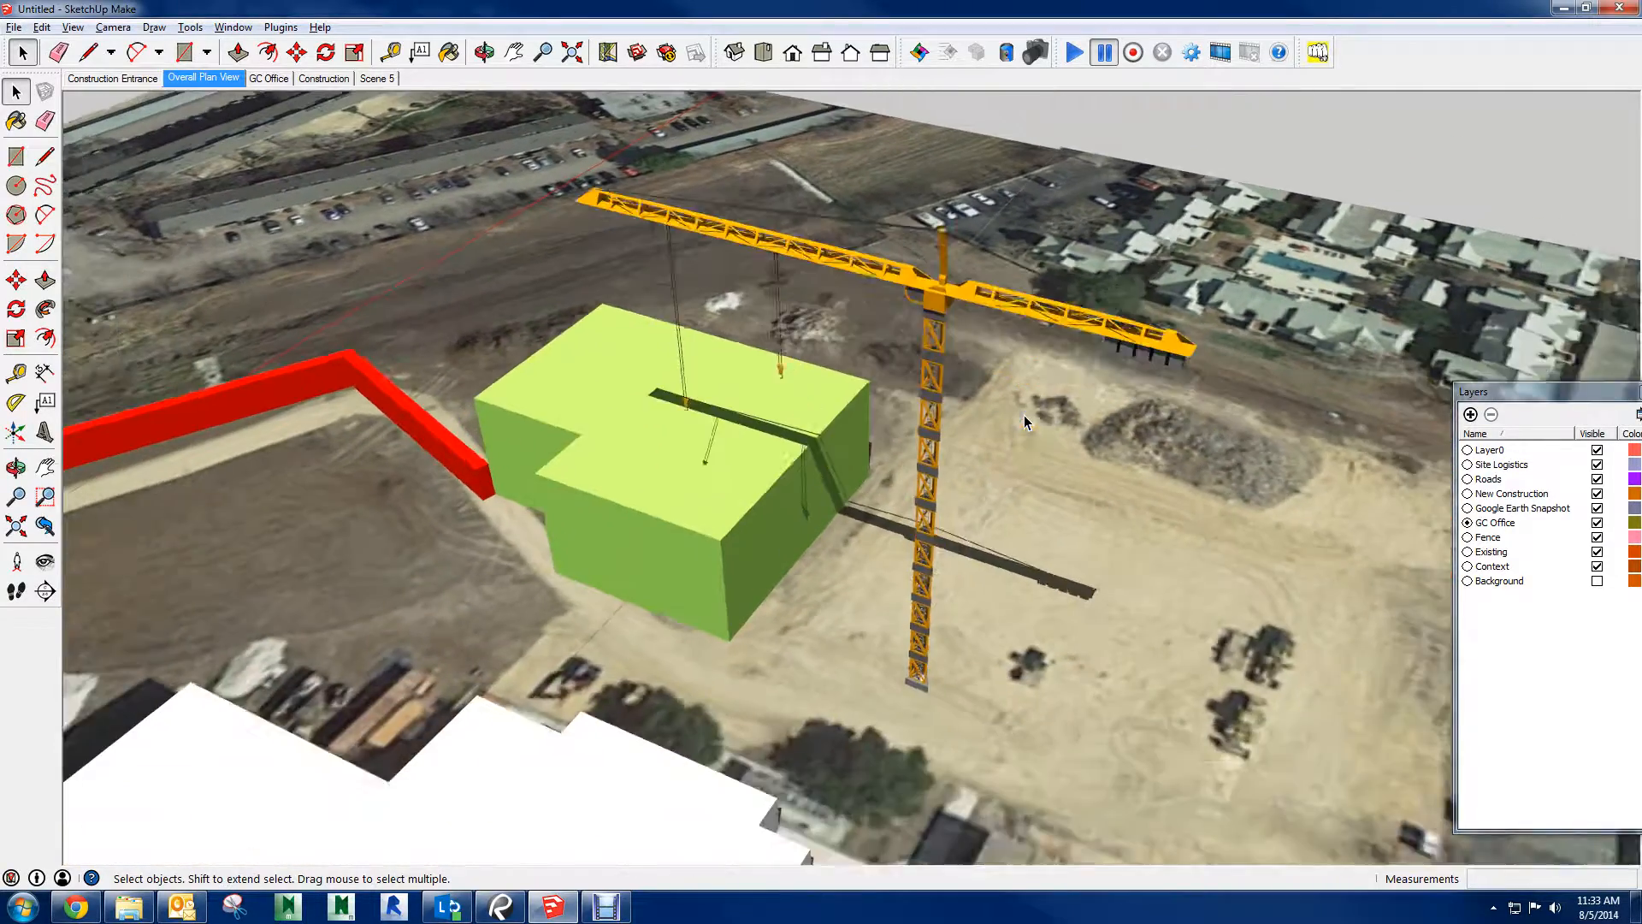
{"action": "left_click", "coordinate": [1025, 417]}
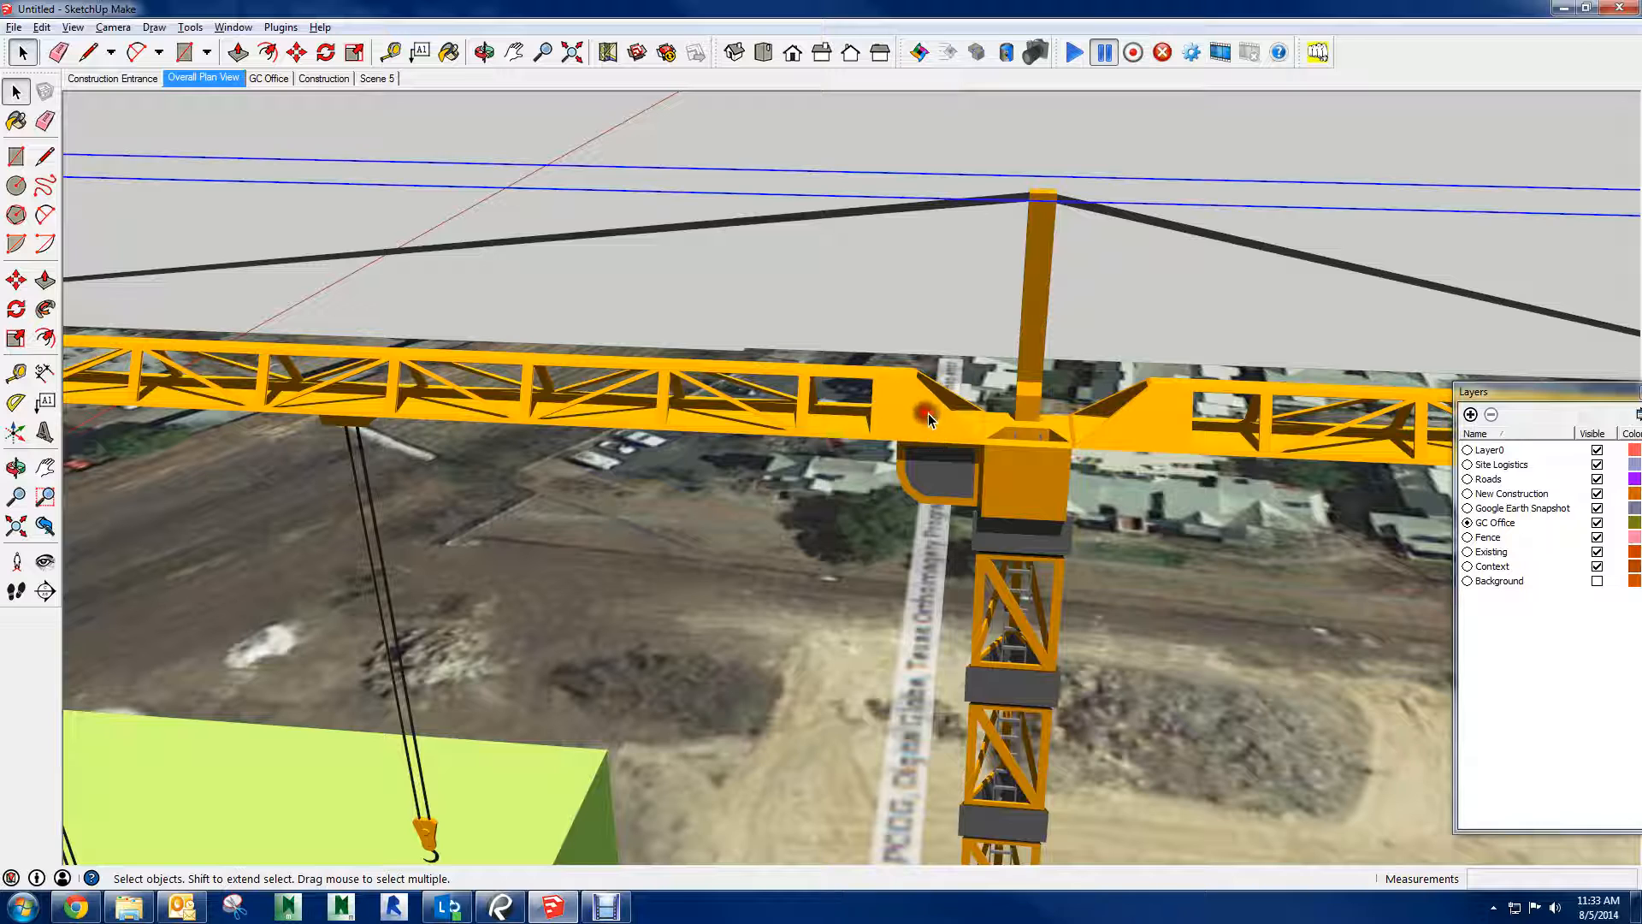
{"action": "right_click", "coordinate": [931, 413]}
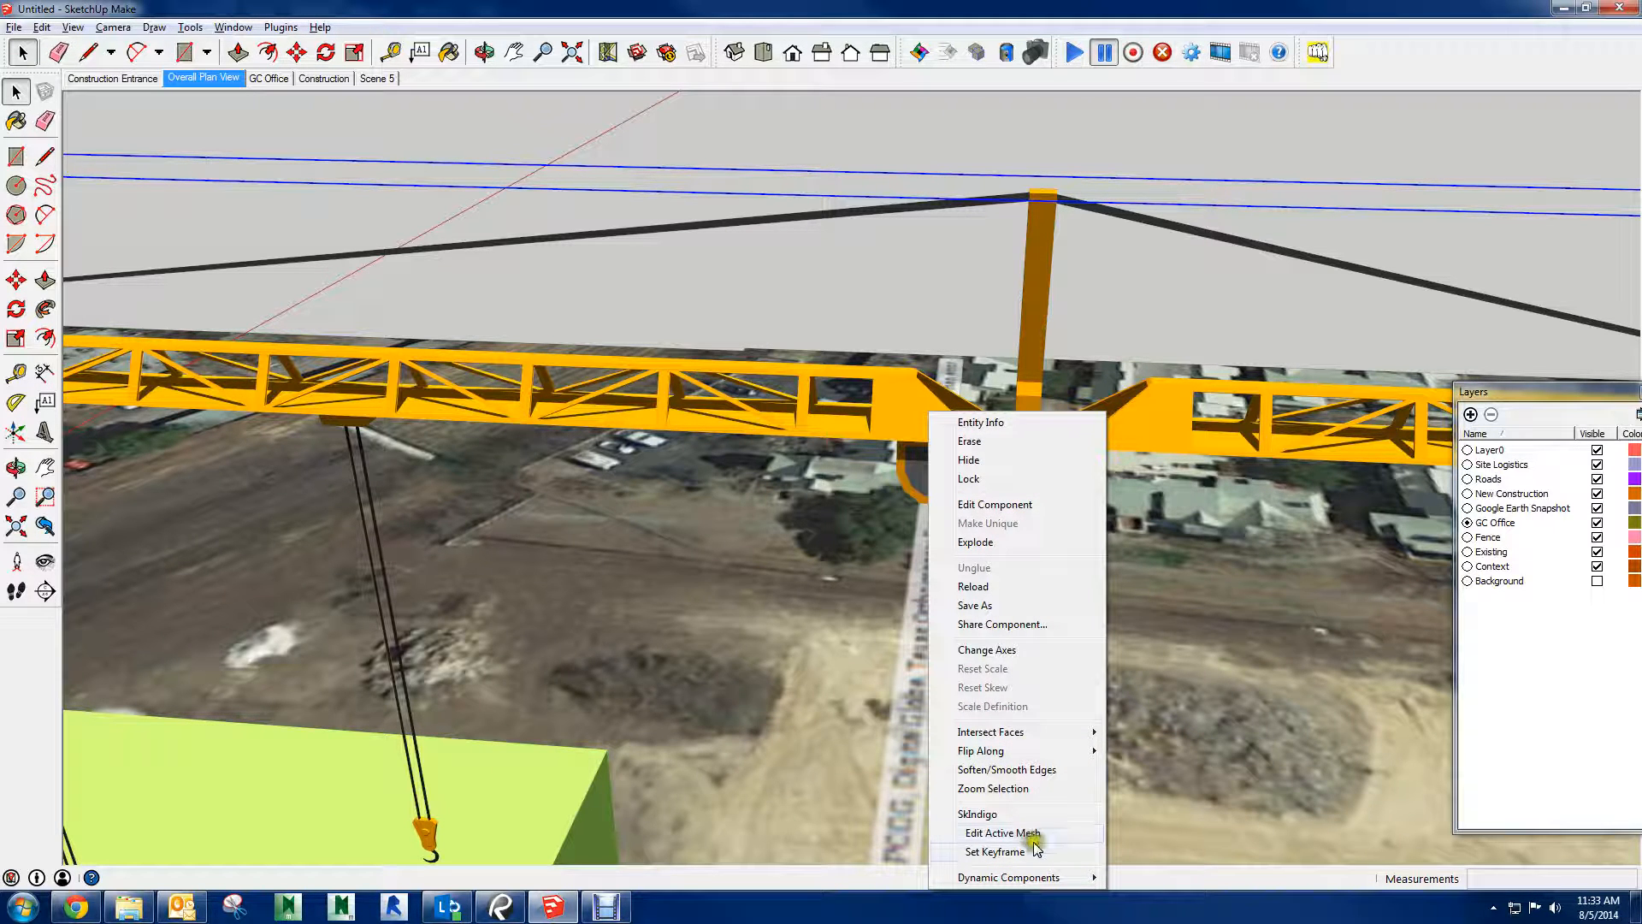
{"action": "mouse_move", "coordinate": [1027, 741]}
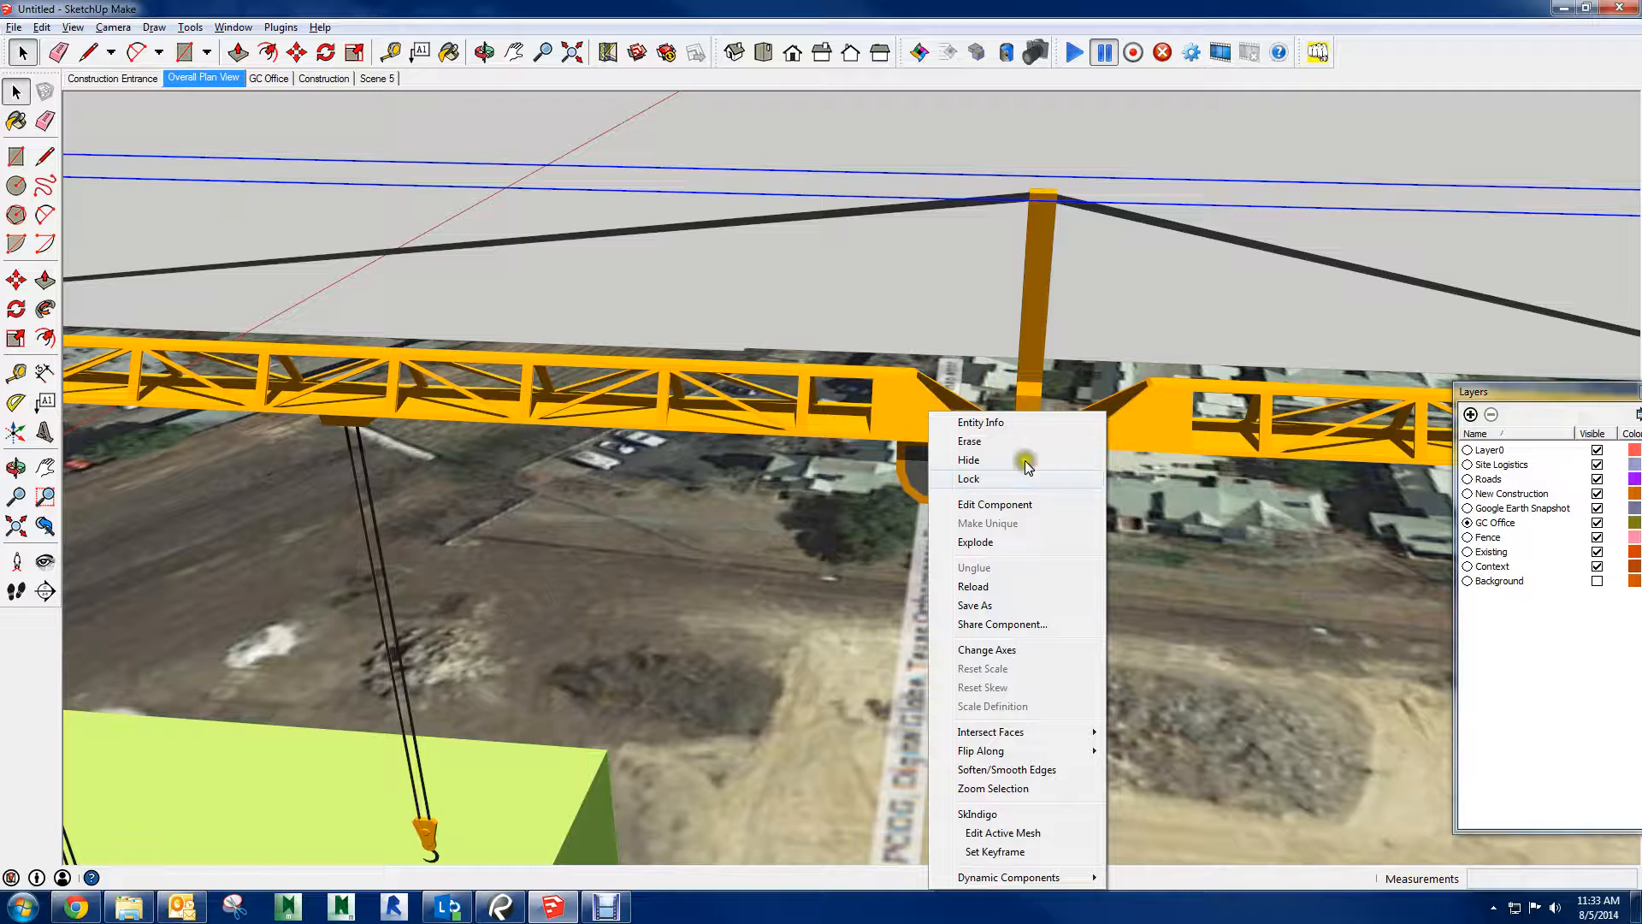
{"action": "left_click", "coordinate": [1010, 505]}
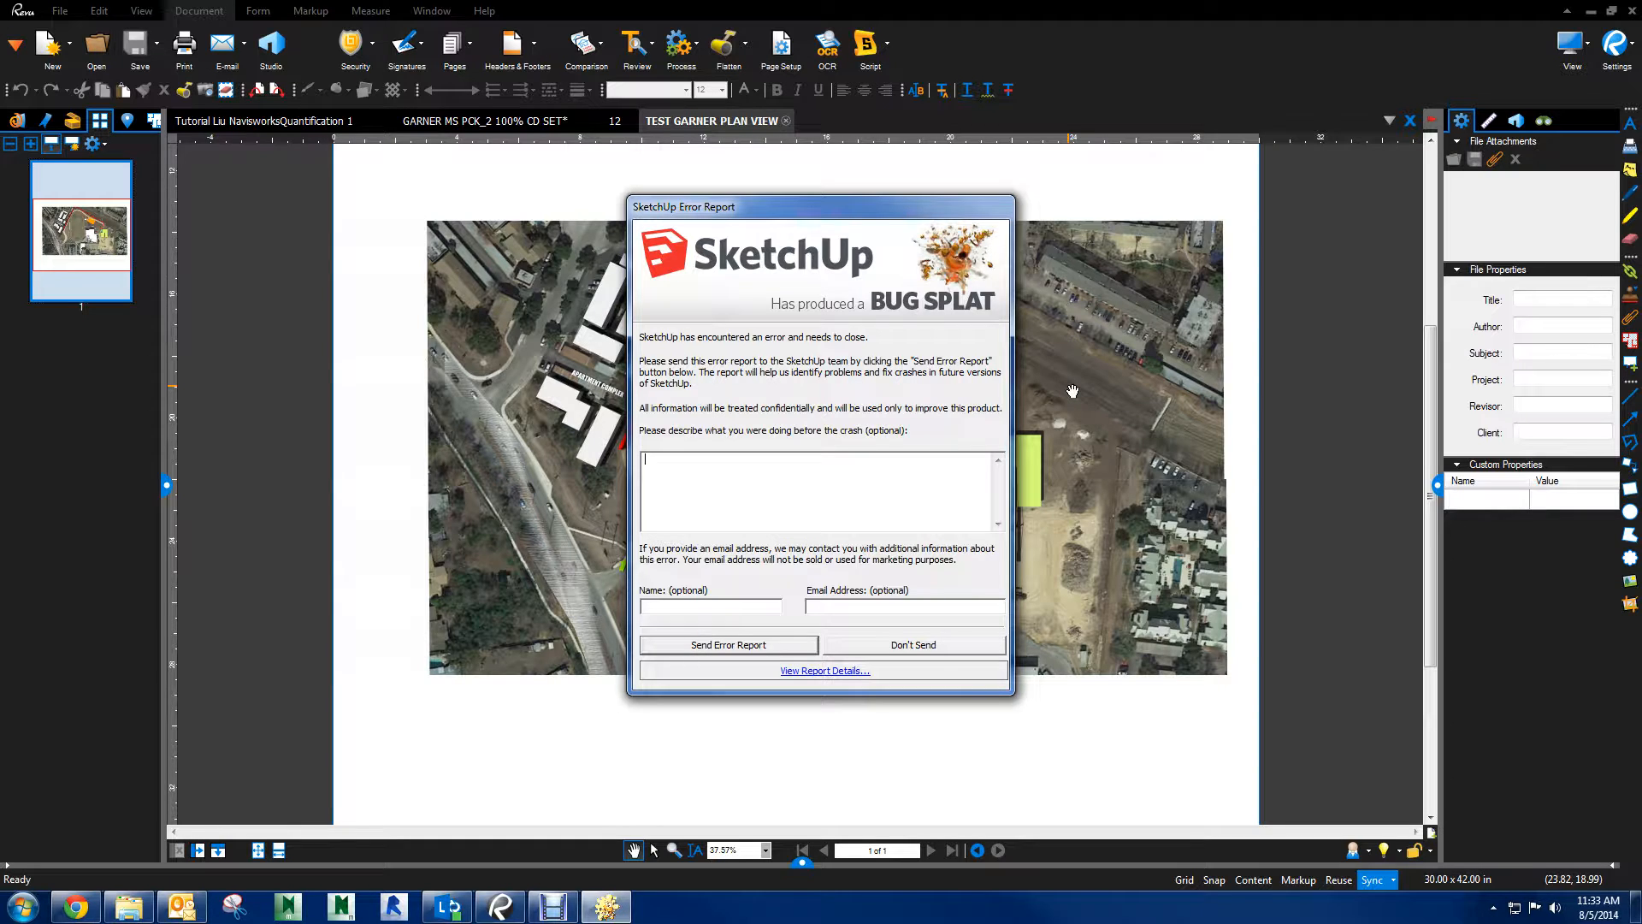
{"action": "left_click", "coordinate": [895, 646]}
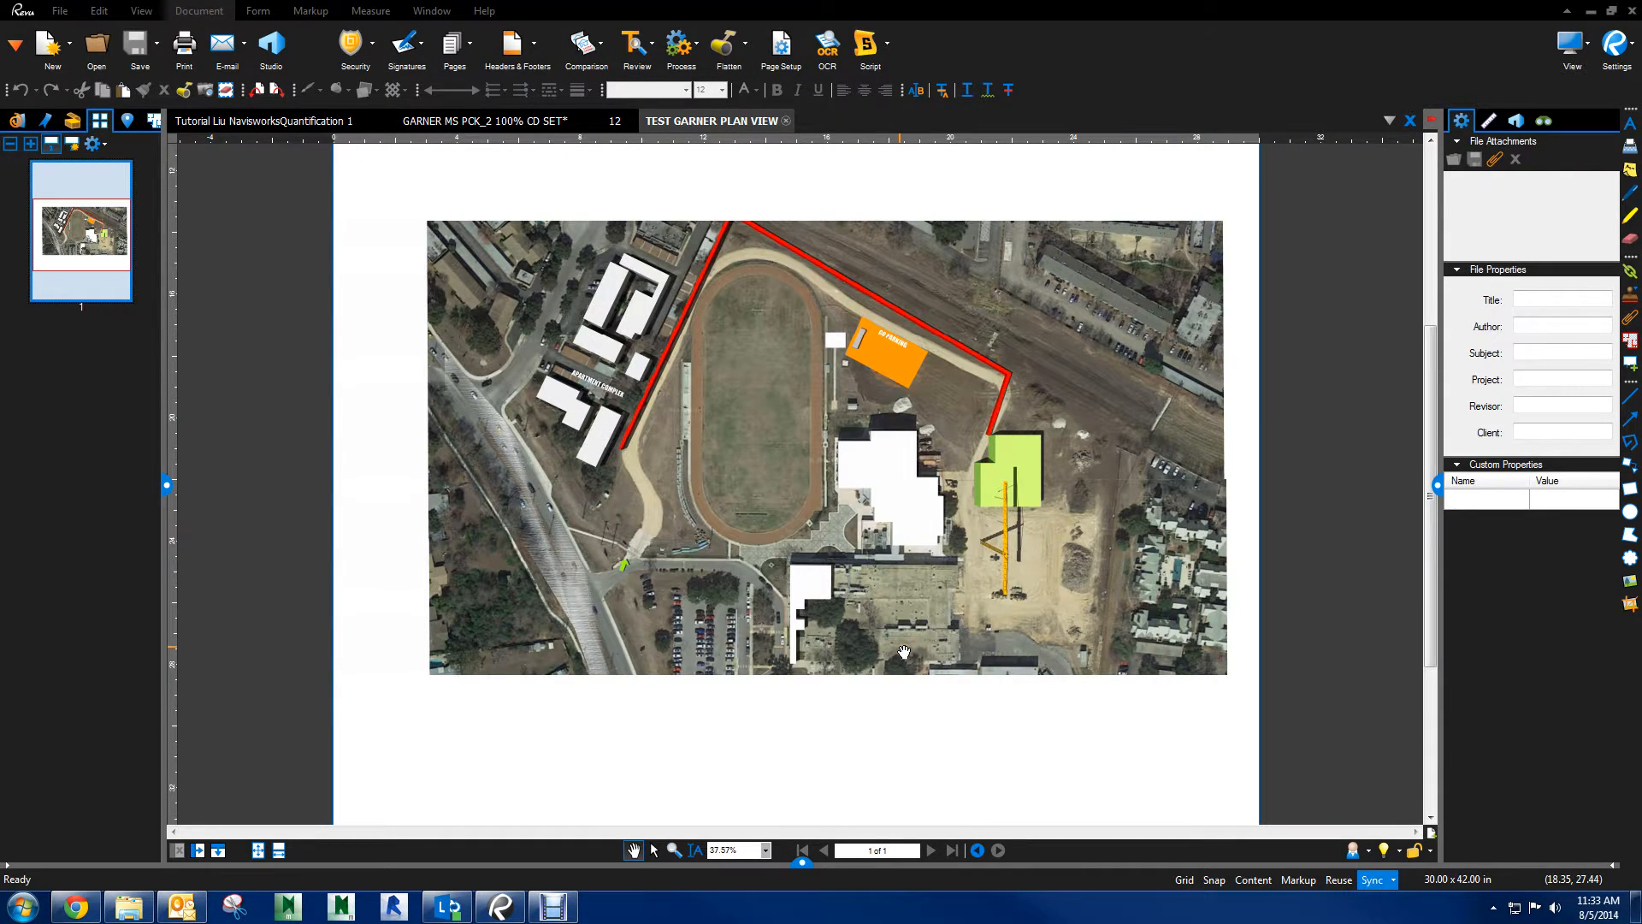